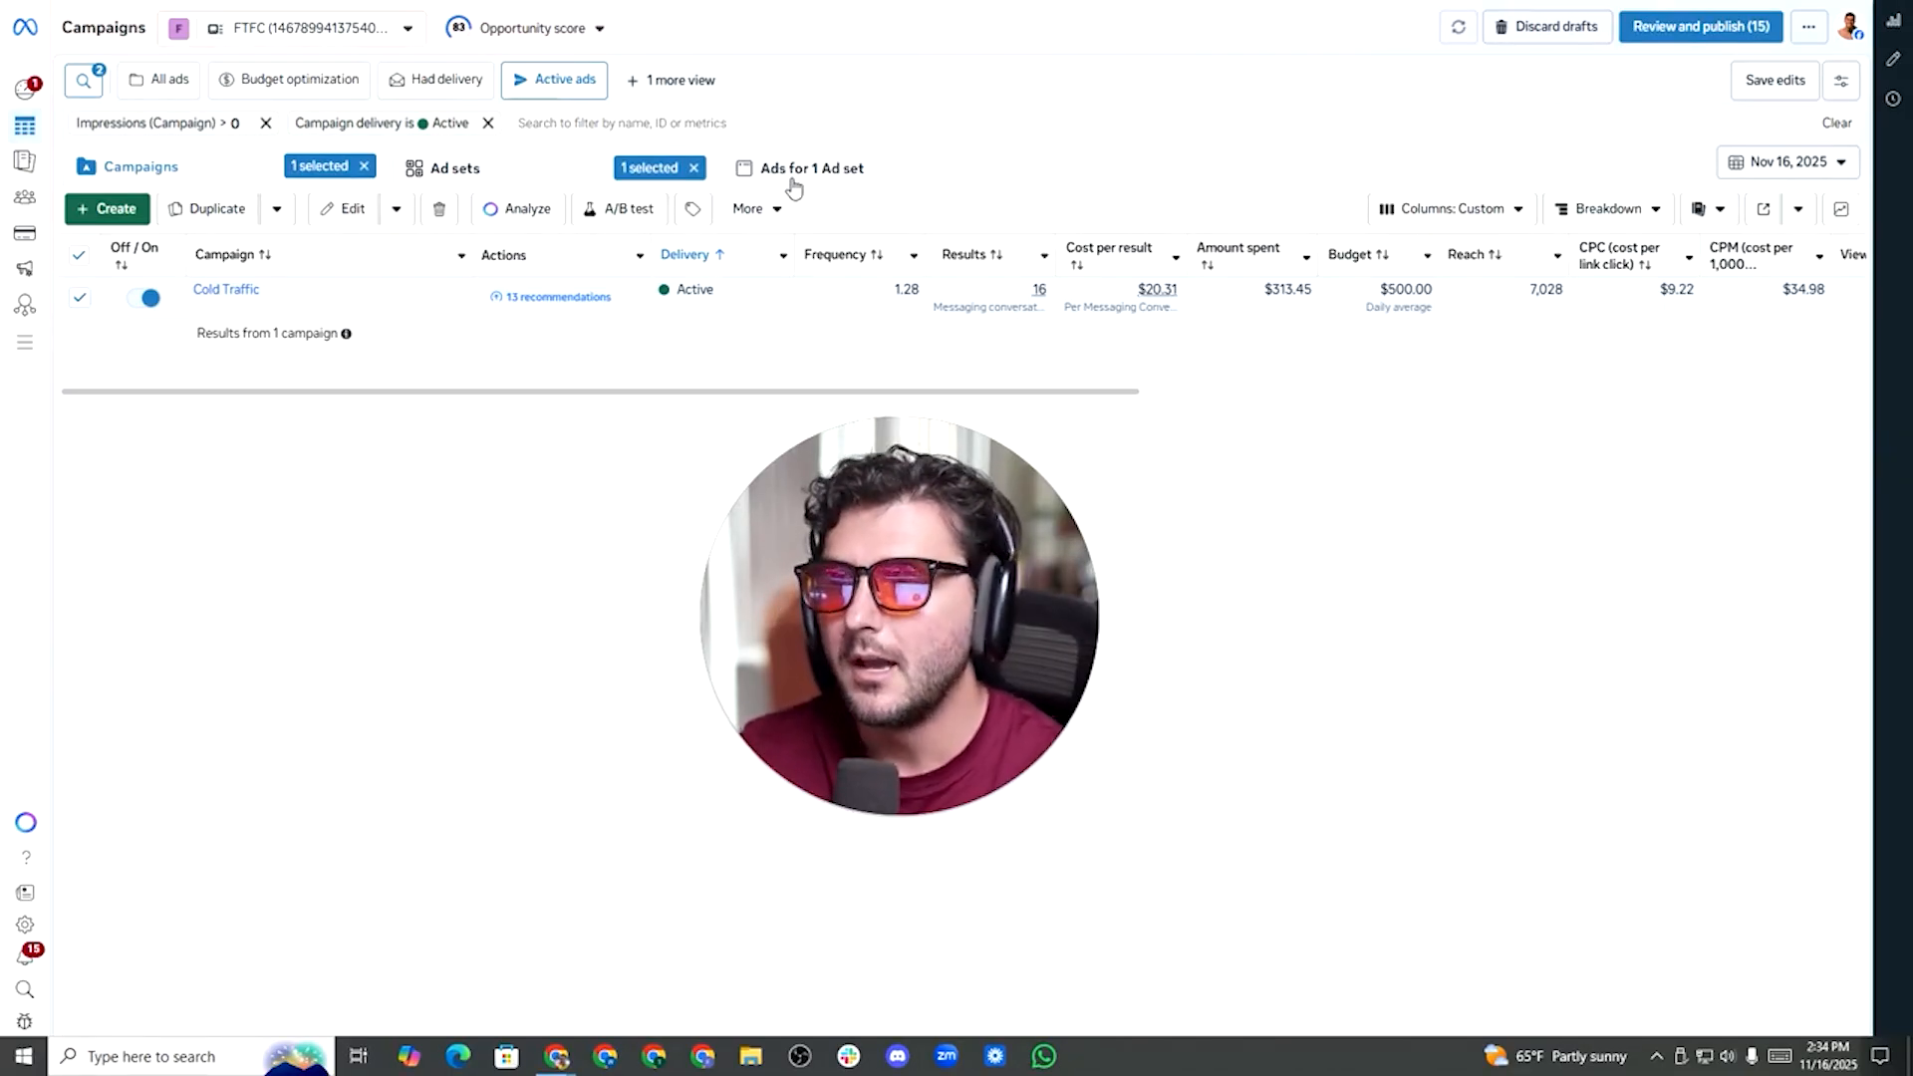
Review the ad sets and the ads of the Cold Traffic campaign and return to the campaign list.
{"action": "left_click", "coordinate": [458, 171]}
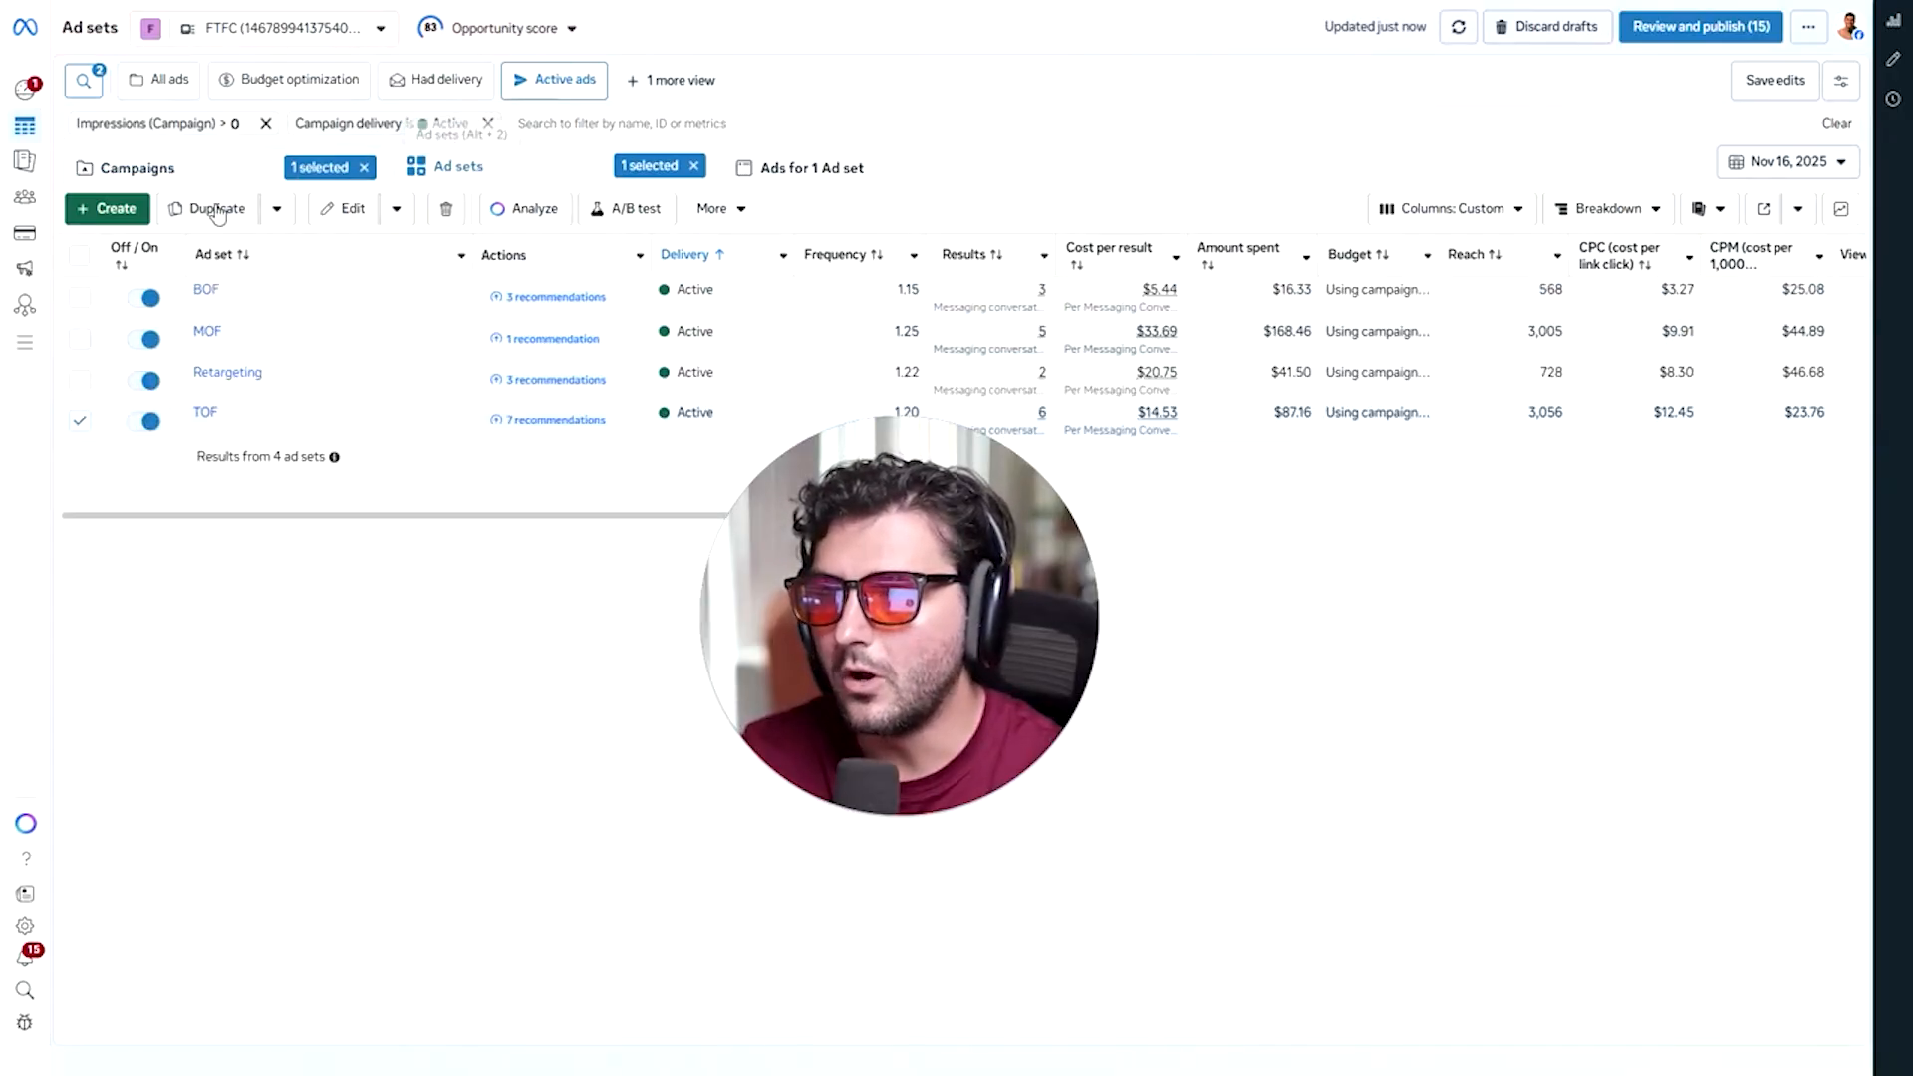
{"action": "left_click", "coordinate": [789, 179]}
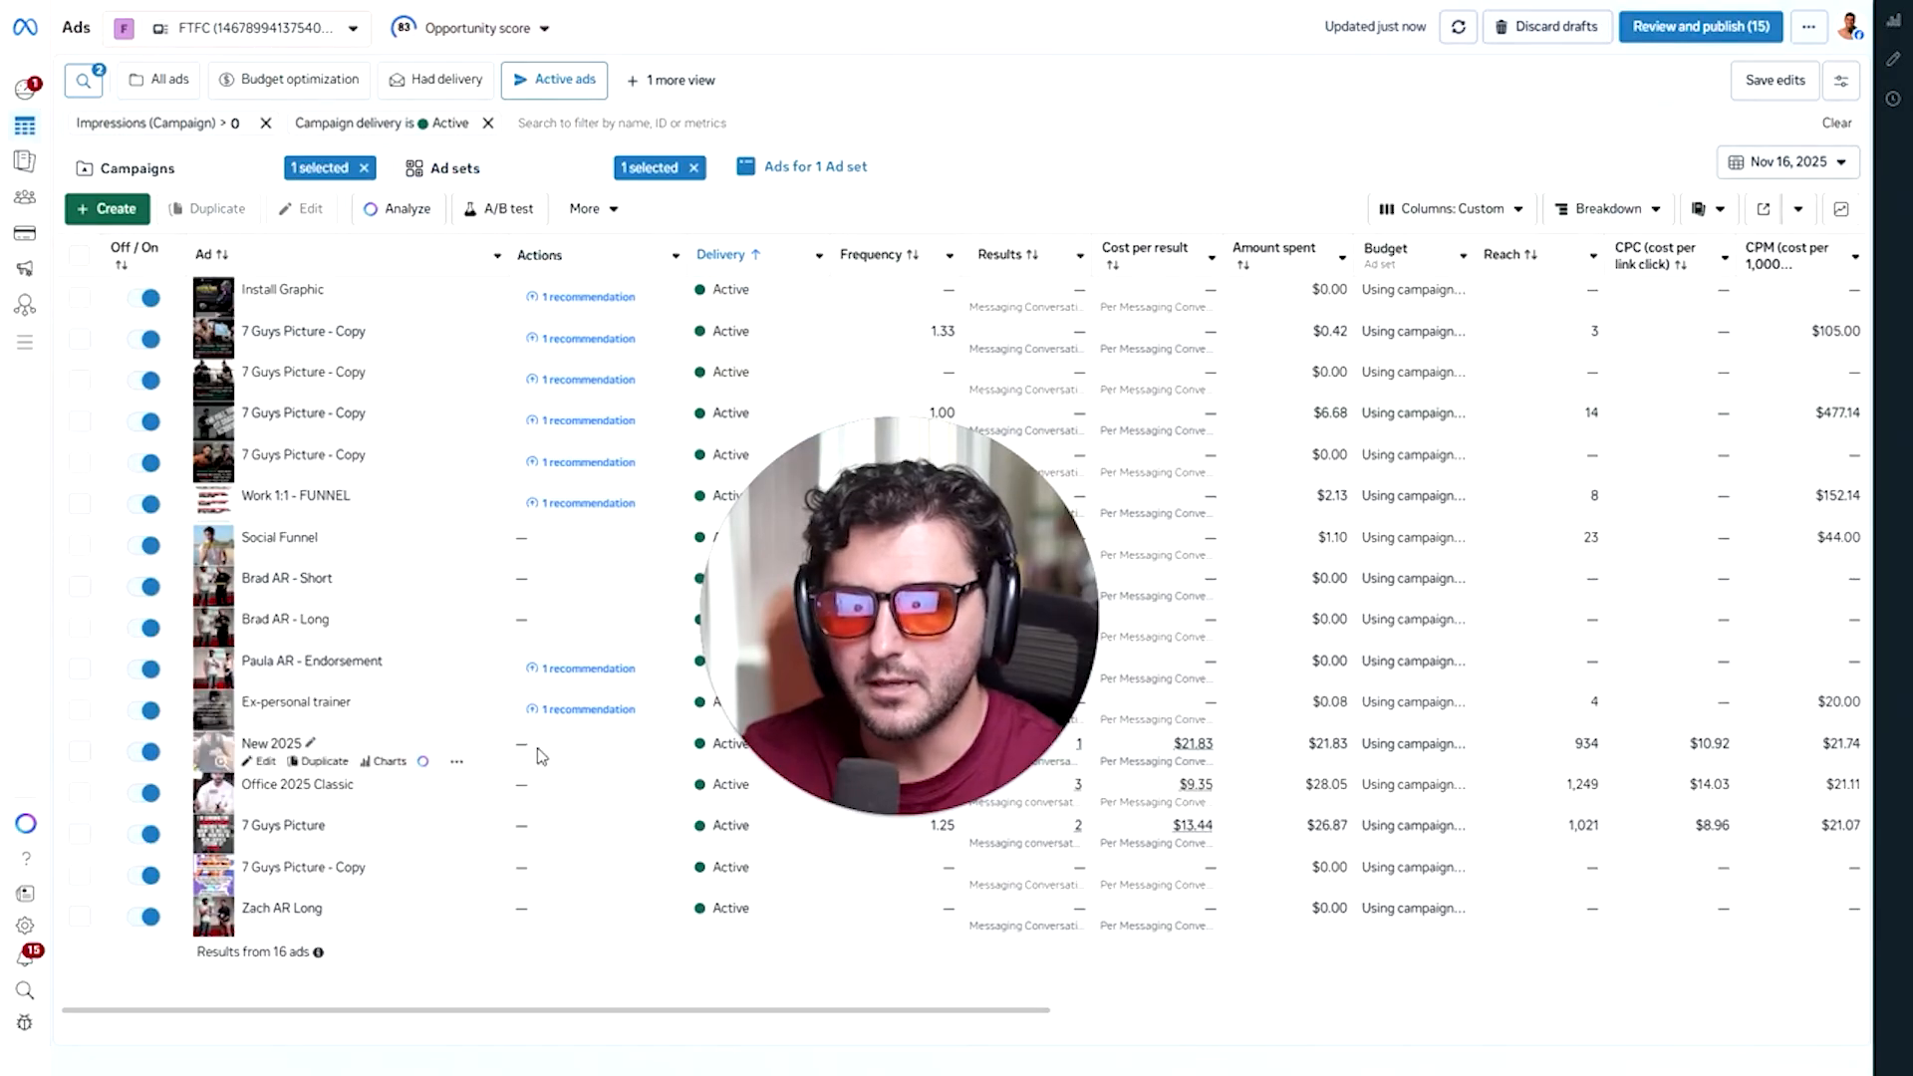
{"action": "left_click", "coordinate": [470, 171]}
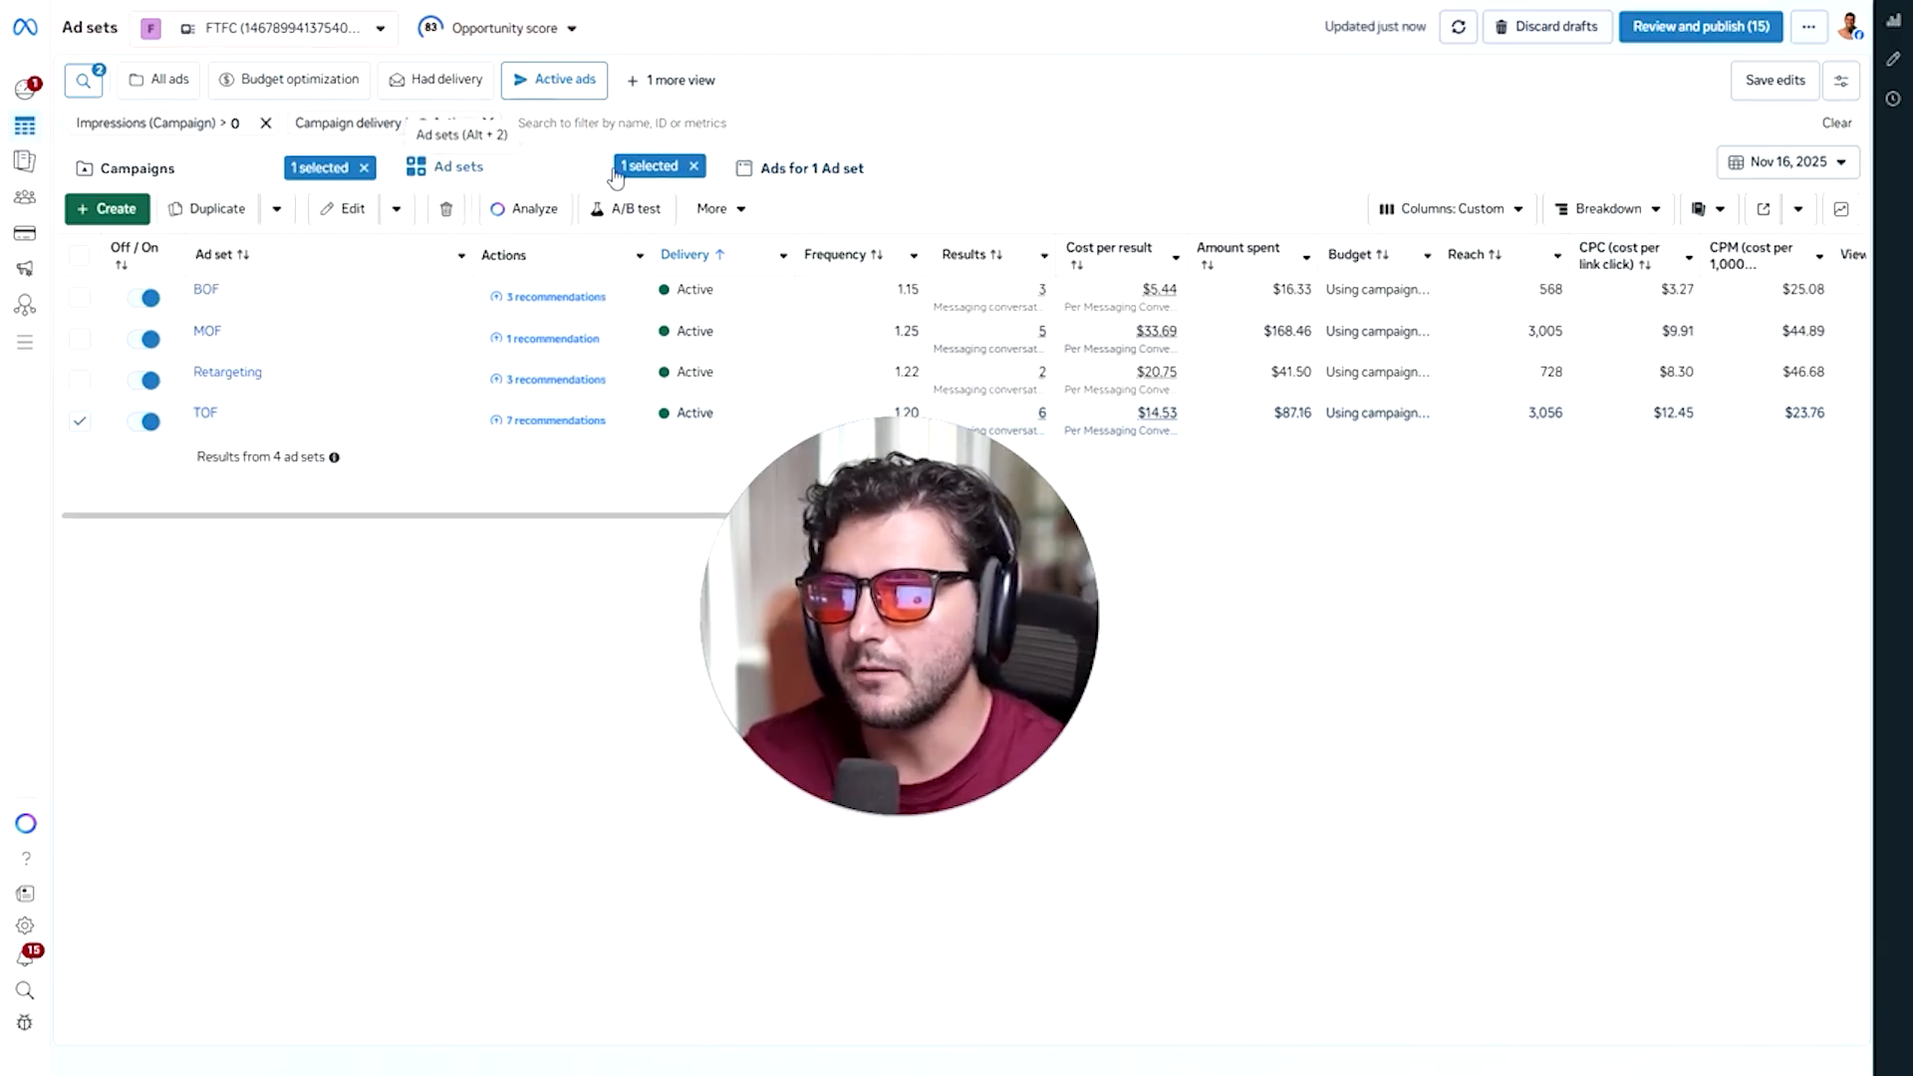
{"action": "left_click", "coordinate": [151, 176]}
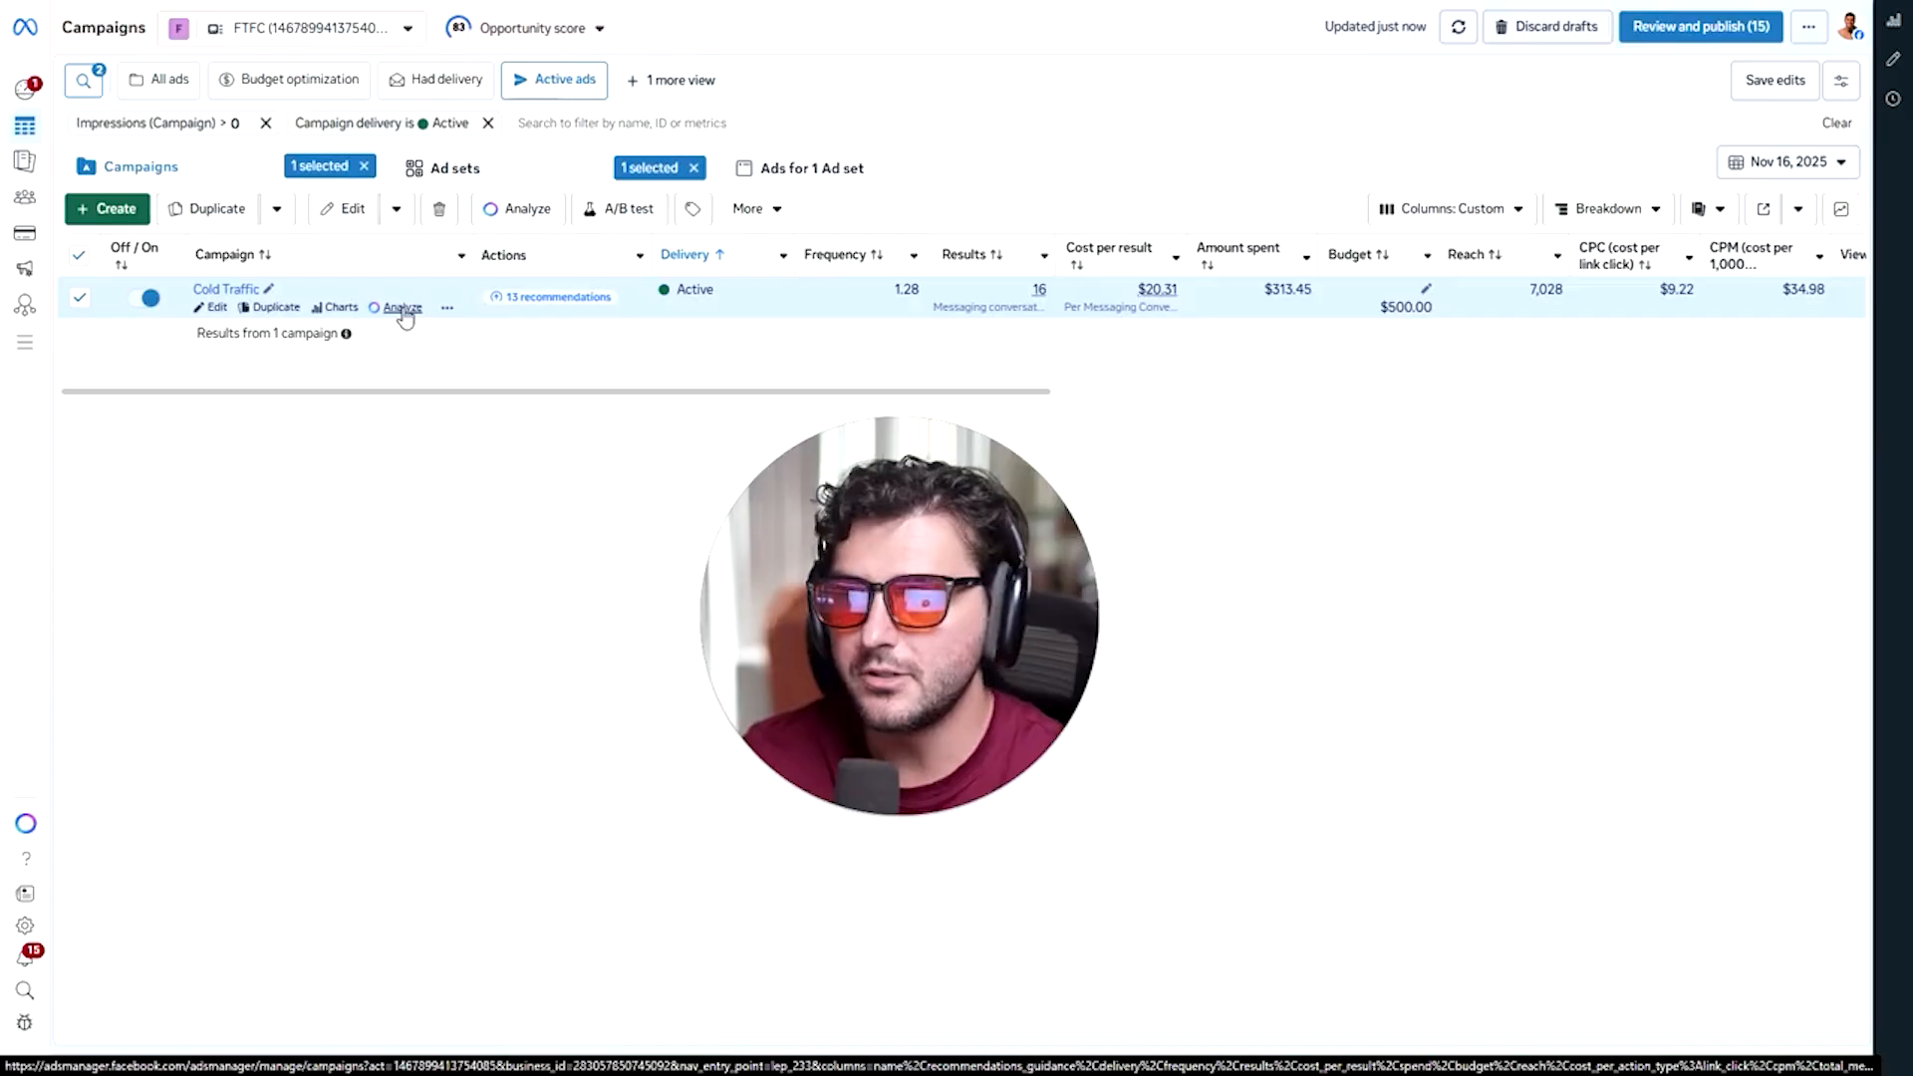
{"action": "left_click", "coordinate": [213, 310]}
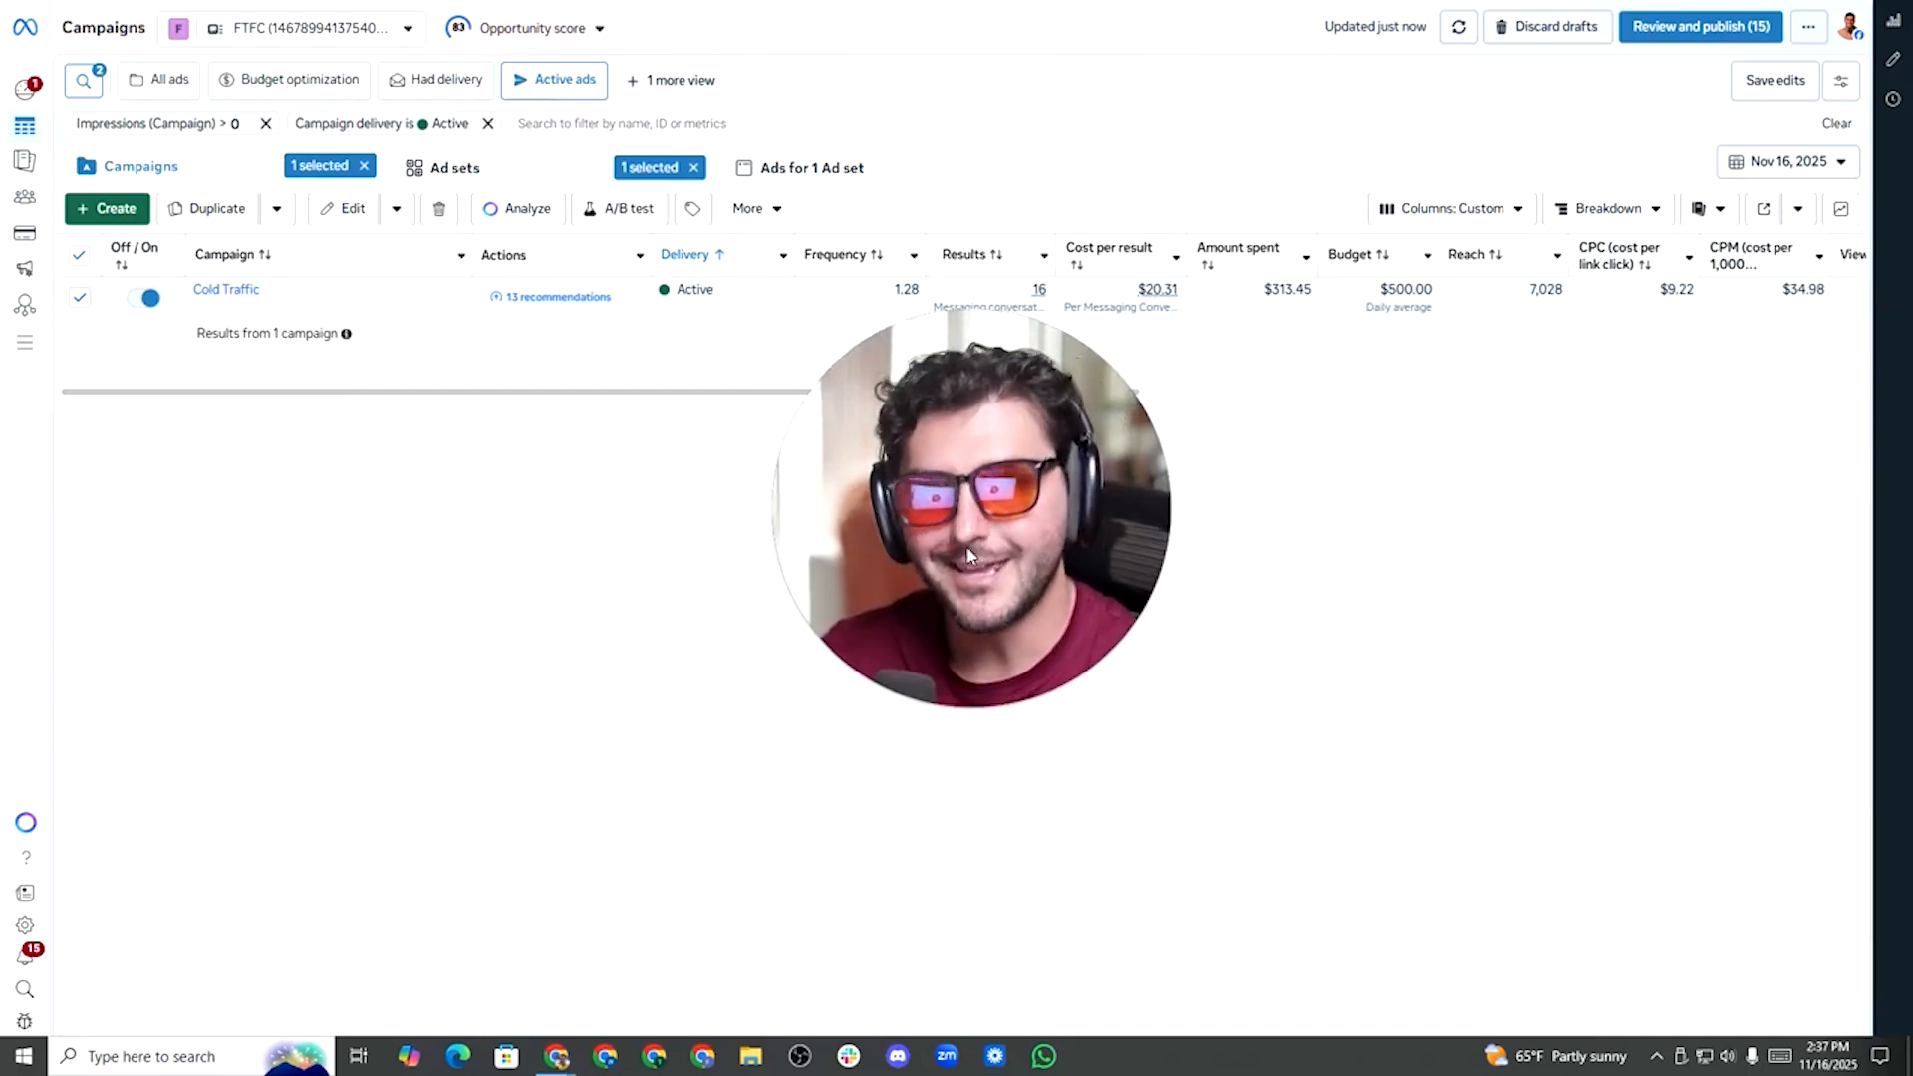
{"action": "left_click_drag", "start_coordinate": [1055, 528], "coordinate": [350, 587]}
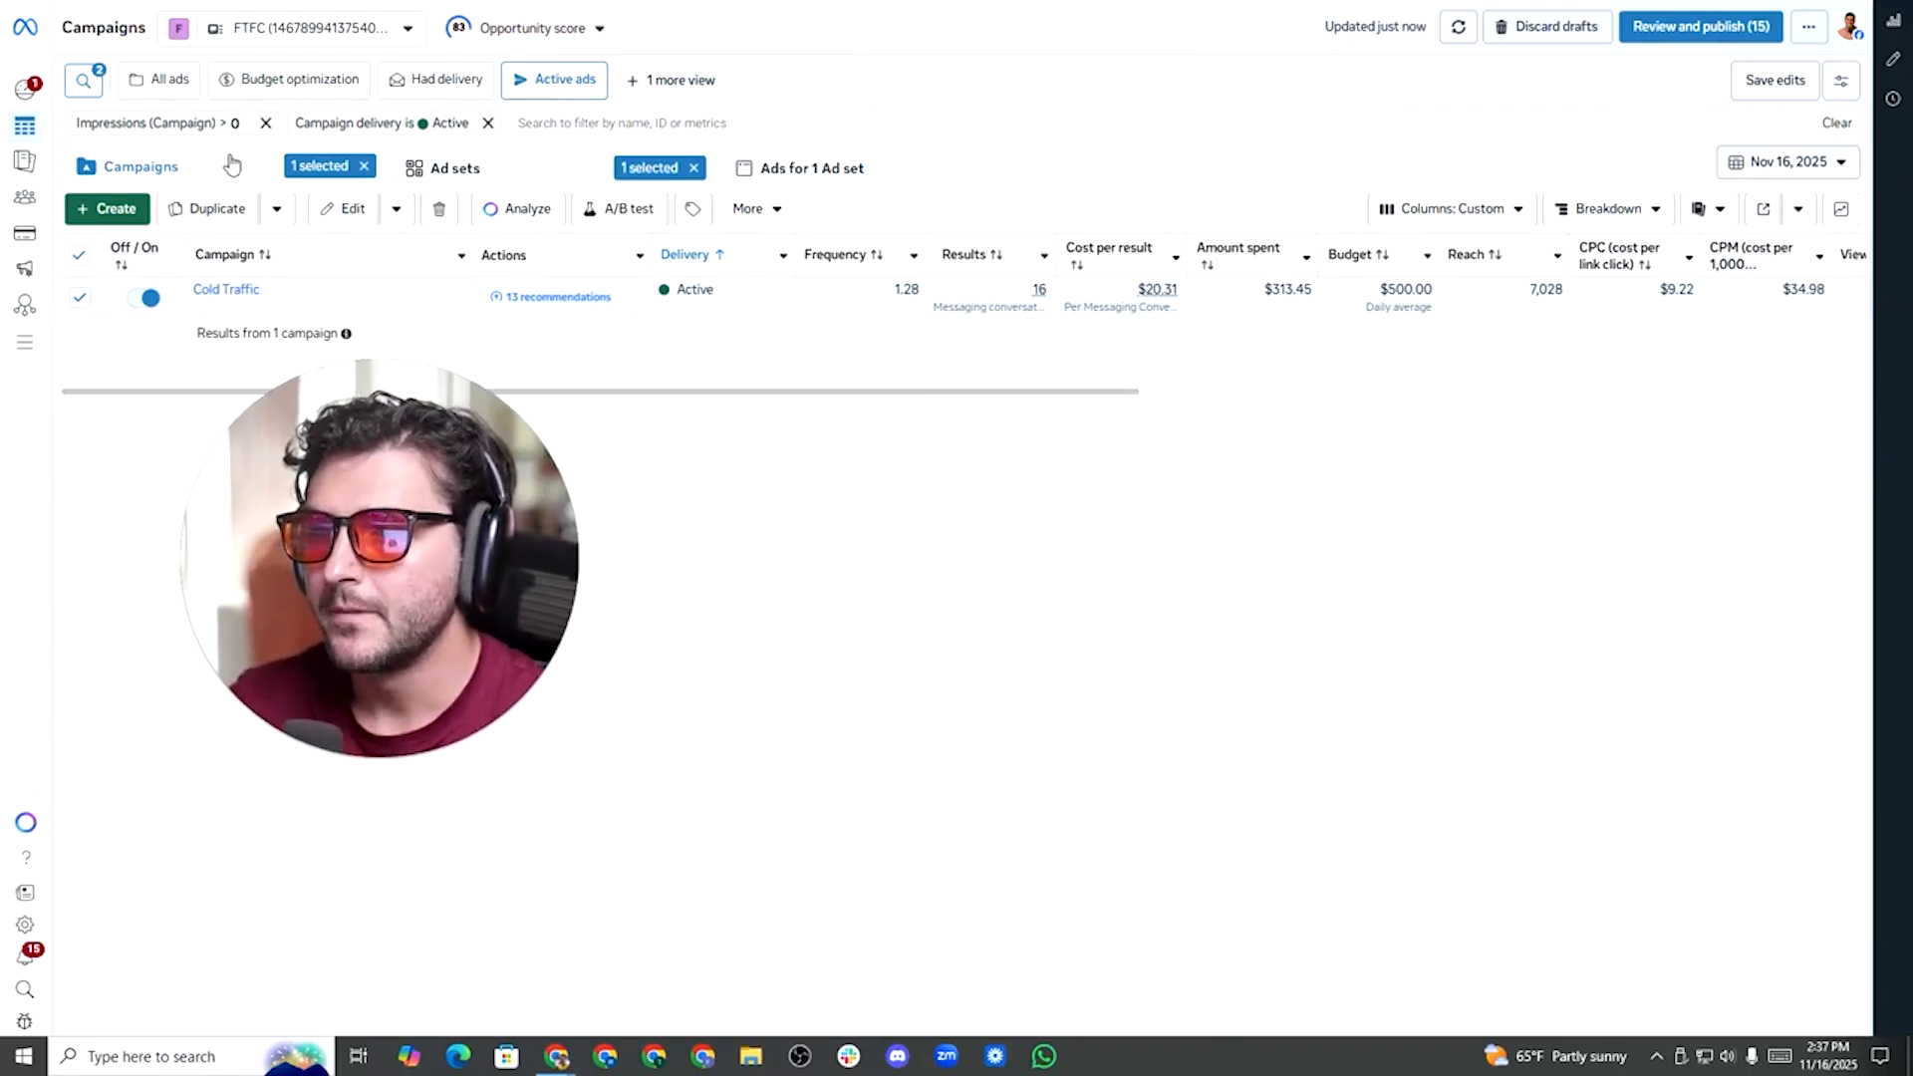
Create a new campaign with the Auction buying type, the Engagement objective and the manual engagement campaign setup.
{"action": "left_click", "coordinate": [104, 211]}
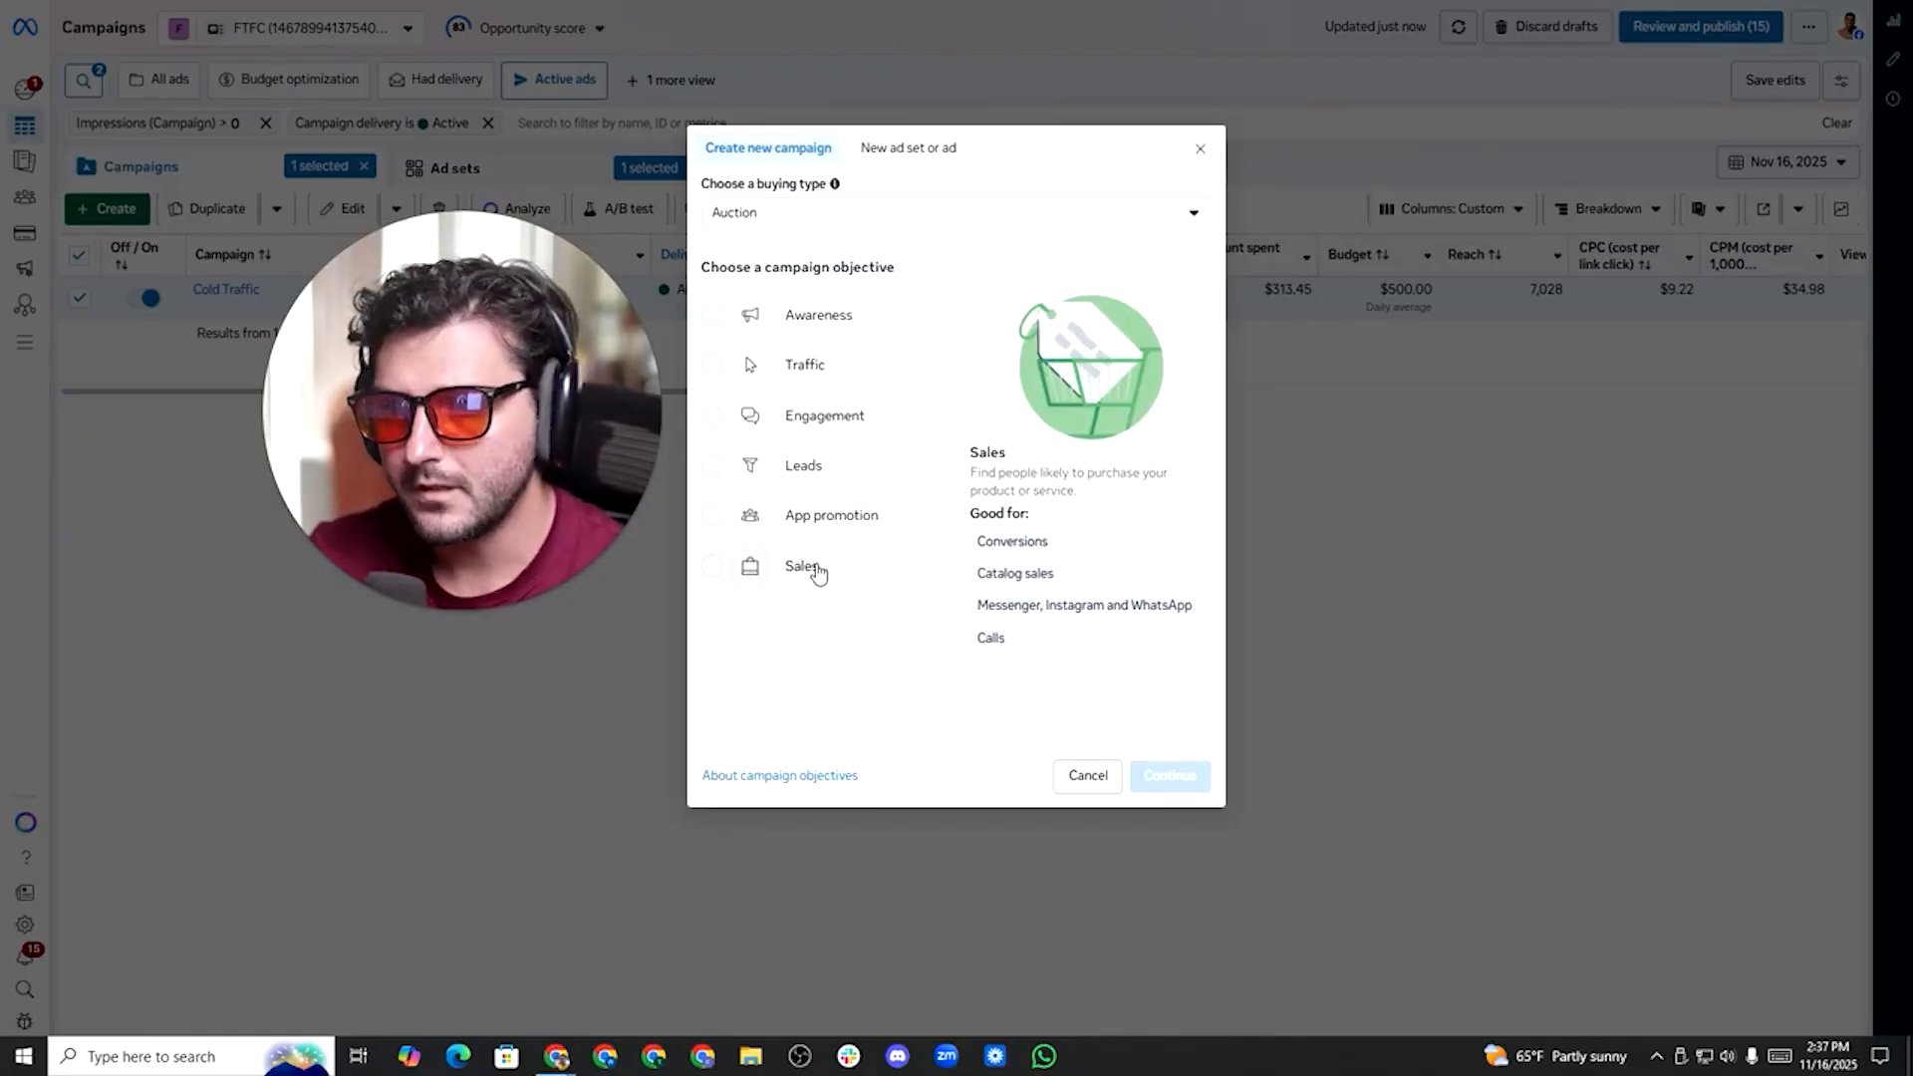
{"action": "mouse_move", "coordinate": [809, 476]}
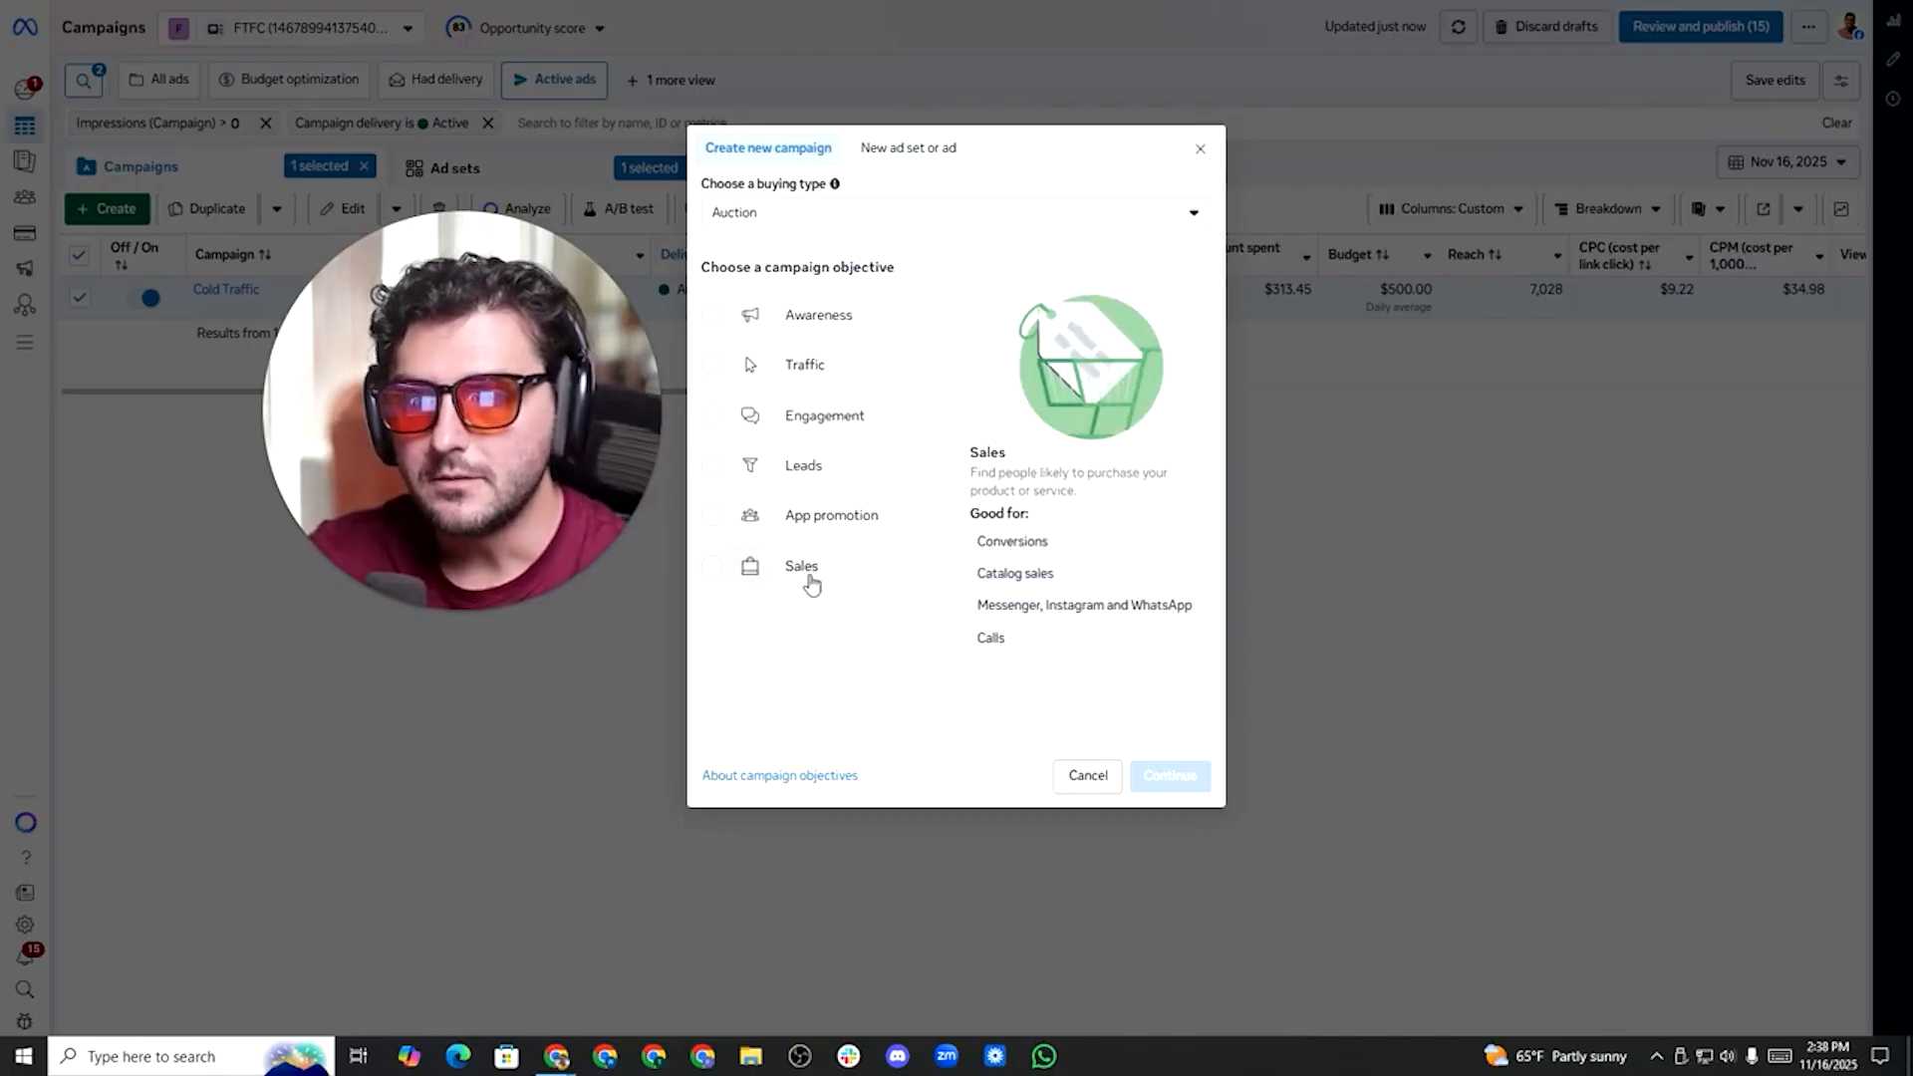
{"action": "left_click", "coordinate": [839, 432]}
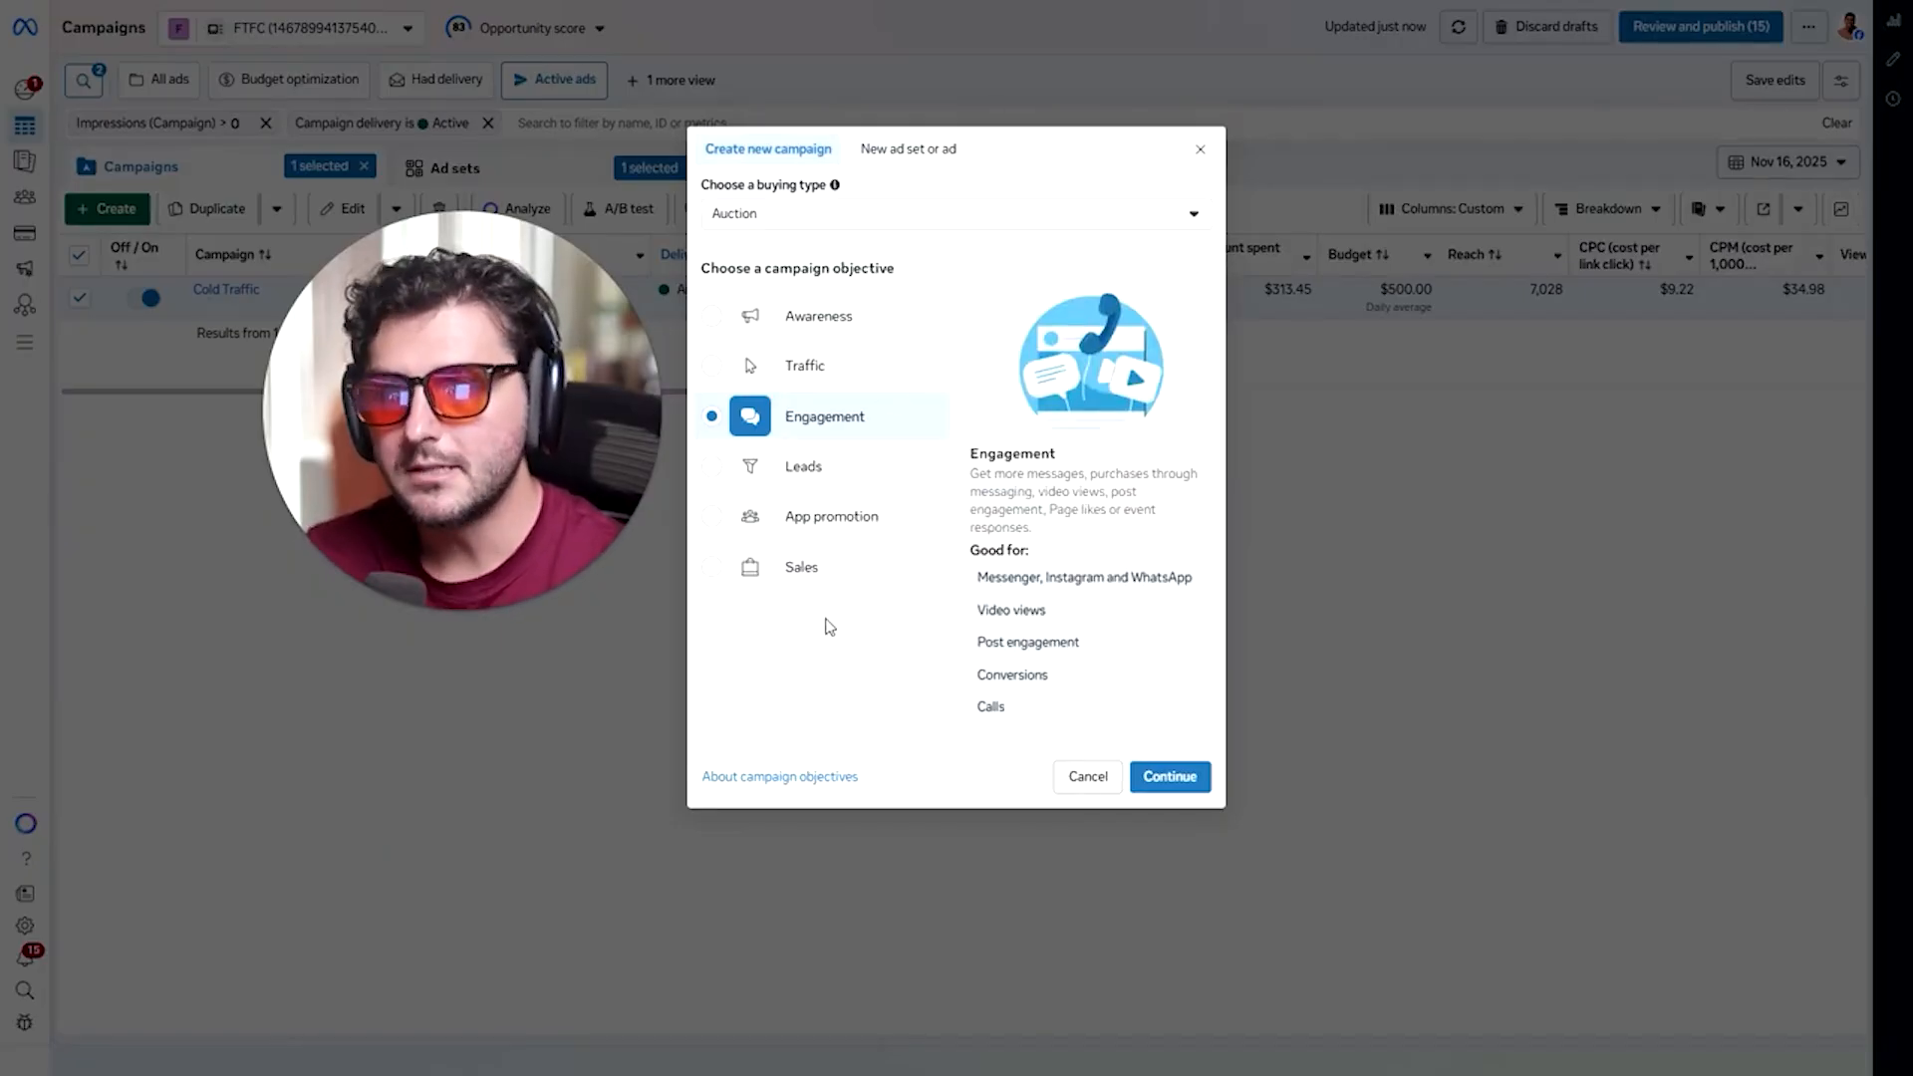
{"action": "left_click", "coordinate": [956, 225]}
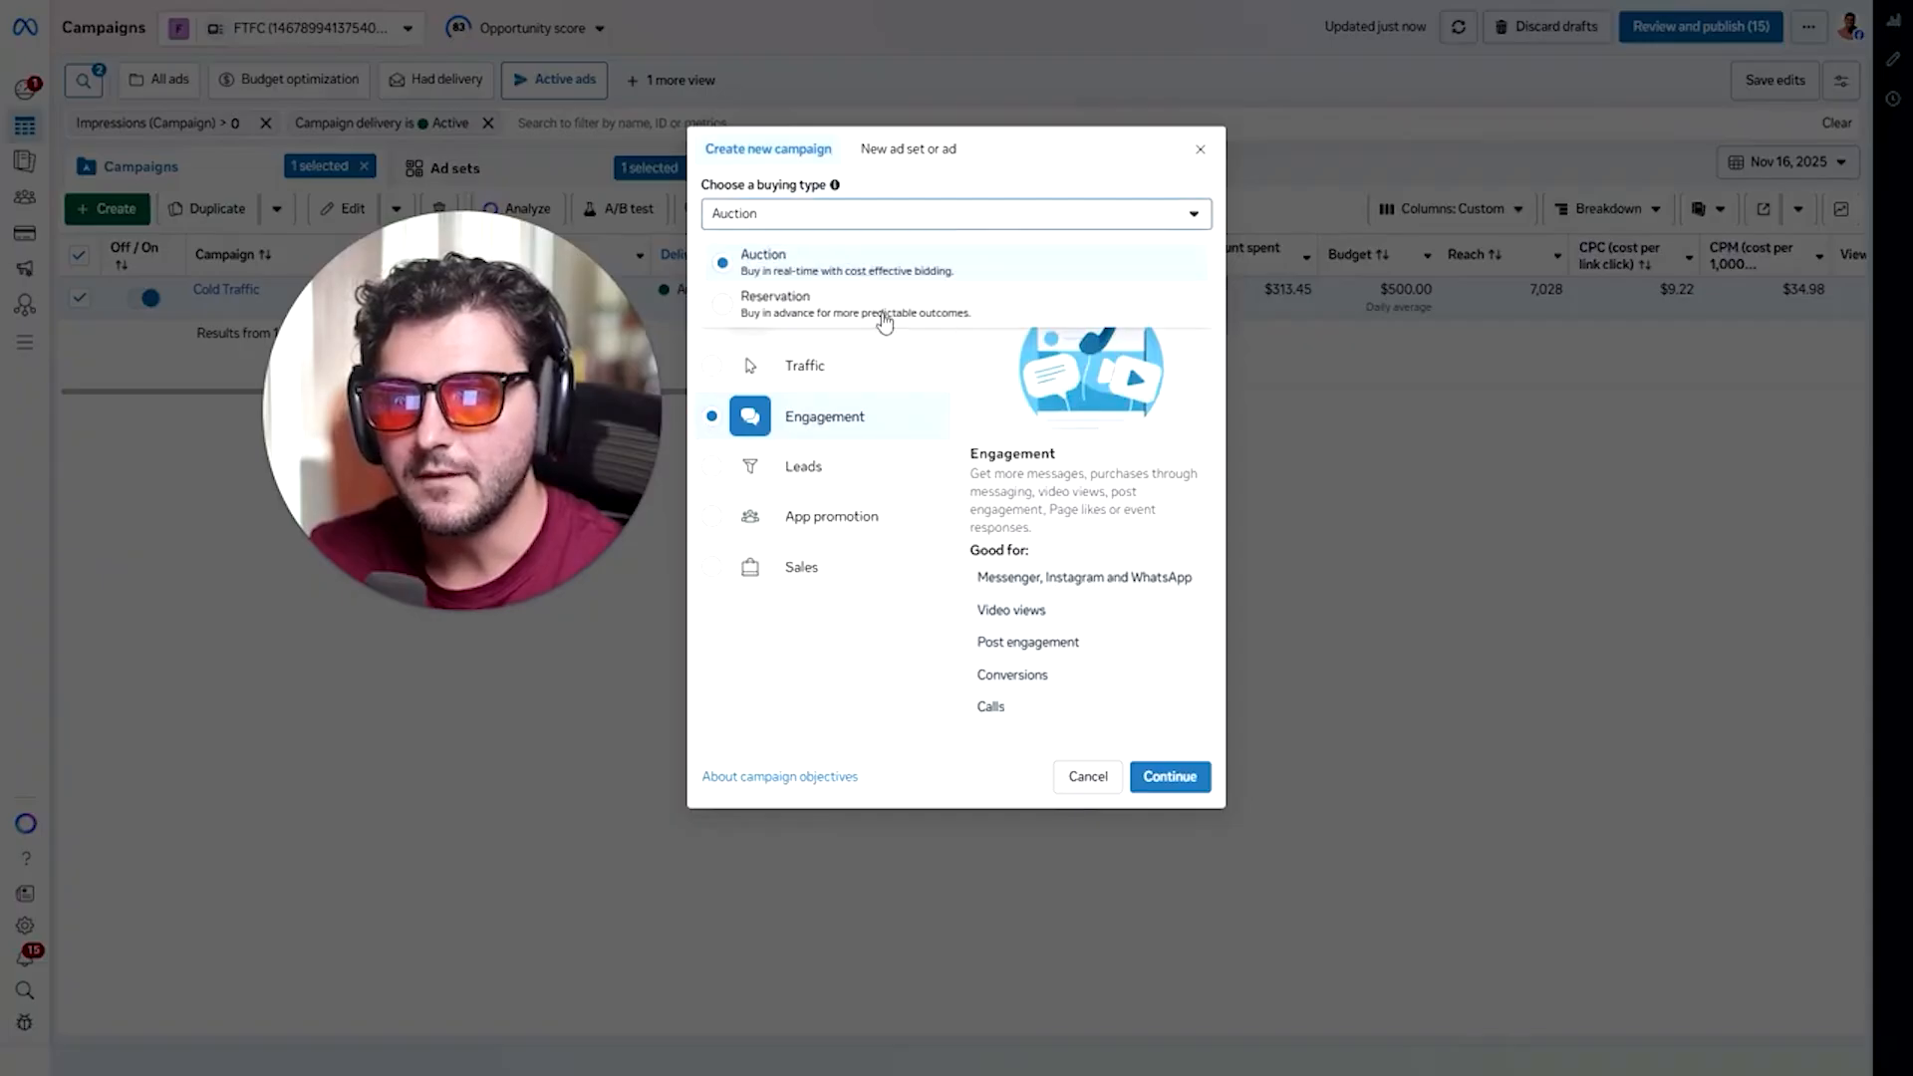
{"action": "left_click", "coordinate": [752, 255]}
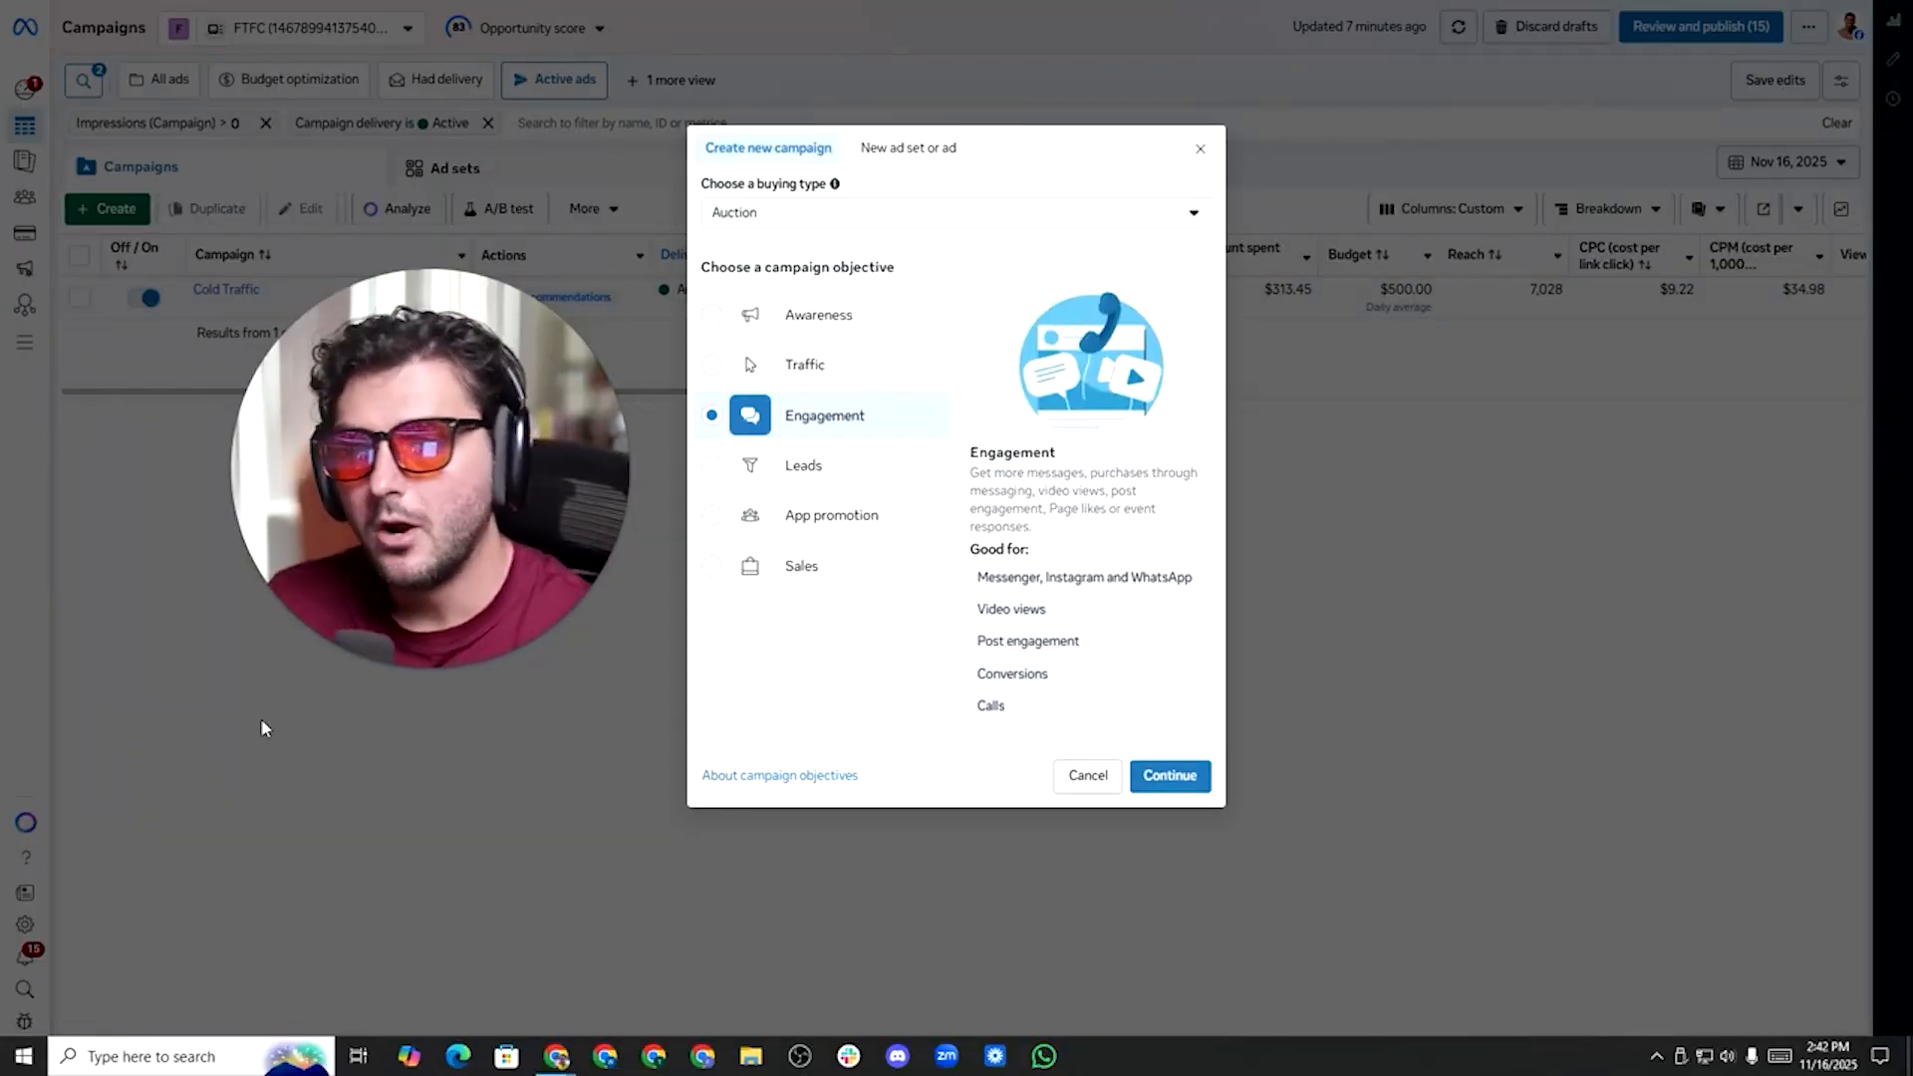
{"action": "left_click", "coordinate": [1170, 775]}
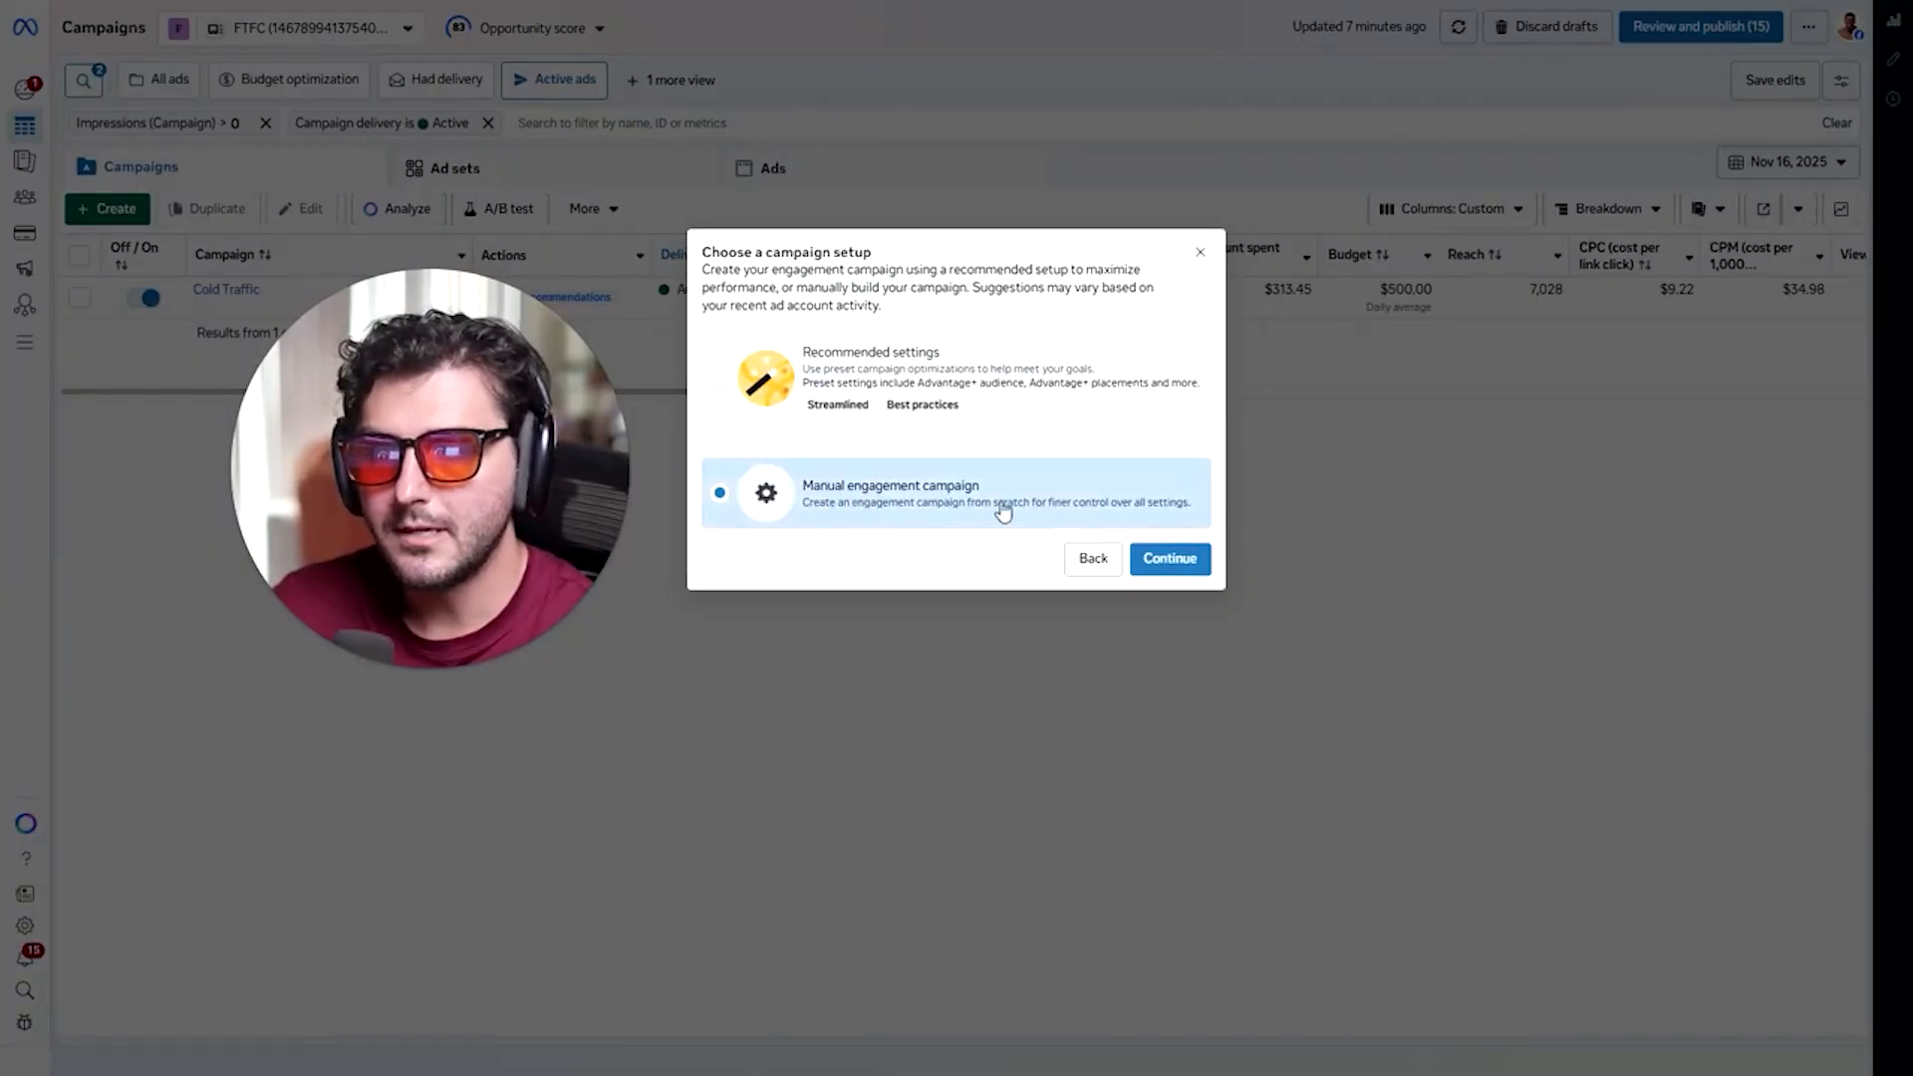
{"action": "left_click", "coordinate": [1169, 559]}
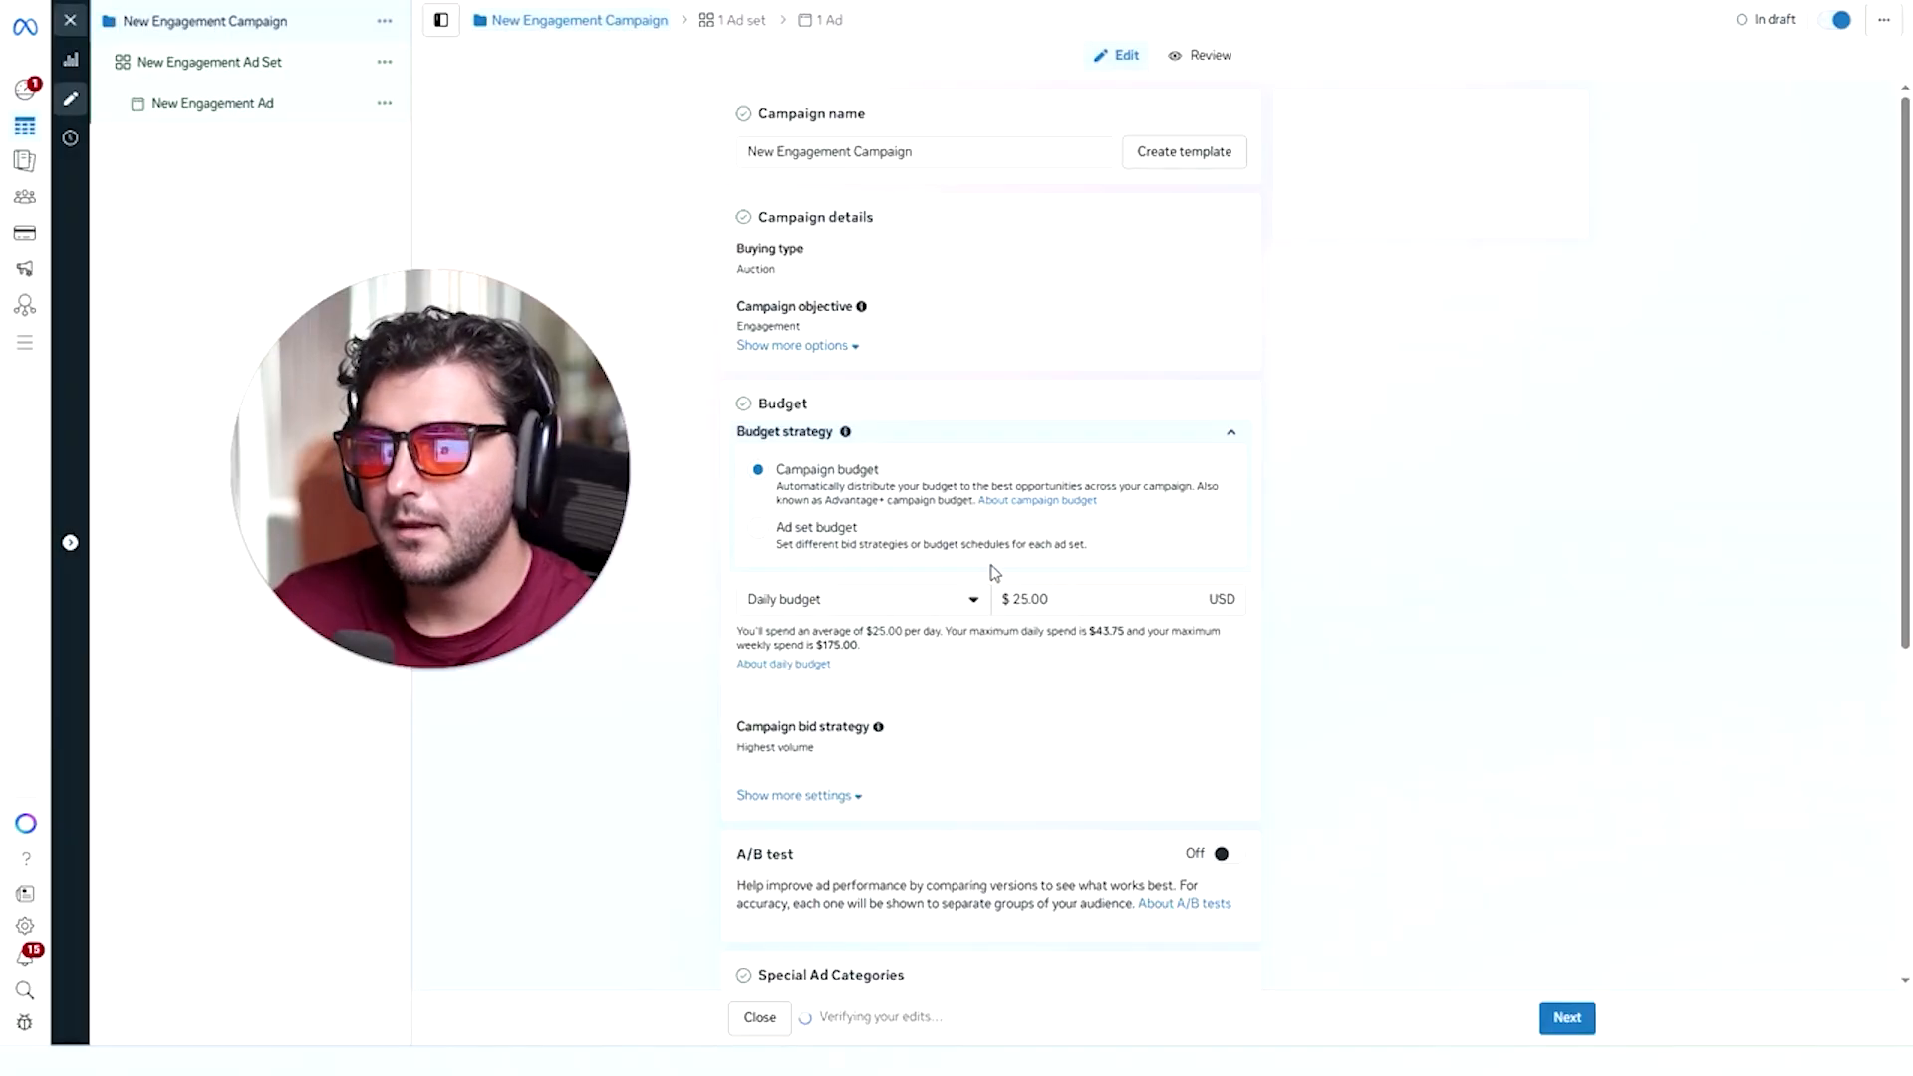
Name the new campaign "Prospecting - CBO".
{"action": "left_click_drag", "start_coordinate": [451, 440], "coordinate": [1504, 387]}
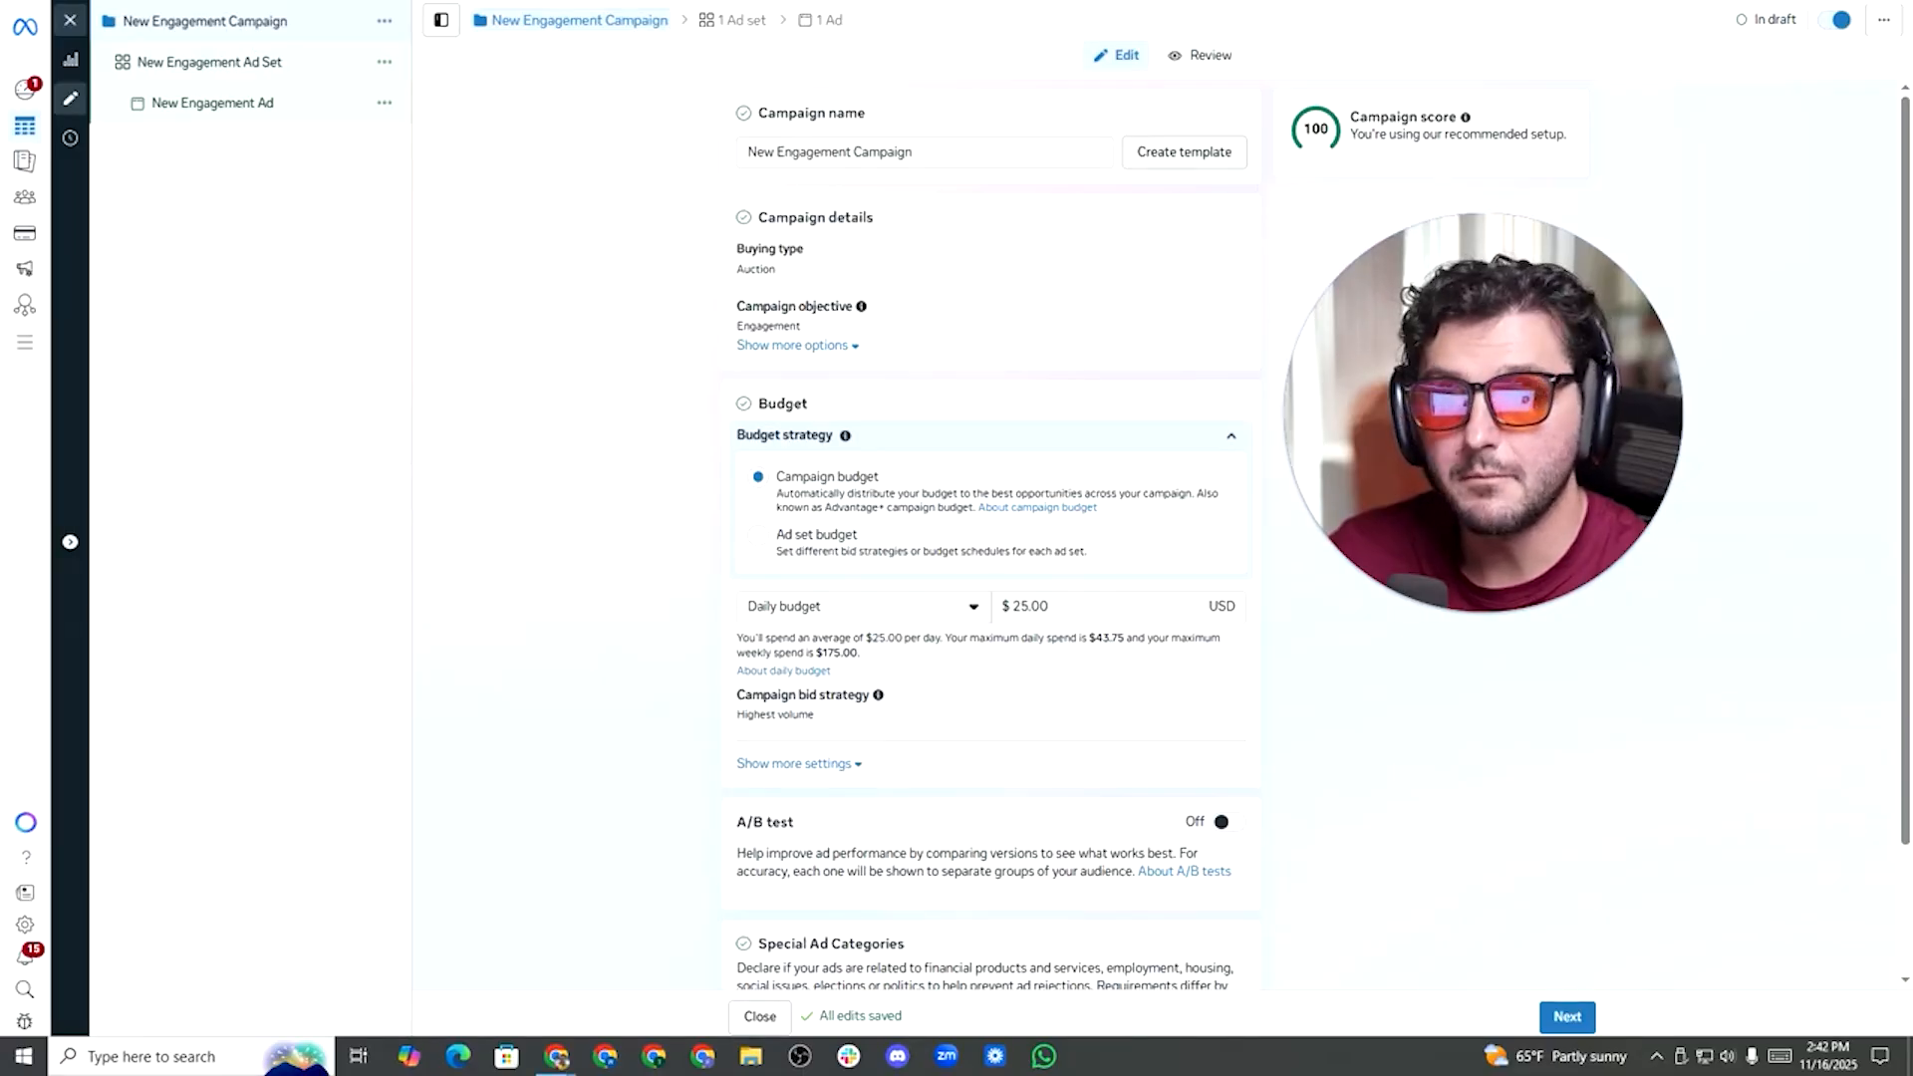
{"action": "left_click_drag", "start_coordinate": [912, 152], "coordinate": [735, 160]}
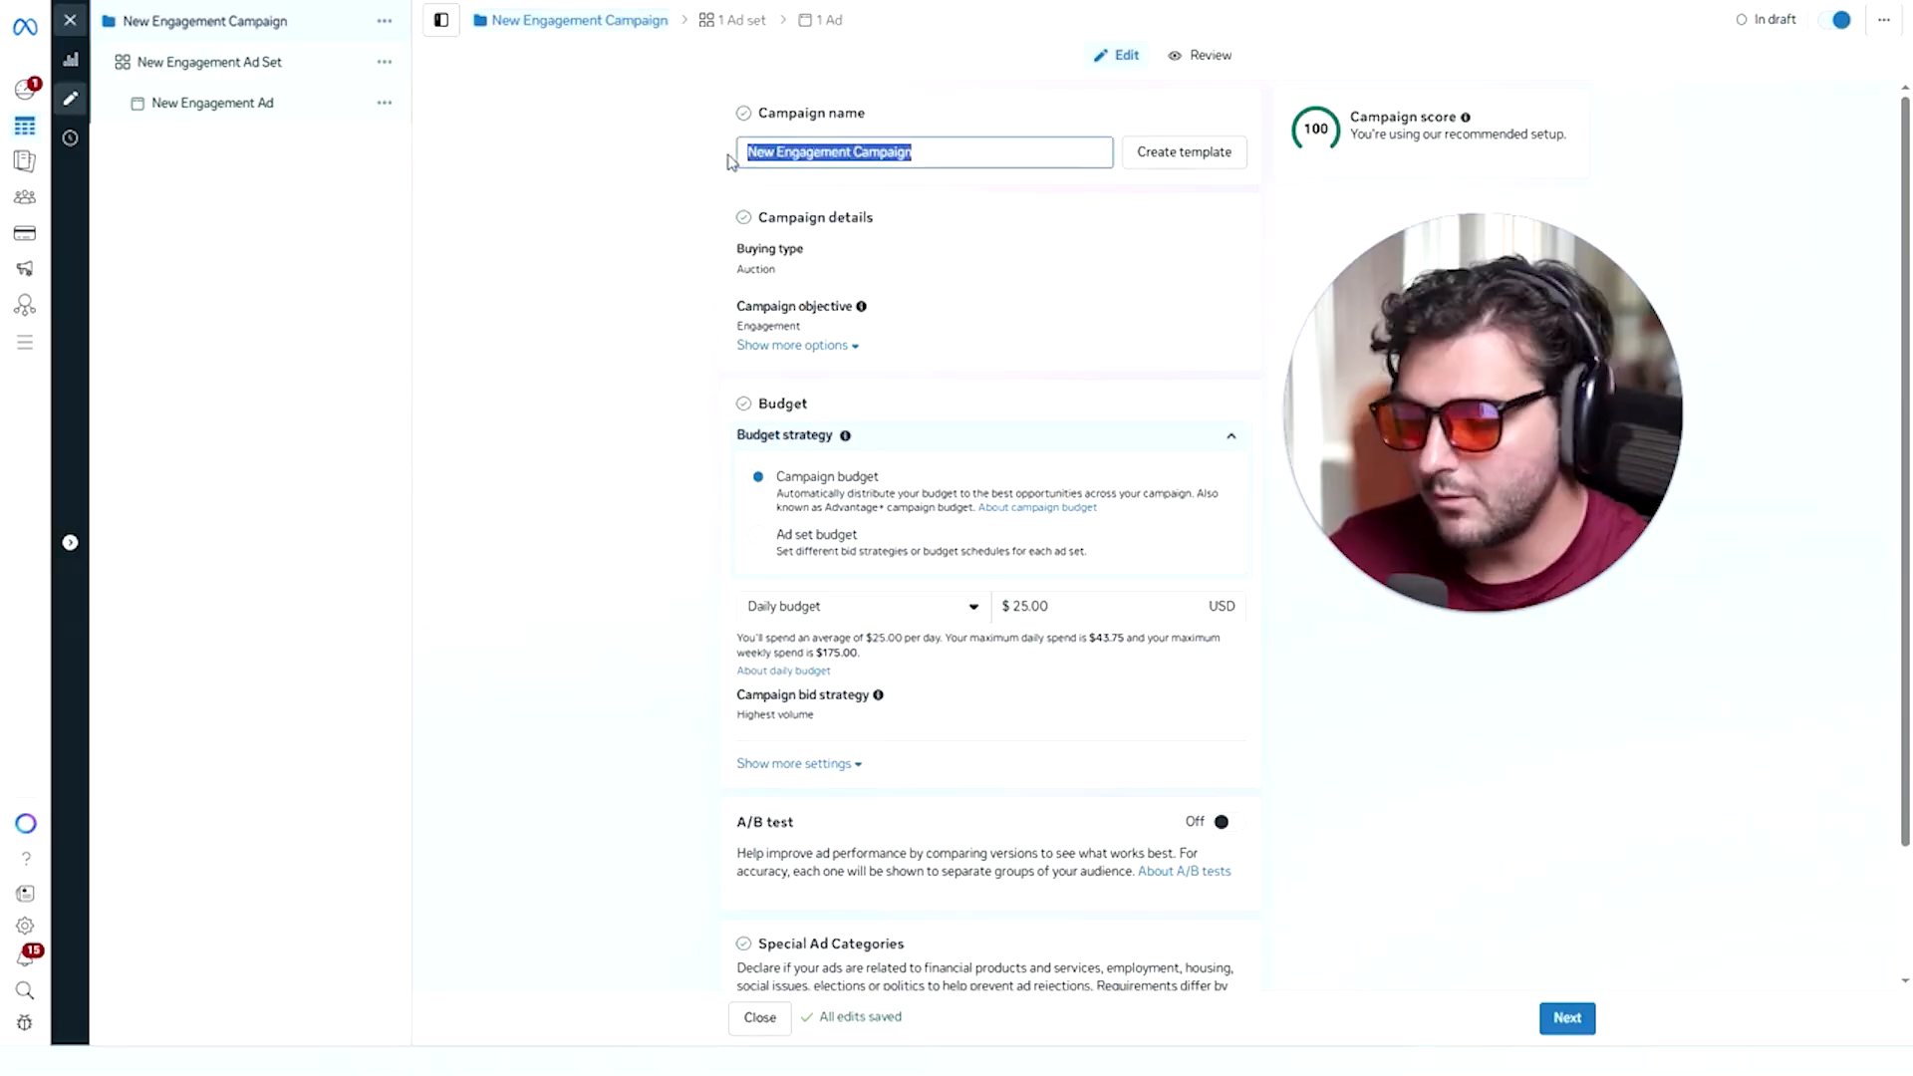
{"action": "type", "text": "Prospecting"}
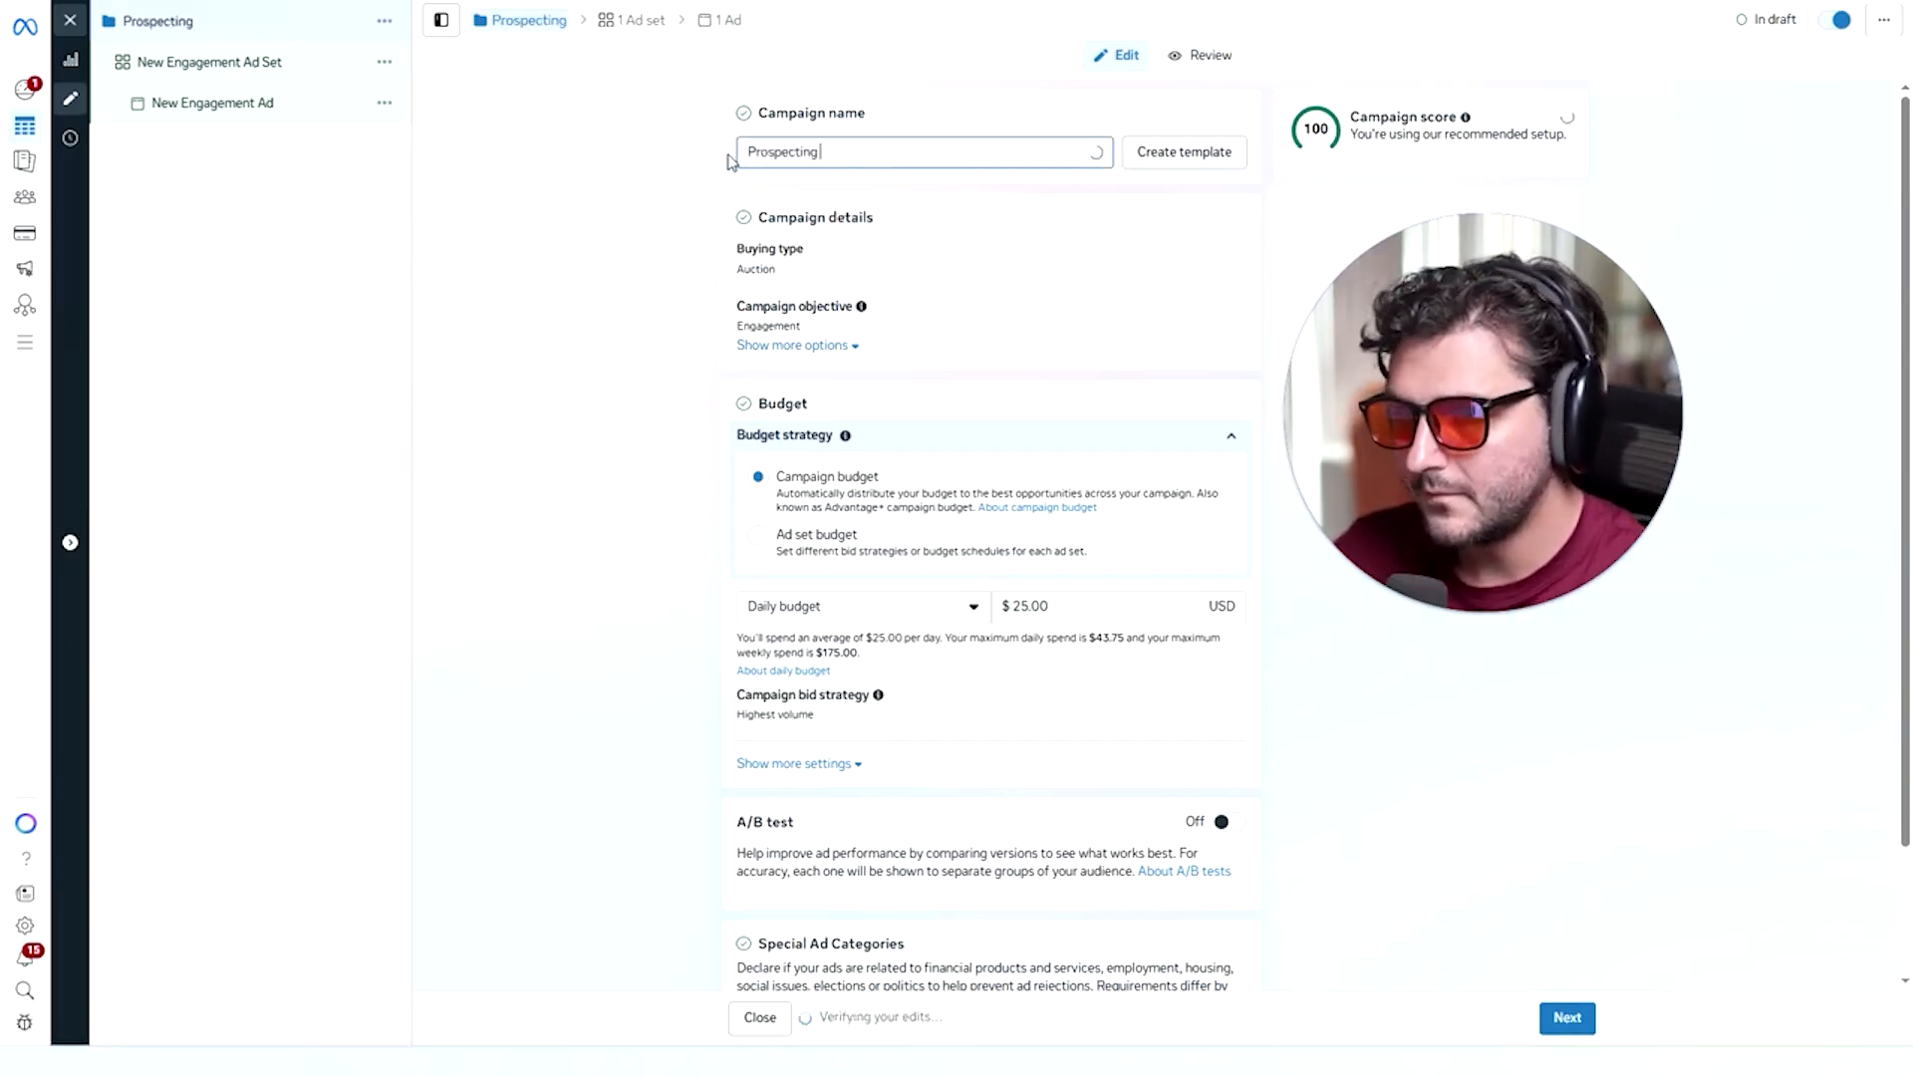
{"action": "type", "text": " - CBO"}
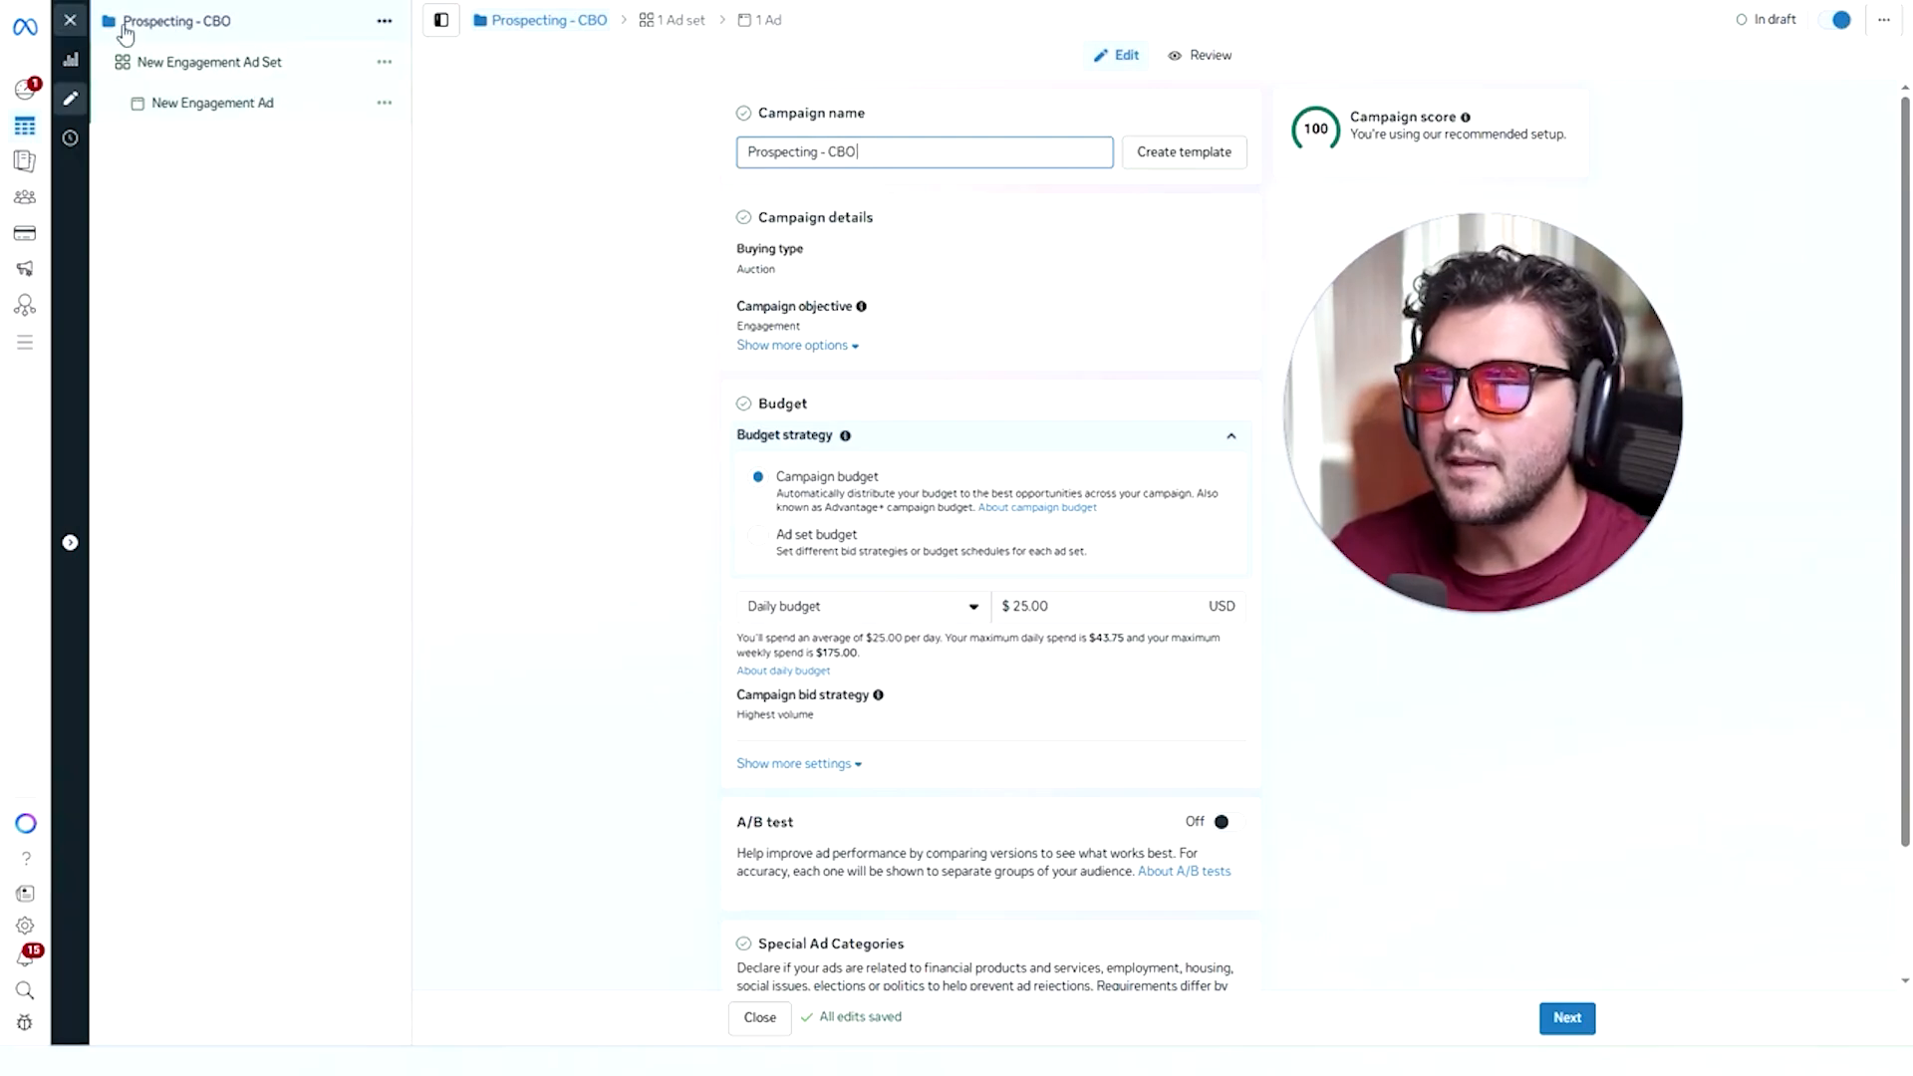
Duplicate the new engagement ad set within the Prospecting - CBO campaign and return to the campaign's settings.
{"action": "left_click", "coordinate": [384, 62]}
{"action": "left_click", "coordinate": [425, 166]}
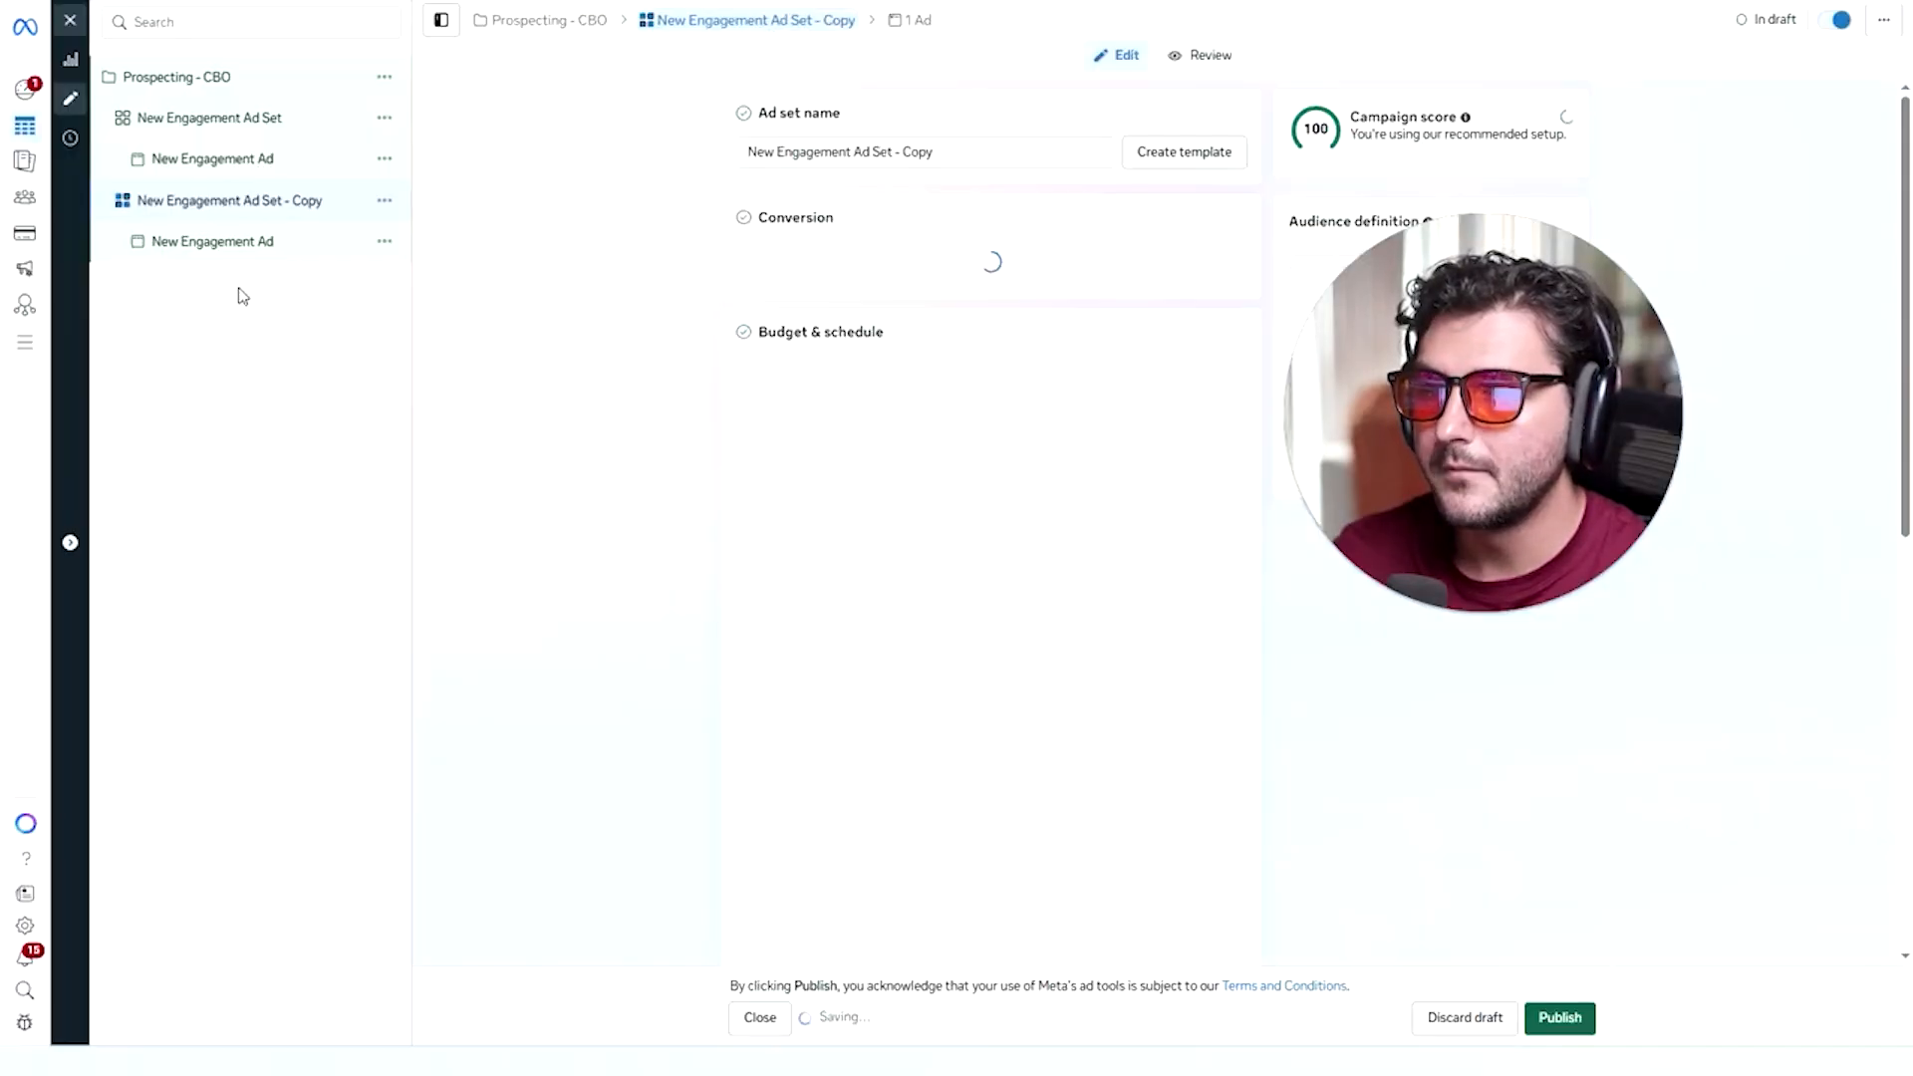
{"action": "left_click", "coordinate": [193, 89]}
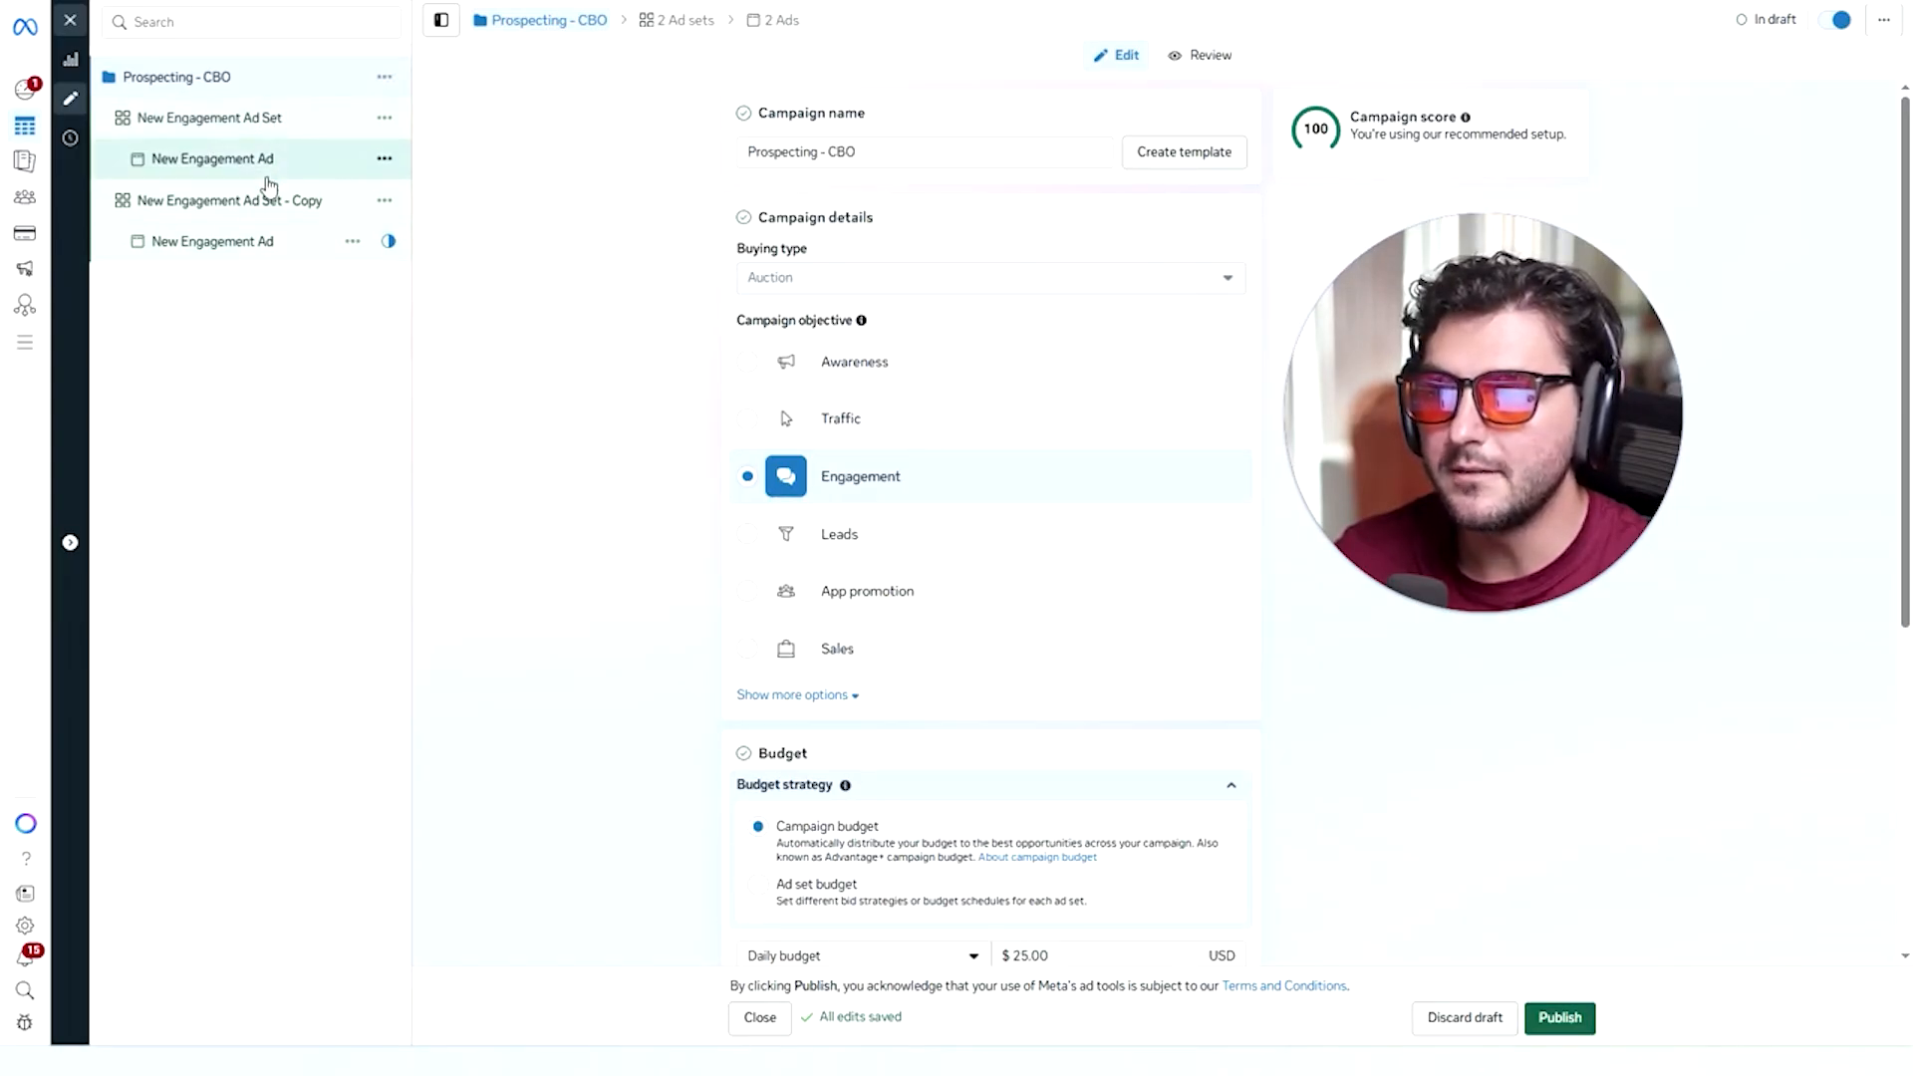
Check the campaign's daily budget and set its bid strategy to Highest volume.
{"action": "scroll", "coordinate": [1138, 610], "scroll_direction": "down", "scroll_amount": 3}
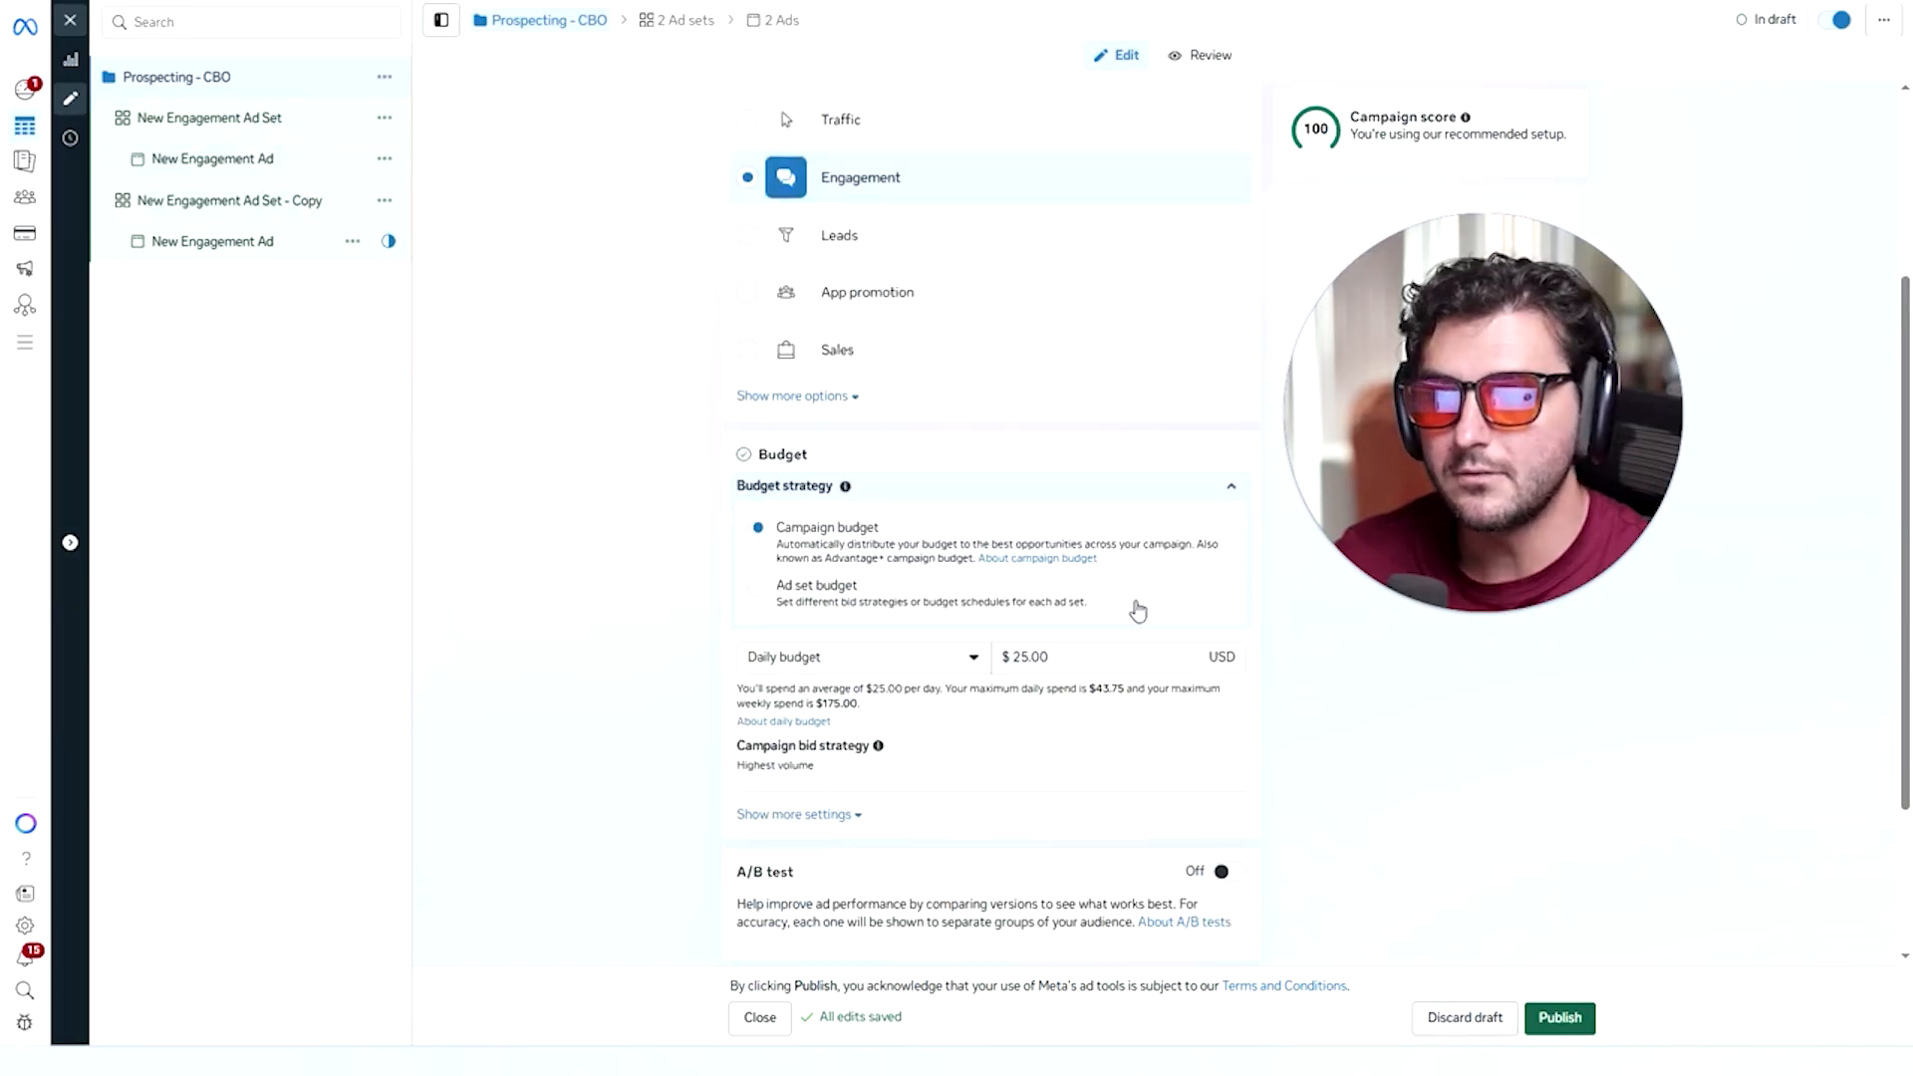
{"action": "left_click", "coordinate": [968, 676]}
{"action": "left_click", "coordinate": [1017, 657]}
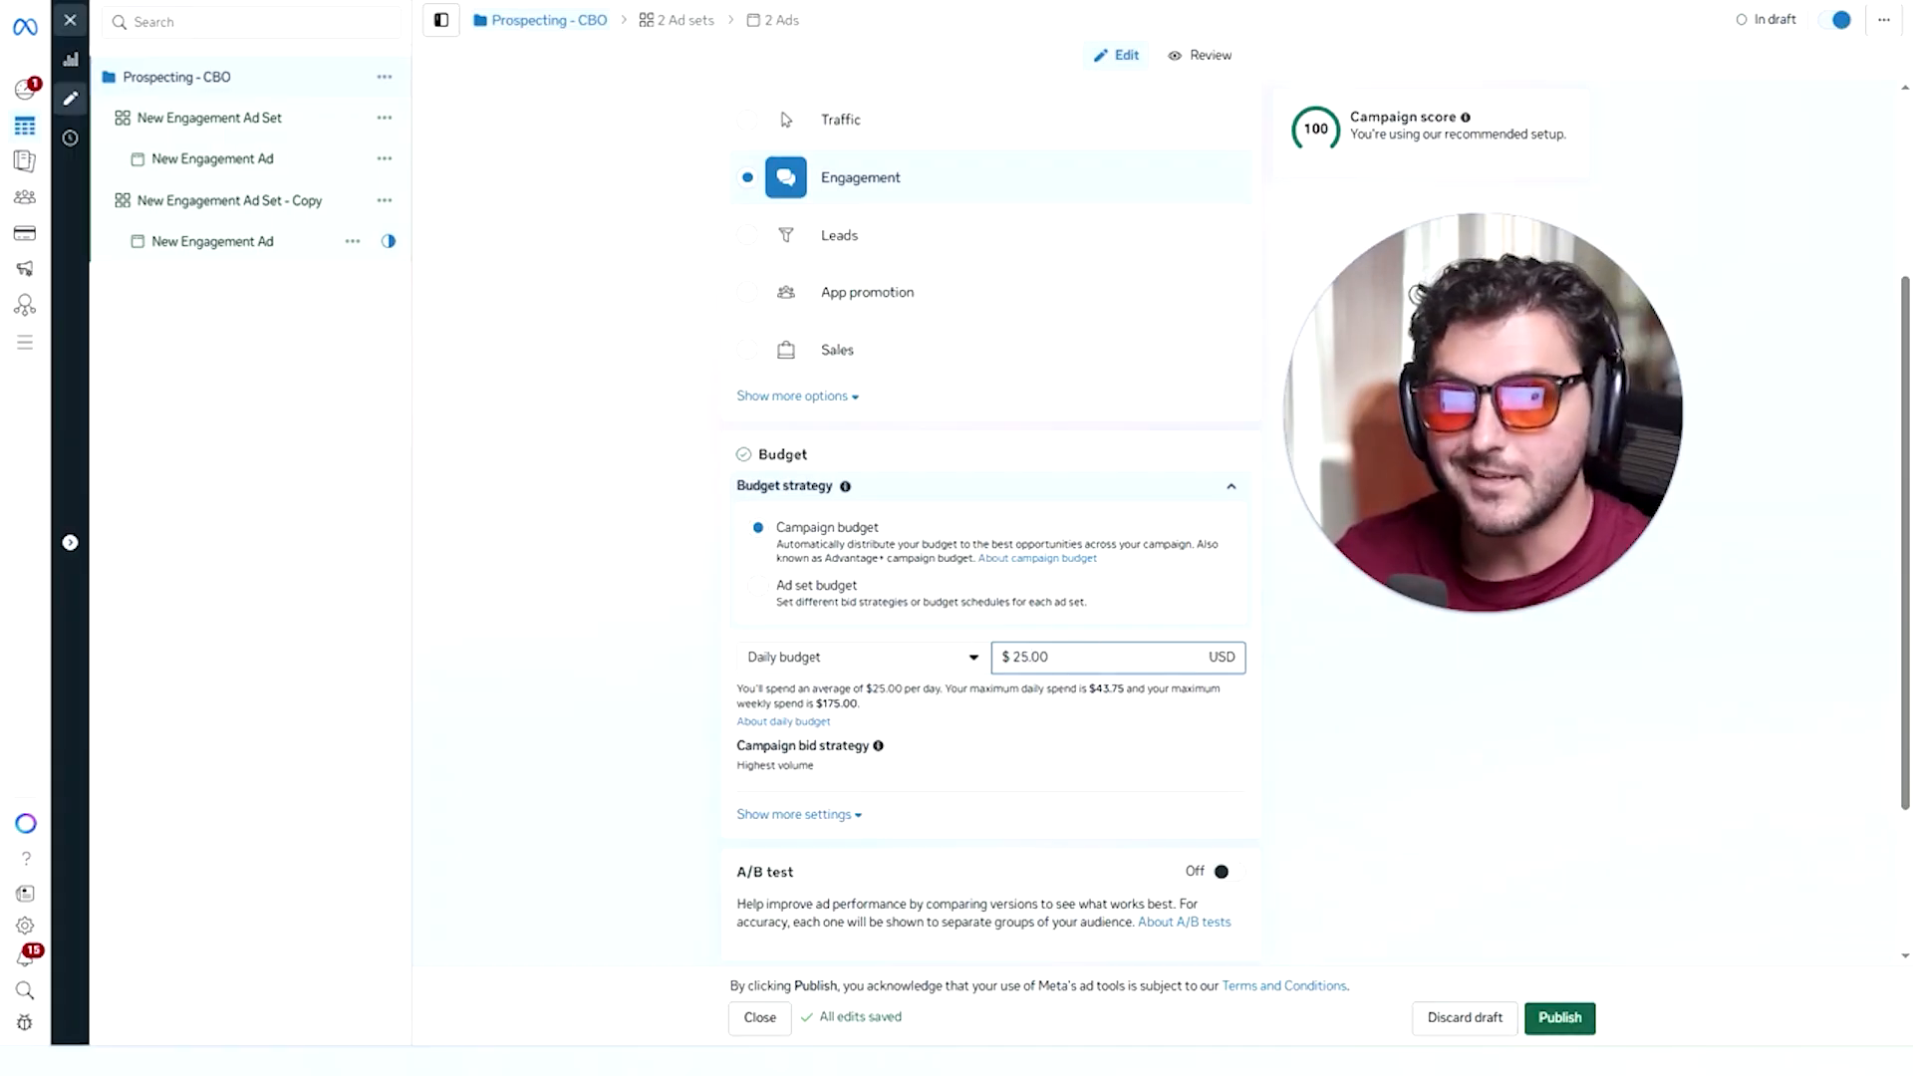
{"action": "scroll", "coordinate": [894, 648], "scroll_direction": "down", "scroll_amount": 2}
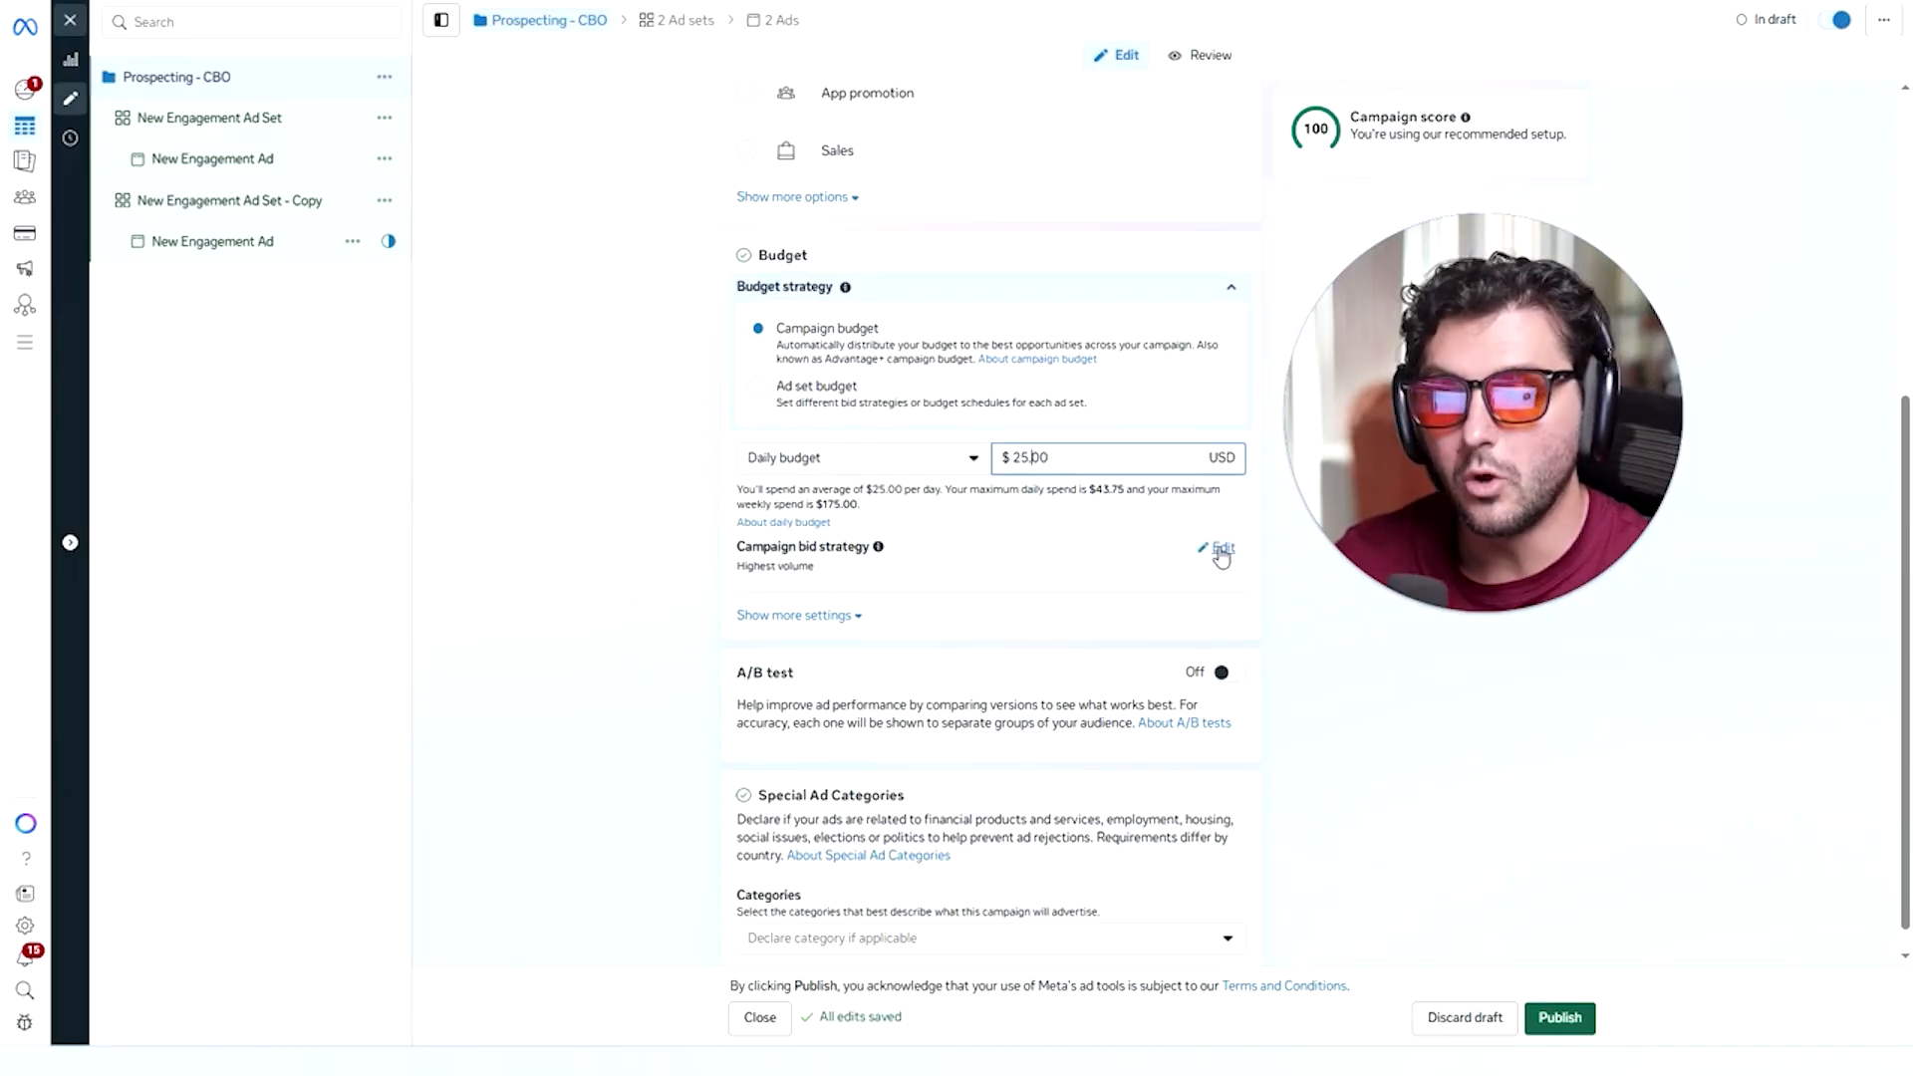
{"action": "left_click", "coordinate": [1216, 547]}
{"action": "left_click", "coordinate": [832, 609]}
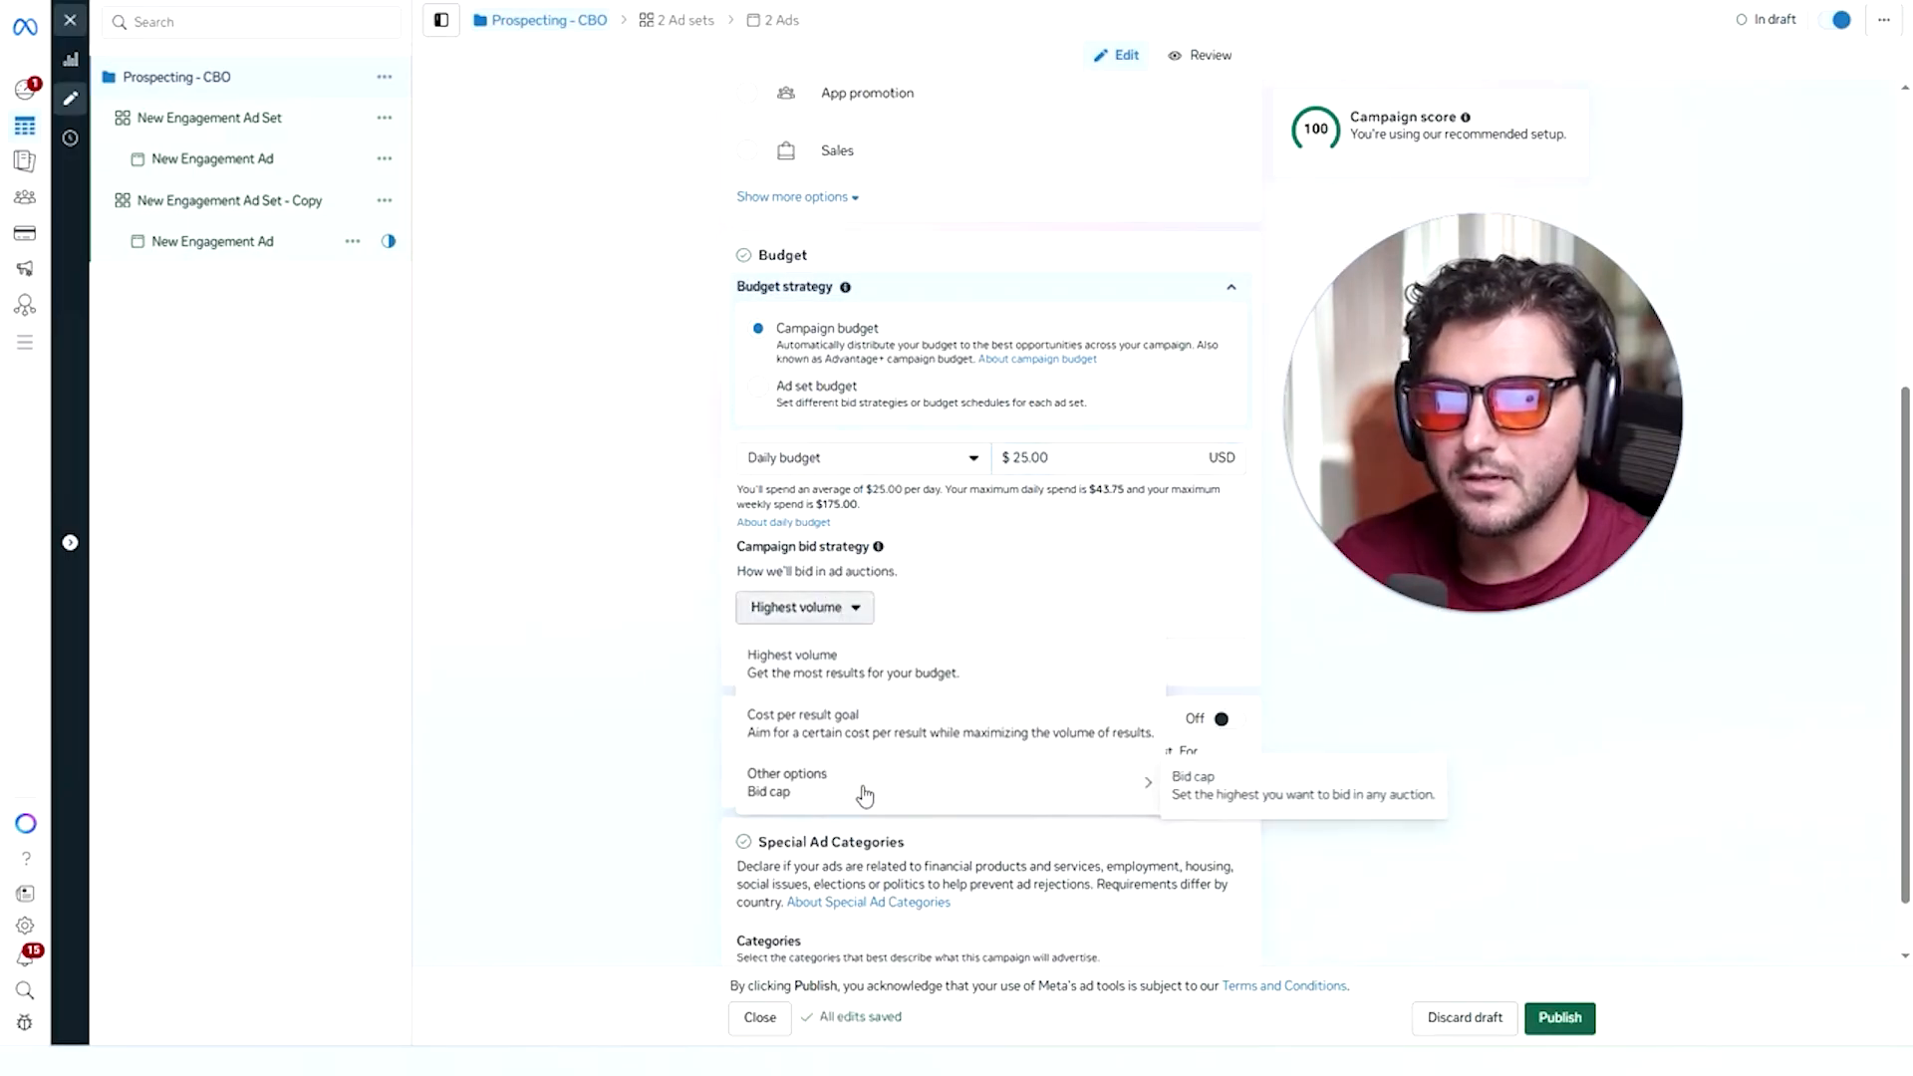
{"action": "left_click", "coordinate": [907, 677]}
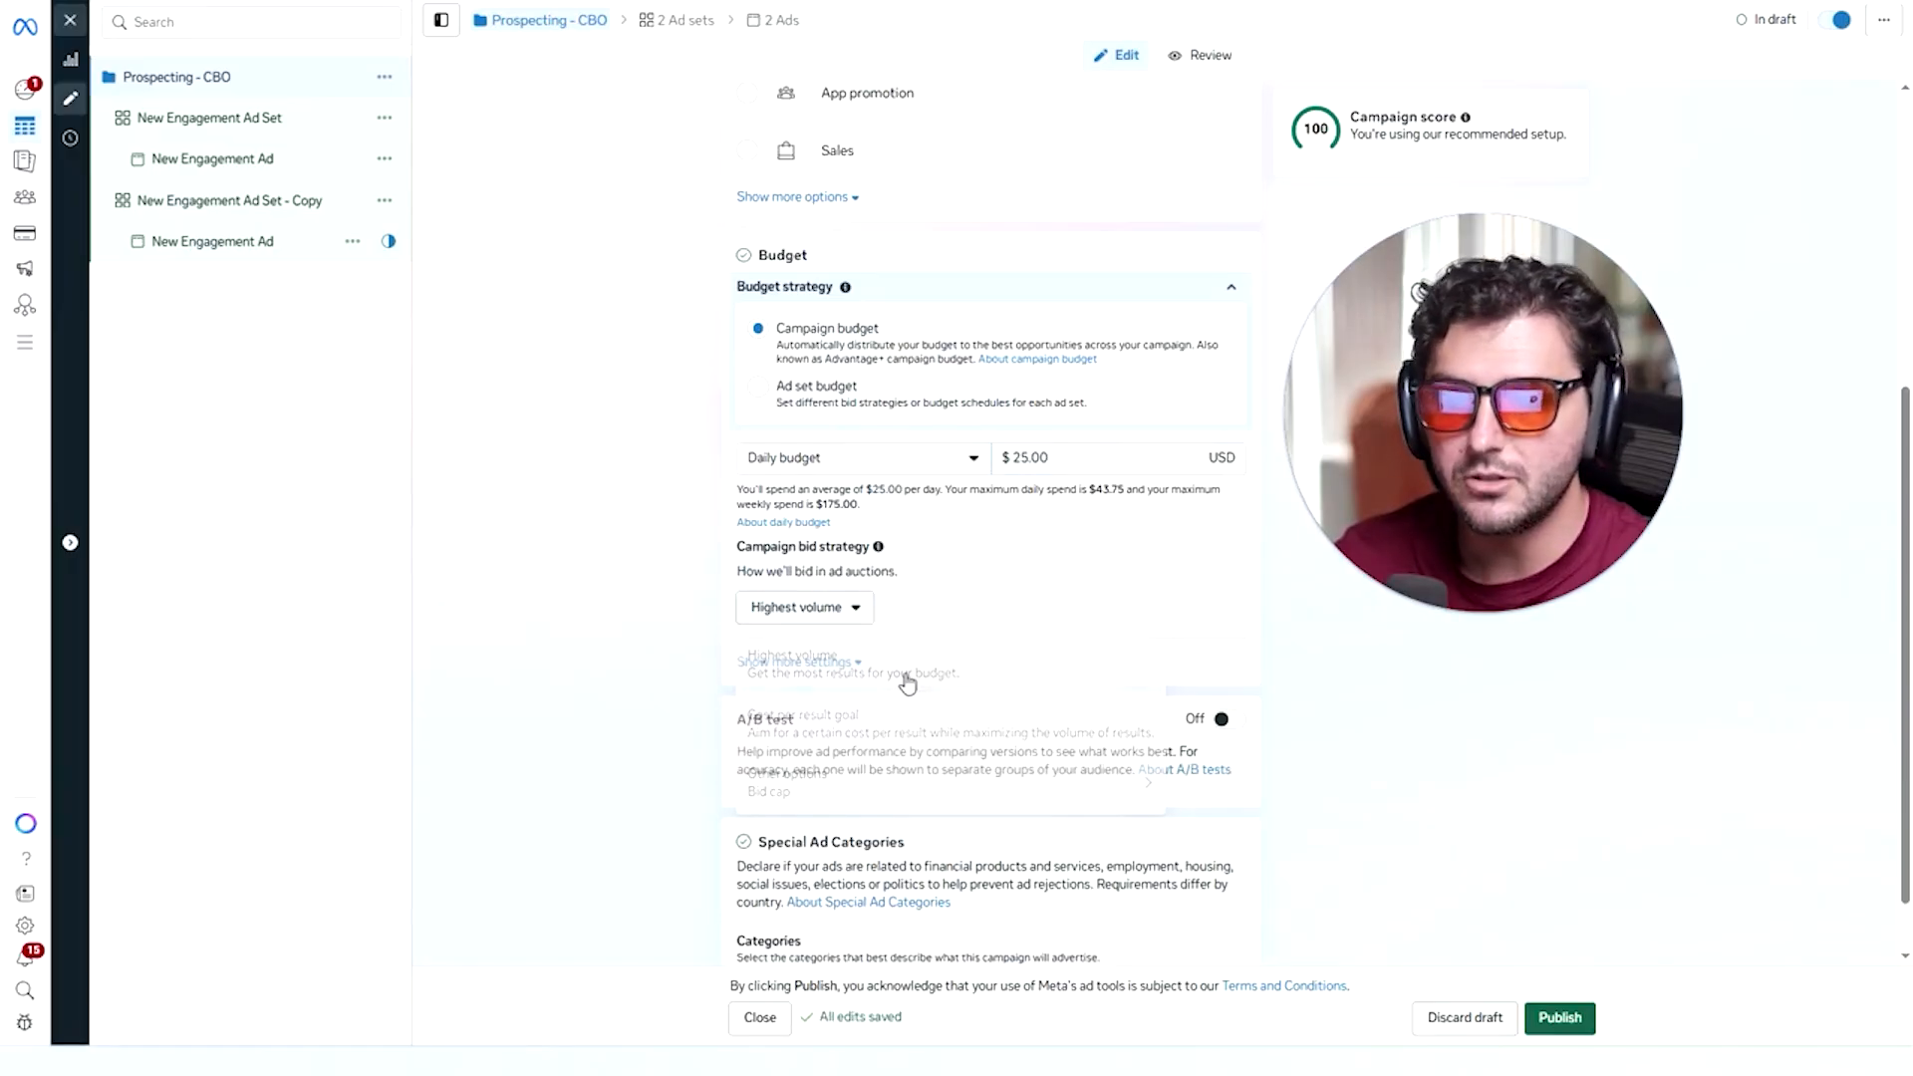
{"action": "scroll", "coordinate": [921, 618], "scroll_direction": "down", "scroll_amount": 1}
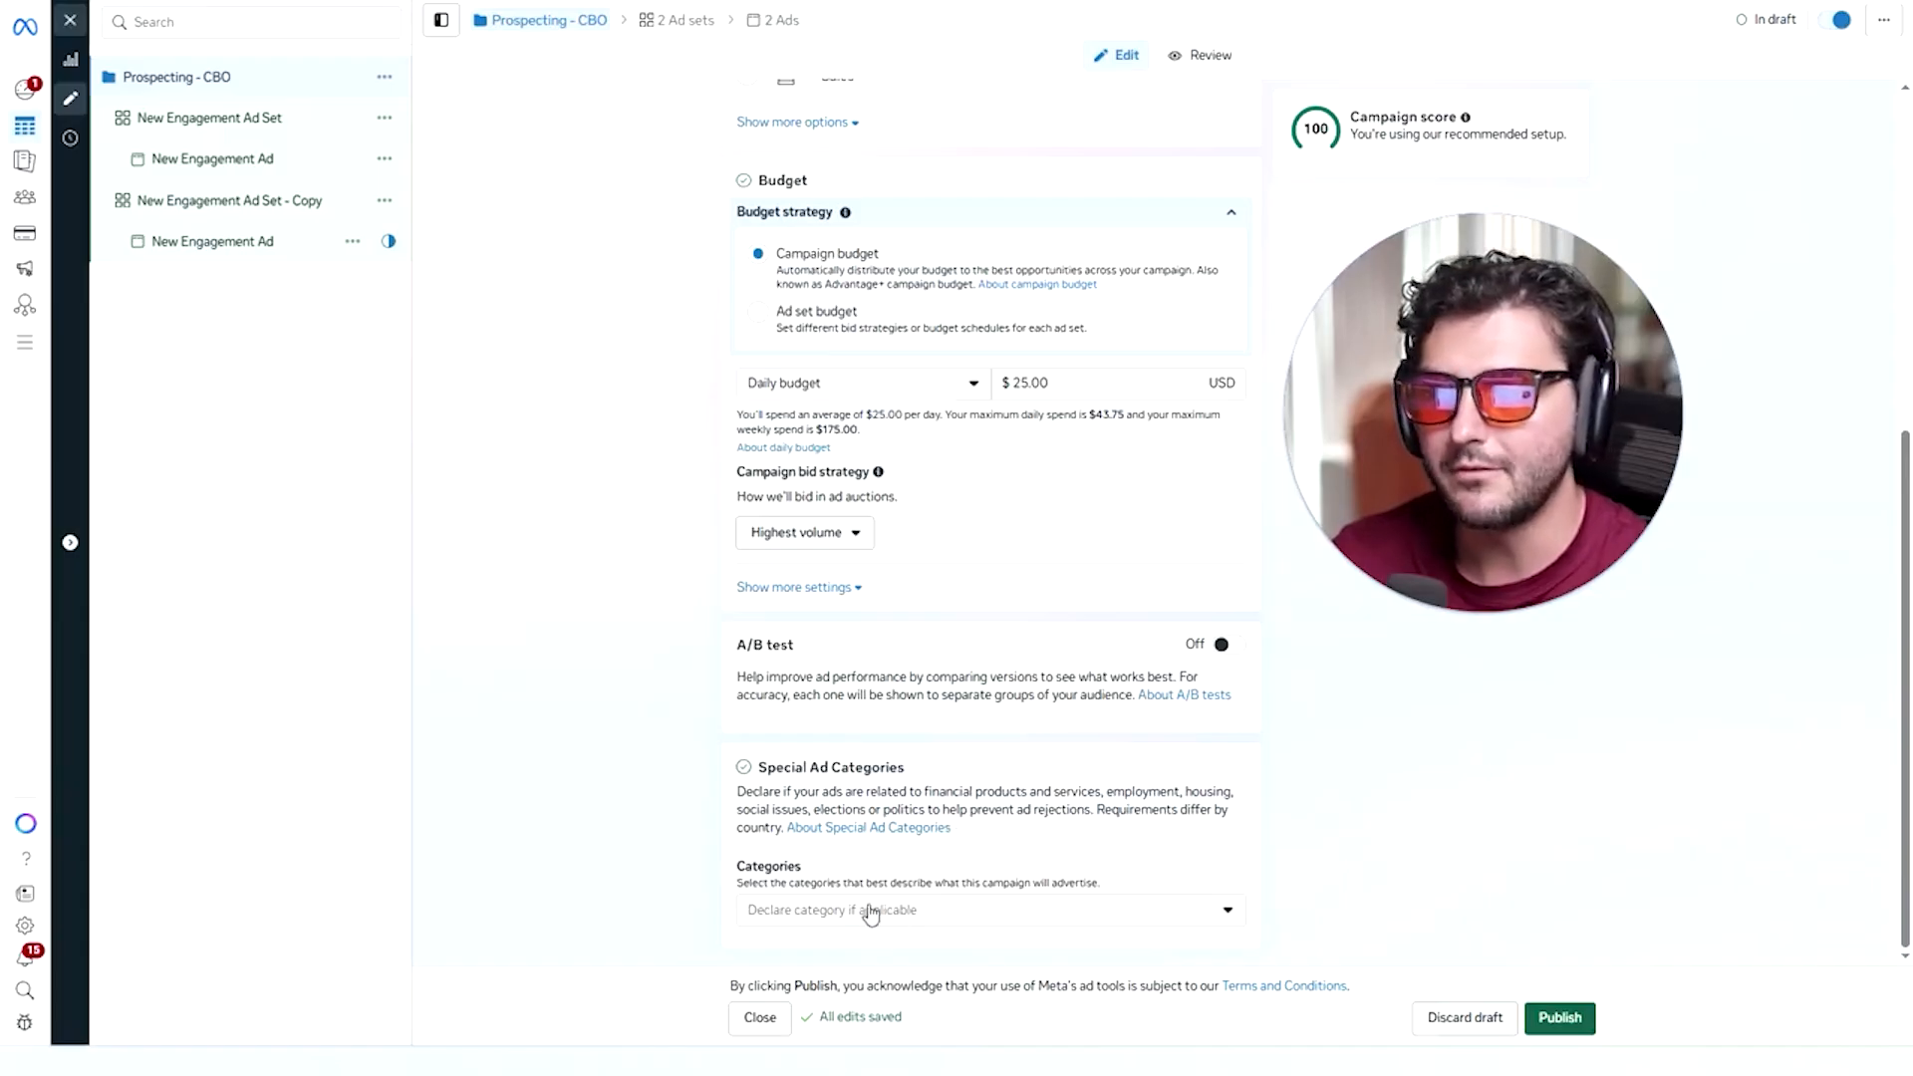
{"action": "scroll", "coordinate": [1018, 787], "scroll_direction": "up", "scroll_amount": 6}
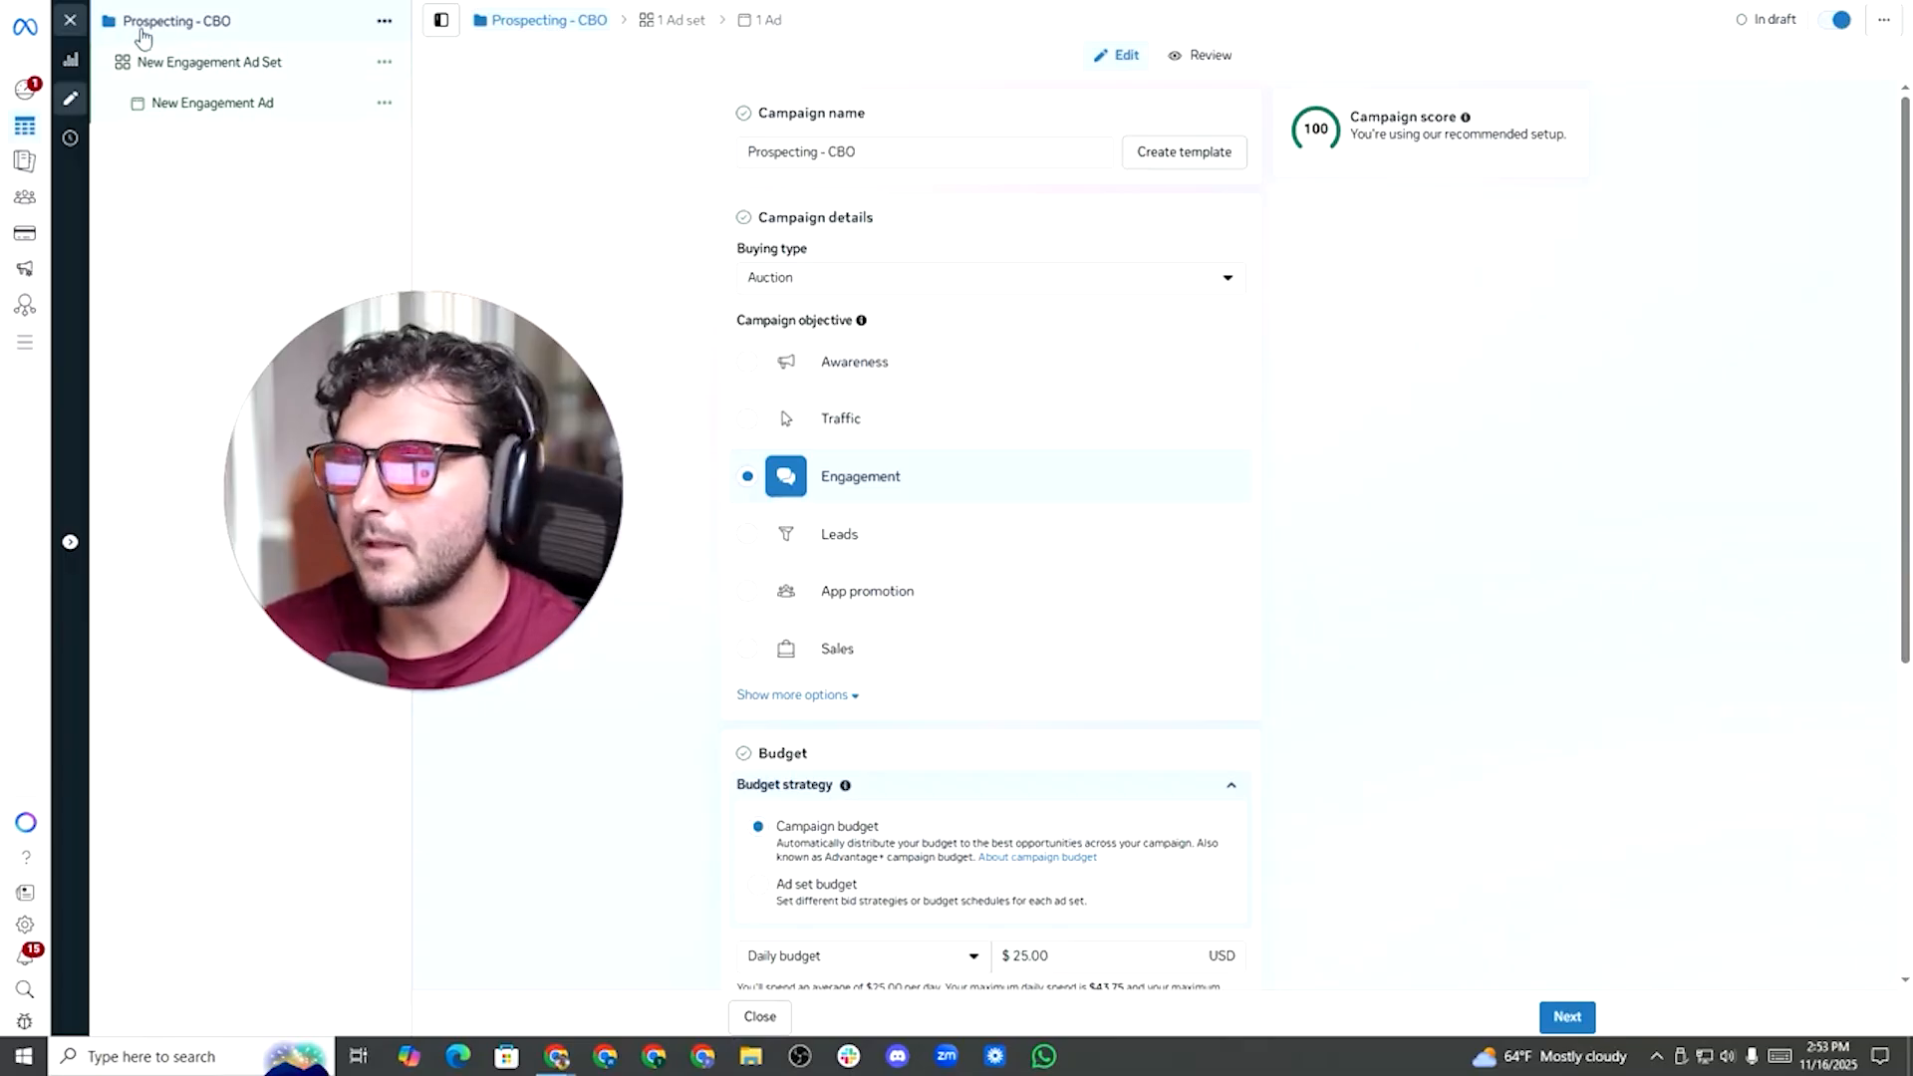
Close and reopen the Prospecting - CBO campaign draft and continue to its ad set settings.
{"action": "left_click", "coordinate": [69, 20]}
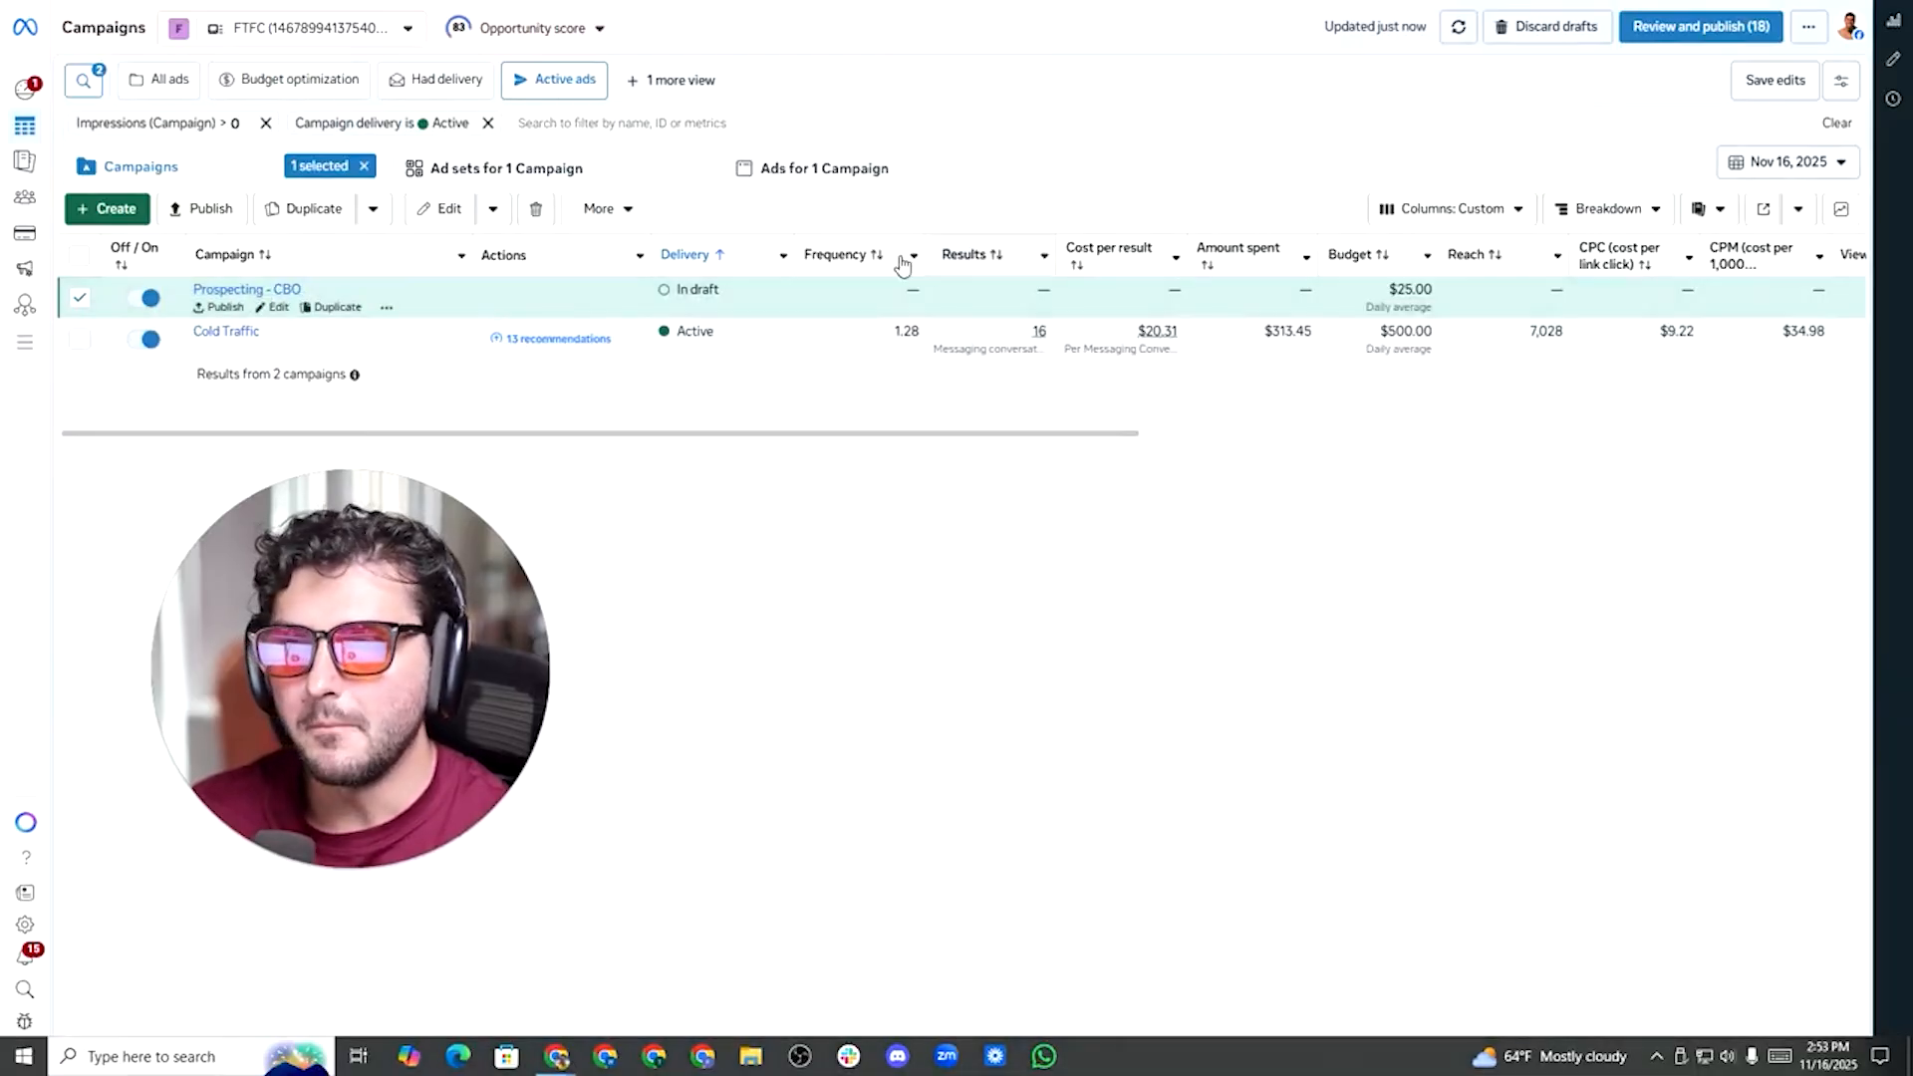
{"action": "left_click", "coordinate": [279, 308]}
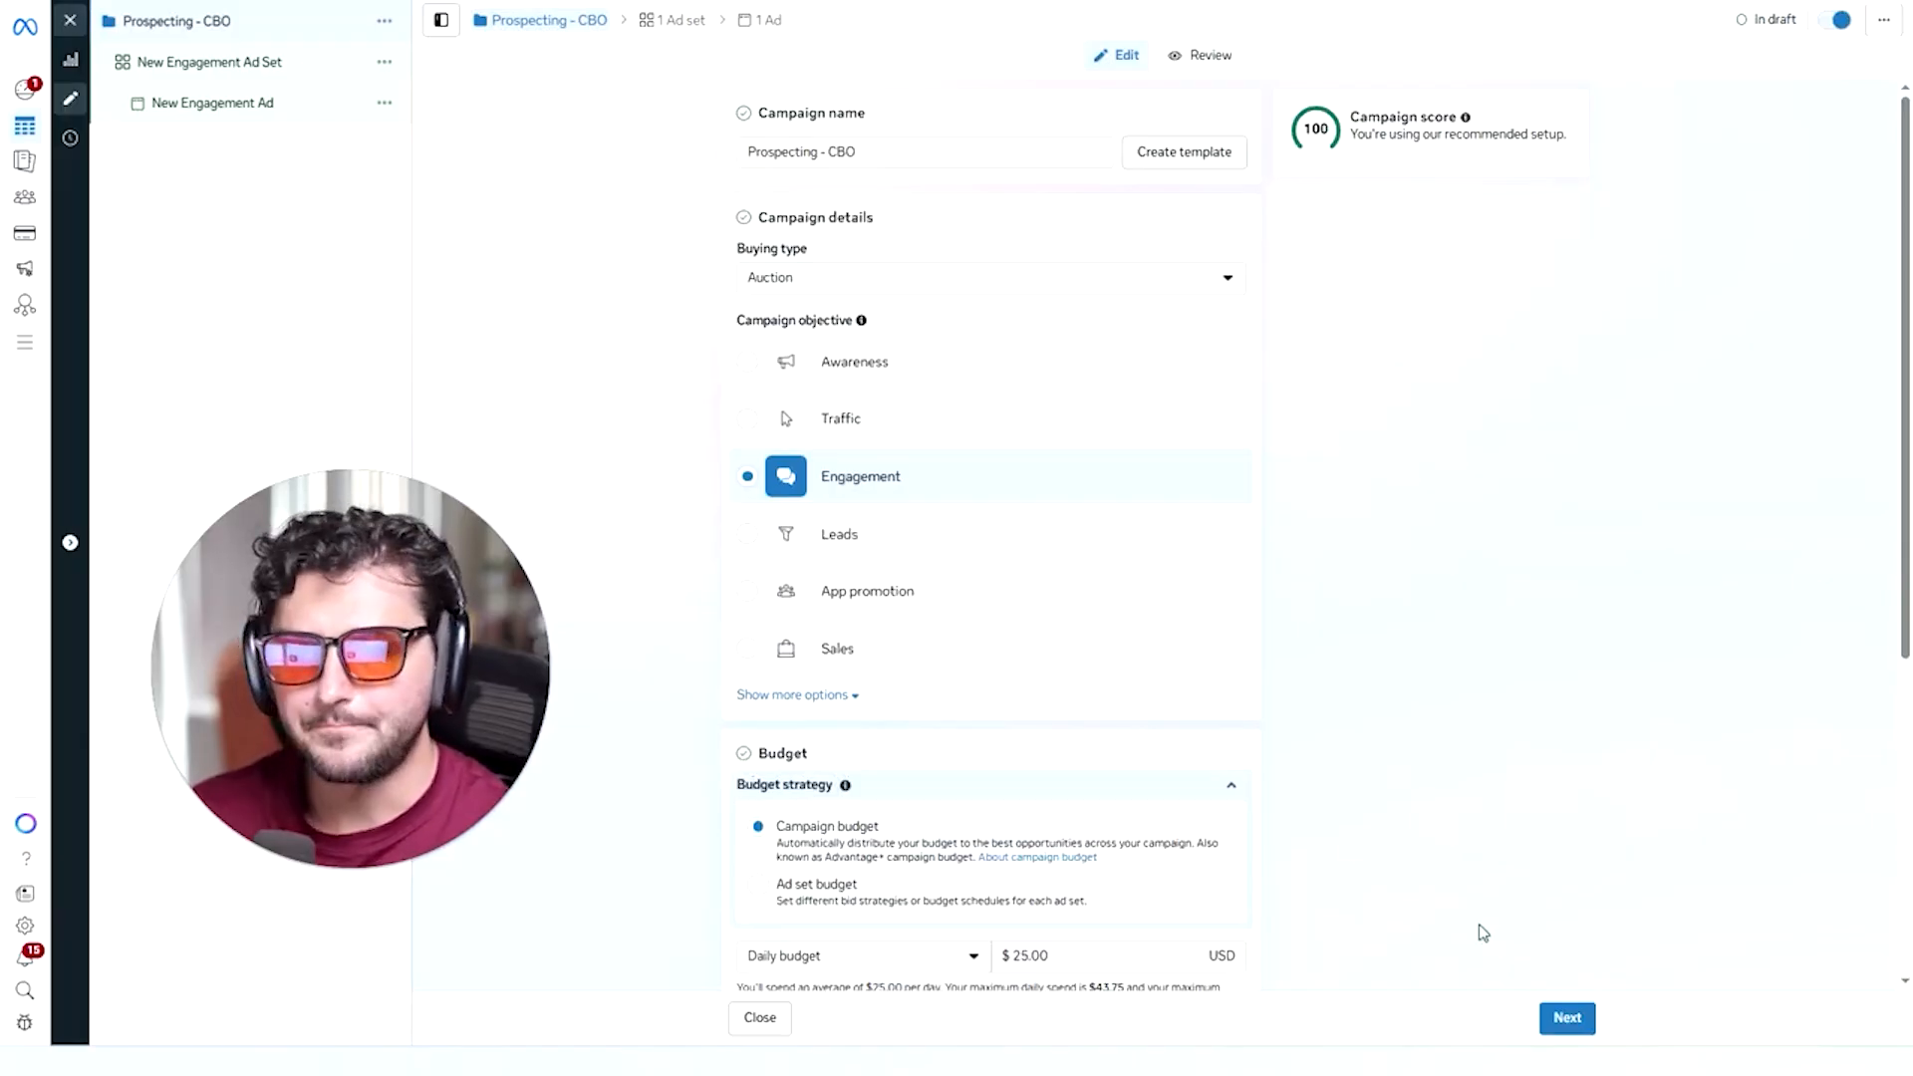
{"action": "left_click", "coordinate": [1580, 1034]}
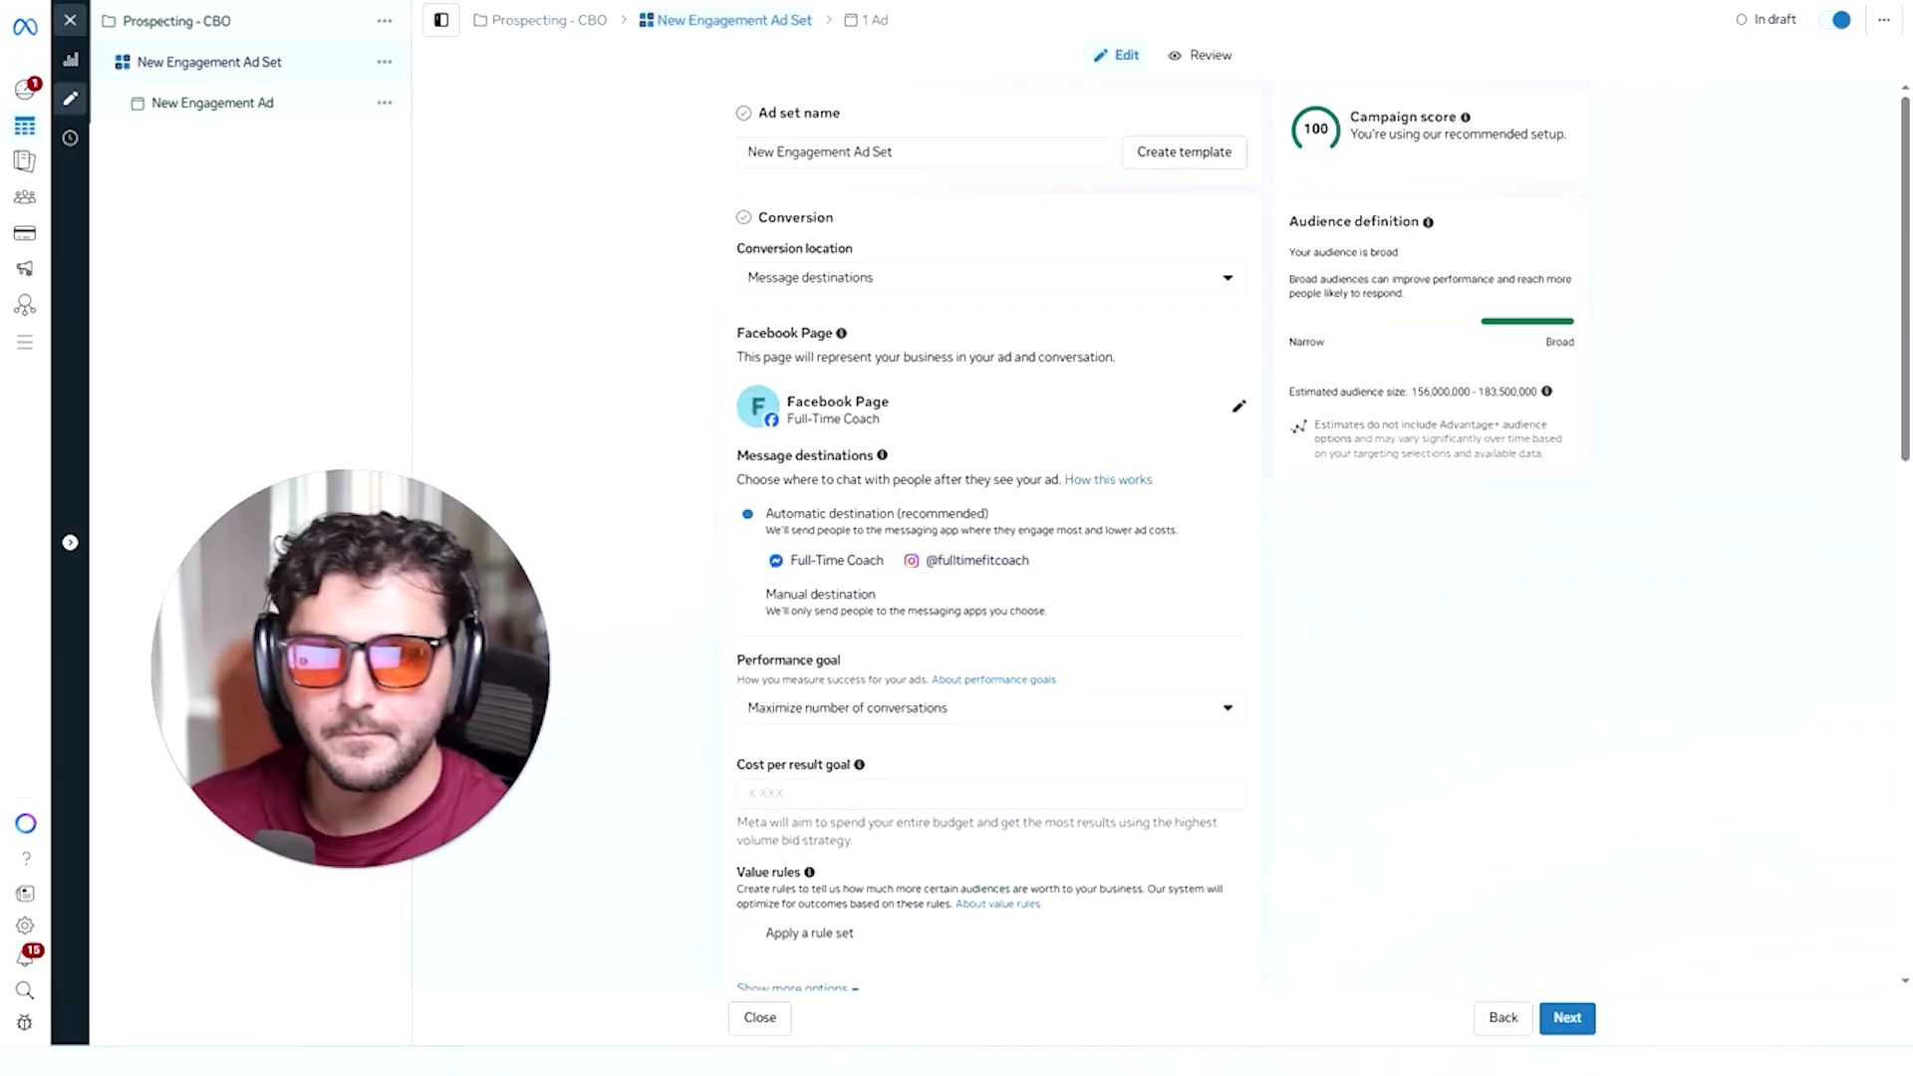
Rename the new engagement ad set as "Broad Pack 1 - 11-16".
{"action": "left_click_drag", "start_coordinate": [1097, 152], "coordinate": [682, 157]}
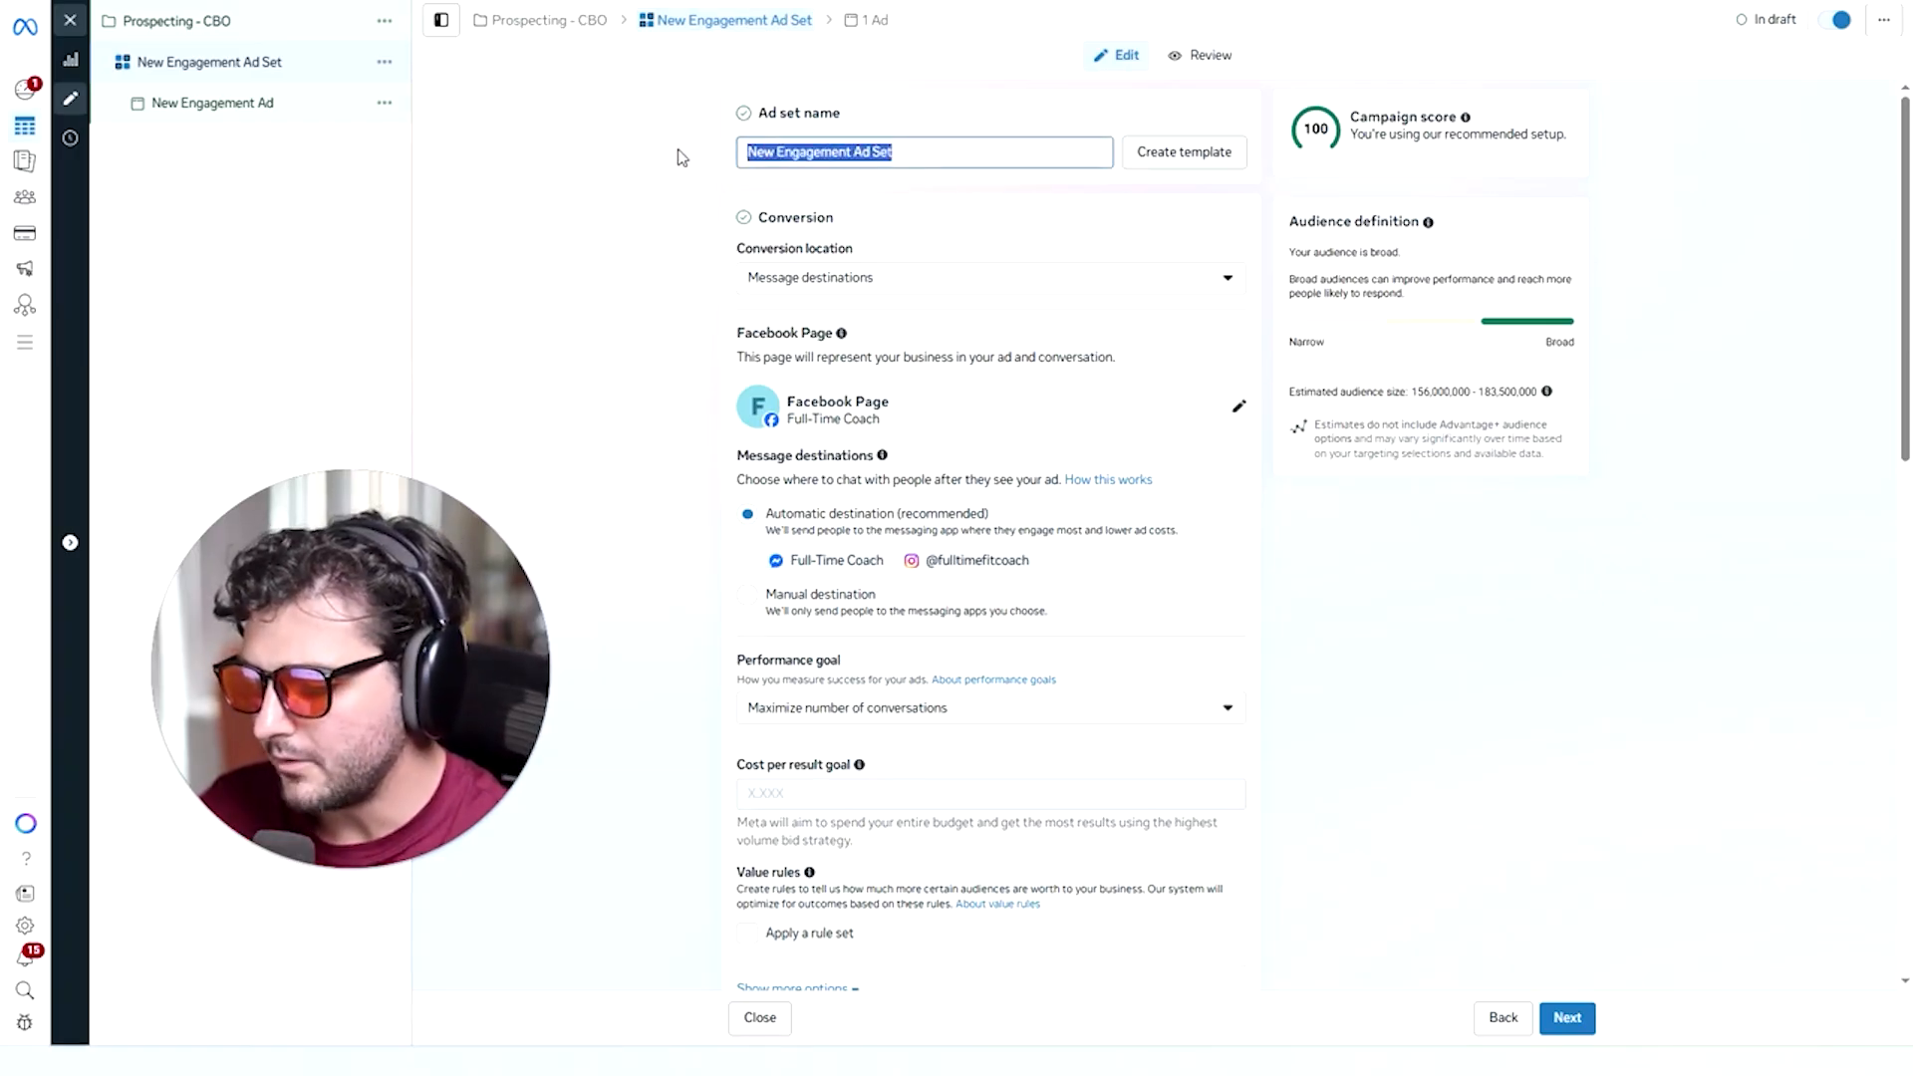
{"action": "type", "text": "B"}
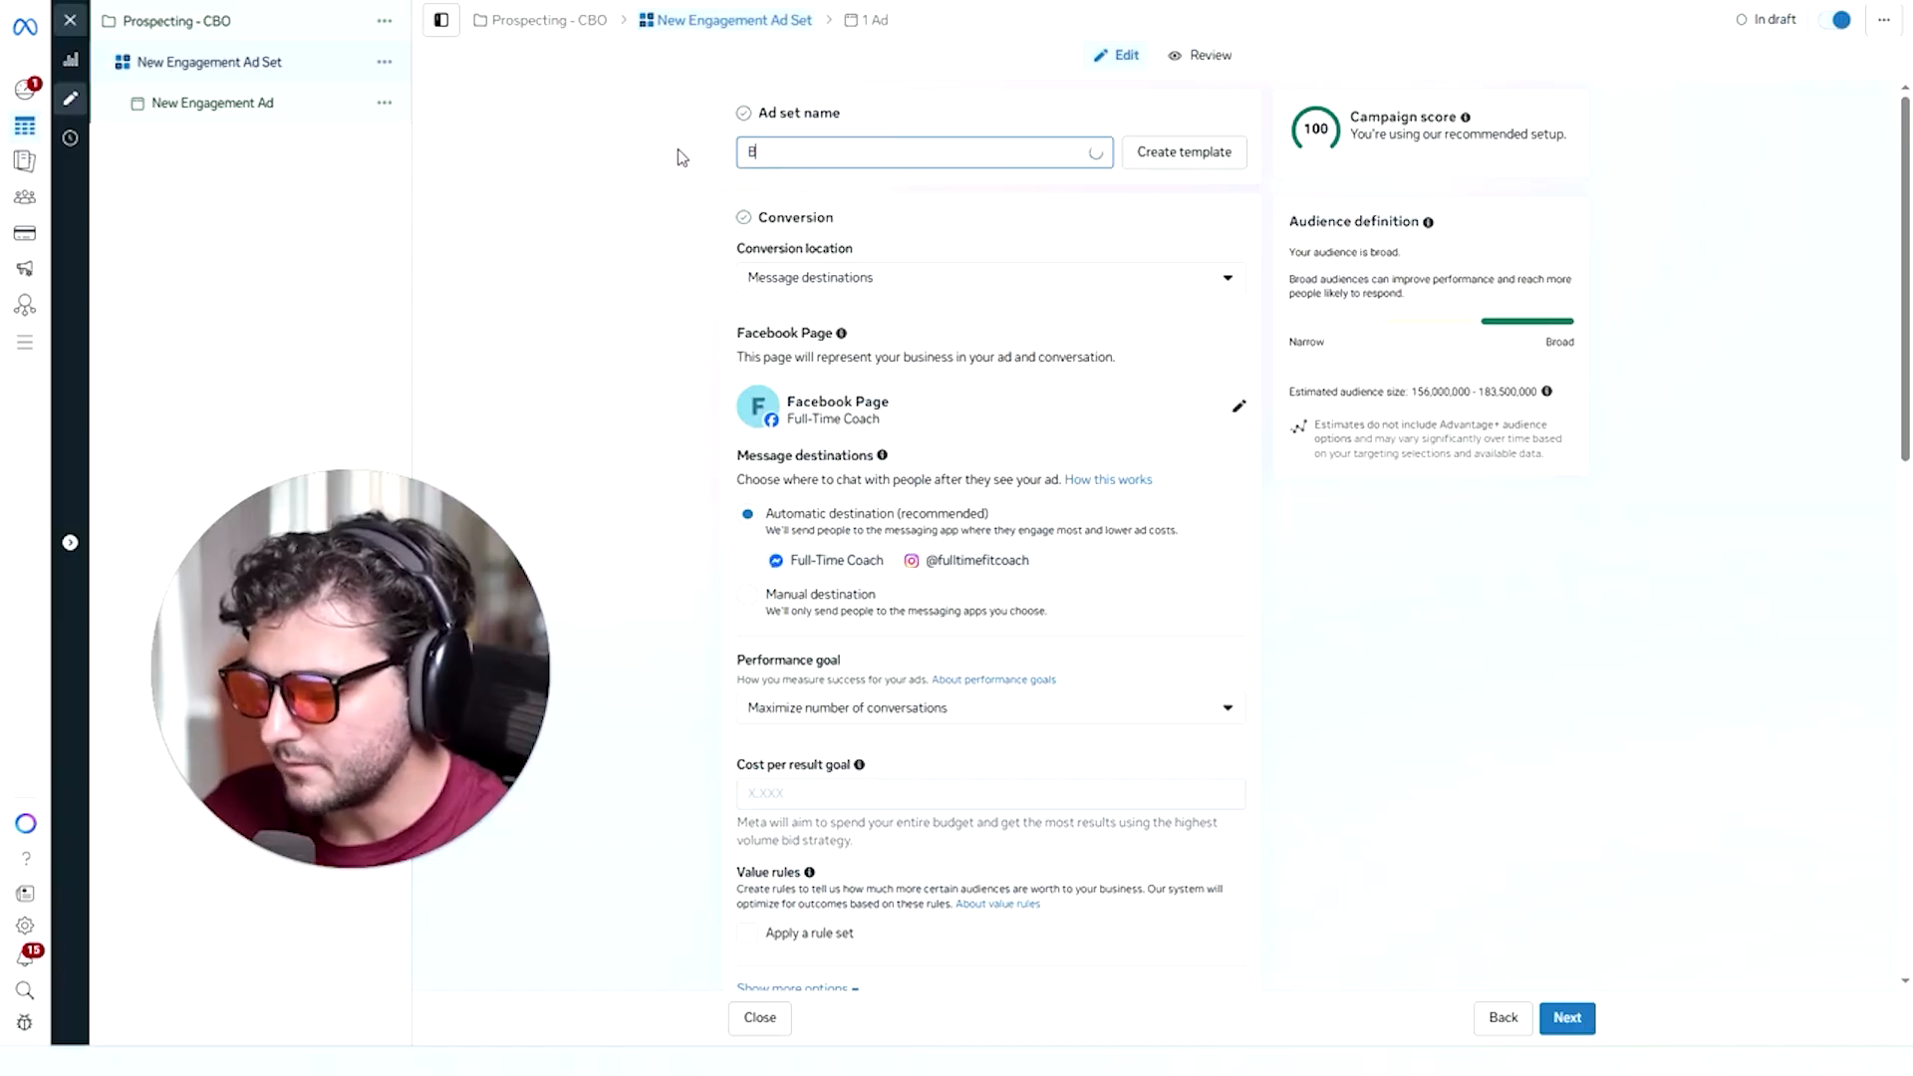
{"action": "type", "text": "road Pac"}
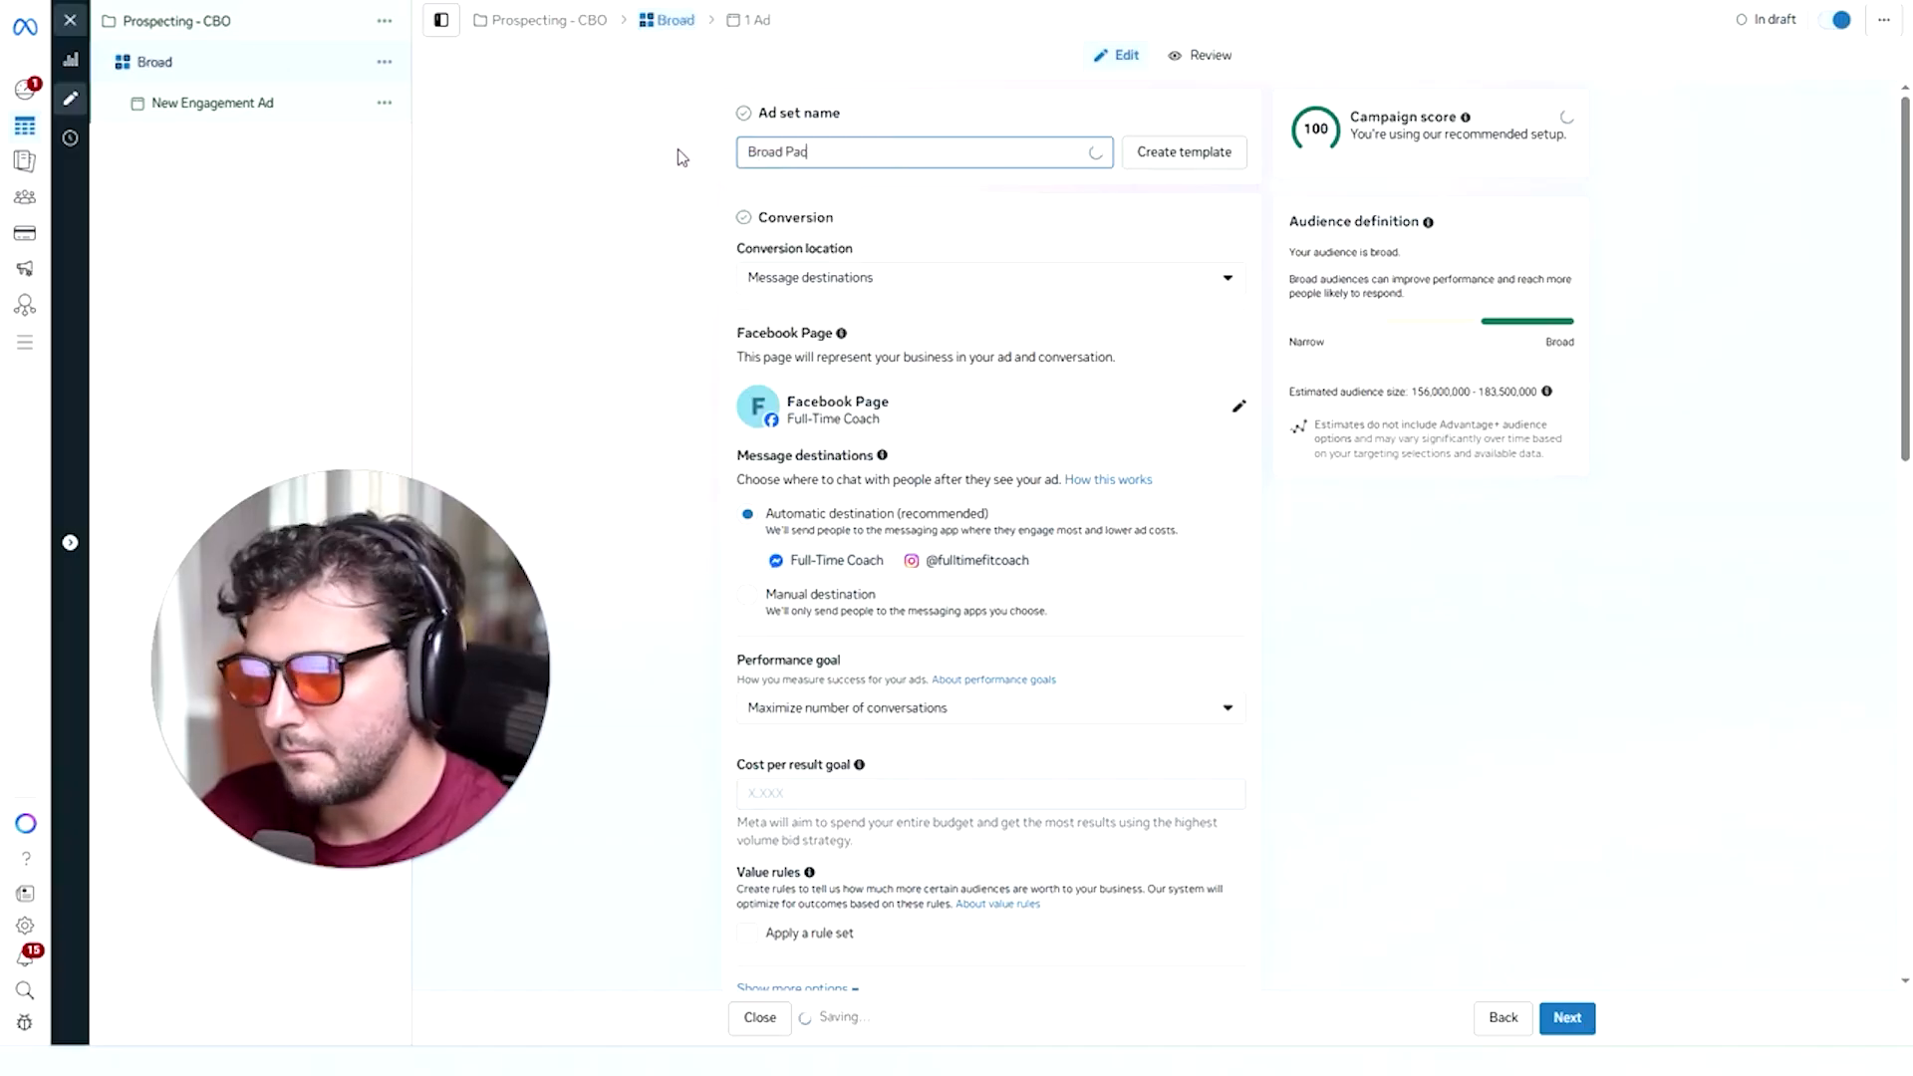
{"action": "type", "text": "k 1"}
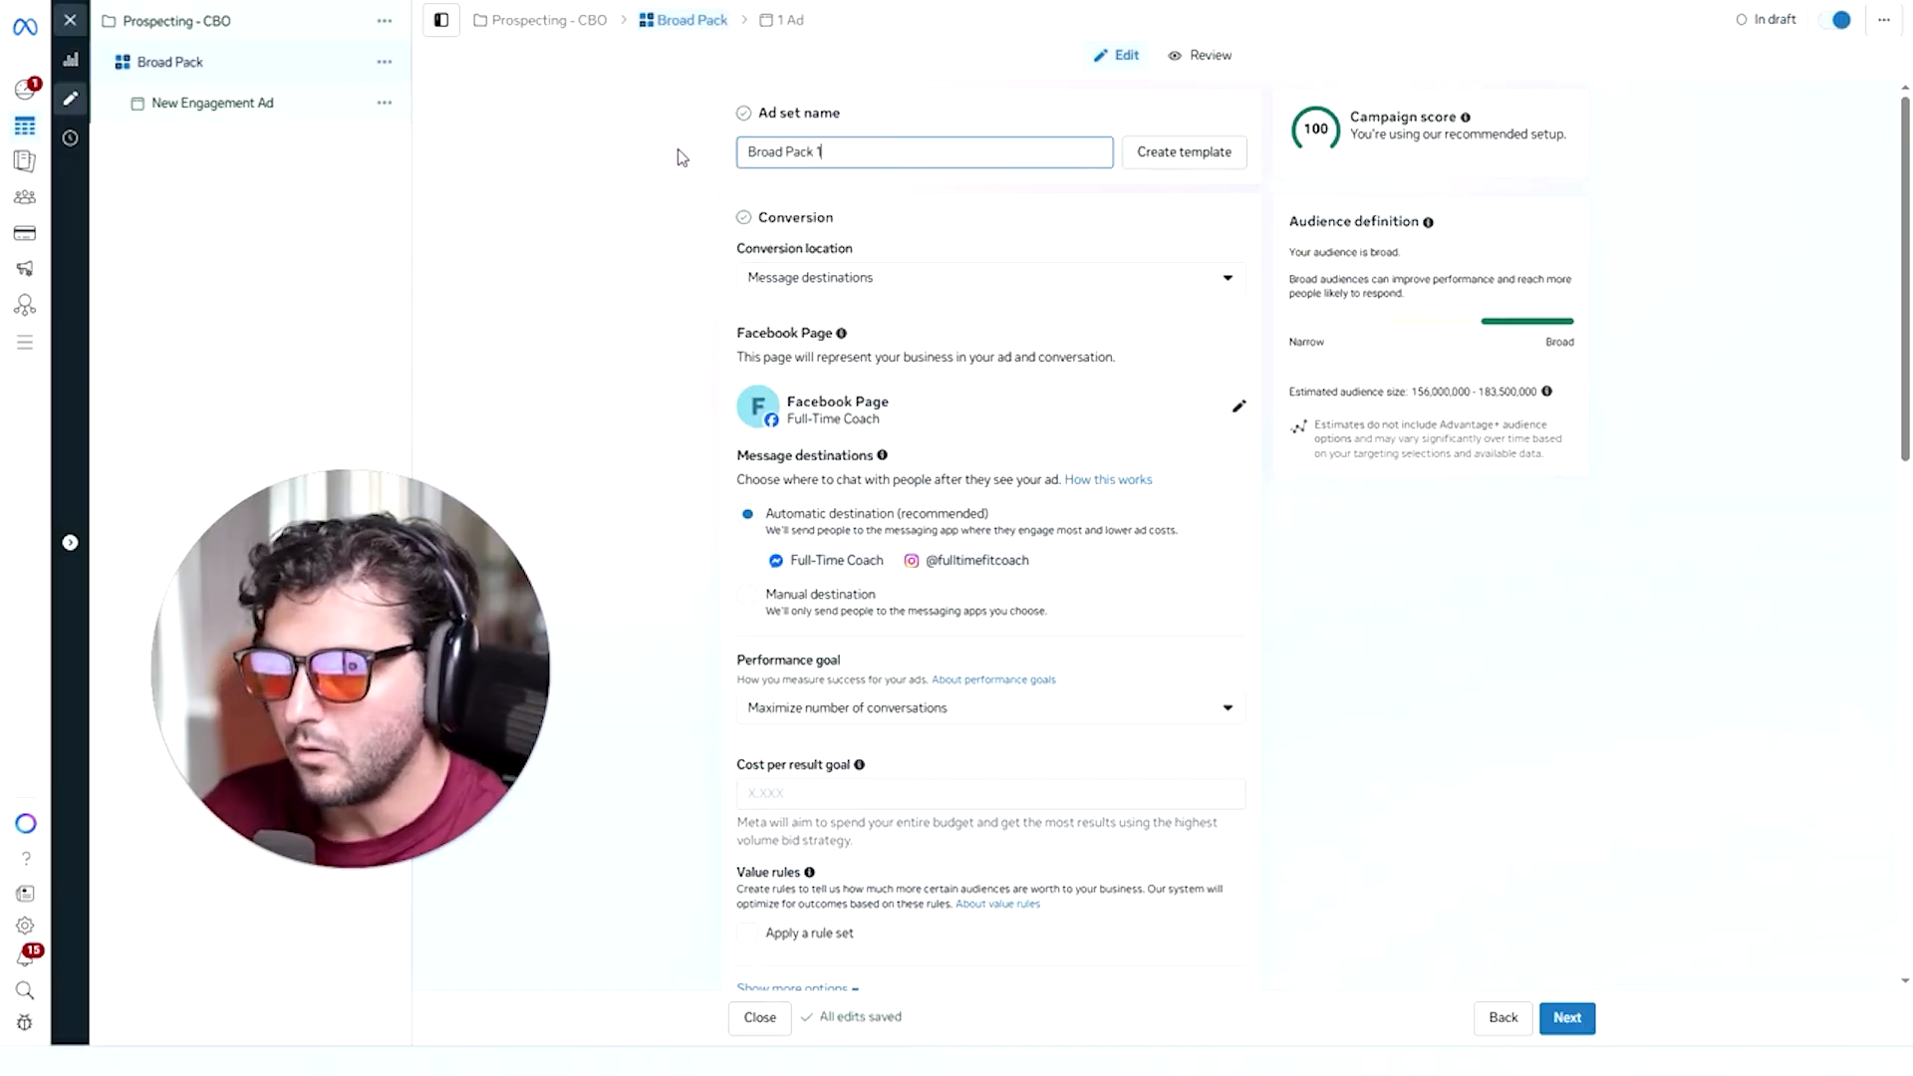
{"action": "type", "text": " - 11"}
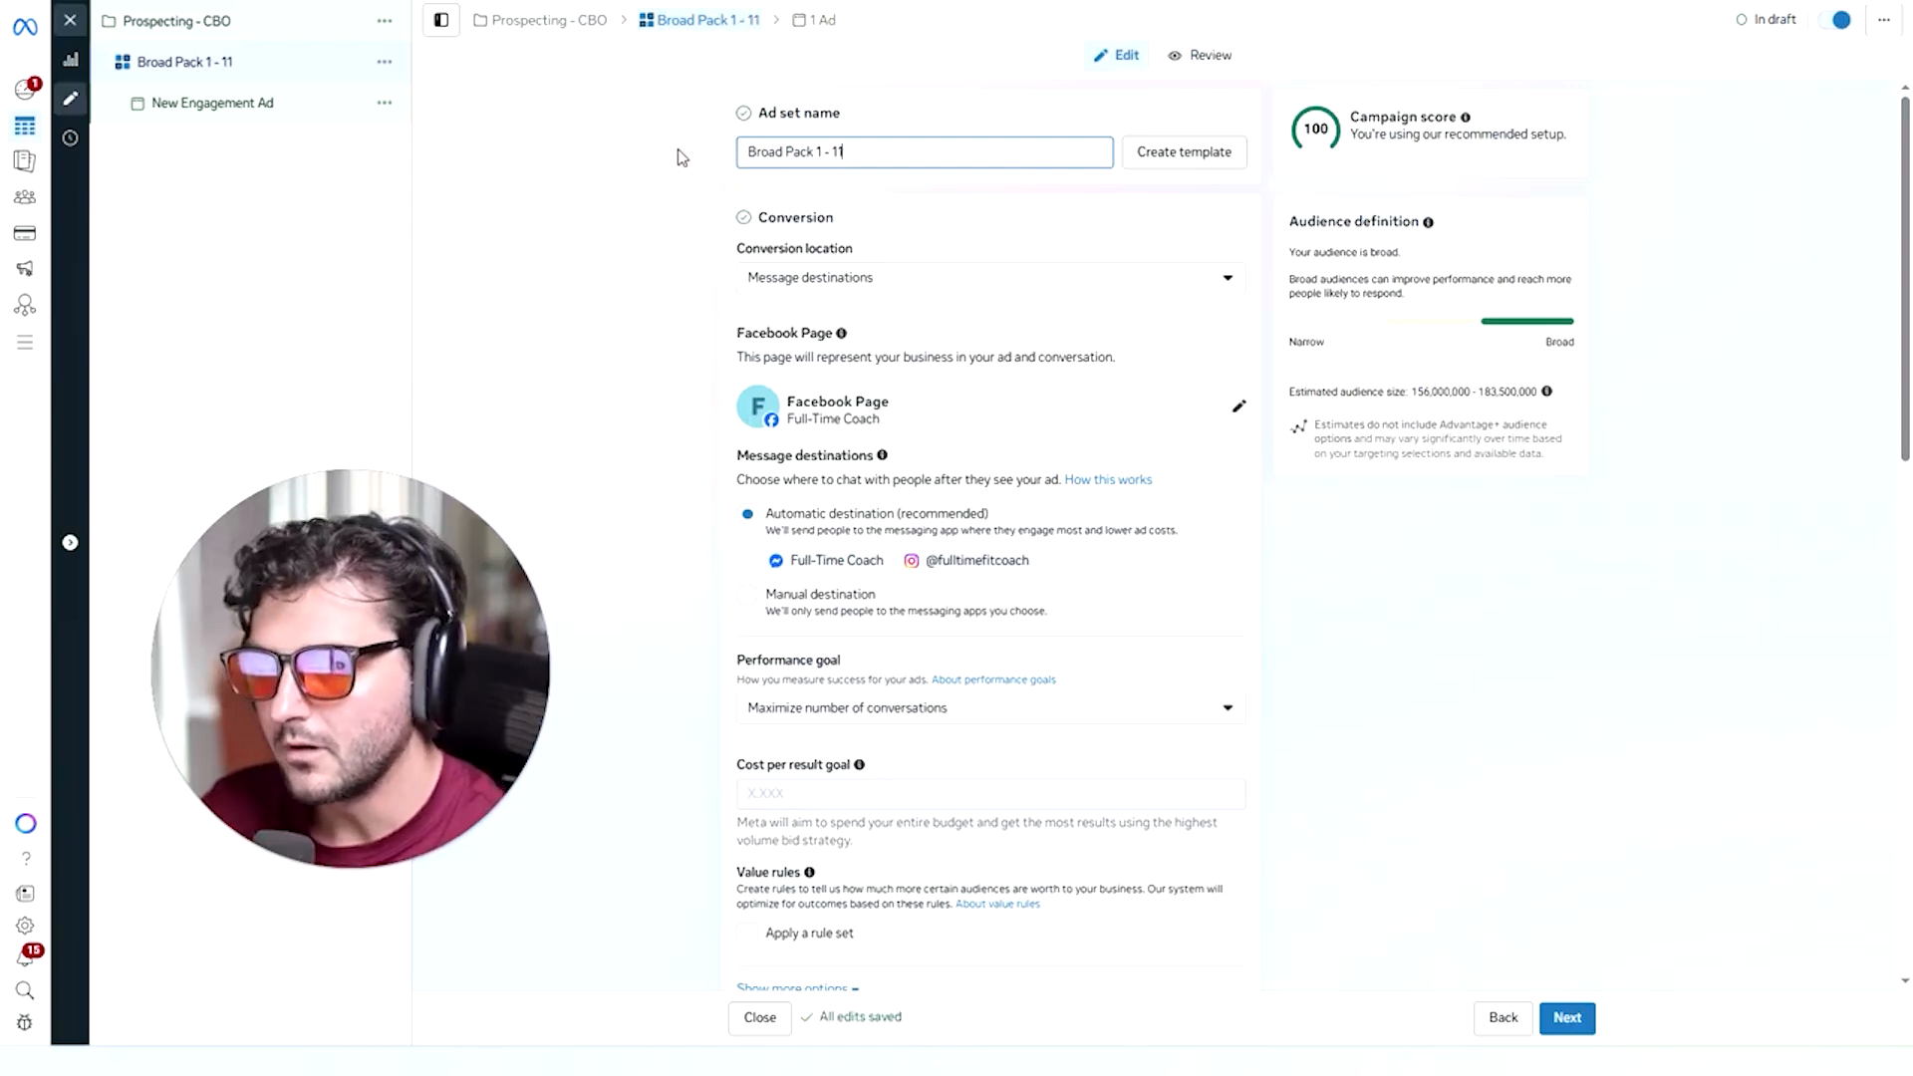
{"action": "type", "text": "6"}
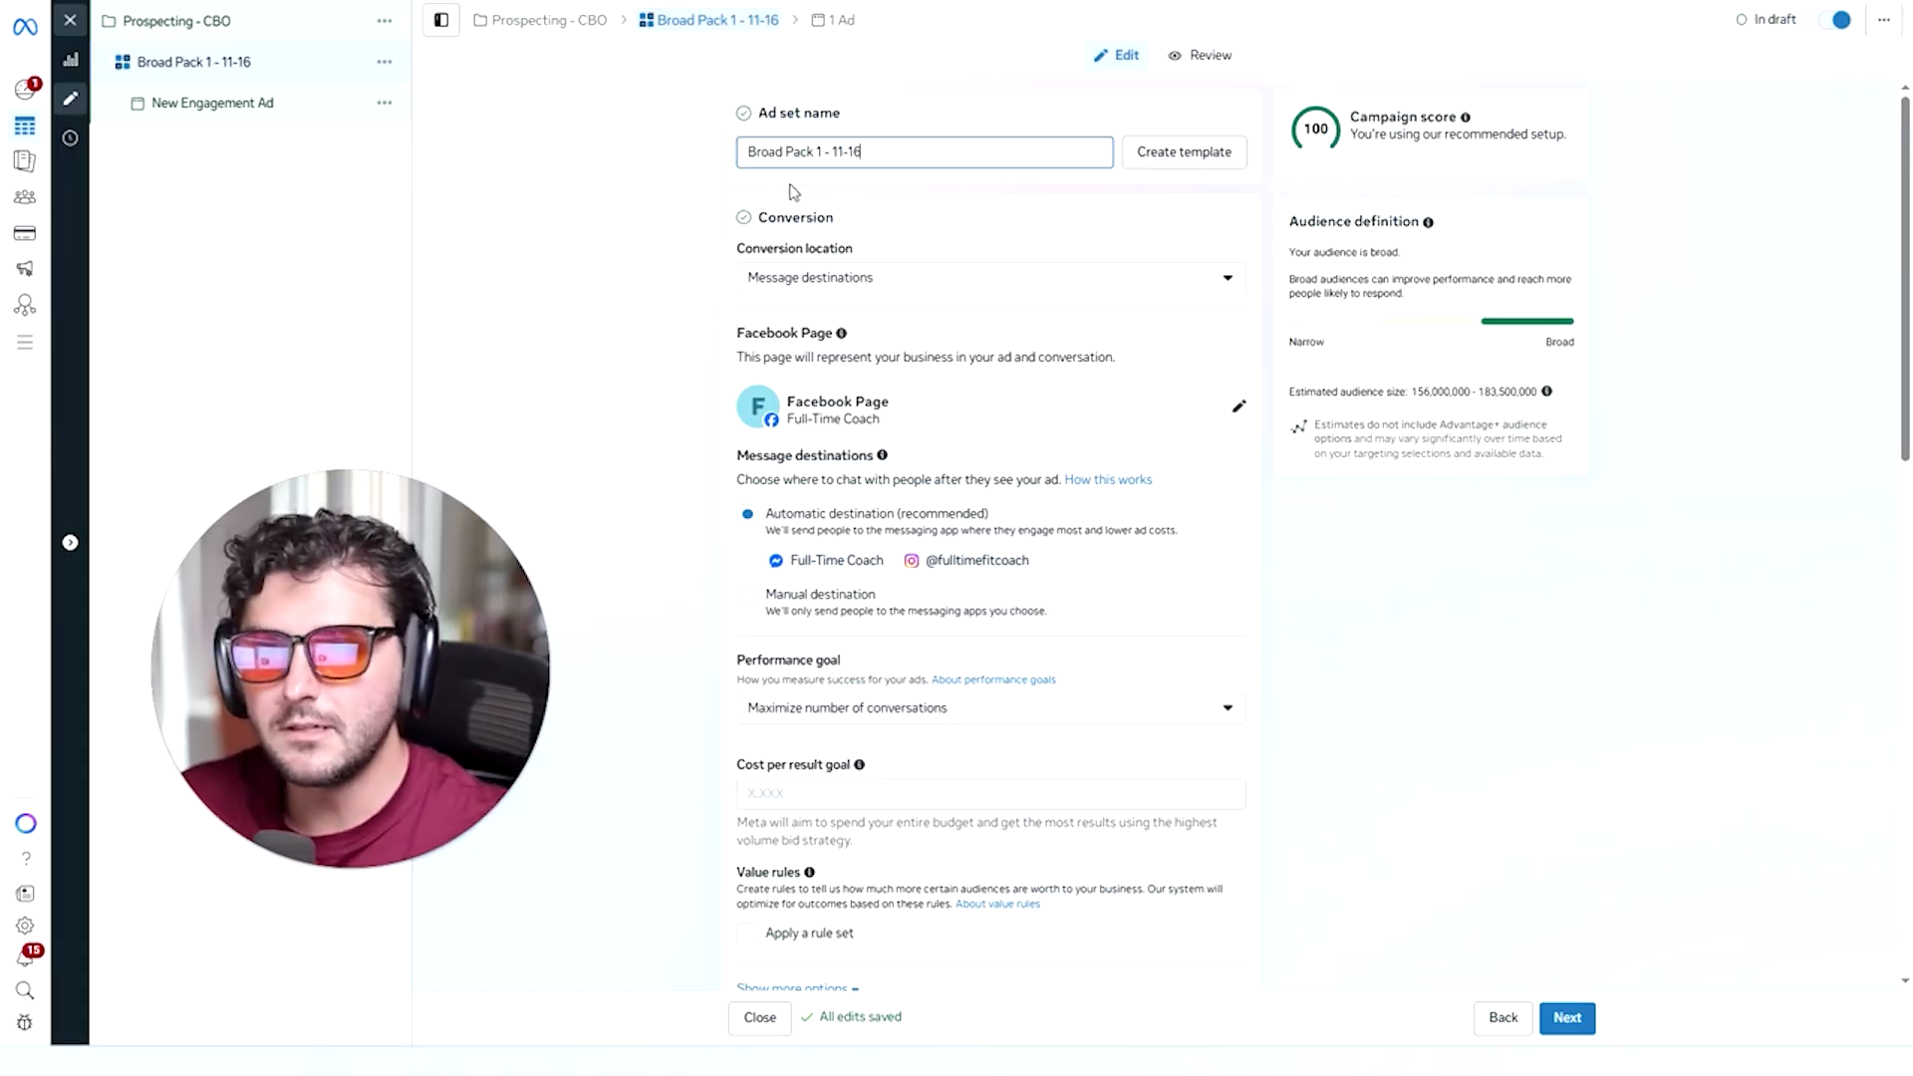
{"action": "left_click", "coordinate": [742, 171]}
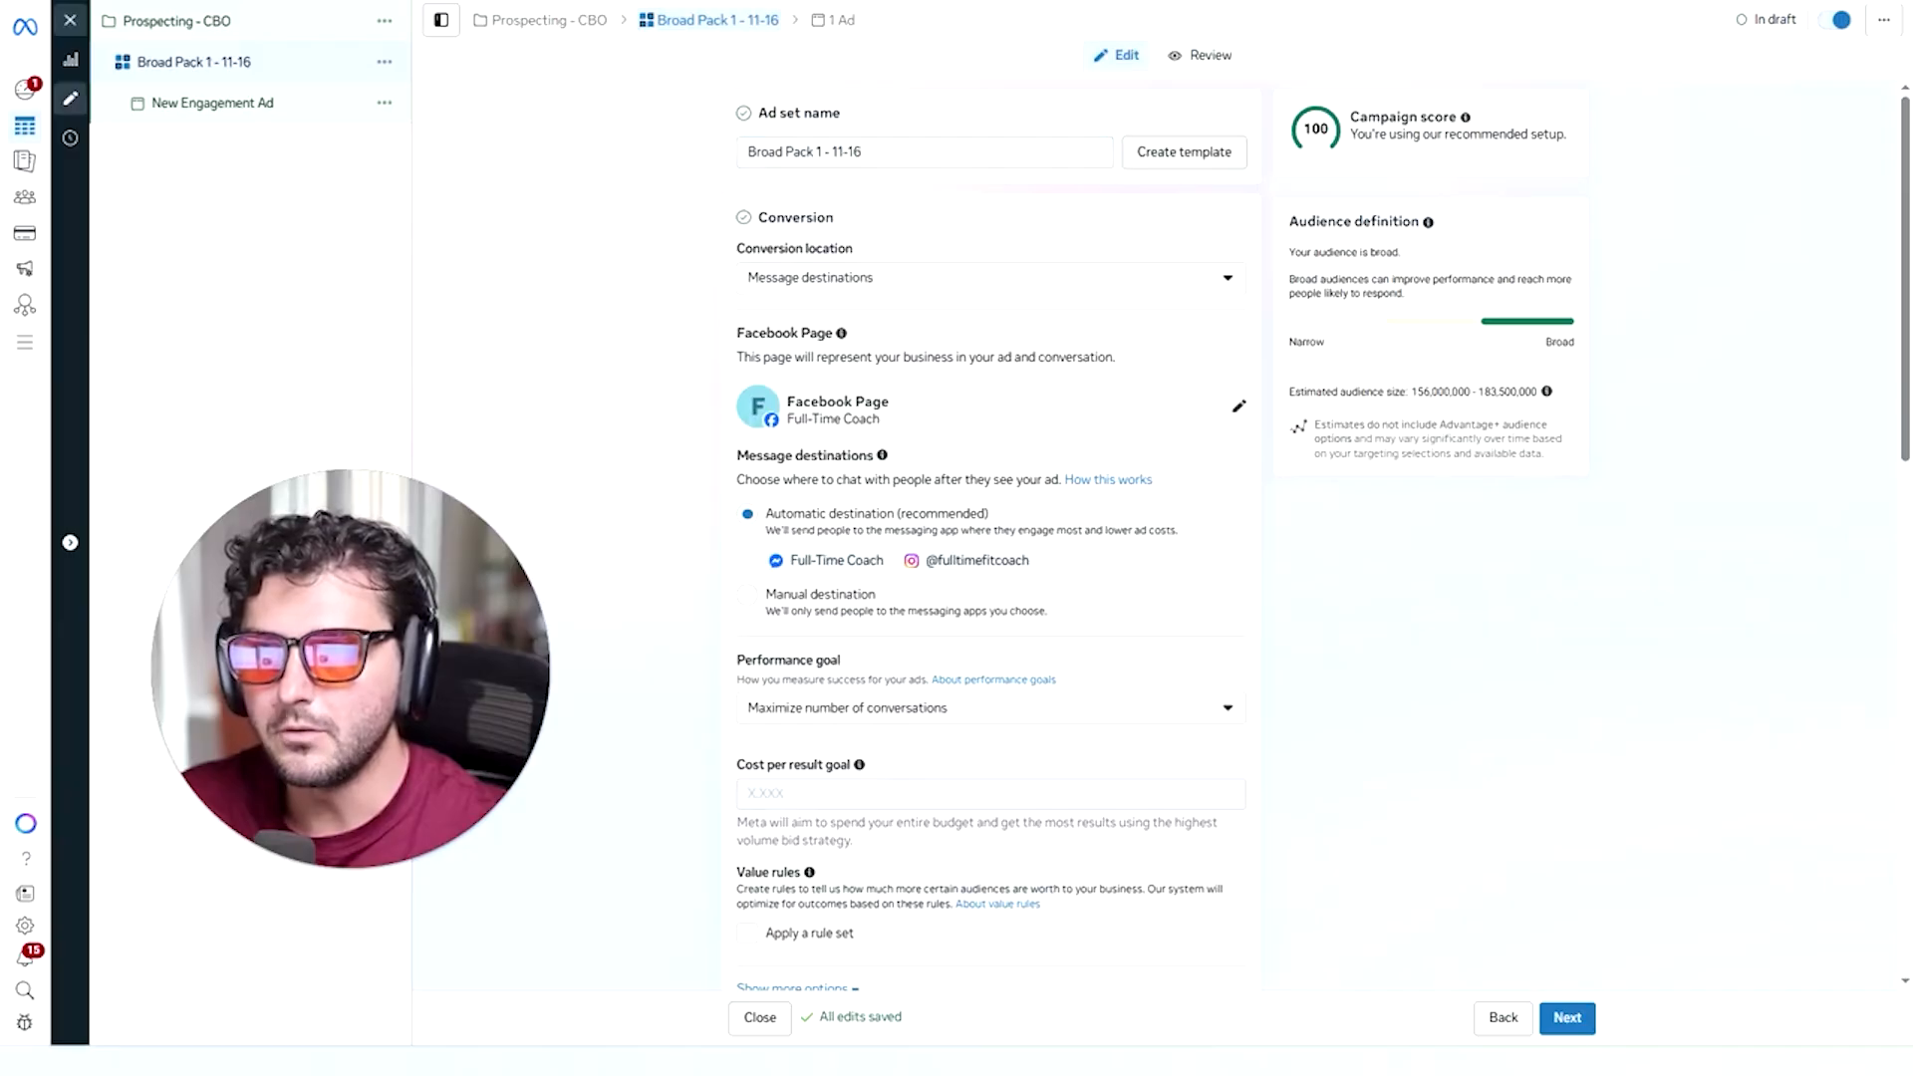
{"action": "left_click", "coordinate": [815, 152]}
{"action": "left_click_drag", "start_coordinate": [829, 152], "coordinate": [861, 151]}
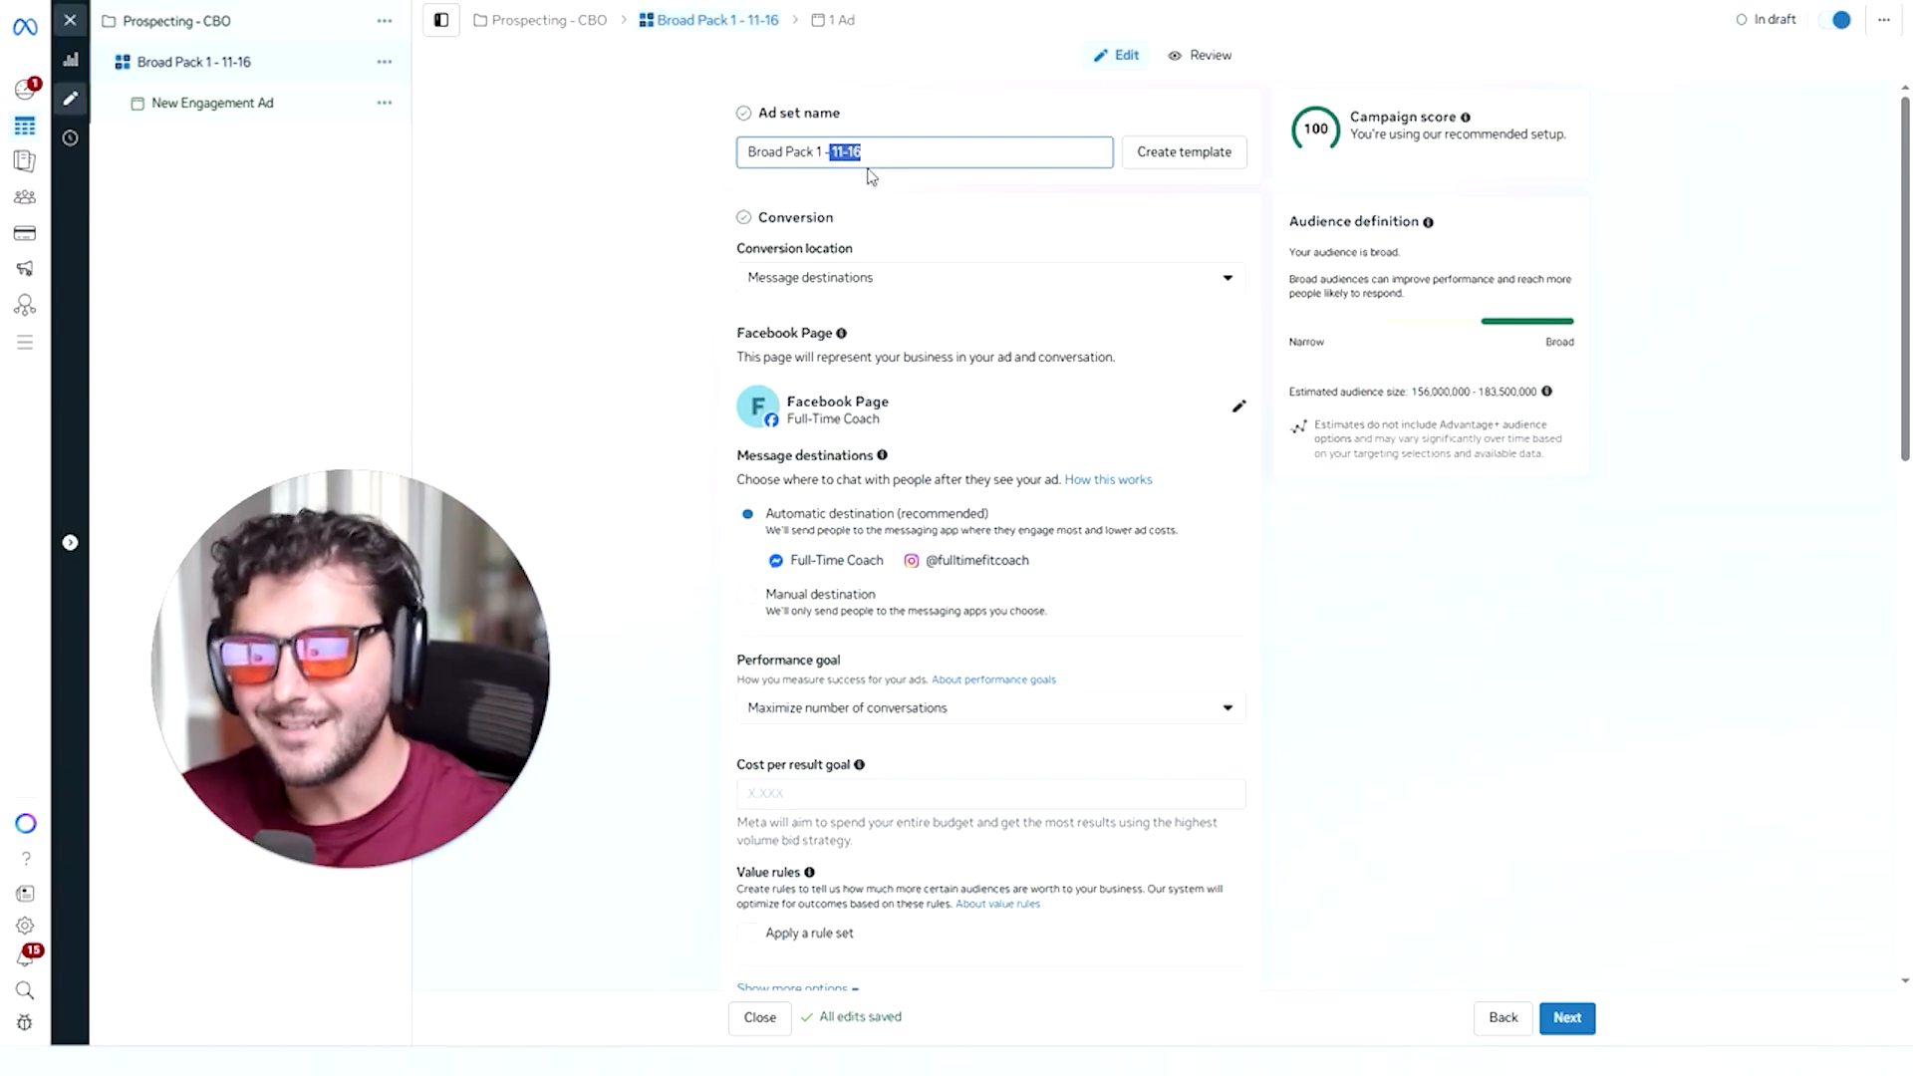
{"action": "left_click", "coordinate": [713, 207]}
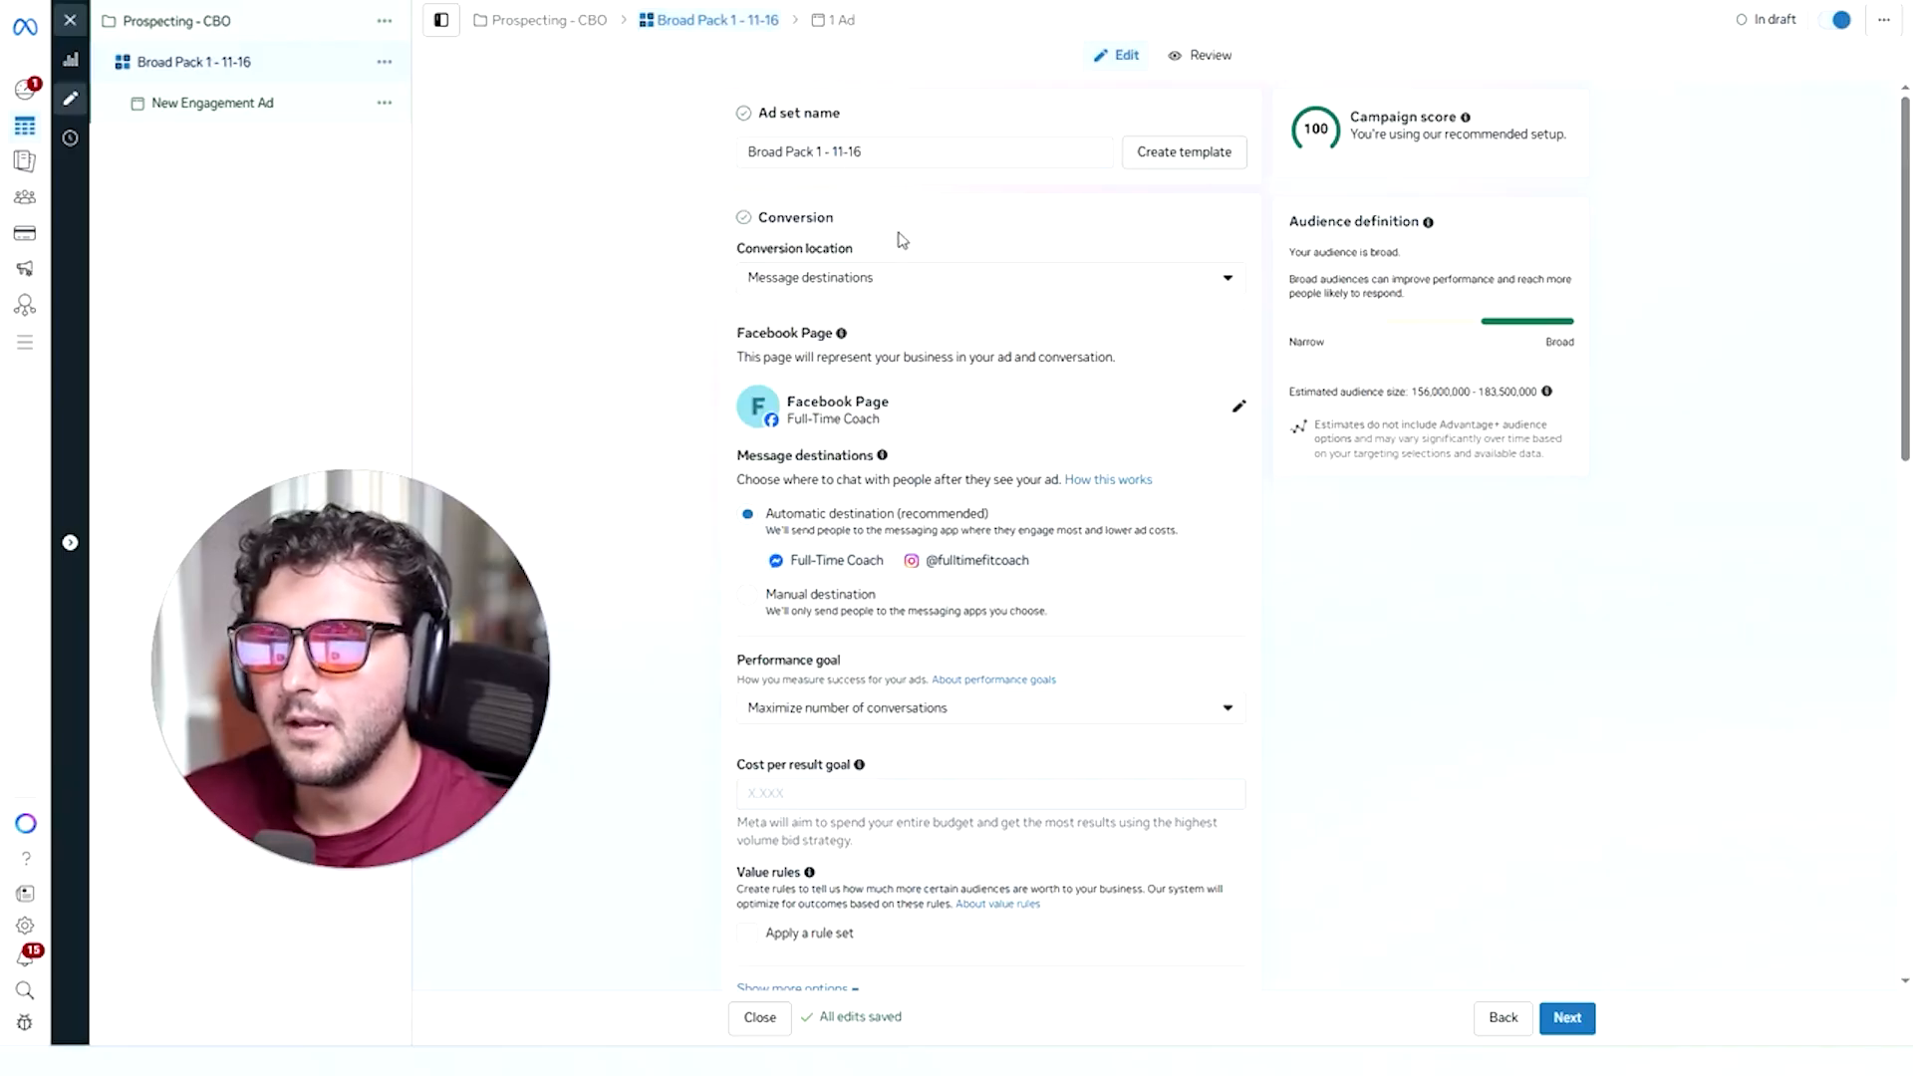
{"action": "scroll", "coordinate": [822, 240], "scroll_direction": "down", "scroll_amount": 1}
{"action": "scroll", "coordinate": [812, 212], "scroll_direction": "up", "scroll_amount": 1}
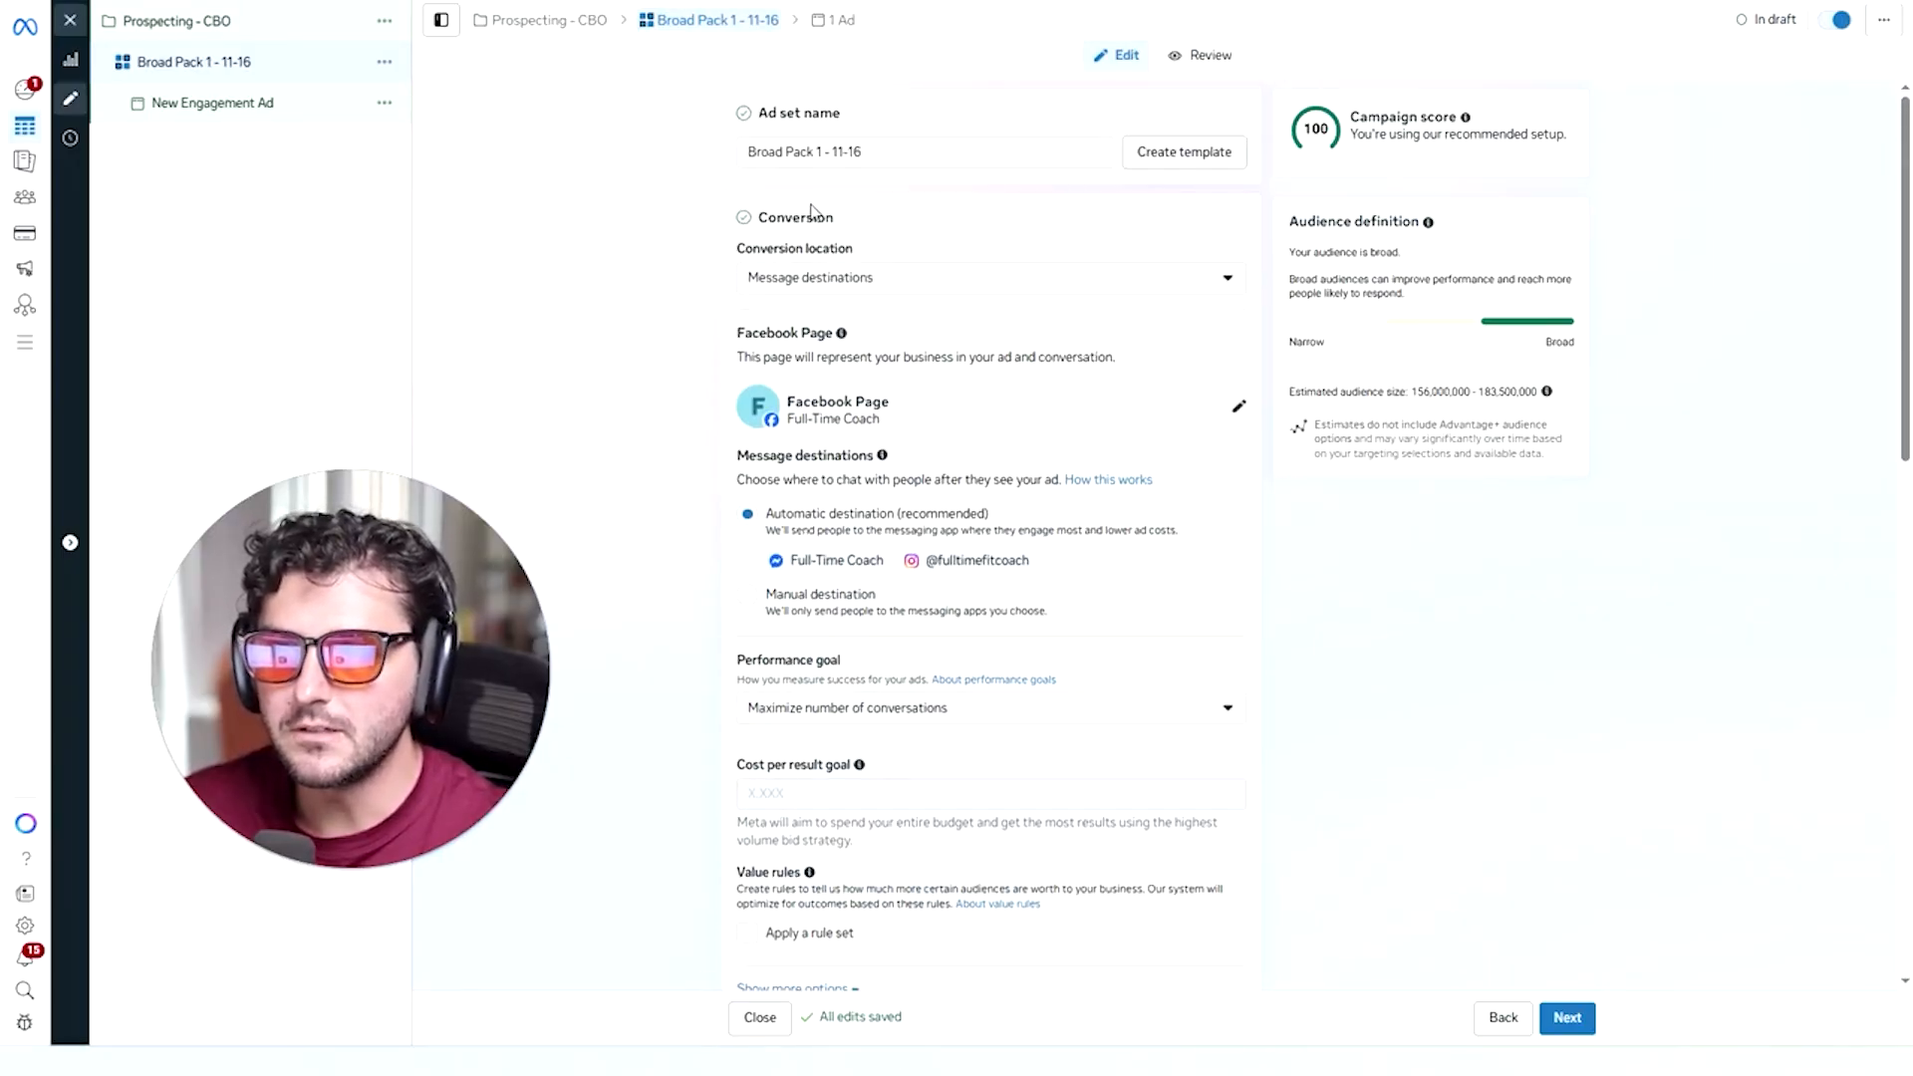
Keep Message destinations as the conversion location and switch to a manual destination using only Instagram.
{"action": "left_click", "coordinate": [918, 292]}
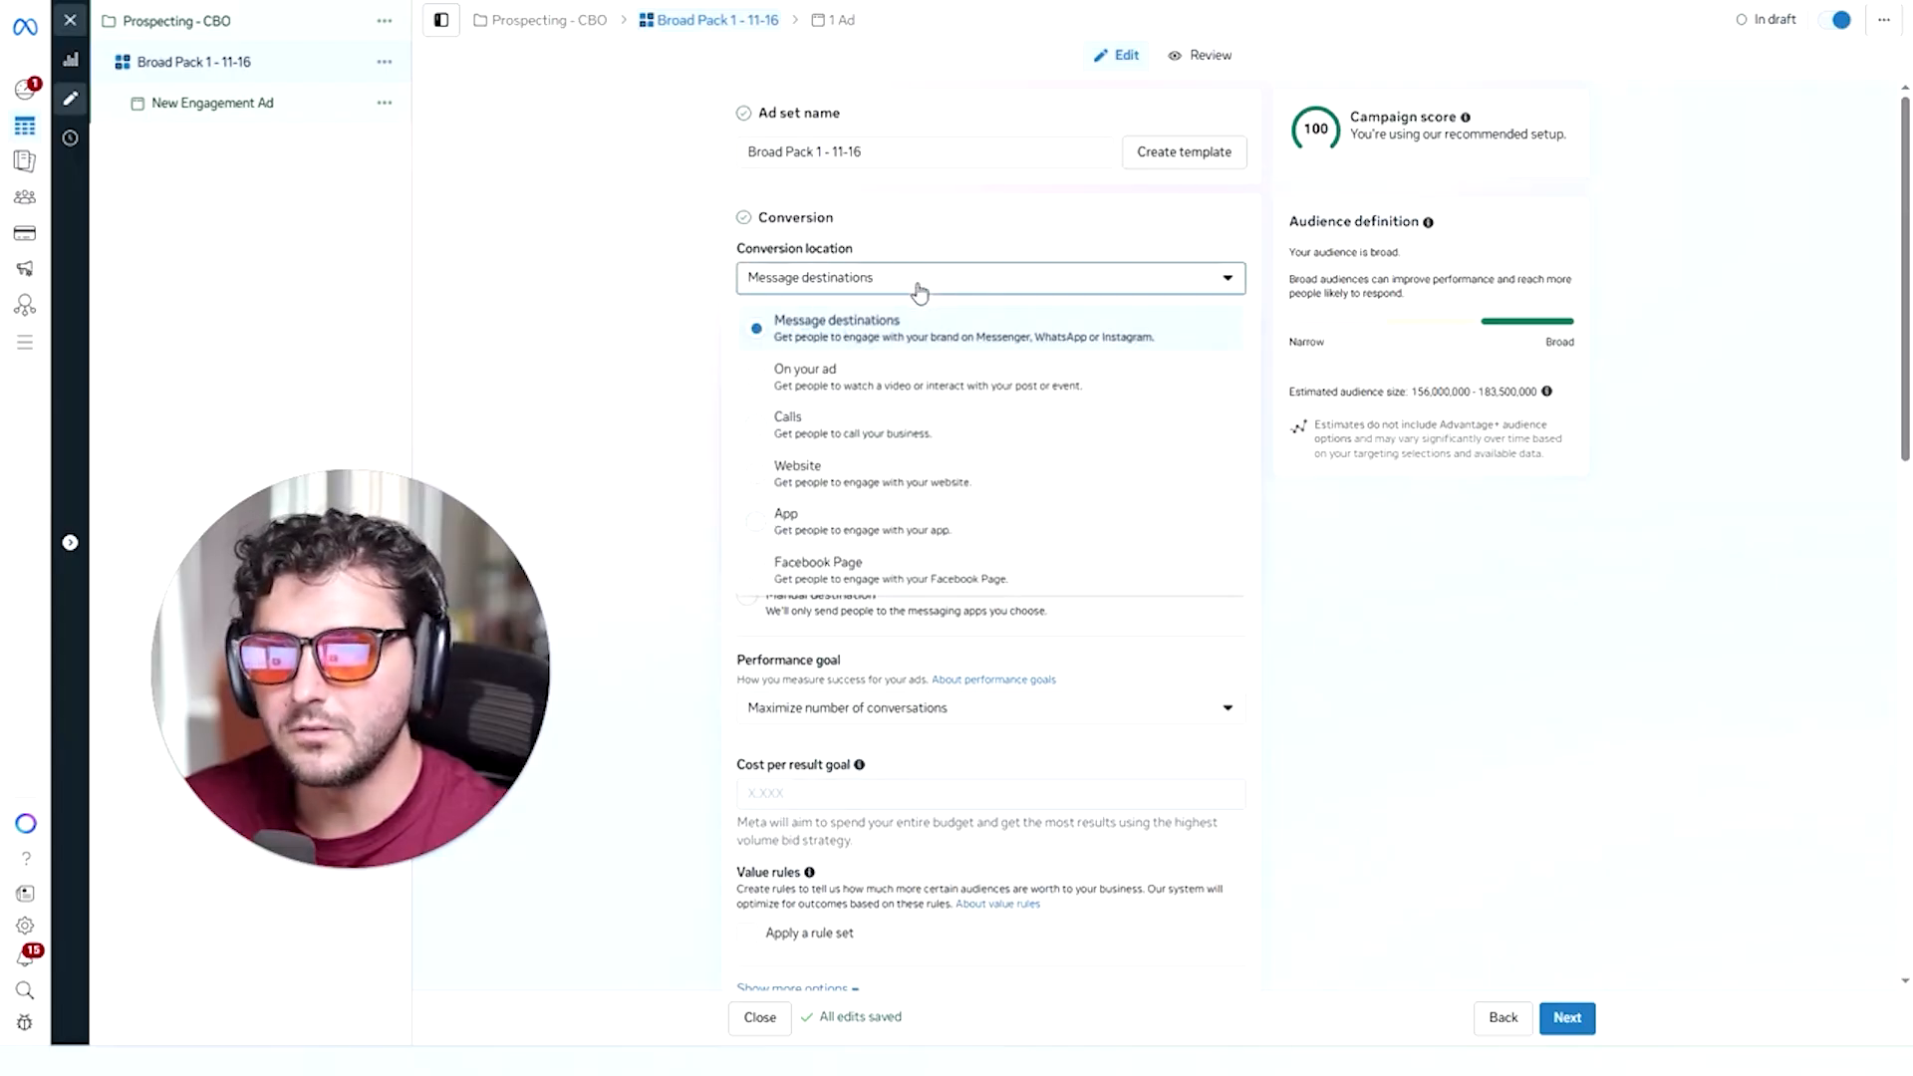
{"action": "left_click", "coordinate": [642, 319]}
{"action": "scroll", "coordinate": [643, 319], "scroll_direction": "down", "scroll_amount": 2}
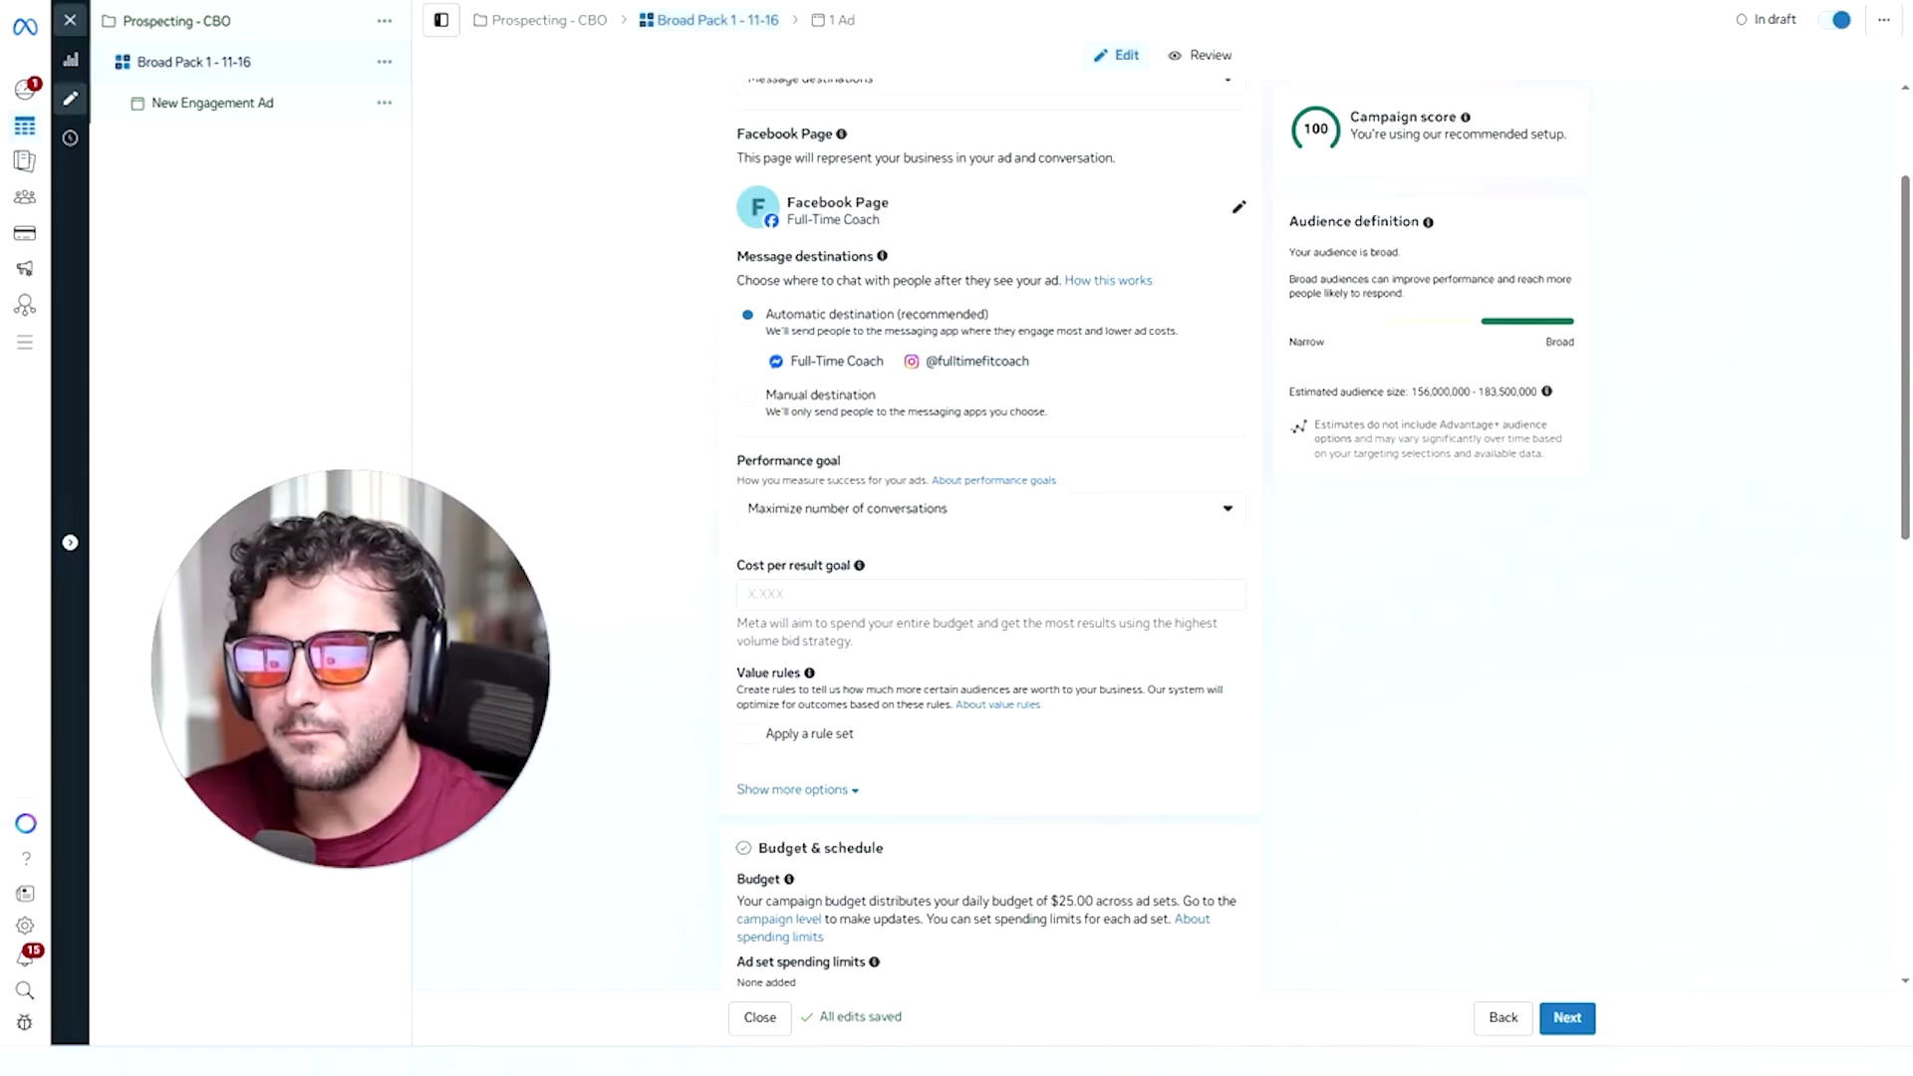
{"action": "left_click", "coordinate": [747, 396]}
{"action": "left_click", "coordinate": [773, 426]}
{"action": "scroll", "coordinate": [812, 413], "scroll_direction": "down", "scroll_amount": 1}
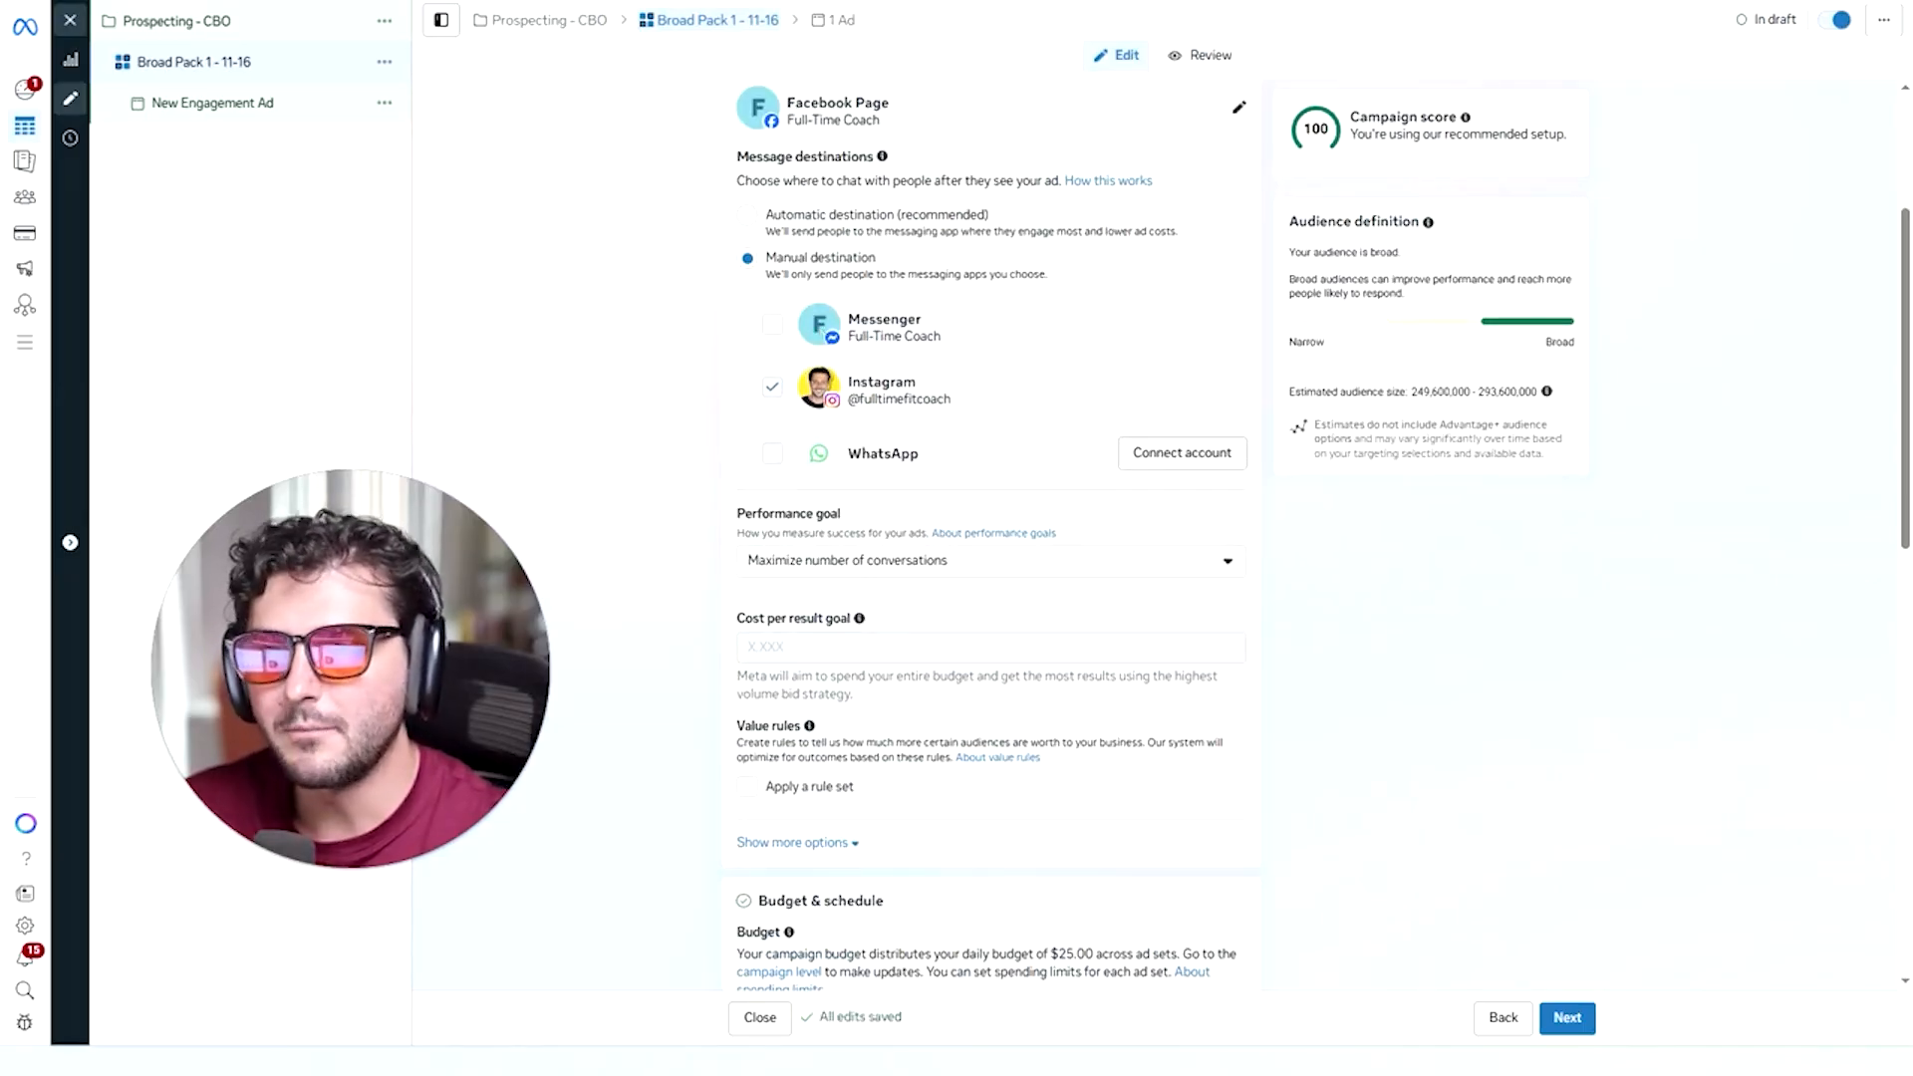
Review the available performance goals and keep Maximize number of conversations selected.
{"action": "scroll", "coordinate": [900, 371], "scroll_direction": "down", "scroll_amount": 3}
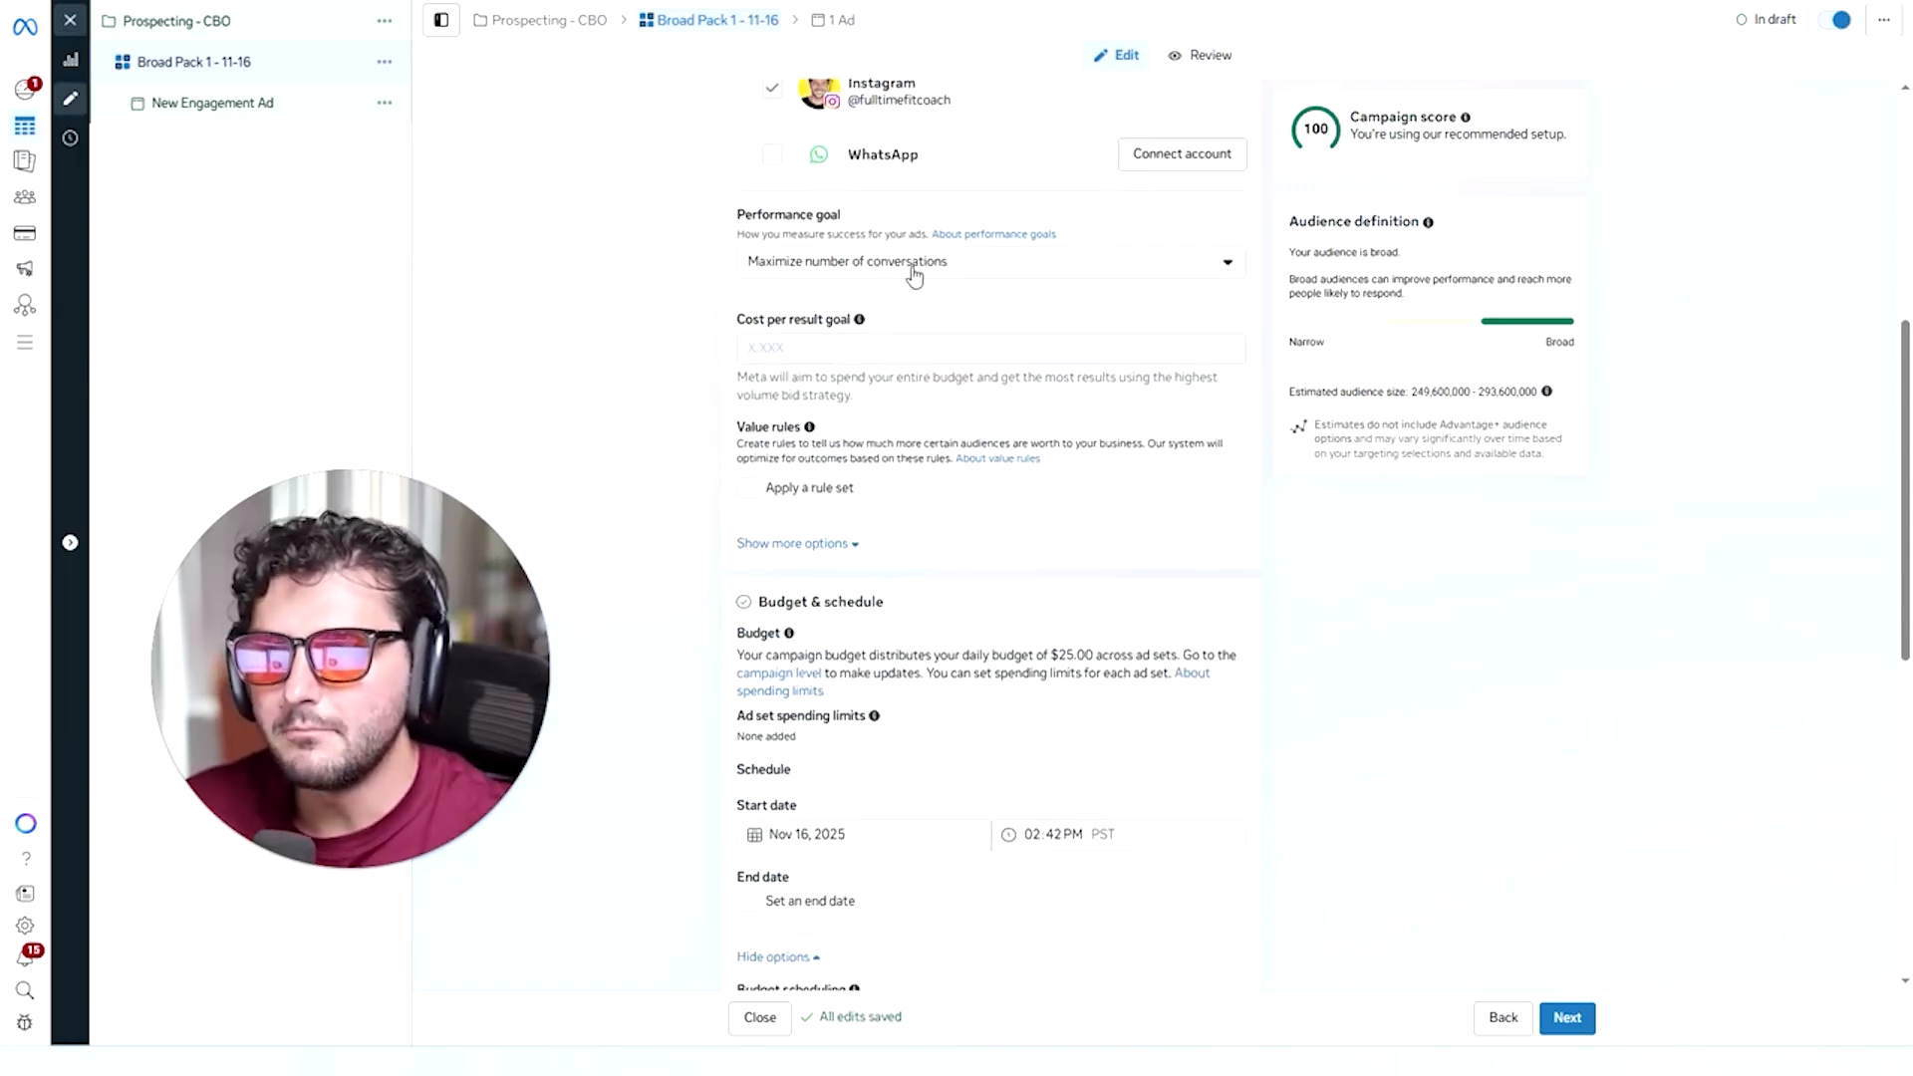
{"action": "scroll", "coordinate": [992, 283], "scroll_direction": "up", "scroll_amount": 1}
{"action": "scroll", "coordinate": [991, 283], "scroll_direction": "up", "scroll_amount": 1}
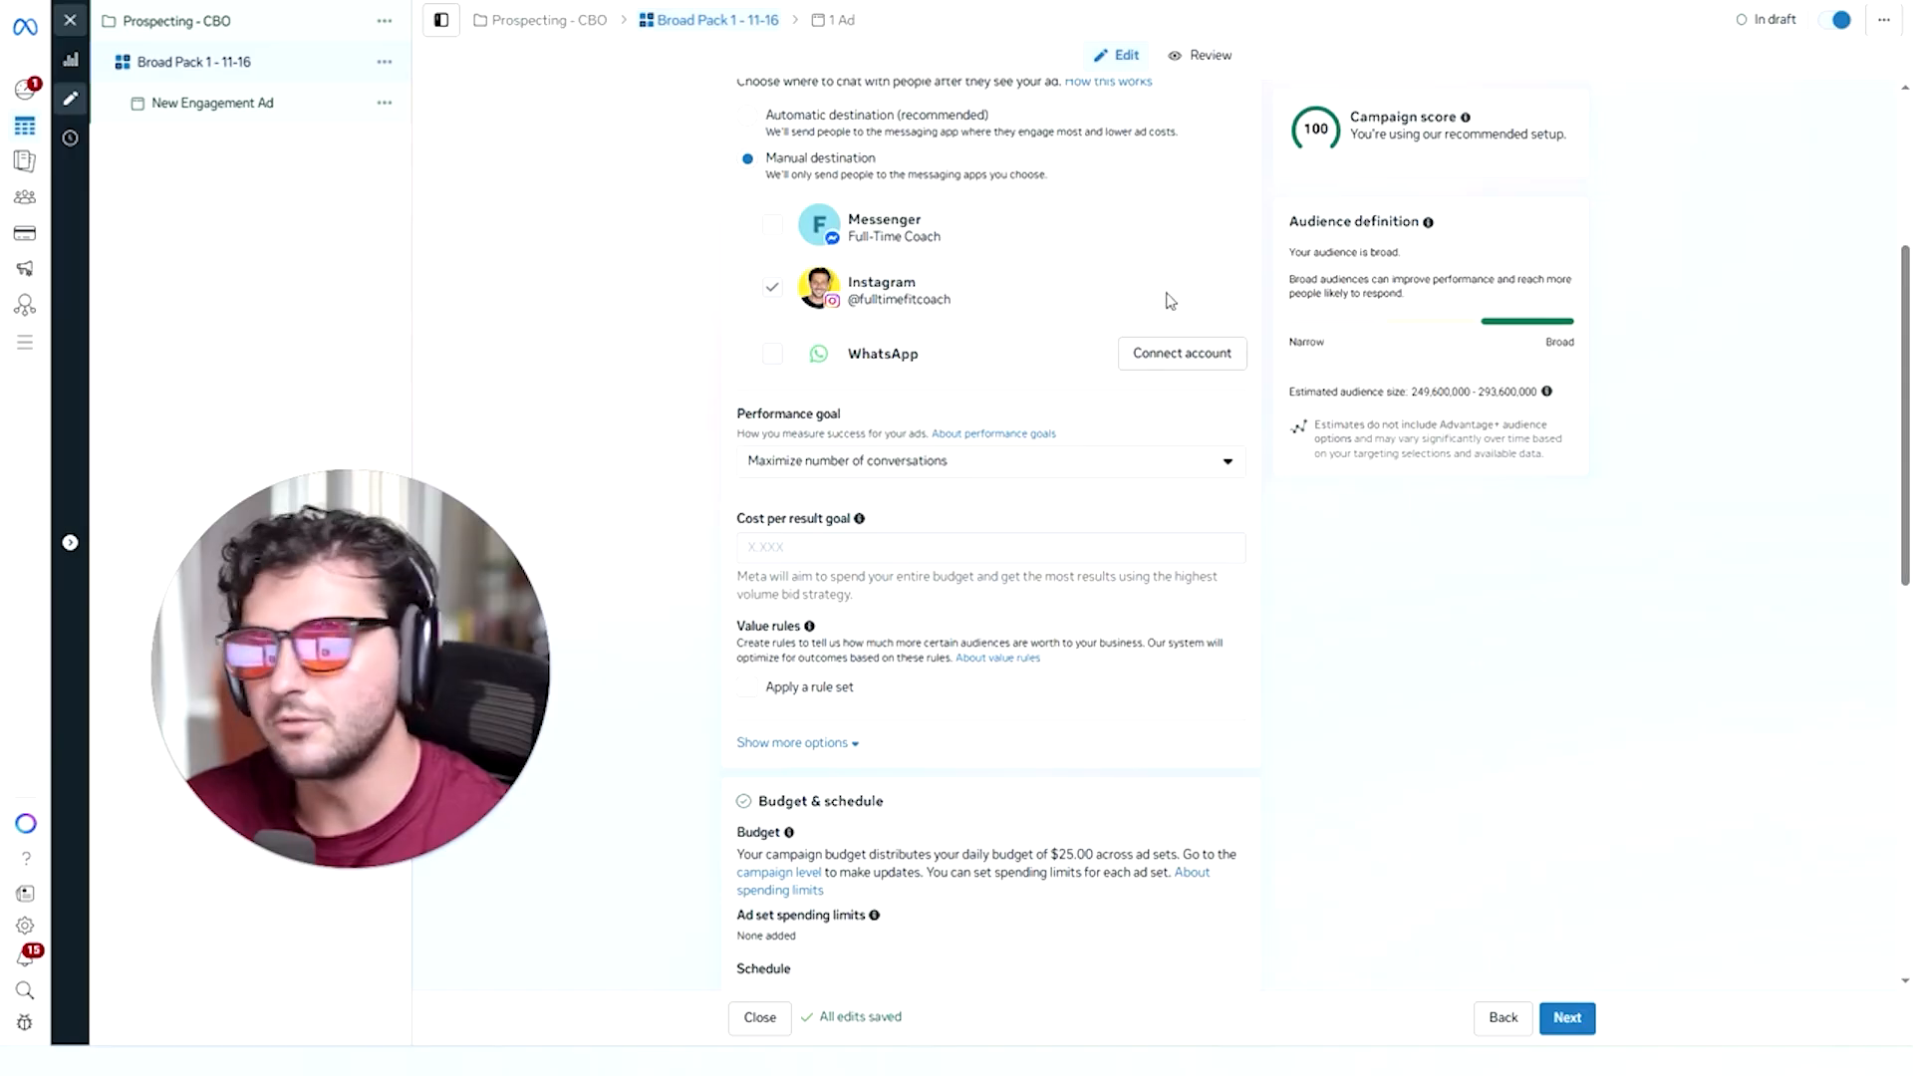
{"action": "scroll", "coordinate": [916, 382], "scroll_direction": "down", "scroll_amount": 2}
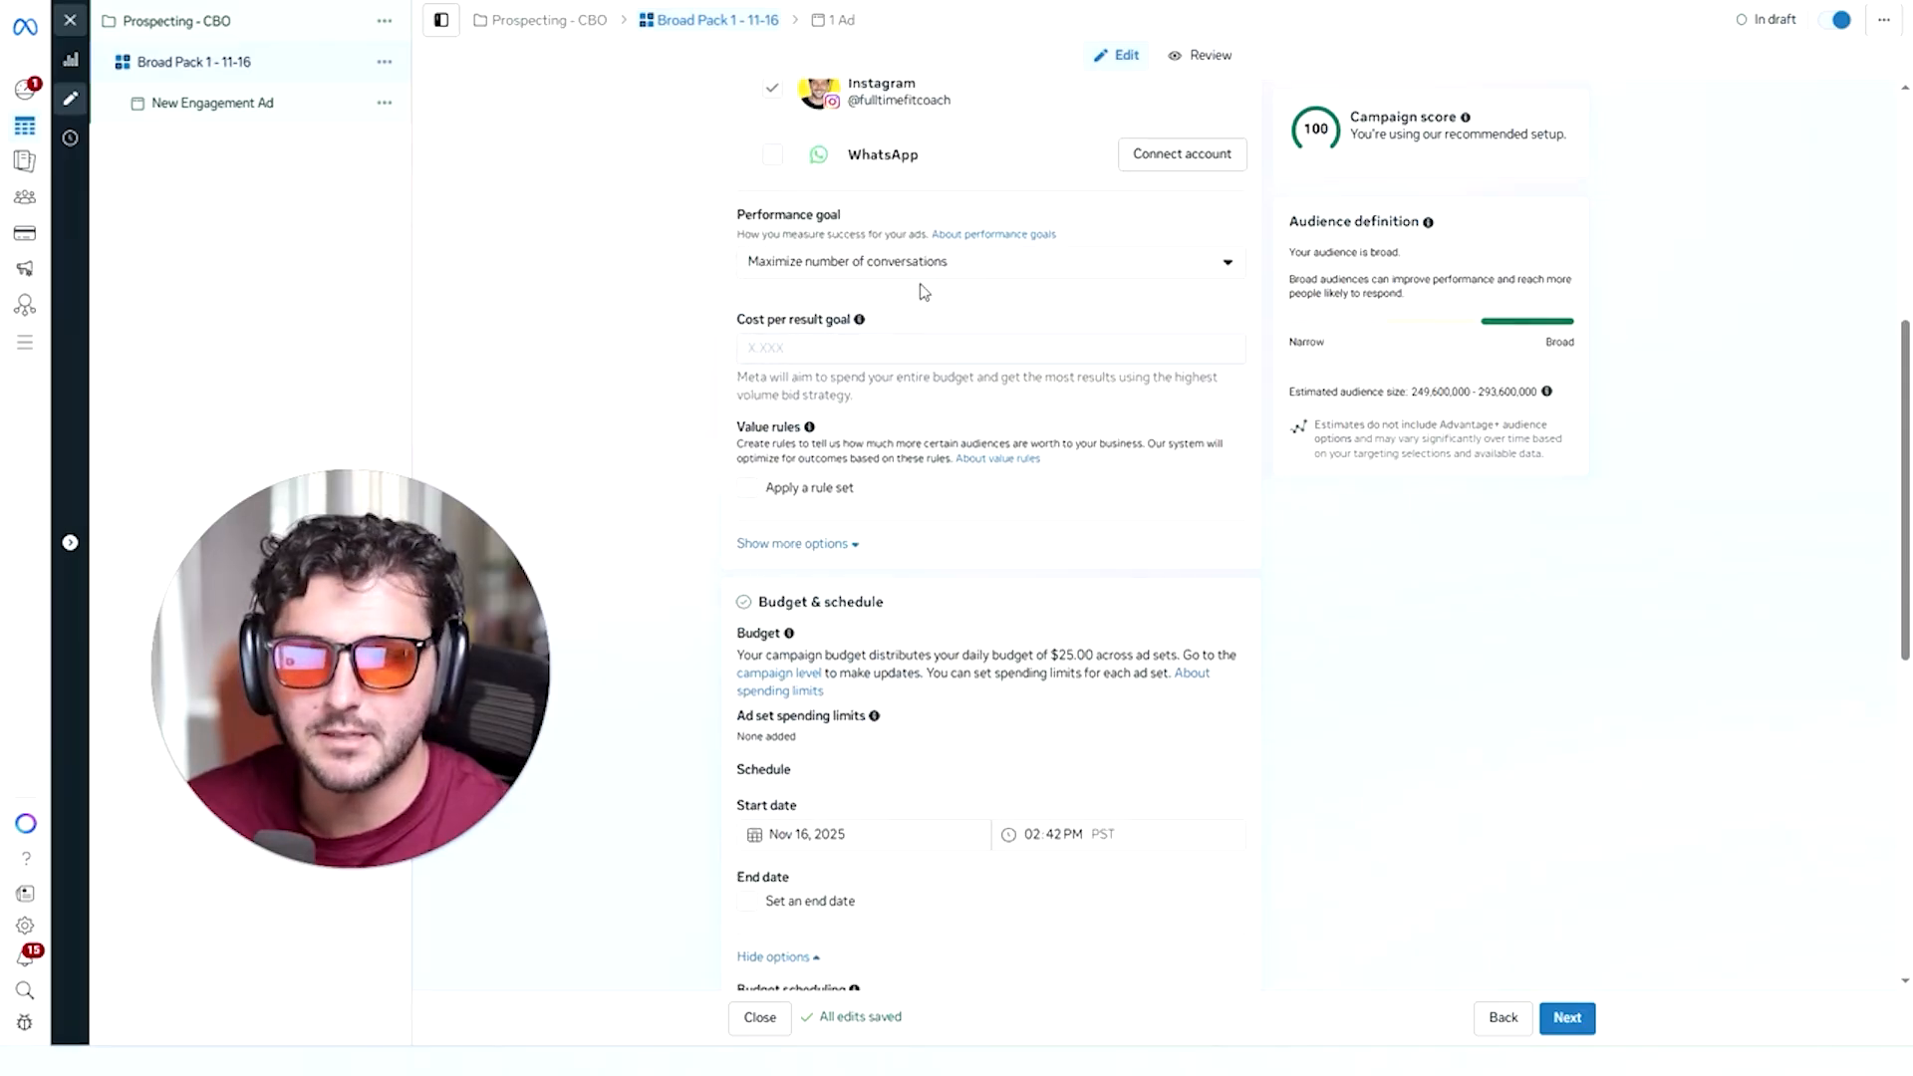
{"action": "left_click", "coordinate": [974, 287]}
{"action": "scroll", "coordinate": [994, 396], "scroll_direction": "down", "scroll_amount": 1}
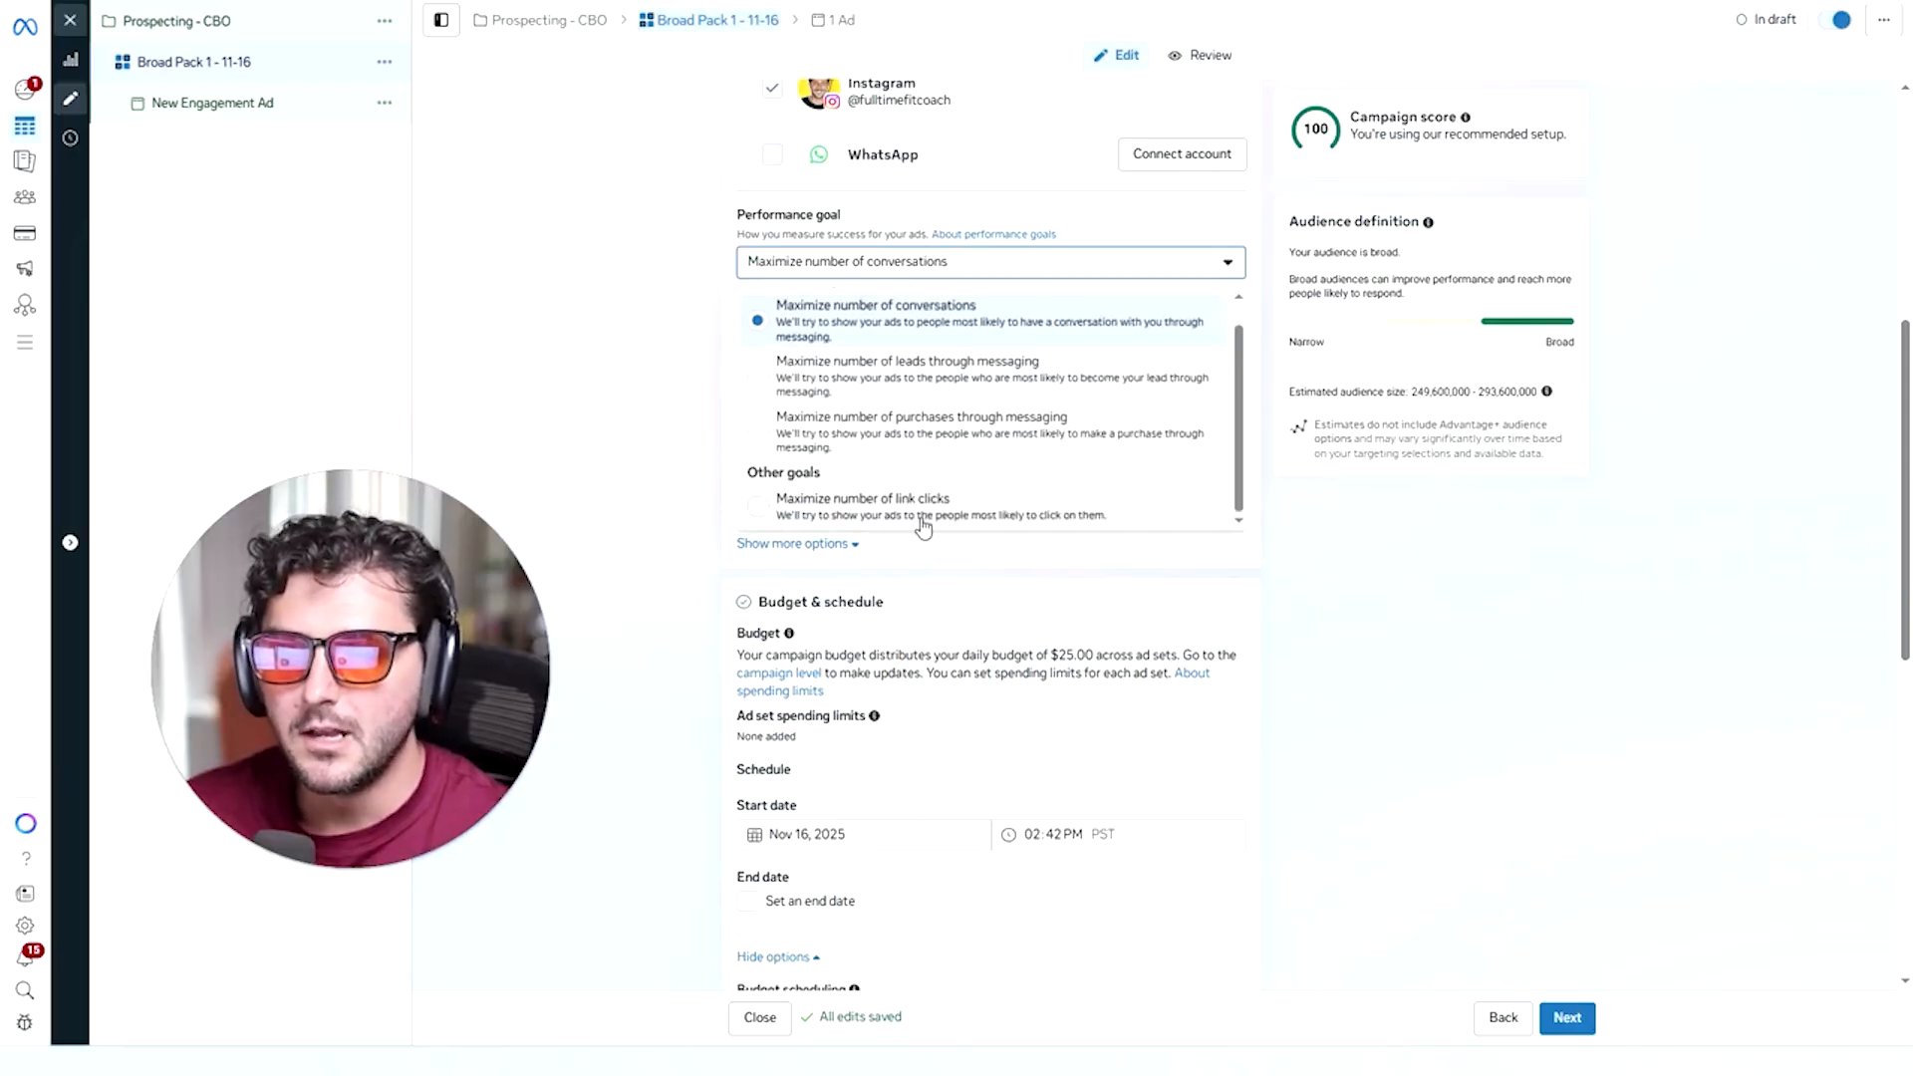
{"action": "scroll", "coordinate": [950, 438], "scroll_direction": "up", "scroll_amount": 1}
{"action": "left_click", "coordinate": [940, 342]}
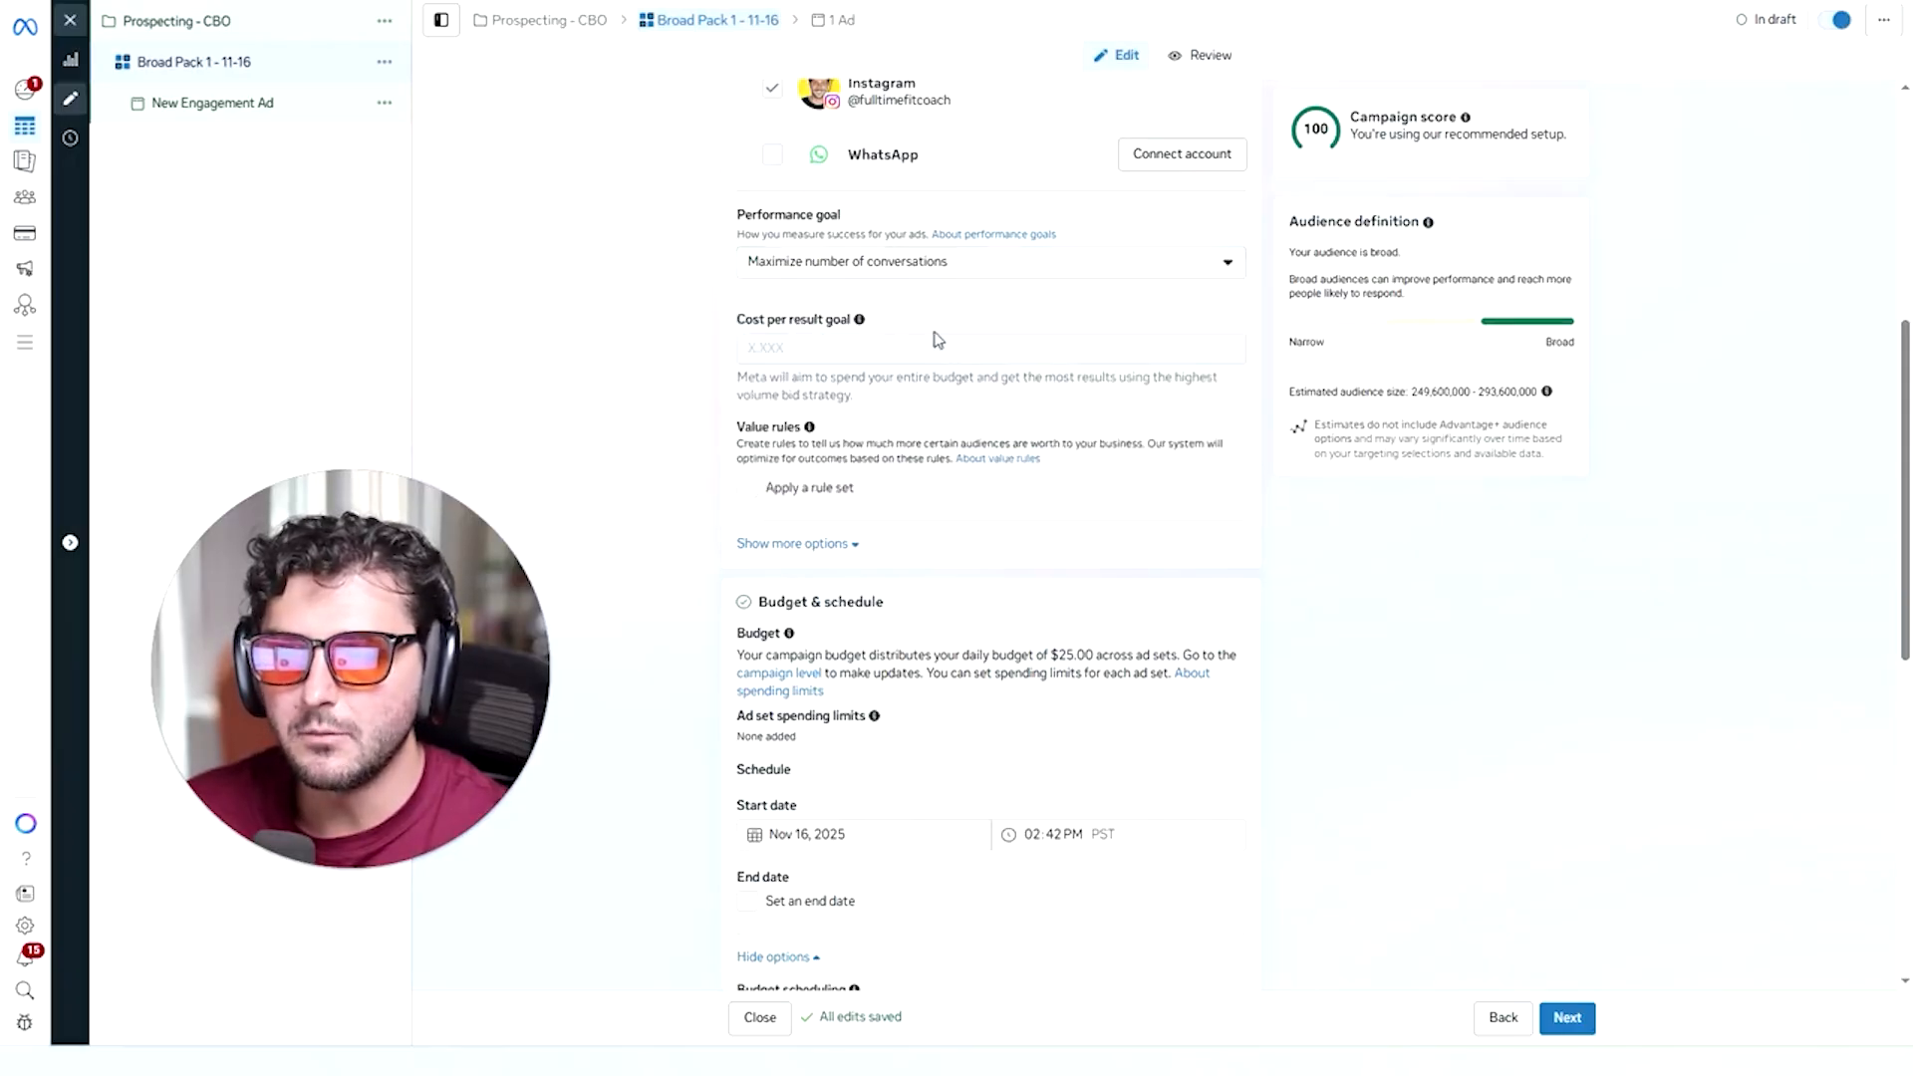
Check the additional conversion settings and collapse the extra budget and schedule options.
{"action": "scroll", "coordinate": [786, 398], "scroll_direction": "down", "scroll_amount": 1}
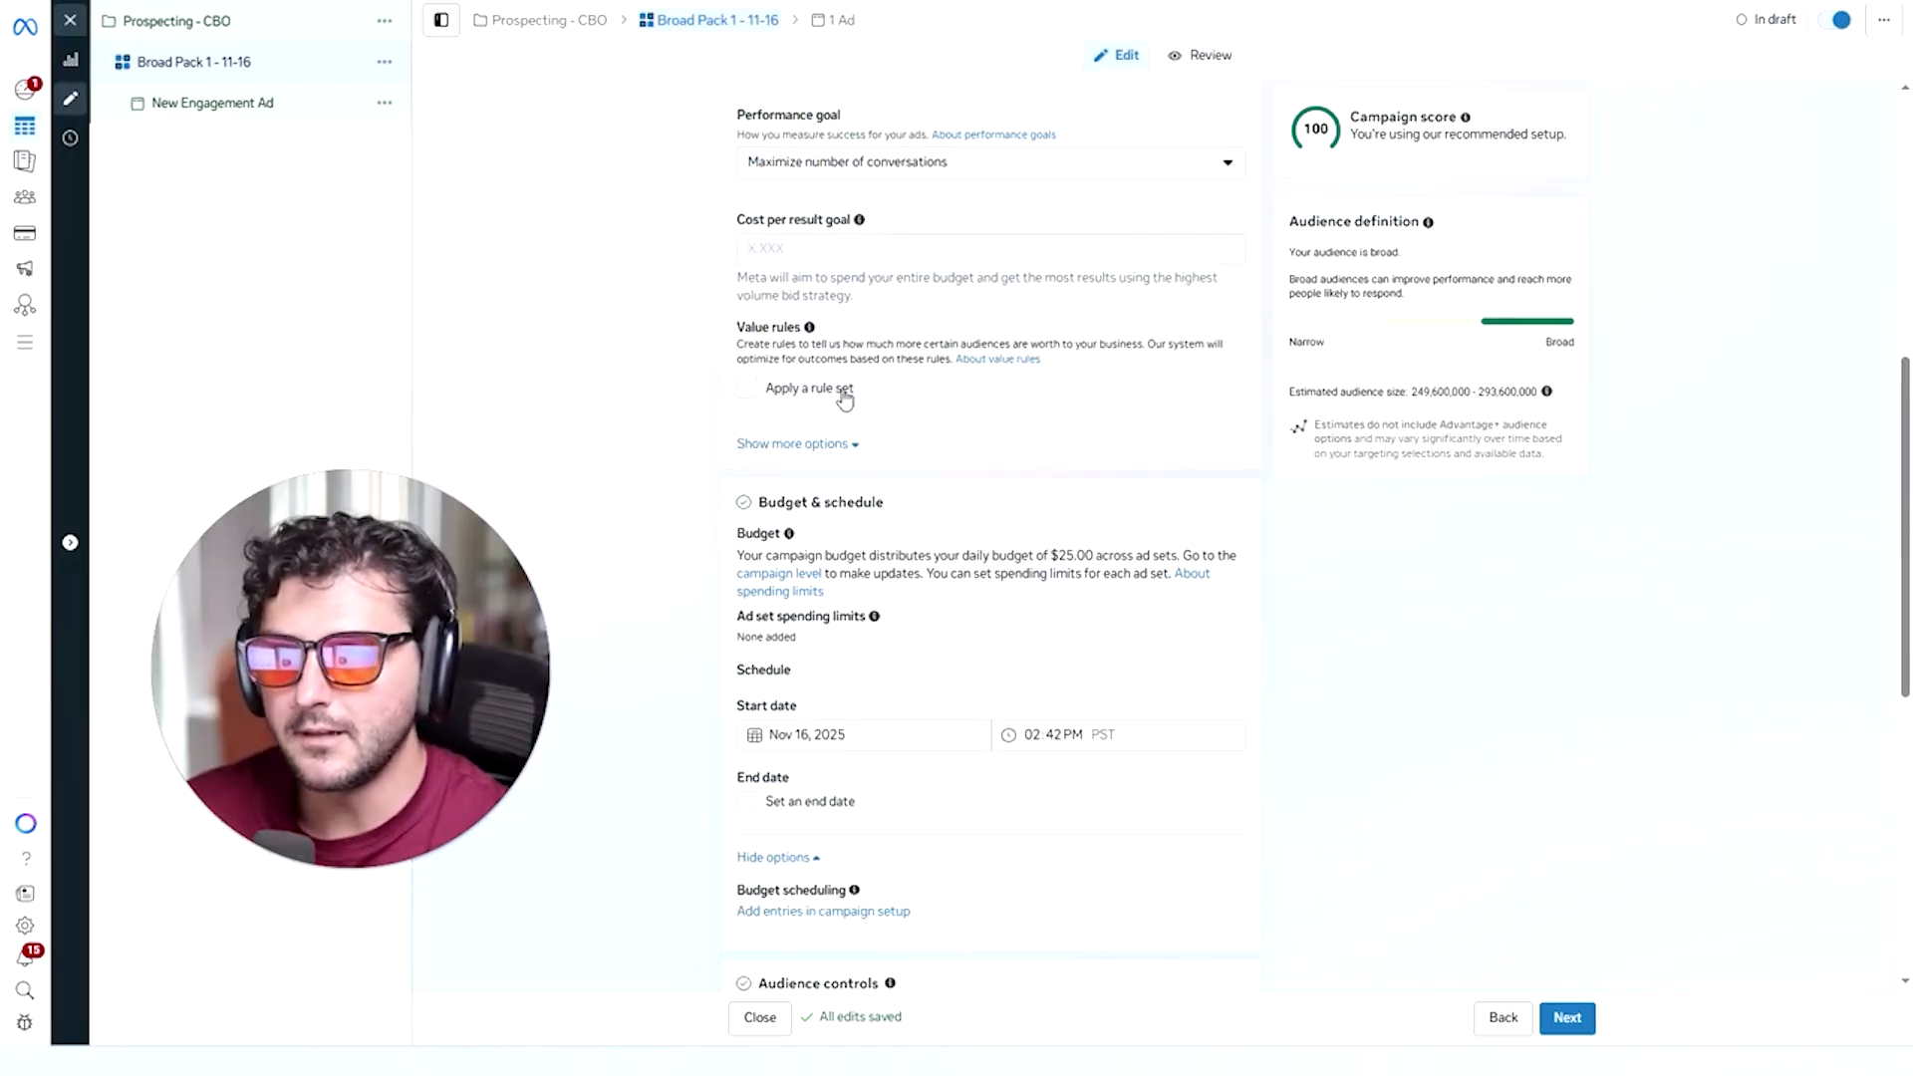
{"action": "left_click", "coordinate": [833, 445]}
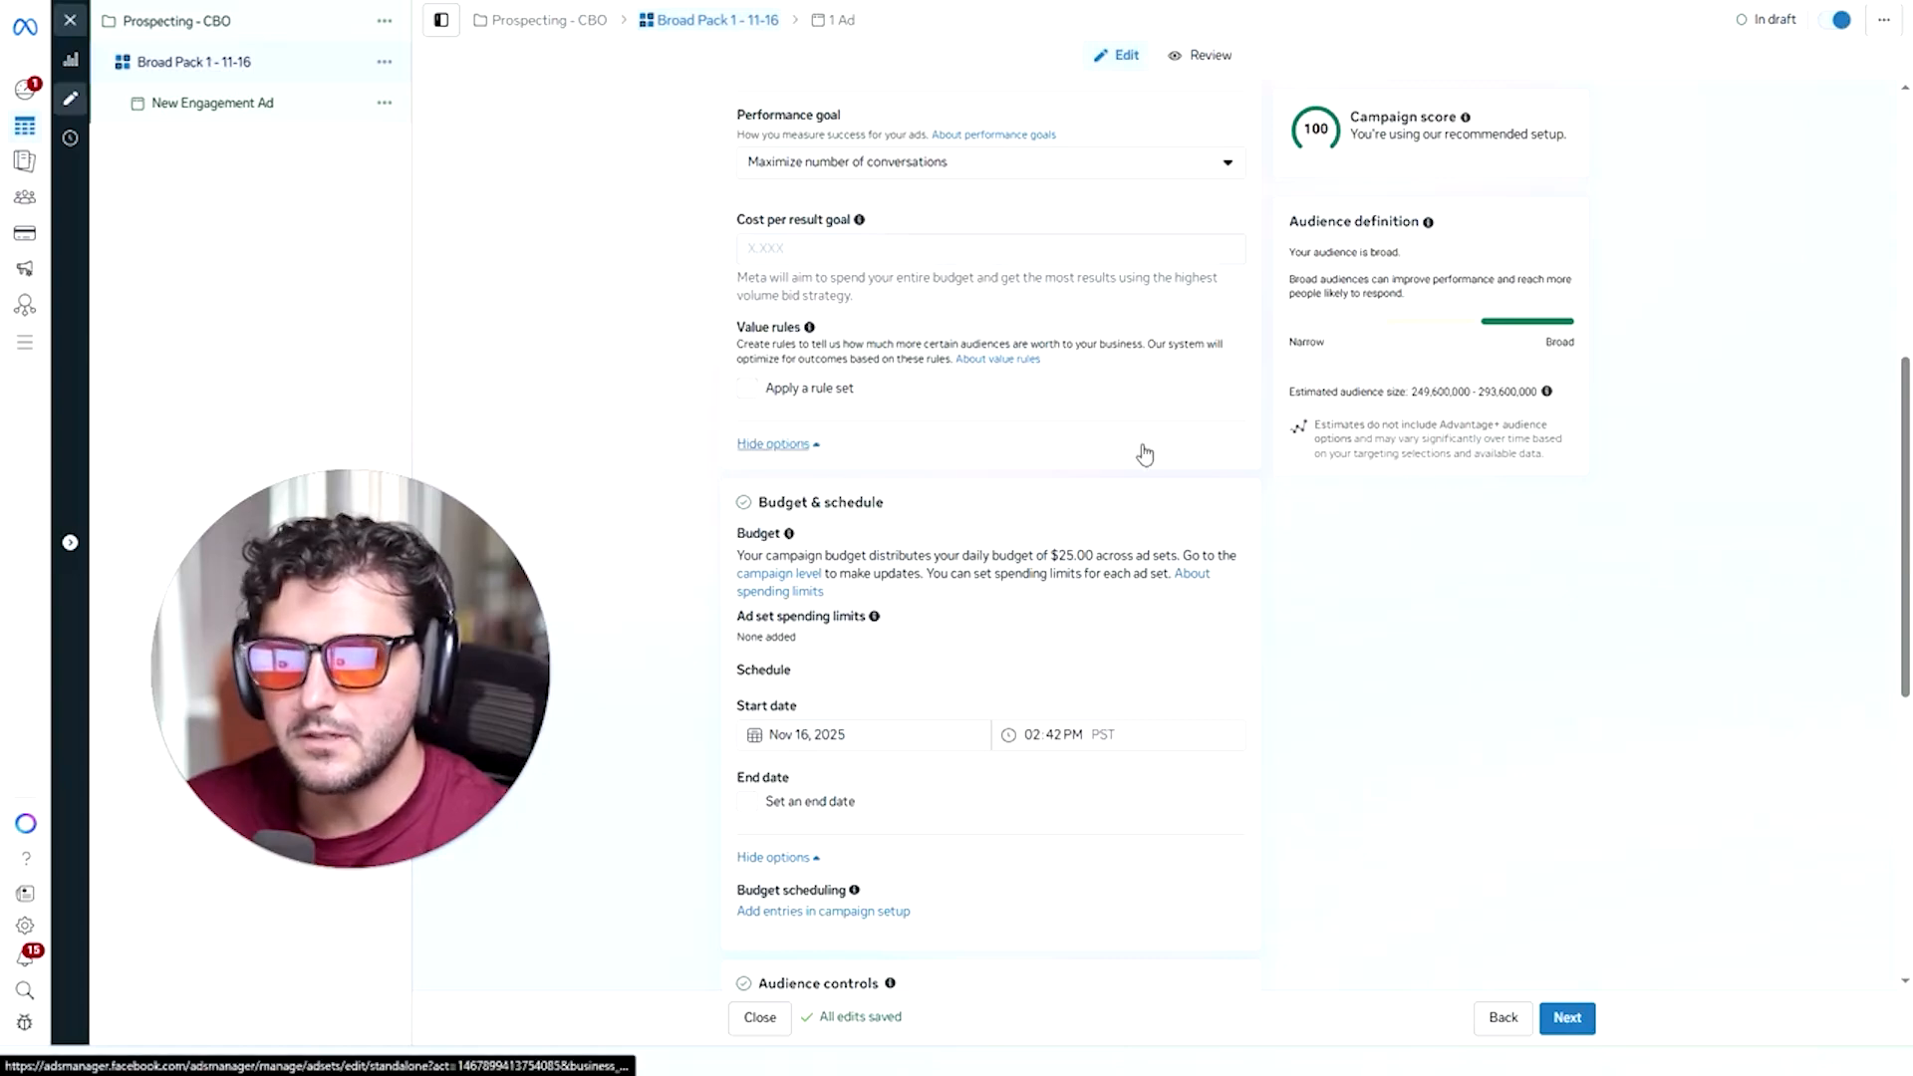
{"action": "left_click", "coordinate": [815, 445]}
{"action": "scroll", "coordinate": [885, 418], "scroll_direction": "down", "scroll_amount": 2}
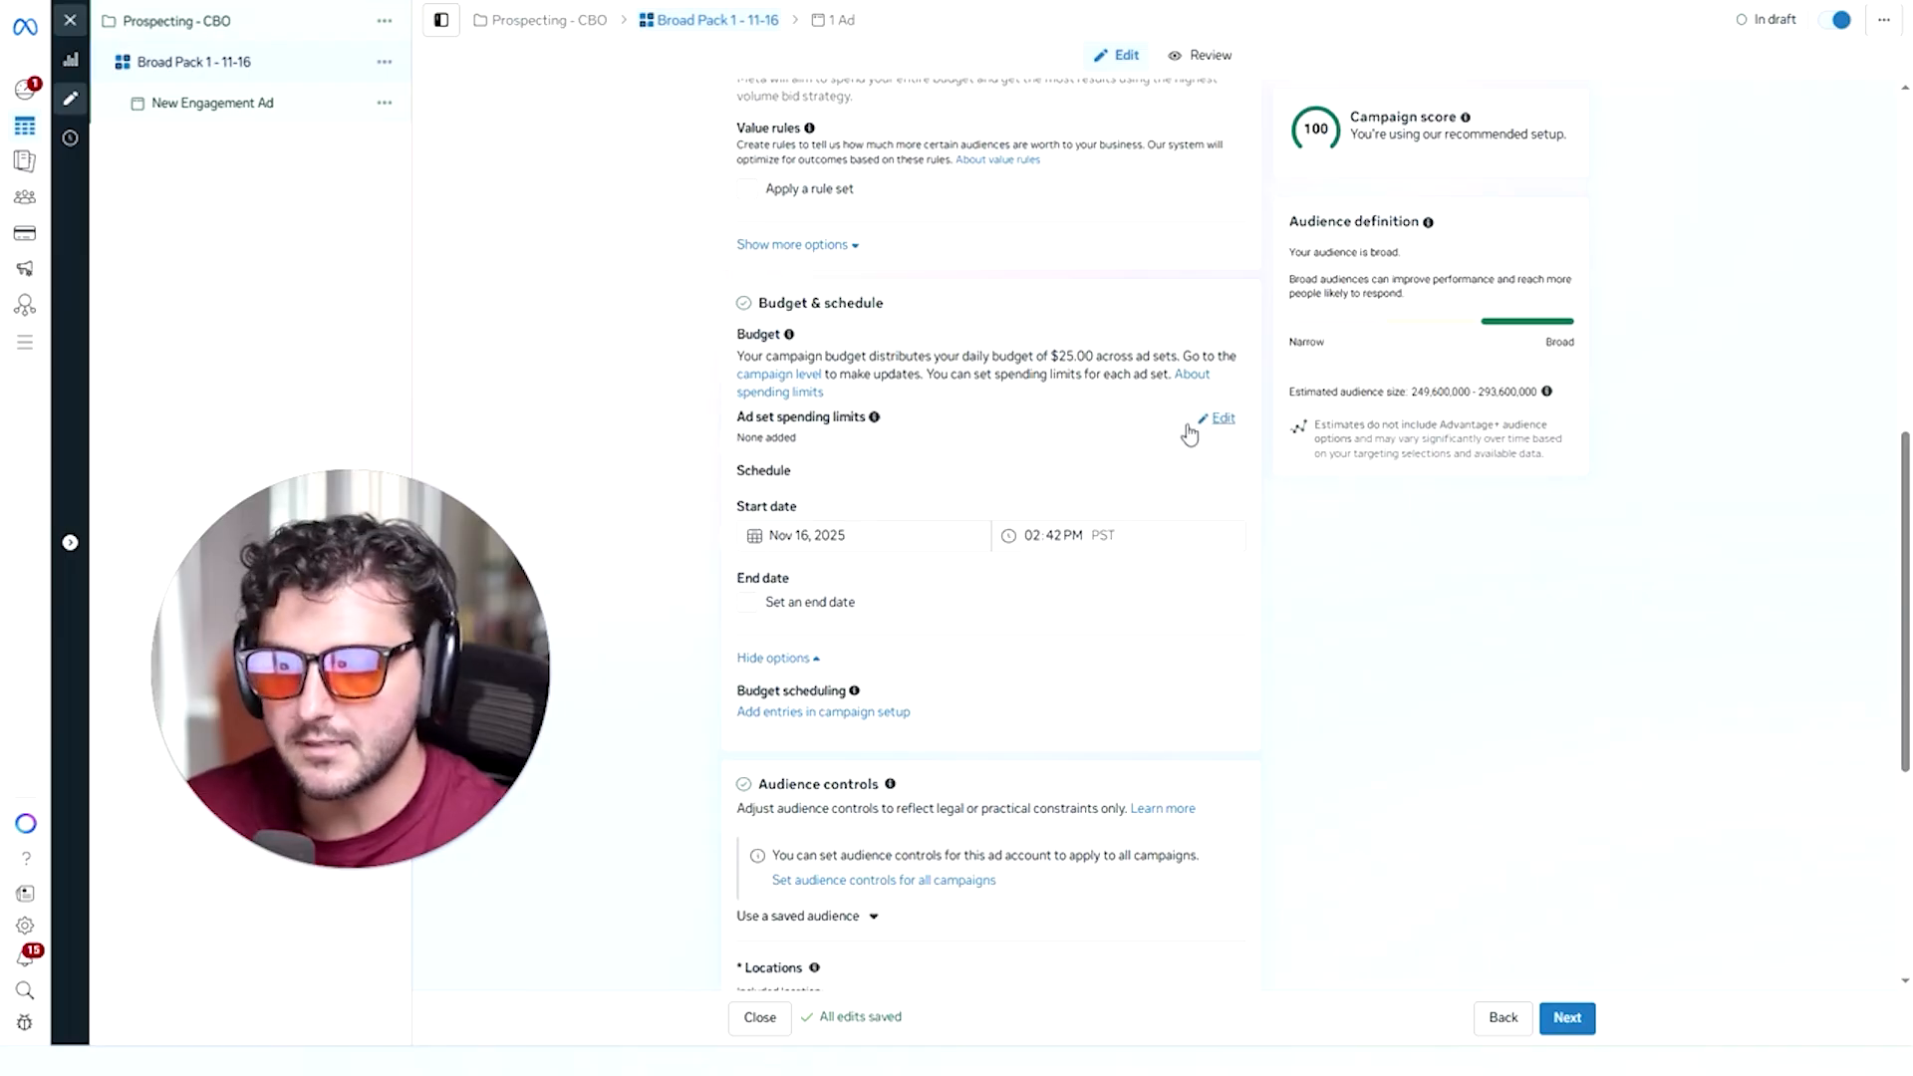
{"action": "scroll", "coordinate": [1175, 433], "scroll_direction": "down", "scroll_amount": 5}
{"action": "scroll", "coordinate": [916, 393], "scroll_direction": "up", "scroll_amount": 2}
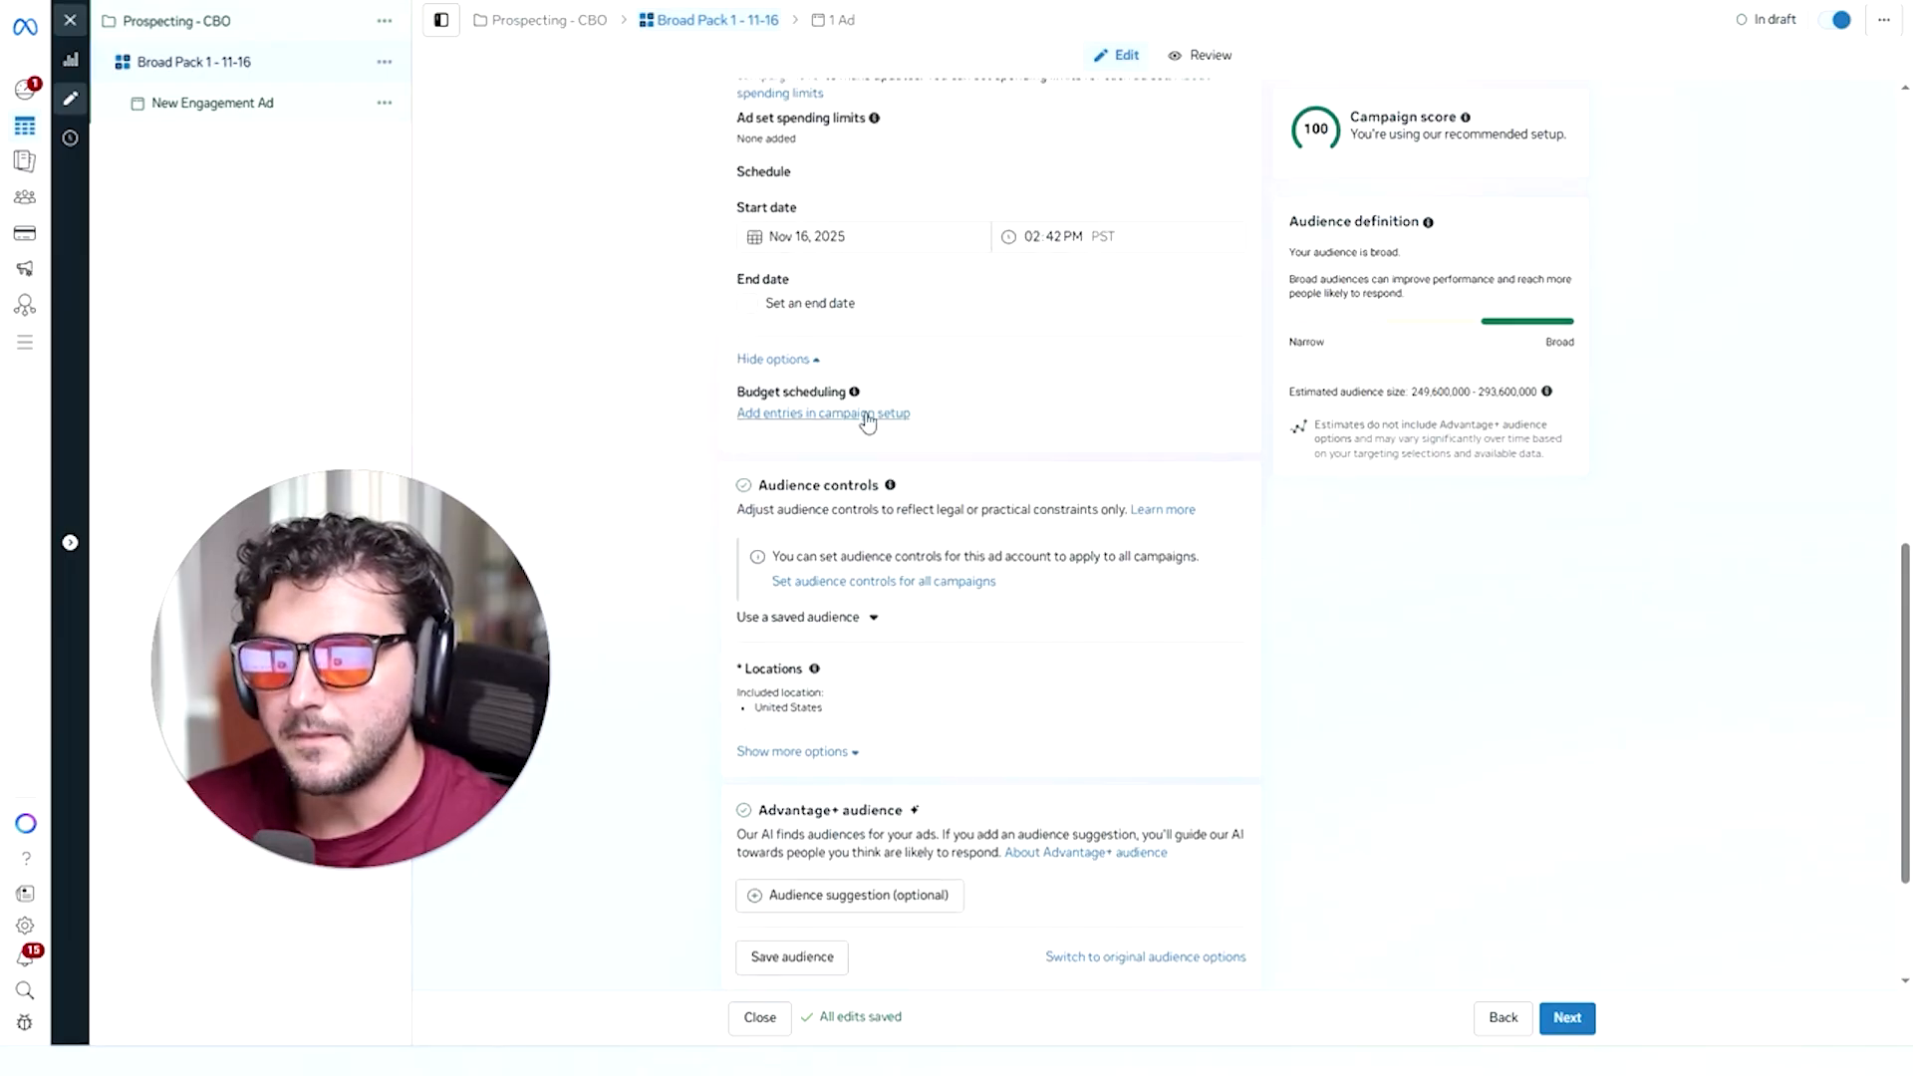
{"action": "left_click", "coordinate": [789, 361]}
{"action": "scroll", "coordinate": [881, 388], "scroll_direction": "up", "scroll_amount": 1}
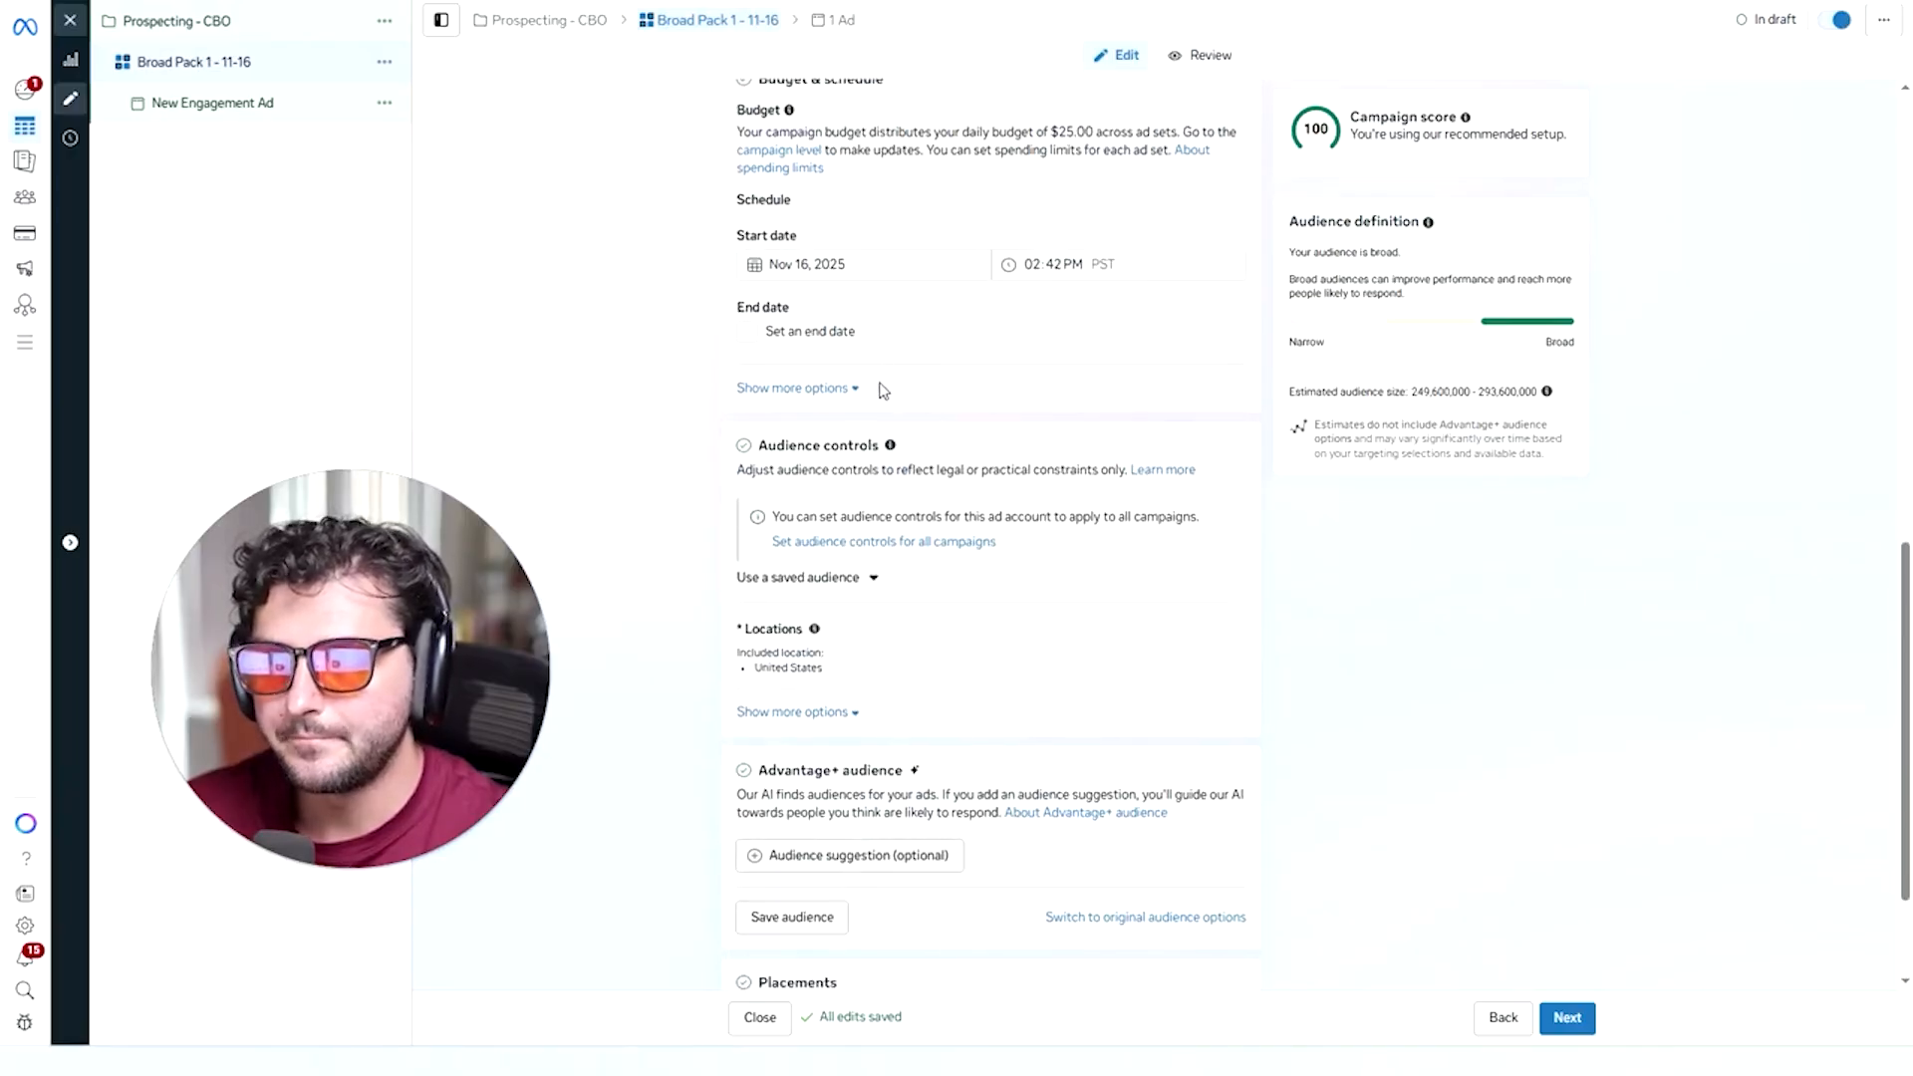
Expand the additional audience controls and set the minimum age to 25.
{"action": "scroll", "coordinate": [874, 379], "scroll_direction": "down", "scroll_amount": 2}
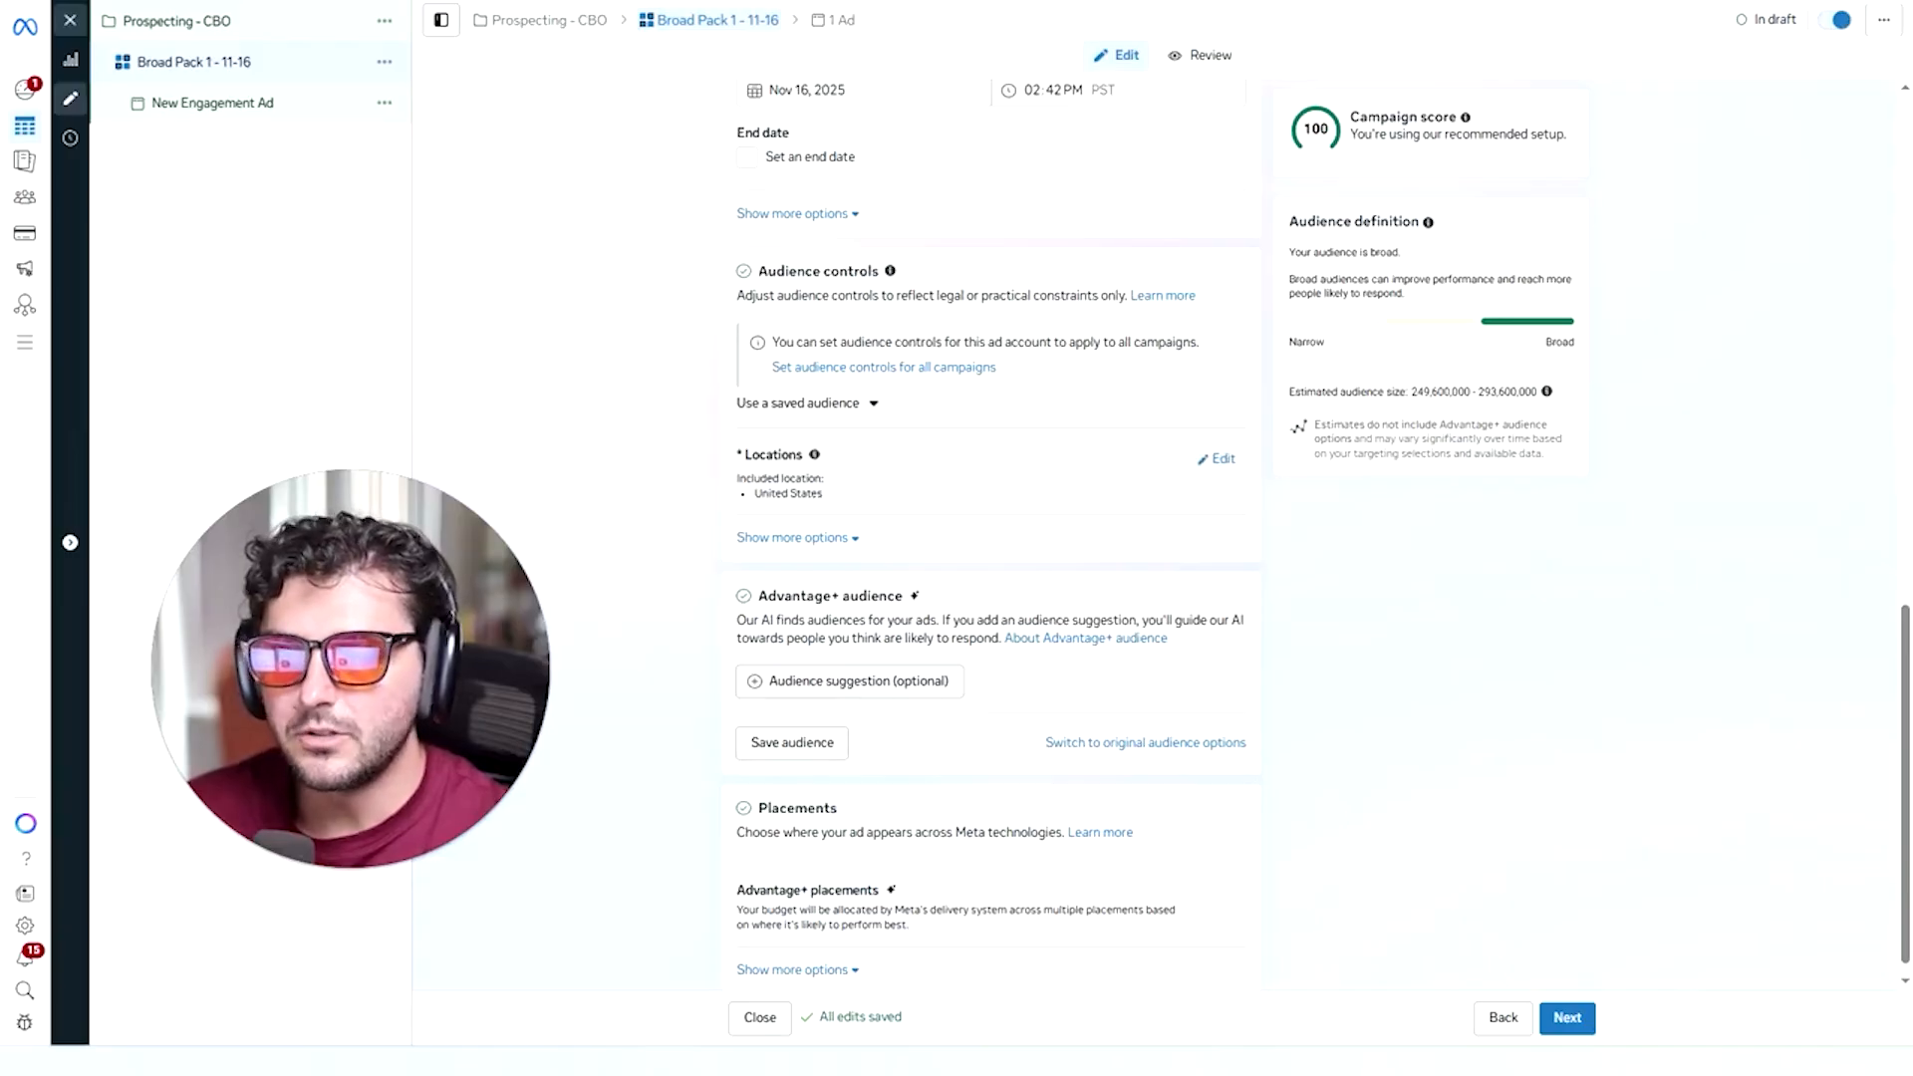
{"action": "left_click", "coordinate": [825, 539]}
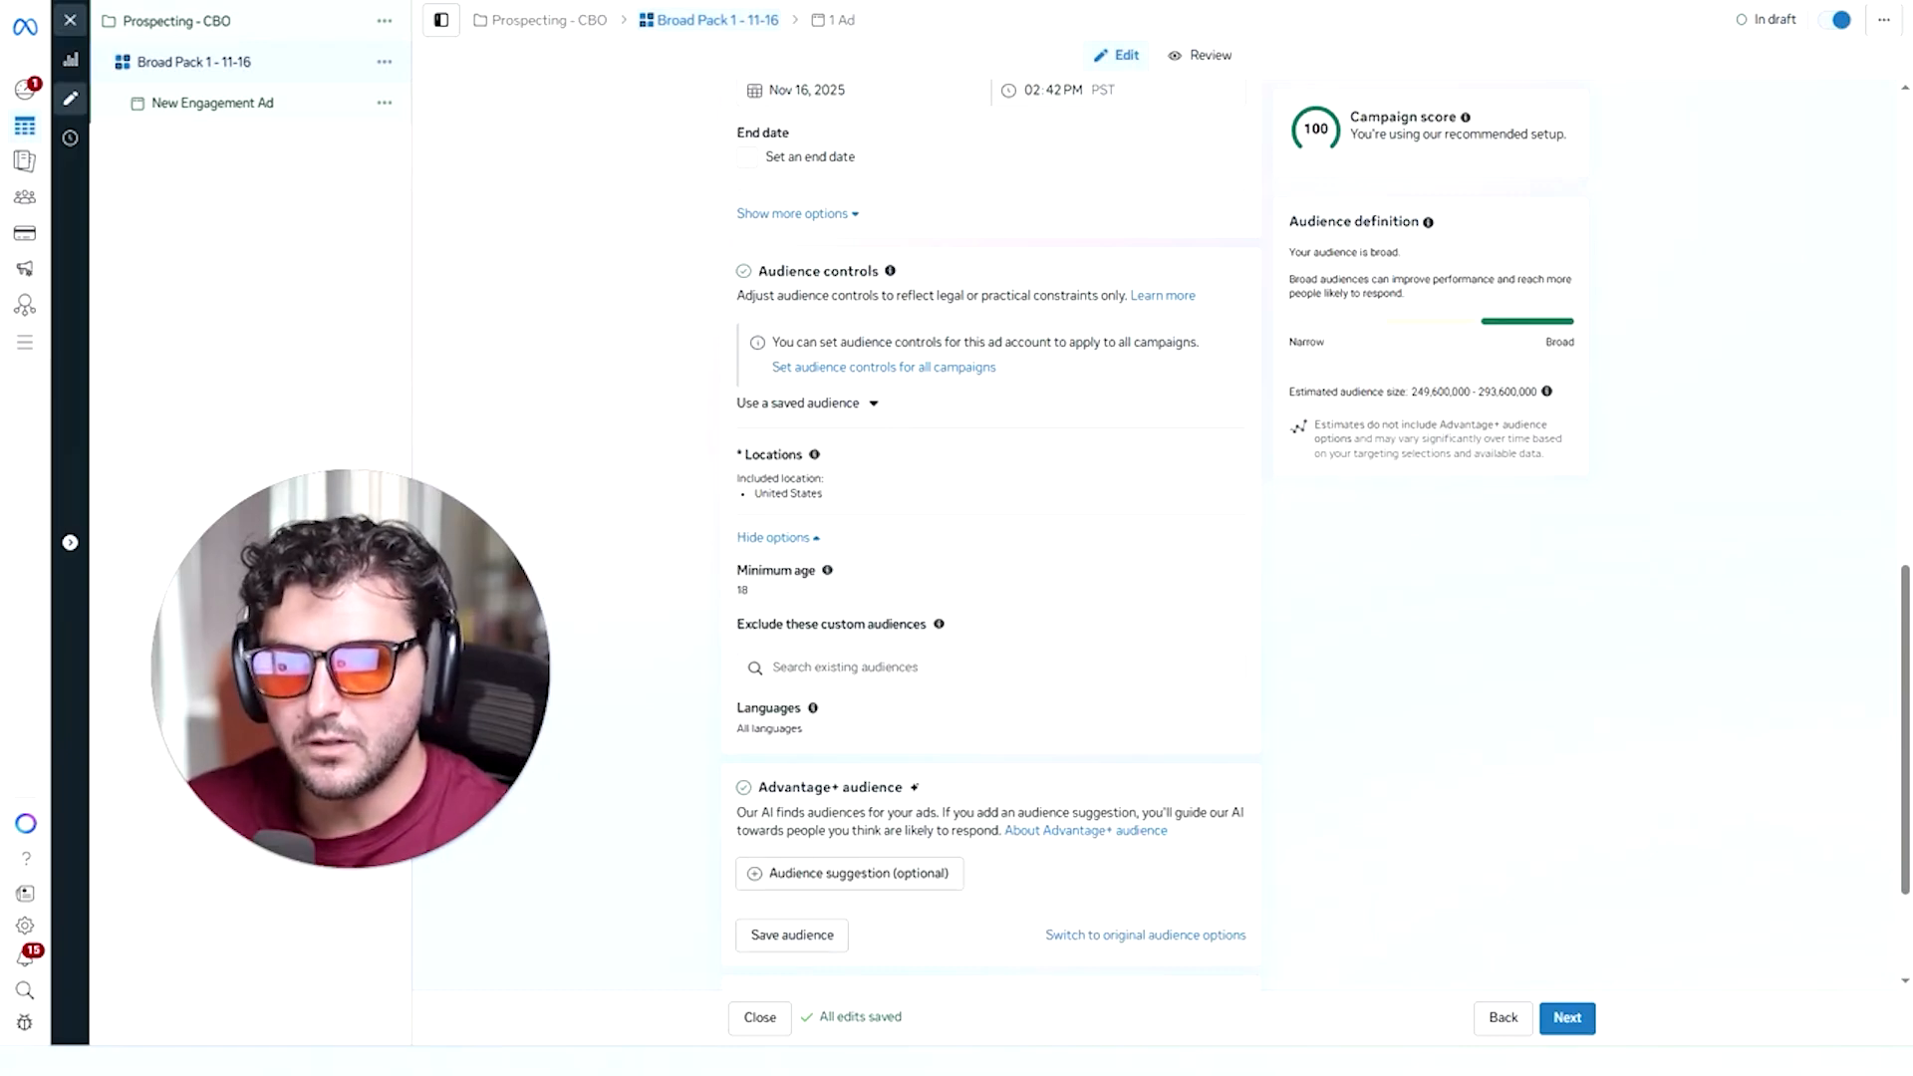
{"action": "left_click", "coordinate": [1219, 575]}
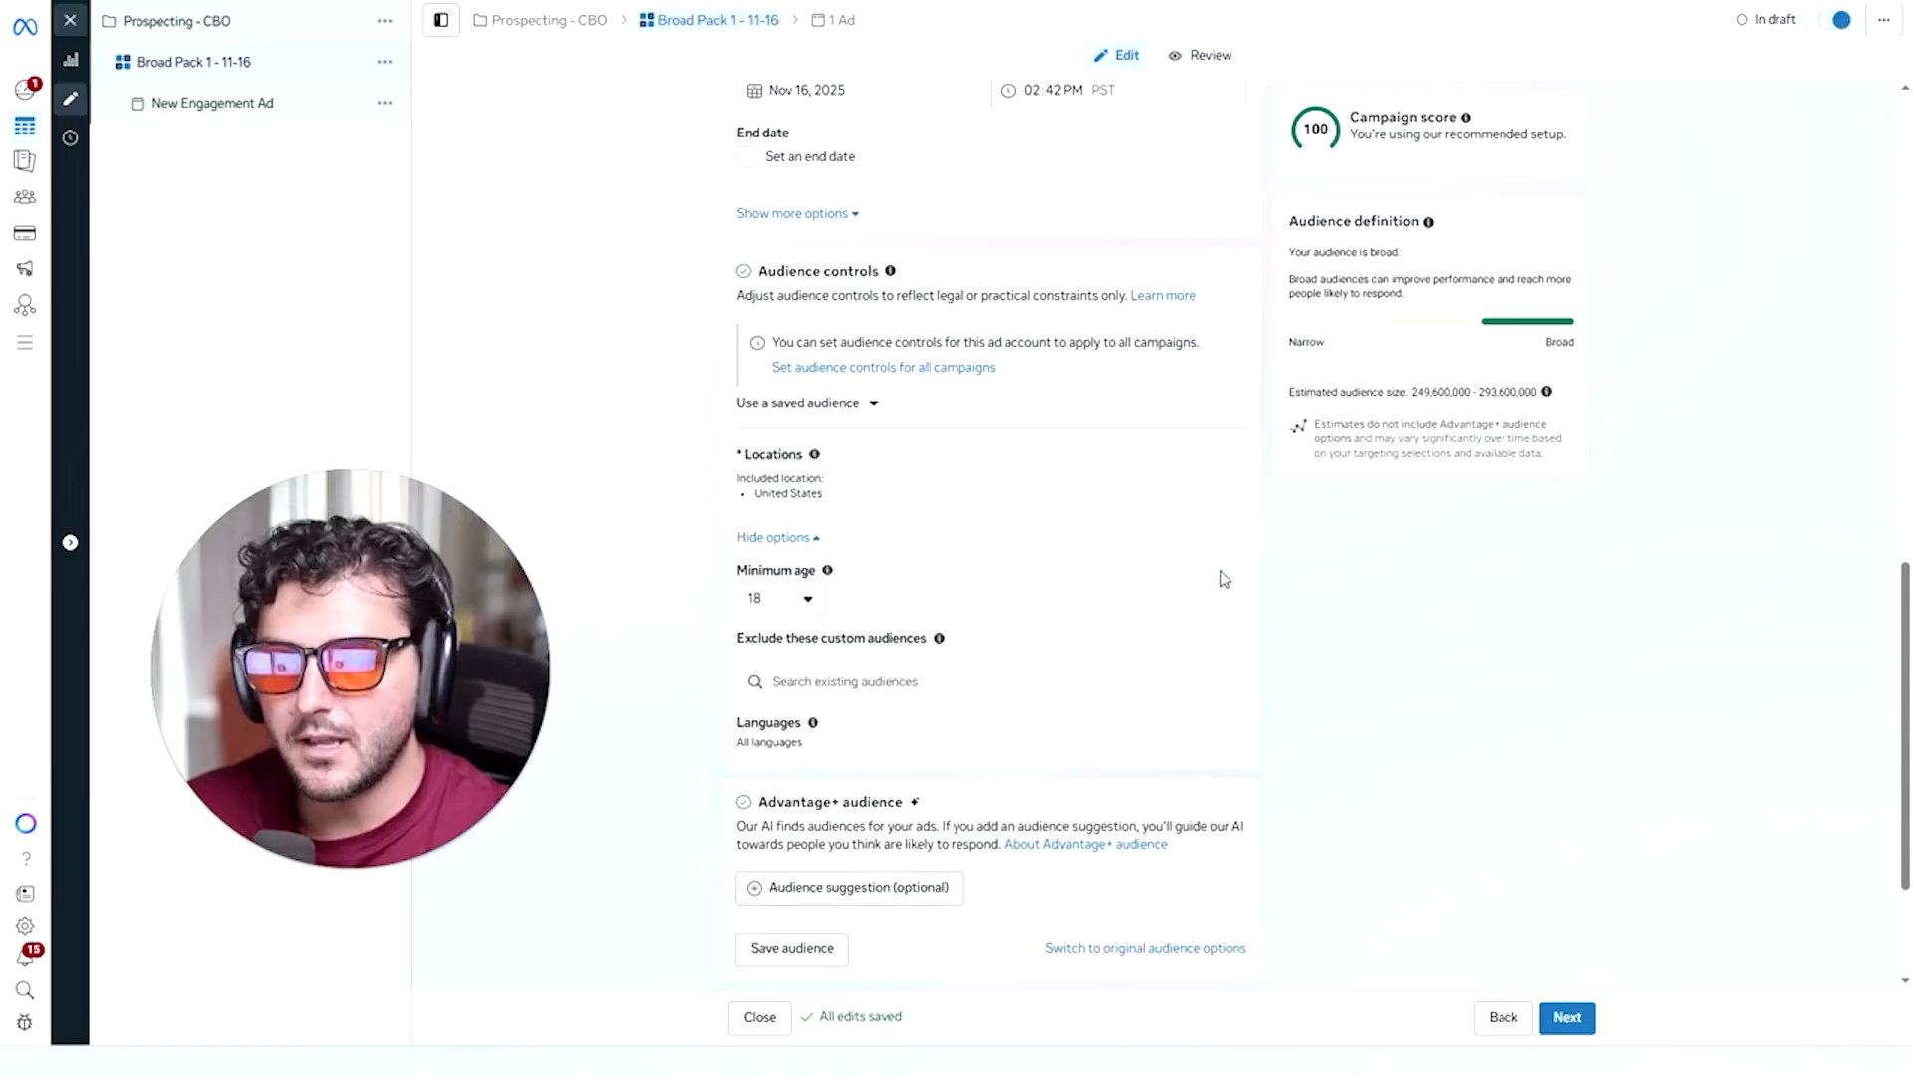
{"action": "left_click", "coordinate": [807, 599]}
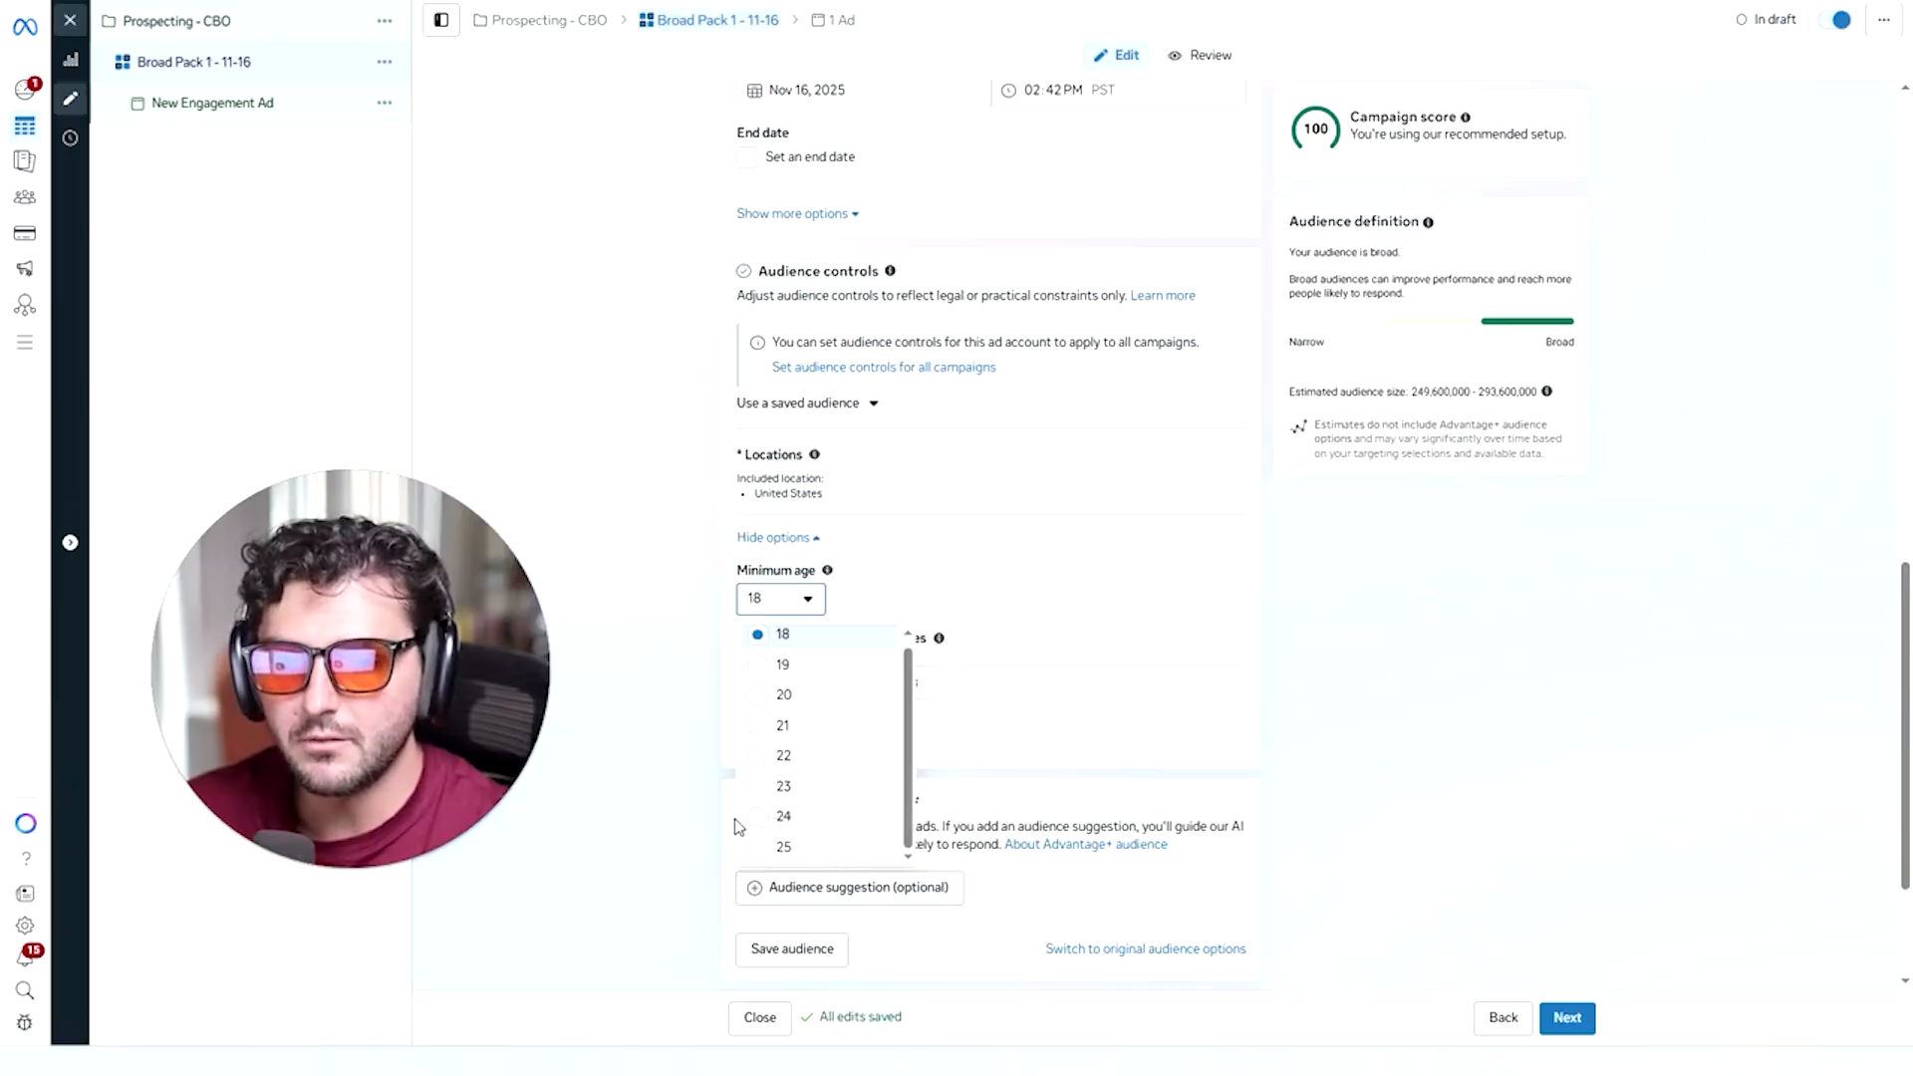
{"action": "left_click", "coordinate": [767, 848]}
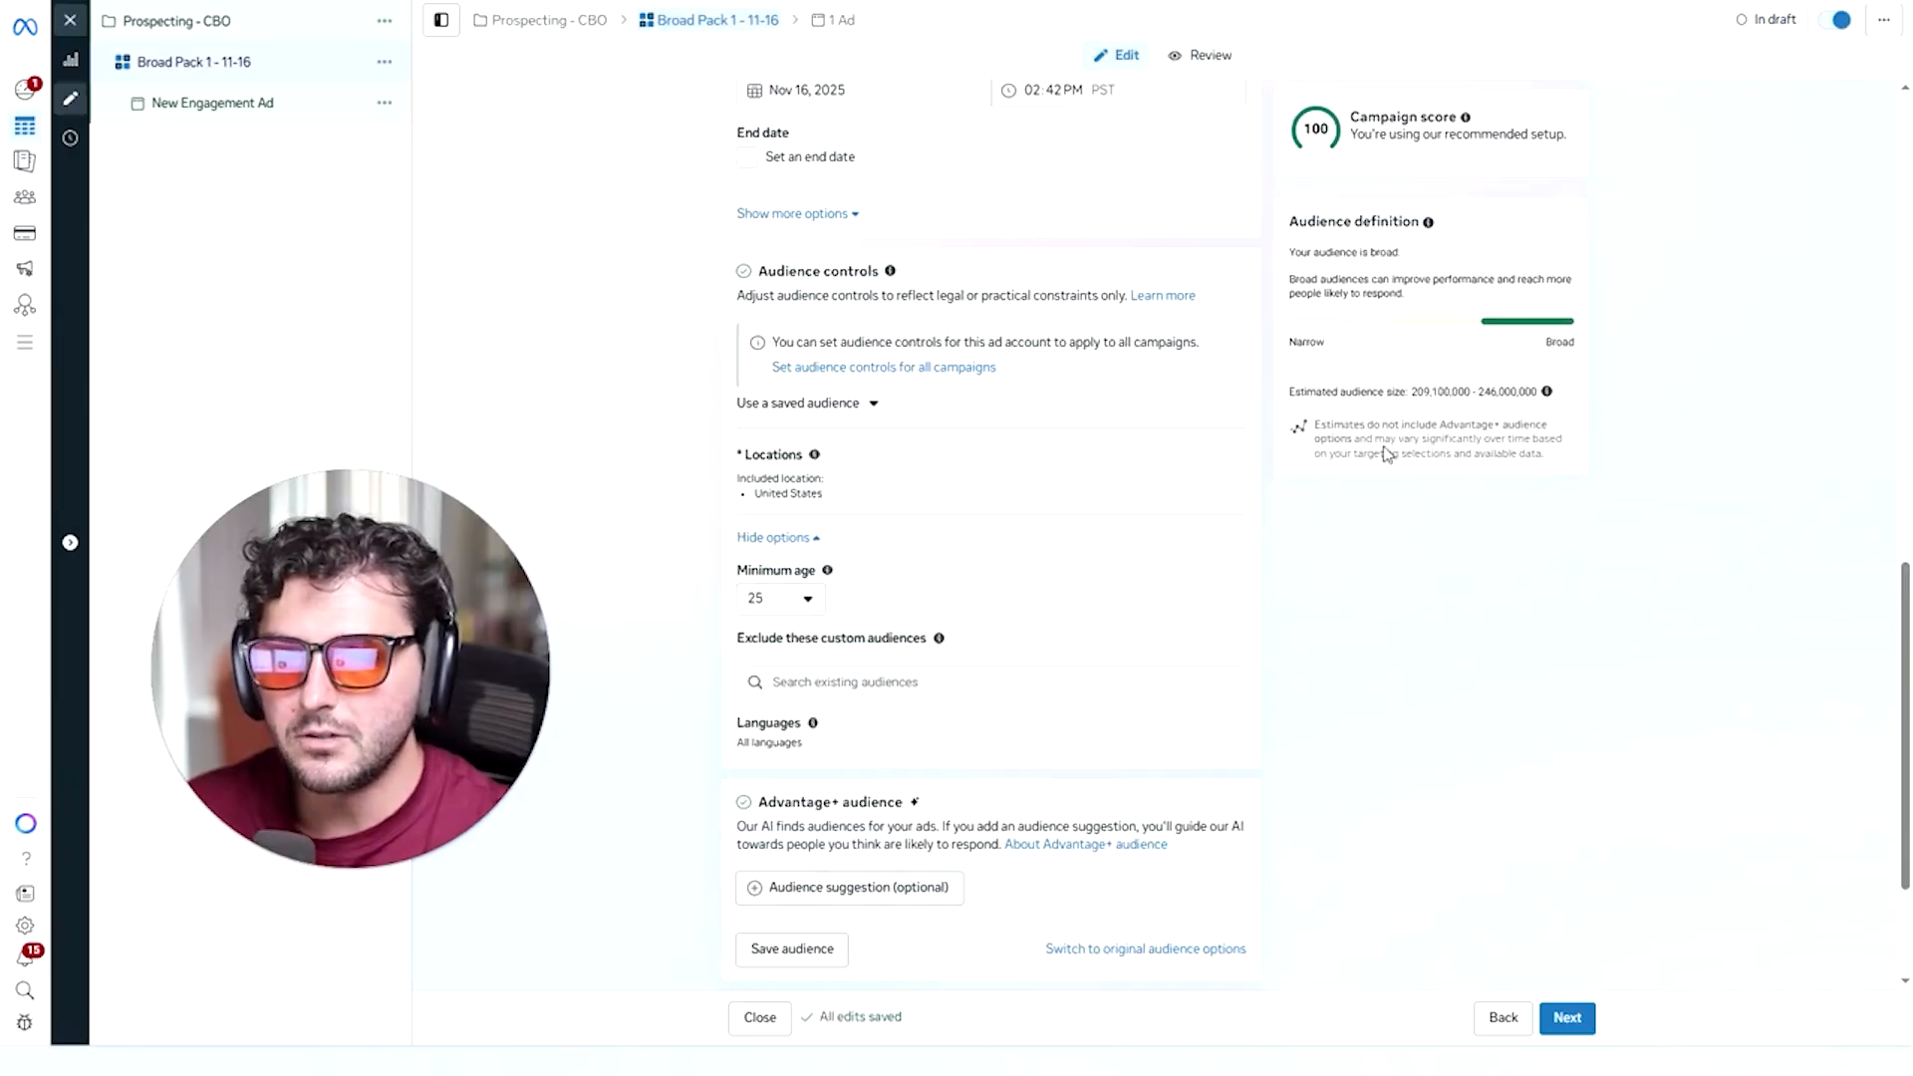
Open the audience locations for editing and add English (US) as the audience language.
{"action": "mouse_move", "coordinate": [1148, 498]}
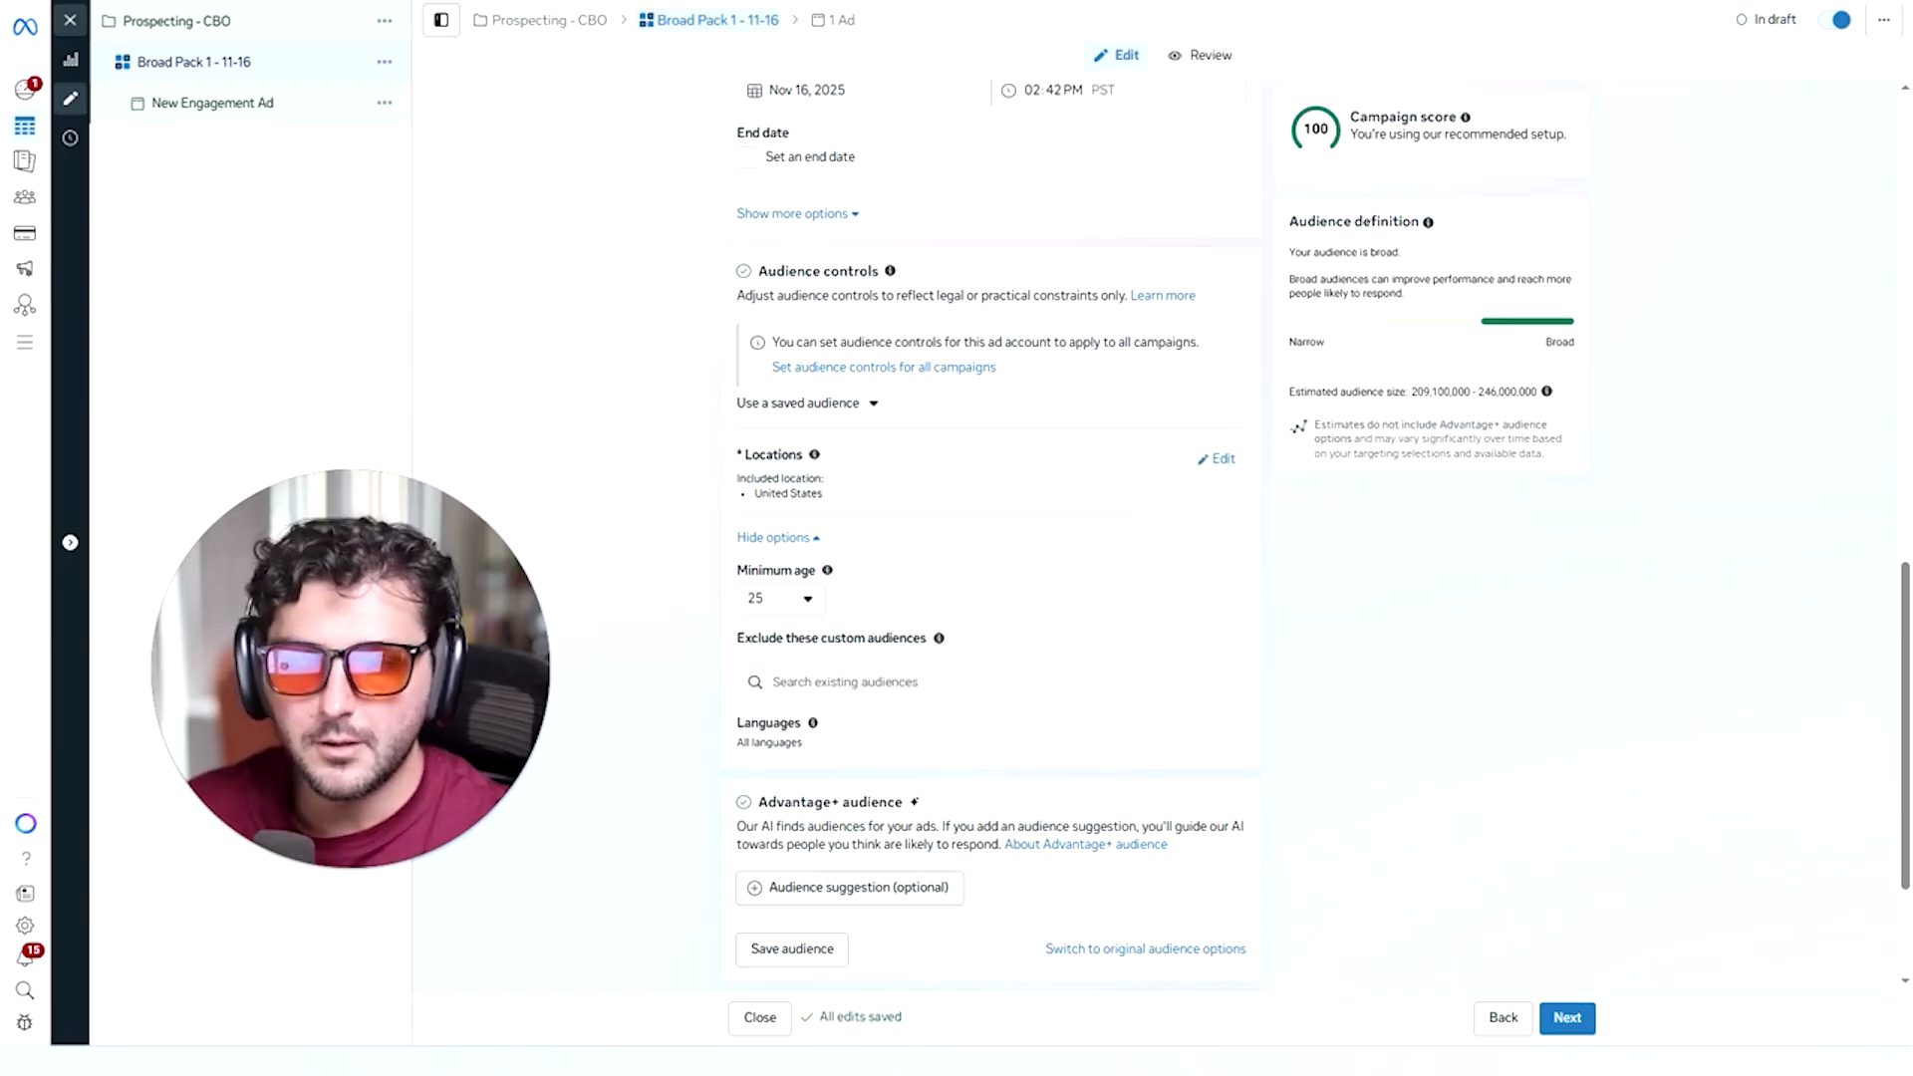
{"action": "left_click", "coordinate": [1217, 460]}
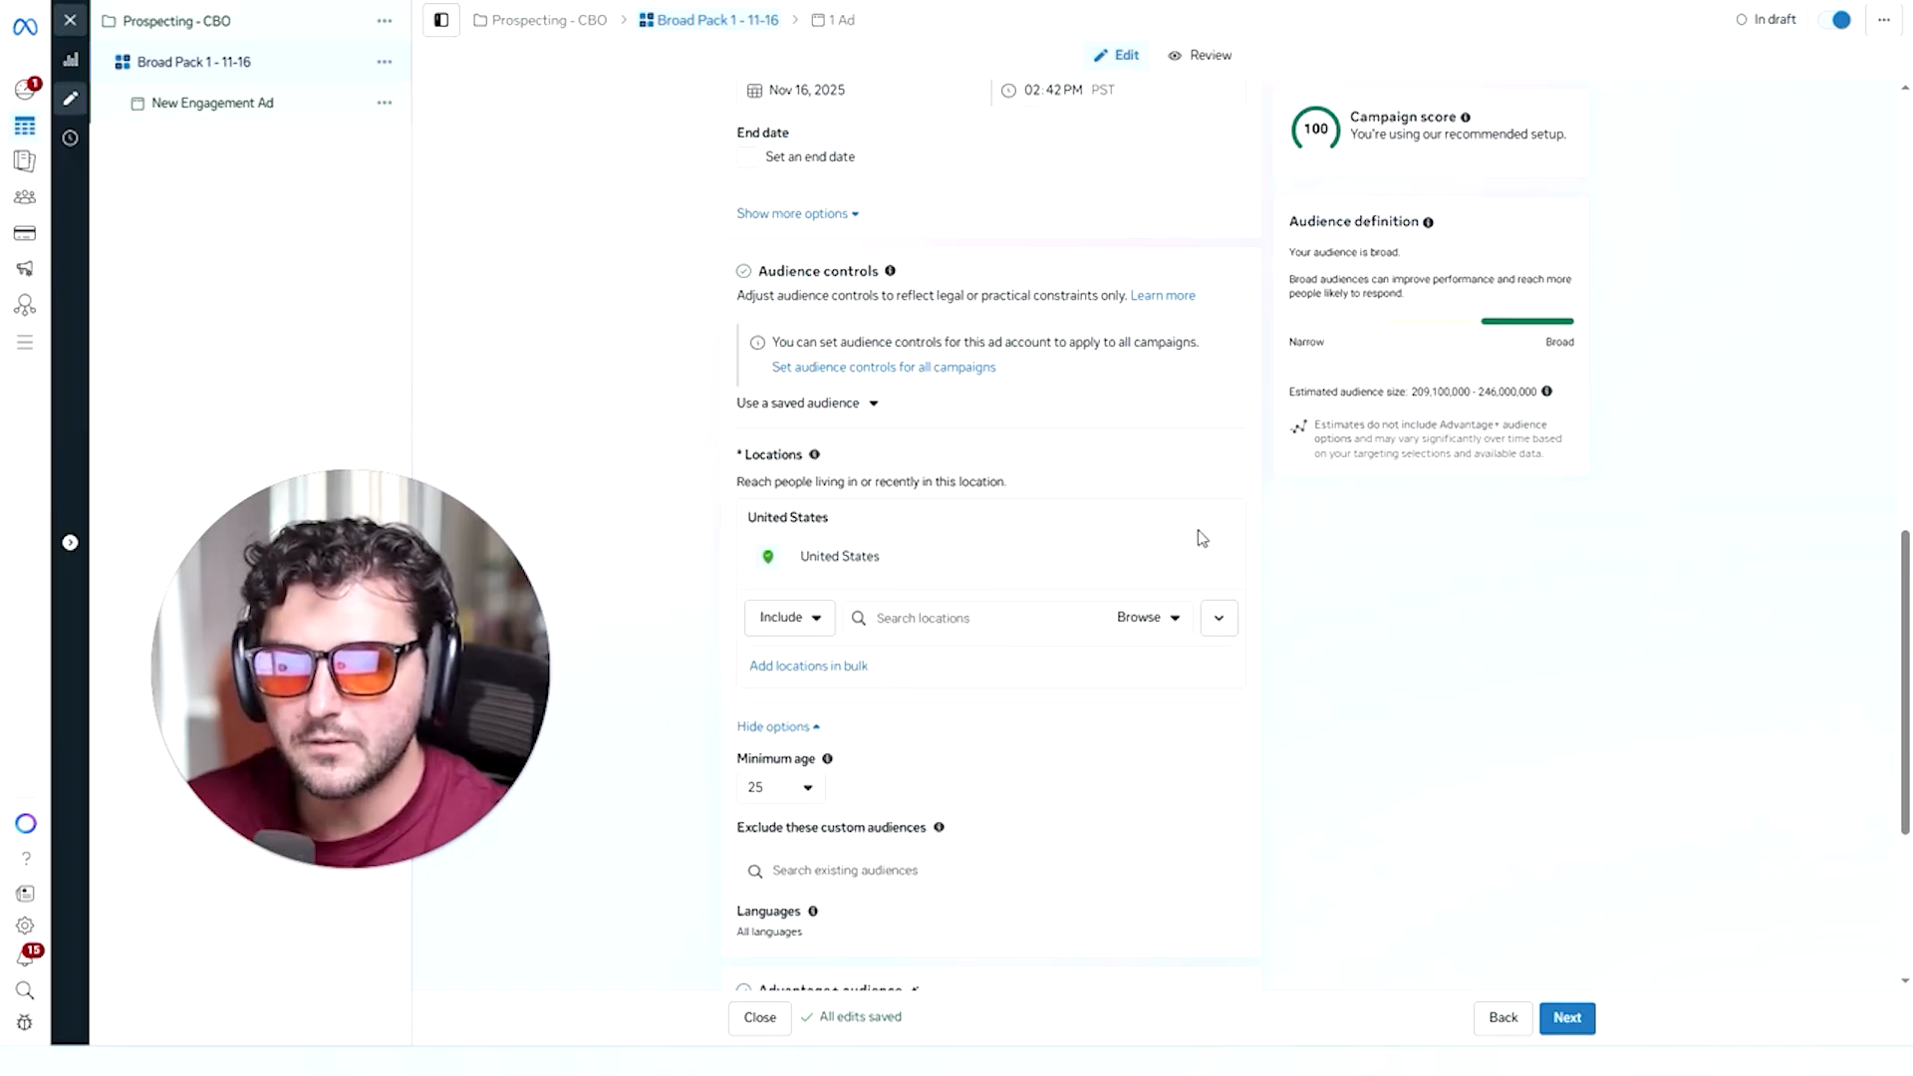
{"action": "scroll", "coordinate": [1026, 501], "scroll_direction": "down", "scroll_amount": 1}
{"action": "scroll", "coordinate": [976, 610], "scroll_direction": "down", "scroll_amount": 3}
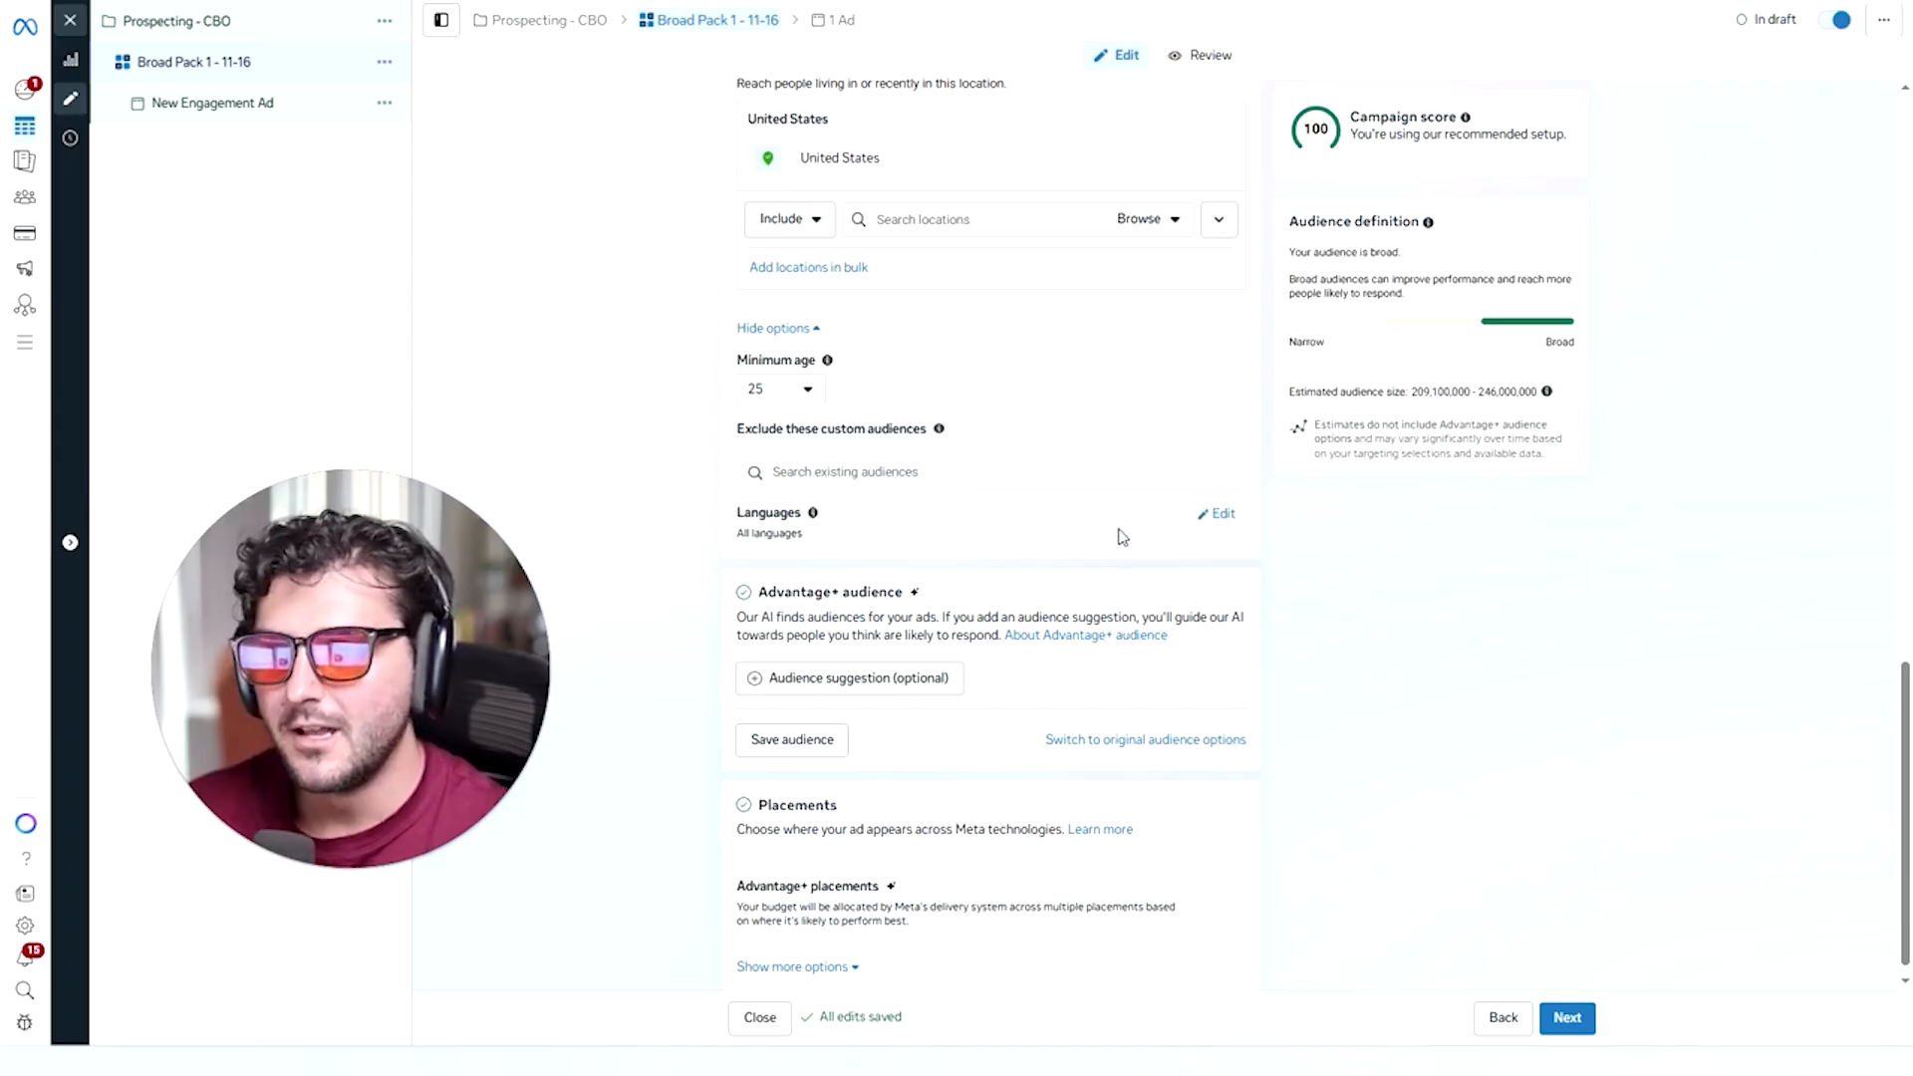
{"action": "left_click", "coordinate": [1217, 513]}
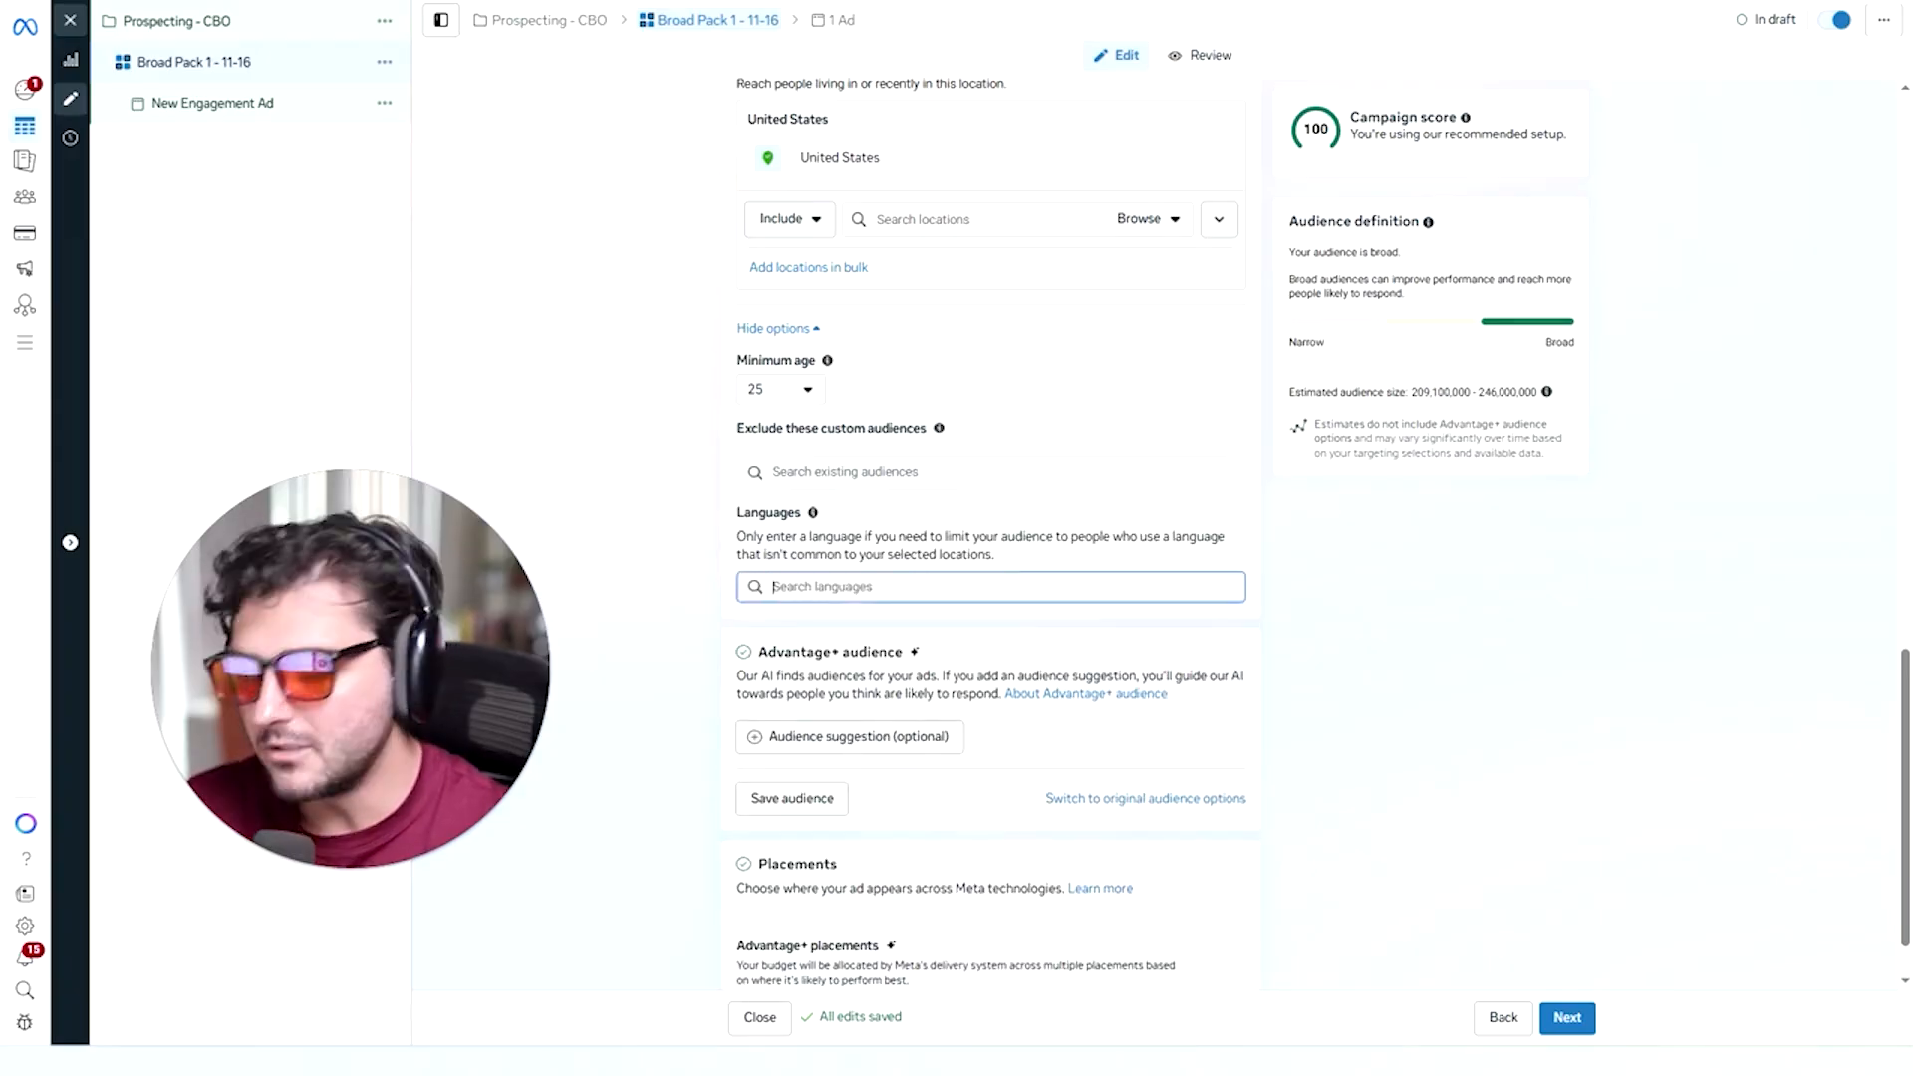
{"action": "type", "text": "us"}
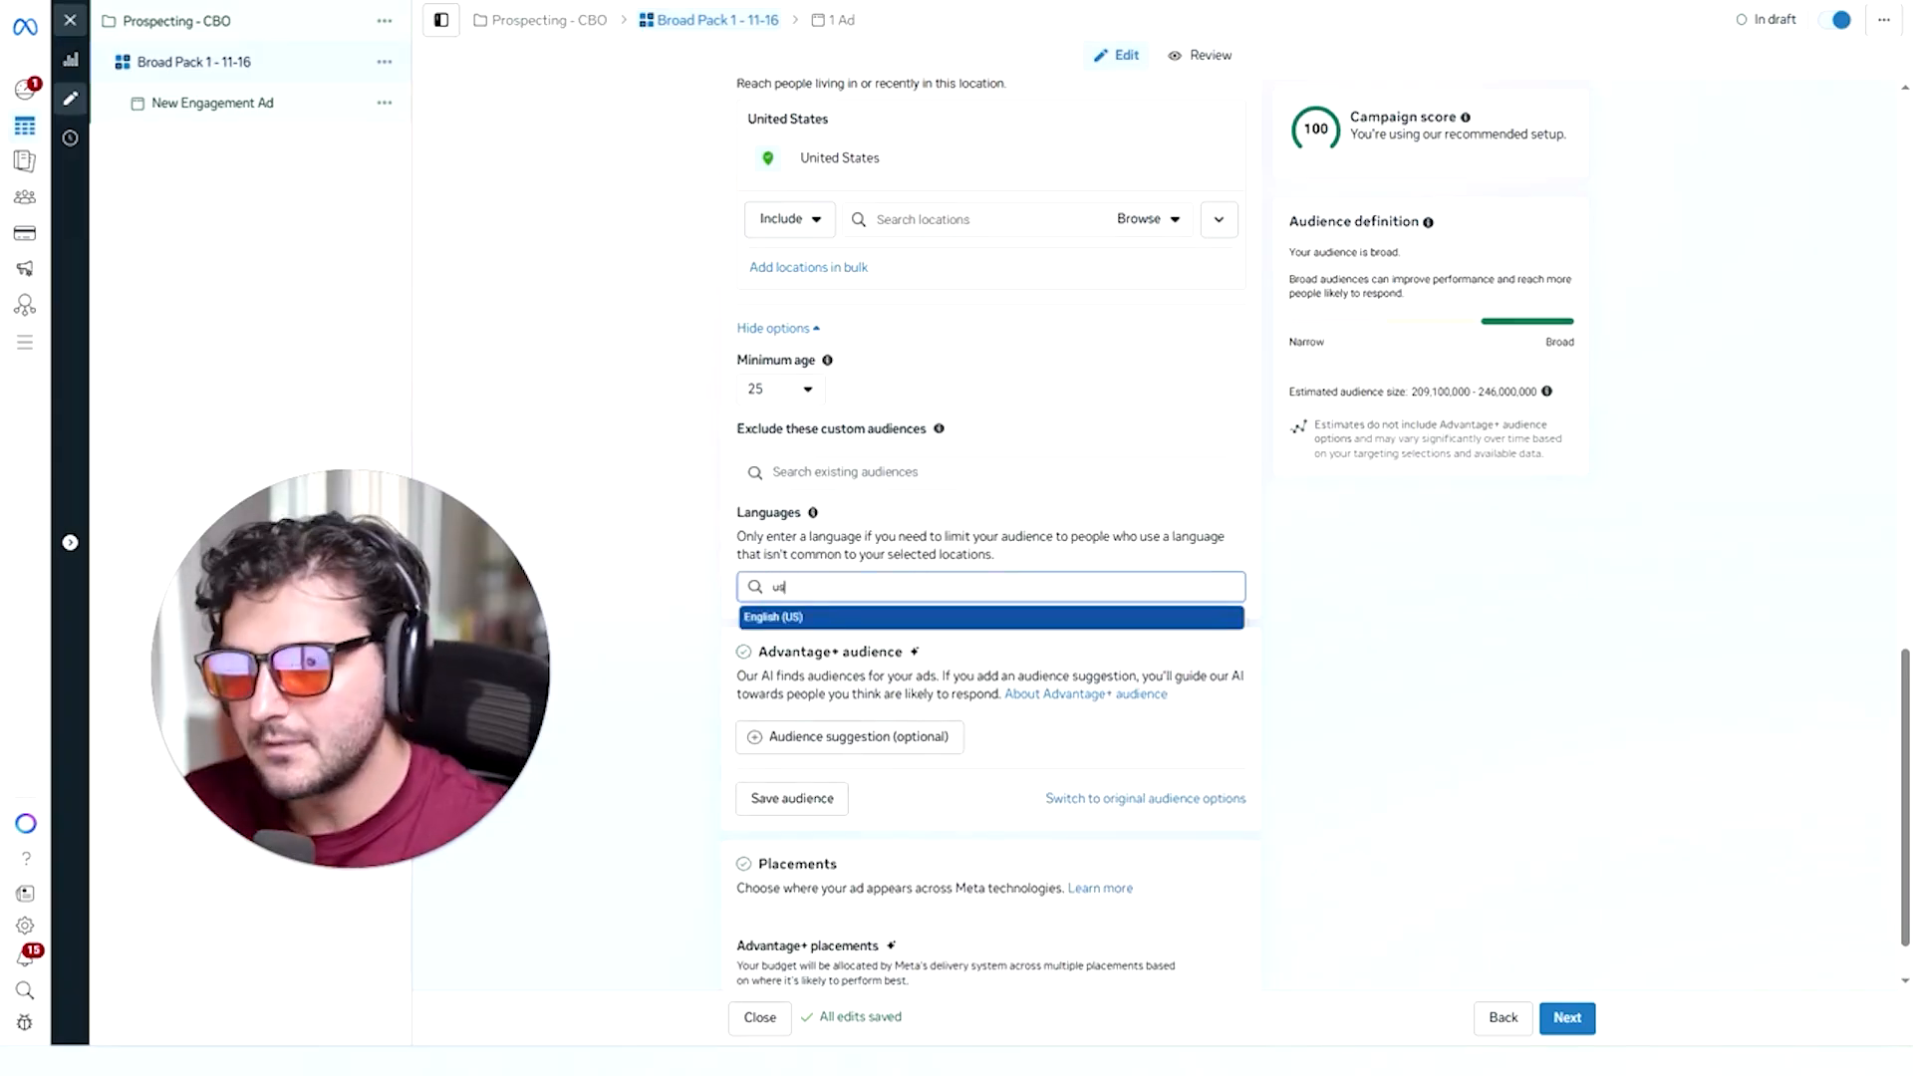
{"action": "left_click", "coordinate": [767, 619]}
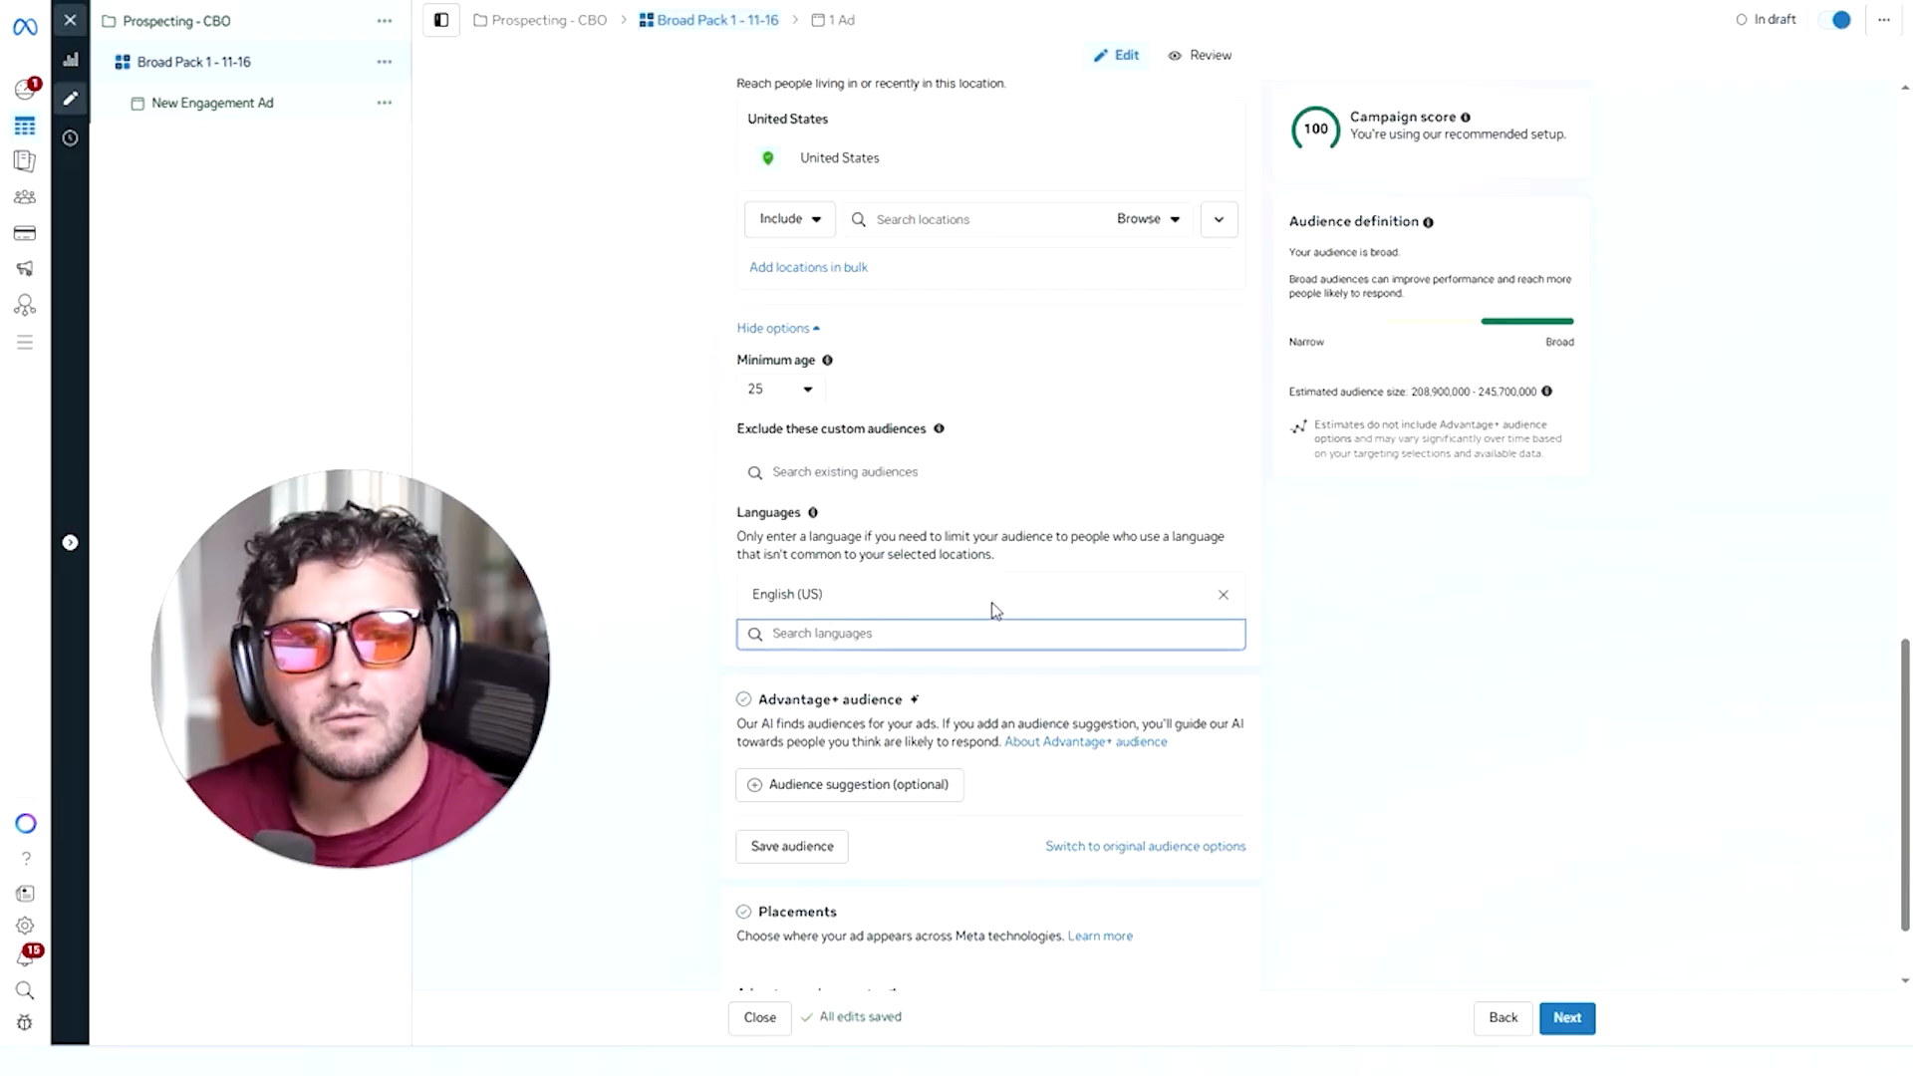
Expand the optional audience suggestion settings in the Advantage+ audience section.
{"action": "scroll", "coordinate": [992, 613], "scroll_direction": "down", "scroll_amount": 1}
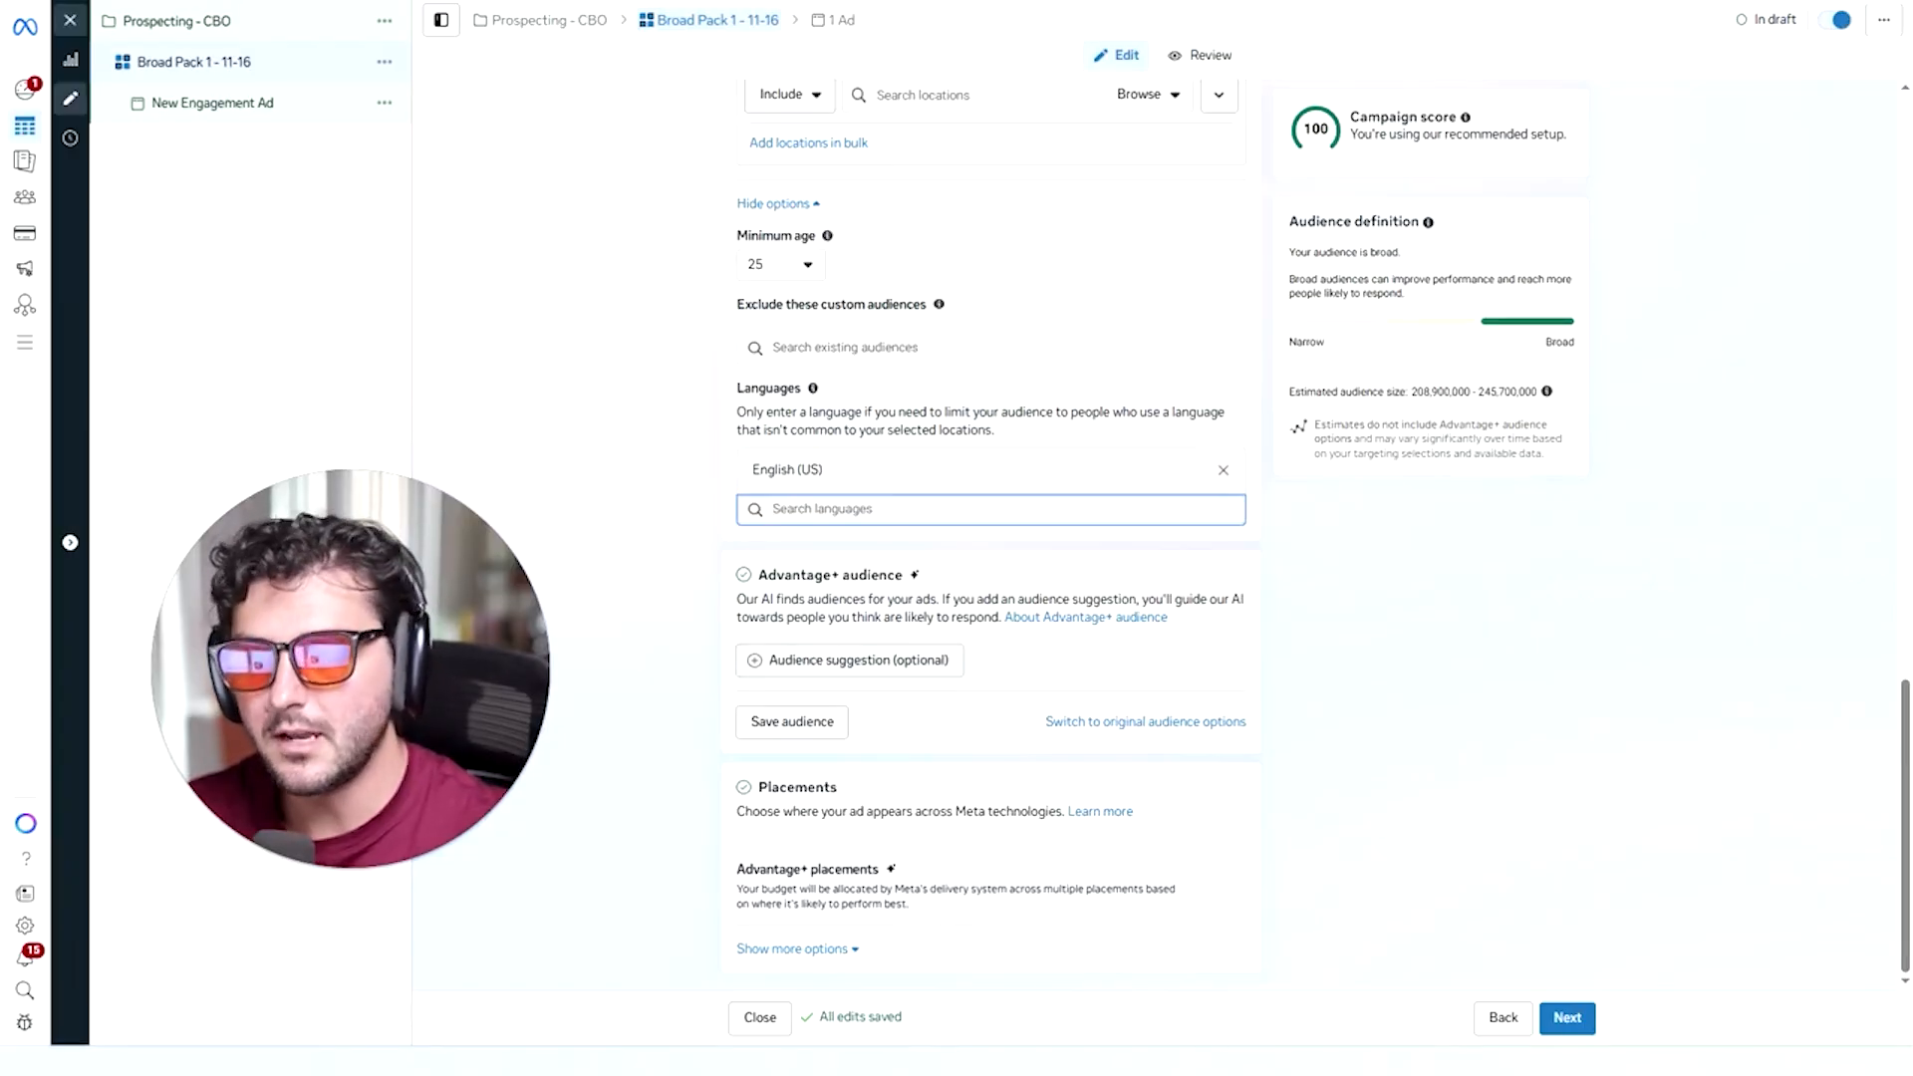
{"action": "mouse_move", "coordinate": [1234, 878]}
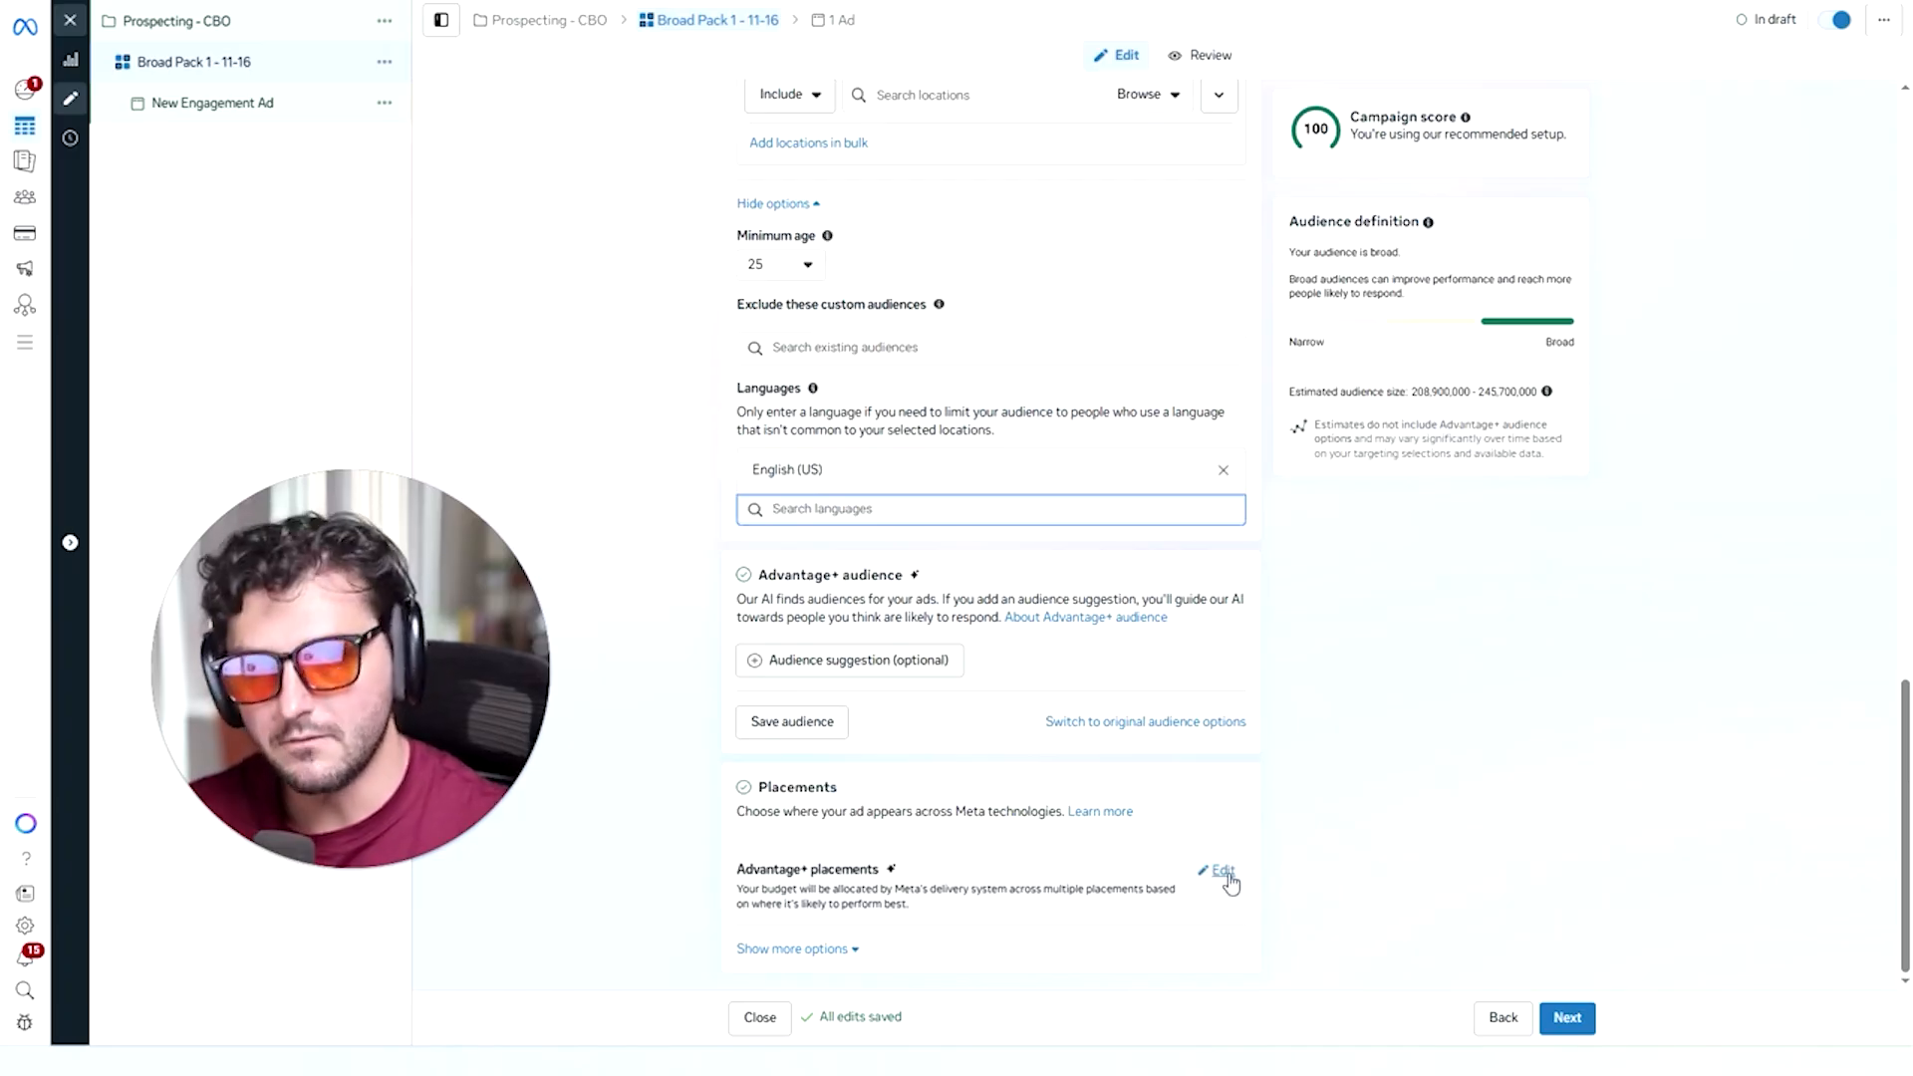
{"action": "scroll", "coordinate": [1056, 859], "scroll_direction": "up", "scroll_amount": 10}
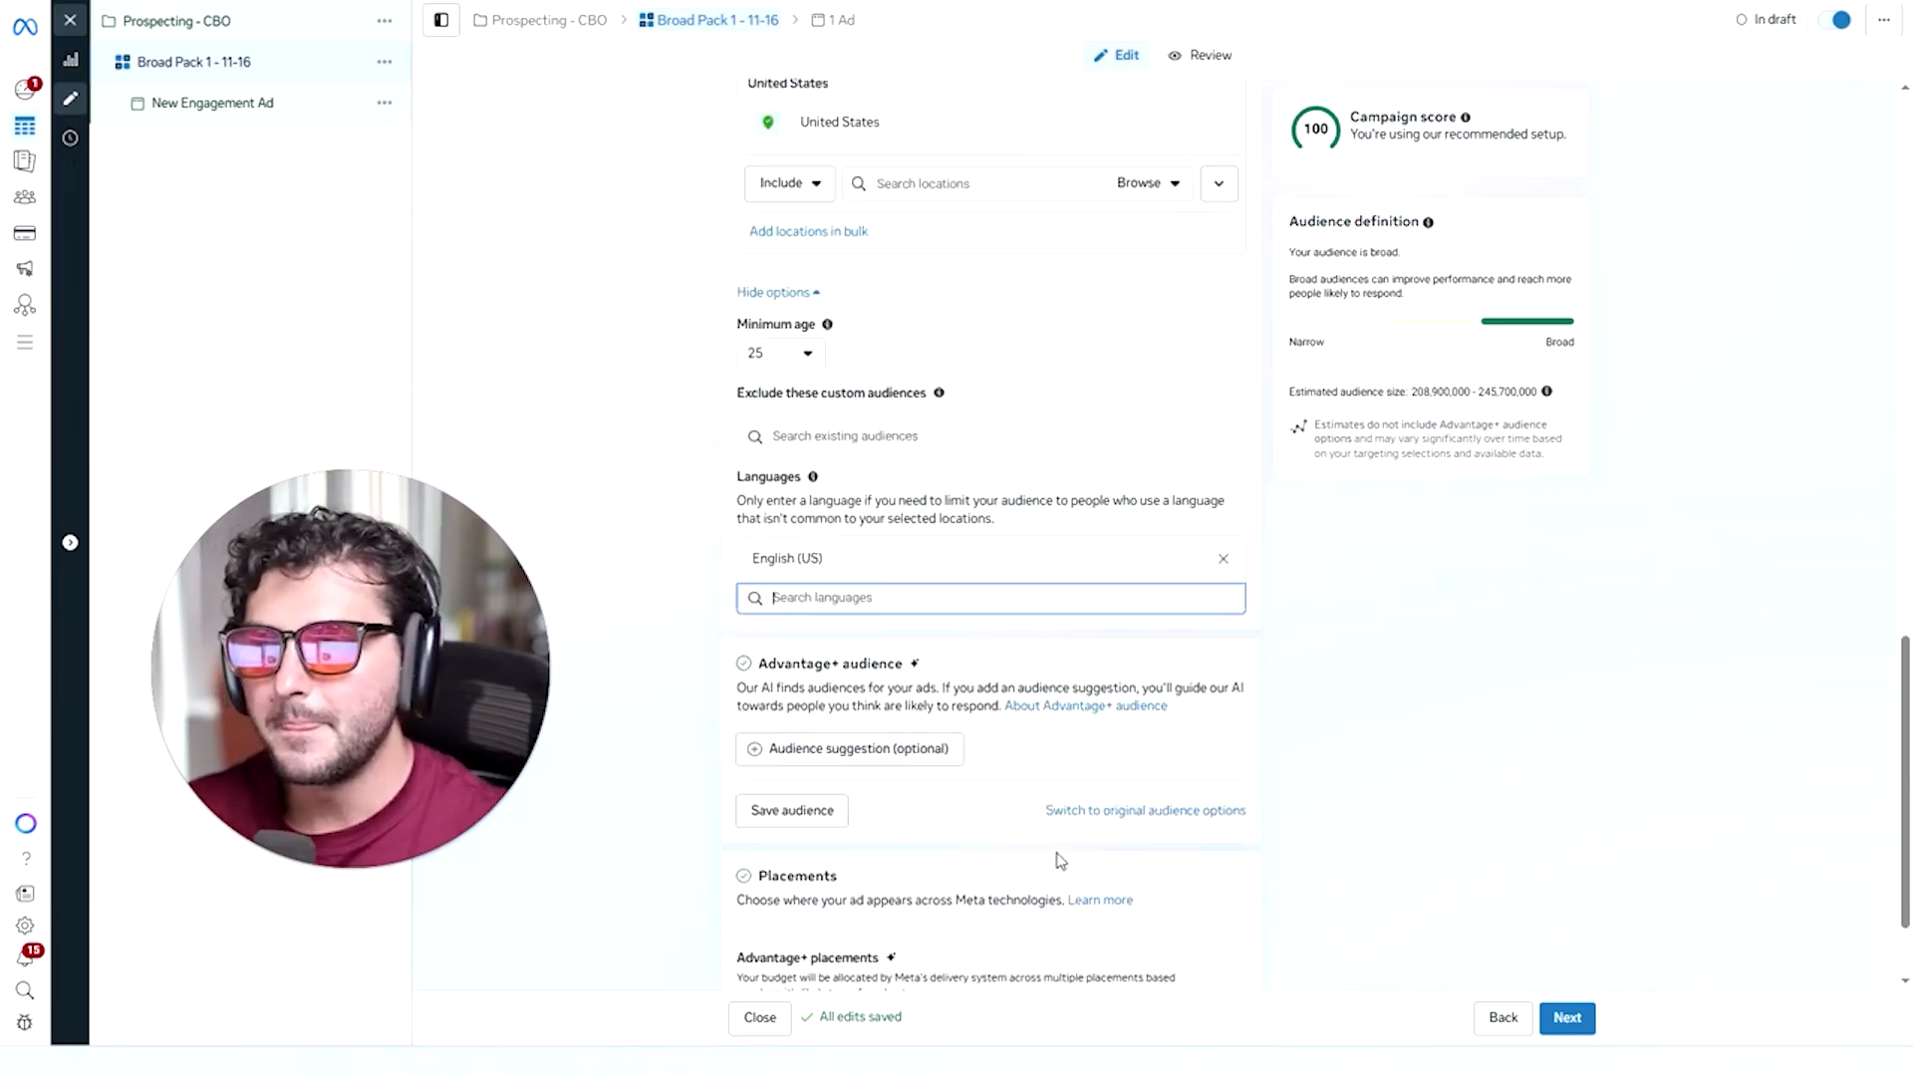
{"action": "scroll", "coordinate": [1062, 859], "scroll_direction": "up", "scroll_amount": 8}
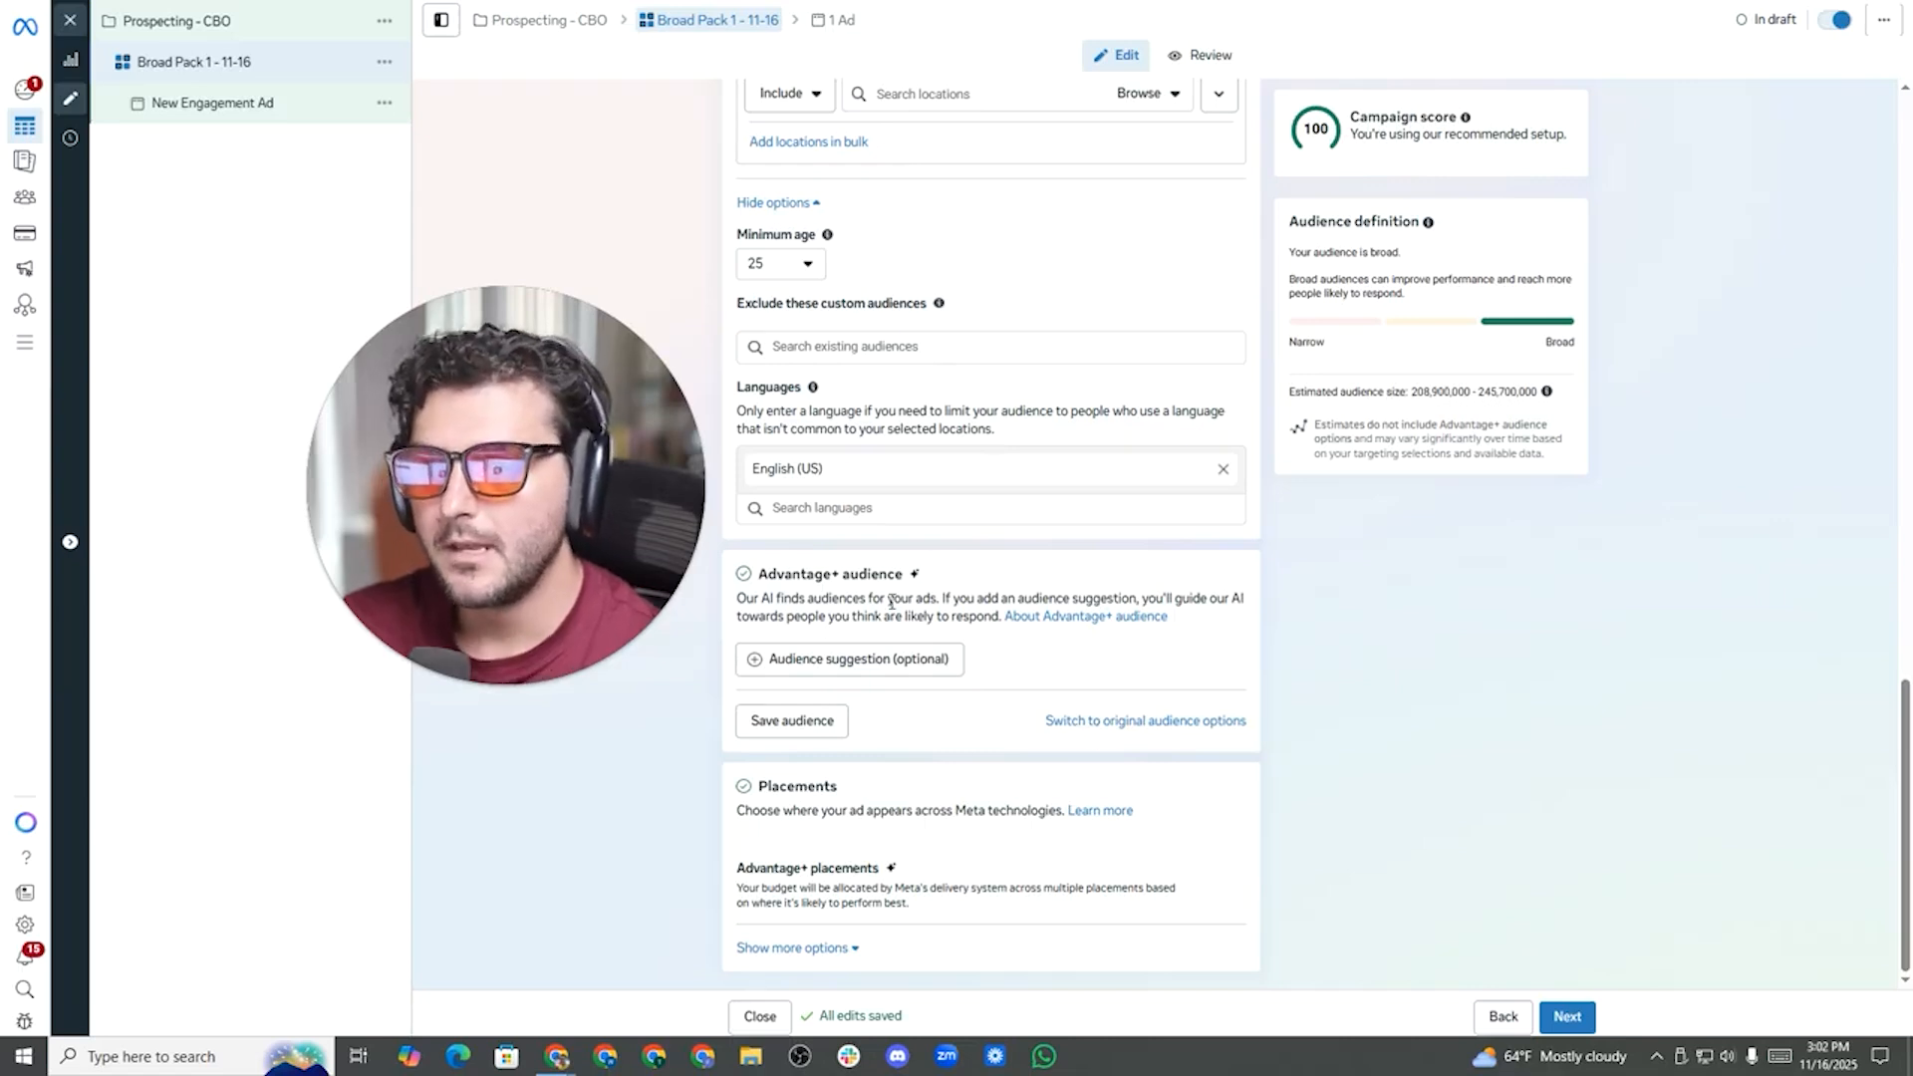
{"action": "left_click", "coordinate": [877, 660]}
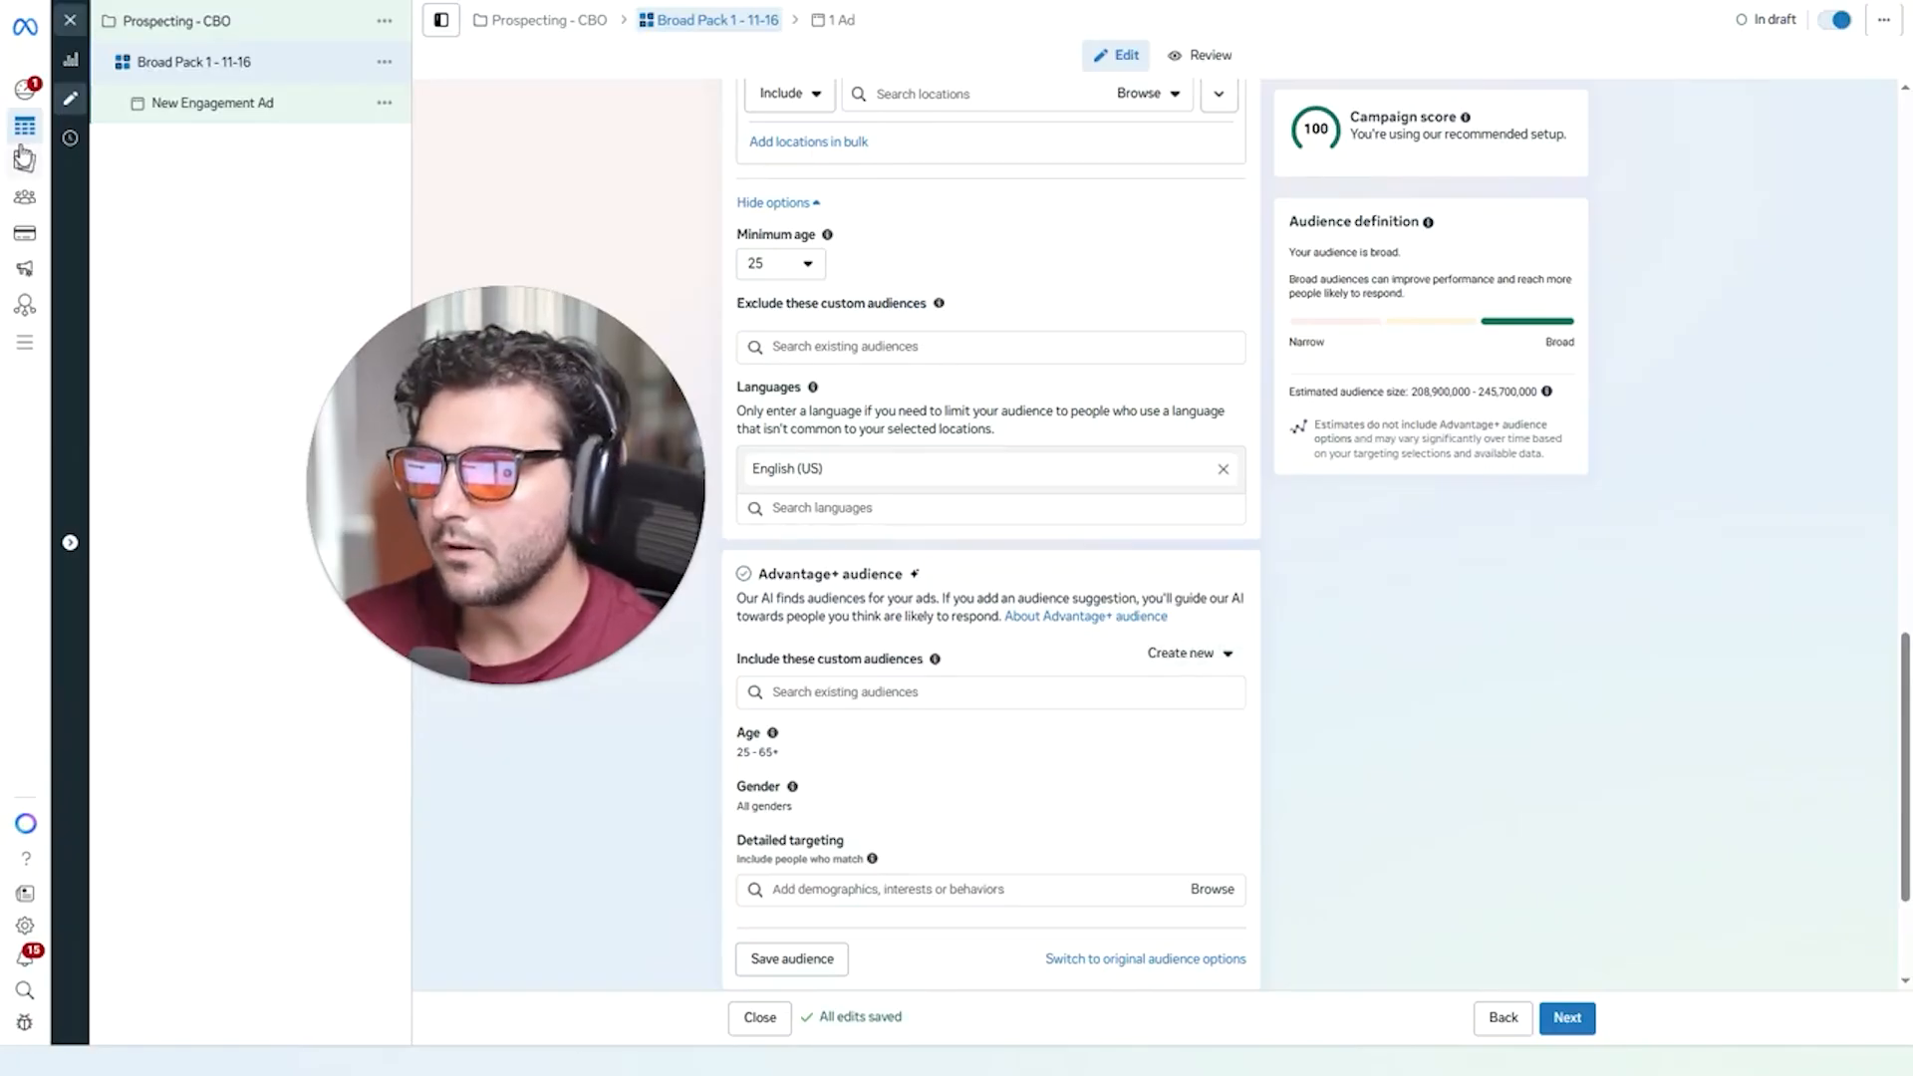
Start creating a custom audience with Instagram account as its source.
{"action": "mouse_move", "coordinate": [27, 140]}
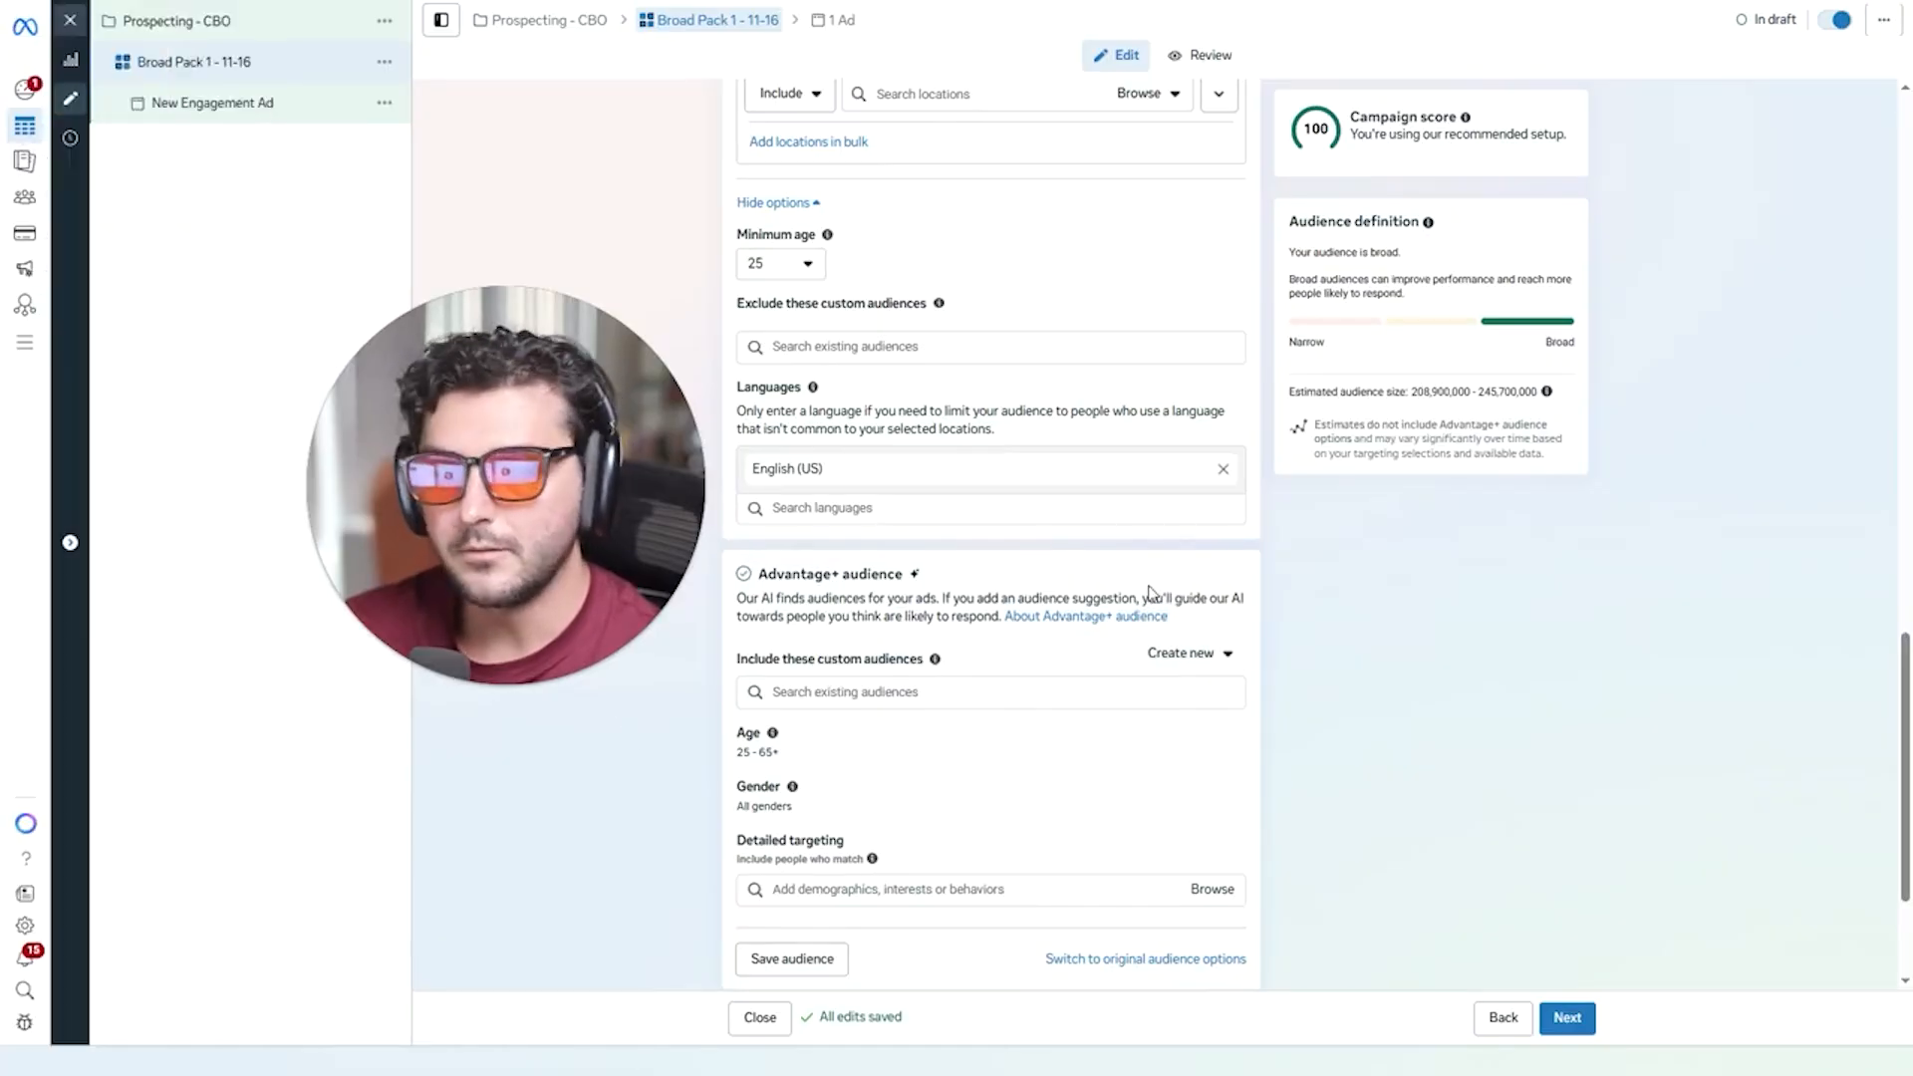
{"action": "left_click", "coordinate": [1202, 656]}
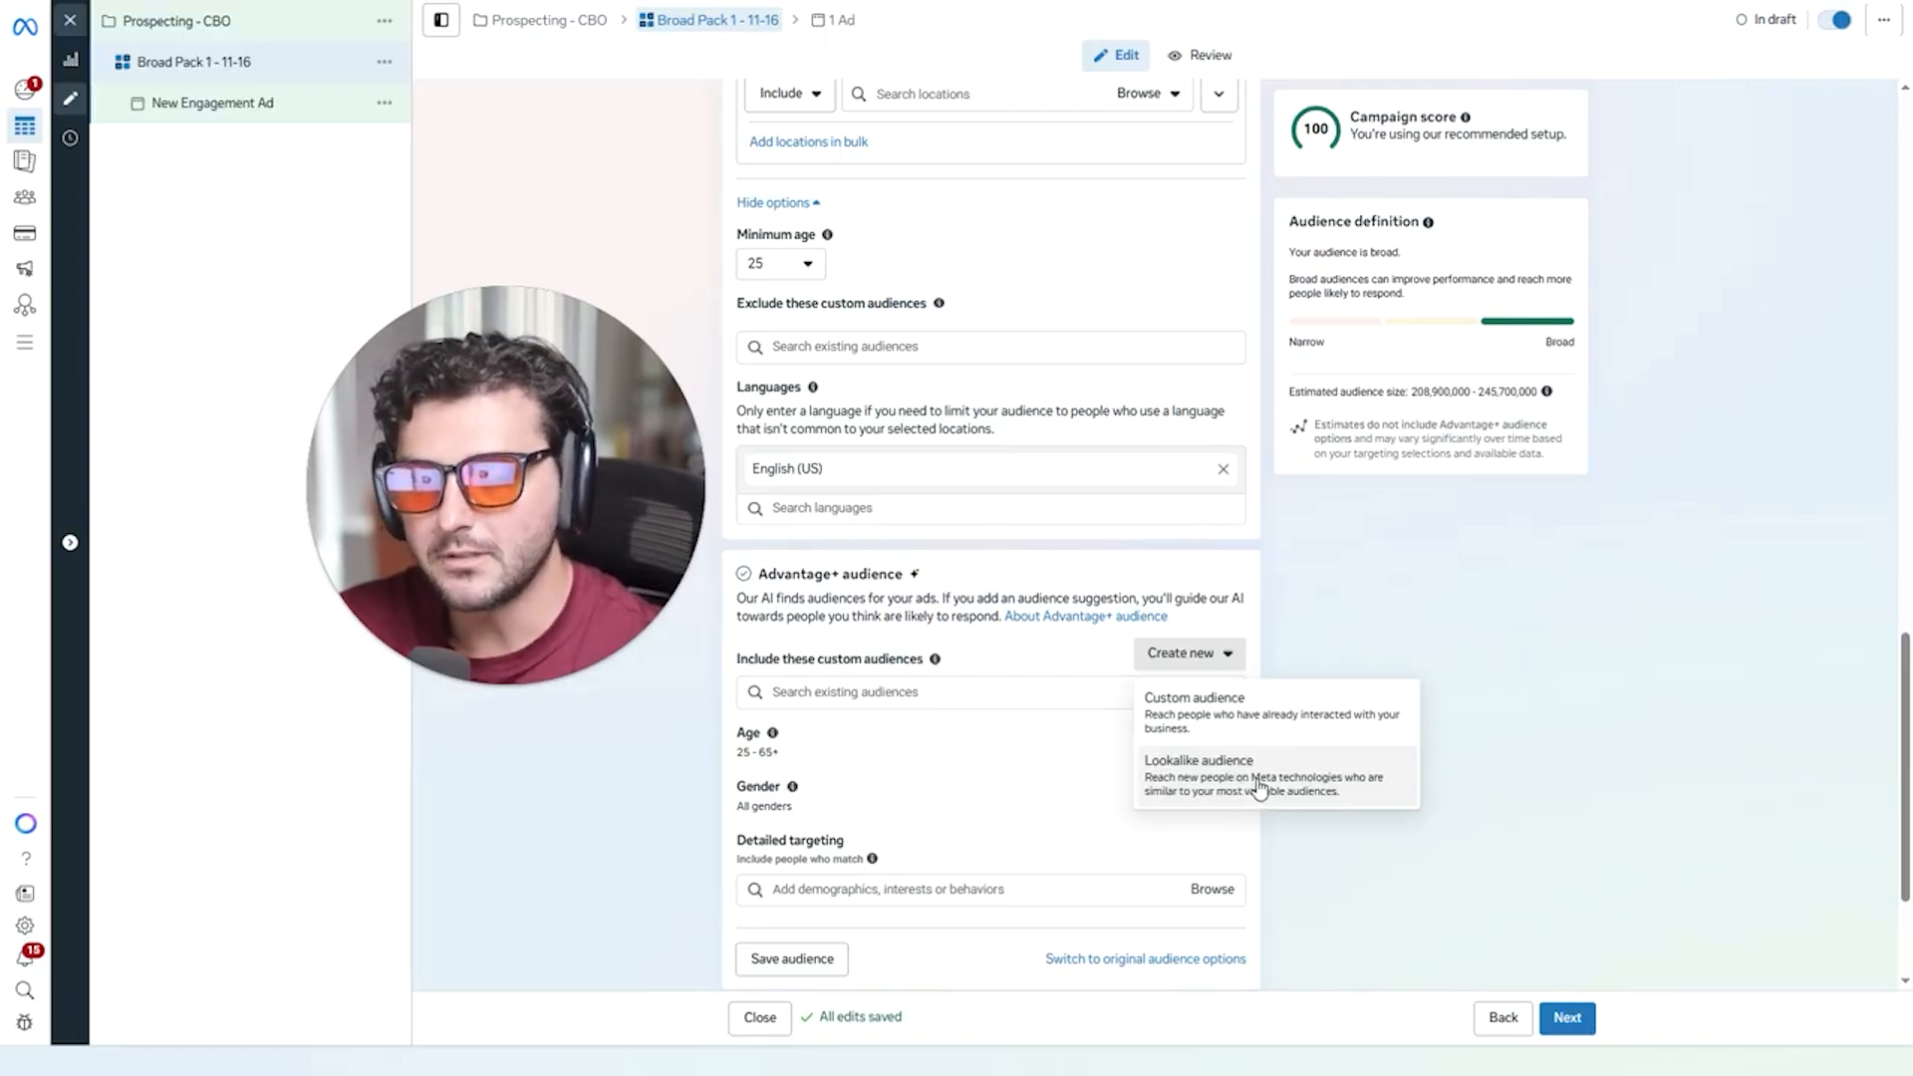
{"action": "left_click", "coordinate": [1259, 725]}
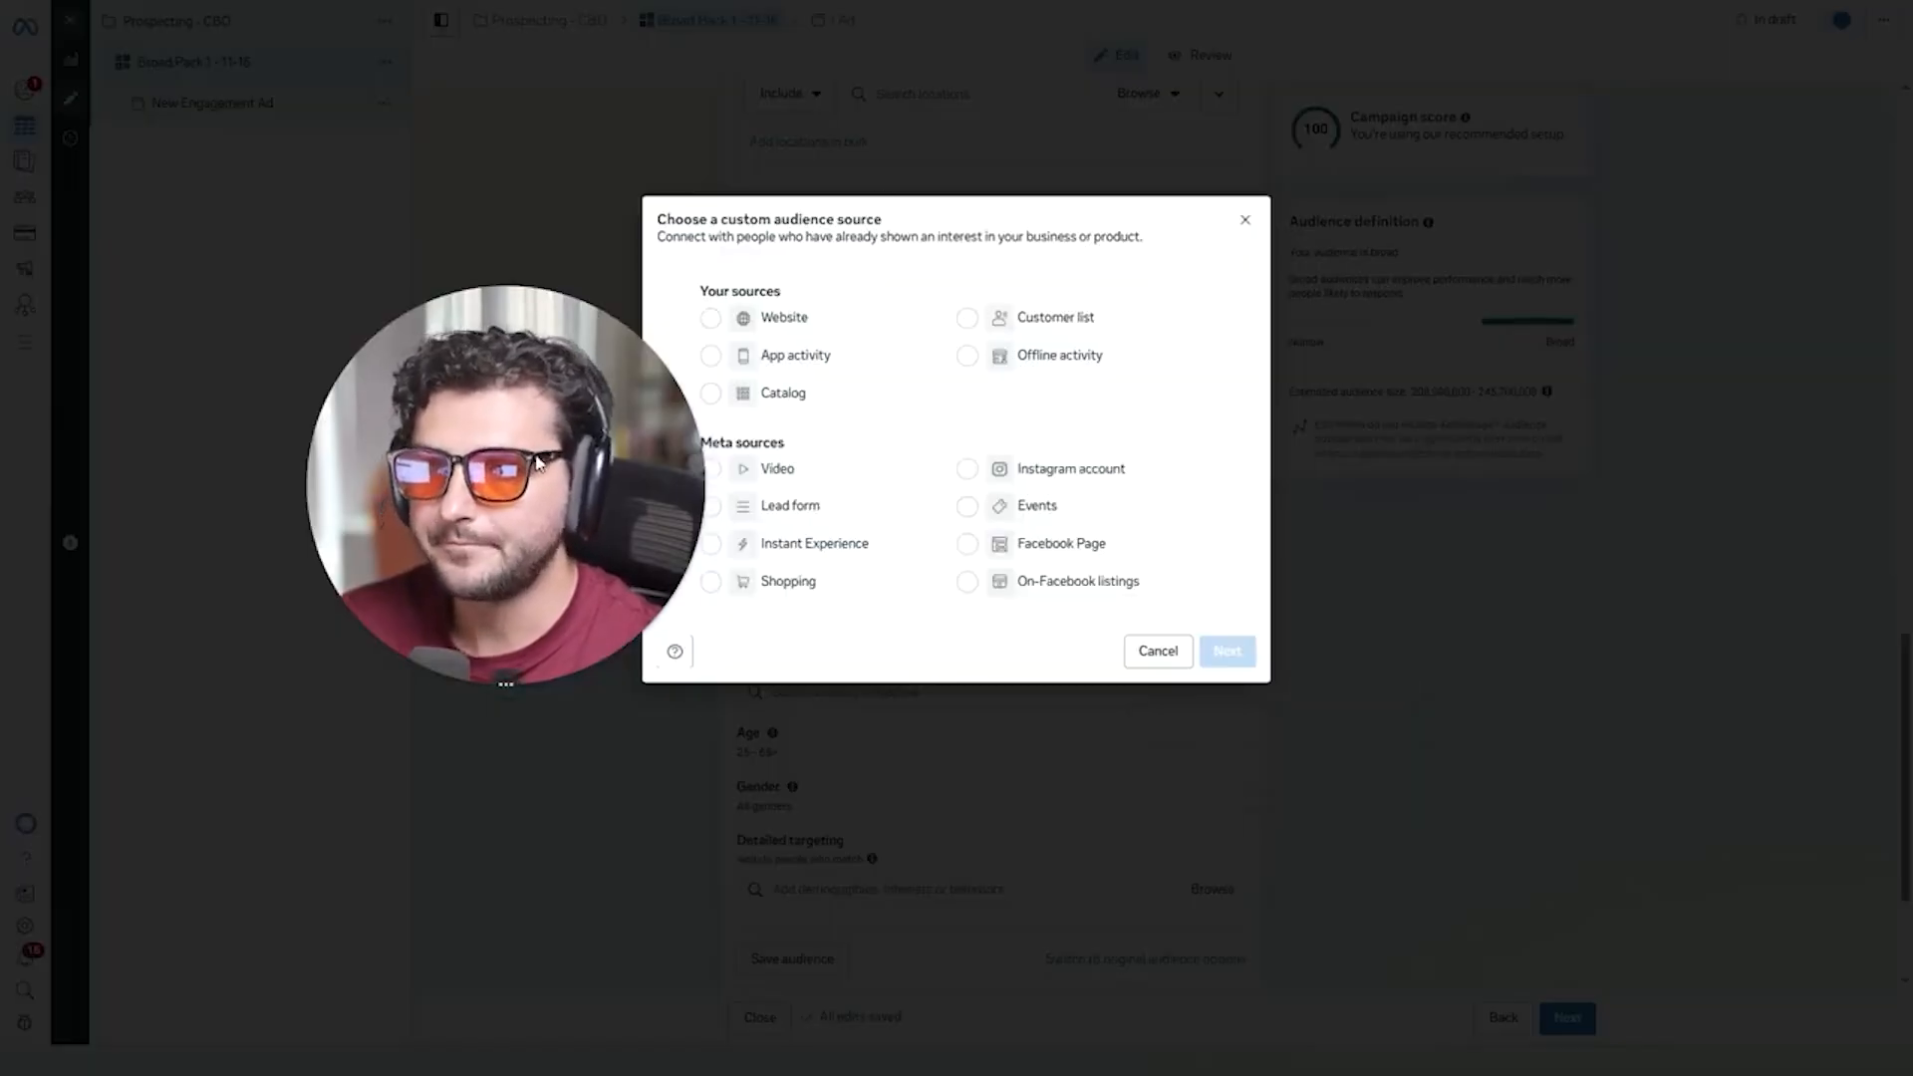
{"action": "left_click", "coordinate": [974, 476]}
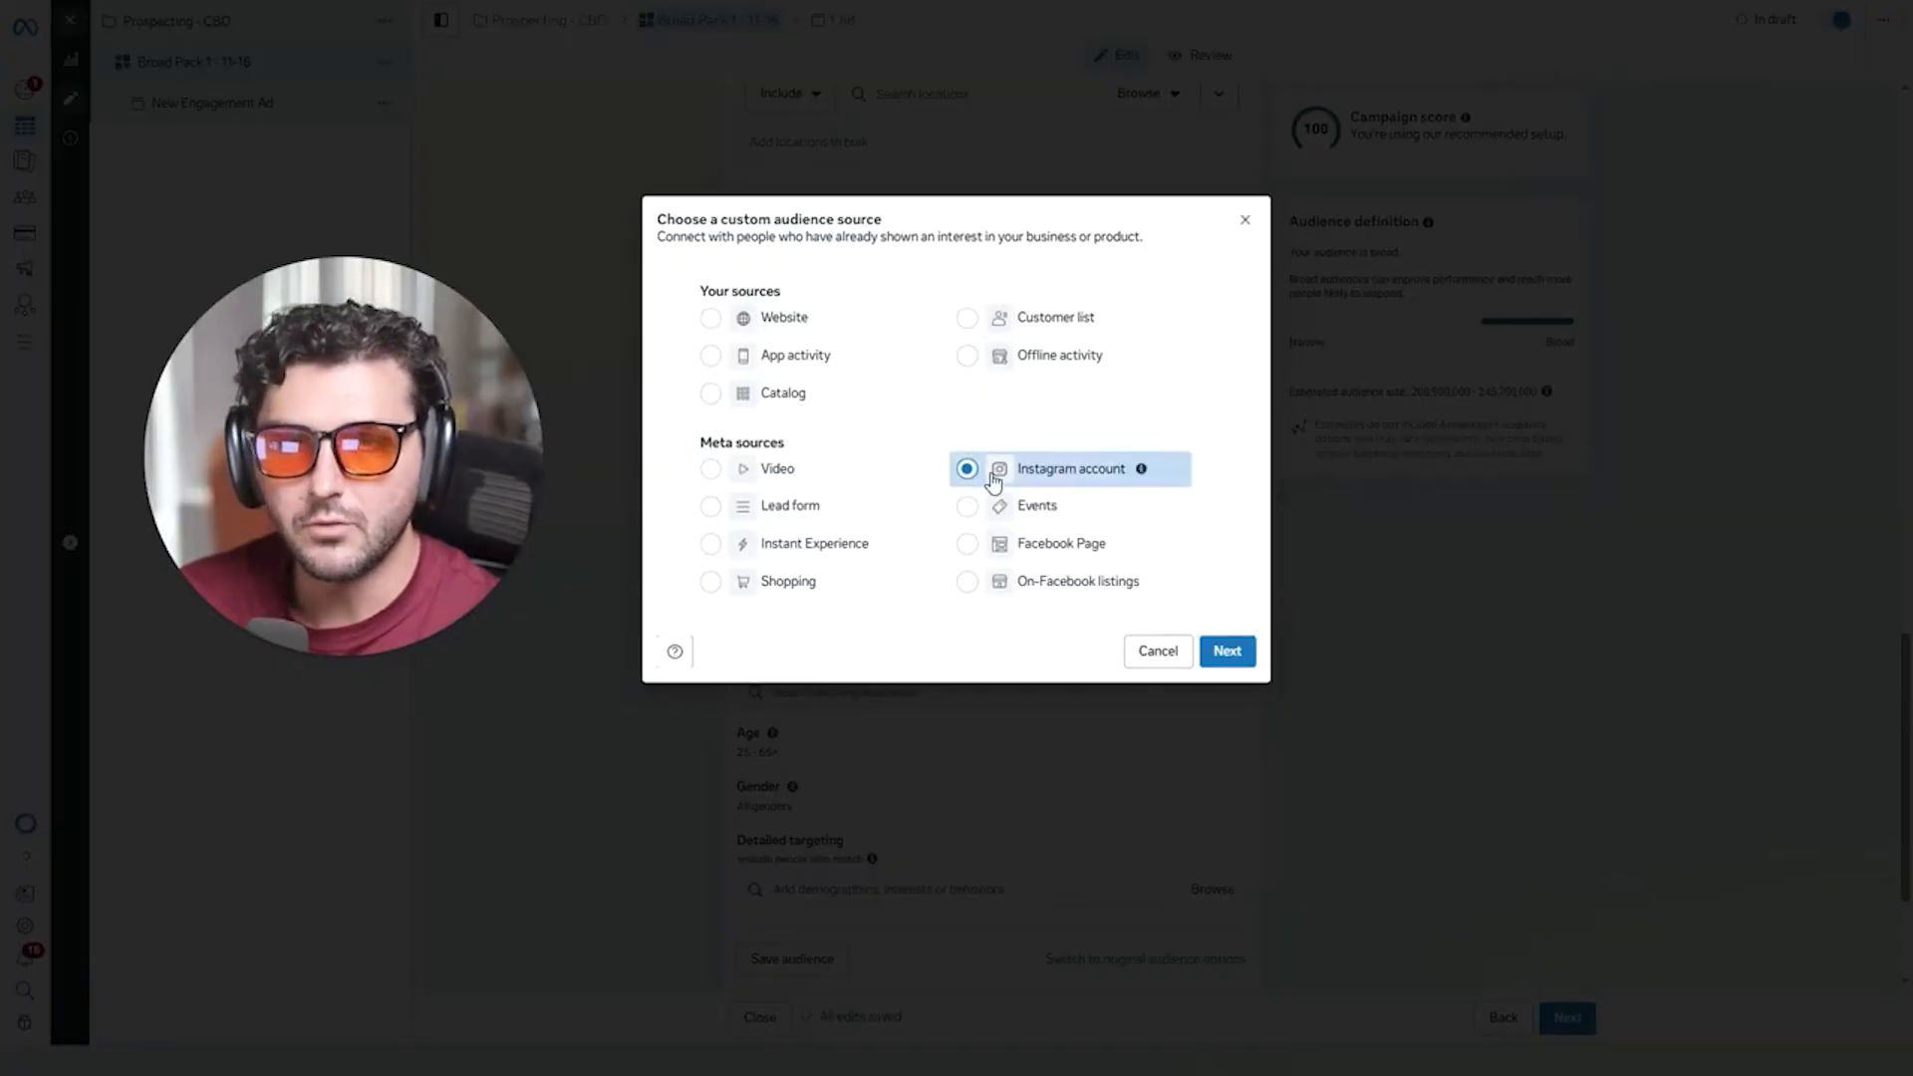
{"action": "left_click", "coordinate": [1226, 650]}
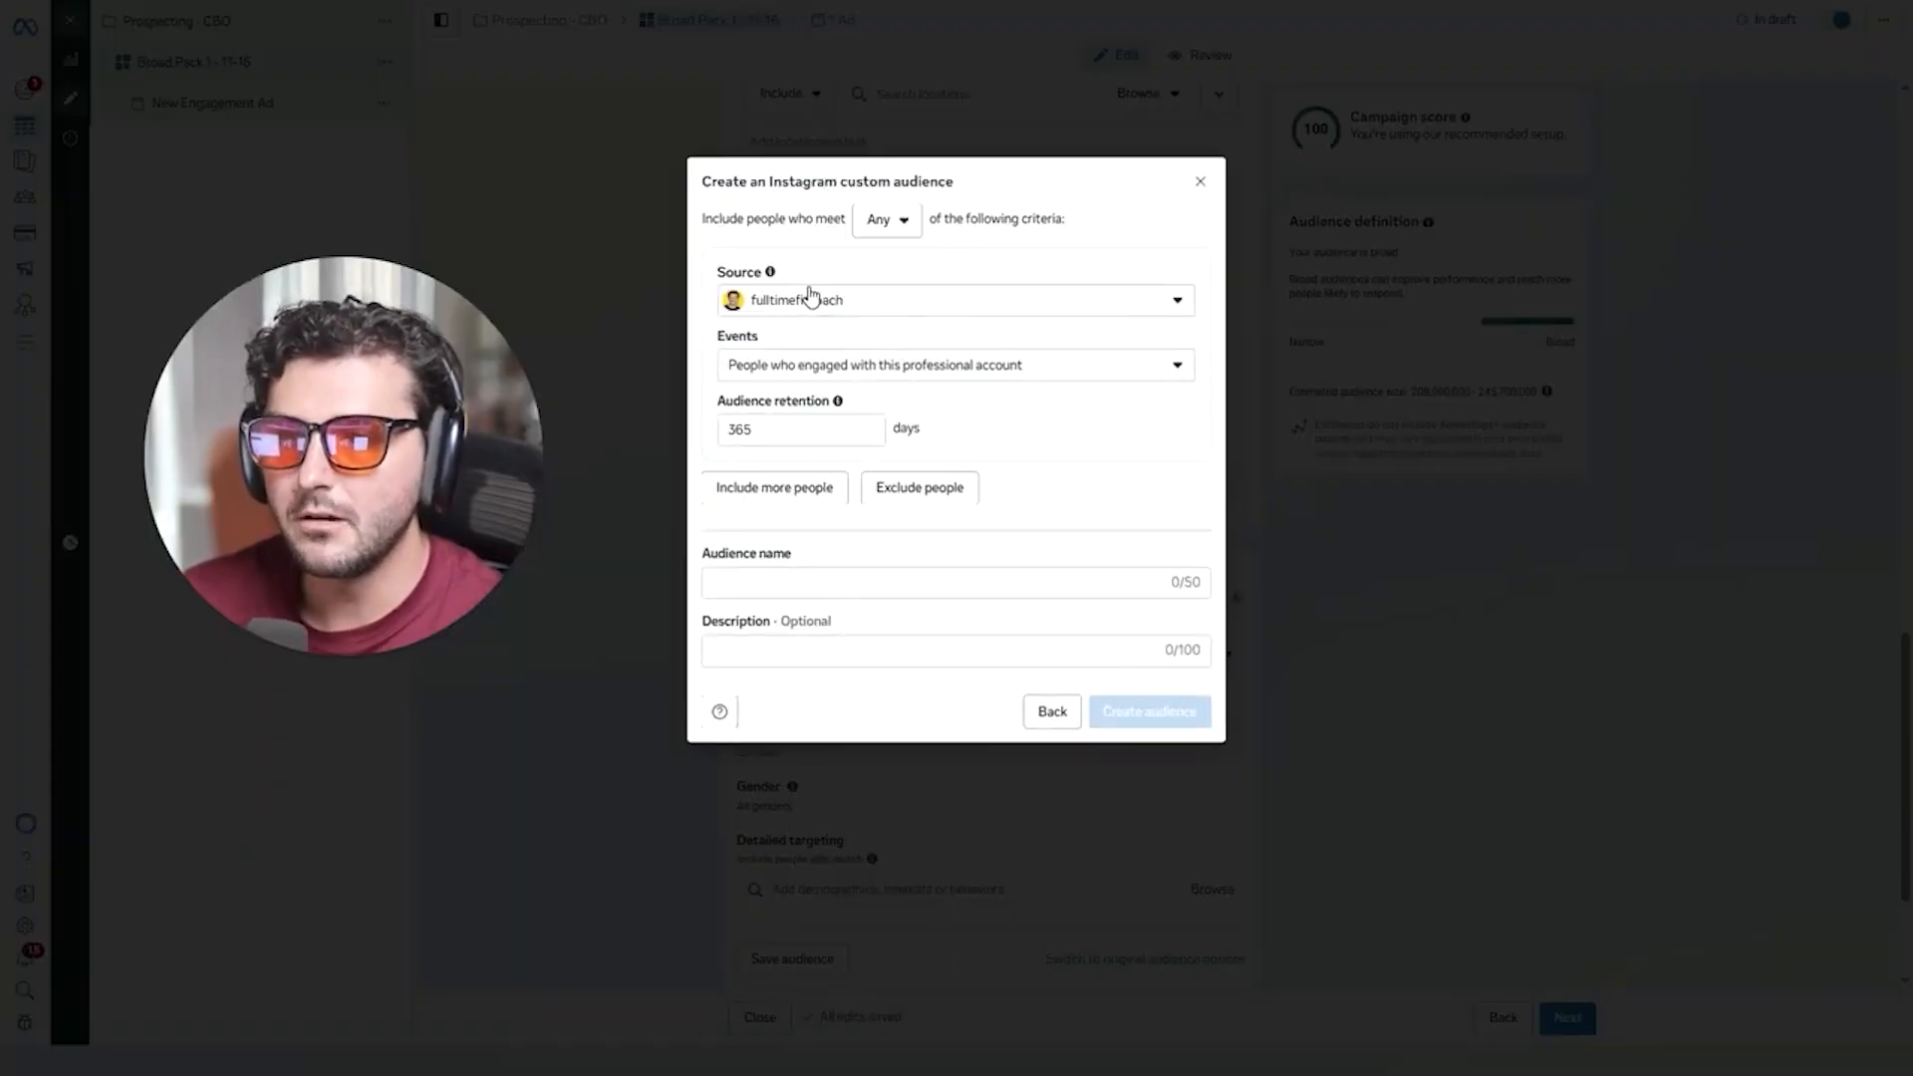
Set the audience event to People who sent a message to this professional account, with 60 days of retention.
{"action": "left_click", "coordinate": [937, 373]}
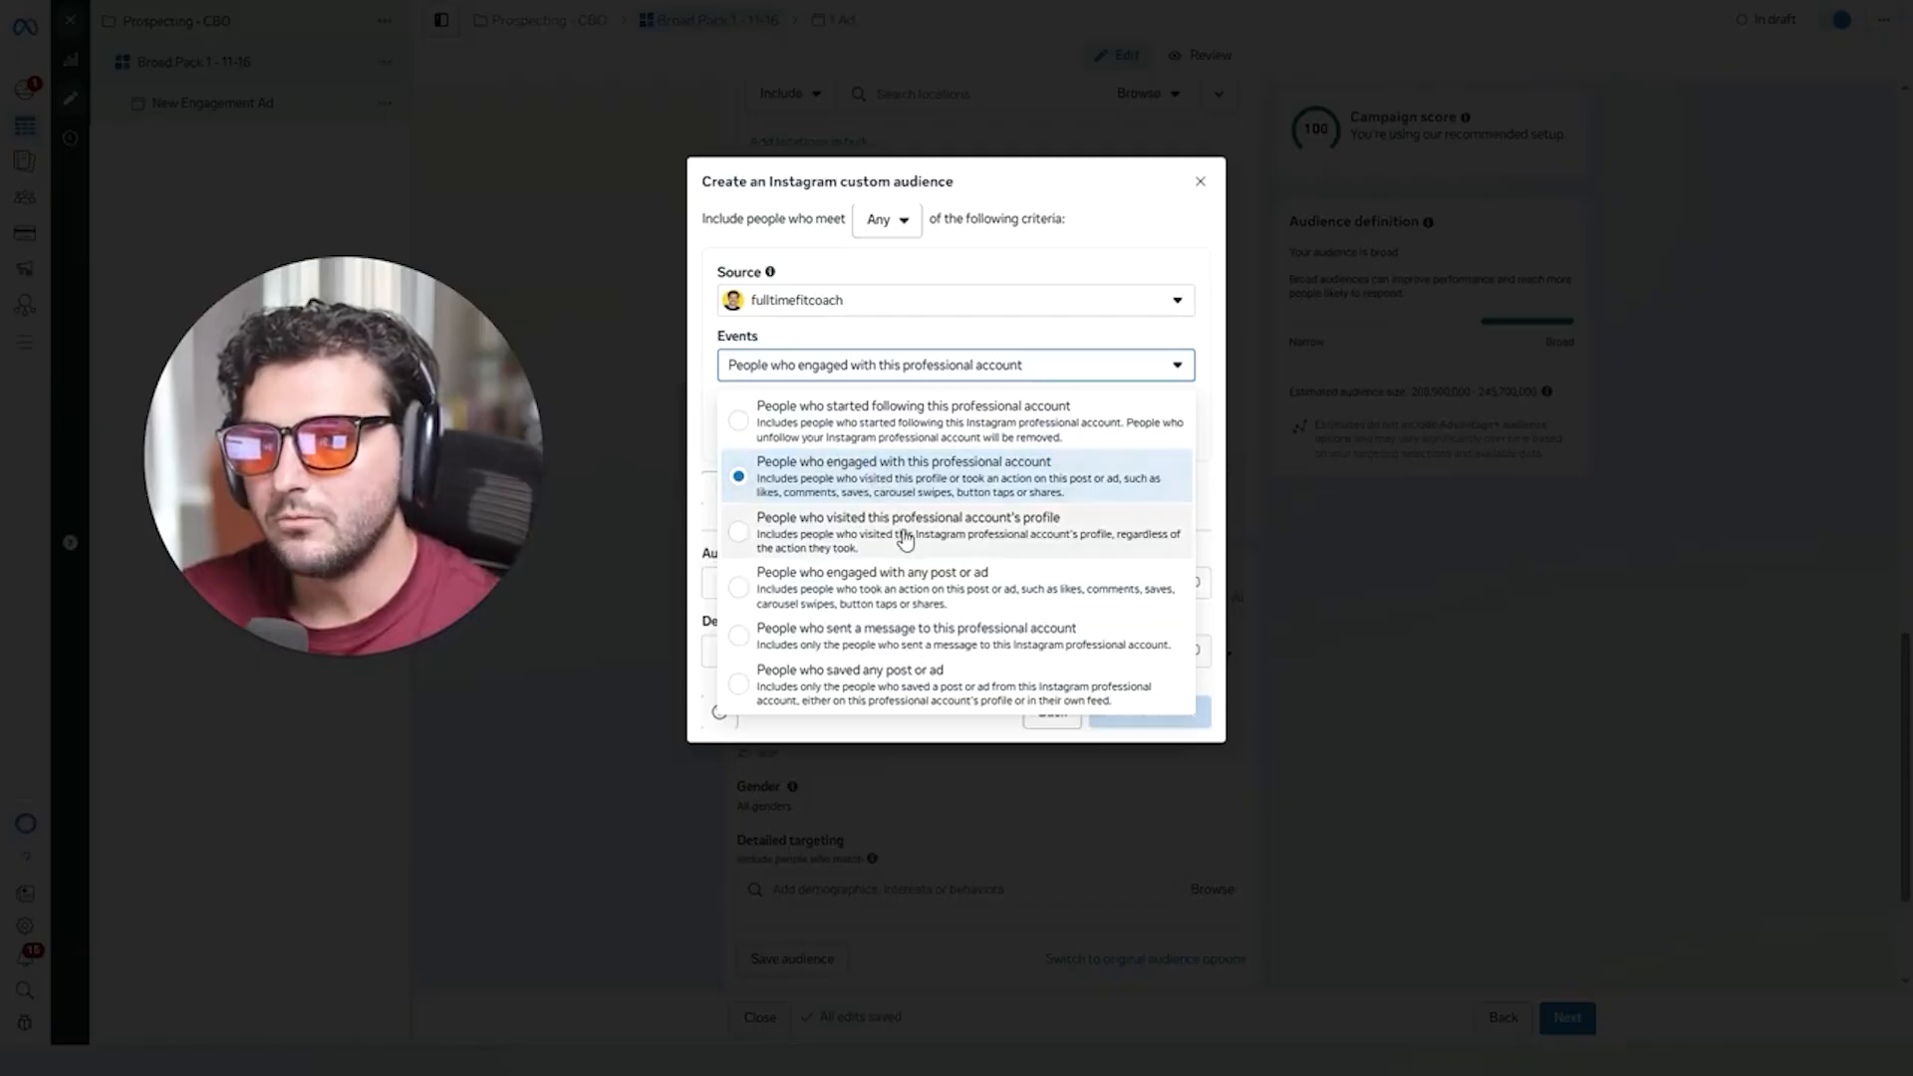
{"action": "left_click", "coordinate": [922, 634]}
{"action": "left_click_drag", "start_coordinate": [795, 439], "coordinate": [705, 439]}
{"action": "type", "text": "60"}
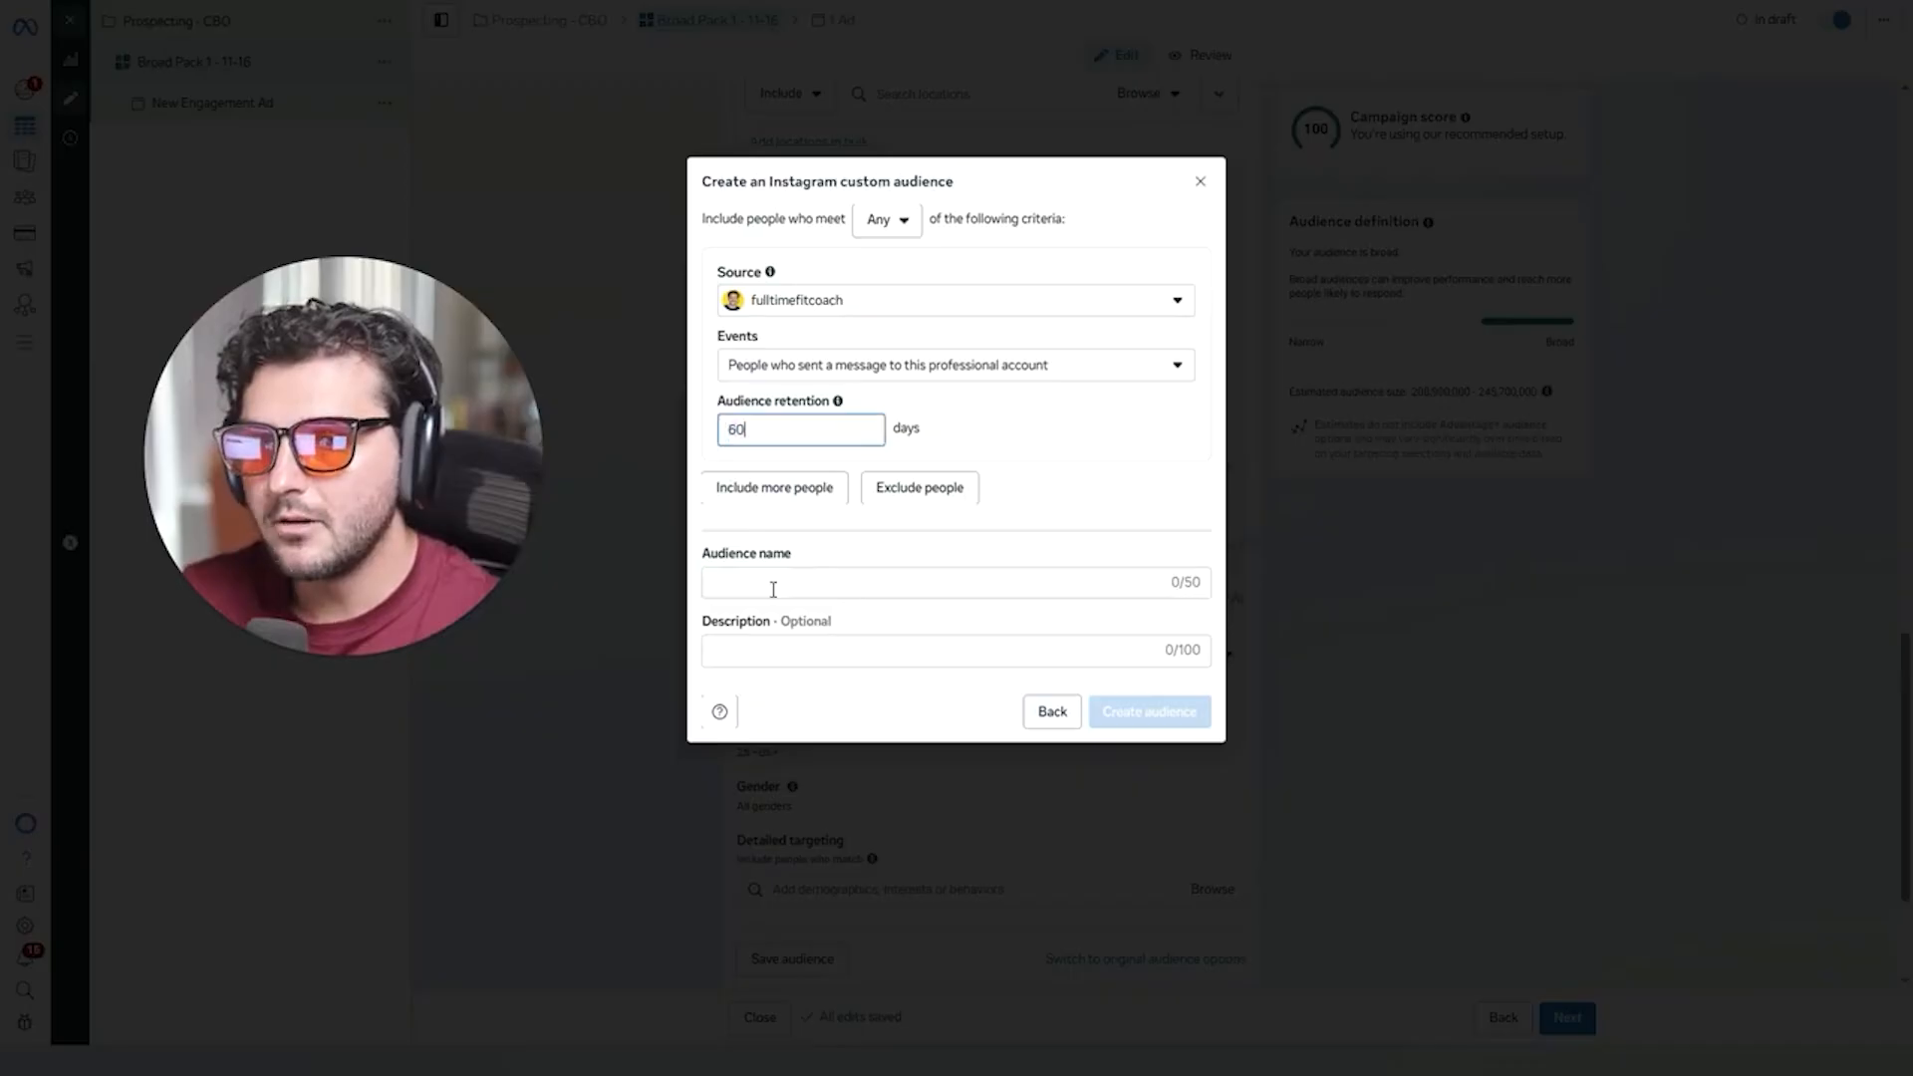
Name the audience "Ig - Message - 60" and close the dialog without creating it.
{"action": "left_click", "coordinate": [772, 588]}
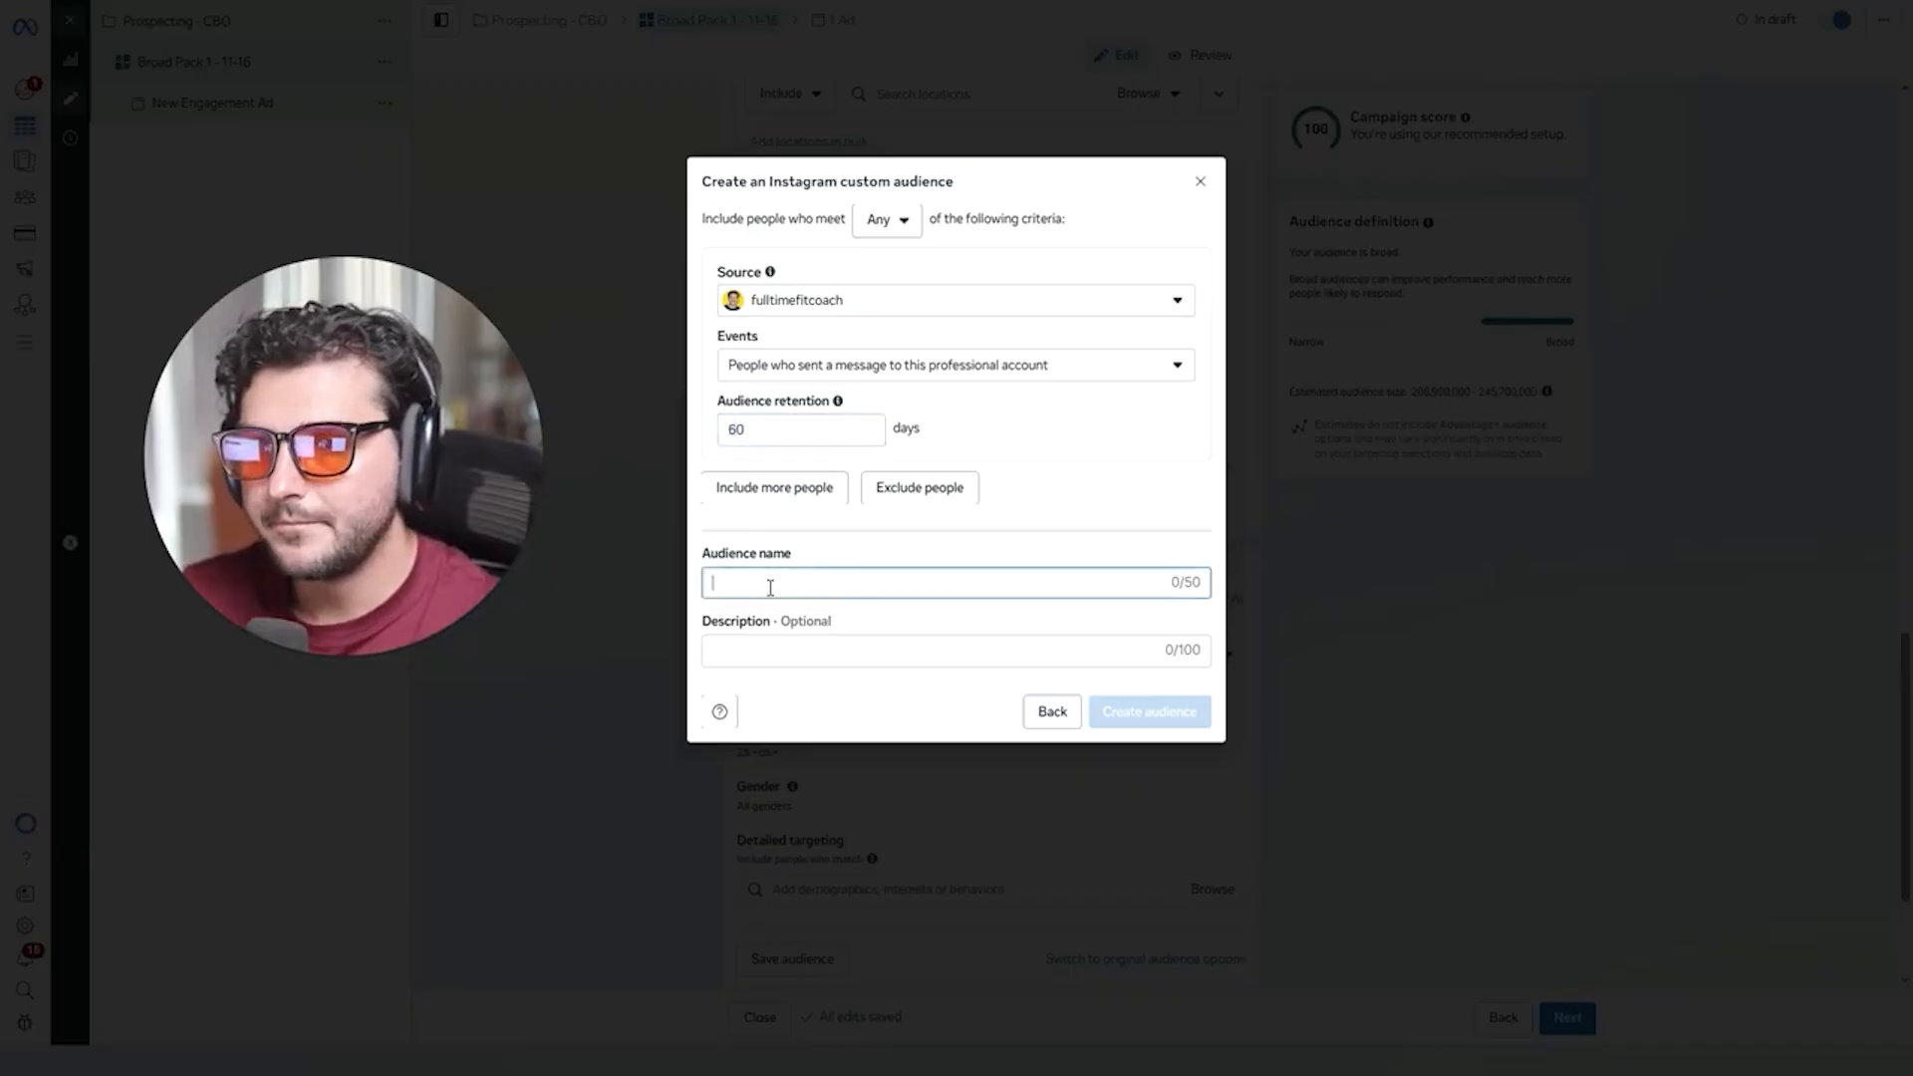
{"action": "type", "text": "Ig - Mes"}
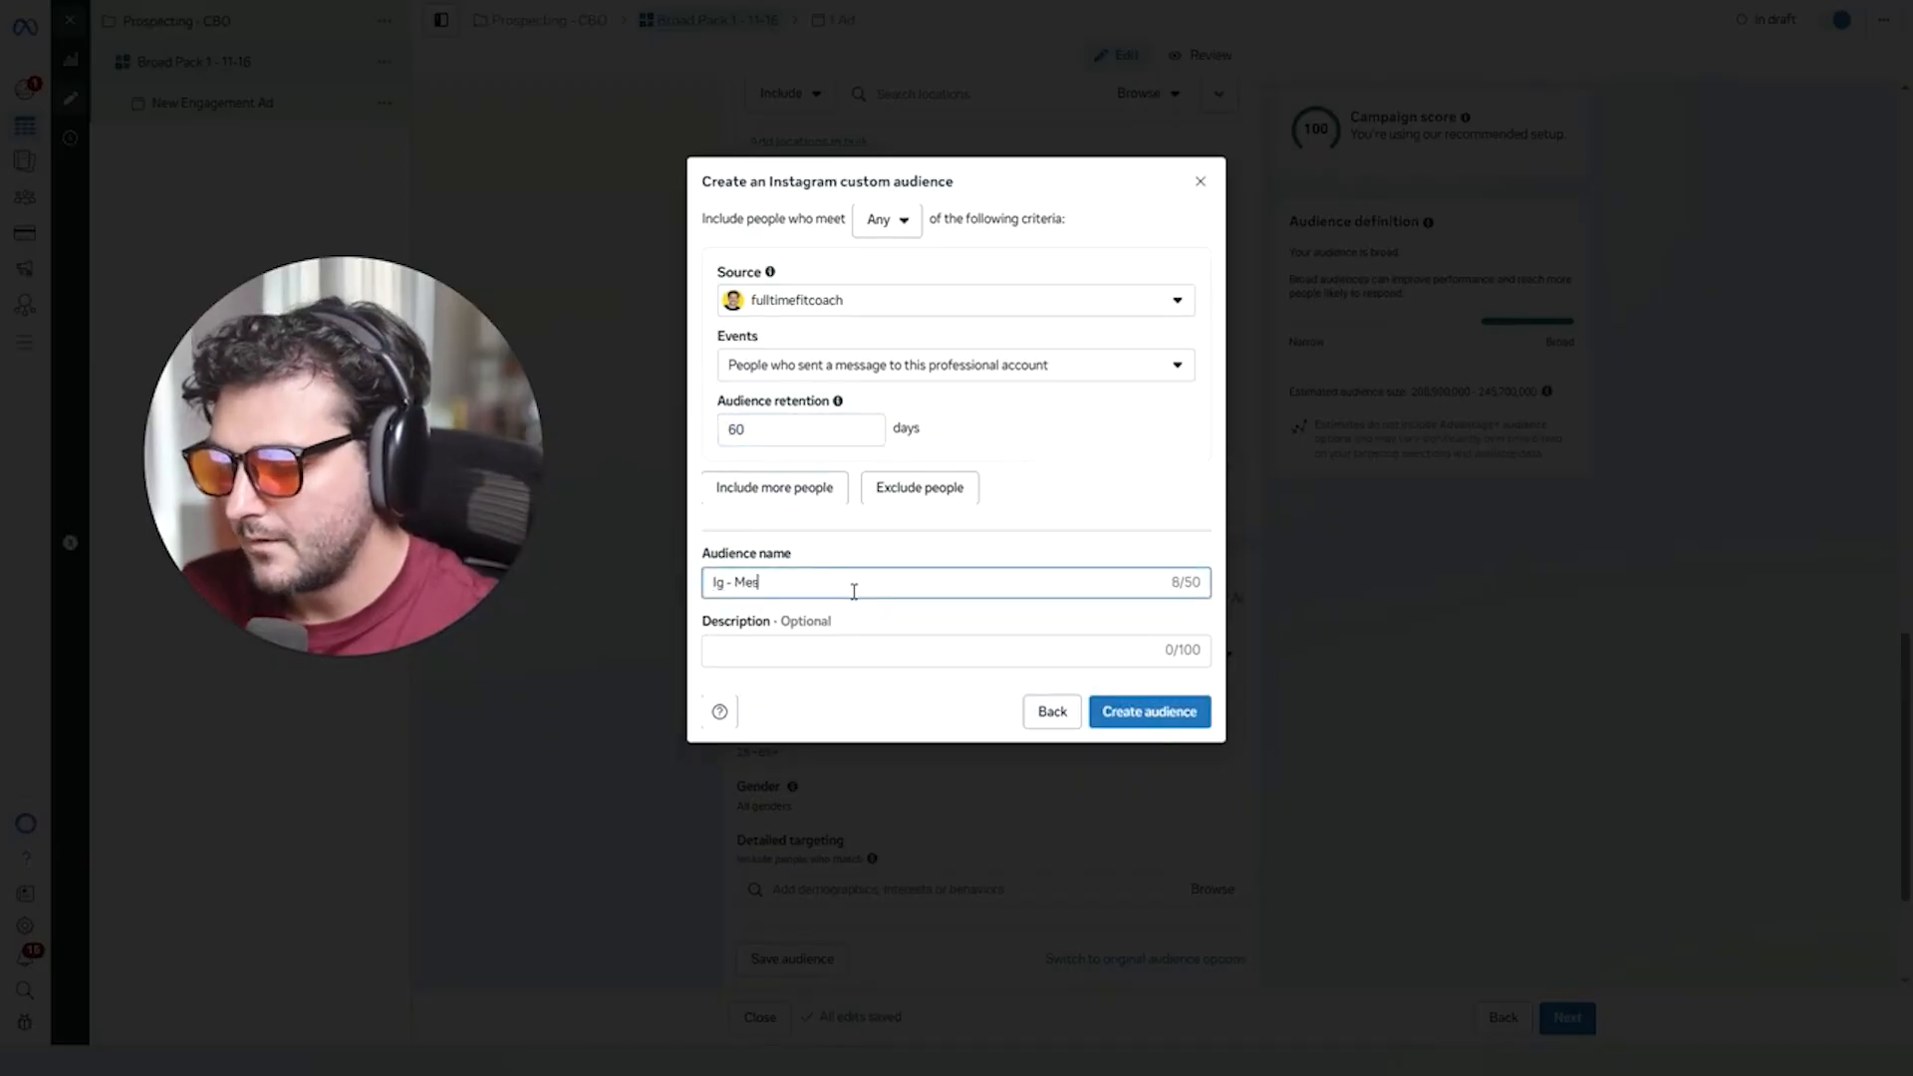
{"action": "type", "text": "age - 60"}
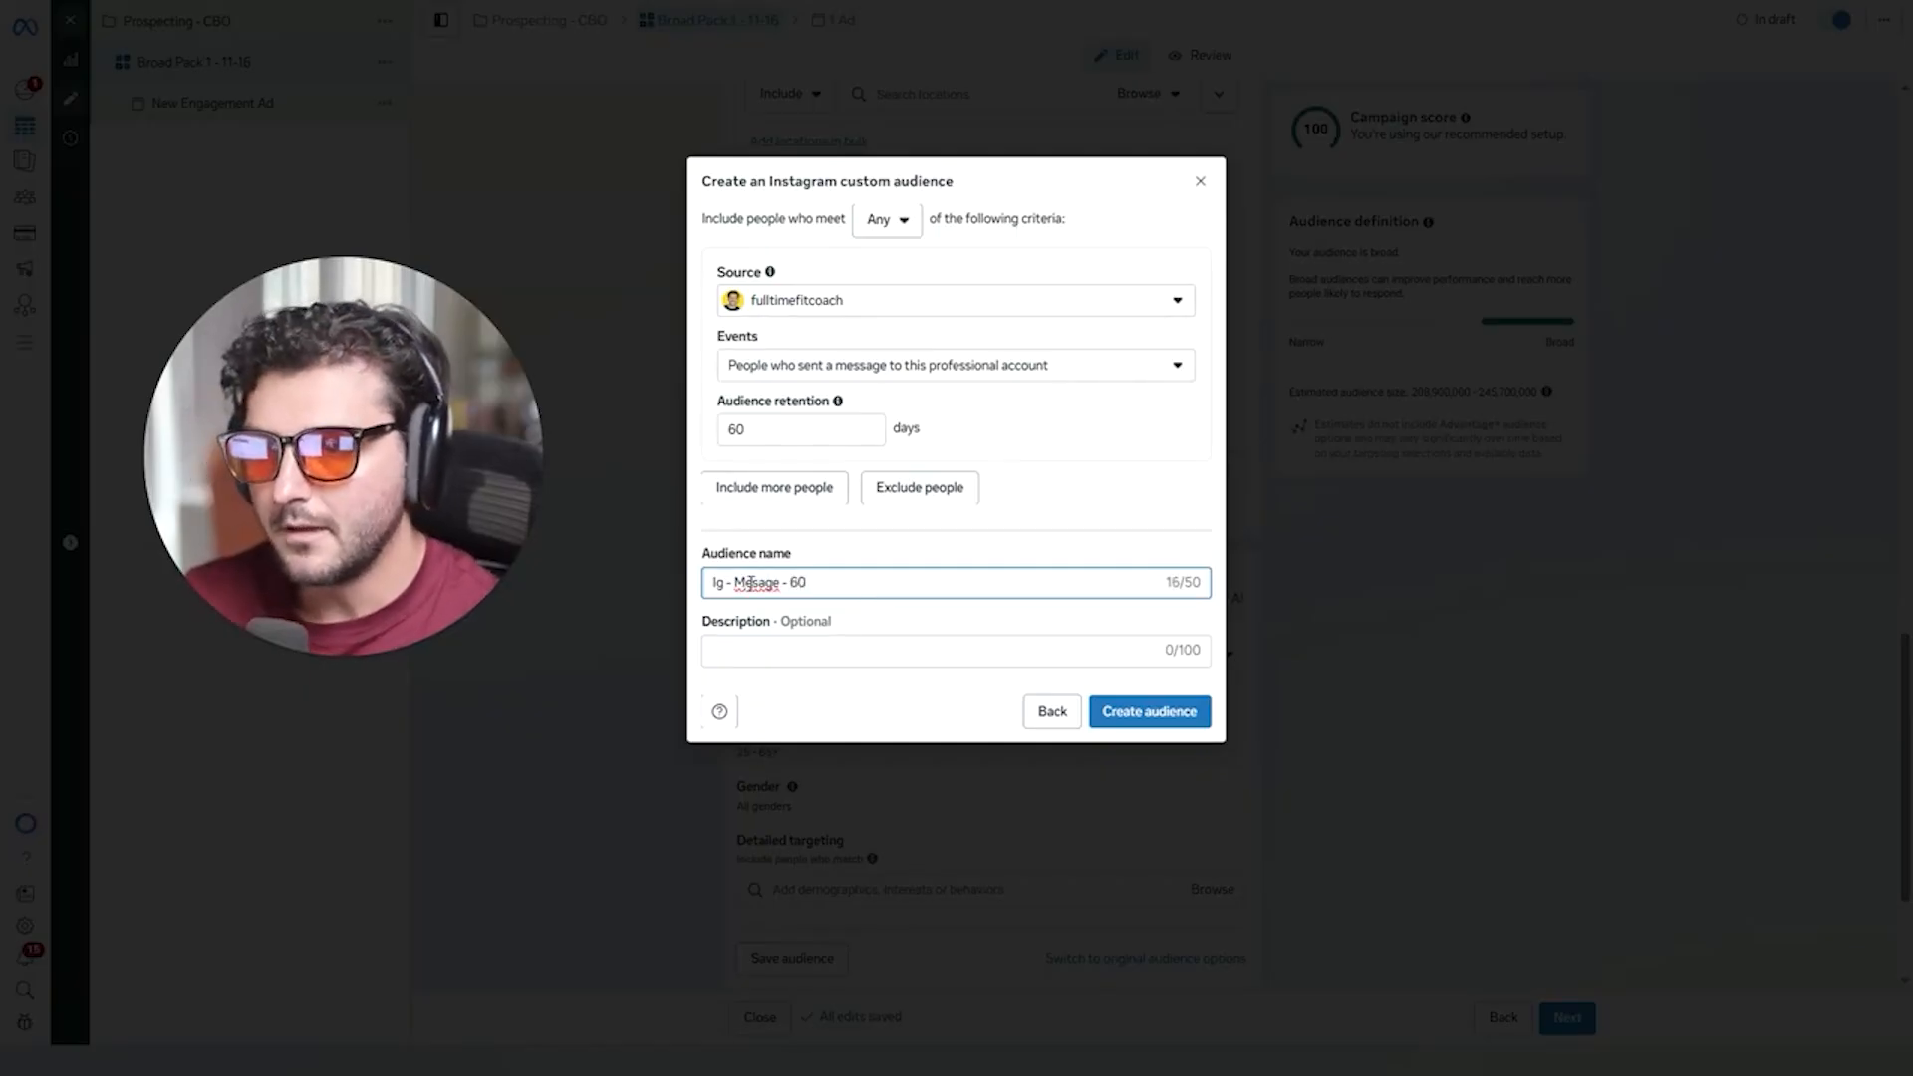
{"action": "left_click", "coordinate": [750, 582]}
{"action": "type", "text": "s"}
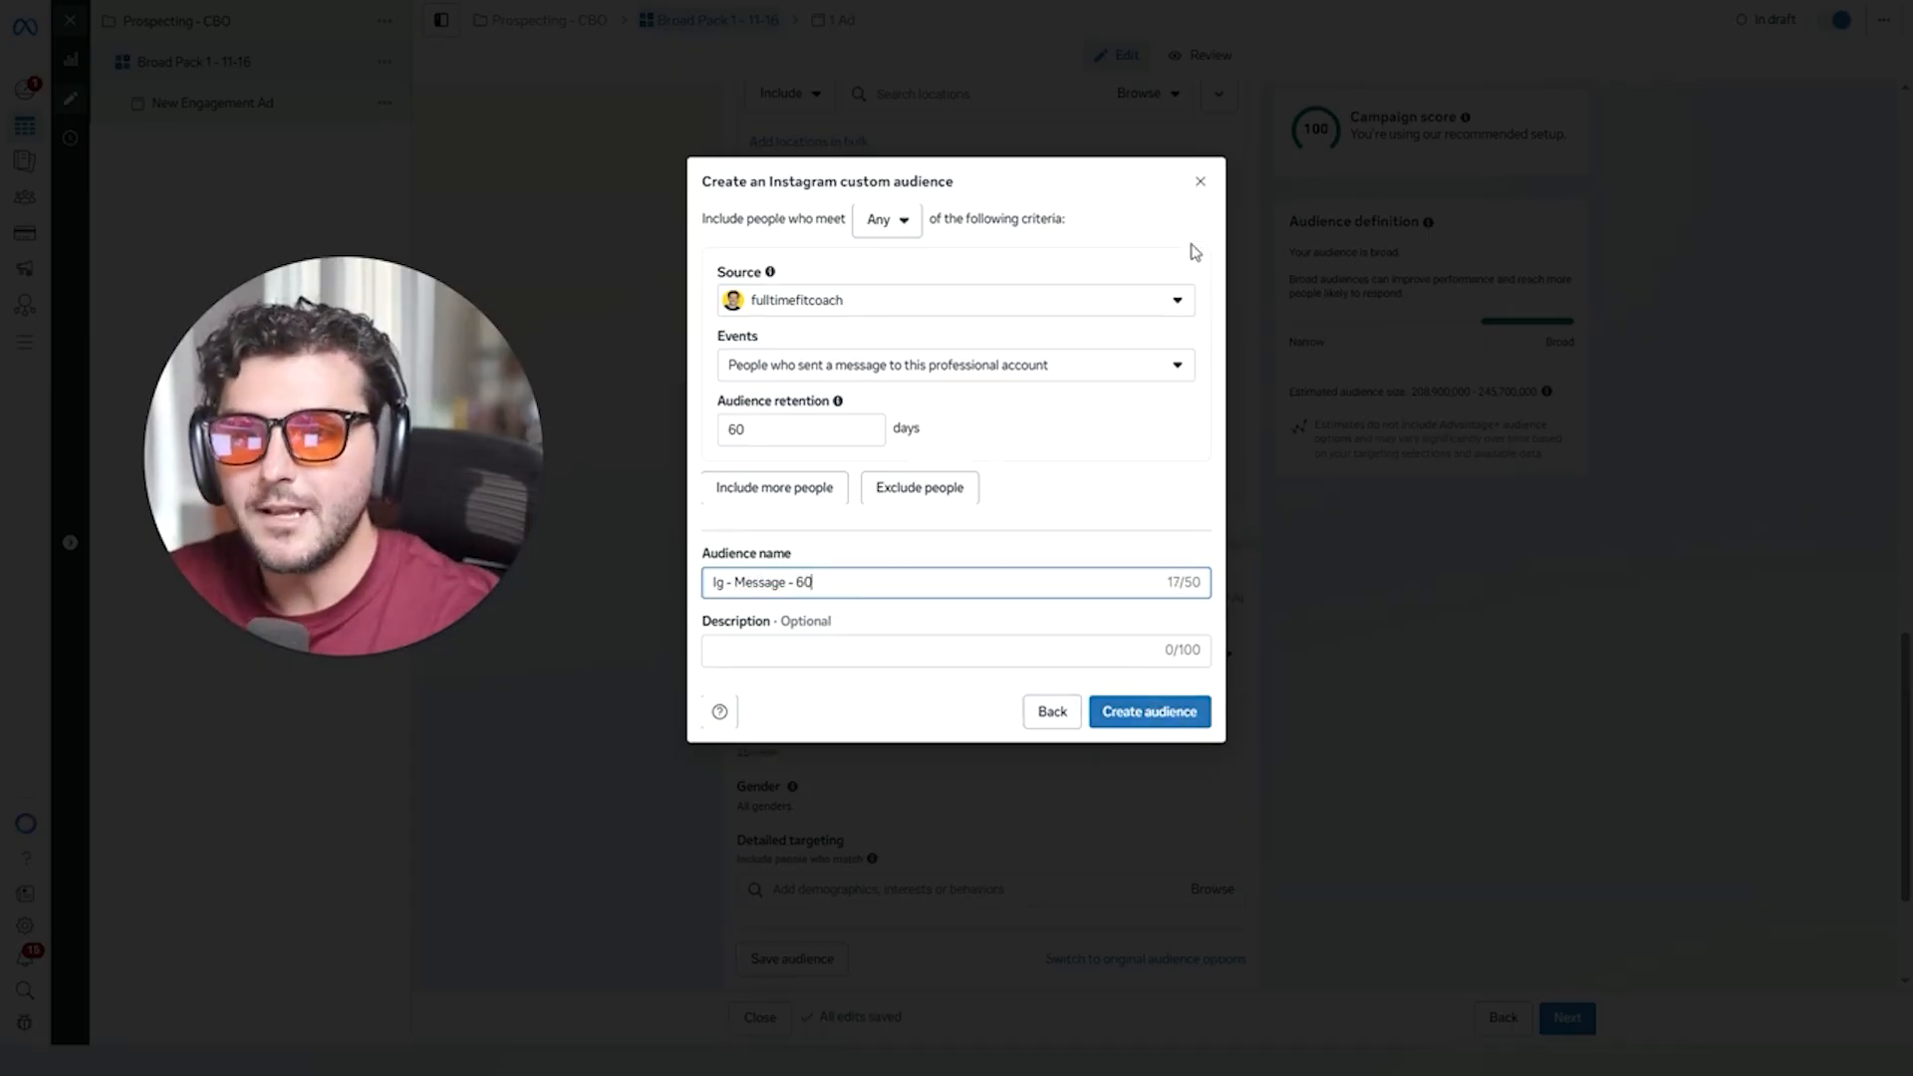
{"action": "left_click", "coordinate": [1199, 183]}
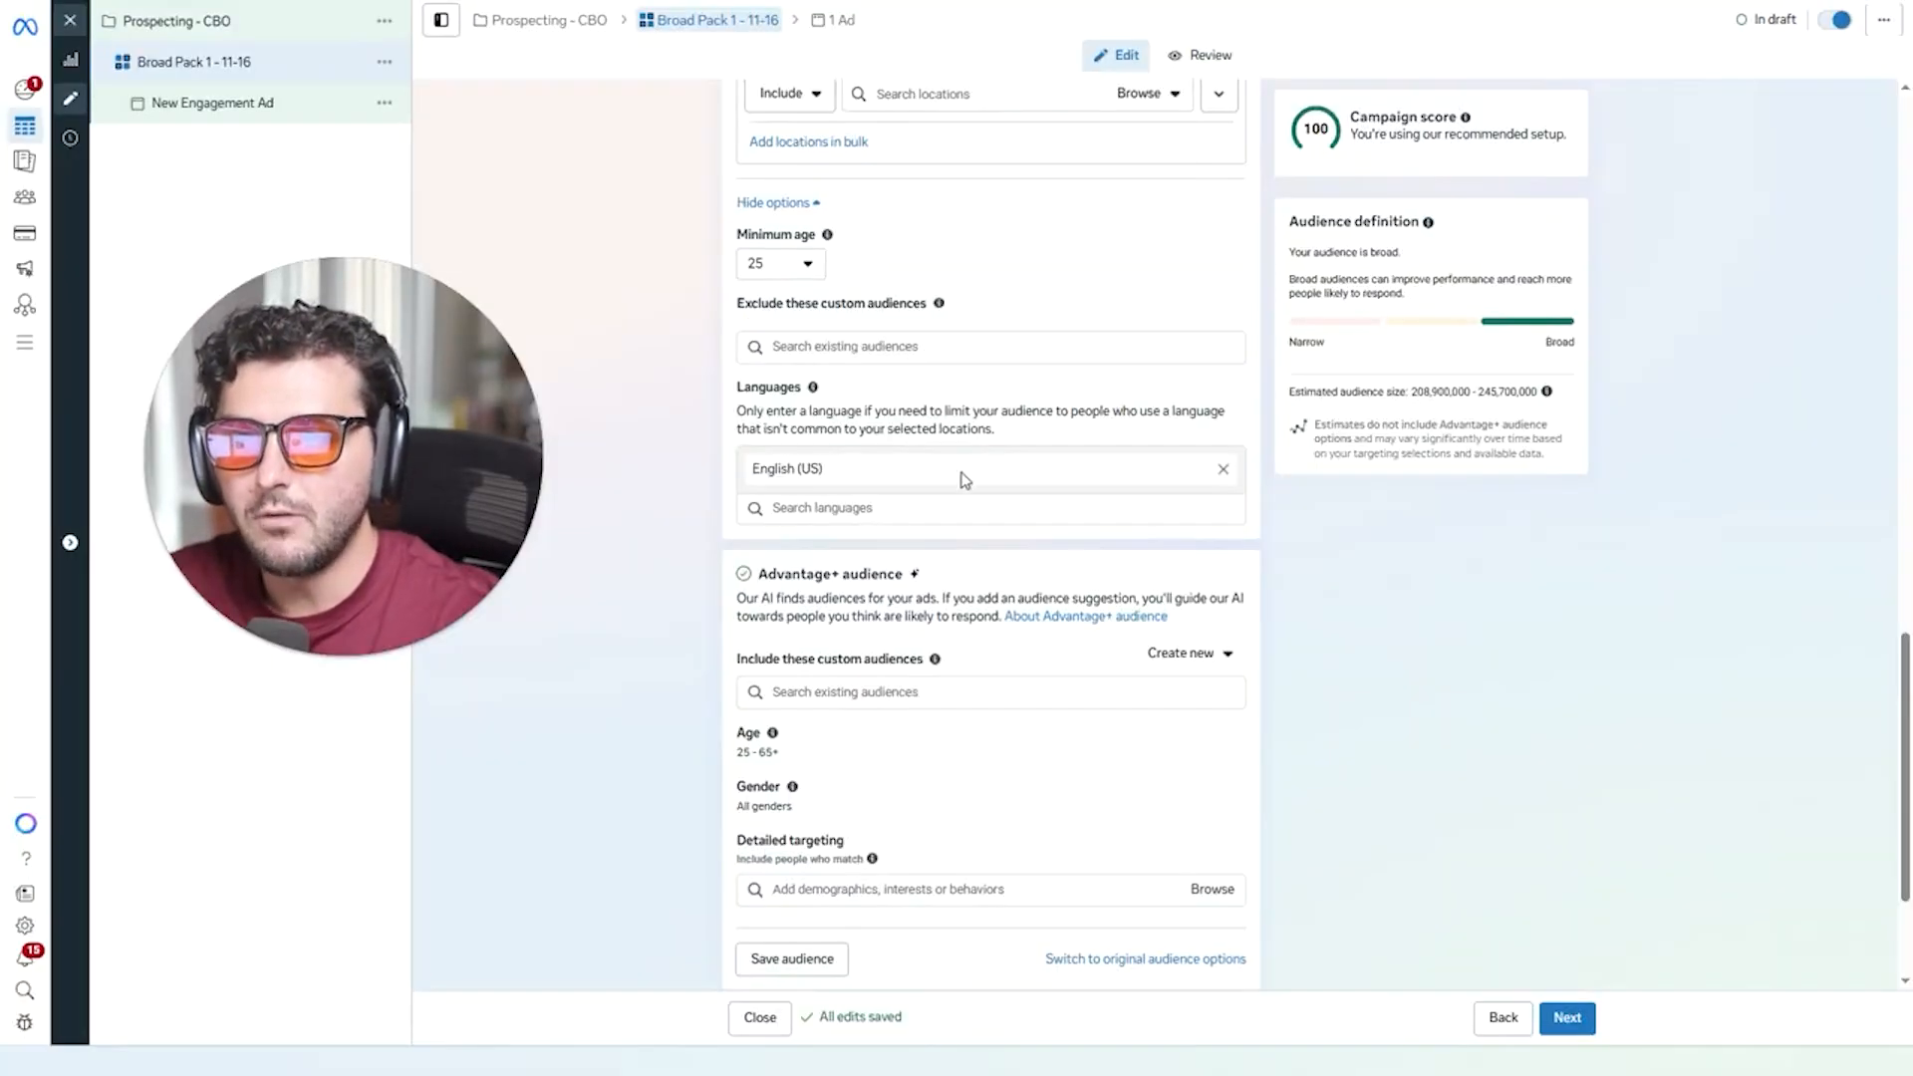
Look through the existing custom and lookalike audiences available for inclusion without selecting one.
{"action": "left_click", "coordinate": [966, 691]}
{"action": "left_click", "coordinate": [846, 693]}
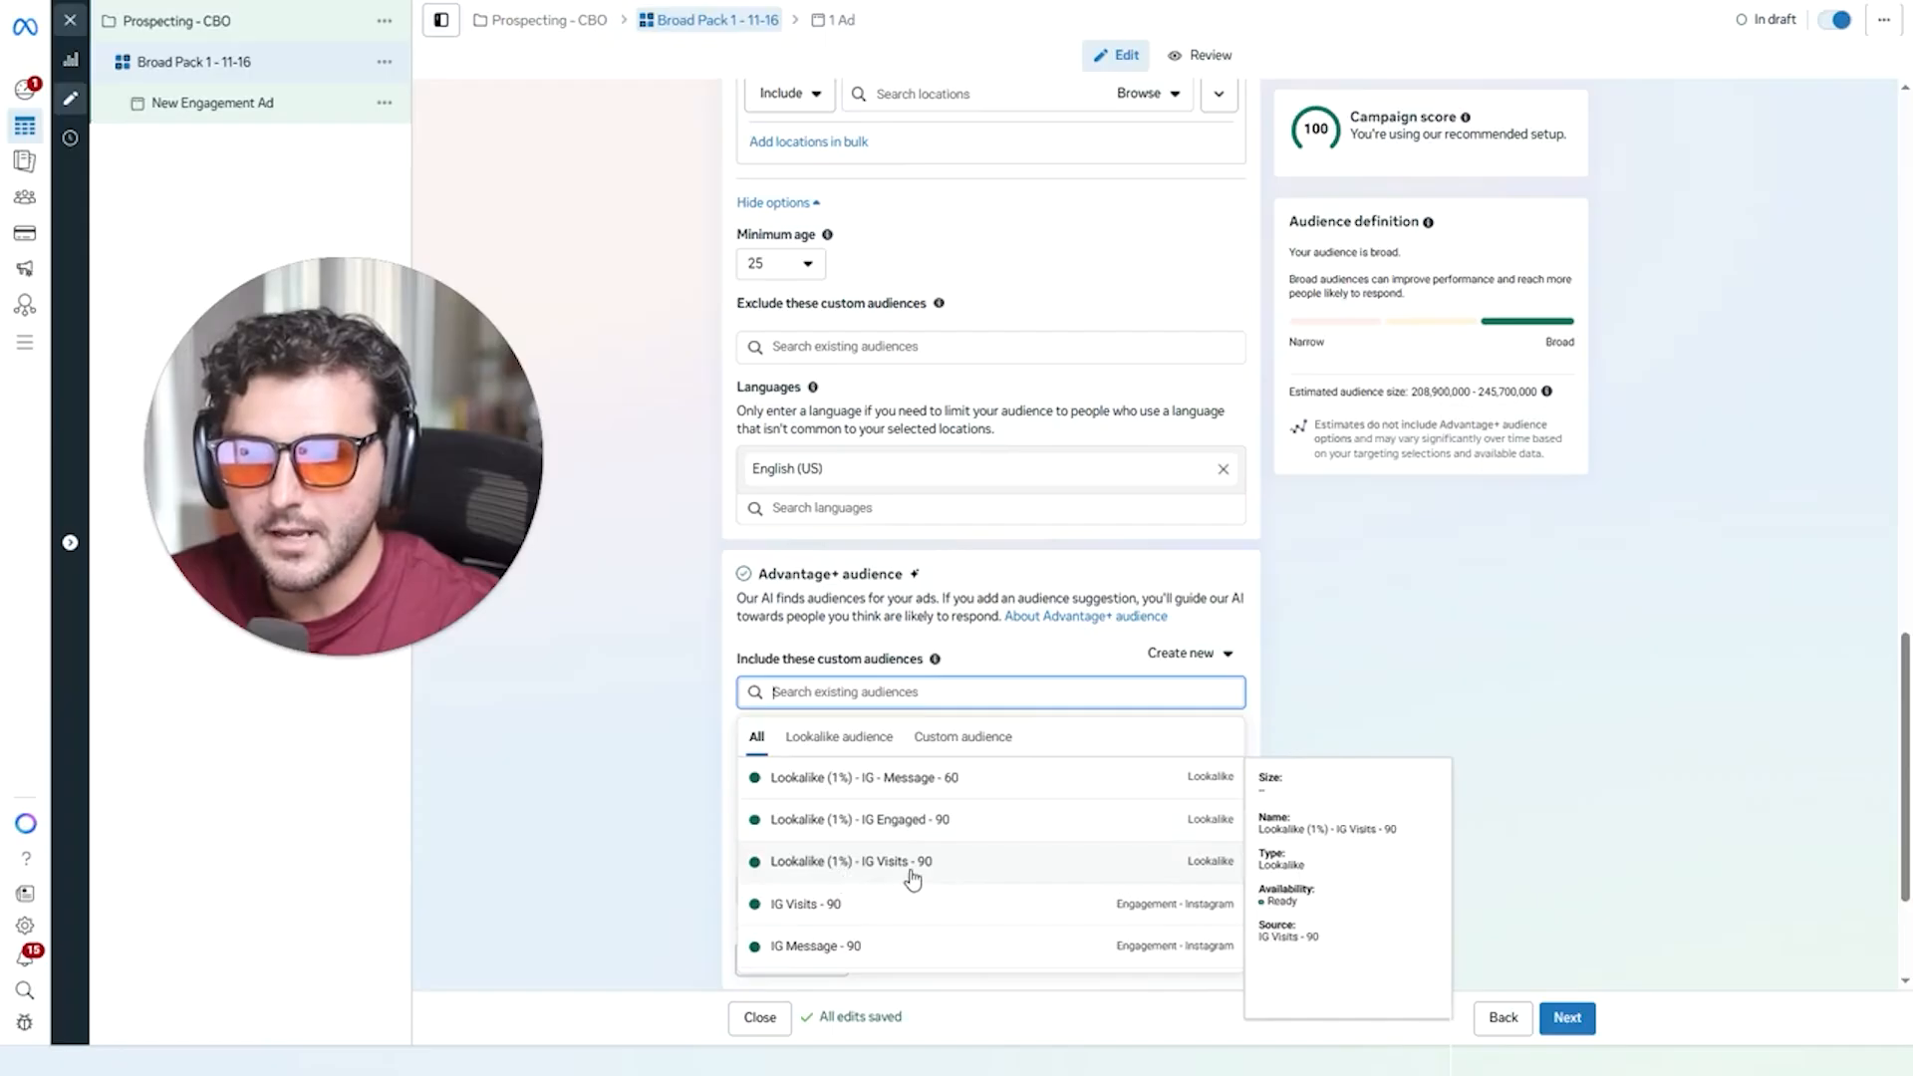
{"action": "scroll", "coordinate": [931, 876], "scroll_direction": "down", "scroll_amount": 5}
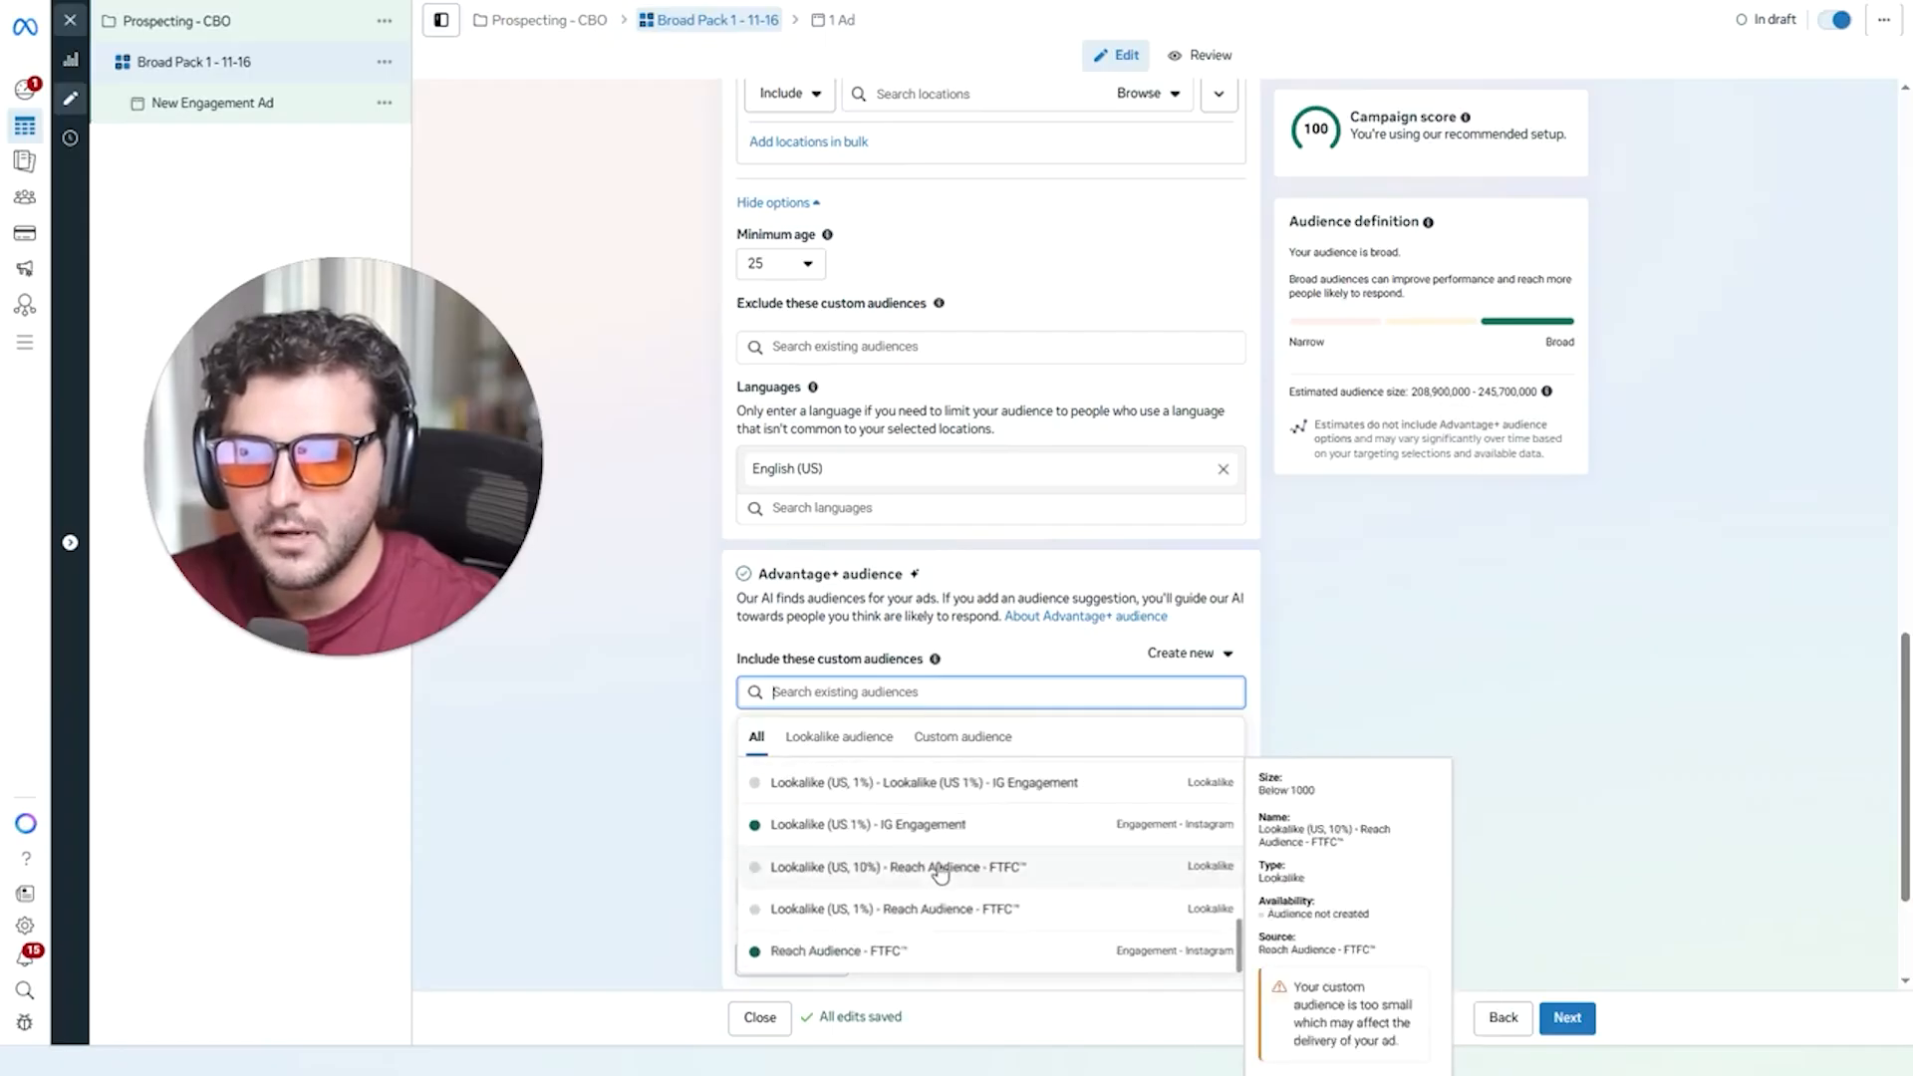
{"action": "left_click", "coordinate": [1299, 664]}
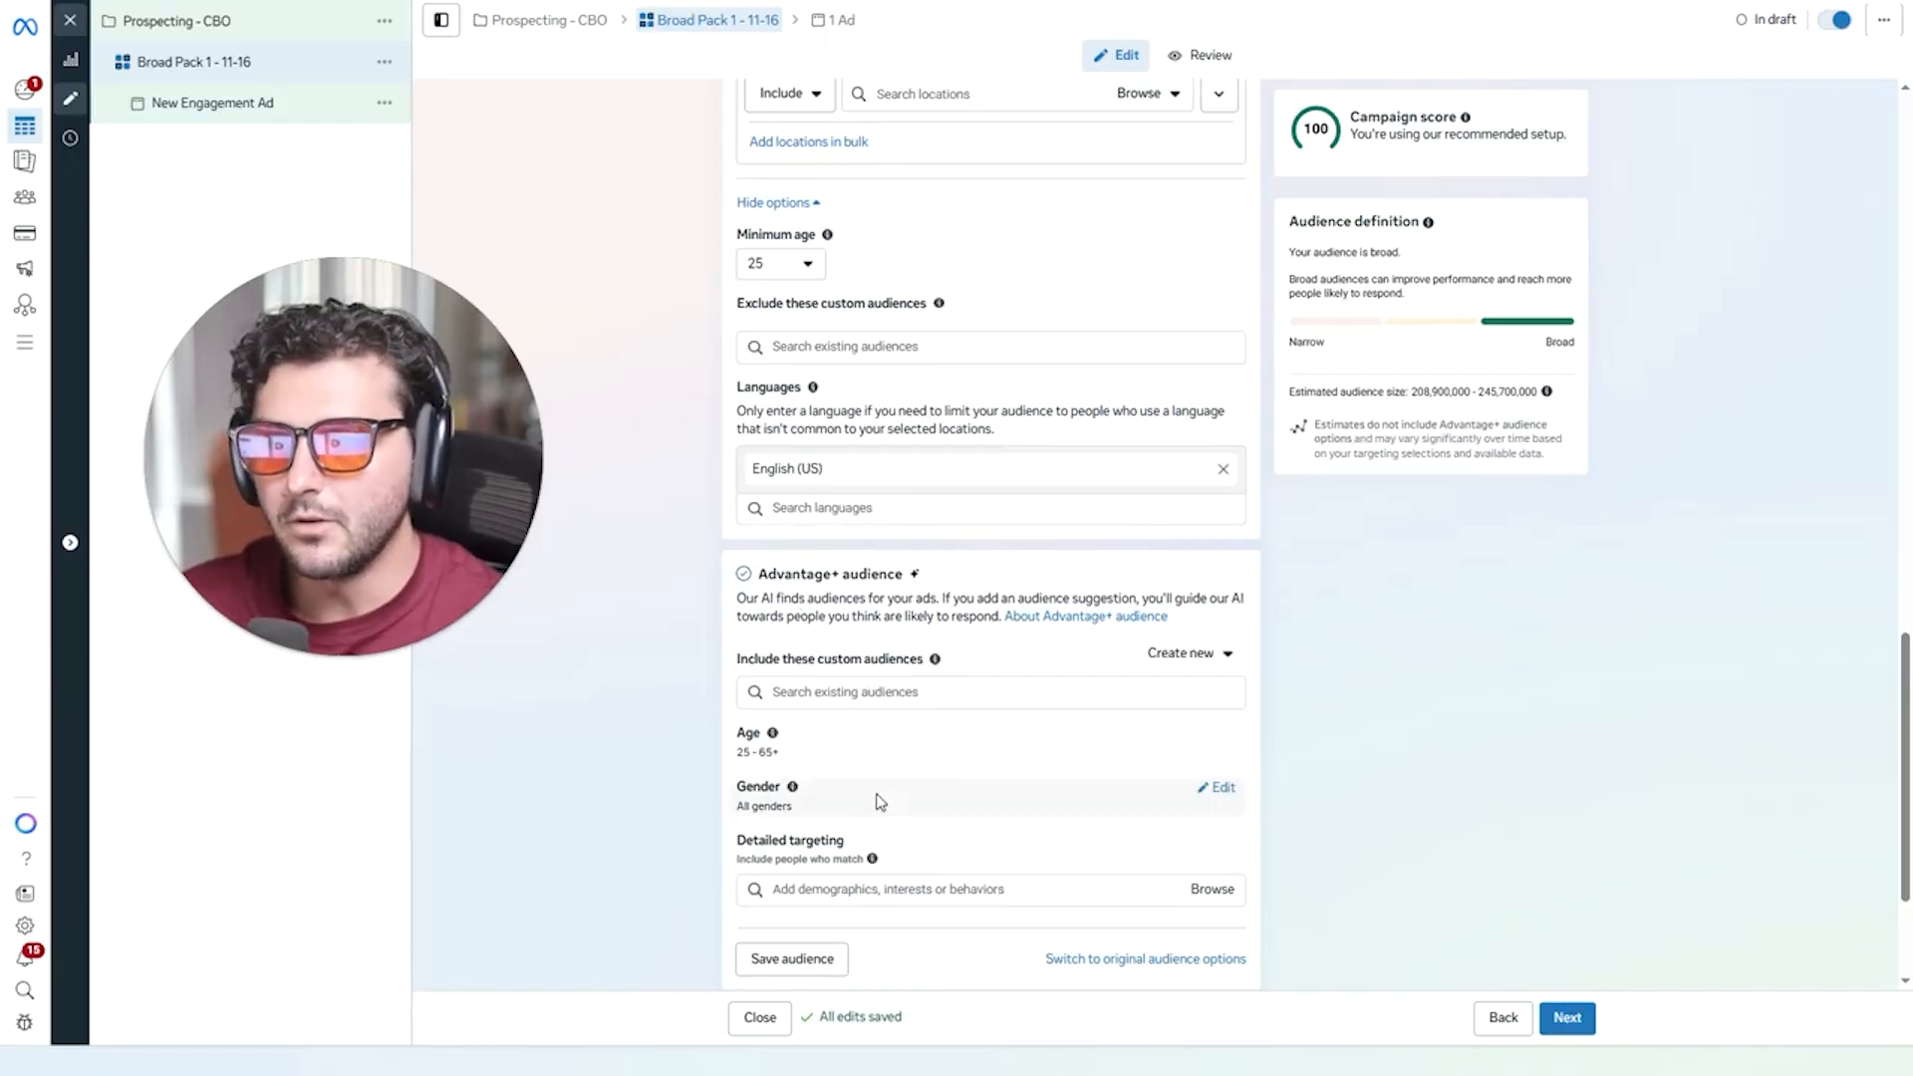
Set the suggested age range in the Advantage+ audience to 35 to 50.
{"action": "scroll", "coordinate": [926, 618], "scroll_direction": "down", "scroll_amount": 3}
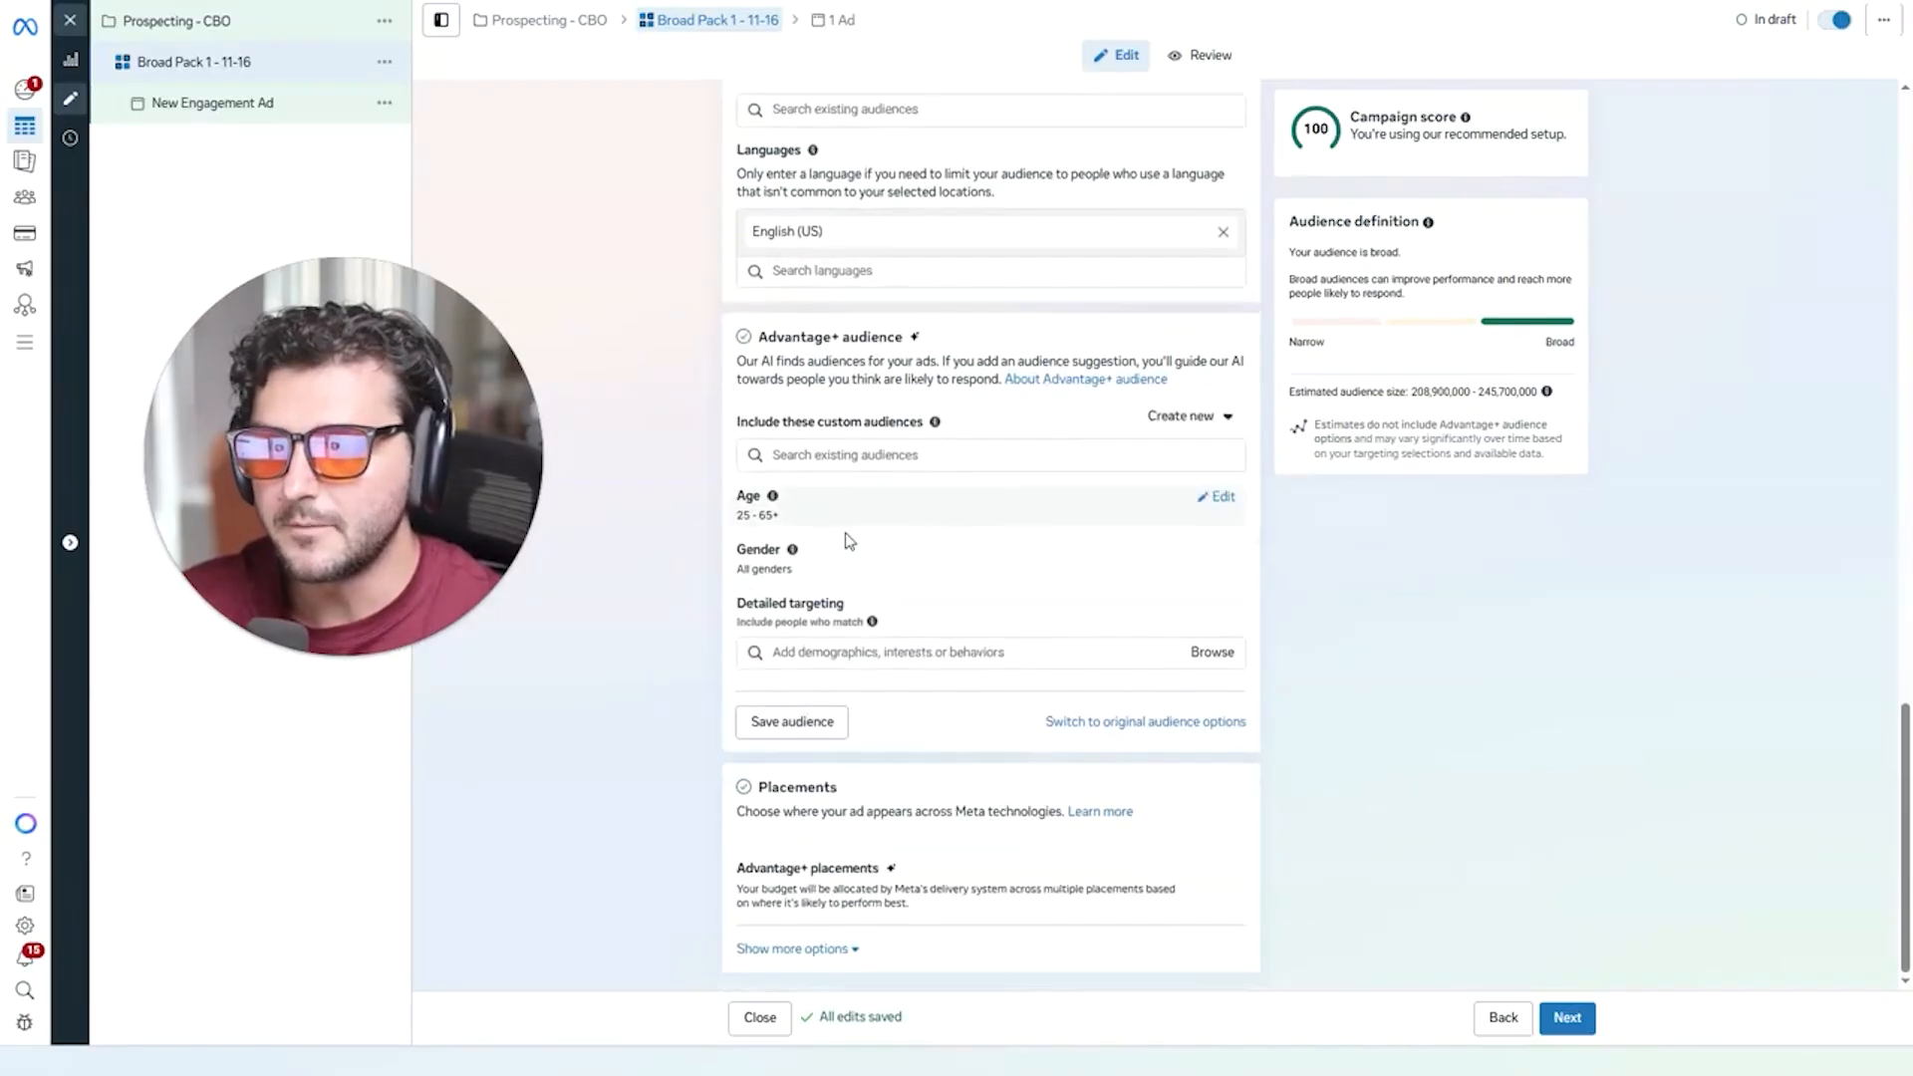
{"action": "left_click", "coordinate": [1216, 504]}
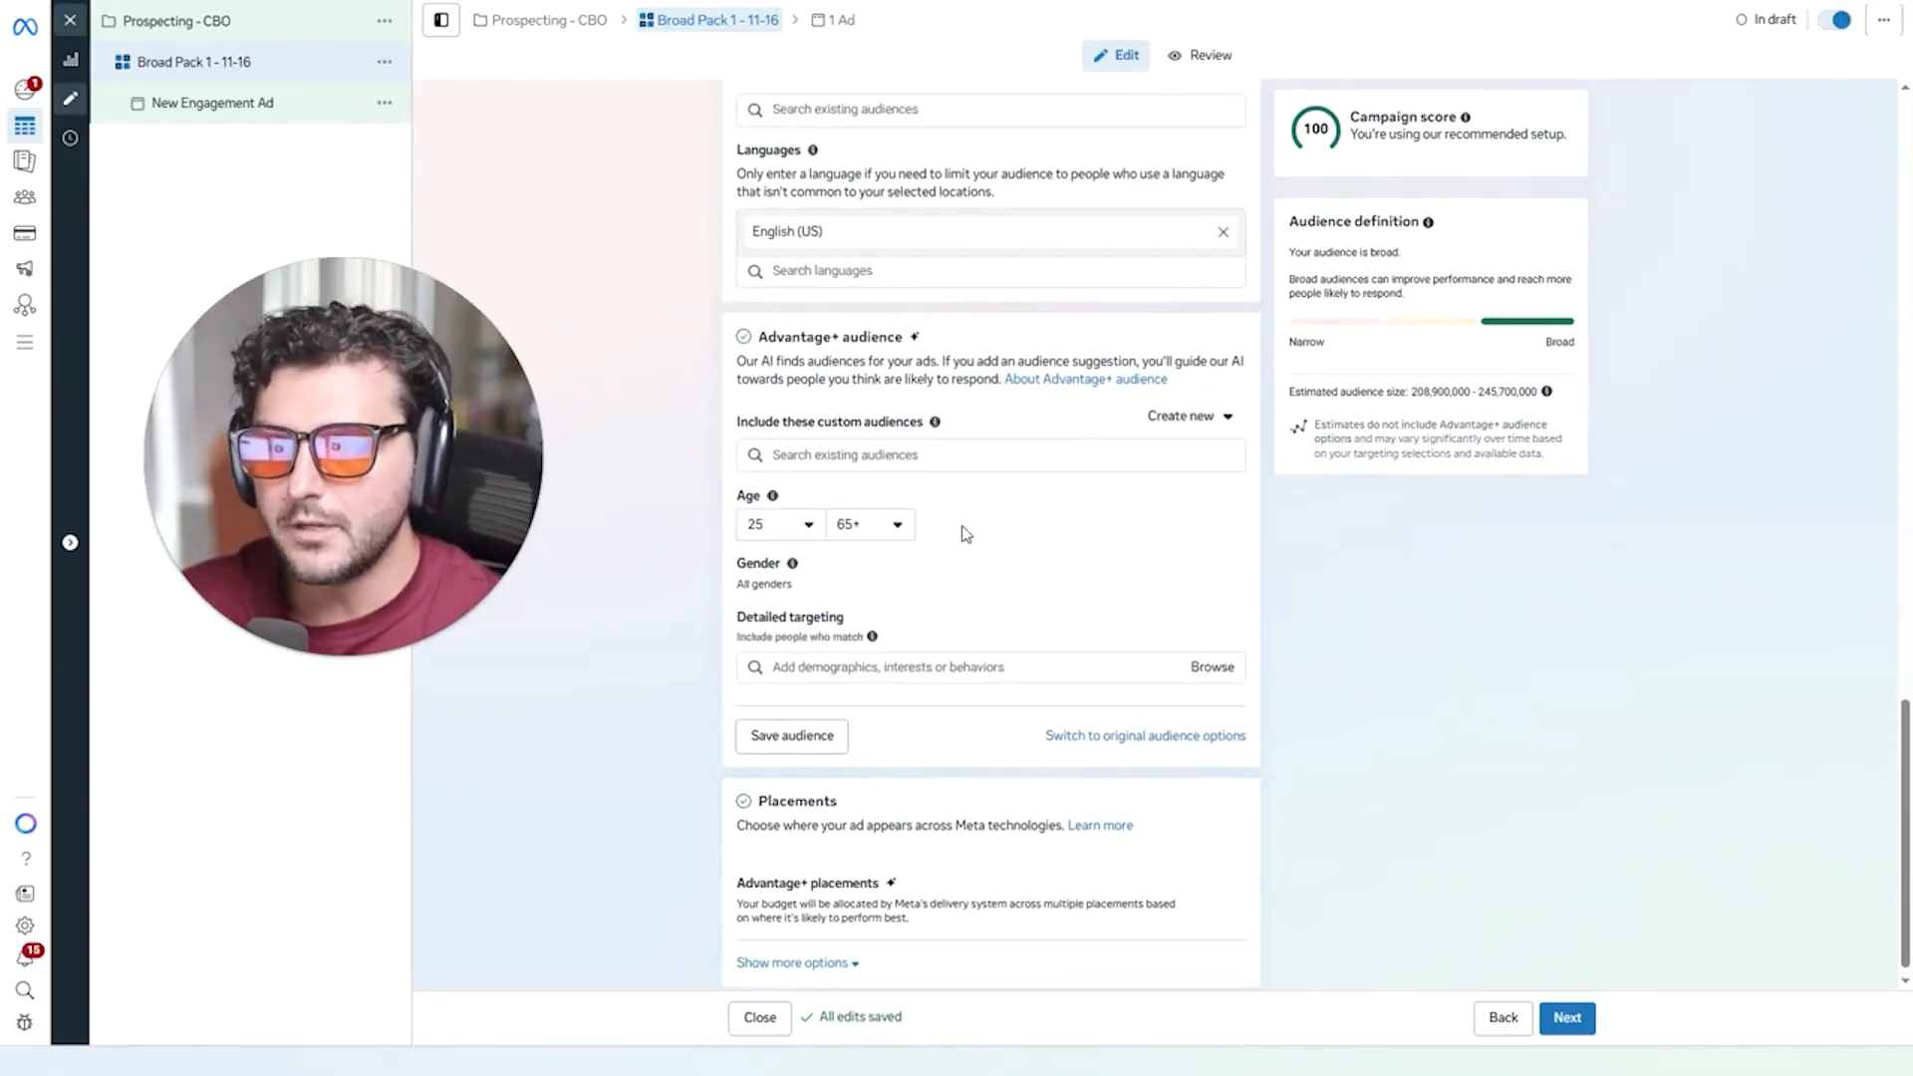
{"action": "left_click", "coordinate": [805, 526]}
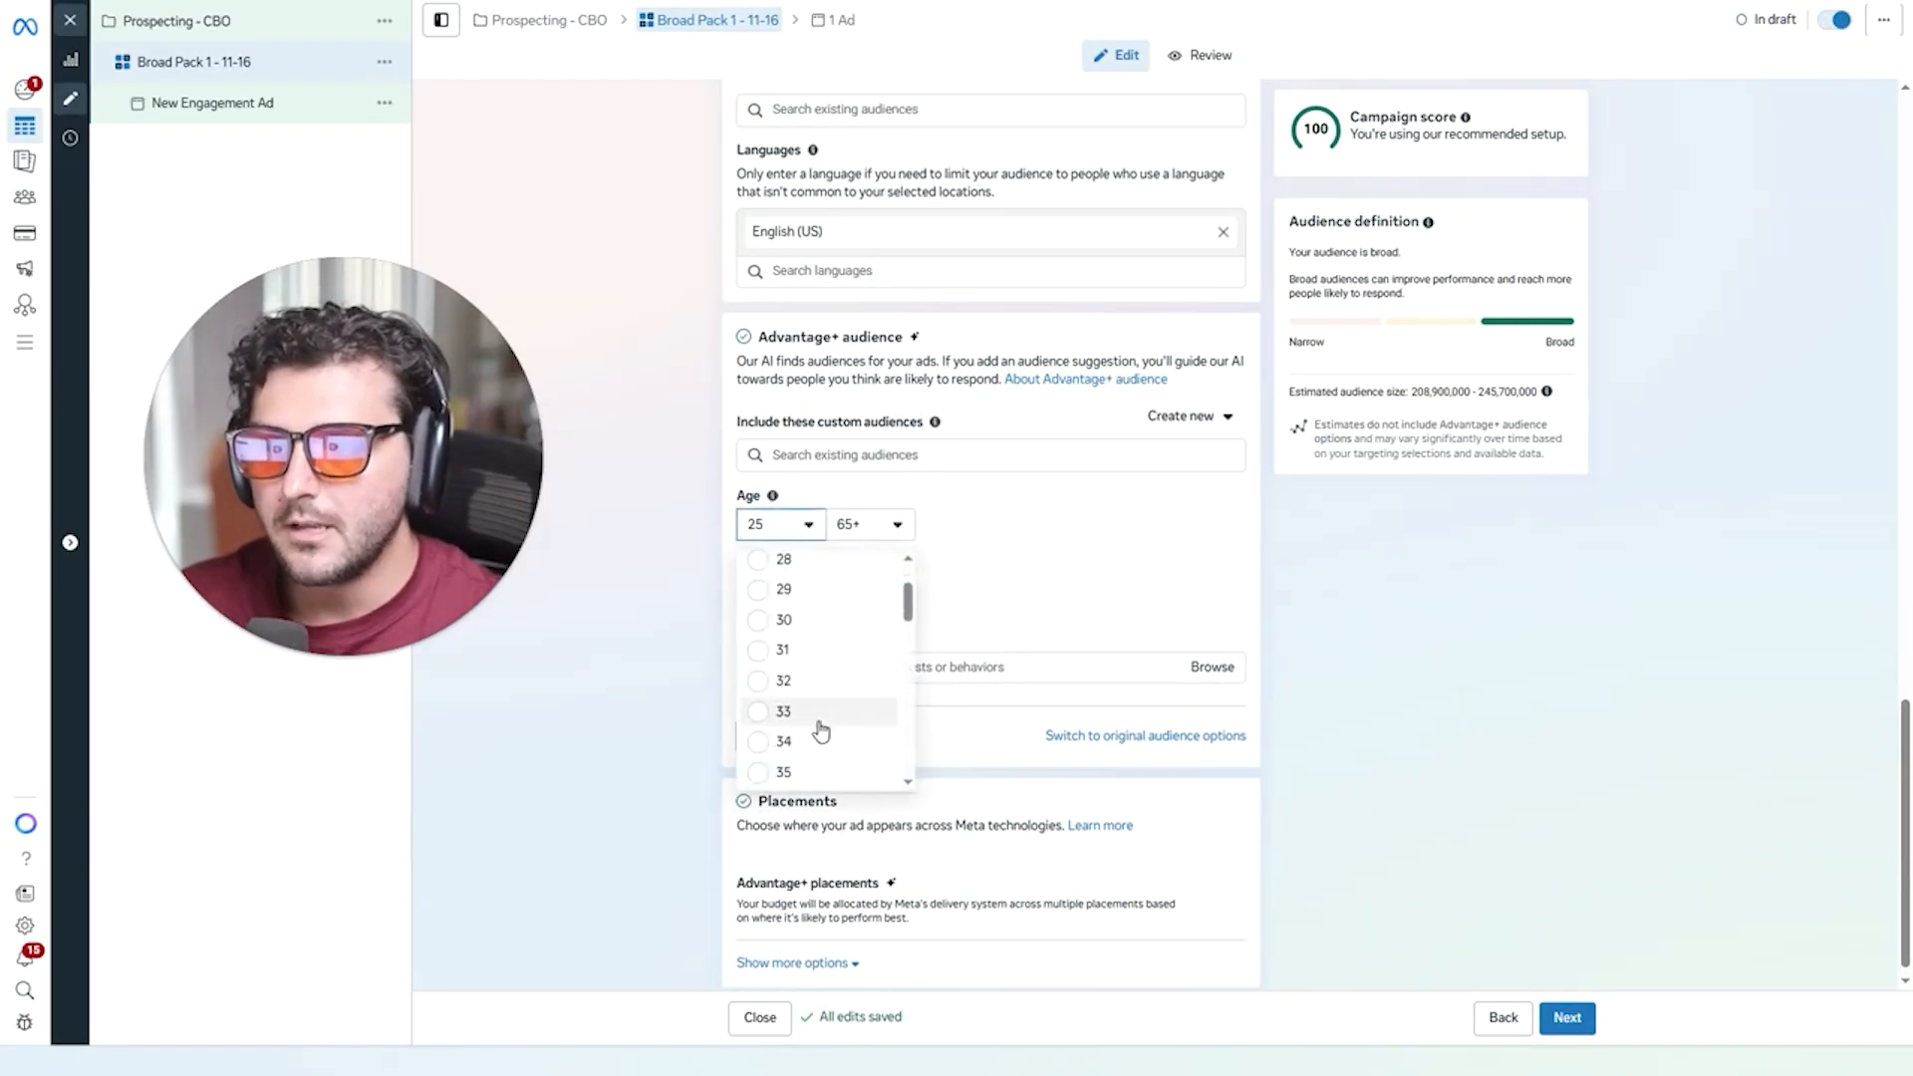
{"action": "scroll", "coordinate": [802, 751], "scroll_direction": "down", "scroll_amount": 2}
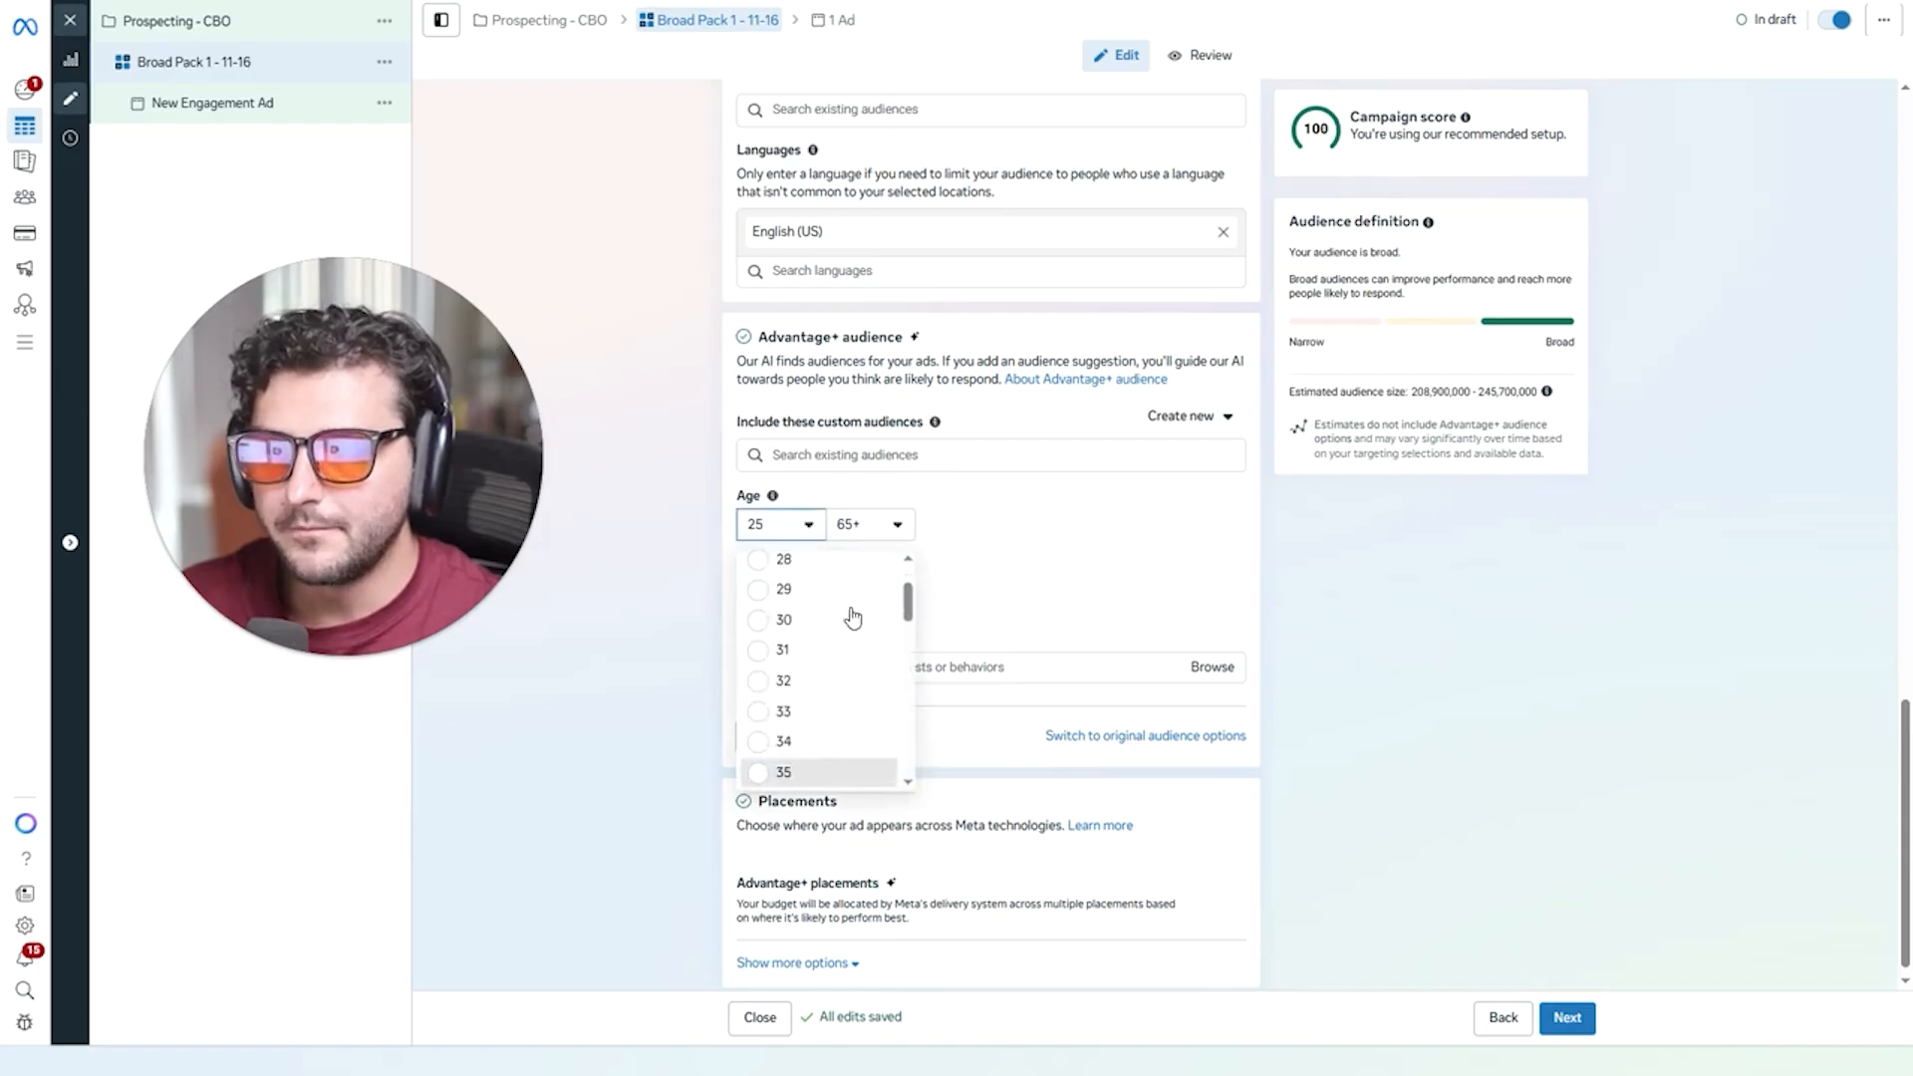
{"action": "left_click", "coordinate": [796, 771]}
{"action": "left_click", "coordinate": [881, 528]}
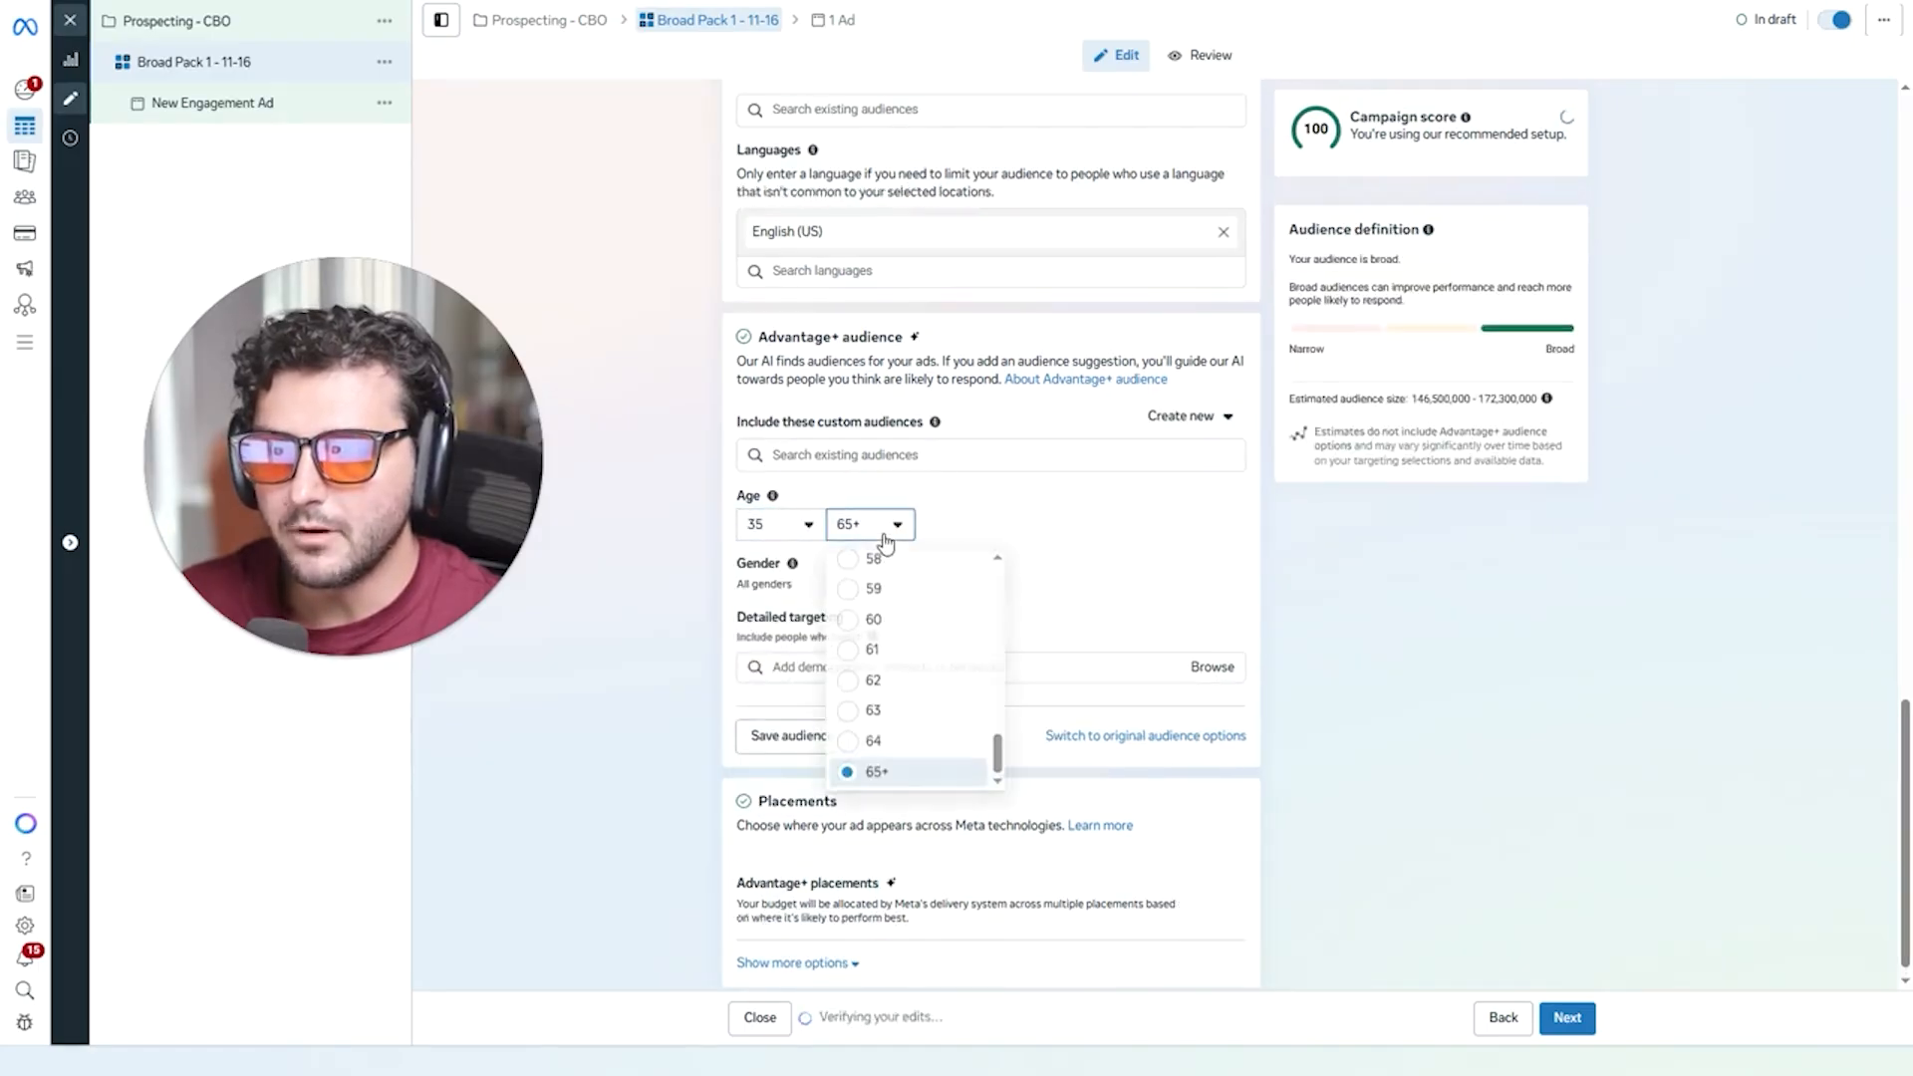
{"action": "scroll", "coordinate": [874, 688], "scroll_direction": "up", "scroll_amount": 1}
{"action": "scroll", "coordinate": [875, 683], "scroll_direction": "up", "scroll_amount": 6}
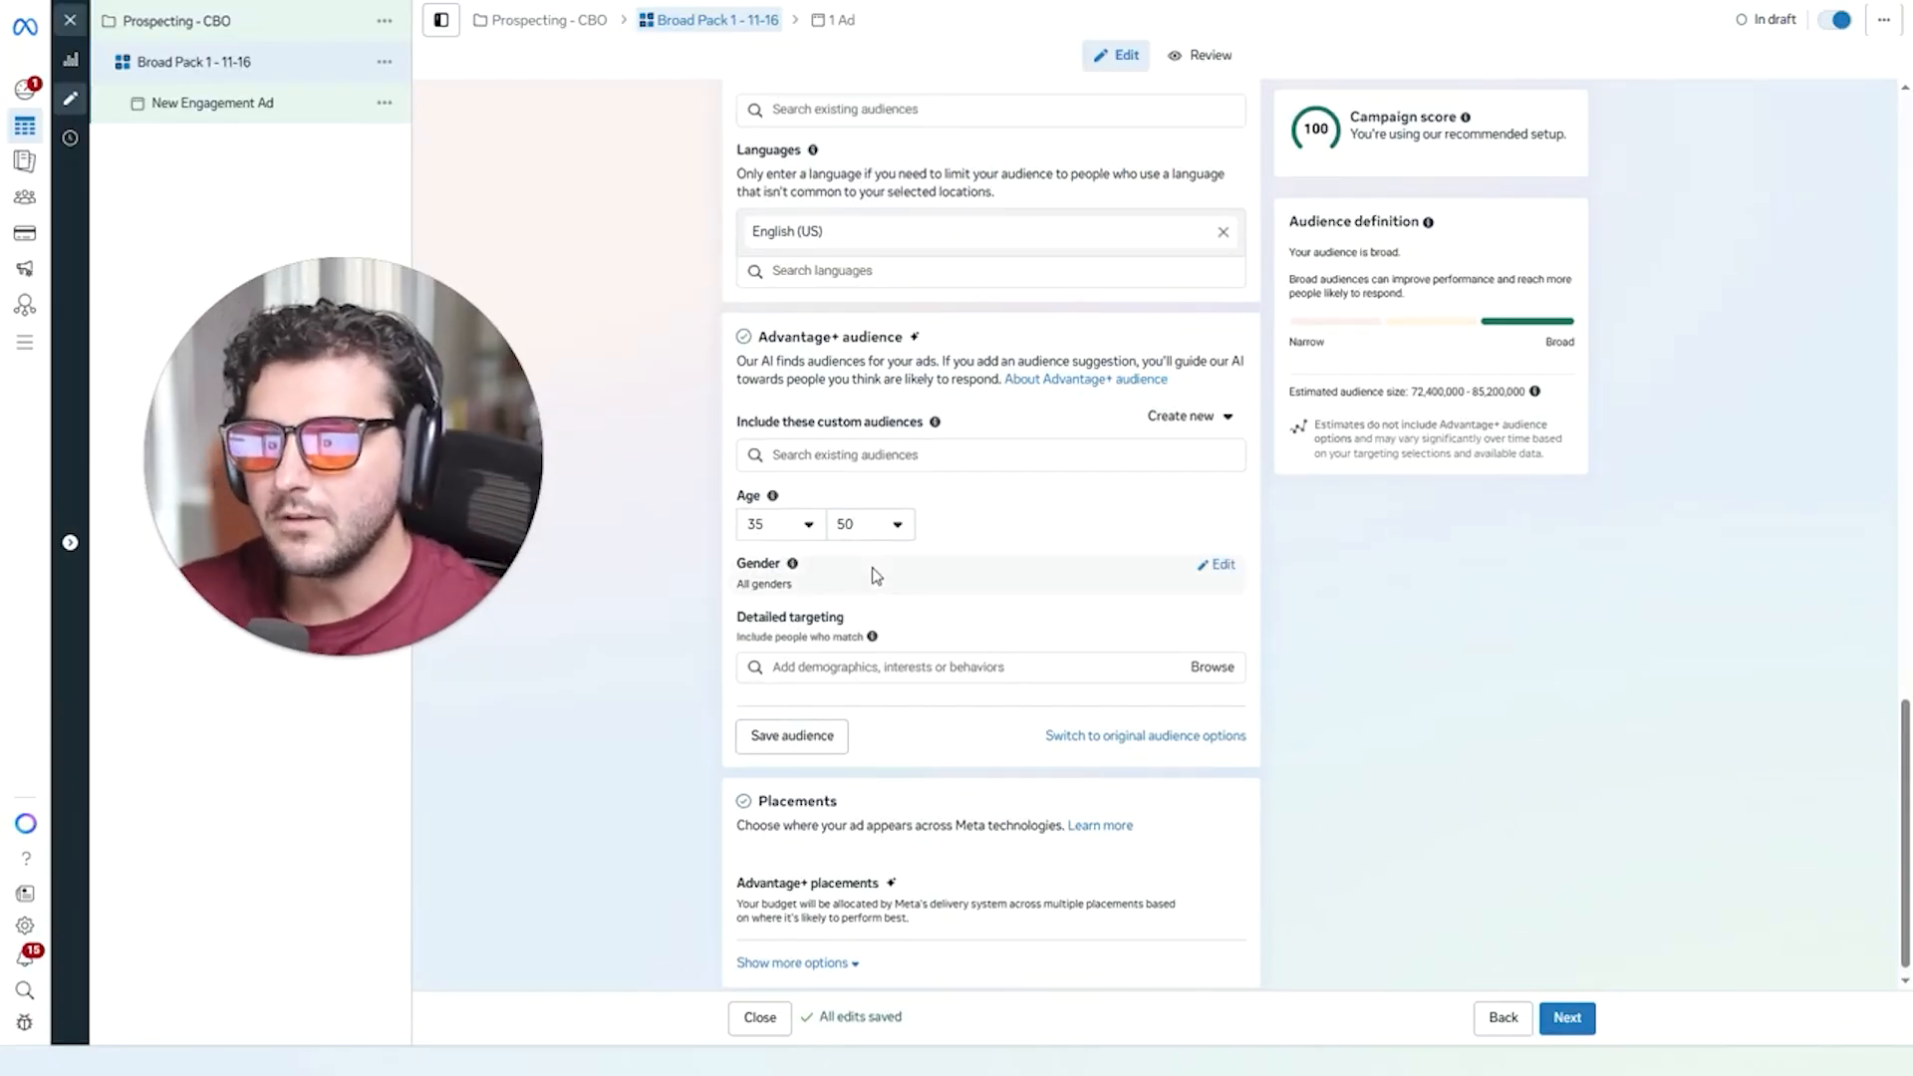
Set the suggested gender in the Advantage+ audience to Women.
{"action": "scroll", "coordinate": [874, 575], "scroll_direction": "up", "scroll_amount": 5}
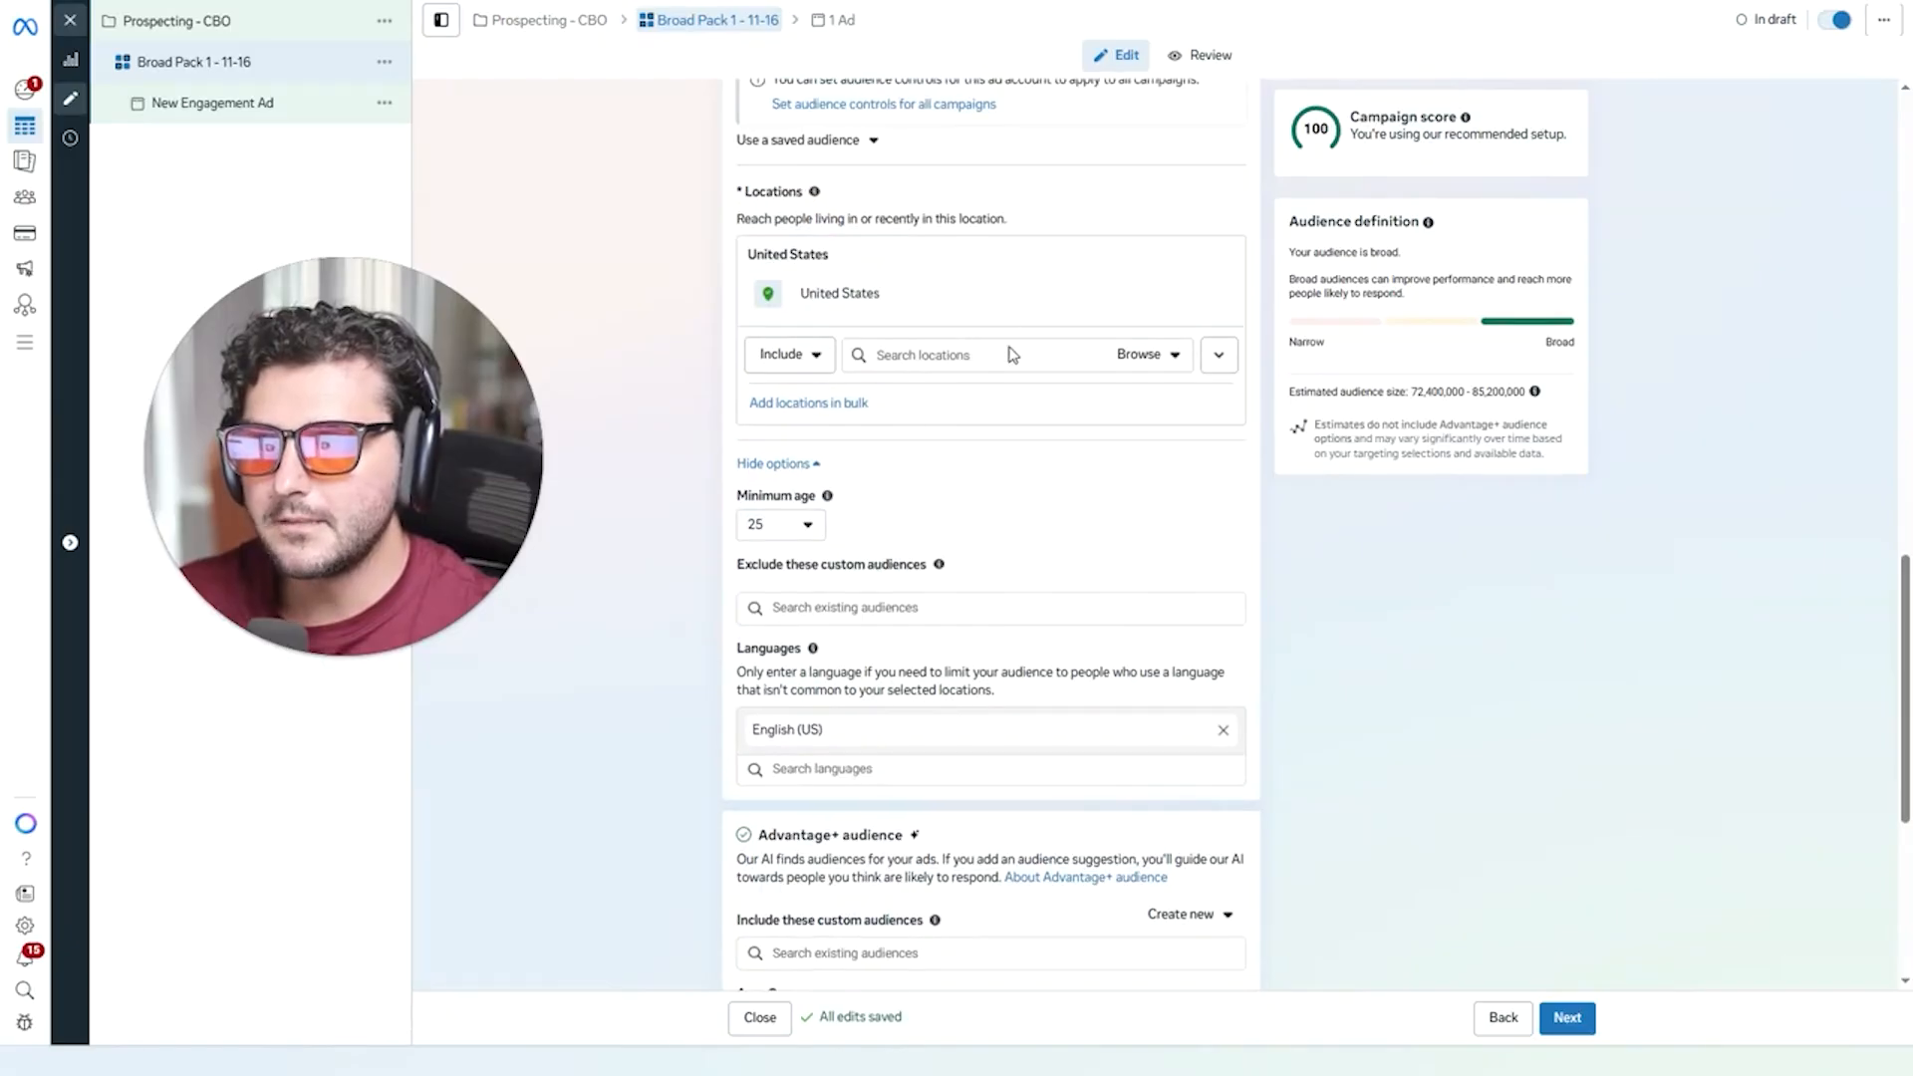
{"action": "scroll", "coordinate": [1006, 318], "scroll_direction": "up", "scroll_amount": 2}
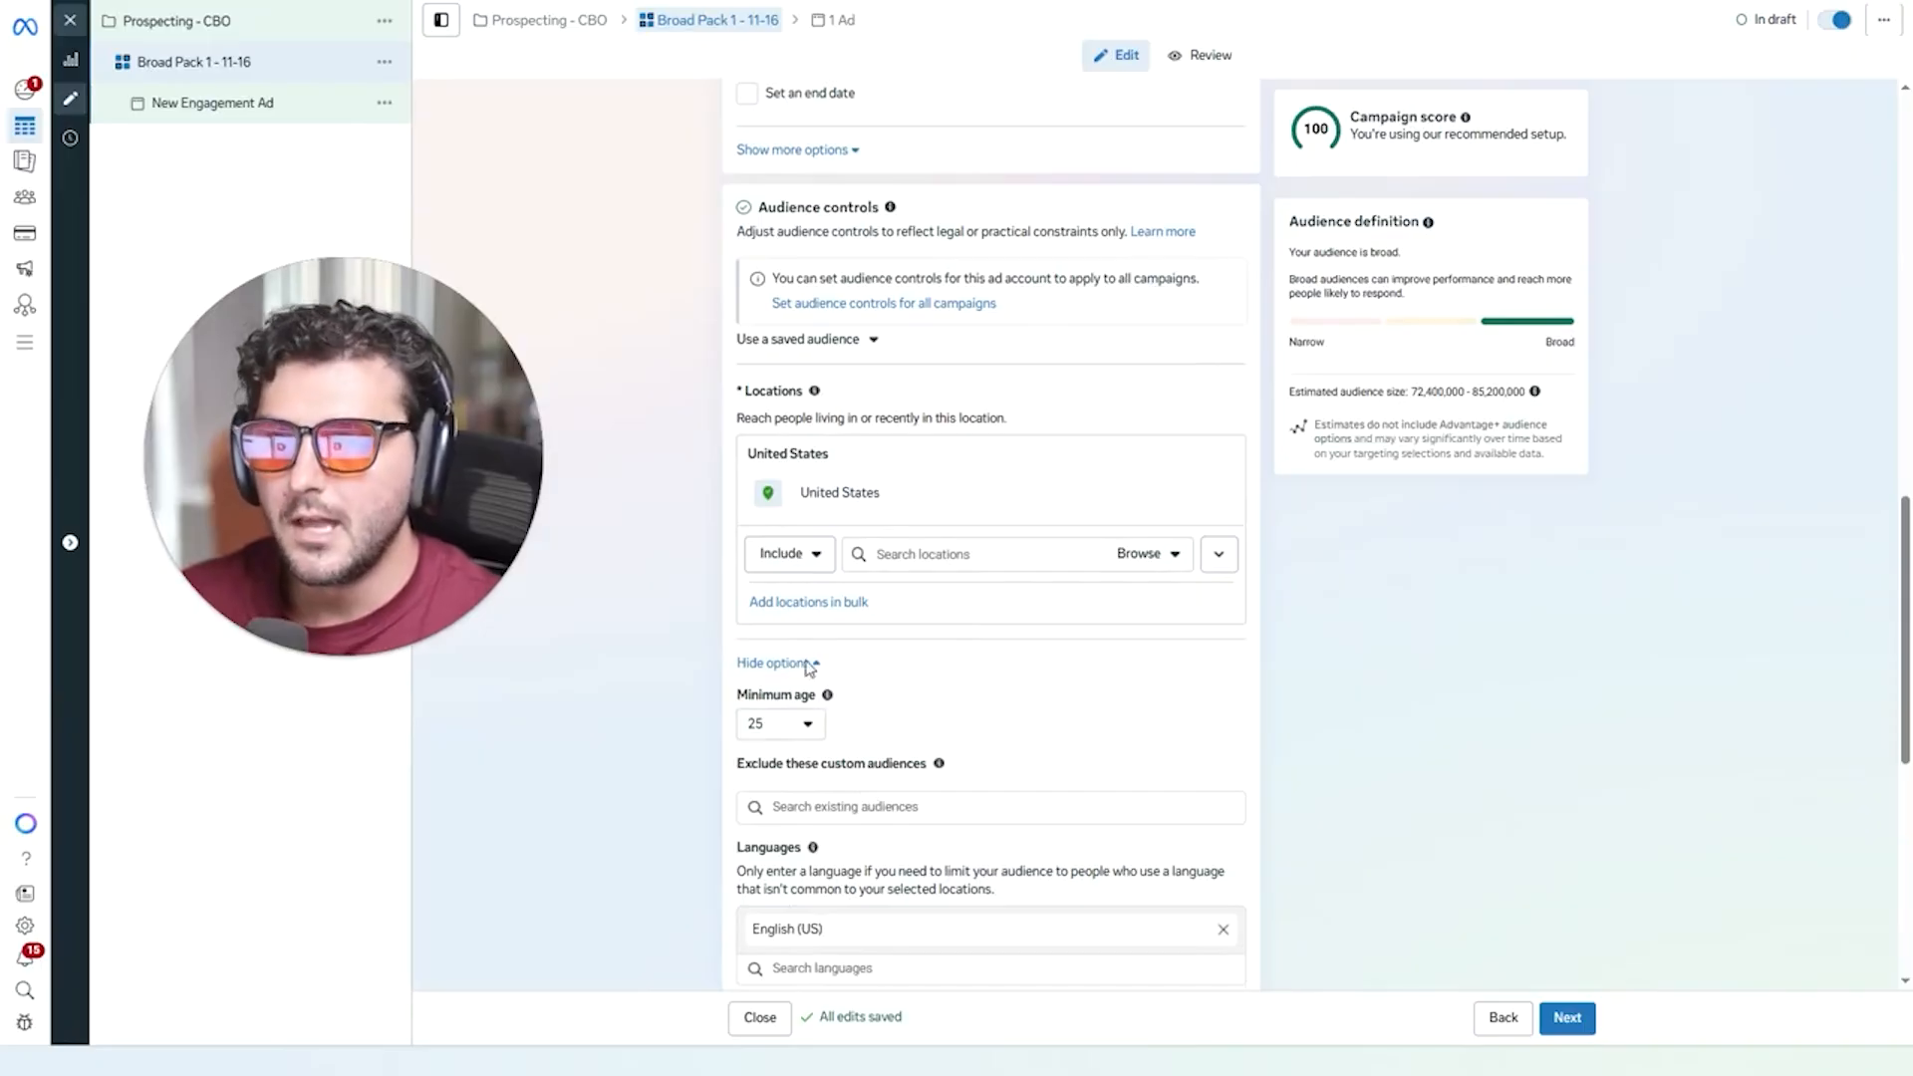
{"action": "scroll", "coordinate": [960, 746], "scroll_direction": "down", "scroll_amount": 7}
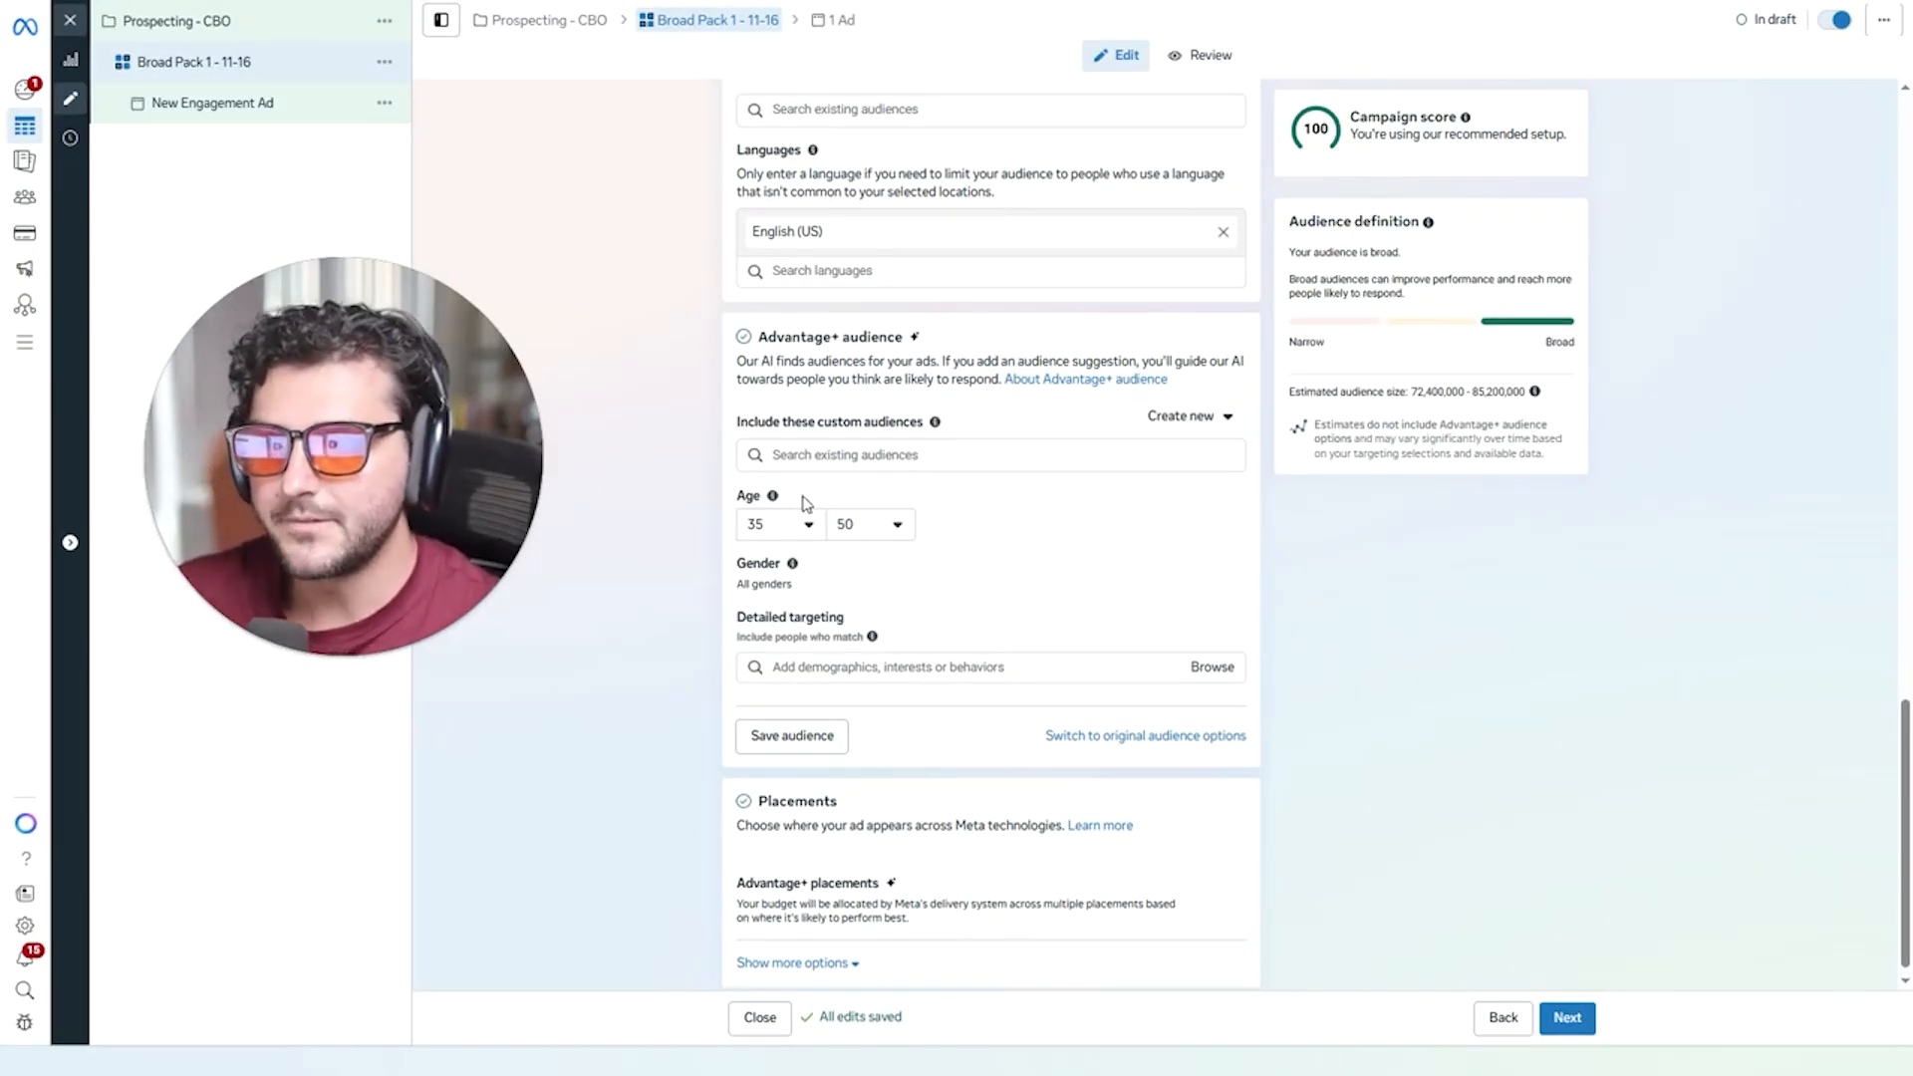
{"action": "left_click", "coordinate": [1219, 565]}
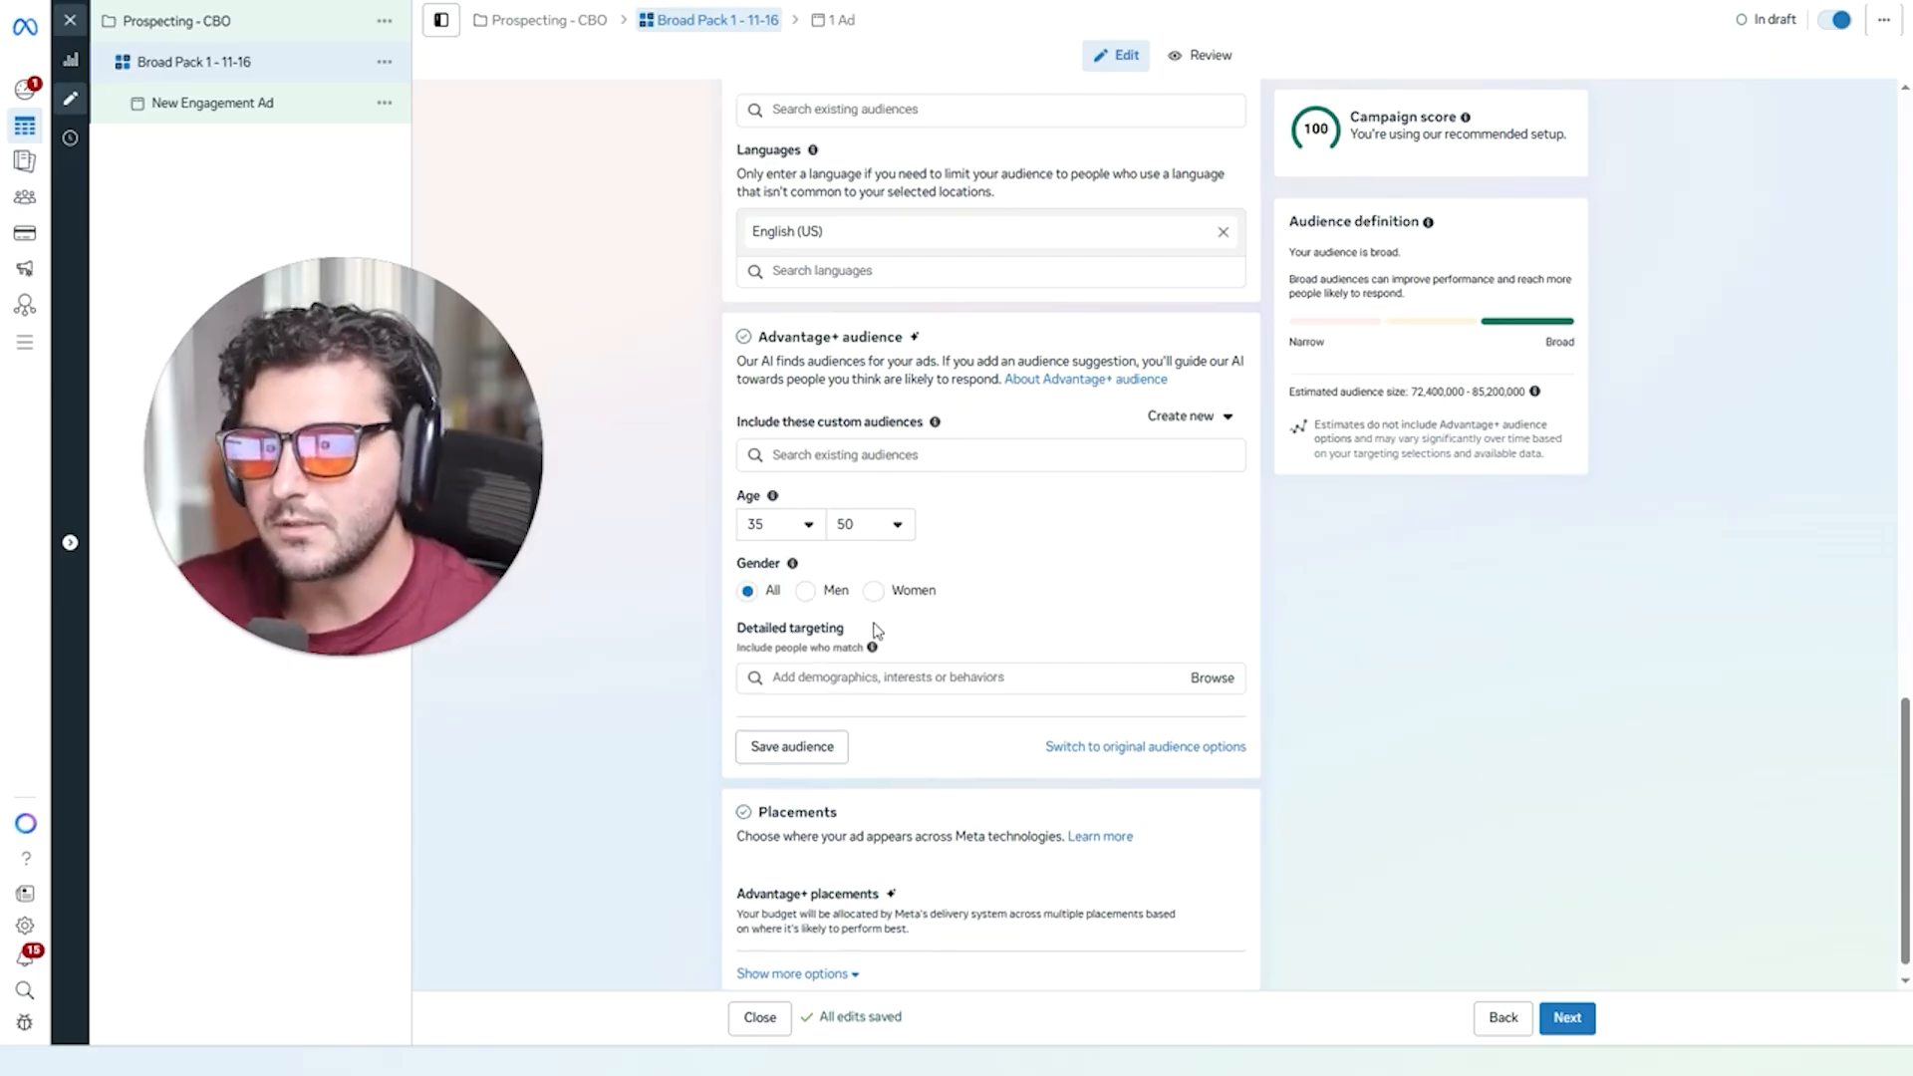
{"action": "left_click", "coordinate": [938, 592]}
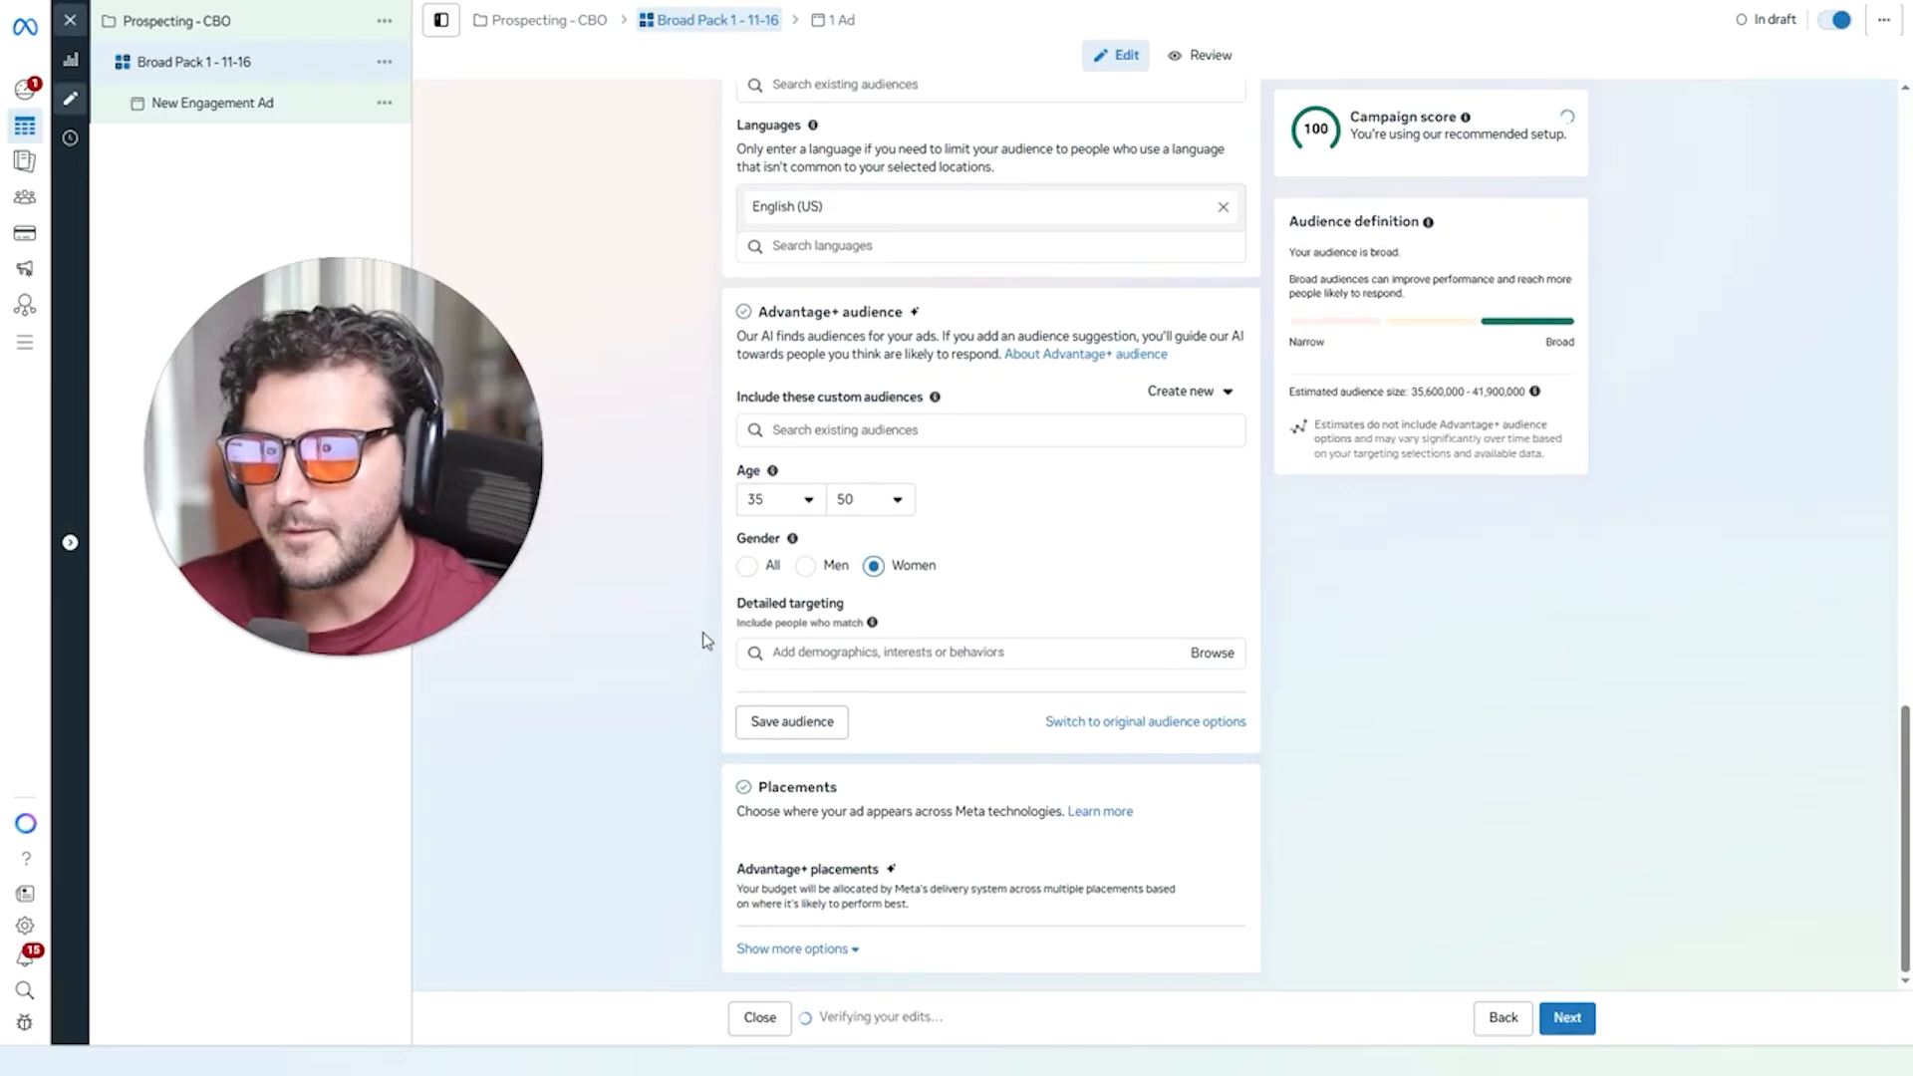
Search detailed targeting for "lulu" and add the Lululemon Athletica (apparel) interest.
{"action": "left_click", "coordinate": [841, 656]}
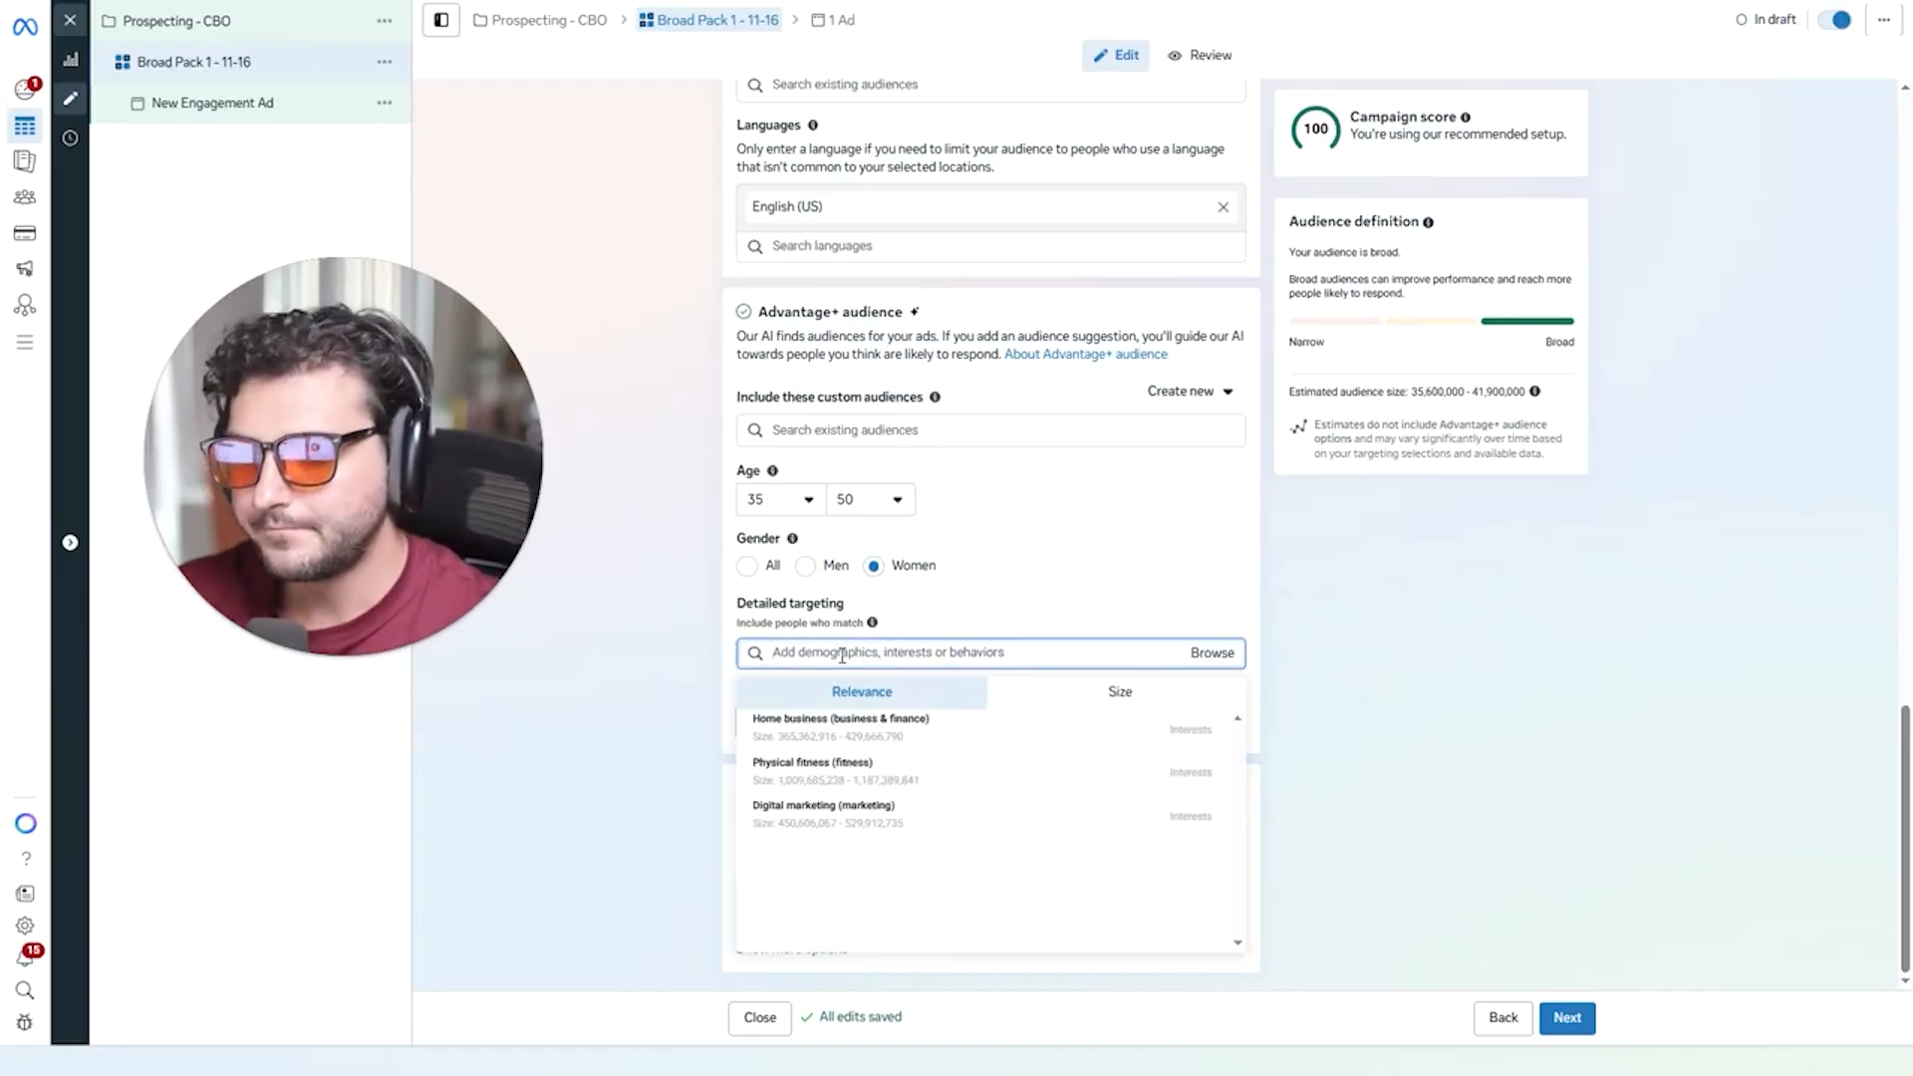
{"action": "type", "text": "lulu"}
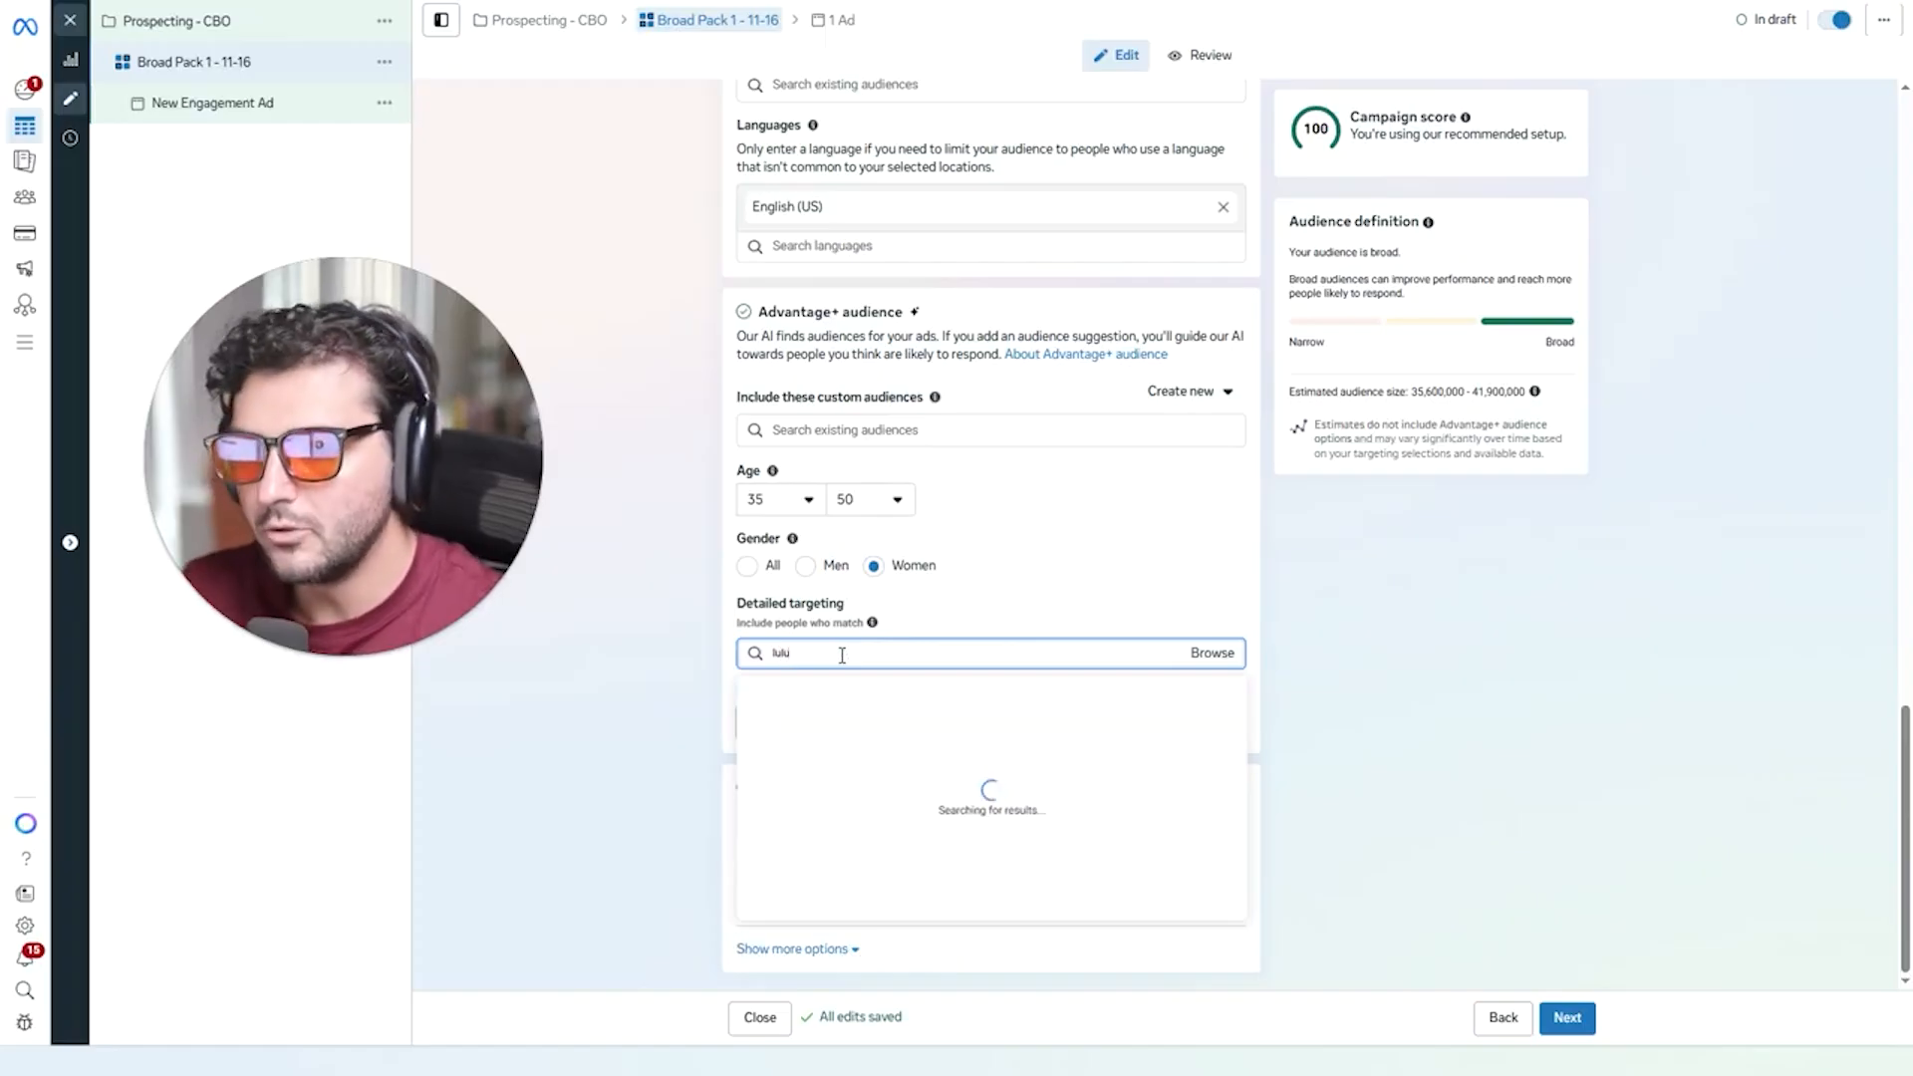
{"action": "left_click", "coordinate": [855, 738]}
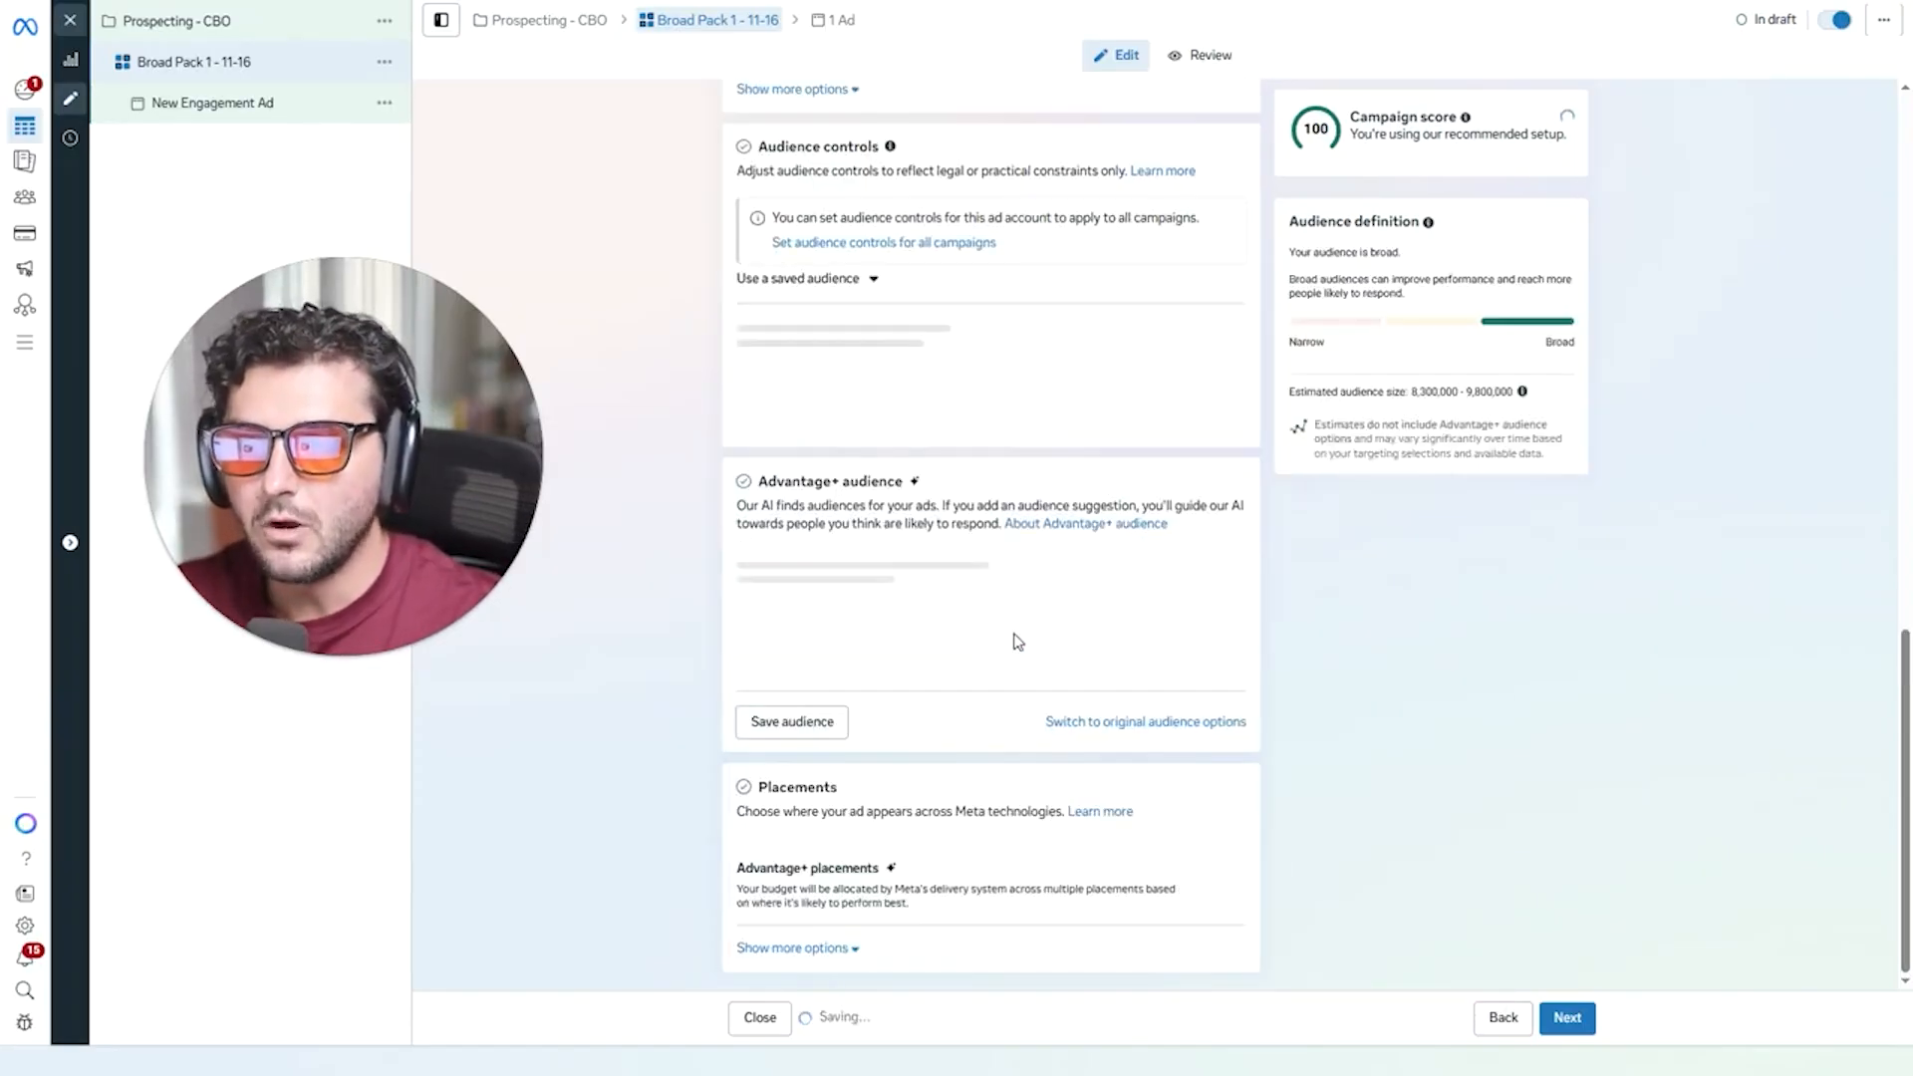
{"action": "mouse_move", "coordinate": [774, 573]}
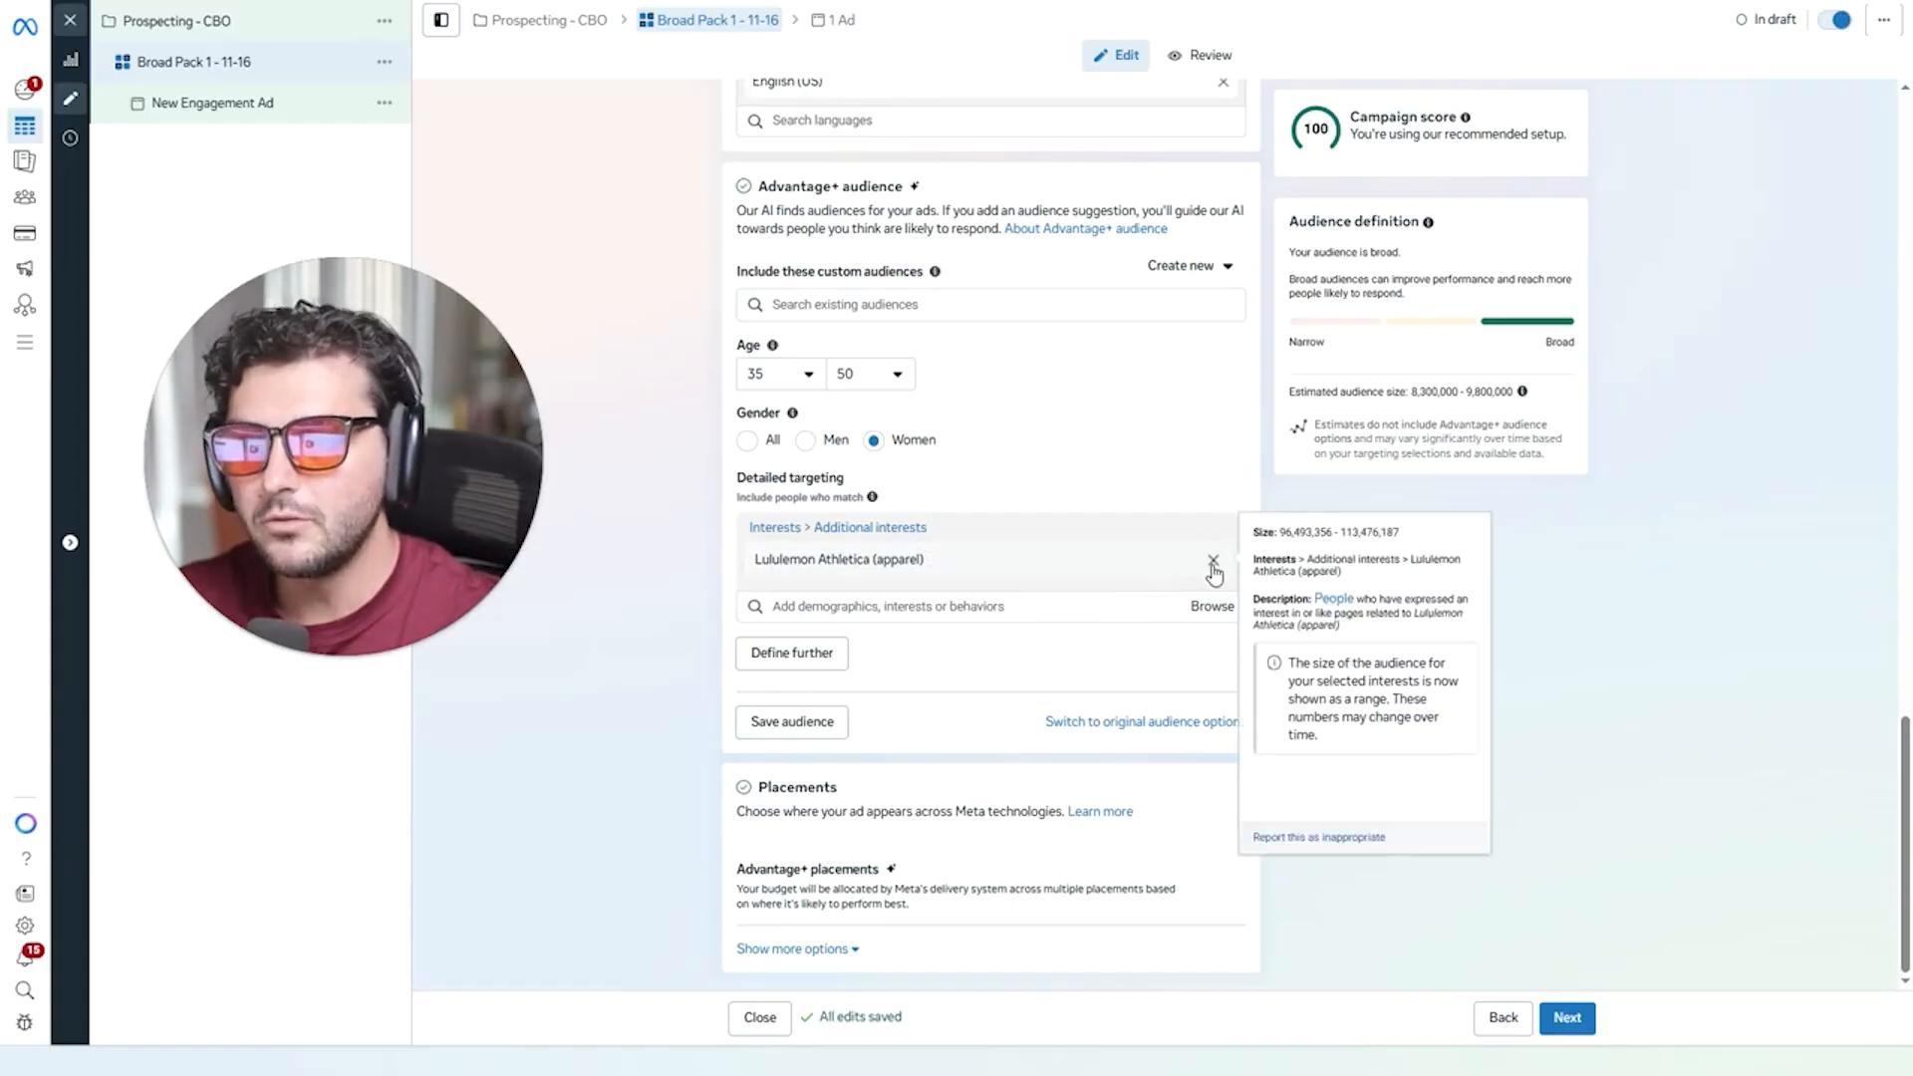
Remove the Lululemon Athletica (apparel) interest from detailed targeting.
{"action": "left_click", "coordinate": [1212, 562]}
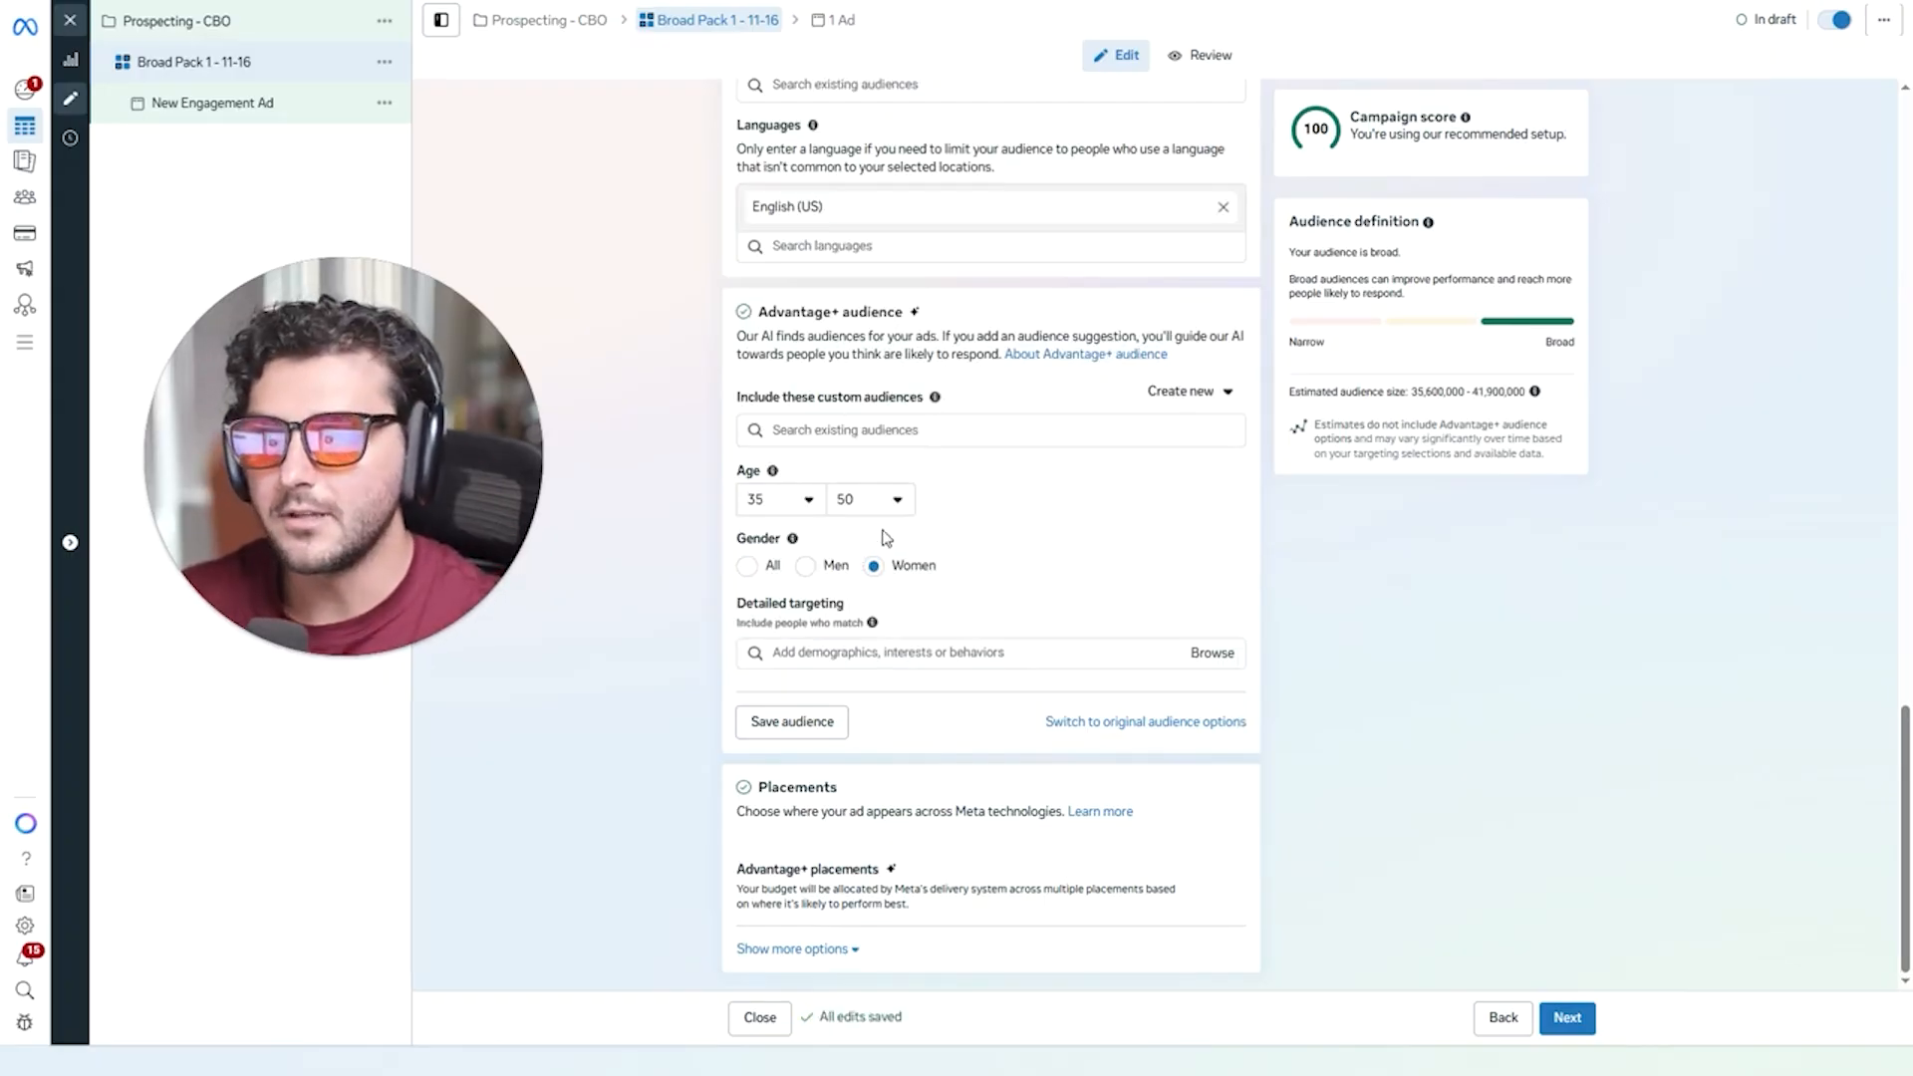
{"action": "scroll", "coordinate": [885, 537], "scroll_direction": "up", "scroll_amount": 1}
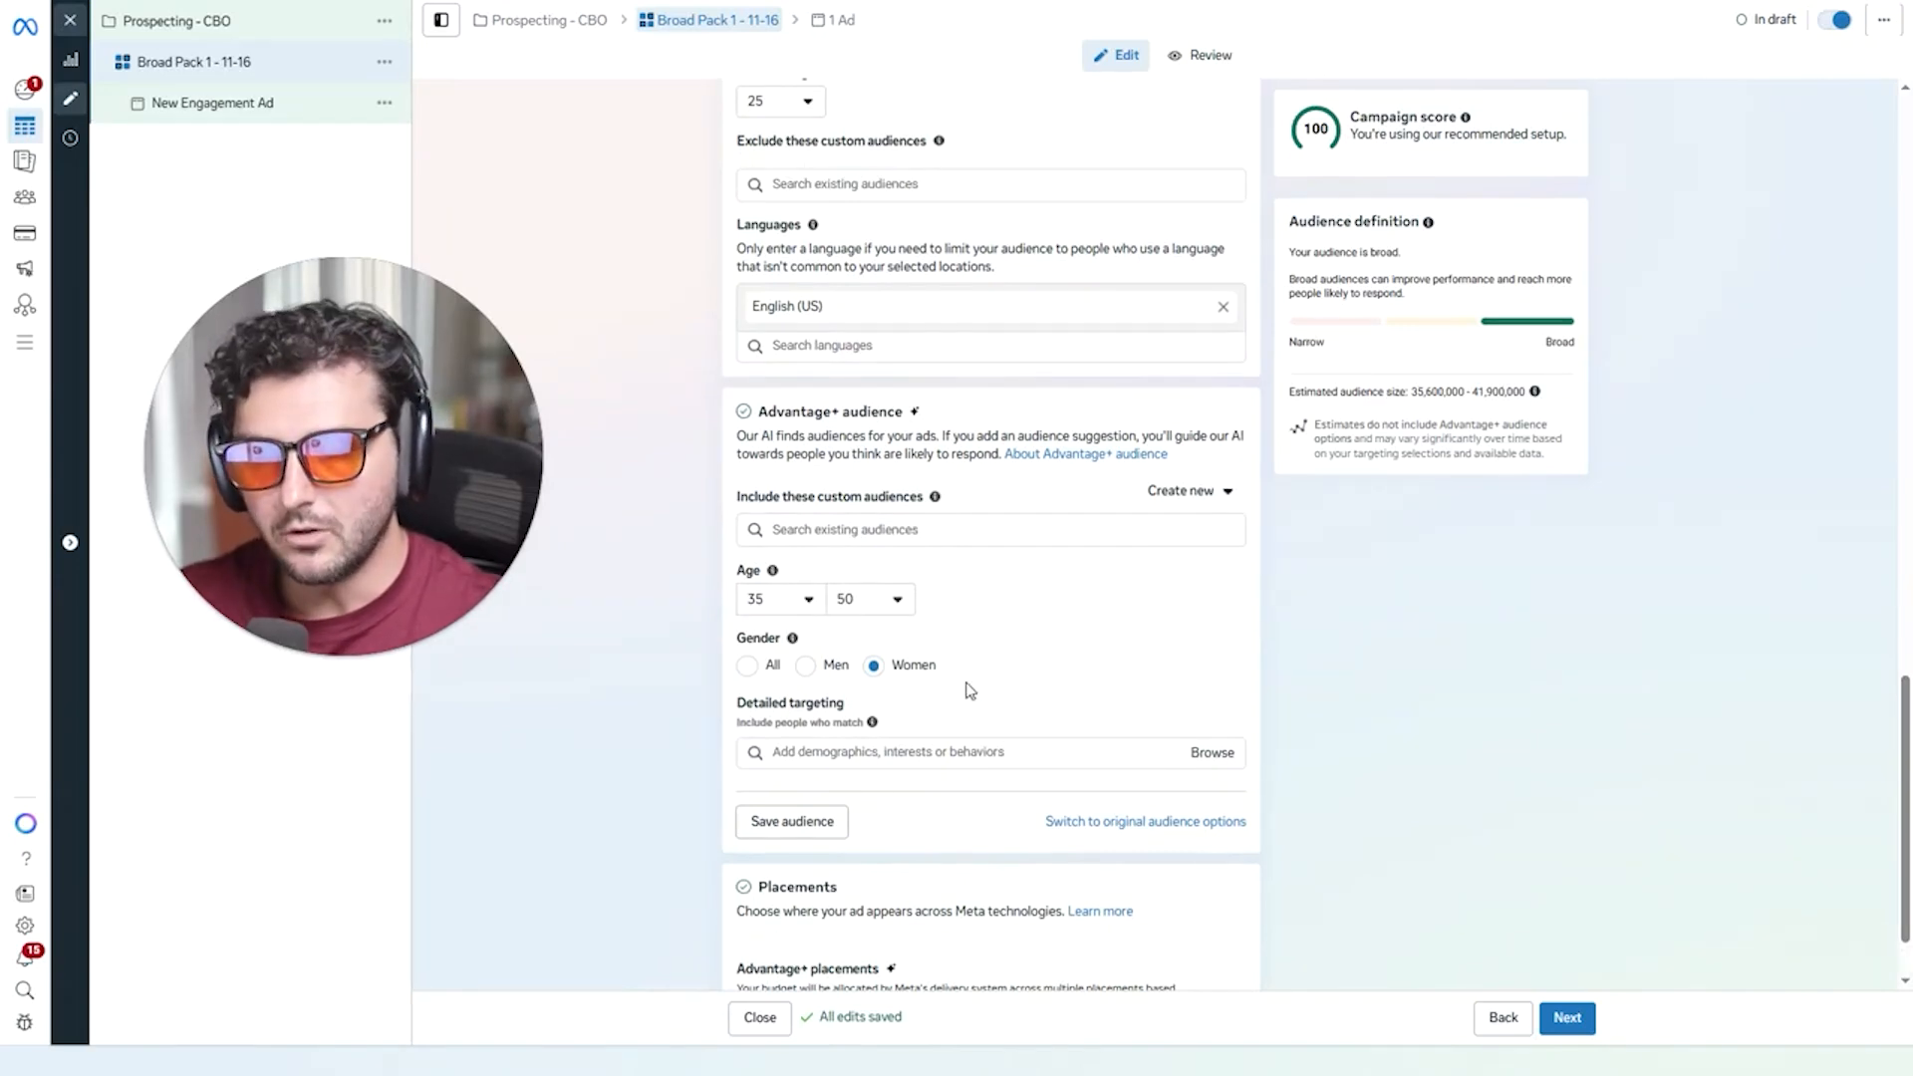
{"action": "scroll", "coordinate": [969, 689], "scroll_direction": "down", "scroll_amount": 1}
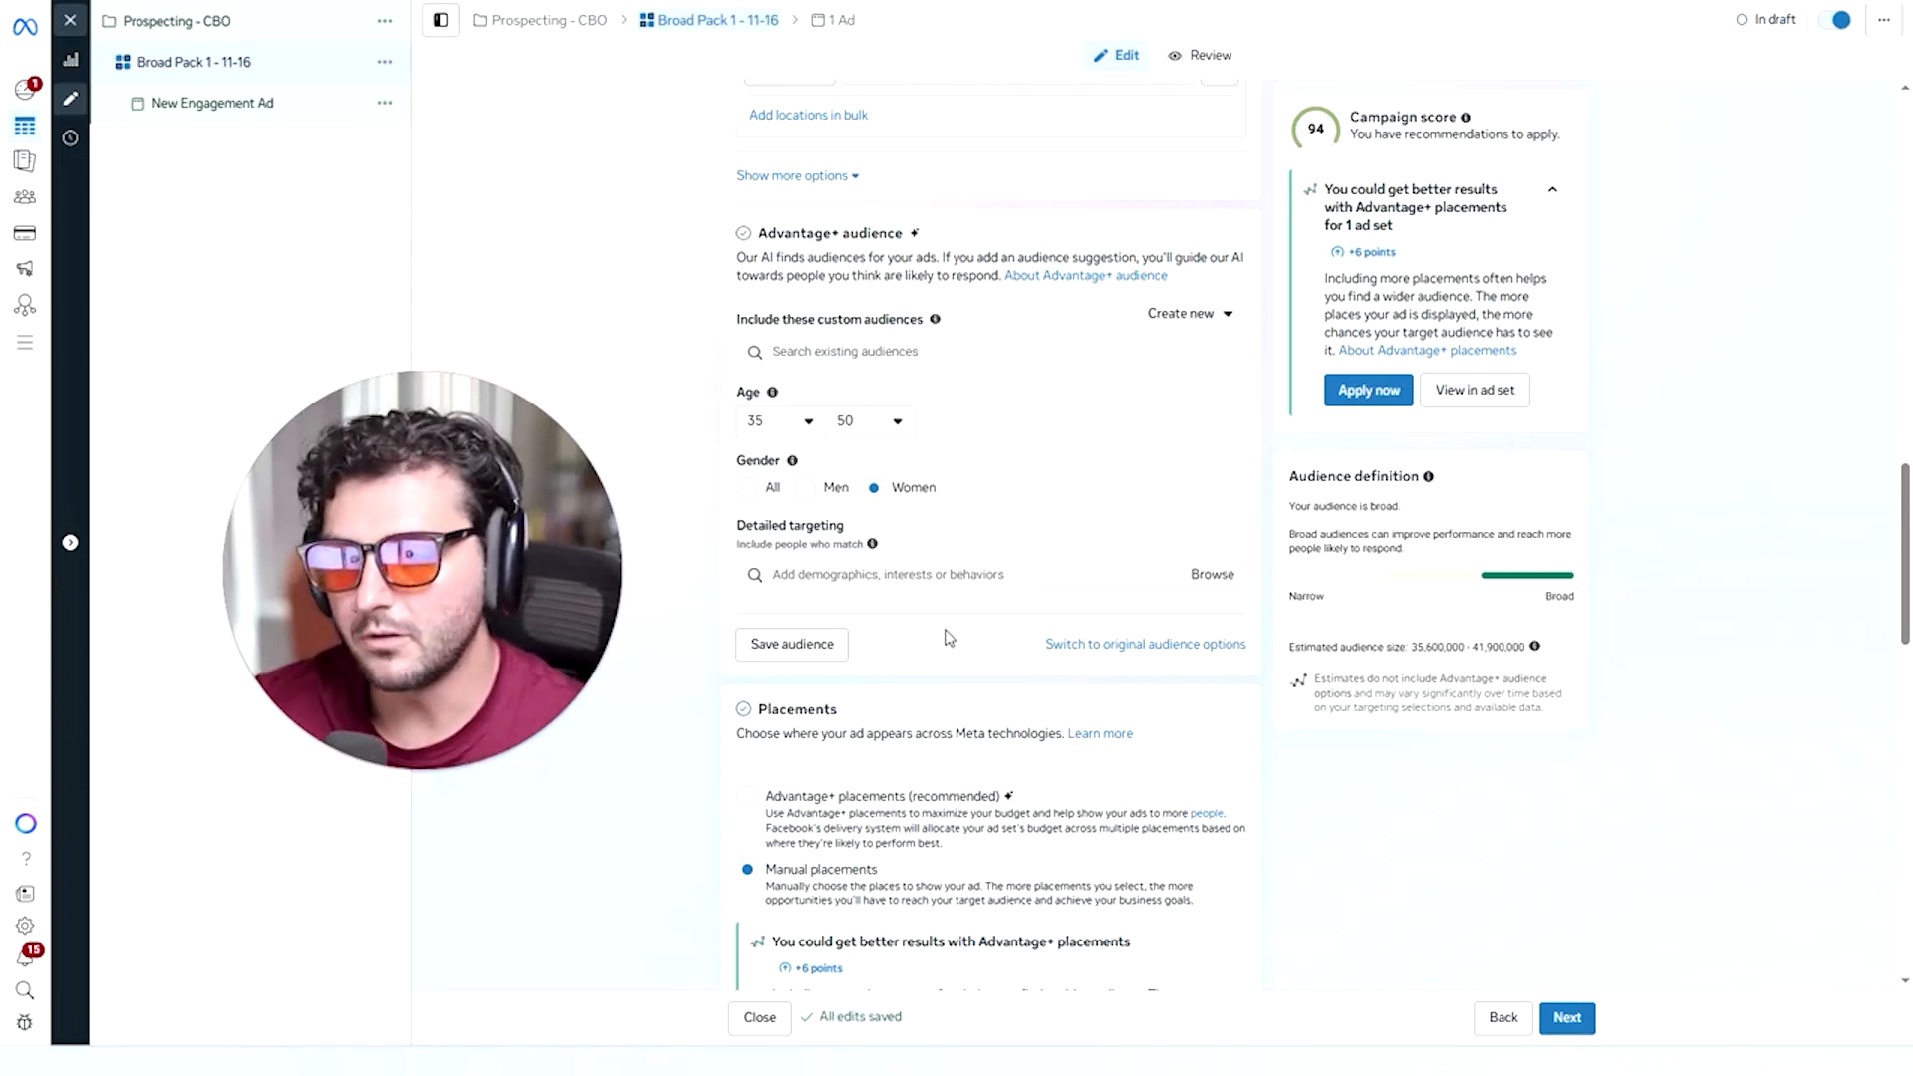
Review the manual placements of the ad set and exclude Facebook from the selected platforms.
{"action": "scroll", "coordinate": [946, 638], "scroll_direction": "down", "scroll_amount": 3}
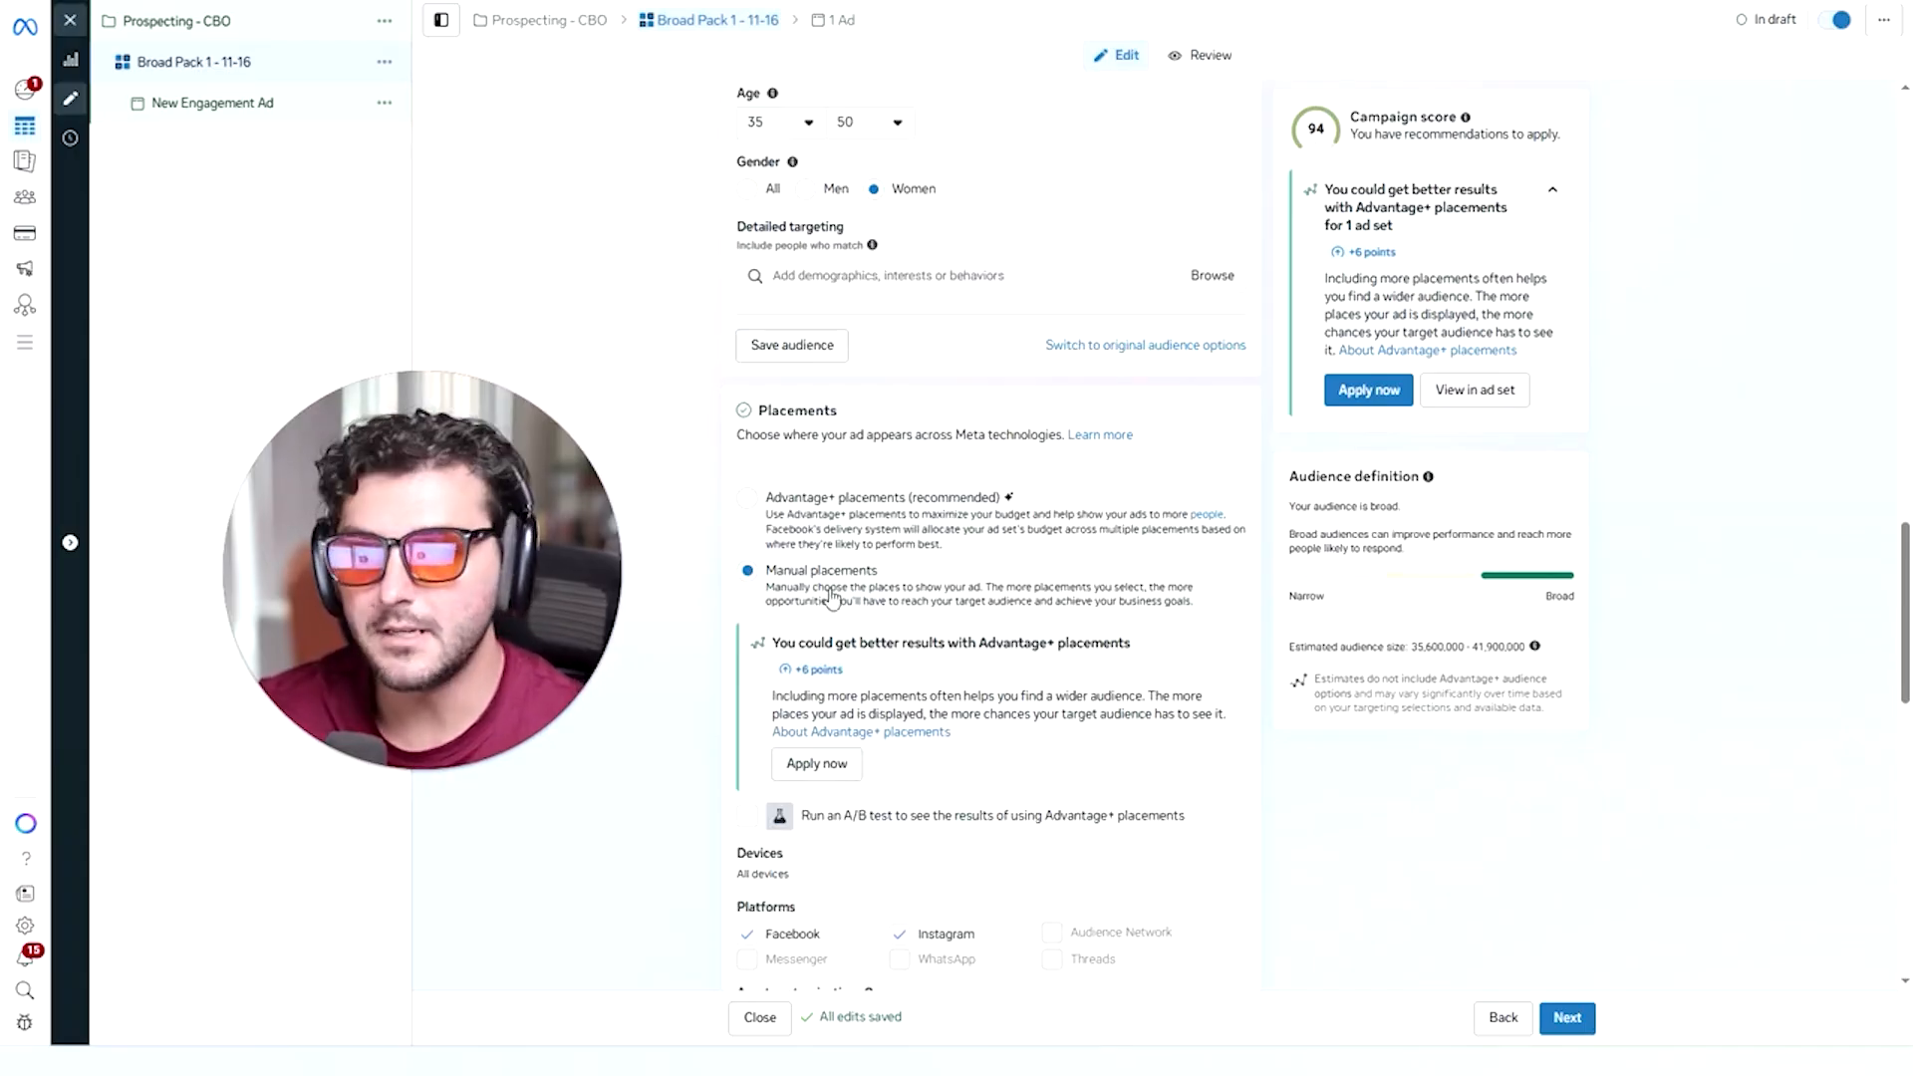
{"action": "scroll", "coordinate": [752, 576], "scroll_direction": "down", "scroll_amount": 10}
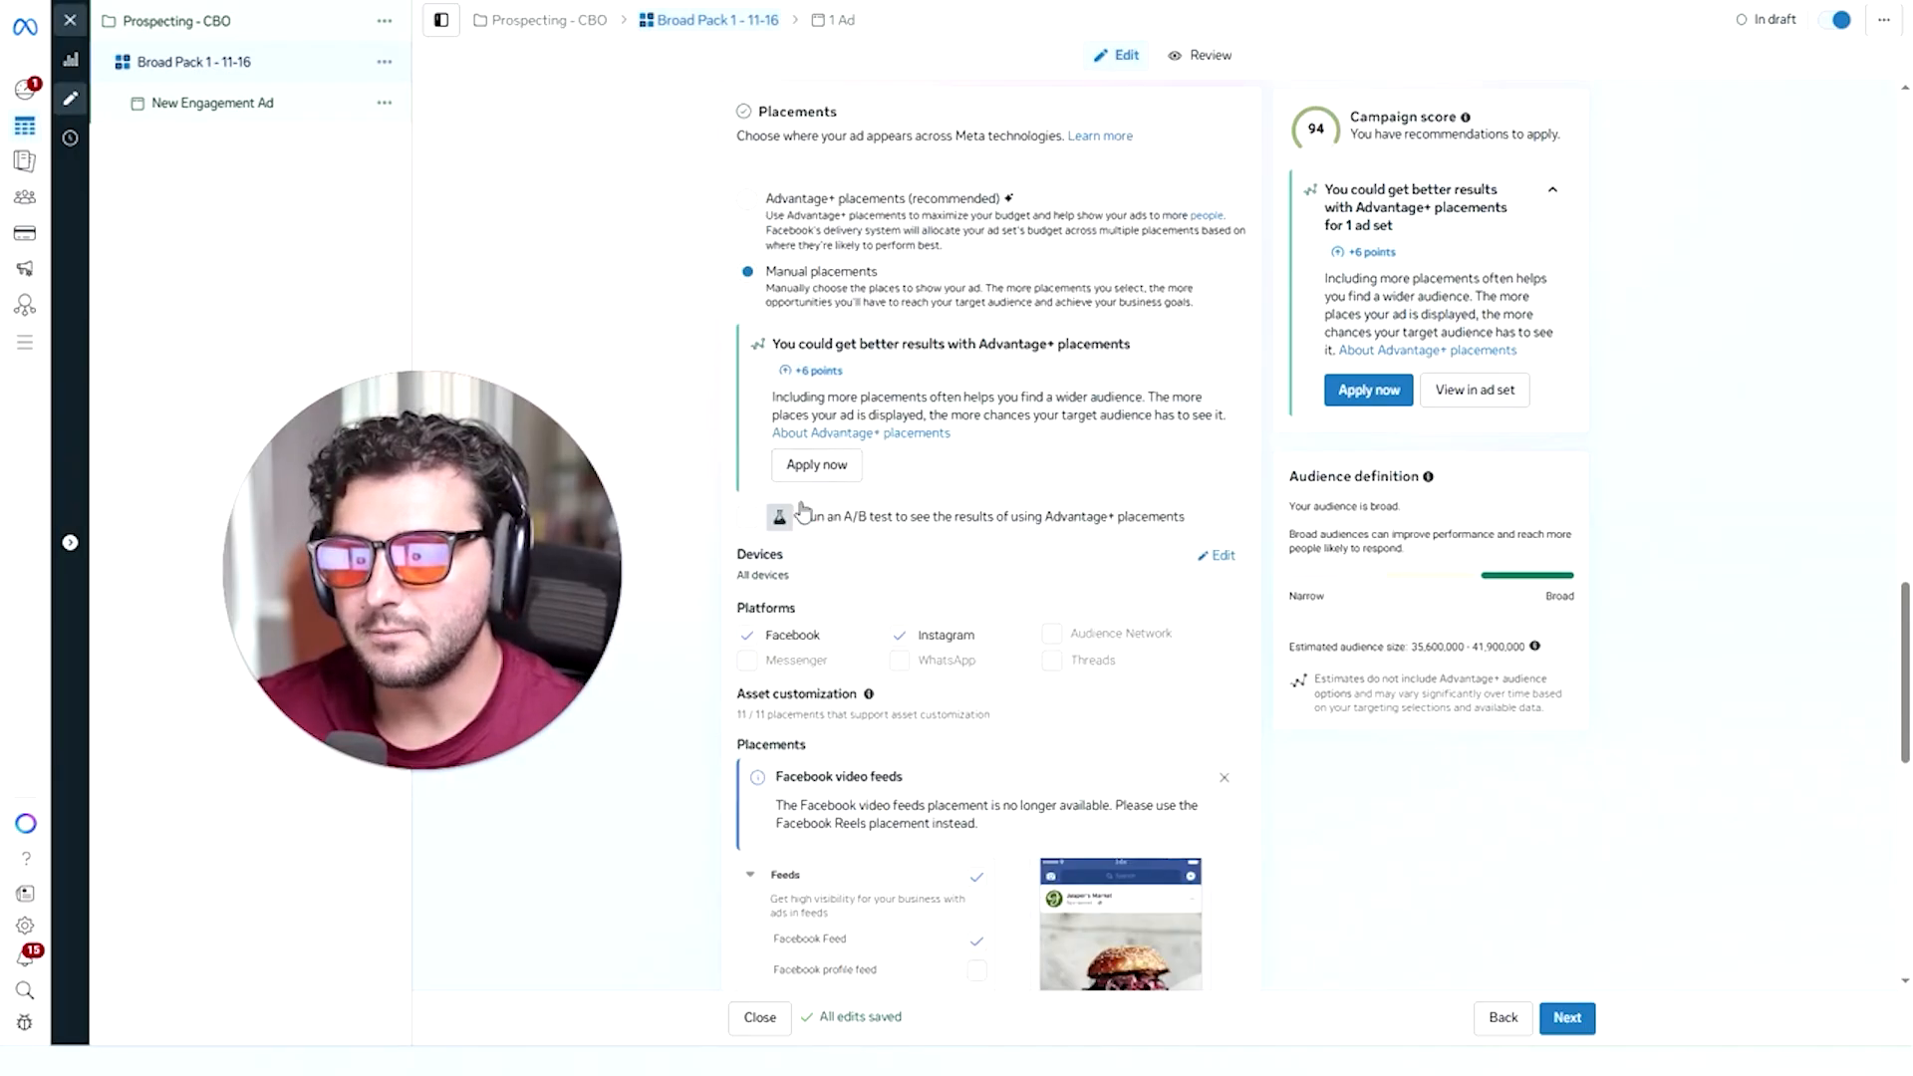
{"action": "scroll", "coordinate": [884, 546], "scroll_direction": "down", "scroll_amount": 5}
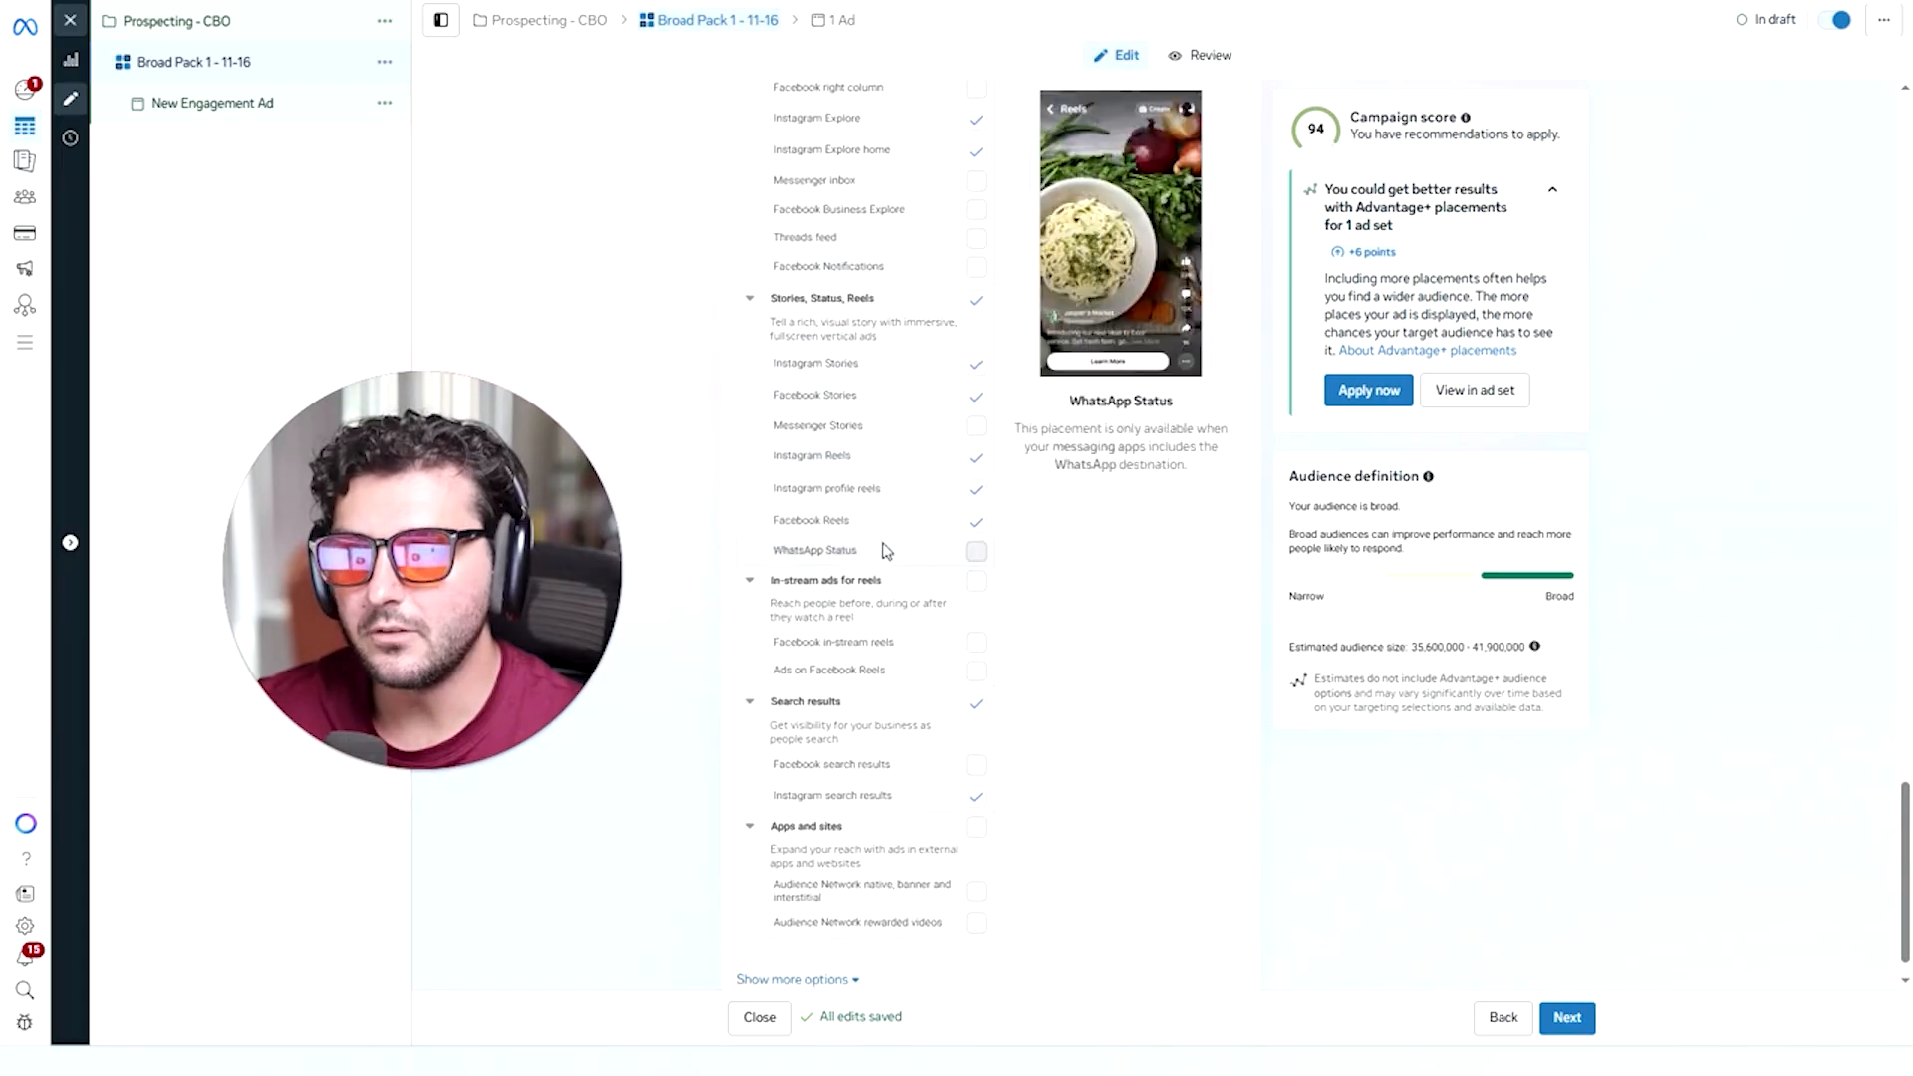
{"action": "scroll", "coordinate": [913, 640], "scroll_direction": "up", "scroll_amount": 10}
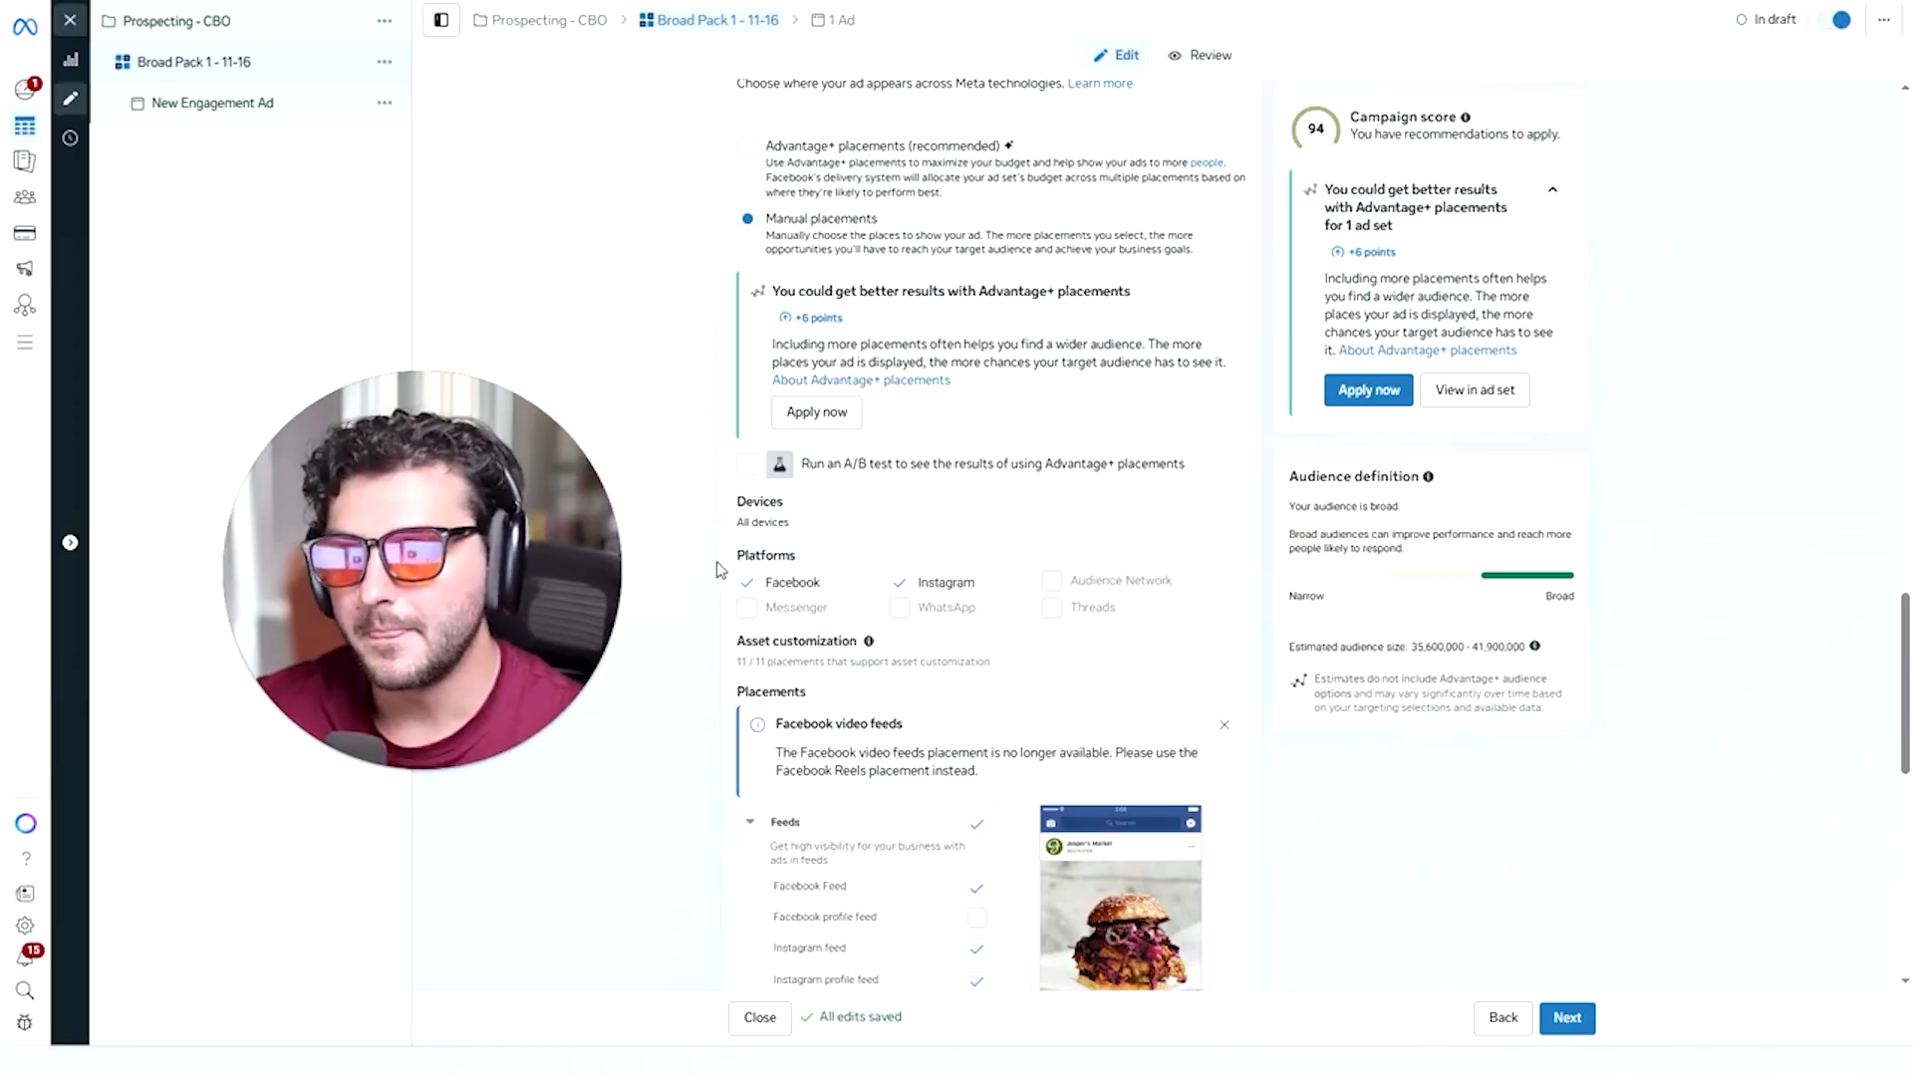
{"action": "left_click", "coordinate": [746, 584]}
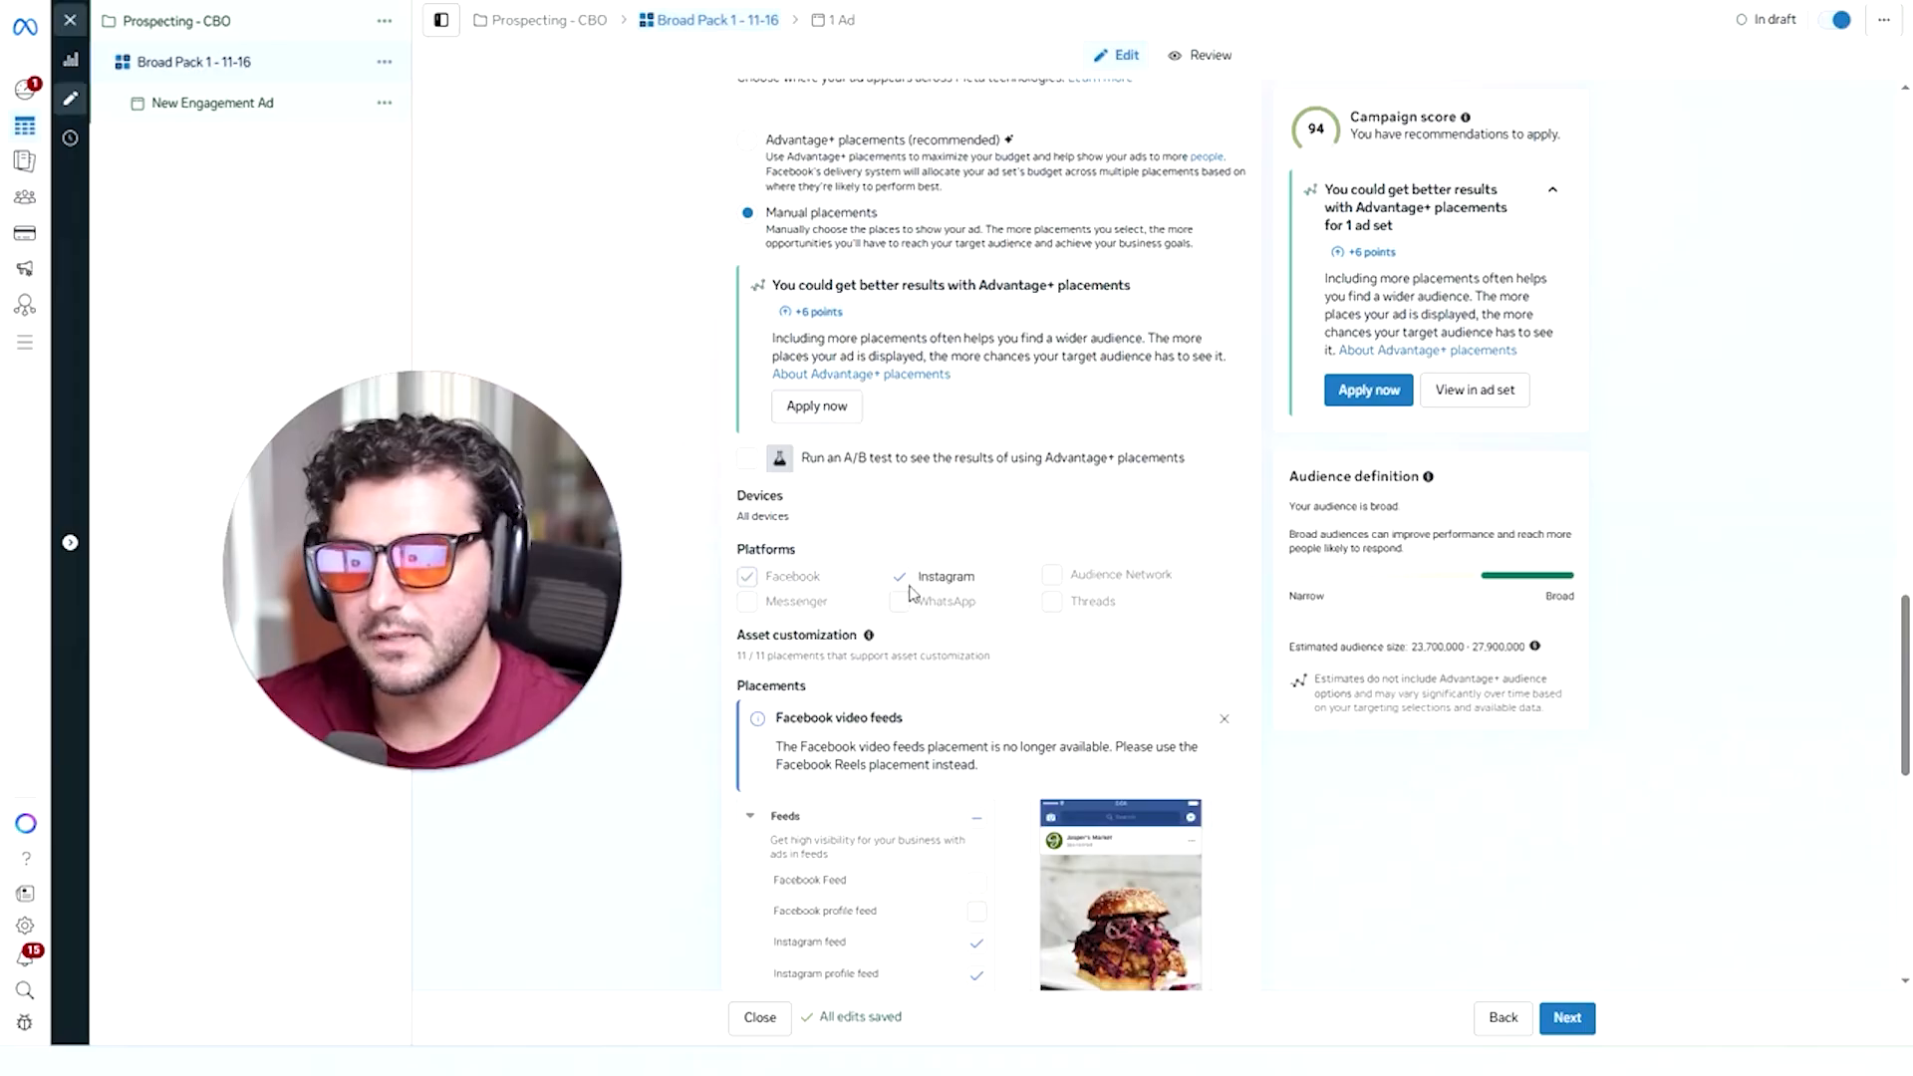
Exclude the Instagram Explore and Instagram Explore home placements from the feeds group.
{"action": "scroll", "coordinate": [908, 593], "scroll_direction": "down", "scroll_amount": 4}
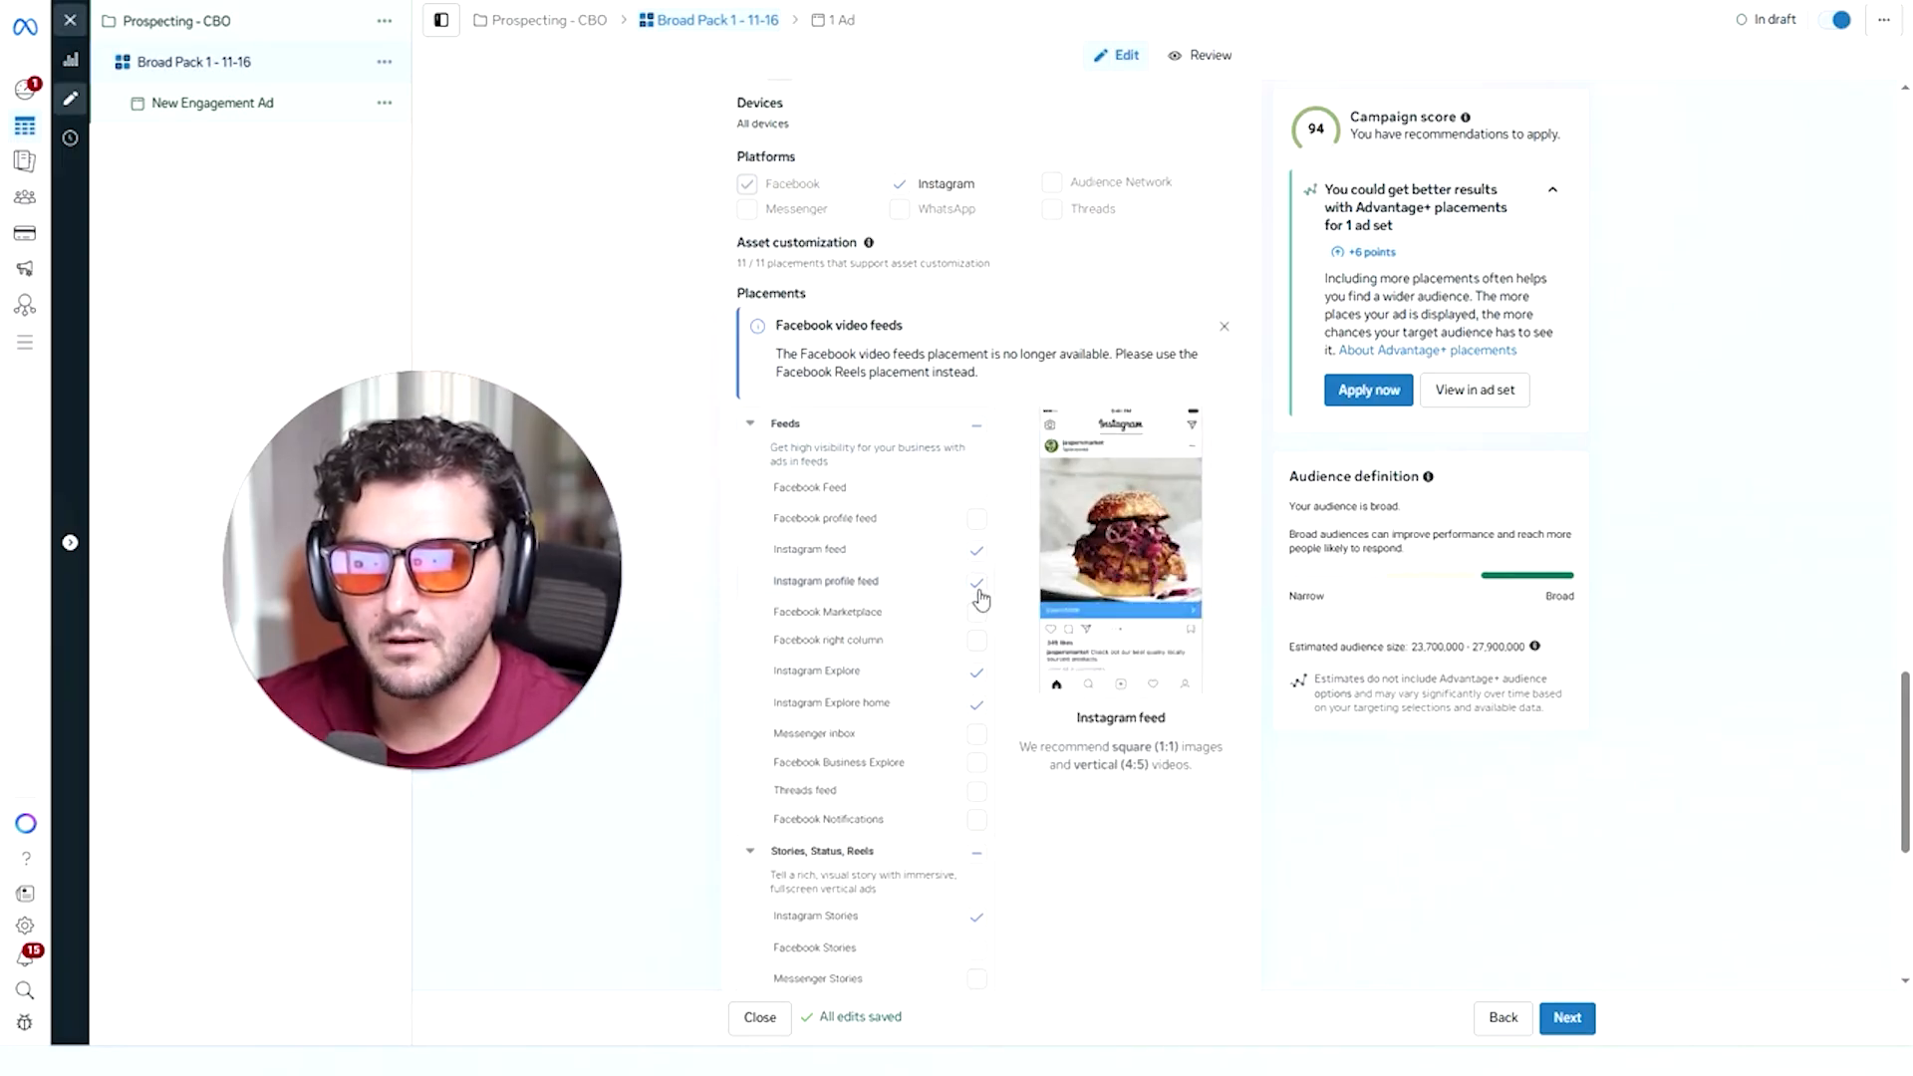
{"action": "left_click", "coordinate": [979, 707]}
{"action": "left_click", "coordinate": [1115, 464]}
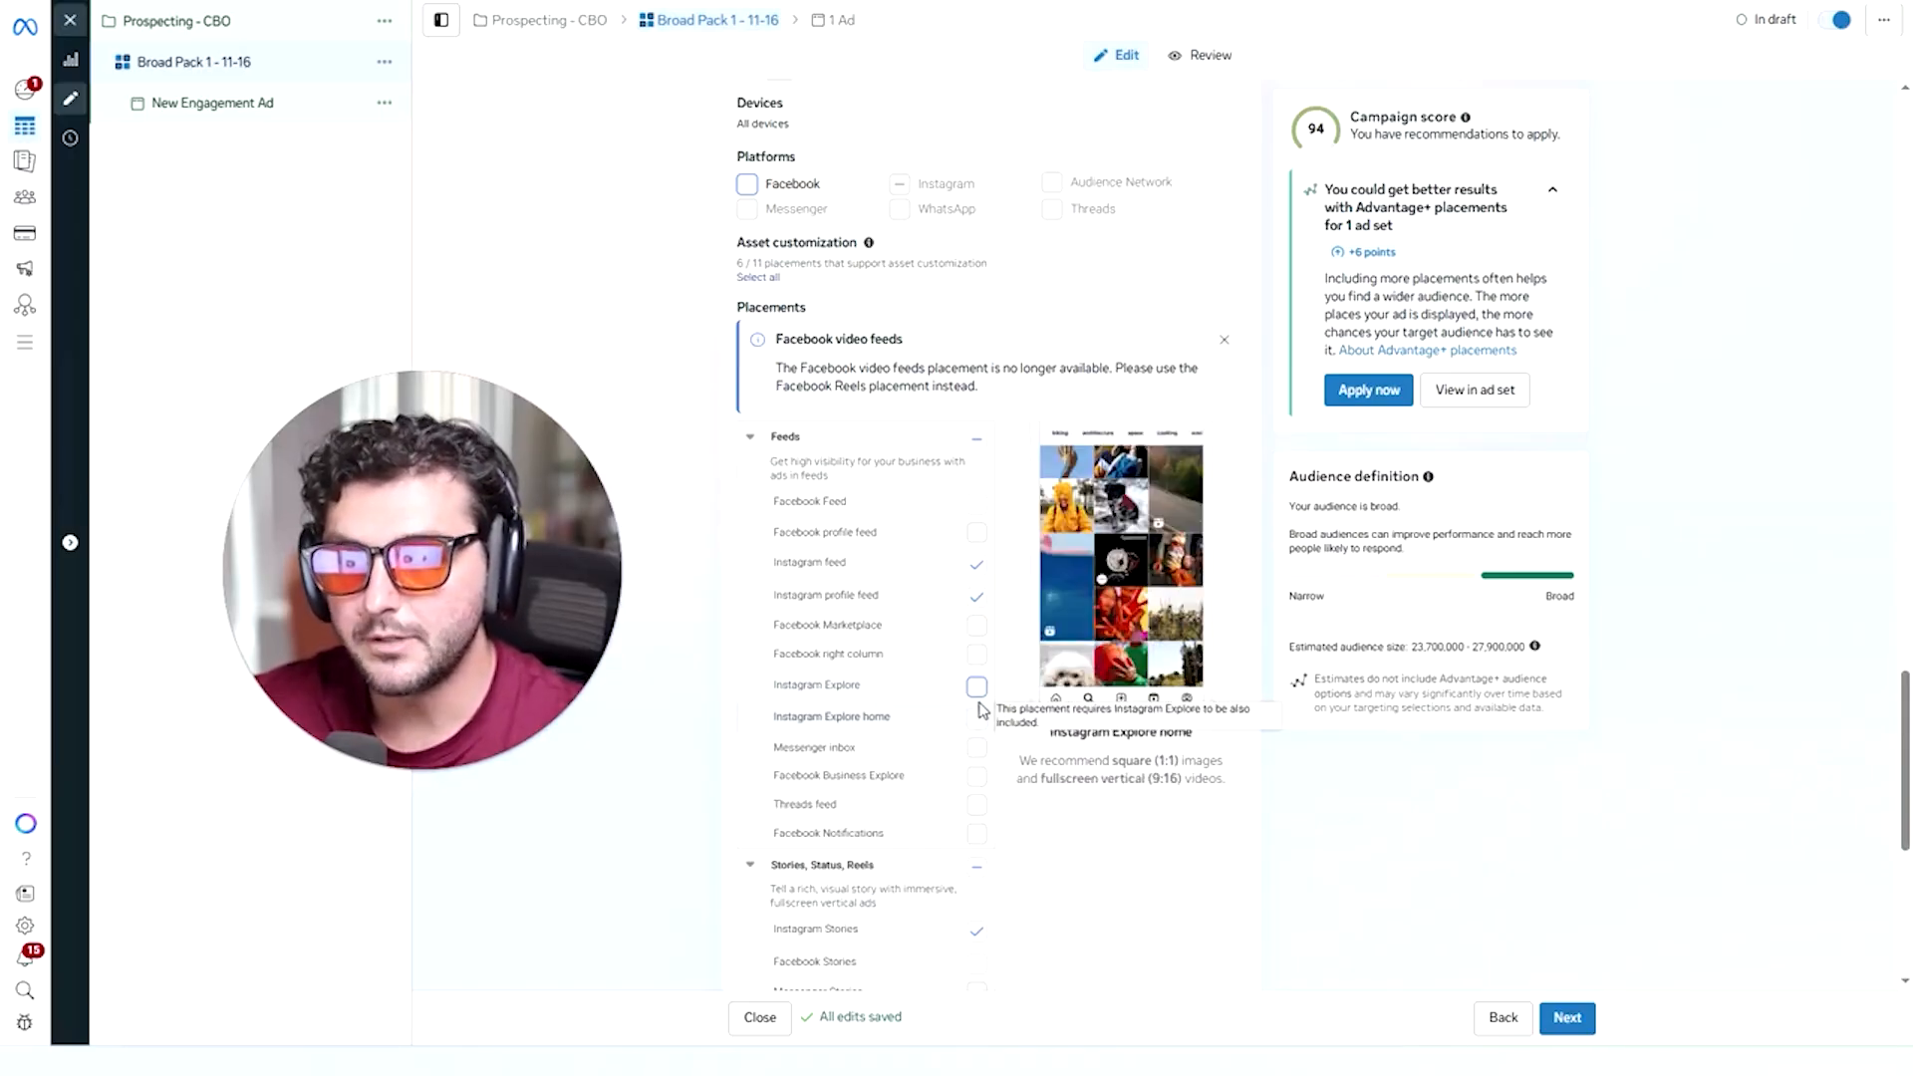
Exclude the Search results placements and check the remaining Instagram feed, stories and reels placements.
{"action": "scroll", "coordinate": [977, 709], "scroll_direction": "down", "scroll_amount": 5}
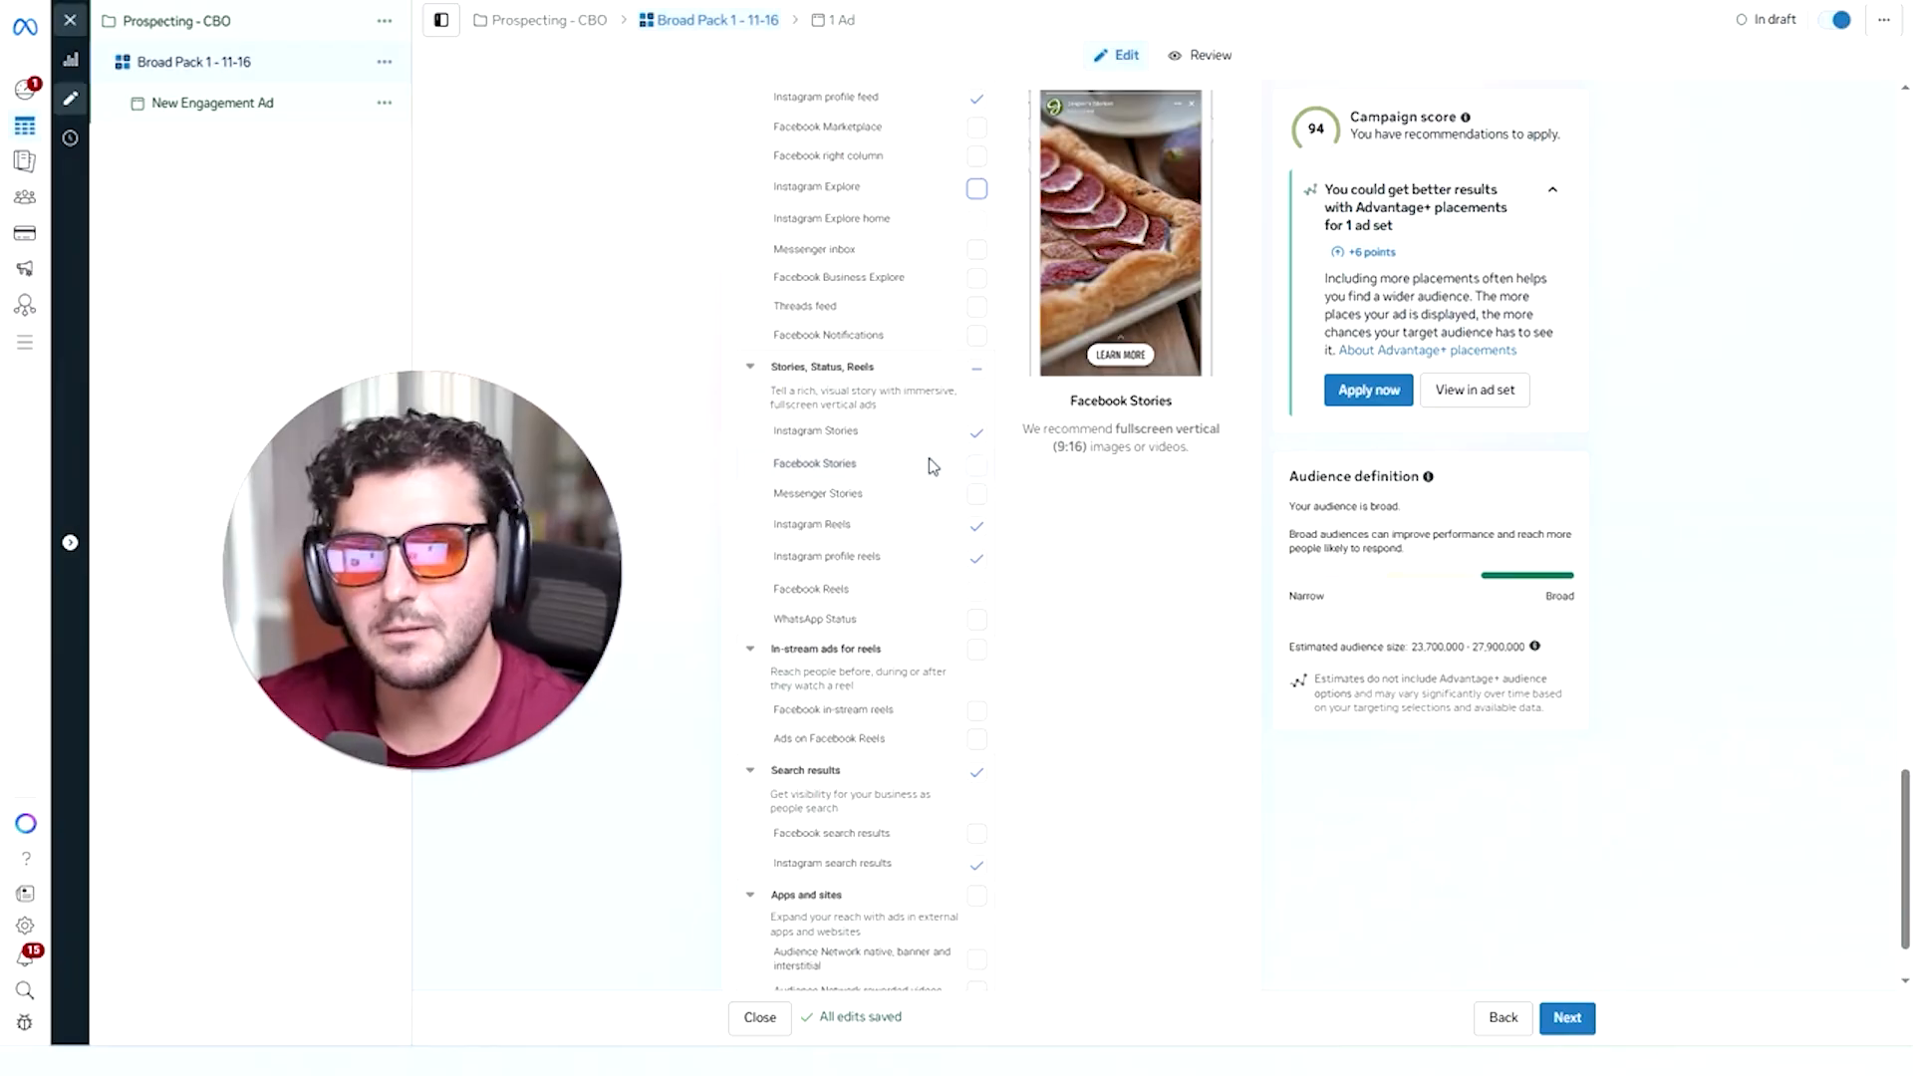
{"action": "scroll", "coordinate": [969, 587], "scroll_direction": "down", "scroll_amount": 1}
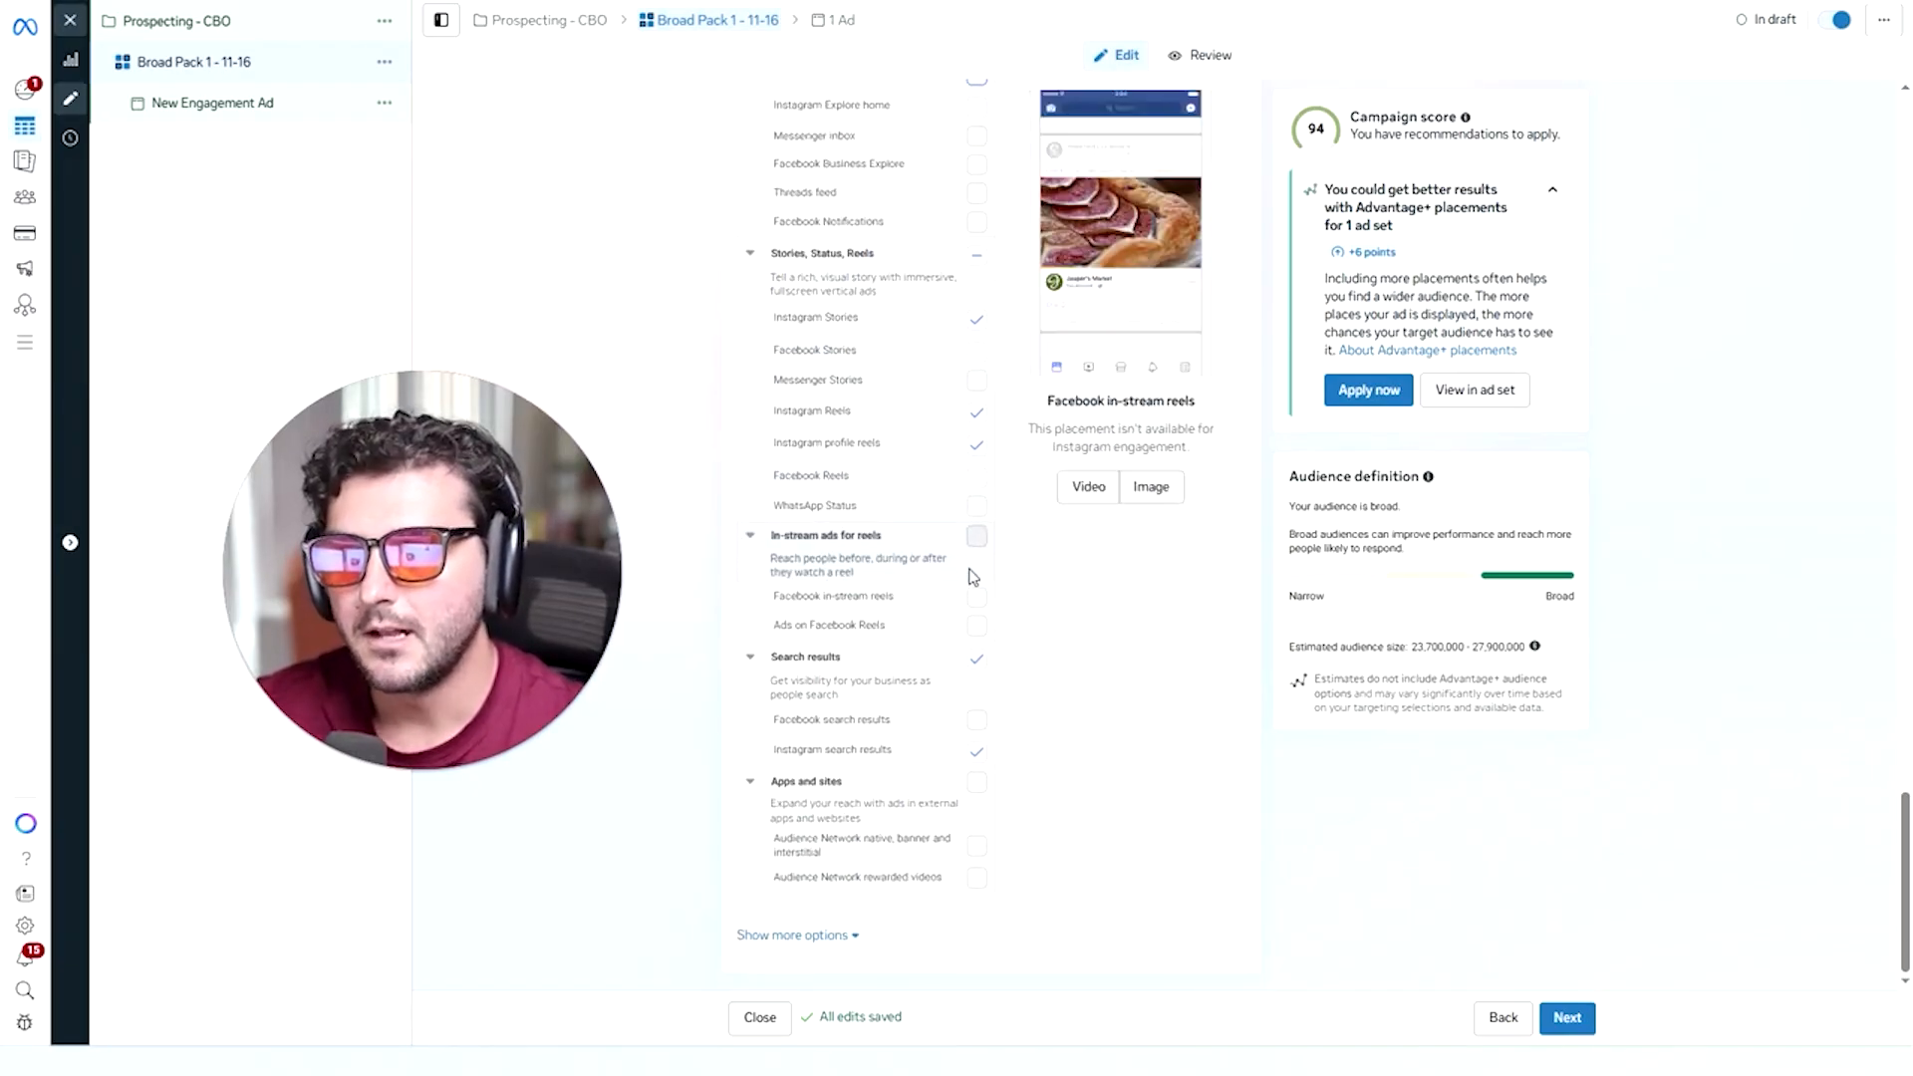
{"action": "left_click", "coordinate": [977, 666]}
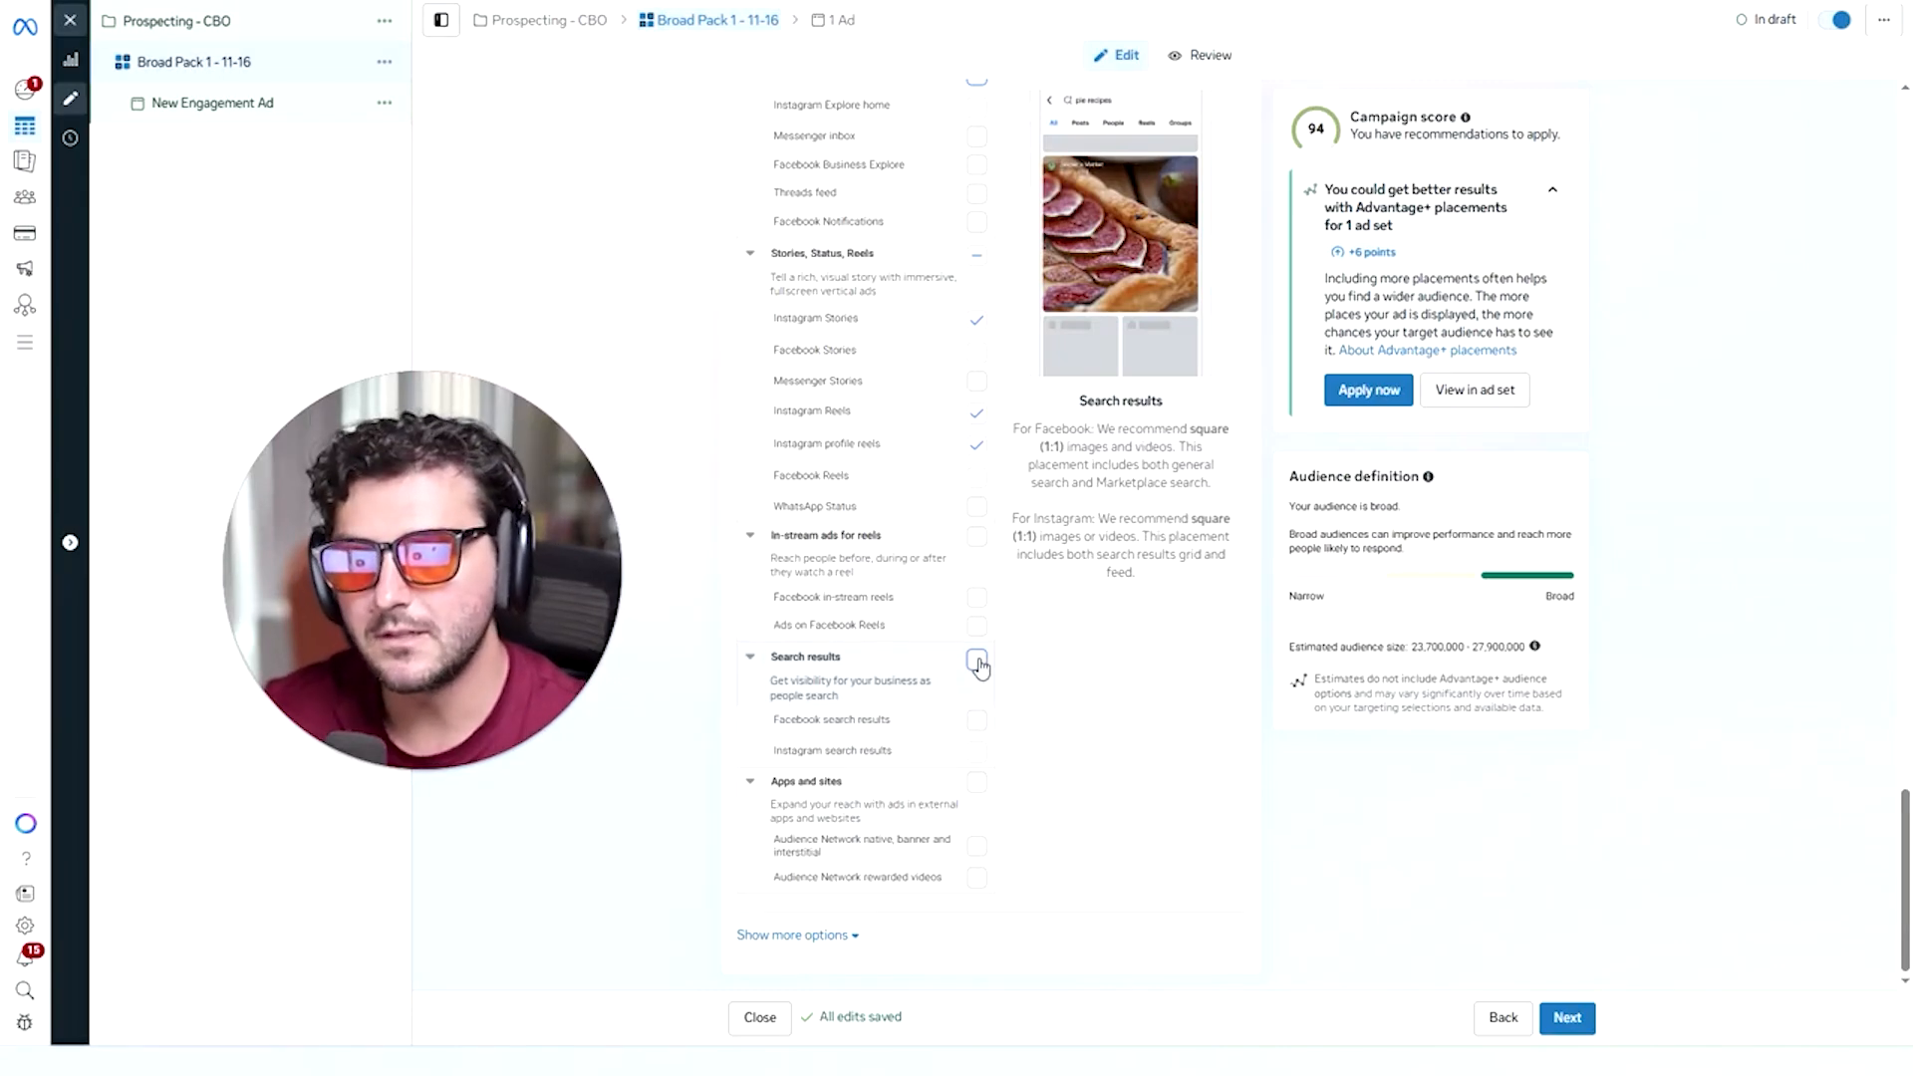
{"action": "left_click", "coordinate": [977, 661]}
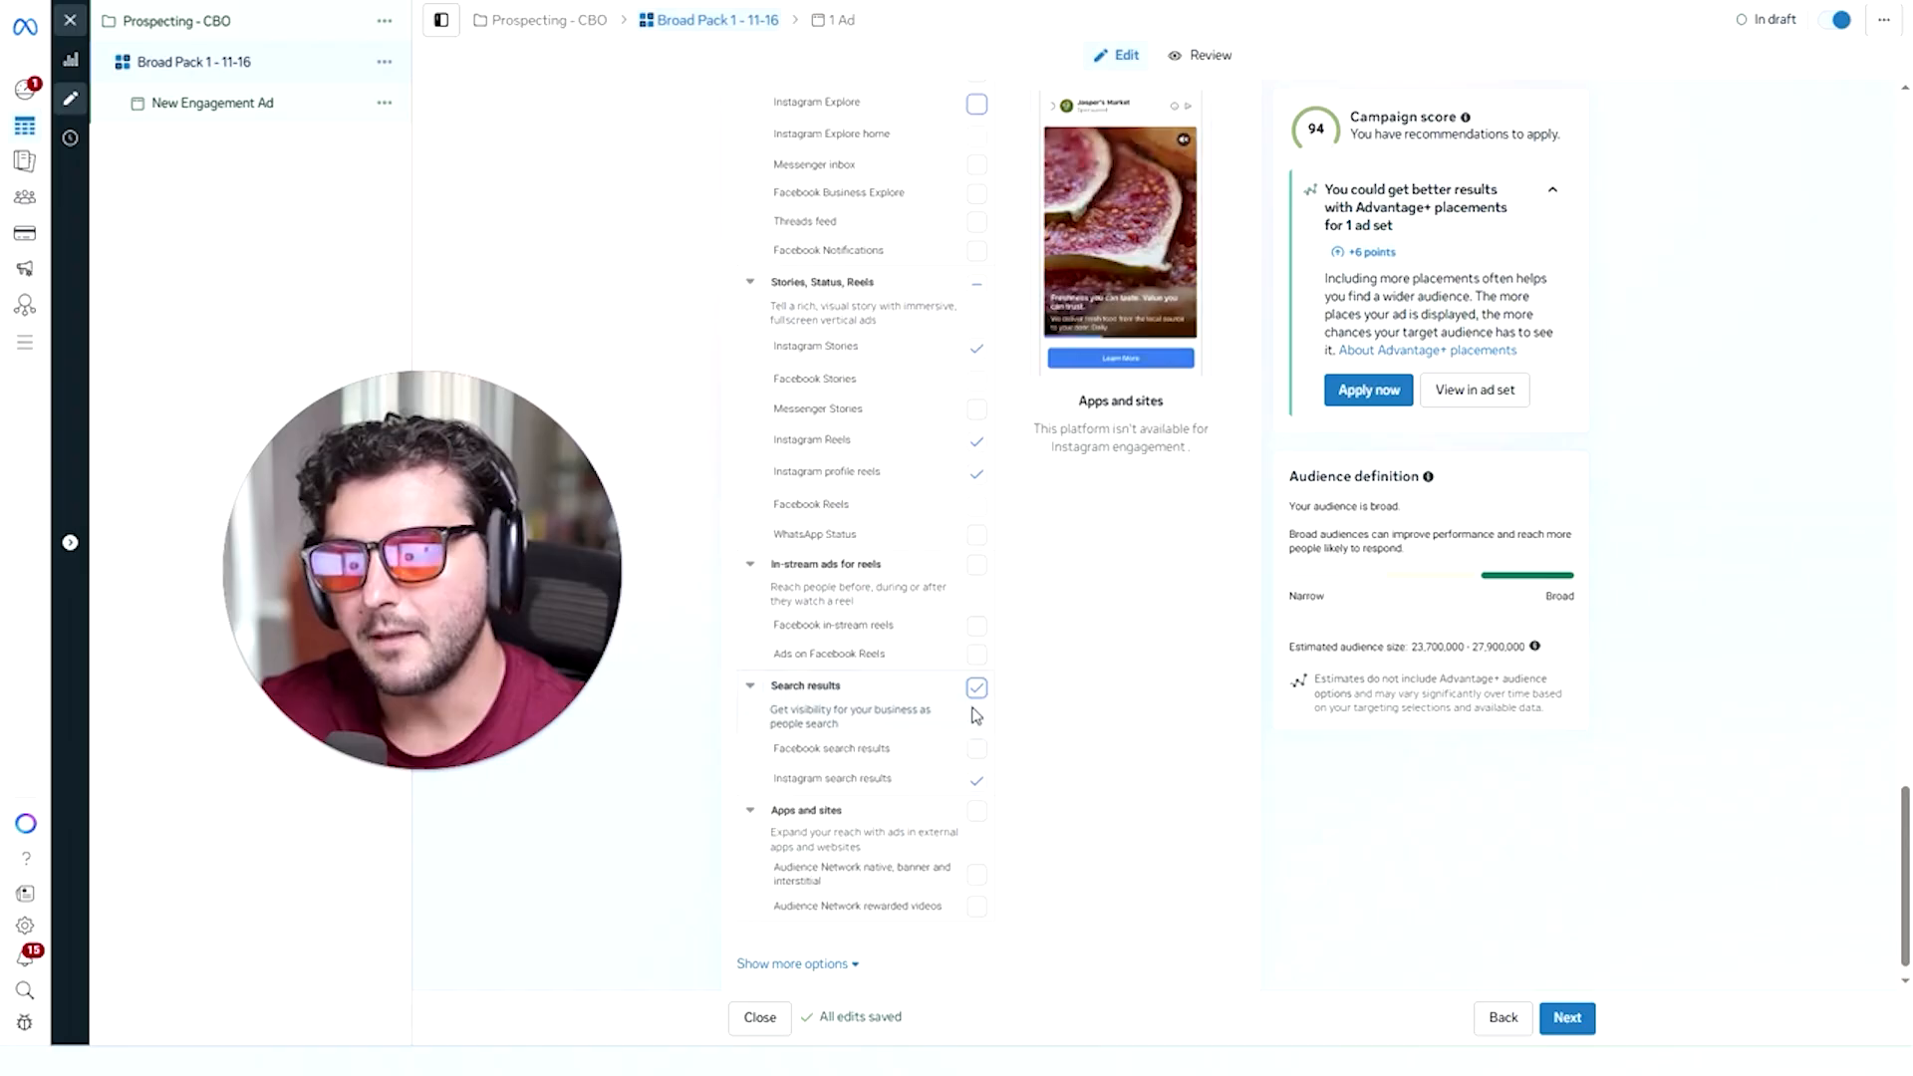
{"action": "left_click", "coordinate": [976, 688]}
{"action": "scroll", "coordinate": [914, 793], "scroll_direction": "up", "scroll_amount": 4}
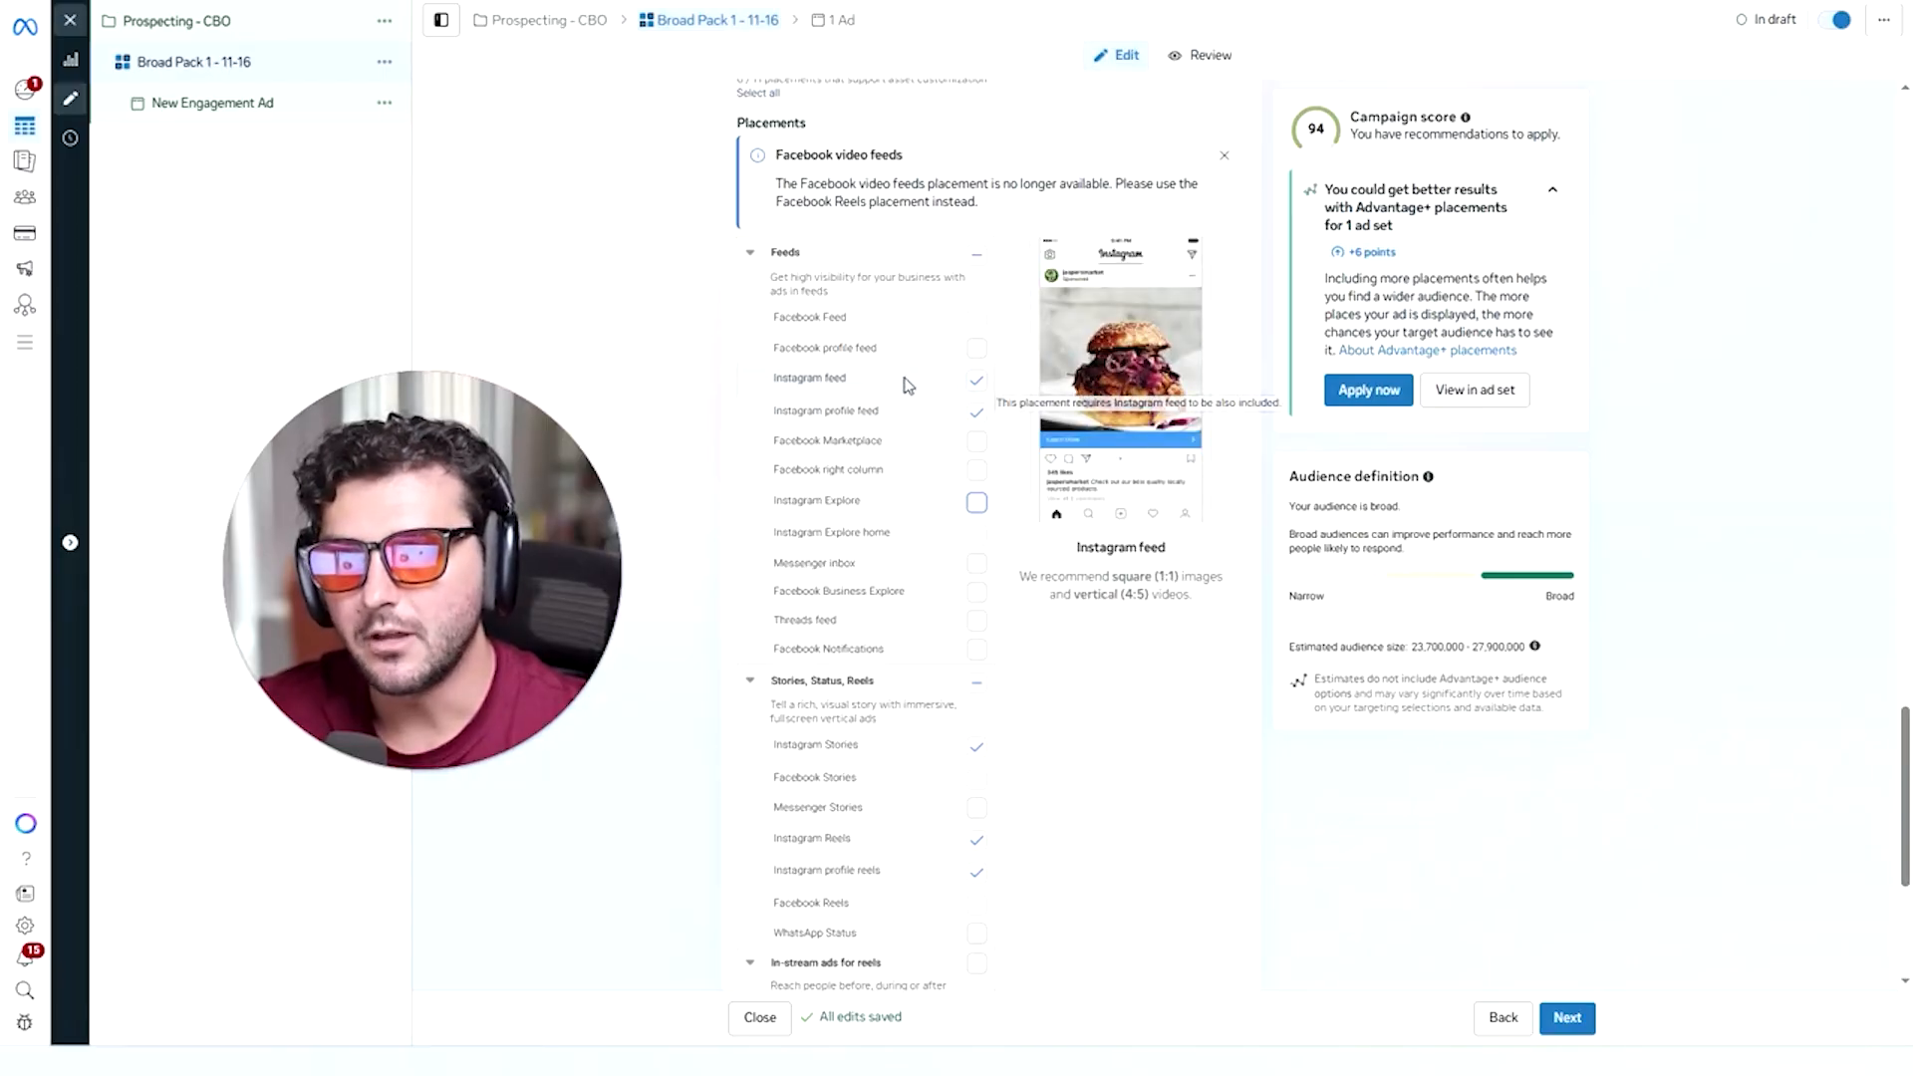
{"action": "scroll", "coordinate": [915, 453], "scroll_direction": "down", "scroll_amount": 4}
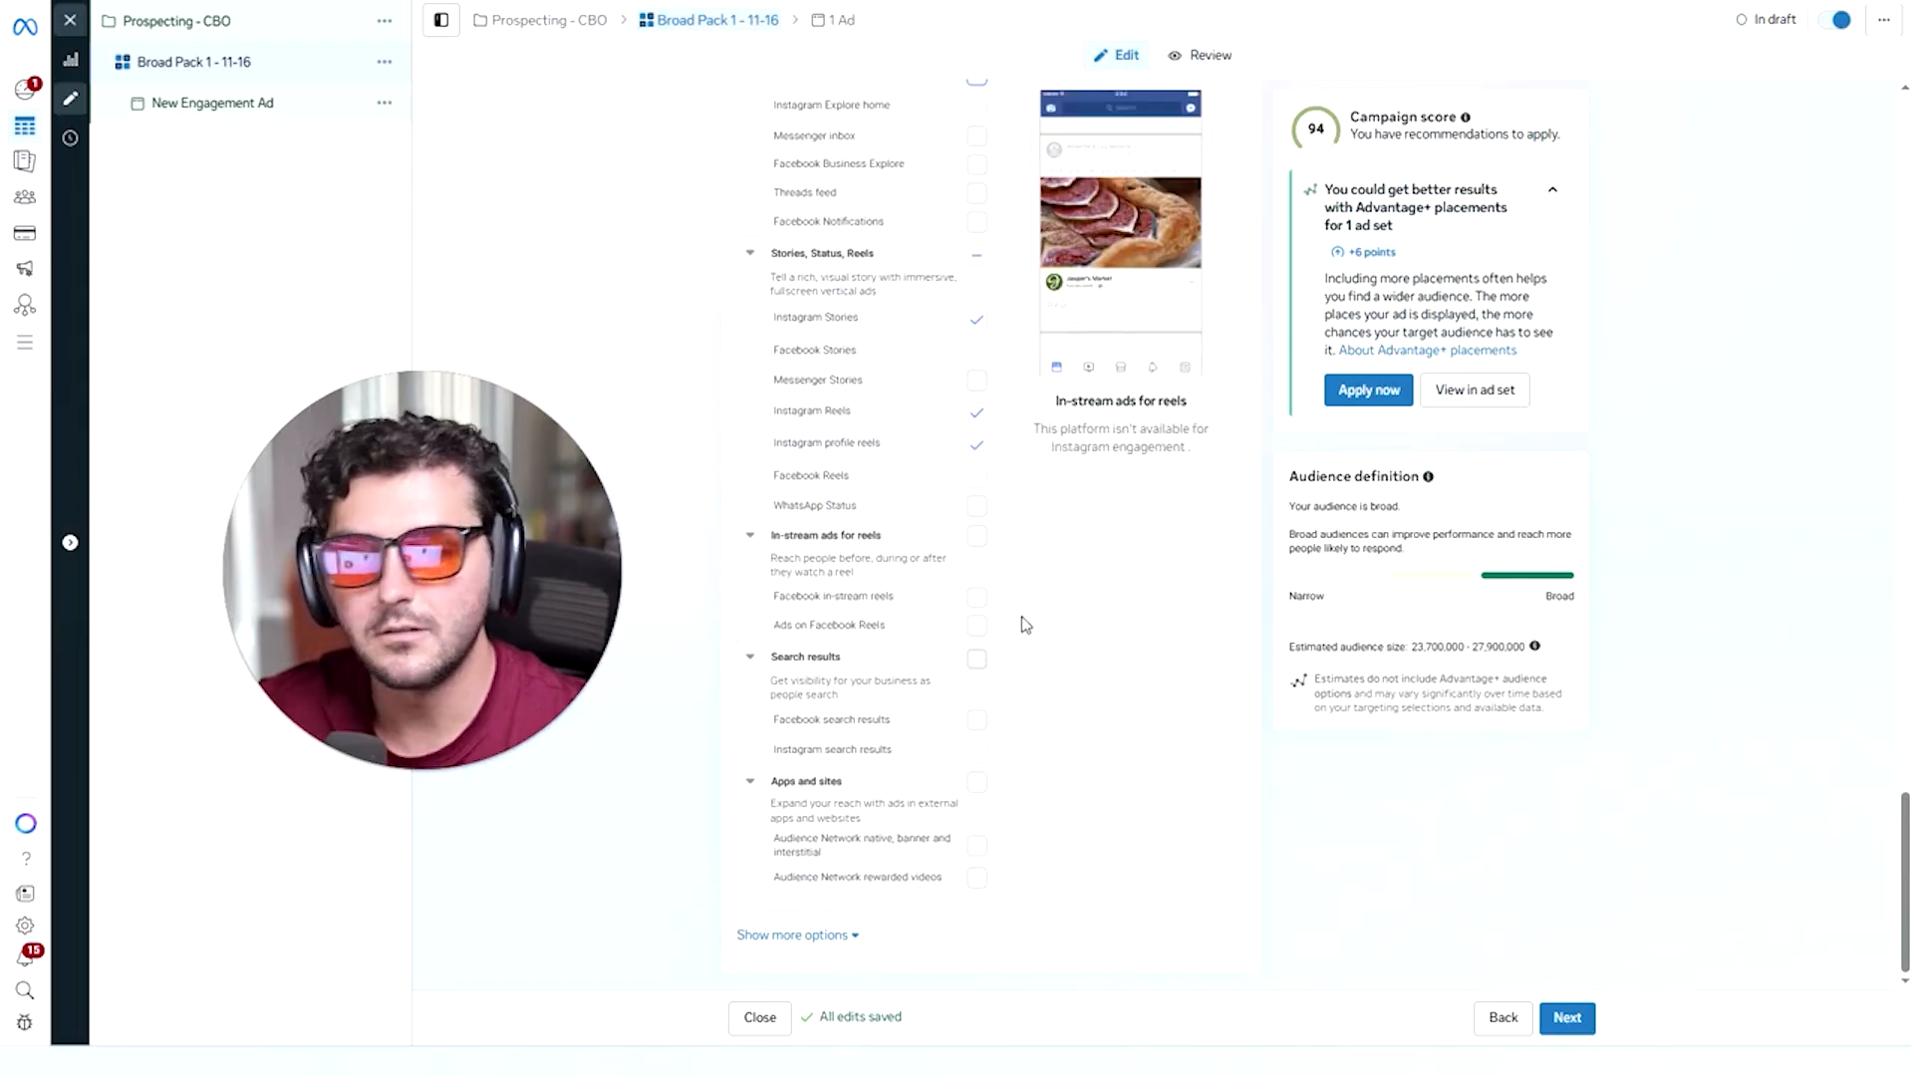
Switch the ad set back to Advantage+ placements and proceed to the ad-level setup.
{"action": "scroll", "coordinate": [1048, 700], "scroll_direction": "up", "scroll_amount": 10}
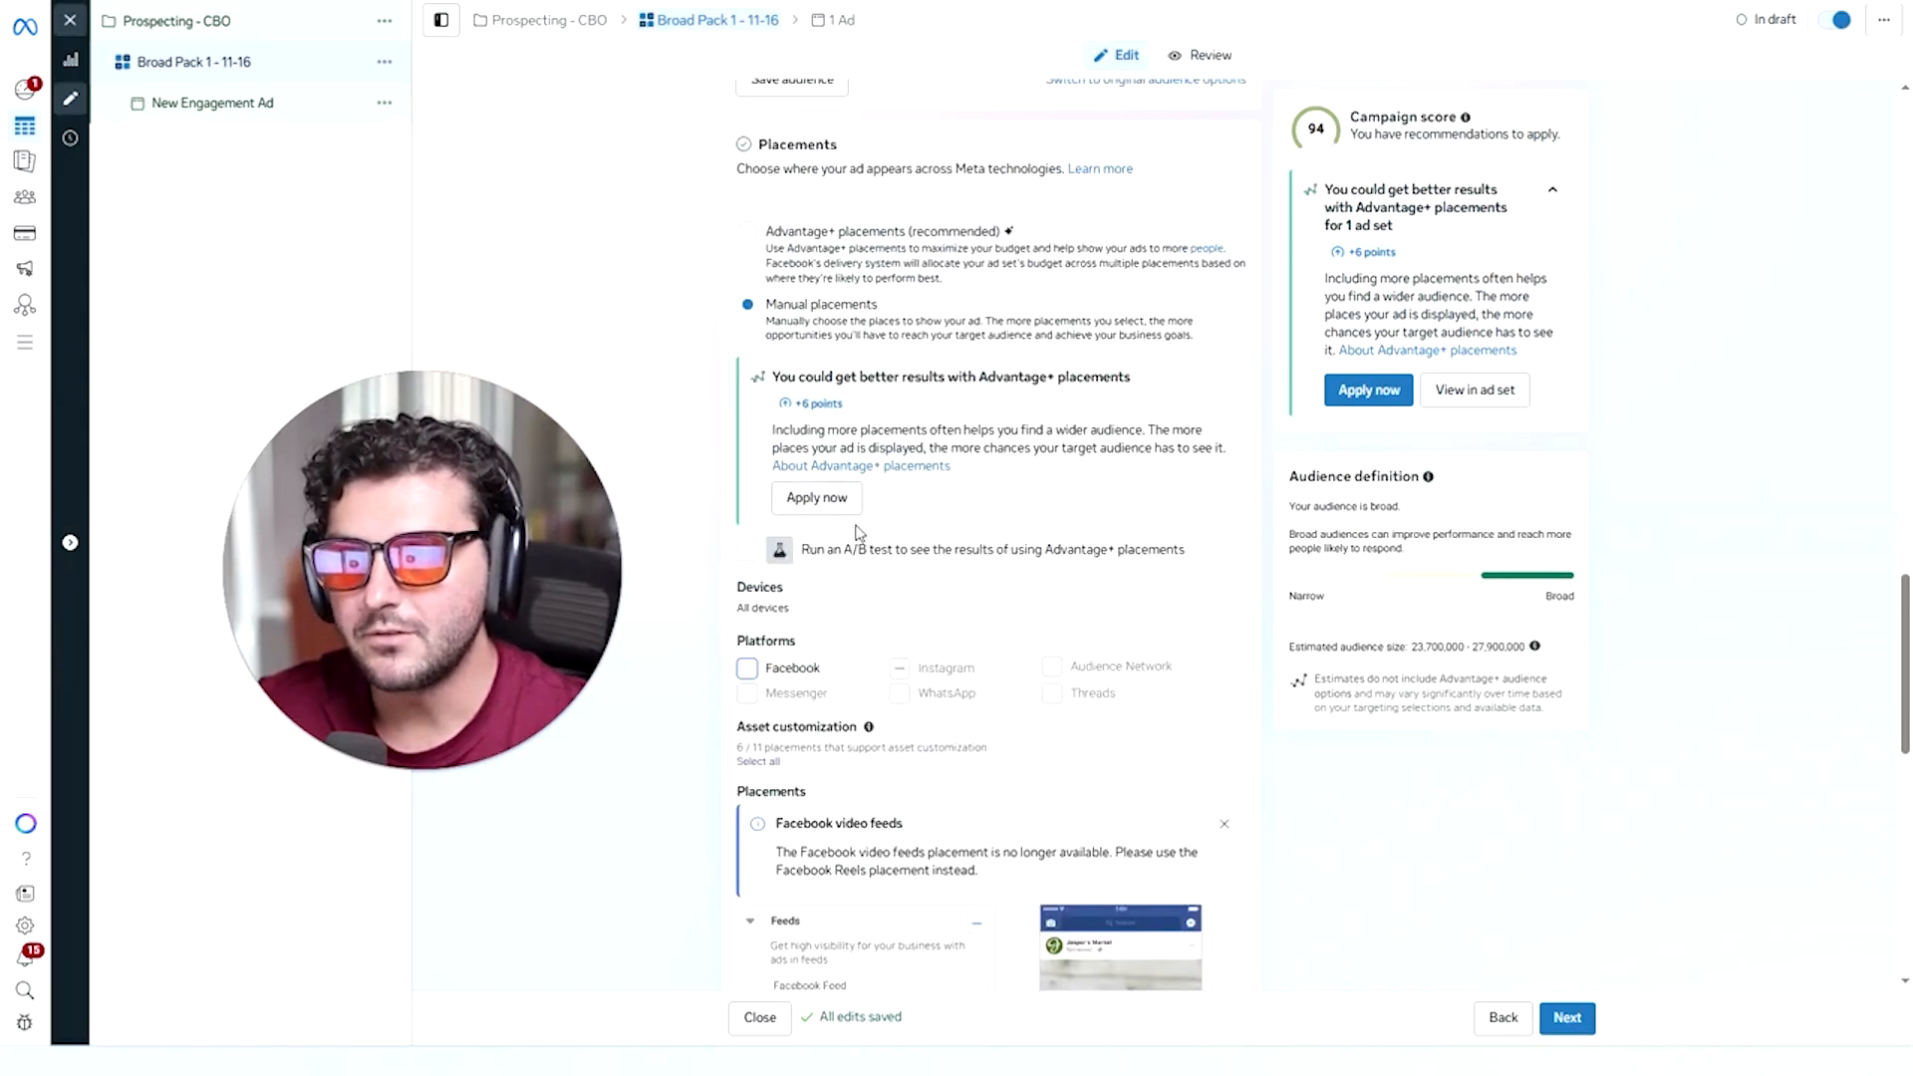
{"action": "scroll", "coordinate": [817, 448], "scroll_direction": "up", "scroll_amount": 1}
{"action": "left_click", "coordinate": [747, 332]}
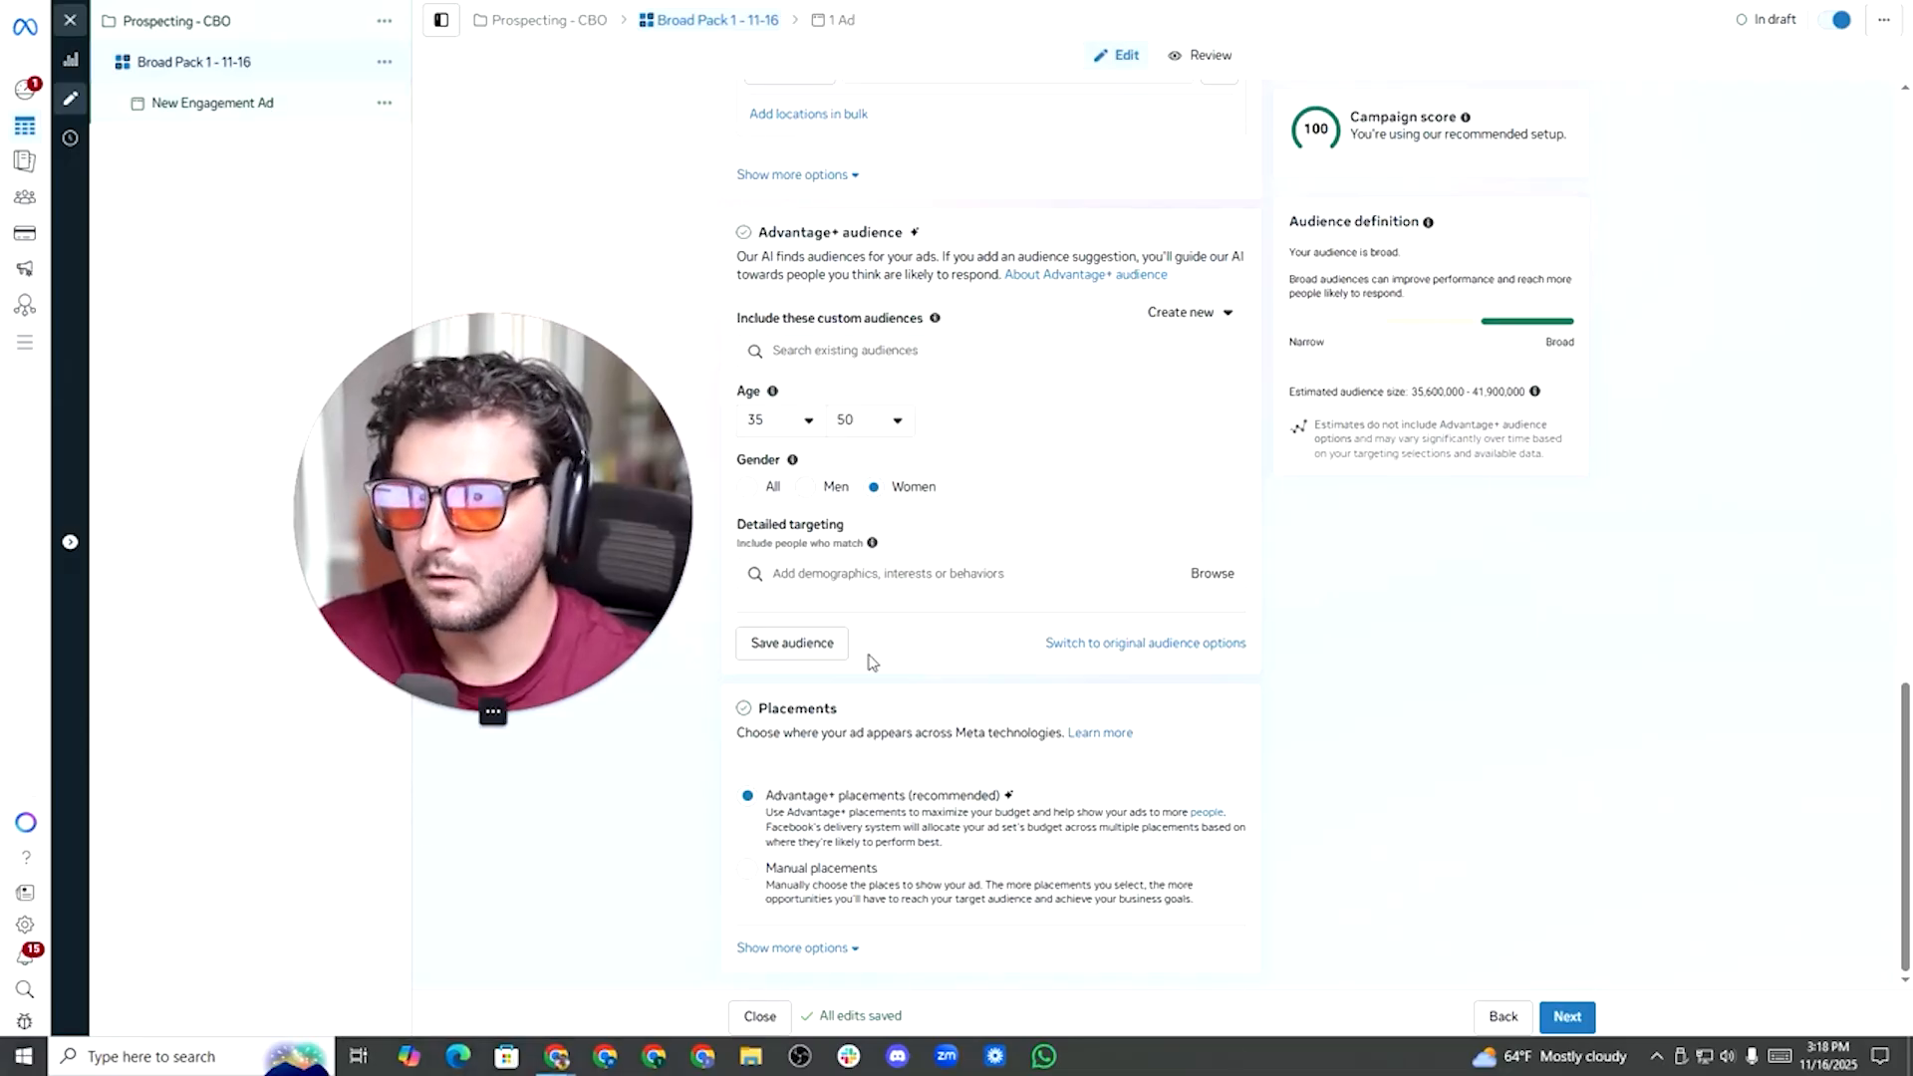
{"action": "left_click", "coordinate": [1567, 1016]}
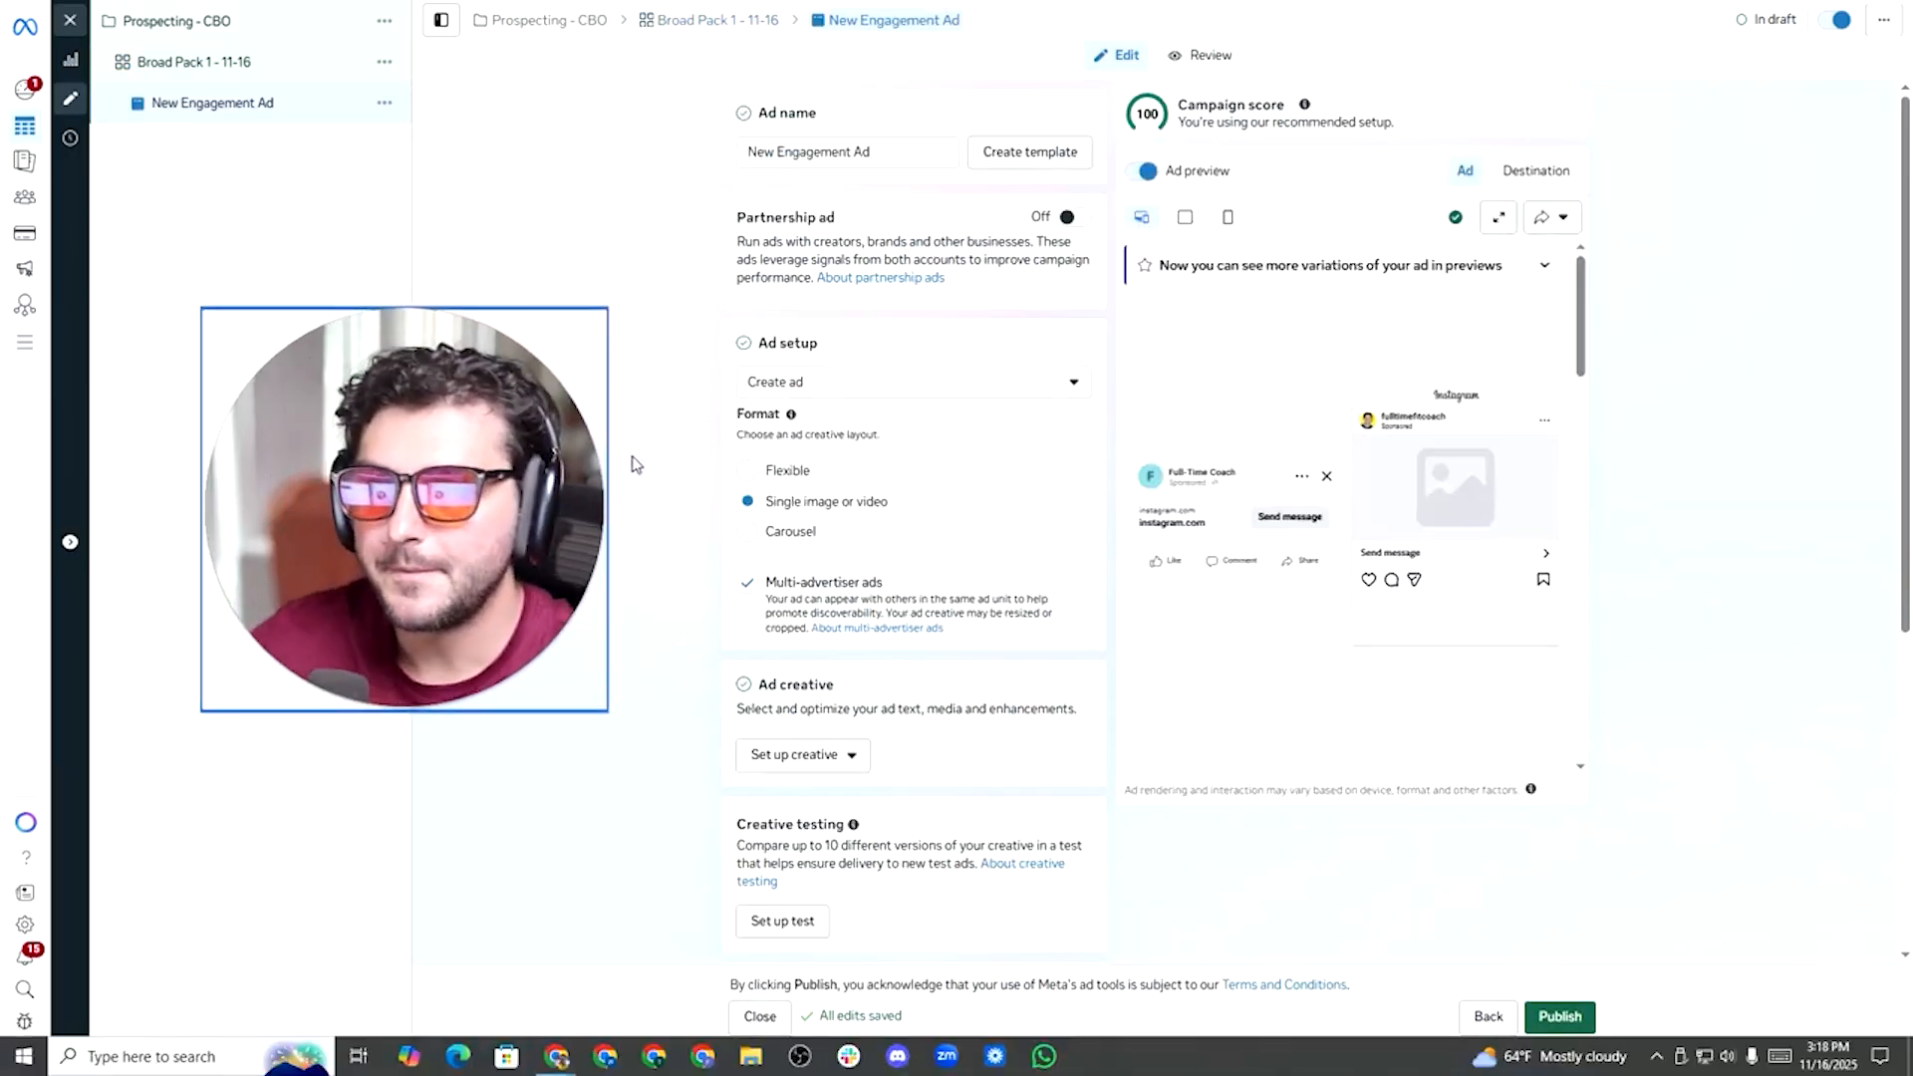
Rename the ad as "Office Chair - 2025 Video".
{"action": "triple_click", "coordinate": [739, 161]}
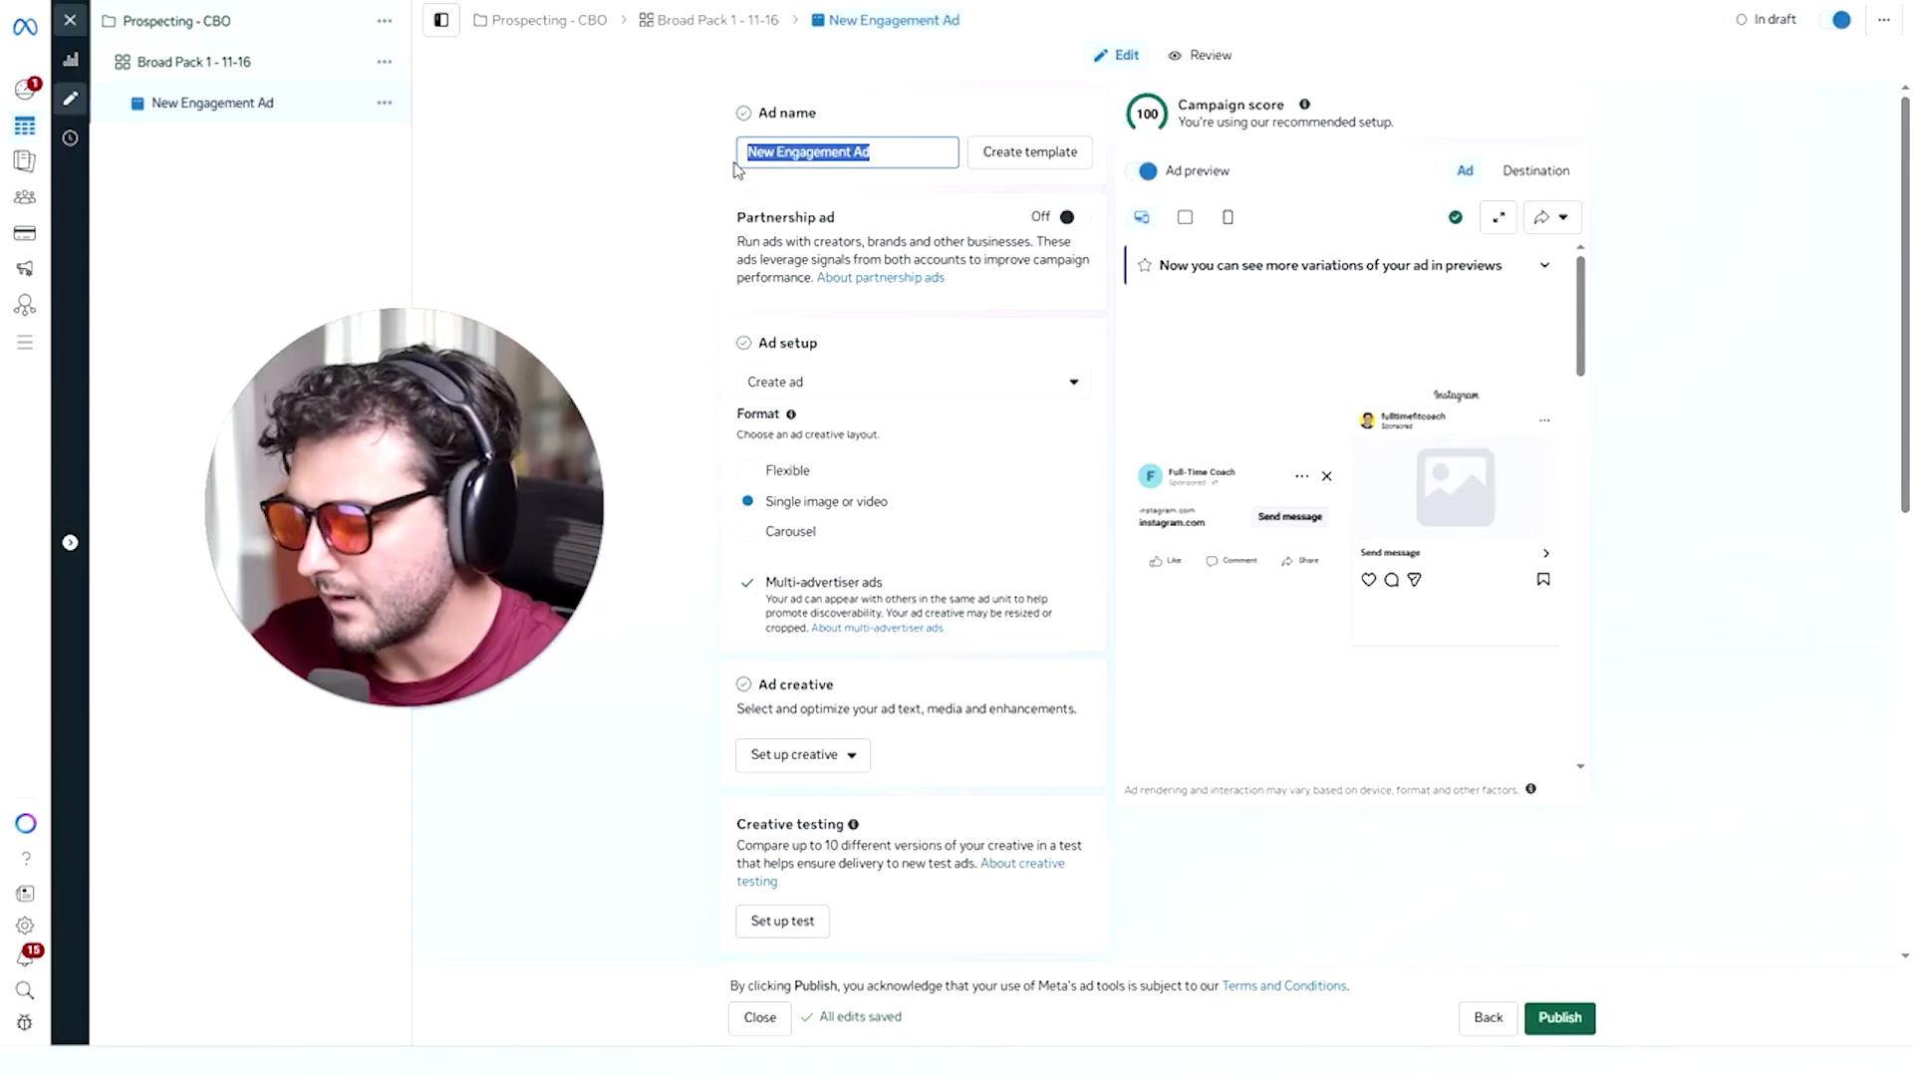
{"action": "type", "text": "Office Chair"}
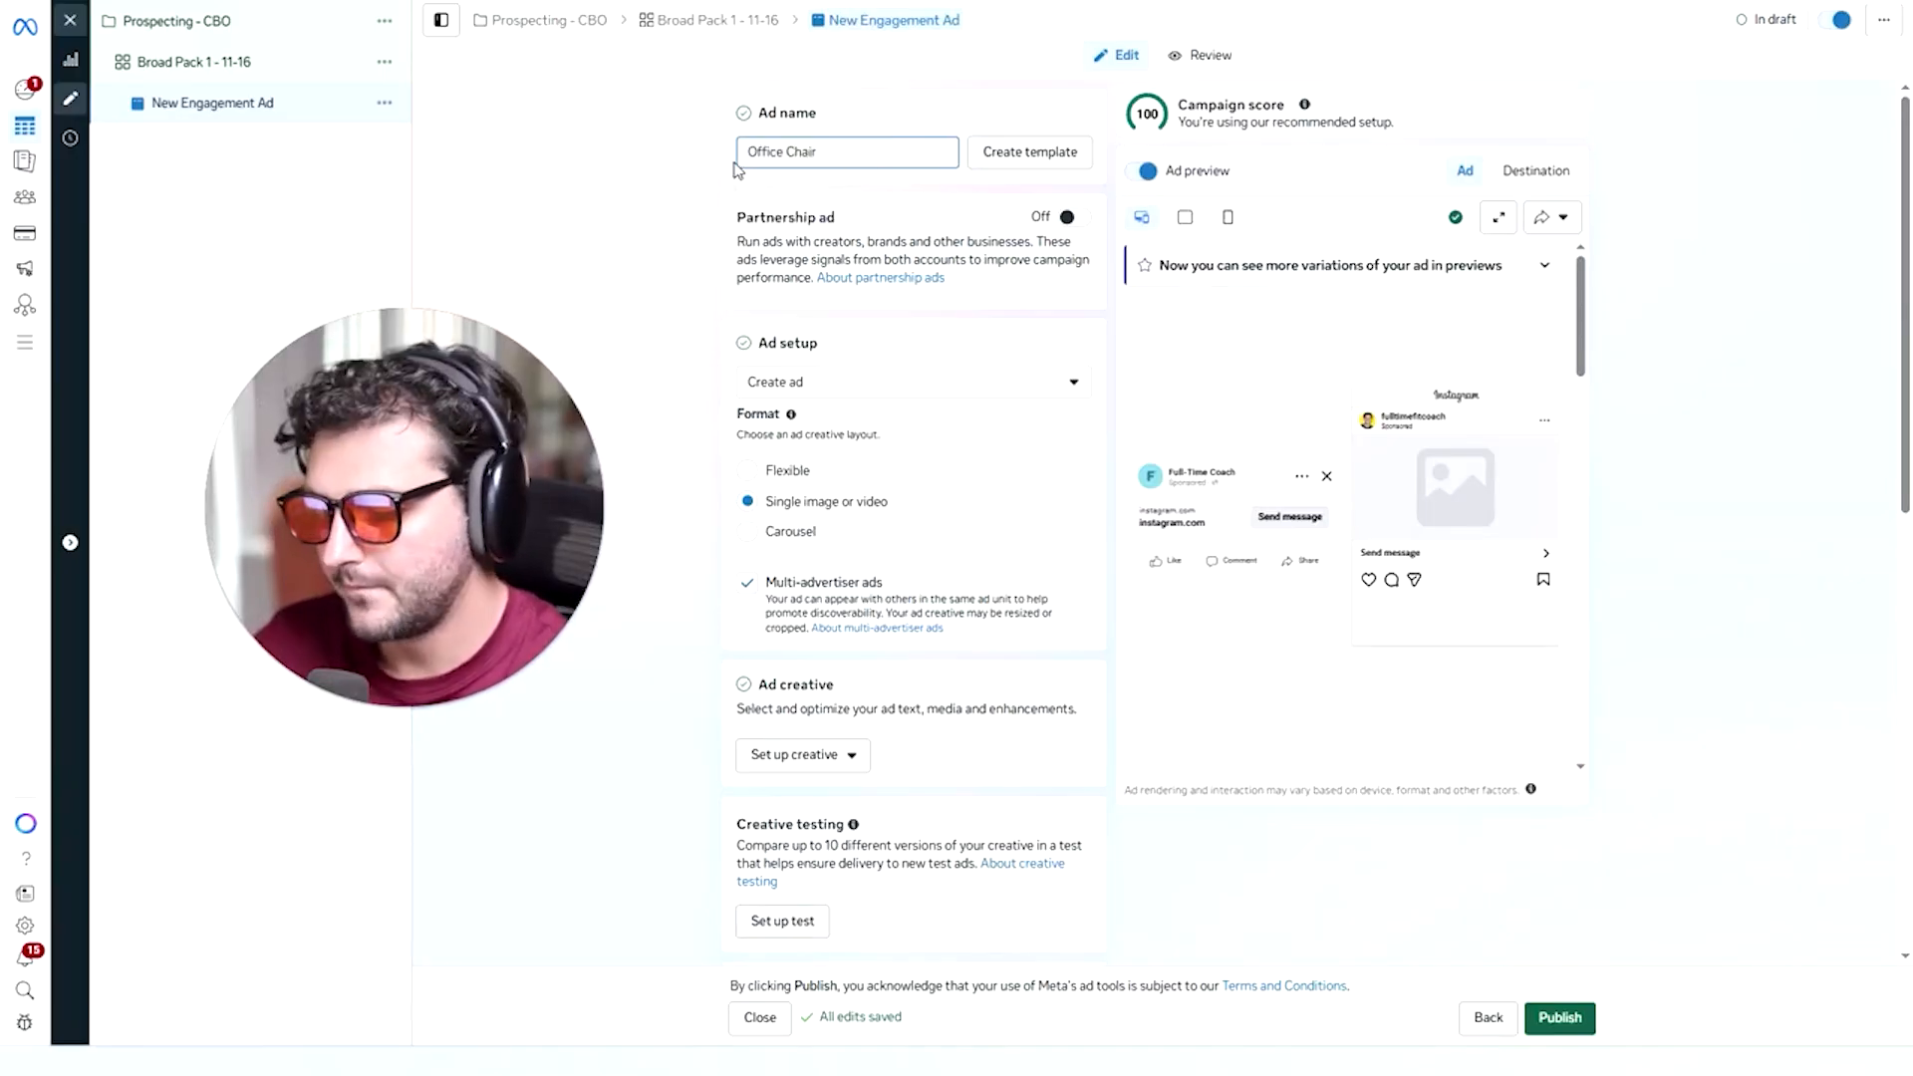
{"action": "type", "text": " - 2025"}
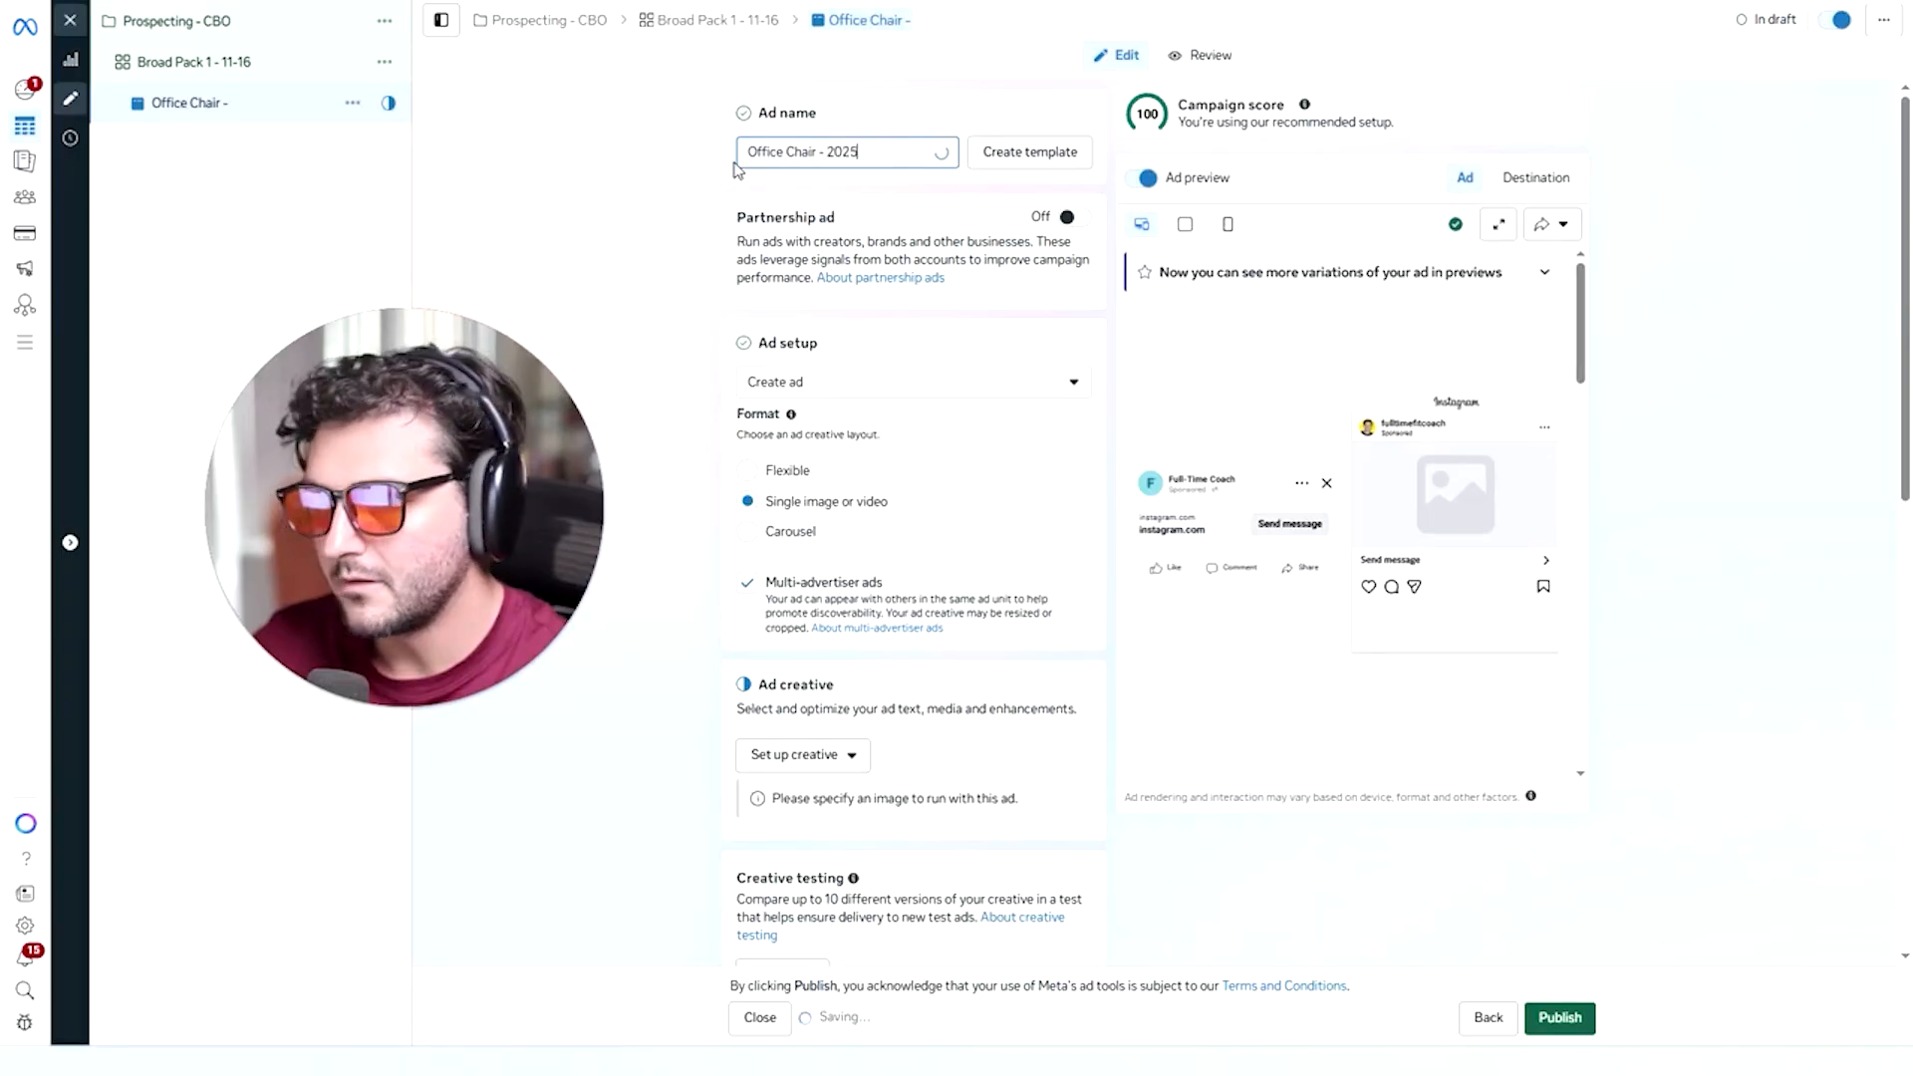
{"action": "type", "text": " Video"}
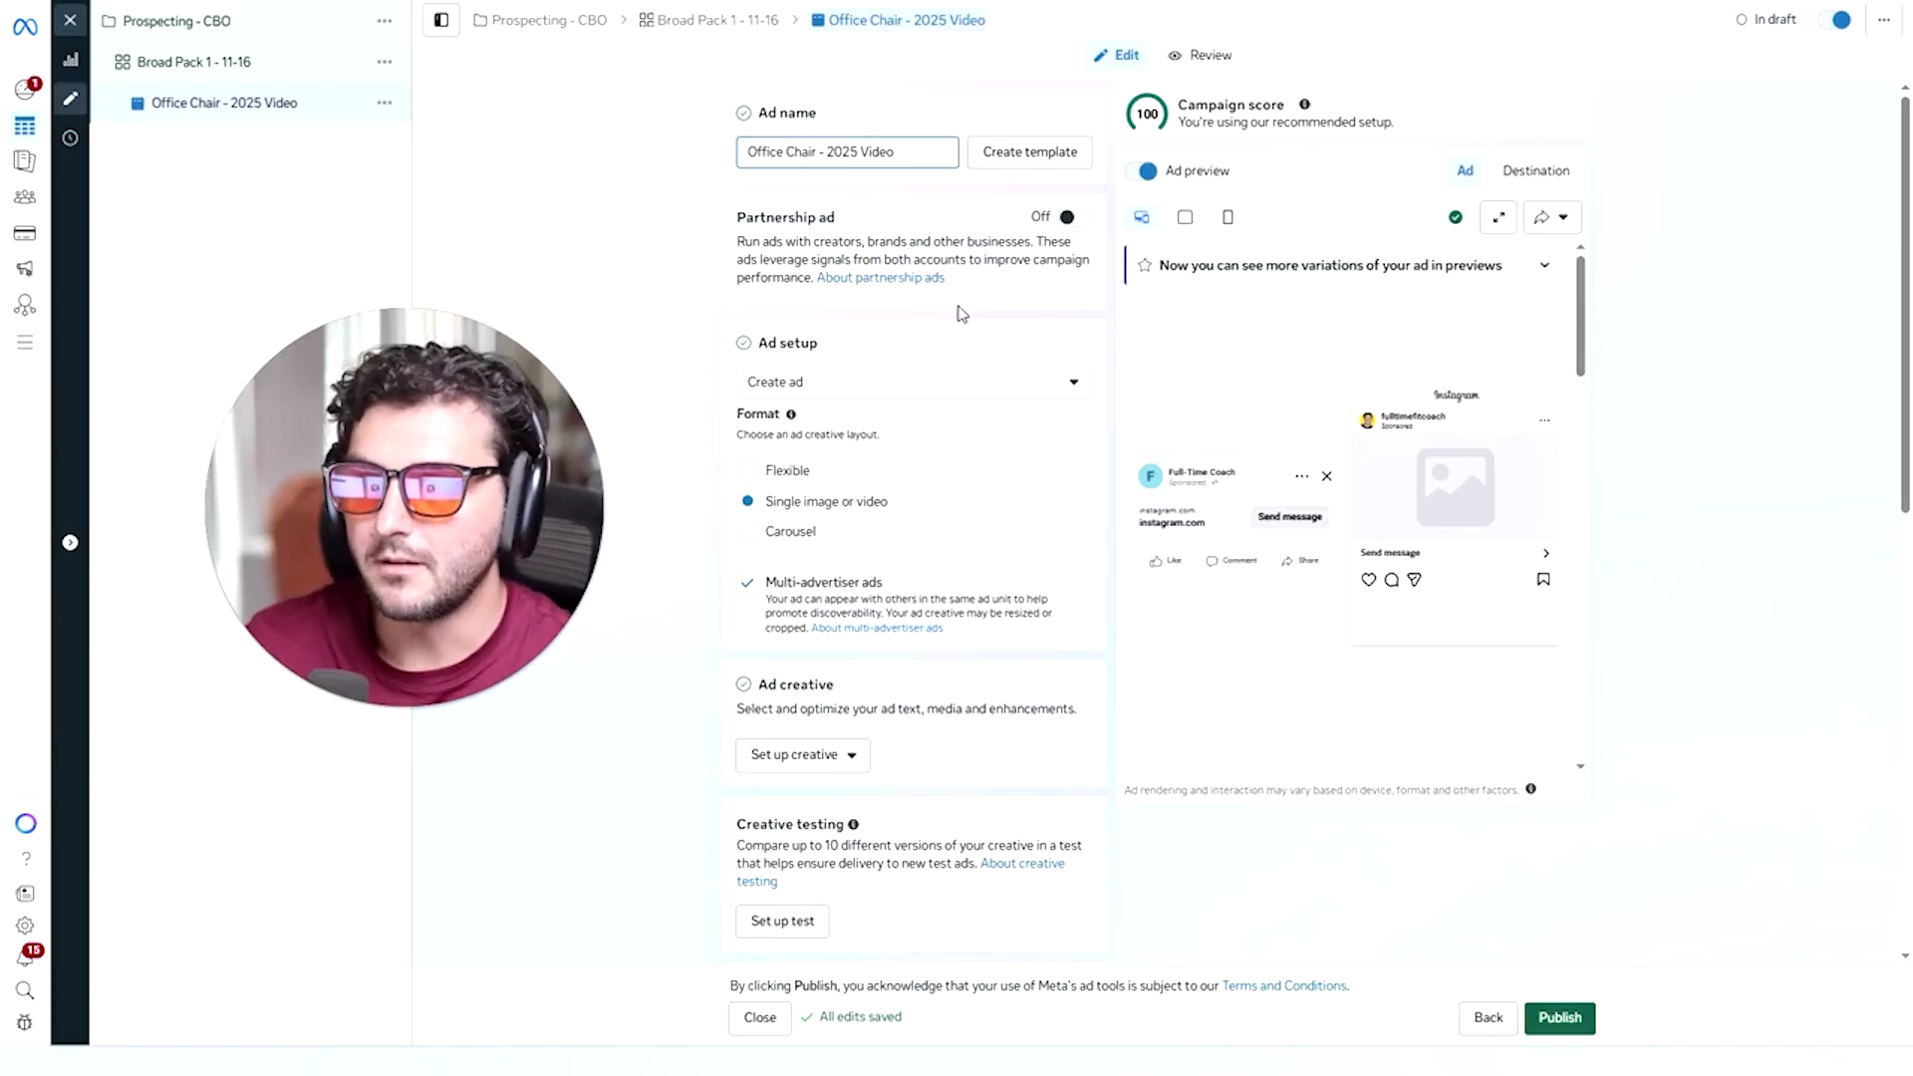
Set the ad setup to Use existing post and view the published Facebook posts without choosing one.
{"action": "scroll", "coordinate": [847, 299], "scroll_direction": "down", "scroll_amount": 2}
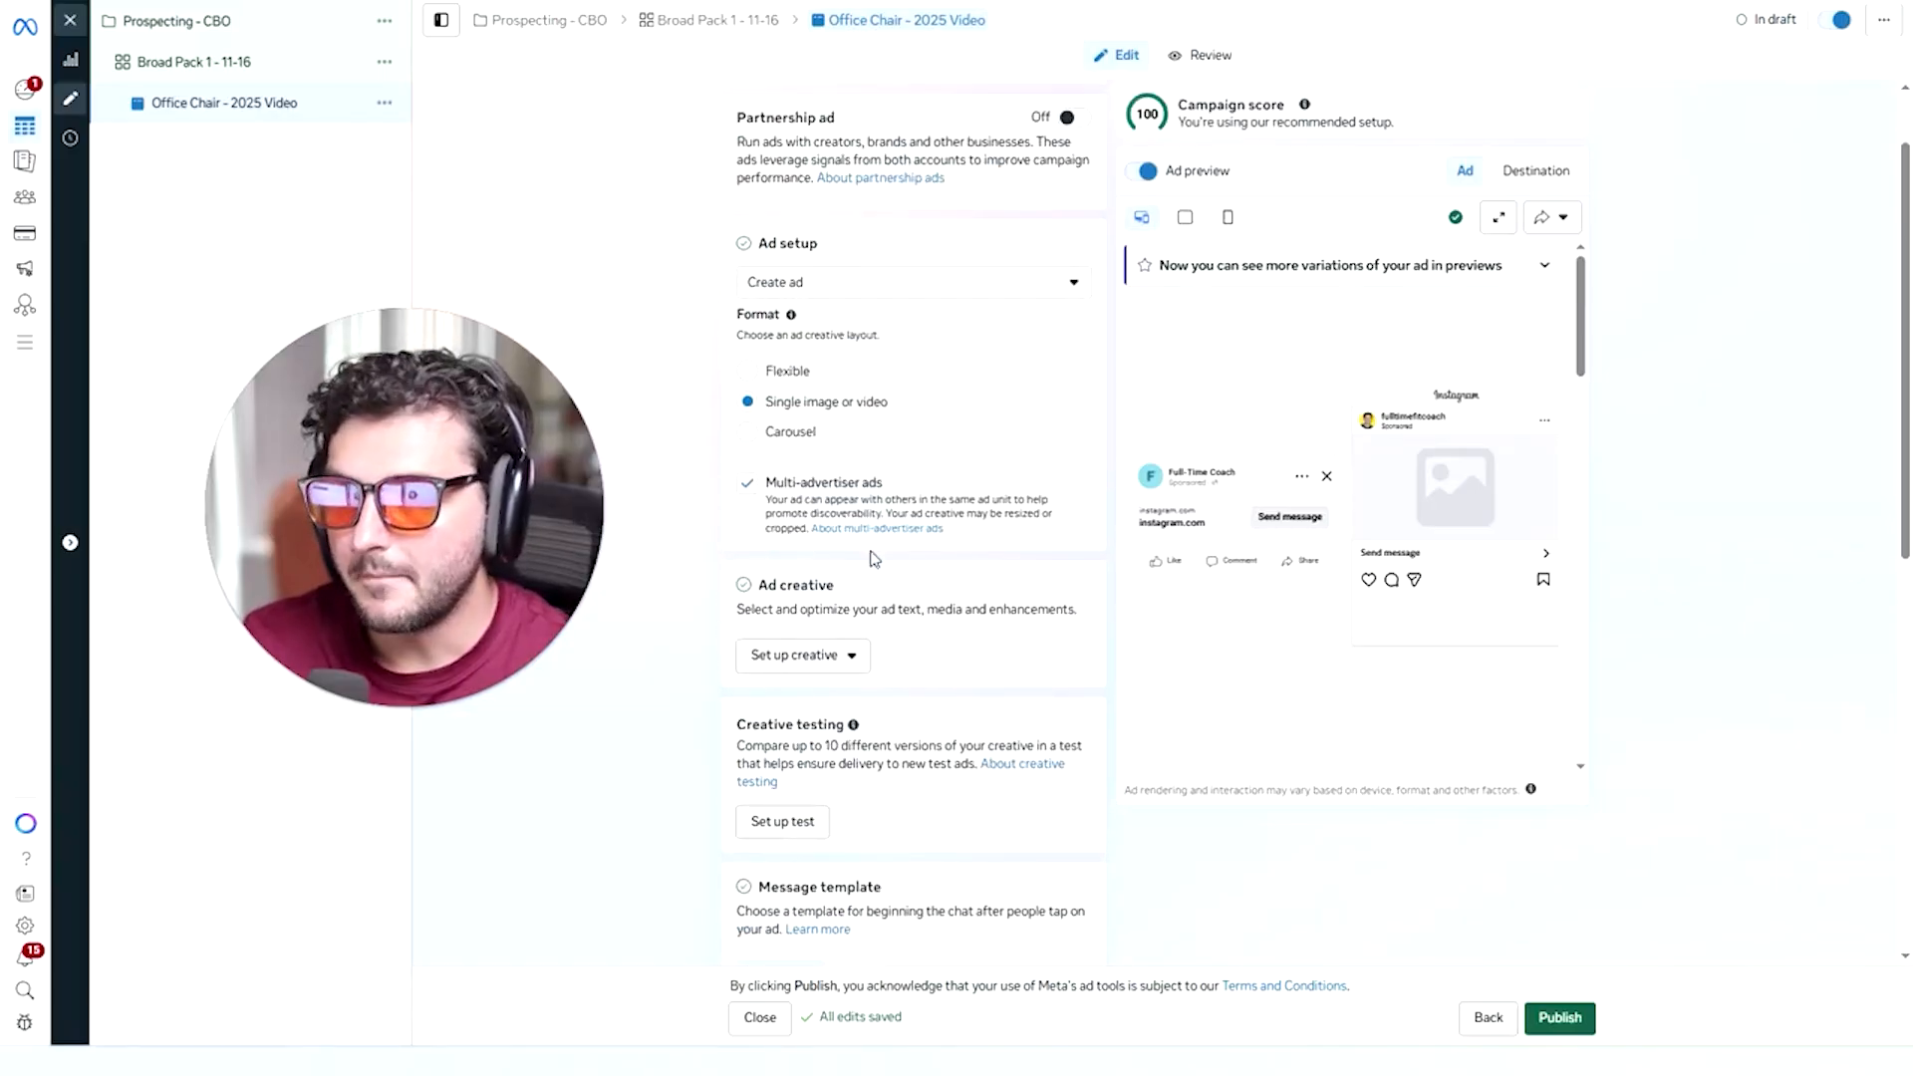
{"action": "left_click", "coordinate": [1007, 284]}
{"action": "left_click", "coordinate": [837, 359]}
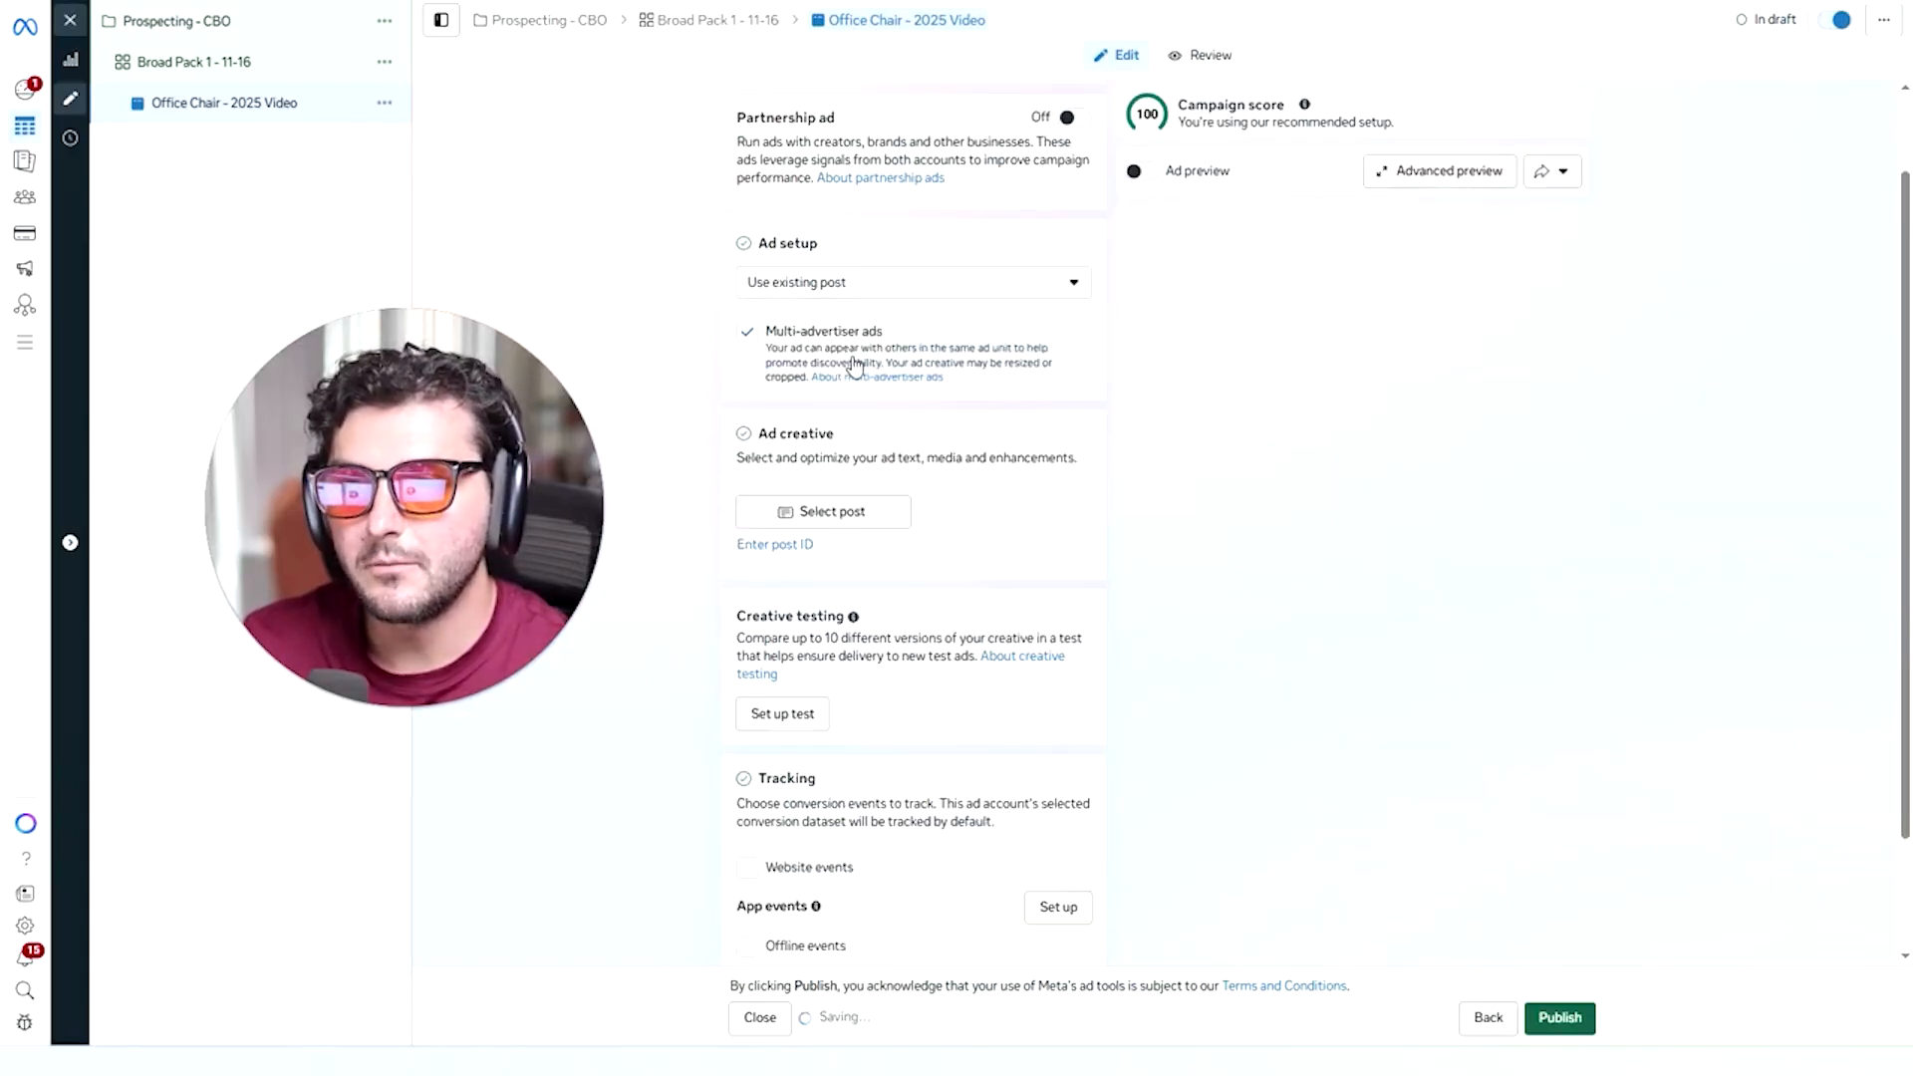
{"action": "left_click", "coordinate": [849, 513]}
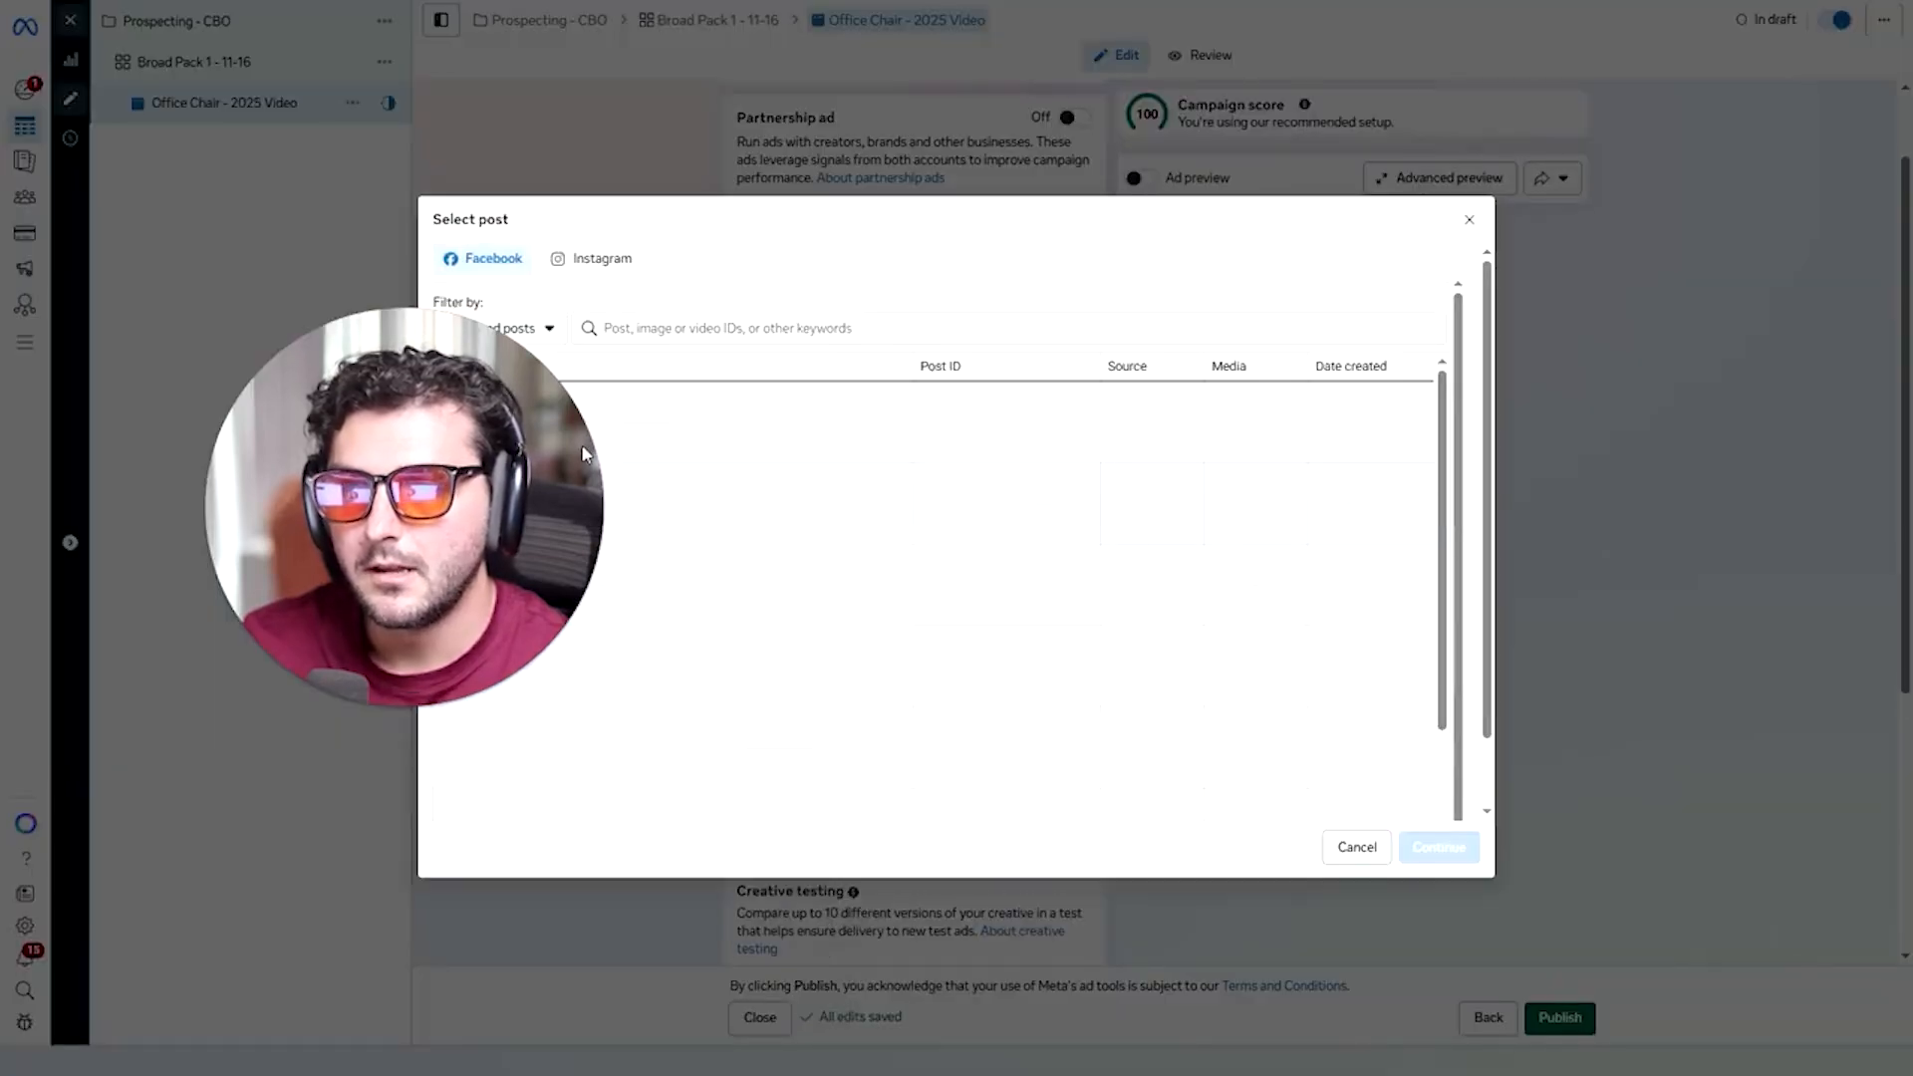
{"action": "left_click_drag", "start_coordinate": [458, 497], "coordinate": [315, 803]}
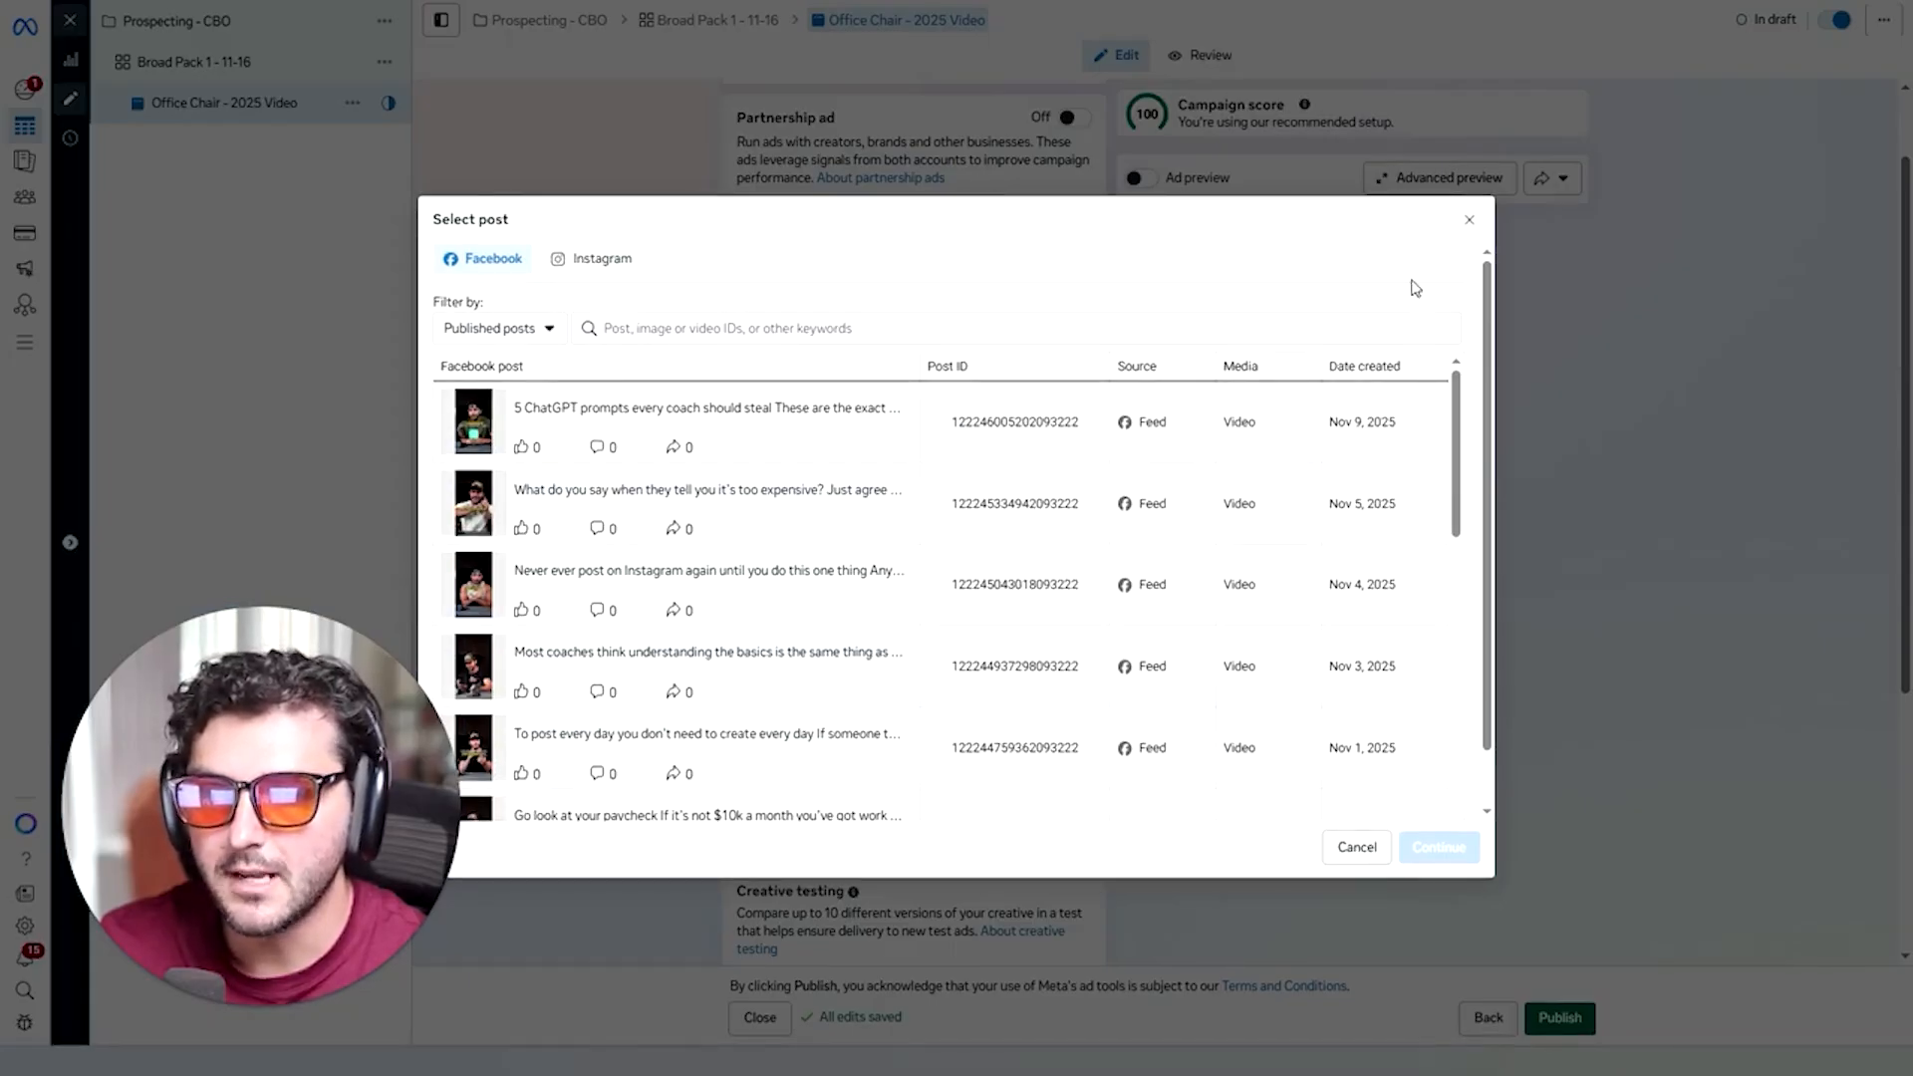
{"action": "left_click", "coordinate": [1471, 221]}
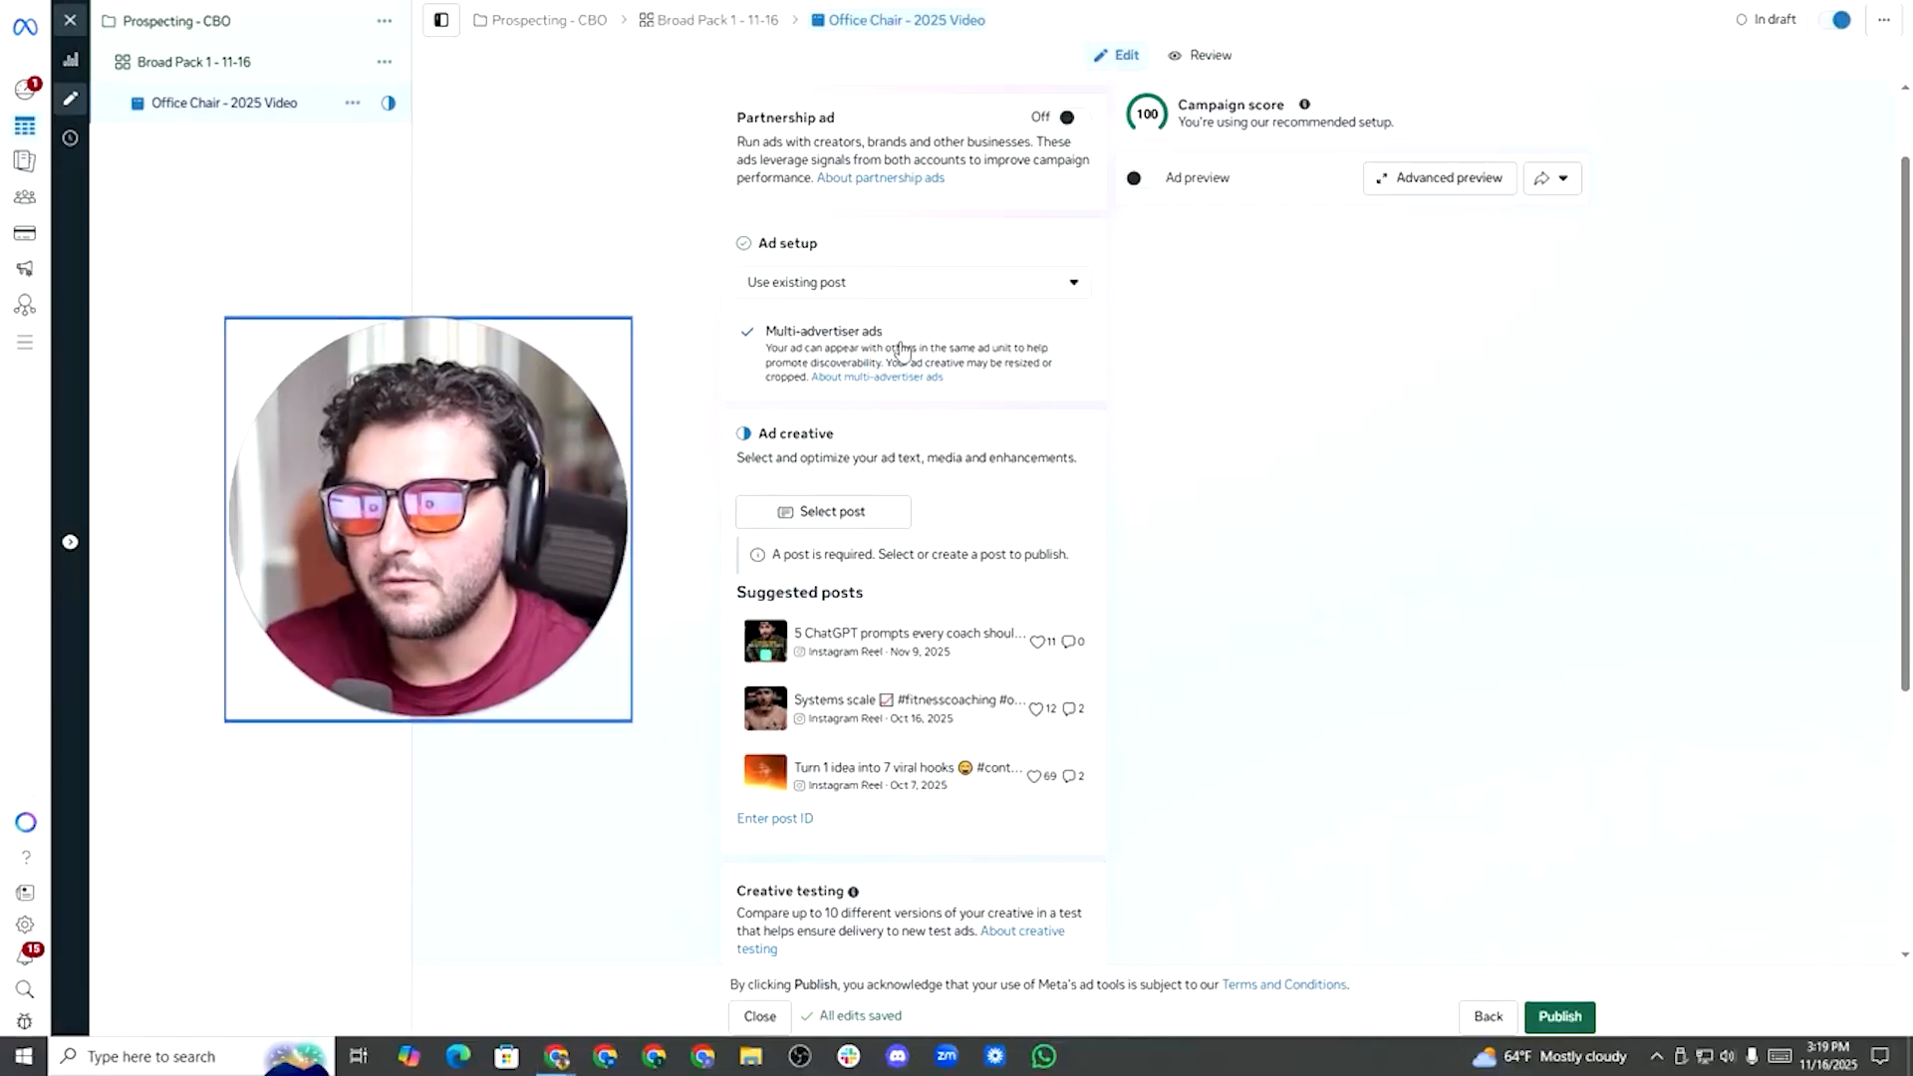
Set the ad setup back to Create ad and turn off Multi-advertiser ads.
{"action": "left_click", "coordinate": [925, 289]}
{"action": "left_click", "coordinate": [849, 324]}
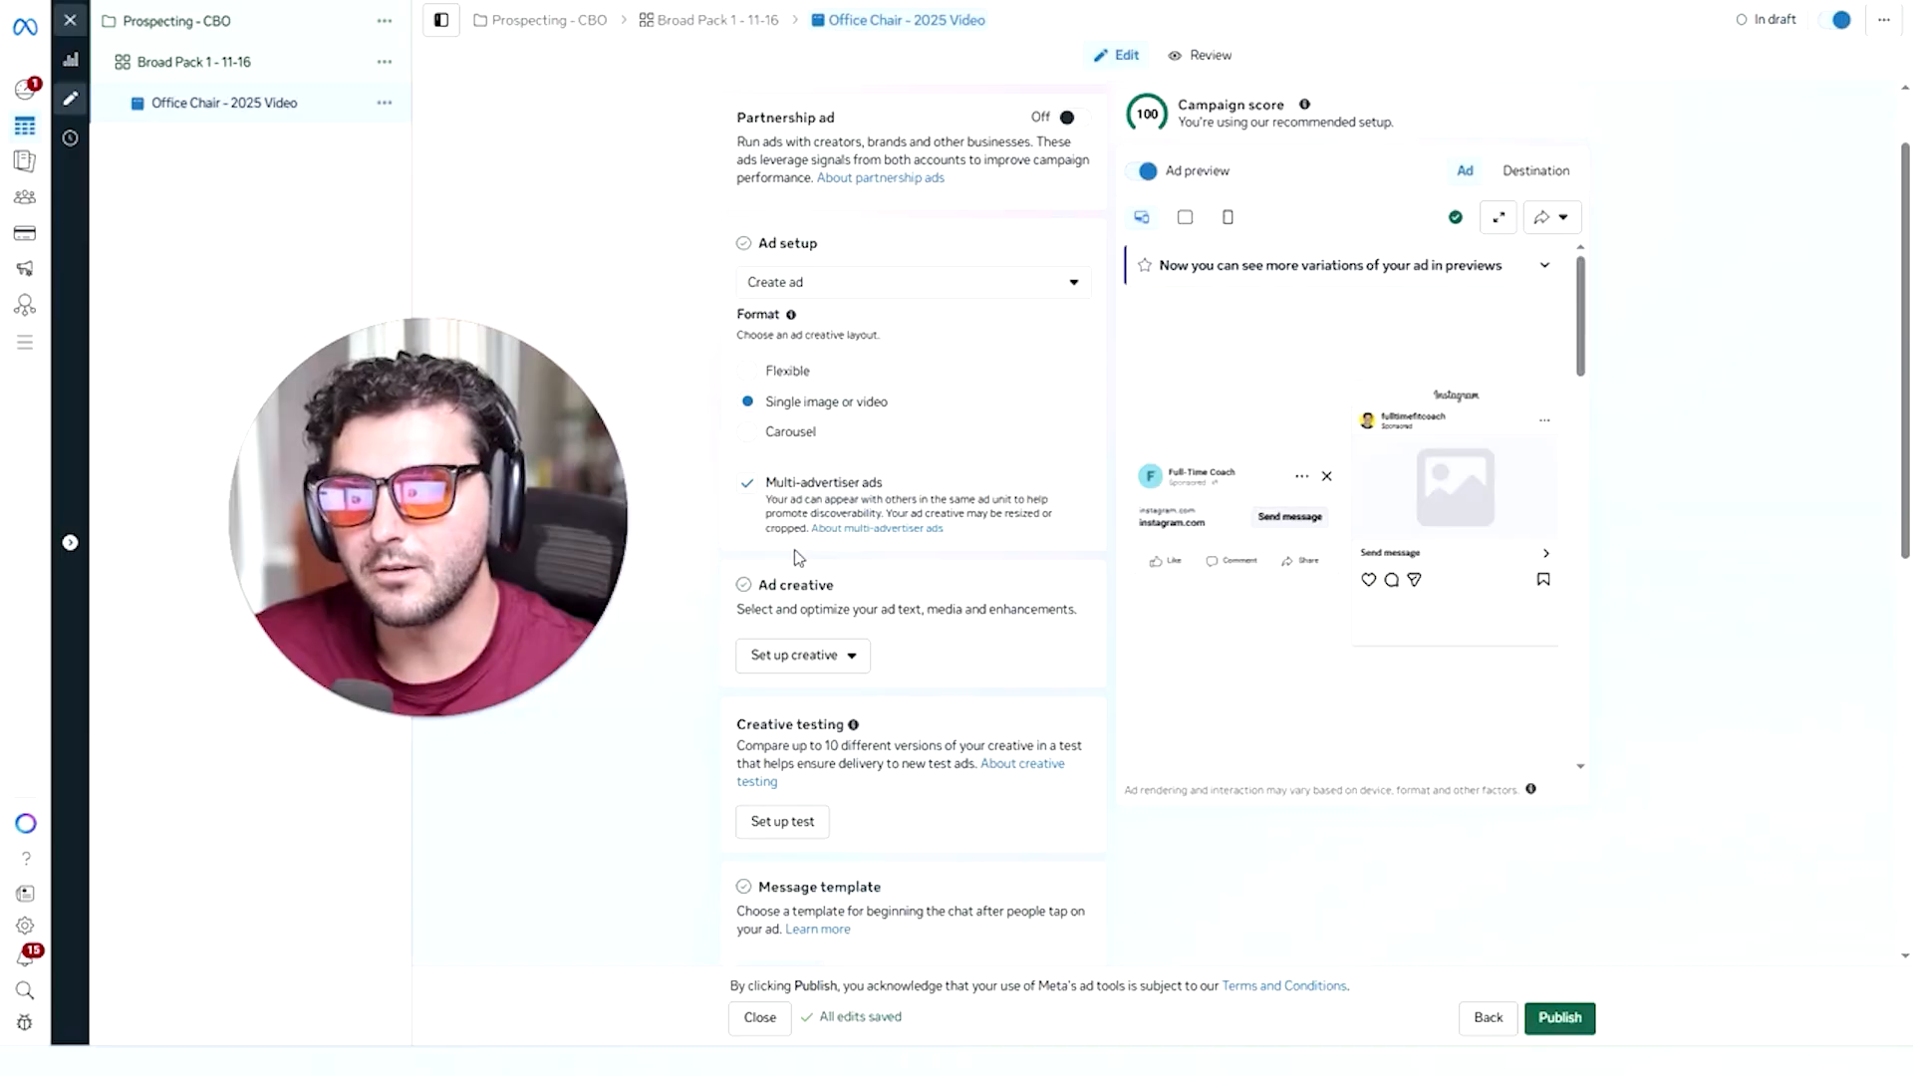
{"action": "left_click", "coordinate": [747, 483]}
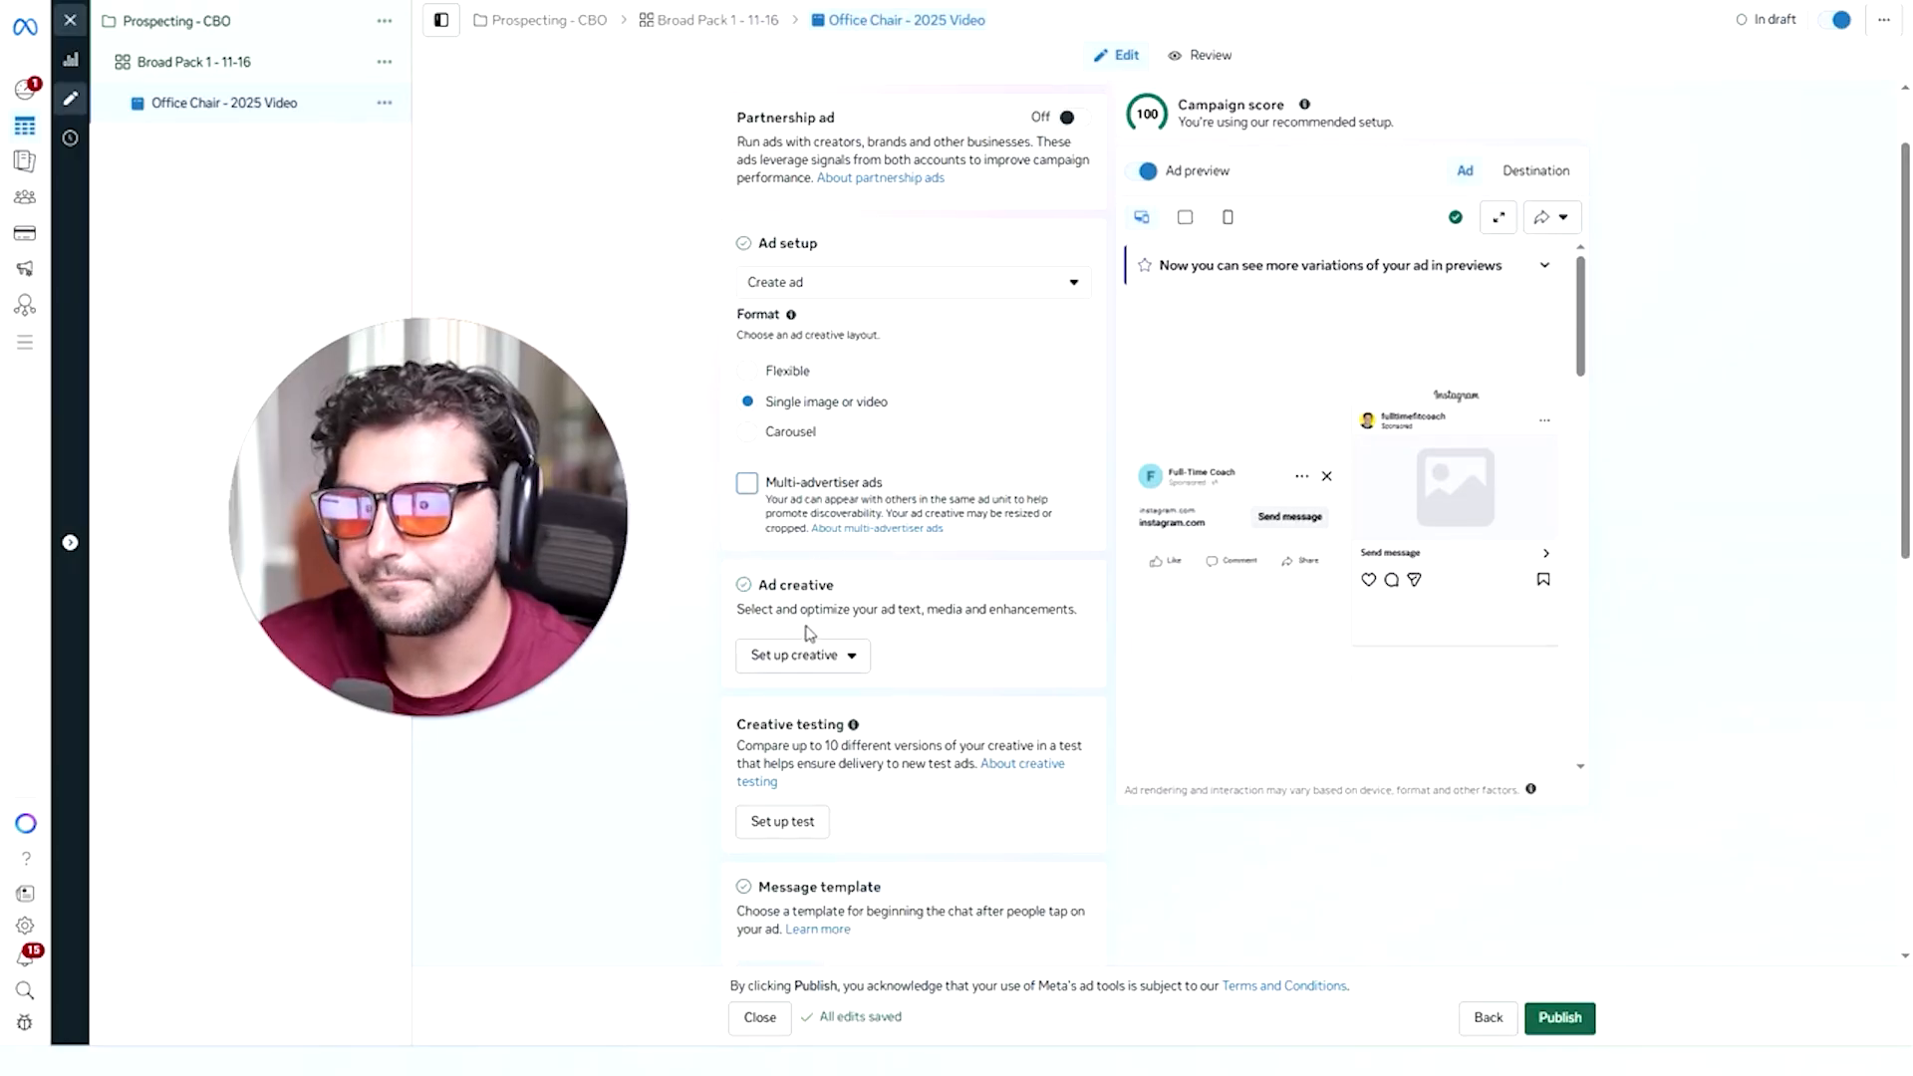
Start setting up the ad creative as an image ad.
{"action": "scroll", "coordinate": [1071, 455], "scroll_direction": "down", "scroll_amount": 2}
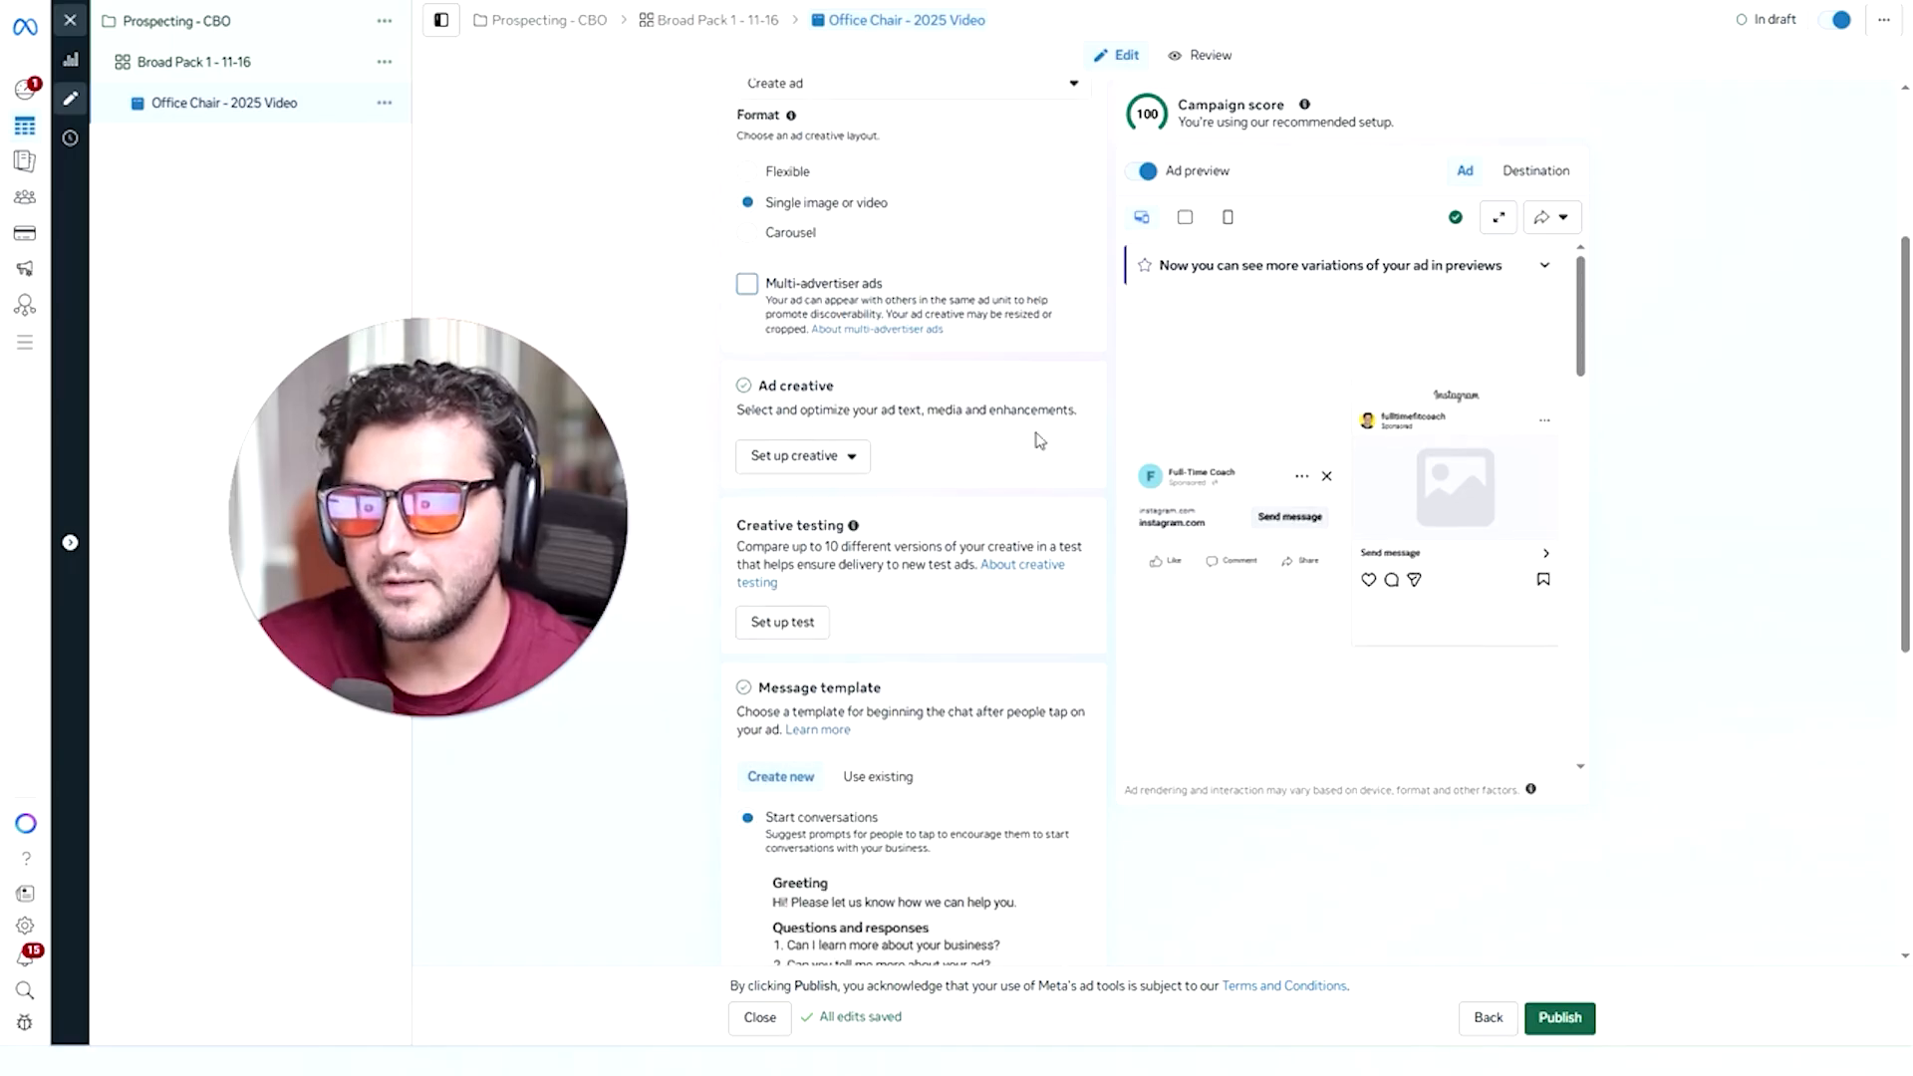
{"action": "left_click", "coordinate": [795, 458]}
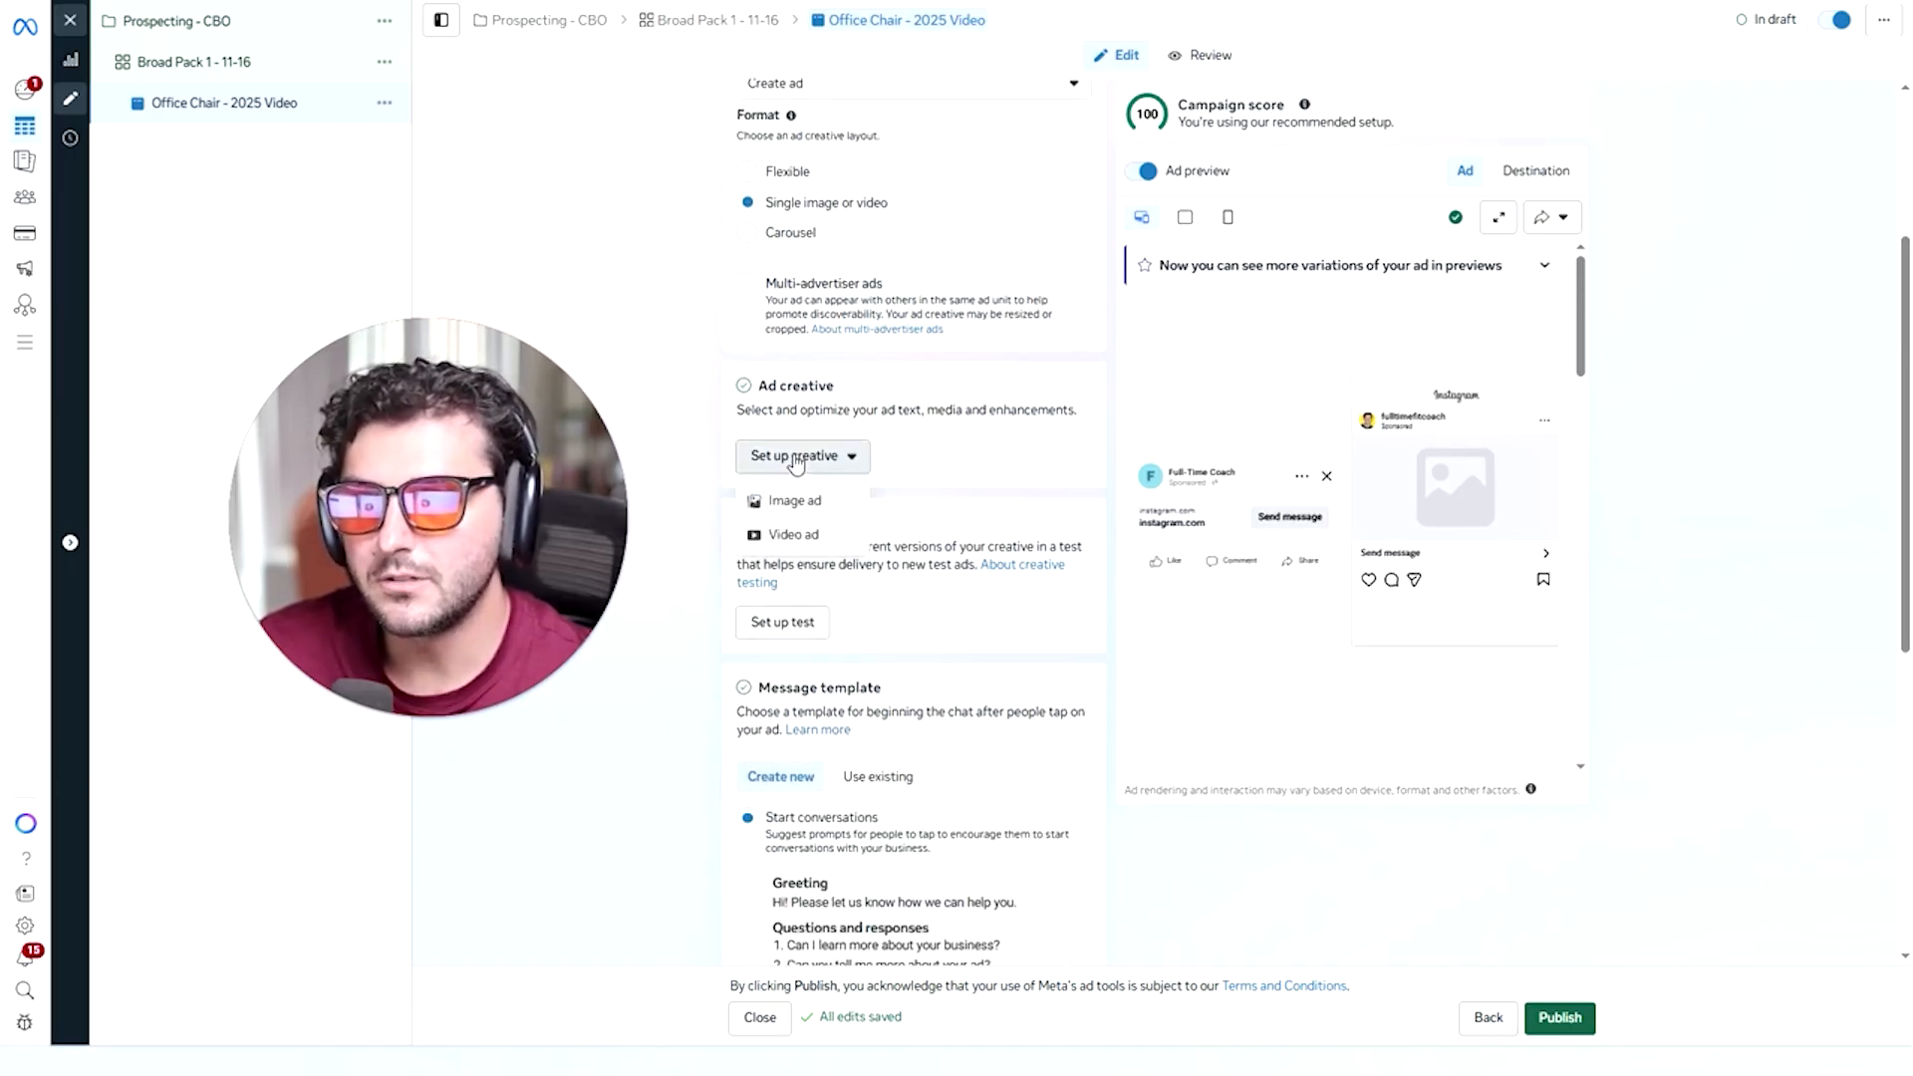
{"action": "left_click", "coordinate": [797, 508]}
{"action": "left_click_drag", "start_coordinate": [634, 677], "coordinate": [242, 415]}
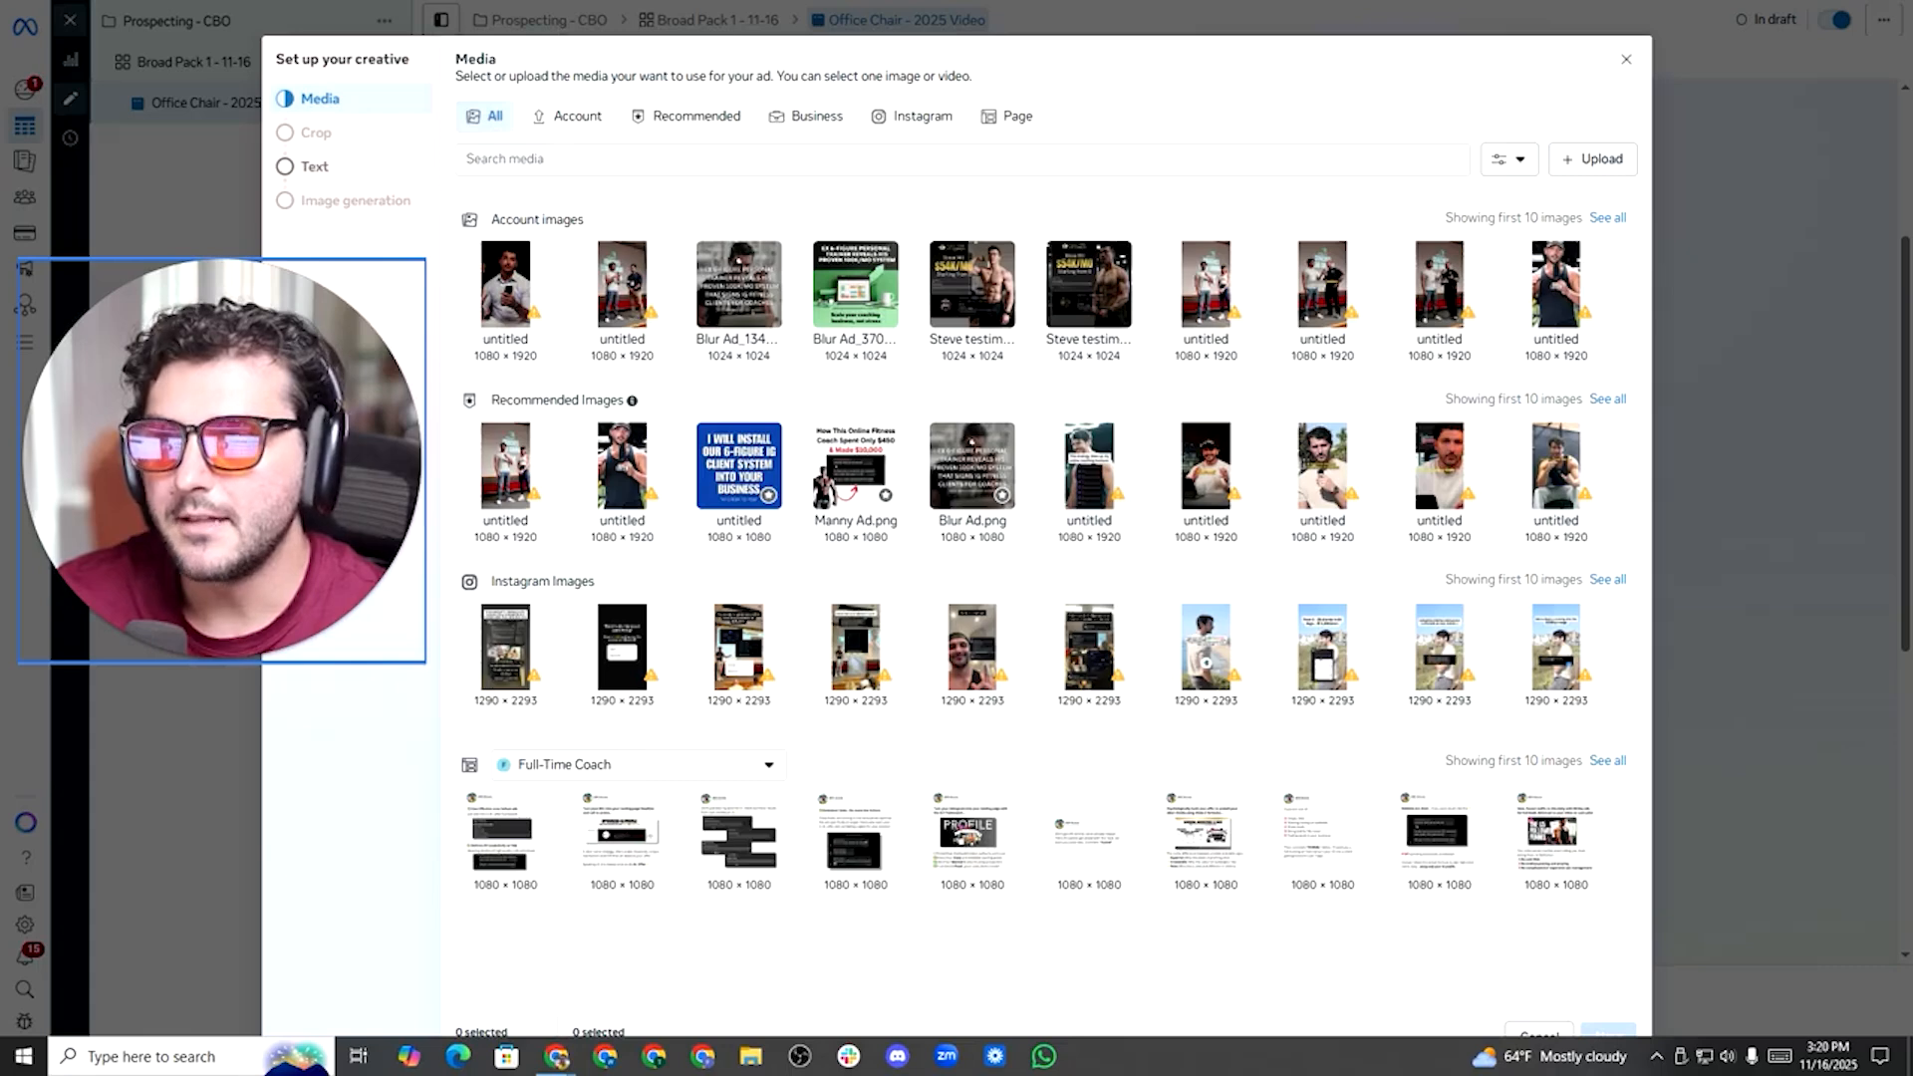
View the local files available for upload and the Instagram media without choosing any.
{"action": "left_click", "coordinate": [1591, 160]}
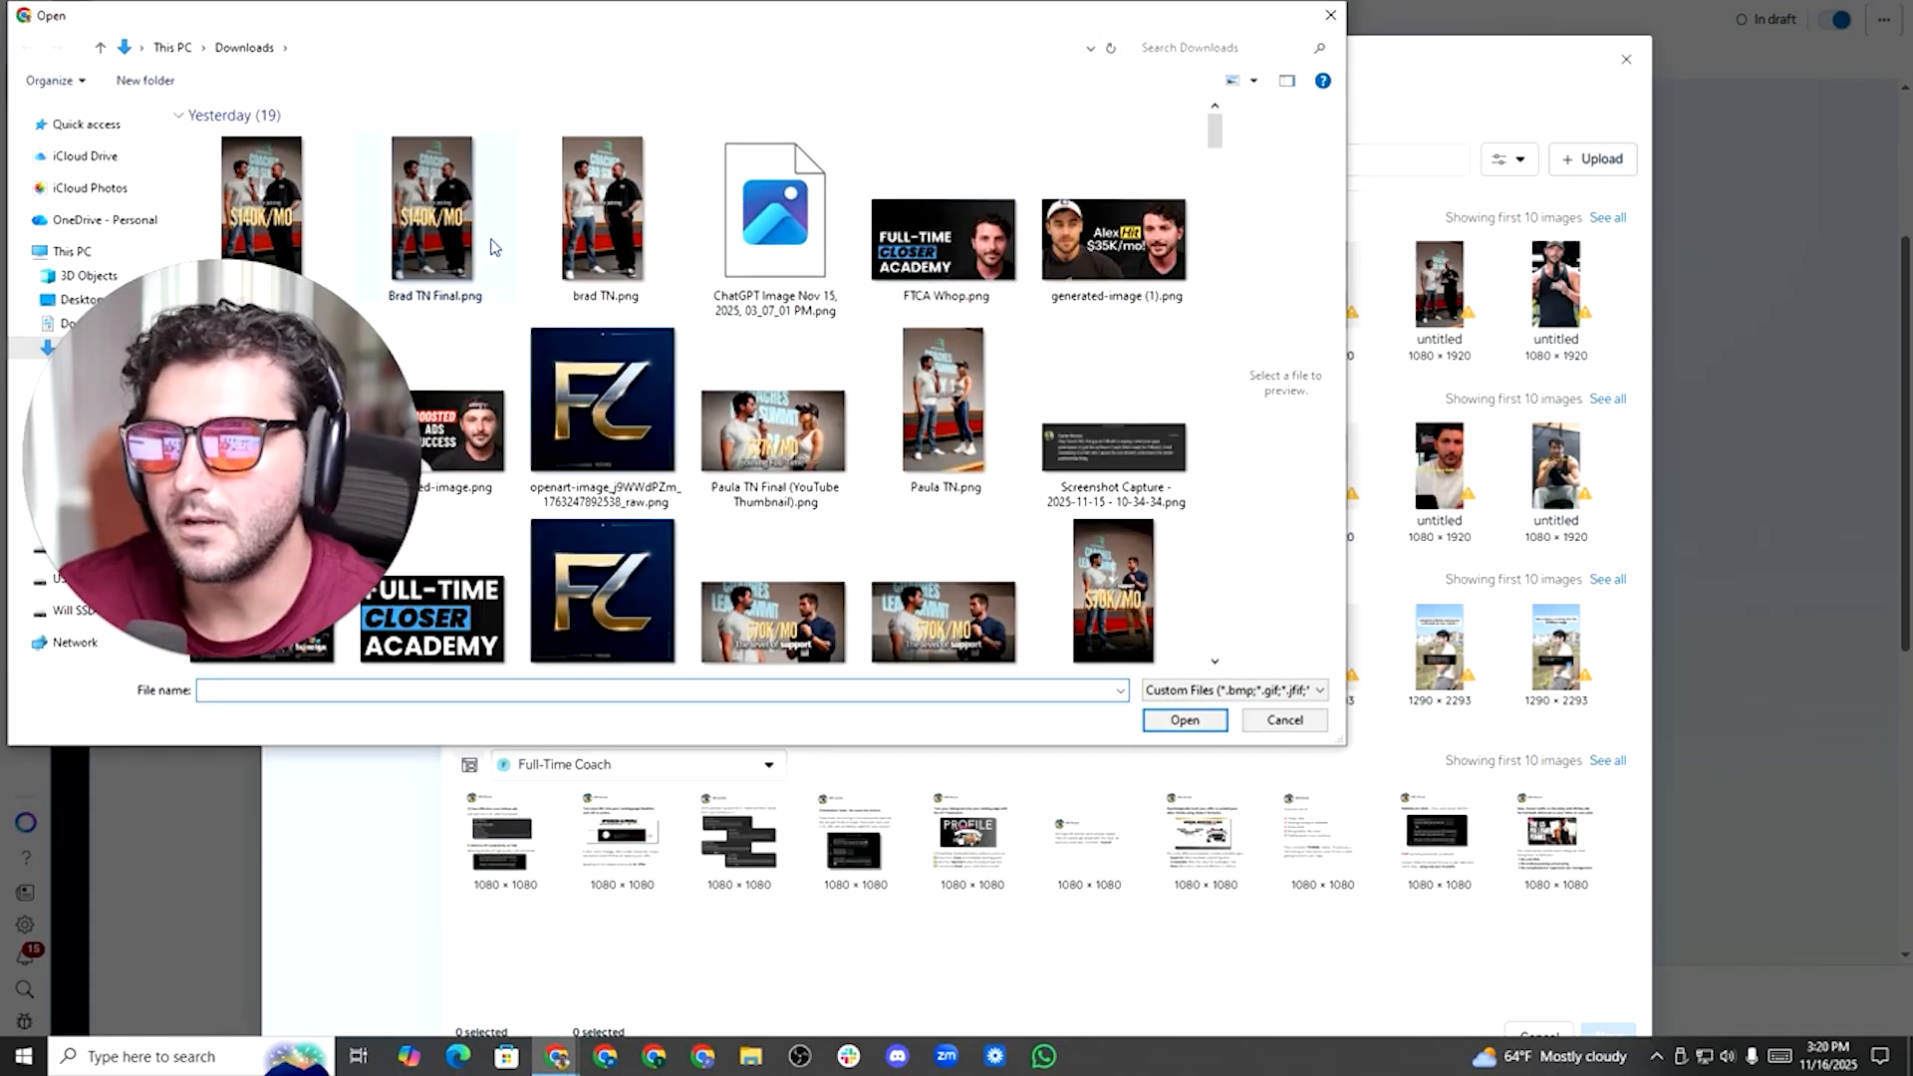
{"action": "left_click", "coordinate": [1330, 15]}
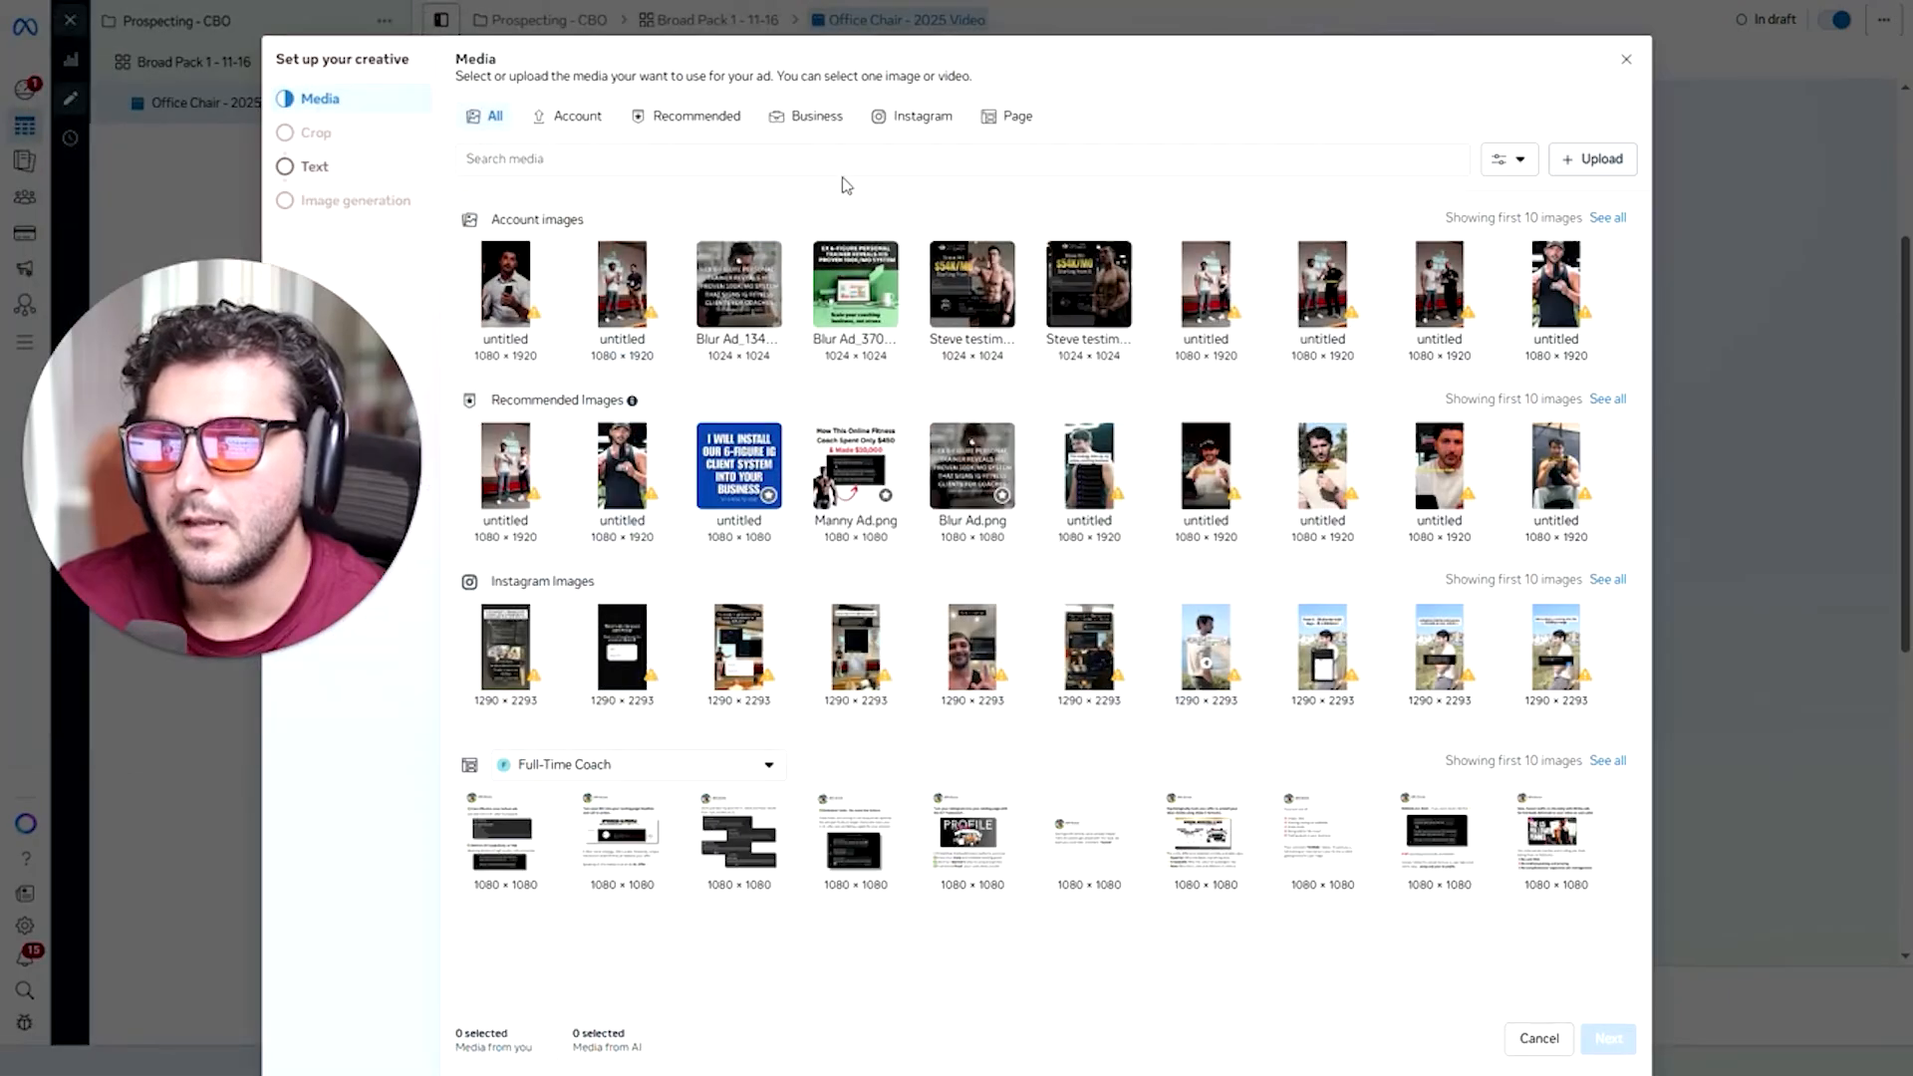
{"action": "left_click", "coordinate": [927, 120]}
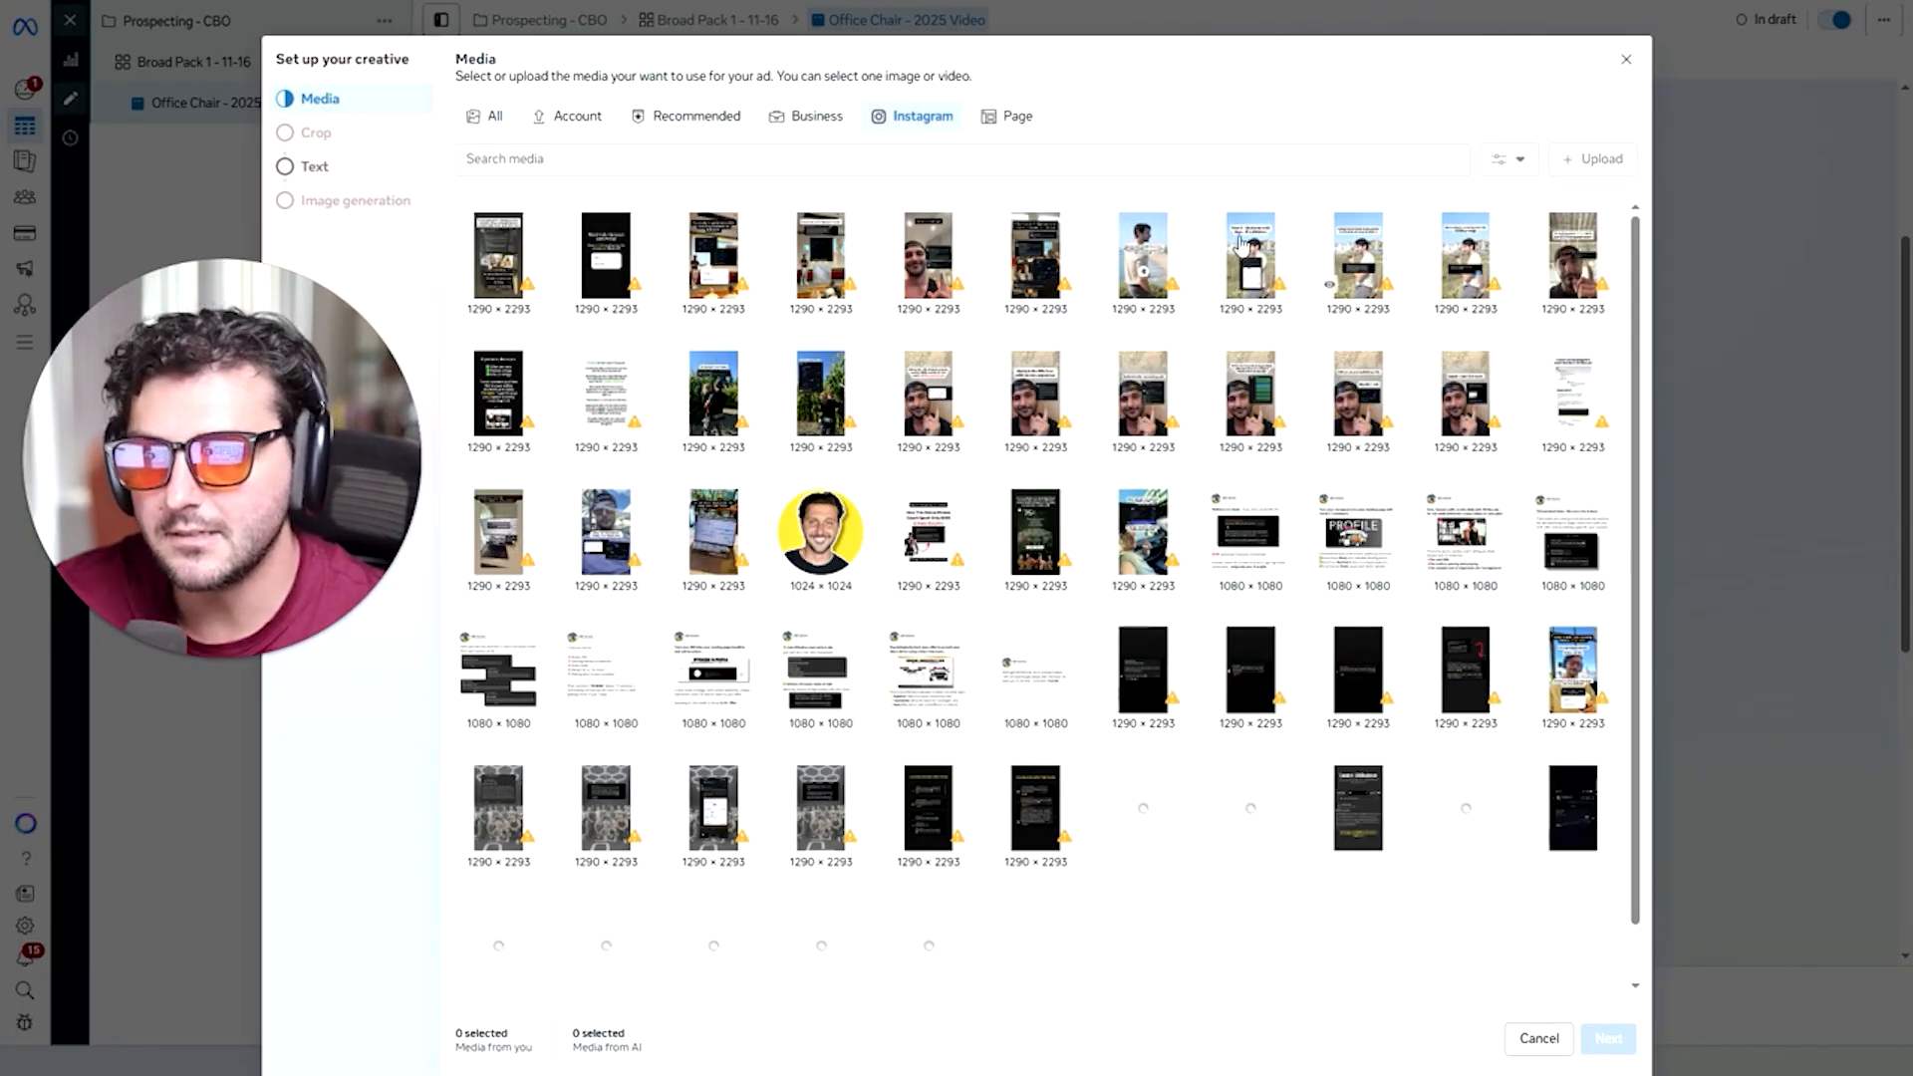
Choose the second $54K/MO testimonial image from the account media and continue to the crop settings.
{"action": "left_click", "coordinate": [579, 119]}
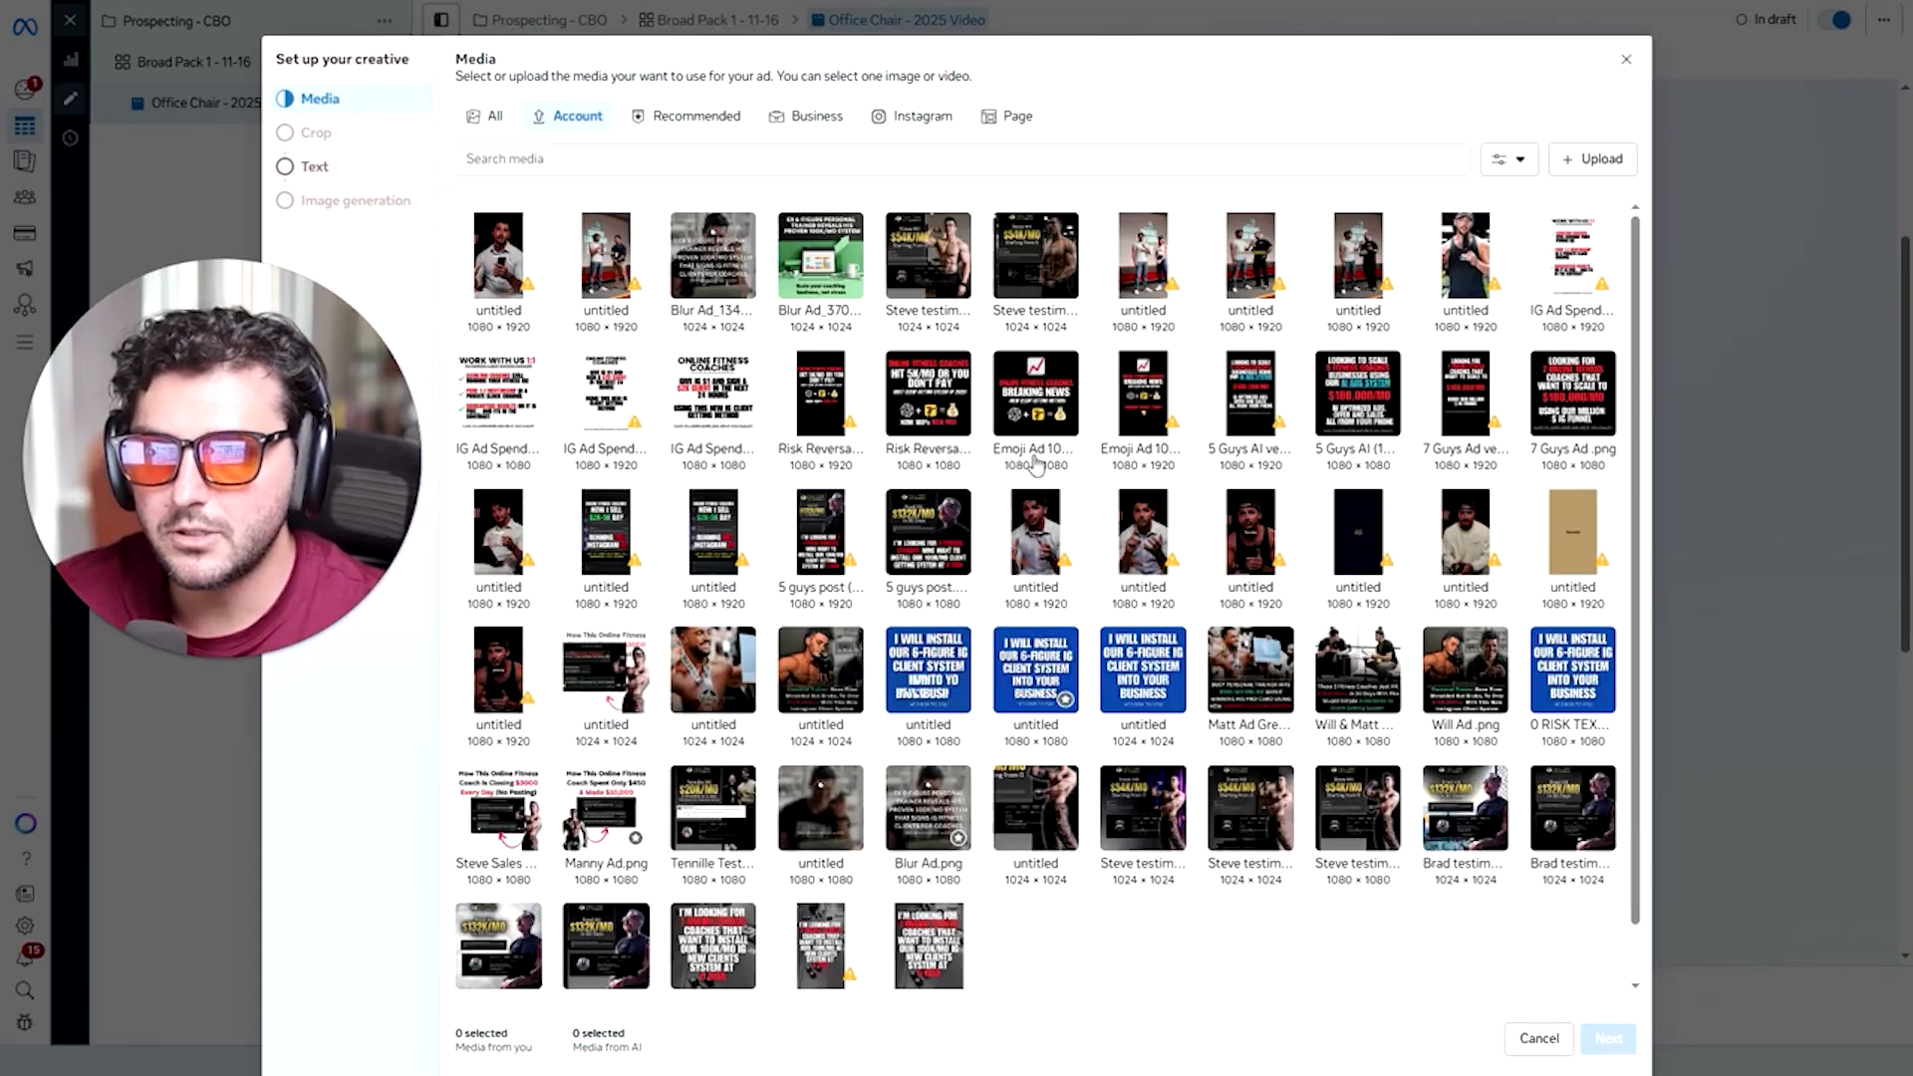
{"action": "left_click", "coordinate": [1023, 261]}
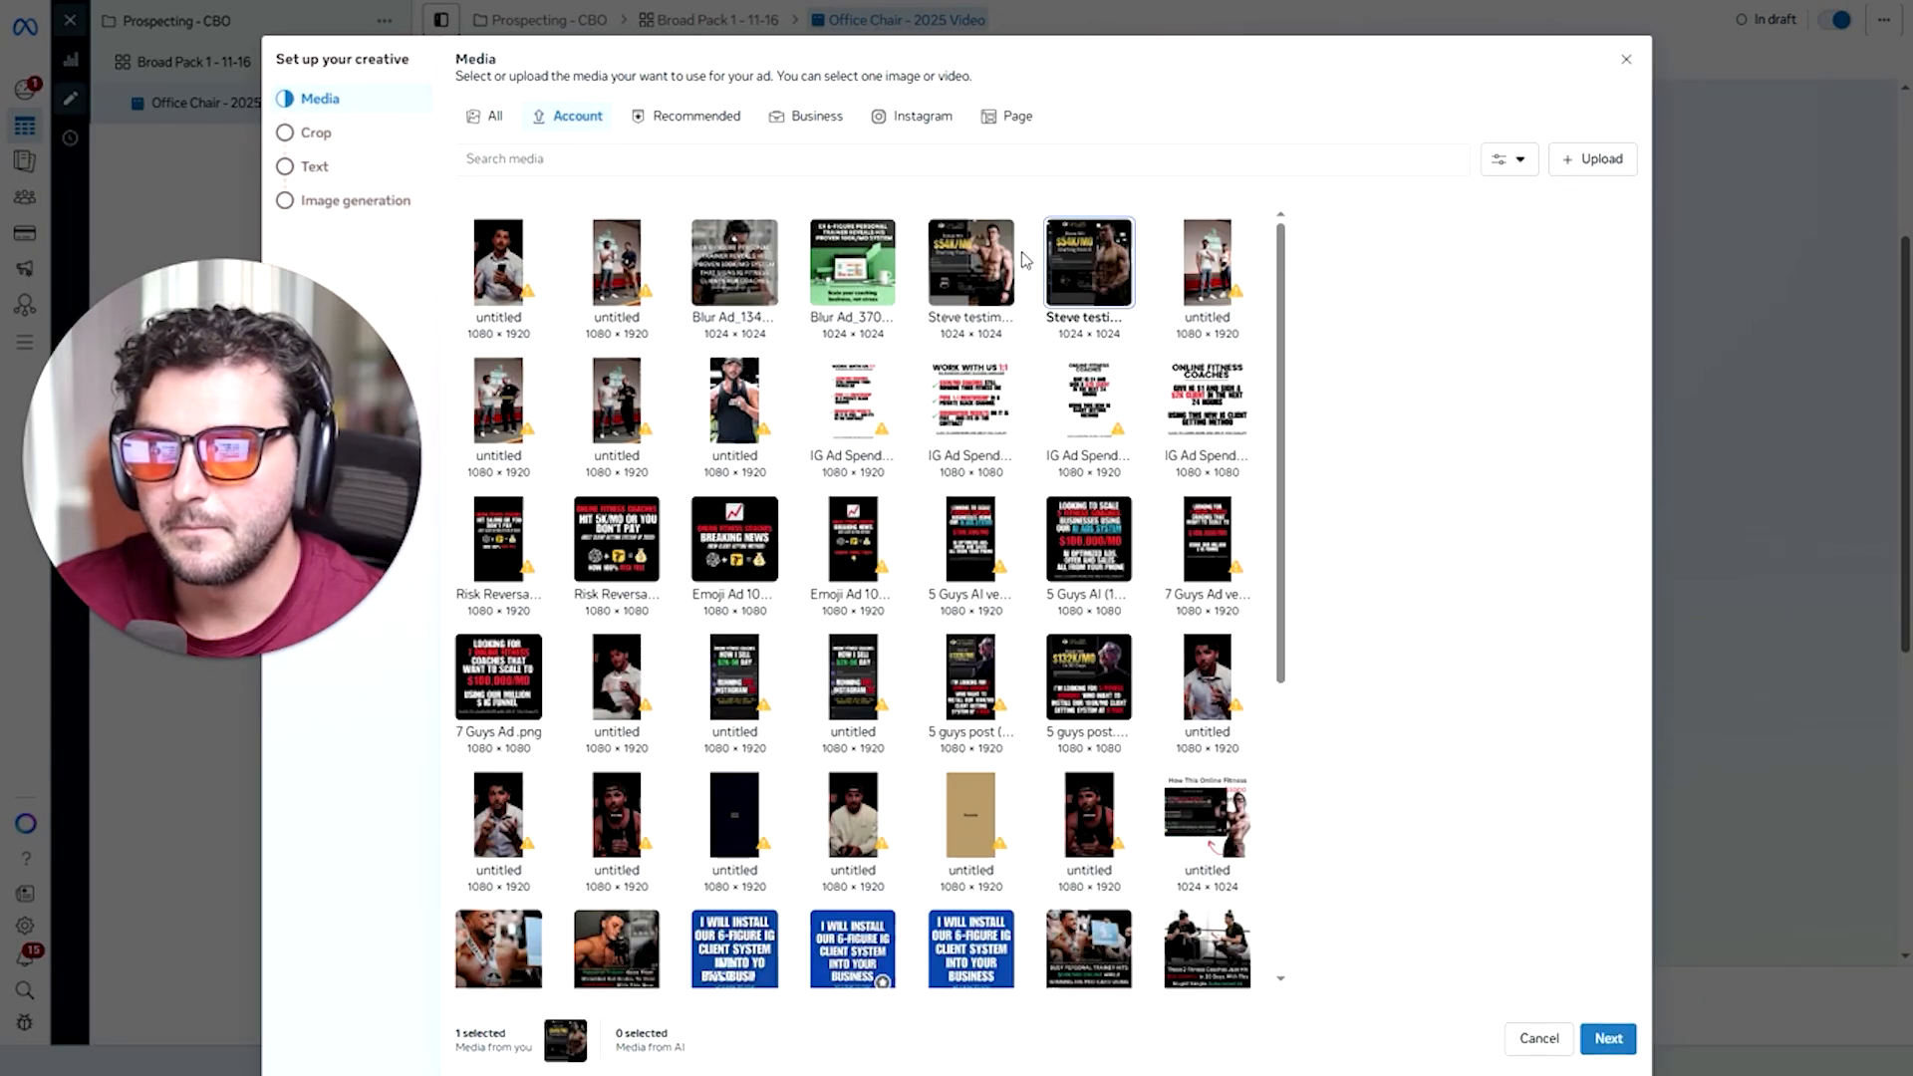
{"action": "left_click", "coordinate": [1615, 1041]}
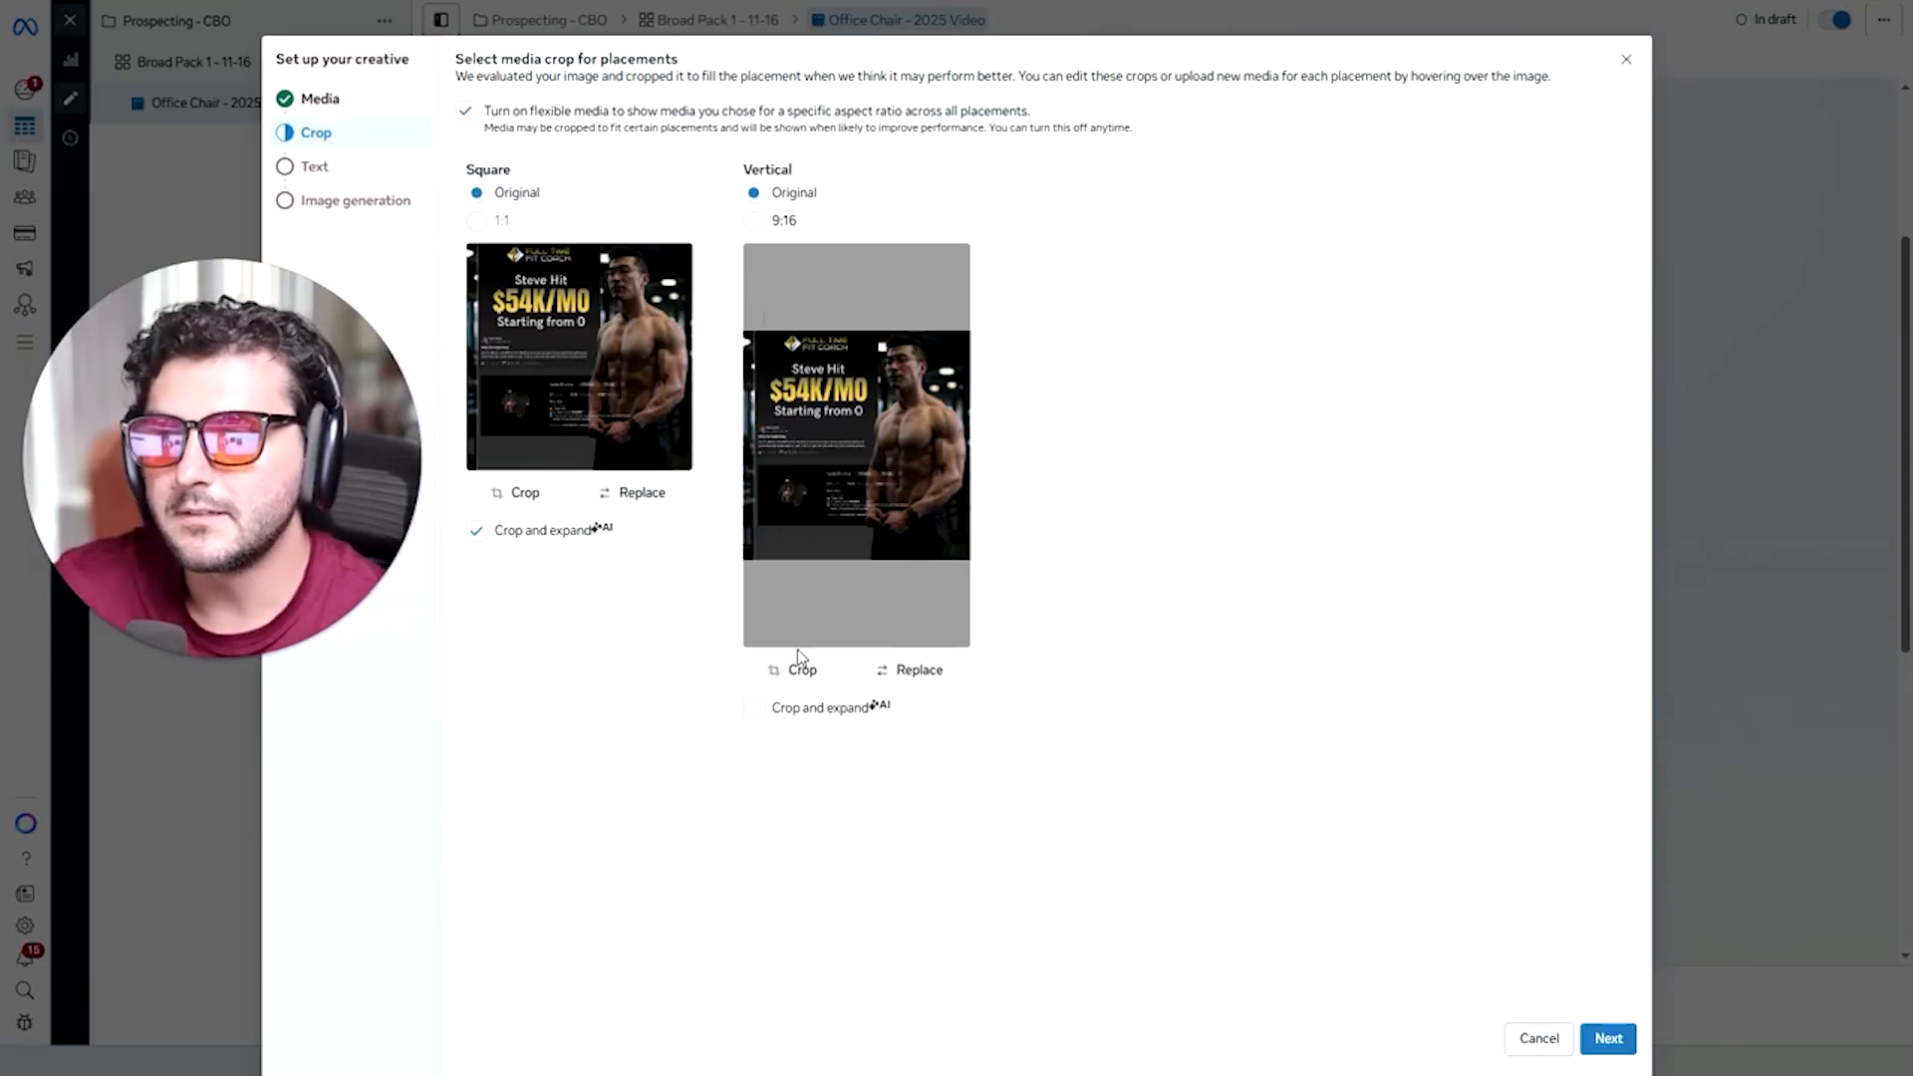
Replace the vertical placement's media with the "Work with us 1:1" image and continue to the text settings.
{"action": "left_click", "coordinate": [898, 673]}
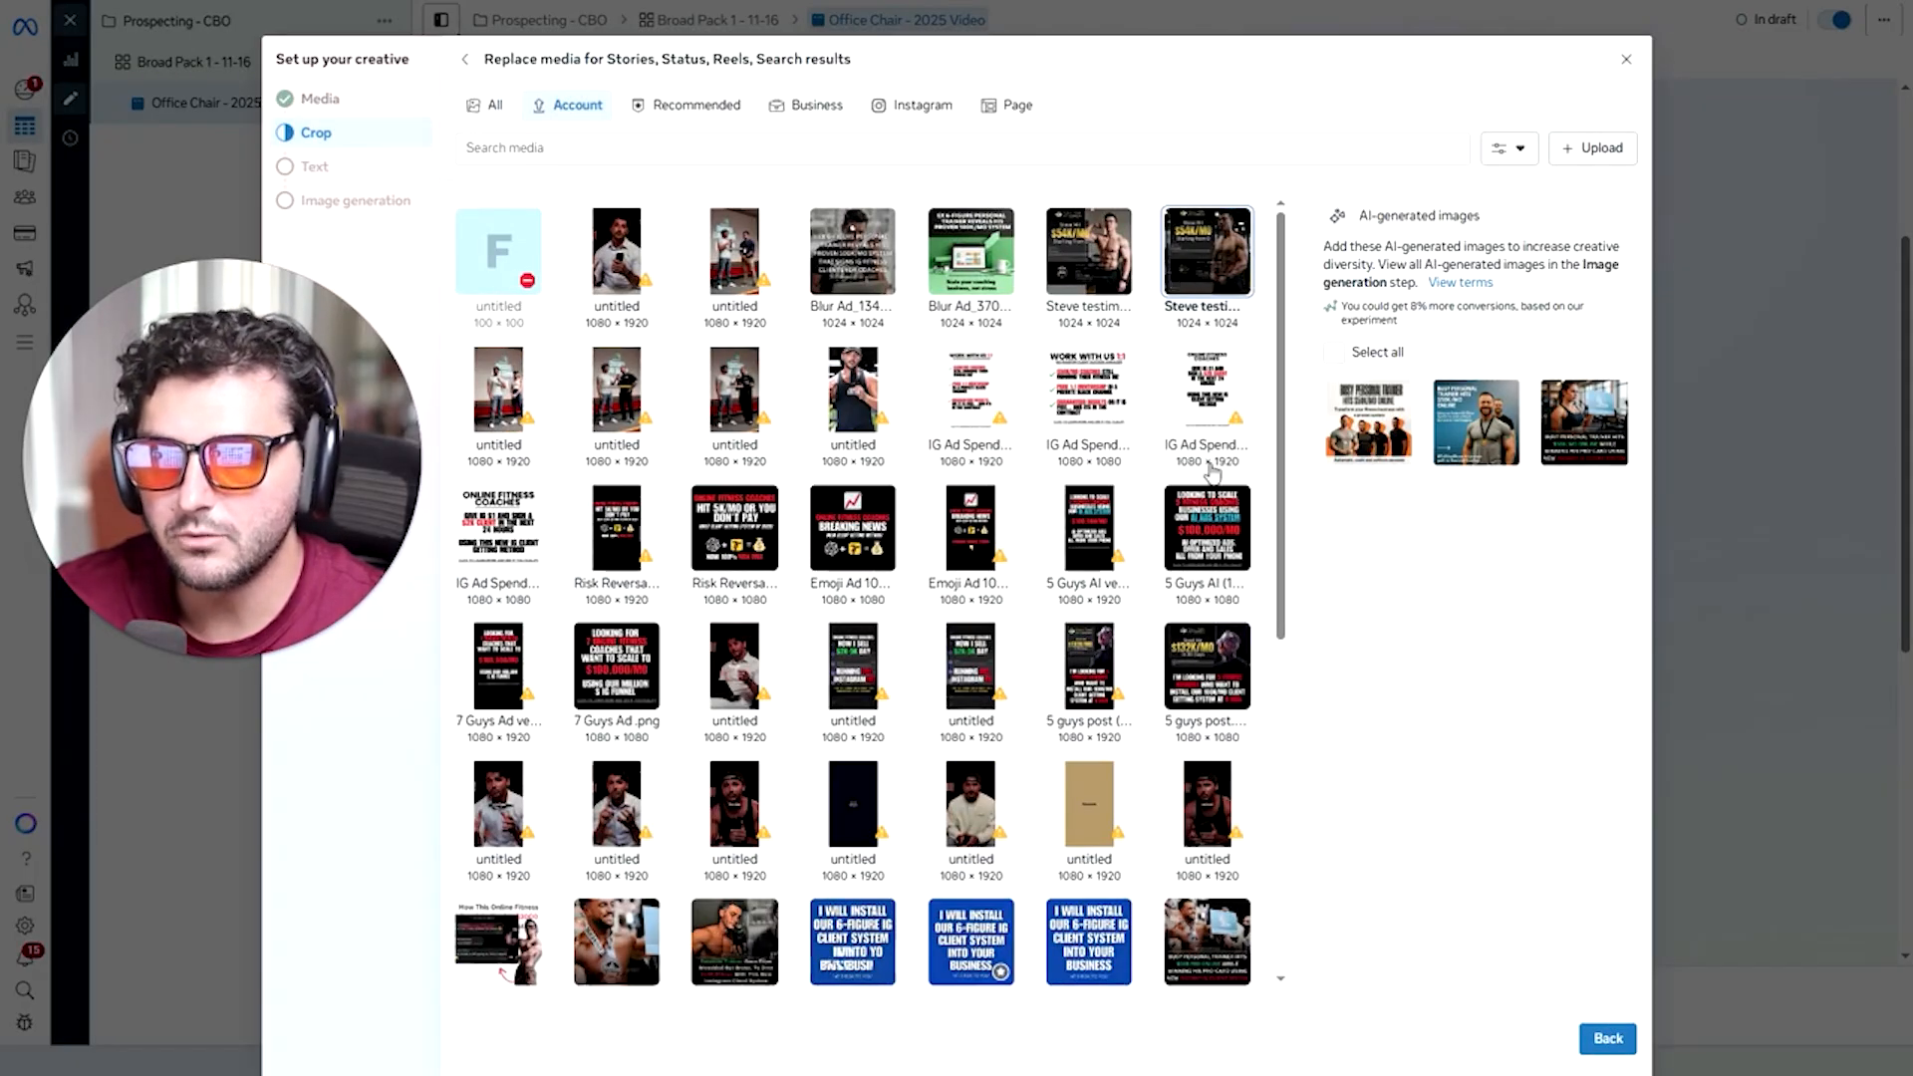
{"action": "left_click", "coordinate": [1607, 1037]}
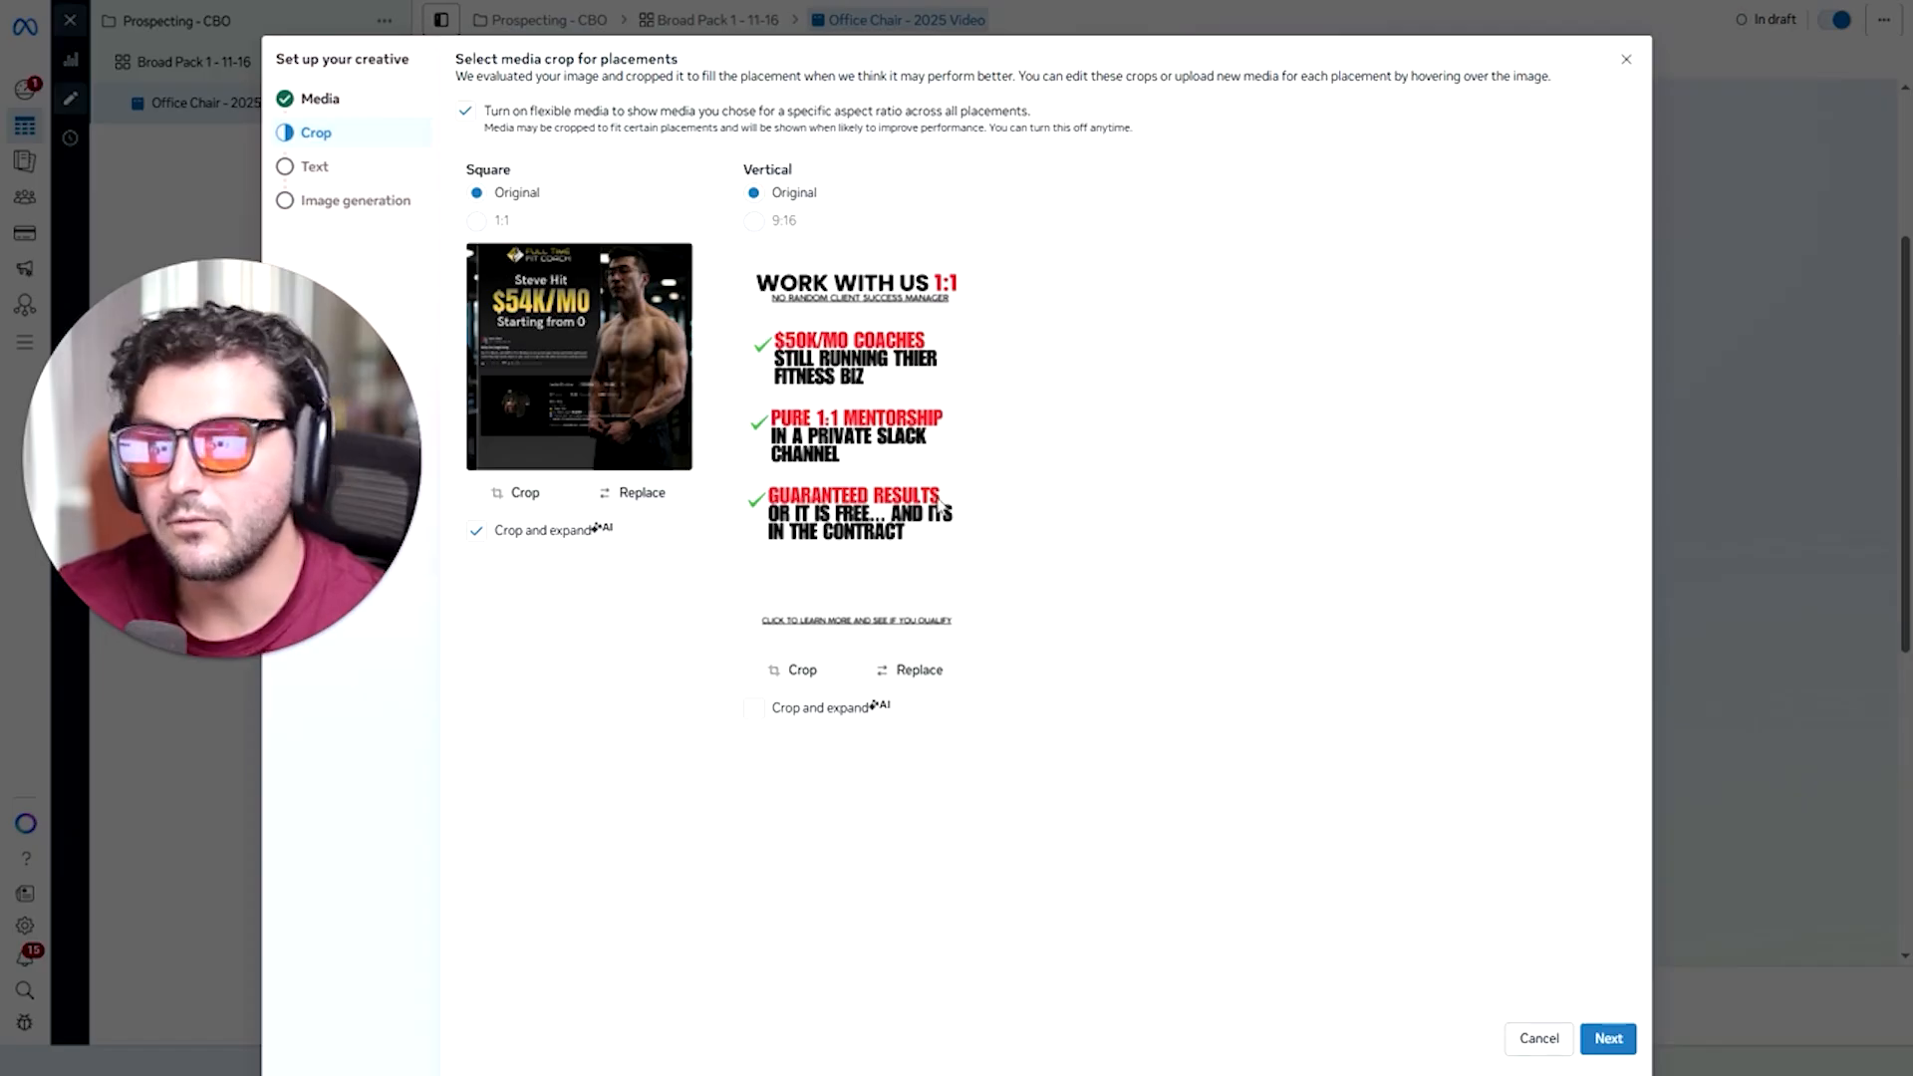
{"action": "left_click", "coordinate": [1607, 1037]}
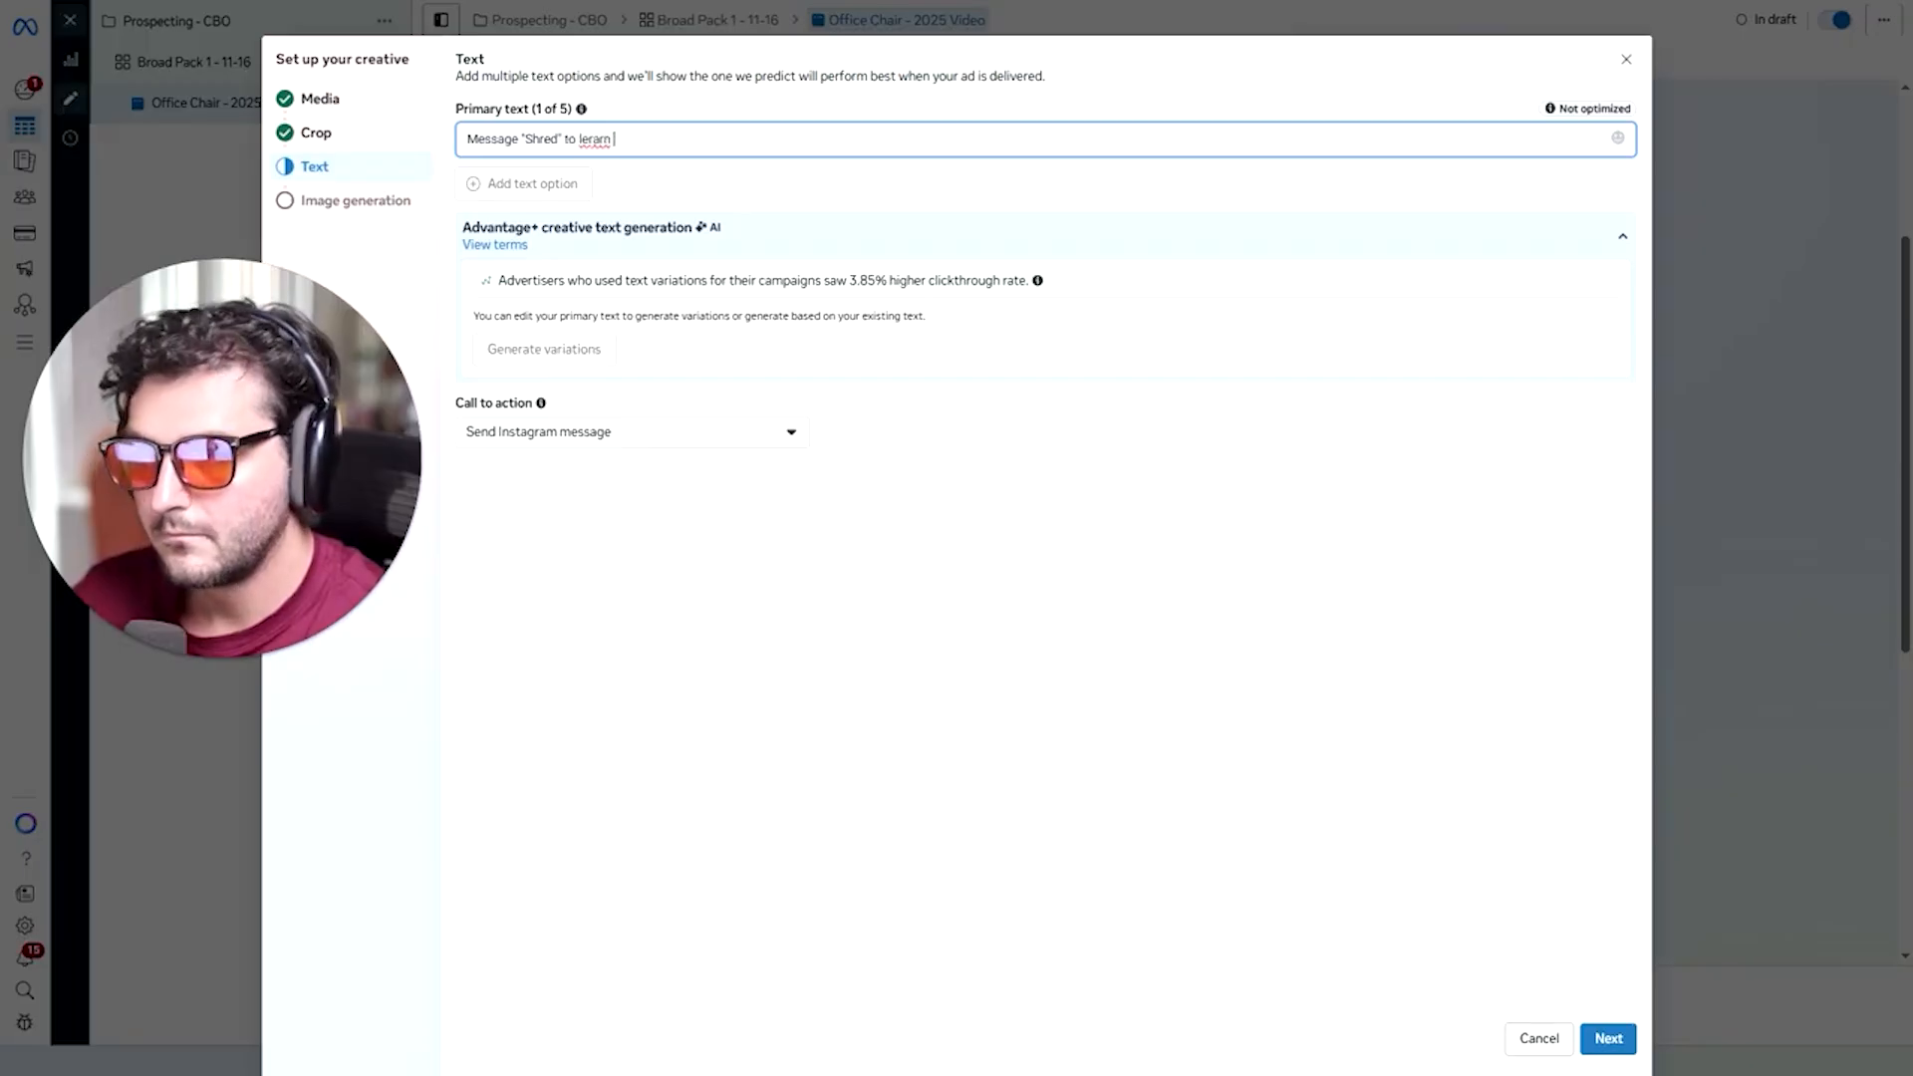
Set the primary text to Message "Shred" to learn more and finish the creative without selecting AI-generated images.
{"action": "right_click", "coordinate": [603, 140]}
{"action": "left_click", "coordinate": [661, 159]}
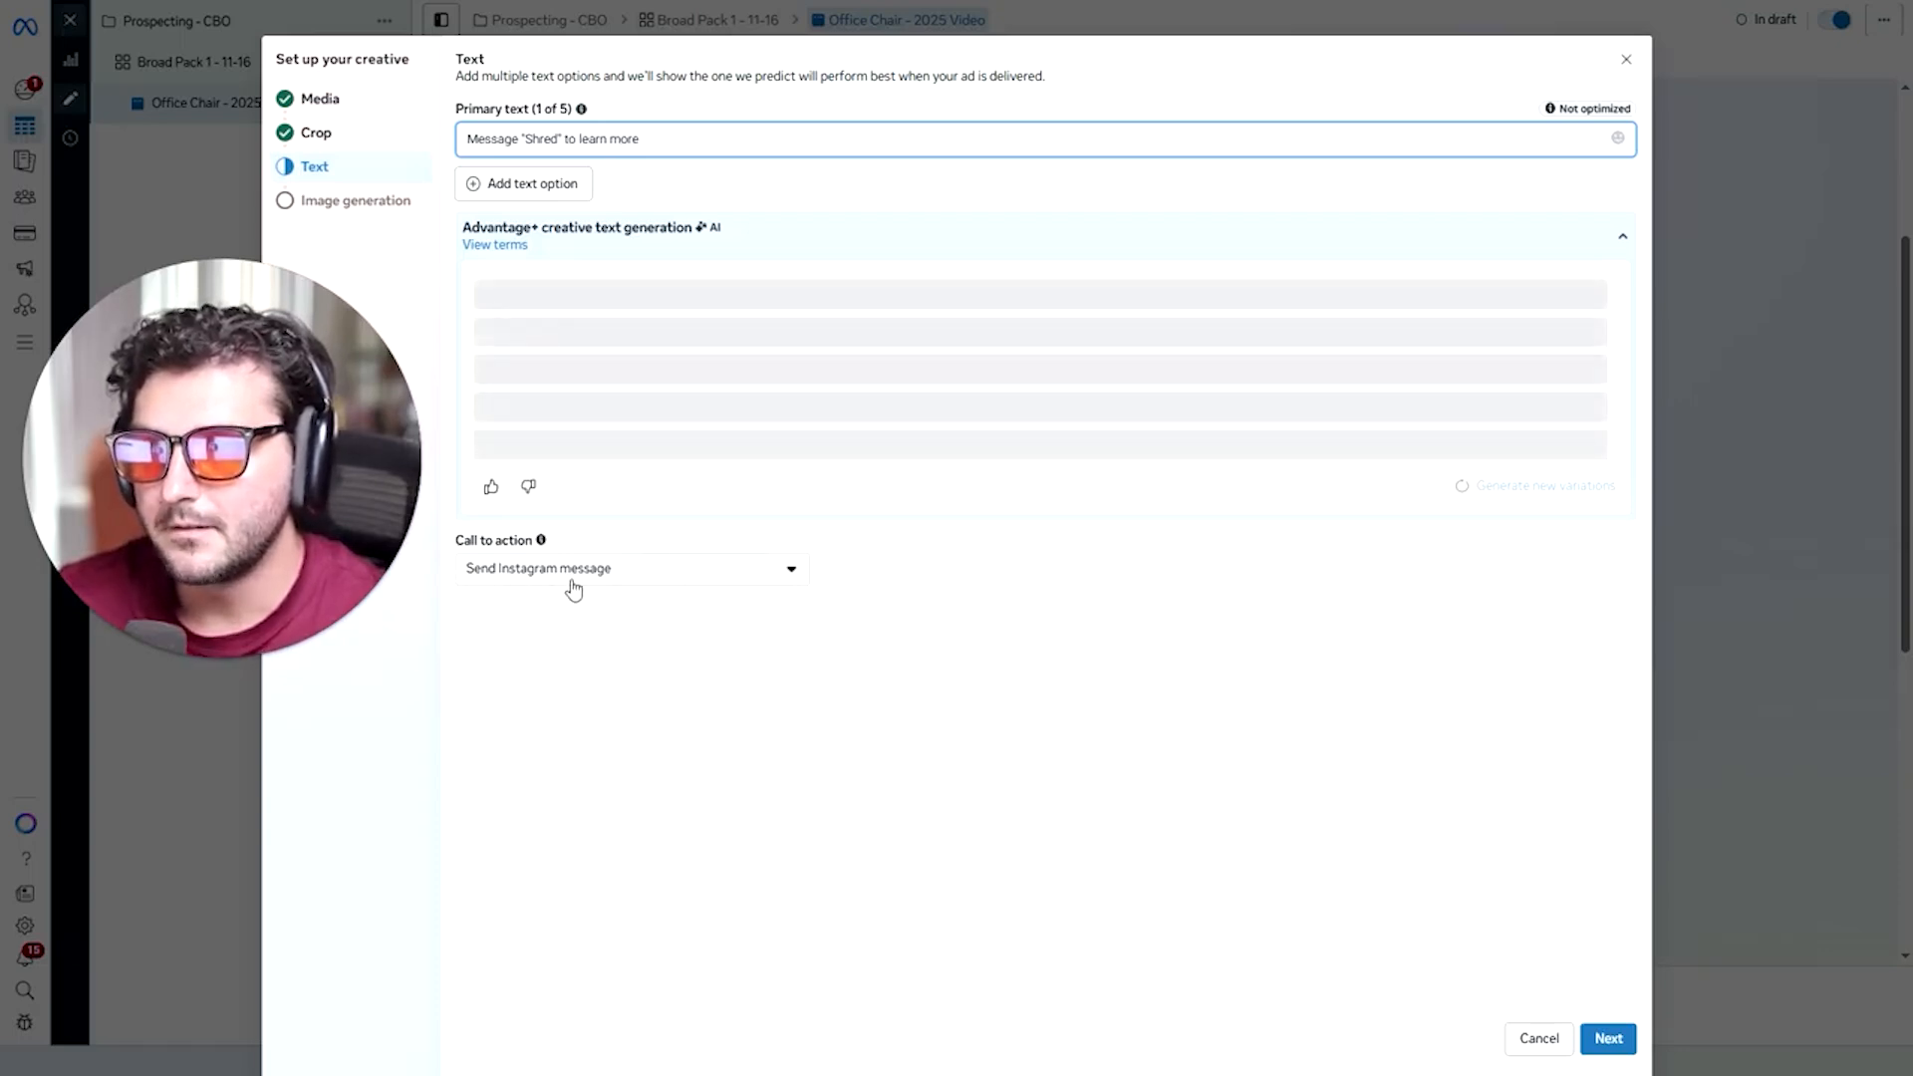
{"action": "left_click", "coordinate": [1606, 1037]}
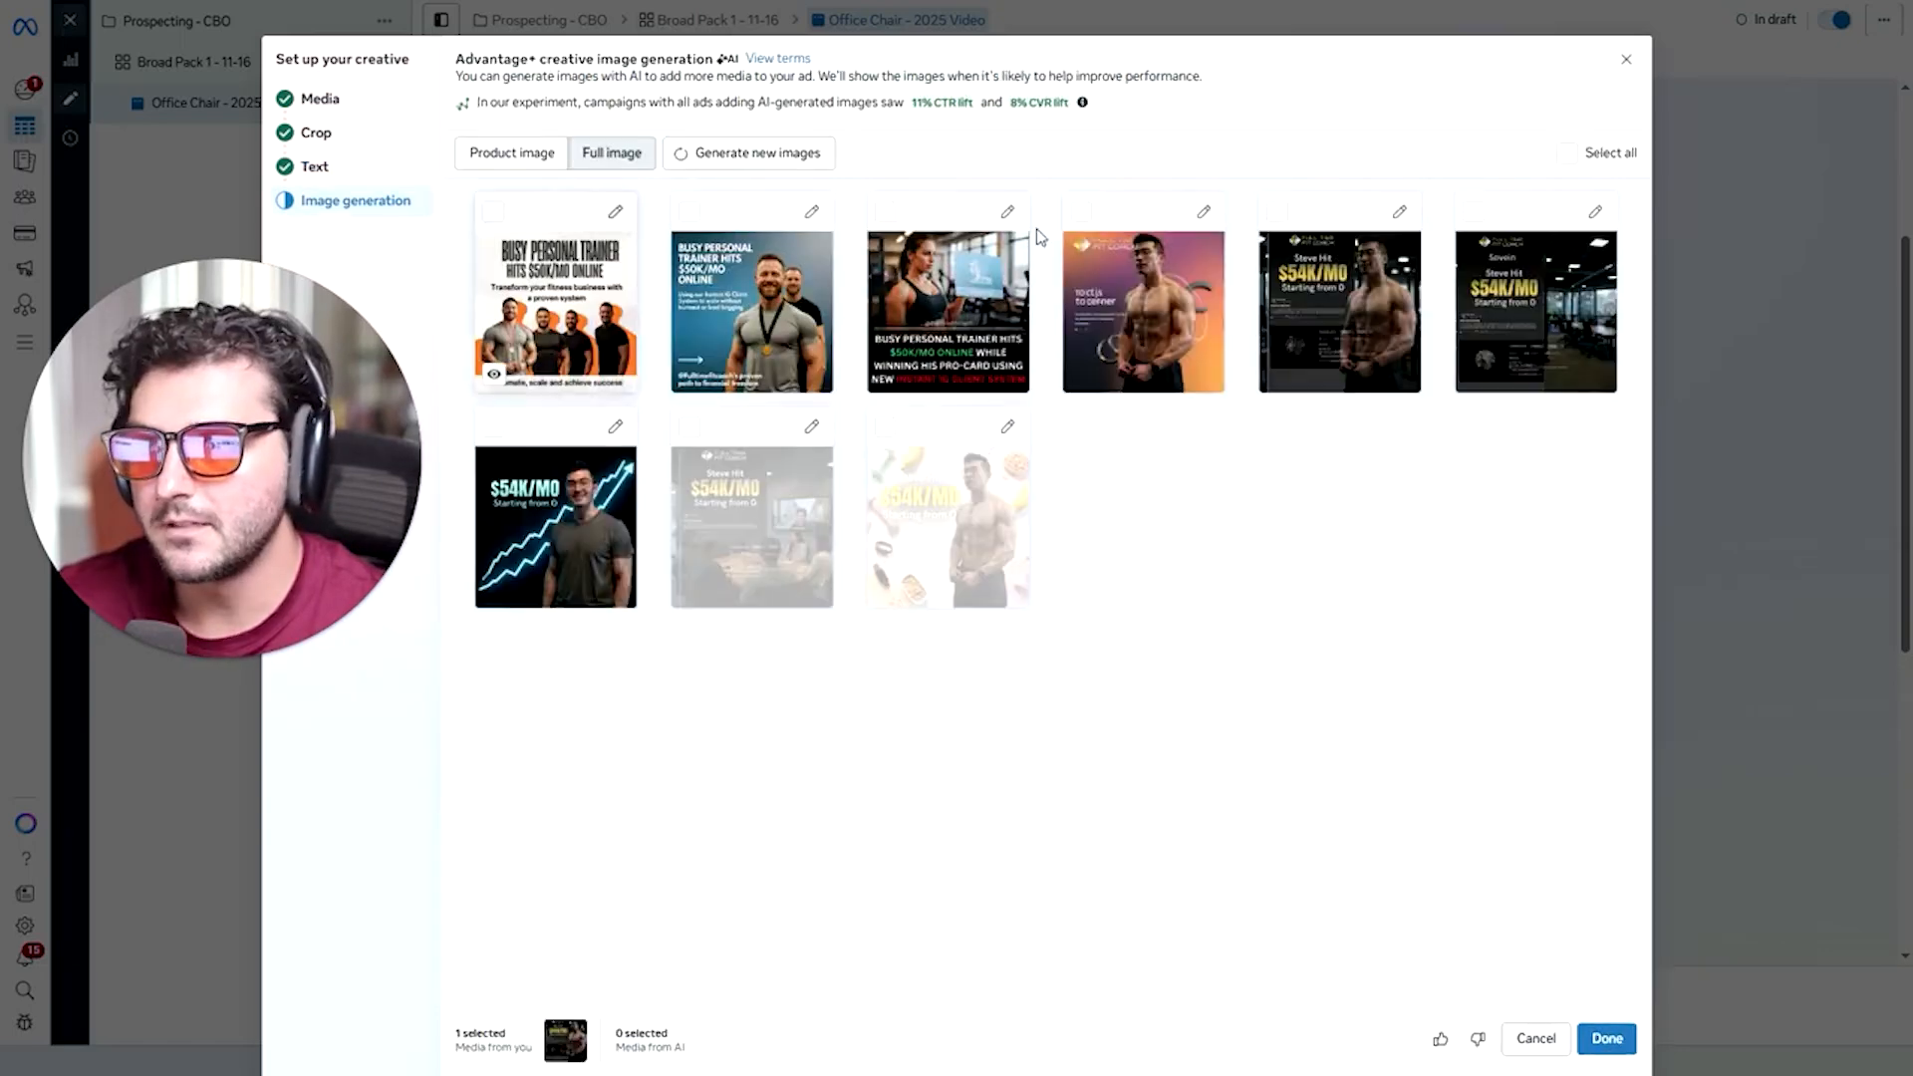
{"action": "left_click_drag", "start_coordinate": [299, 478], "coordinate": [299, 627]}
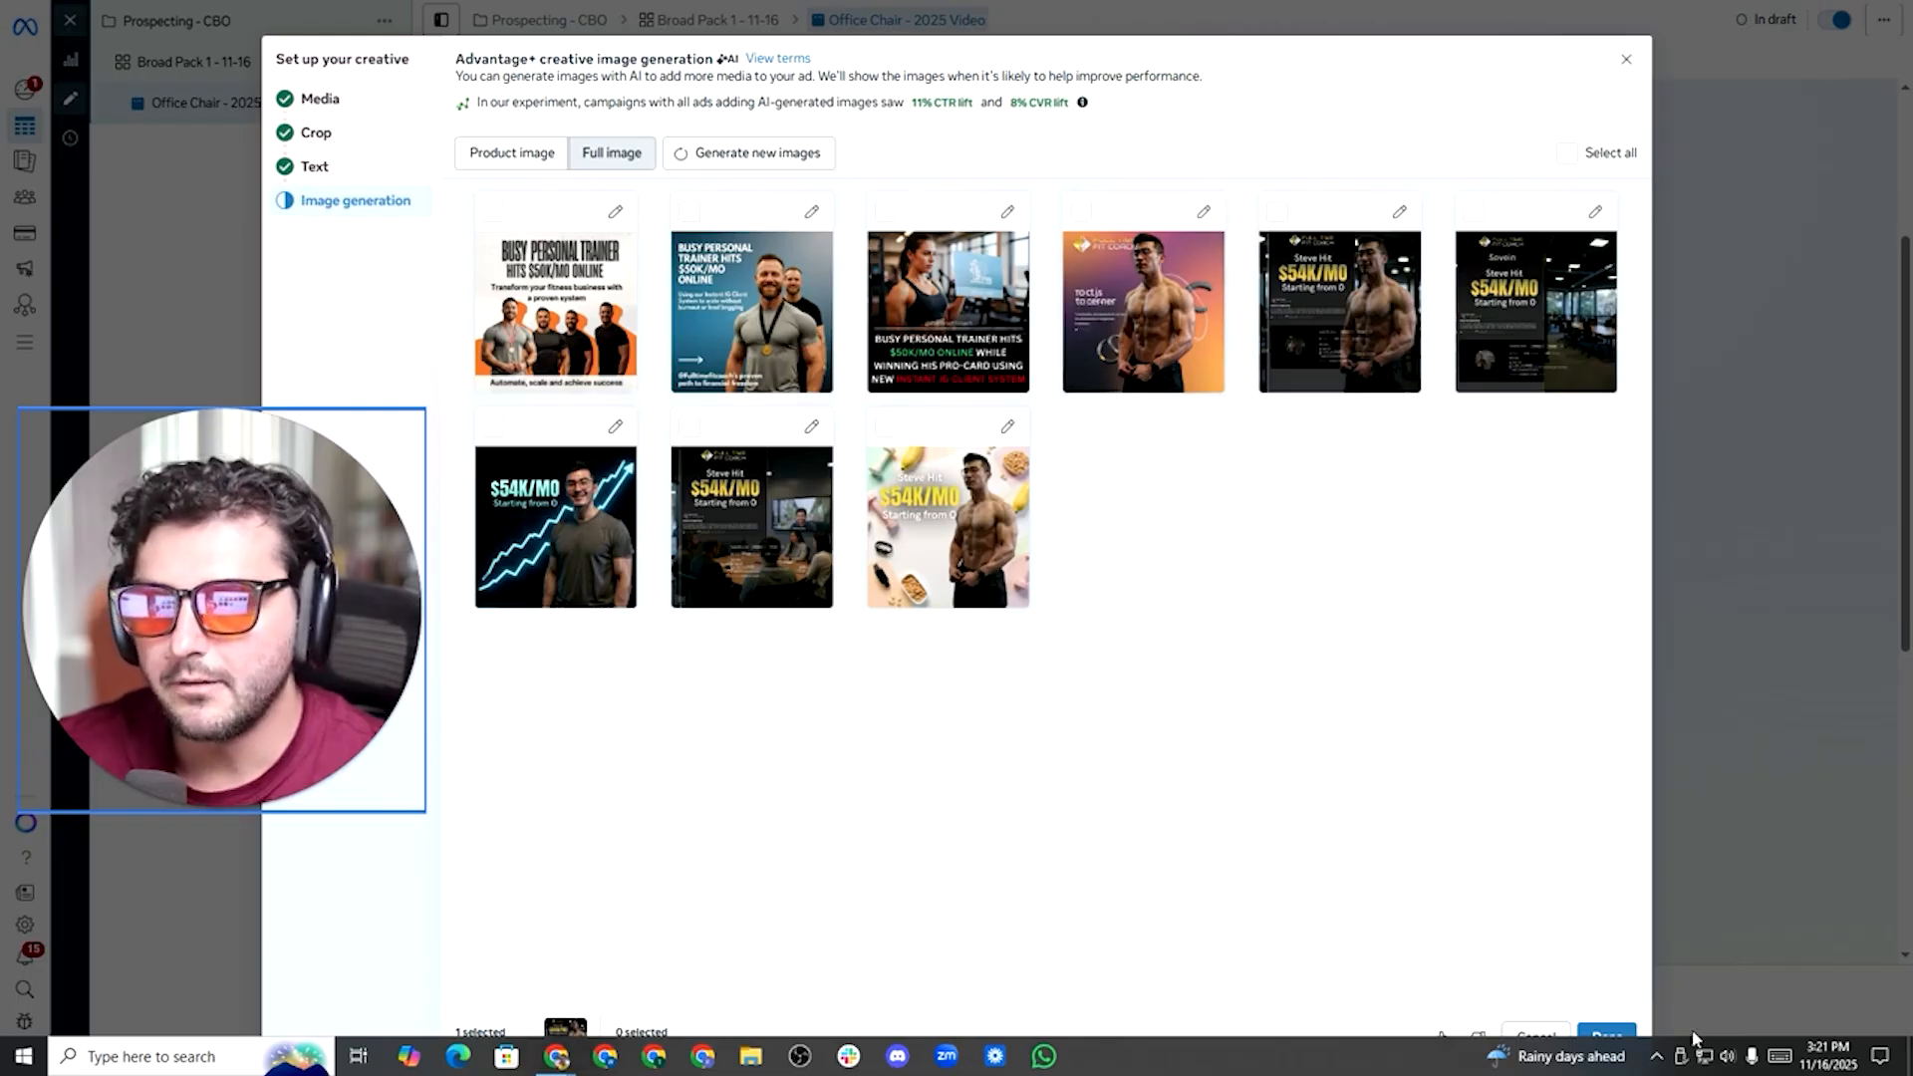
{"action": "left_click", "coordinate": [1603, 1034]}
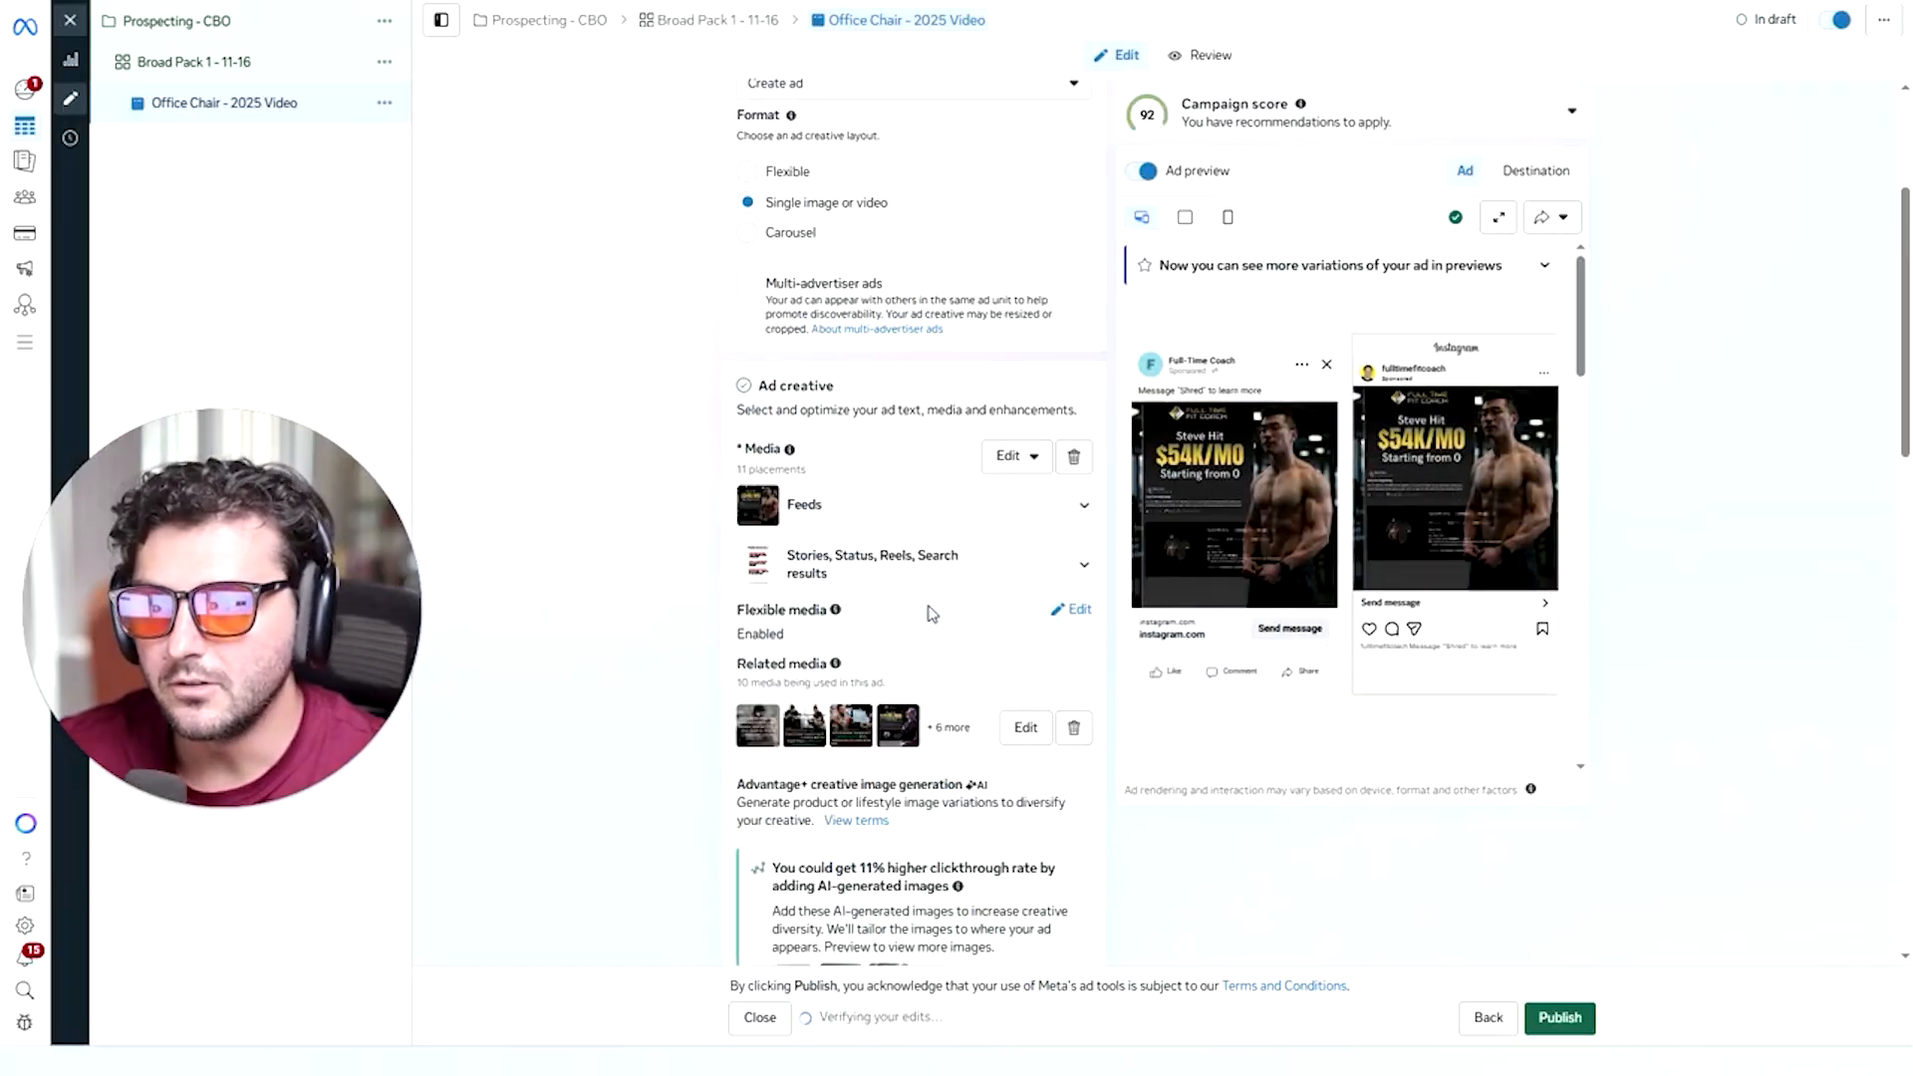
Examine the ad's flexible media, related media, AI image and text generation, call to action, creative testing and message template settings.
{"action": "scroll", "coordinate": [655, 372], "scroll_direction": "down", "scroll_amount": 2}
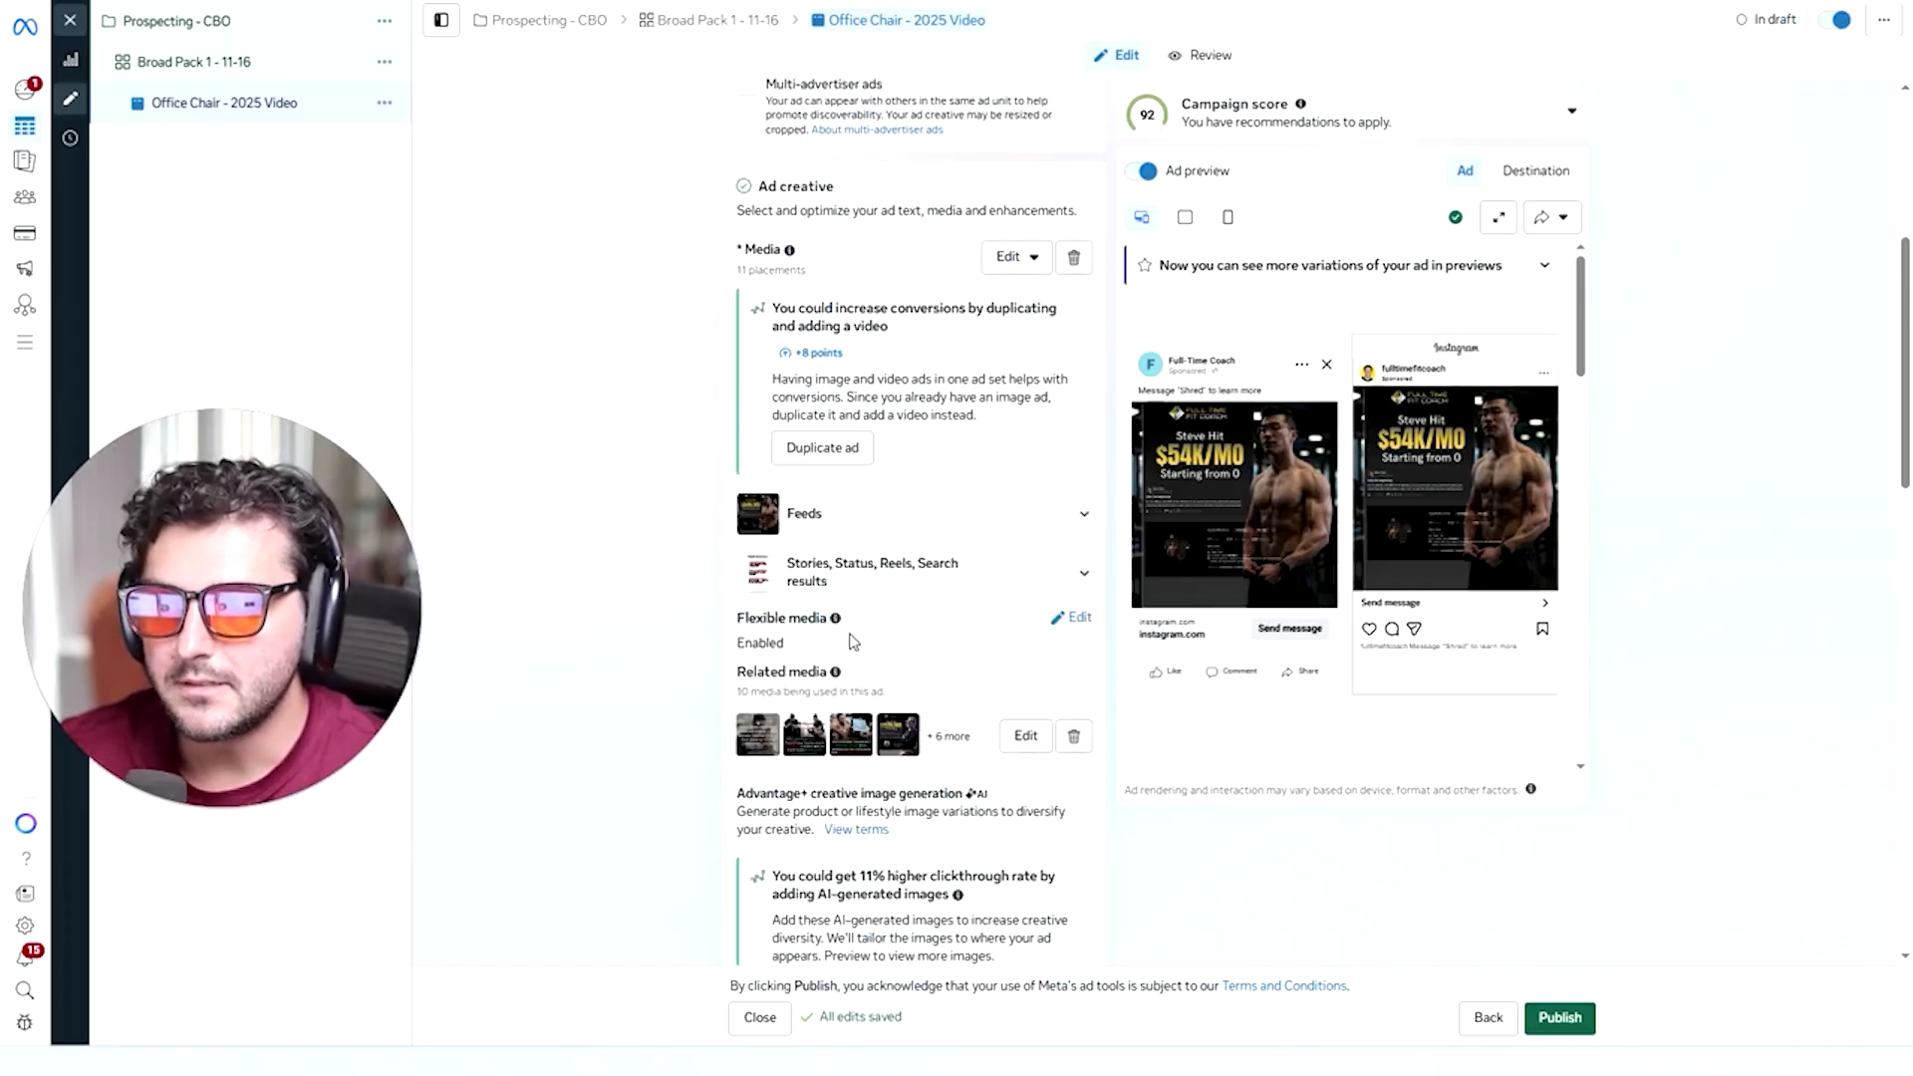
{"action": "left_click", "coordinate": [1071, 617]}
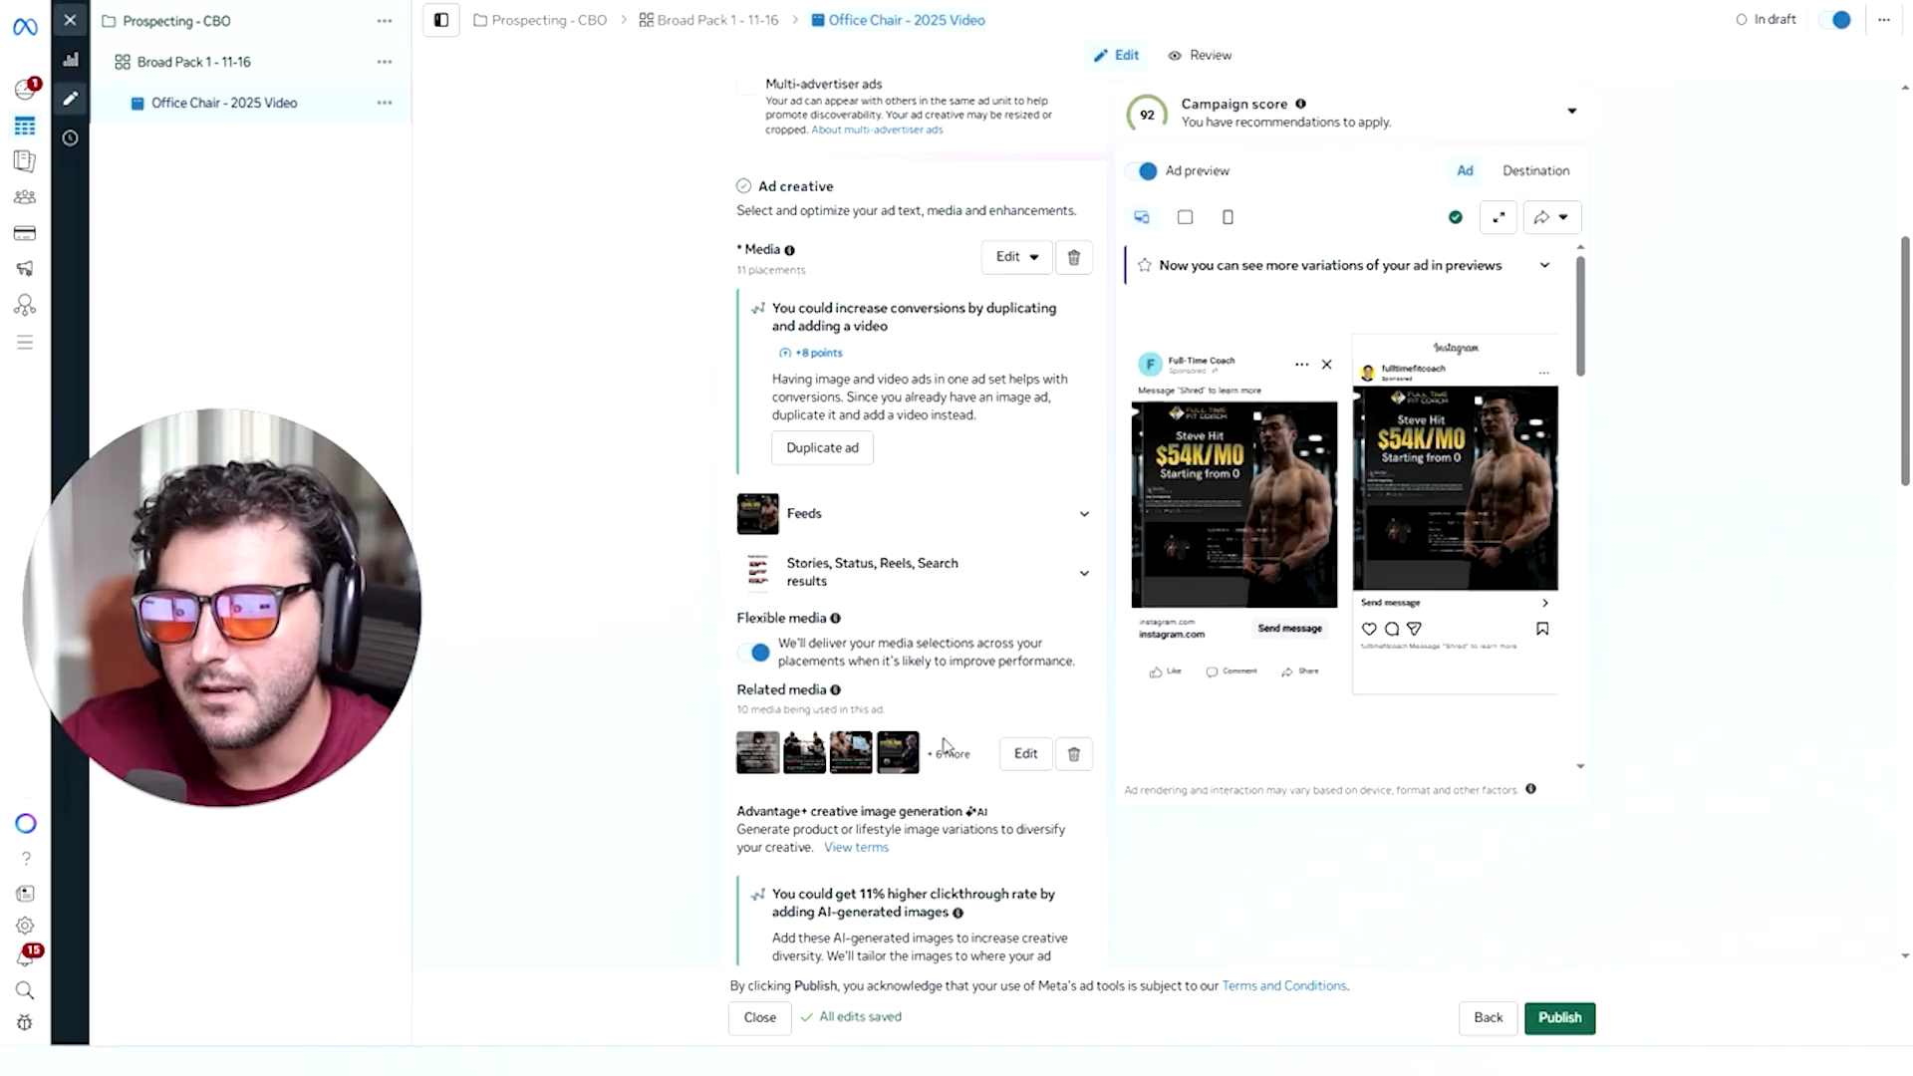
{"action": "mouse_move", "coordinate": [733, 769]}
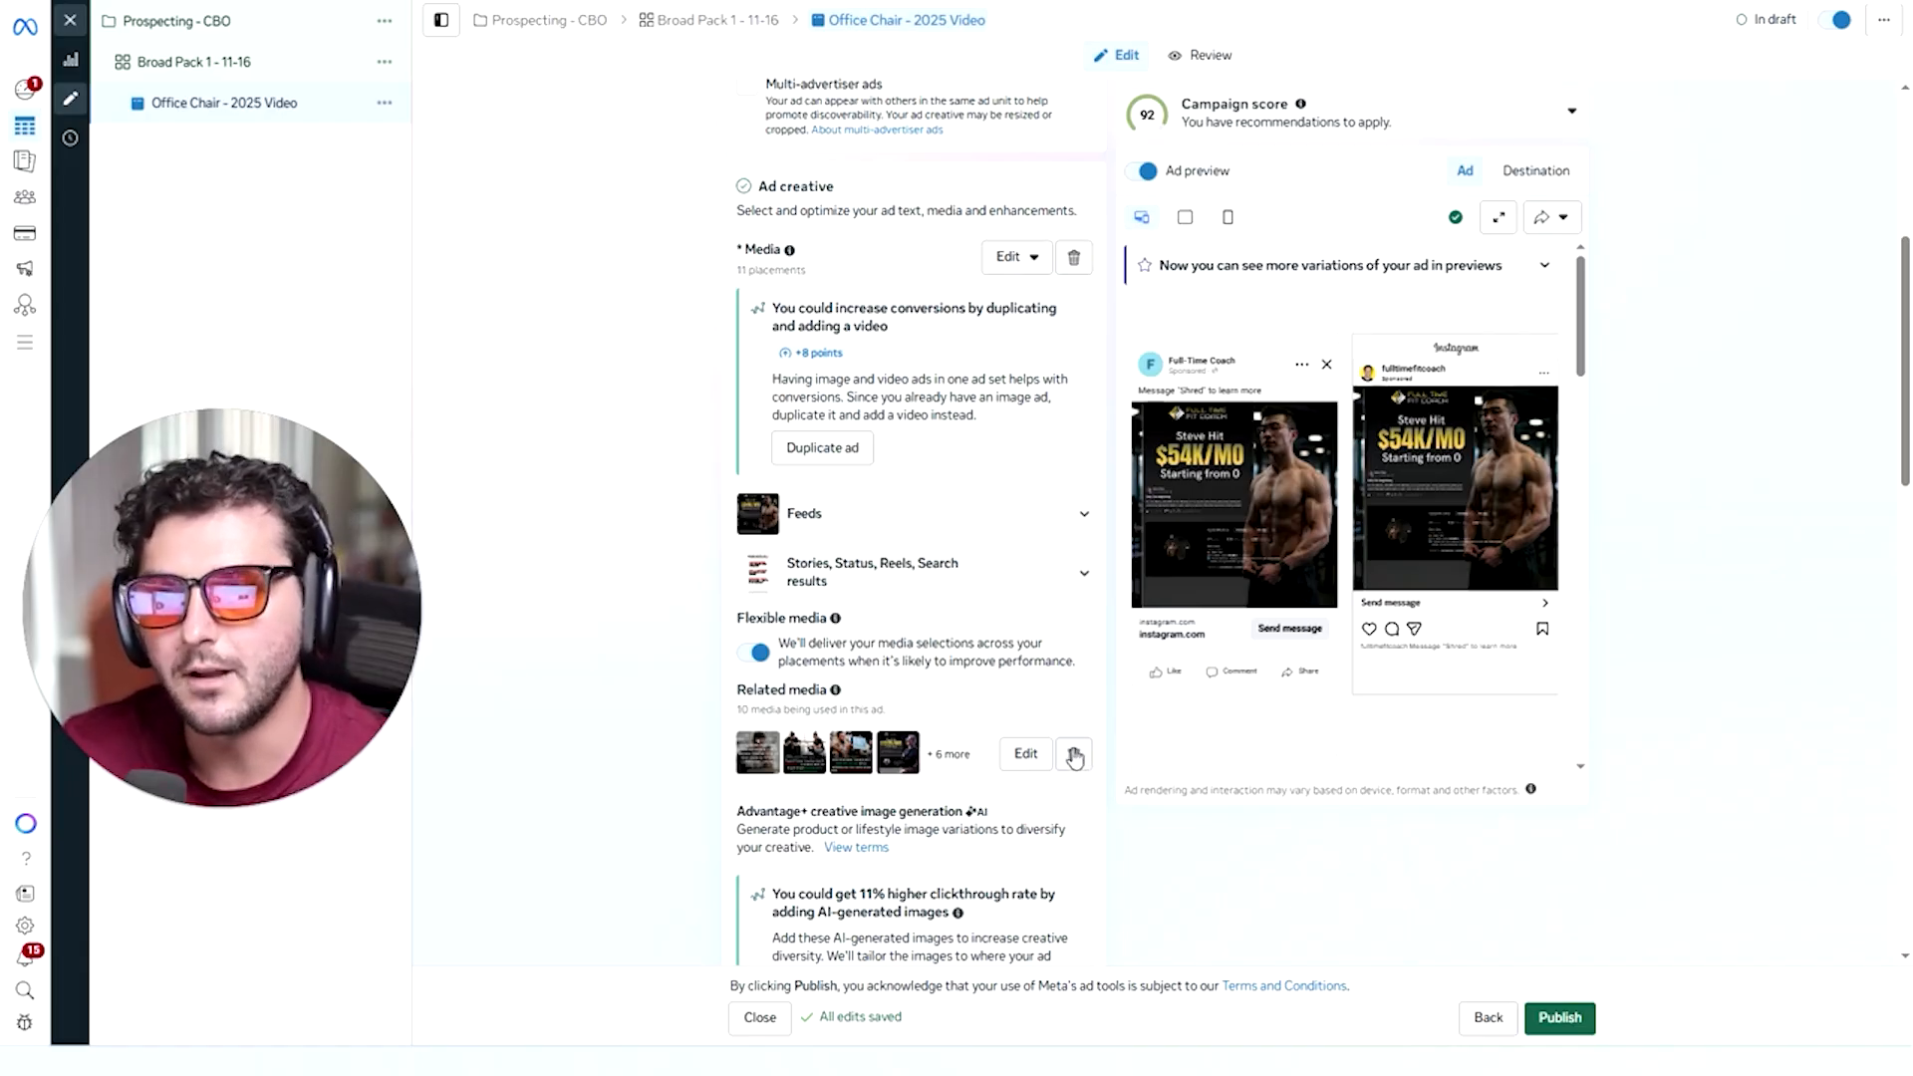
{"action": "scroll", "coordinate": [760, 794], "scroll_direction": "down", "scroll_amount": 3}
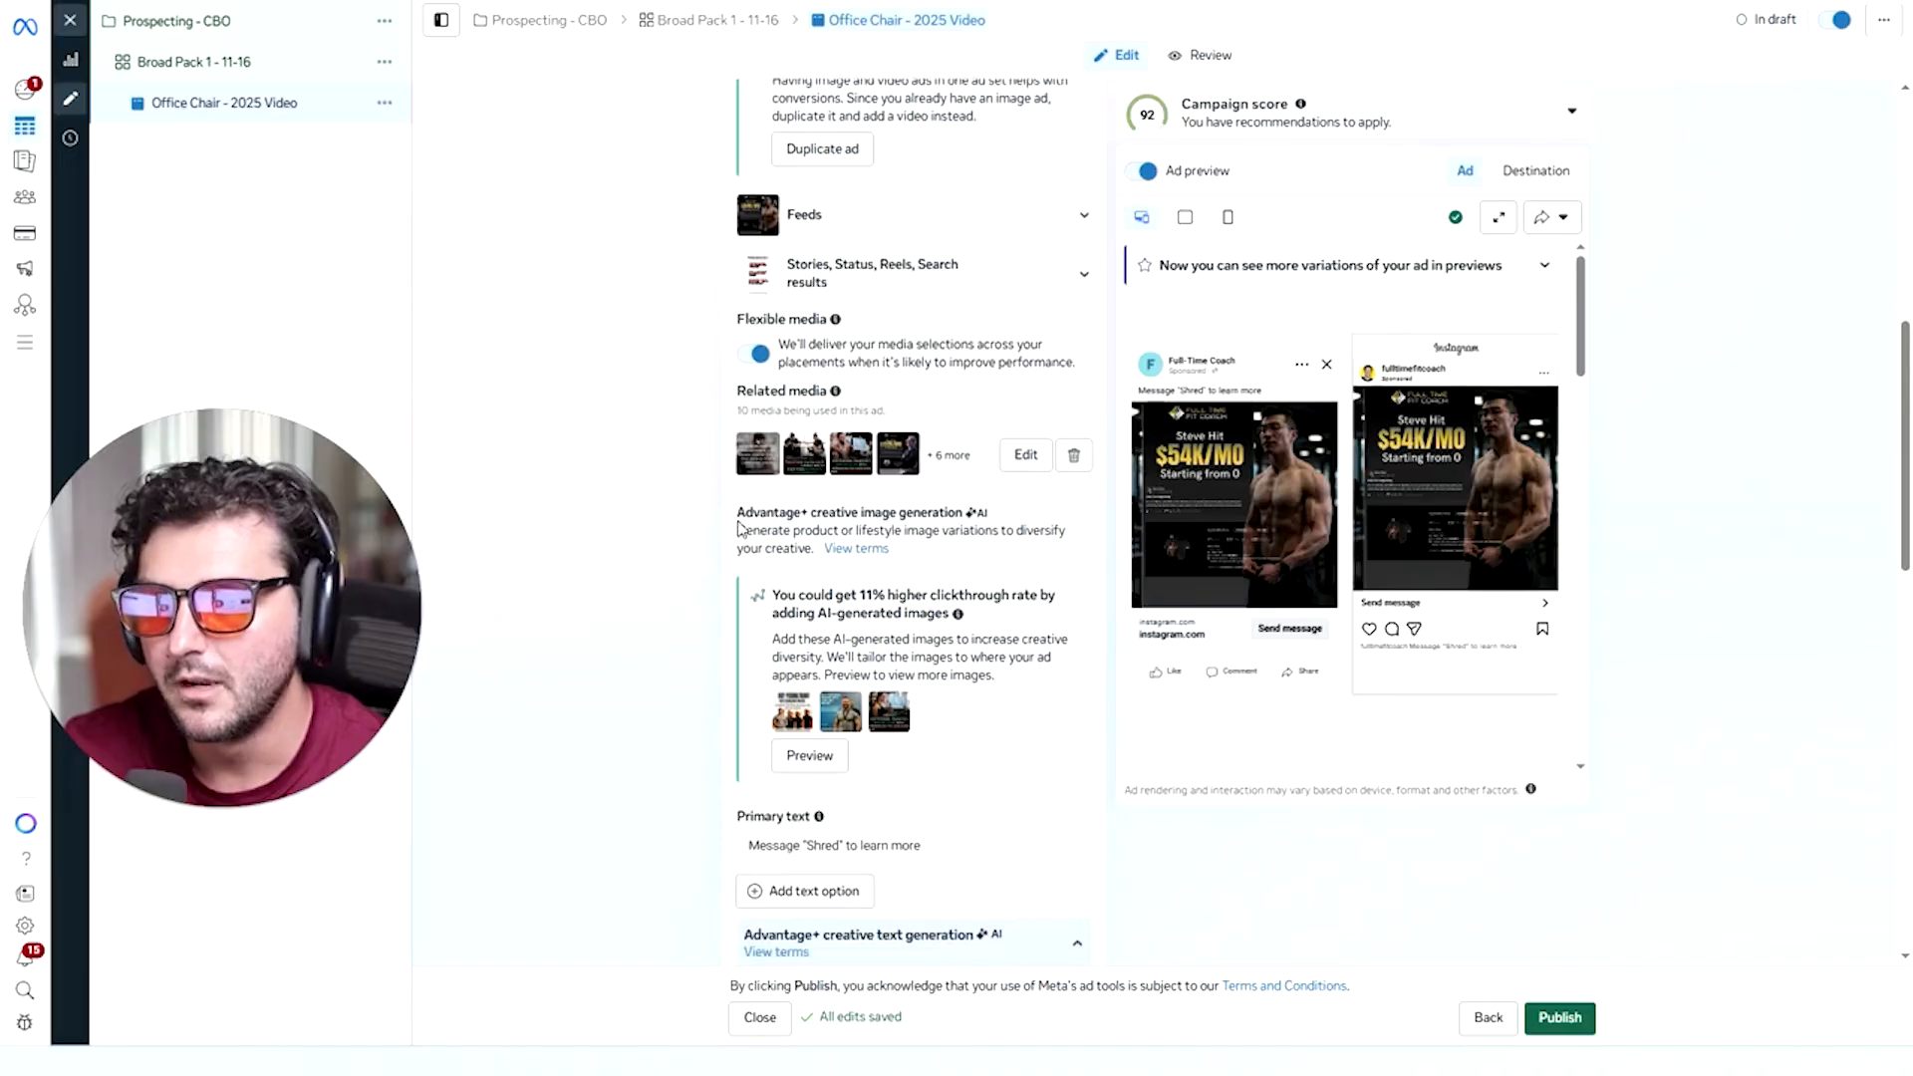
{"action": "scroll", "coordinate": [824, 564], "scroll_direction": "down", "scroll_amount": 2}
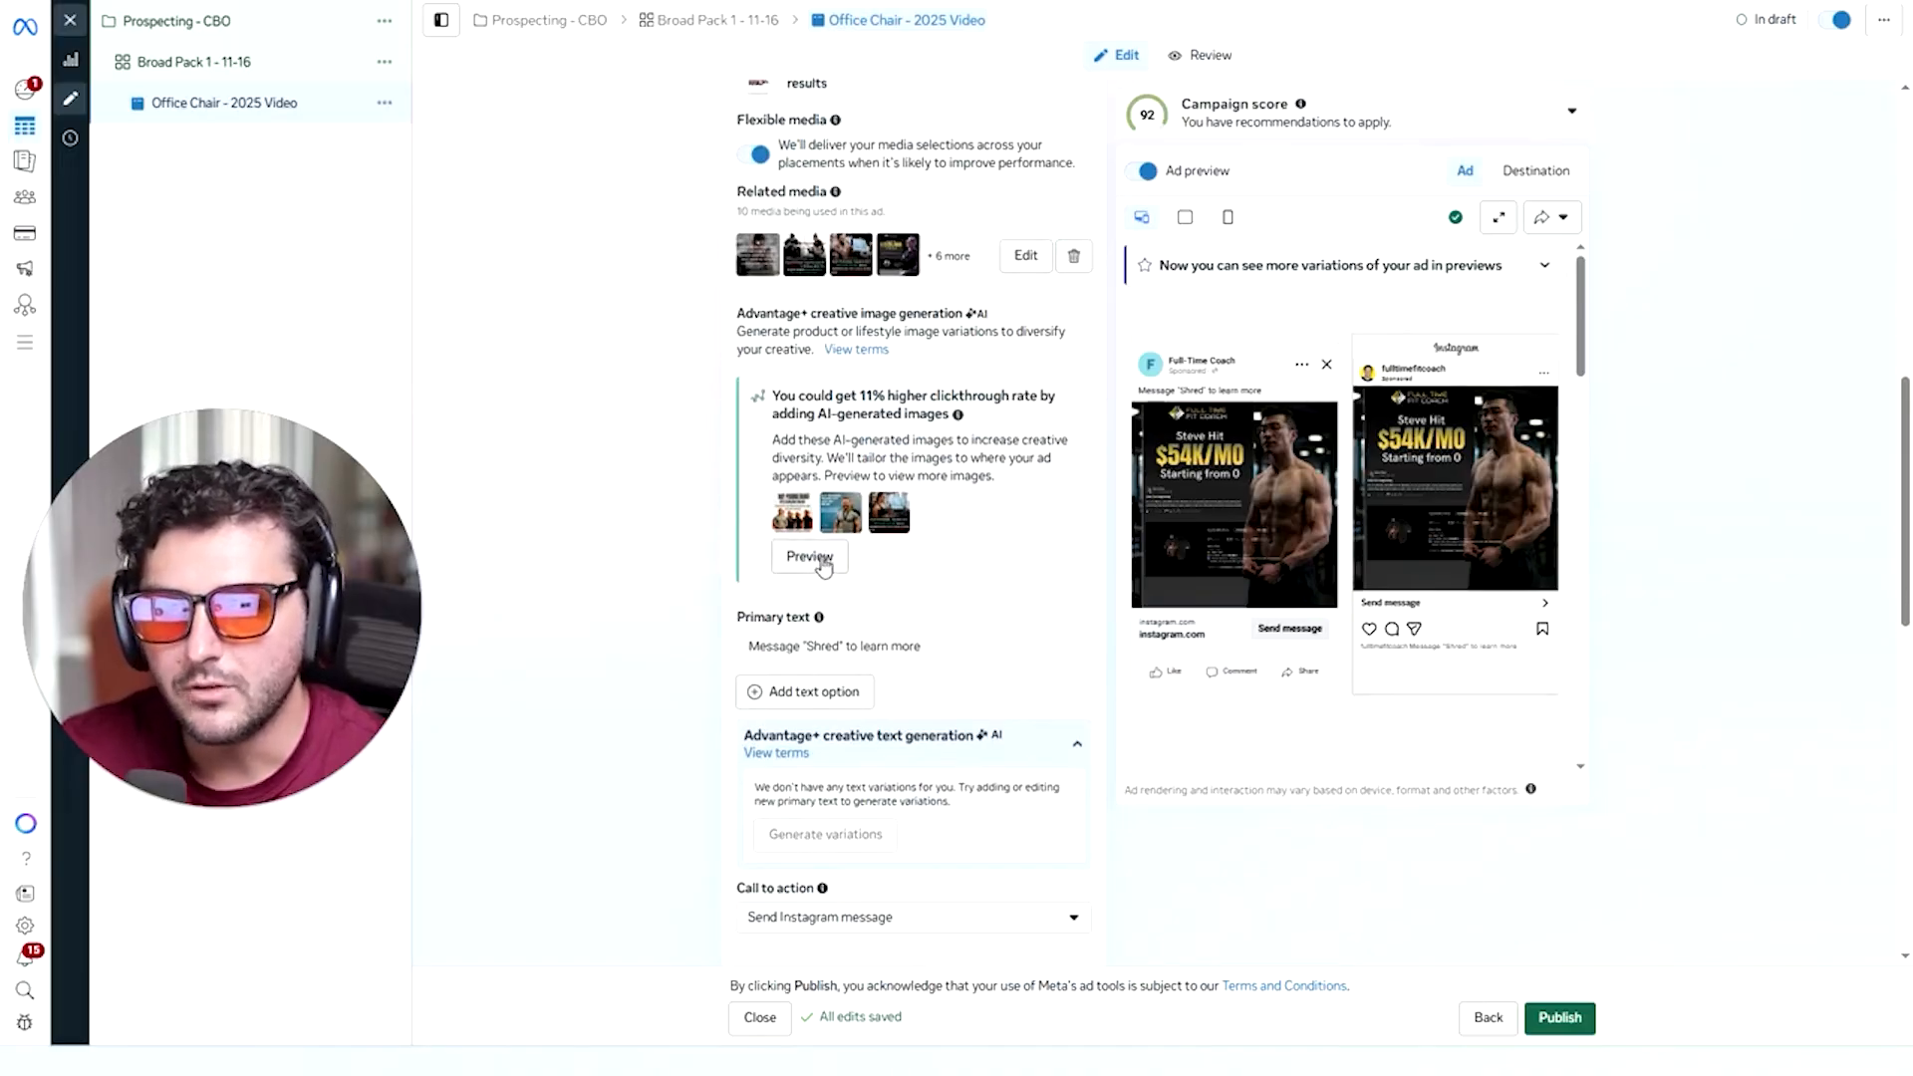
{"action": "scroll", "coordinate": [827, 557], "scroll_direction": "down", "scroll_amount": 2}
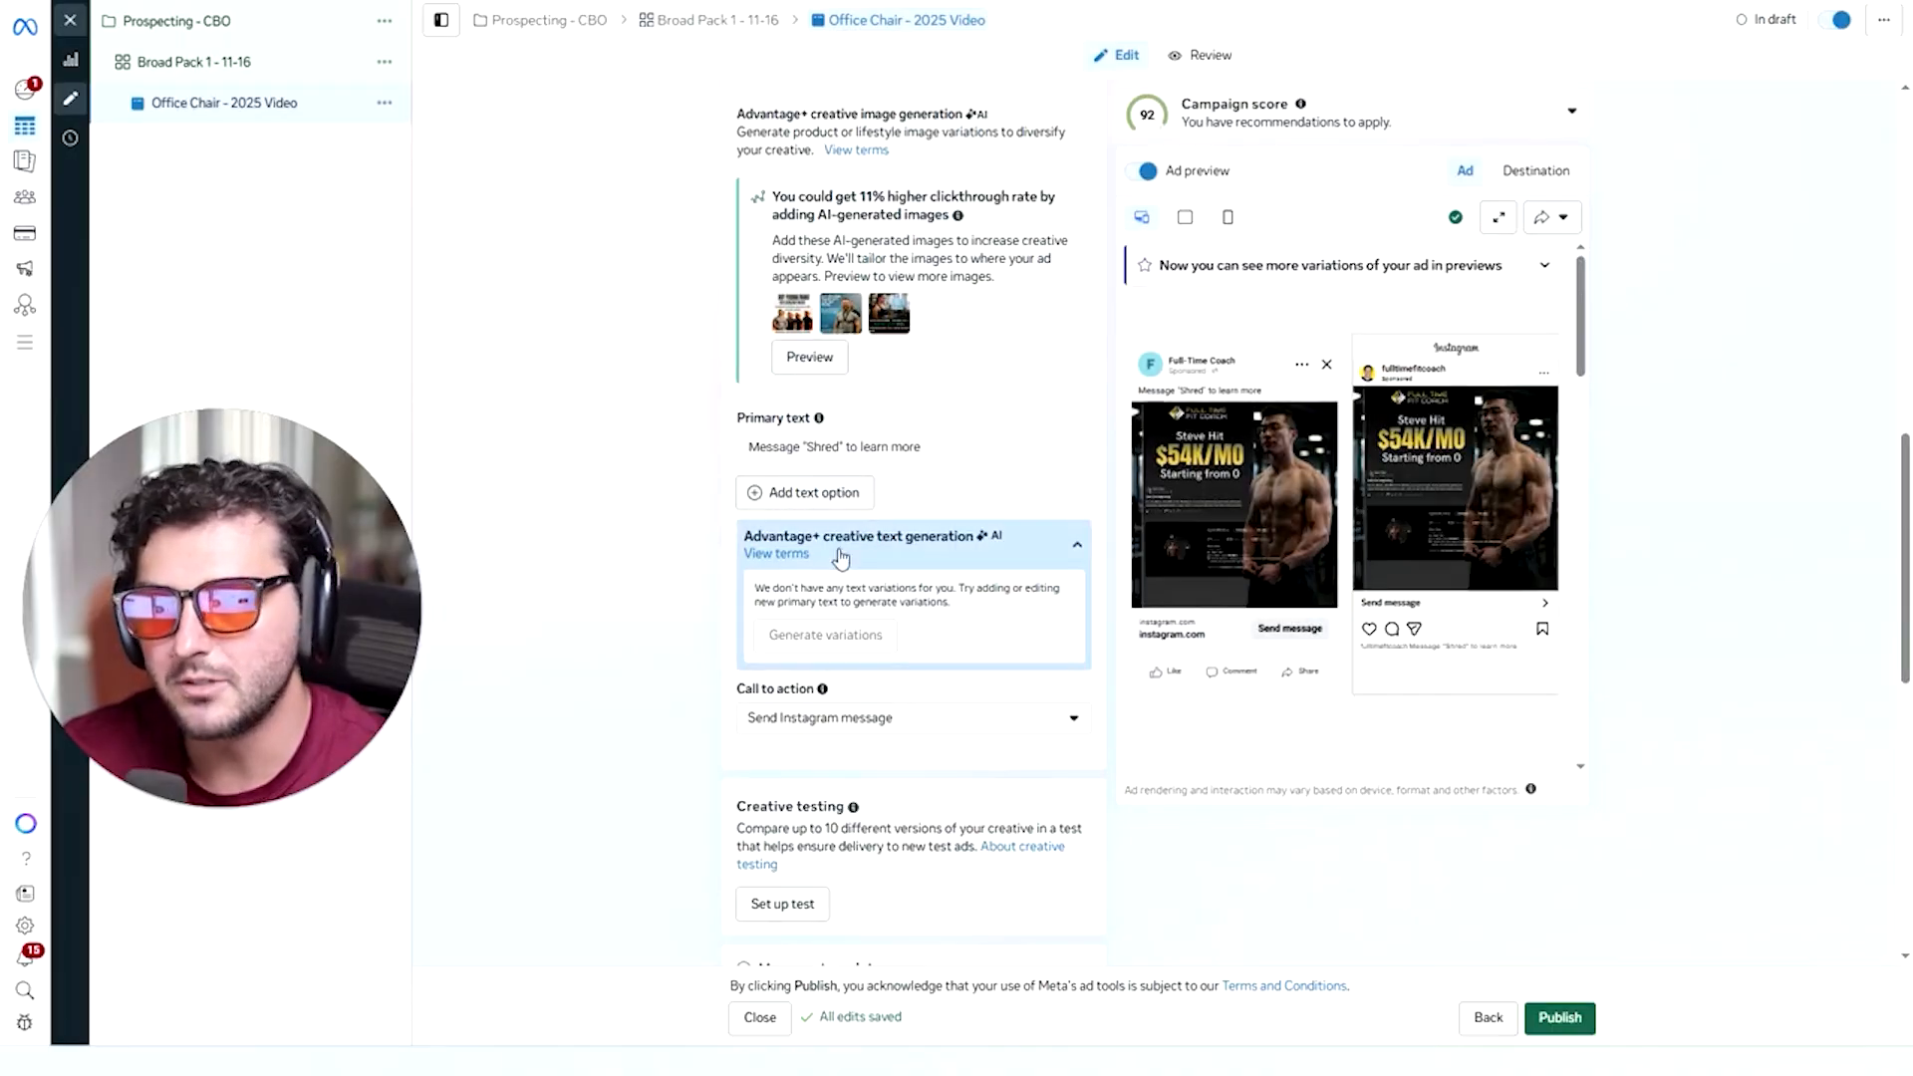
{"action": "scroll", "coordinate": [854, 546], "scroll_direction": "down", "scroll_amount": 2}
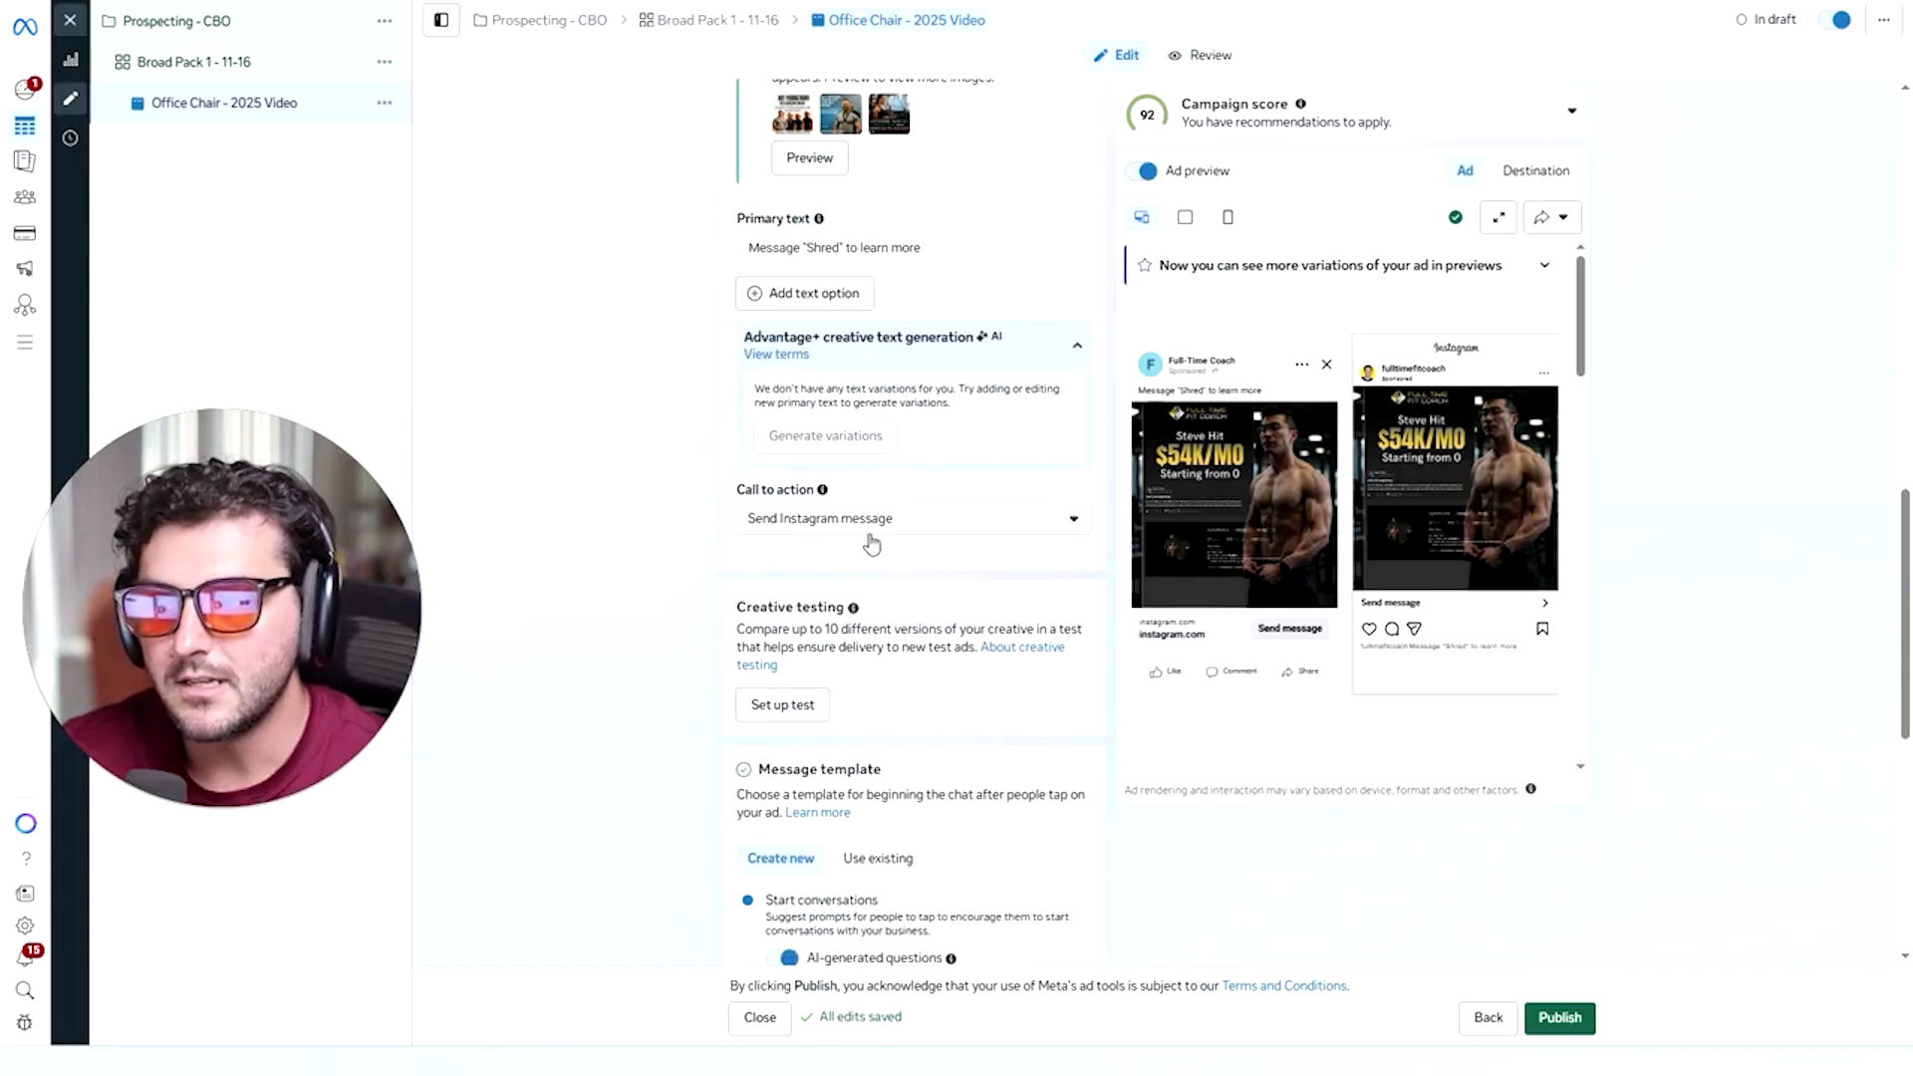
{"action": "scroll", "coordinate": [871, 543], "scroll_direction": "down", "scroll_amount": 2}
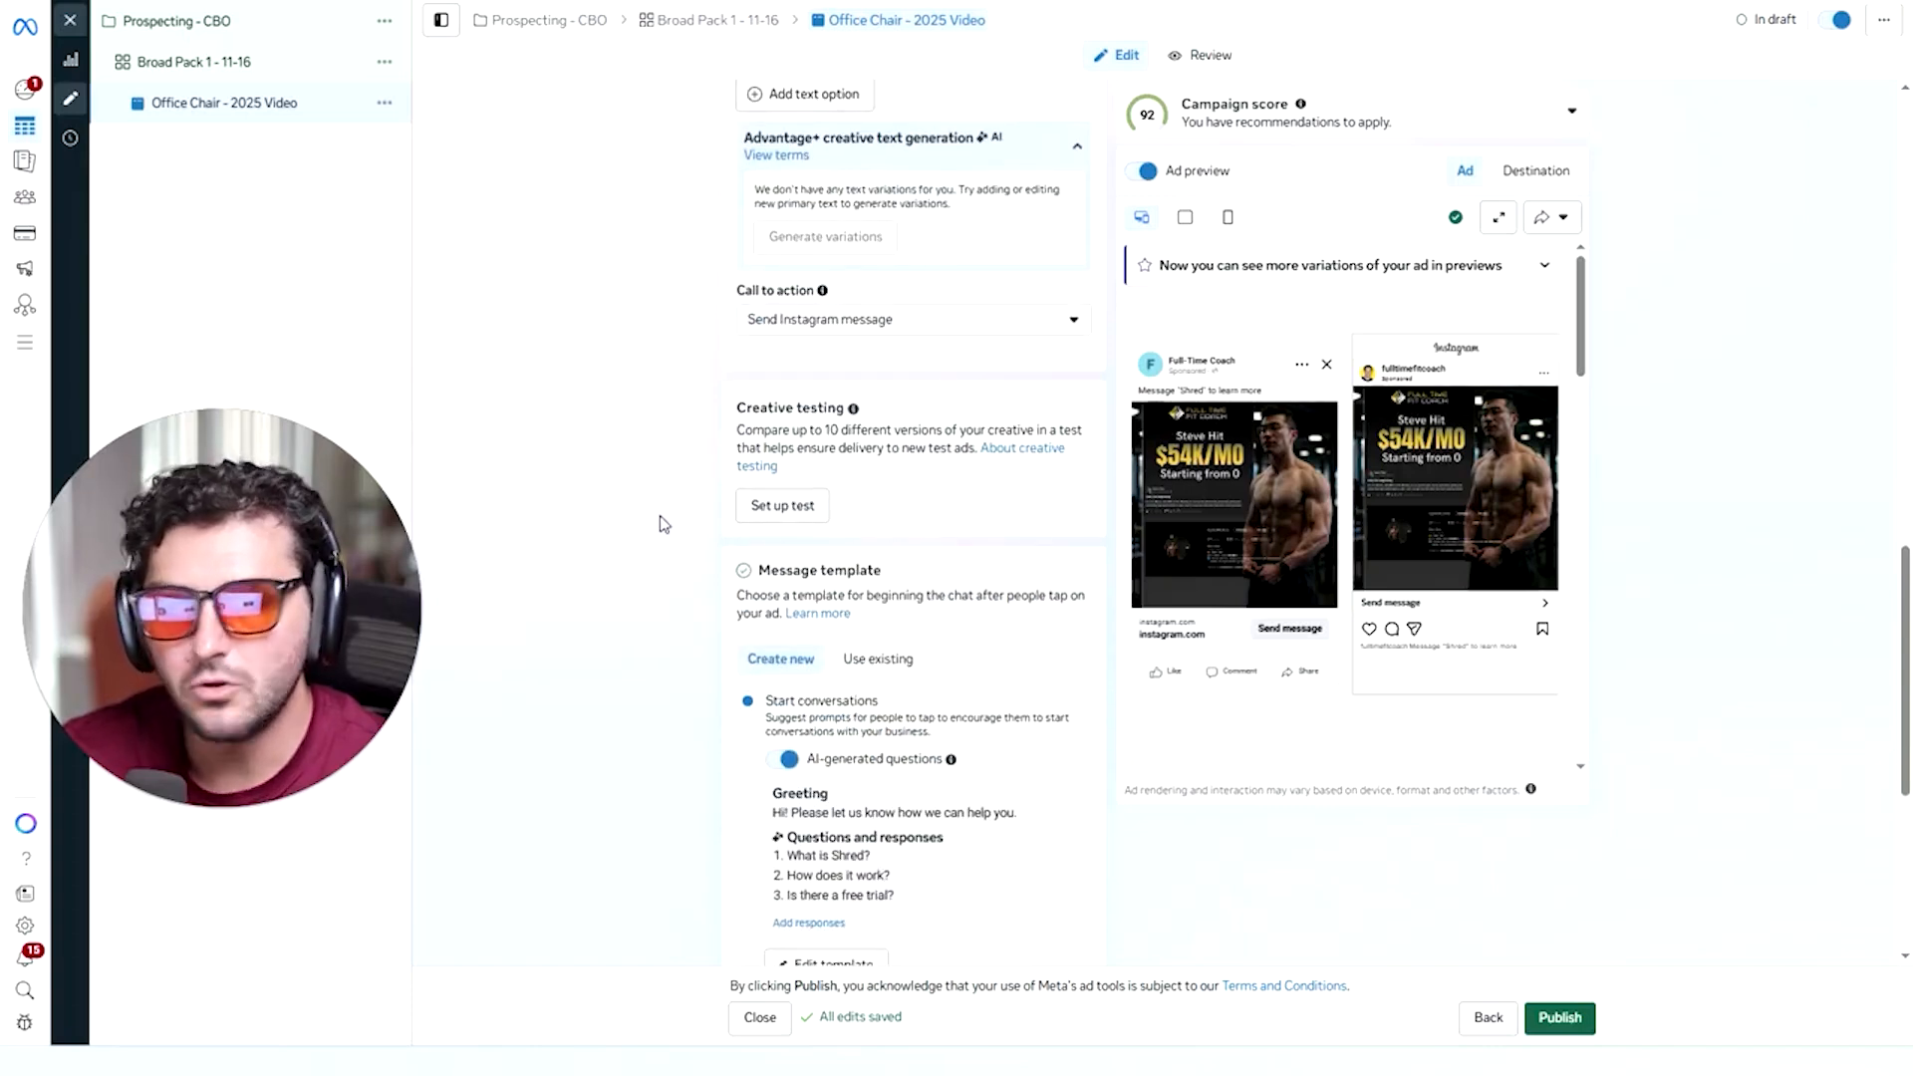
{"action": "scroll", "coordinate": [657, 530], "scroll_direction": "down", "scroll_amount": 3}
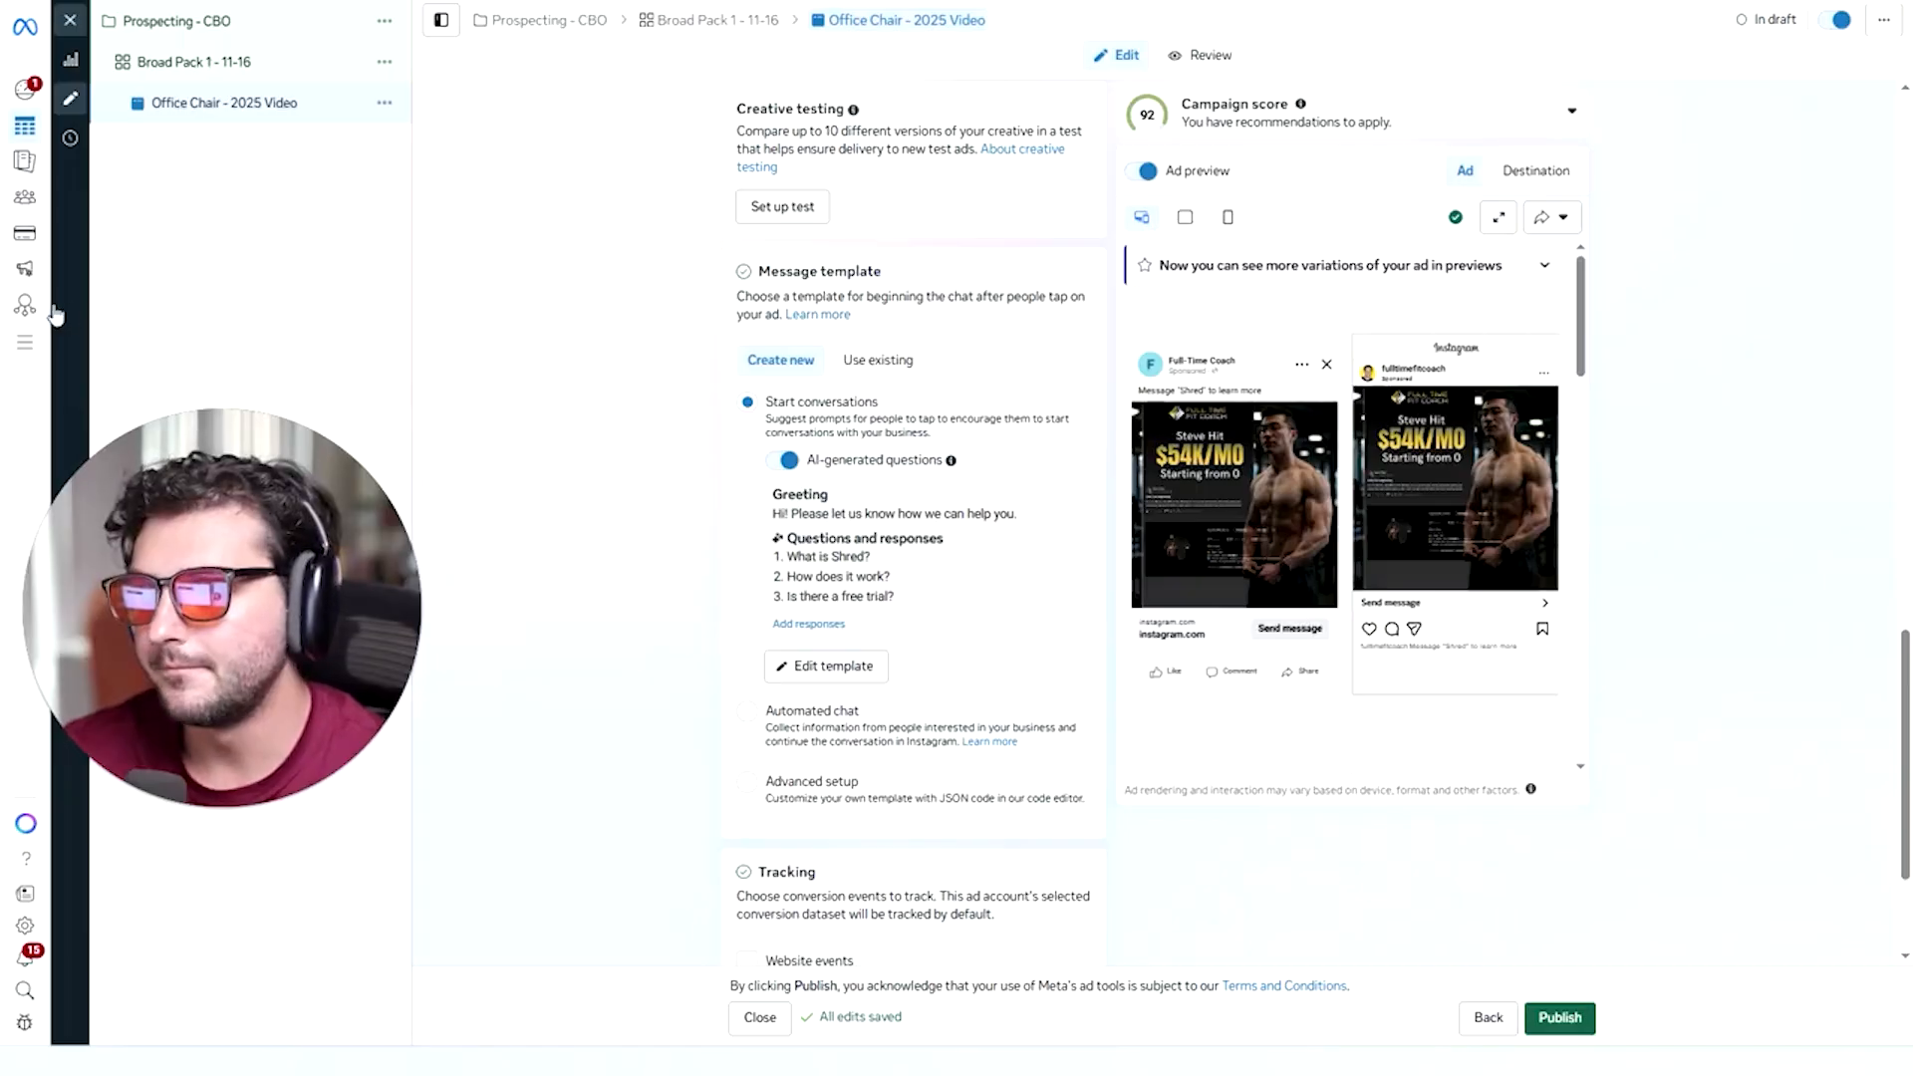
{"action": "scroll", "coordinate": [543, 647], "scroll_direction": "down", "scroll_amount": 1}
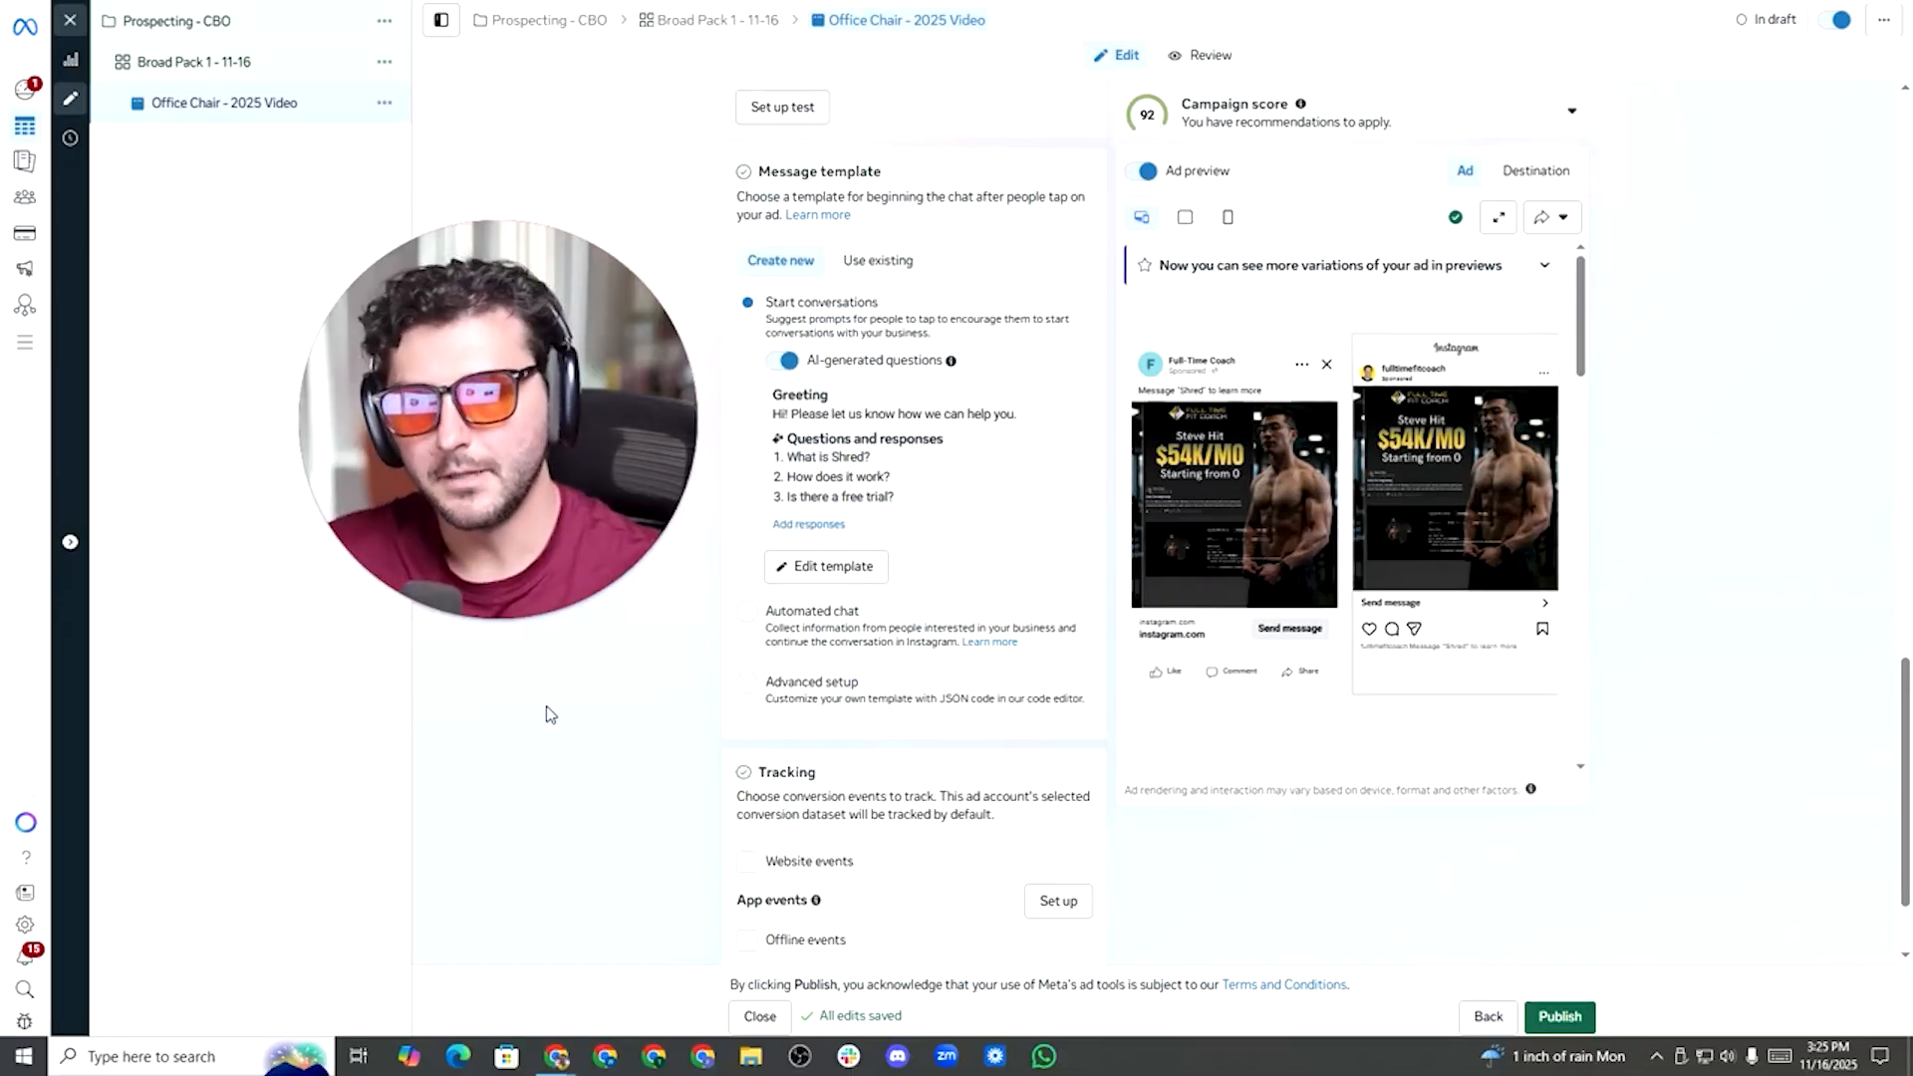
{"action": "left_click_drag", "start_coordinate": [485, 376], "coordinate": [478, 401]}
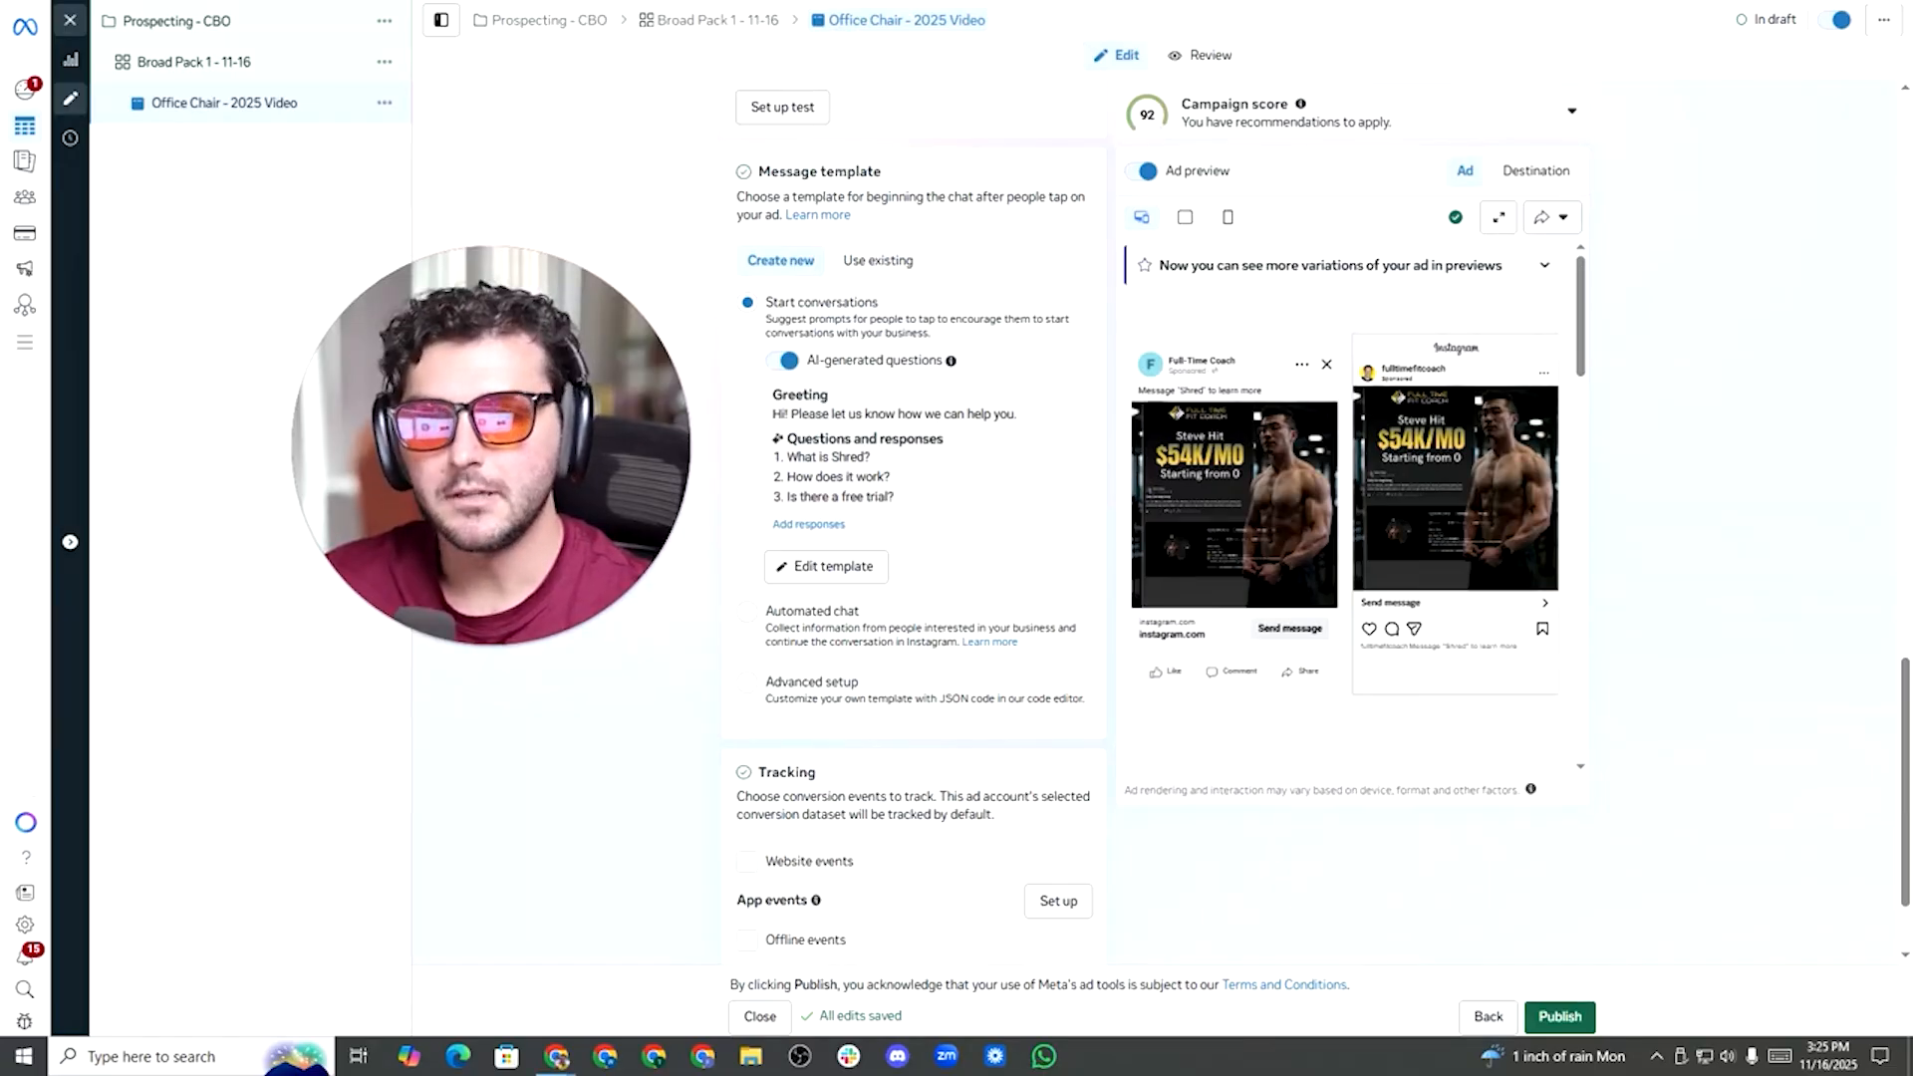
Try the existing "2025 DM" message template and return to the Create new option.
{"action": "mouse_move", "coordinate": [1259, 561]}
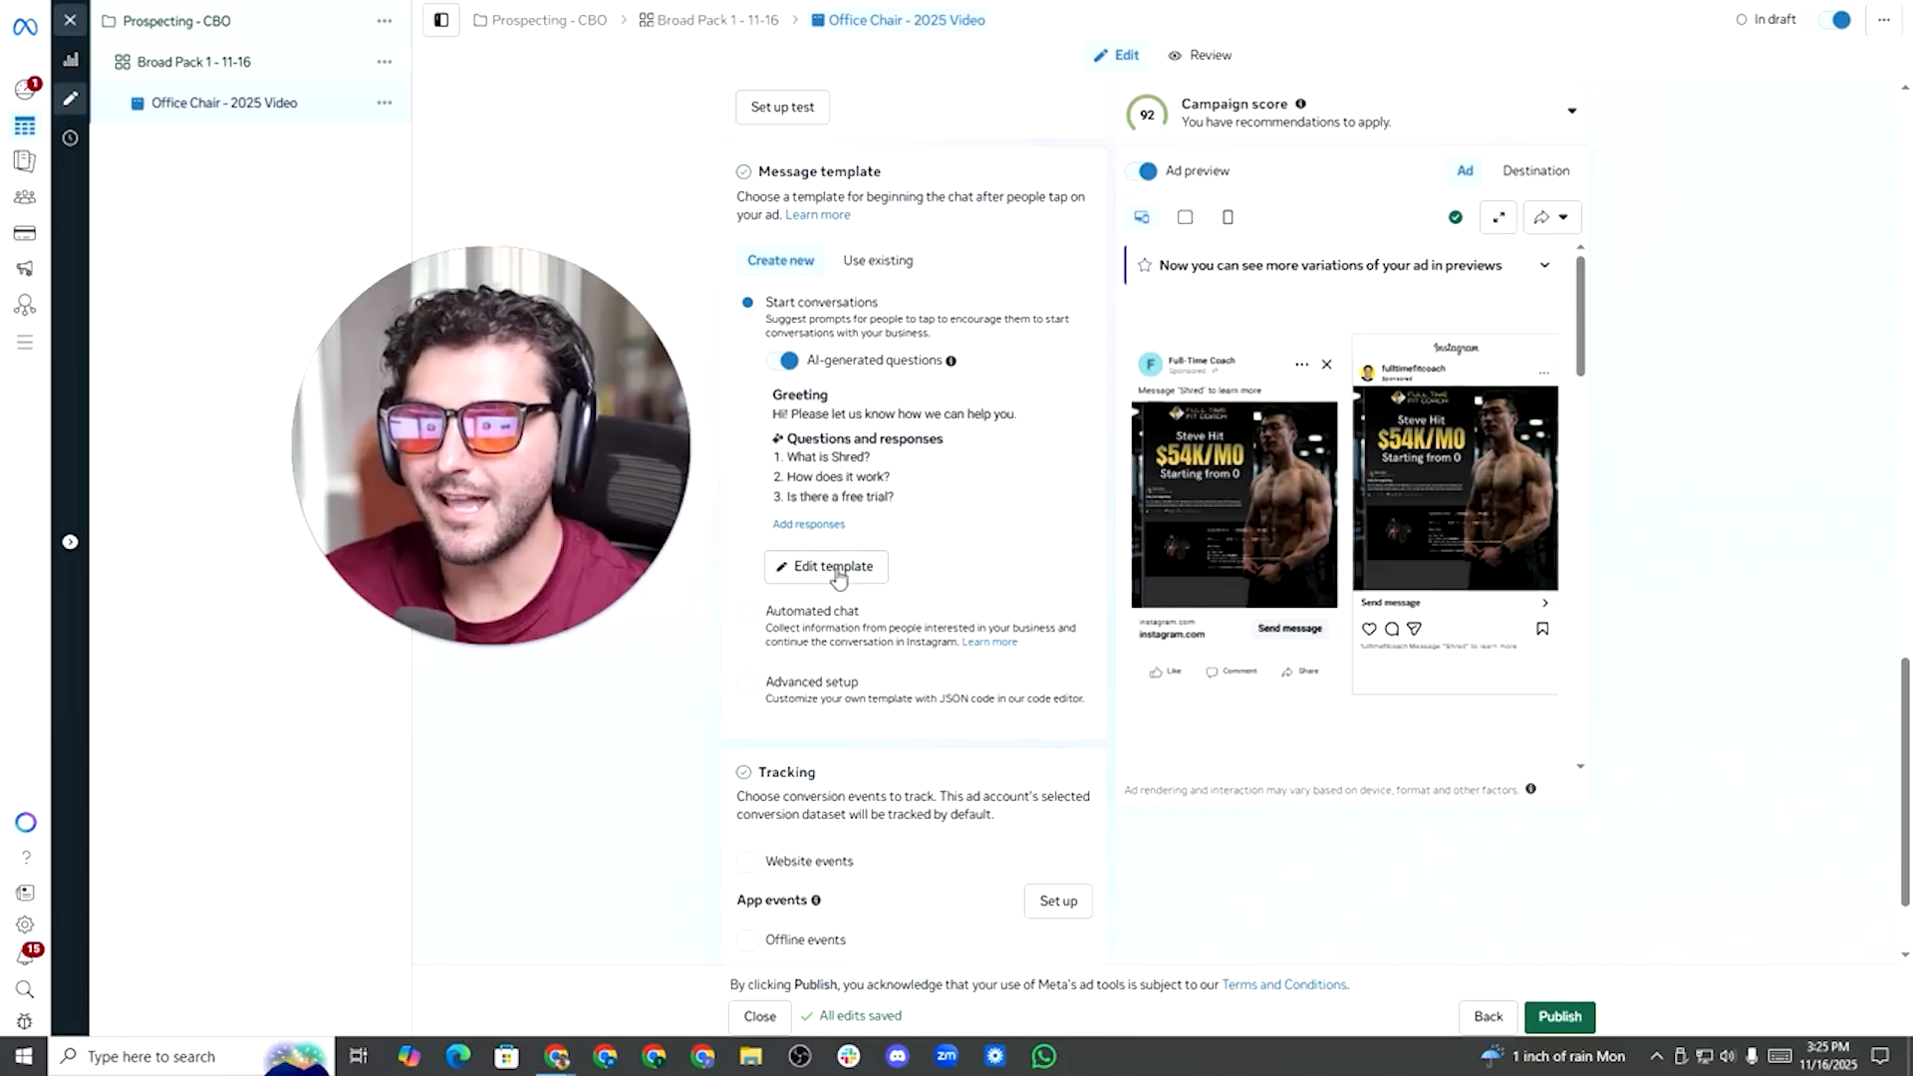
{"action": "left_click", "coordinate": [874, 262]}
{"action": "scroll", "coordinate": [986, 308], "scroll_direction": "up", "scroll_amount": 3}
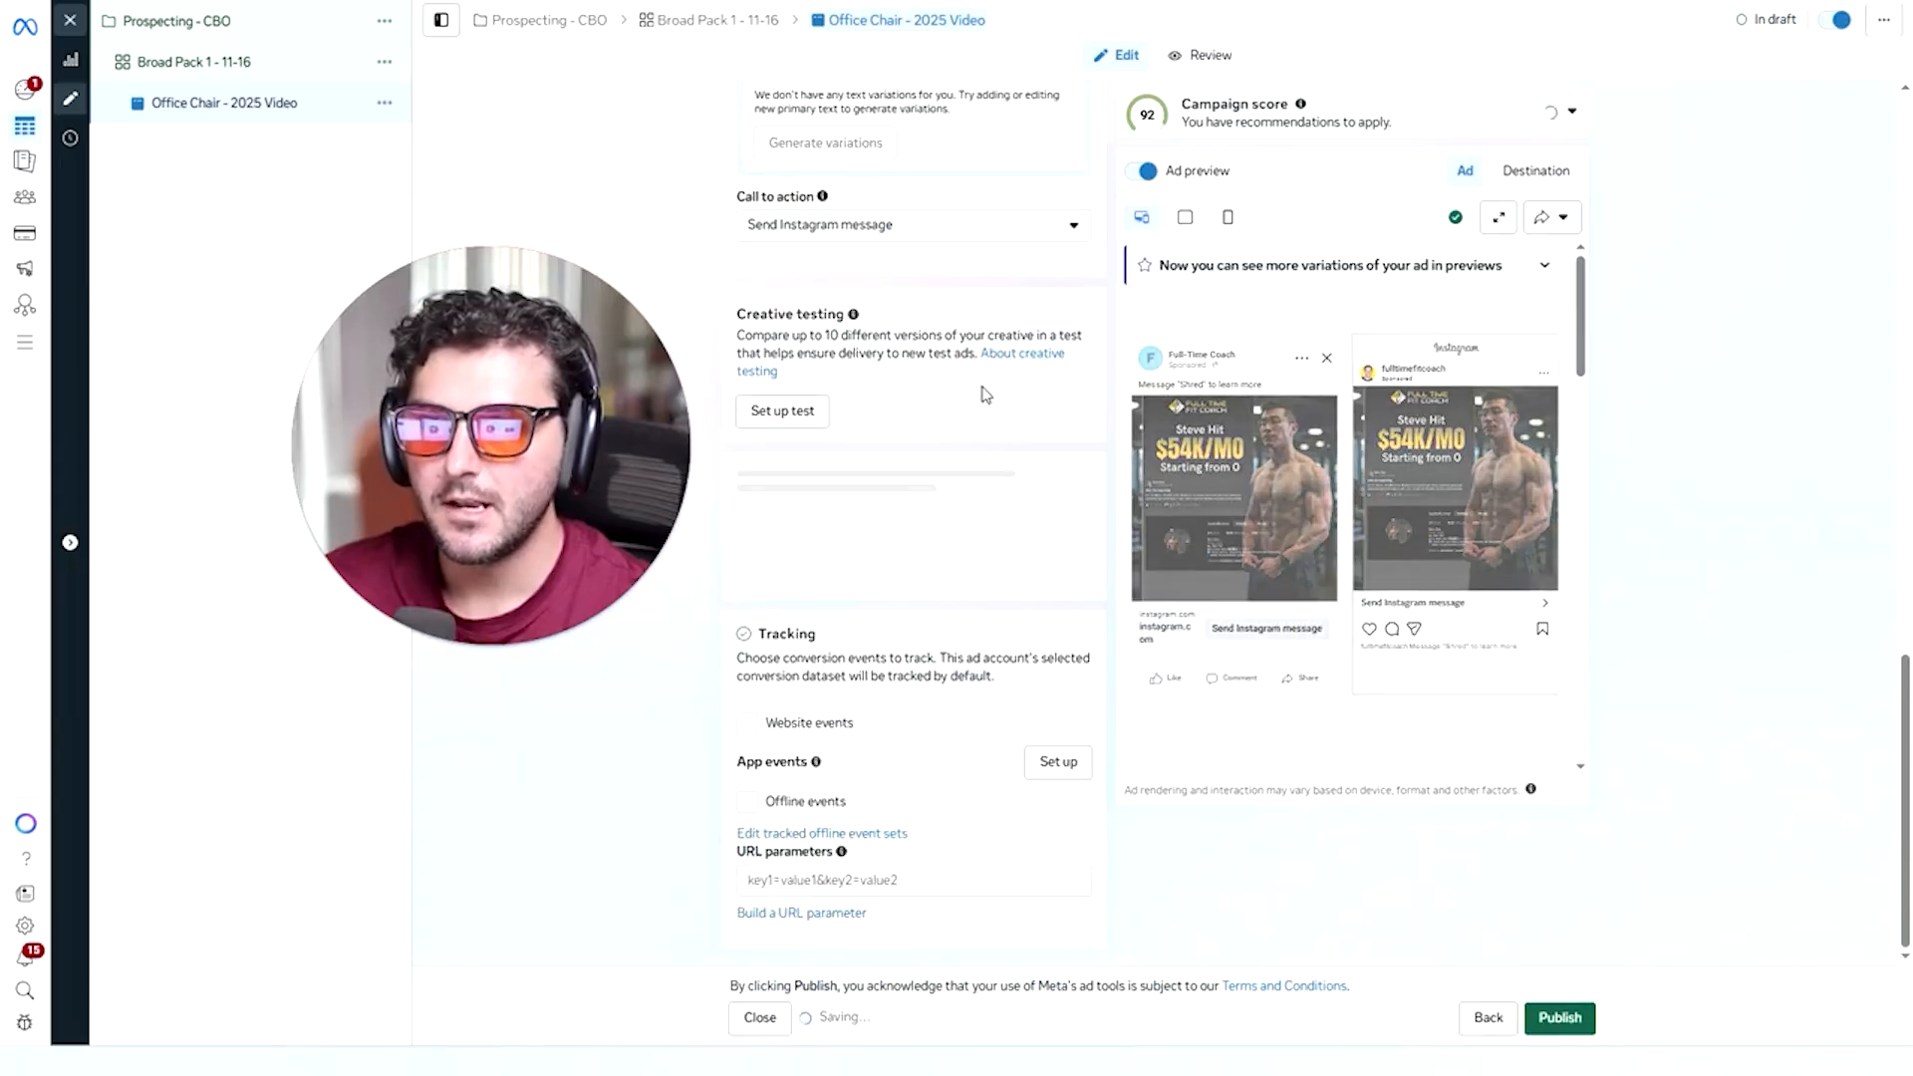
{"action": "left_click", "coordinate": [862, 638]}
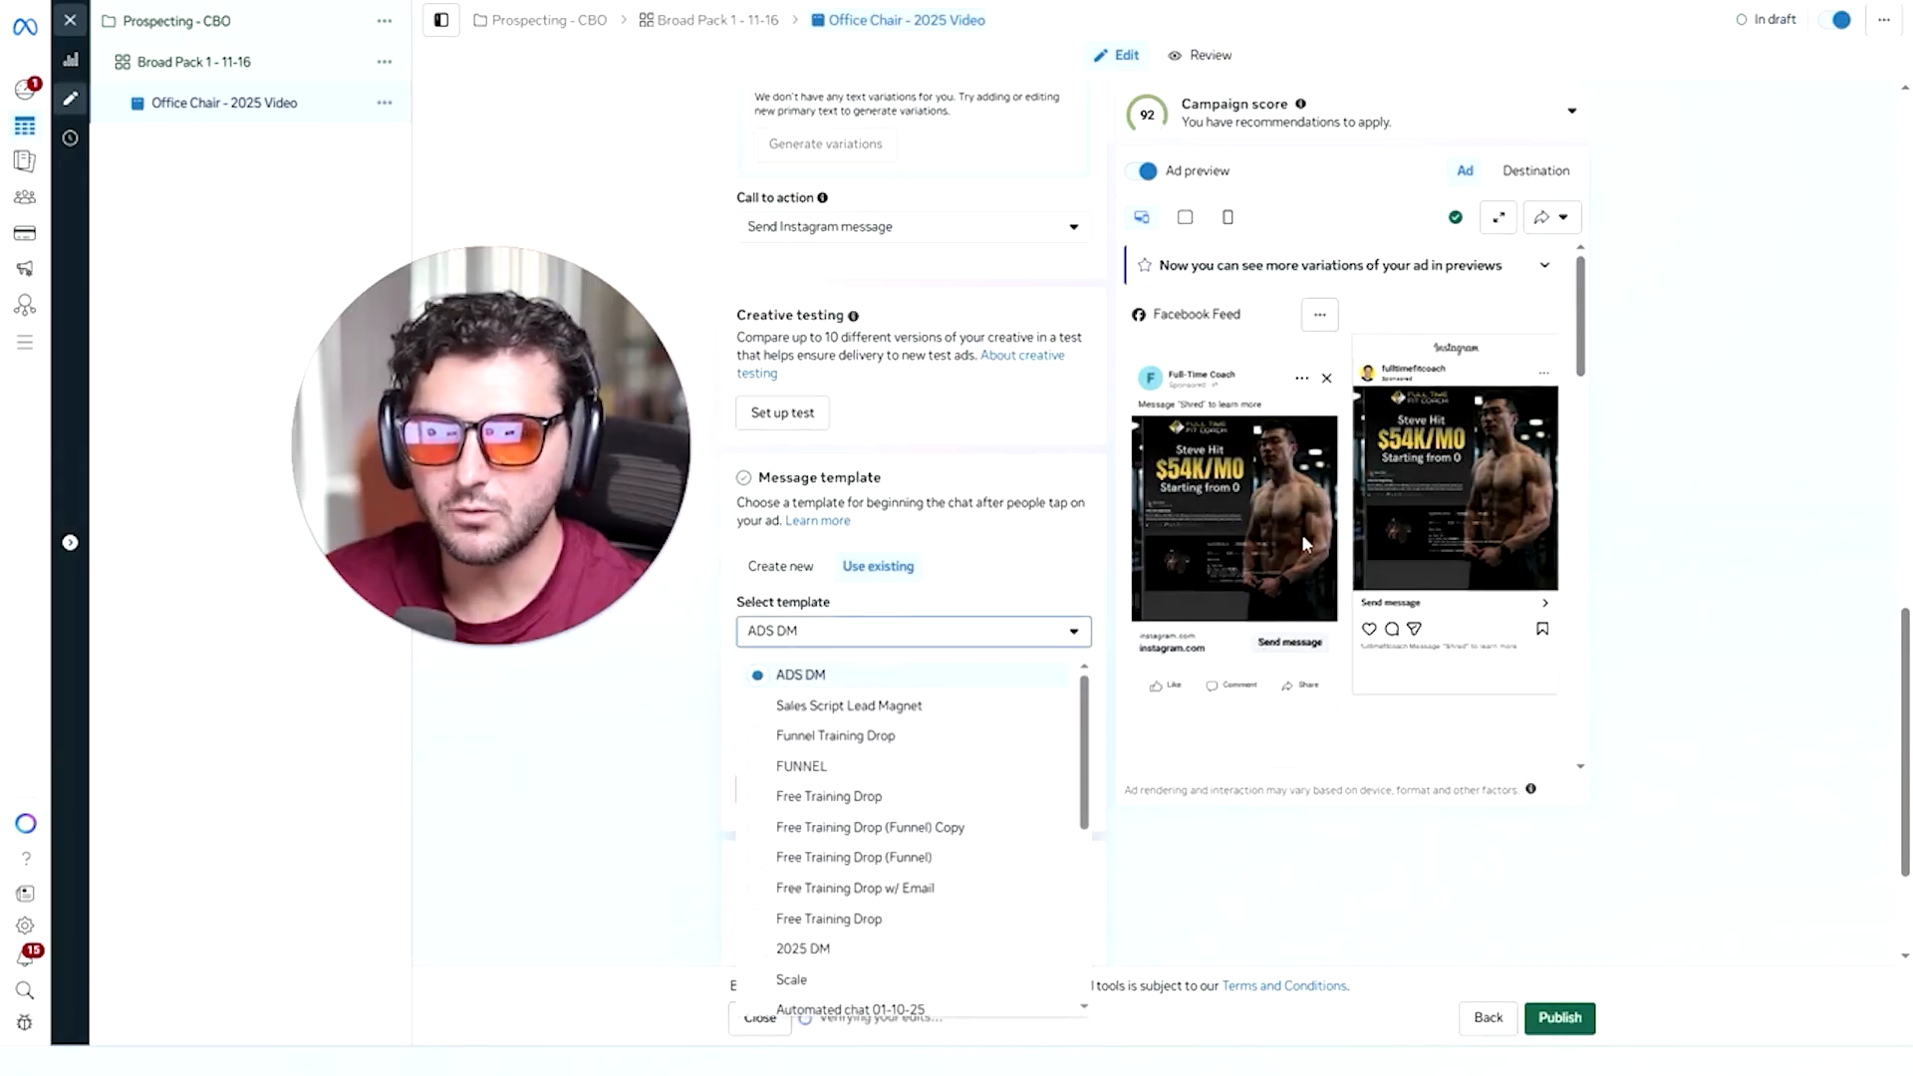
{"action": "left_click", "coordinate": [823, 951]}
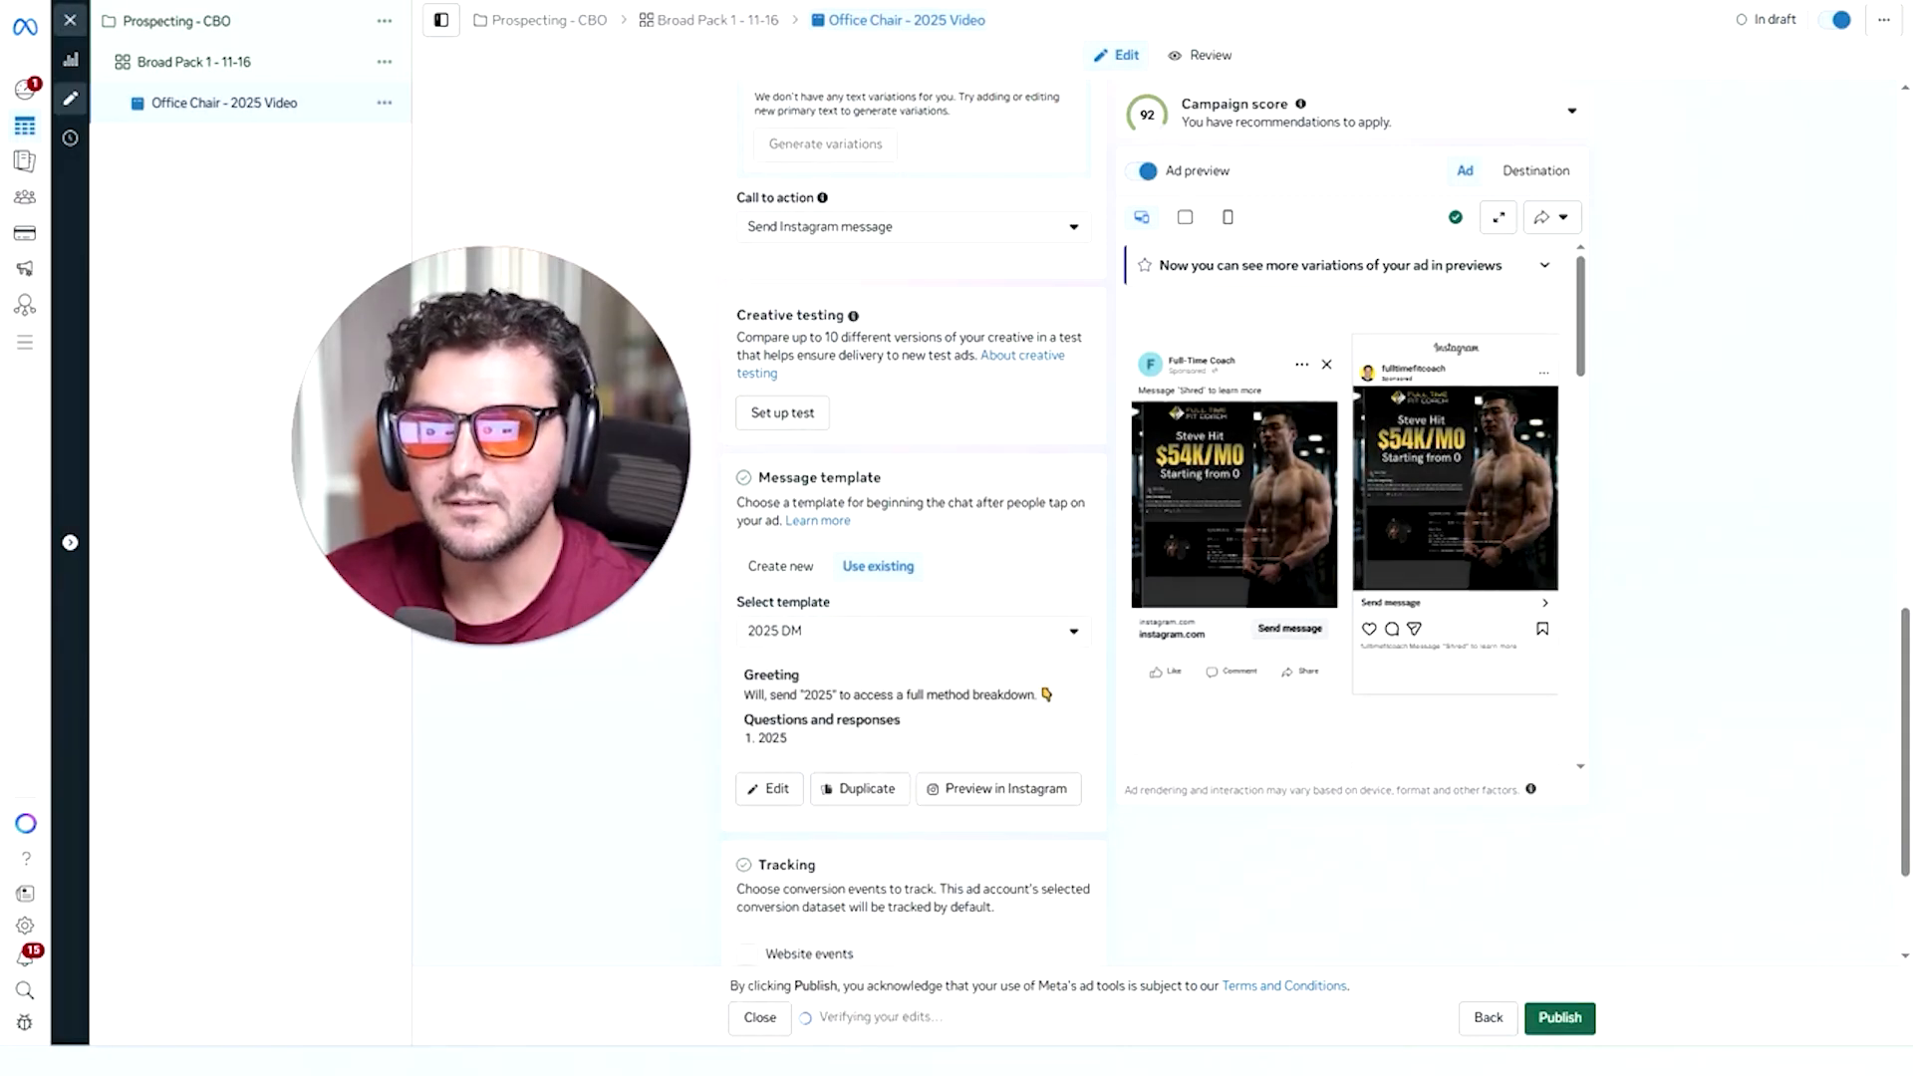
{"action": "left_click", "coordinate": [780, 565]}
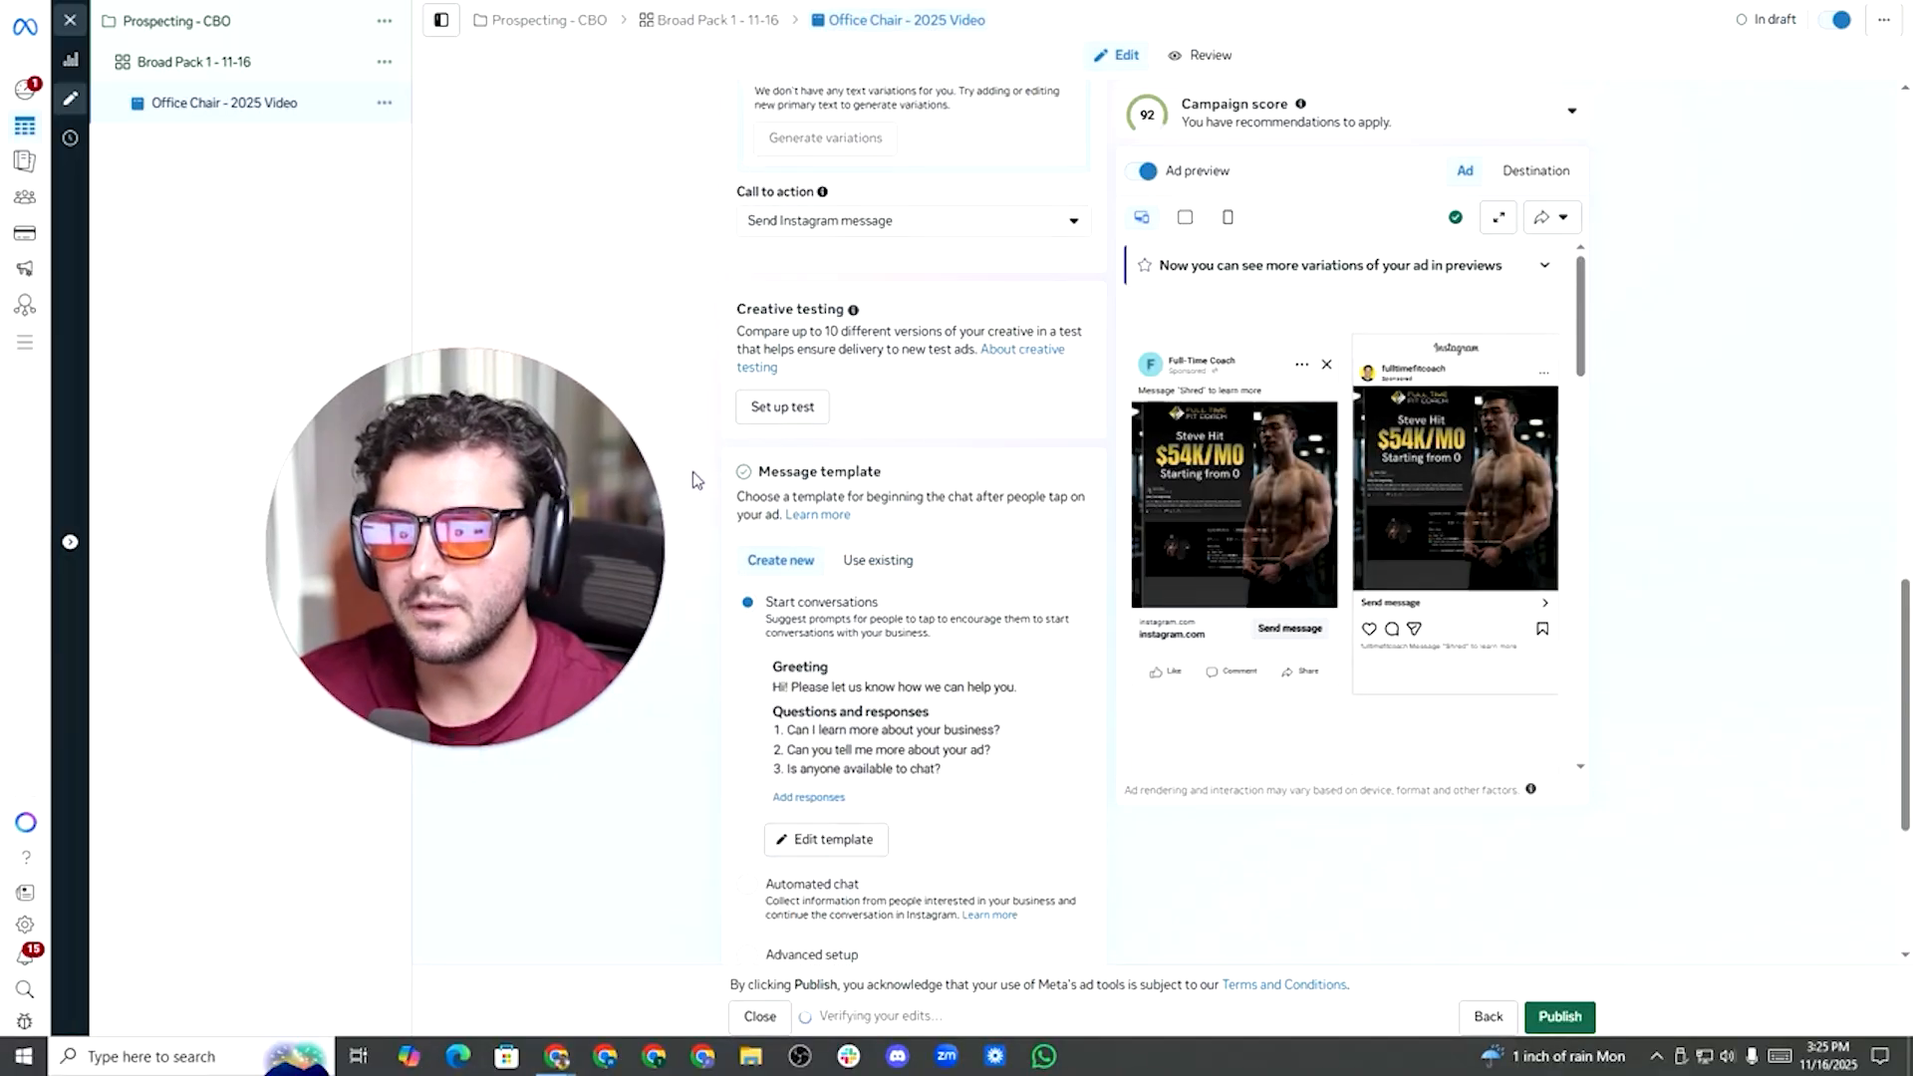
Edit the Start conversations message template and replace its greeting with Message "2025" To Learn More.
{"action": "scroll", "coordinate": [692, 470], "scroll_direction": "down", "scroll_amount": 3}
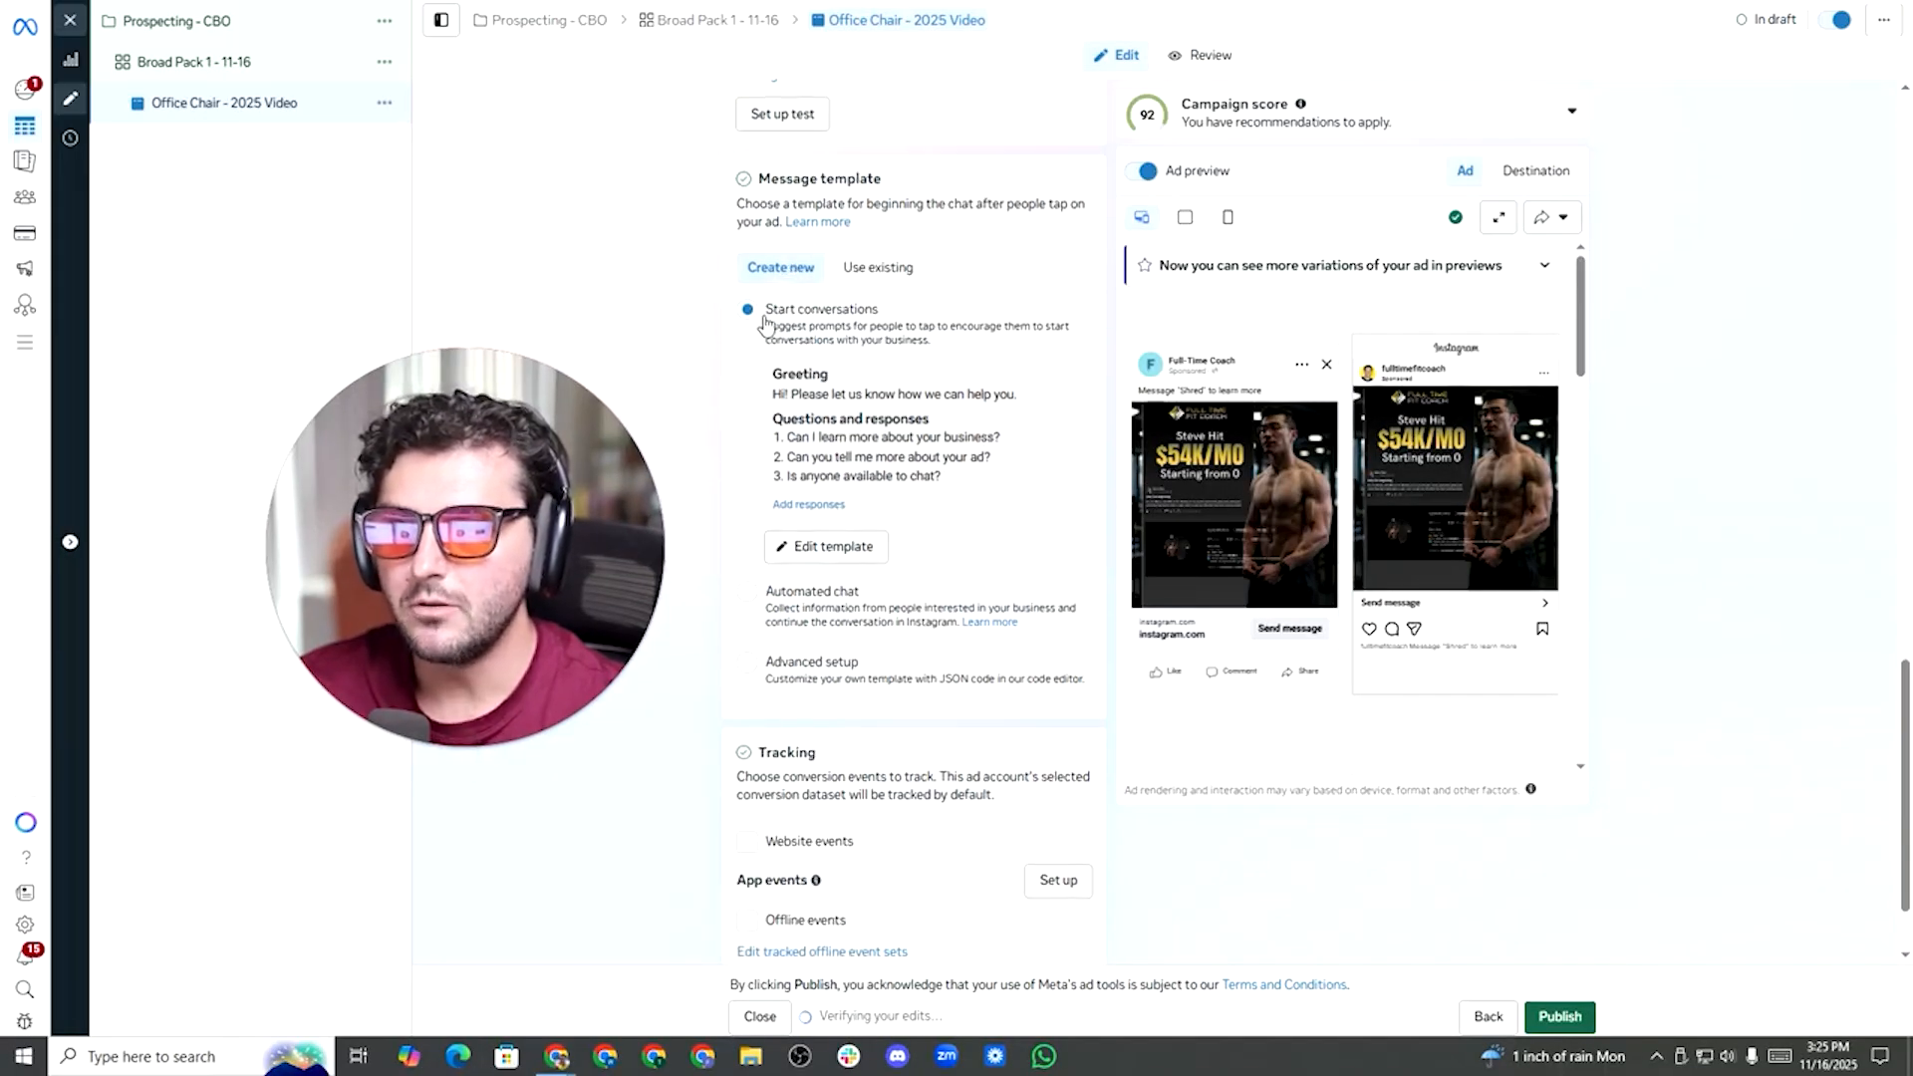
{"action": "left_click", "coordinate": [807, 564]}
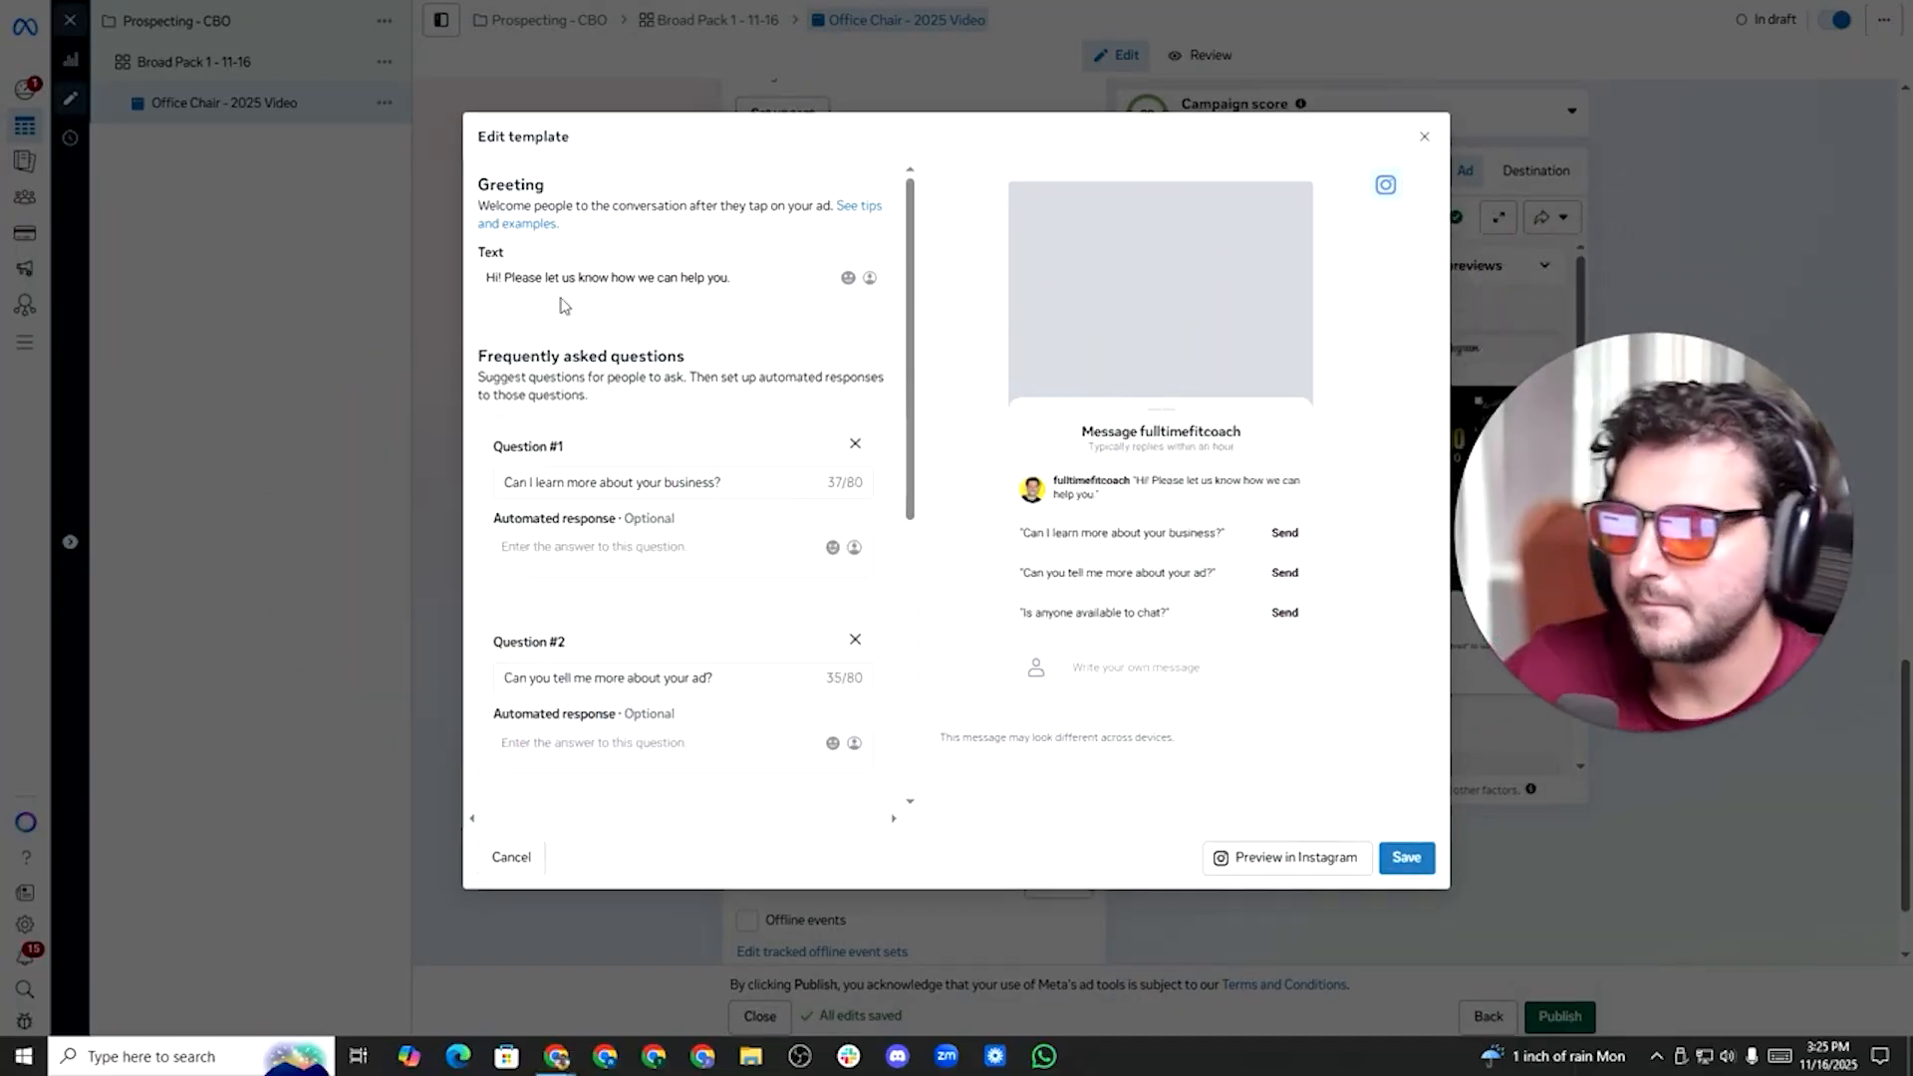
{"action": "left_click_drag", "start_coordinate": [732, 279], "coordinate": [462, 279]}
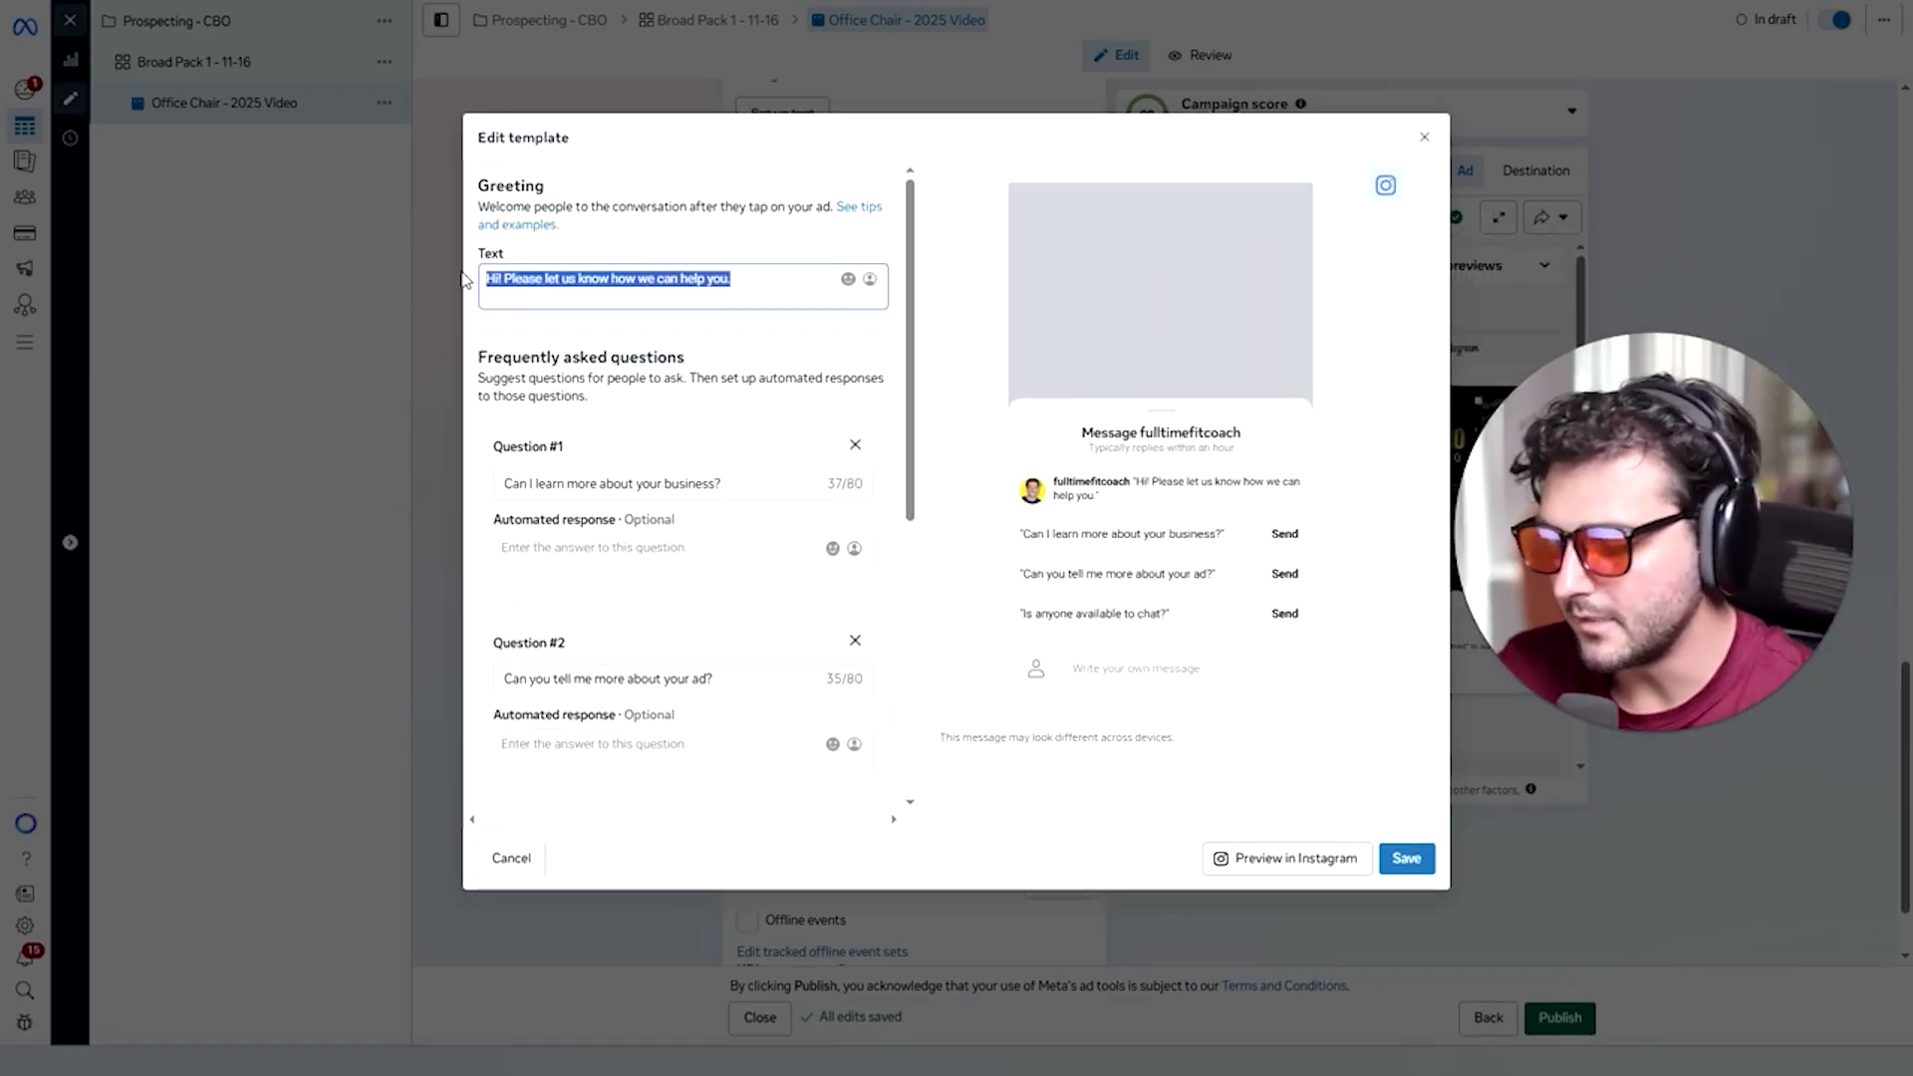
{"action": "type", "text": "Mess"}
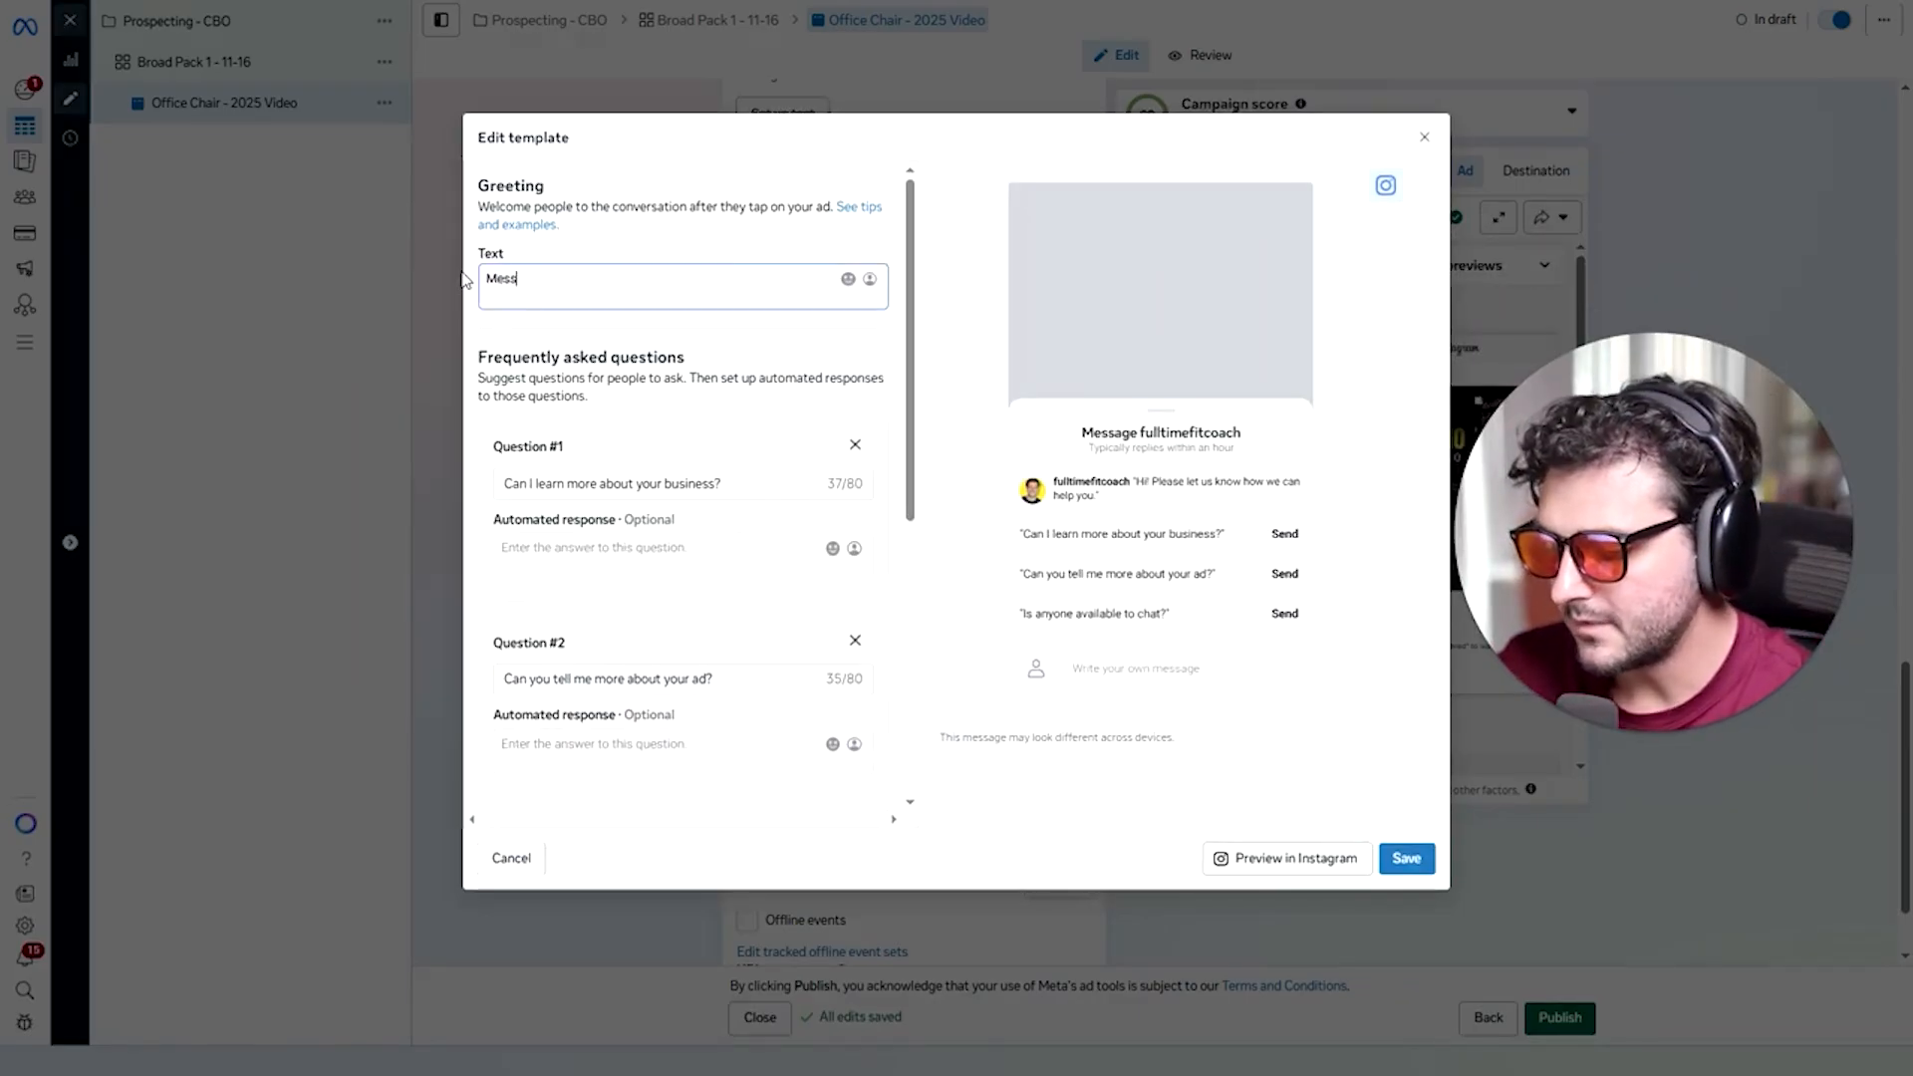
{"action": "type", "text": "age {"}
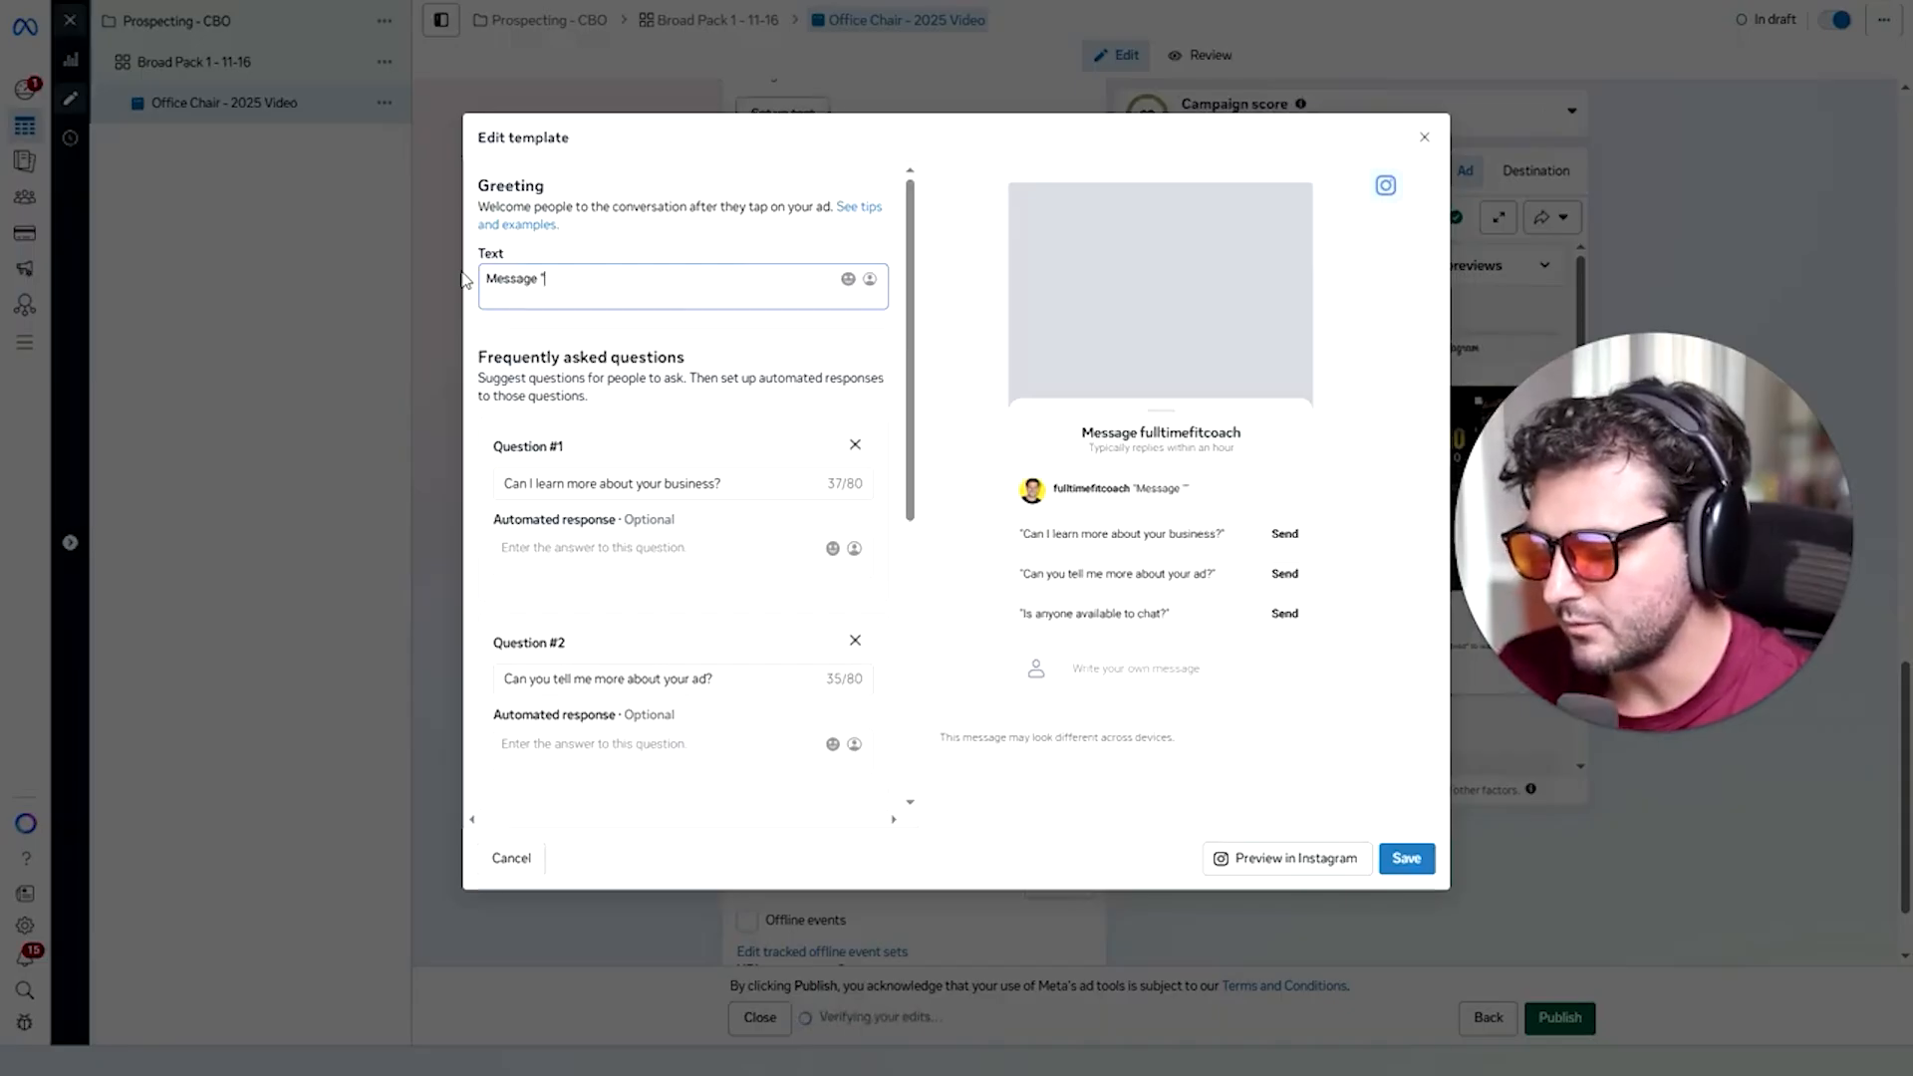
{"action": "type", "text": "2025"}
{"action": "key", "text": "BackSpace"}
{"action": "key", "text": "BackSpace"}
{"action": "key", "text": "BackSpace"}
{"action": "key", "text": "BackSpace"}
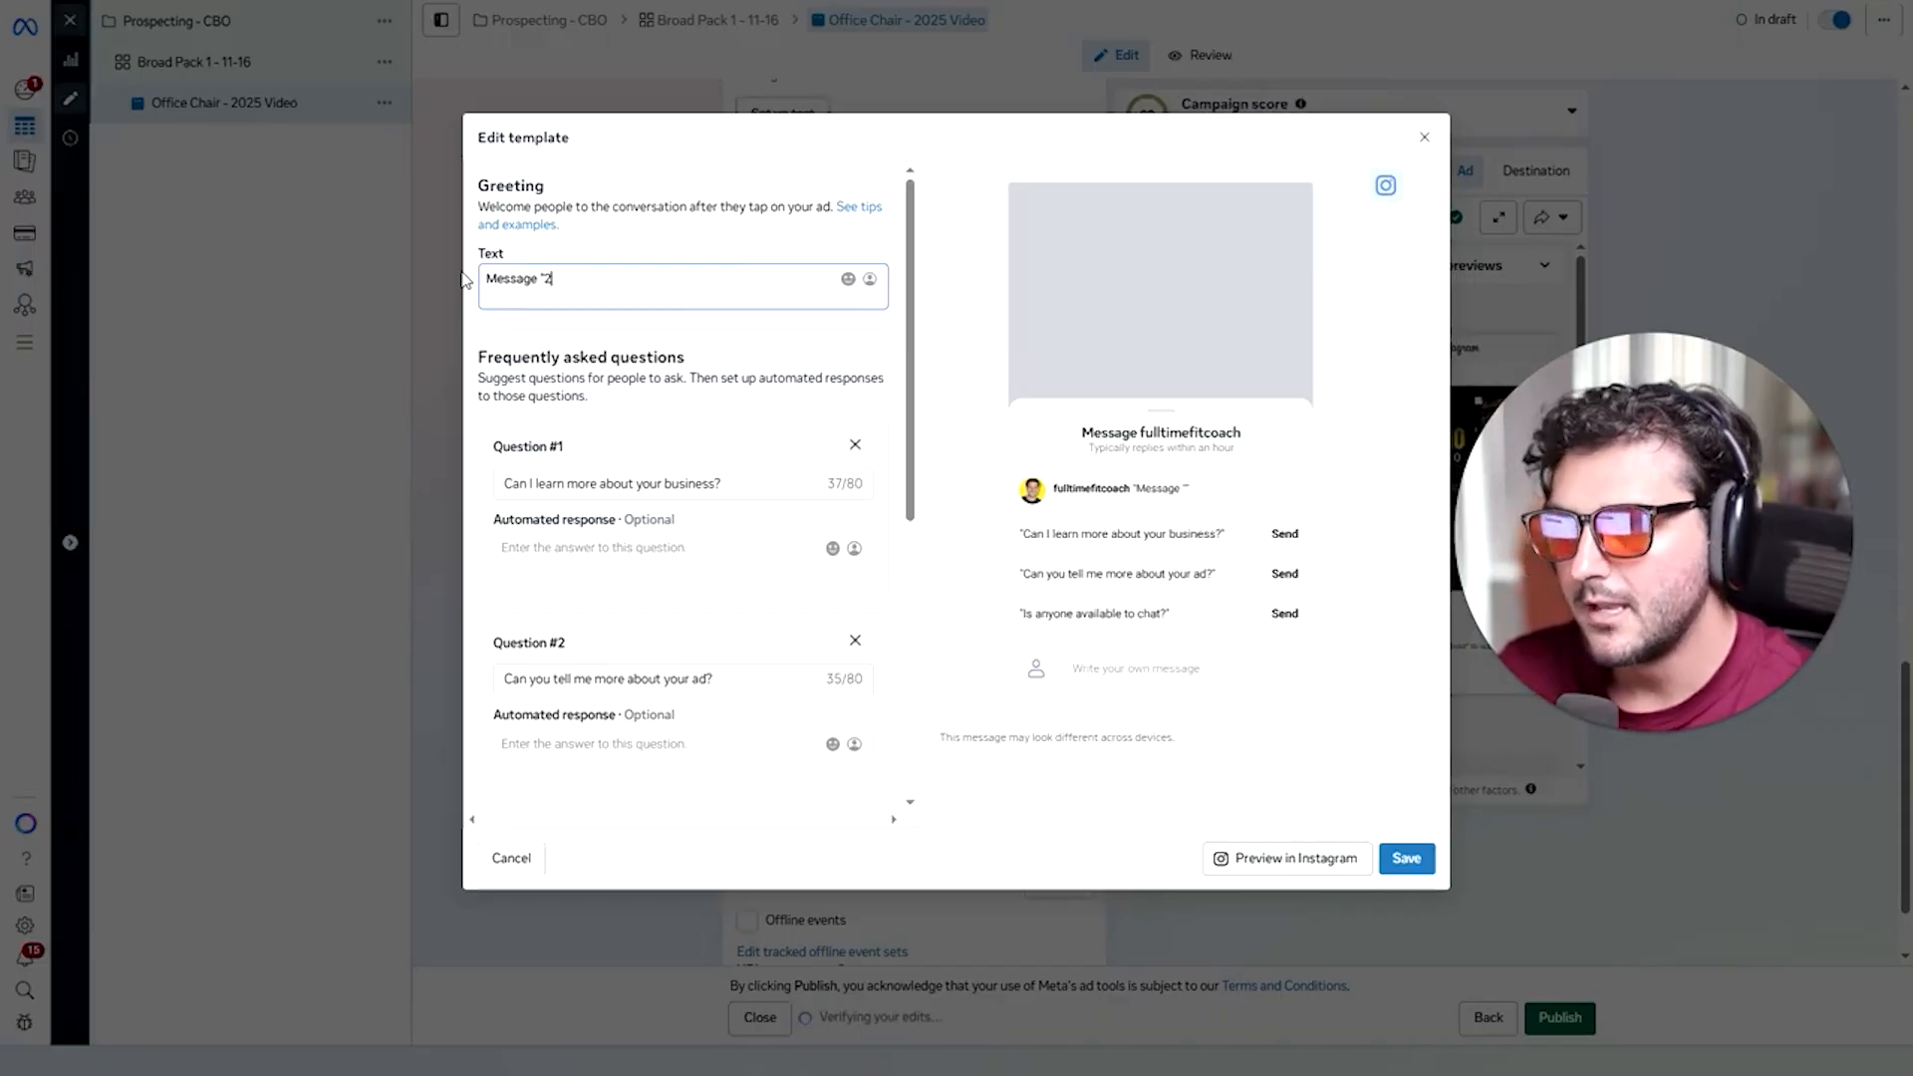
{"action": "type", "text": "SHREDD"}
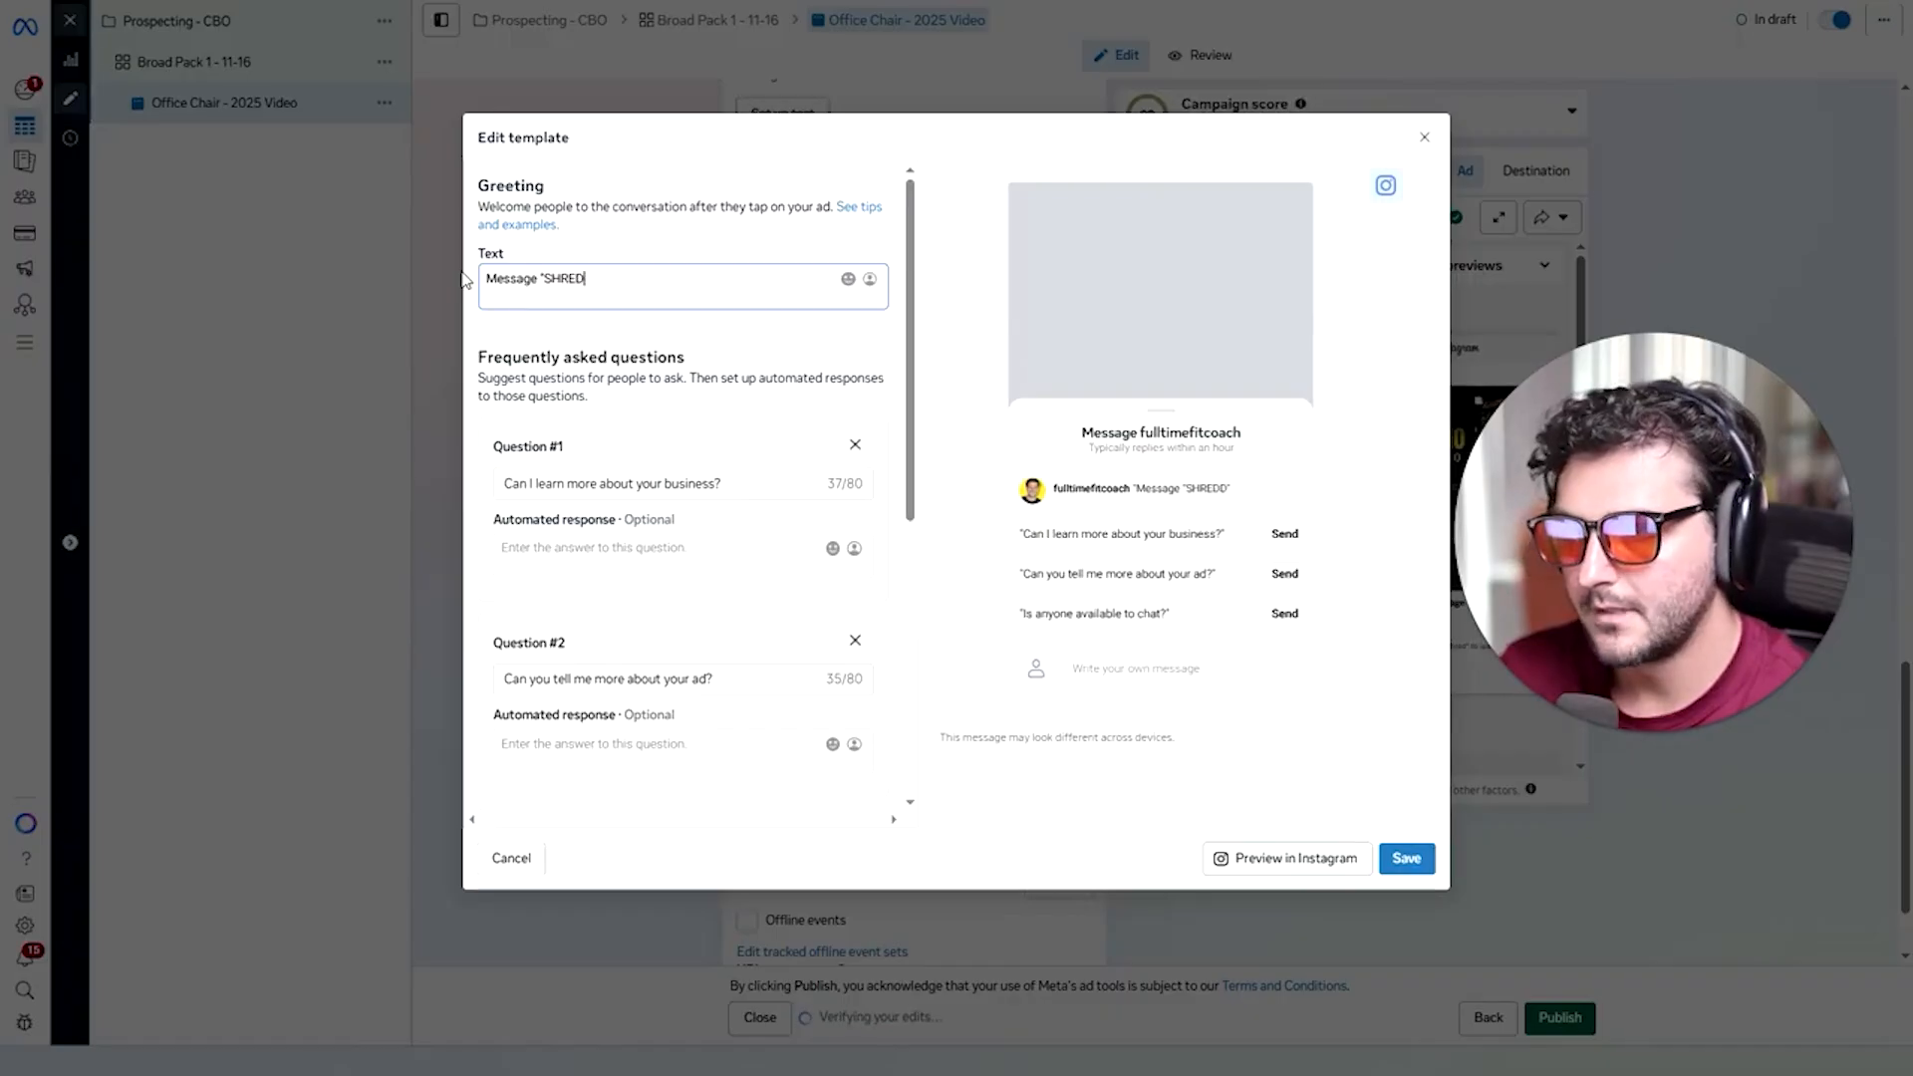
{"action": "key", "text": "BackSpace"}
{"action": "key", "text": "BackSpace"}
{"action": "key", "text": "BackSpace"}
{"action": "key", "text": "BackSpace"}
{"action": "key", "text": "BackSpace"}
{"action": "type", "text": "2025\" To Le"}
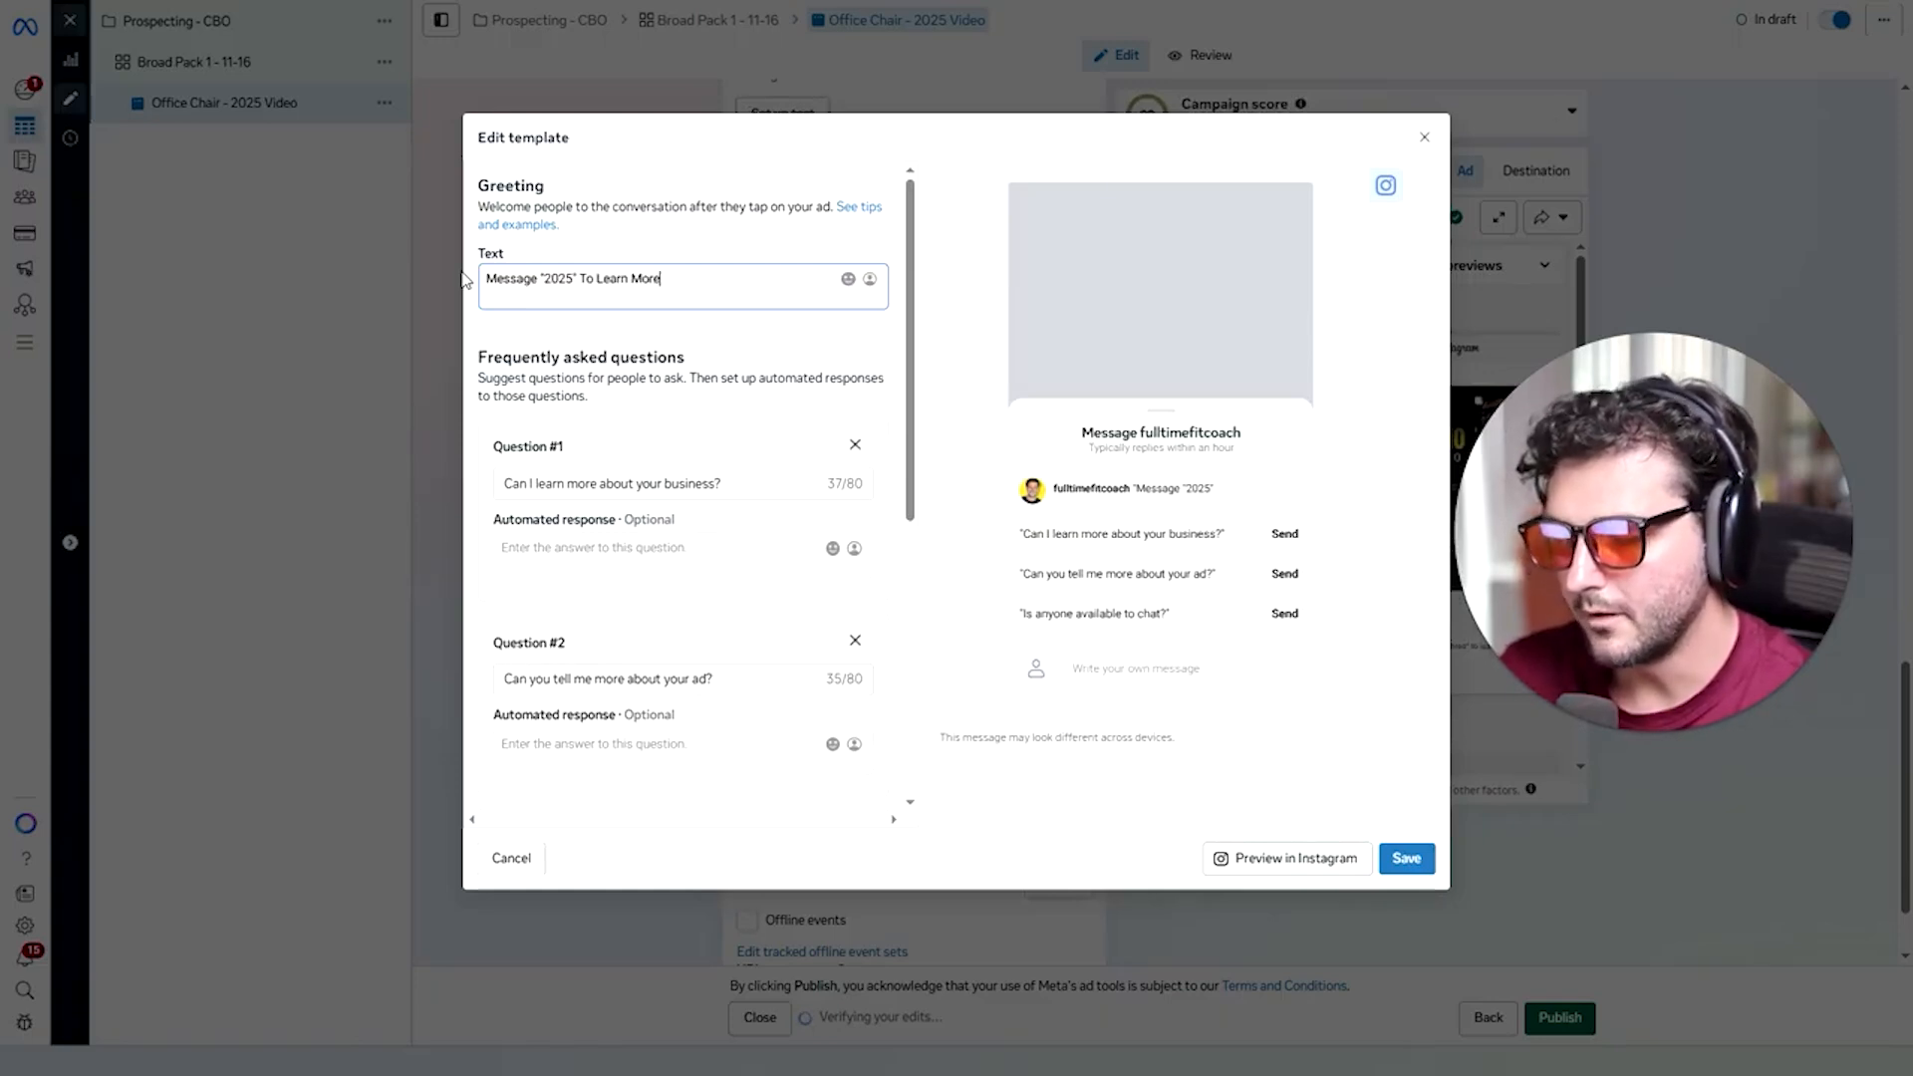
{"action": "type", "text": "arn More"}
{"action": "key", "text": "Escape"}
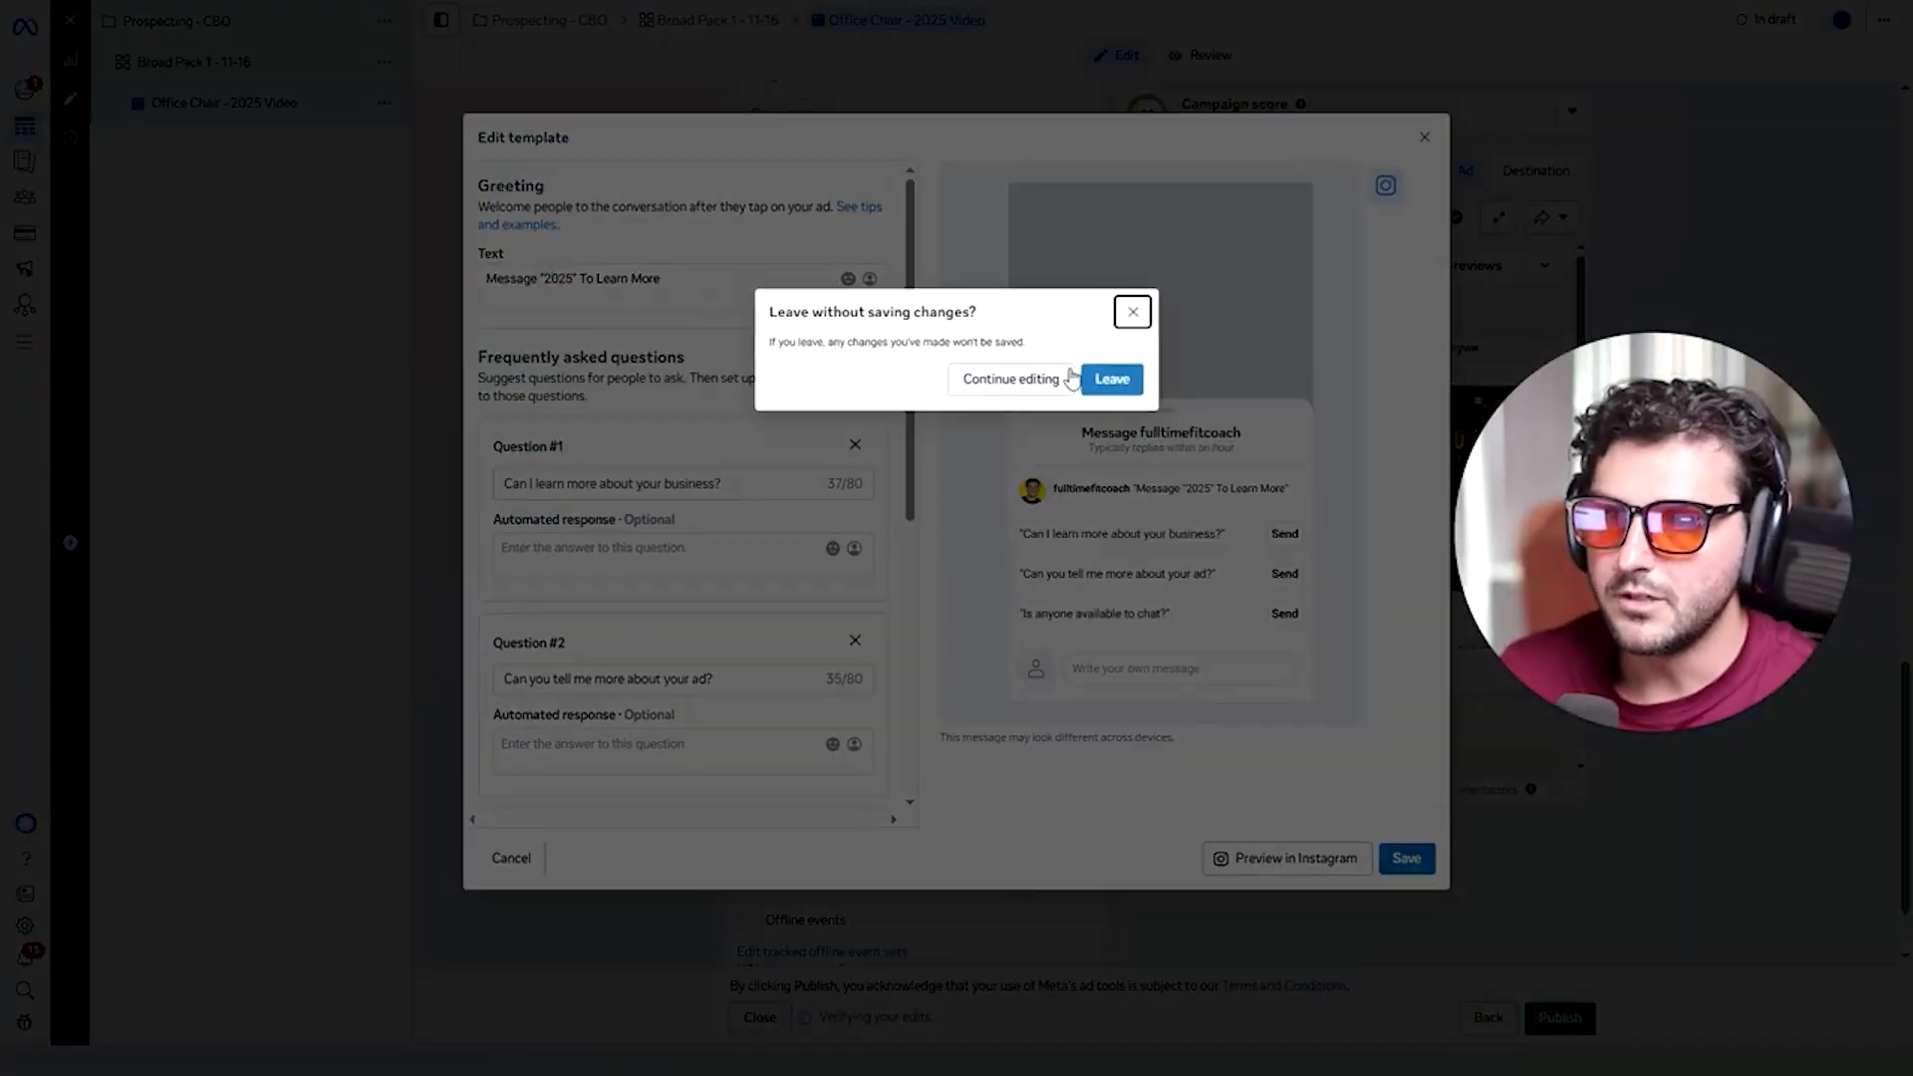
{"action": "left_click", "coordinate": [1132, 311]}
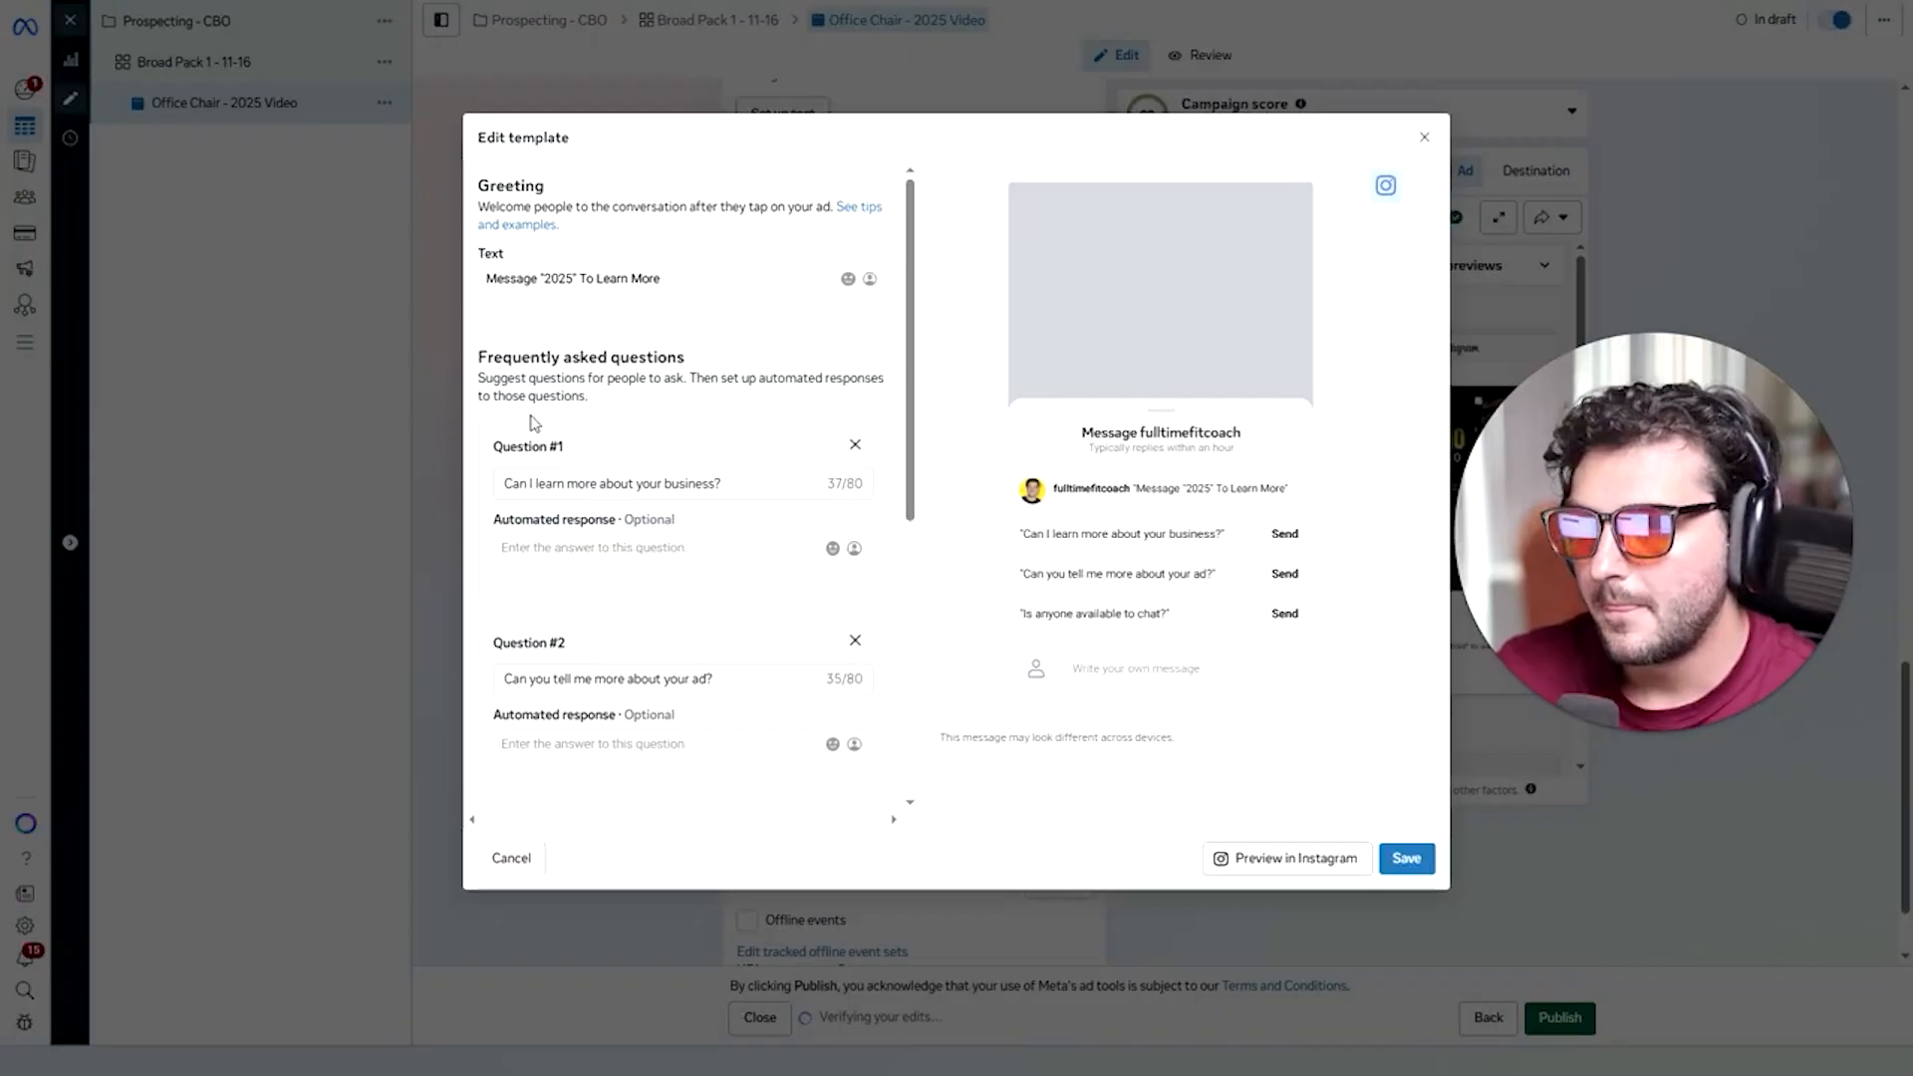
Remove the first two frequently asked questions from the template and change the remaining question to 2025.
{"action": "scroll", "coordinate": [534, 422], "scroll_direction": "down", "scroll_amount": 5}
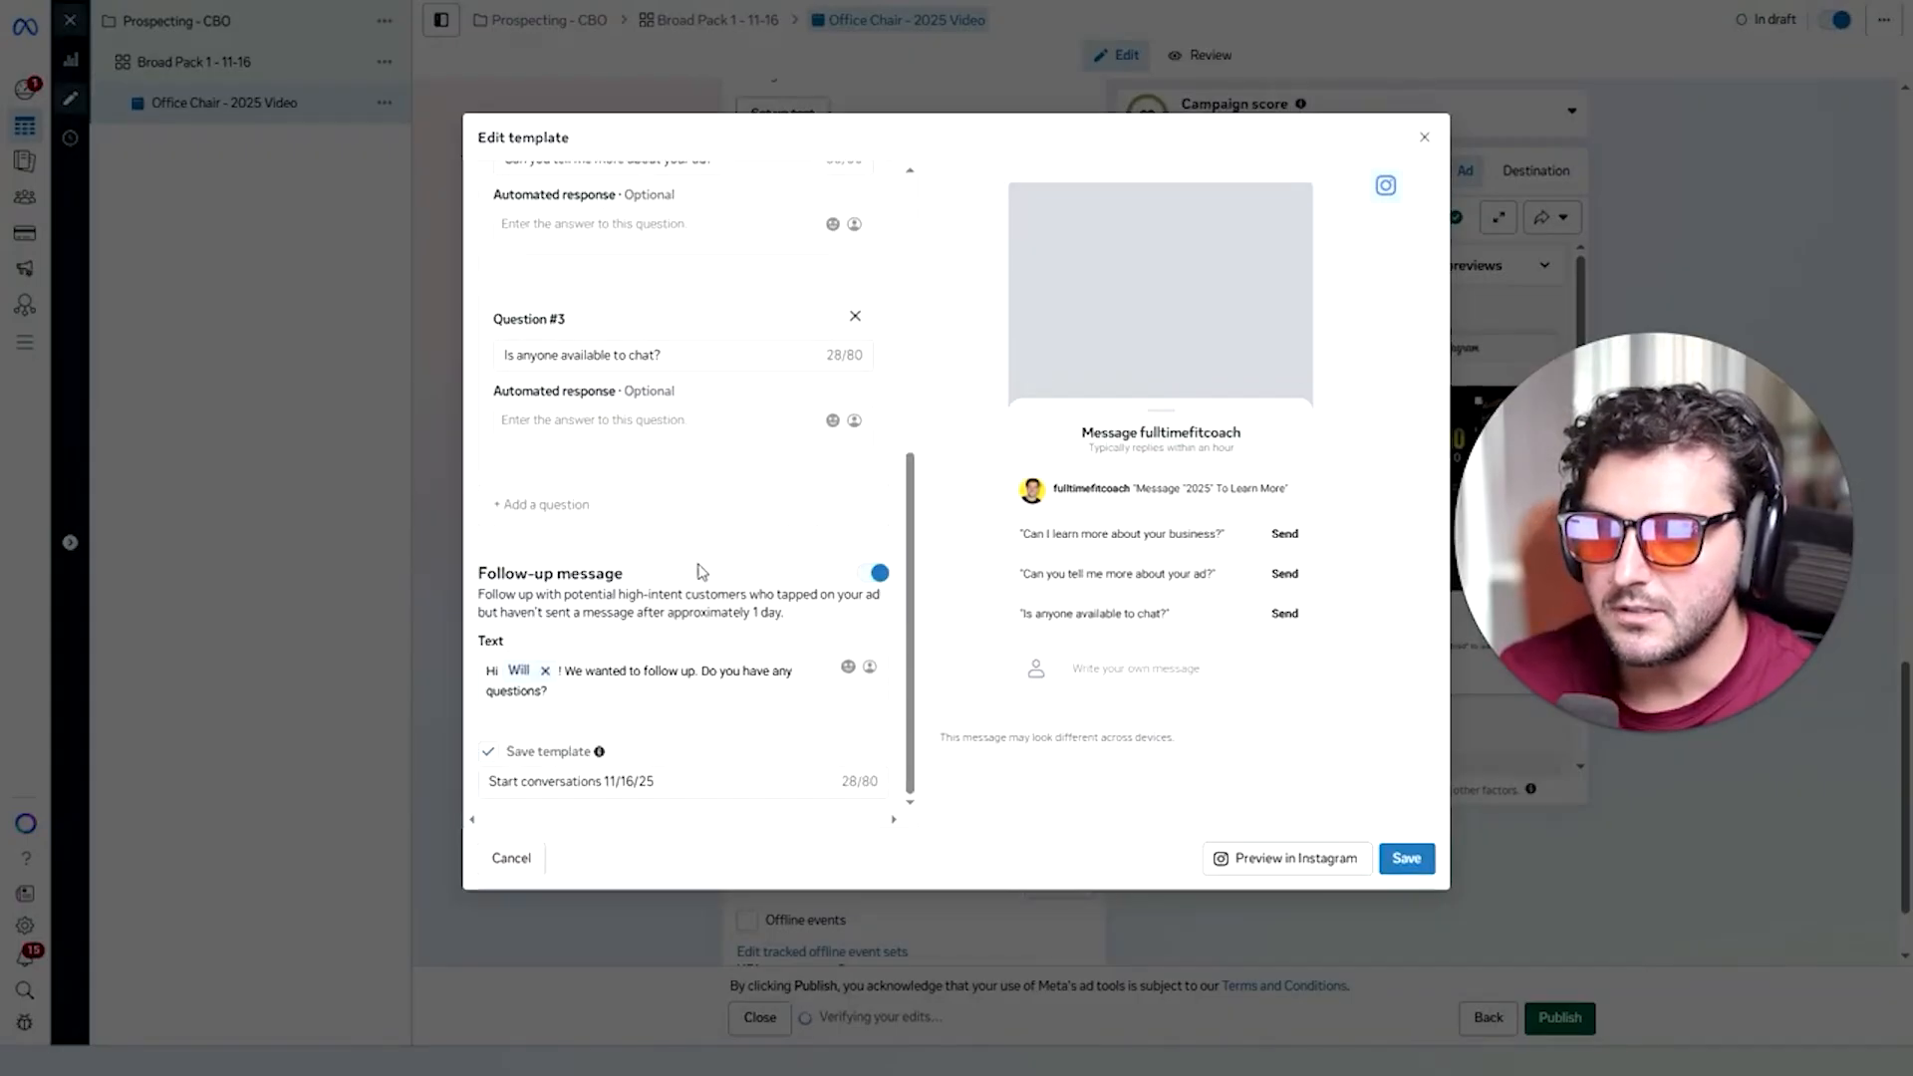
{"action": "scroll", "coordinate": [733, 605], "scroll_direction": "up", "scroll_amount": 5}
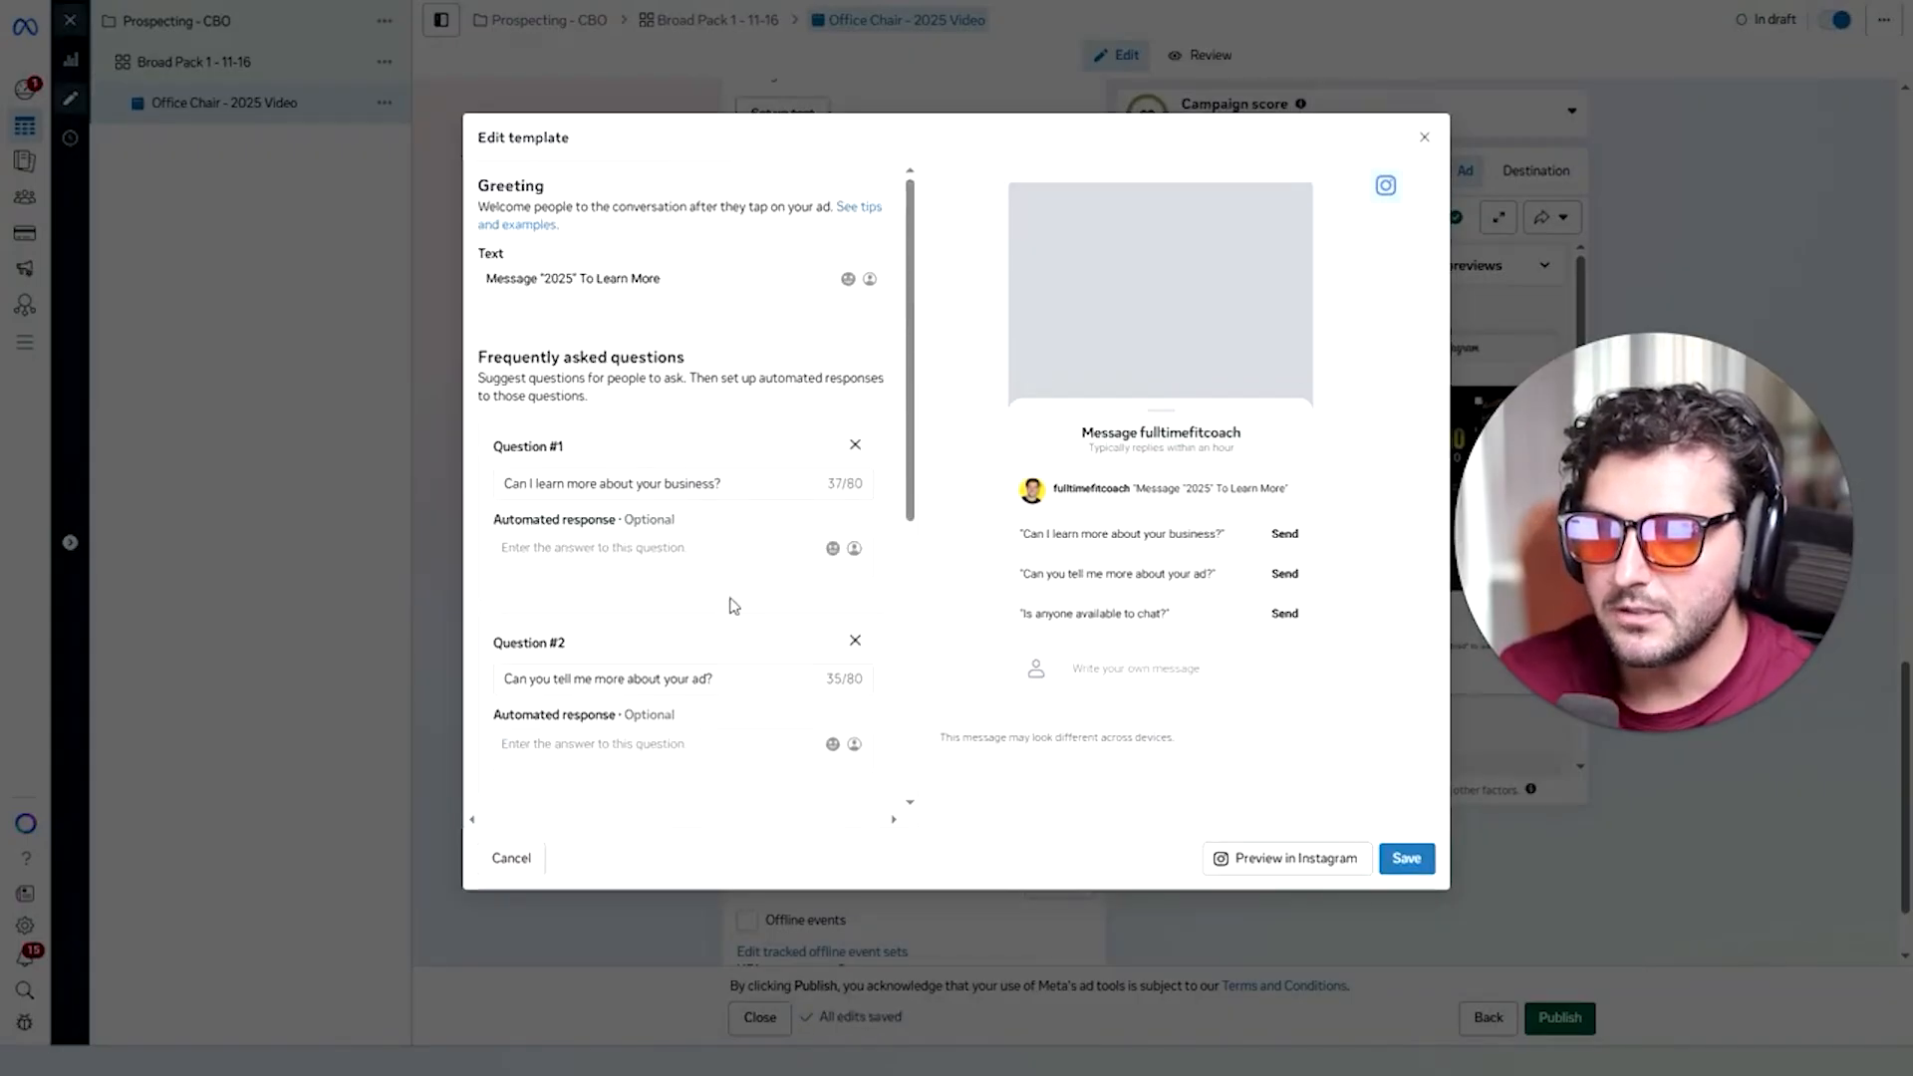
{"action": "left_click", "coordinate": [854, 444]}
{"action": "left_click", "coordinate": [855, 444]}
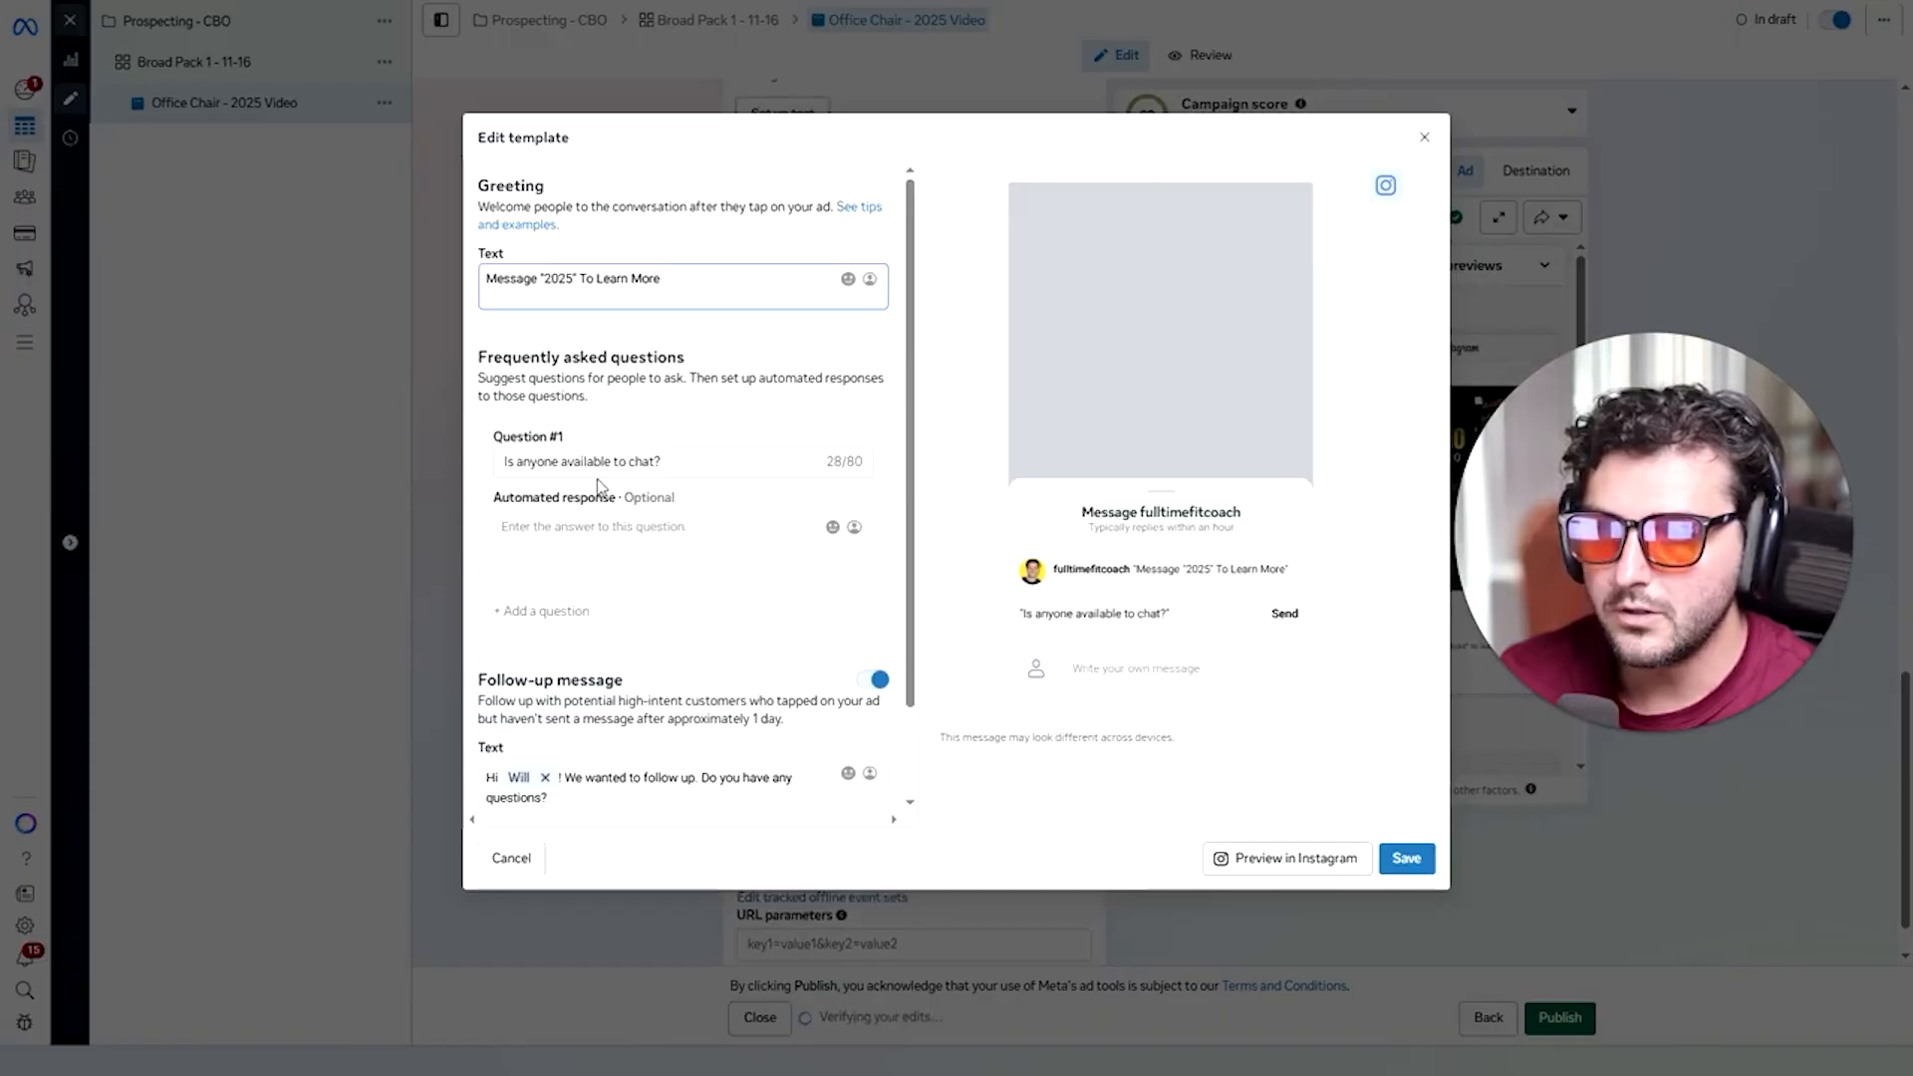
{"action": "left_click_drag", "start_coordinate": [665, 461], "coordinate": [472, 472]}
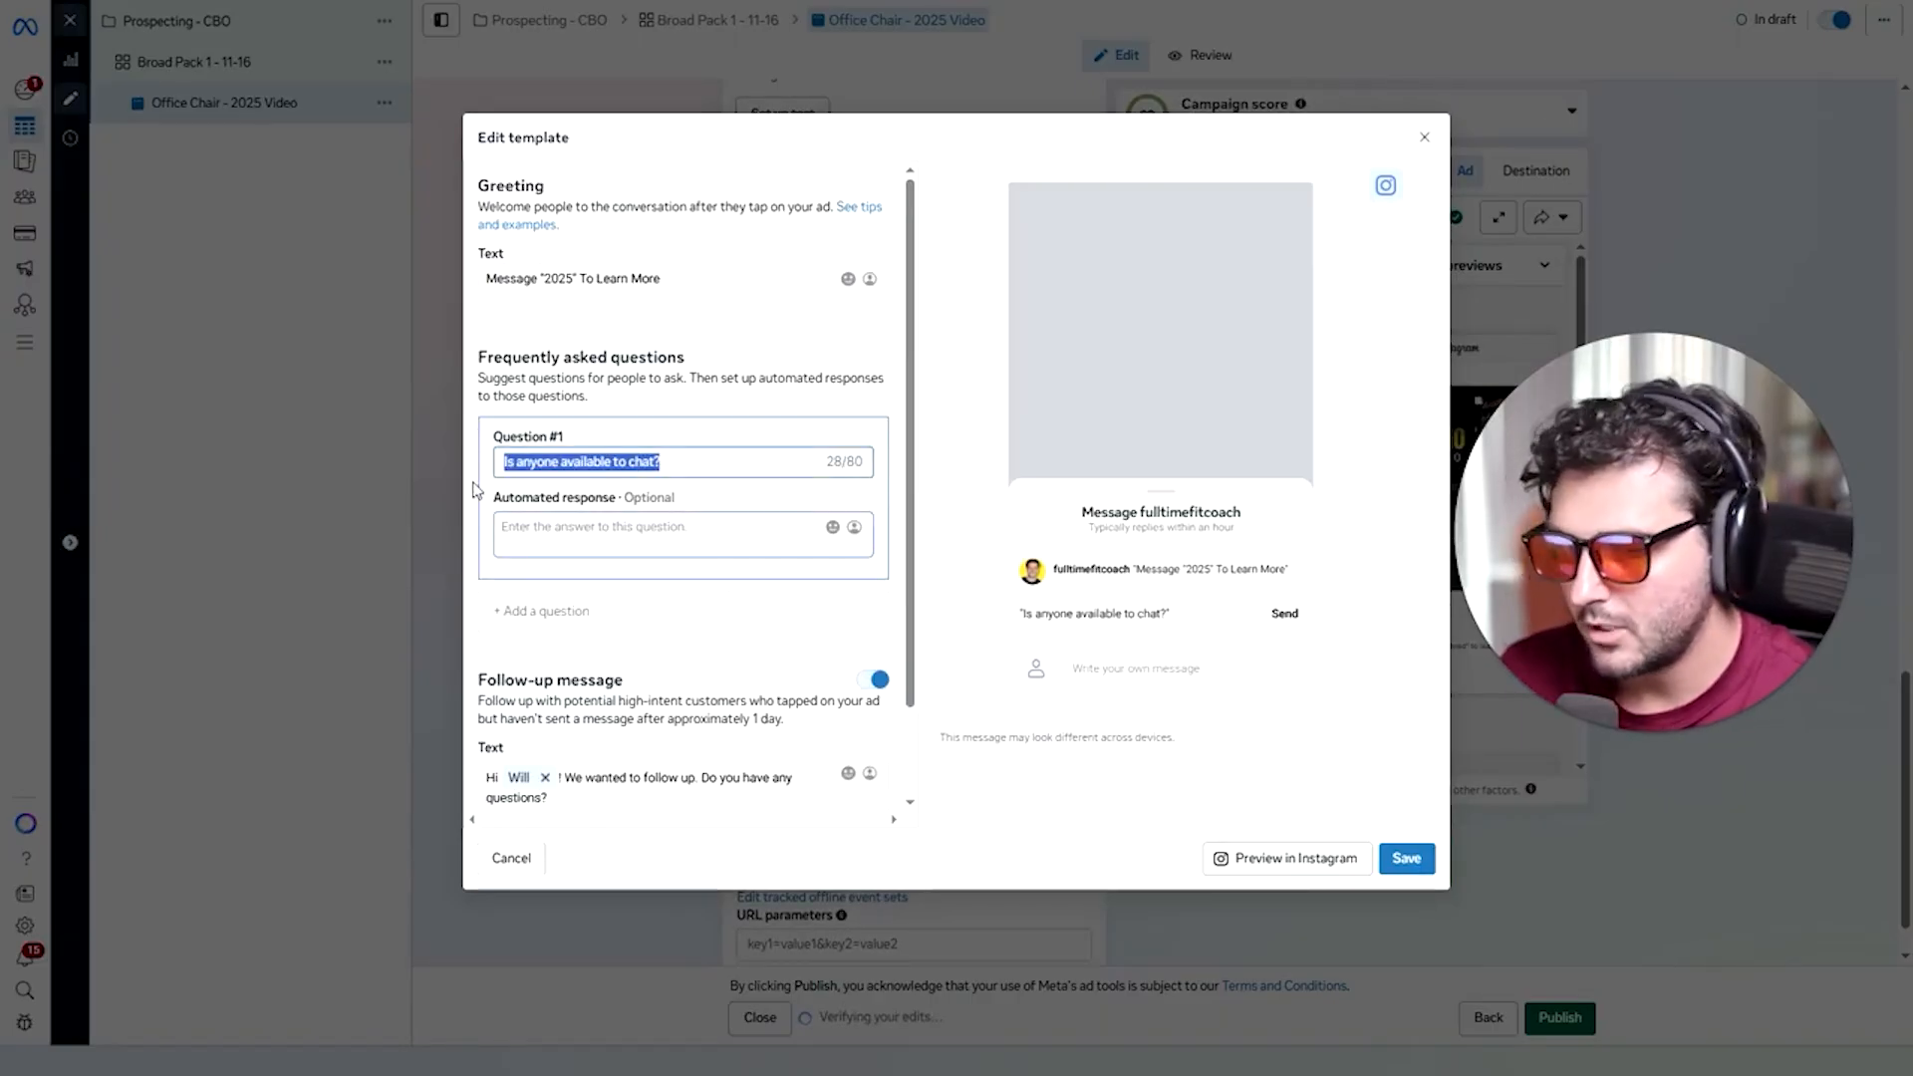
{"action": "type", "text": "2025"}
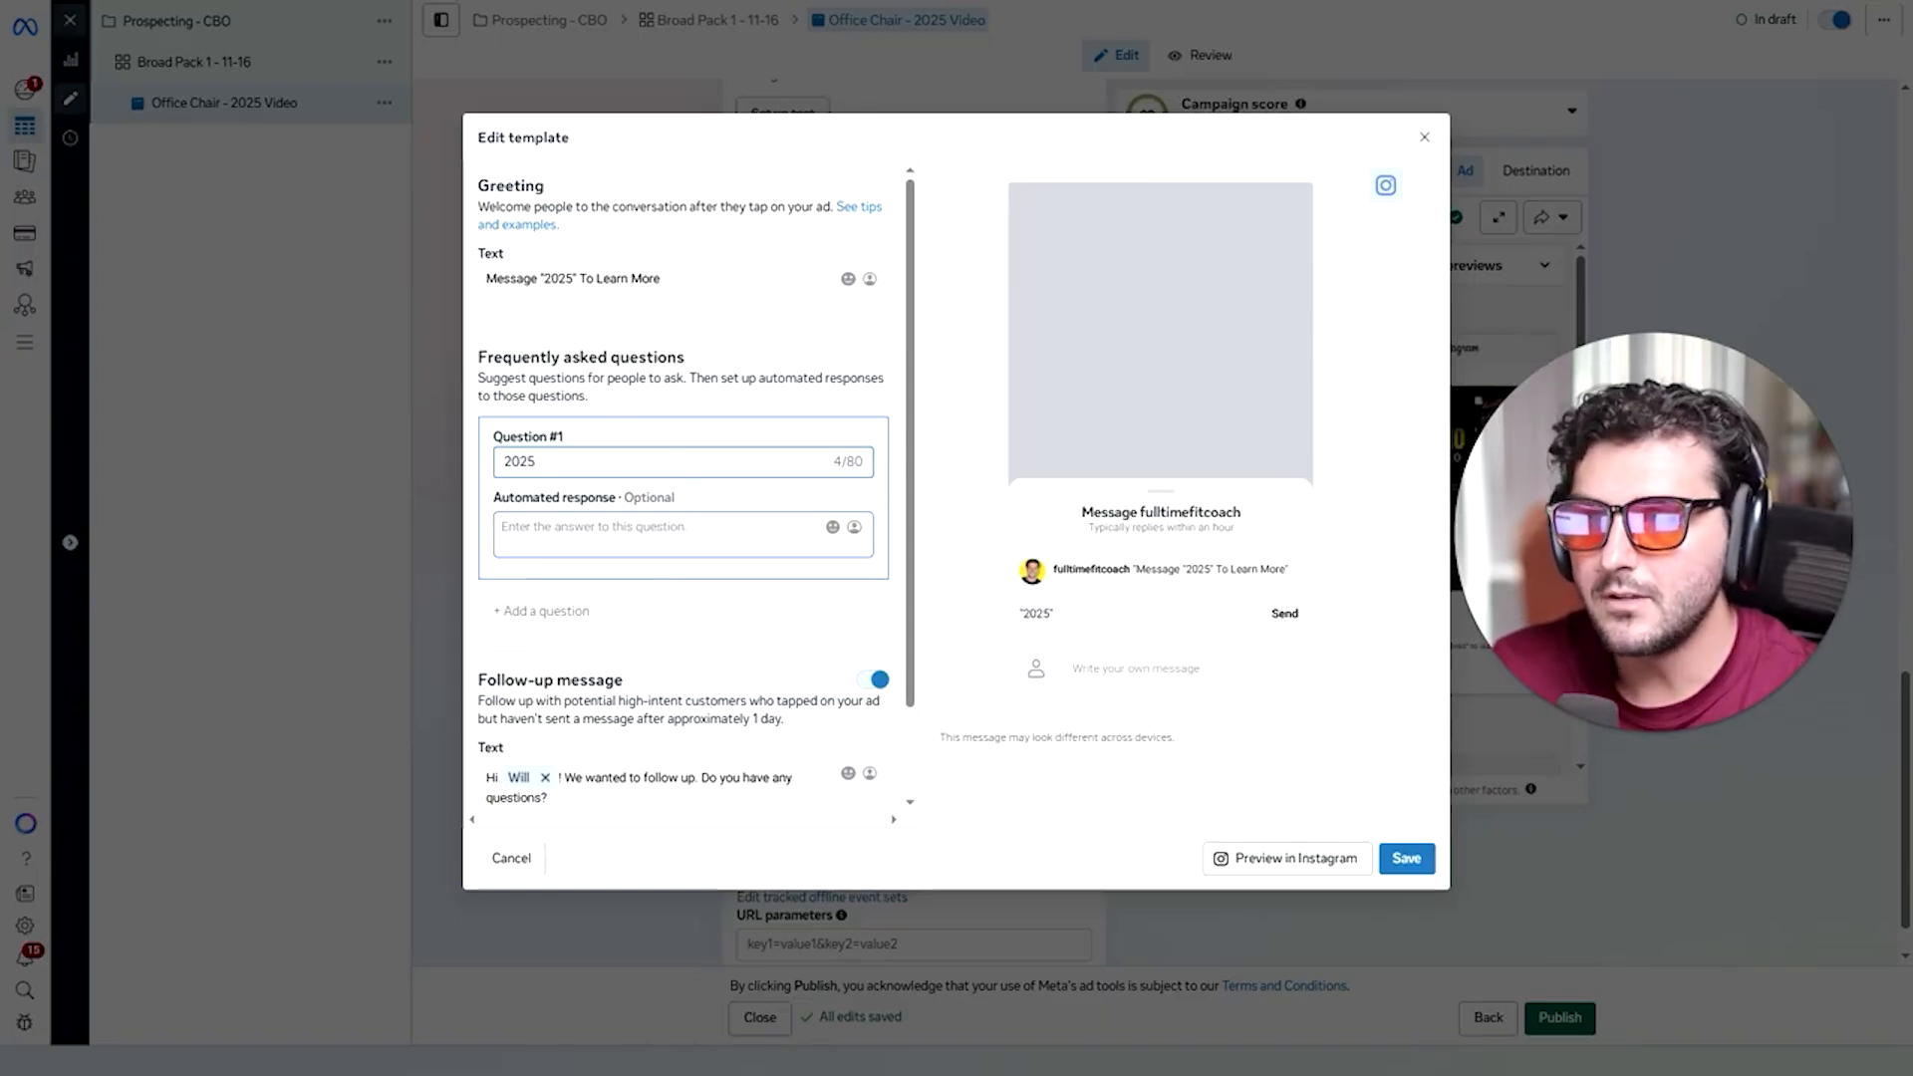
Reword the template's greeting to Click Send To Learn More.
{"action": "left_click_drag", "start_coordinate": [576, 279], "coordinate": [503, 279]}
{"action": "key", "text": "BackSpace"}
{"action": "key", "text": "BackSpace"}
{"action": "key", "text": "BackSpace"}
{"action": "type", "text": "Click"}
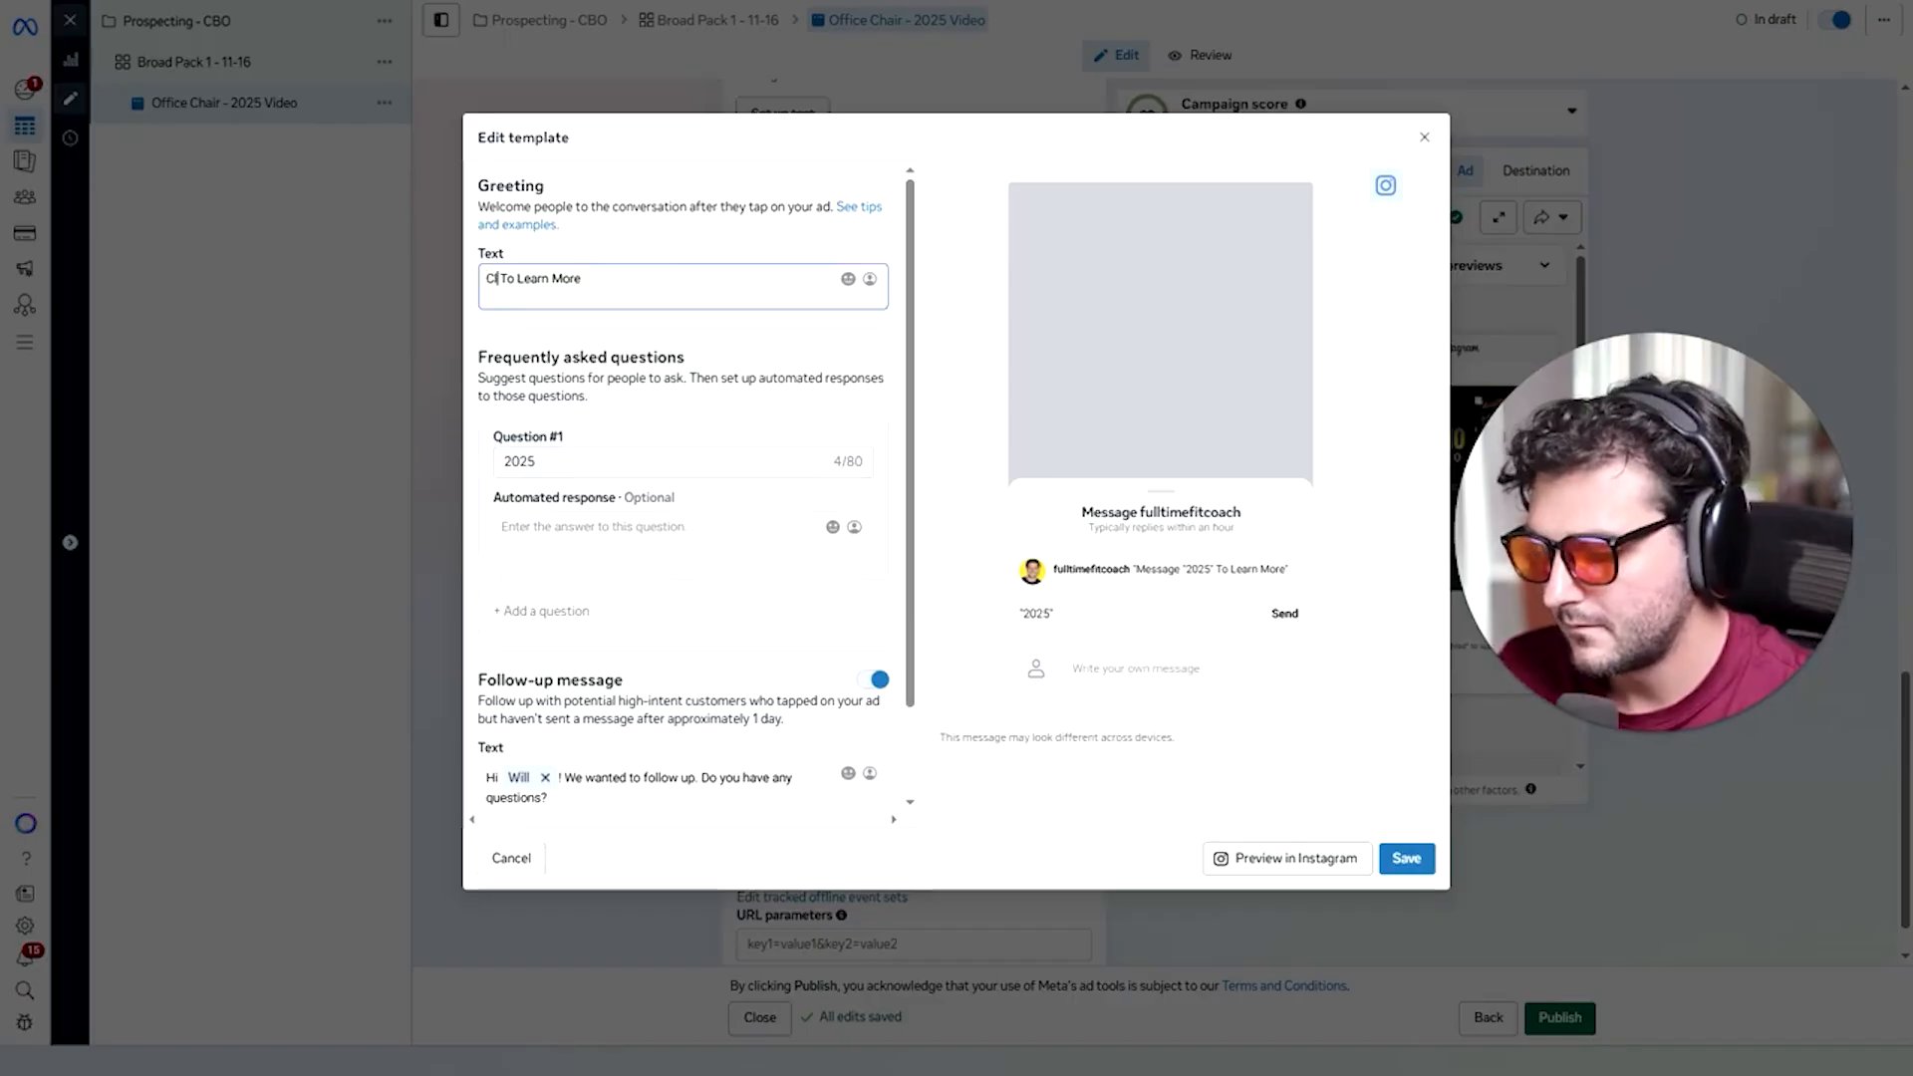
{"action": "type", "text": " Send"}
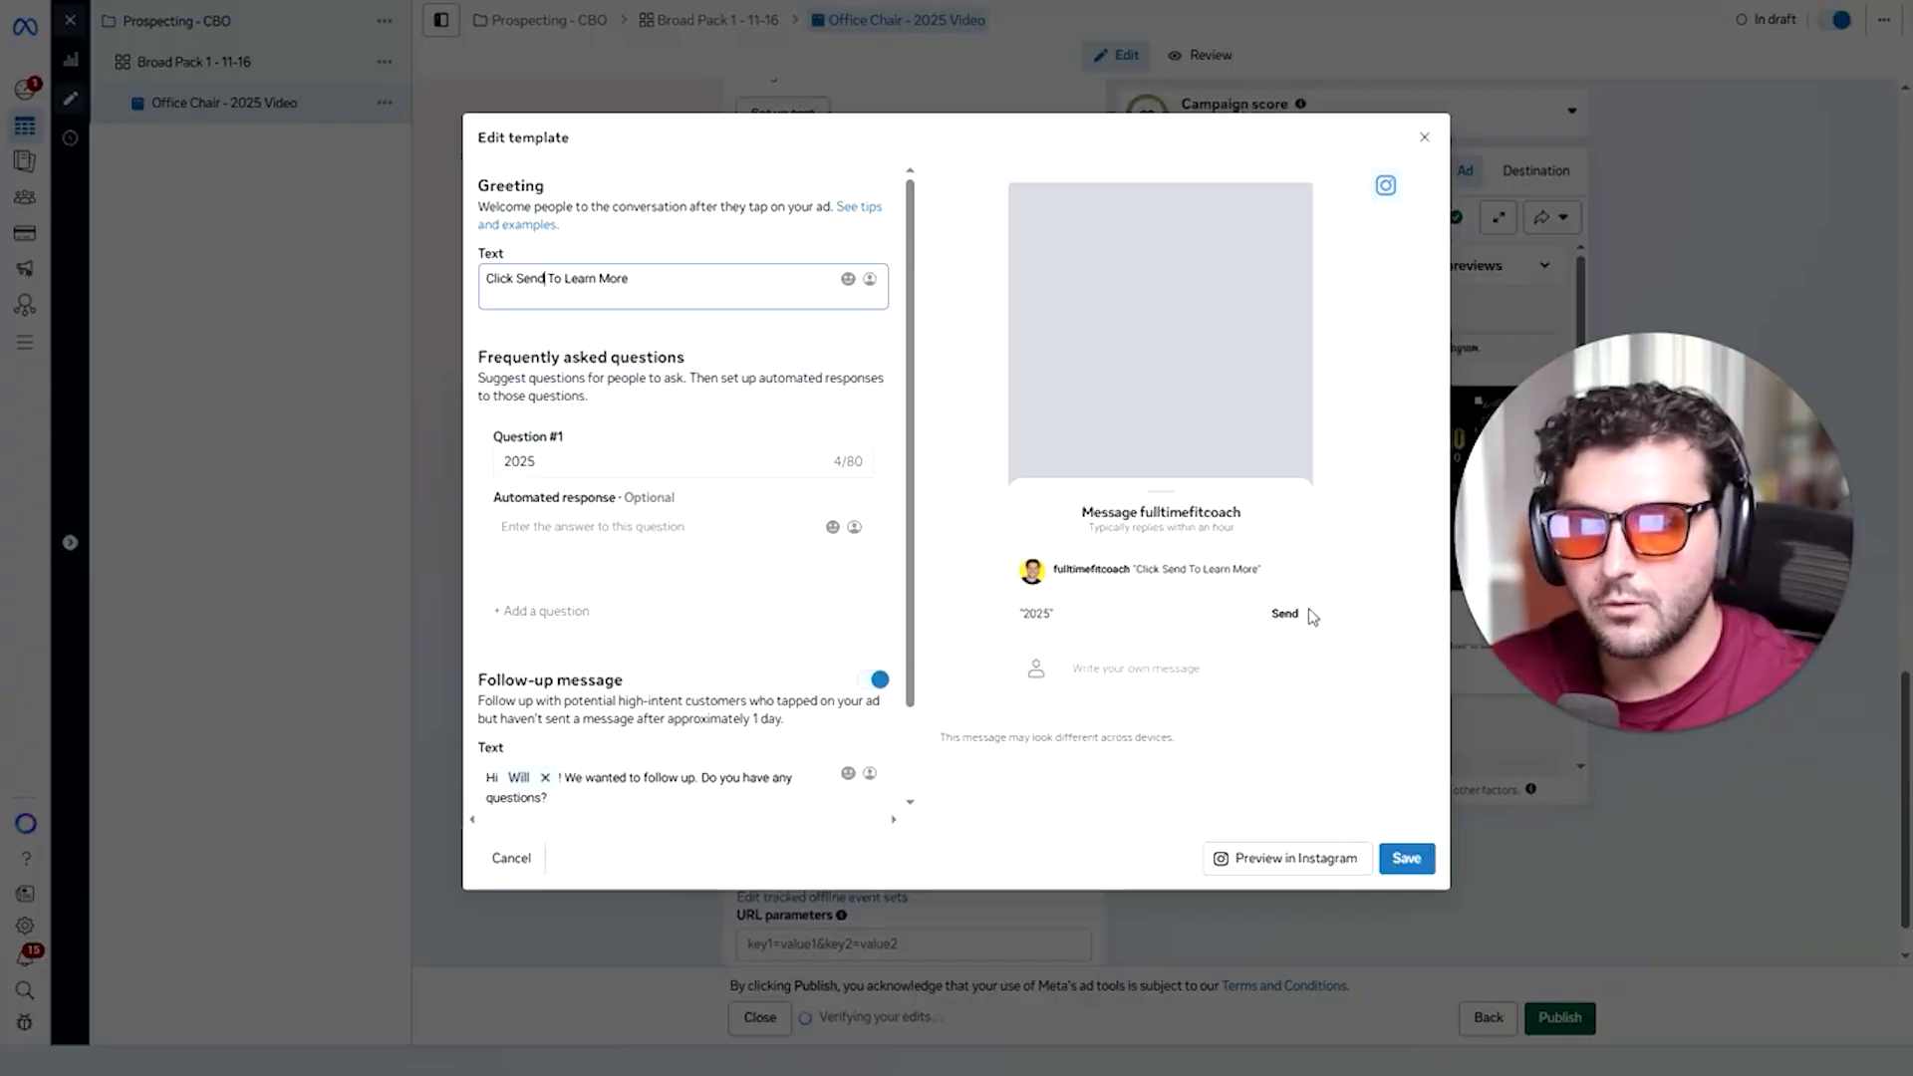
Turn off the template's follow-up message and save the template under the name New 2025.
{"action": "scroll", "coordinate": [677, 568], "scroll_direction": "down", "scroll_amount": 1}
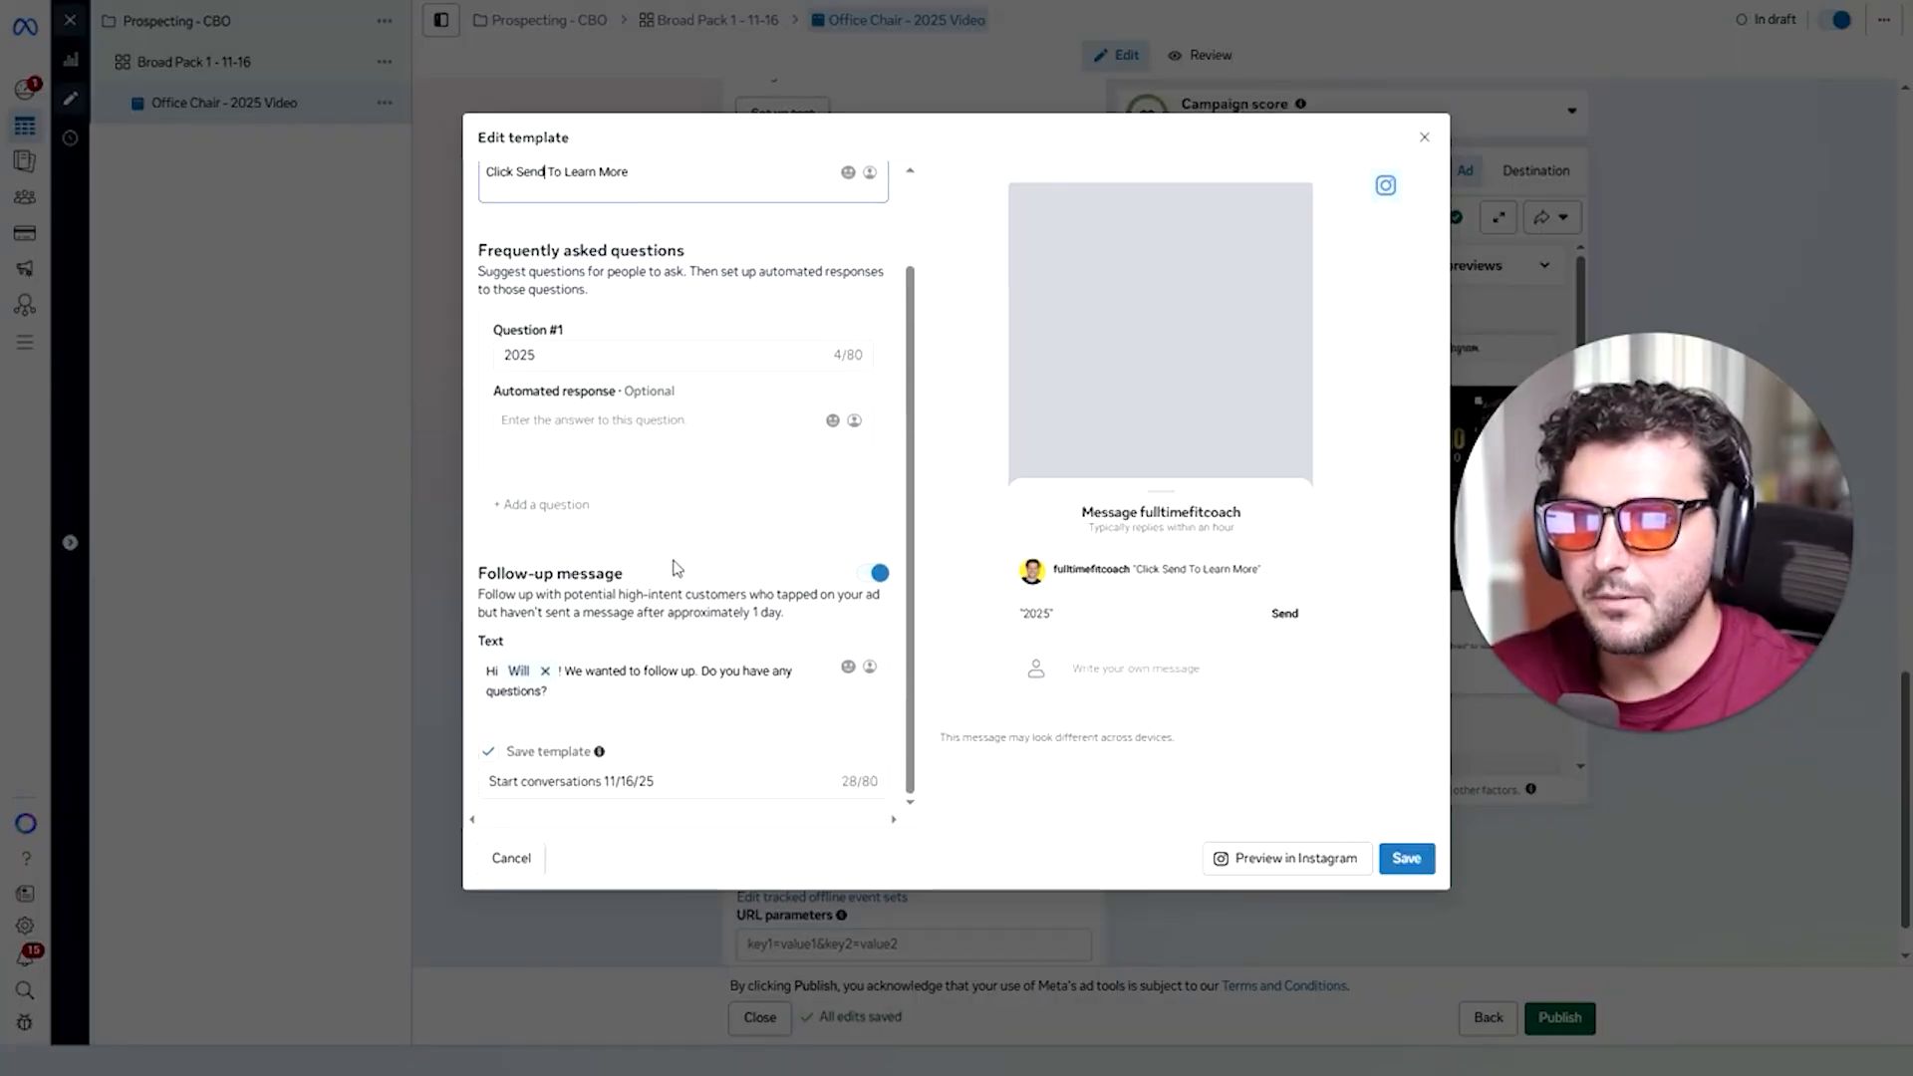
{"action": "left_click", "coordinate": [875, 578]}
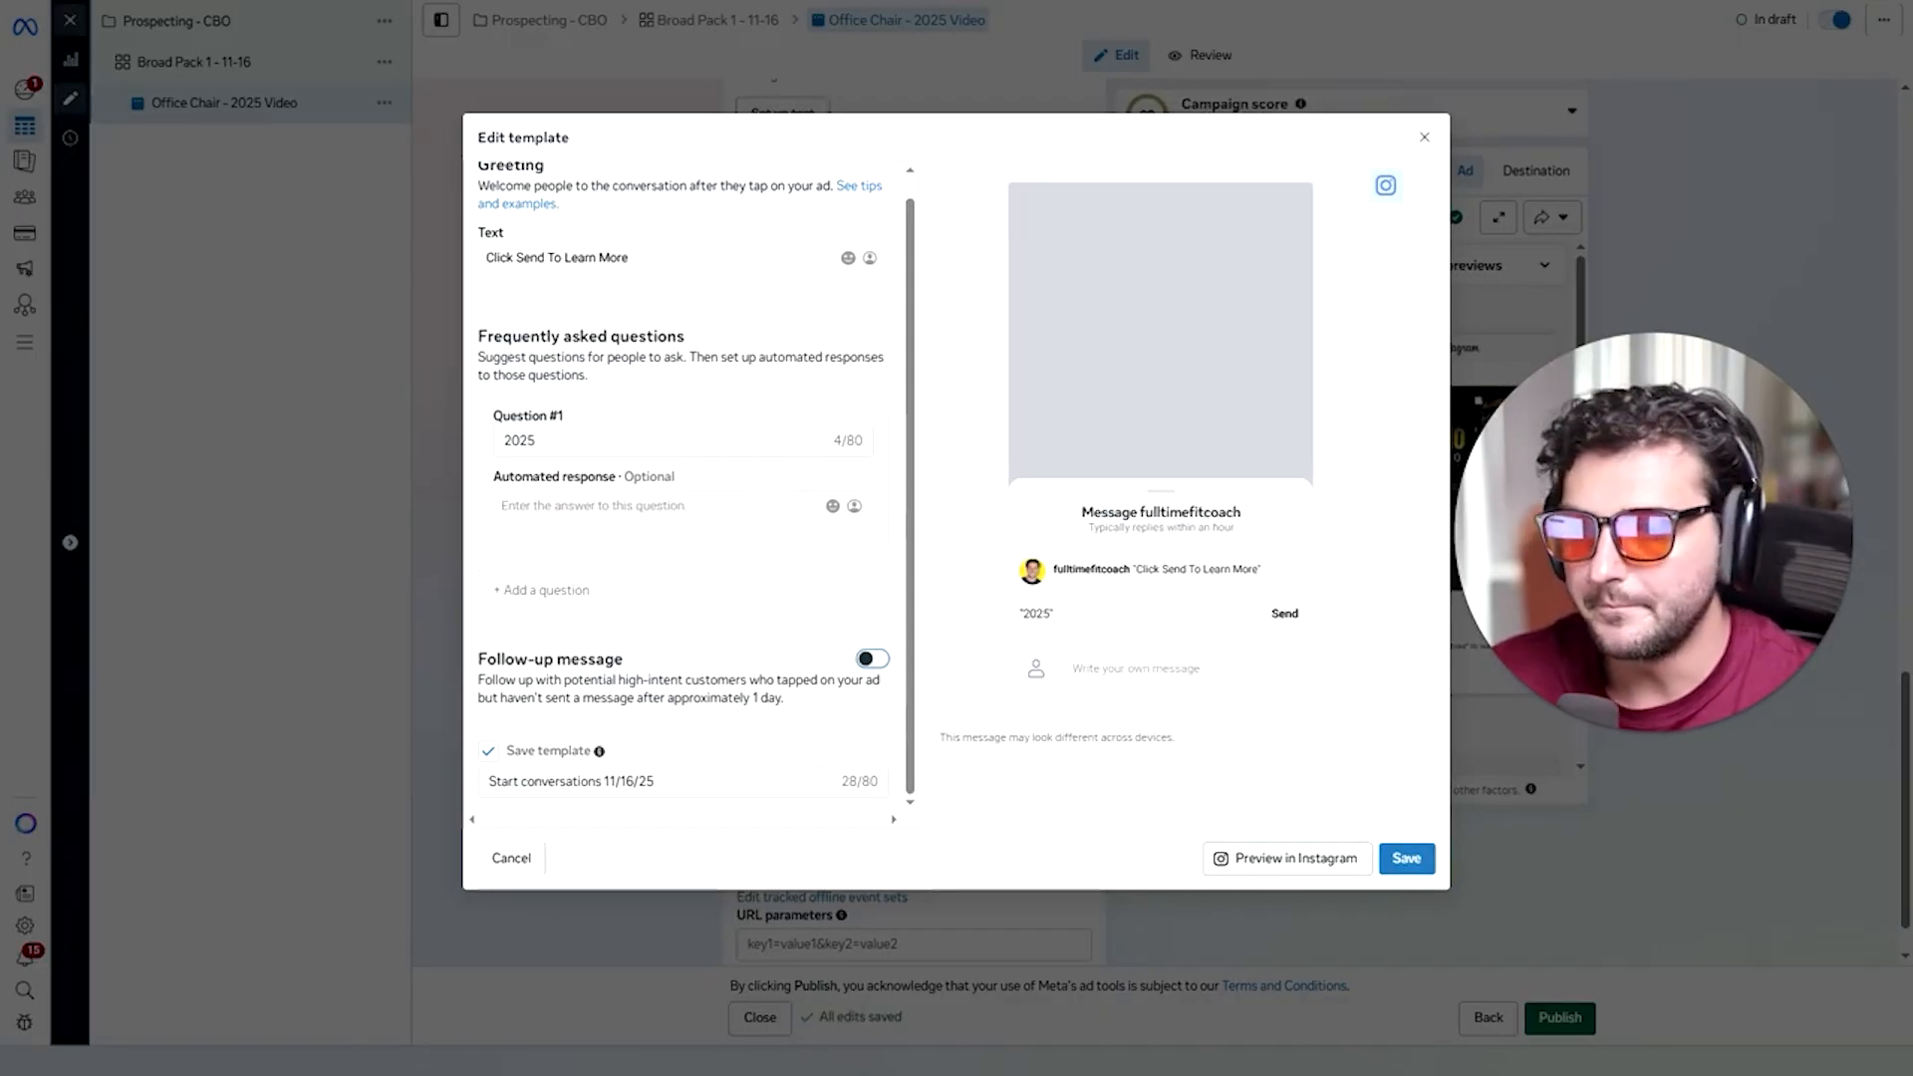
{"action": "left_click_drag", "start_coordinate": [697, 781], "coordinate": [416, 787]}
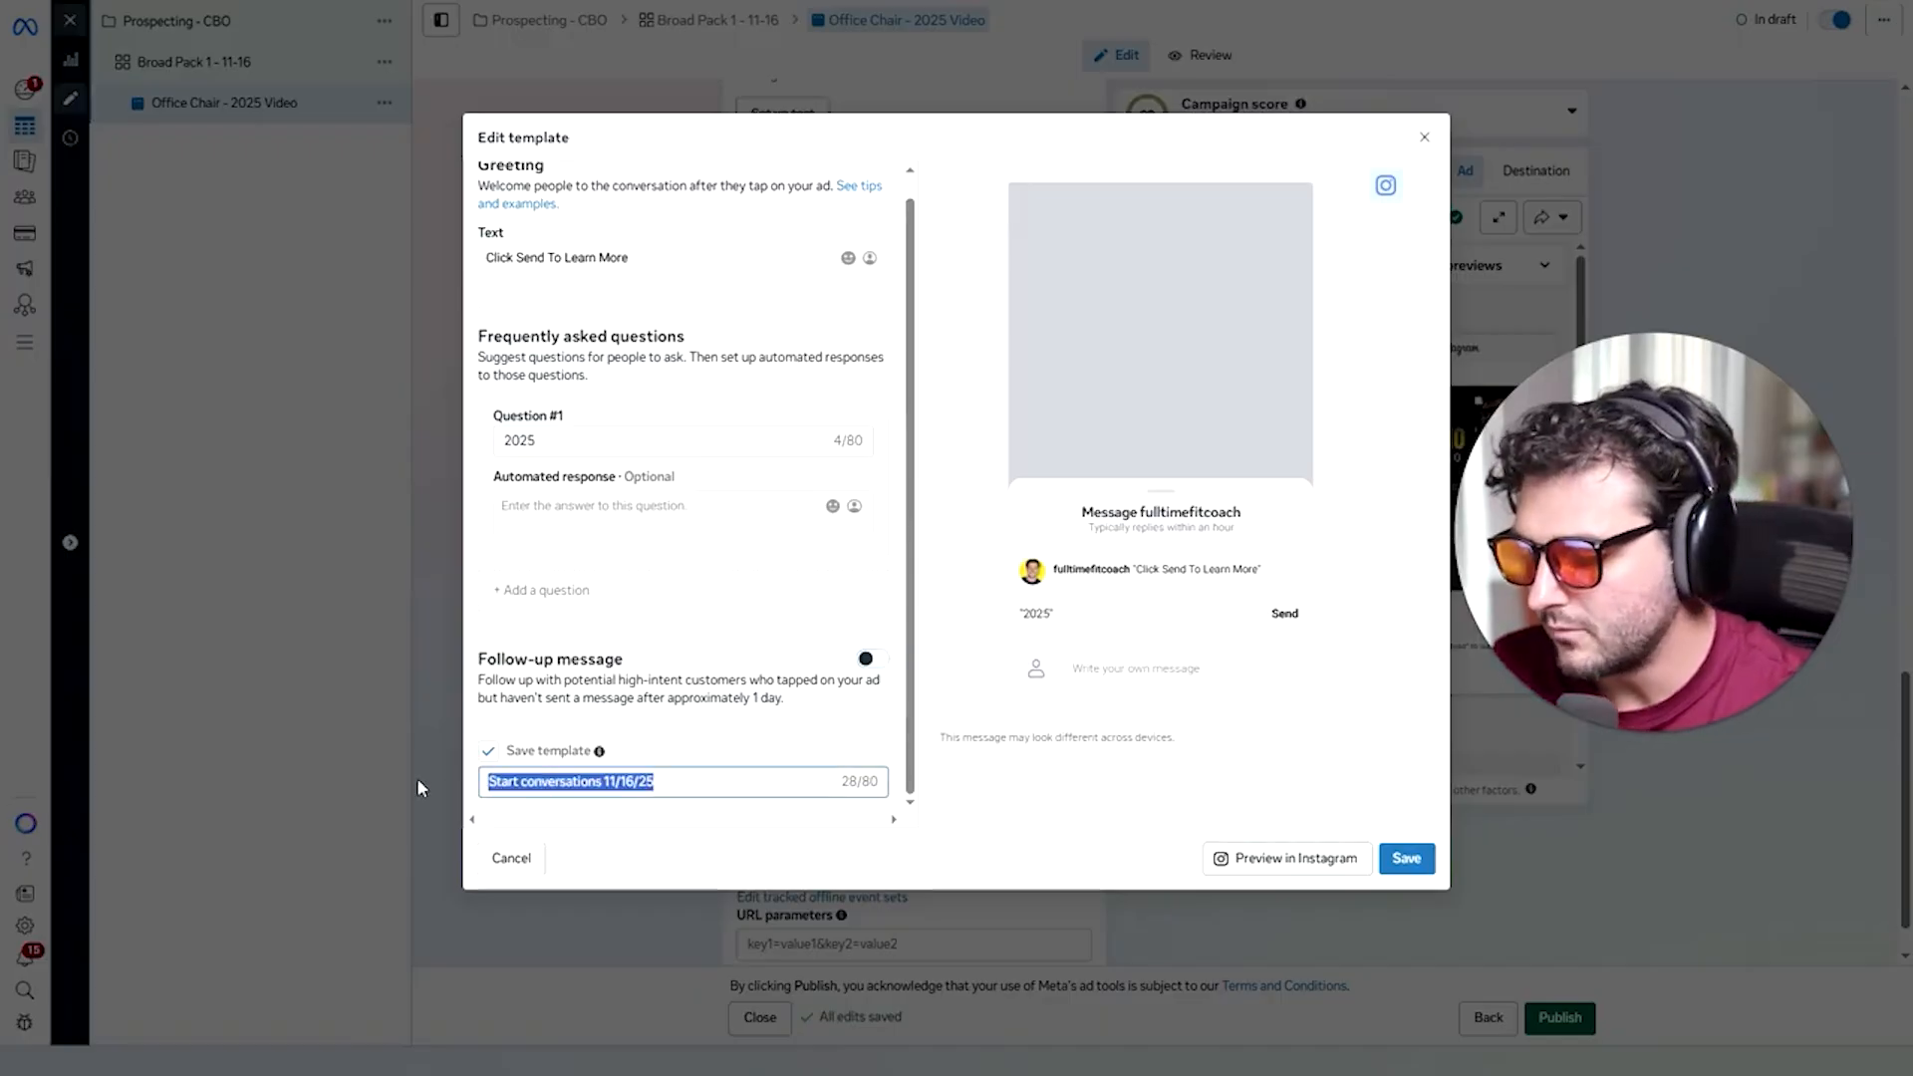
{"action": "type", "text": "New 202"}
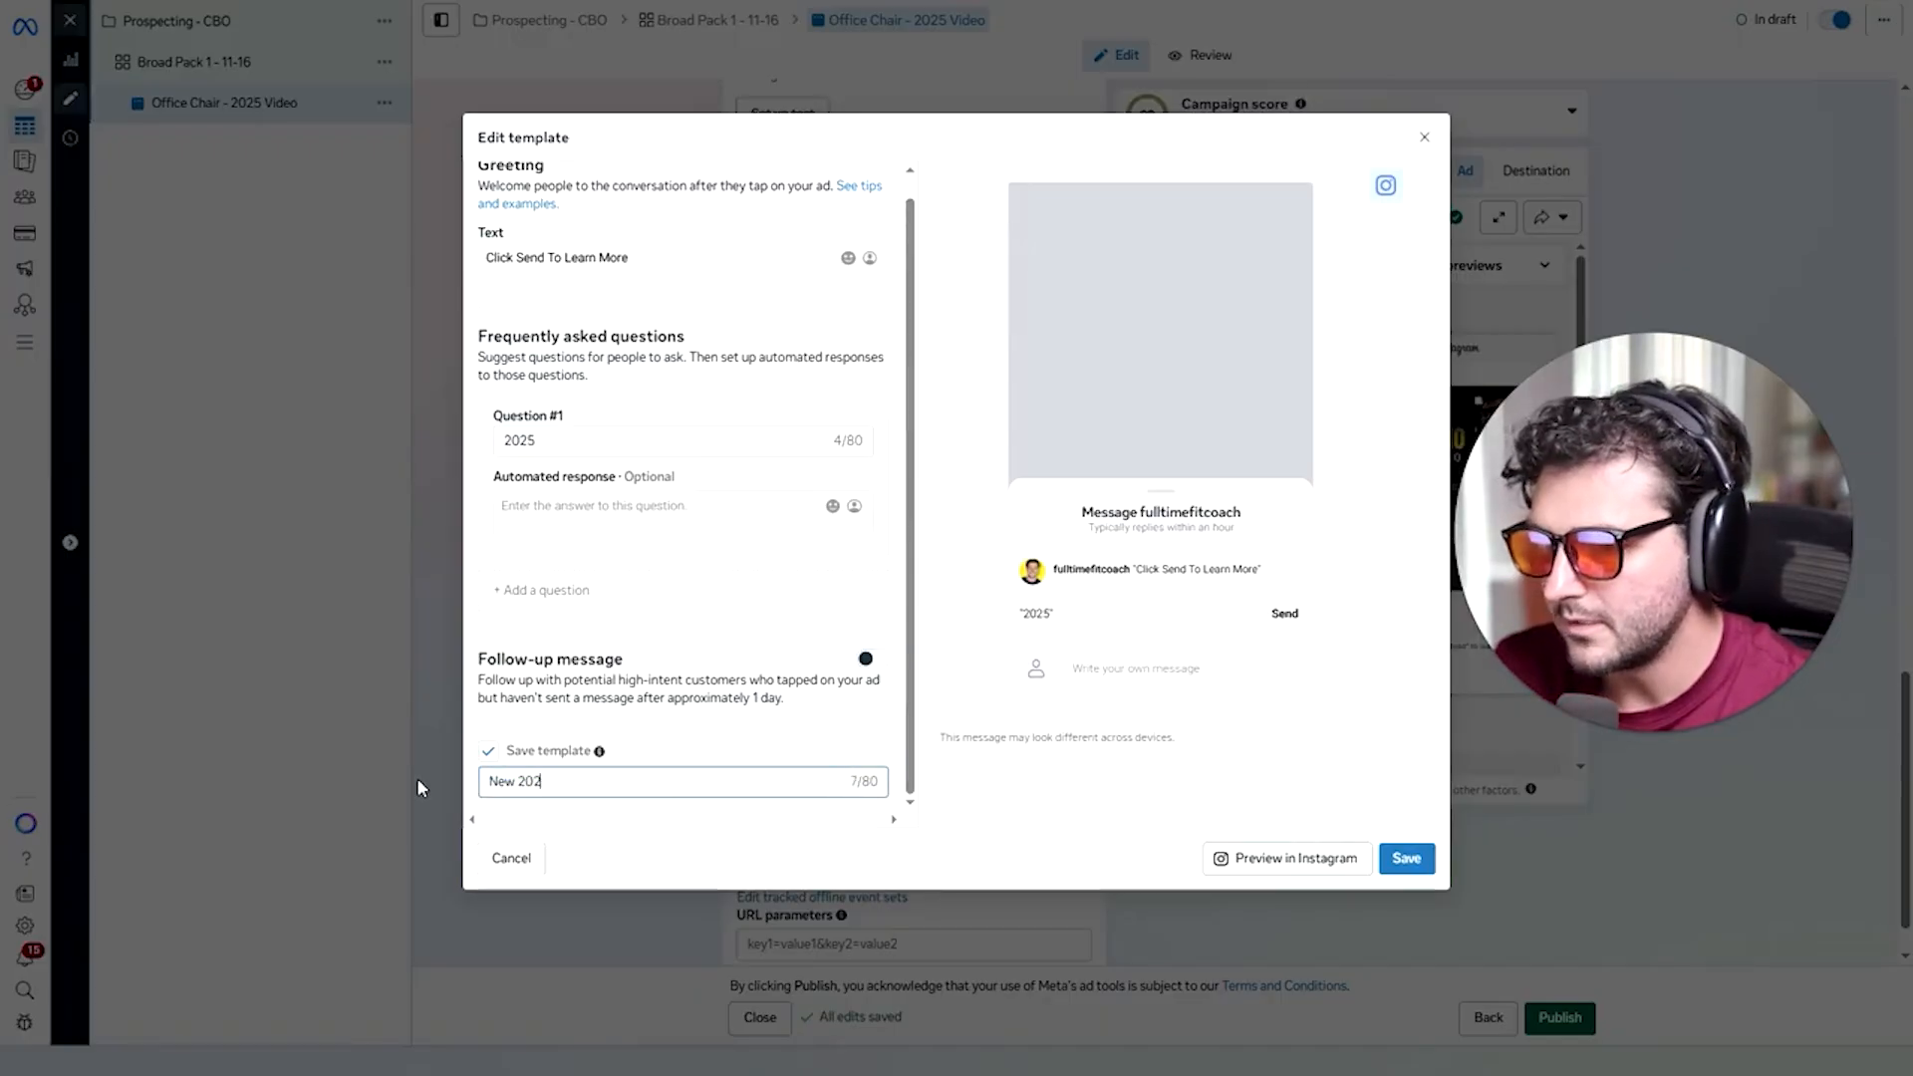
{"action": "type", "text": "5"}
{"action": "left_click", "coordinate": [1393, 861]}
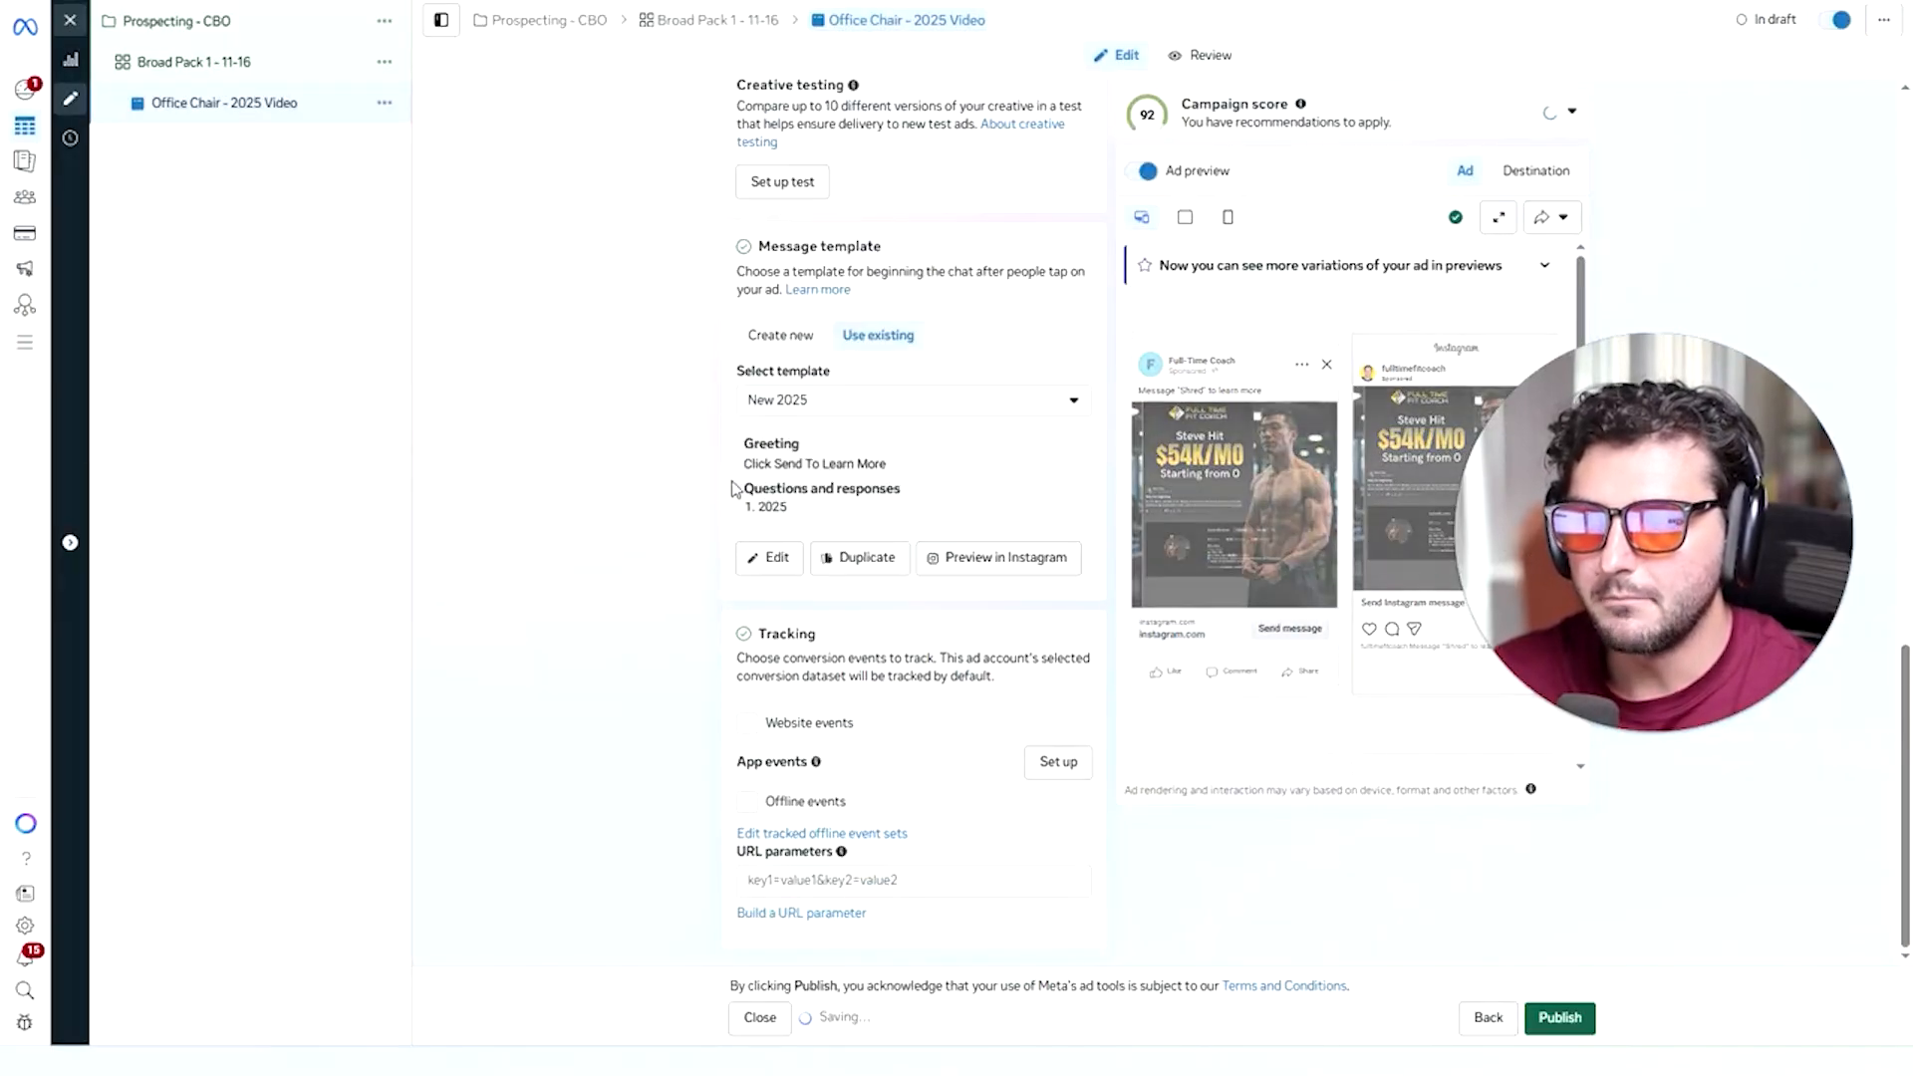
Switch the message template to the Create new option, and return to the existing New 2025 template.
{"action": "left_click", "coordinate": [792, 337]}
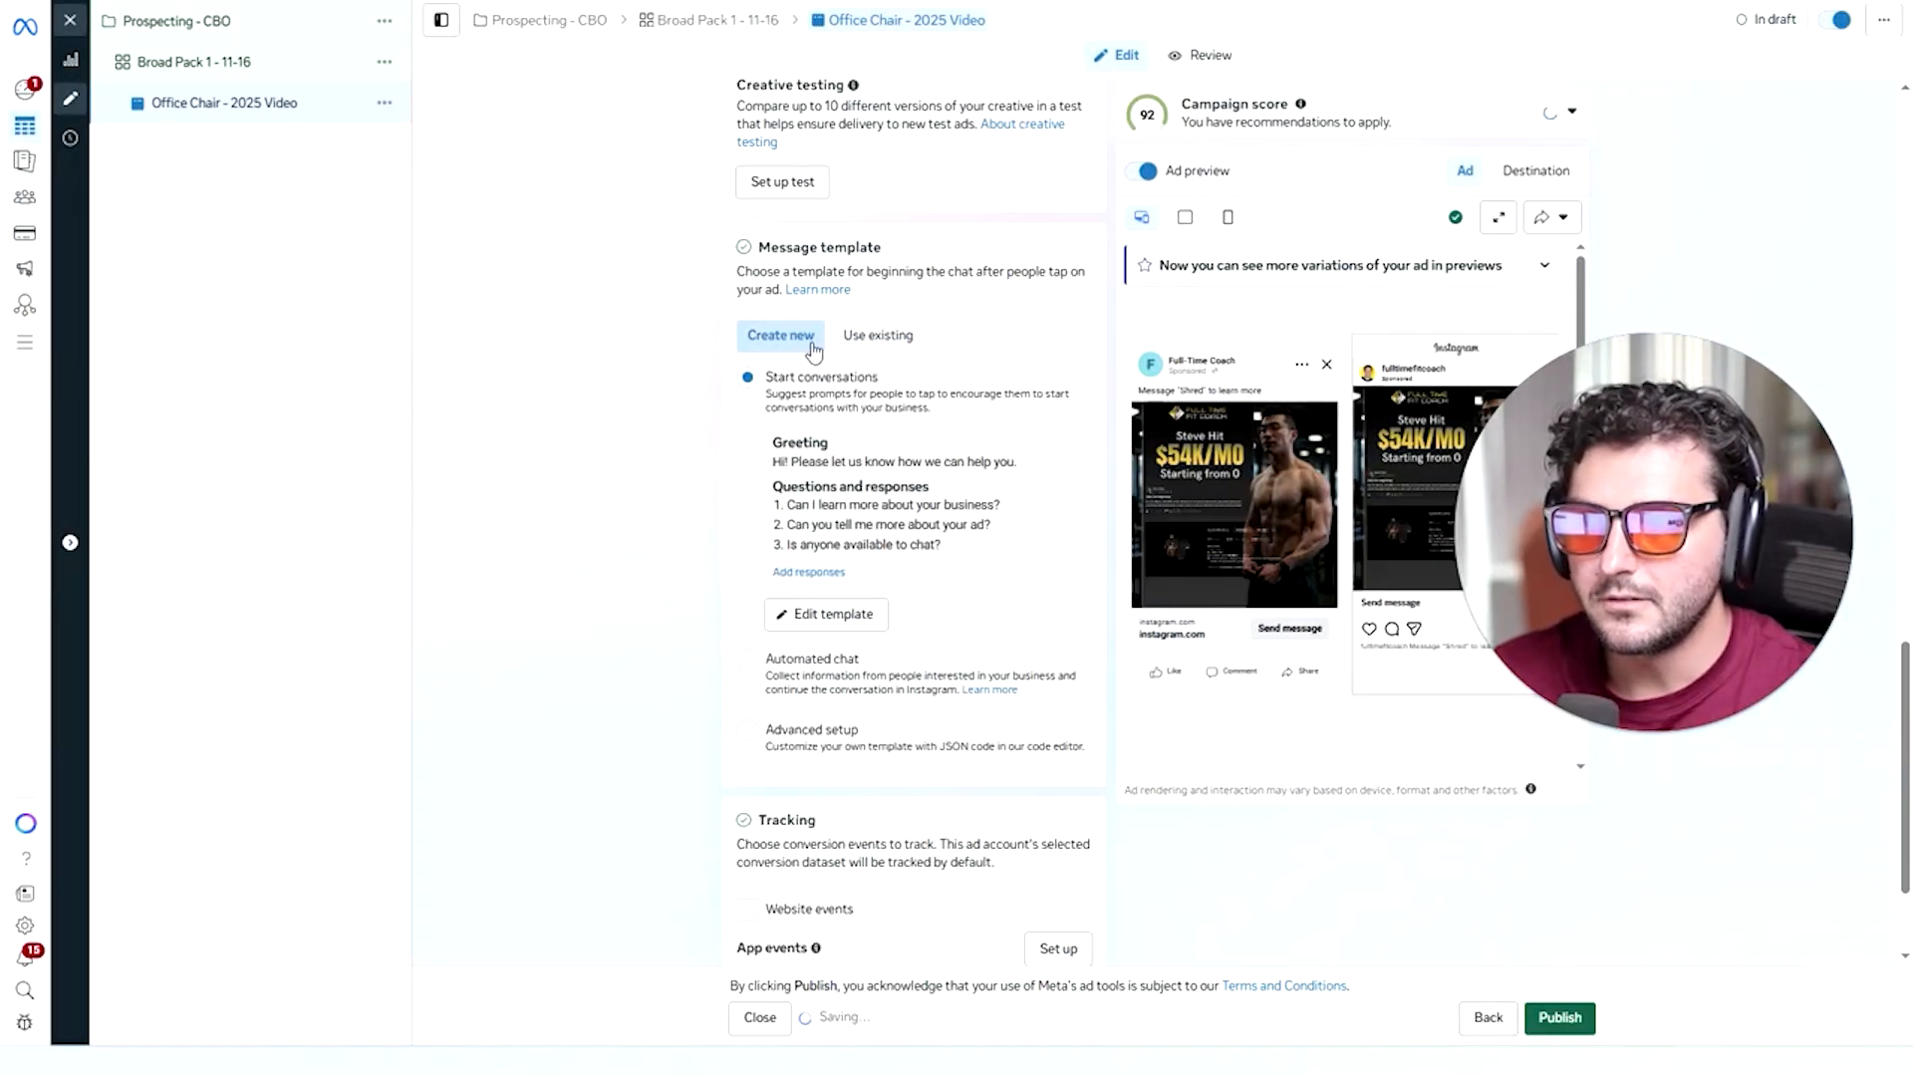
{"action": "left_click", "coordinate": [877, 336]}
{"action": "left_click", "coordinate": [872, 413]}
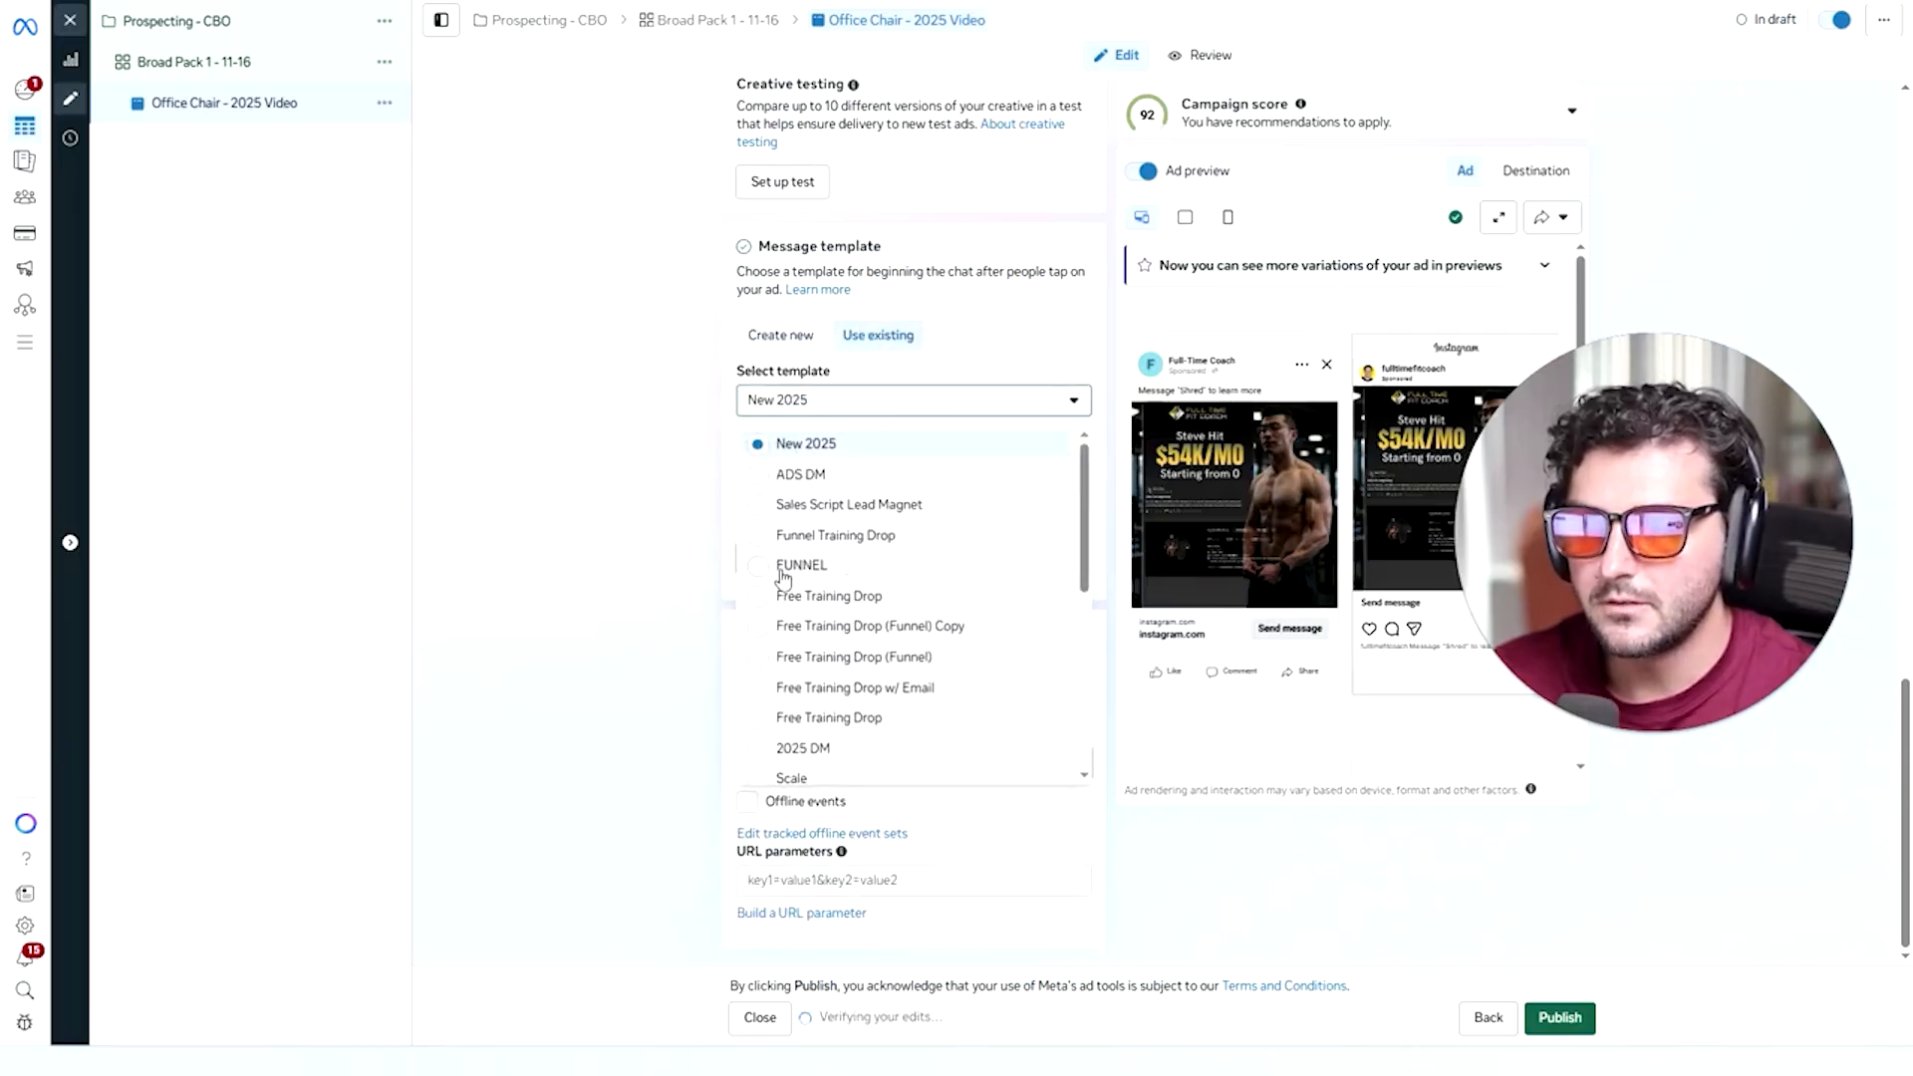
{"action": "scroll", "coordinate": [770, 588], "scroll_direction": "down", "scroll_amount": 1}
{"action": "scroll", "coordinate": [772, 597], "scroll_direction": "down", "scroll_amount": 3}
{"action": "scroll", "coordinate": [776, 657], "scroll_direction": "up", "scroll_amount": 5}
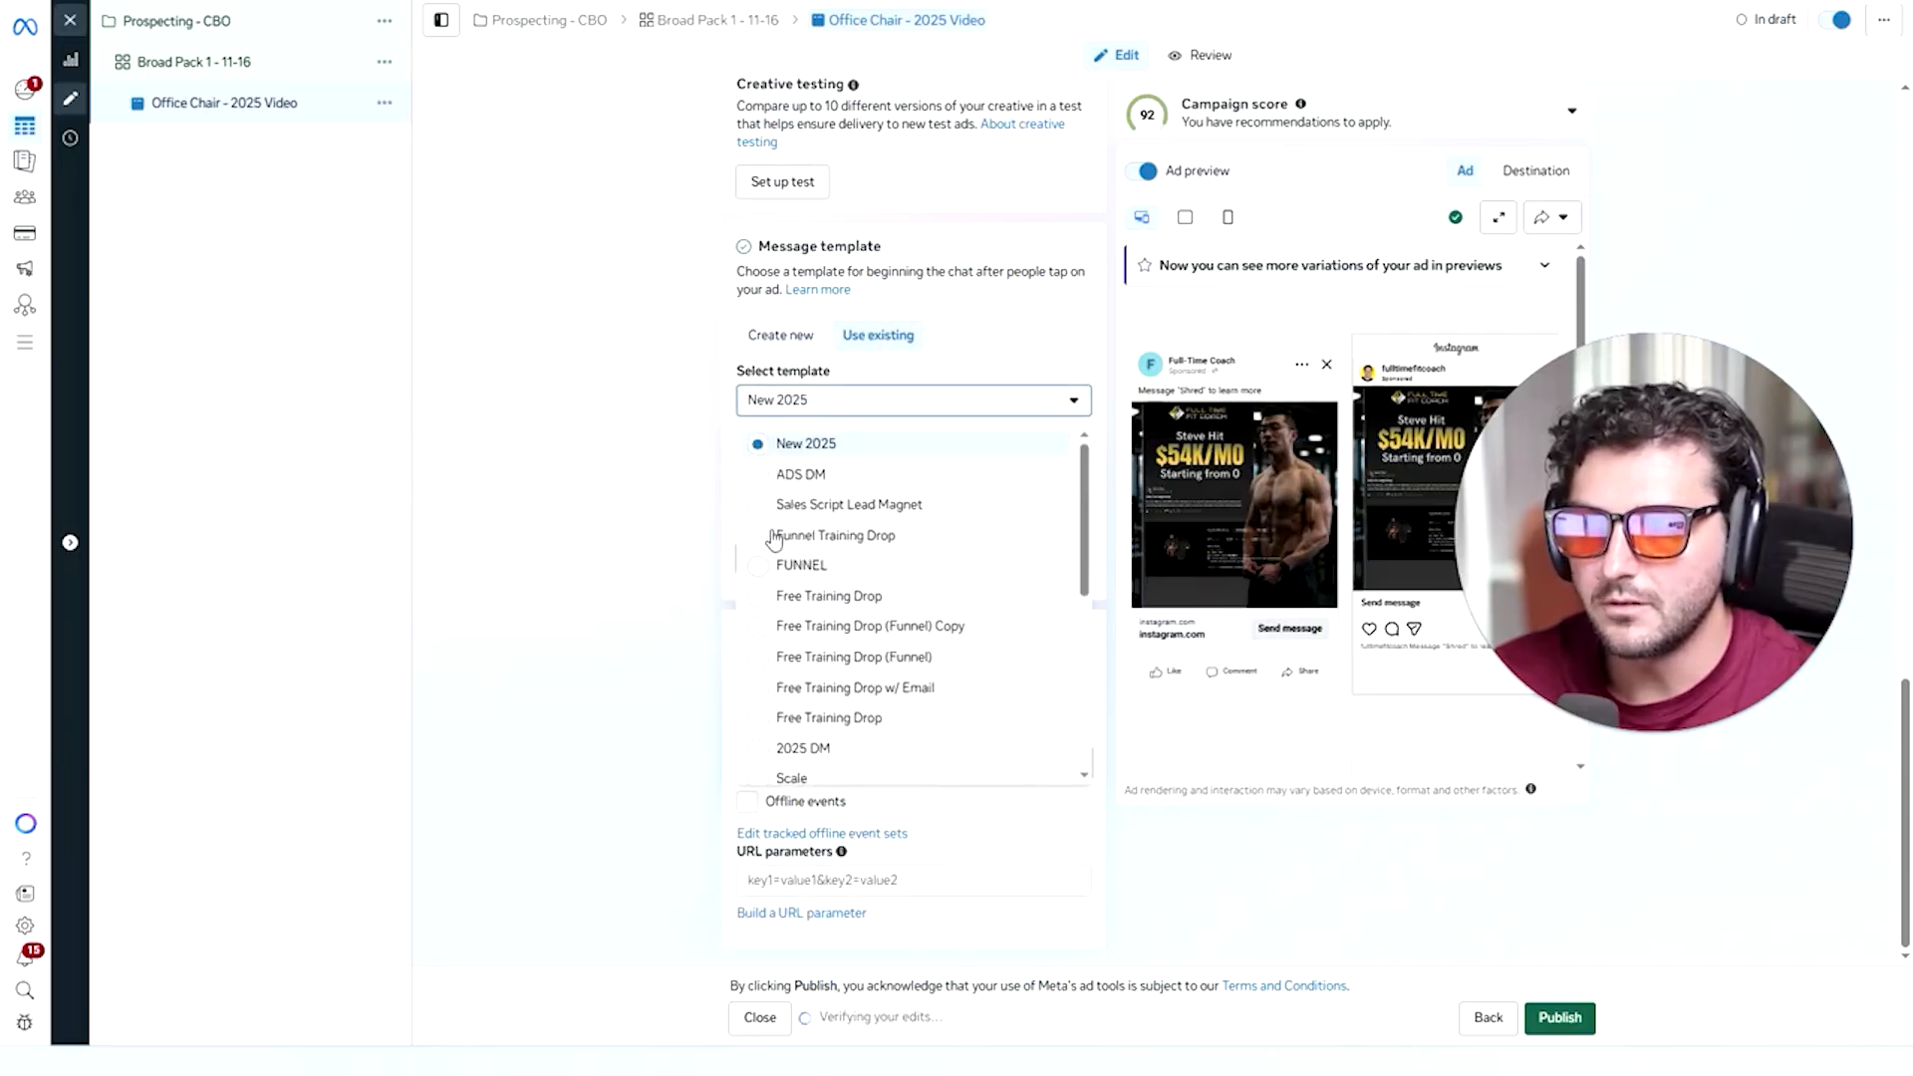
{"action": "left_click", "coordinate": [782, 445]}
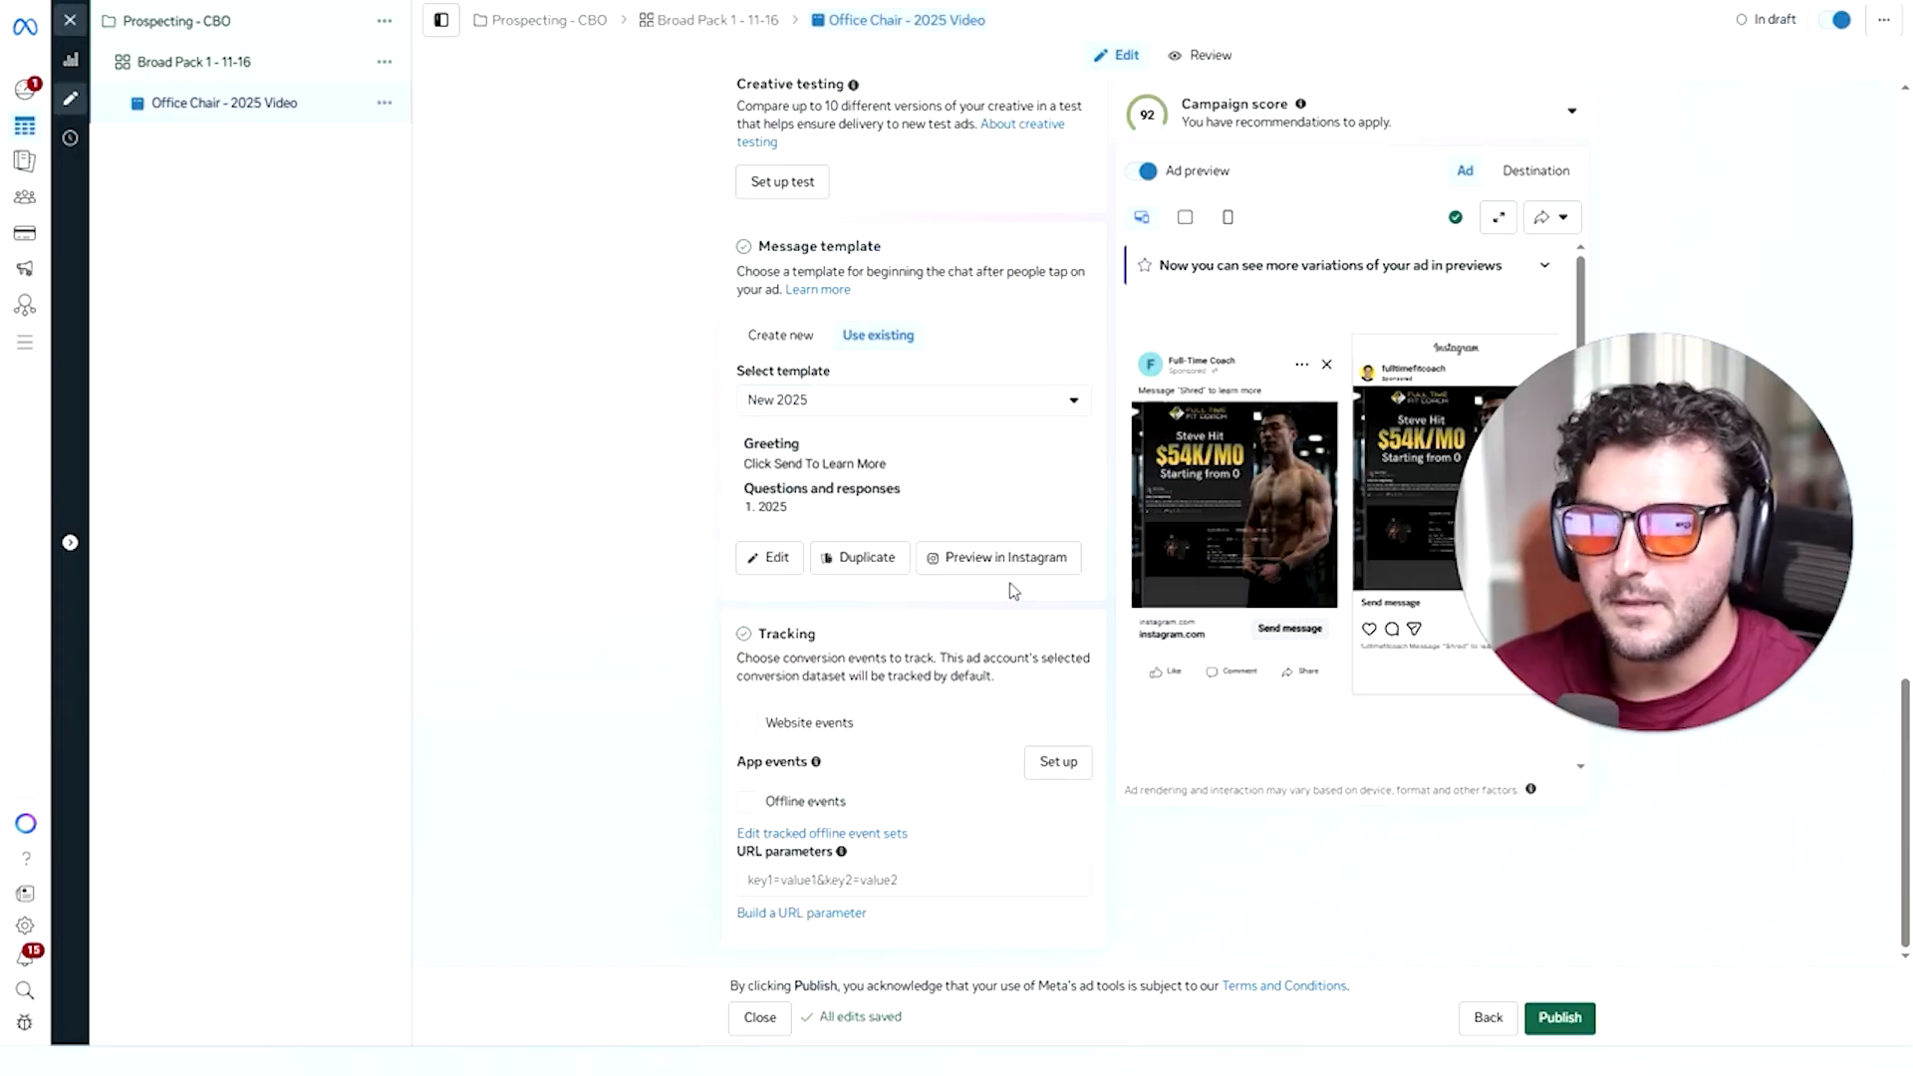
Enable tracking of website events and offline events for the ad.
{"action": "left_click", "coordinate": [746, 724]}
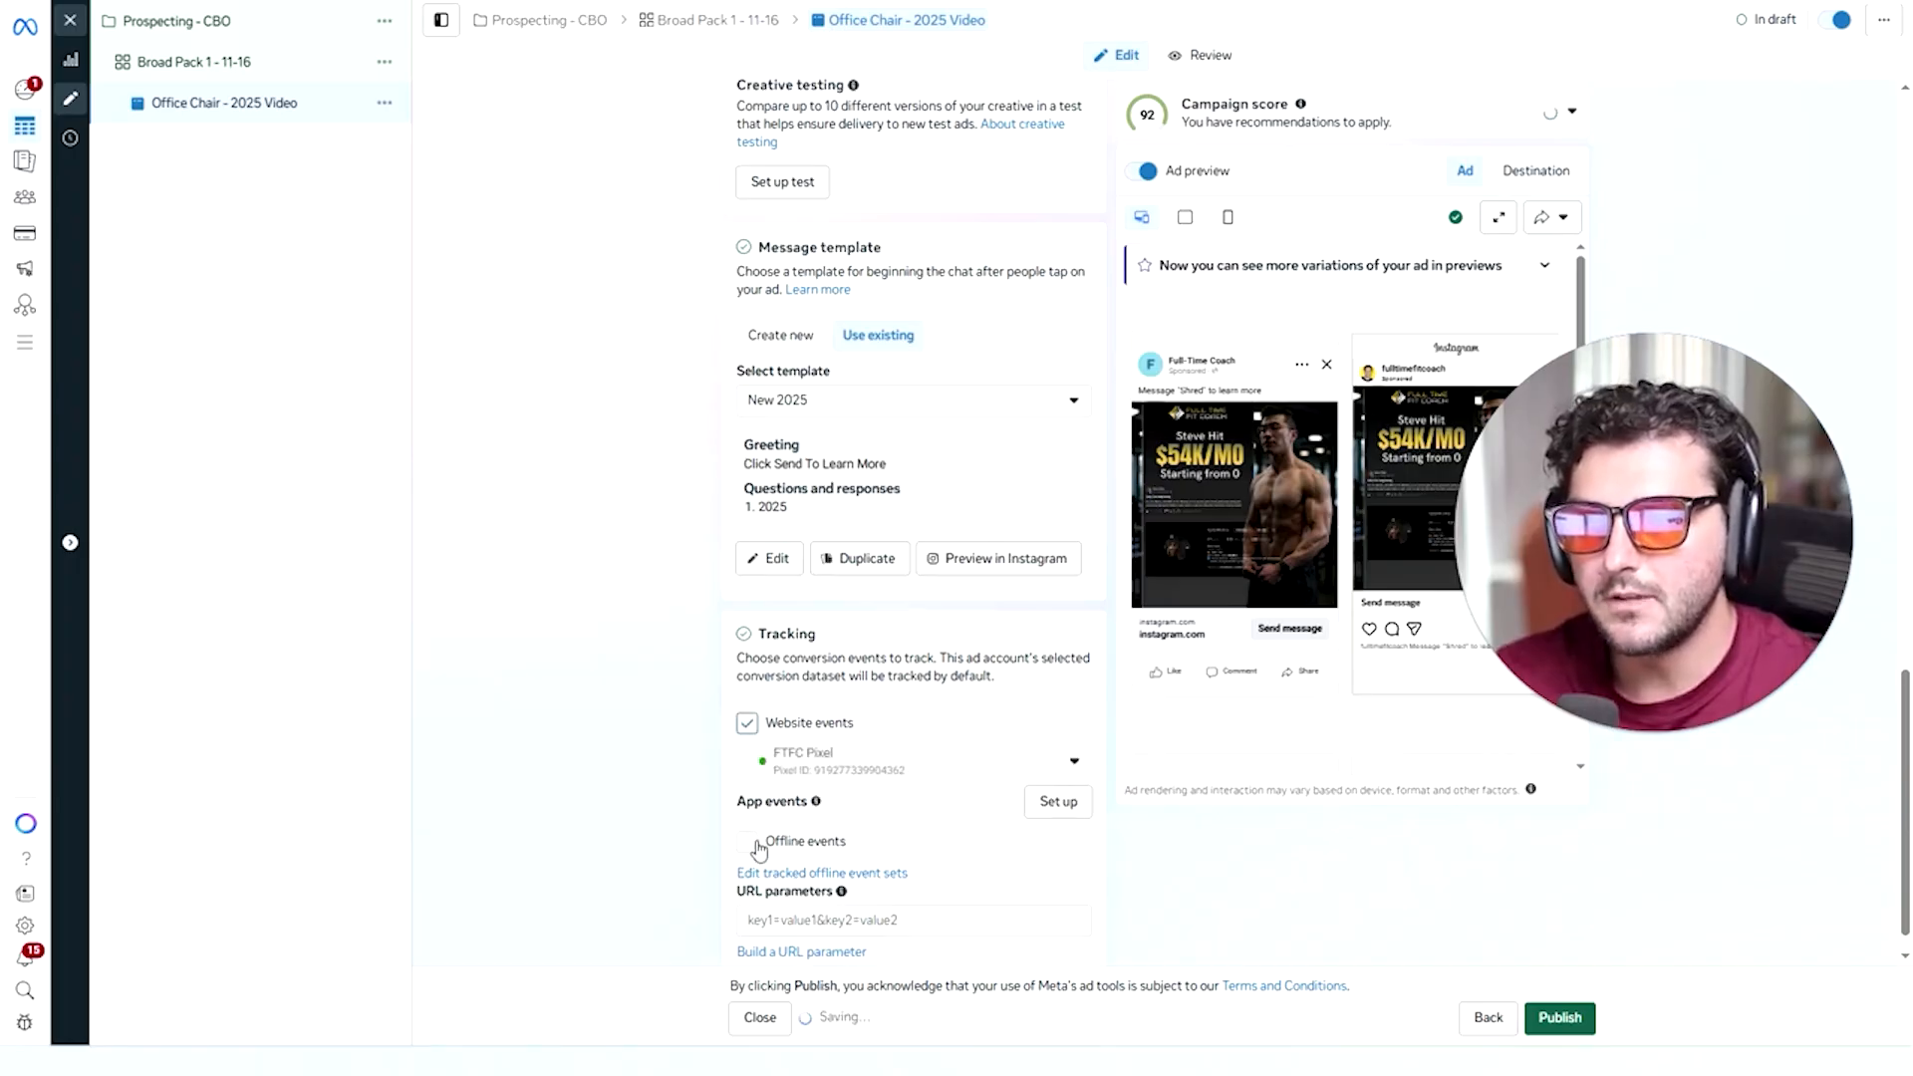
{"action": "left_click", "coordinate": [757, 845]}
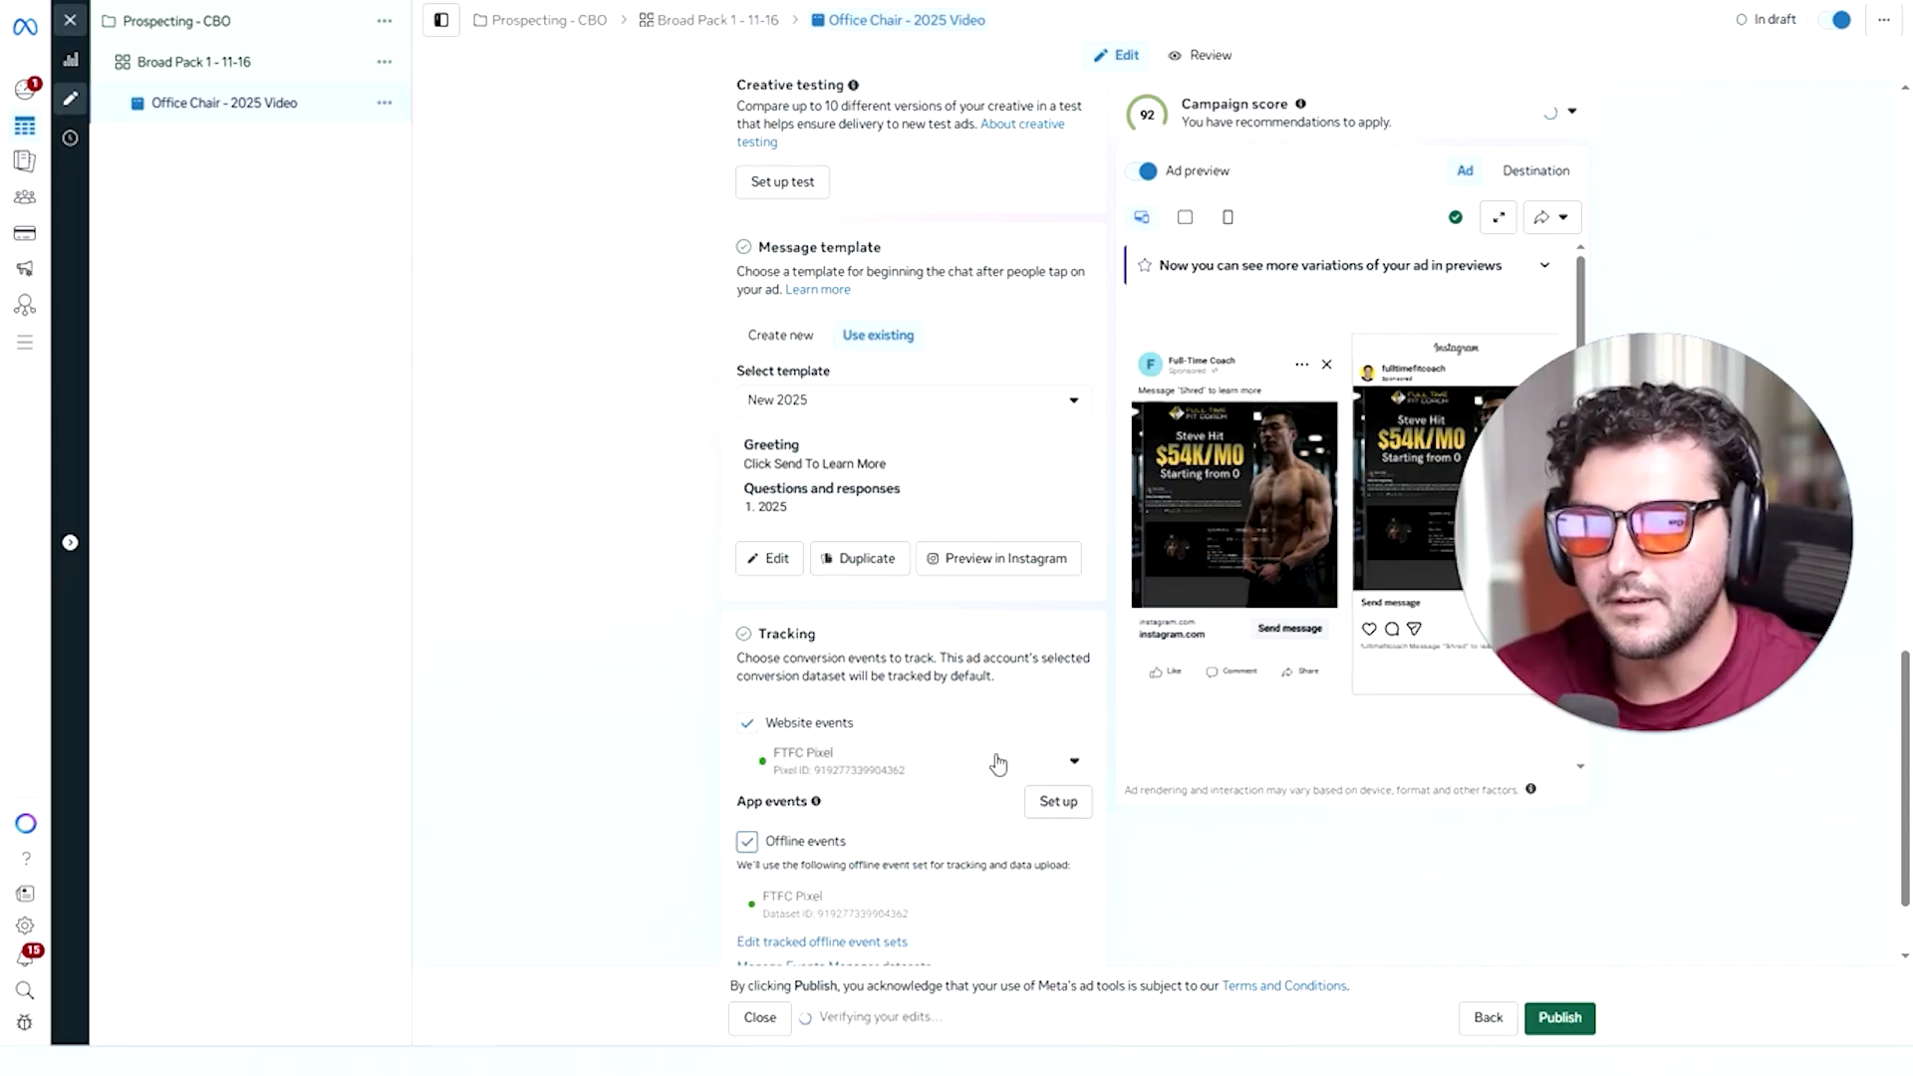
{"action": "scroll", "coordinate": [929, 685], "scroll_direction": "down", "scroll_amount": 1}
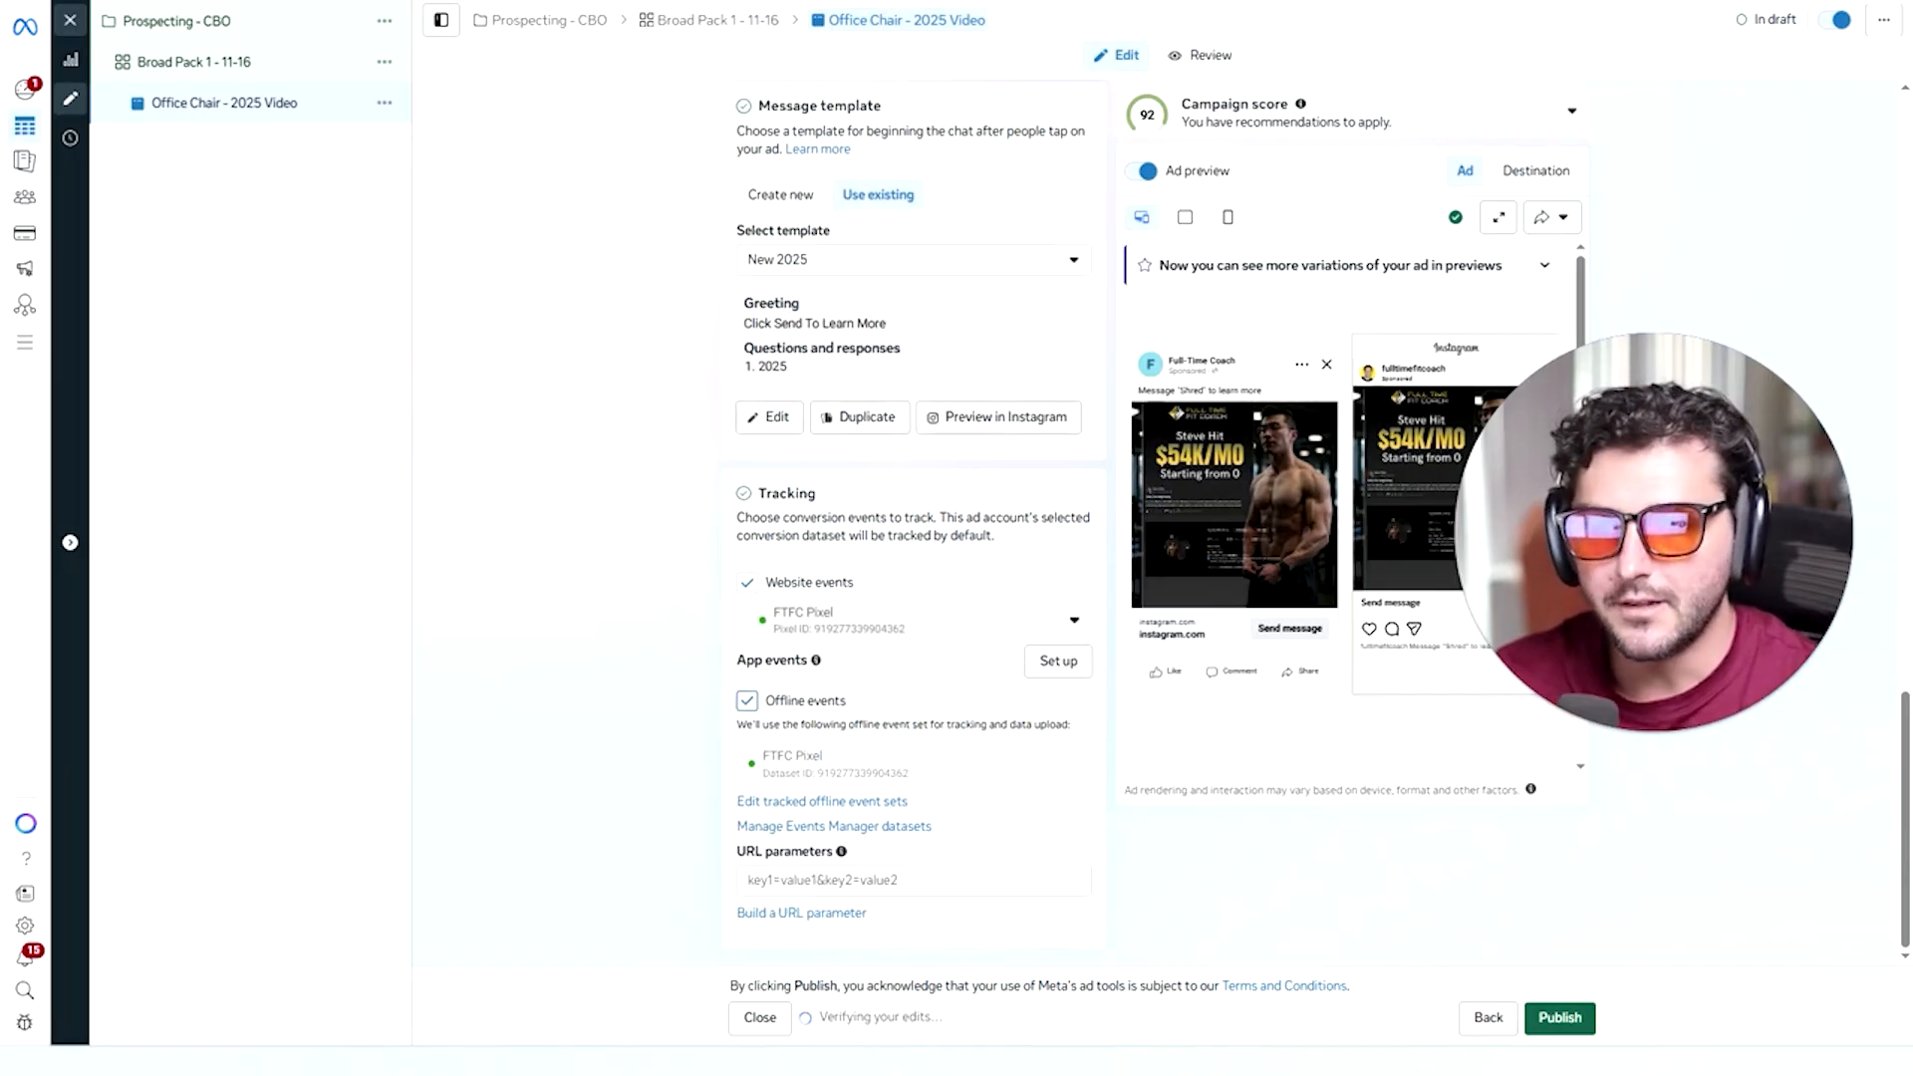
{"action": "scroll", "coordinate": [1195, 573], "scroll_direction": "up", "scroll_amount": 1}
{"action": "scroll", "coordinate": [827, 628], "scroll_direction": "down", "scroll_amount": 1}
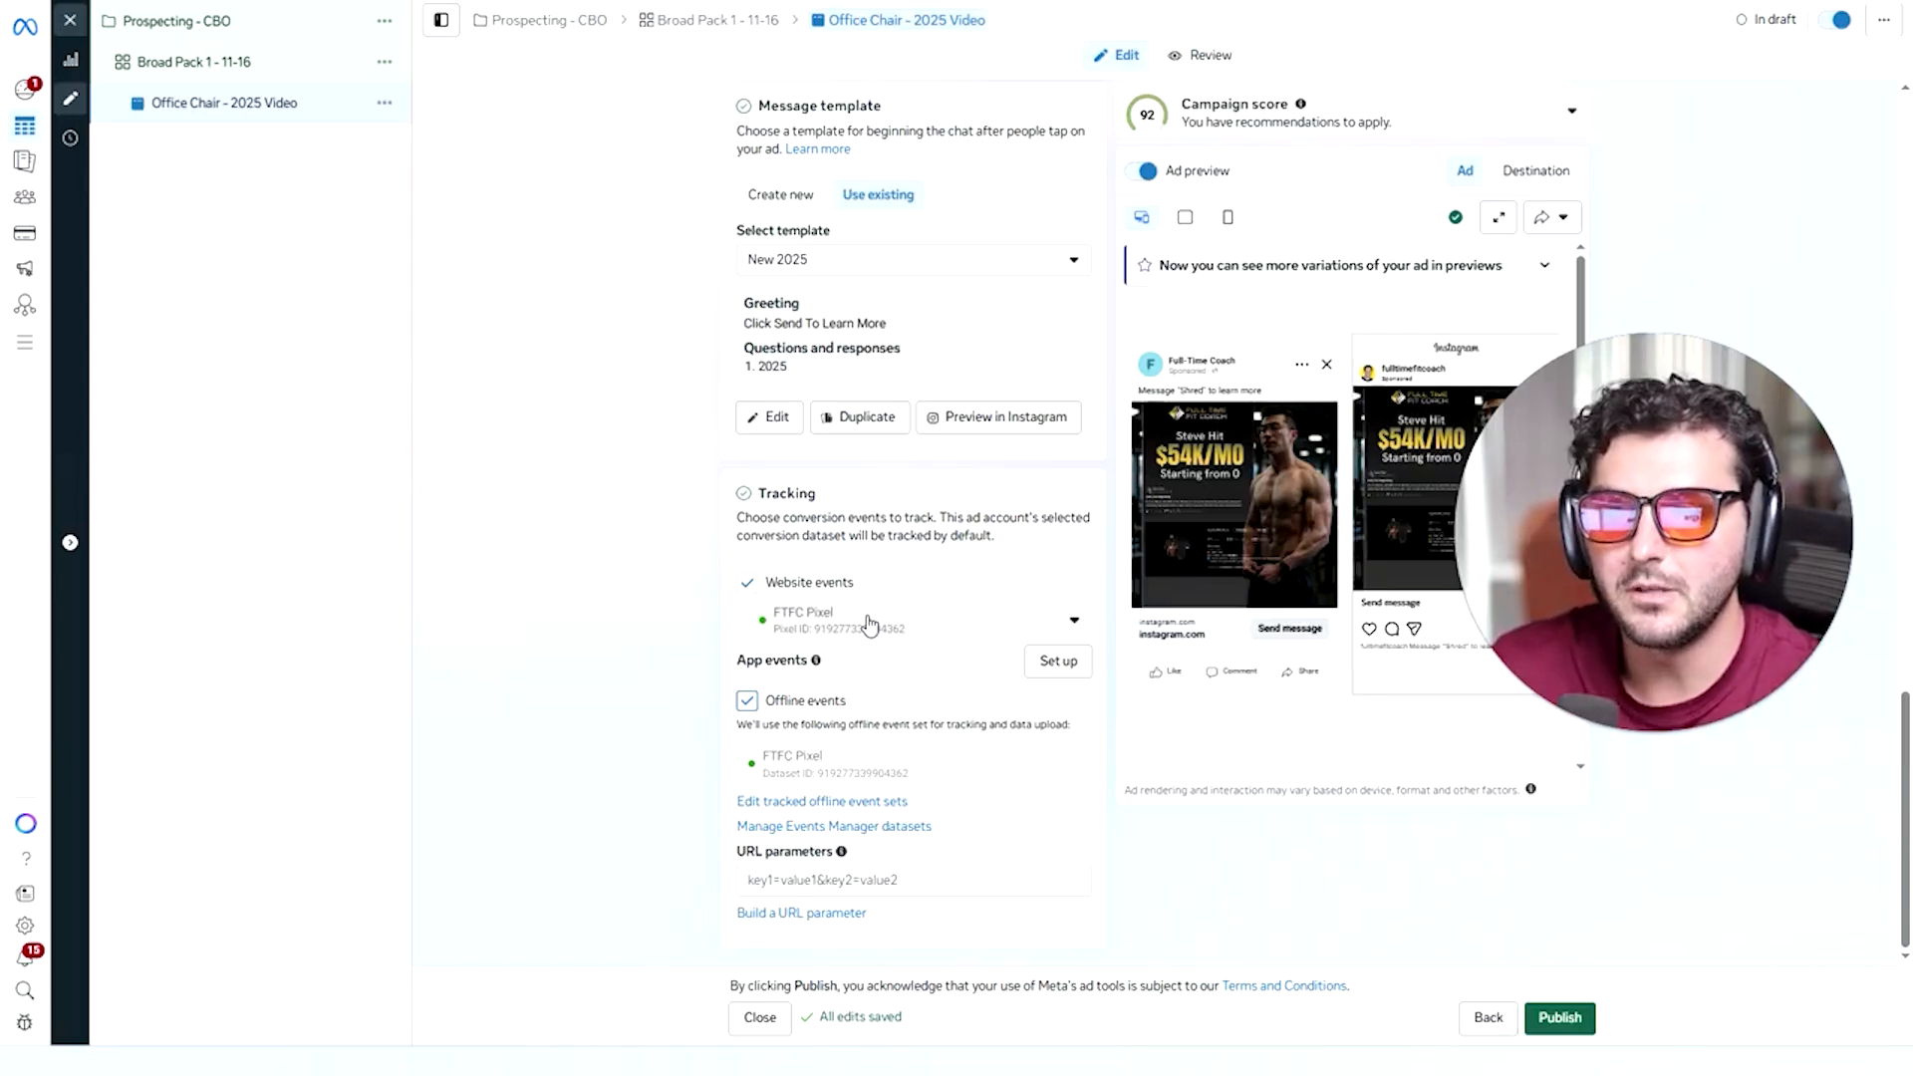
Review the ad's settings, the Broad Pack 1 - 11-16 ad set's performance goal and schedule, and the Prospecting - CBO campaign's budget settings.
{"action": "mouse_move", "coordinate": [821, 659]}
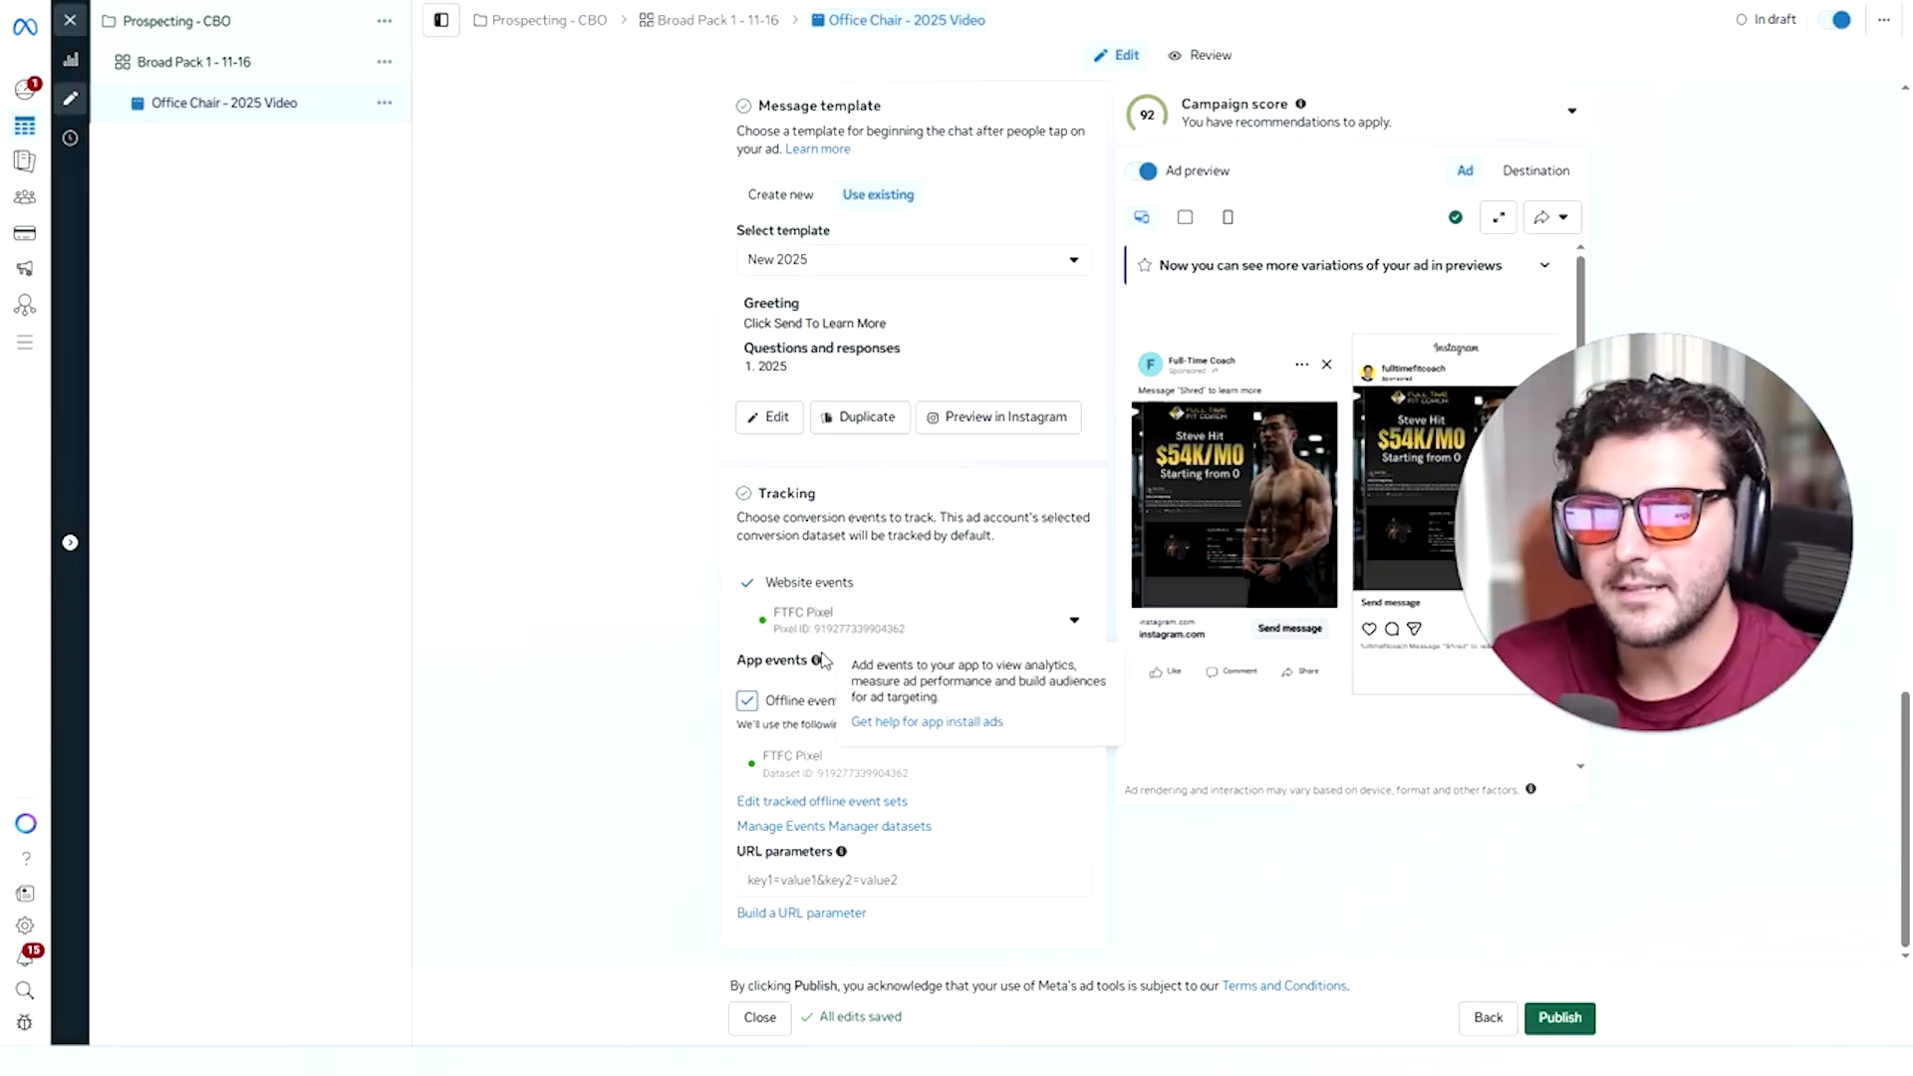
{"action": "scroll", "coordinate": [881, 687], "scroll_direction": "up", "scroll_amount": 5}
{"action": "scroll", "coordinate": [880, 678], "scroll_direction": "up", "scroll_amount": 10}
{"action": "scroll", "coordinate": [881, 697], "scroll_direction": "down", "scroll_amount": 14}
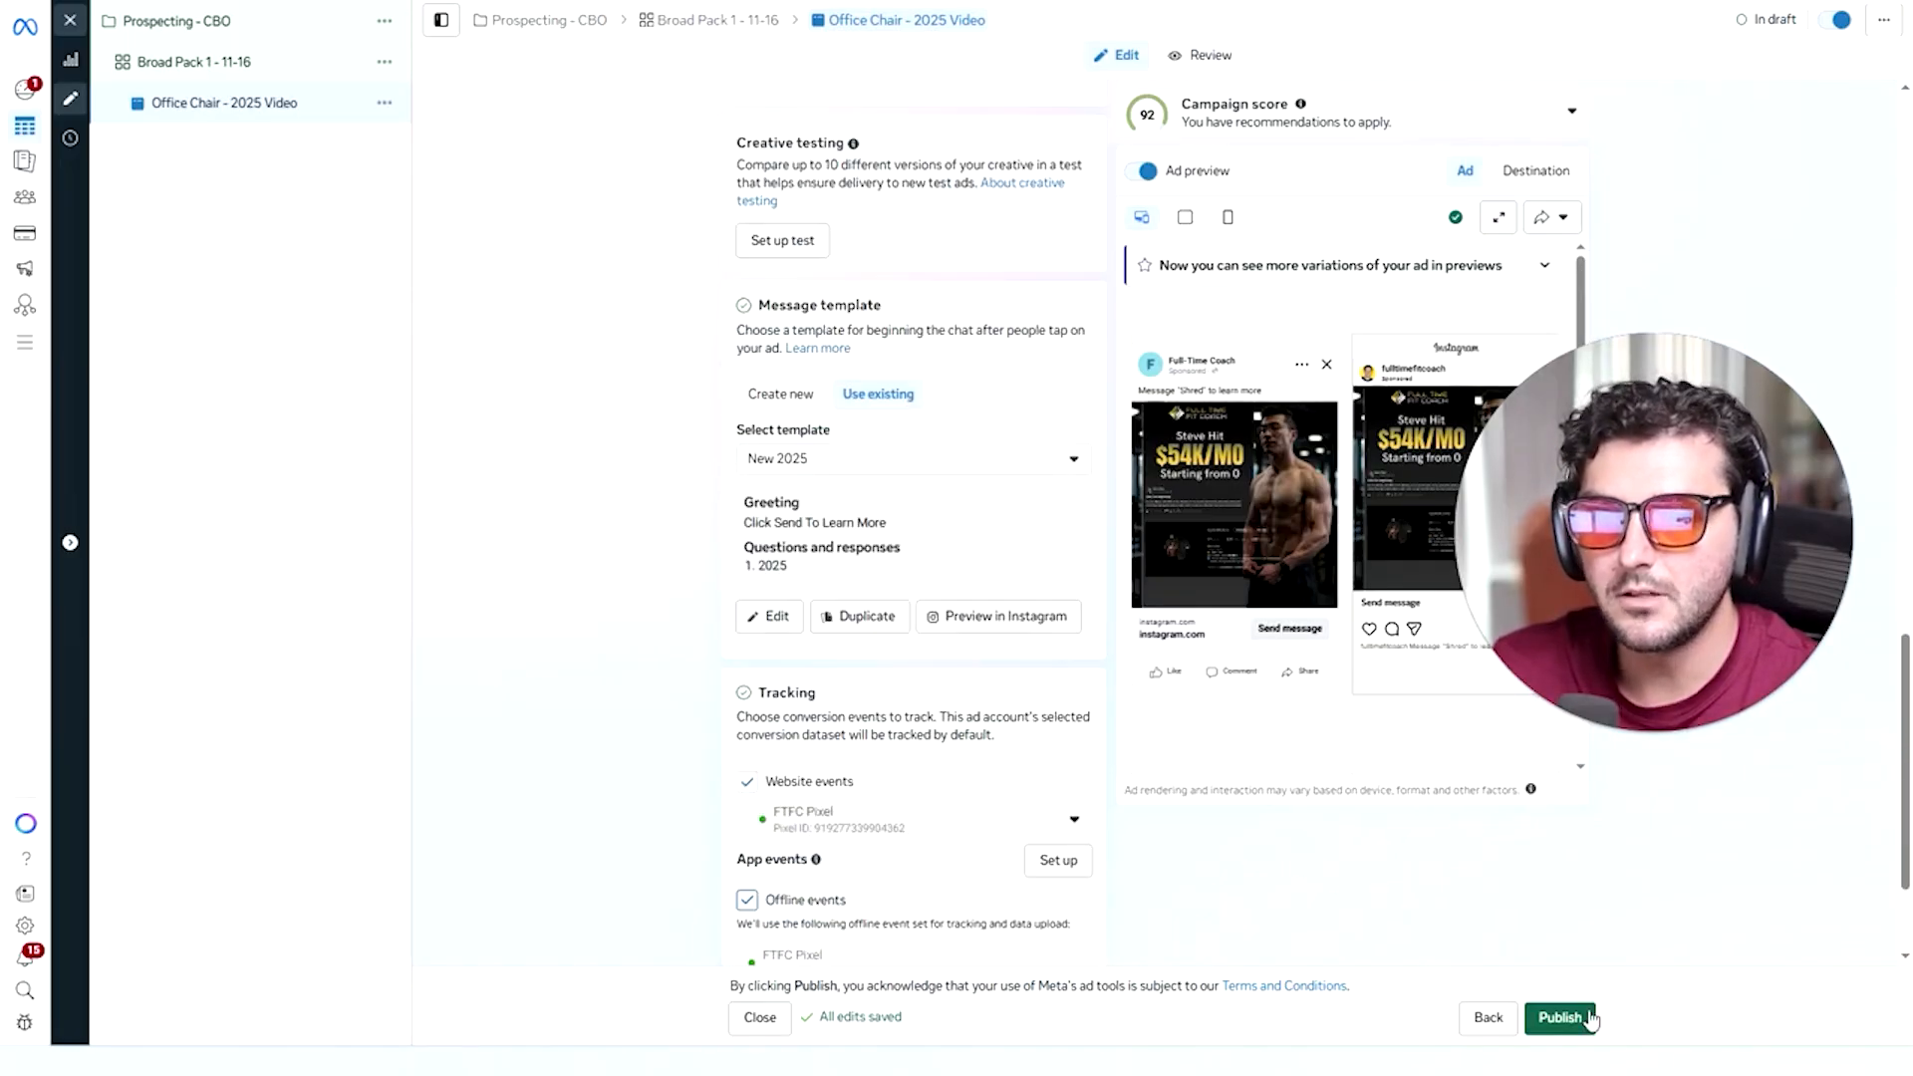
{"action": "scroll", "coordinate": [926, 752], "scroll_direction": "up", "scroll_amount": 15}
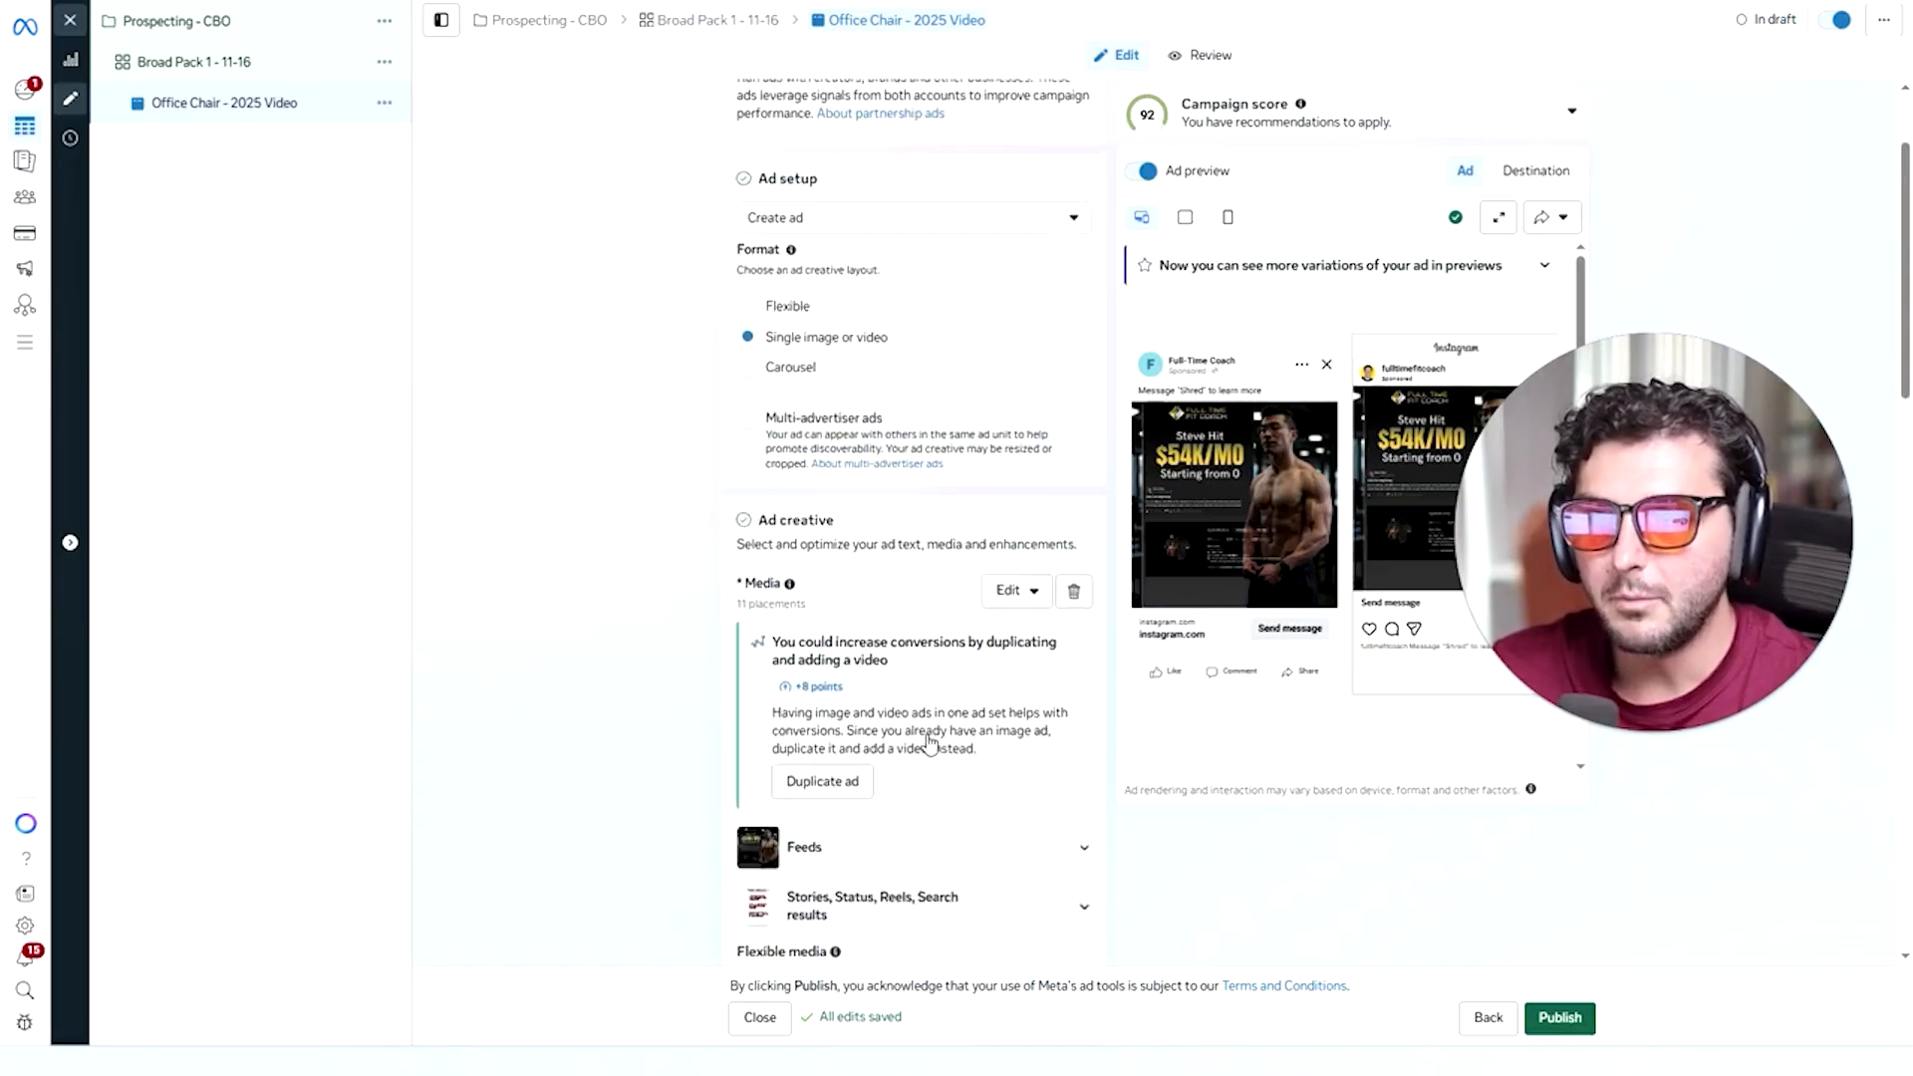
{"action": "left_click", "coordinate": [231, 65]}
{"action": "scroll", "coordinate": [754, 310], "scroll_direction": "down", "scroll_amount": 12}
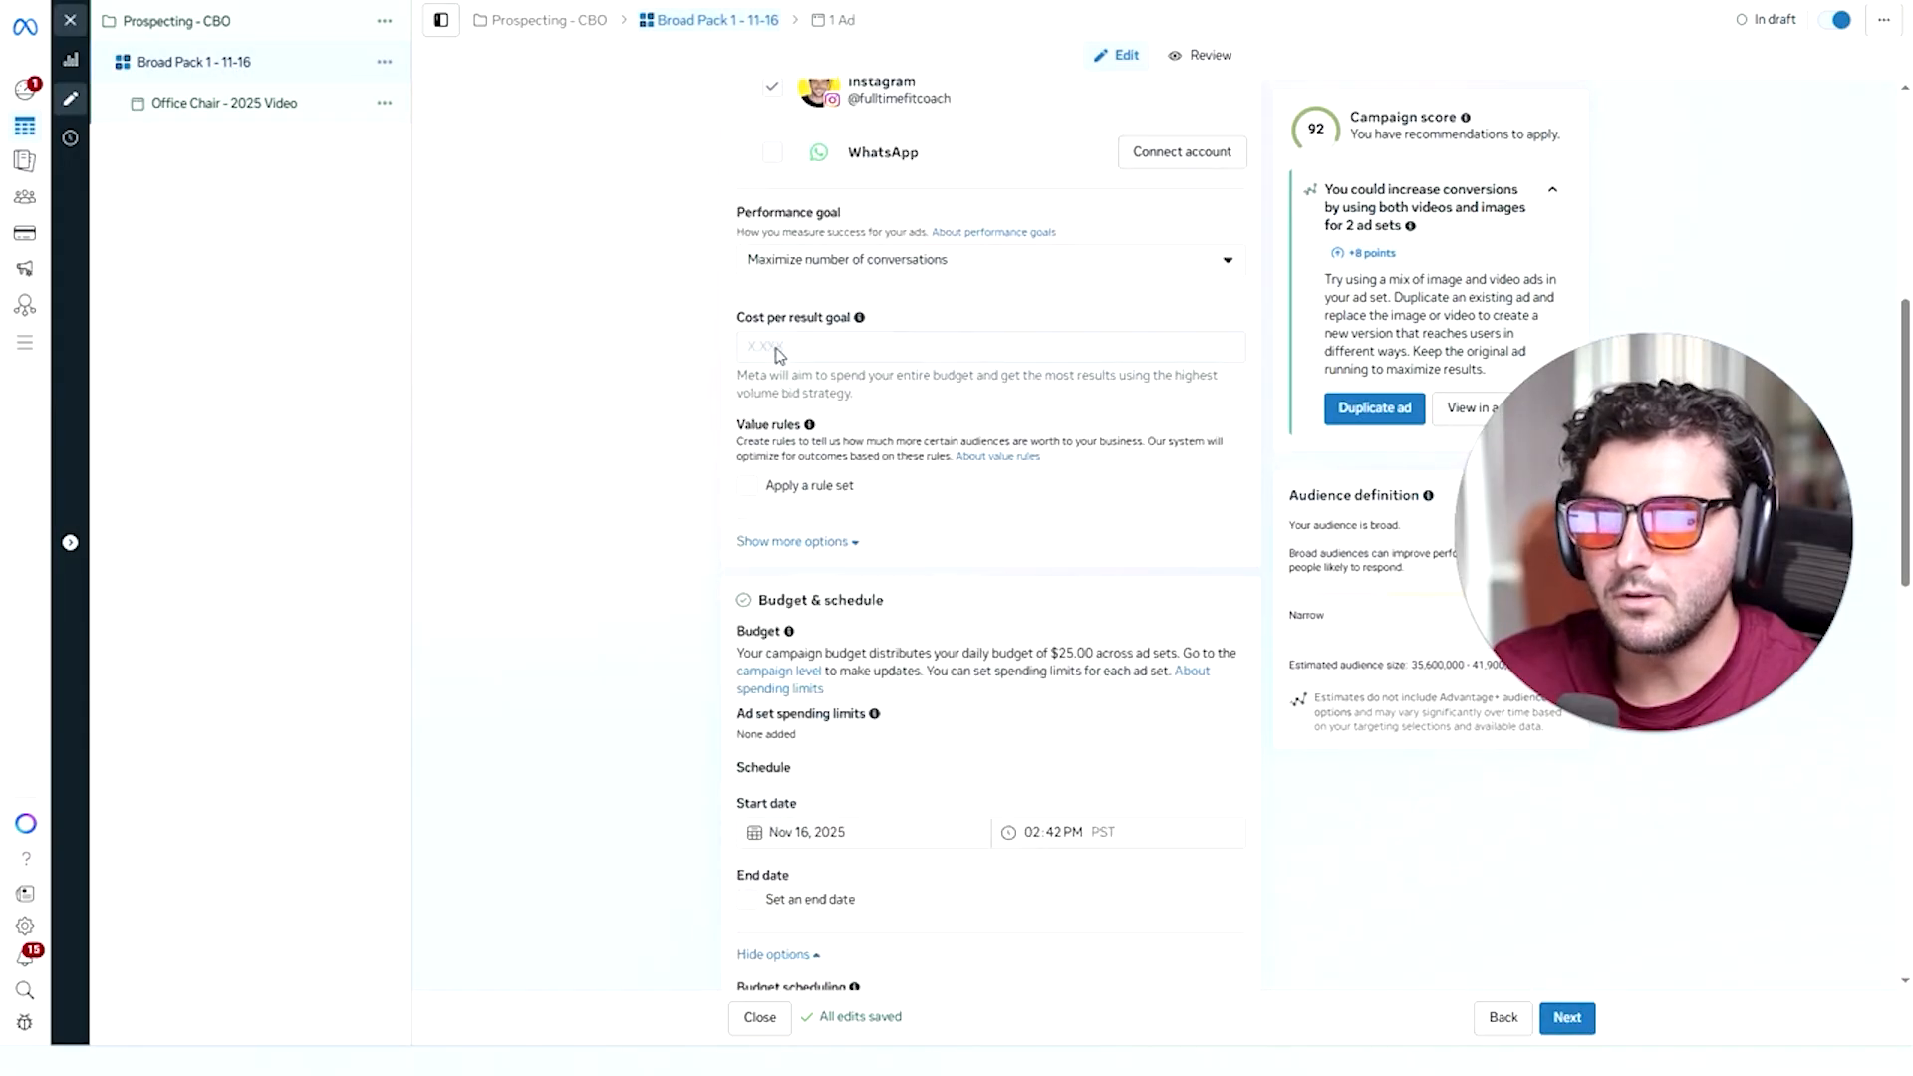
{"action": "left_click", "coordinate": [200, 23]}
{"action": "scroll", "coordinate": [909, 479], "scroll_direction": "down", "scroll_amount": 5}
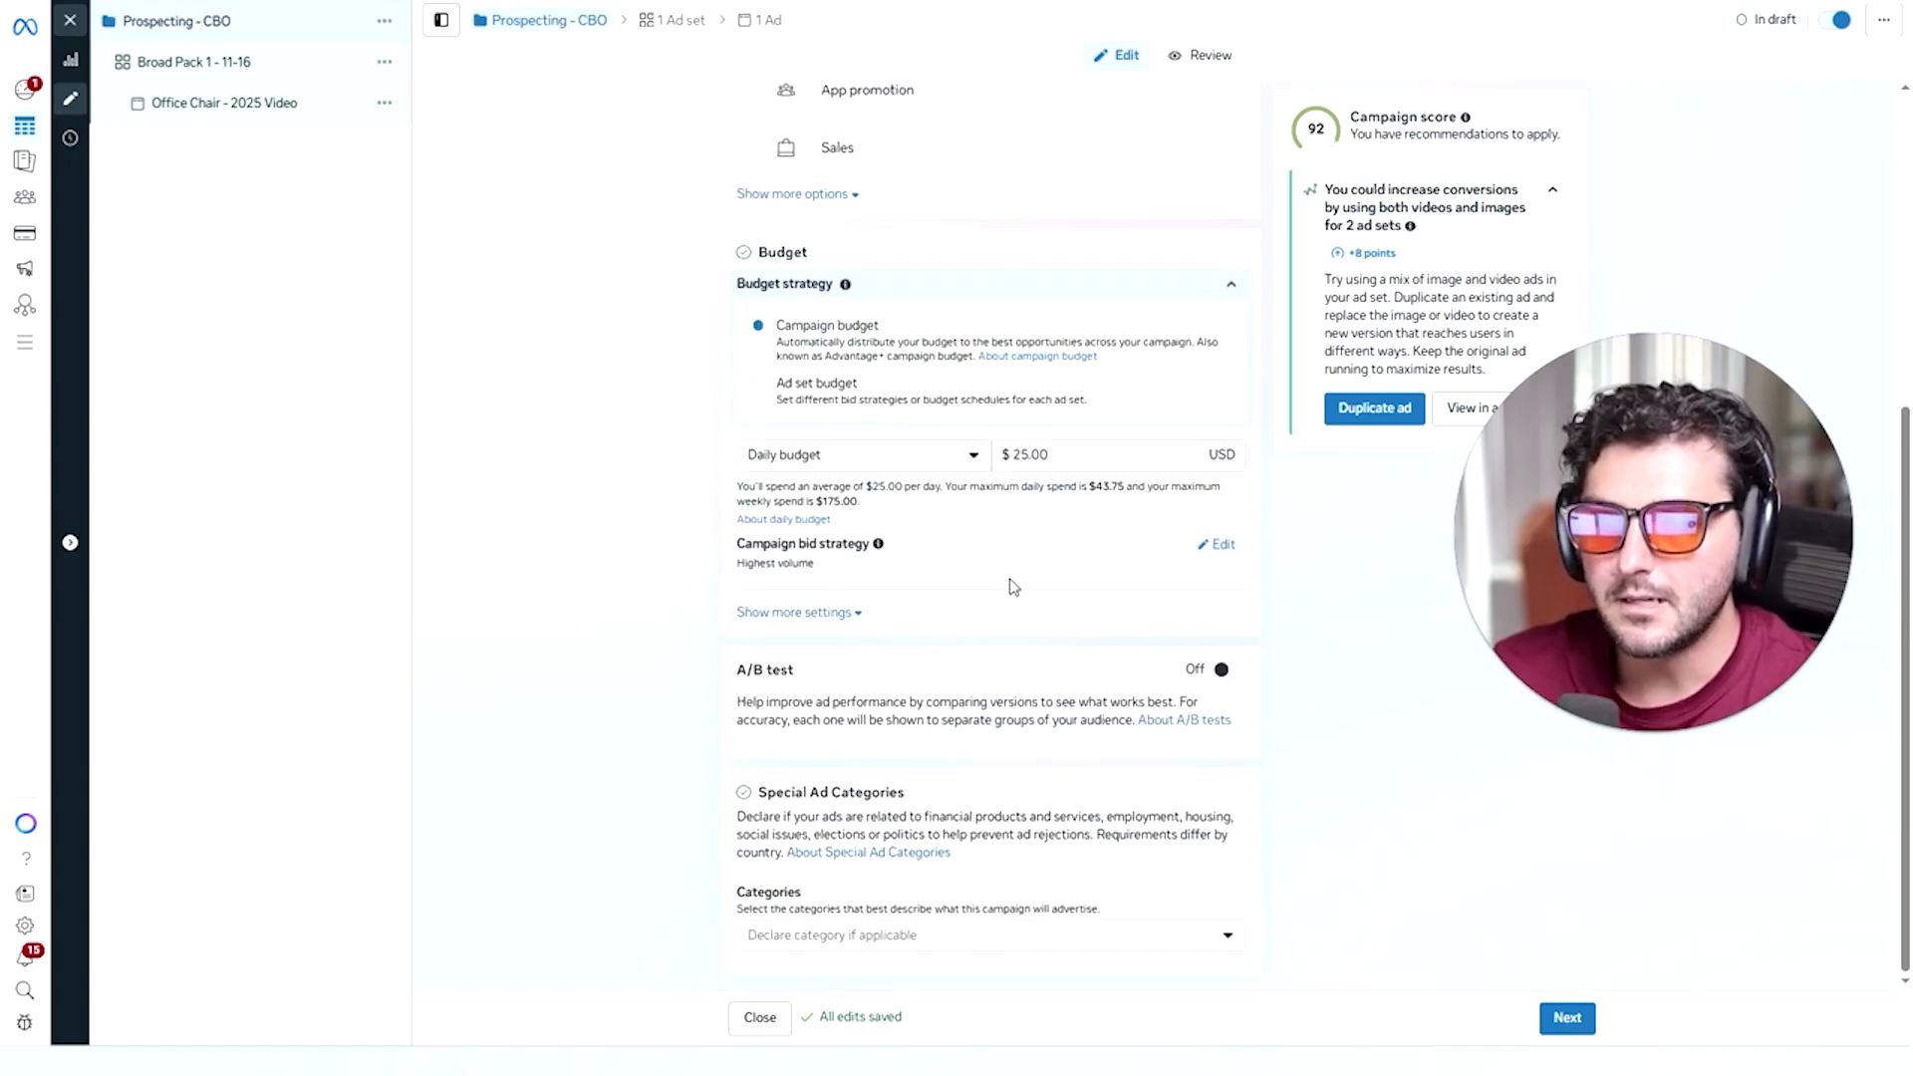
Return to the Office Chair - 2025 Video ad and check its delivery status in the ads list.
{"action": "left_click", "coordinate": [195, 100]}
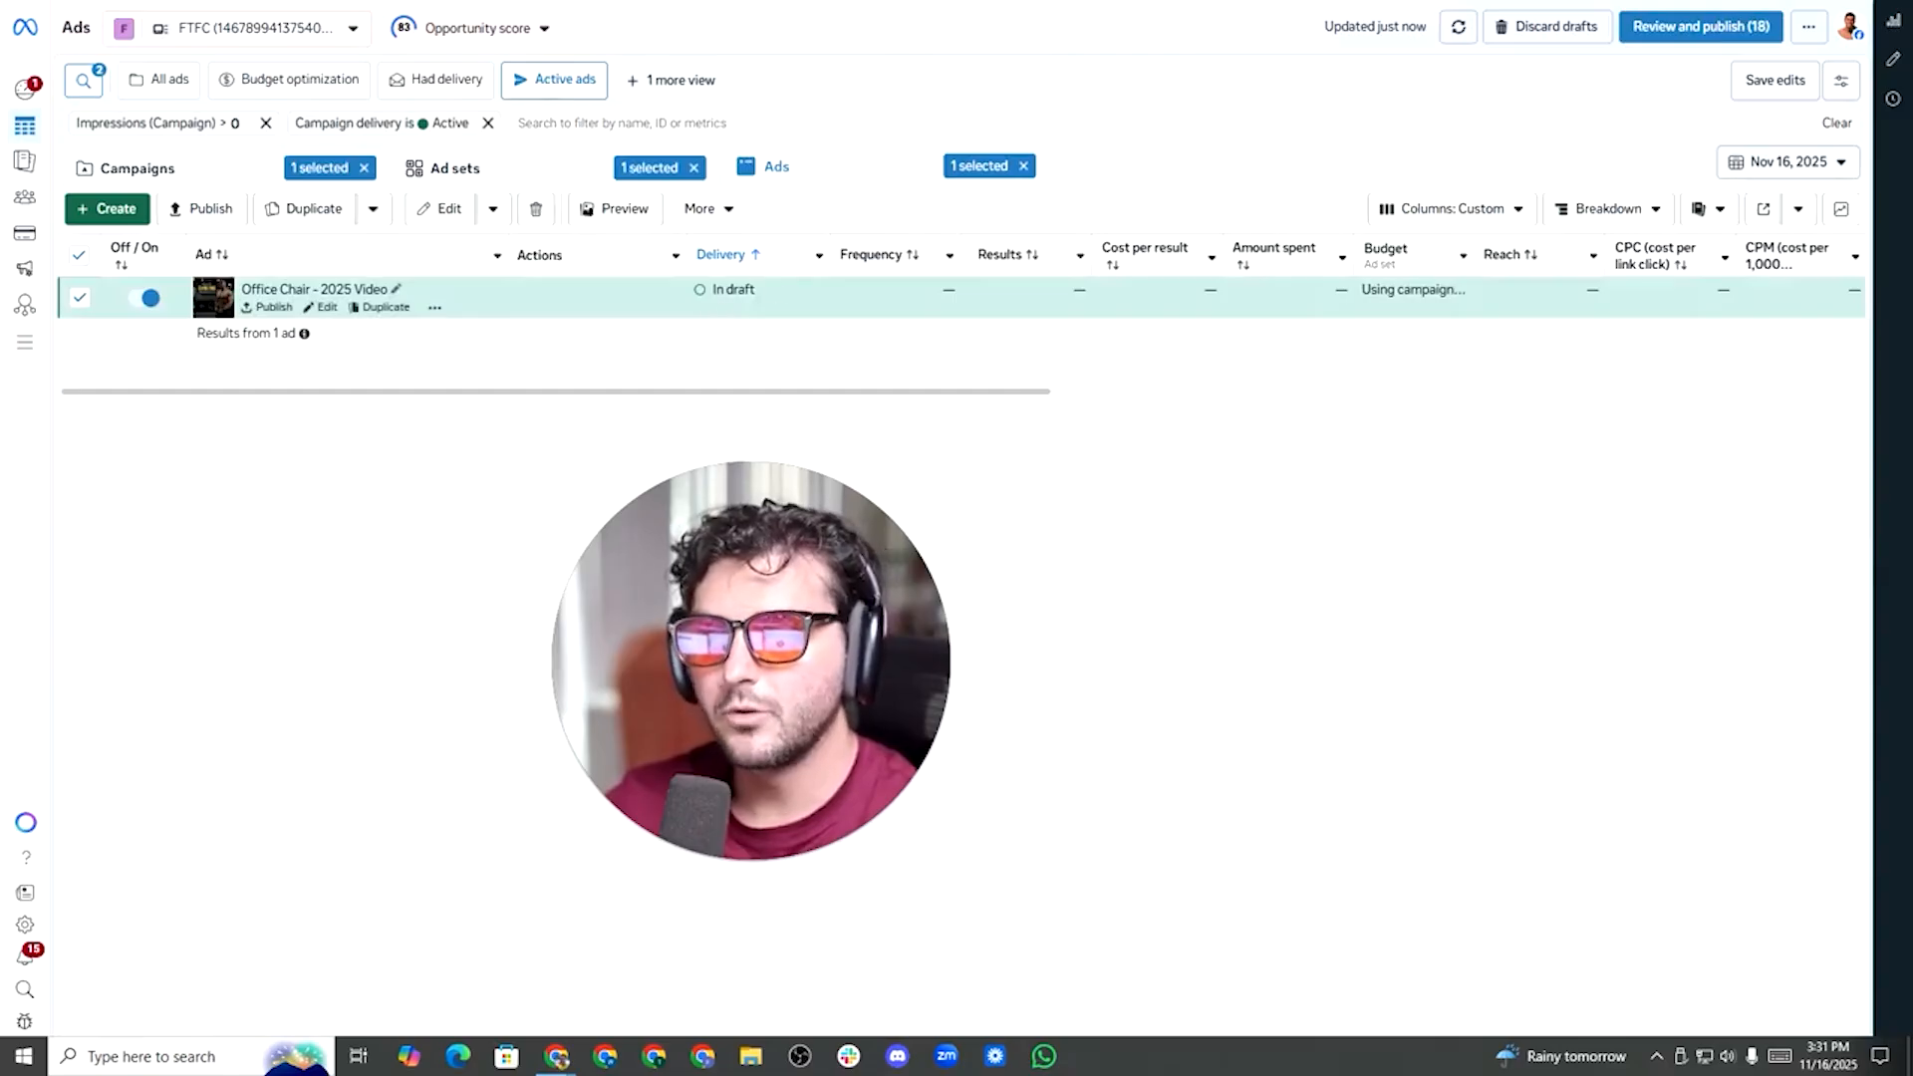
{"action": "triple_click", "coordinate": [782, 302]}
{"action": "left_click", "coordinate": [757, 316]}
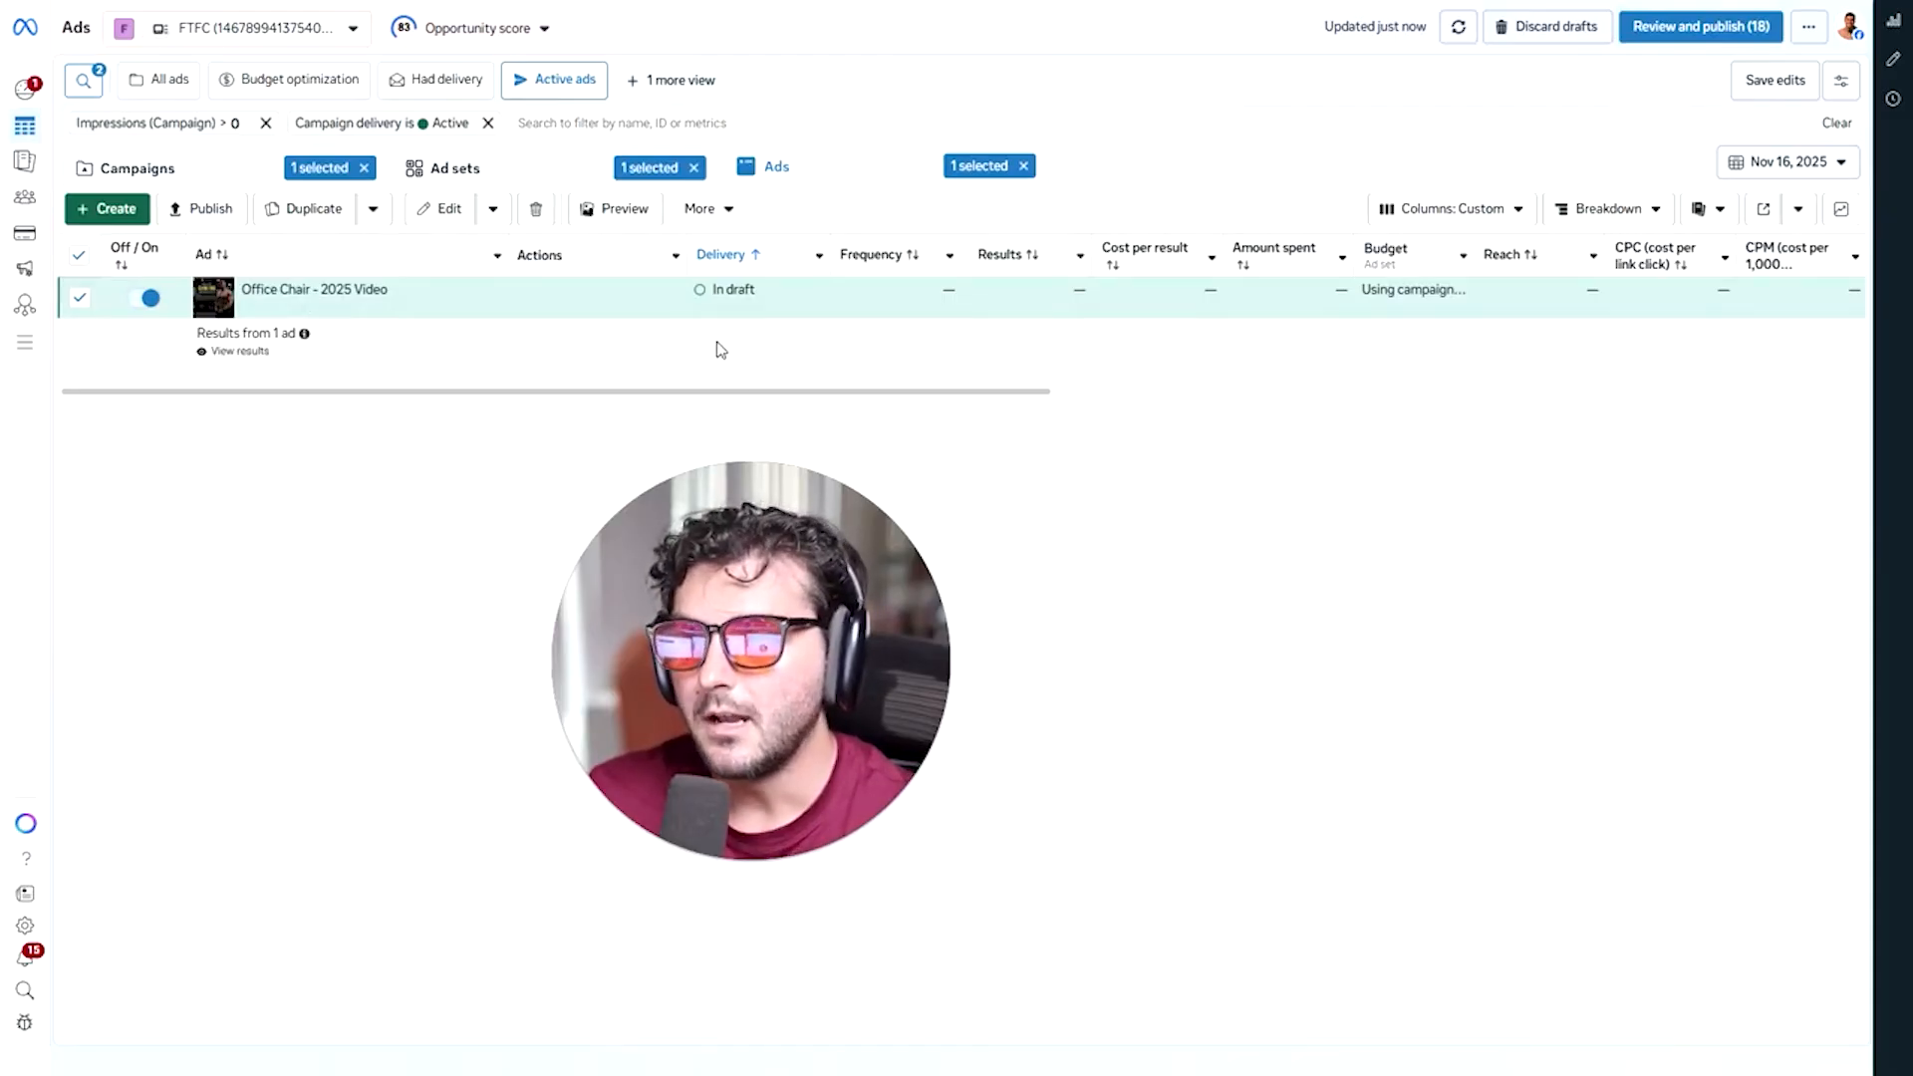
{"action": "mouse_move", "coordinate": [759, 302]}
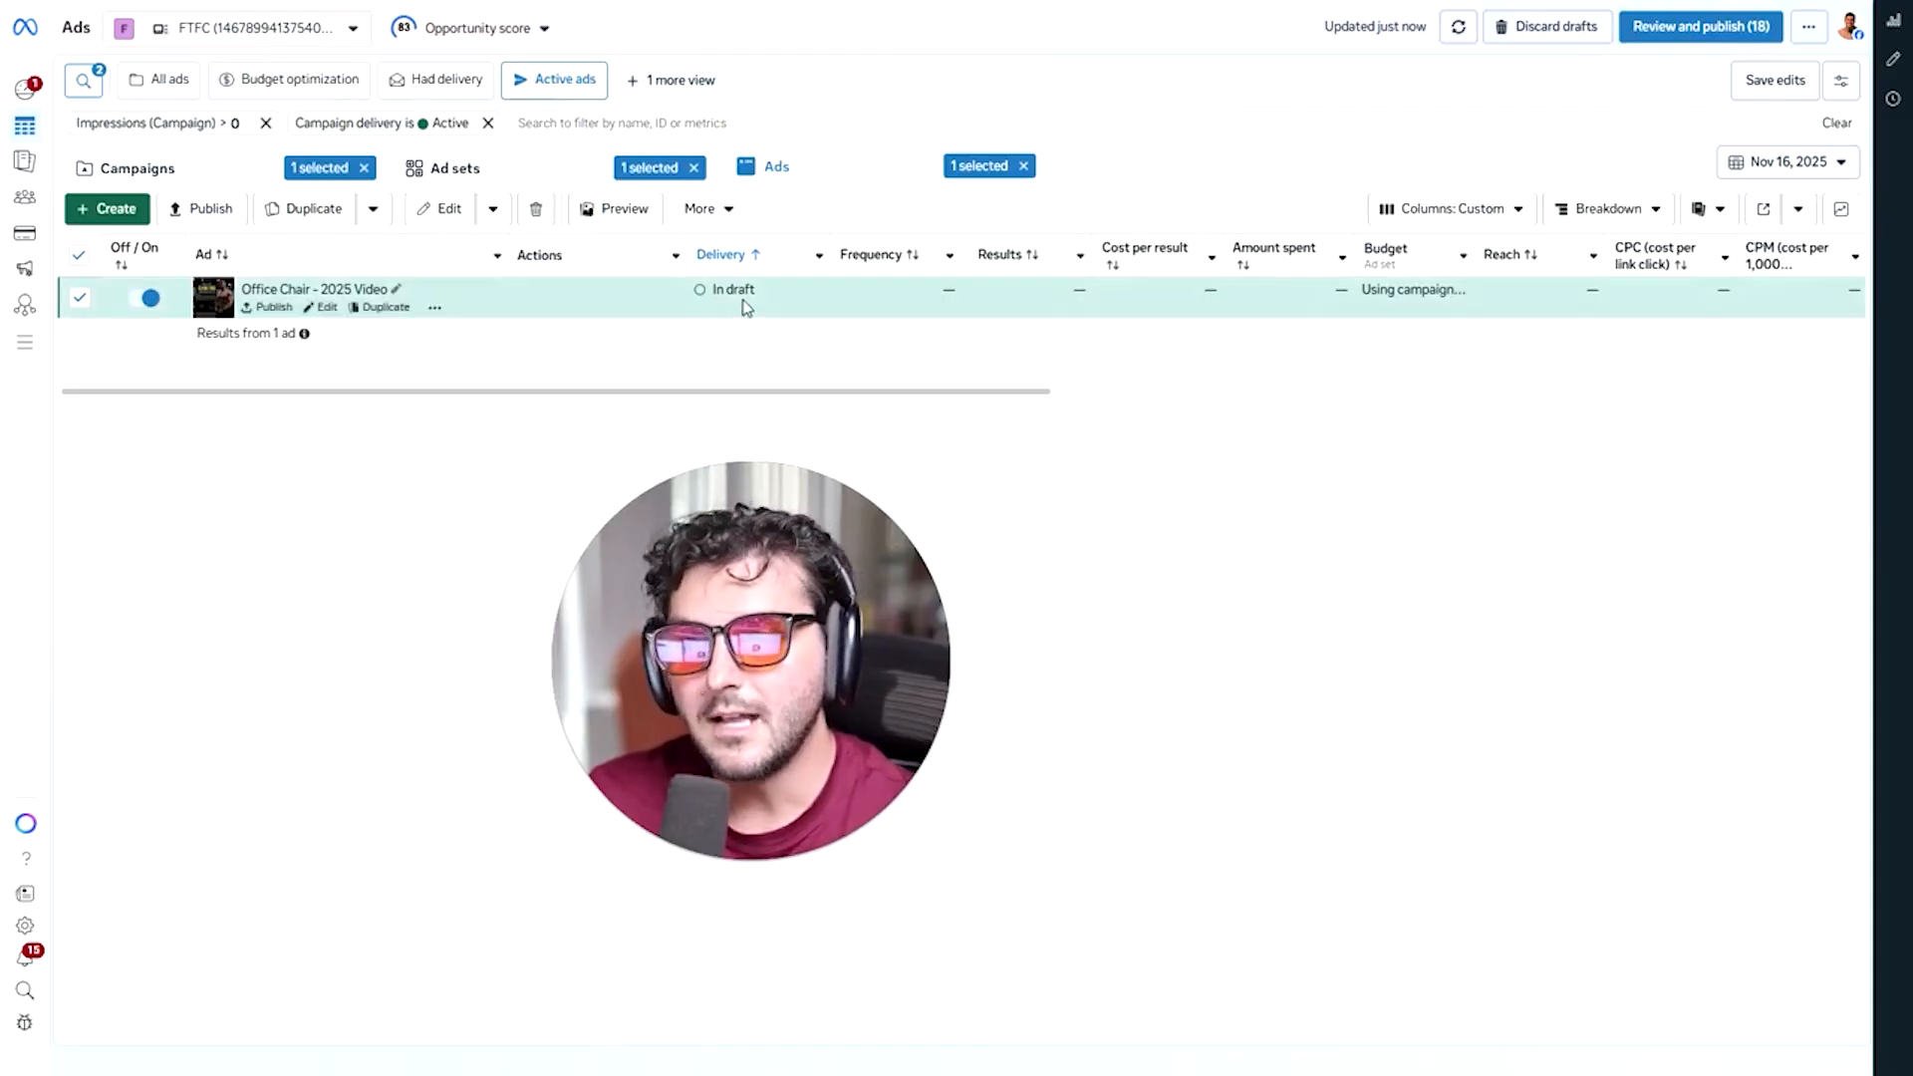
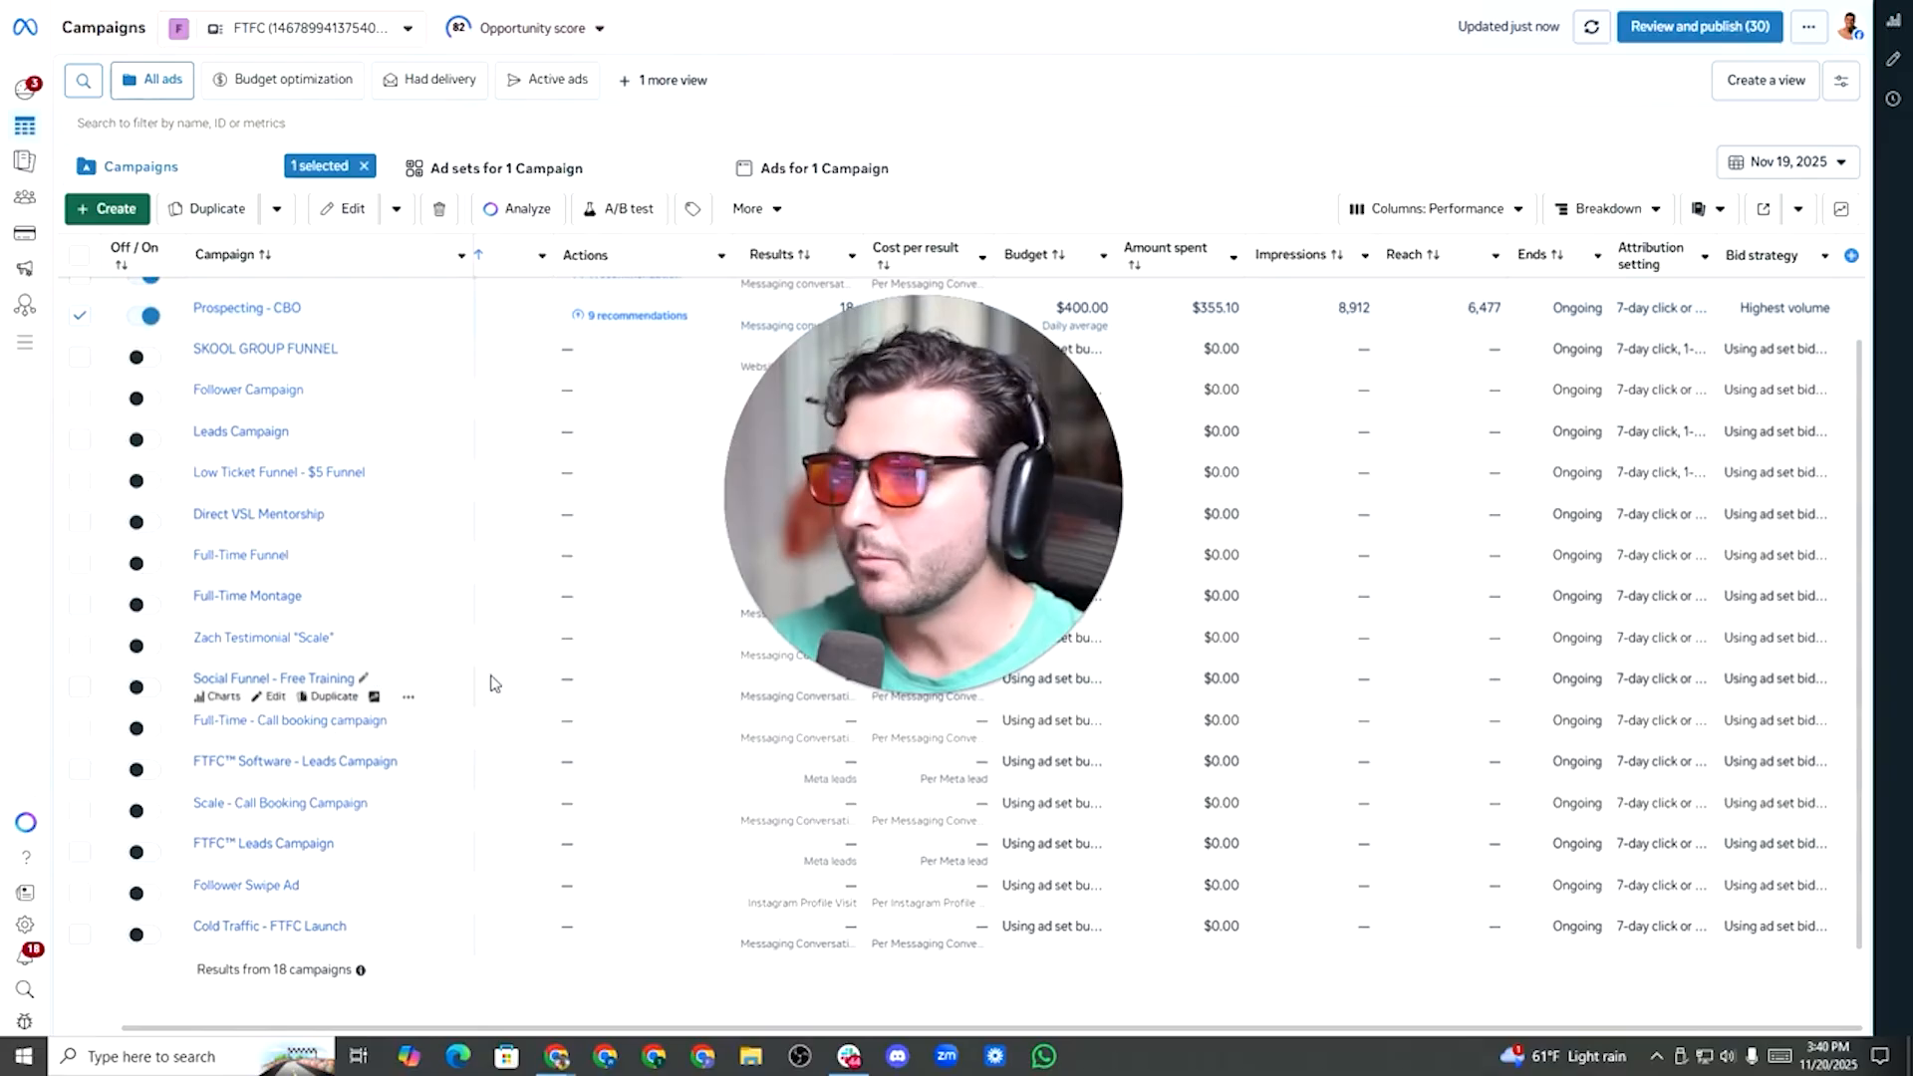
Create a new Auction campaign with the Engagement objective.
{"action": "scroll", "coordinate": [583, 523], "scroll_direction": "up", "scroll_amount": 2}
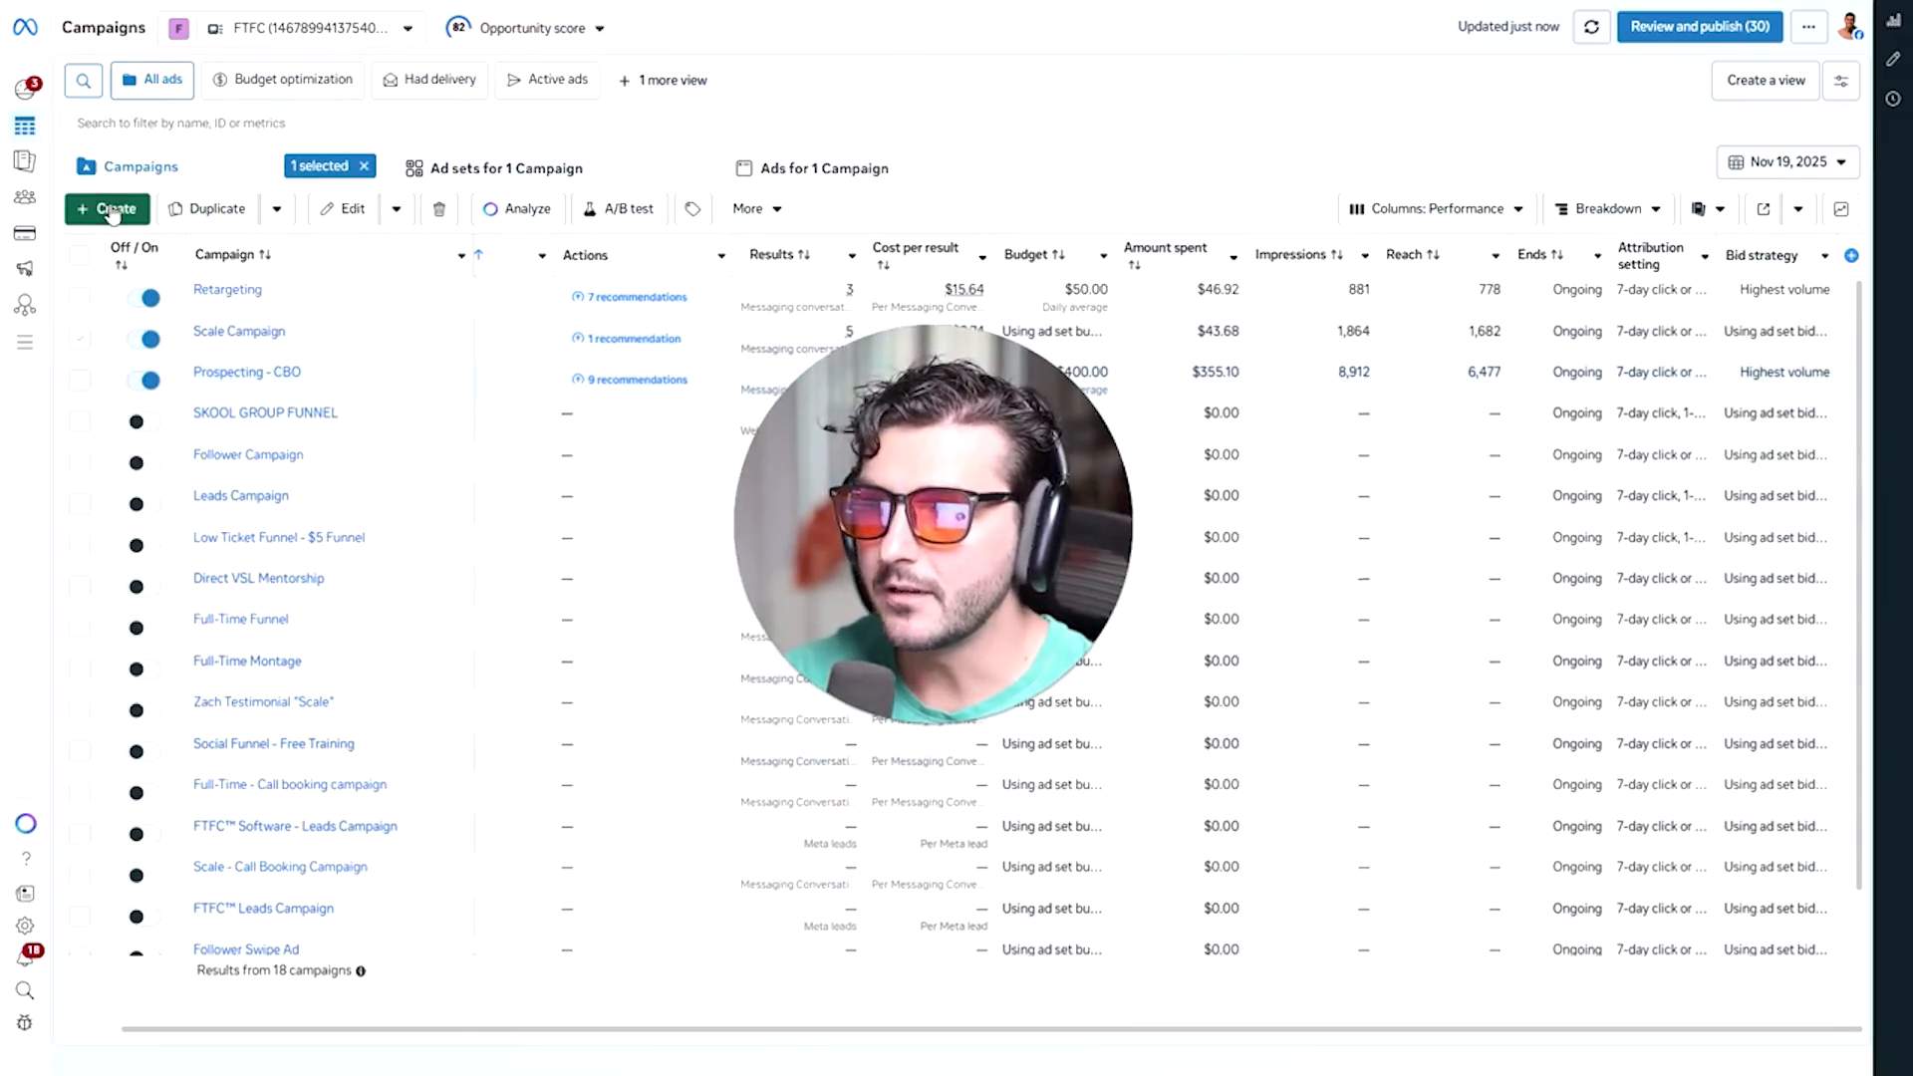
{"action": "left_click", "coordinate": [112, 210]}
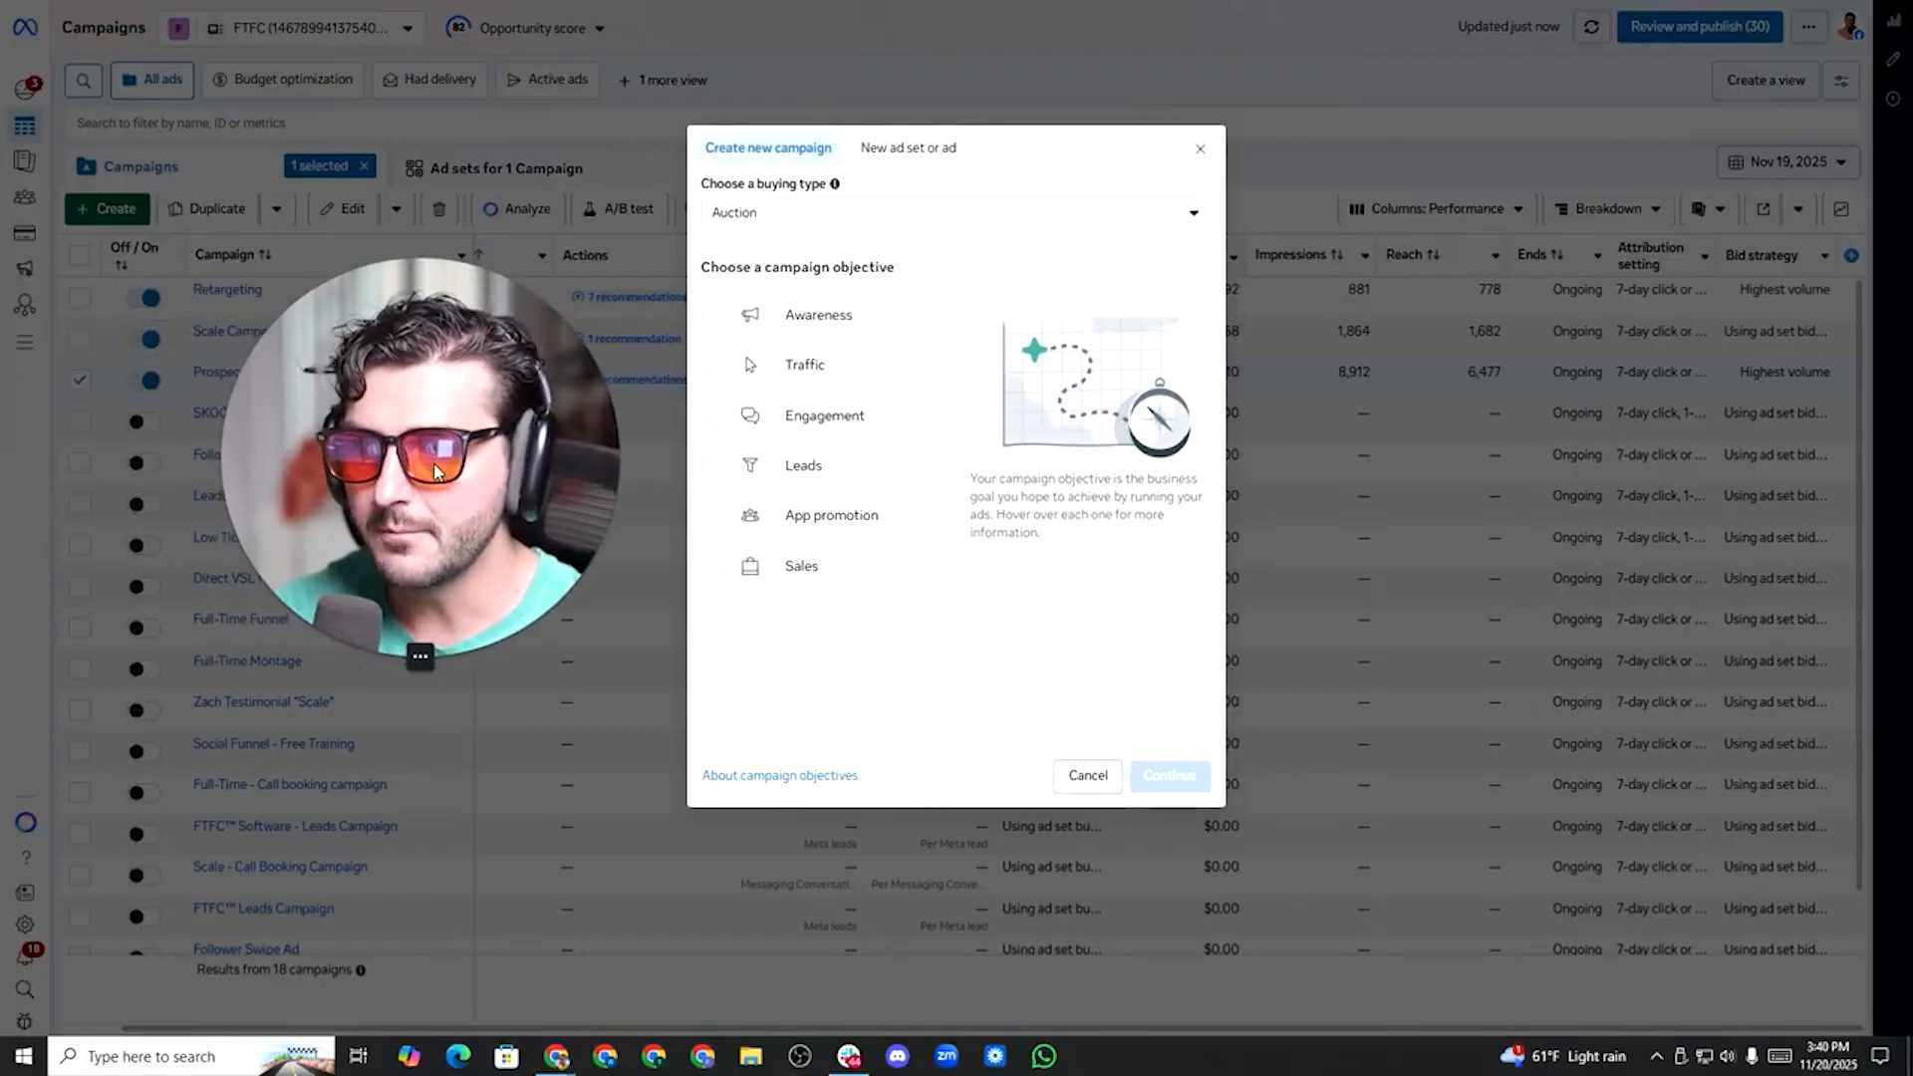
{"action": "left_click", "coordinate": [852, 427]}
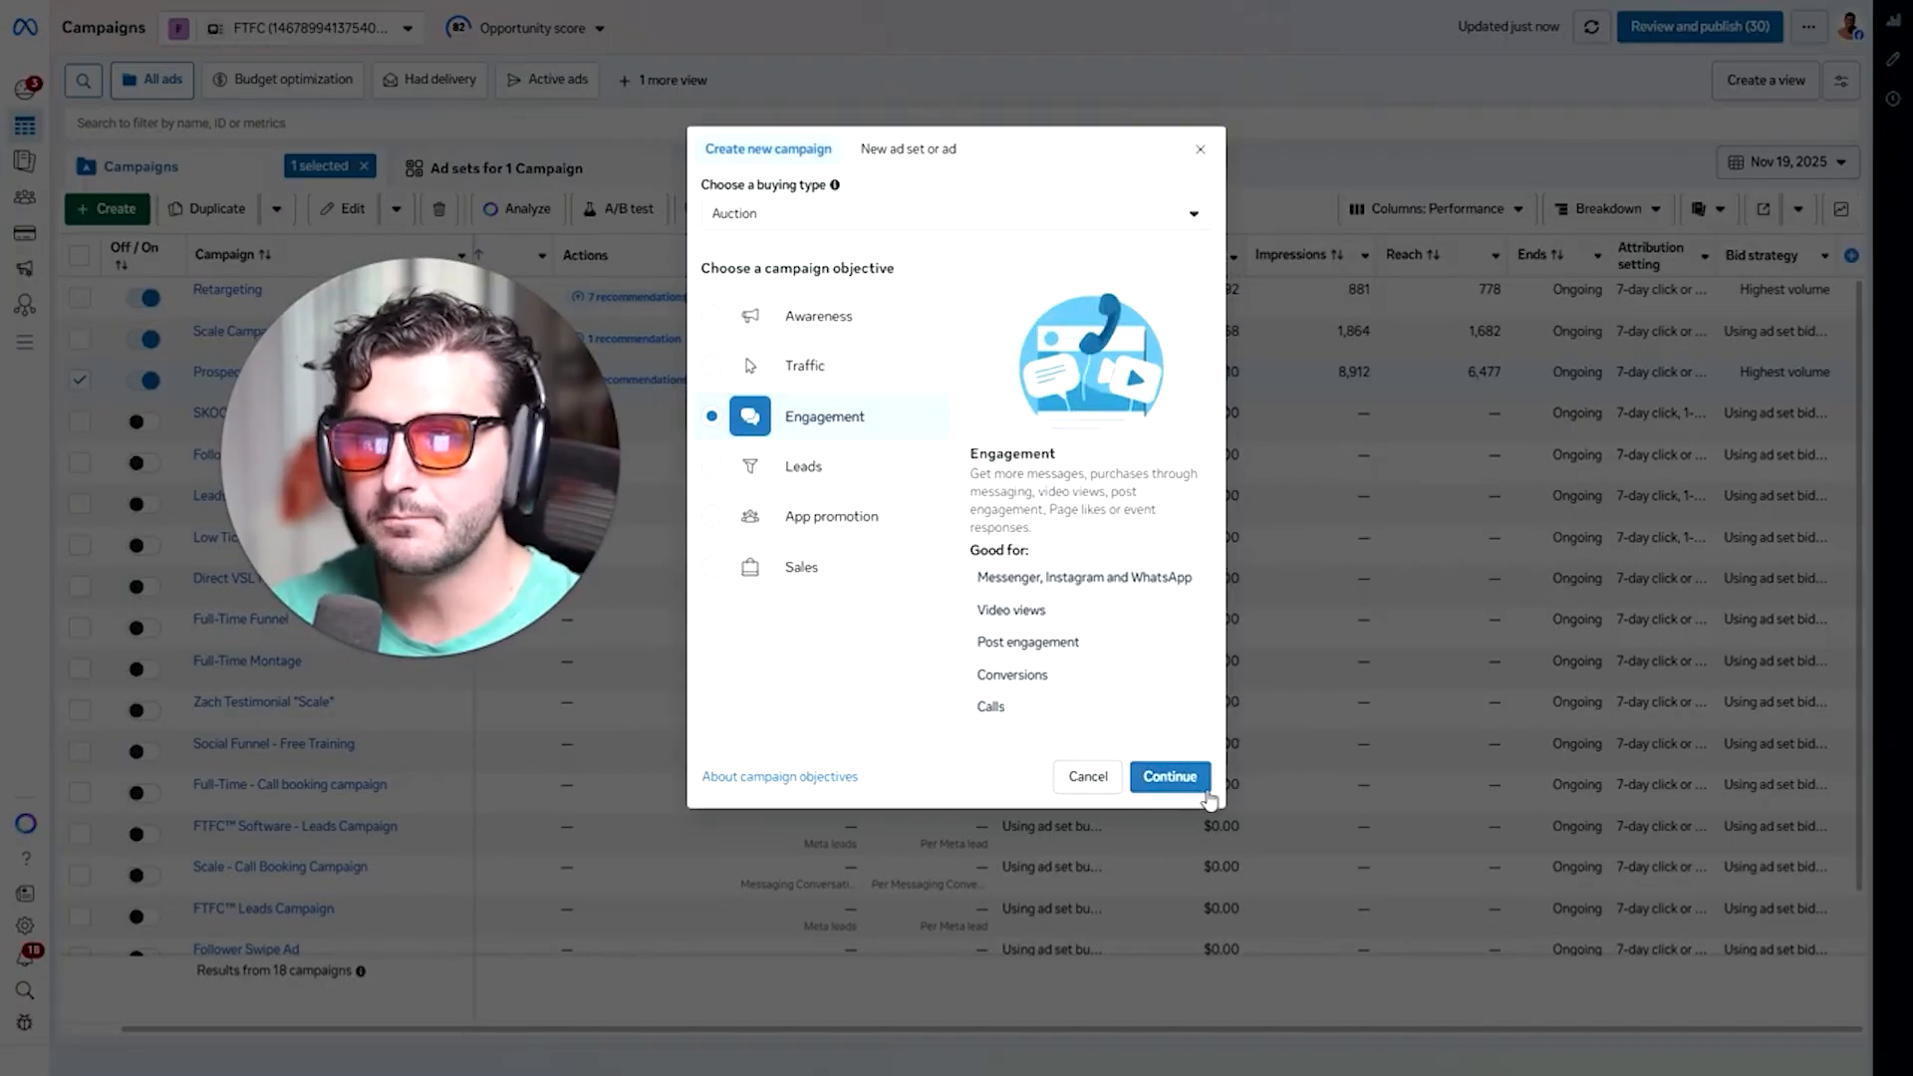
{"action": "left_click", "coordinate": [1163, 782]}
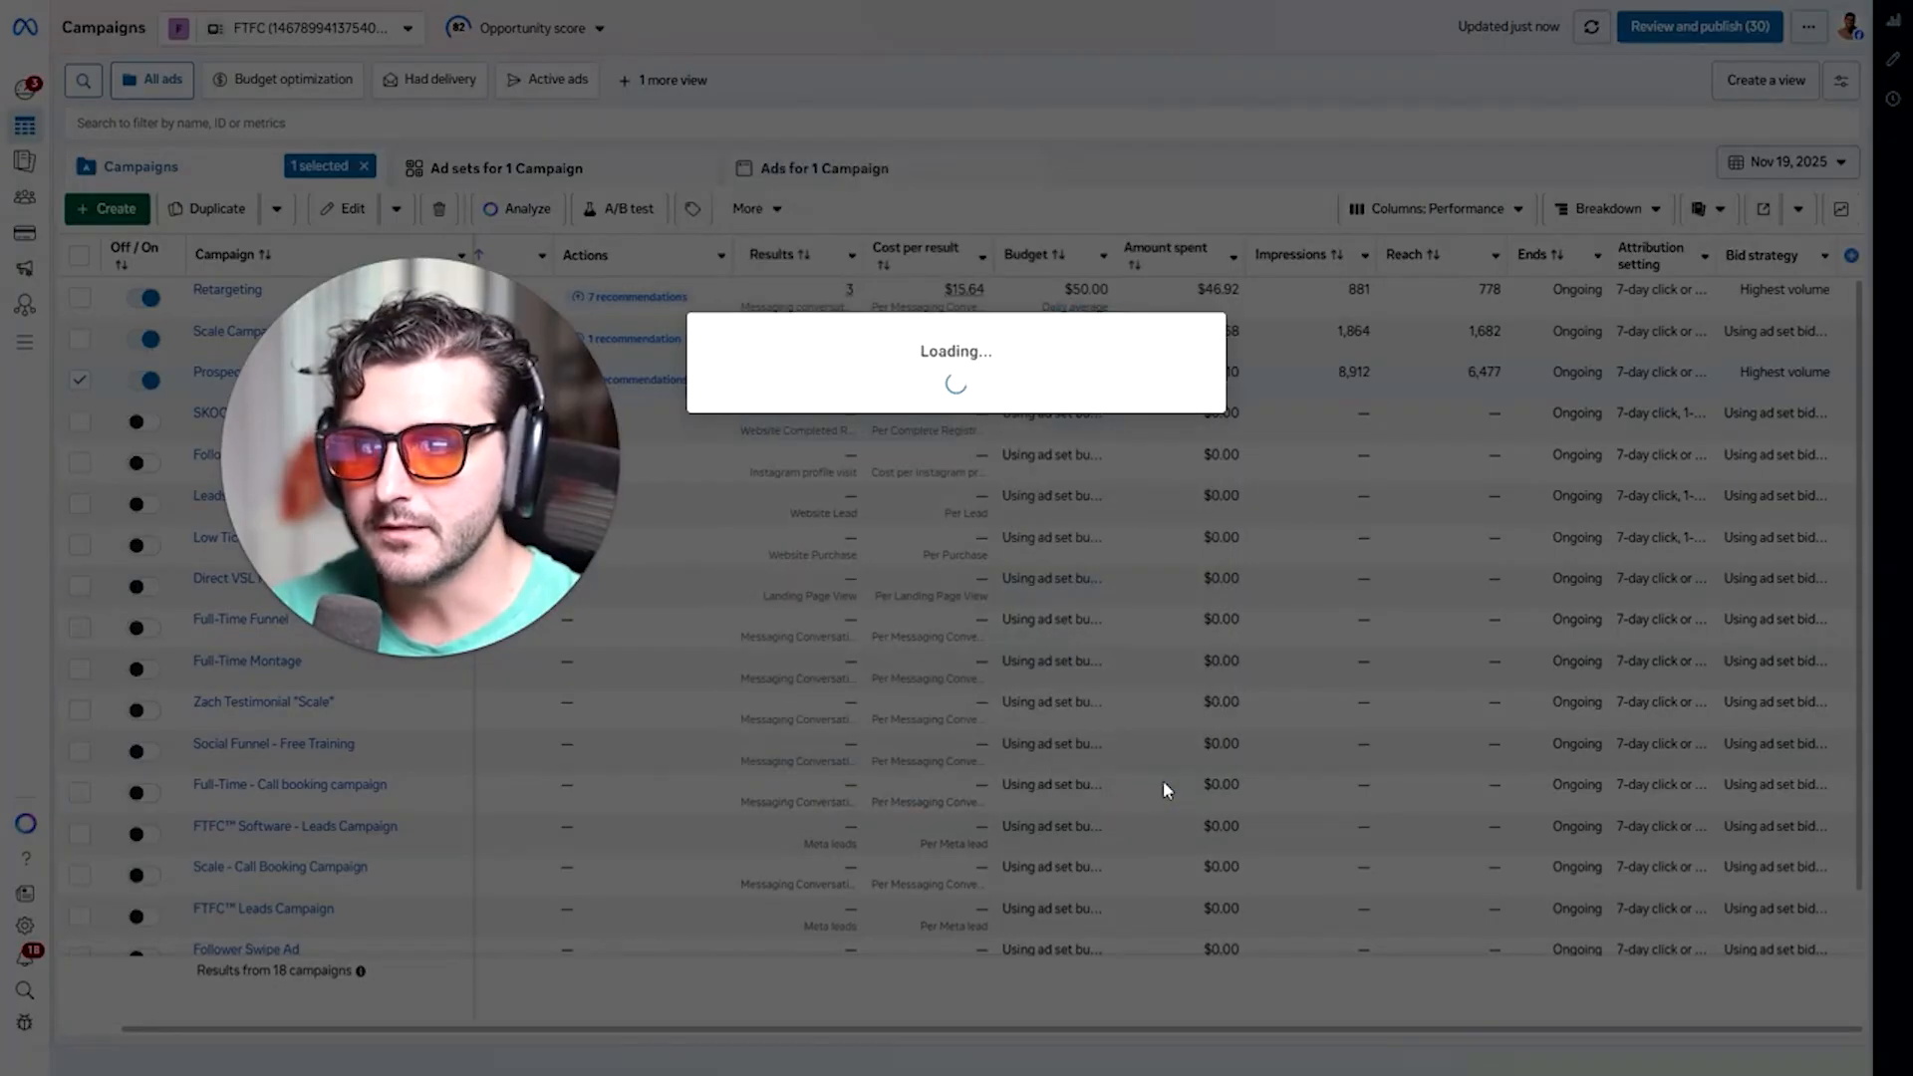
{"action": "left_click", "coordinate": [1102, 475]}
{"action": "left_click", "coordinate": [1169, 559]}
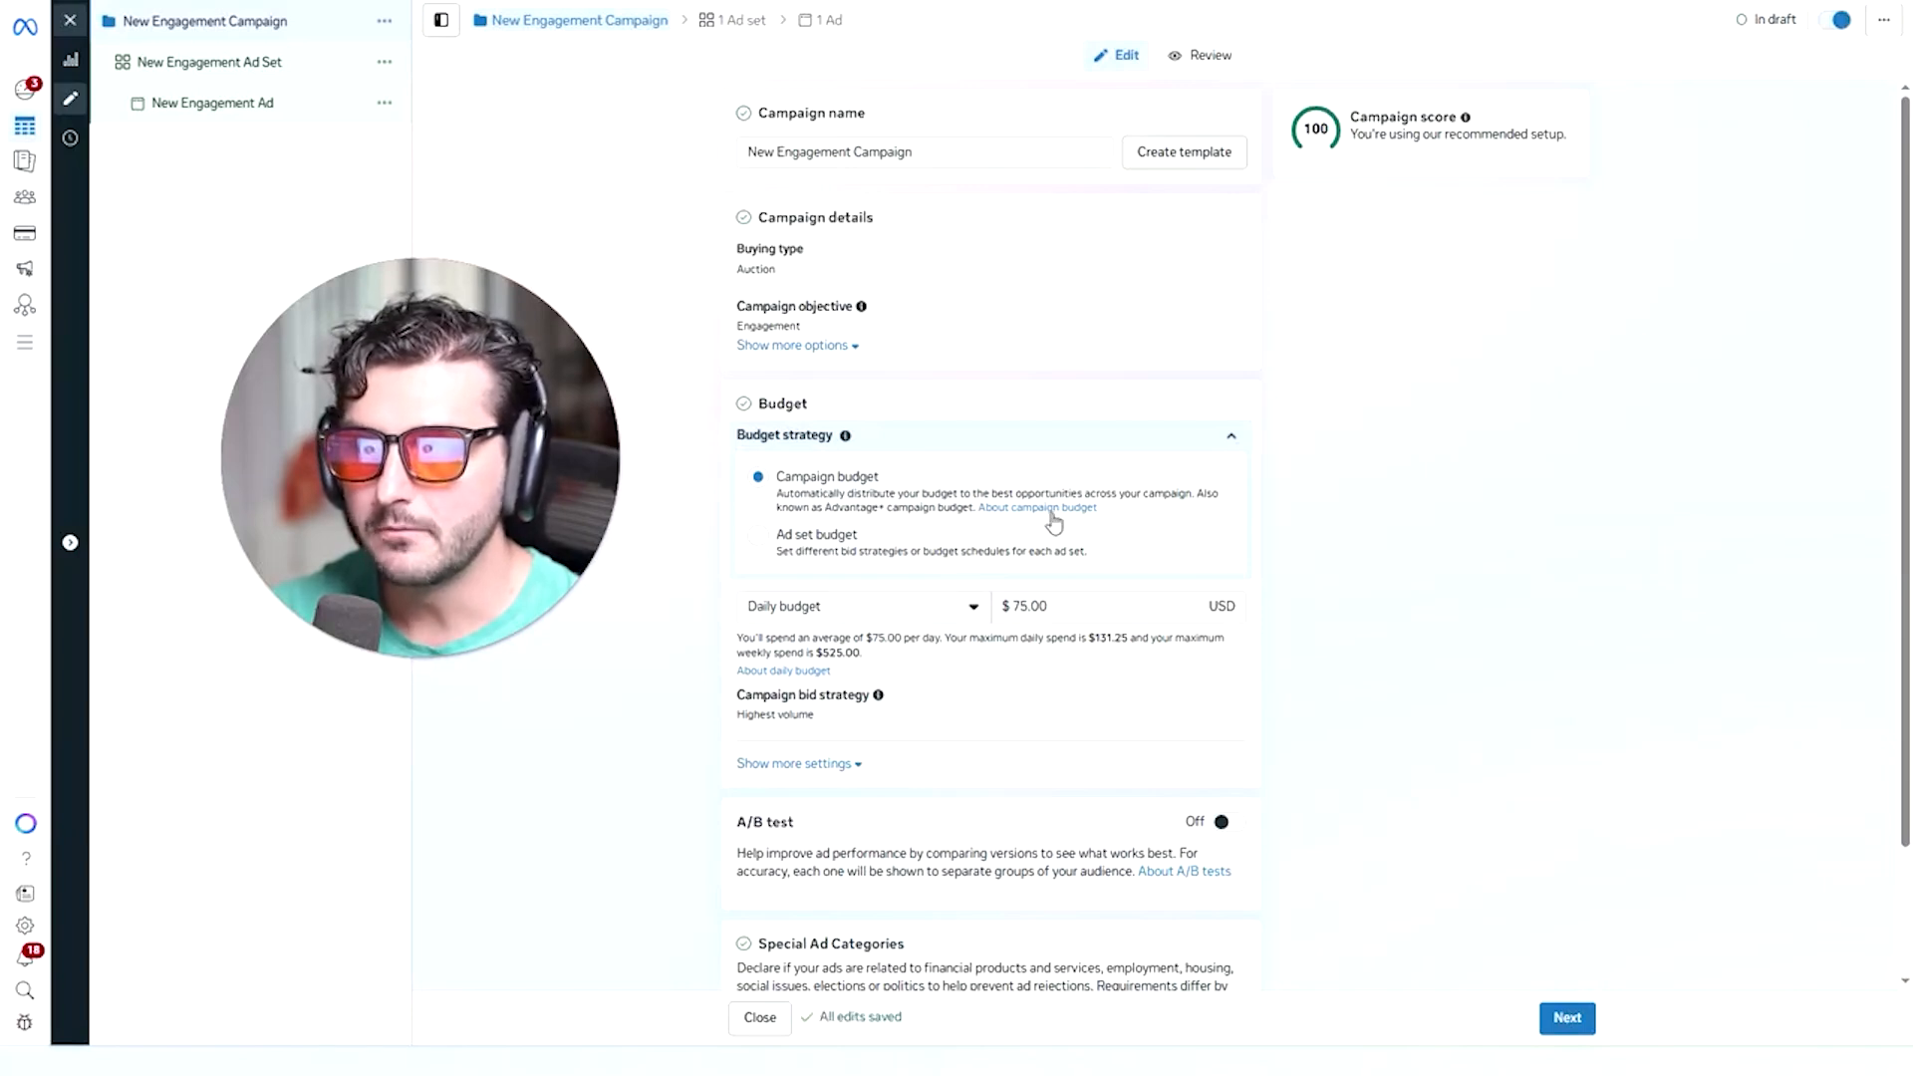
Set the new engagement campaign's daily budget to $50.
{"action": "left_click", "coordinate": [1028, 605]}
{"action": "key", "text": "BackSpace"}
{"action": "key", "text": "BackSpace"}
{"action": "type", "text": "50"}
{"action": "left_click", "coordinate": [973, 653]}
{"action": "scroll", "coordinate": [978, 659], "scroll_direction": "down", "scroll_amount": 2}
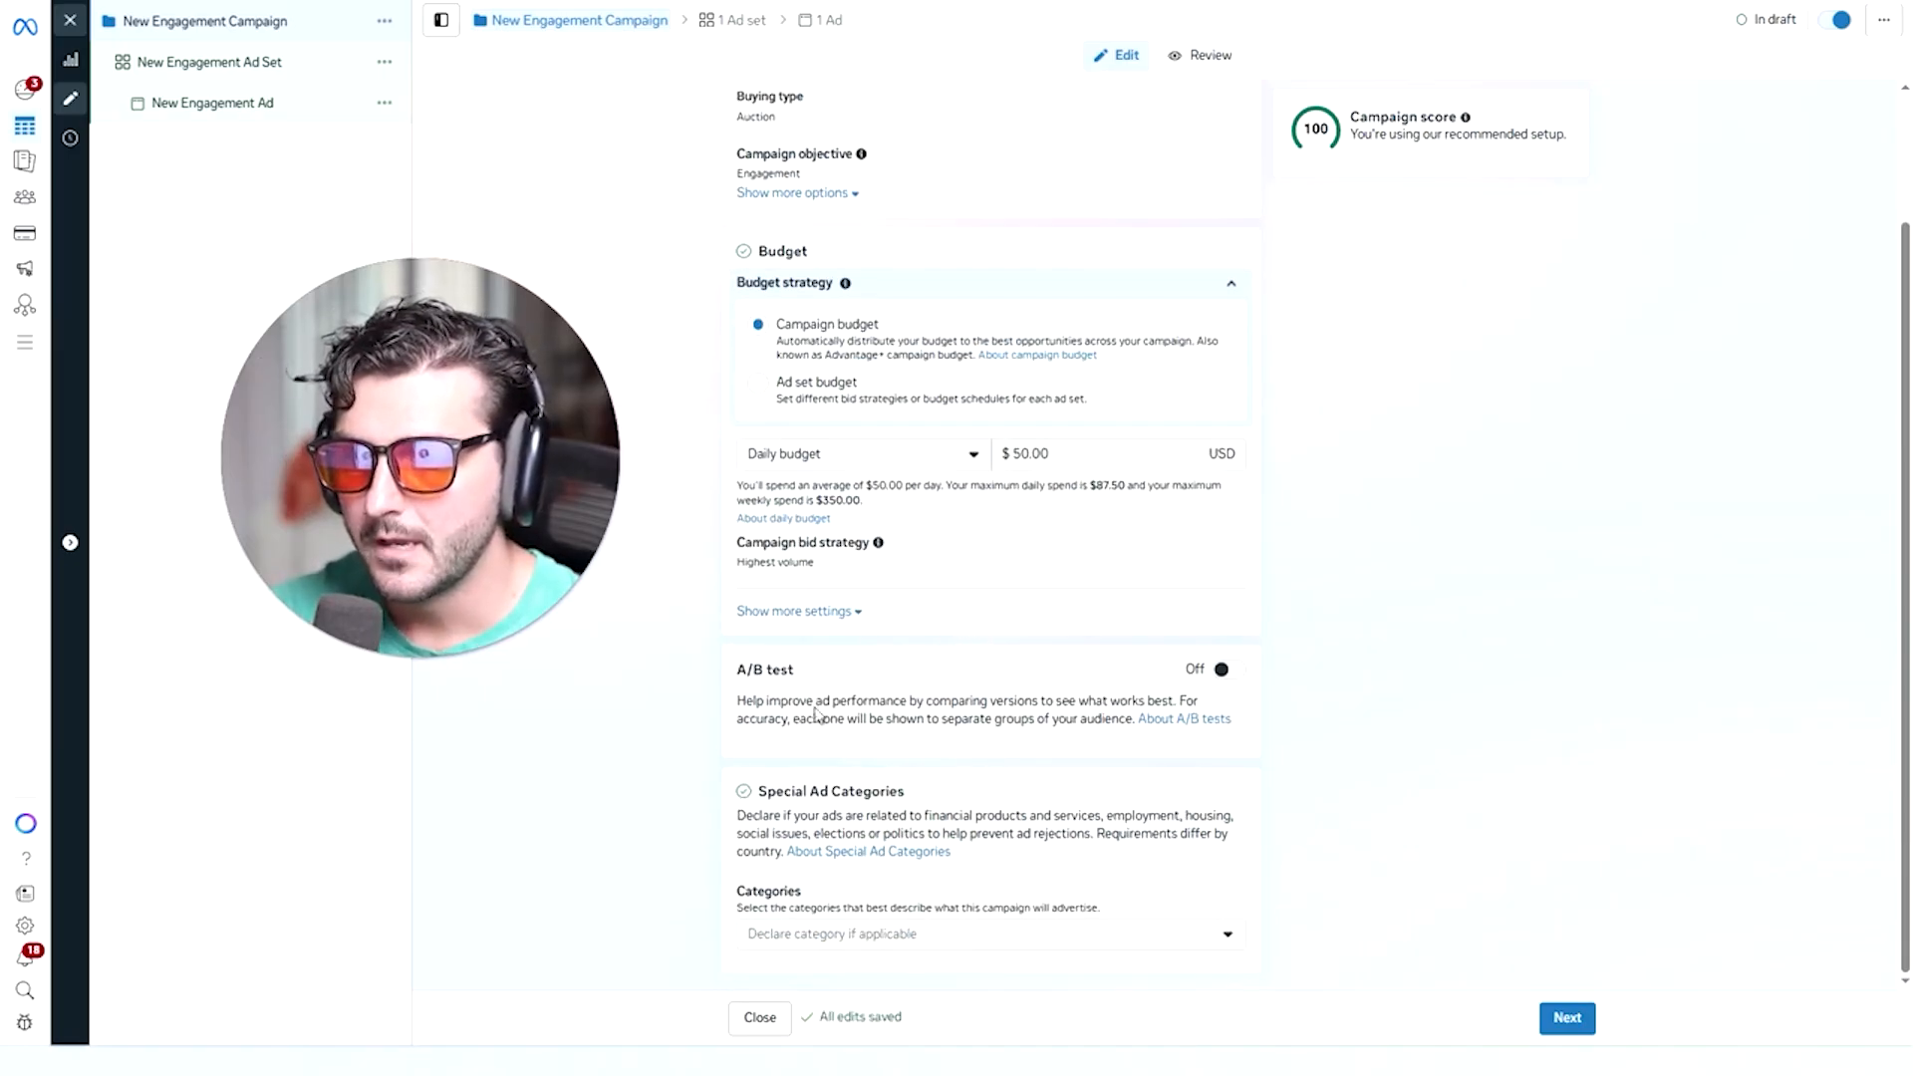
{"action": "left_click", "coordinate": [1565, 1020]}
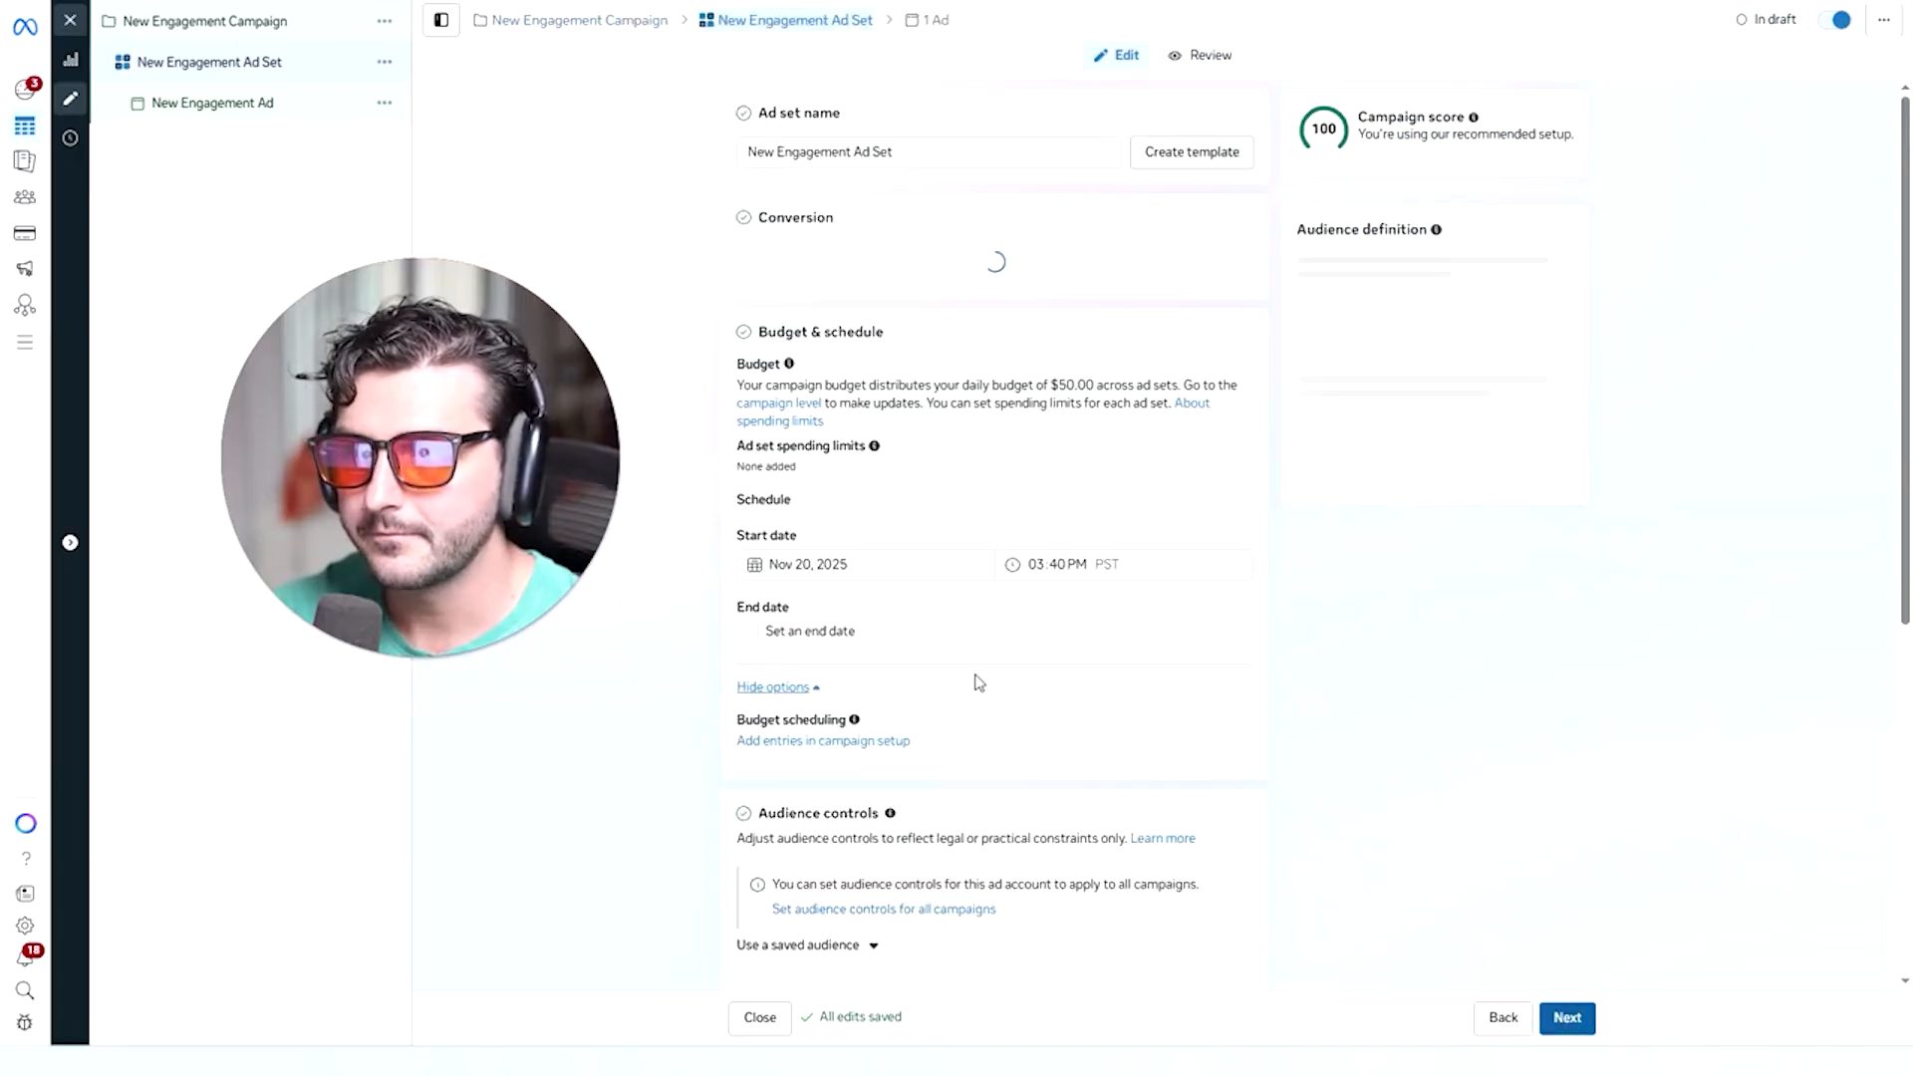
Return to the campaign level and rename the campaign as Prospecting - CBO - test.
{"action": "left_click", "coordinate": [1504, 1020]}
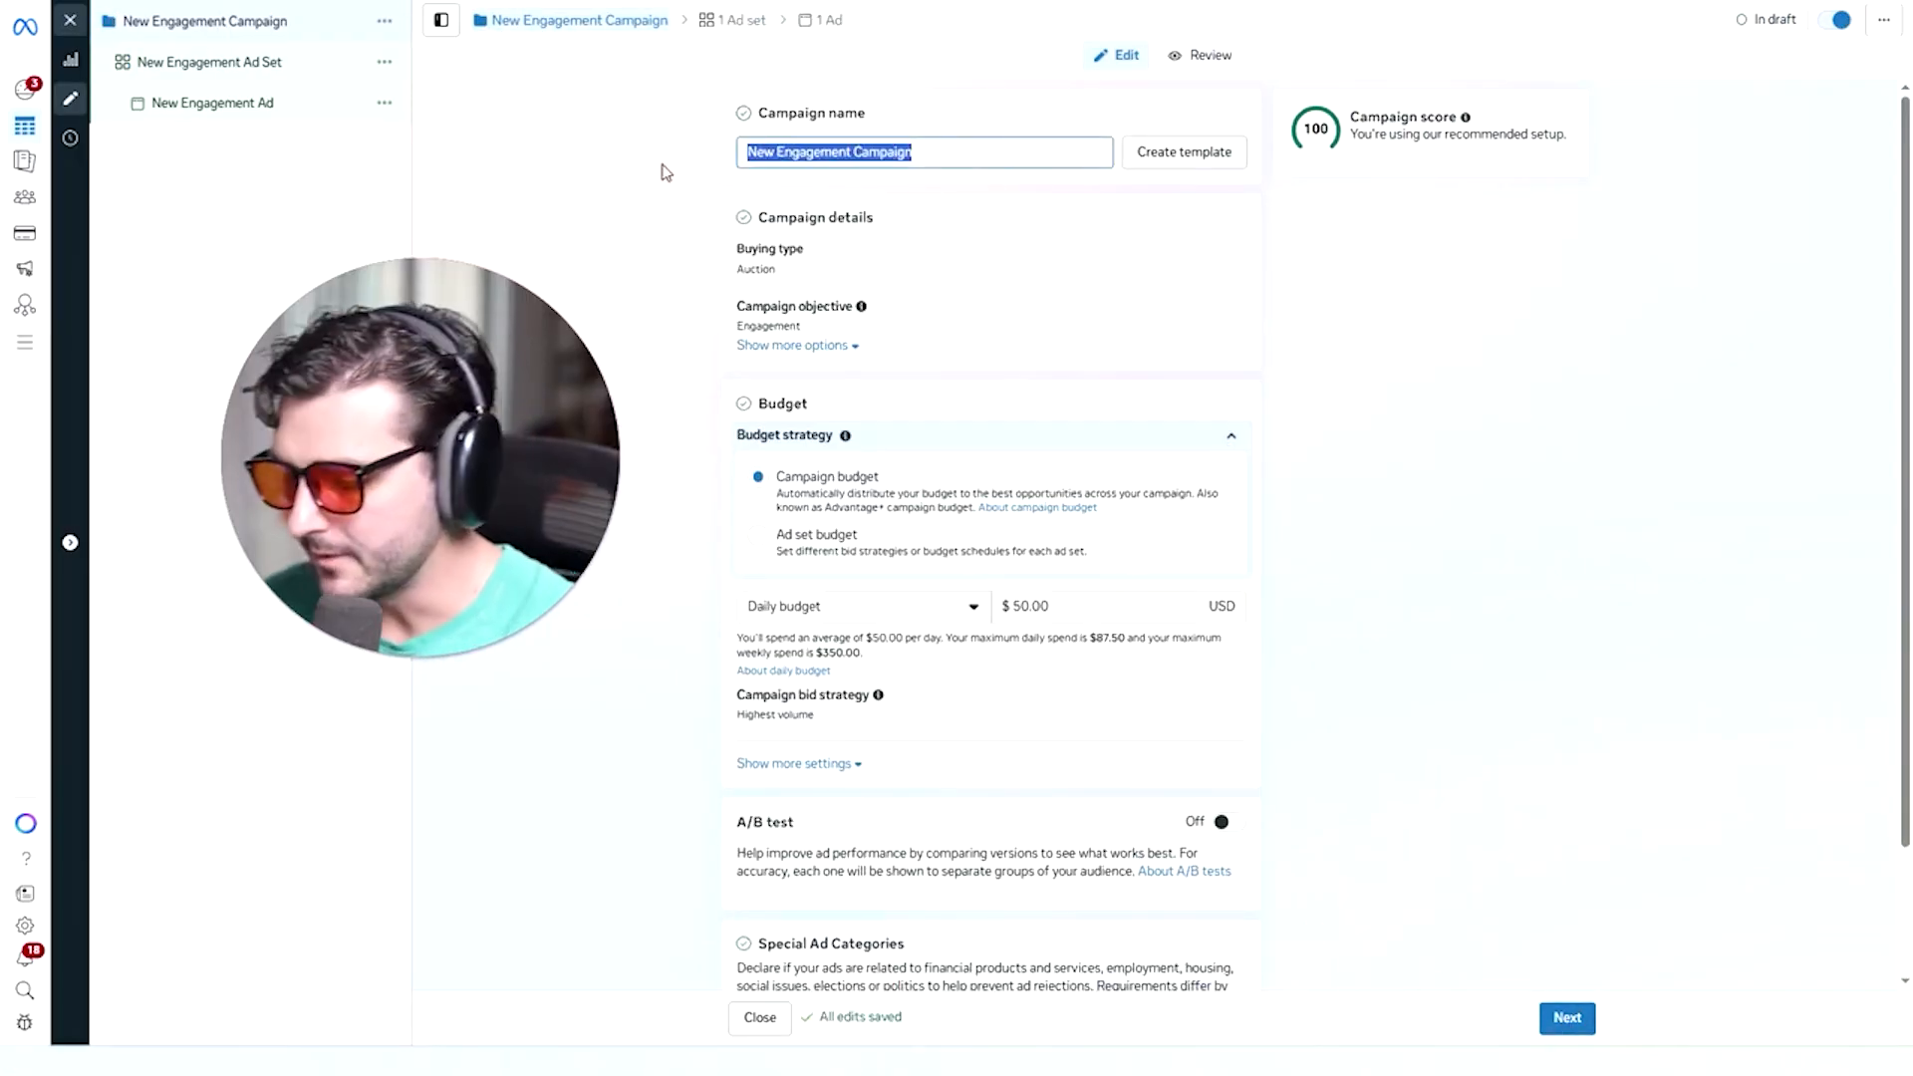
{"action": "type", "text": "Prospecting - CBO"}
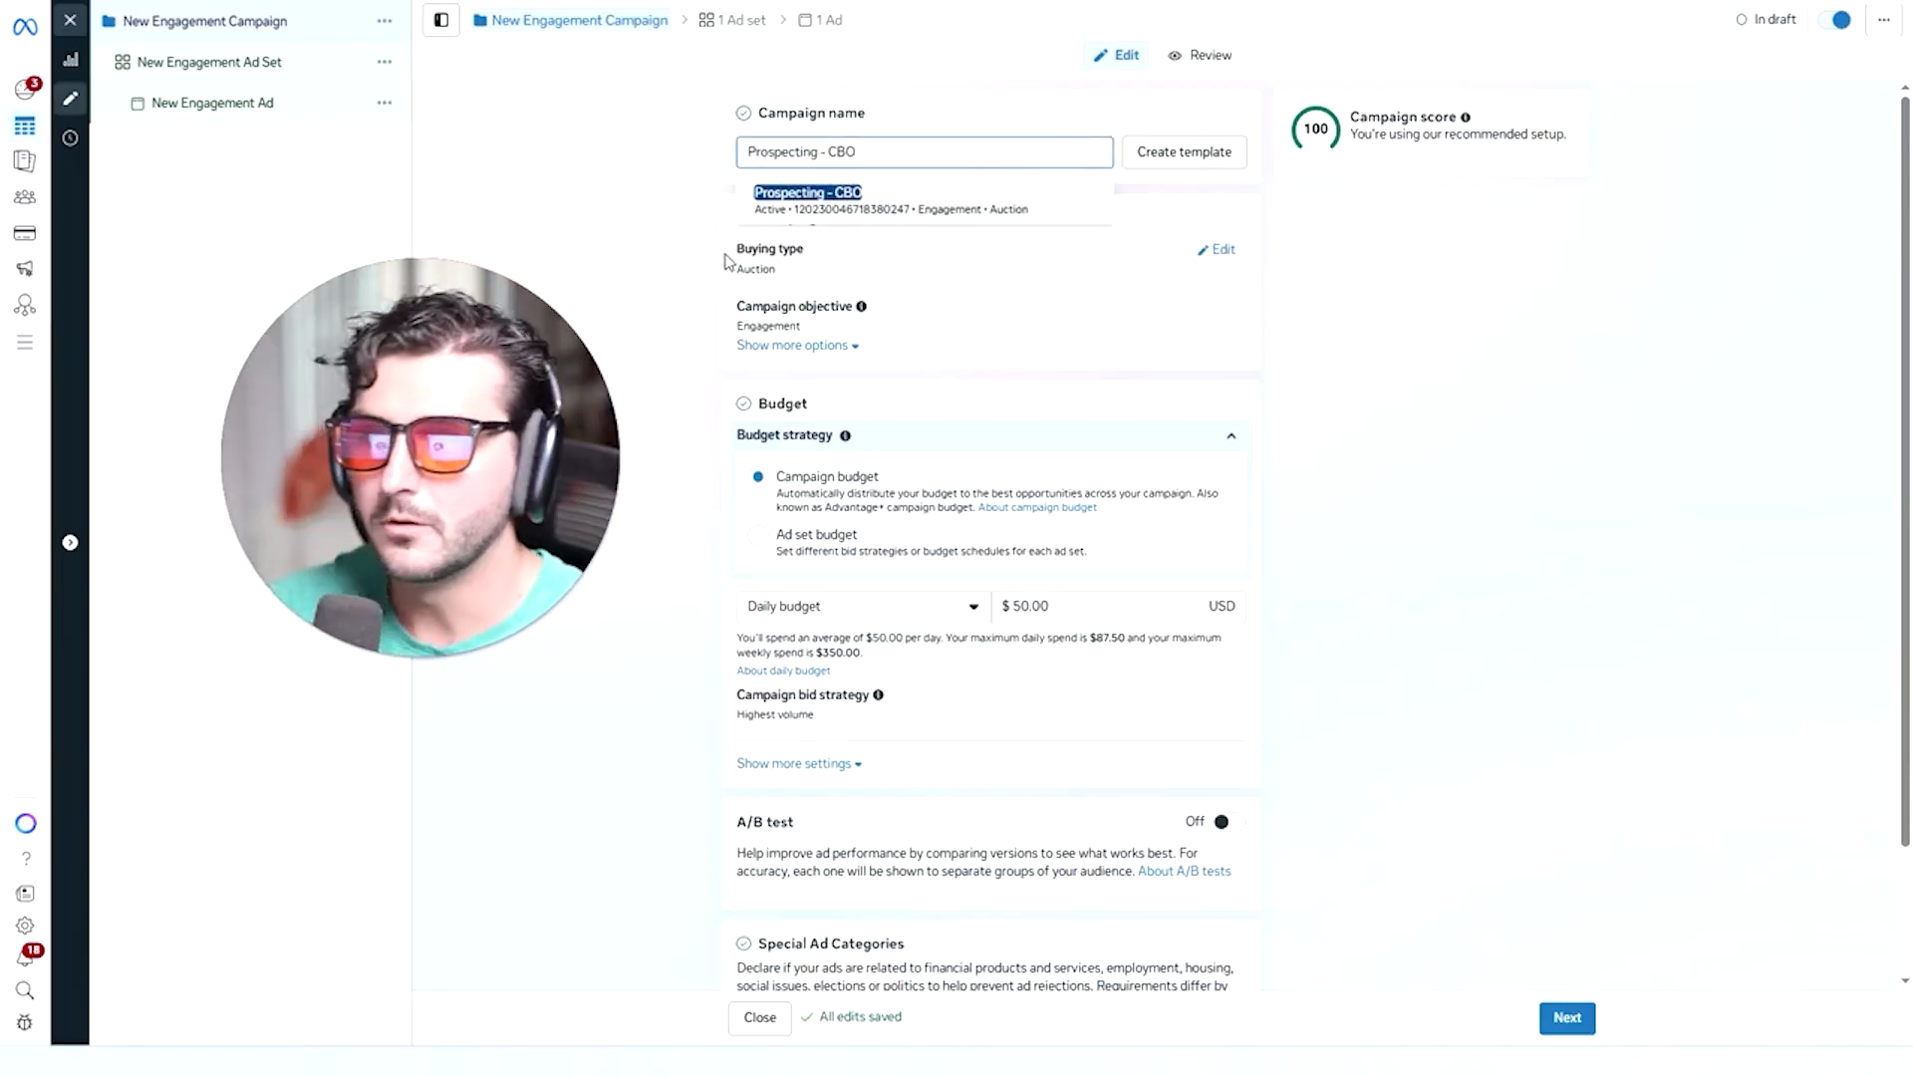
{"action": "type", "text": " - te"}
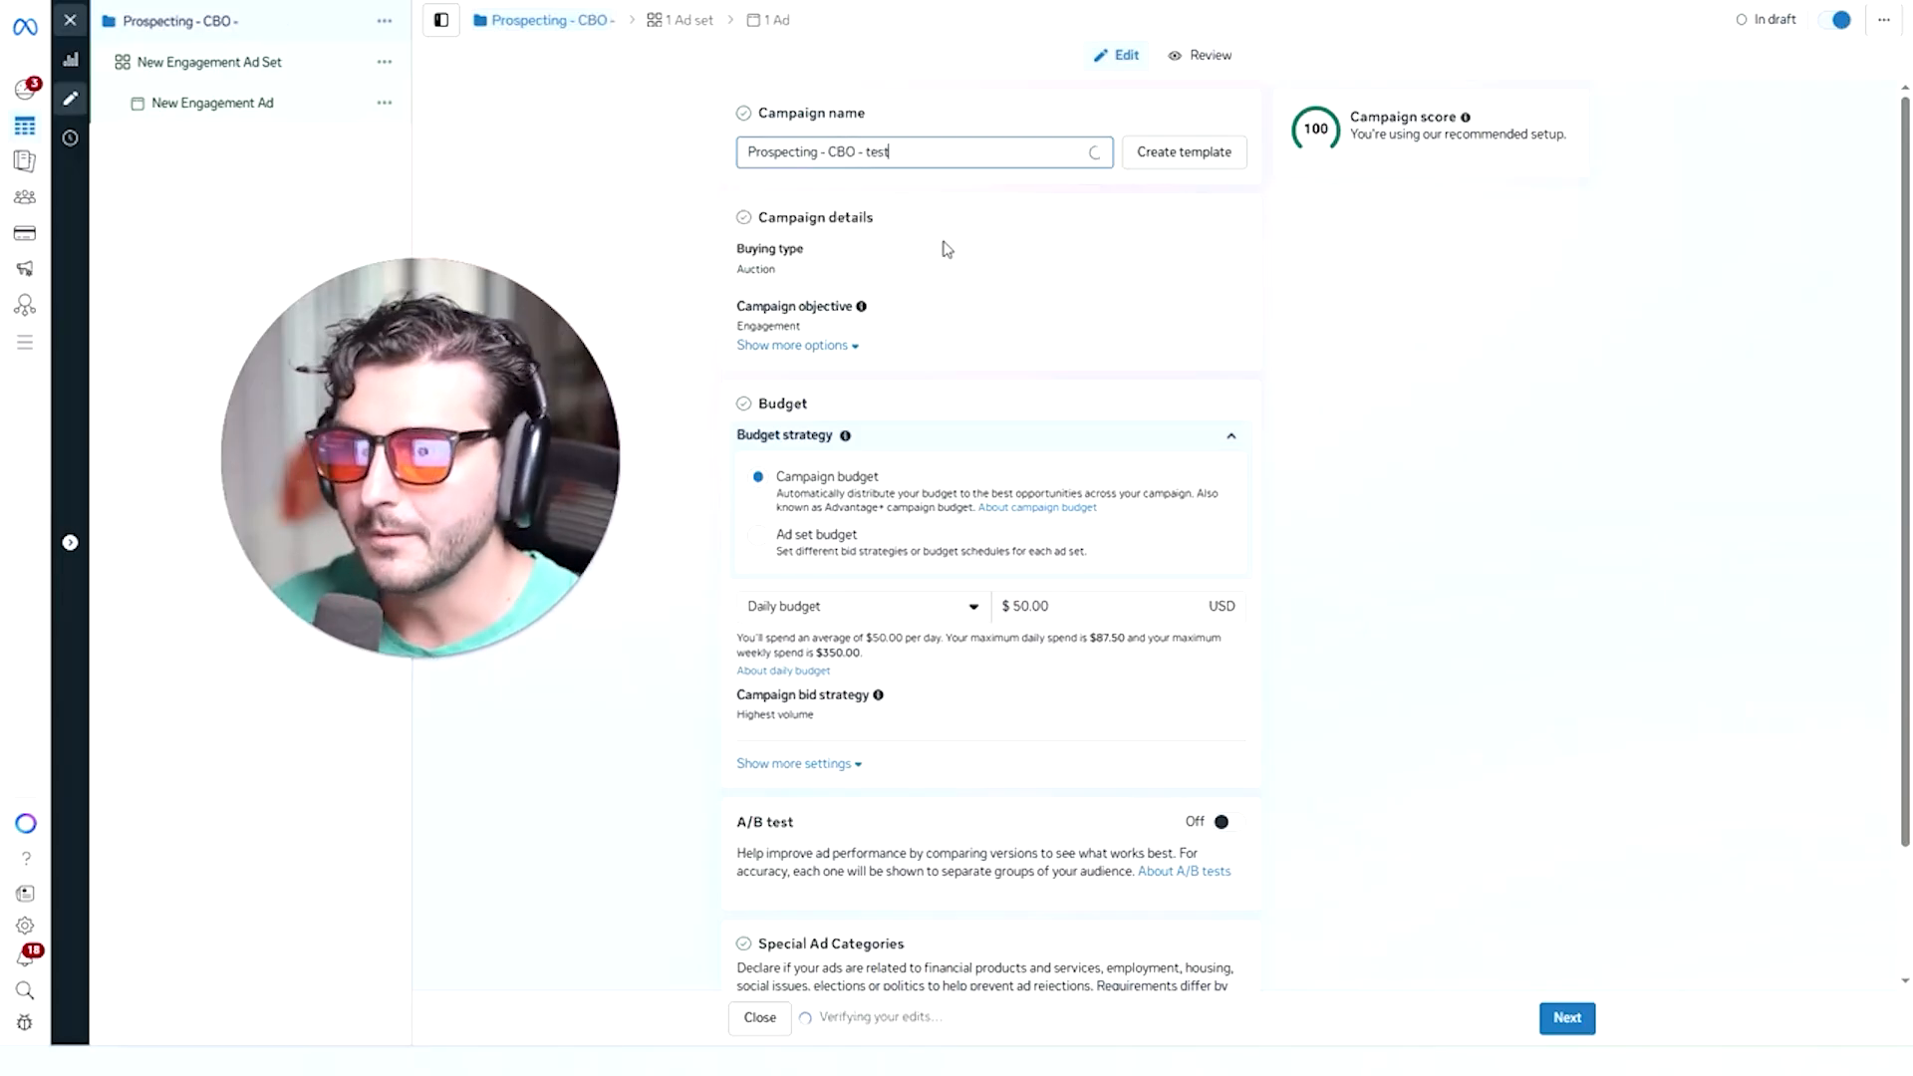
{"action": "type", "text": "st"}
{"action": "left_click", "coordinate": [1454, 354]}
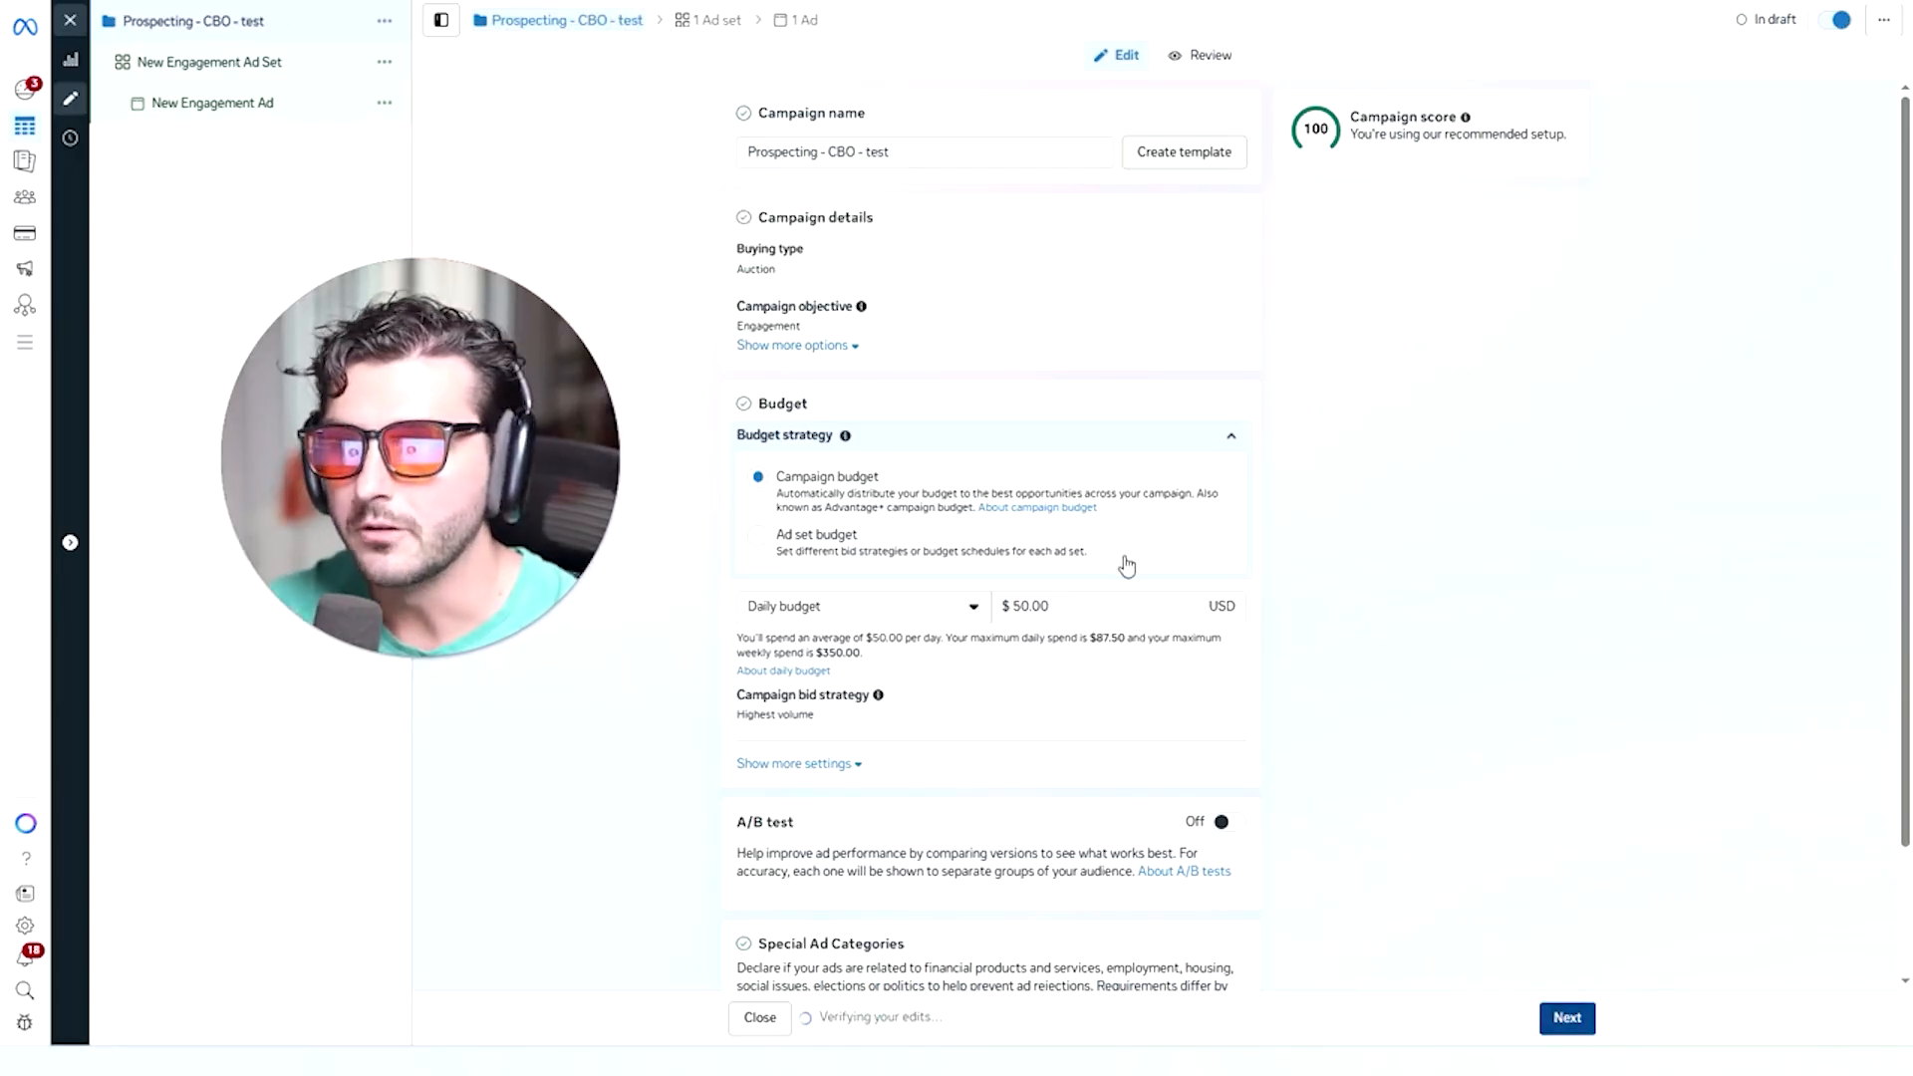
Rename the new engagement ad set as Broad Pack 1 - (11/20/2025).
{"action": "triple_click", "coordinate": [740, 153]}
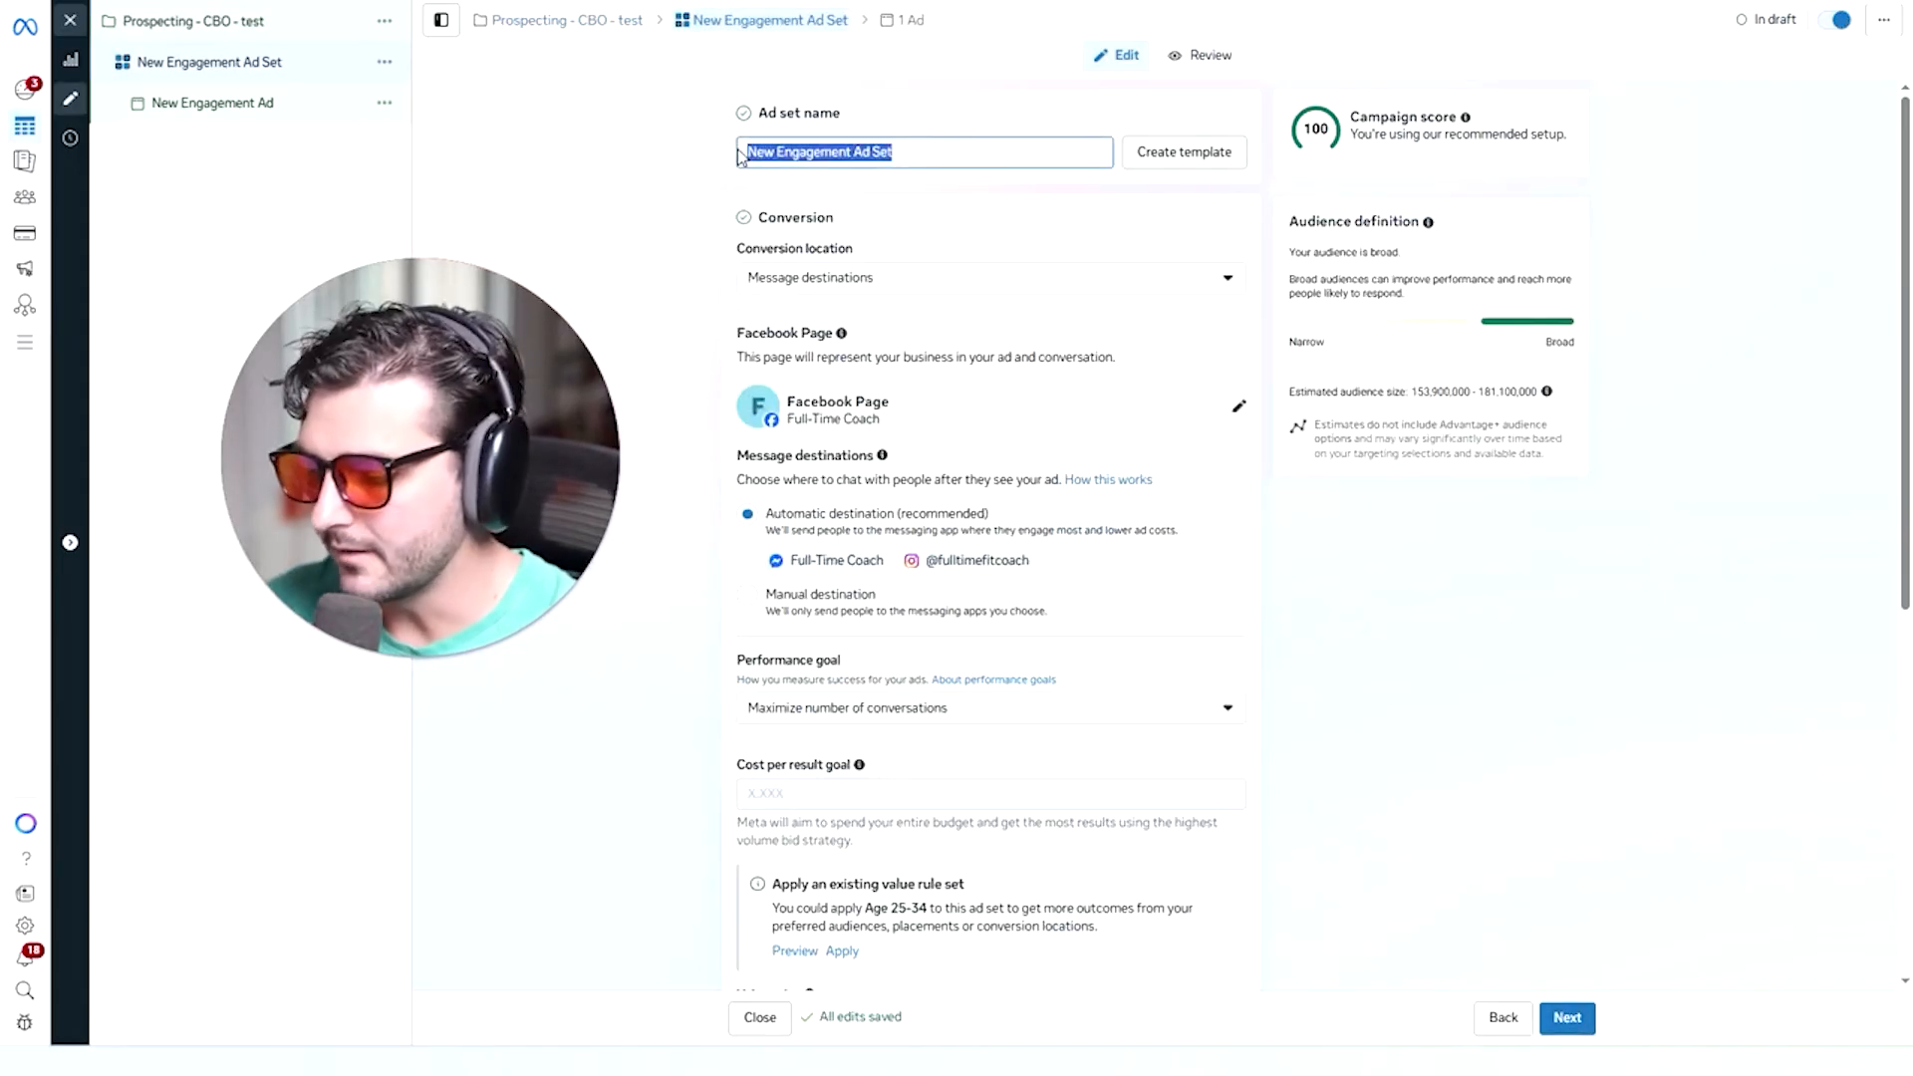
{"action": "type", "text": "Broad Pack"}
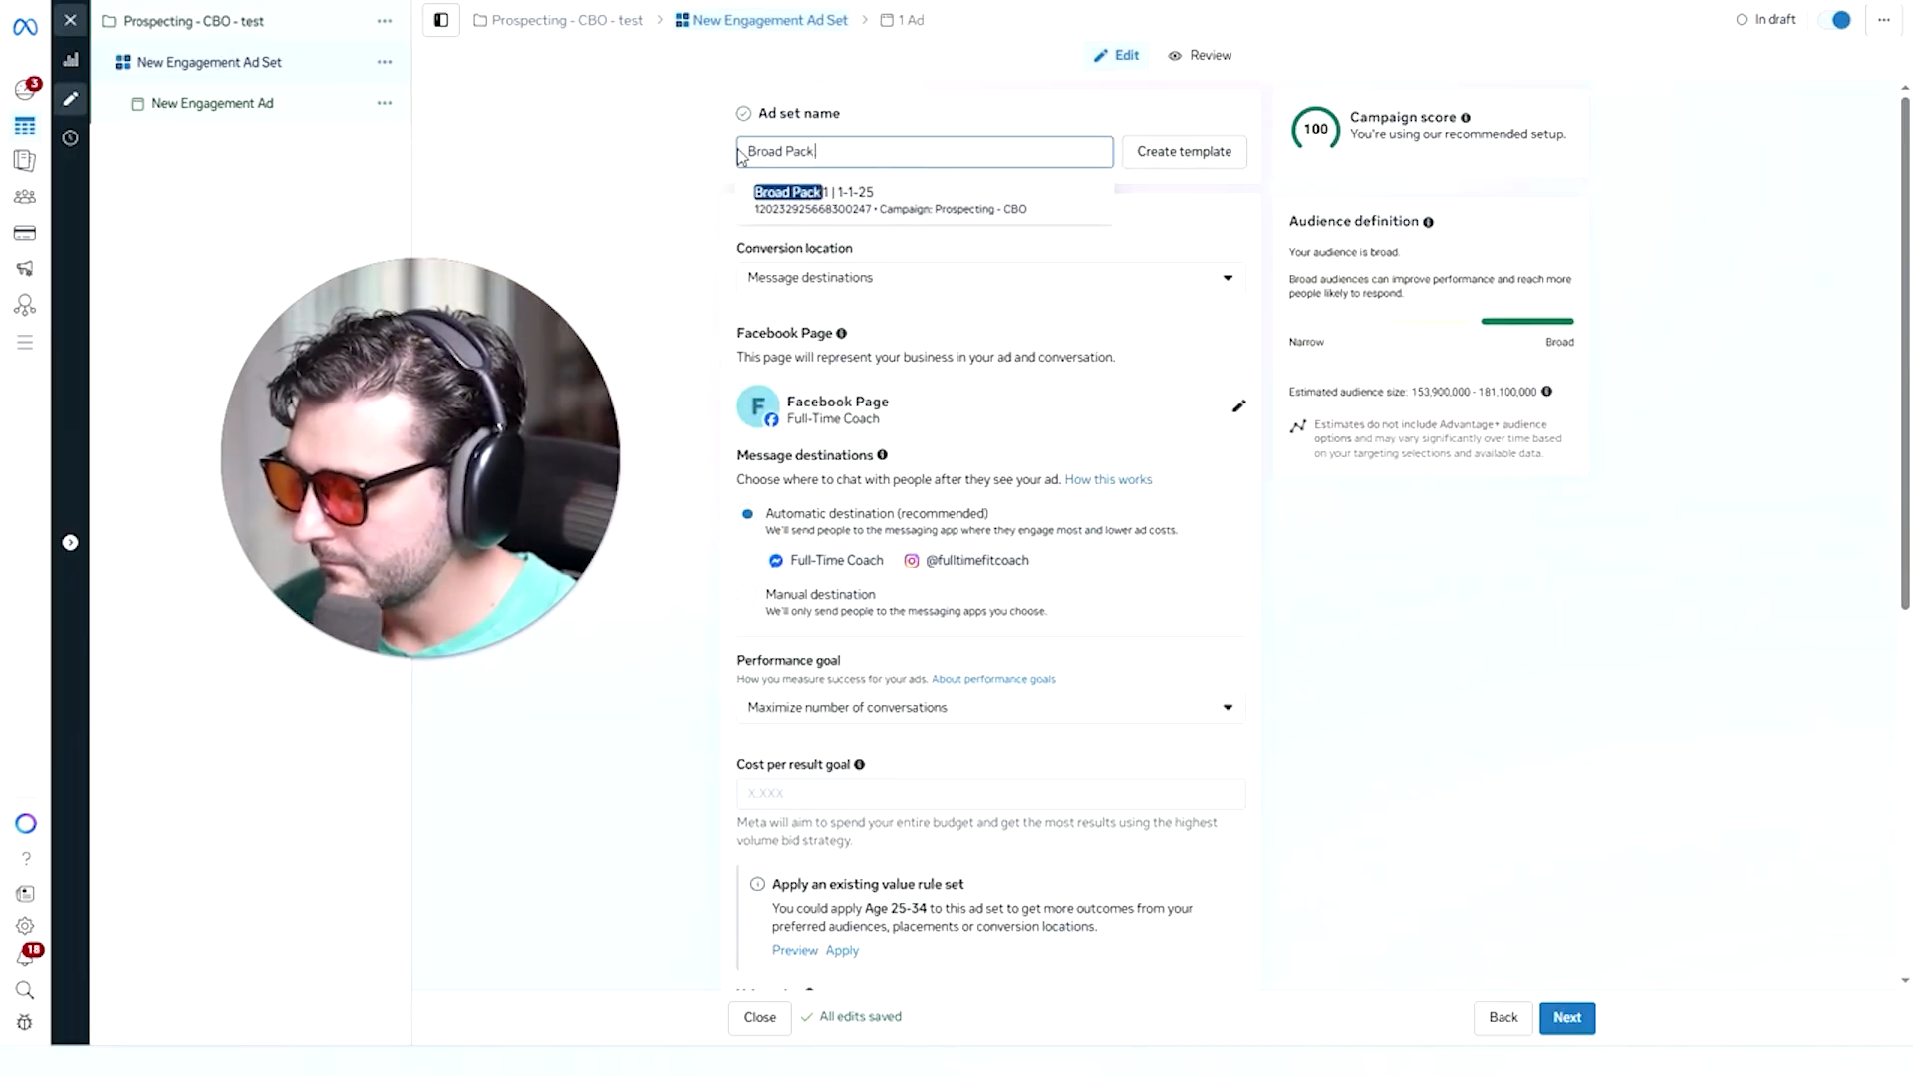
{"action": "type", "text": " 1 - ("}
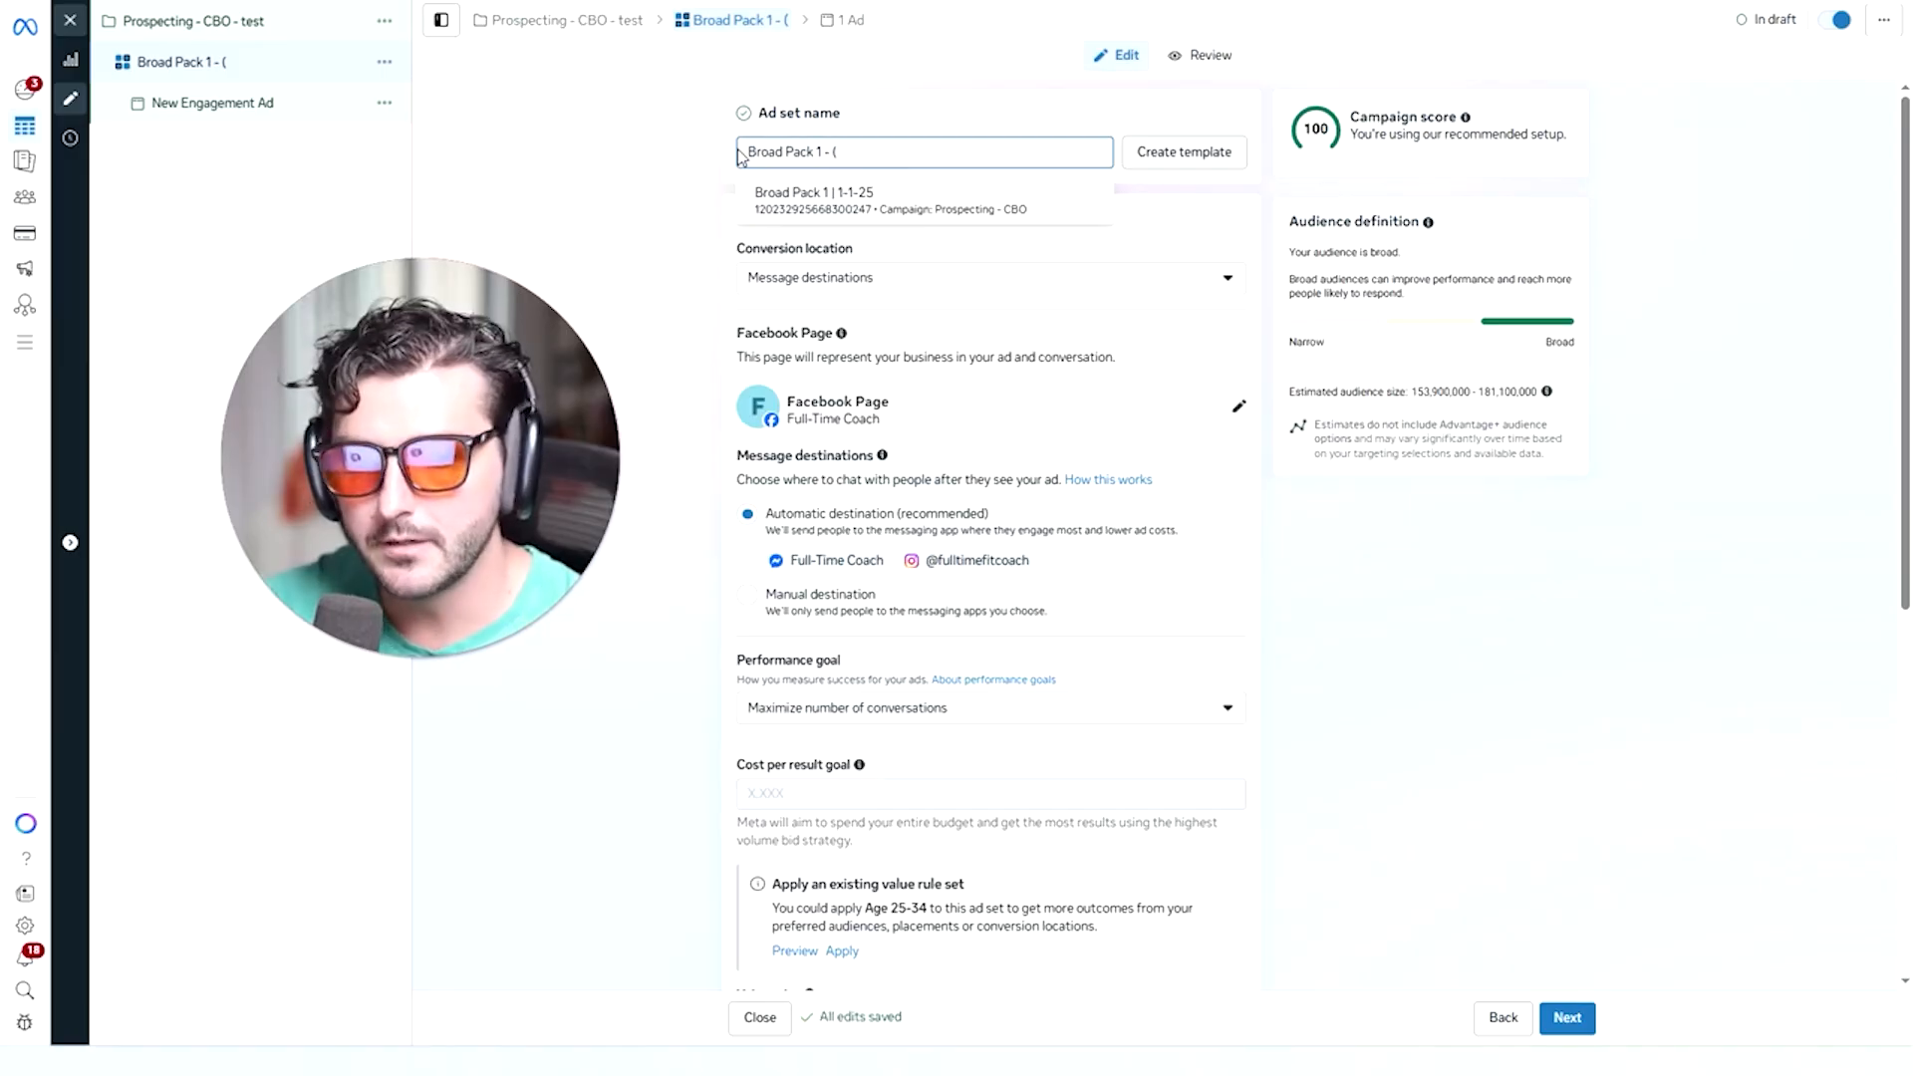
{"action": "type", "text": "11/20/2025"}
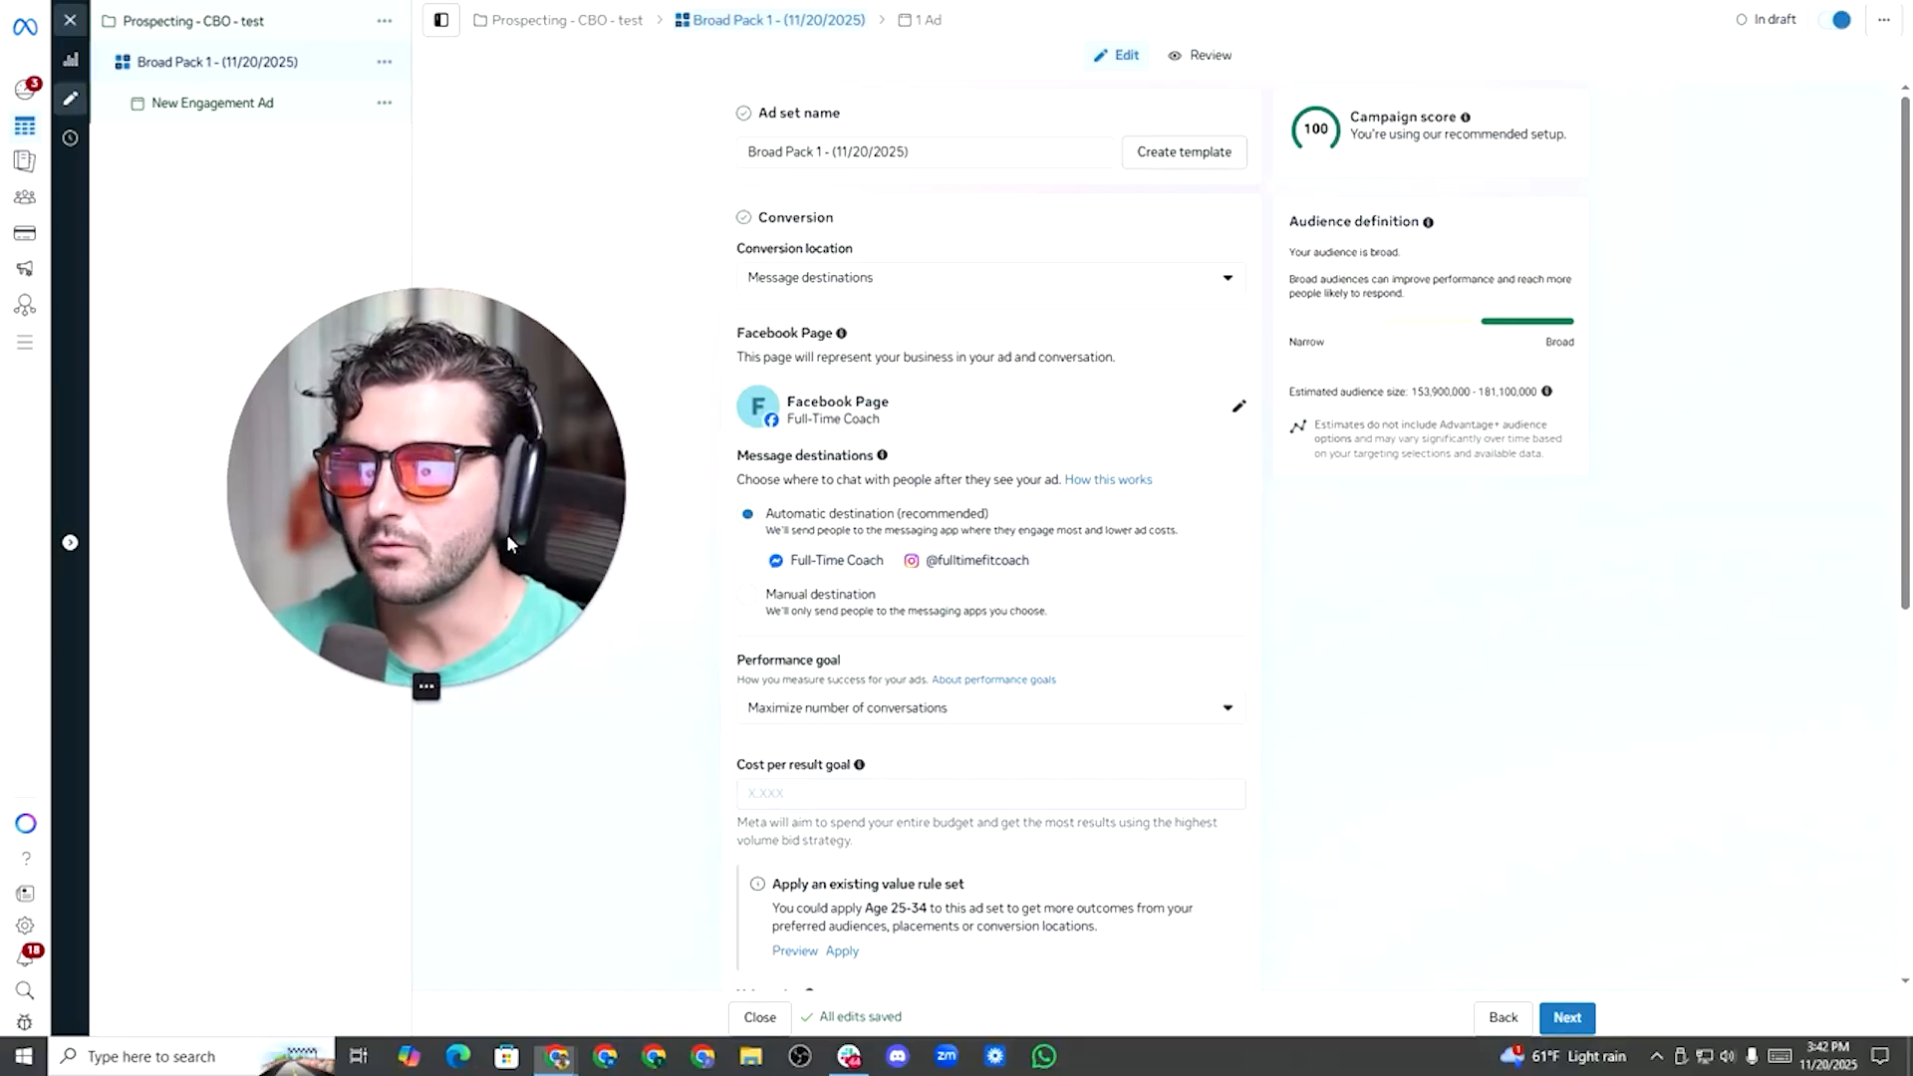
Switch the ad set's message destinations to manual and deselect Messenger, keeping only Instagram.
{"action": "left_click", "coordinate": [752, 597]}
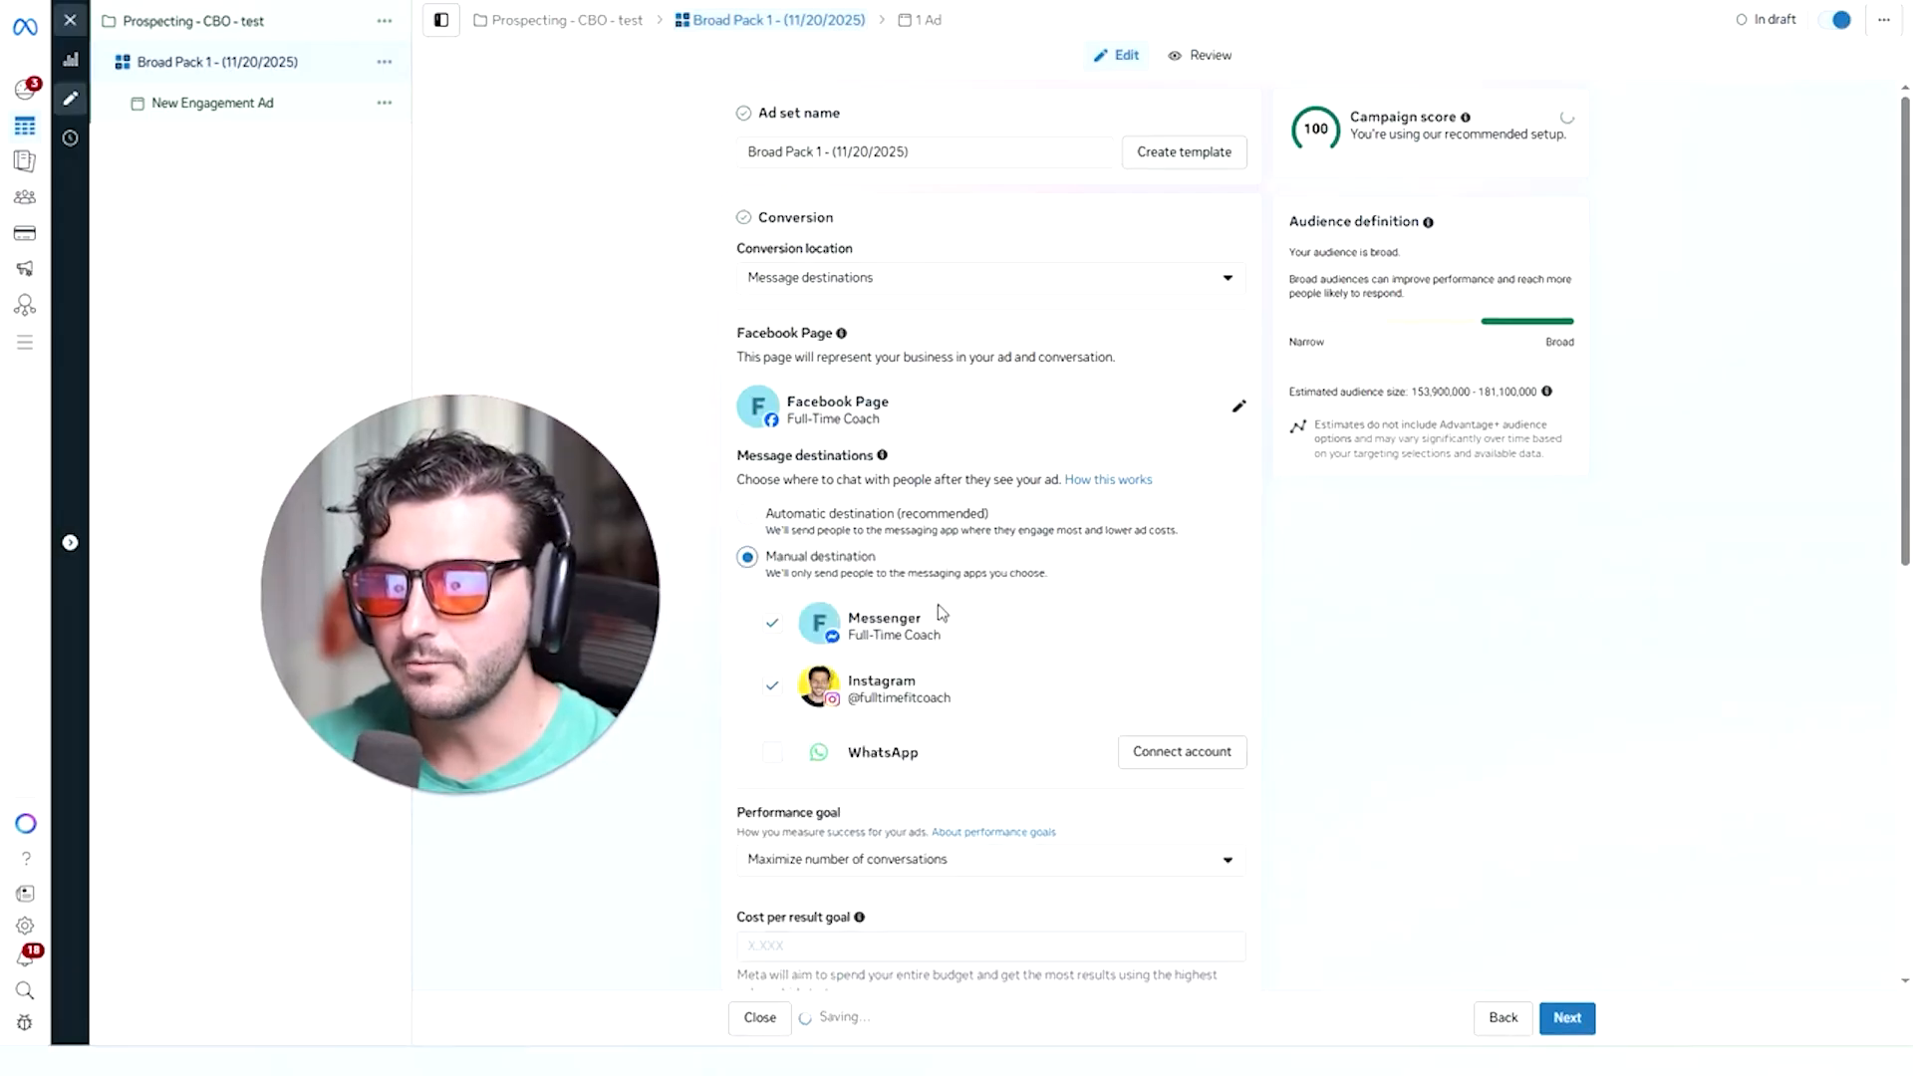
{"action": "scroll", "coordinate": [775, 558], "scroll_direction": "down", "scroll_amount": 1}
{"action": "left_click", "coordinate": [772, 524]}
Expand the additional audience control options and set the ad set's minimum age to 25.
{"action": "scroll", "coordinate": [775, 541], "scroll_direction": "down", "scroll_amount": 4}
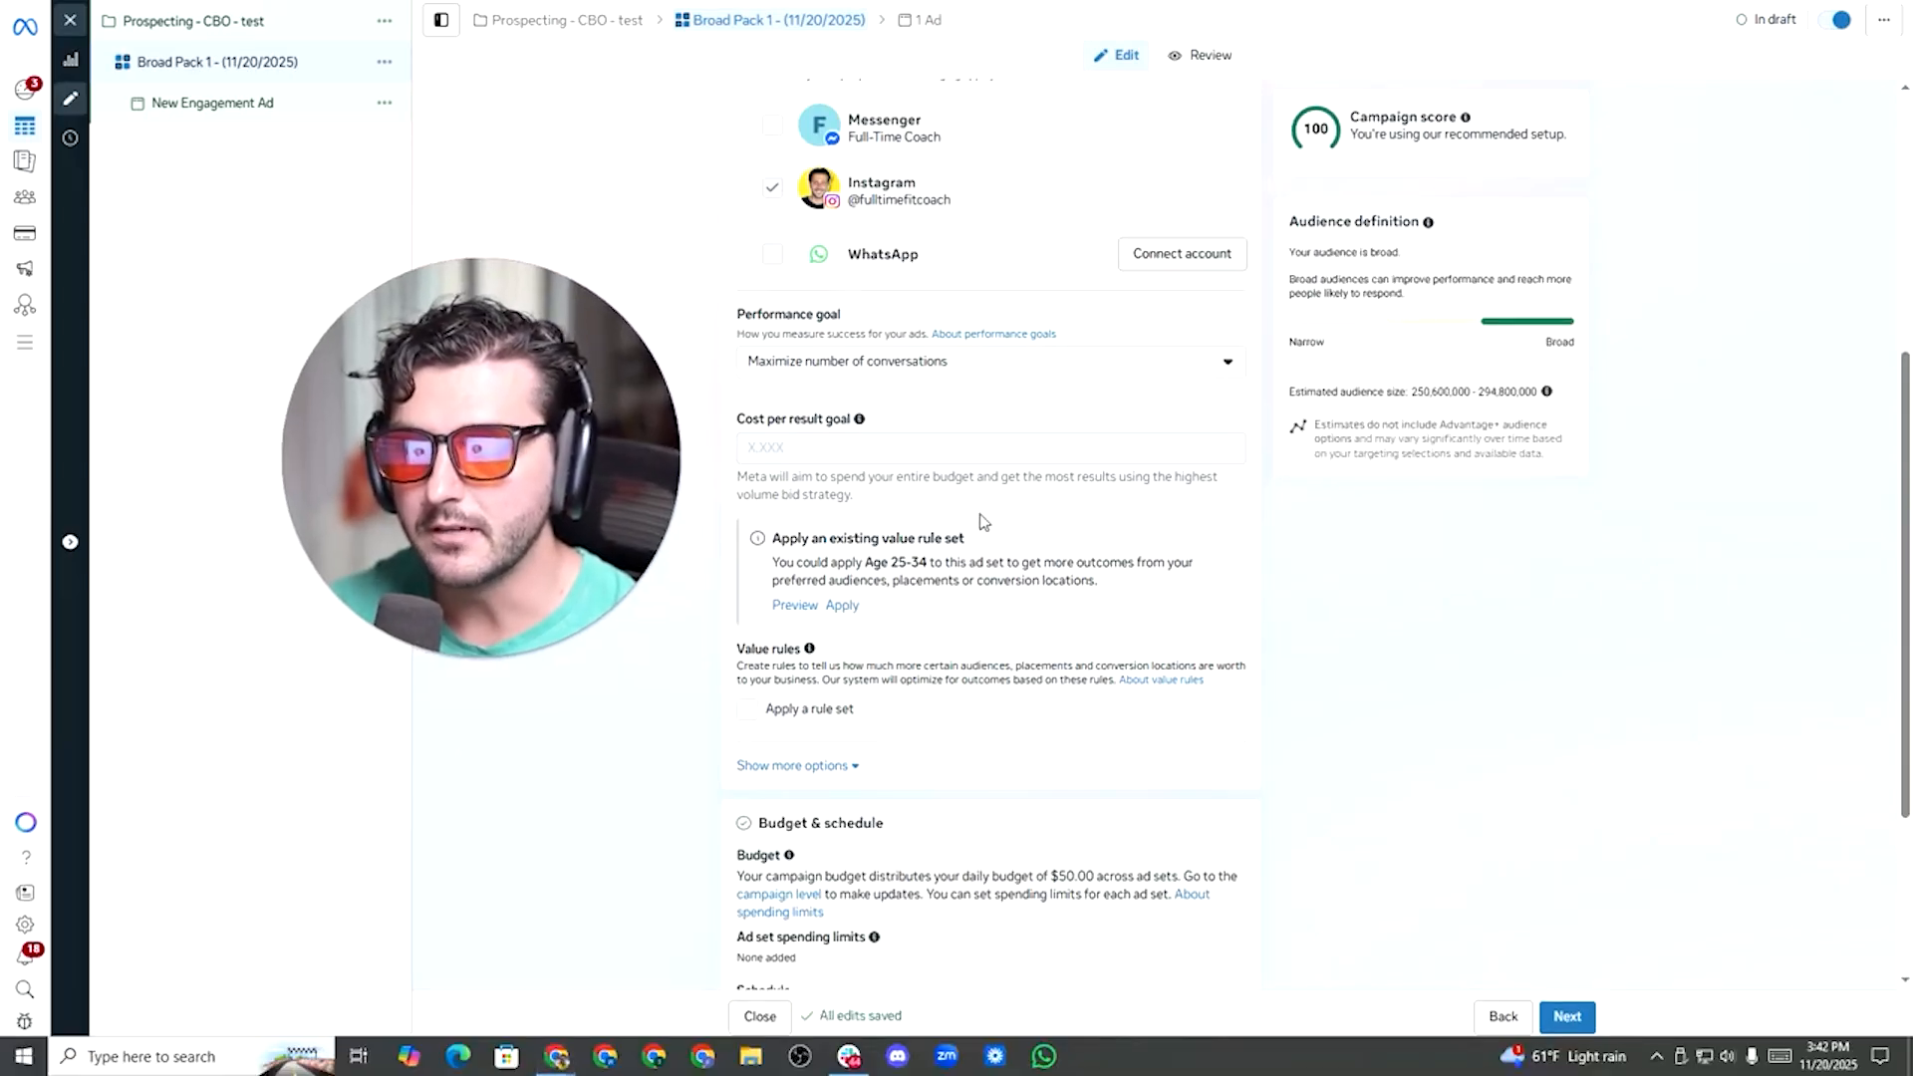
{"action": "scroll", "coordinate": [1000, 410], "scroll_direction": "down", "scroll_amount": 3}
{"action": "scroll", "coordinate": [999, 411], "scroll_direction": "down", "scroll_amount": 4}
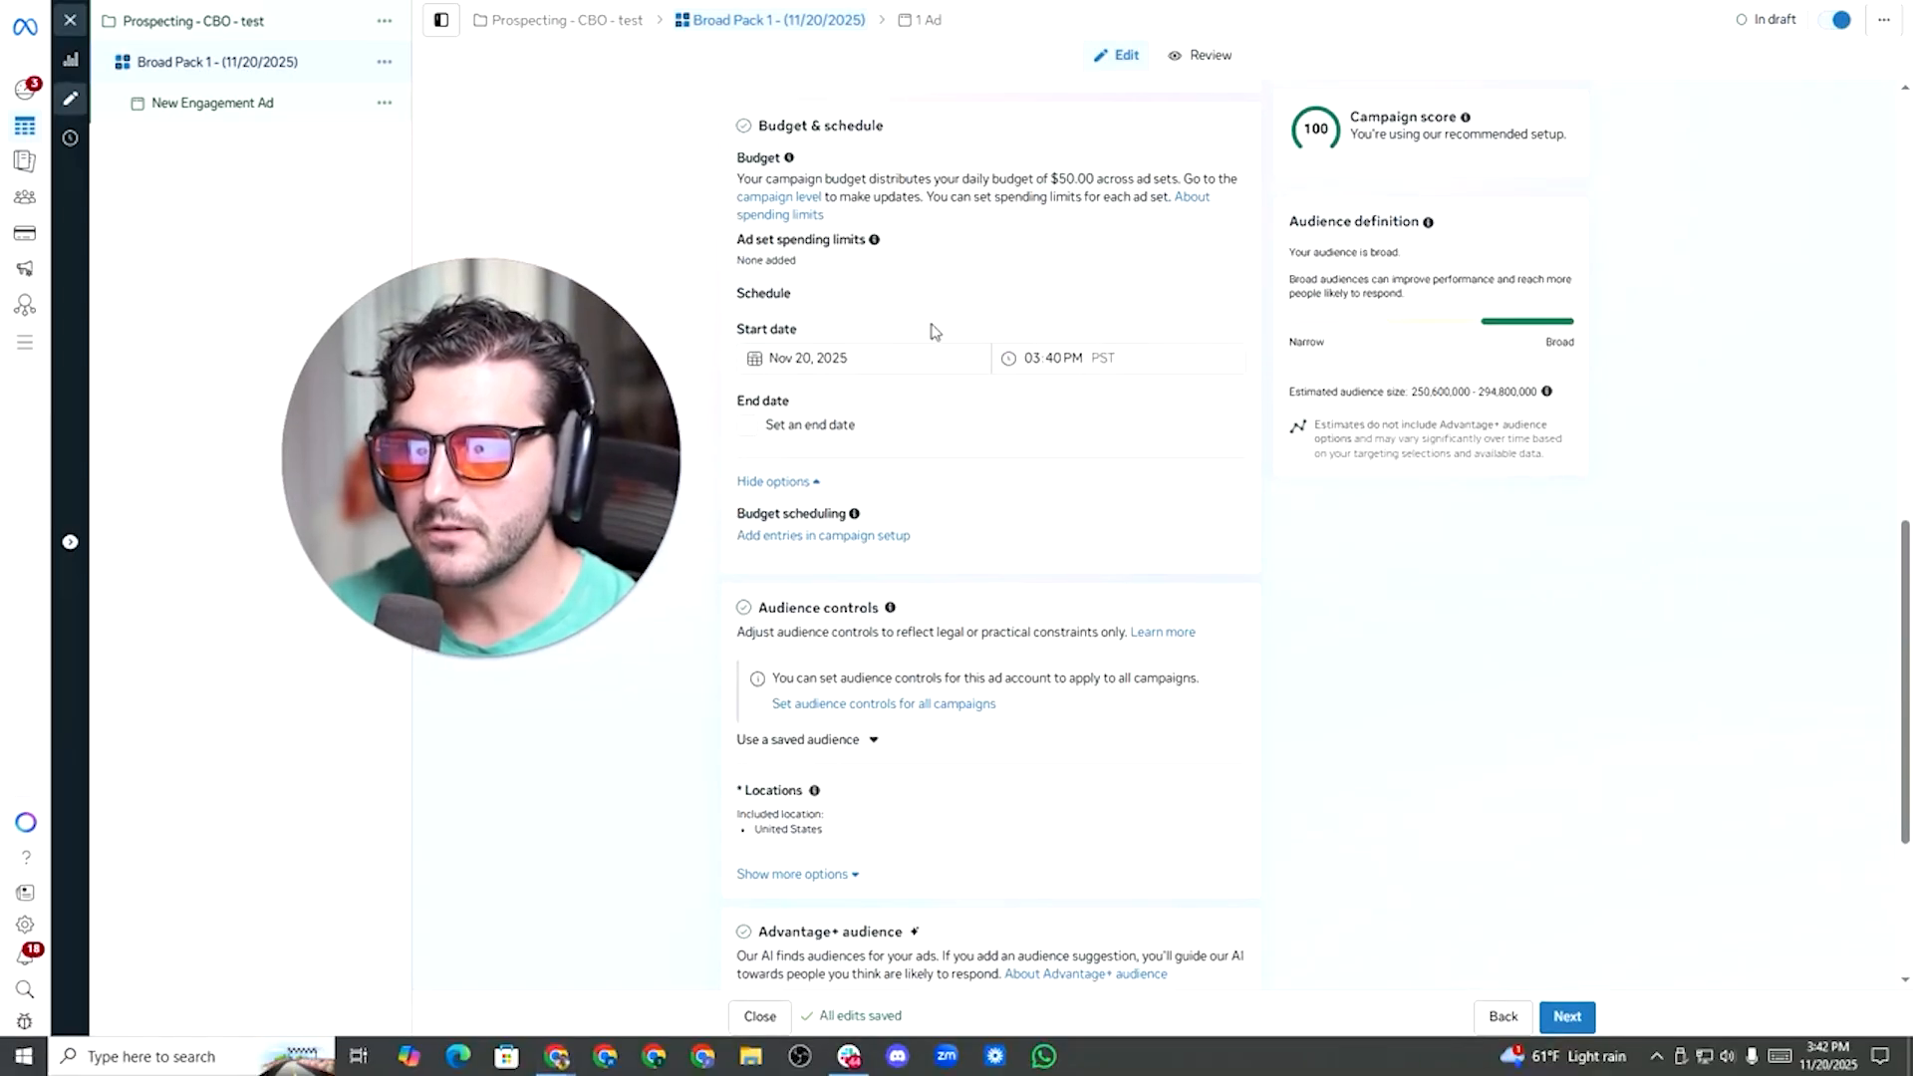
{"action": "scroll", "coordinate": [865, 428], "scroll_direction": "down", "scroll_amount": 1}
{"action": "scroll", "coordinate": [865, 428], "scroll_direction": "down", "scroll_amount": 3}
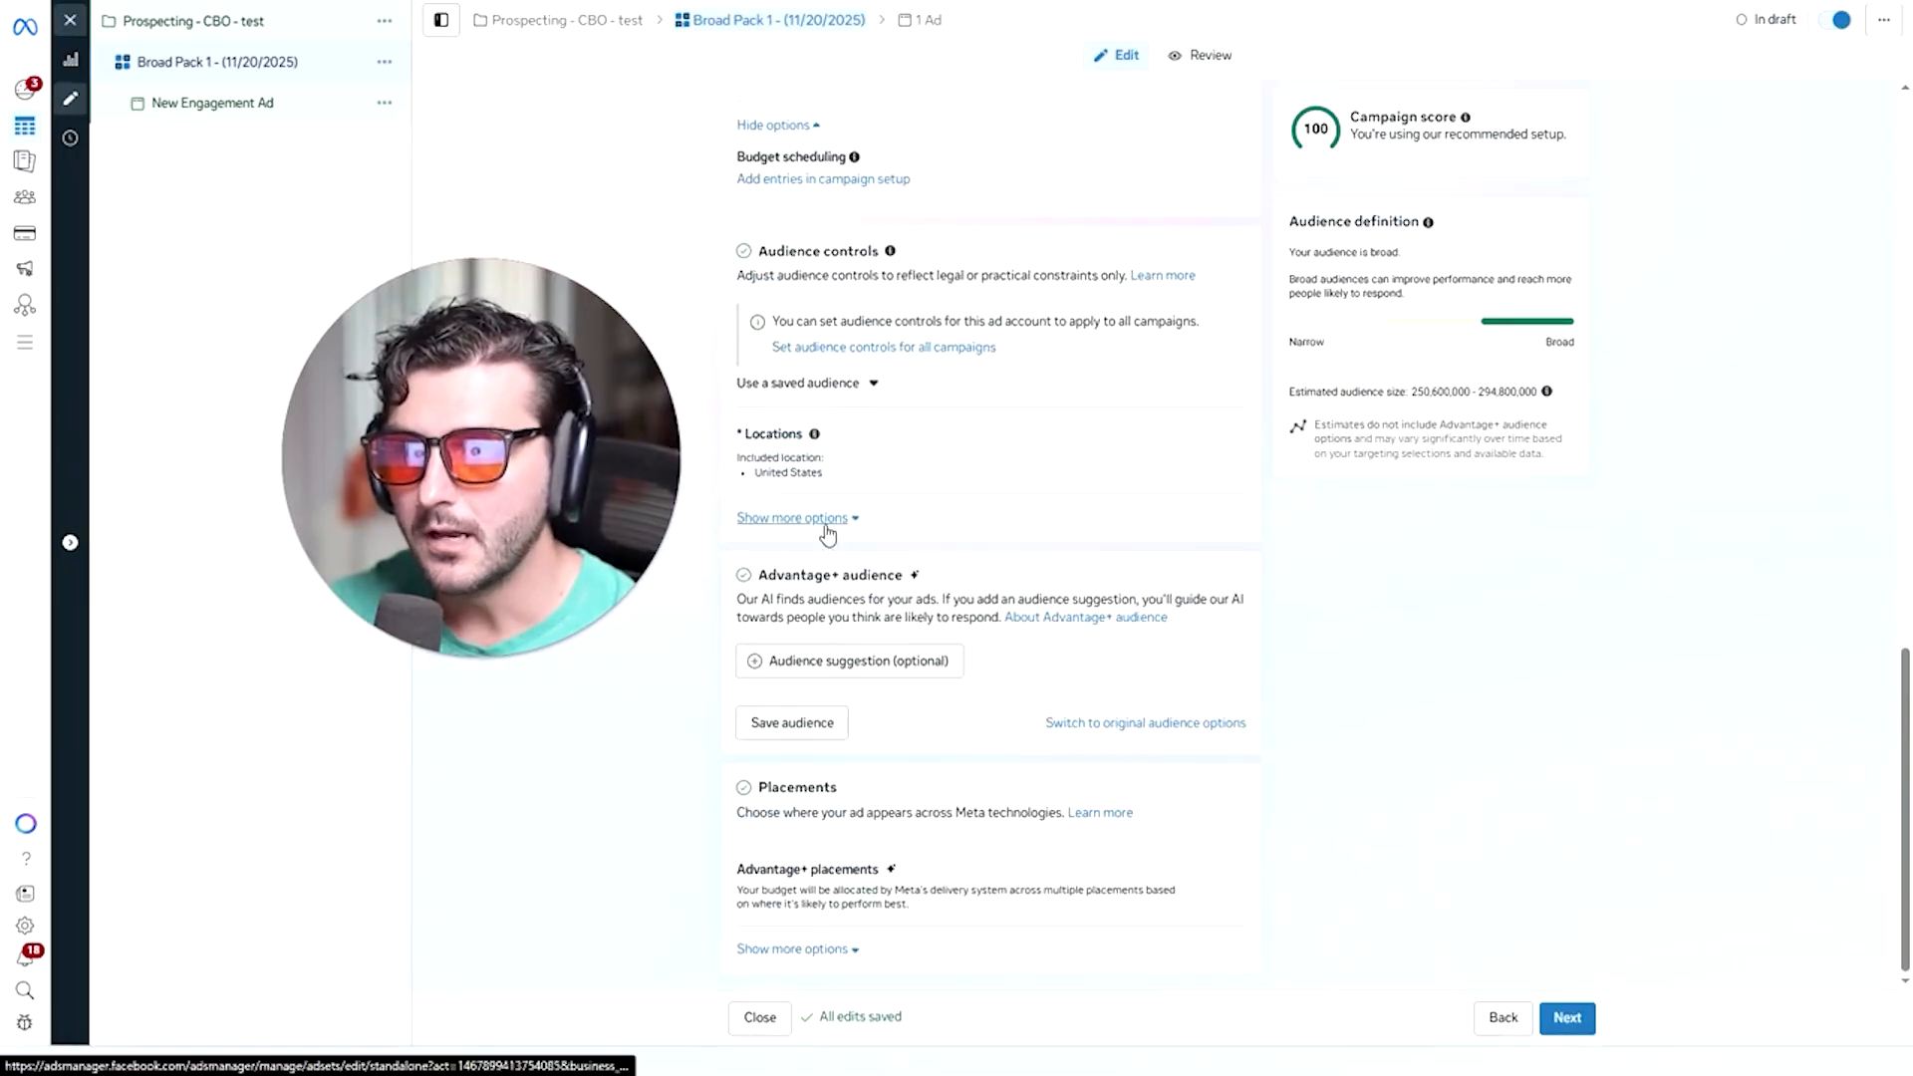
{"action": "left_click", "coordinate": [793, 516]}
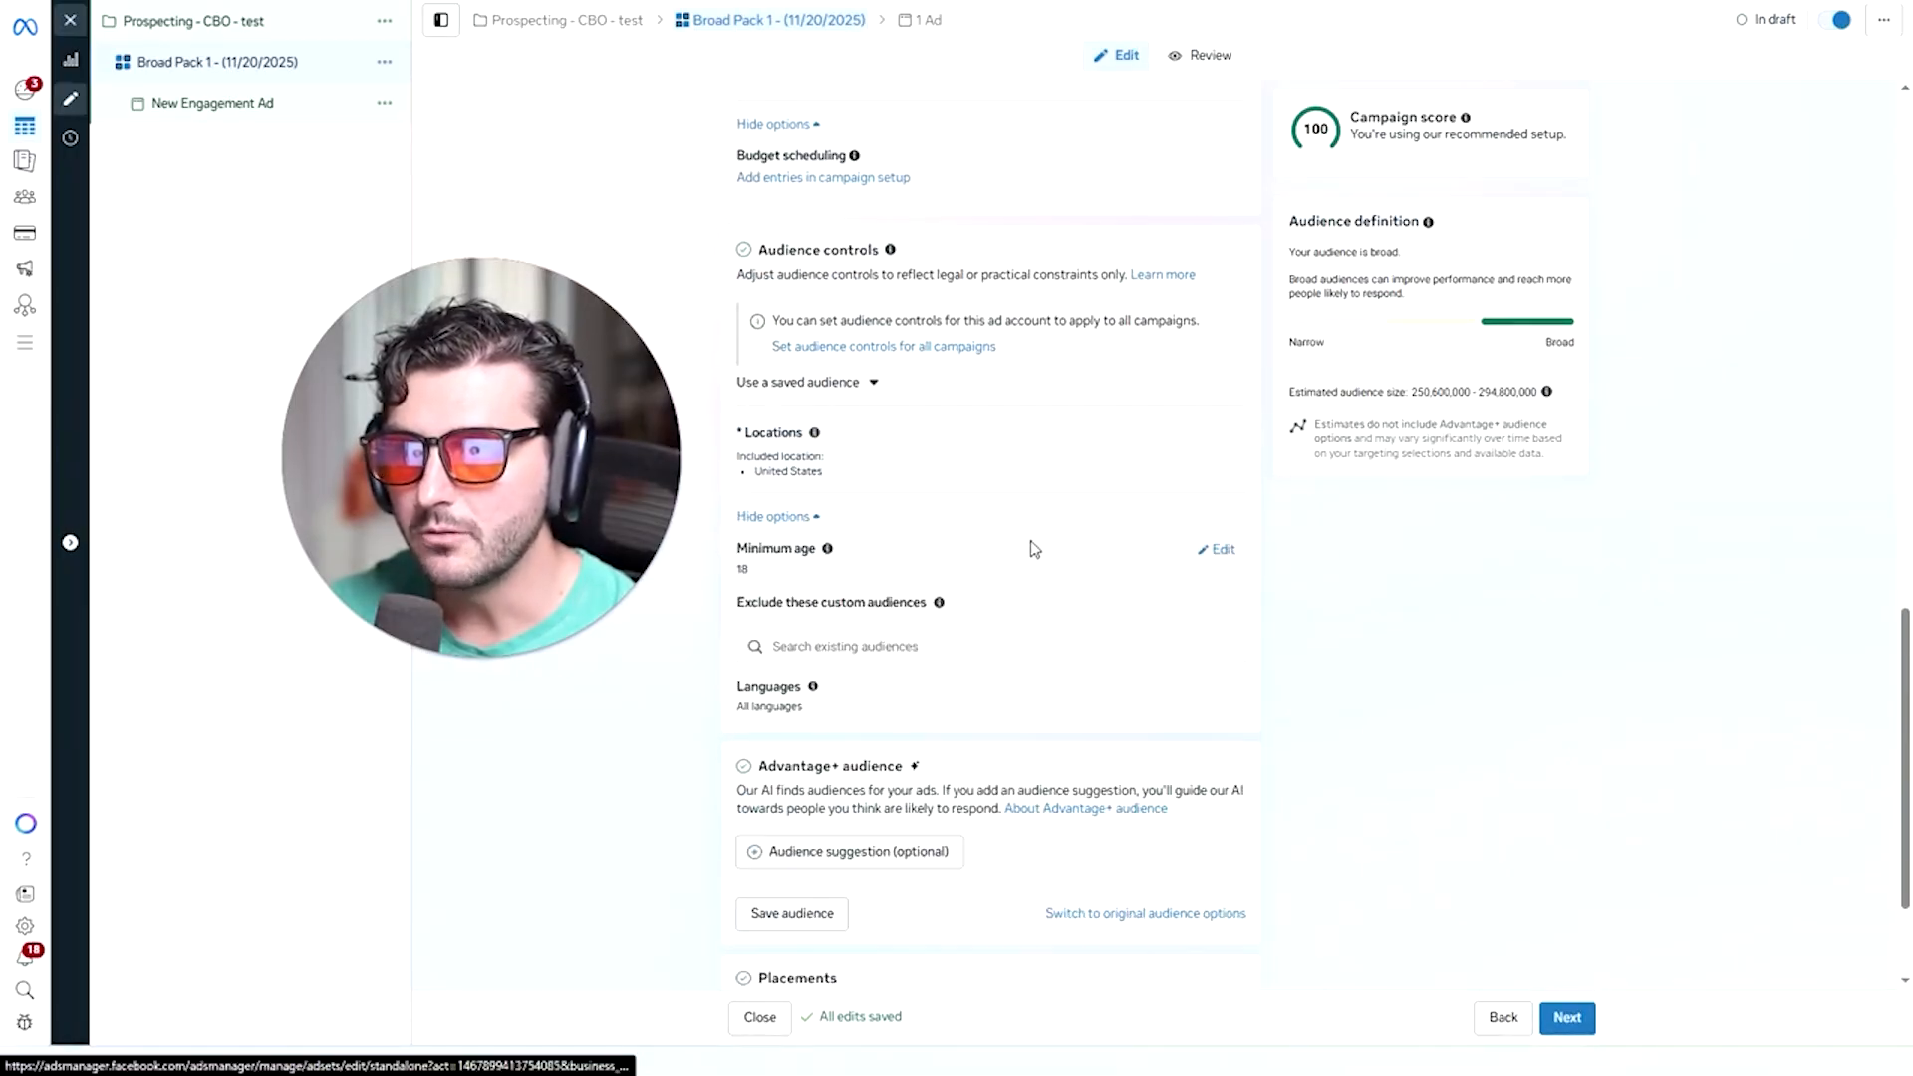
{"action": "left_click", "coordinate": [780, 577]}
{"action": "left_click", "coordinate": [783, 833]}
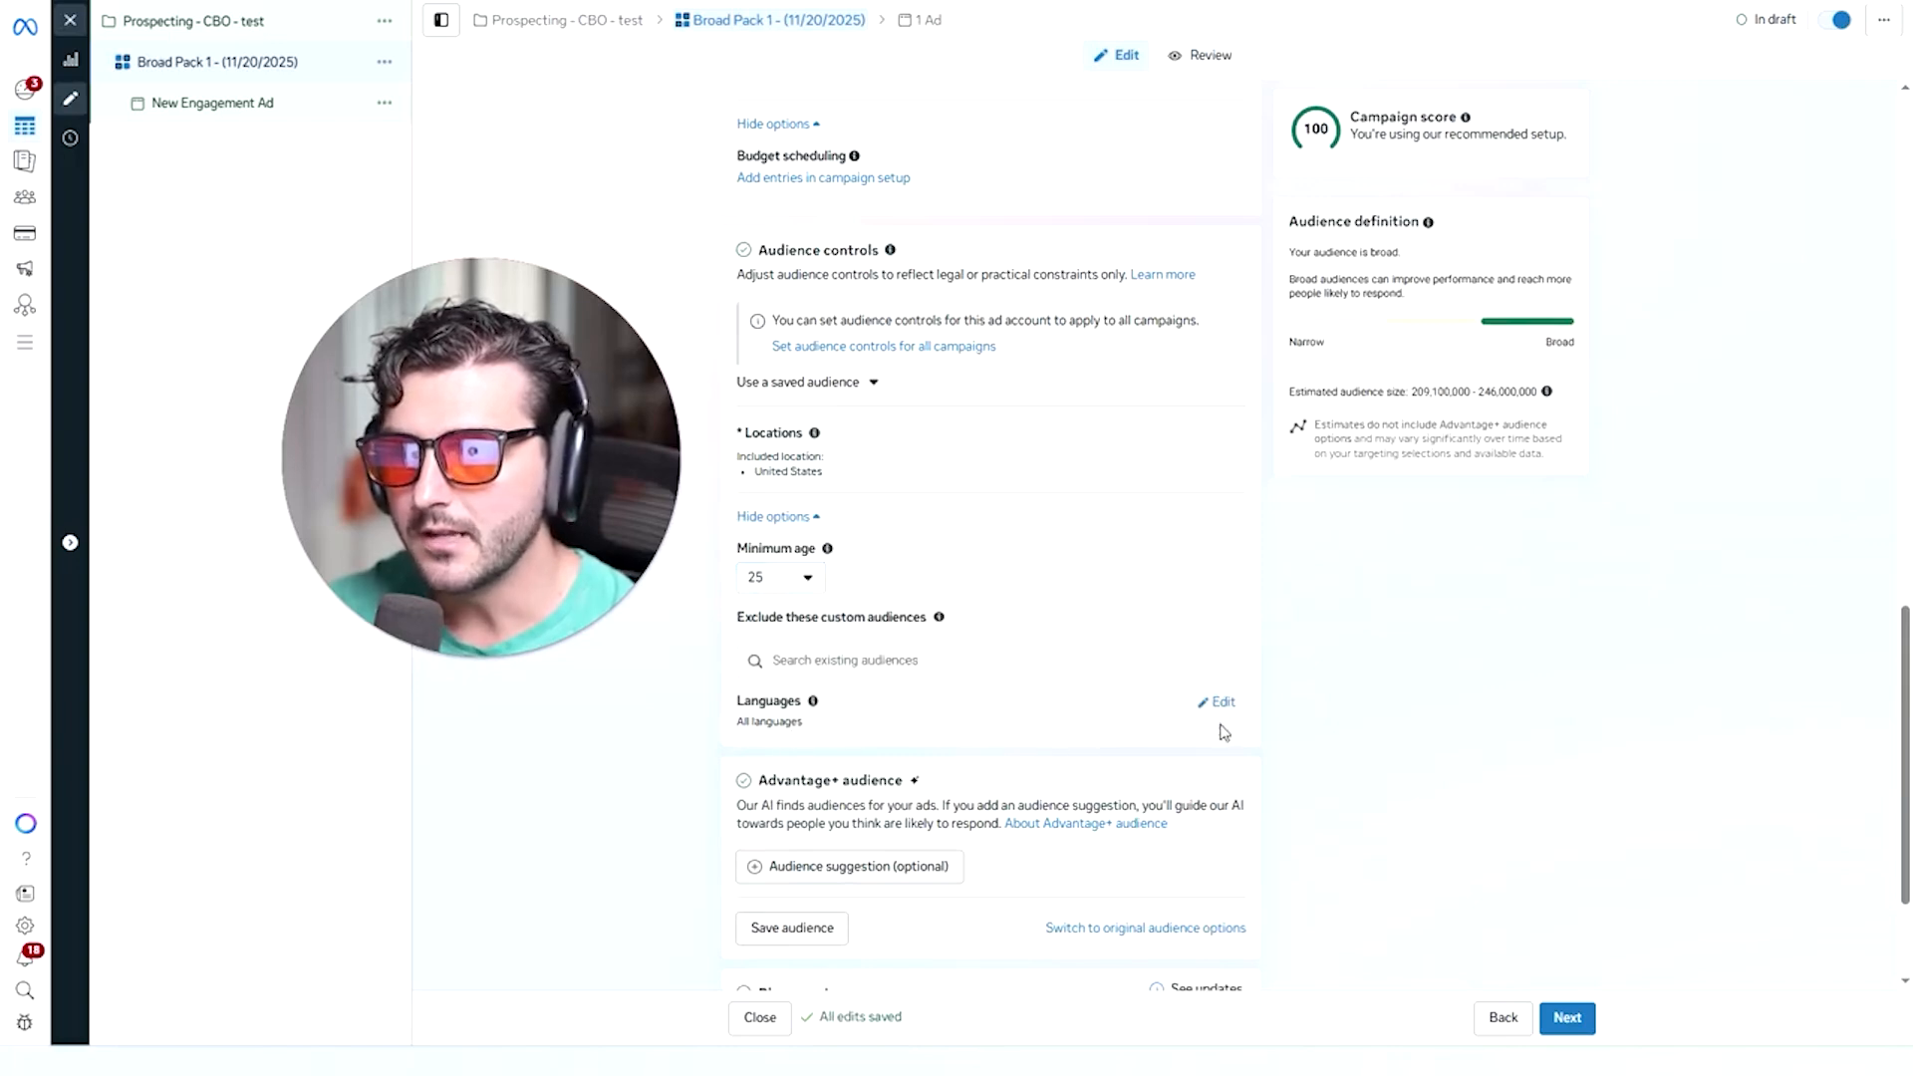
Limit the ad set's audience languages to English (US).
{"action": "left_click", "coordinate": [1227, 703]}
{"action": "left_click", "coordinate": [854, 774]}
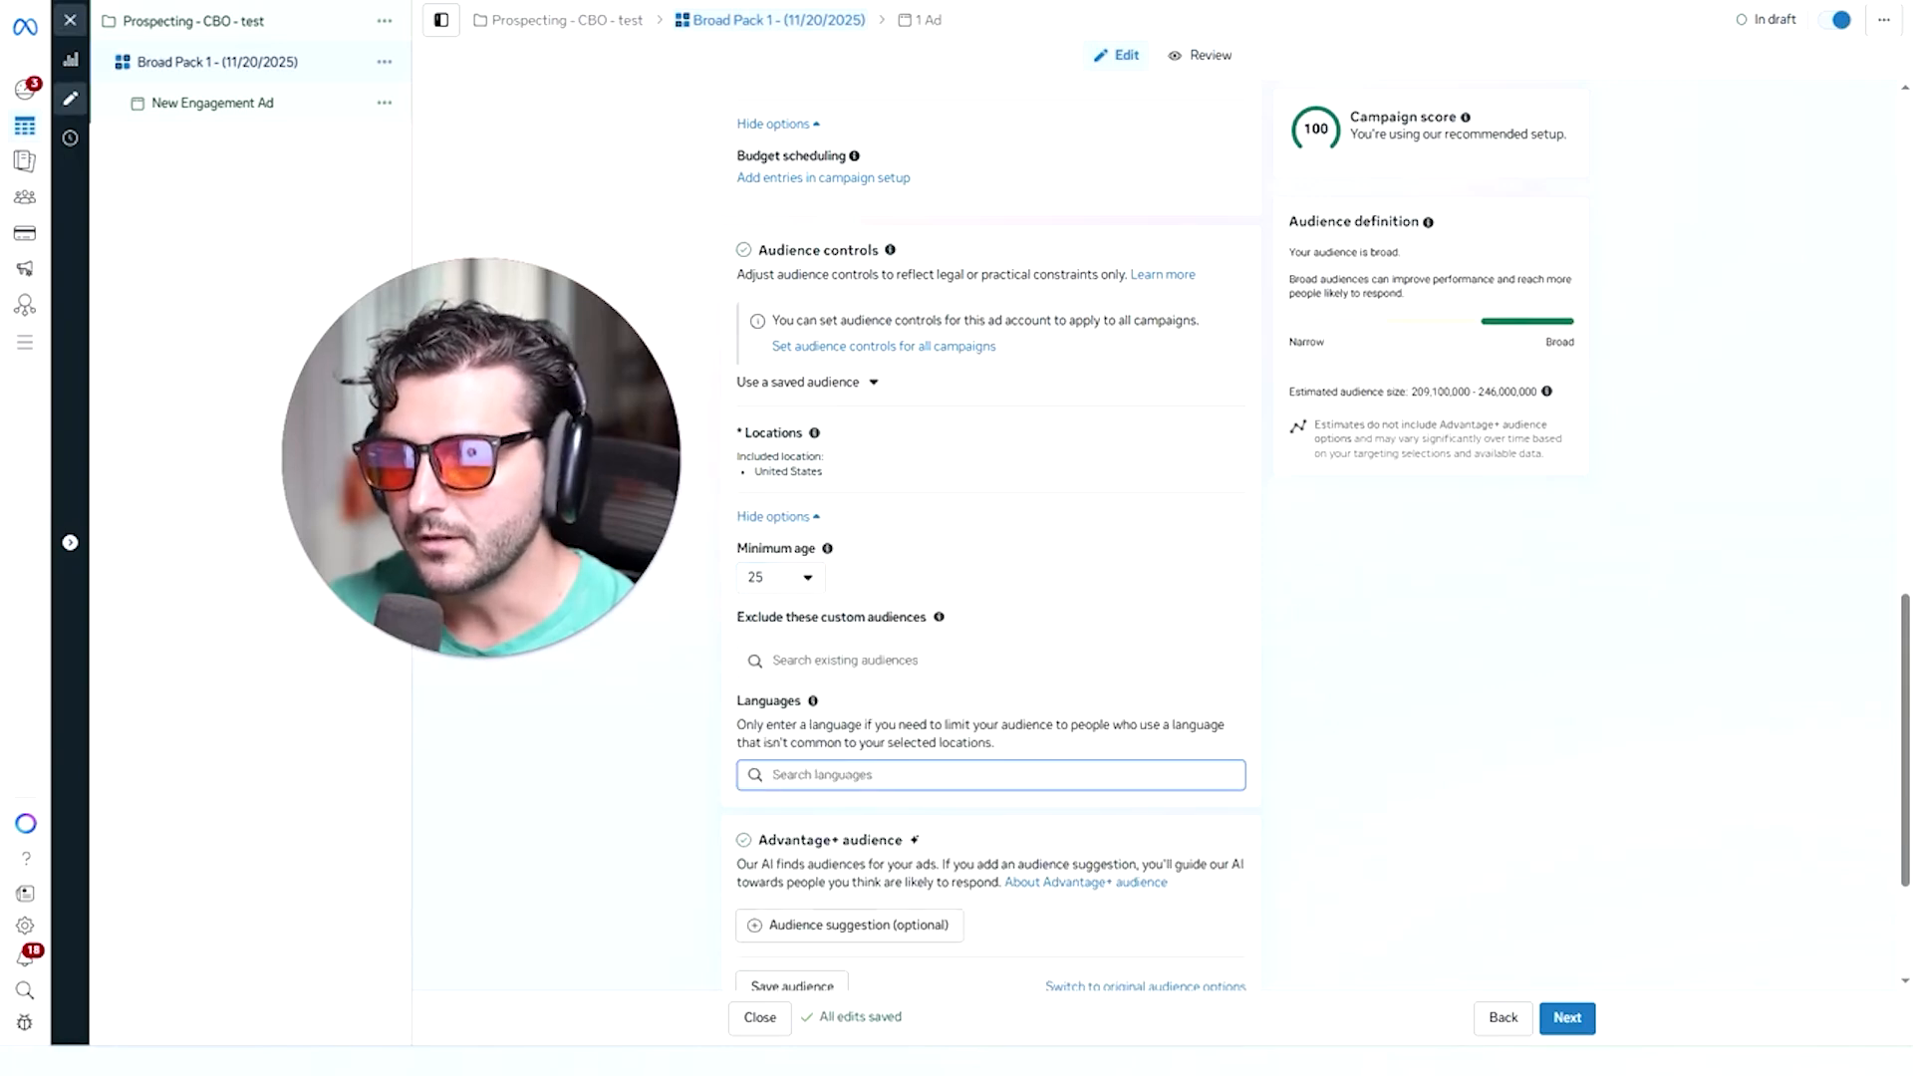
{"action": "type", "text": "us"}
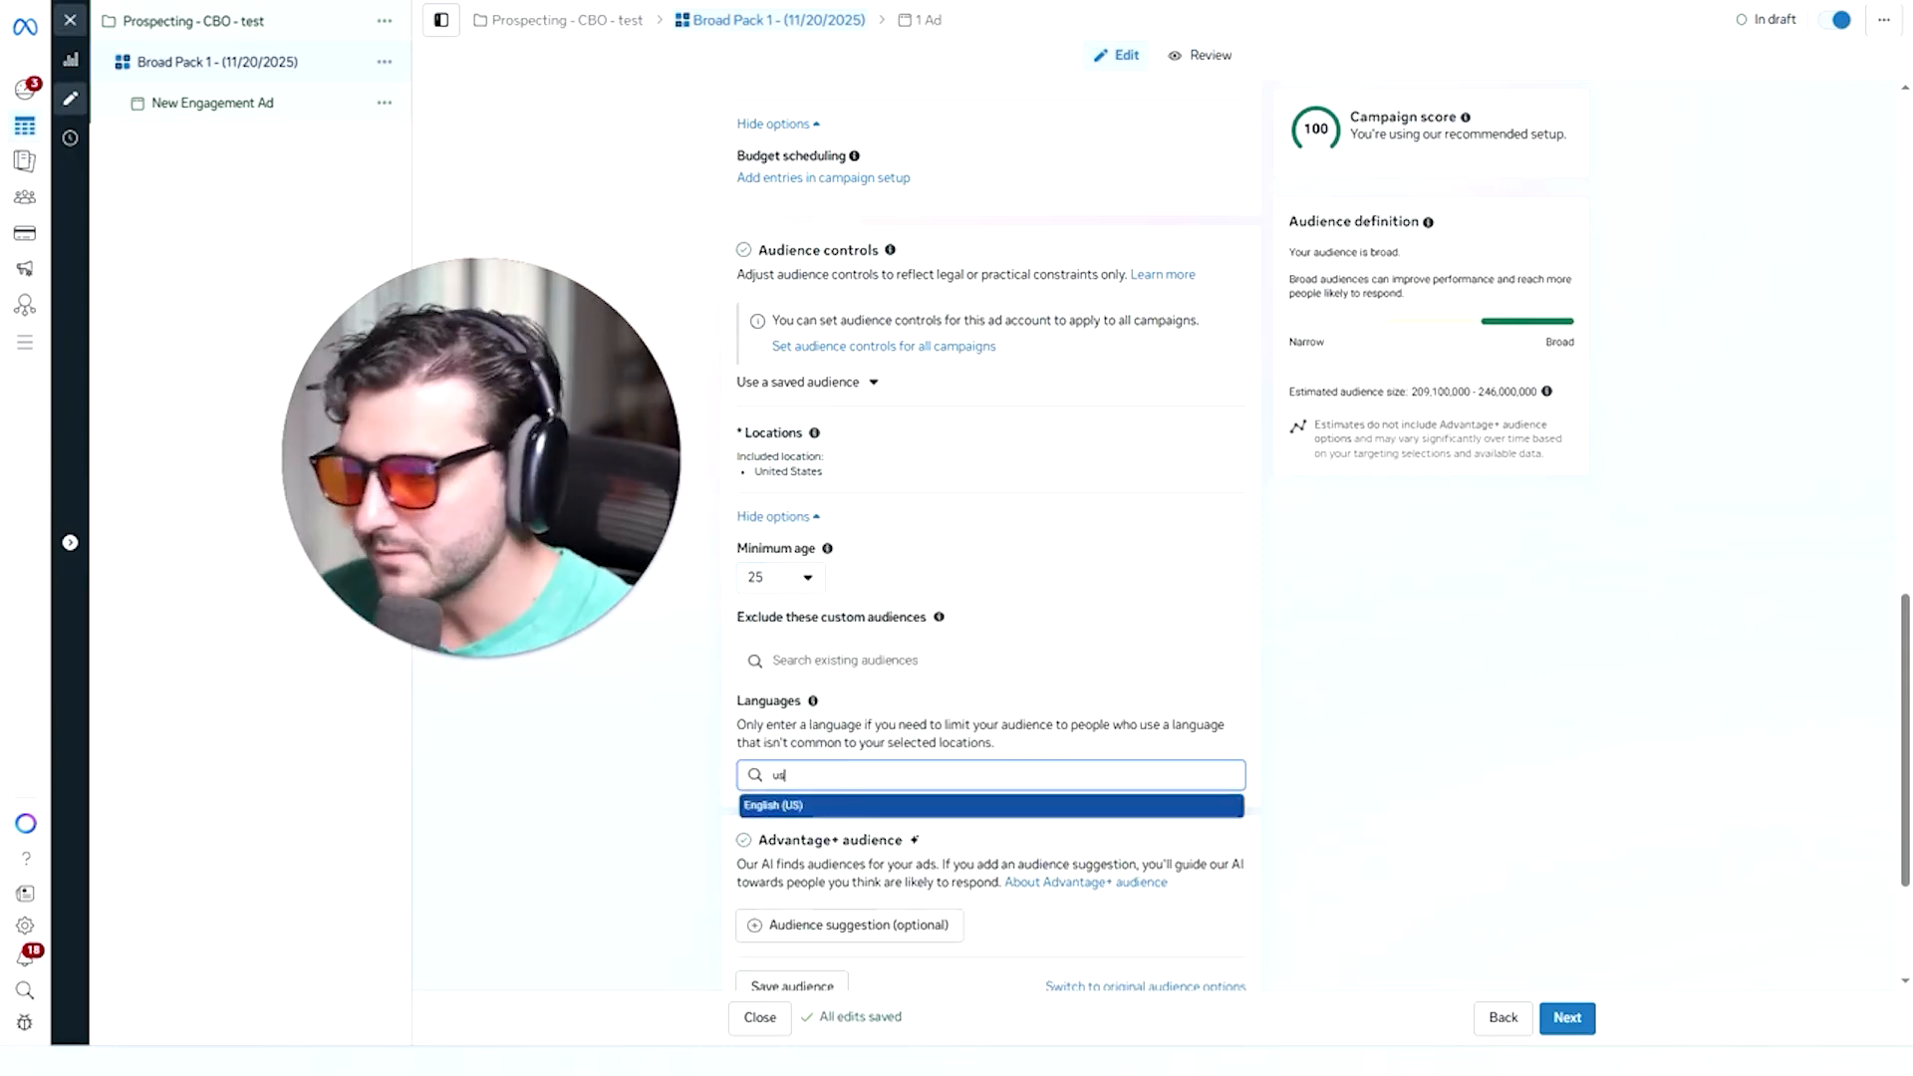
{"action": "left_click", "coordinate": [821, 809]}
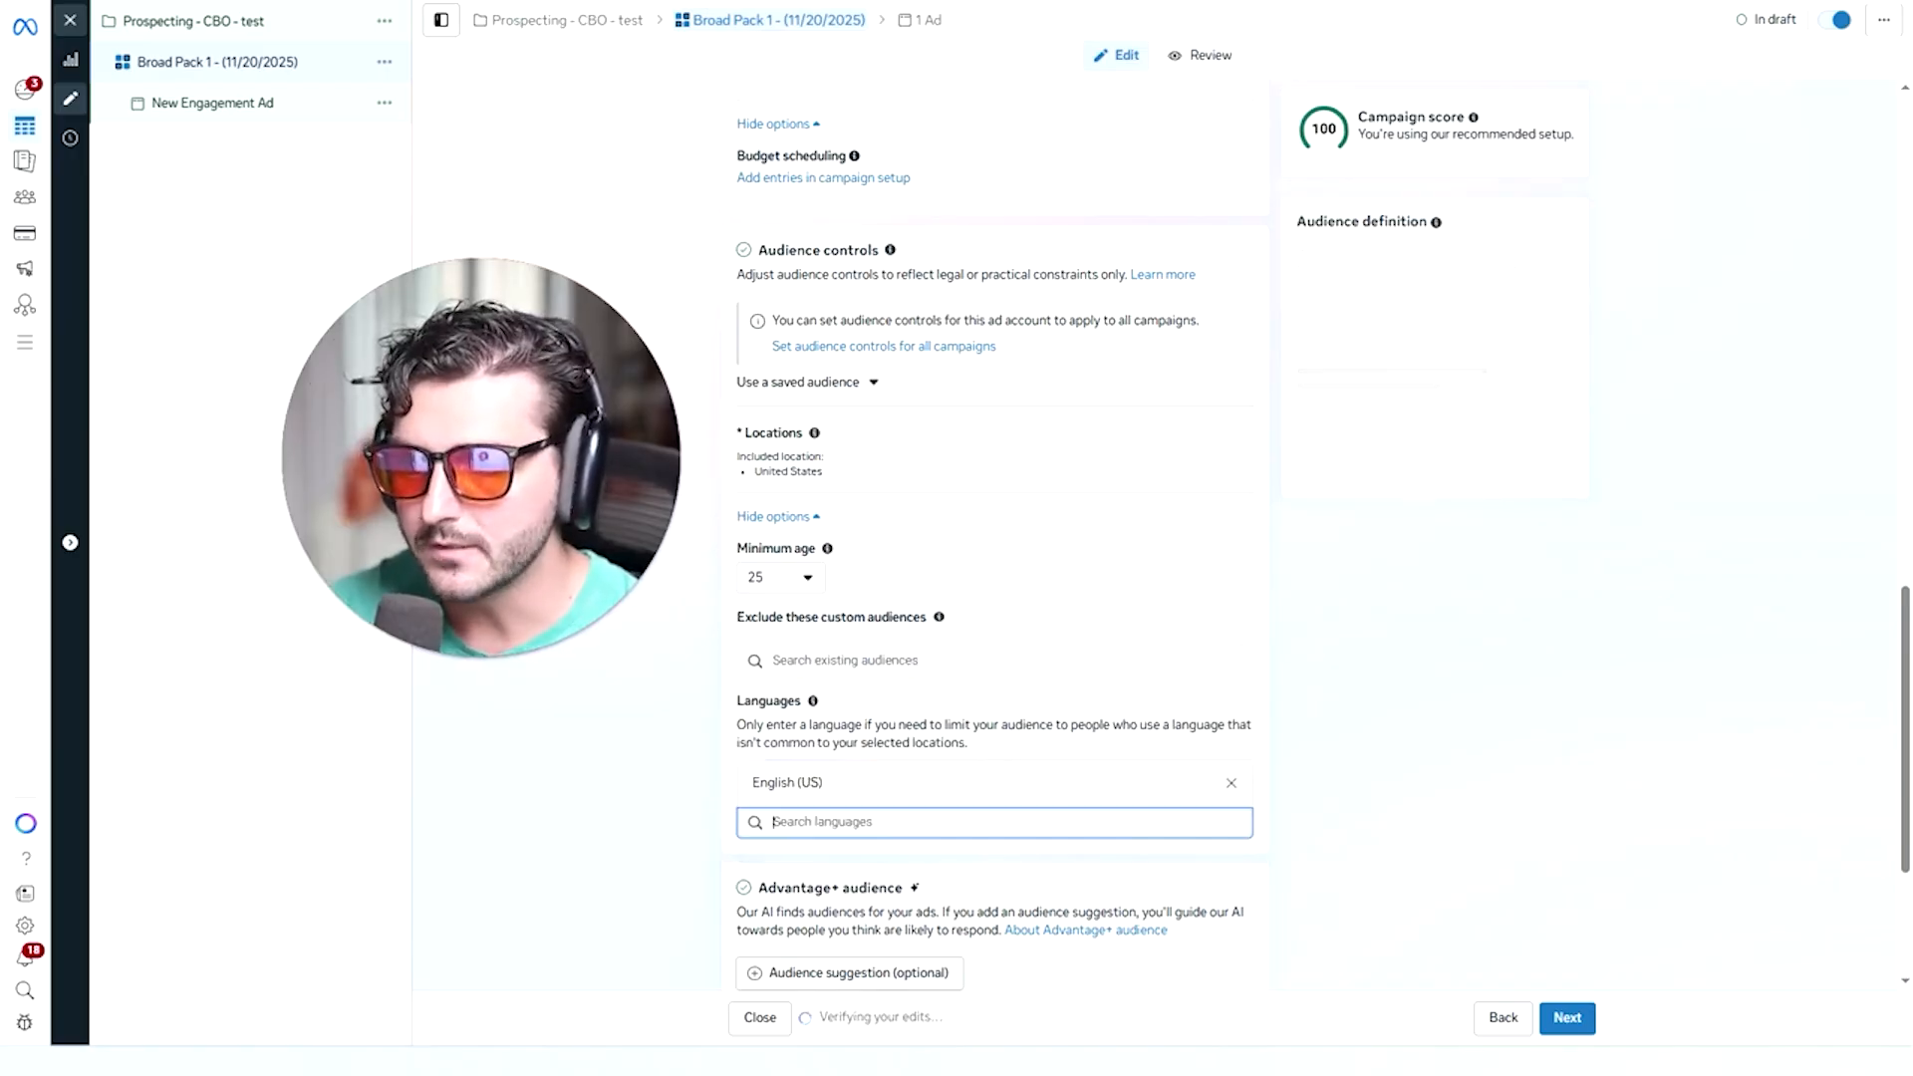
{"action": "mouse_move", "coordinate": [940, 625]}
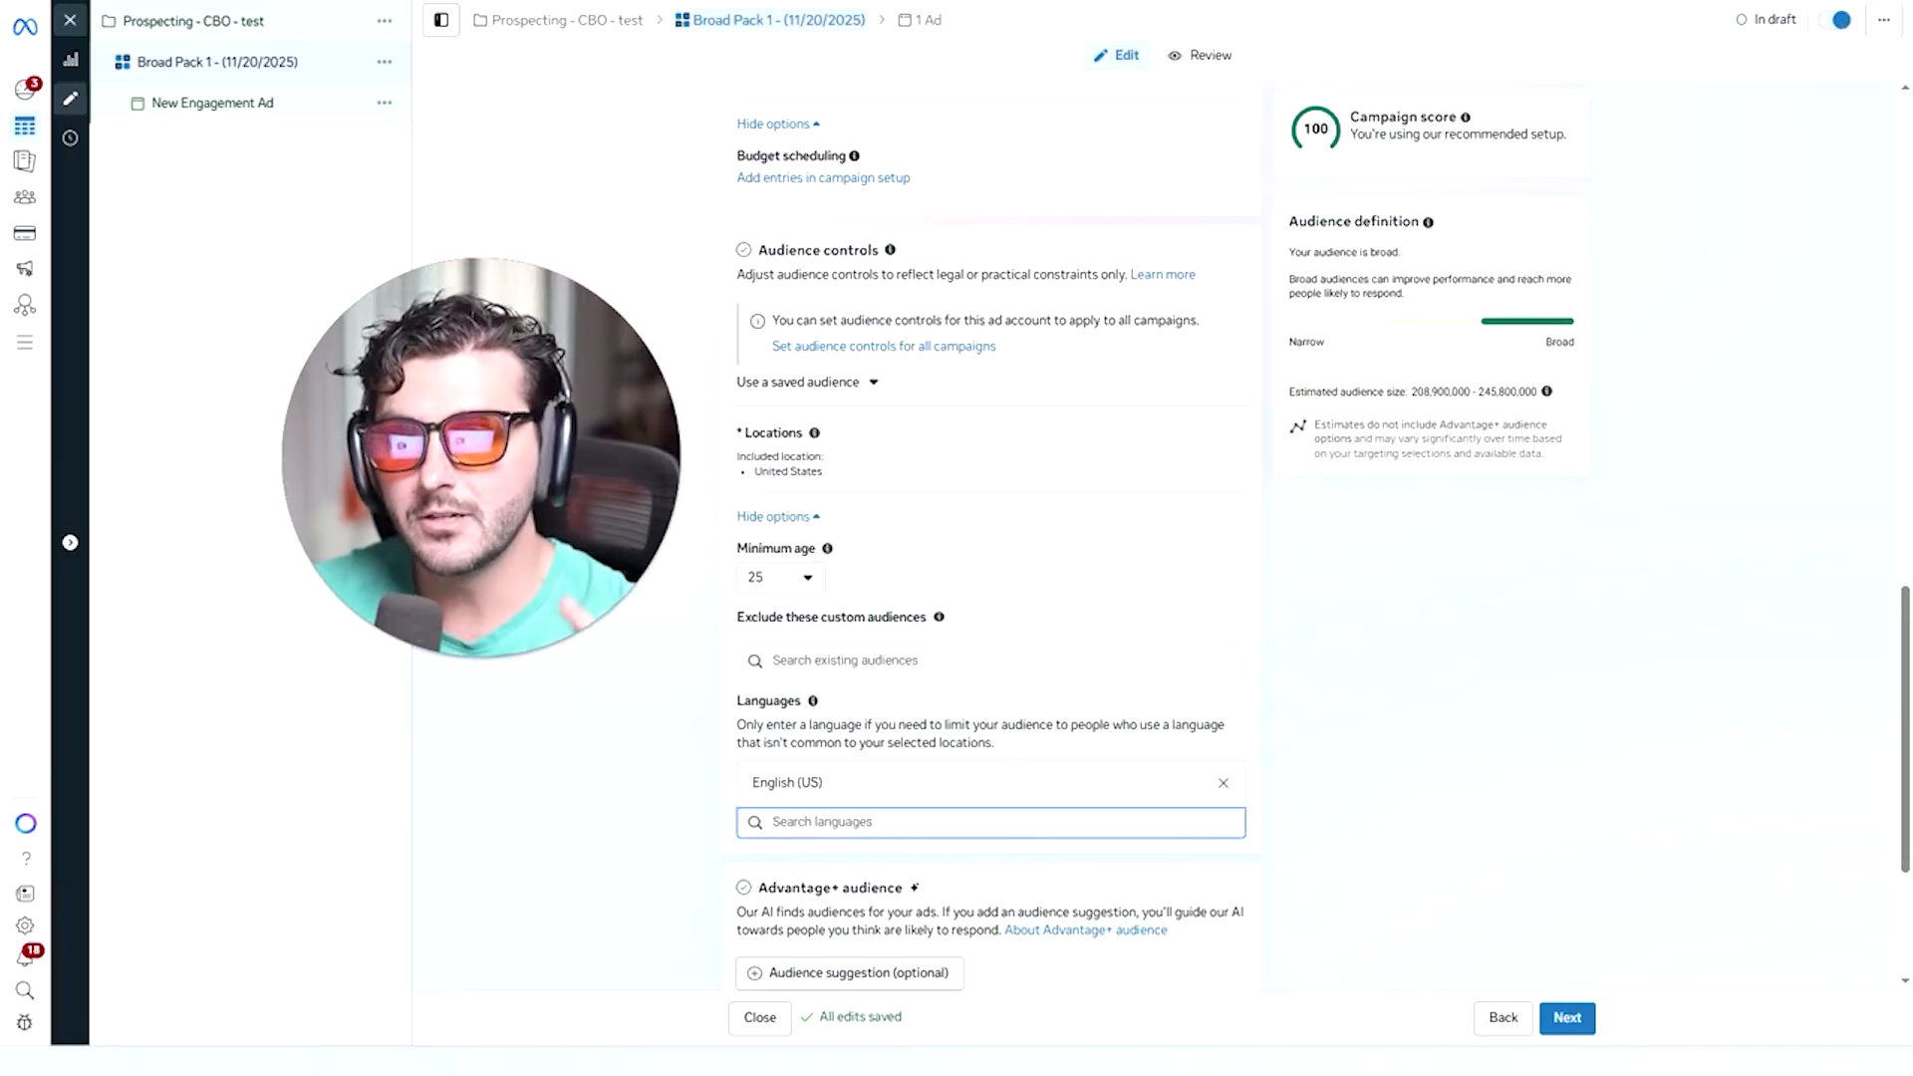
Review the ad set's settings and open the optional audience suggestion fields under Advantage+ audience.
{"action": "scroll", "coordinate": [1148, 564], "scroll_direction": "up", "scroll_amount": 10}
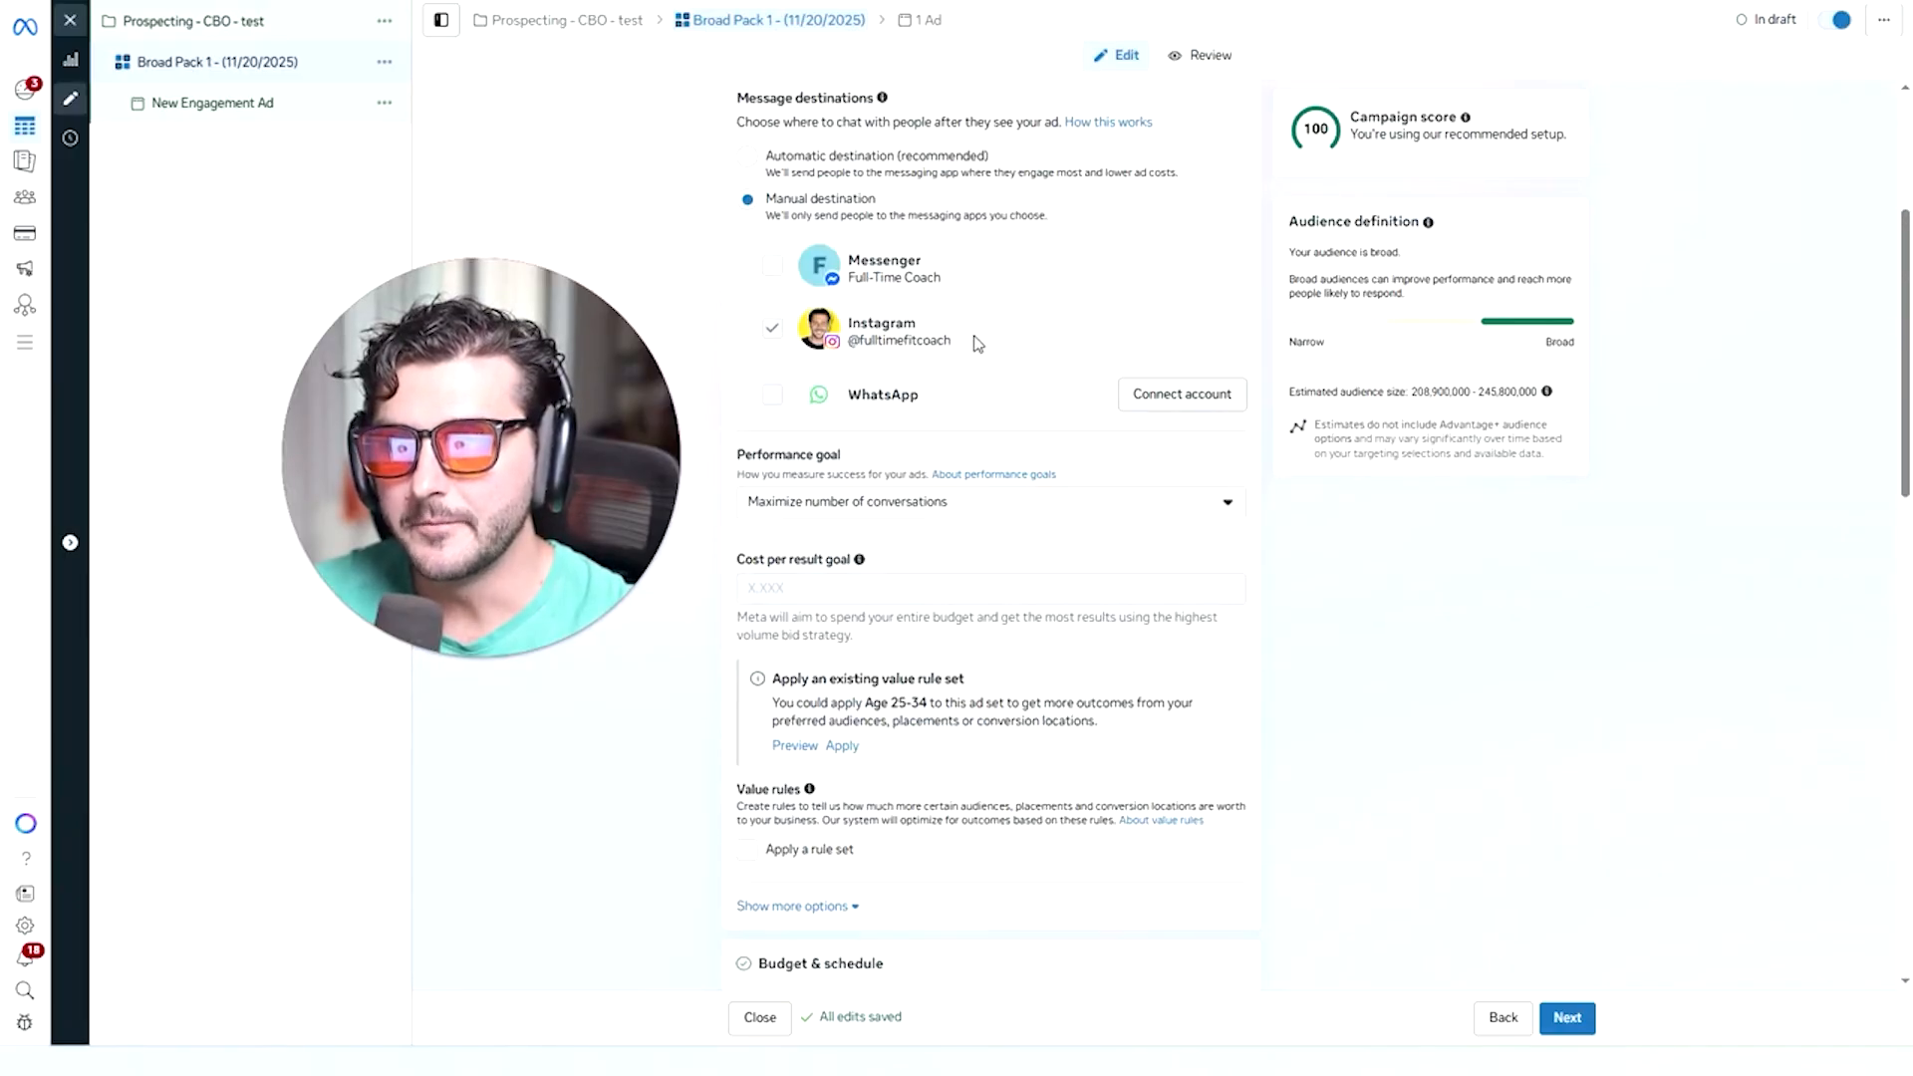
{"action": "scroll", "coordinate": [976, 344], "scroll_direction": "up", "scroll_amount": 4}
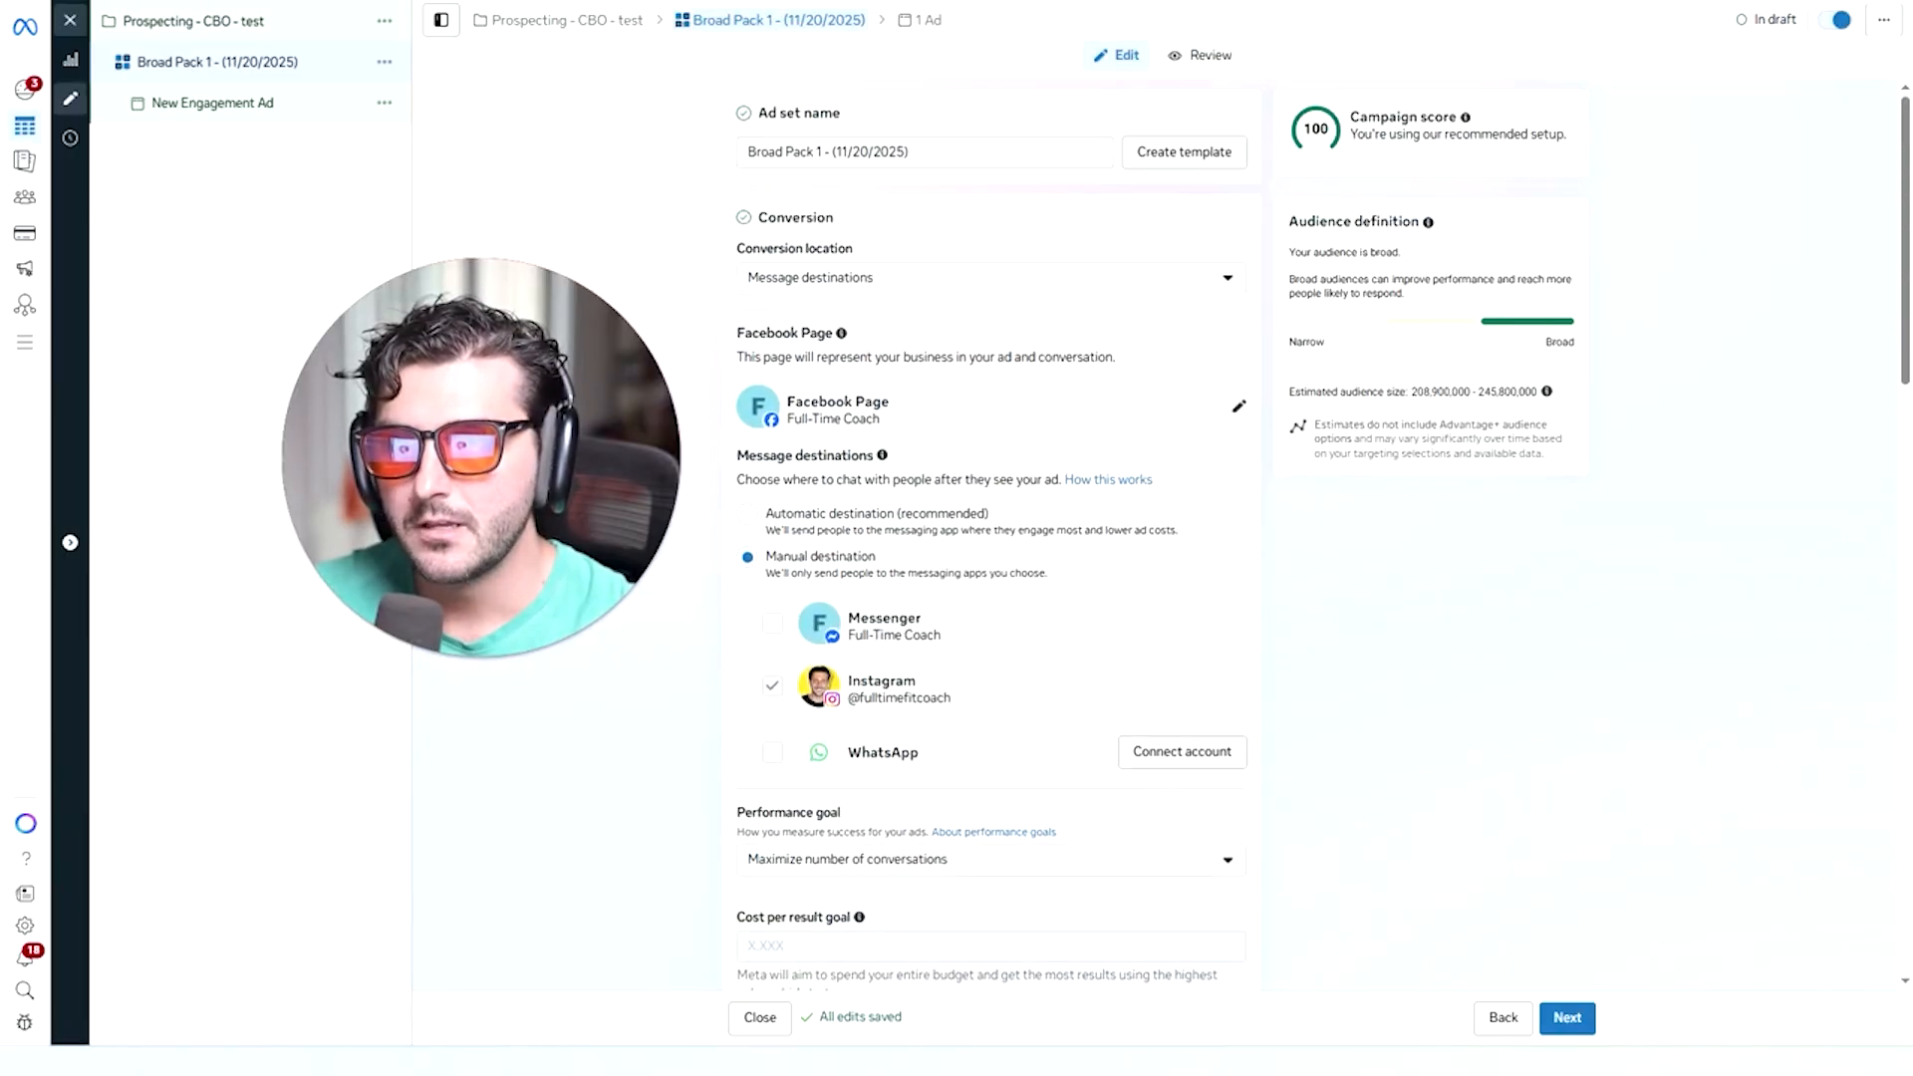
{"action": "scroll", "coordinate": [1139, 619], "scroll_direction": "down", "scroll_amount": 14}
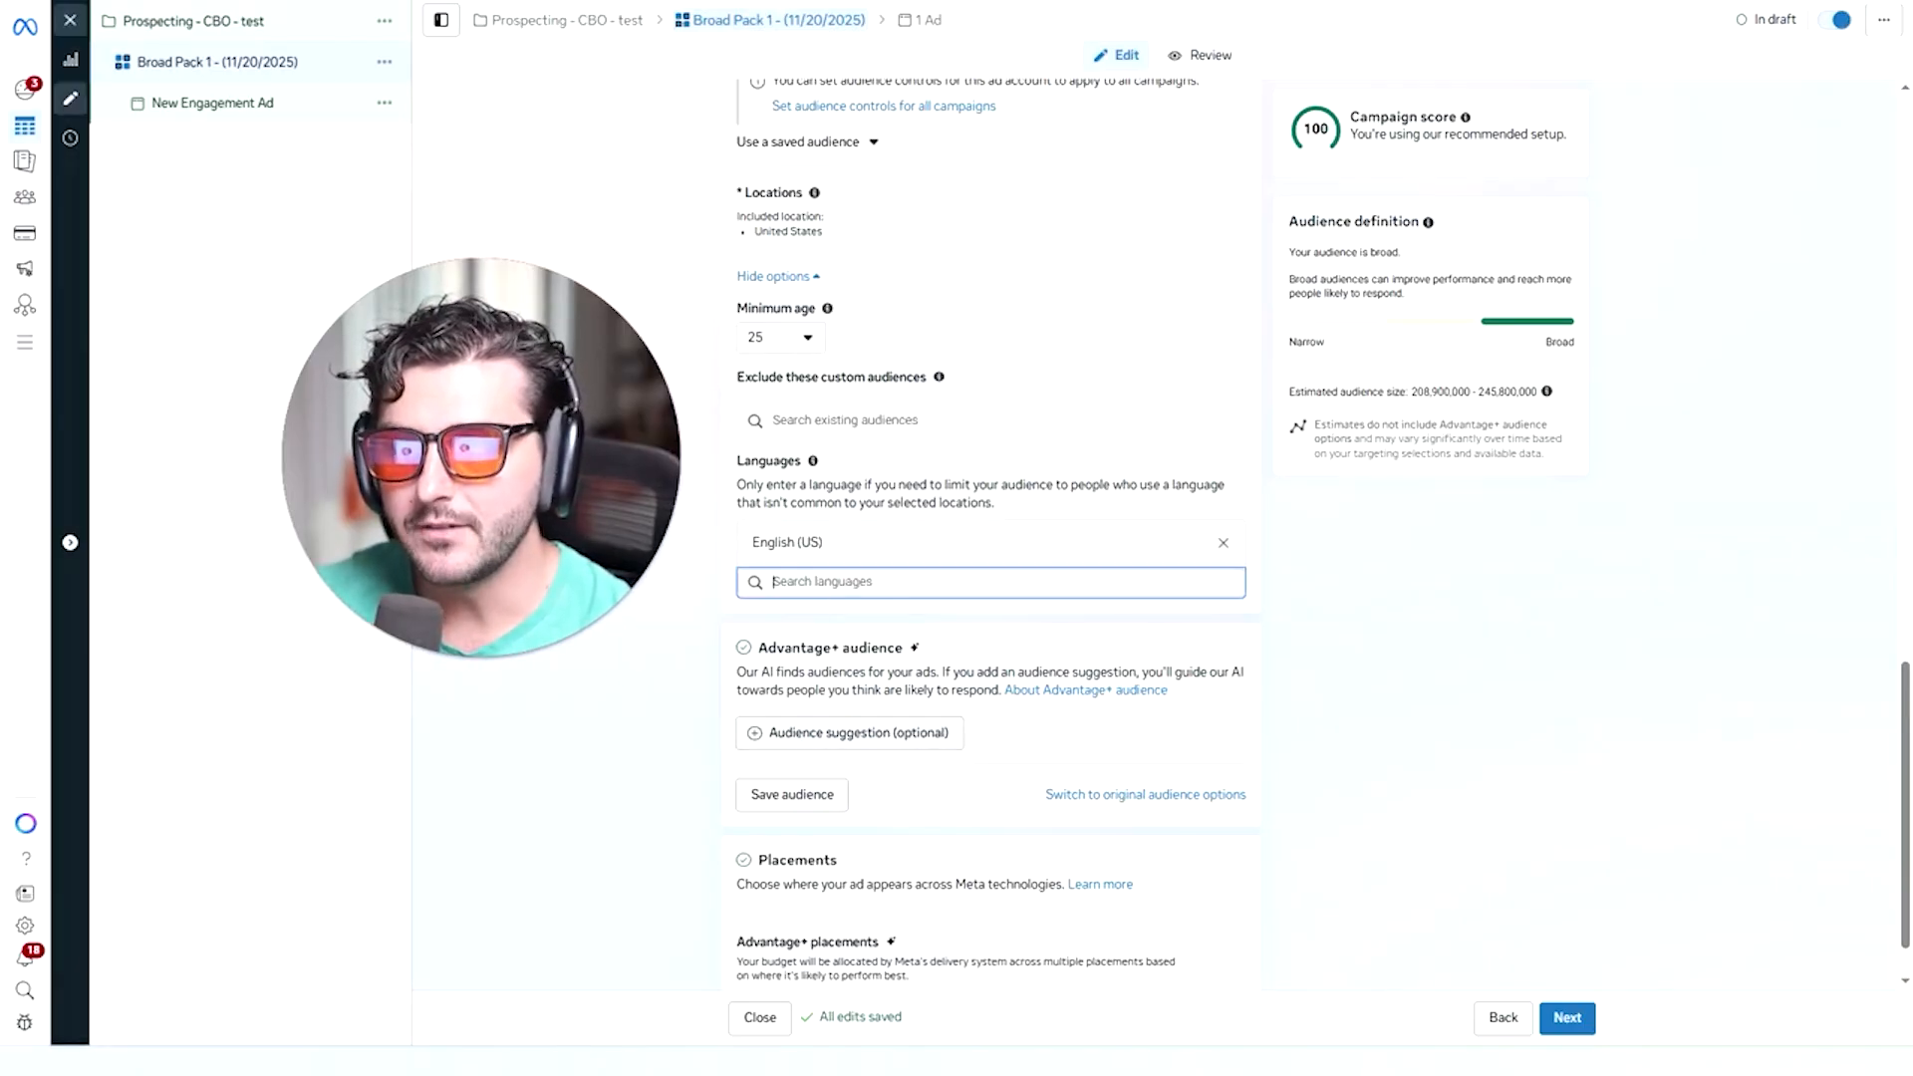
{"action": "left_click", "coordinate": [853, 734]}
{"action": "scroll", "coordinate": [899, 535], "scroll_direction": "down", "scroll_amount": 2}
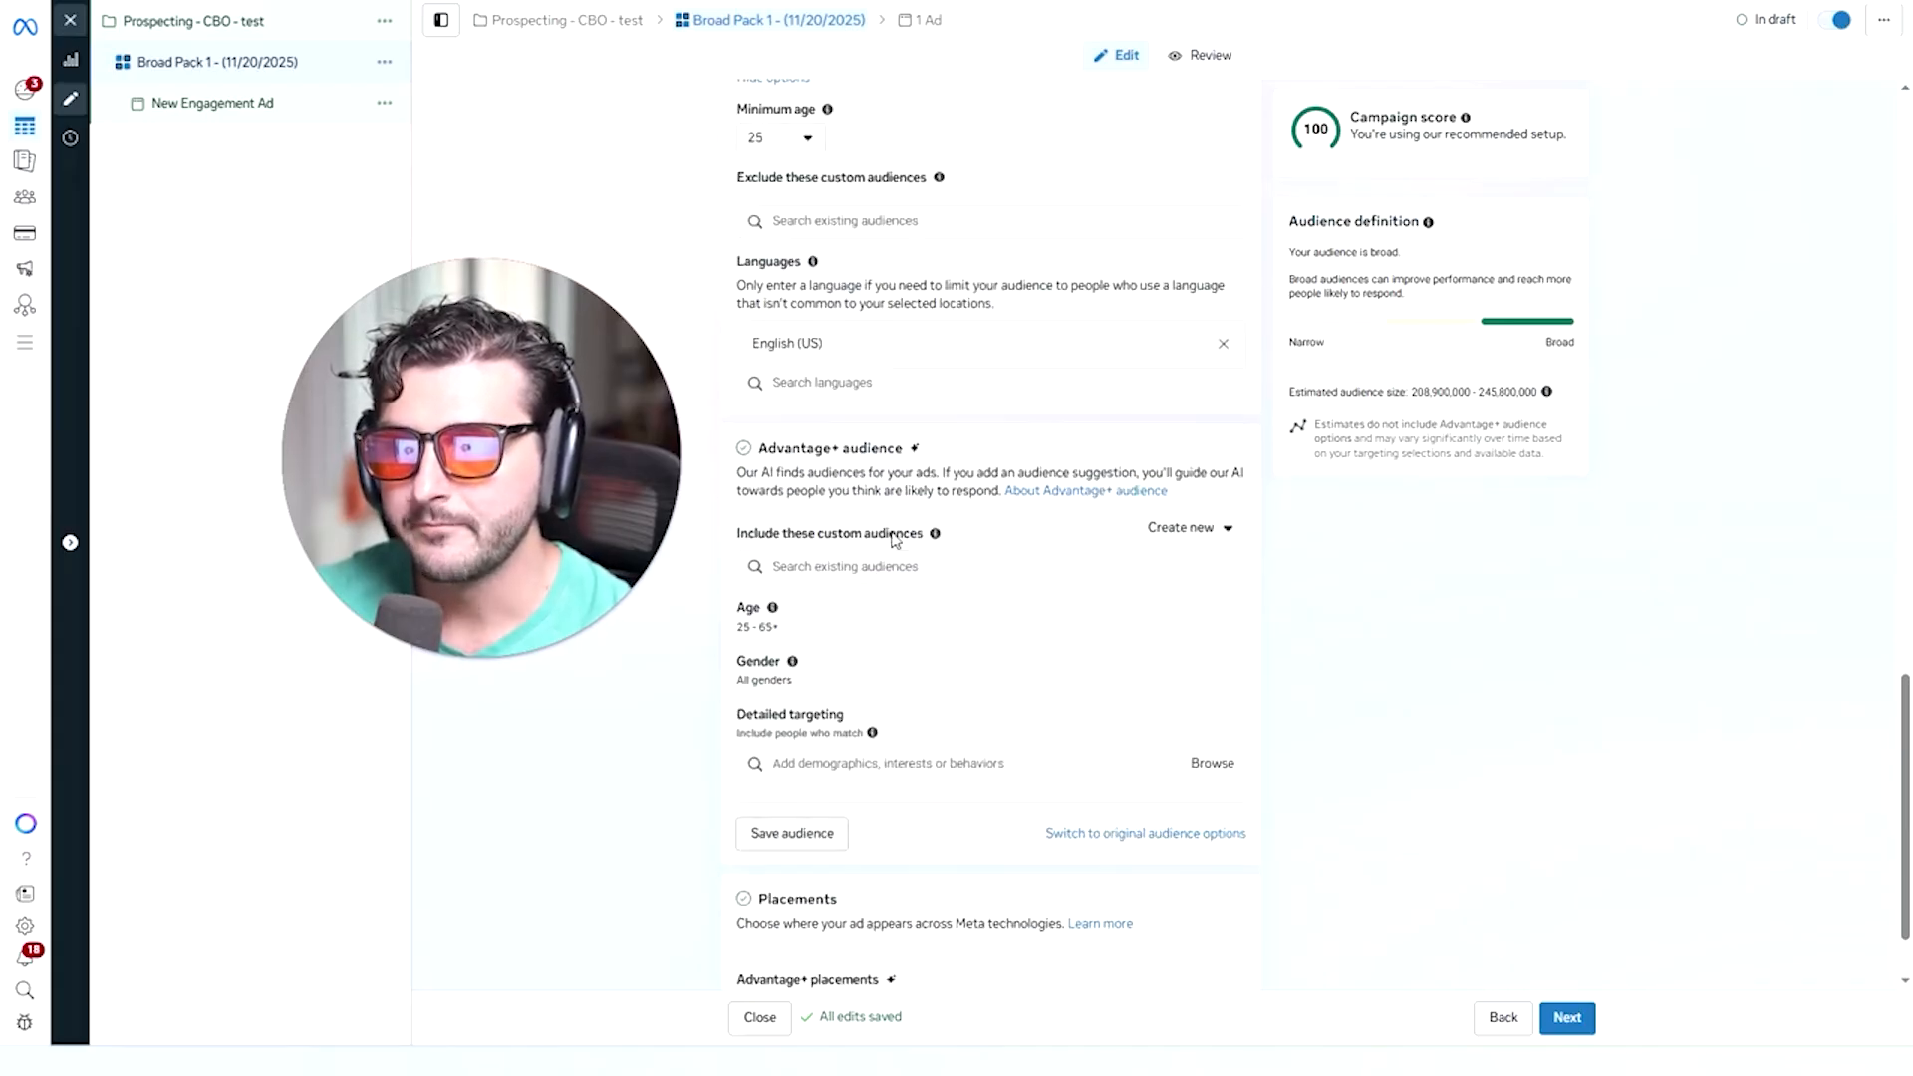
Start creating a custom audience to include, with the Instagram account as its source.
{"action": "left_click", "coordinate": [1221, 528]}
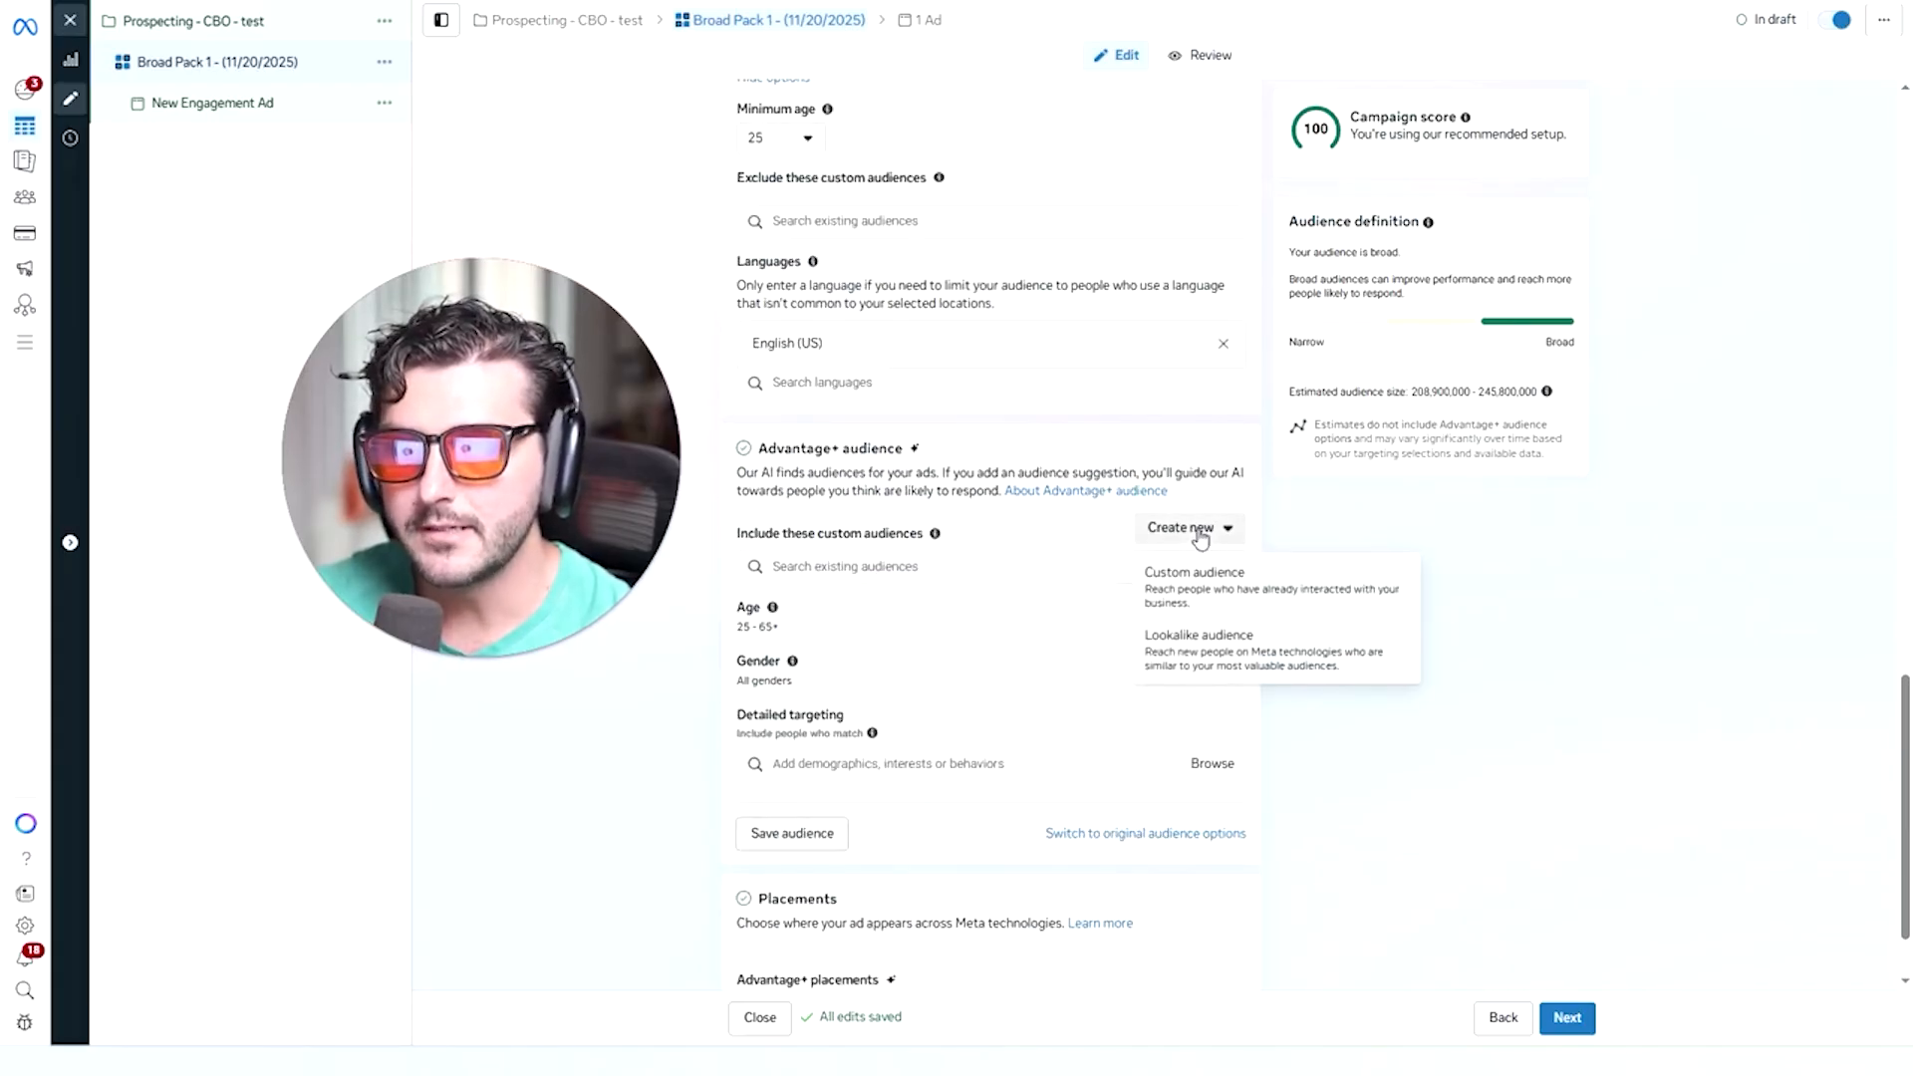
{"action": "left_click", "coordinate": [1217, 589]}
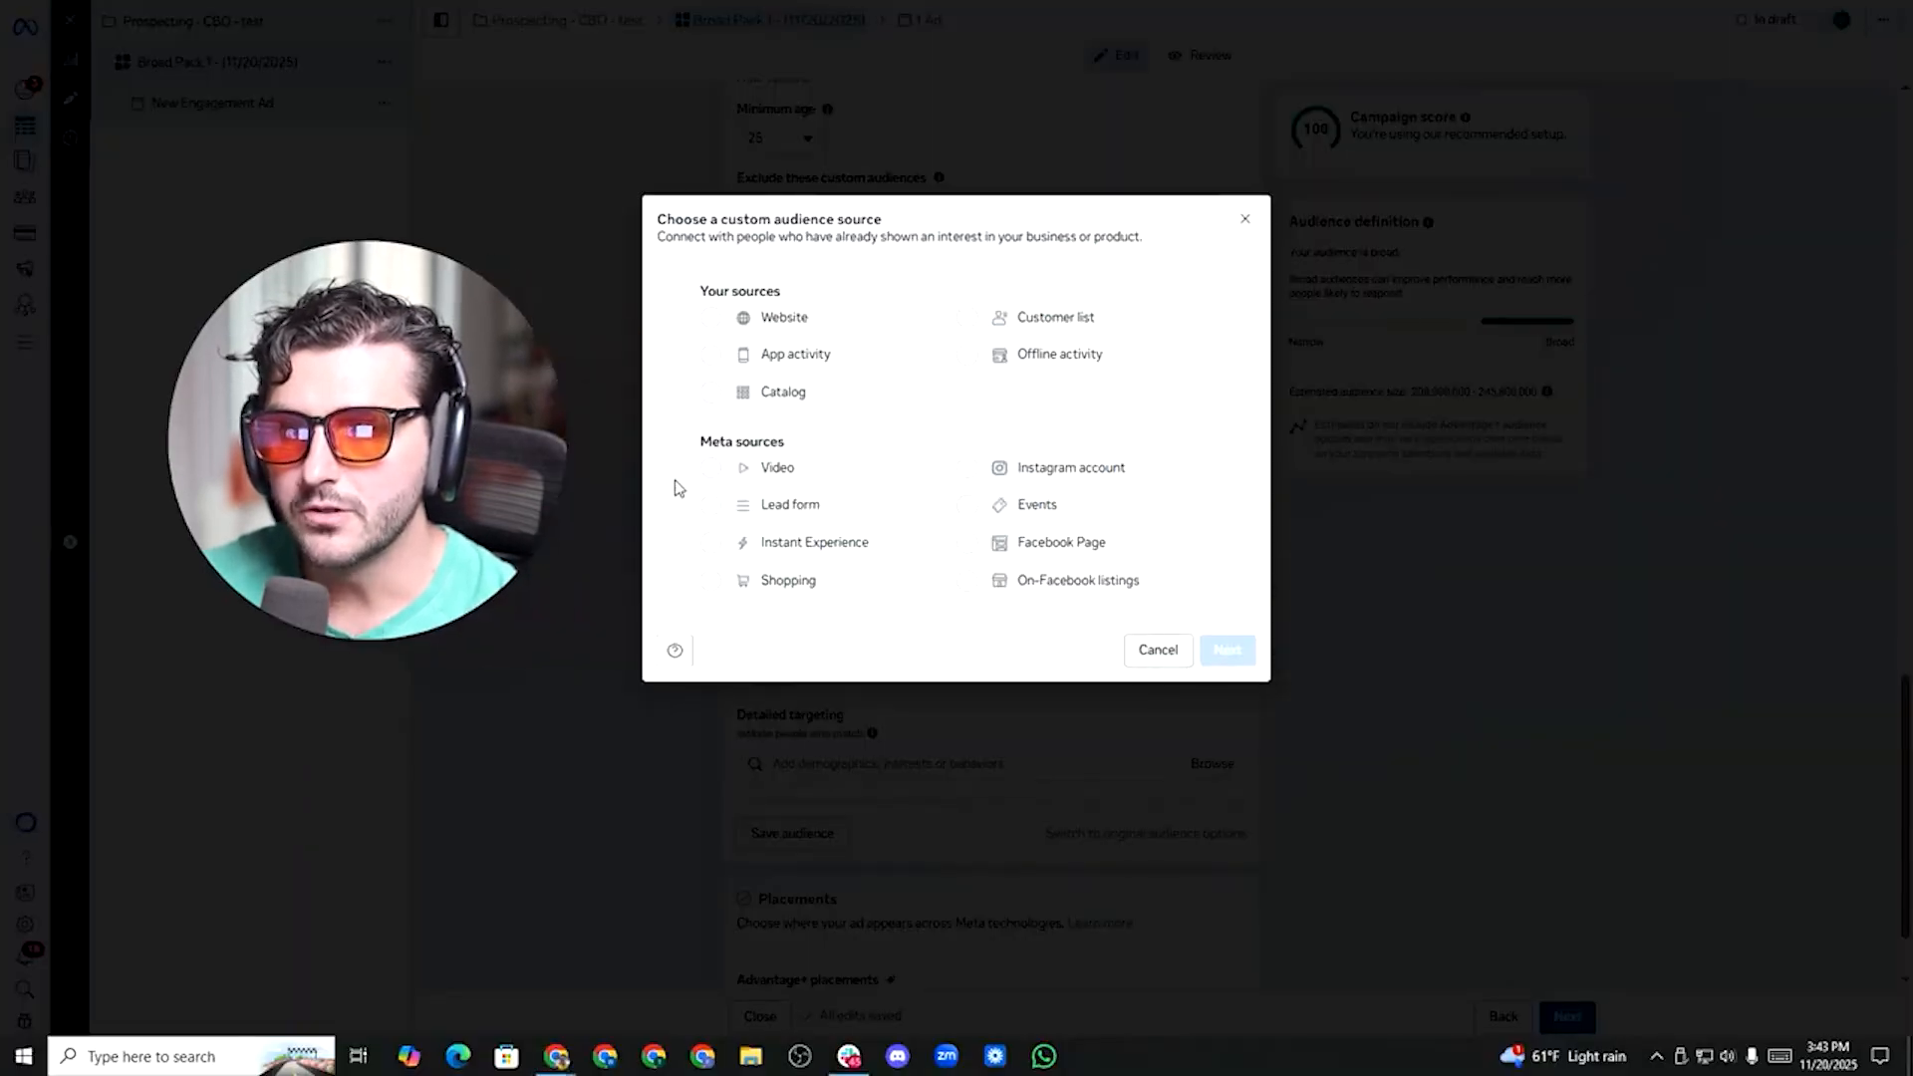
{"action": "left_click", "coordinate": [1044, 473]}
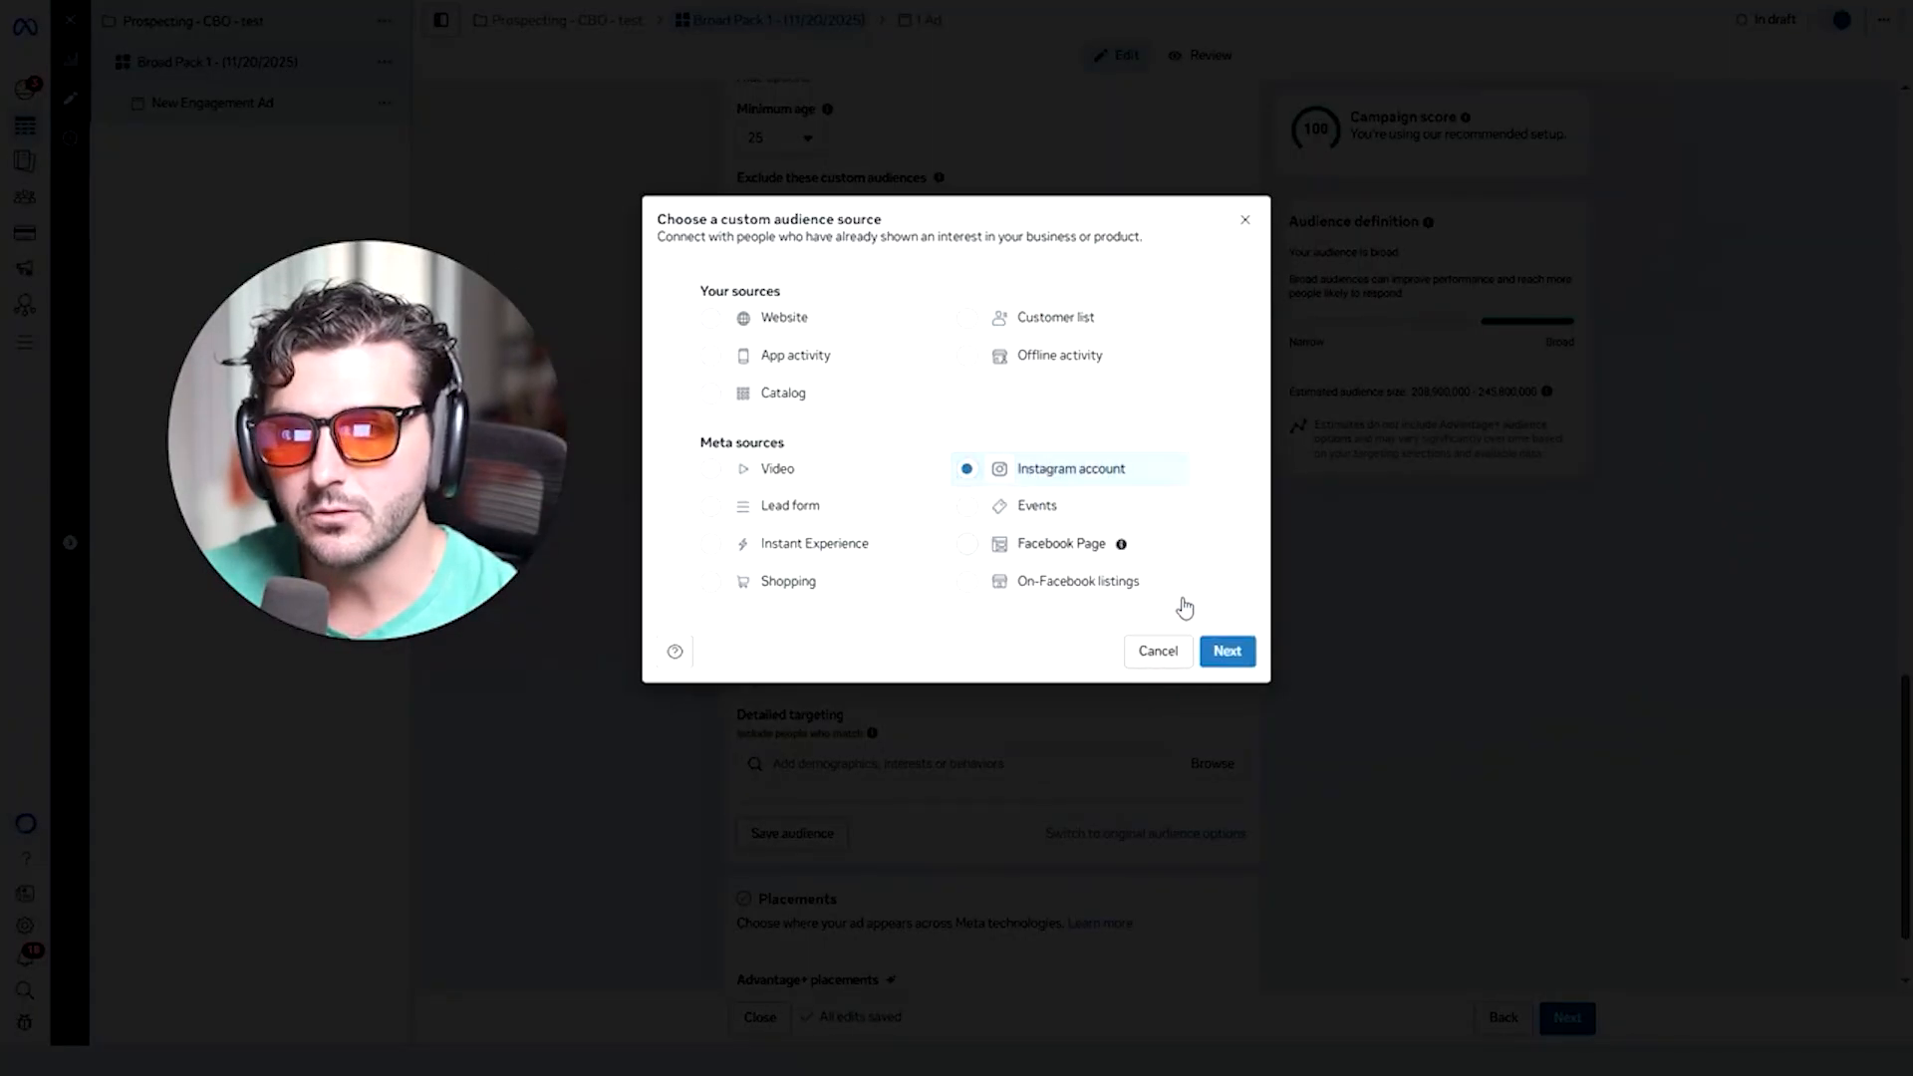
{"action": "left_click", "coordinate": [1225, 649]}
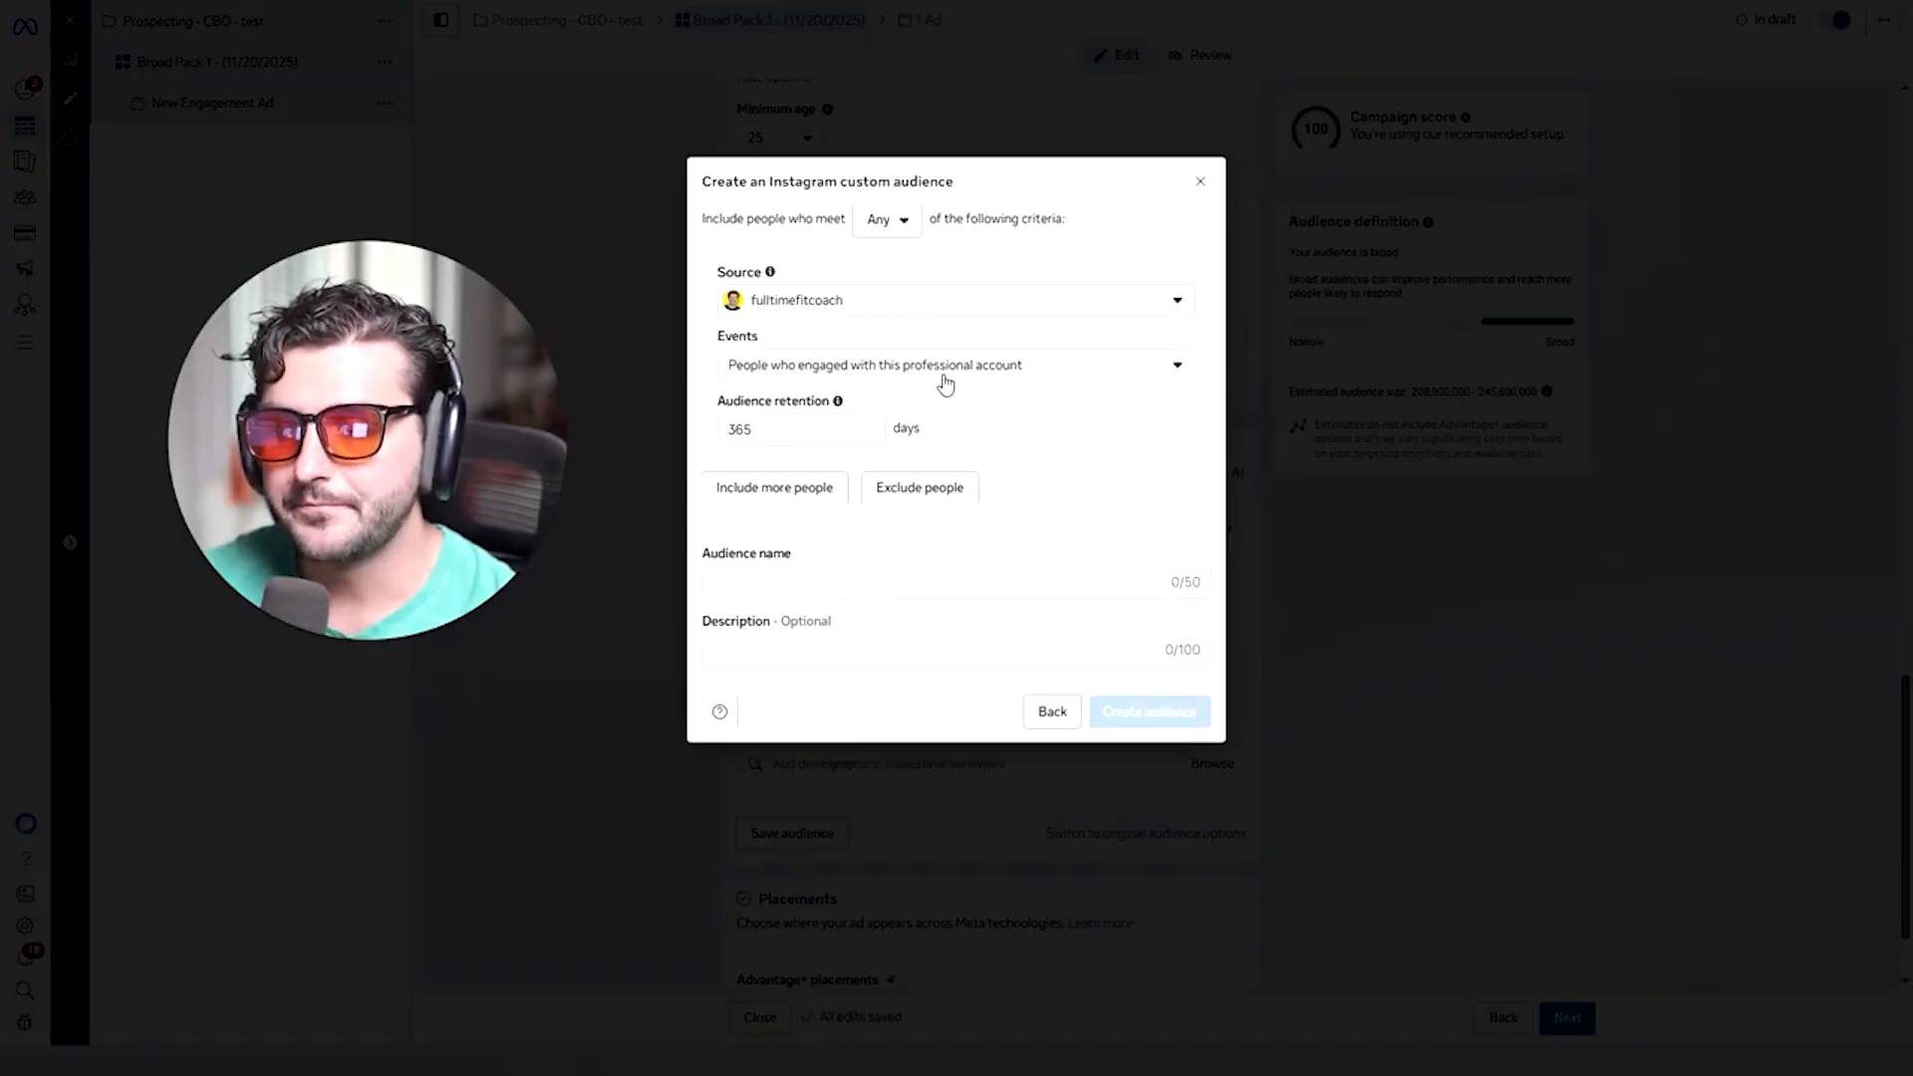
Define the audience as people who engaged with this professional account, 365 days, name it IG - Engaged - 365, and discard the form.
{"action": "left_click", "coordinate": [958, 377]}
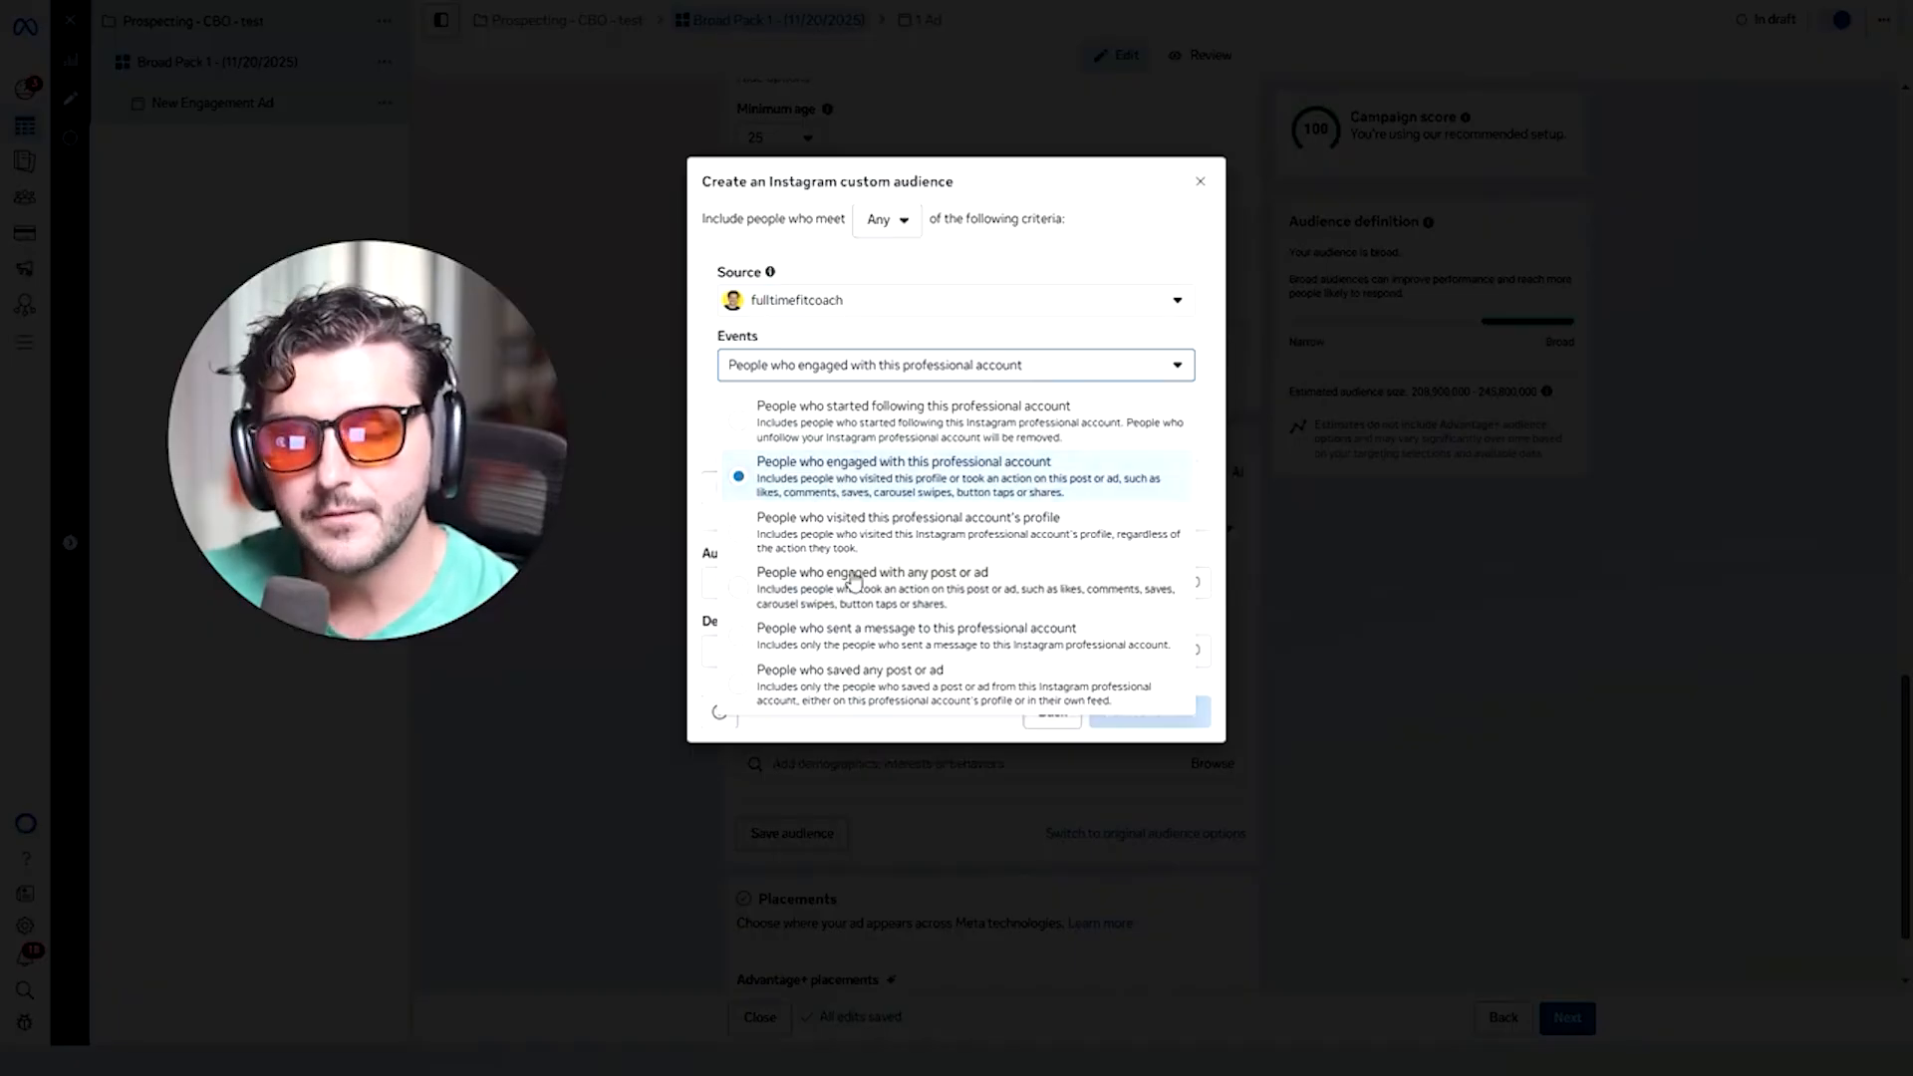
{"action": "left_click", "coordinate": [877, 485]}
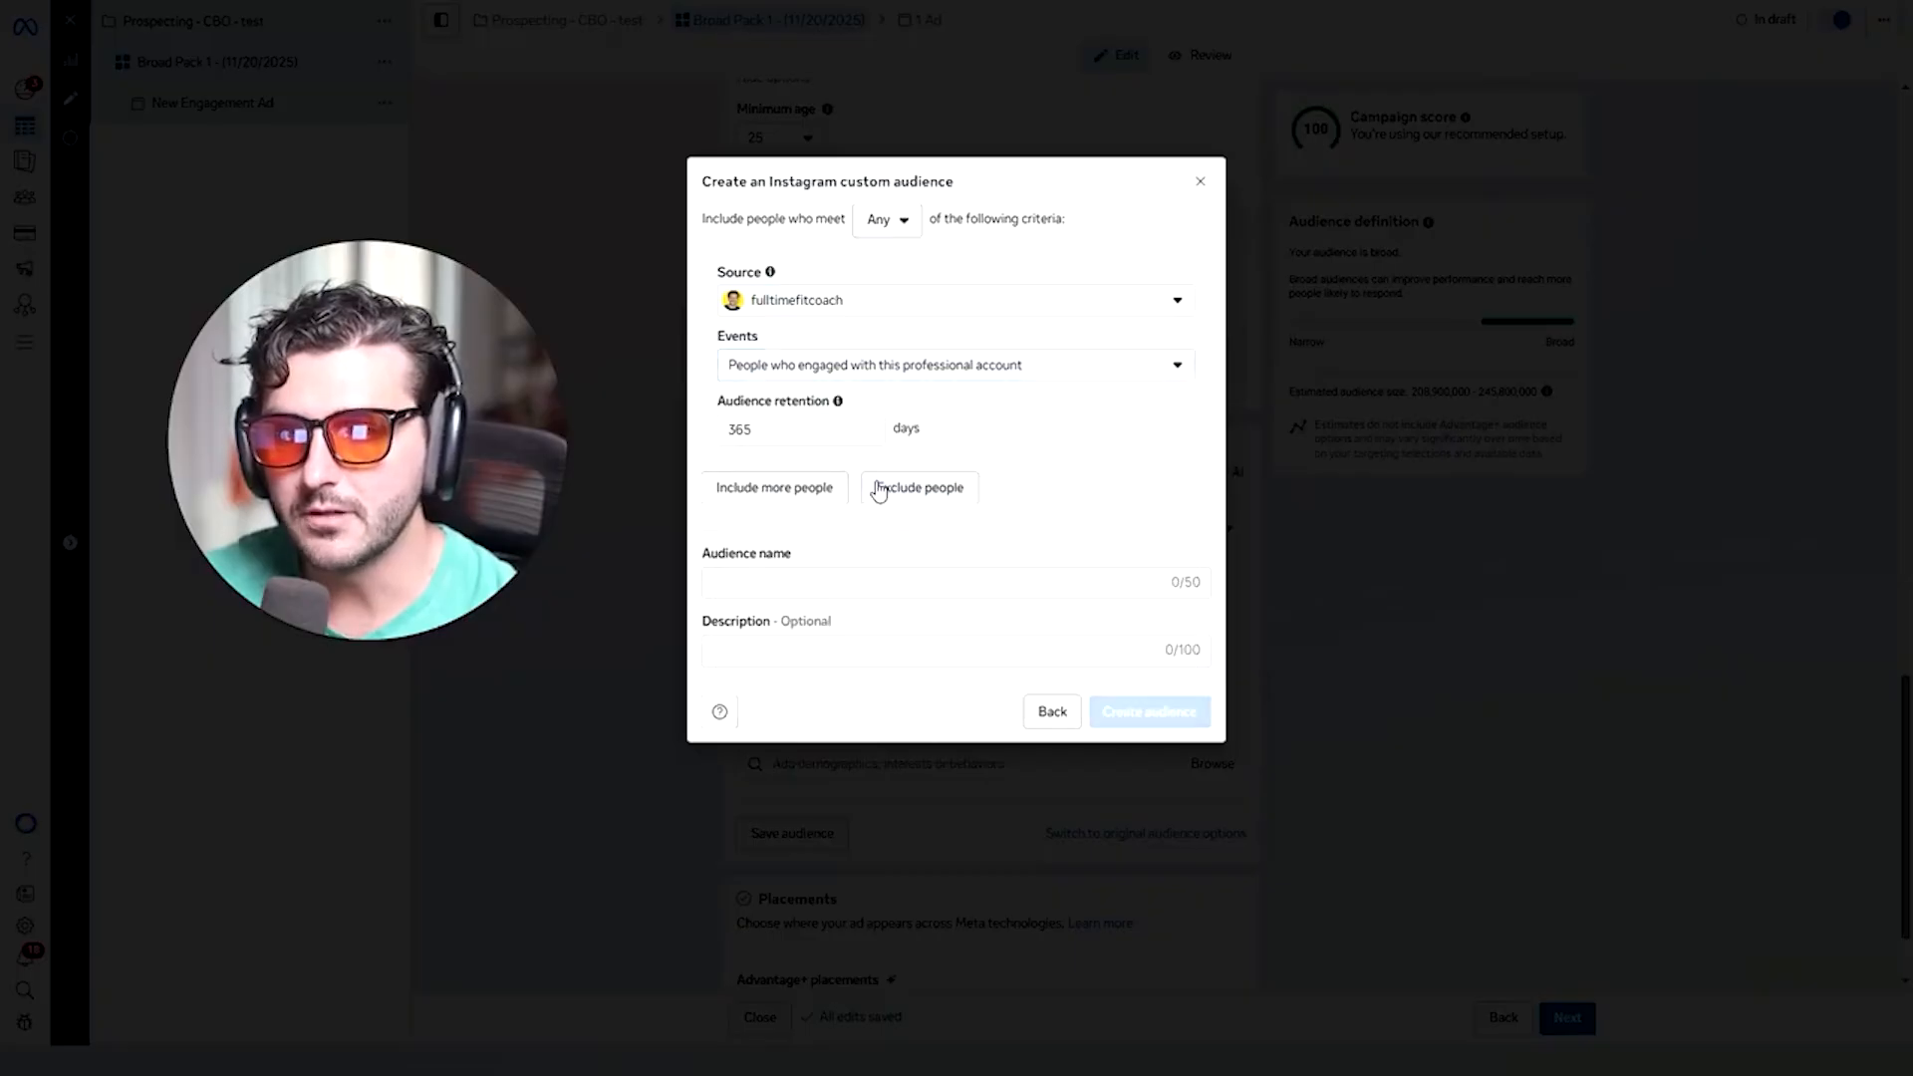
{"action": "left_click_drag", "start_coordinate": [769, 428], "coordinate": [715, 438]}
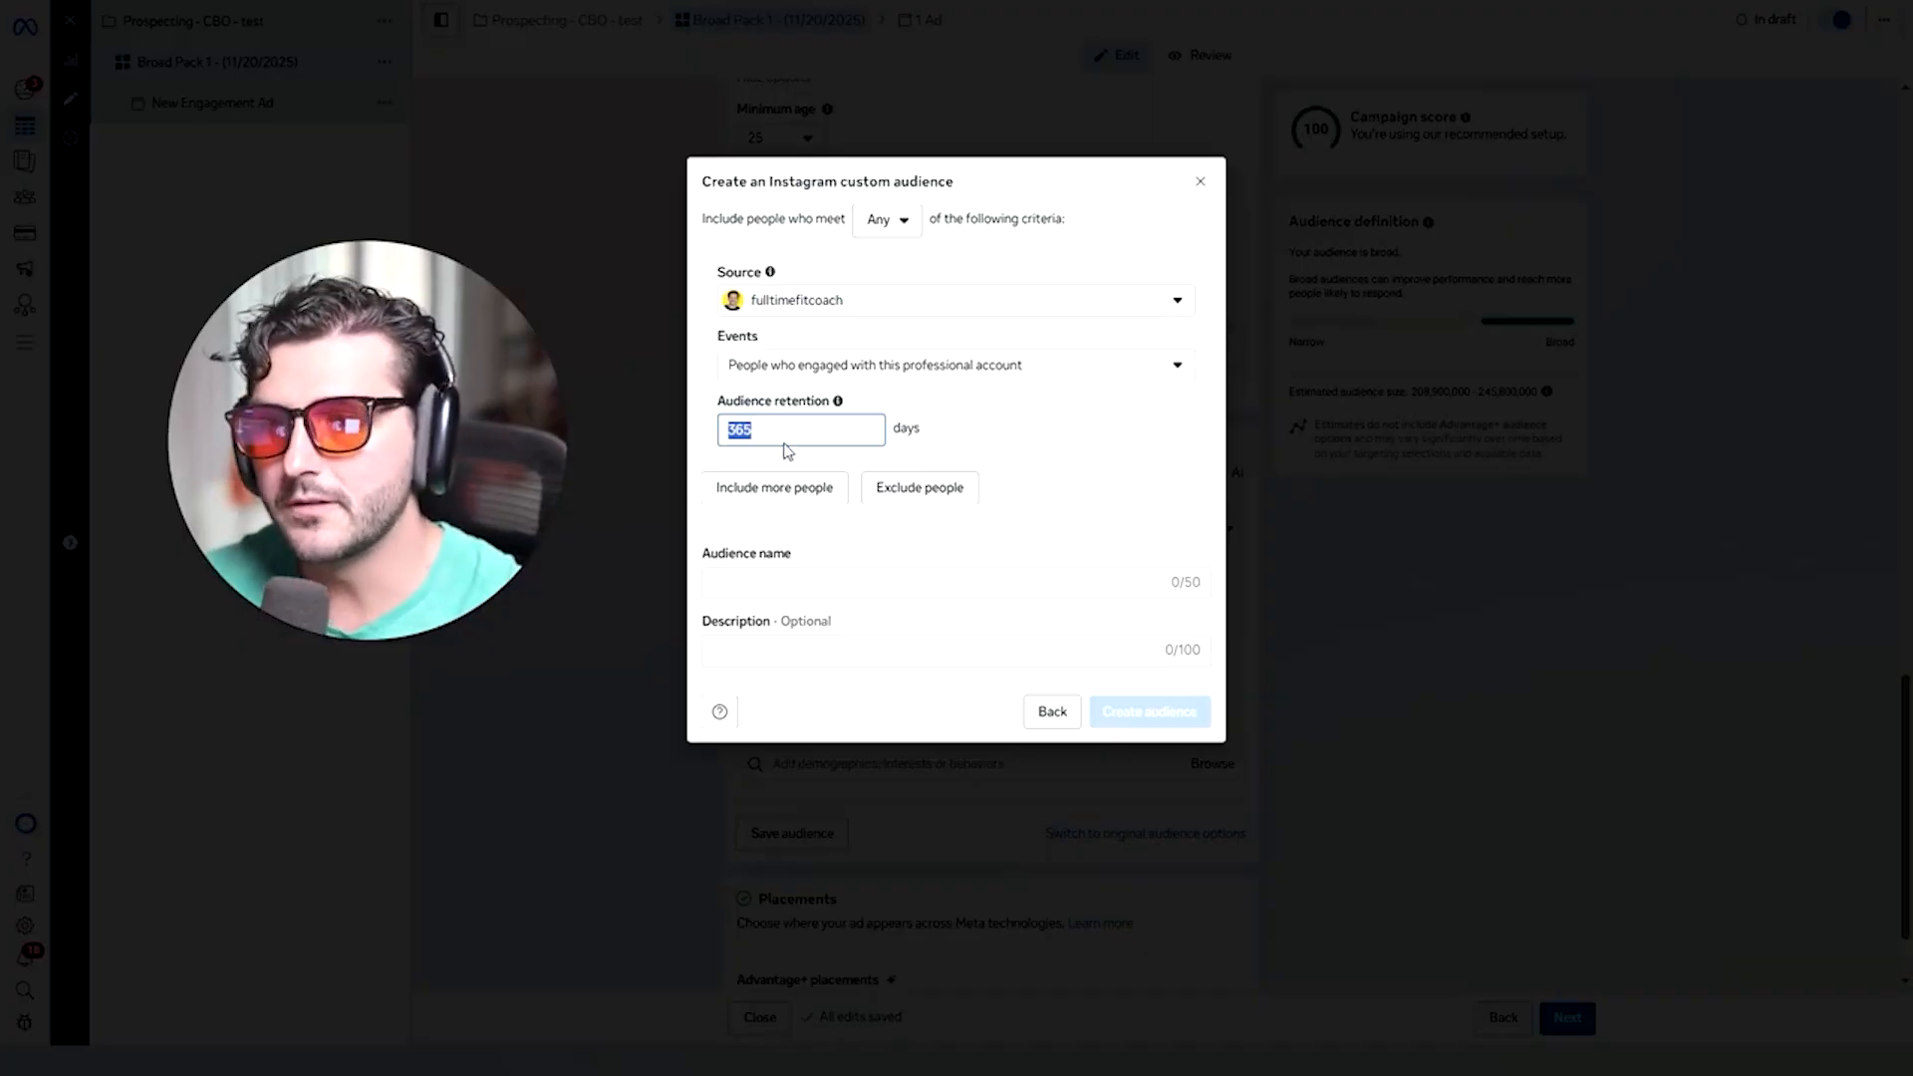
{"action": "left_click", "coordinate": [946, 430]}
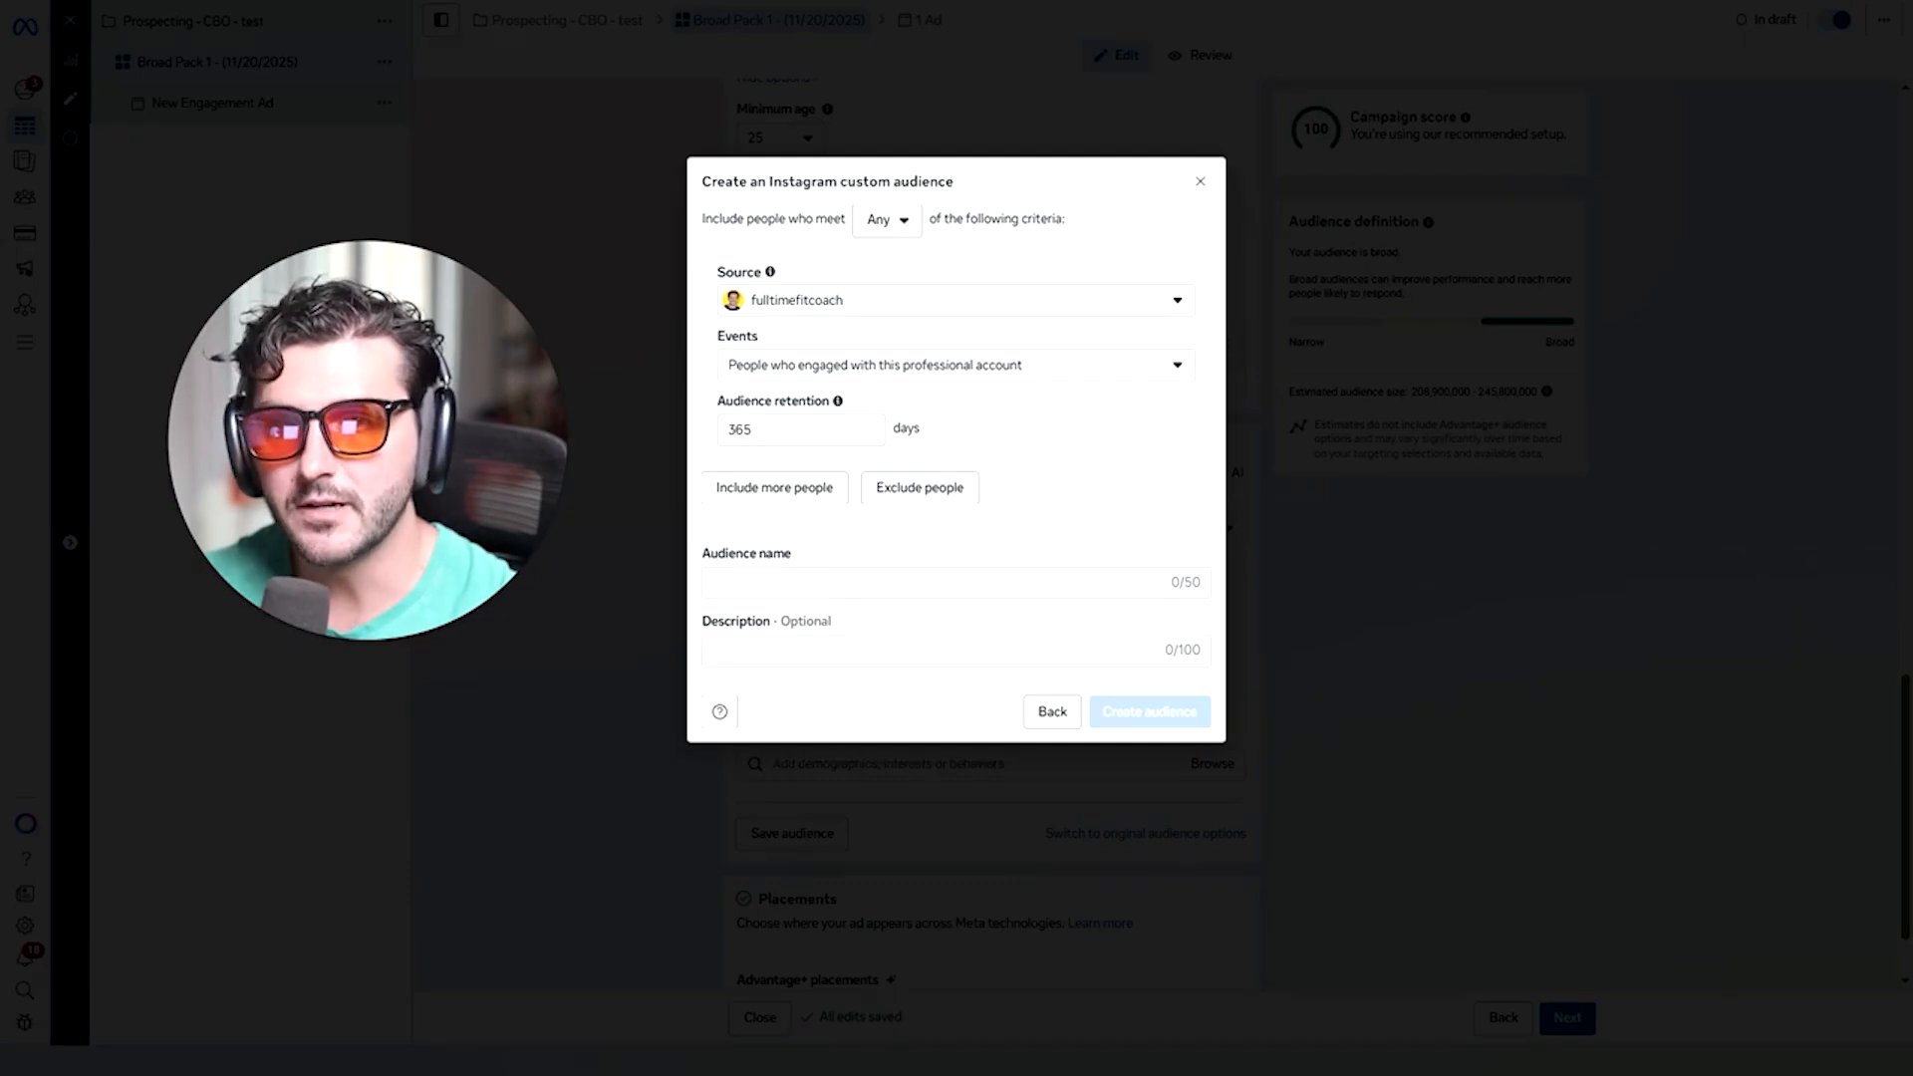
{"action": "left_click", "coordinate": [772, 582]}
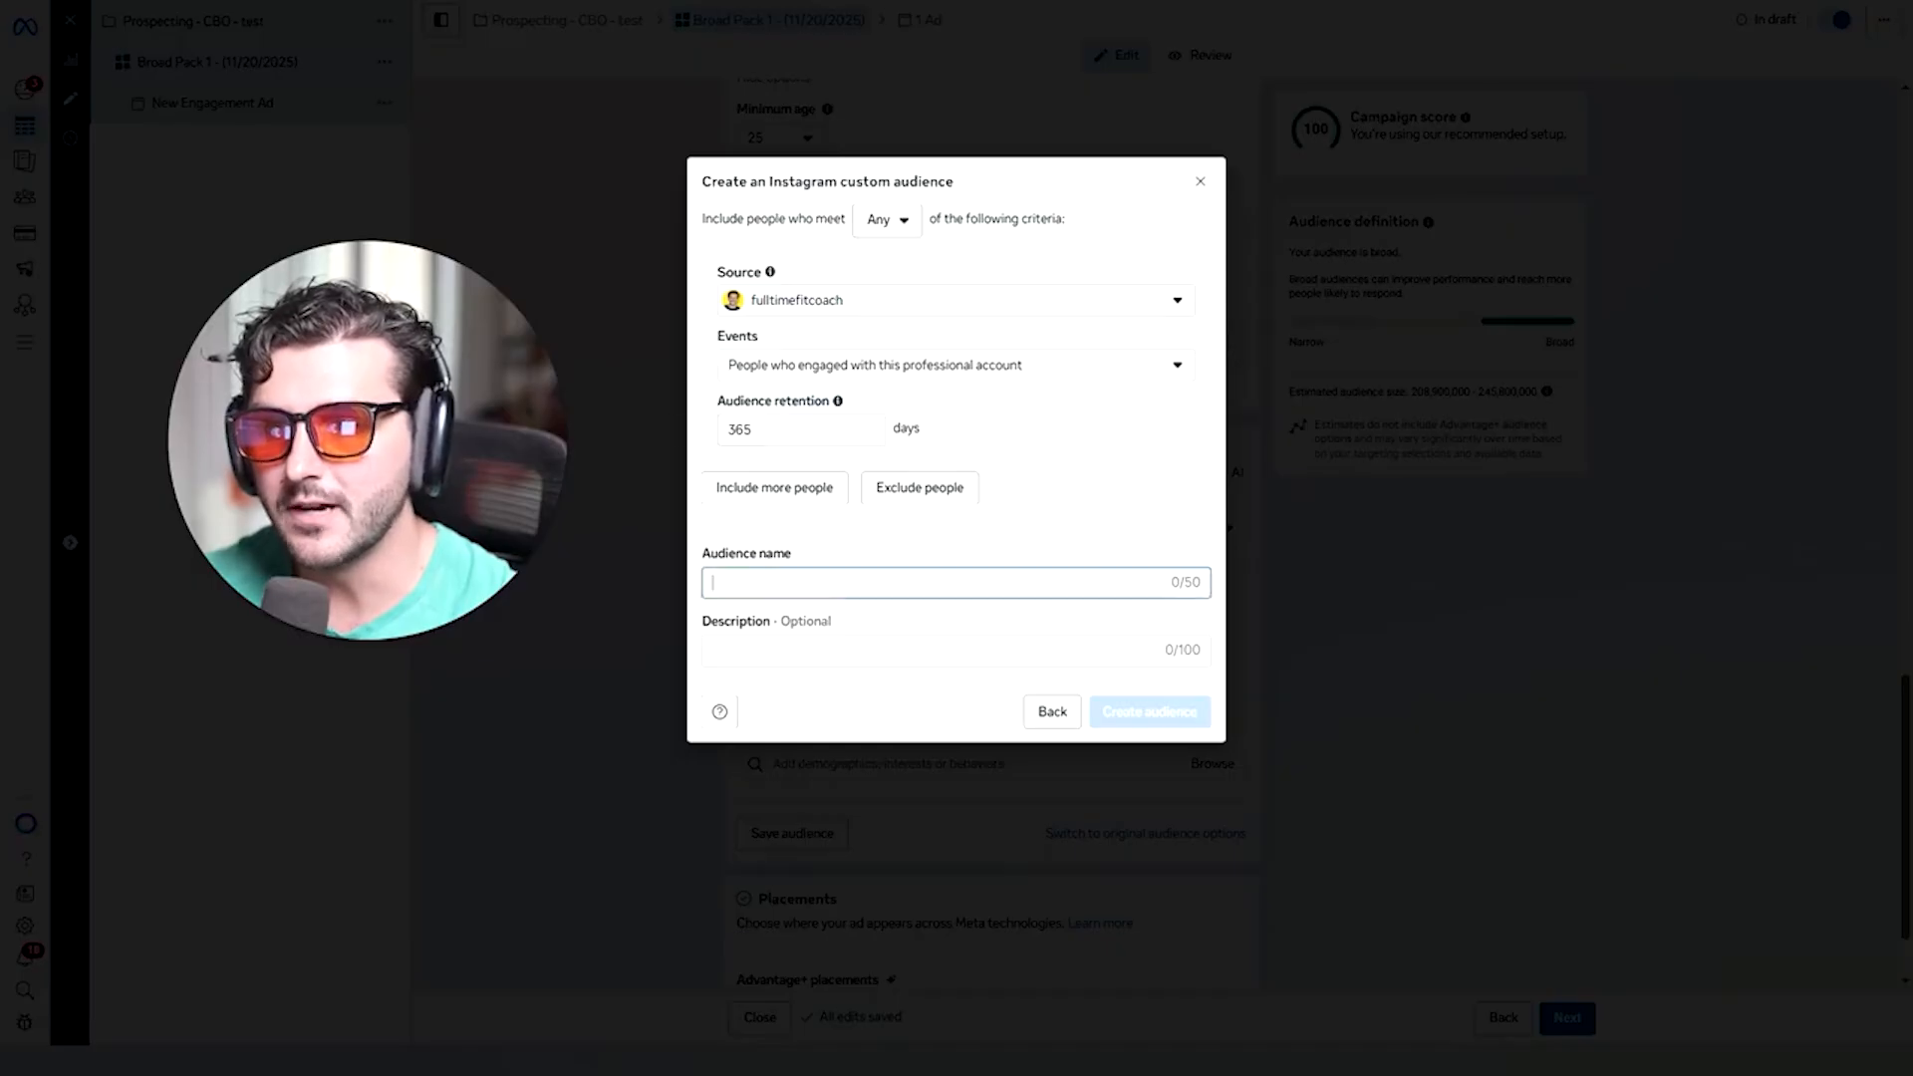
{"action": "type", "text": "IG - Engaged - 365"}
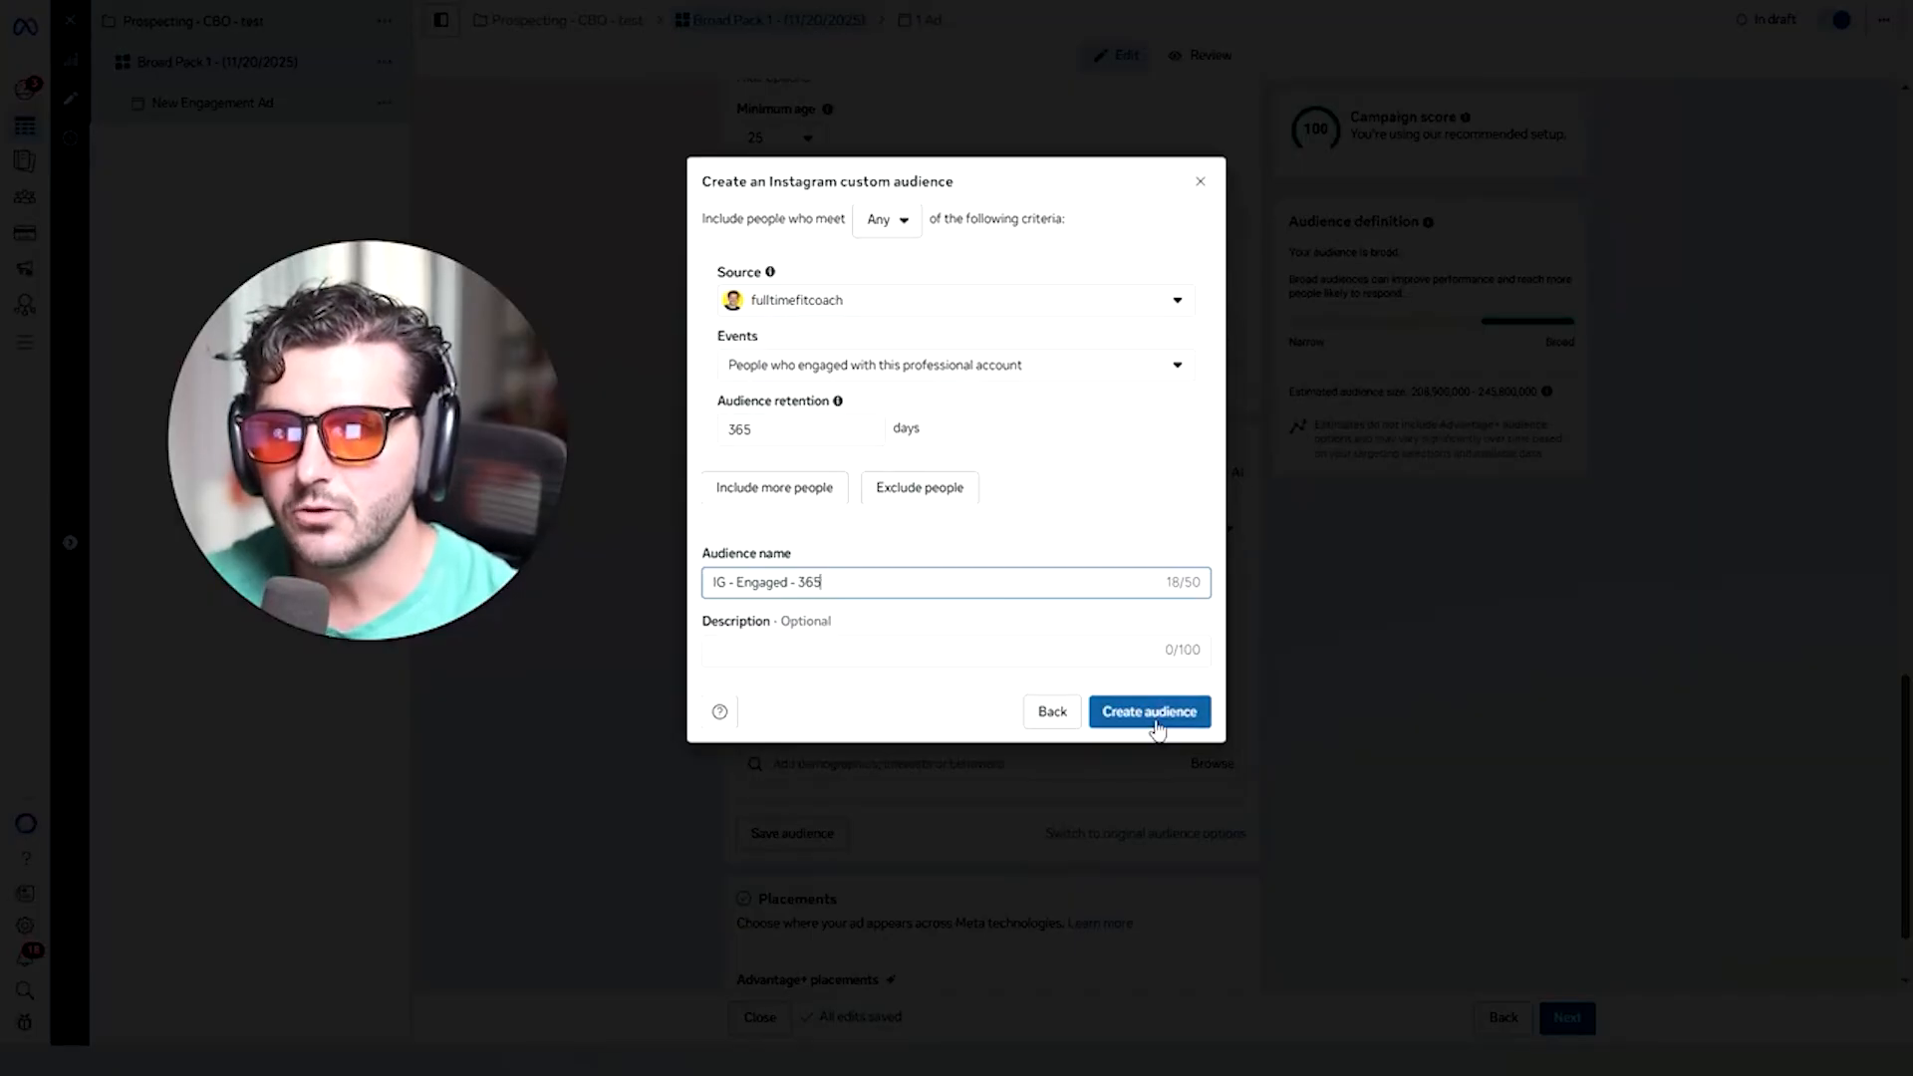
{"action": "left_click", "coordinate": [1200, 183]}
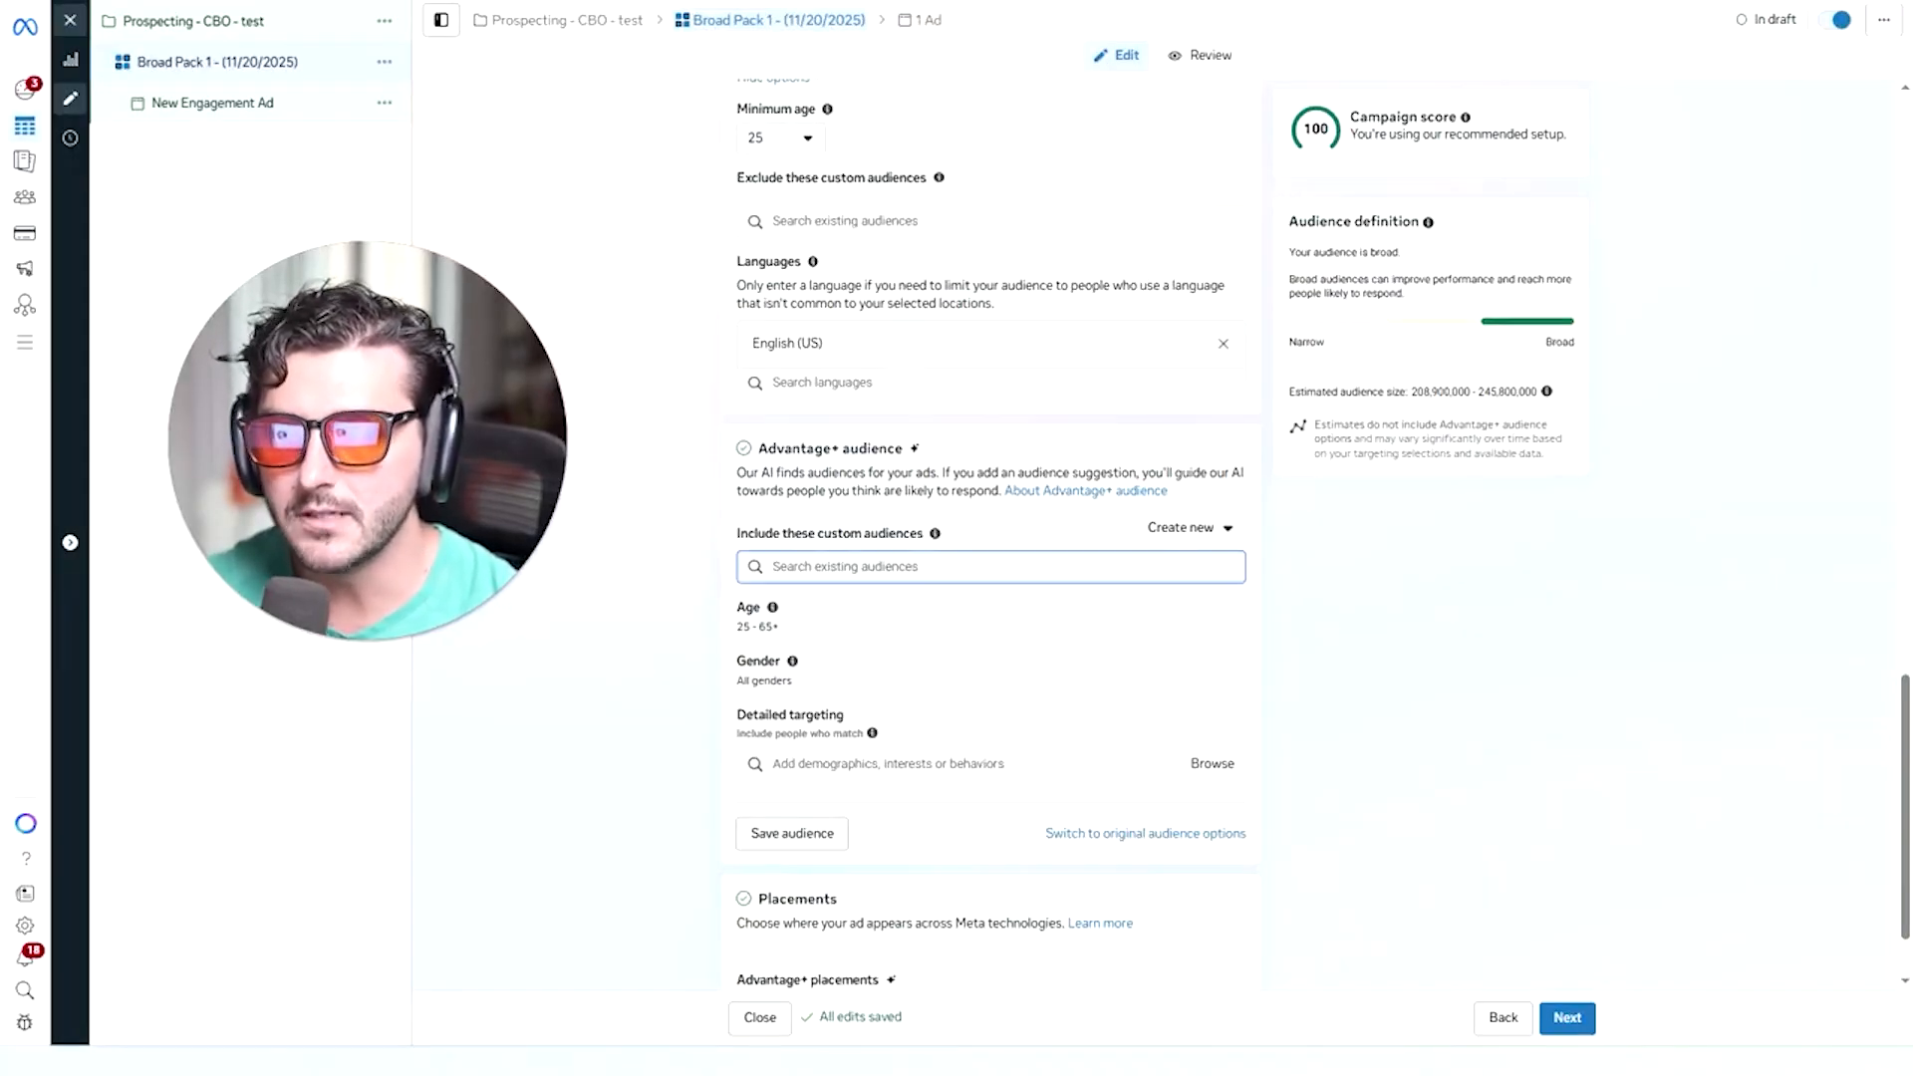
Examine the existing custom and lookalike audiences that can be included in the Advantage+ audience.
{"action": "left_click", "coordinate": [908, 566]}
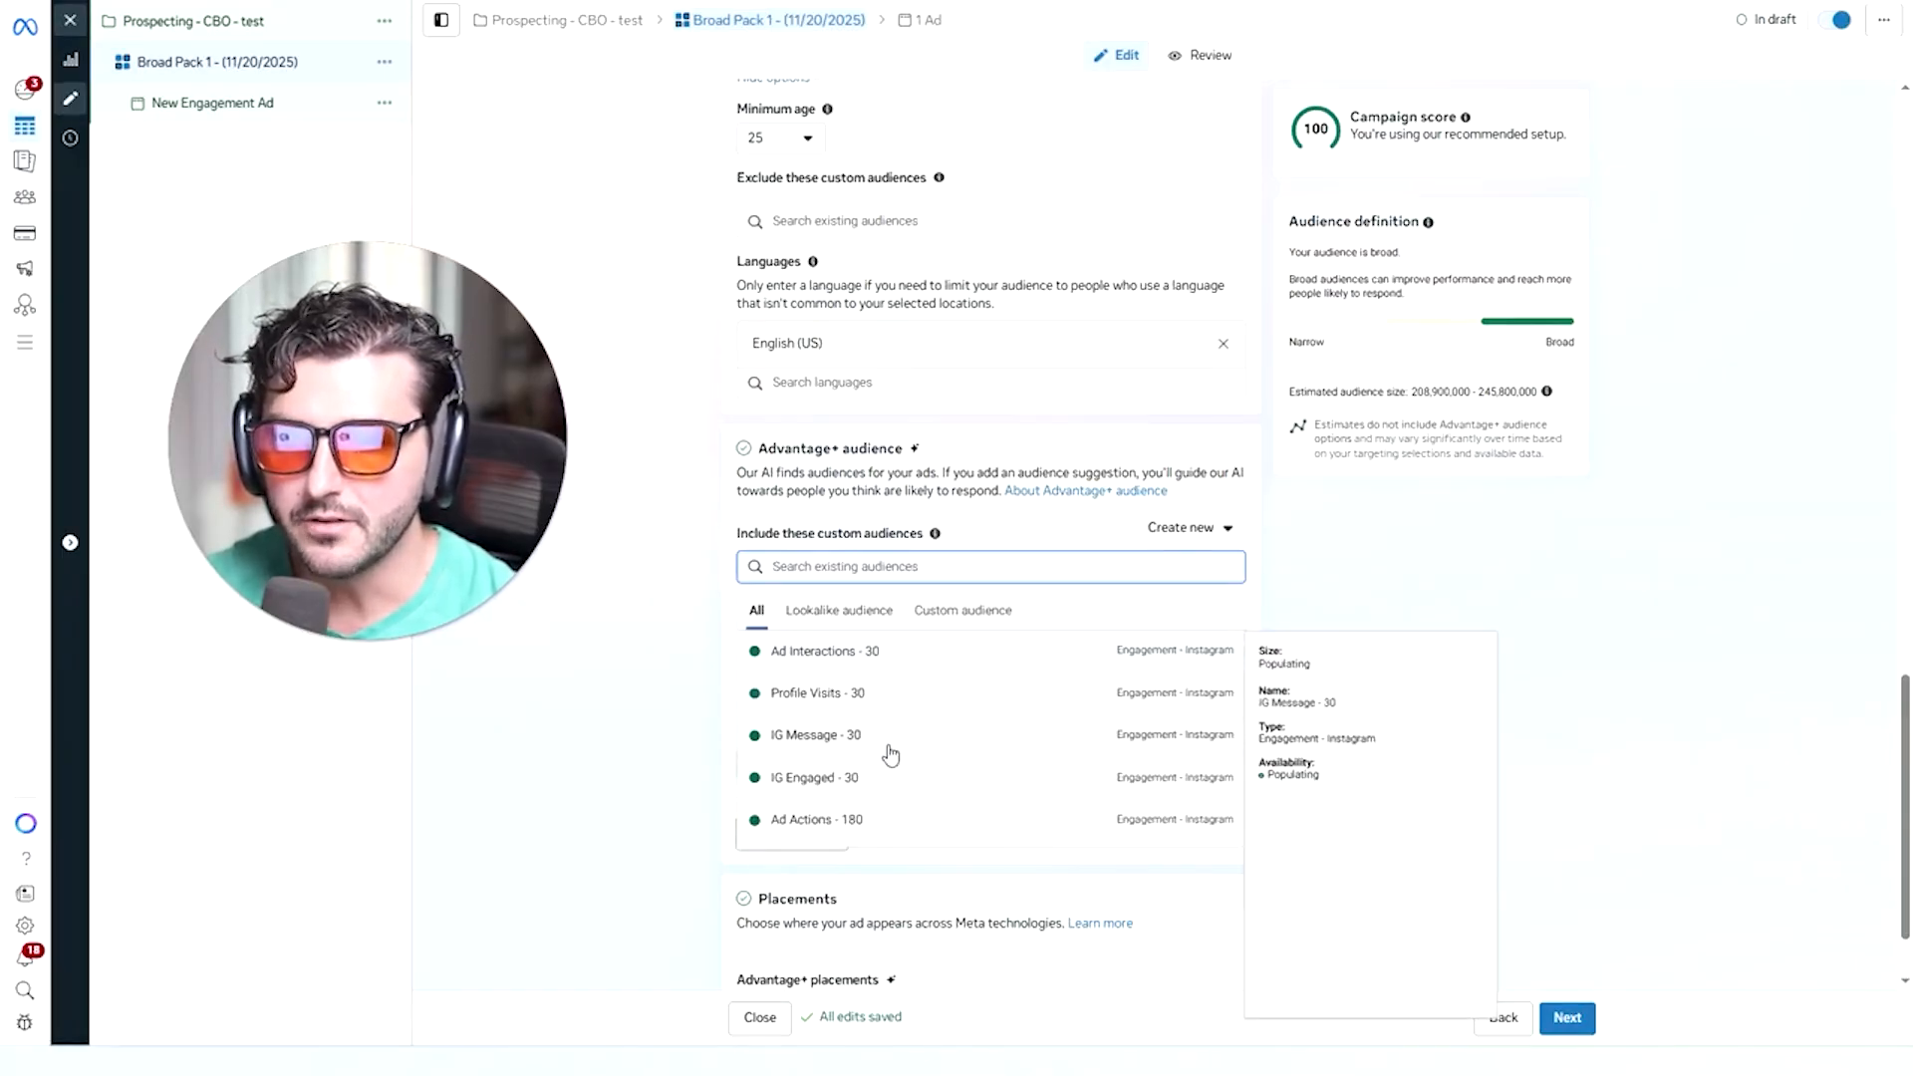
{"action": "scroll", "coordinate": [889, 745], "scroll_direction": "down", "scroll_amount": 3}
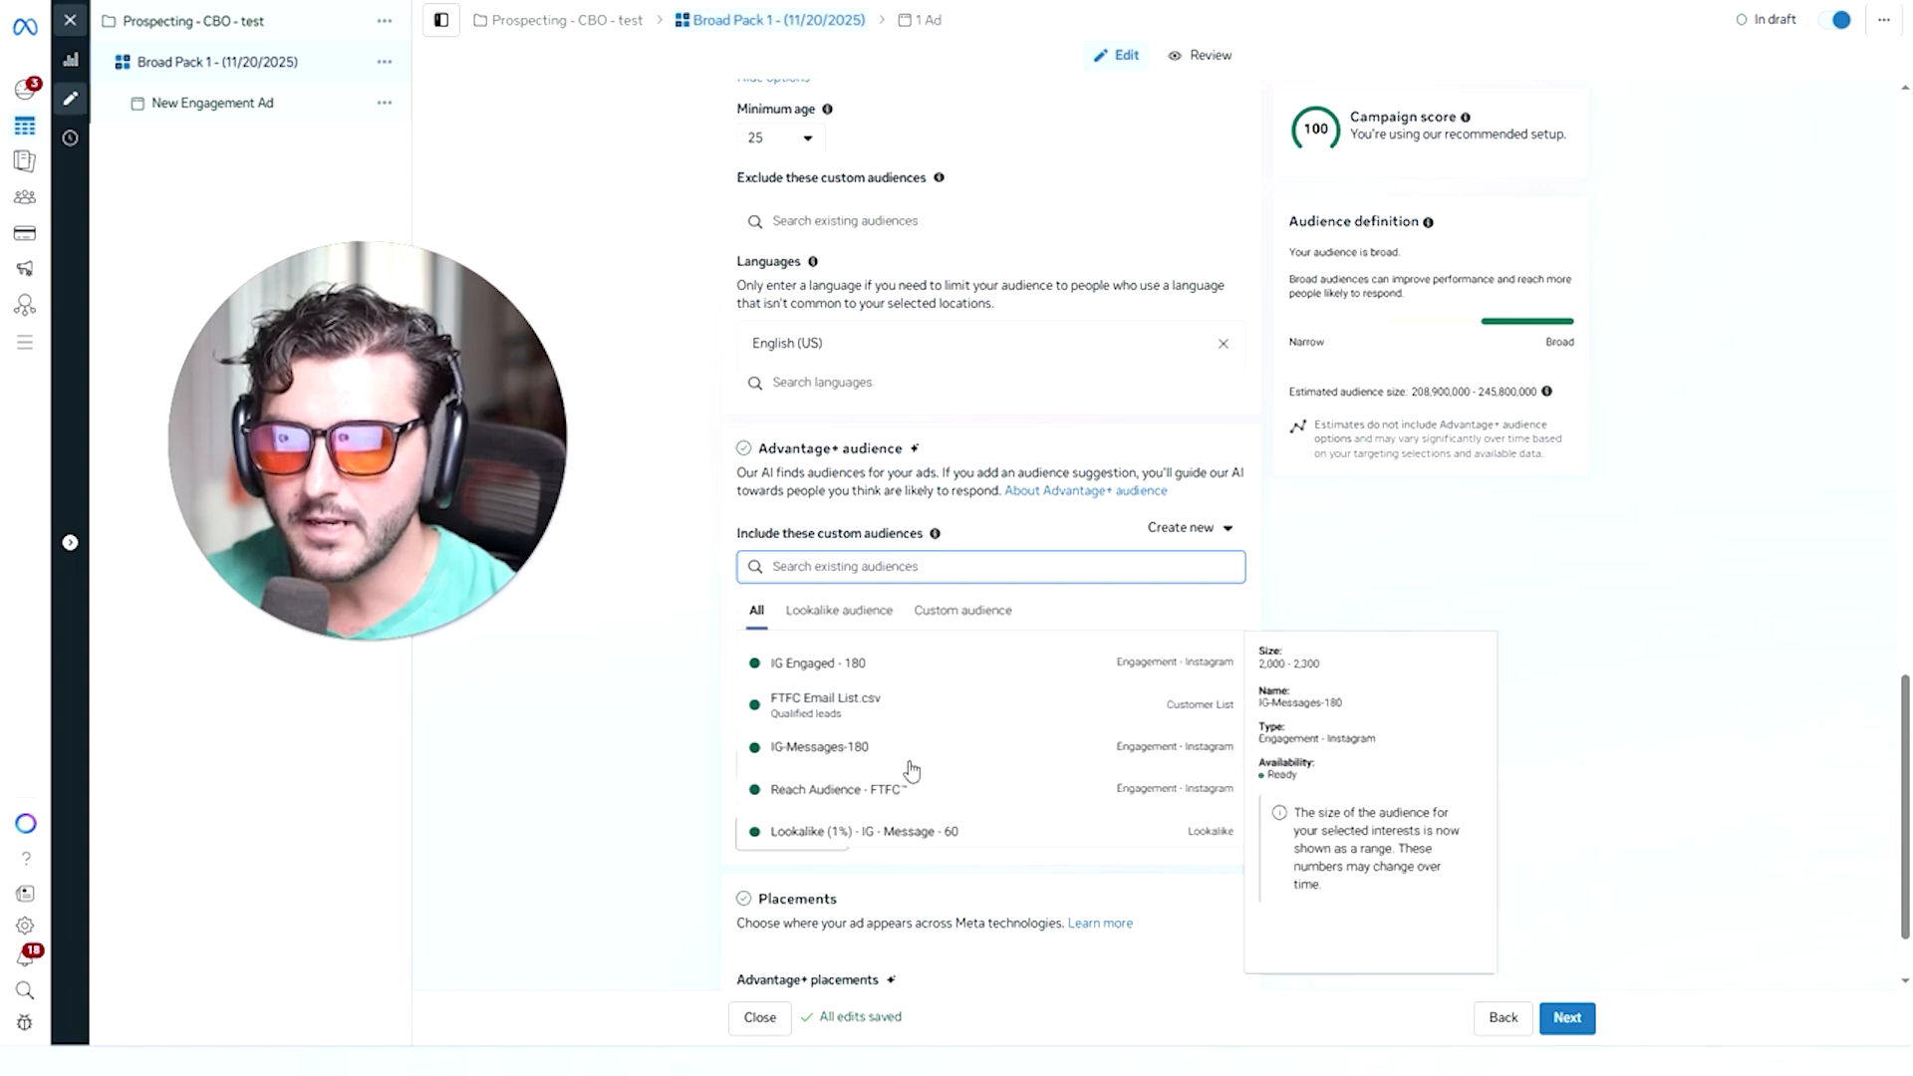
{"action": "scroll", "coordinate": [902, 719], "scroll_direction": "down", "scroll_amount": 1}
{"action": "scroll", "coordinate": [902, 719], "scroll_direction": "down", "scroll_amount": 3}
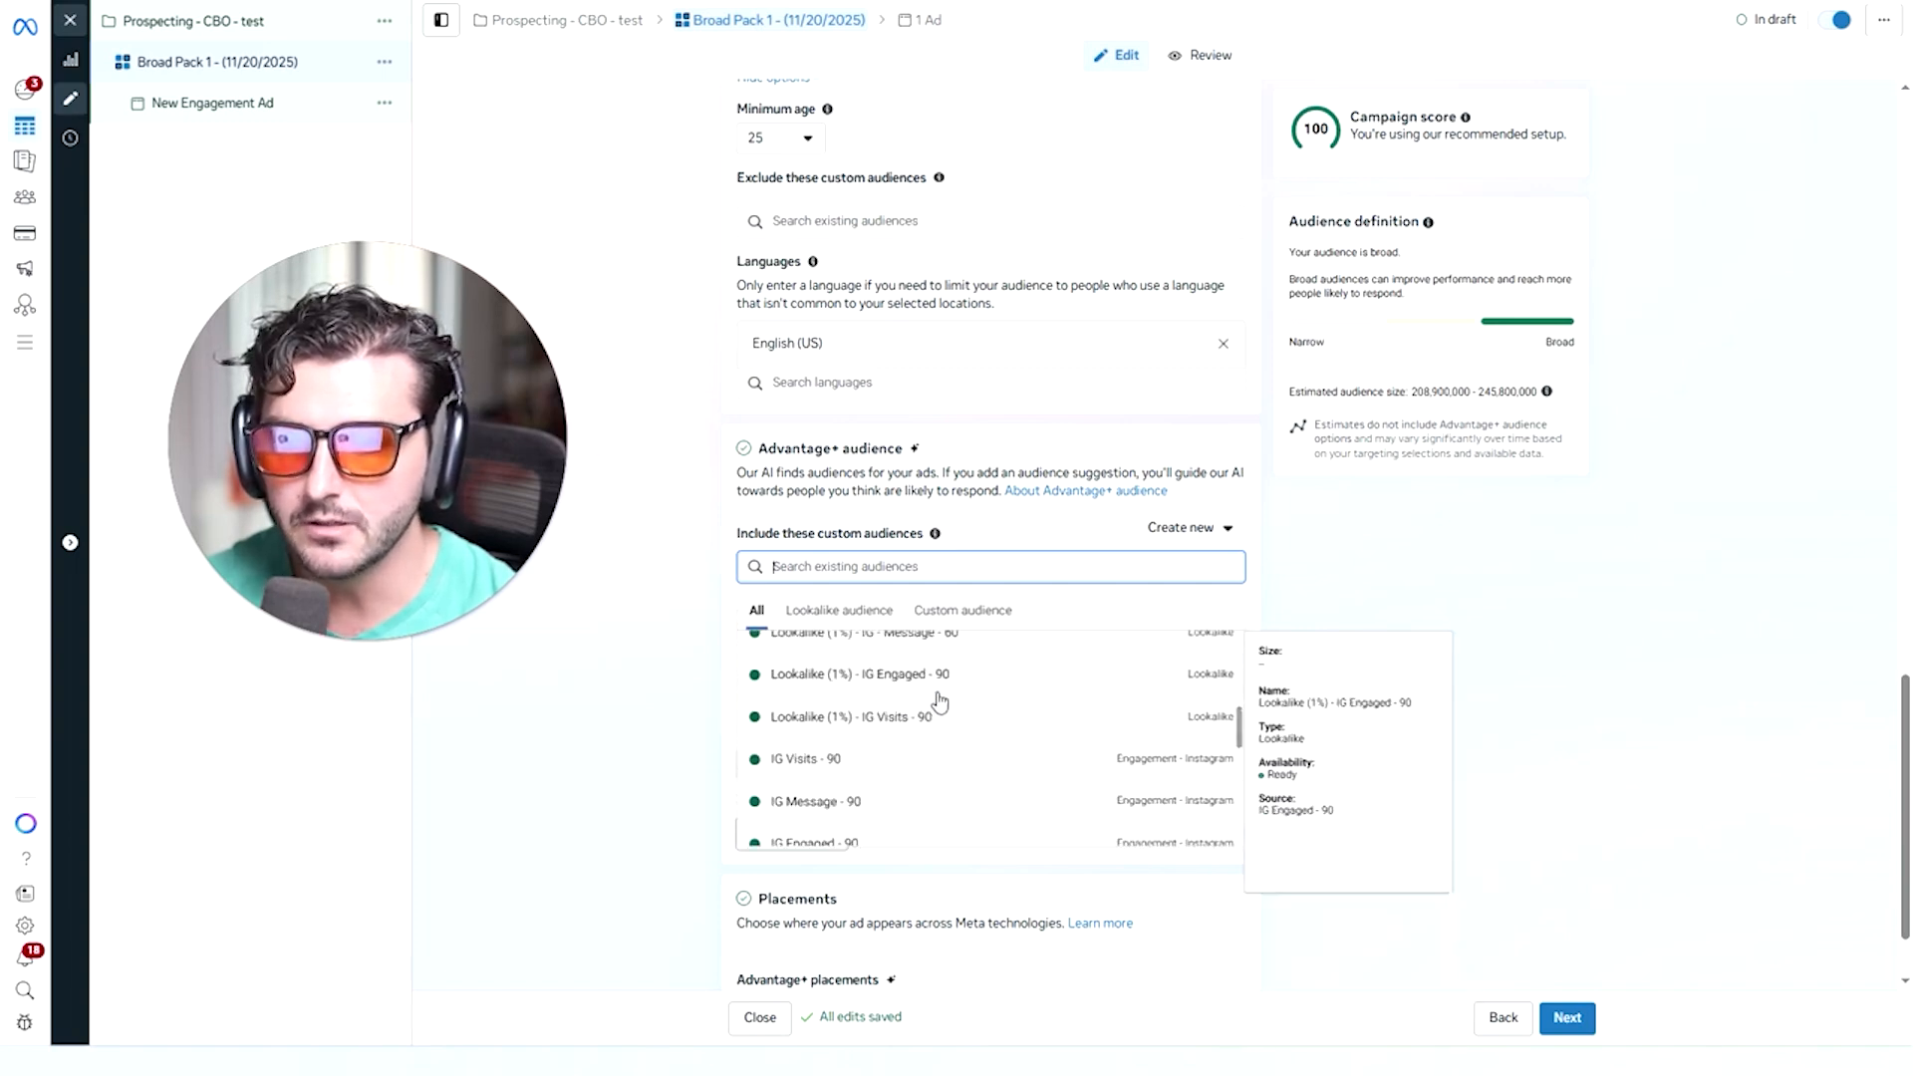
{"action": "scroll", "coordinate": [951, 697], "scroll_direction": "down", "scroll_amount": 1}
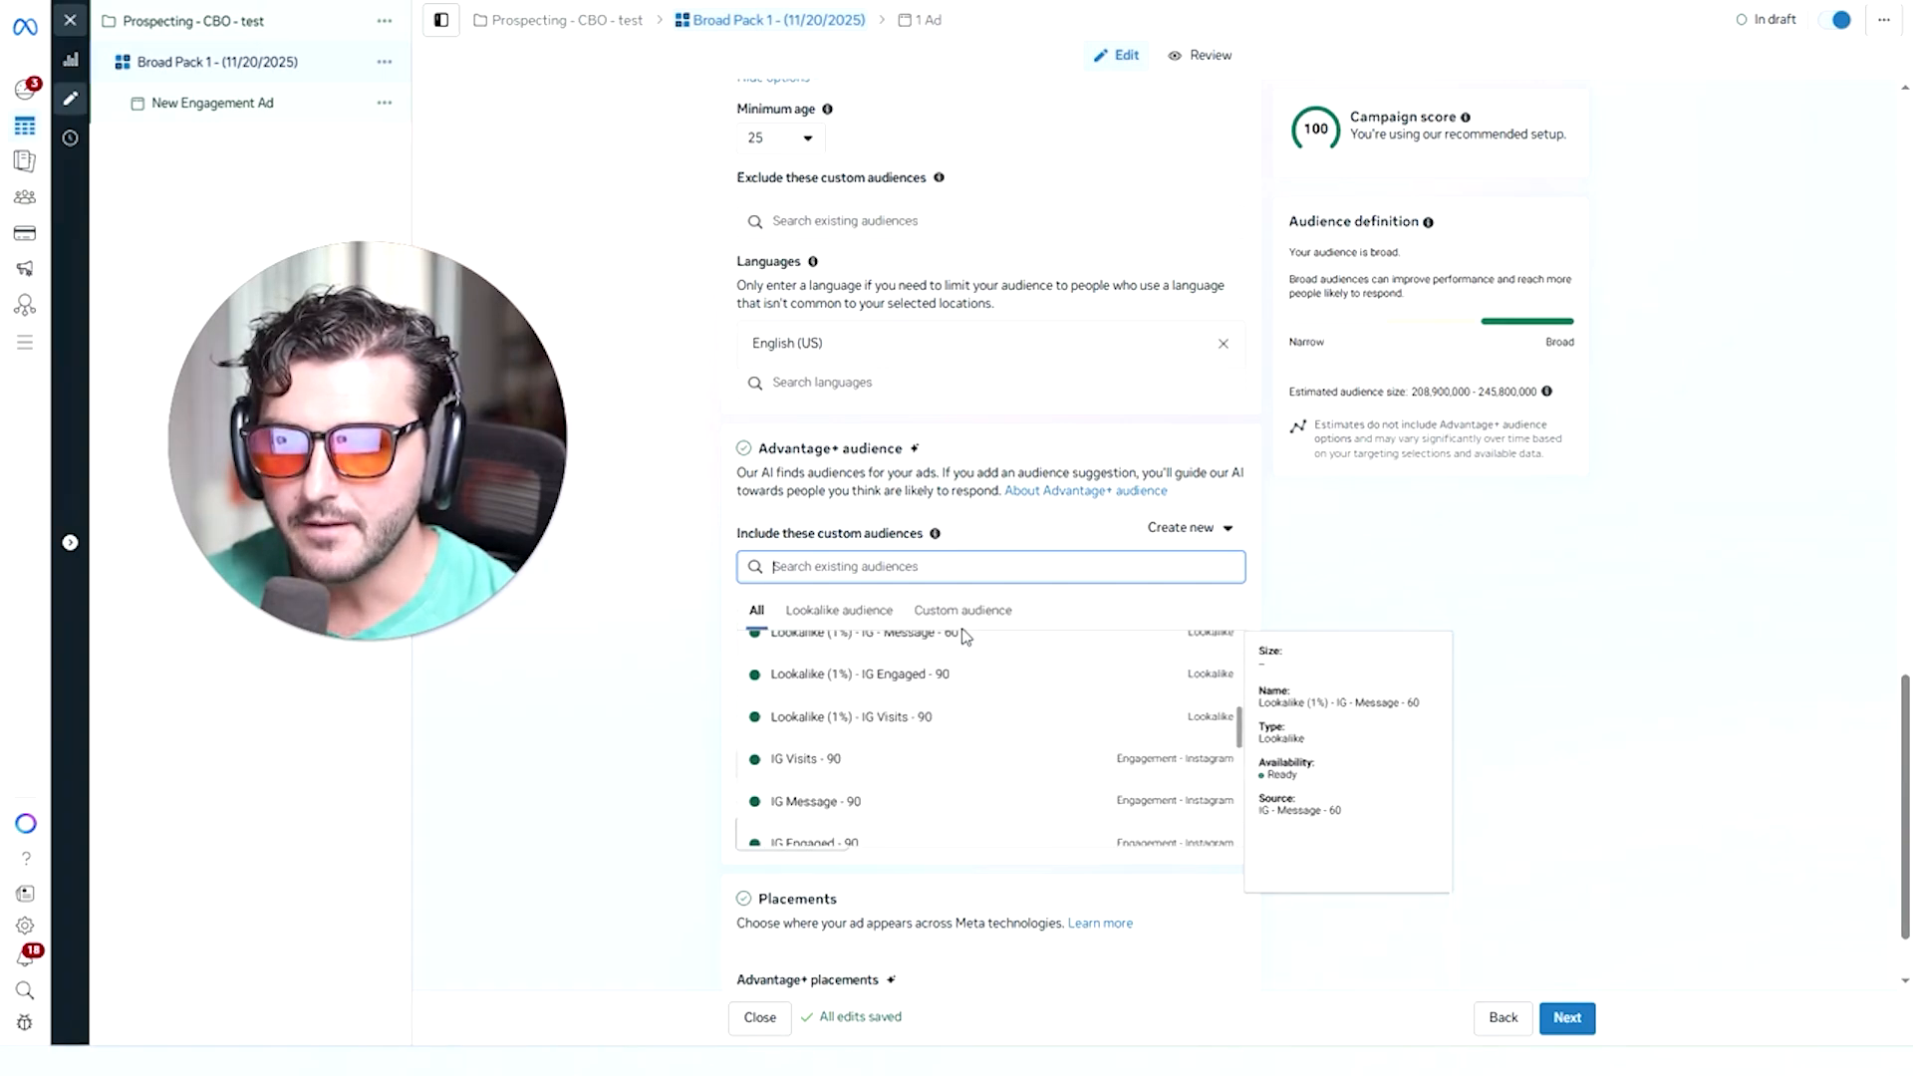
{"action": "scroll", "coordinate": [983, 754], "scroll_direction": "up", "scroll_amount": 1}
{"action": "scroll", "coordinate": [777, 754], "scroll_direction": "down", "scroll_amount": 1}
{"action": "scroll", "coordinate": [854, 757], "scroll_direction": "down", "scroll_amount": 6}
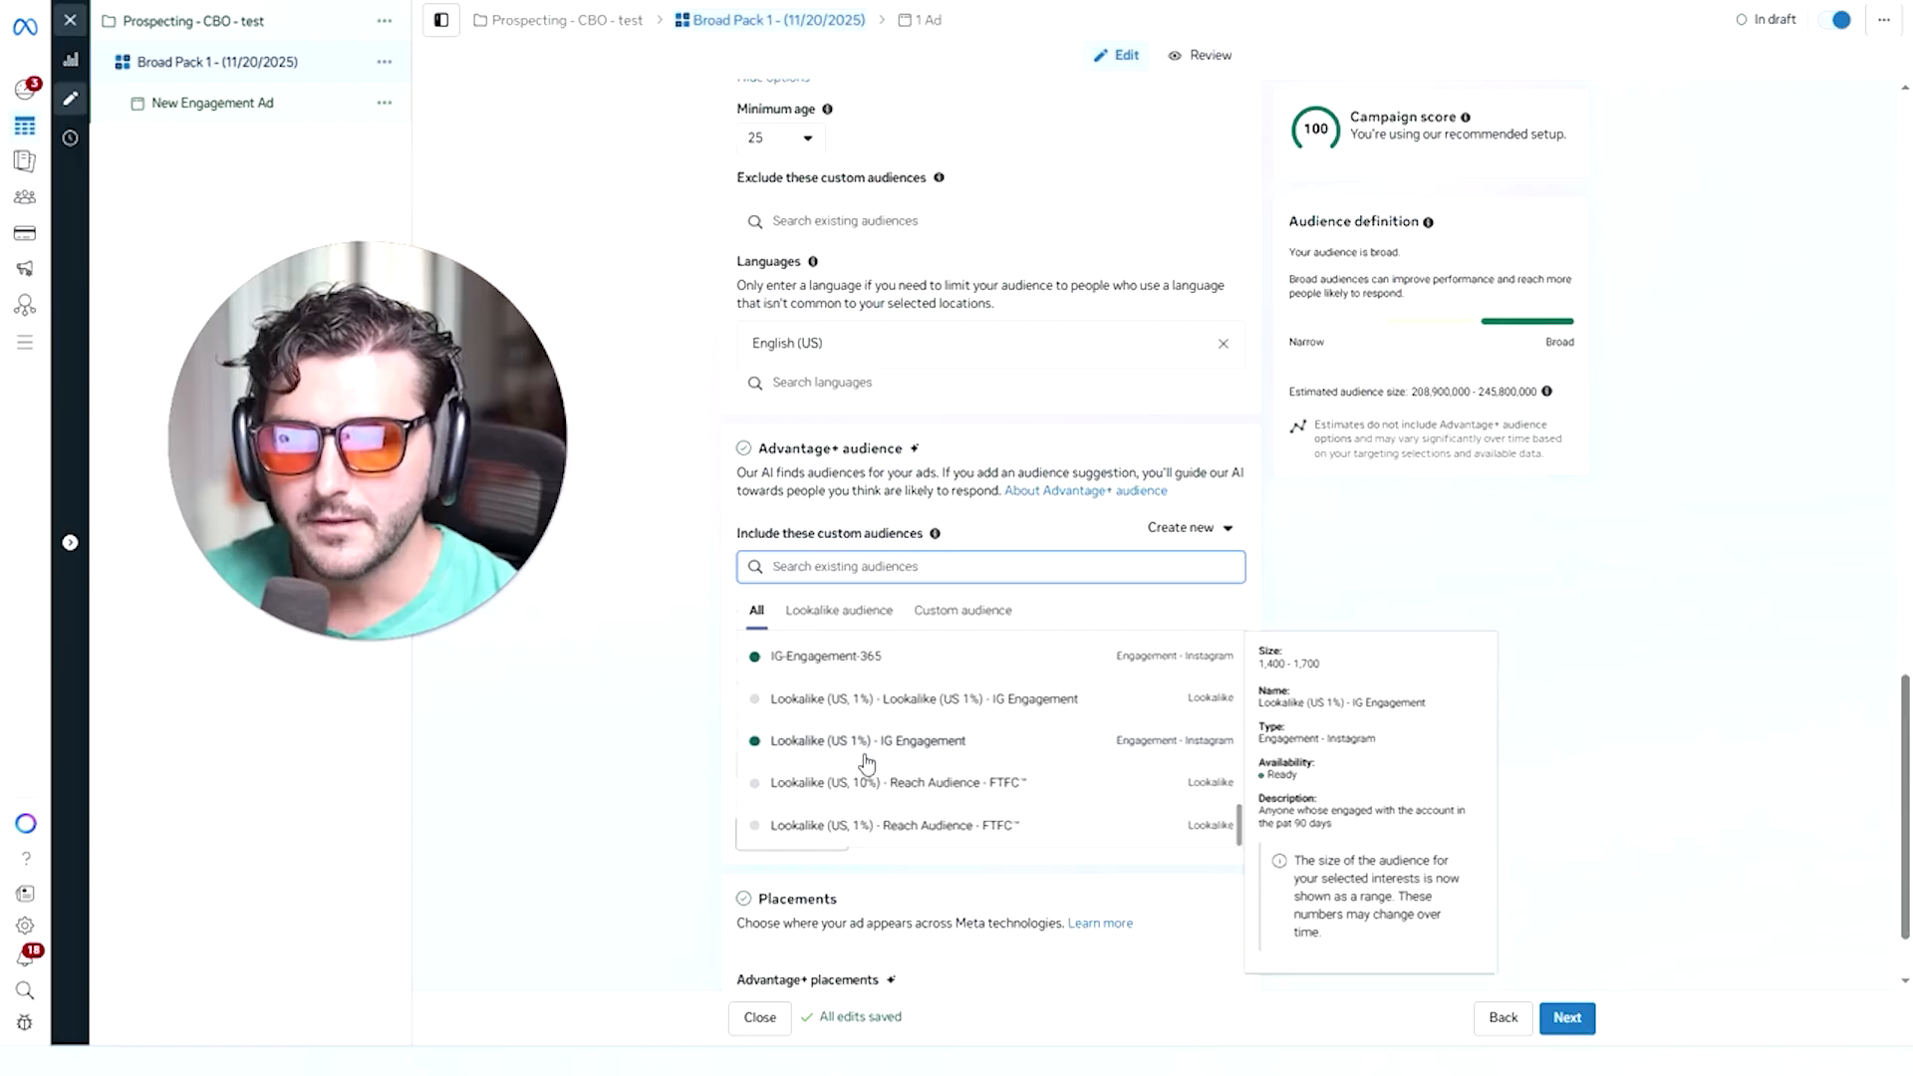
{"action": "left_click", "coordinate": [634, 735]}
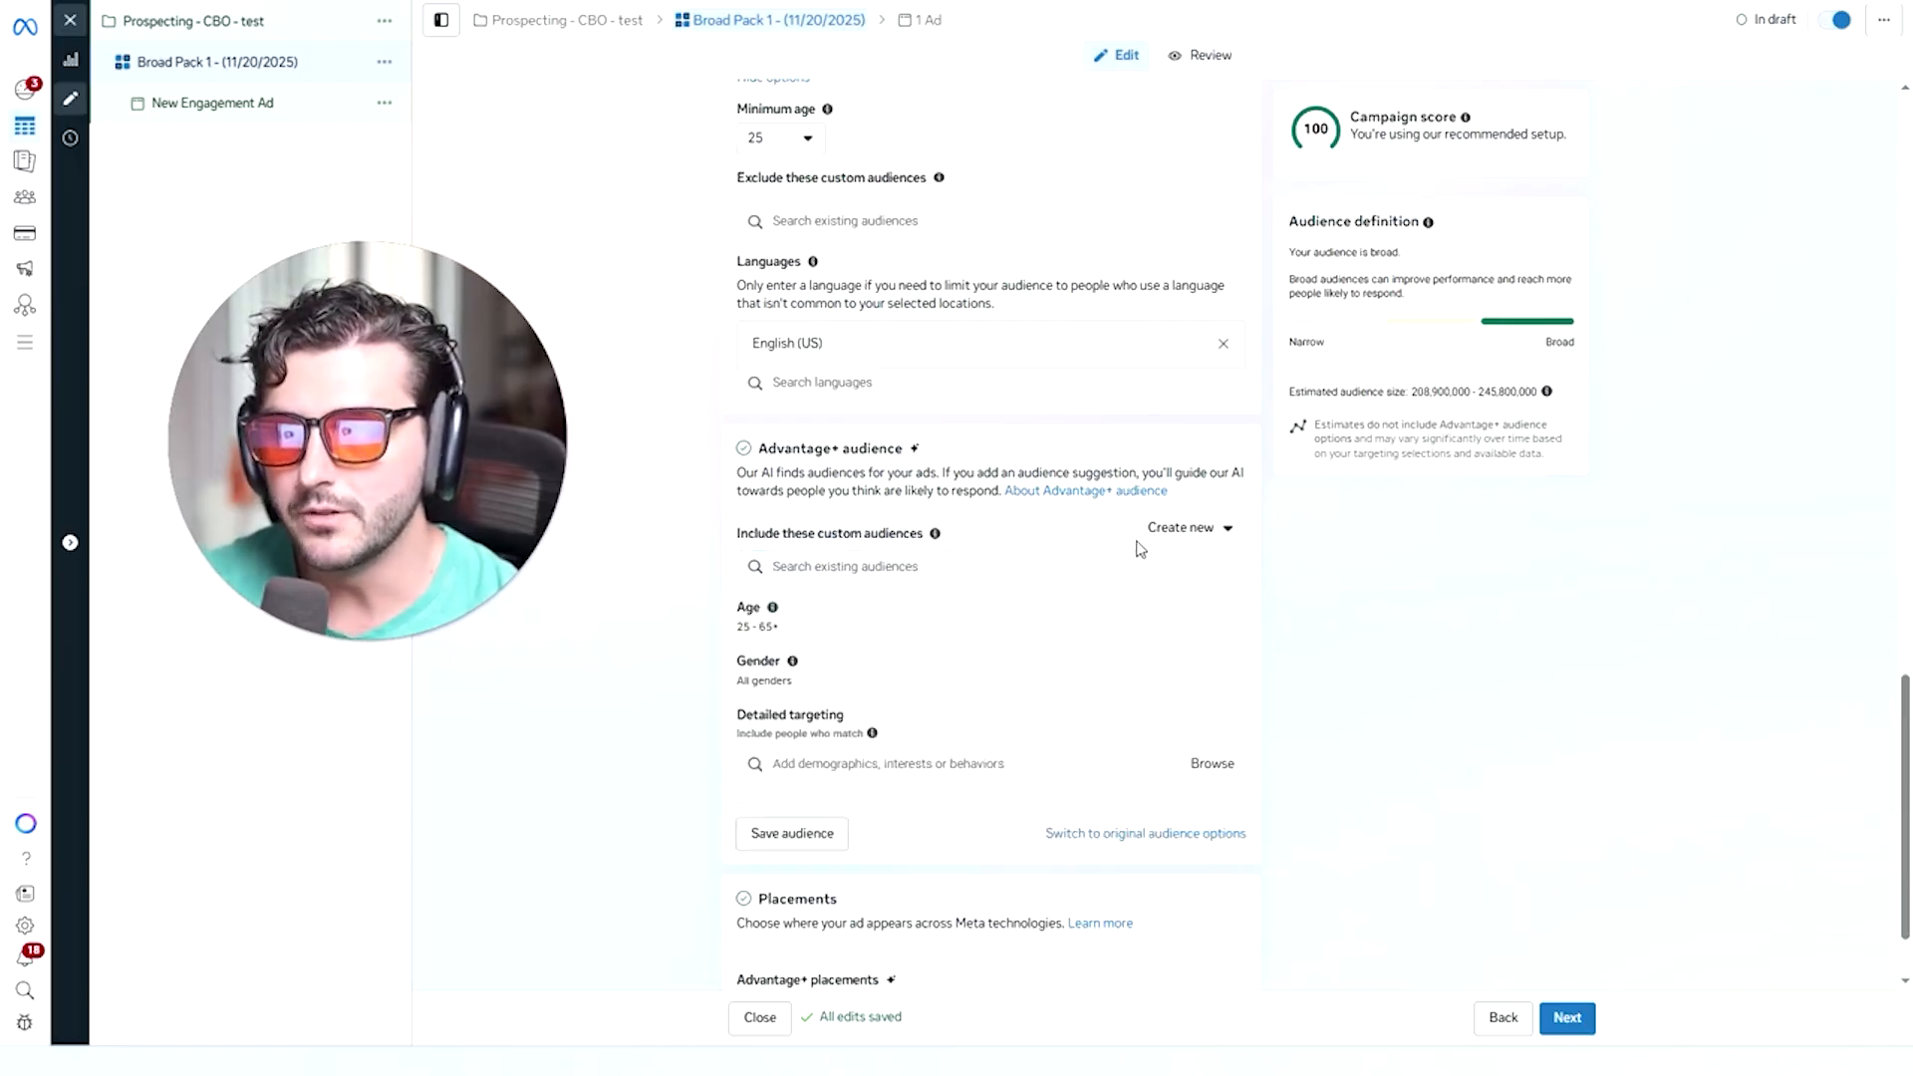
Start another Instagram account custom audience with the event People who started following this professional account, and discard it.
{"action": "left_click", "coordinate": [1177, 531]}
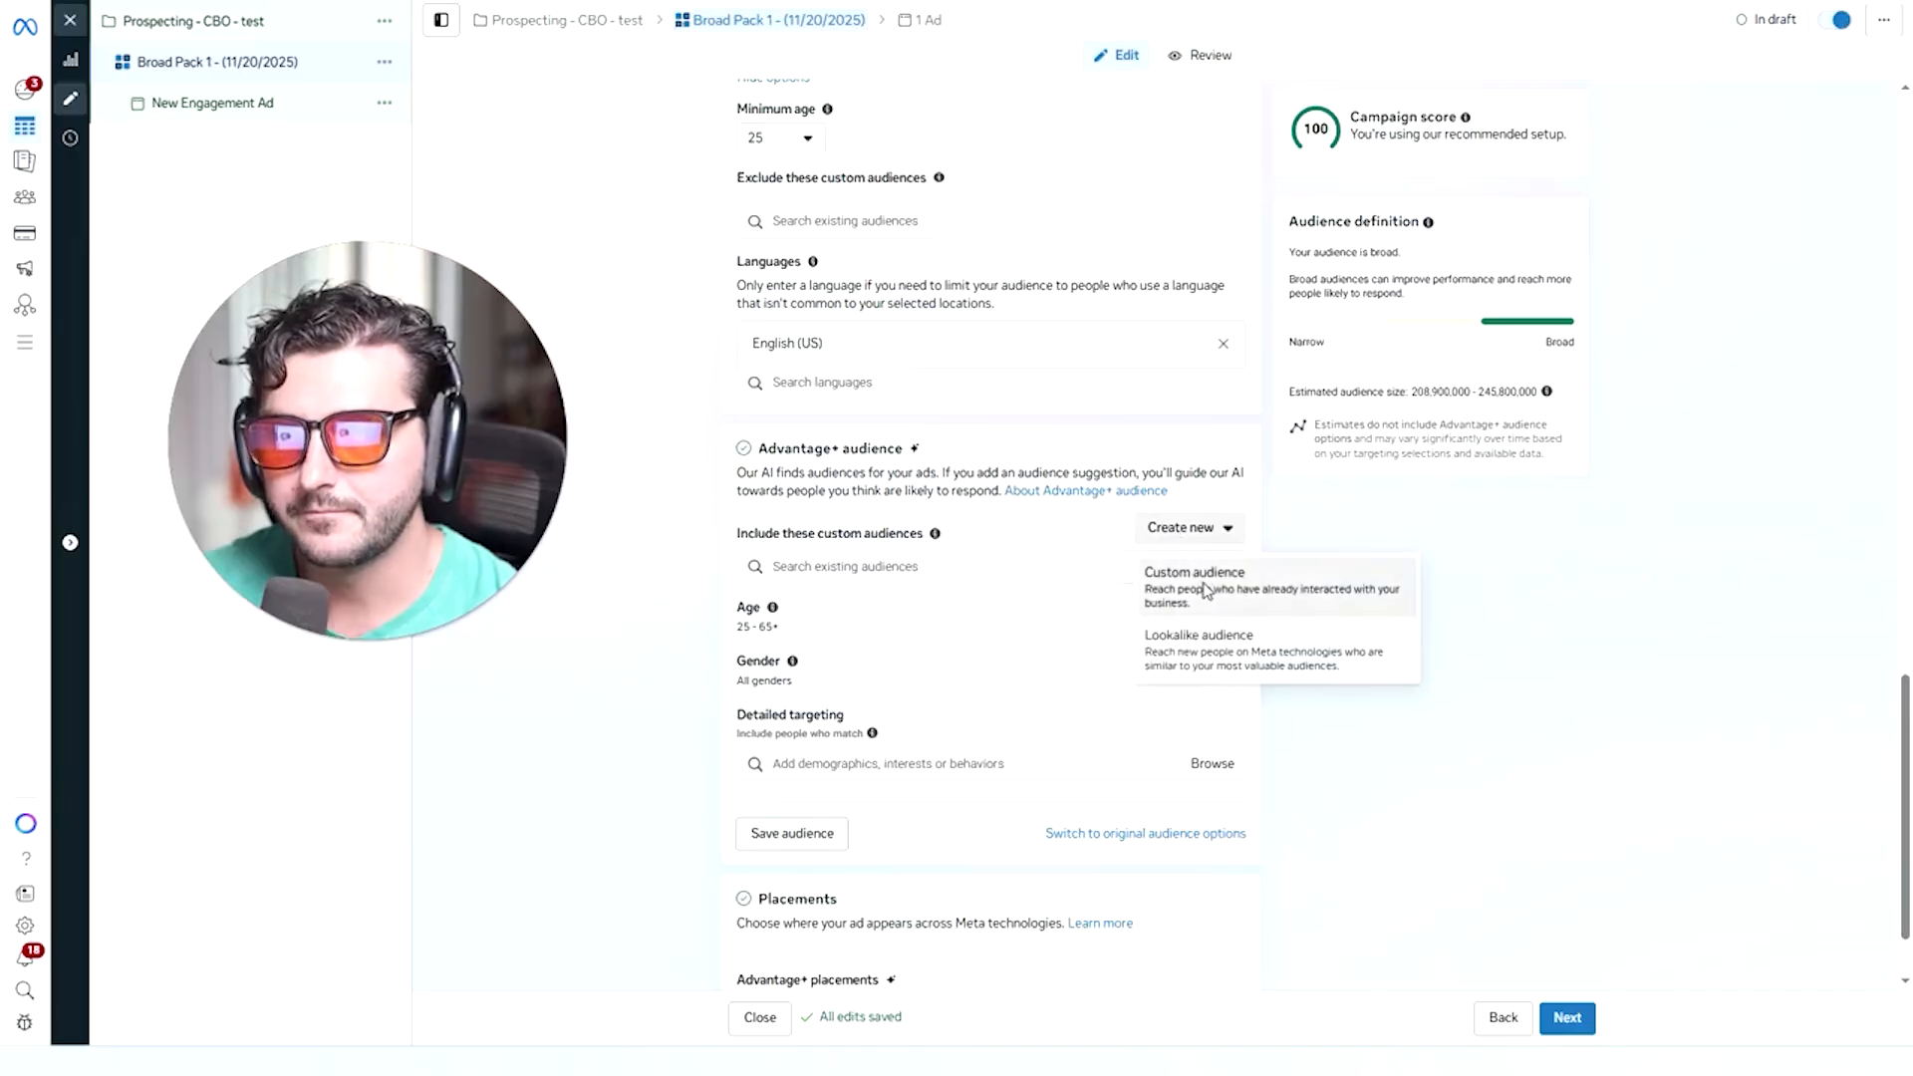
{"action": "left_click", "coordinate": [1195, 583]}
{"action": "left_click", "coordinate": [1036, 470]}
{"action": "left_click", "coordinate": [1222, 659]}
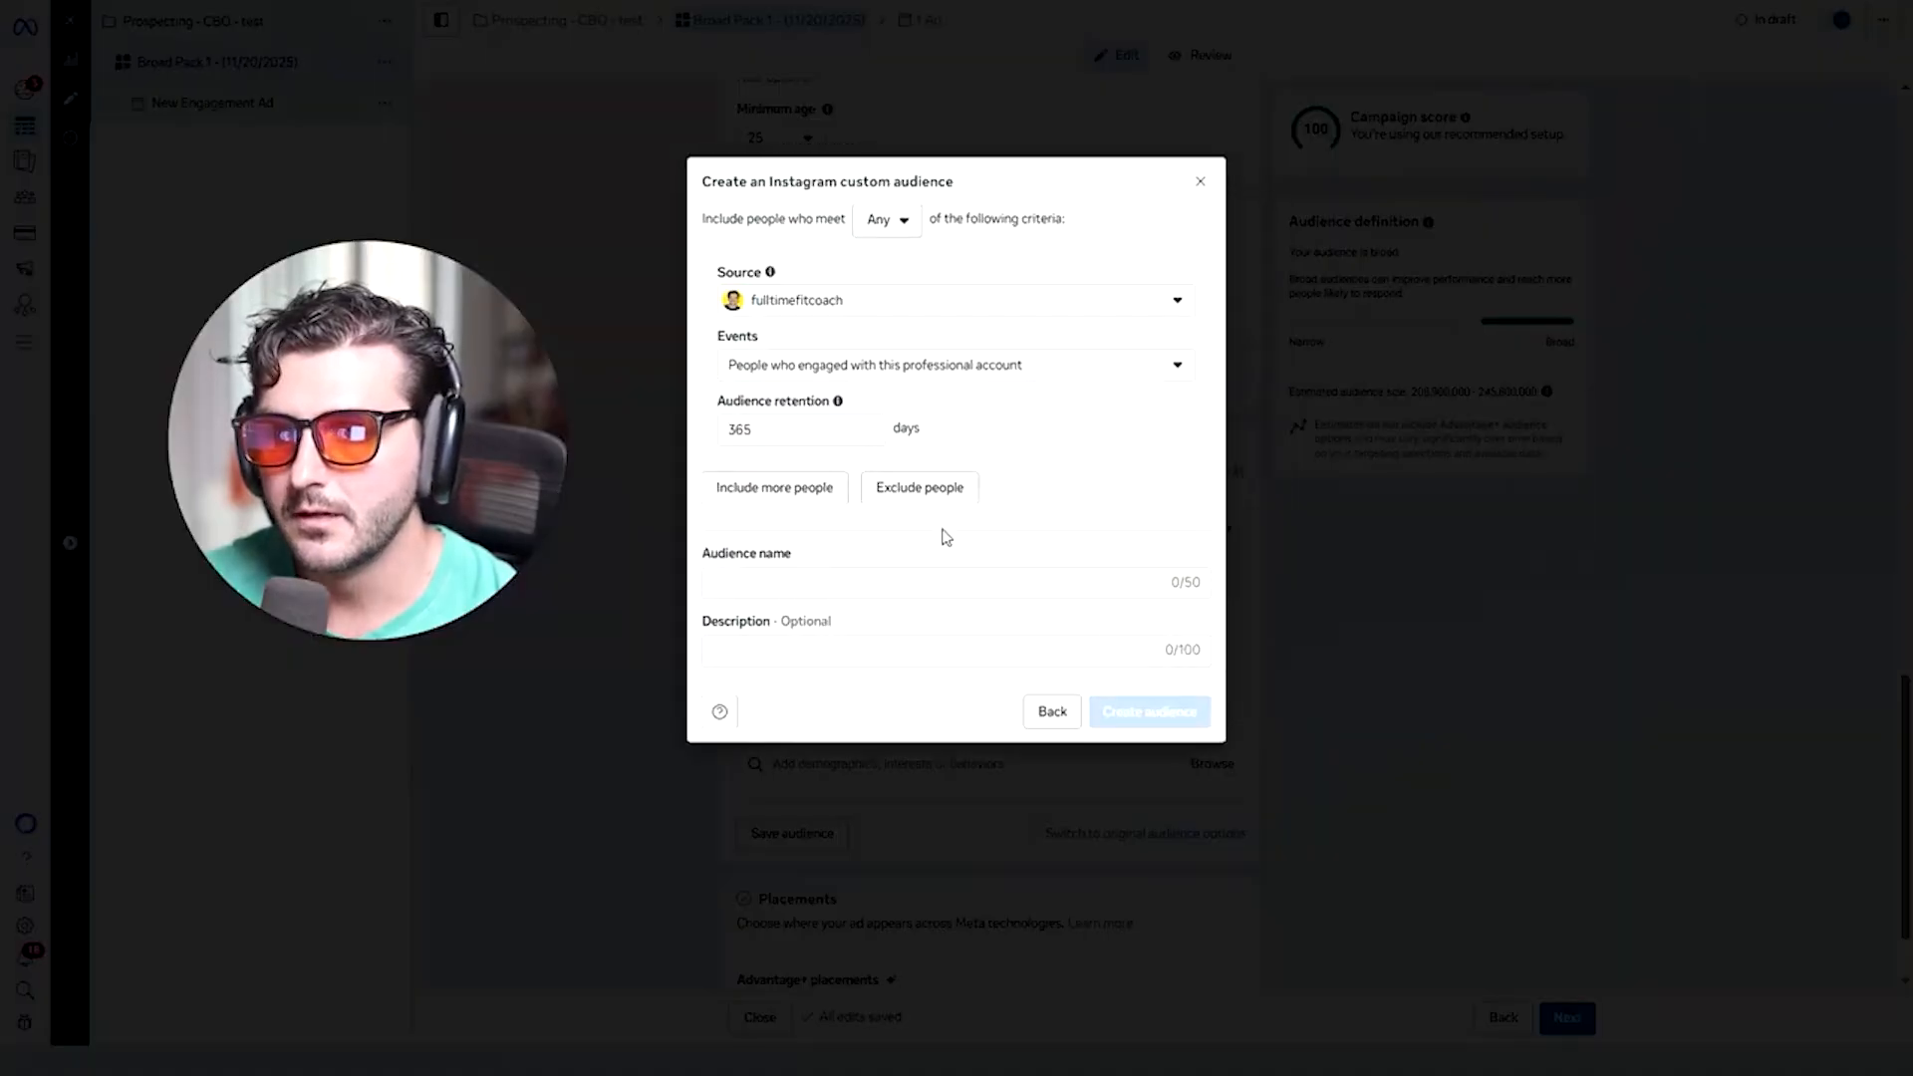
{"action": "left_click", "coordinate": [832, 368]}
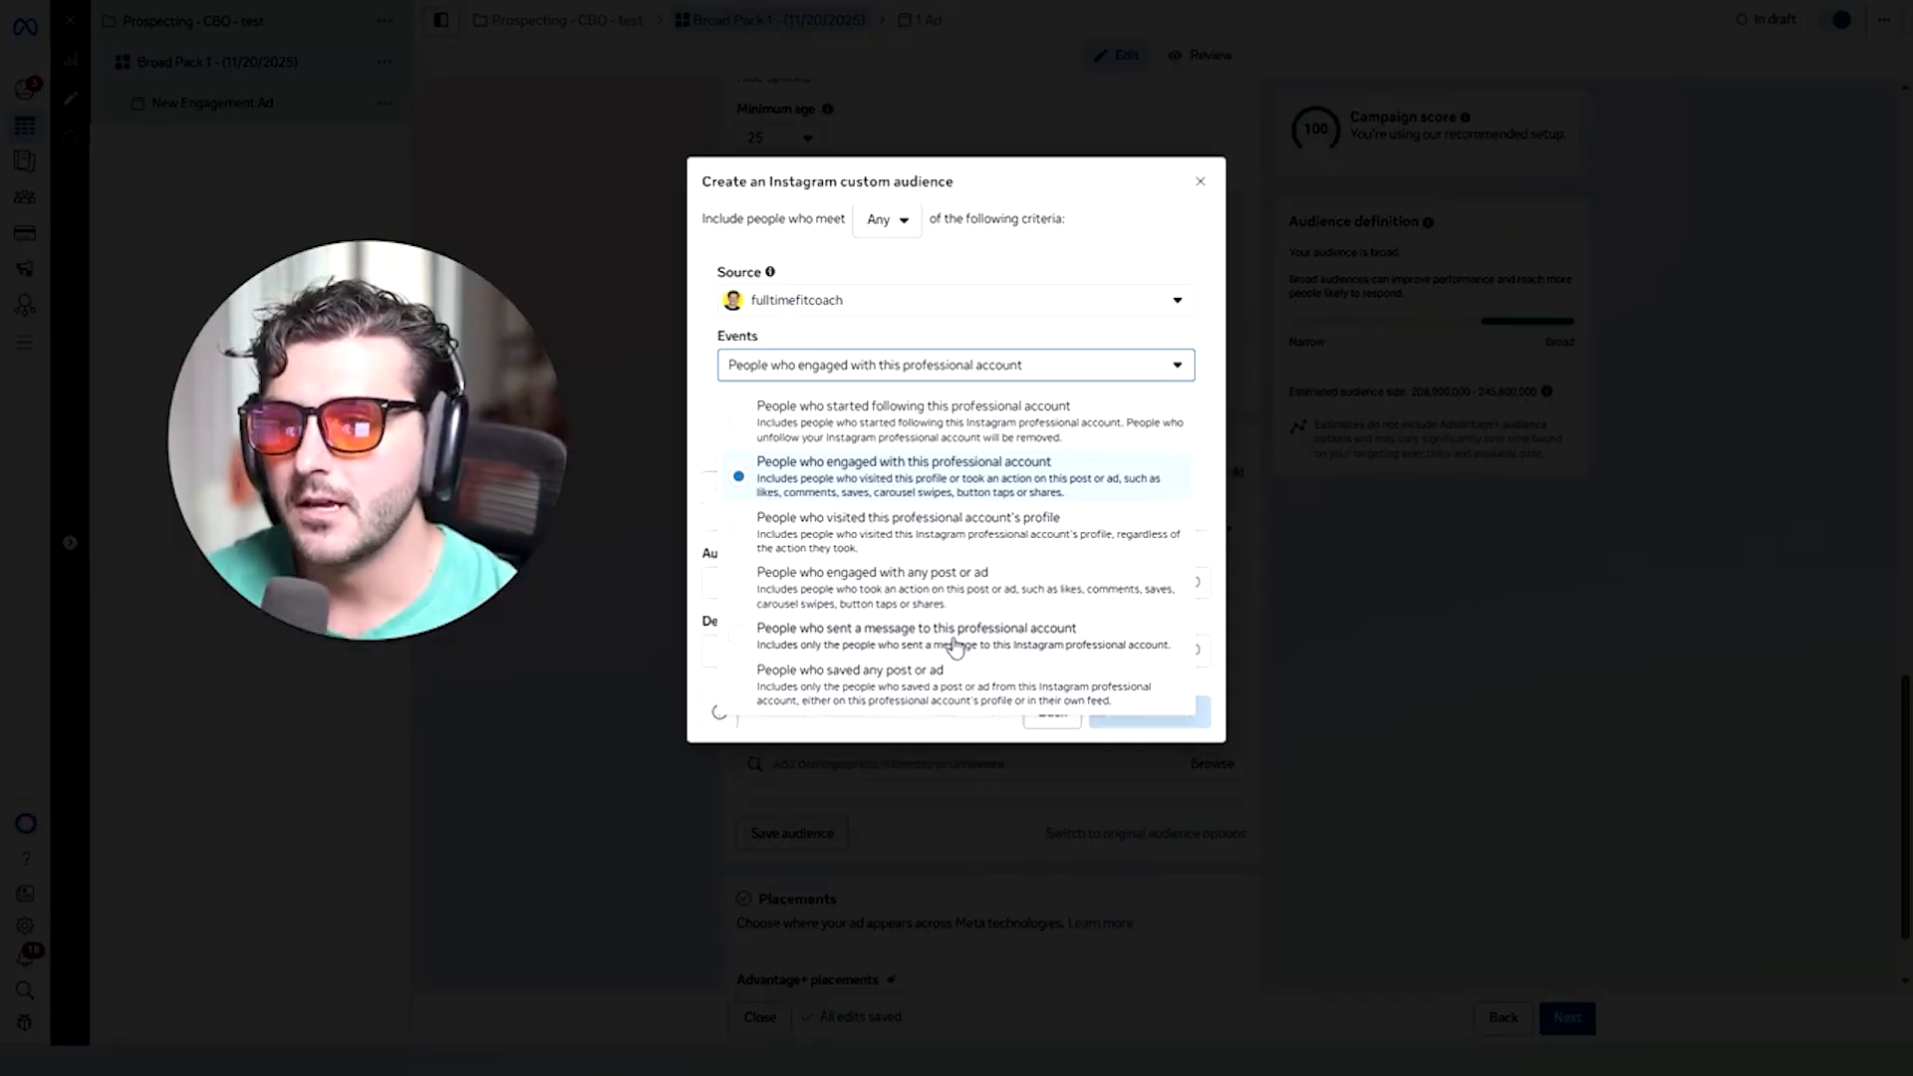
{"action": "left_click", "coordinate": [956, 439]}
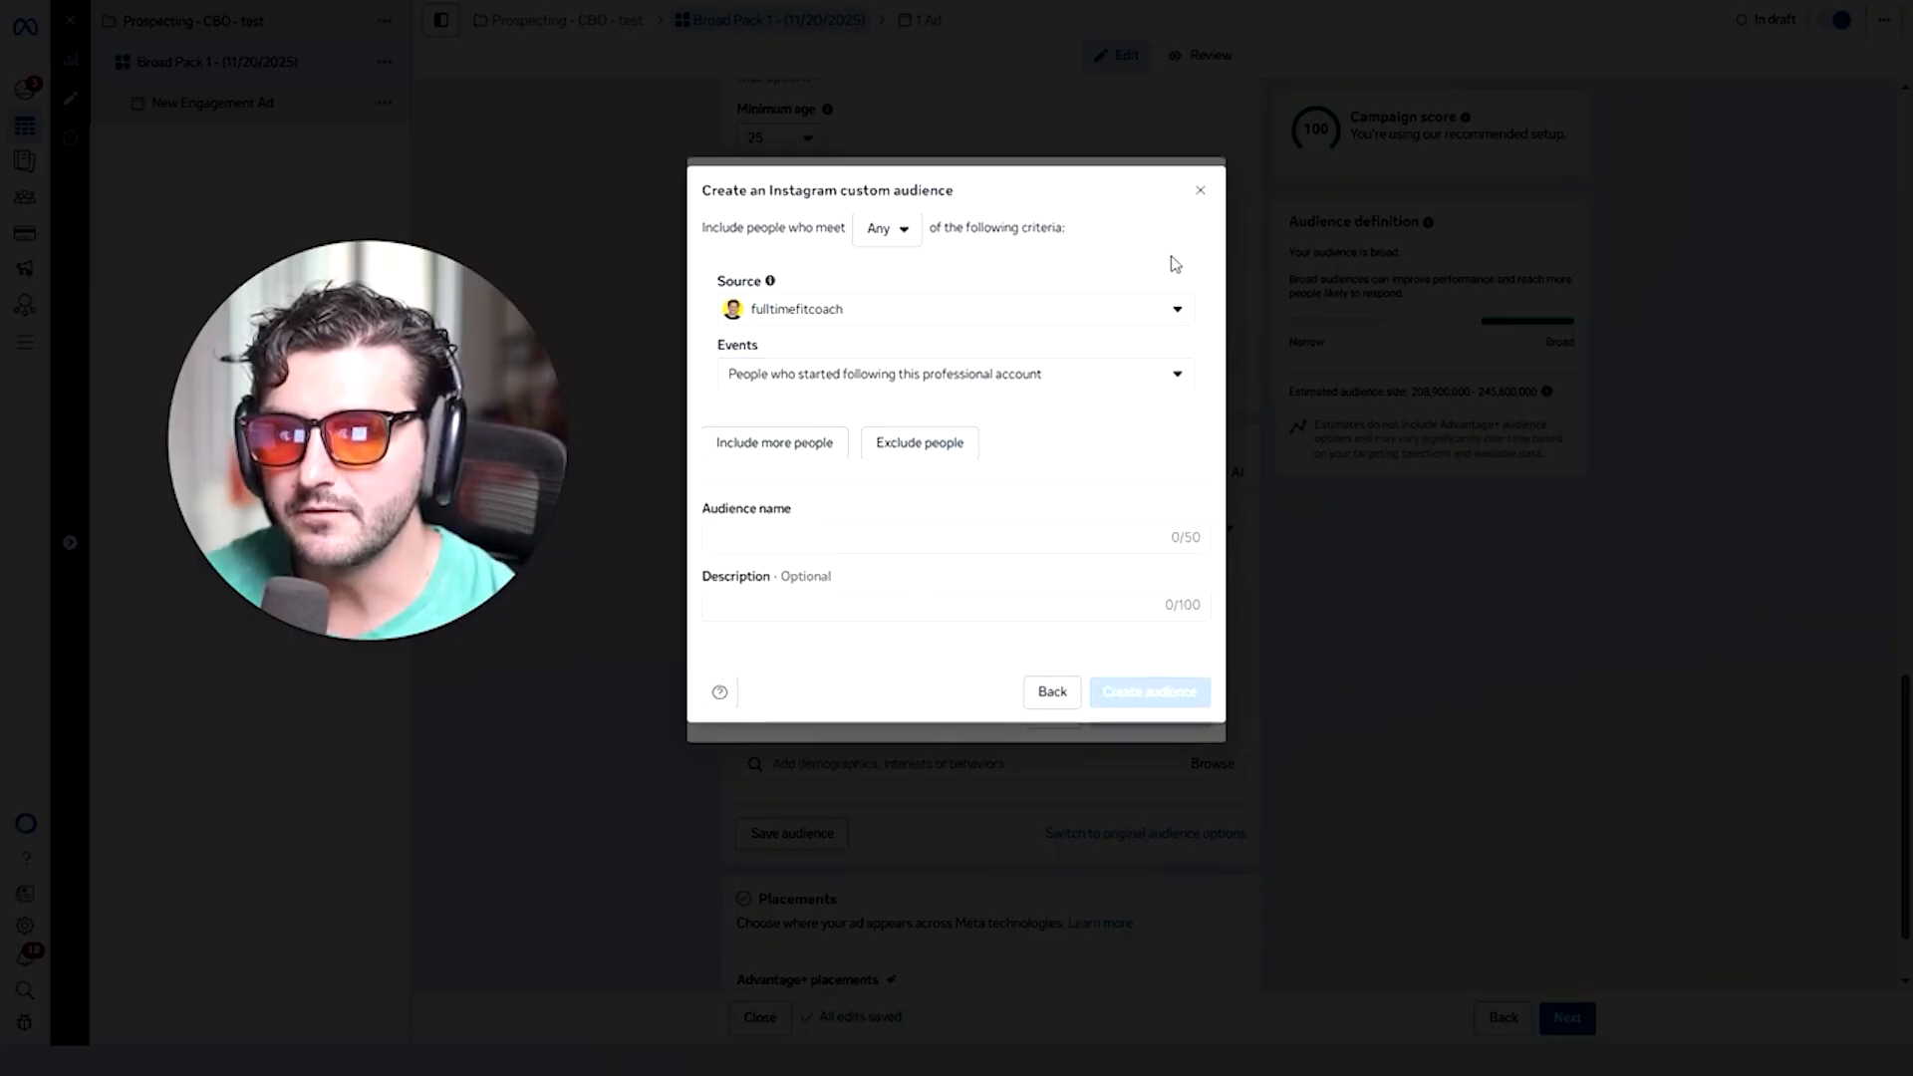
{"action": "left_click", "coordinate": [1200, 190]}
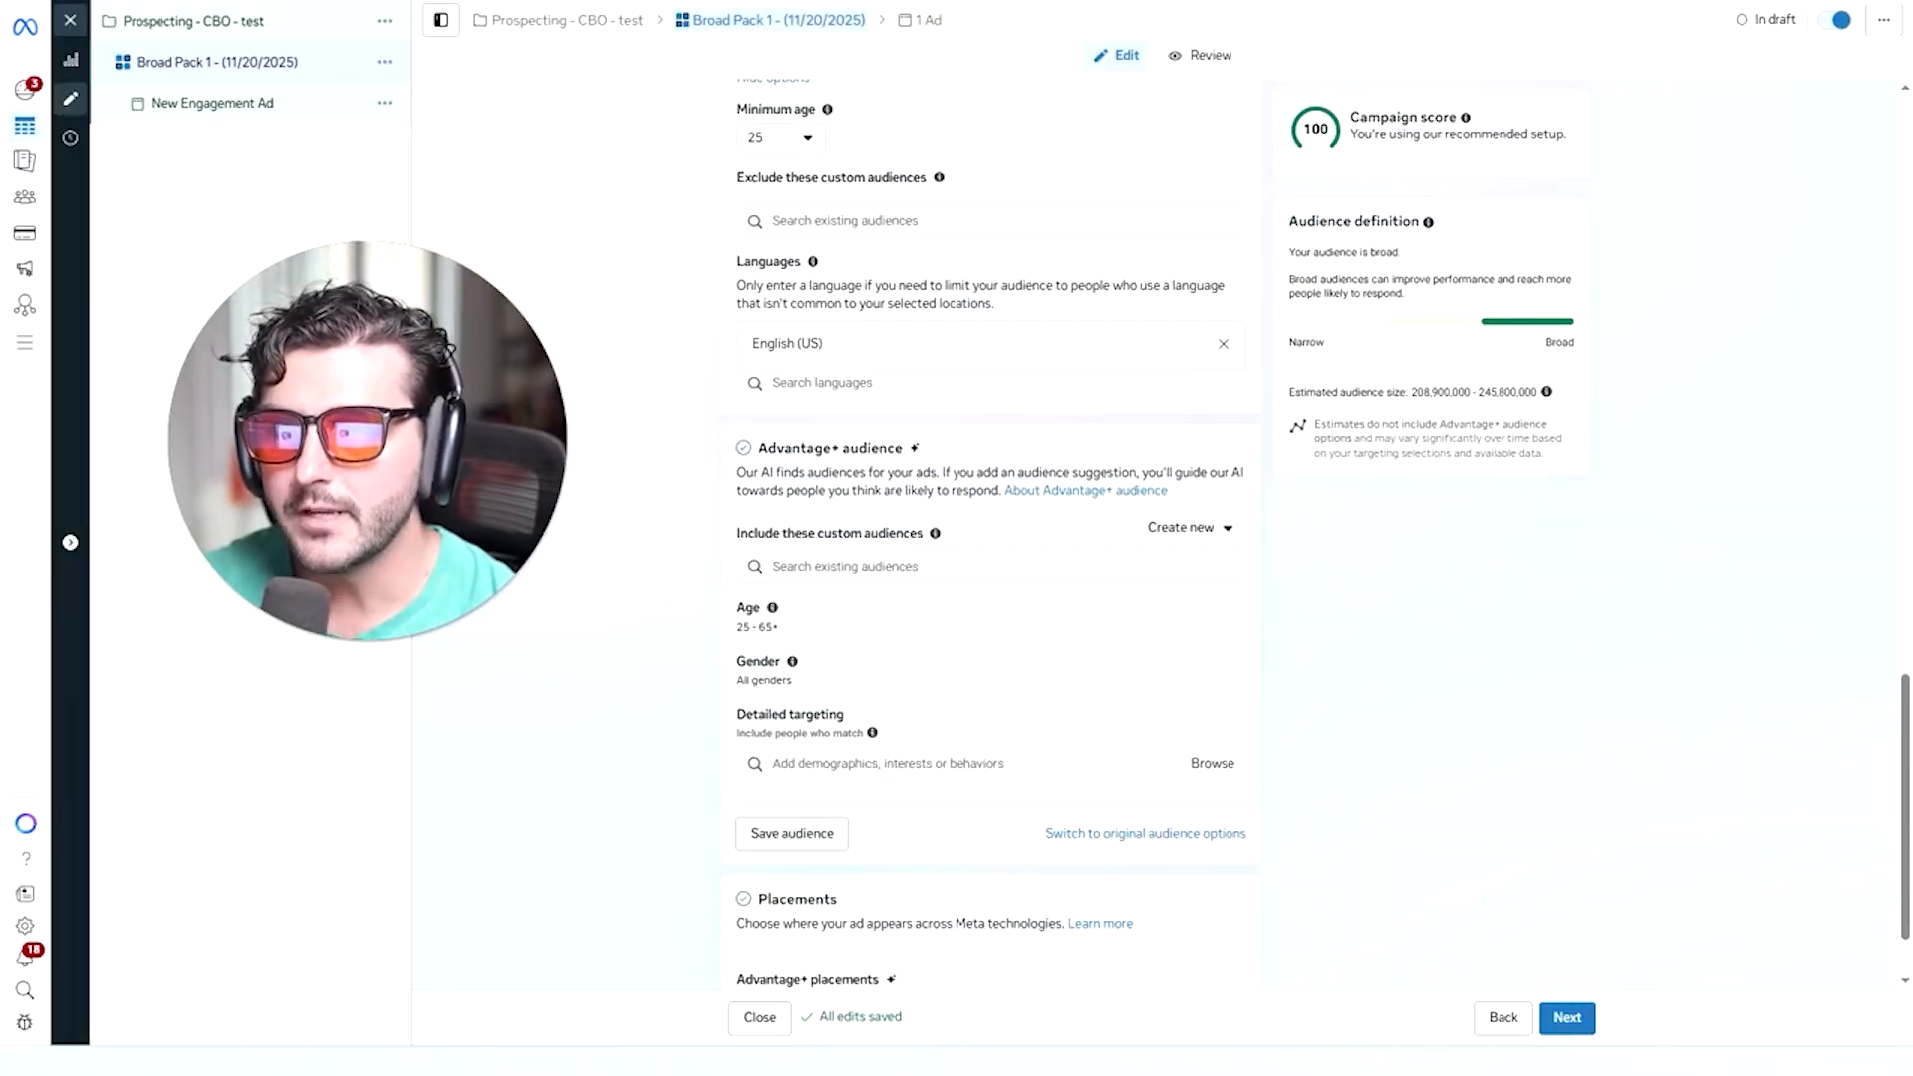
Include the IG-Engagement-365 custom audience as a suggestion and remove it again.
{"action": "left_click", "coordinate": [928, 567]}
{"action": "left_click", "coordinate": [904, 662]}
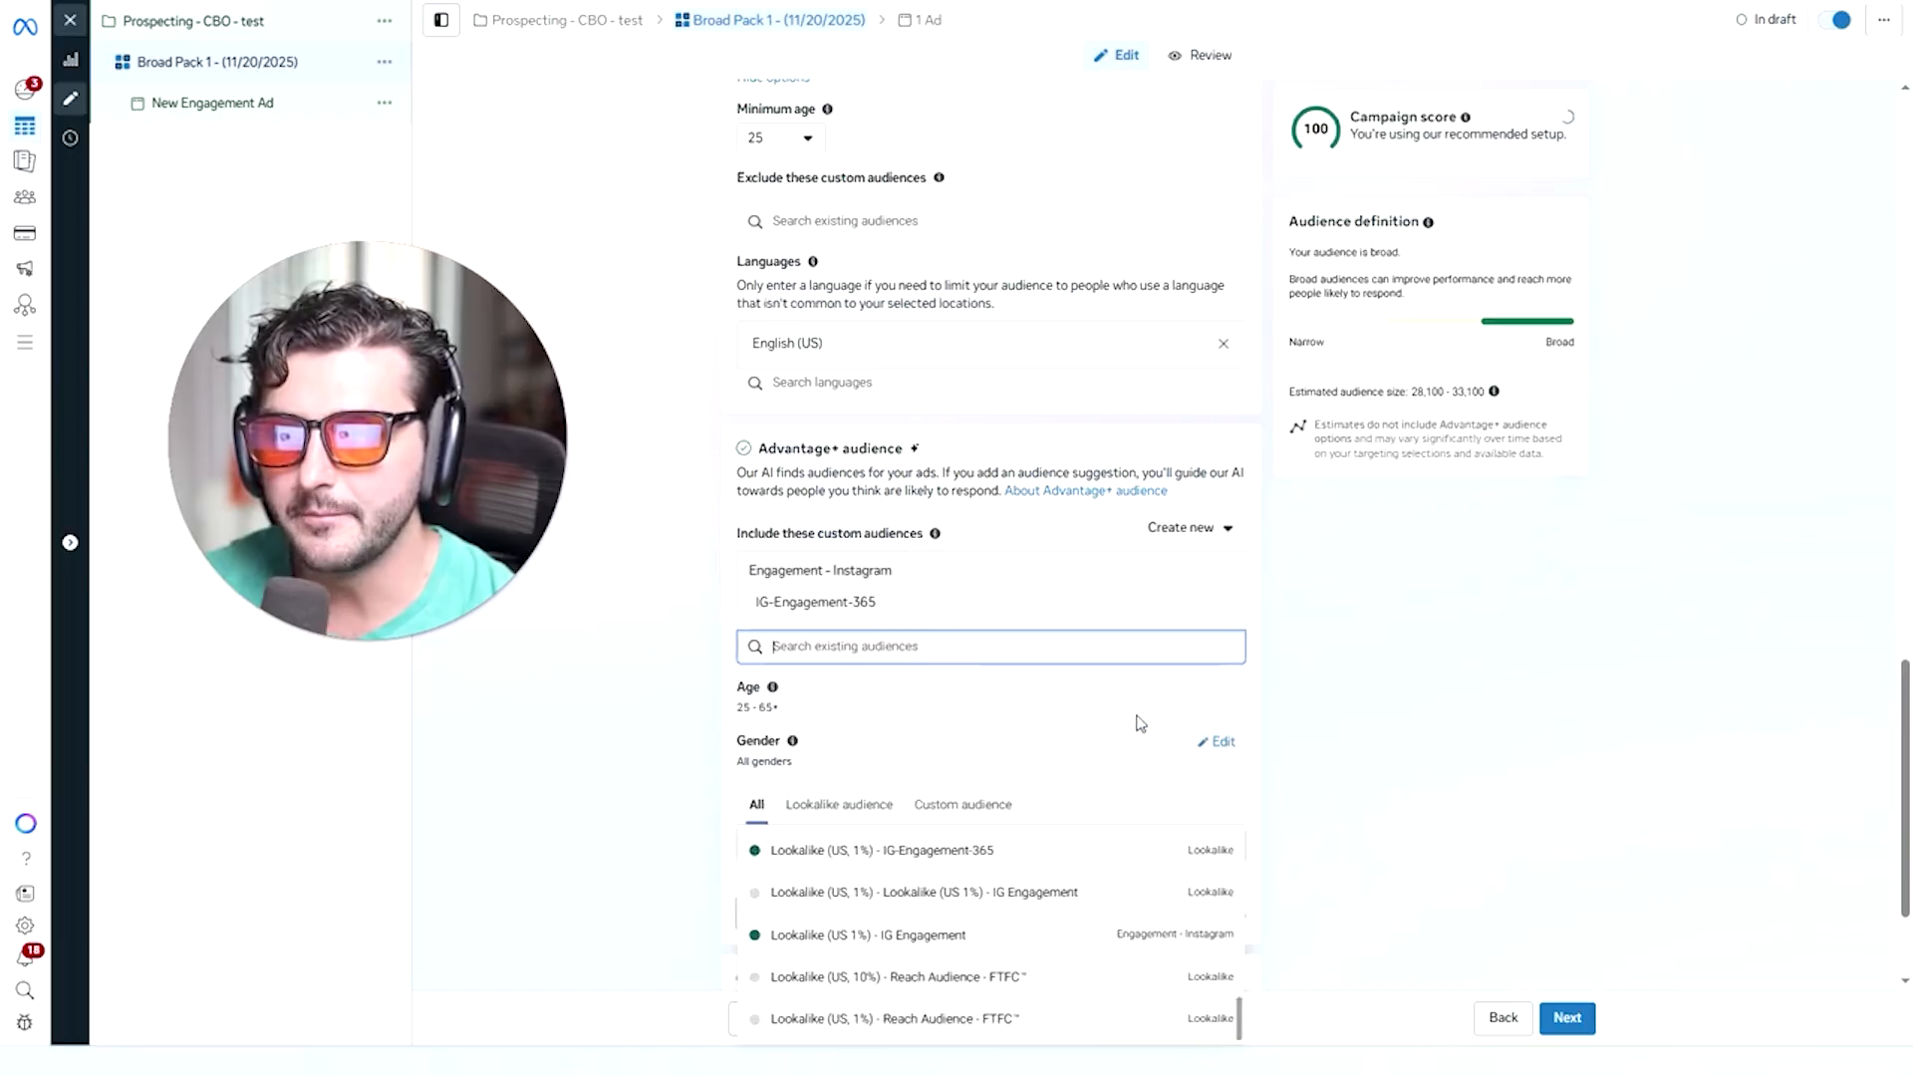
{"action": "left_click", "coordinate": [1210, 605]}
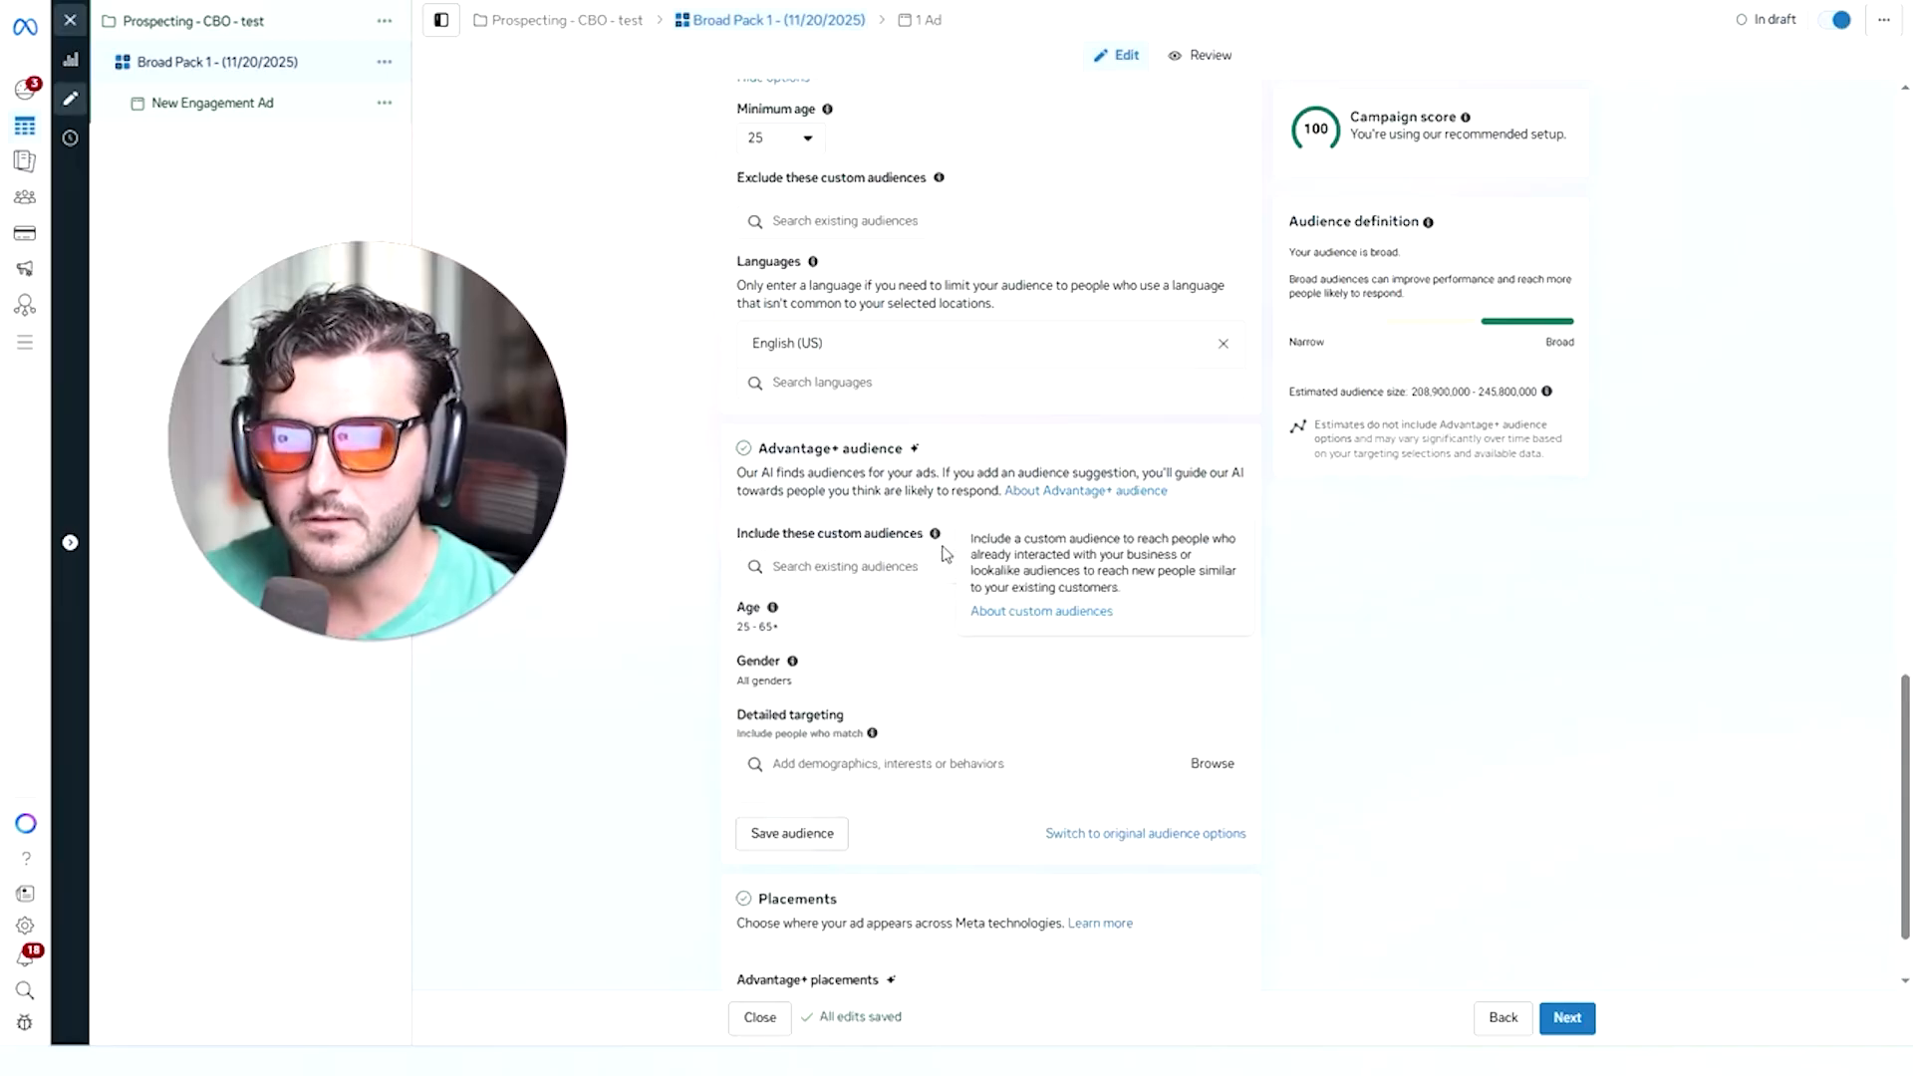
Exclude the Ad Actions - 180 and IG Engaged - 180 custom audiences in the ad set's audience controls.
{"action": "scroll", "coordinate": [951, 558], "scroll_direction": "up", "scroll_amount": 2}
{"action": "scroll", "coordinate": [969, 574], "scroll_direction": "up", "scroll_amount": 1}
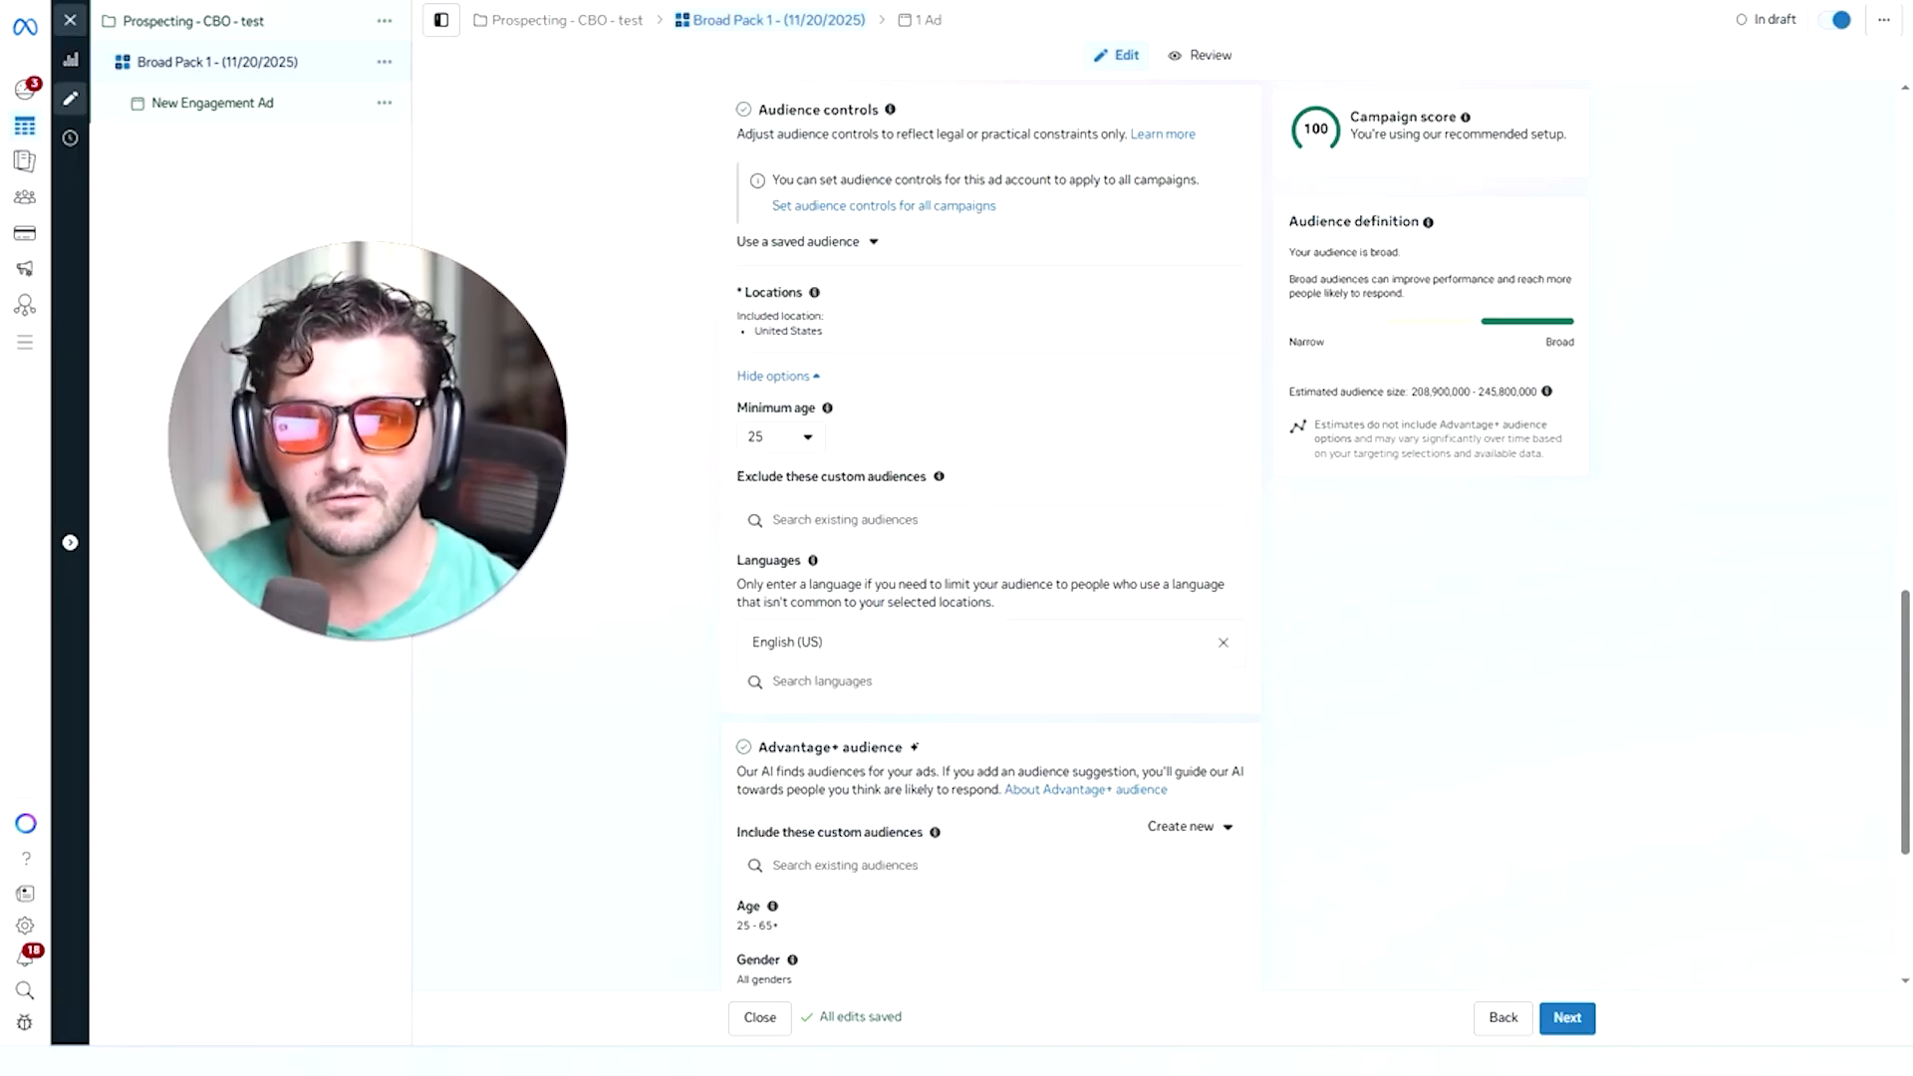
{"action": "left_click", "coordinate": [990, 520]}
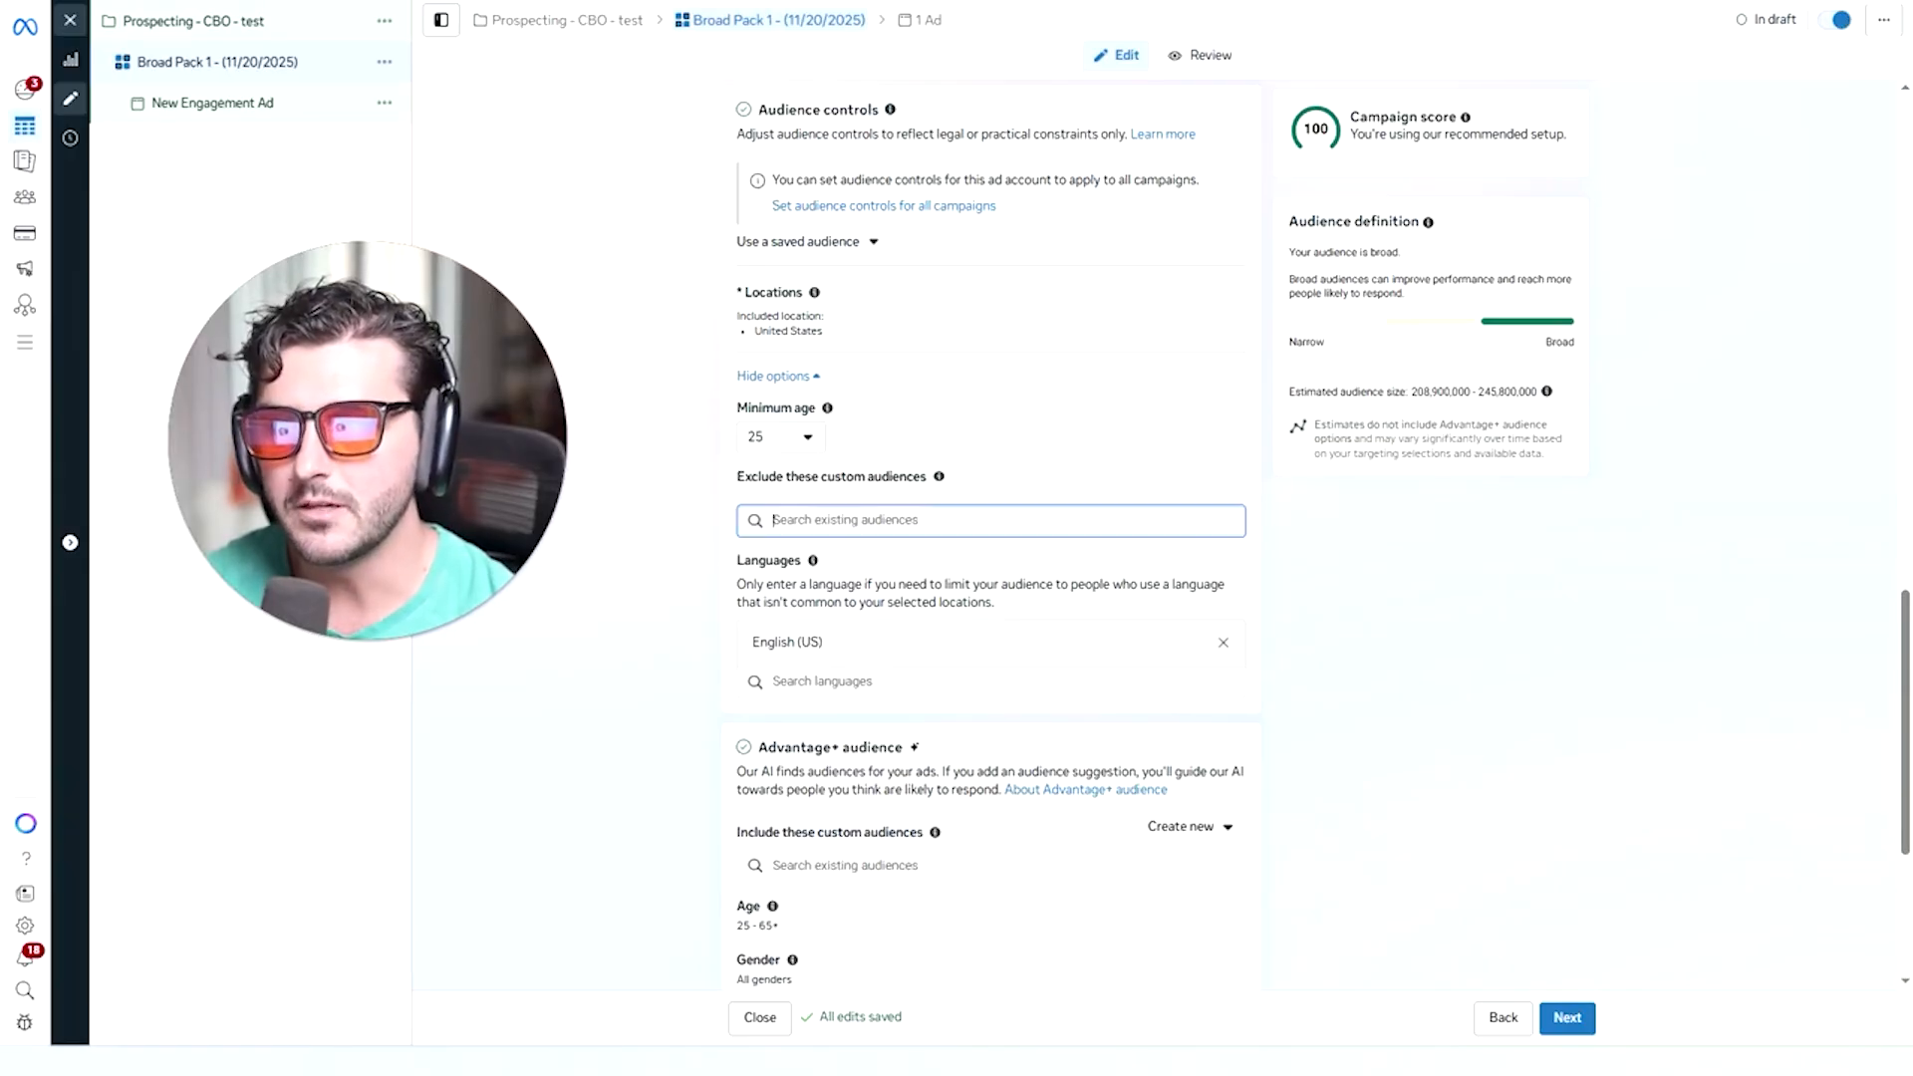
{"action": "scroll", "coordinate": [1006, 648], "scroll_direction": "down", "scroll_amount": 5}
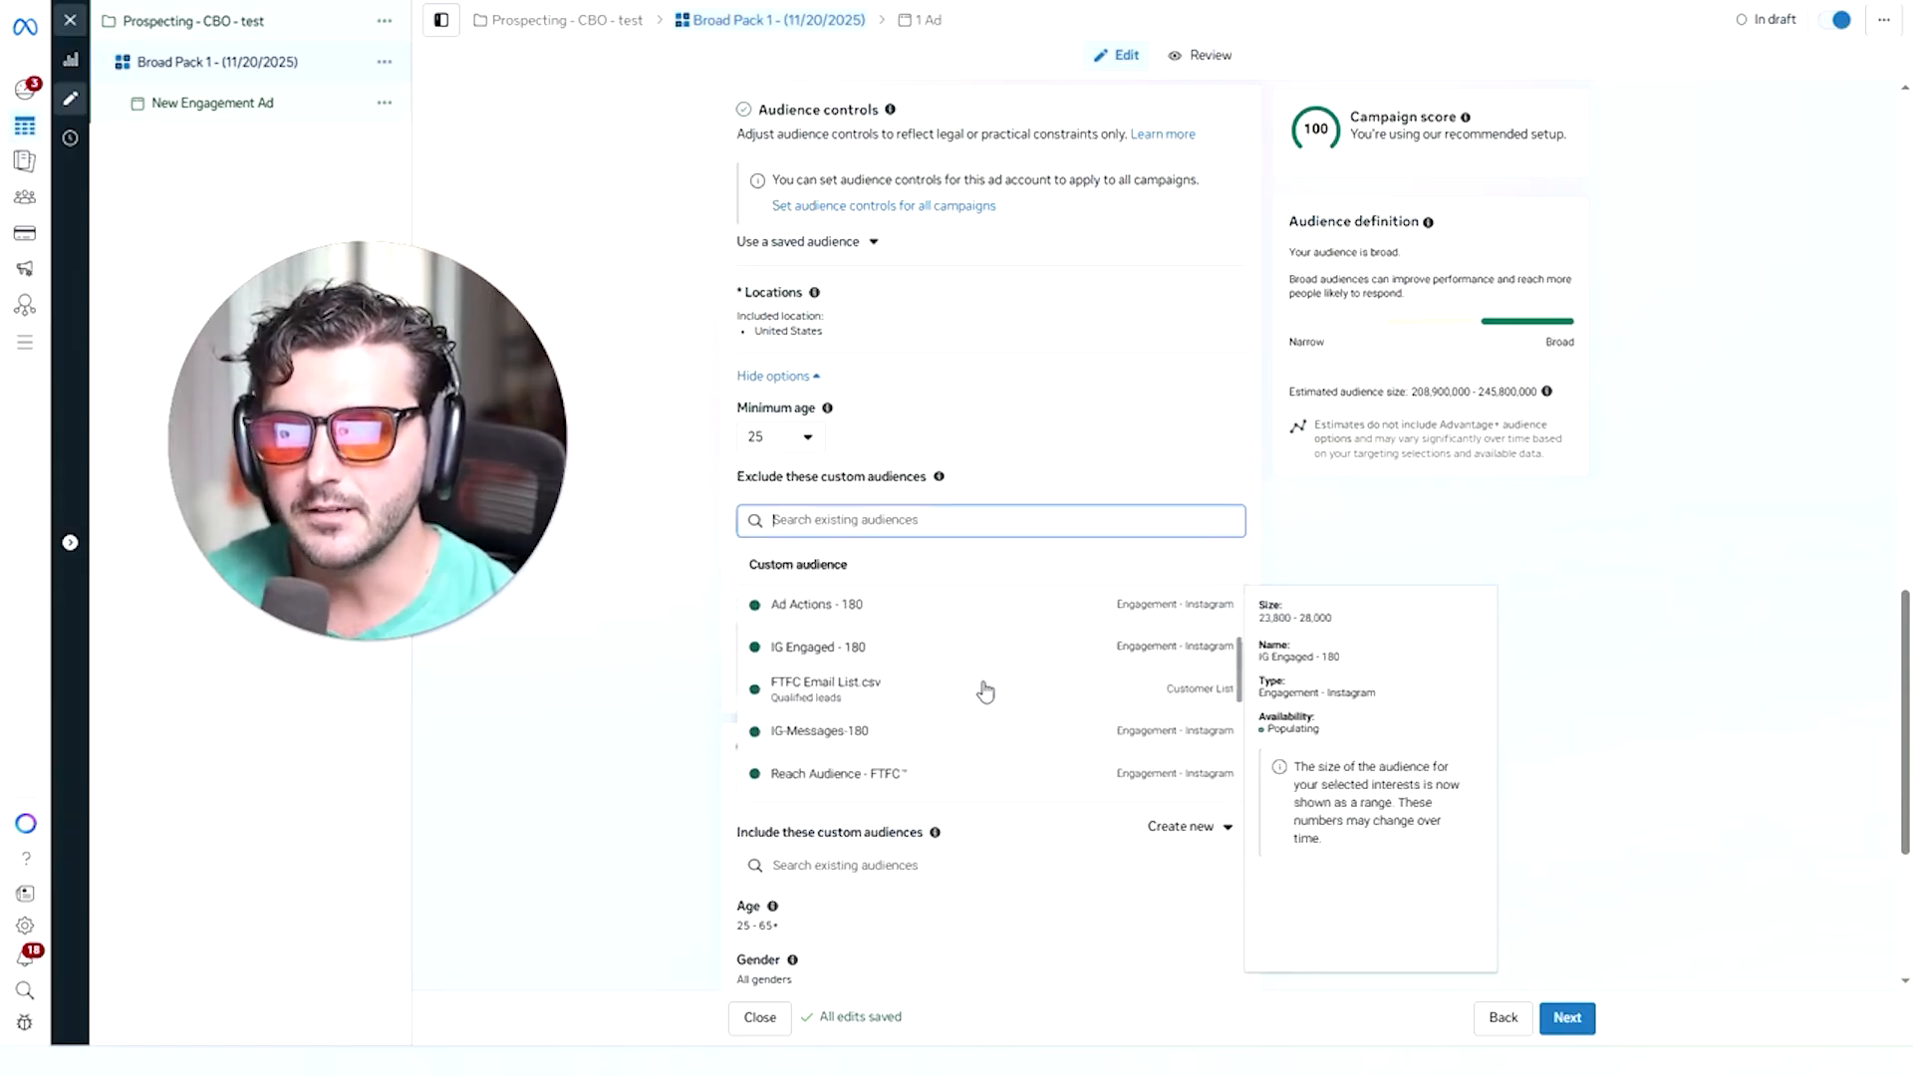
{"action": "scroll", "coordinate": [985, 691], "scroll_direction": "up", "scroll_amount": 2}
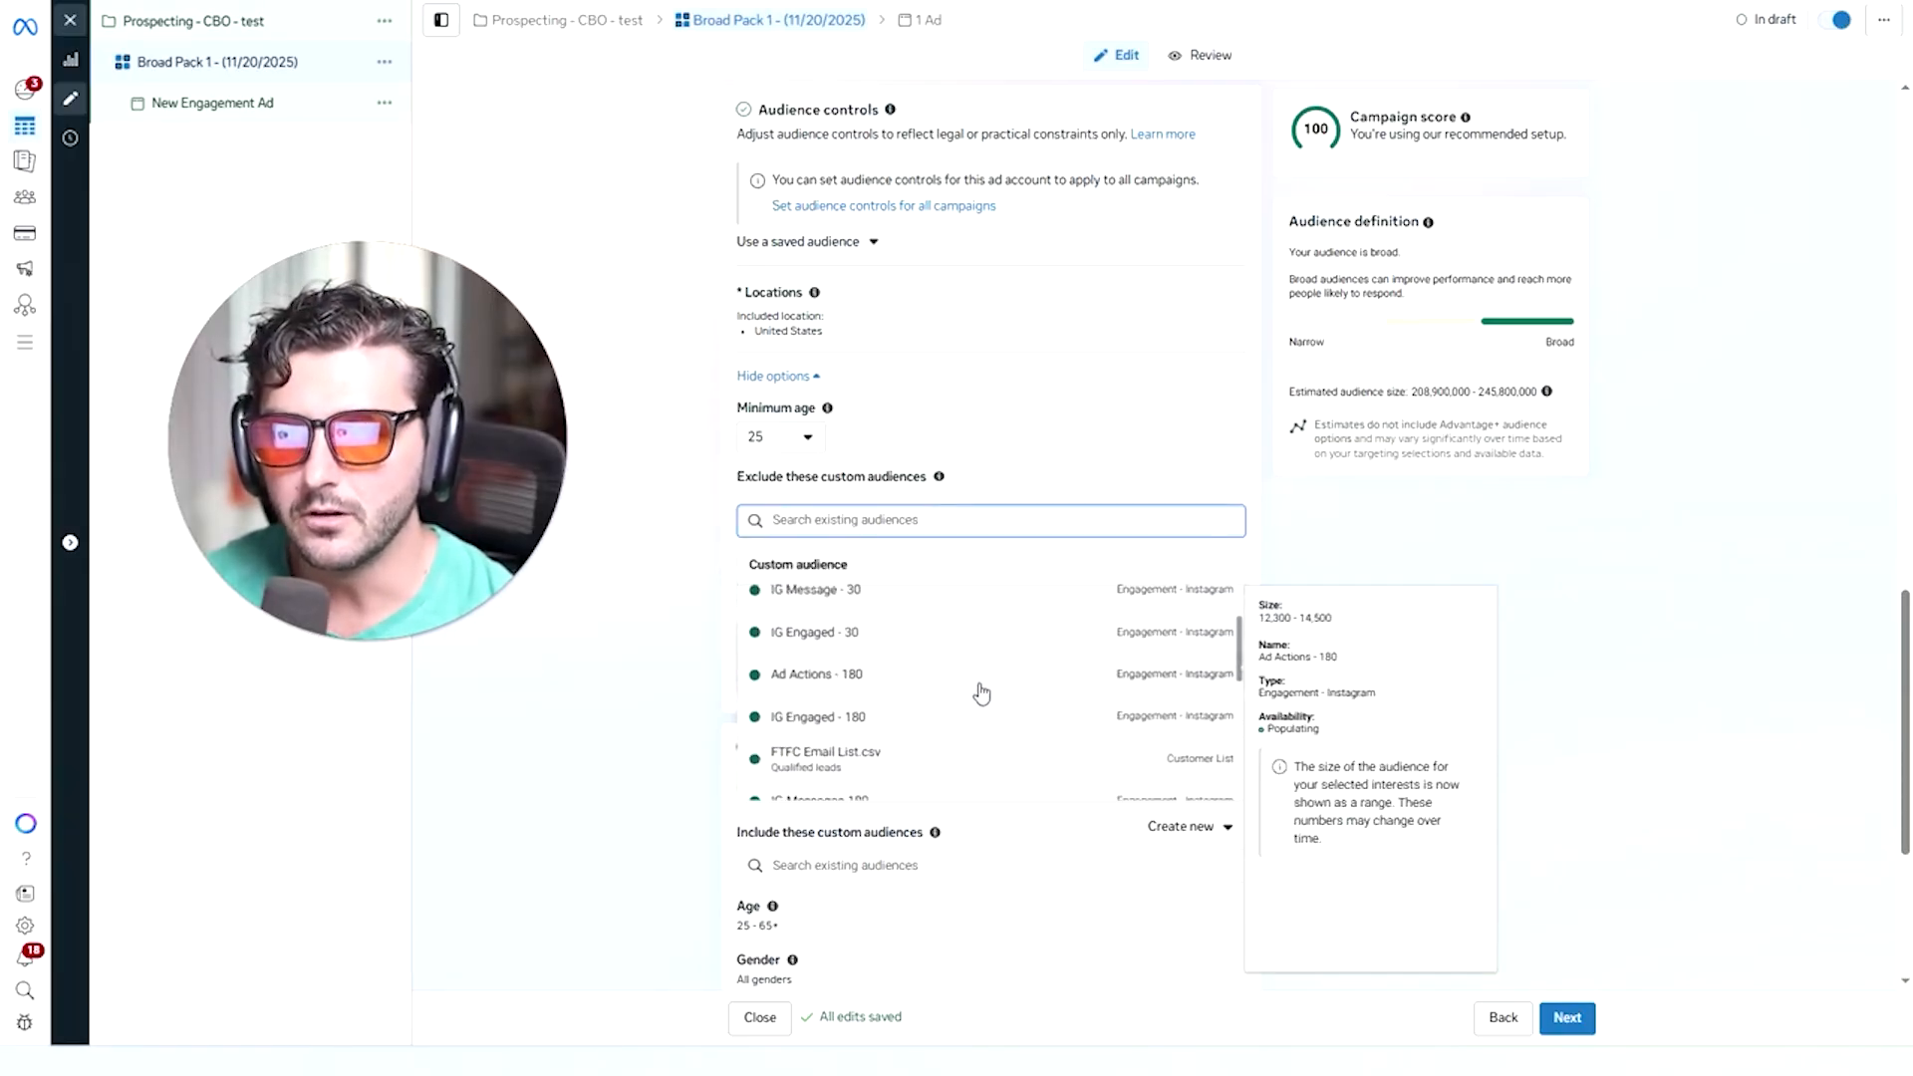
{"action": "left_click", "coordinate": [897, 688]}
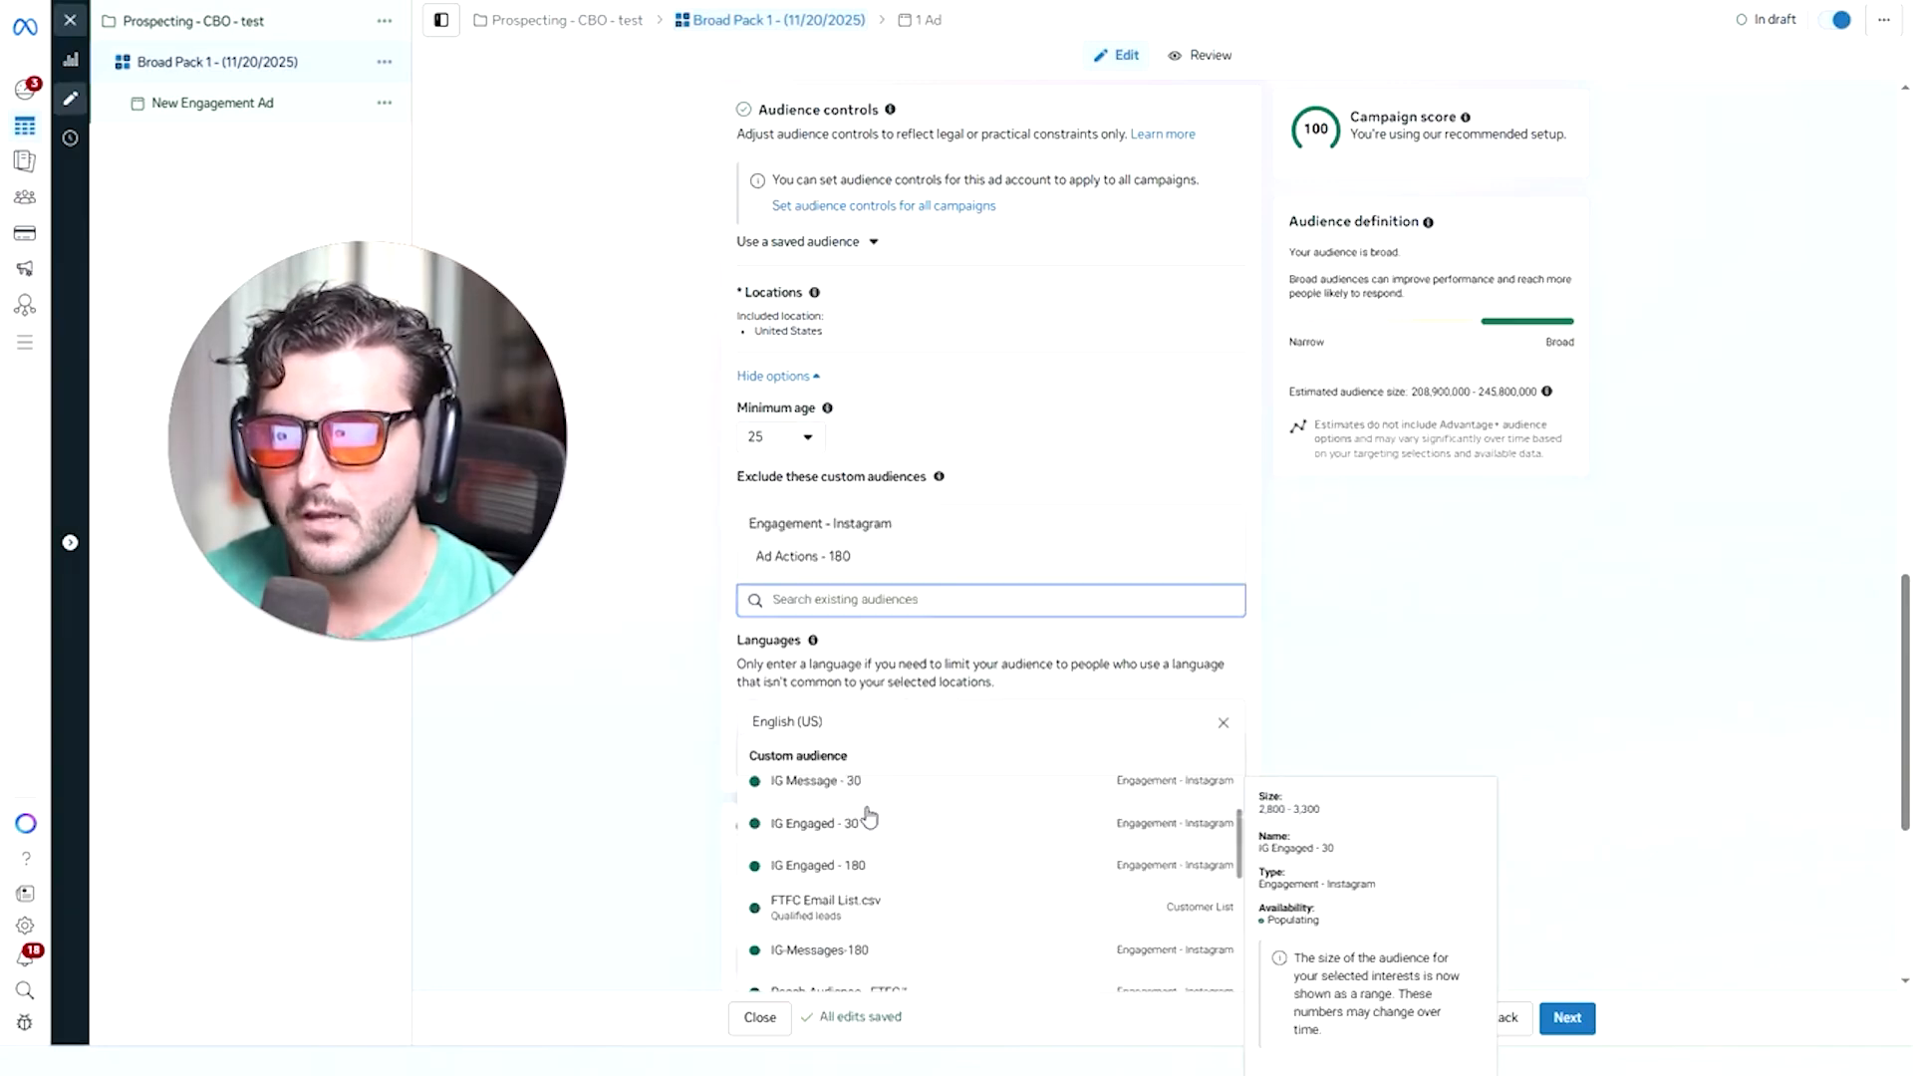
{"action": "scroll", "coordinate": [901, 896], "scroll_direction": "up", "scroll_amount": 2}
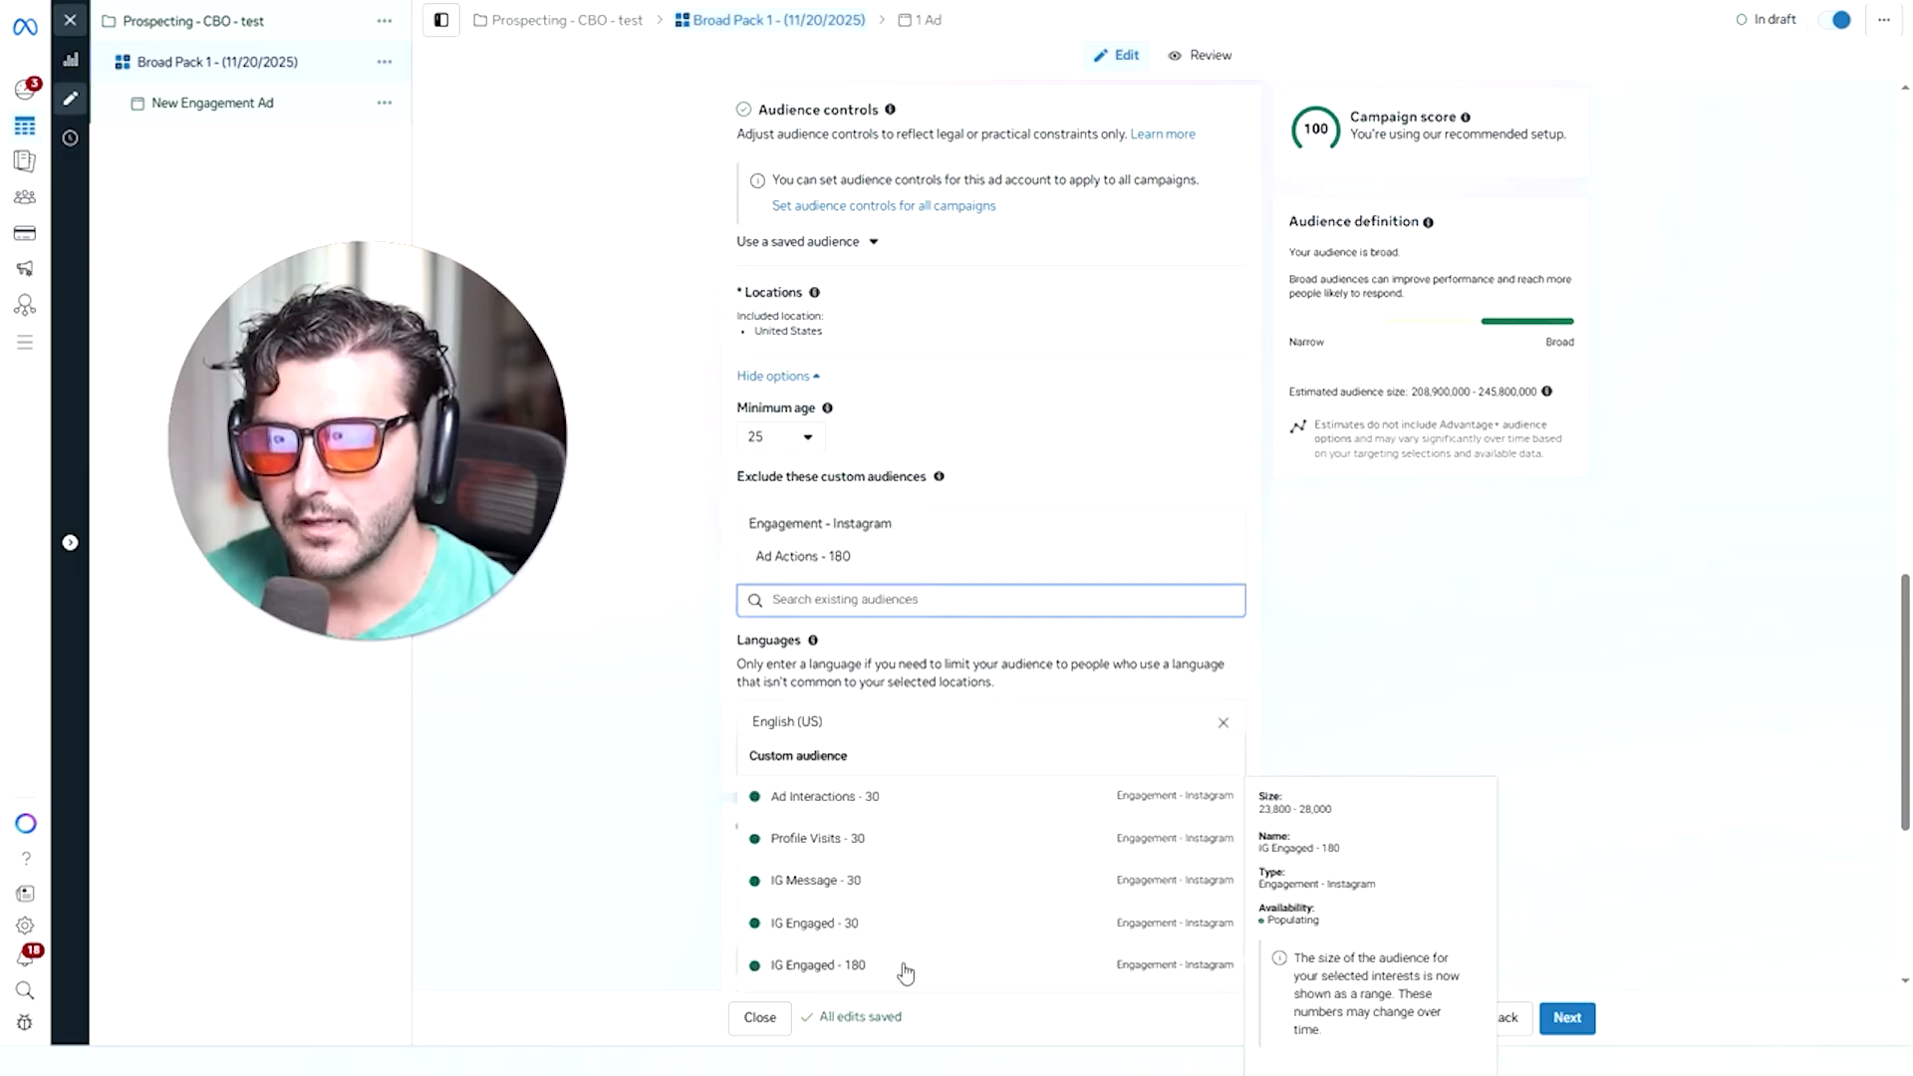
{"action": "left_click", "coordinate": [902, 964]}
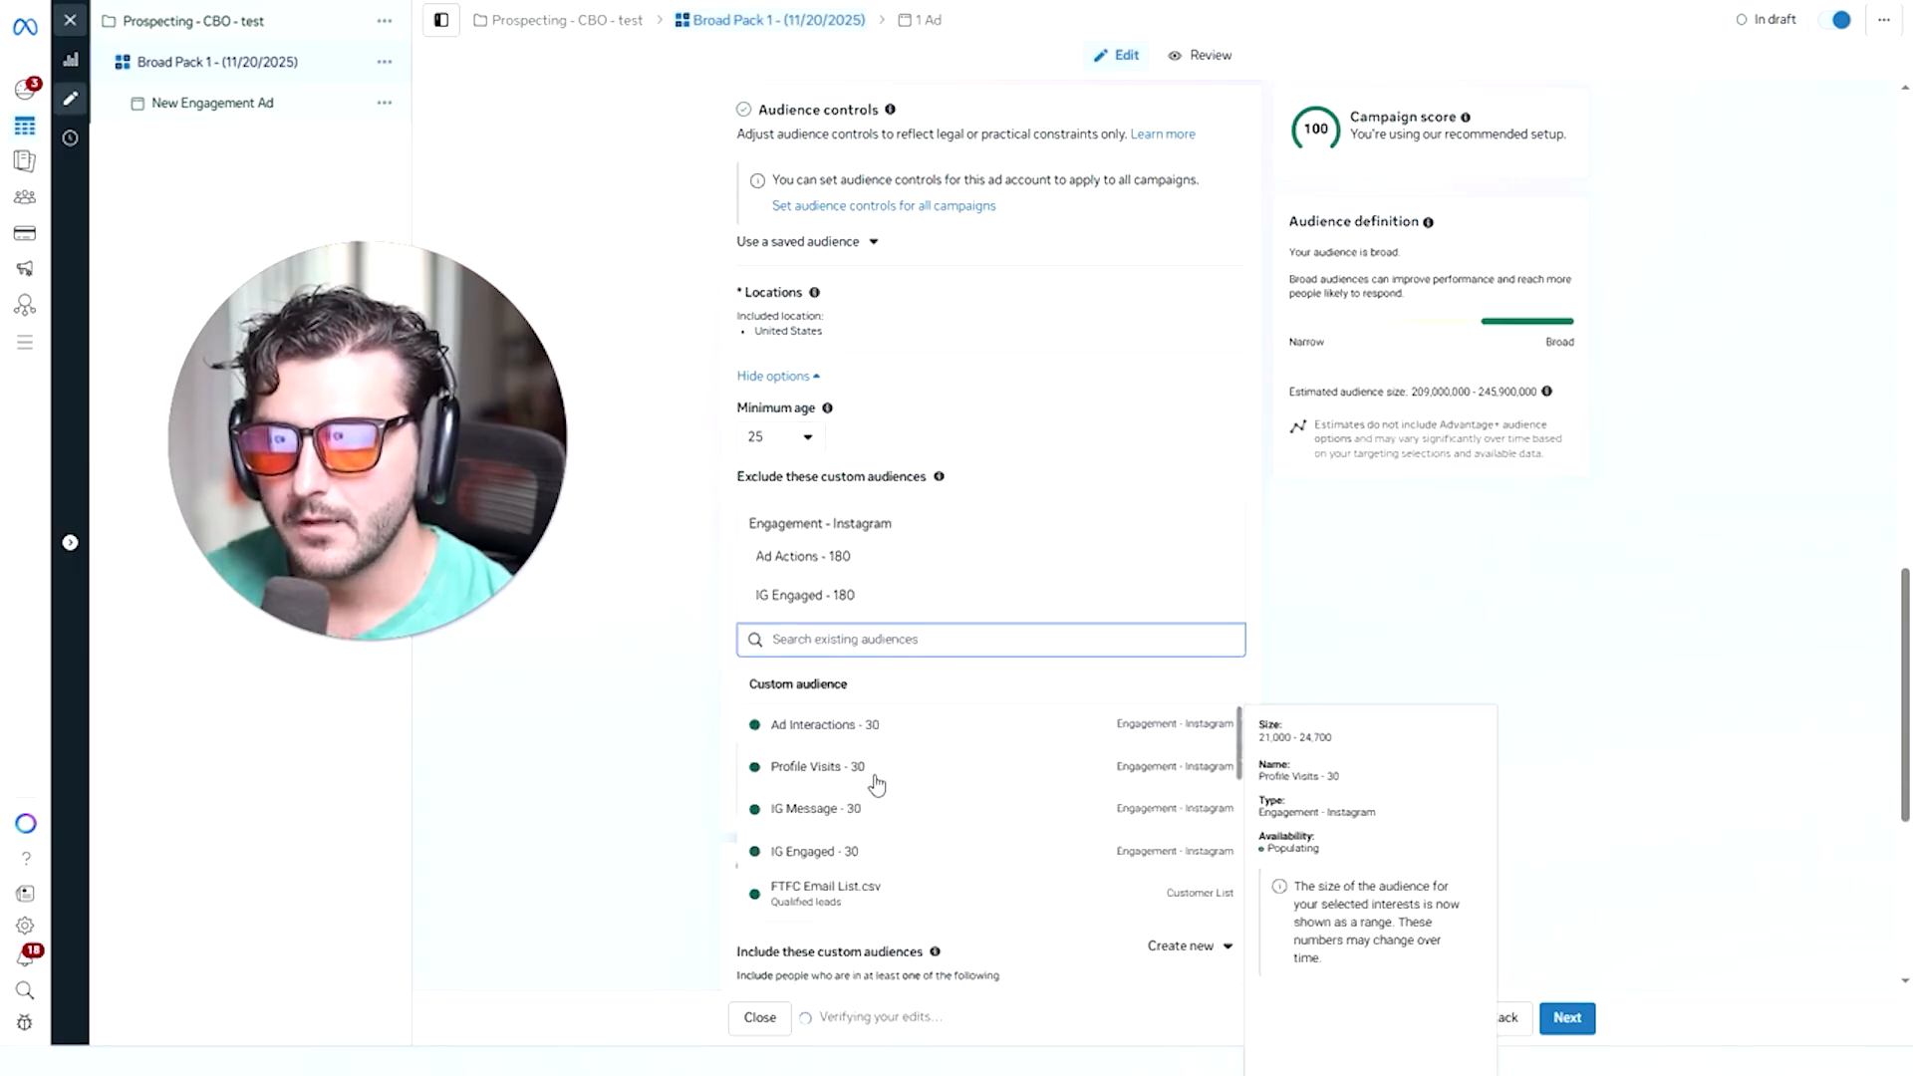
Exclude the IG-Messages-180 and IG-Followers custom audiences in the ad set's audience controls.
{"action": "scroll", "coordinate": [906, 827], "scroll_direction": "down", "scroll_amount": 2}
{"action": "left_click", "coordinate": [911, 840]}
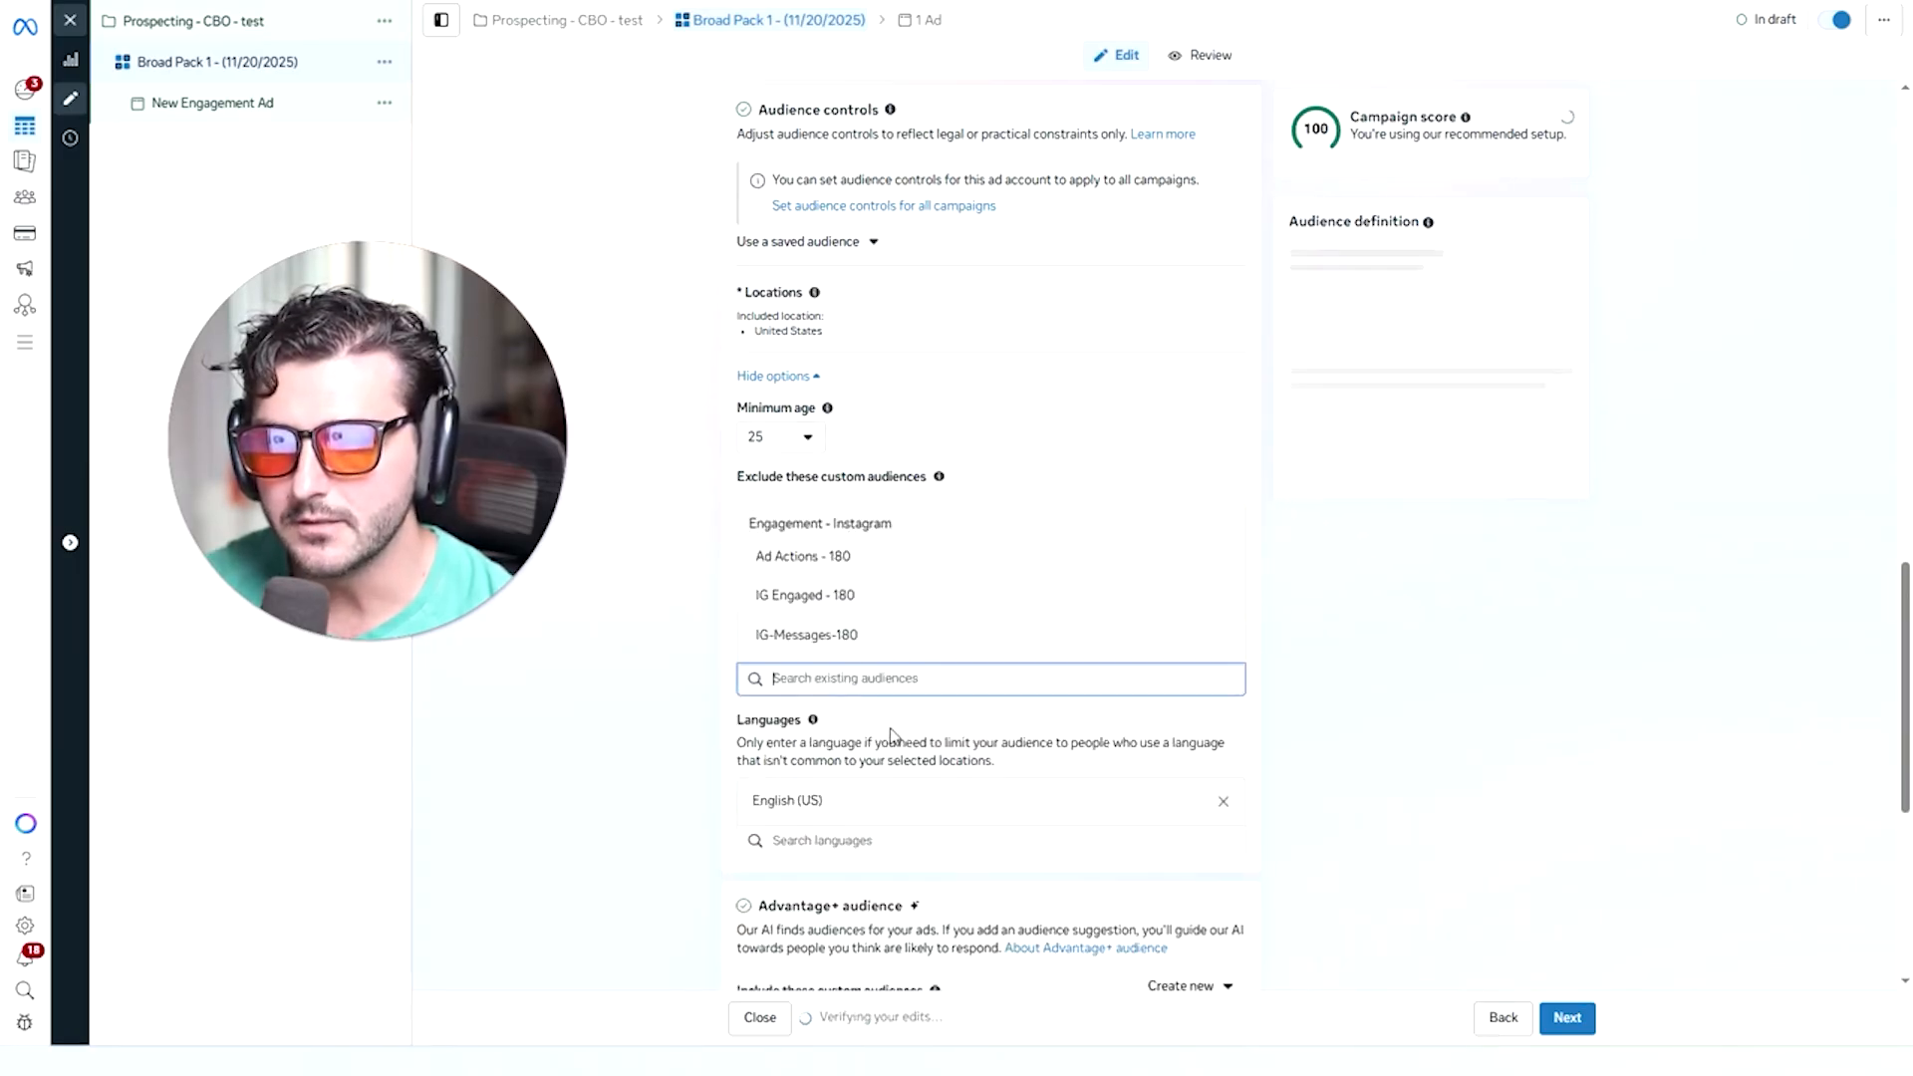
{"action": "scroll", "coordinate": [926, 857], "scroll_direction": "down", "scroll_amount": 3}
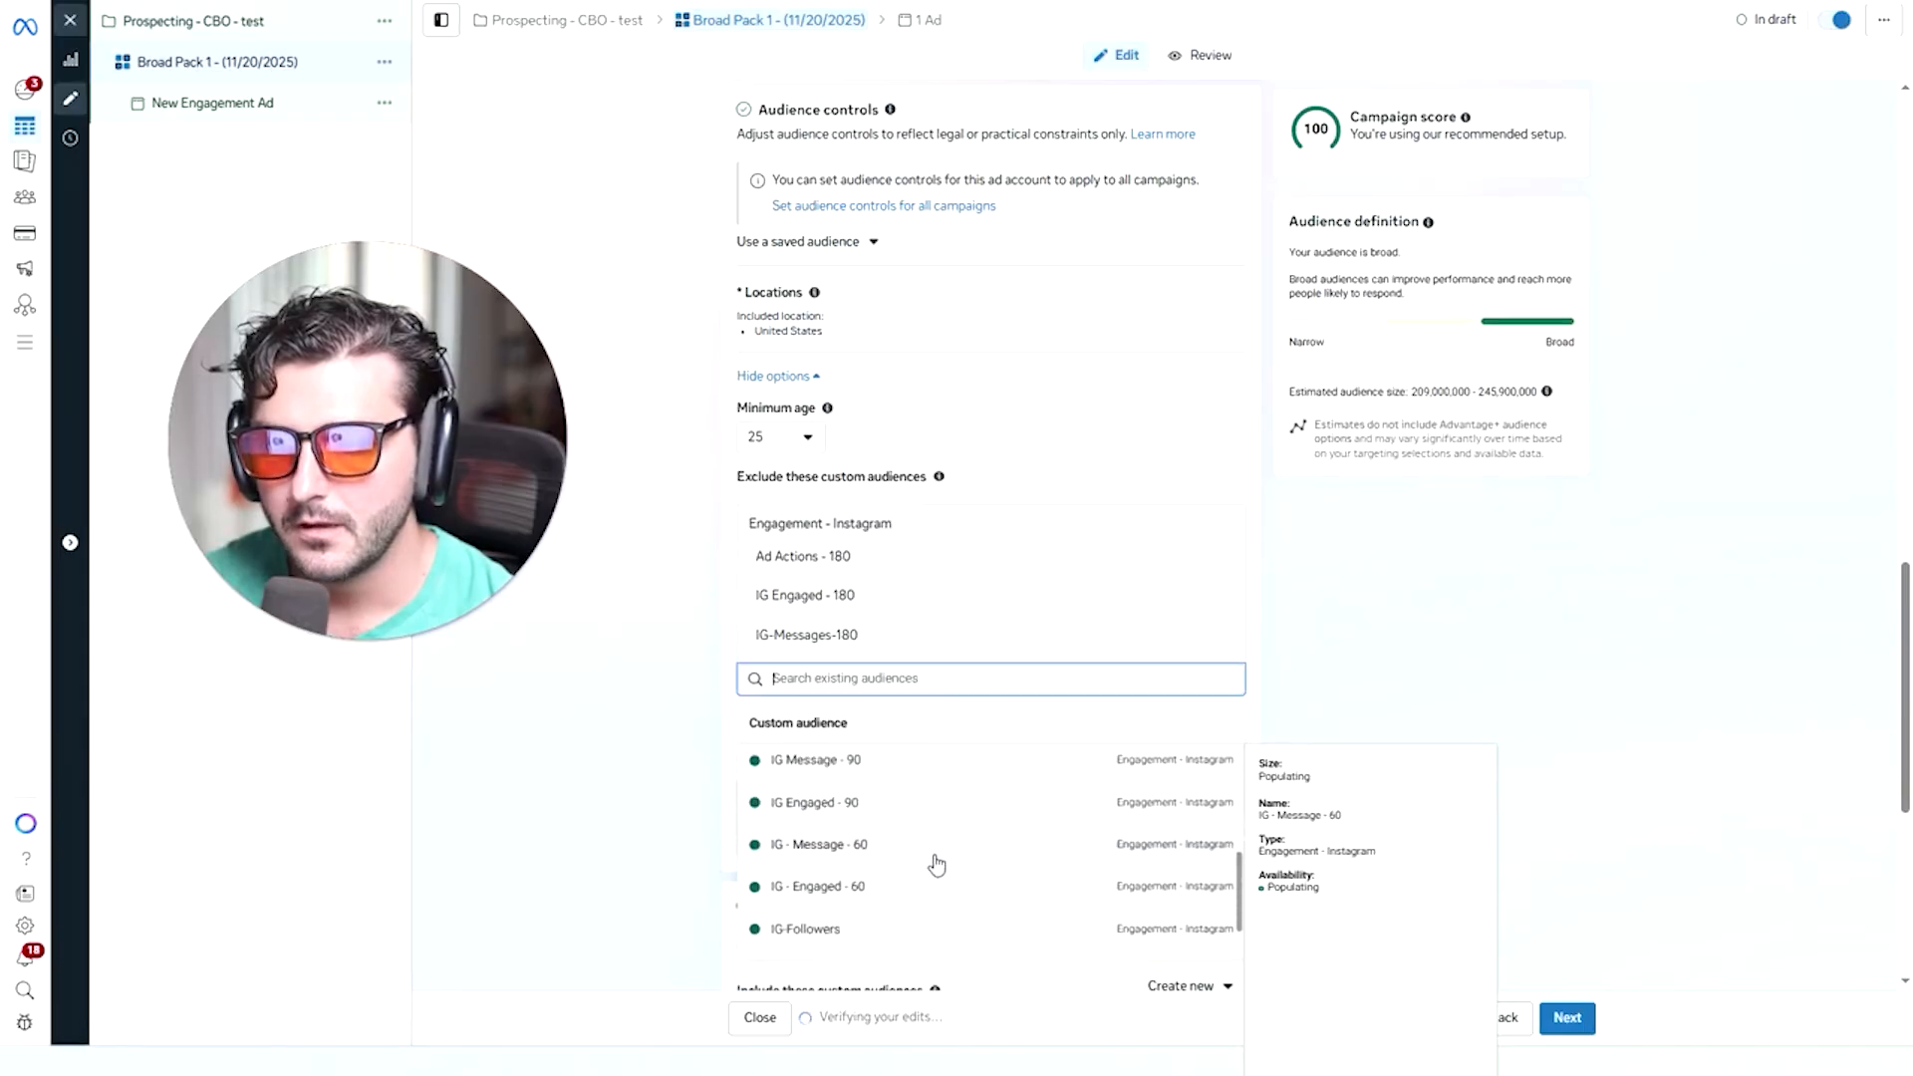
{"action": "scroll", "coordinate": [930, 863], "scroll_direction": "down", "scroll_amount": 3}
{"action": "scroll", "coordinate": [956, 896], "scroll_direction": "up", "scroll_amount": 5}
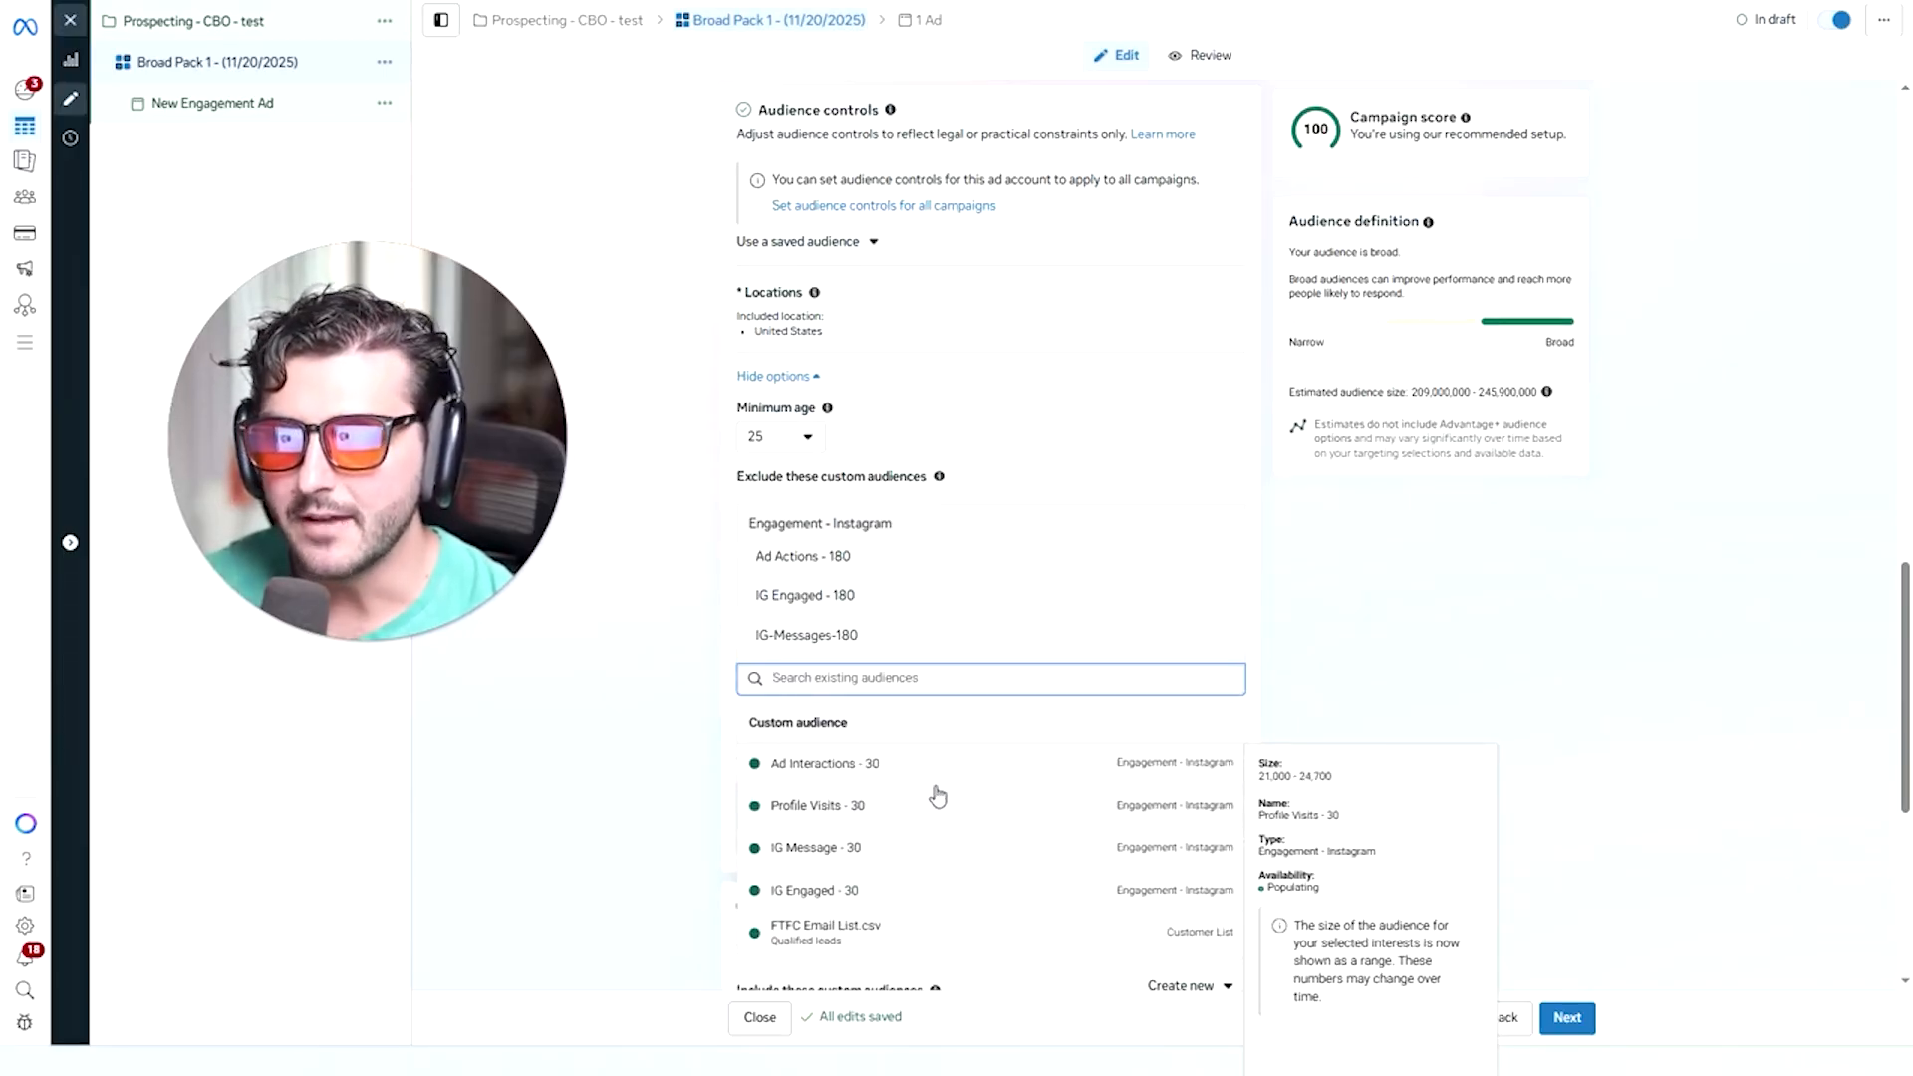
{"action": "scroll", "coordinate": [931, 888], "scroll_direction": "down", "scroll_amount": 1}
{"action": "scroll", "coordinate": [919, 874], "scroll_direction": "up", "scroll_amount": 1}
{"action": "scroll", "coordinate": [913, 856], "scroll_direction": "down", "scroll_amount": 5}
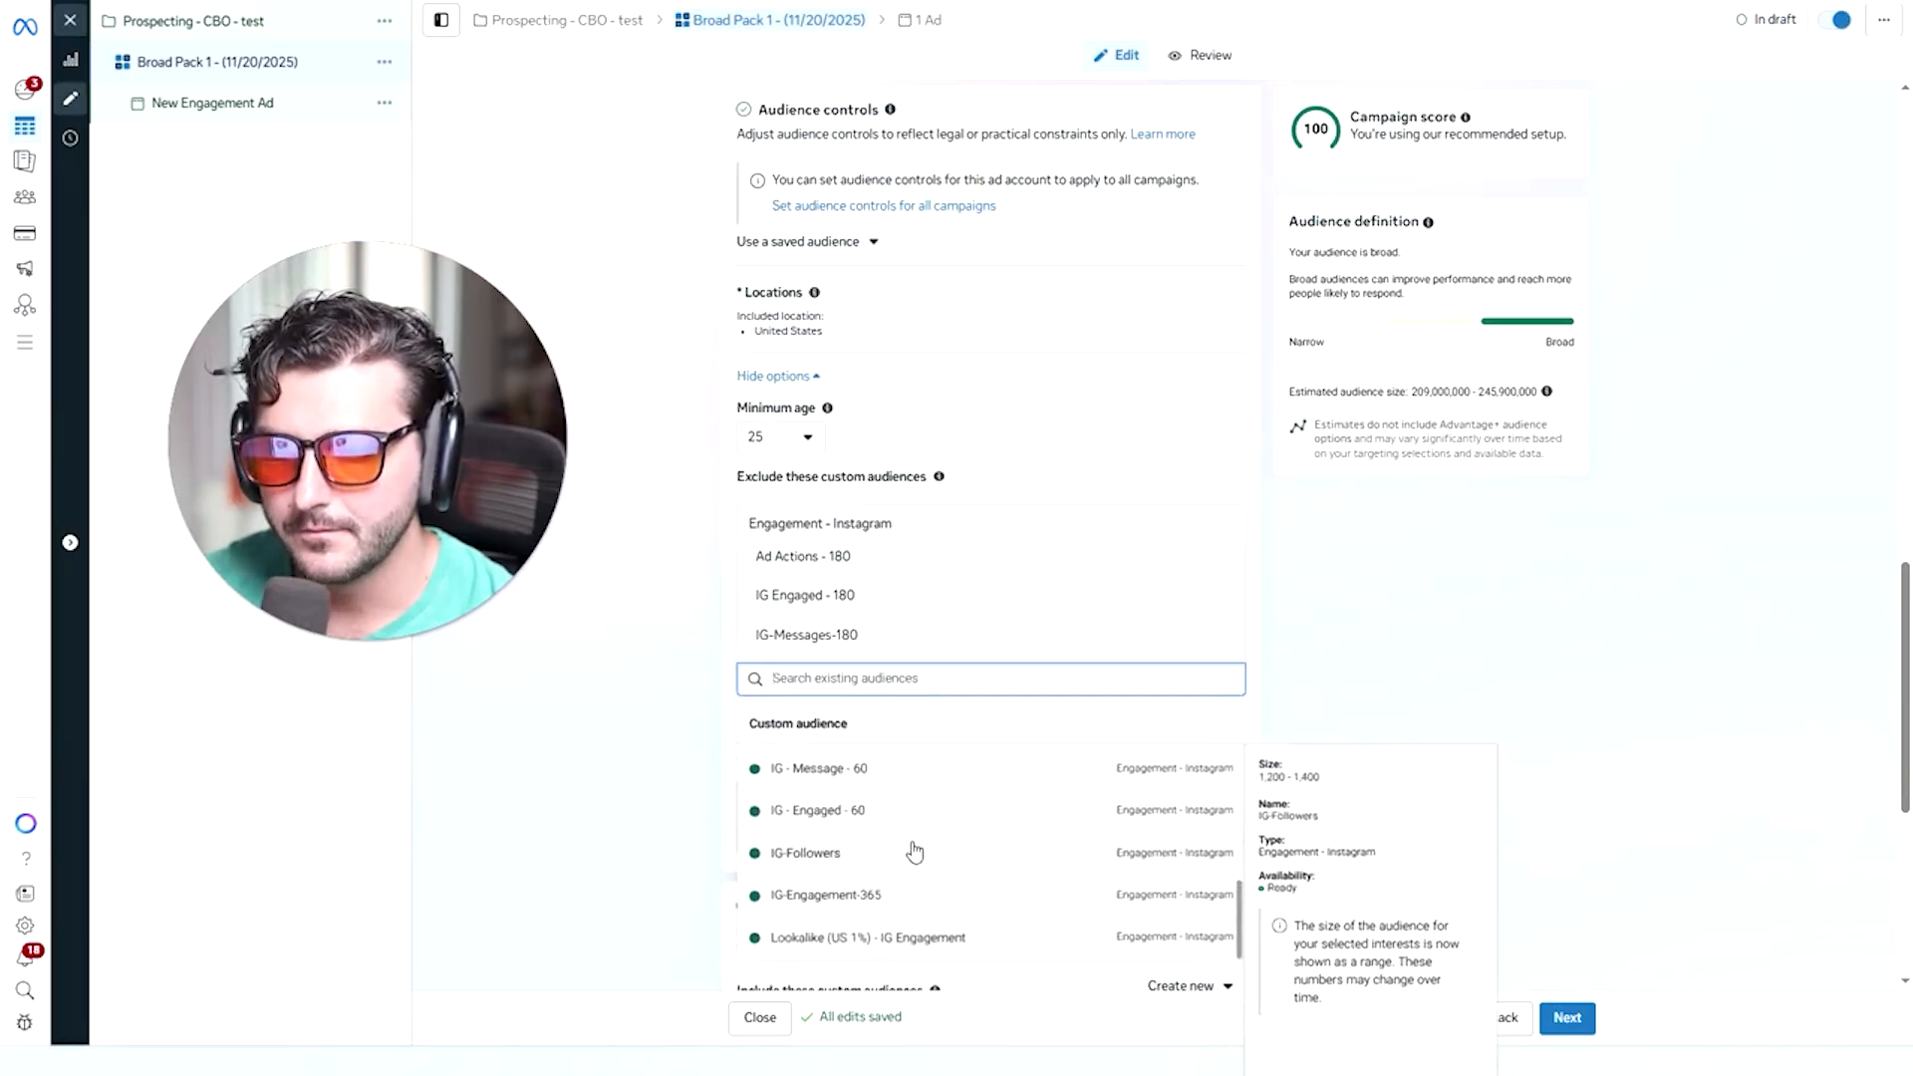
{"action": "left_click", "coordinate": [914, 849]}
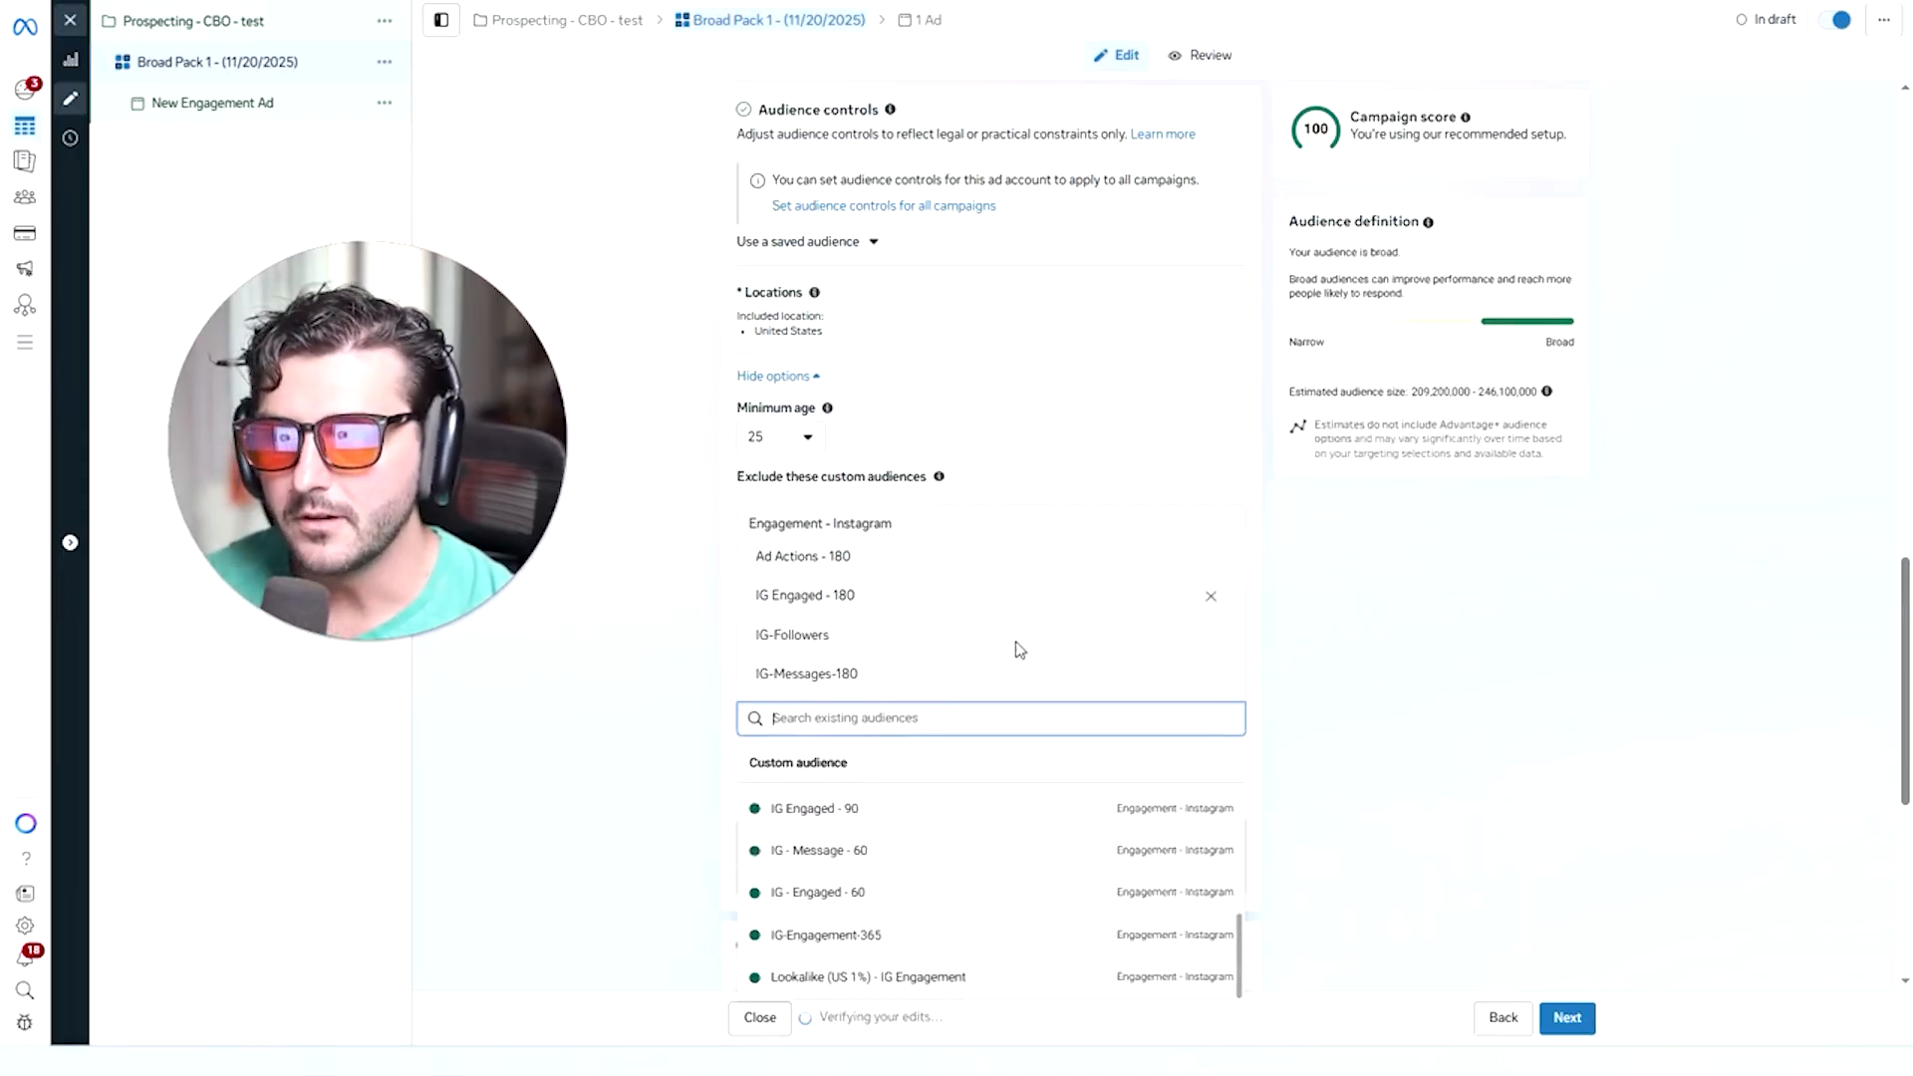
{"action": "left_click", "coordinate": [1416, 713]}
Set the Advantage+ audience's suggested age range to 25–35.
{"action": "scroll", "coordinate": [908, 587], "scroll_direction": "down", "scroll_amount": 6}
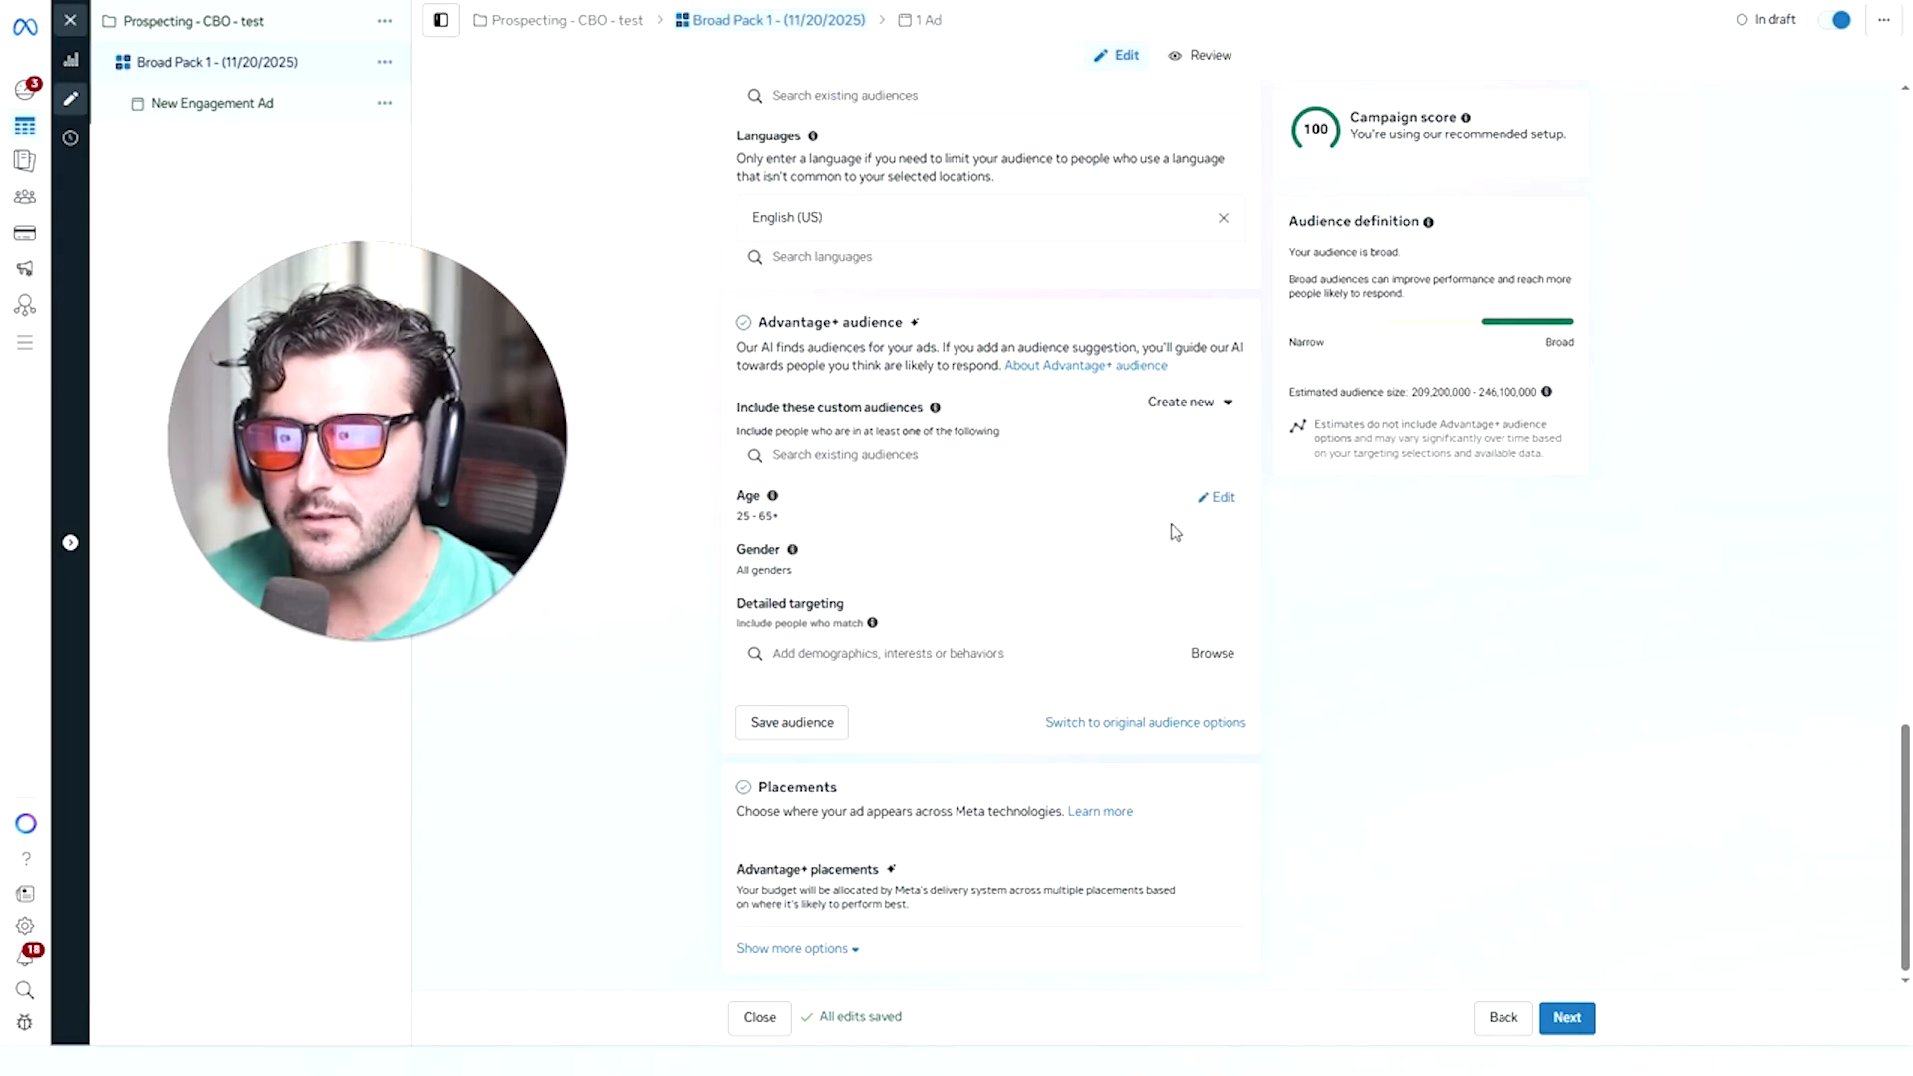
{"action": "left_click", "coordinate": [1217, 497]}
{"action": "left_click", "coordinate": [812, 531]}
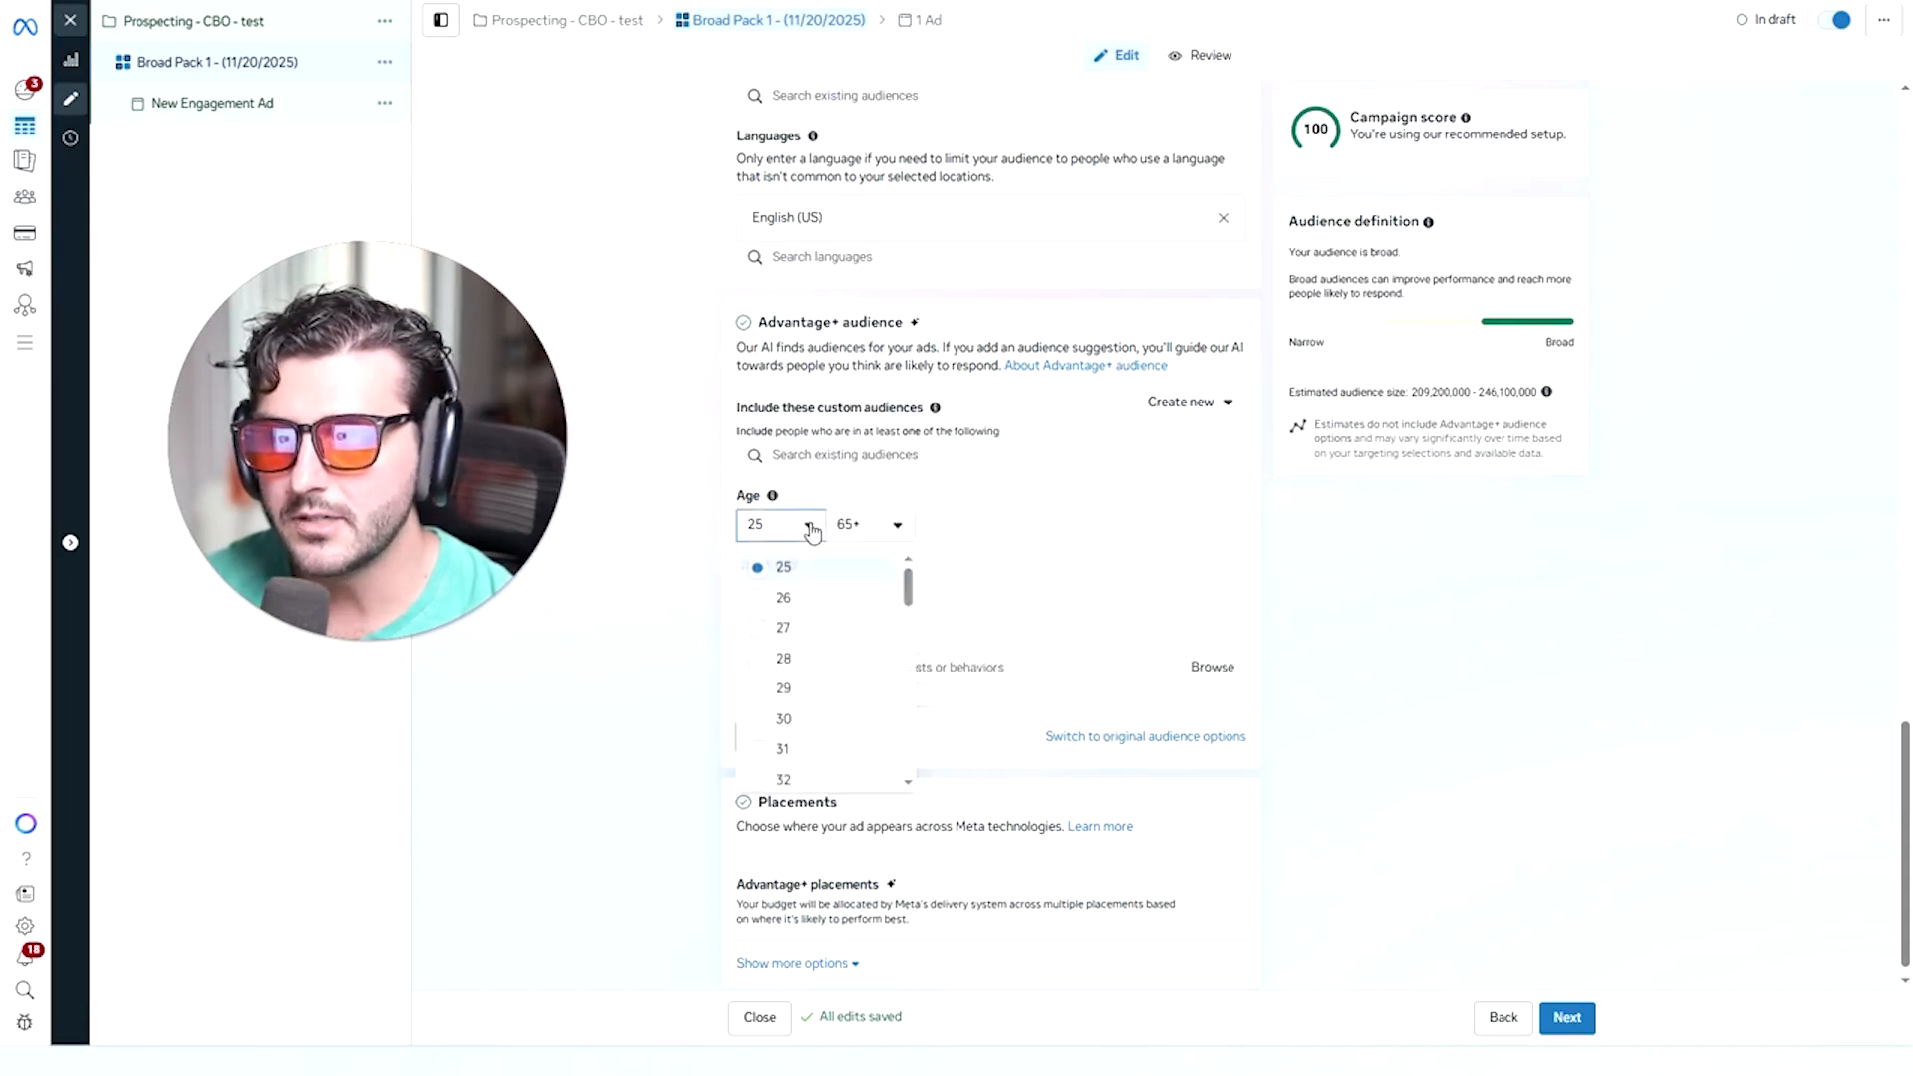
{"action": "left_click", "coordinate": [870, 525]}
{"action": "scroll", "coordinate": [892, 697], "scroll_direction": "up", "scroll_amount": 5}
{"action": "scroll", "coordinate": [897, 717], "scroll_direction": "up", "scroll_amount": 3}
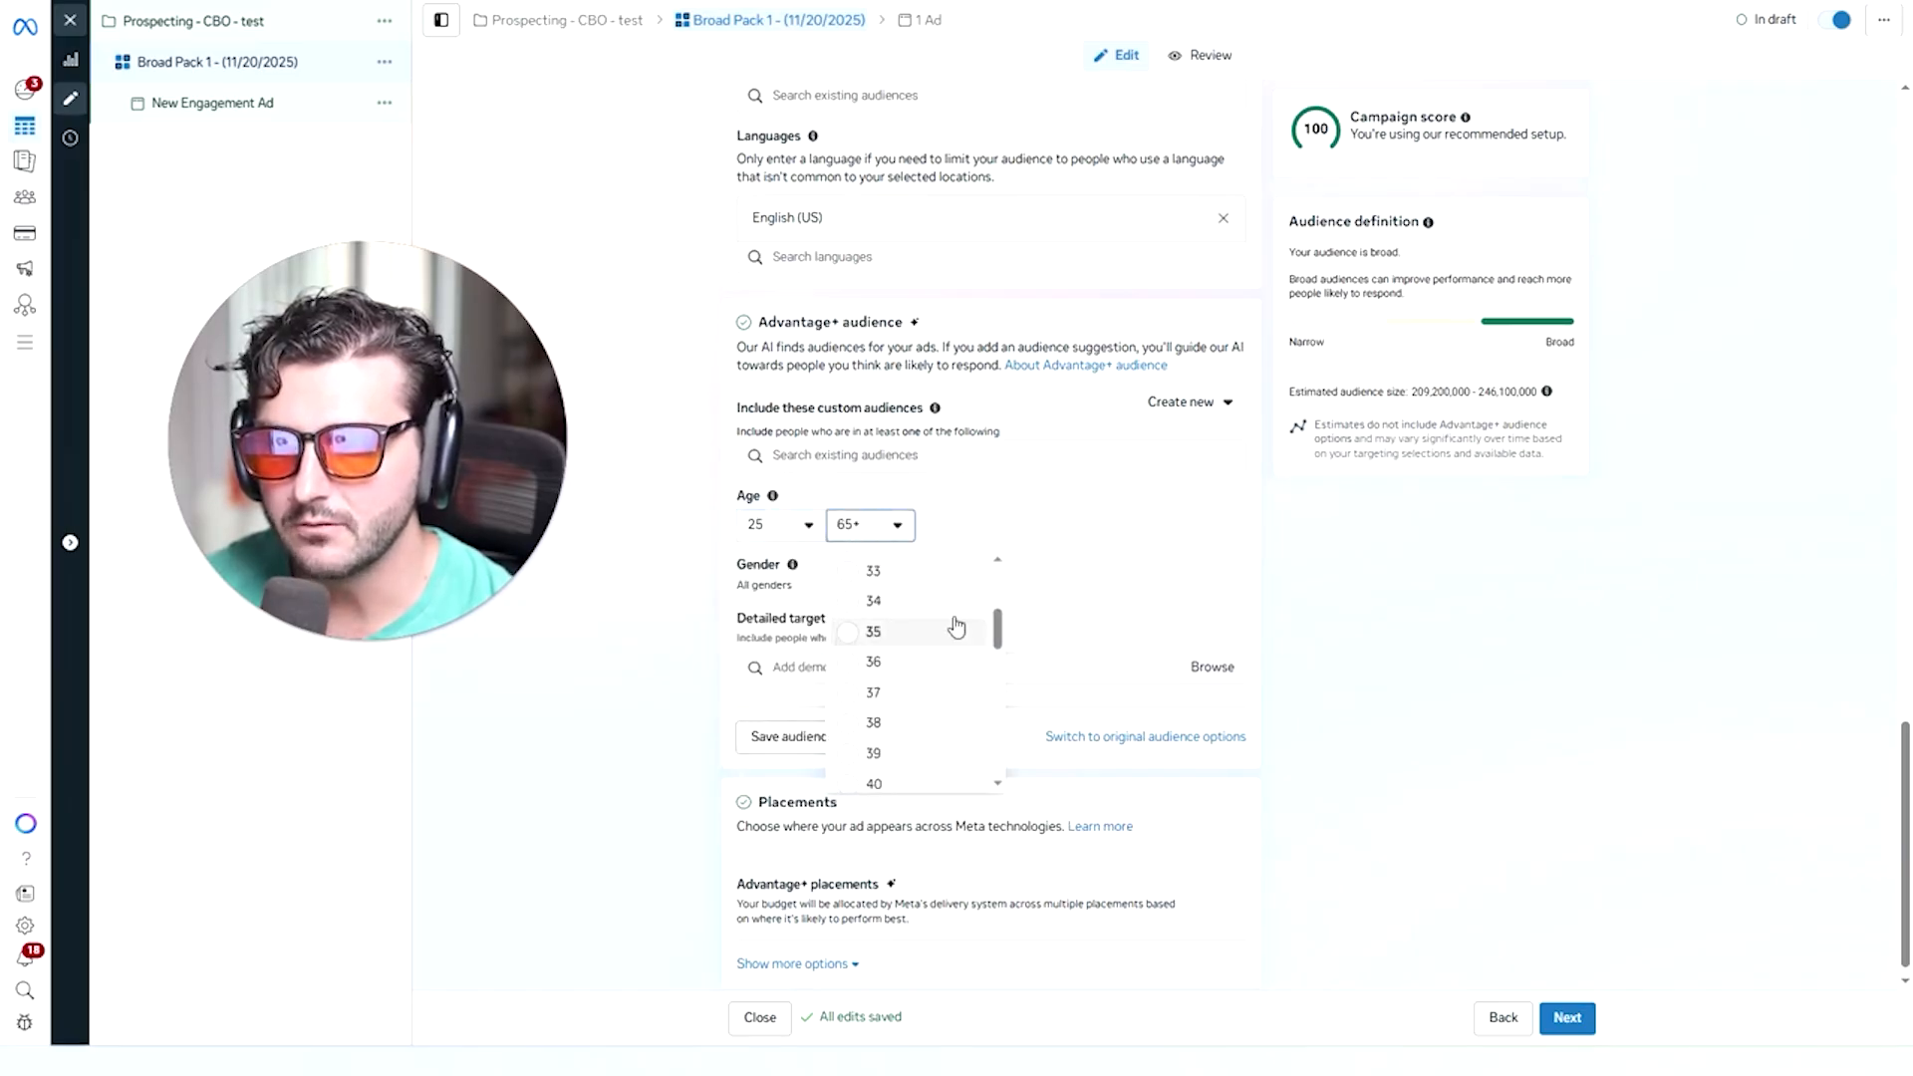
{"action": "left_click", "coordinate": [955, 631]}
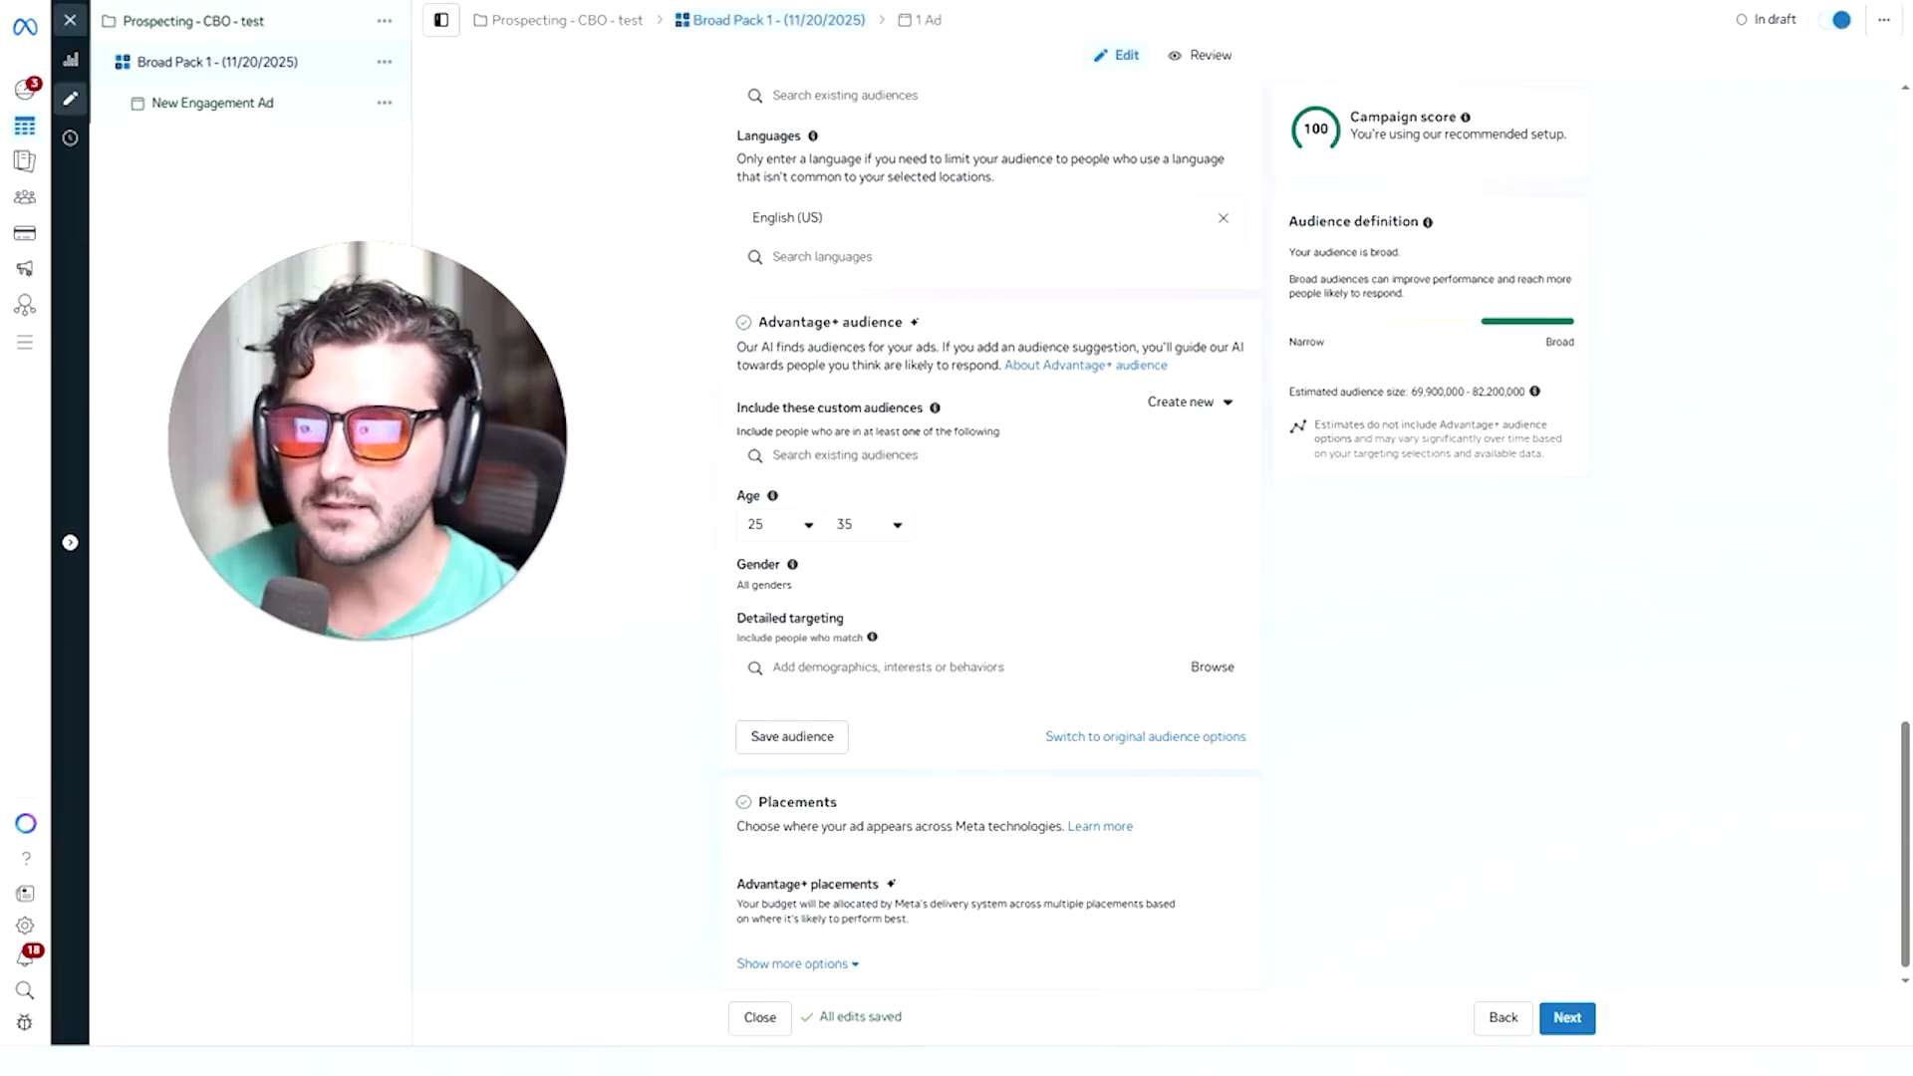
Switch the ad set to manual placements and exclude the Facebook platform.
{"action": "scroll", "coordinate": [1032, 684], "scroll_direction": "down", "scroll_amount": 1}
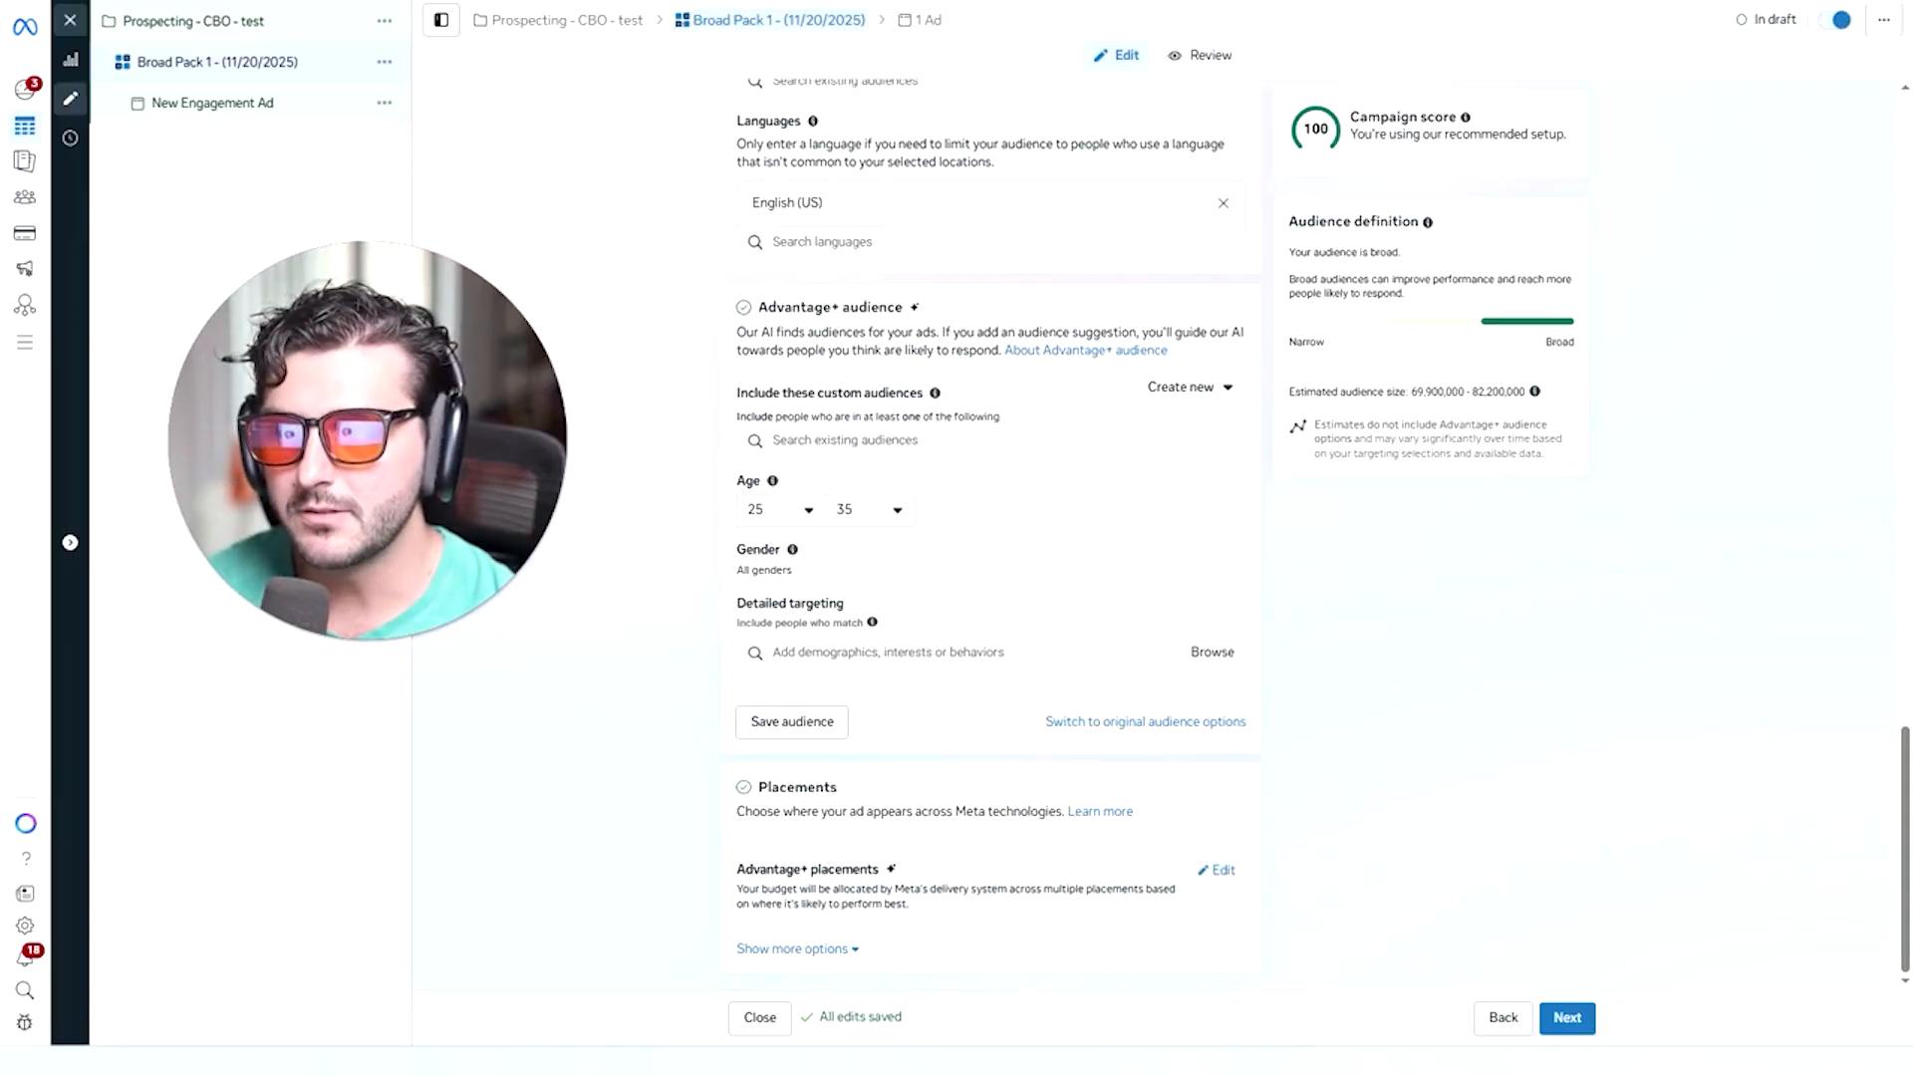
{"action": "left_click", "coordinate": [1223, 871]}
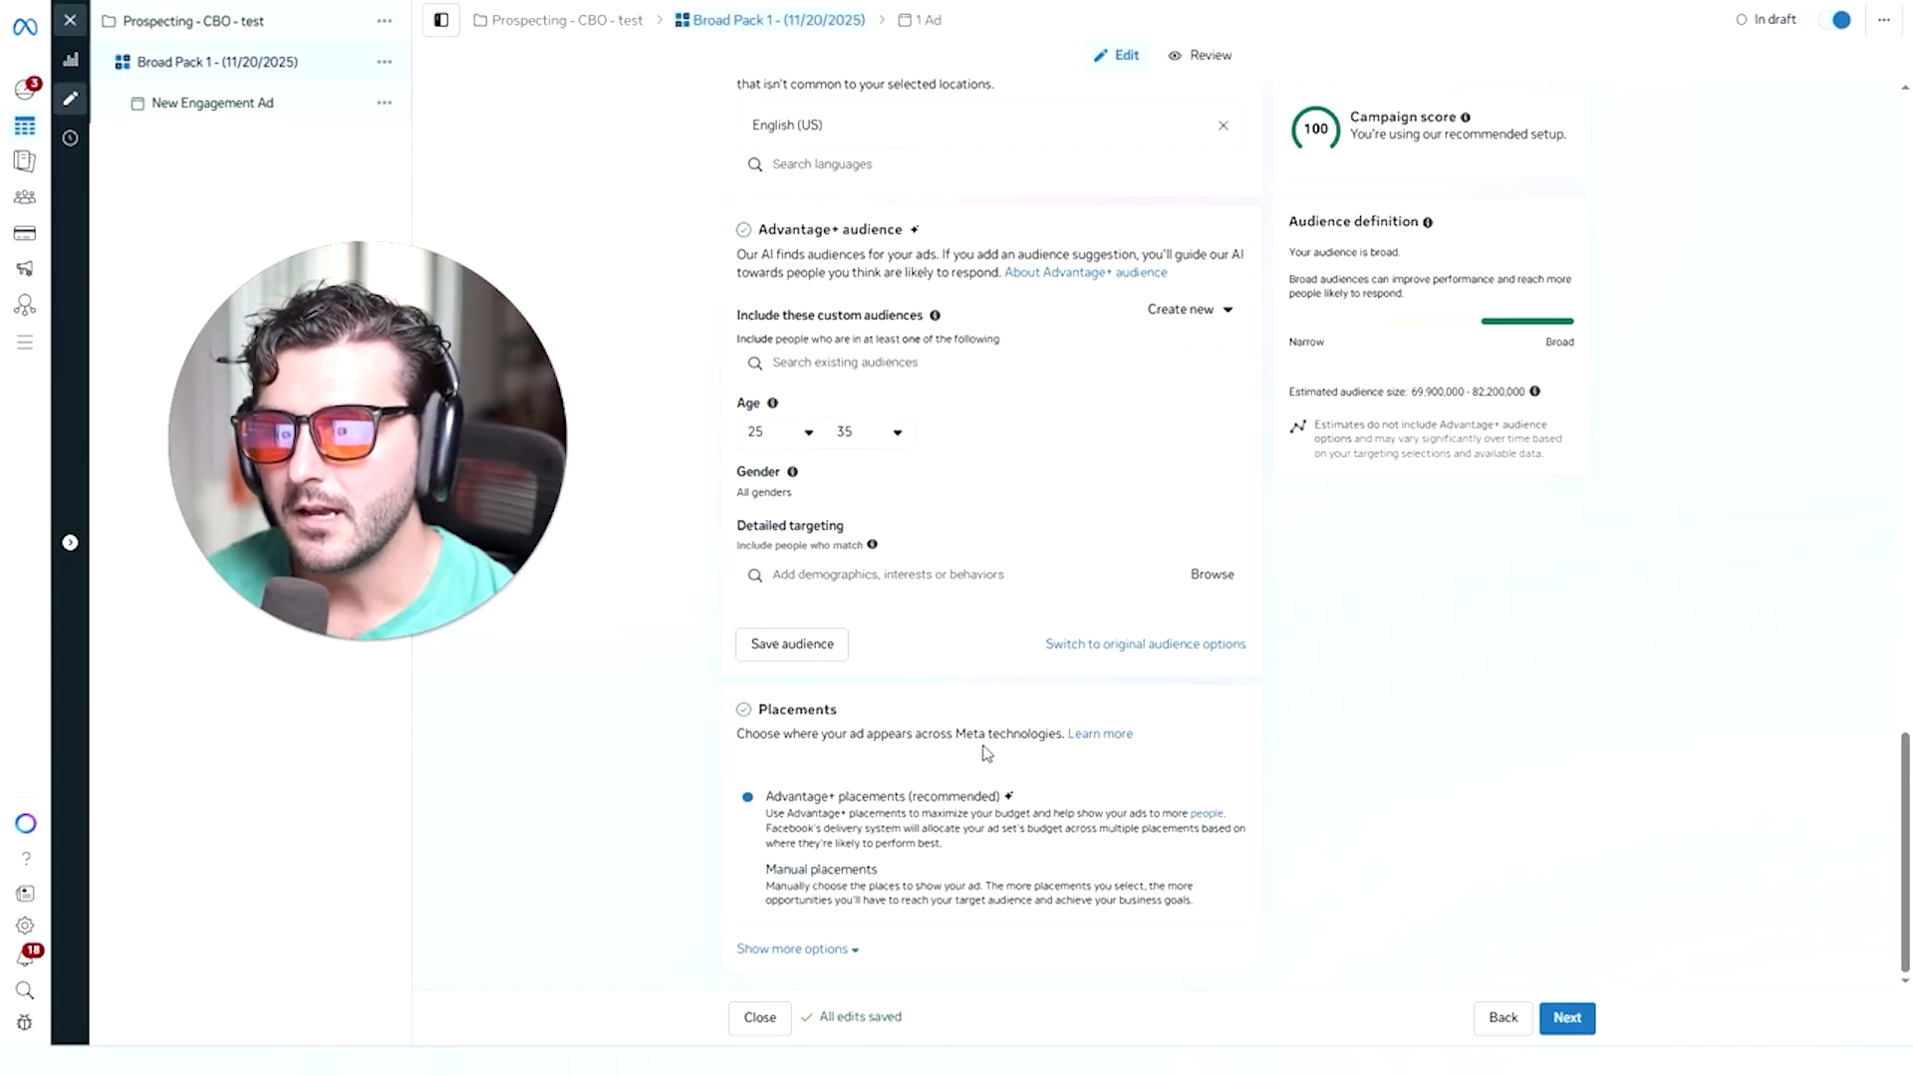
{"action": "left_click", "coordinate": [746, 869]}
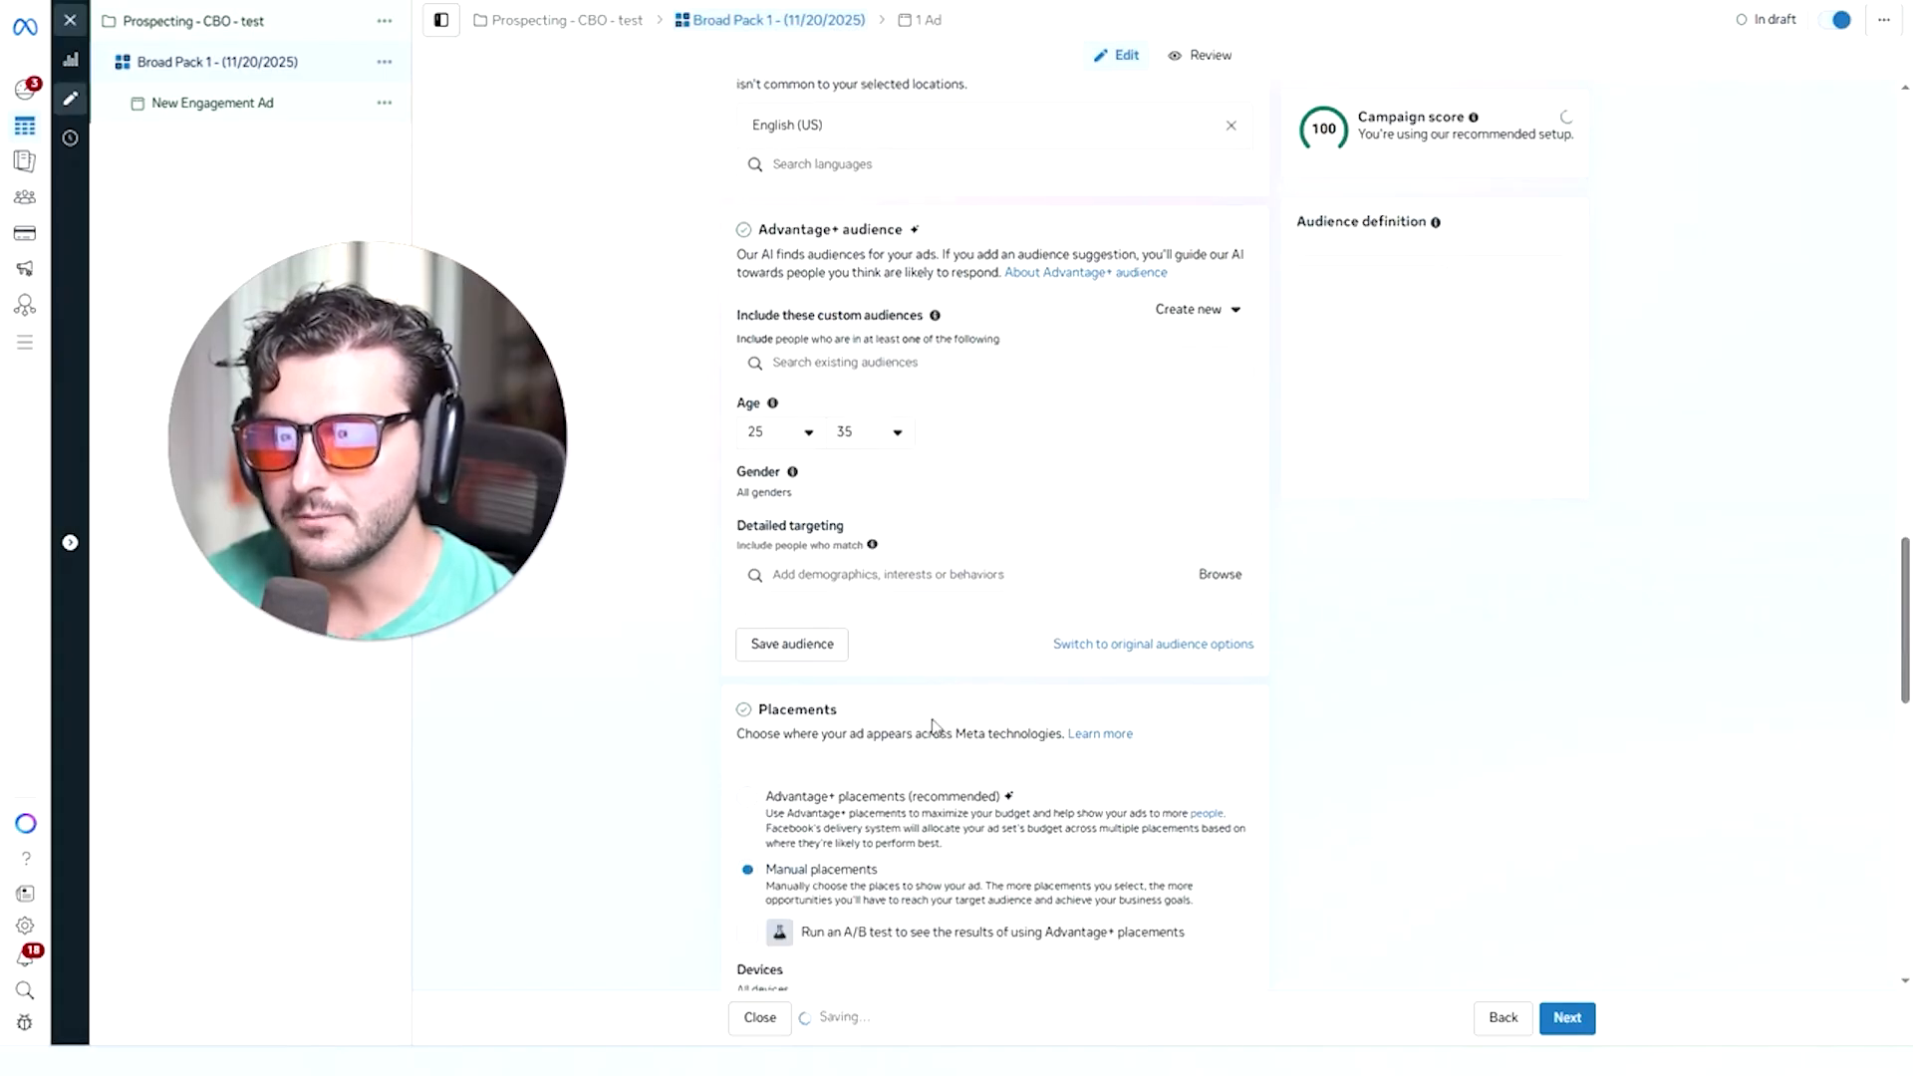
{"action": "scroll", "coordinate": [912, 650], "scroll_direction": "down", "scroll_amount": 10}
{"action": "scroll", "coordinate": [916, 644], "scroll_direction": "up", "scroll_amount": 1}
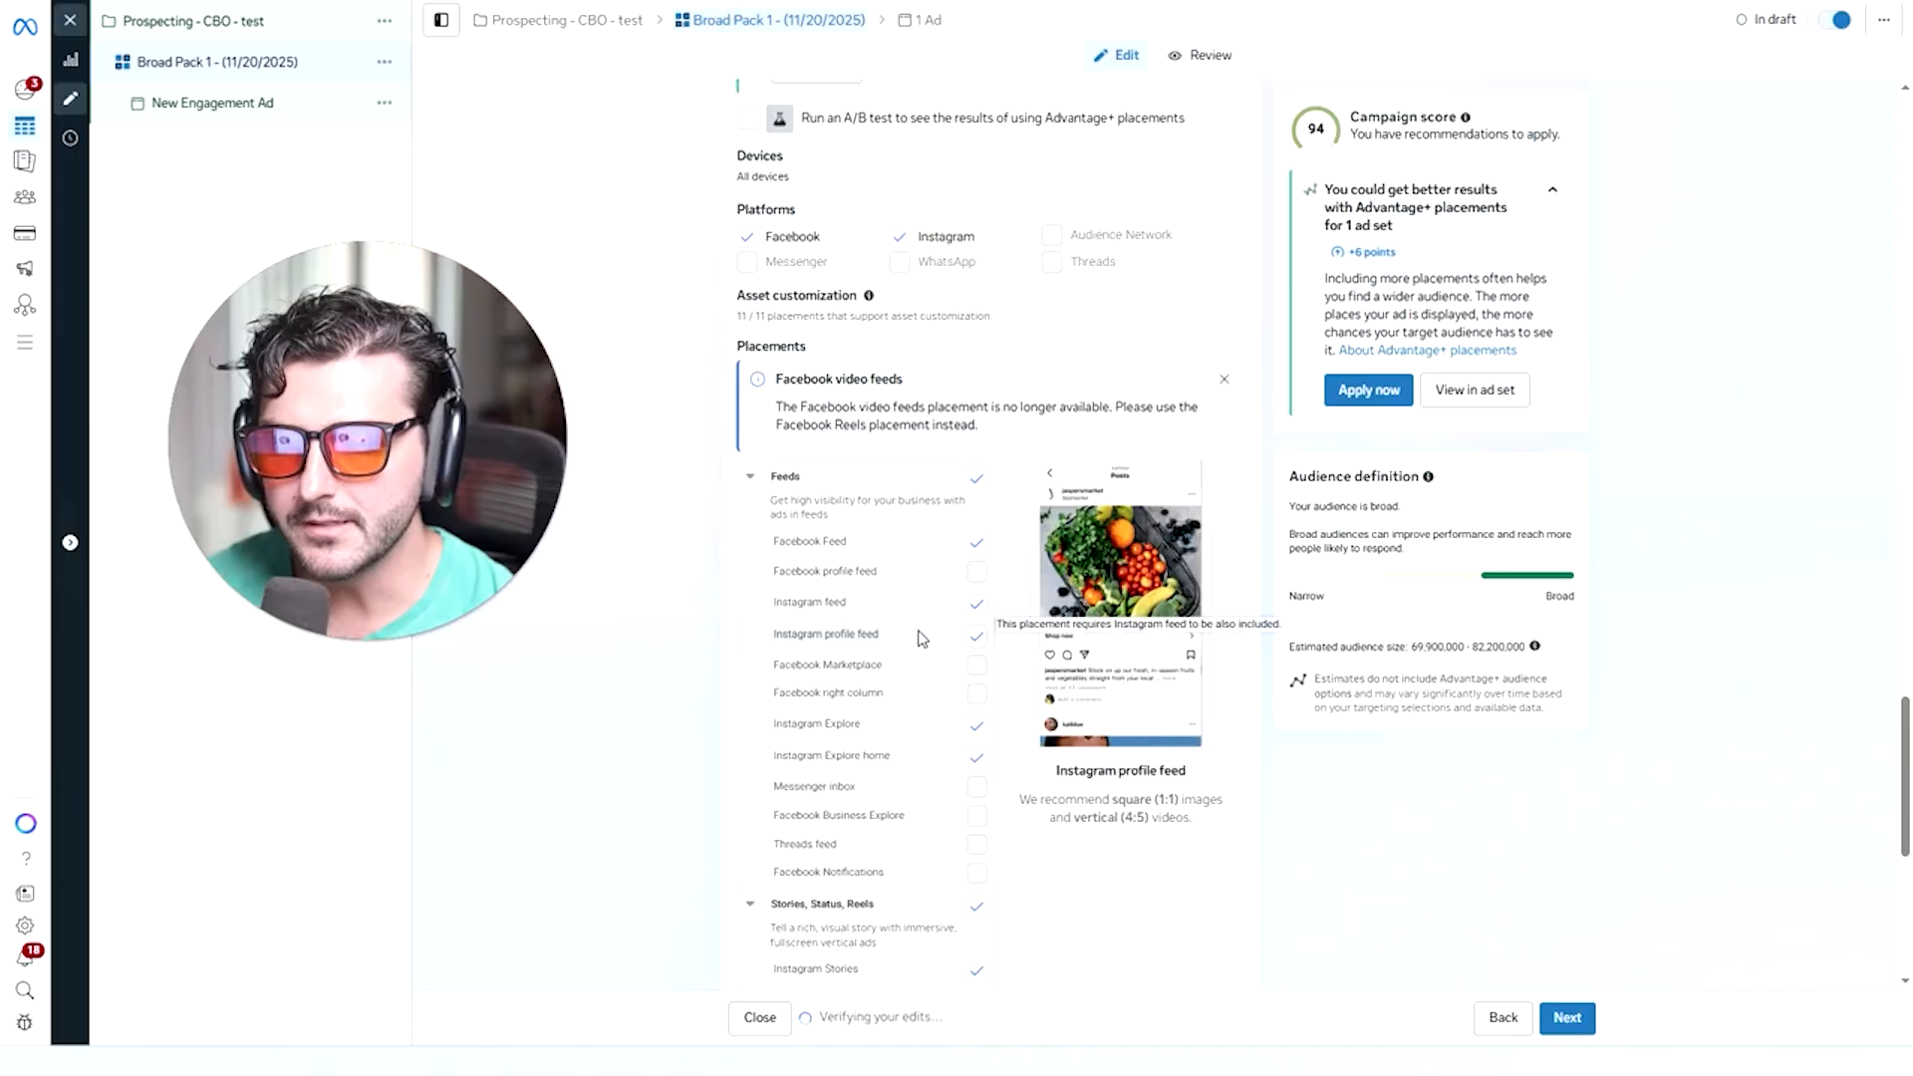
{"action": "scroll", "coordinate": [916, 616], "scroll_direction": "up", "scroll_amount": 1}
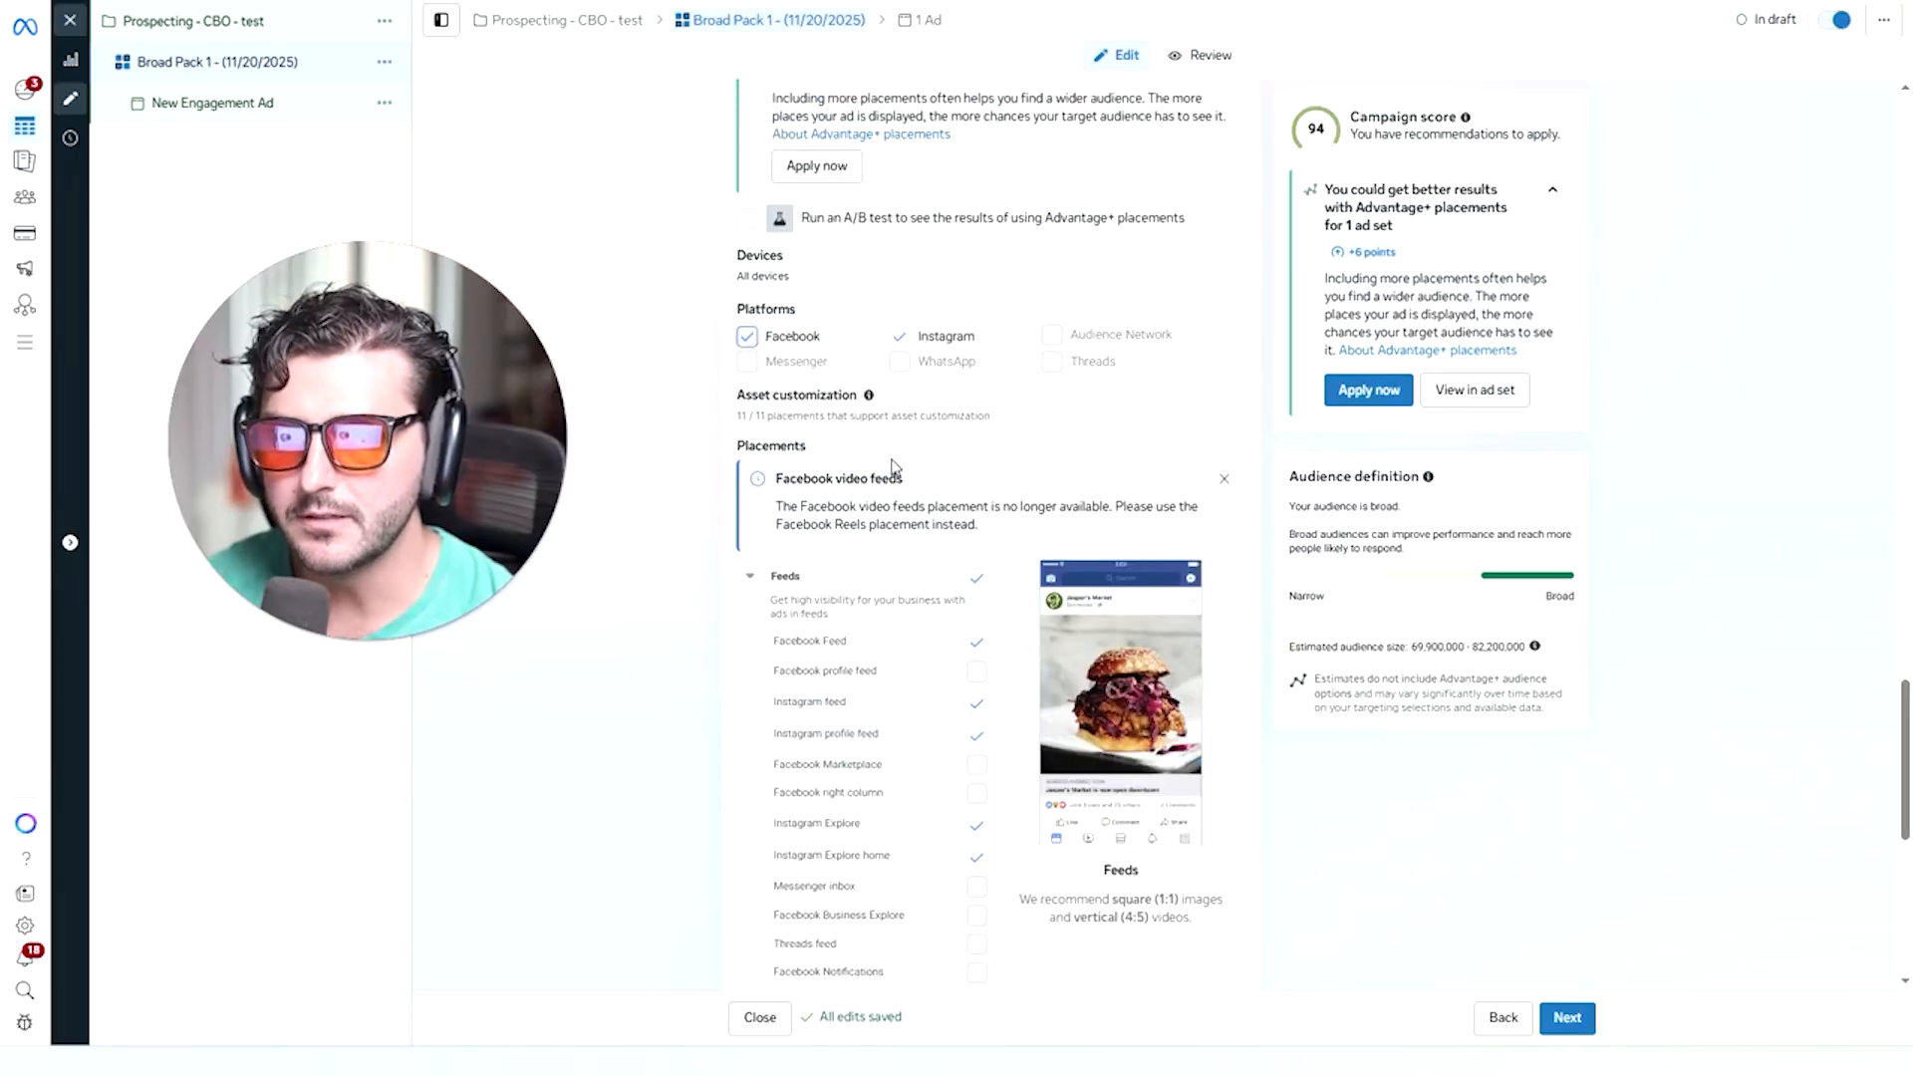
{"action": "scroll", "coordinate": [936, 546], "scroll_direction": "down", "scroll_amount": 3}
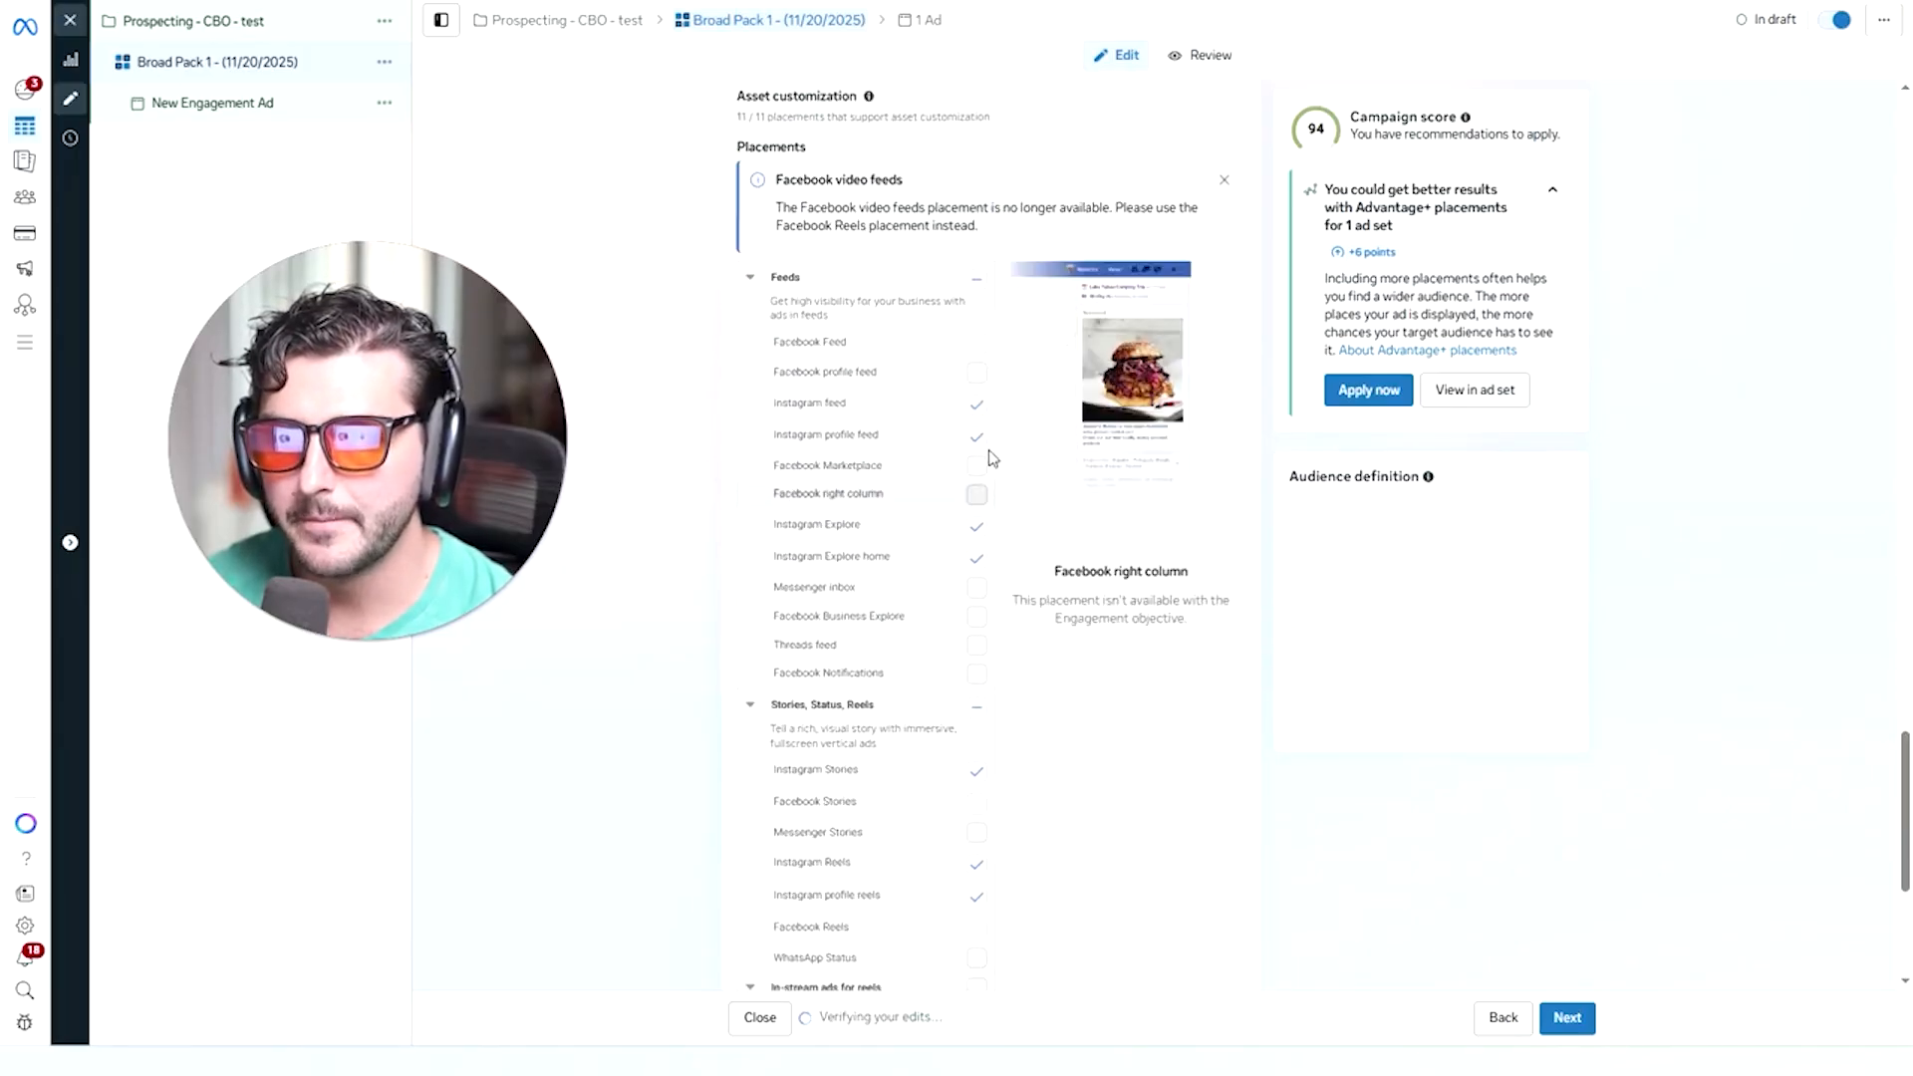
Exclude the Instagram Explore, Instagram Explore home and search results placements.
{"action": "left_click", "coordinate": [976, 526]}
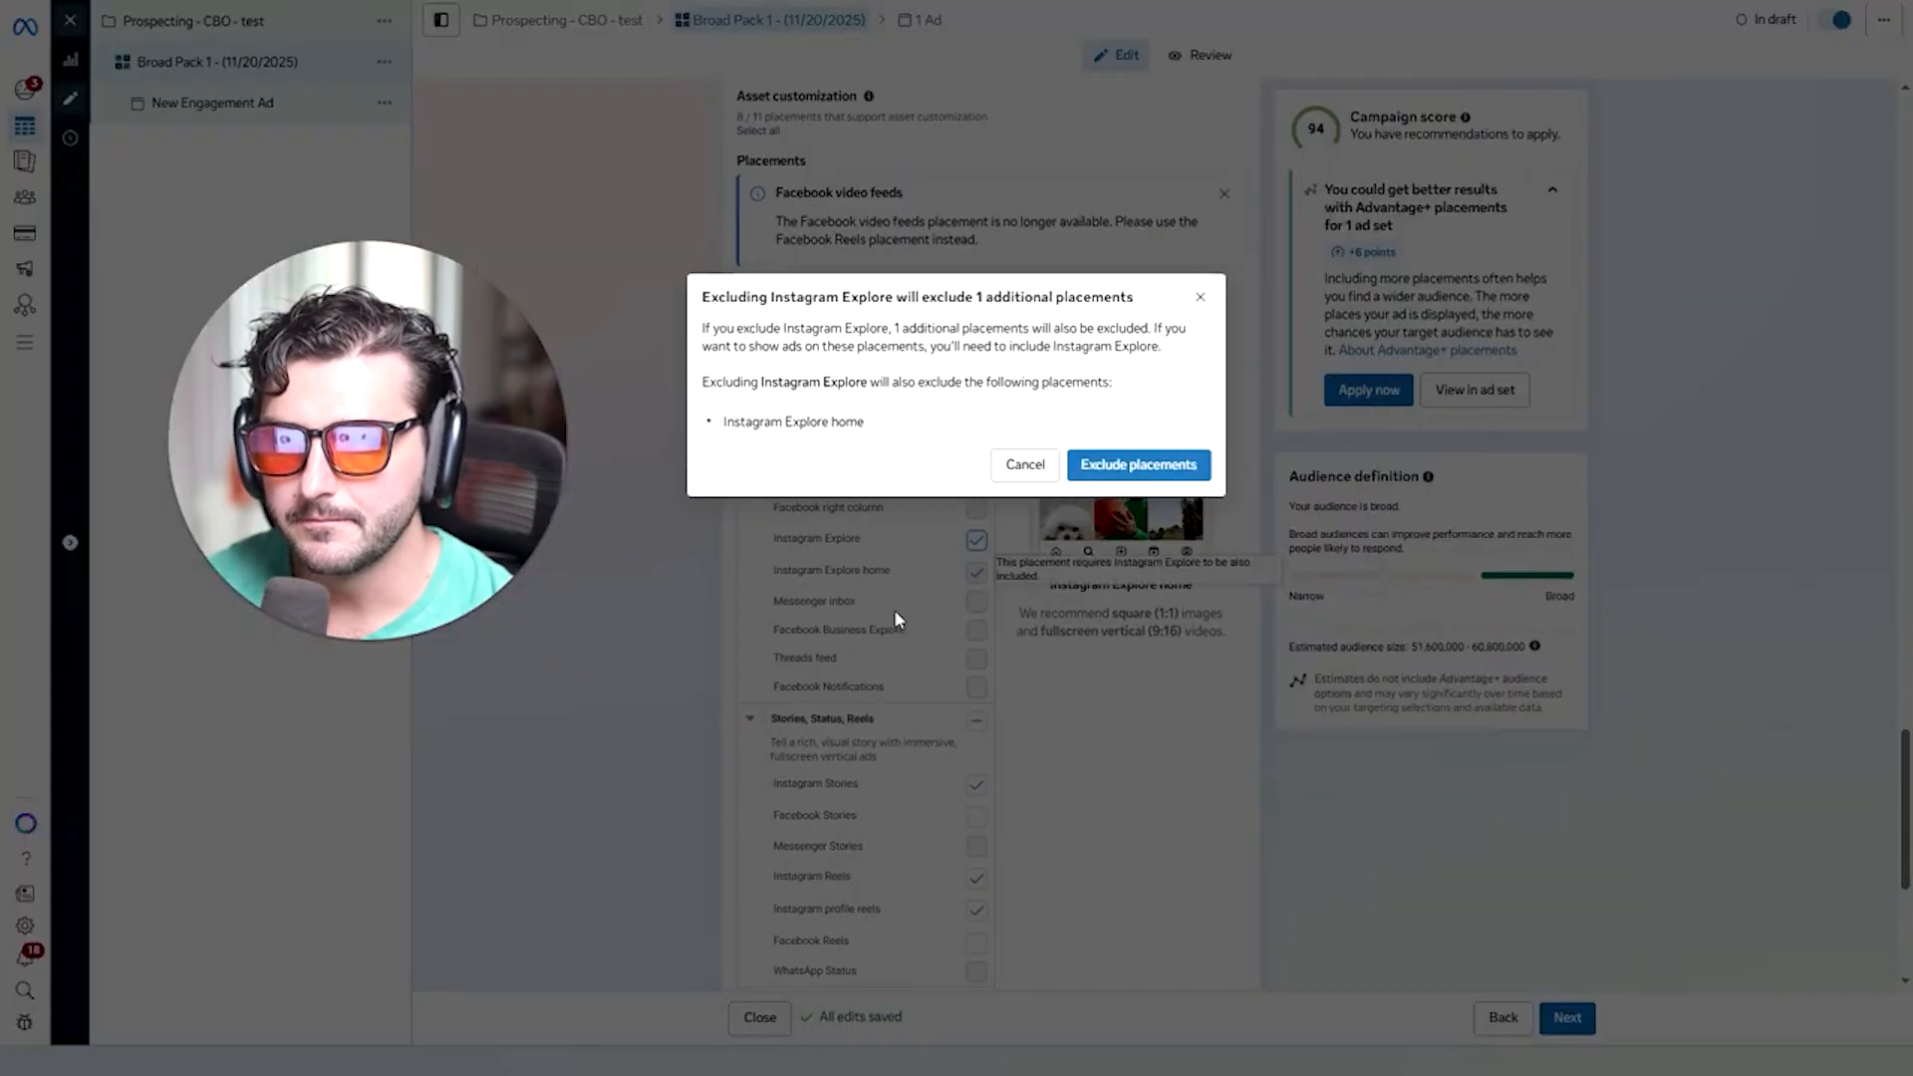
{"action": "left_click", "coordinate": [1107, 466]}
{"action": "scroll", "coordinate": [993, 665], "scroll_direction": "down", "scroll_amount": 5}
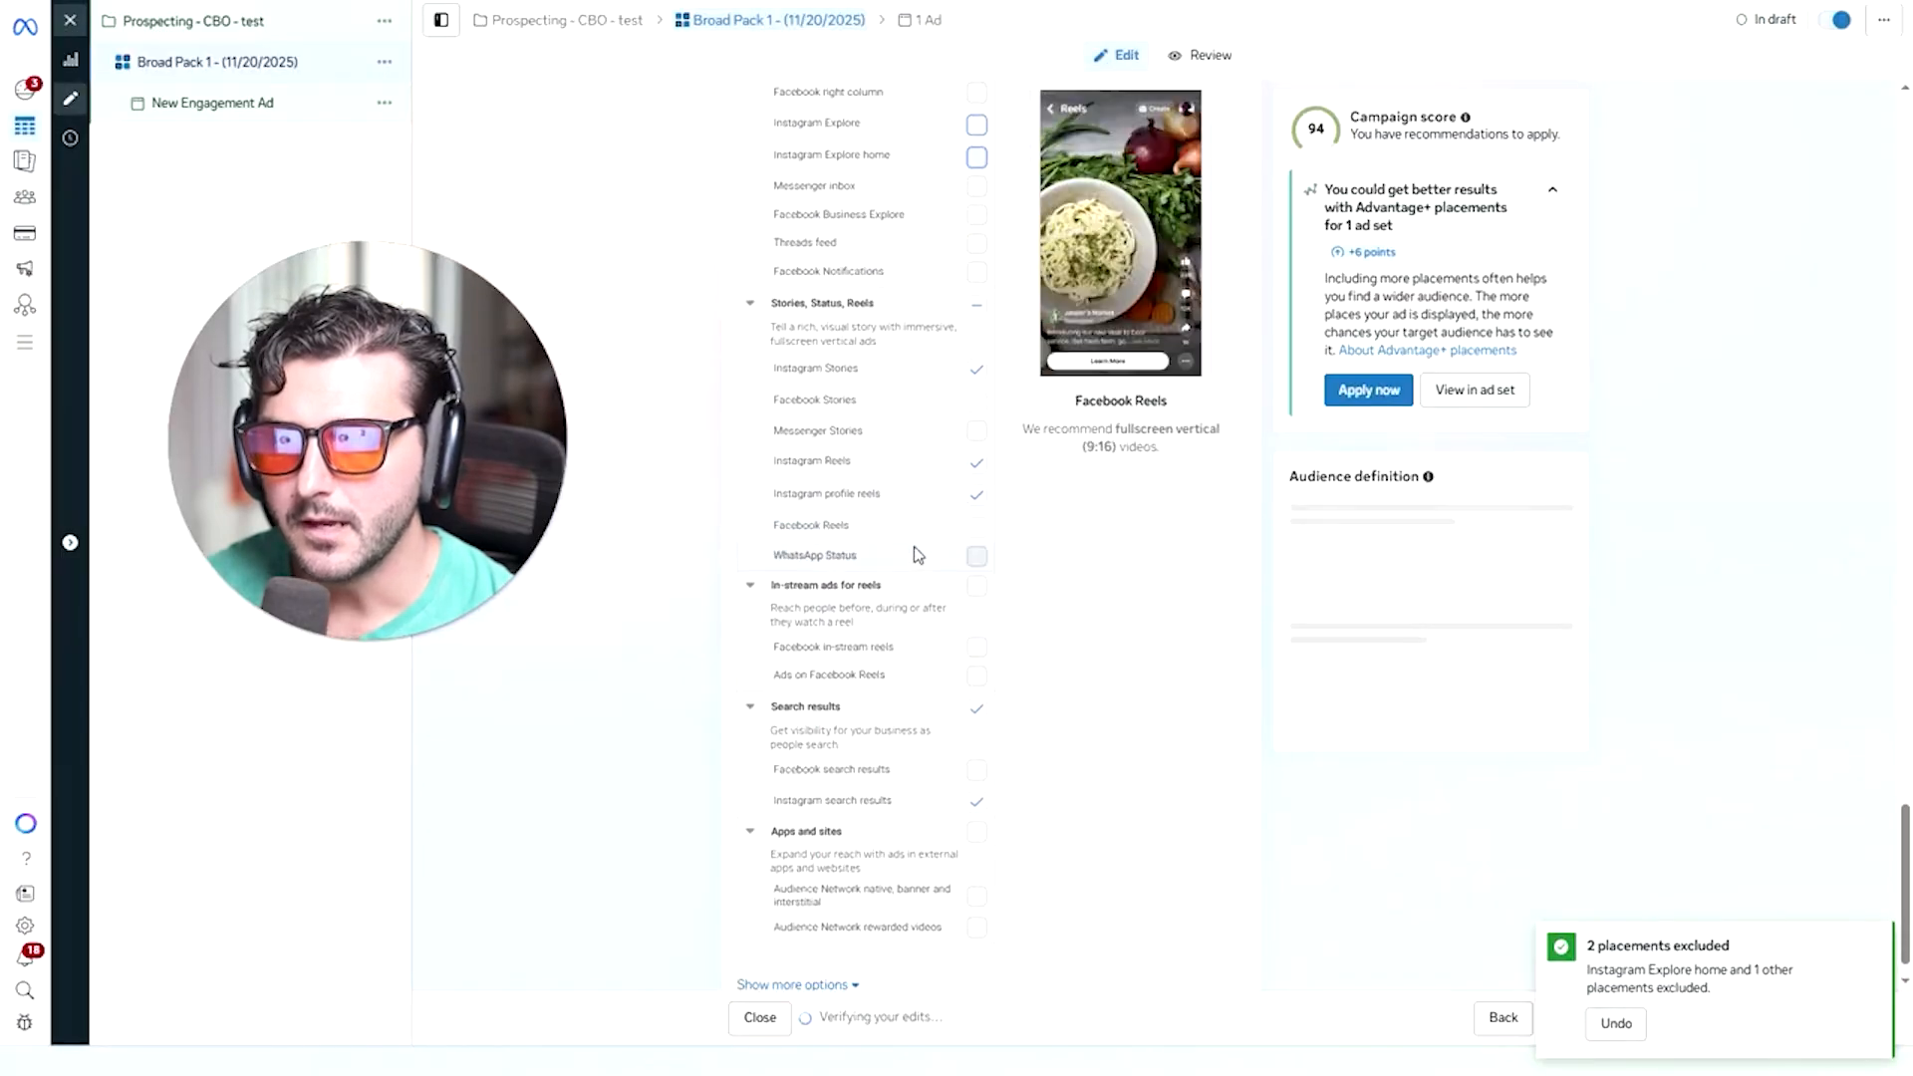
{"action": "left_click", "coordinate": [978, 661]}
Review the remaining manual Instagram placements and switch the ad set back to Advantage+ placements.
{"action": "scroll", "coordinate": [933, 652], "scroll_direction": "up", "scroll_amount": 2}
{"action": "scroll", "coordinate": [933, 654], "scroll_direction": "up", "scroll_amount": 2}
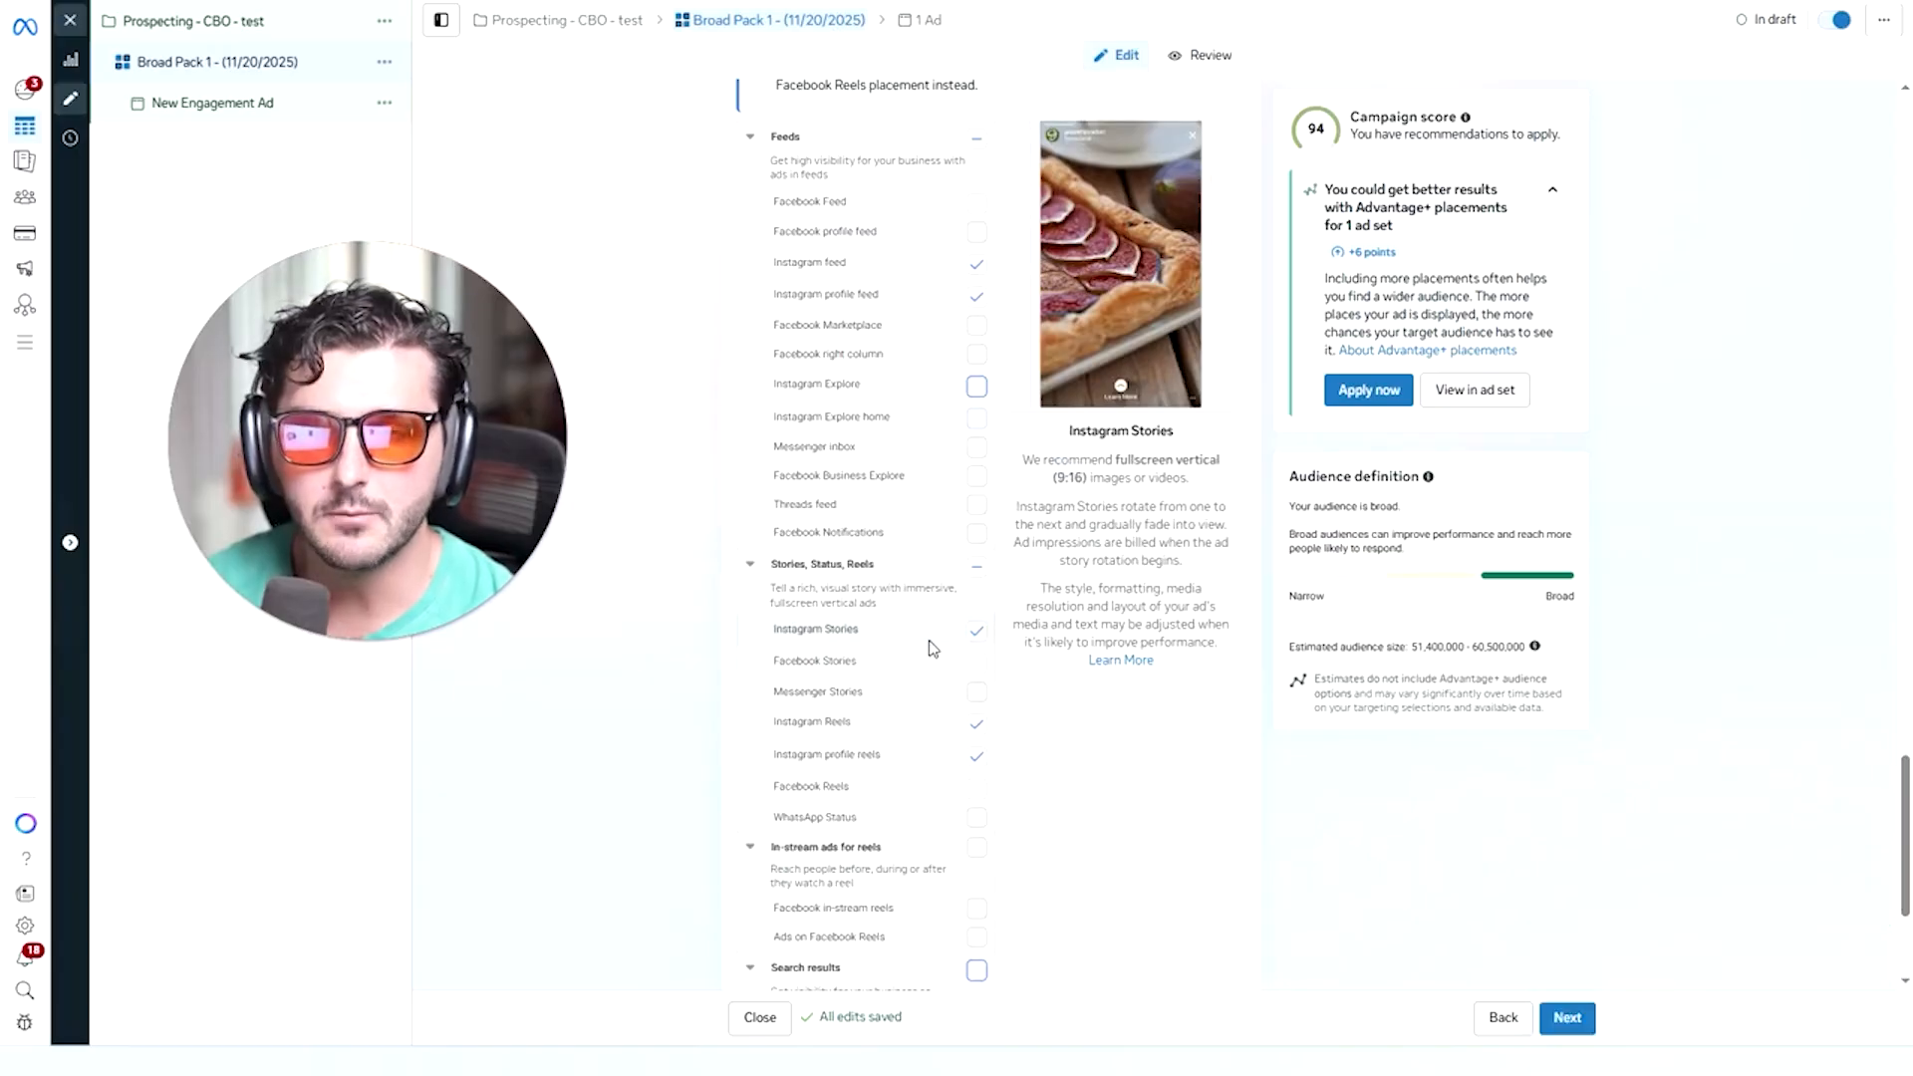
{"action": "scroll", "coordinate": [937, 598], "scroll_direction": "up", "scroll_amount": 8}
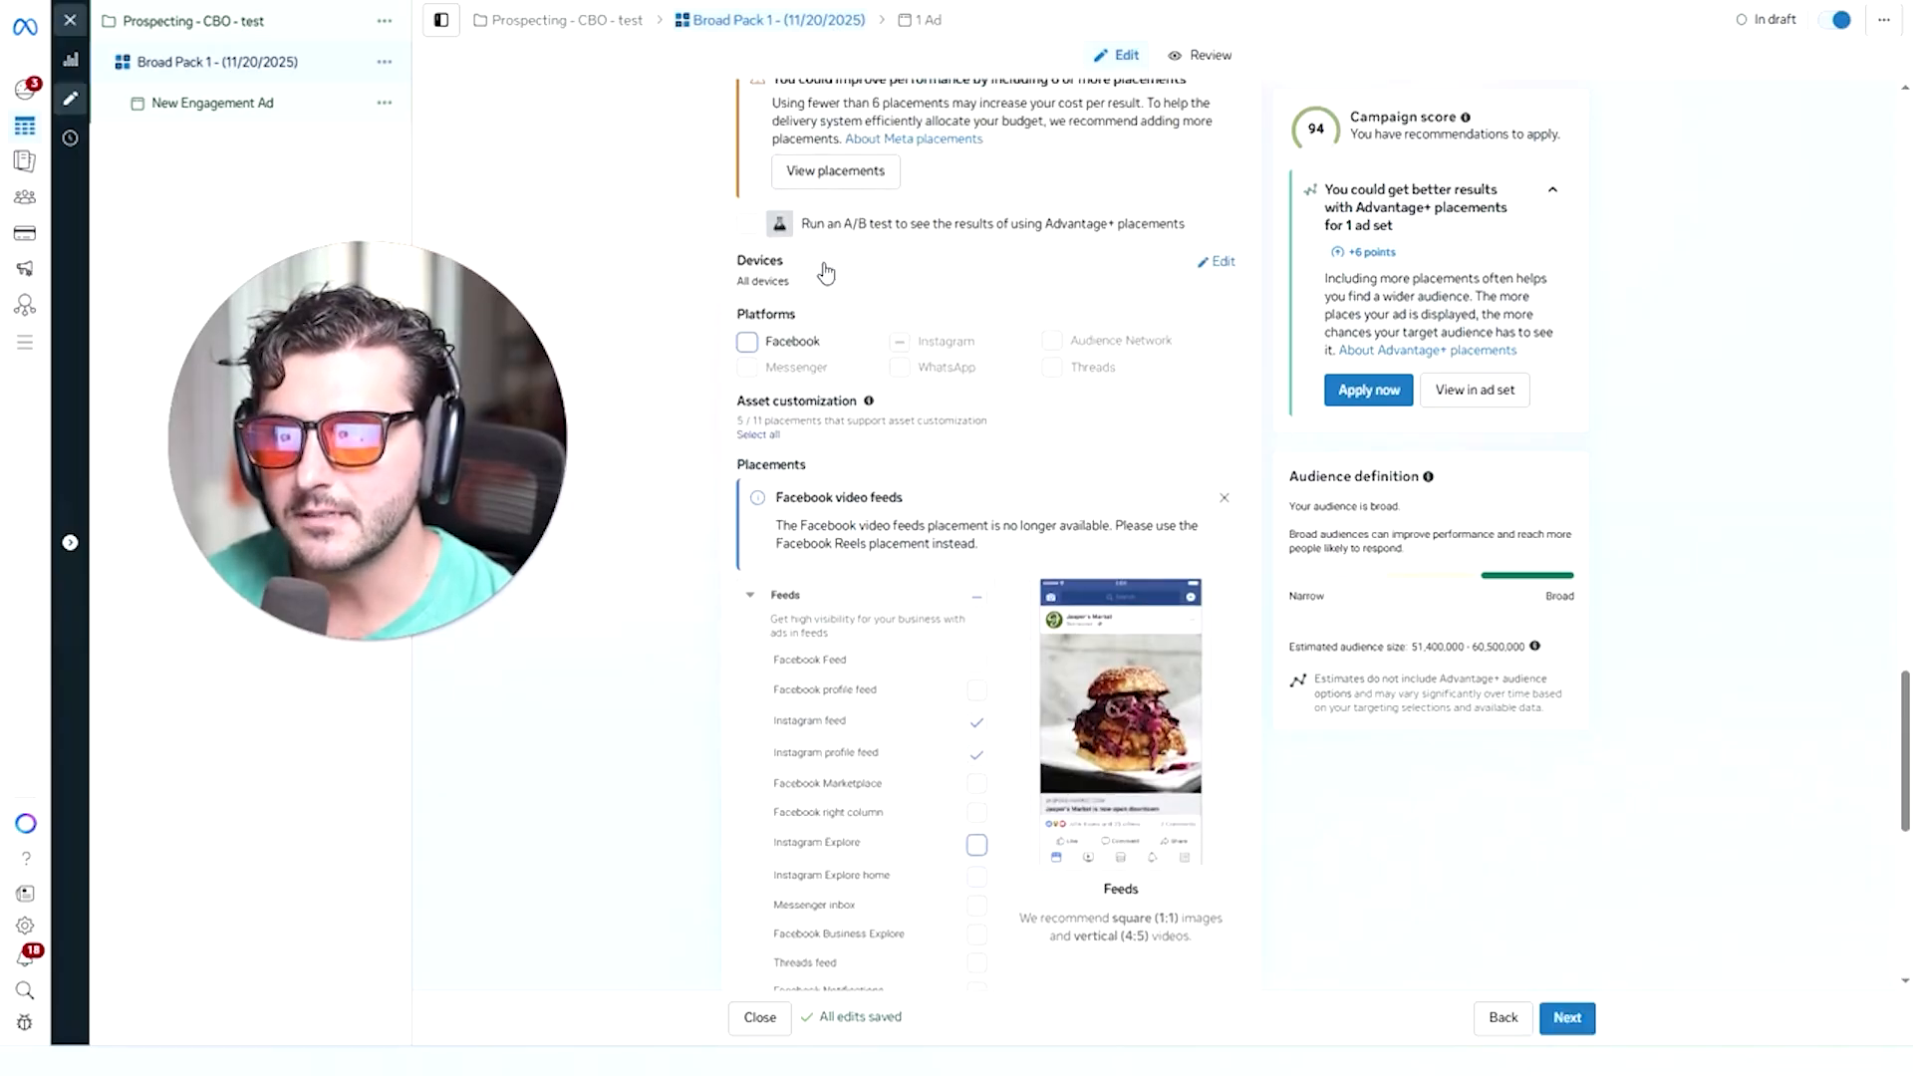
{"action": "scroll", "coordinate": [908, 319], "scroll_direction": "down", "scroll_amount": 7}
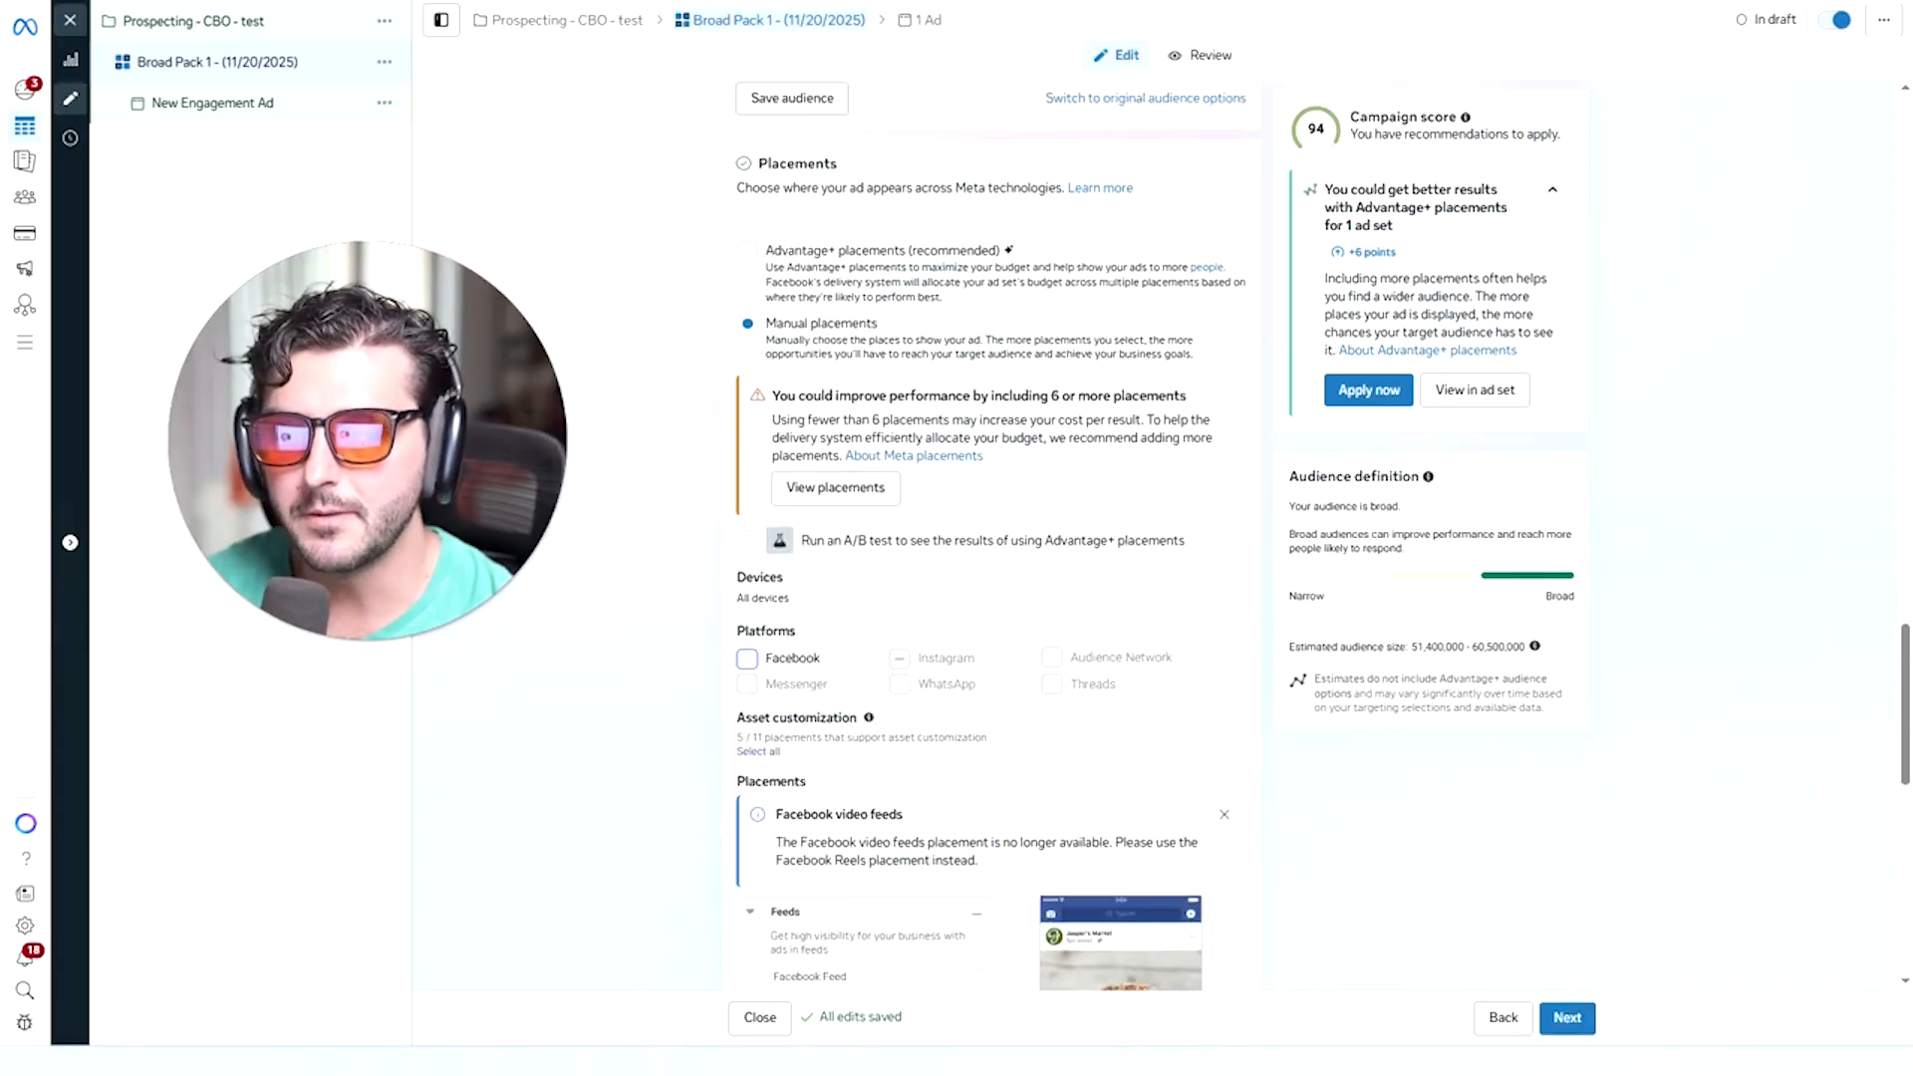
{"action": "mouse_move", "coordinate": [946, 396]}
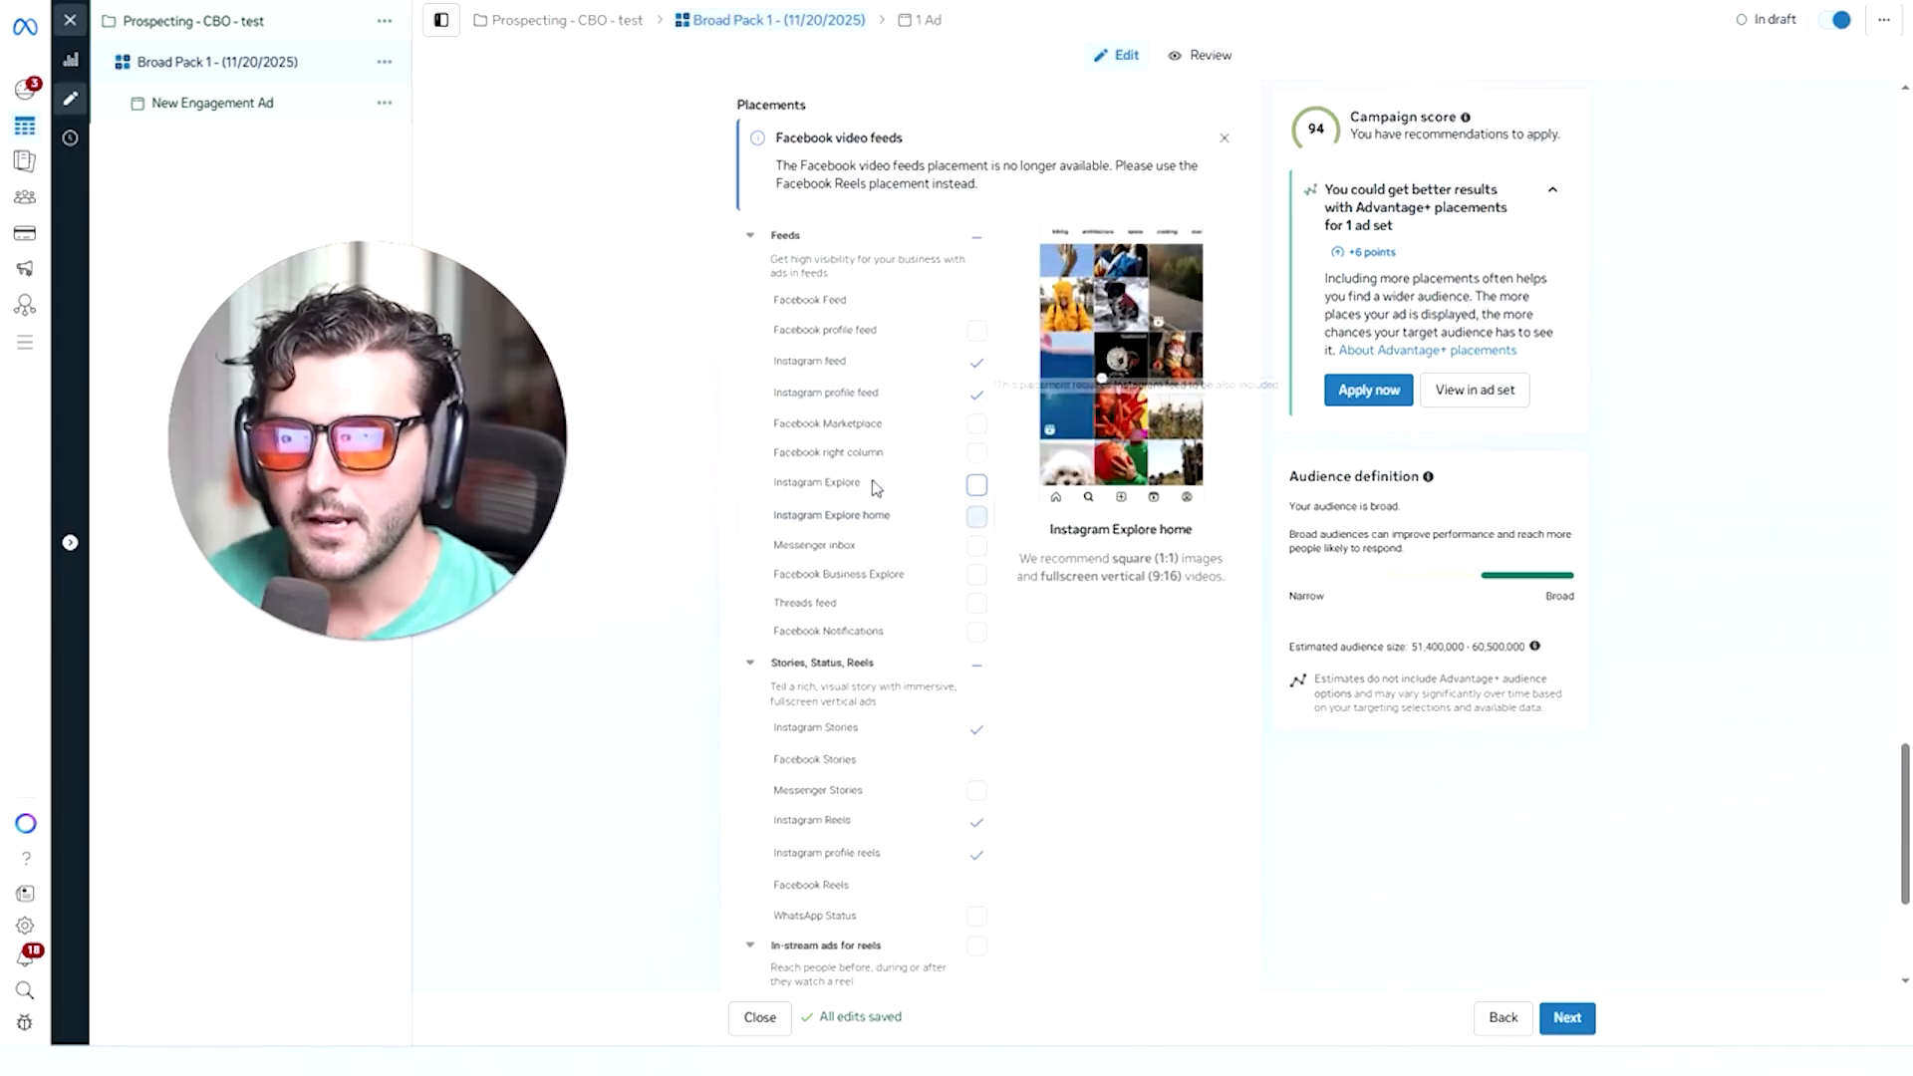
{"action": "scroll", "coordinate": [899, 537], "scroll_direction": "down", "scroll_amount": 2}
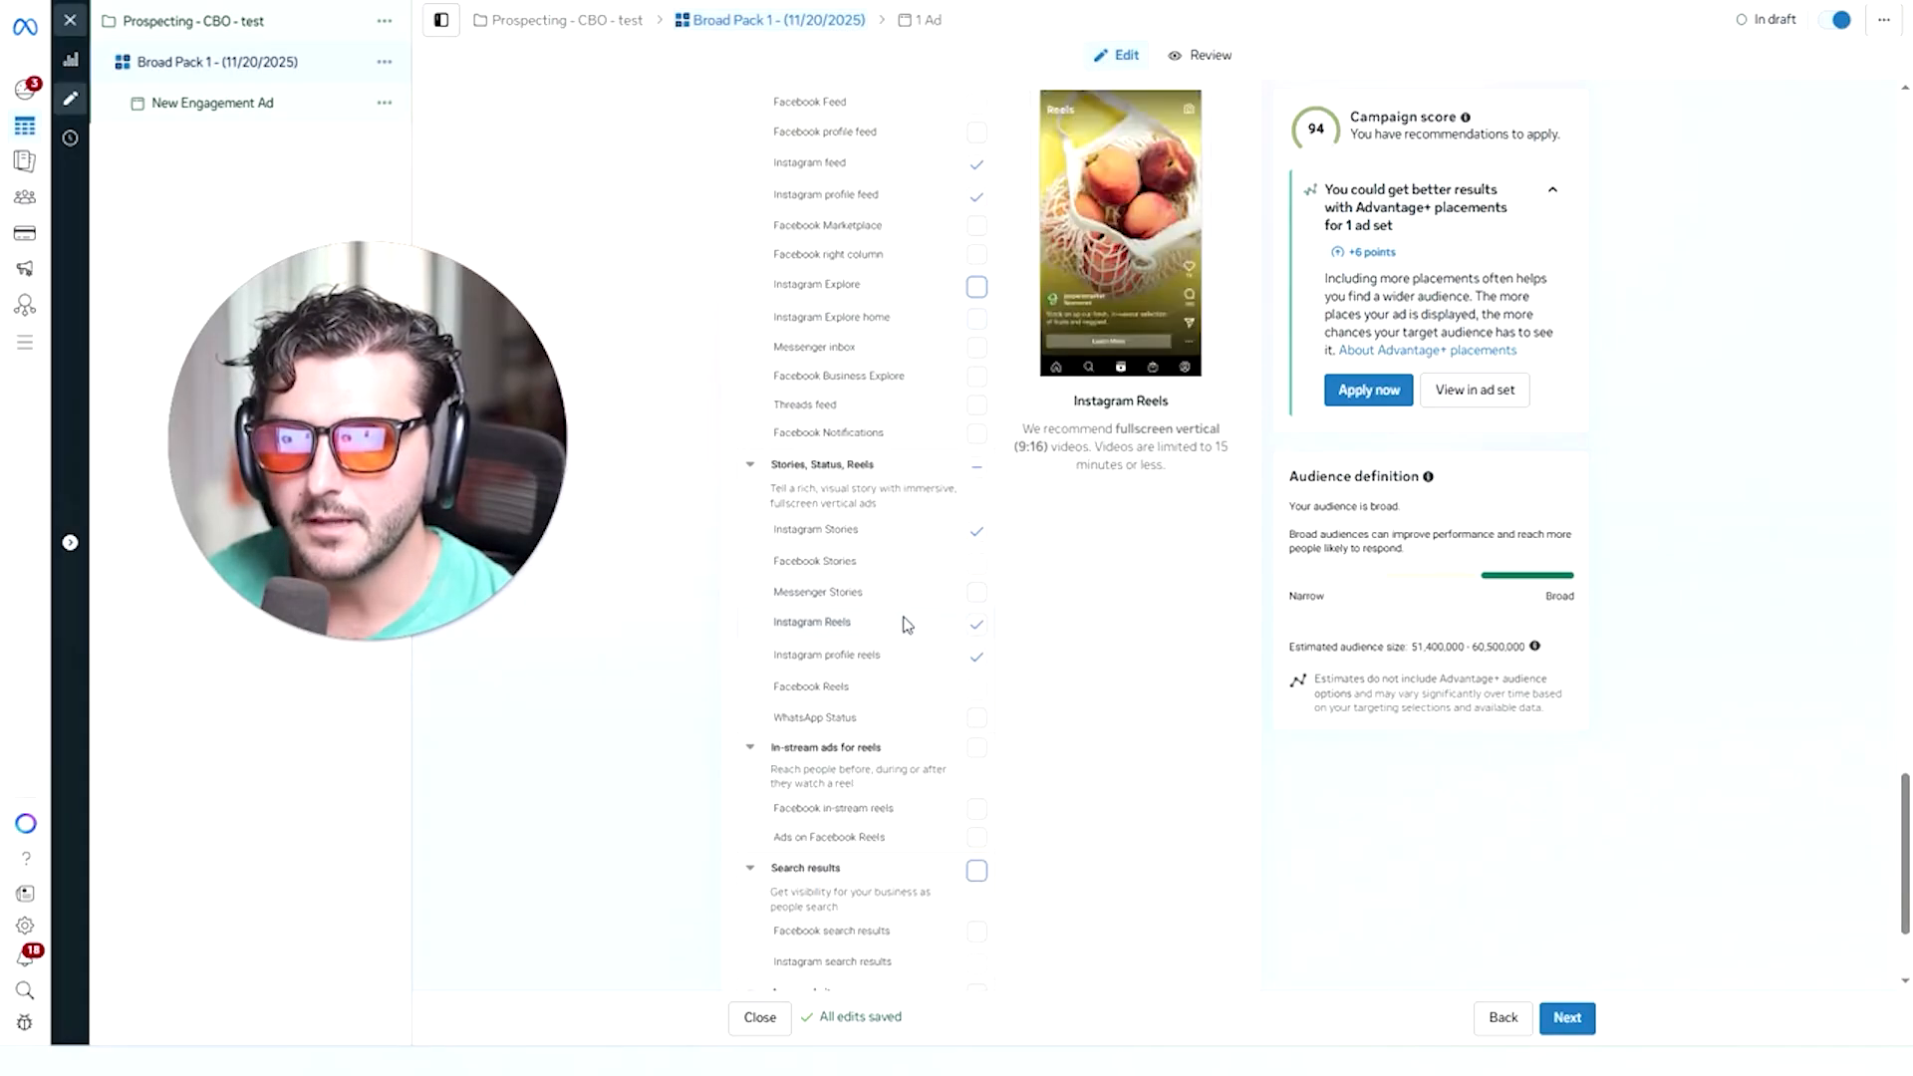
{"action": "scroll", "coordinate": [913, 665], "scroll_direction": "up", "scroll_amount": 8}
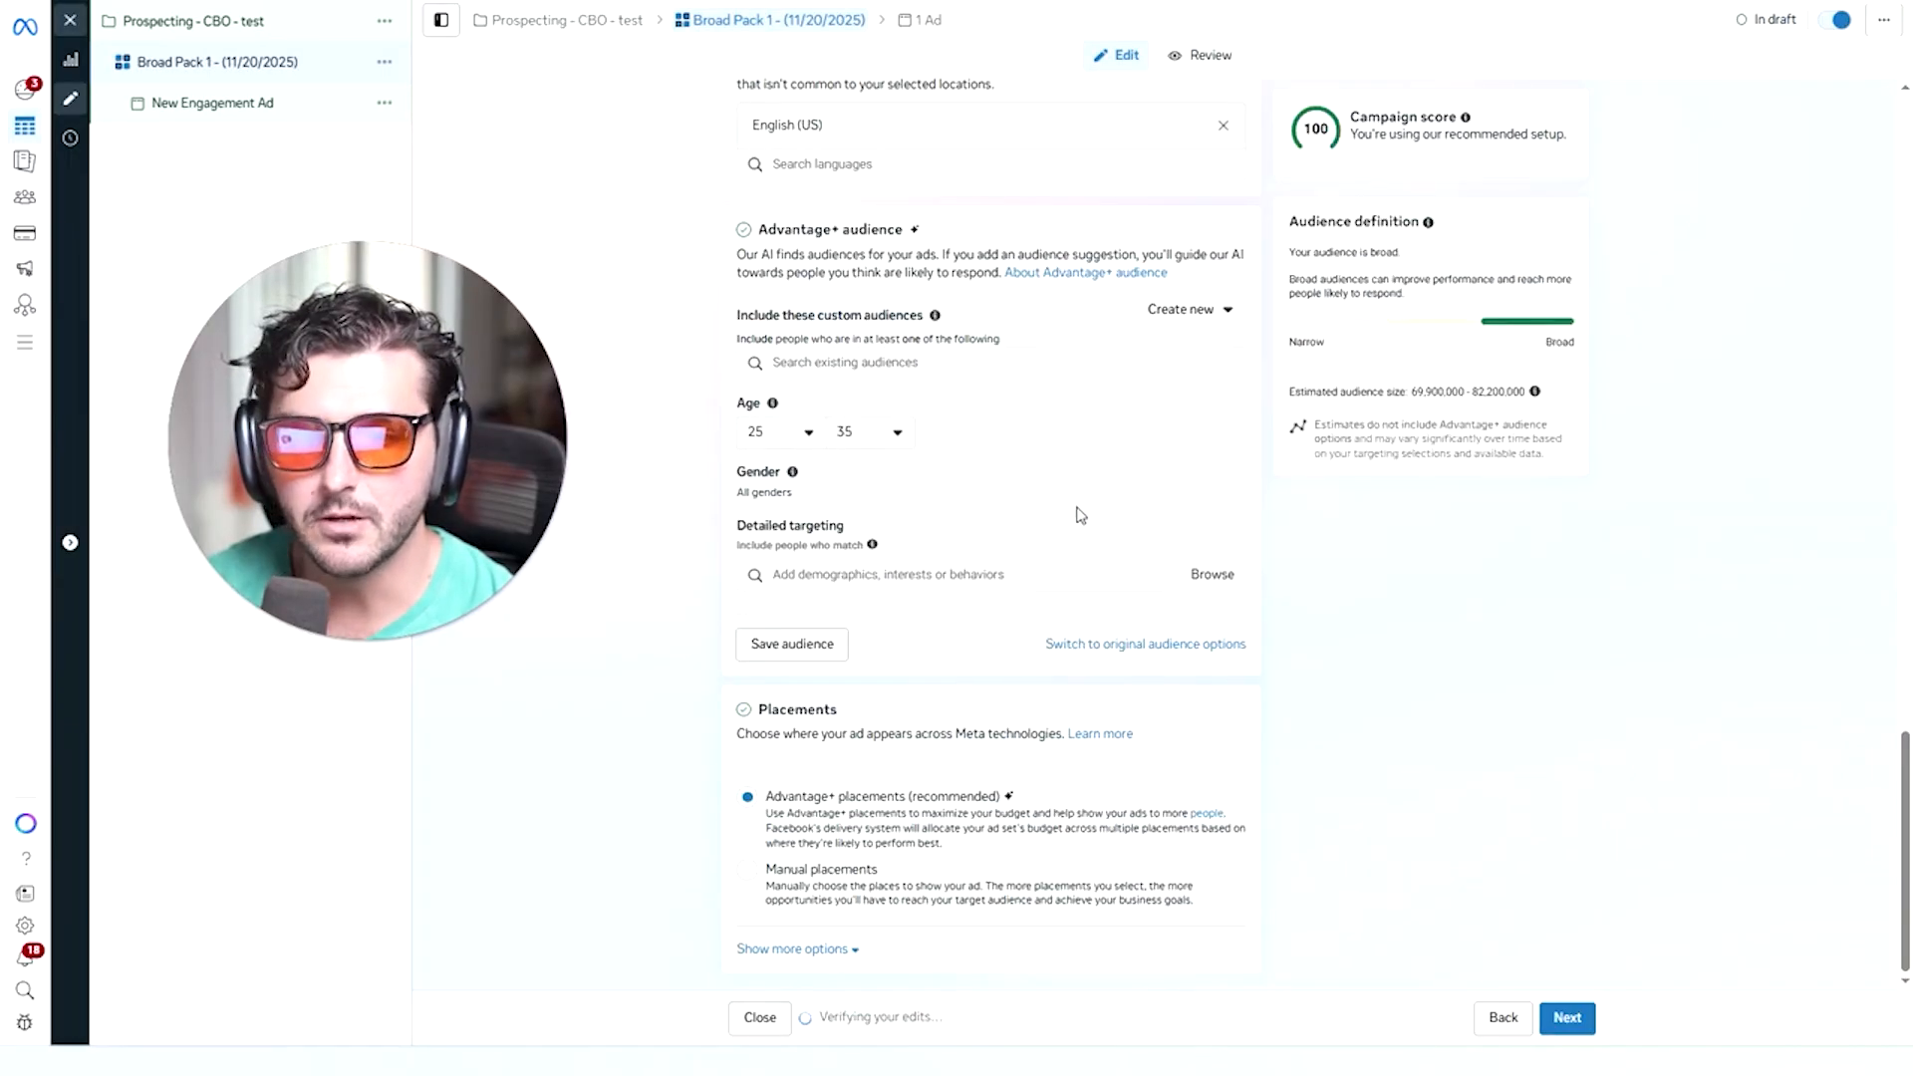
Continue from the Broad Pack 1 ad set to its engagement ad and rename the ad as Ad 1.
{"action": "scroll", "coordinate": [1136, 624], "scroll_direction": "up", "scroll_amount": 20}
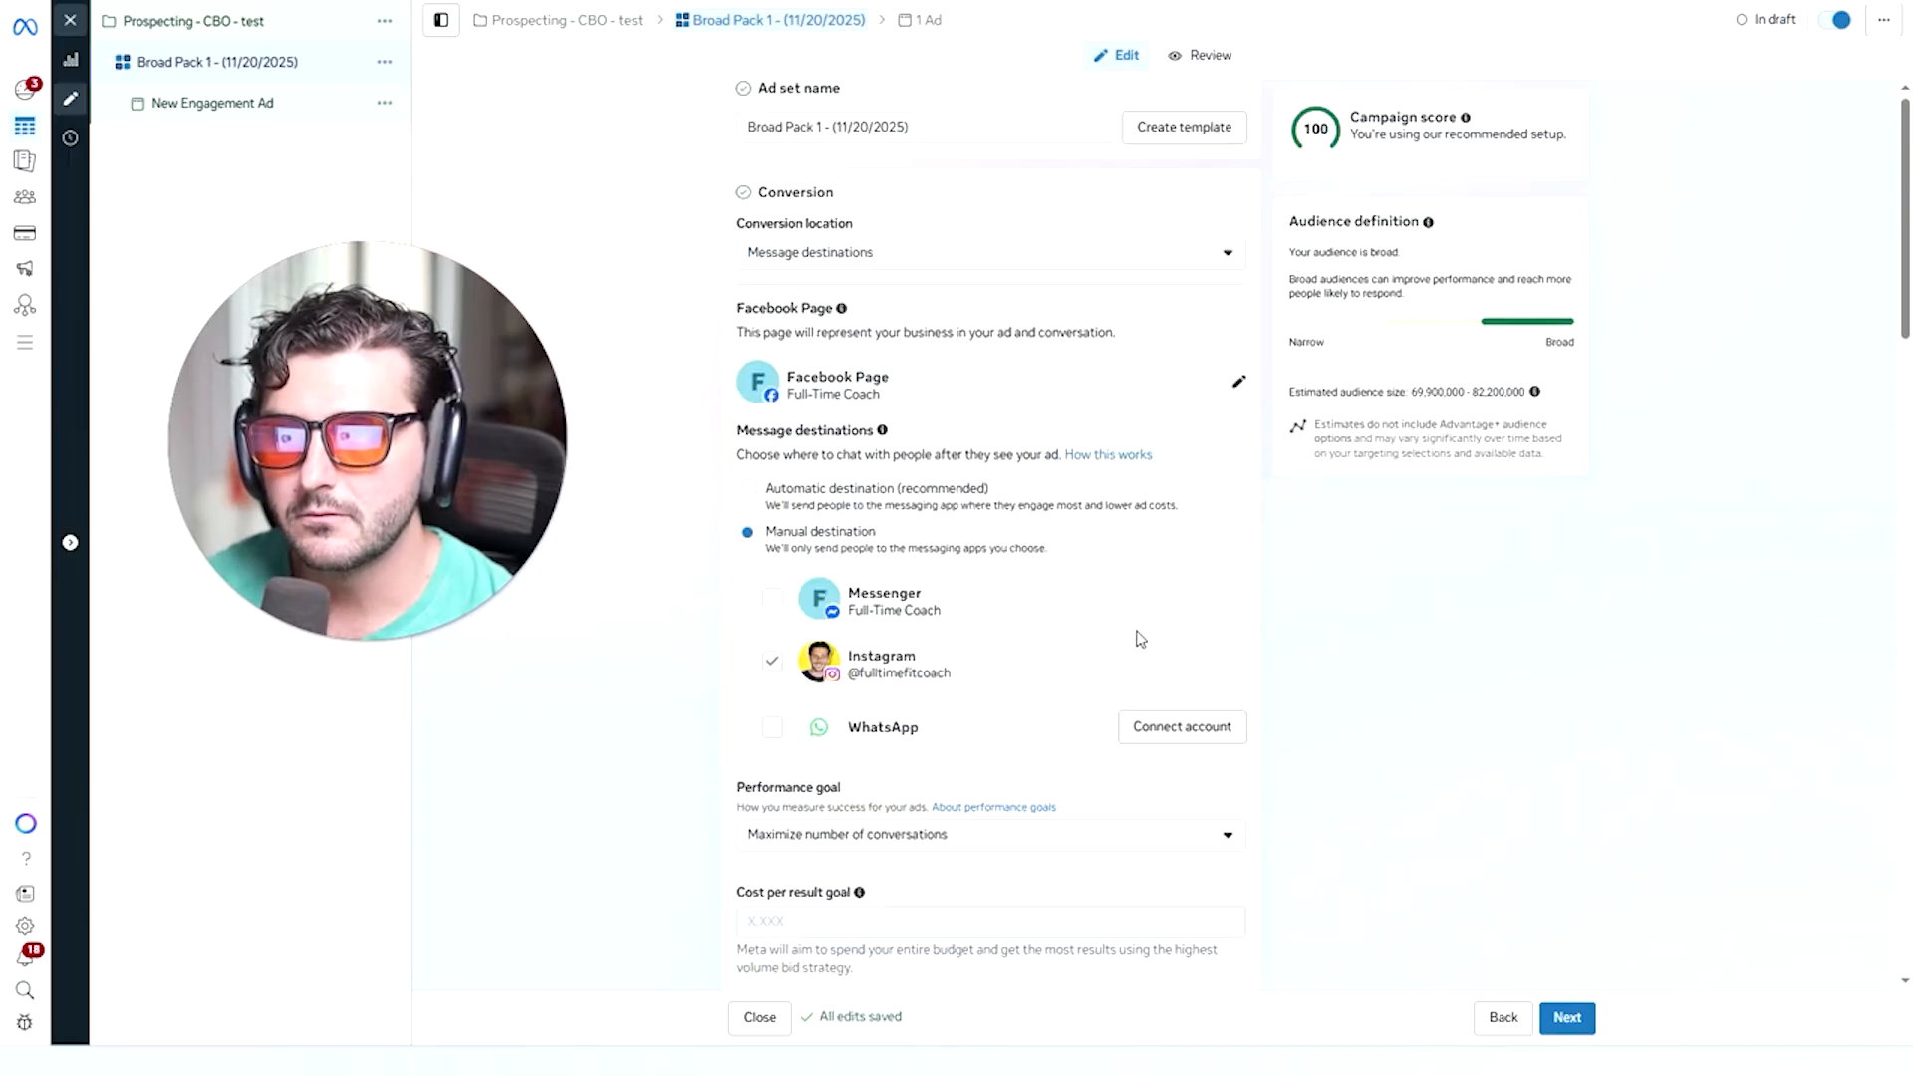
{"action": "scroll", "coordinate": [1141, 639], "scroll_direction": "up", "scroll_amount": 1}
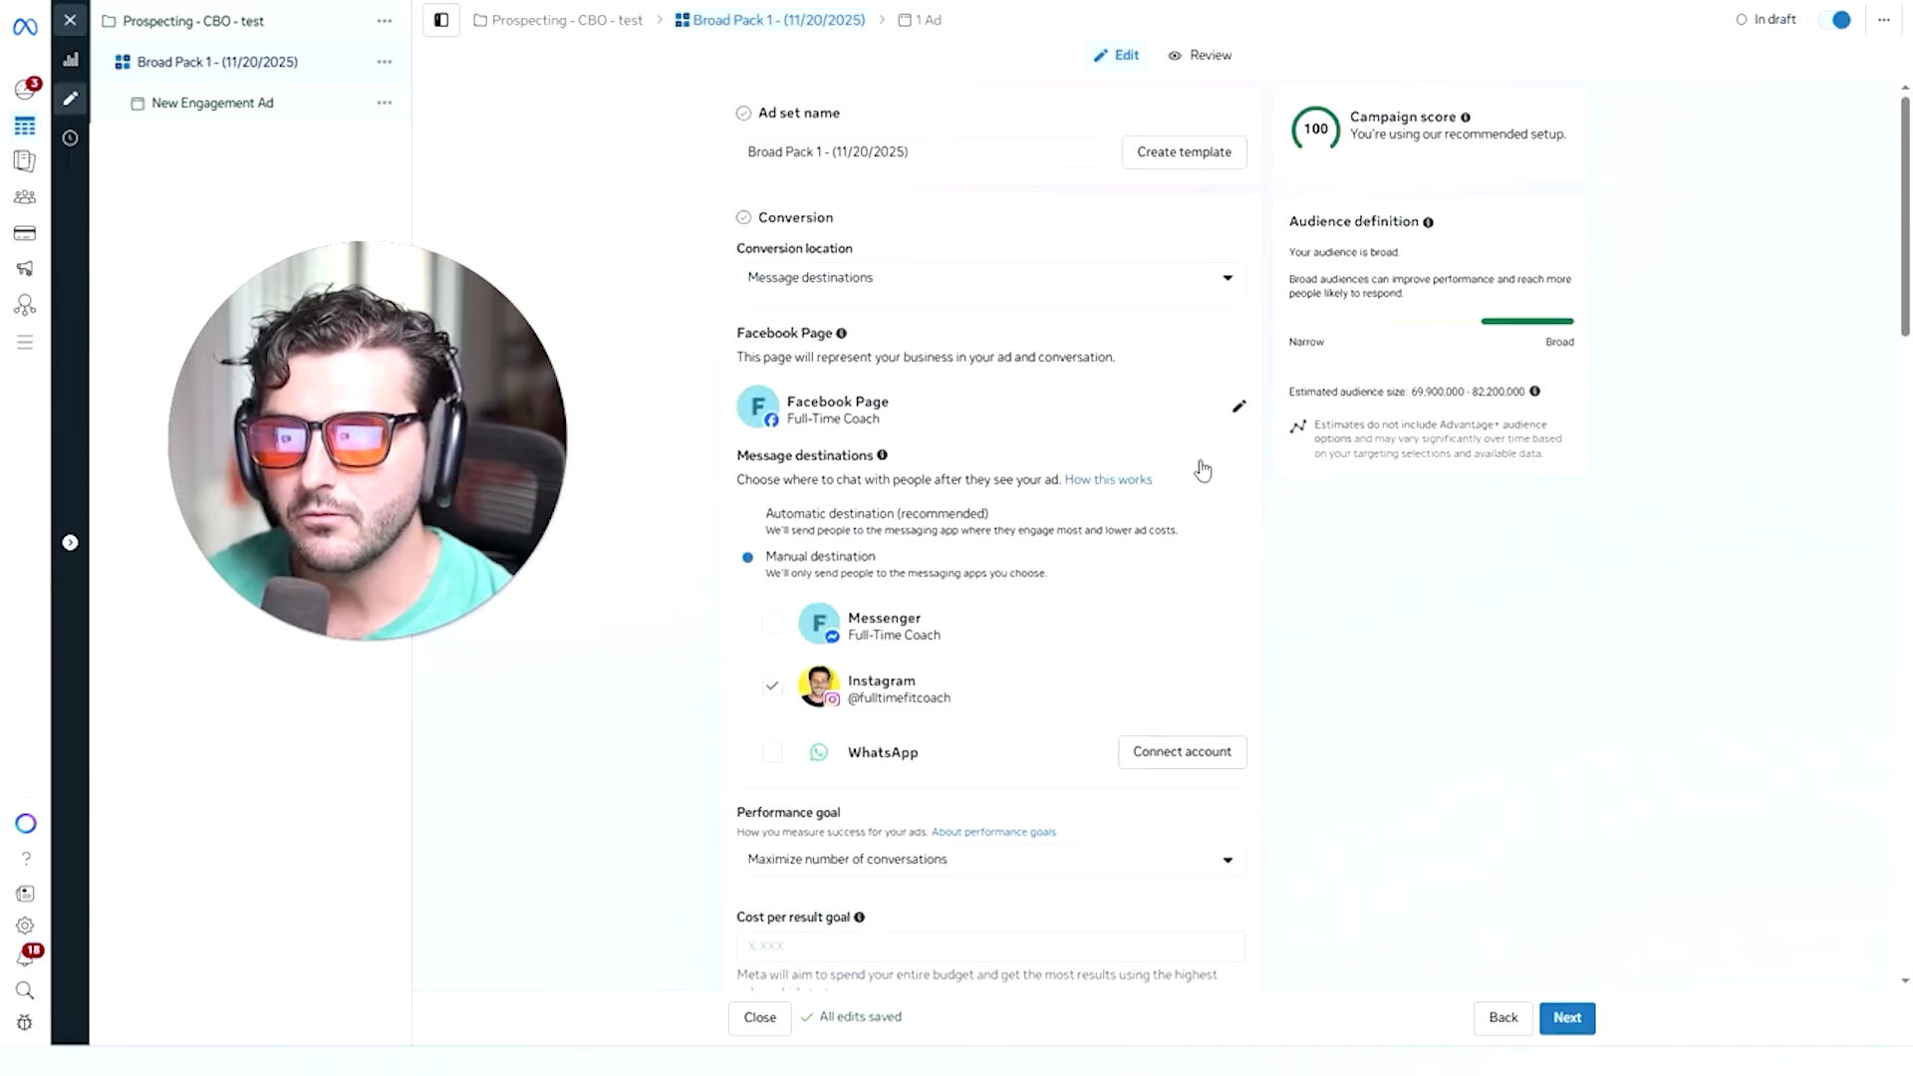
{"action": "left_click", "coordinate": [1567, 1019]}
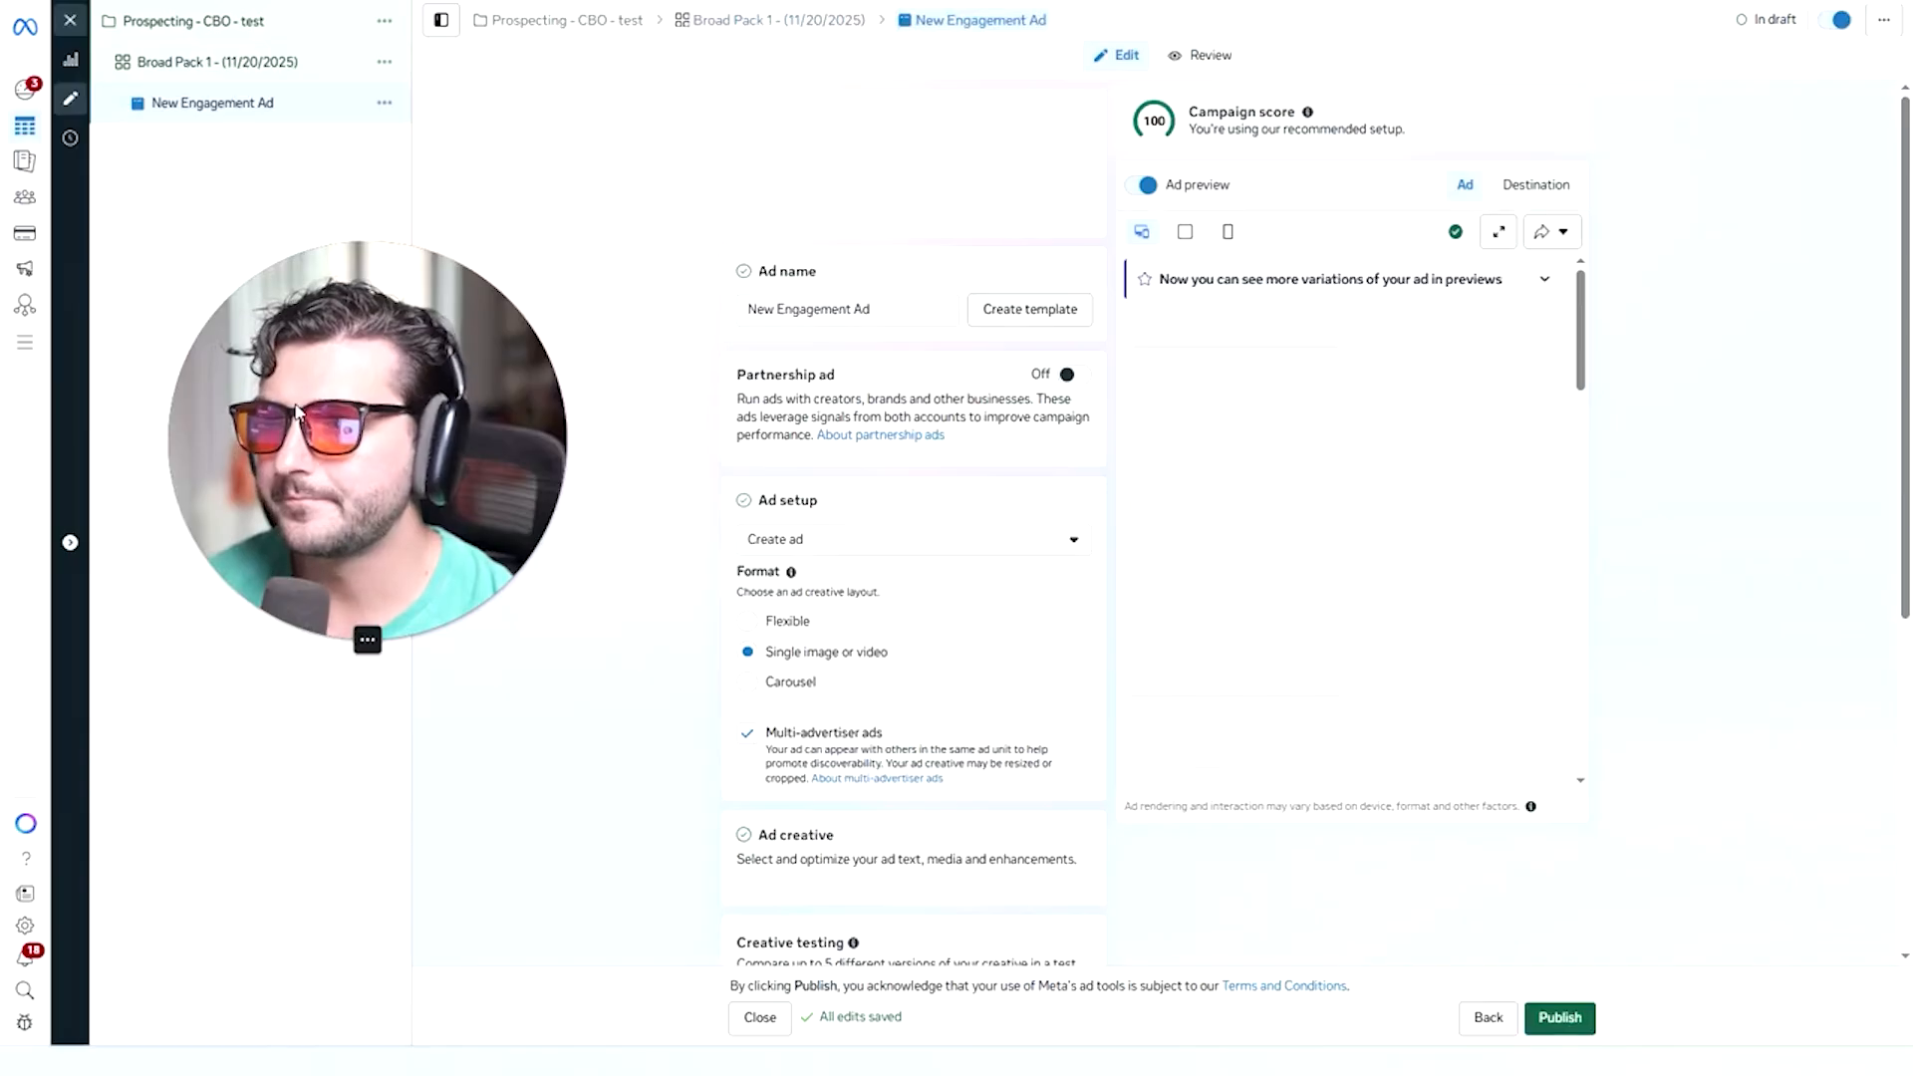
{"action": "left_click_drag", "start_coordinate": [878, 152], "coordinate": [649, 149]}
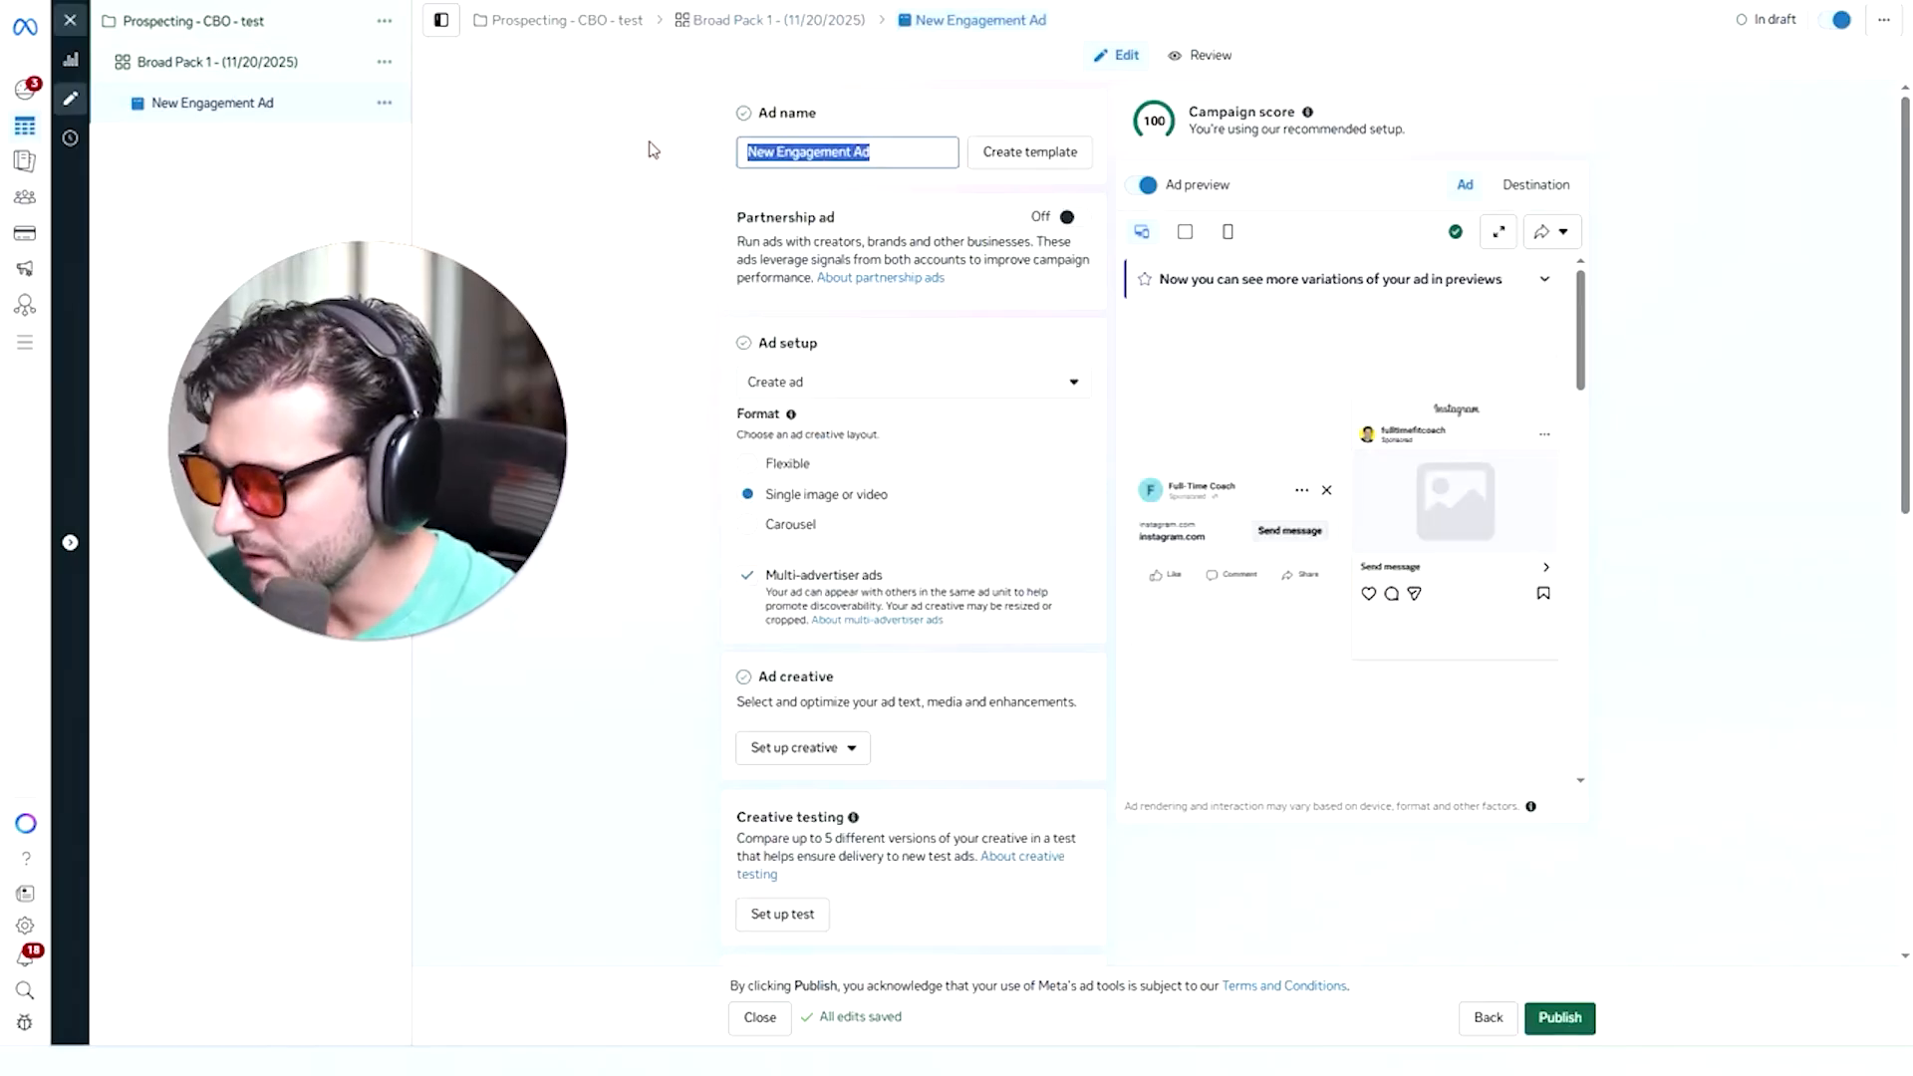
{"action": "type", "text": "Ad 1"}
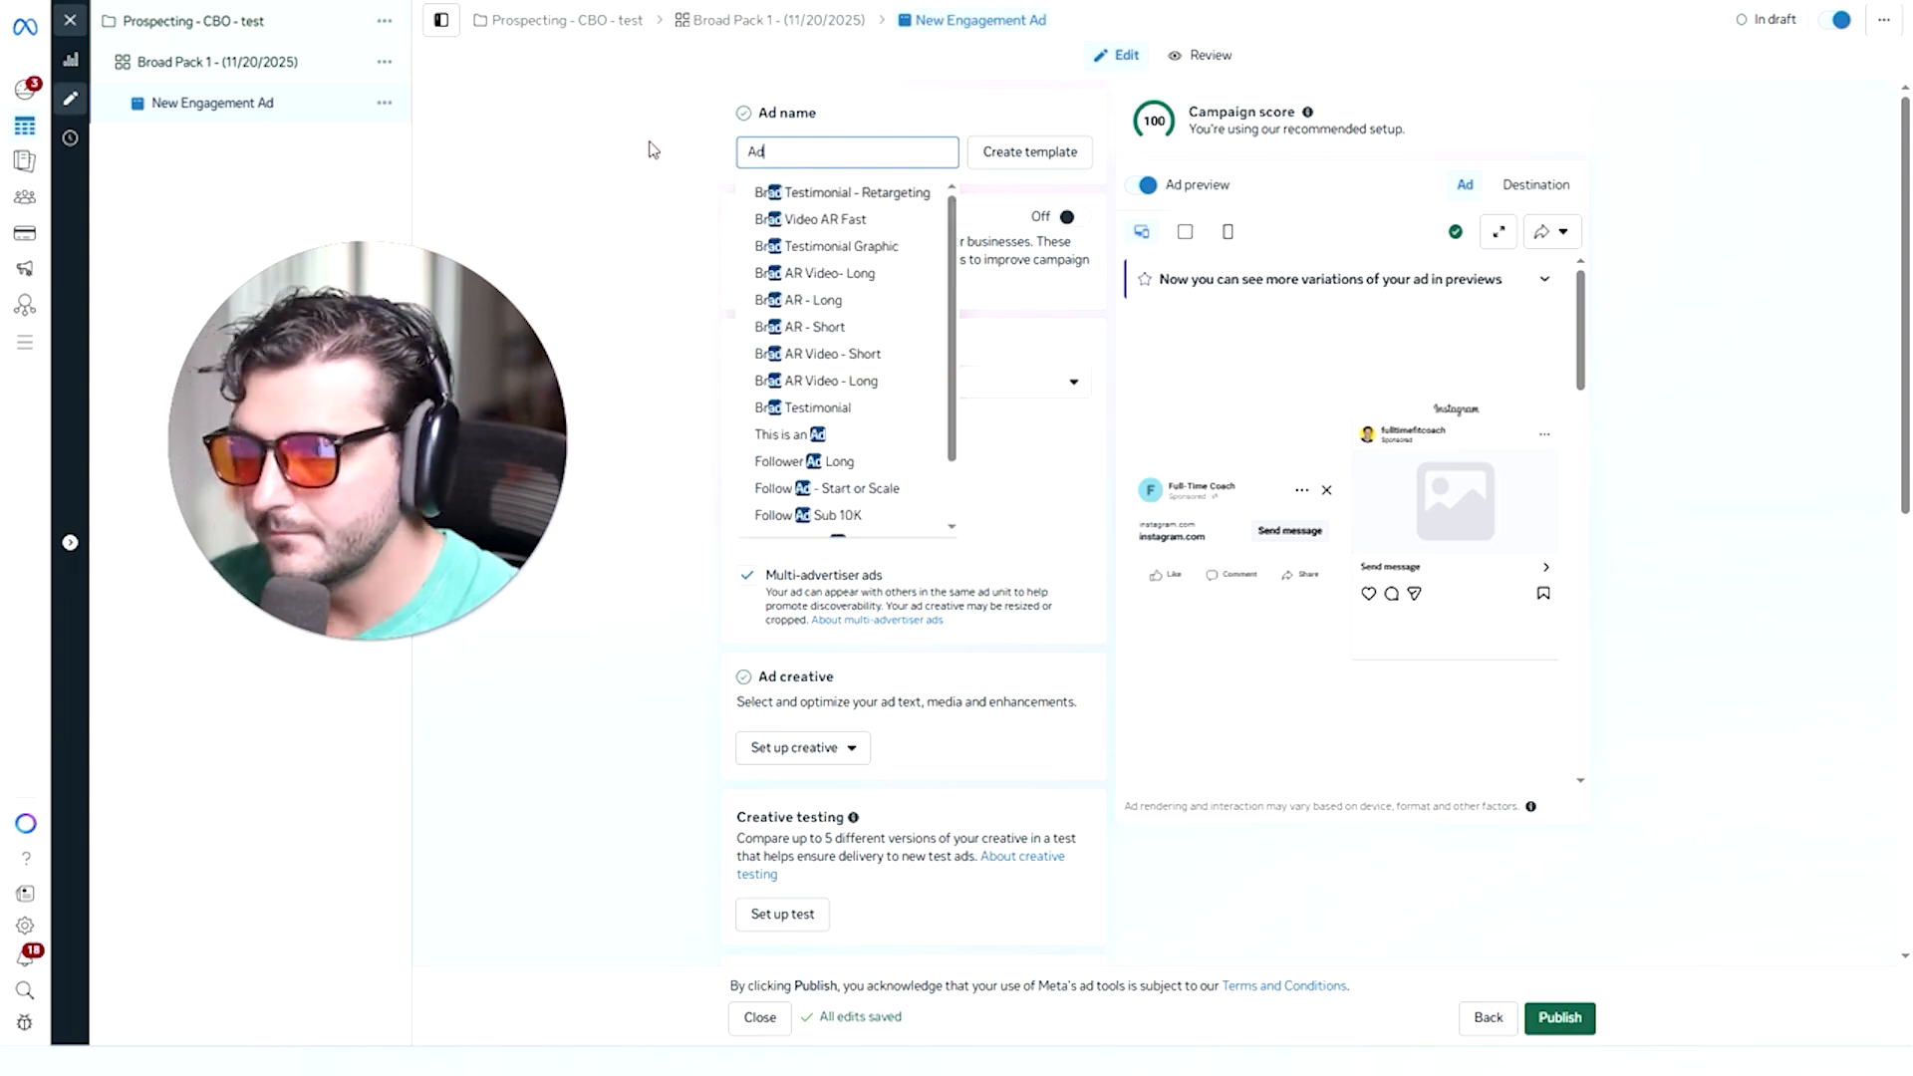
Name the new engagement ad "Ad 1".
{"action": "left_click", "coordinate": [692, 271]}
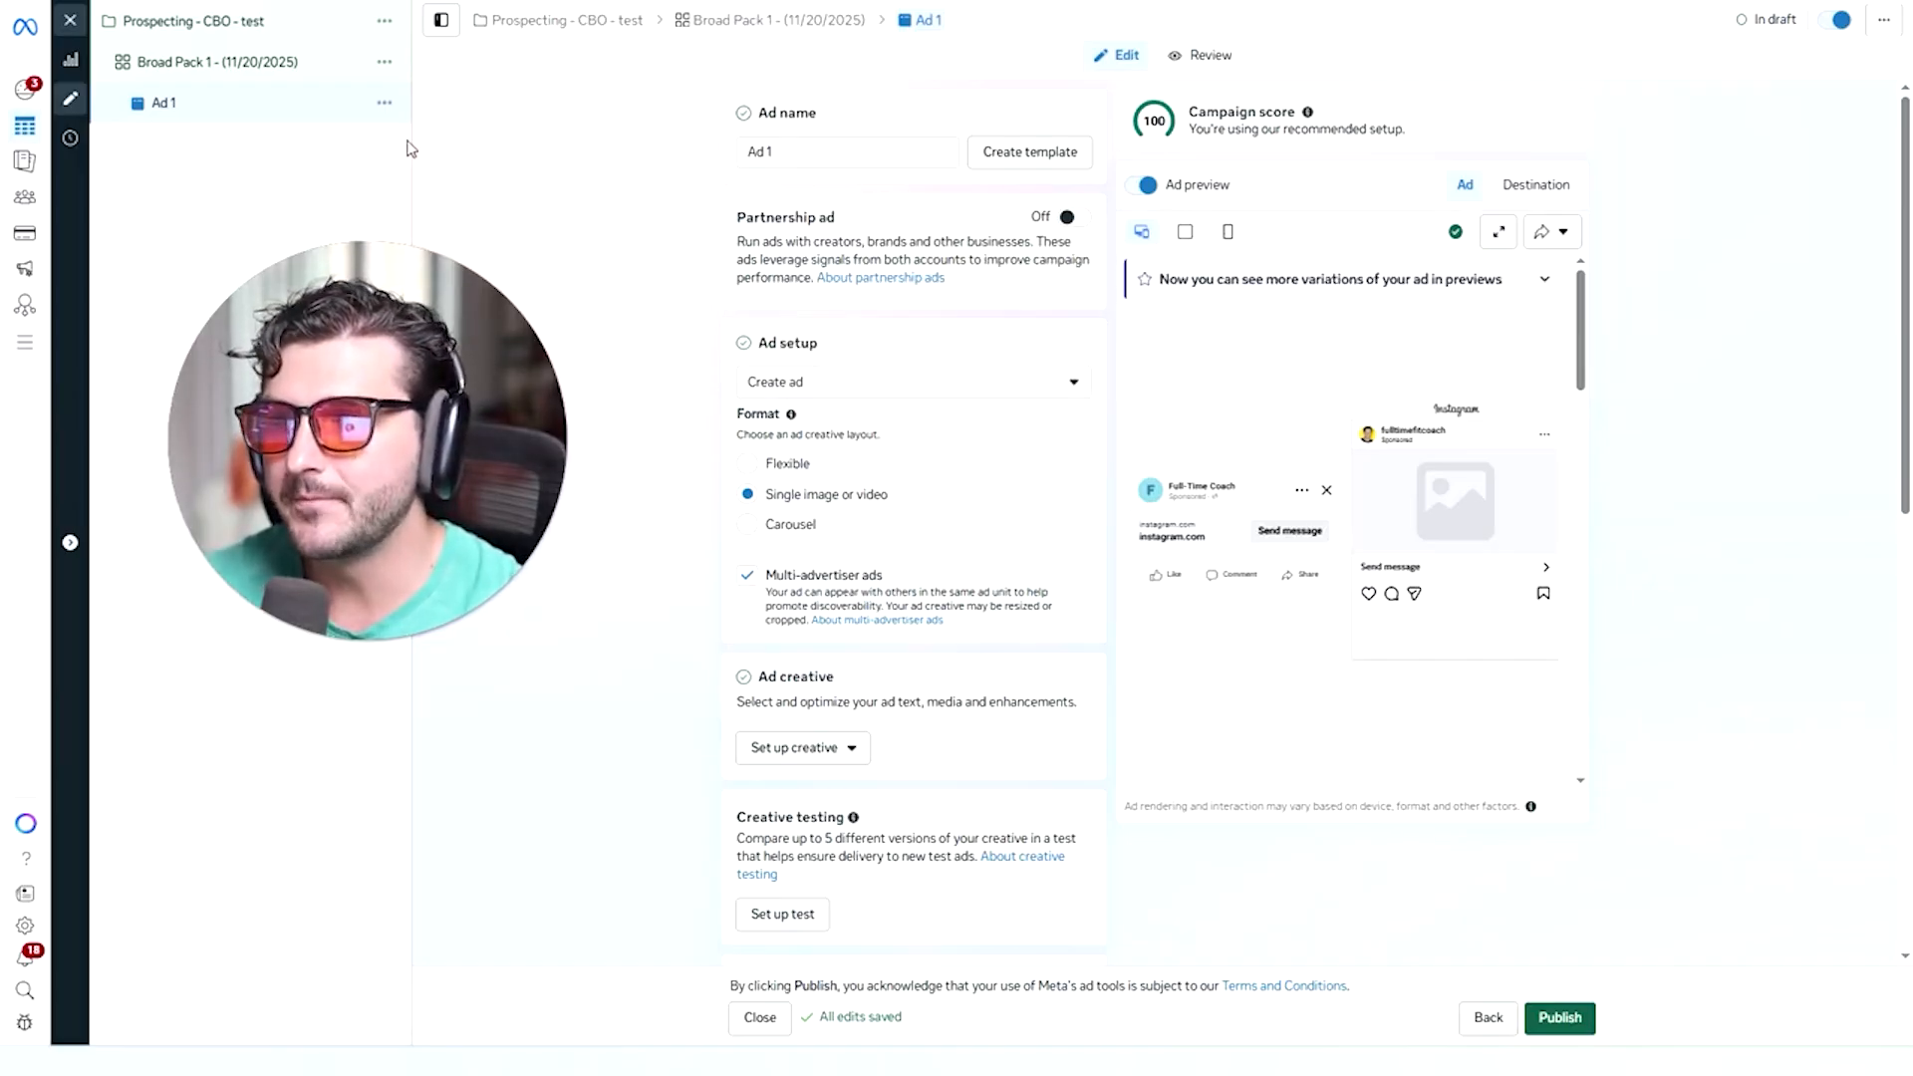
{"action": "left_click", "coordinate": [384, 103]}
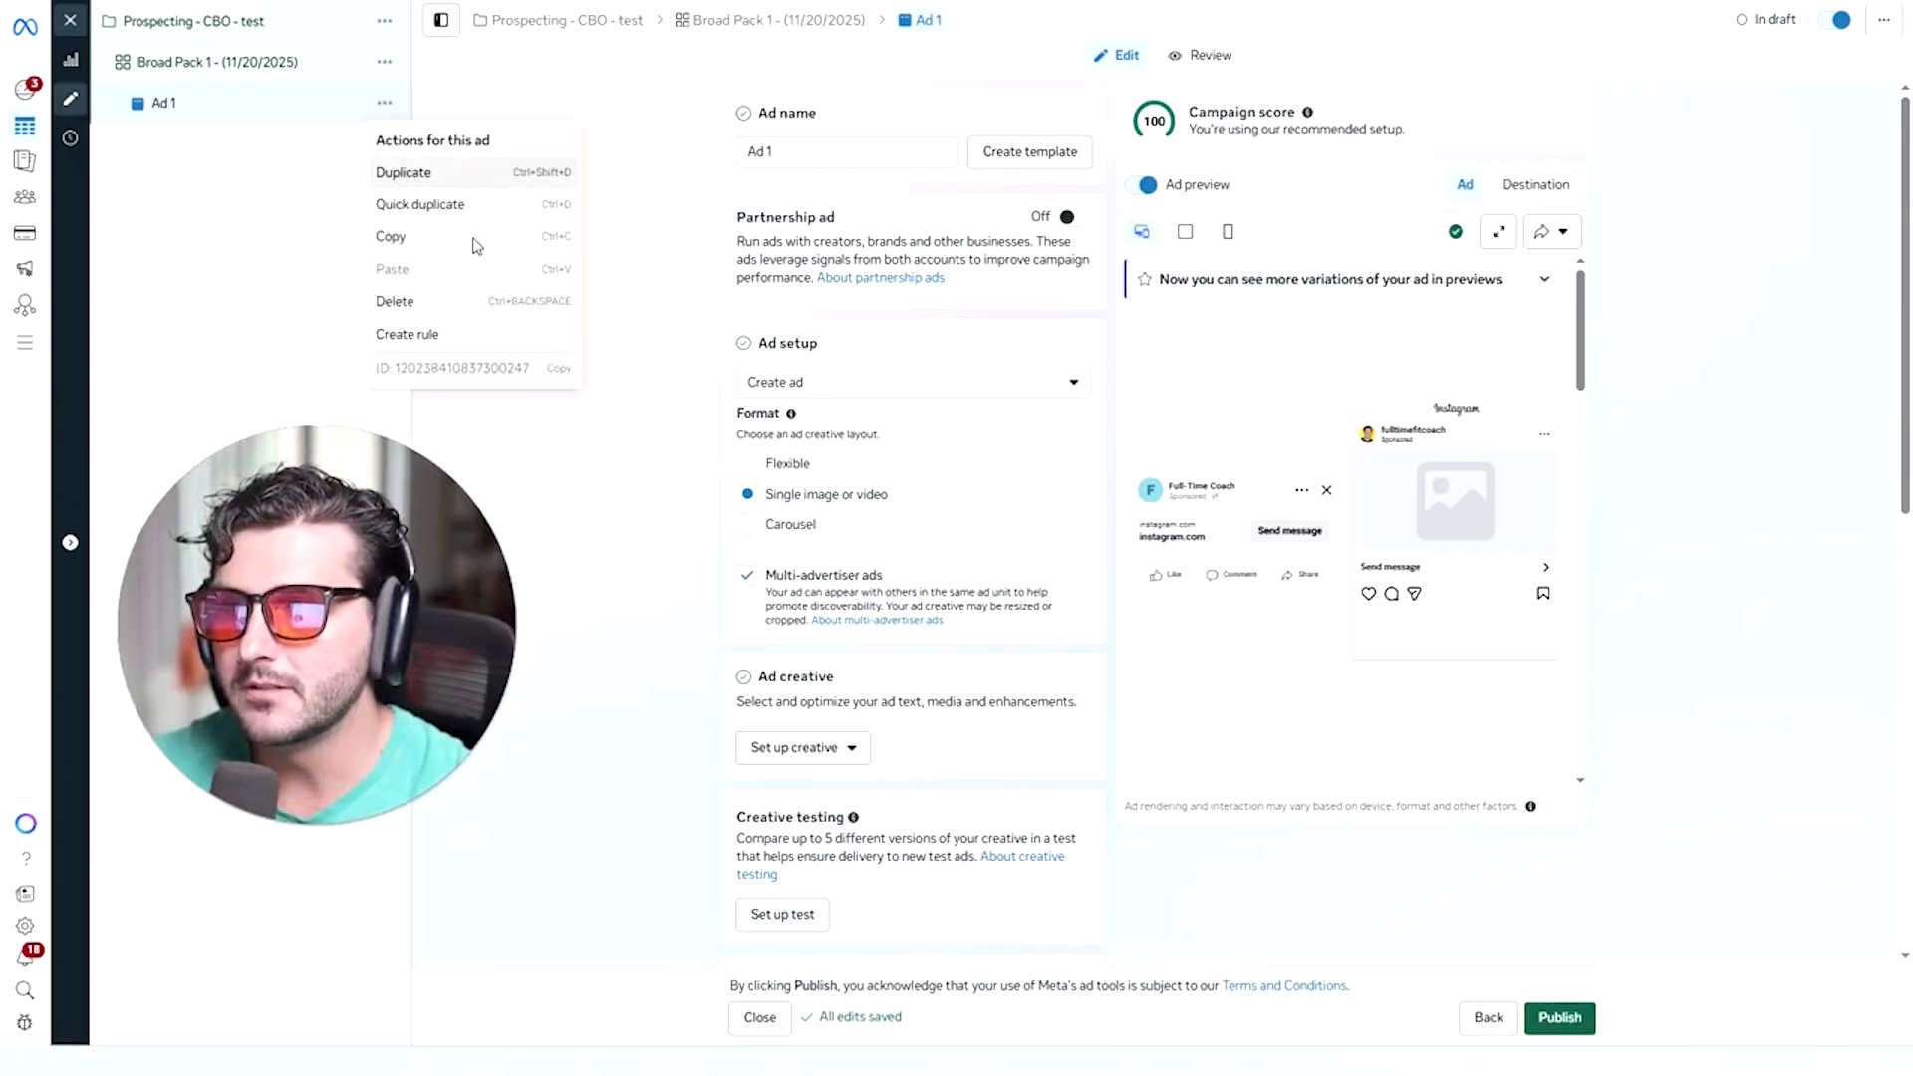
{"action": "left_click", "coordinate": [398, 171]}
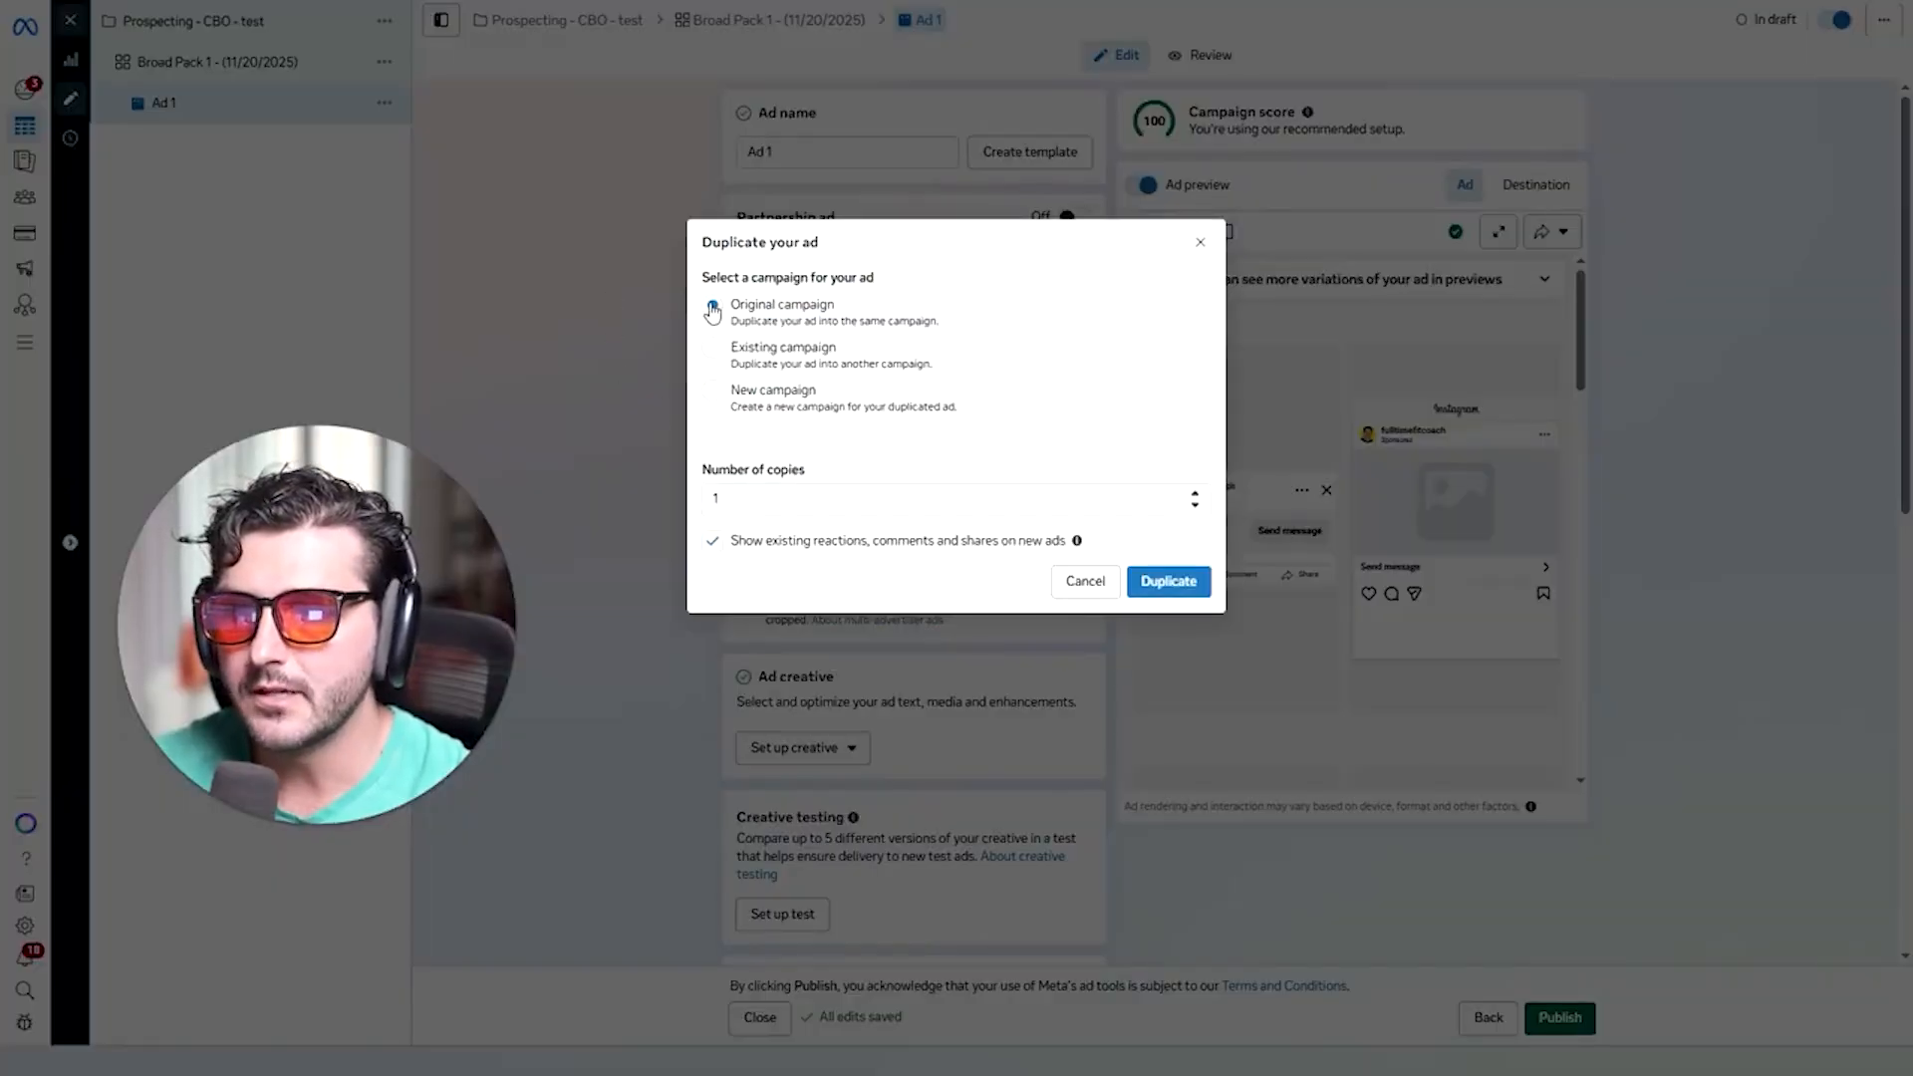
{"action": "left_click_drag", "start_coordinate": [732, 499], "coordinate": [664, 510]}
{"action": "type", "text": "11"}
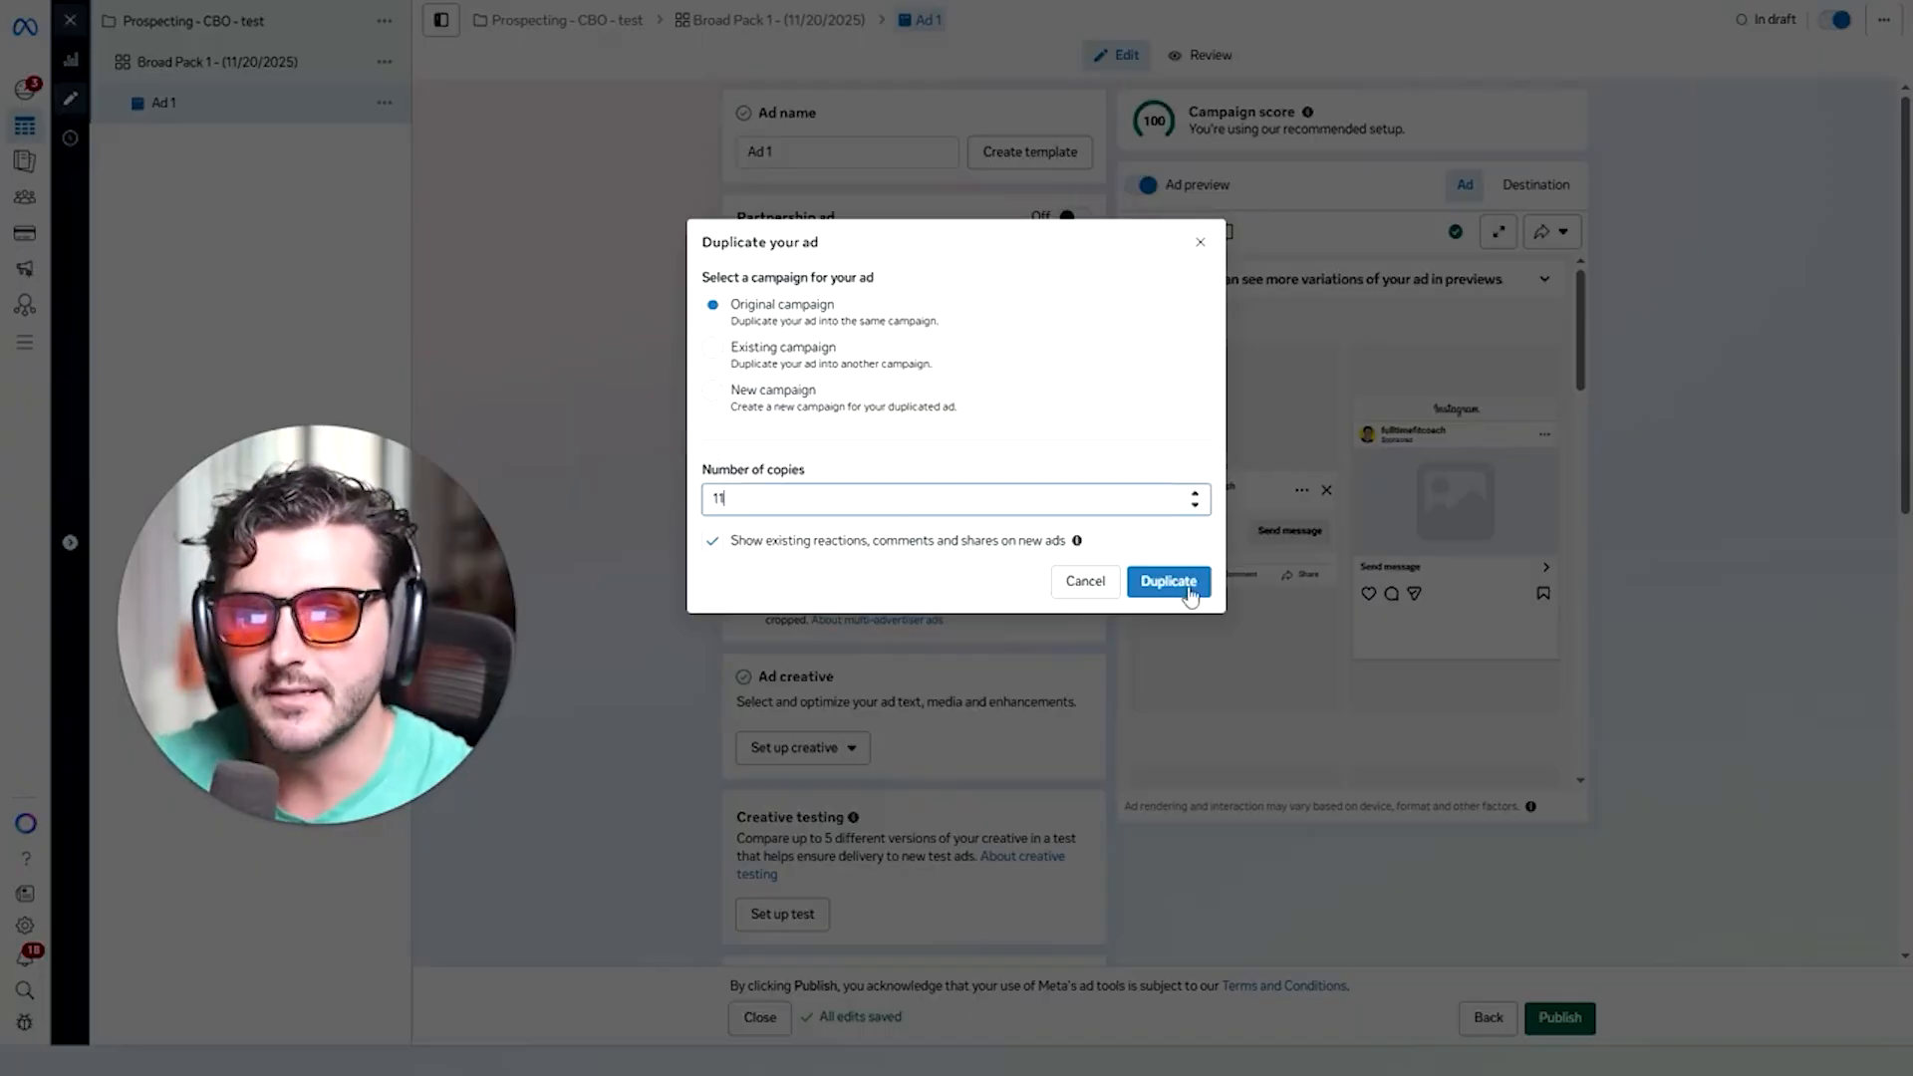
{"action": "left_click", "coordinate": [1091, 582]}
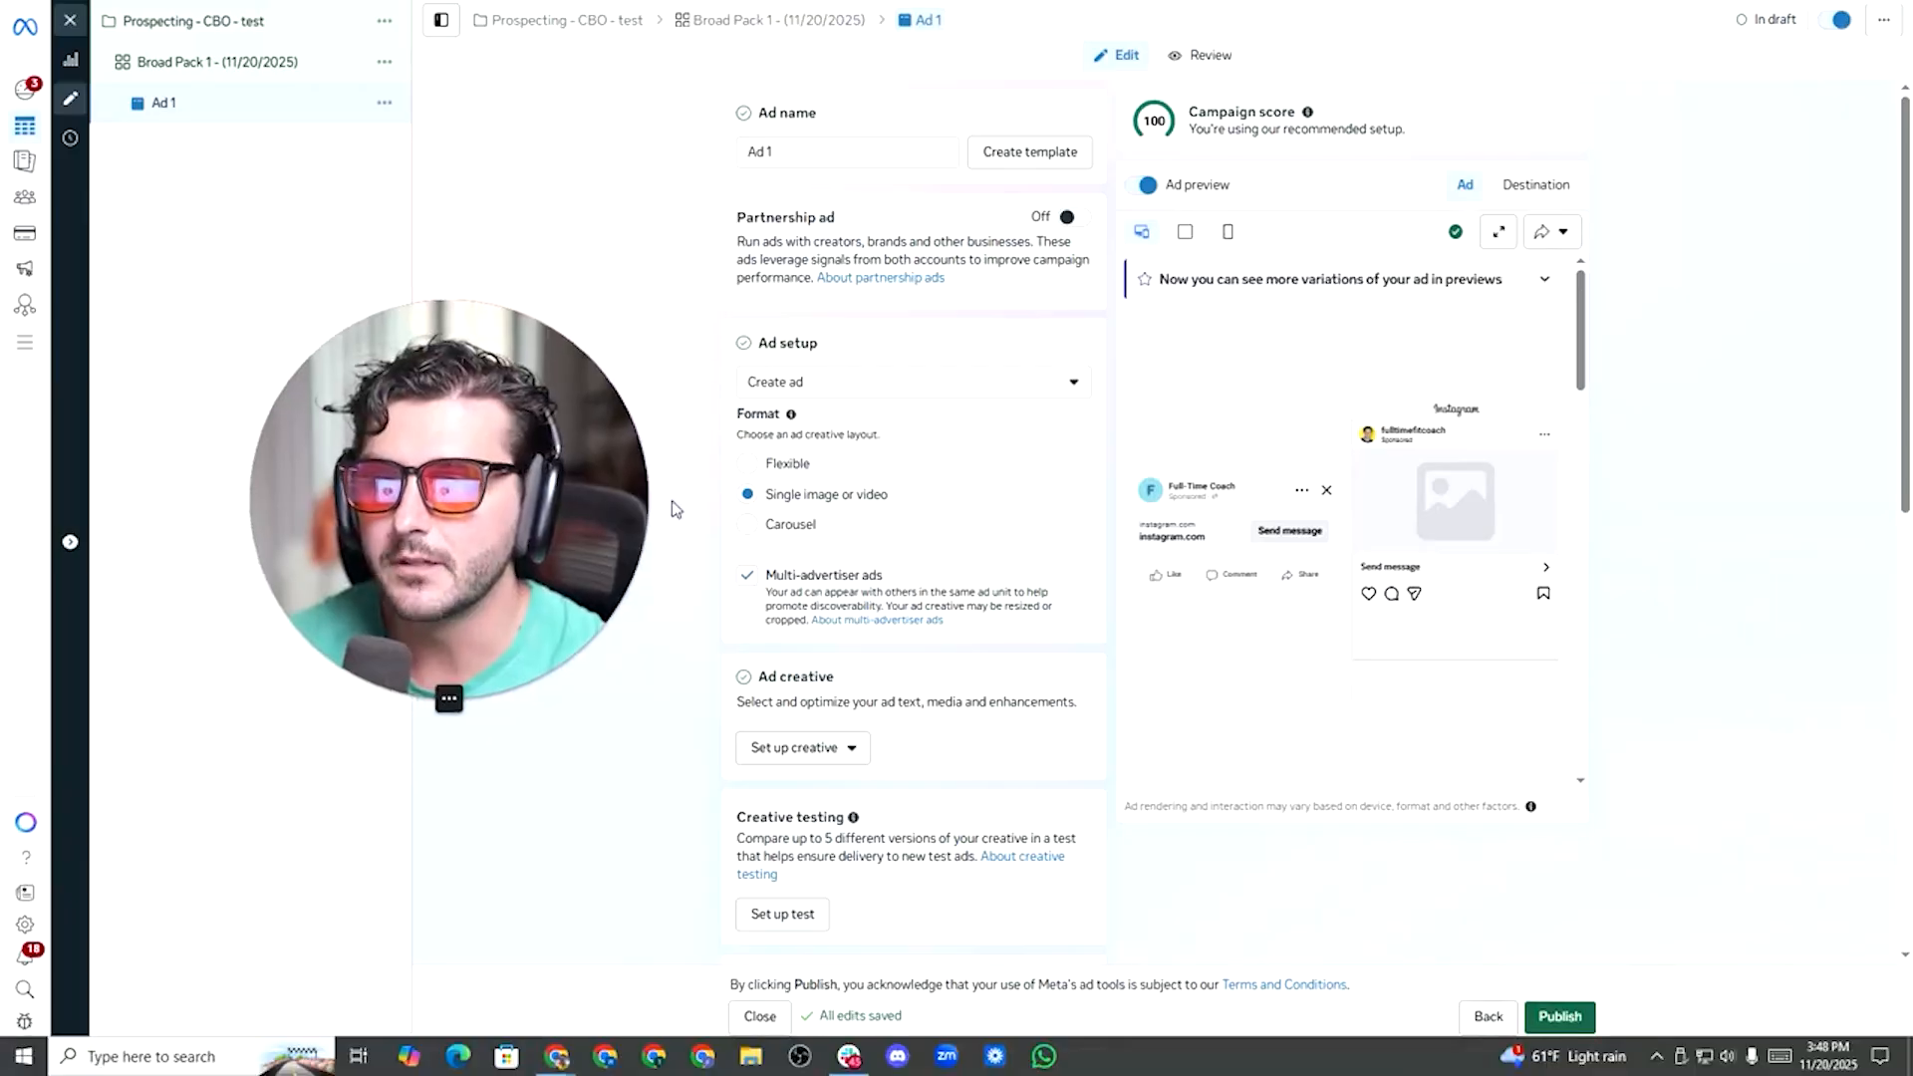
{"action": "left_click", "coordinate": [841, 392]}
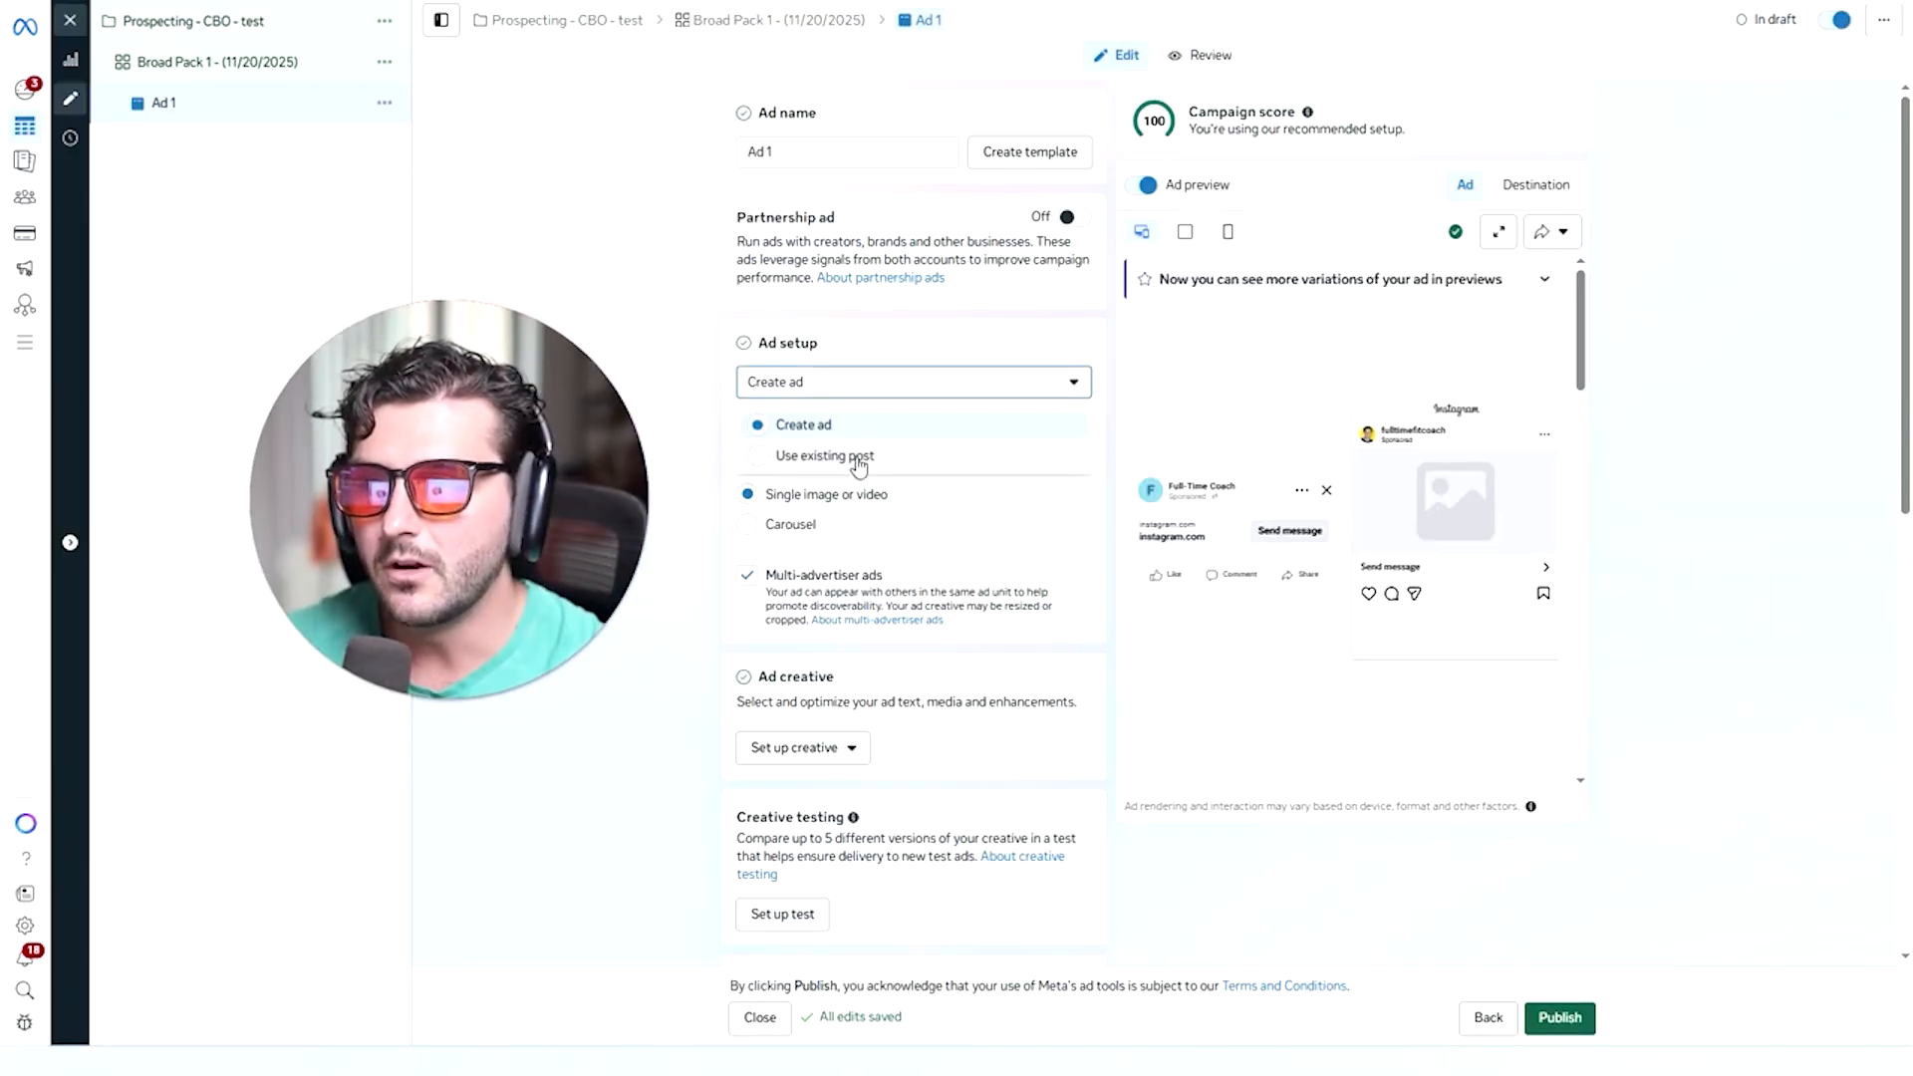
{"action": "left_click", "coordinate": [863, 454]}
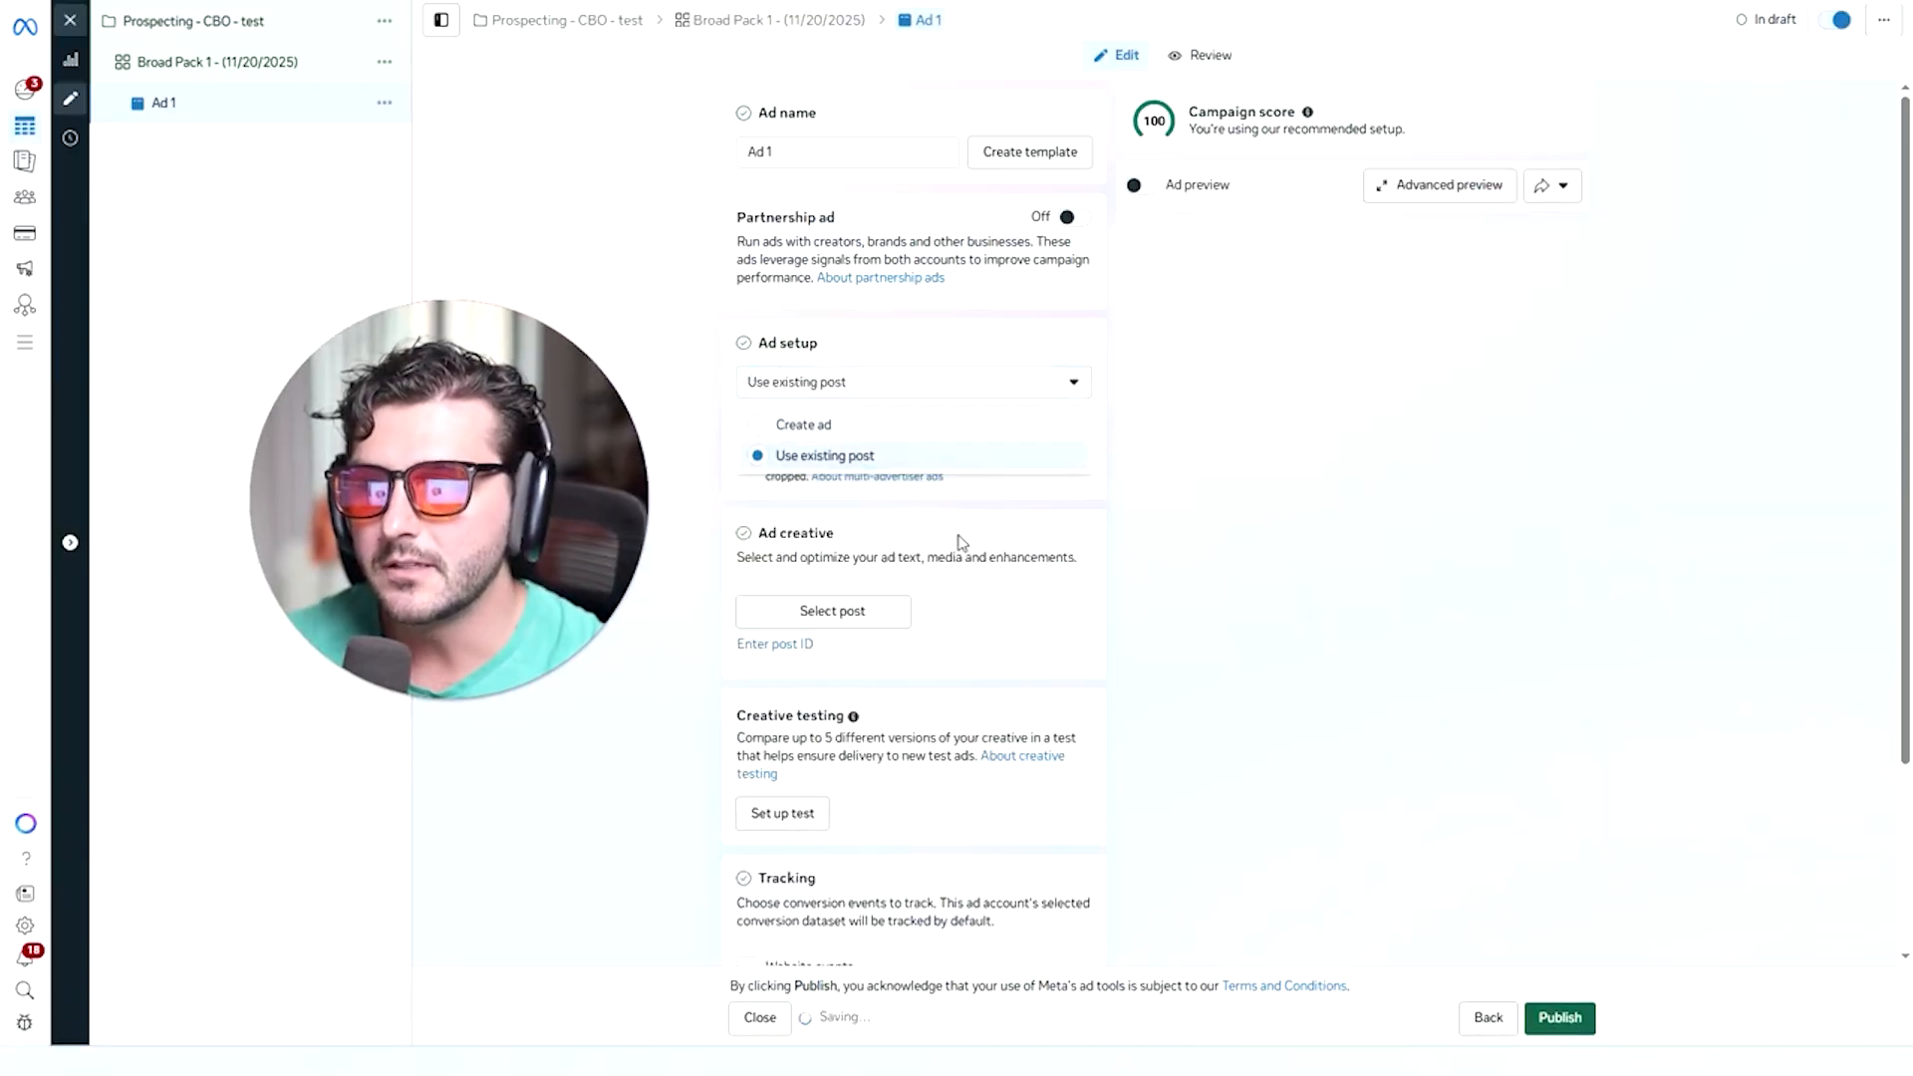
{"action": "left_click", "coordinate": [797, 424]}
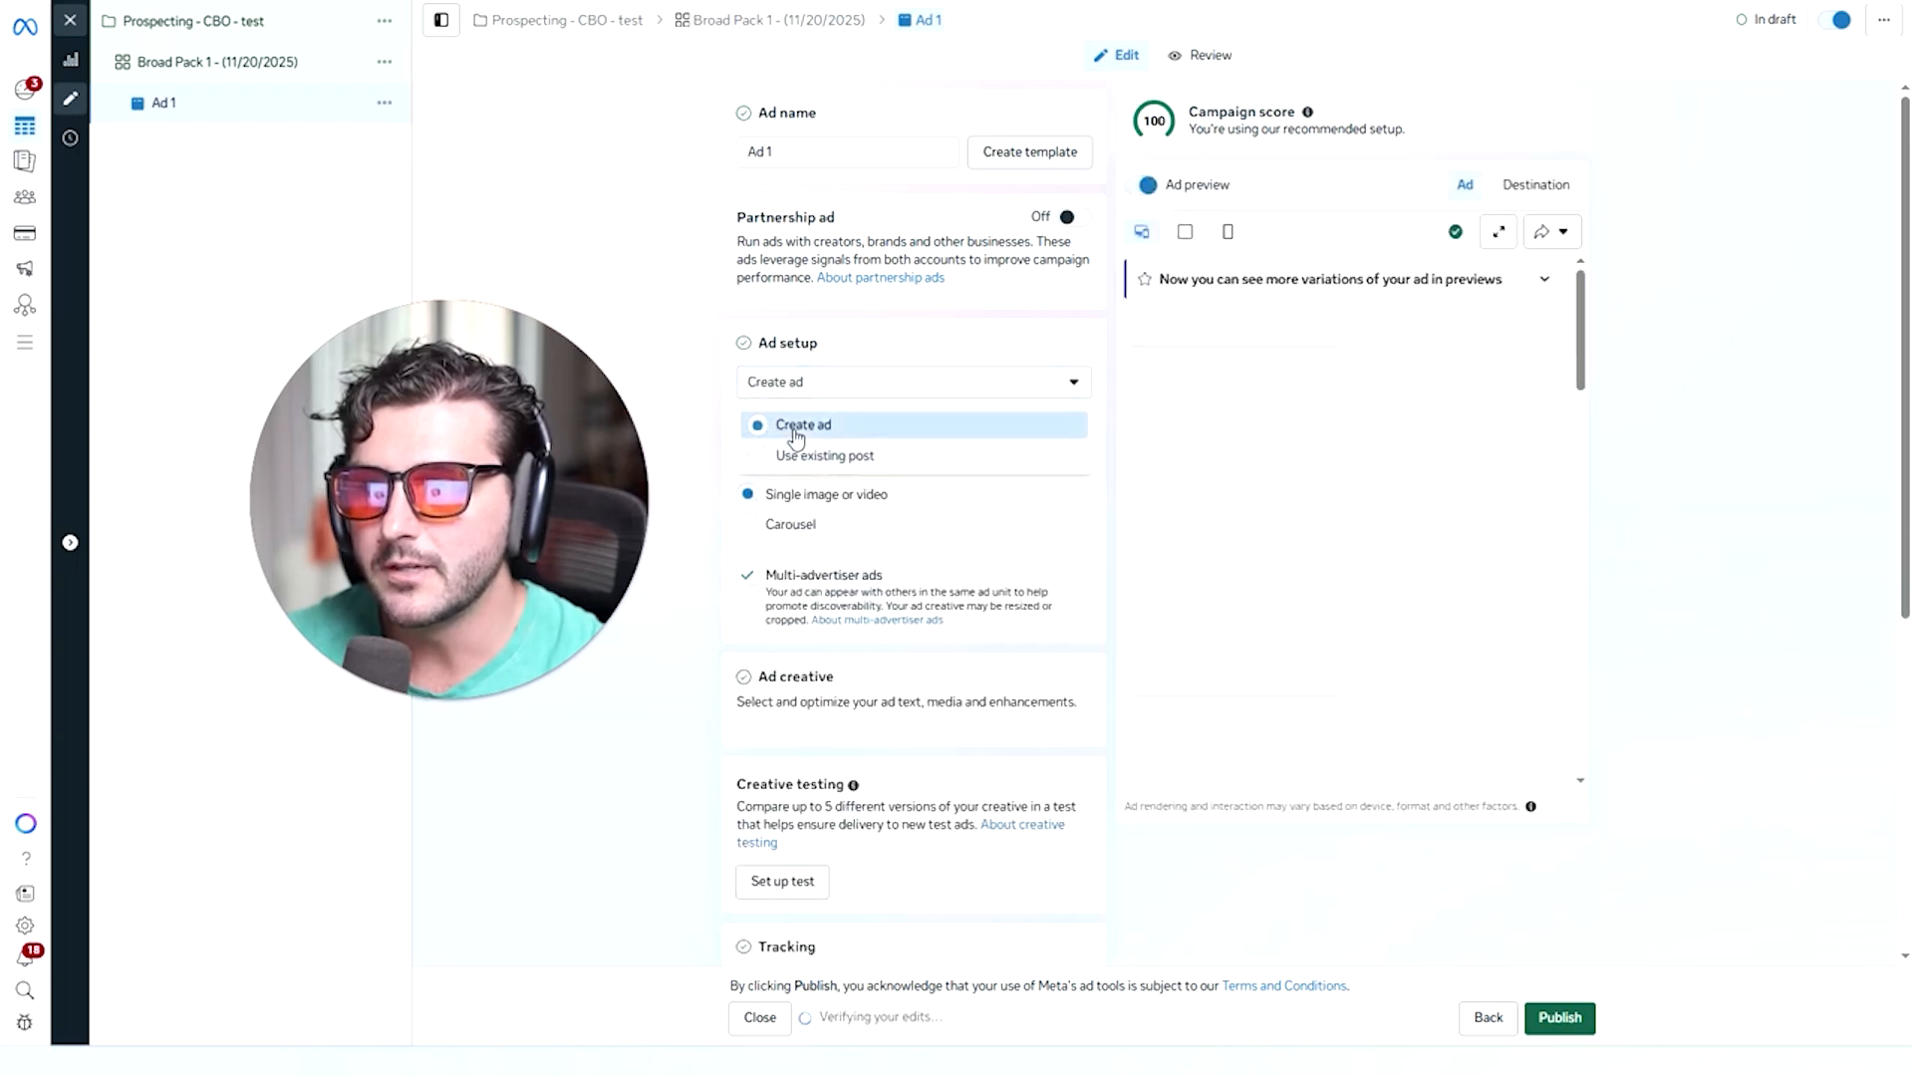
Turn off multi-advertiser ads for Ad 1.
{"action": "left_click", "coordinate": [787, 578]}
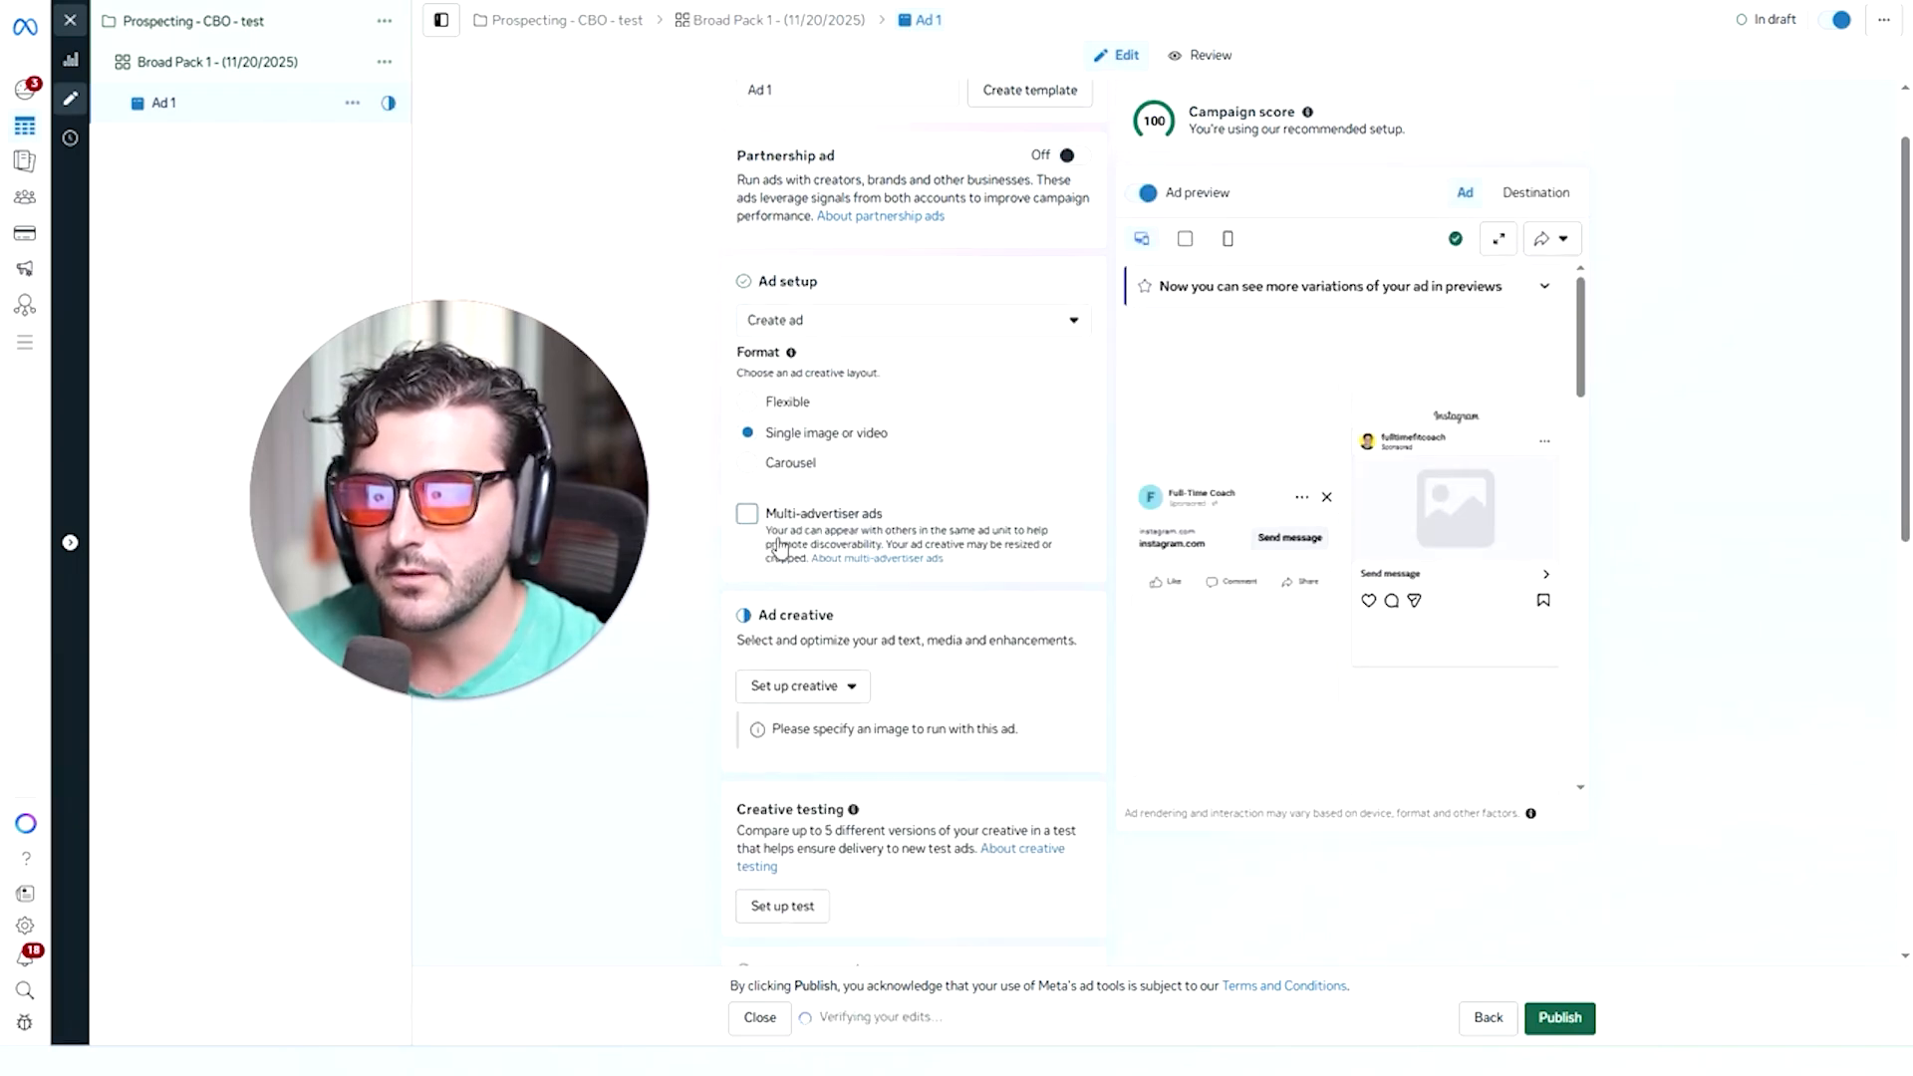
Examine which videos the Instagram, Page, Business, Video URL and Account sources offer for a video ad creative, without selecting any.
{"action": "scroll", "coordinate": [782, 537], "scroll_direction": "down", "scroll_amount": 3}
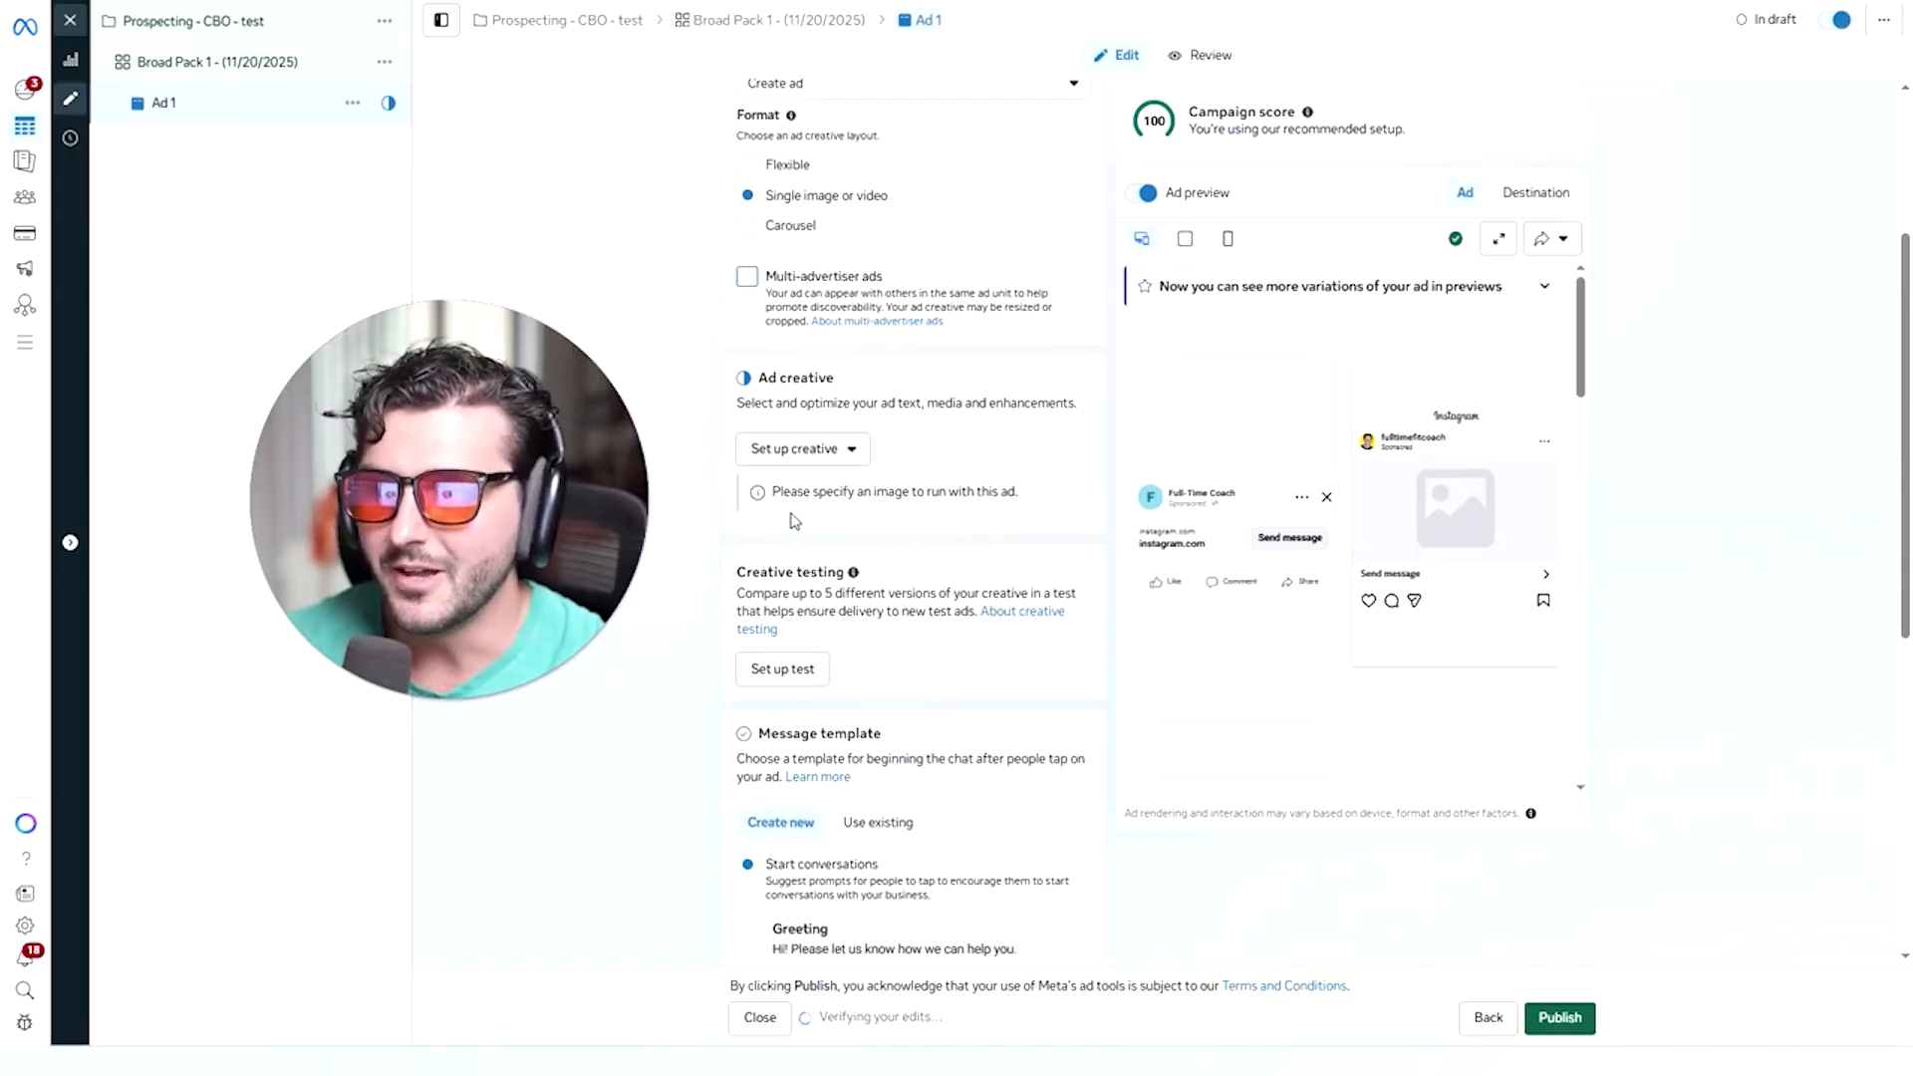
{"action": "left_click", "coordinate": [849, 450]}
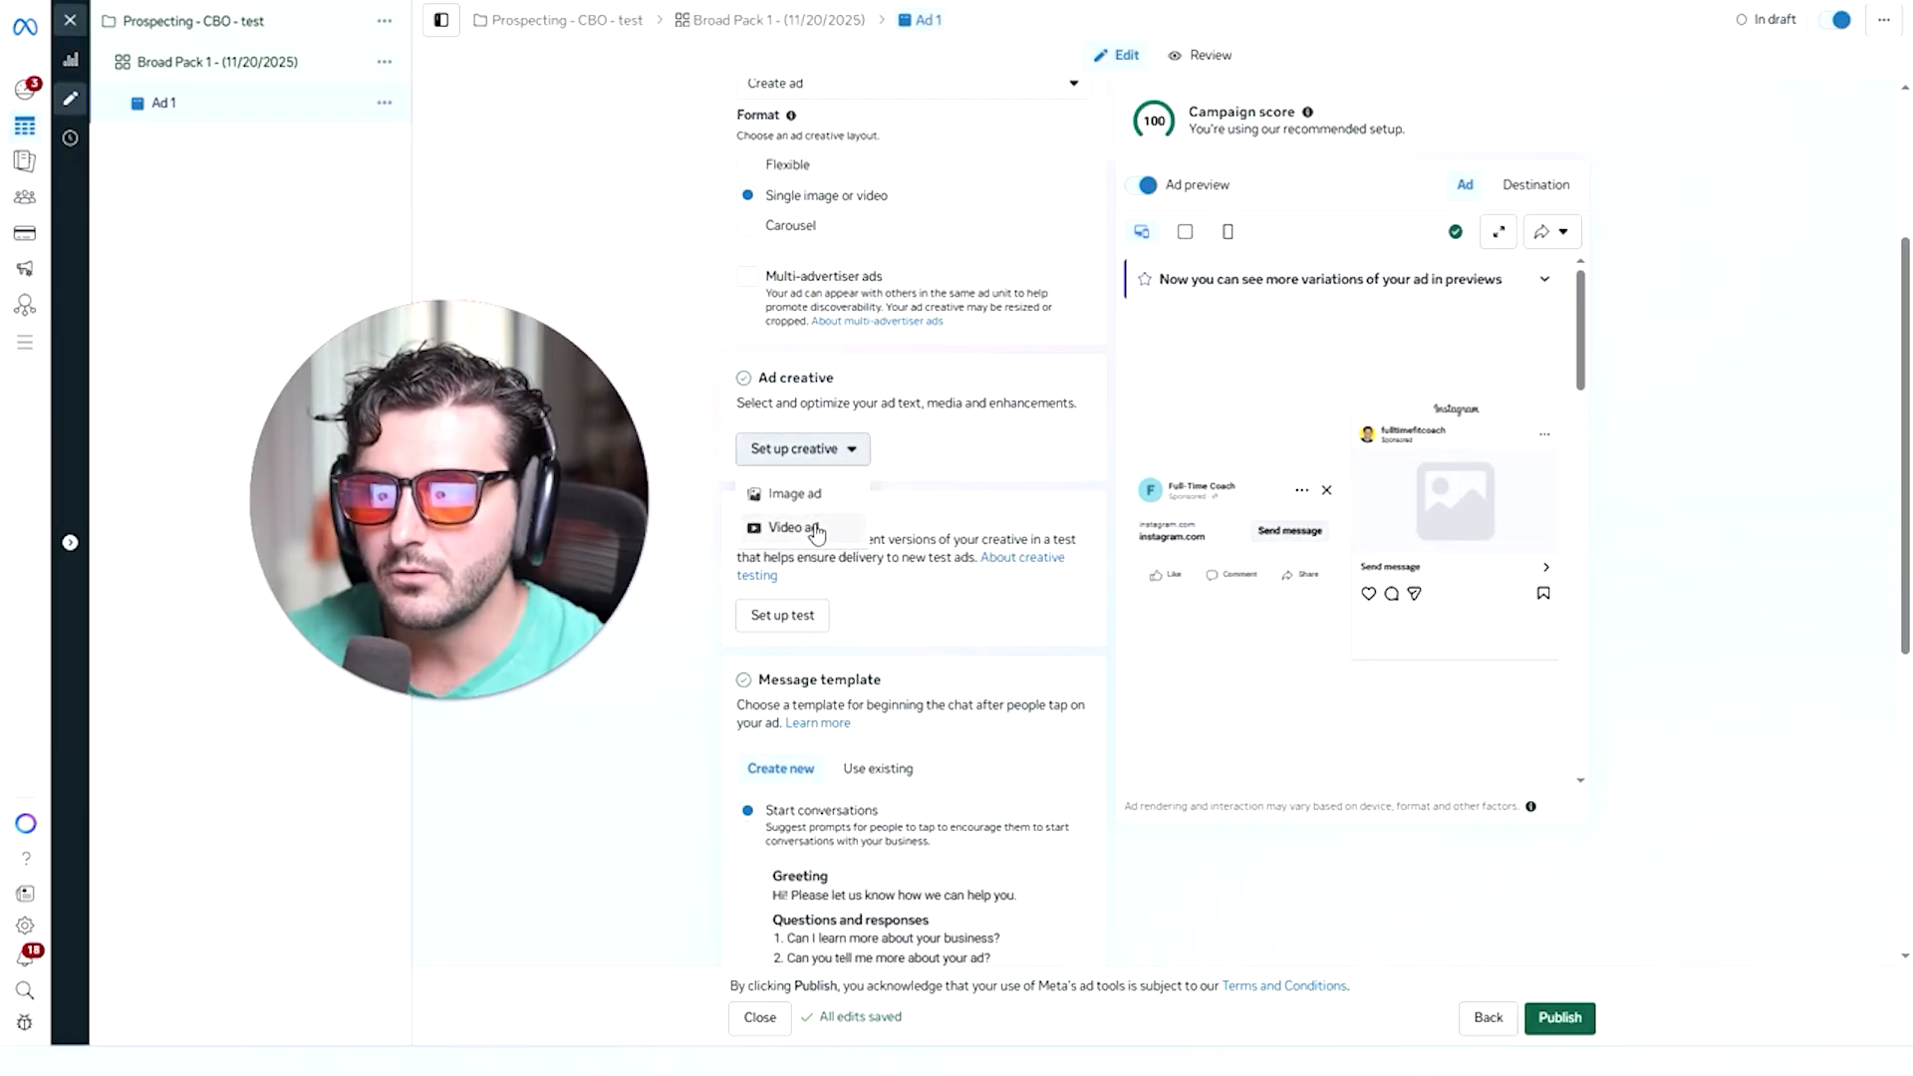
{"action": "left_click", "coordinate": [814, 527]}
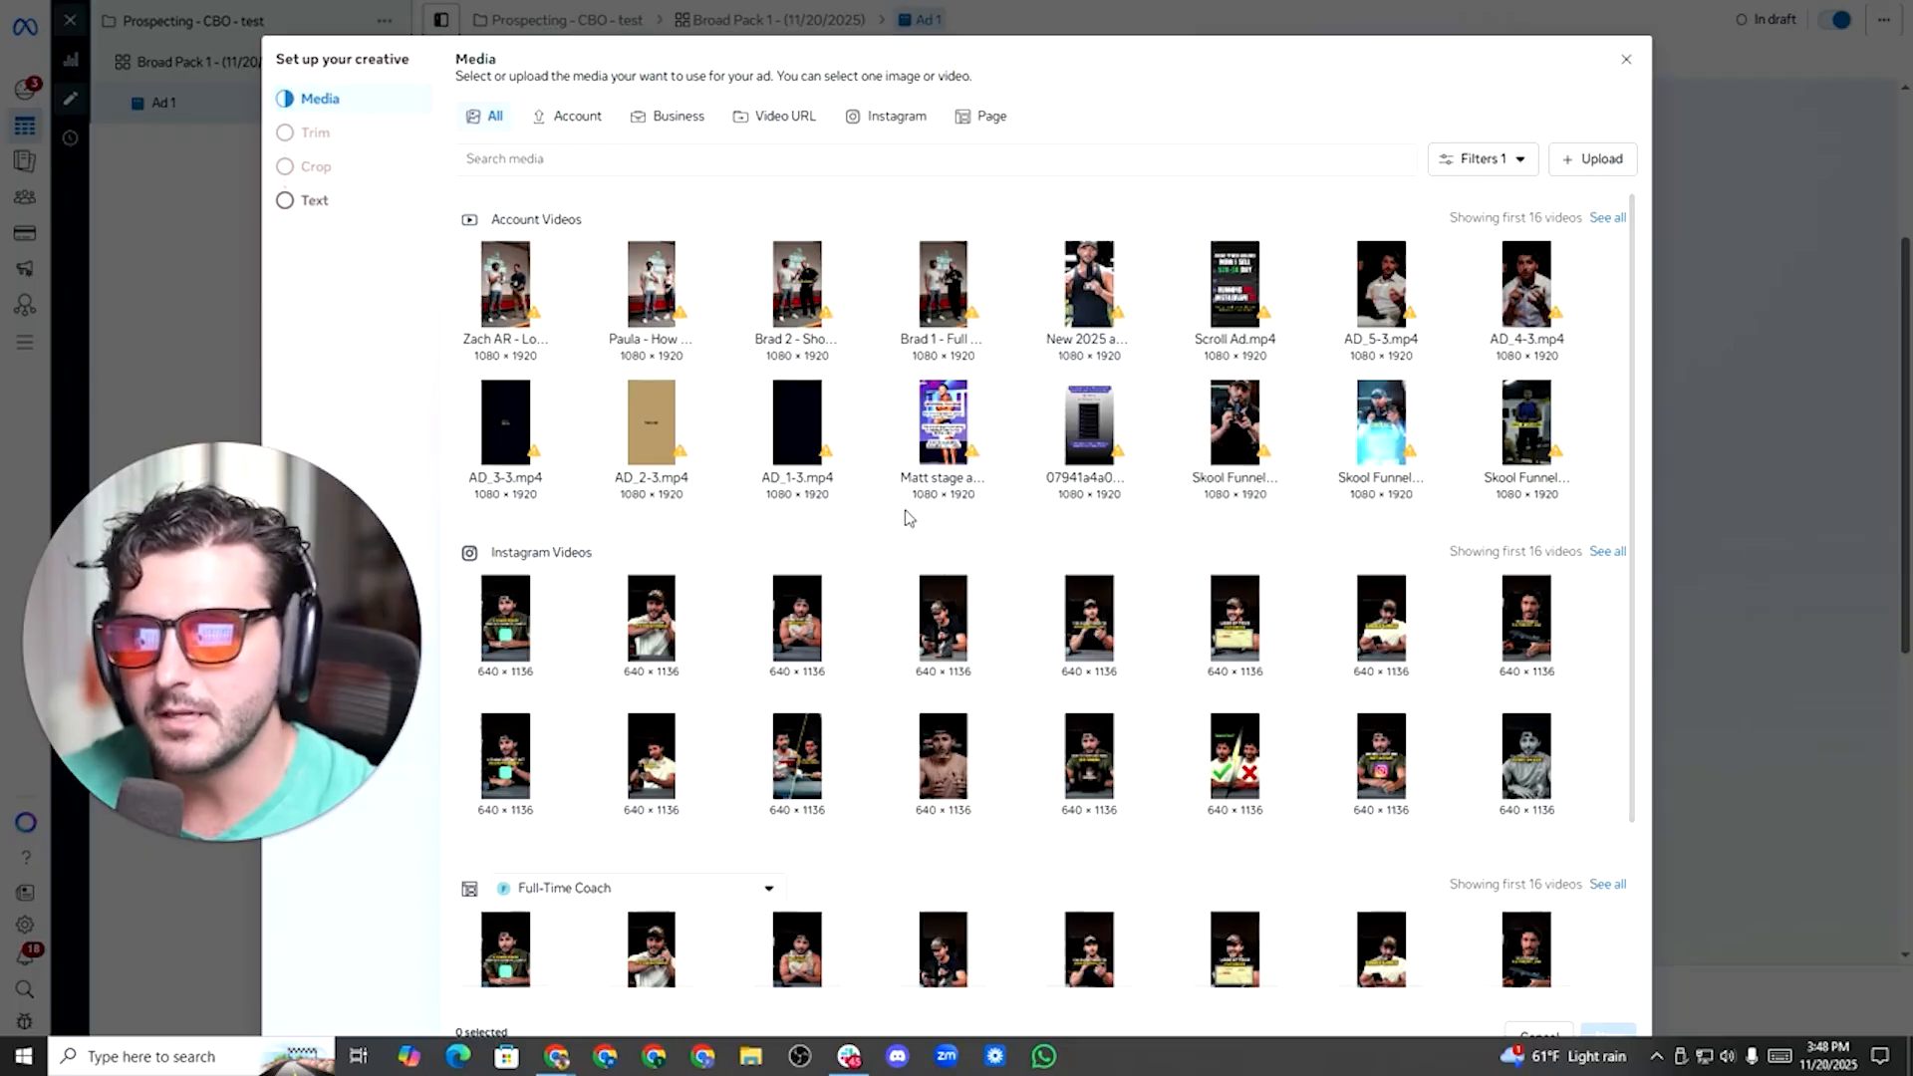
{"action": "scroll", "coordinate": [707, 587], "scroll_direction": "down", "scroll_amount": 2}
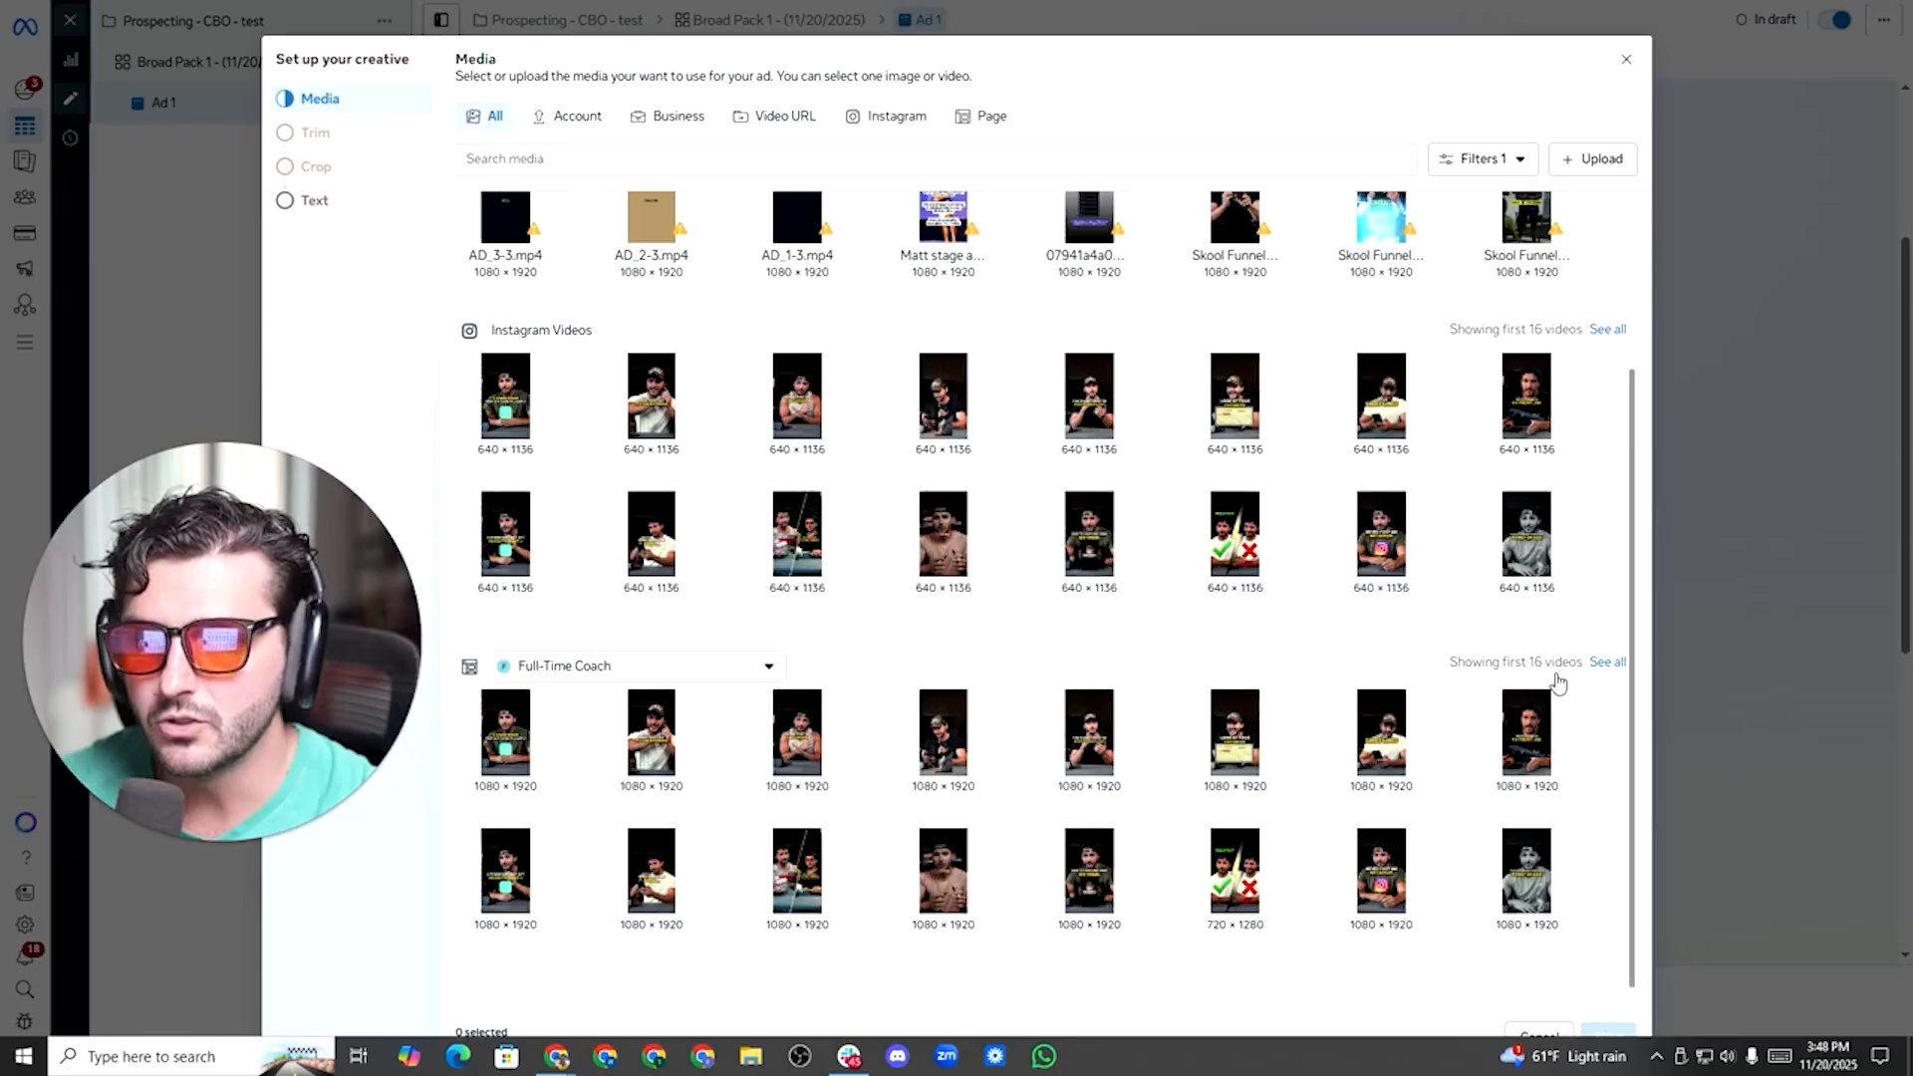
{"action": "scroll", "coordinate": [897, 388], "scroll_direction": "up", "scroll_amount": 2}
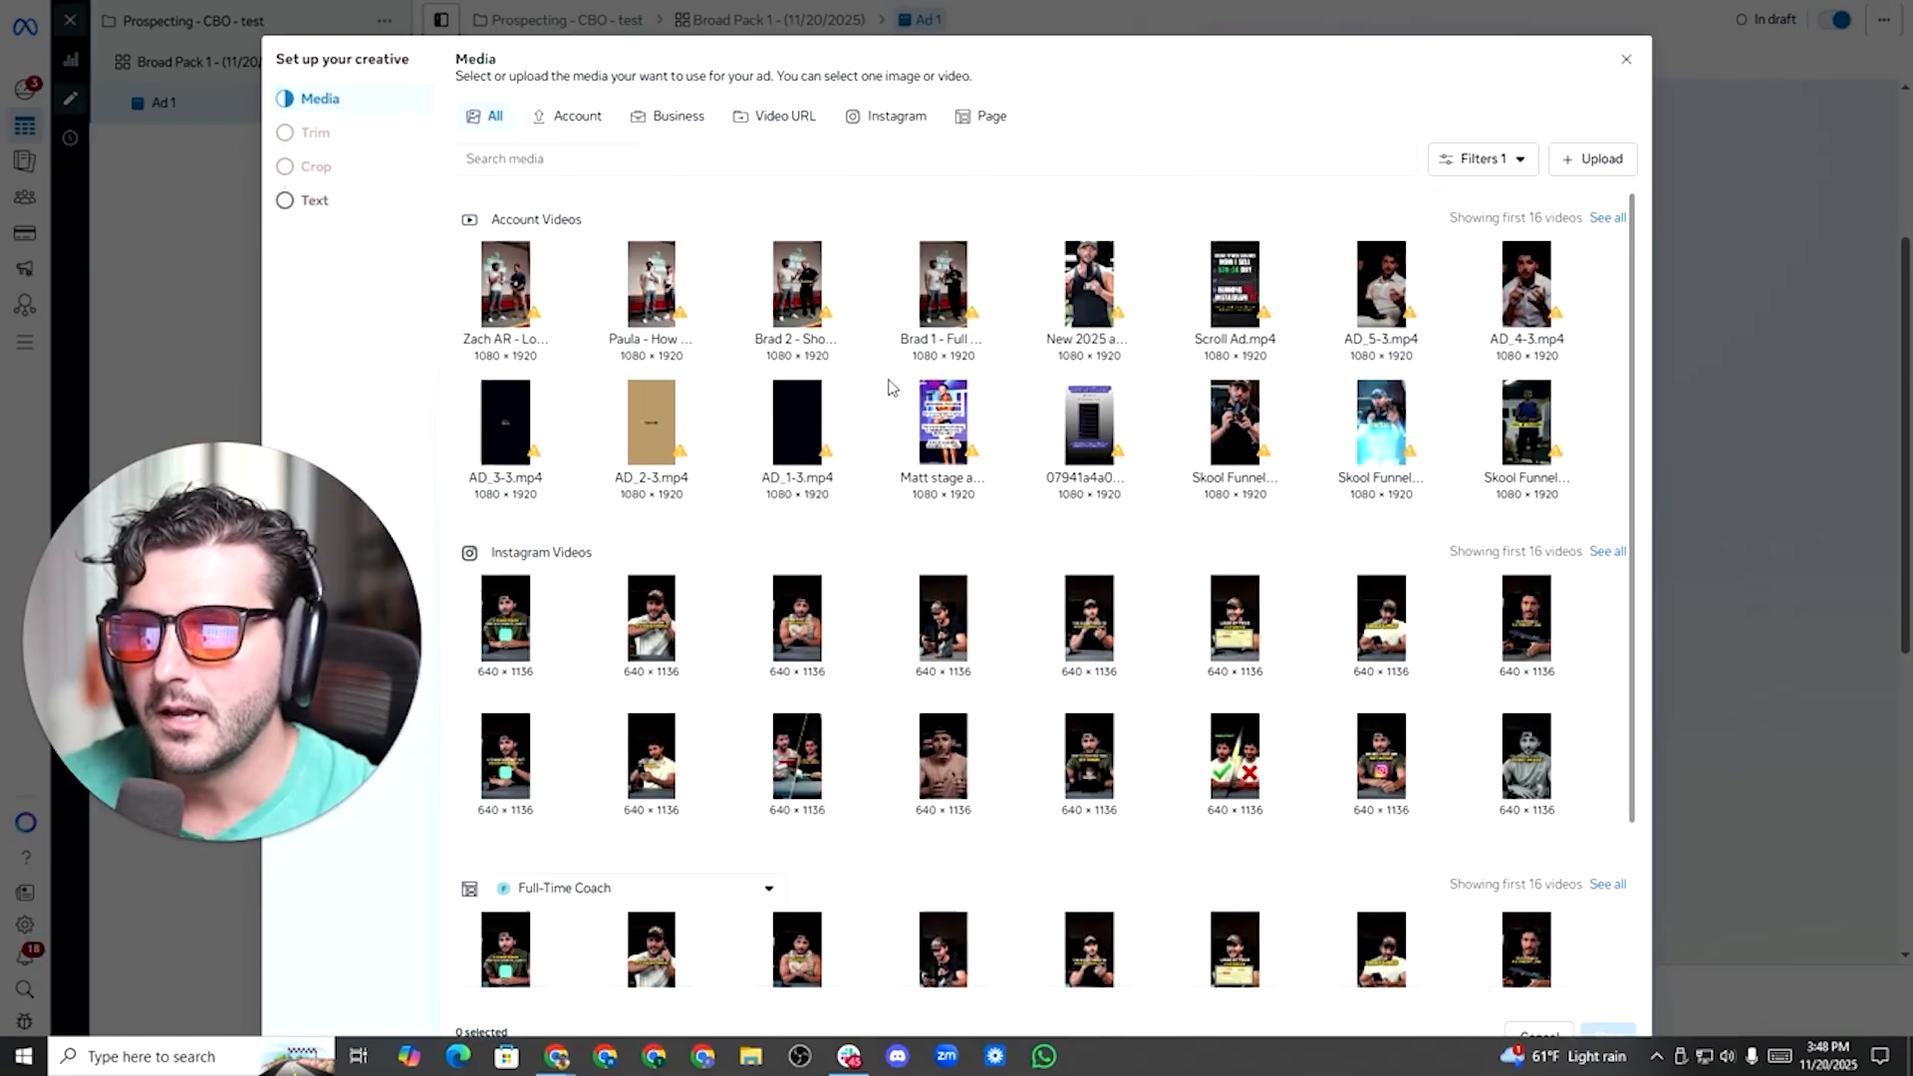
{"action": "left_click", "coordinate": [890, 116]}
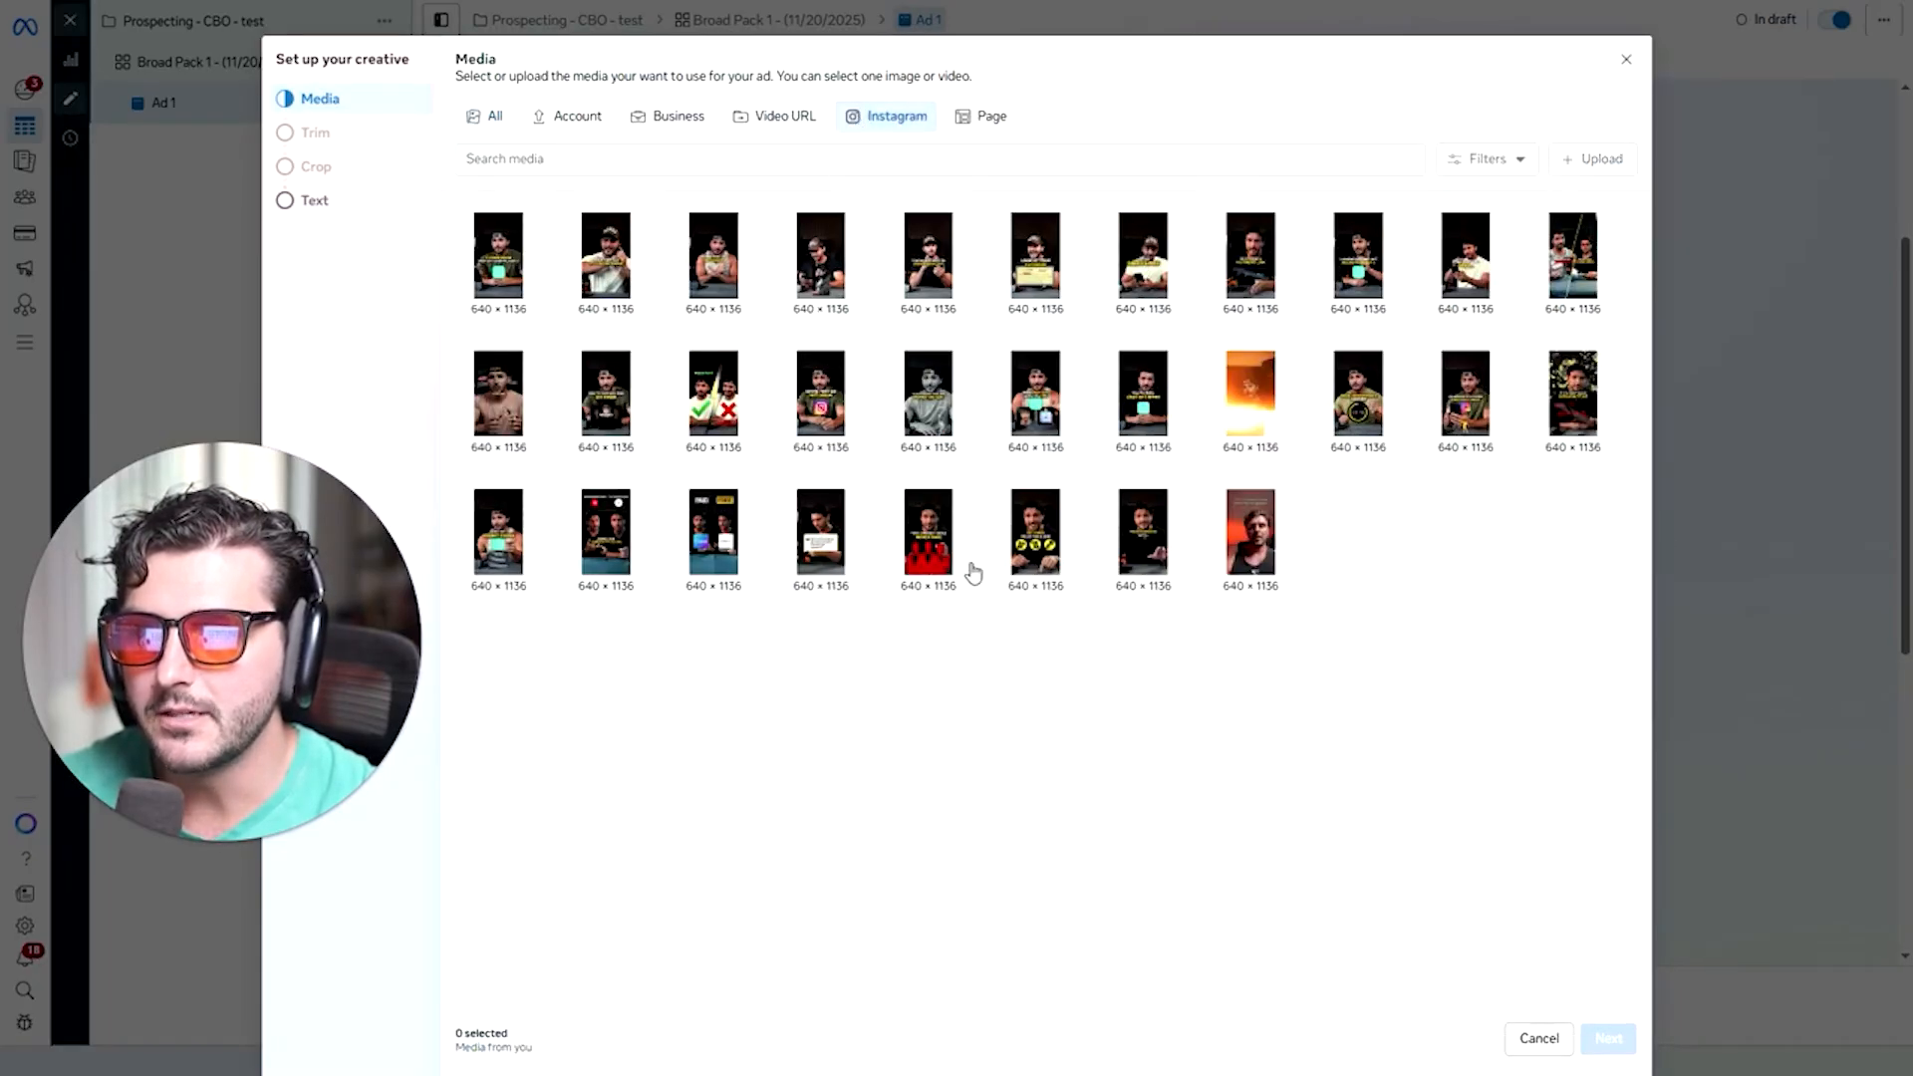
{"action": "left_click", "coordinate": [1000, 124]}
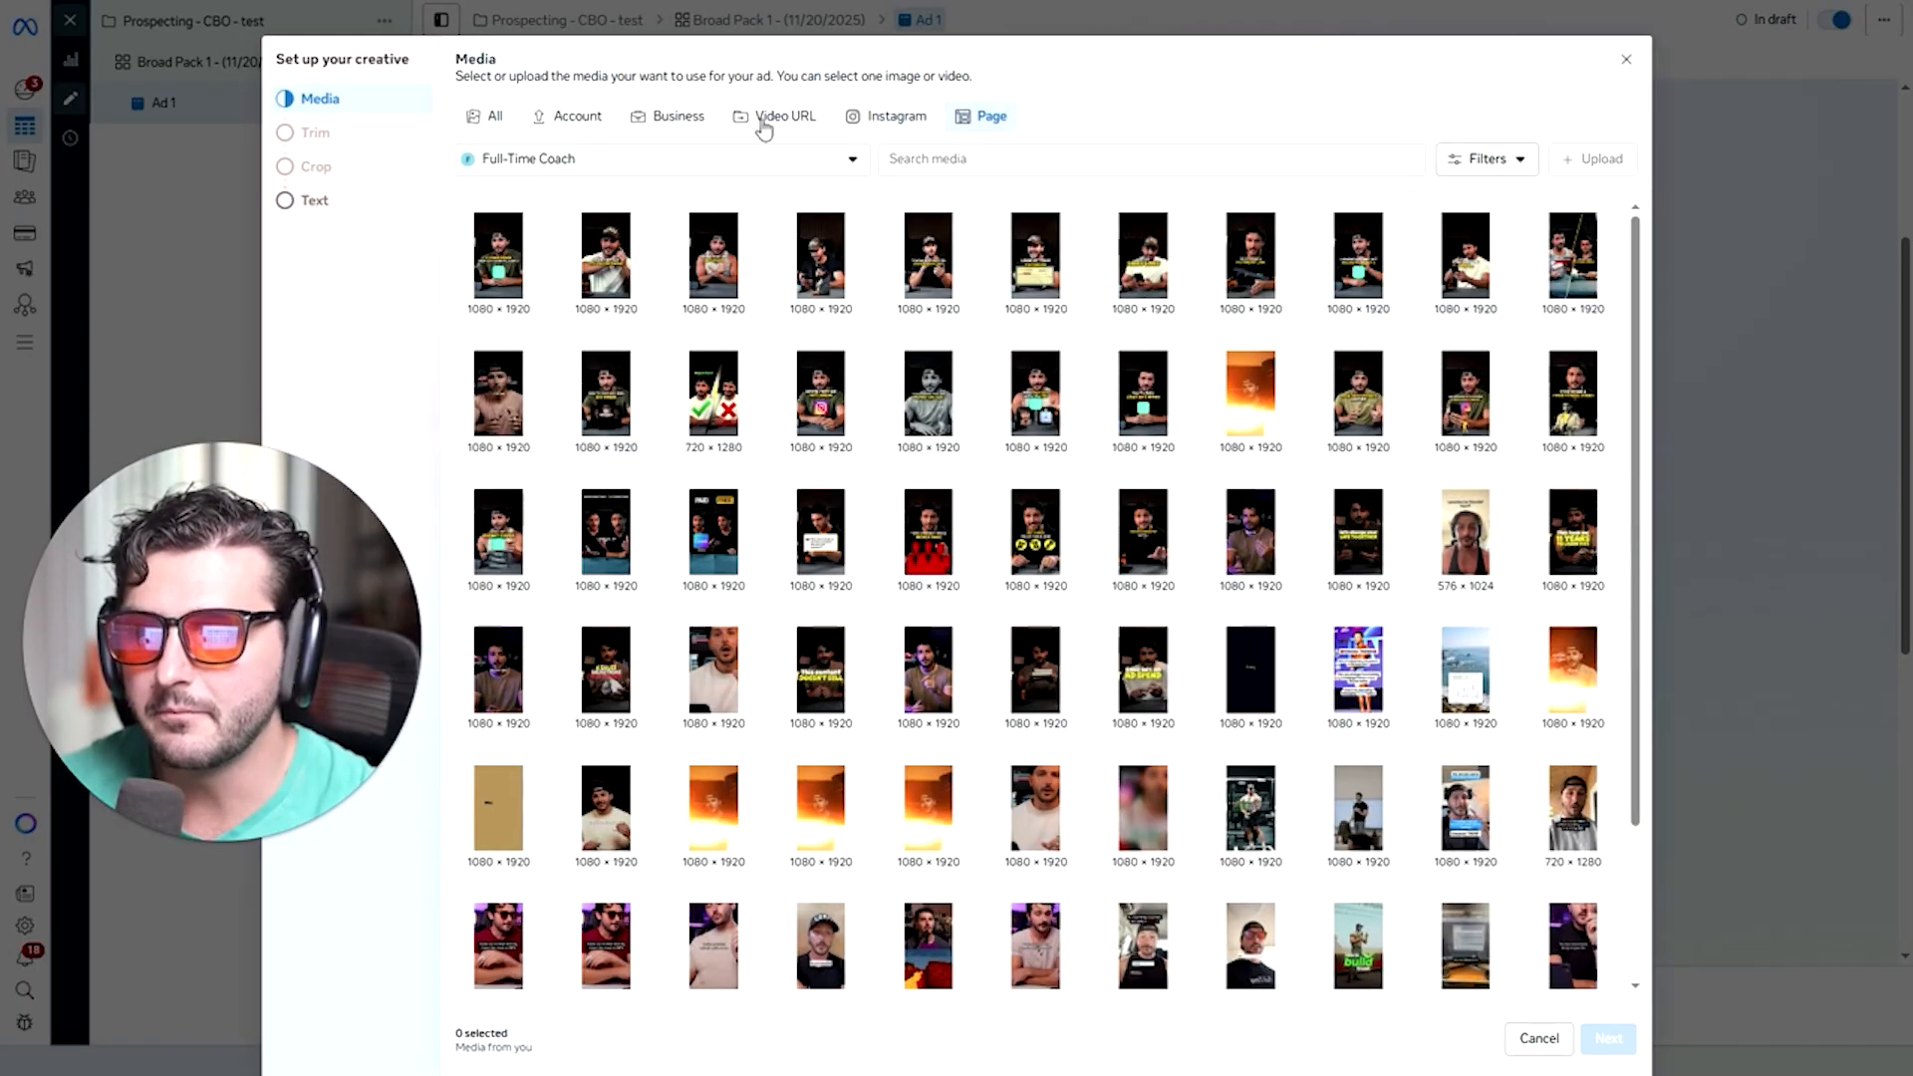
{"action": "left_click", "coordinate": [681, 124]}
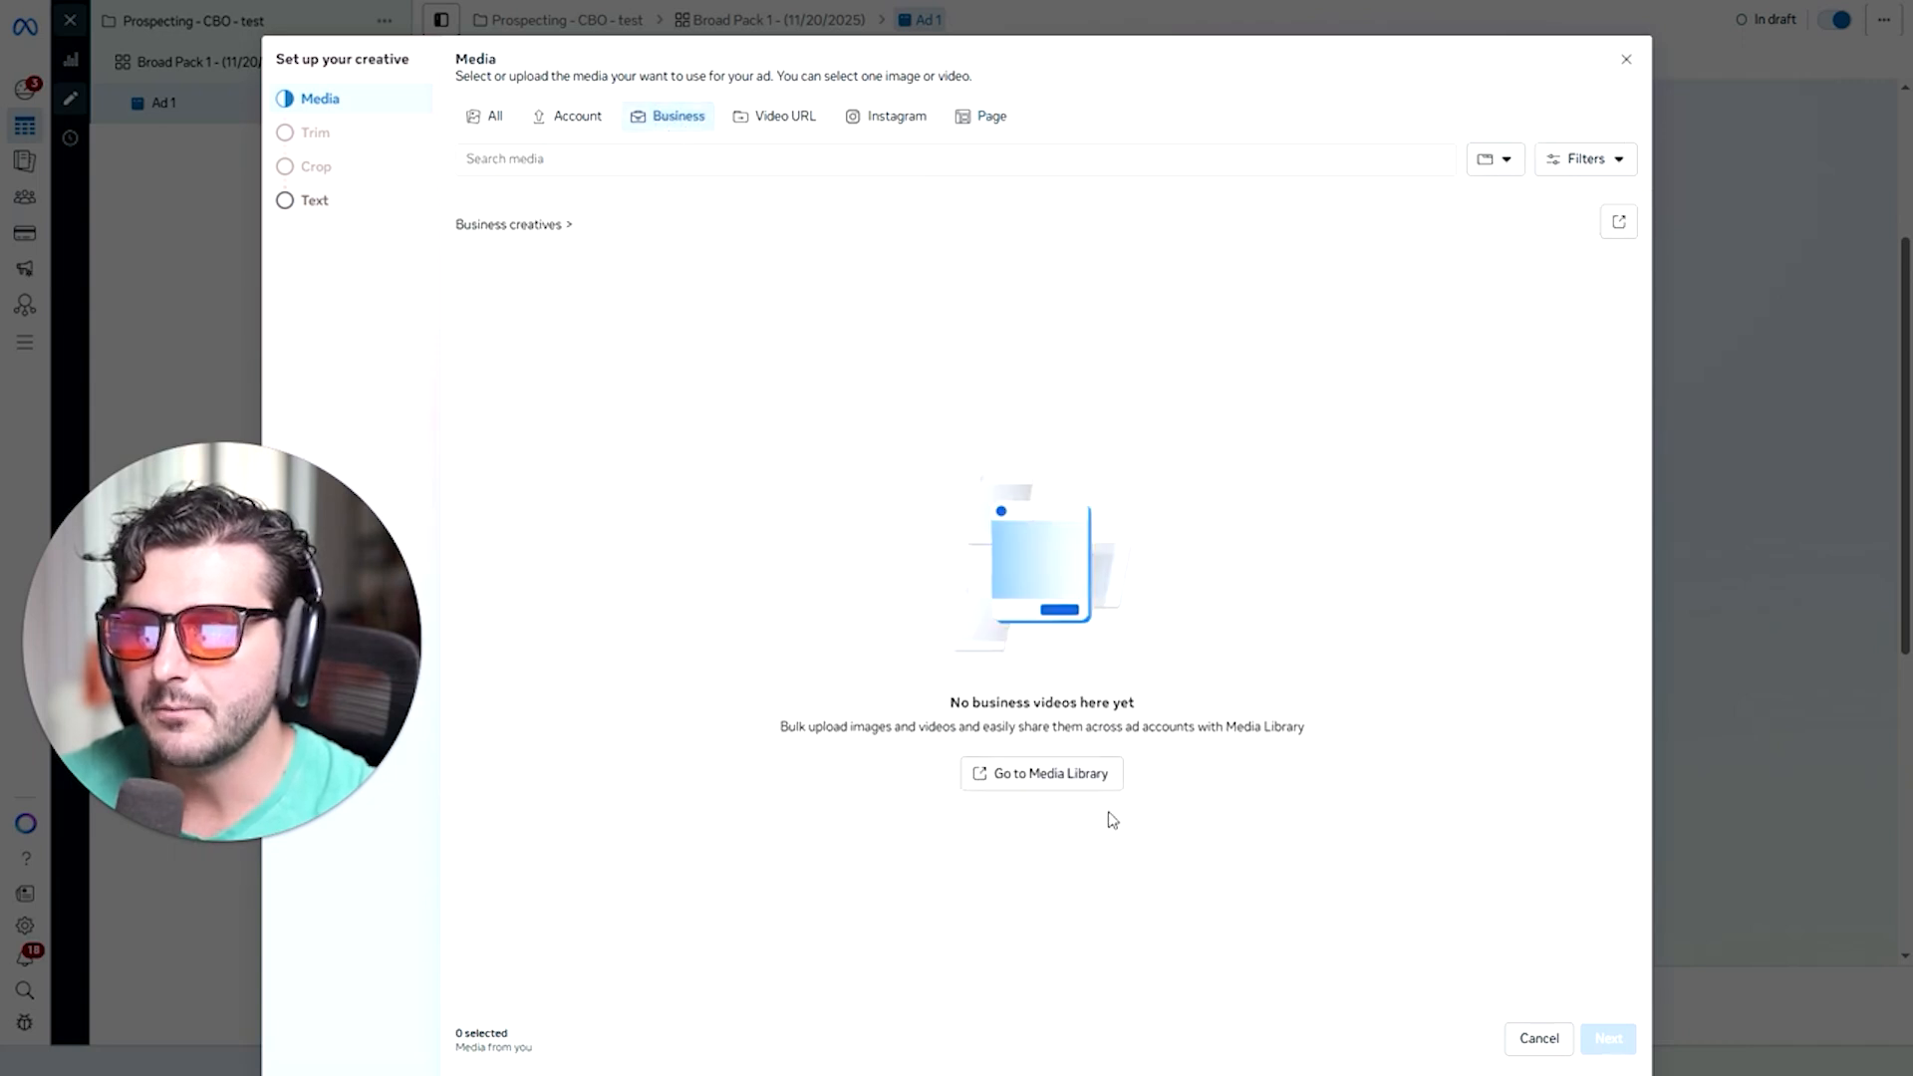
{"action": "left_click", "coordinate": [778, 110]}
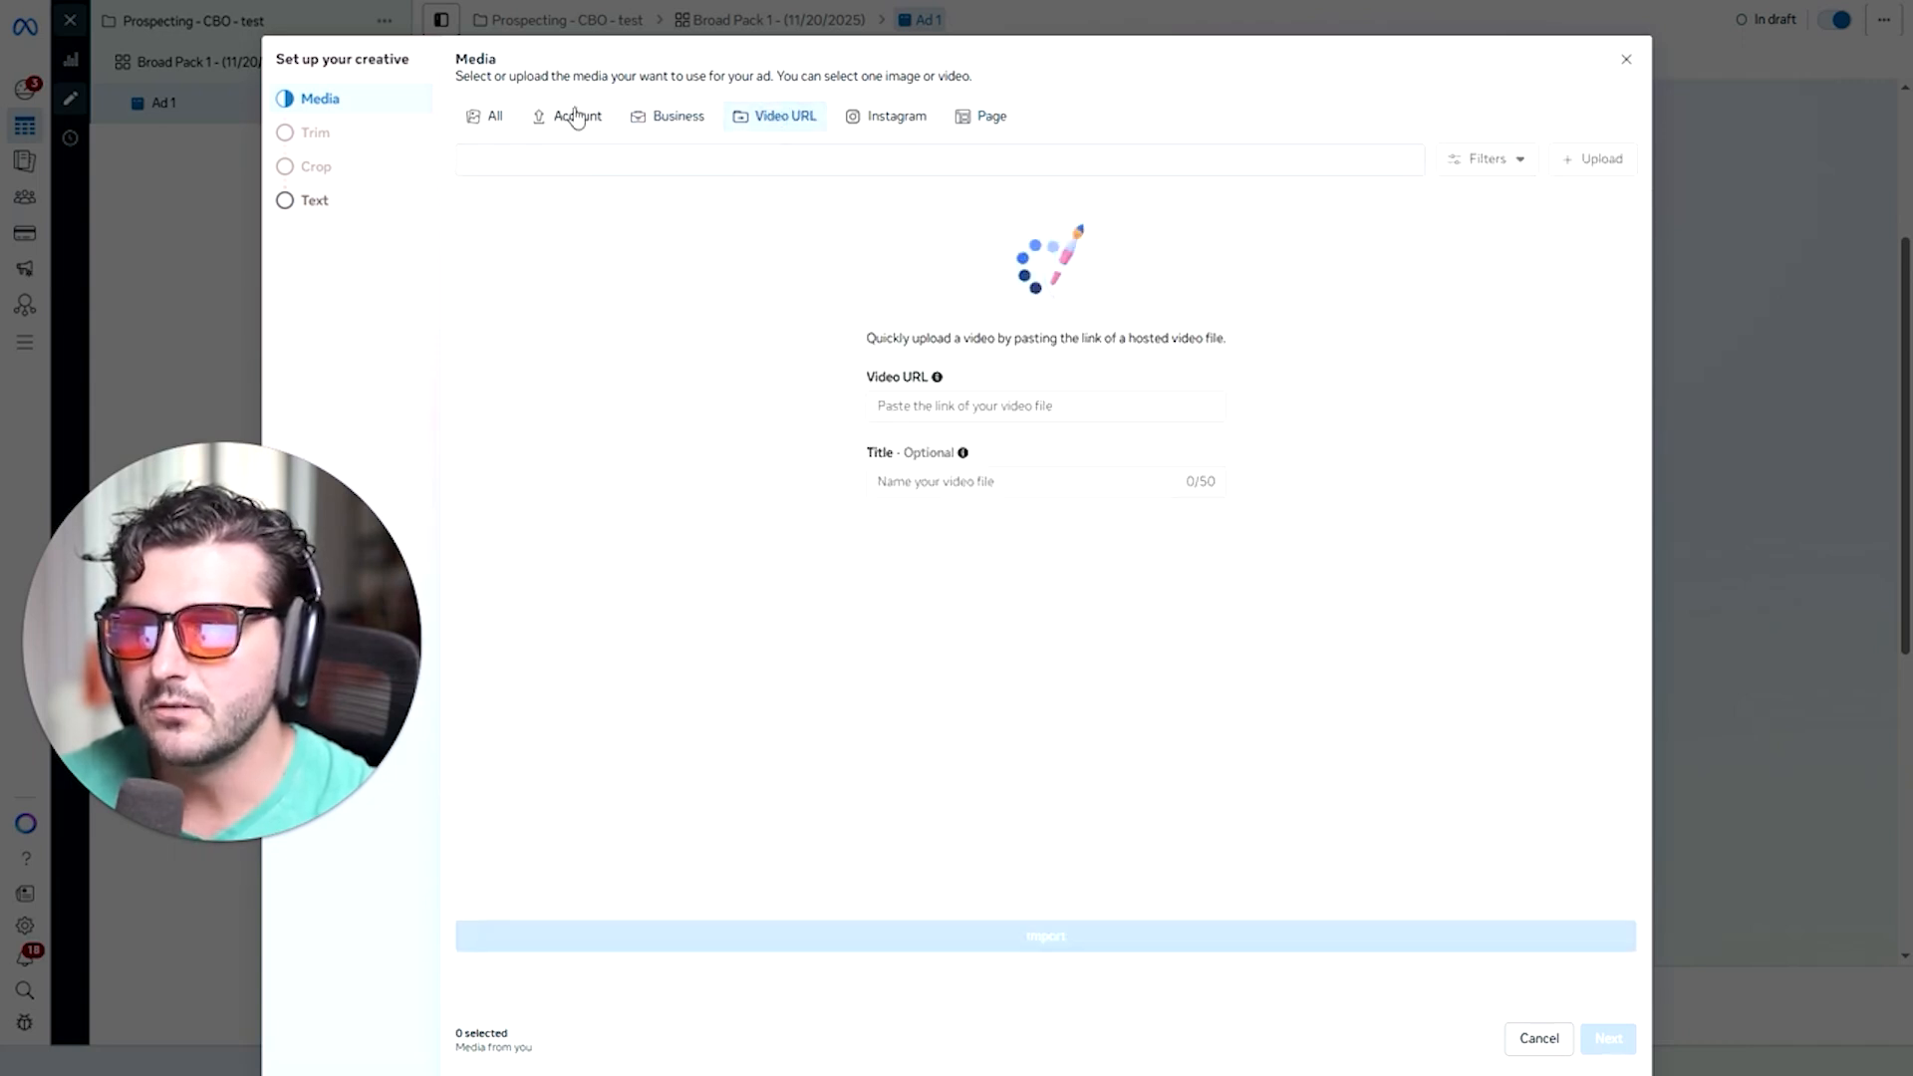
{"action": "left_click", "coordinate": [534, 124]}
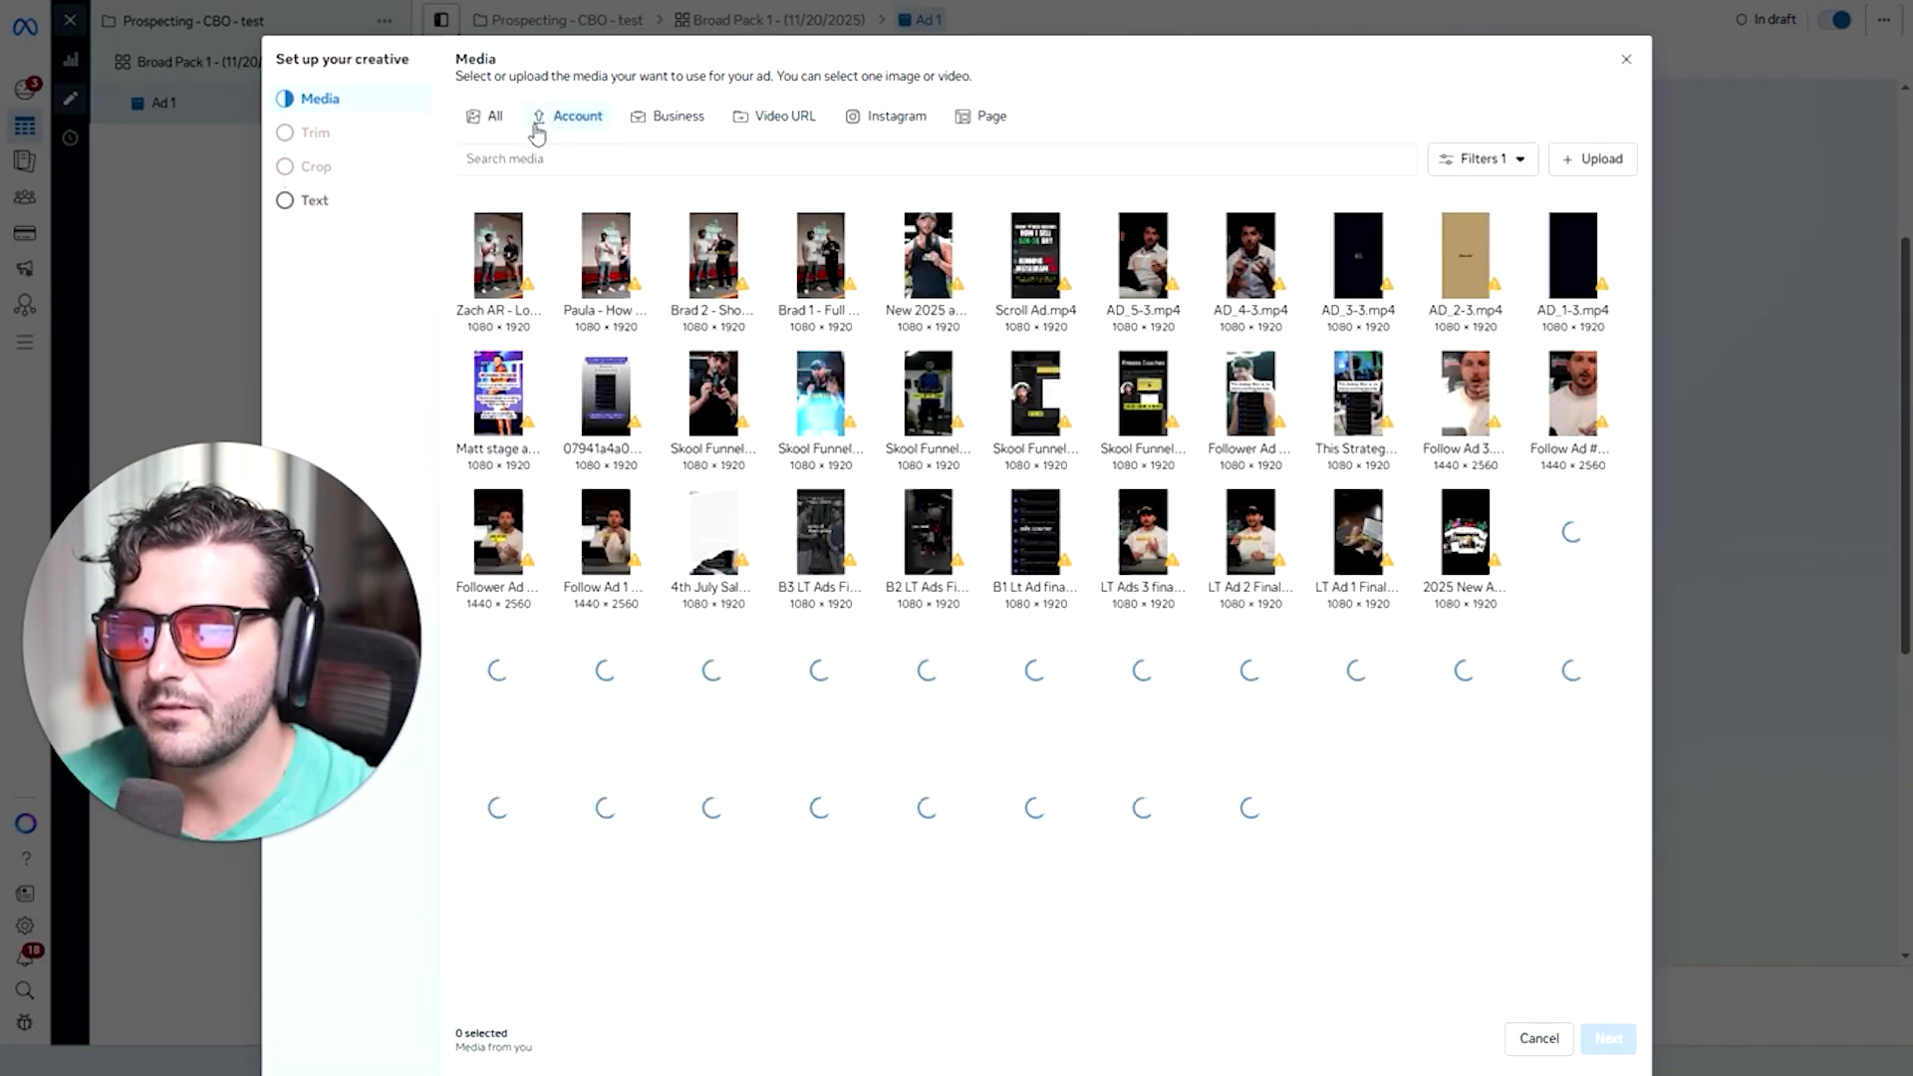
{"action": "left_click", "coordinate": [1626, 59]}
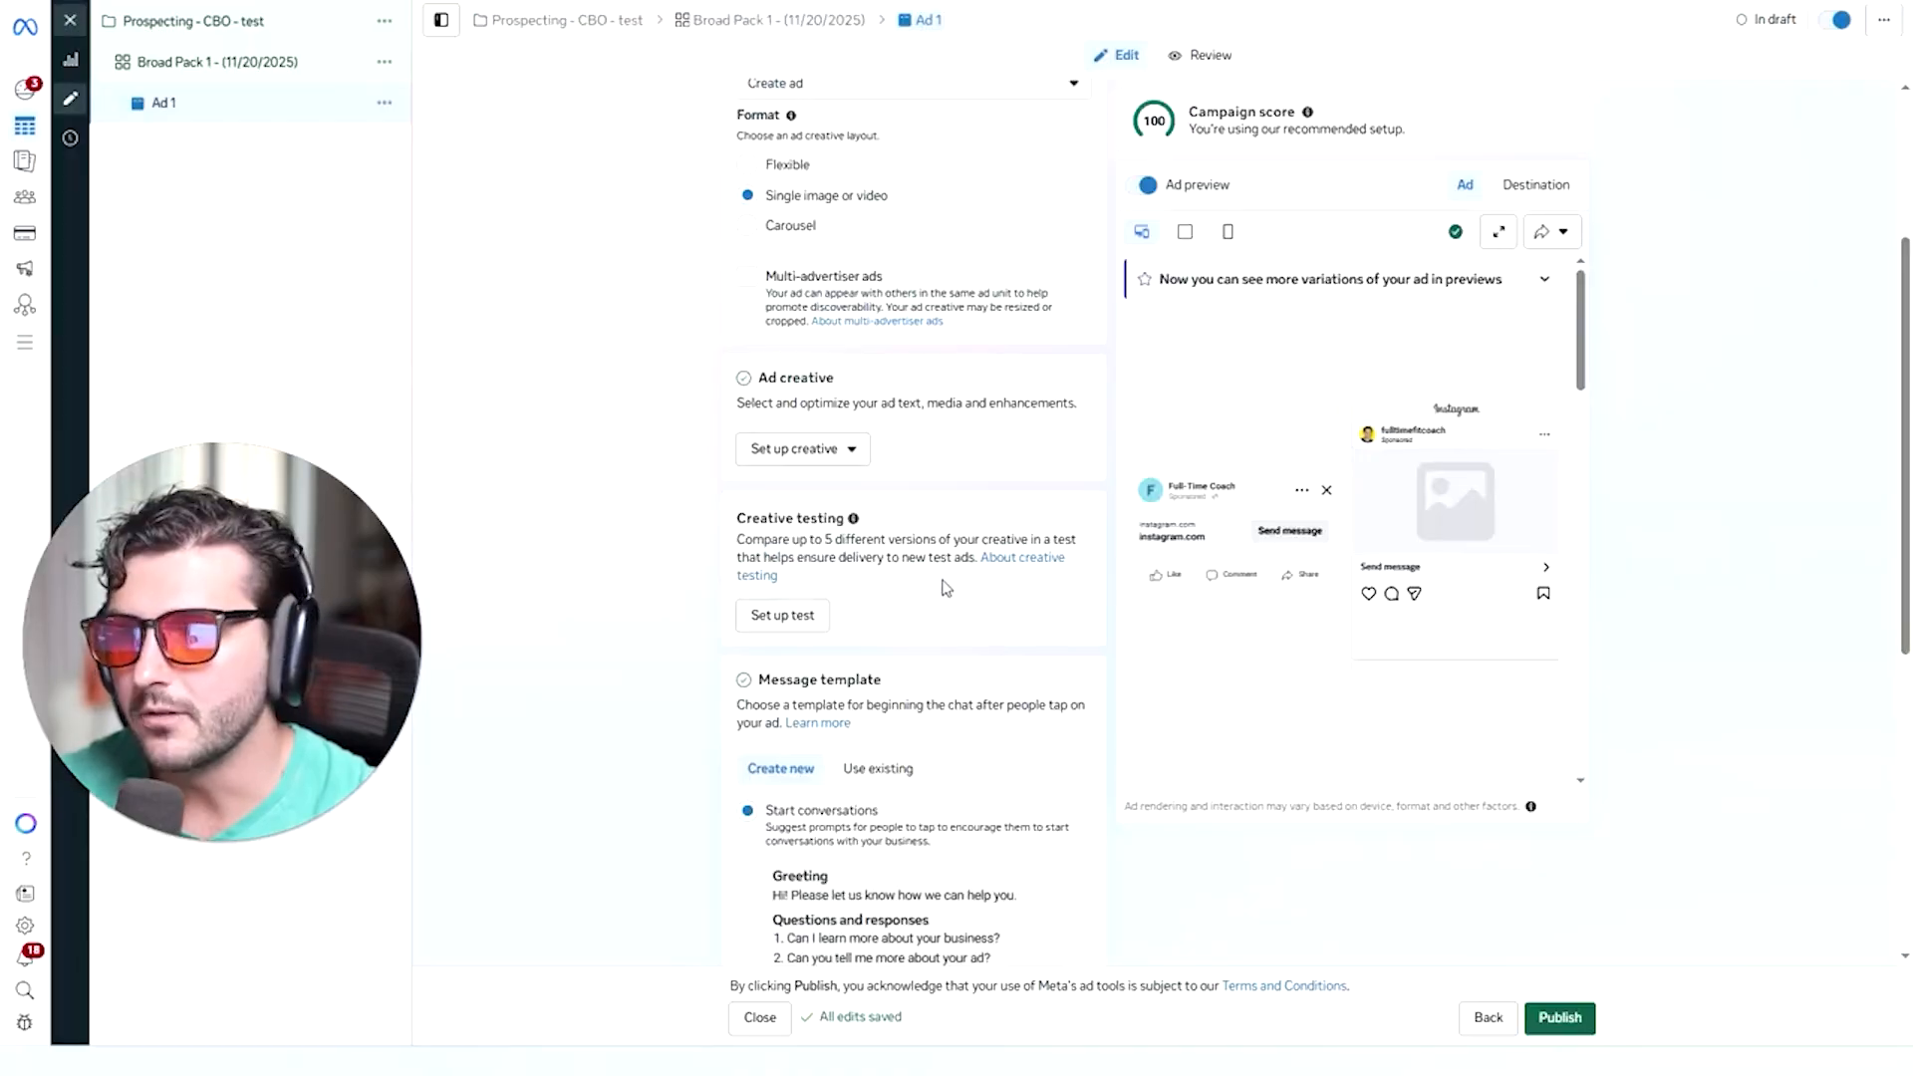
{"action": "scroll", "coordinate": [894, 485], "scroll_direction": "down", "scroll_amount": 3}
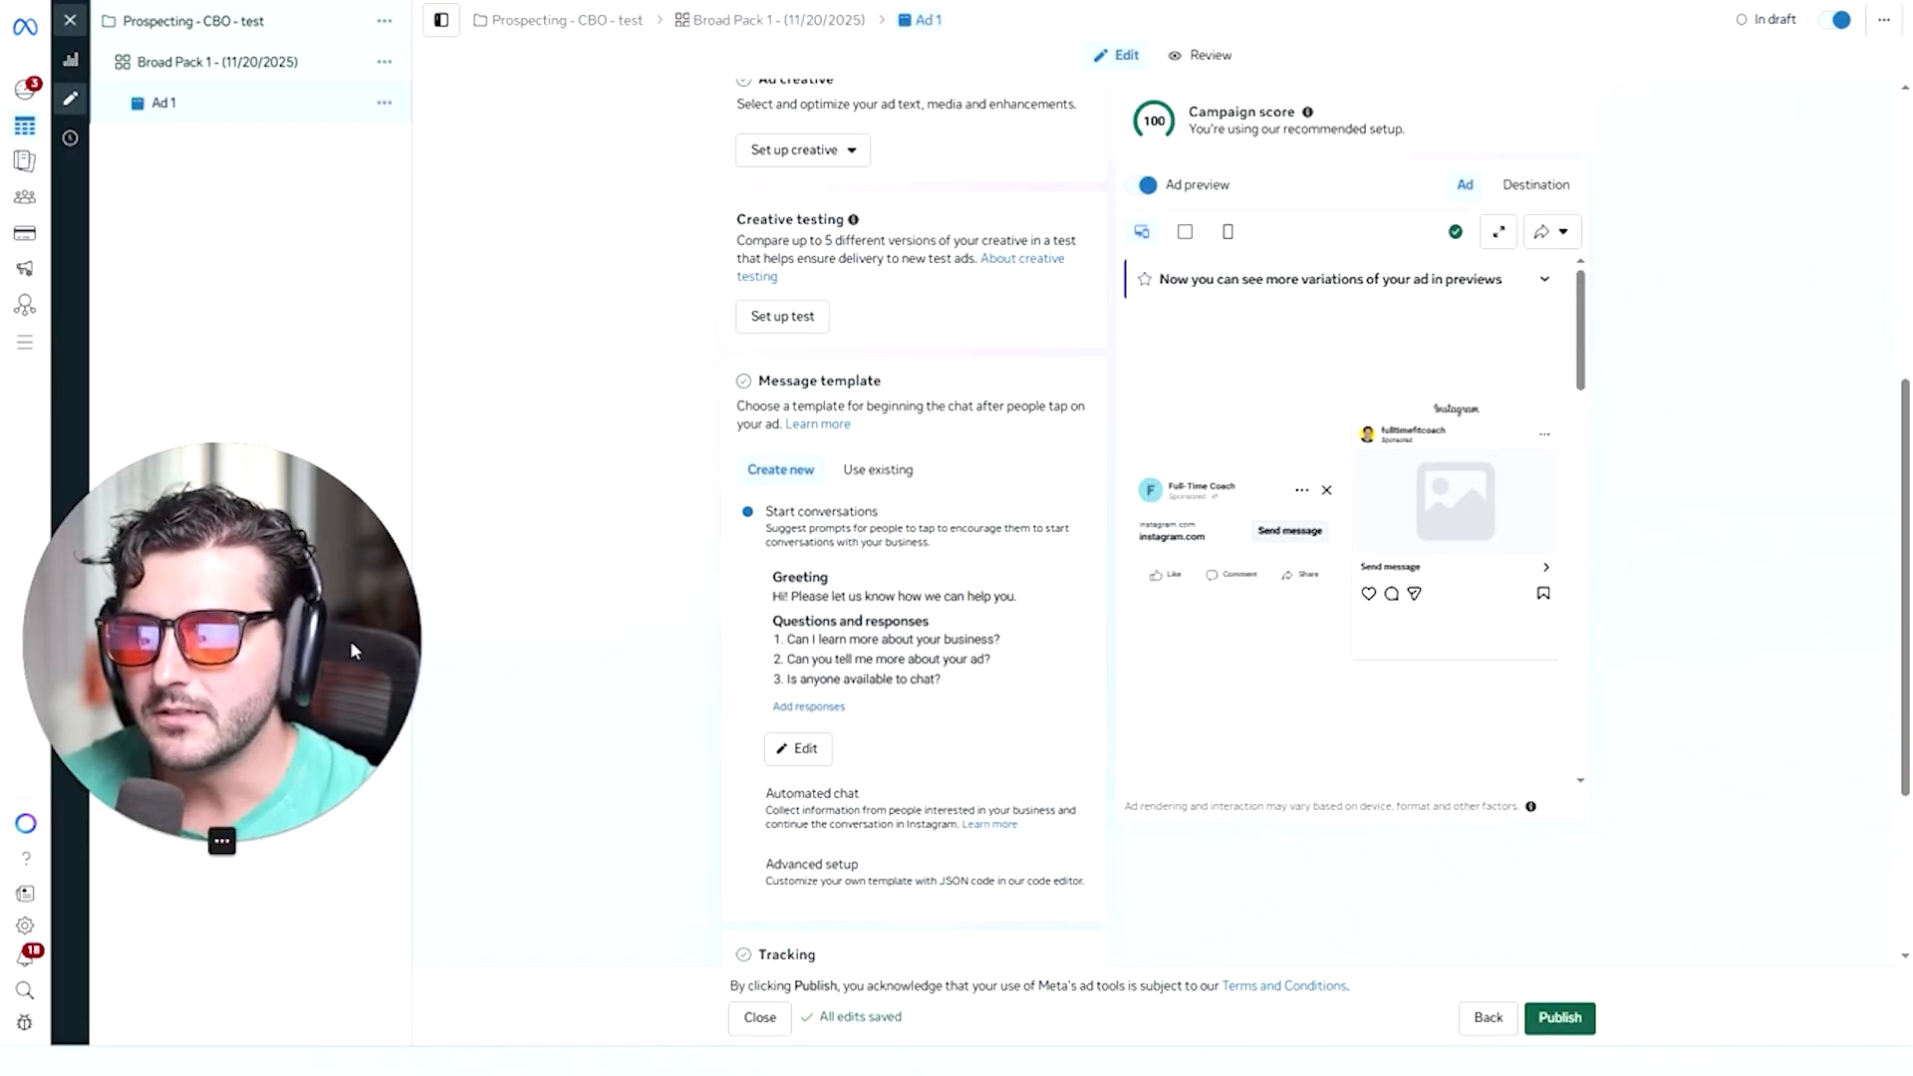
{"action": "left_click", "coordinate": [877, 469]}
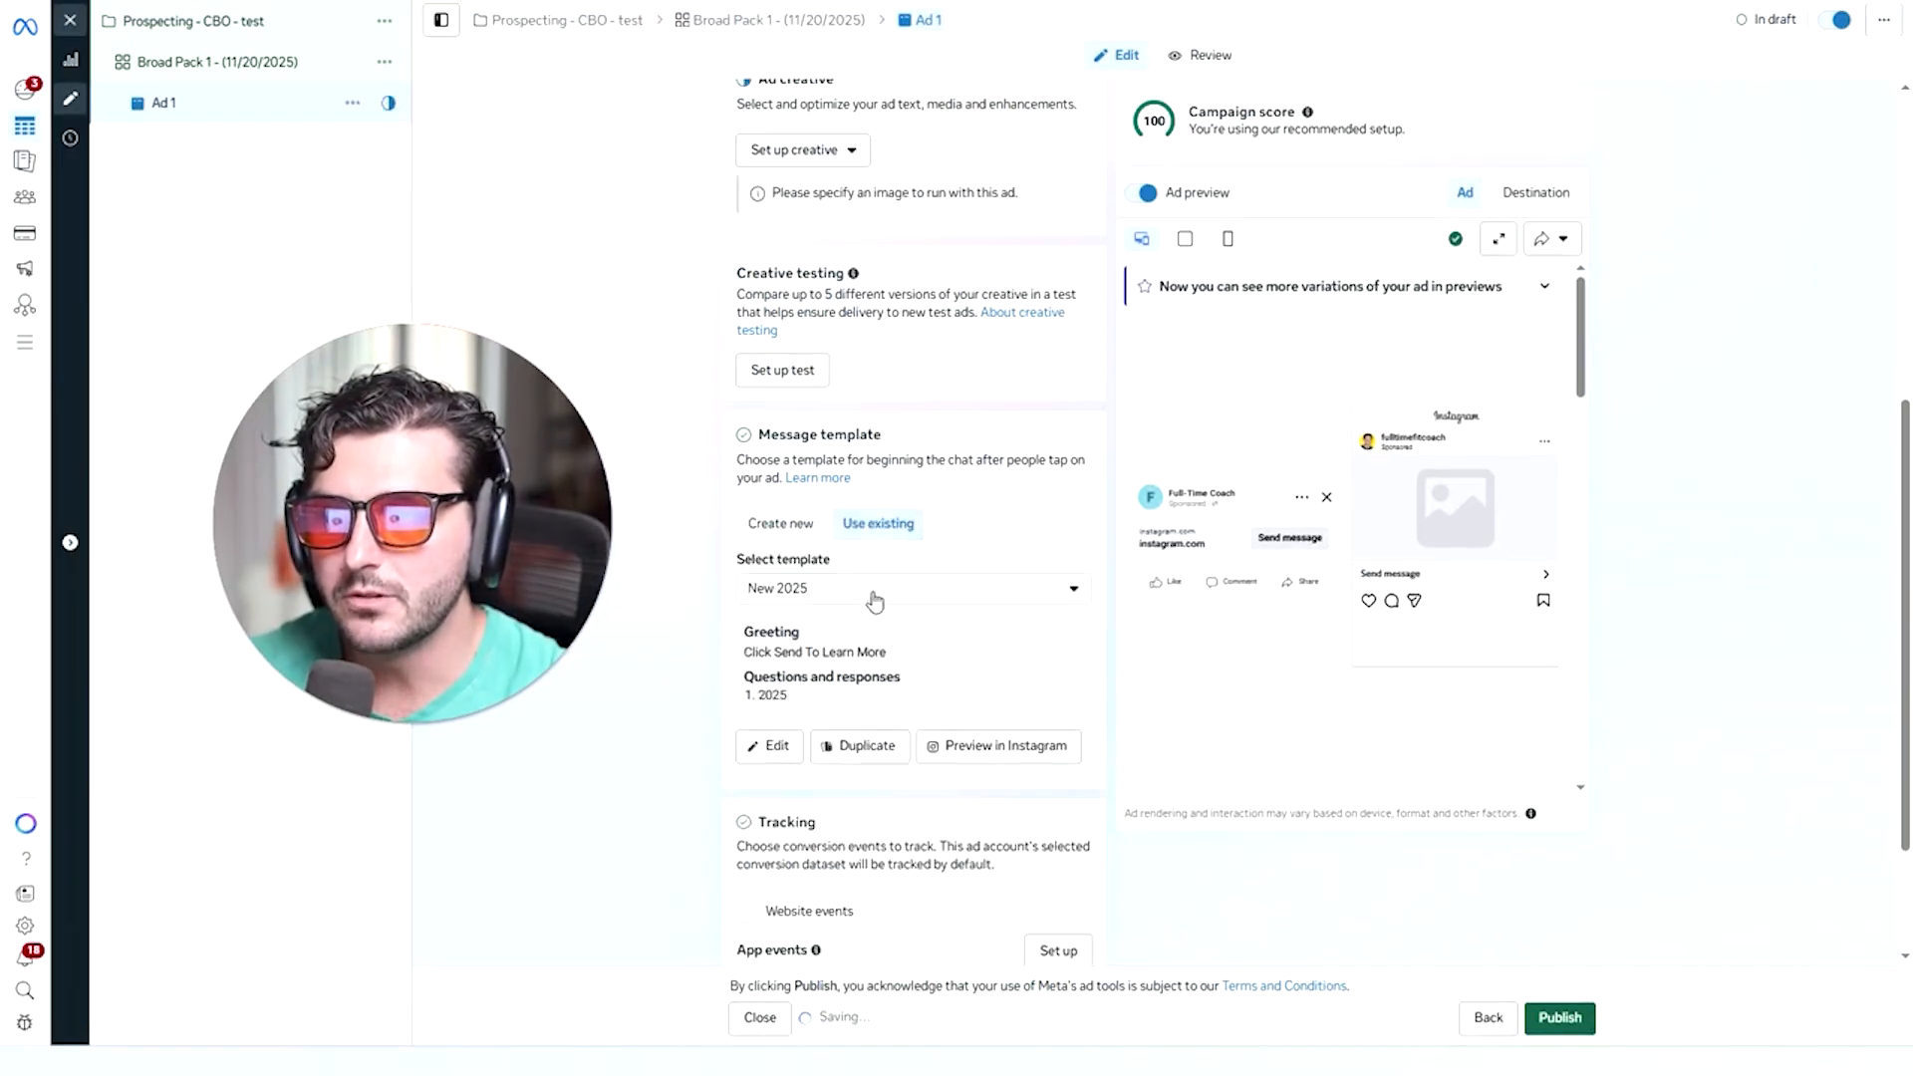
{"action": "left_click", "coordinate": [781, 523]}
Replace the greeting of the new start-conversations message template with: Message me "SHREDDED" To Learn More.
{"action": "scroll", "coordinate": [914, 553], "scroll_direction": "down", "scroll_amount": 3}
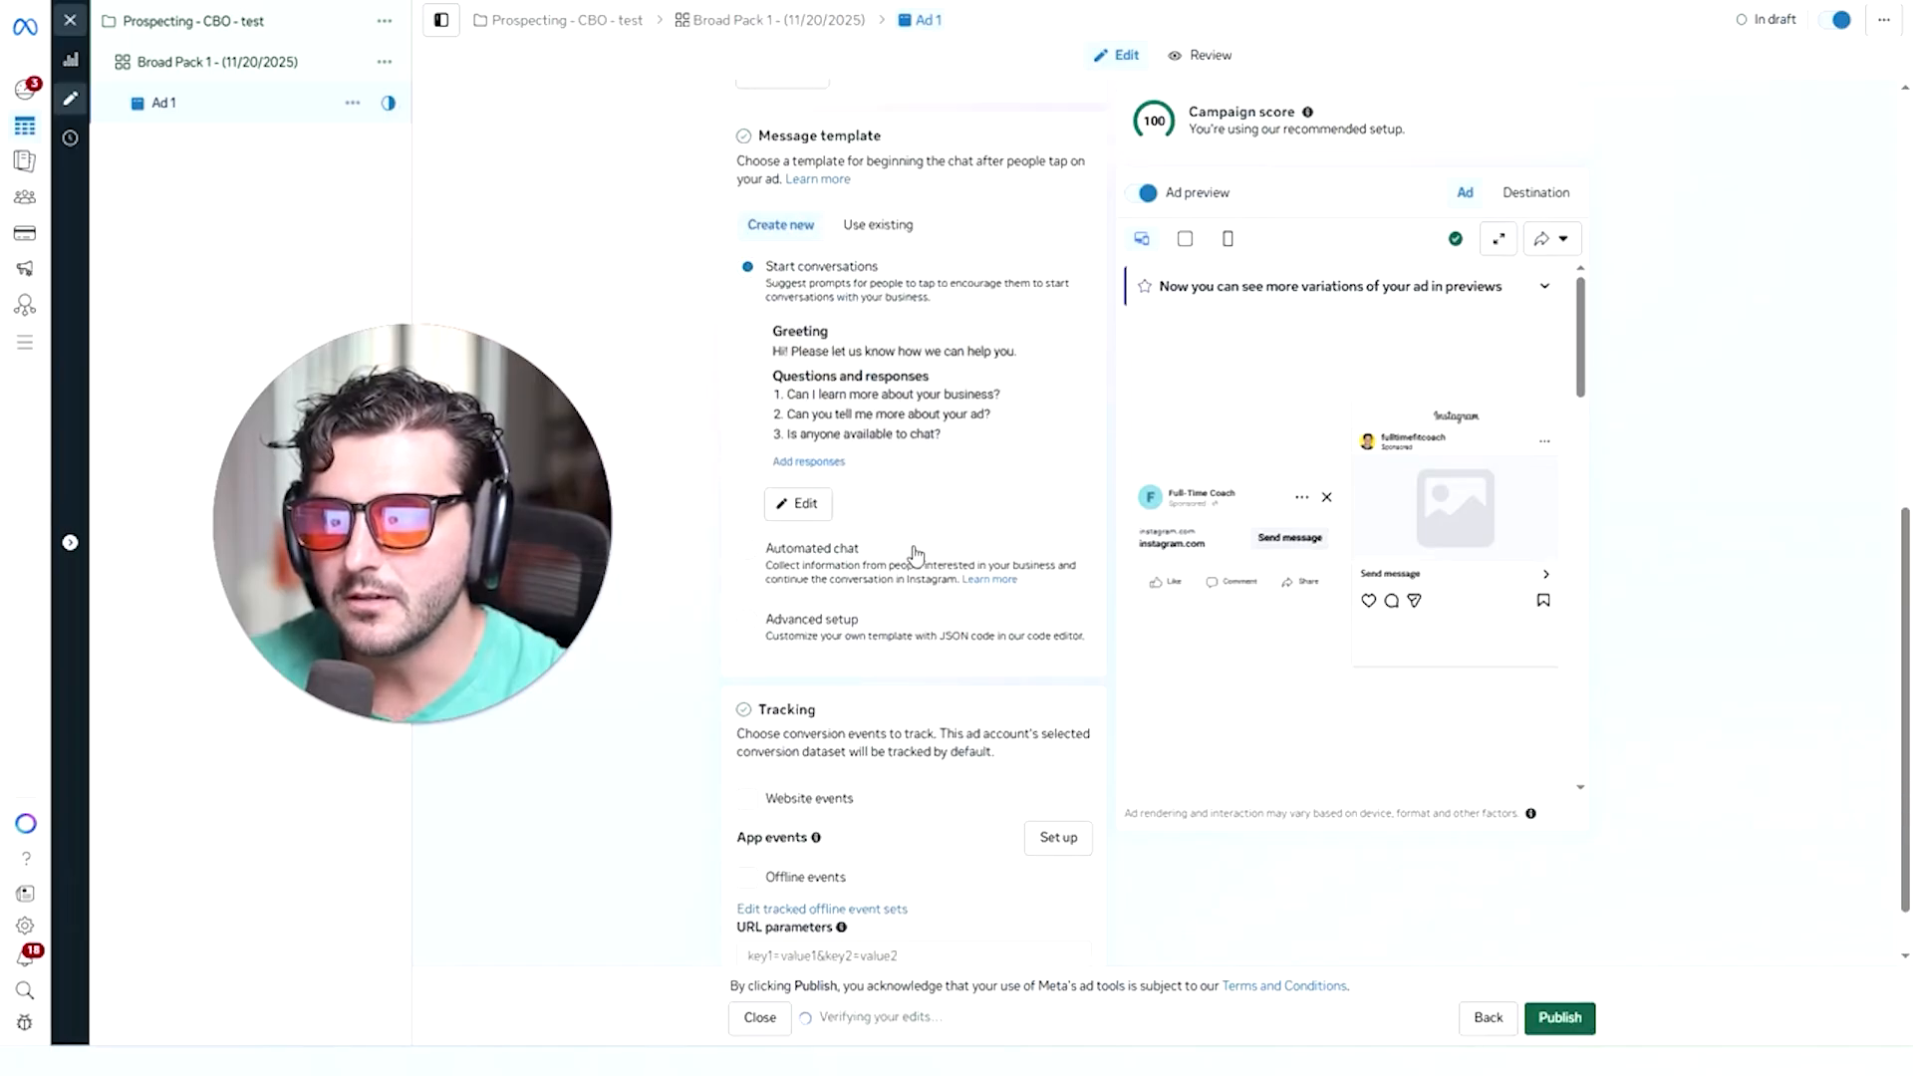
{"action": "left_click", "coordinate": [812, 505]}
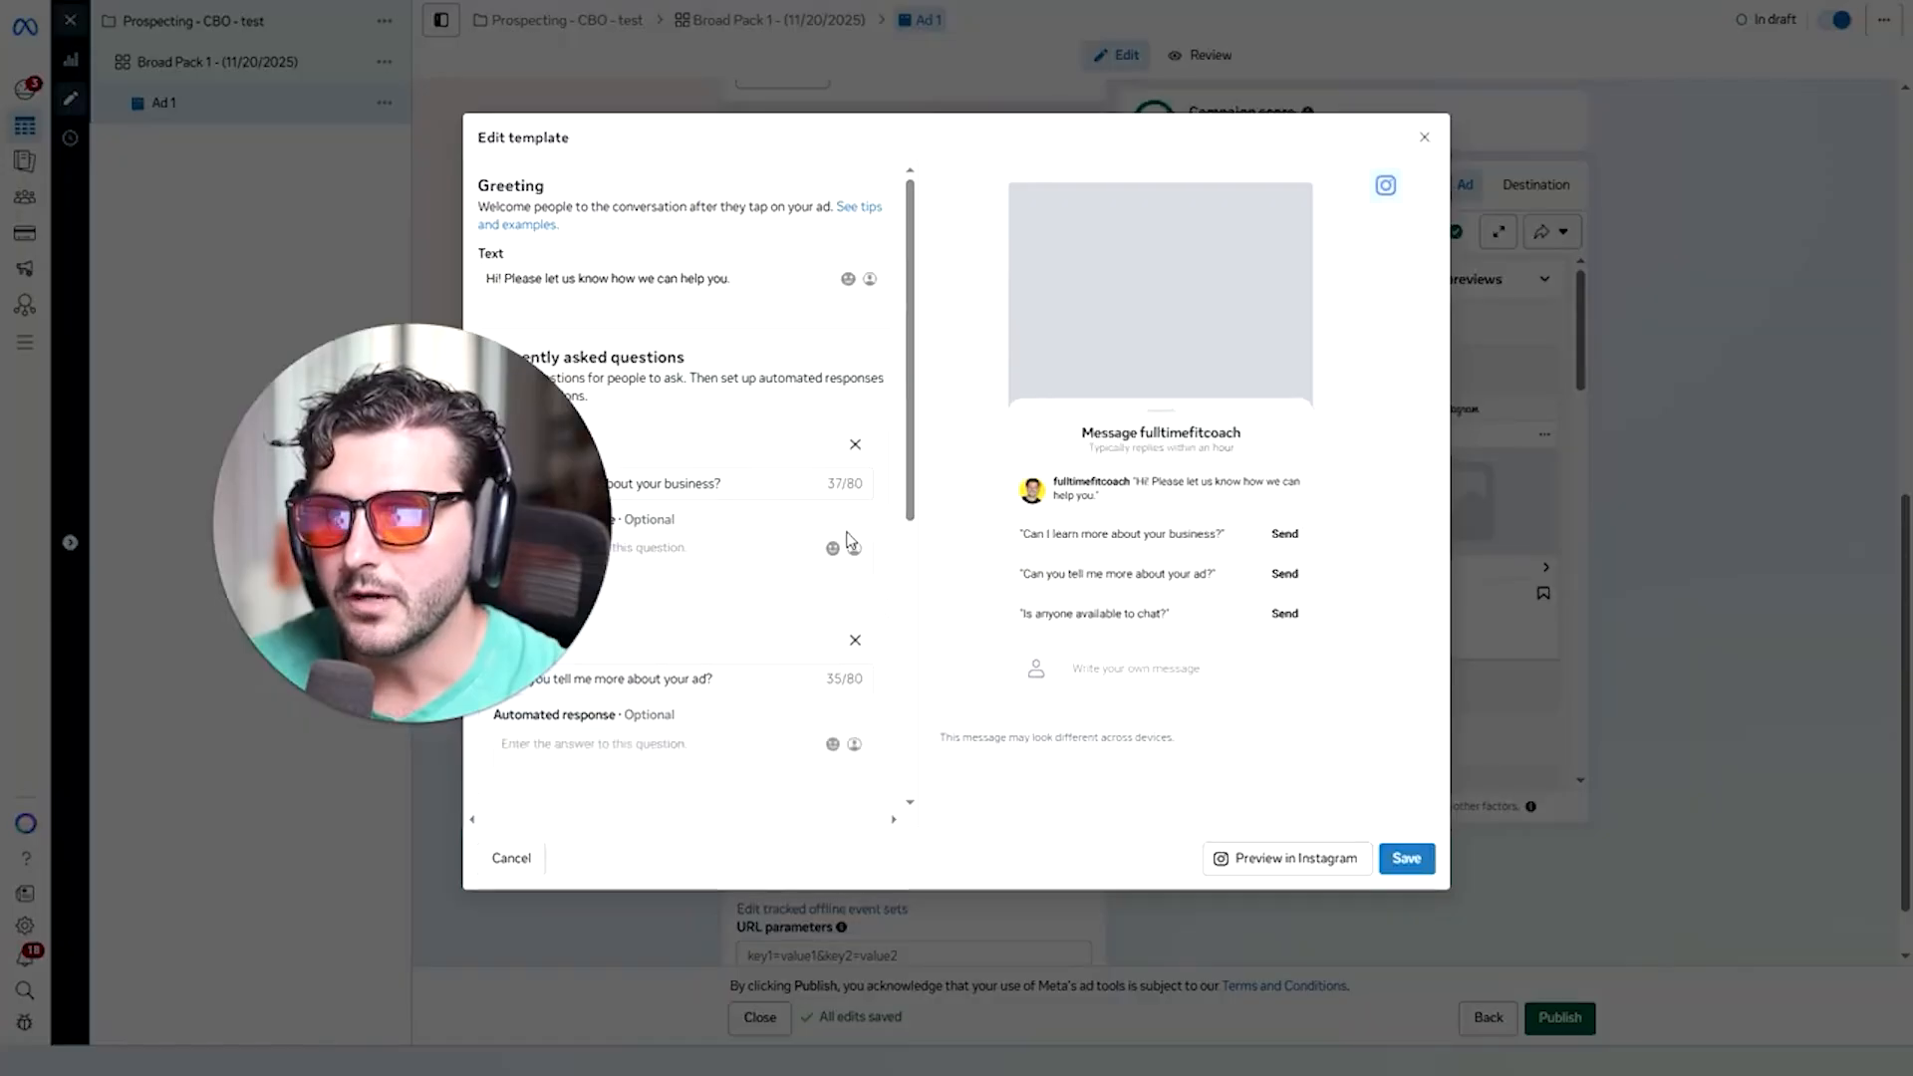
{"action": "double_click", "coordinate": [717, 279]}
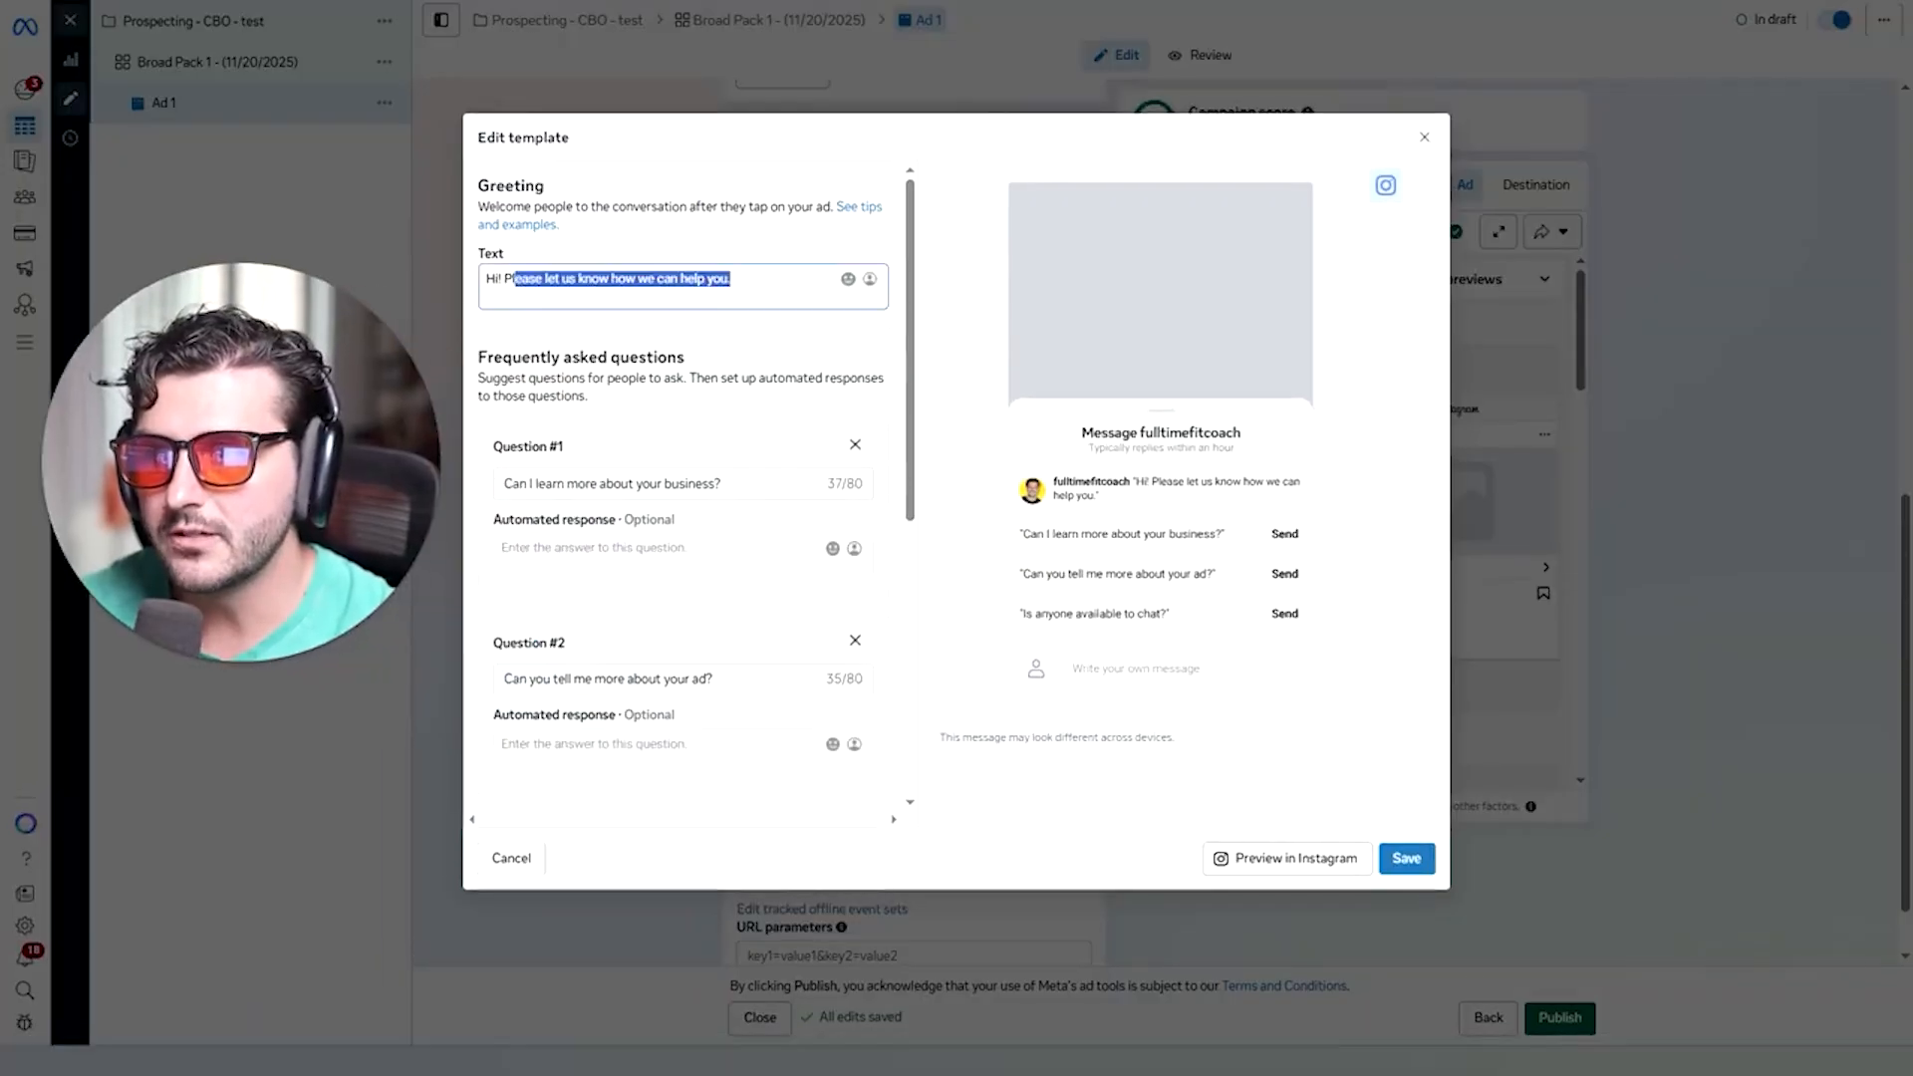
{"action": "key", "text": "BackSpace"}
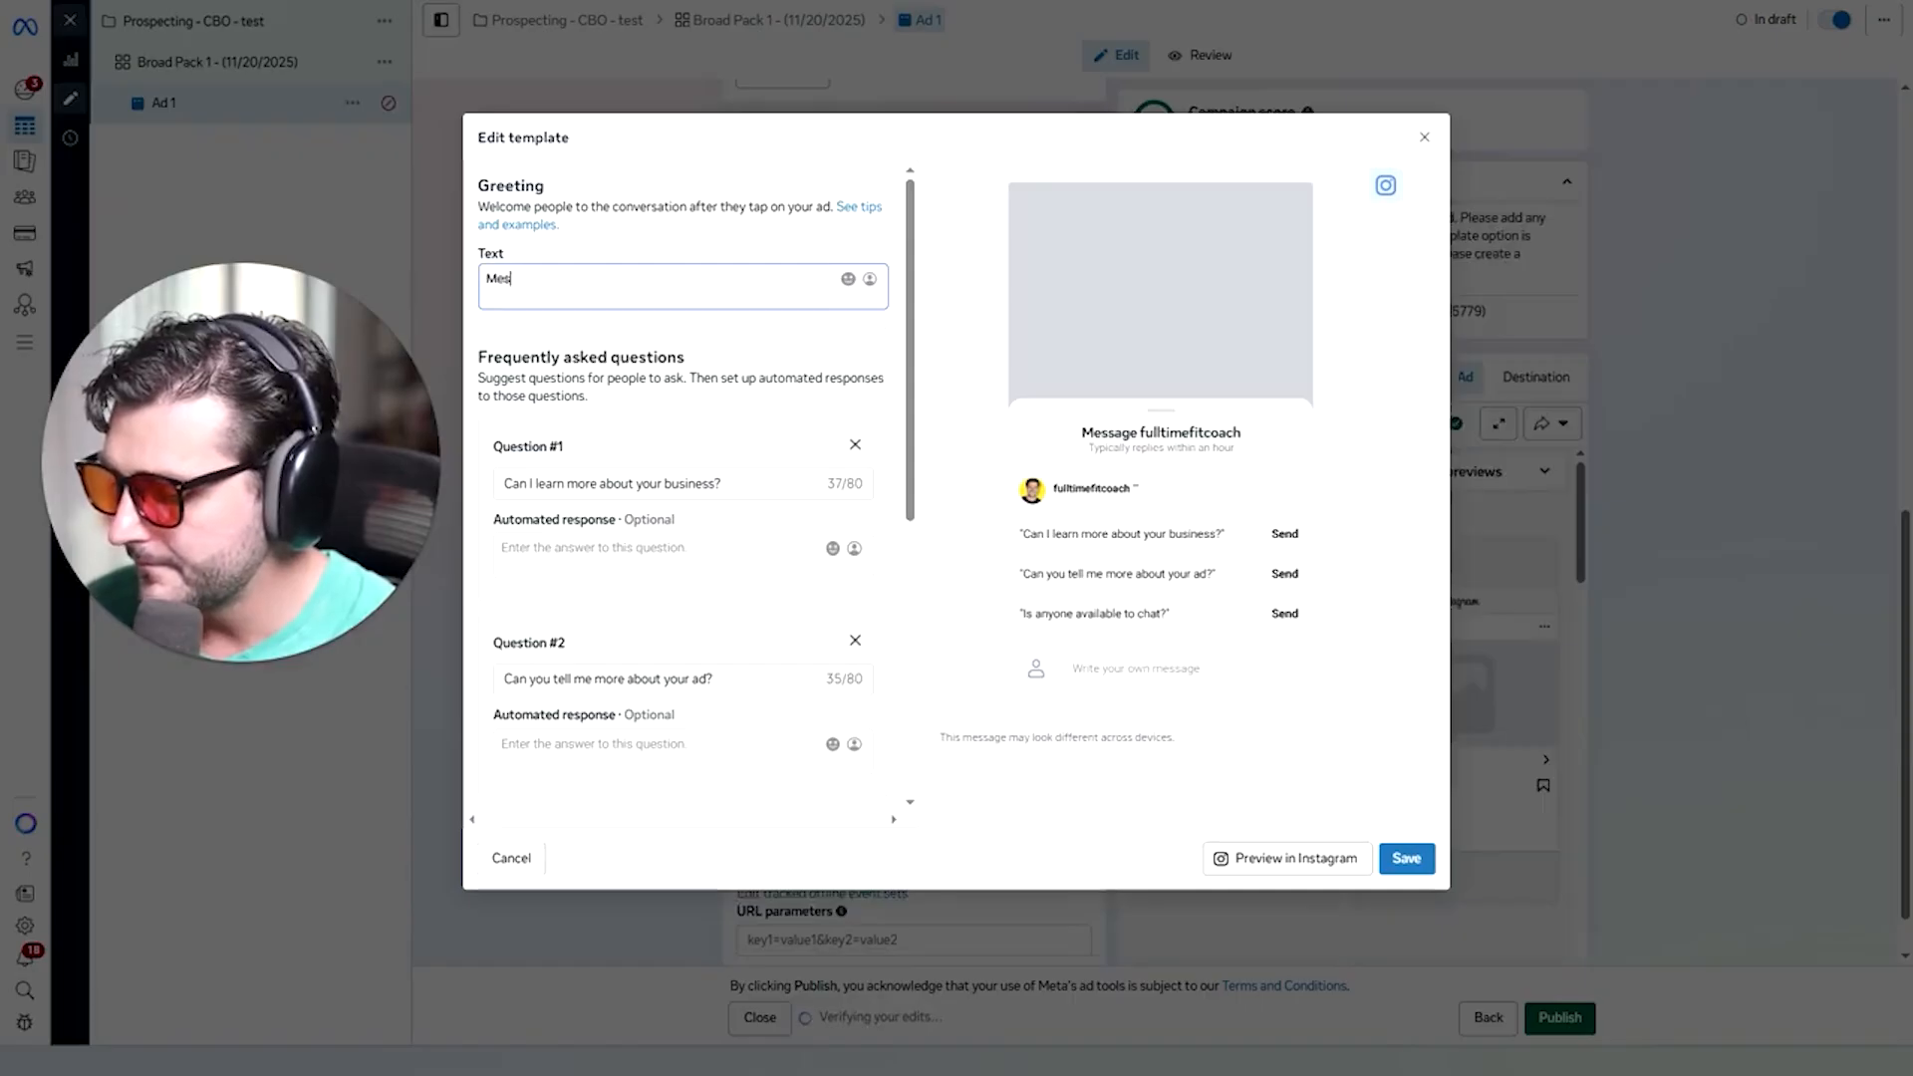
{"action": "key", "text": "BackSpace"}
{"action": "key", "text": "BackSpace"}
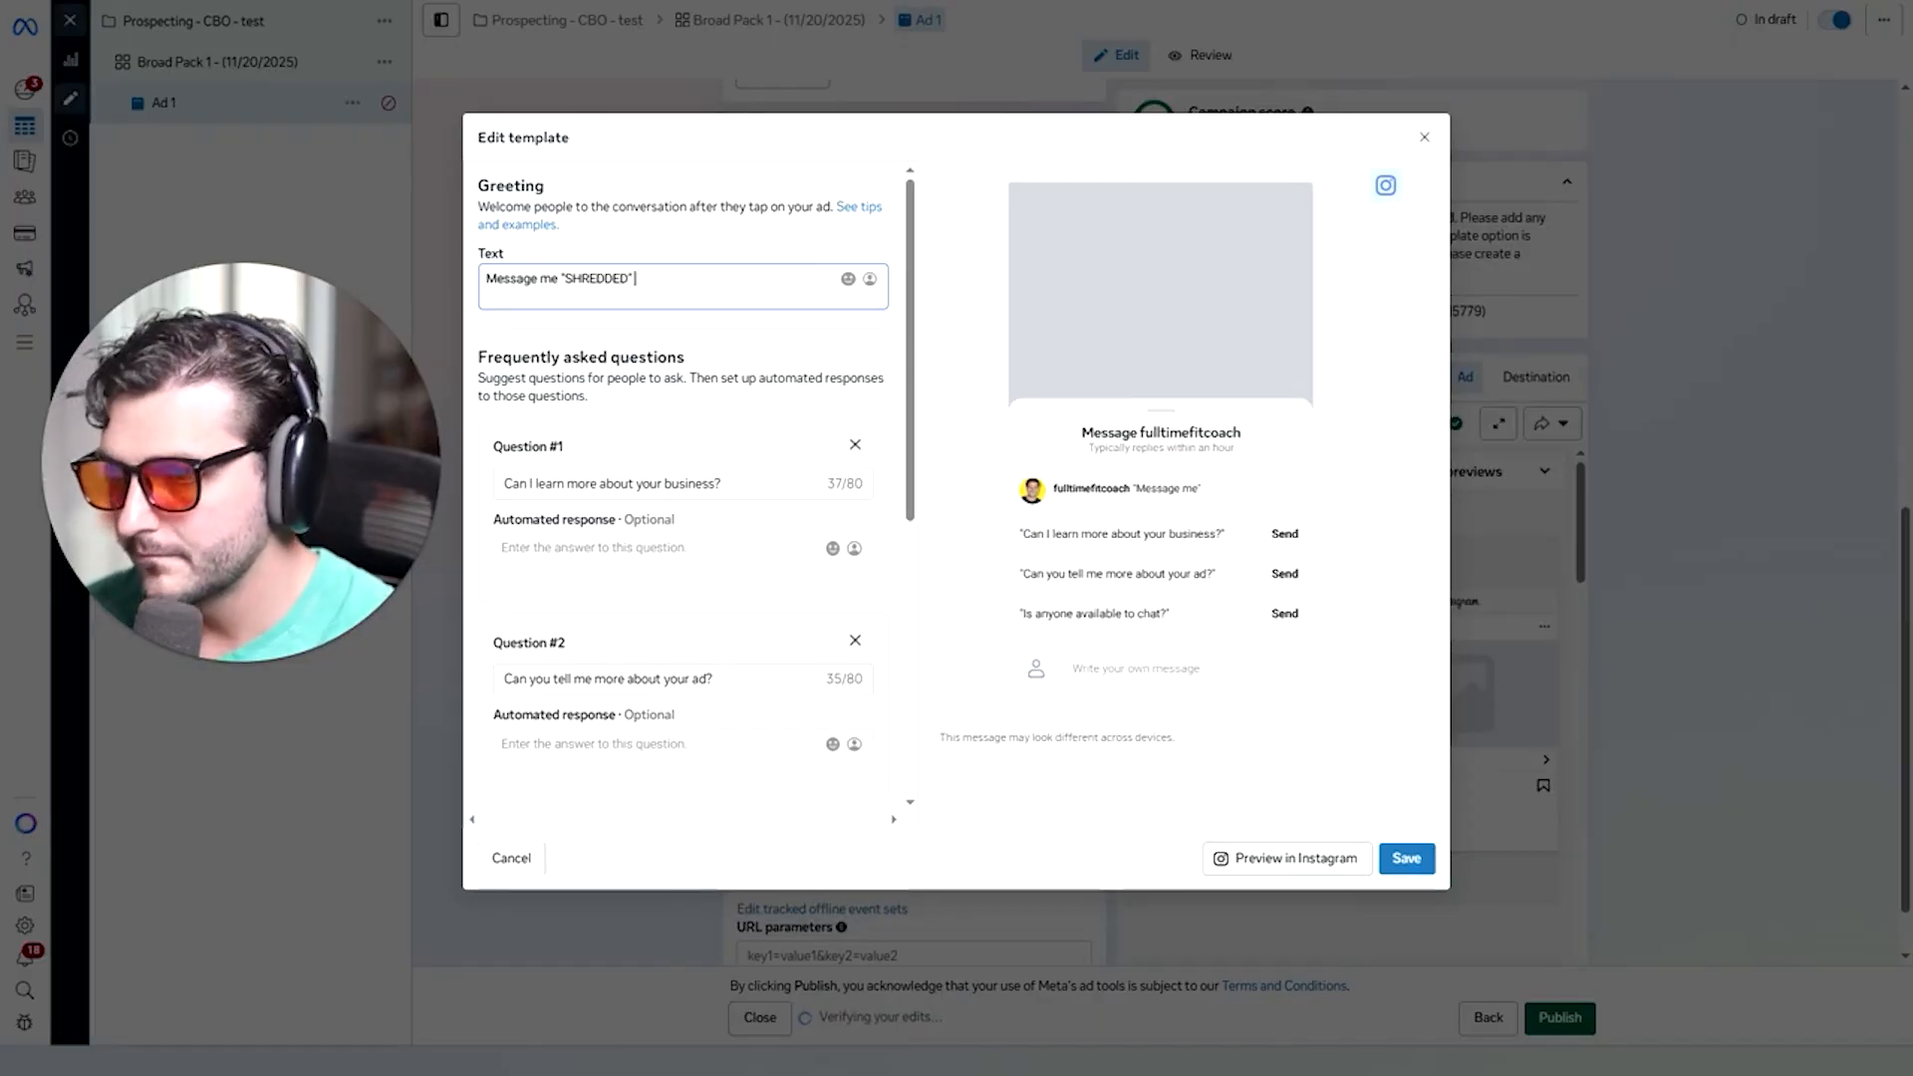
{"action": "type", "text": "To Learn More"}
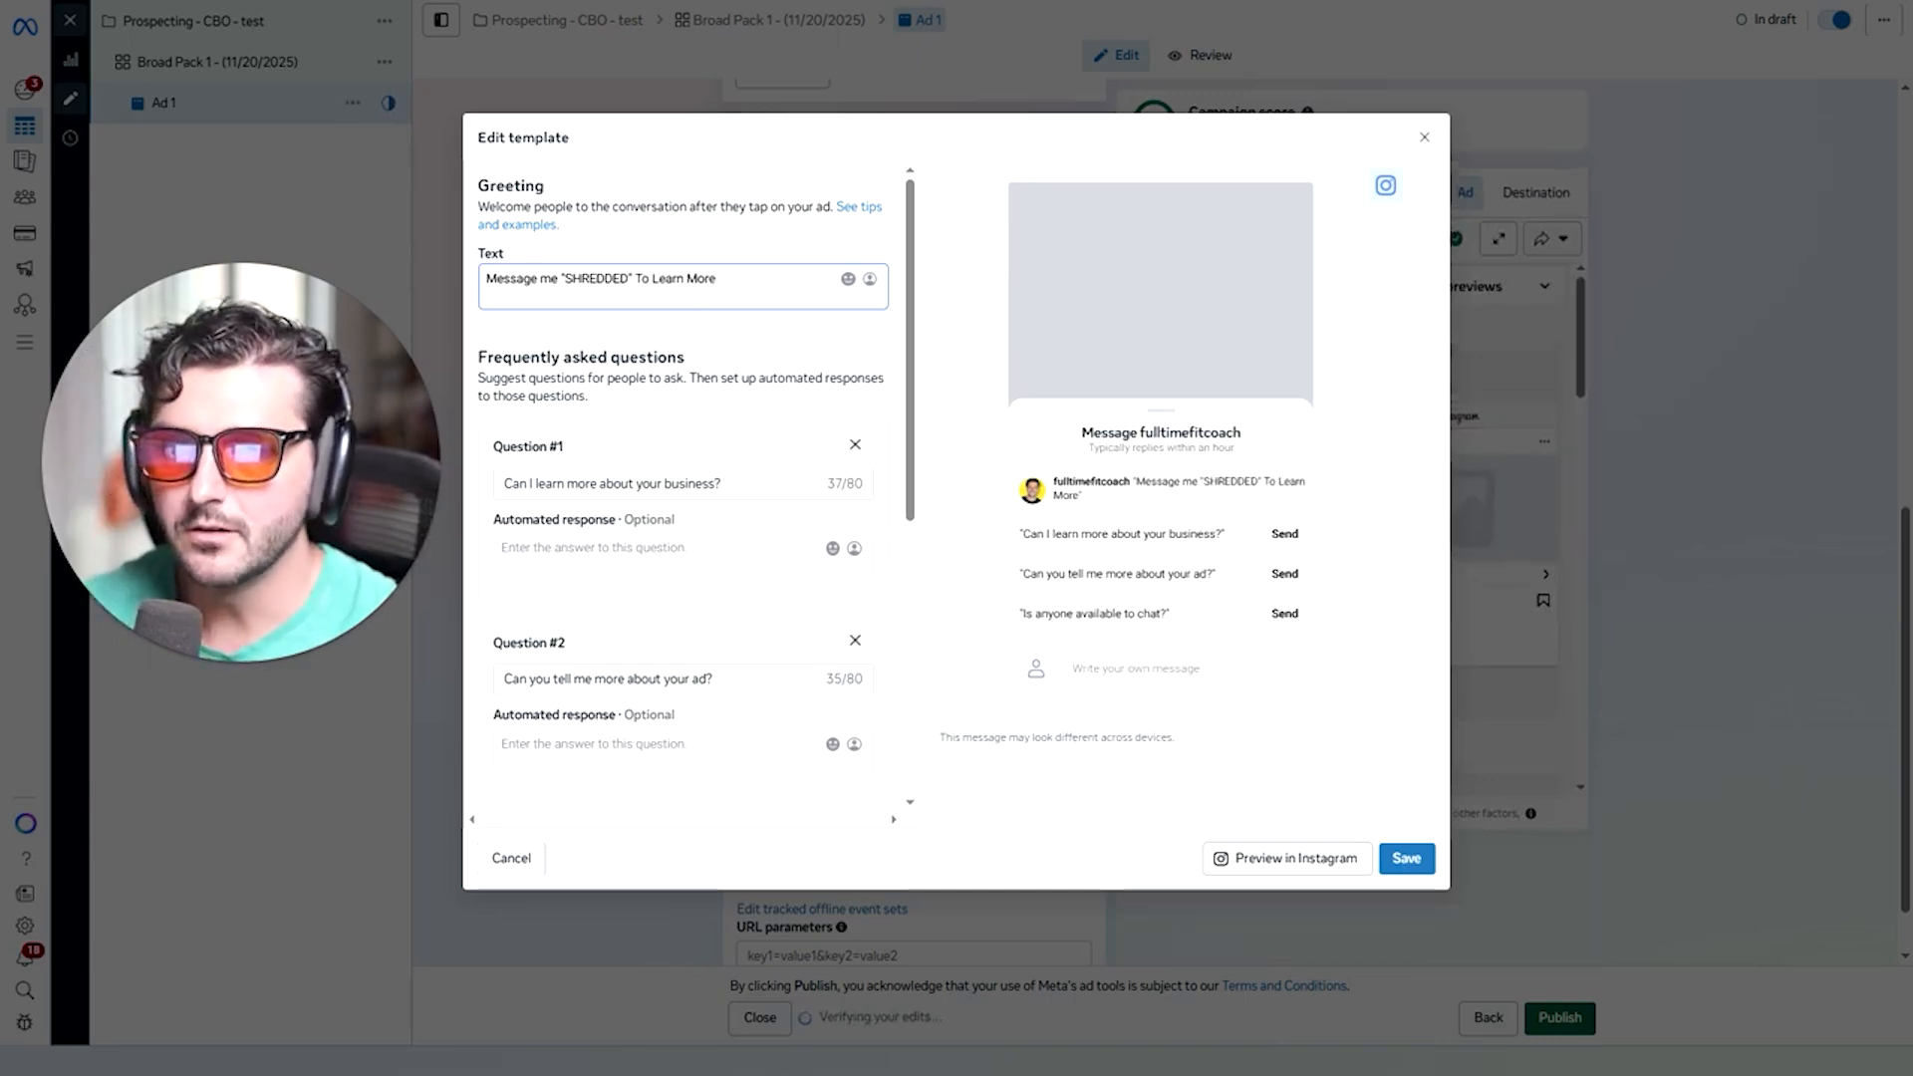
Reduce the template's frequently asked questions to a single one reading "SHREDDED" and turn off the follow-up message.
{"action": "left_click", "coordinate": [854, 446]}
{"action": "left_click", "coordinate": [855, 446]}
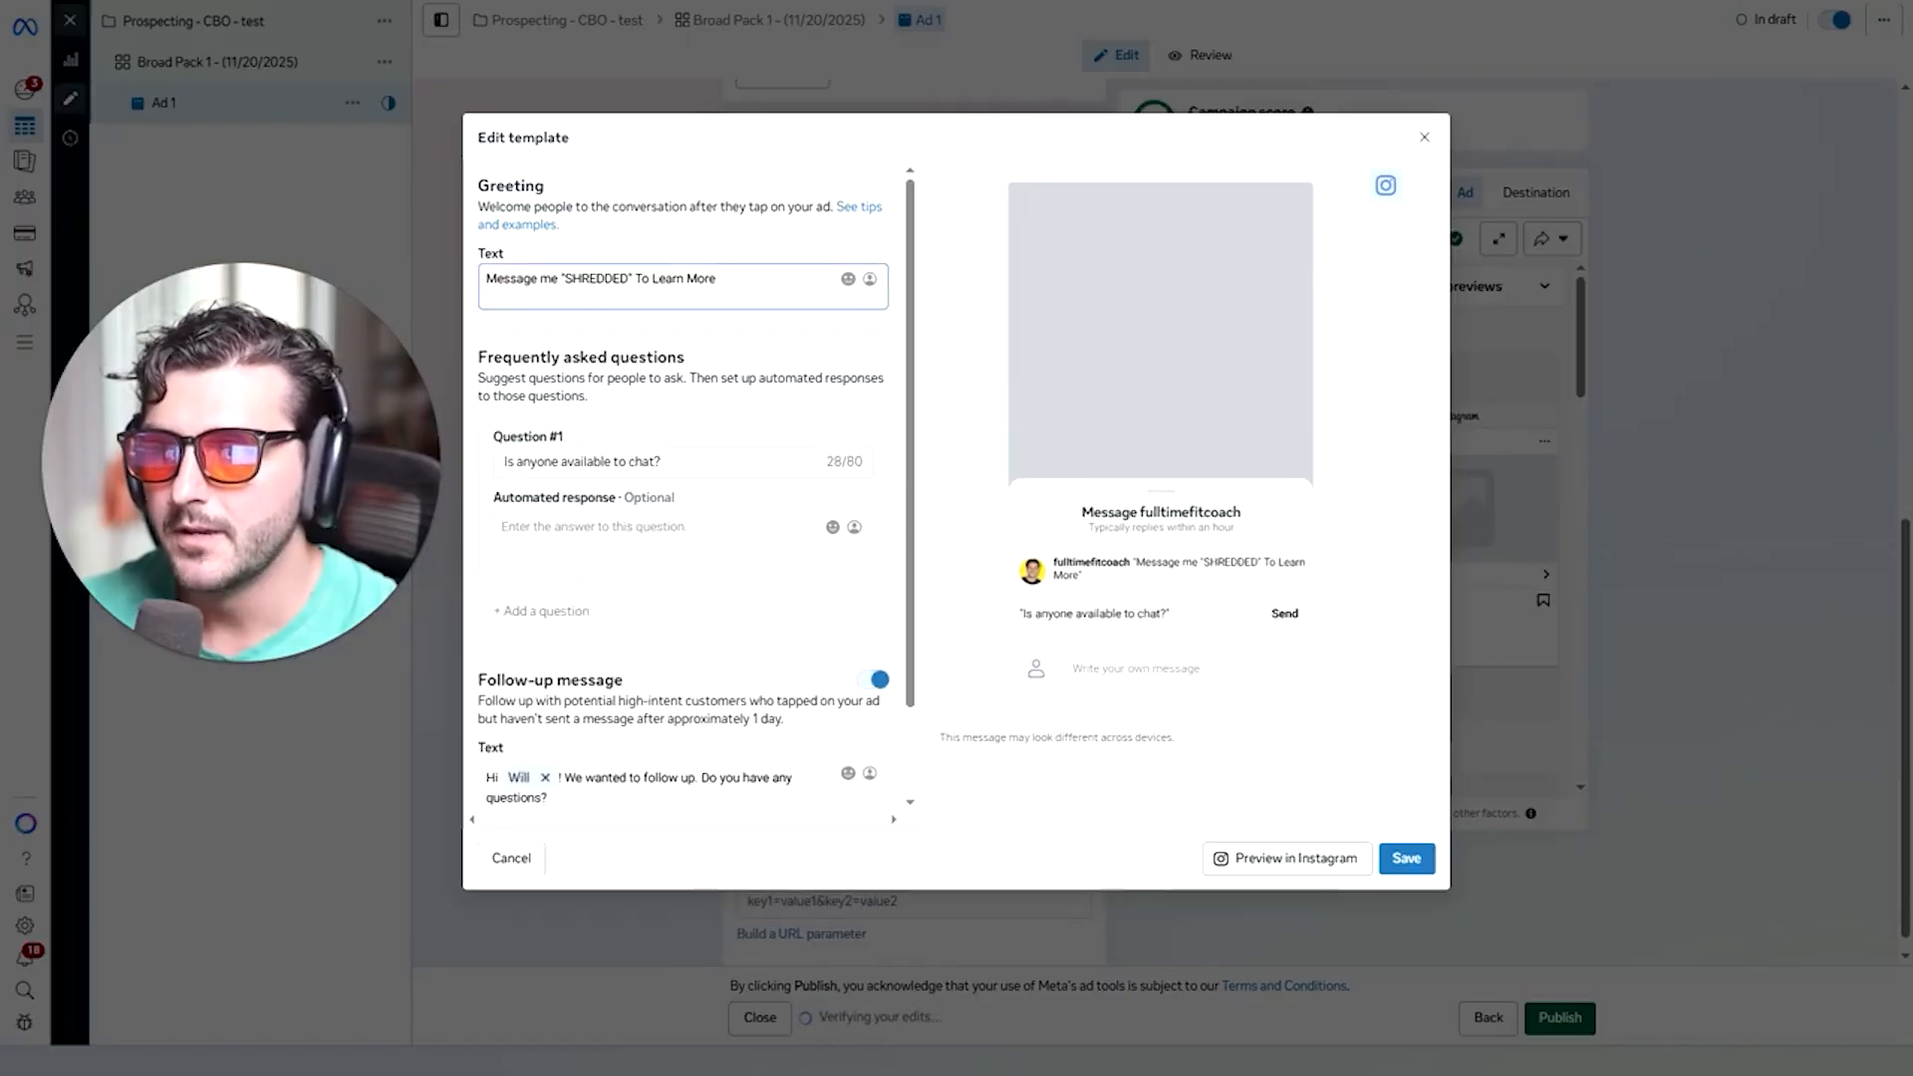
{"action": "left_click_drag", "start_coordinate": [678, 462], "coordinate": [455, 475]}
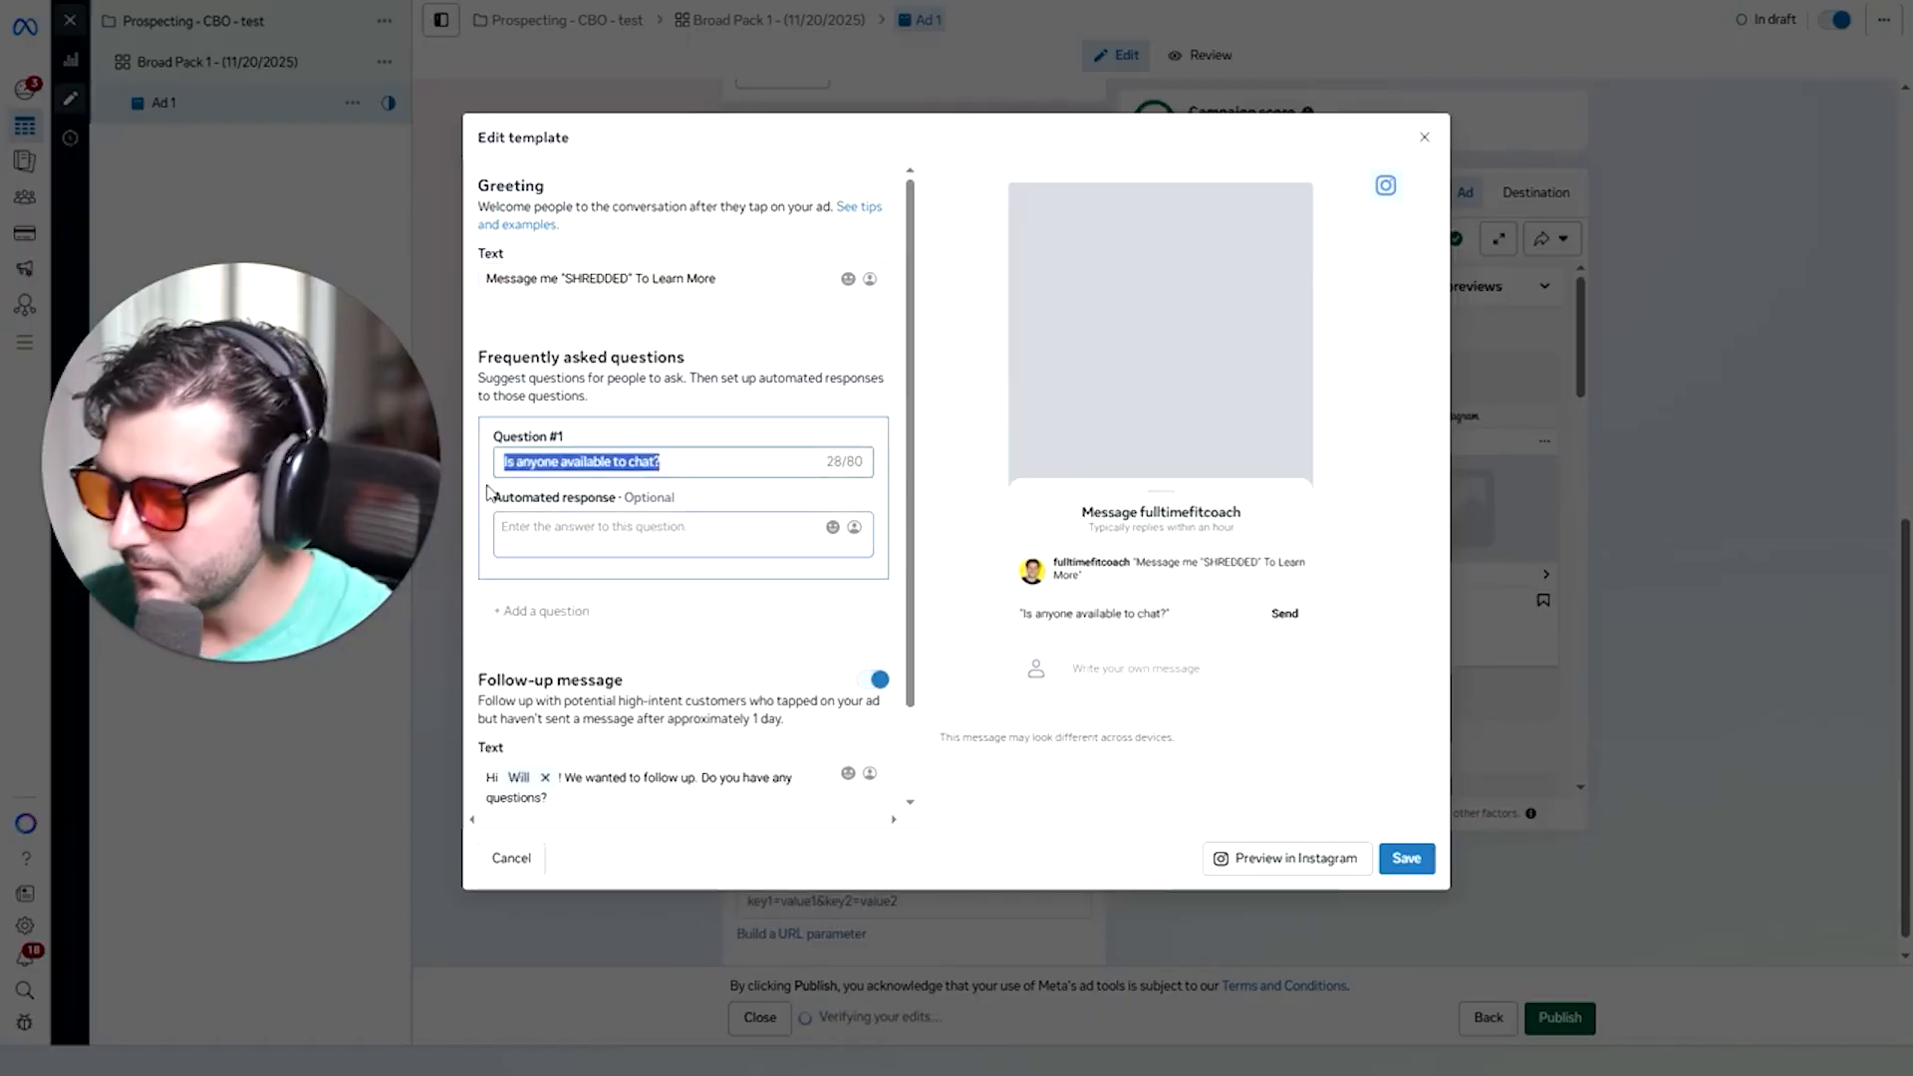
{"action": "type", "text": "SHREDDED"}
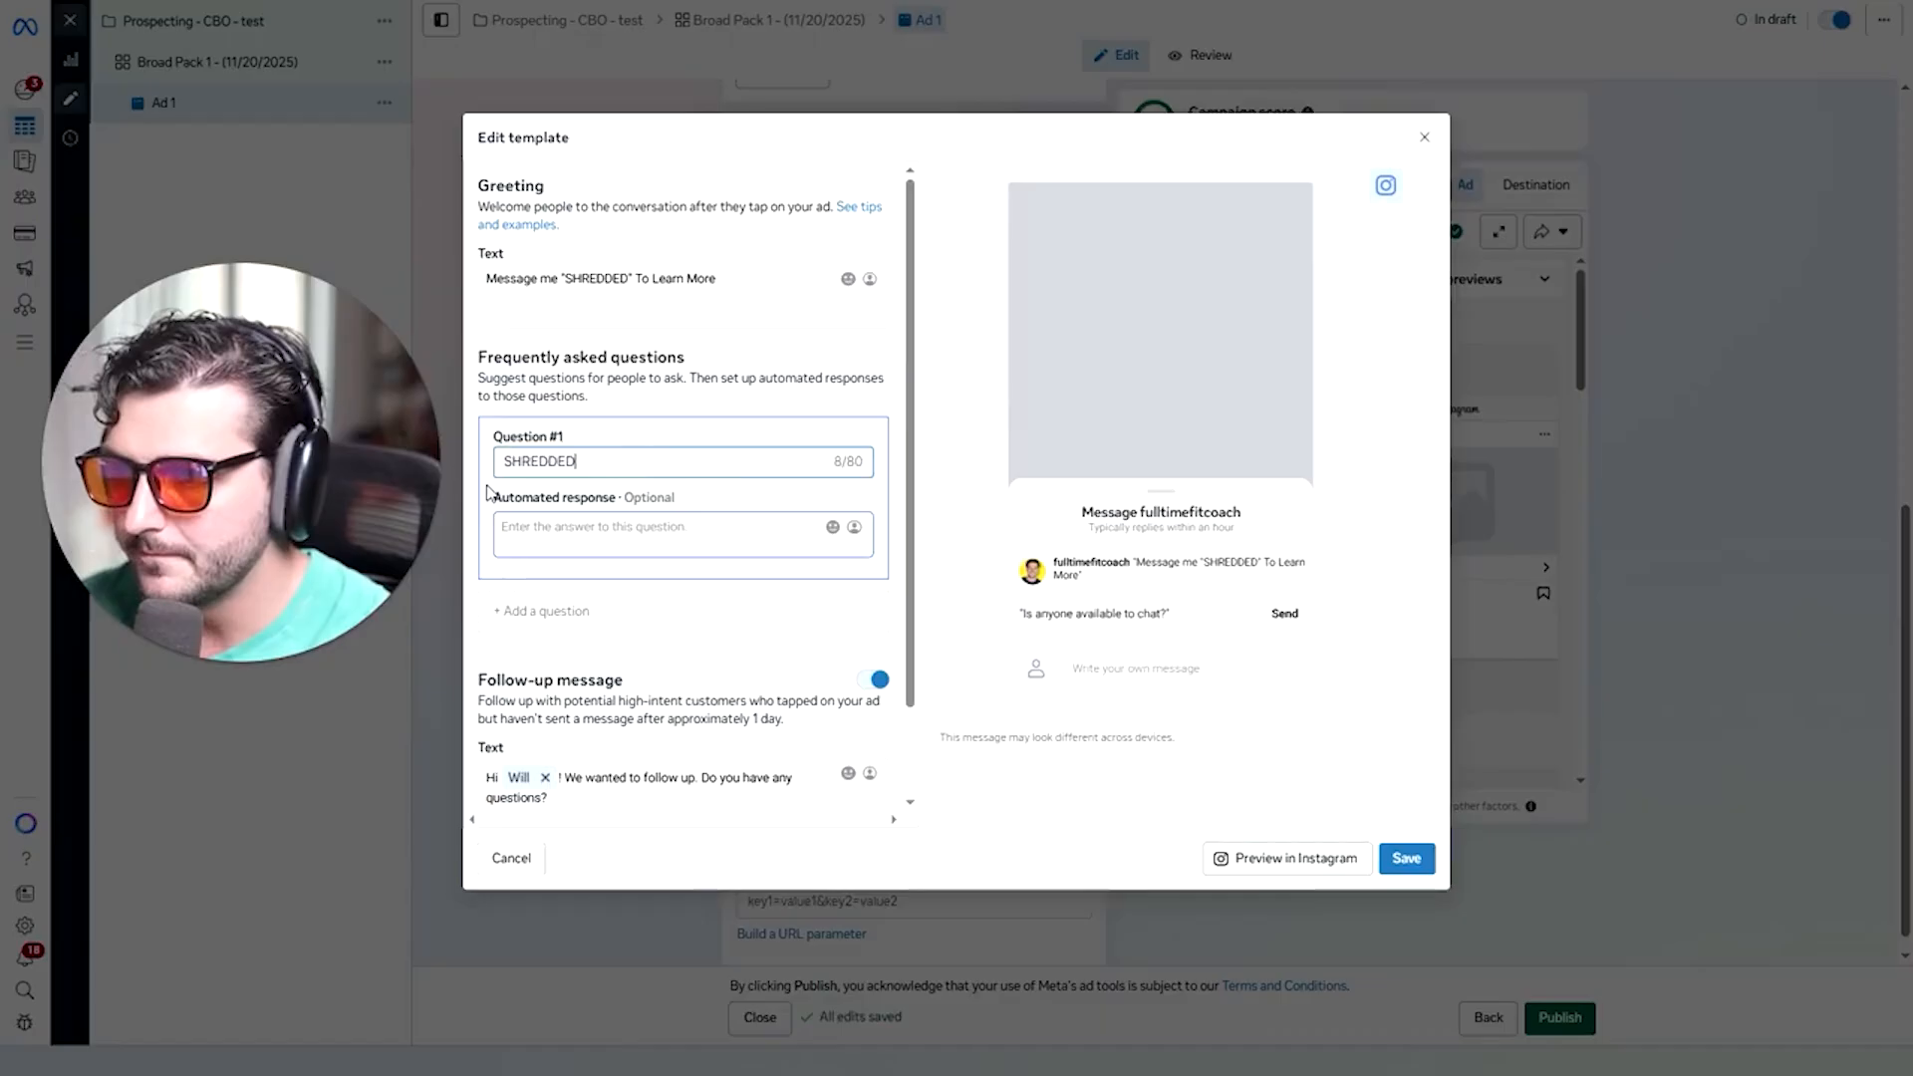
{"action": "scroll", "coordinate": [697, 554], "scroll_direction": "down", "scroll_amount": 2}
{"action": "left_click", "coordinate": [872, 572]}
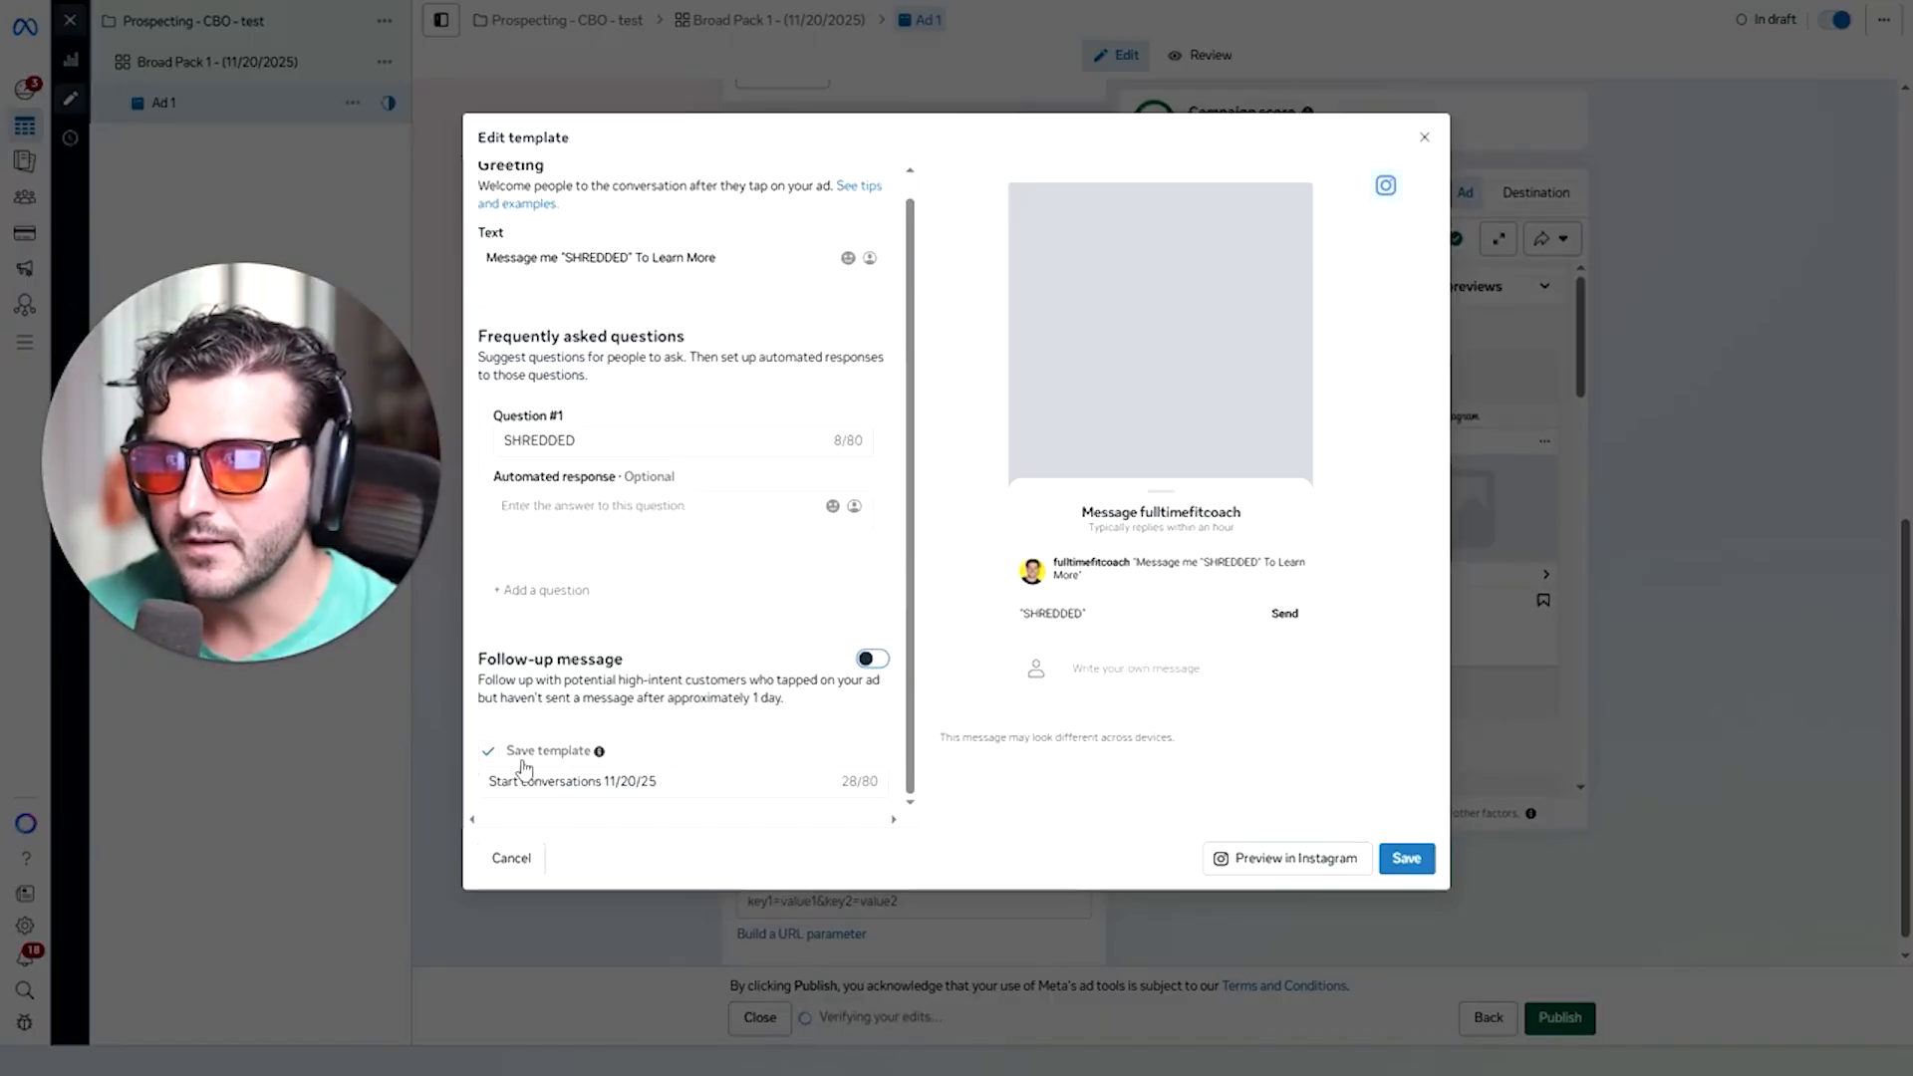
Save the message template under the name "SHREDDED" and use it as the ad's existing template.
{"action": "left_click_drag", "start_coordinate": [657, 781], "coordinate": [483, 788]}
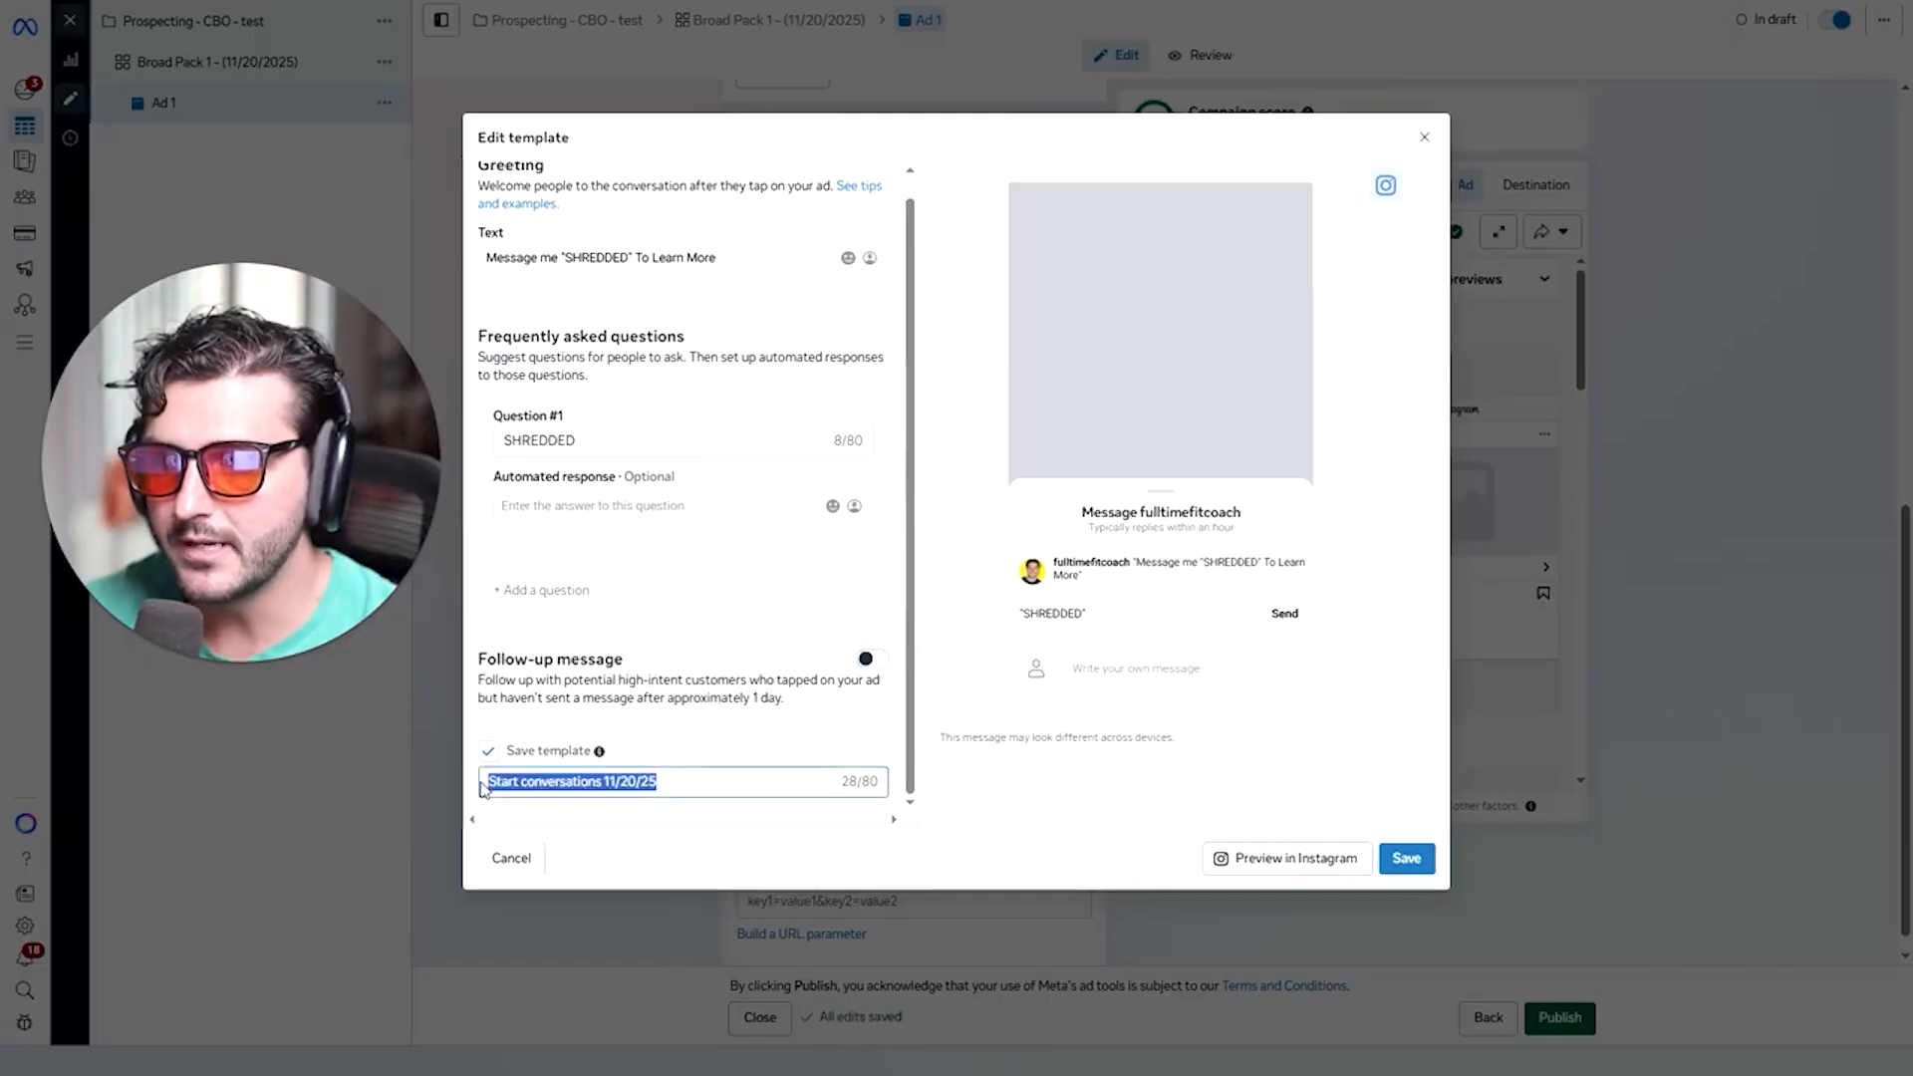
{"action": "type", "text": "SHREDDED"}
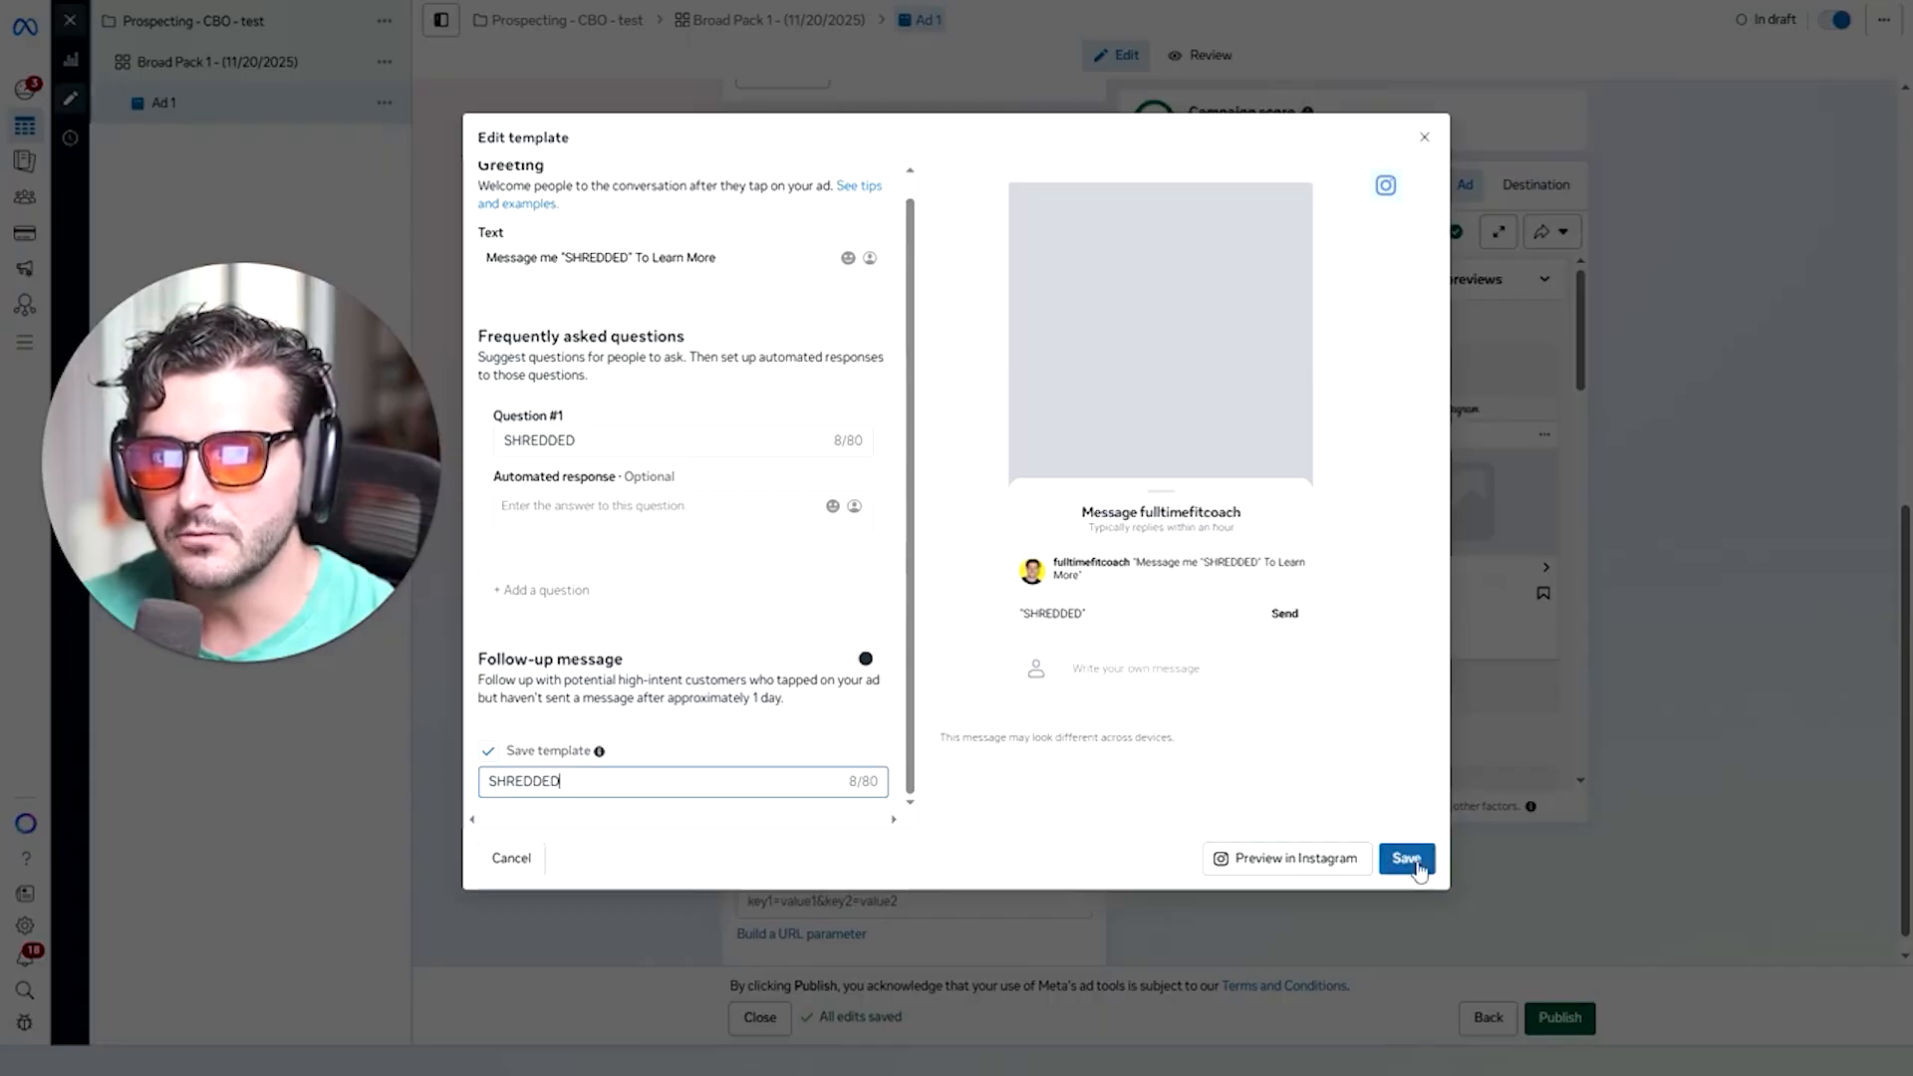
{"action": "left_click", "coordinate": [1385, 859]}
{"action": "left_click", "coordinate": [877, 450]}
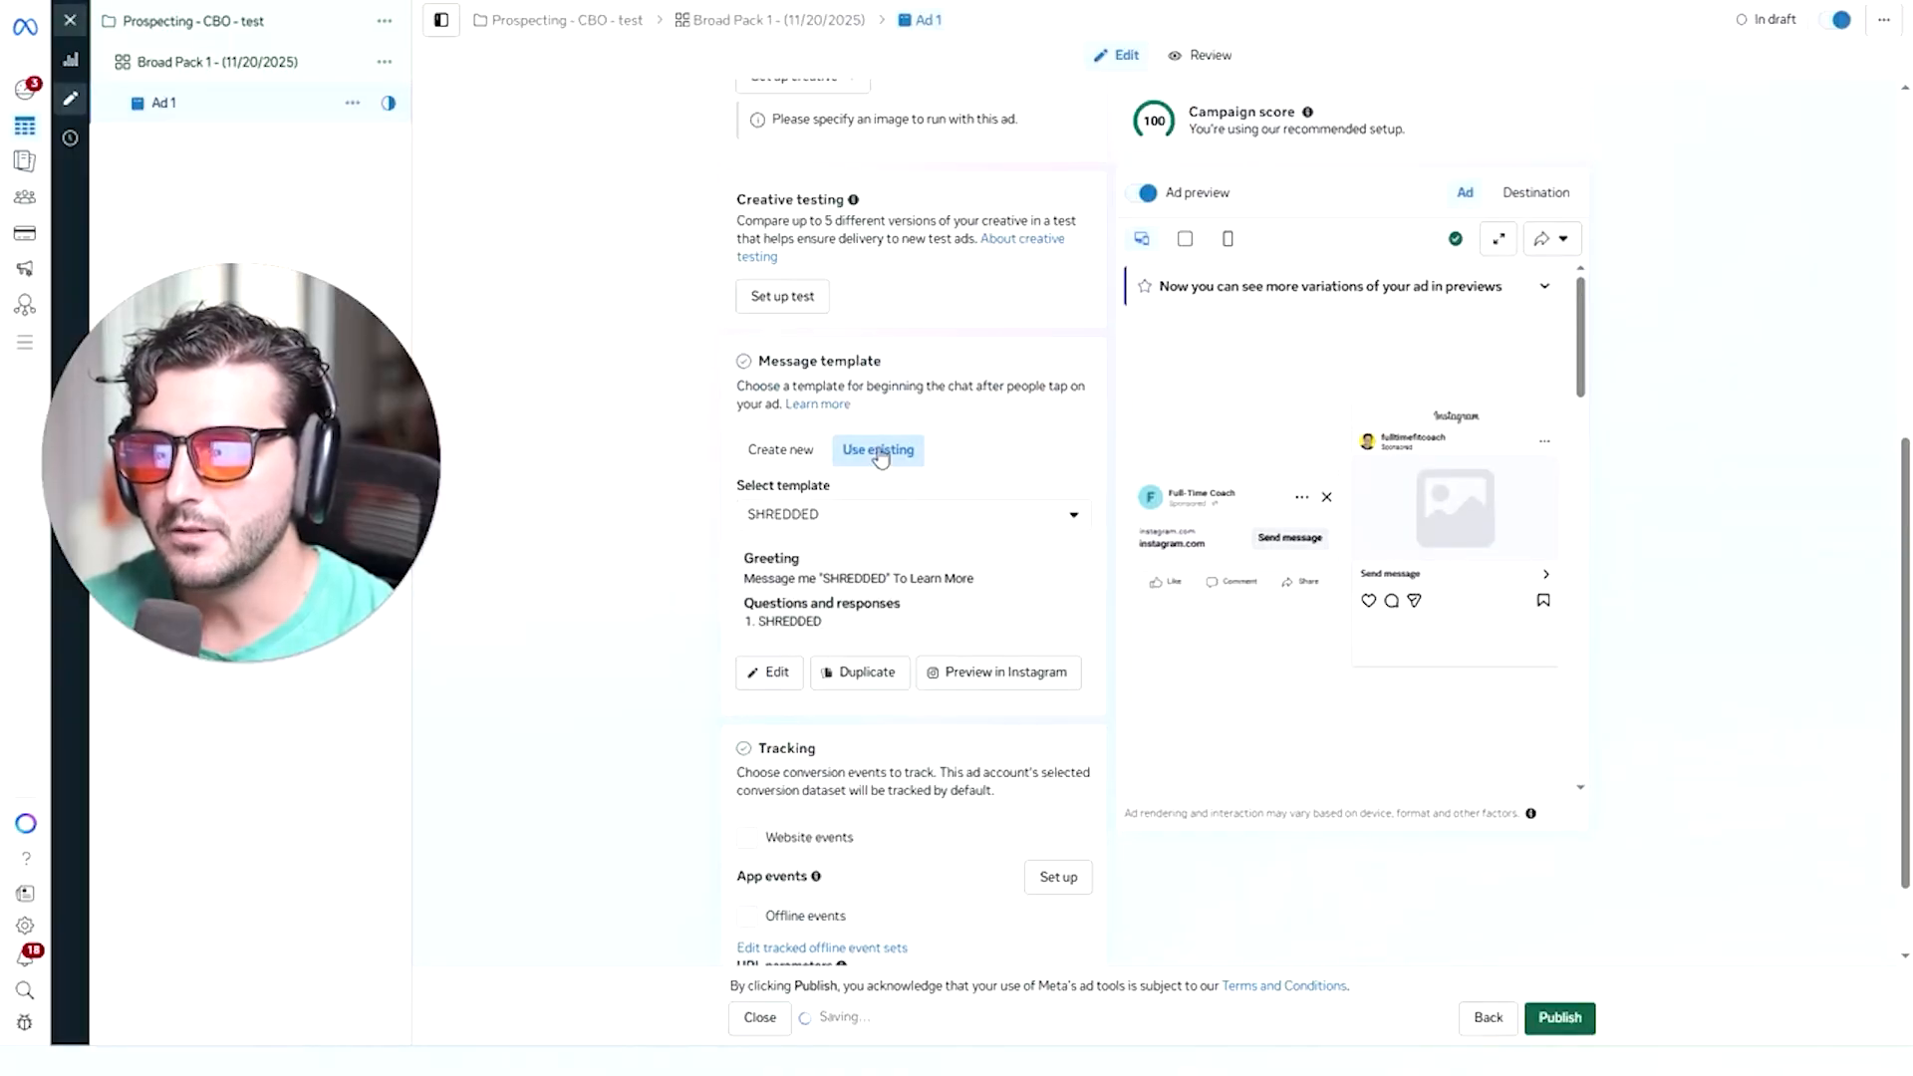
Try the existing FUNNEL message template on the ad and switch back to the SHREDDED template.
{"action": "left_click", "coordinate": [811, 454]}
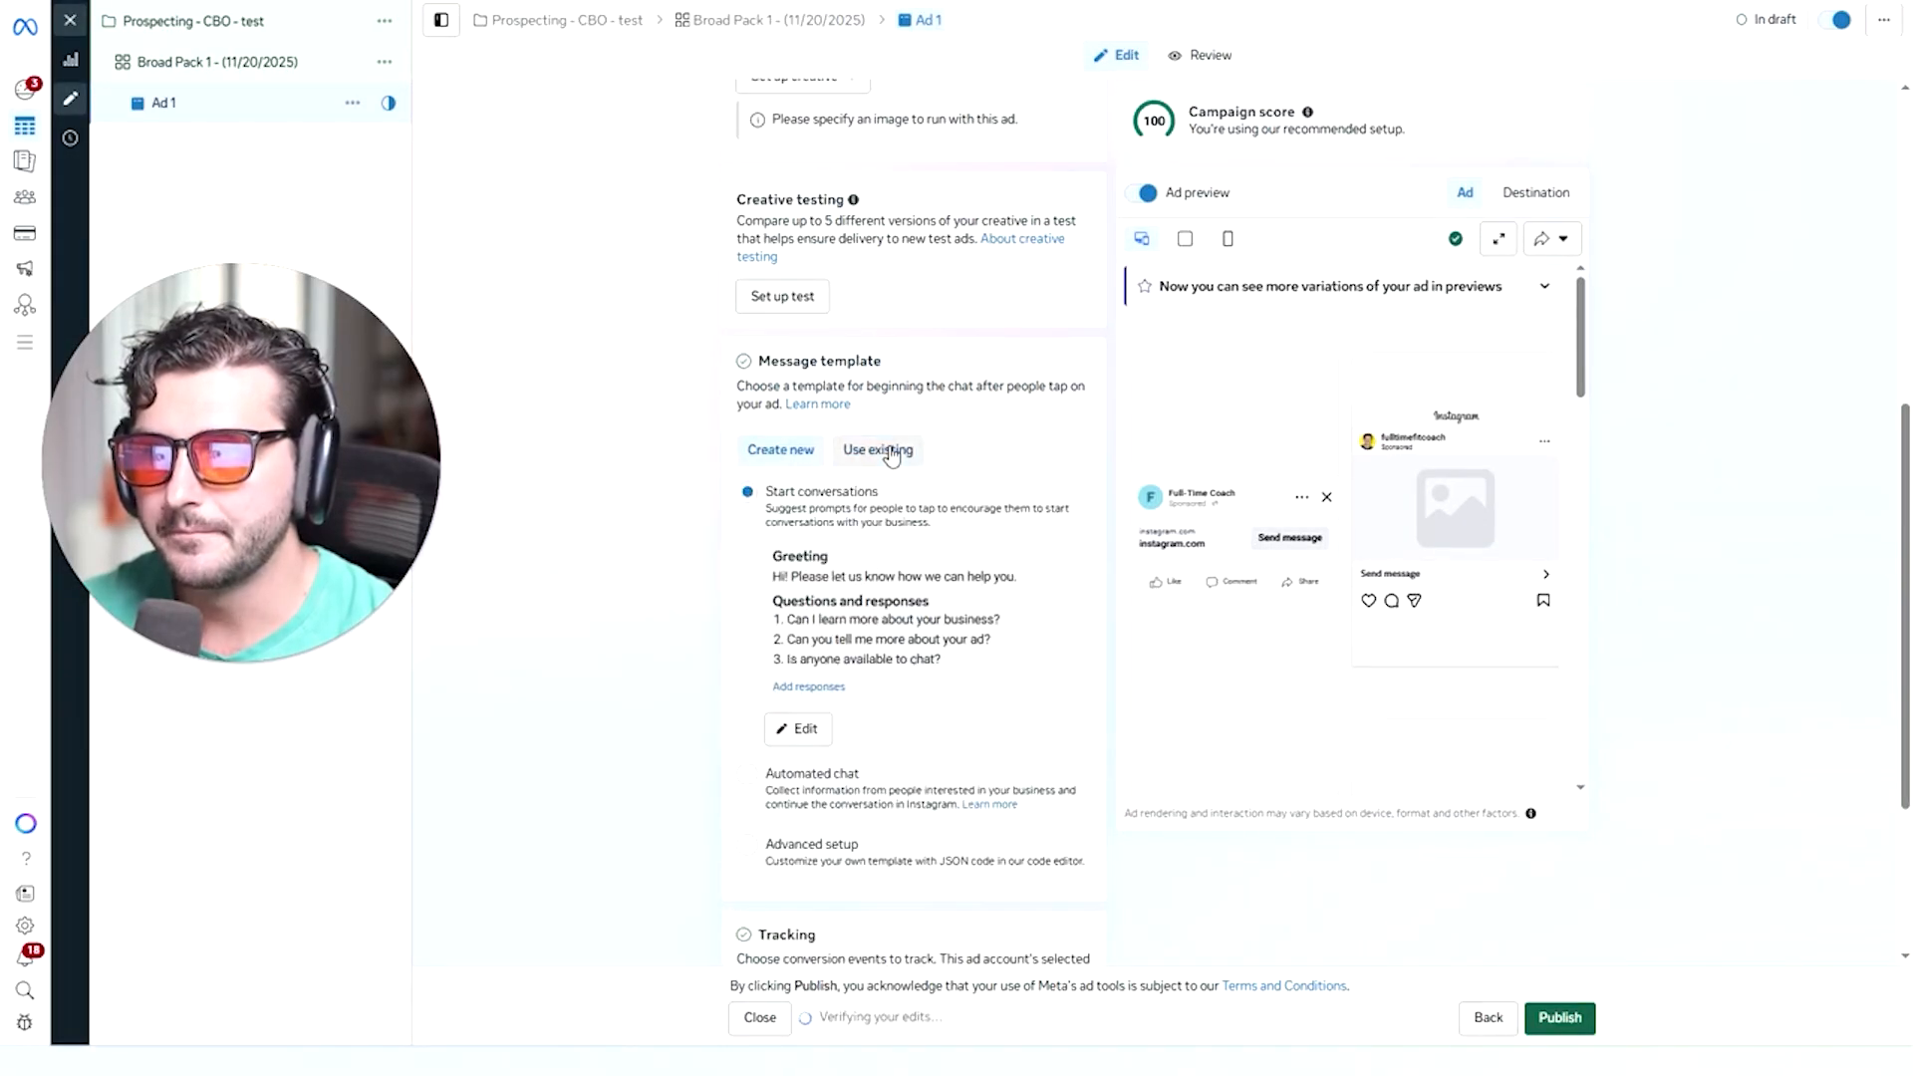
{"action": "left_click", "coordinate": [892, 454]}
{"action": "left_click", "coordinate": [857, 514]}
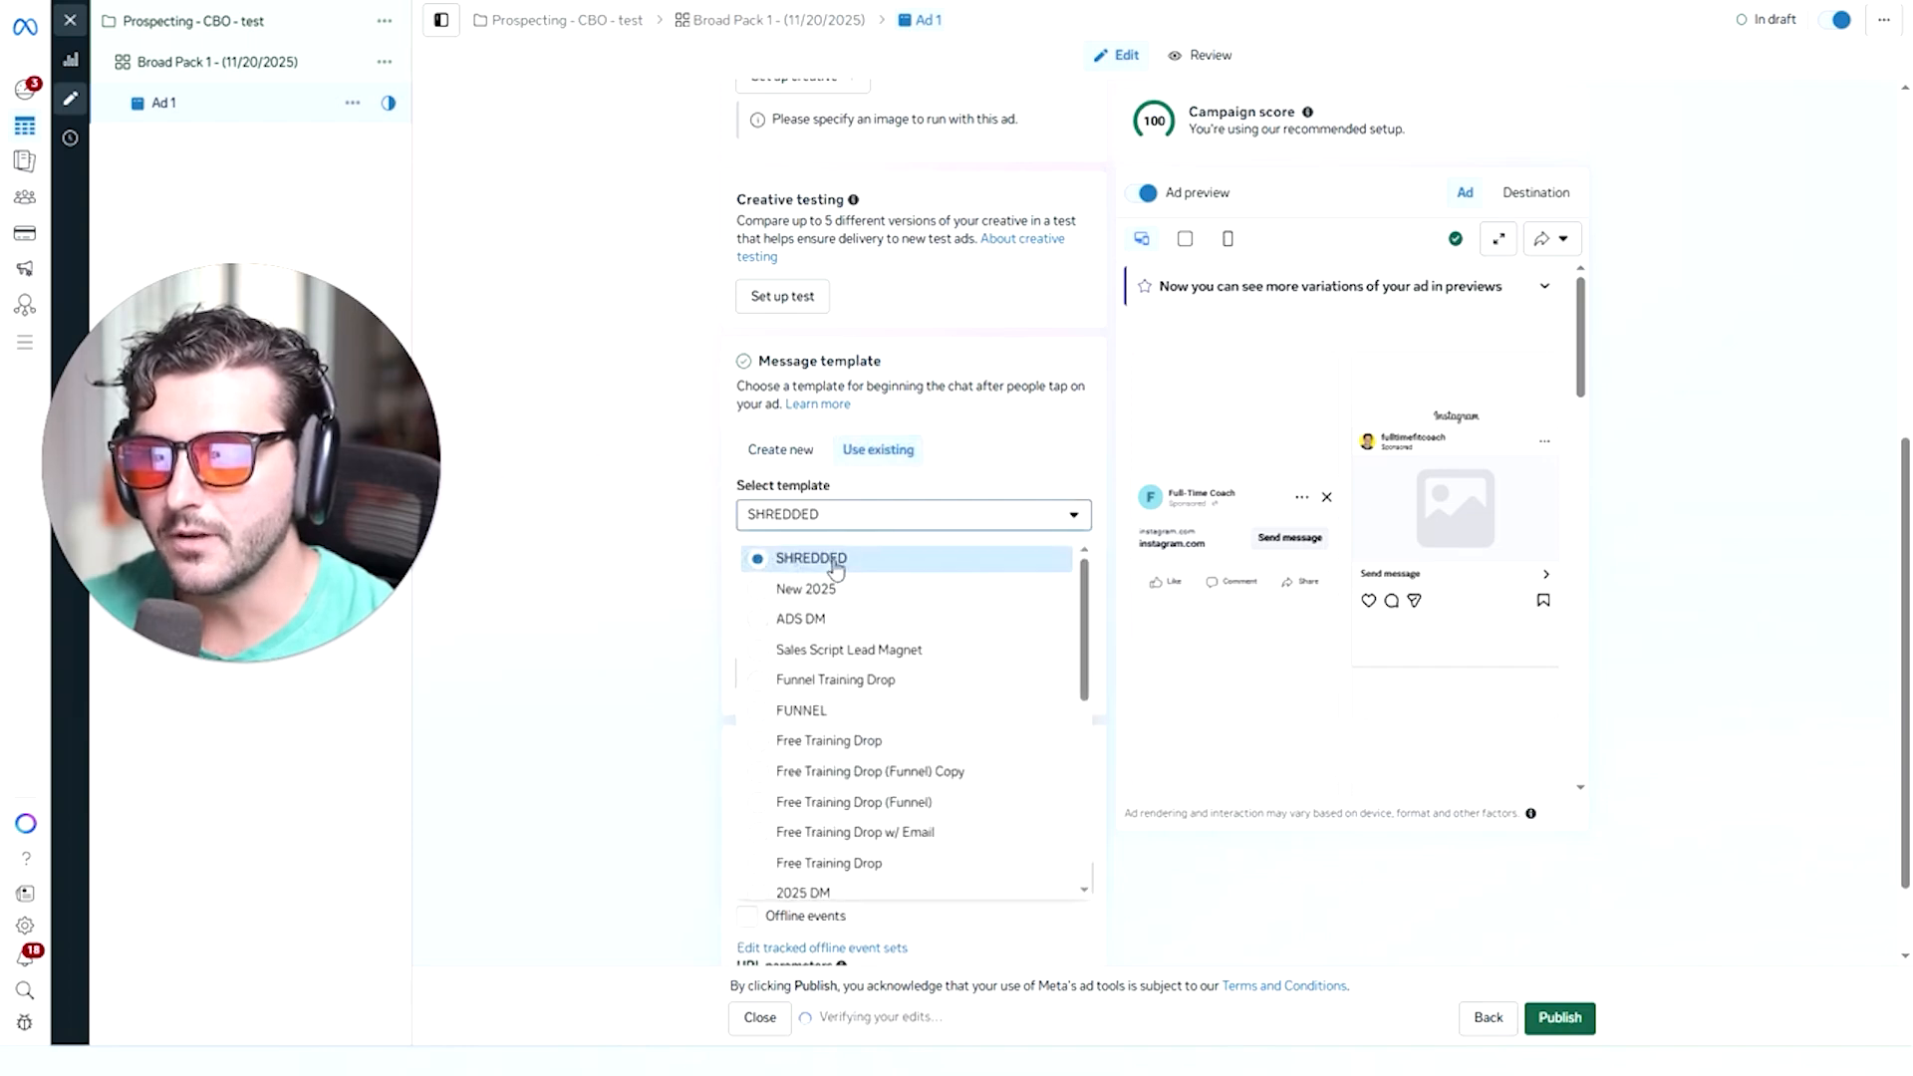
{"action": "left_click", "coordinate": [834, 711]}
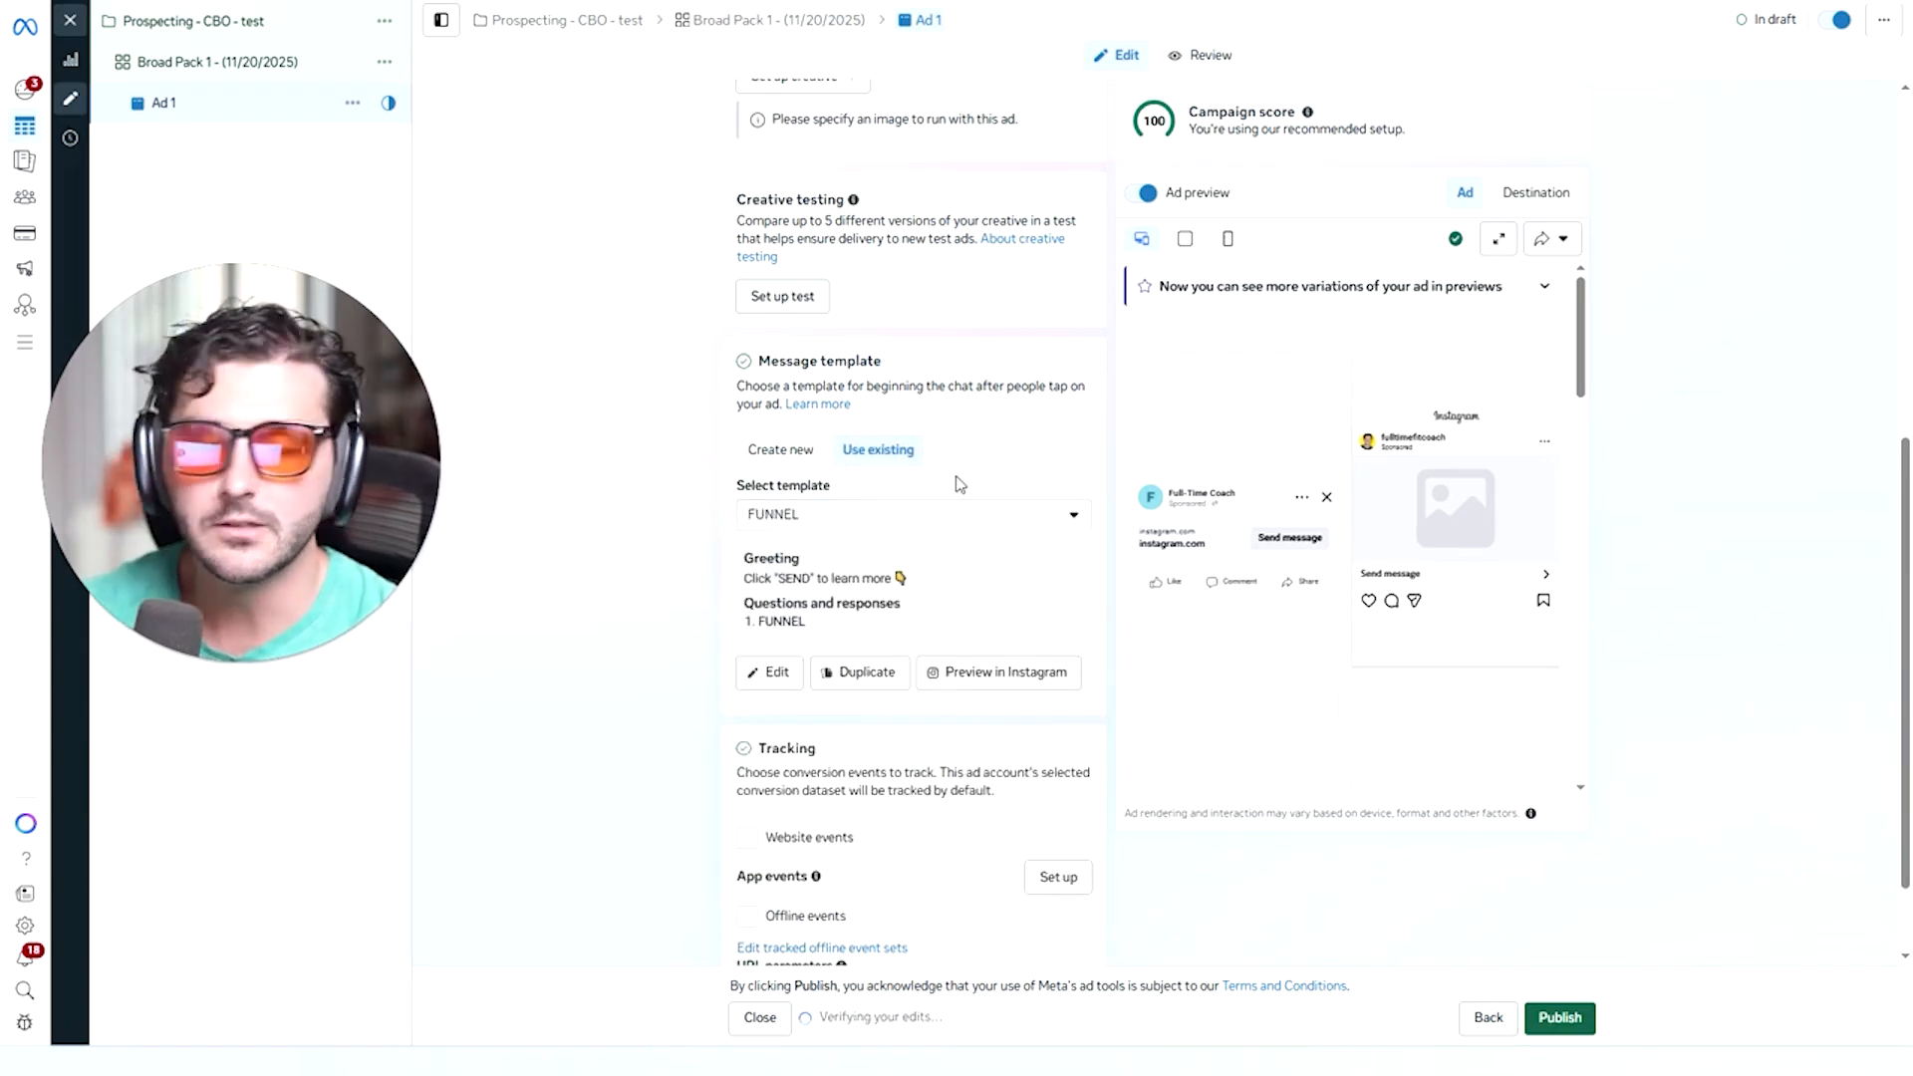
{"action": "left_click", "coordinate": [876, 511]}
{"action": "left_click", "coordinate": [815, 555]}
Turn on website events and offline events tracking for the ad with the FTFC Pixel.
{"action": "scroll", "coordinate": [968, 606], "scroll_direction": "down", "scroll_amount": 1}
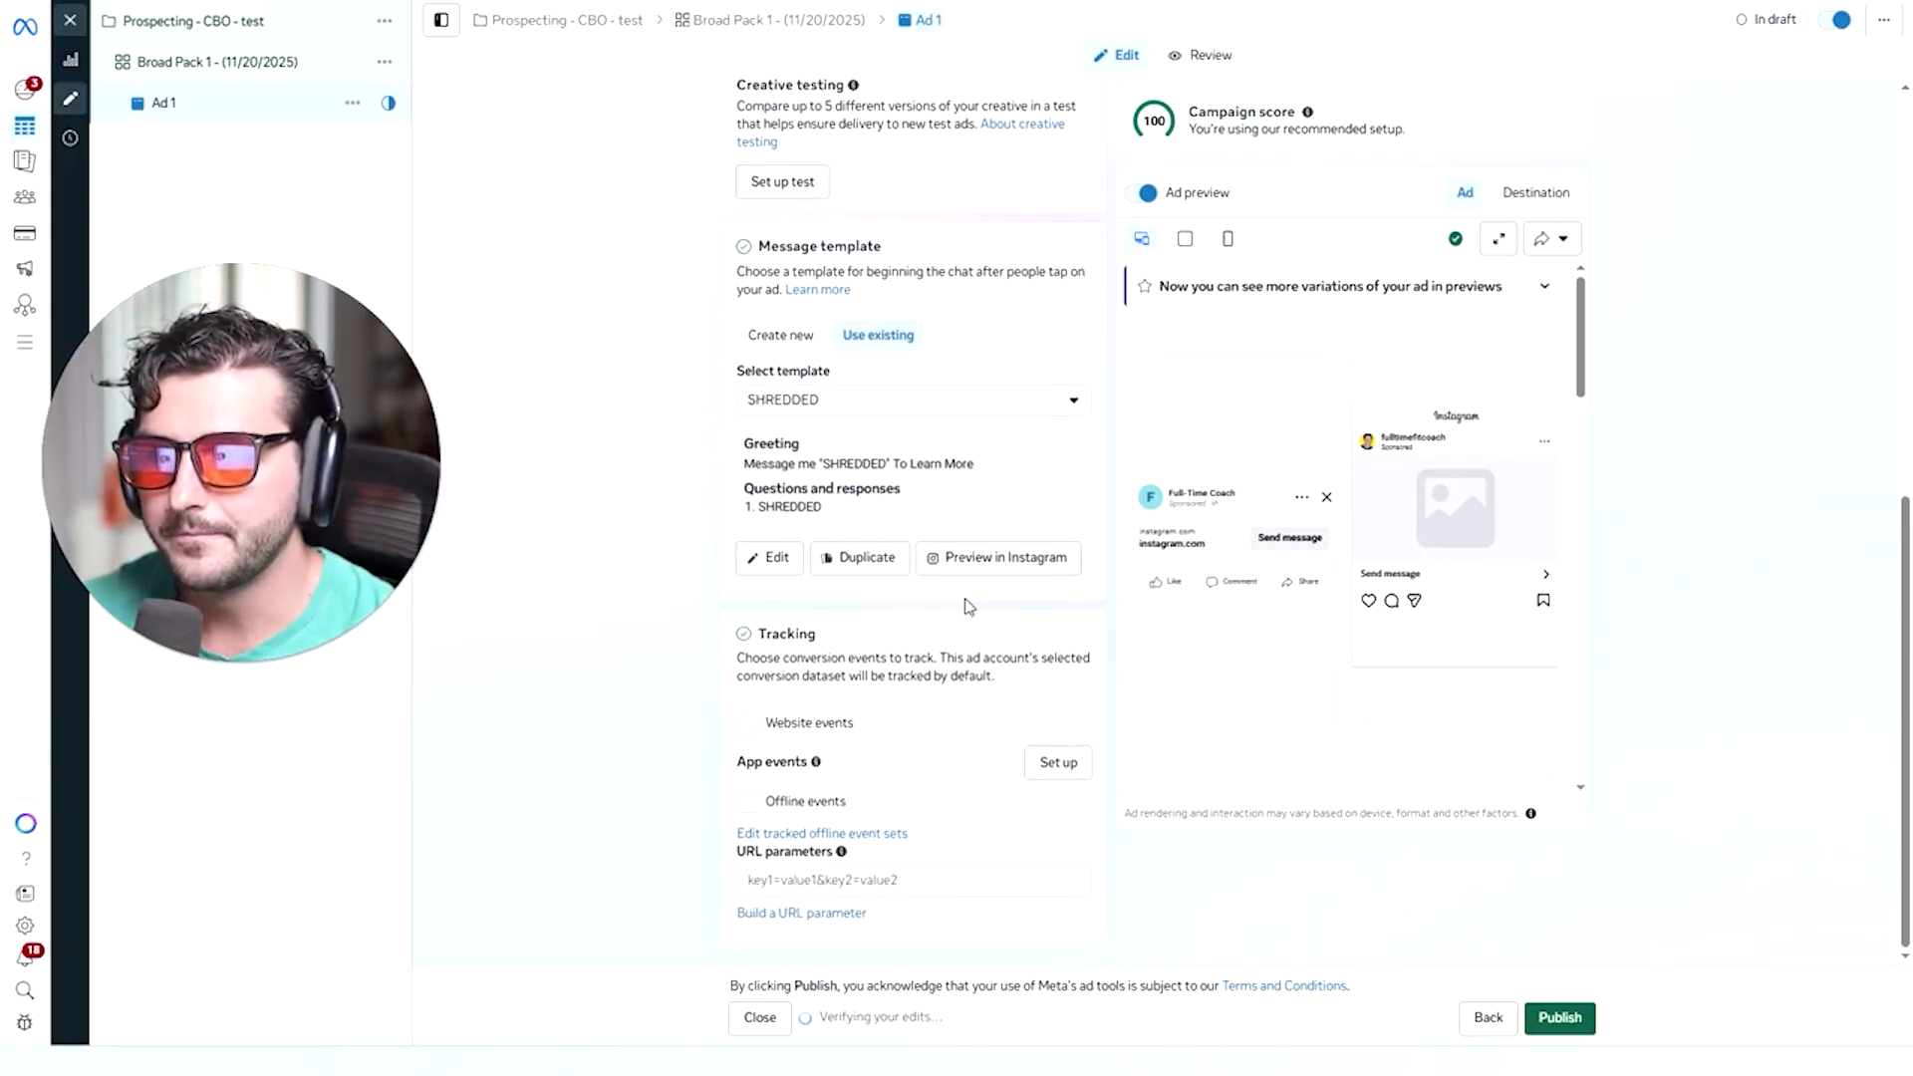
{"action": "left_click", "coordinate": [747, 723]}
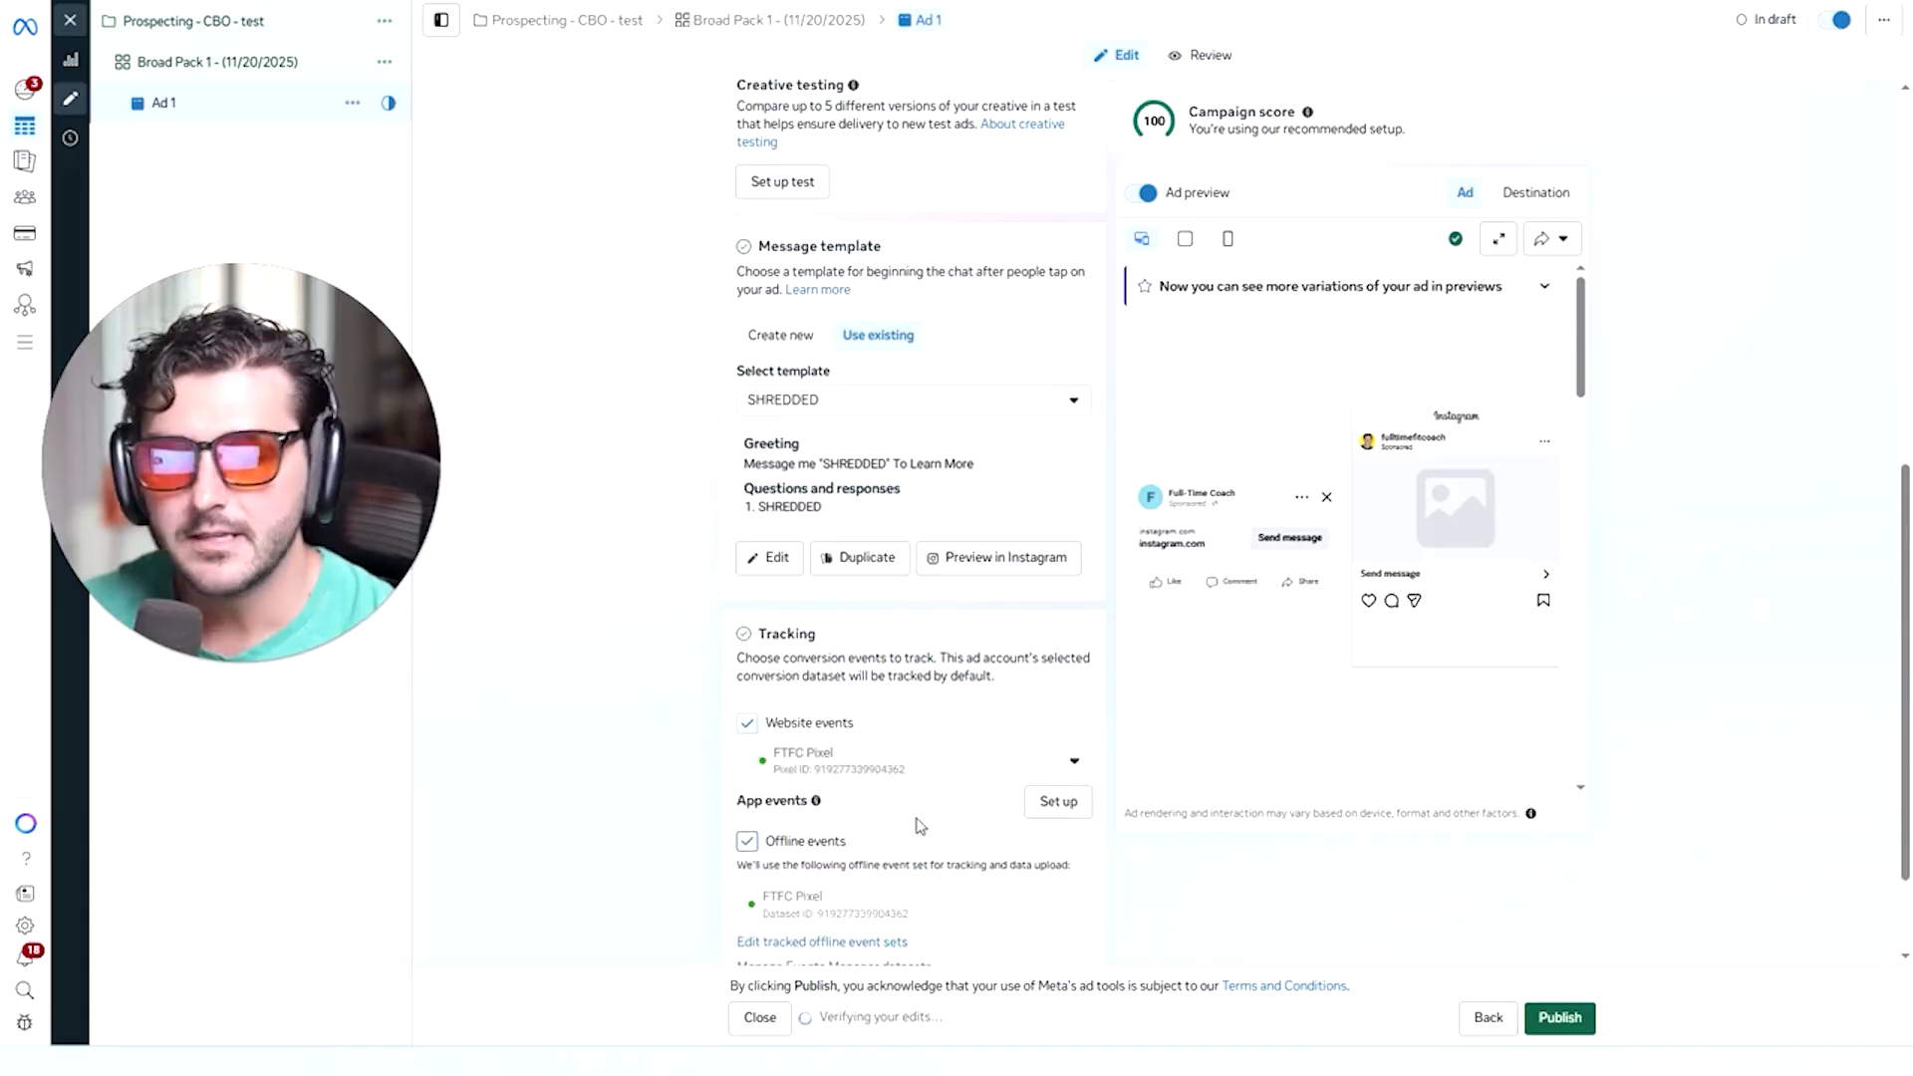
{"action": "scroll", "coordinate": [751, 865], "scroll_direction": "down", "scroll_amount": 1}
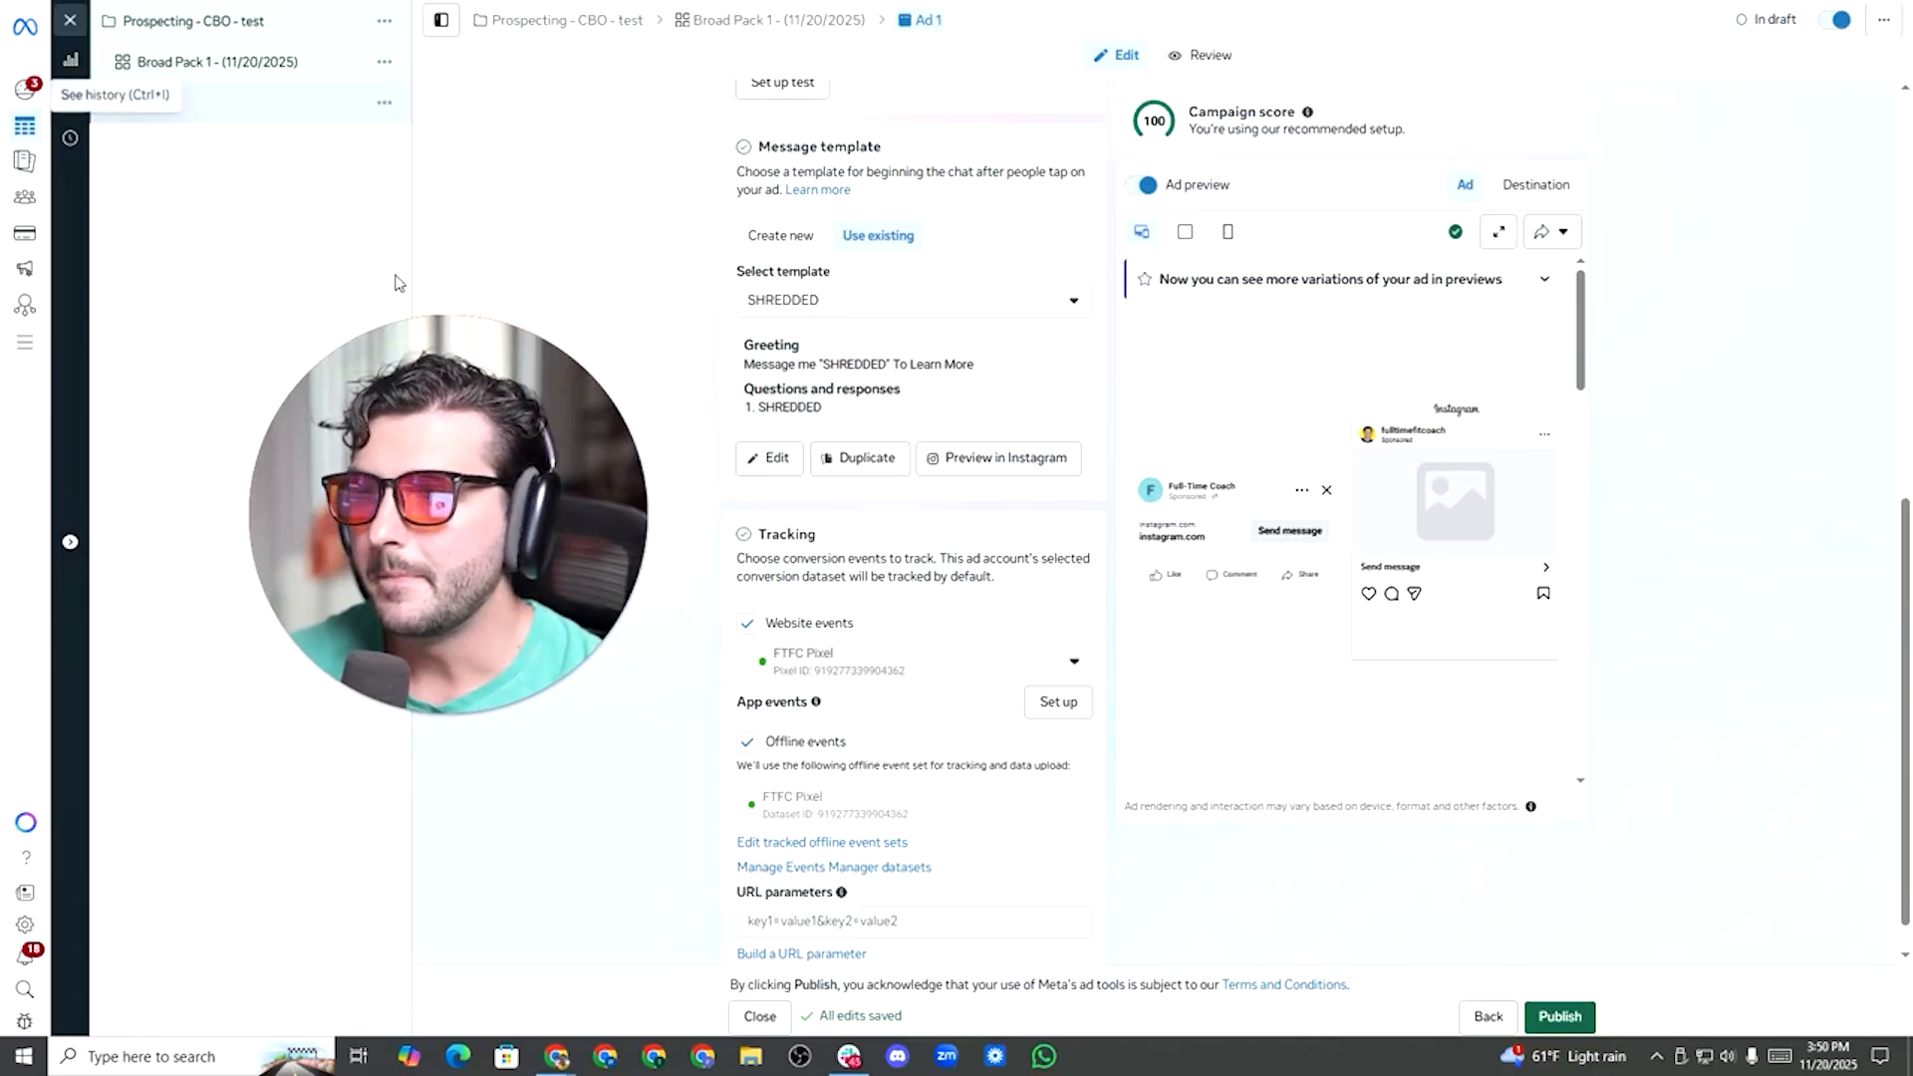
Duplicate Ad 1 into its original campaign with 5 copies.
{"action": "left_click", "coordinate": [381, 104]}
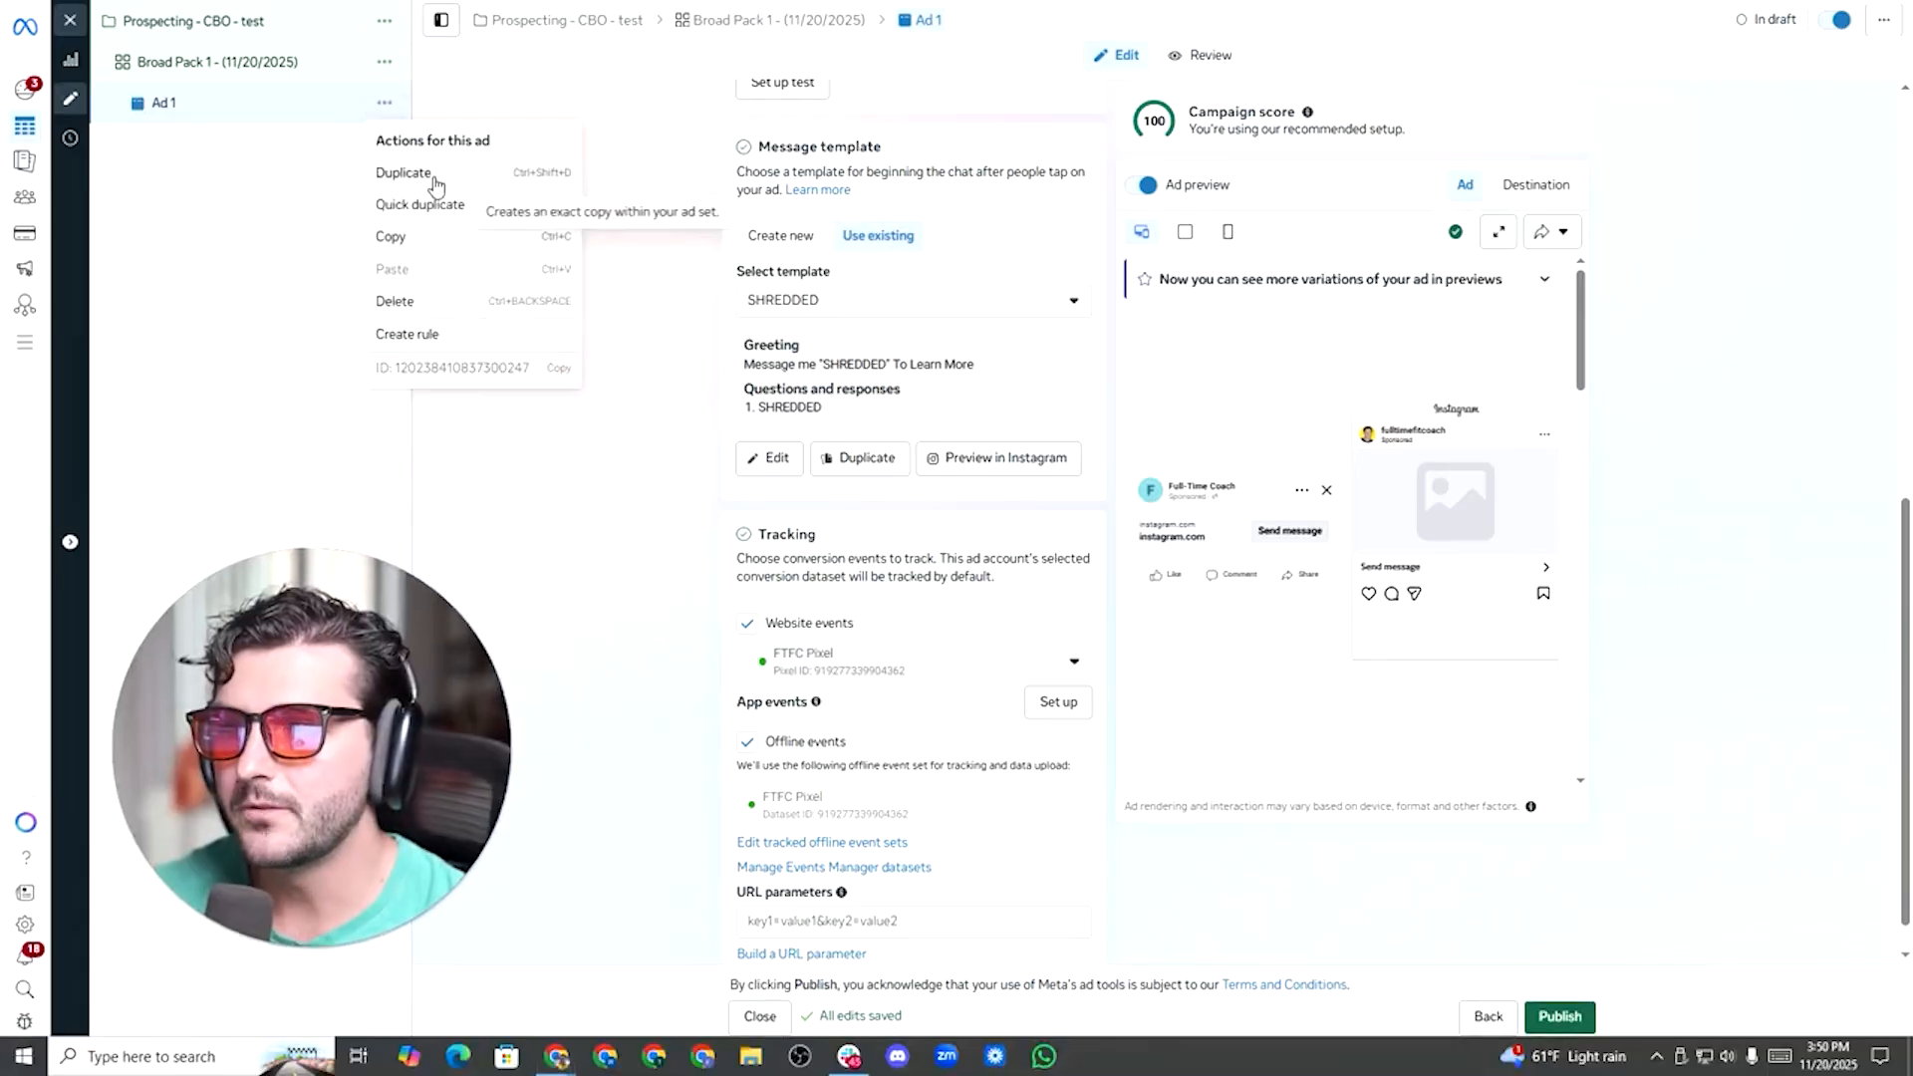
{"action": "left_click", "coordinate": [402, 172]}
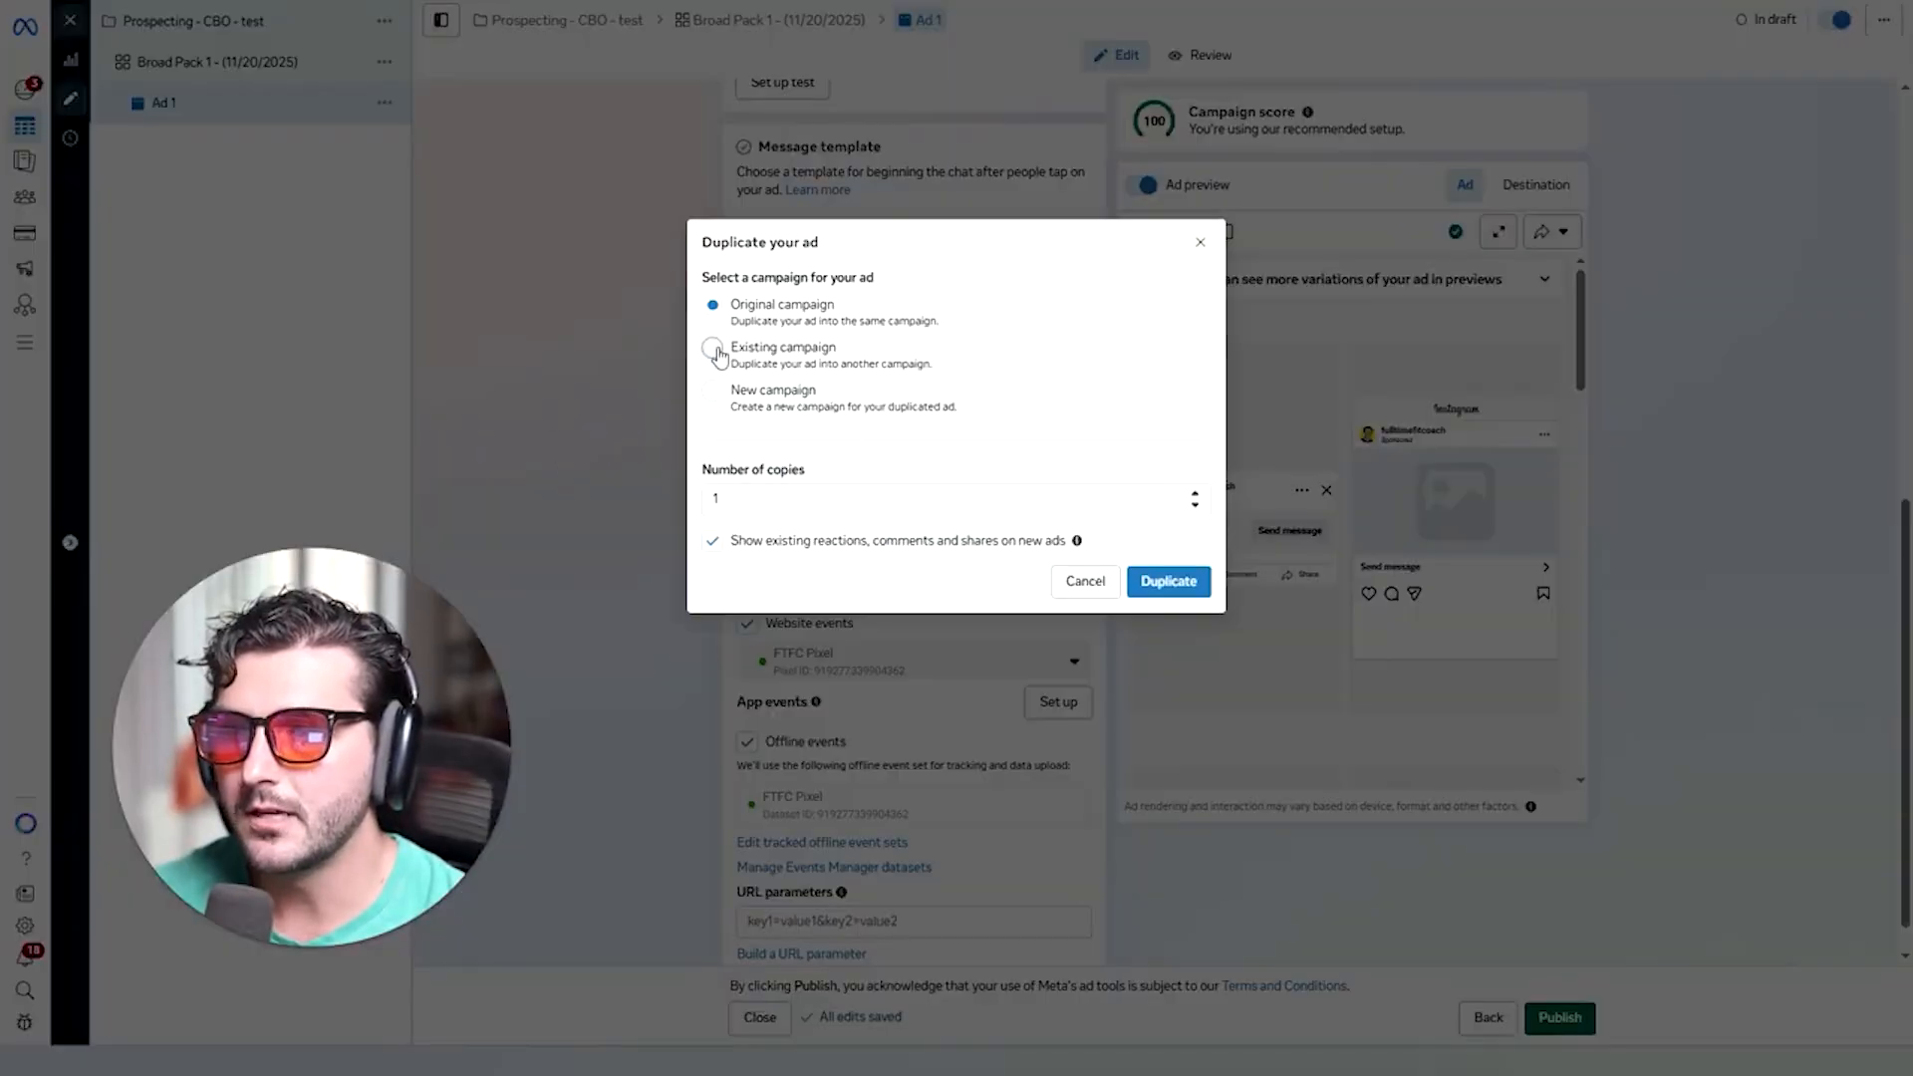
{"action": "left_click", "coordinate": [712, 346]}
{"action": "left_click", "coordinate": [719, 229]}
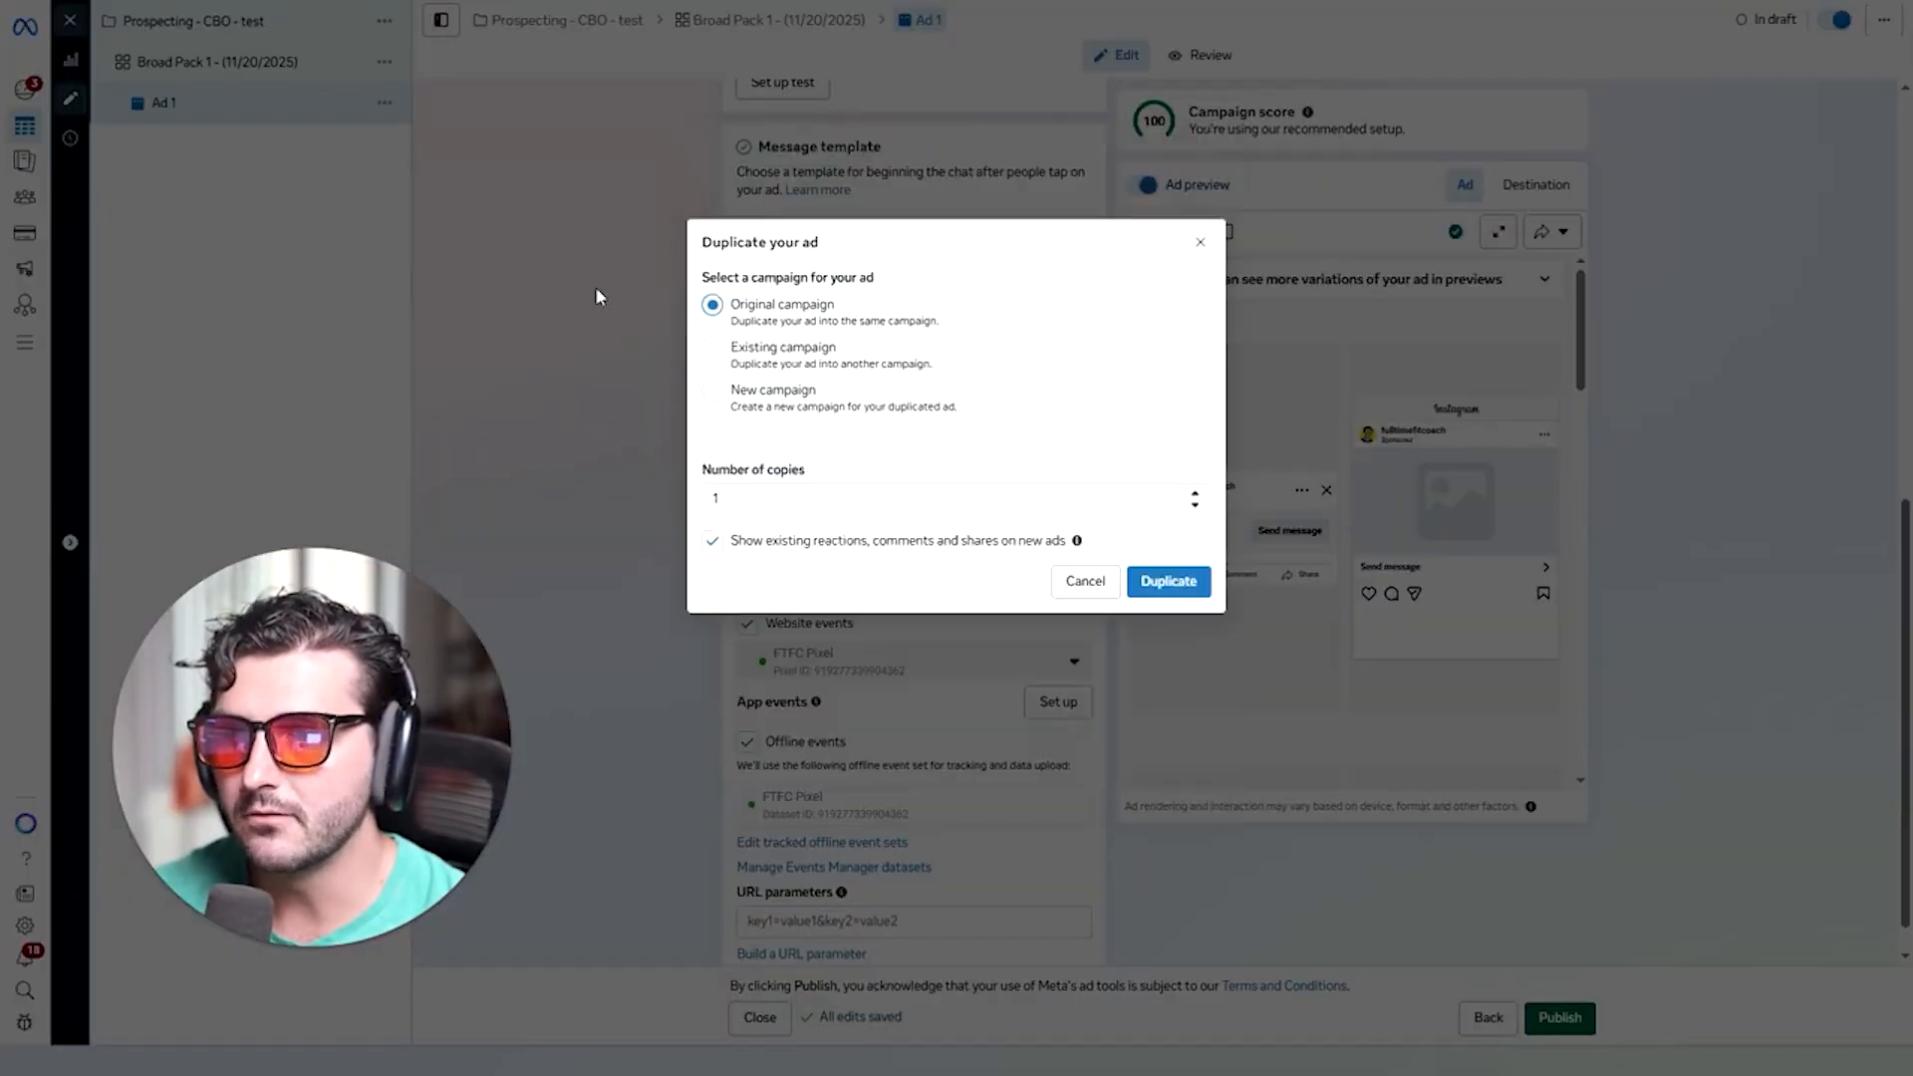
{"action": "key", "text": "Tab"}
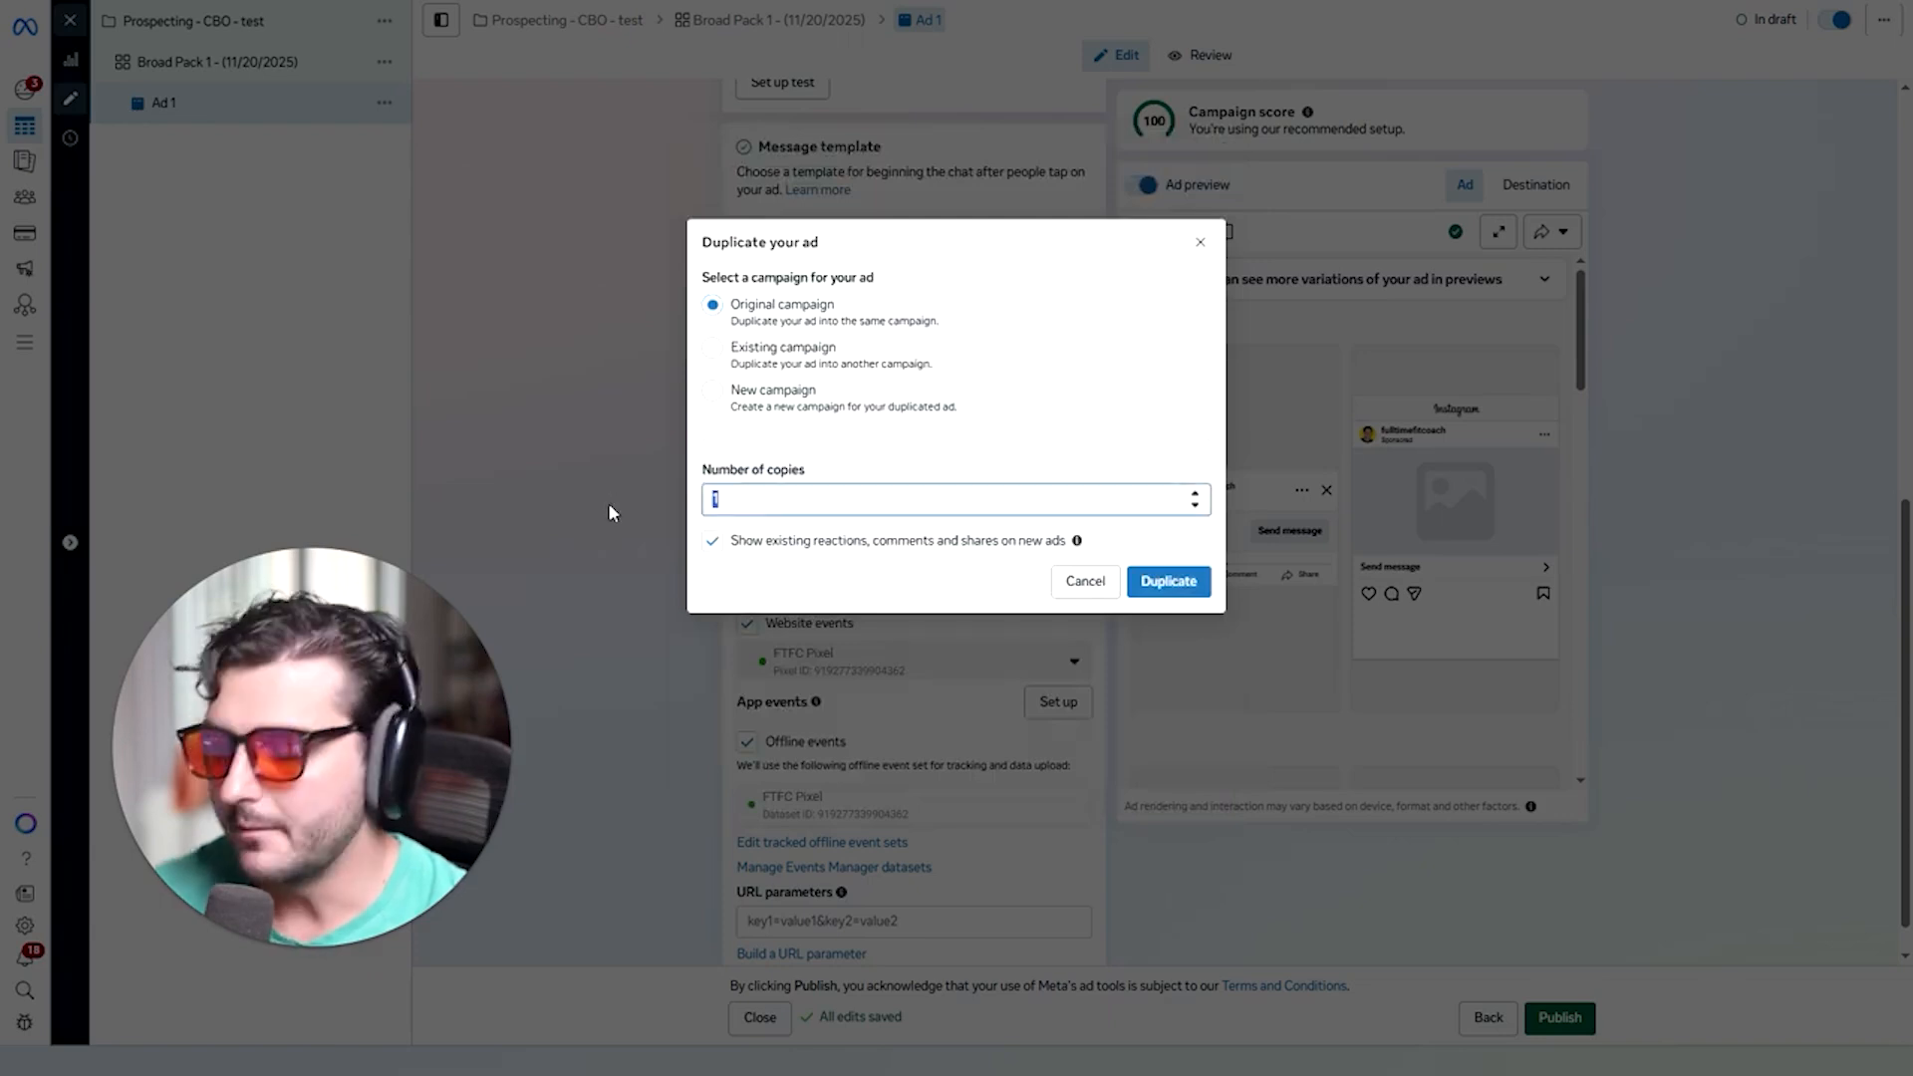
{"action": "type", "text": "5"}
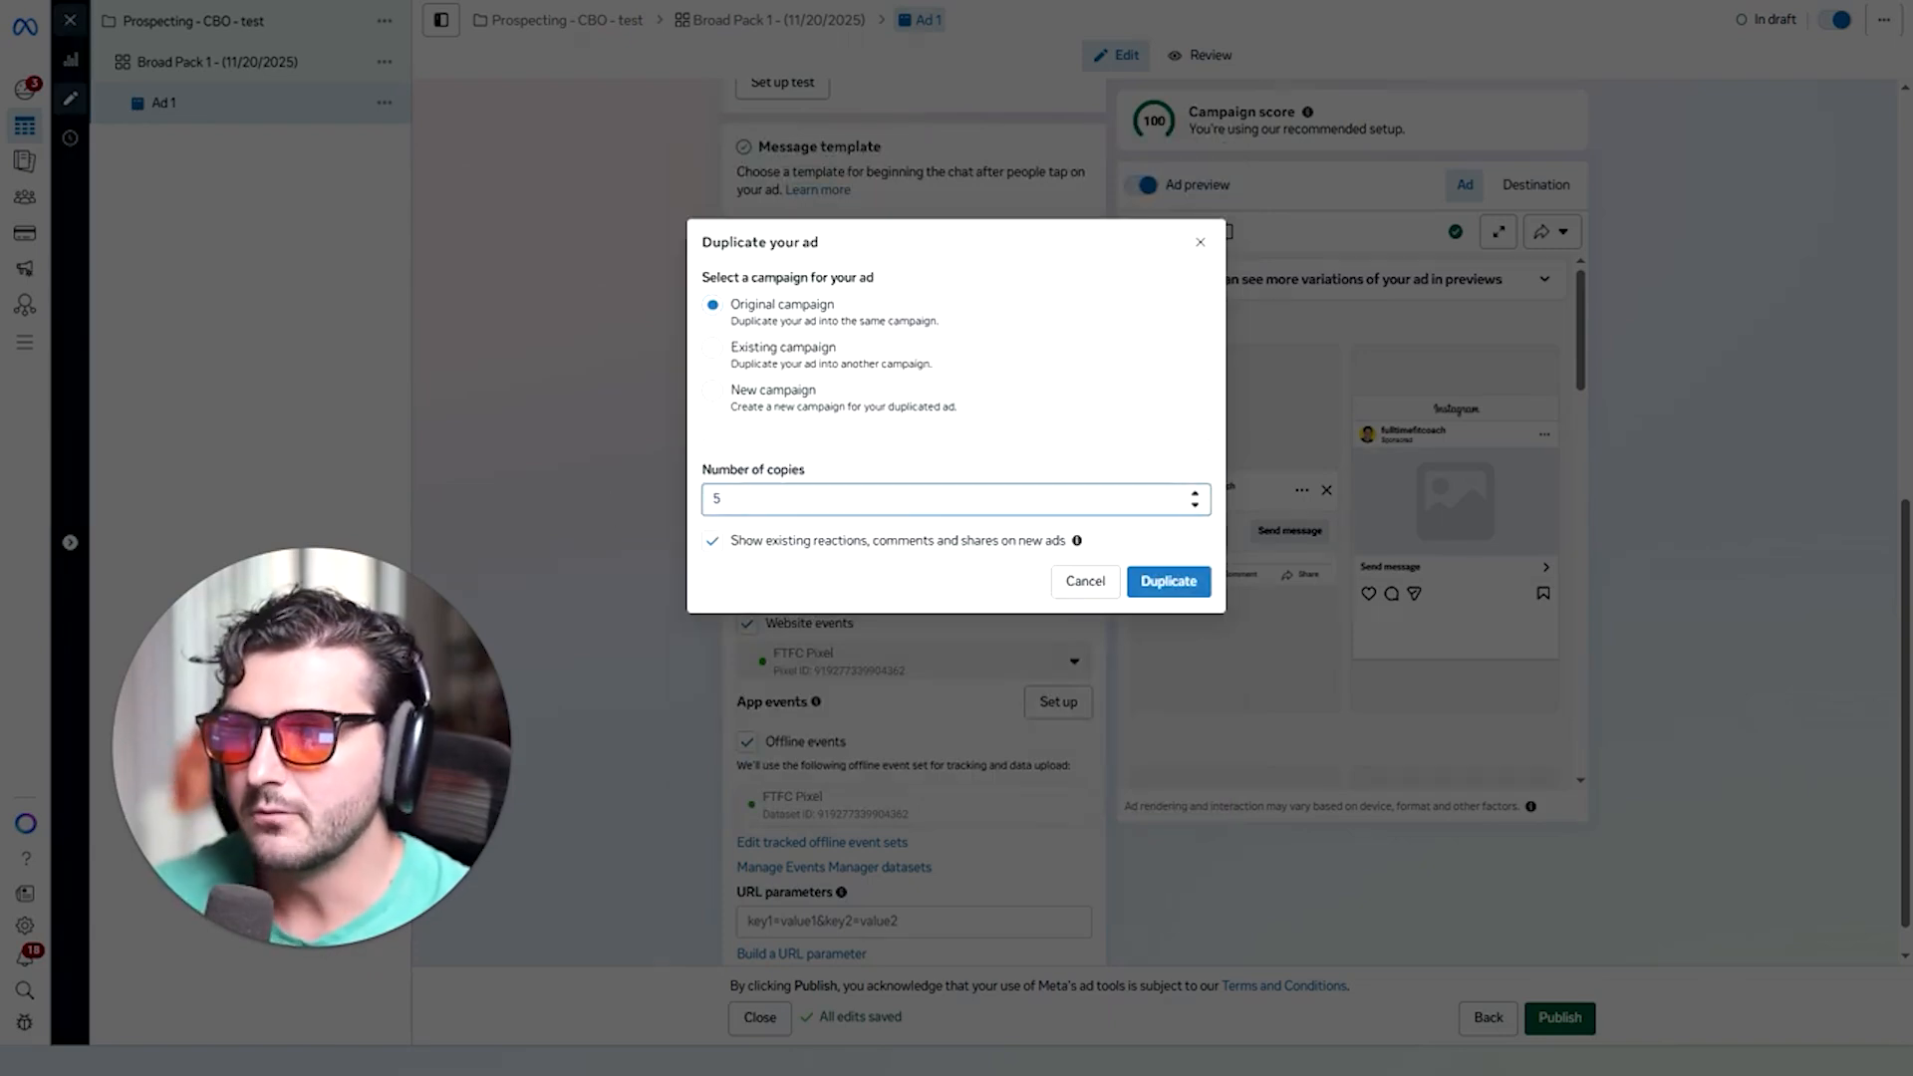
{"action": "left_click", "coordinate": [1169, 581]}
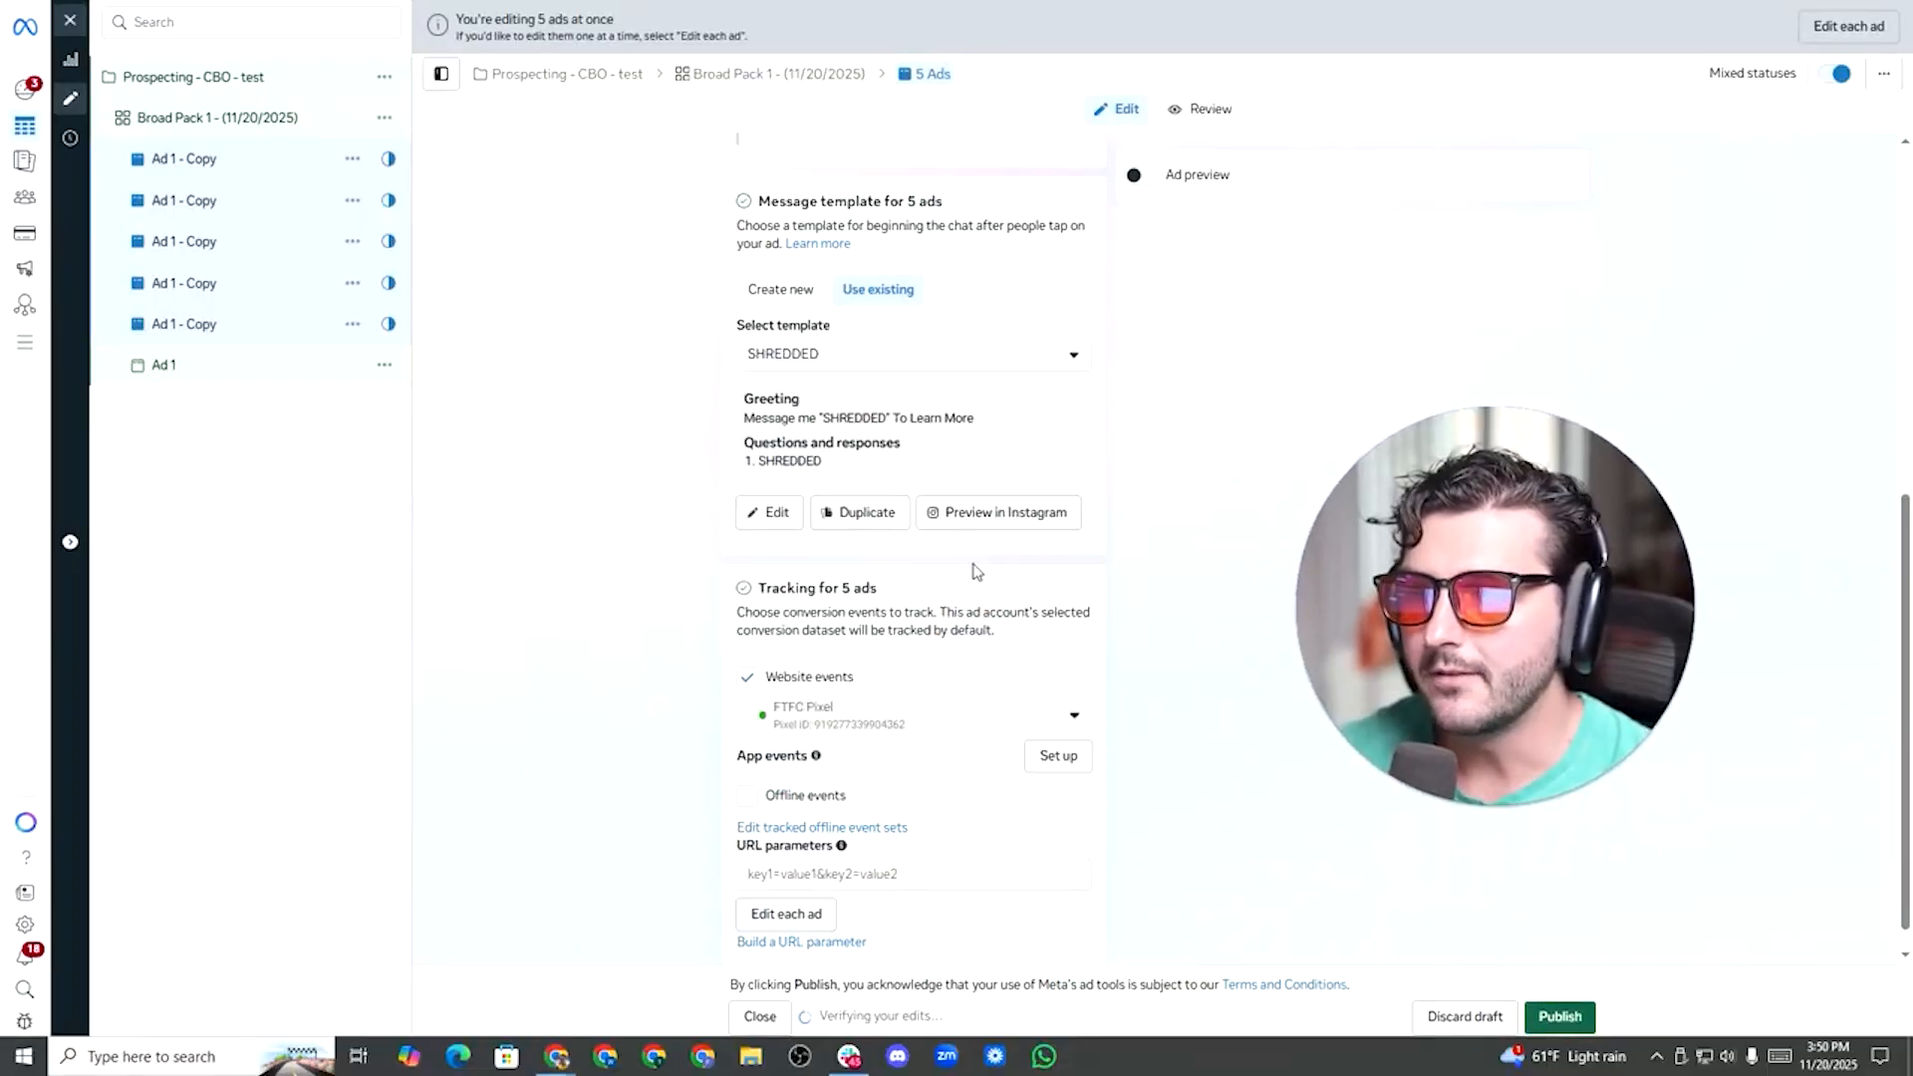
Rename the third "Ad 1 - Copy" in the ad set as "Ad 2".
{"action": "left_click", "coordinate": [223, 245]}
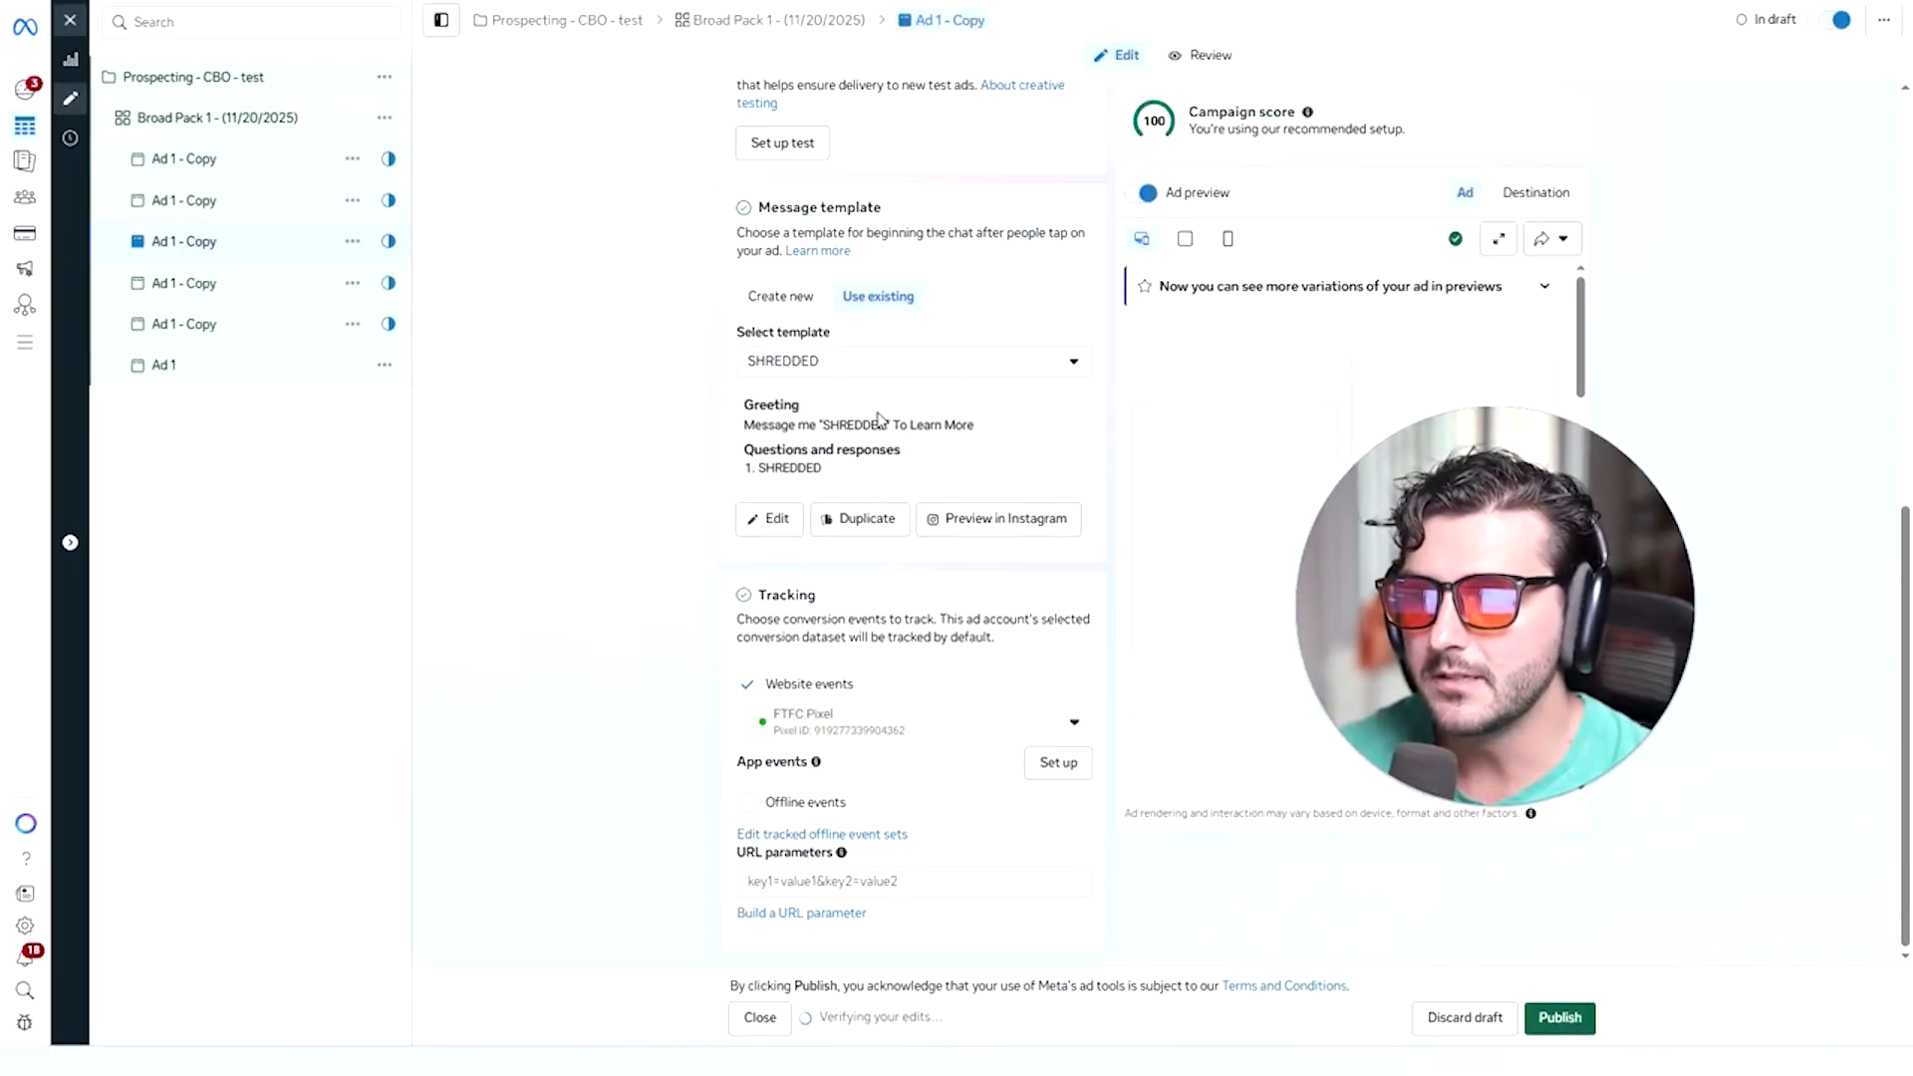
{"action": "scroll", "coordinate": [840, 526], "scroll_direction": "up", "scroll_amount": 8}
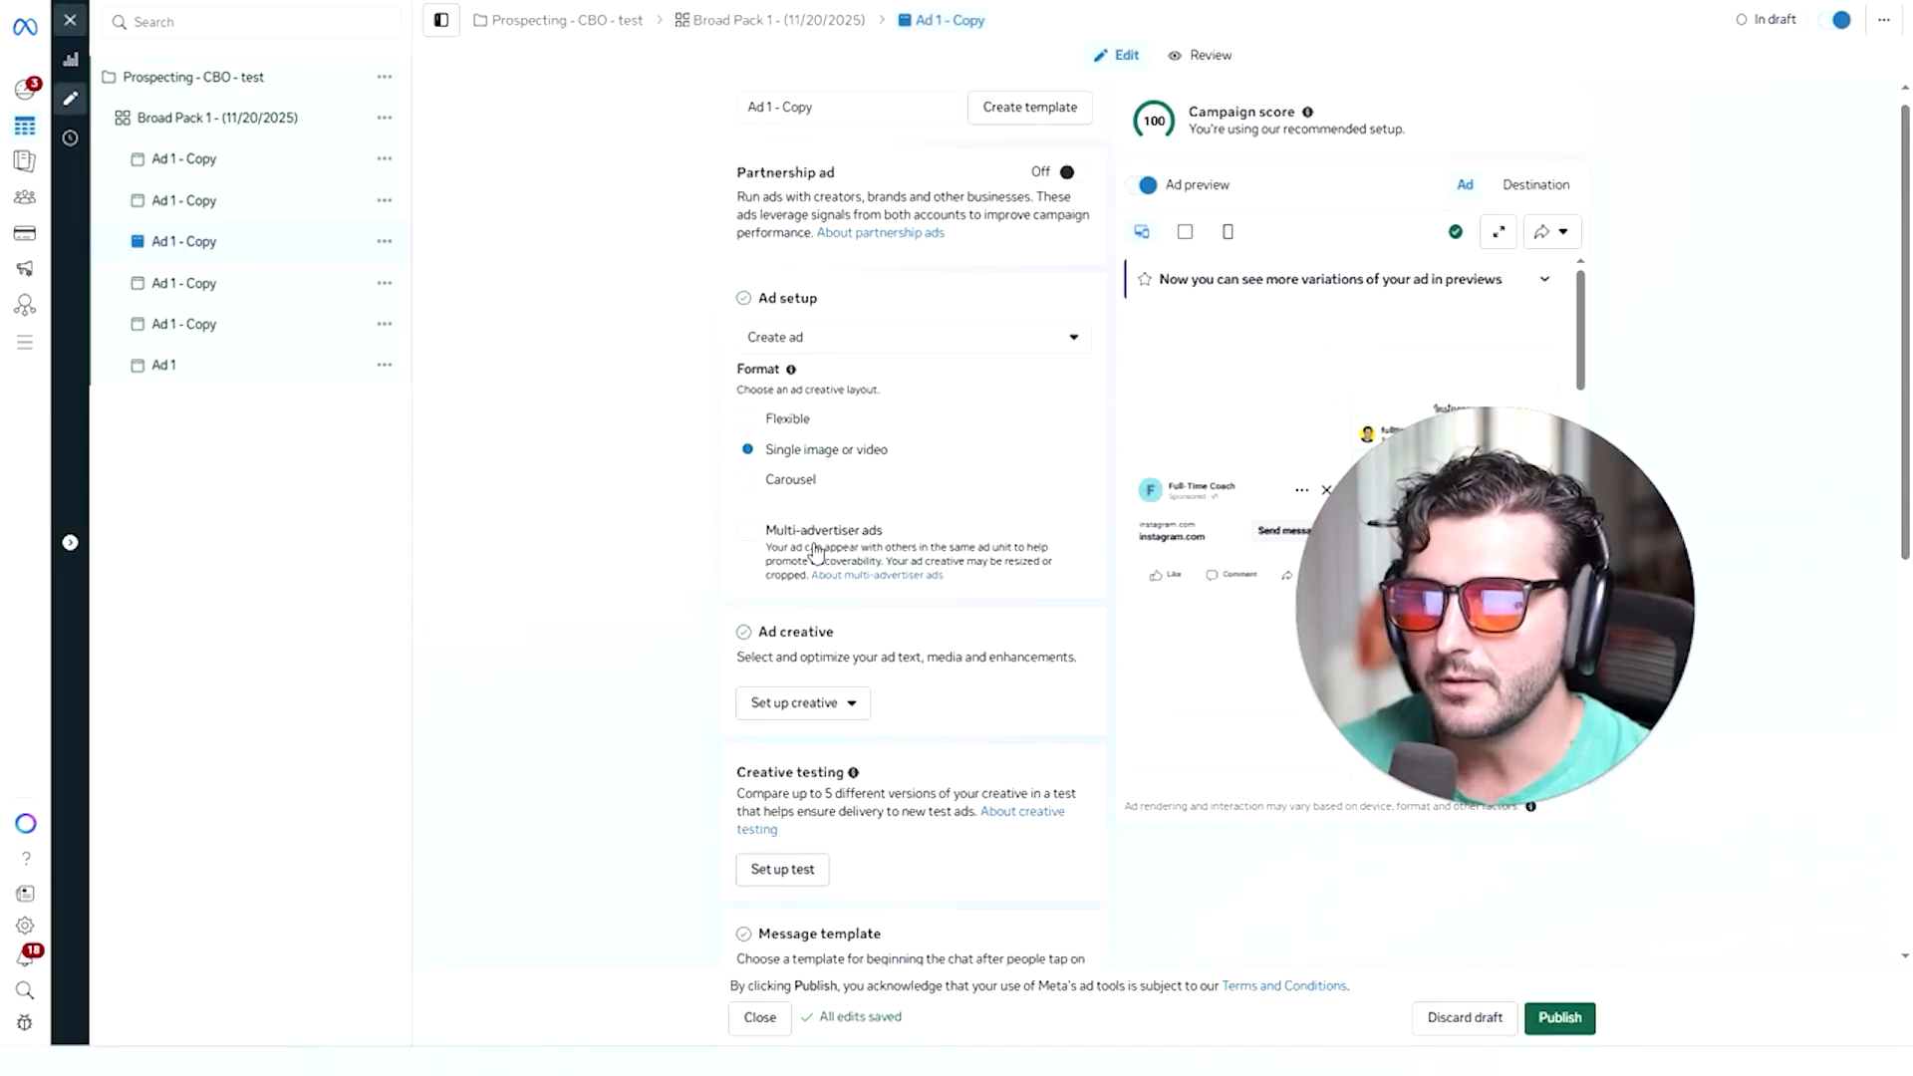
{"action": "left_click_drag", "start_coordinate": [820, 151], "coordinate": [805, 151]}
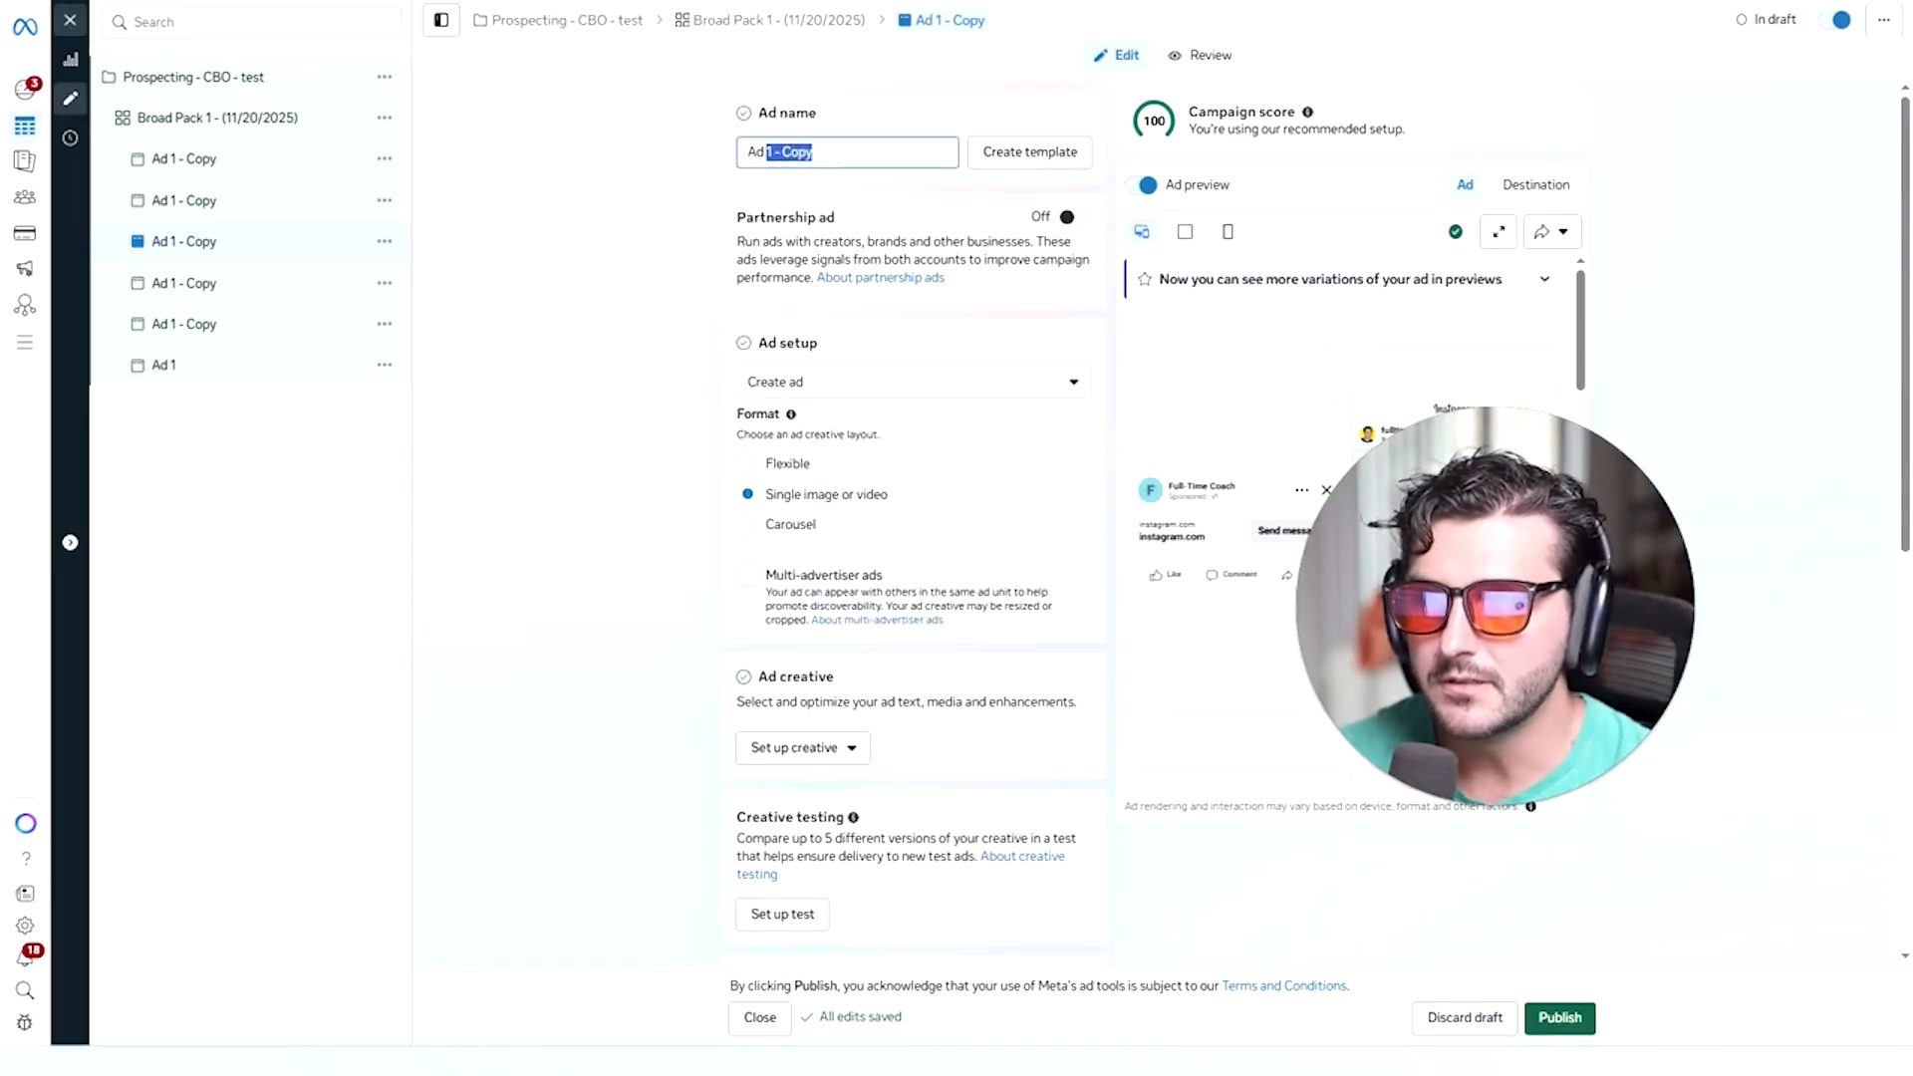
{"action": "type", "text": "2"}
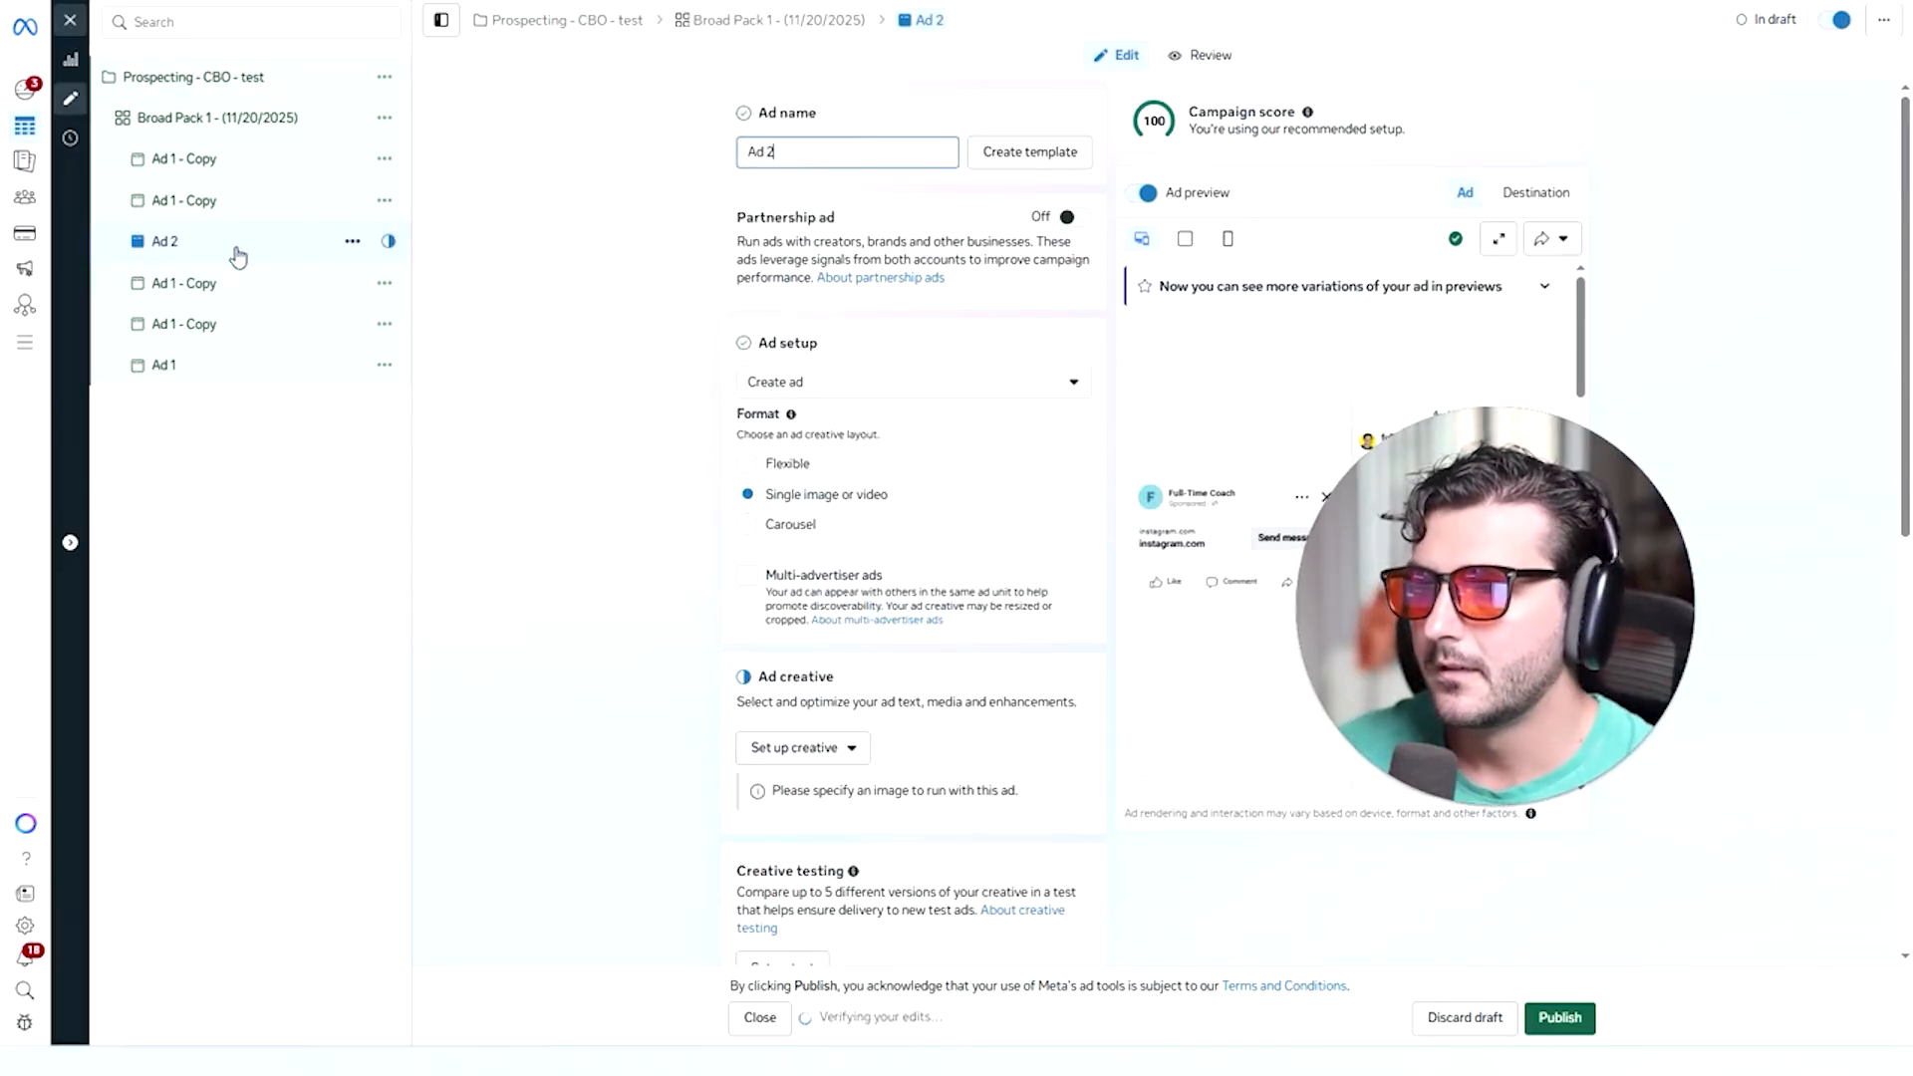
Rename the "Ad 1 - Copy" directly above Ad 2 as "Ad - 3".
{"action": "left_click", "coordinate": [193, 200]}
{"action": "left_click_drag", "start_coordinate": [813, 151], "coordinate": [754, 151]}
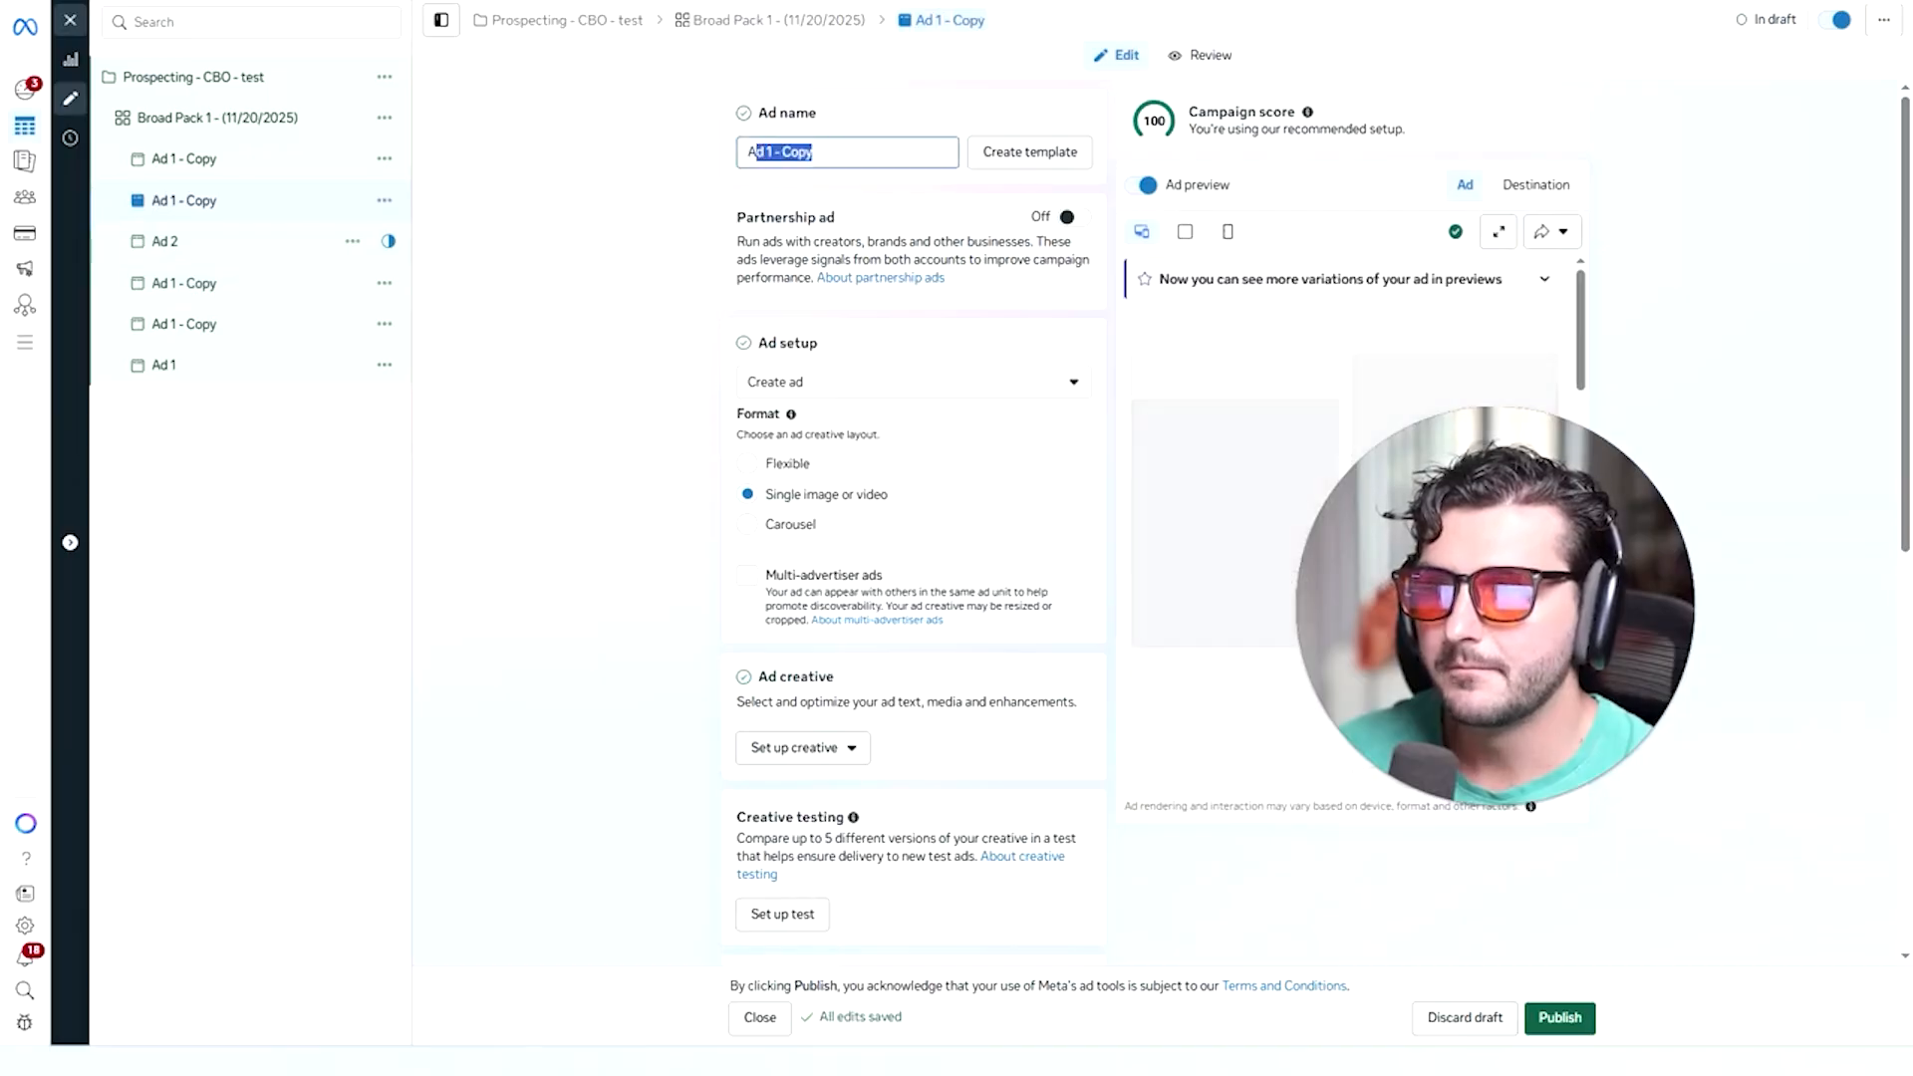
{"action": "key", "text": "BackSpace"}
{"action": "type", "text": "d - 3"}
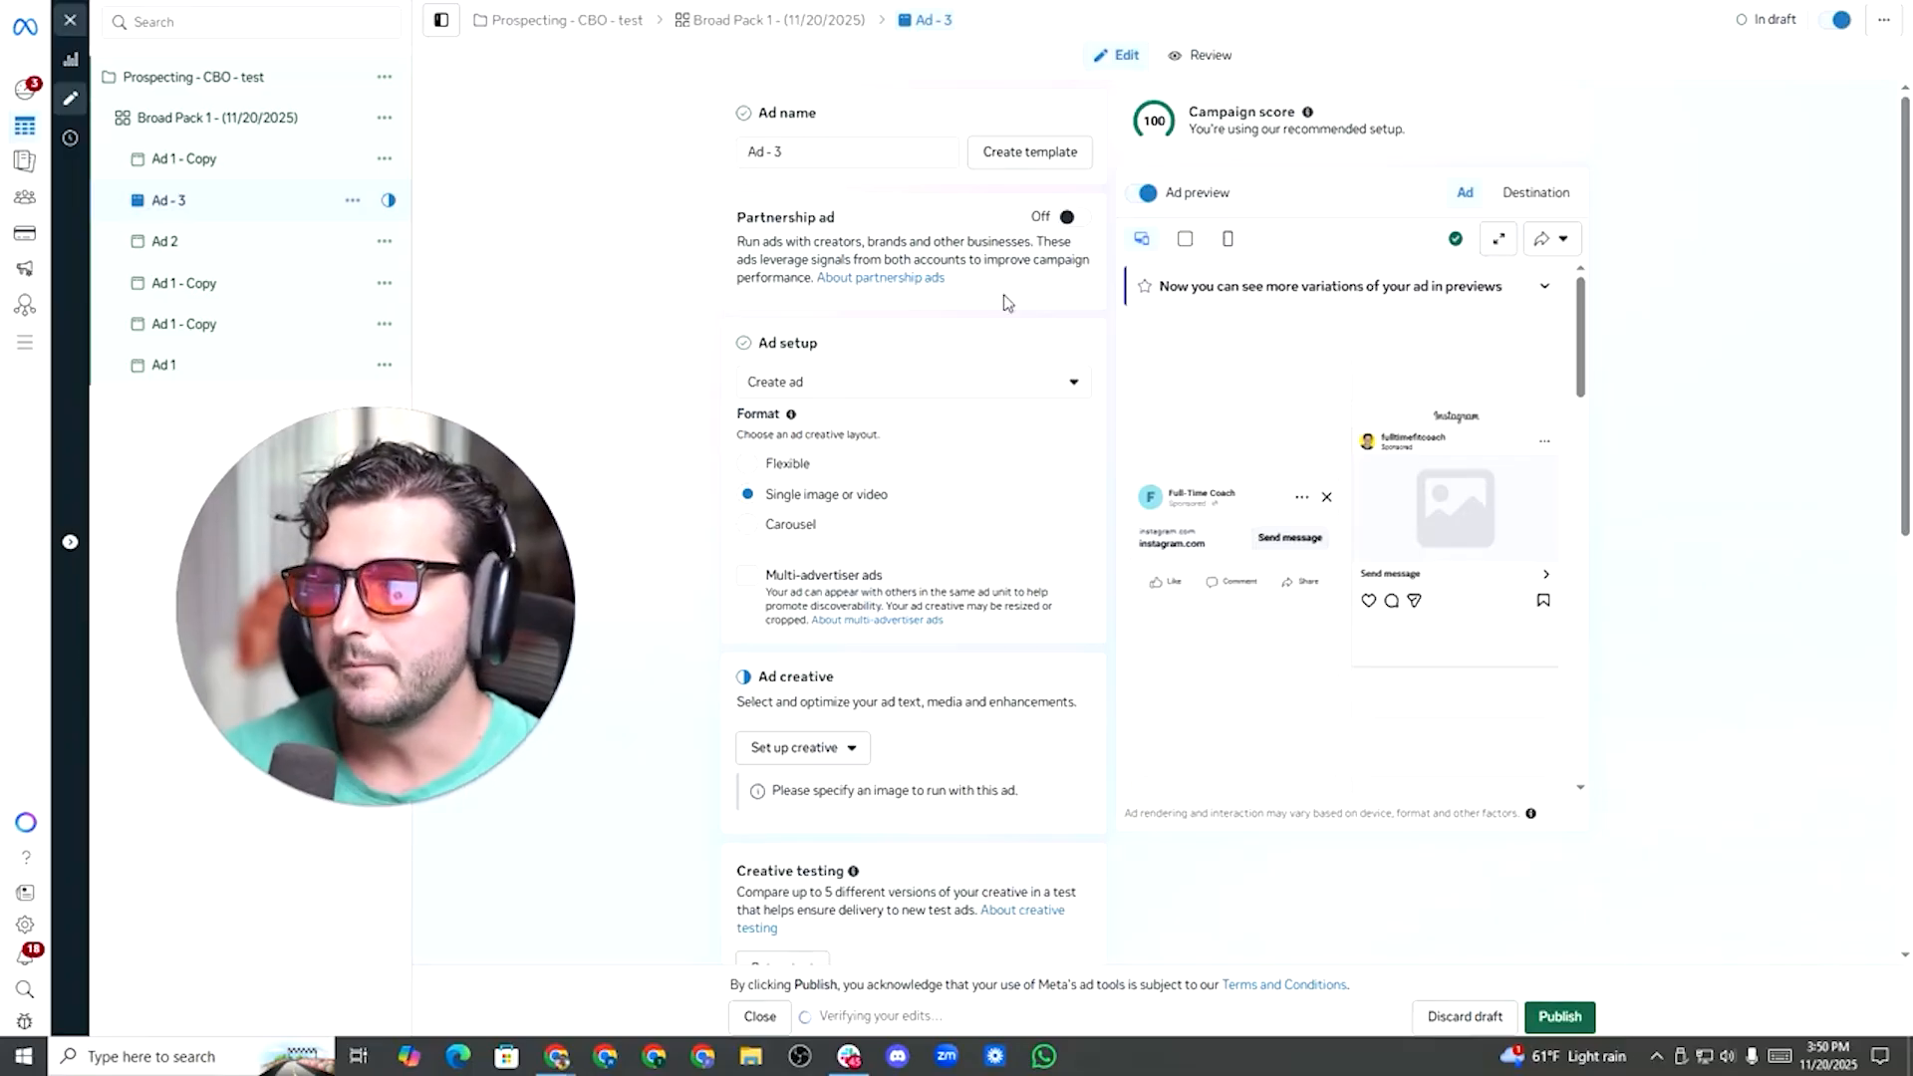
Close the ad editor to apply the Custom column preset to the ads table, and go up to the campaigns list.
{"action": "left_click", "coordinate": [71, 22]}
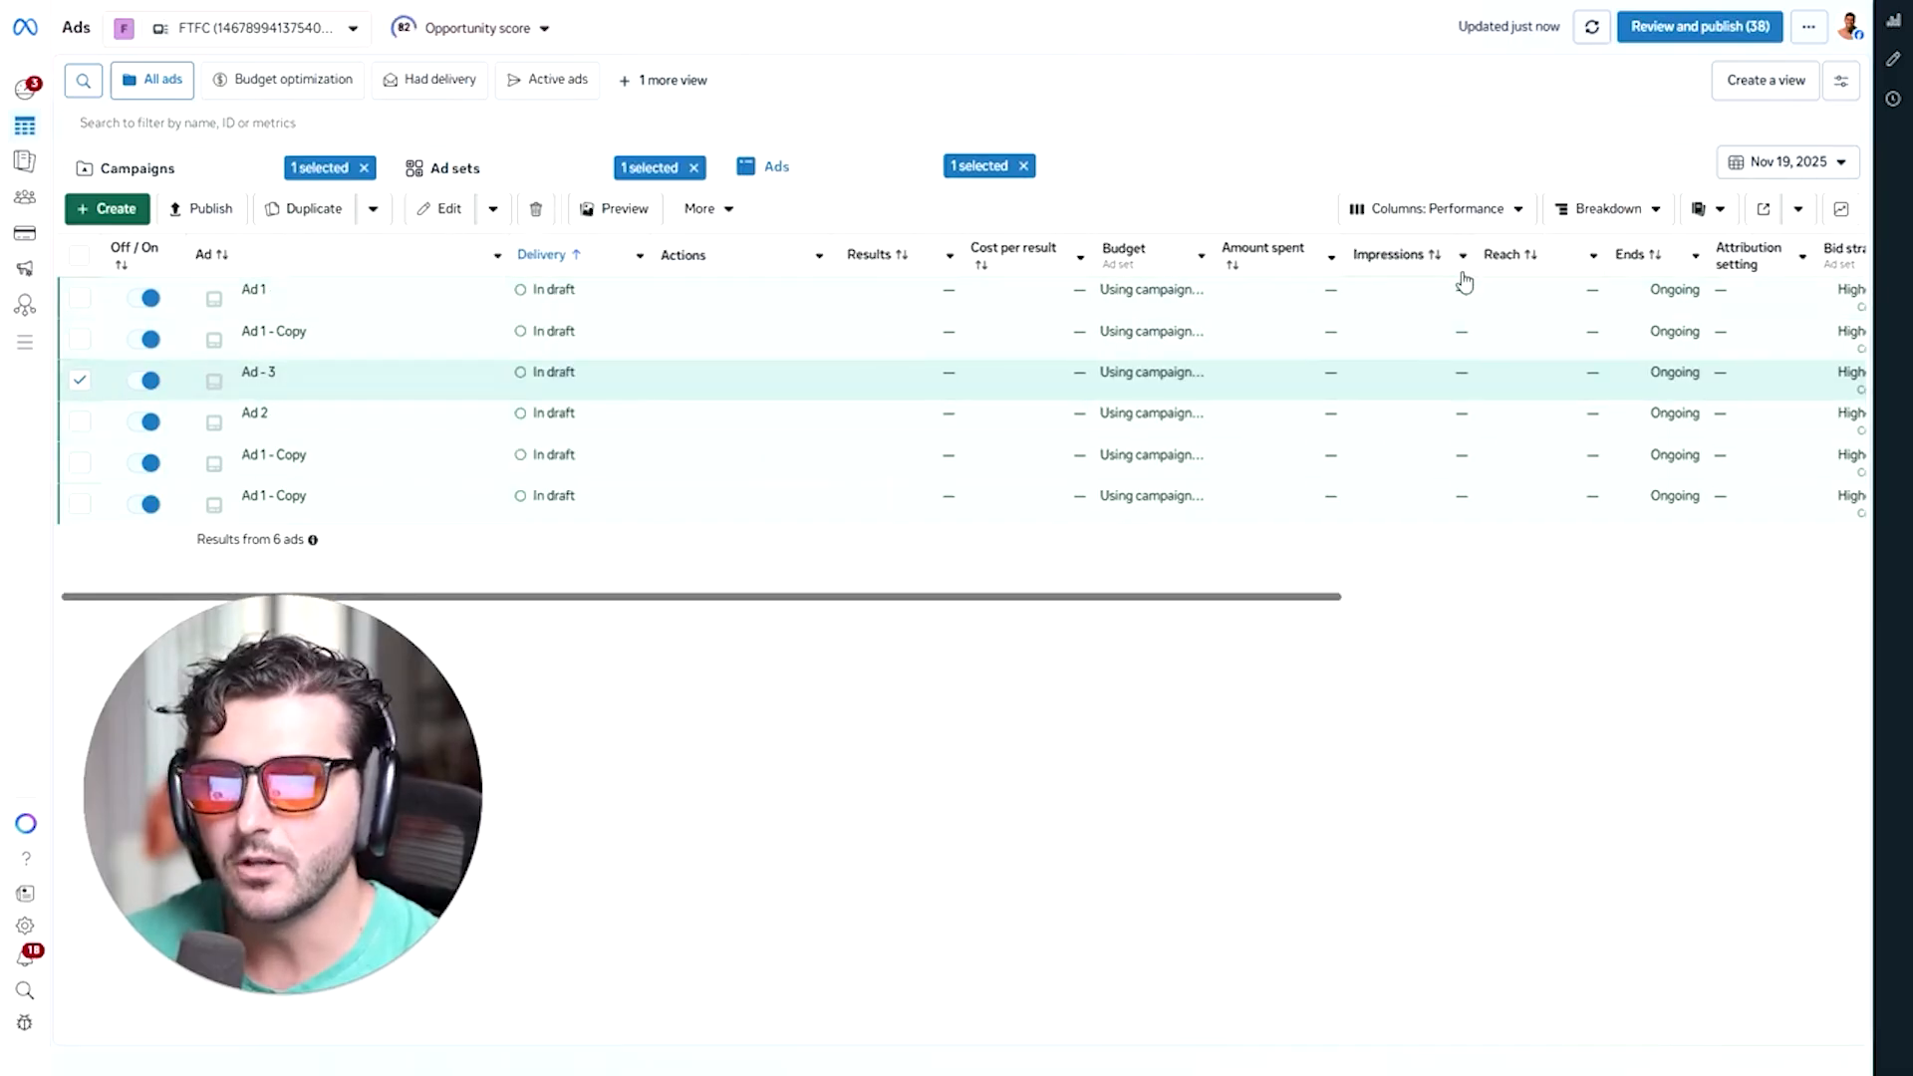
{"action": "left_click", "coordinate": [1499, 211]}
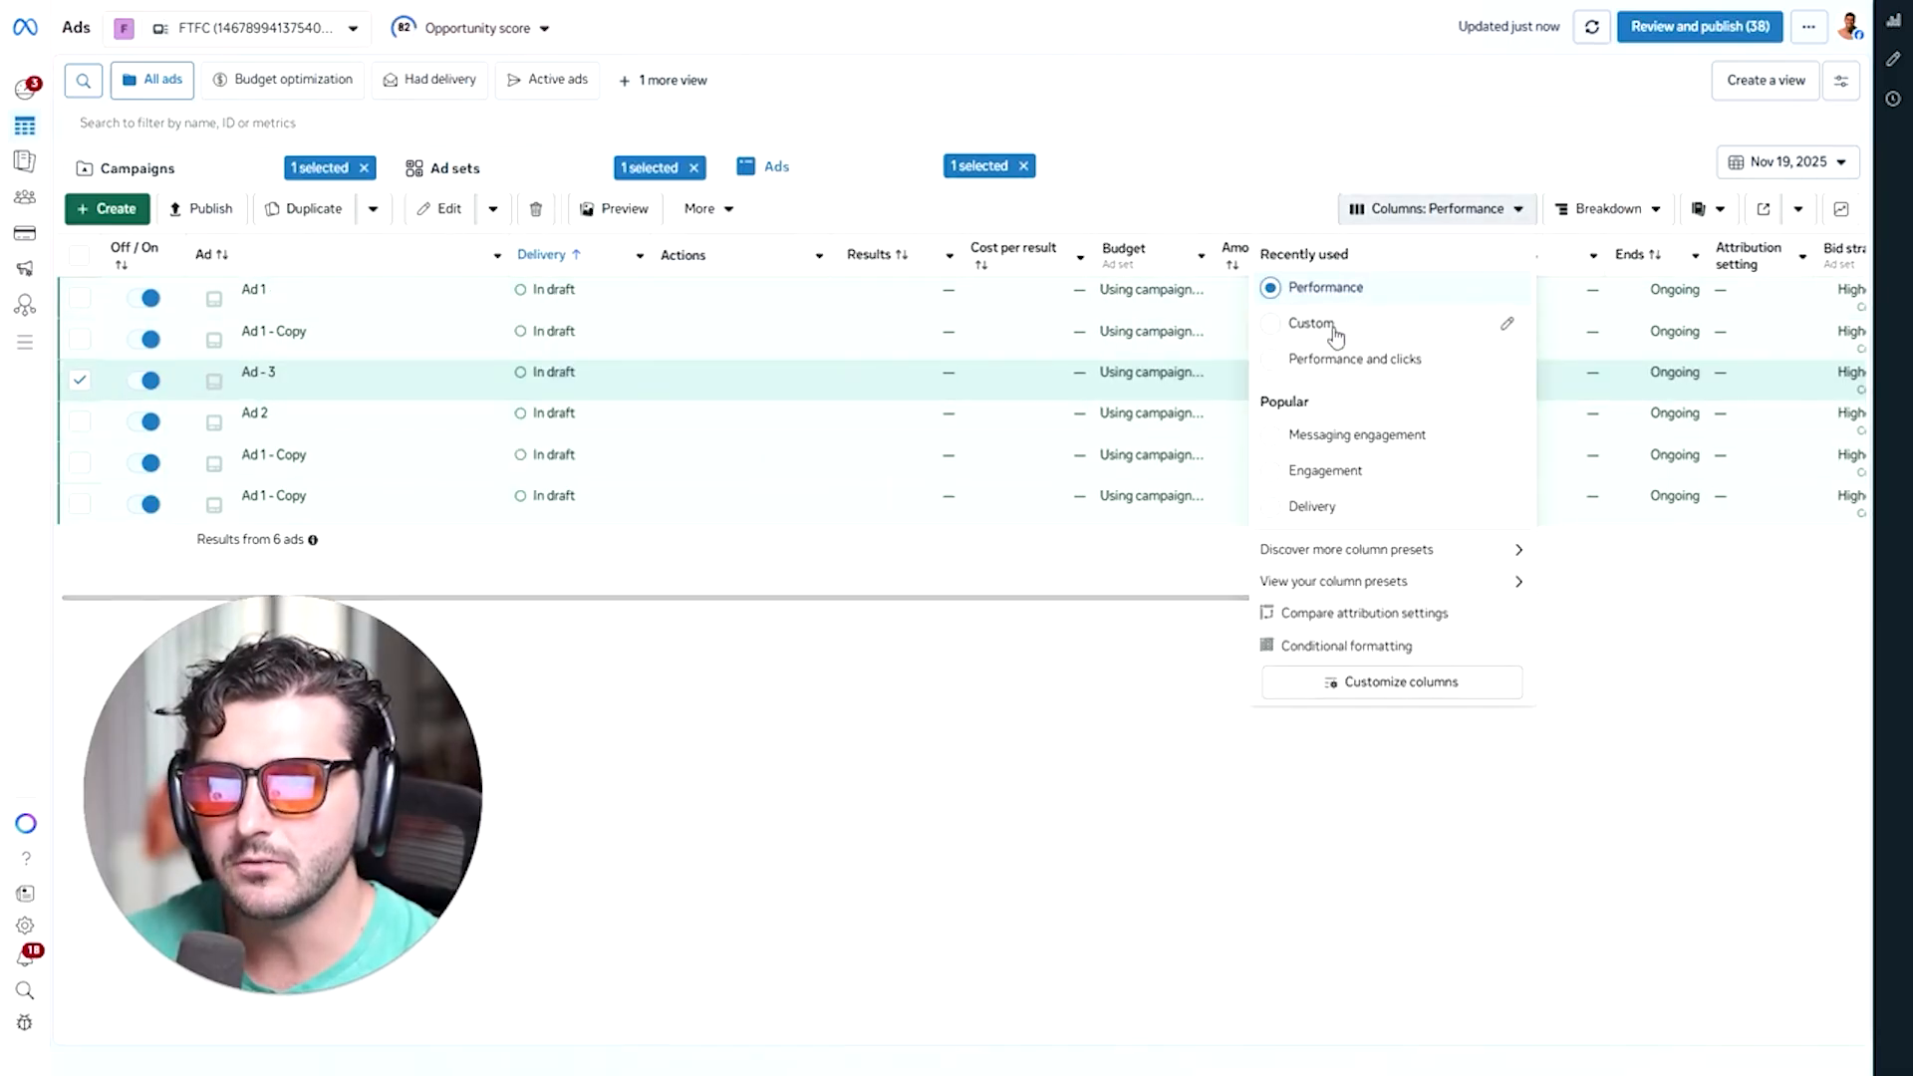
{"action": "left_click", "coordinate": [1333, 325]}
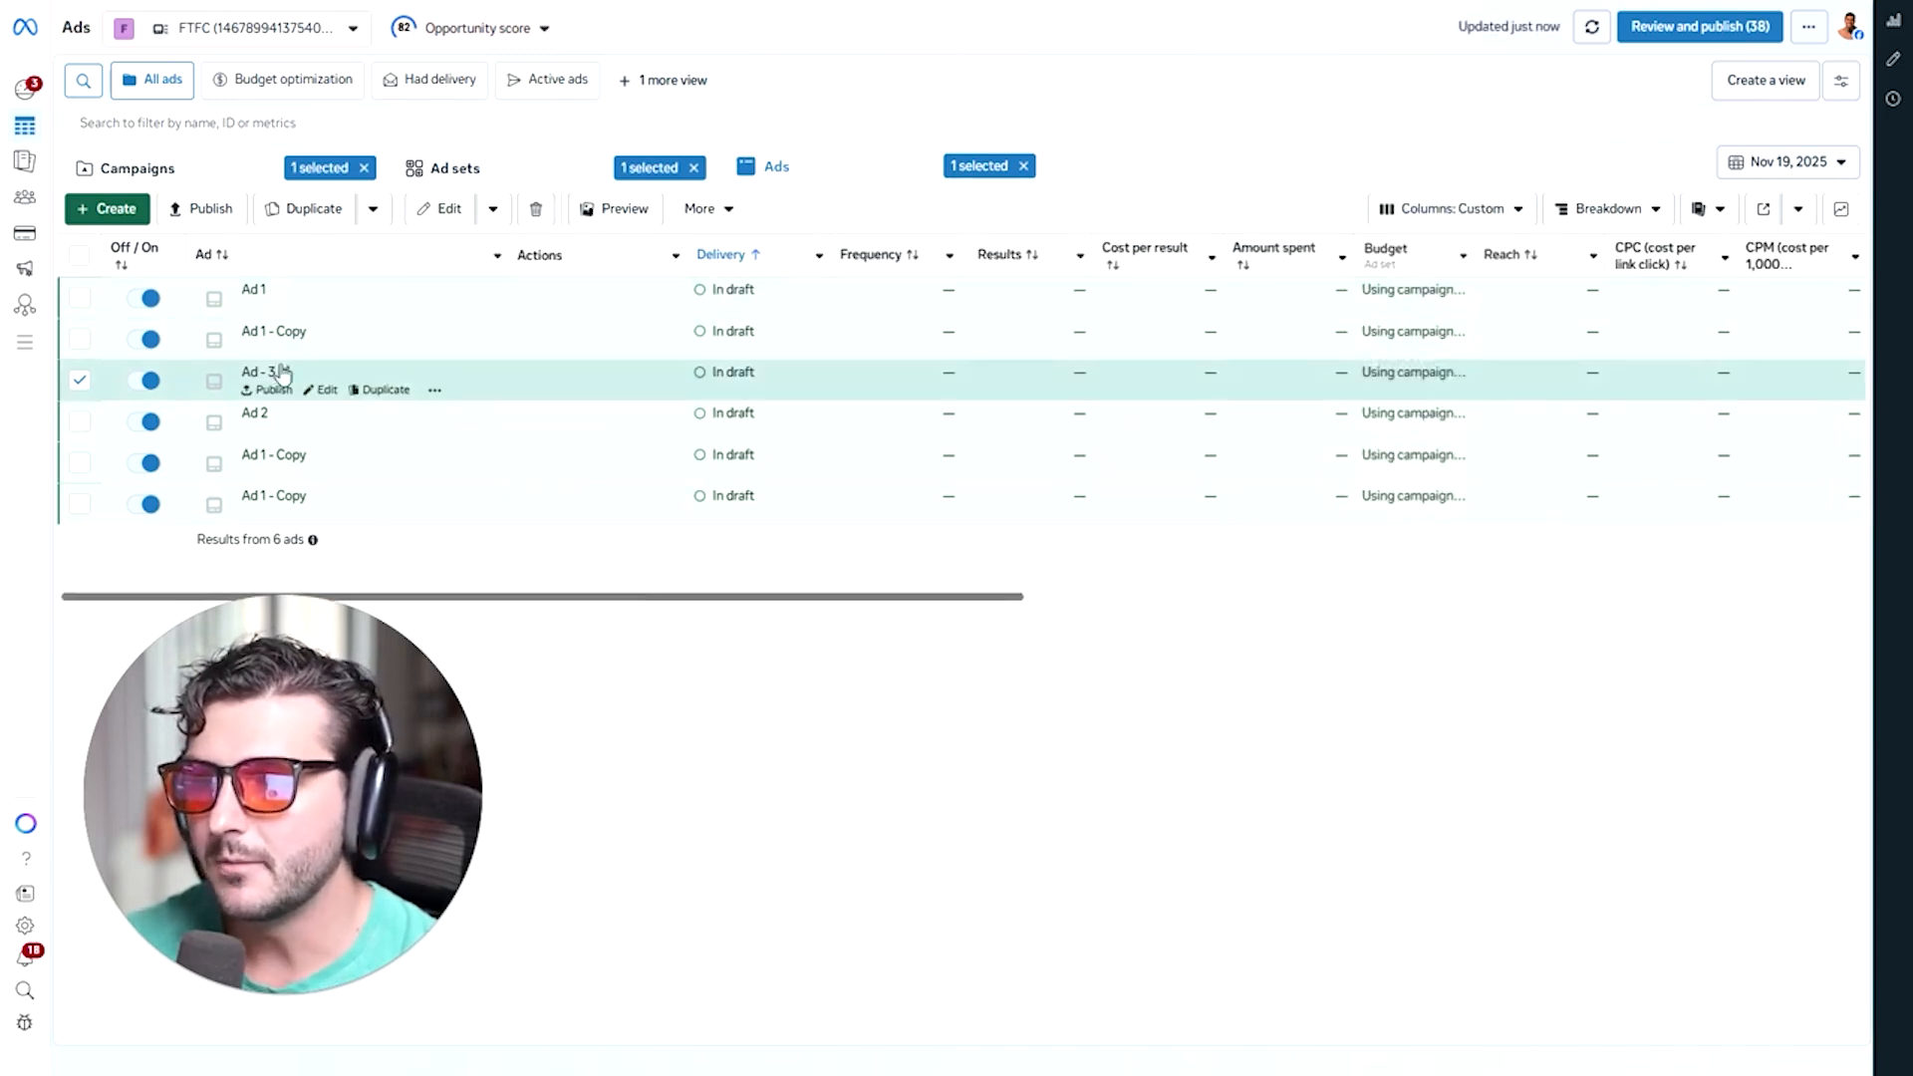
{"action": "left_click", "coordinate": [508, 170]}
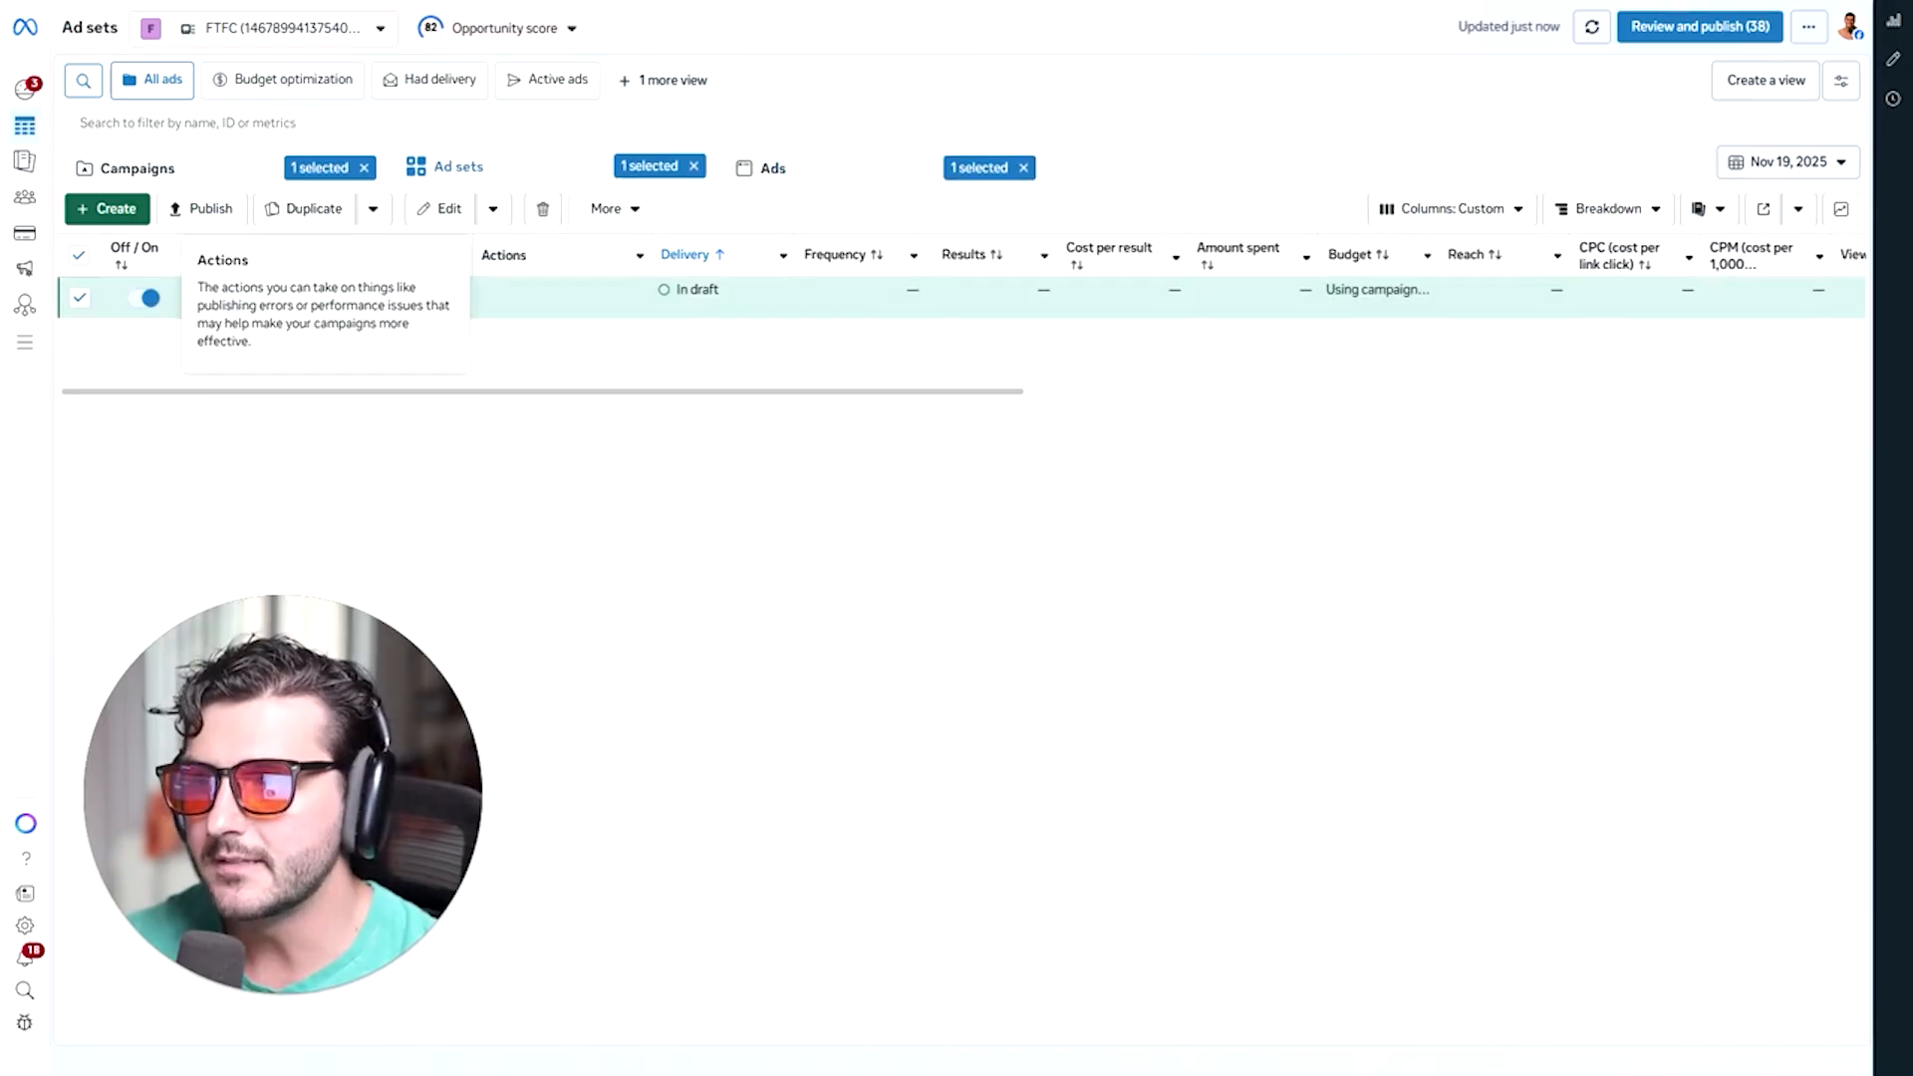
{"action": "left_click", "coordinate": [260, 172]}
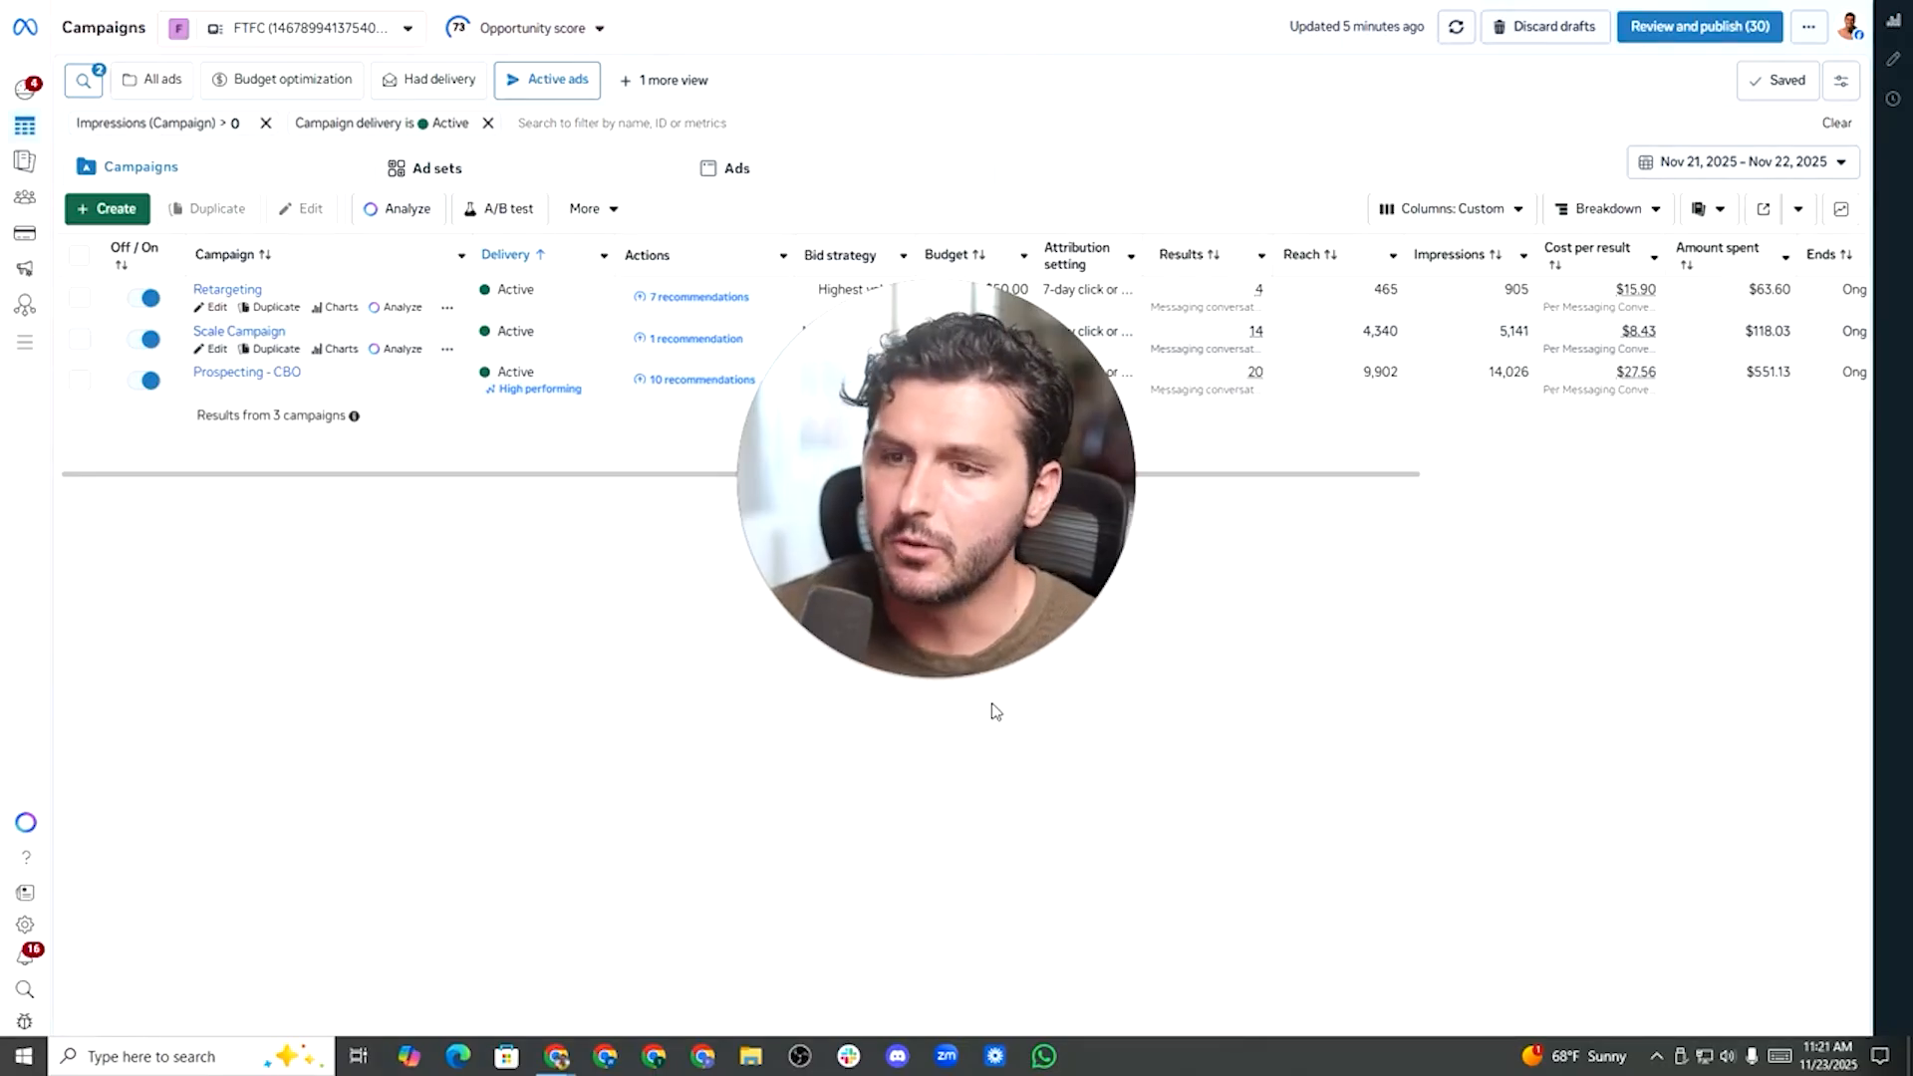
{"action": "left_click_drag", "start_coordinate": [960, 464], "coordinate": [359, 629]}
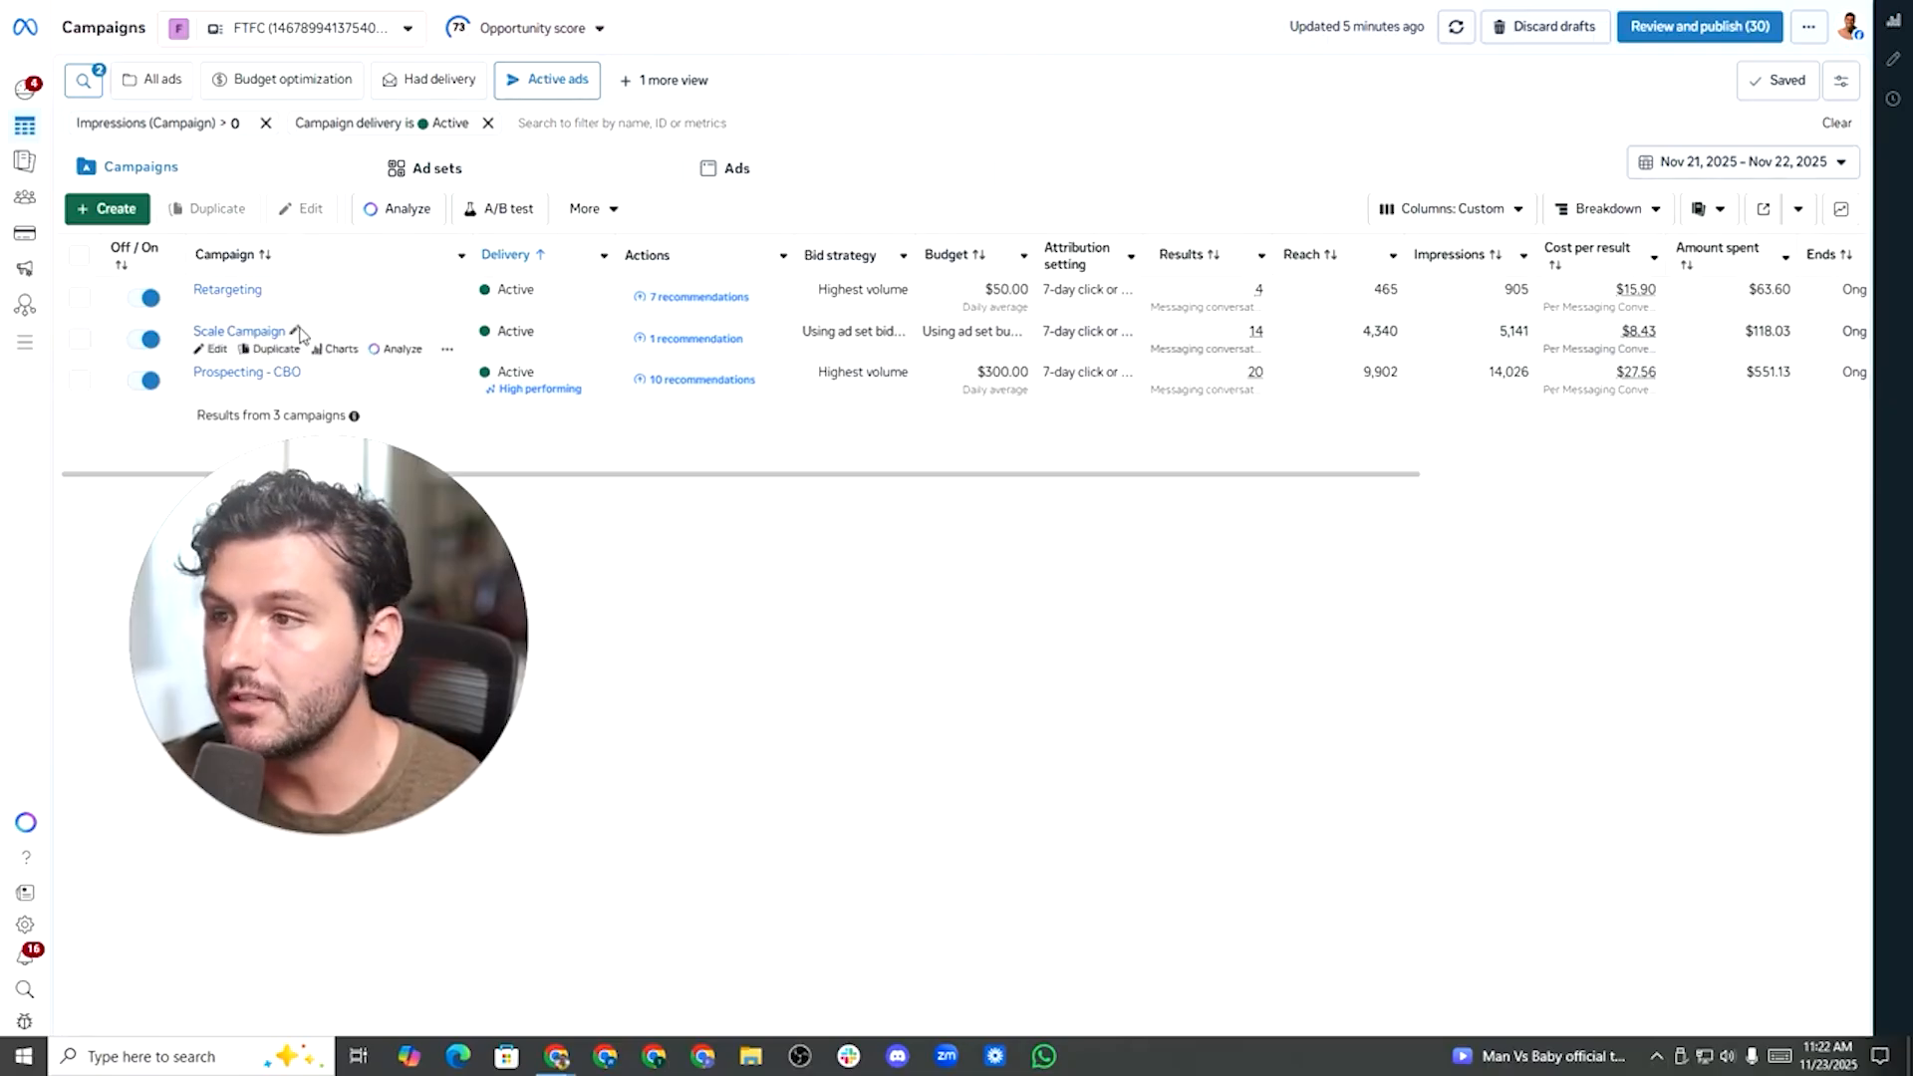
Create a new auction campaign with the Engagement objective, using the manual engagement campaign setup.
{"action": "left_click", "coordinate": [117, 210]}
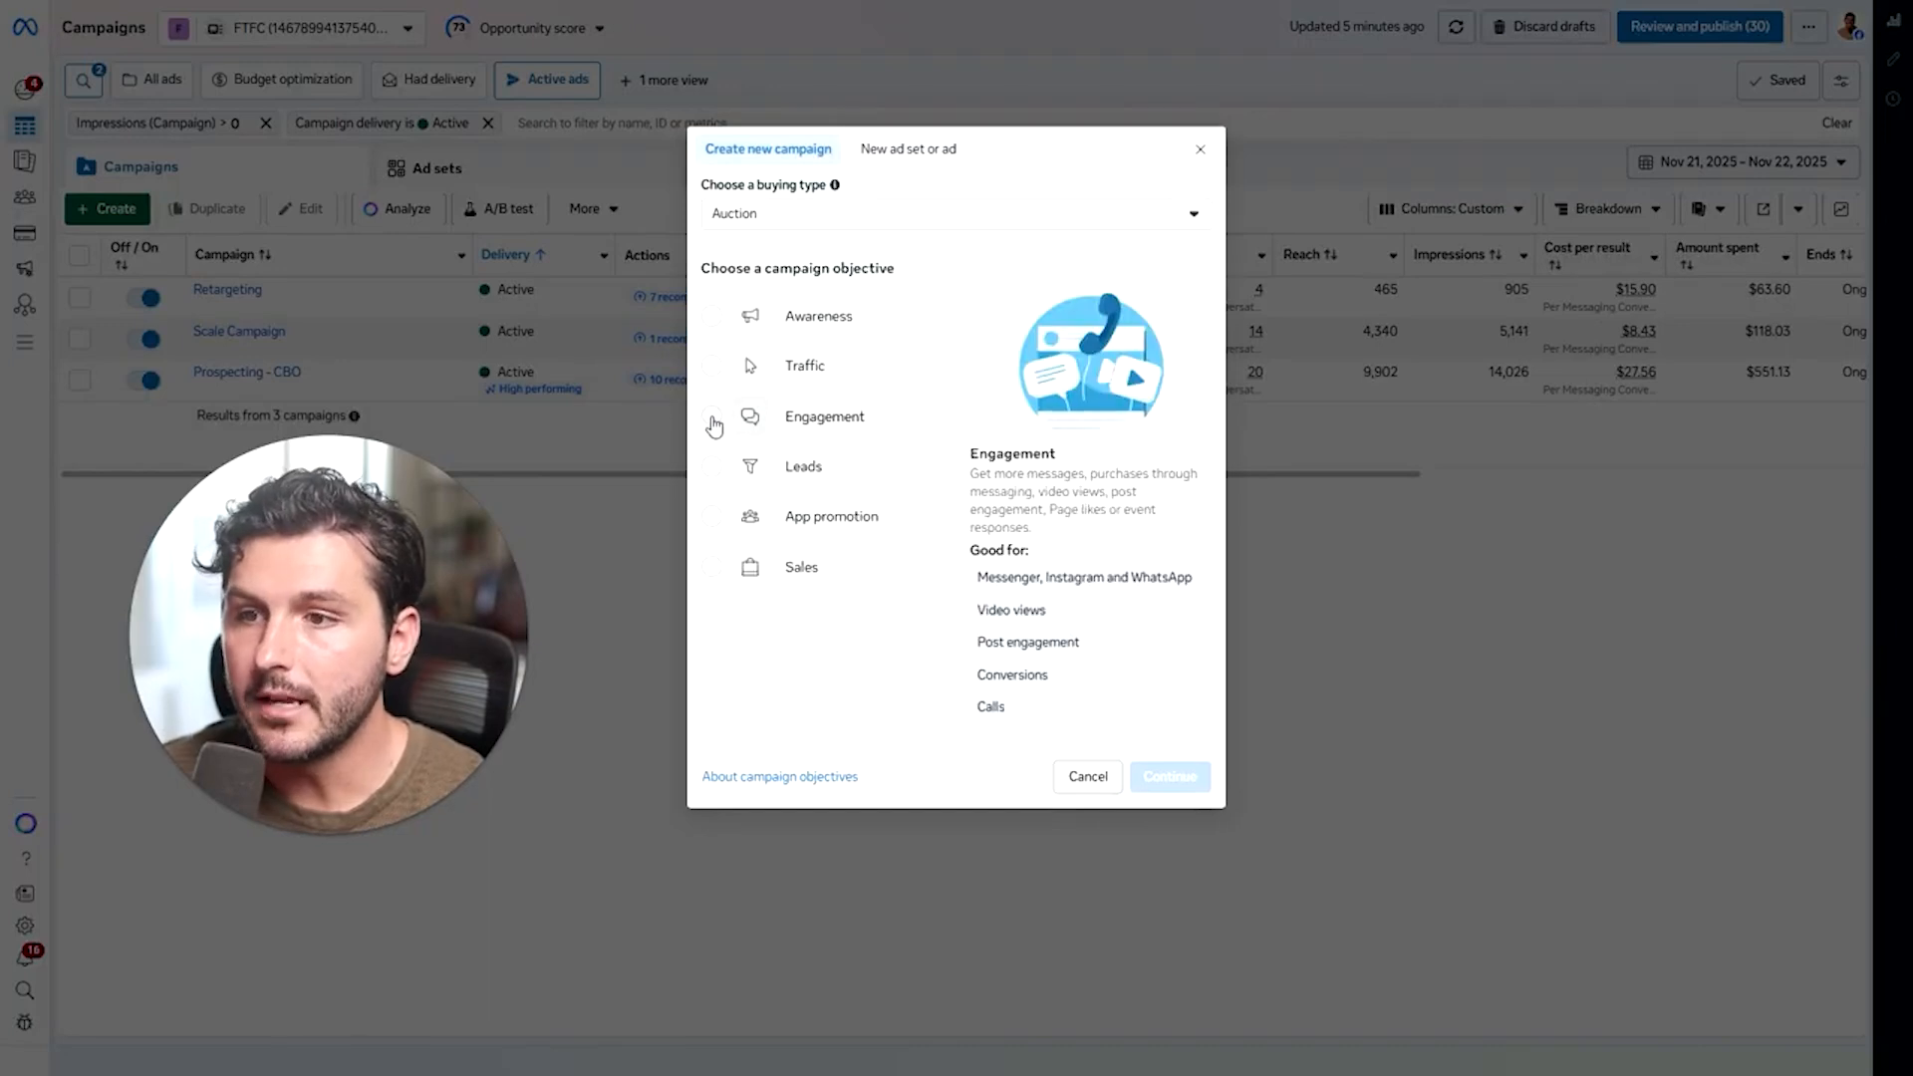
{"action": "left_click", "coordinate": [726, 428]}
{"action": "left_click", "coordinate": [1169, 776]}
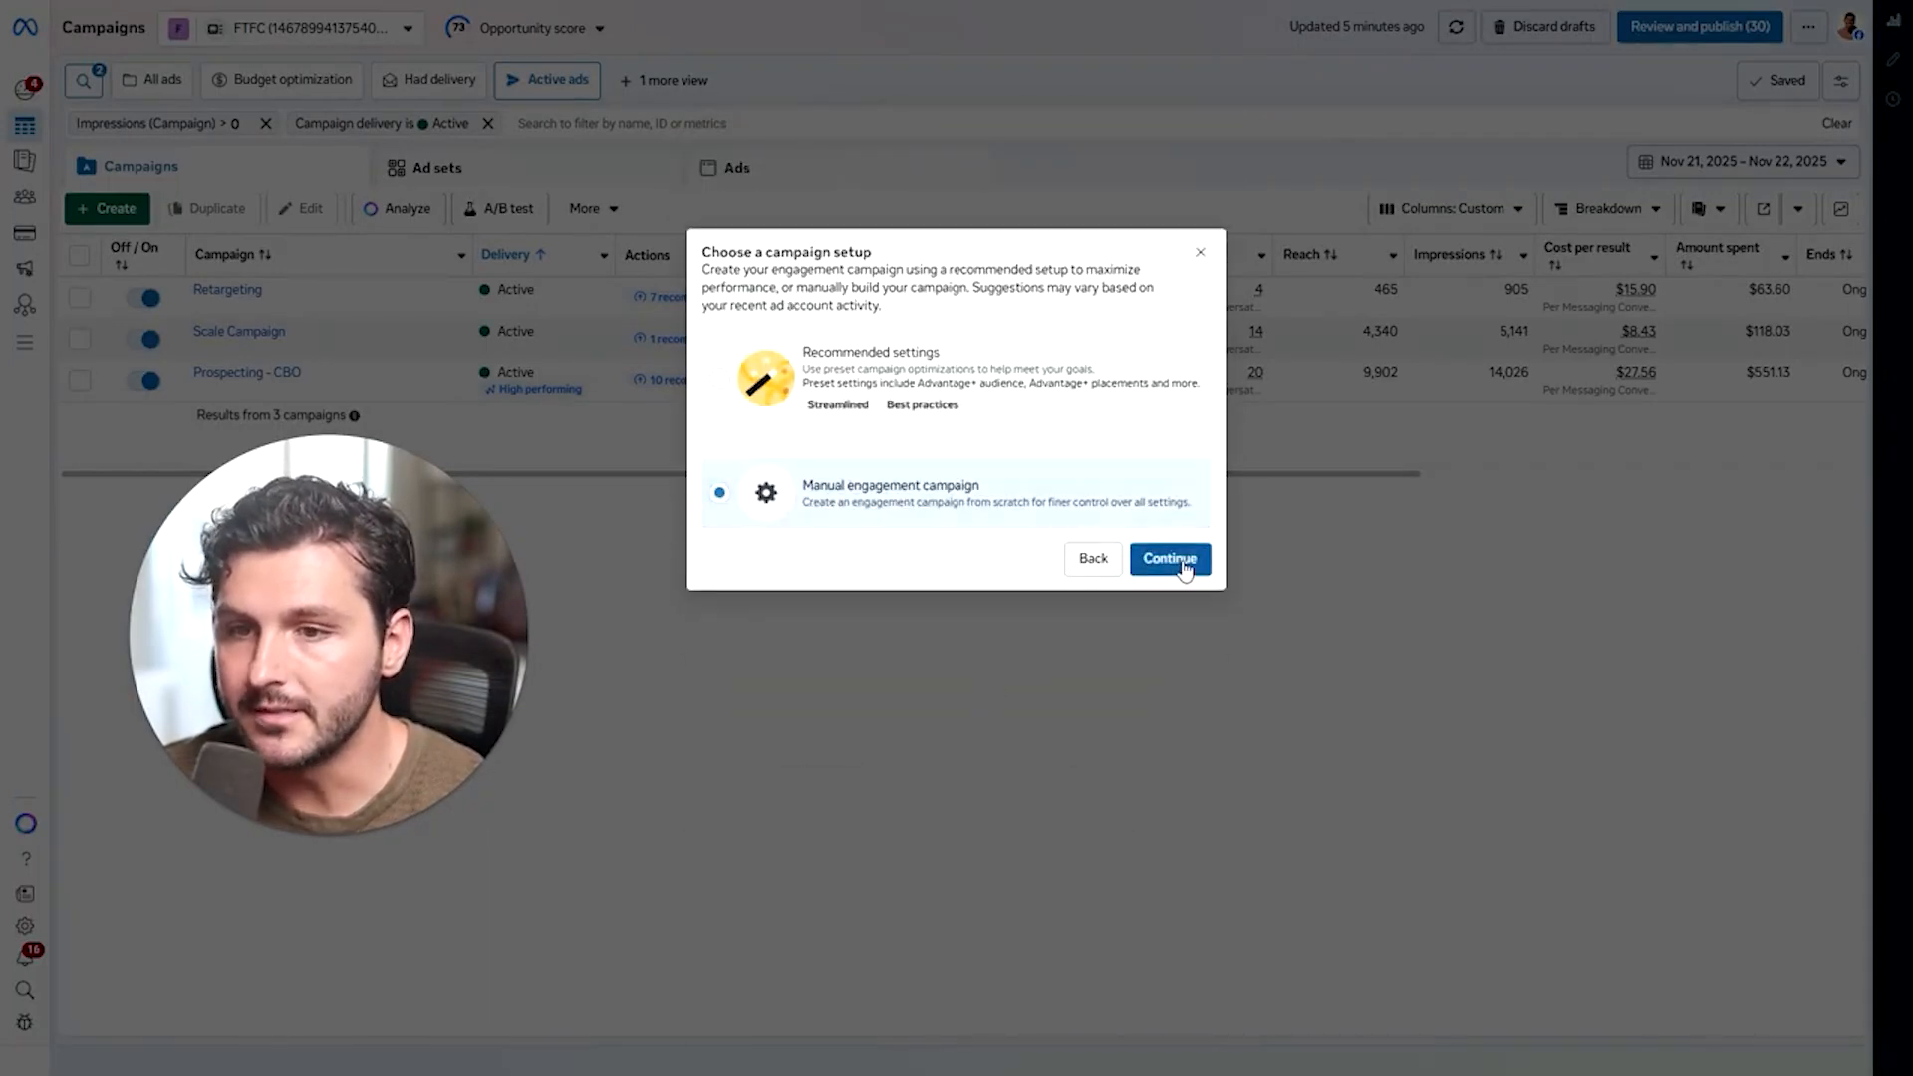
{"action": "left_click", "coordinate": [1181, 561]}
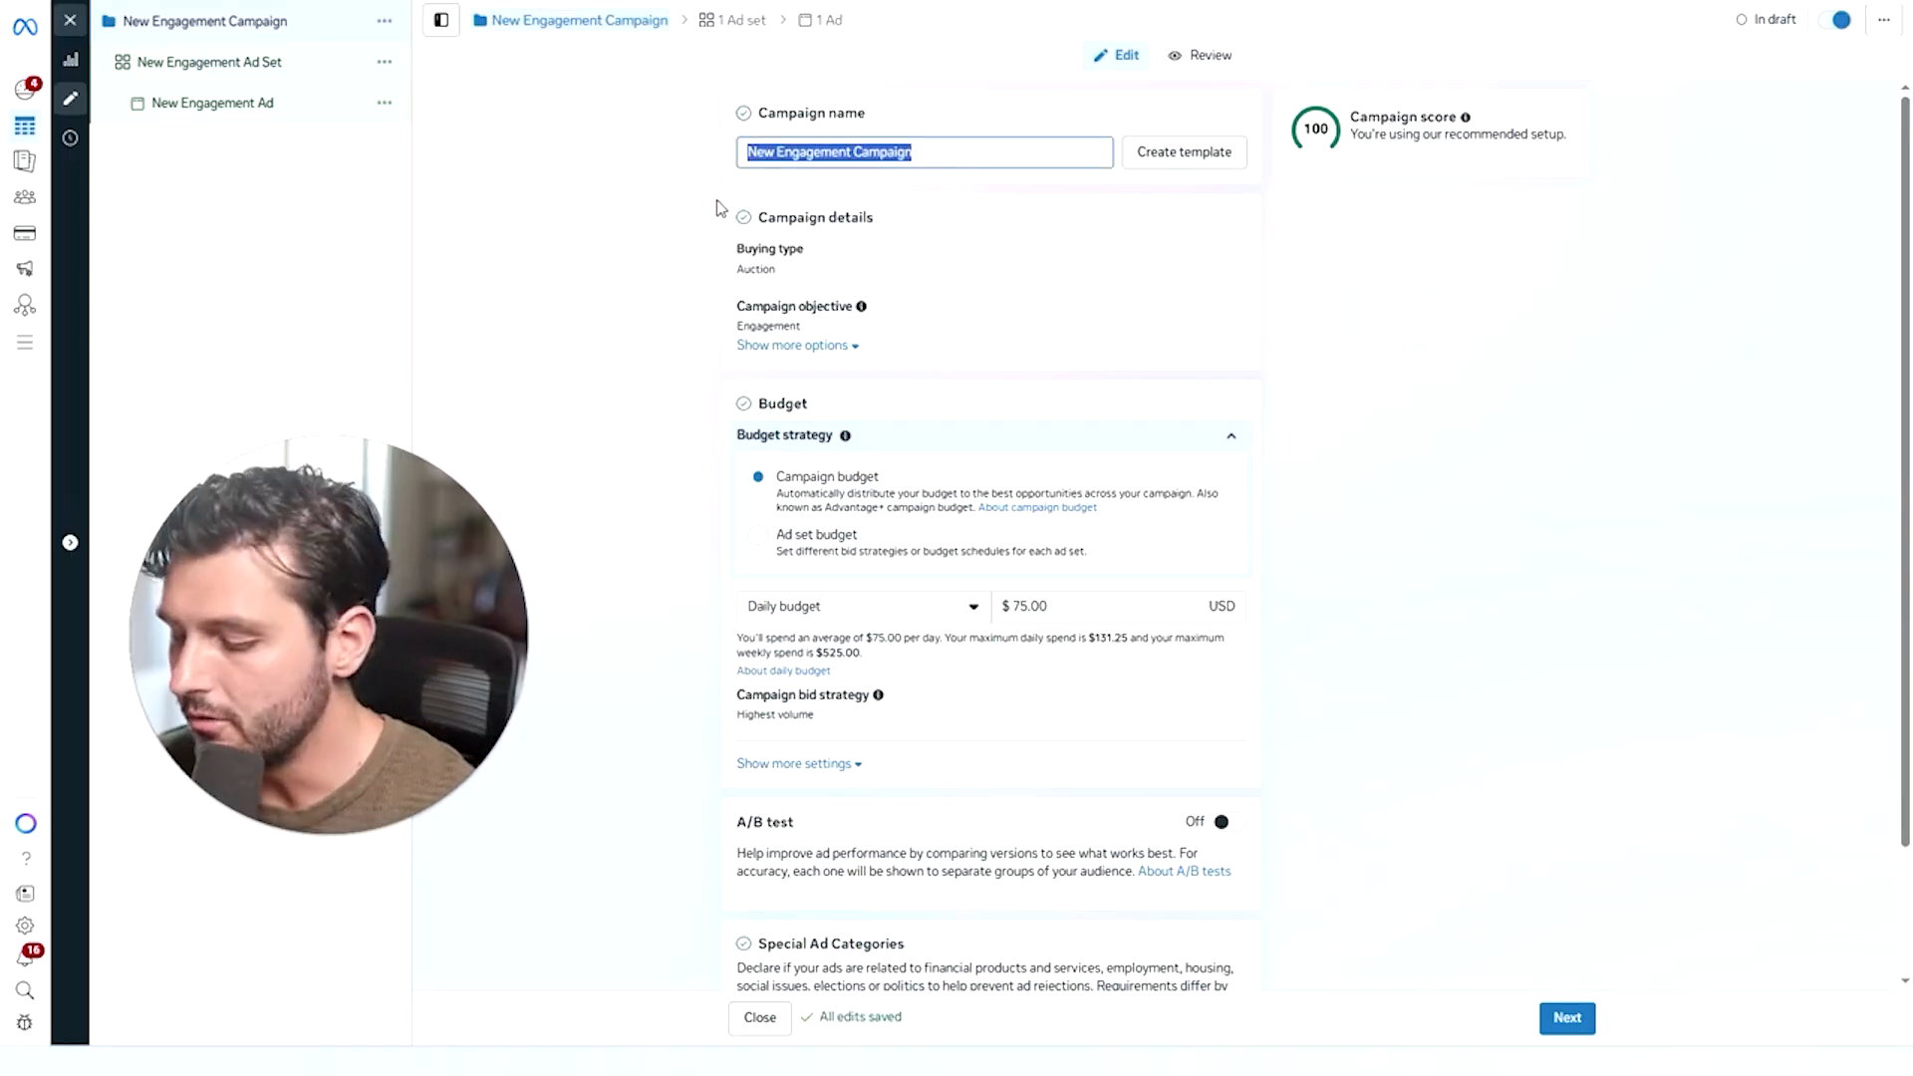
Name the new engagement campaign "retargeting test".
{"action": "type", "text": "Re"}
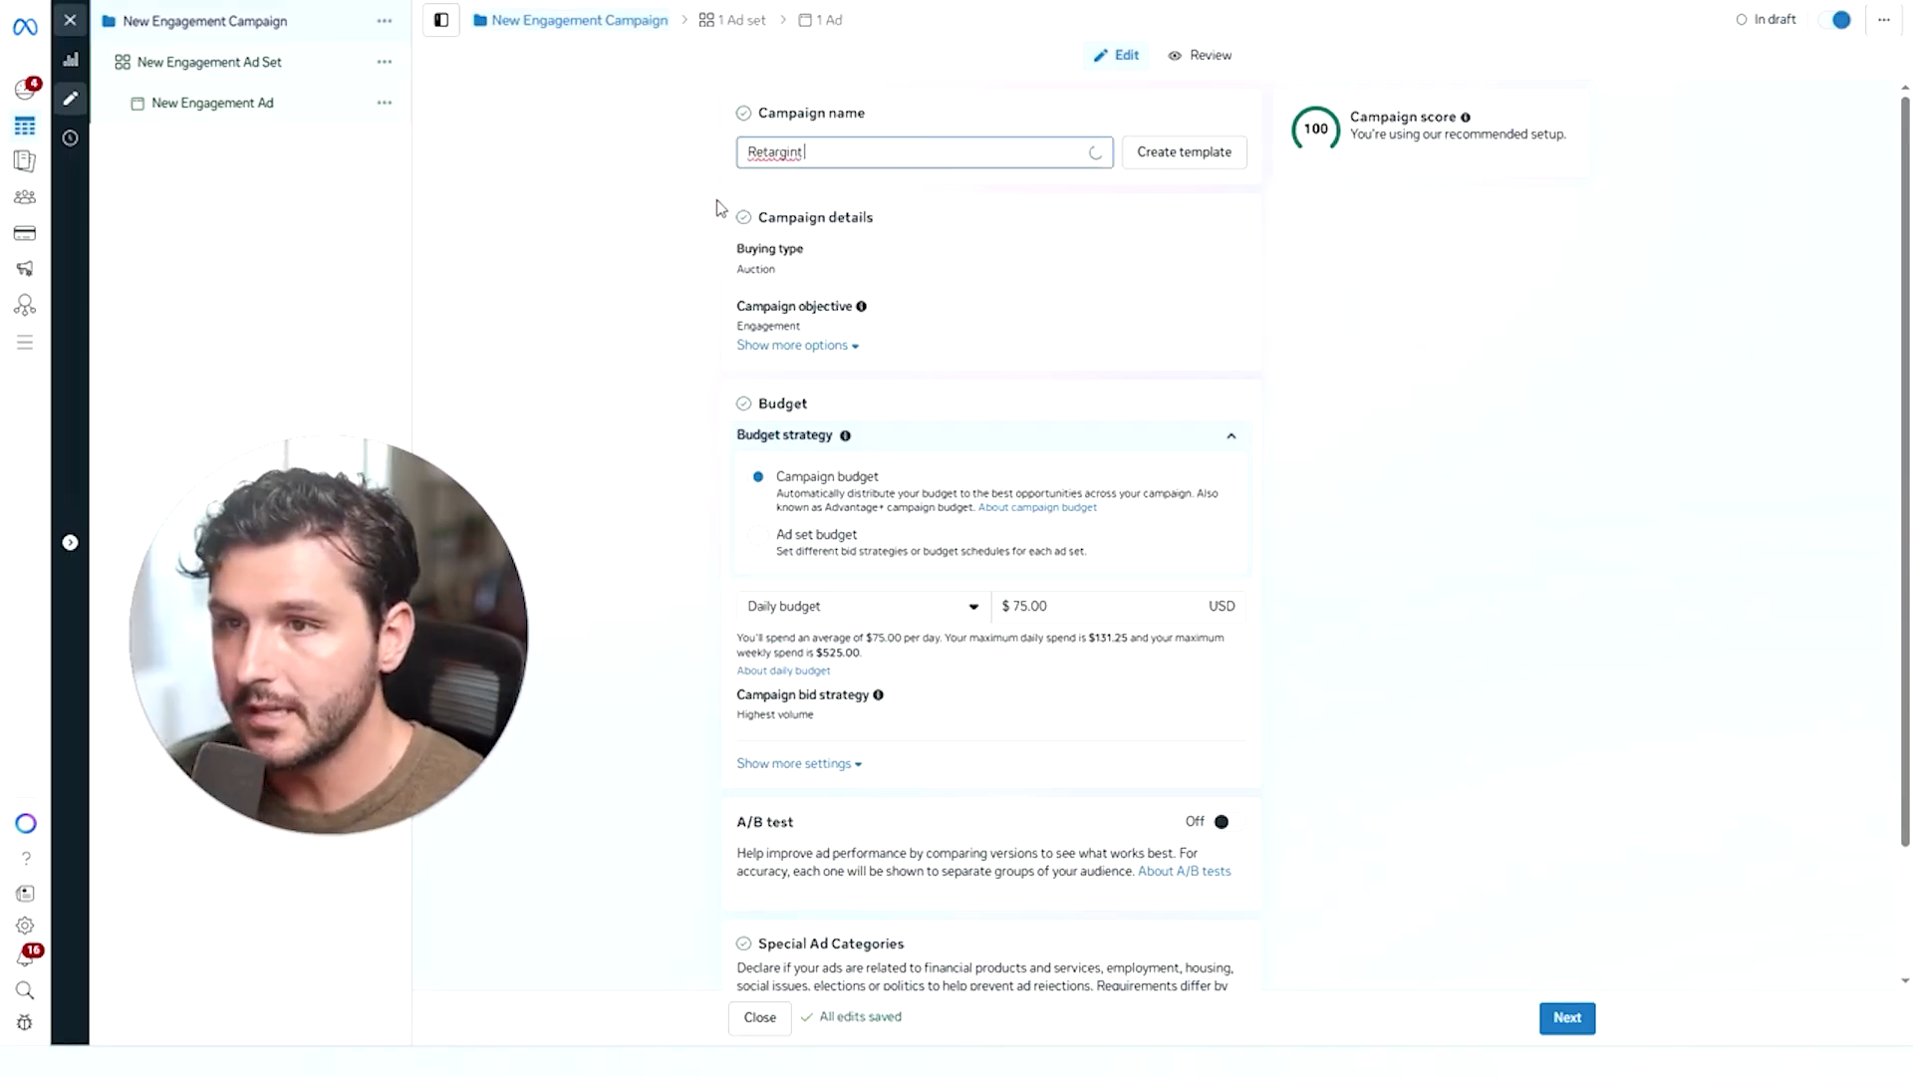
{"action": "type", "text": "targing test"}
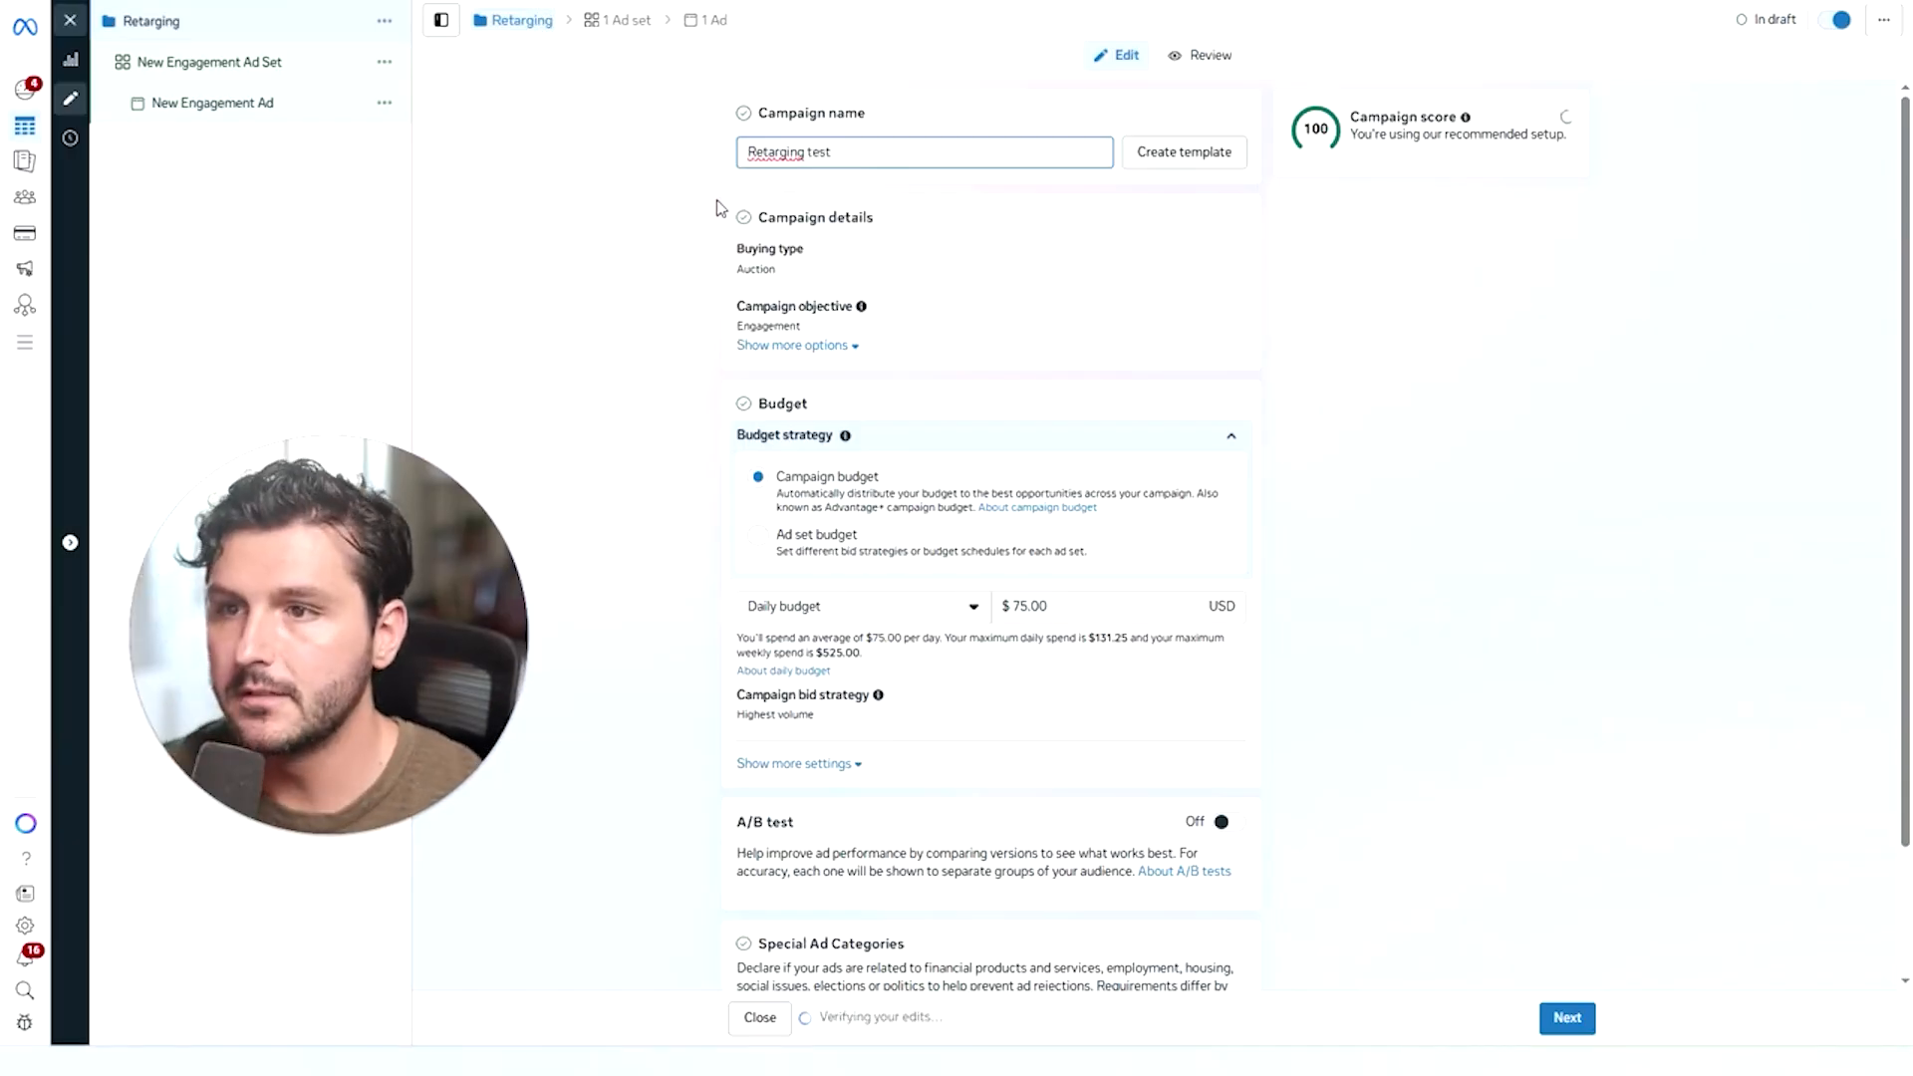
{"action": "right_click", "coordinate": [807, 154]}
{"action": "left_click", "coordinate": [839, 189]}
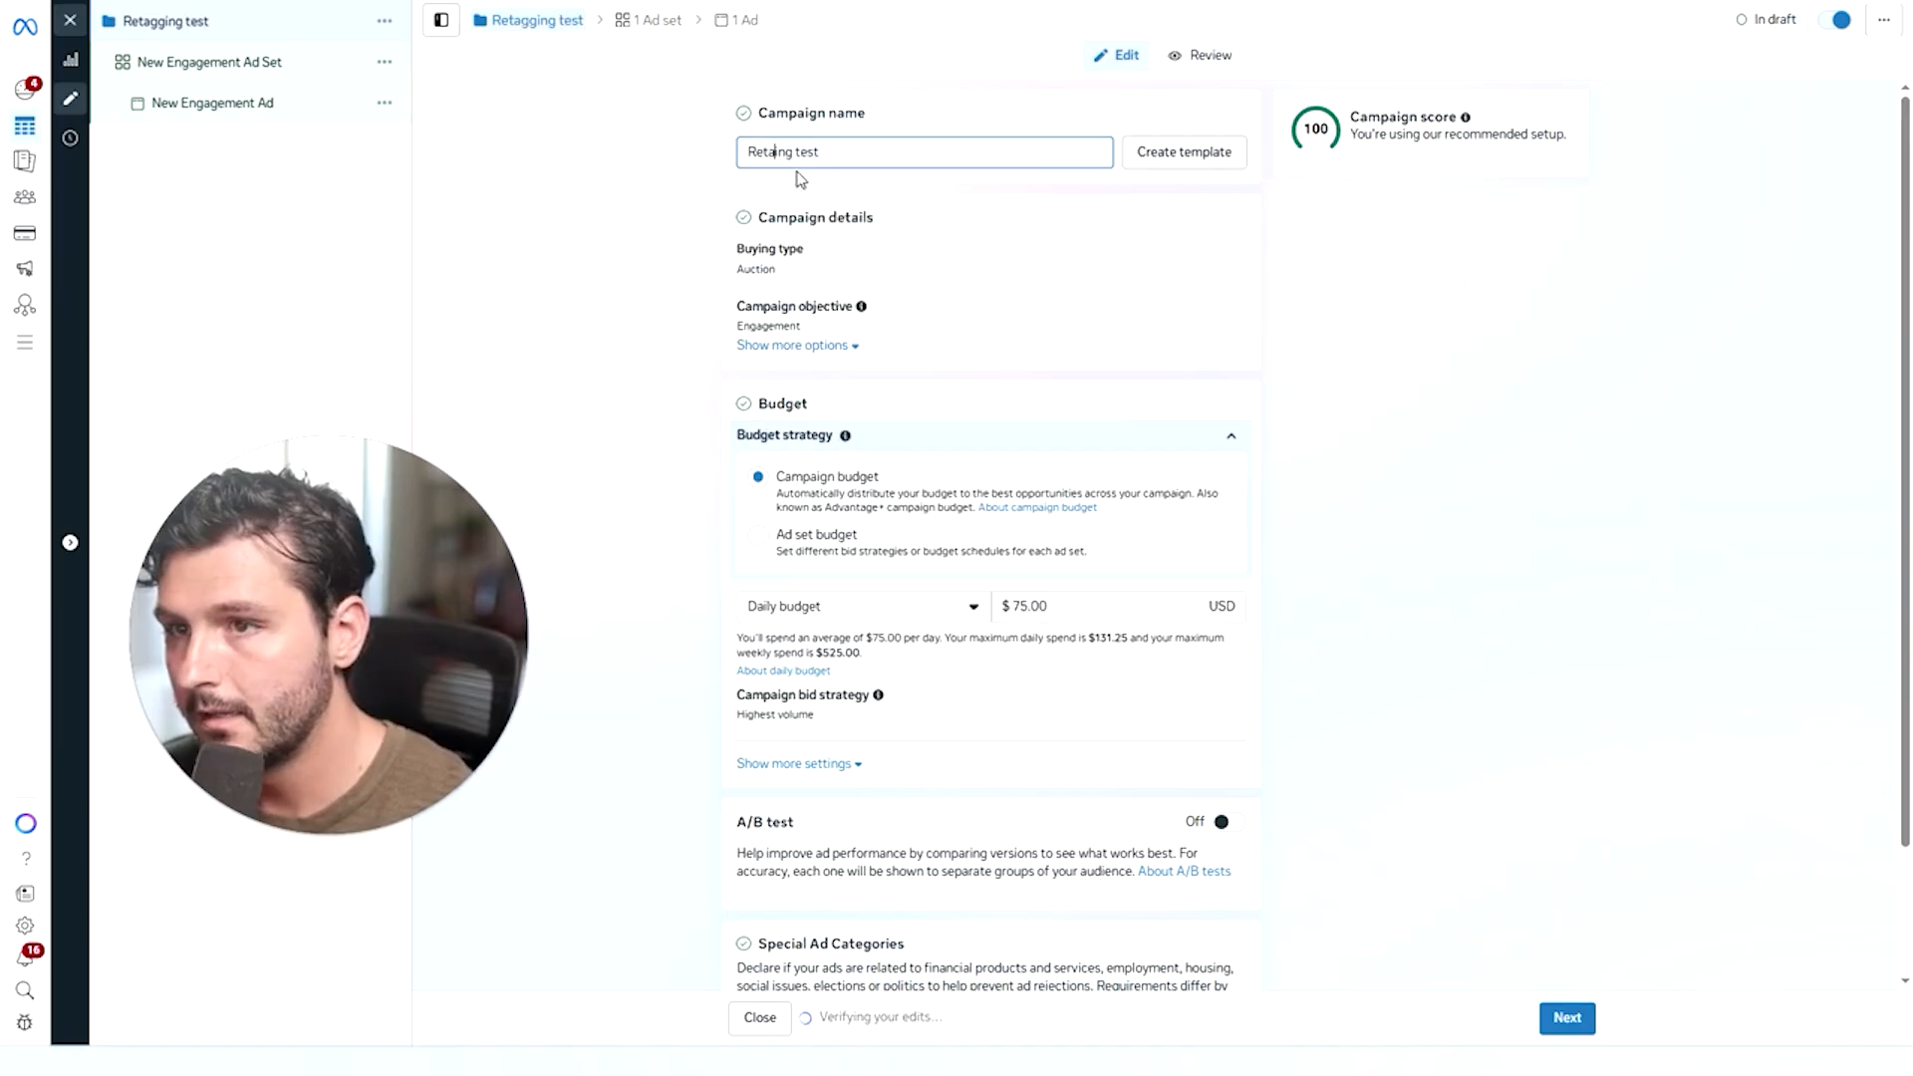
{"action": "type", "text": "t"}
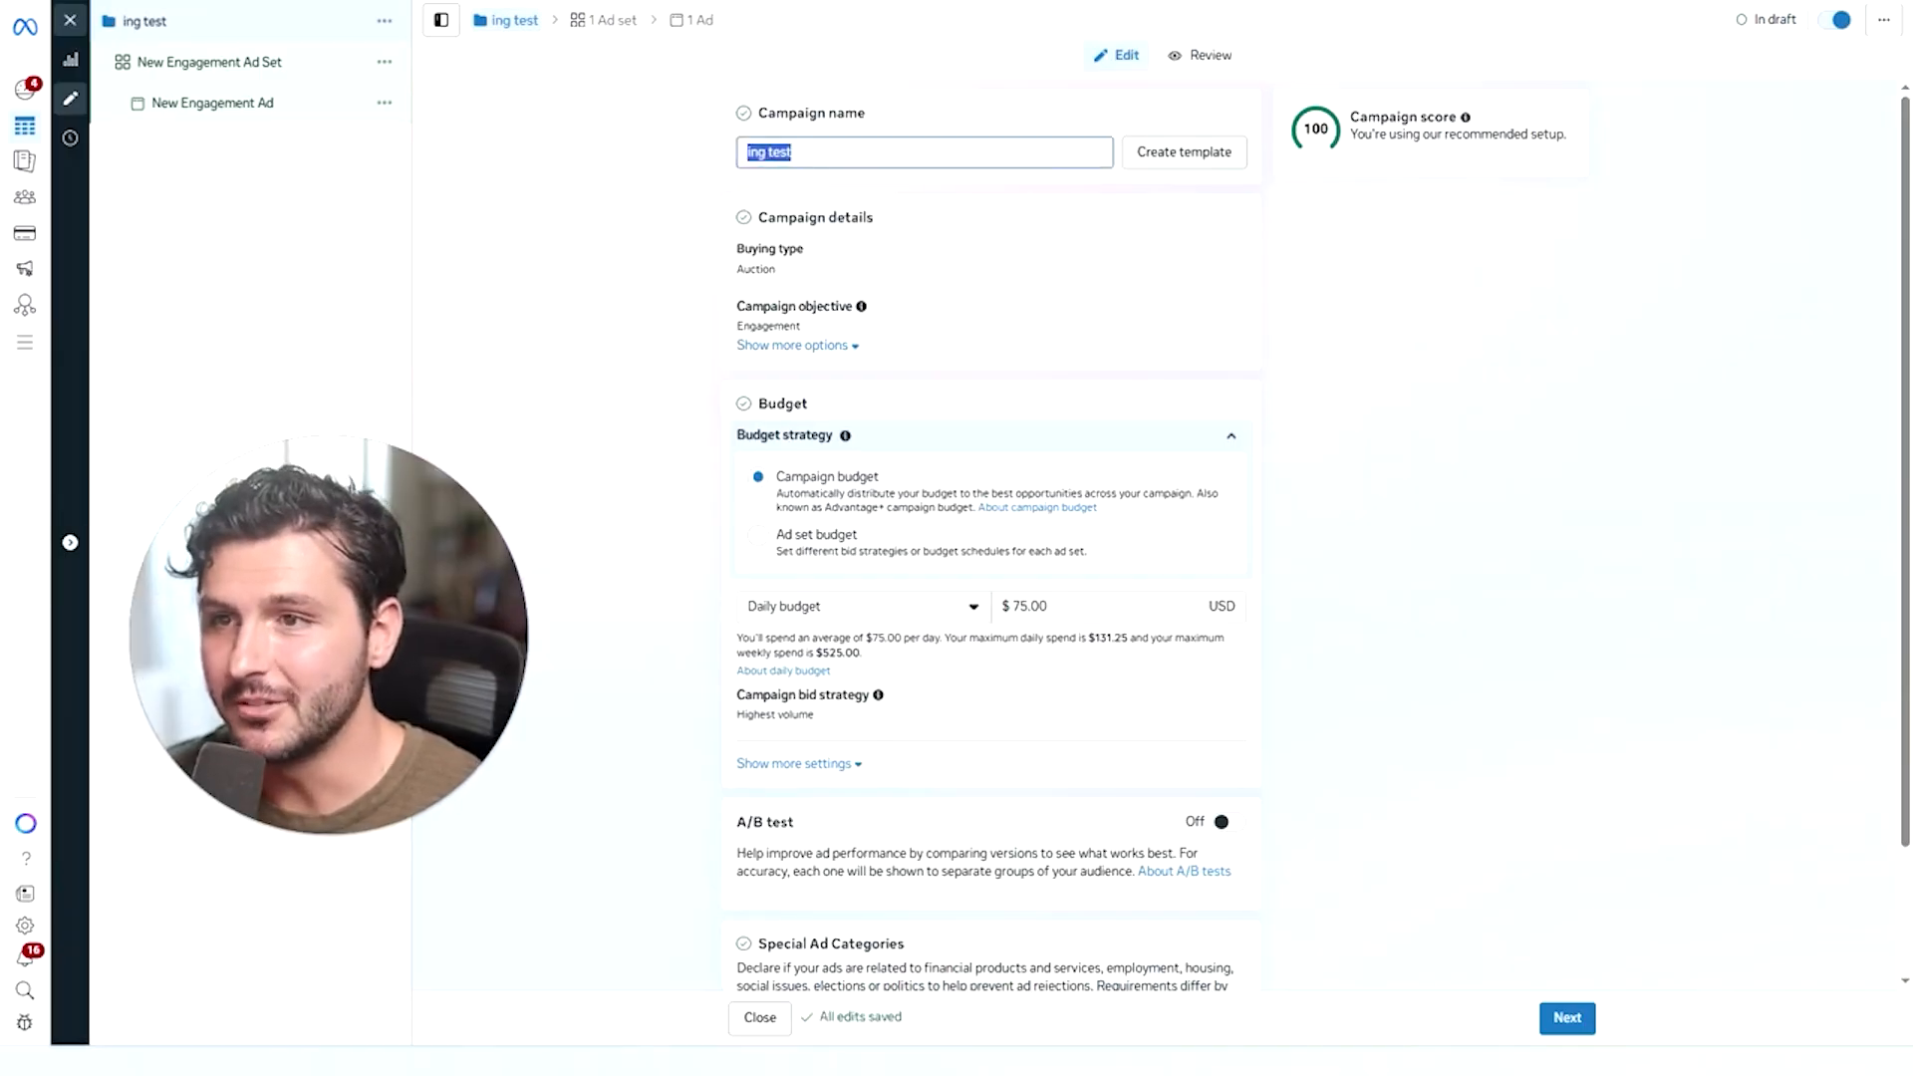
{"action": "type", "text": "retargeting test"}
{"action": "left_click", "coordinate": [1036, 228]}
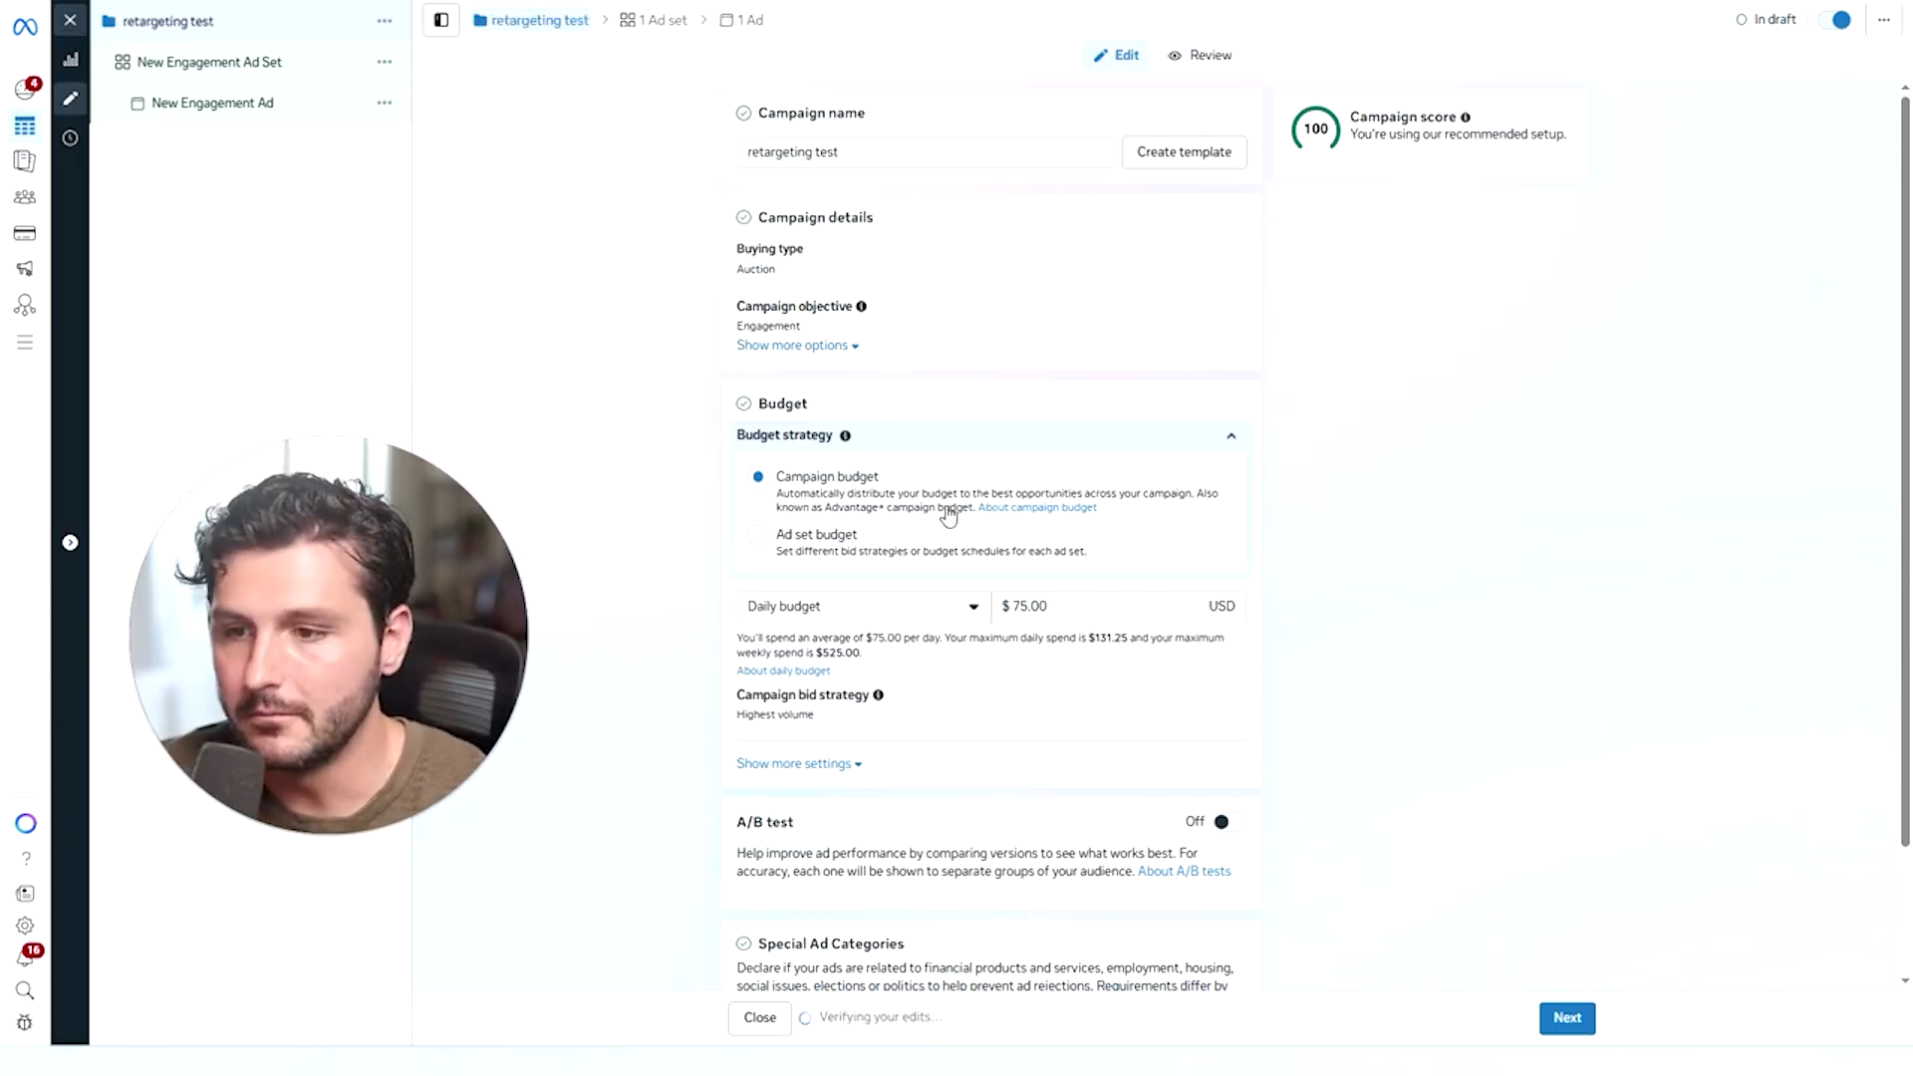
Extend the campaign name to "retargeting - 30 test", leaving the daily campaign budget as it is.
{"action": "scroll", "coordinate": [948, 510], "scroll_direction": "down", "scroll_amount": 2}
{"action": "left_click", "coordinate": [1018, 453]}
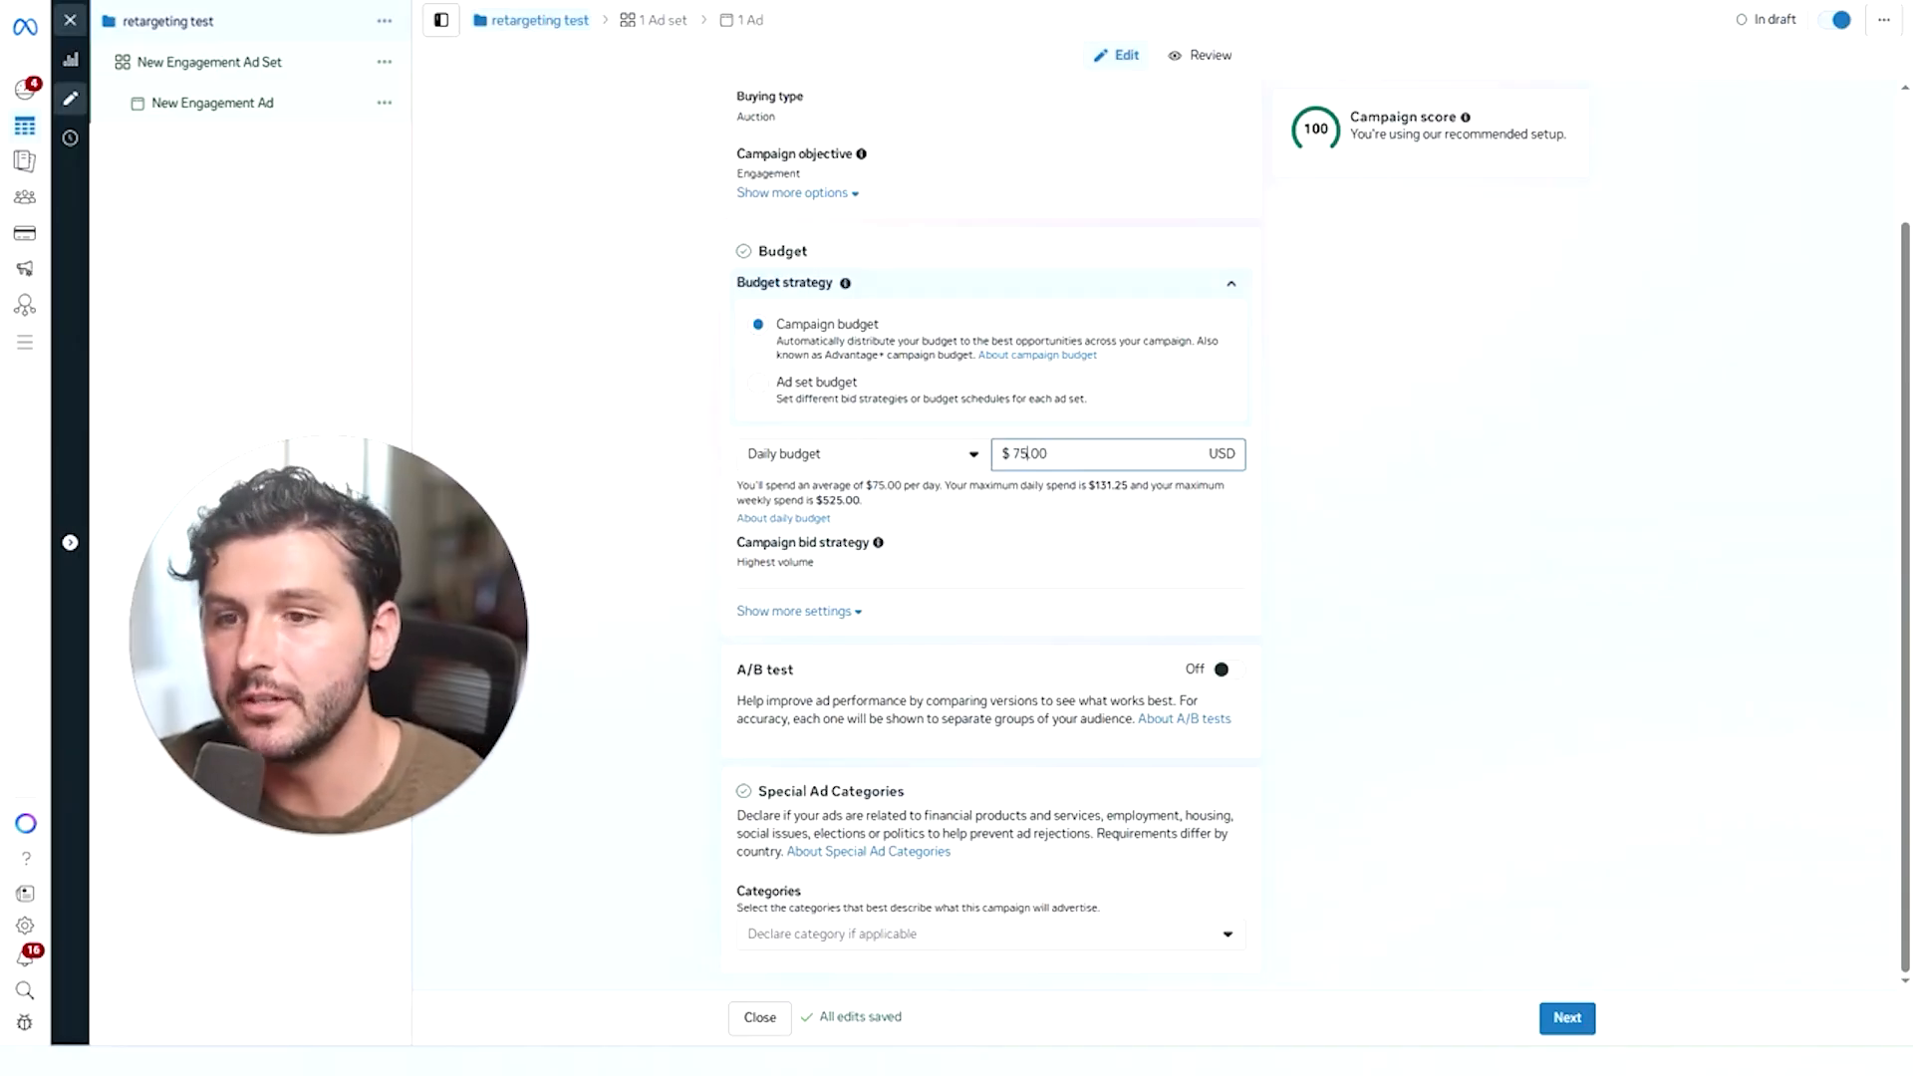
{"action": "scroll", "coordinate": [946, 376], "scroll_direction": "up", "scroll_amount": 3}
{"action": "left_click", "coordinate": [872, 179]}
{"action": "left_click", "coordinate": [813, 152]}
{"action": "type", "text": "- 30 test"}
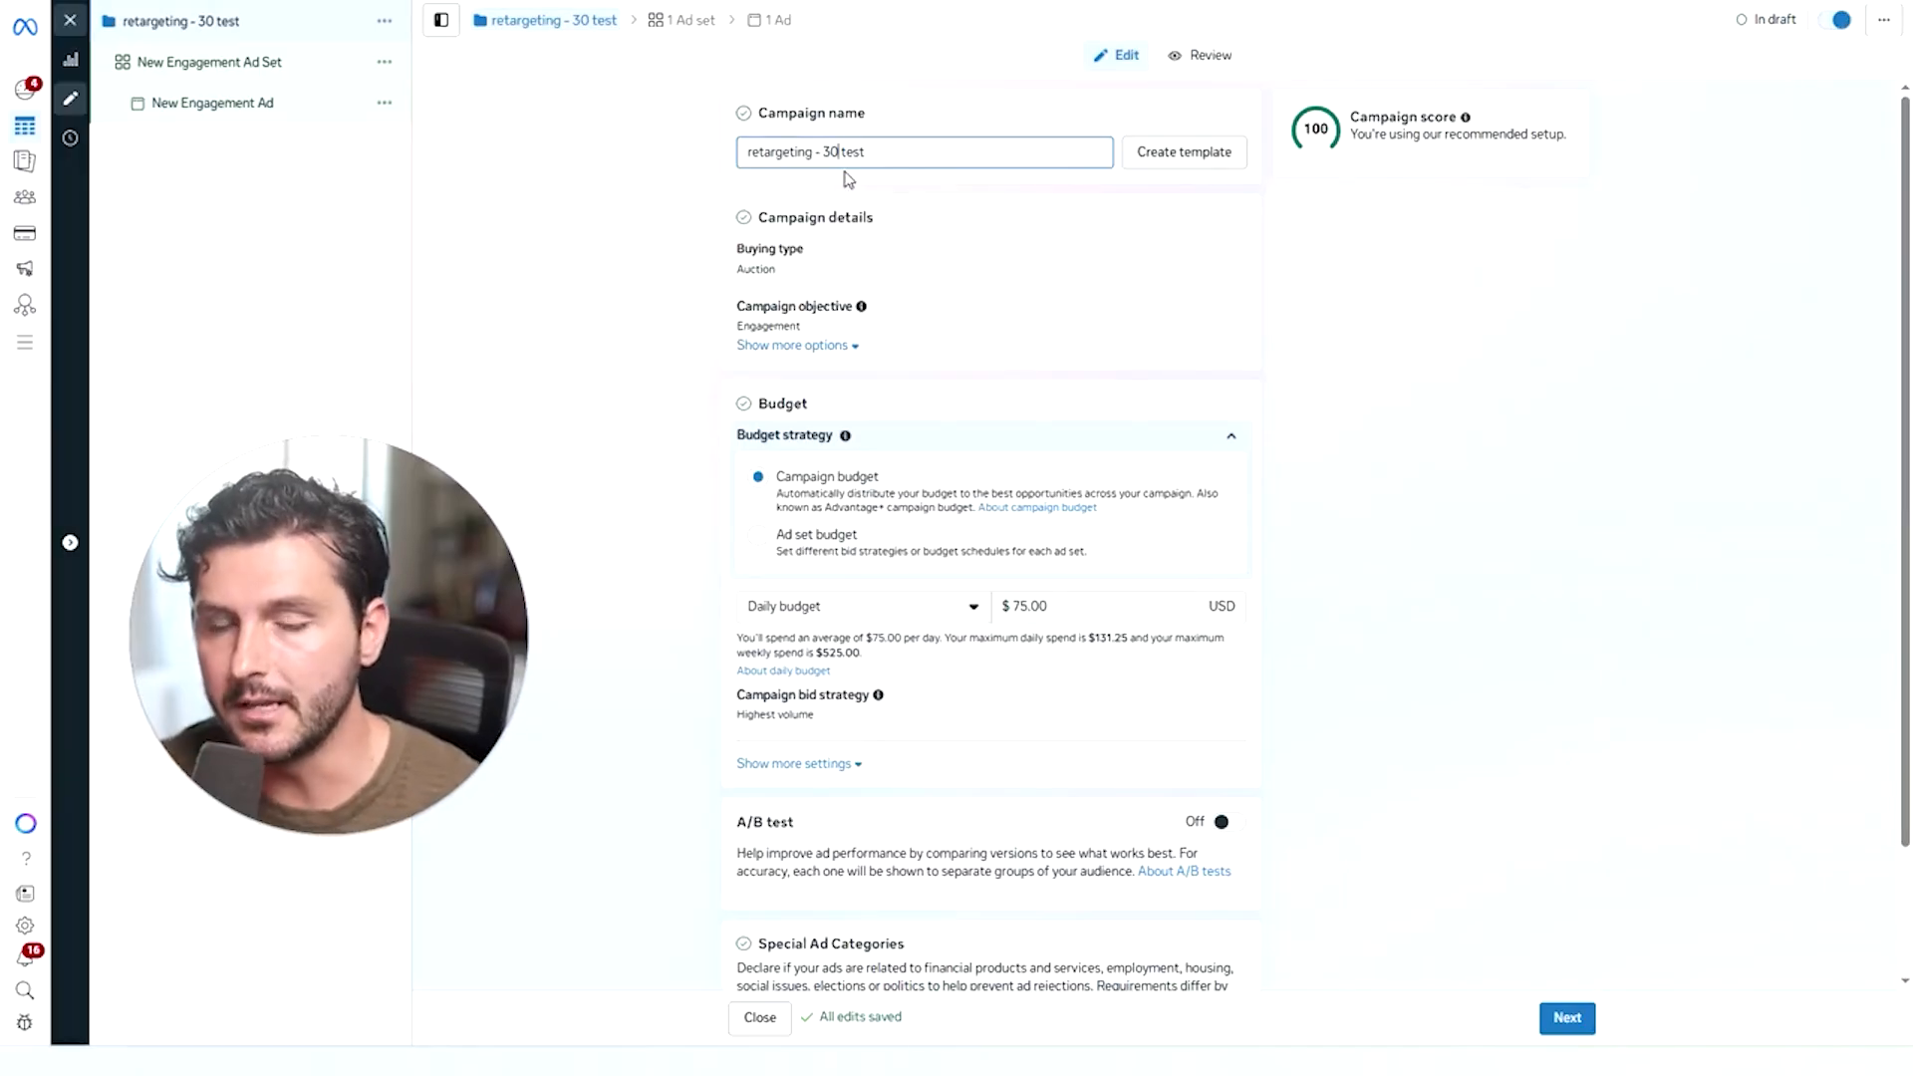
{"action": "scroll", "coordinate": [1026, 689], "scroll_direction": "down", "scroll_amount": 2}
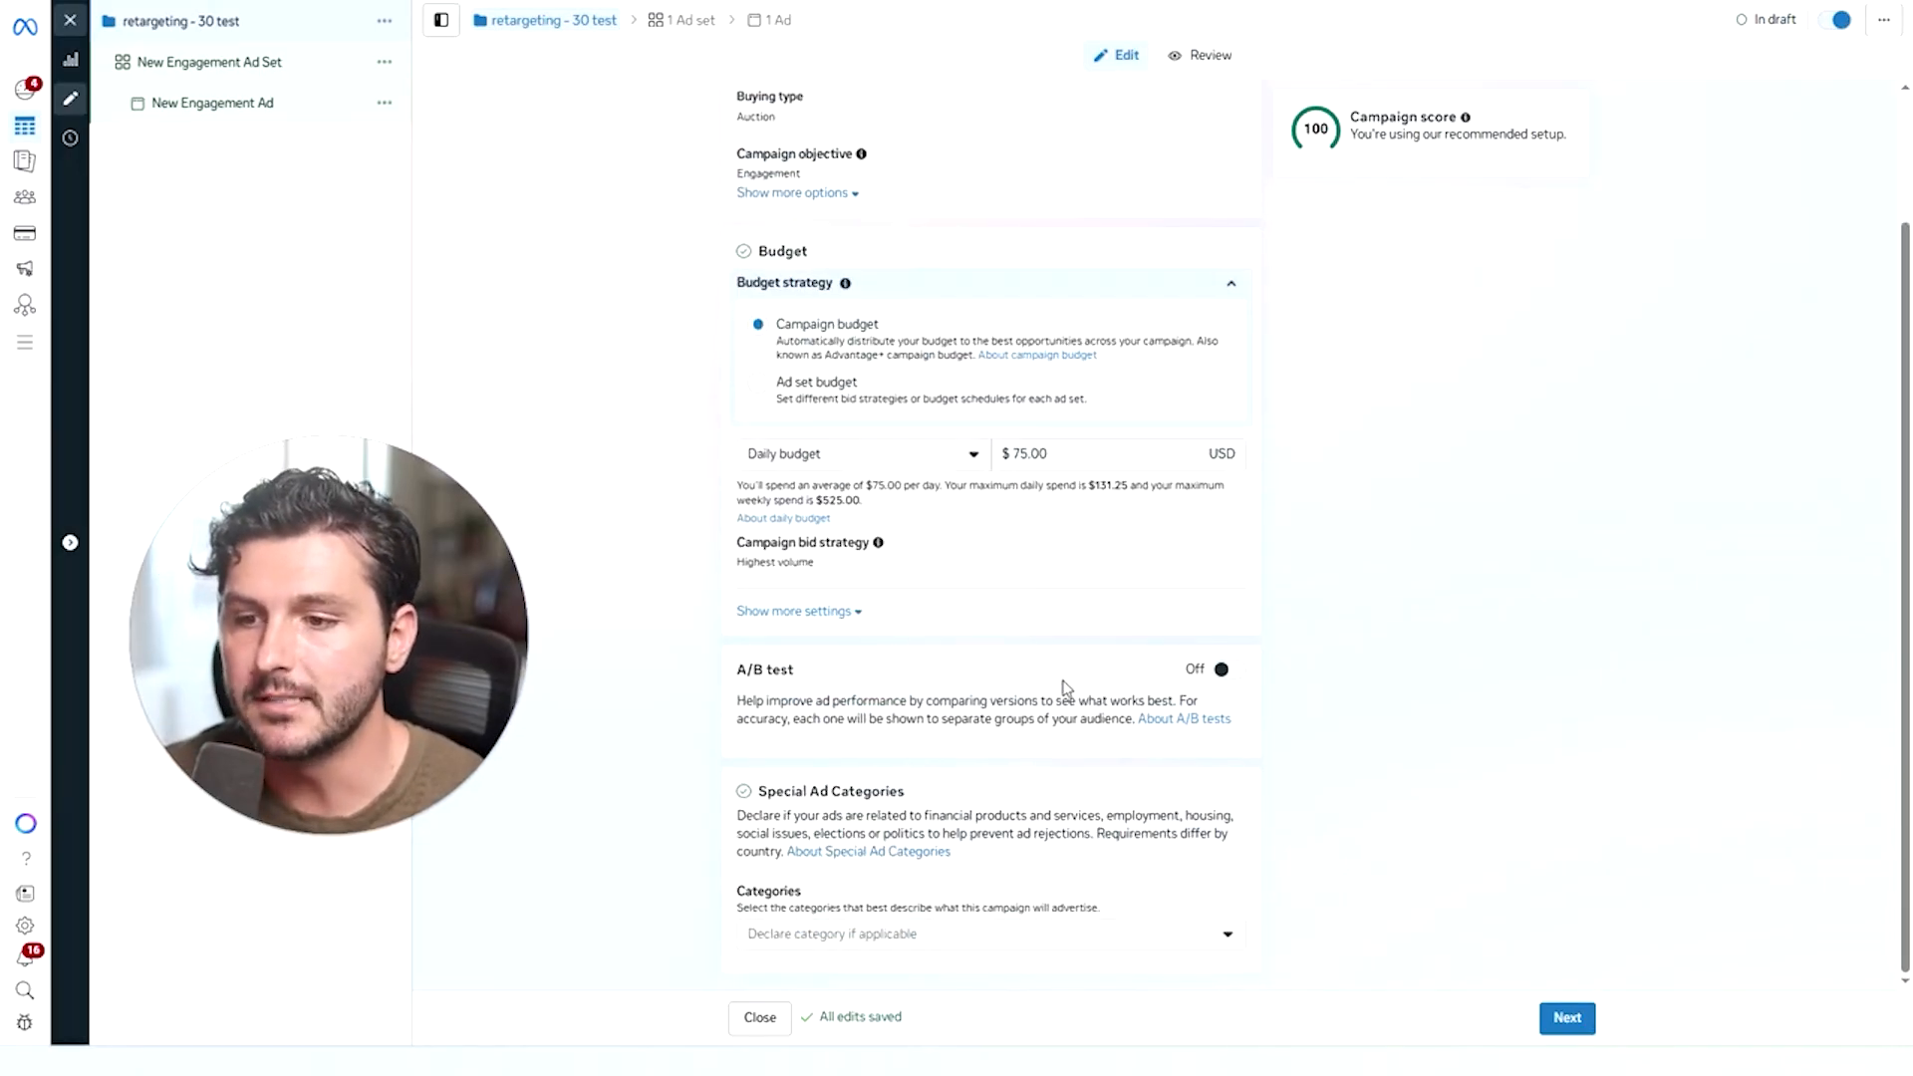
Continue to the new engagement ad set and name it "broad pack RT 1 (11/20/25)".
{"action": "left_click", "coordinate": [1567, 1017]}
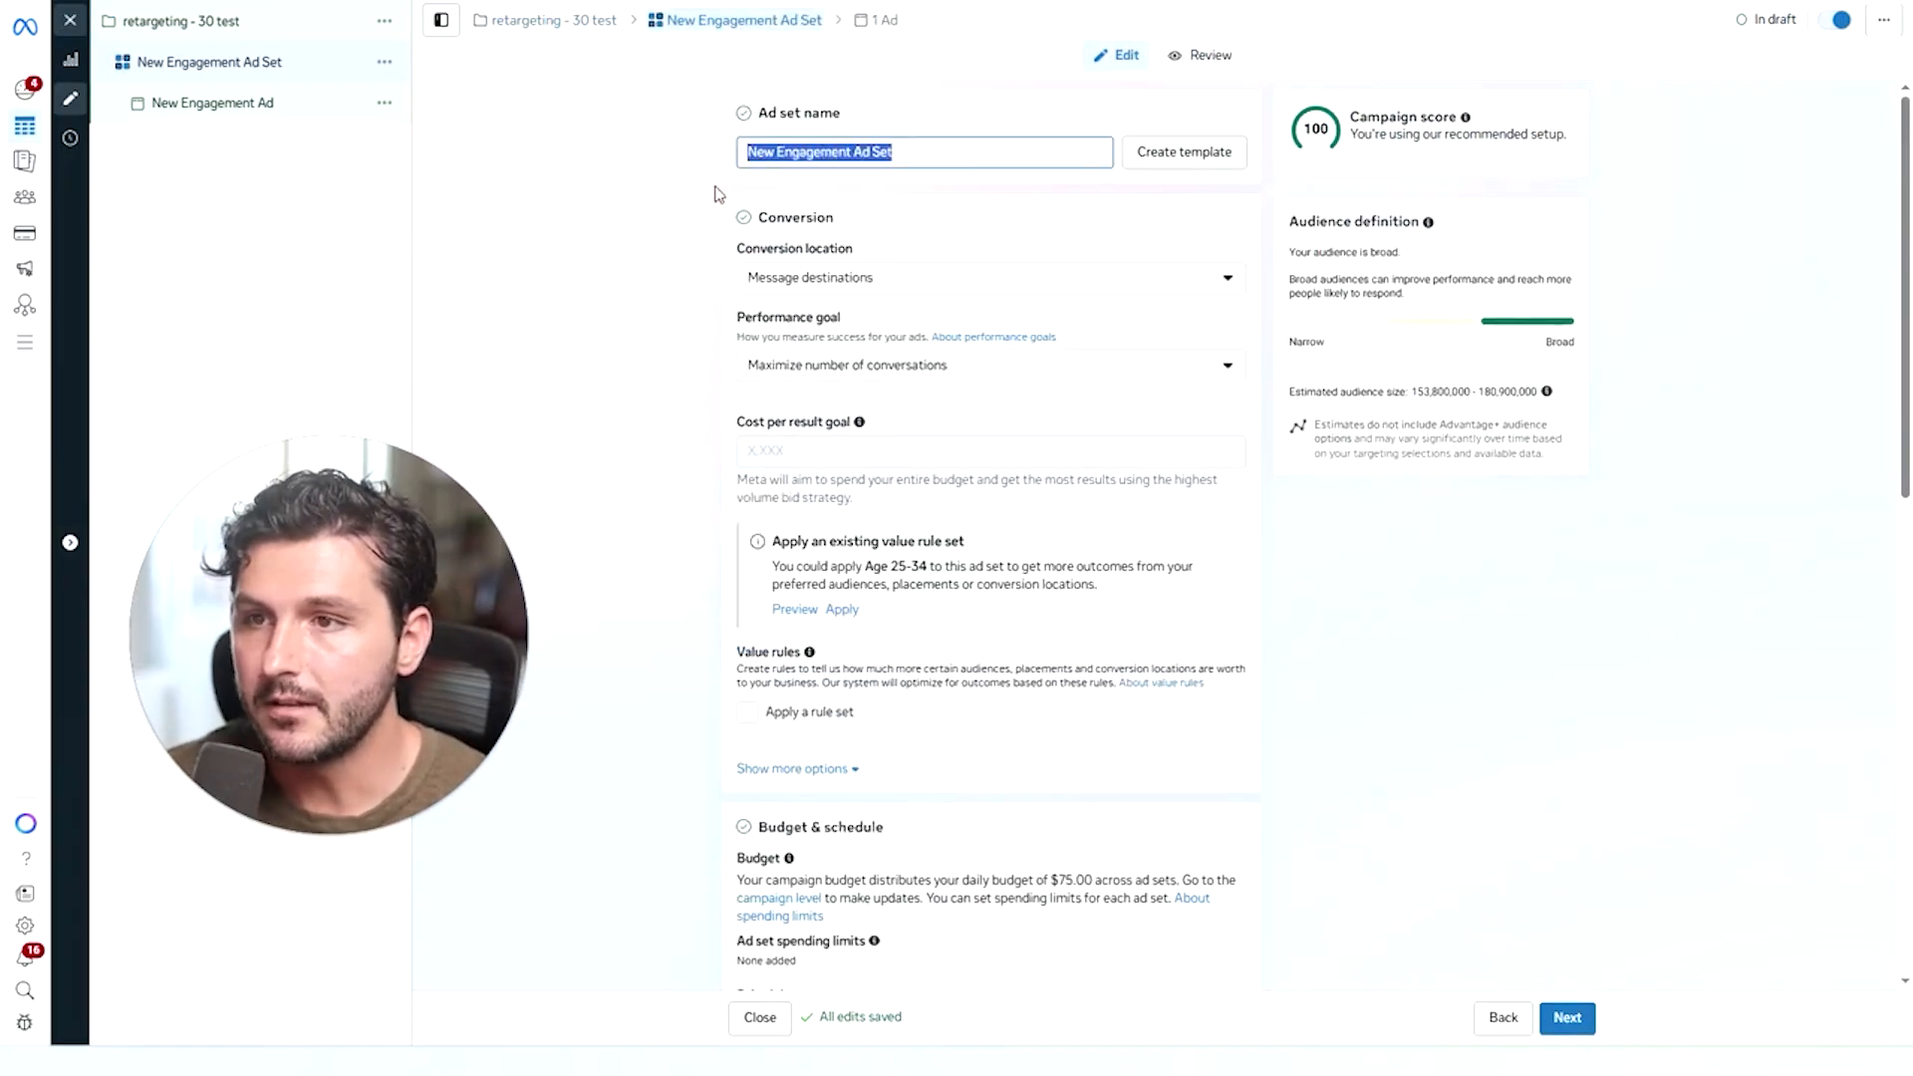
{"action": "type", "text": "braod pac"}
{"action": "key", "text": "BackSpace"}
{"action": "key", "text": "BackSpace"}
{"action": "key", "text": "BackSpace"}
{"action": "key", "text": "BackSpace"}
{"action": "key", "text": "BackSpace"}
{"action": "key", "text": "BackSpace"}
{"action": "key", "text": "BackSpace"}
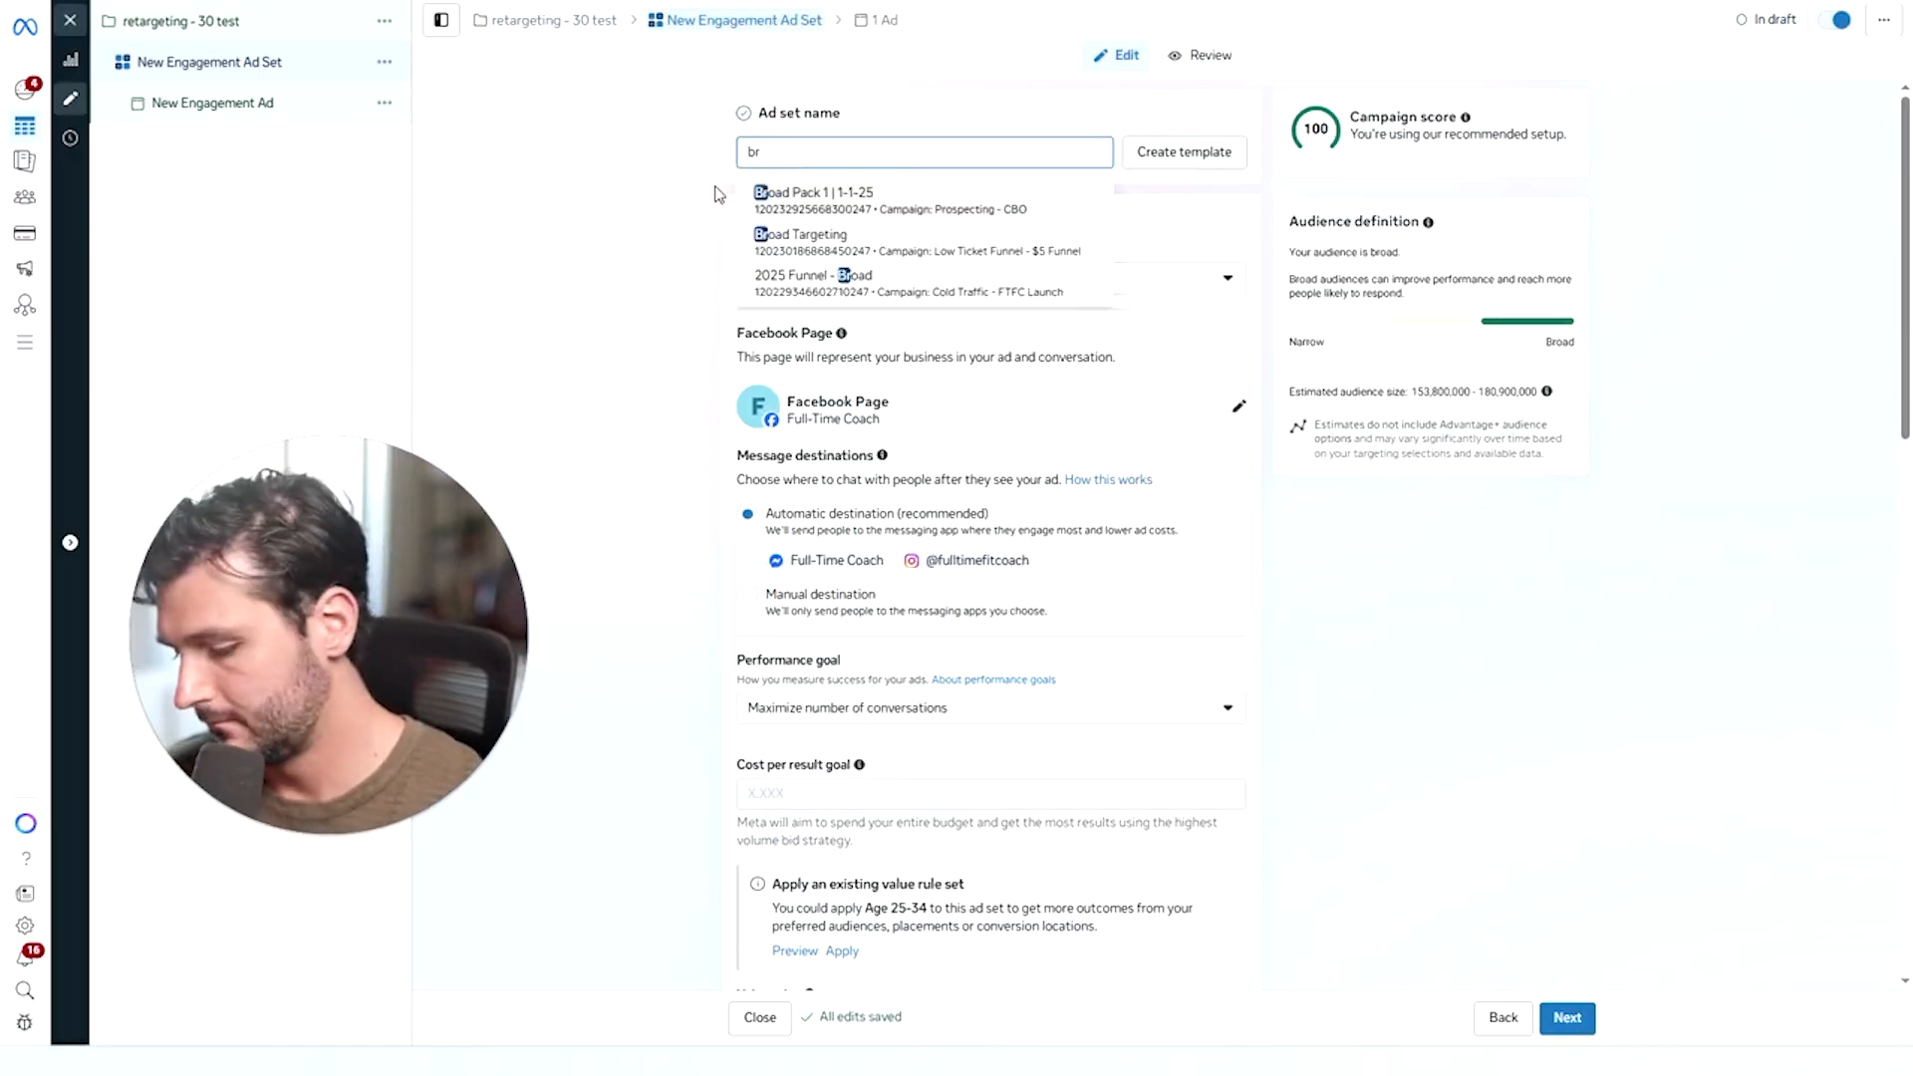
{"action": "type", "text": "oad pack R"}
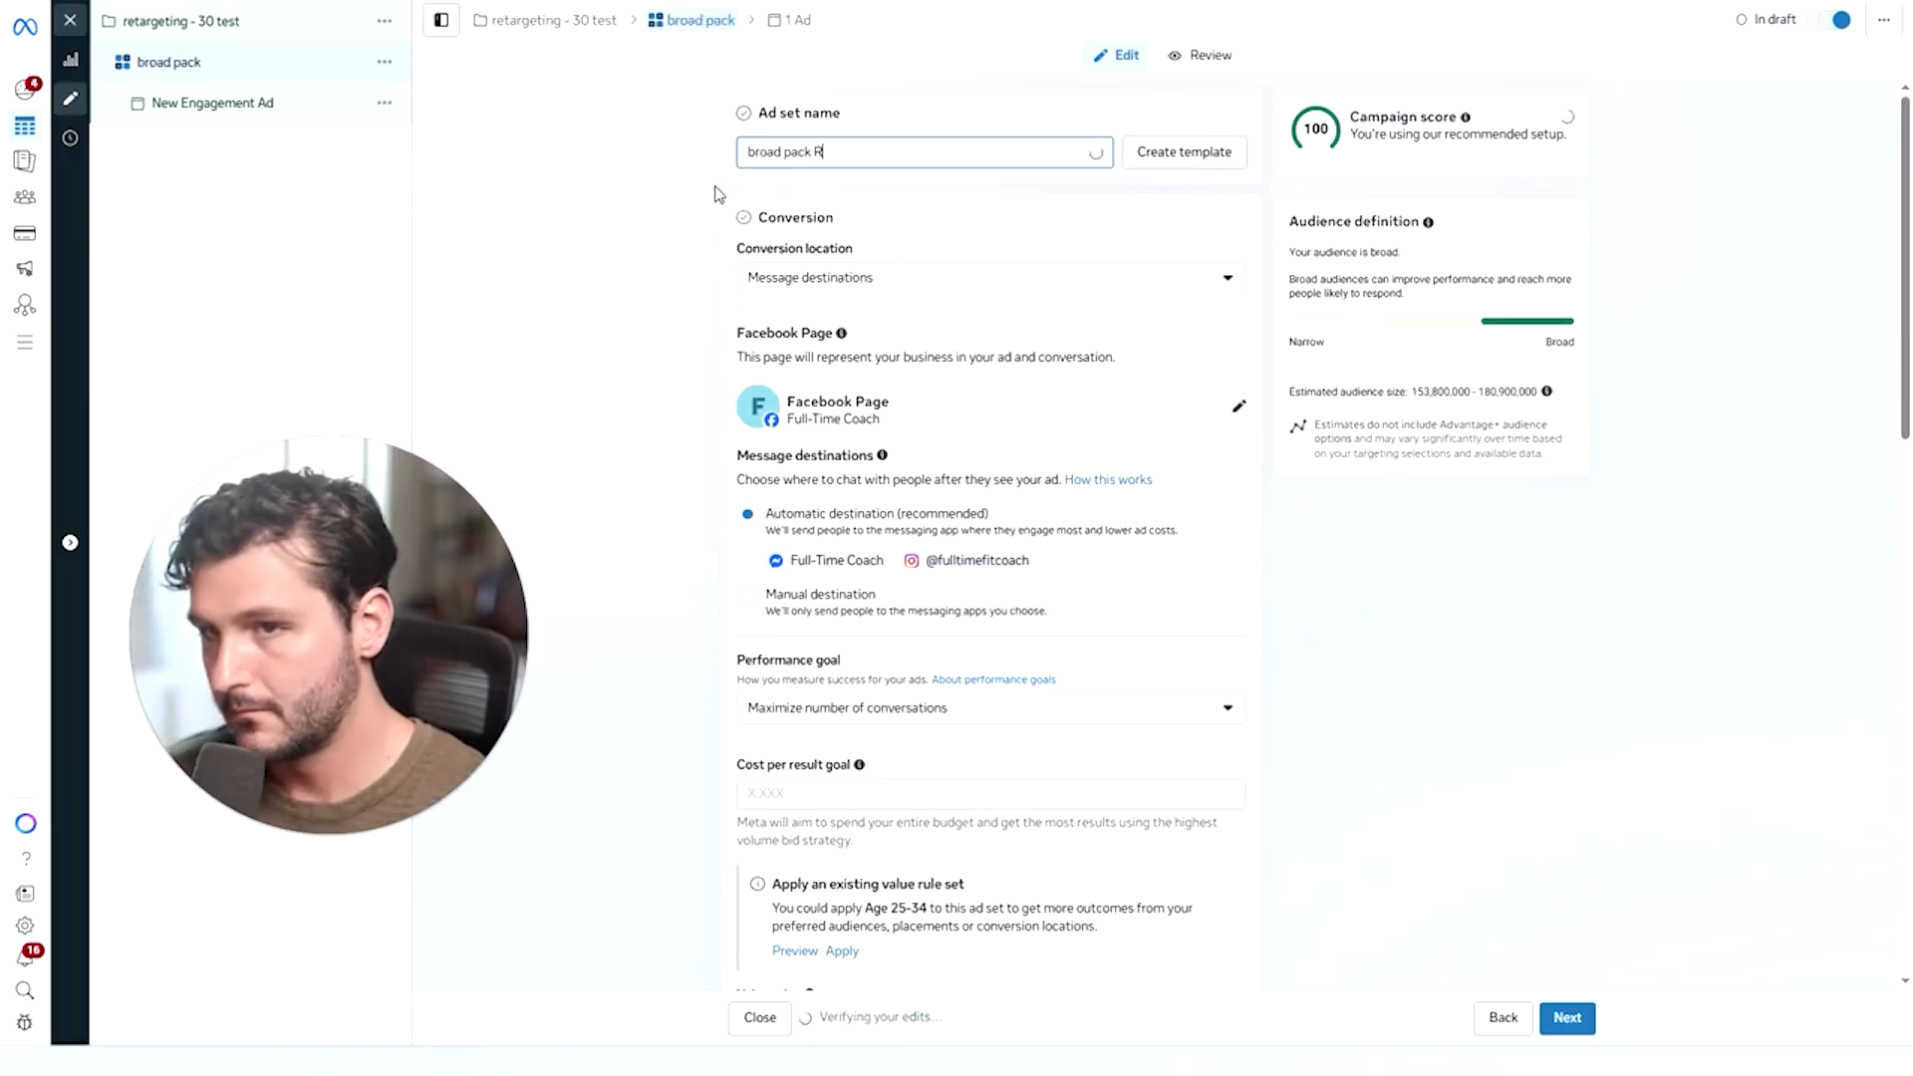
{"action": "type", "text": "T 1"}
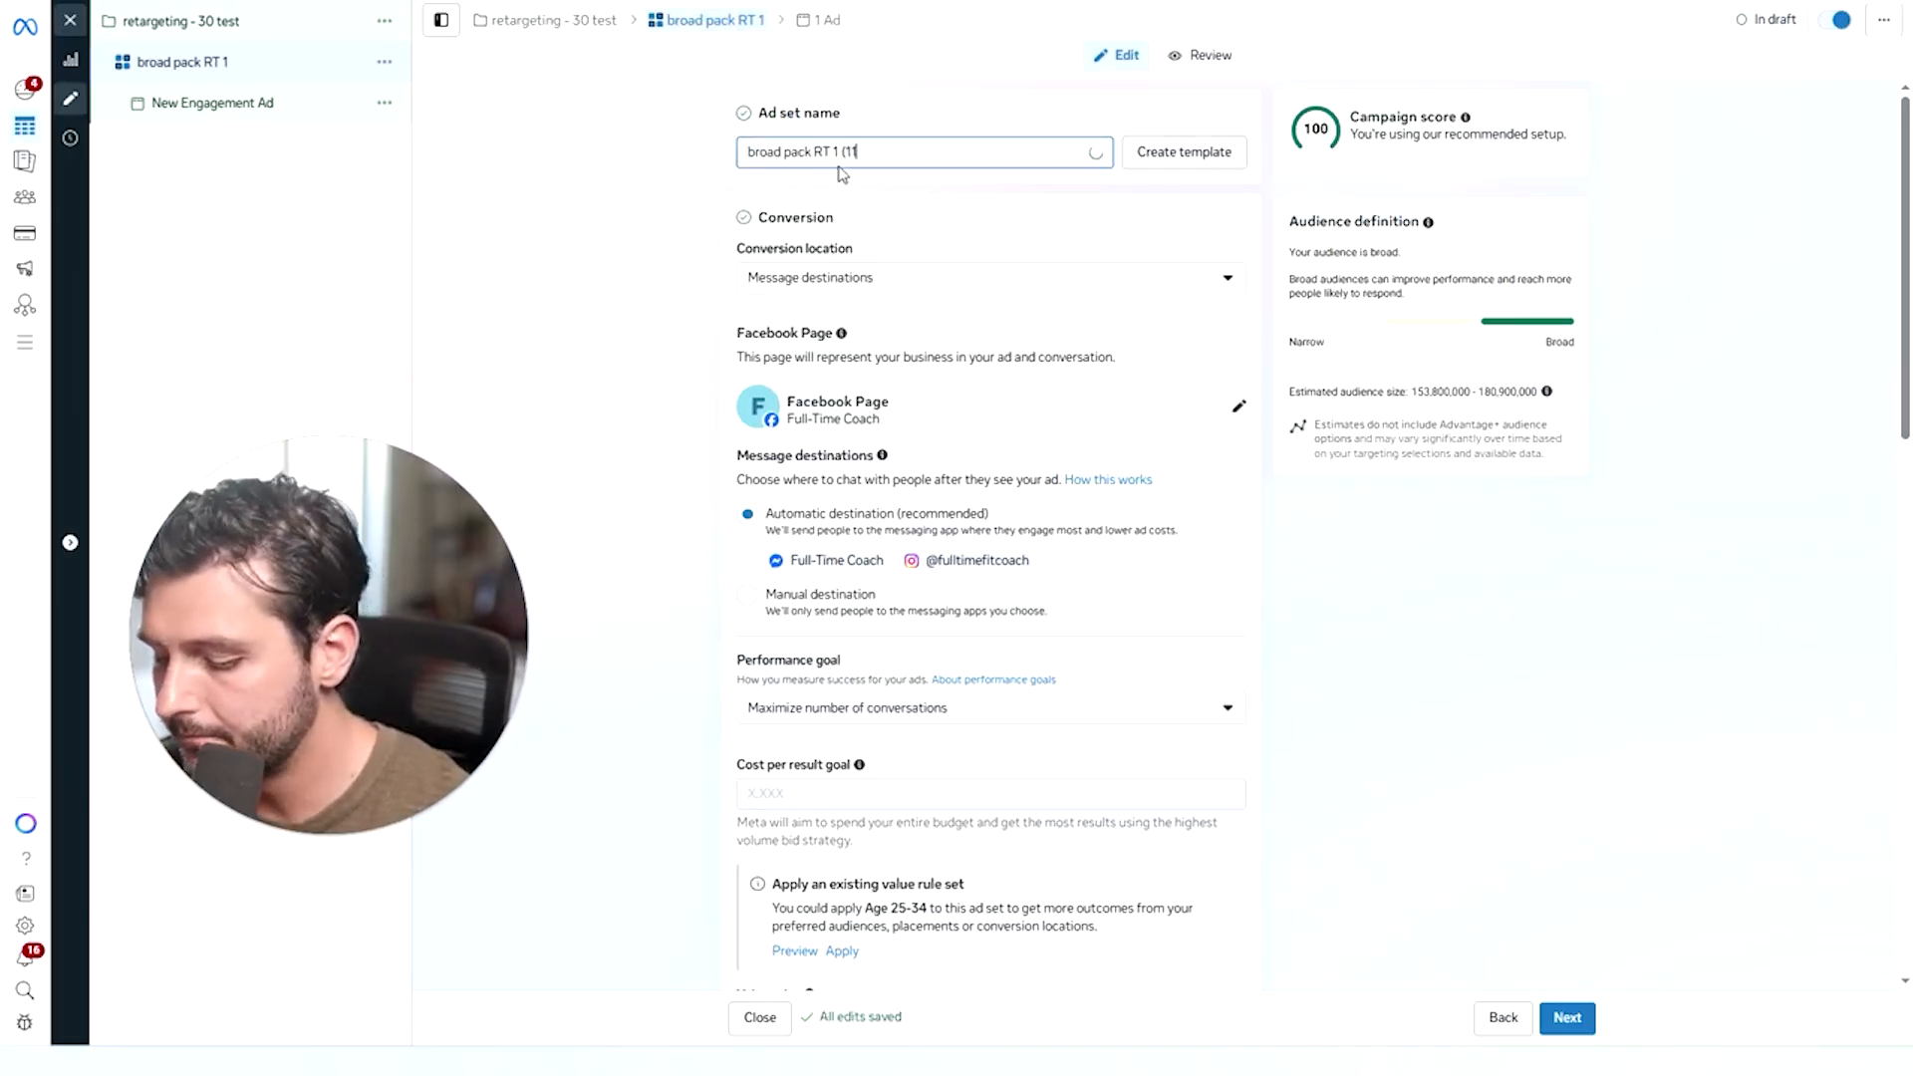
{"action": "type", "text": "(11/20/2"}
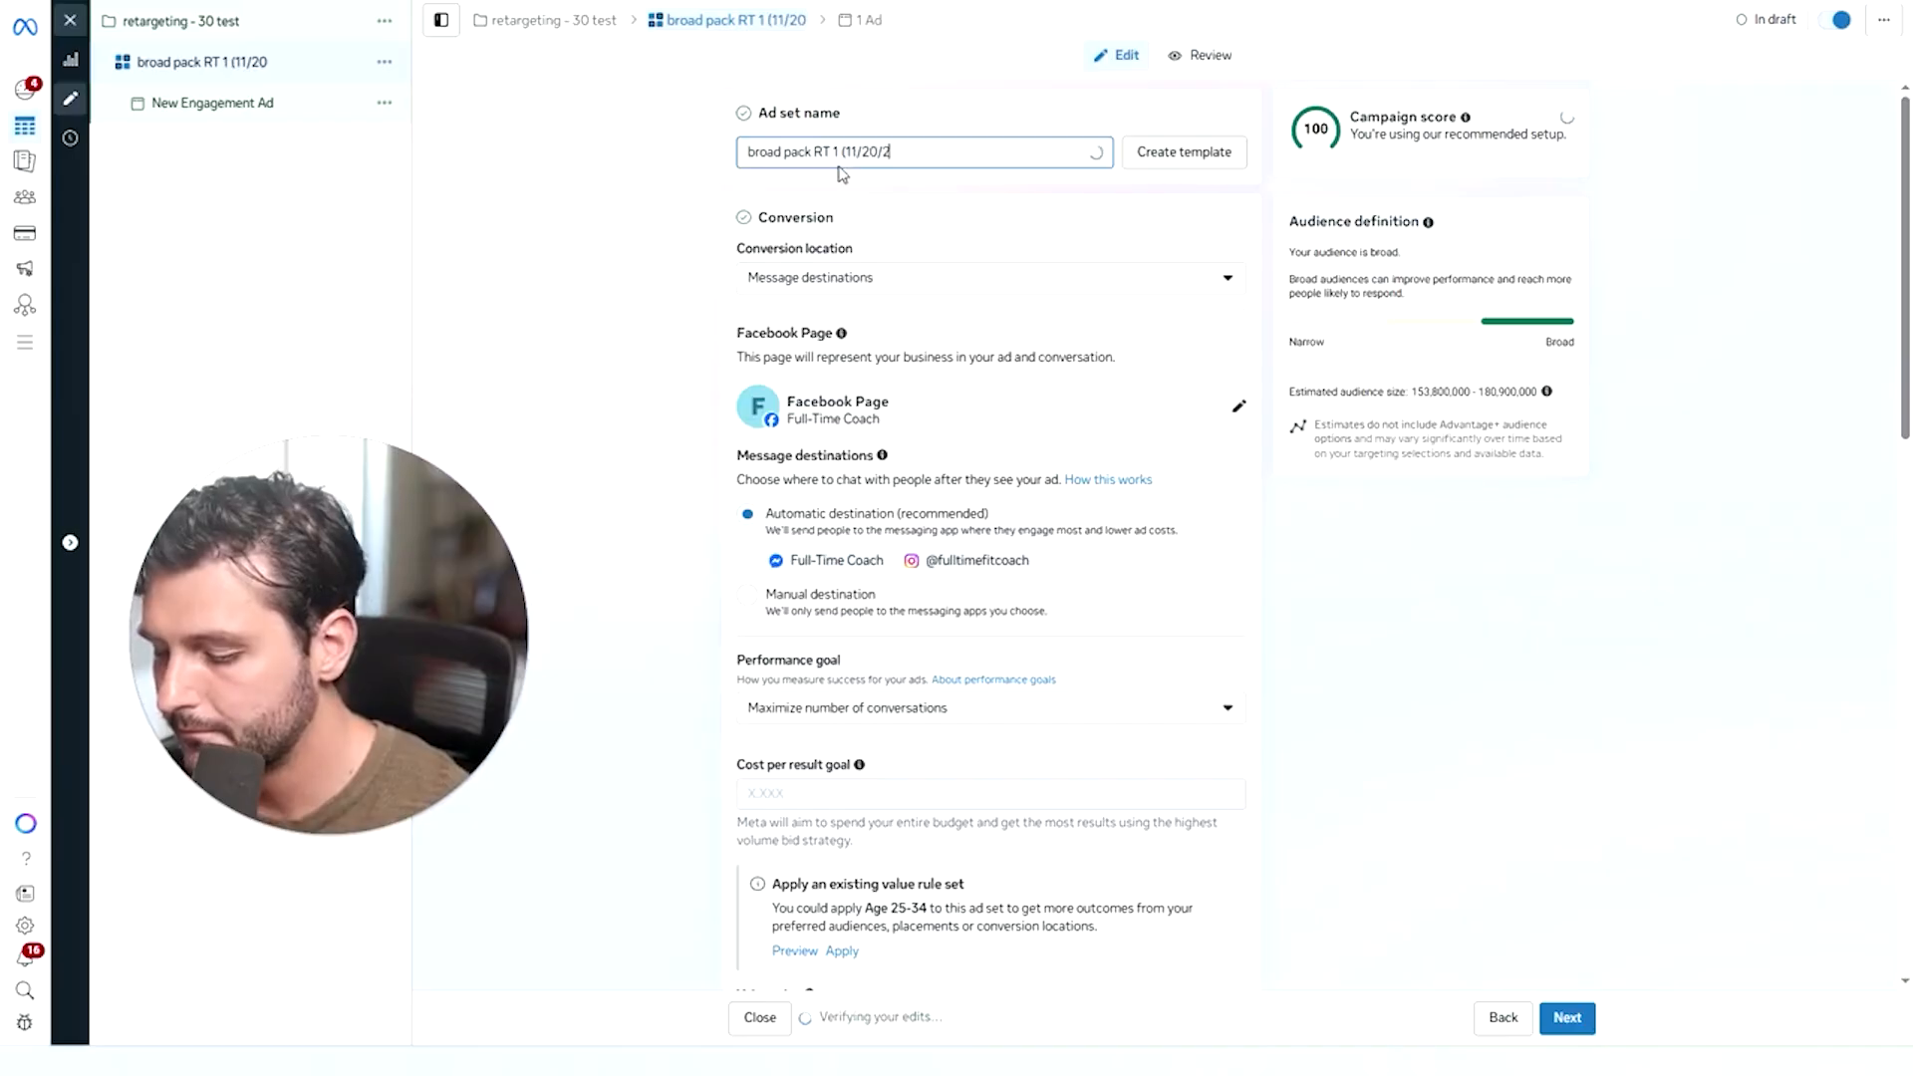
{"action": "type", "text": "50"}
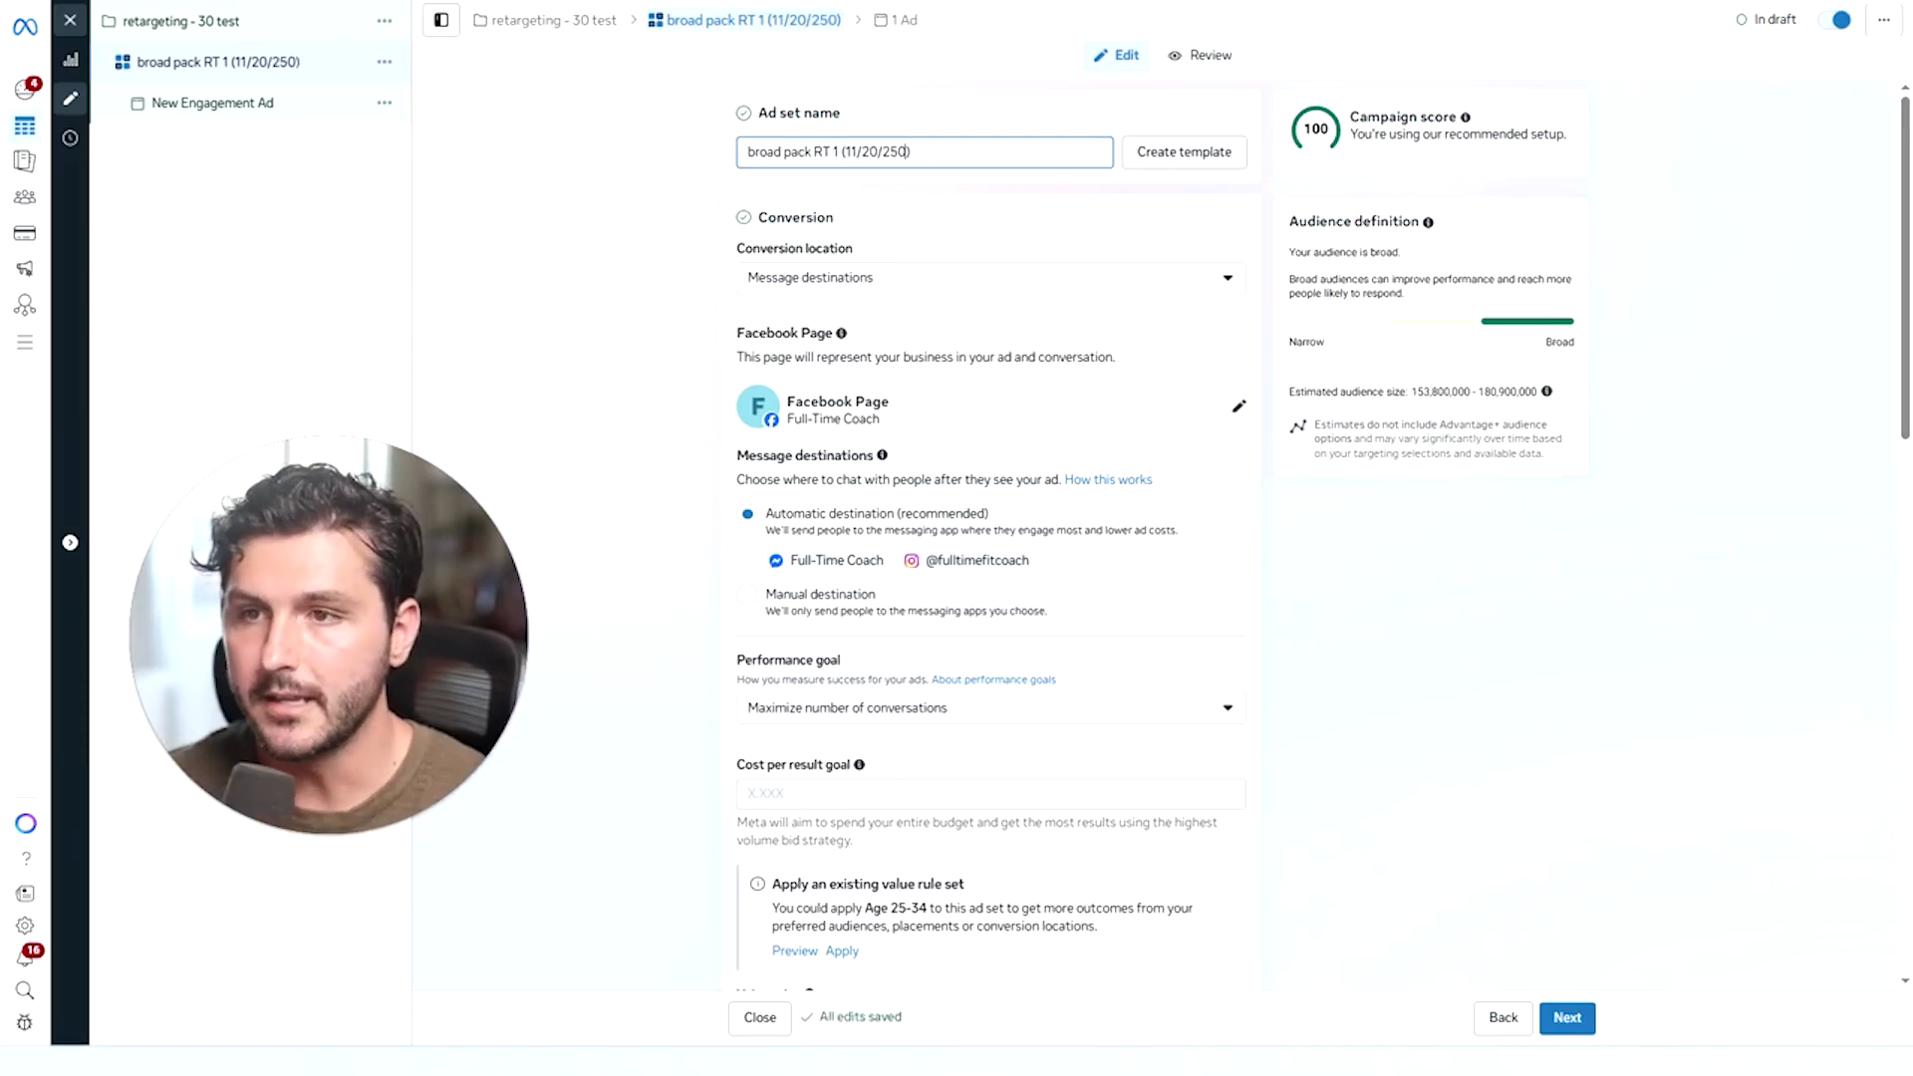
{"action": "key", "text": "BackSpace"}
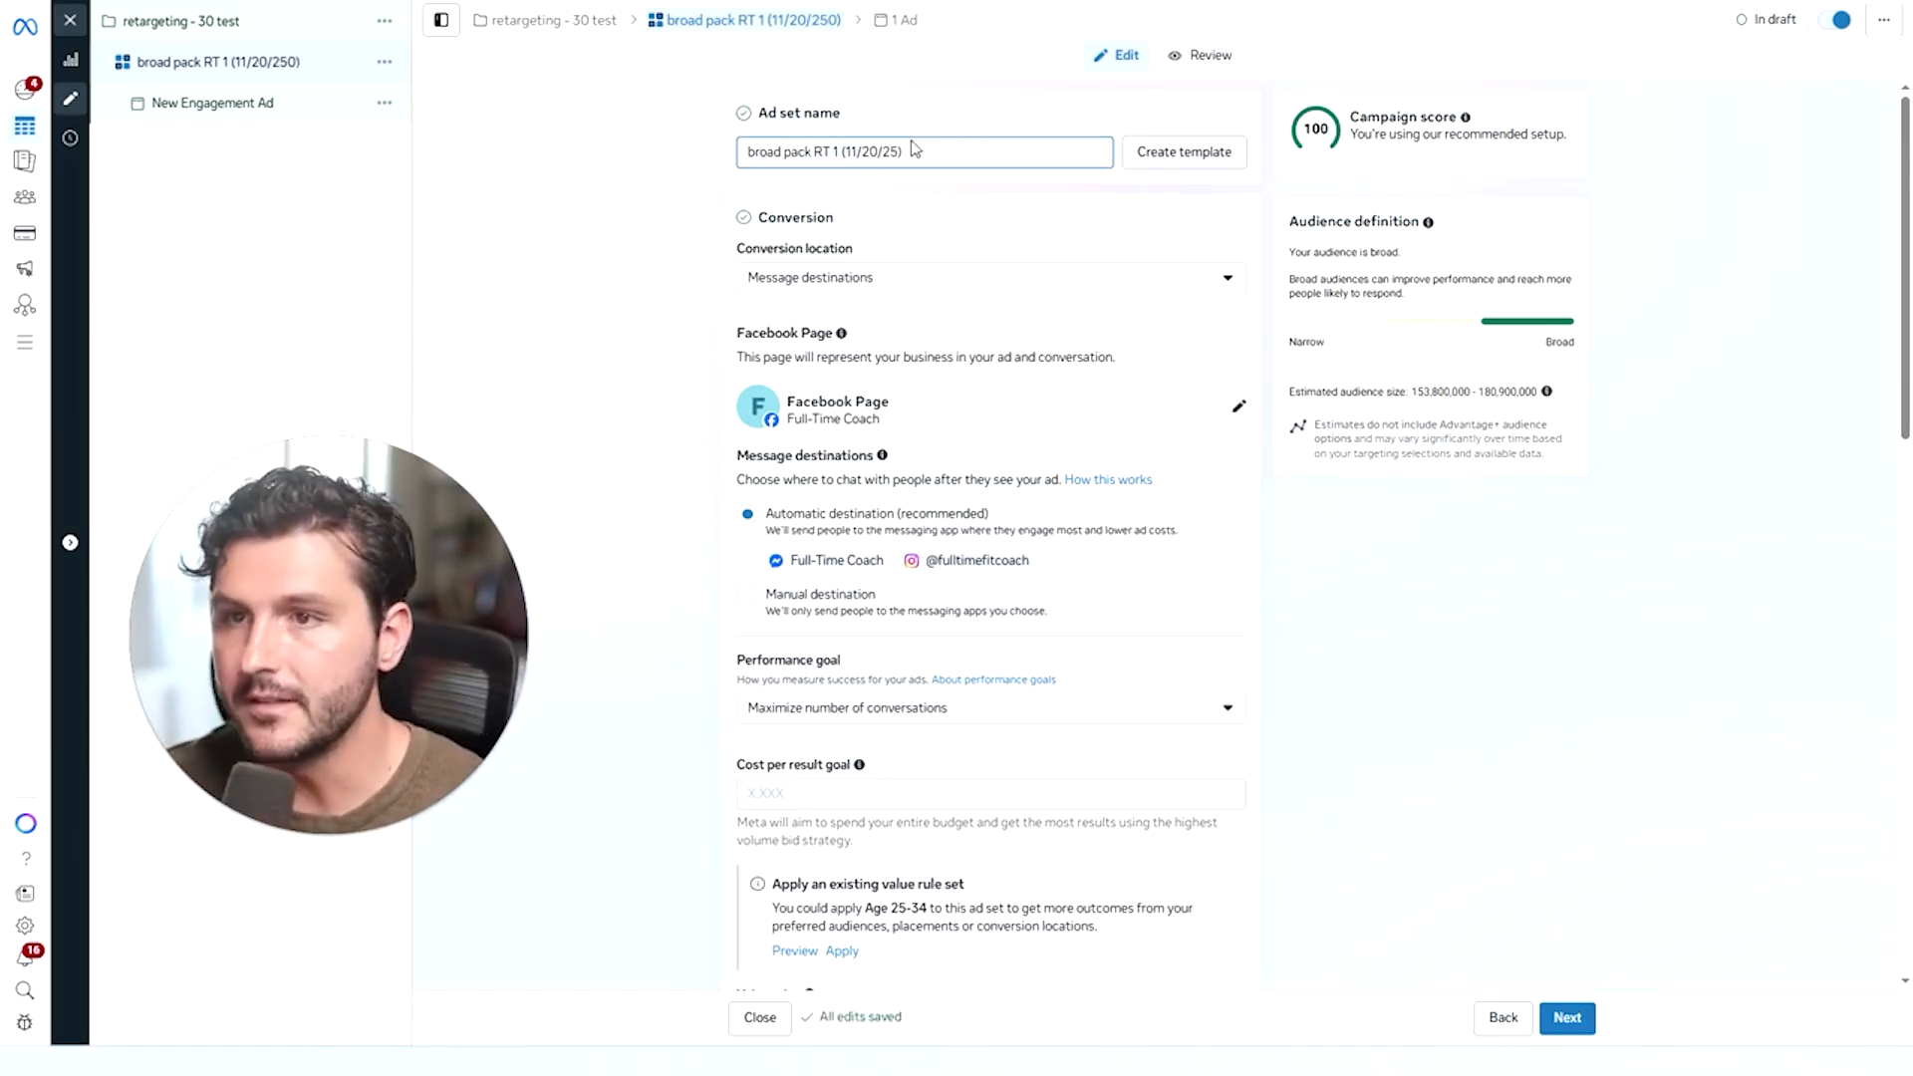
Switch the ad set's message destinations to manual and keep only Instagram selected.
{"action": "scroll", "coordinate": [837, 278], "scroll_direction": "down", "scroll_amount": 1}
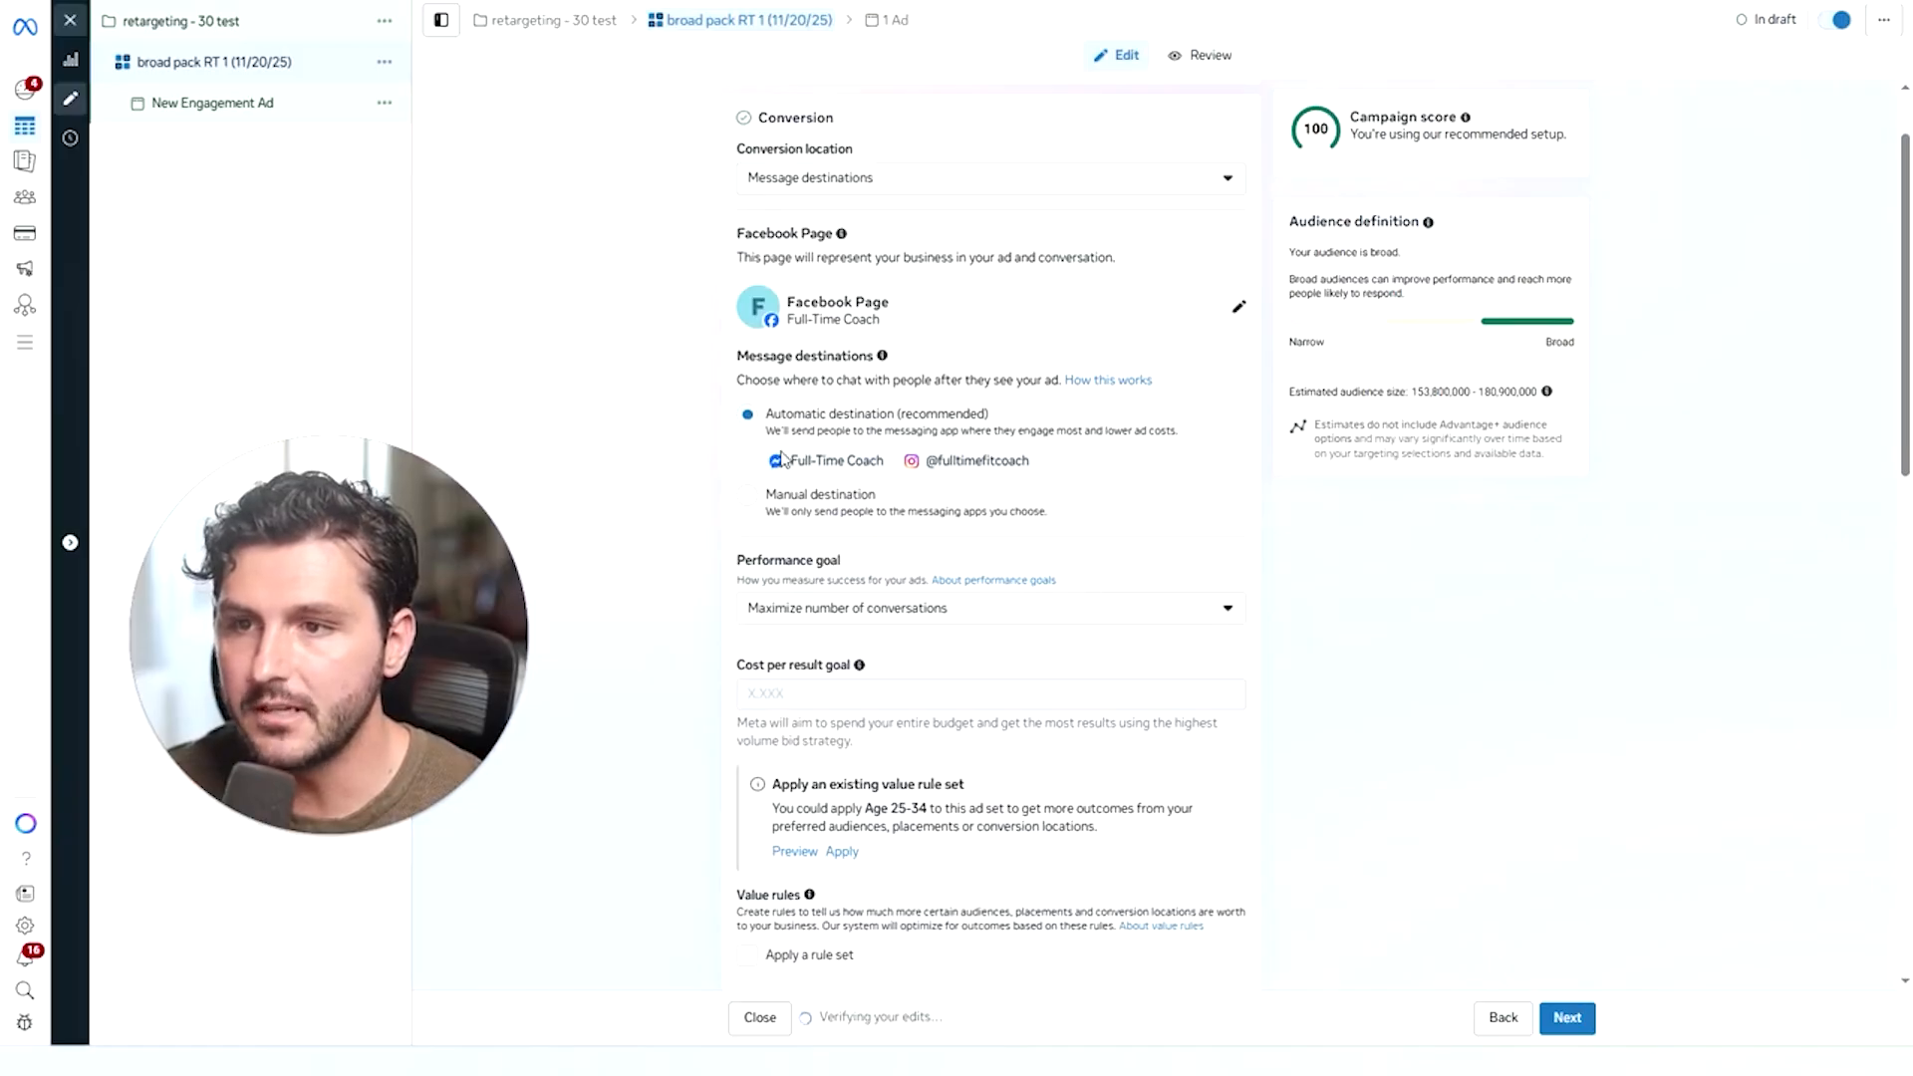
{"action": "left_click", "coordinate": [747, 494]}
{"action": "left_click", "coordinate": [773, 524]}
Open the ad set's locations for editing and set the minimum age to 25 in the audience controls.
{"action": "scroll", "coordinate": [774, 529], "scroll_direction": "down", "scroll_amount": 4}
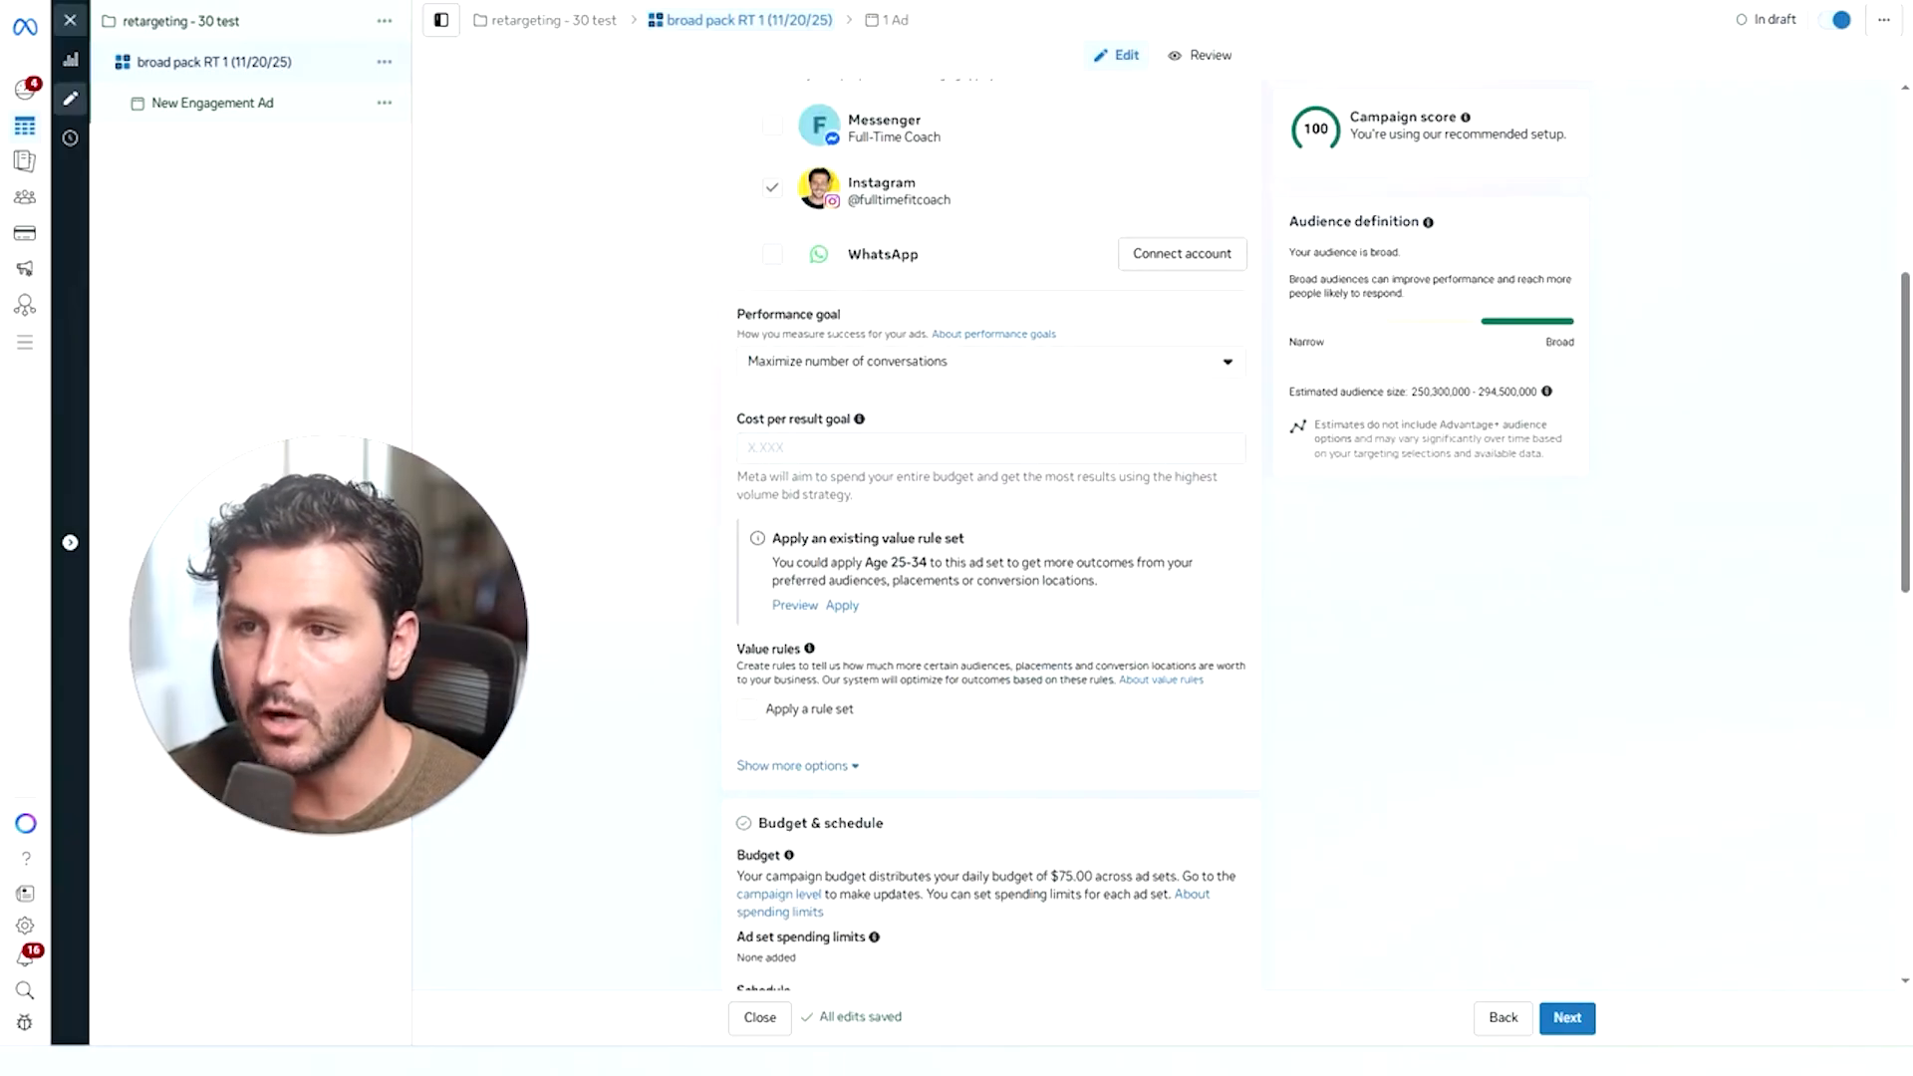
{"action": "scroll", "coordinate": [845, 383], "scroll_direction": "down", "scroll_amount": 7}
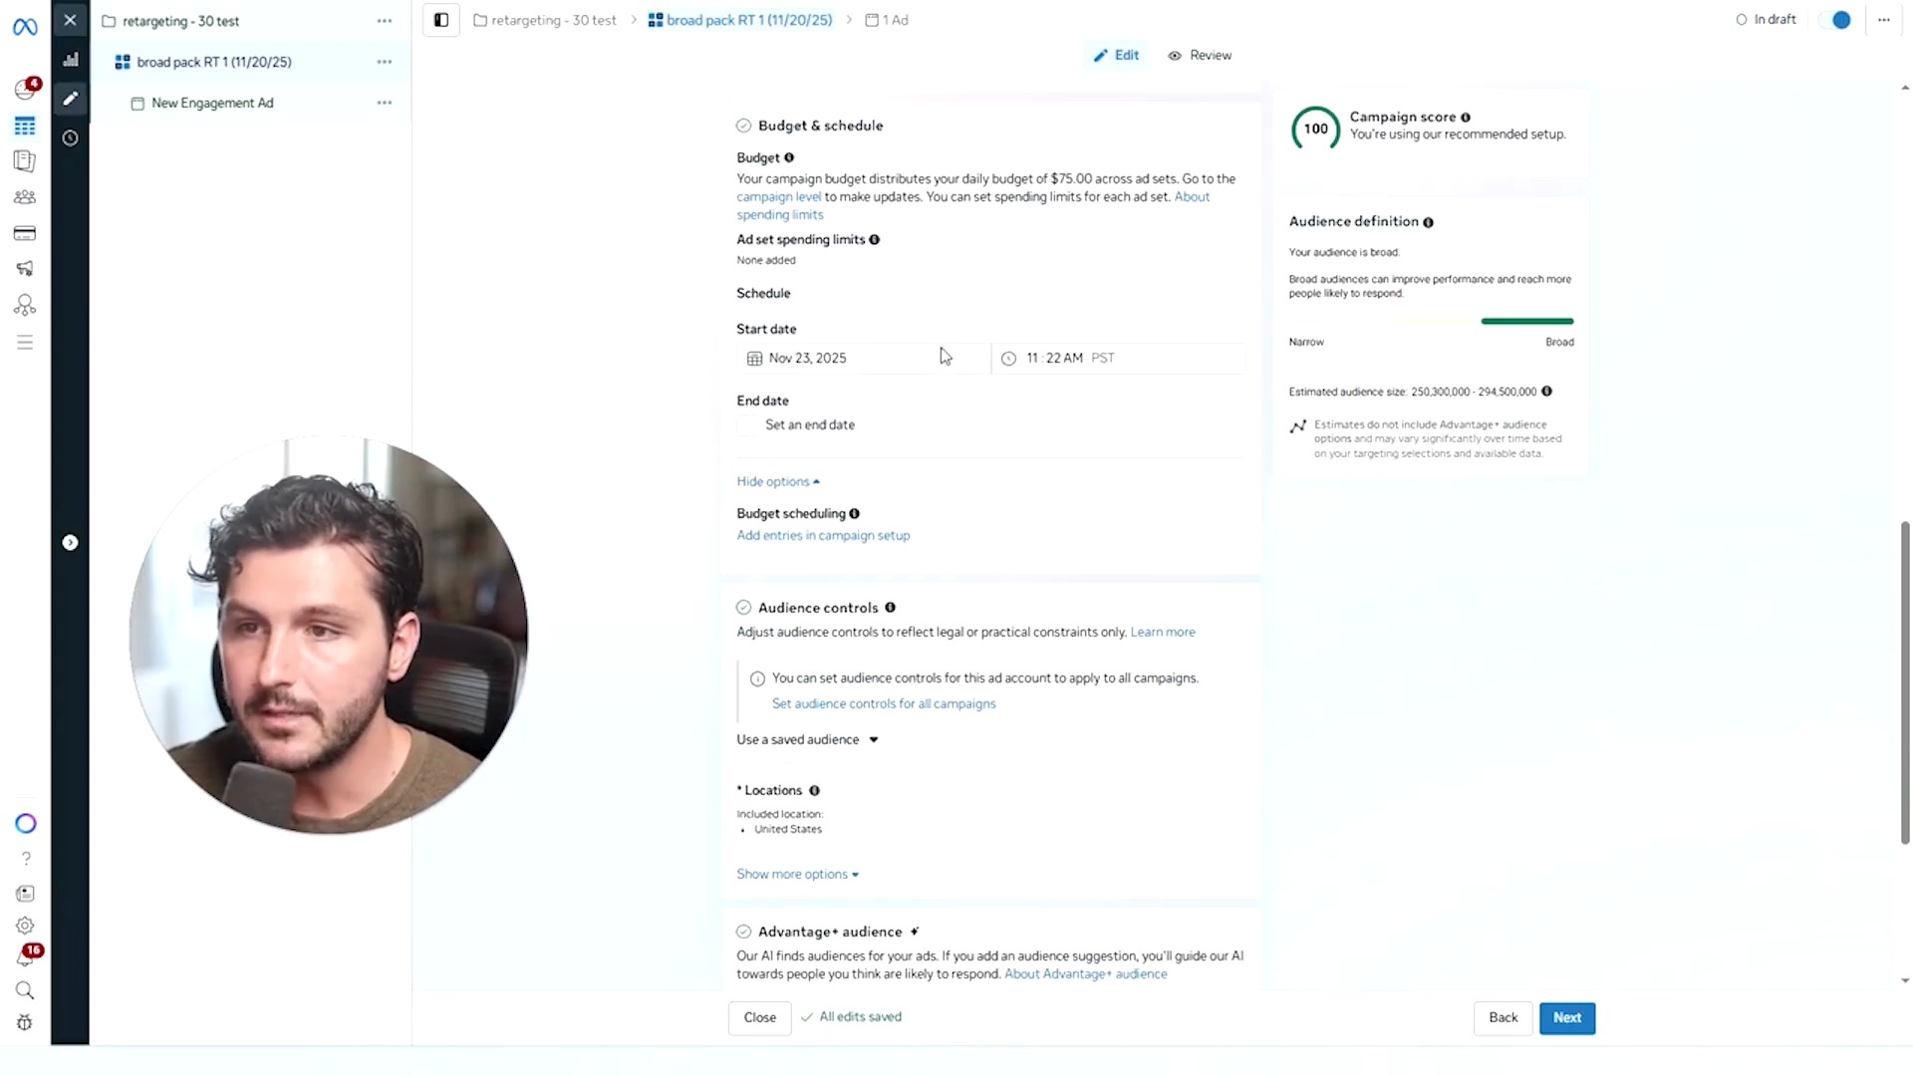
{"action": "scroll", "coordinate": [1056, 267], "scroll_direction": "up", "scroll_amount": 1}
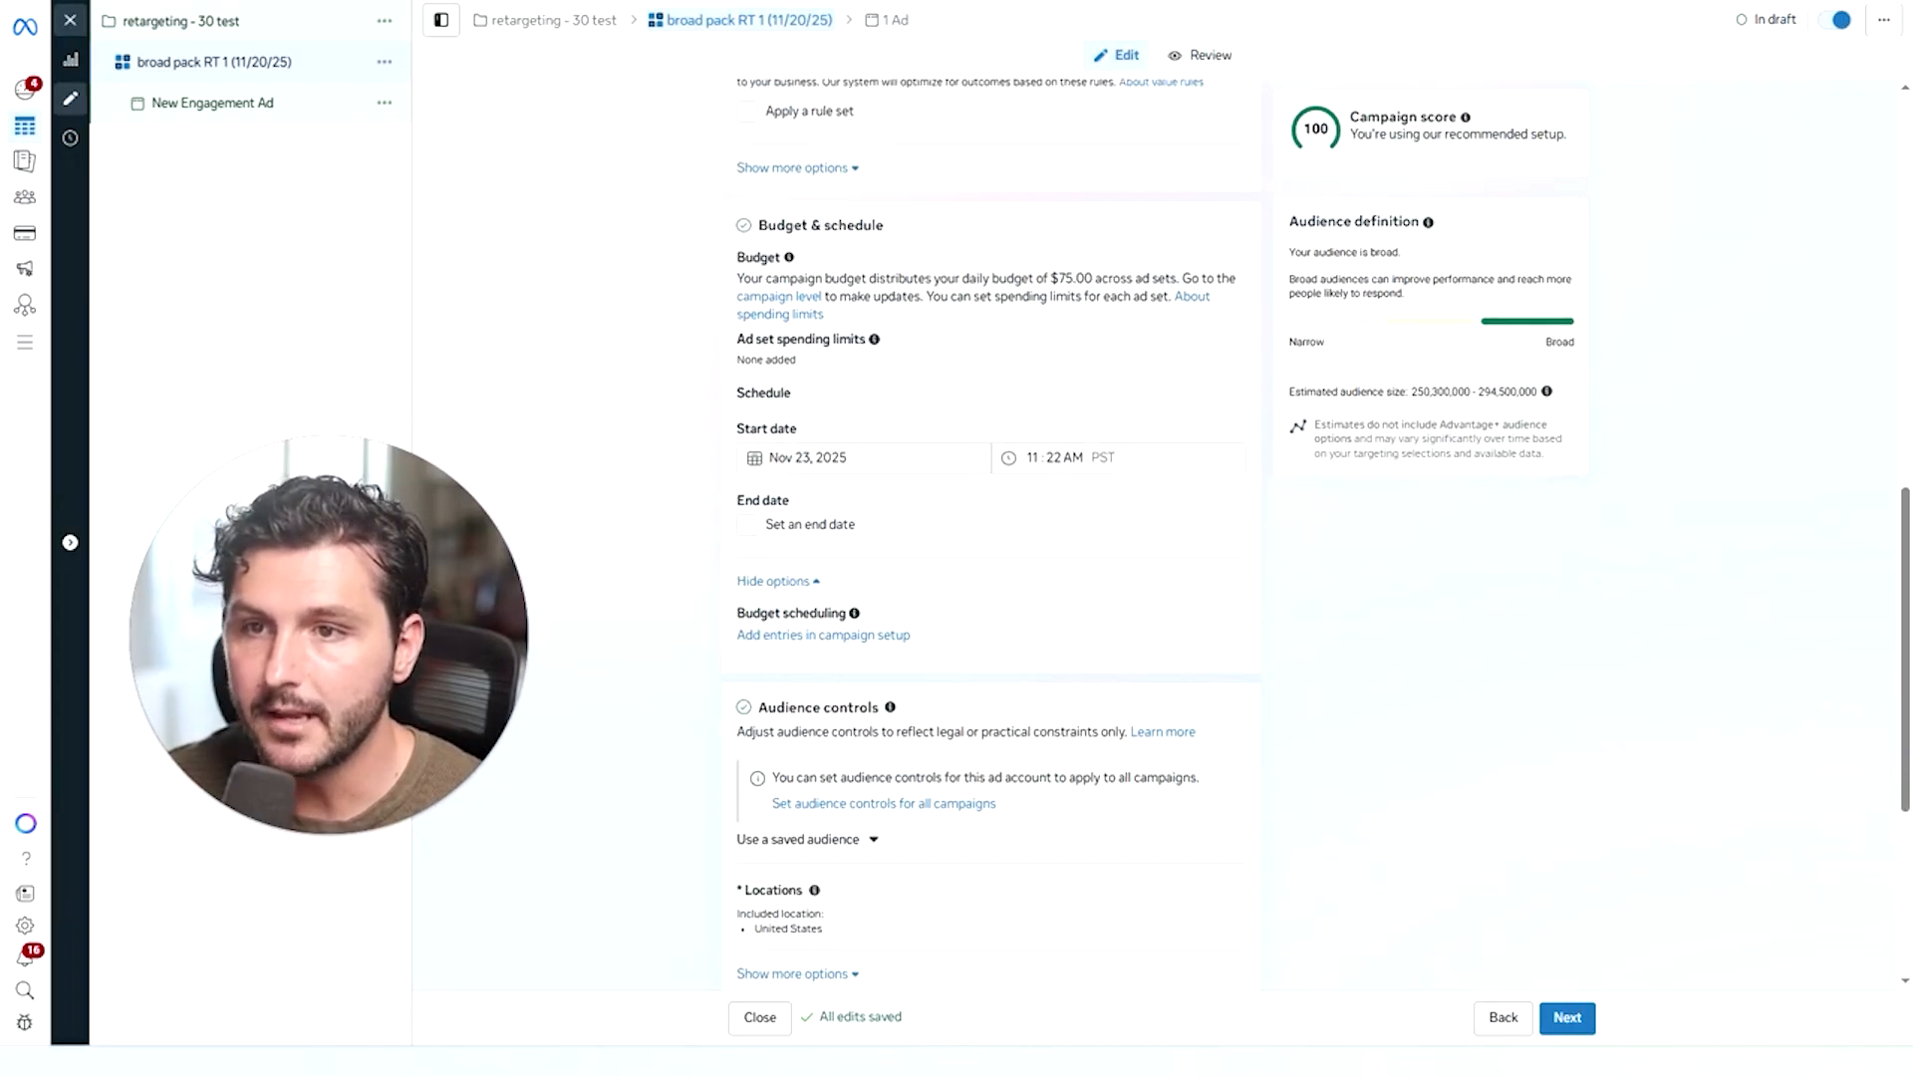
{"action": "scroll", "coordinate": [961, 388], "scroll_direction": "down", "scroll_amount": 3}
{"action": "scroll", "coordinate": [847, 354], "scroll_direction": "down", "scroll_amount": 2}
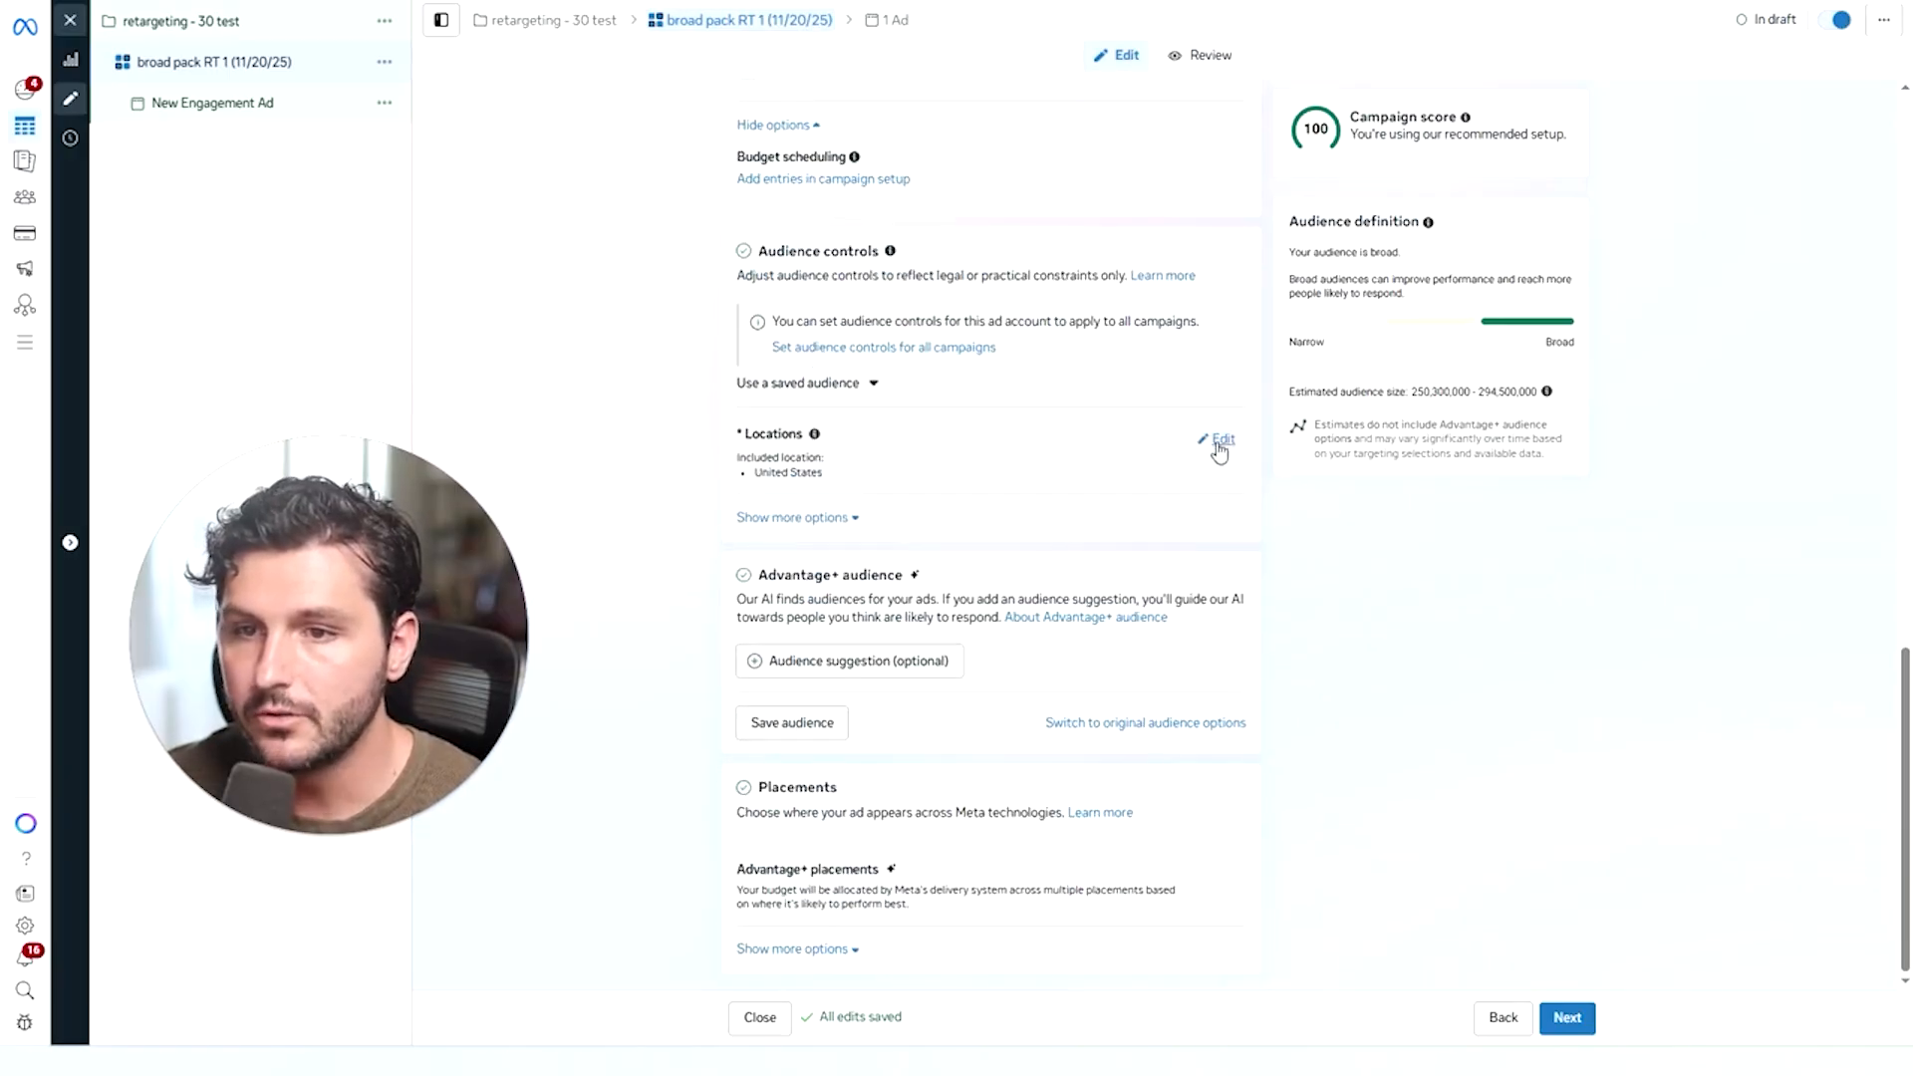
{"action": "left_click", "coordinate": [1219, 443]}
{"action": "scroll", "coordinate": [947, 512], "scroll_direction": "down", "scroll_amount": 1}
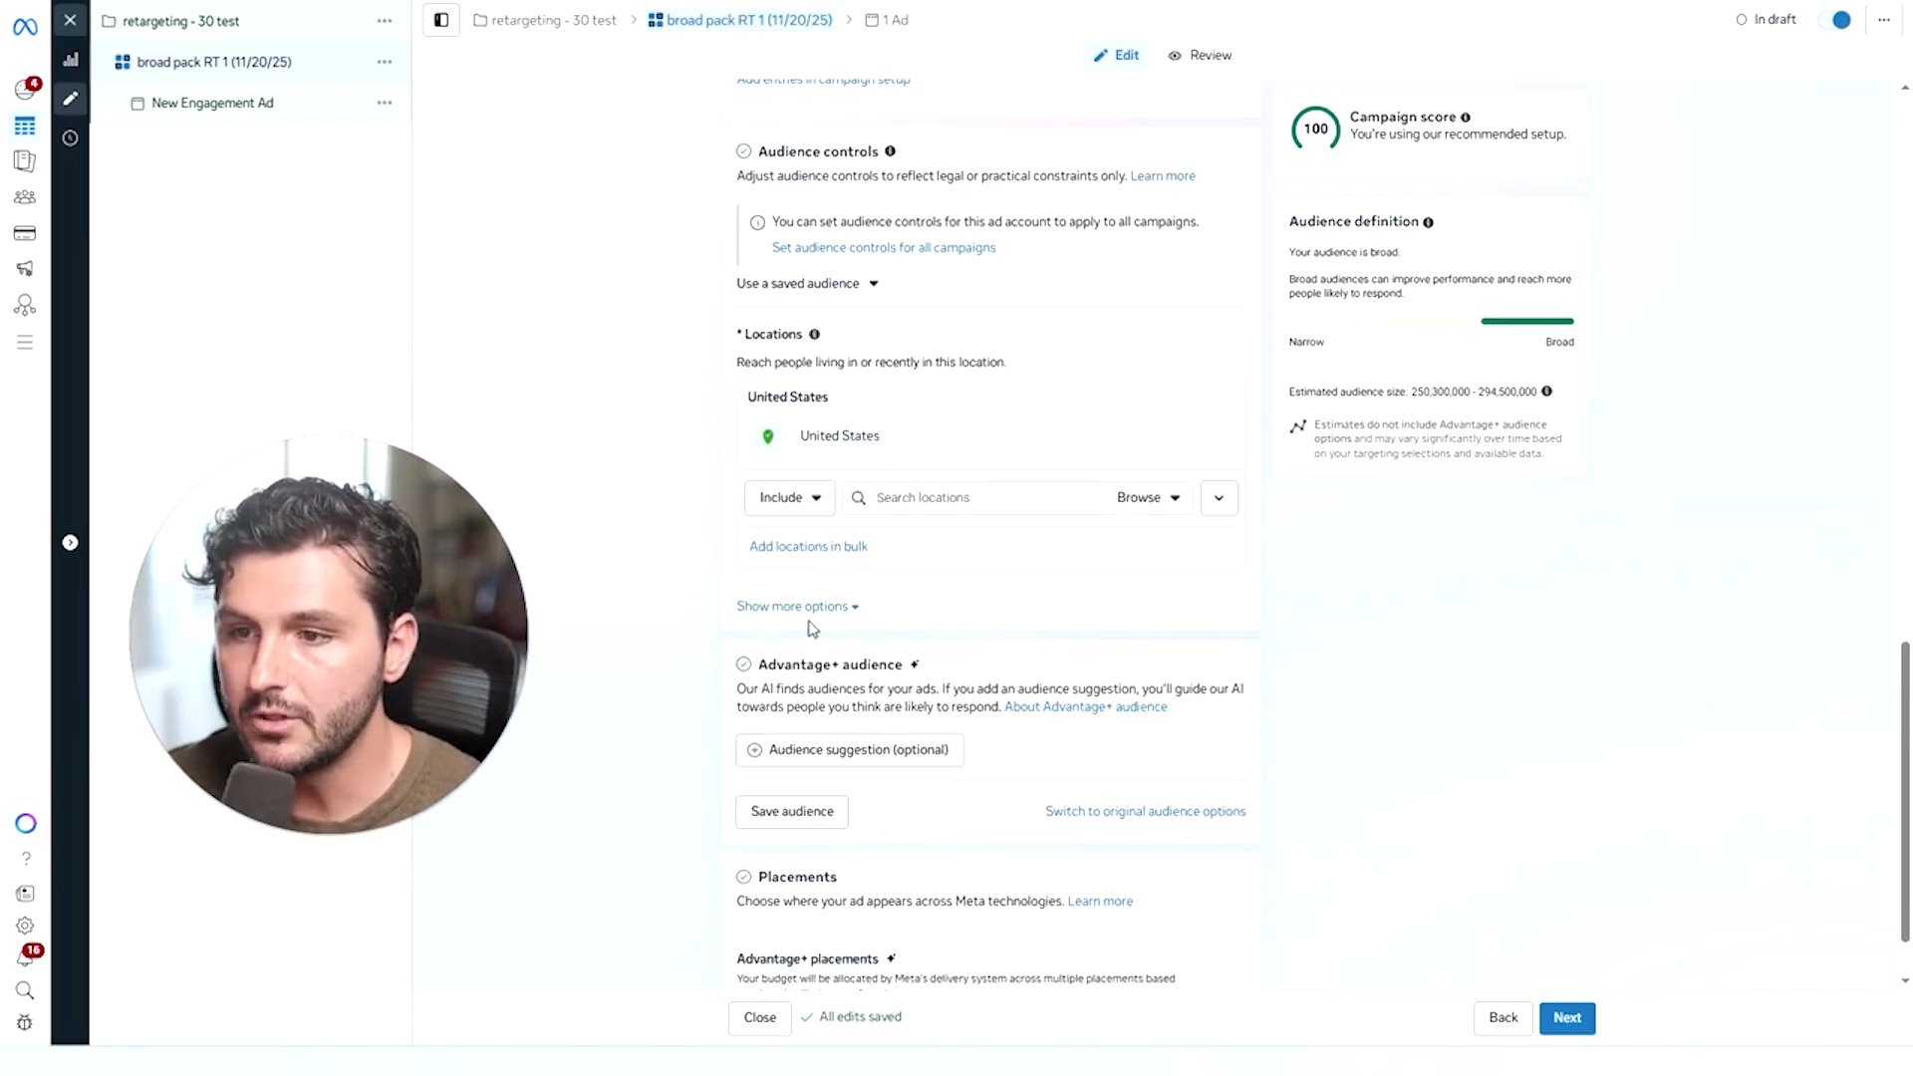
{"action": "left_click", "coordinate": [809, 608]}
{"action": "scroll", "coordinate": [935, 576], "scroll_direction": "down", "scroll_amount": 1}
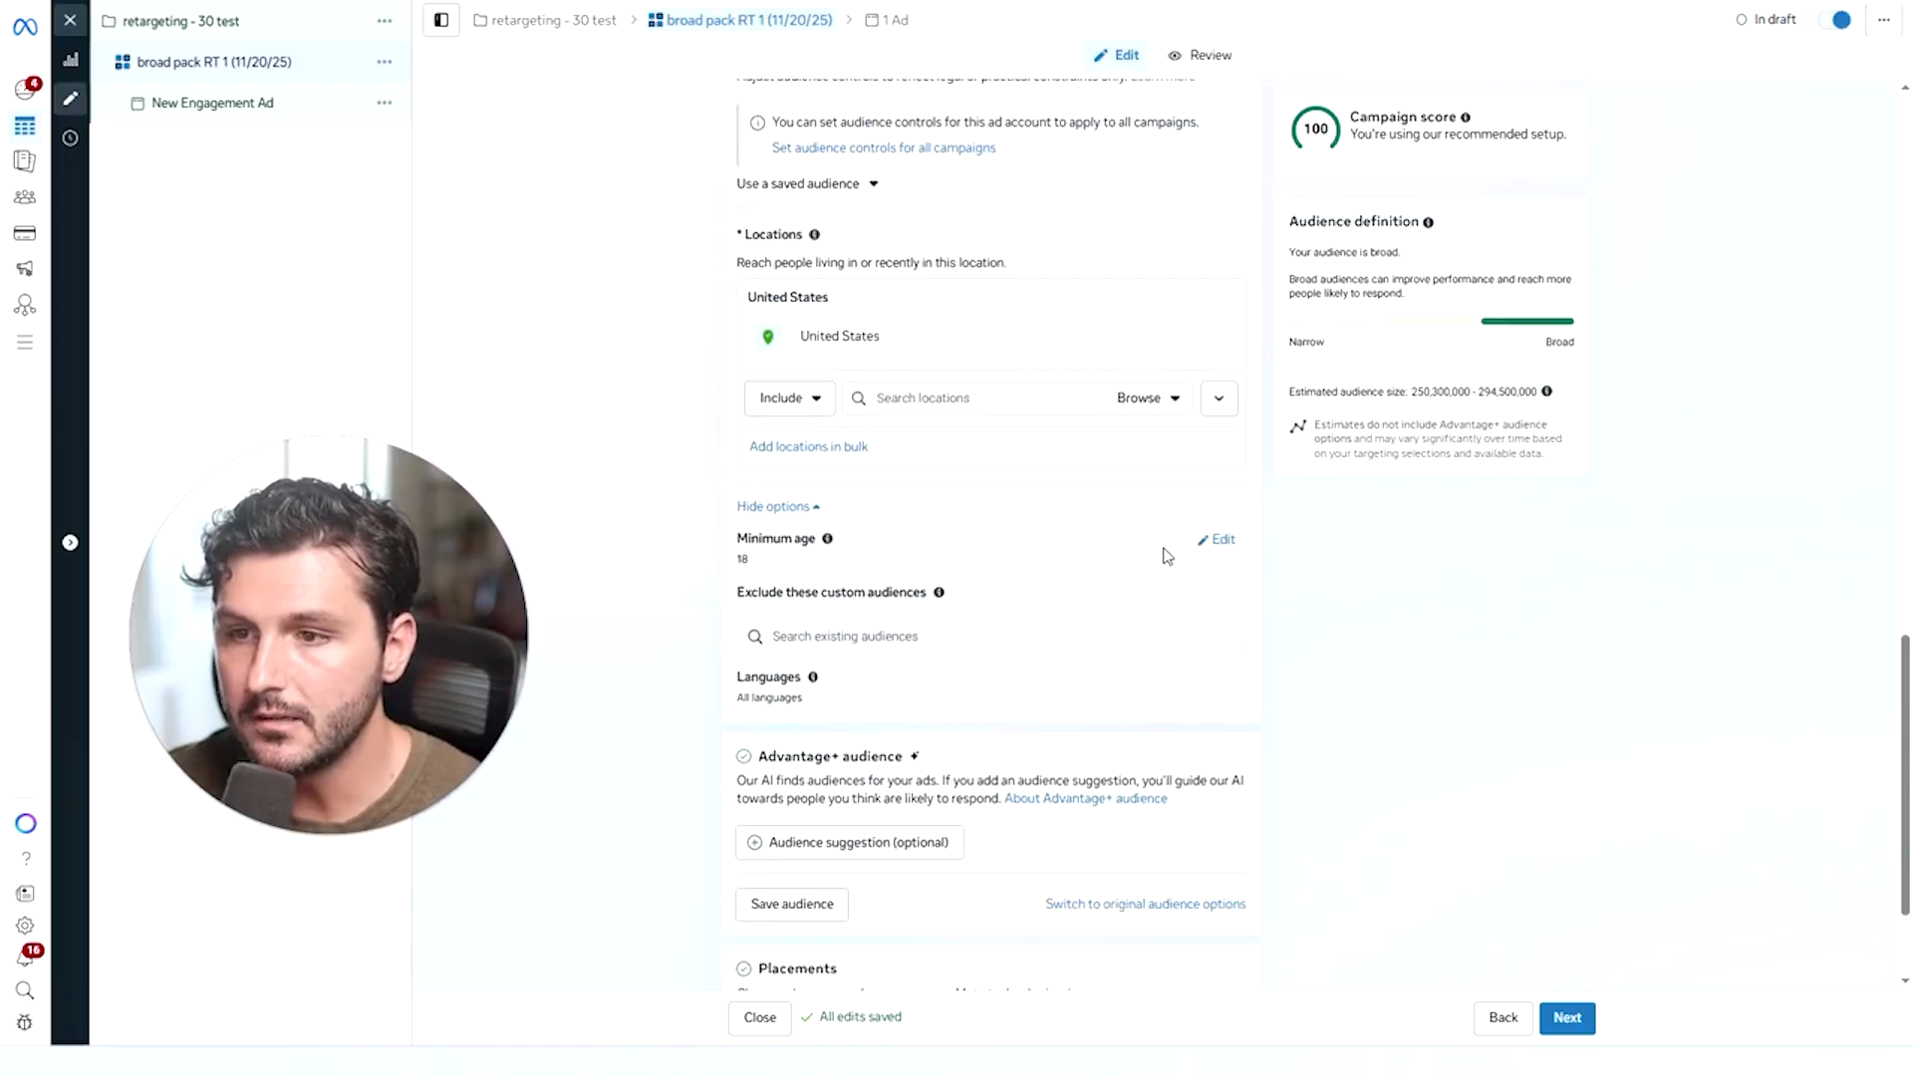
{"action": "left_click", "coordinate": [1223, 544]}
{"action": "left_click", "coordinate": [818, 572]}
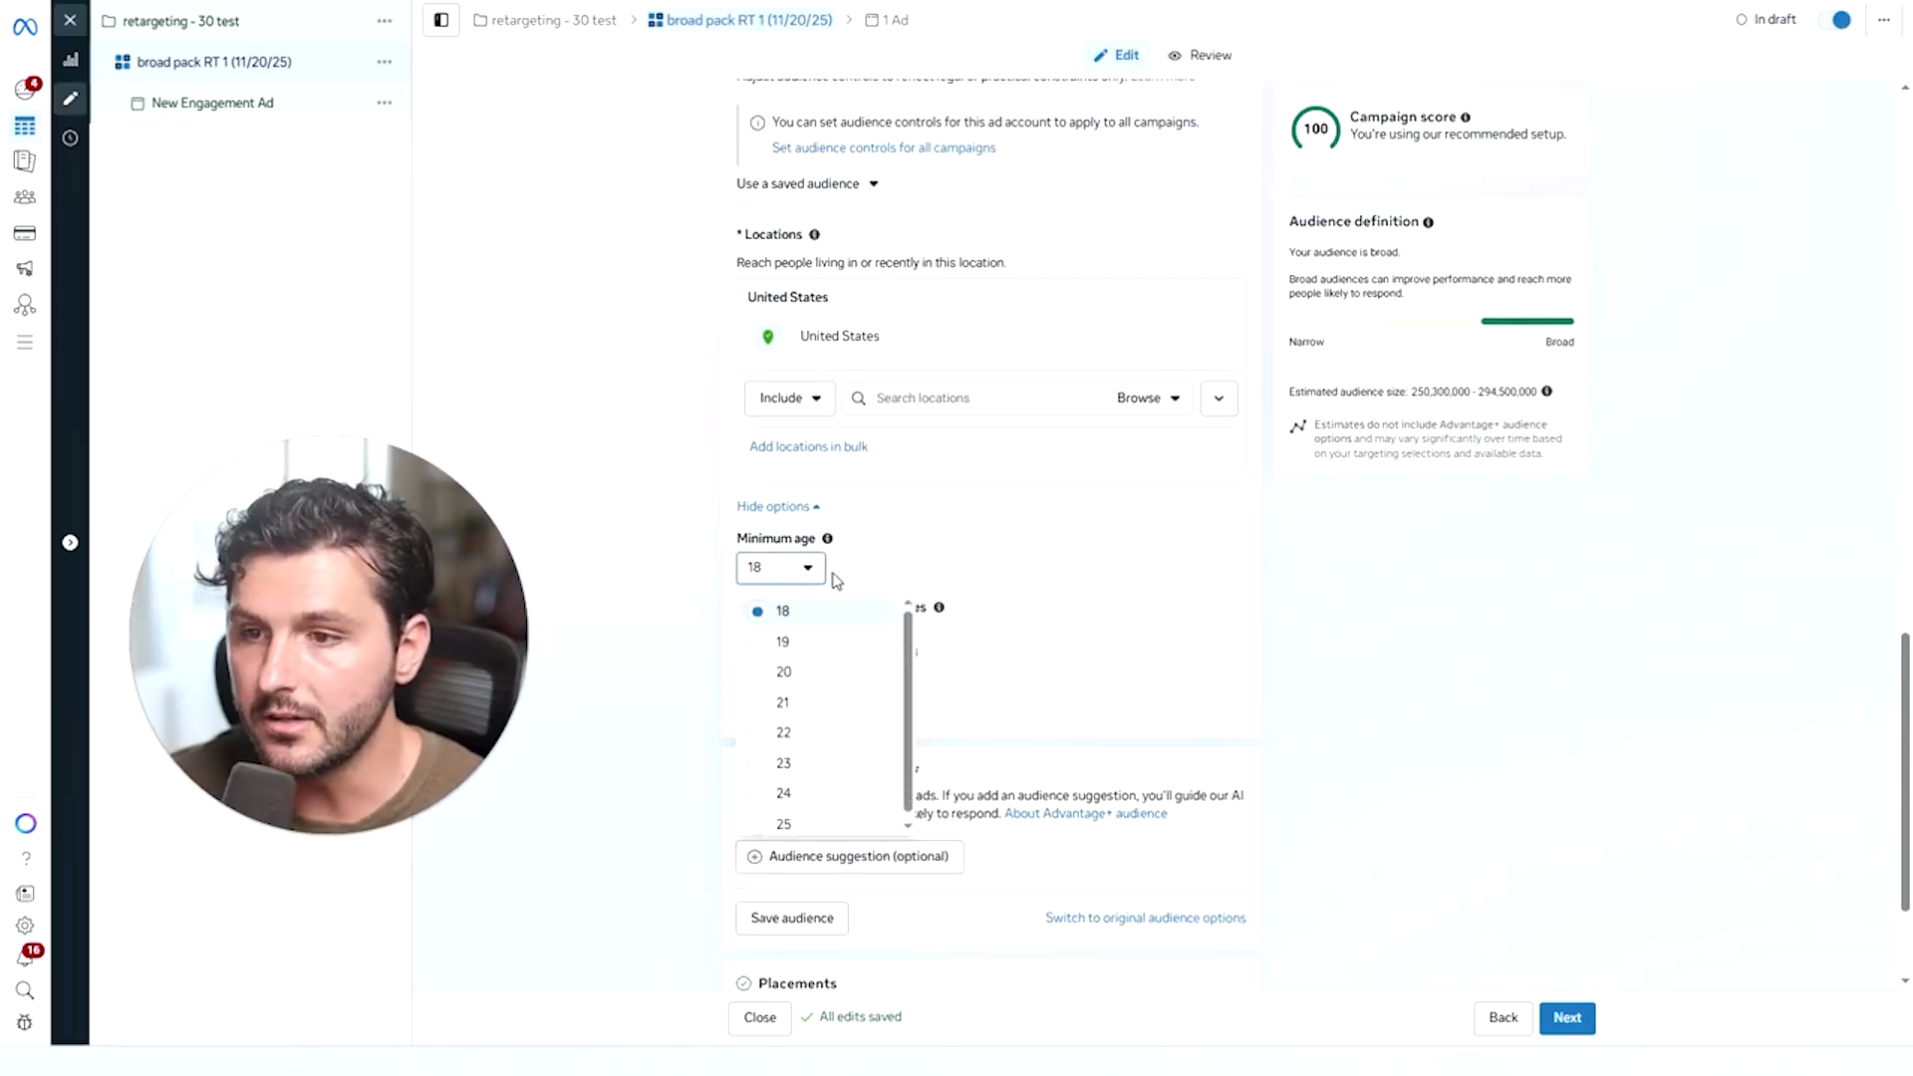
{"action": "left_click", "coordinate": [783, 824]}
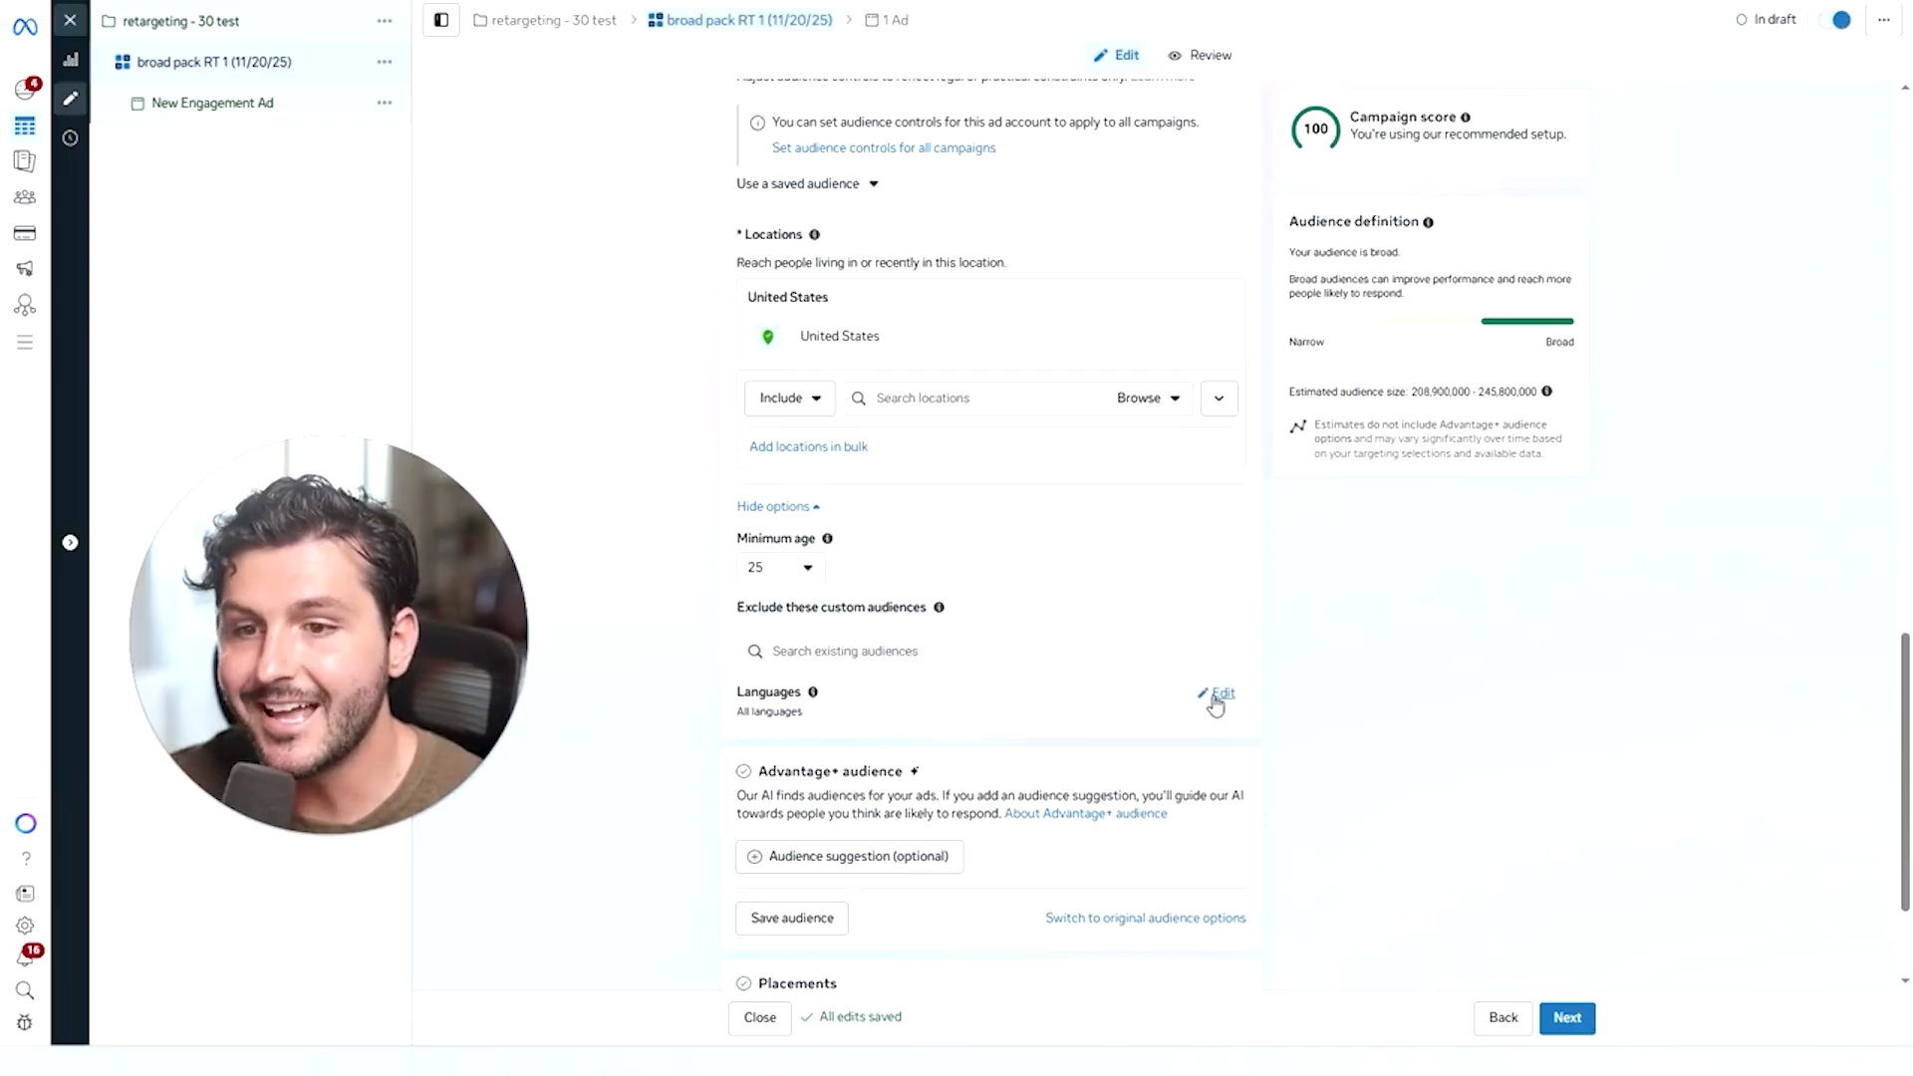
Limit the audience's languages to English (US).
{"action": "left_click", "coordinate": [1217, 695]}
{"action": "left_click", "coordinate": [936, 765]}
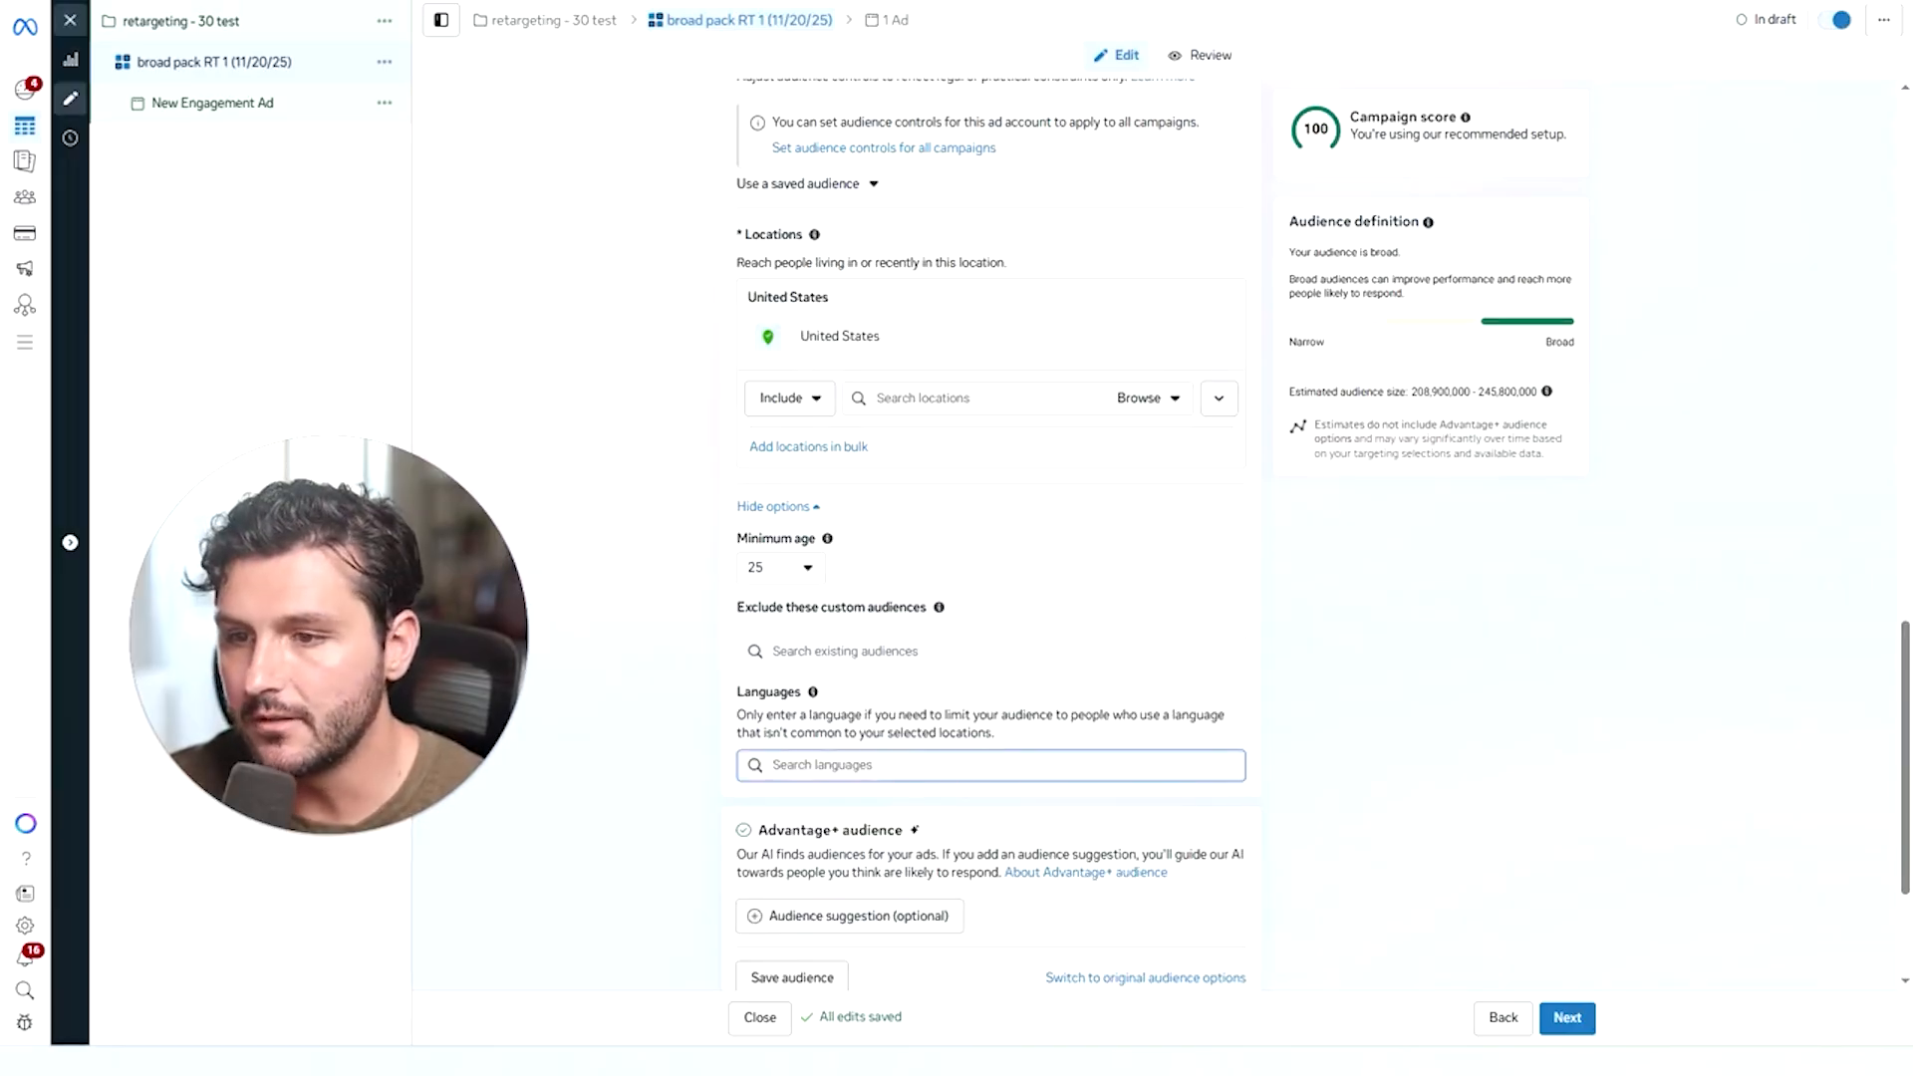
{"action": "type", "text": "en"}
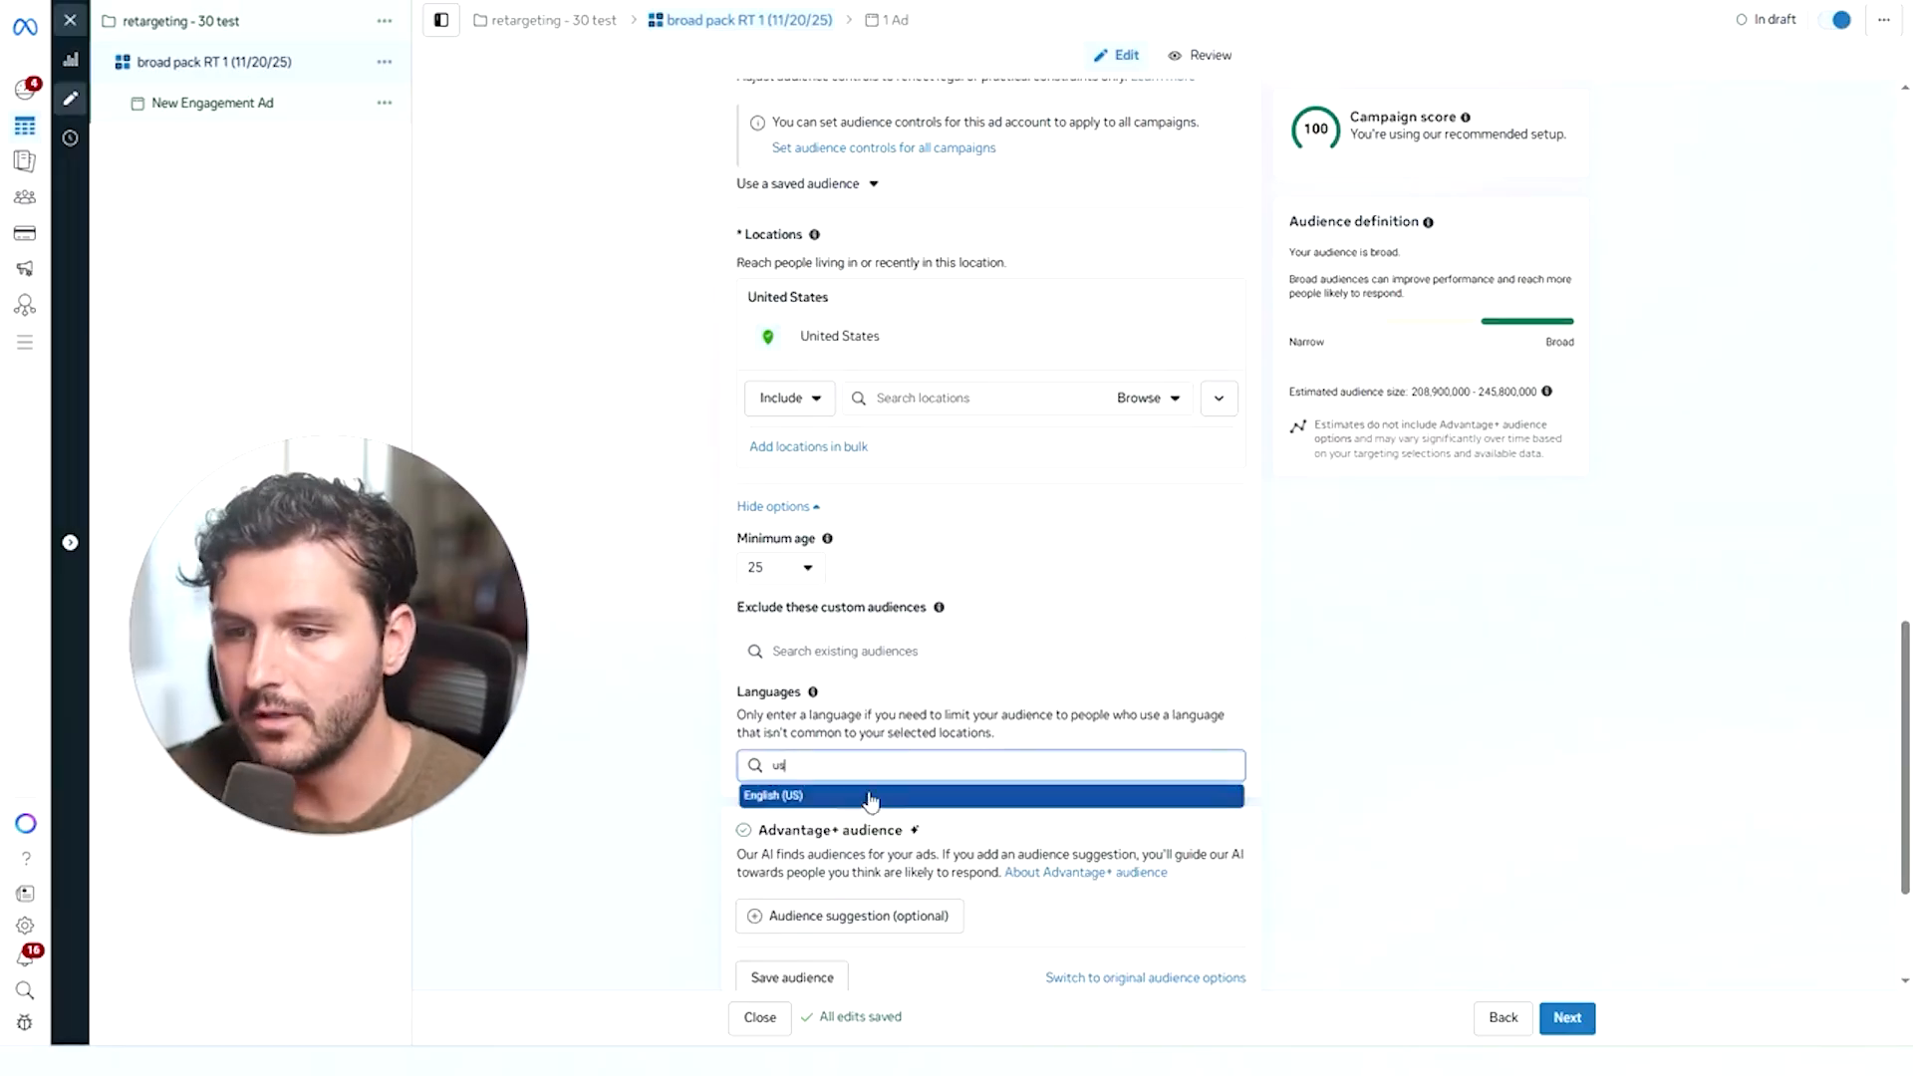
{"action": "left_click", "coordinate": [877, 795]}
Add an Advantage+ audience suggestion with the upper age limit set to 35.
{"action": "scroll", "coordinate": [802, 414], "scroll_direction": "down", "scroll_amount": 4}
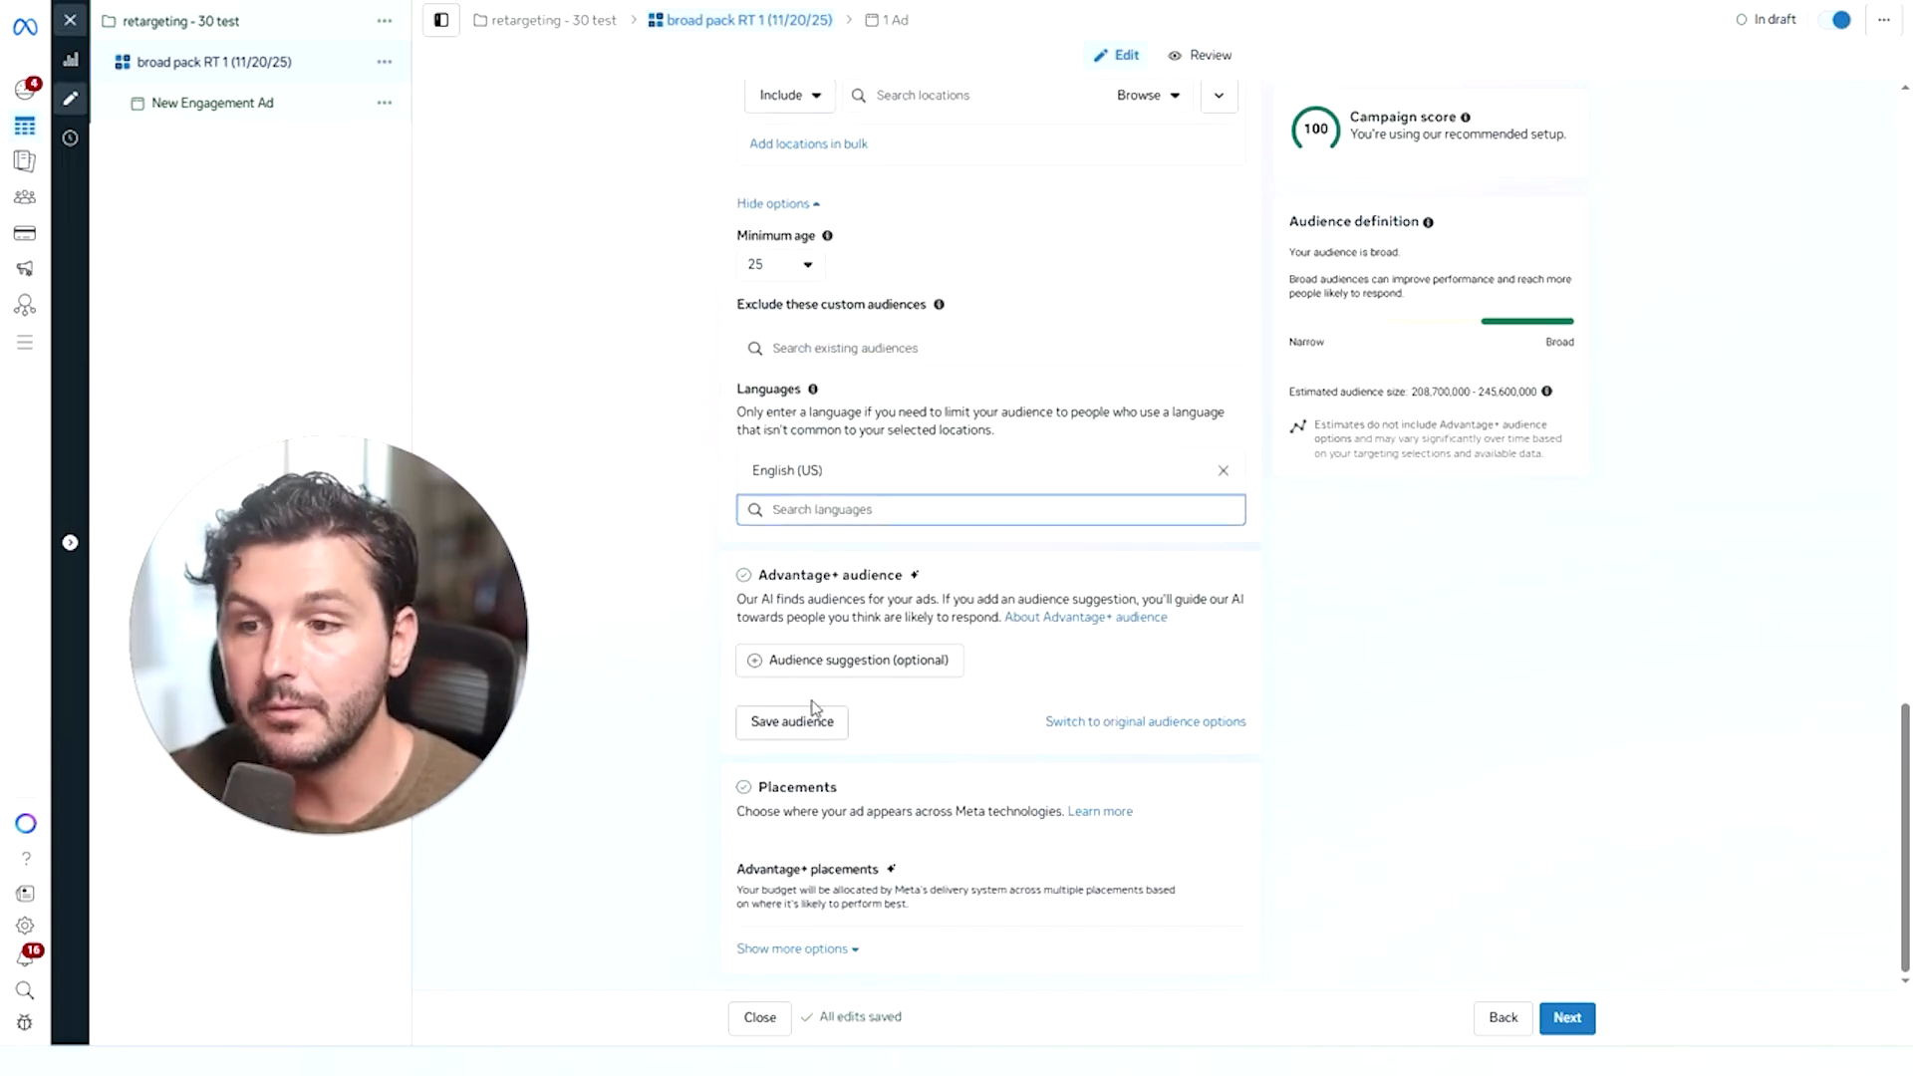
{"action": "left_click", "coordinate": [827, 665]}
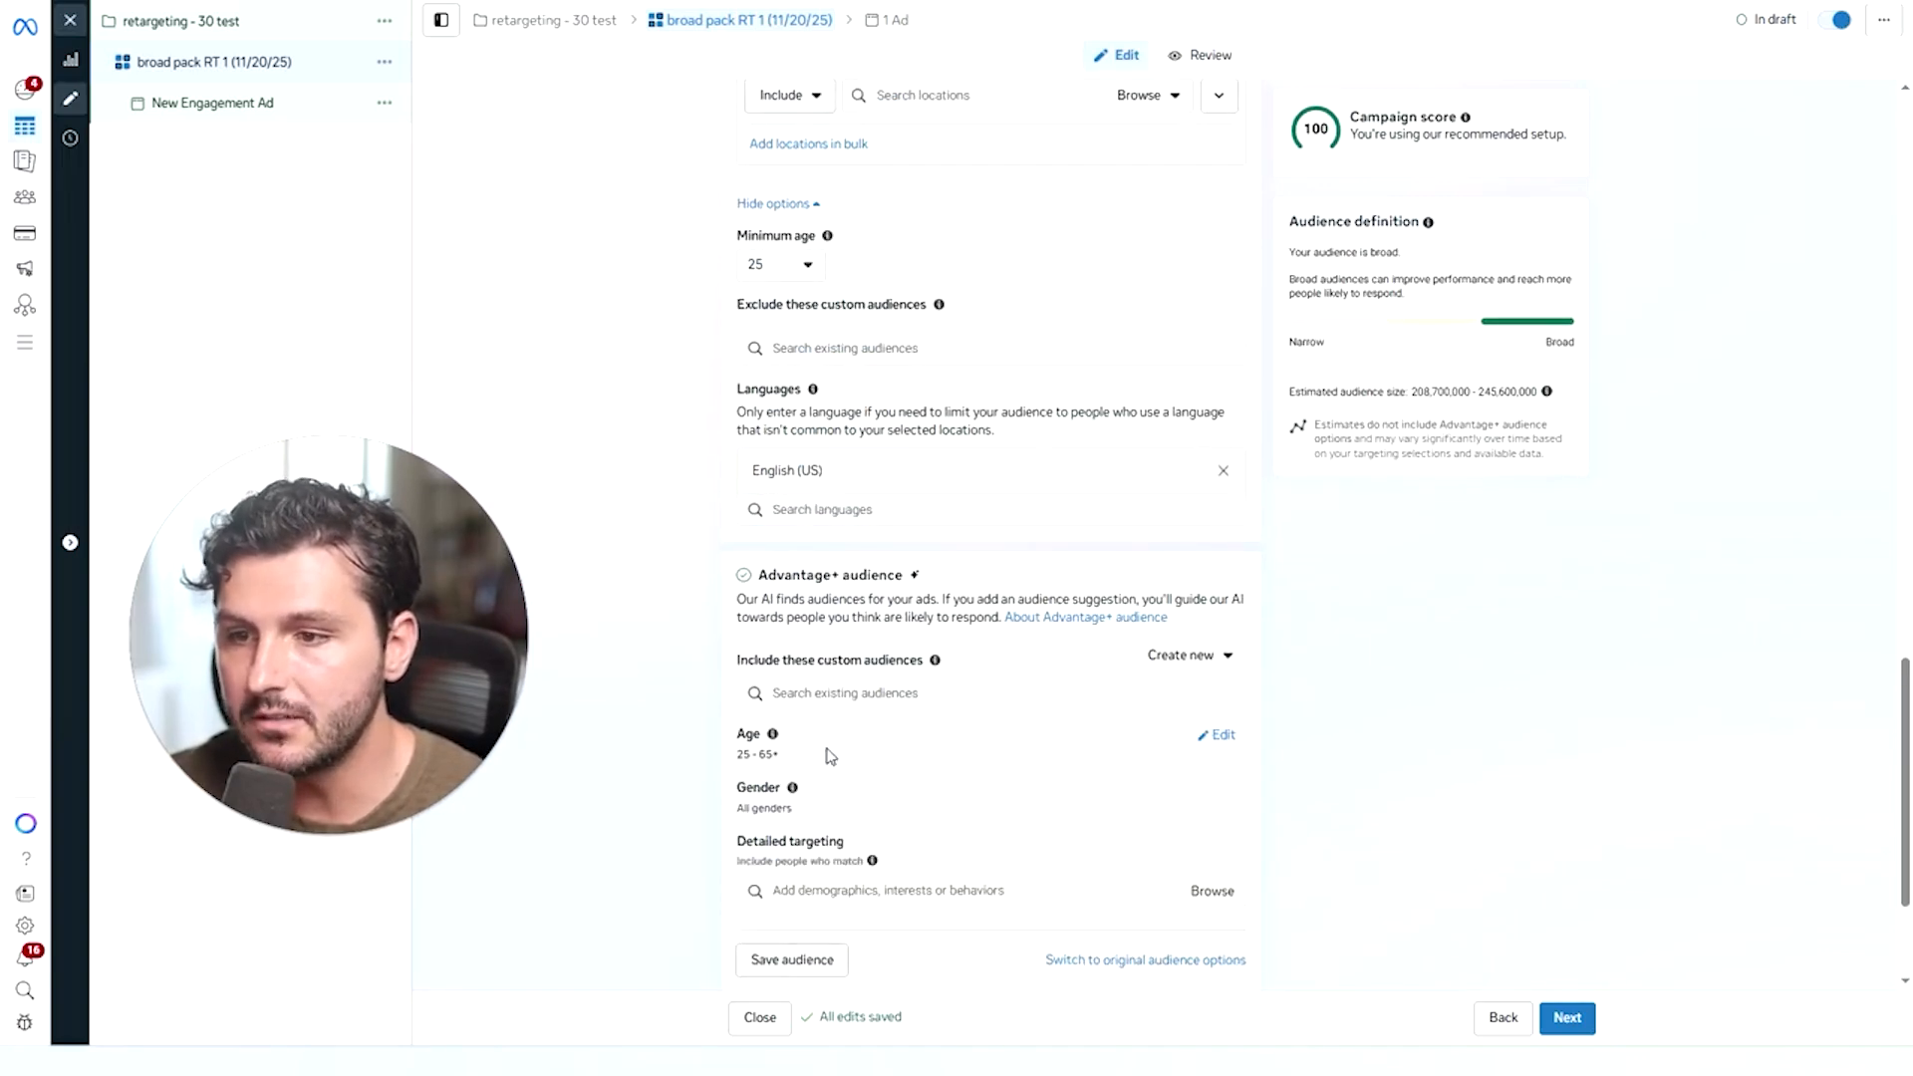
{"action": "left_click", "coordinate": [1222, 735]}
{"action": "left_click", "coordinate": [896, 762]}
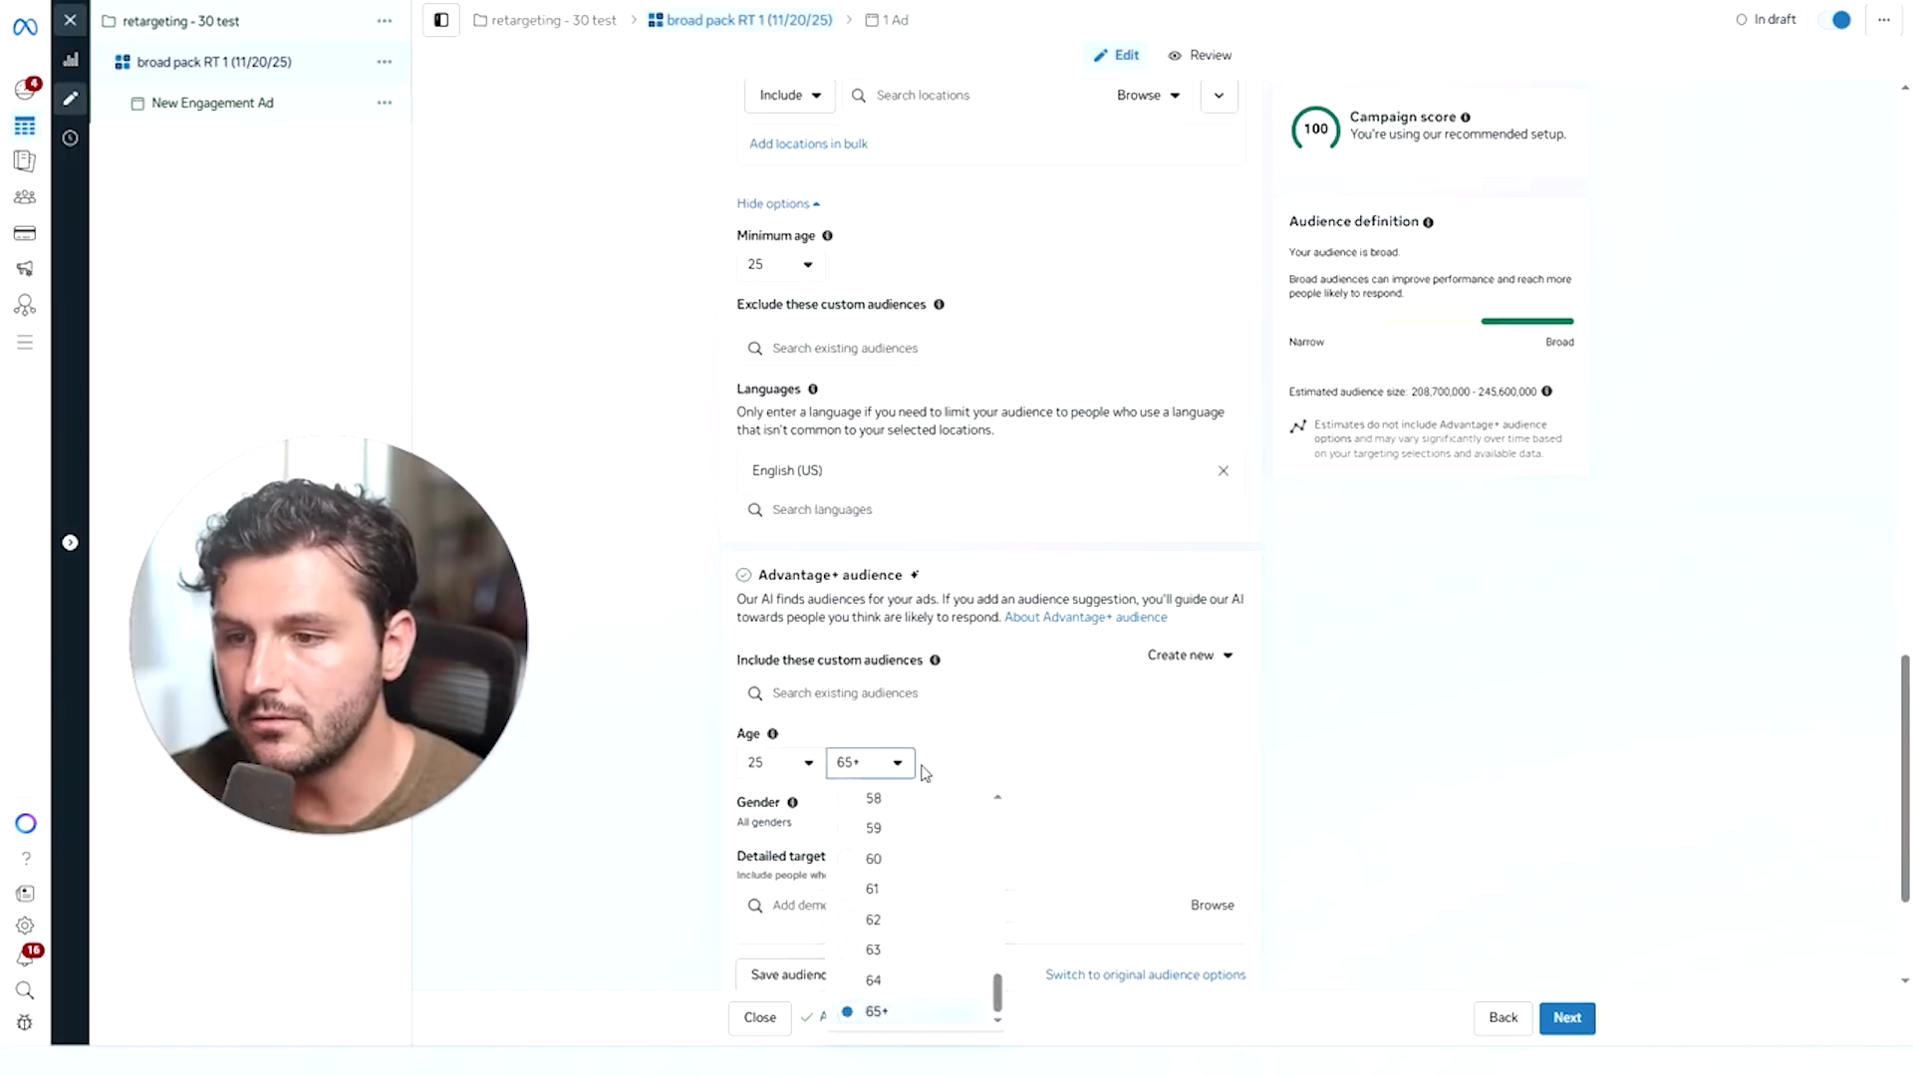
{"action": "scroll", "coordinate": [893, 907], "scroll_direction": "up", "scroll_amount": 7}
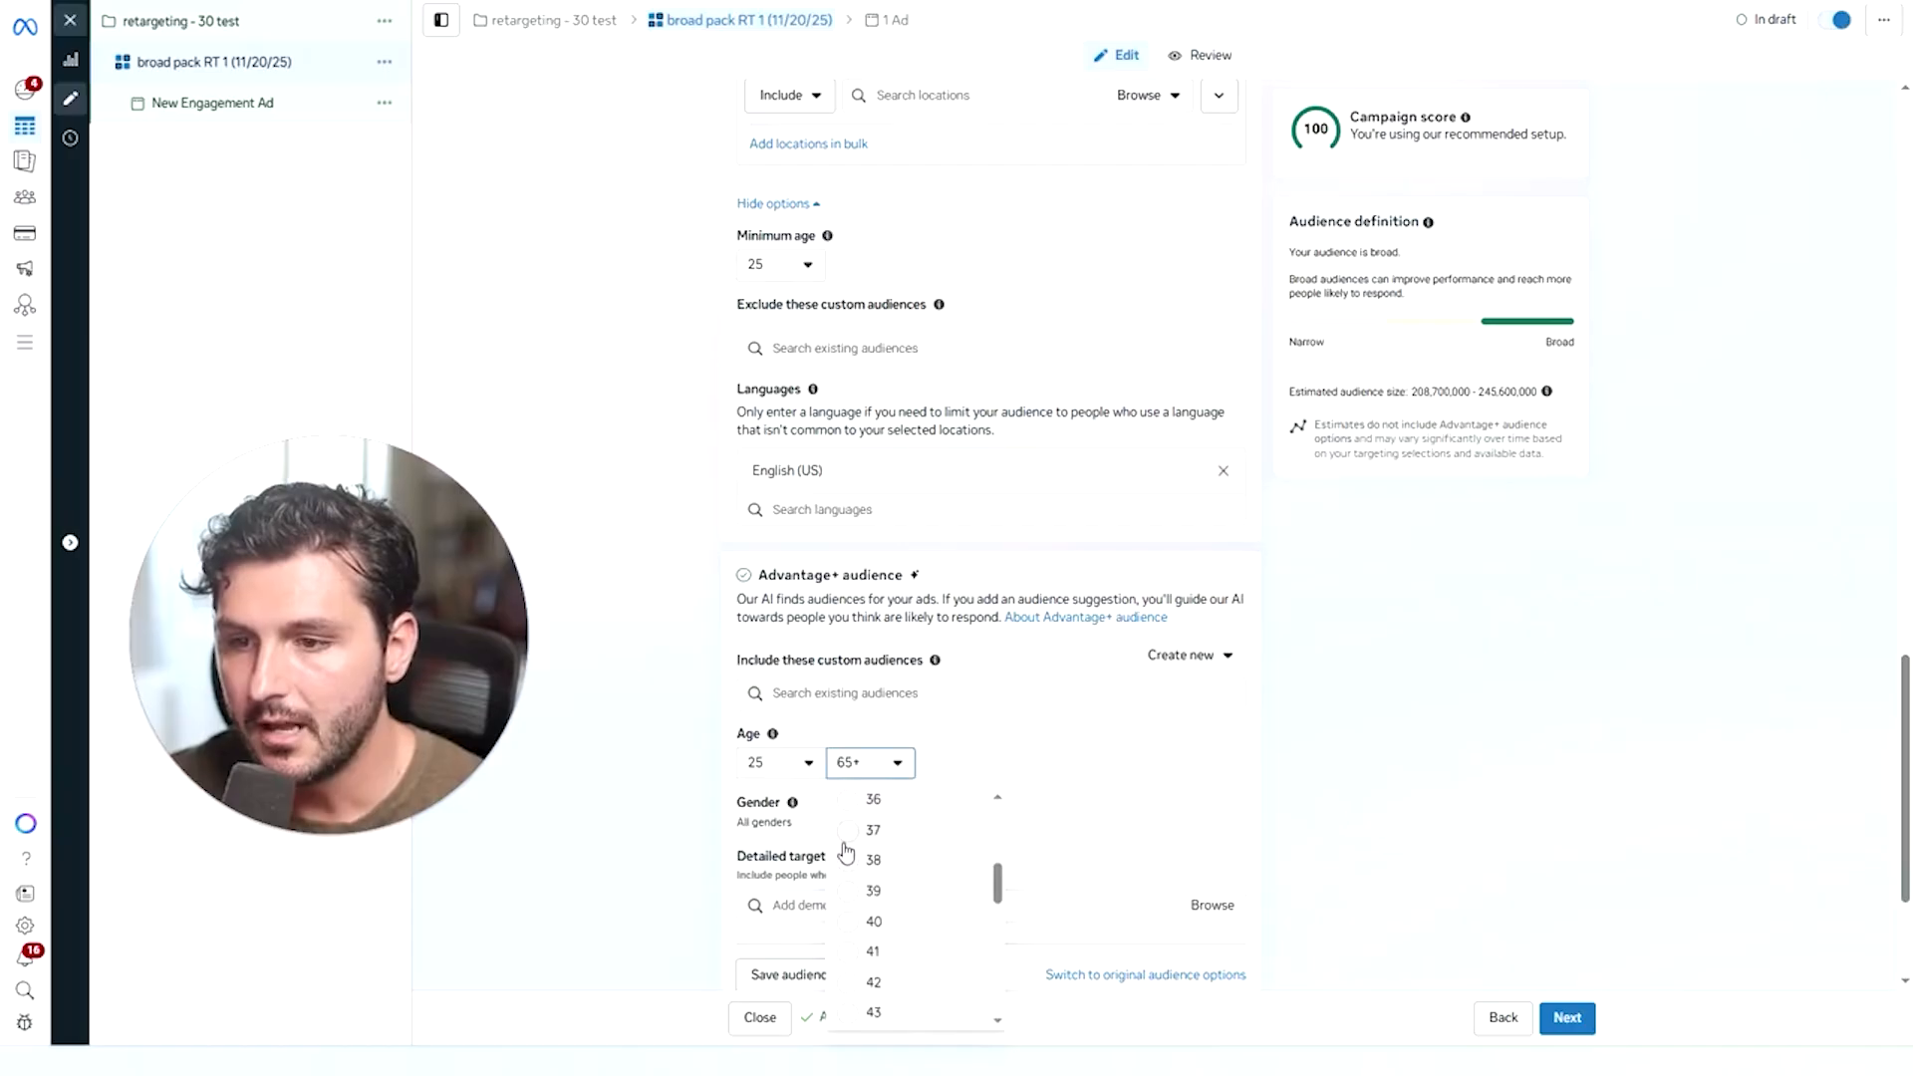
{"action": "scroll", "coordinate": [845, 870], "scroll_direction": "up", "scroll_amount": 1}
{"action": "left_click", "coordinate": [847, 868]}
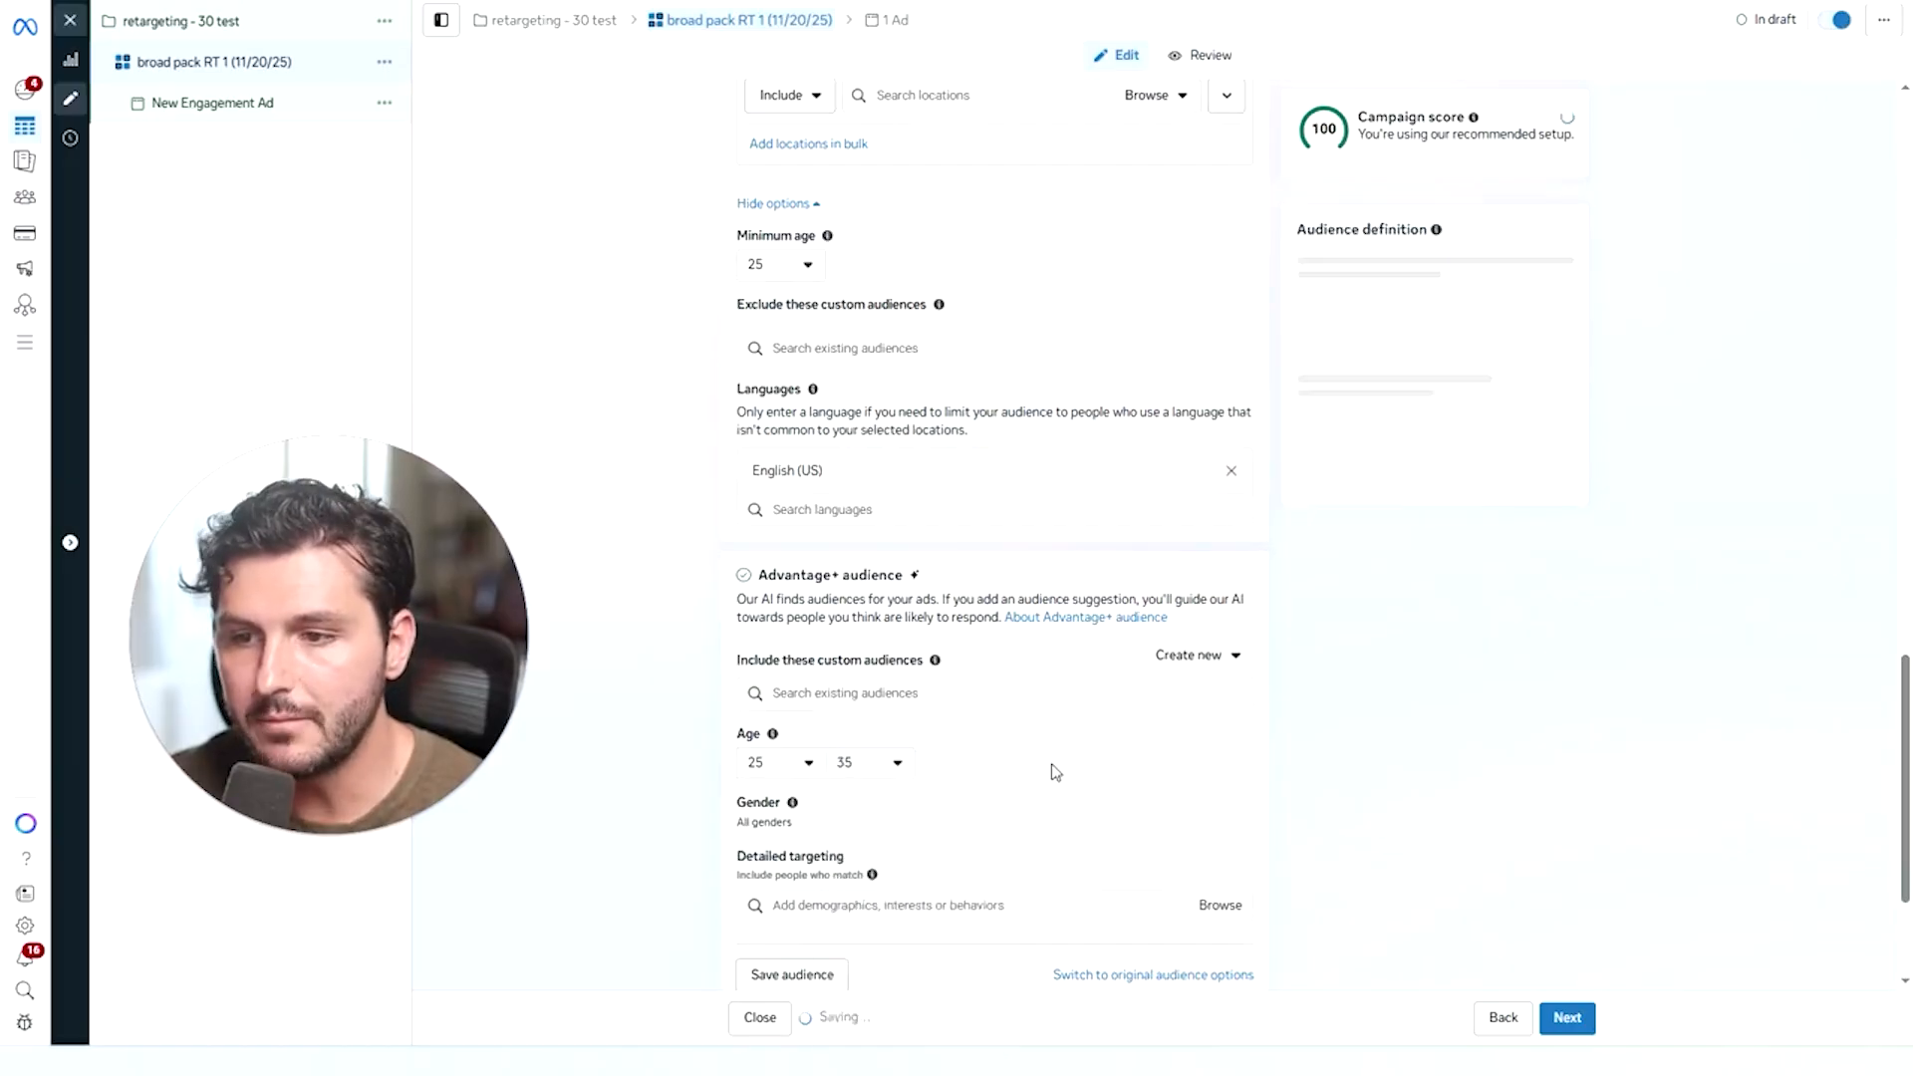
Include the IG-Followers custom audience in the ad set's Advantage+ audience suggestion.
{"action": "scroll", "coordinate": [859, 820], "scroll_direction": "down", "scroll_amount": 3}
{"action": "mouse_move", "coordinate": [1187, 555]}
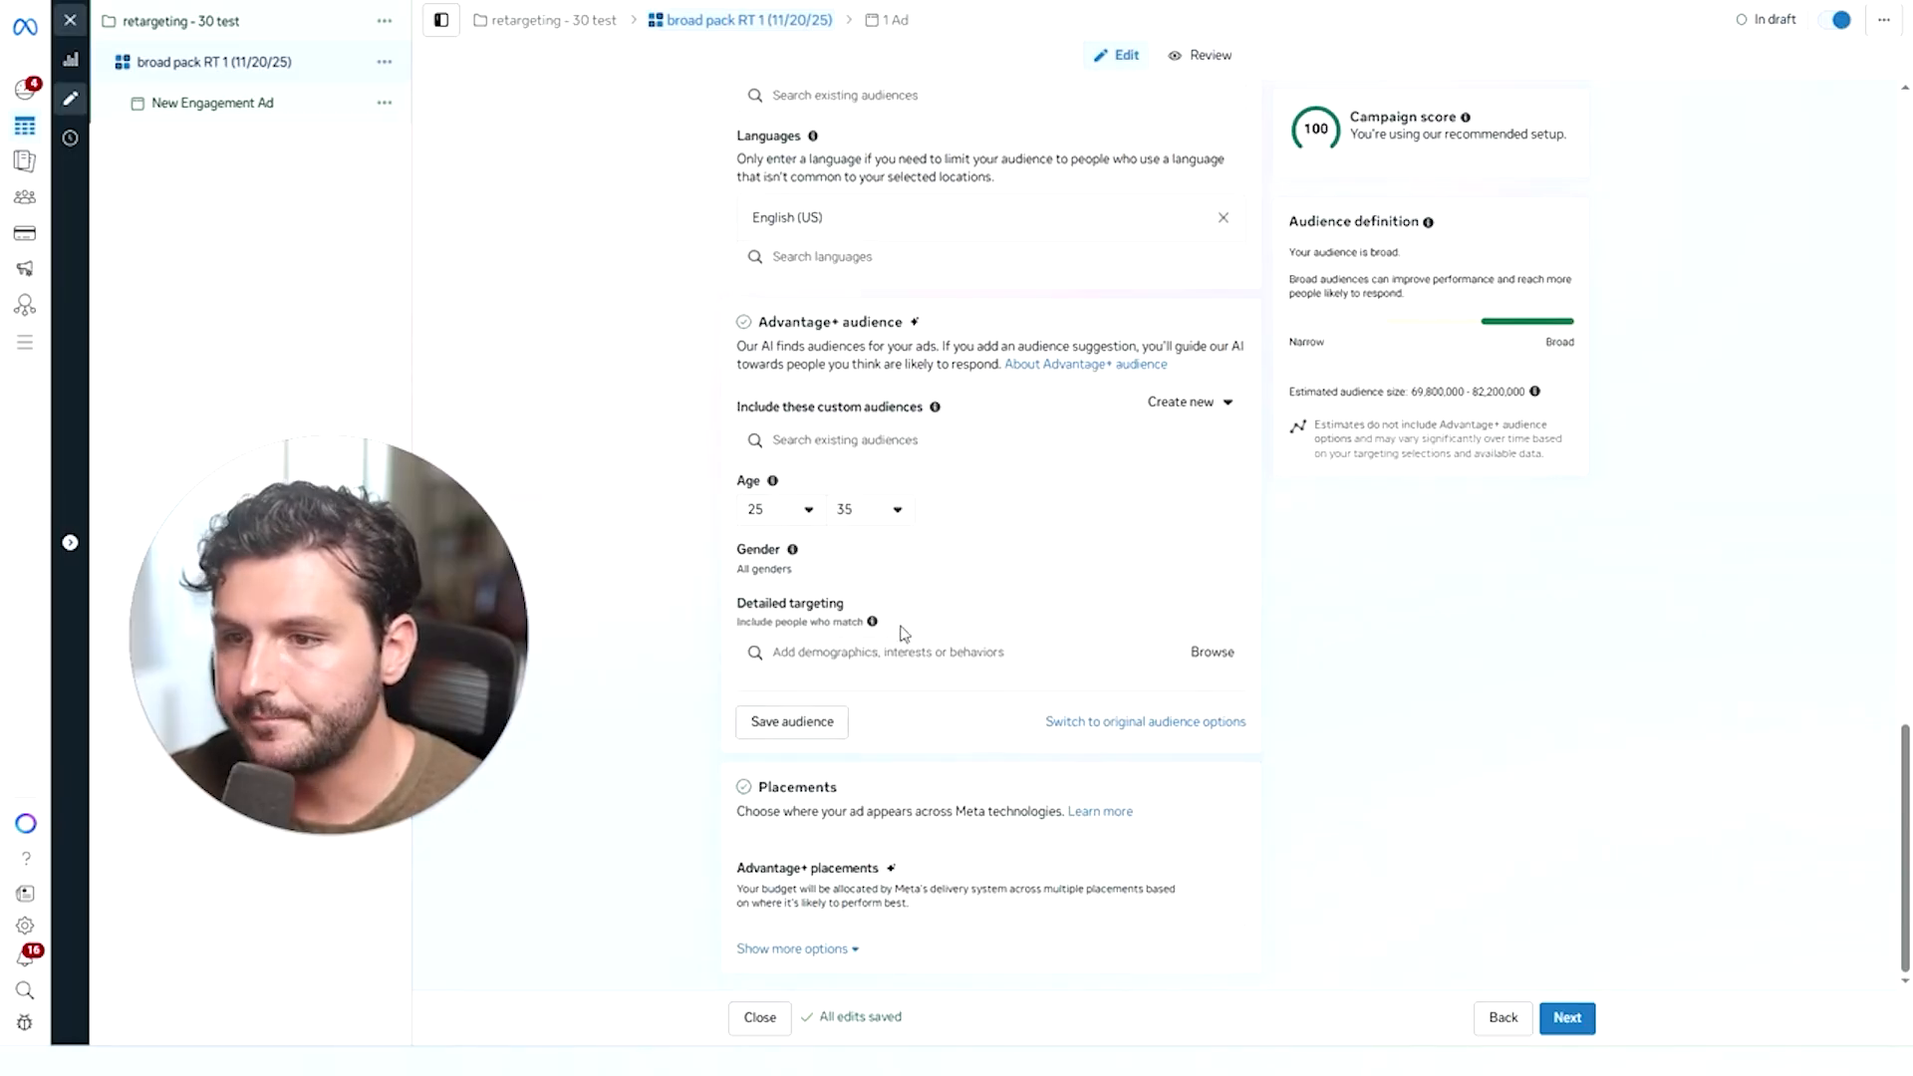
{"action": "mouse_move", "coordinate": [875, 623]}
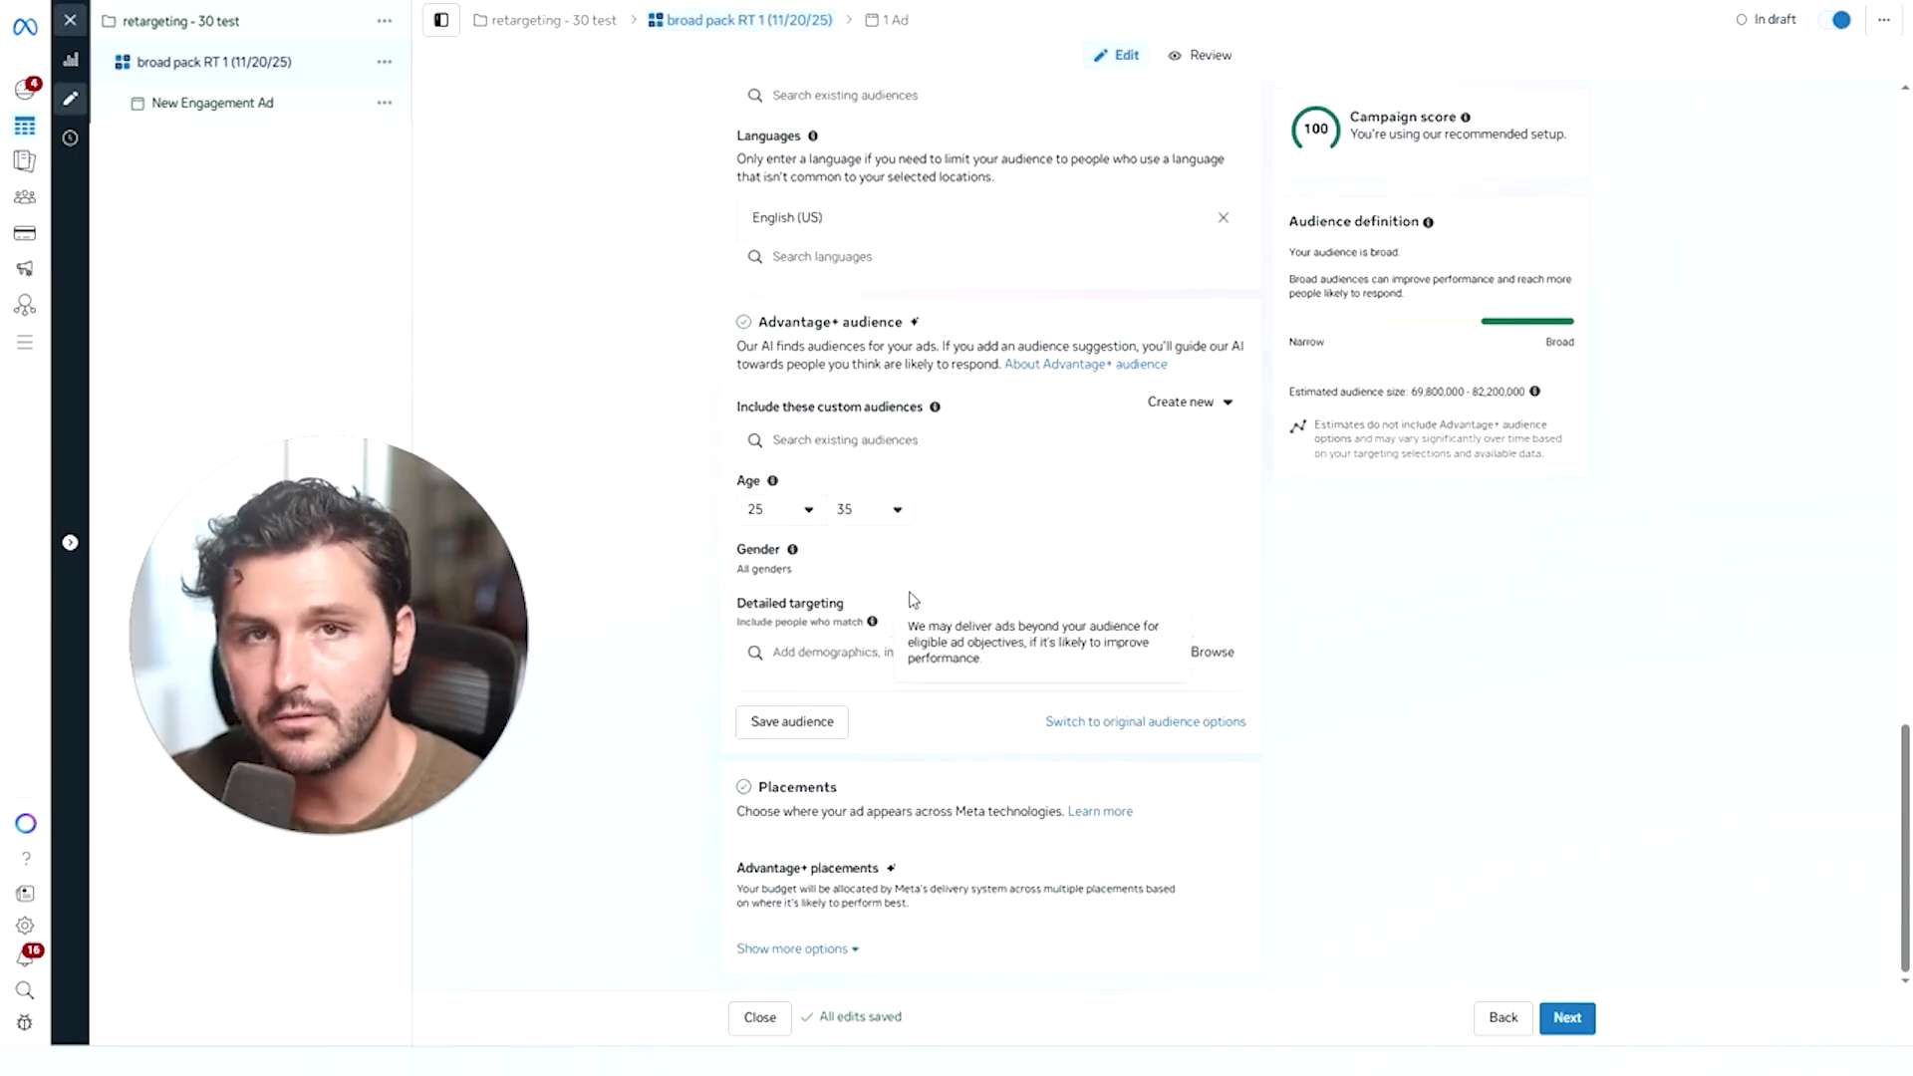
{"action": "left_click", "coordinate": [901, 439]}
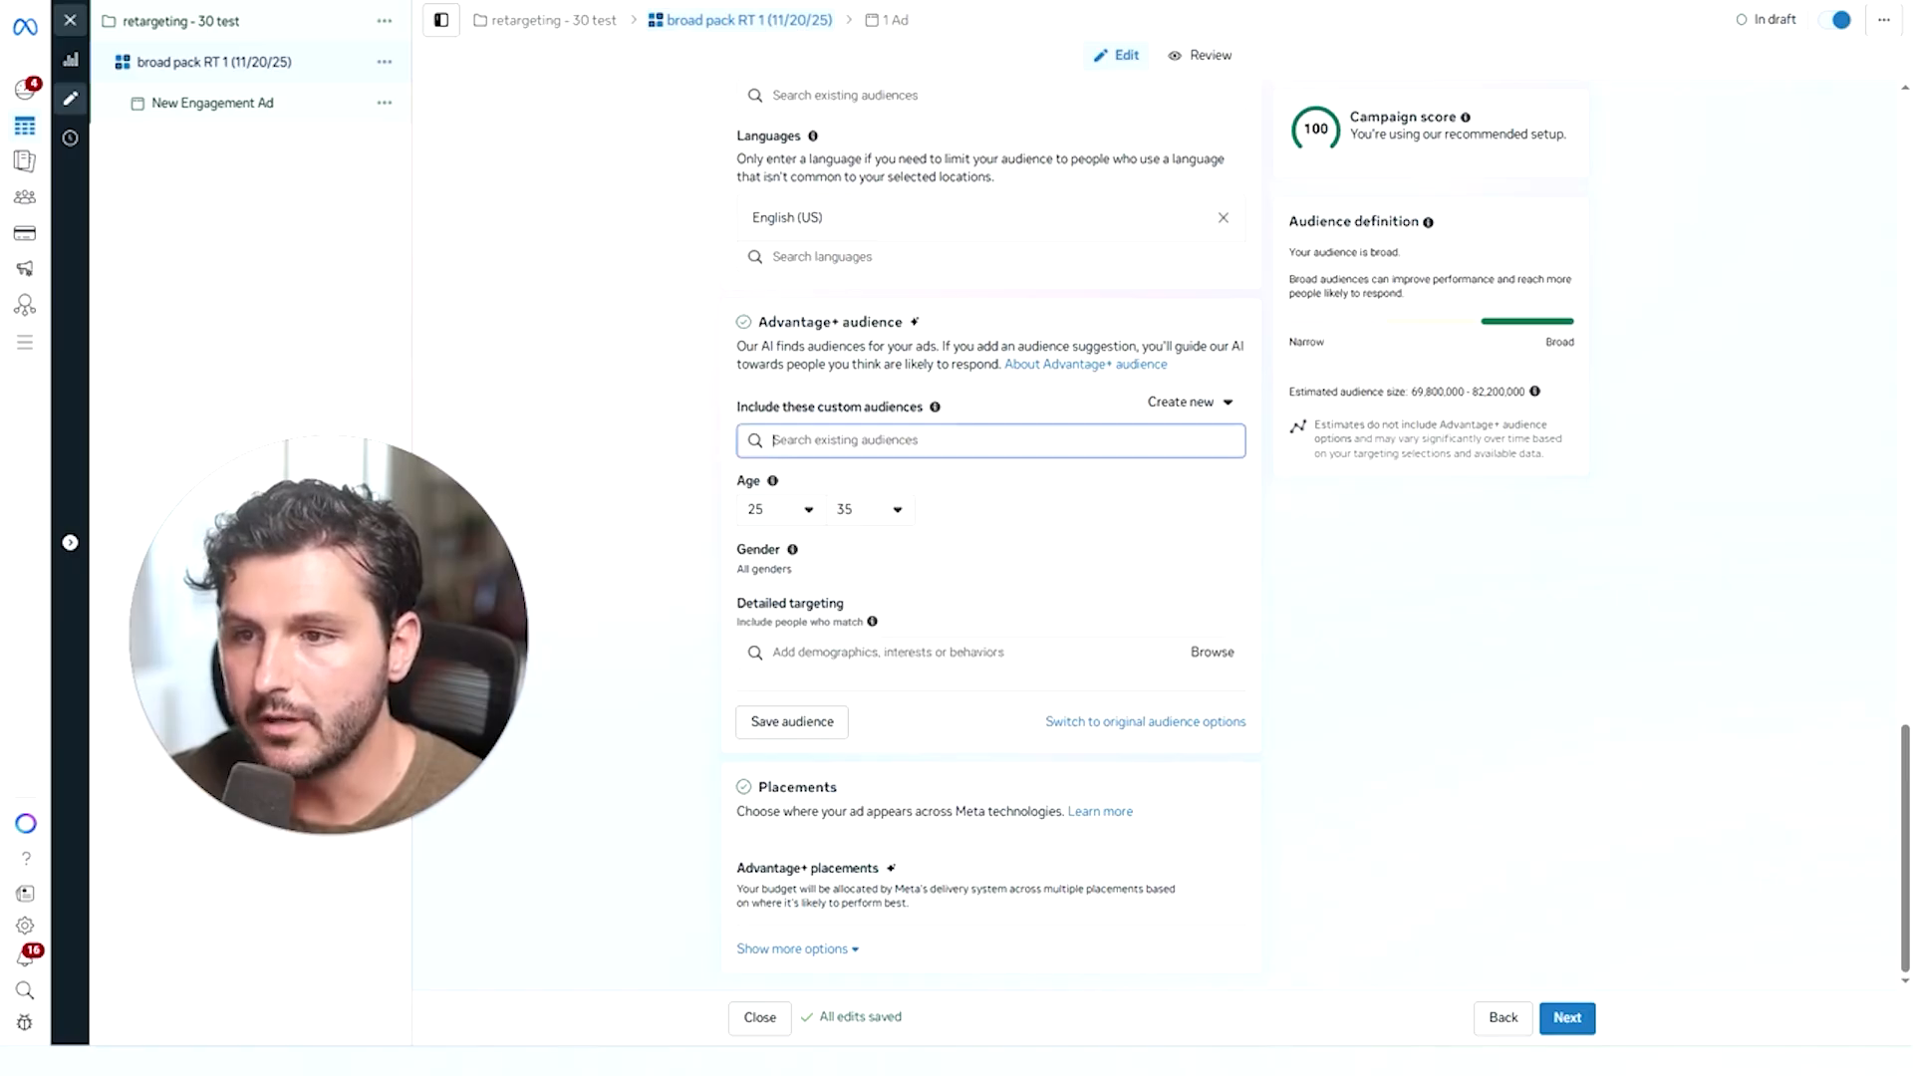
{"action": "mouse_move", "coordinate": [977, 545]}
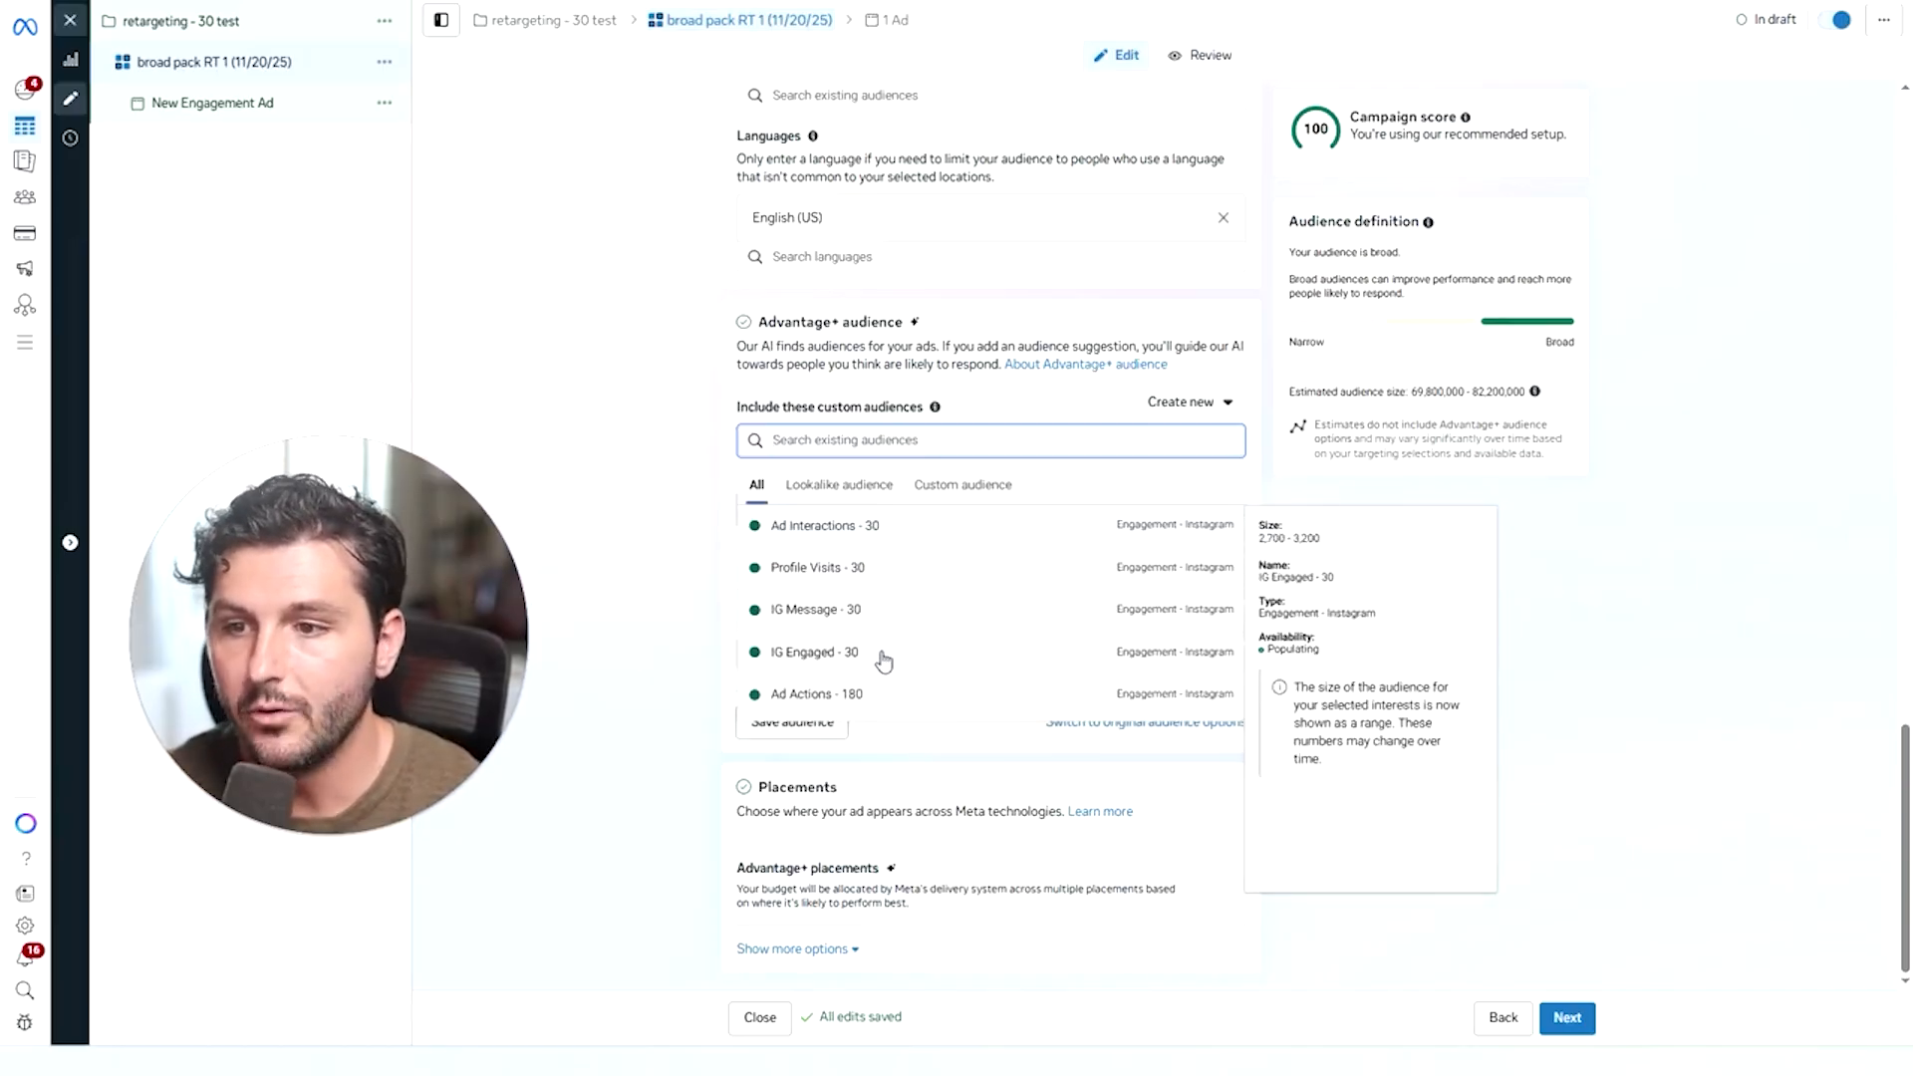
{"action": "scroll", "coordinate": [901, 613], "scroll_direction": "down", "scroll_amount": 1}
{"action": "scroll", "coordinate": [901, 614], "scroll_direction": "down", "scroll_amount": 5}
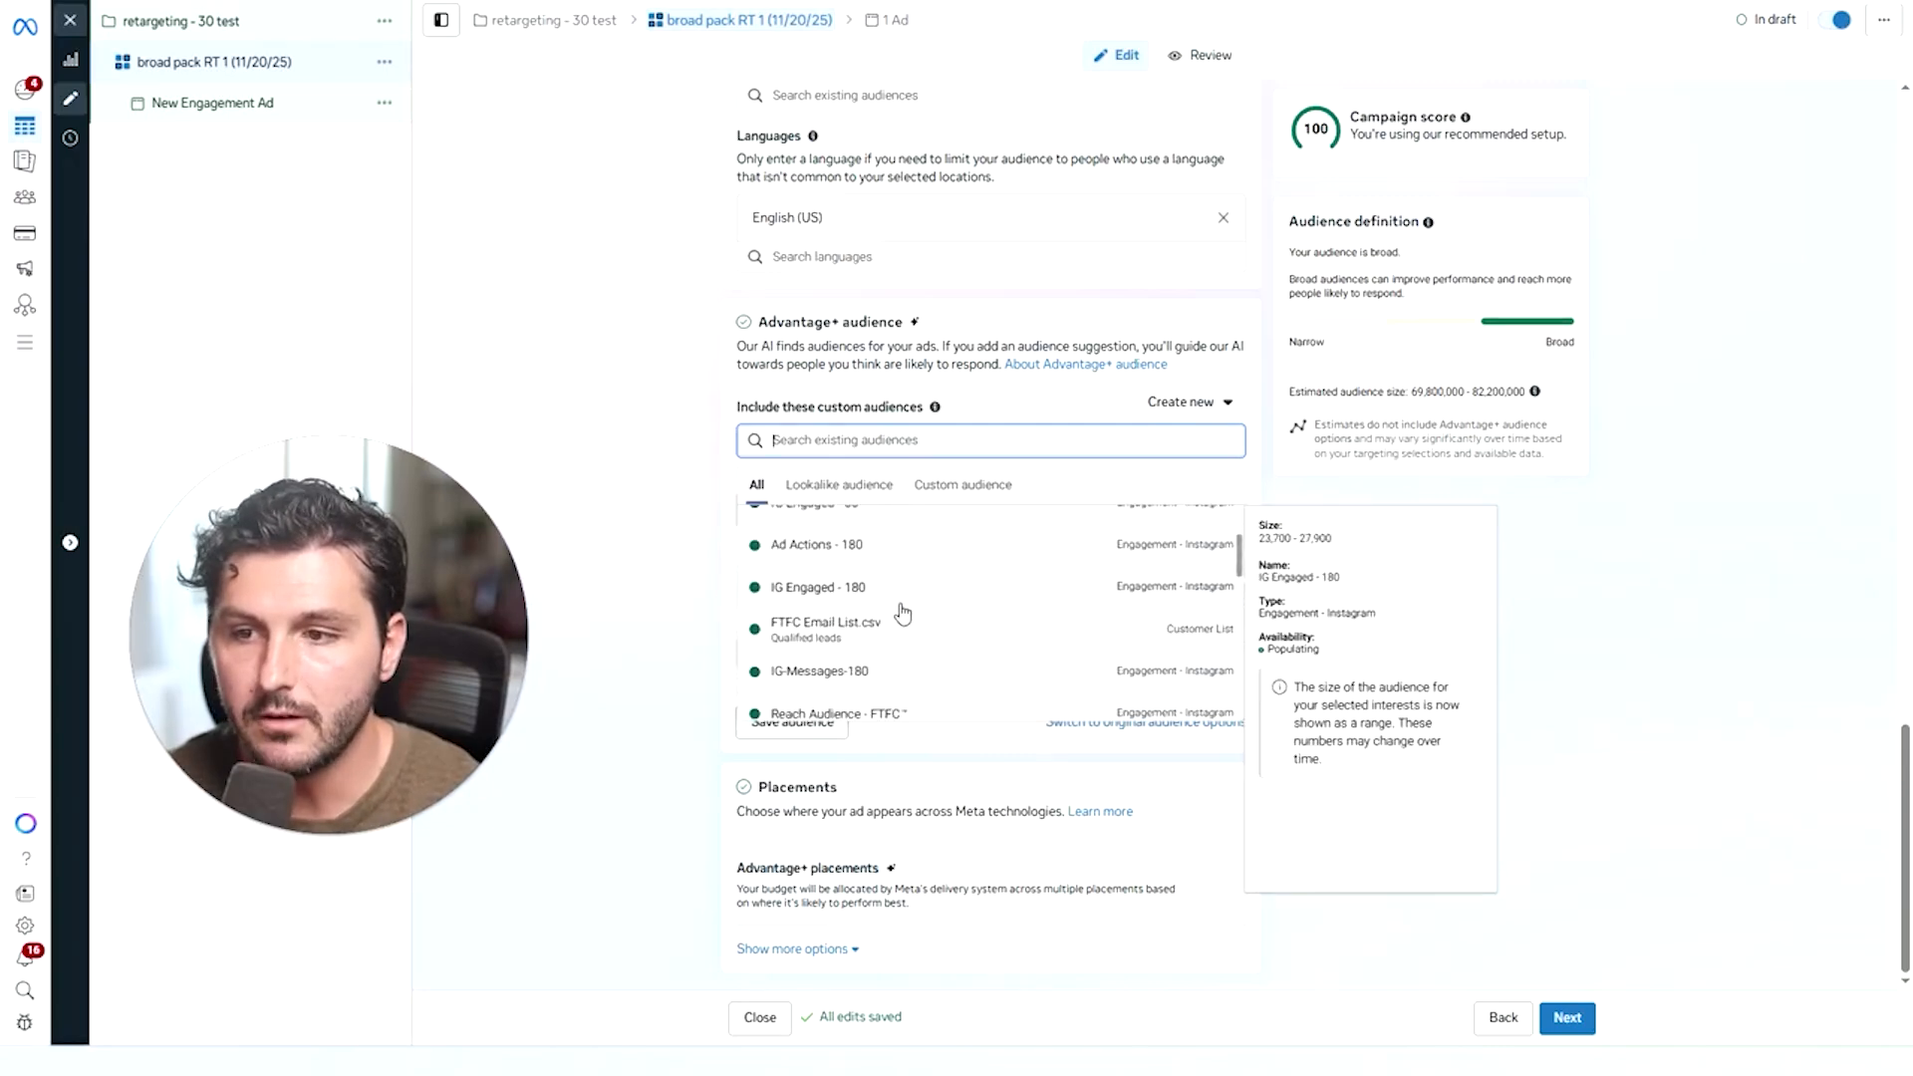
{"action": "scroll", "coordinate": [886, 598], "scroll_direction": "down", "scroll_amount": 10}
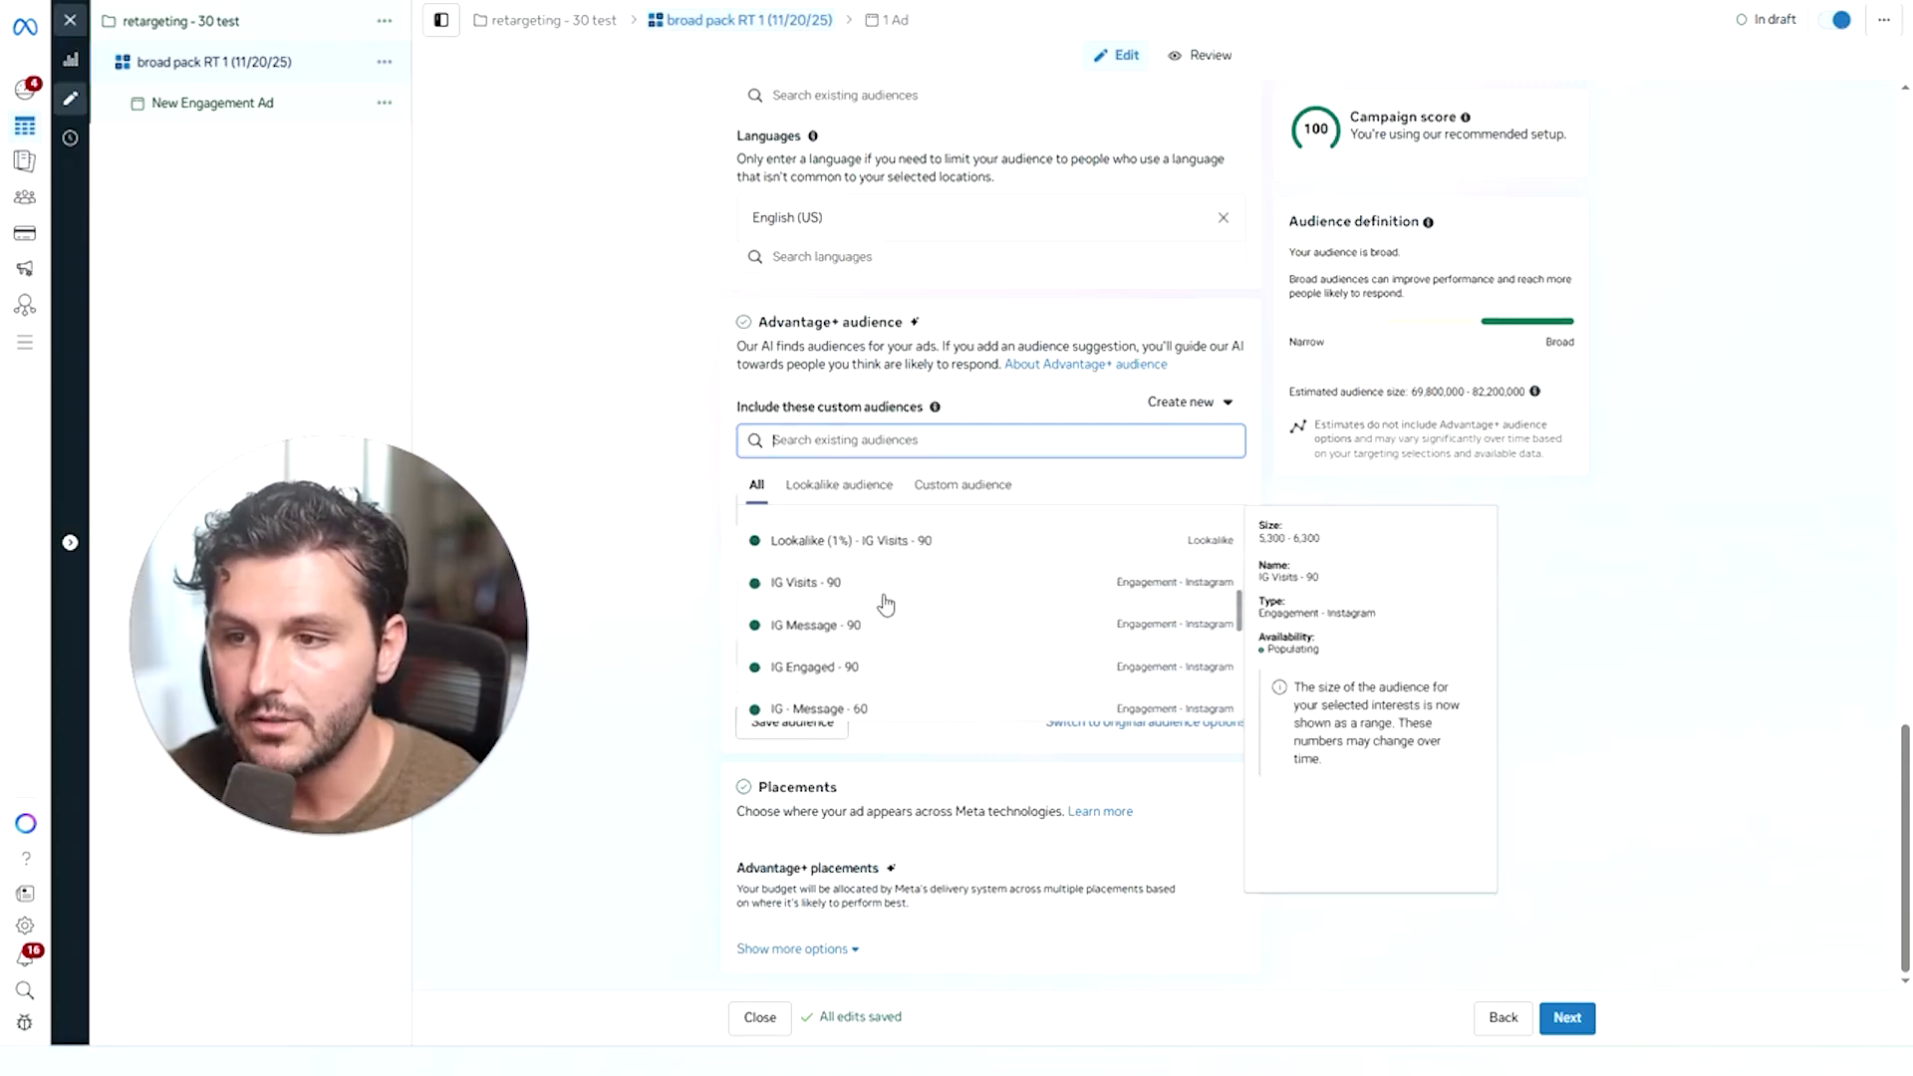
{"action": "scroll", "coordinate": [885, 602], "scroll_direction": "down", "scroll_amount": 2}
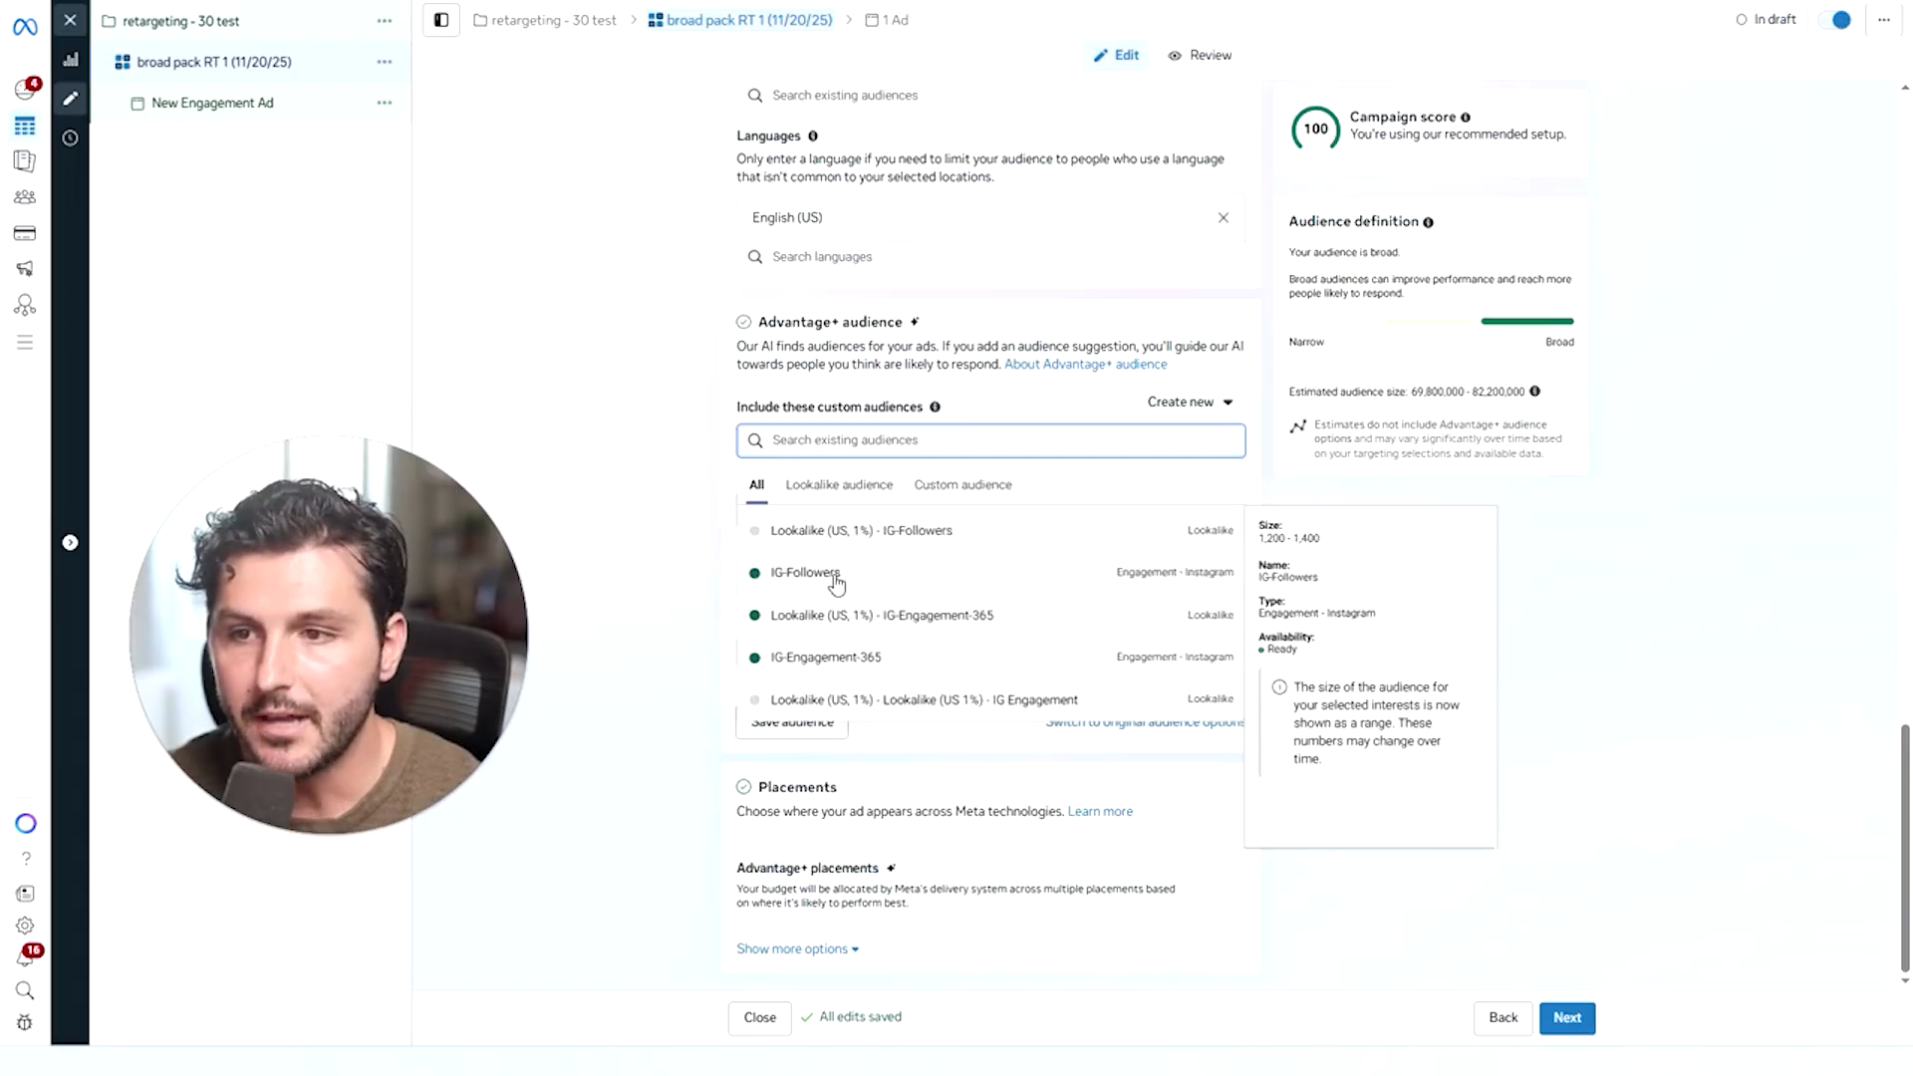
{"action": "left_click", "coordinate": [834, 583]}
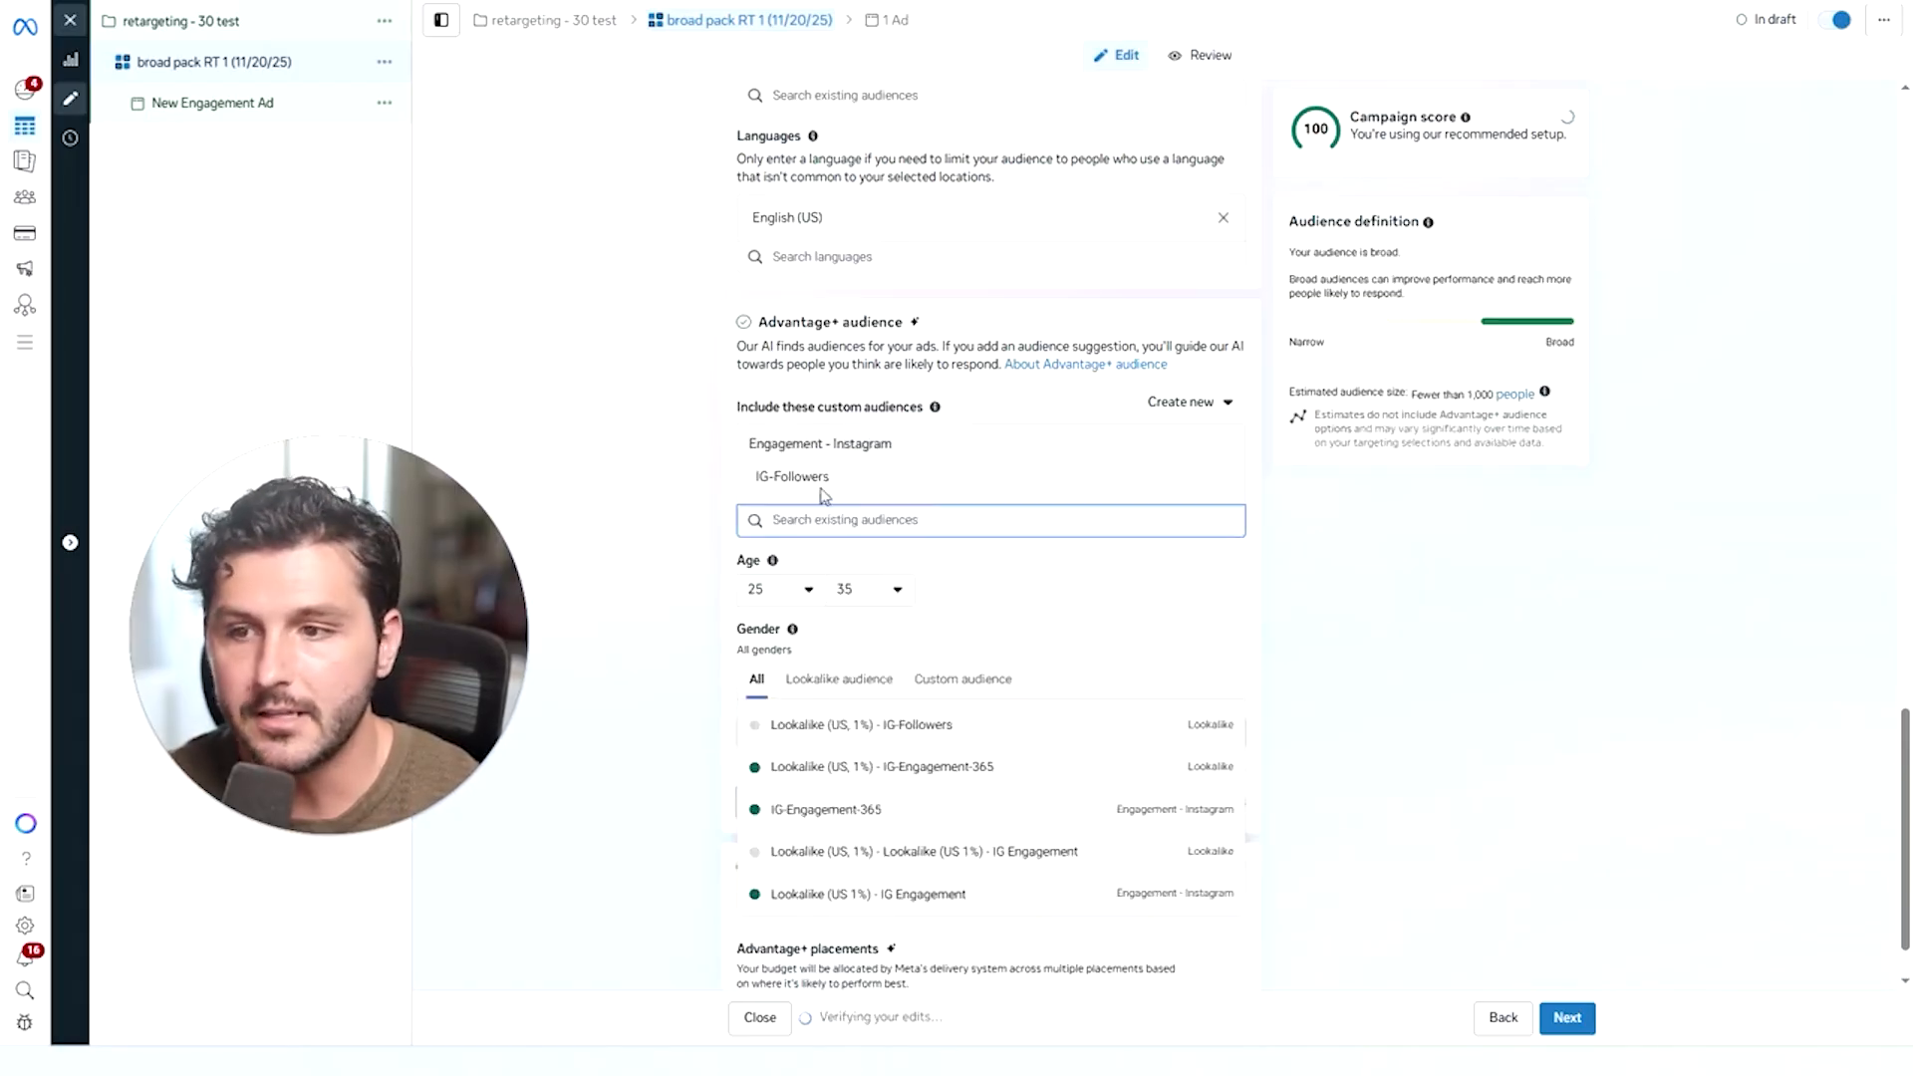
{"action": "left_click", "coordinate": [667, 438]}
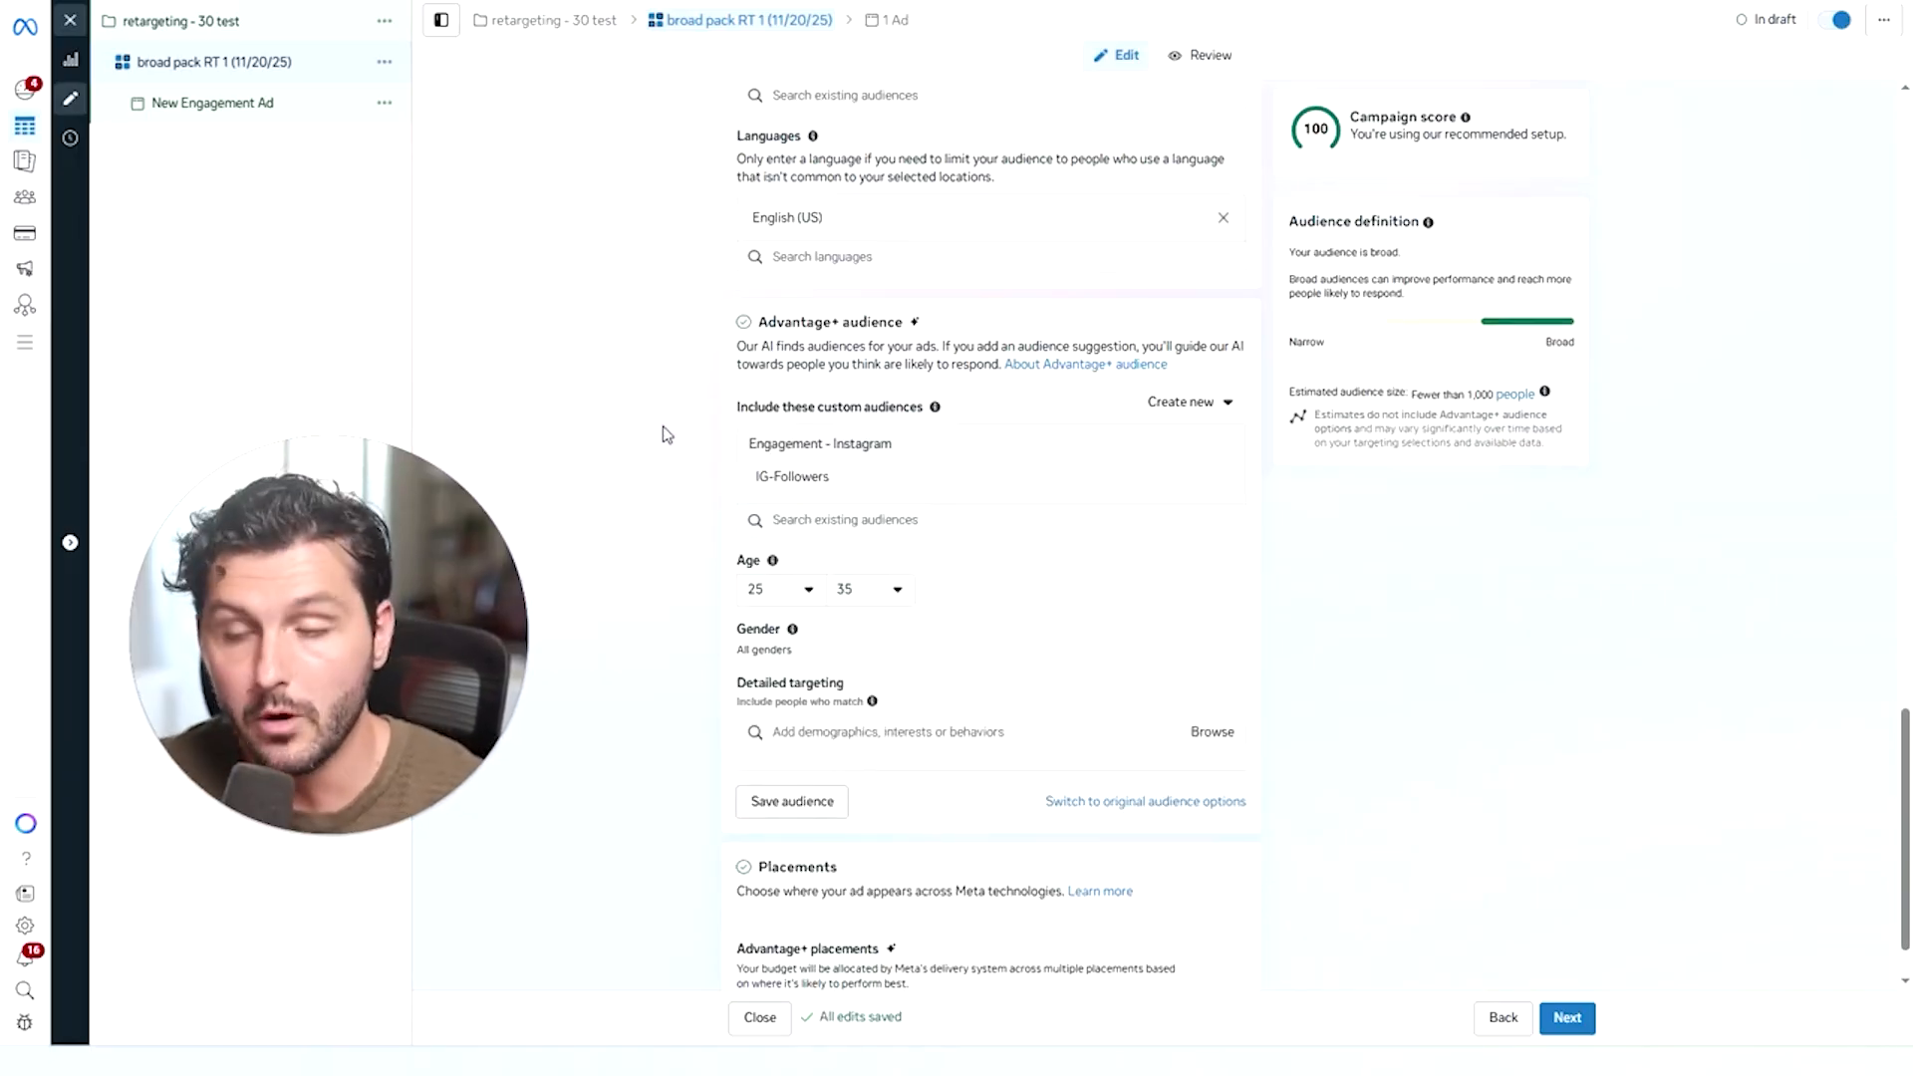
{"action": "scroll", "coordinate": [884, 629], "scroll_direction": "down", "scroll_amount": 1}
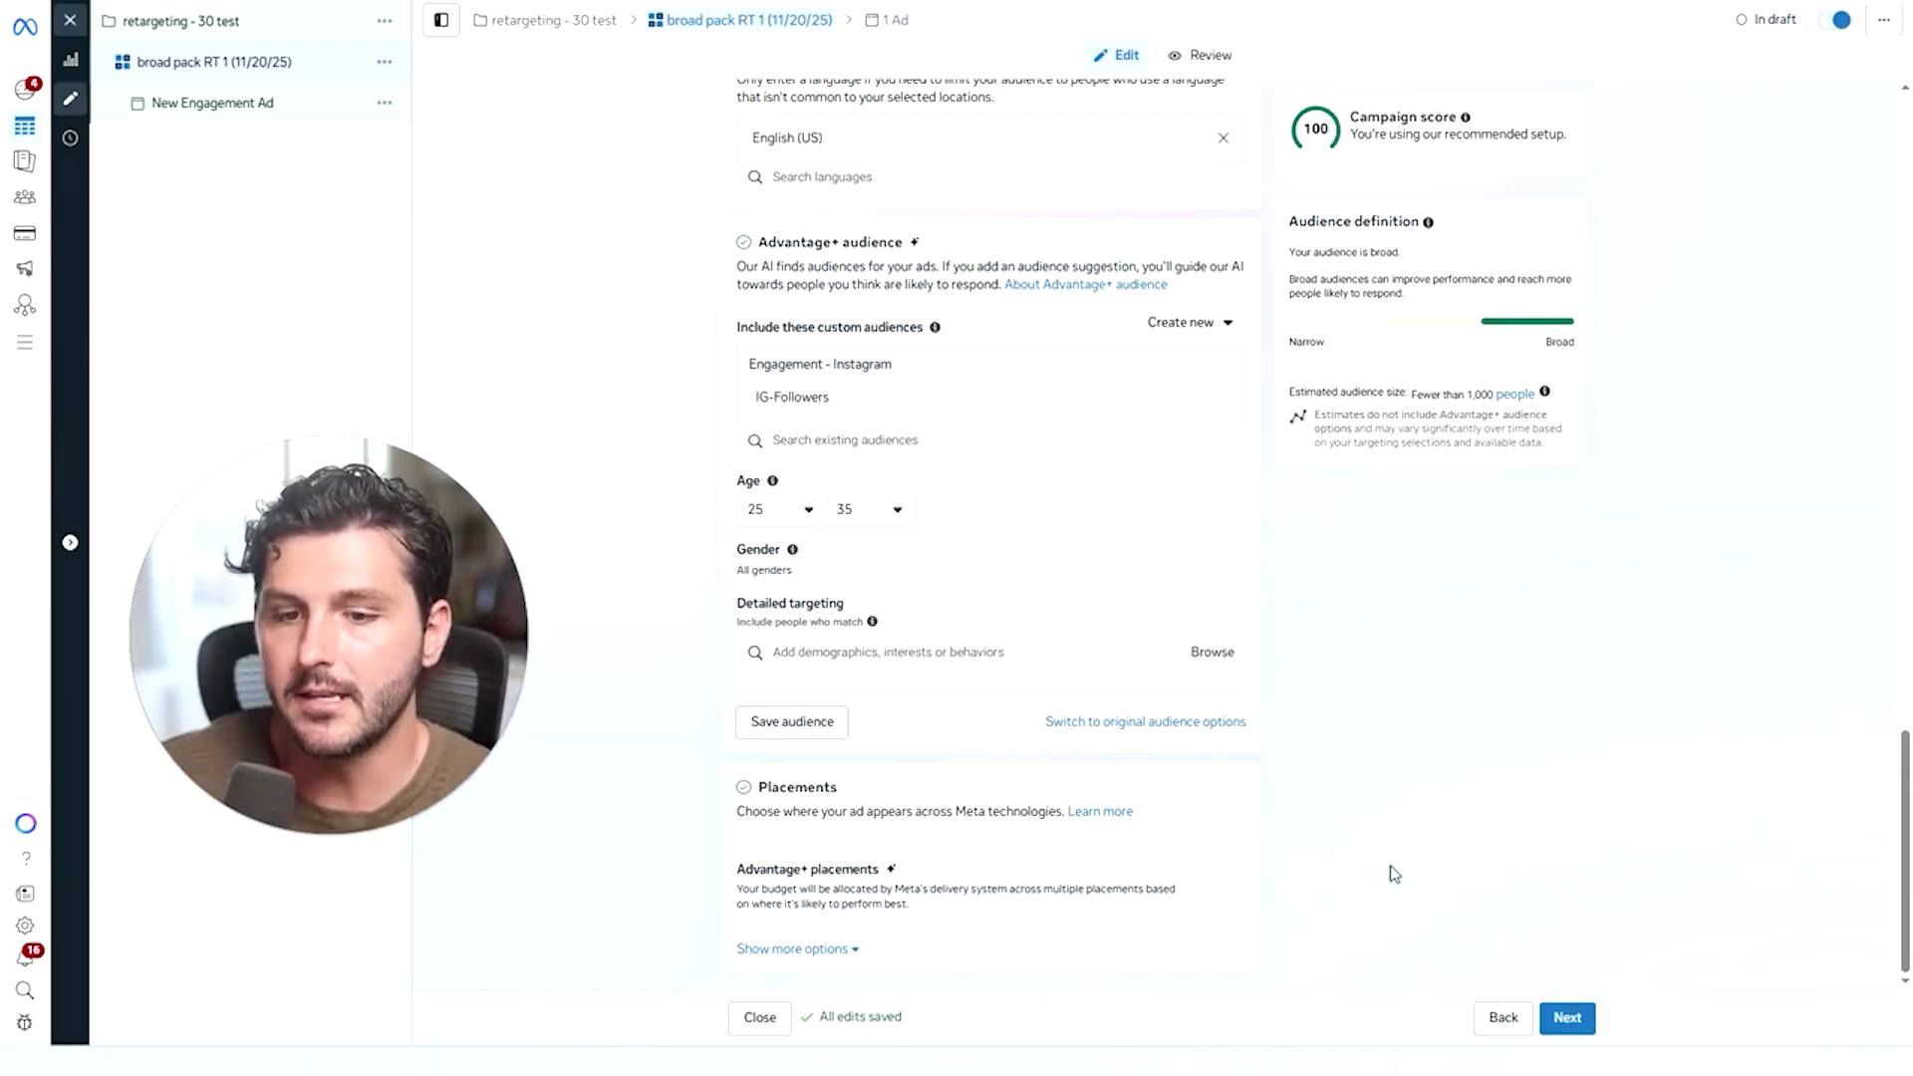
{"action": "scroll", "coordinate": [951, 595], "scroll_direction": "up", "scroll_amount": 5}
{"action": "scroll", "coordinate": [964, 543], "scroll_direction": "up", "scroll_amount": 10}
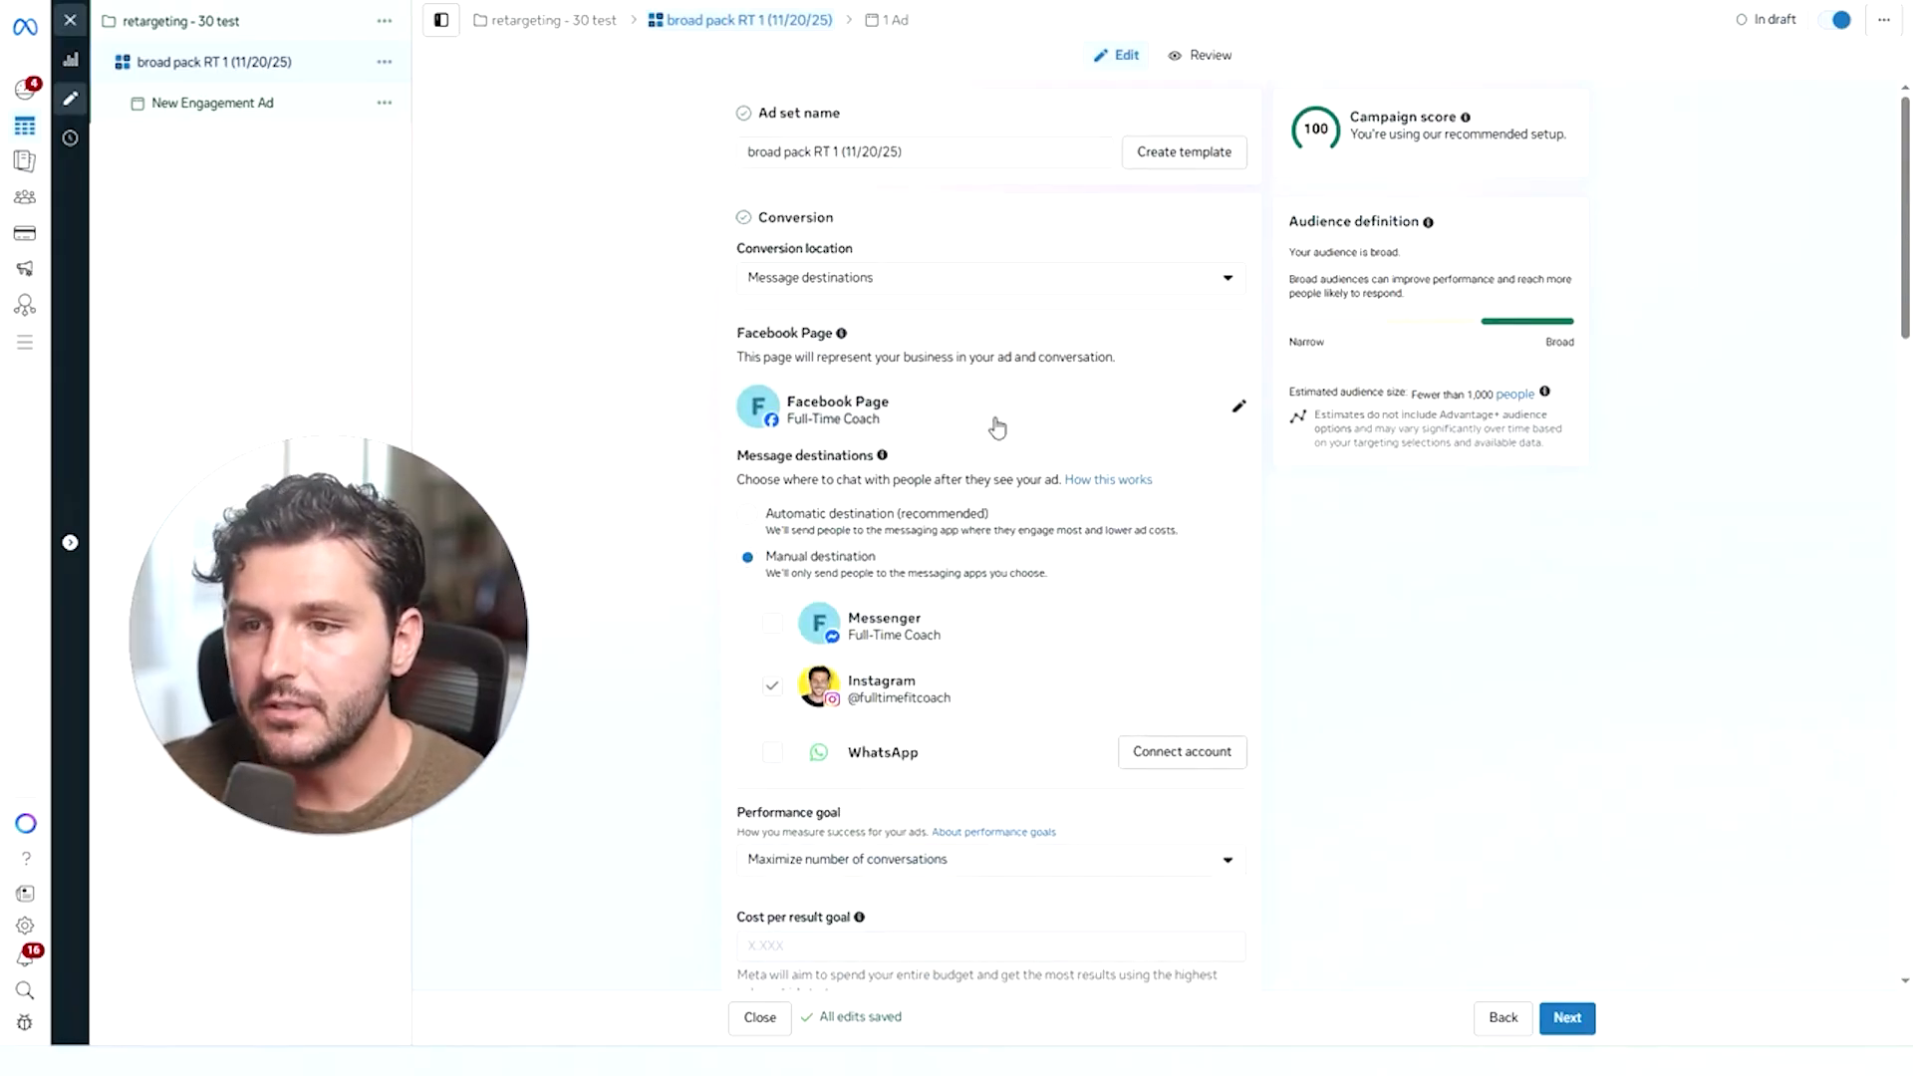
{"action": "scroll", "coordinate": [994, 423], "scroll_direction": "down", "scroll_amount": 10}
{"action": "scroll", "coordinate": [950, 481], "scroll_direction": "down", "scroll_amount": 4}
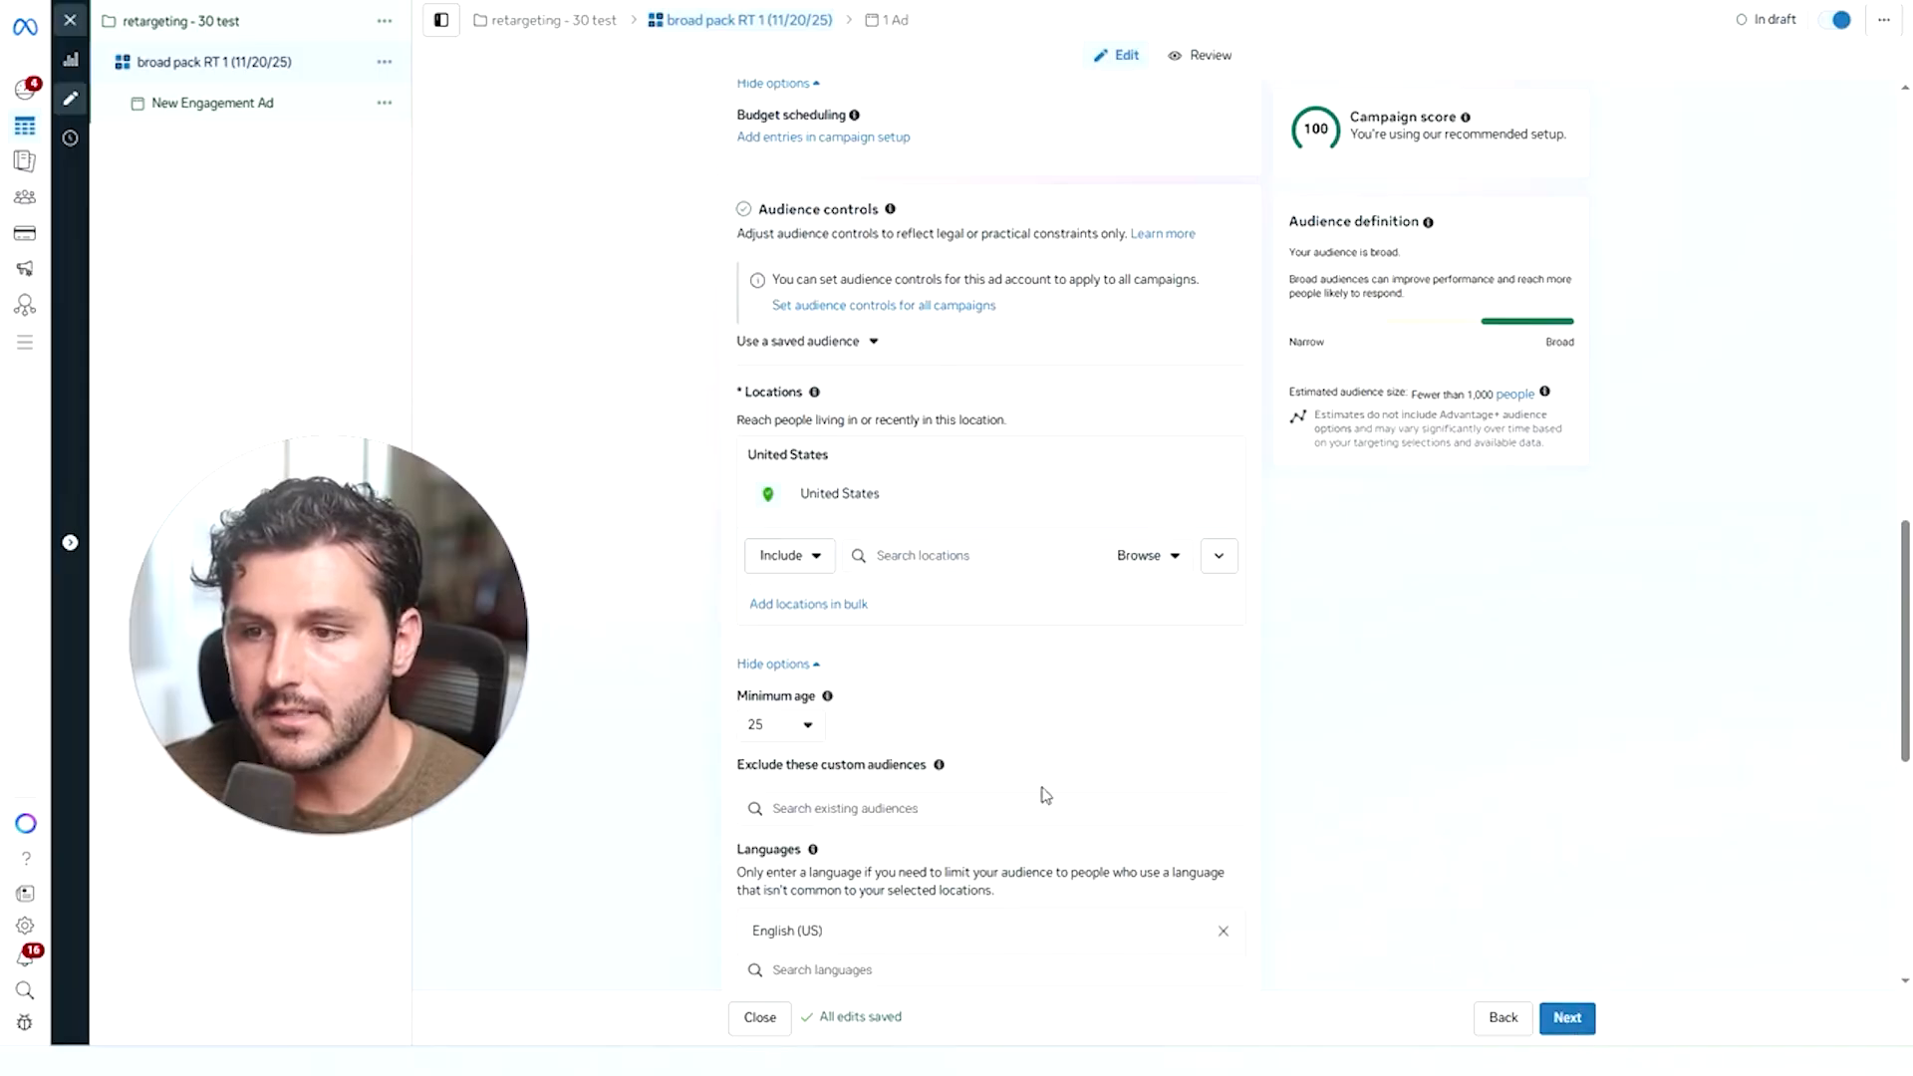
Include the Ad Interactions - 30, Profile Visits - 30, IG Message - 30 and IG Engaged - 30 custom audiences in the Advantage+ audience suggestion.
{"action": "scroll", "coordinate": [1003, 781], "scroll_direction": "up", "scroll_amount": 9}
{"action": "scroll", "coordinate": [961, 542], "scroll_direction": "down", "scroll_amount": 12}
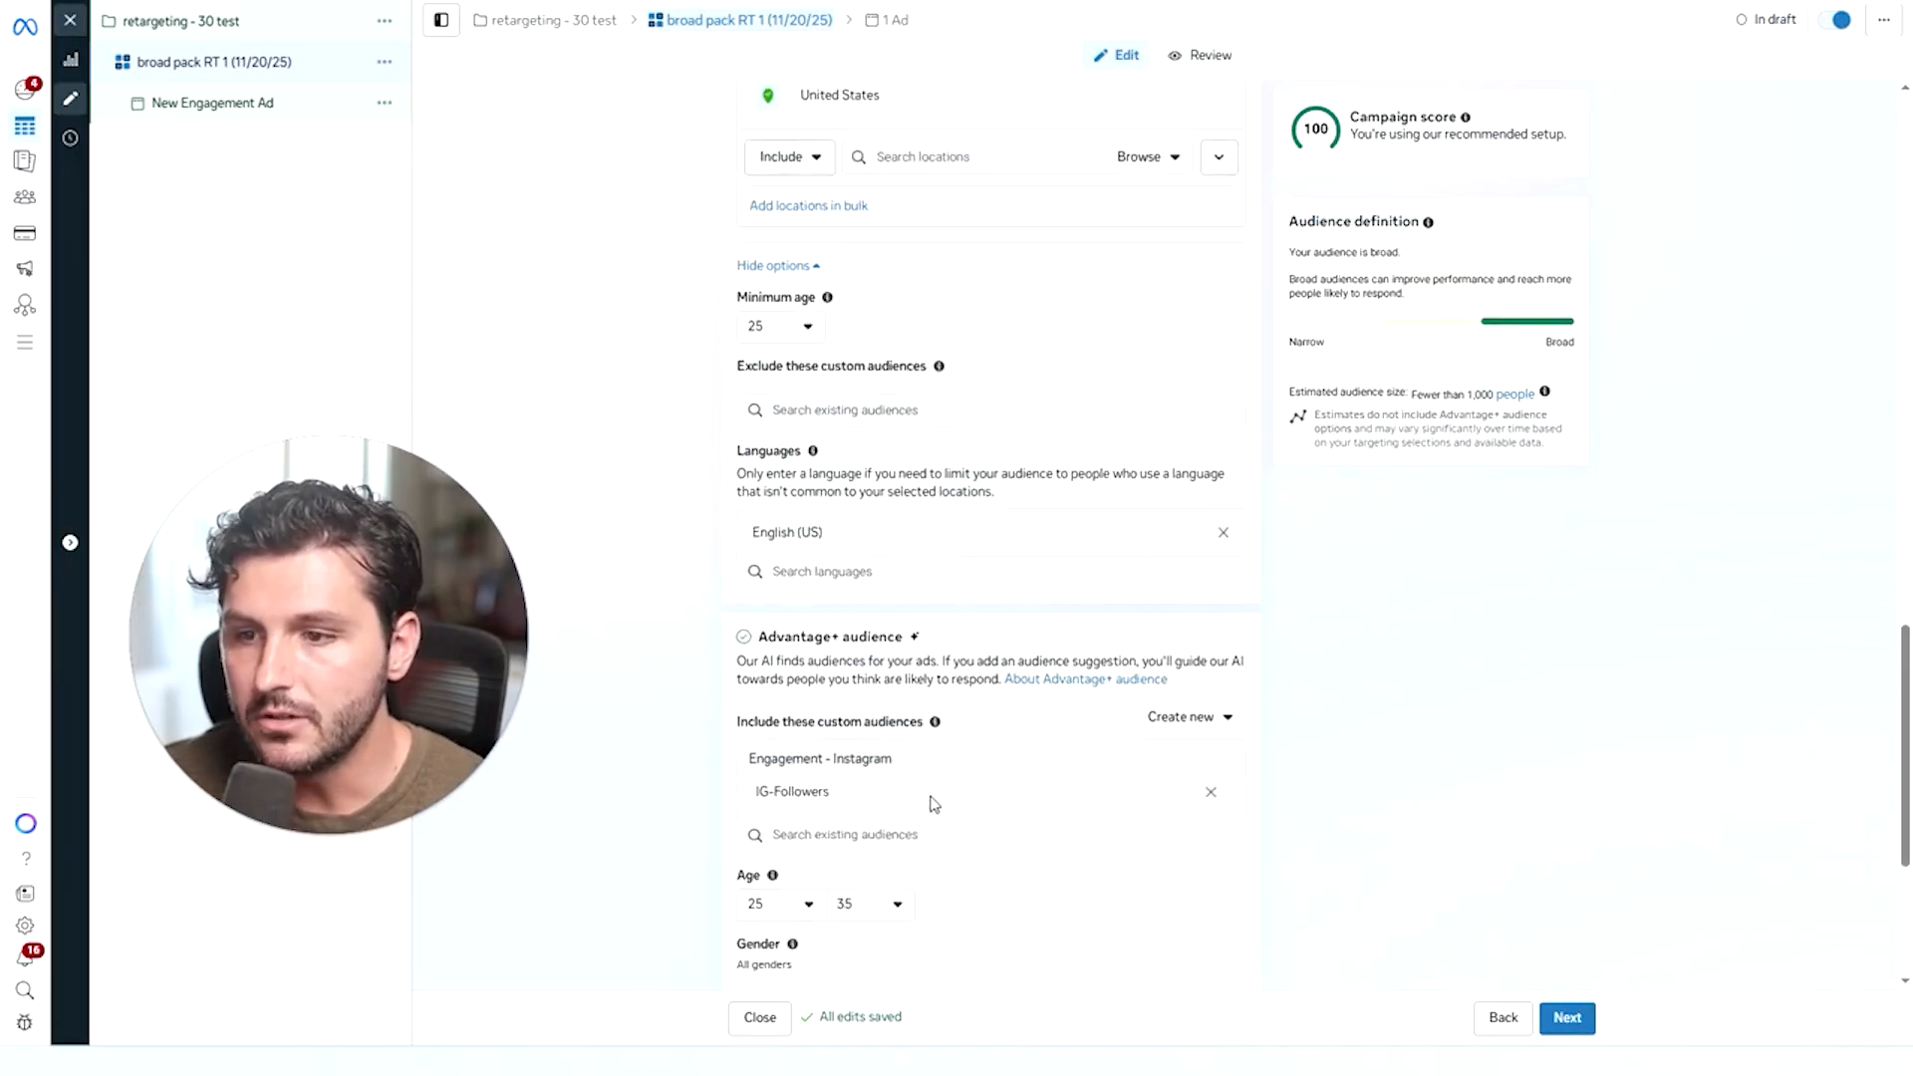
{"action": "left_click", "coordinate": [845, 834]}
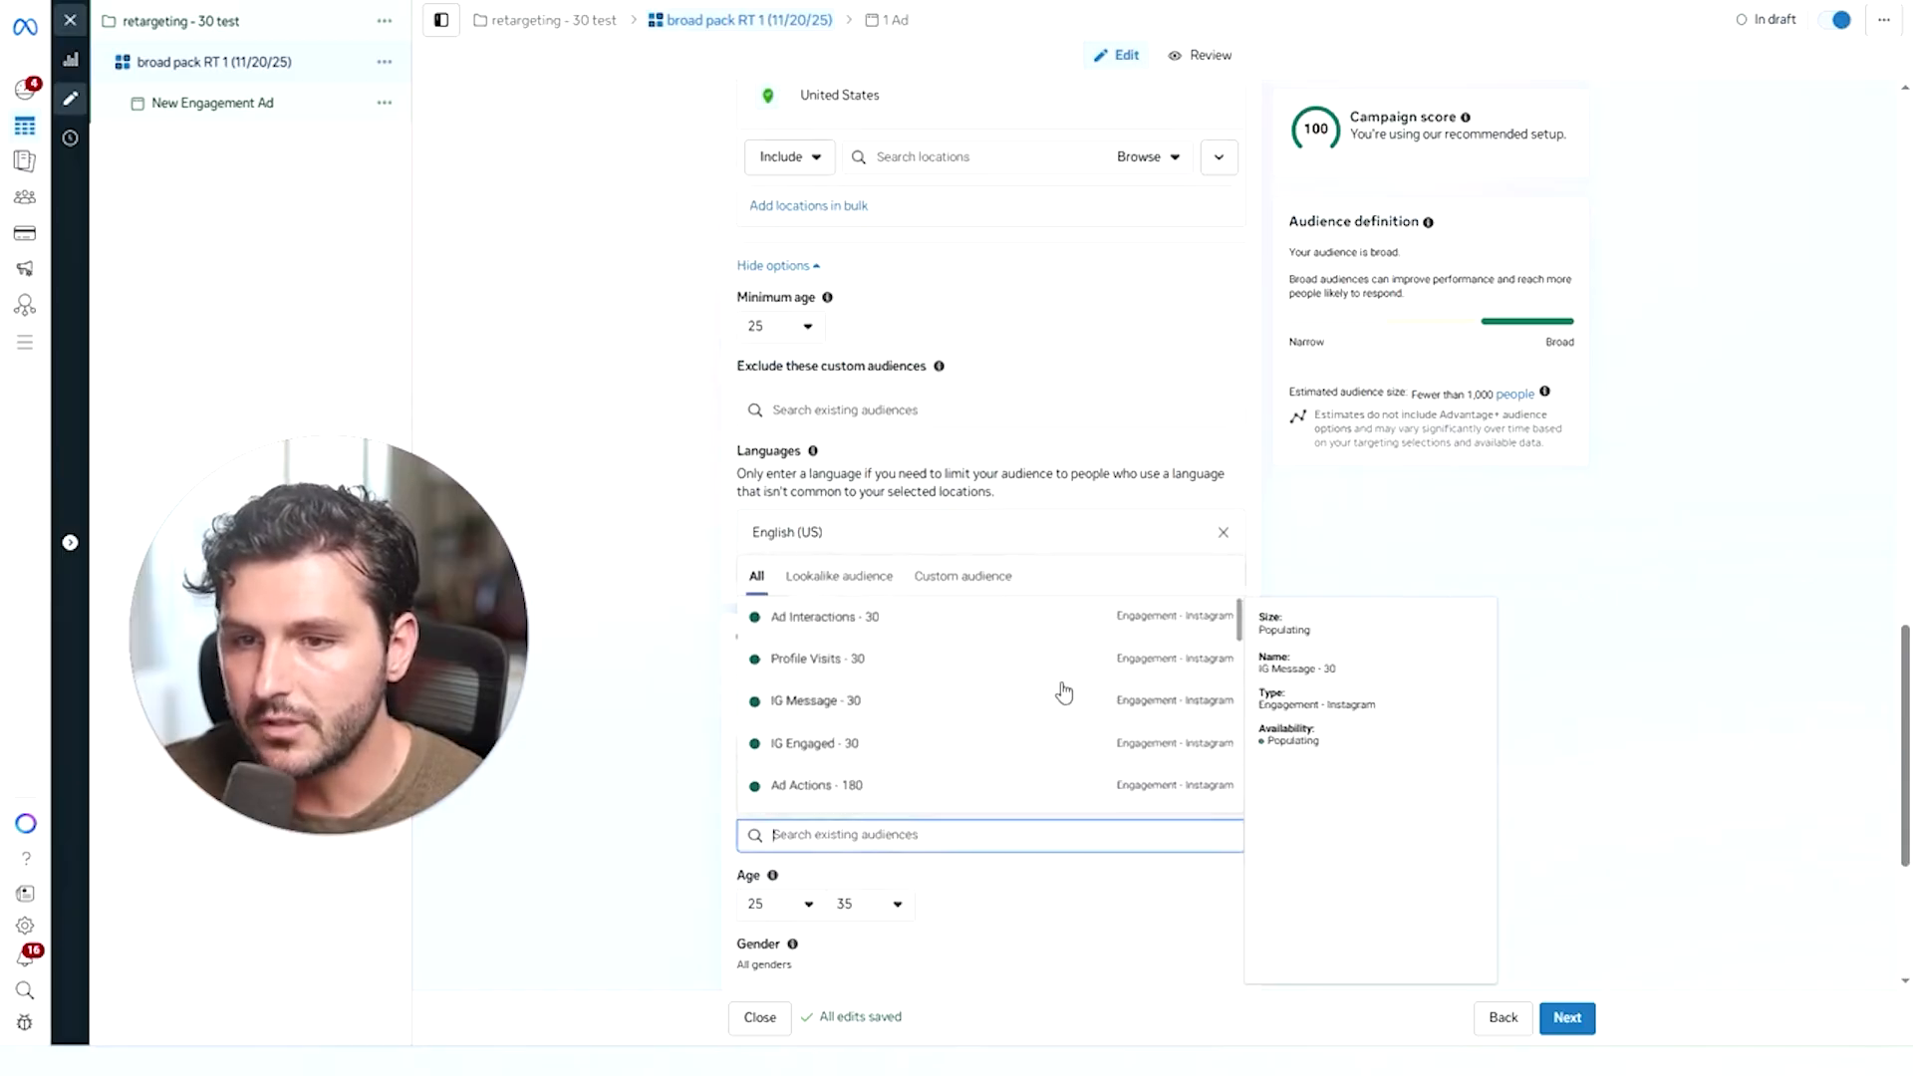
{"action": "left_click", "coordinate": [1001, 622]}
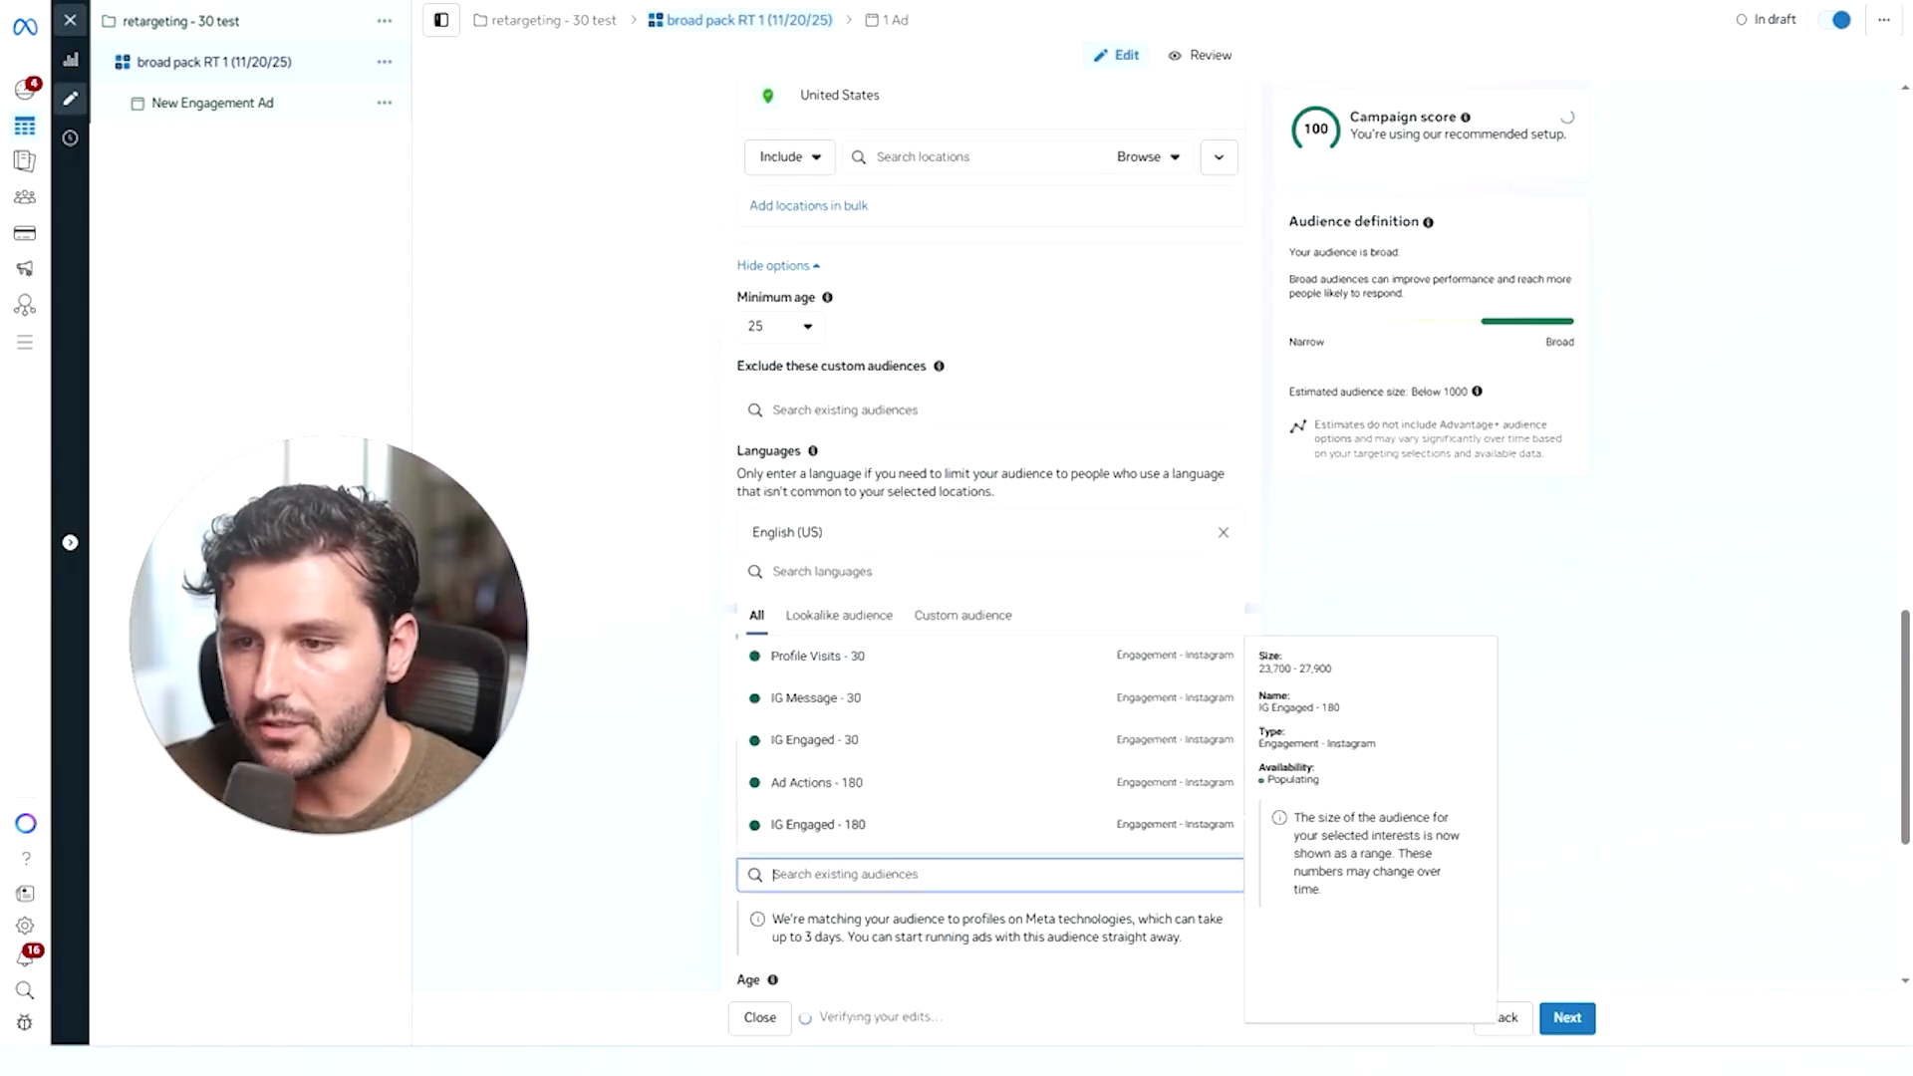
{"action": "left_click", "coordinate": [909, 663]}
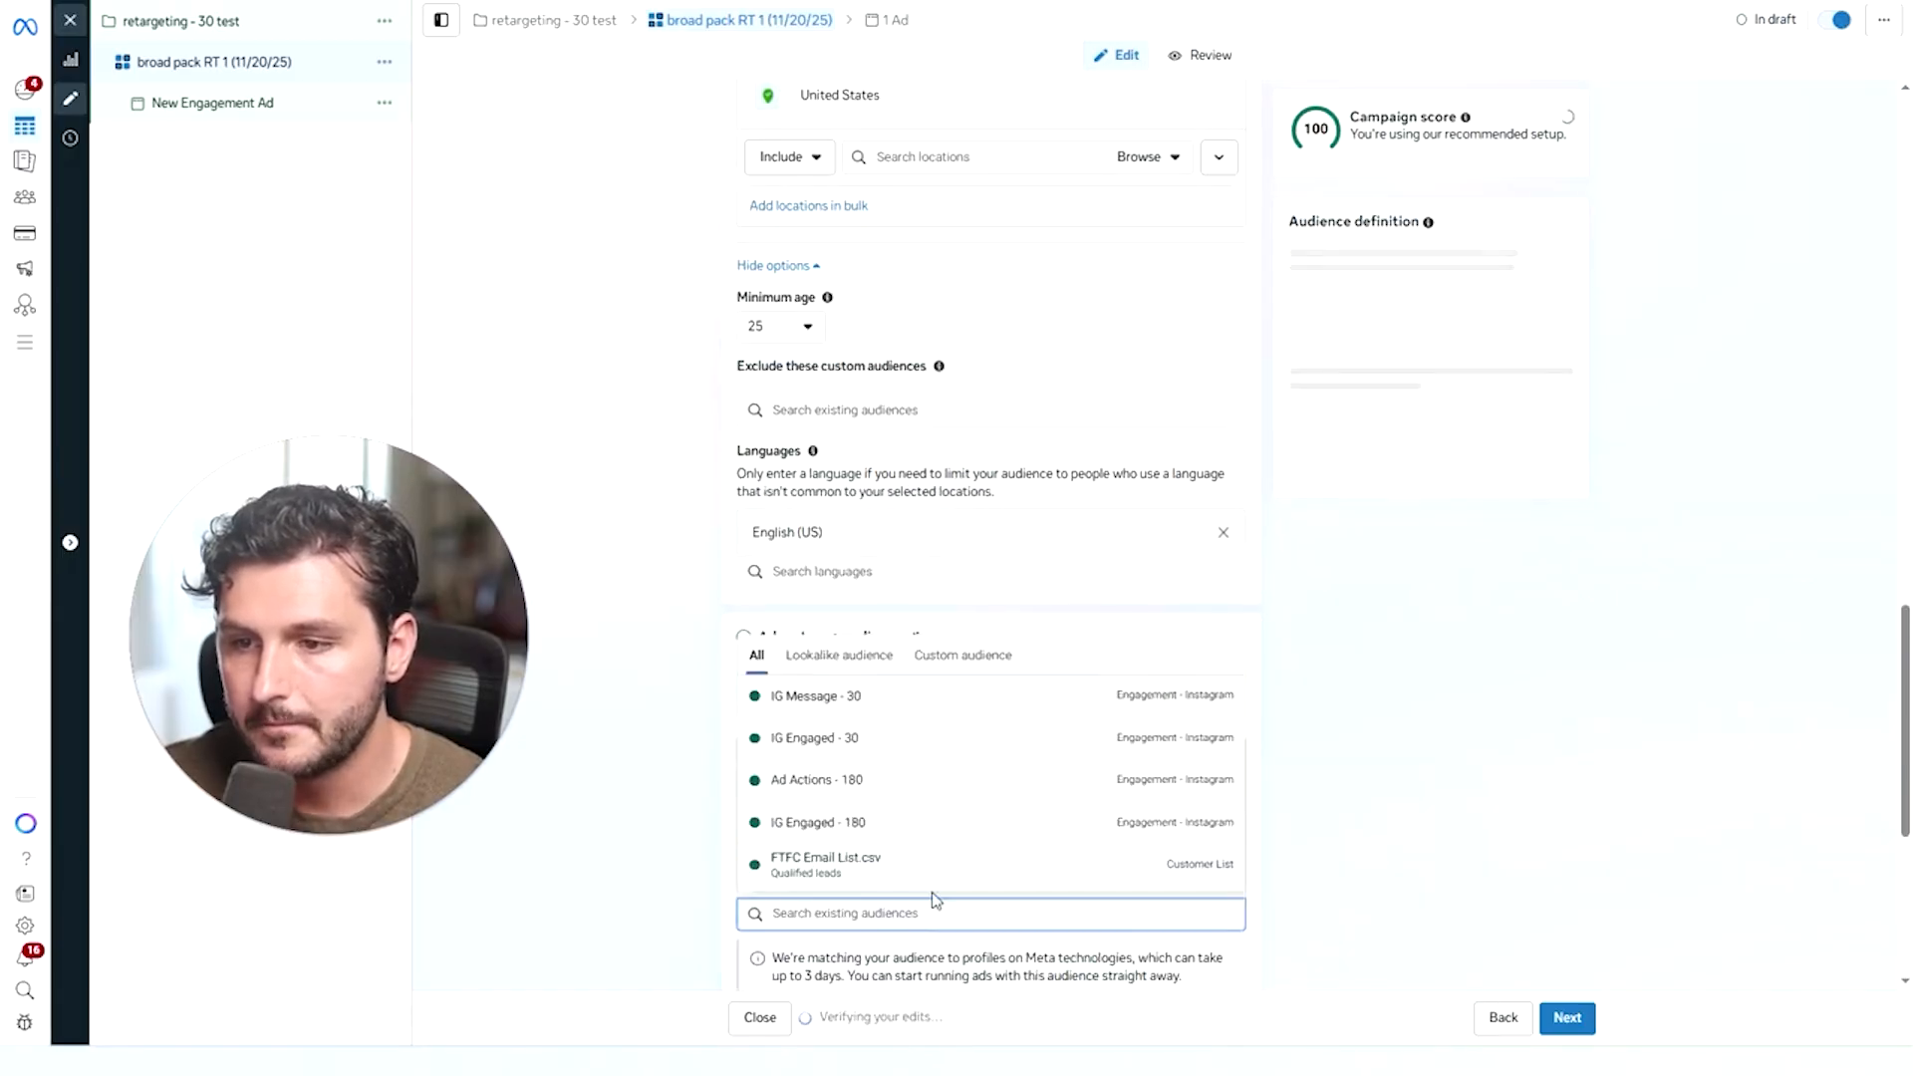
{"action": "left_click", "coordinate": [886, 702]}
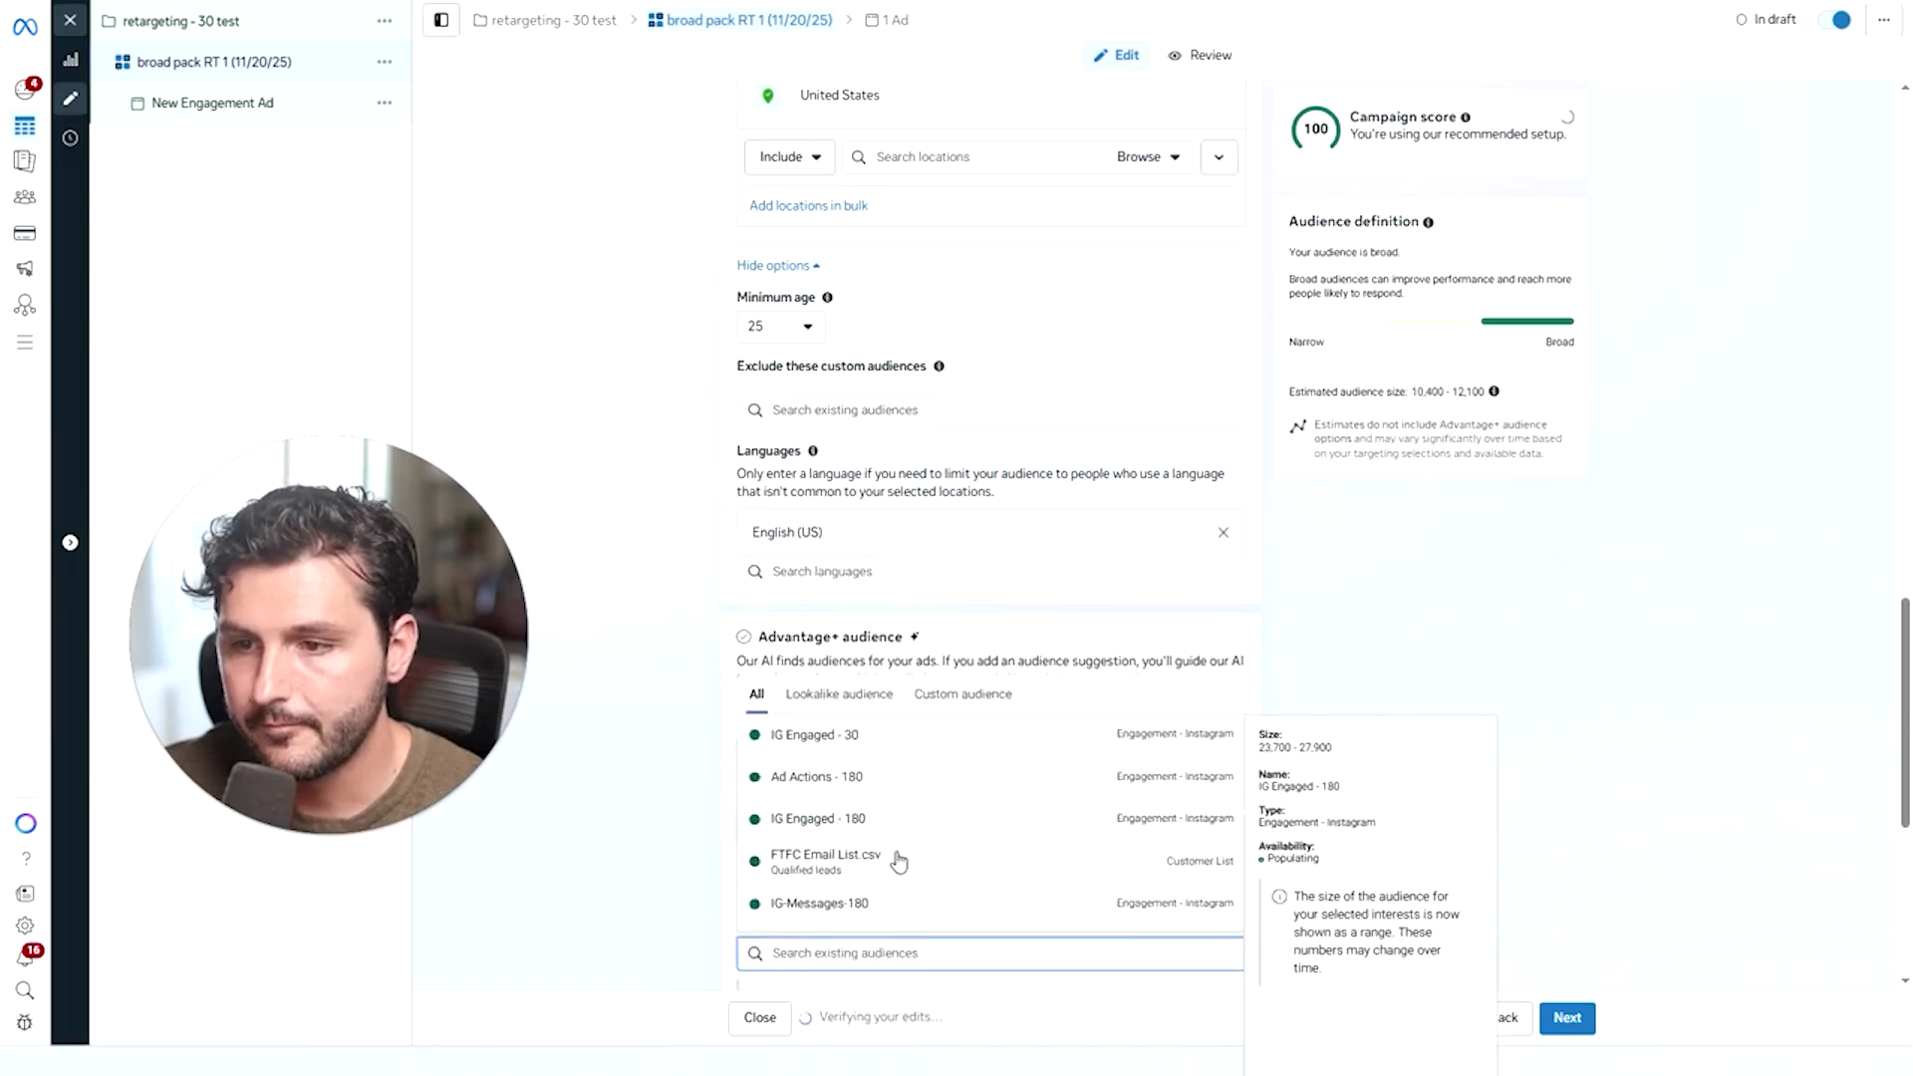
{"action": "left_click", "coordinate": [865, 787]}
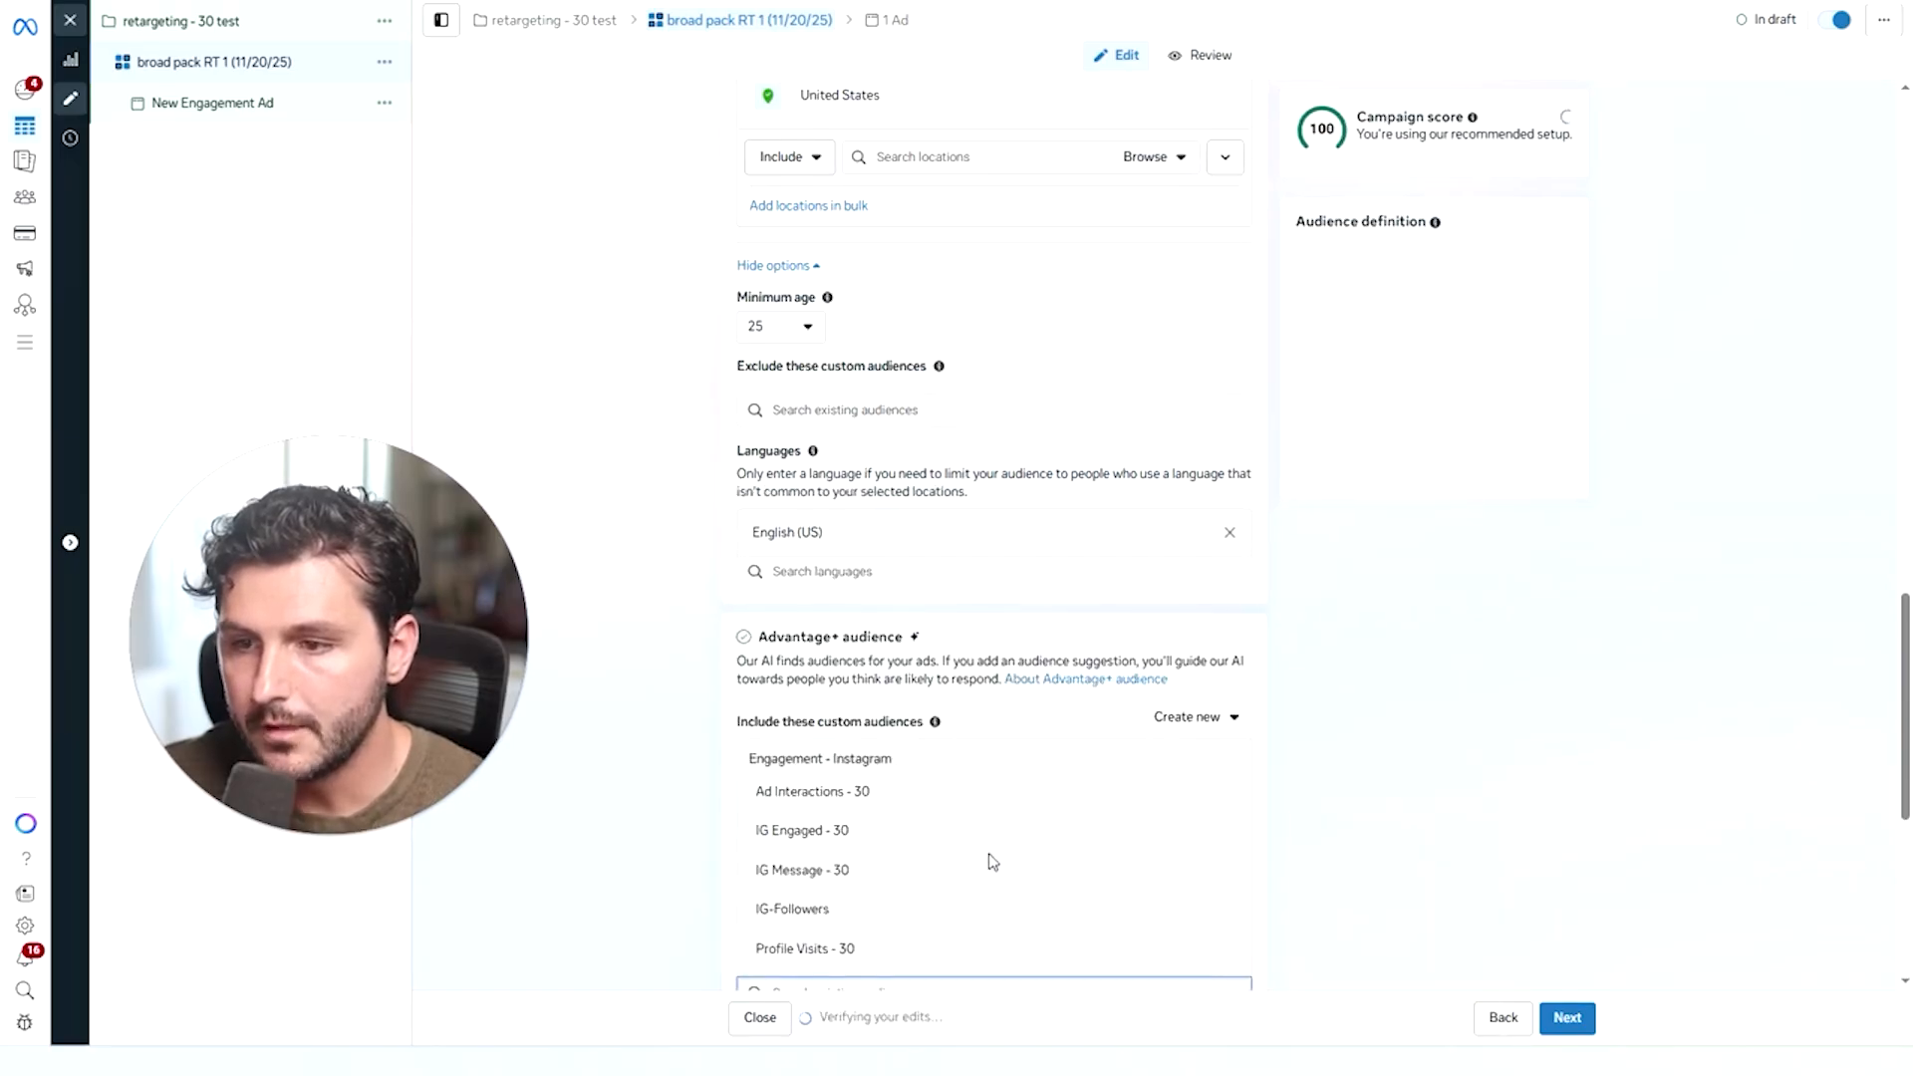
{"action": "left_click", "coordinate": [1408, 683]}
{"action": "scroll", "coordinate": [1208, 752], "scroll_direction": "down", "scroll_amount": 2}
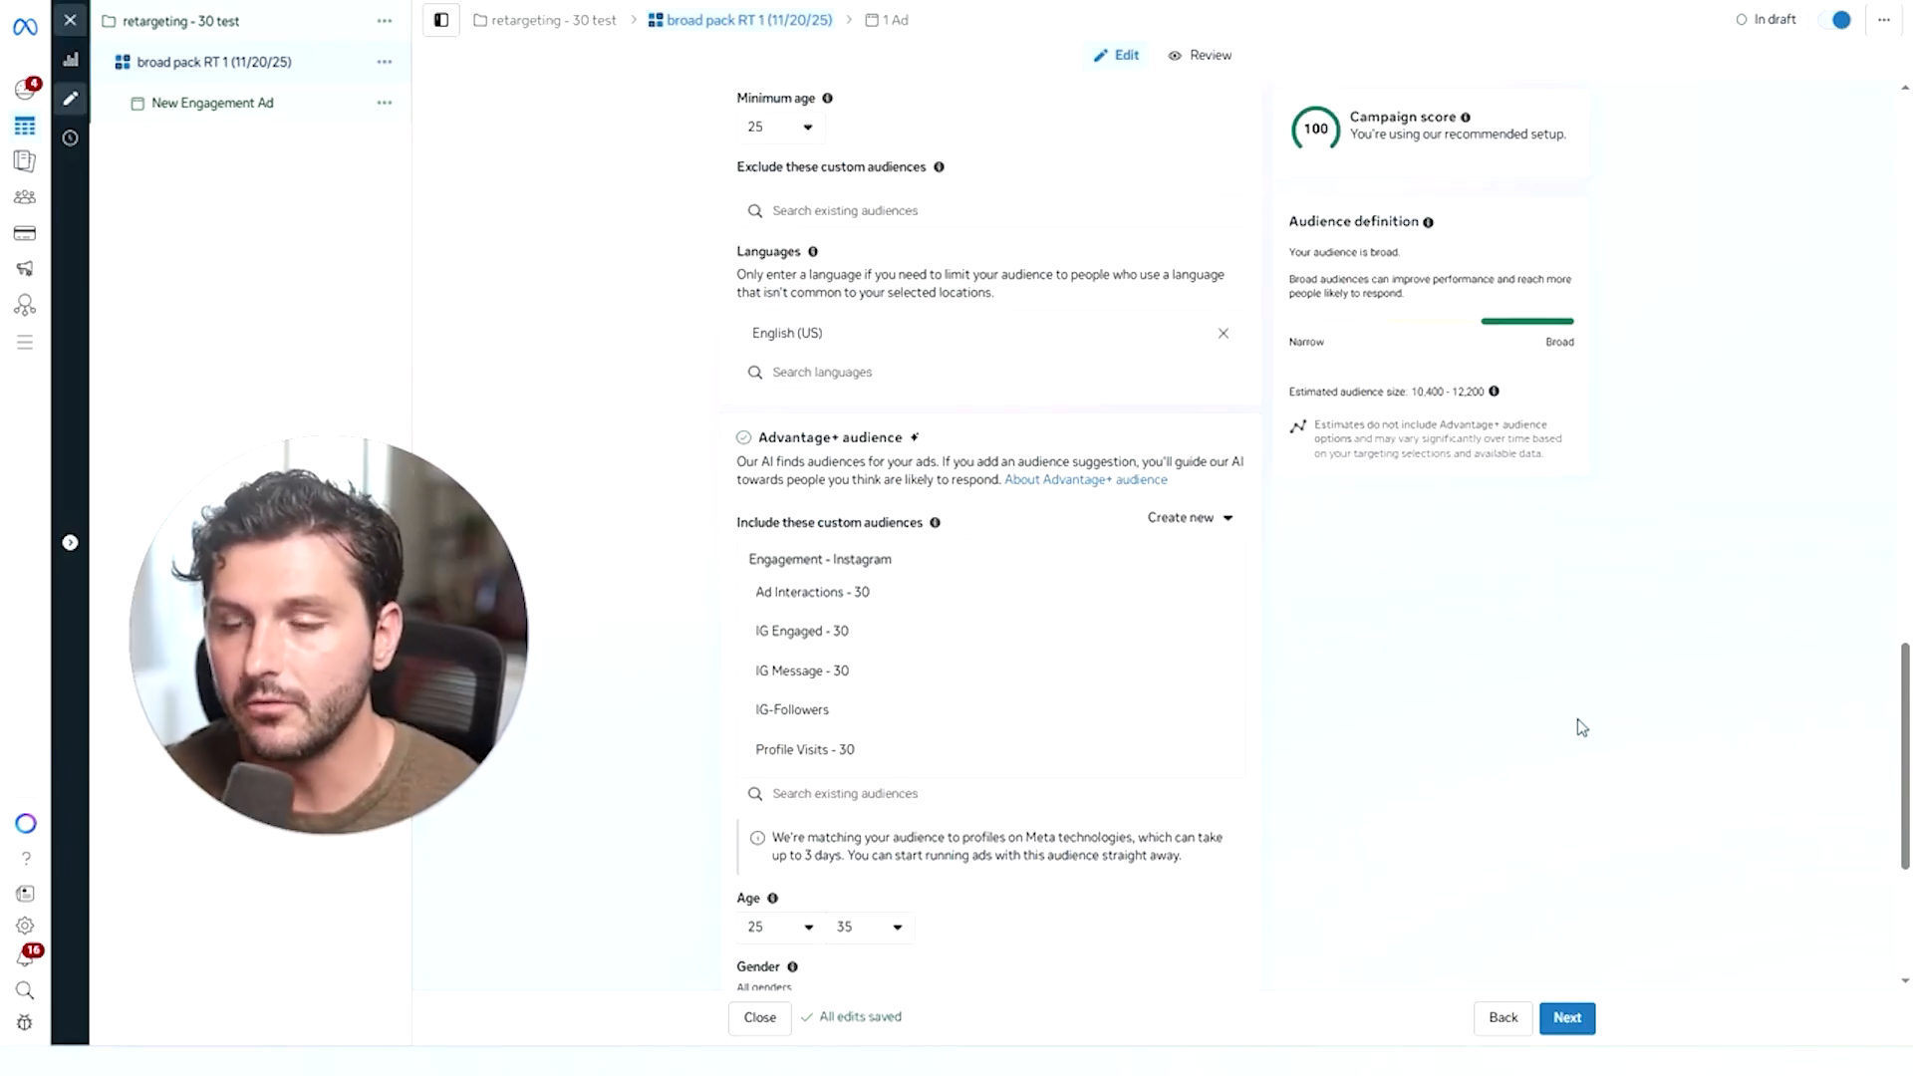
{"action": "left_click", "coordinate": [1204, 525]}
{"action": "left_click", "coordinate": [1217, 580]}
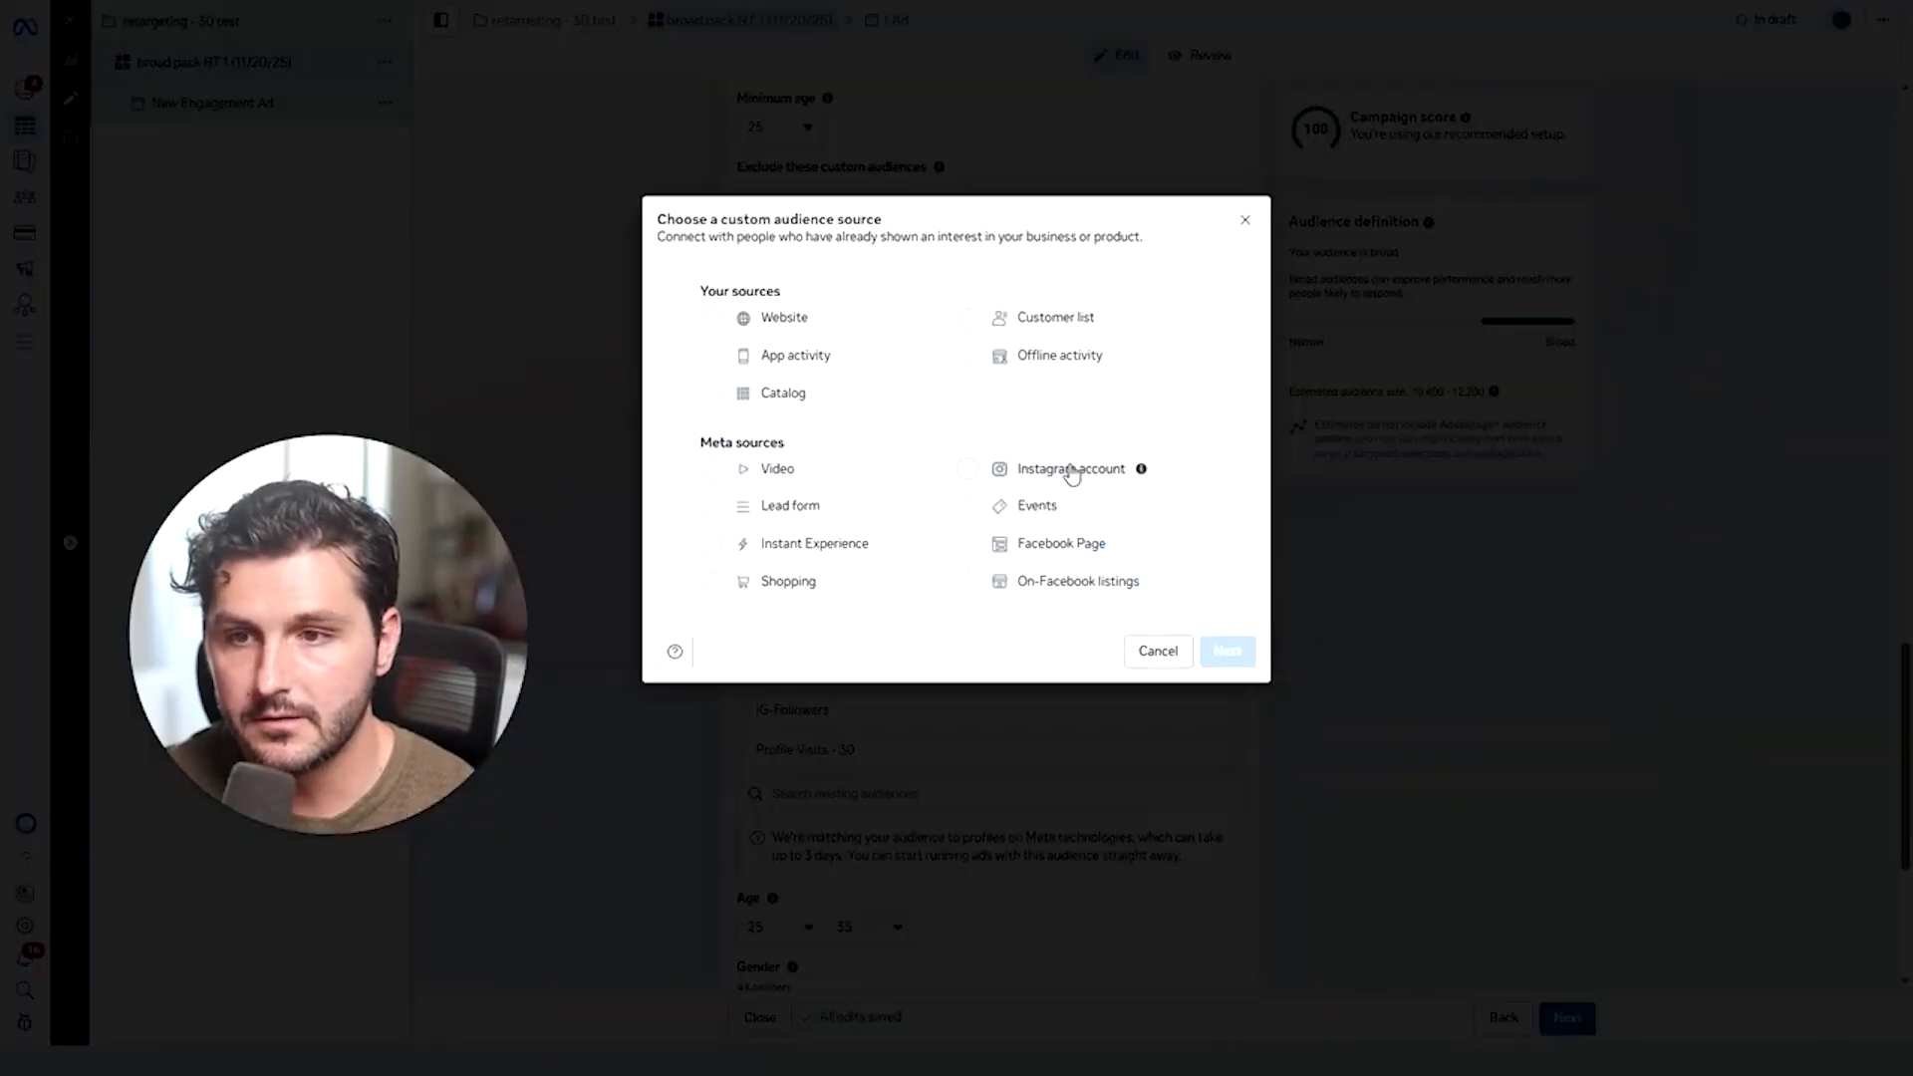
{"action": "left_click", "coordinate": [1016, 472]}
{"action": "left_click", "coordinate": [1230, 654]}
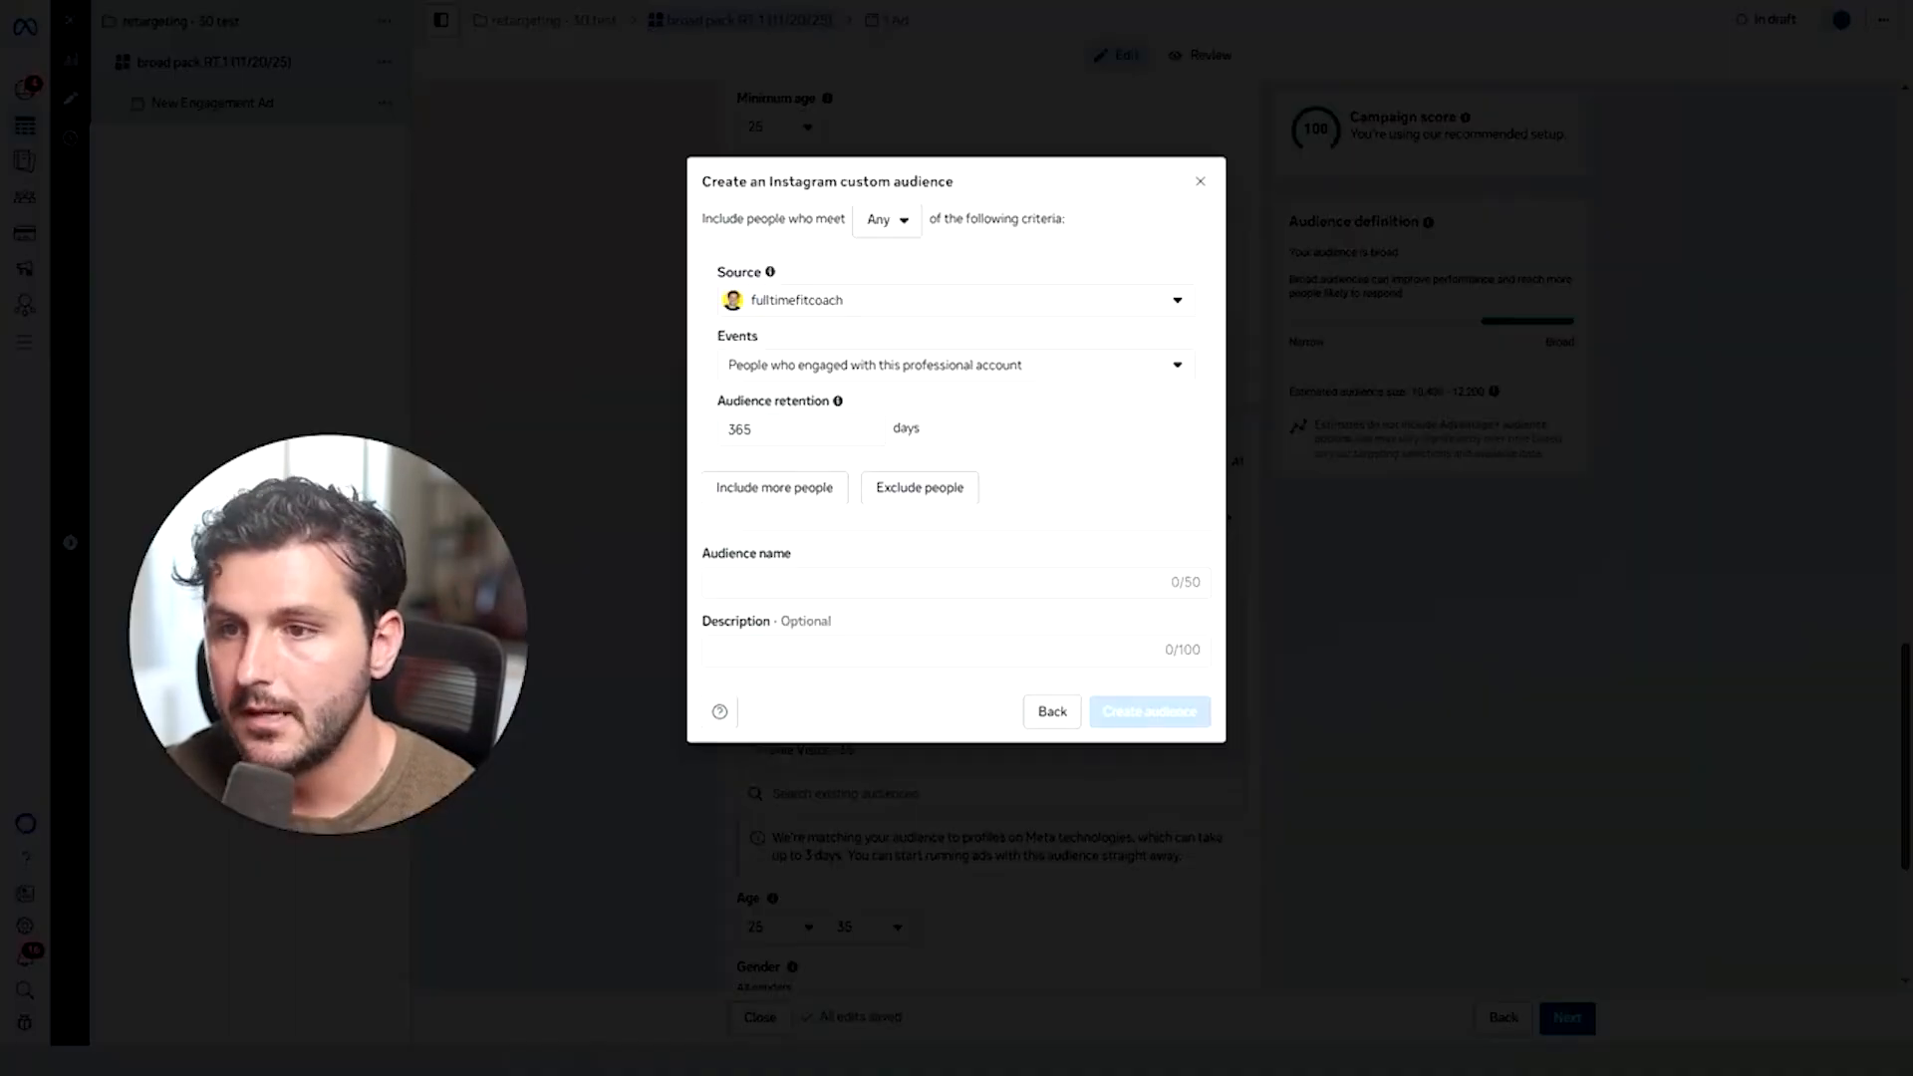
{"action": "left_click", "coordinate": [888, 371]}
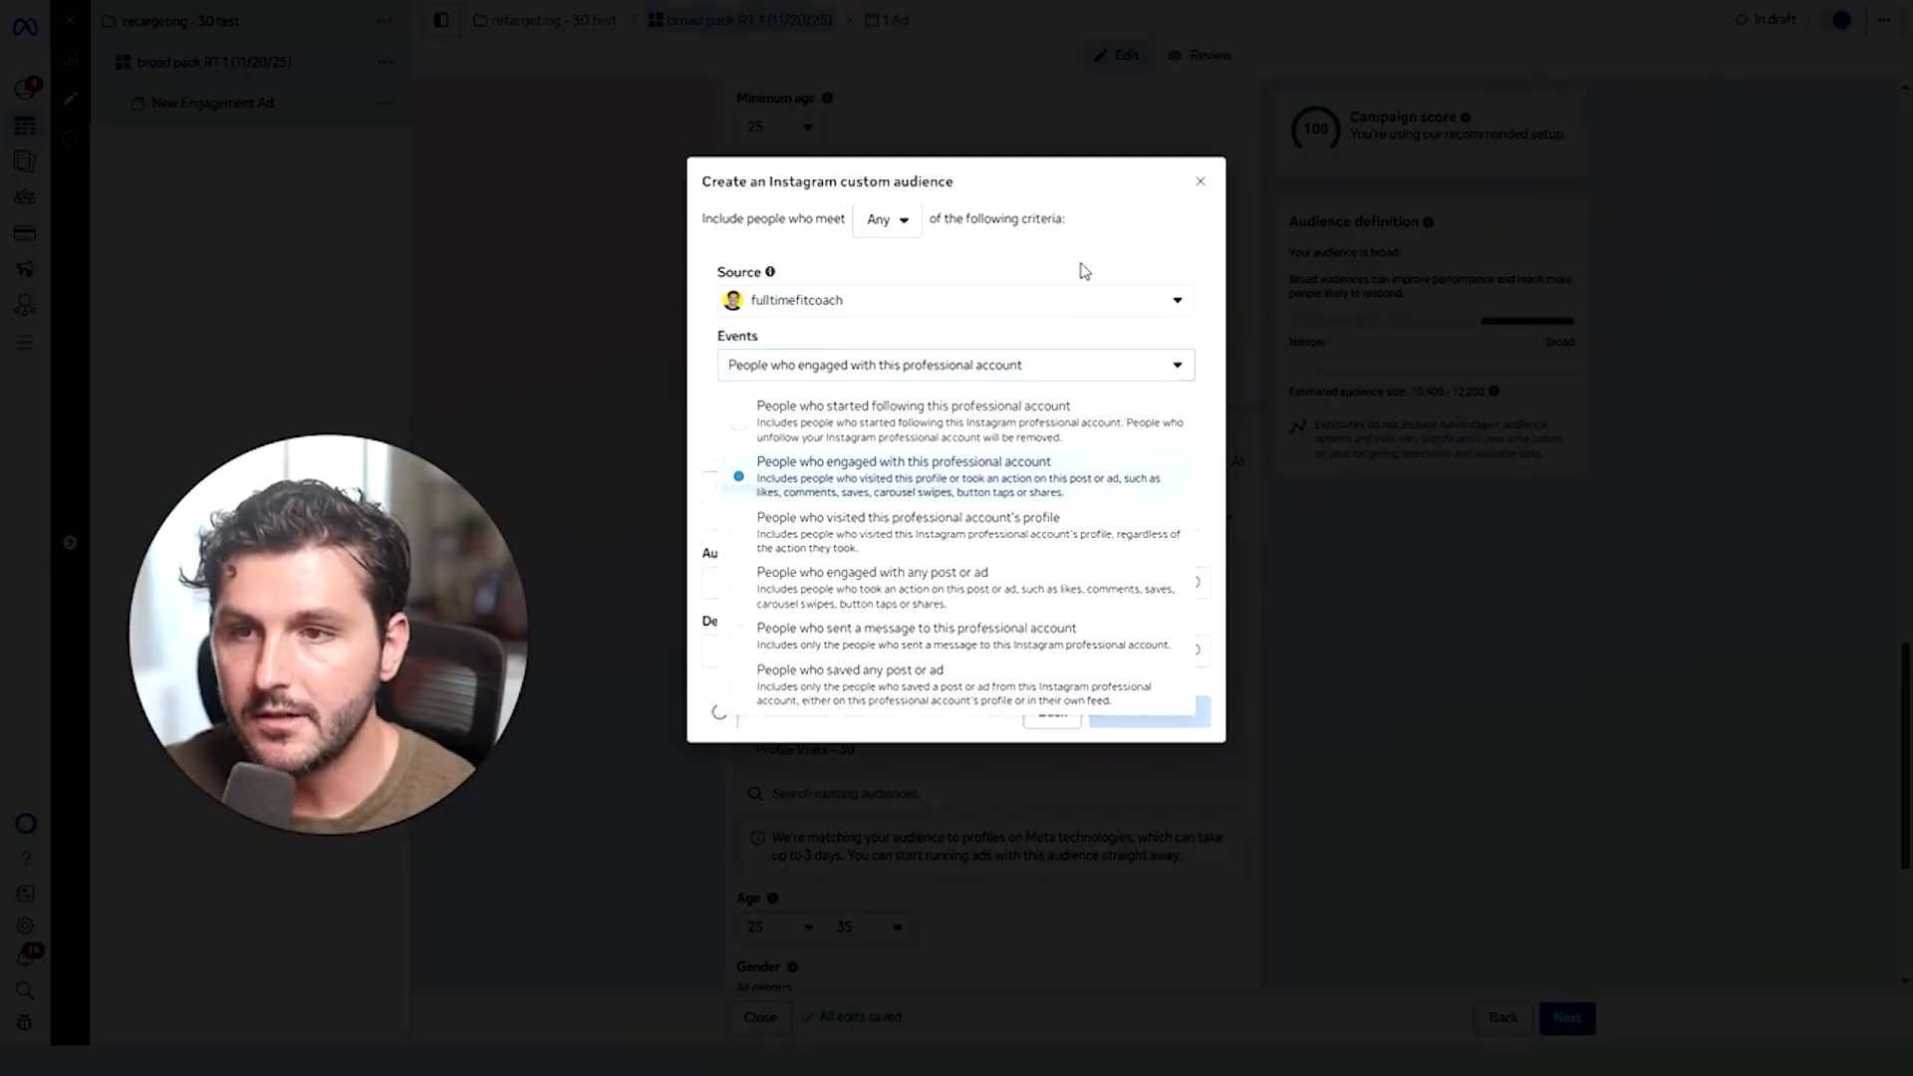
{"action": "left_click", "coordinate": [1084, 267]}
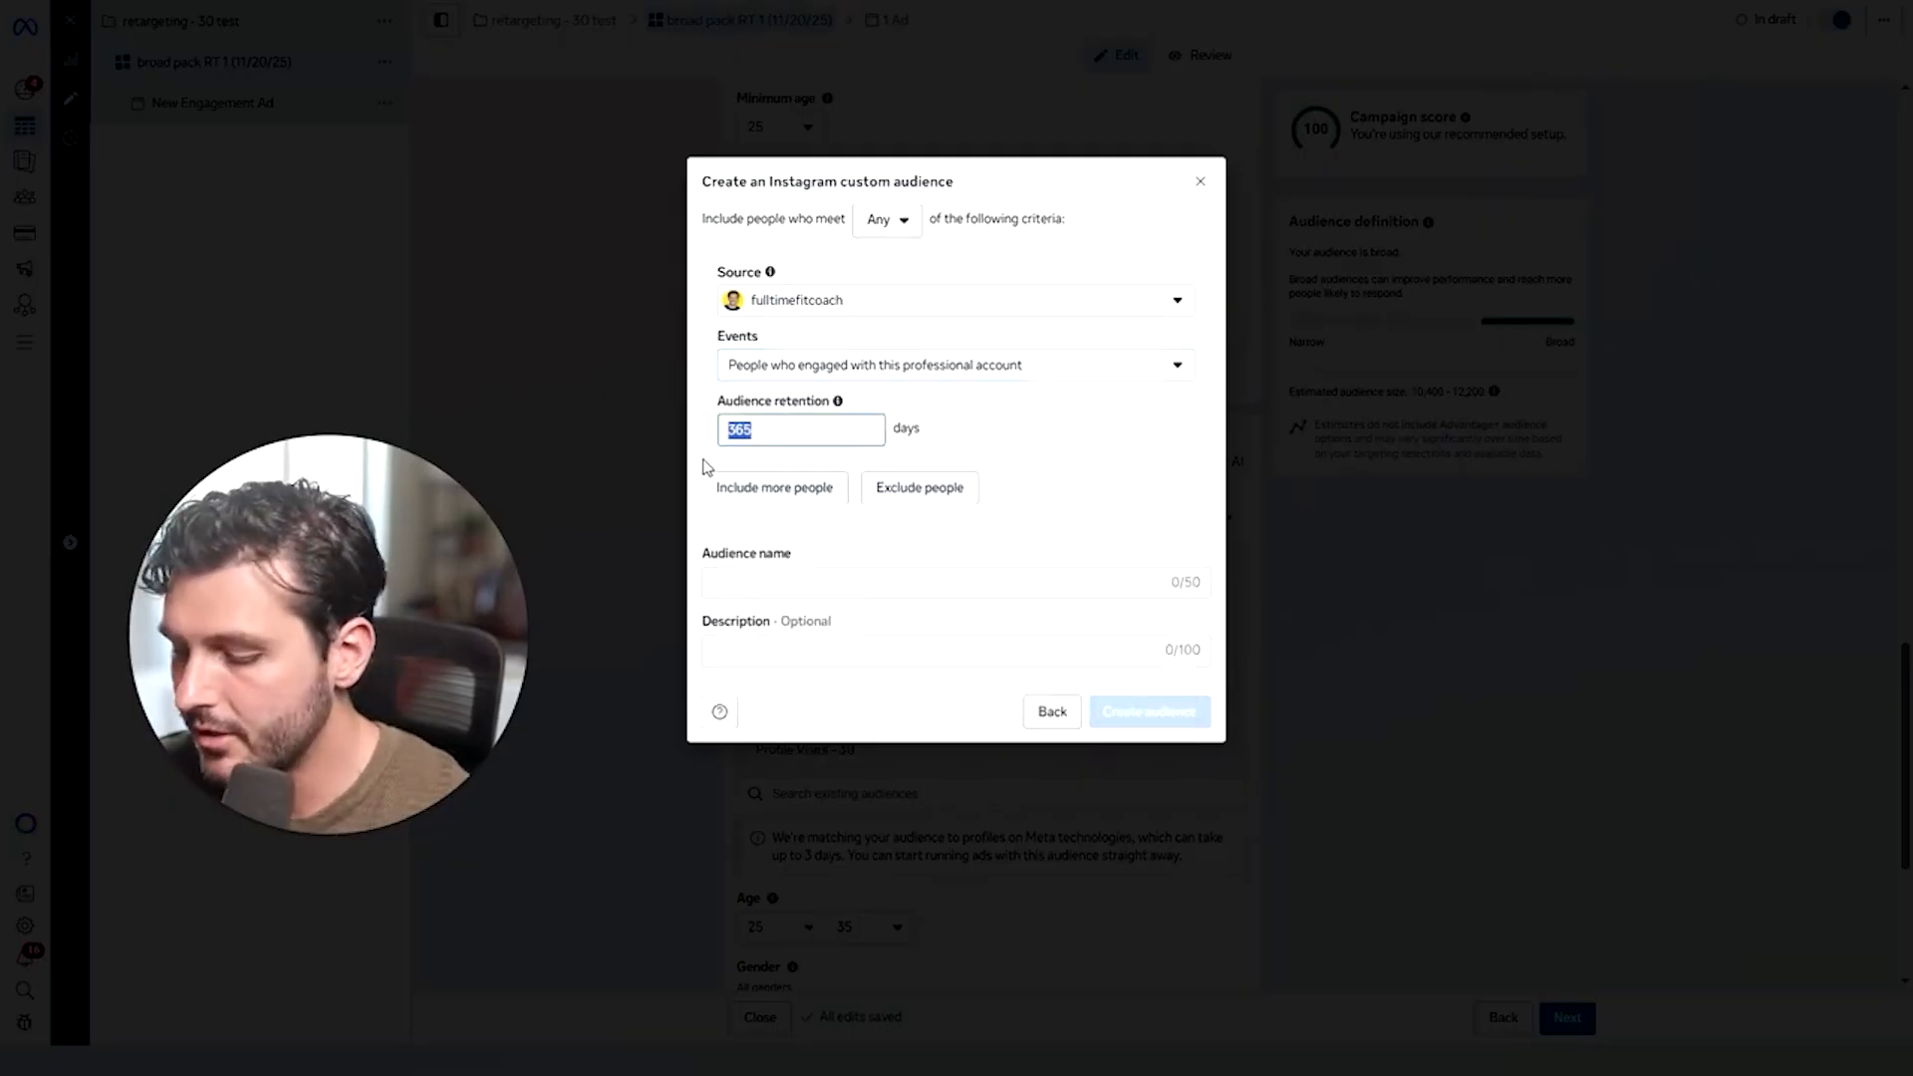
{"action": "left_click", "coordinate": [757, 578]}
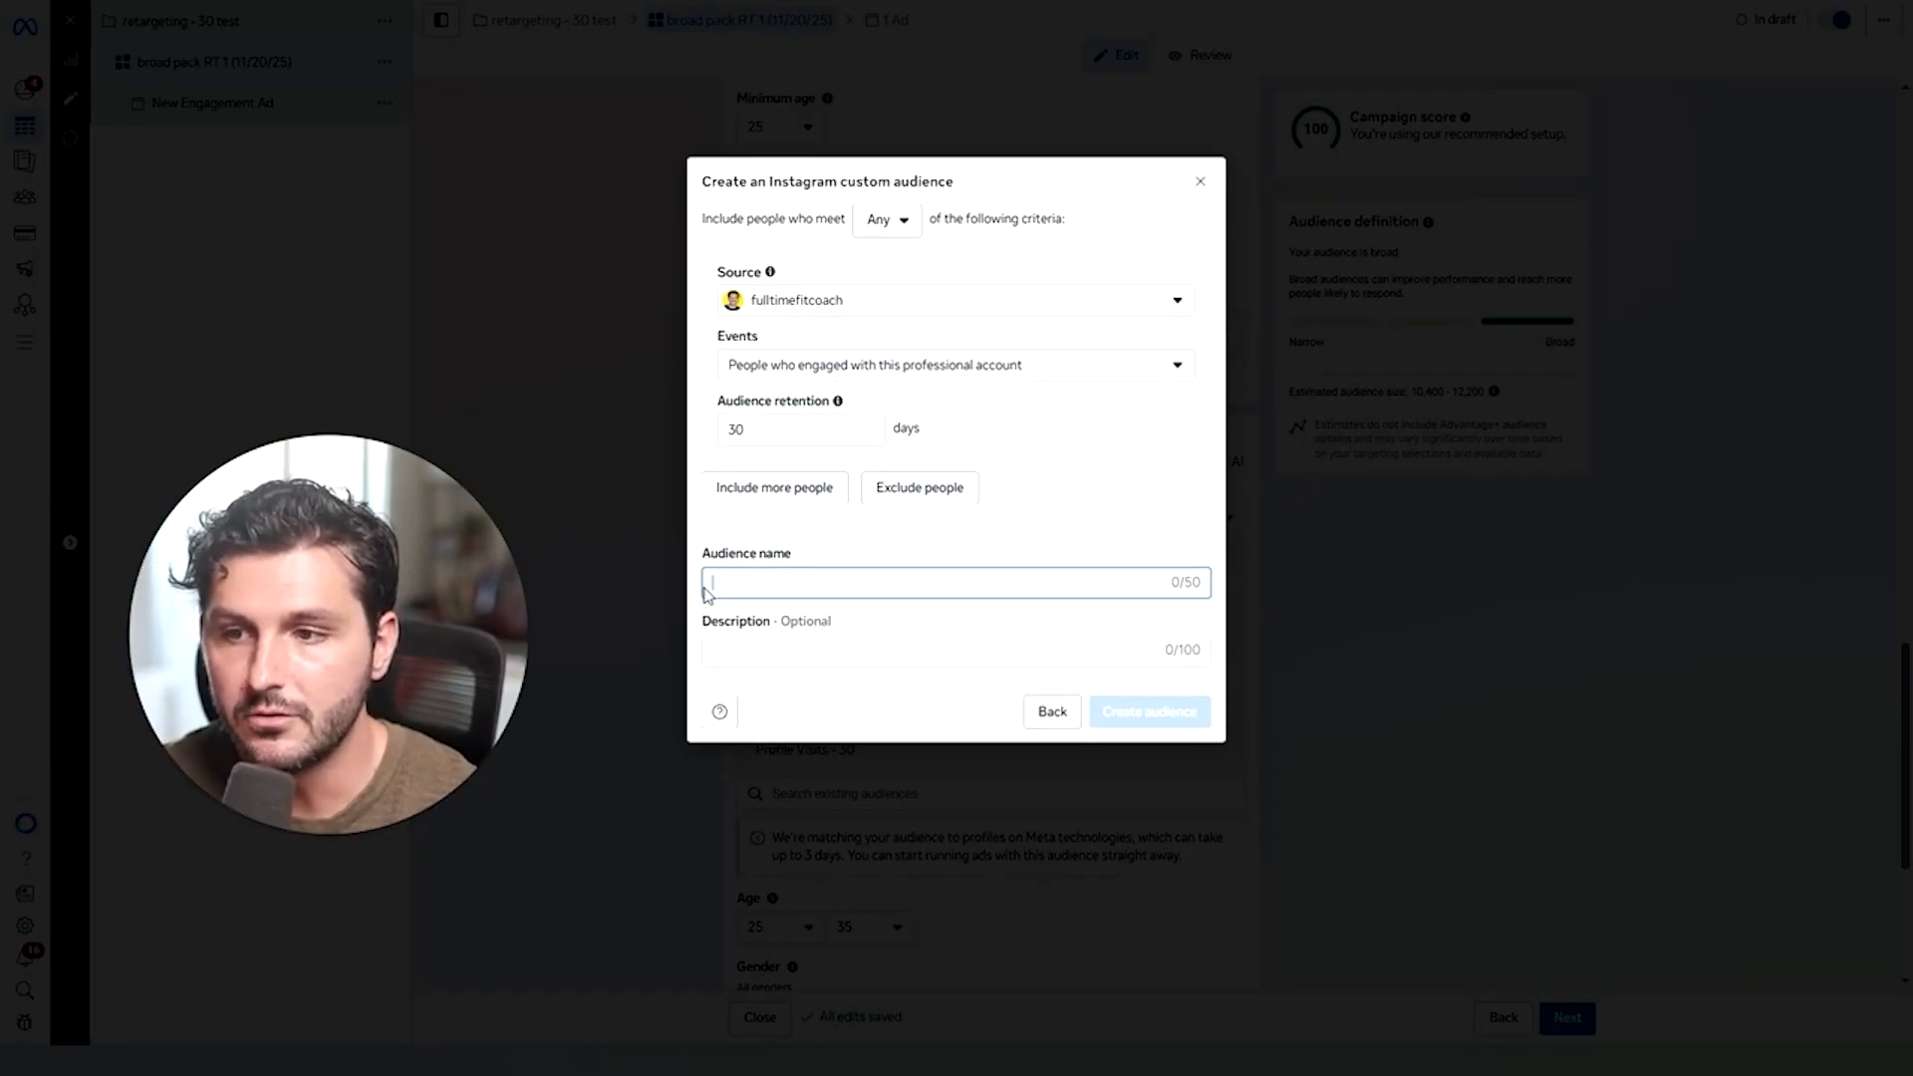
{"action": "left_click", "coordinate": [1196, 180]}
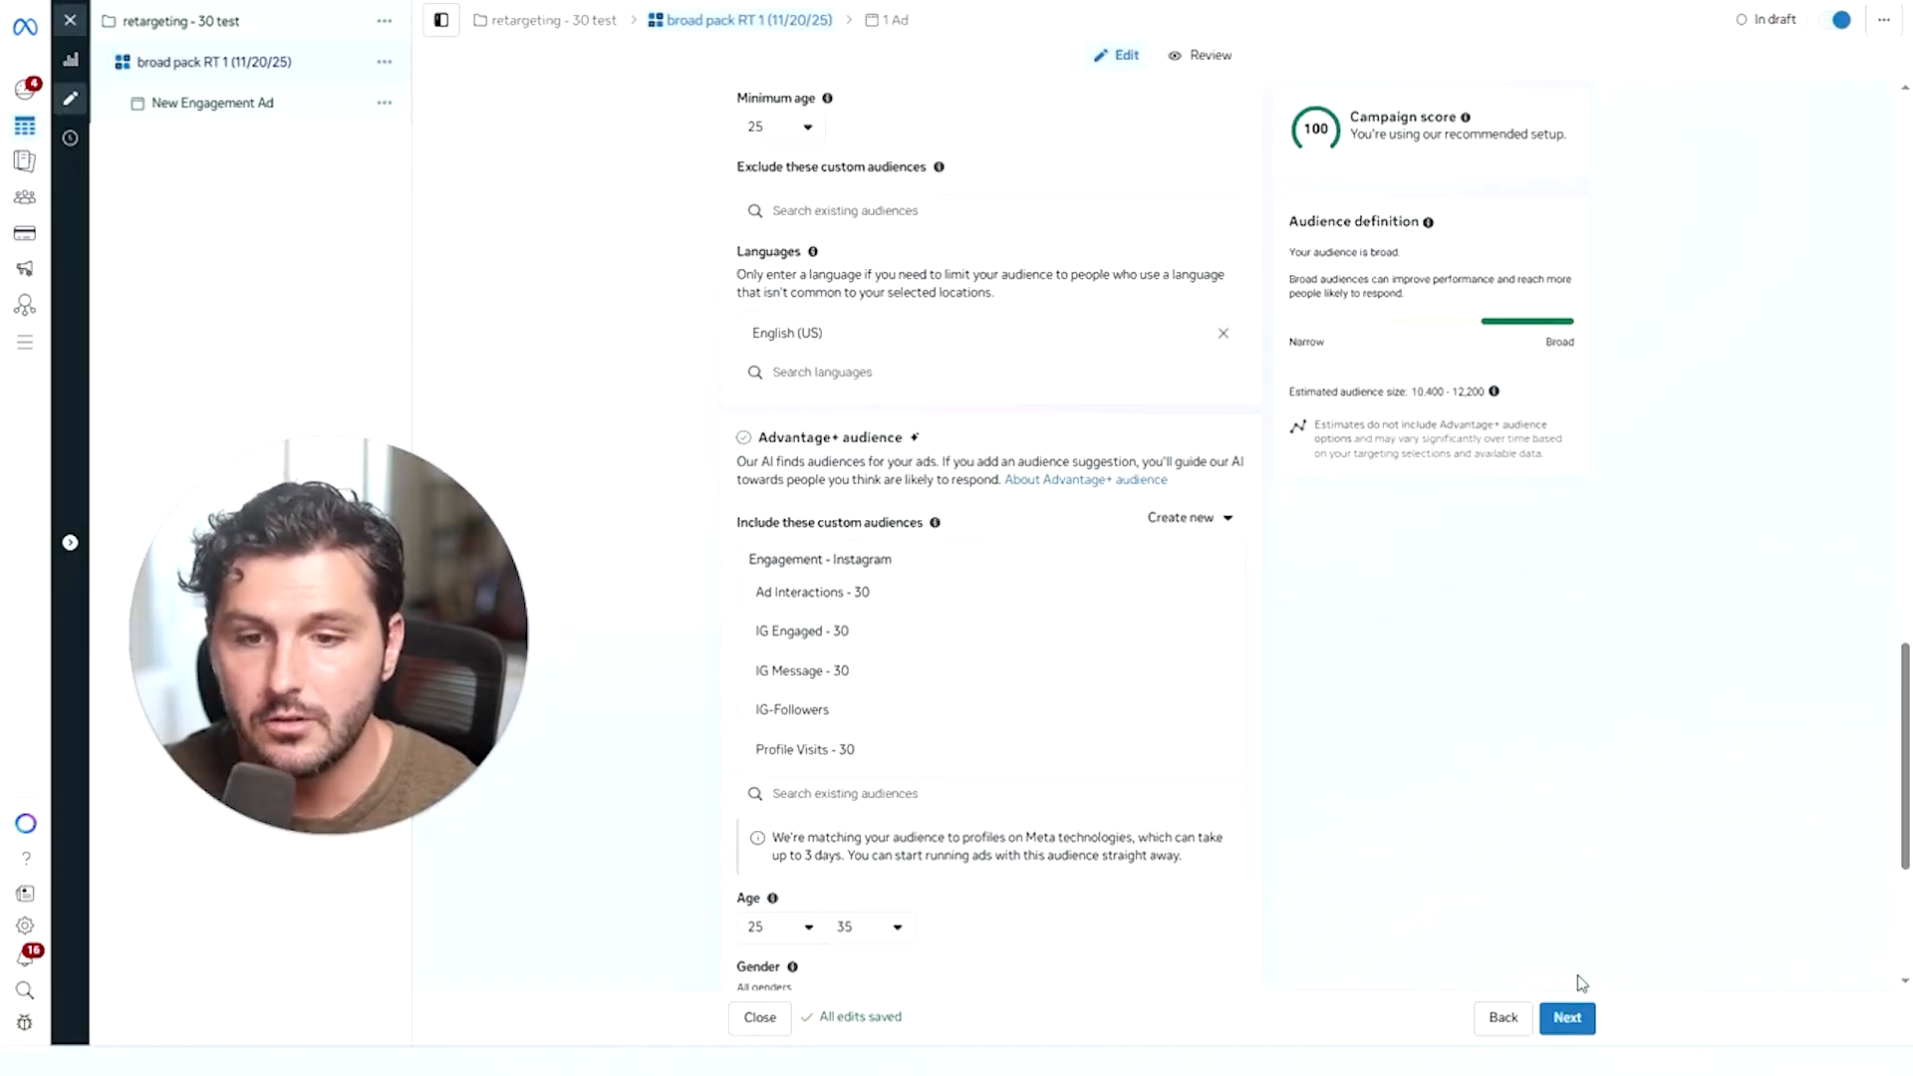
Continue from the ad set to its new engagement ad, rename it "Ad 1" and turn off multi-advertiser ads.
{"action": "left_click", "coordinate": [1567, 1017]}
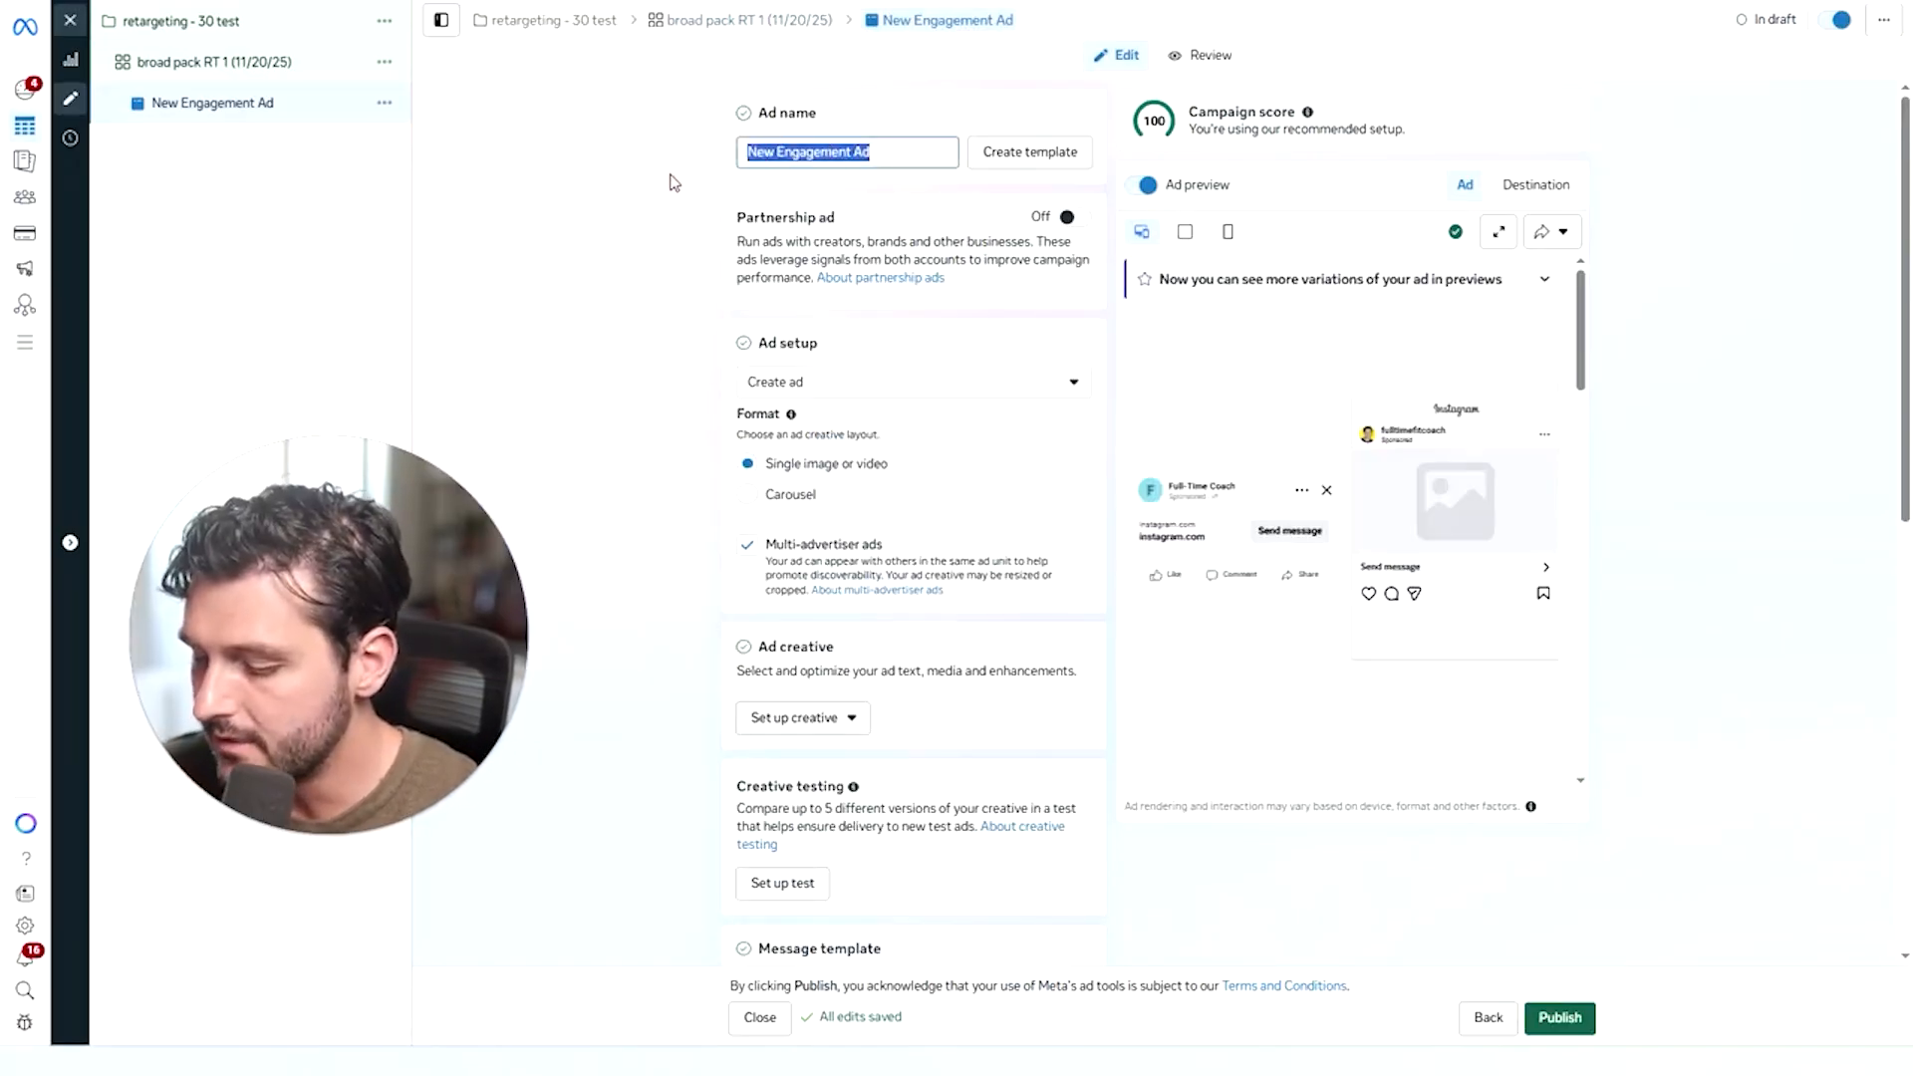
{"action": "type", "text": "re"}
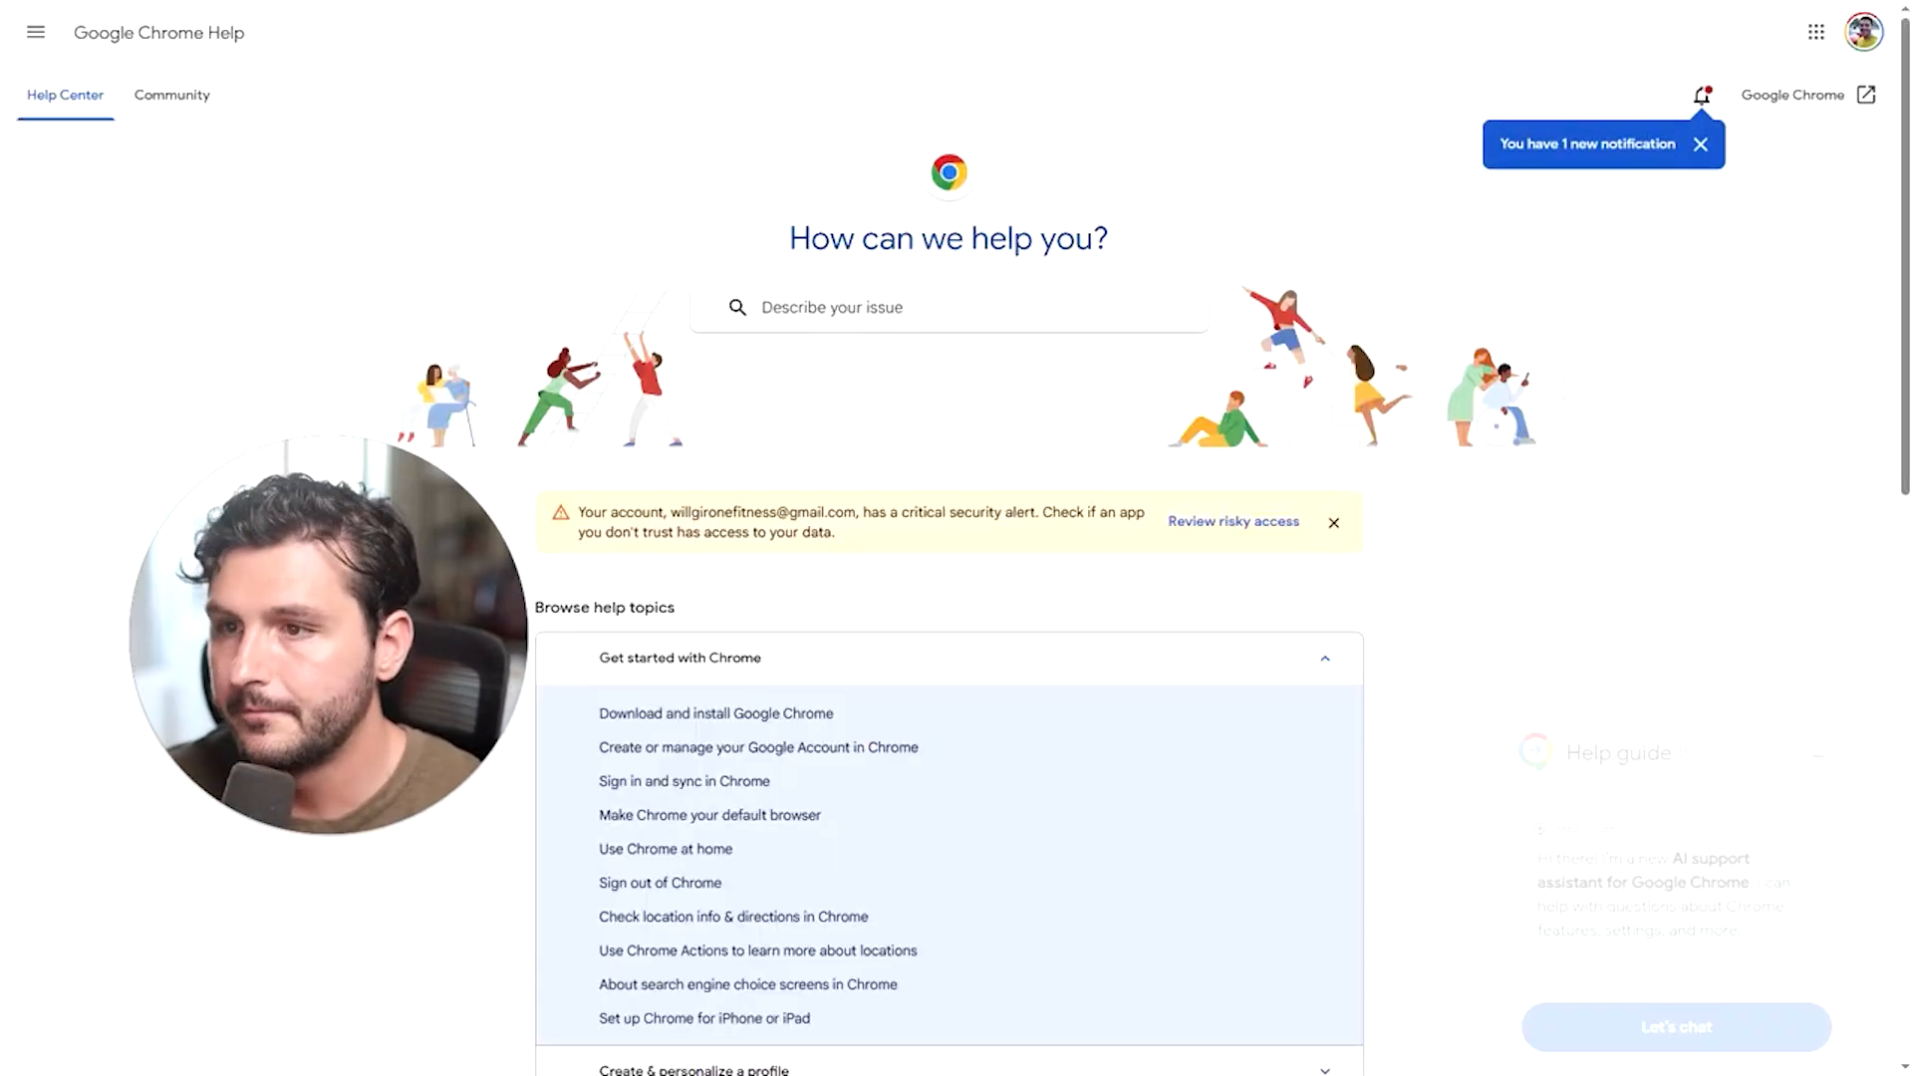
{"action": "left_click", "coordinate": [1700, 145]}
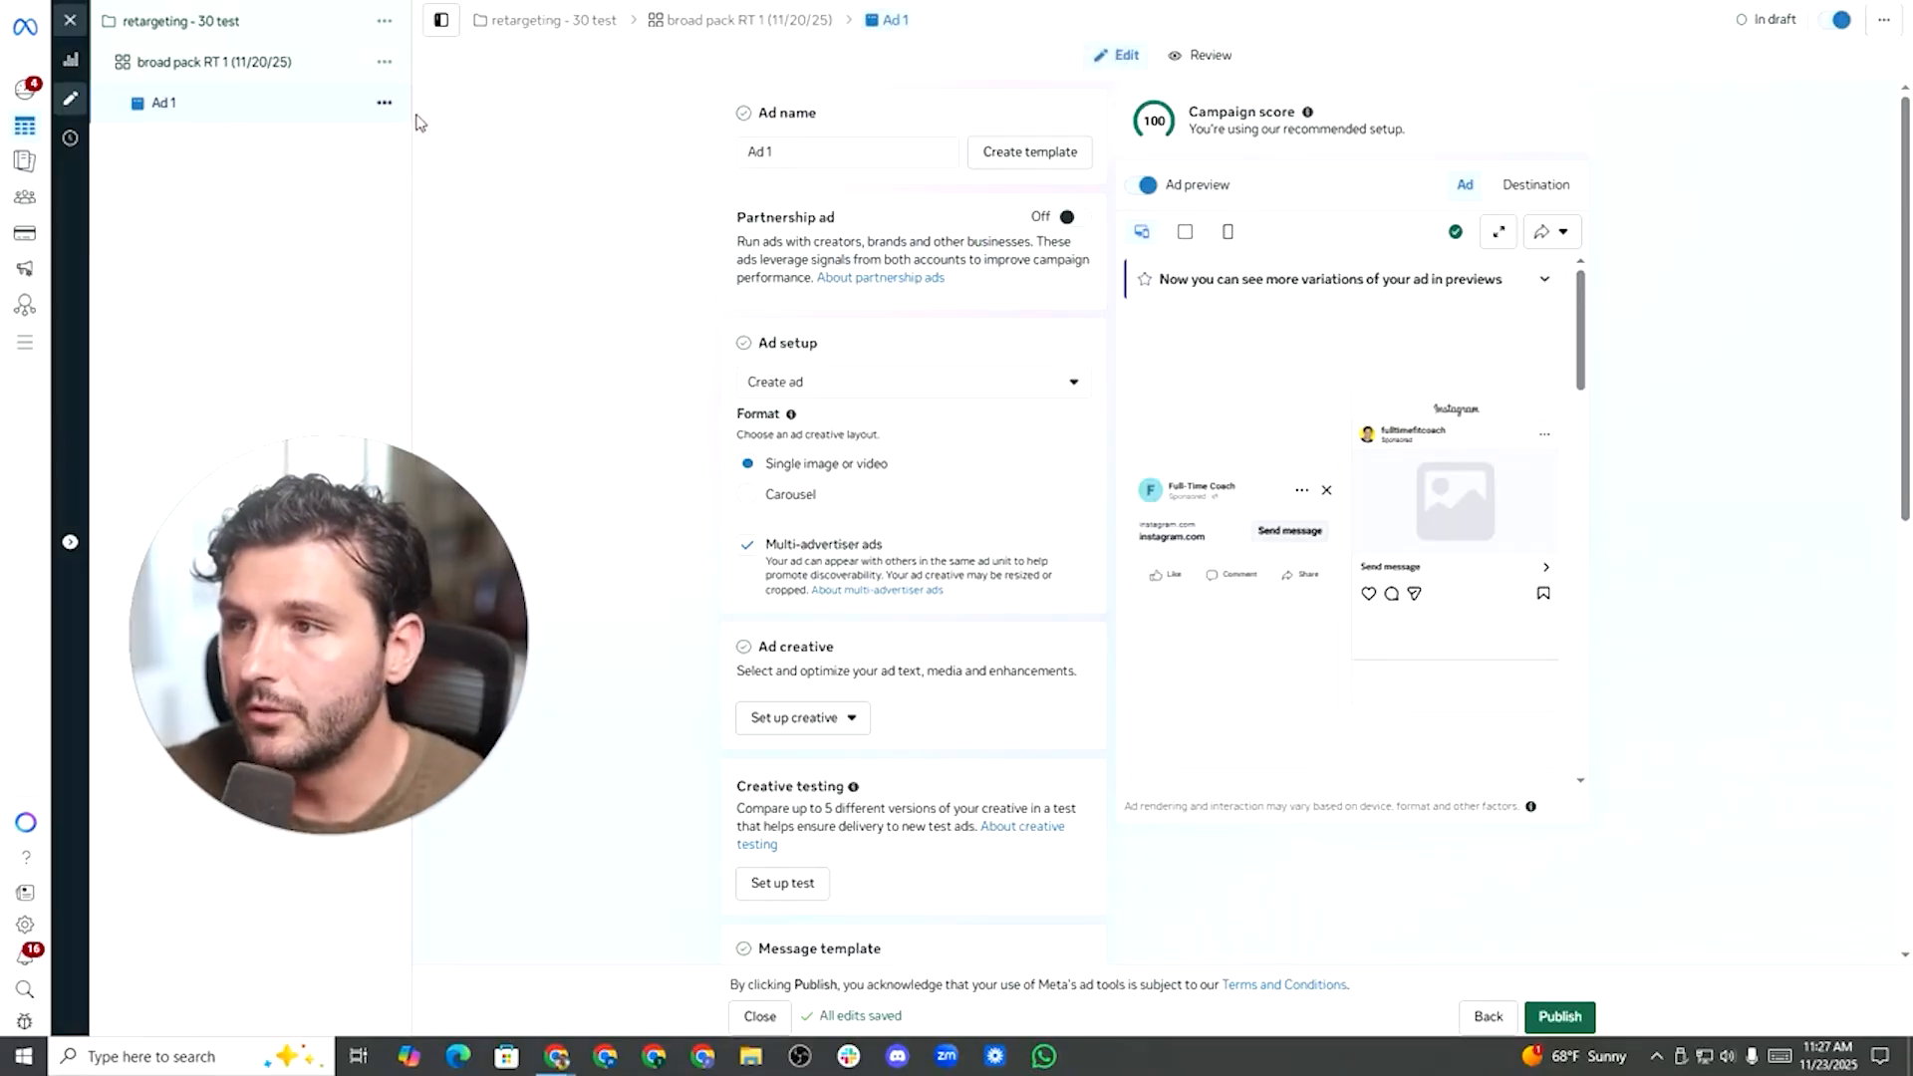
{"action": "scroll", "coordinate": [835, 294], "scroll_direction": "down", "scroll_amount": 1}
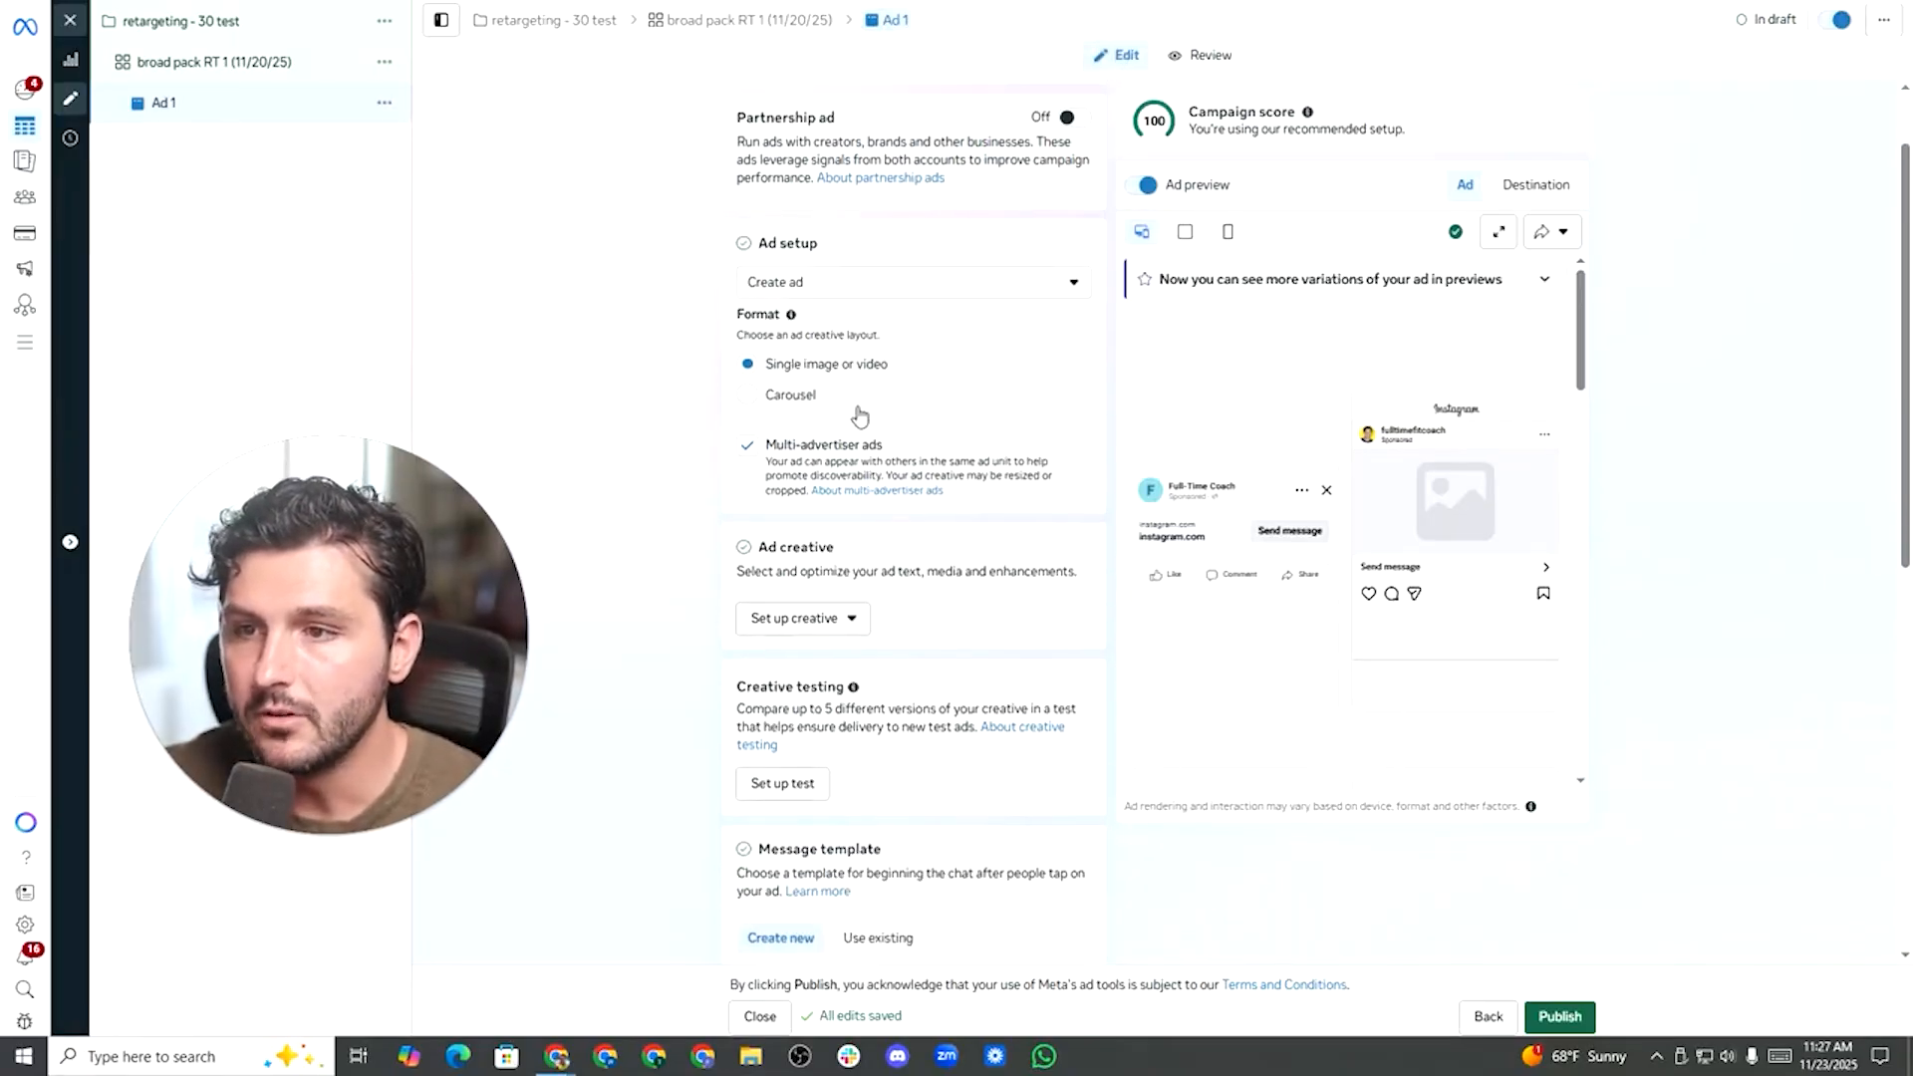
{"action": "left_click", "coordinate": [748, 447]}
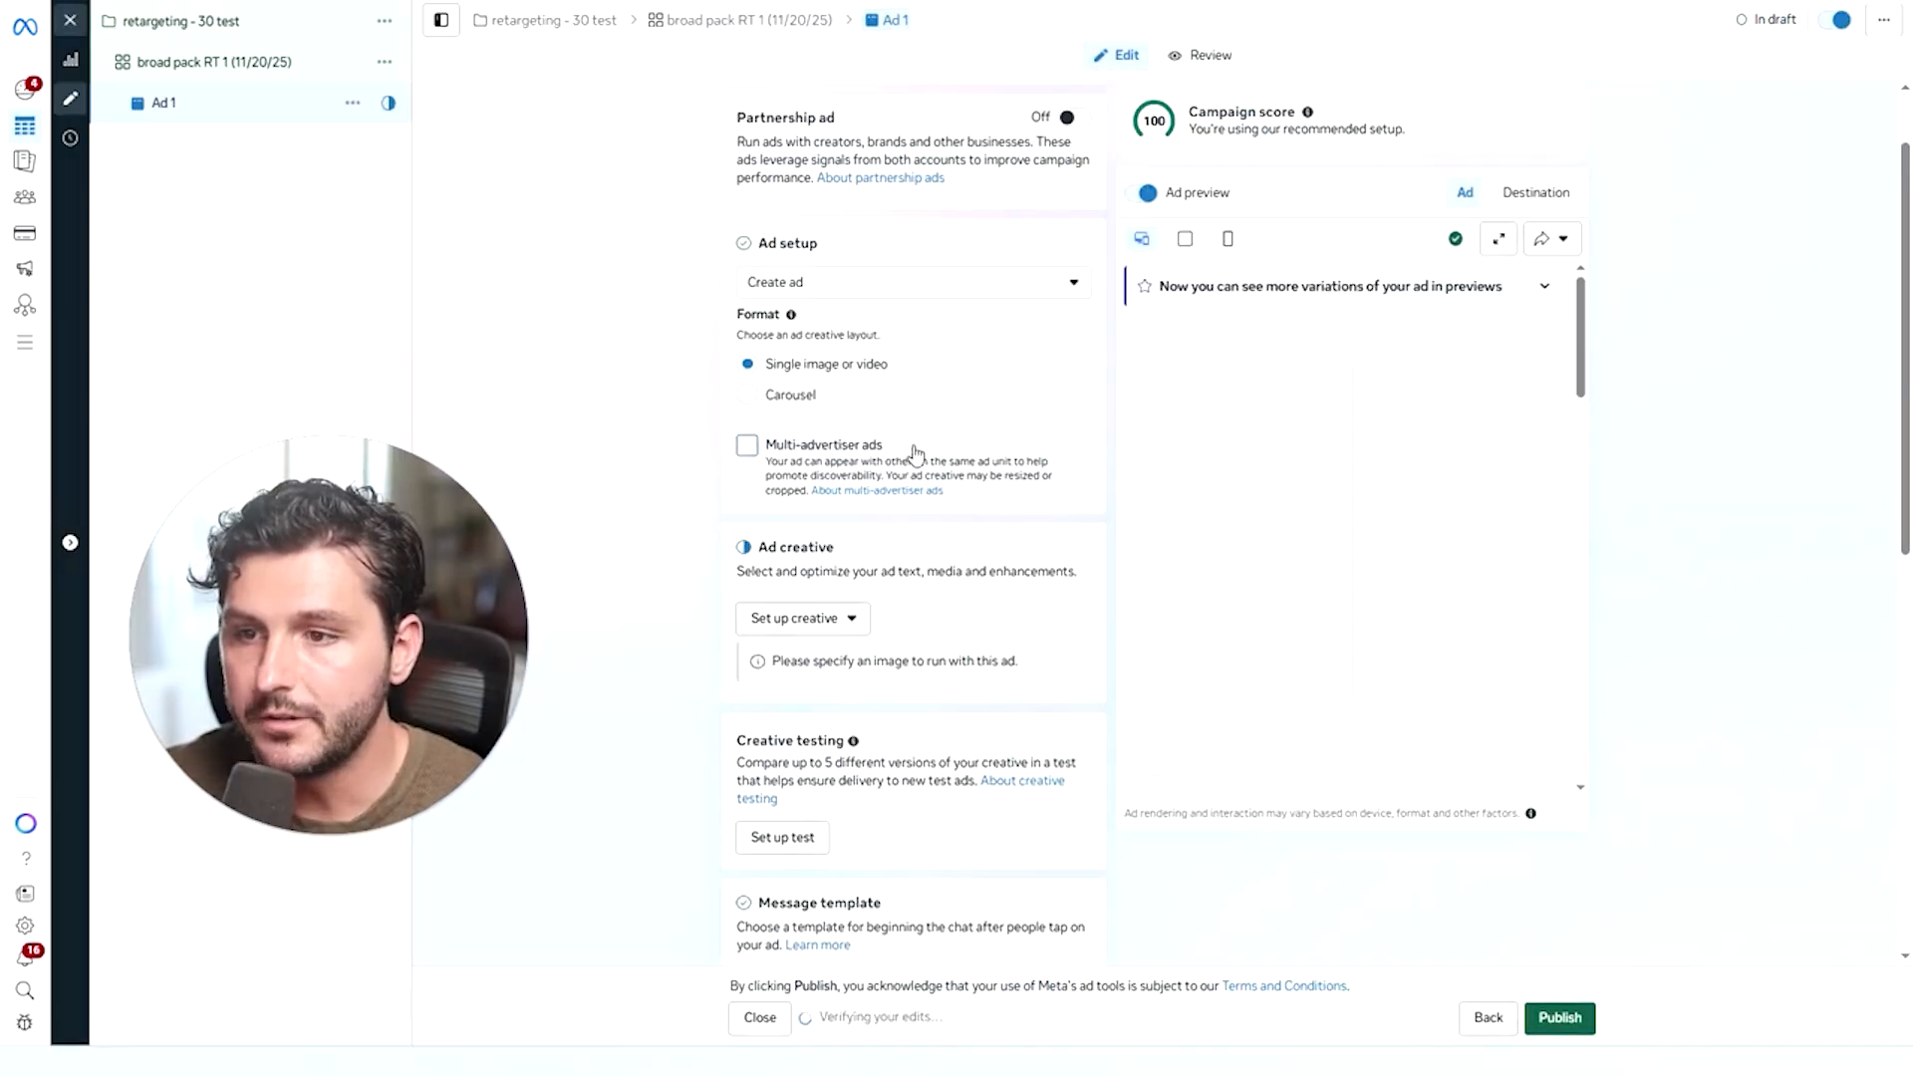
Use the existing SHREDDED message template for the ad and enable website events tracking with the FTFC Pixel.
{"action": "scroll", "coordinate": [877, 439], "scroll_direction": "down", "scroll_amount": 2}
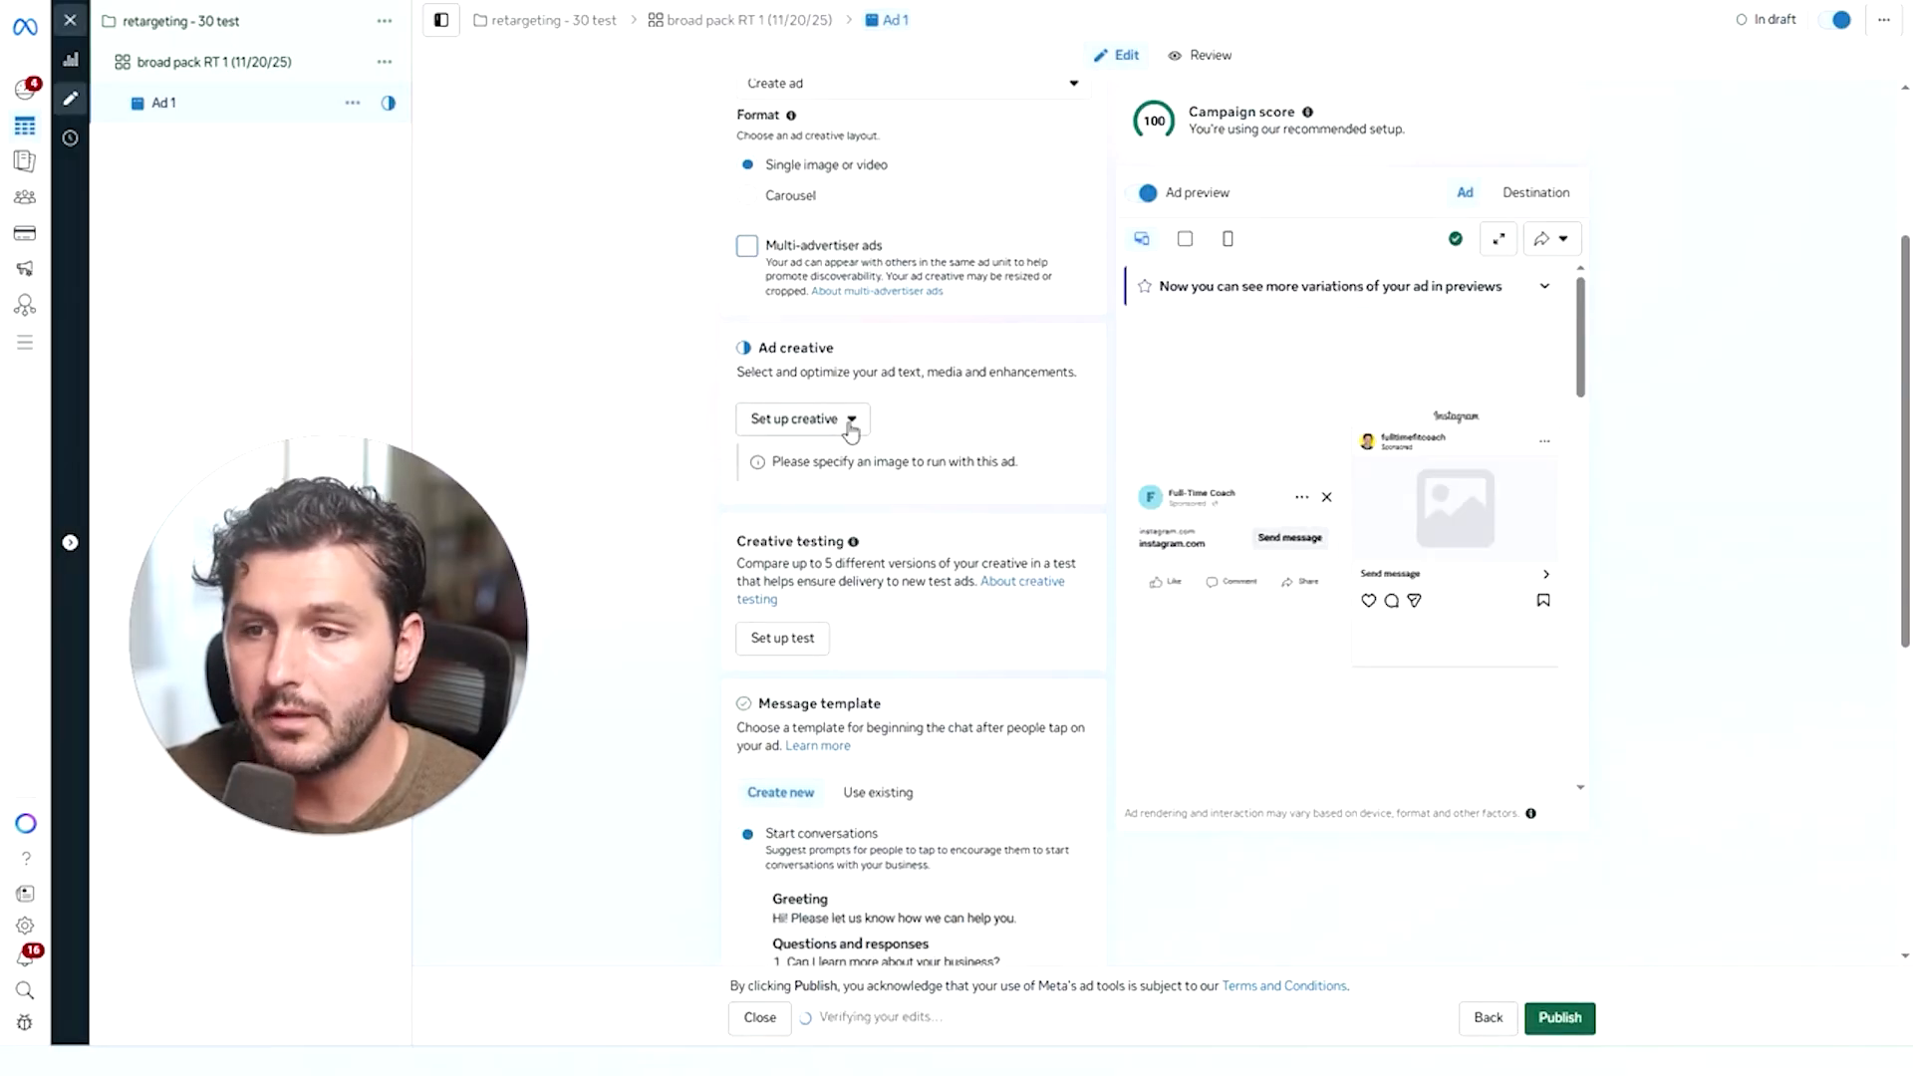
{"action": "scroll", "coordinate": [850, 430], "scroll_direction": "down", "scroll_amount": 3}
{"action": "left_click", "coordinate": [880, 494]}
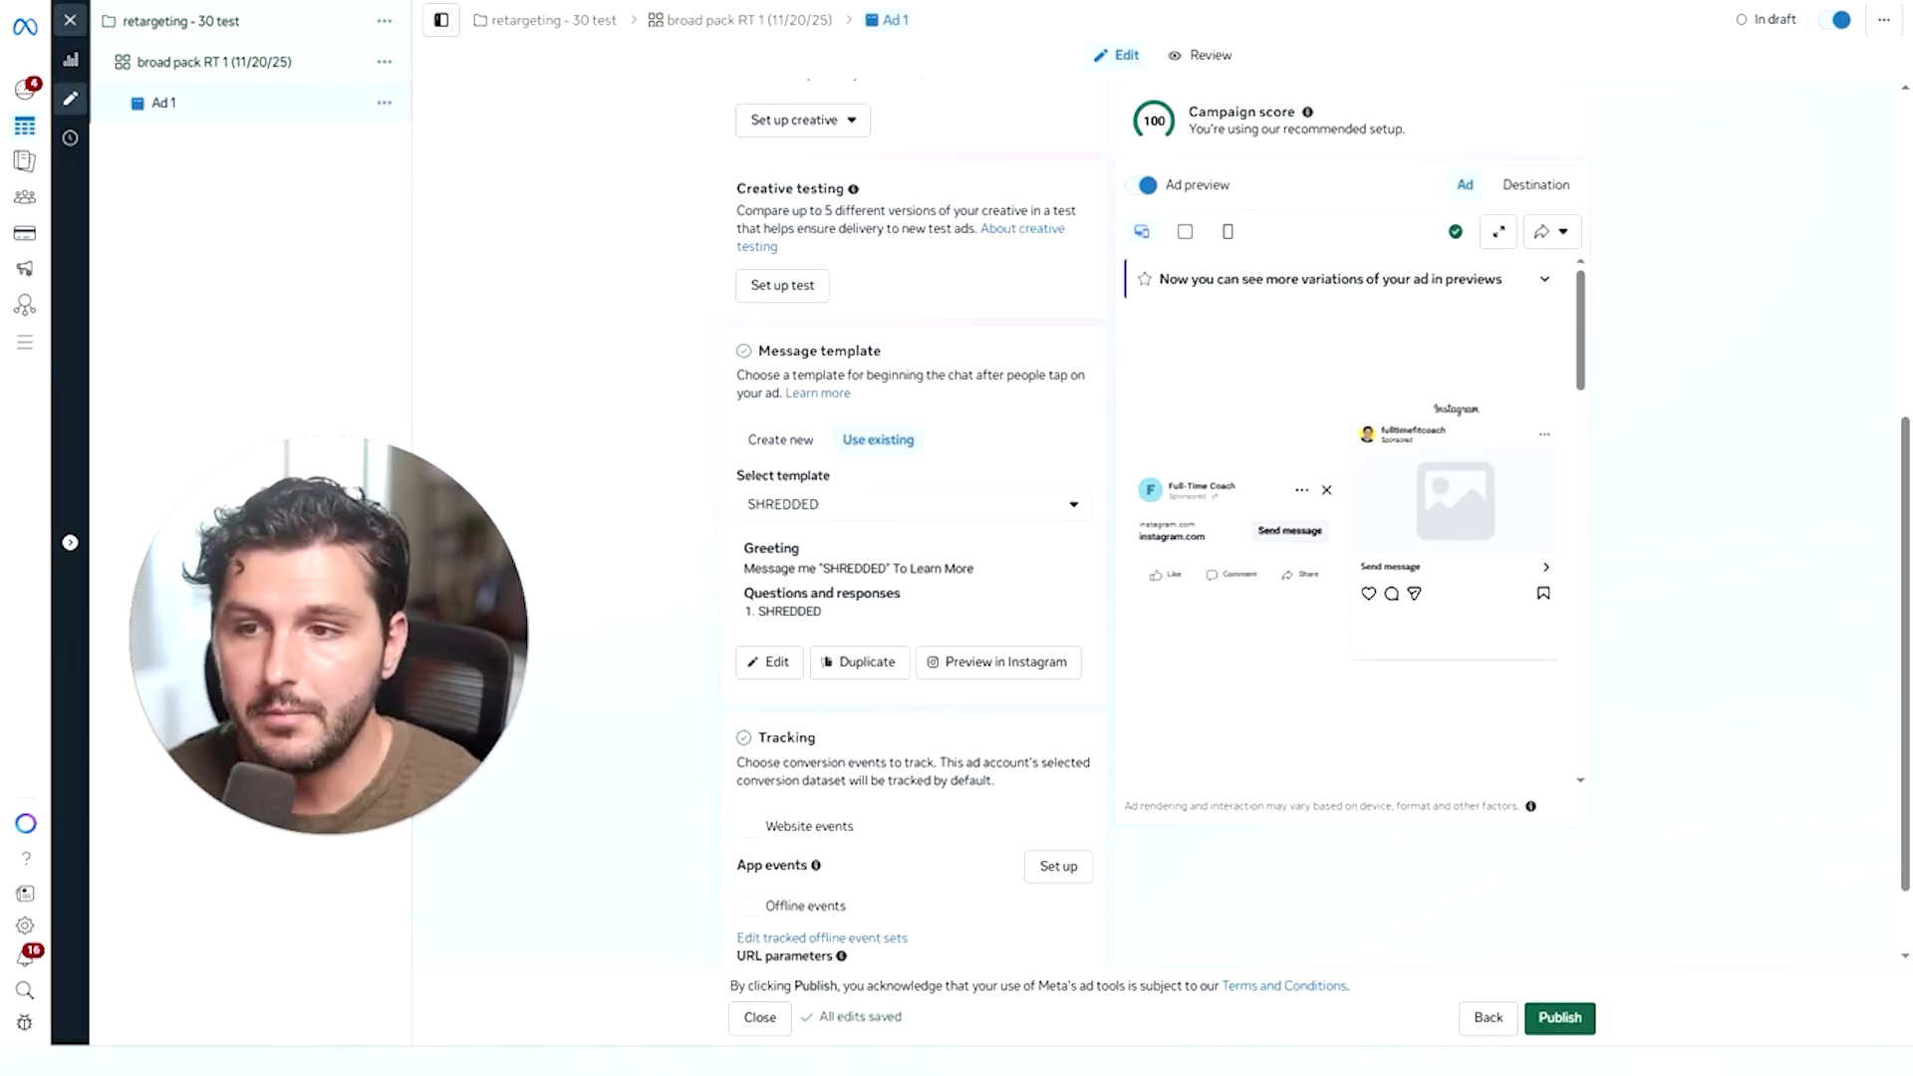
{"action": "left_click", "coordinate": [819, 510]}
{"action": "left_click", "coordinate": [664, 469]}
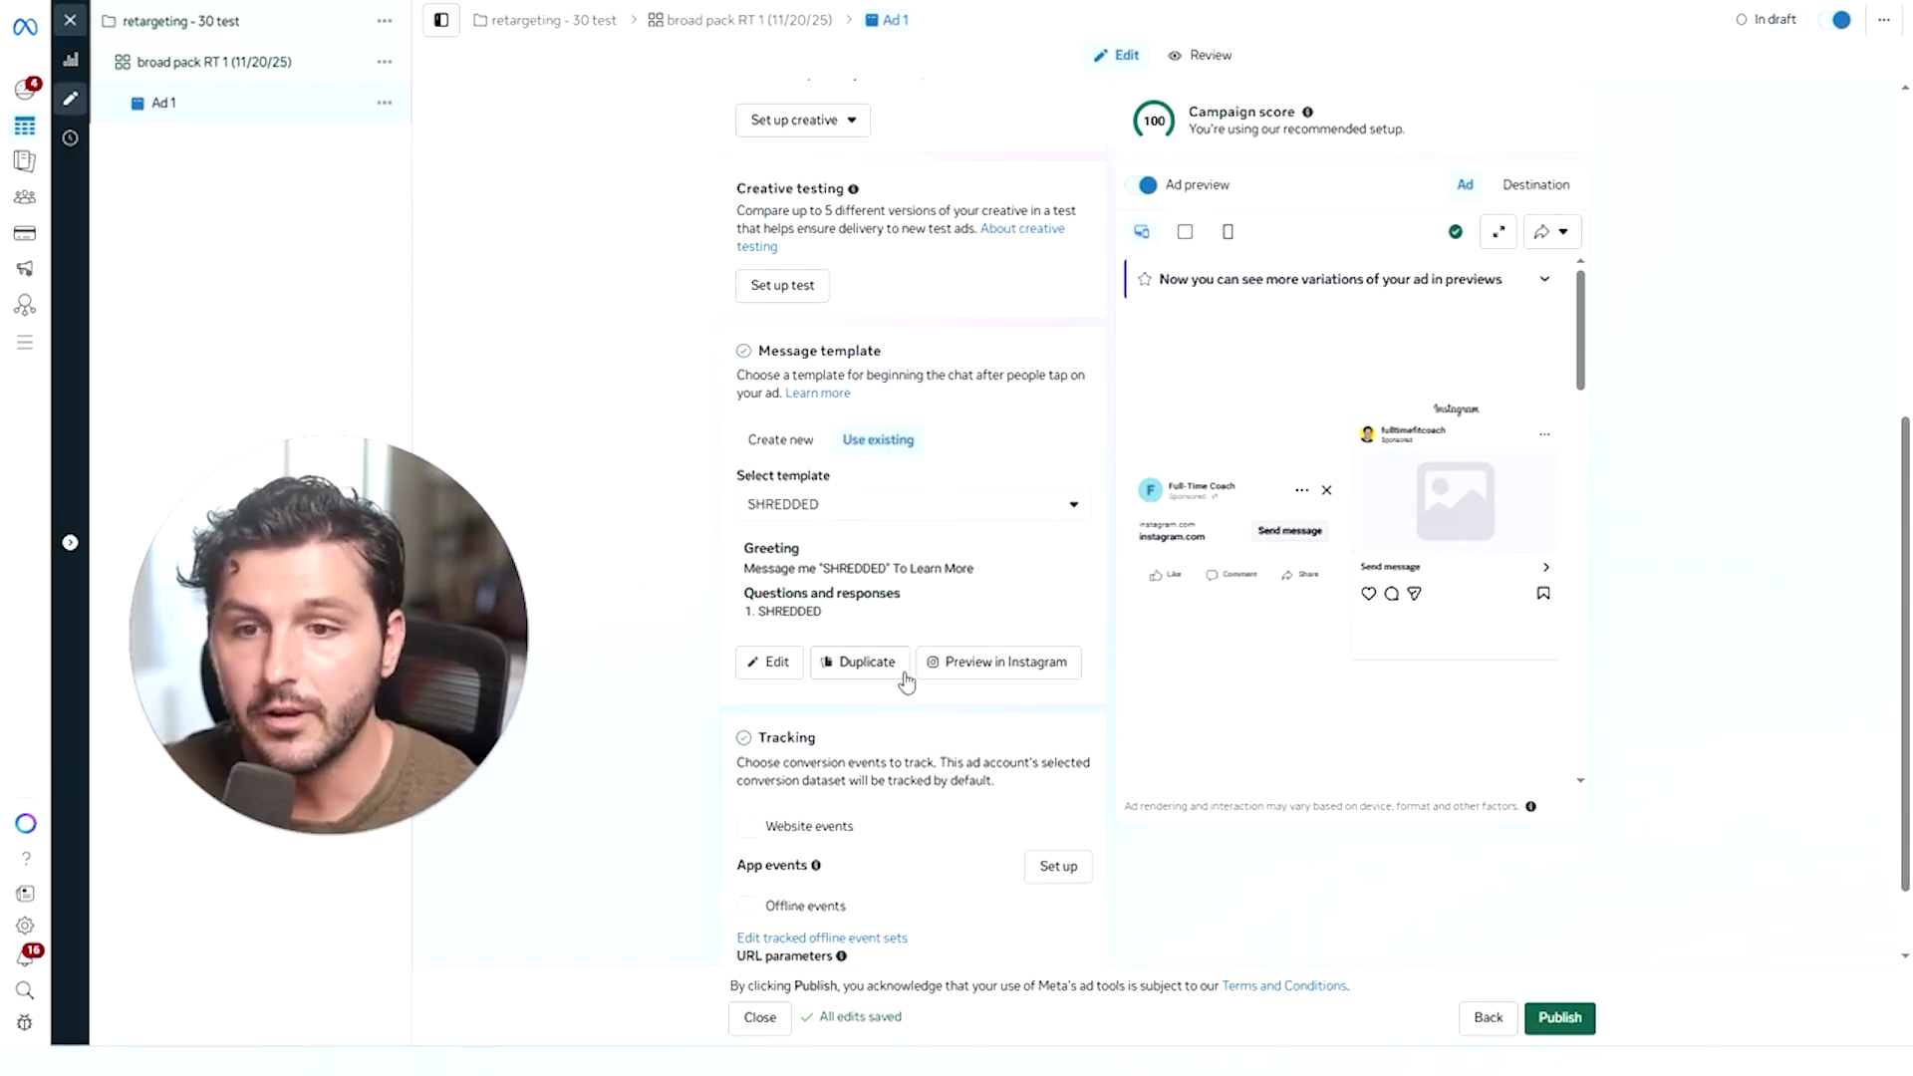
{"action": "scroll", "coordinate": [917, 680], "scroll_direction": "down", "scroll_amount": 1}
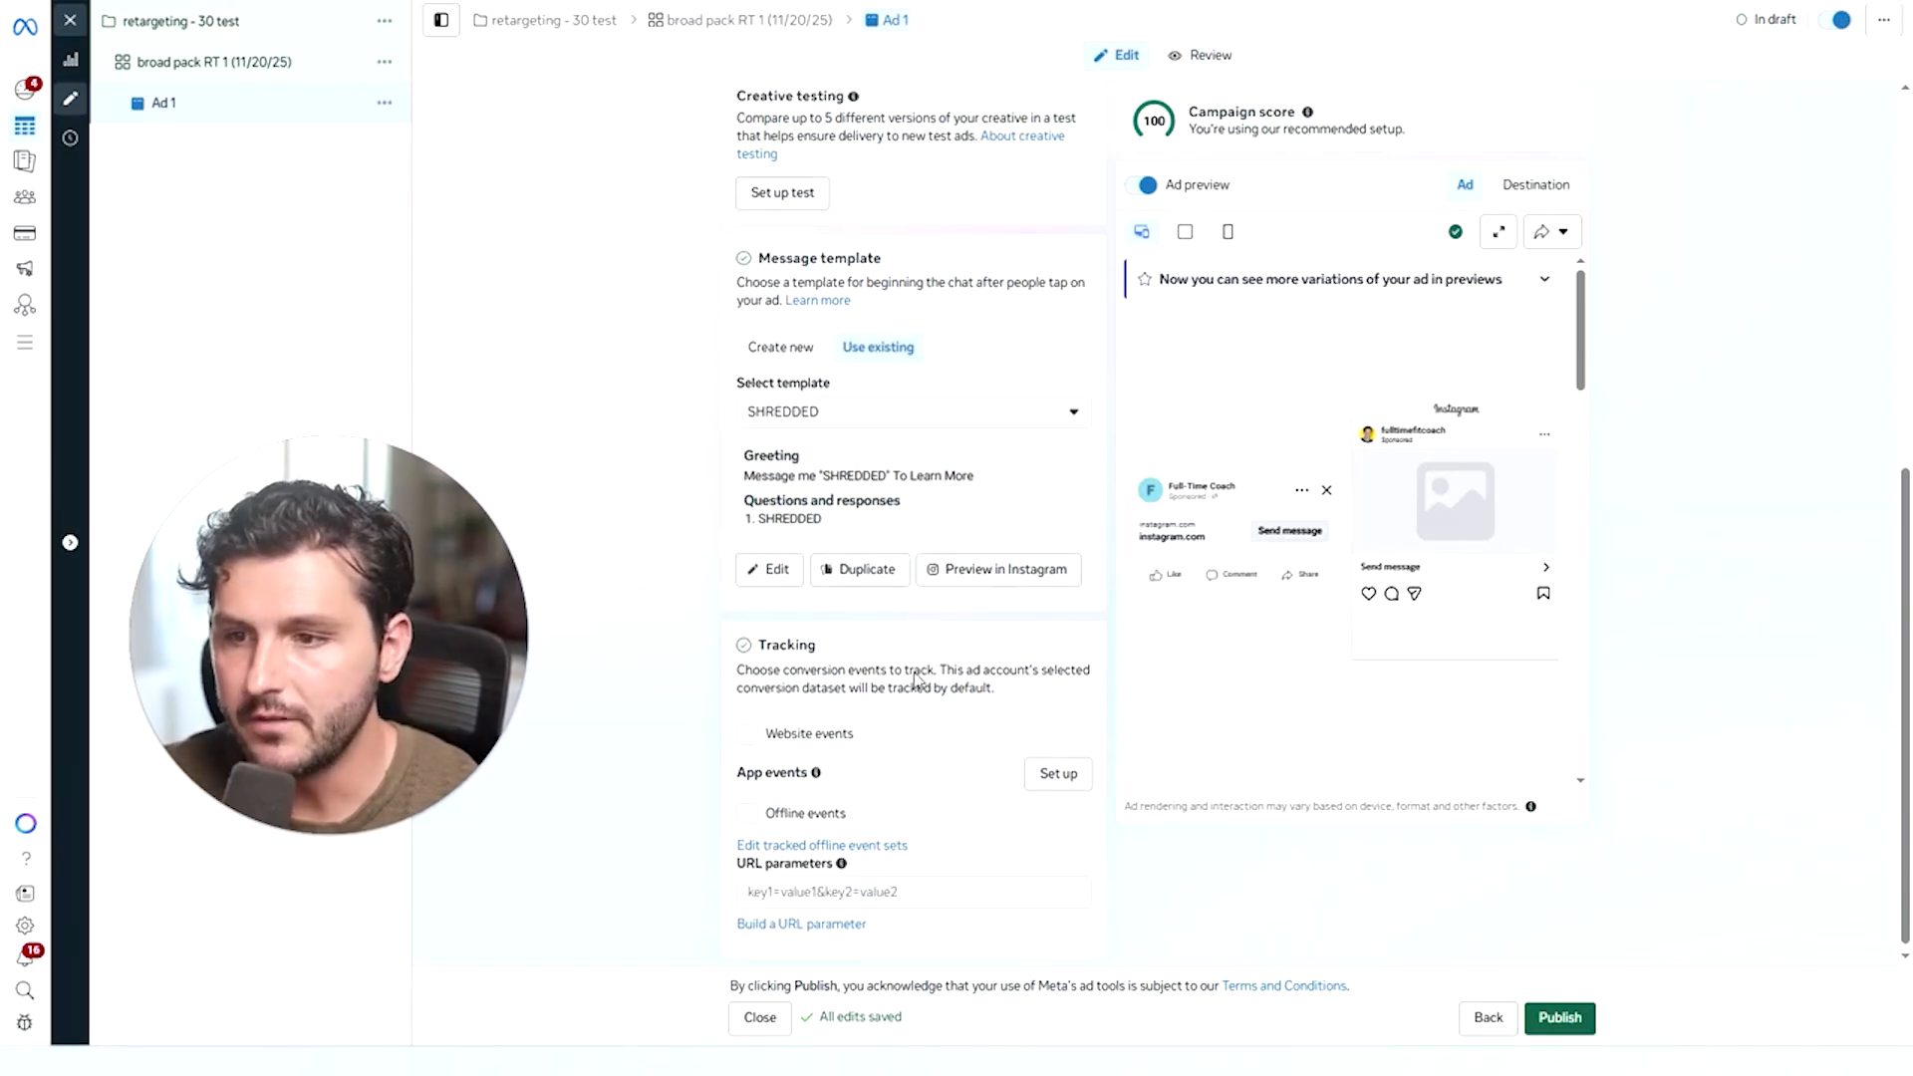
{"action": "left_click", "coordinate": [746, 732]}
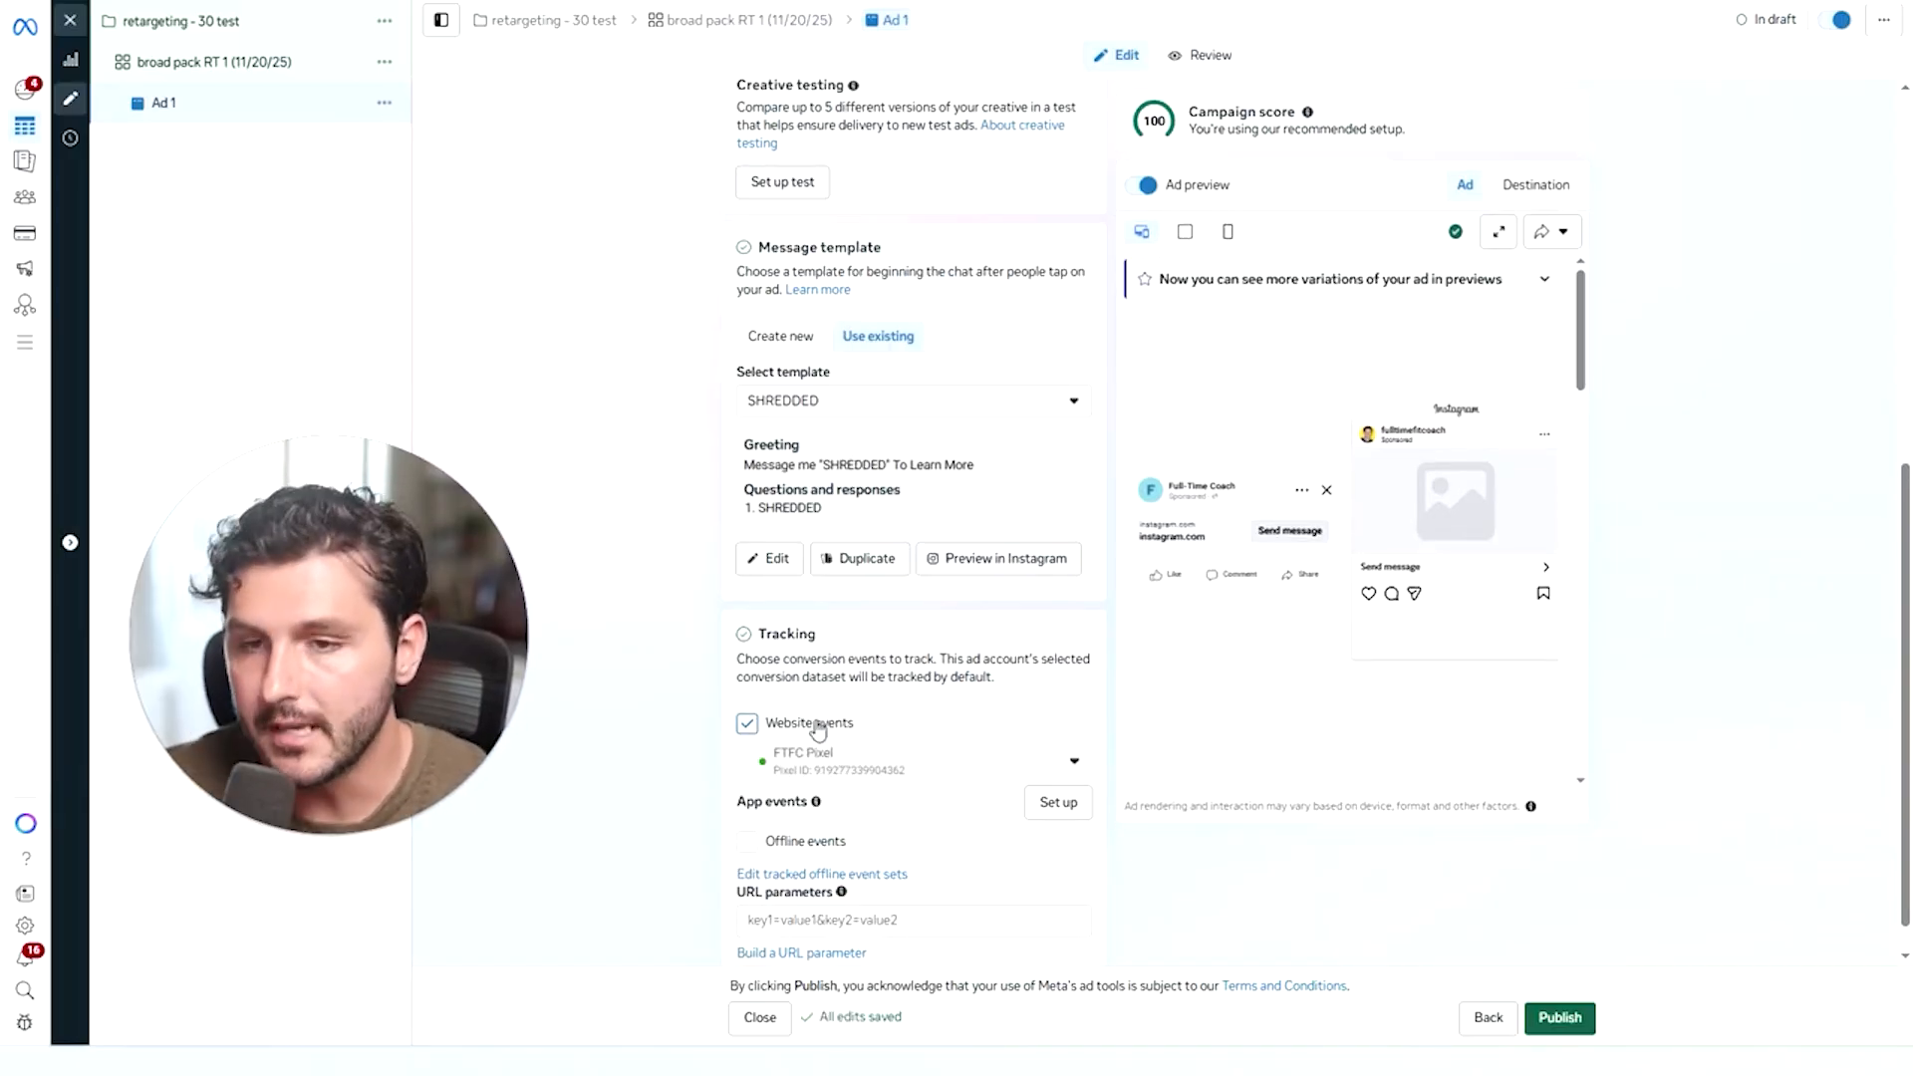
Duplicate Ad 1 into the original campaign with 5 copies, keeping existing reactions, comments and shares.
{"action": "scroll", "coordinate": [981, 717], "scroll_direction": "up", "scroll_amount": 7}
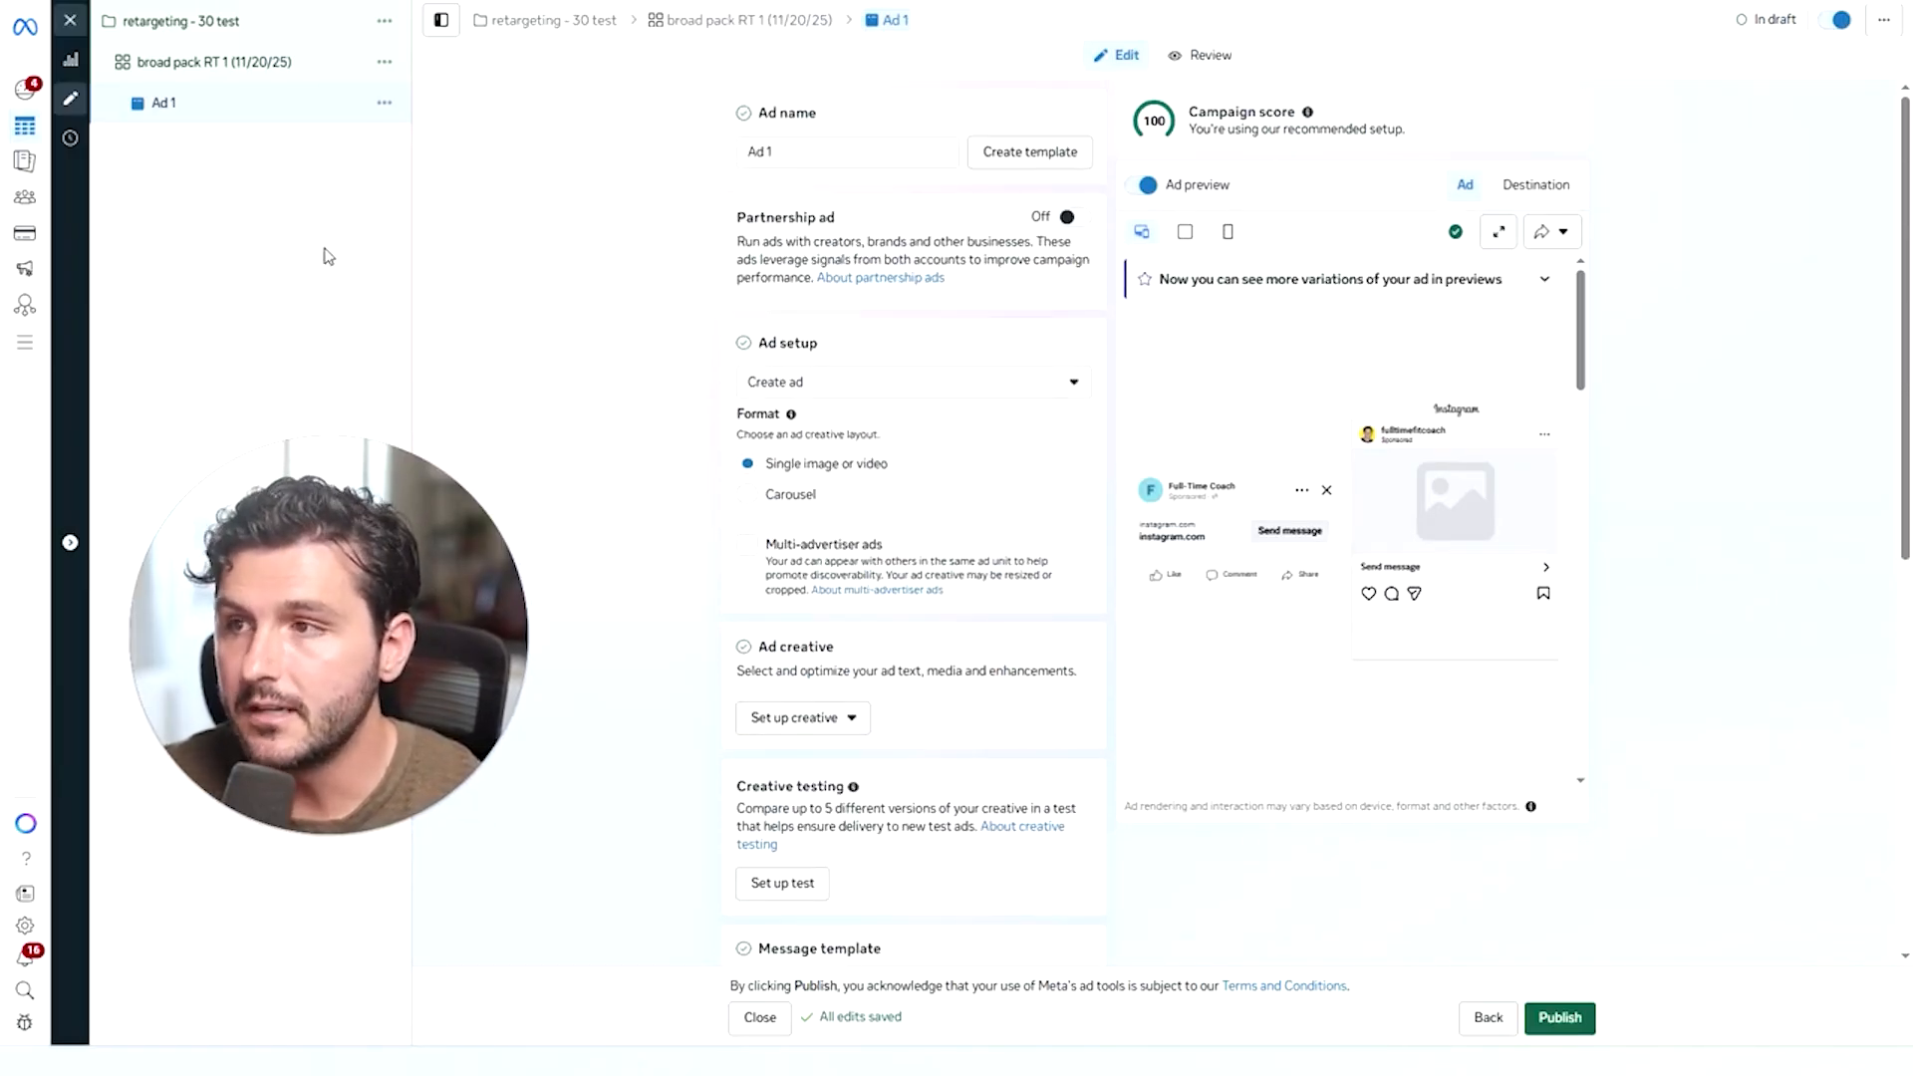
{"action": "left_click", "coordinate": [384, 103]}
{"action": "left_click", "coordinate": [424, 176]}
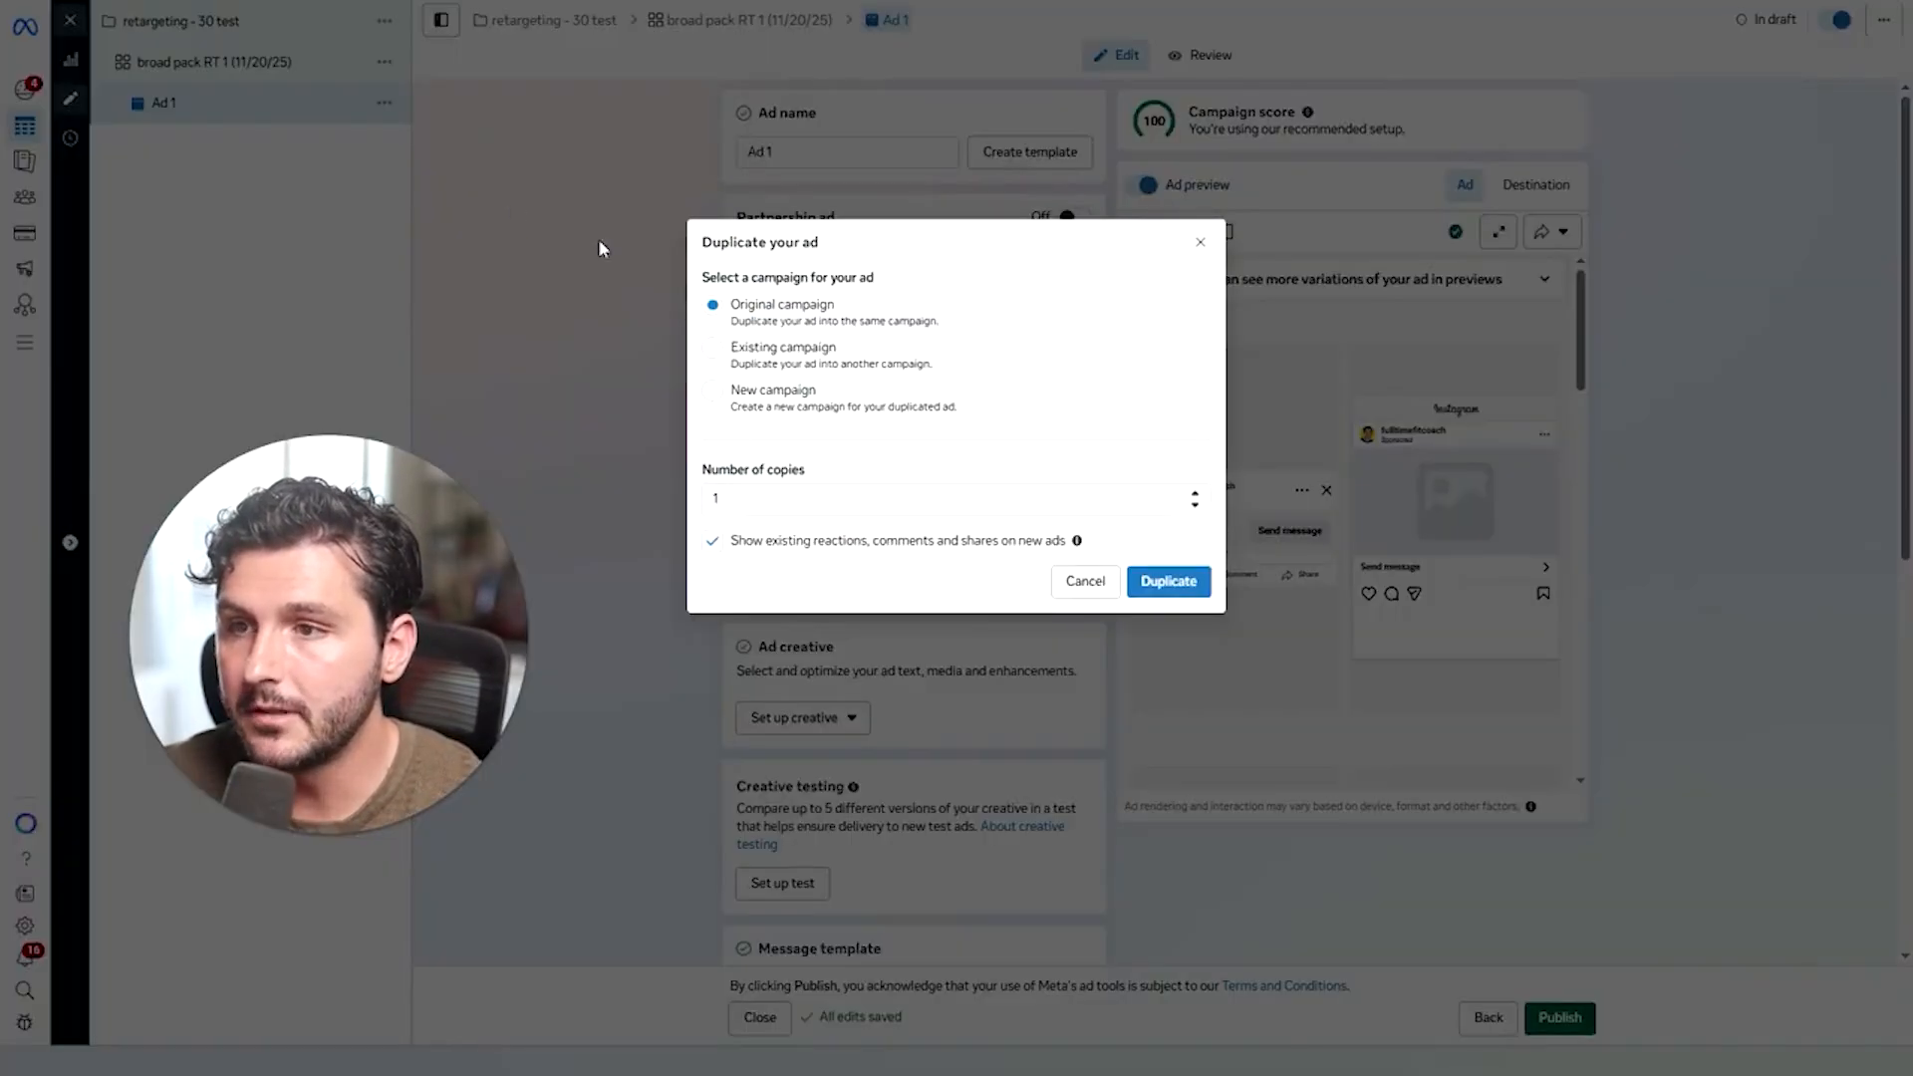
{"action": "left_click_drag", "start_coordinate": [737, 500], "coordinate": [638, 510]}
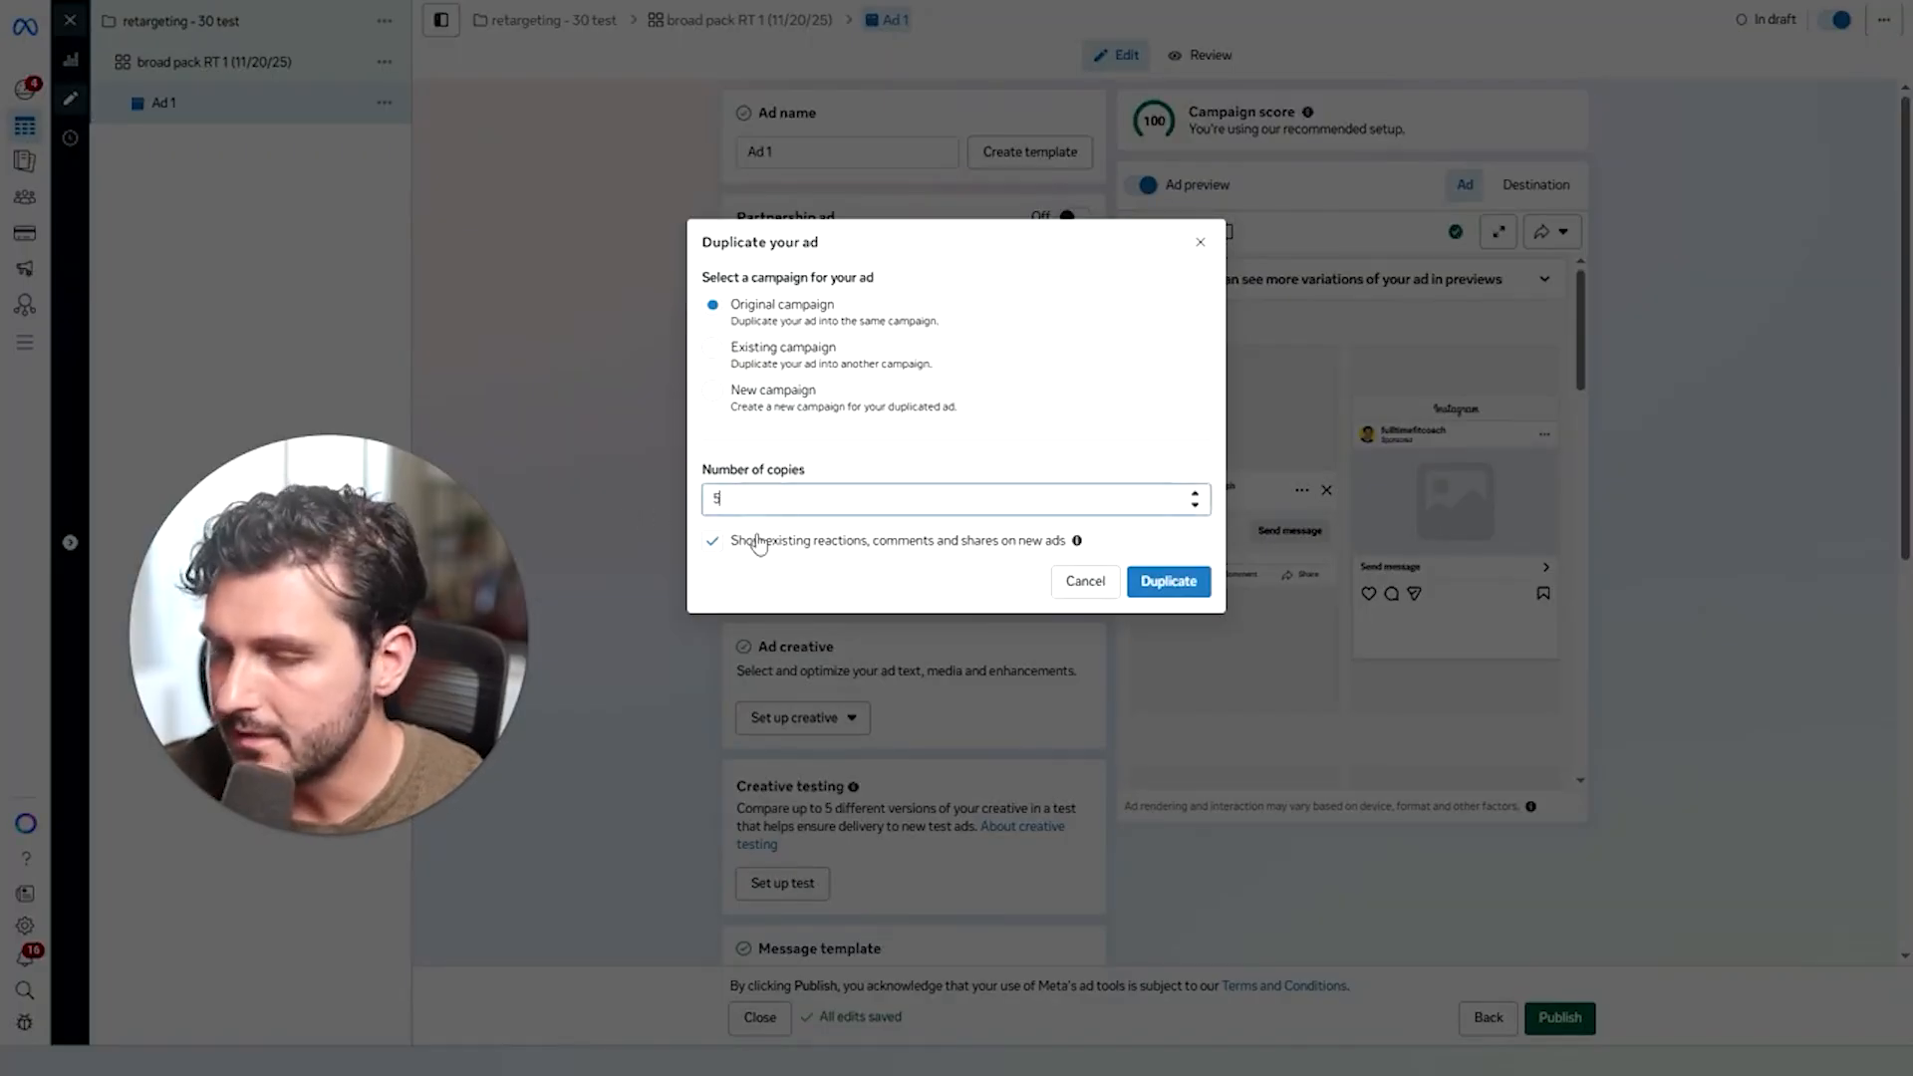
{"action": "left_click", "coordinate": [1177, 587]}
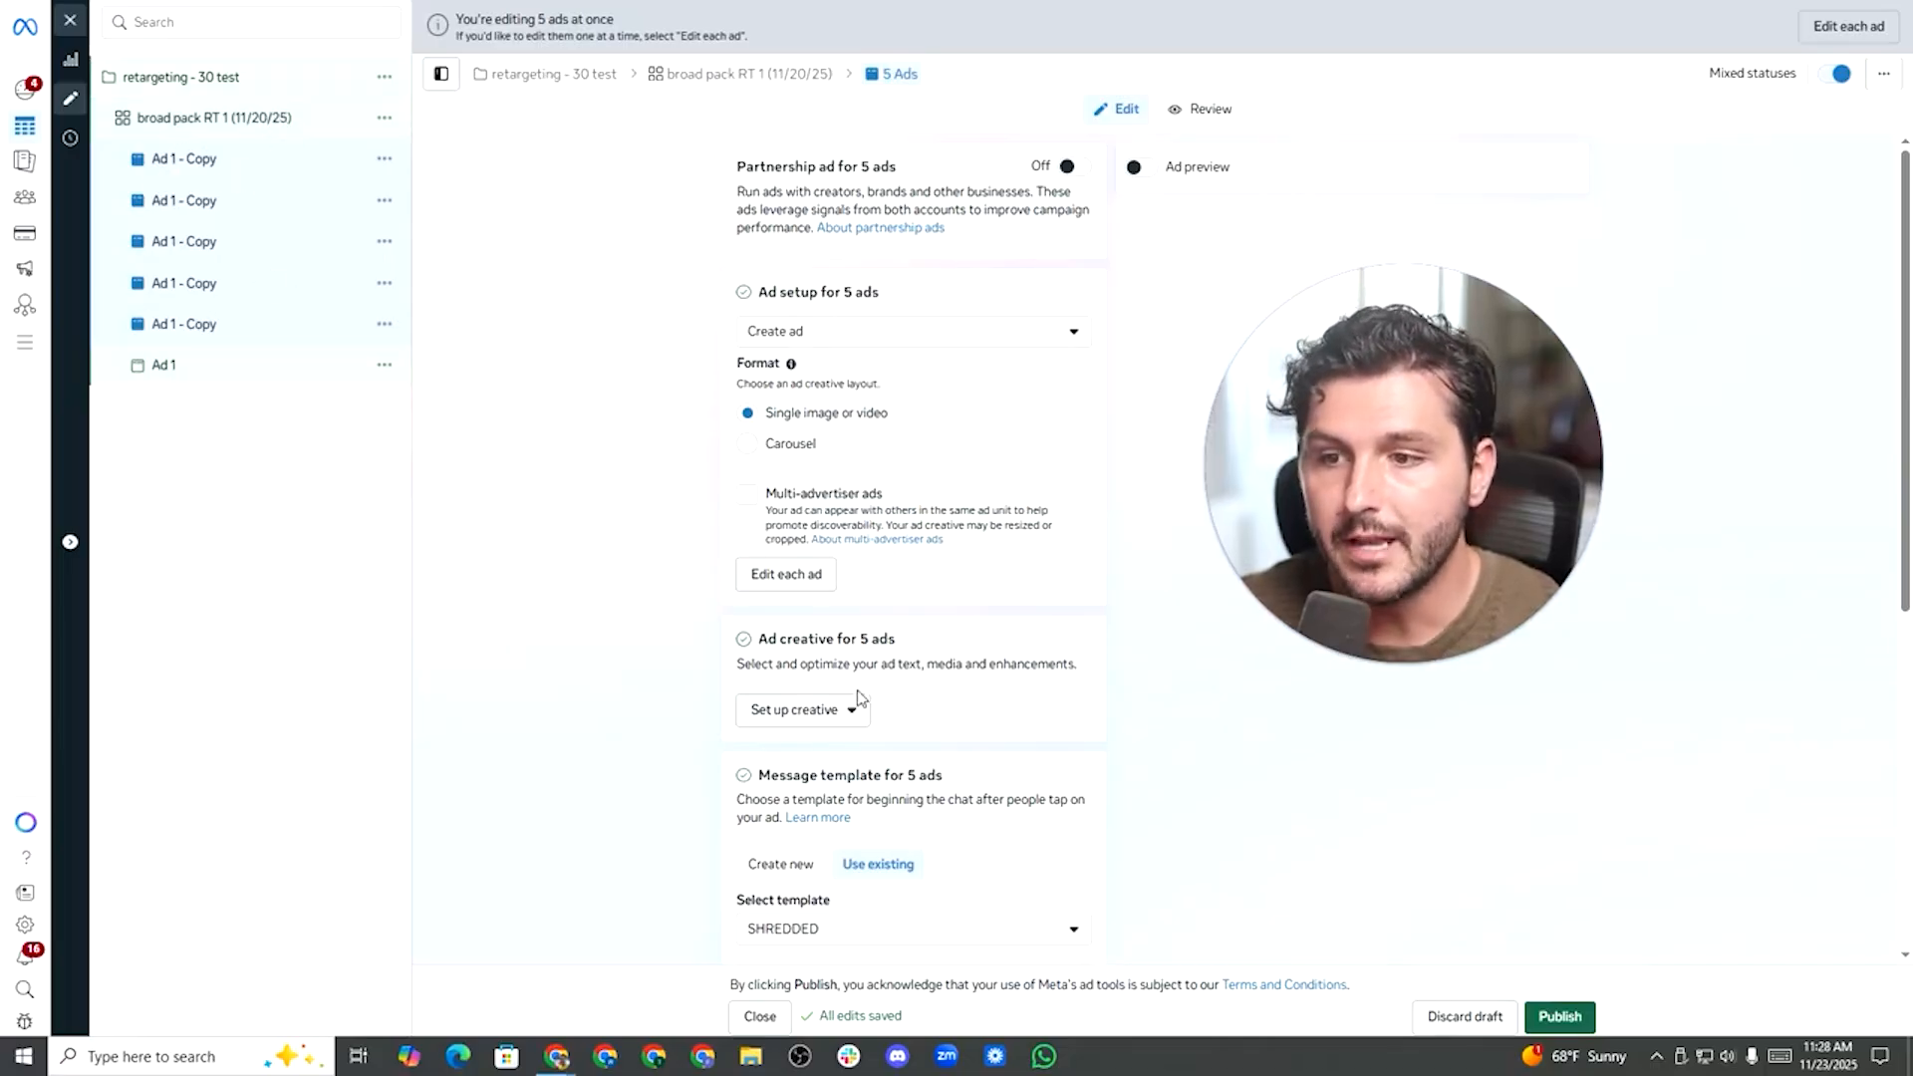
{"action": "left_click", "coordinate": [852, 715]}
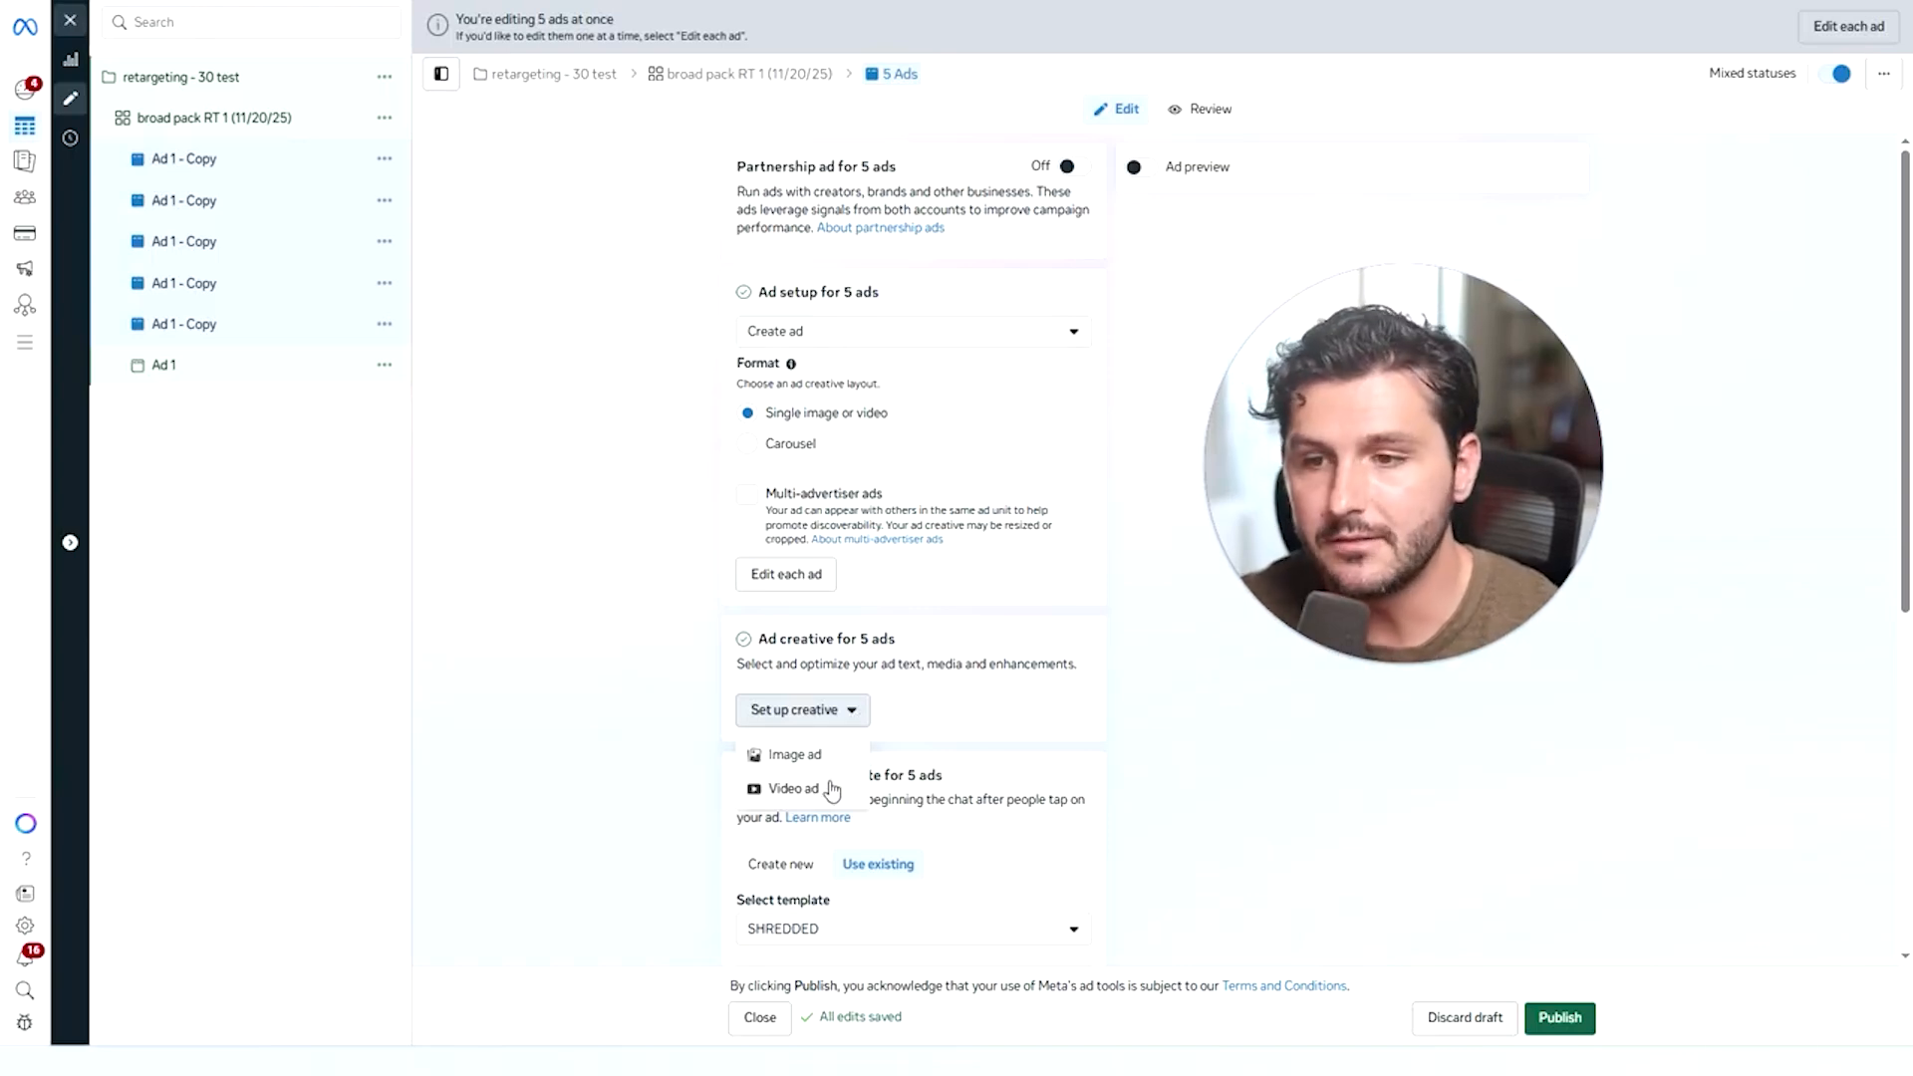
{"action": "left_click", "coordinate": [663, 681]}
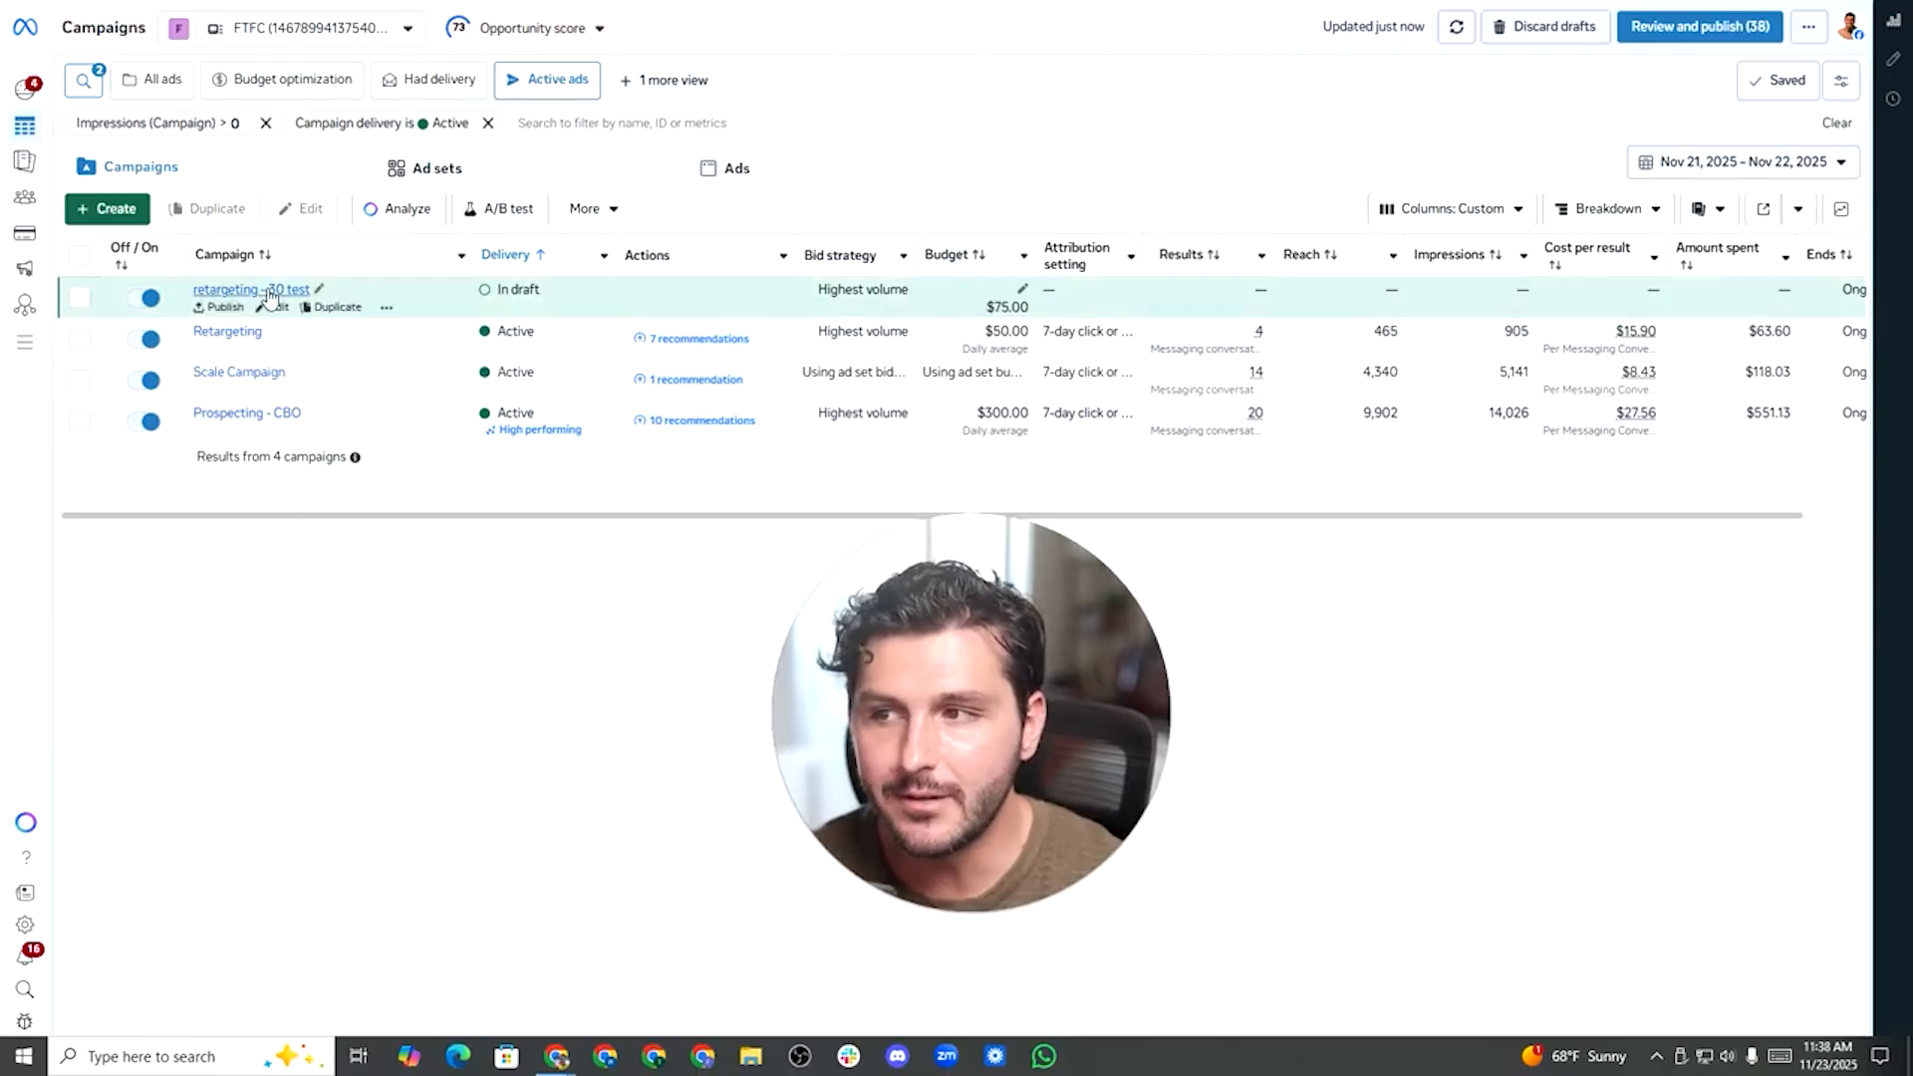
Duplicate the "retargeting - 30 test" campaign once and rename the copy "retargeting - 180 test".
{"action": "left_click", "coordinate": [336, 307]}
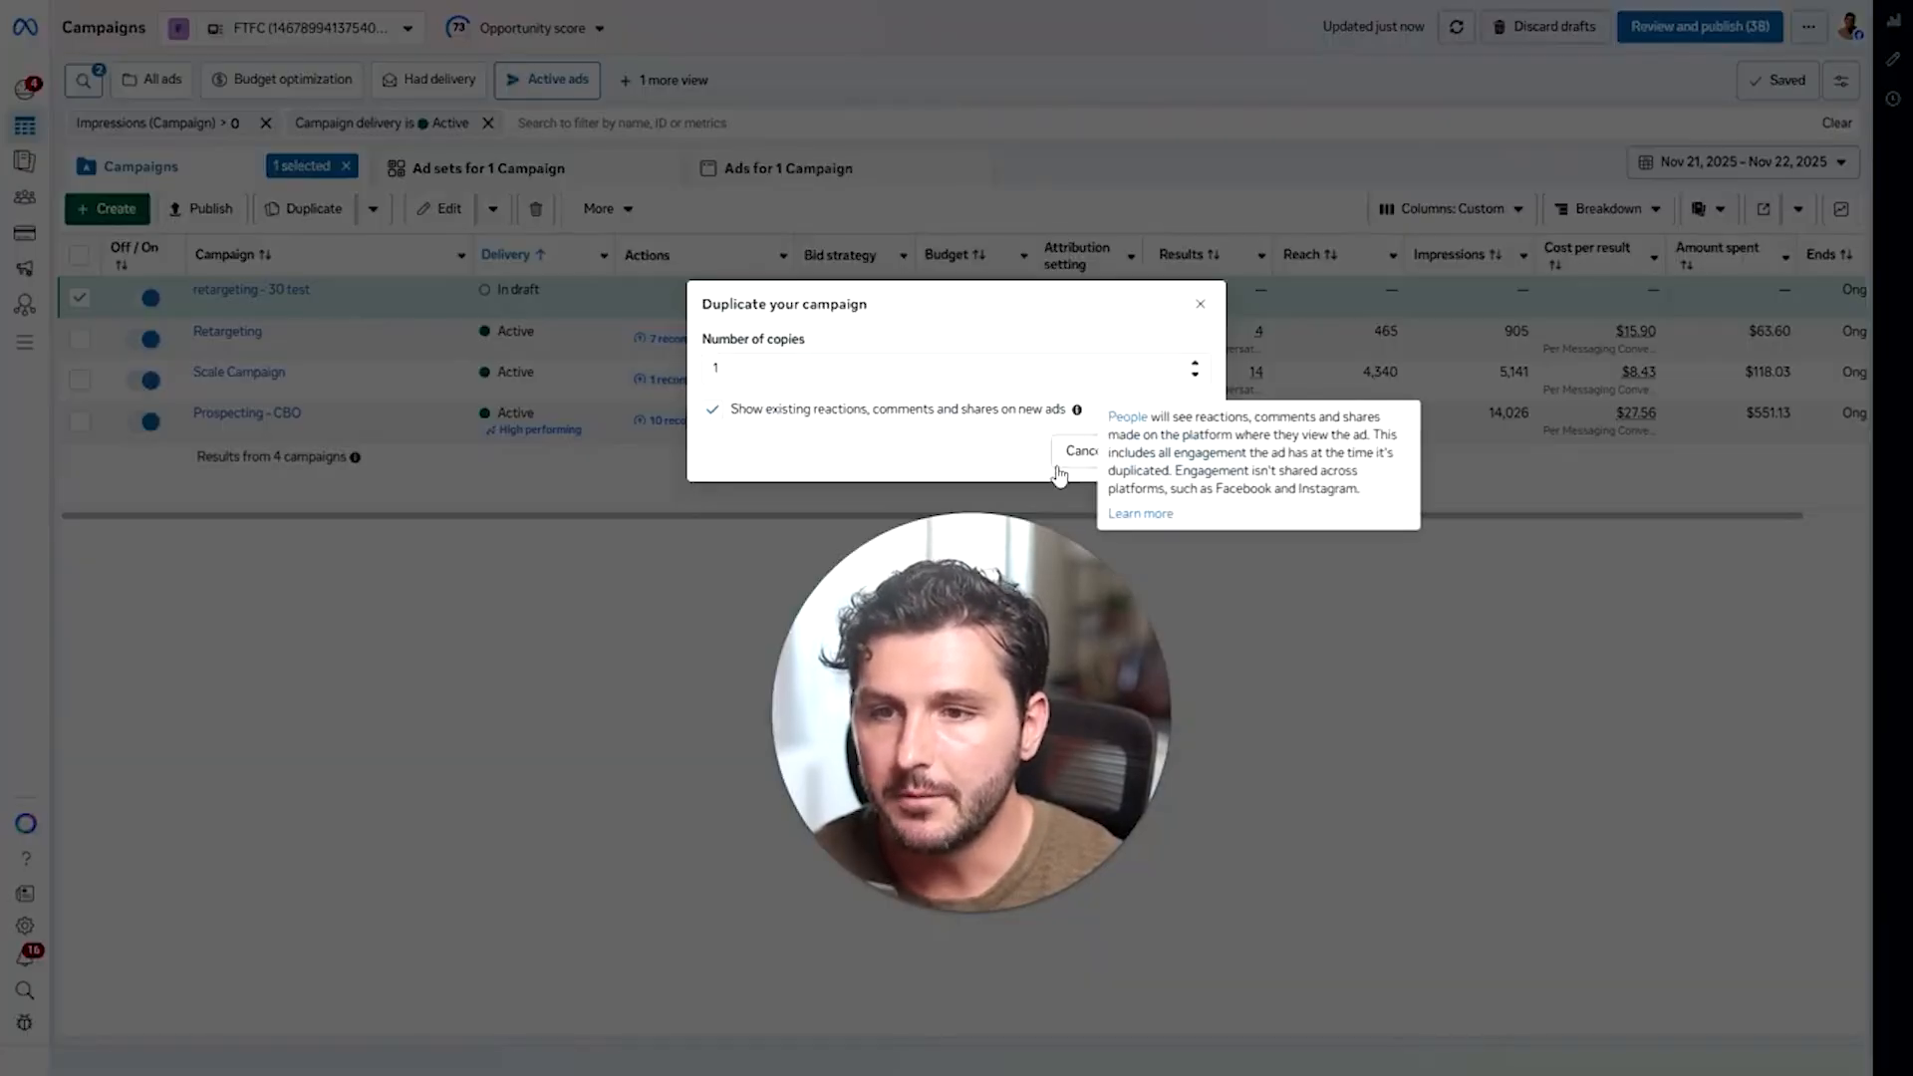
{"action": "left_click", "coordinate": [1170, 451]}
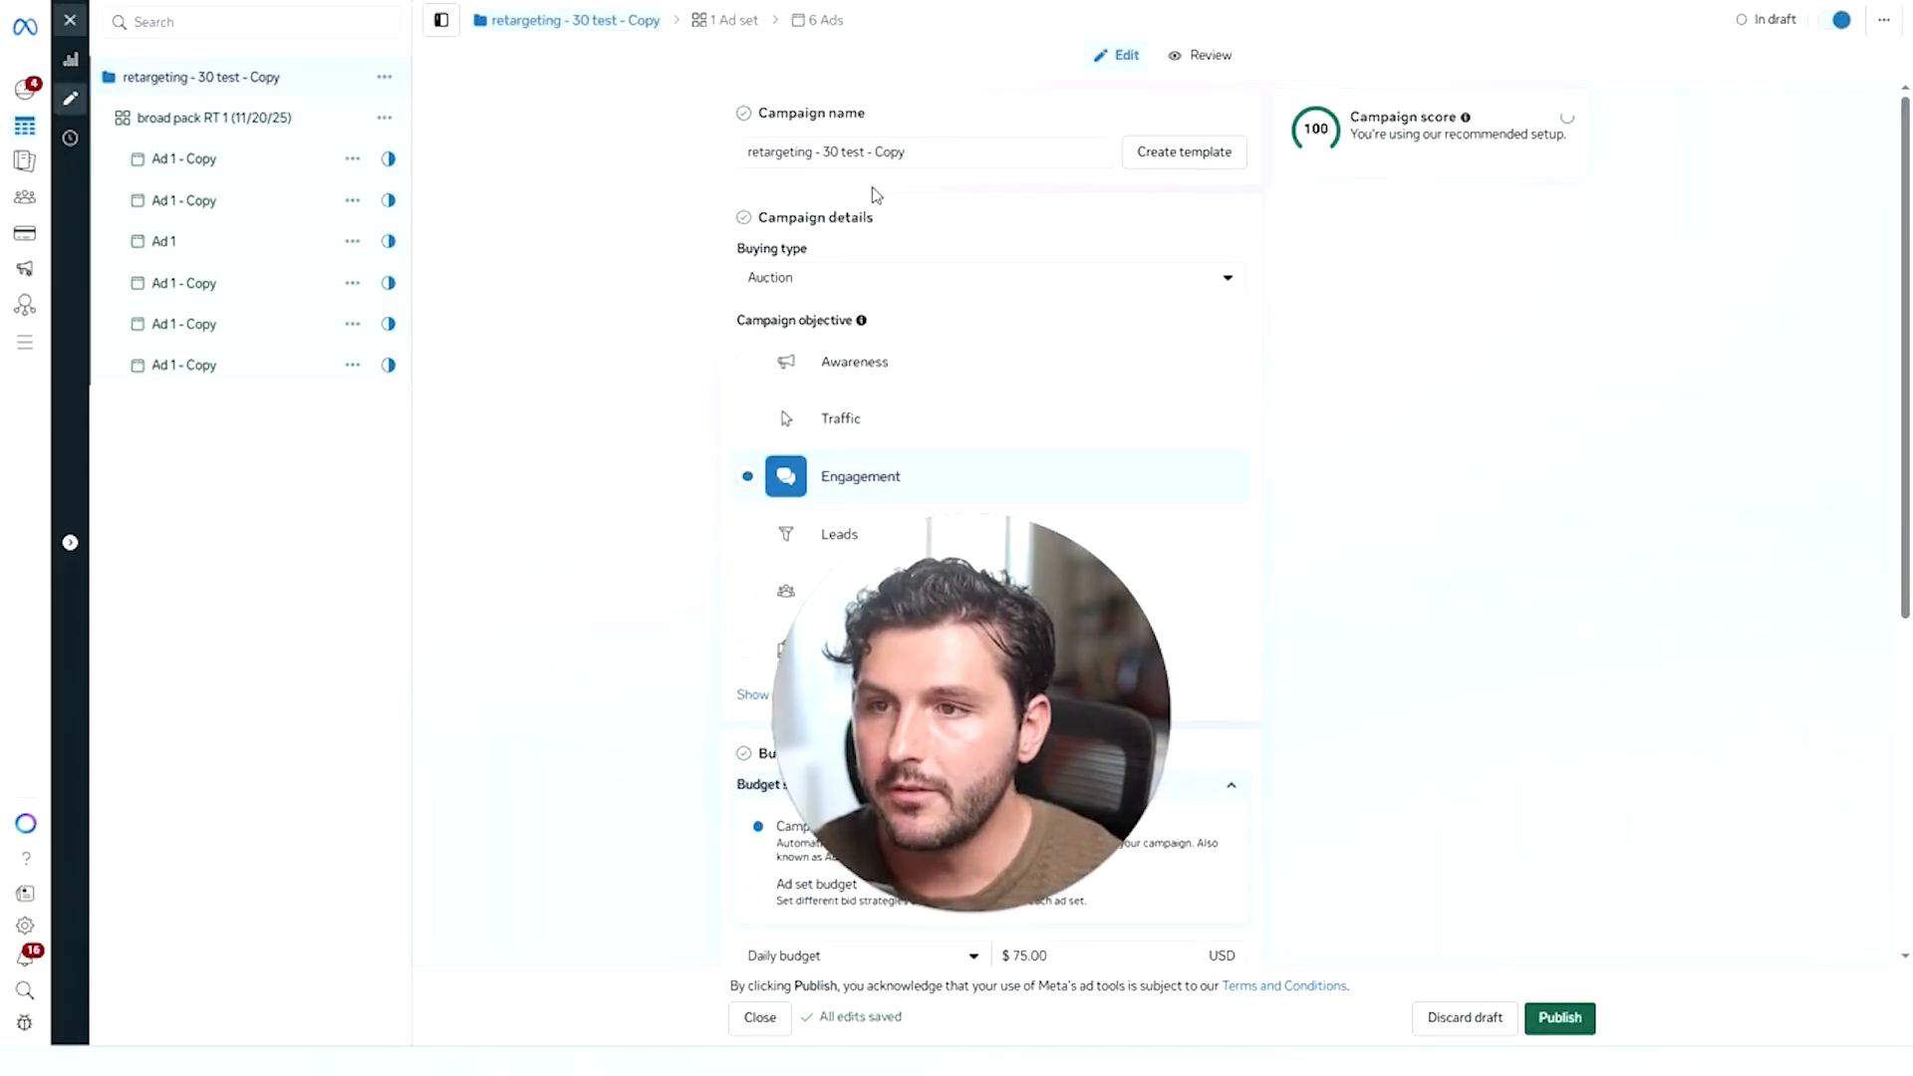
{"action": "left_click_drag", "start_coordinate": [904, 151], "coordinate": [823, 155]}
{"action": "key", "text": "BackSpace"}
{"action": "type", "text": "180 test"}
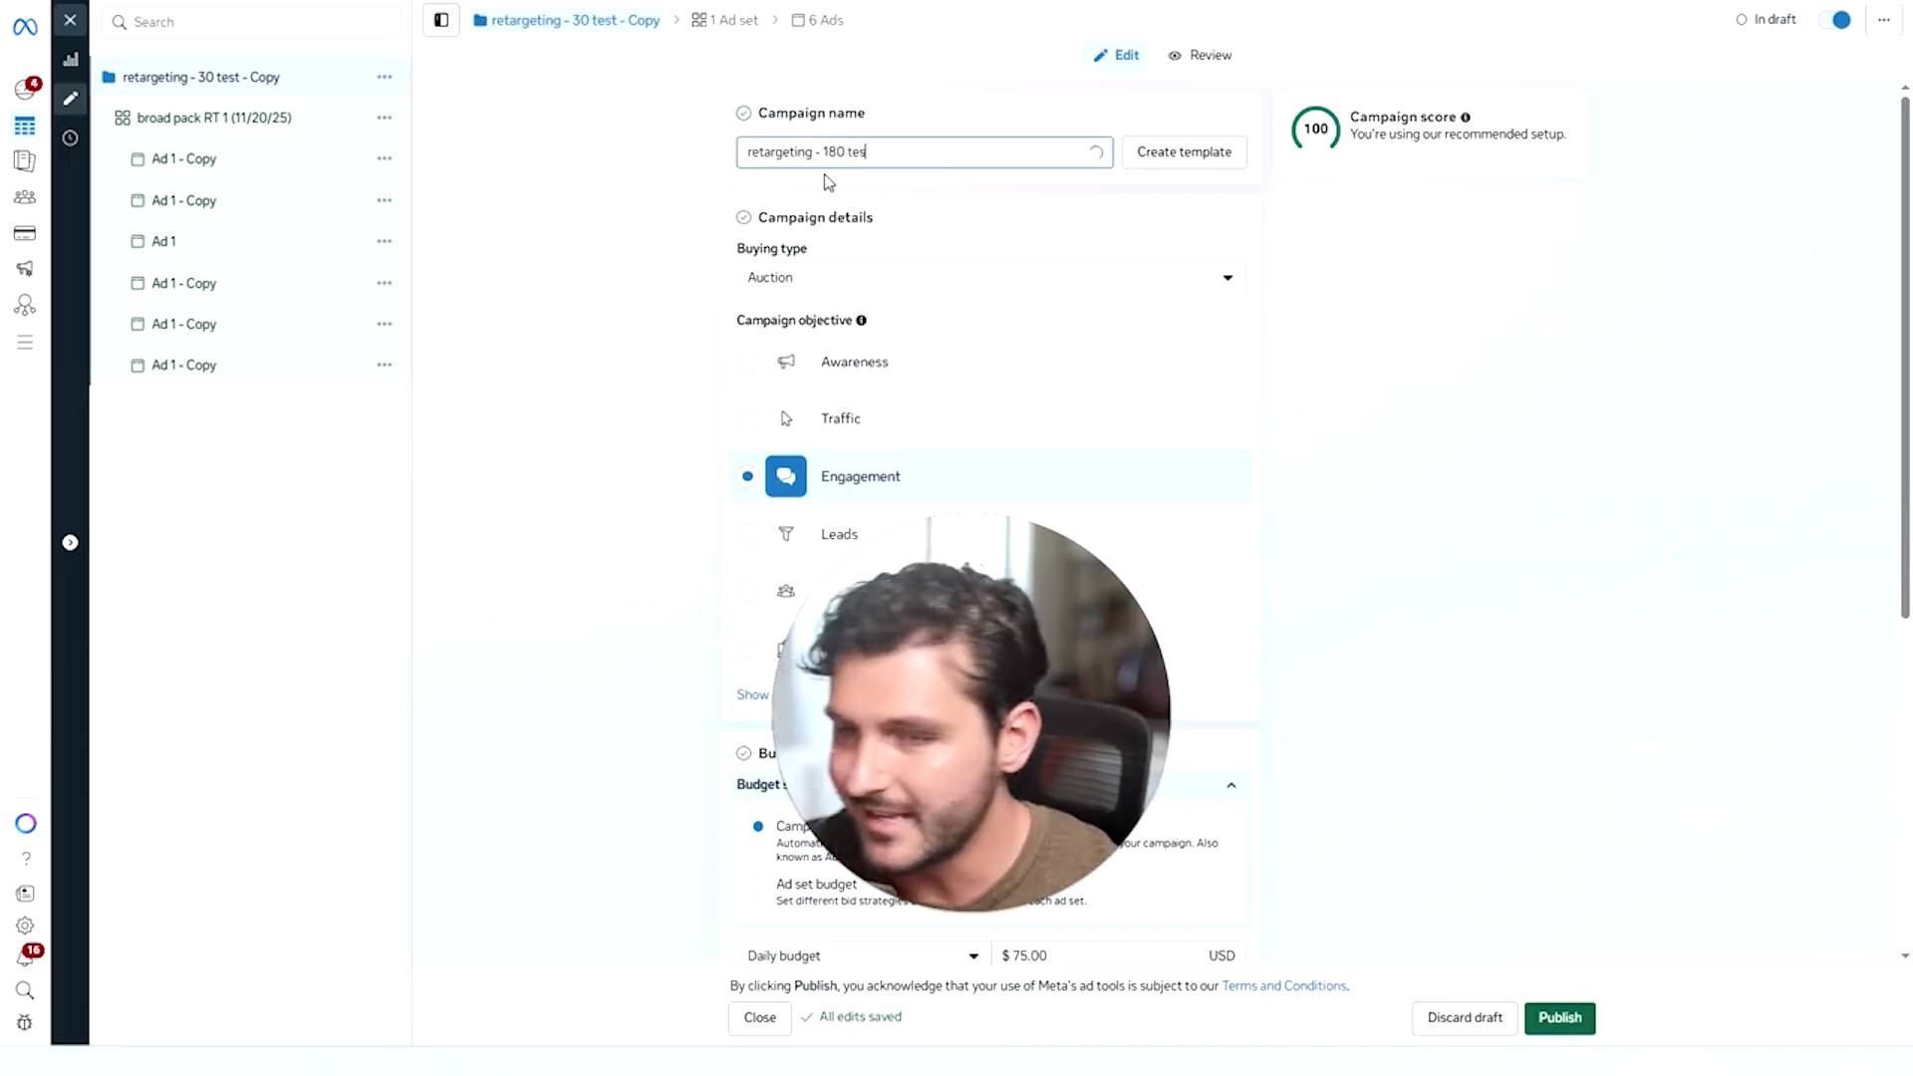
{"action": "left_click", "coordinate": [663, 321]}
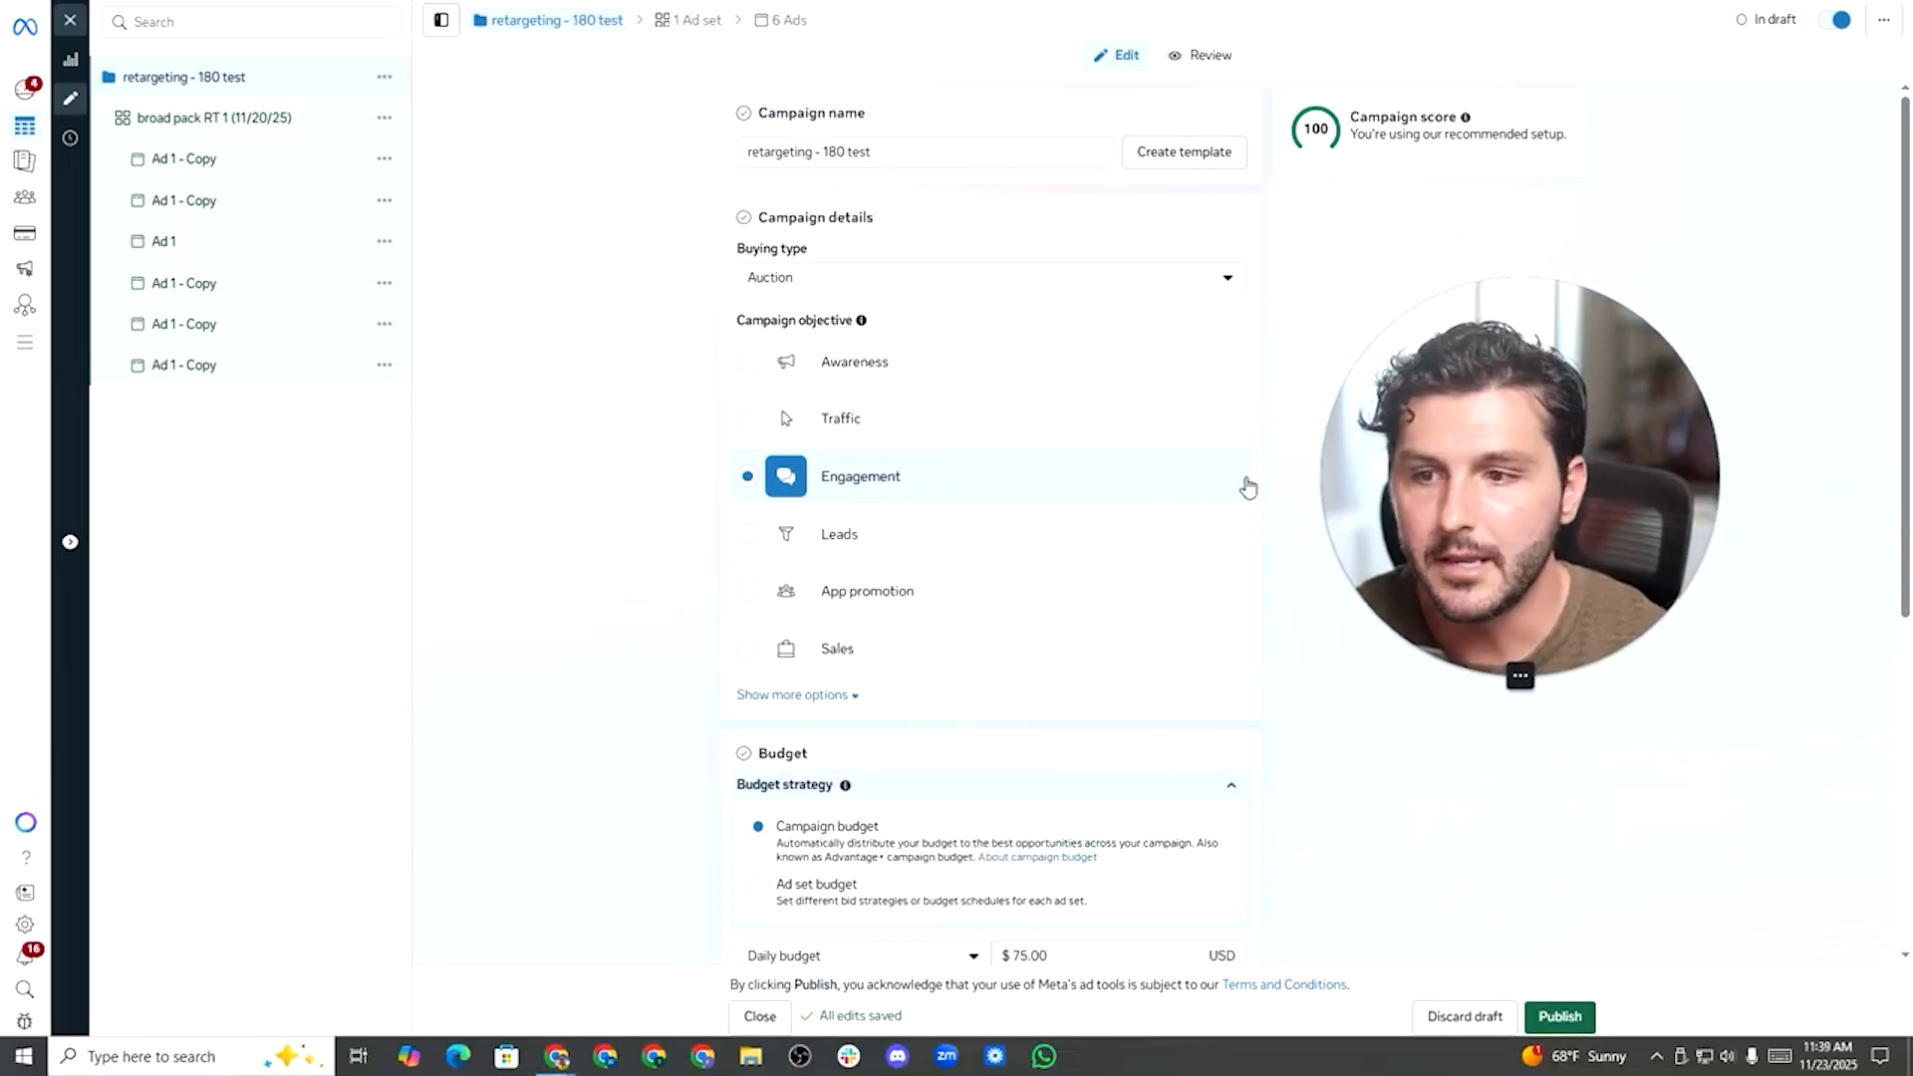
Set the daily campaign budget of "retargeting - 180 test" to $50.00.
{"action": "scroll", "coordinate": [1024, 474], "scroll_direction": "down", "scroll_amount": 3}
{"action": "scroll", "coordinate": [1024, 474], "scroll_direction": "down", "scroll_amount": 1}
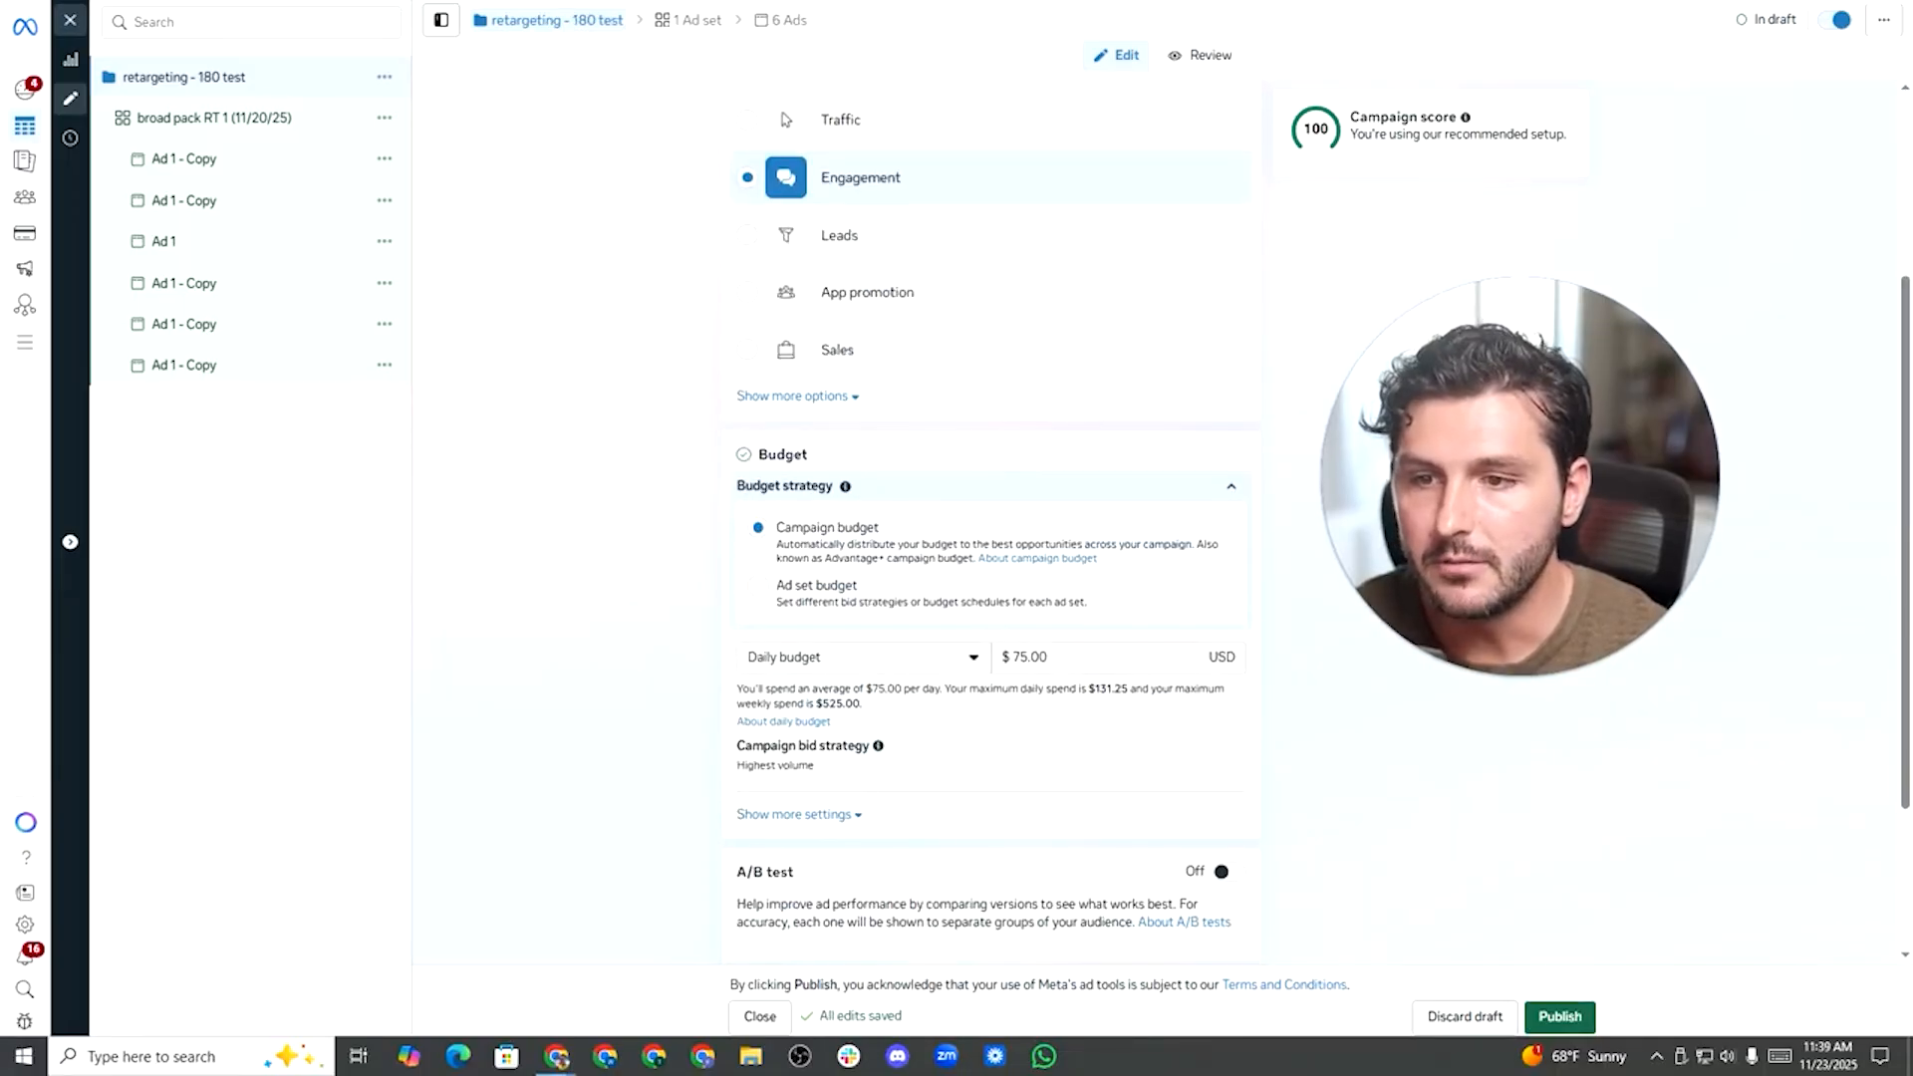
{"action": "left_click", "coordinate": [1023, 657]}
{"action": "left_click_drag", "start_coordinate": [1023, 657], "coordinate": [1012, 657]}
{"action": "type", "text": "50"}
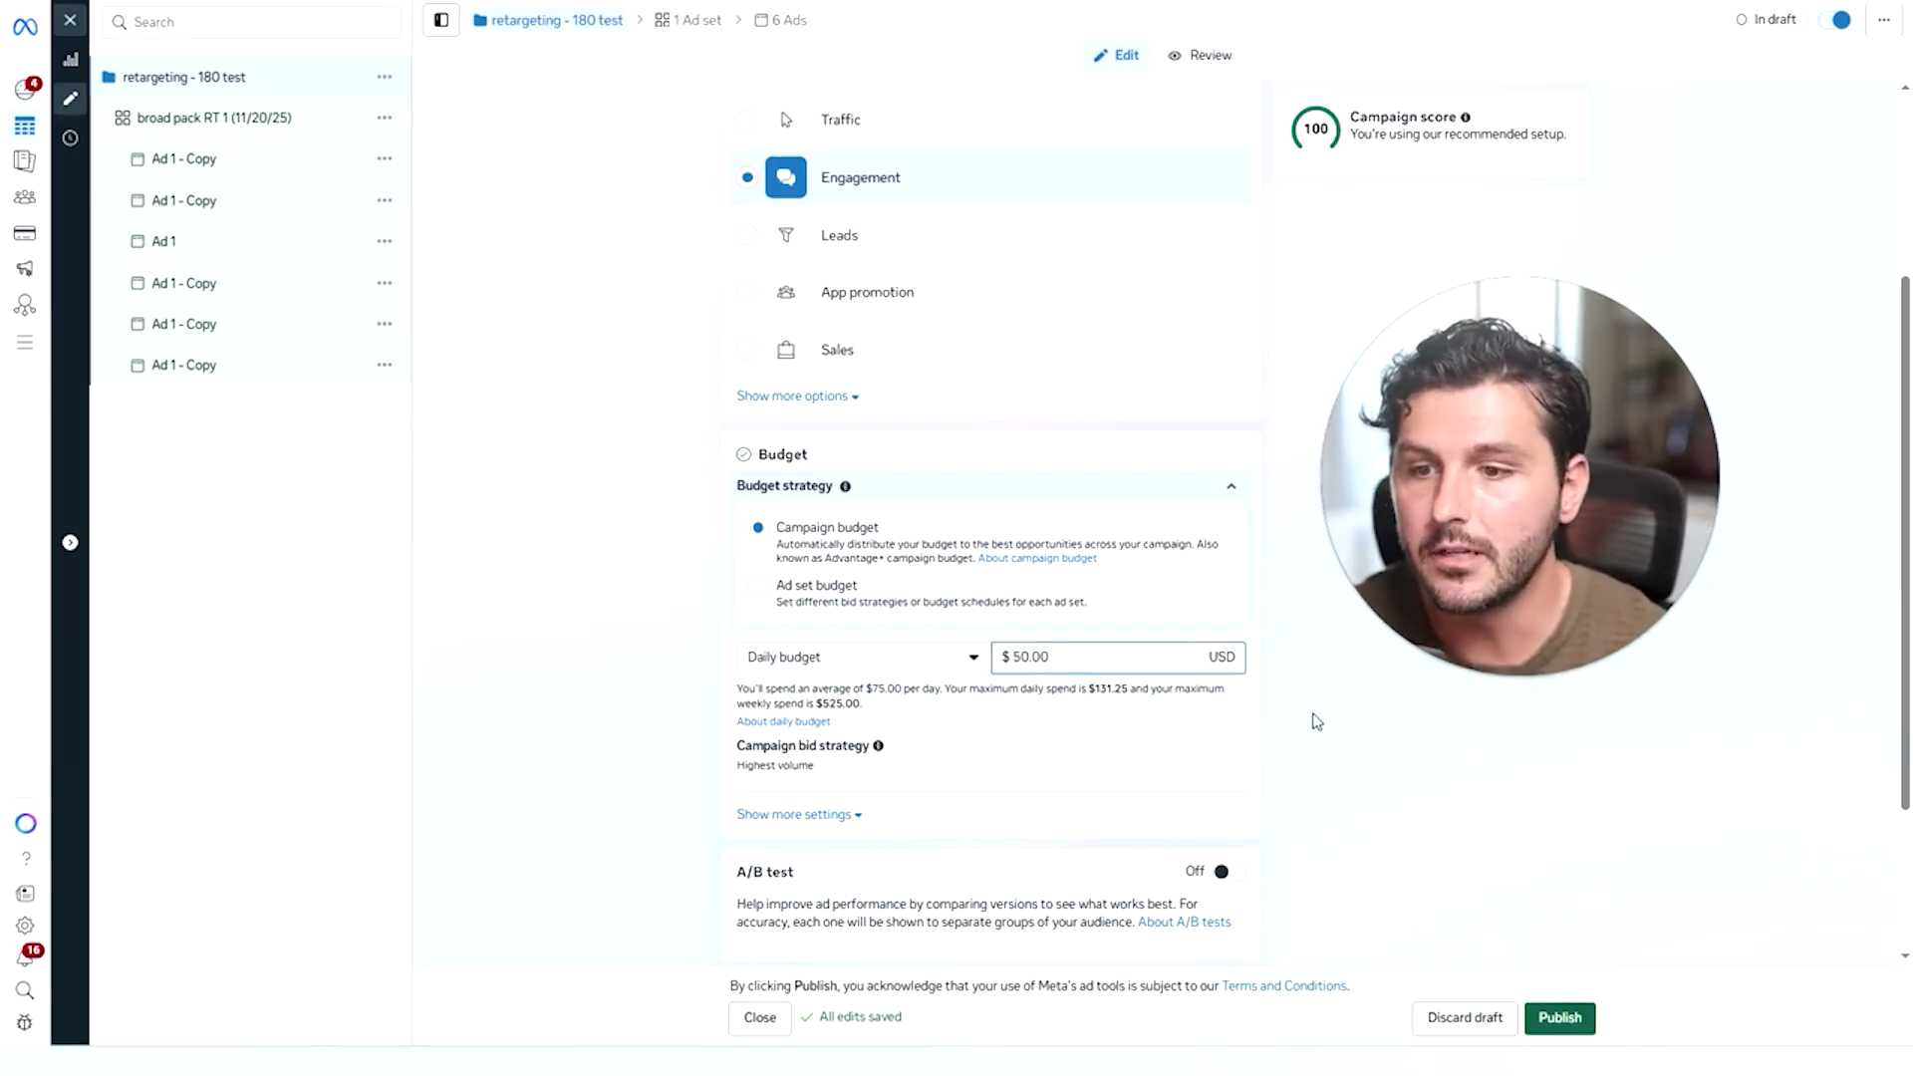
Rename the ad set of the "retargeting - 180 test" campaign as "broad pack RT180 - 1 - (11/20/25)".
{"action": "scroll", "coordinate": [1316, 722], "scroll_direction": "down", "scroll_amount": 1}
{"action": "scroll", "coordinate": [1316, 722], "scroll_direction": "down", "scroll_amount": 3}
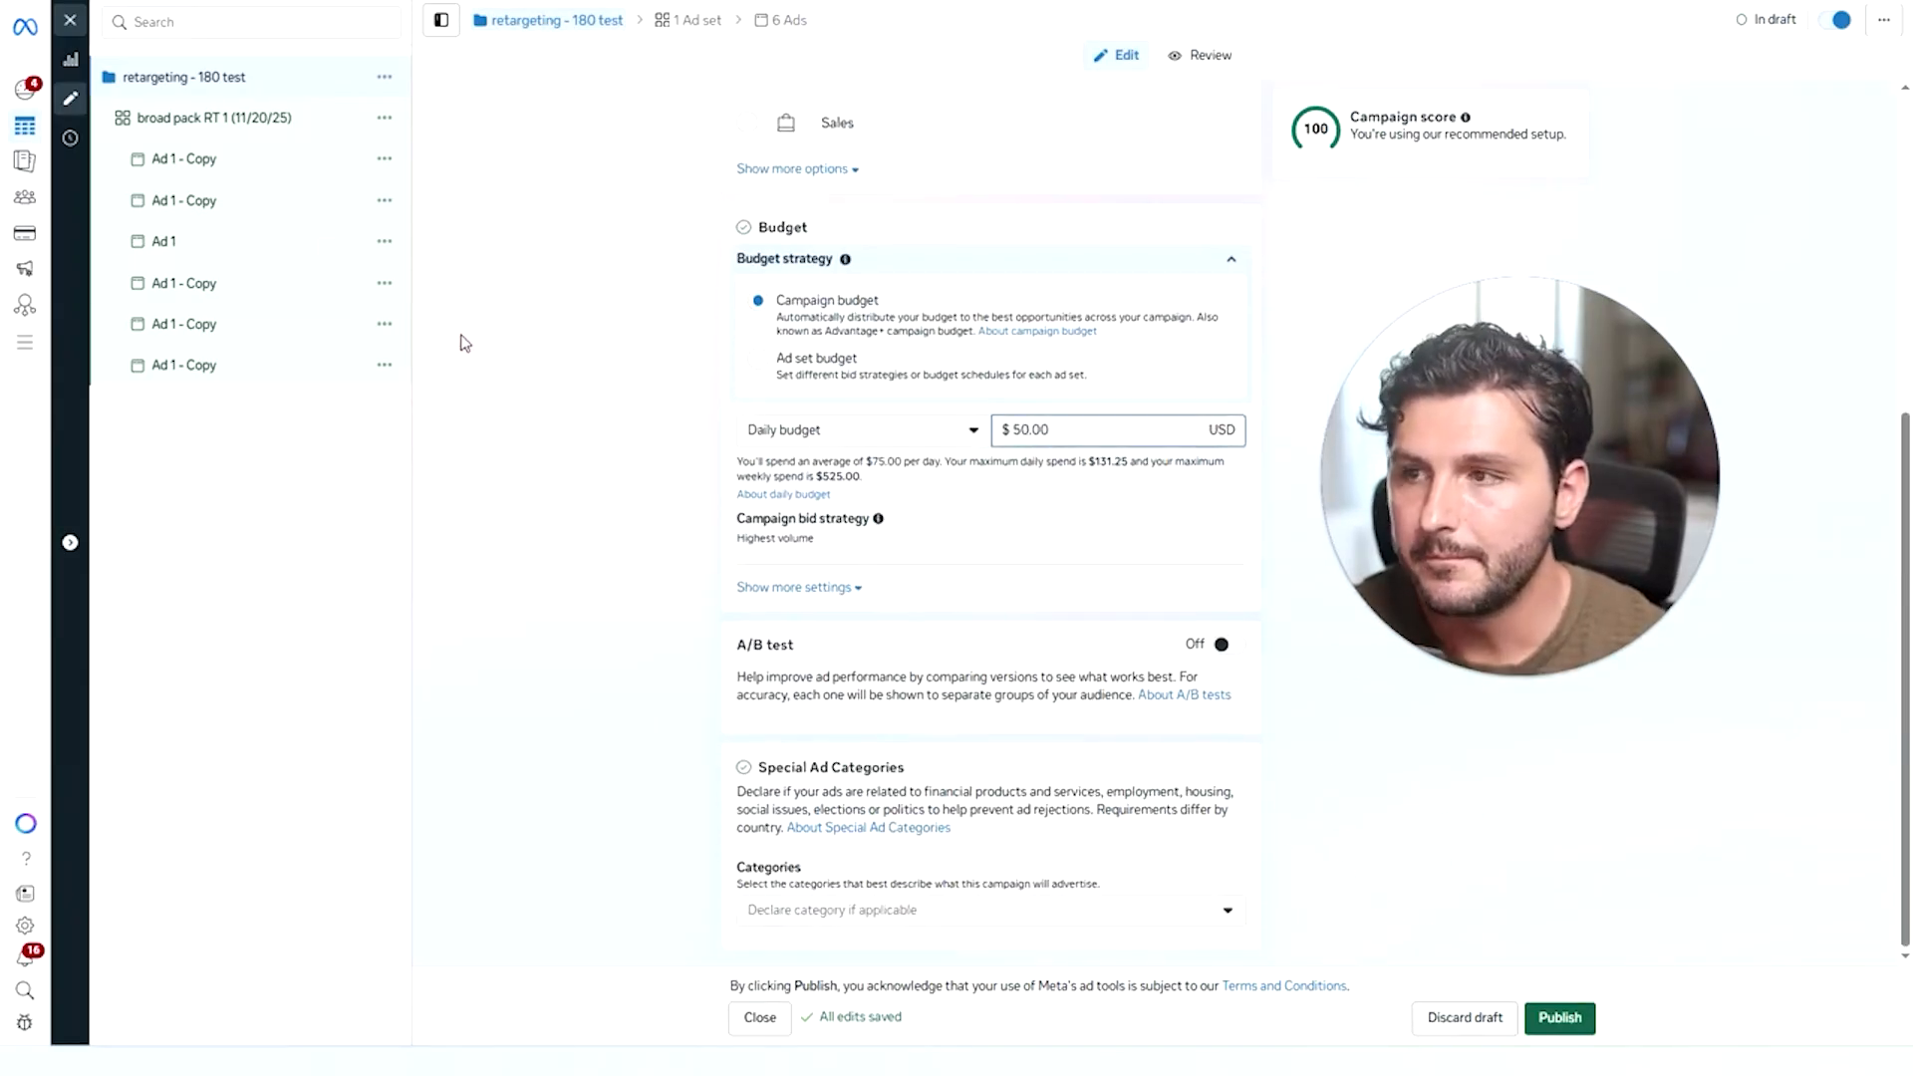
{"action": "left_click", "coordinate": [229, 119]}
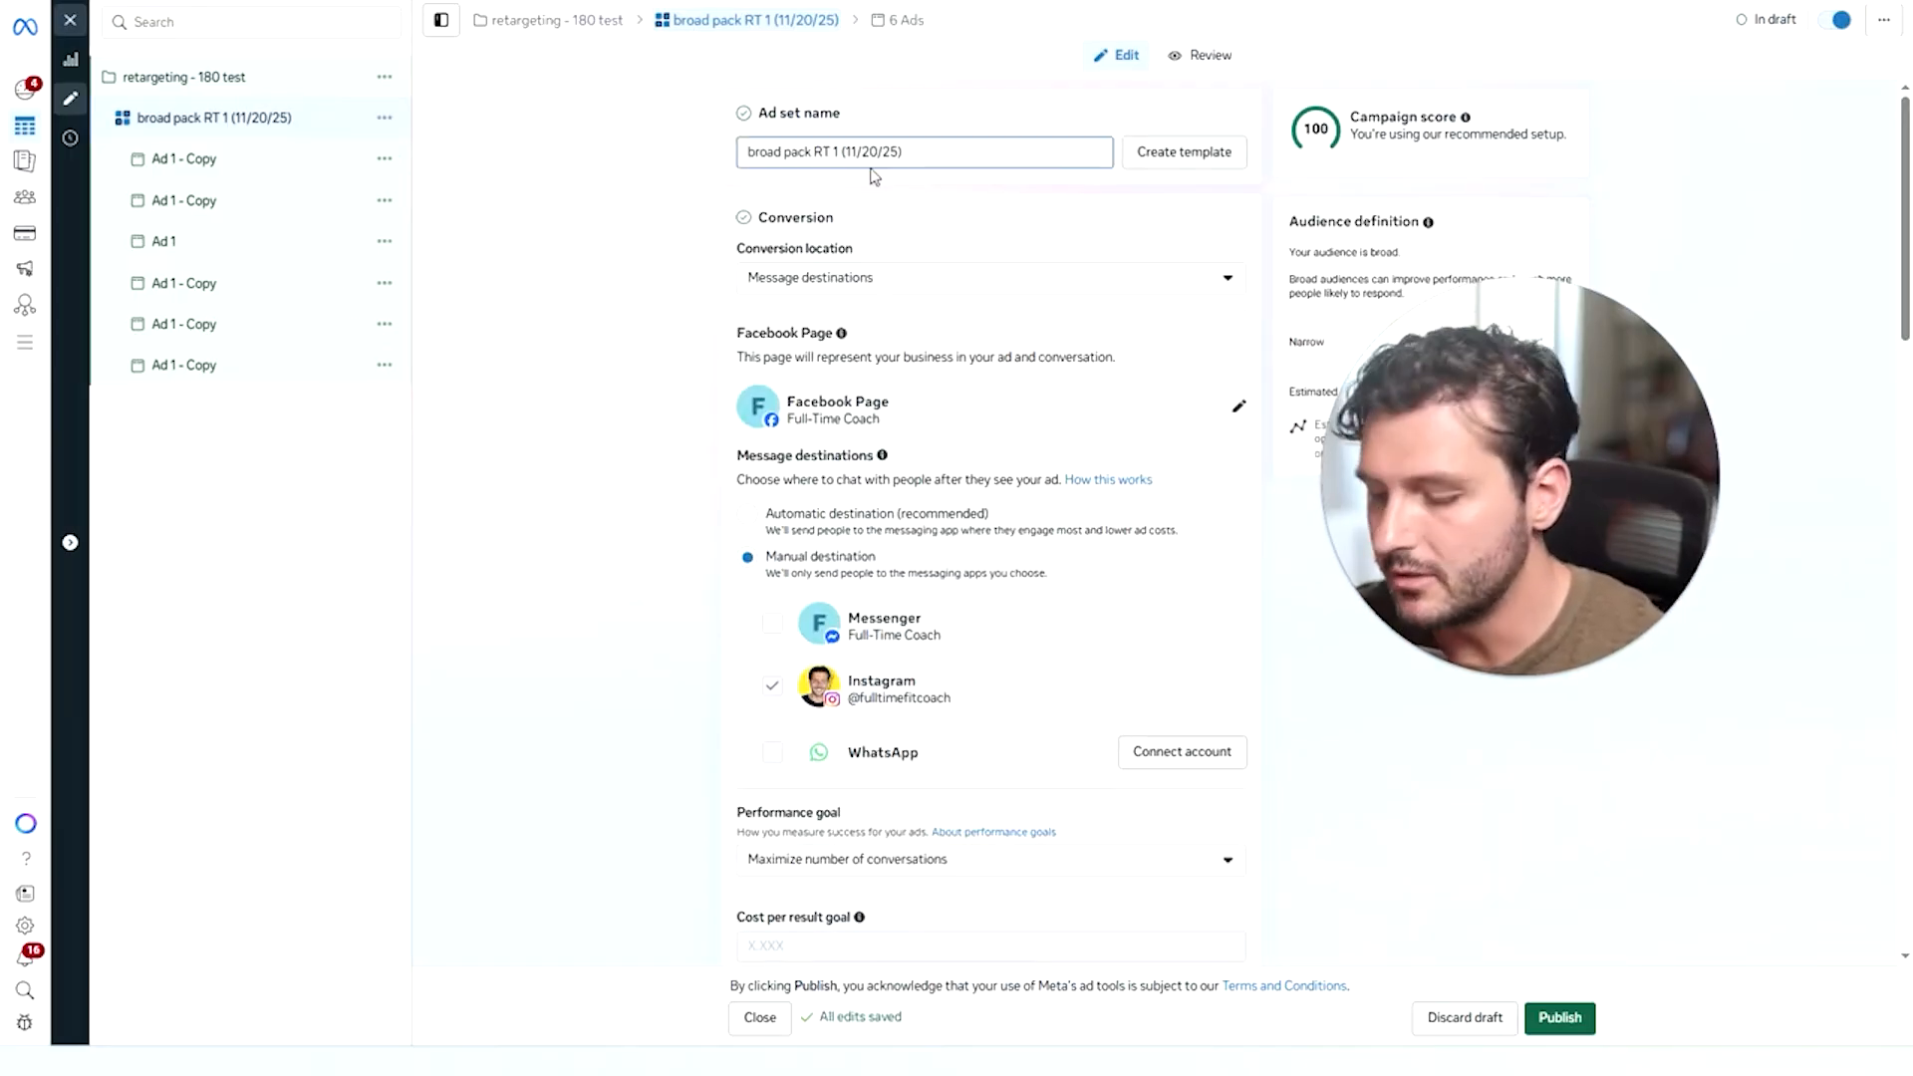
{"action": "type", "text": "180"}
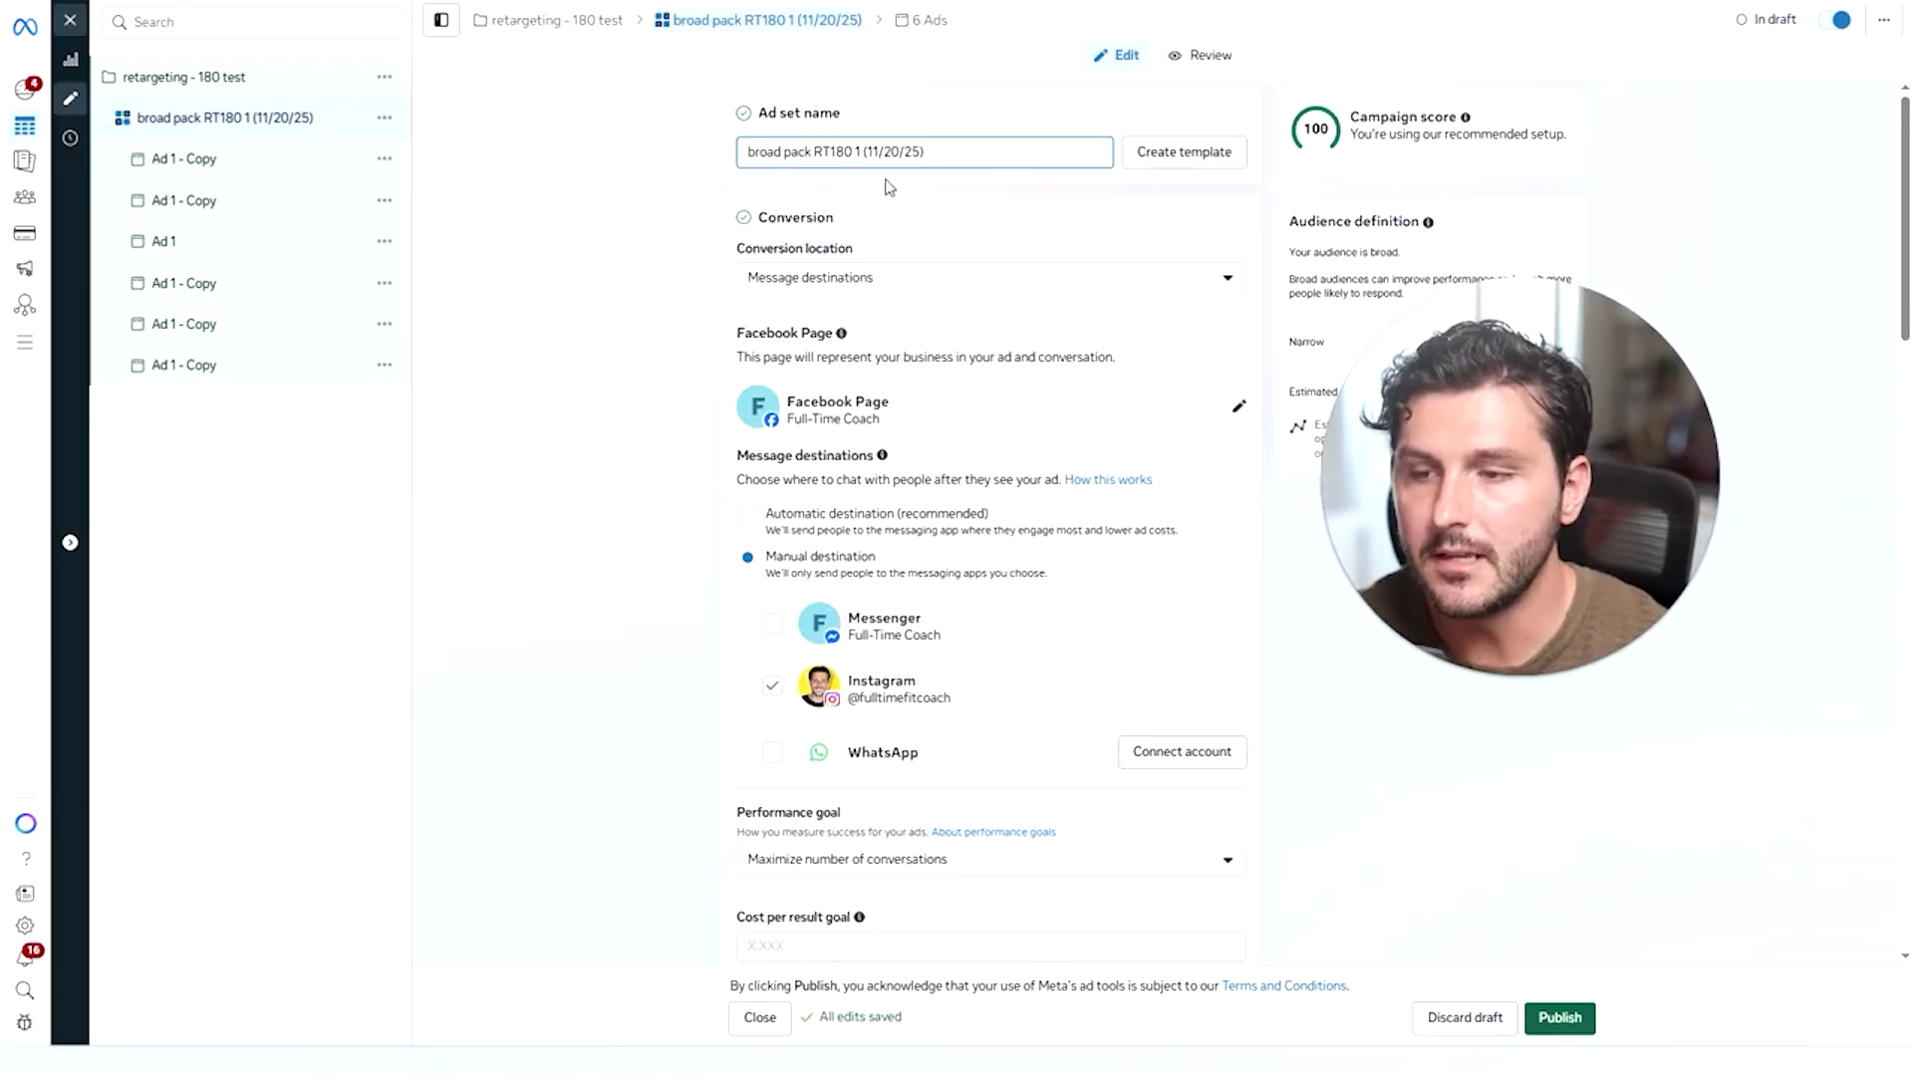
{"action": "type", "text": "- 1 "}
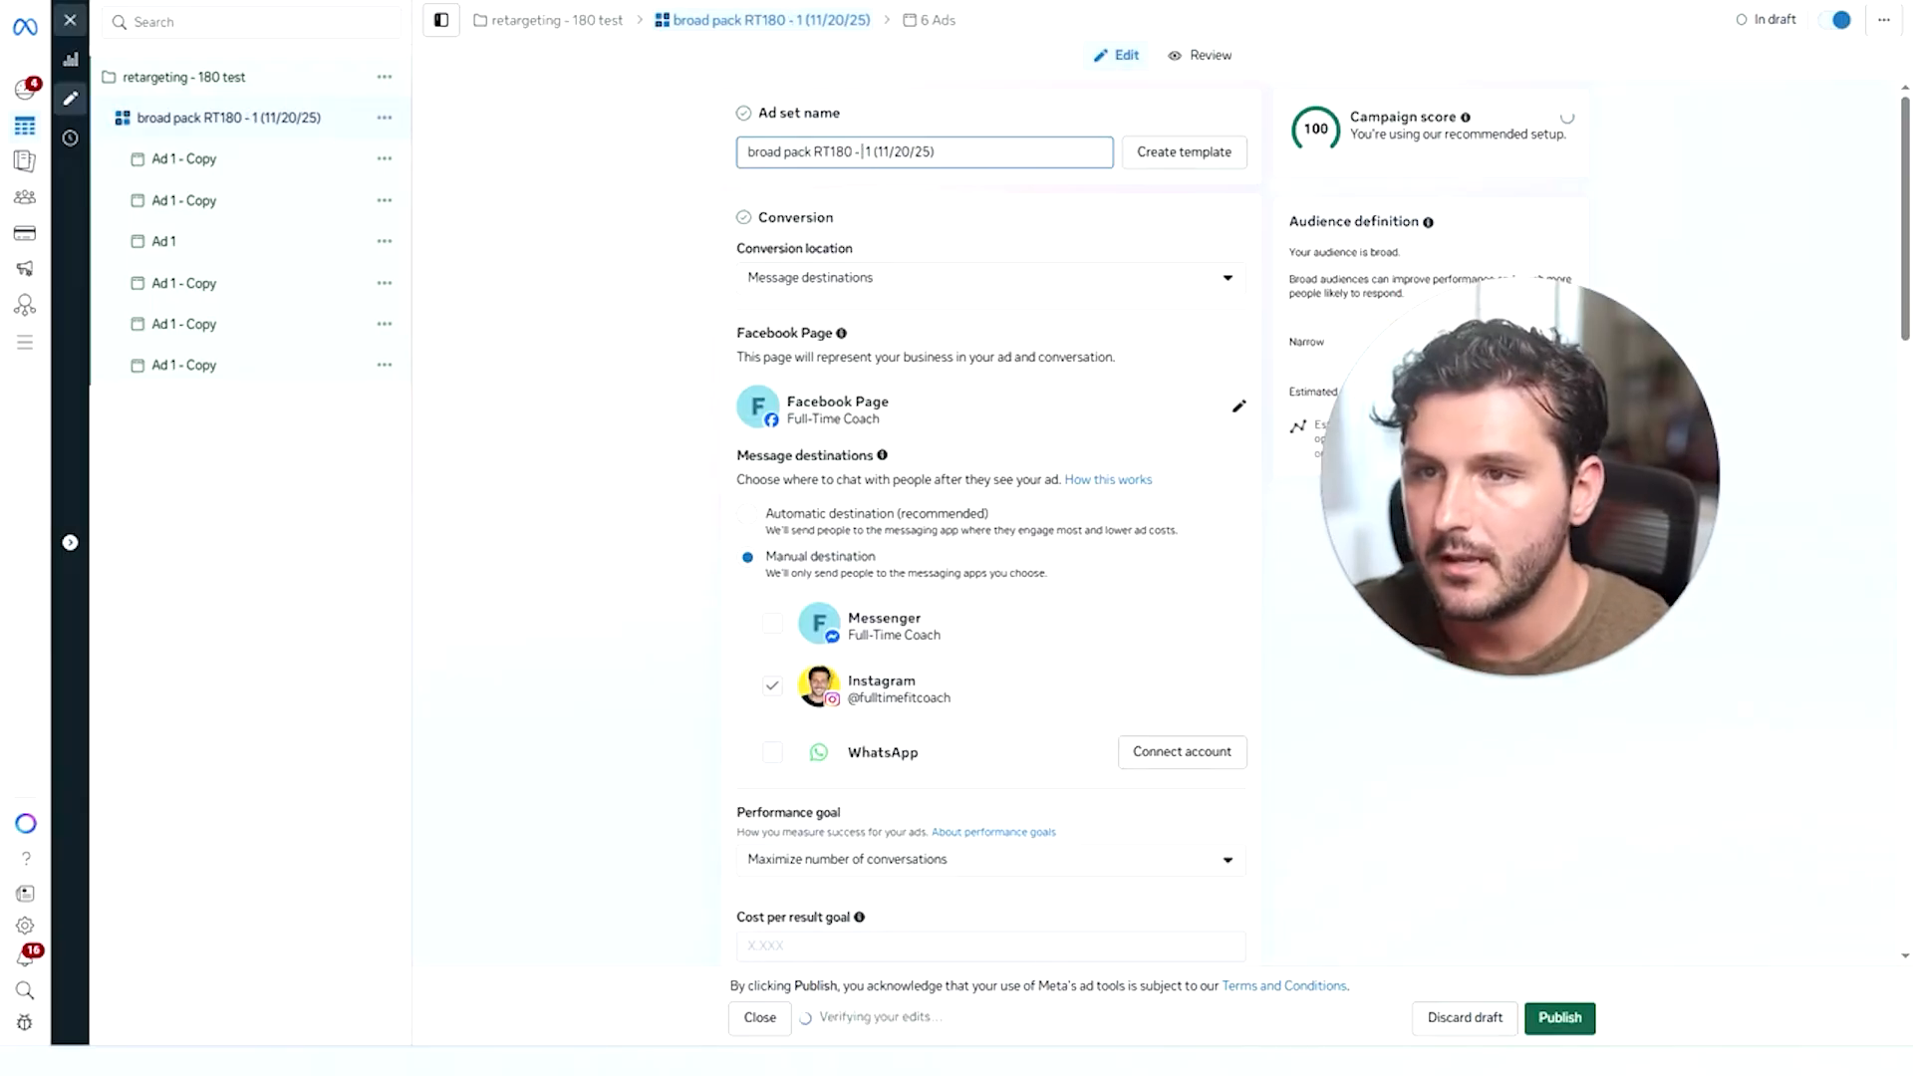
{"action": "type", "text": "-"}
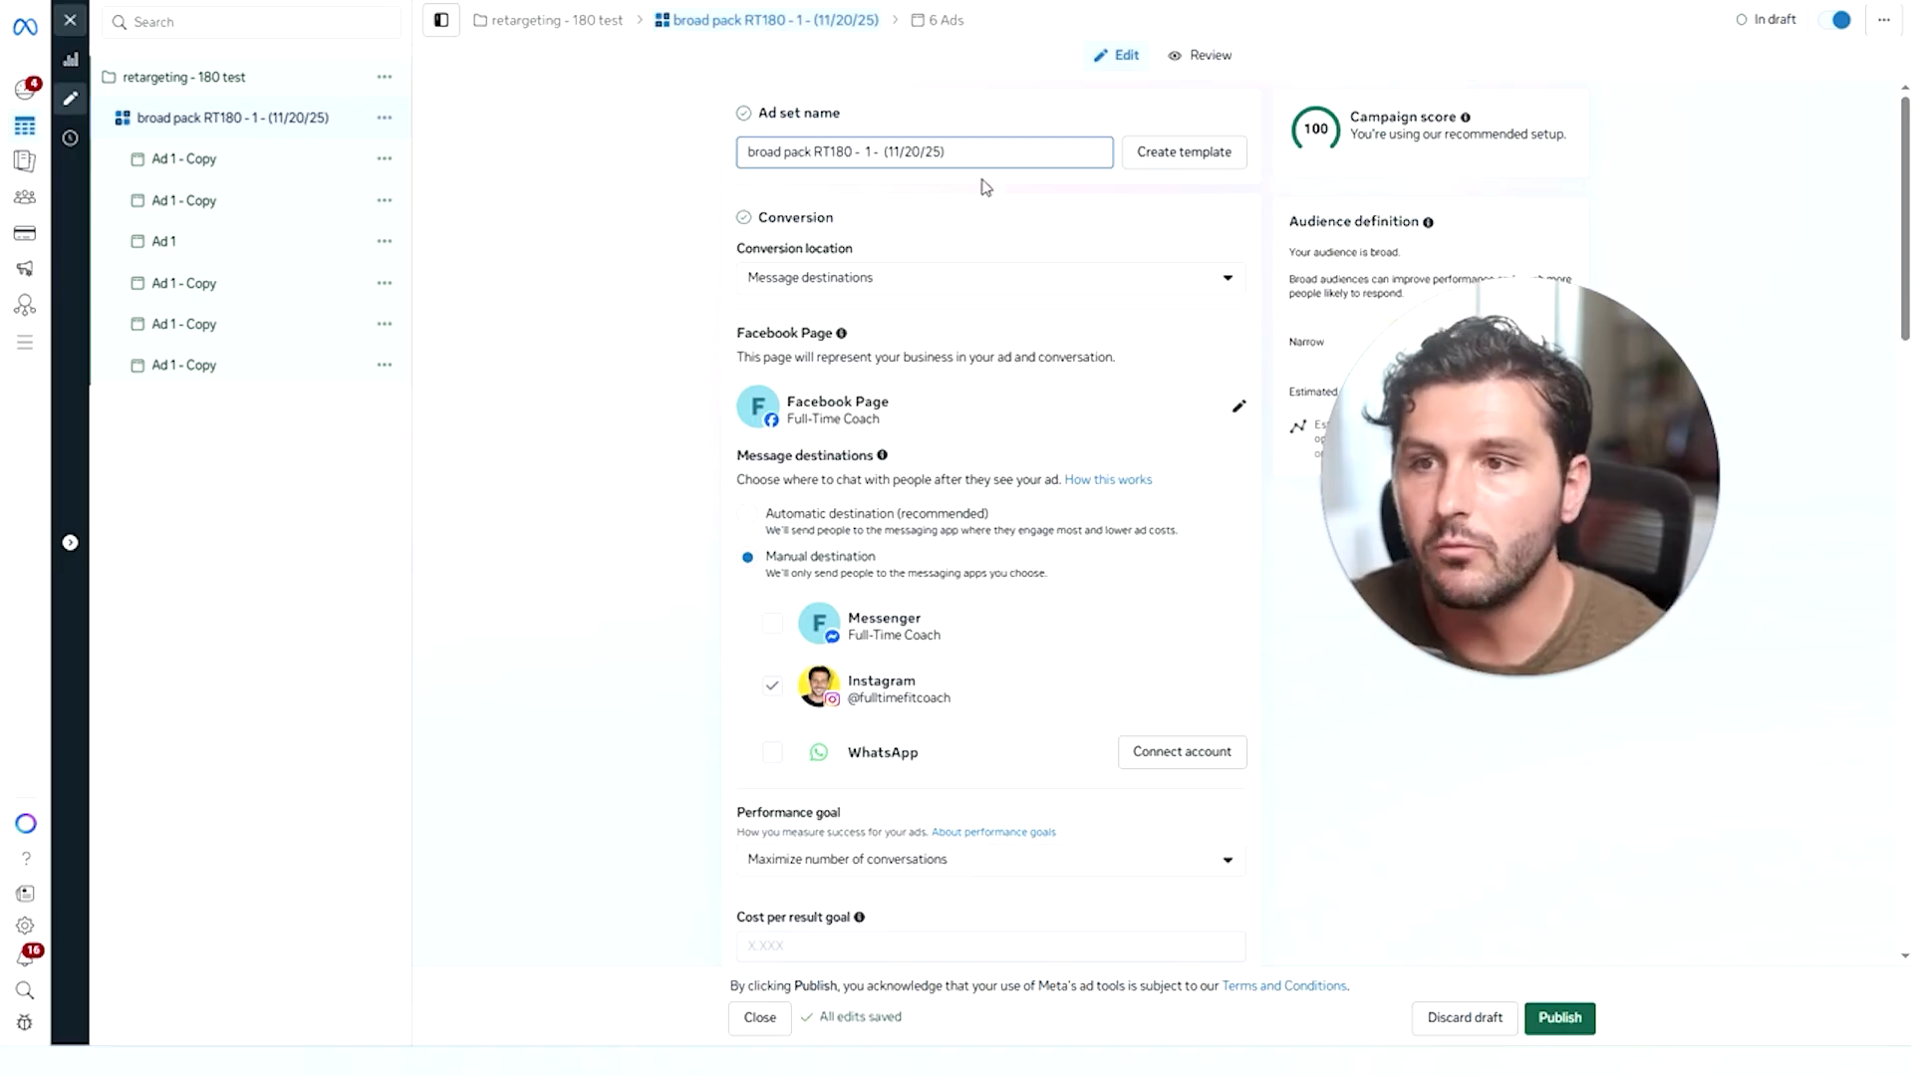
Exclude the "Ad Interactions - 30" custom audience in the ad set's audience controls.
{"action": "scroll", "coordinate": [956, 300], "scroll_direction": "down", "scroll_amount": 10}
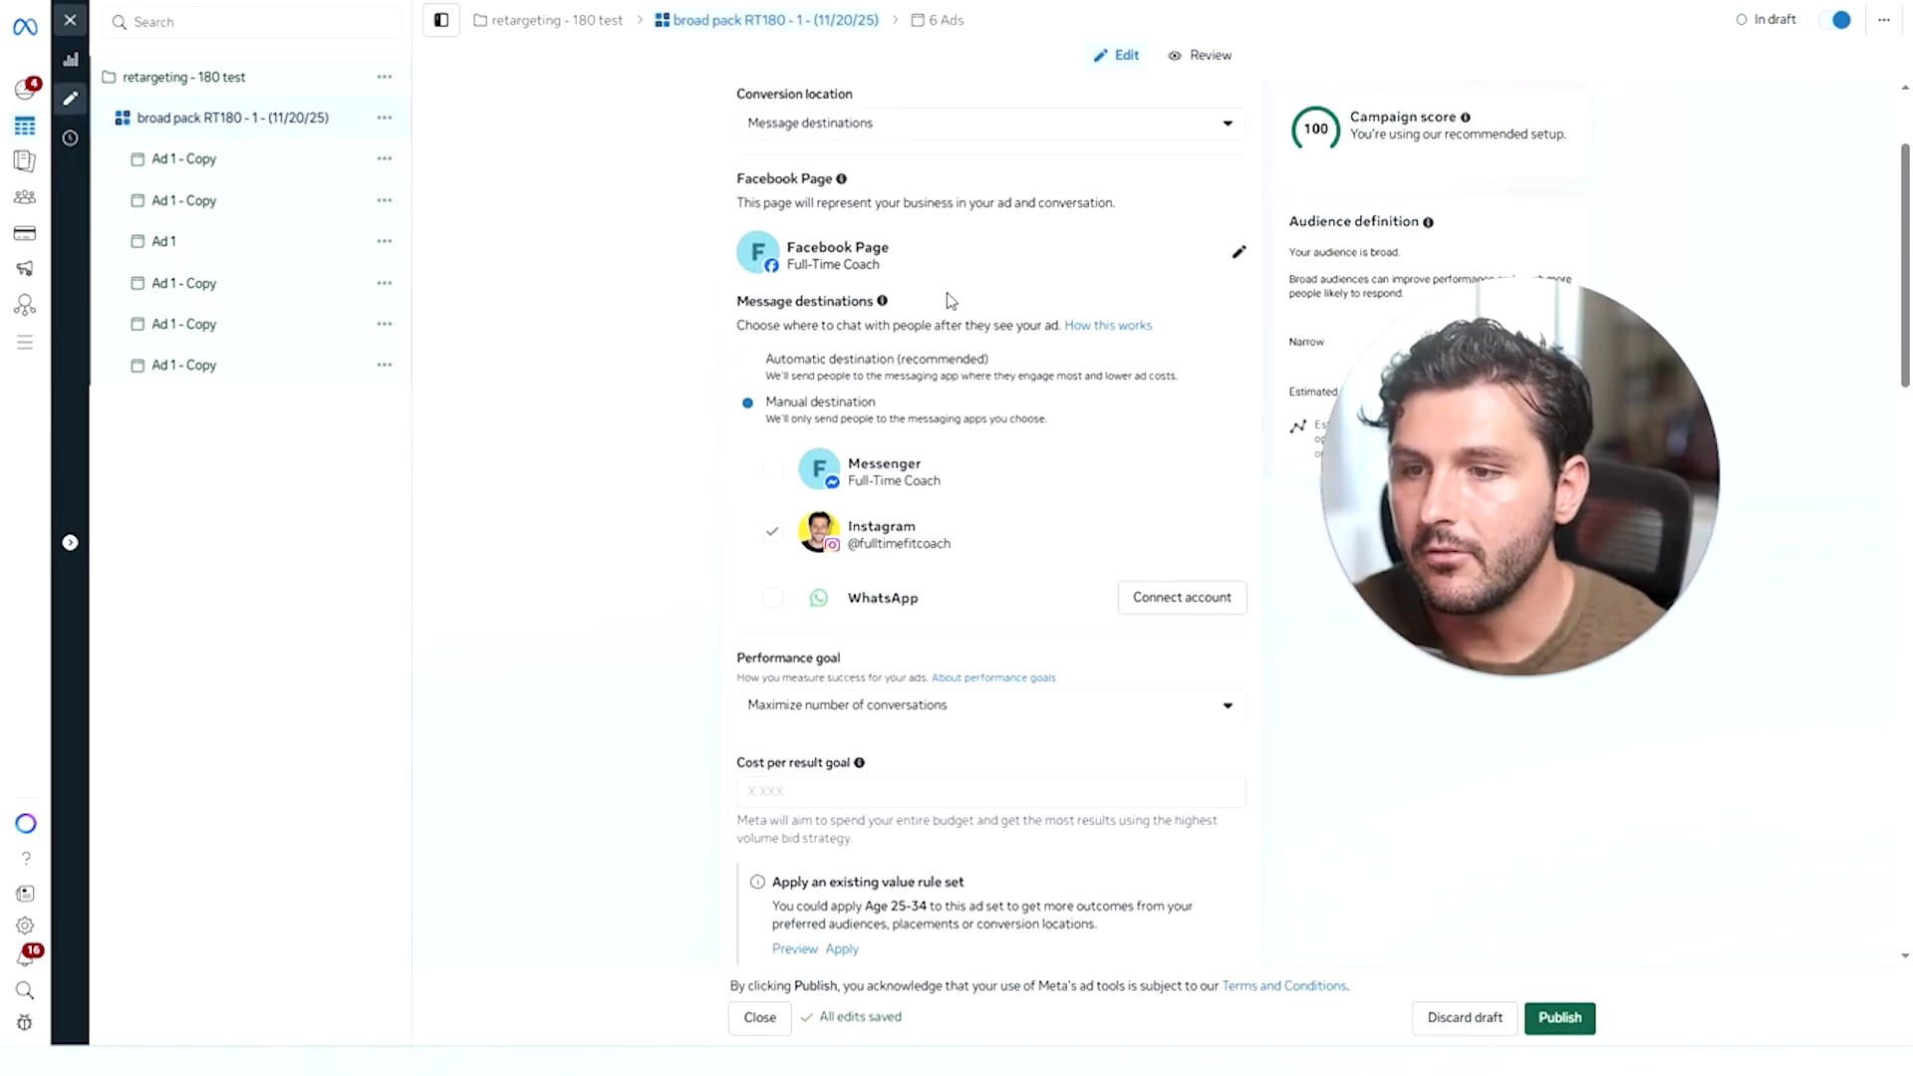
{"action": "scroll", "coordinate": [950, 301], "scroll_direction": "down", "scroll_amount": 10}
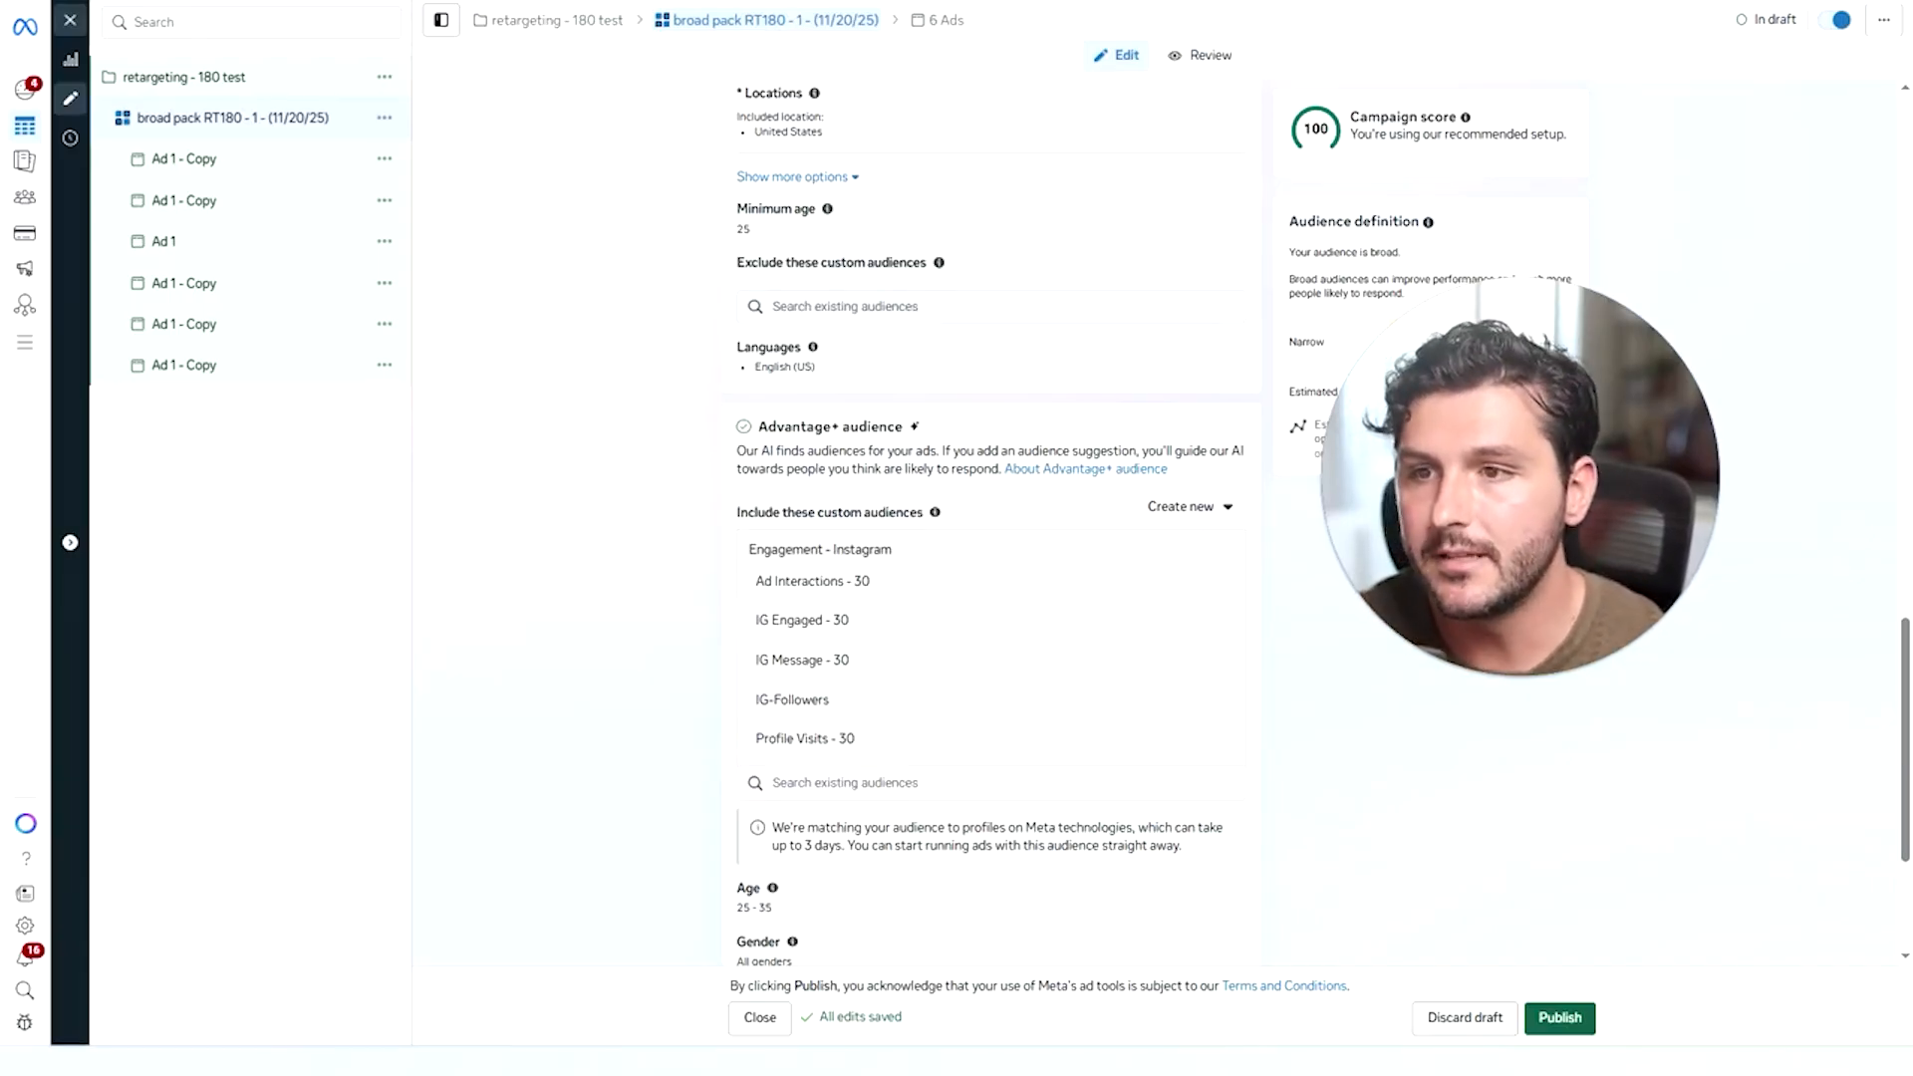
{"action": "left_click", "coordinate": [835, 299]}
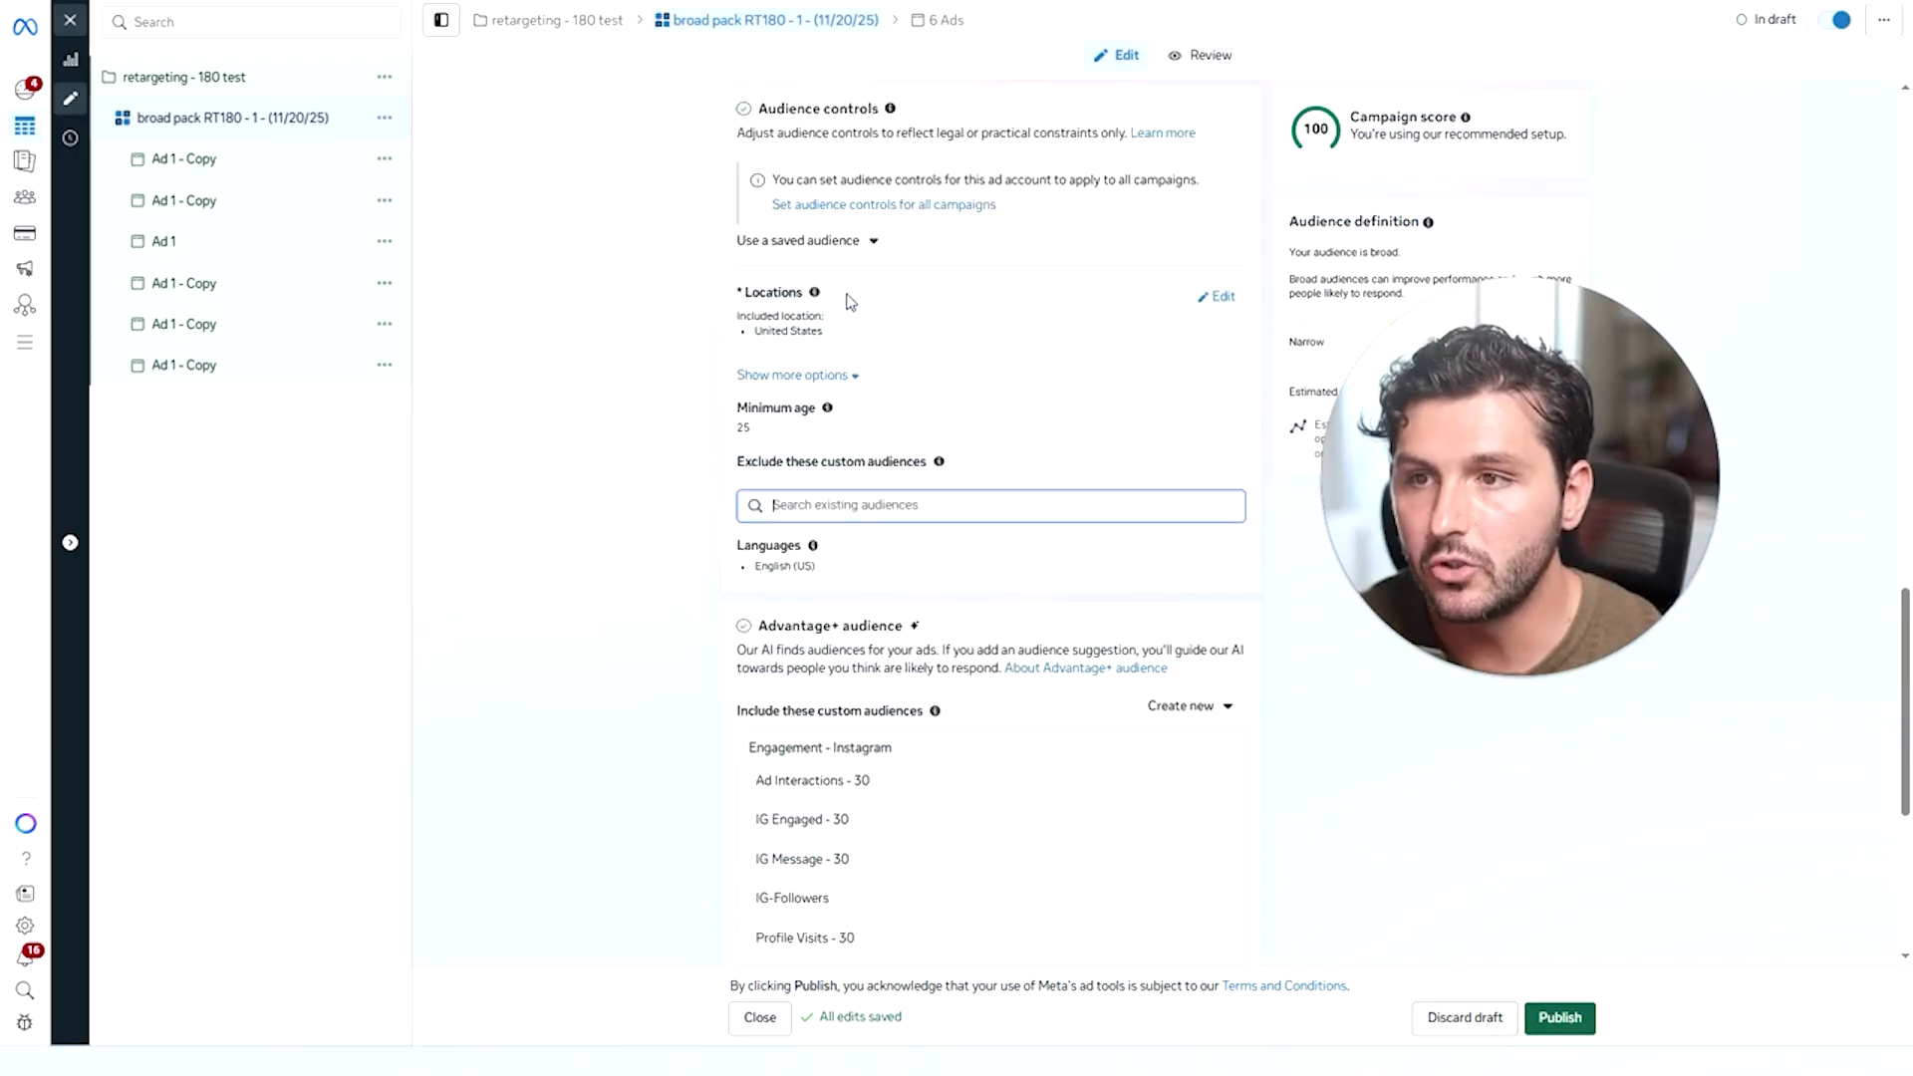
{"action": "scroll", "coordinate": [667, 349], "scroll_direction": "up", "scroll_amount": 2}
{"action": "left_click", "coordinate": [658, 383]}
{"action": "scroll", "coordinate": [661, 384], "scroll_direction": "up", "scroll_amount": 4}
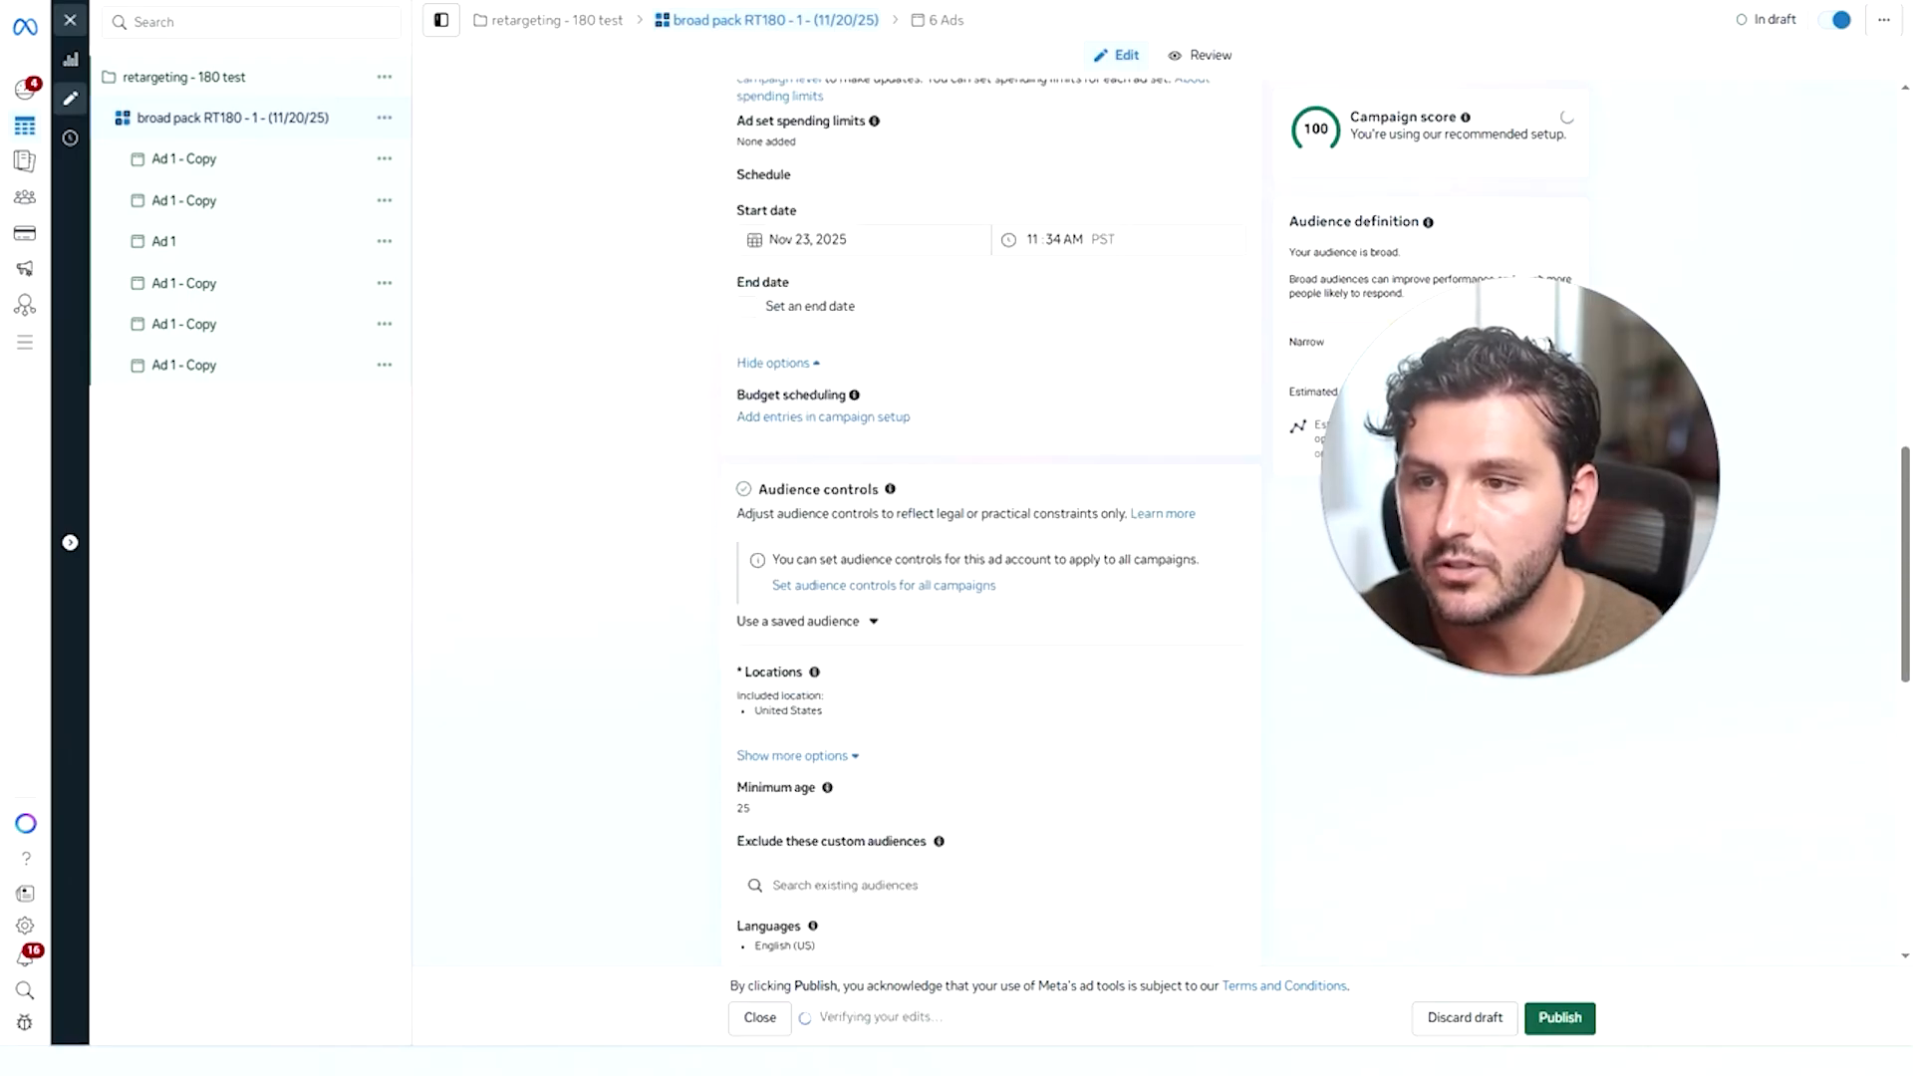
{"action": "scroll", "coordinate": [841, 508], "scroll_direction": "down", "scroll_amount": 4}
{"action": "left_click", "coordinate": [912, 486]}
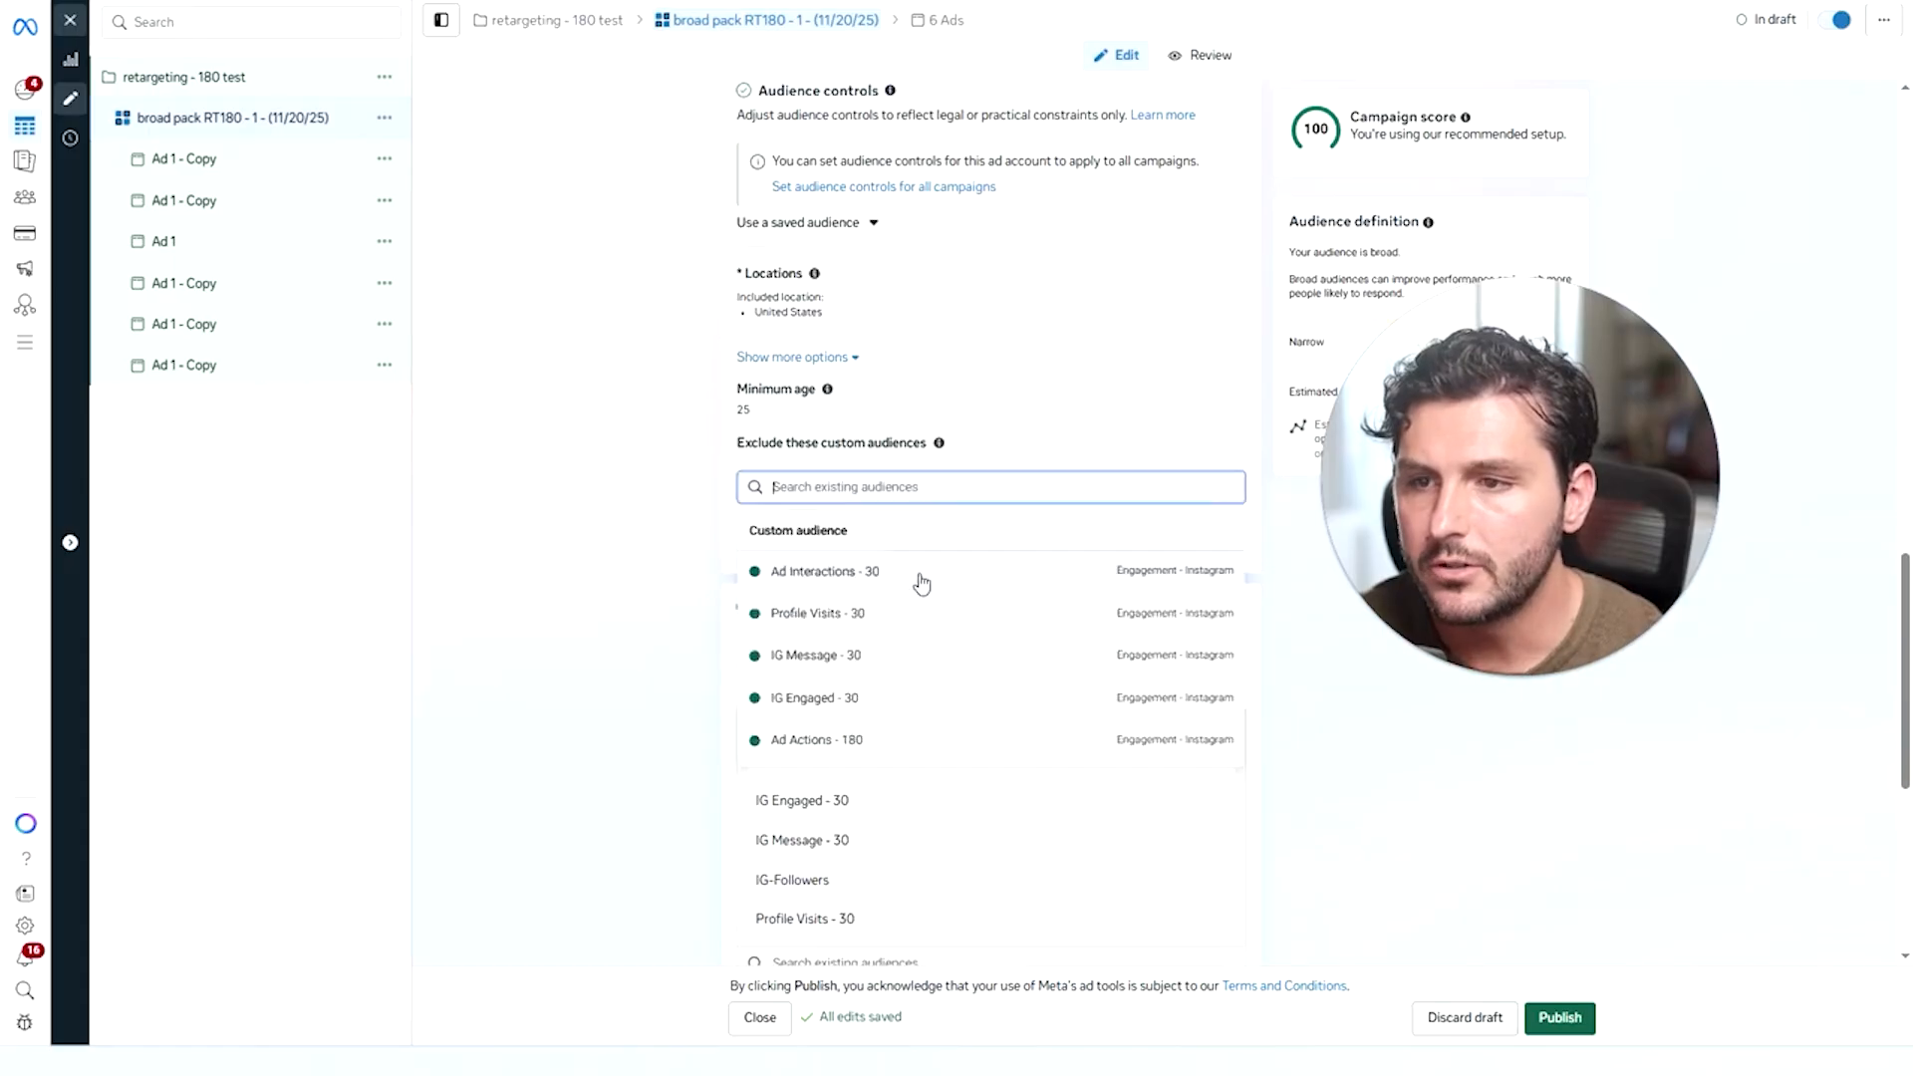
{"action": "left_click", "coordinate": [903, 582]}
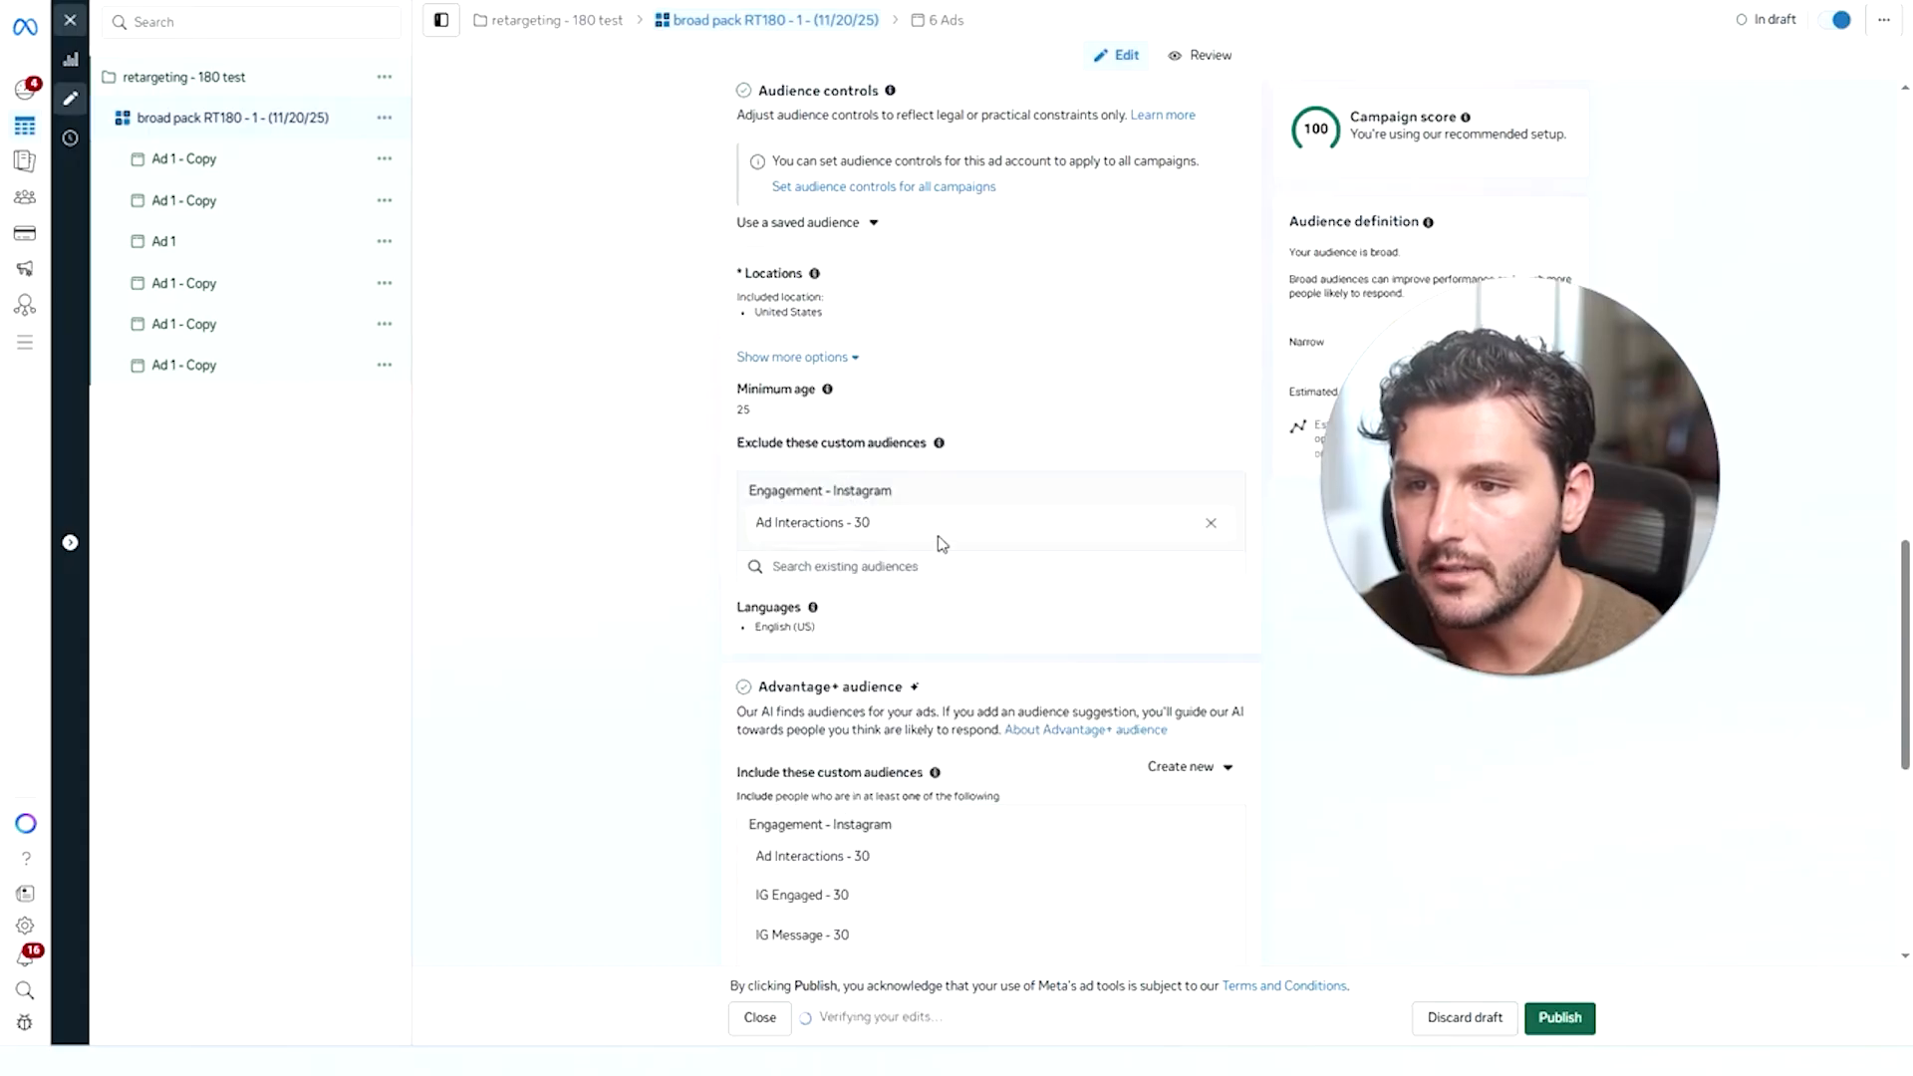
Add "Profile Visits - 30", "IG Message - 30" and "IG Engaged - 30" to the ad set's excluded custom audiences.
{"action": "left_click", "coordinate": [904, 568]}
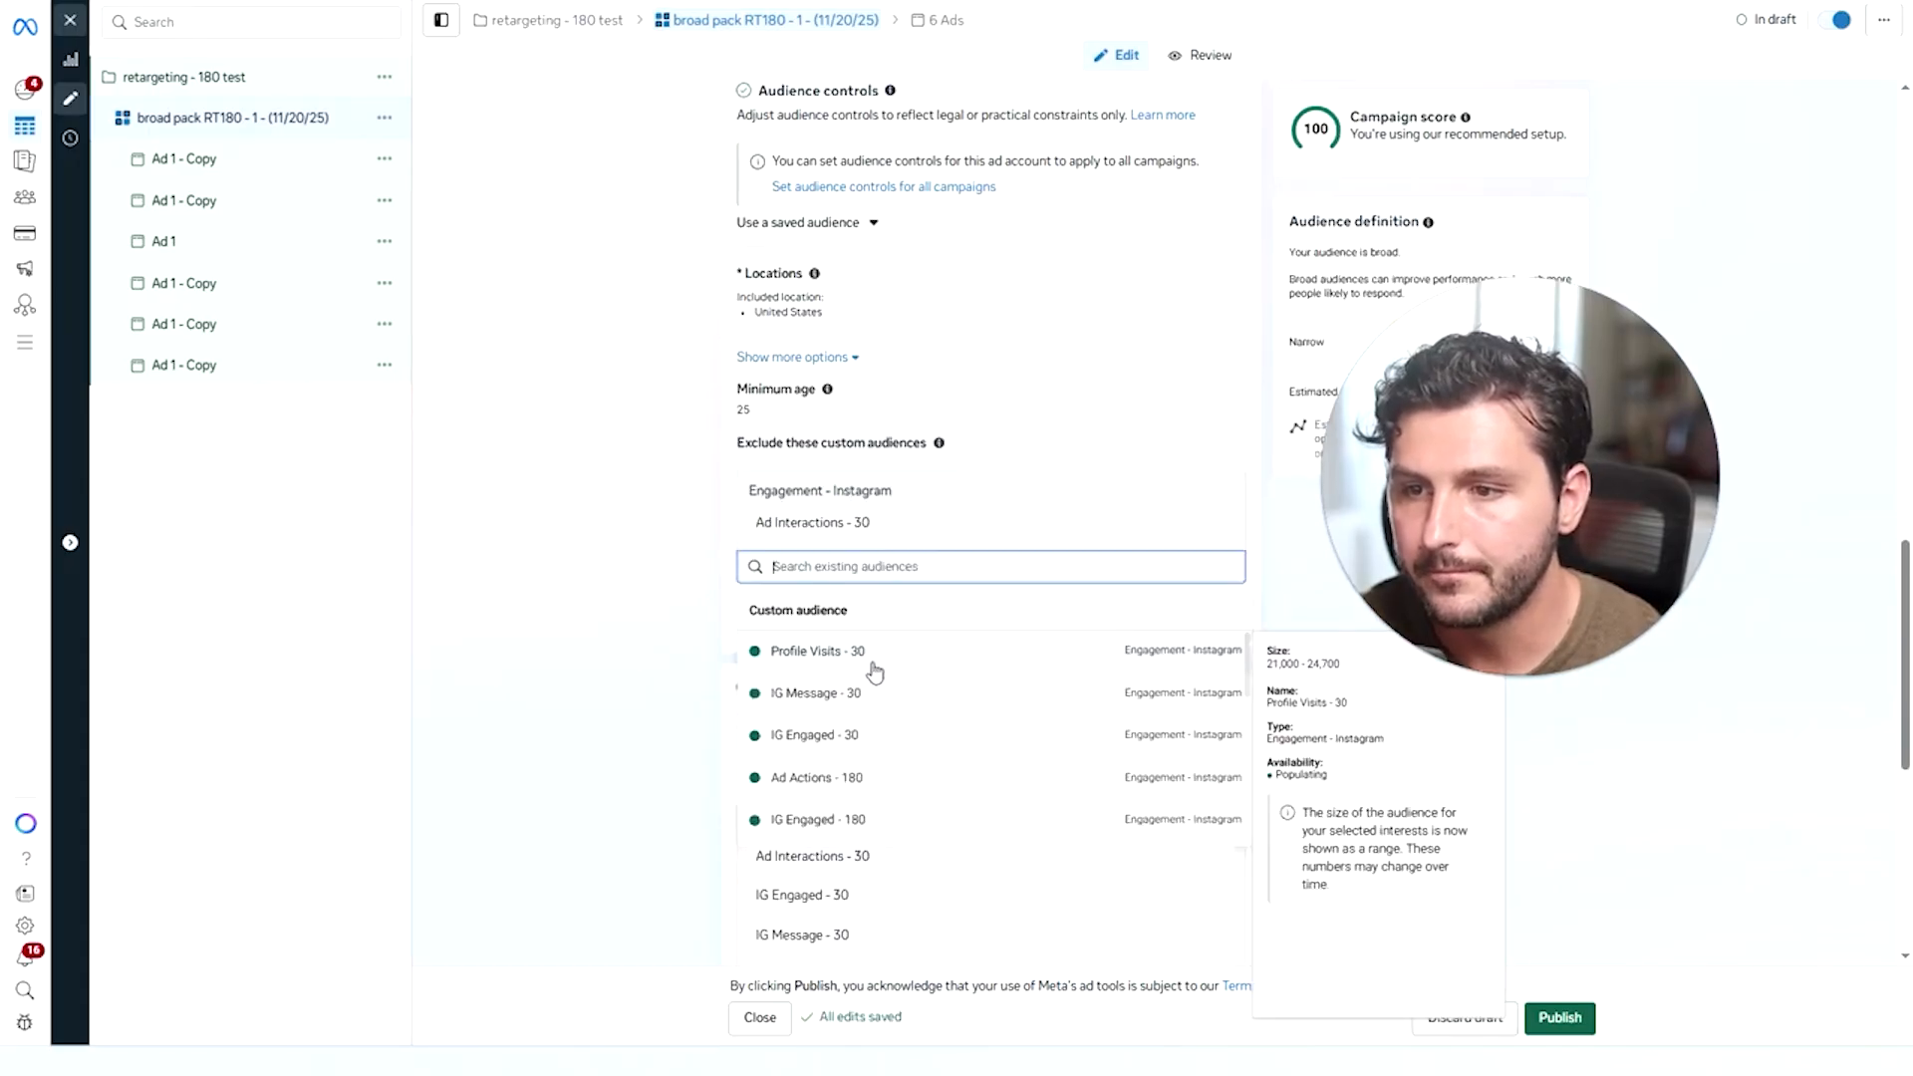
{"action": "left_click", "coordinate": [870, 649]}
{"action": "scroll", "coordinate": [897, 597], "scroll_direction": "down", "scroll_amount": 1}
{"action": "left_click", "coordinate": [886, 506]}
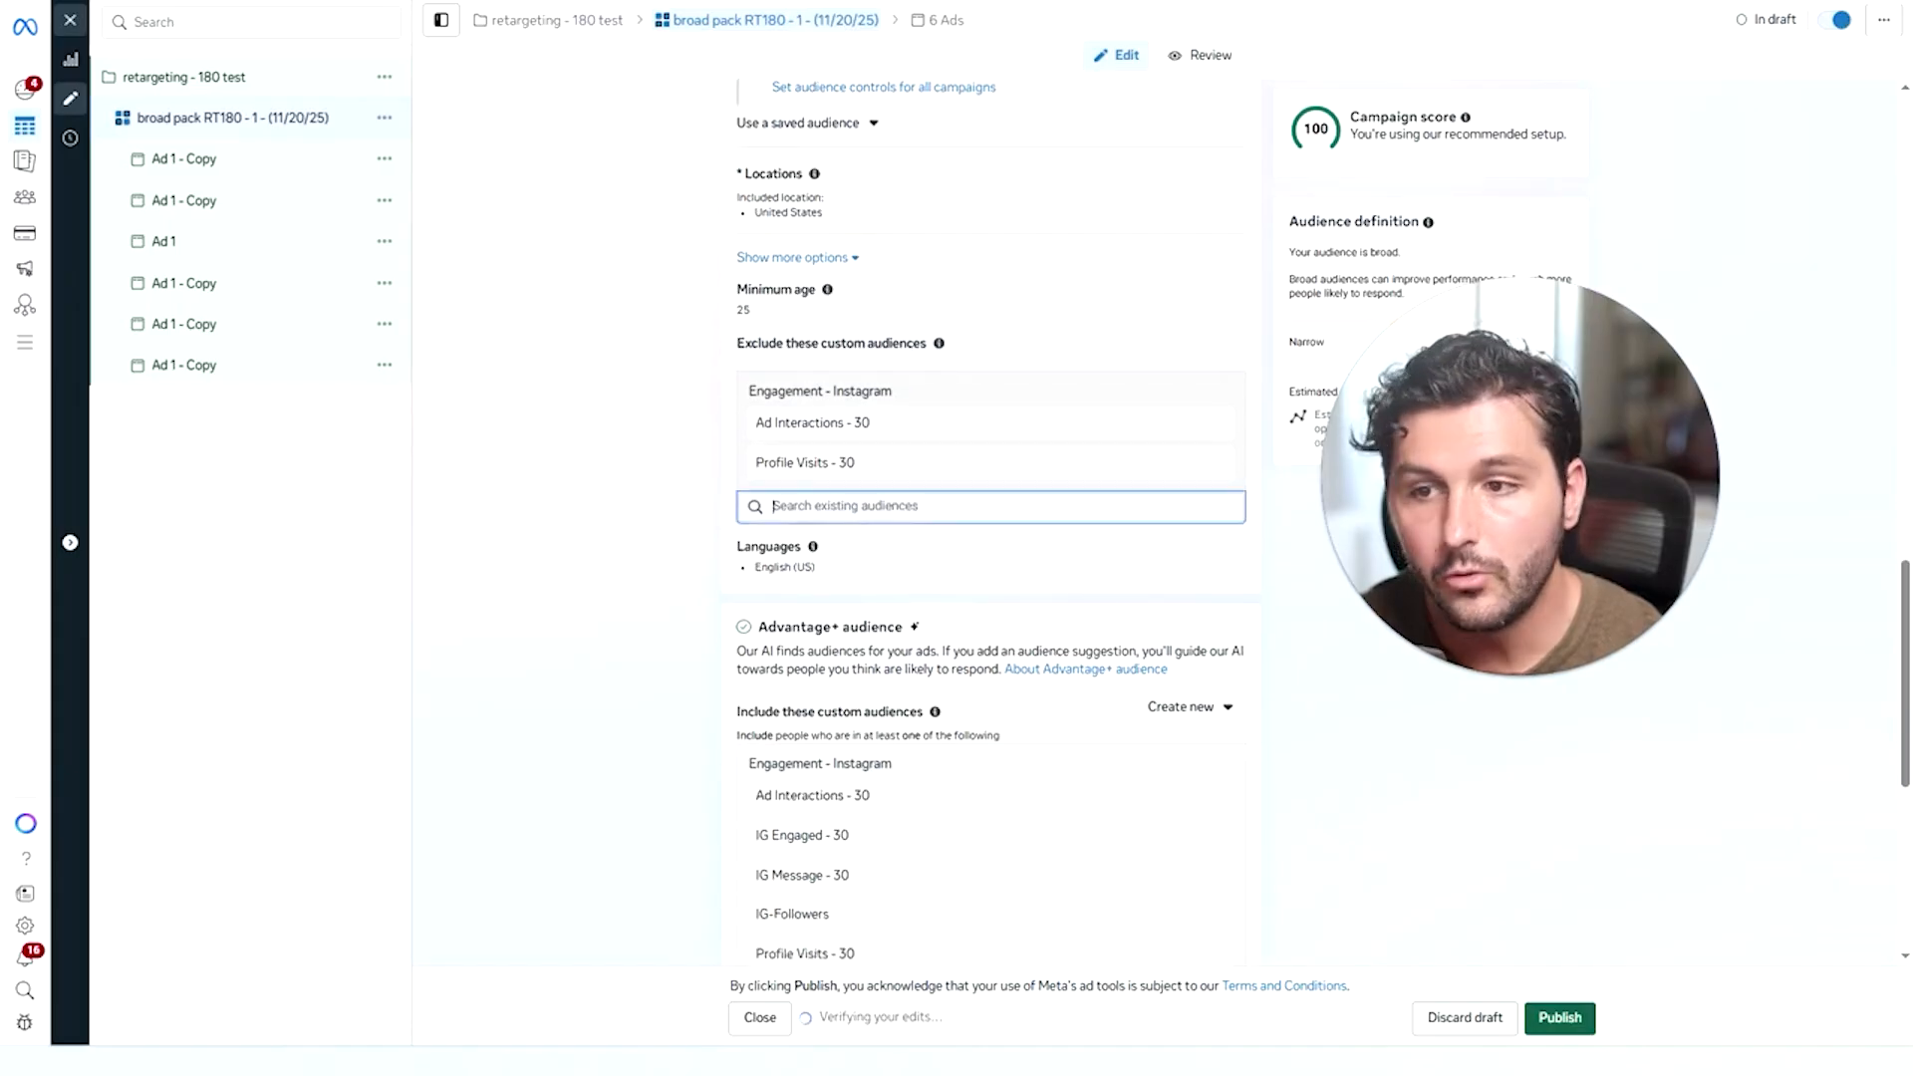
{"action": "left_click", "coordinate": [880, 593]}
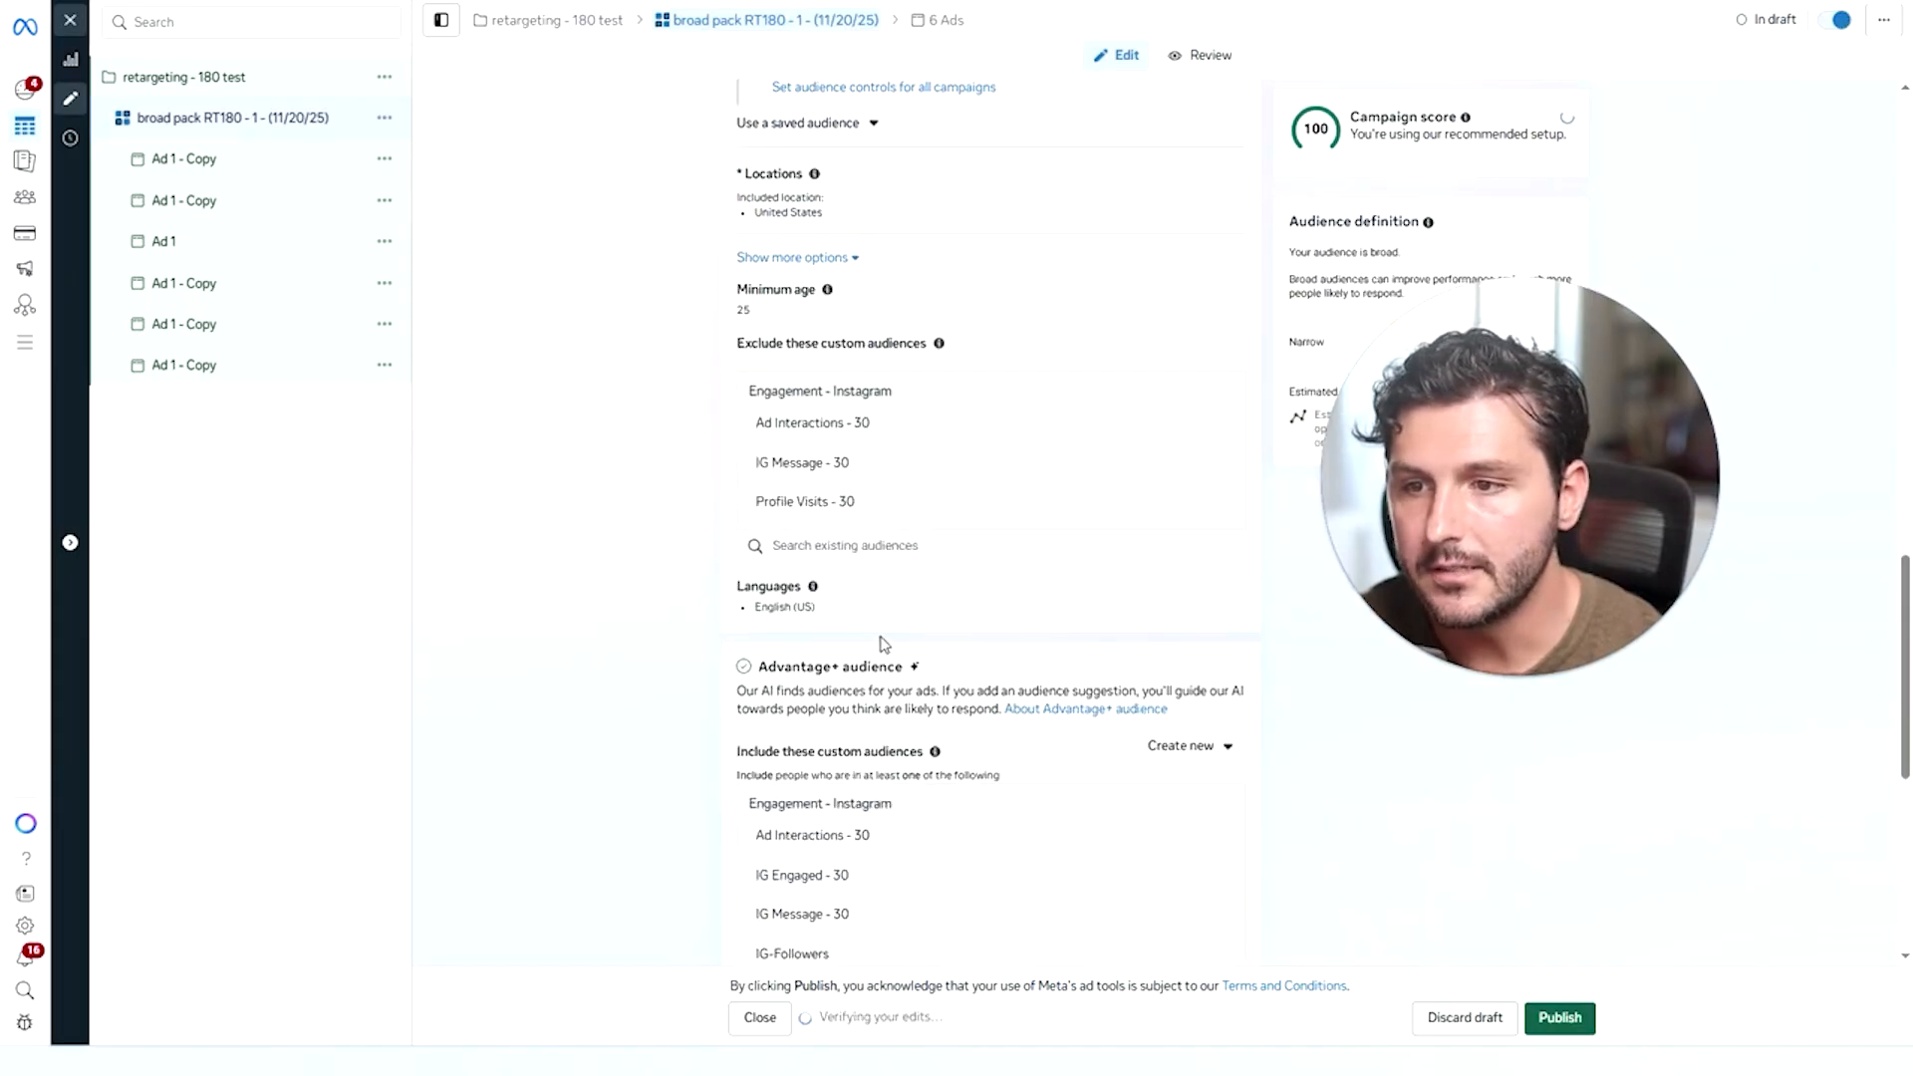
{"action": "left_click", "coordinate": [877, 545]}
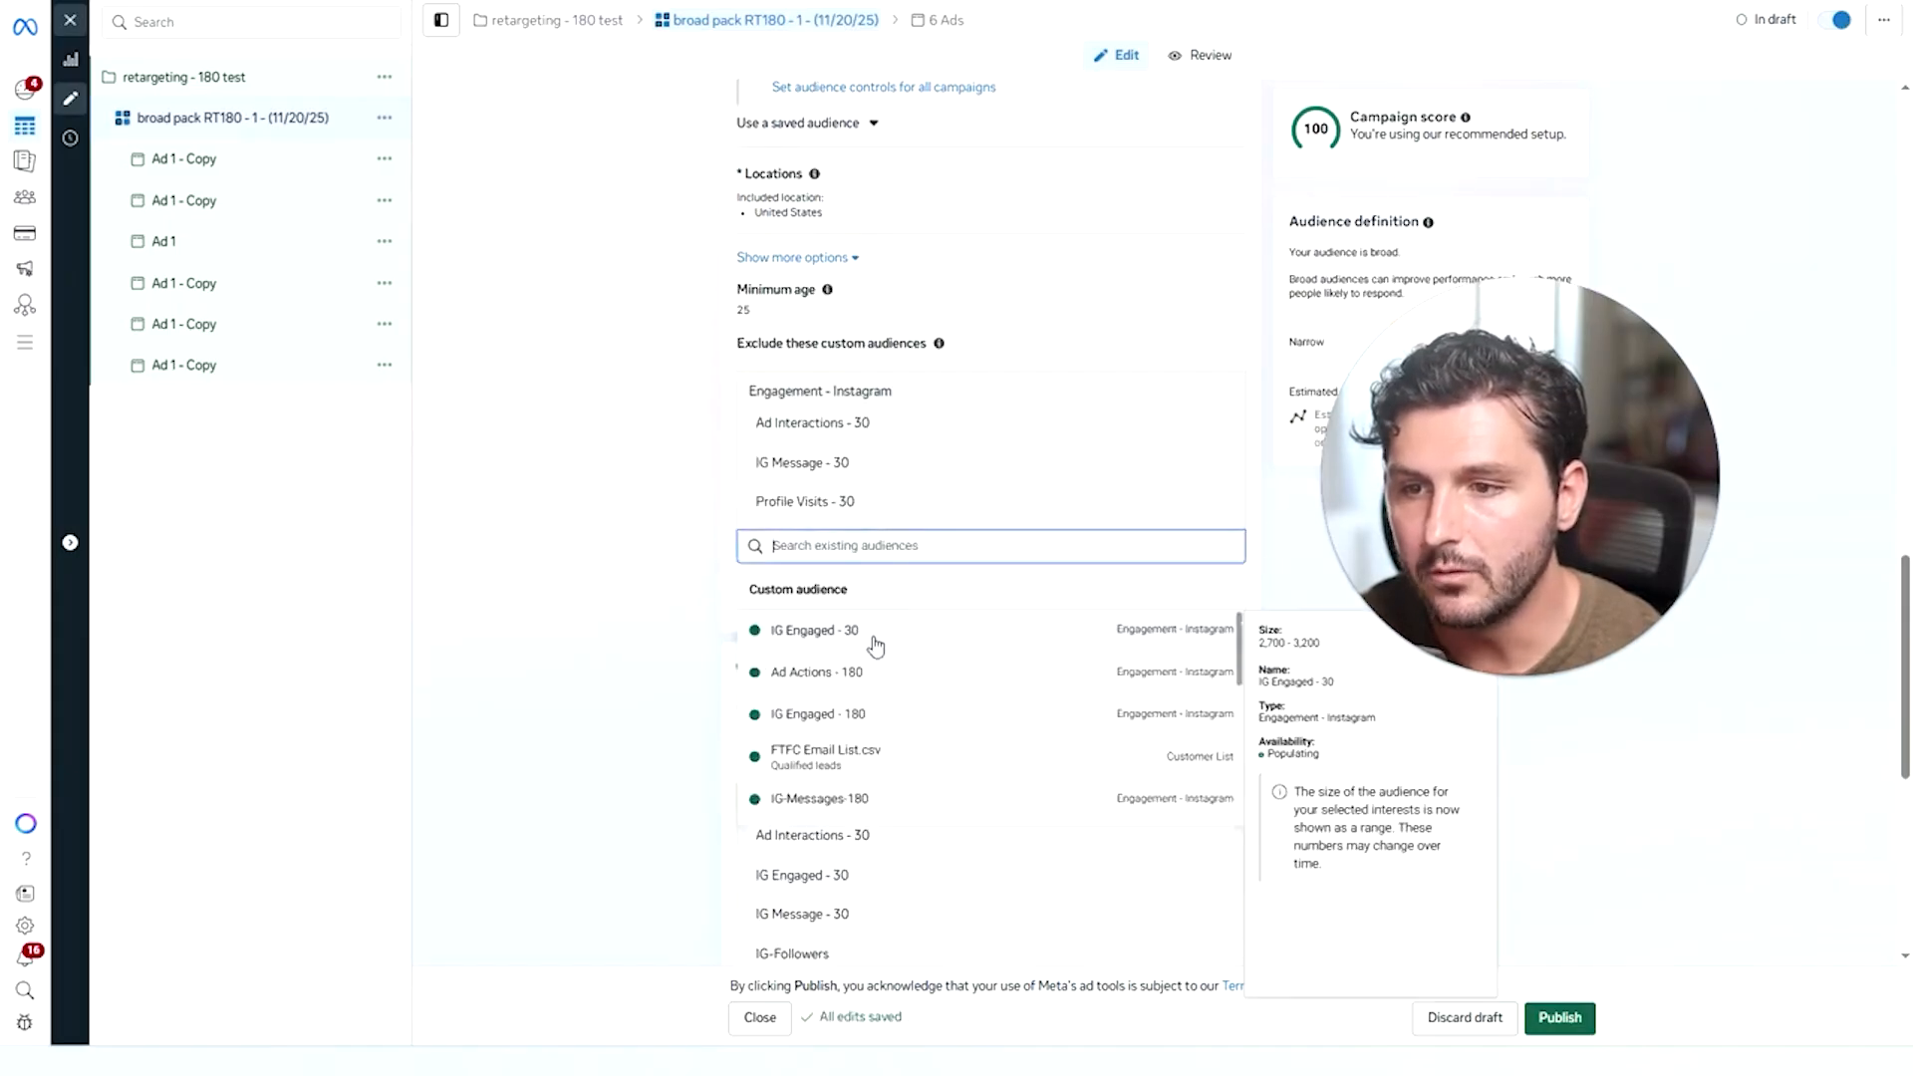
{"action": "left_click", "coordinate": [871, 630]}
Remove the IG Message, Ad Interactions, IG Engaged and Profile Visits 30-day audiences from the included custom audiences, keeping IG-Followers.
{"action": "scroll", "coordinate": [697, 589], "scroll_direction": "down", "scroll_amount": 3}
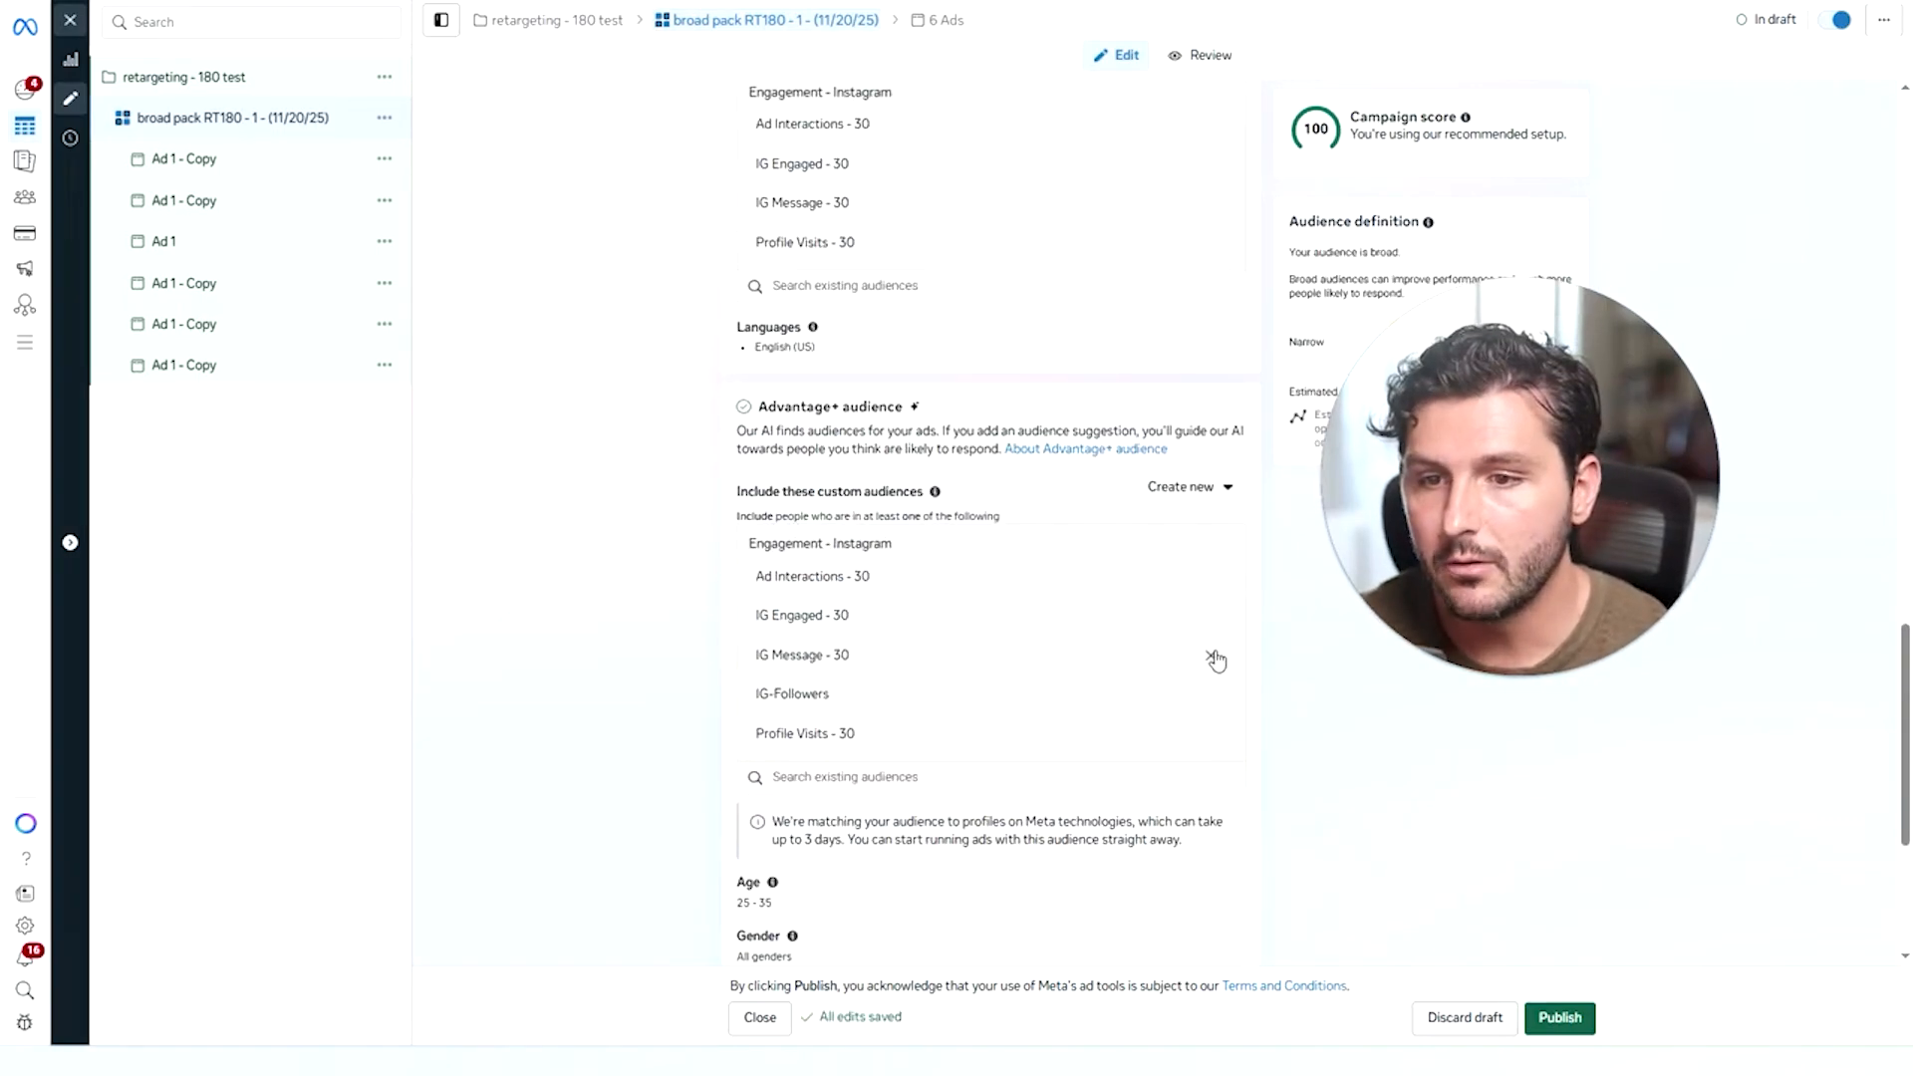
{"action": "left_click", "coordinate": [1212, 655]}
{"action": "left_click", "coordinate": [1213, 578]}
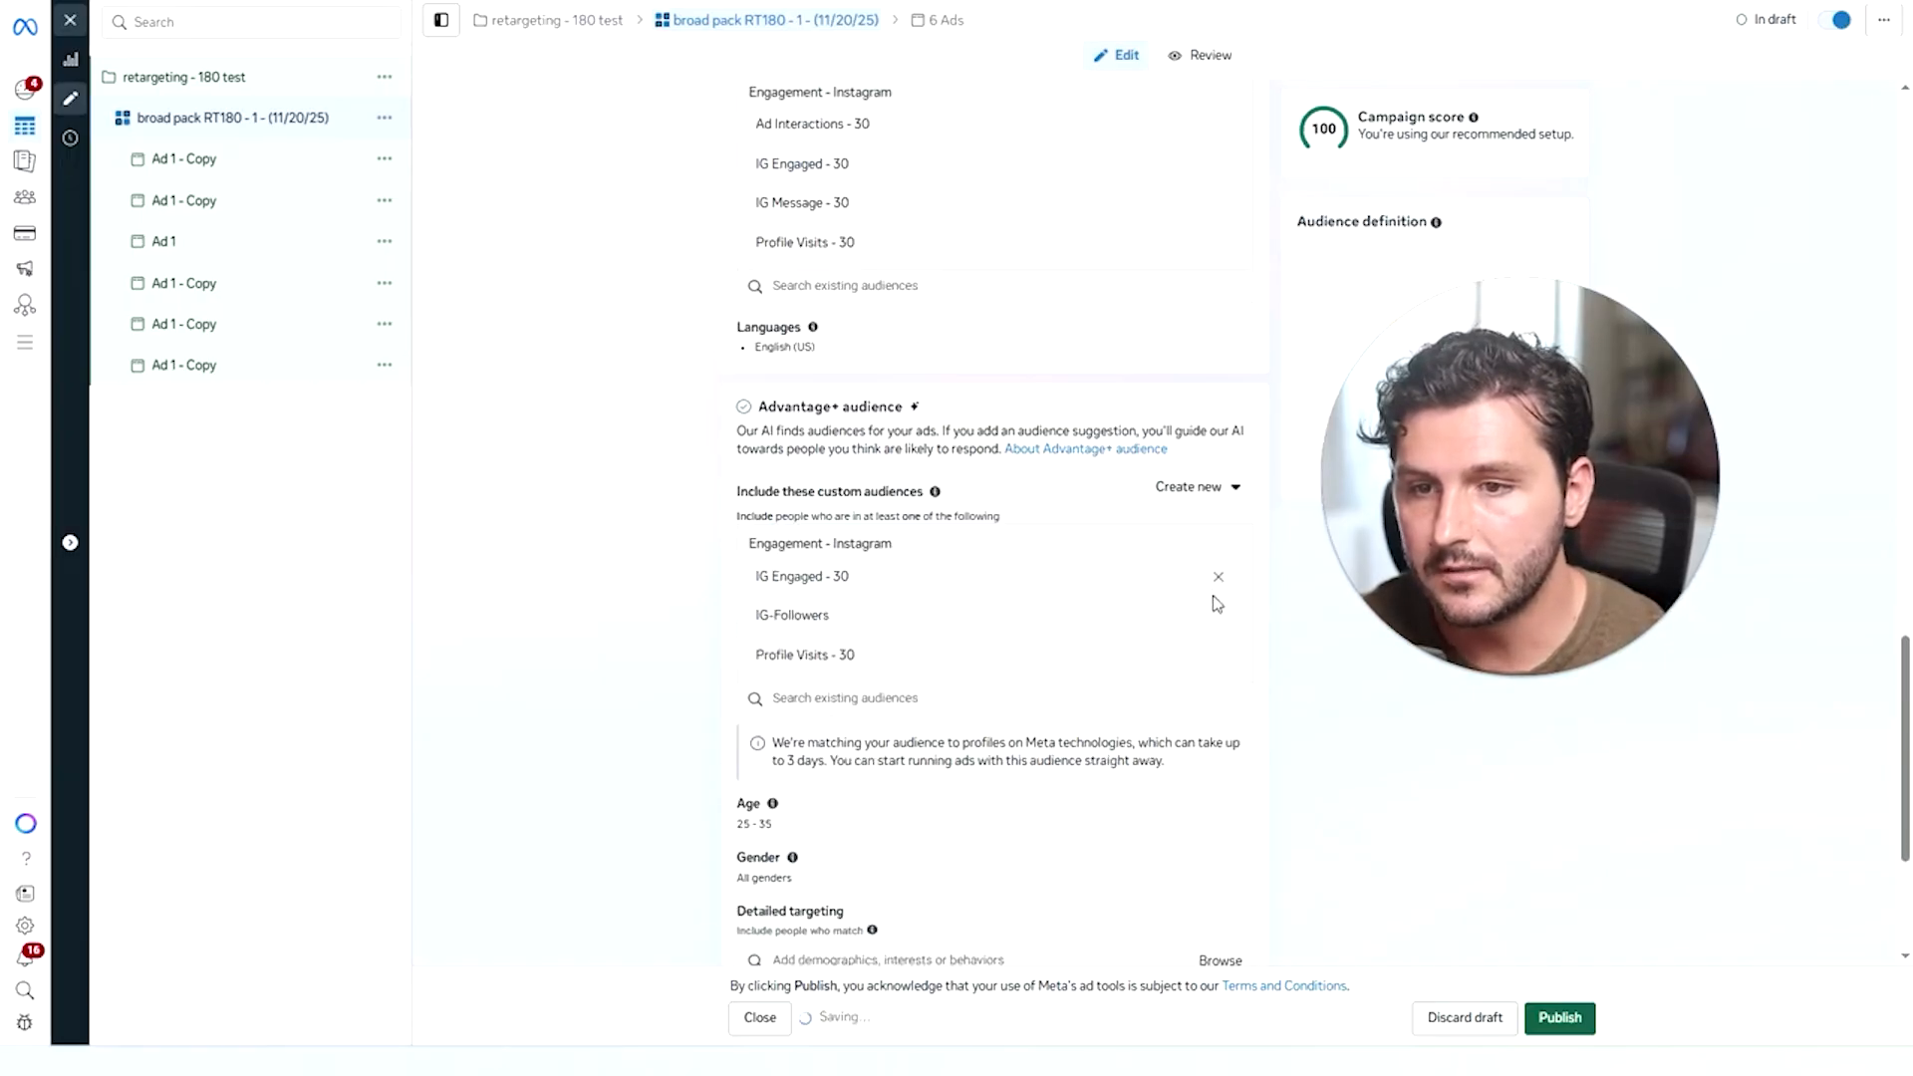
{"action": "left_click", "coordinate": [1212, 578]}
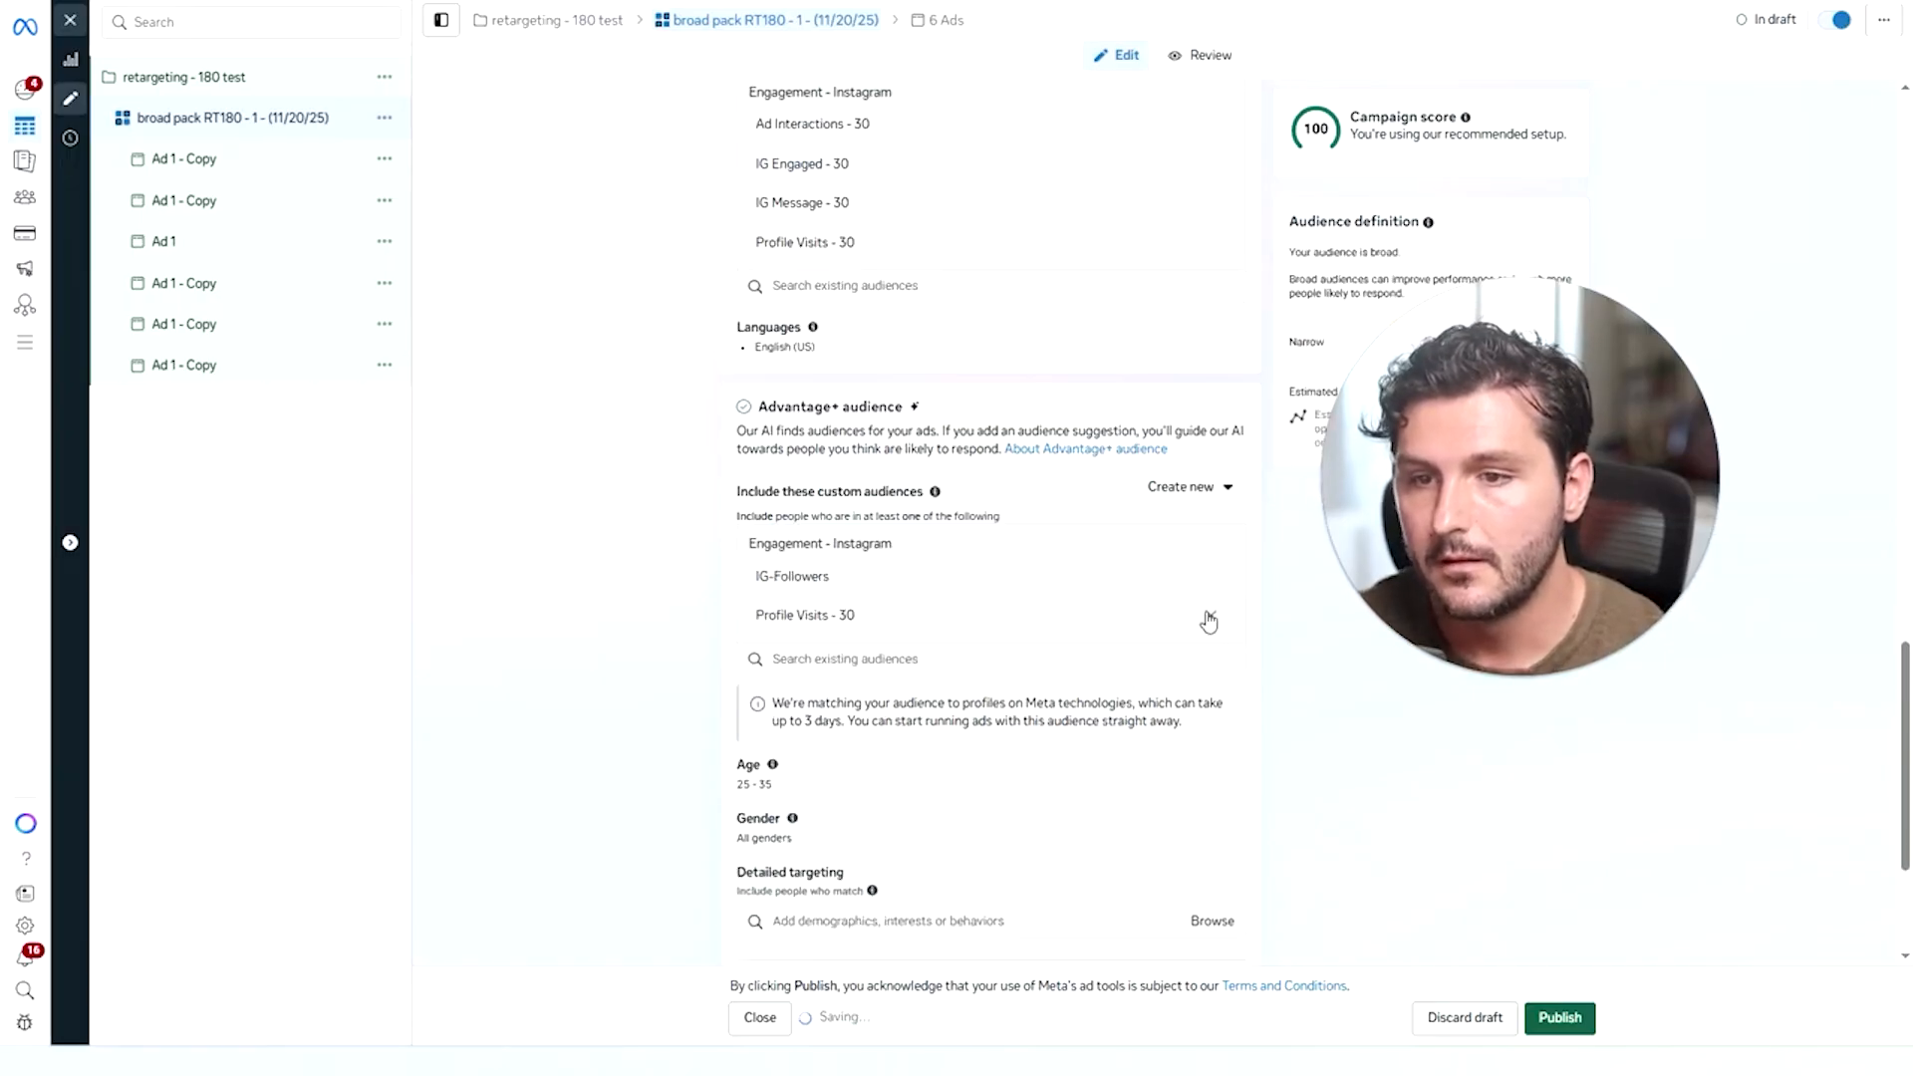
{"action": "left_click", "coordinate": [1208, 618]}
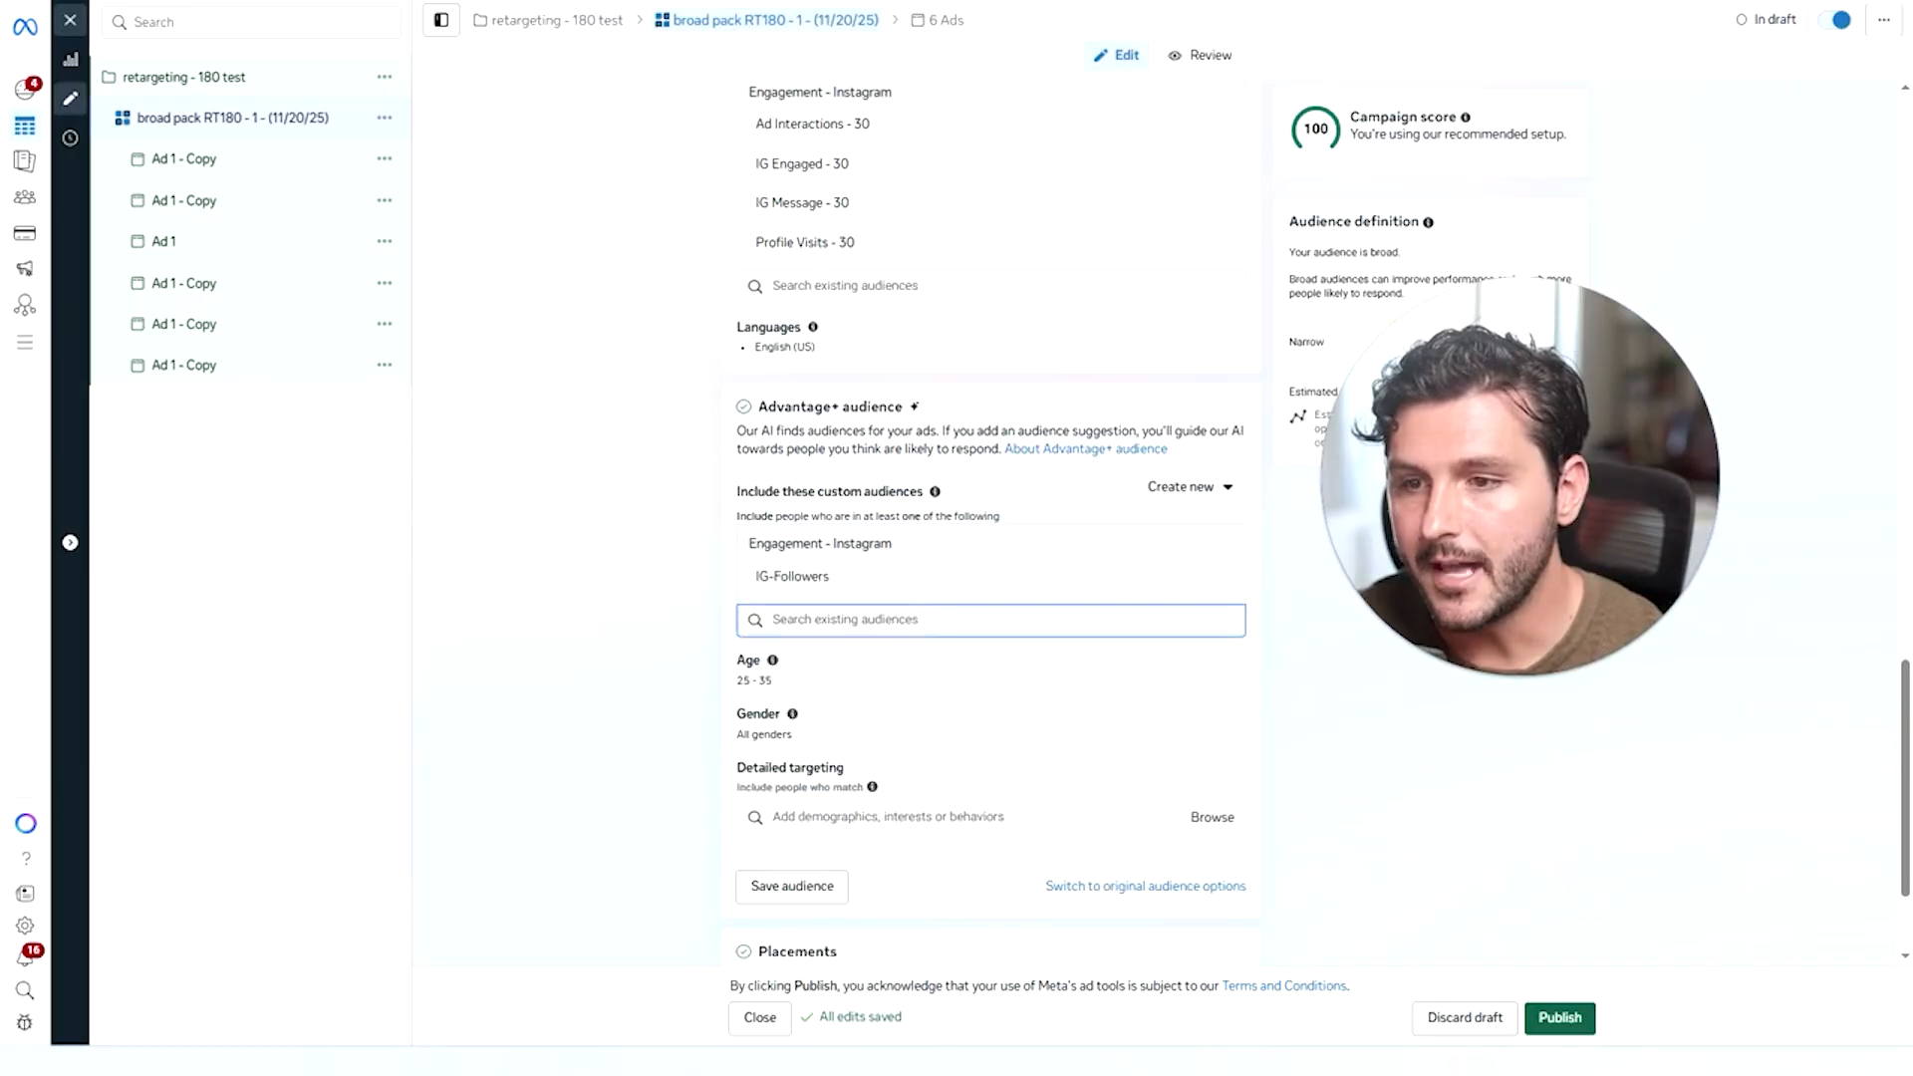
Include the "Ad Actions - 180" and "IG Engaged - 180" custom audiences in the Advantage+ audience.
{"action": "scroll", "coordinate": [859, 794], "scroll_direction": "down", "scroll_amount": 2}
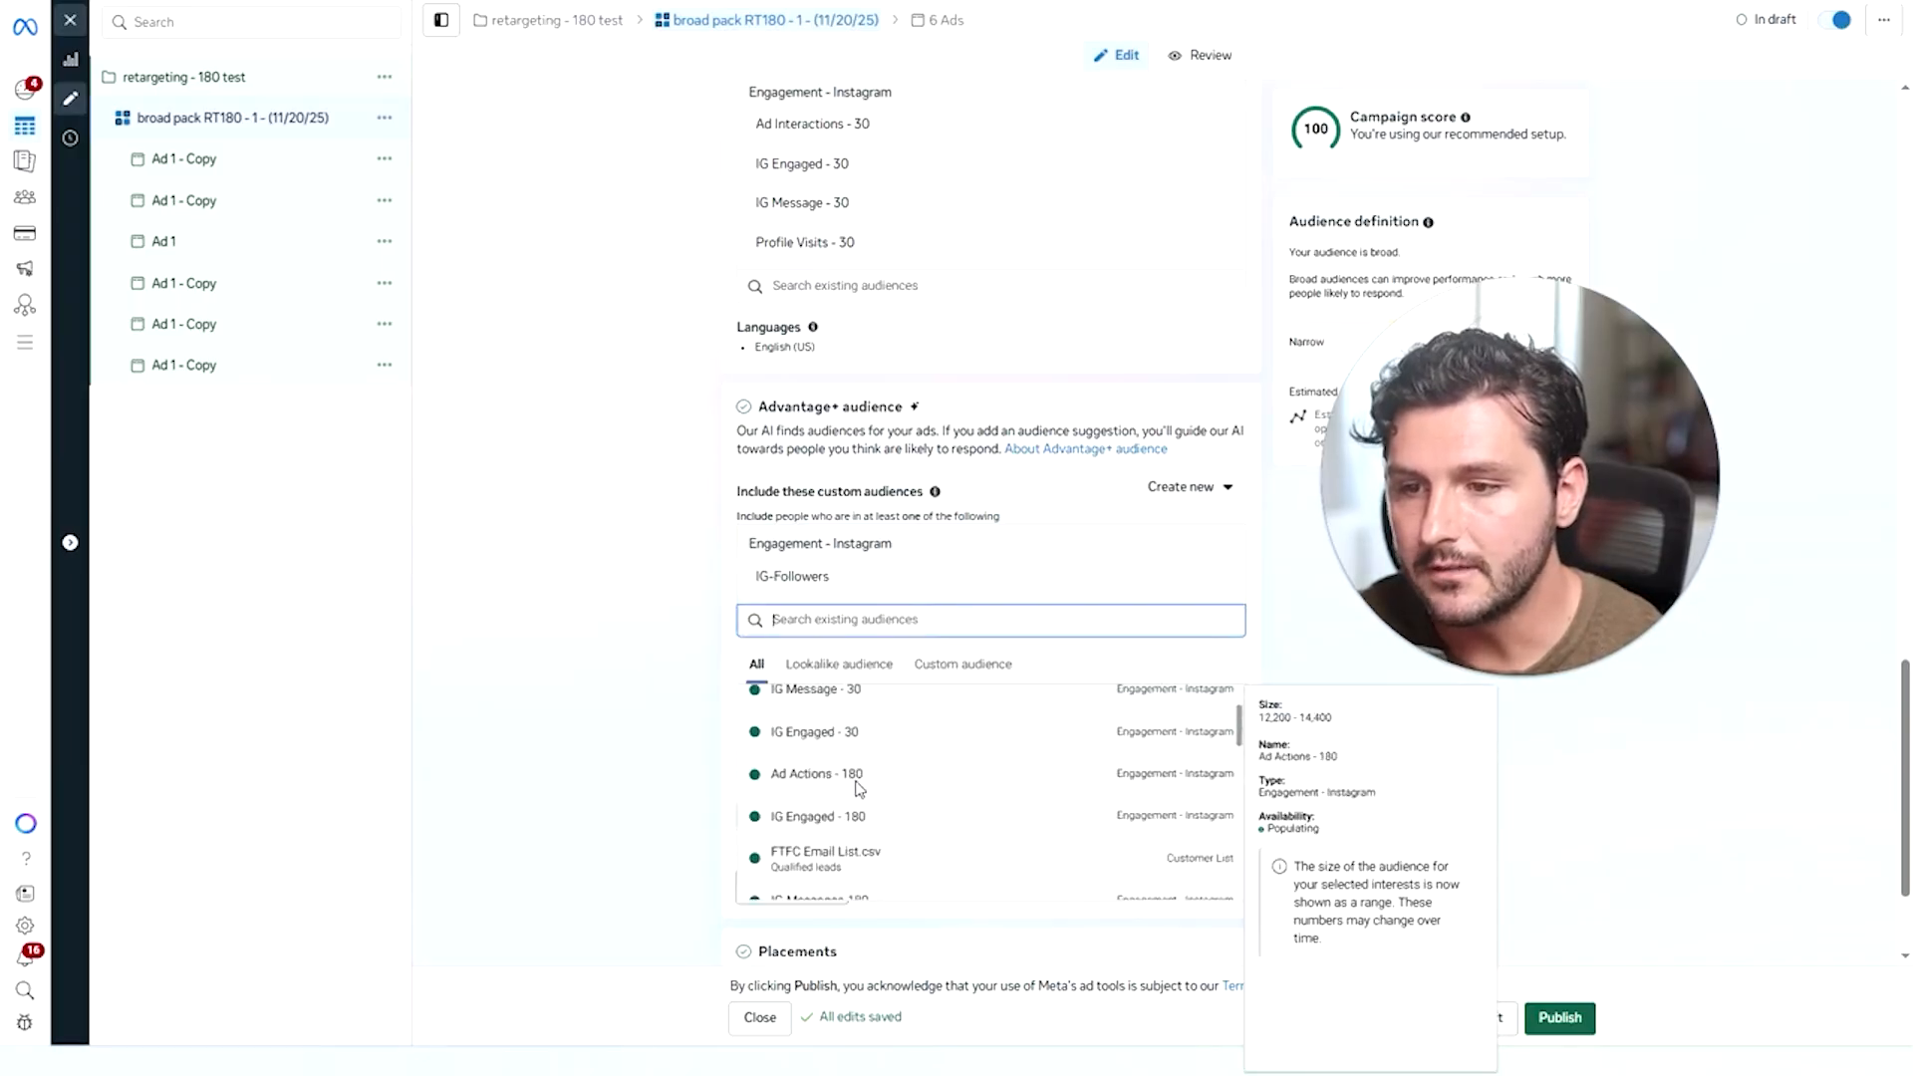
{"action": "left_click", "coordinate": [857, 787]}
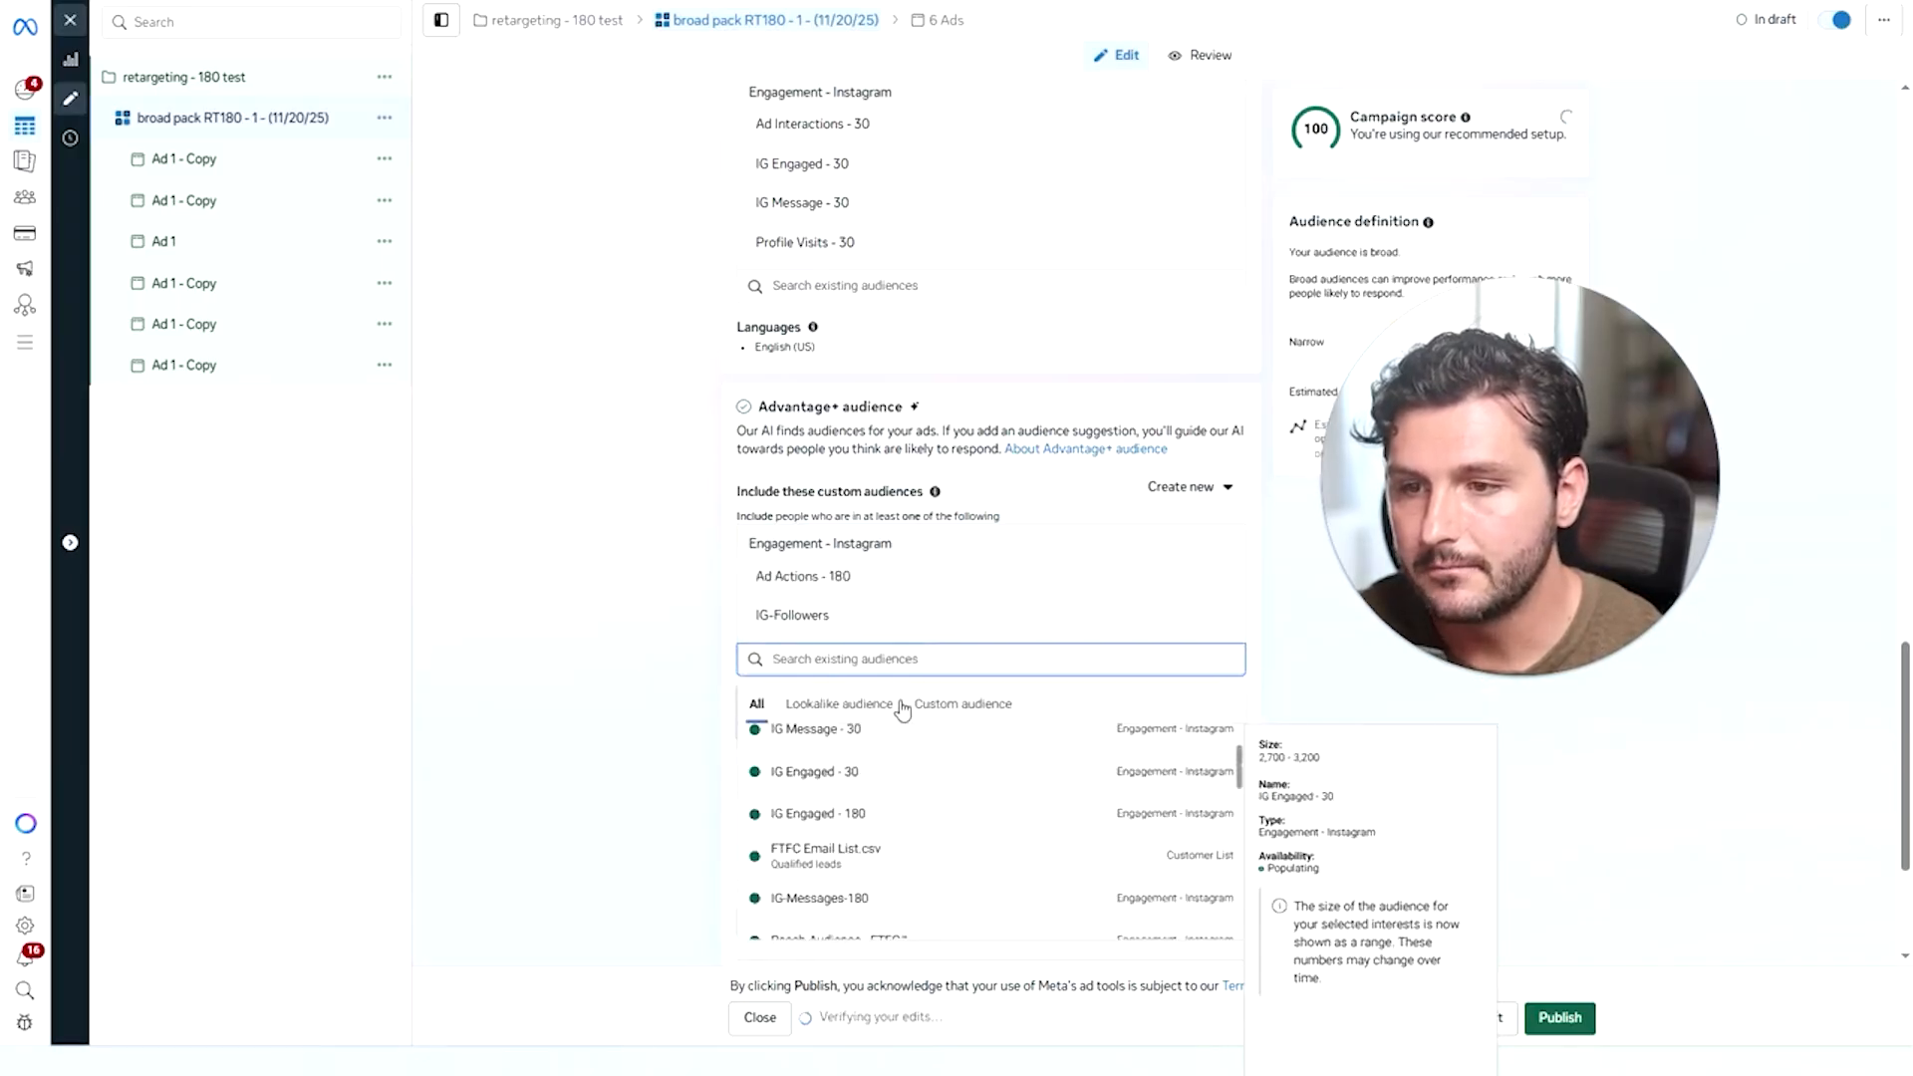
{"action": "left_click", "coordinate": [849, 815]}
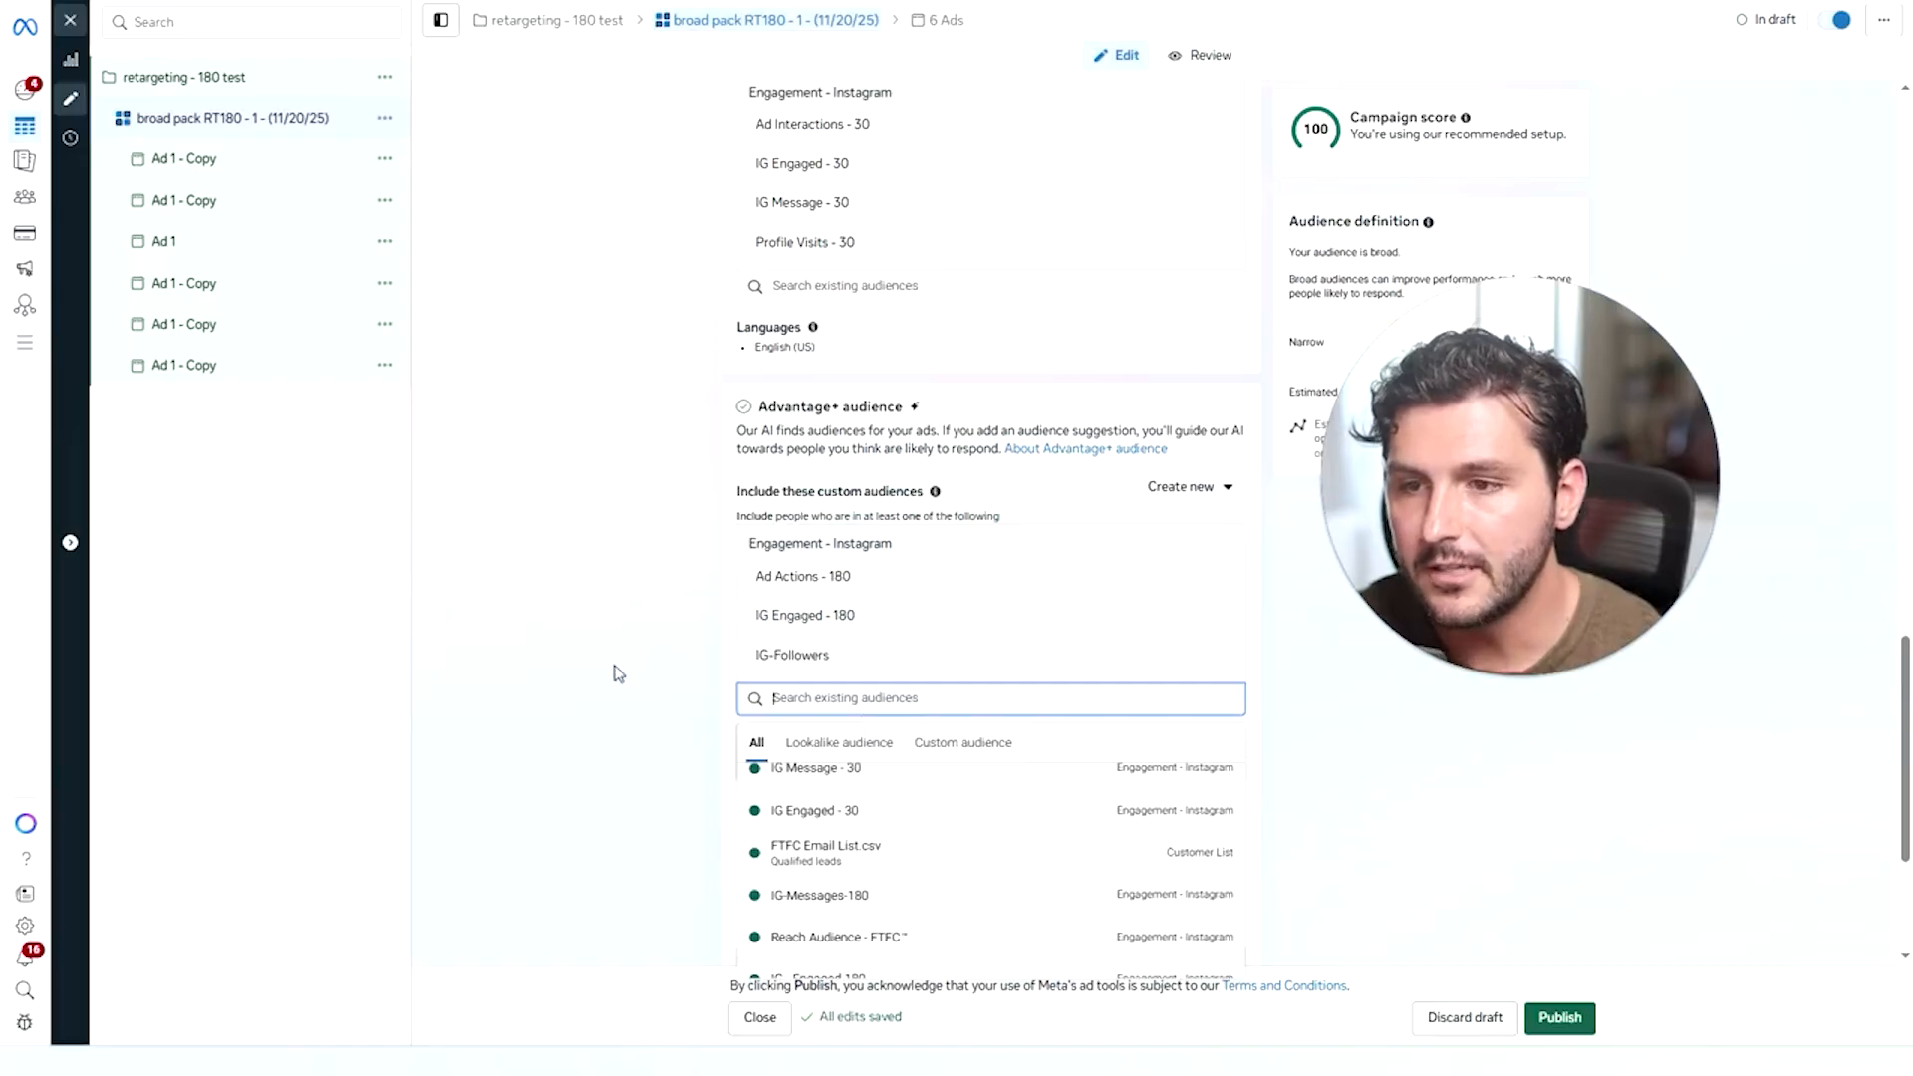
{"action": "left_click", "coordinate": [617, 673]}
{"action": "left_click", "coordinate": [1196, 488]}
{"action": "left_click", "coordinate": [1218, 552]}
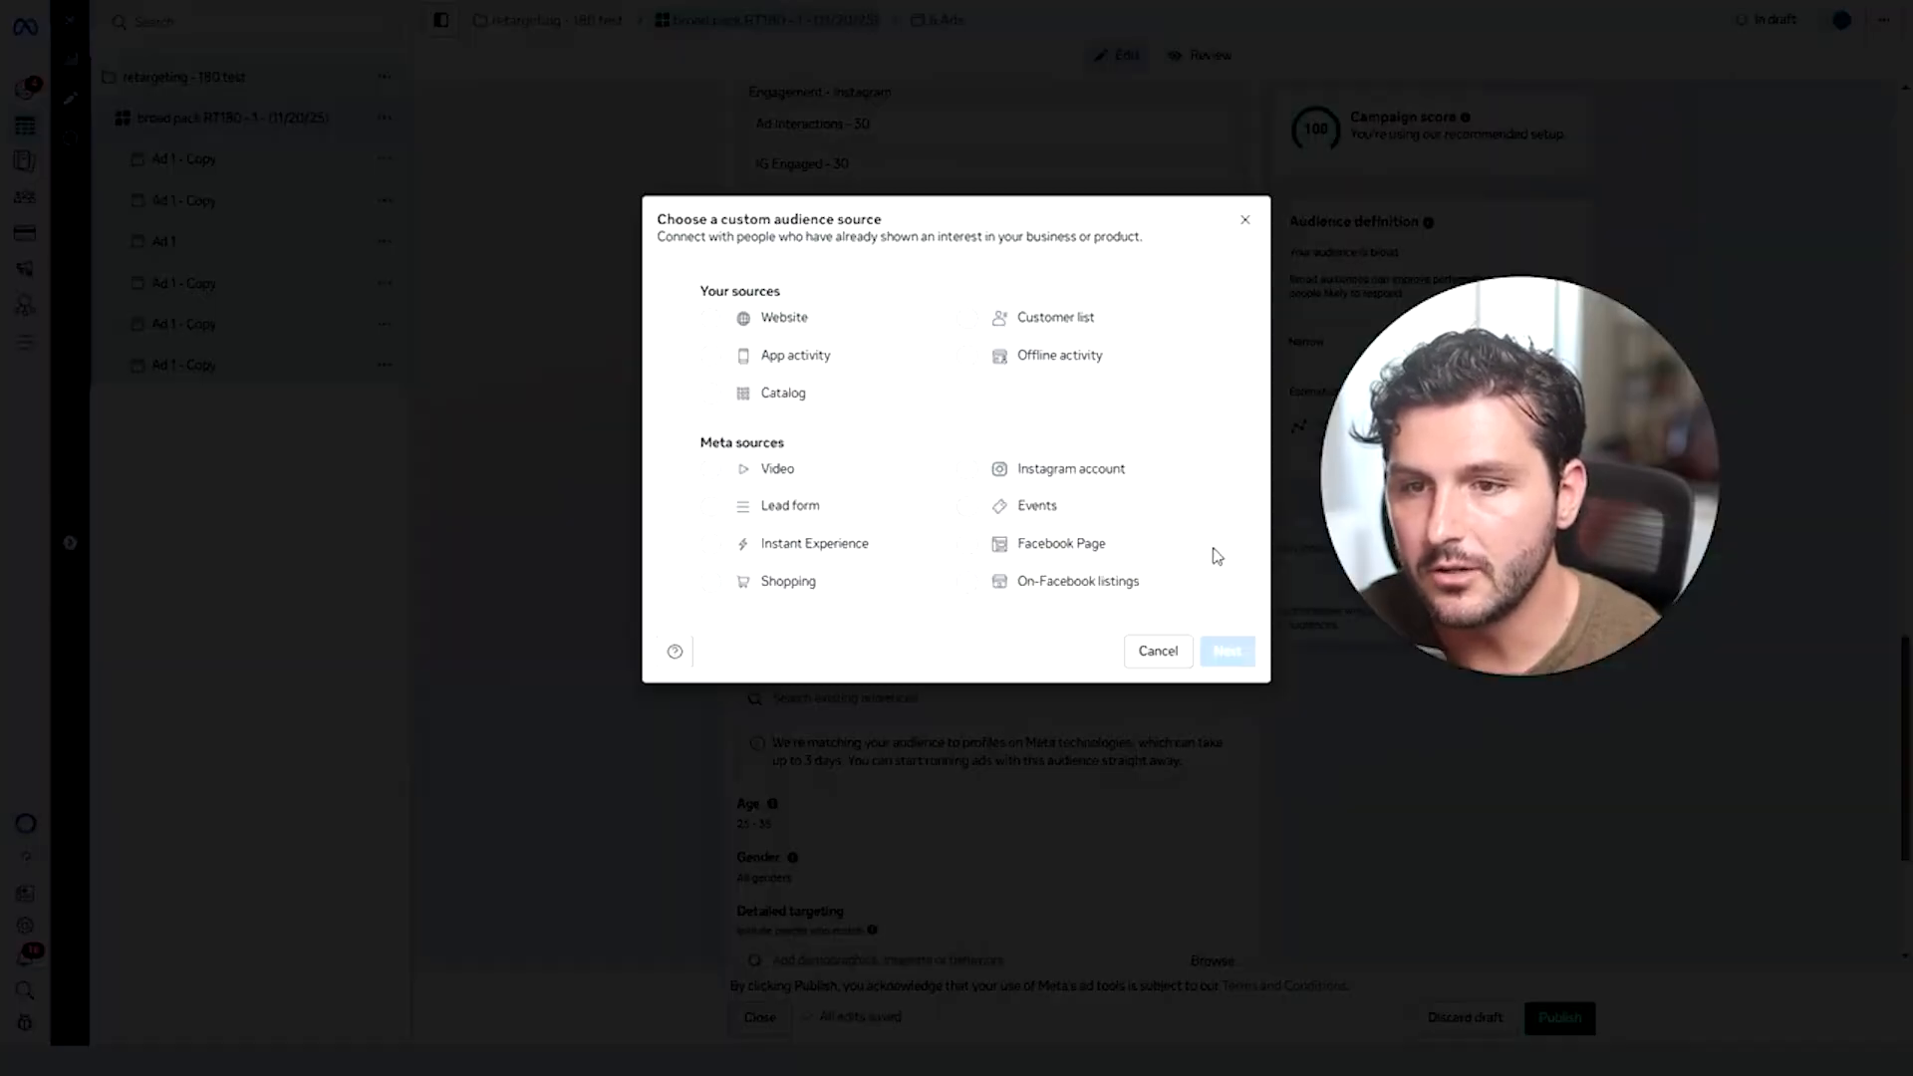
{"action": "left_click", "coordinate": [972, 470]}
{"action": "left_click", "coordinate": [1227, 650]}
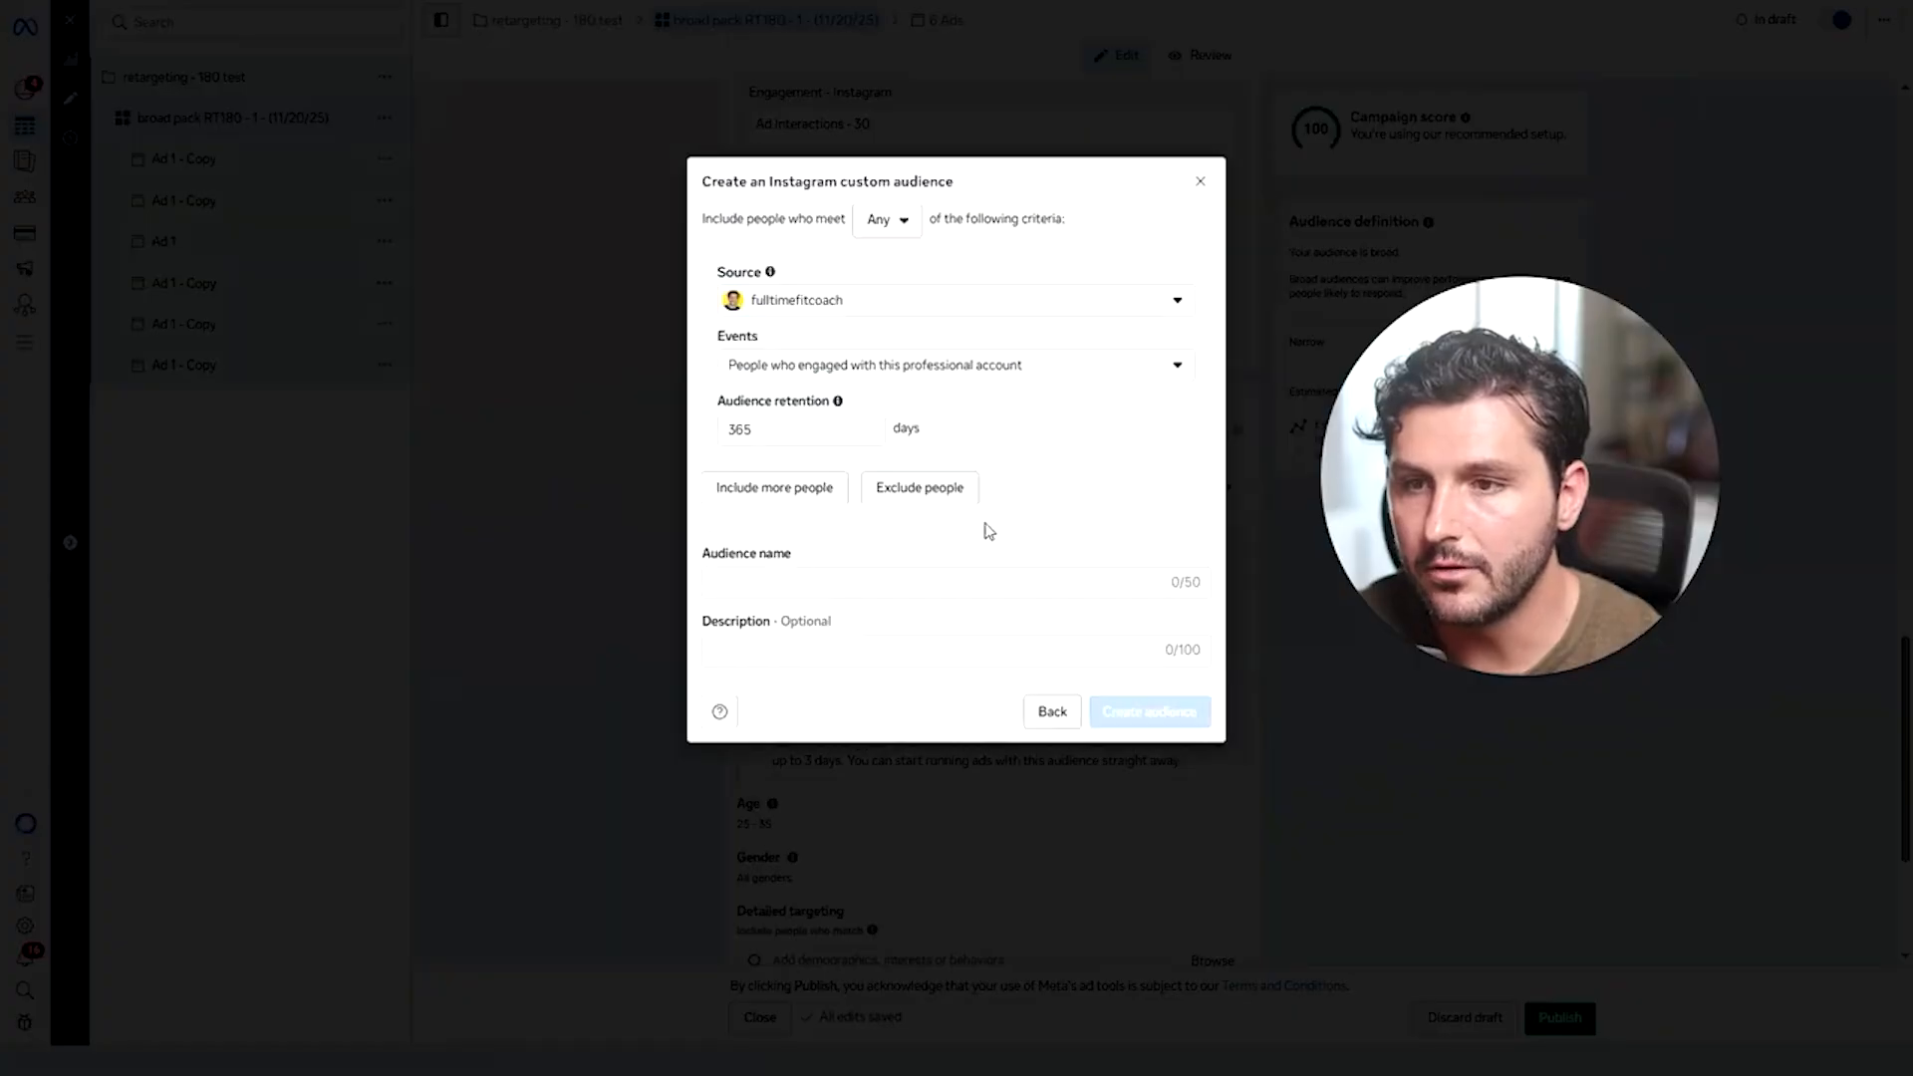
{"action": "left_click", "coordinate": [939, 364]}
{"action": "left_click", "coordinate": [945, 637]}
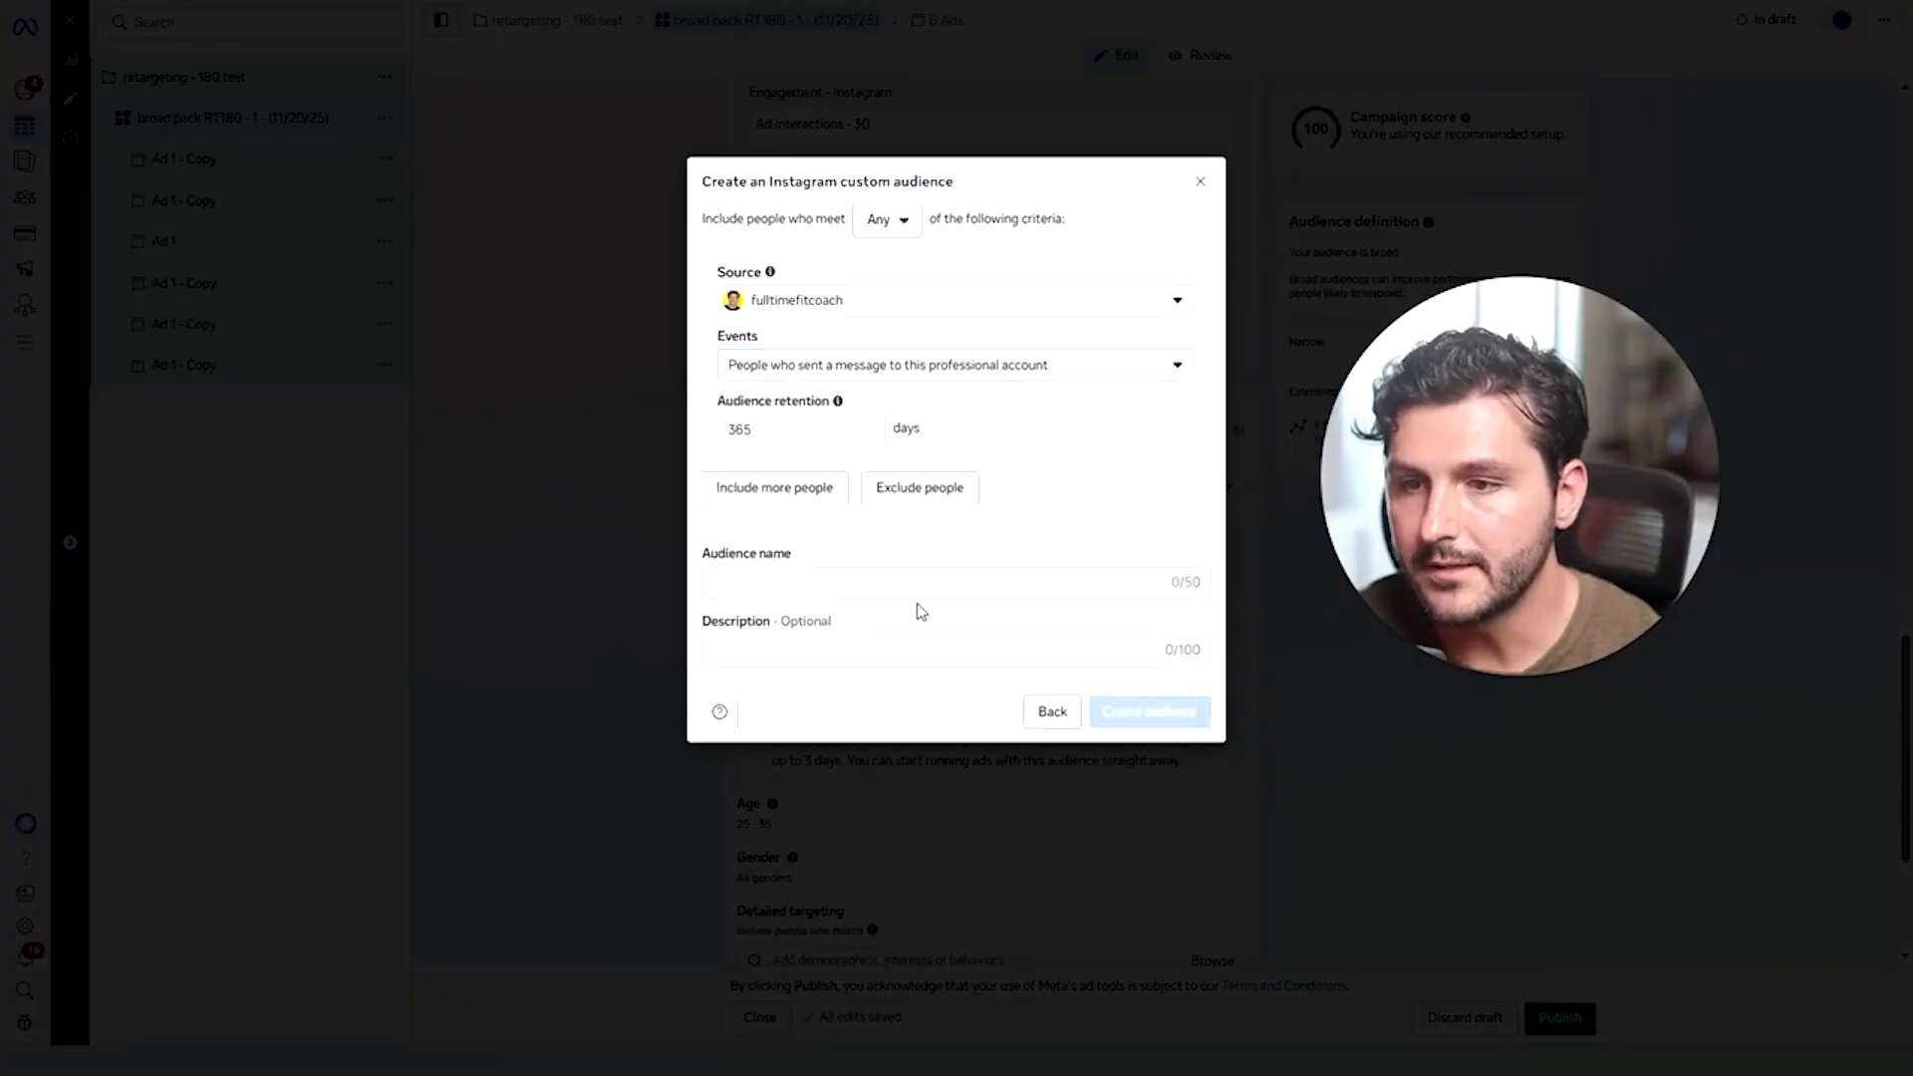
{"action": "left_click", "coordinate": [757, 429]}
{"action": "key", "text": "ctrl+a"}
{"action": "type", "text": "180"}
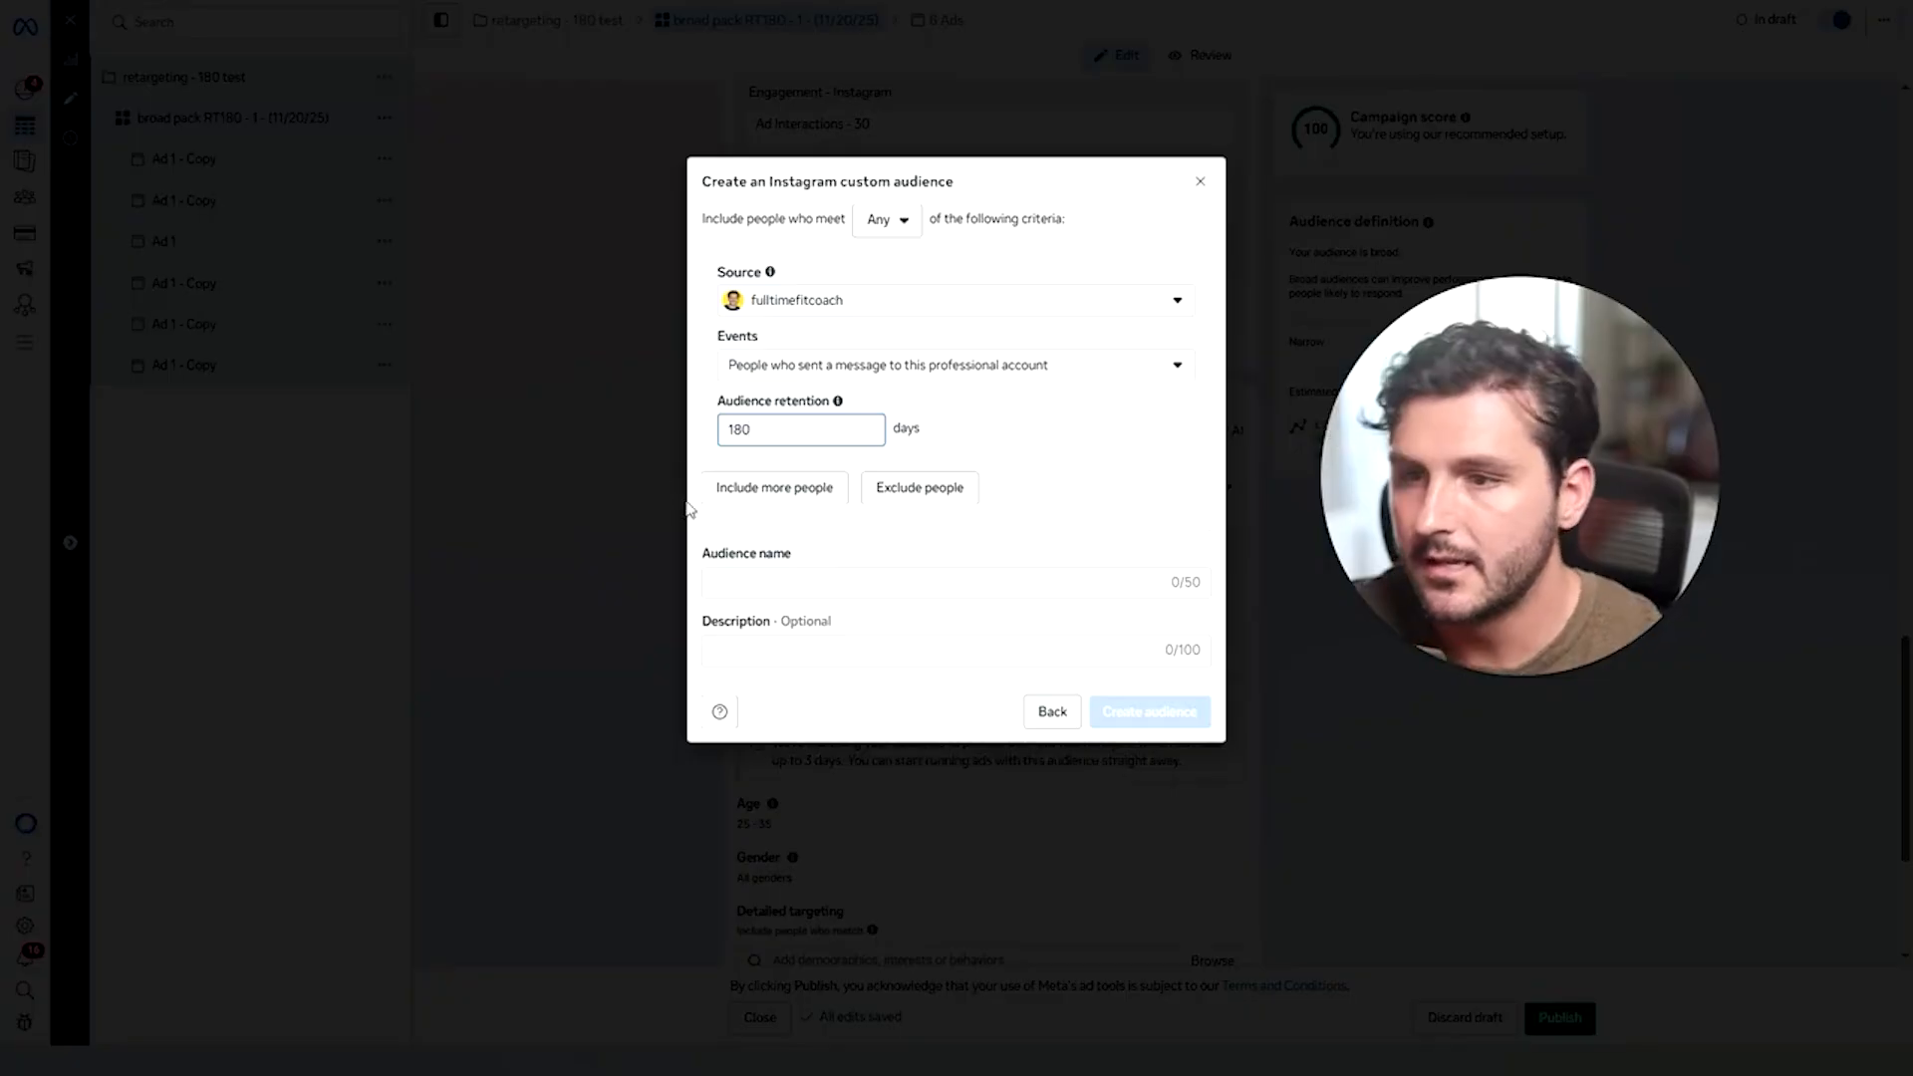
{"action": "left_click", "coordinate": [762, 579]}
{"action": "type", "text": "("}
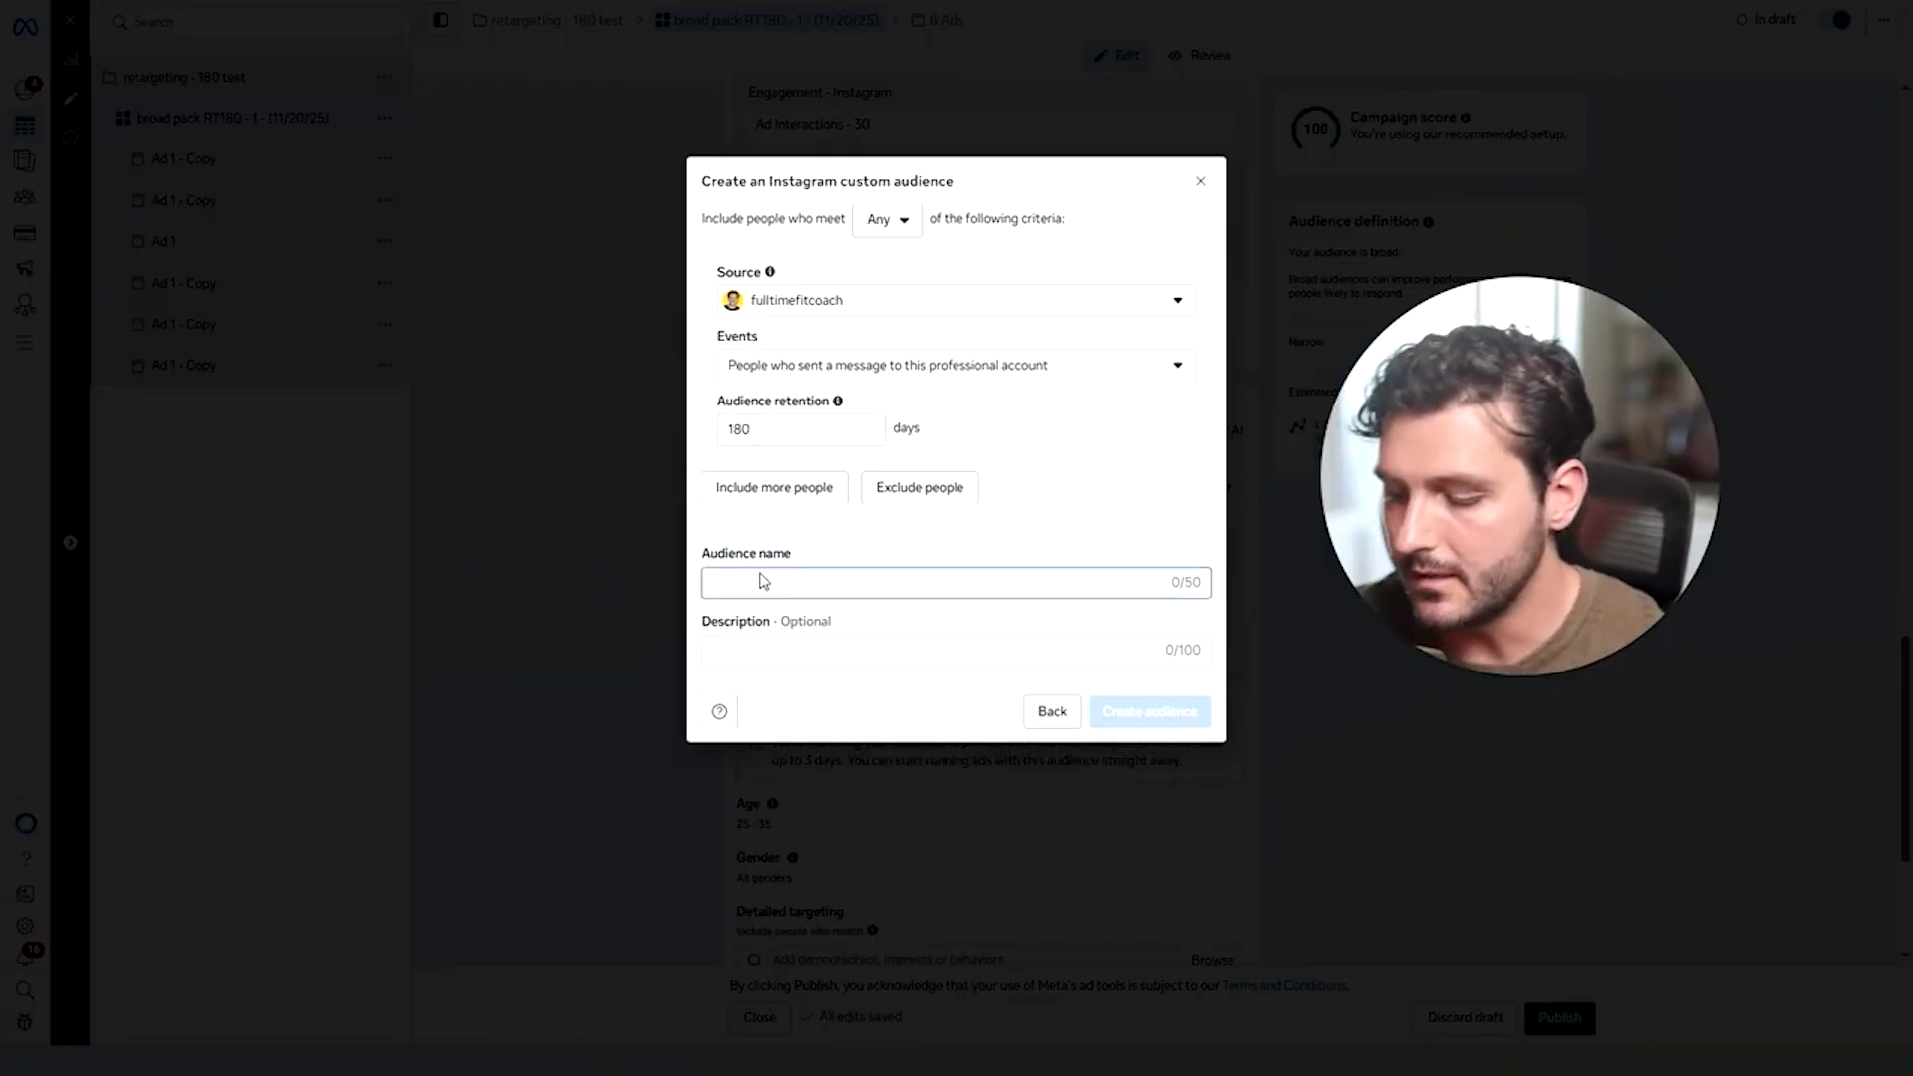
{"action": "type", "text": "G"}
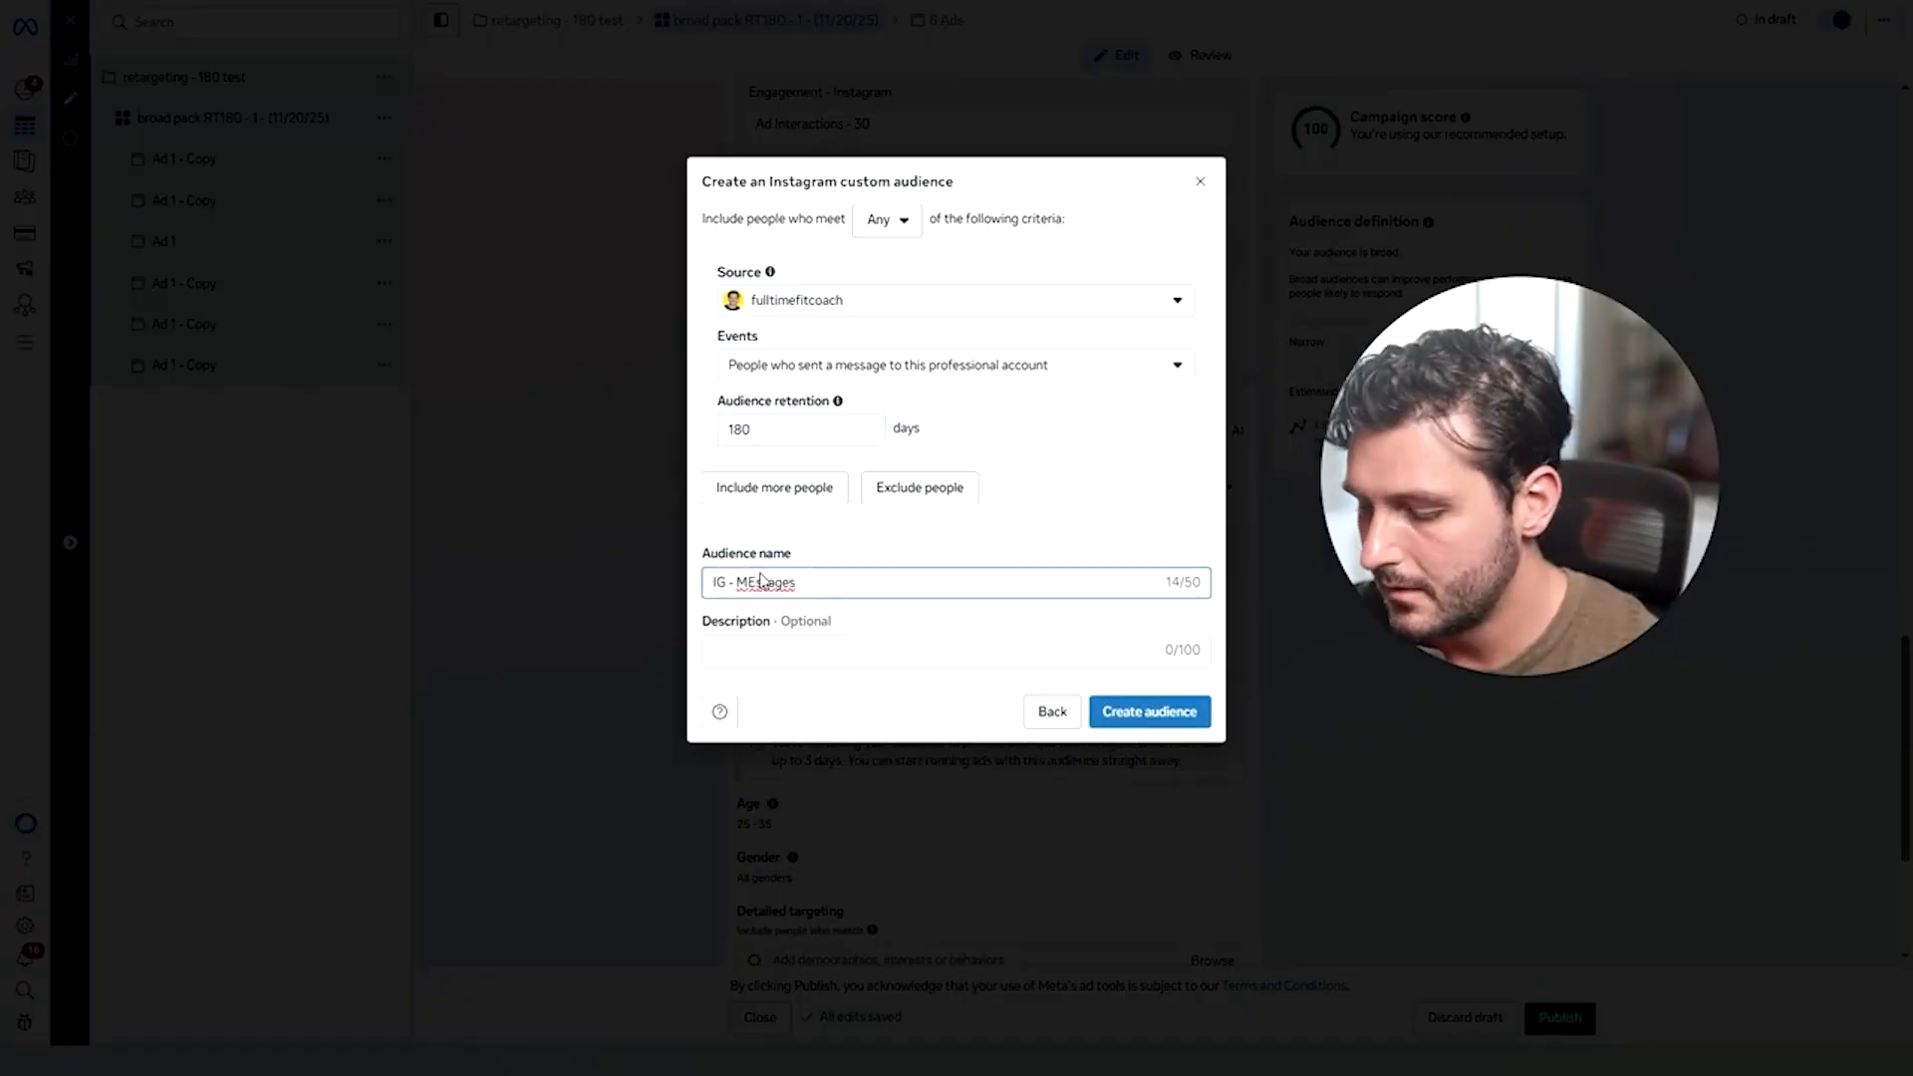
{"action": "left_click", "coordinate": [1200, 183]}
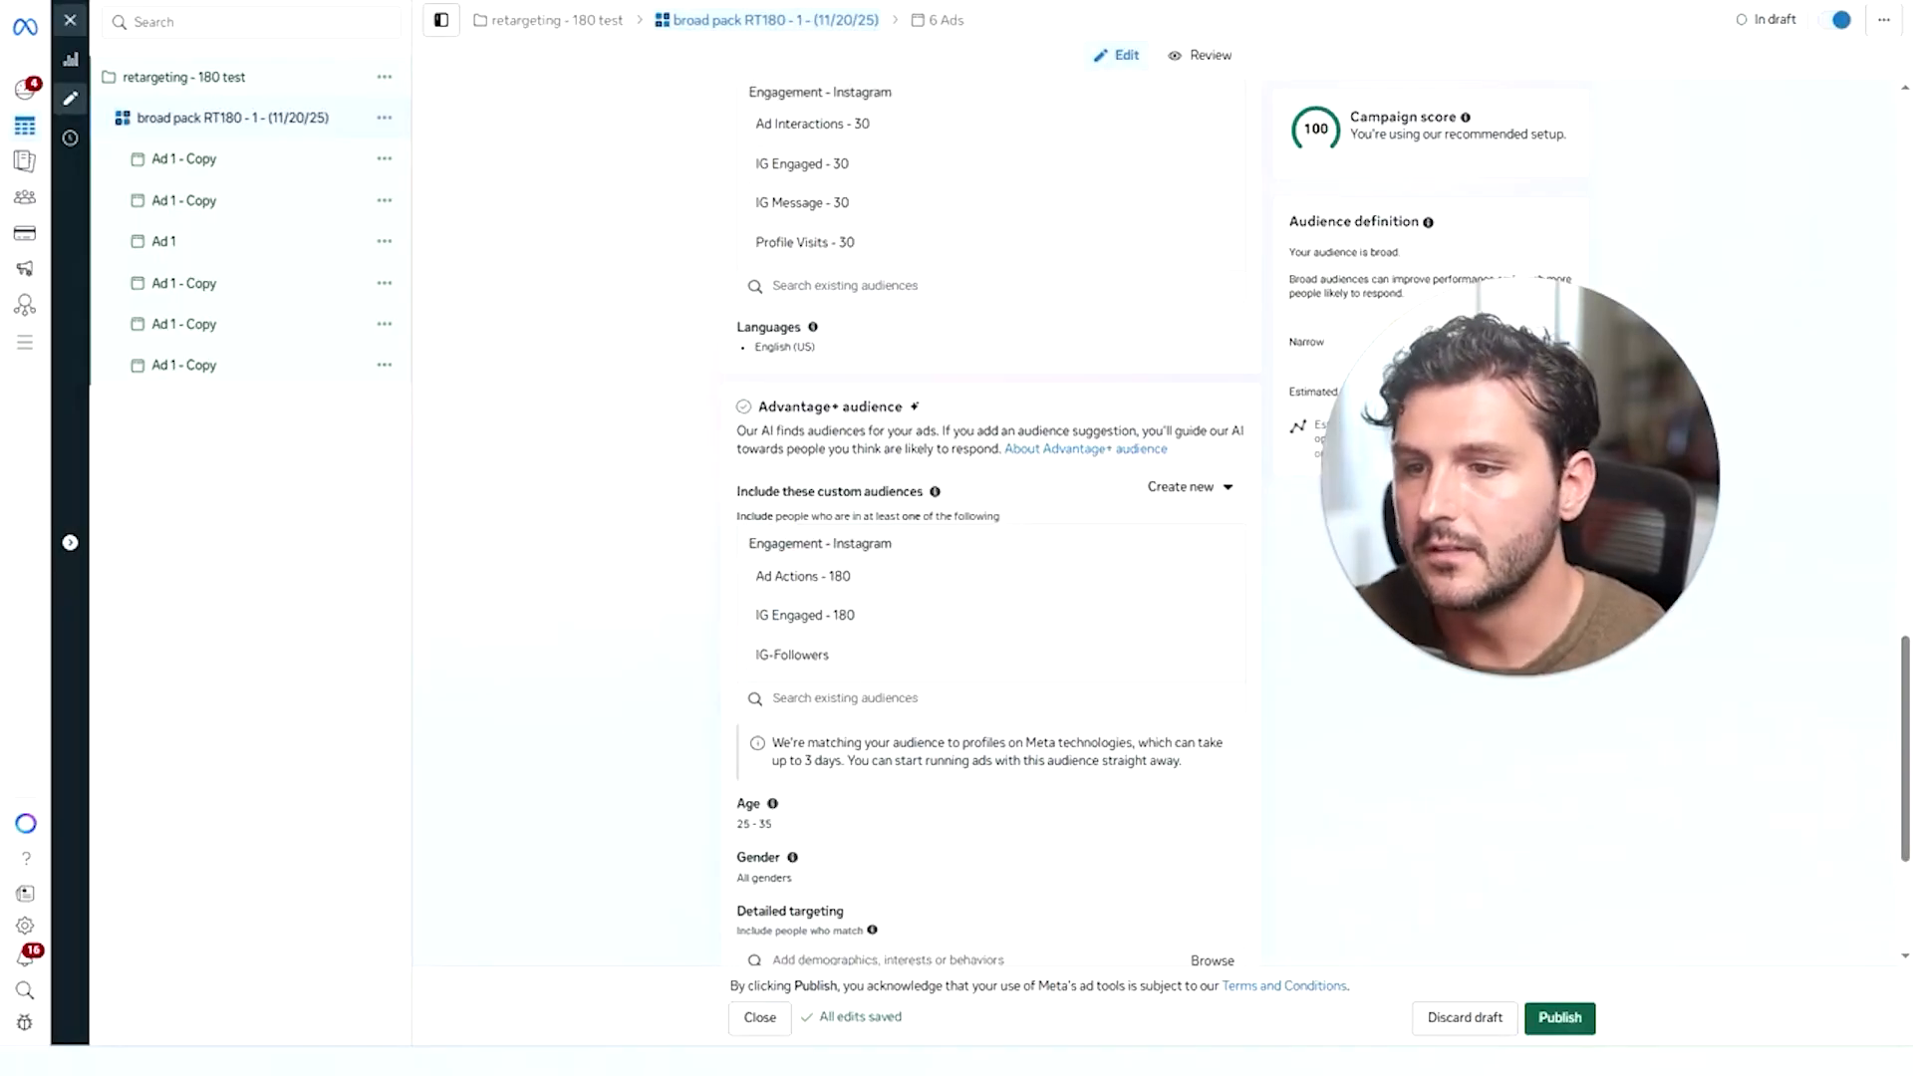
Include the existing "IG-Messages-180" custom audience and look through the remaining audiences in the list.
{"action": "left_click", "coordinate": [845, 697]}
{"action": "left_click", "coordinate": [894, 858]}
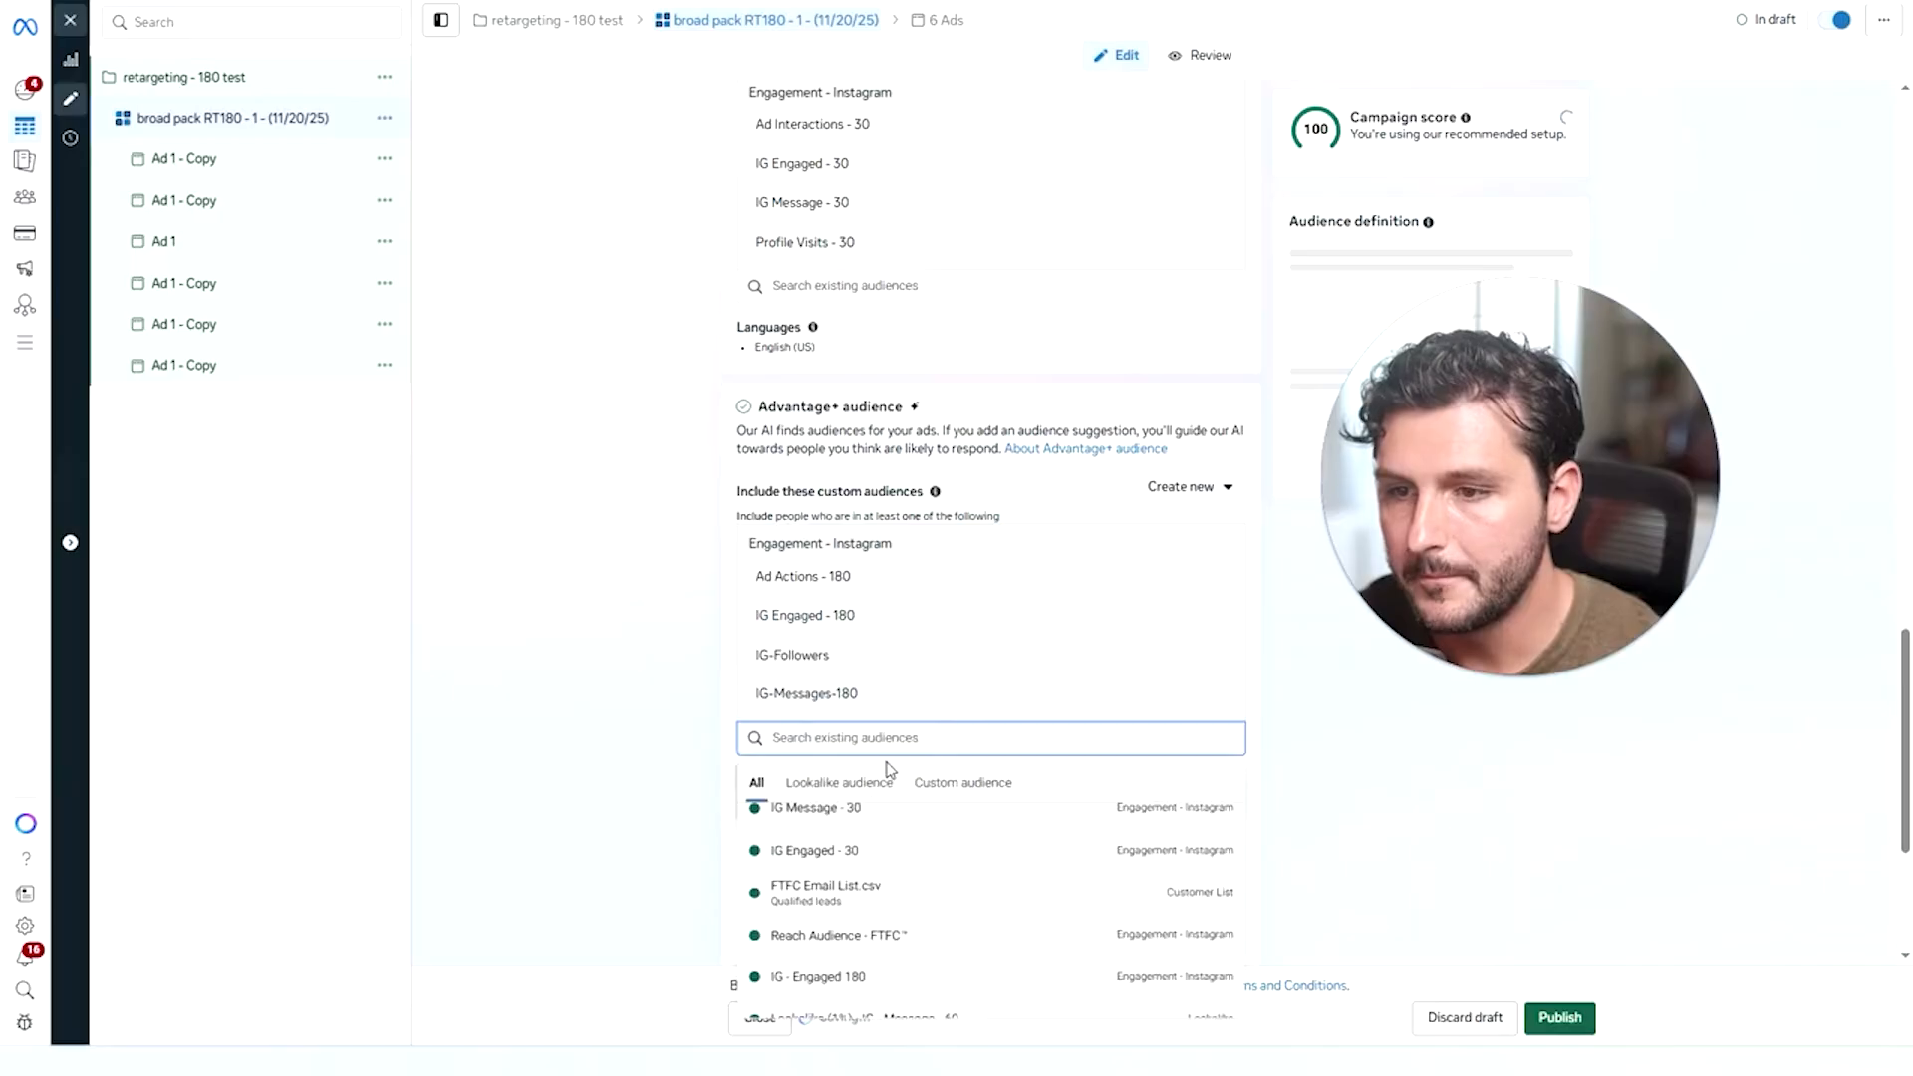
{"action": "scroll", "coordinate": [910, 866], "scroll_direction": "down", "scroll_amount": 2}
{"action": "scroll", "coordinate": [931, 885], "scroll_direction": "down", "scroll_amount": 5}
{"action": "scroll", "coordinate": [933, 883], "scroll_direction": "down", "scroll_amount": 4}
{"action": "left_click", "coordinate": [566, 772]}
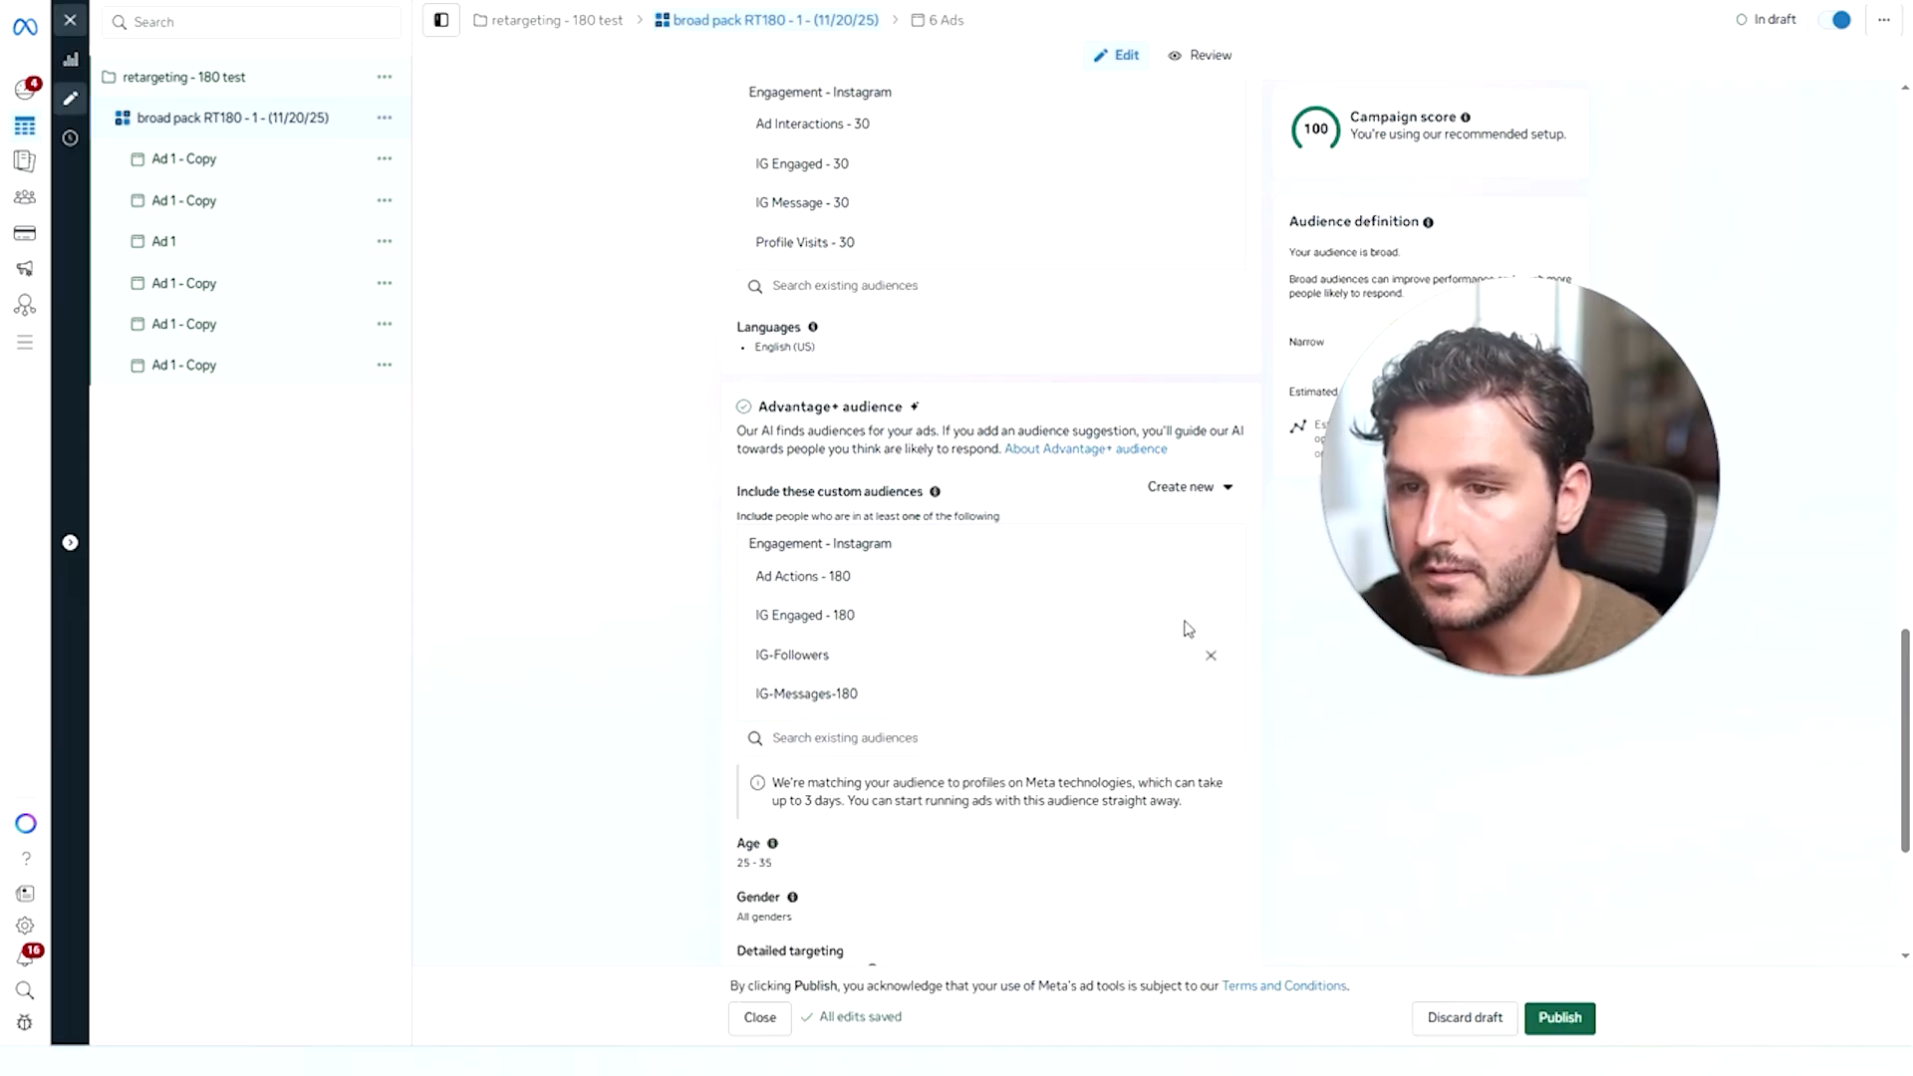
Start a new Instagram account custom audience of people who visited the professional account's profile, with 180-day retention.
{"action": "left_click", "coordinate": [1193, 493]}
{"action": "left_click", "coordinate": [1216, 548]}
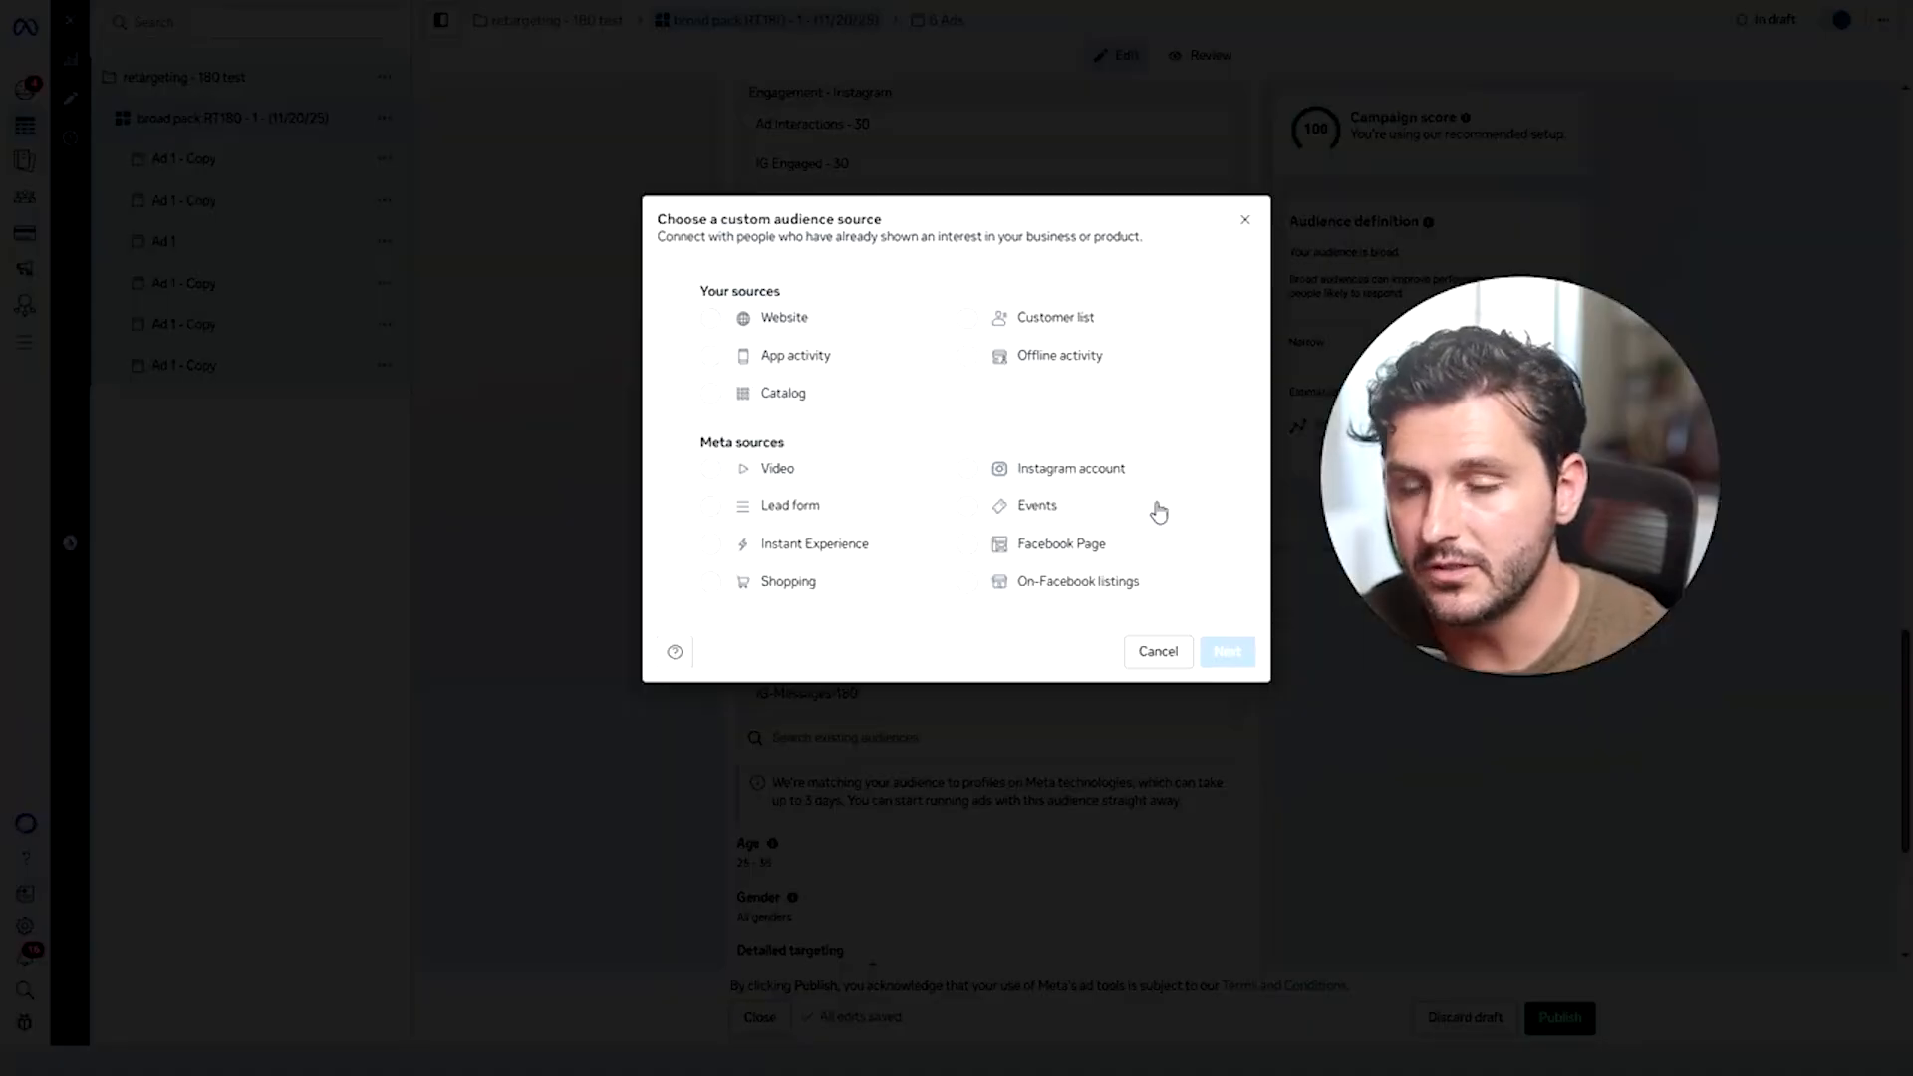
{"action": "left_click", "coordinate": [1135, 462]}
{"action": "left_click", "coordinate": [1228, 650]}
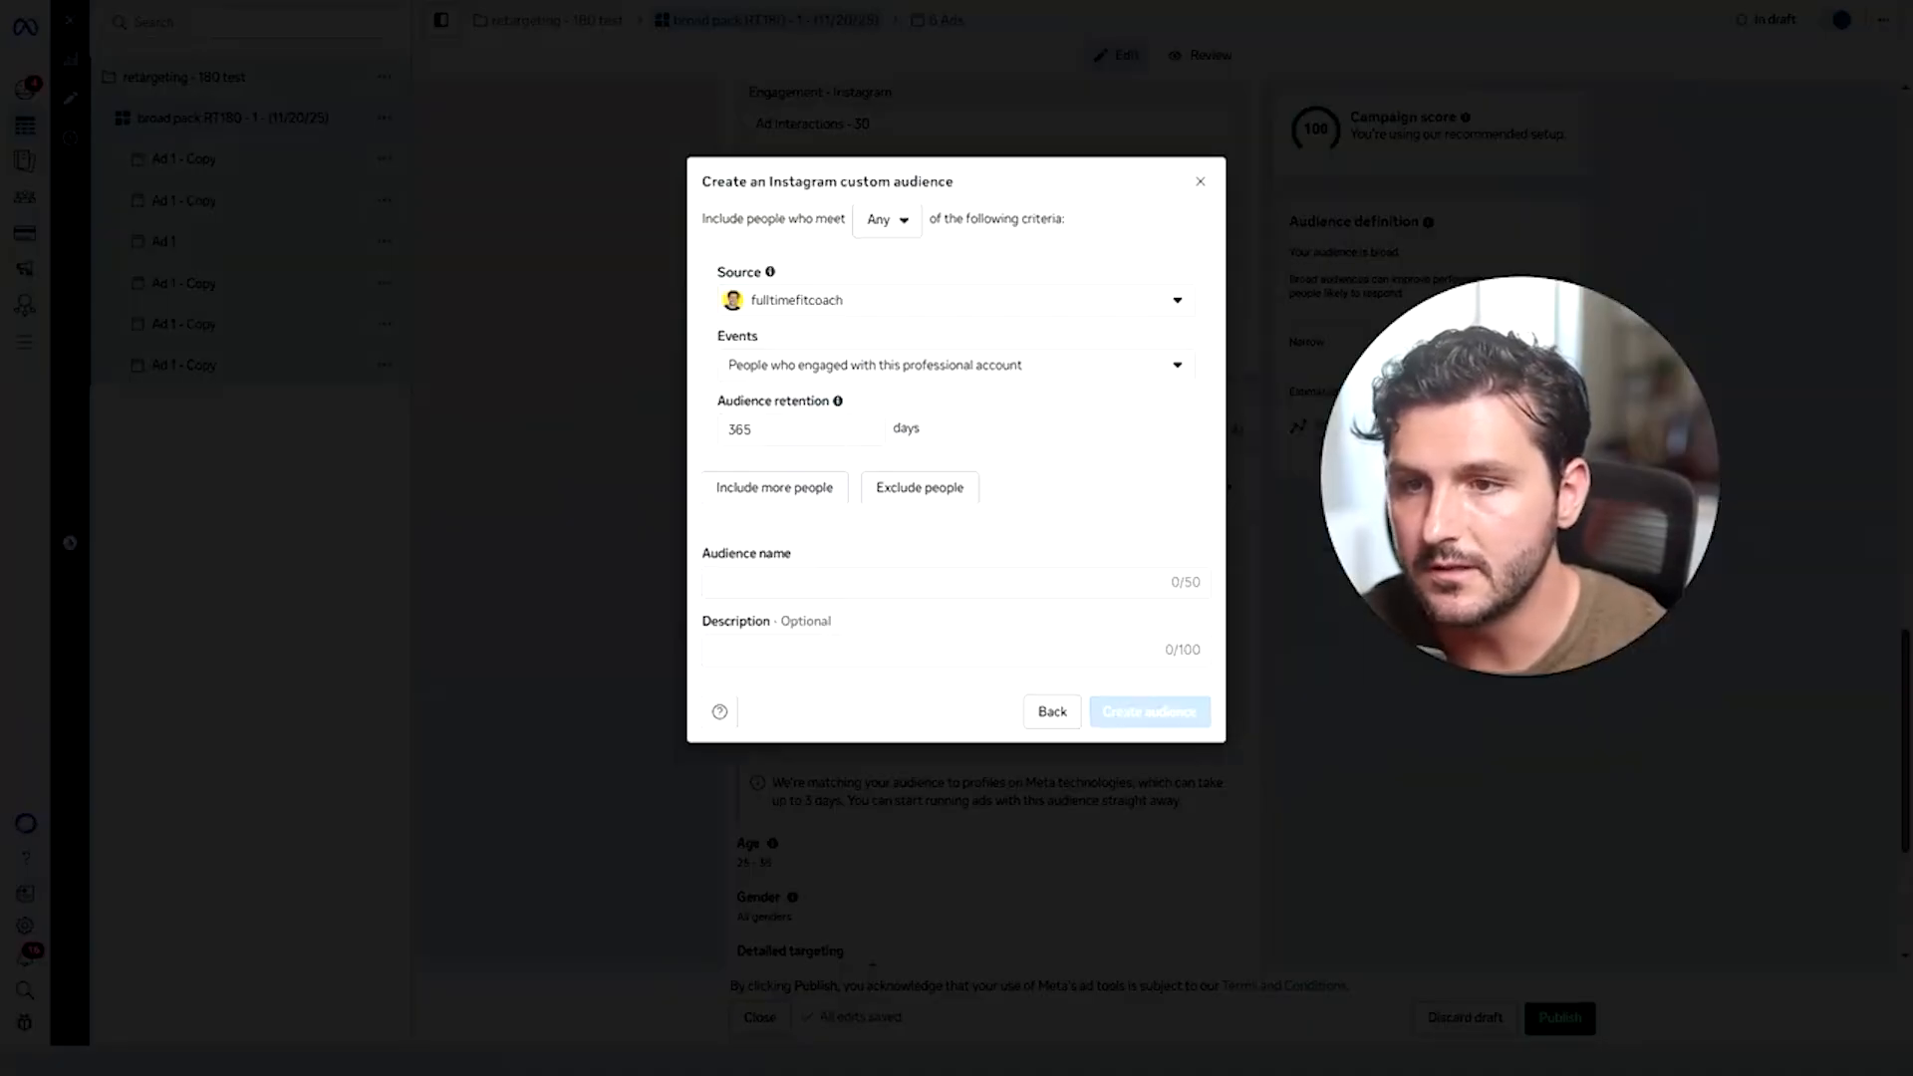
{"action": "left_click", "coordinate": [842, 369]}
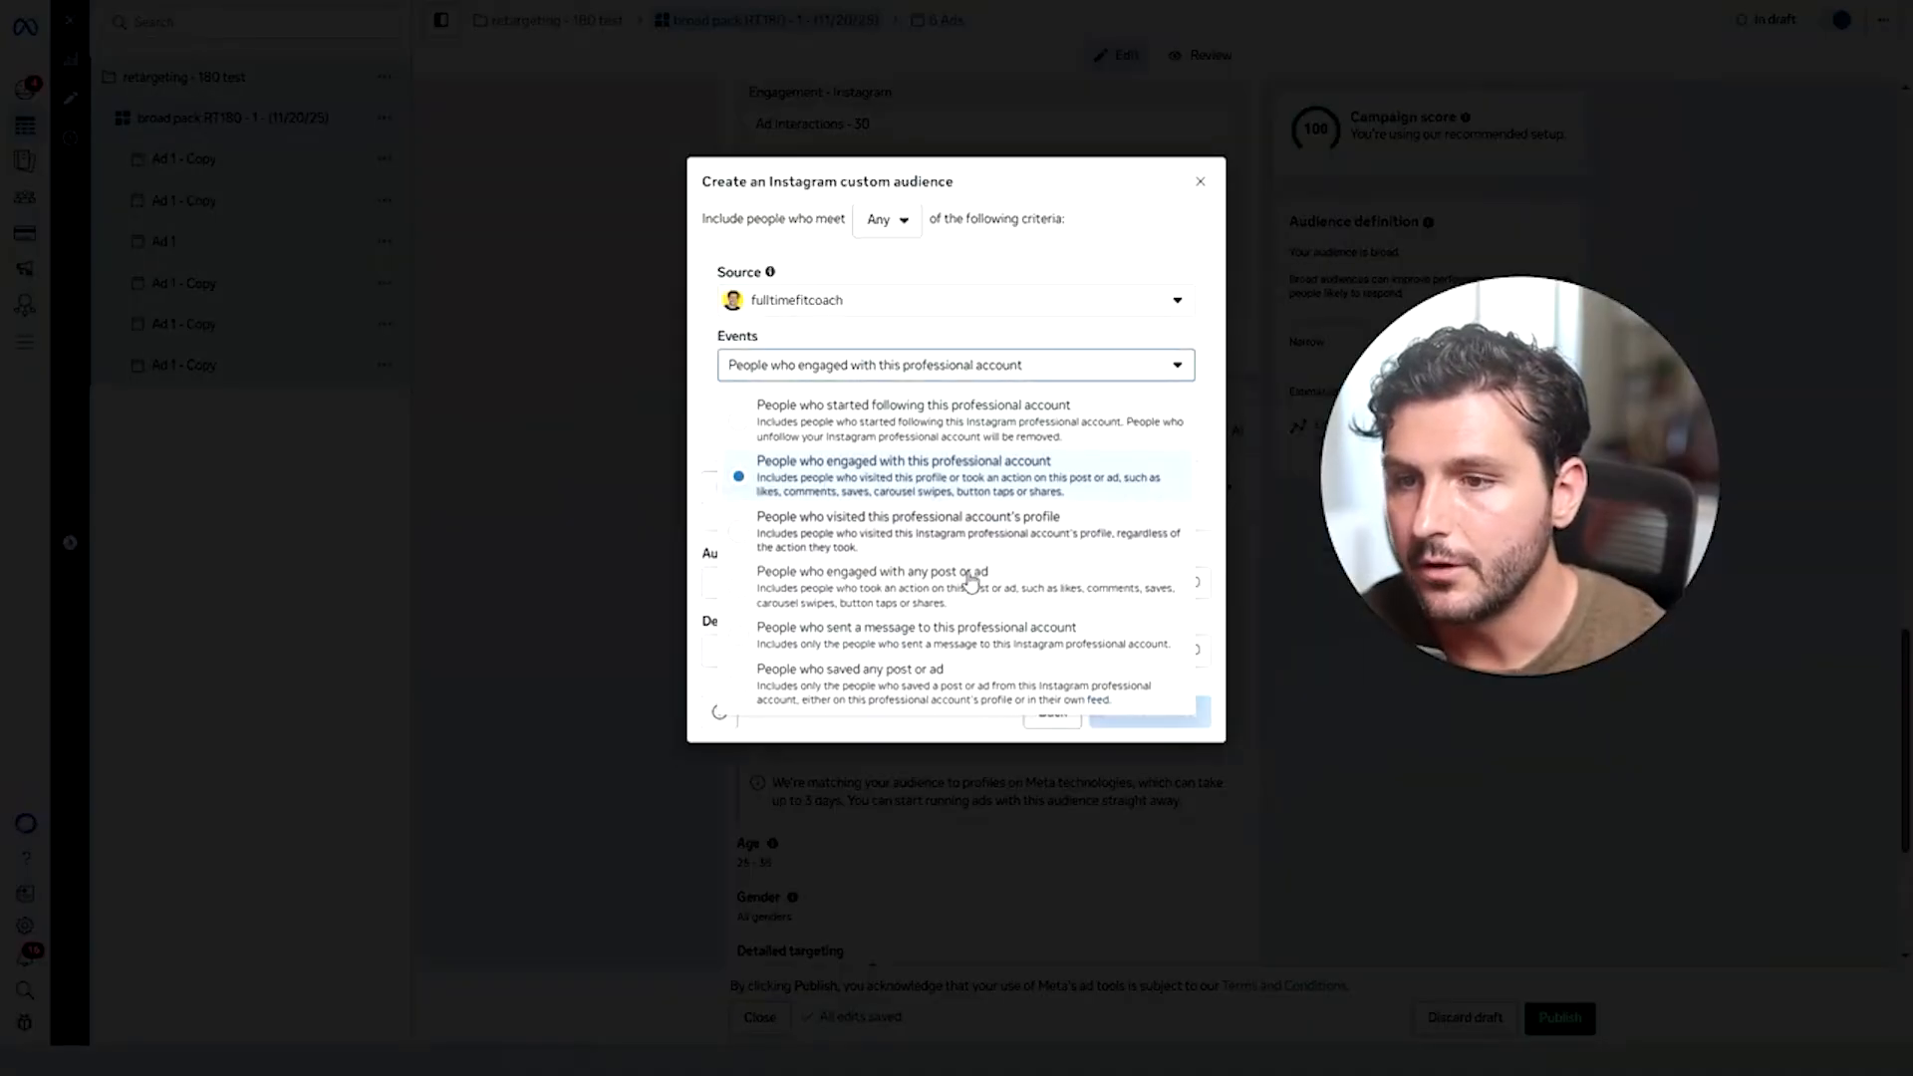
{"action": "left_click", "coordinate": [927, 528]}
{"action": "double_click", "coordinate": [739, 429]}
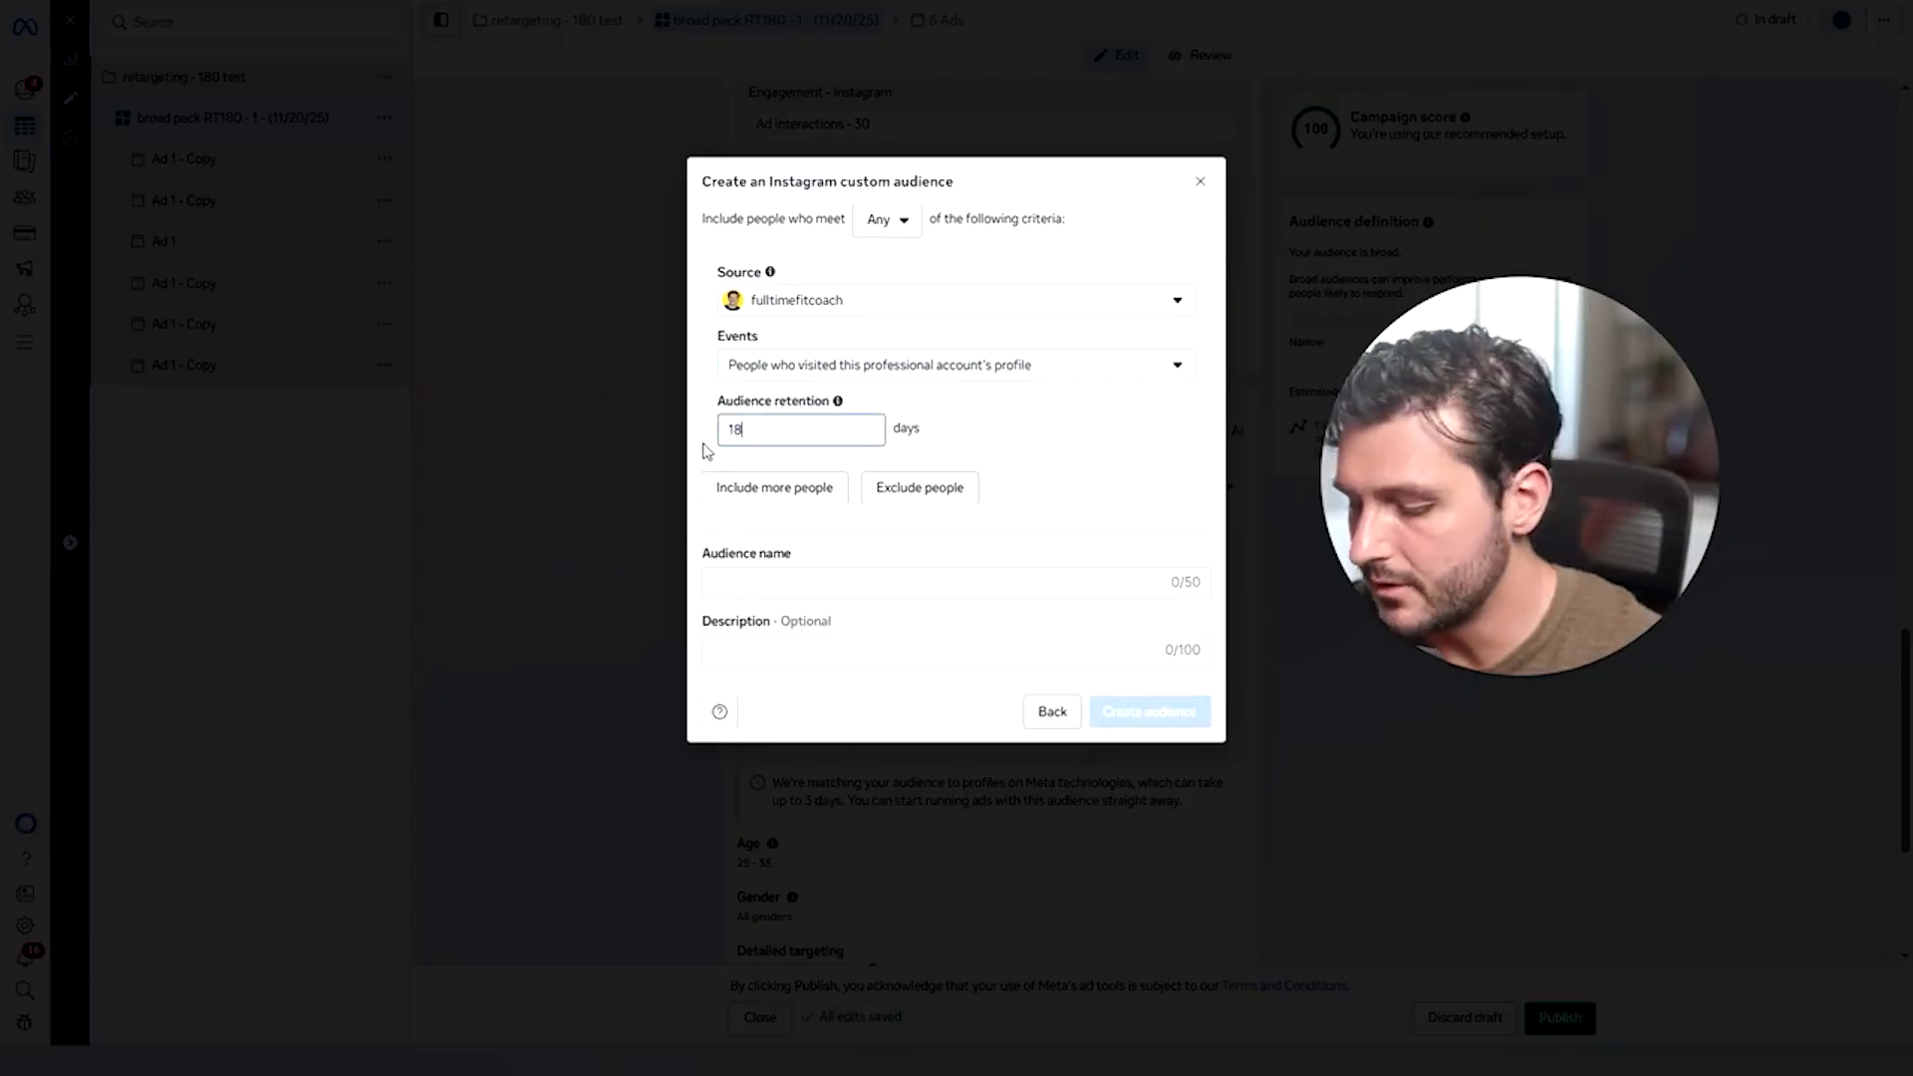
Name the custom audience "IG - Visits 180", create it, and close the audience creation dialog.
{"action": "left_click", "coordinate": [728, 582]}
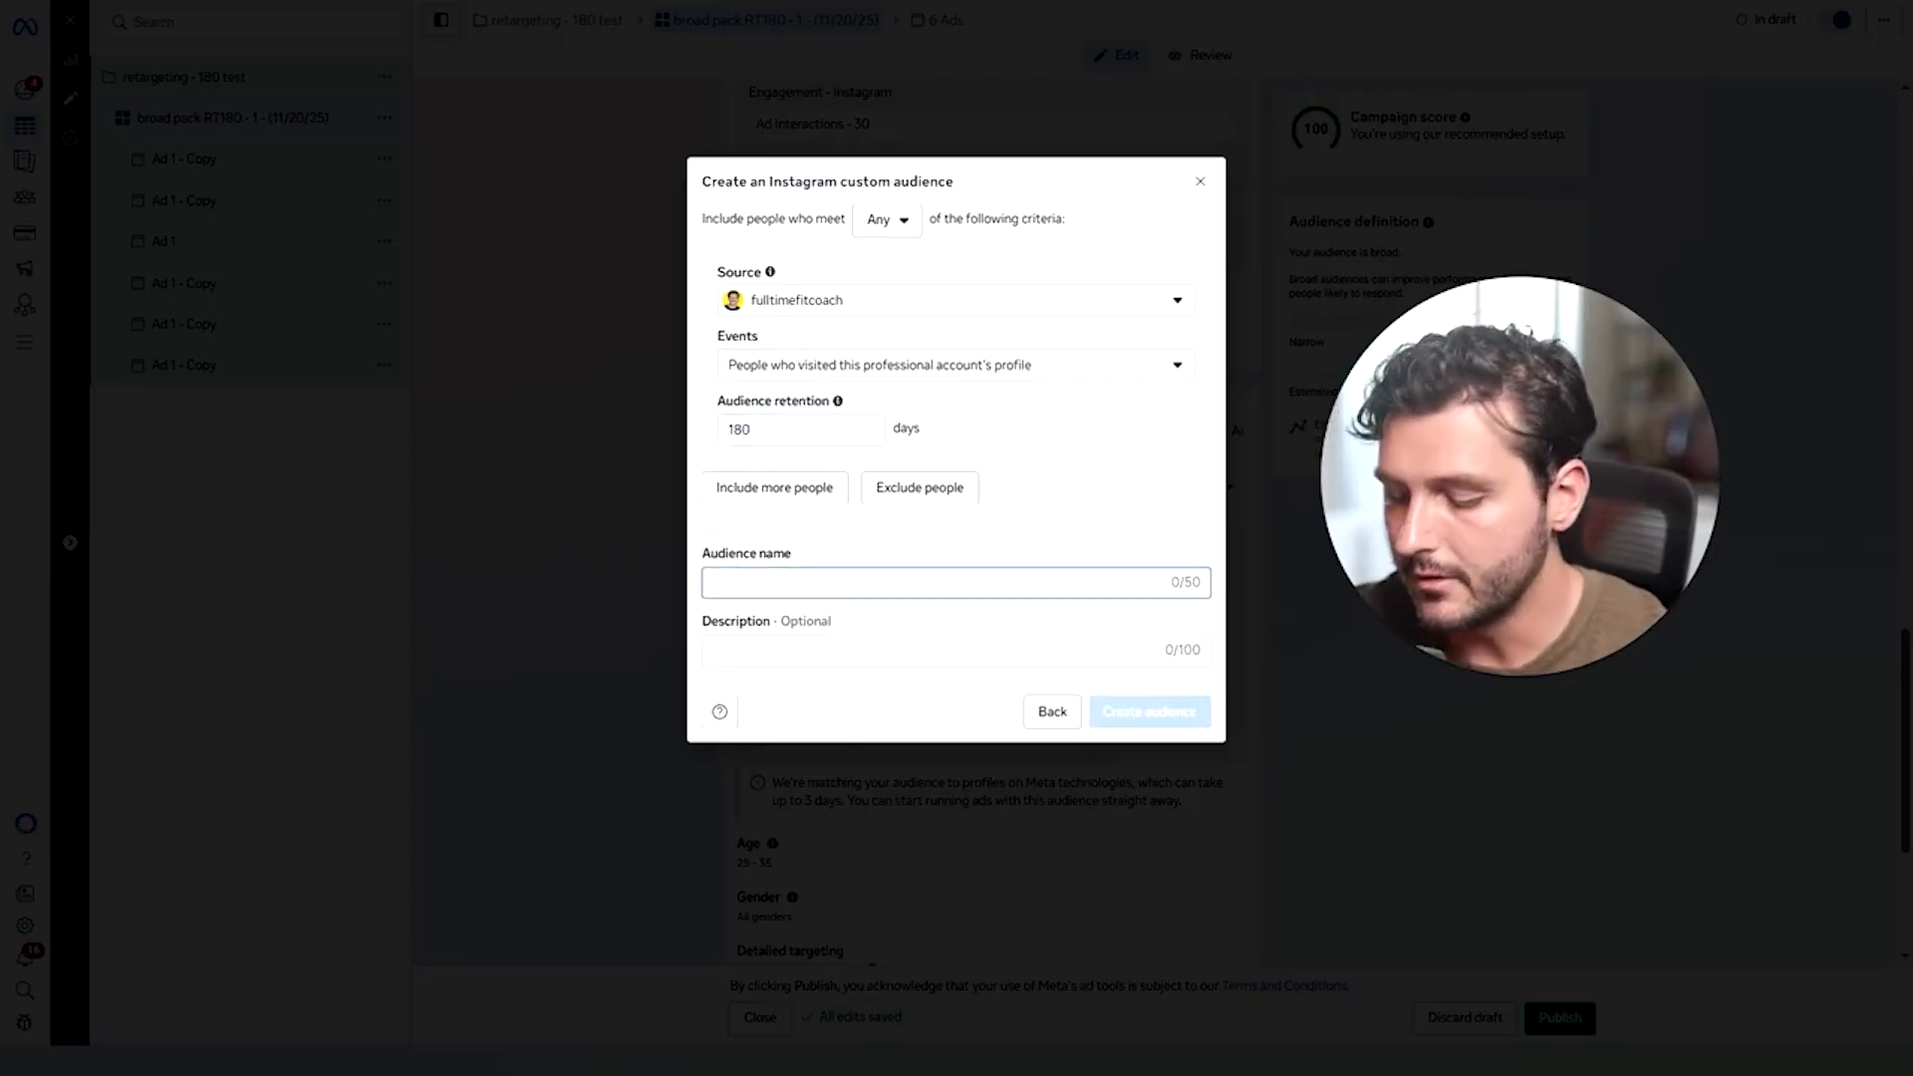
{"action": "type", "text": "IG - Visits 180"}
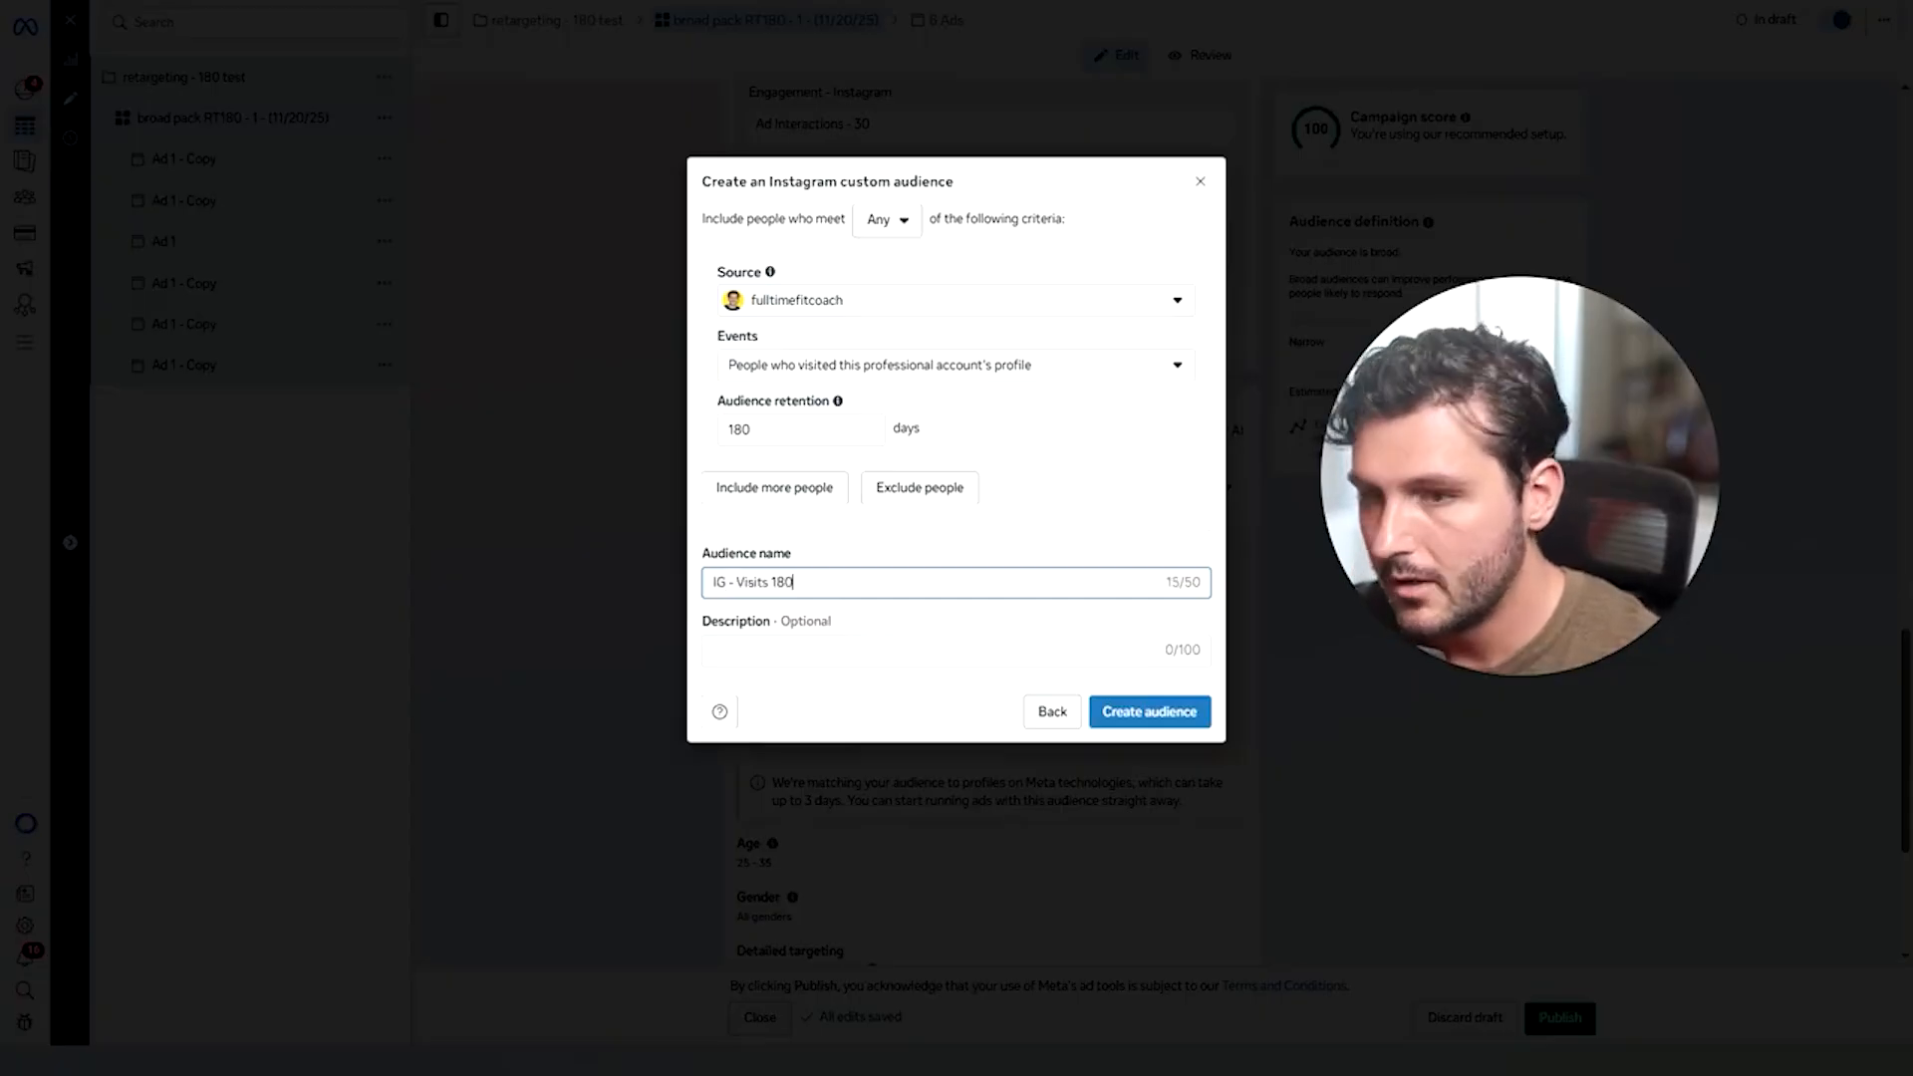
{"action": "left_click", "coordinate": [1156, 712]}
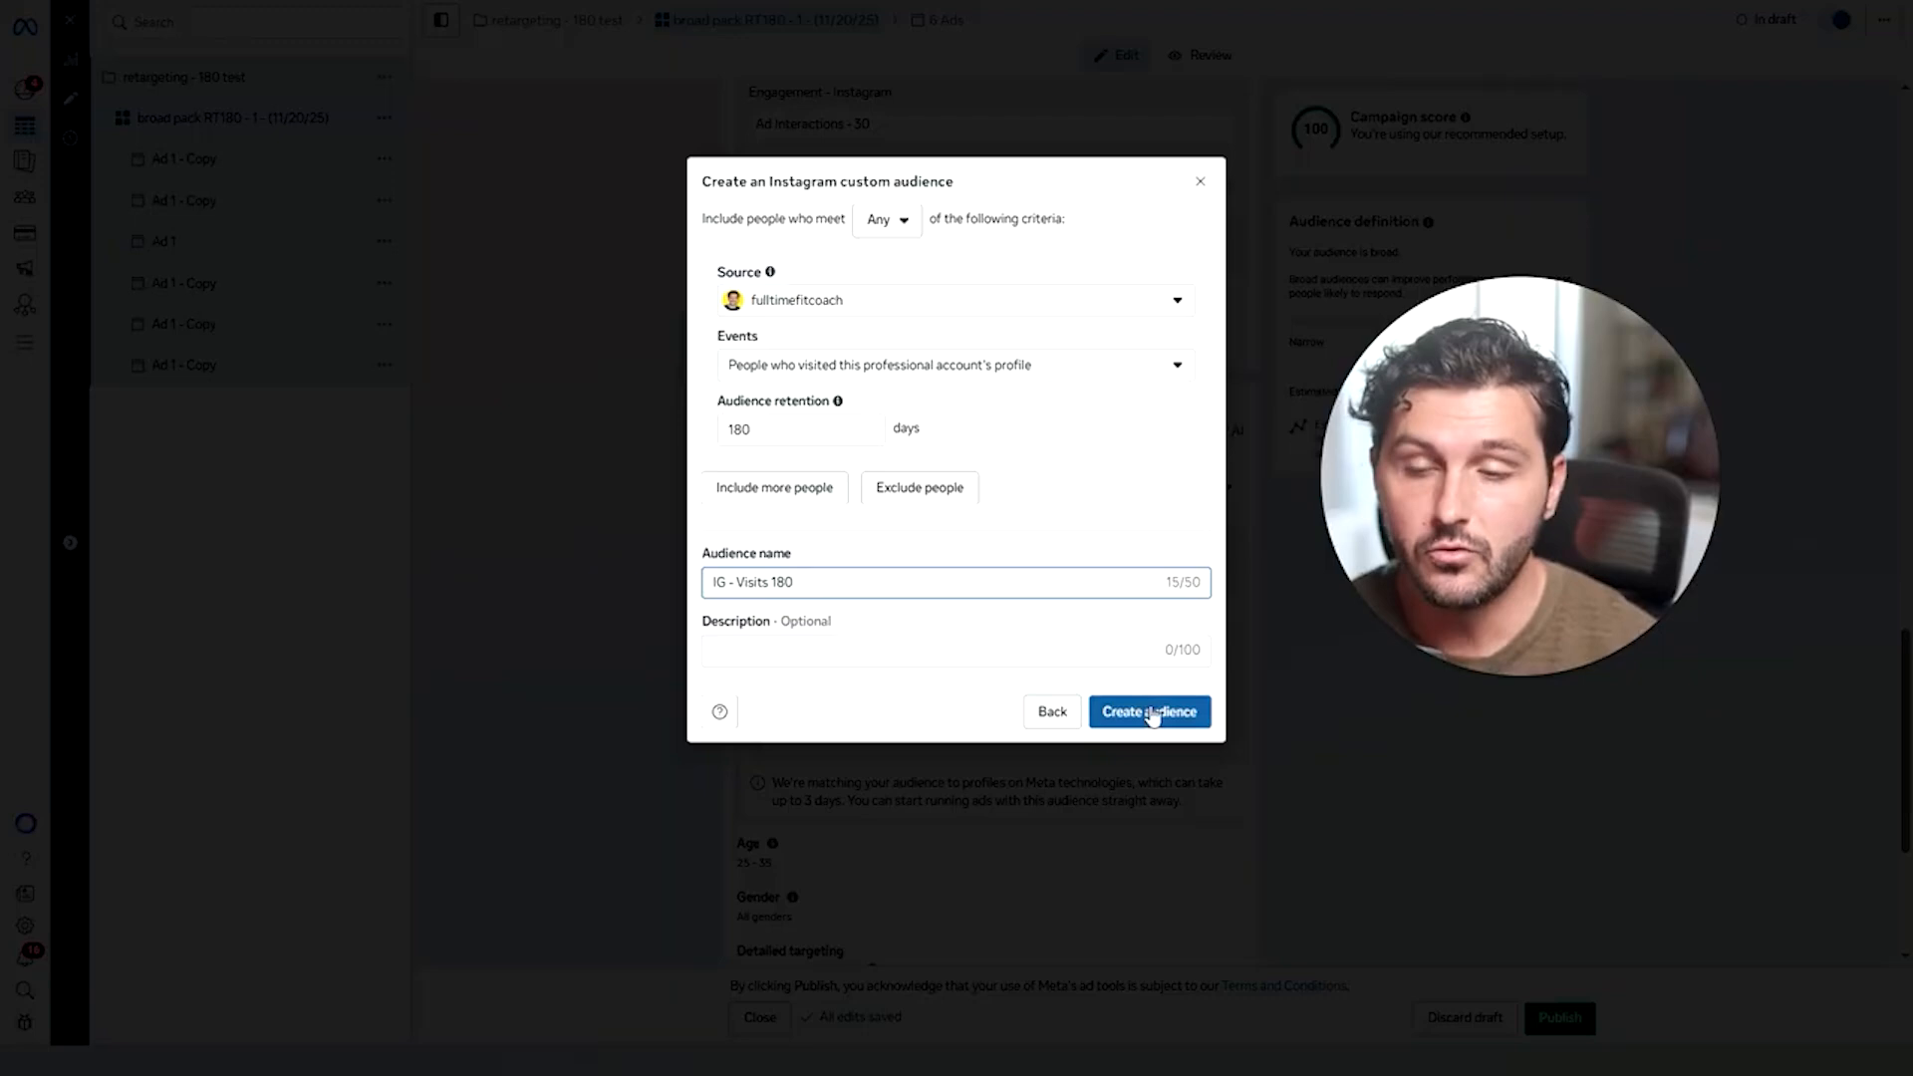
{"action": "left_click", "coordinate": [1150, 713]}
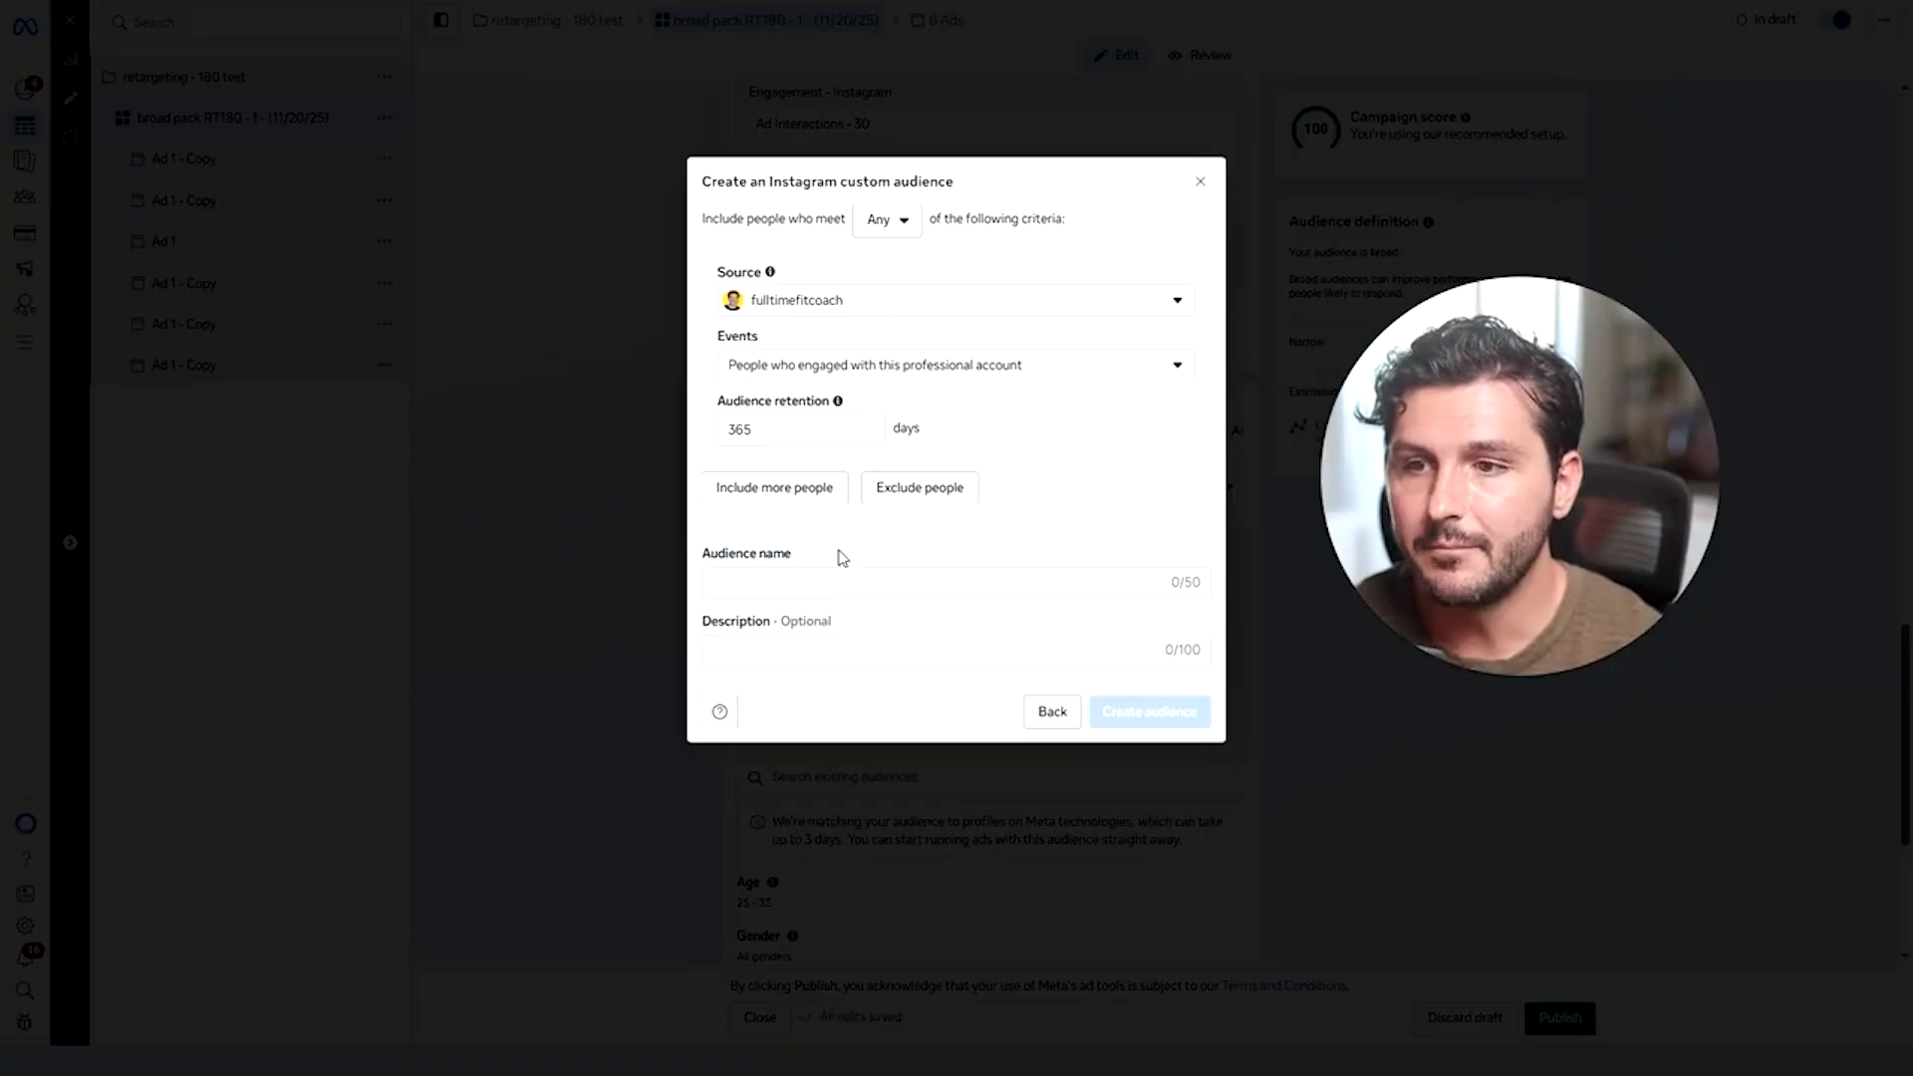
{"action": "left_click", "coordinate": [1199, 182]}
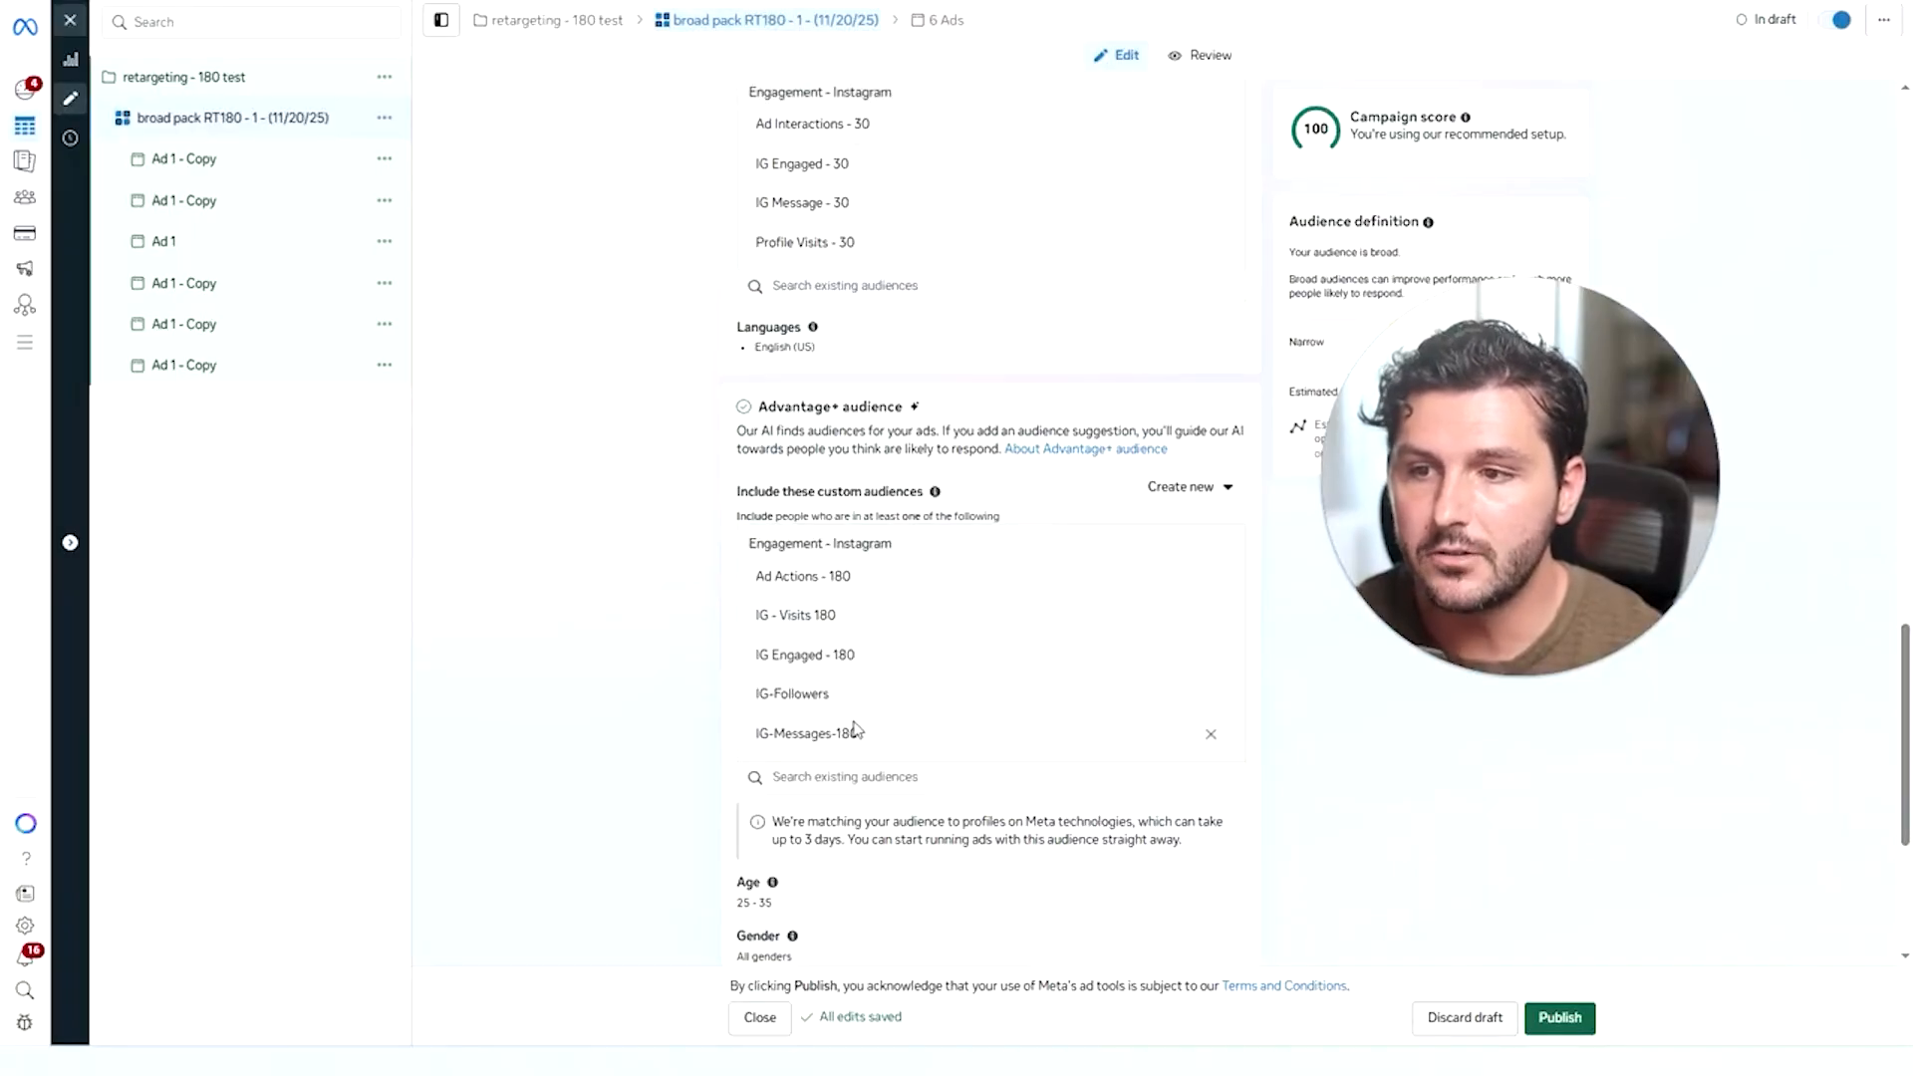
Check the ad set's excluded and included custom audiences, close the editor, and return to the campaign list.
{"action": "scroll", "coordinate": [842, 674], "scroll_direction": "up", "scroll_amount": 2}
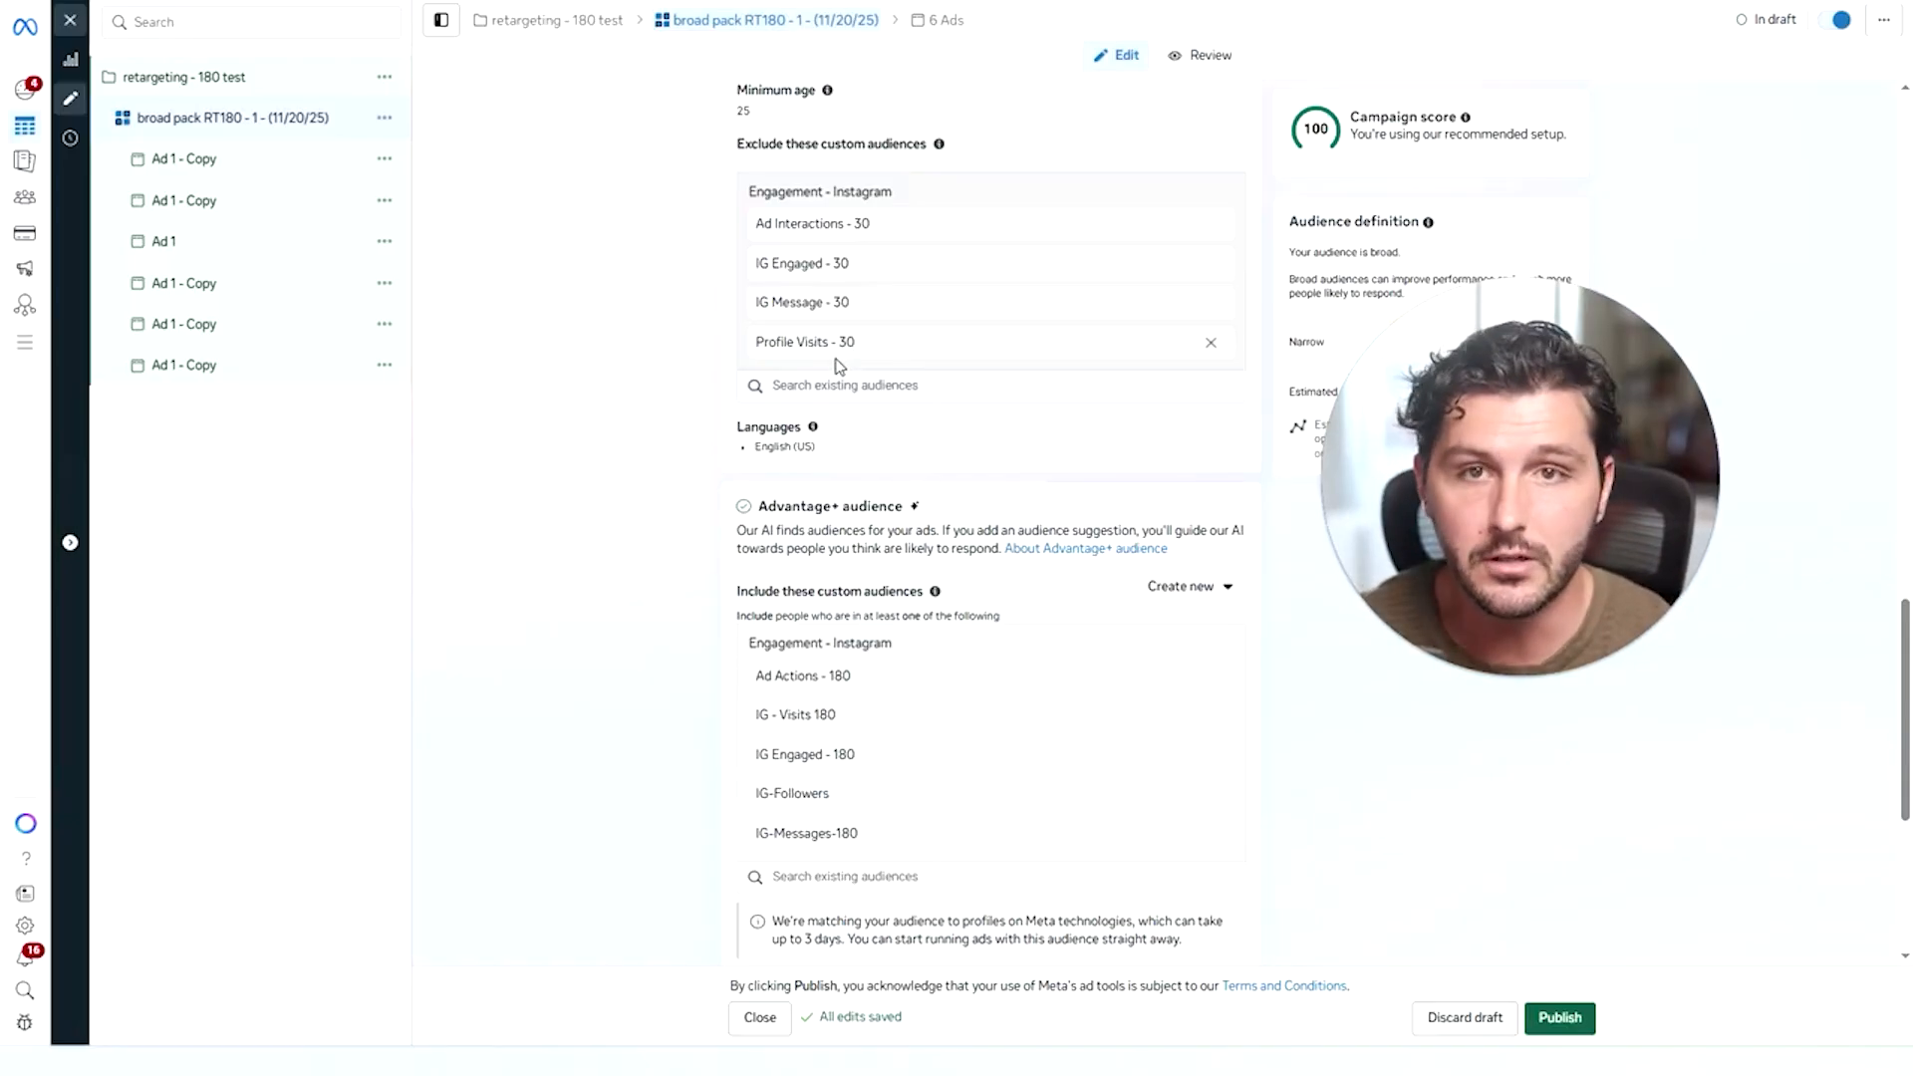
{"action": "scroll", "coordinate": [887, 494], "scroll_direction": "down", "scroll_amount": 1}
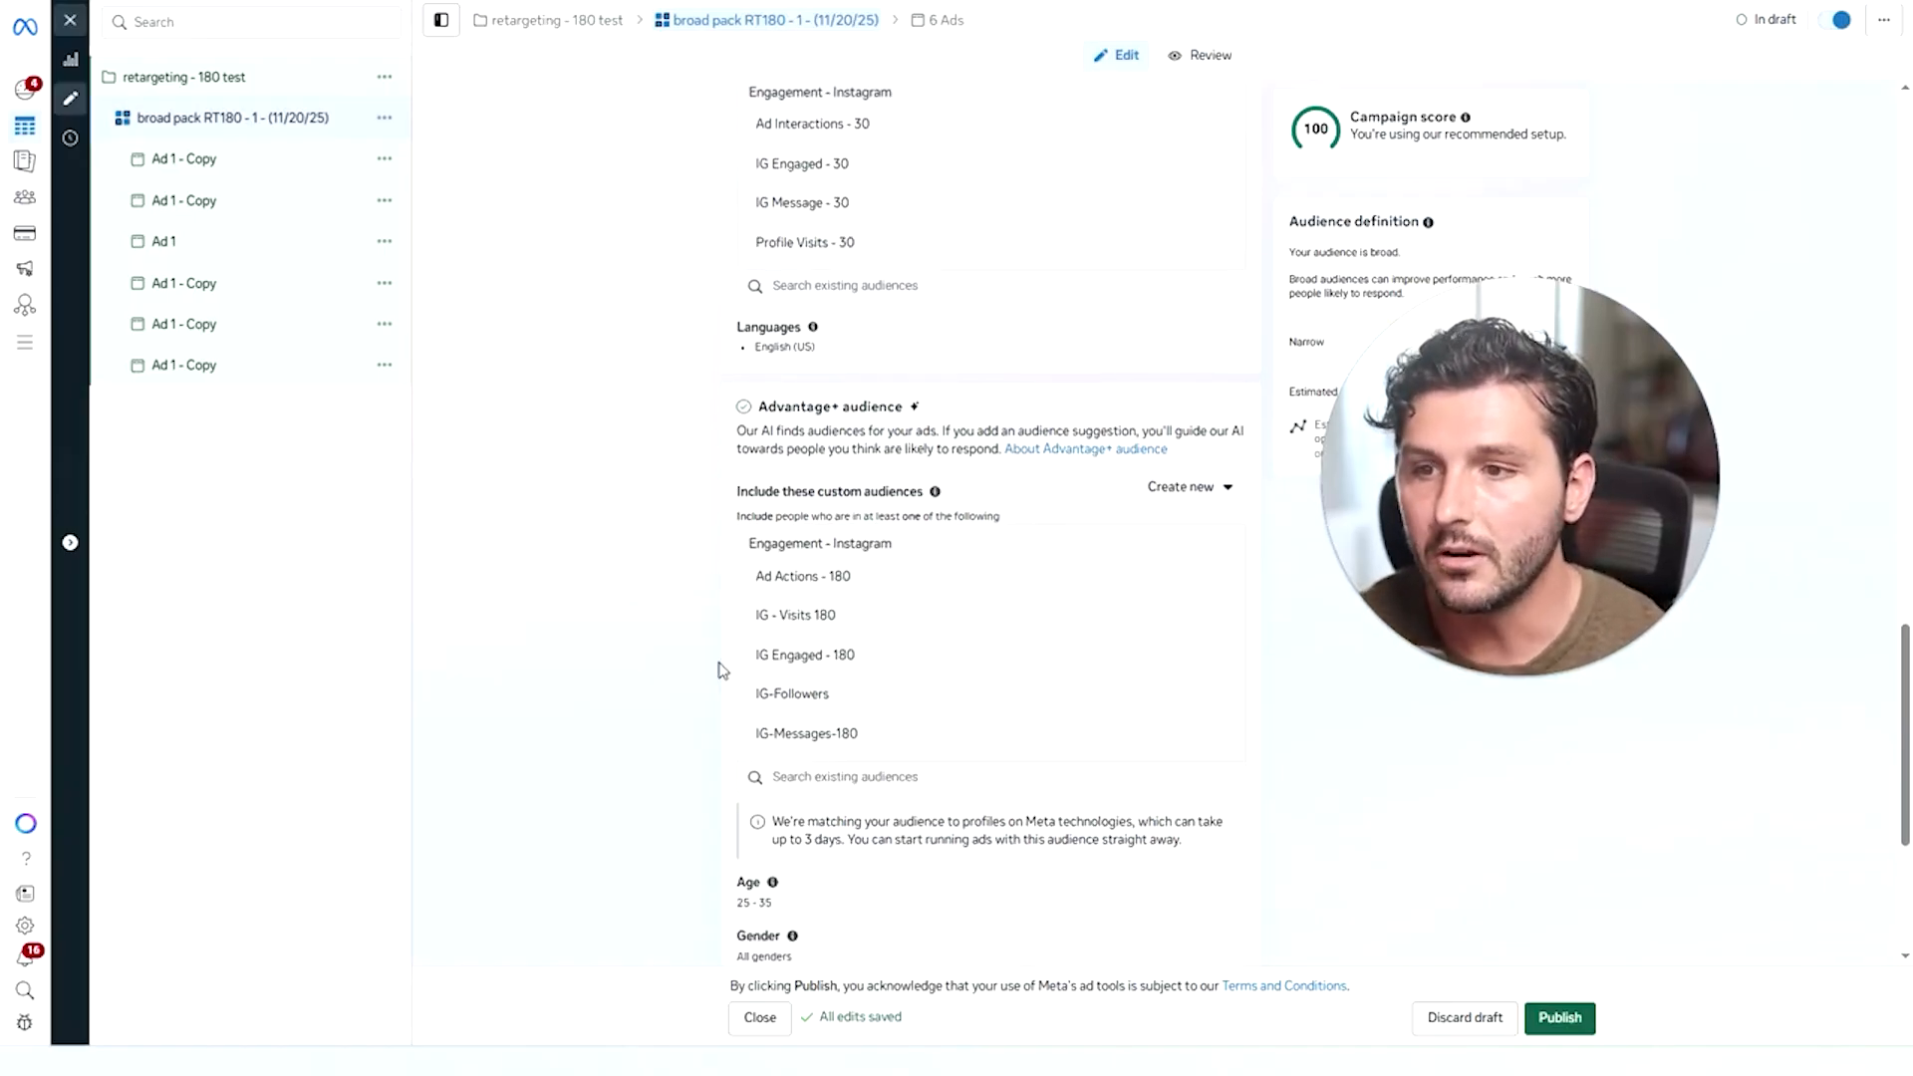
{"action": "scroll", "coordinate": [891, 632], "scroll_direction": "down", "scroll_amount": 1}
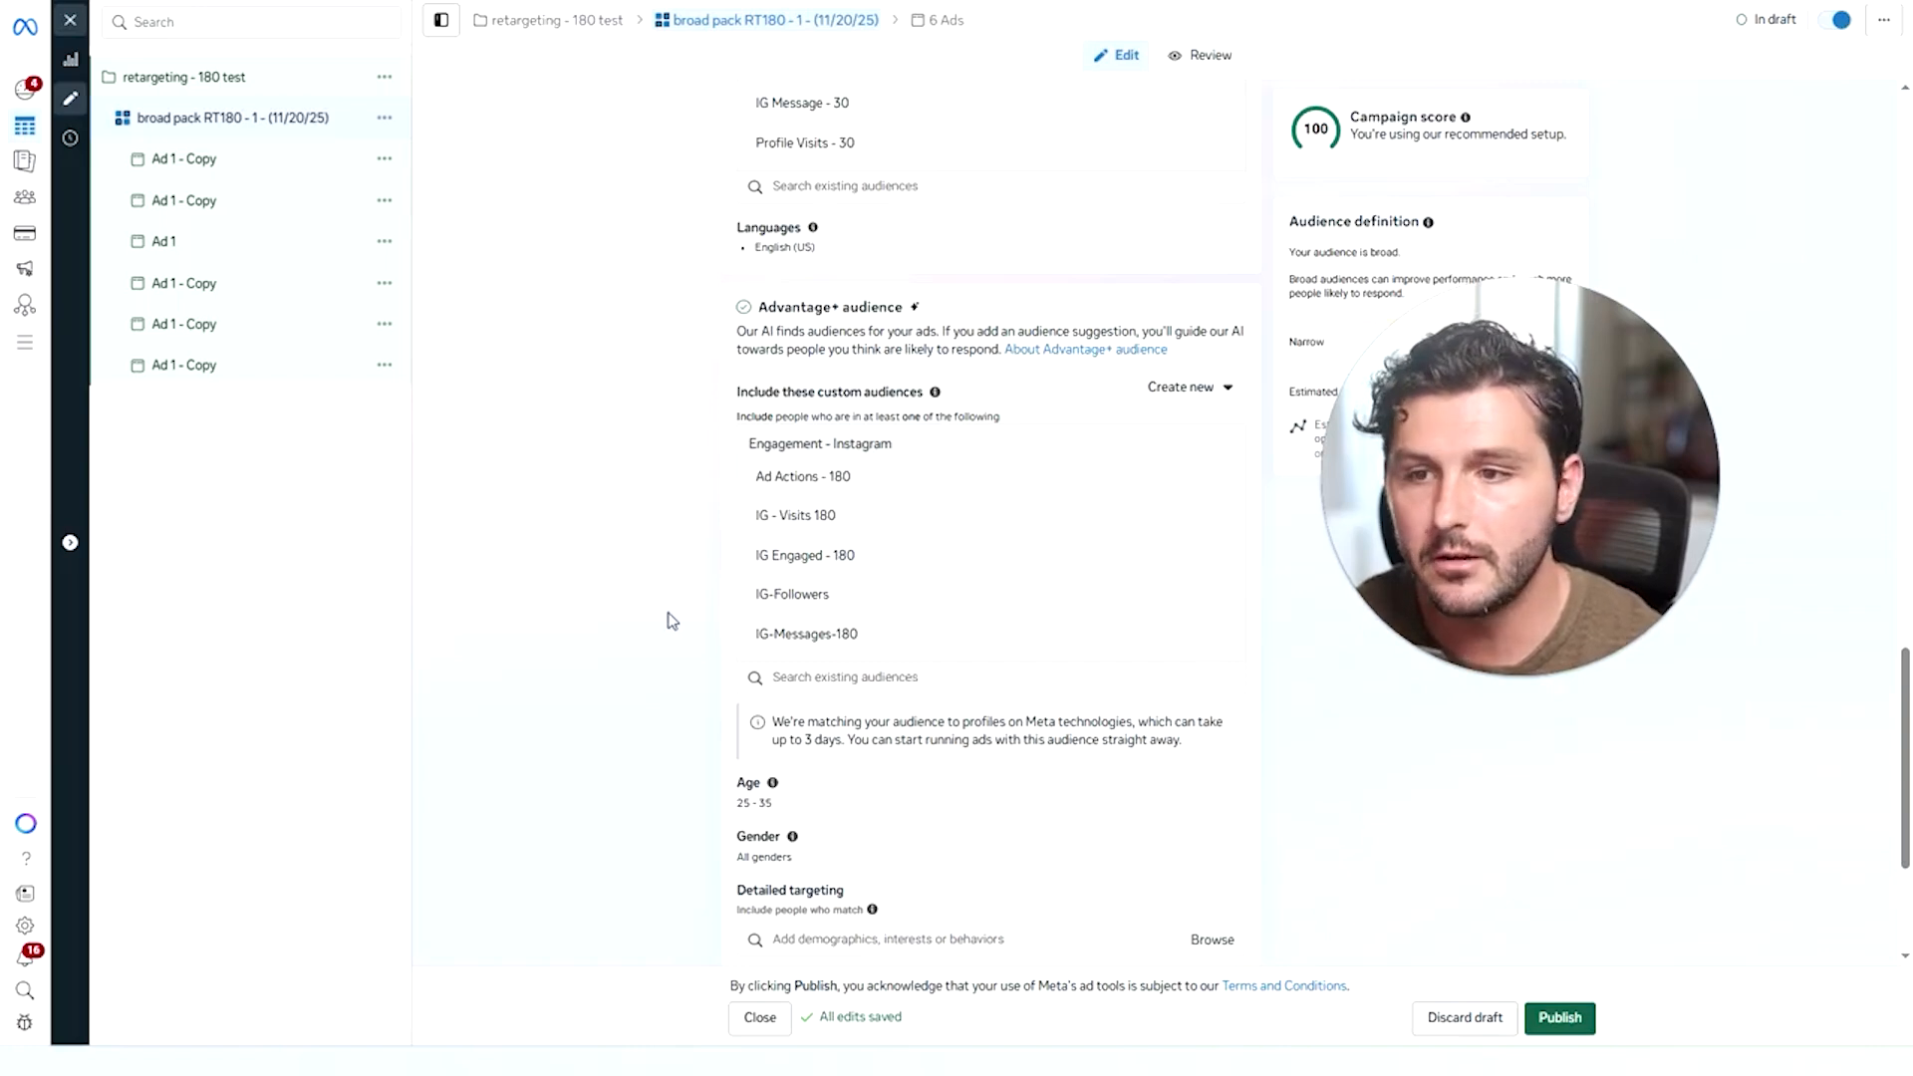
{"action": "scroll", "coordinate": [897, 547], "scroll_direction": "down", "scroll_amount": 3}
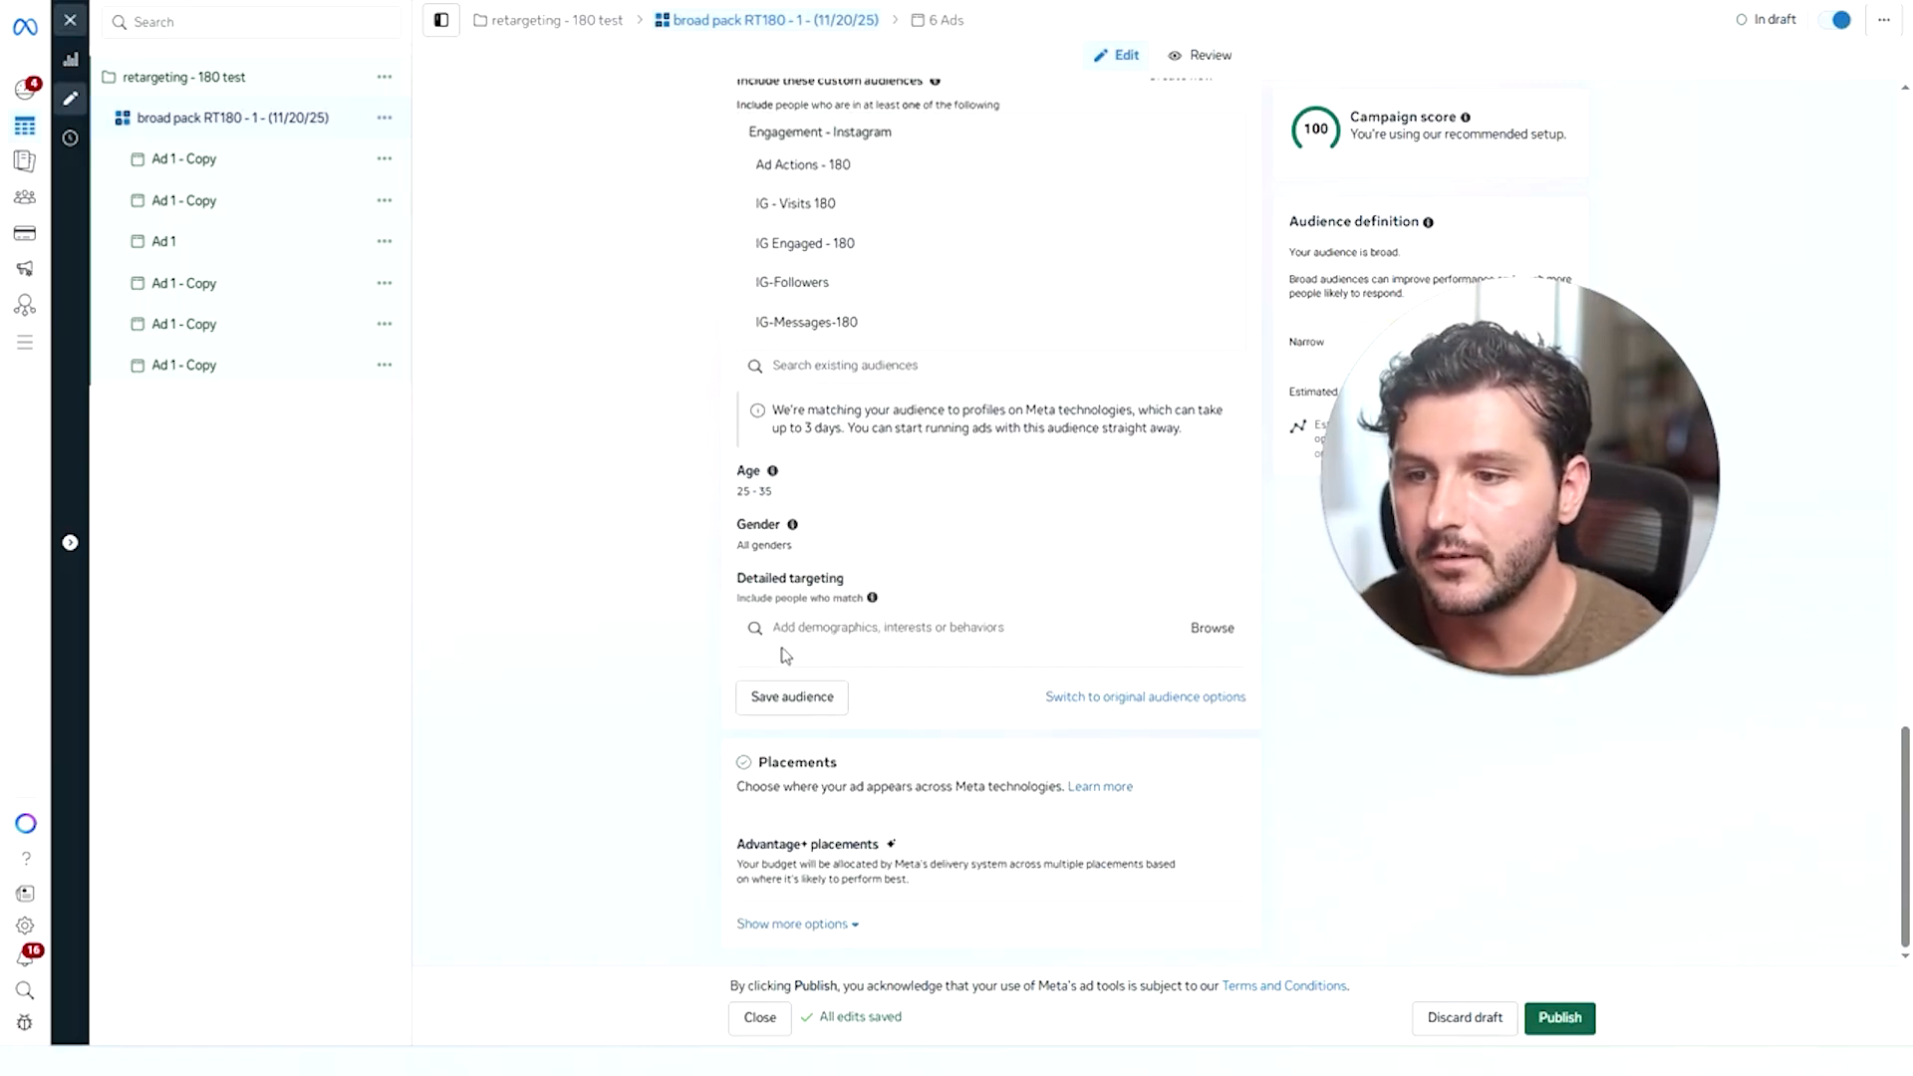
{"action": "scroll", "coordinate": [786, 655], "scroll_direction": "up", "scroll_amount": 15}
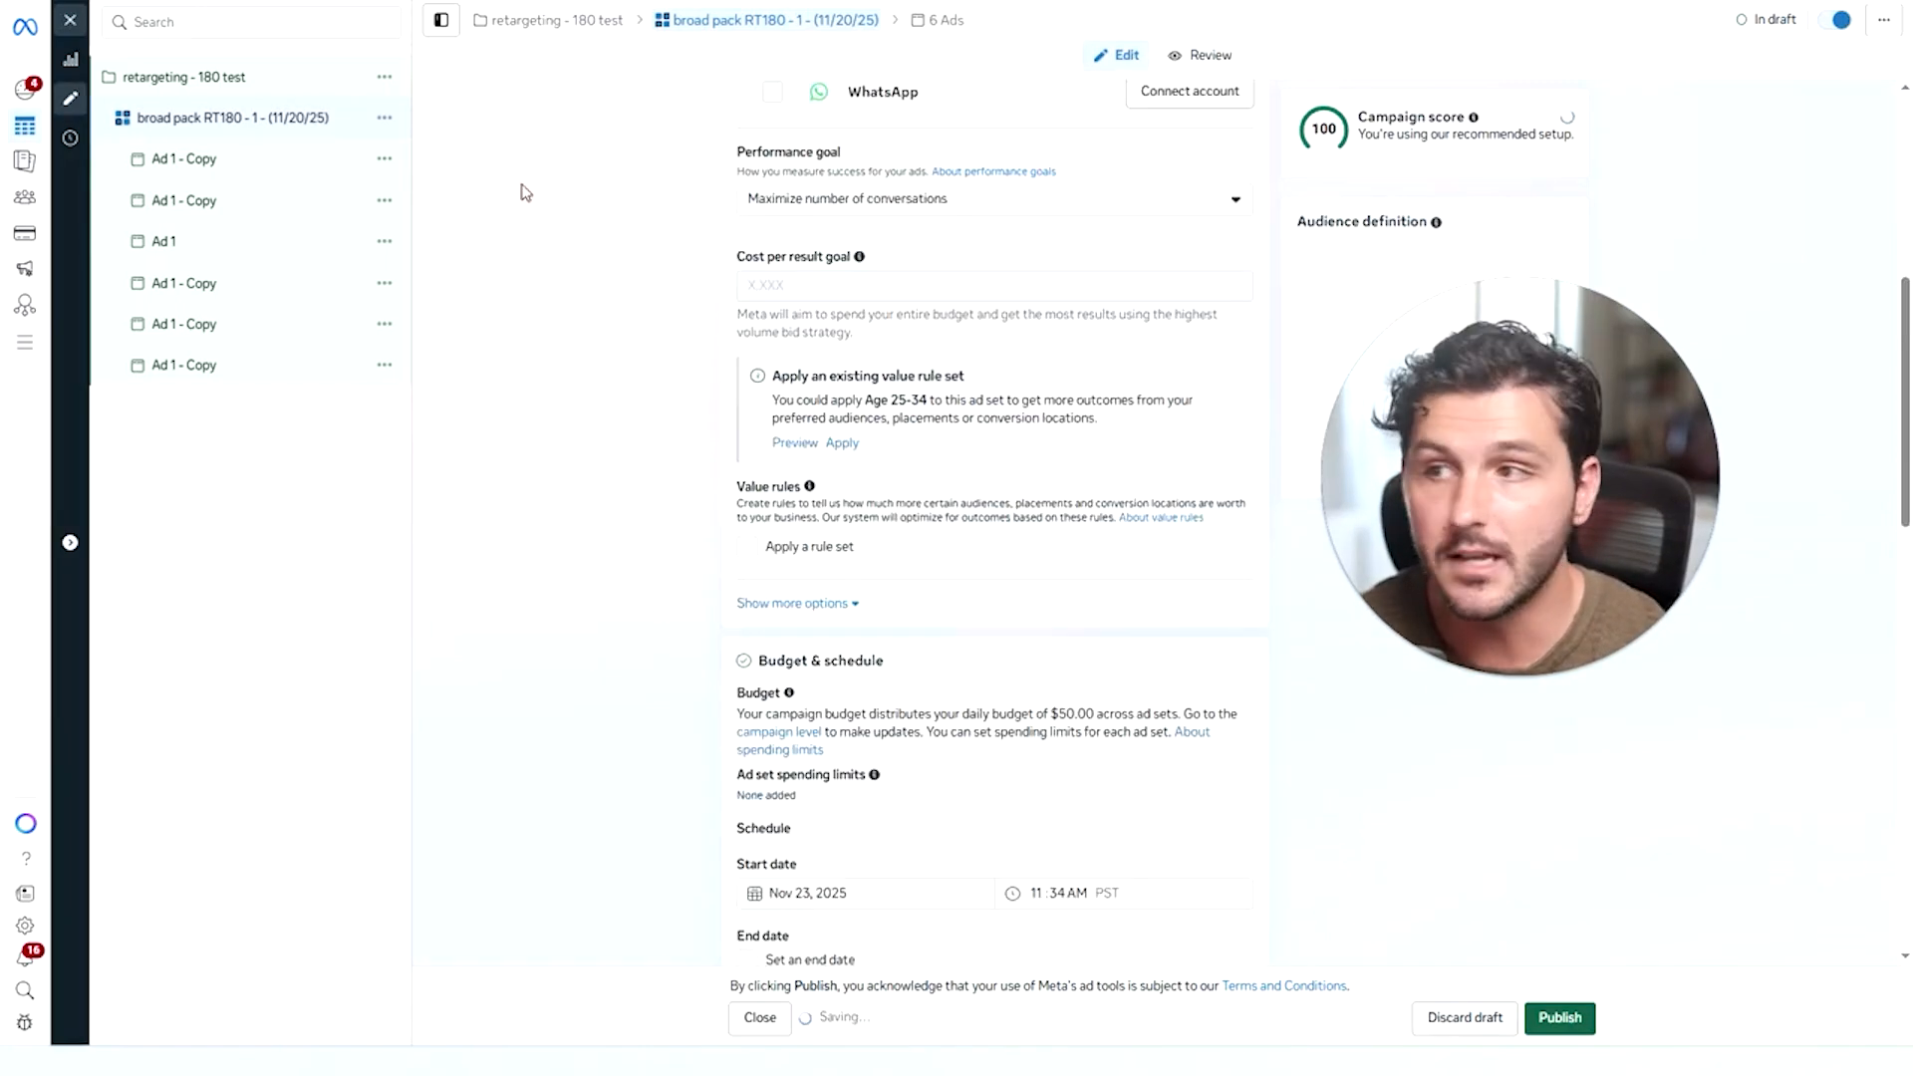
{"action": "left_click", "coordinate": [70, 20]}
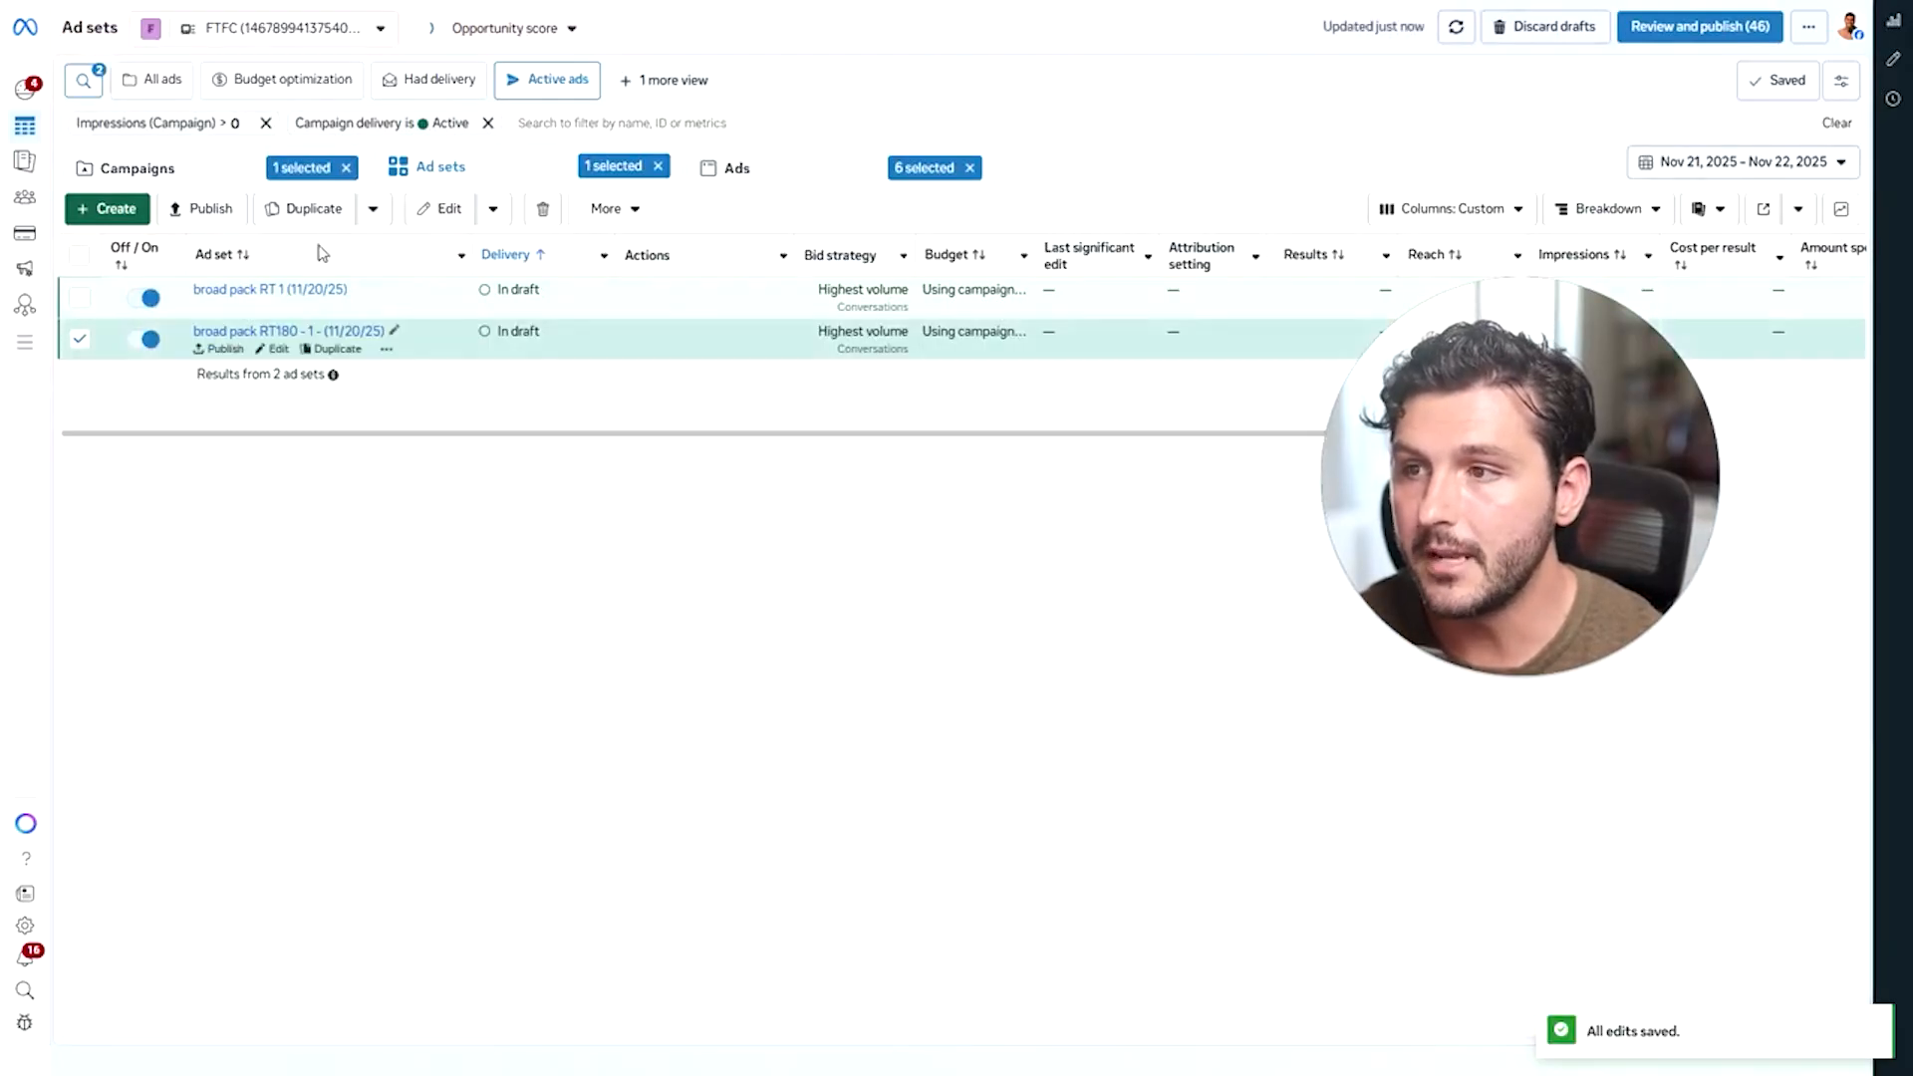
{"action": "left_click", "coordinate": [217, 178]}
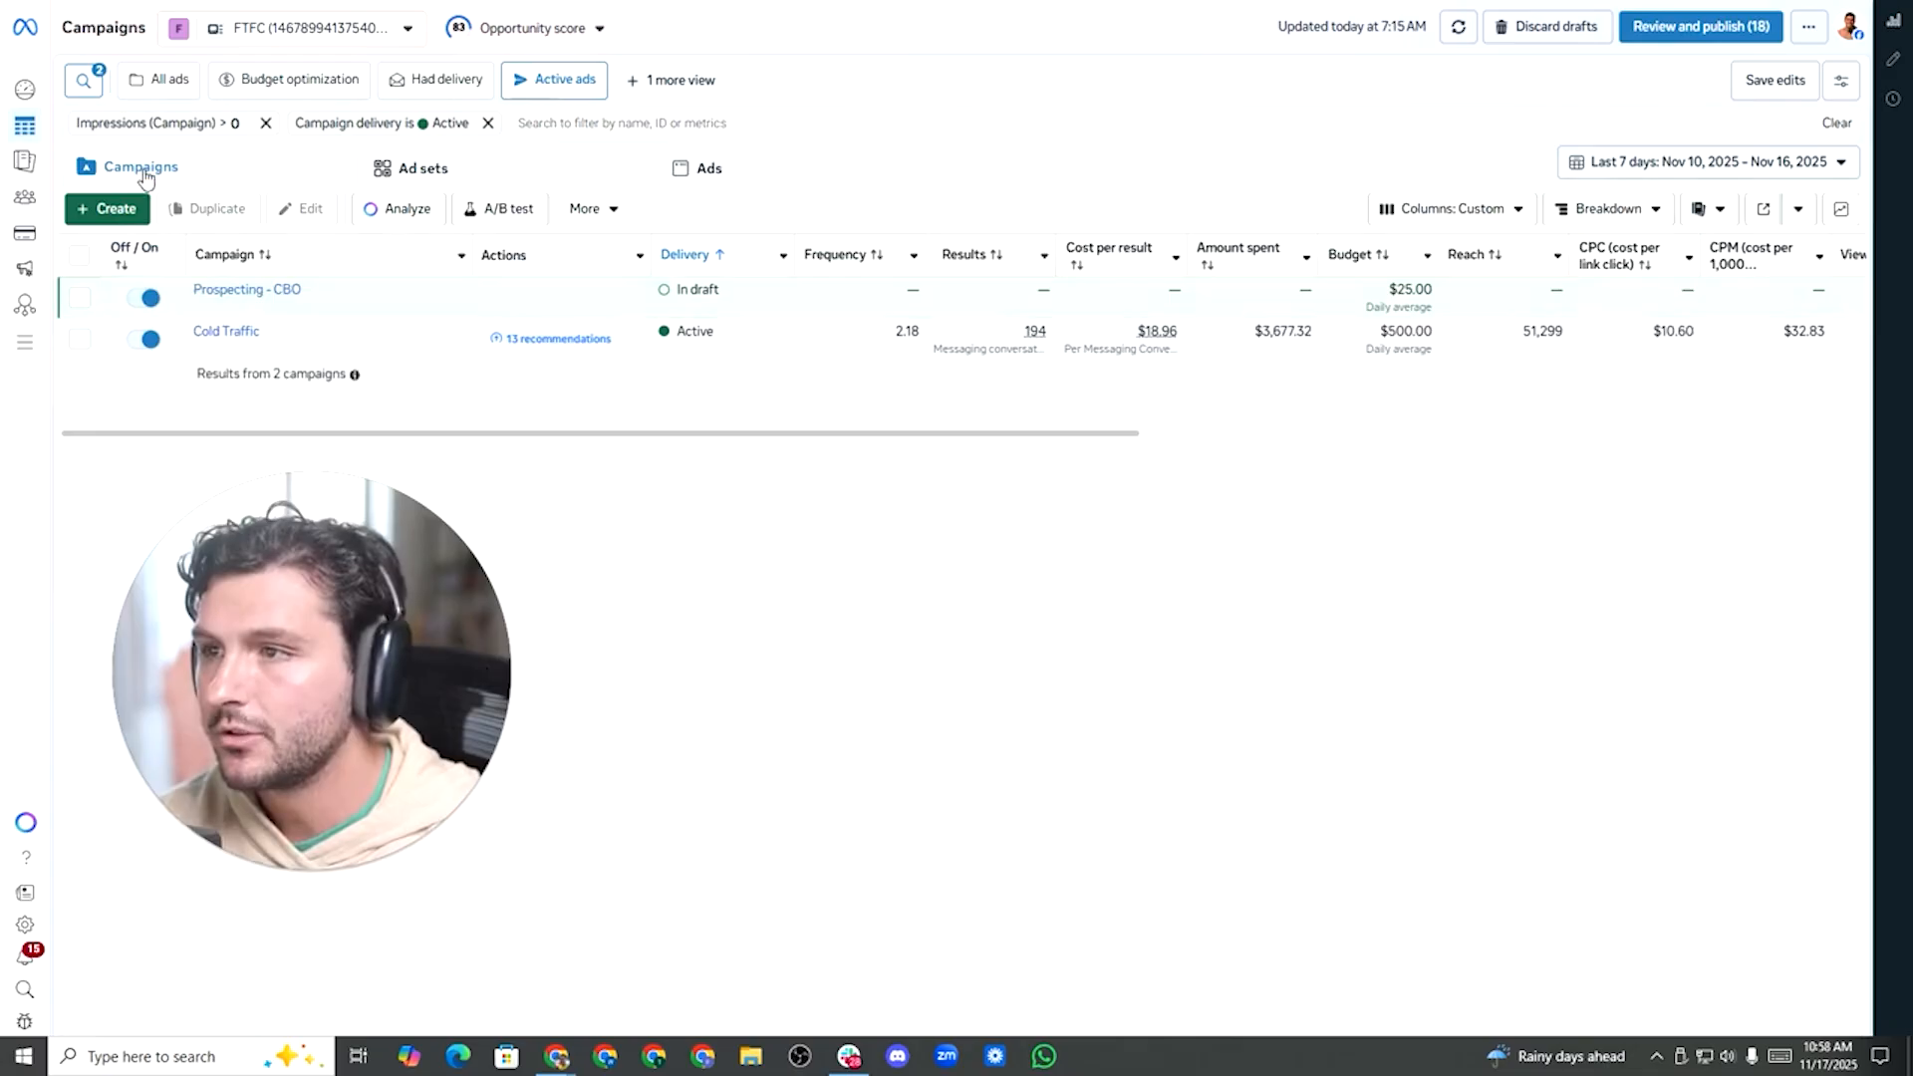
Create a new auction campaign with the Engagement objective.
{"action": "left_click", "coordinate": [107, 209]}
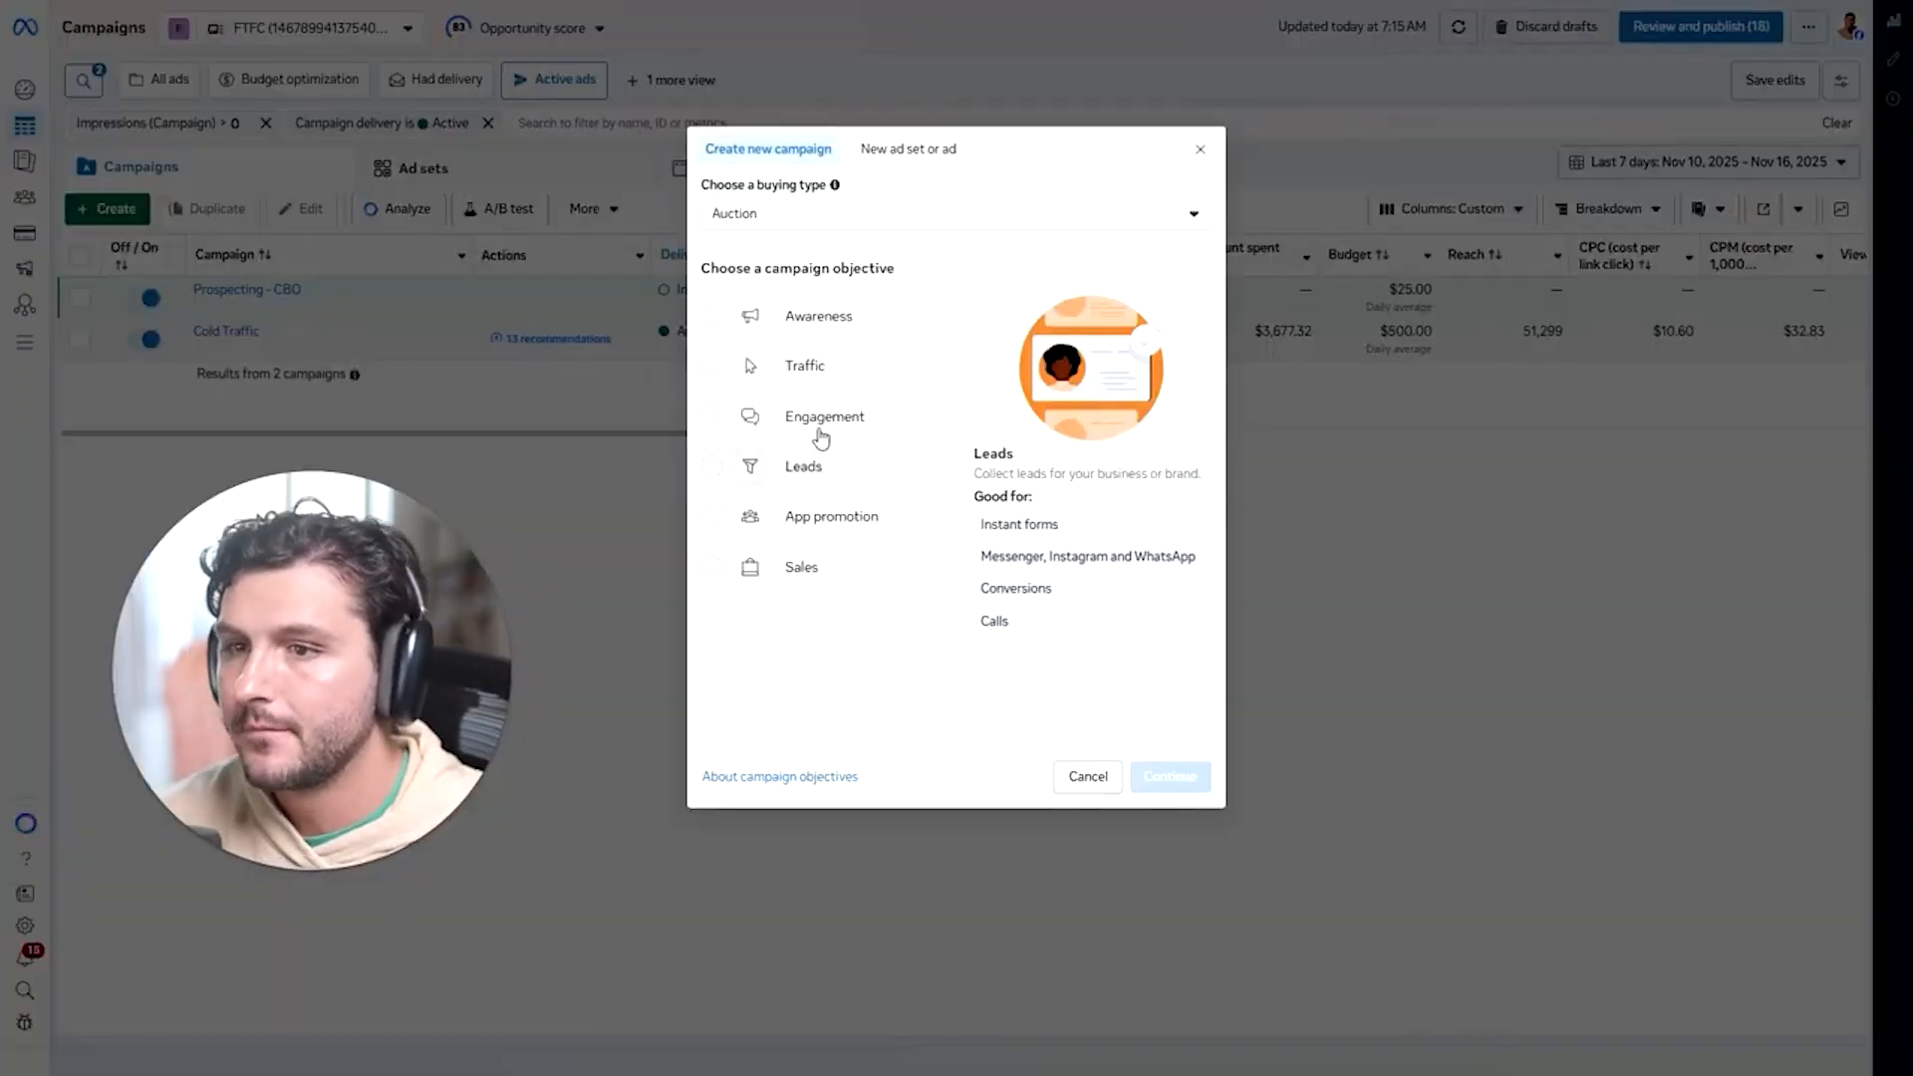
{"action": "left_click", "coordinate": [819, 419]}
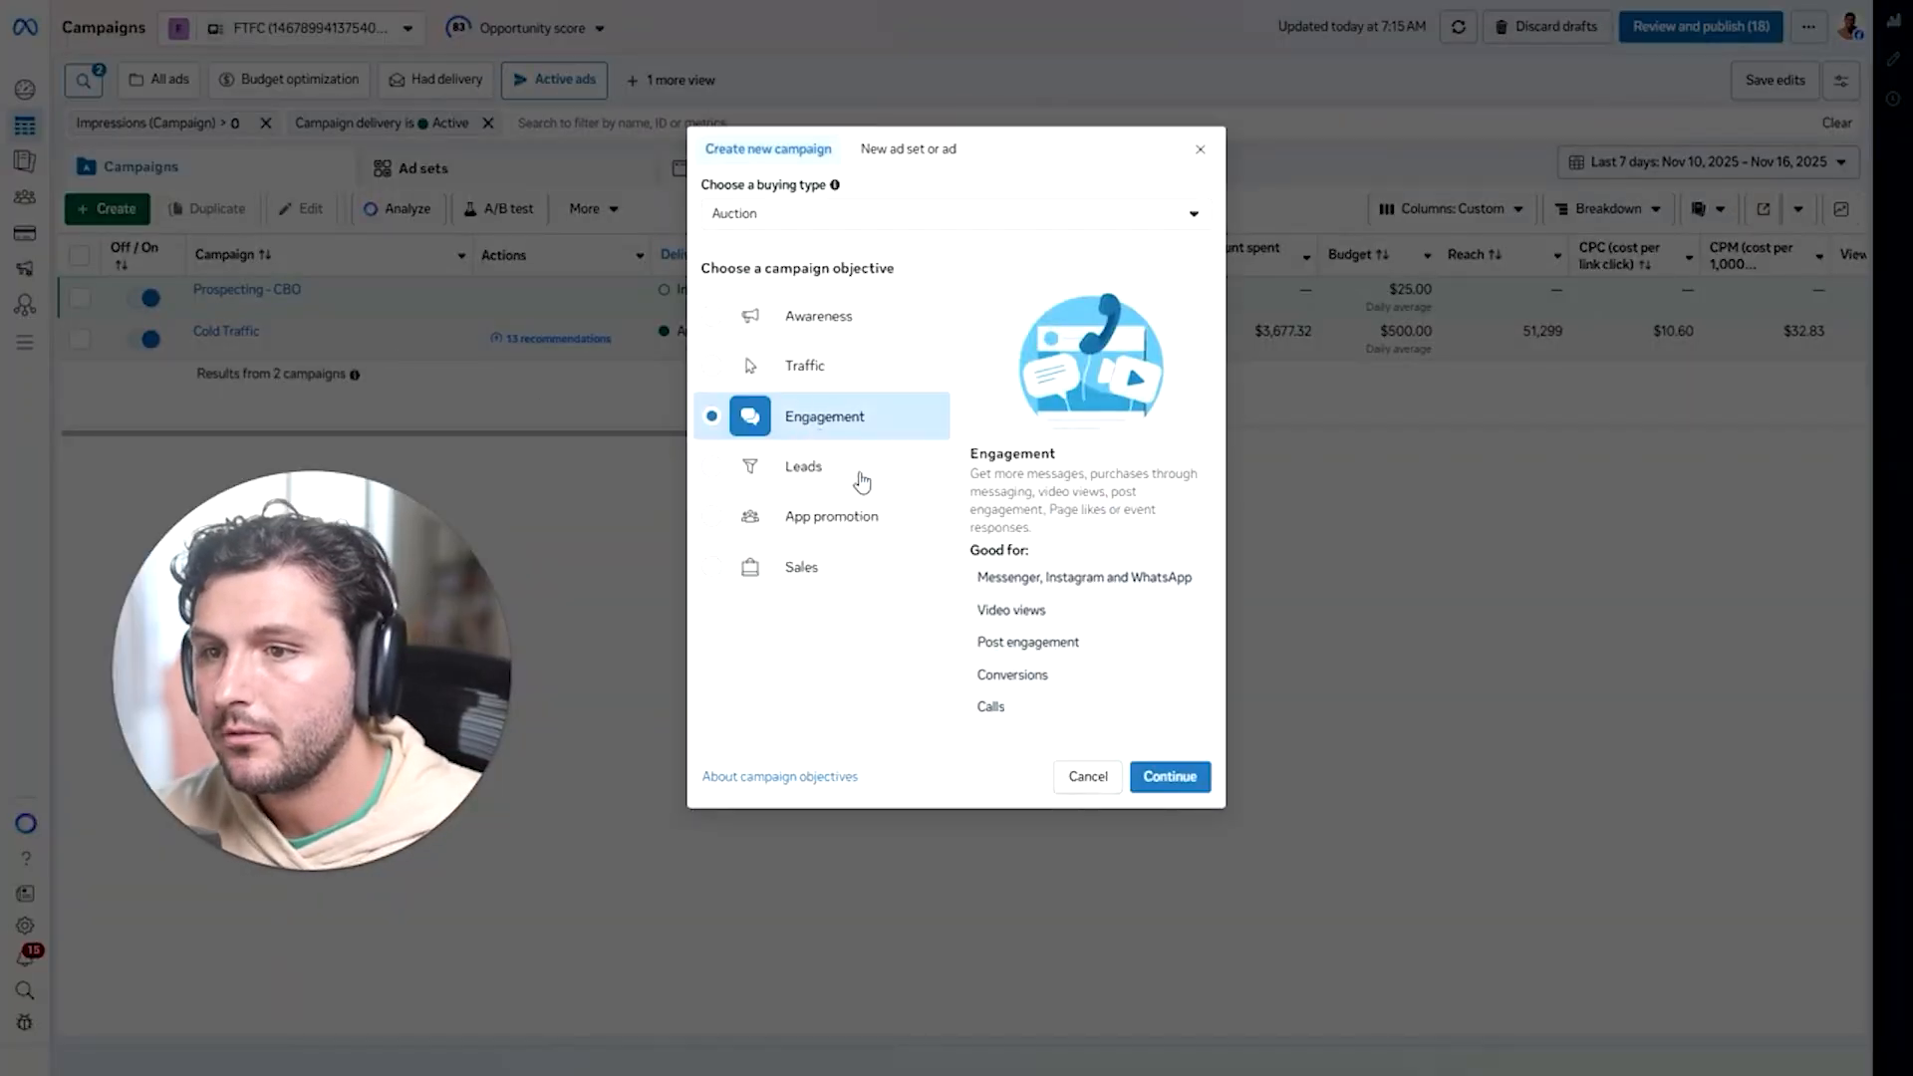
{"action": "left_click", "coordinate": [1156, 776]}
{"action": "left_click", "coordinate": [1170, 560]}
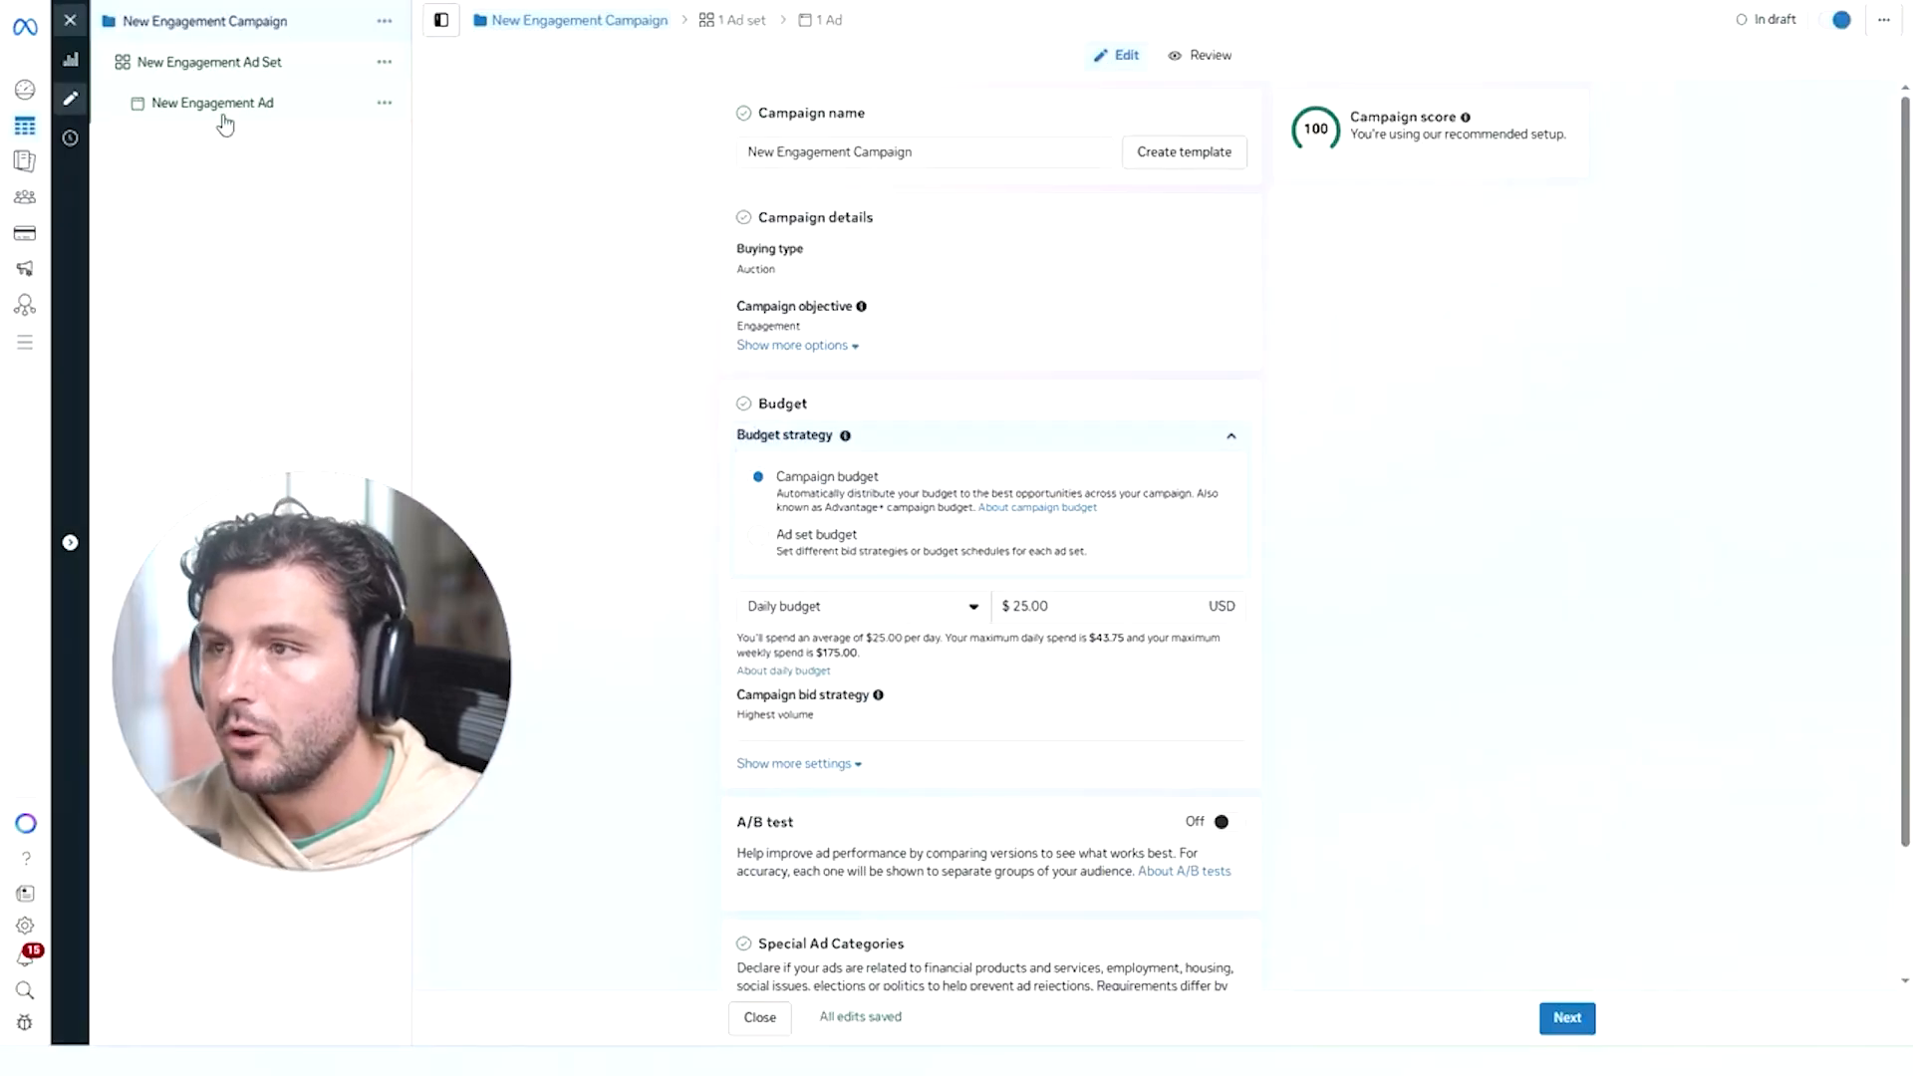
Name the new engagement campaign "Scale Campaign" and close the editor.
{"action": "left_click_drag", "start_coordinate": [912, 151], "coordinate": [775, 153]}
{"action": "key", "text": "ctrl+a"}
{"action": "type", "text": "Scale"}
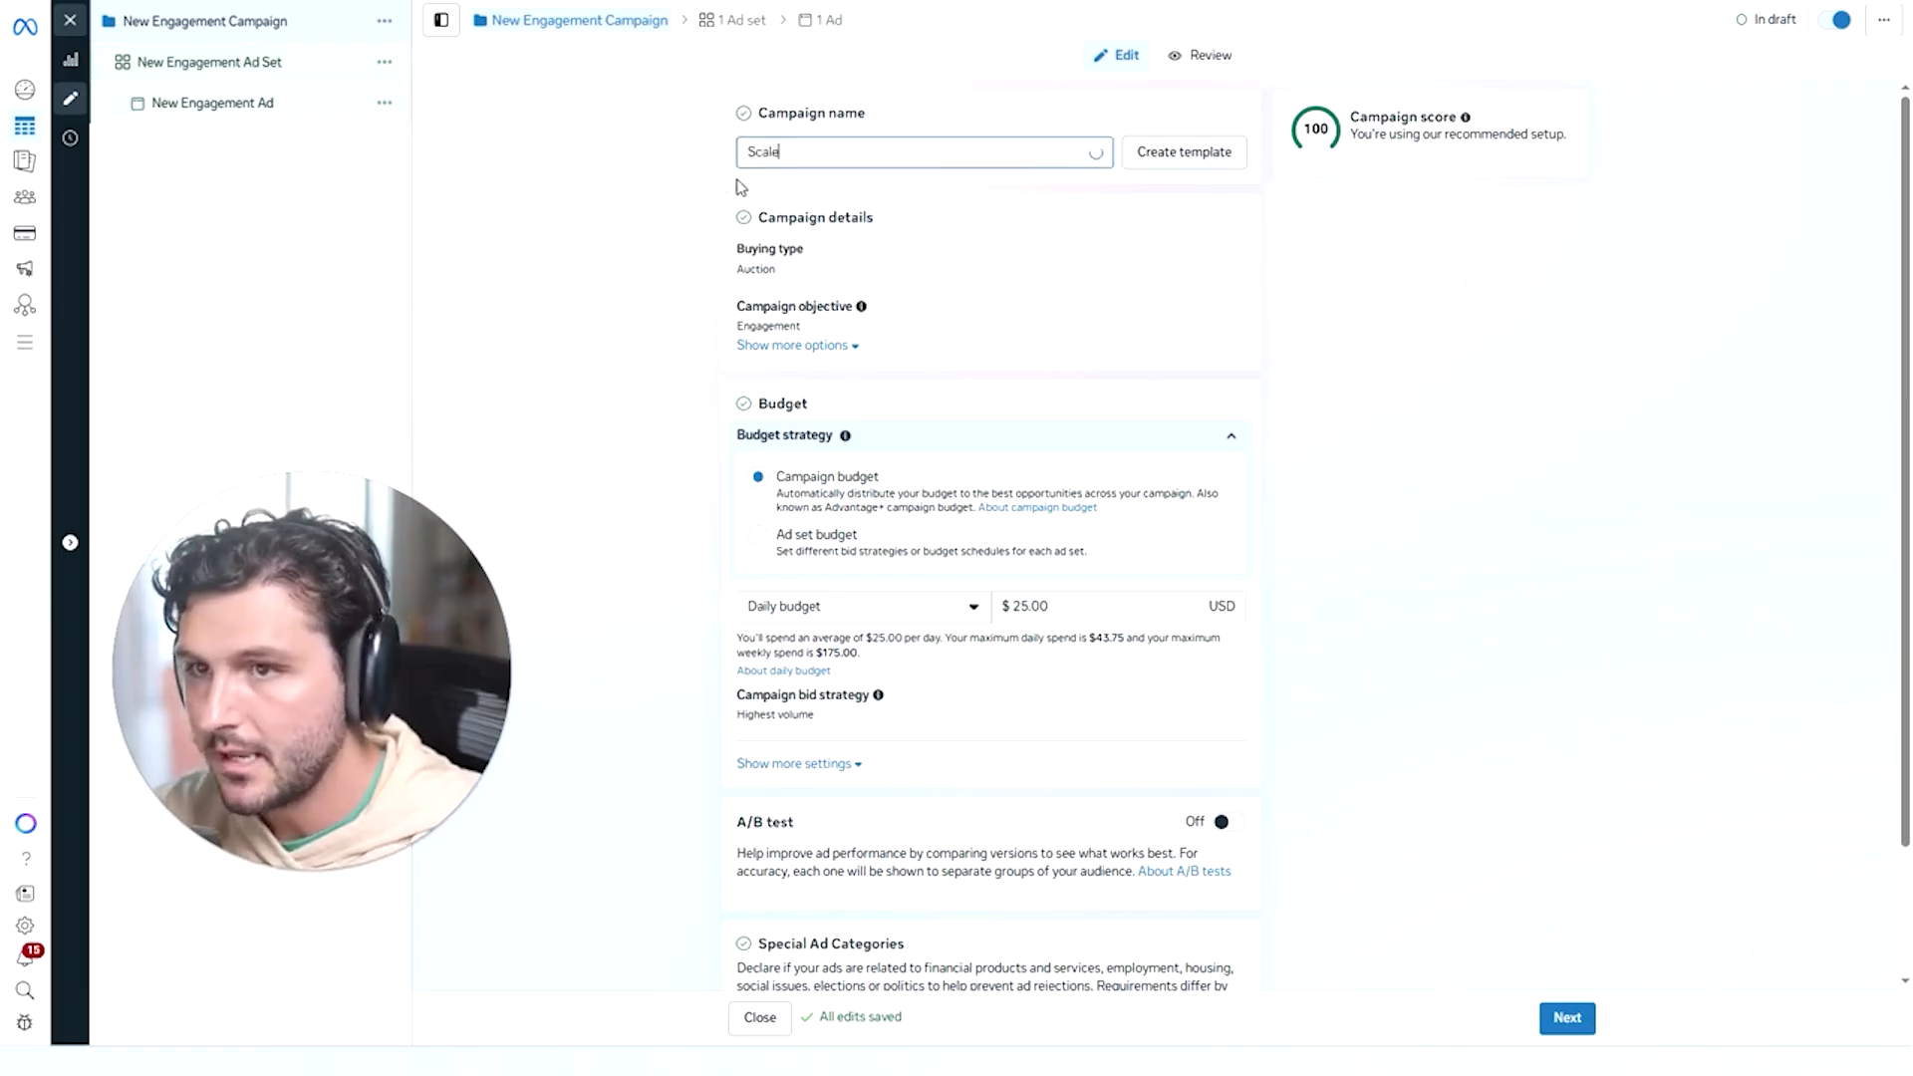
{"action": "type", "text": " Campia"}
{"action": "type", "text": "gn"}
{"action": "key", "text": "BackSpace"}
{"action": "key", "text": "BackSpace"}
{"action": "key", "text": "BackSpace"}
{"action": "key", "text": "BackSpace"}
{"action": "type", "text": "aig"}
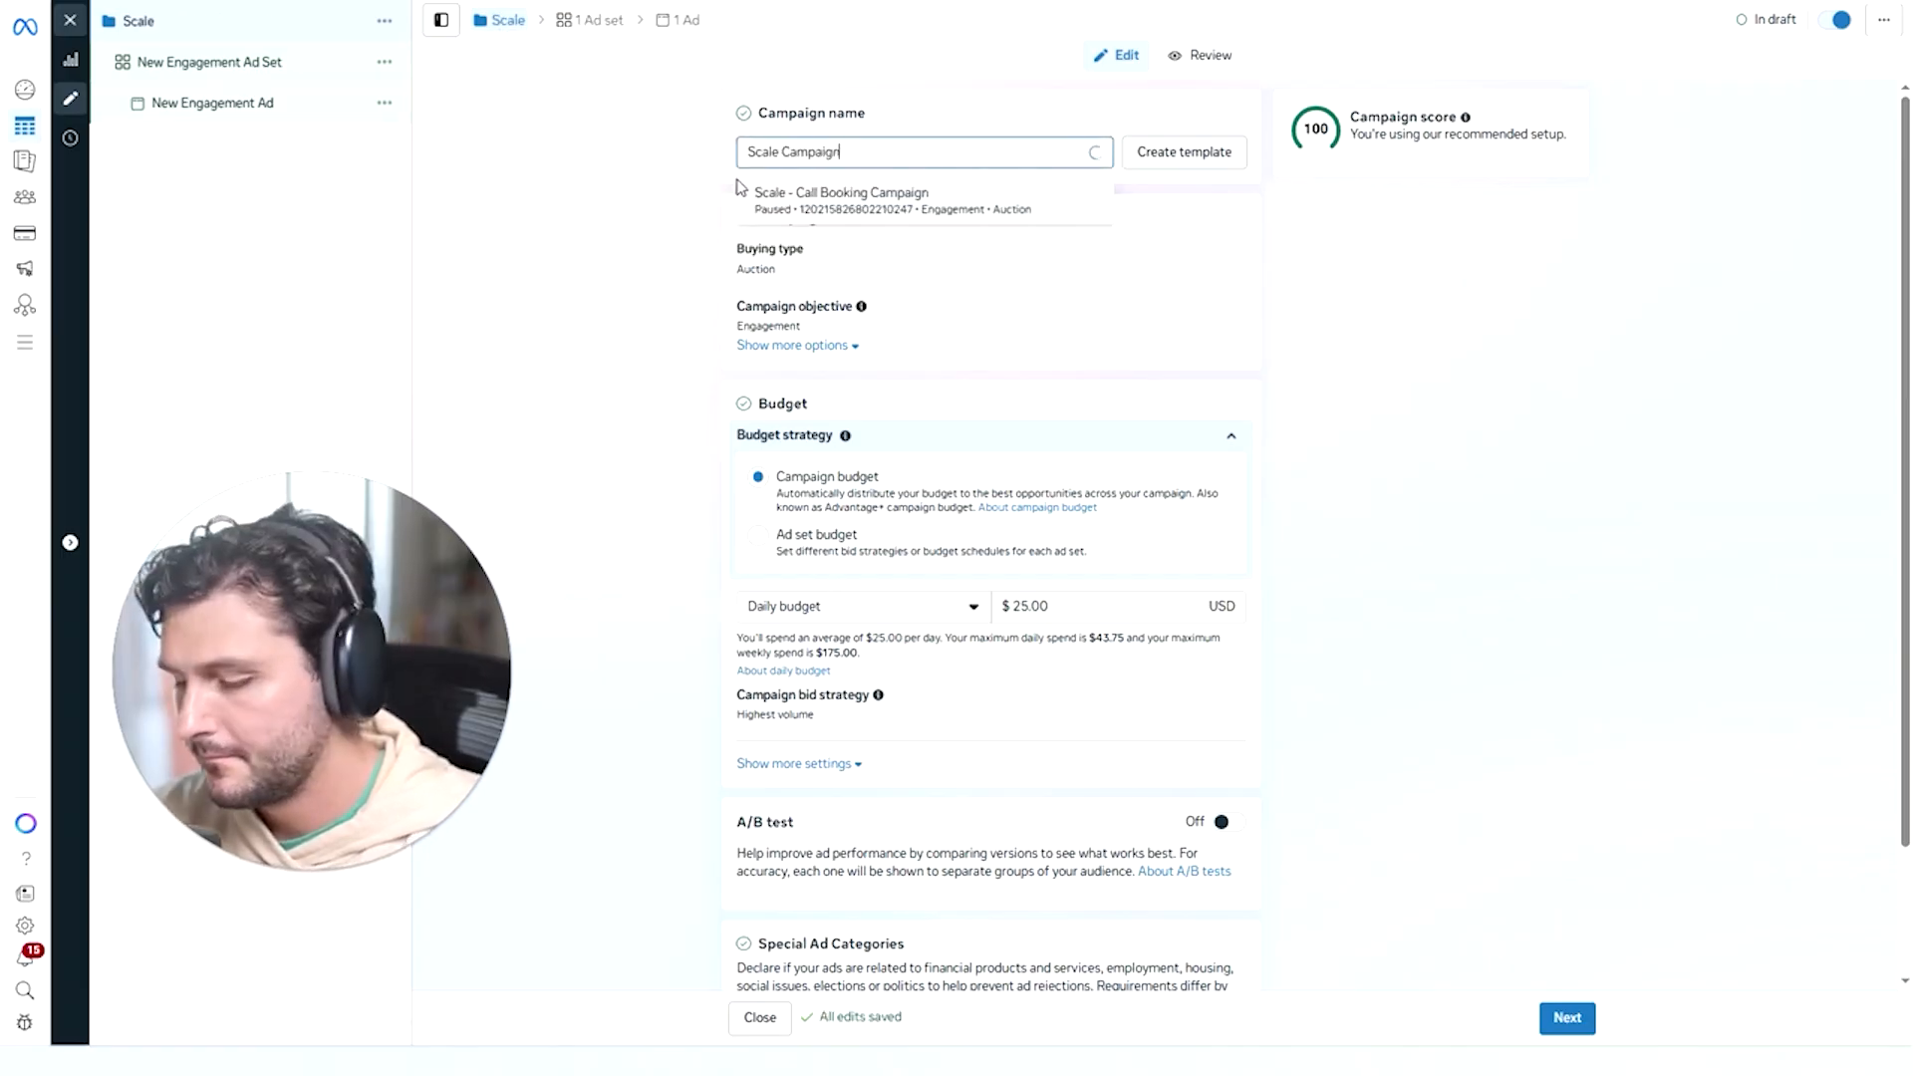
{"action": "type", "text": "n"}
{"action": "left_click", "coordinate": [598, 273]}
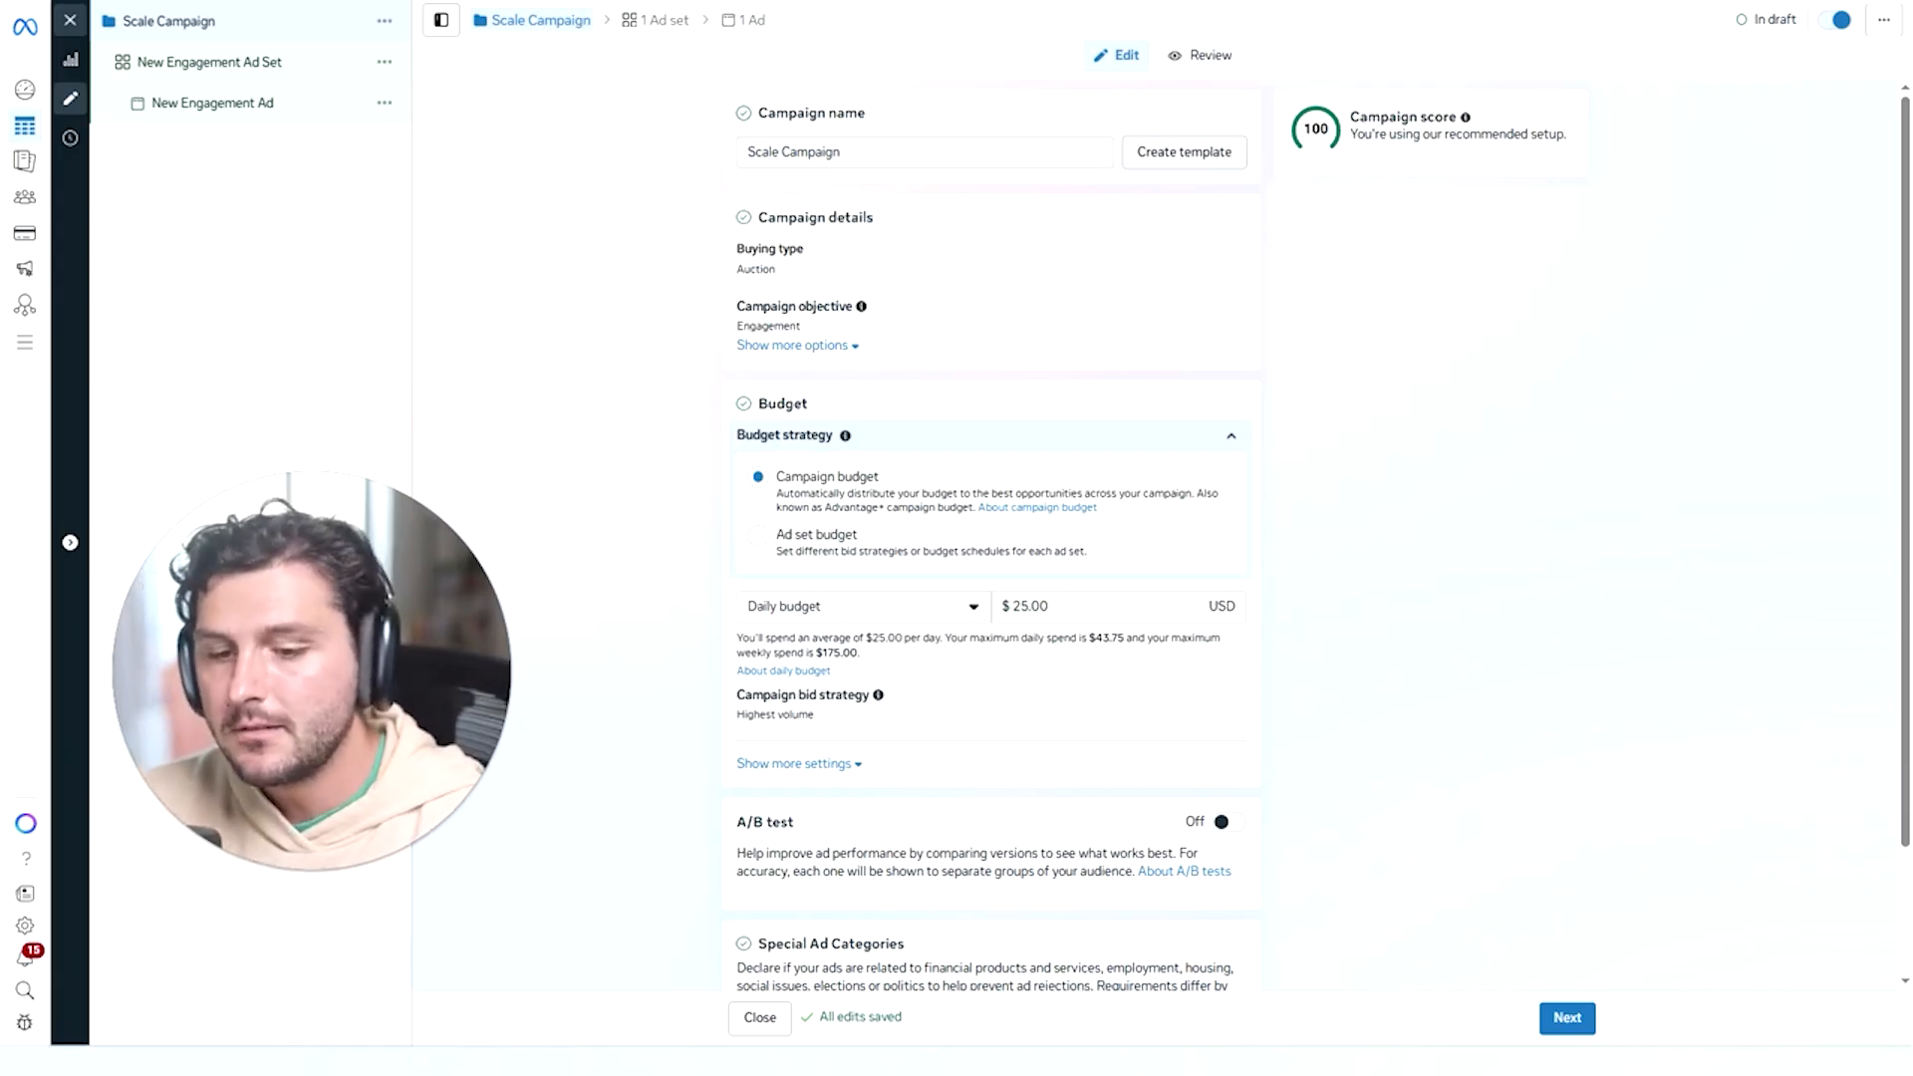
{"action": "left_click", "coordinate": [69, 20]}
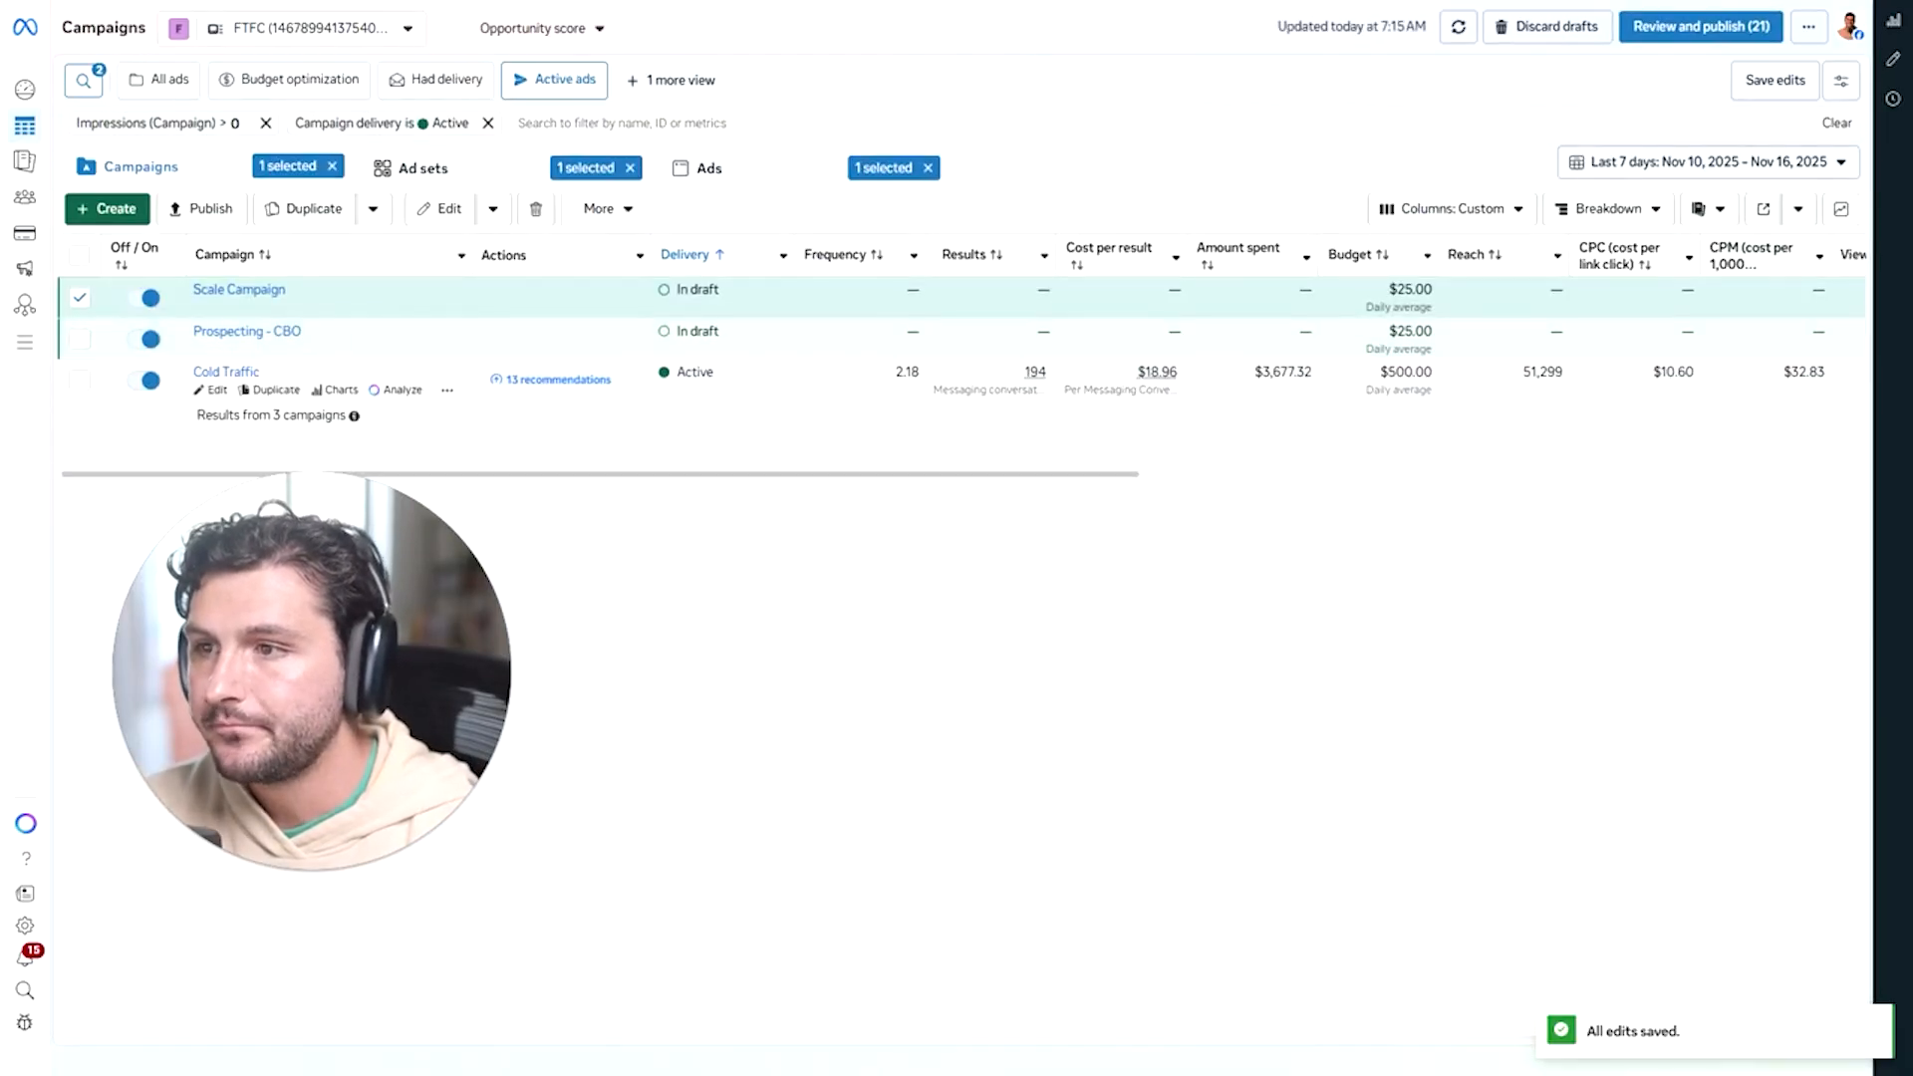
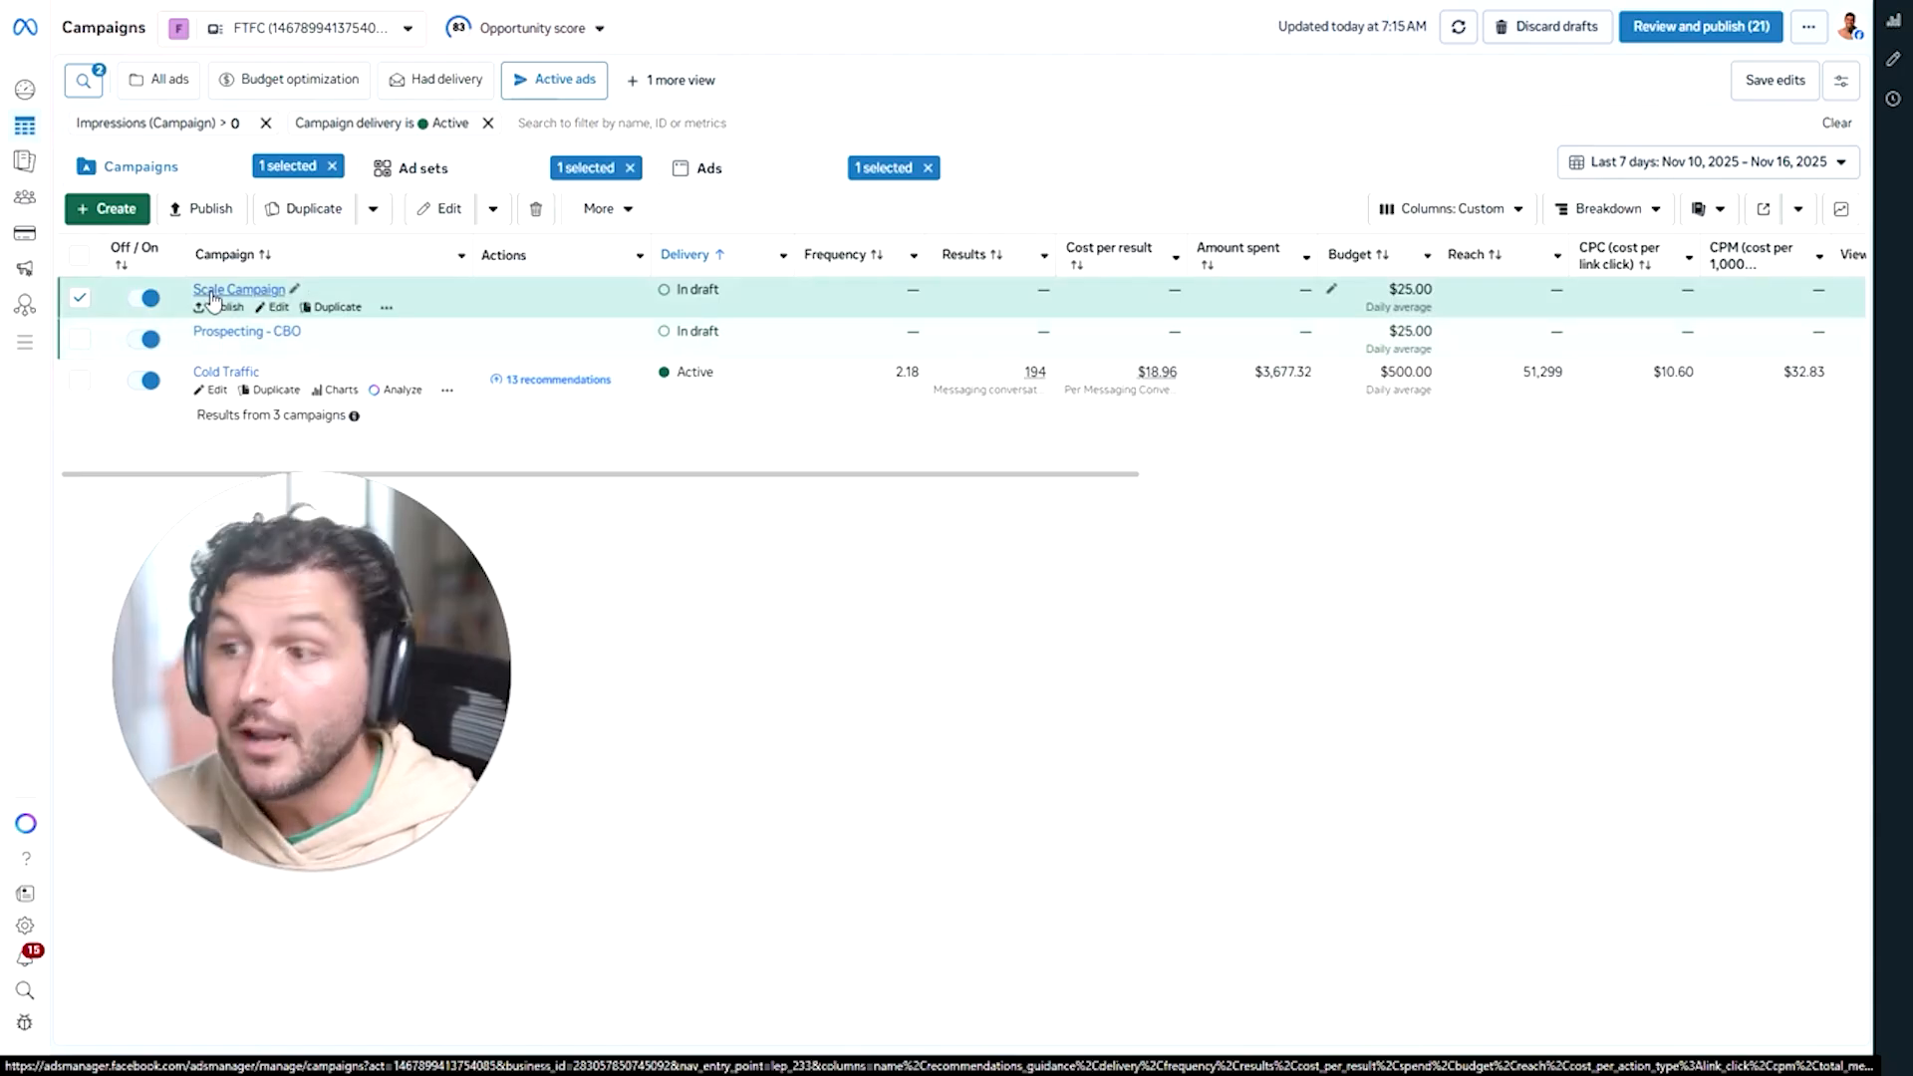
Reopen Scale Campaign for editing, proceed to its ad set, and rename the ad set "Scaling Set".
{"action": "left_click", "coordinate": [279, 309]}
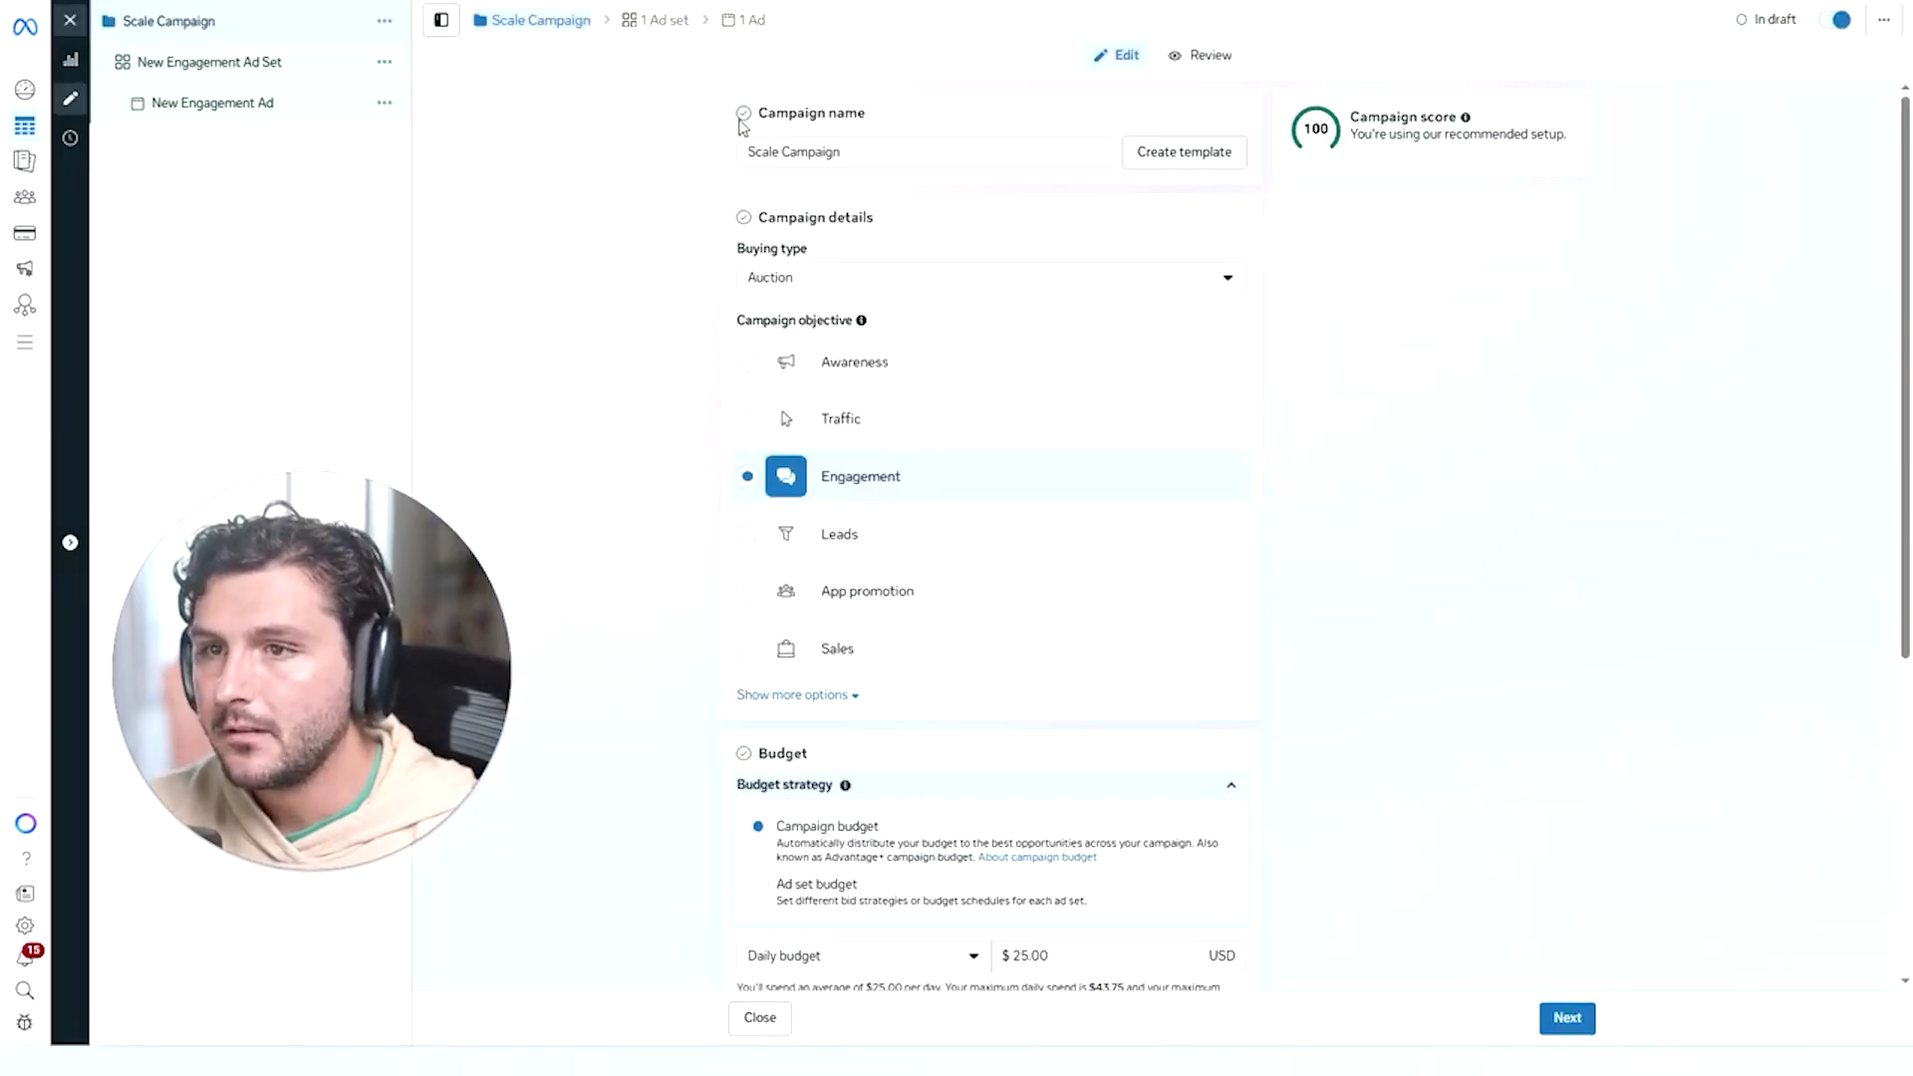
{"action": "scroll", "coordinate": [876, 324], "scroll_direction": "down", "scroll_amount": 5}
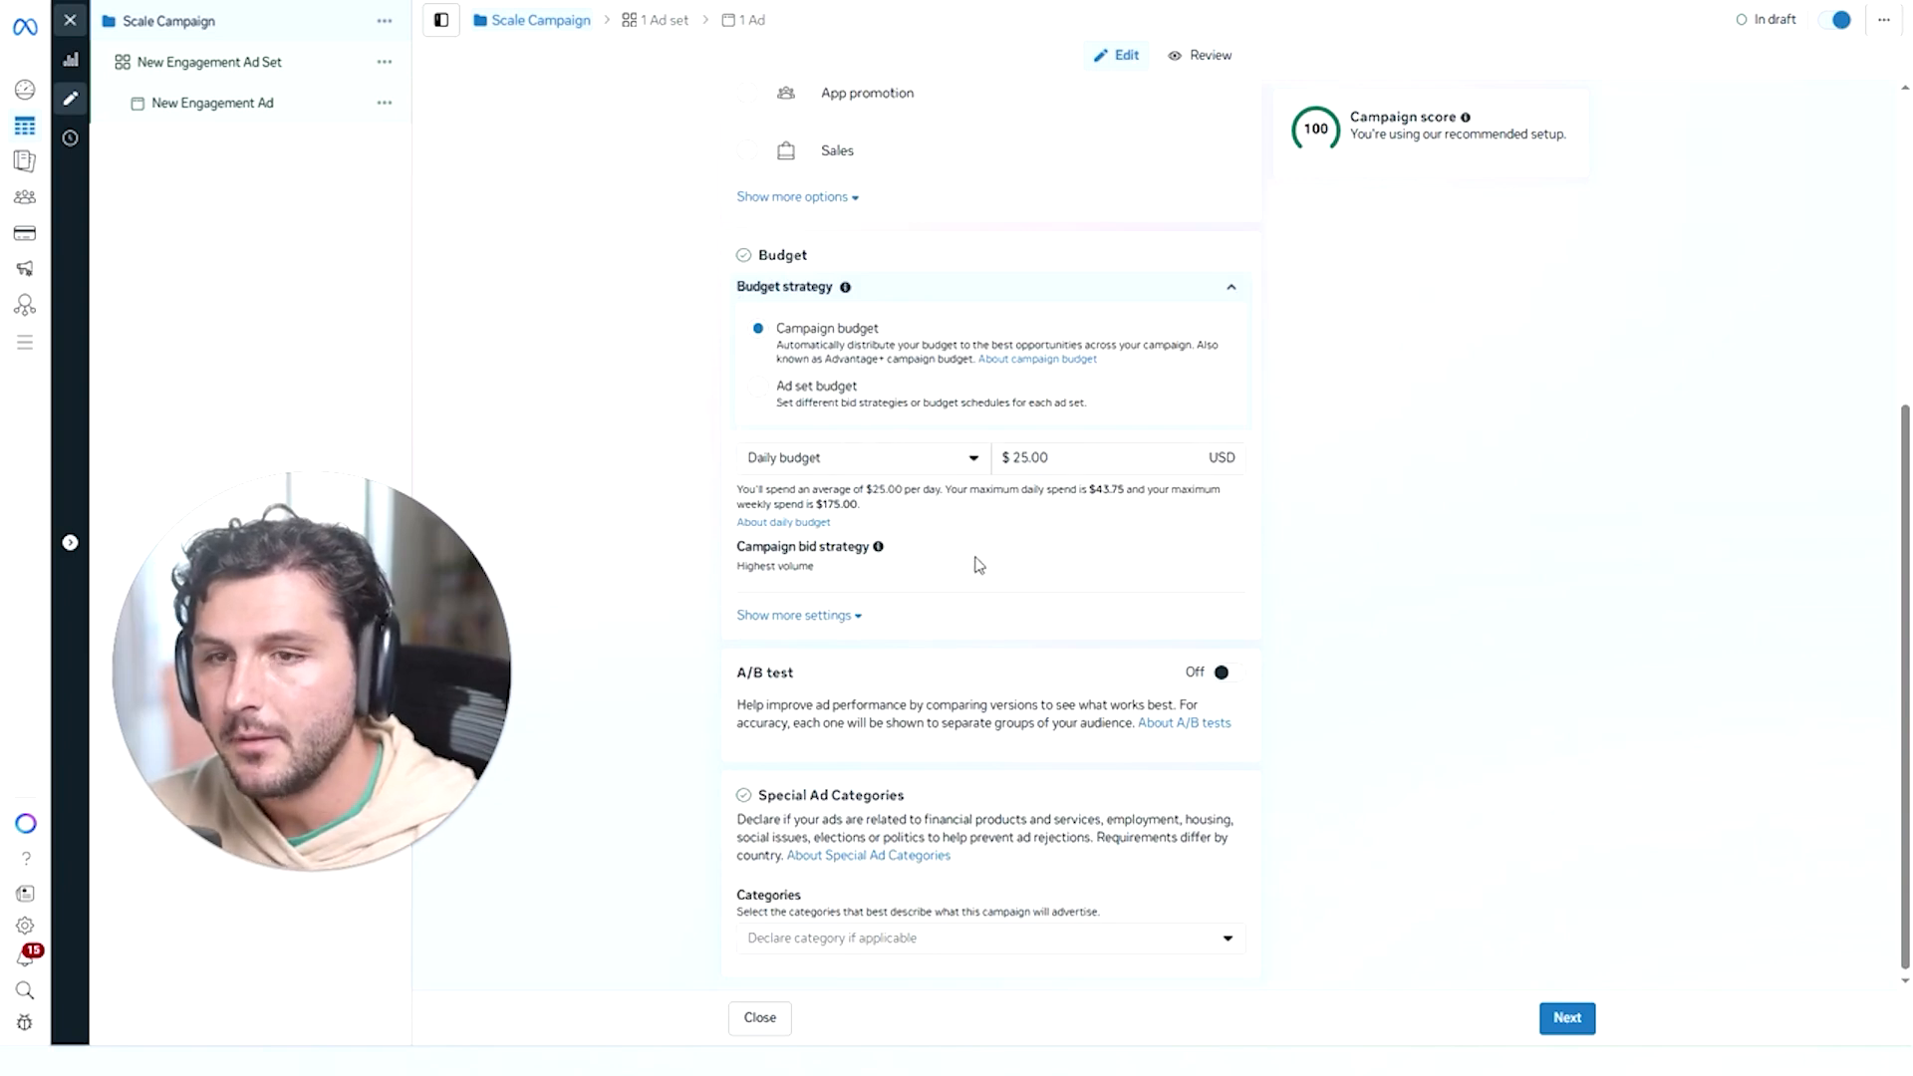
{"action": "left_click", "coordinate": [1567, 1017]}
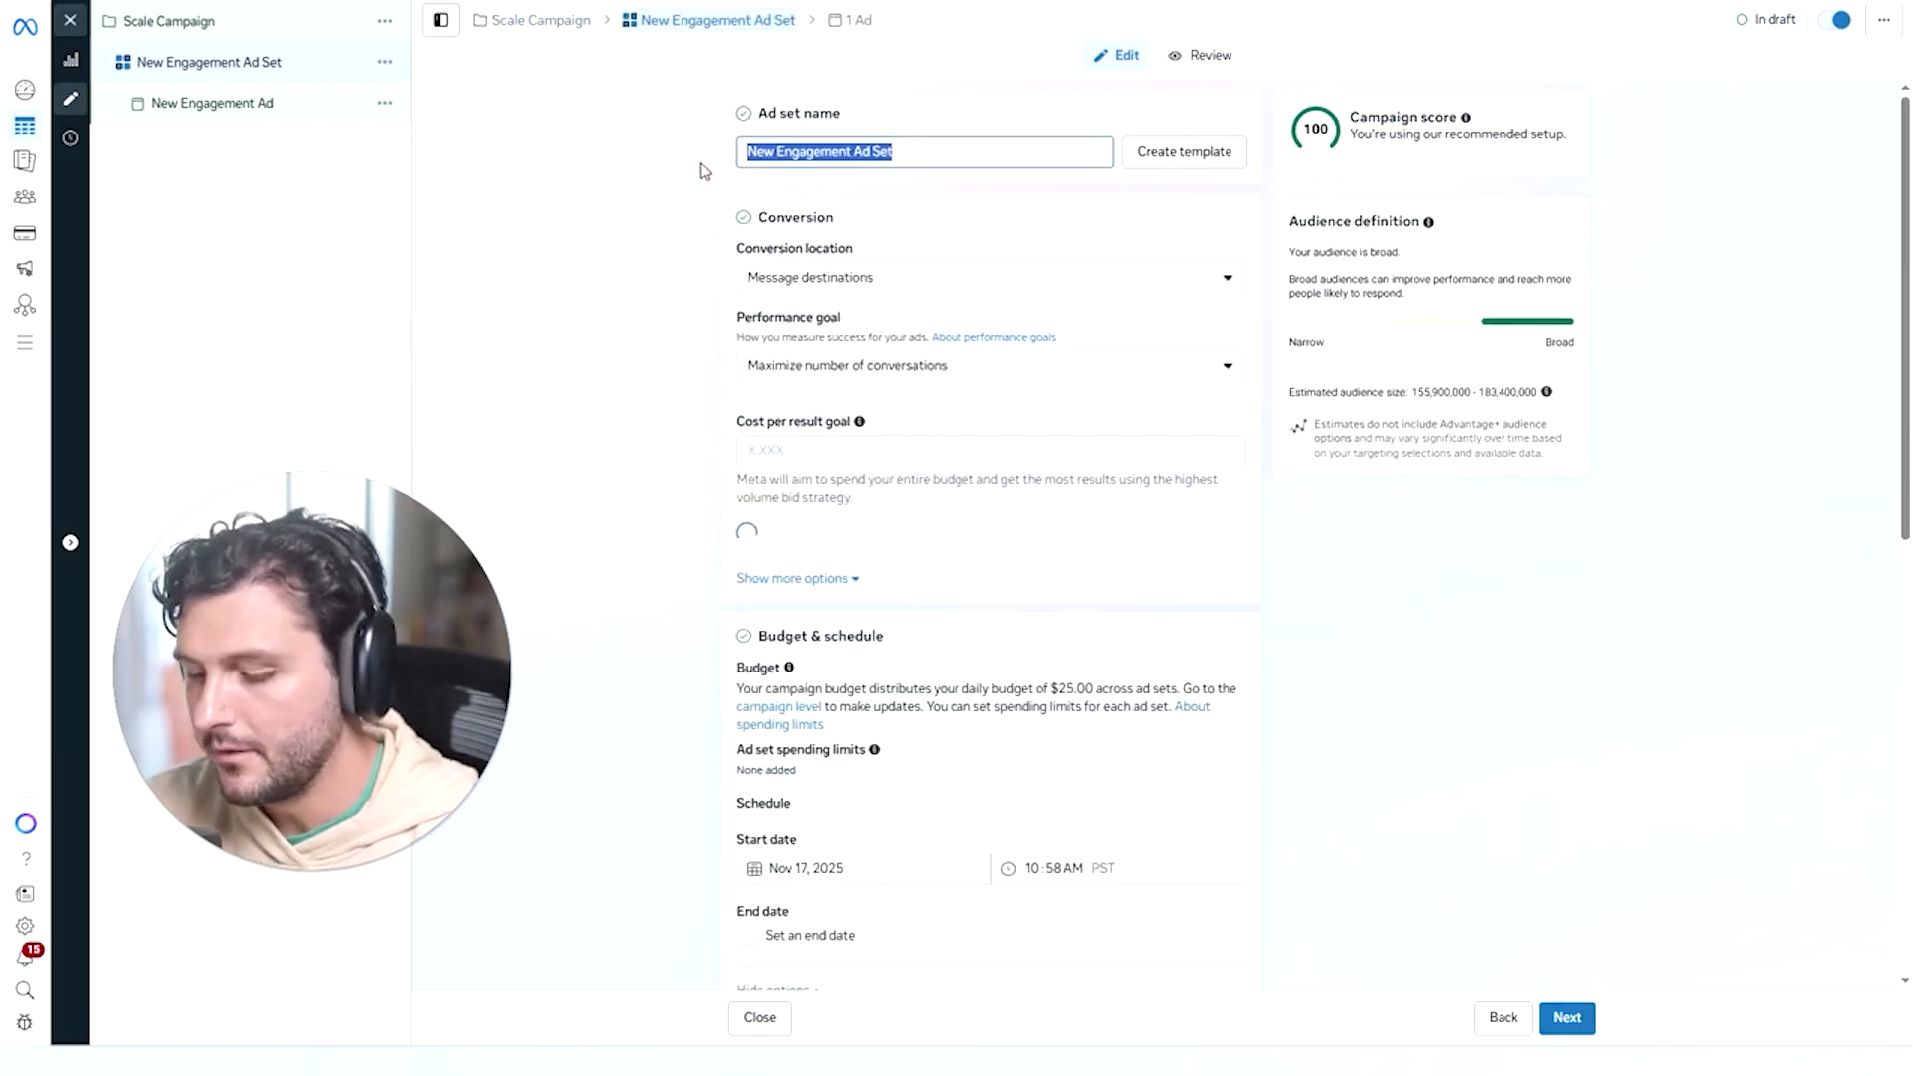
{"action": "type", "text": "Scaleing"}
{"action": "key", "text": "BackSpace"}
{"action": "key", "text": "BackSpace"}
{"action": "key", "text": "BackSpace"}
{"action": "type", "text": "ing Se"}
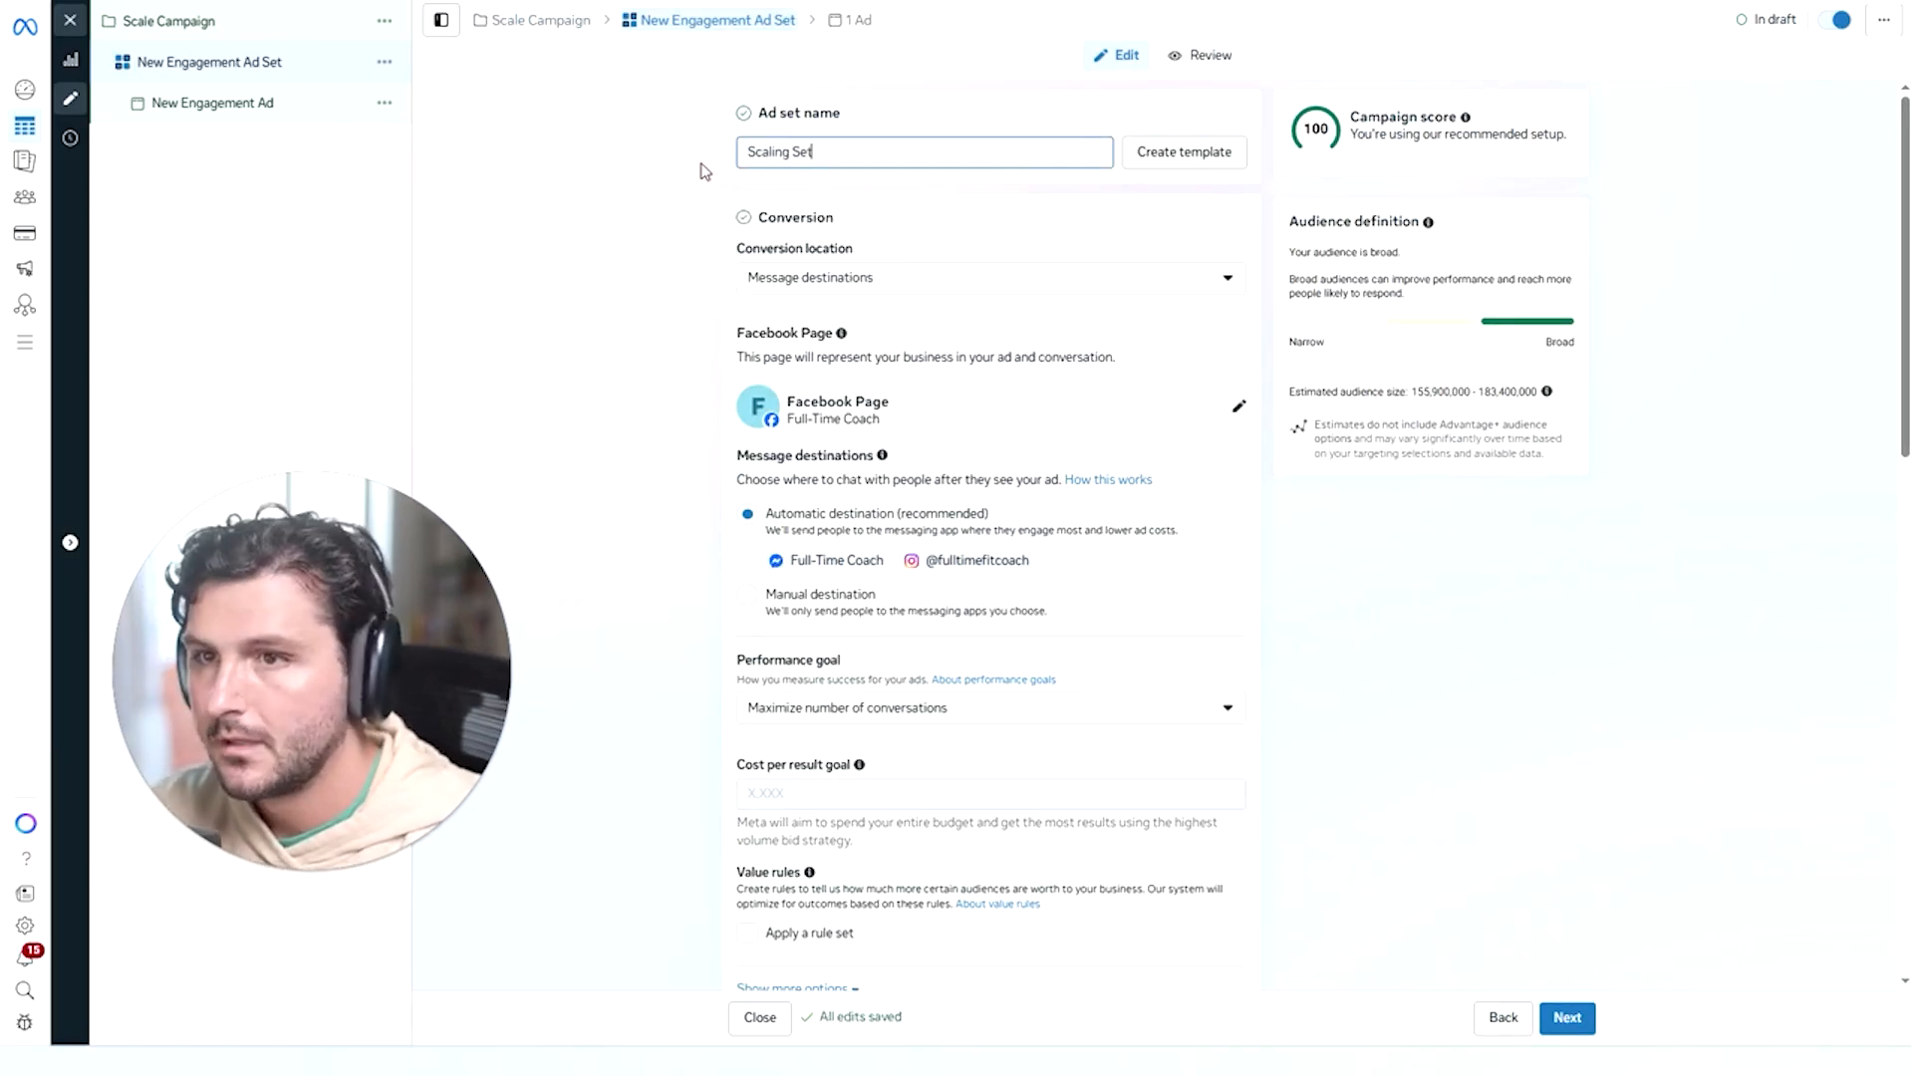
{"action": "type", "text": "t"}
{"action": "left_click", "coordinate": [704, 171]}
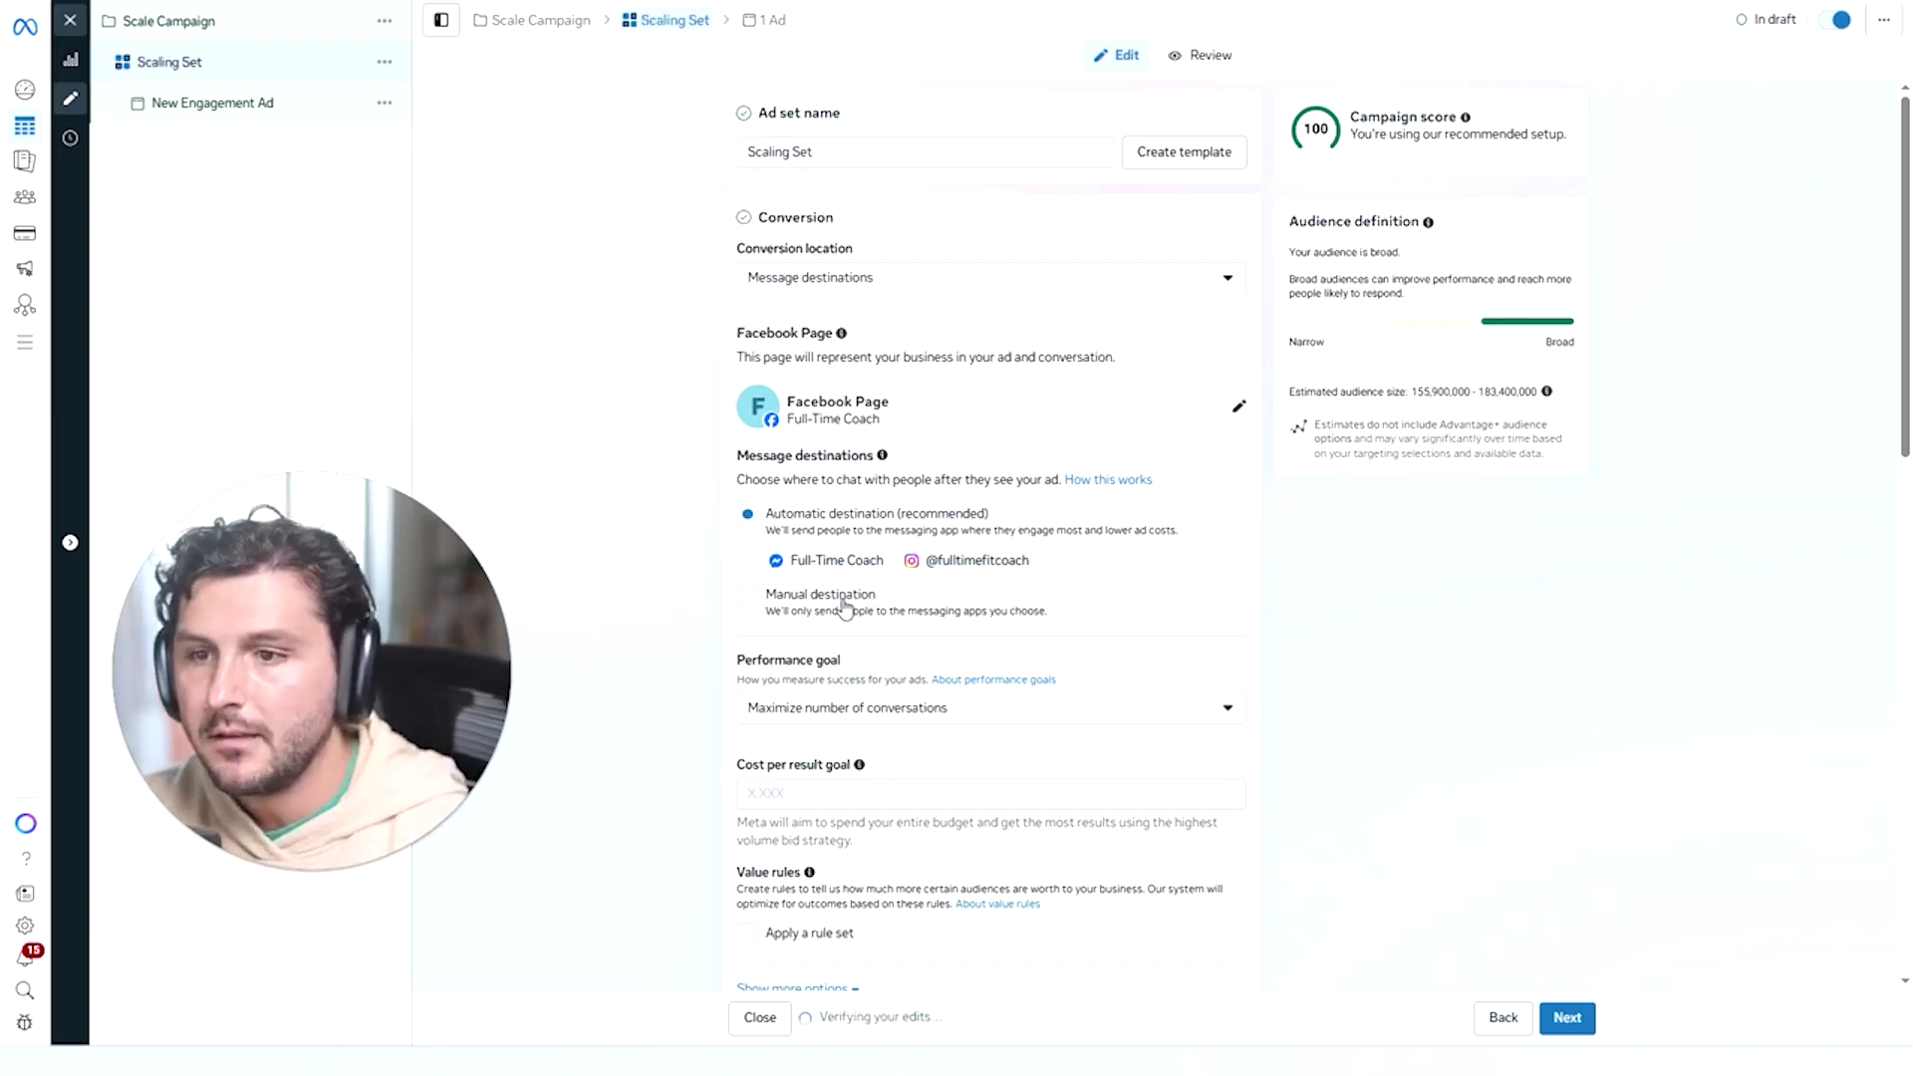
Switch the ad set's message destination to manual and deselect Messenger, leaving only Instagram selected.
{"action": "left_click", "coordinate": [842, 597]}
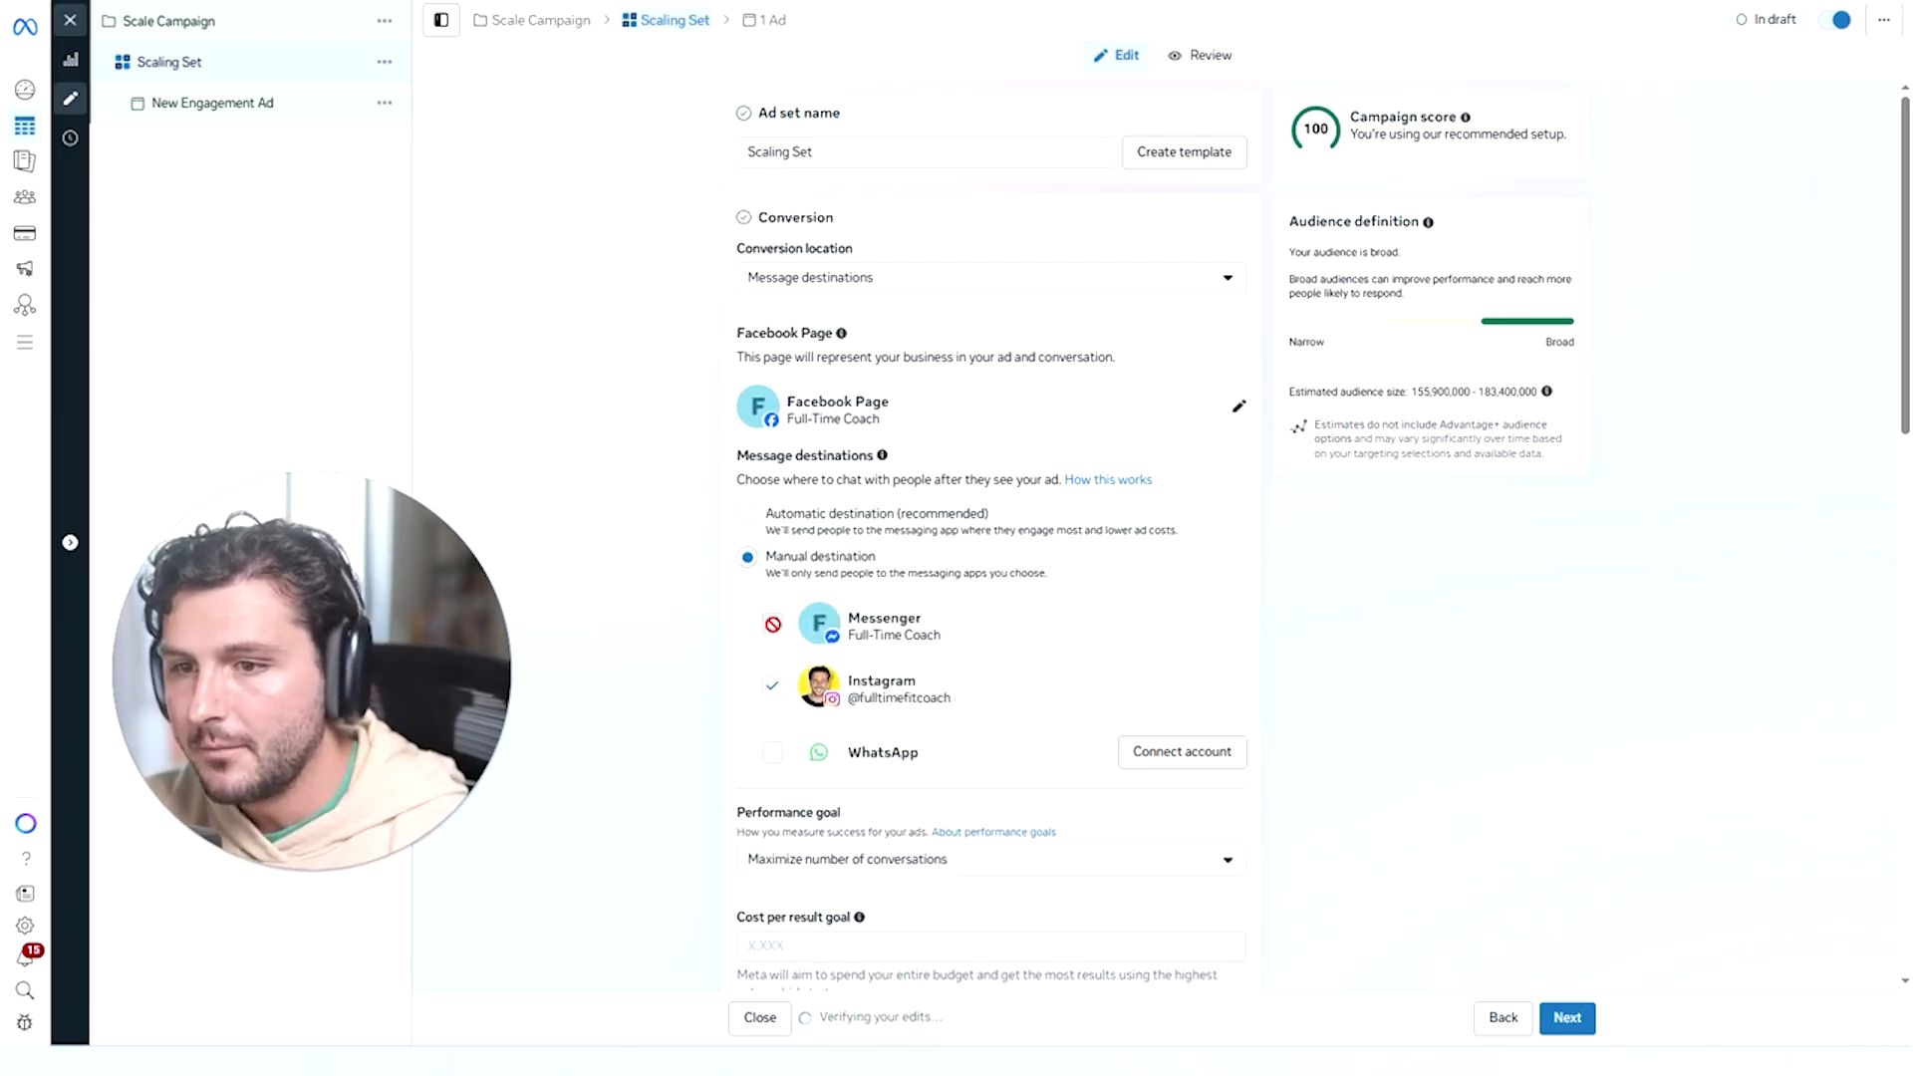
{"action": "left_click", "coordinate": [772, 624]}
{"action": "scroll", "coordinate": [710, 479], "scroll_direction": "down", "scroll_amount": 2}
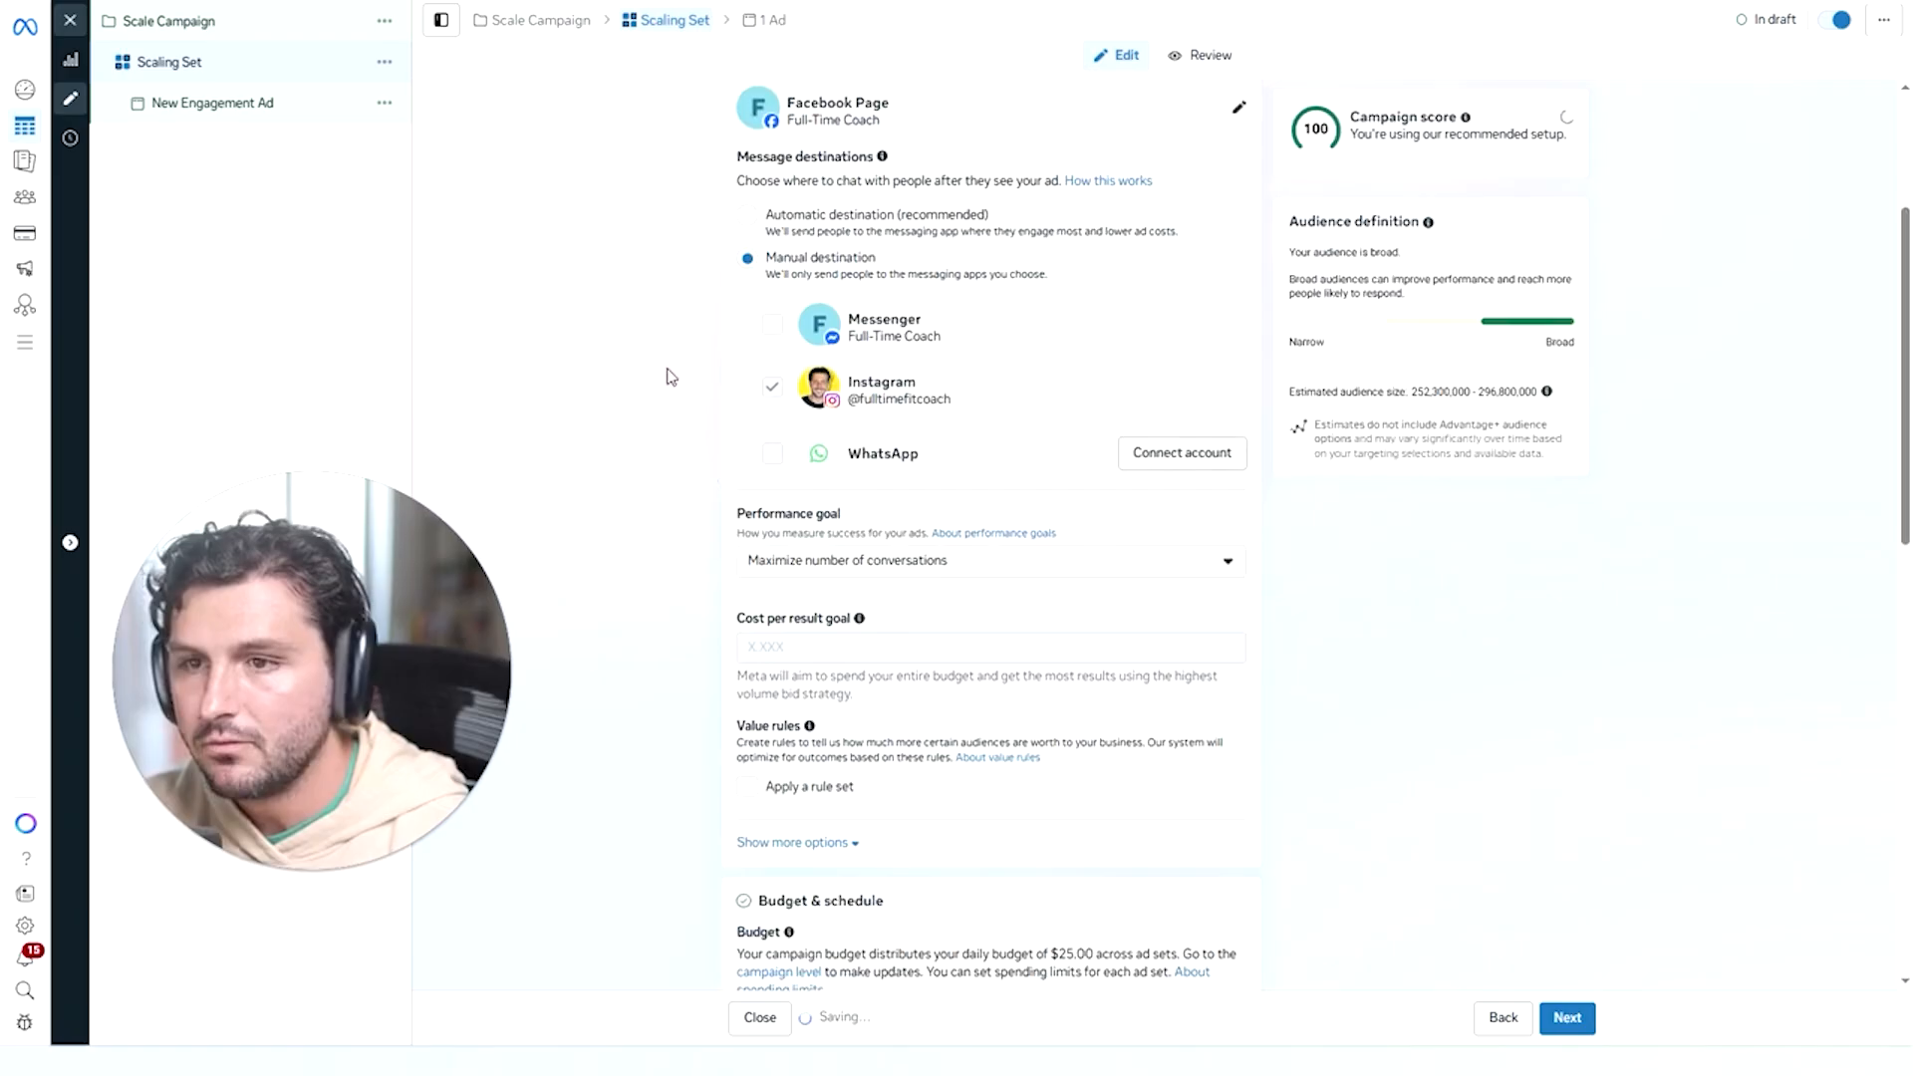
{"action": "scroll", "coordinate": [847, 403], "scroll_direction": "down", "scroll_amount": 3}
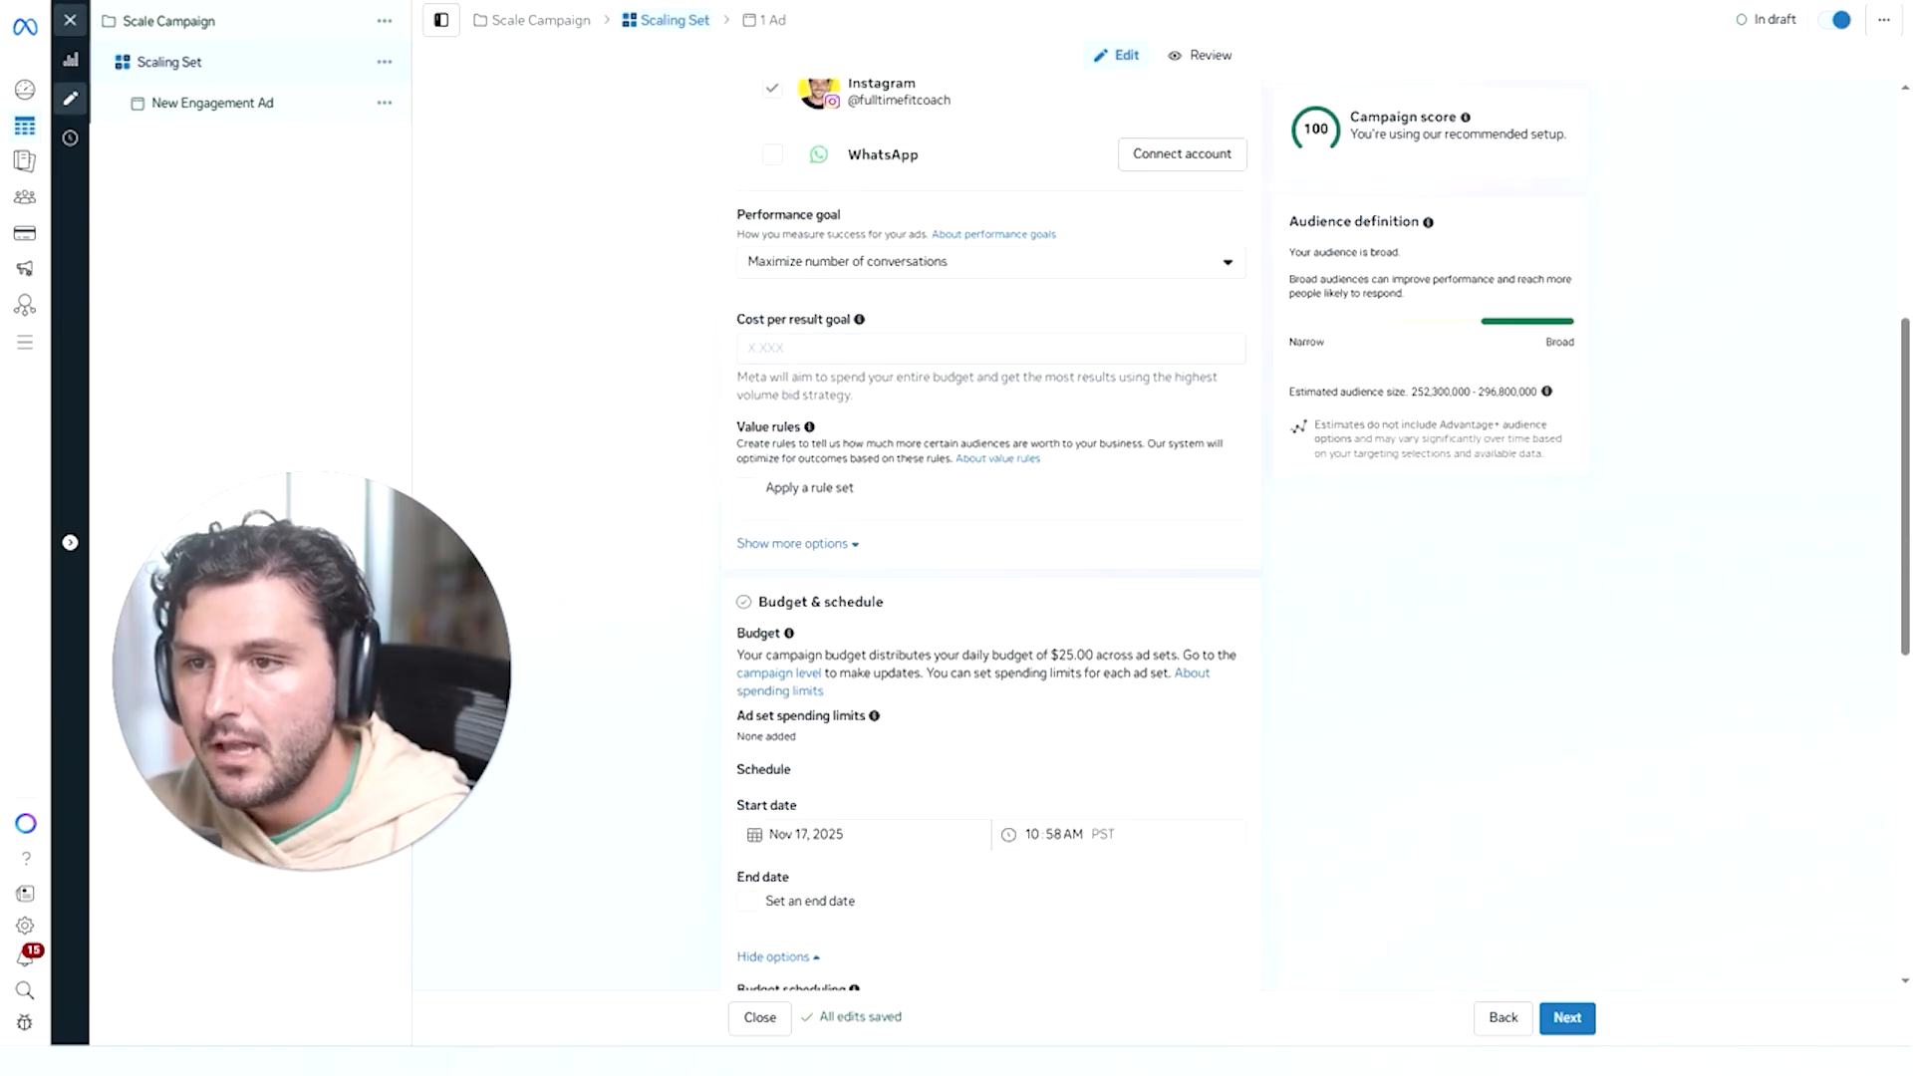
{"action": "scroll", "coordinate": [797, 418], "scroll_direction": "down", "scroll_amount": 4}
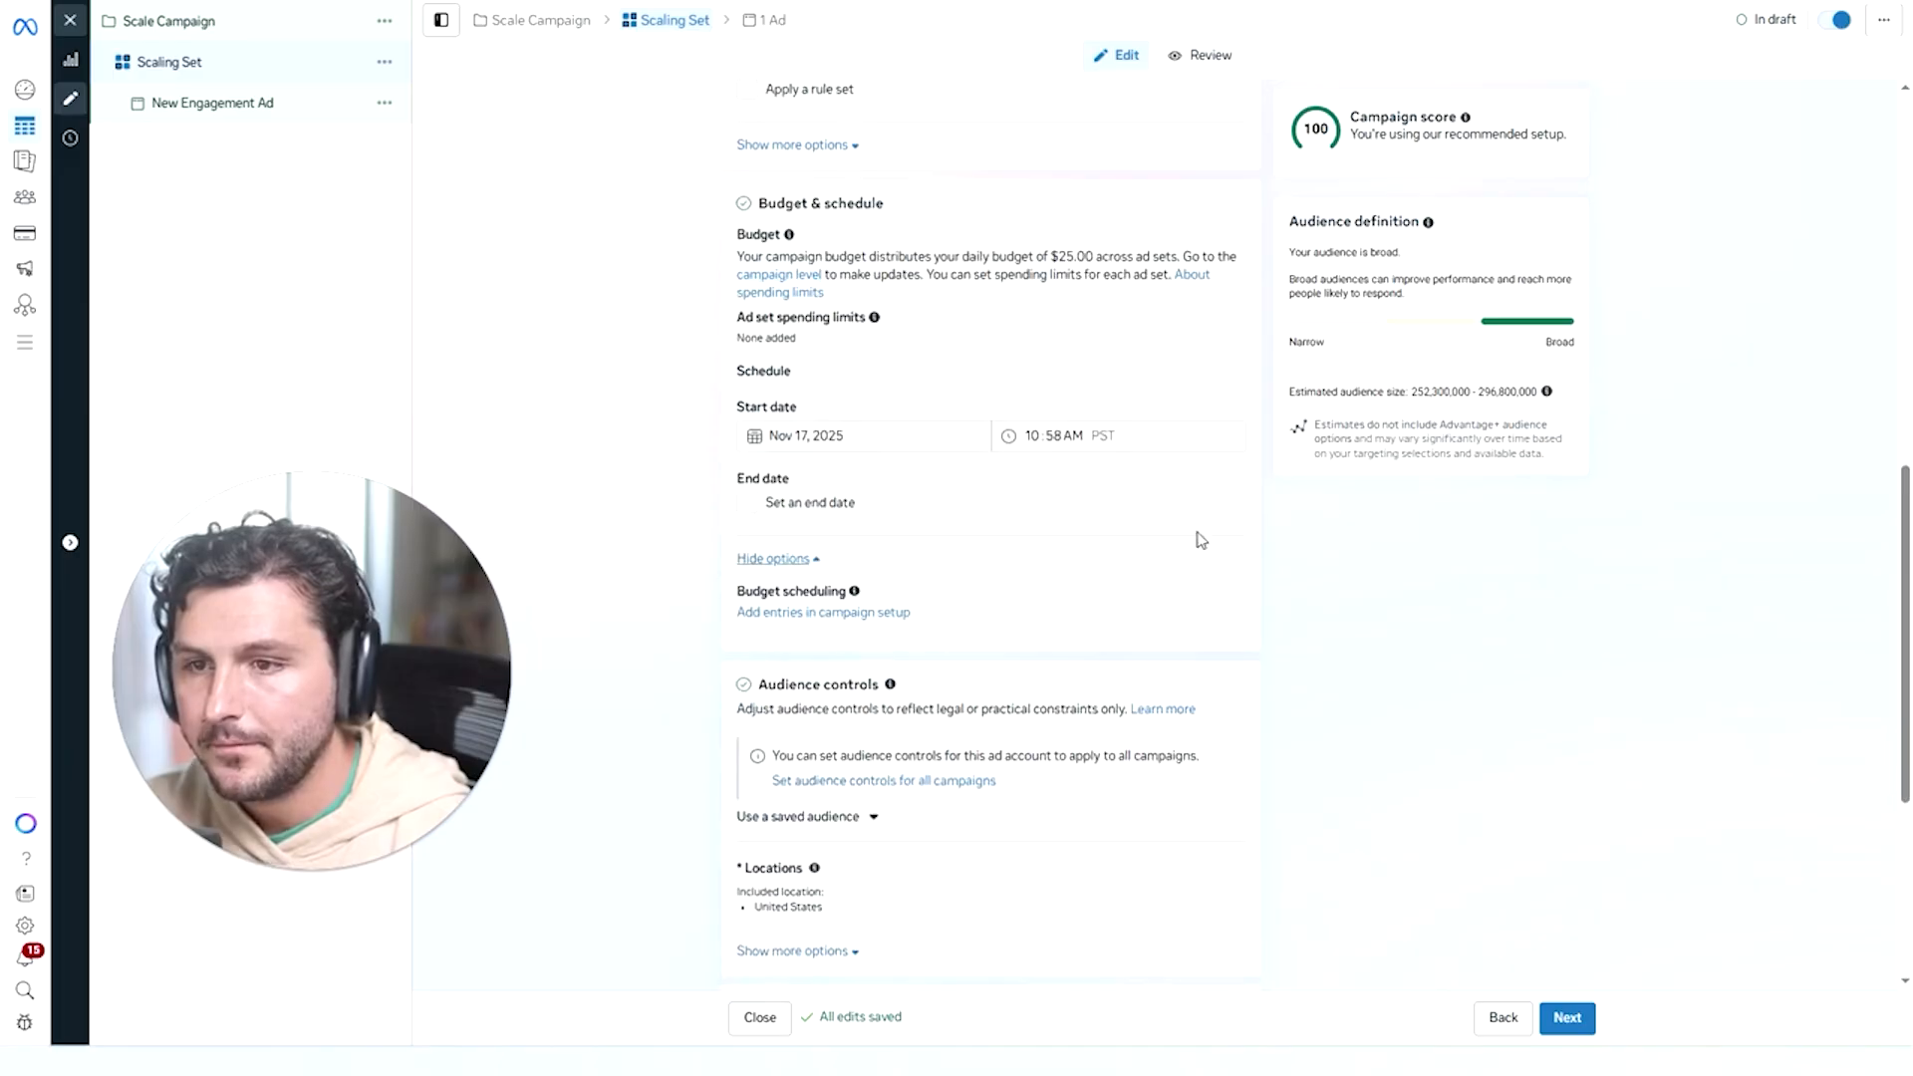
{"action": "scroll", "coordinate": [954, 468], "scroll_direction": "up", "scroll_amount": 1}
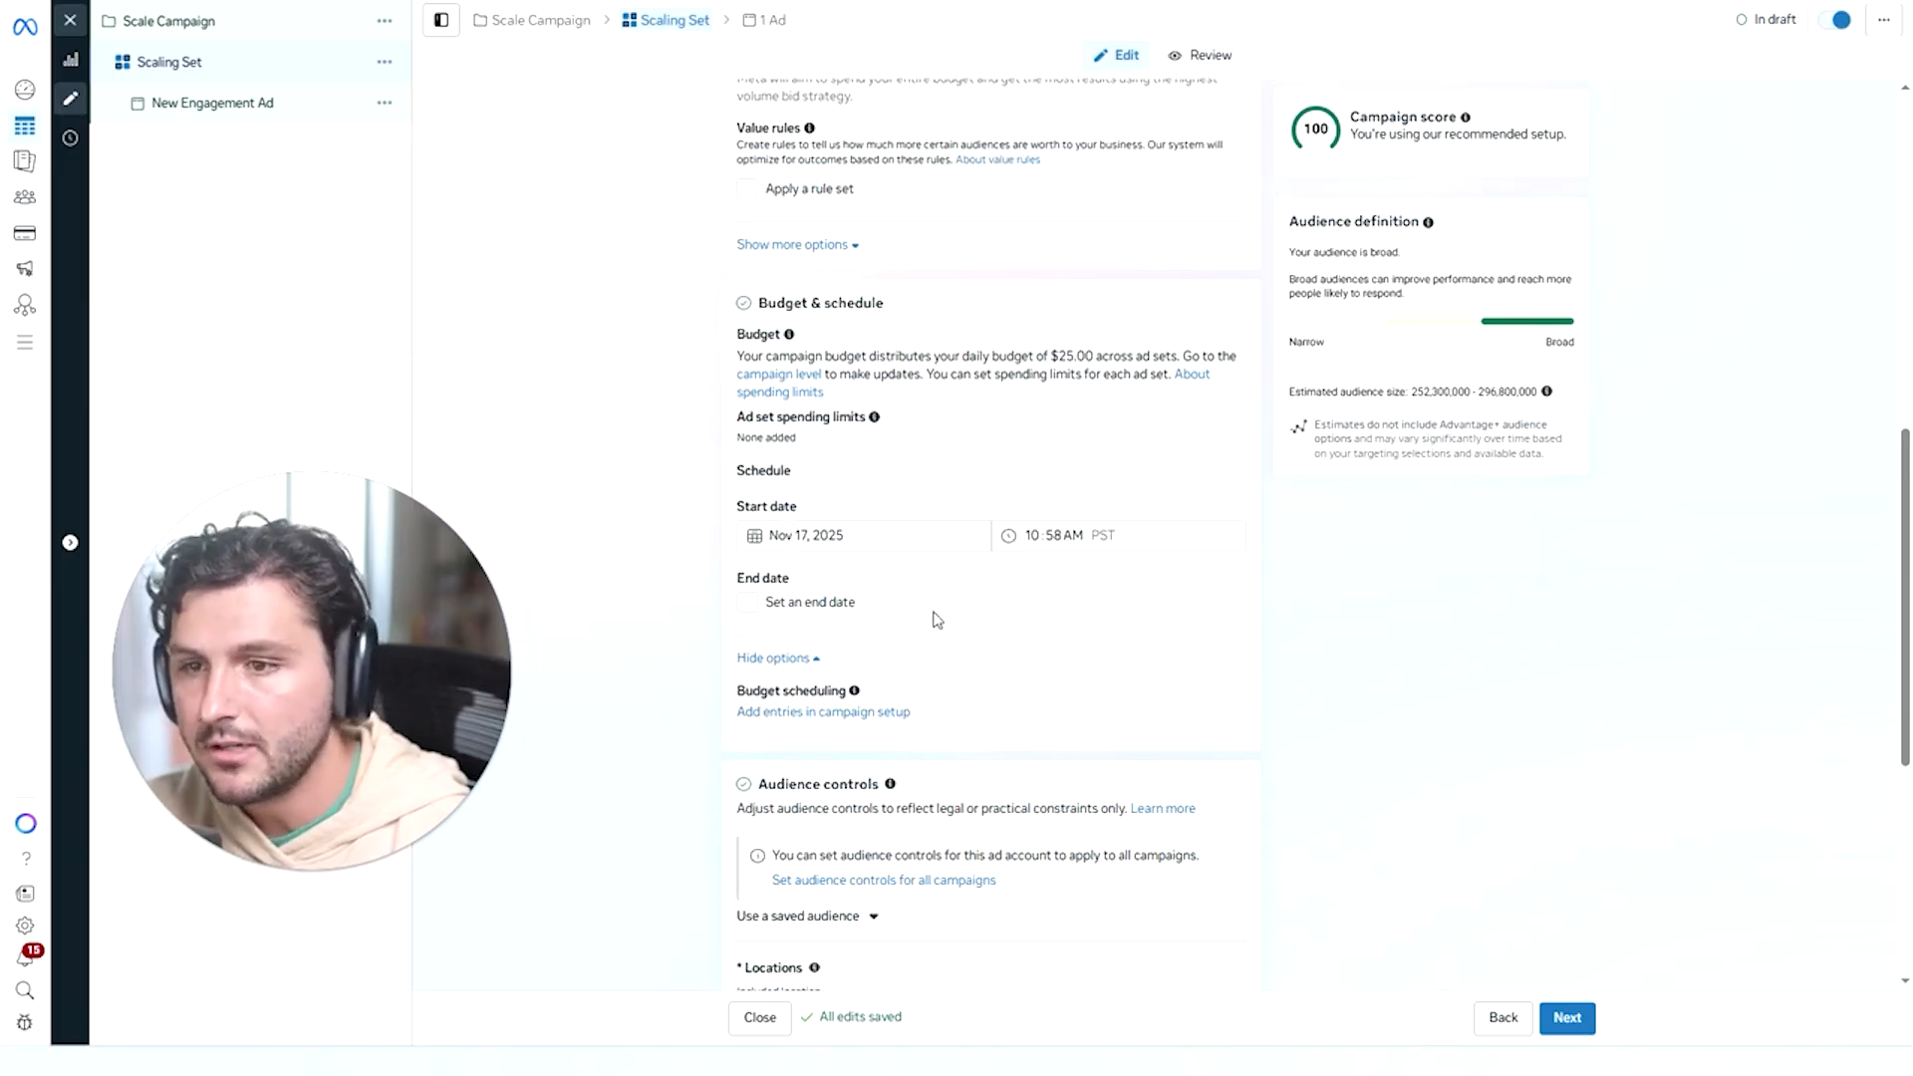
{"action": "scroll", "coordinate": [897, 597], "scroll_direction": "down", "scroll_amount": 3}
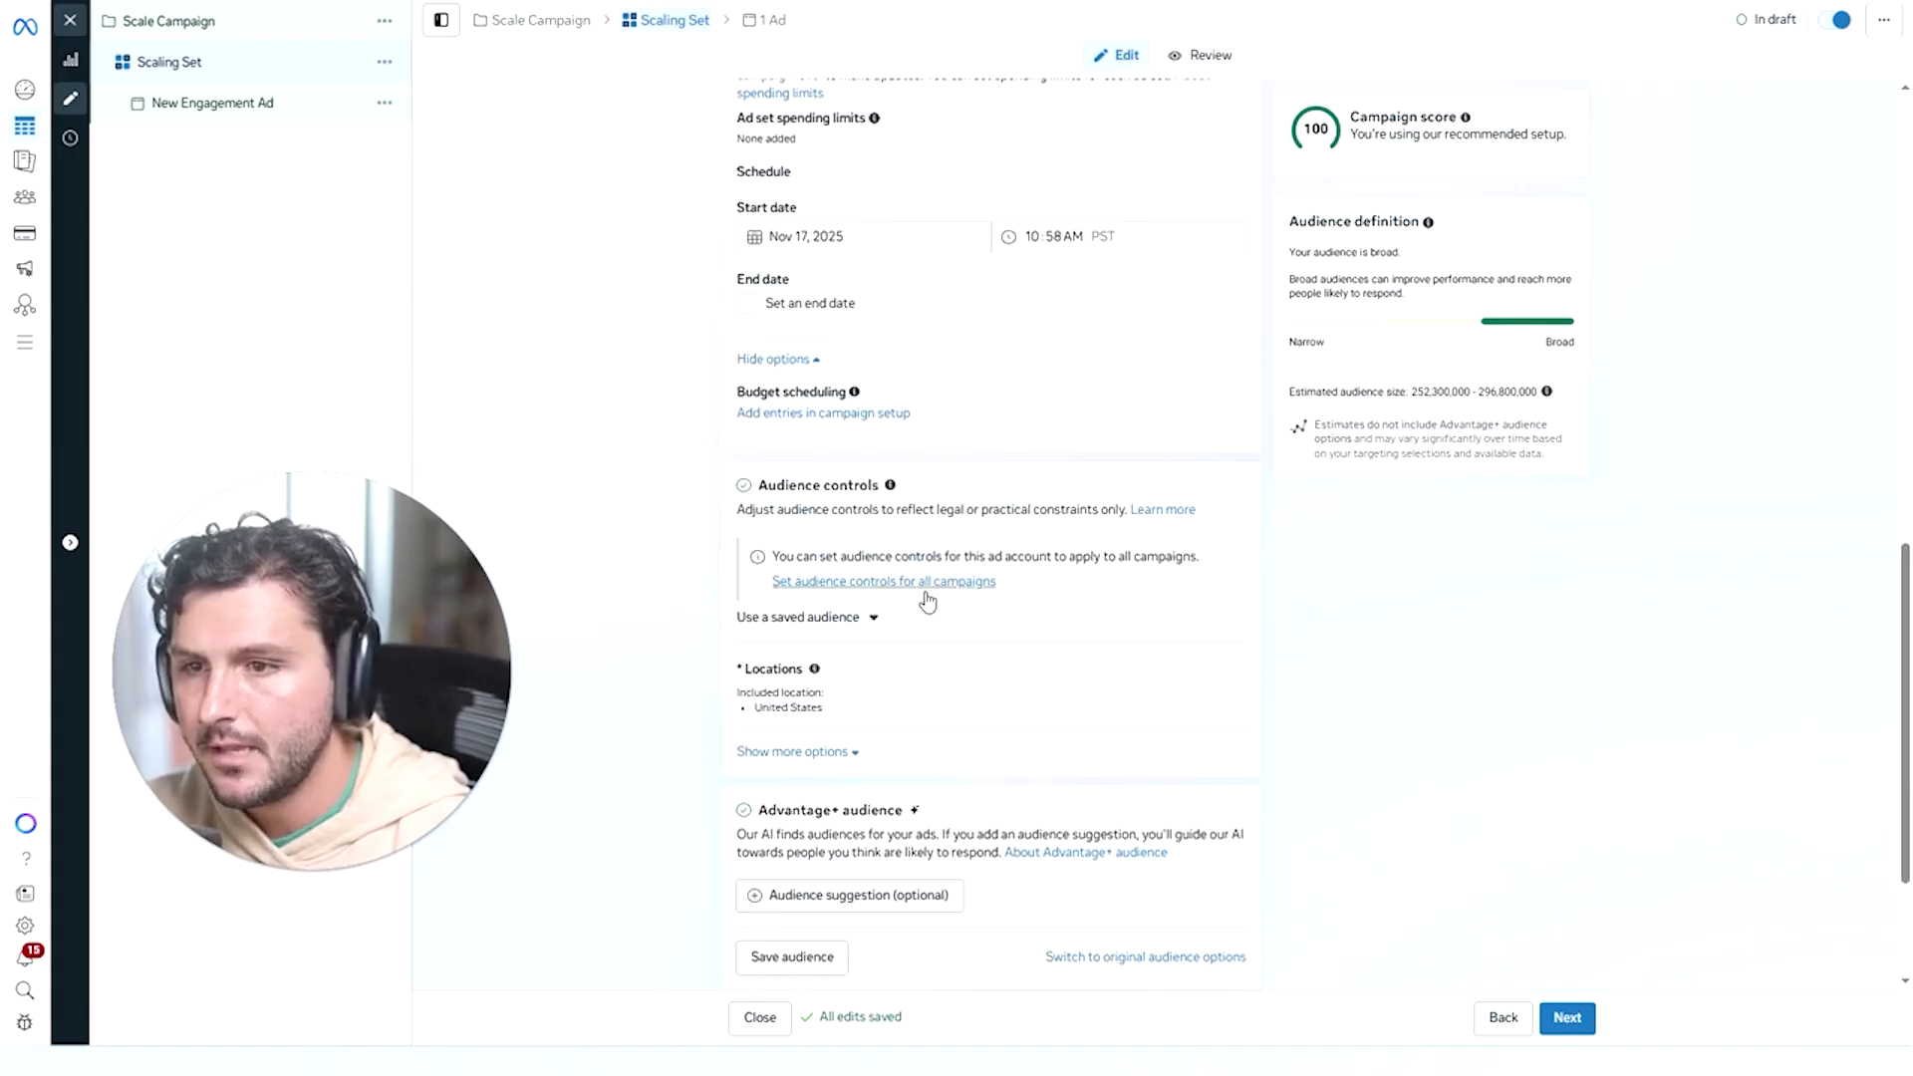
Show the extra audience control options under the United States location and set the minimum age to 23.
{"action": "scroll", "coordinate": [896, 578], "scroll_direction": "down", "scroll_amount": 2}
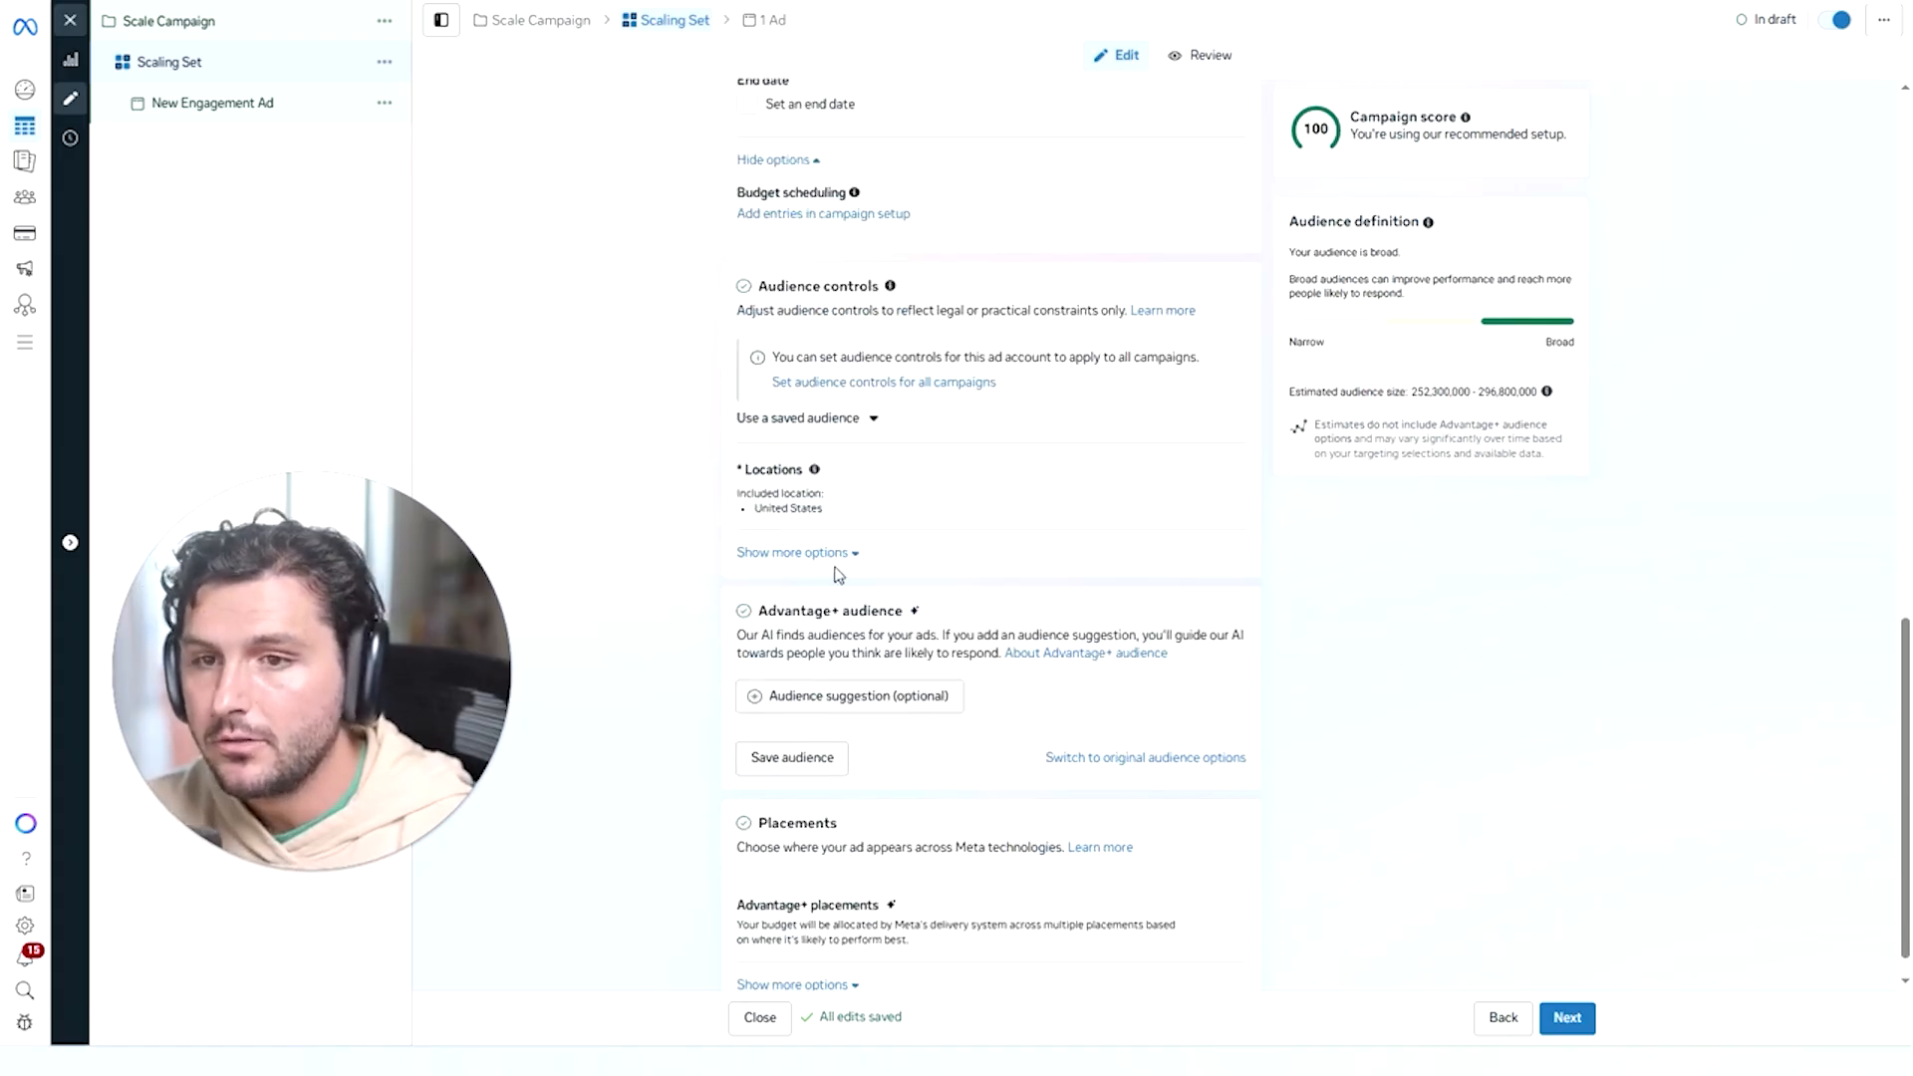
{"action": "left_click", "coordinate": [1223, 475]}
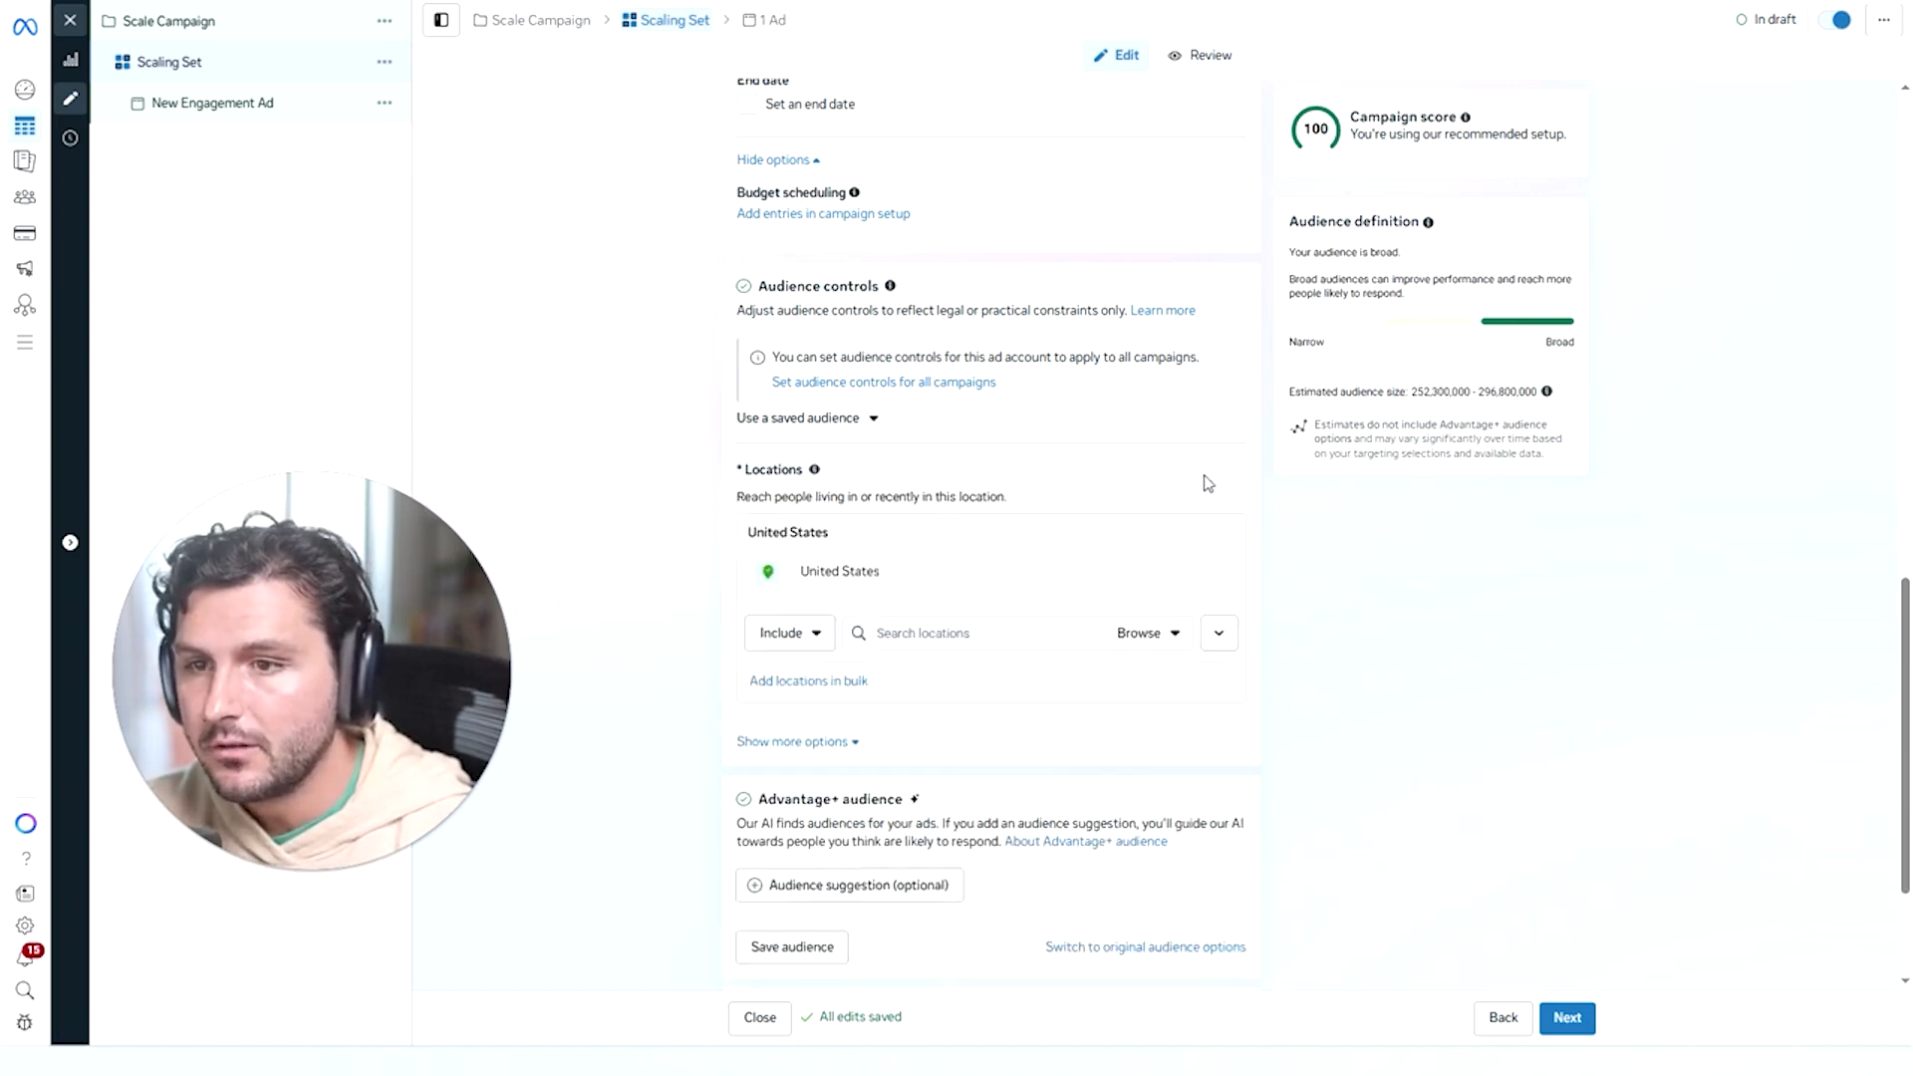
{"action": "scroll", "coordinate": [932, 586], "scroll_direction": "down", "scroll_amount": 2}
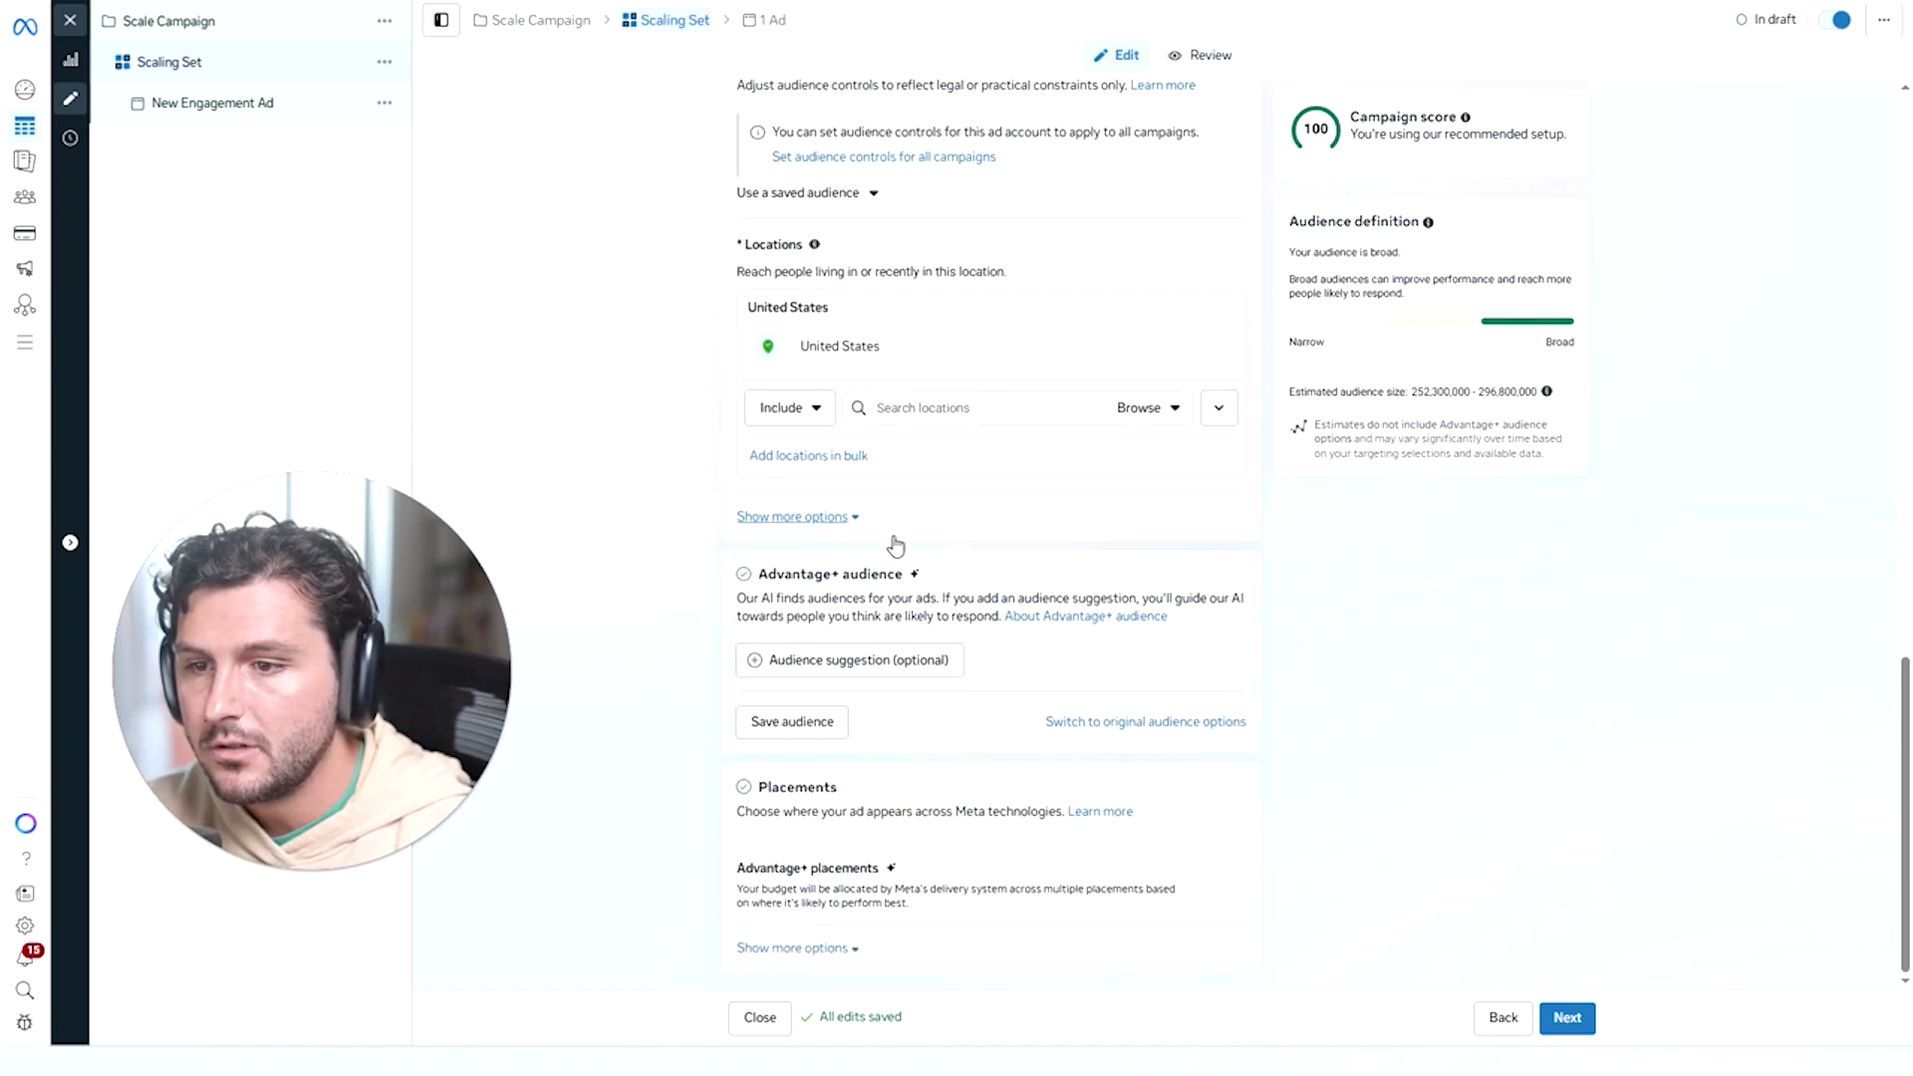
{"action": "left_click", "coordinate": [827, 517]}
{"action": "left_click", "coordinate": [1217, 557]}
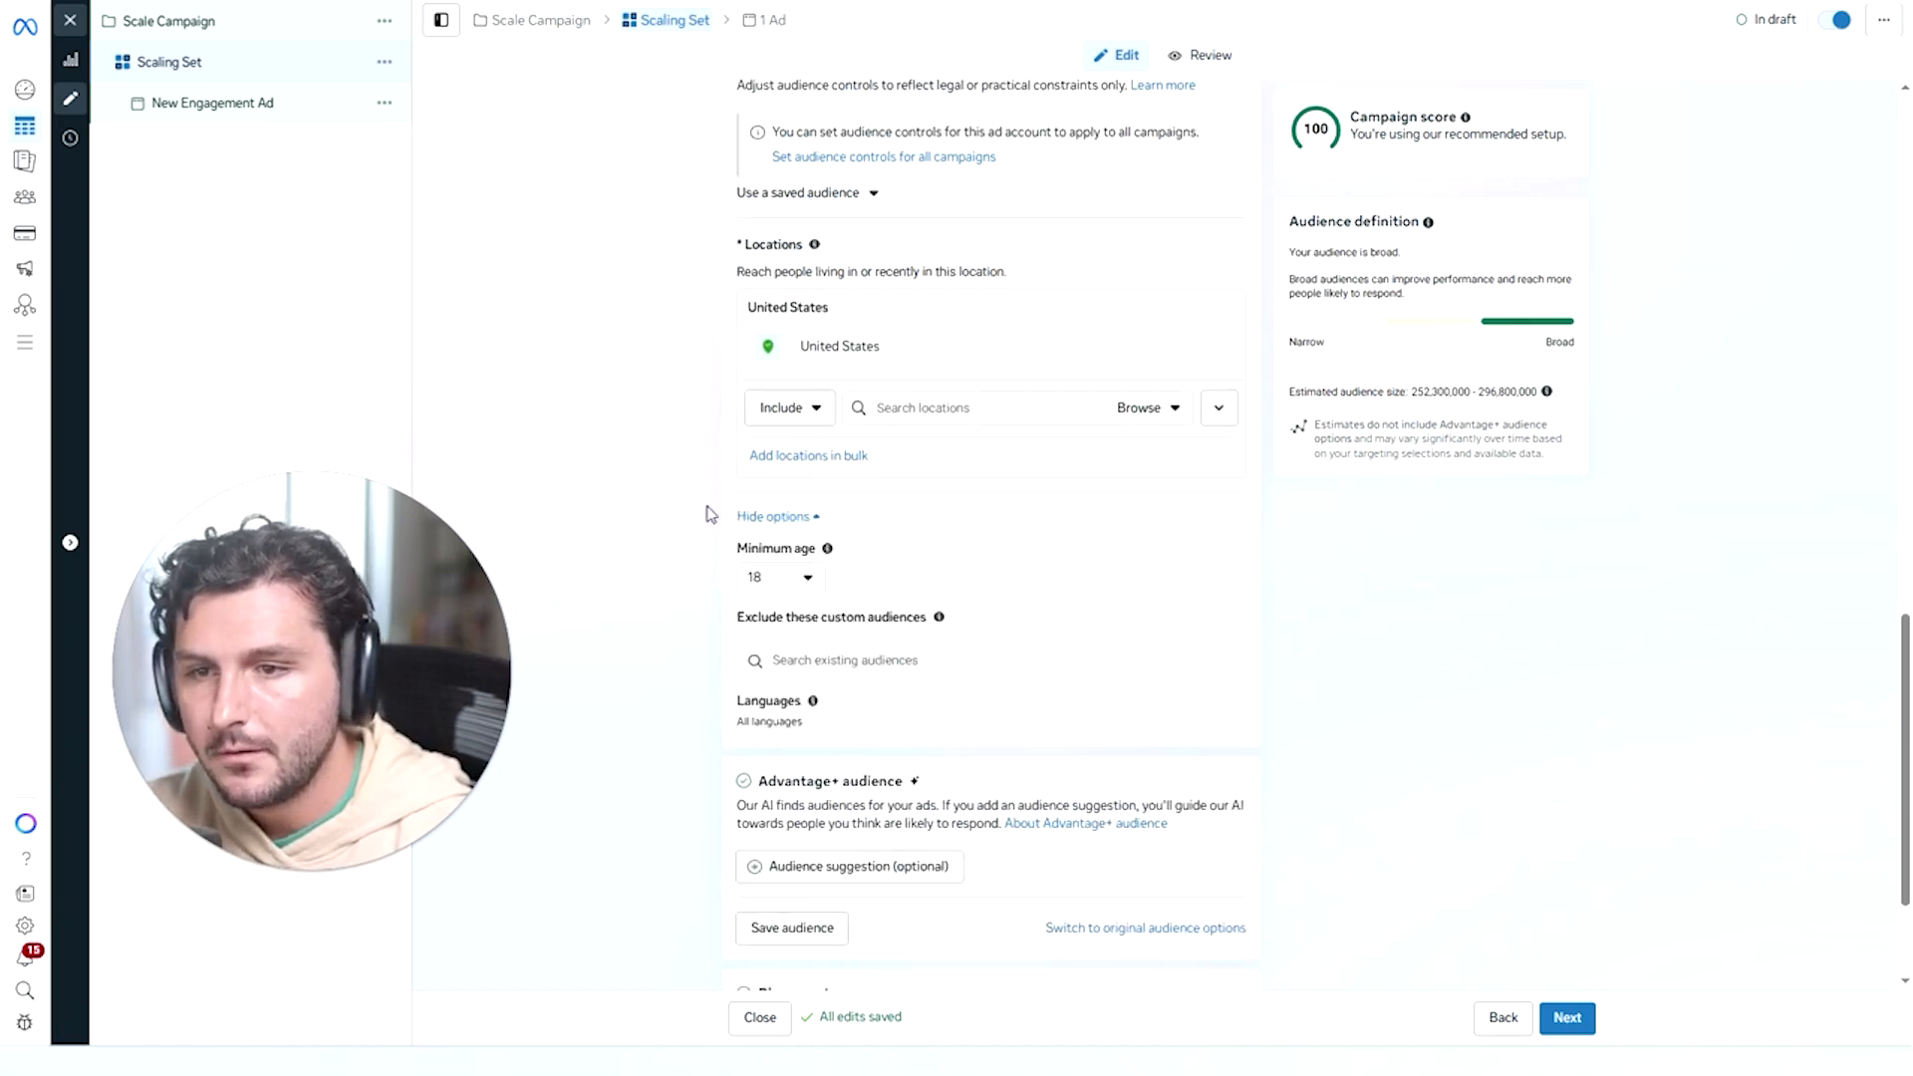
{"action": "left_click", "coordinate": [809, 580]}
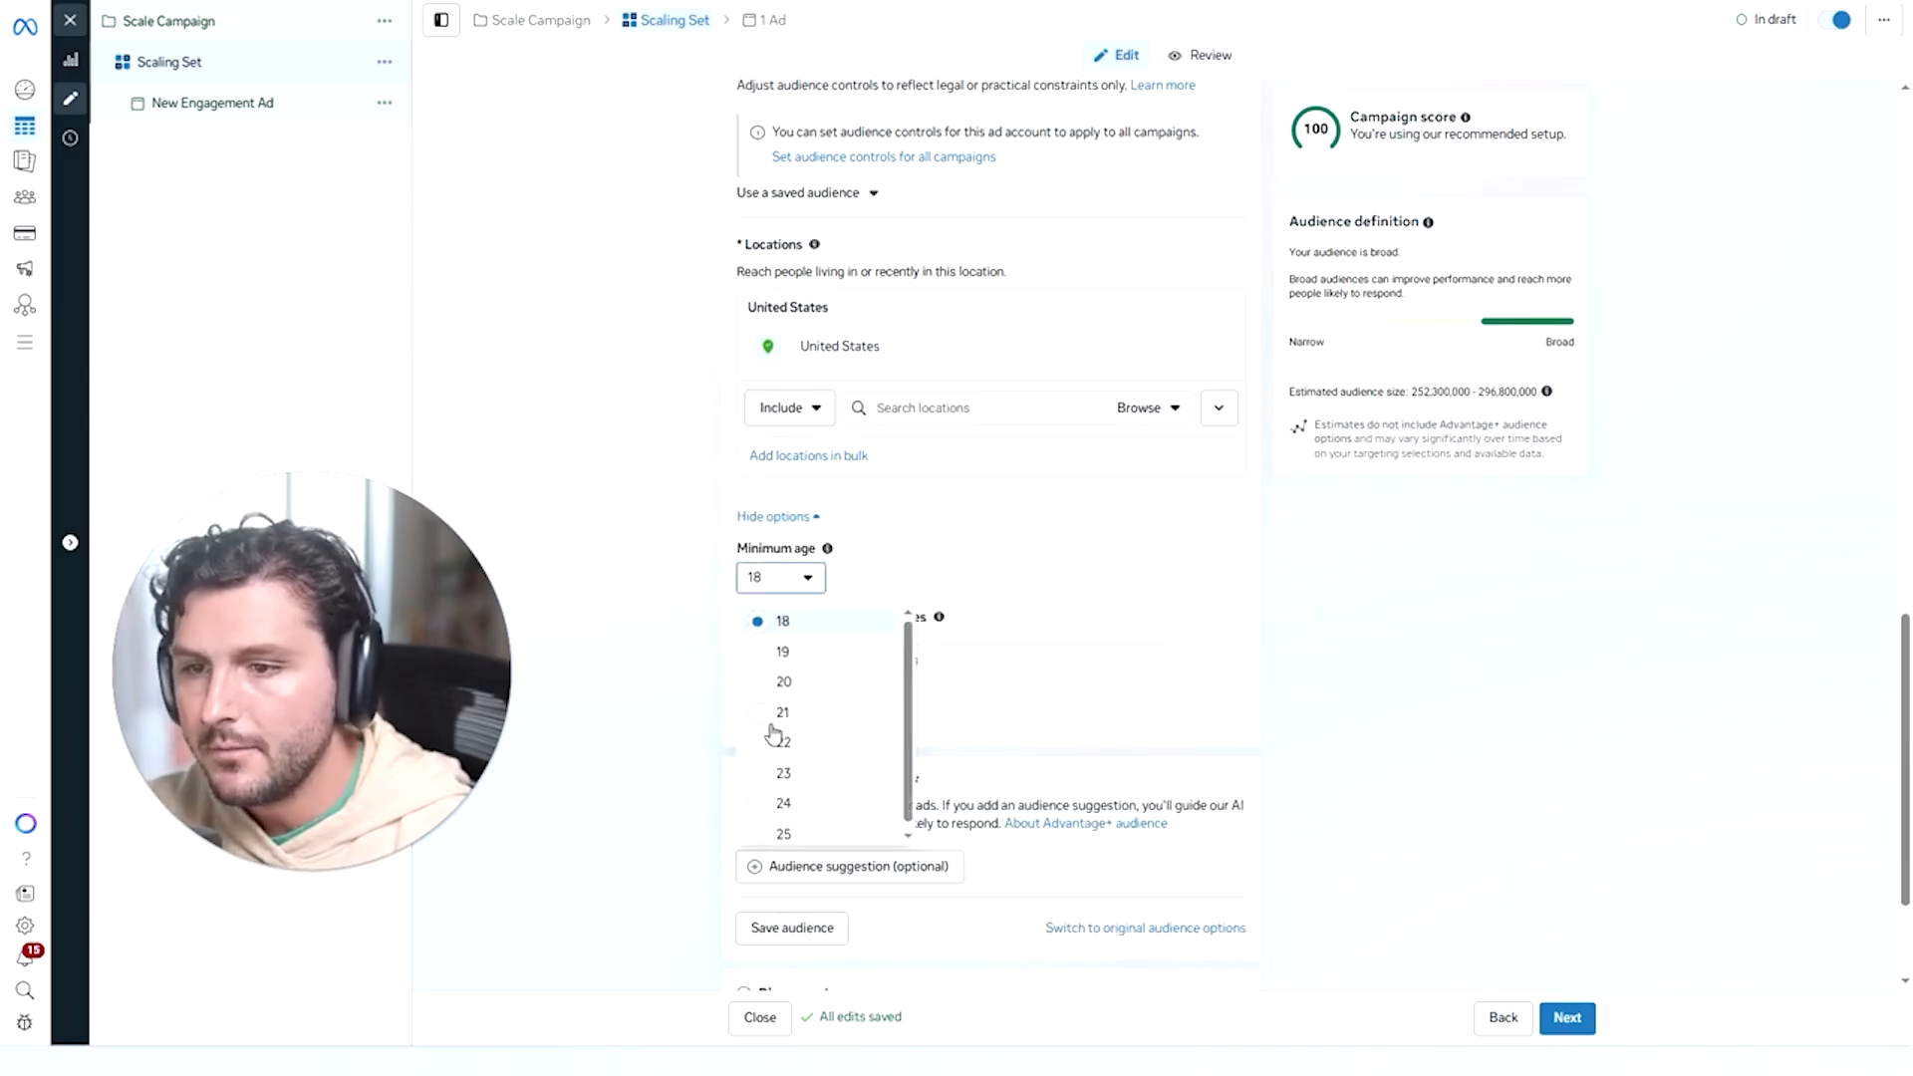
{"action": "left_click", "coordinate": [767, 774]}
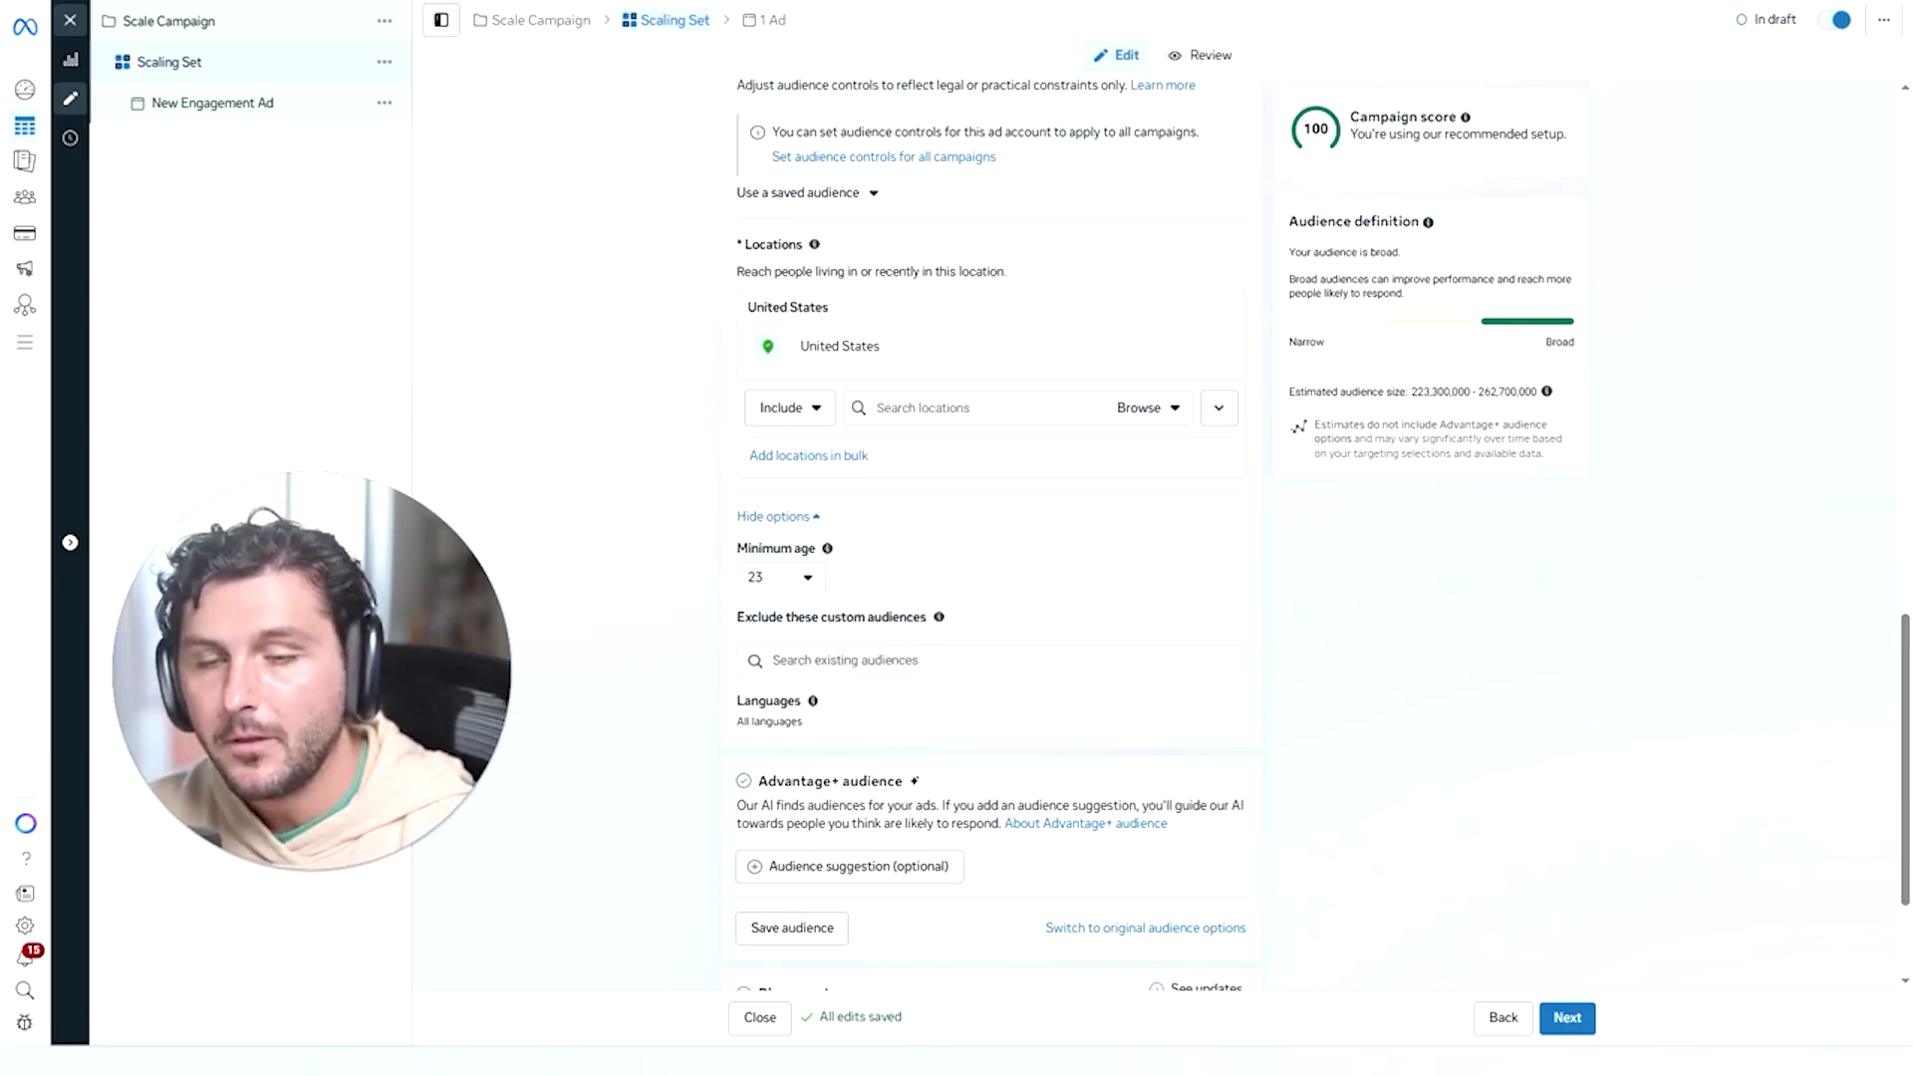
Exclude the FTFC Email List.csv customer list from the ad set's audience and reopen the extra audience options.
{"action": "left_click", "coordinate": [927, 661]}
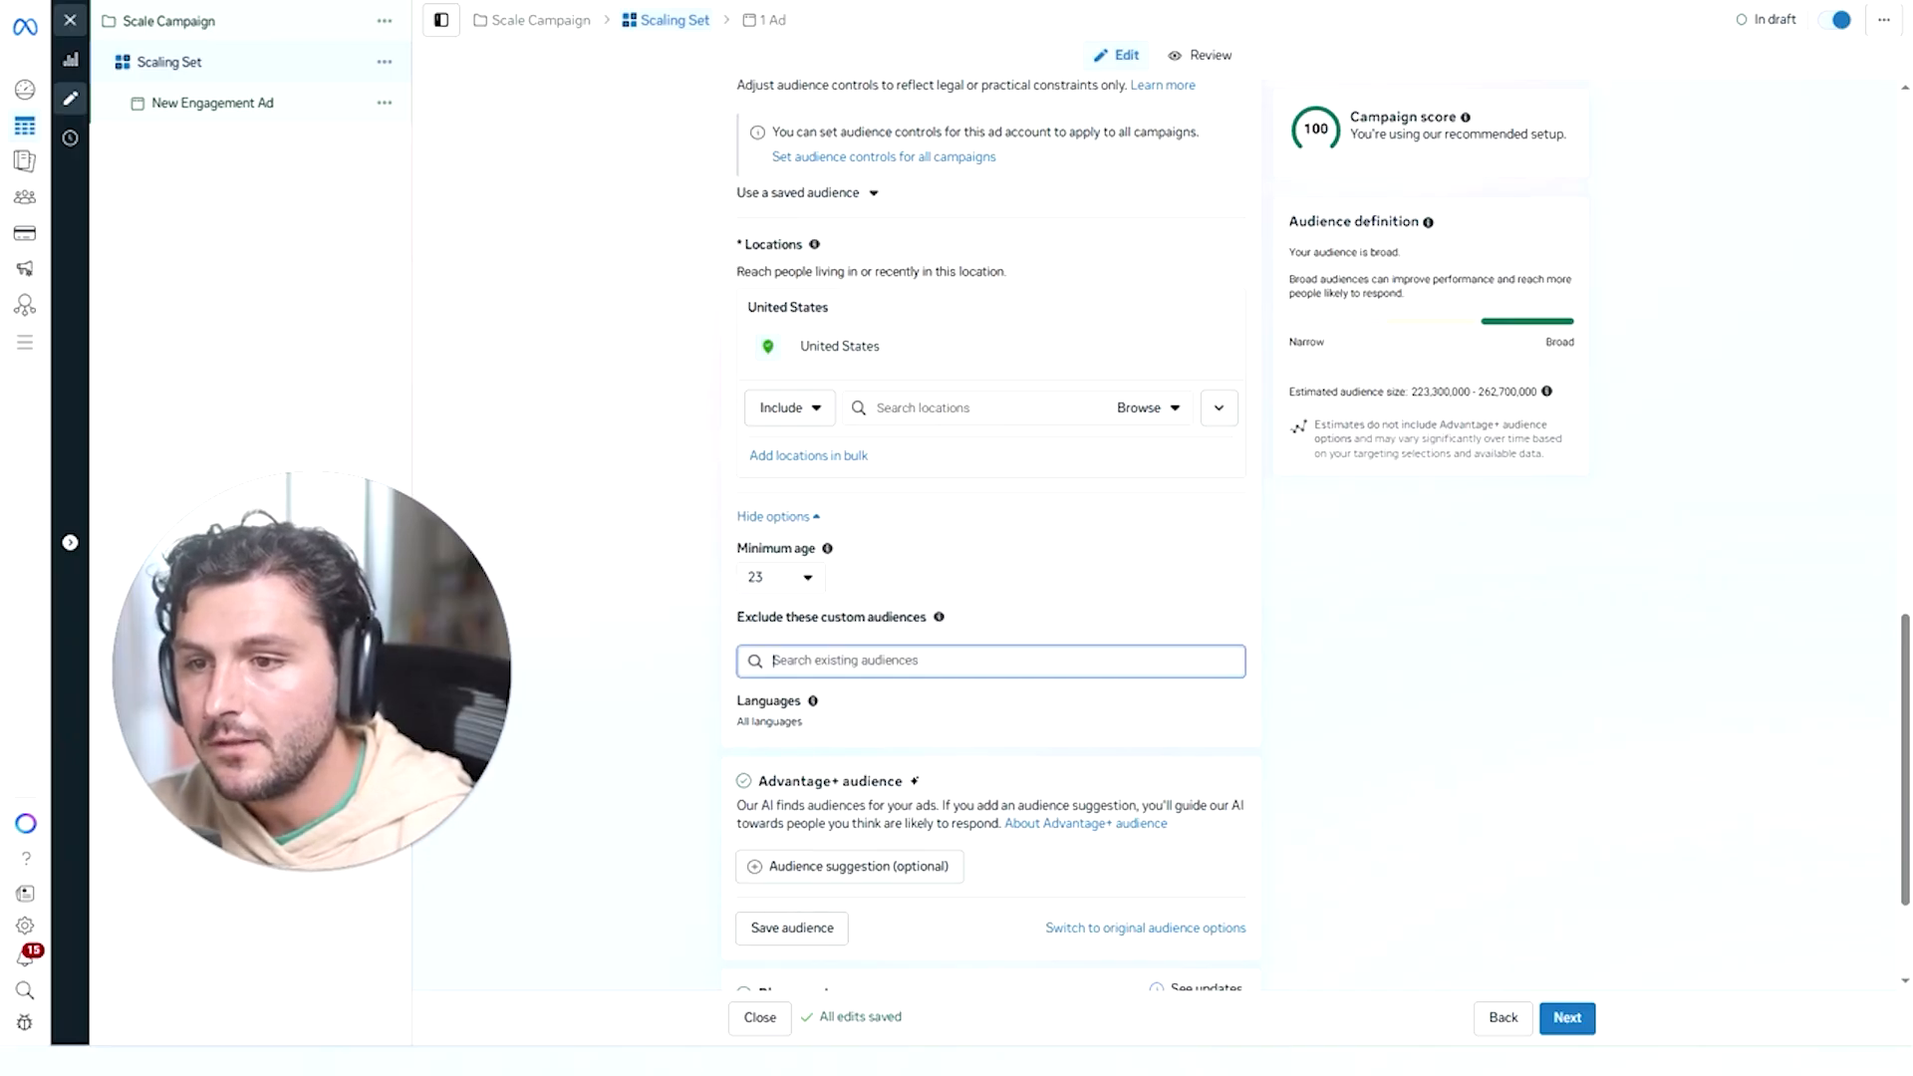
{"action": "scroll", "coordinate": [897, 796], "scroll_direction": "down", "scroll_amount": 2}
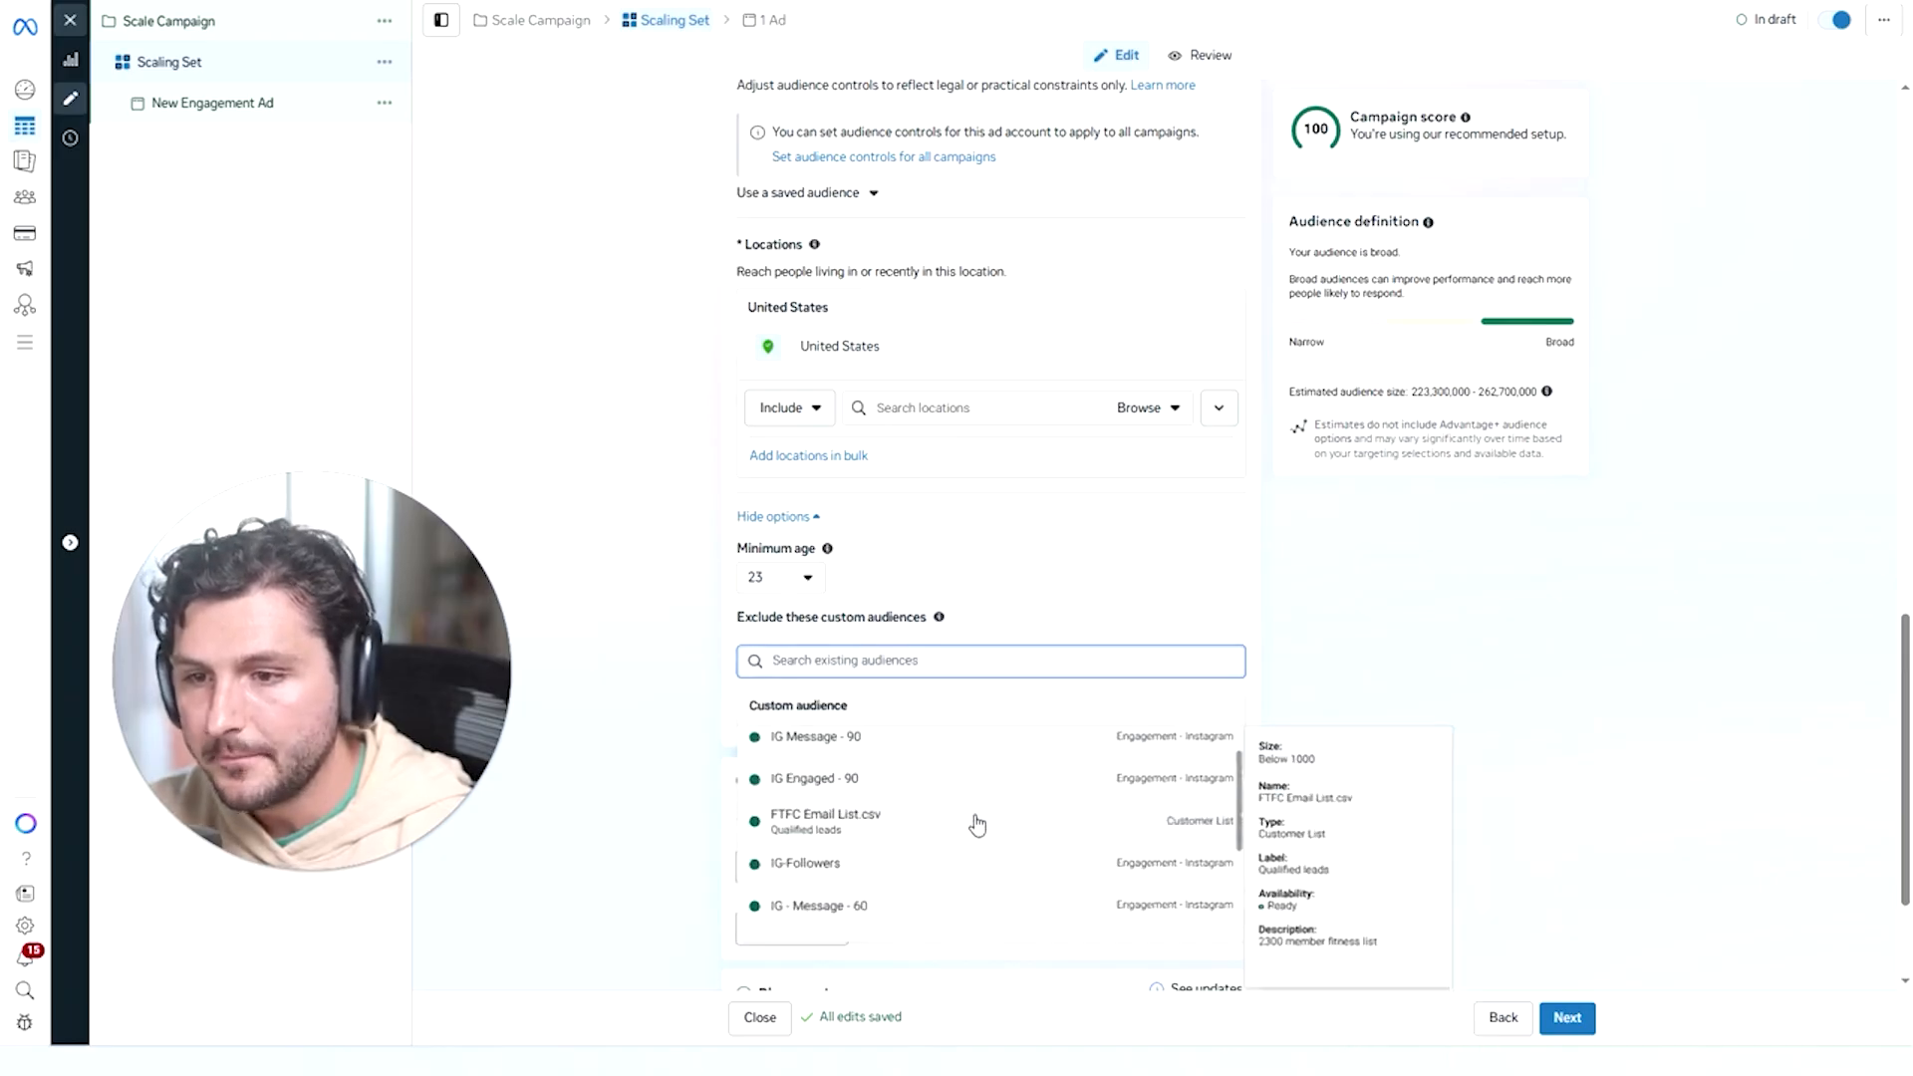
{"action": "left_click", "coordinate": [861, 776]}
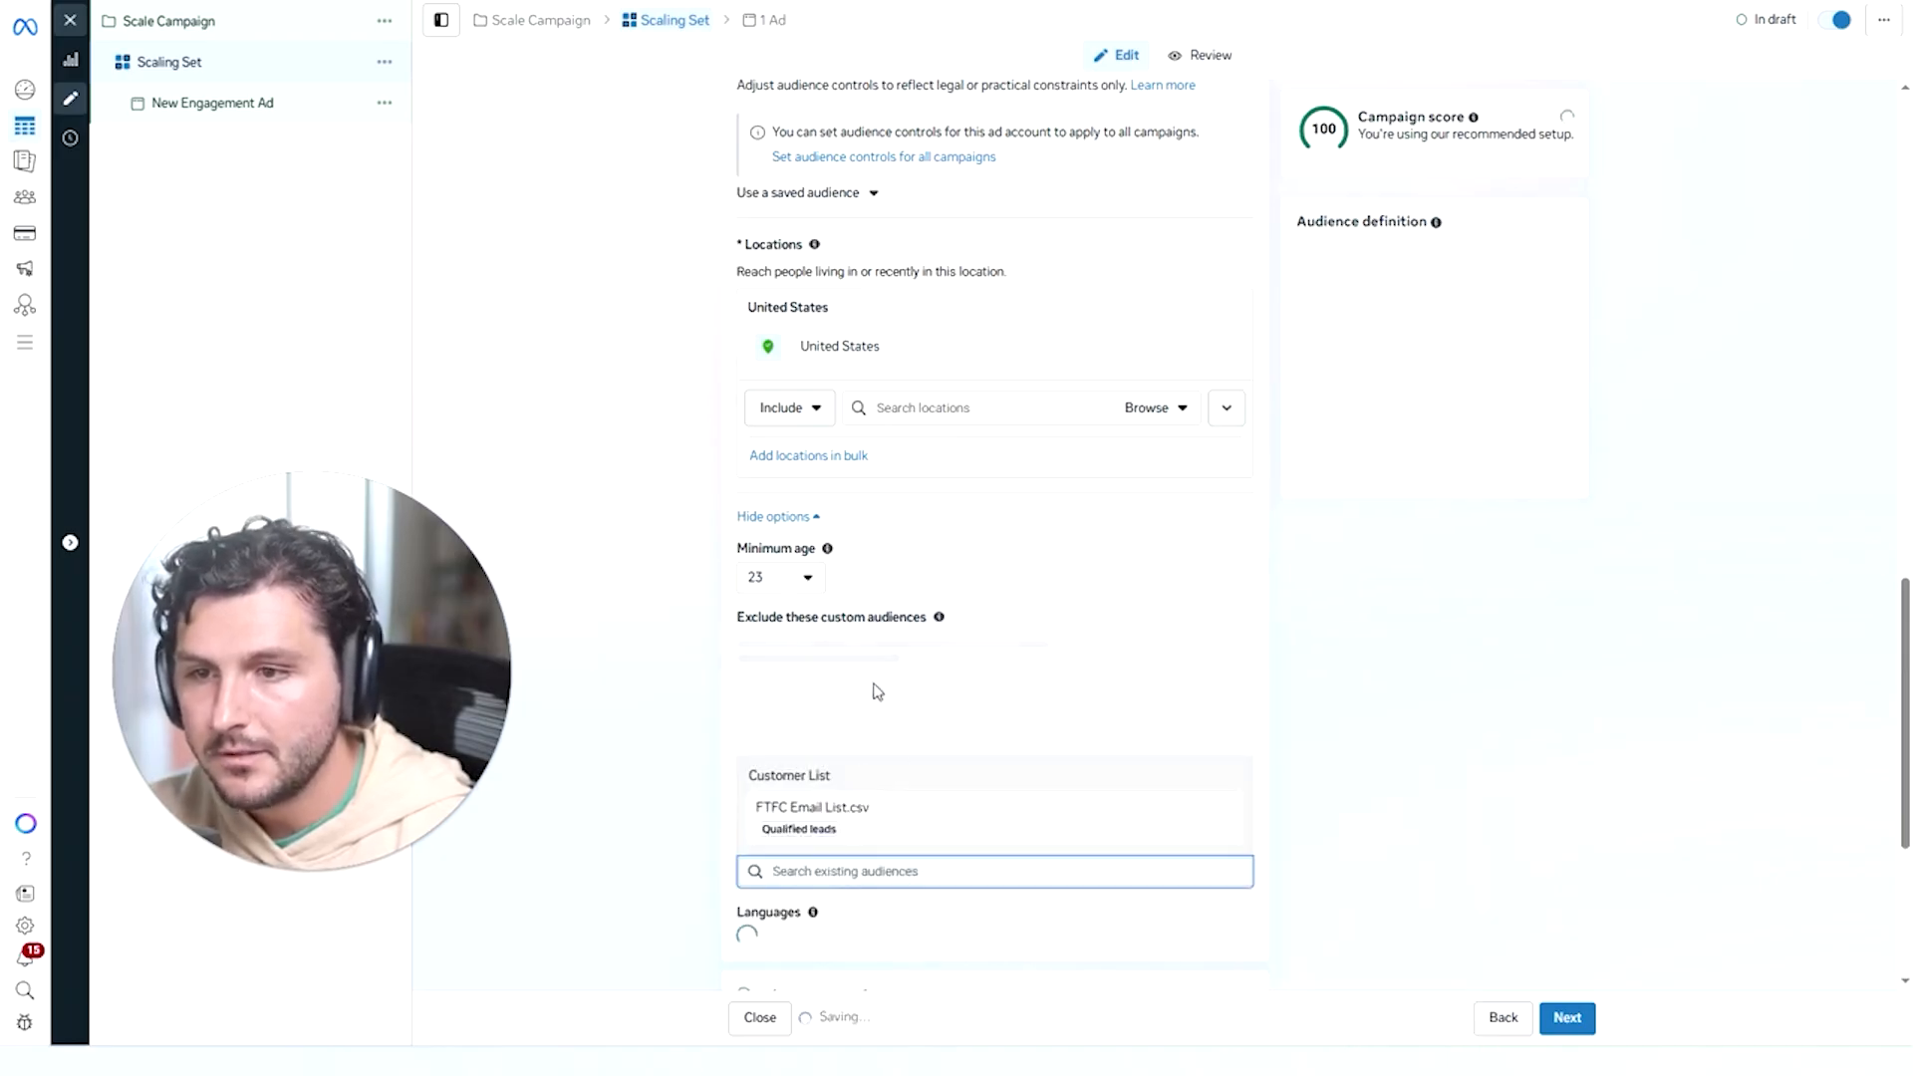
{"action": "left_click", "coordinate": [1206, 533]}
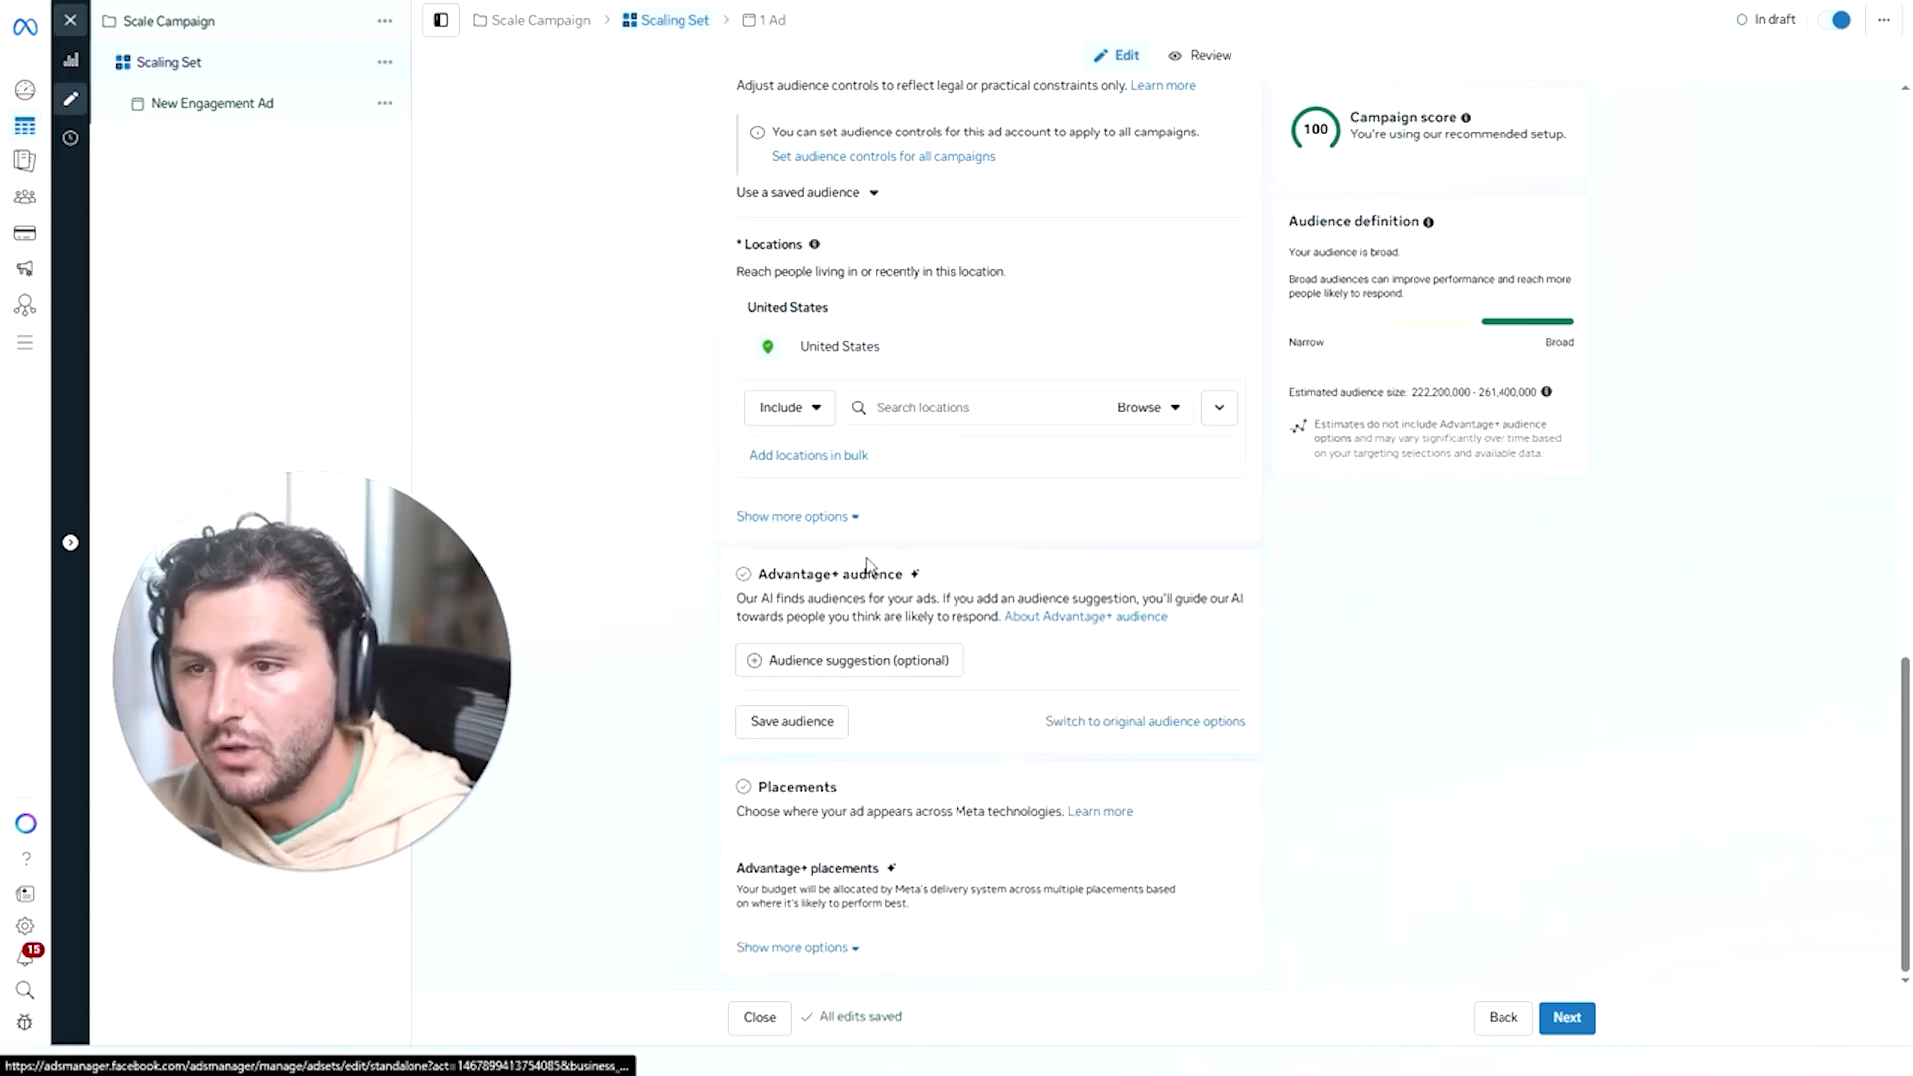
{"action": "left_click", "coordinate": [809, 517]}
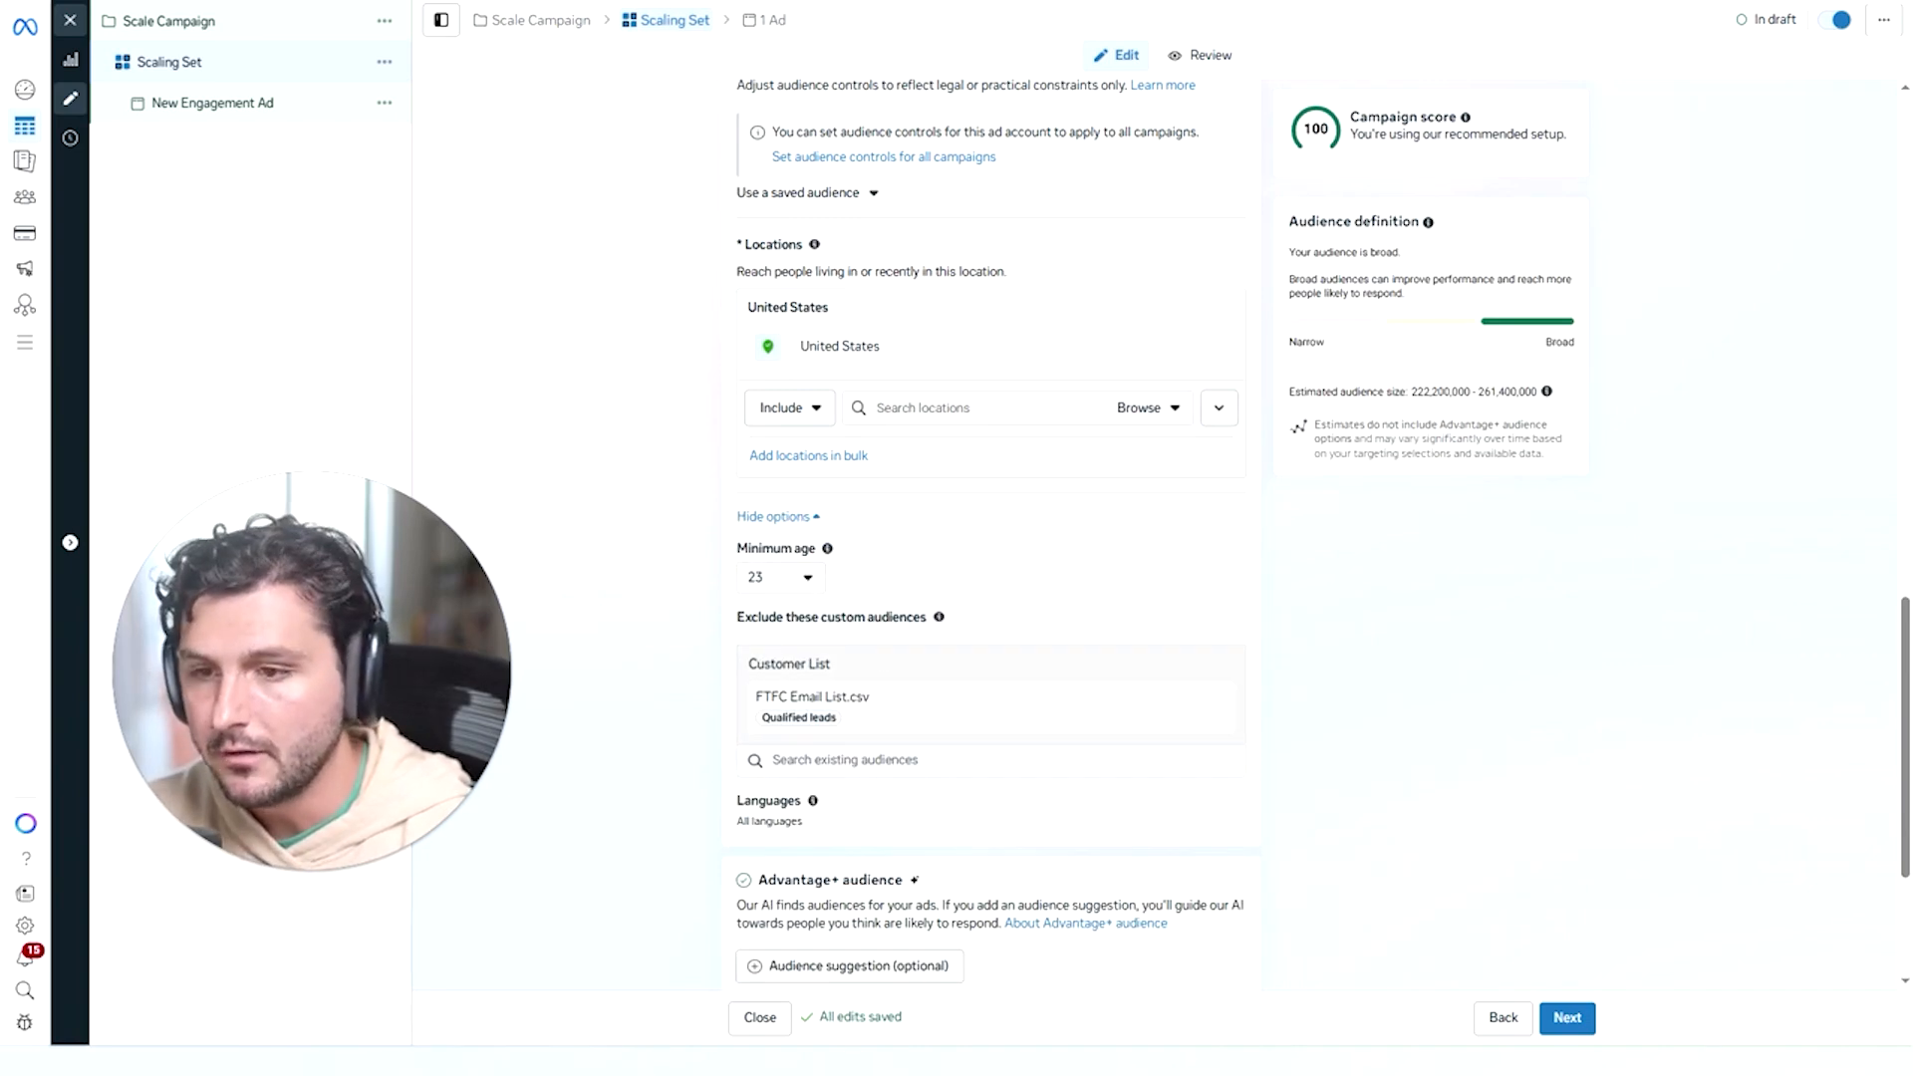
Exclude the Instagram engagement audiences IG-Messages-180 and IG Visits - 90 from the ad set as well.
{"action": "left_click", "coordinate": [876, 760]}
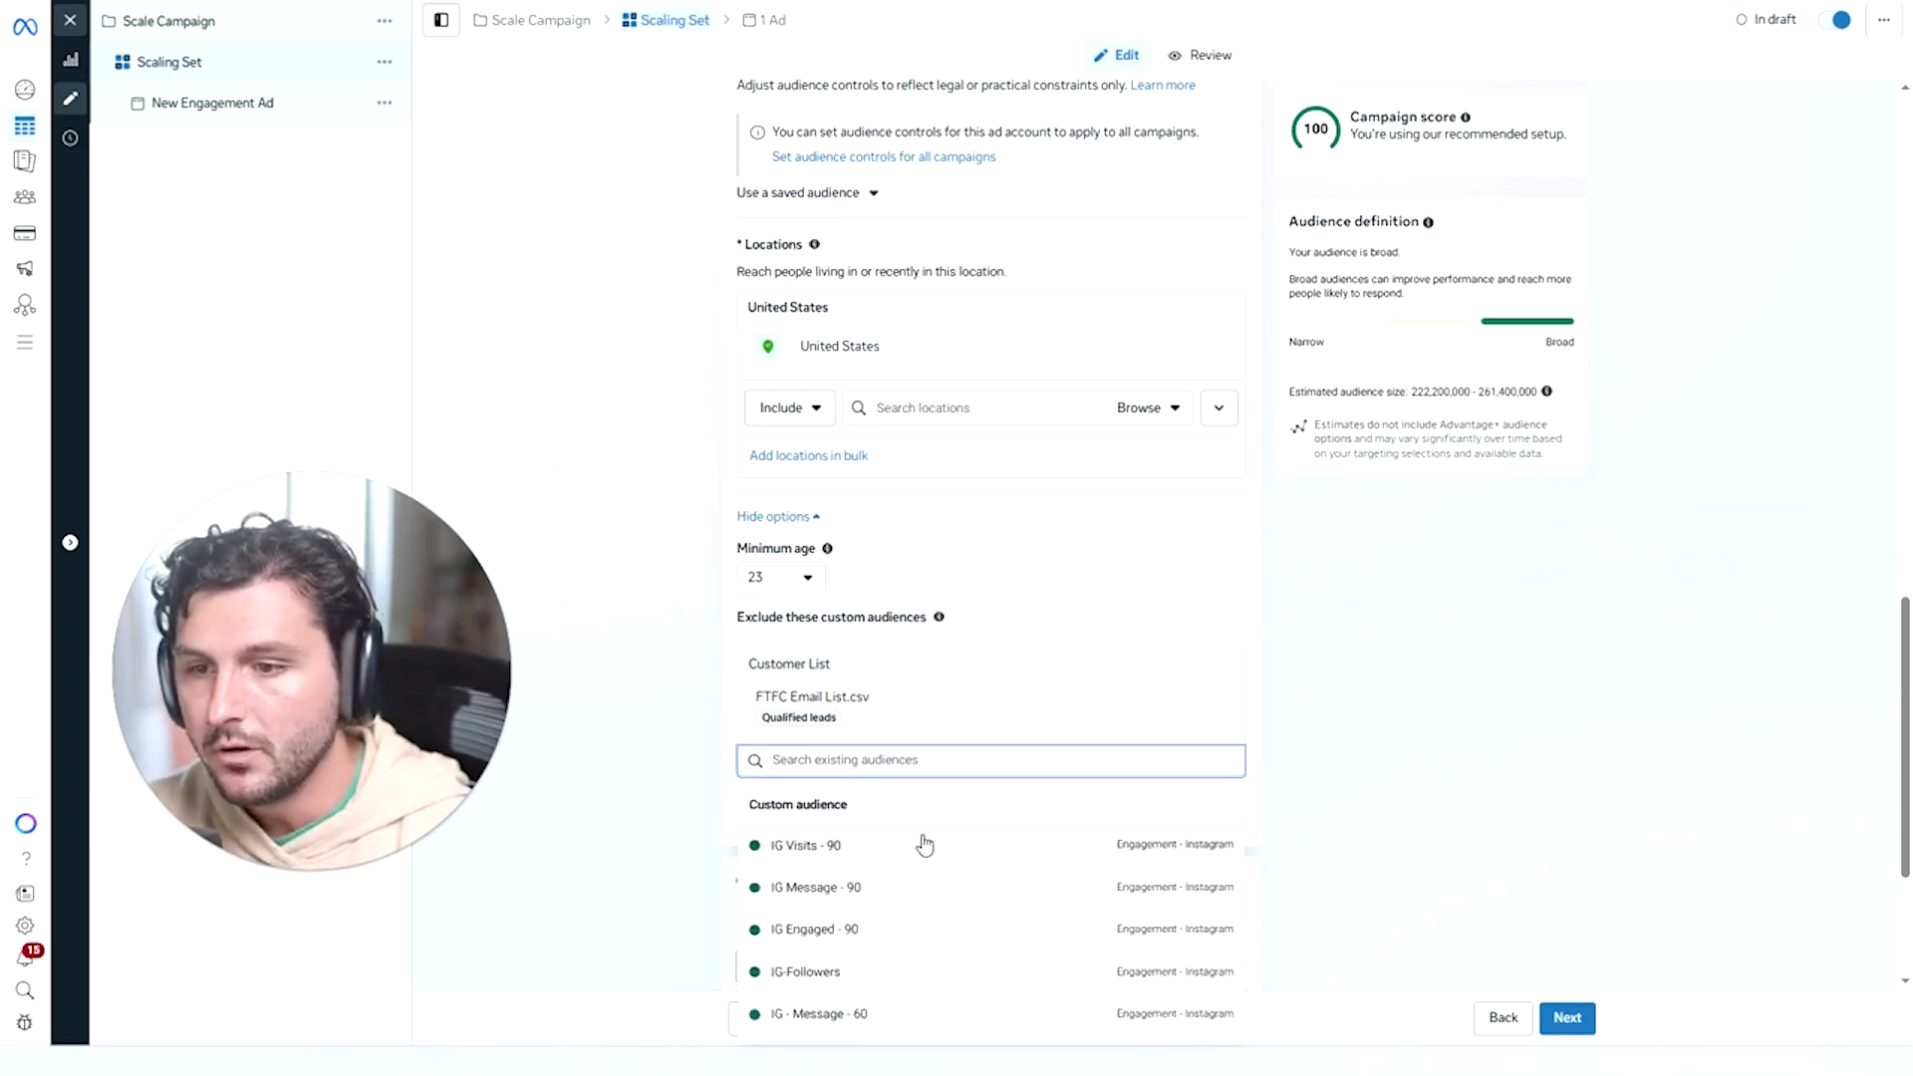
{"action": "scroll", "coordinate": [917, 901], "scroll_direction": "up", "scroll_amount": 3}
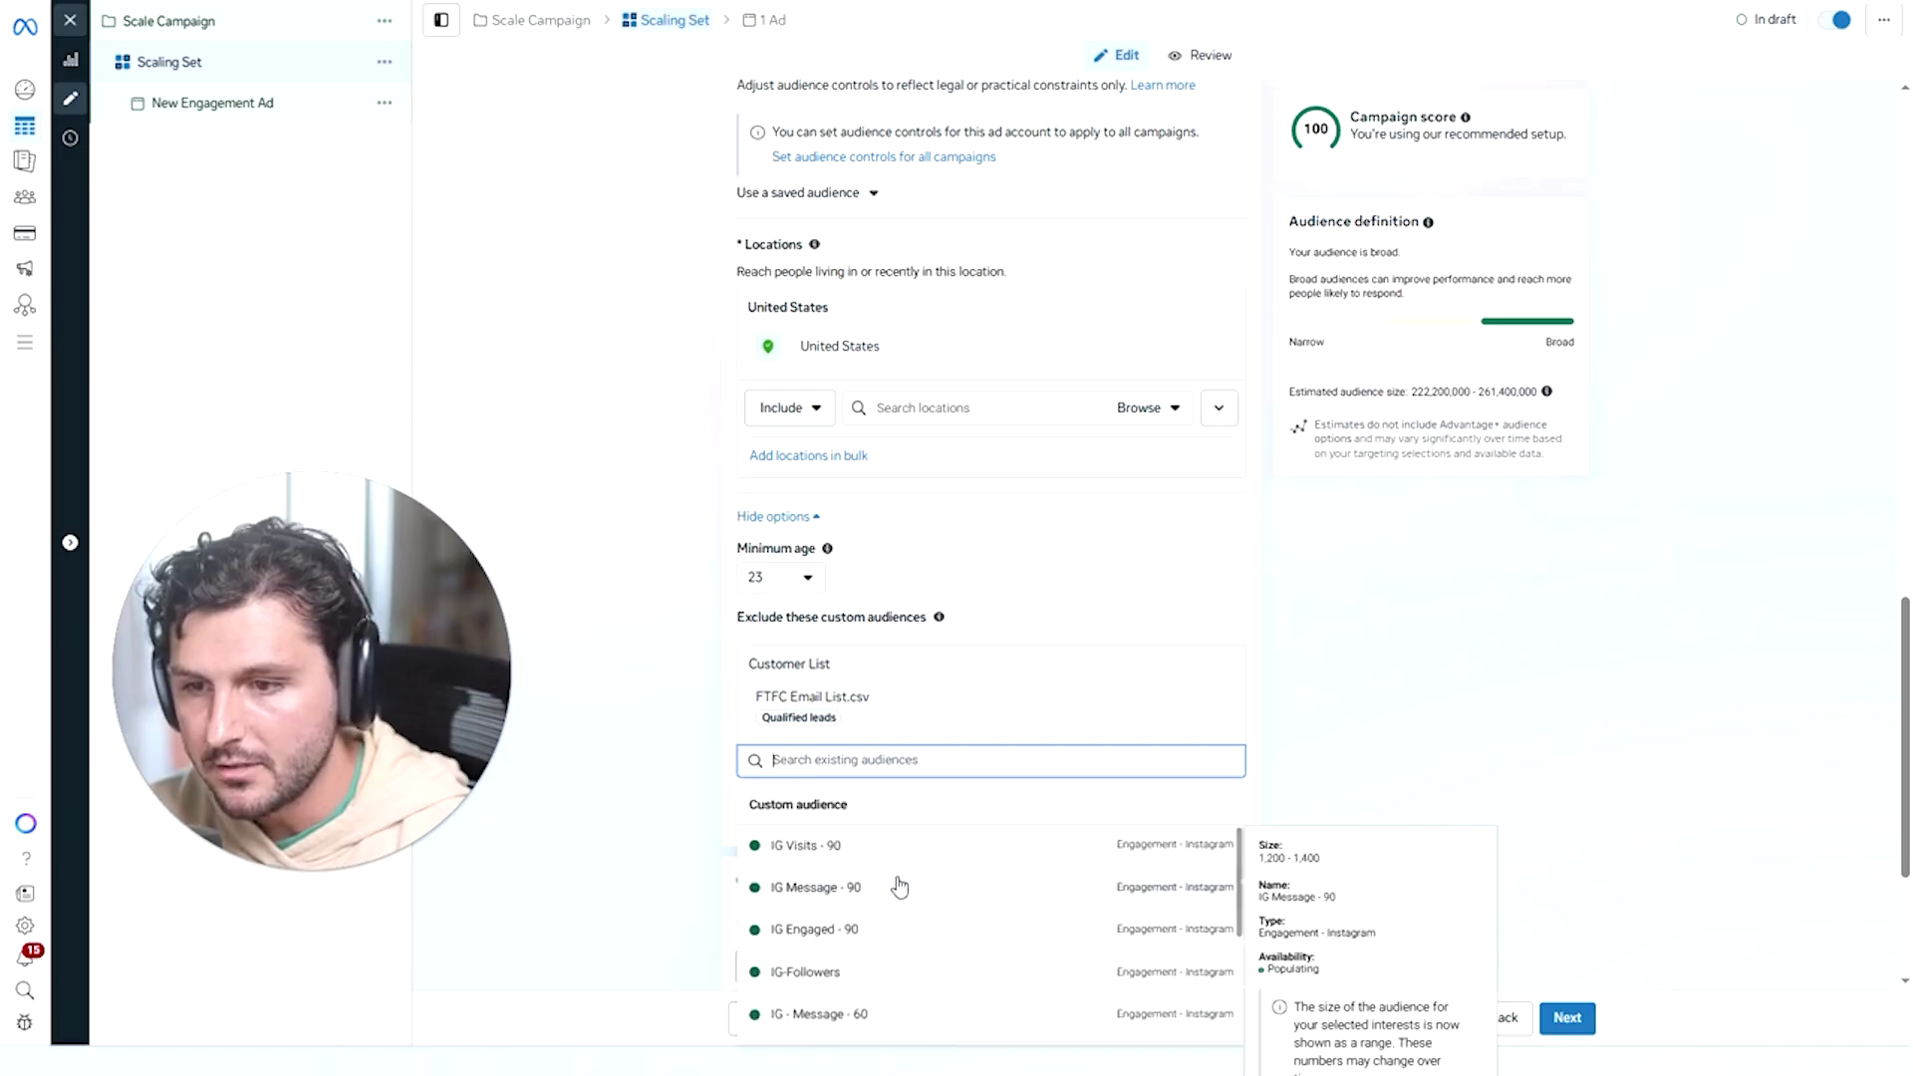
{"action": "scroll", "coordinate": [937, 926], "scroll_direction": "down", "scroll_amount": 3}
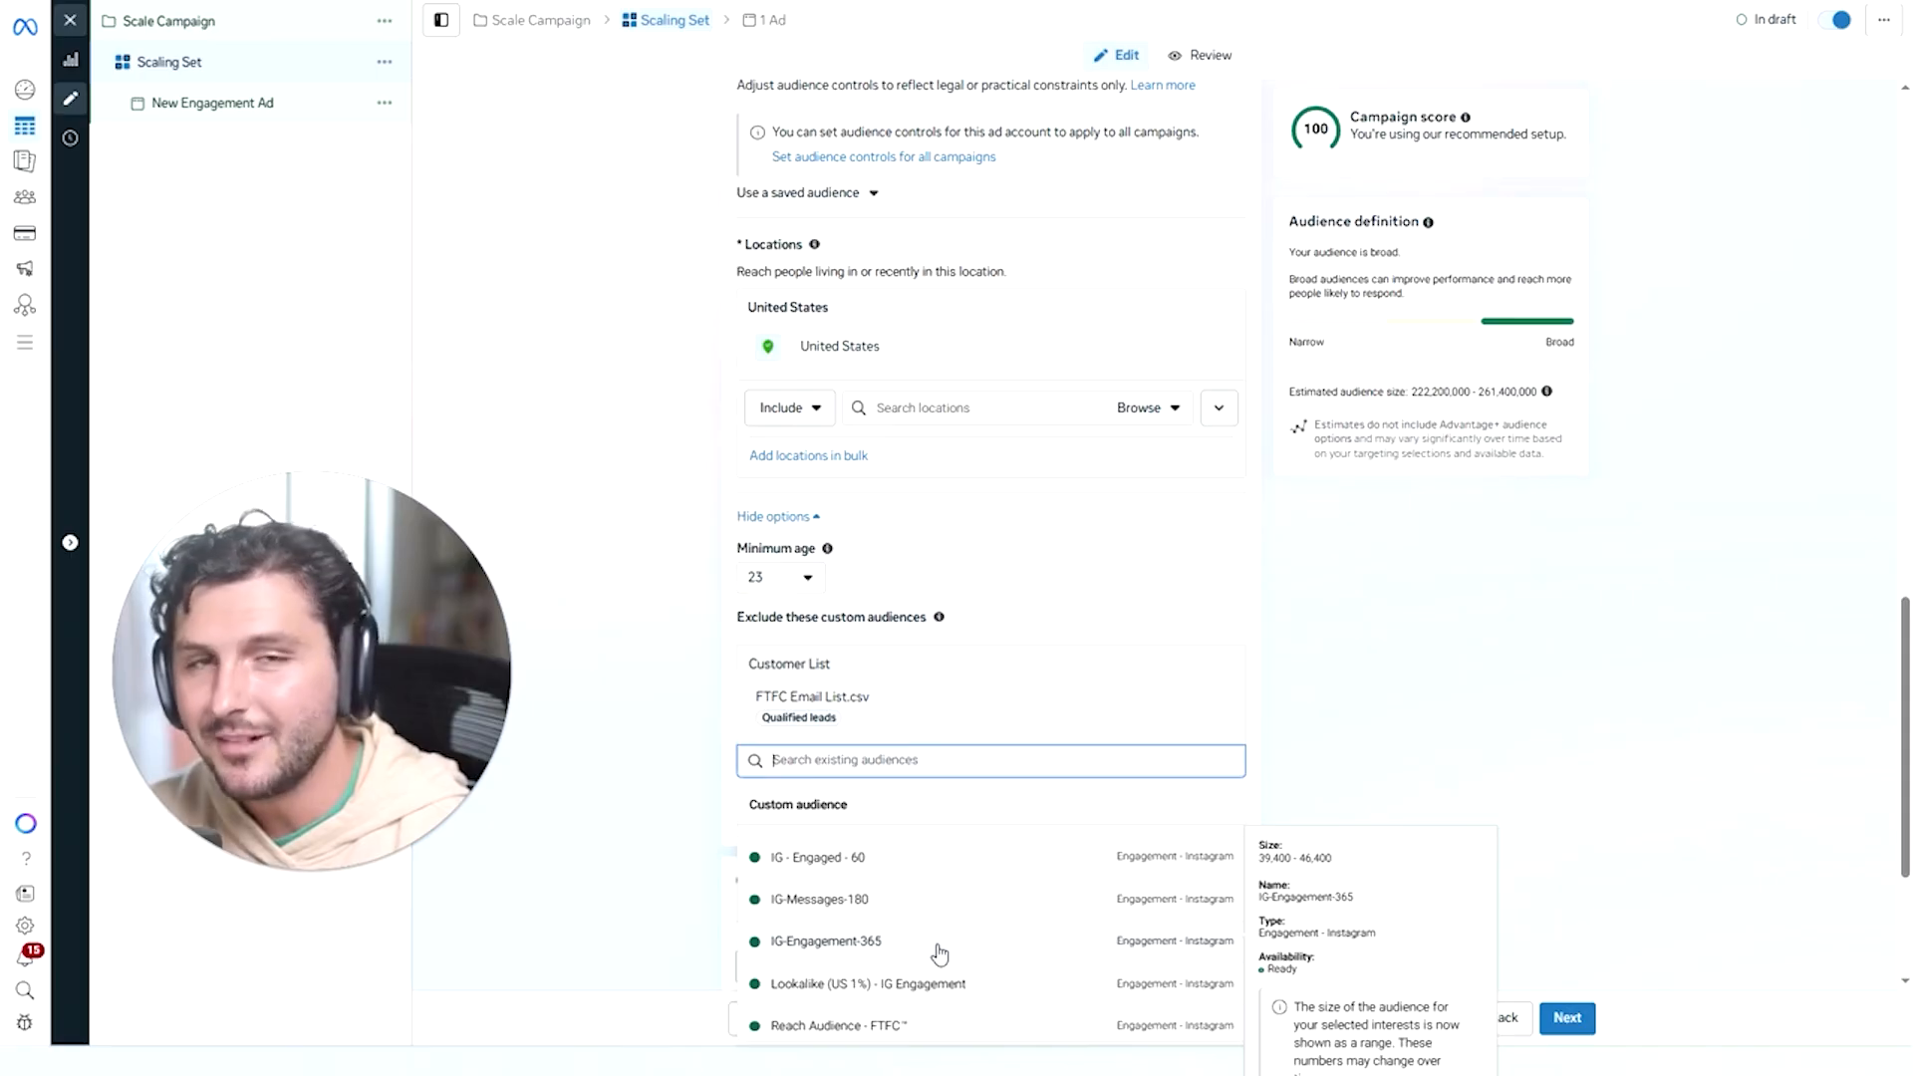
{"action": "scroll", "coordinate": [982, 922], "scroll_direction": "down", "scroll_amount": 1}
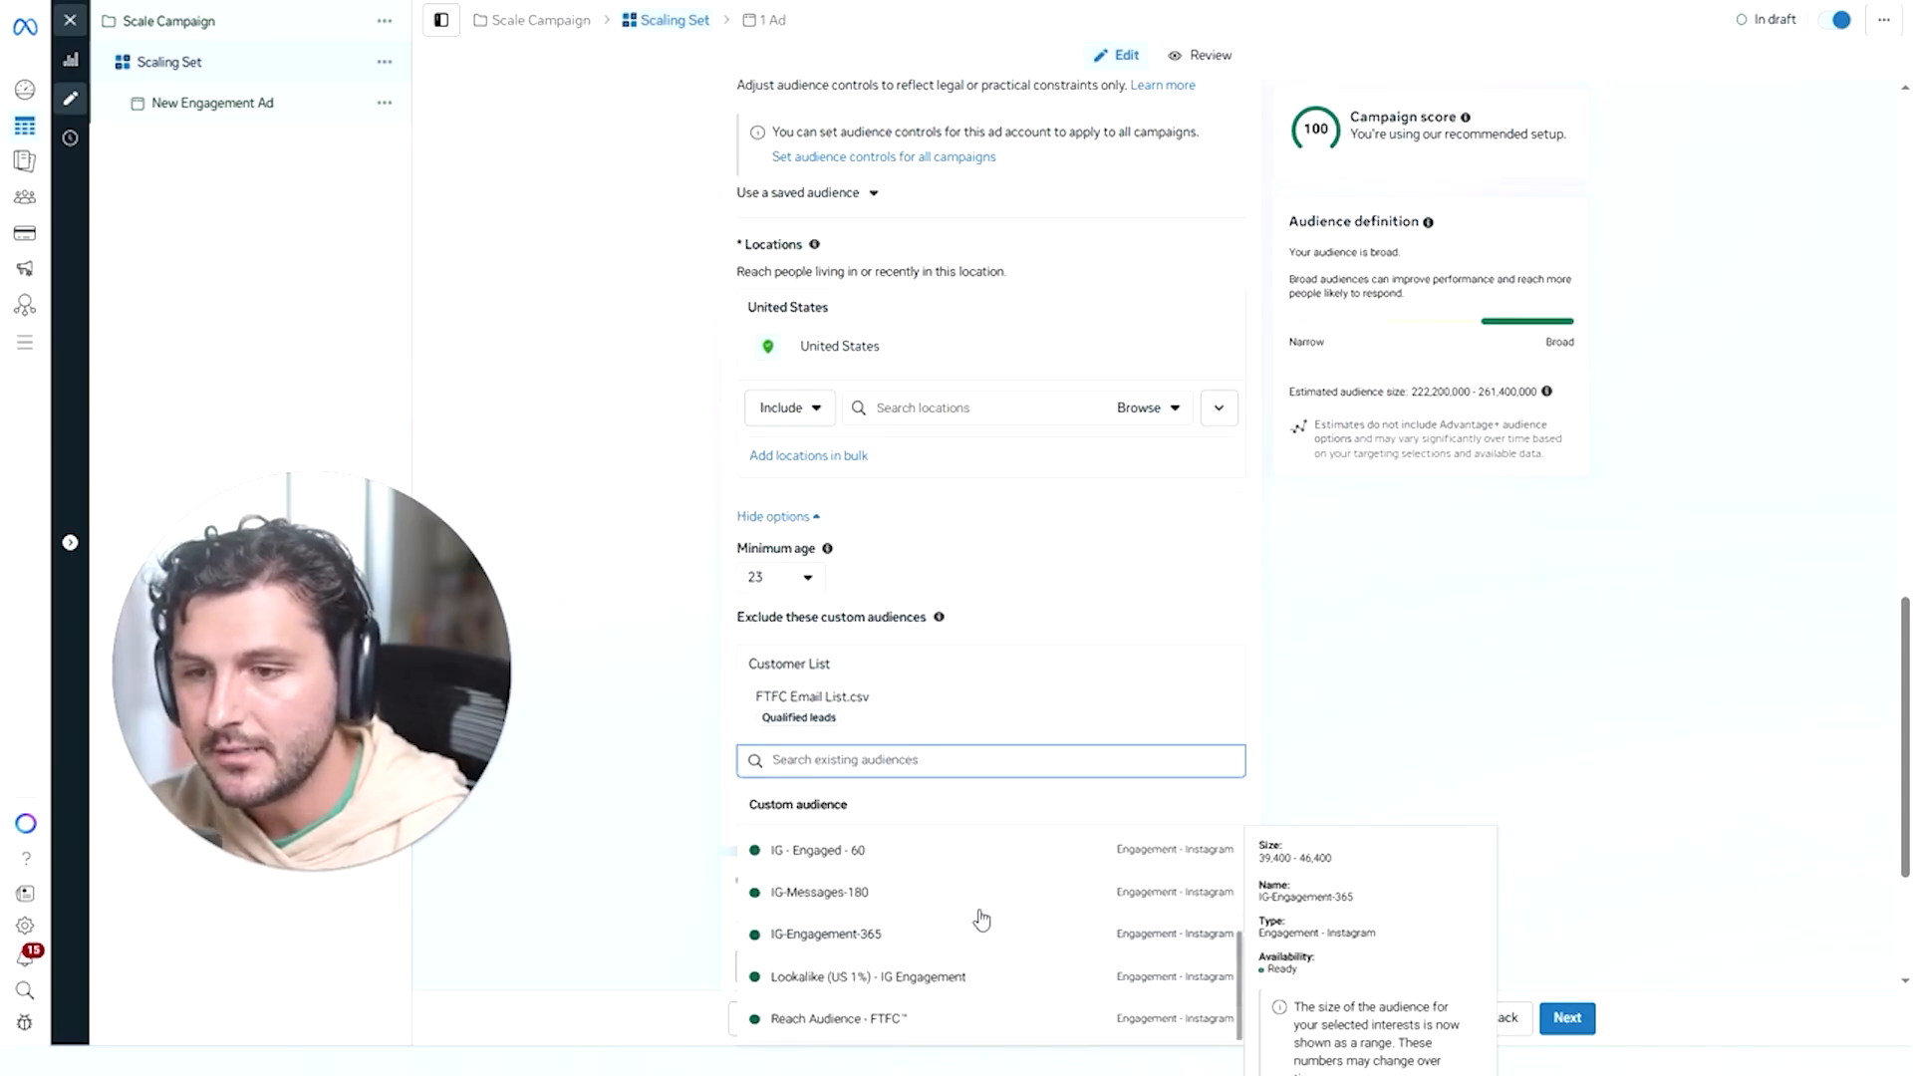
{"action": "left_click", "coordinate": [905, 894]}
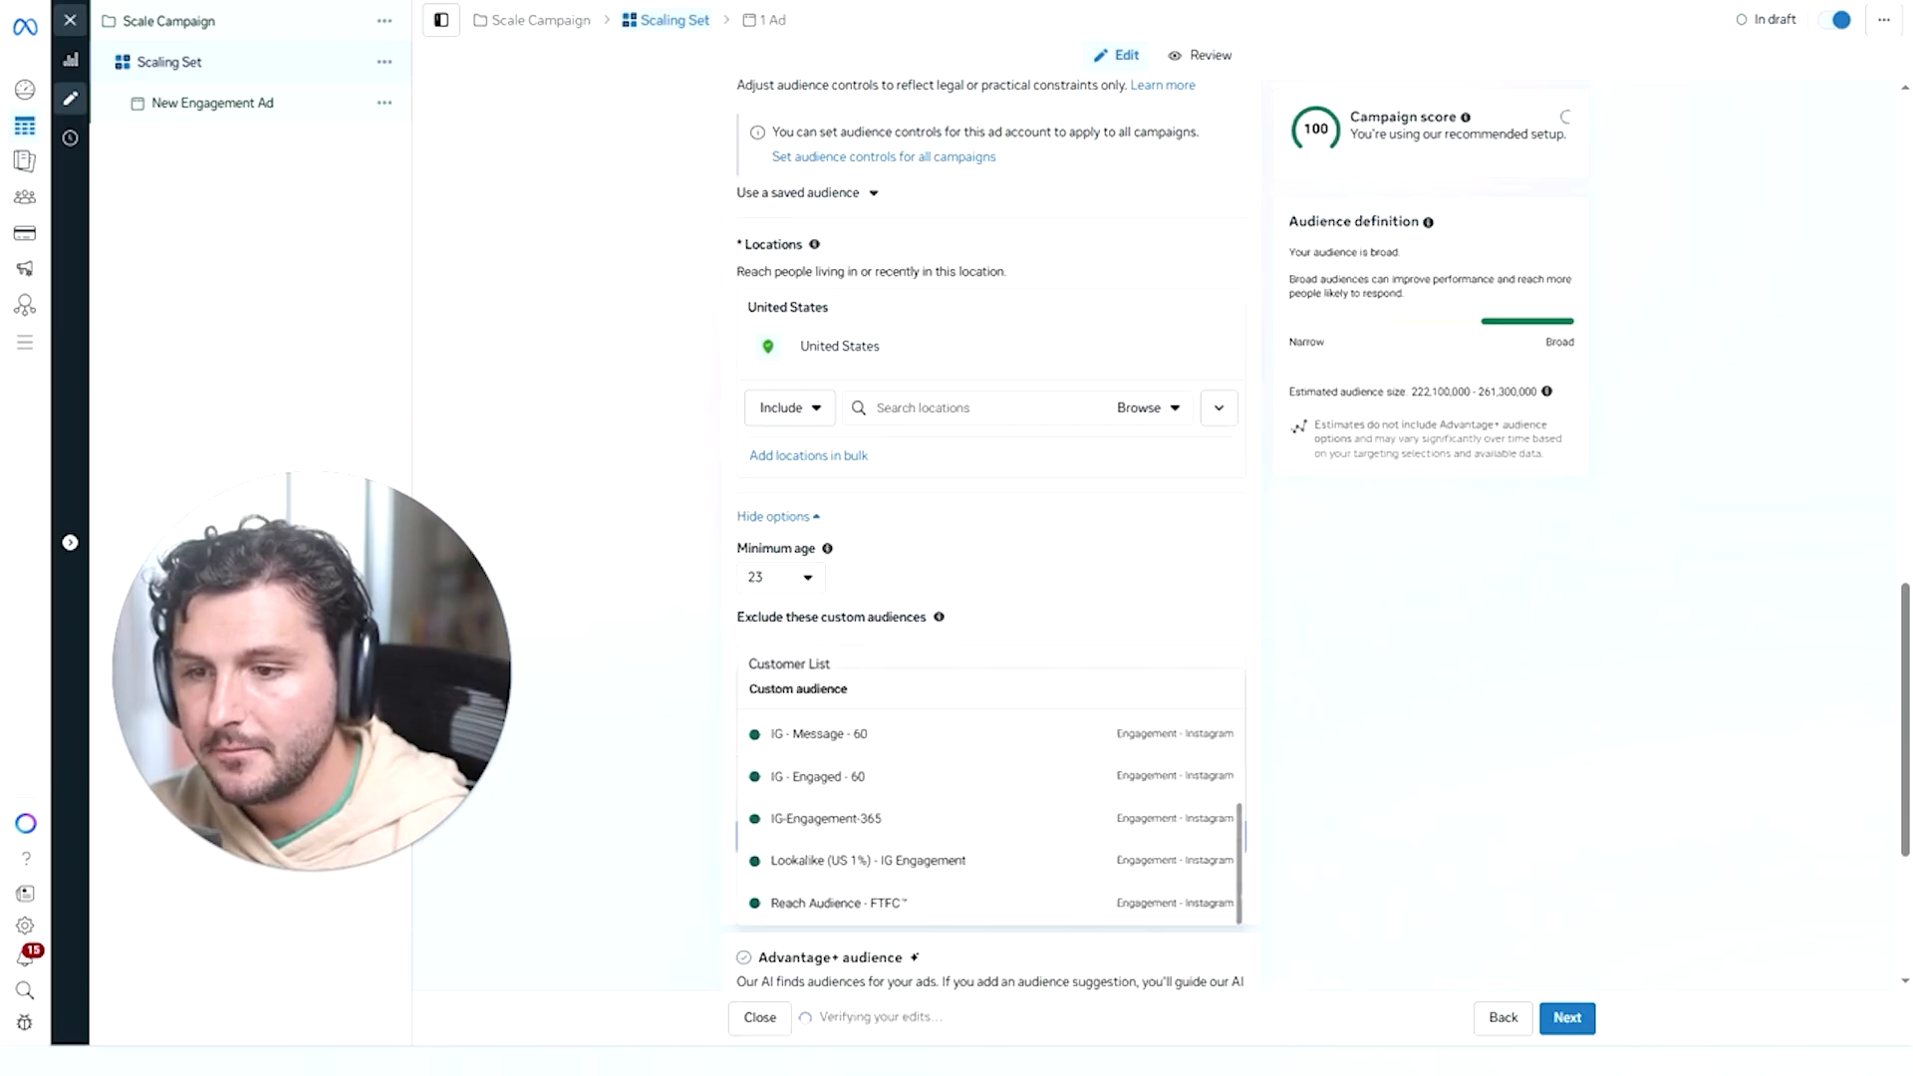
{"action": "scroll", "coordinate": [962, 812], "scroll_direction": "up", "scroll_amount": 3}
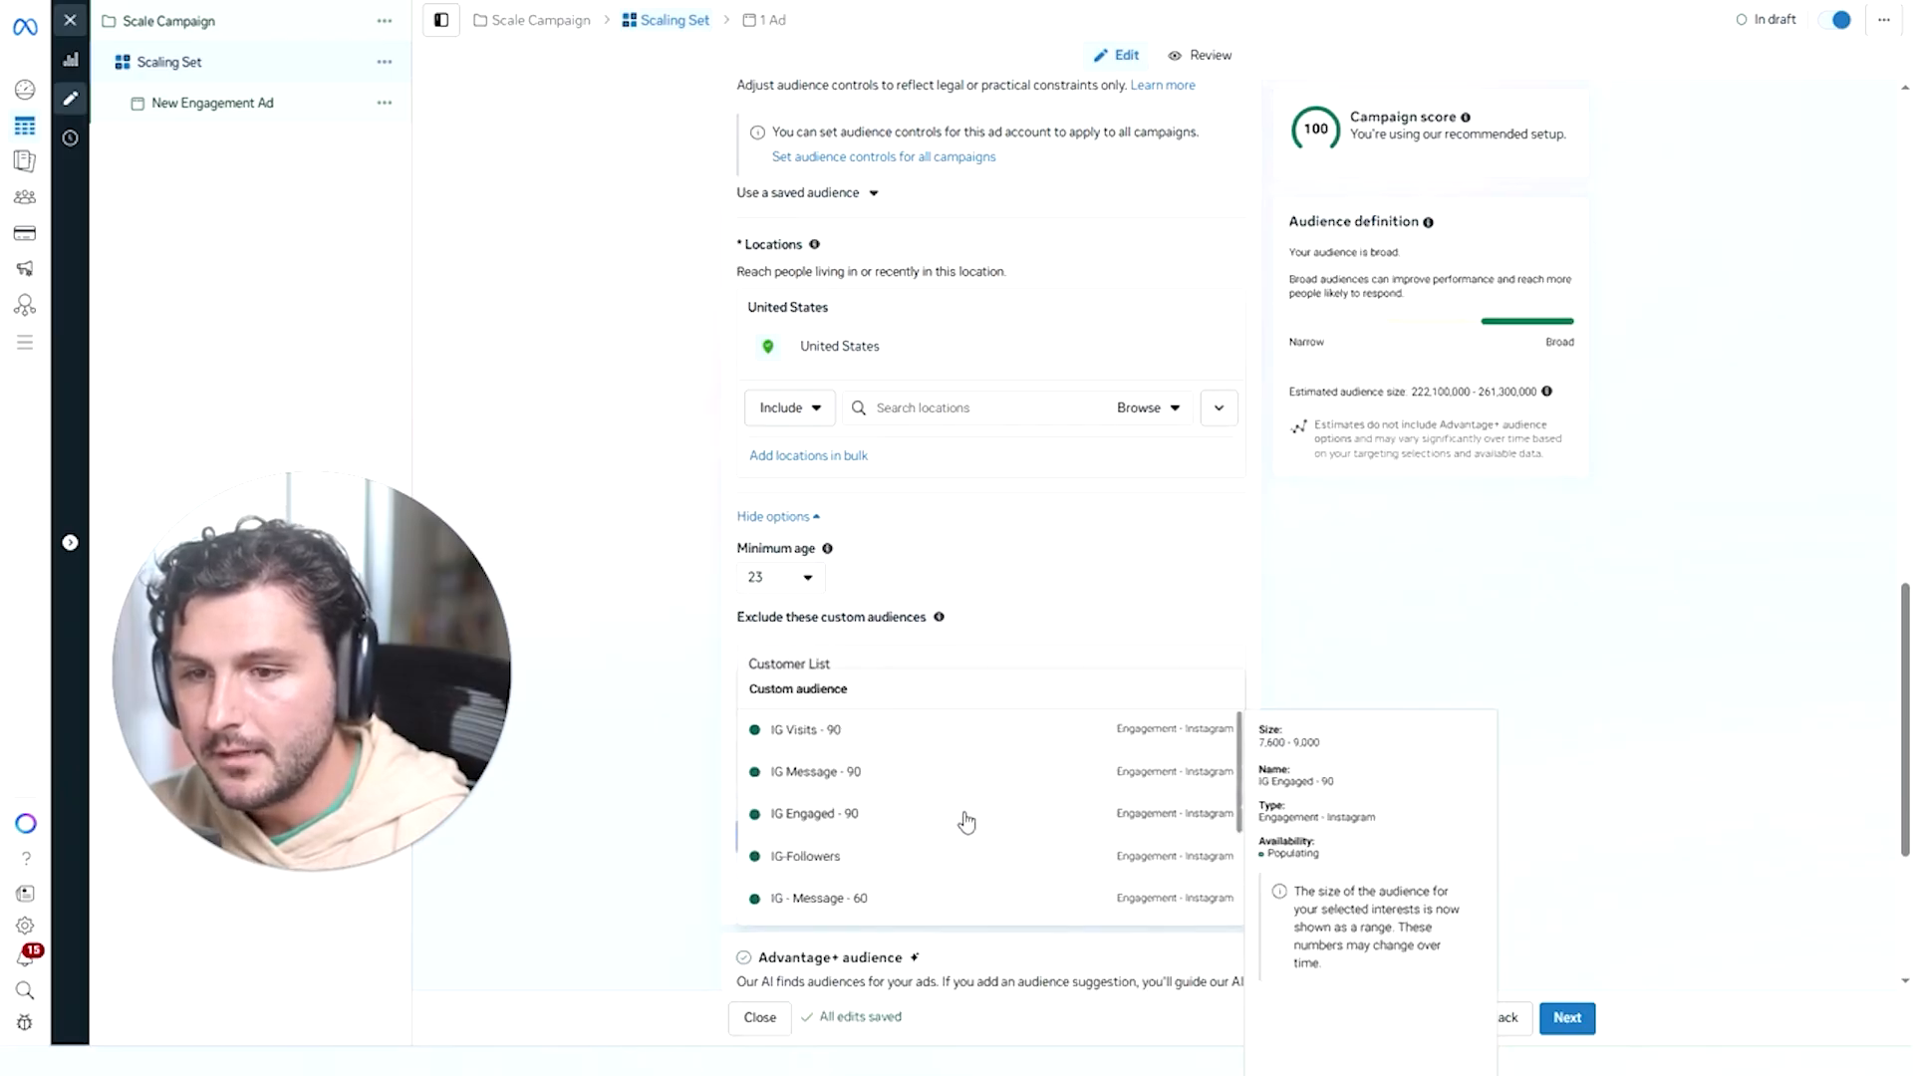
{"action": "left_click", "coordinate": [919, 740]}
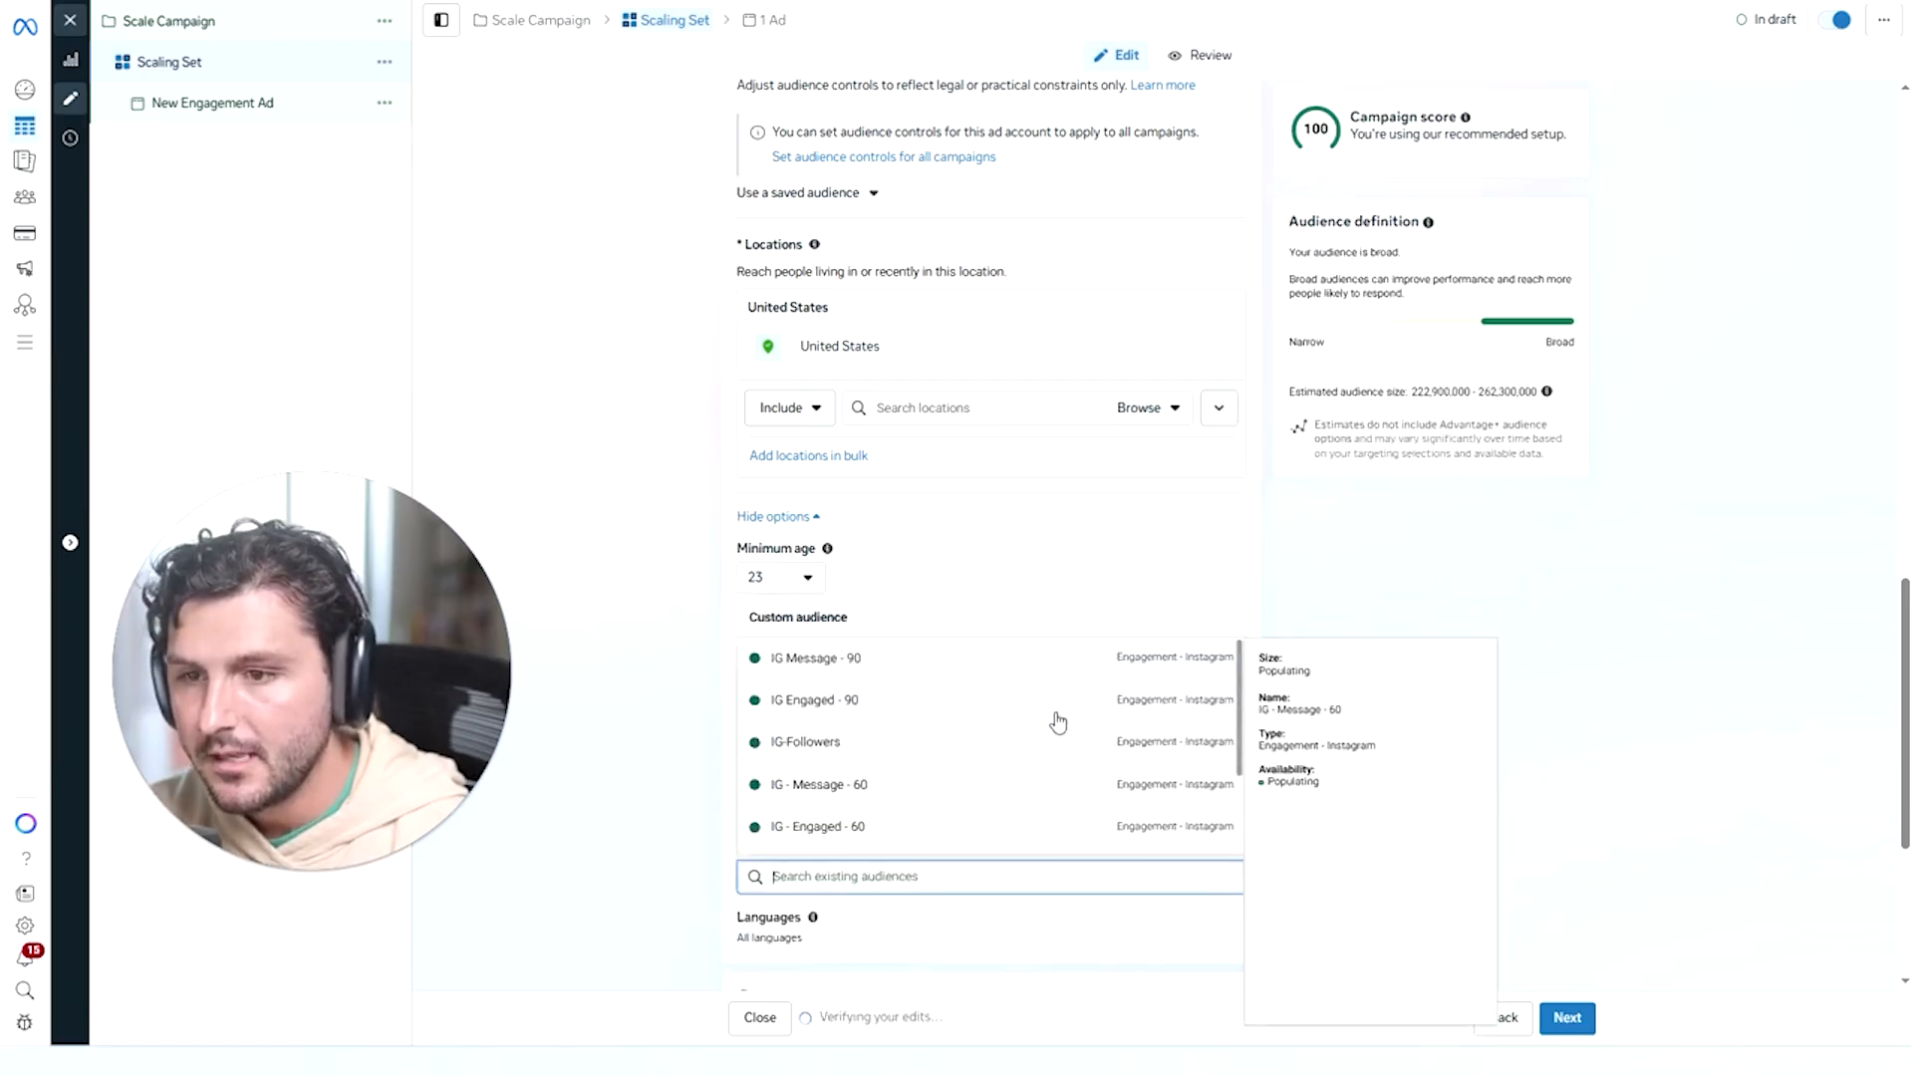
{"action": "left_click", "coordinate": [1448, 579]}
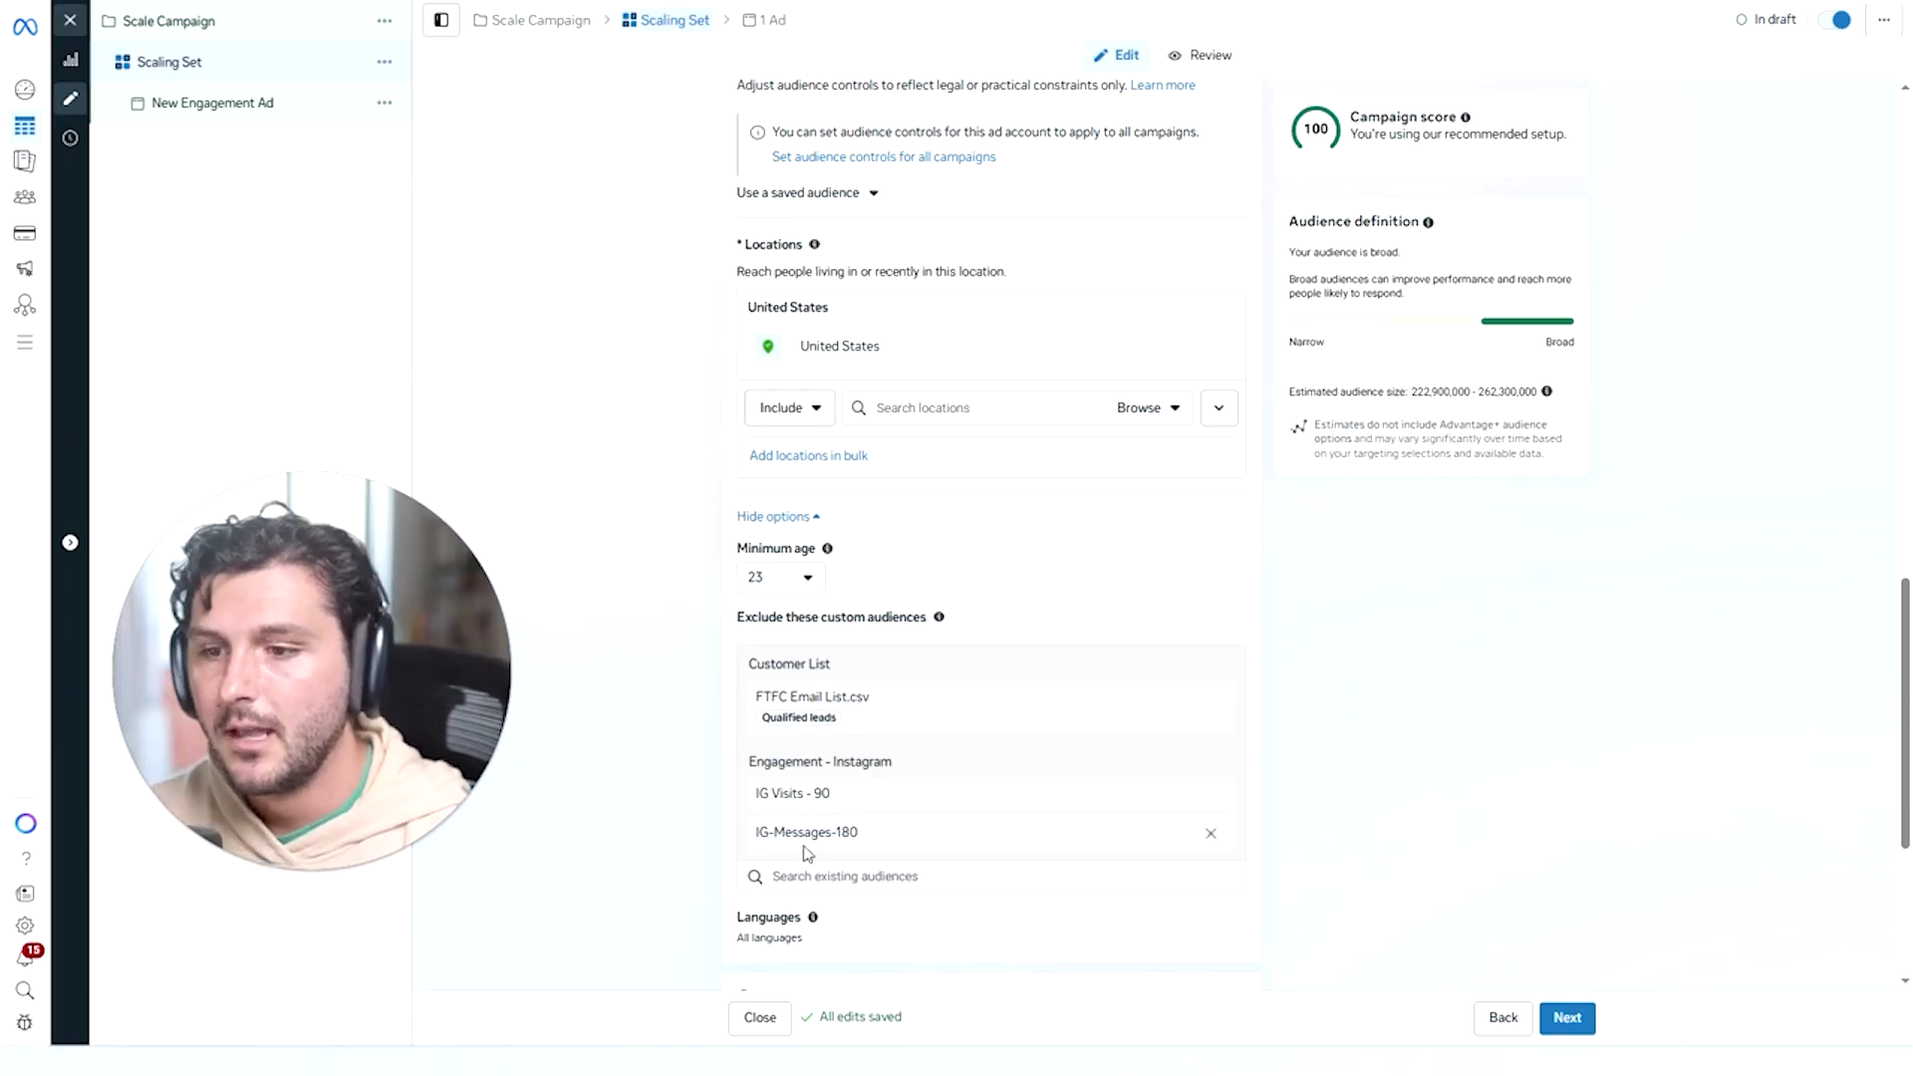
Limit the ad set's audience language to English (US).
{"action": "scroll", "coordinate": [809, 846], "scroll_direction": "down", "scroll_amount": 4}
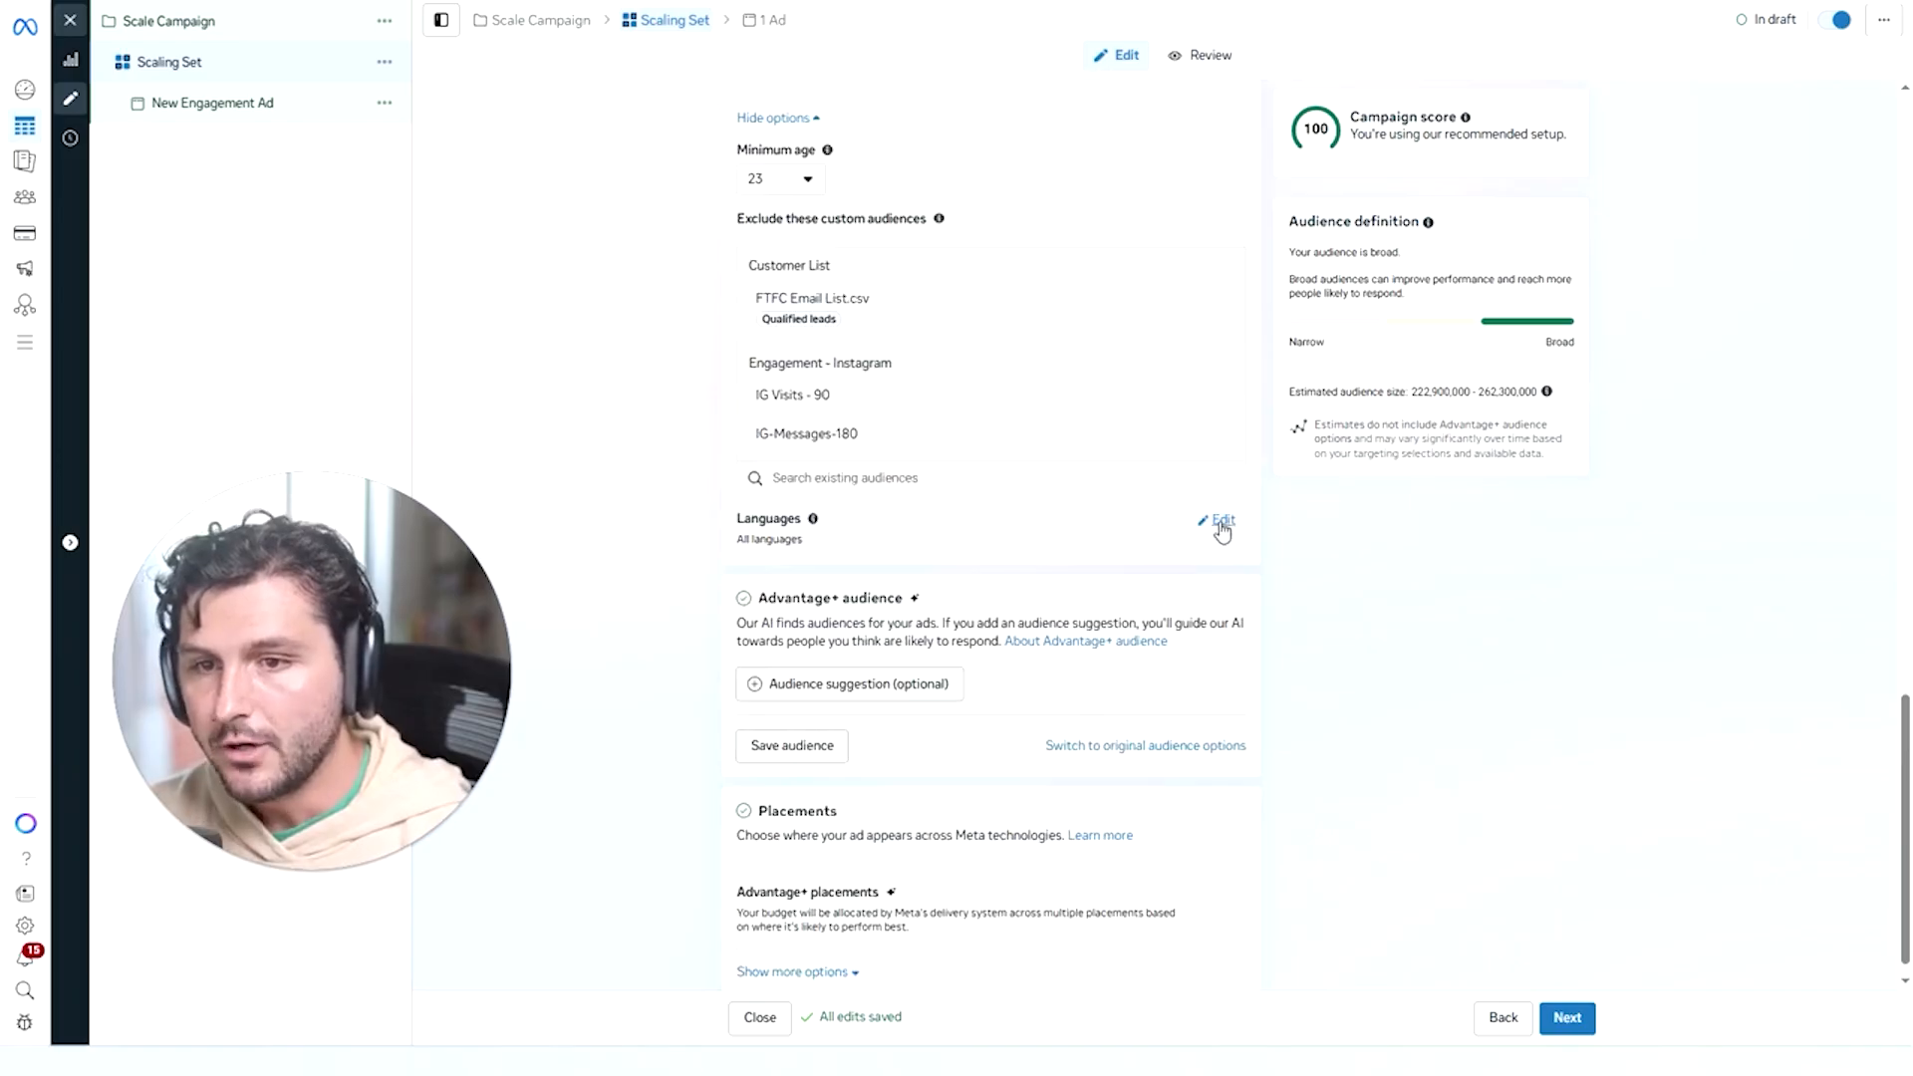
{"action": "left_click", "coordinate": [1217, 525]}
{"action": "left_click", "coordinate": [855, 591]}
{"action": "type", "text": "us"}
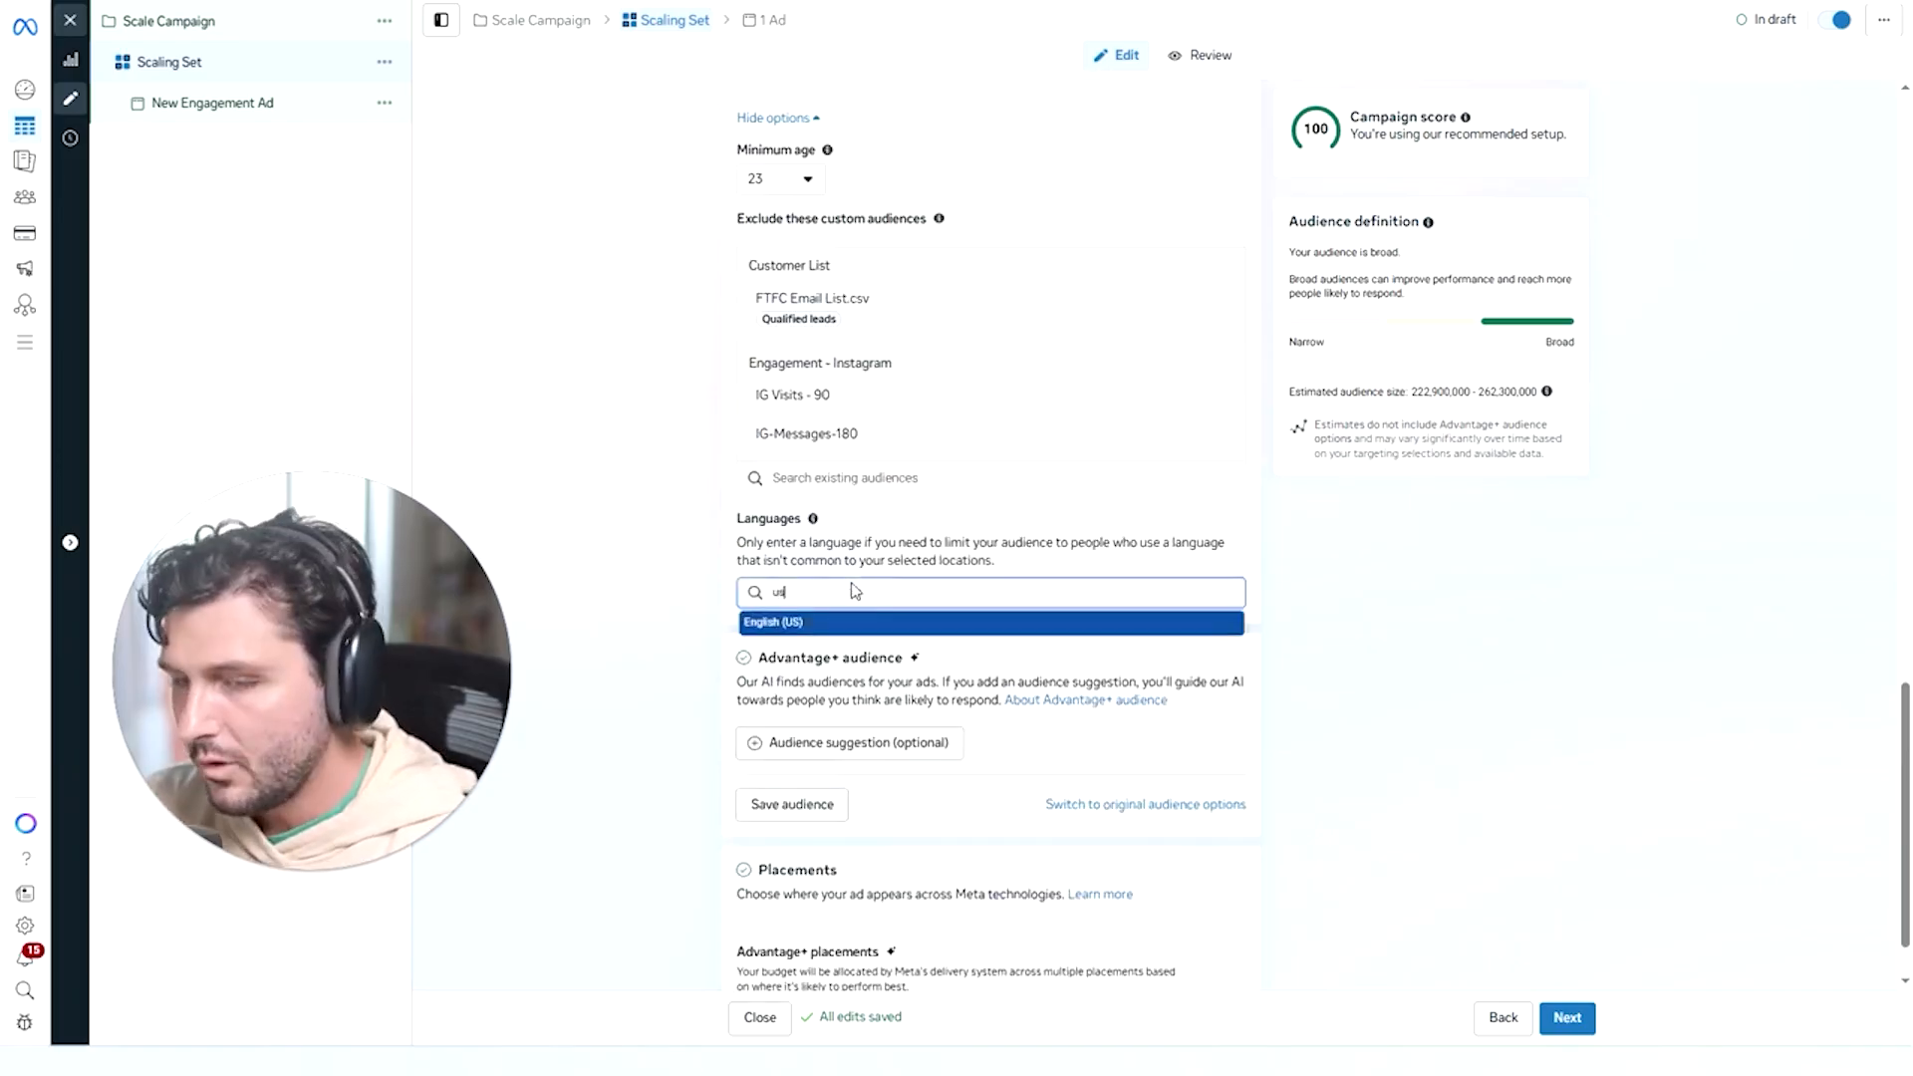
{"action": "left_click", "coordinate": [815, 625]}
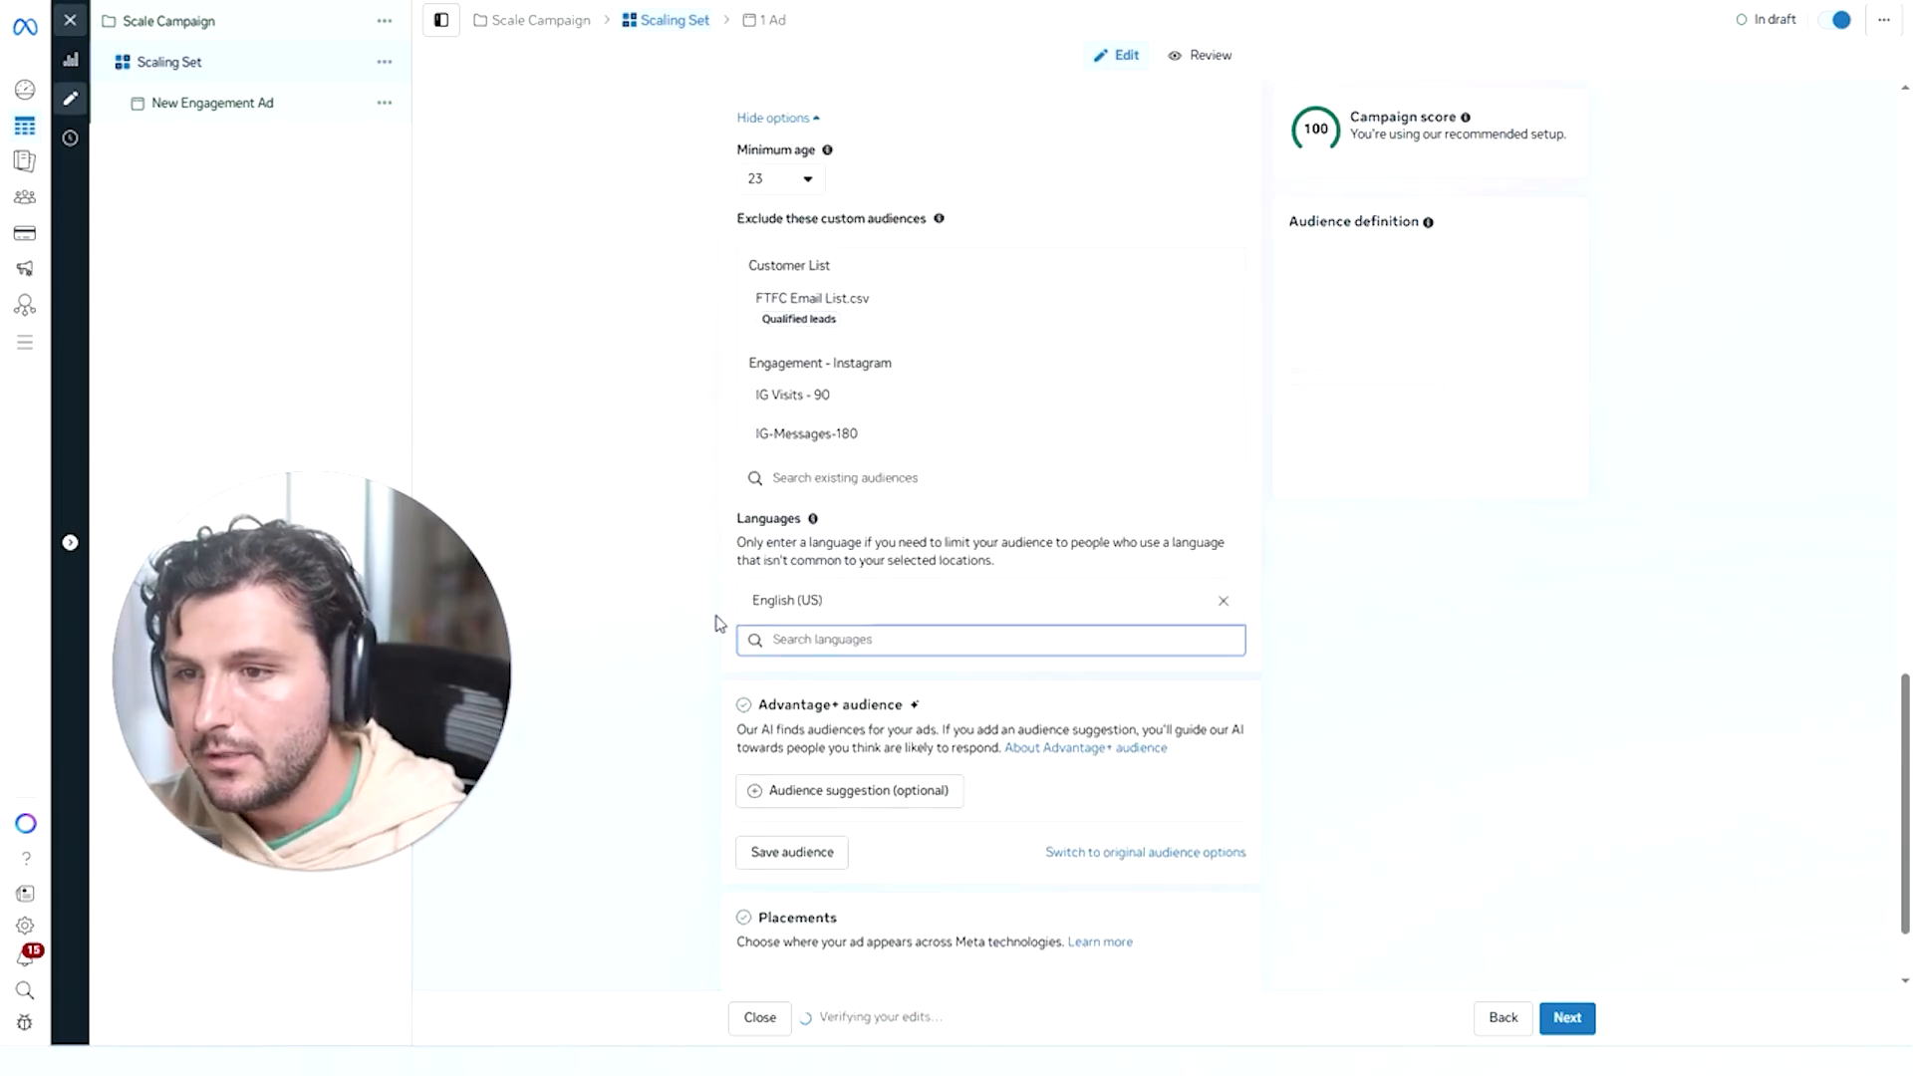
{"action": "scroll", "coordinate": [966, 596], "scroll_direction": "up", "scroll_amount": 2}
{"action": "scroll", "coordinate": [1037, 521], "scroll_direction": "up", "scroll_amount": 3}
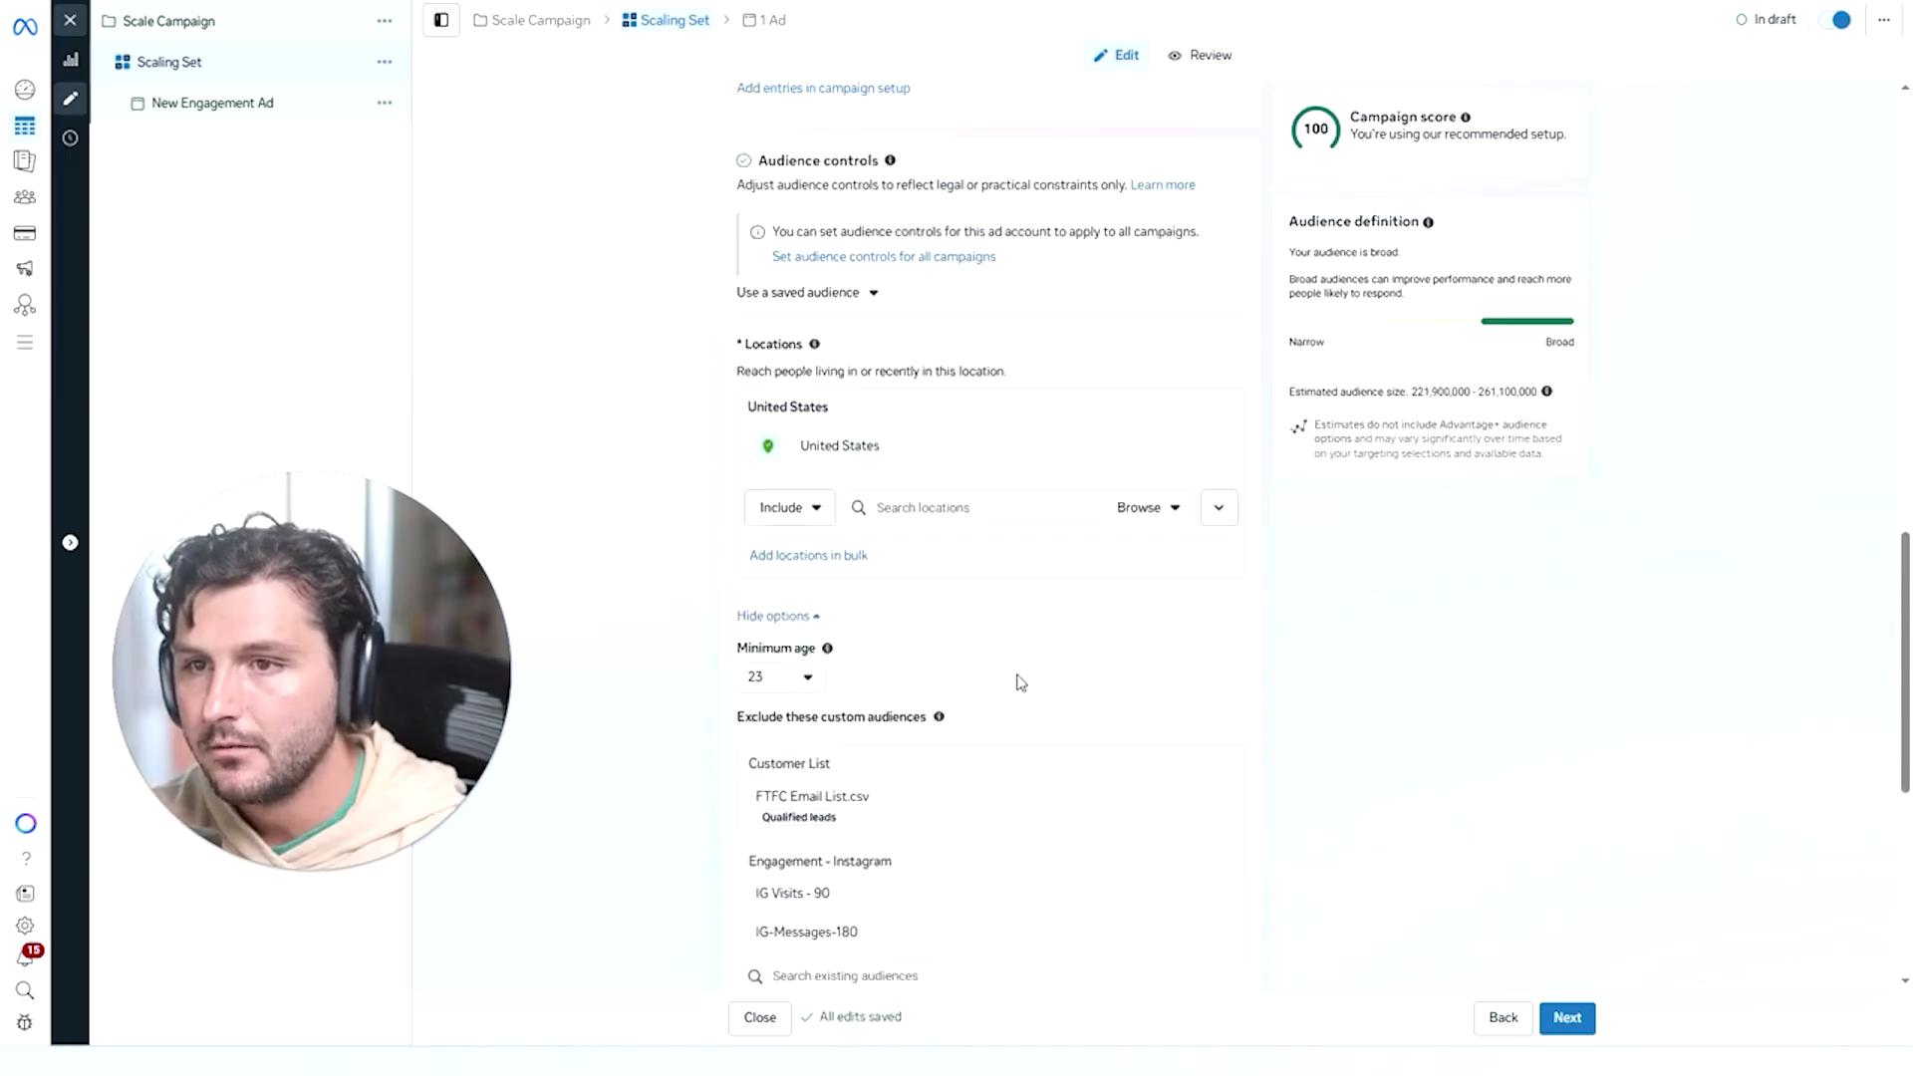
Add an Advantage+ audience suggestion with an upper age limit of 50.
{"action": "scroll", "coordinate": [862, 712], "scroll_direction": "down", "scroll_amount": 6}
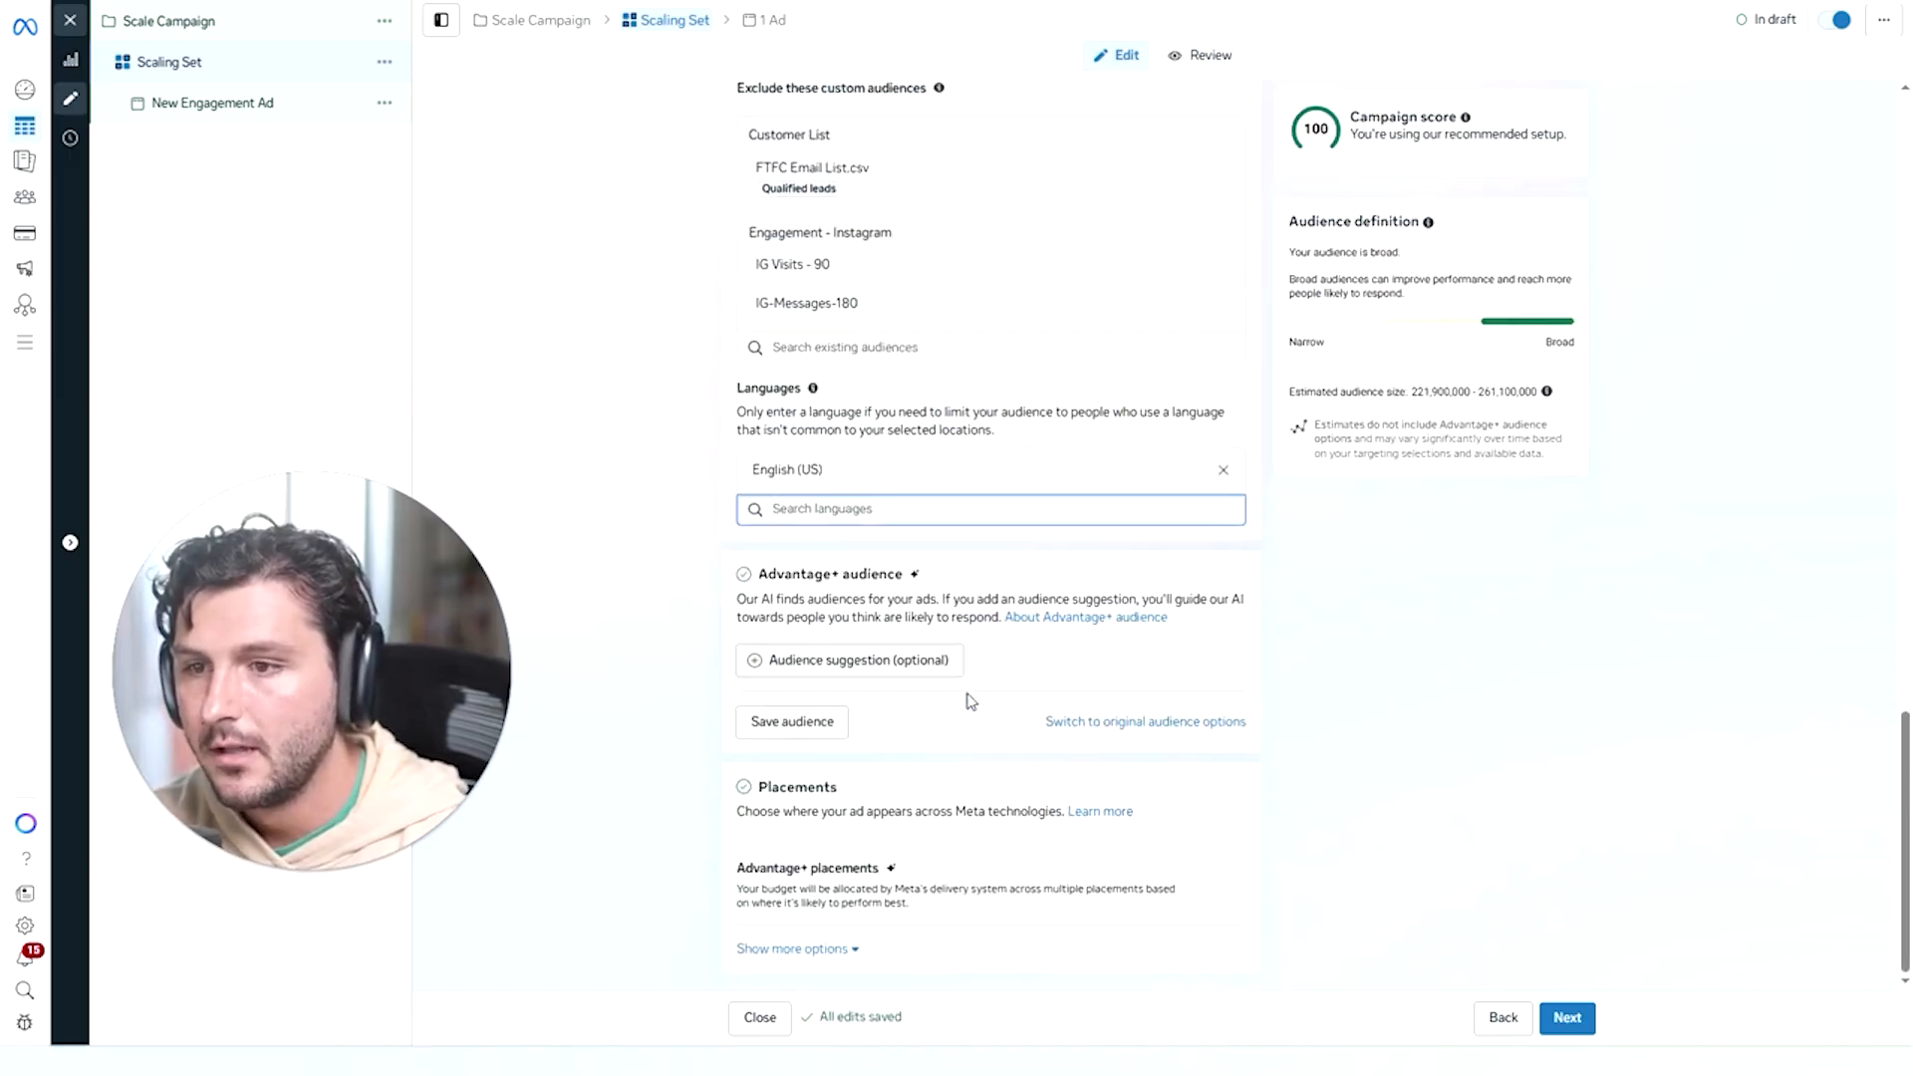
{"action": "left_click", "coordinate": [921, 664]}
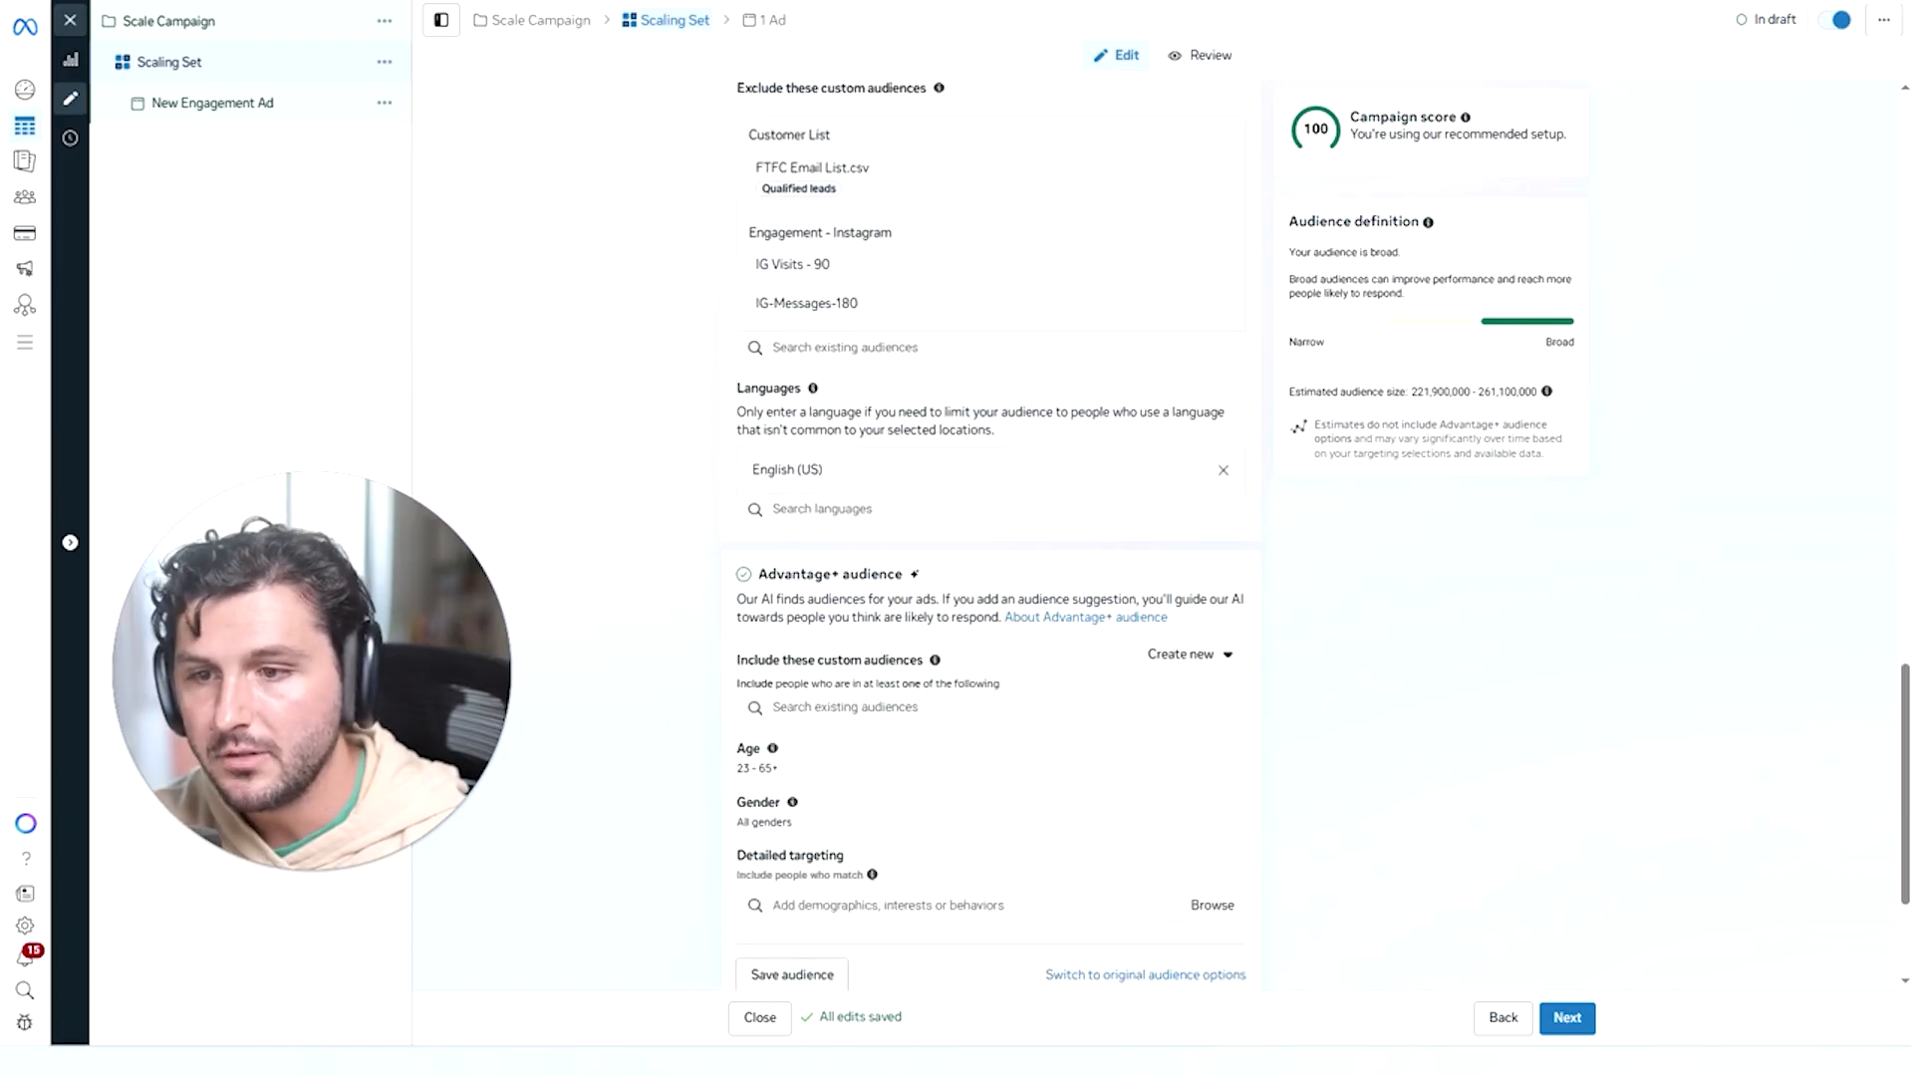
{"action": "scroll", "coordinate": [891, 727], "scroll_direction": "down", "scroll_amount": 2}
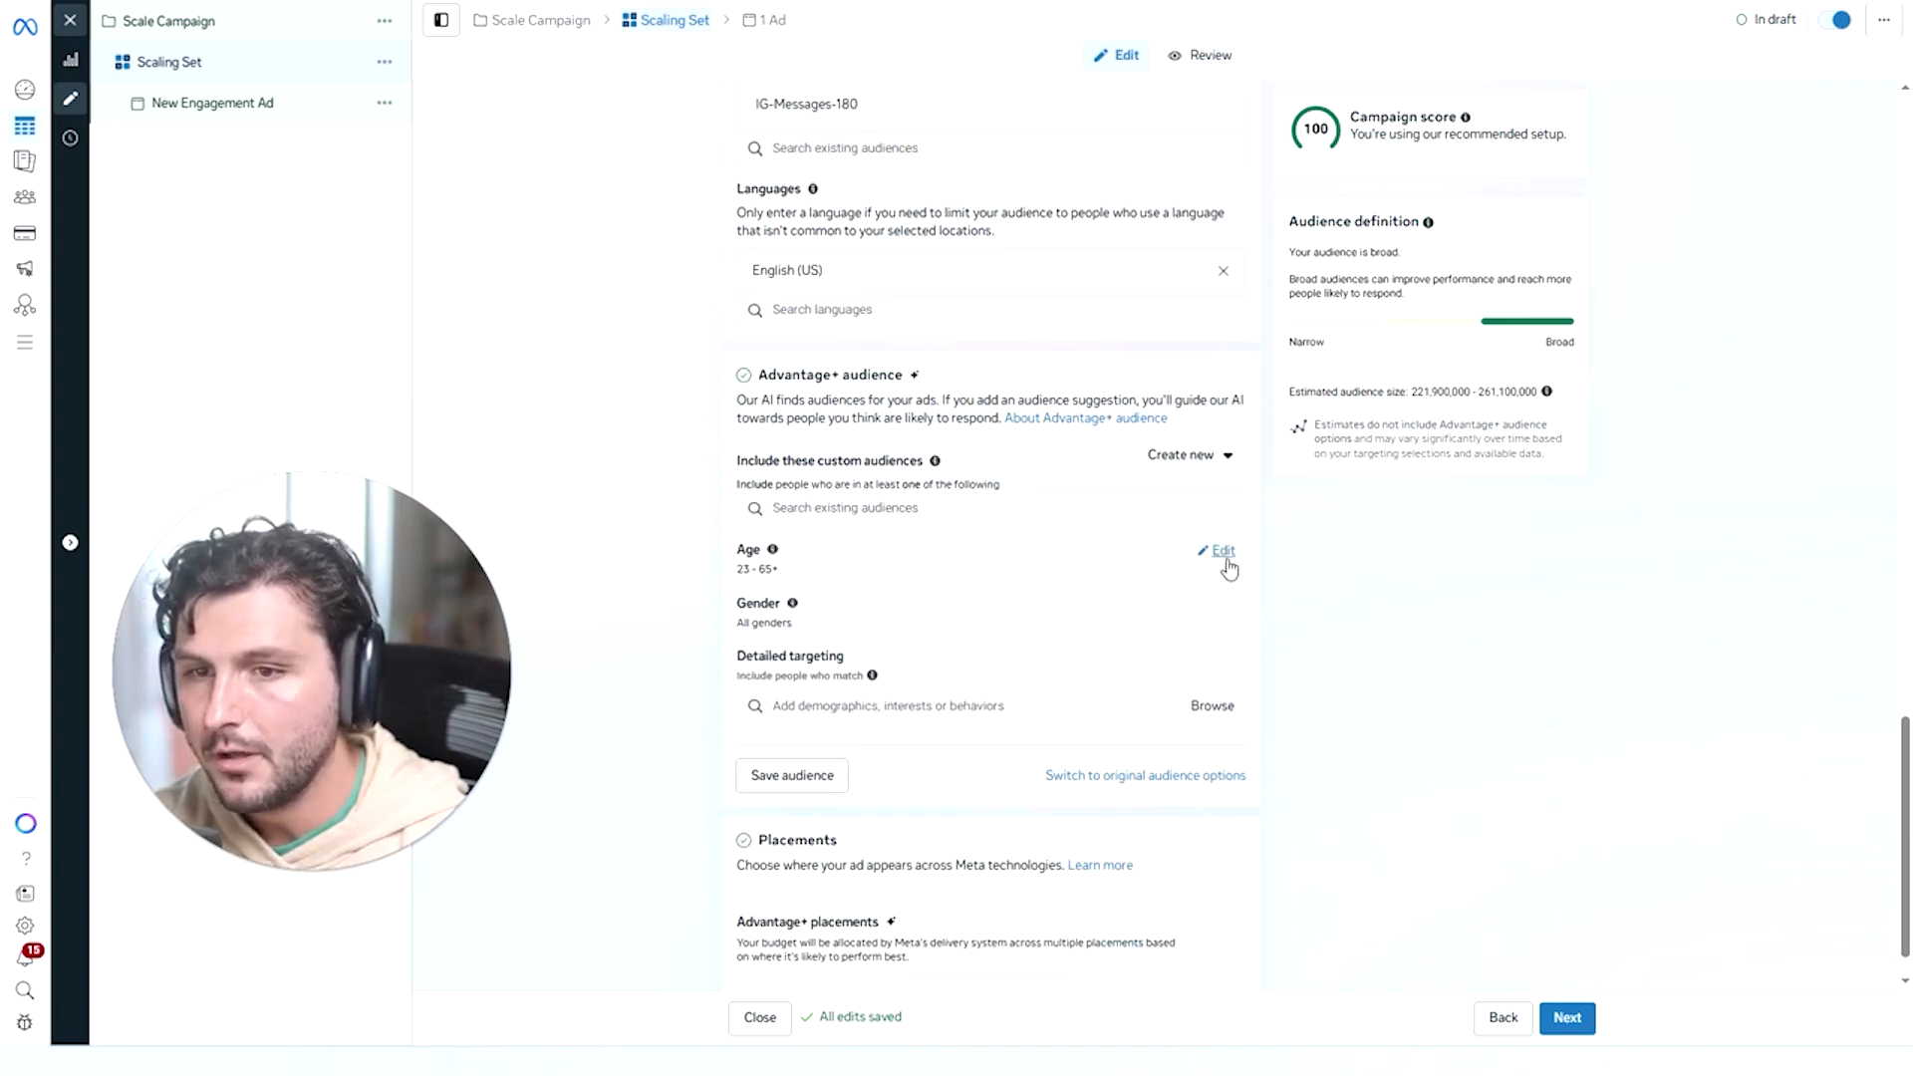
{"action": "left_click", "coordinate": [1221, 553]}
{"action": "left_click", "coordinate": [883, 579]}
{"action": "scroll", "coordinate": [896, 738], "scroll_direction": "up", "scroll_amount": 4}
{"action": "left_click", "coordinate": [849, 759]}
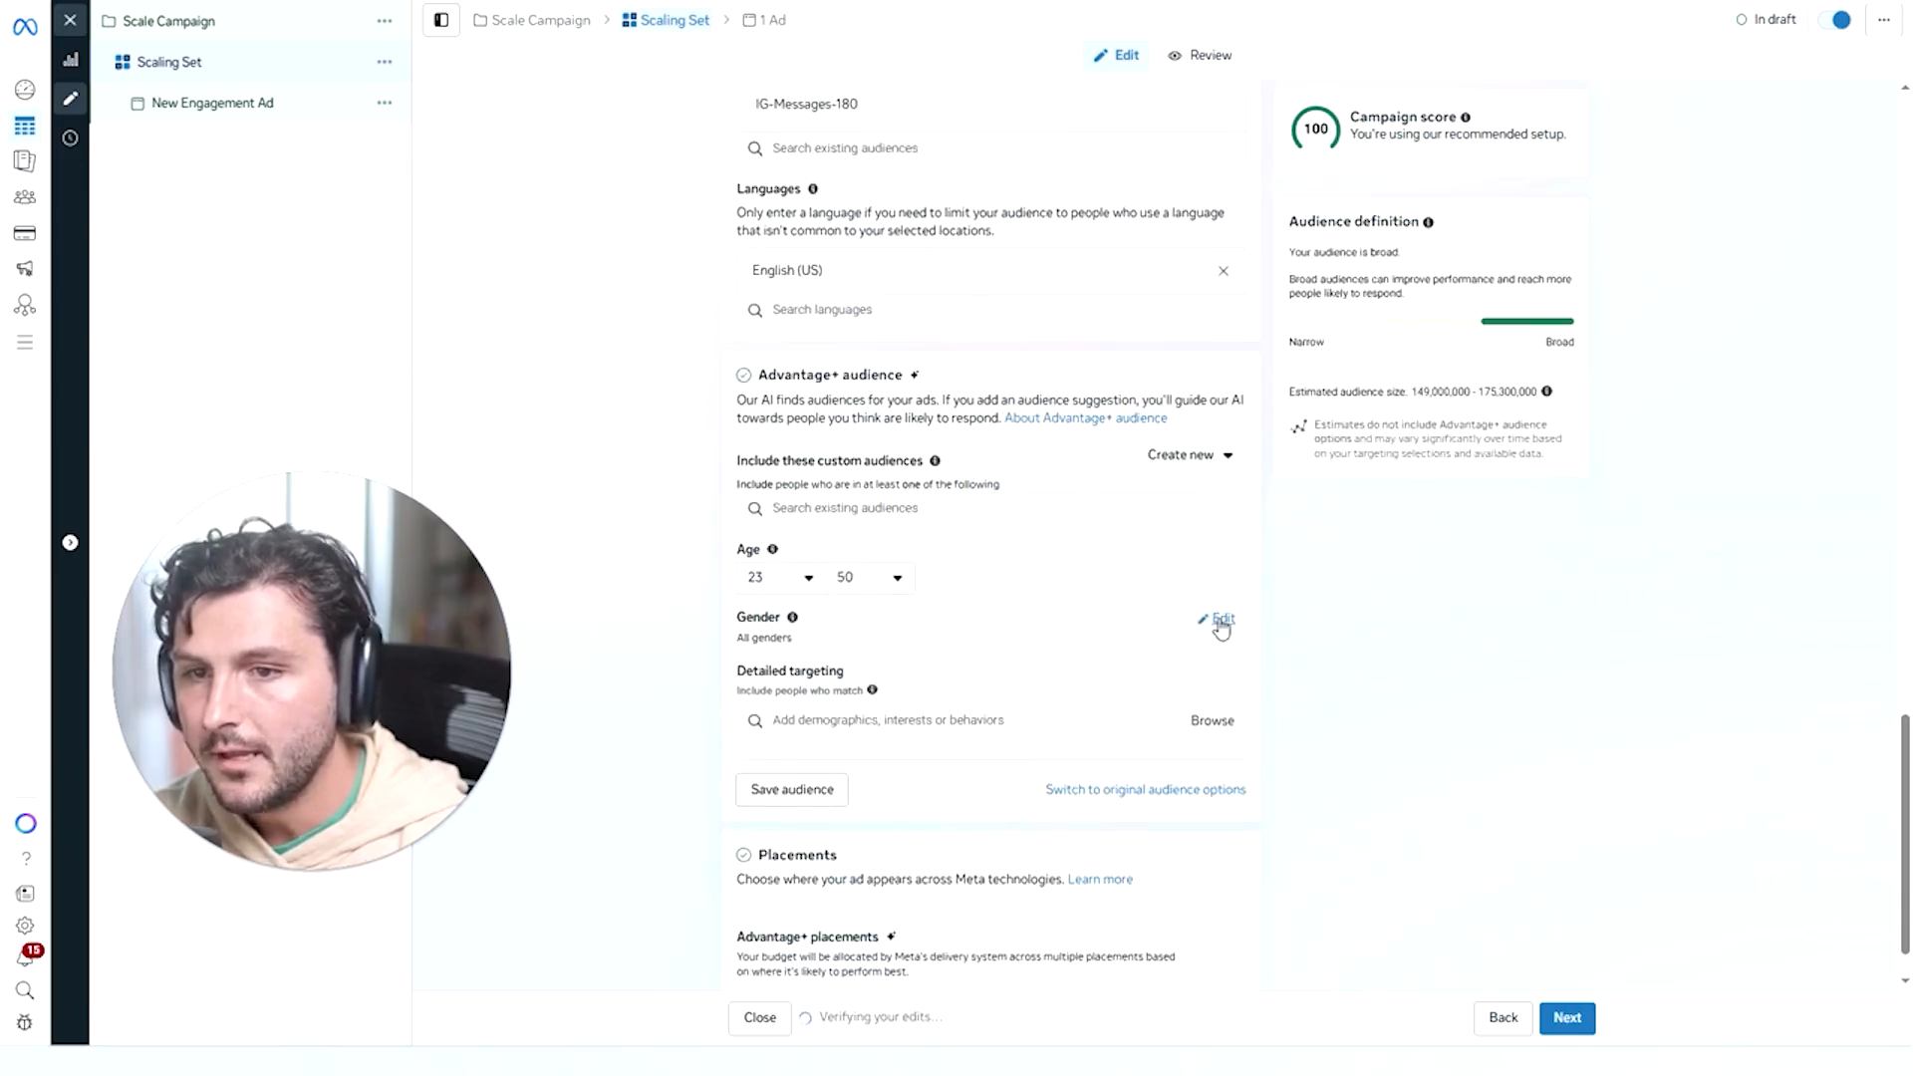
Open the gender and placement settings of the ad set to examine the available choices.
{"action": "left_click", "coordinate": [1221, 621]}
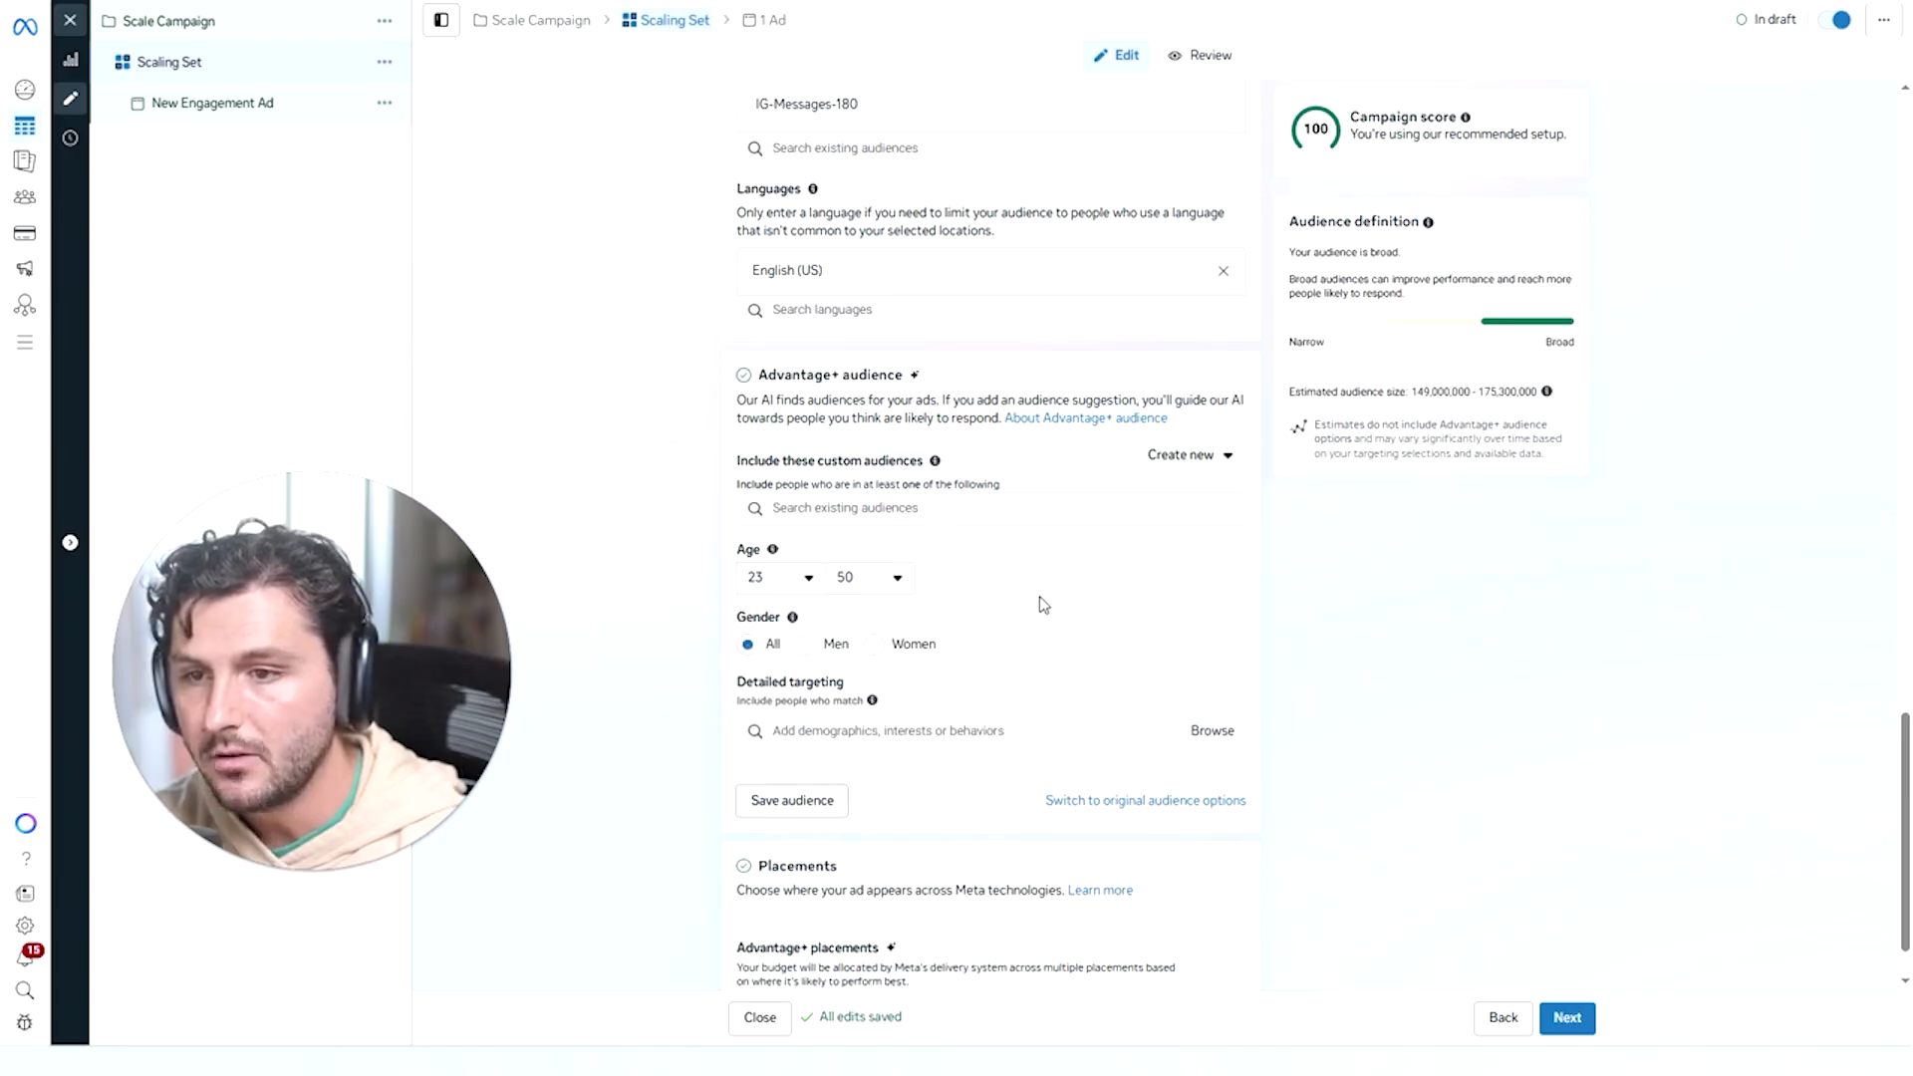
{"action": "scroll", "coordinate": [1041, 602], "scroll_direction": "down", "scroll_amount": 1}
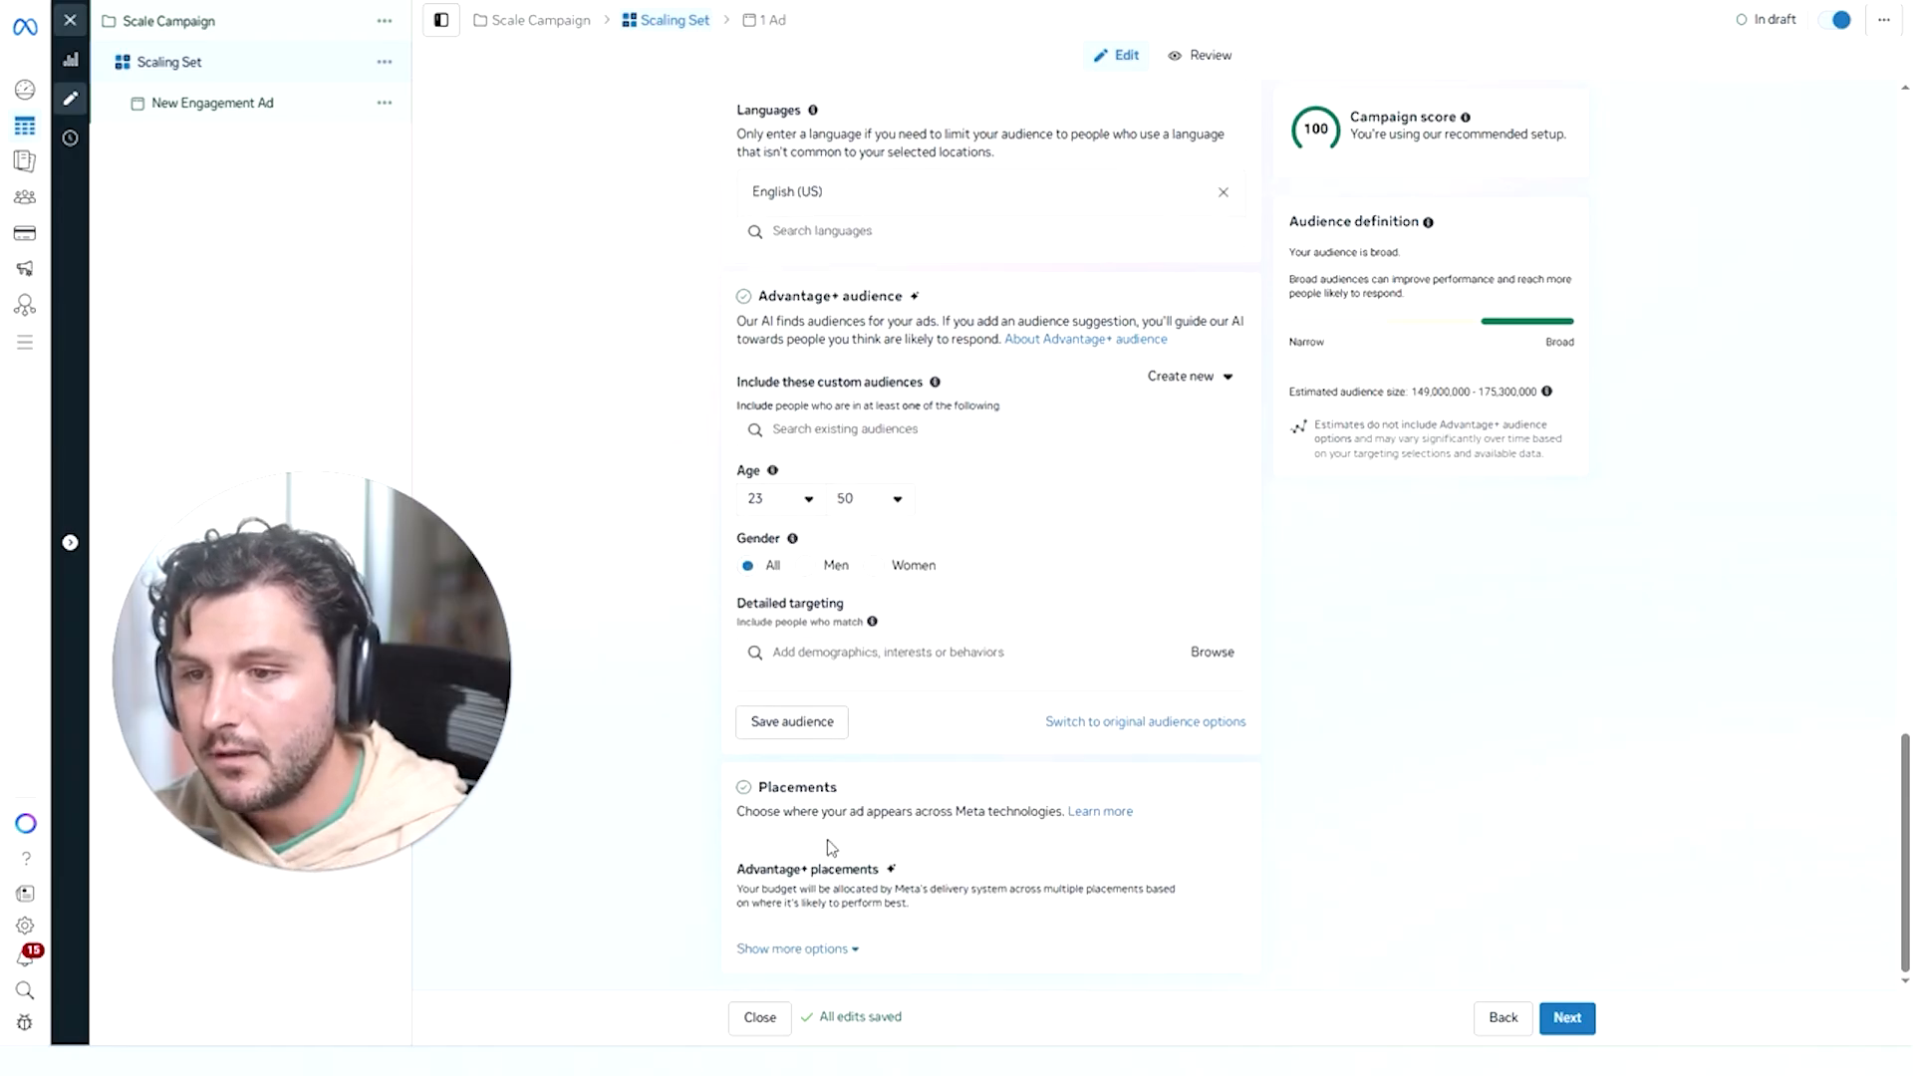
{"action": "mouse_move", "coordinate": [1231, 884]}
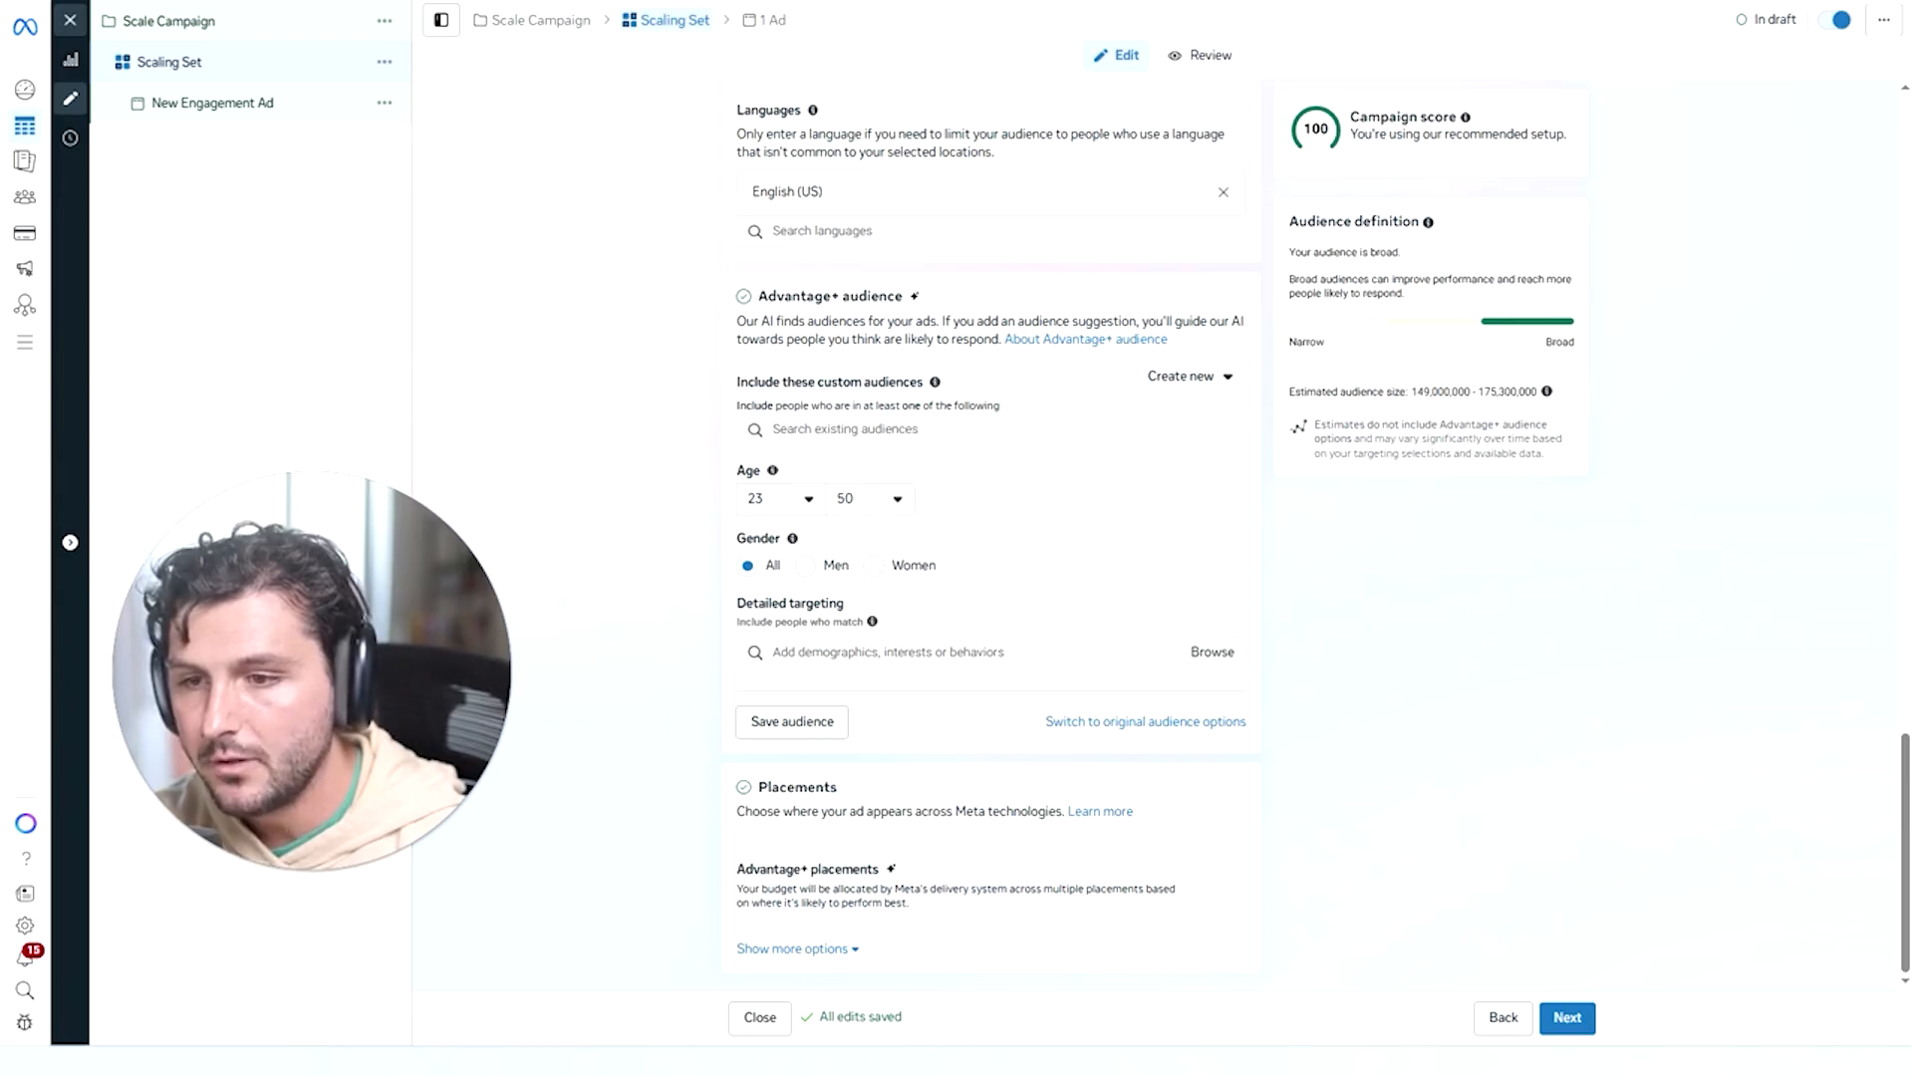
{"action": "left_click", "coordinate": [1233, 870]}
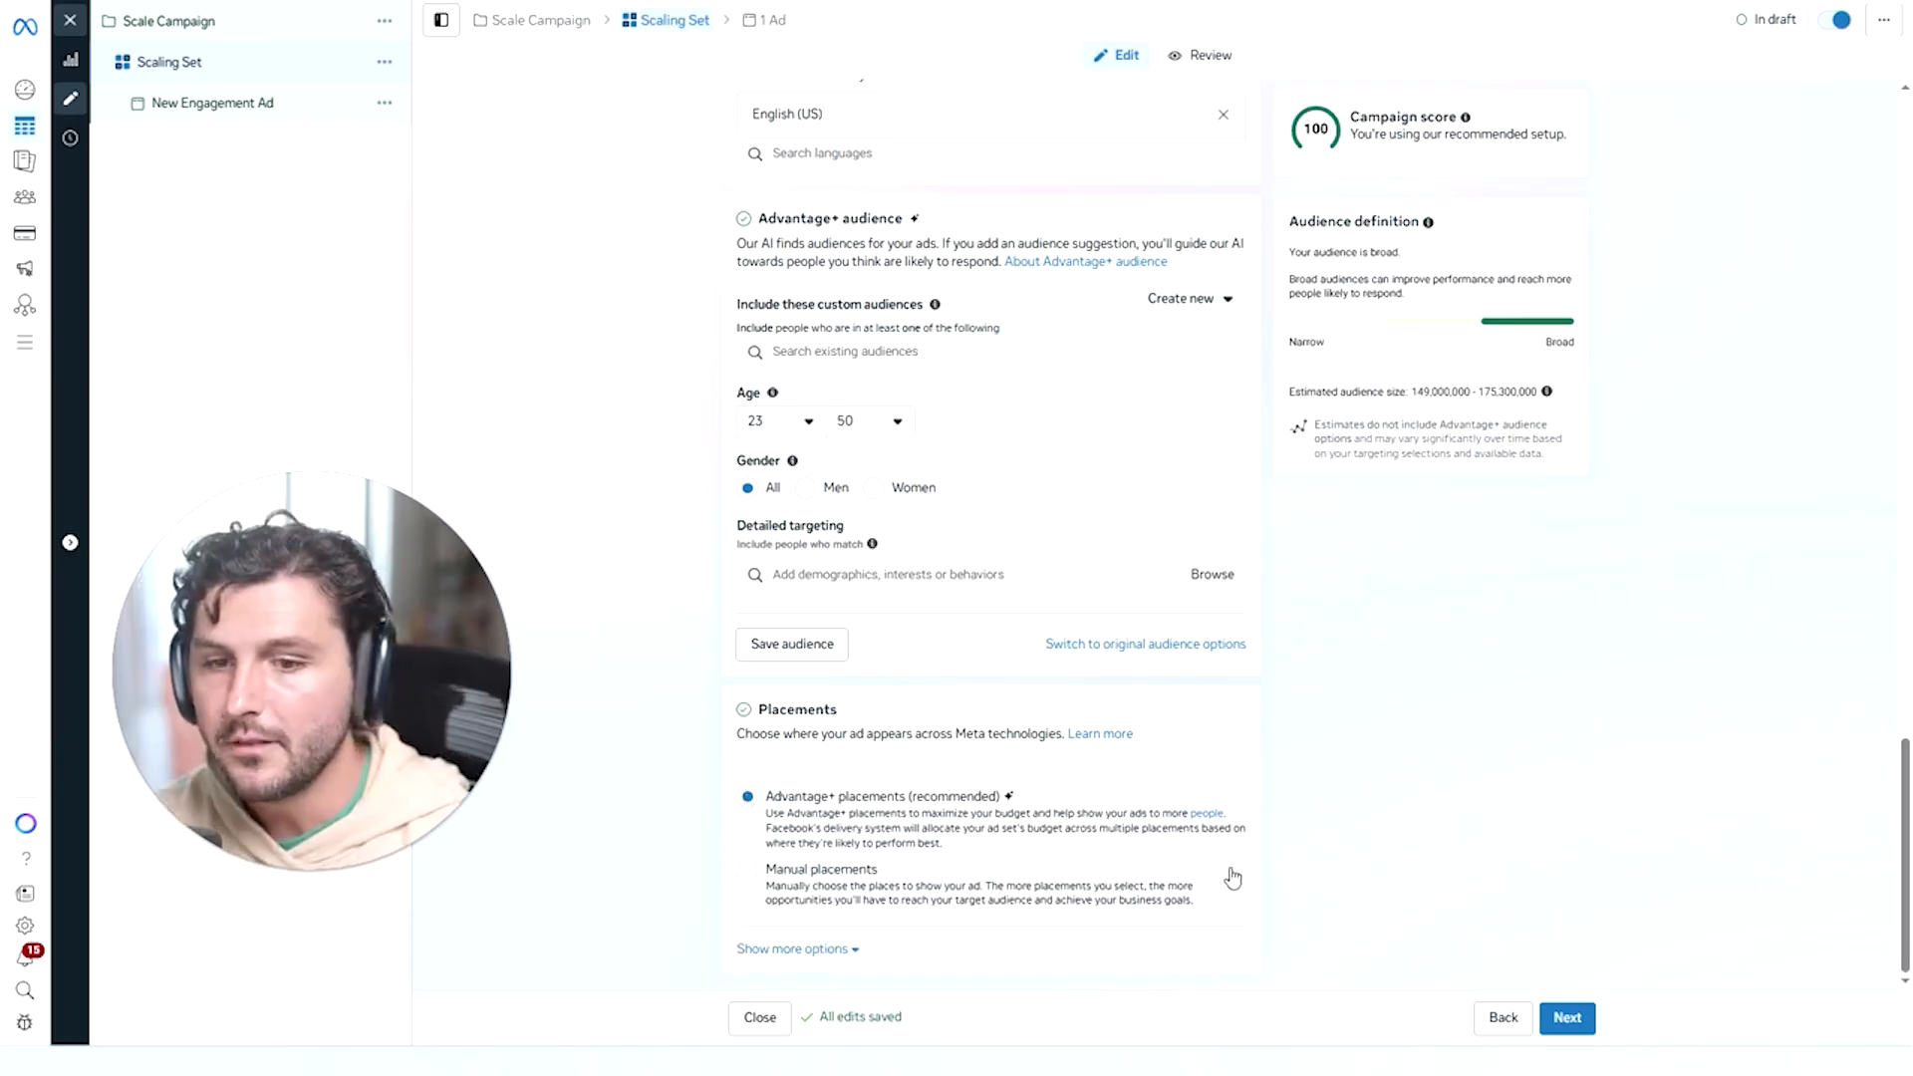
Proceed to the new engagement ad, close the editor, and return to the campaigns list.
{"action": "left_click", "coordinate": [1568, 1021]}
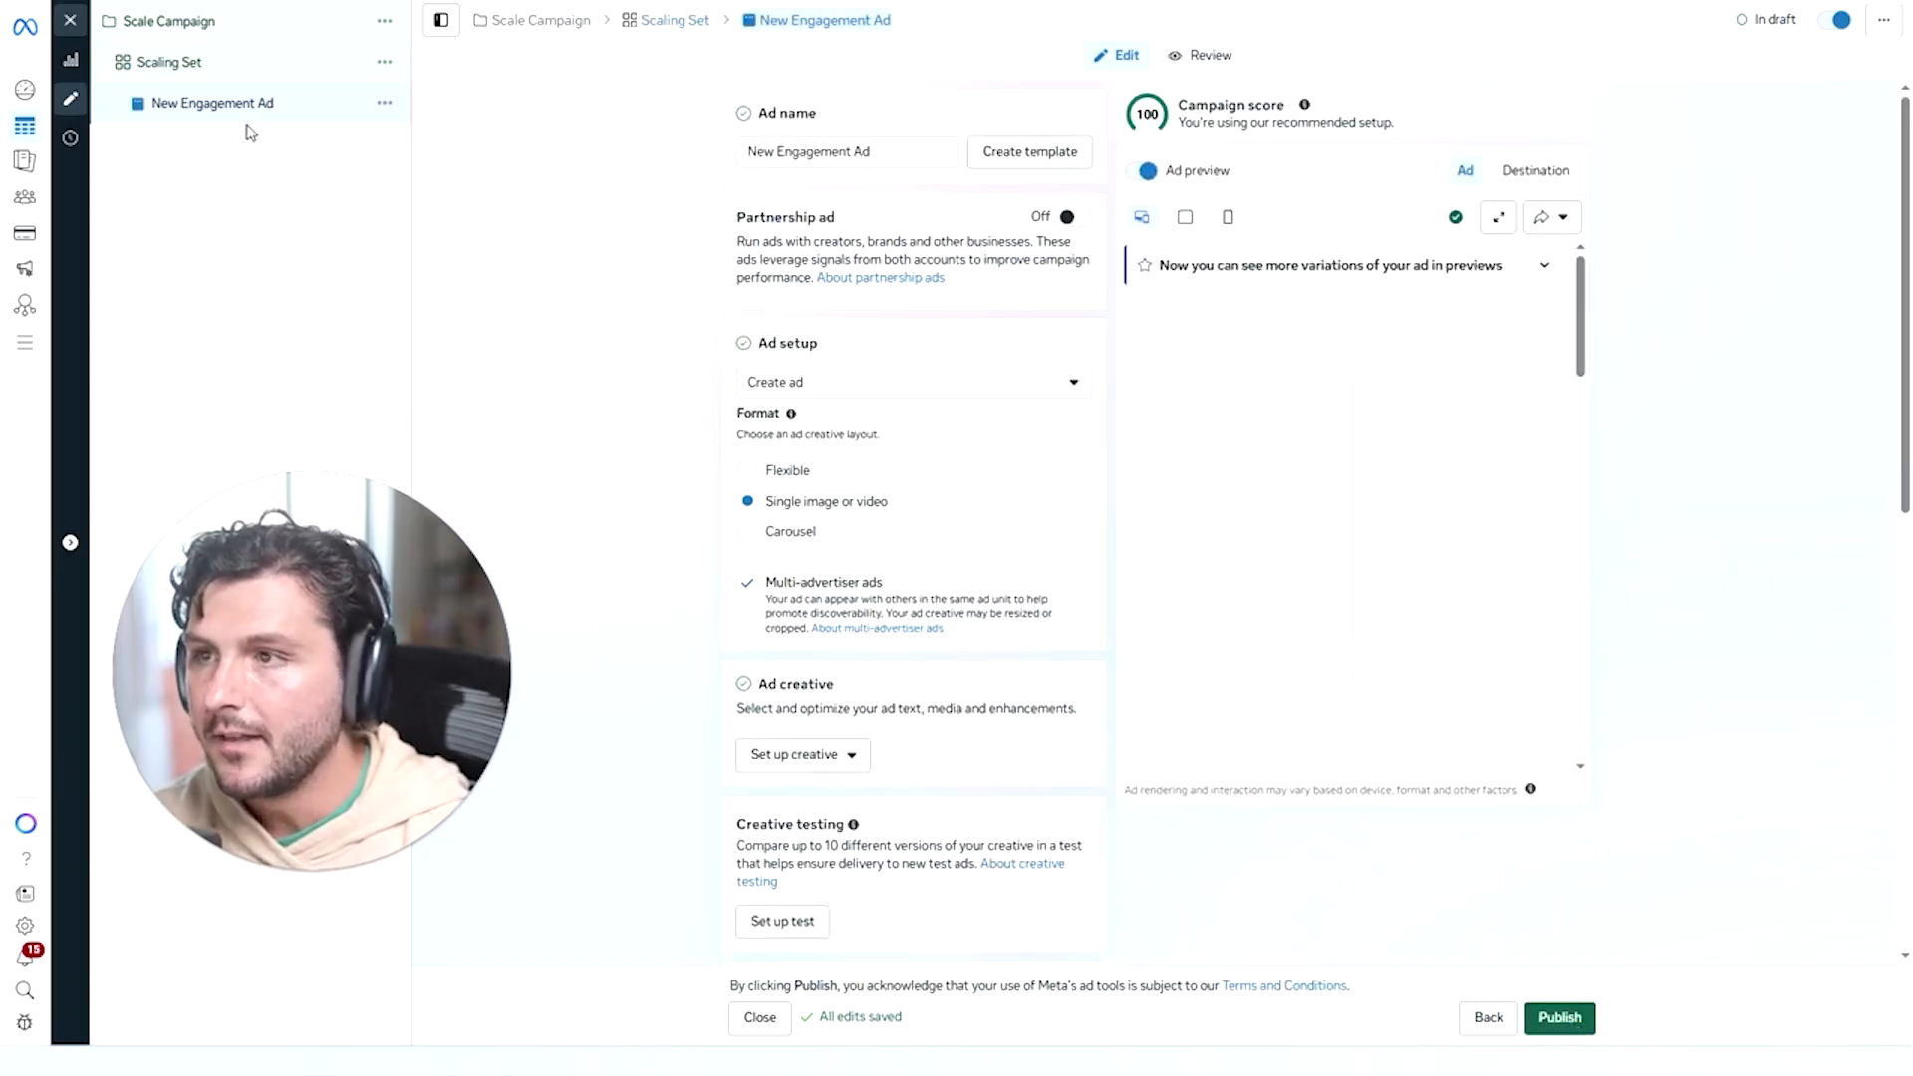
{"action": "left_click", "coordinate": [872, 153]}
{"action": "triple_click", "coordinate": [869, 152]}
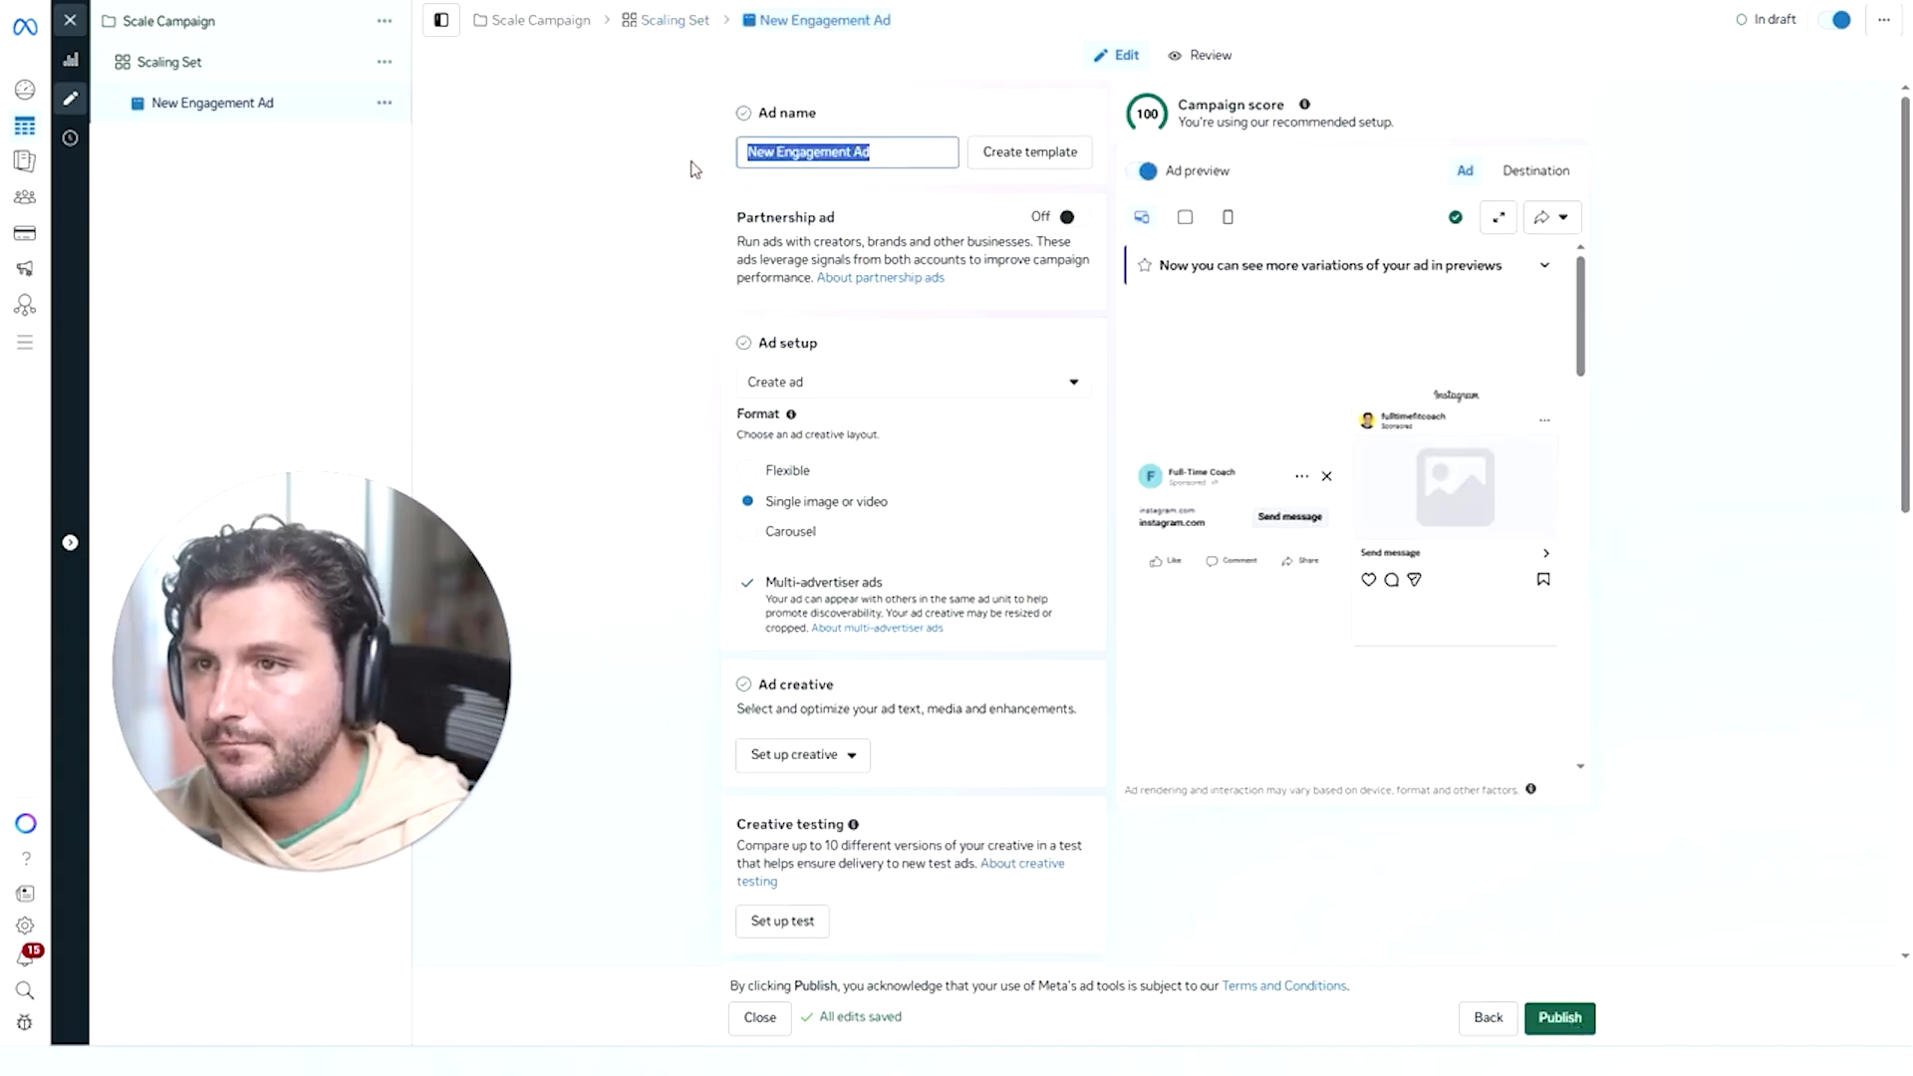
{"action": "left_click", "coordinate": [72, 27]}
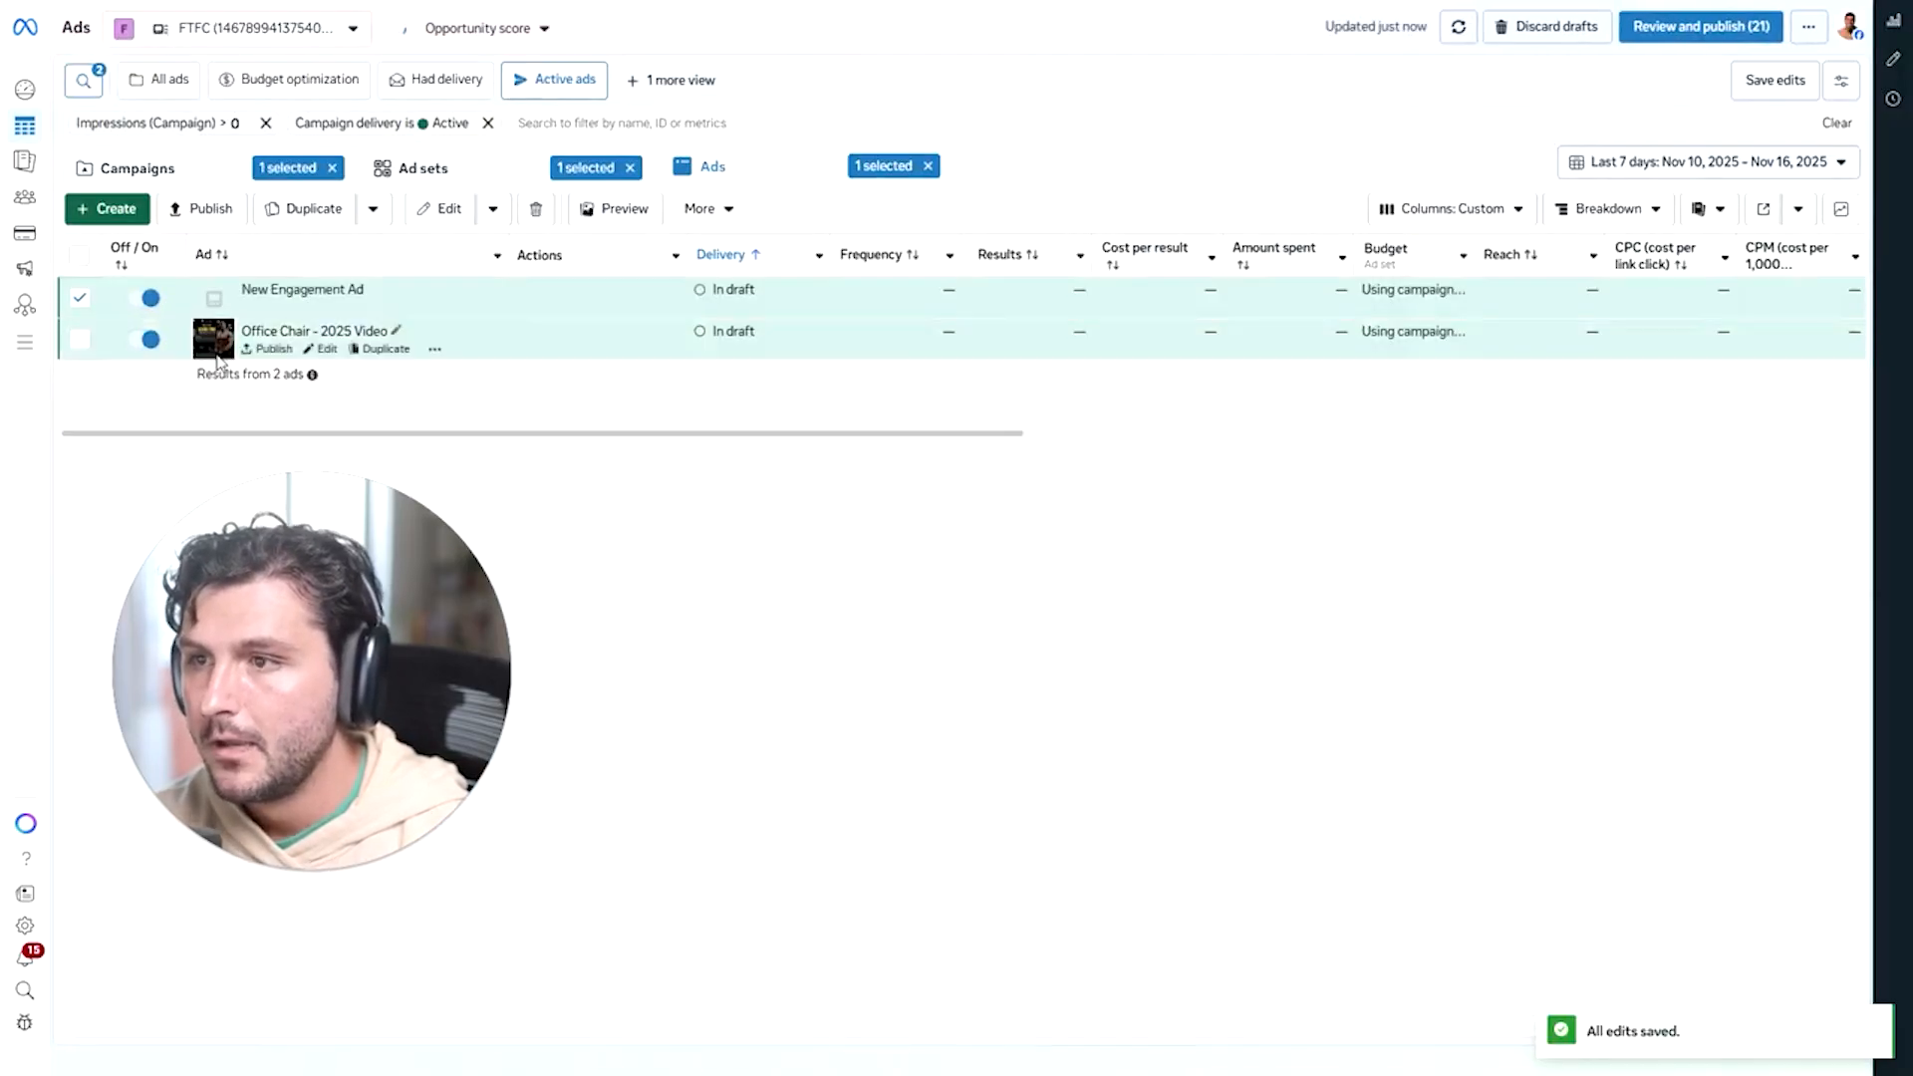
{"action": "left_click", "coordinate": [213, 170]}
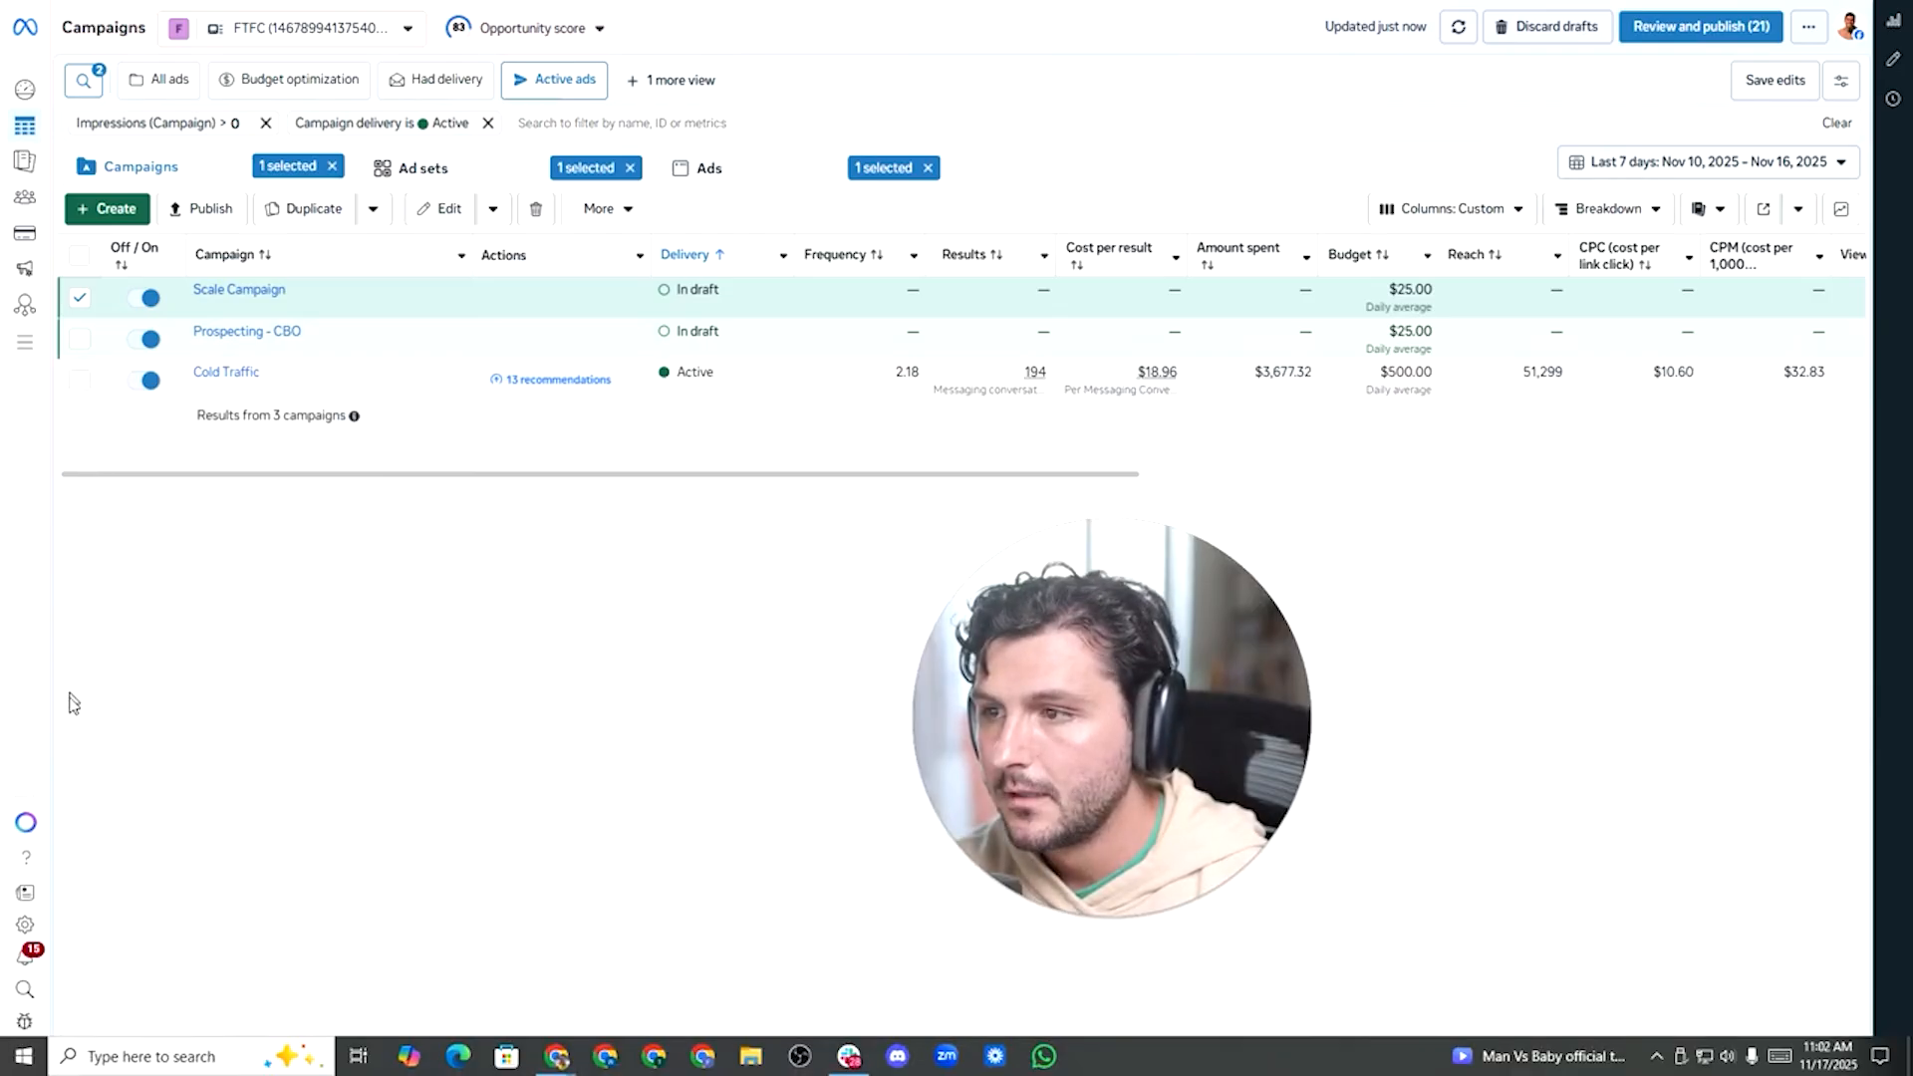
Show only the Cold Traffic campaign's ads, sort them by highest amount spent, and review their results and cost per result.
{"action": "left_click", "coordinate": [80, 380]}
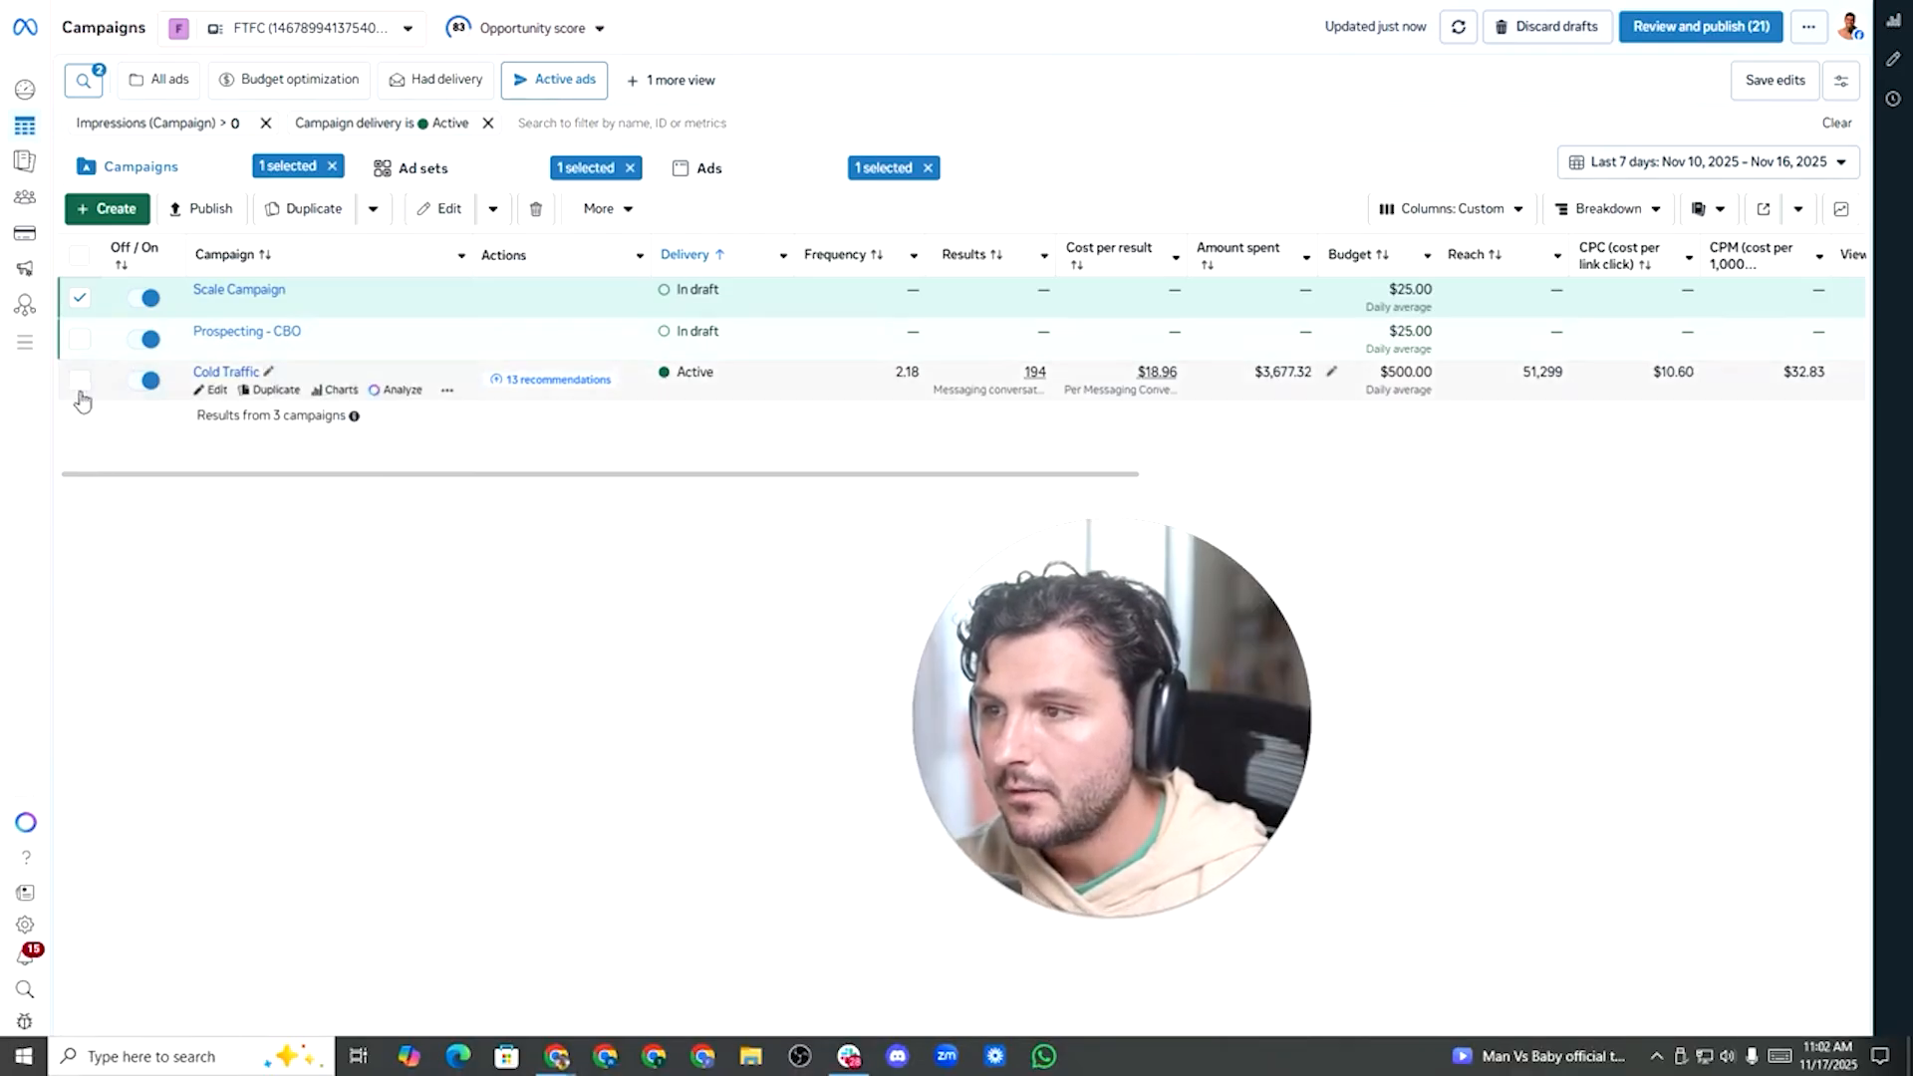
{"action": "left_click", "coordinate": [80, 297]}
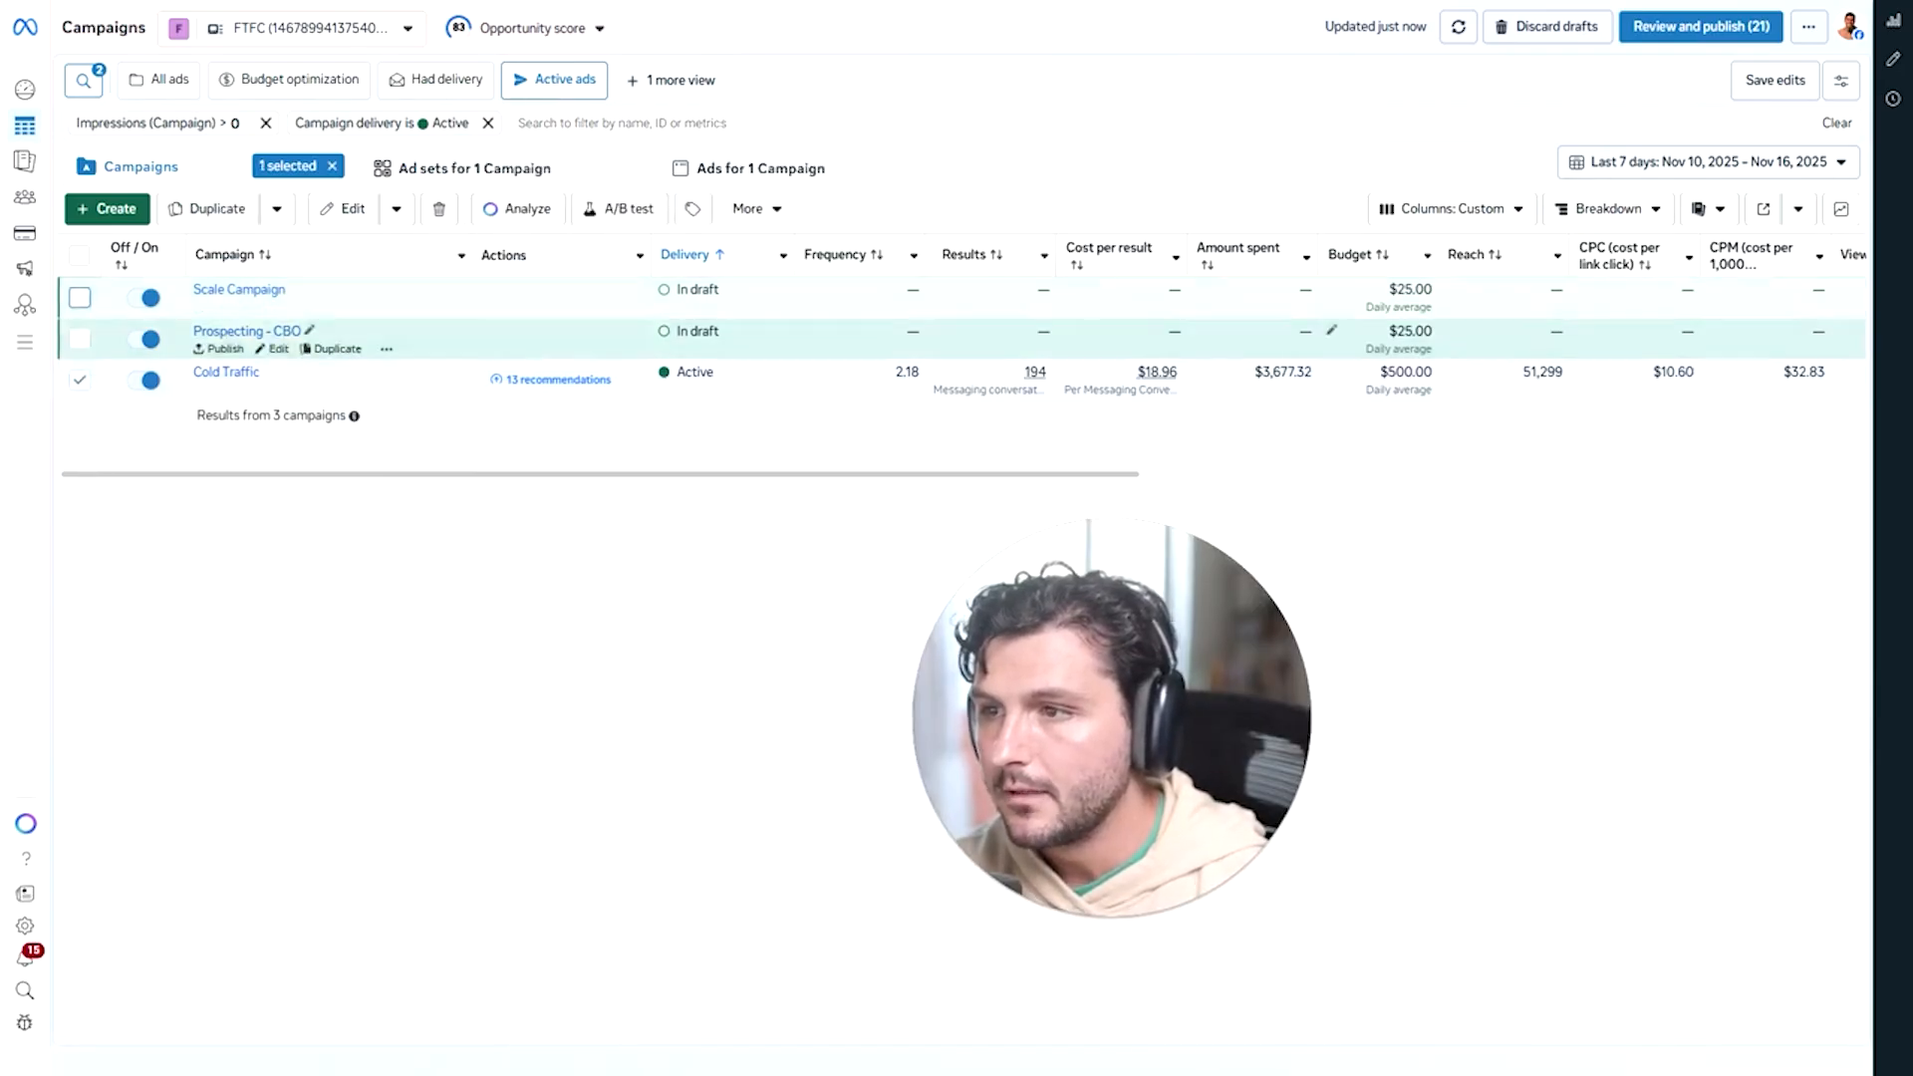
{"action": "left_click", "coordinate": [757, 169]}
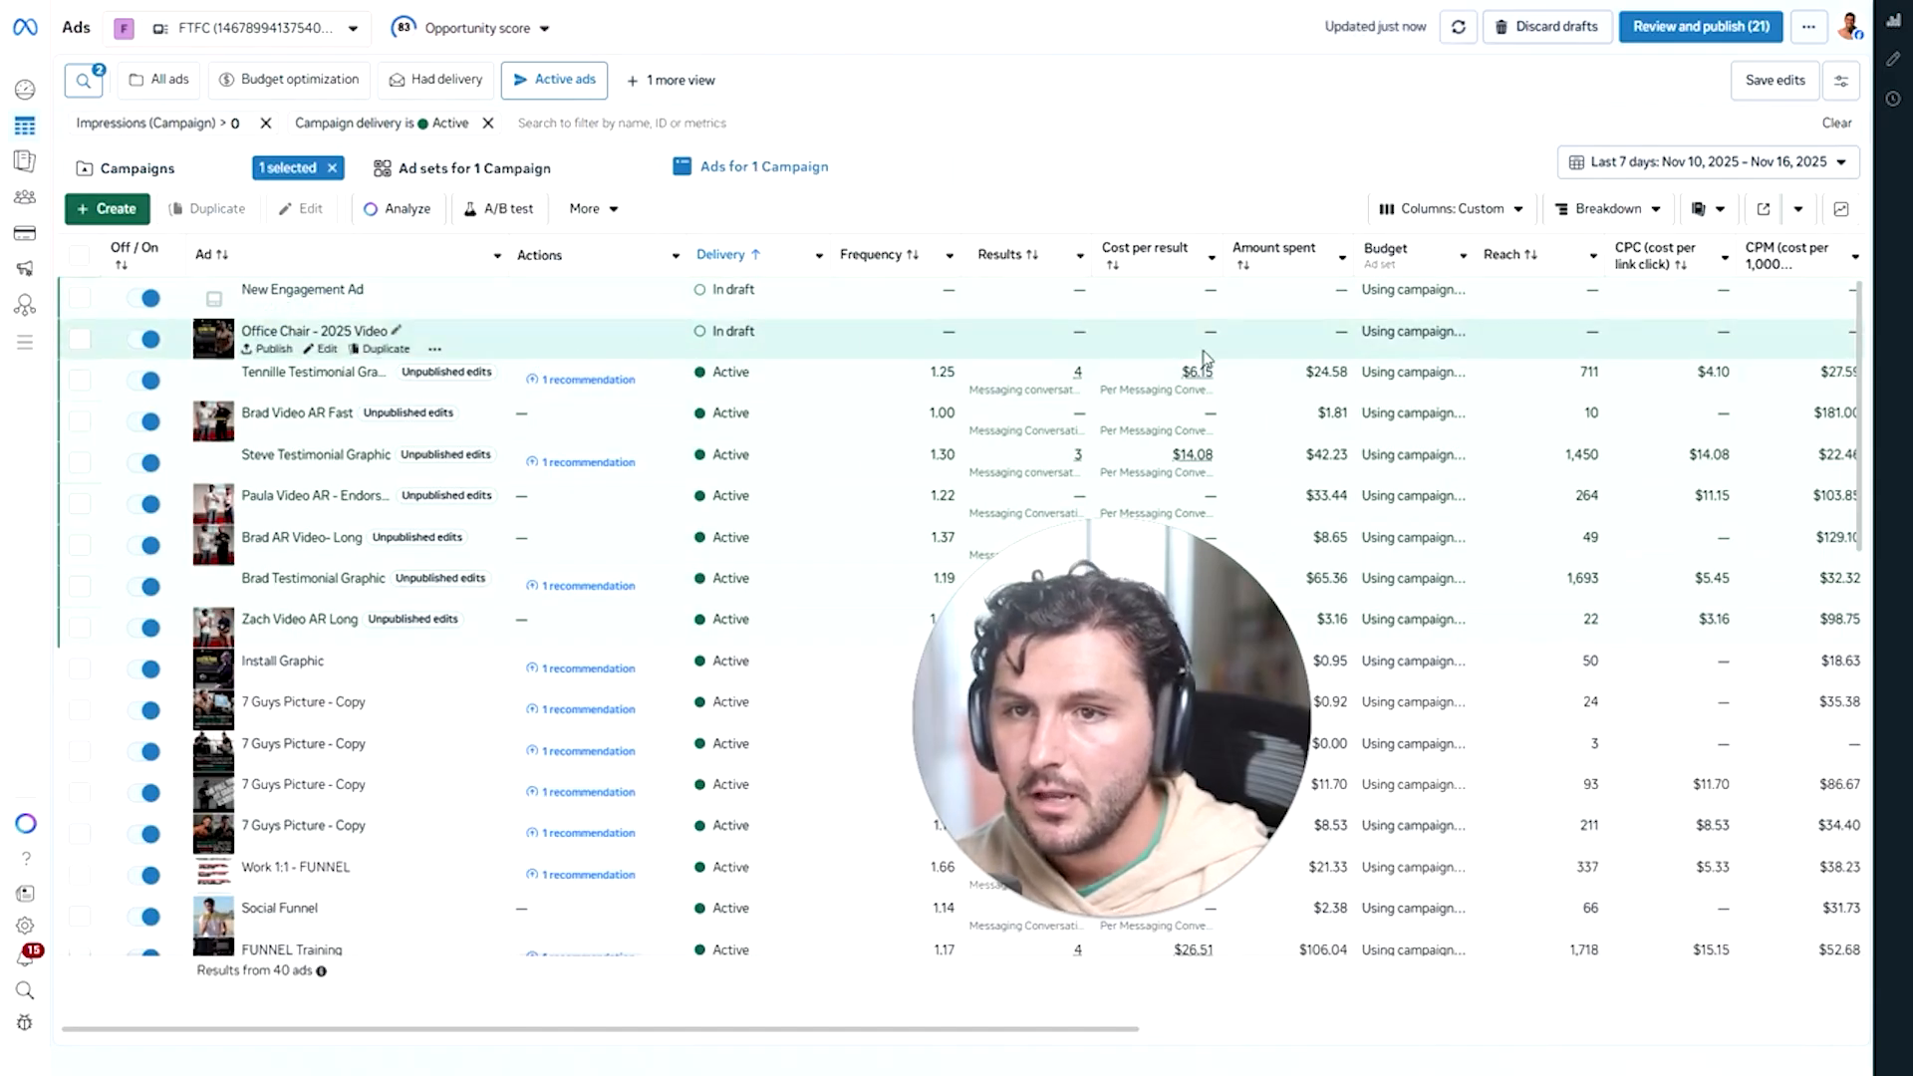
{"action": "left_click", "coordinate": [1276, 255]}
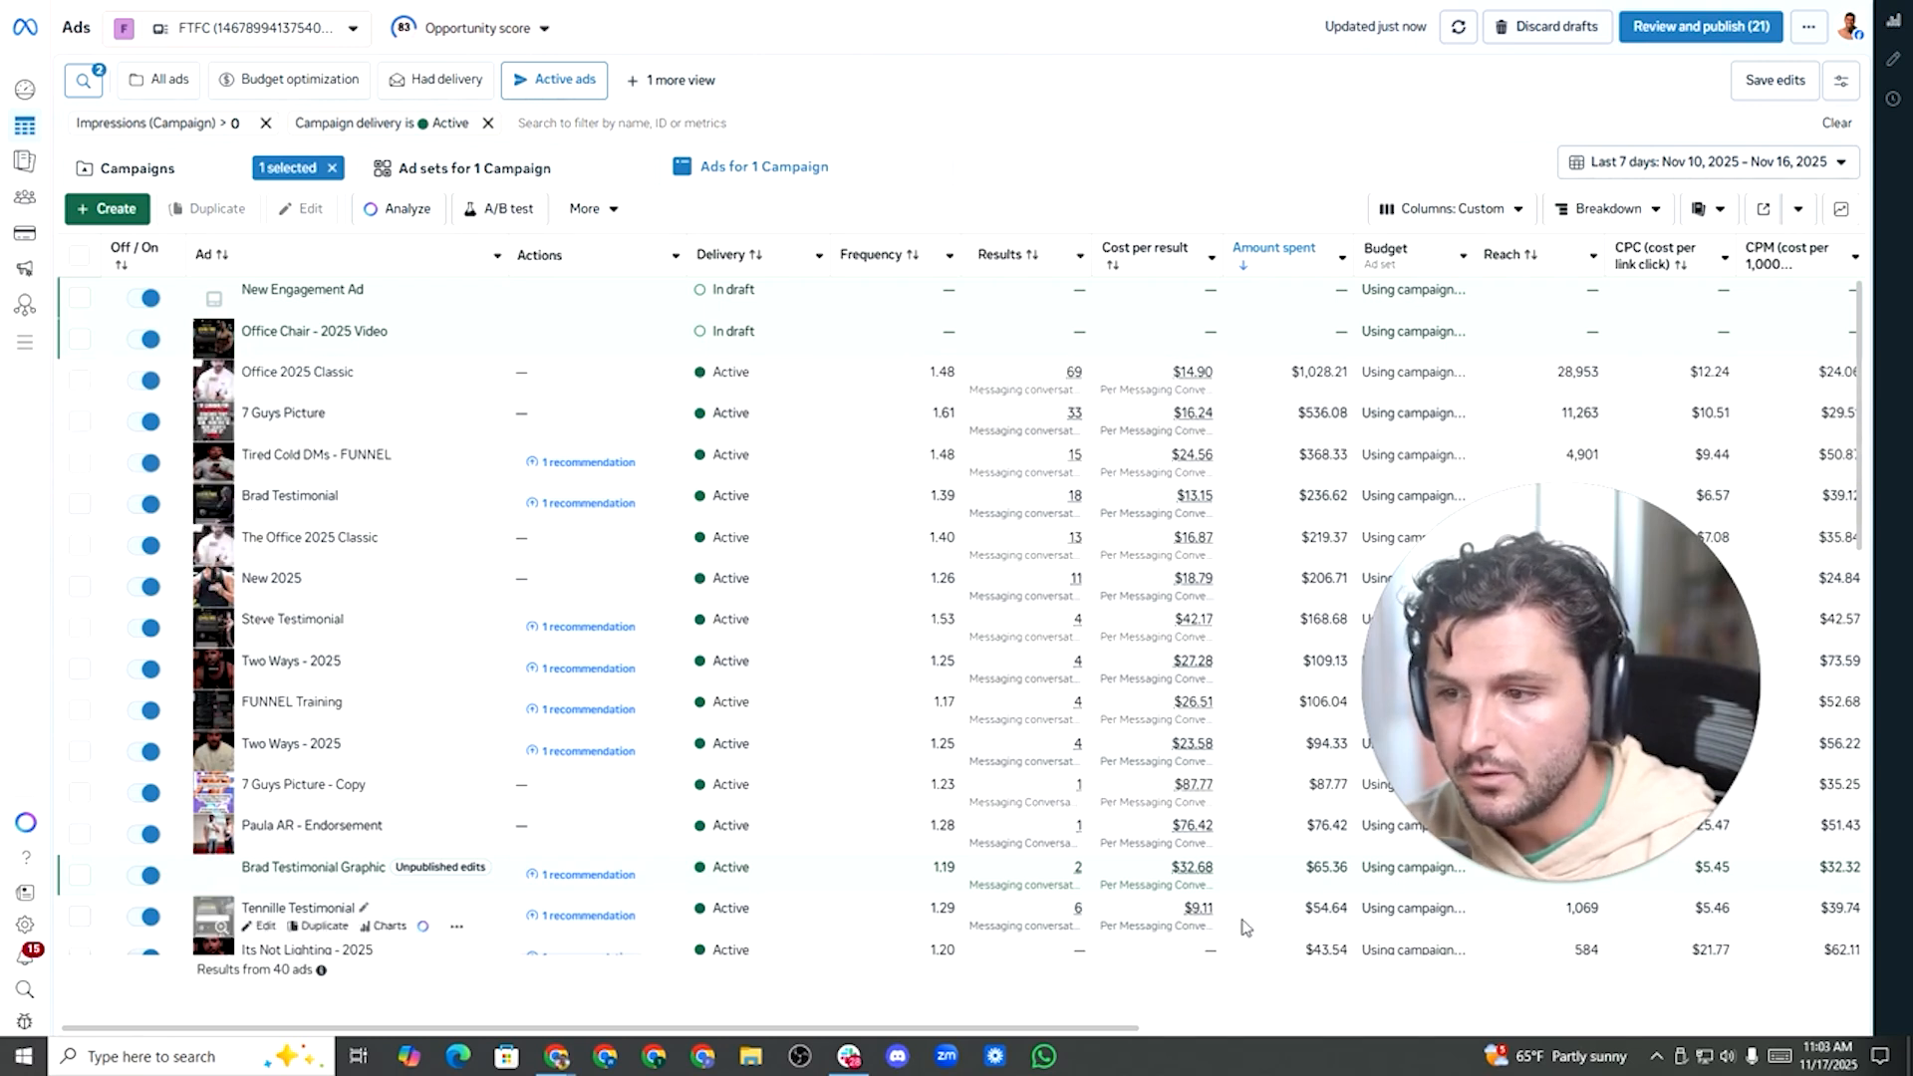
{"action": "scroll", "coordinate": [1250, 911], "scroll_direction": "down", "scroll_amount": 4}
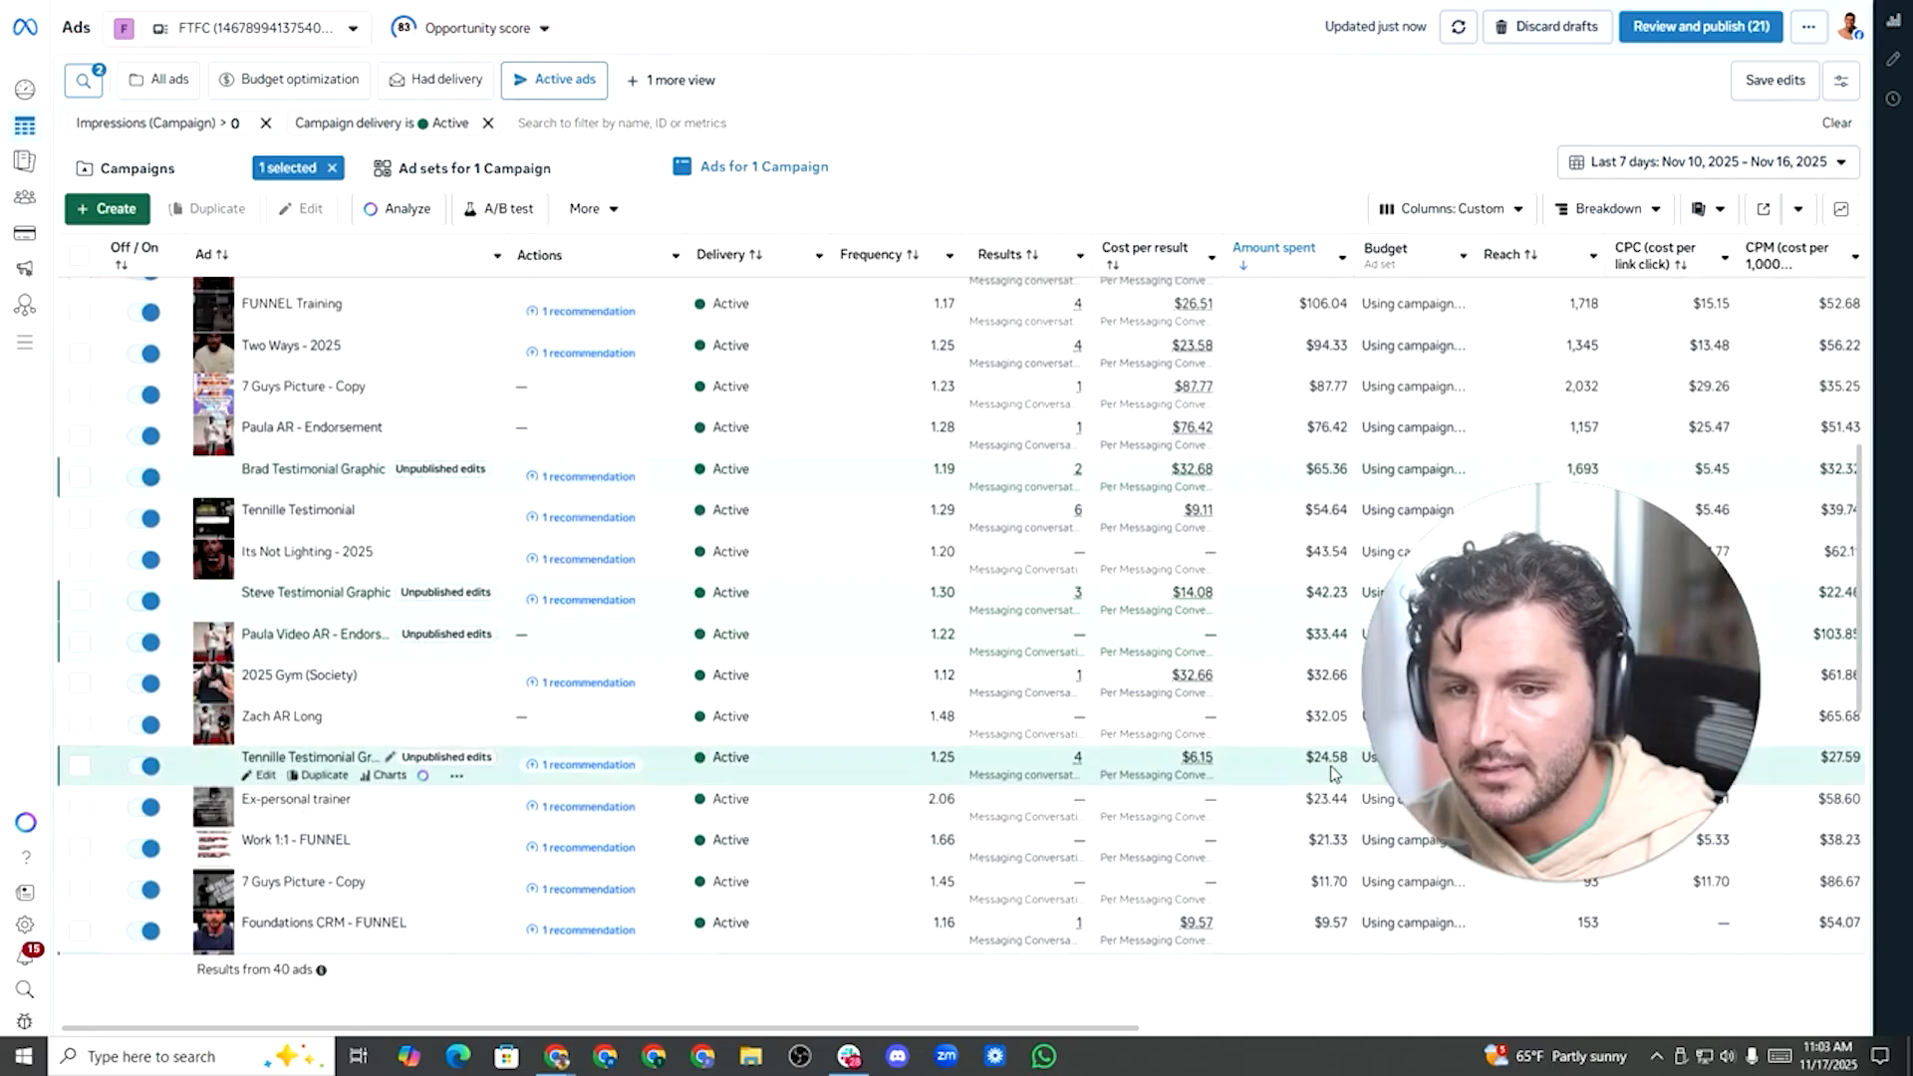
{"action": "scroll", "coordinate": [1215, 776], "scroll_direction": "down", "scroll_amount": 2}
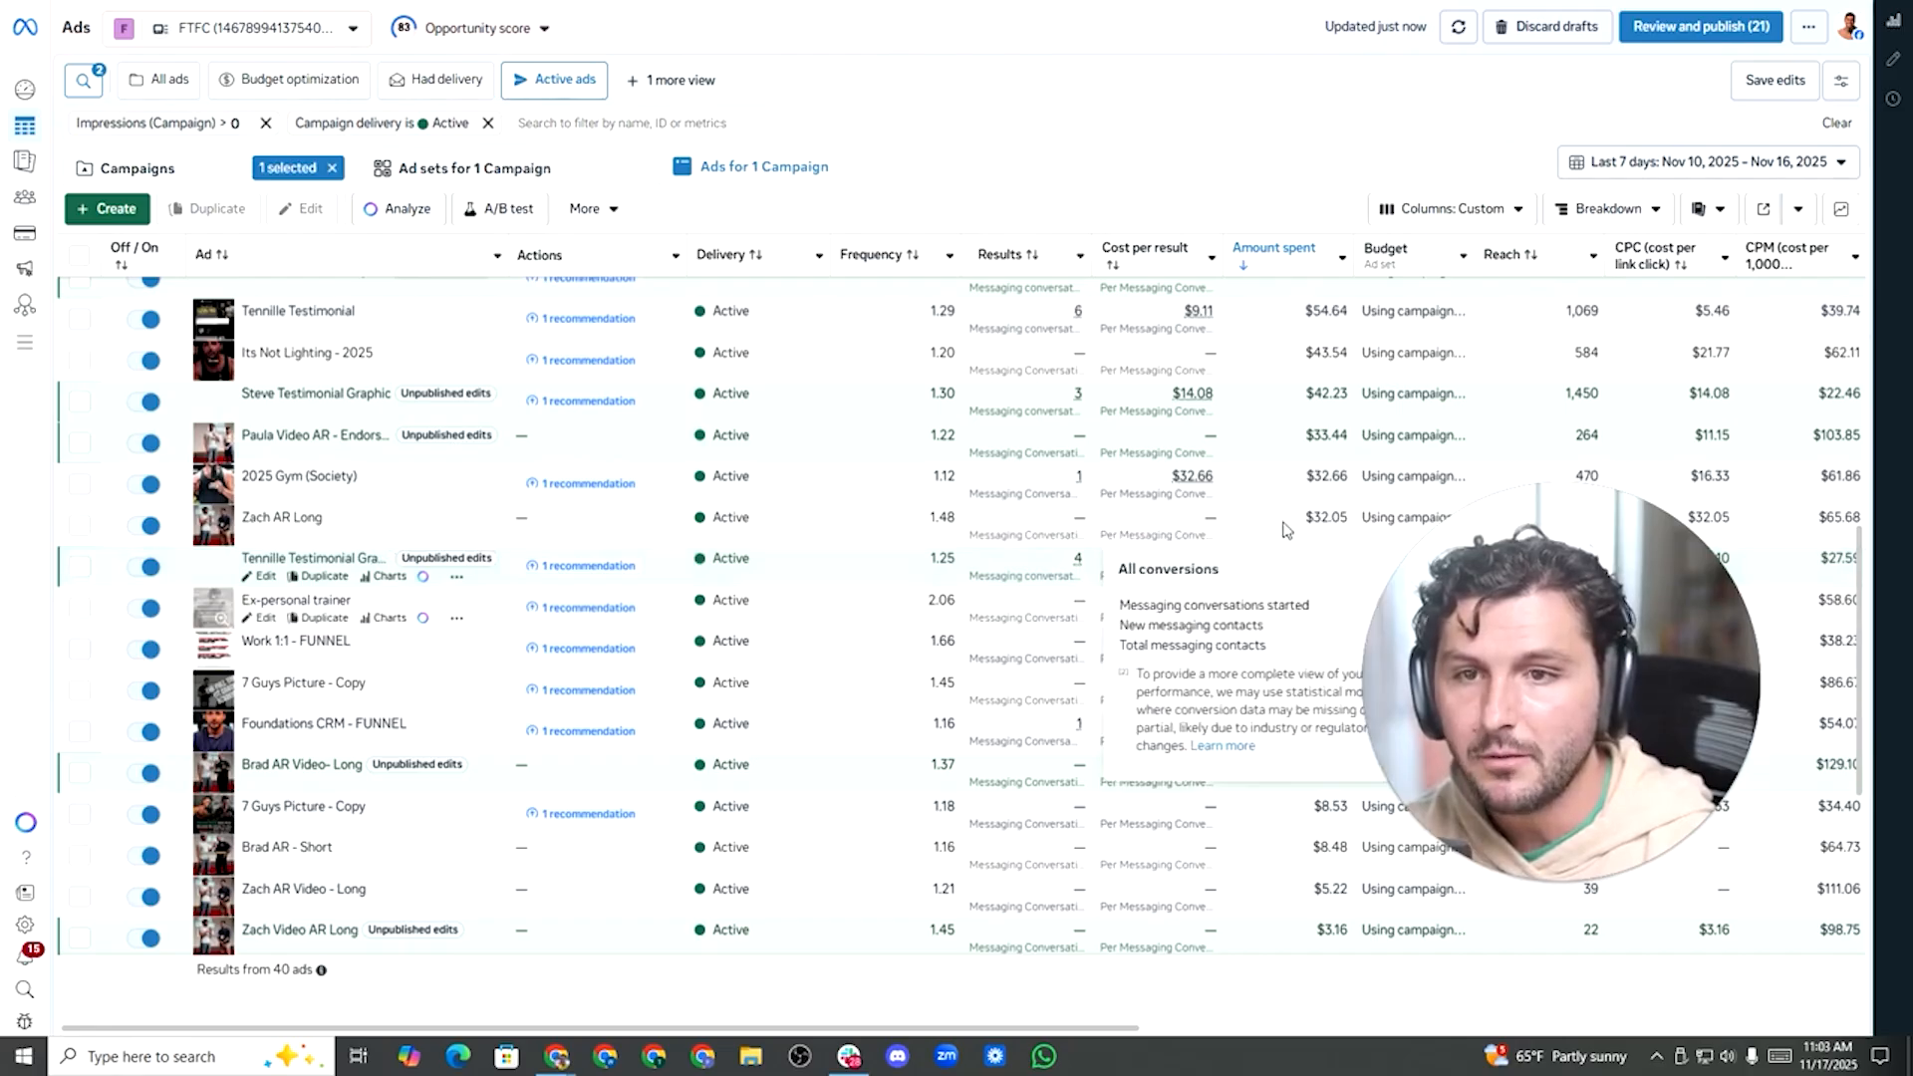
{"action": "scroll", "coordinate": [1282, 529], "scroll_direction": "up", "scroll_amount": 10}
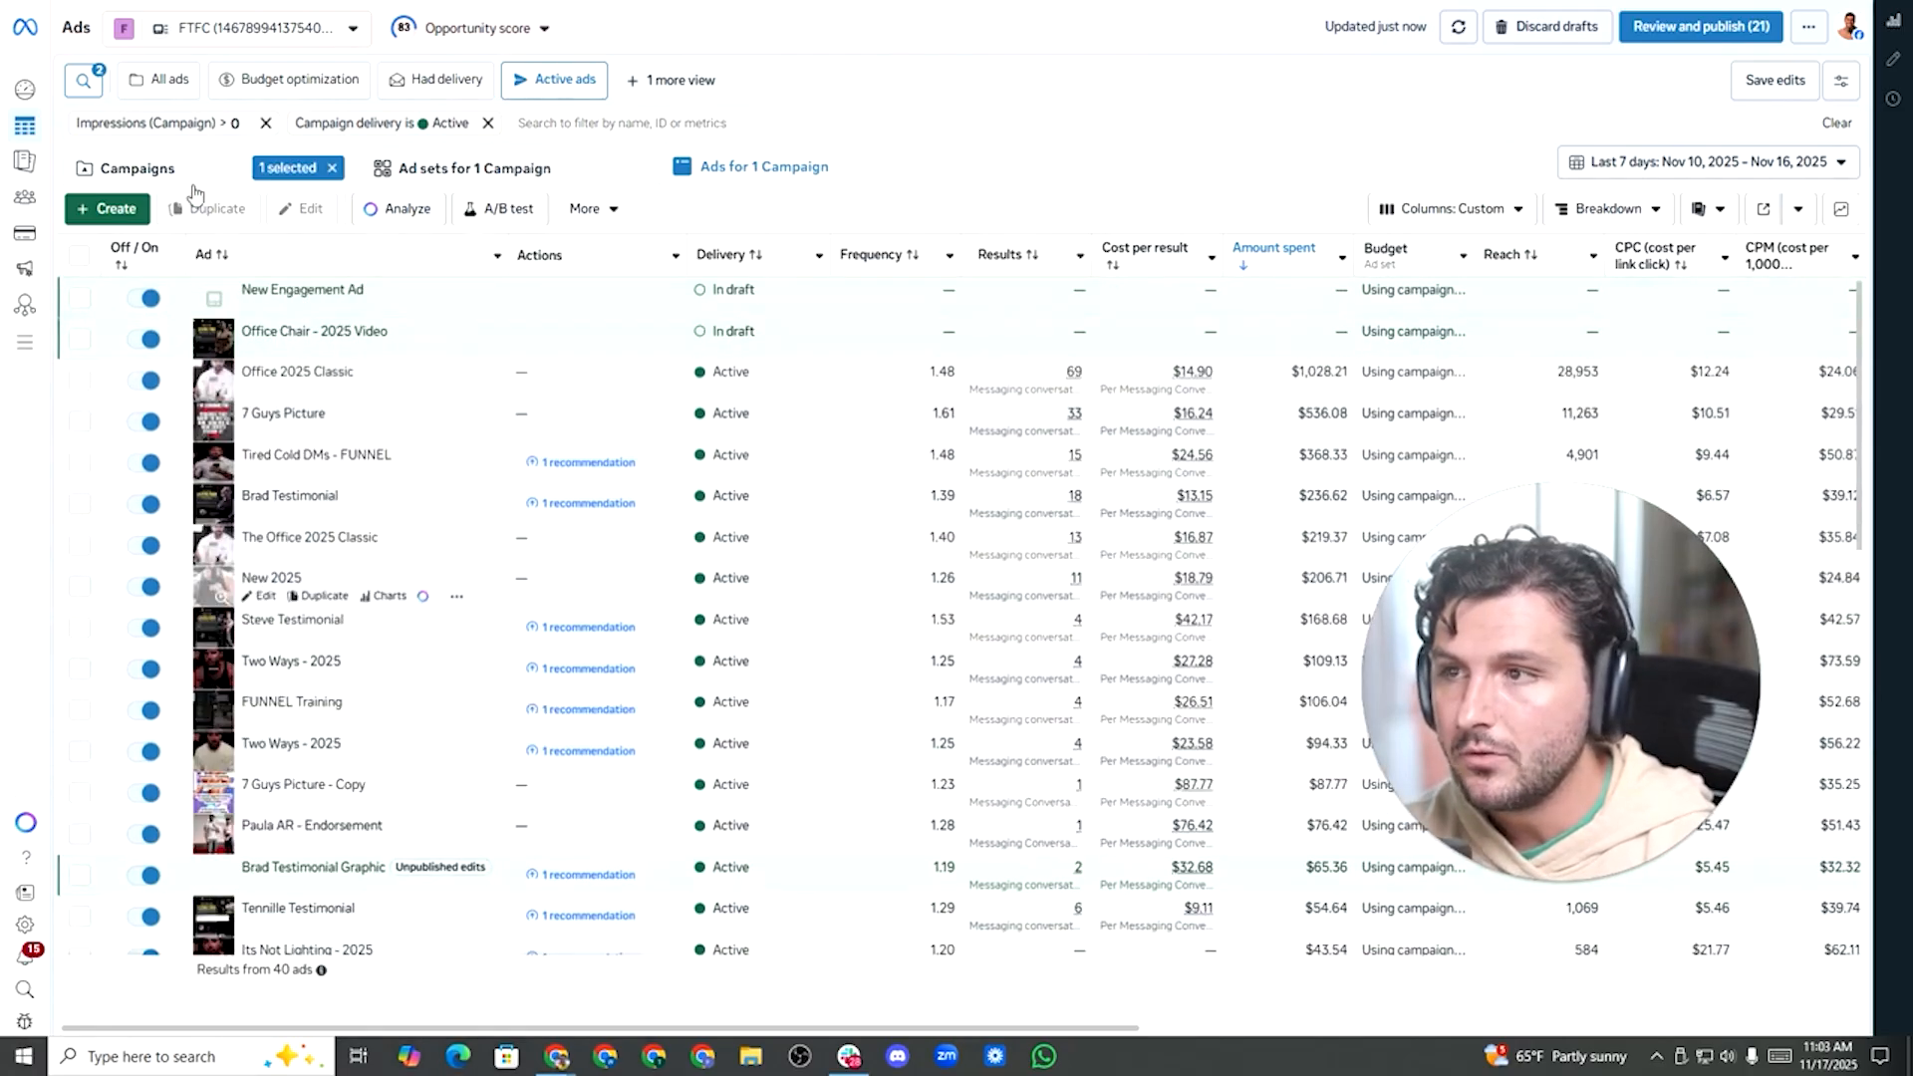
Return to the campaigns list, reopen the Cold Traffic ads, and reorder them by amount spent from highest to lowest.
{"action": "left_click", "coordinate": [139, 168]}
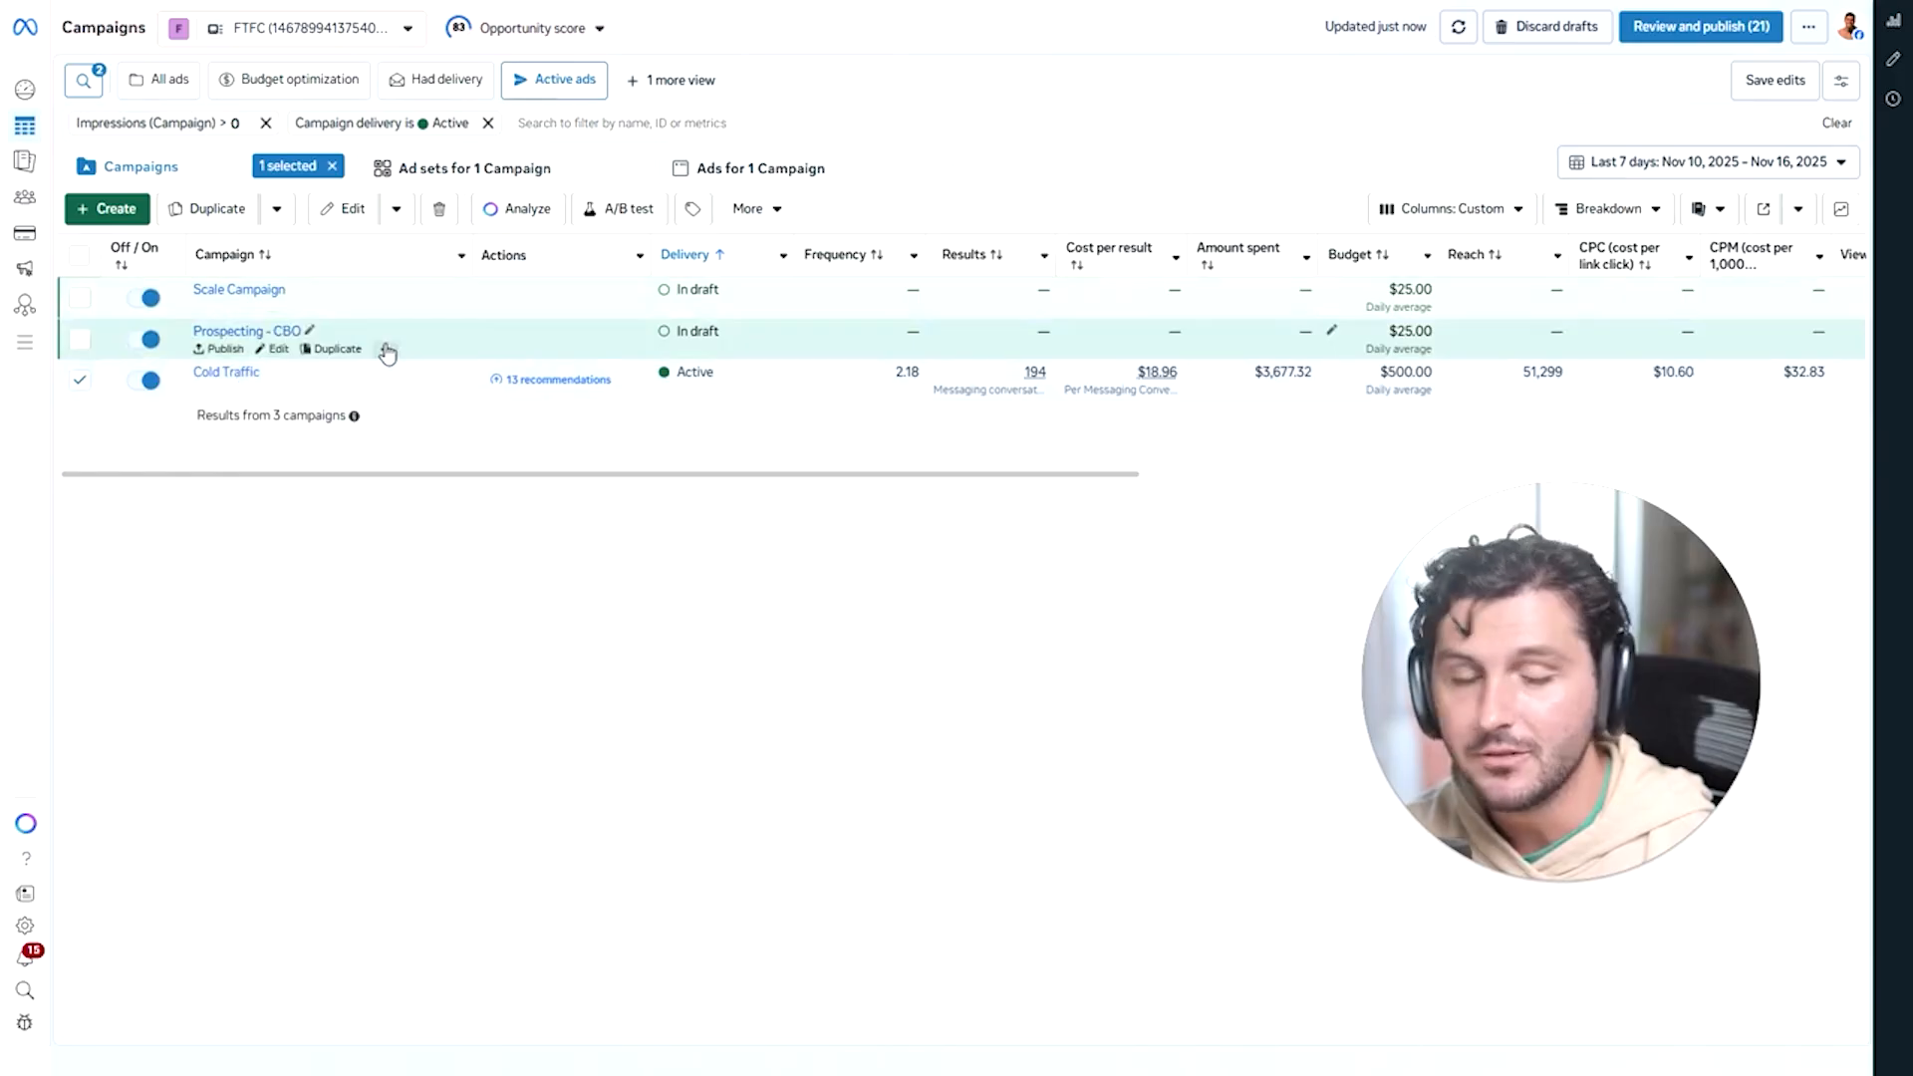
{"action": "left_click", "coordinate": [720, 169]}
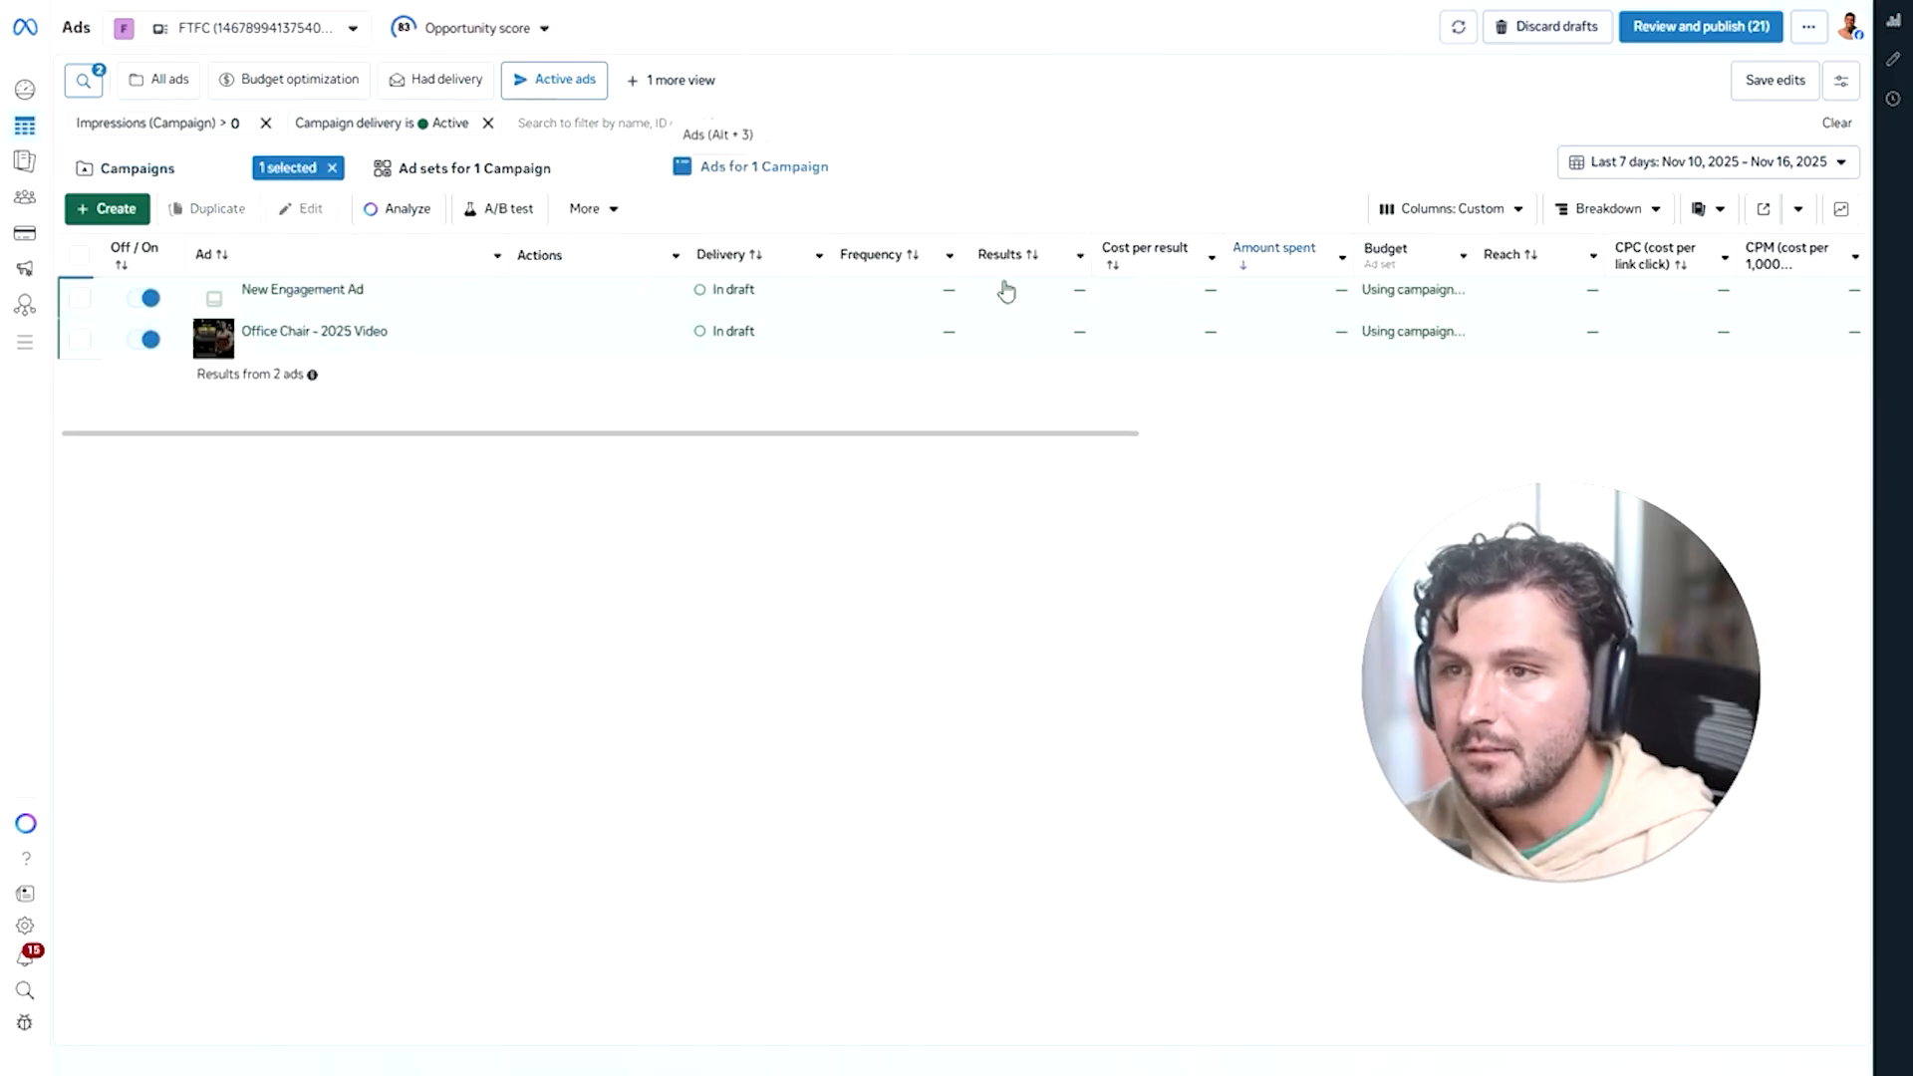
{"action": "left_click", "coordinate": [1270, 266]}
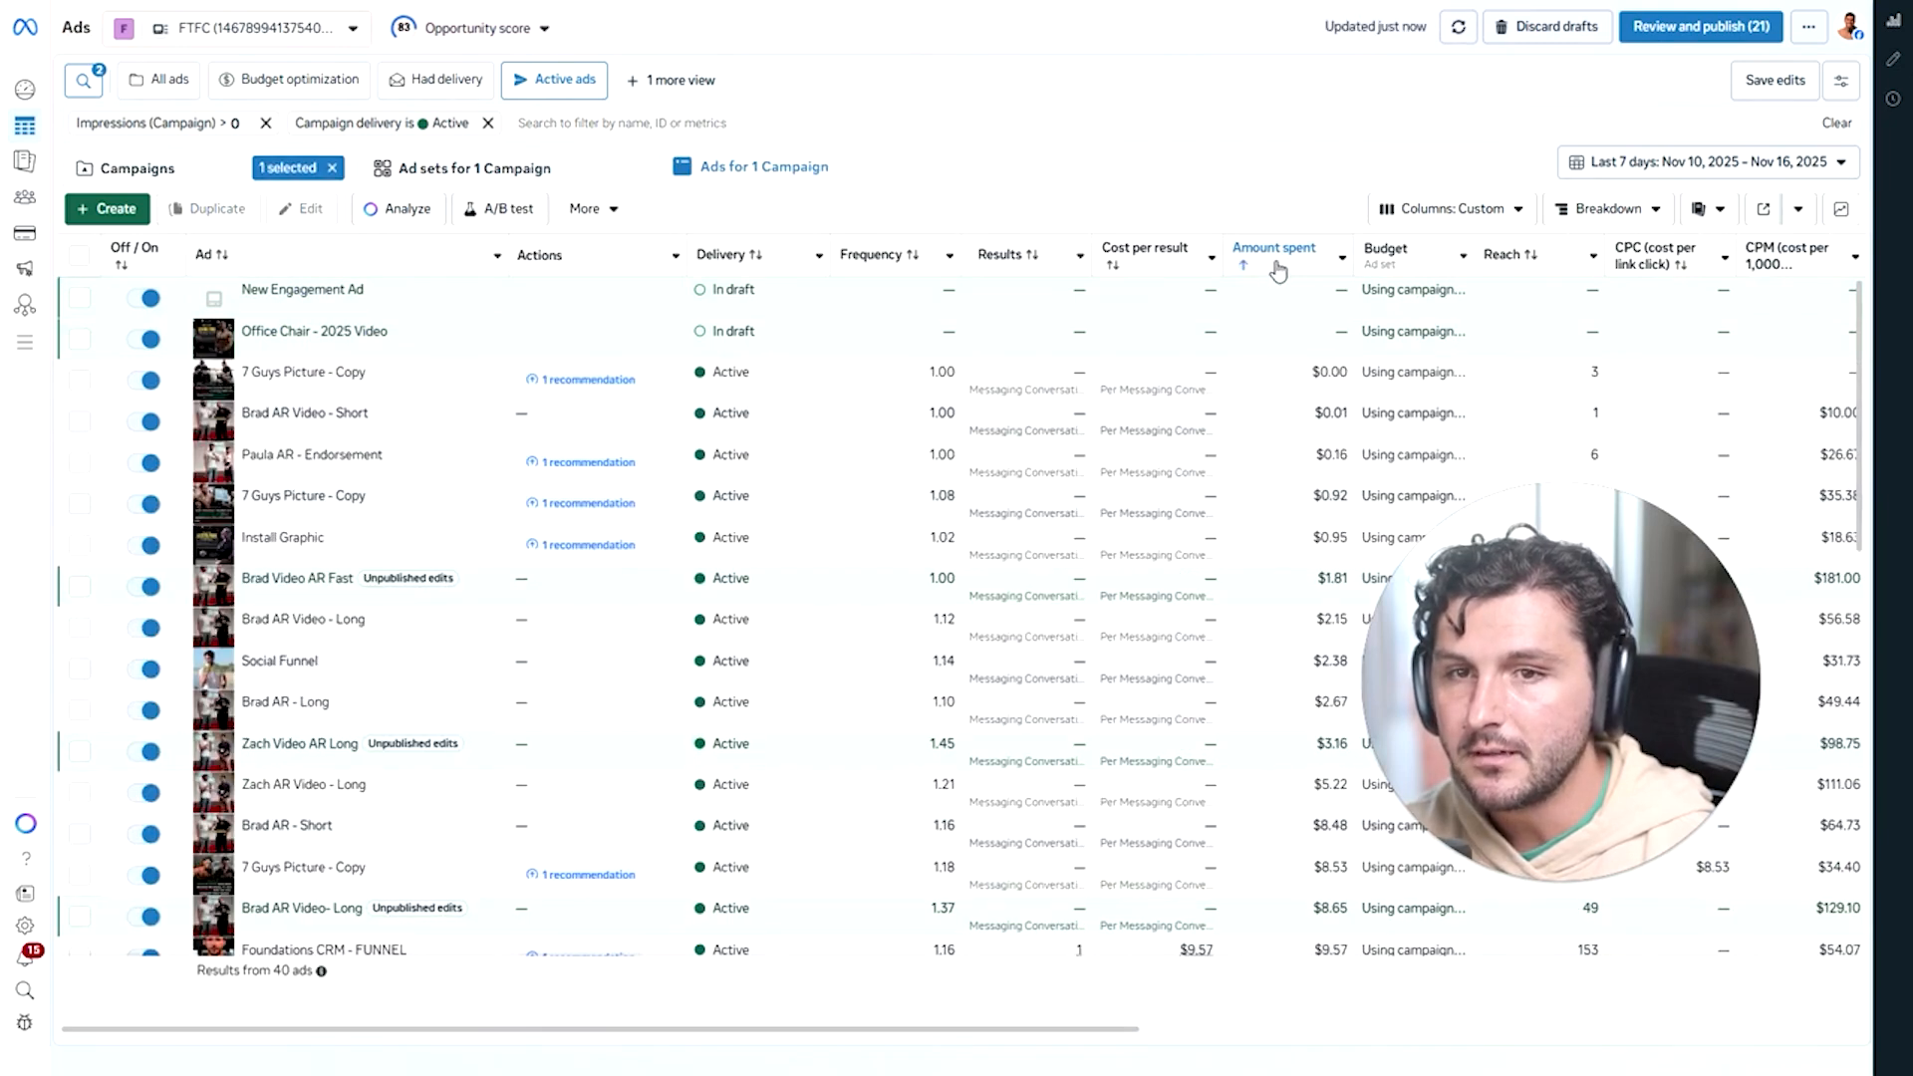
{"action": "left_click", "coordinate": [1276, 261]}
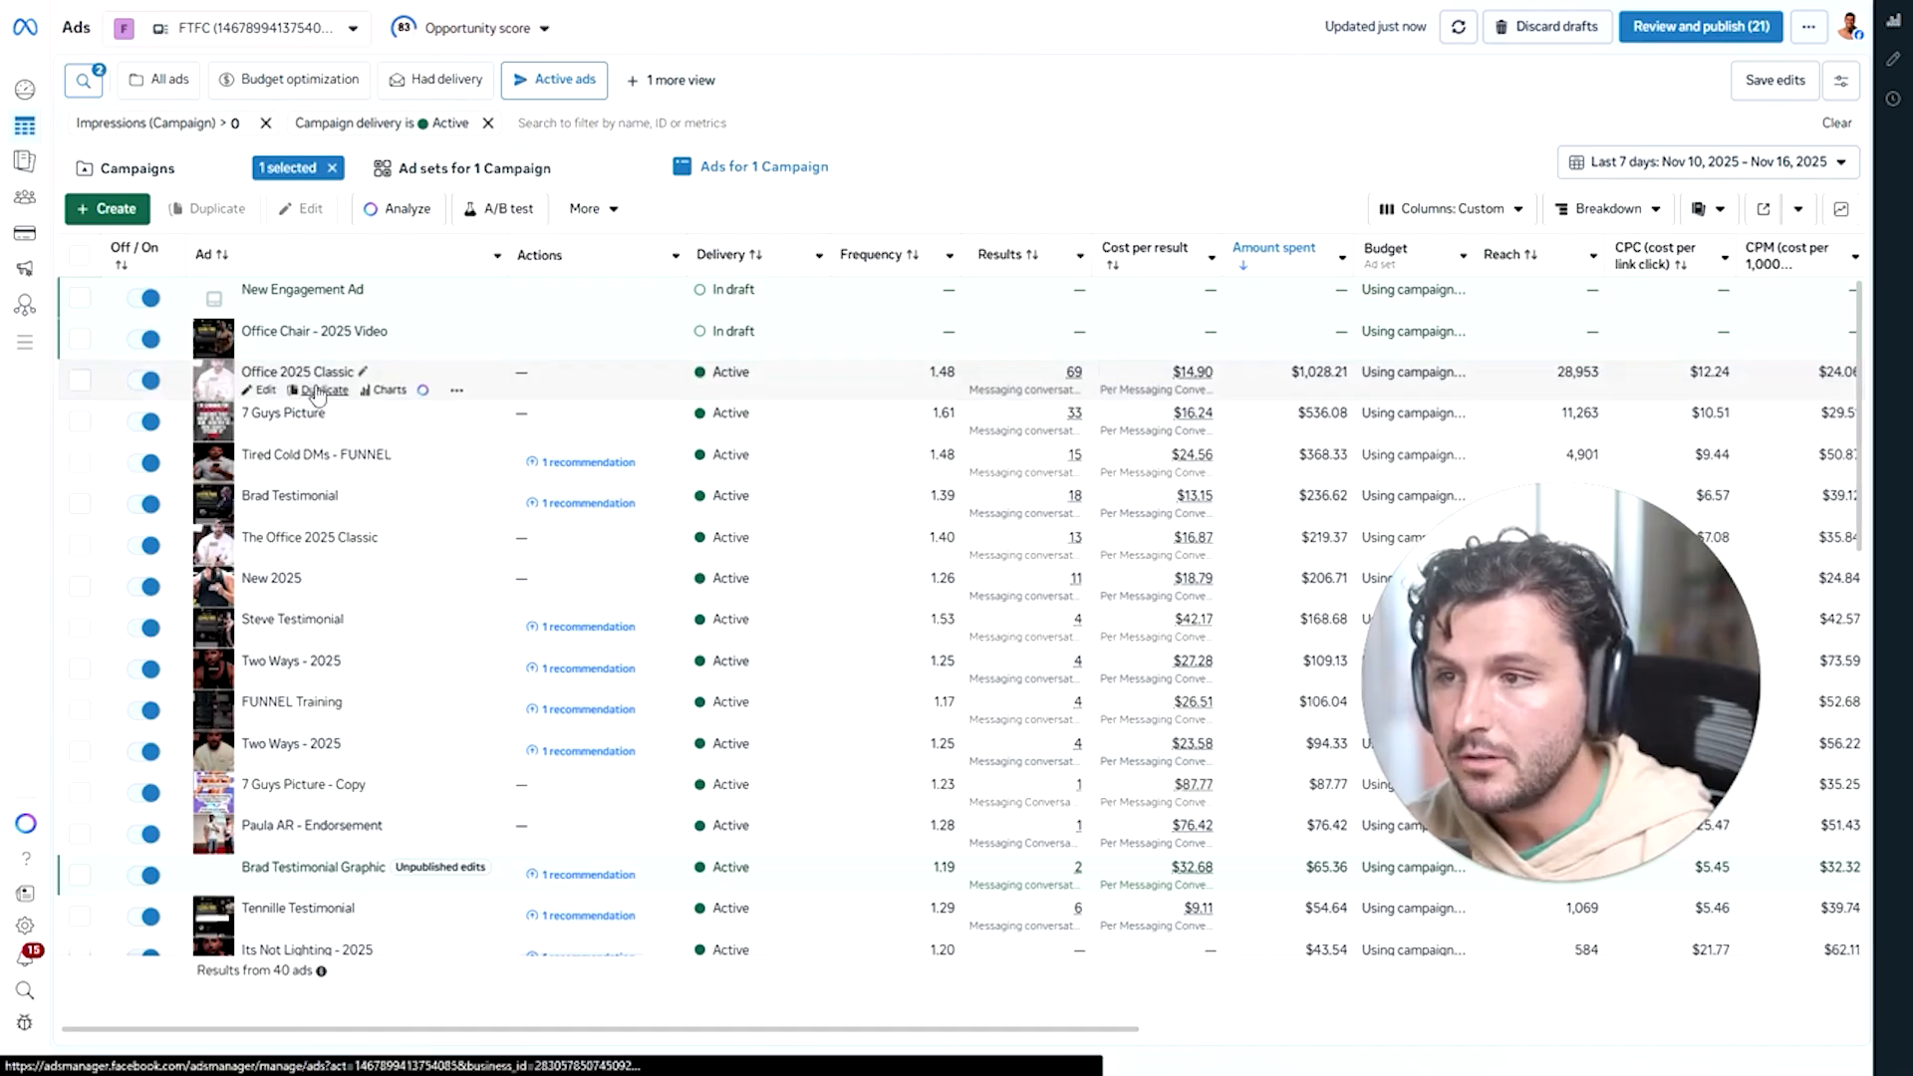
Start duplicating the "Office 2025 Classic" ad with an existing campaign as its destination.
{"action": "left_click", "coordinate": [319, 390]}
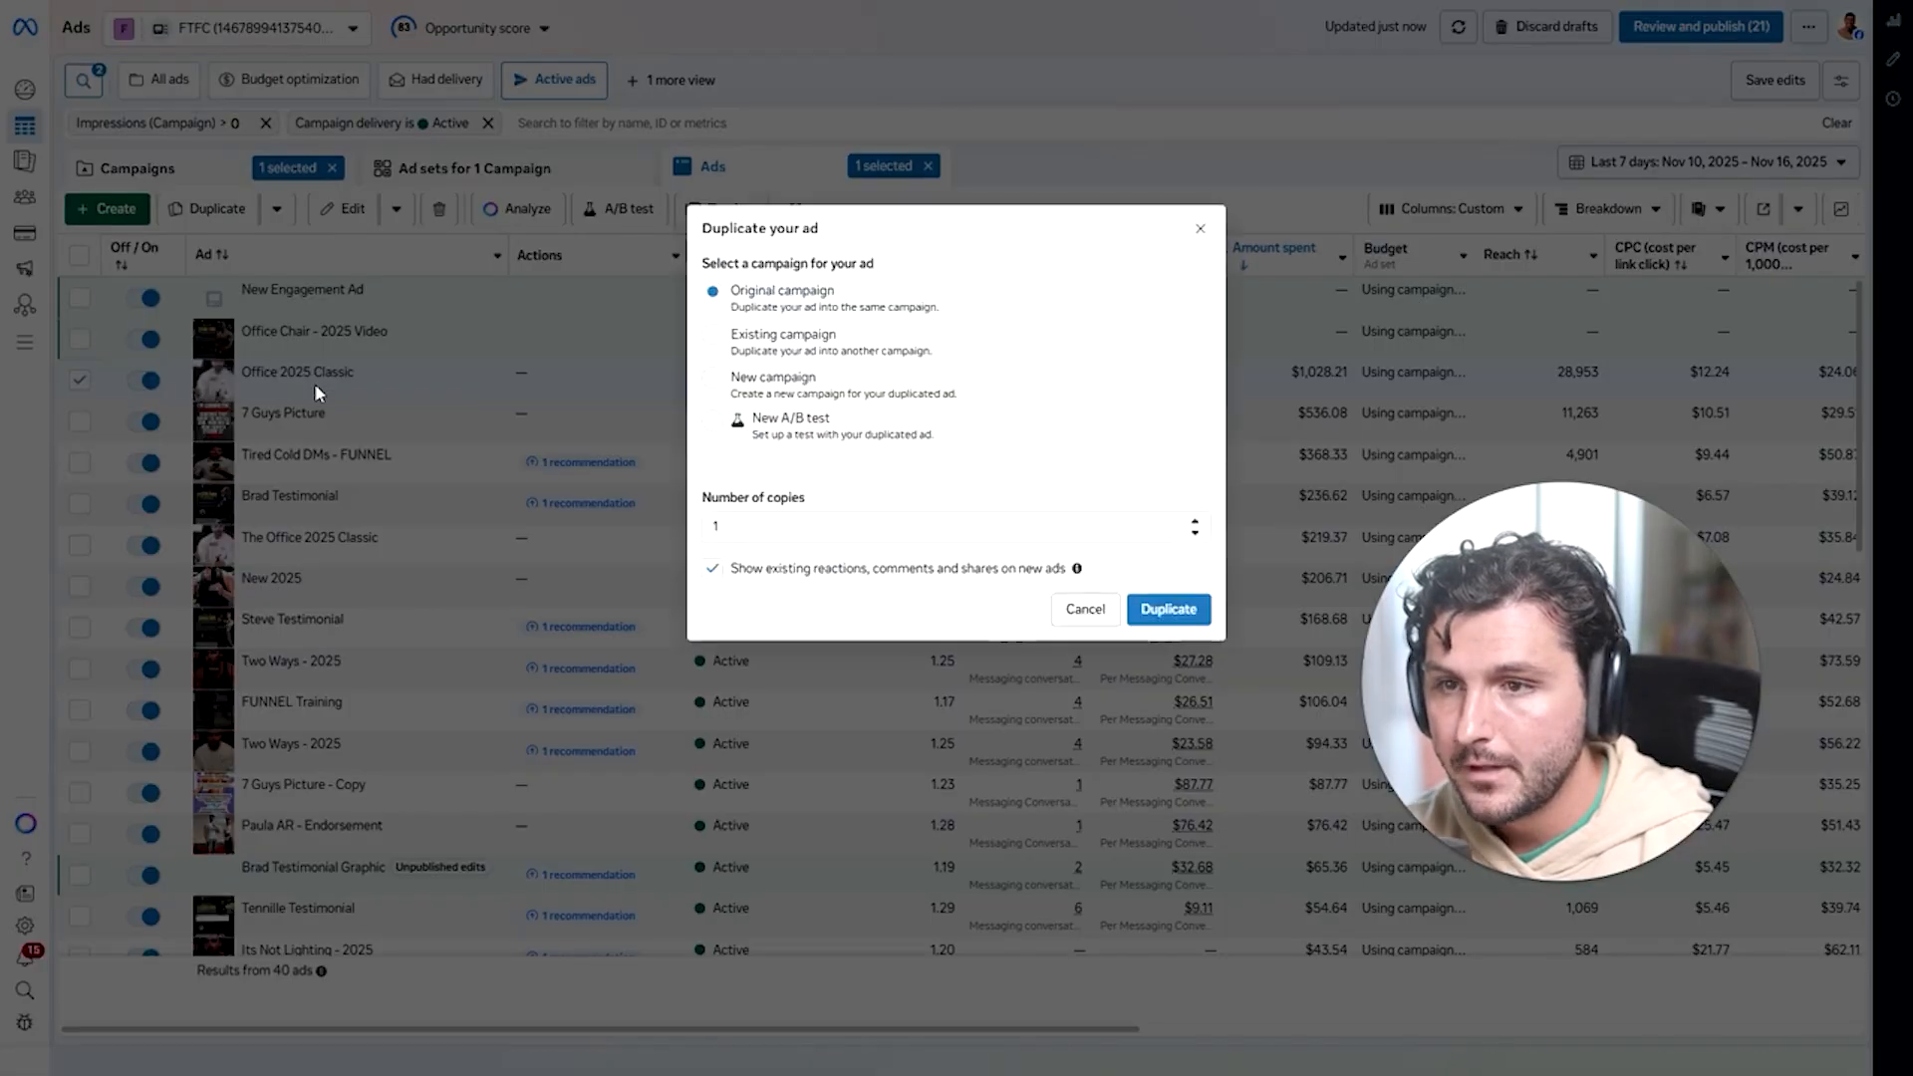
{"action": "left_click", "coordinate": [711, 338]}
{"action": "left_click", "coordinate": [794, 295]}
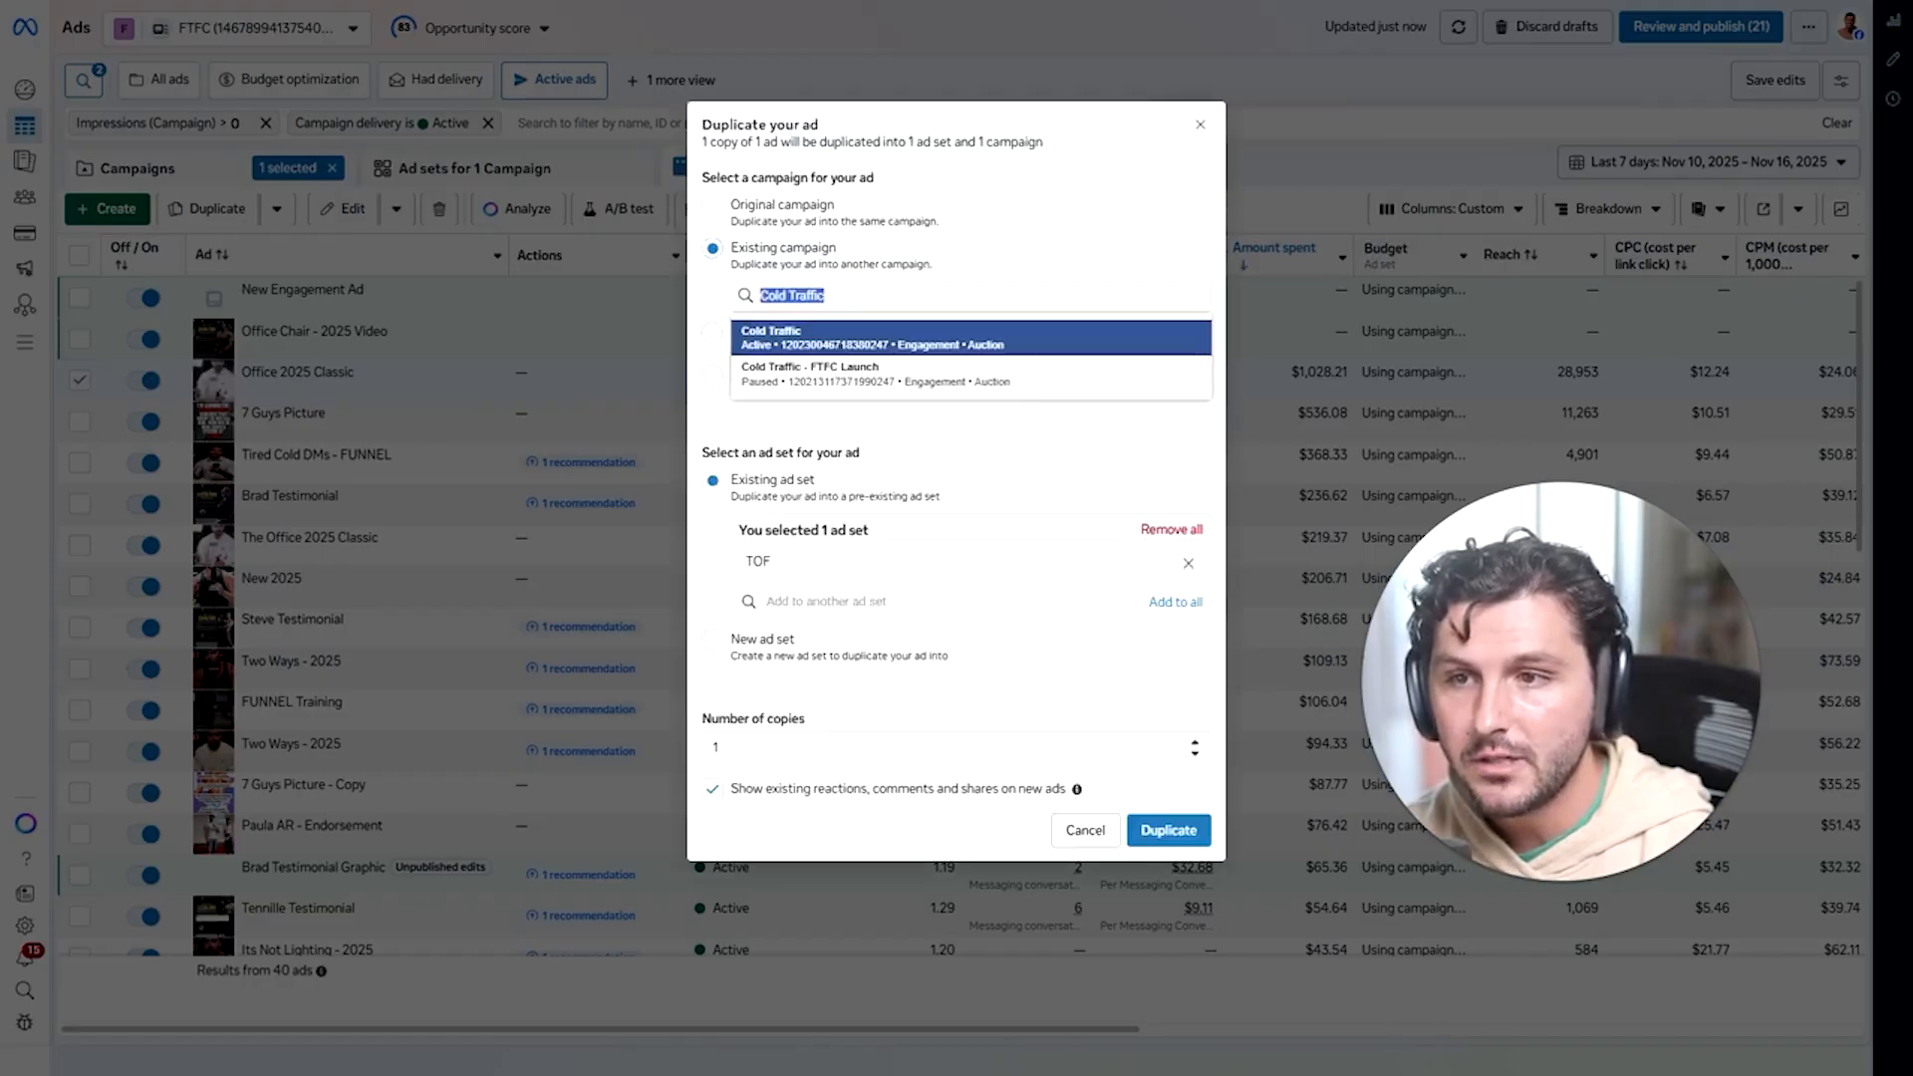
Set the duplicate's destination to Scale Campaign and its "Scaling Set" ad set, and create one copy.
{"action": "left_click", "coordinate": [931, 285]}
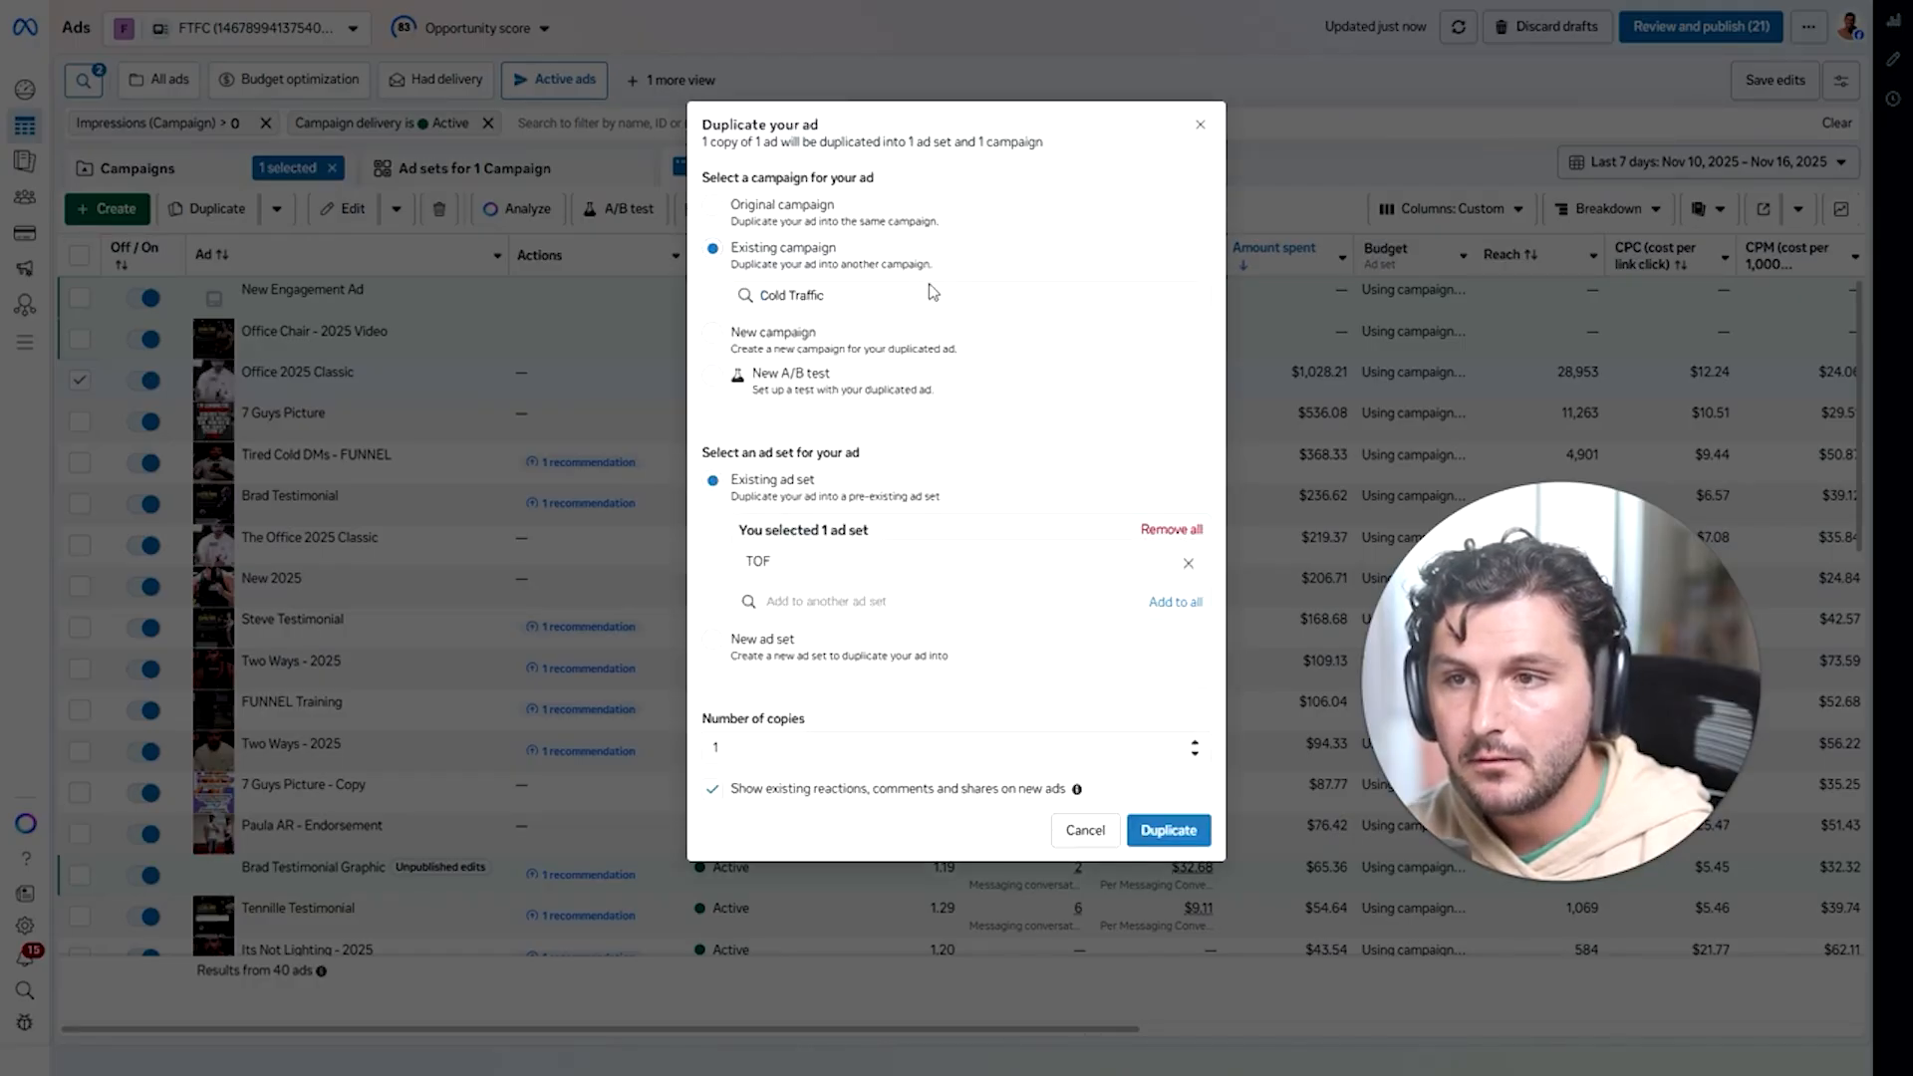
{"action": "left_click", "coordinate": [930, 291]}
{"action": "left_click", "coordinate": [930, 293]}
{"action": "key", "text": "BackSpace"}
{"action": "key", "text": "BackSpace"}
{"action": "key", "text": "BackSpace"}
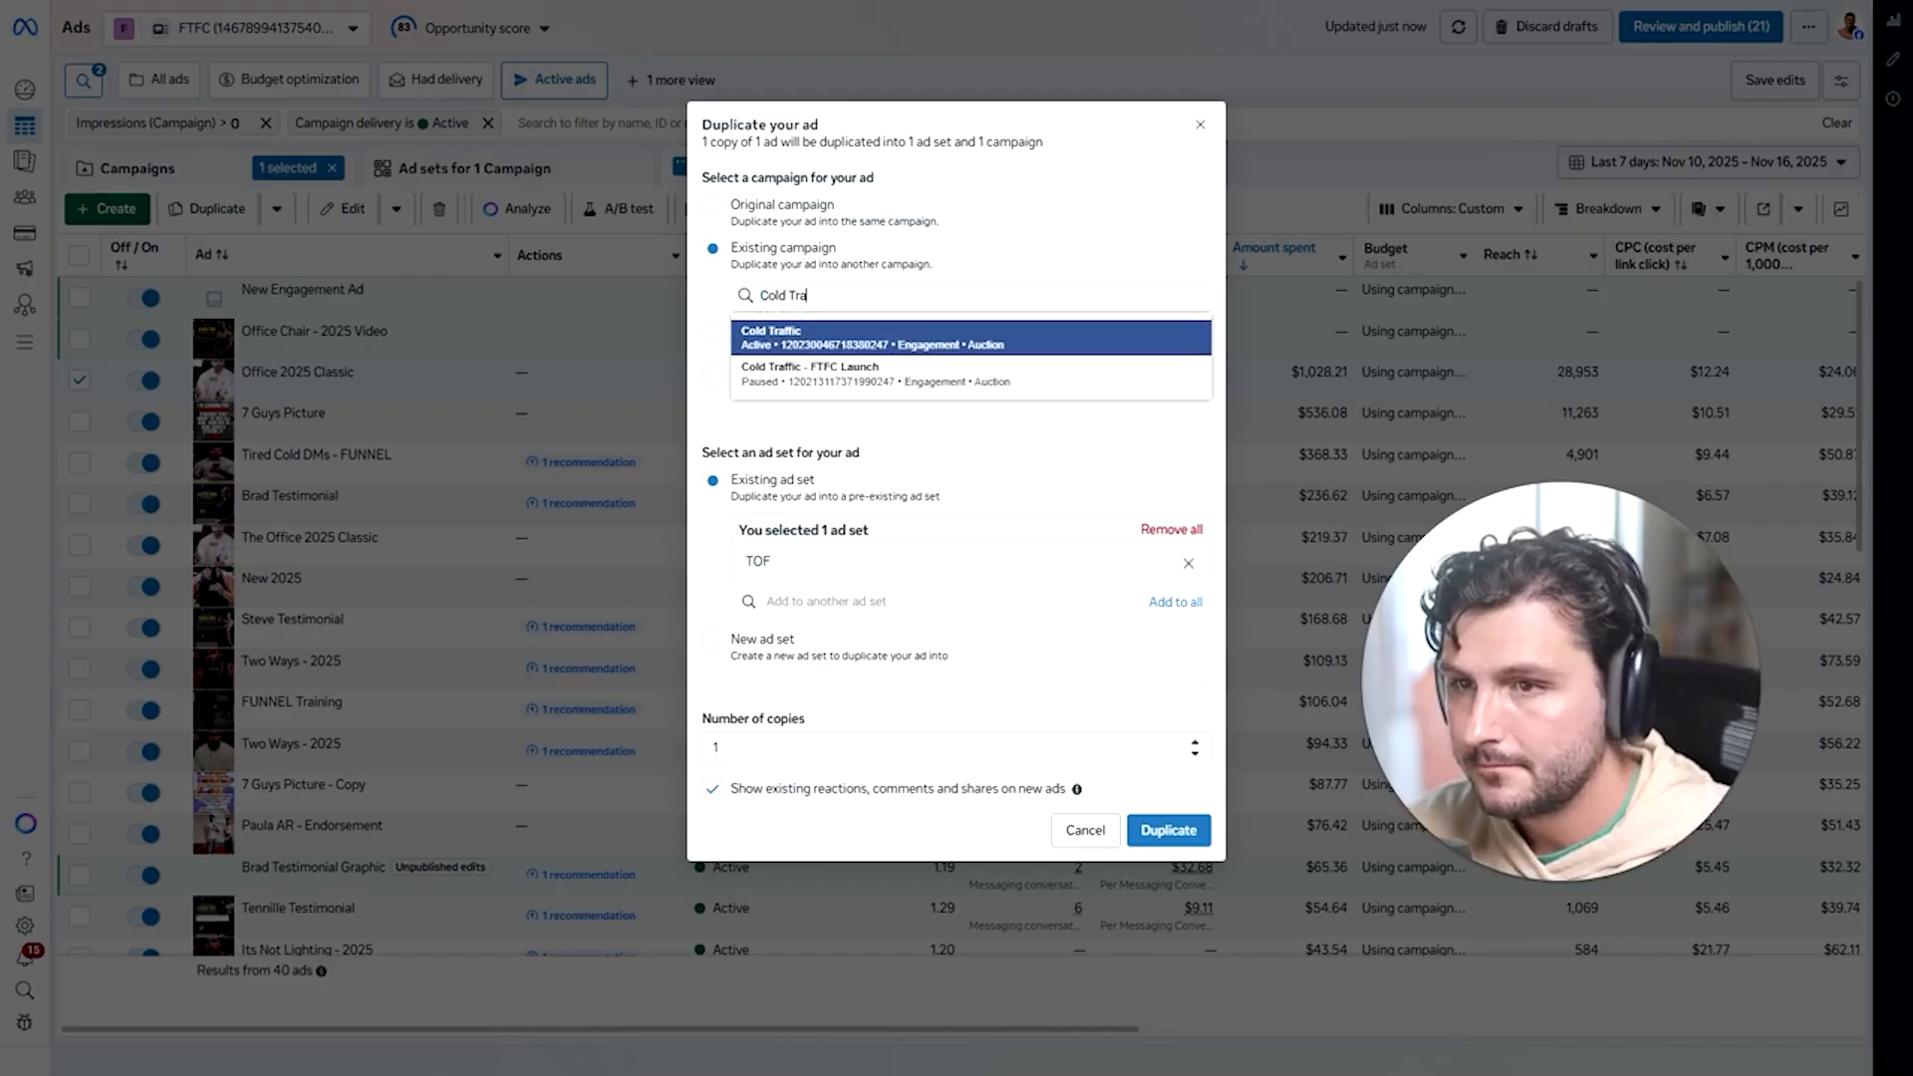
{"action": "key", "text": "BackSpace"}
{"action": "key", "text": "BackSpace"}
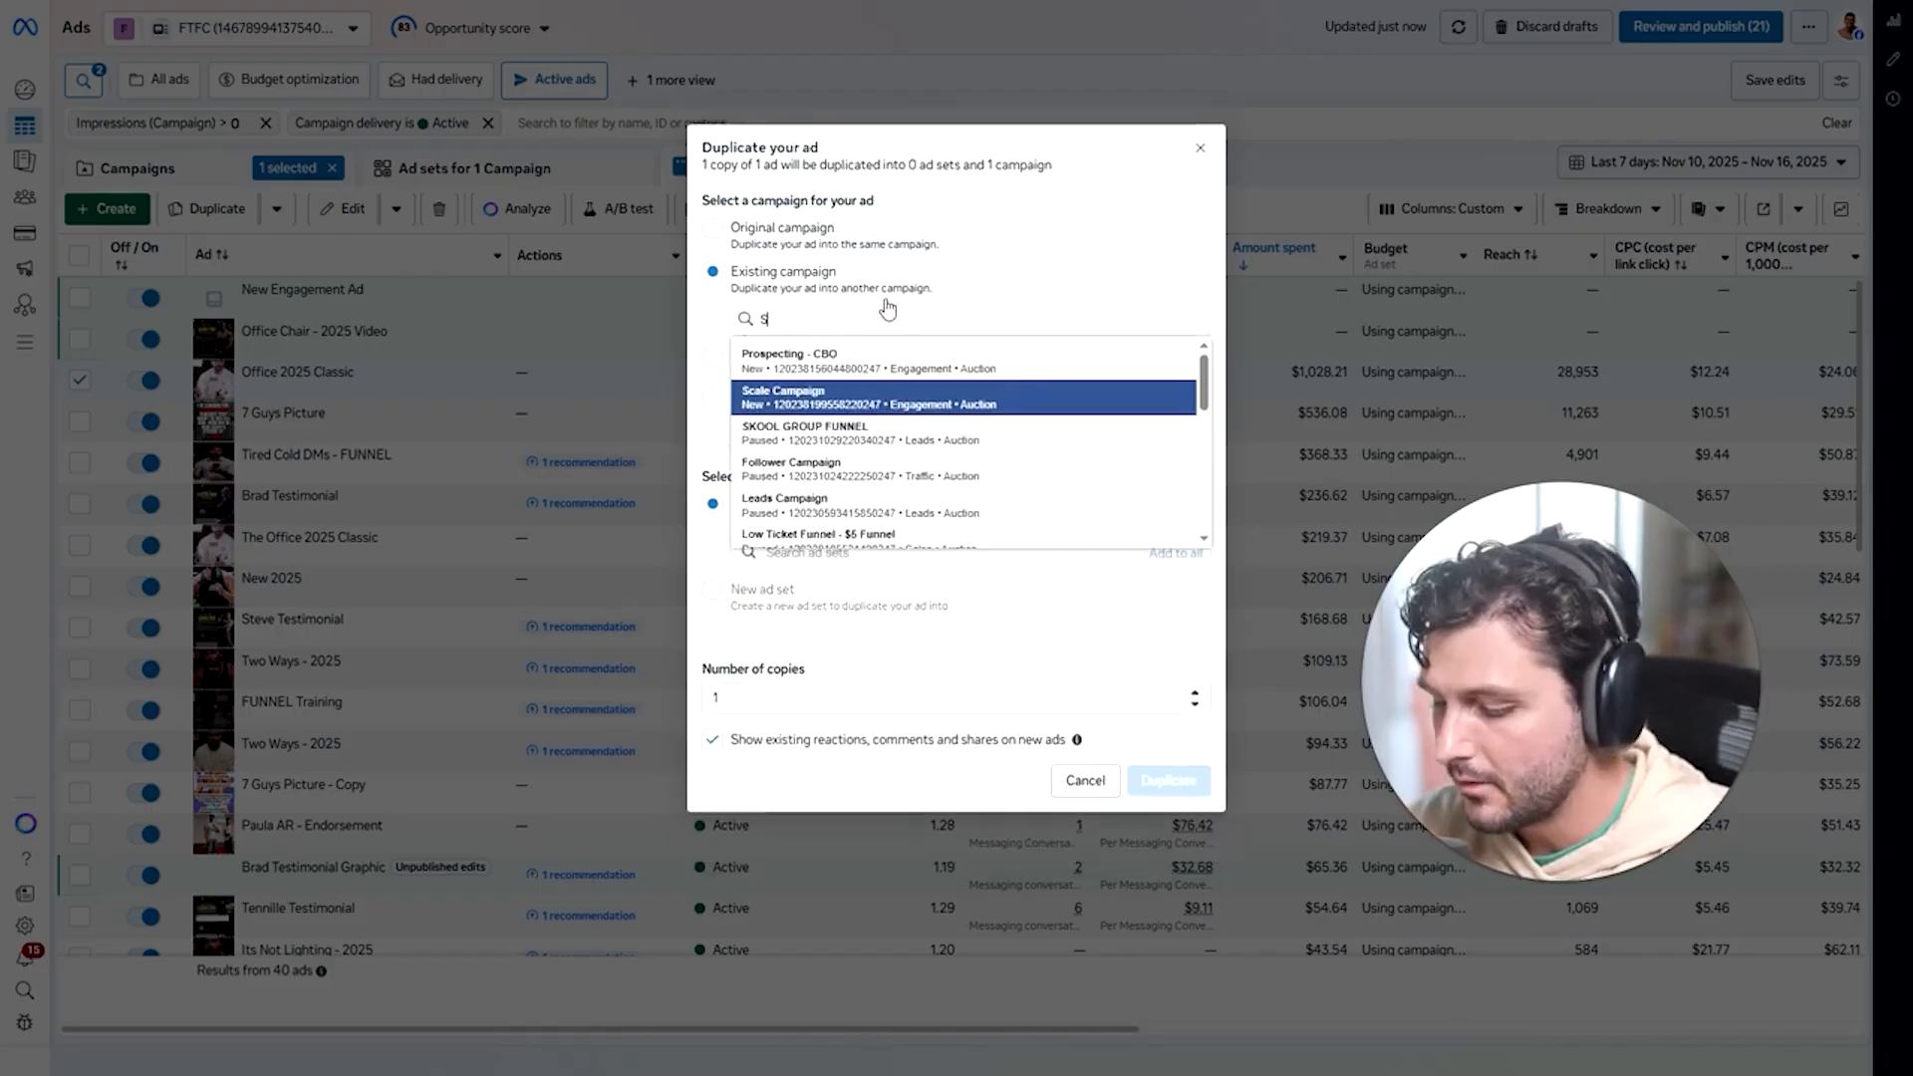
{"action": "type", "text": "Scale Campaign"}
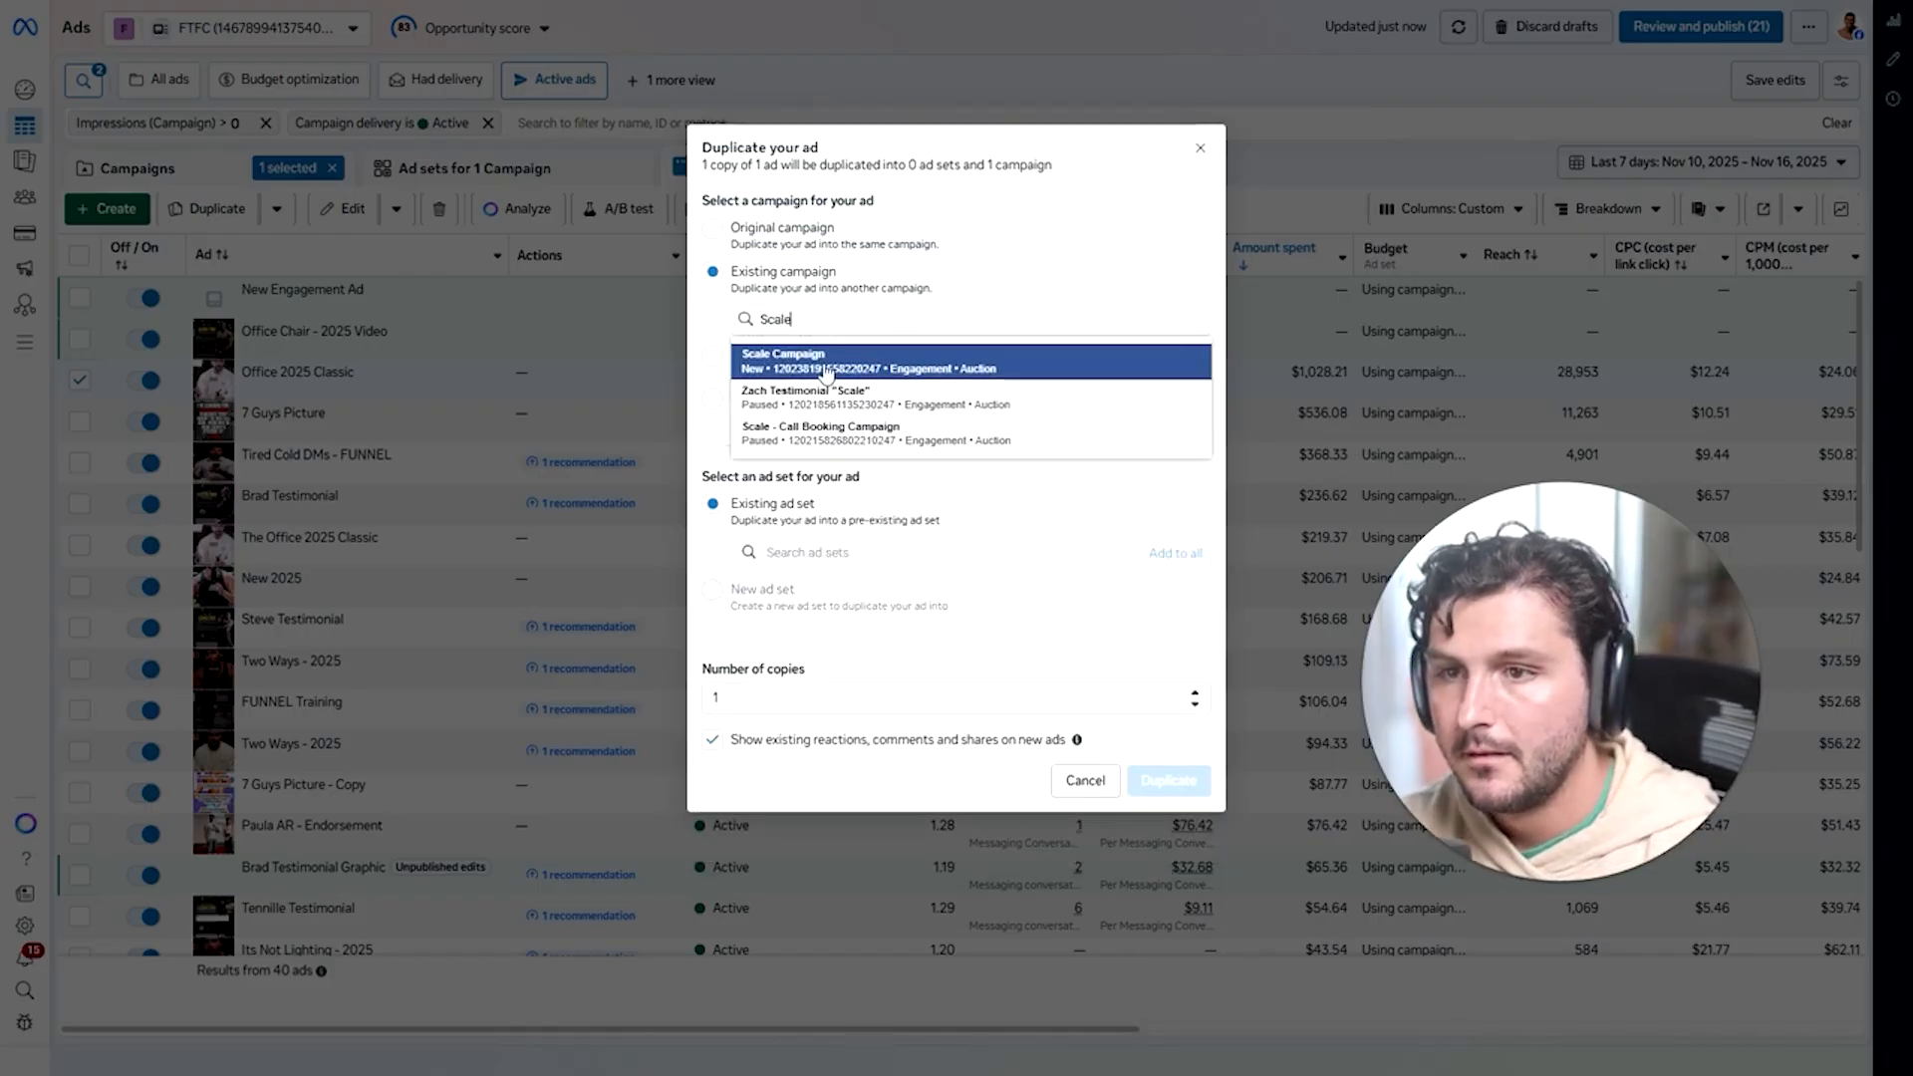
{"action": "left_click", "coordinate": [826, 367]}
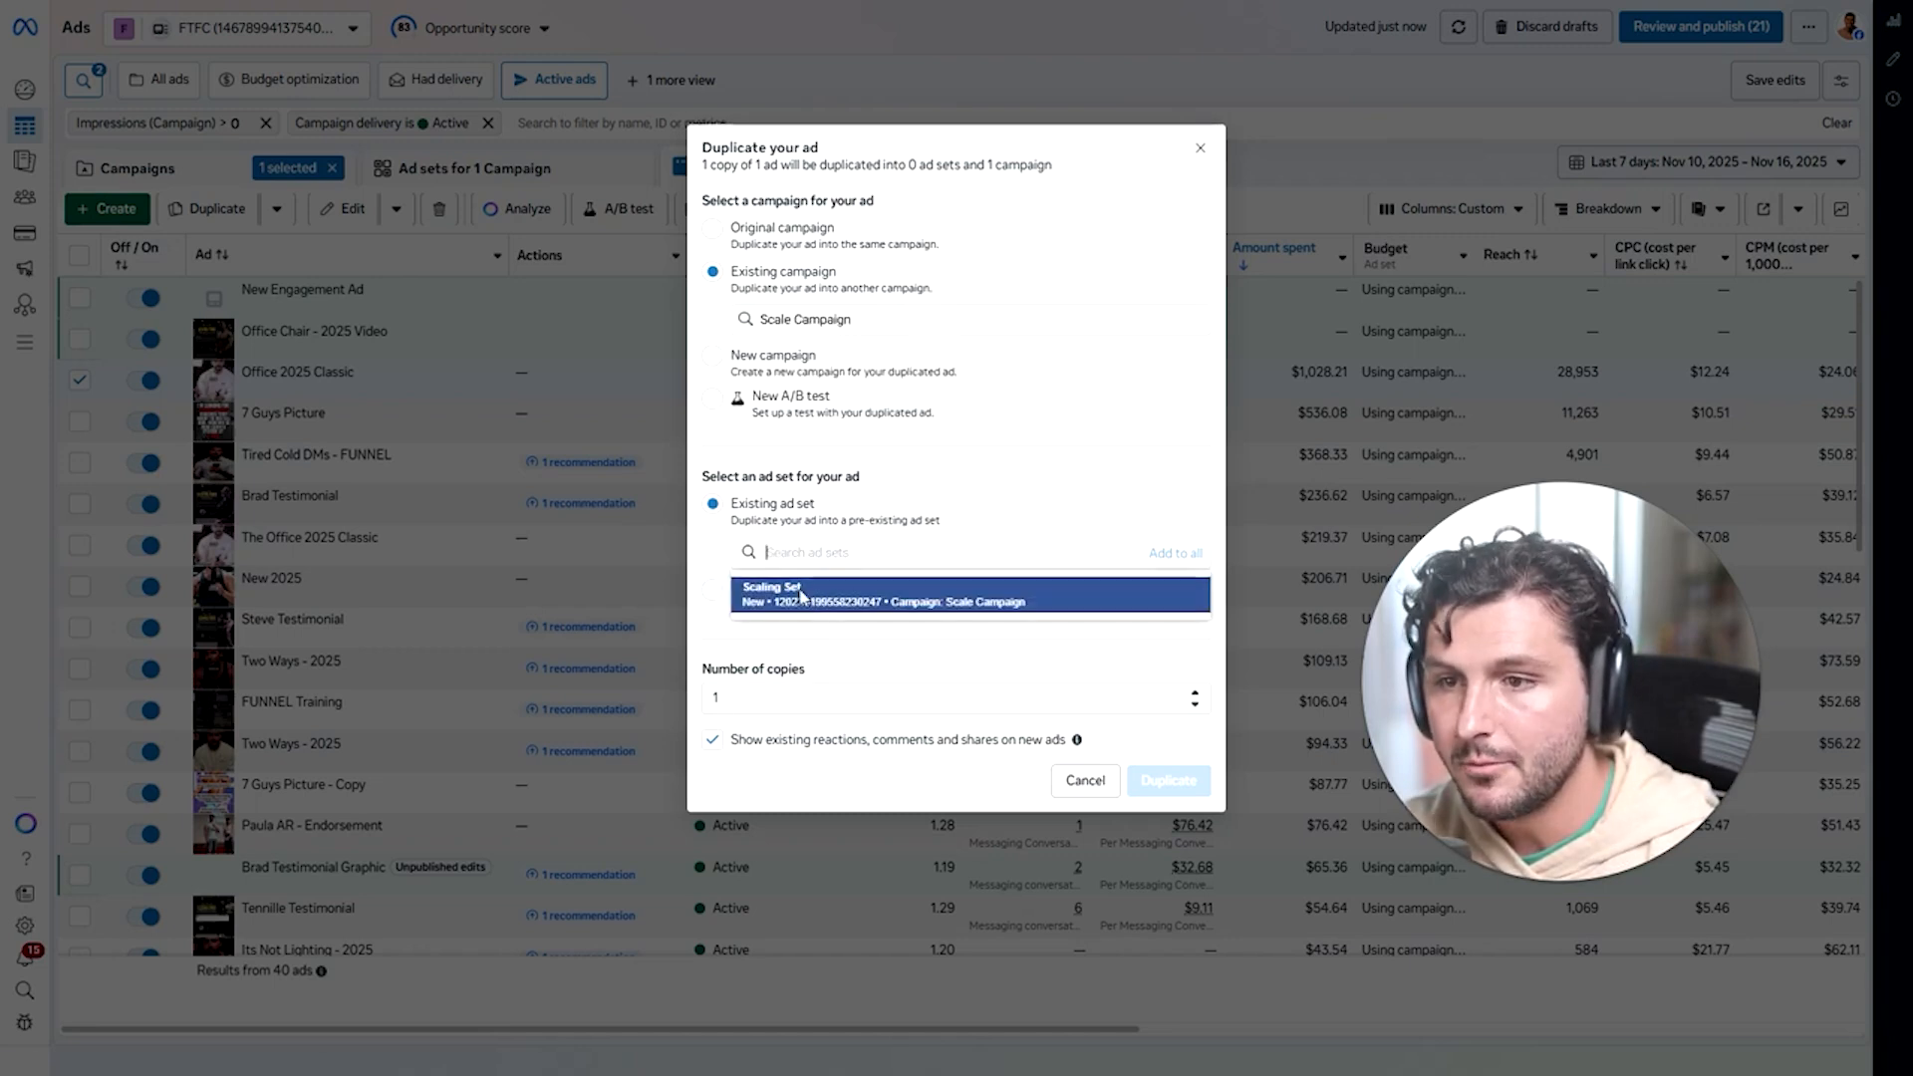
{"action": "left_click", "coordinate": [818, 598]}
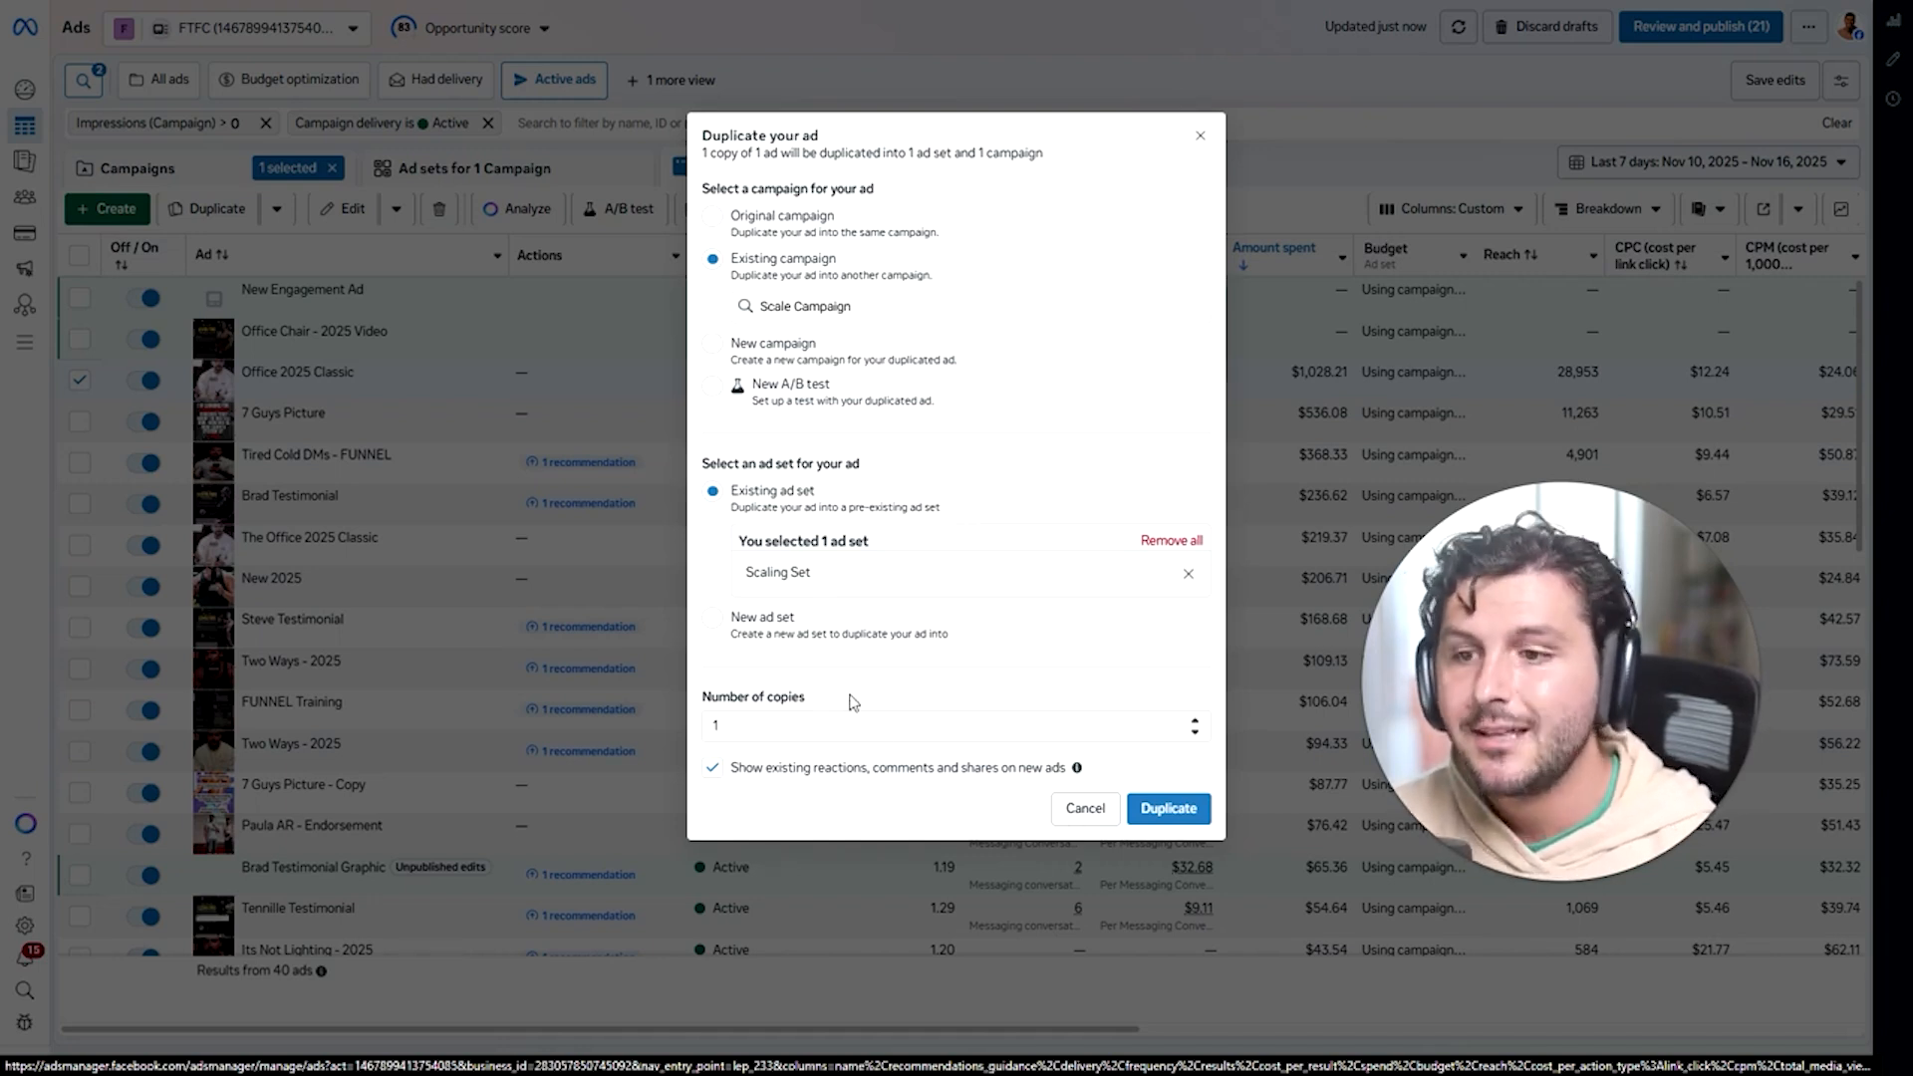
{"action": "left_click", "coordinate": [1167, 807]}
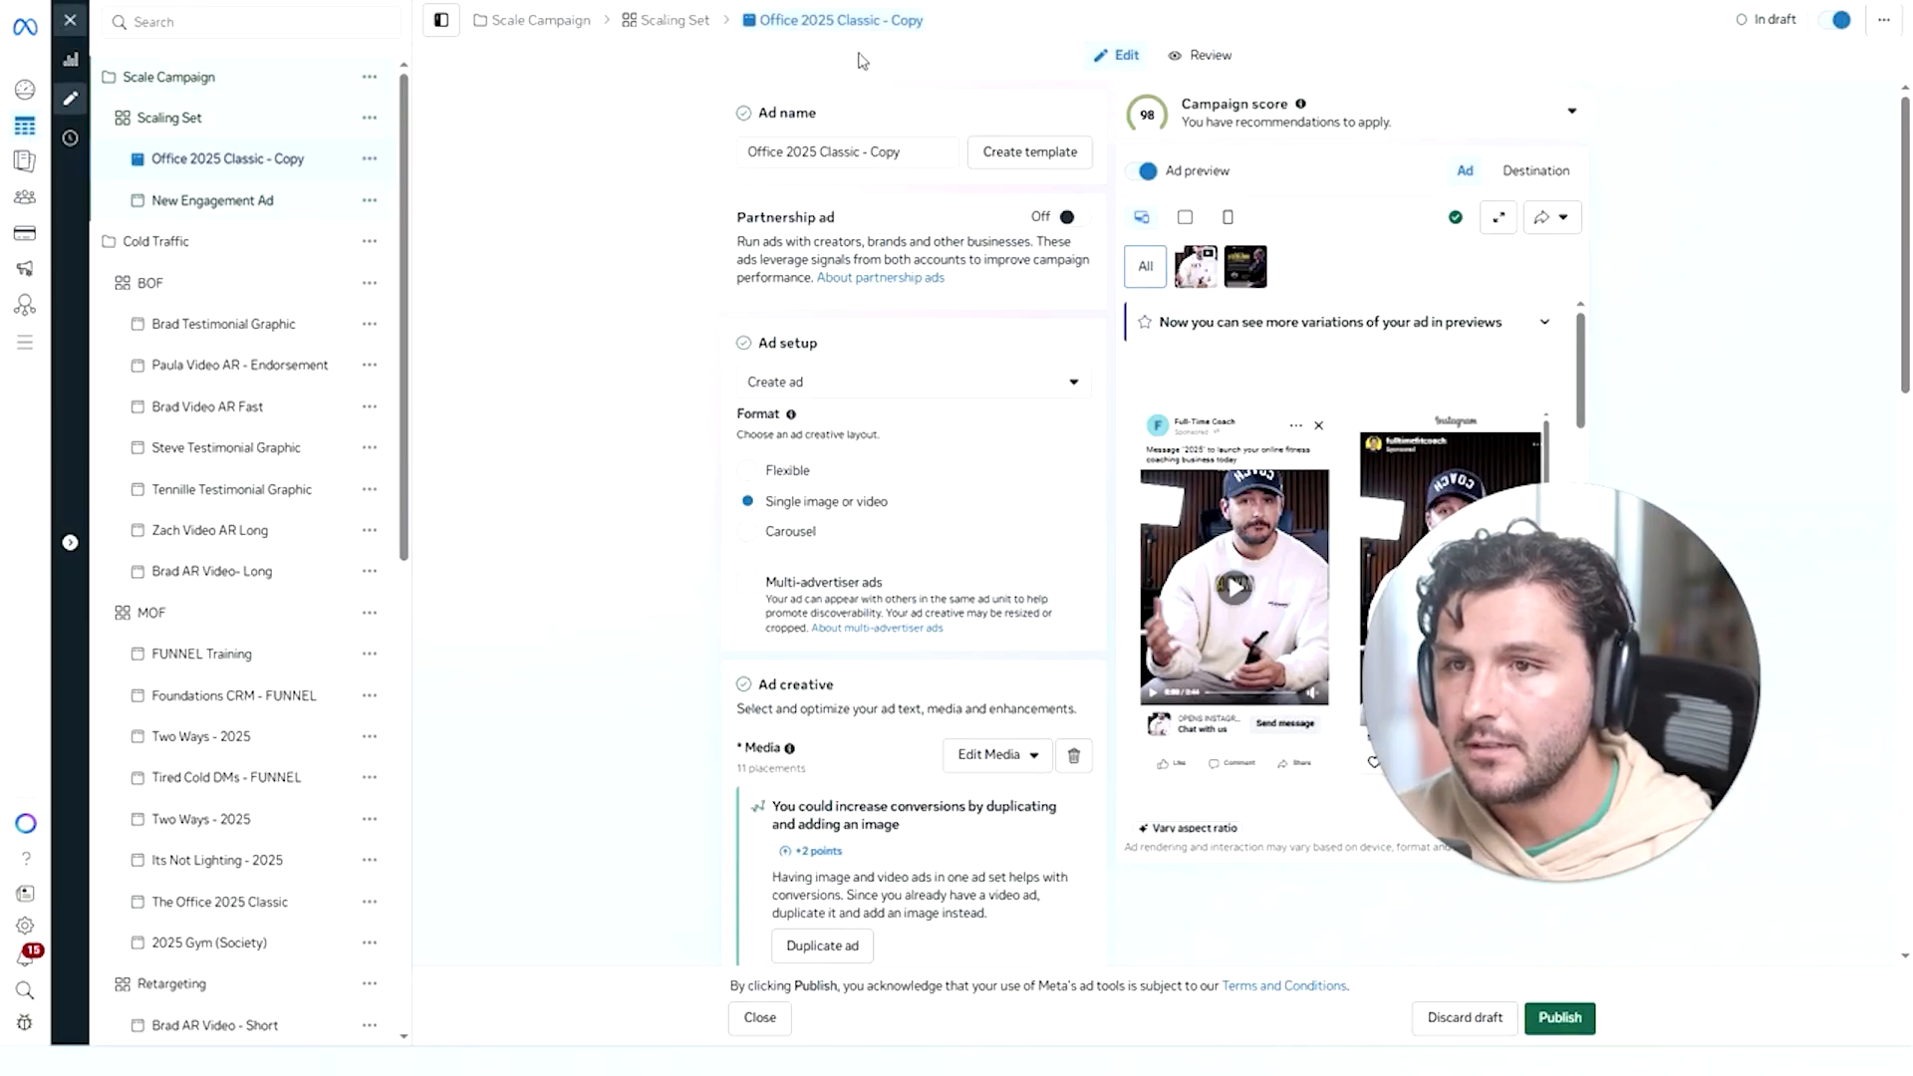
Rename the duplicated ad to "Office 2025 Classic (Winner)".
{"action": "left_click", "coordinate": [865, 152]}
{"action": "left_click_drag", "start_coordinate": [858, 152], "coordinate": [908, 154]}
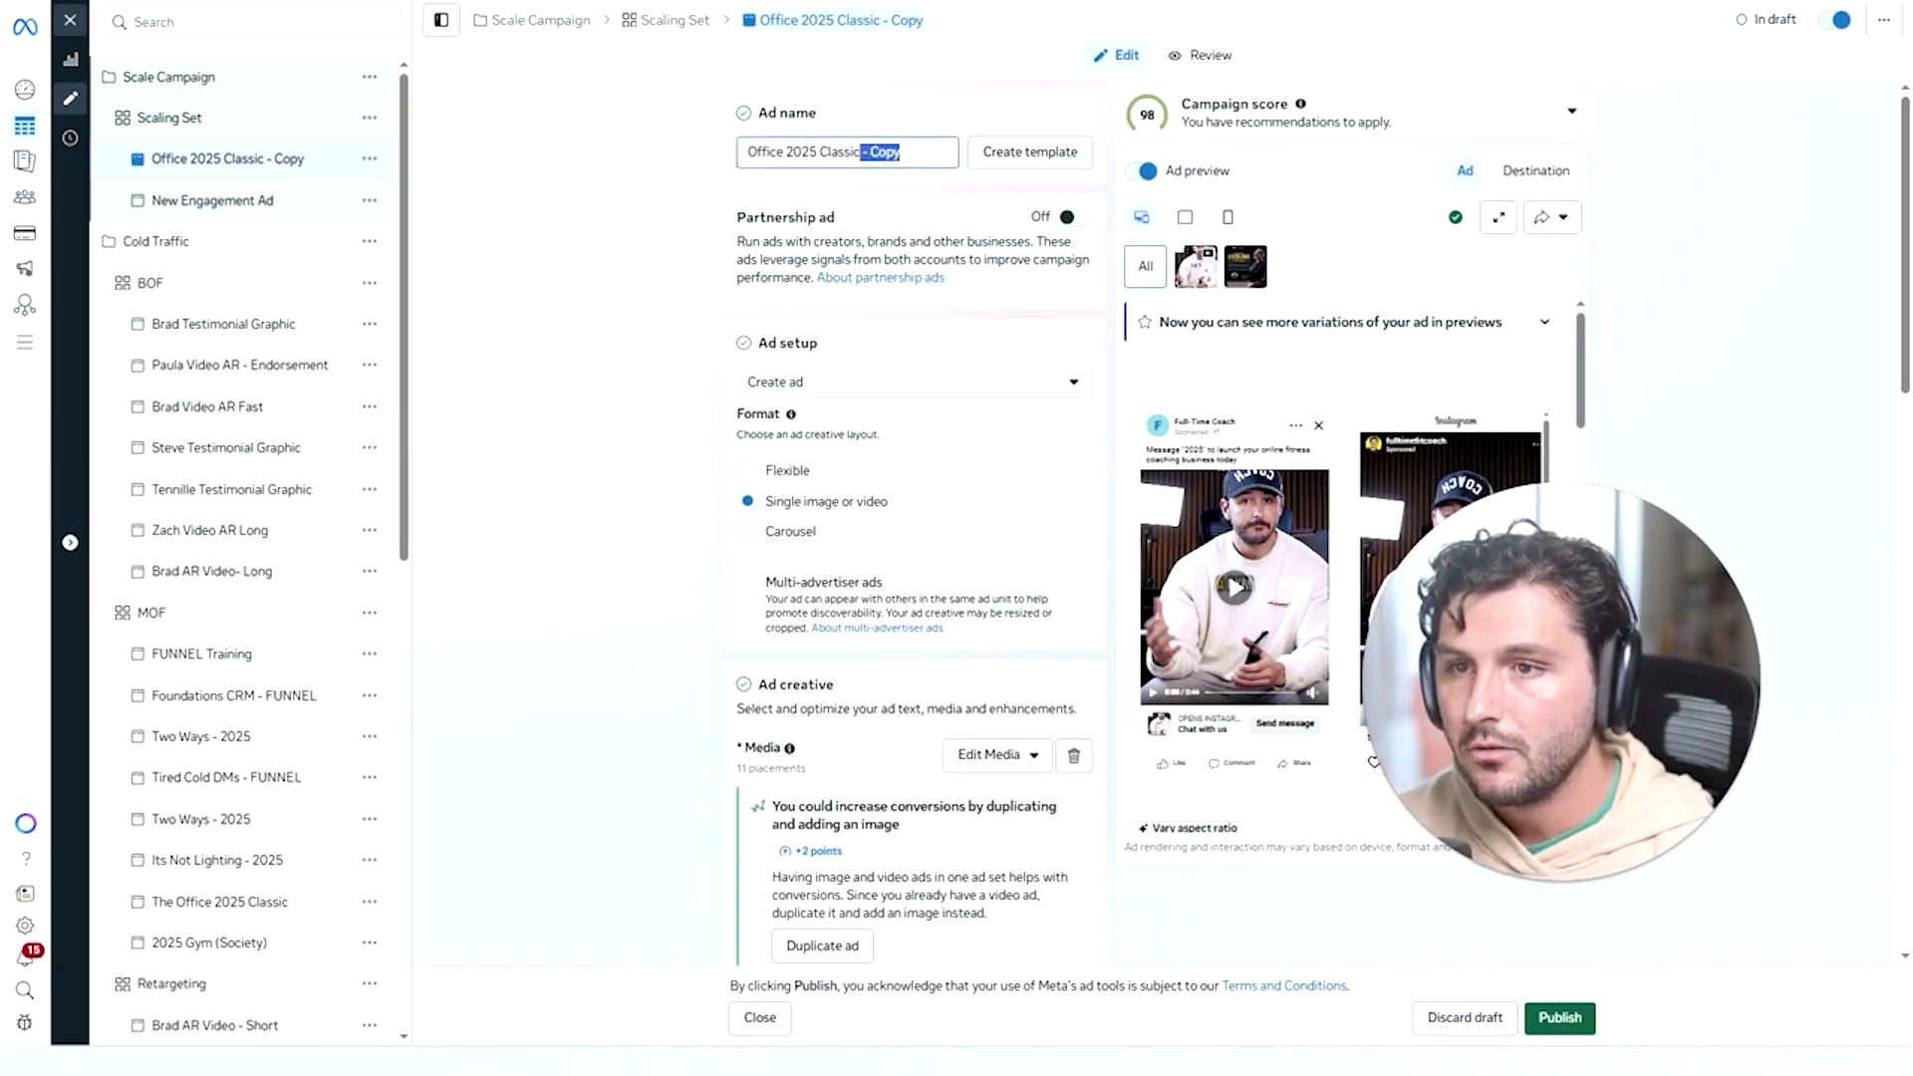
{"action": "key", "text": "BackSpace"}
{"action": "type", "text": "(Winne"}
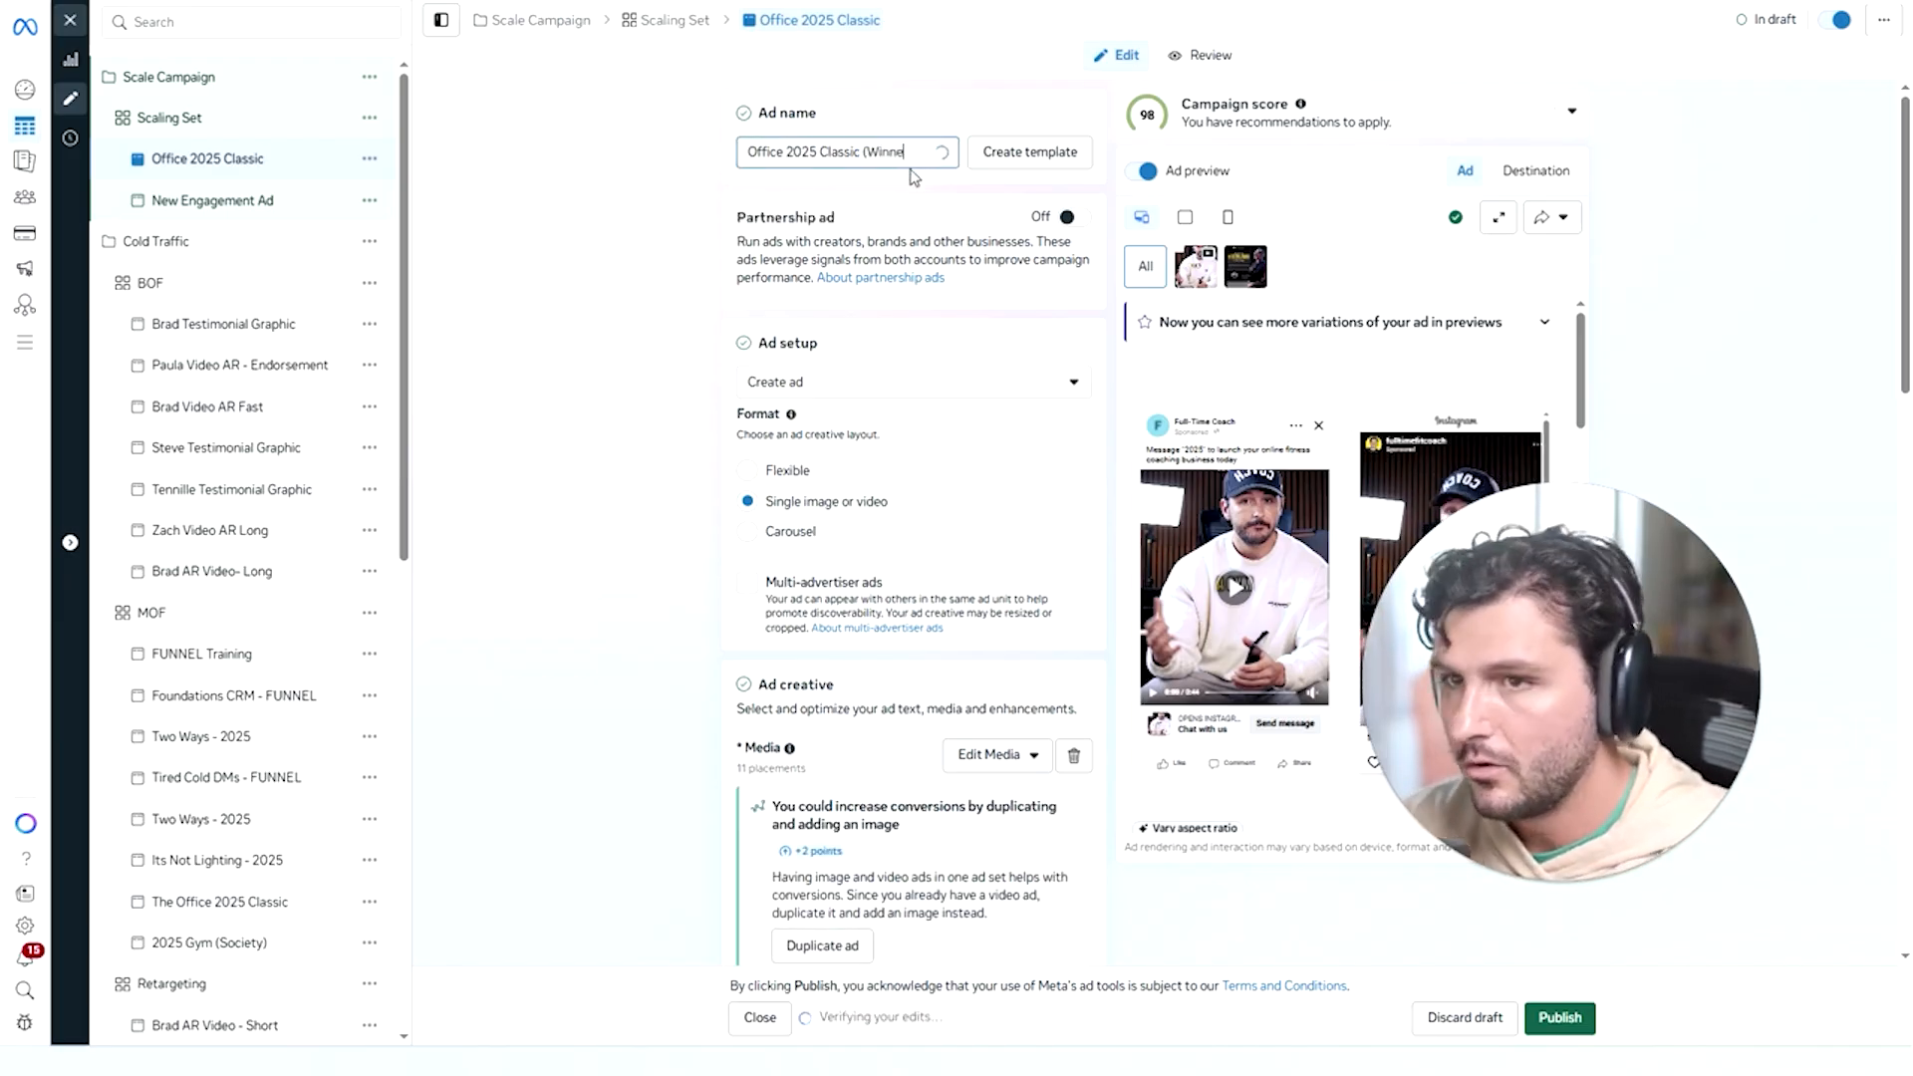
{"action": "type", "text": "r)"}
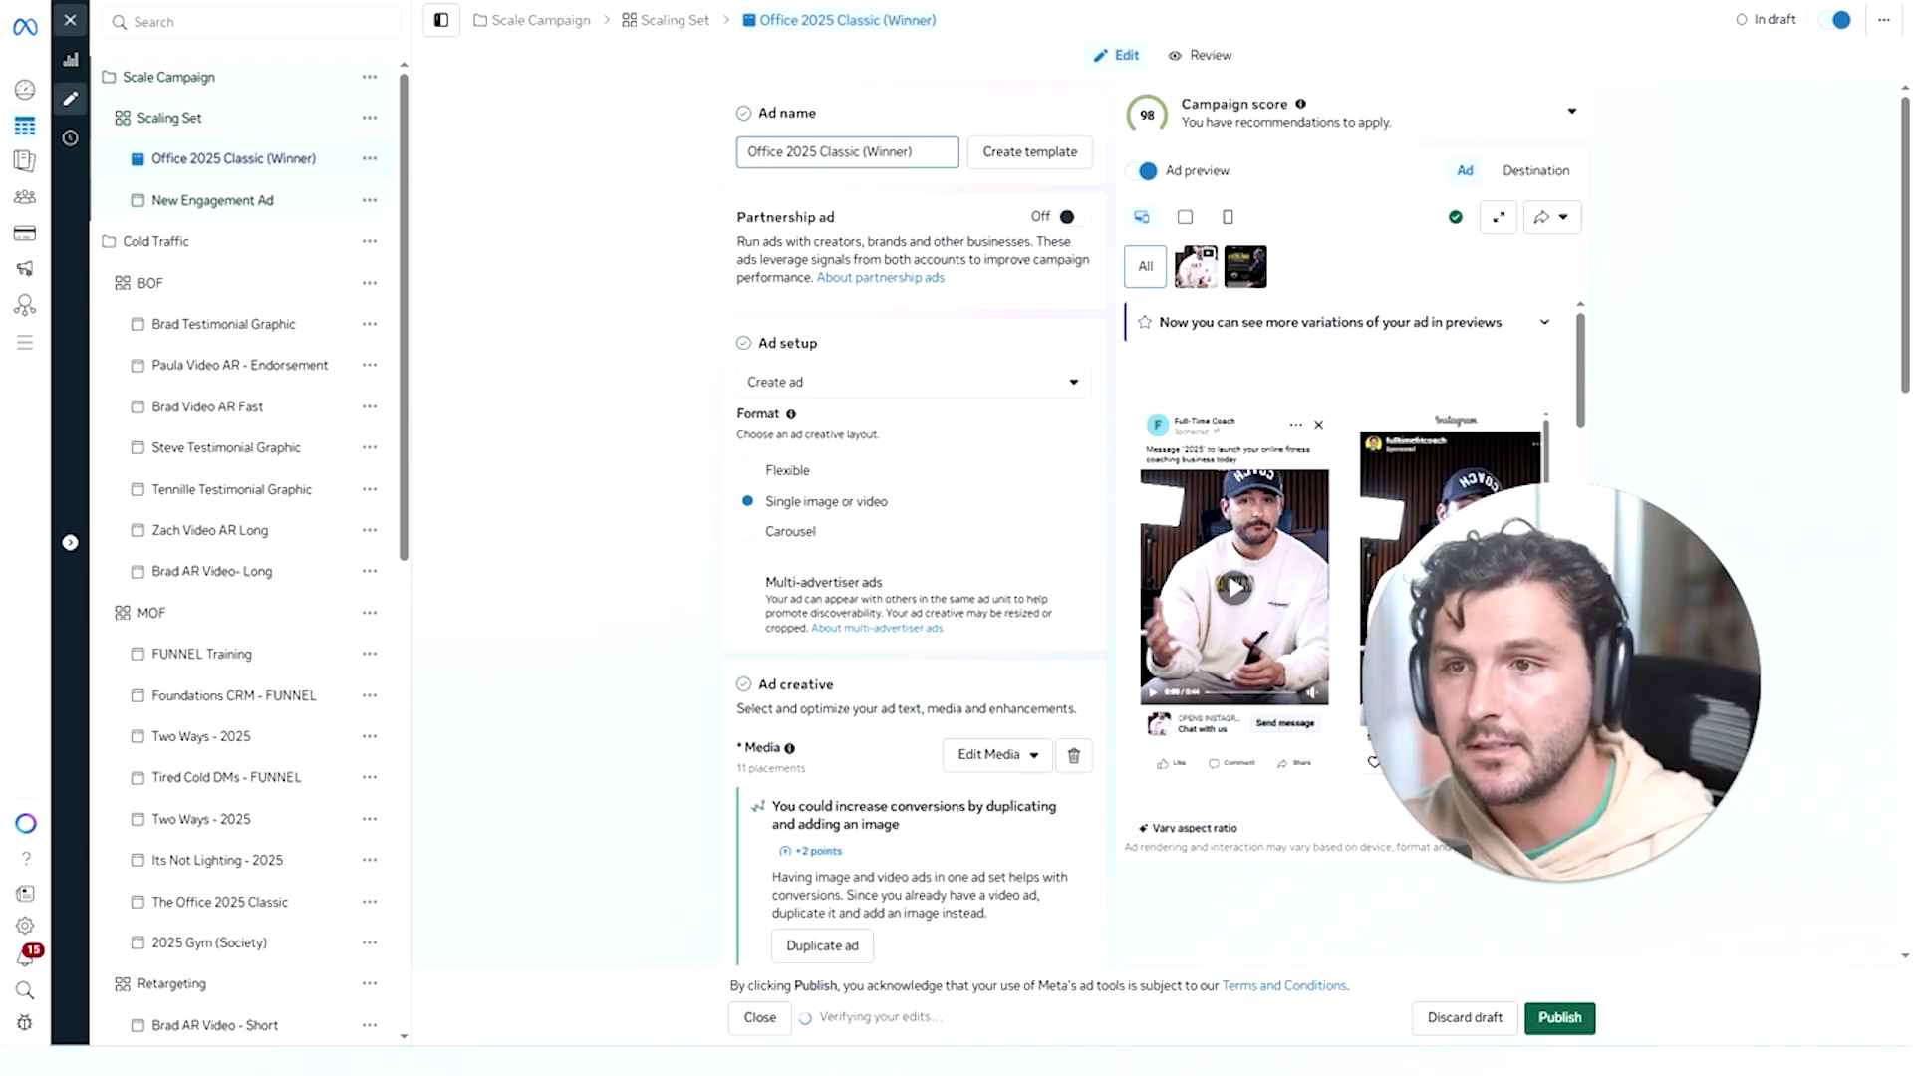
Enable multi-advertiser ads in the duplicated ad's setup.
{"action": "scroll", "coordinate": [936, 444], "scroll_direction": "down", "scroll_amount": 2}
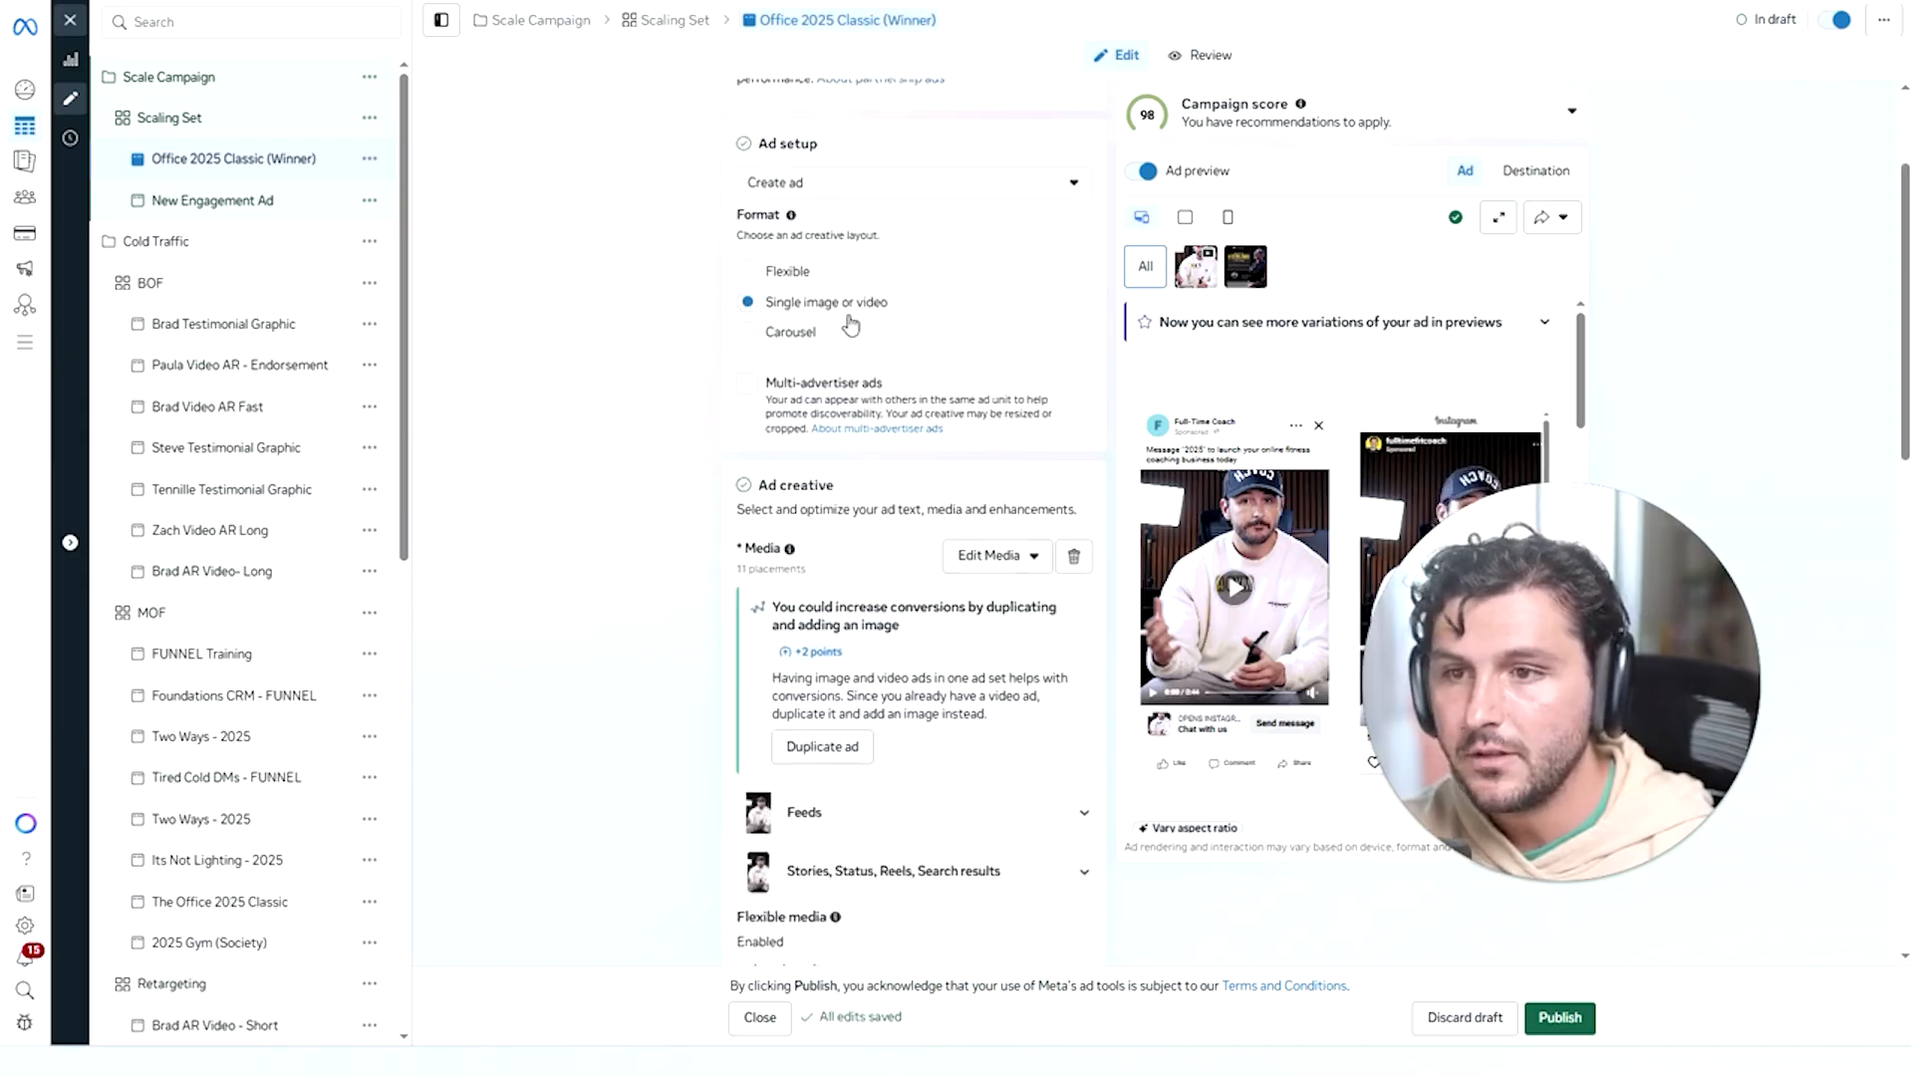
{"action": "scroll", "coordinate": [908, 322], "scroll_direction": "down", "scroll_amount": 1}
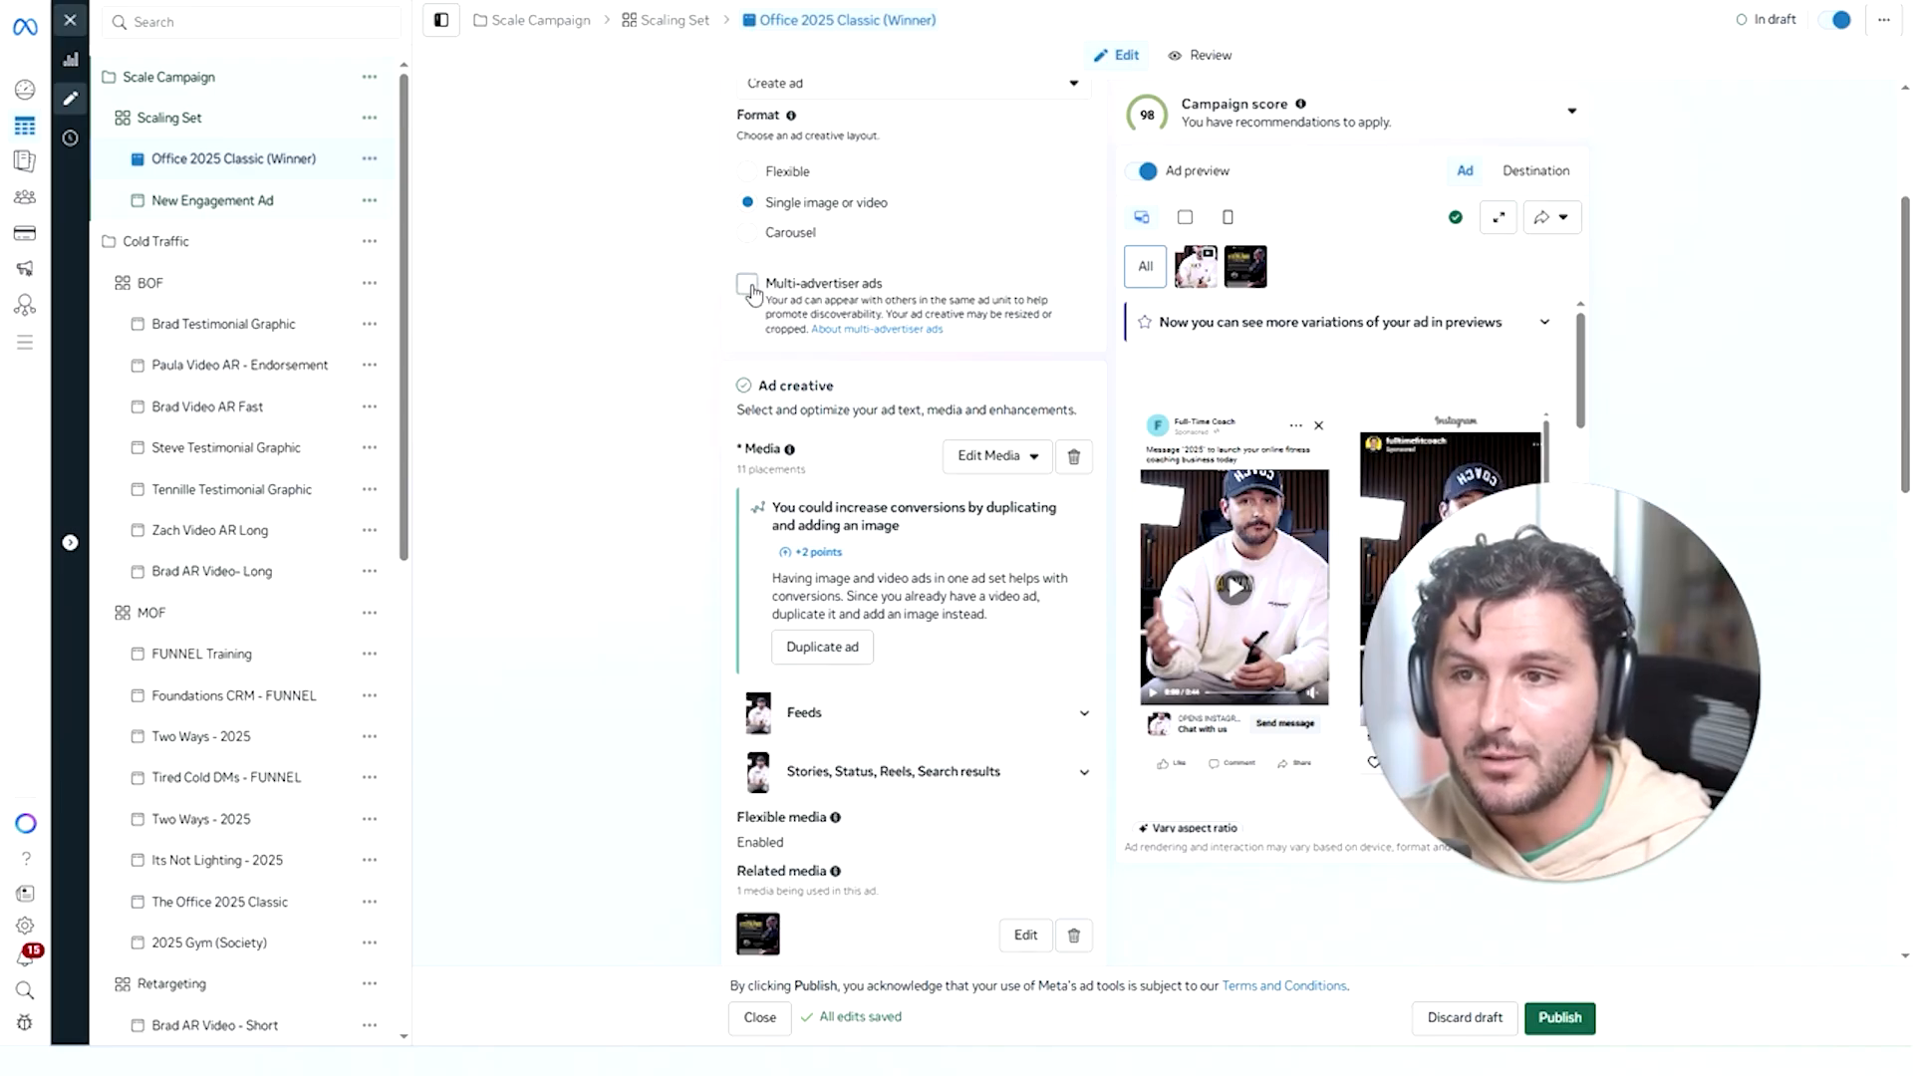
{"action": "left_click", "coordinate": [748, 285]}
{"action": "scroll", "coordinate": [927, 356], "scroll_direction": "down", "scroll_amount": 2}
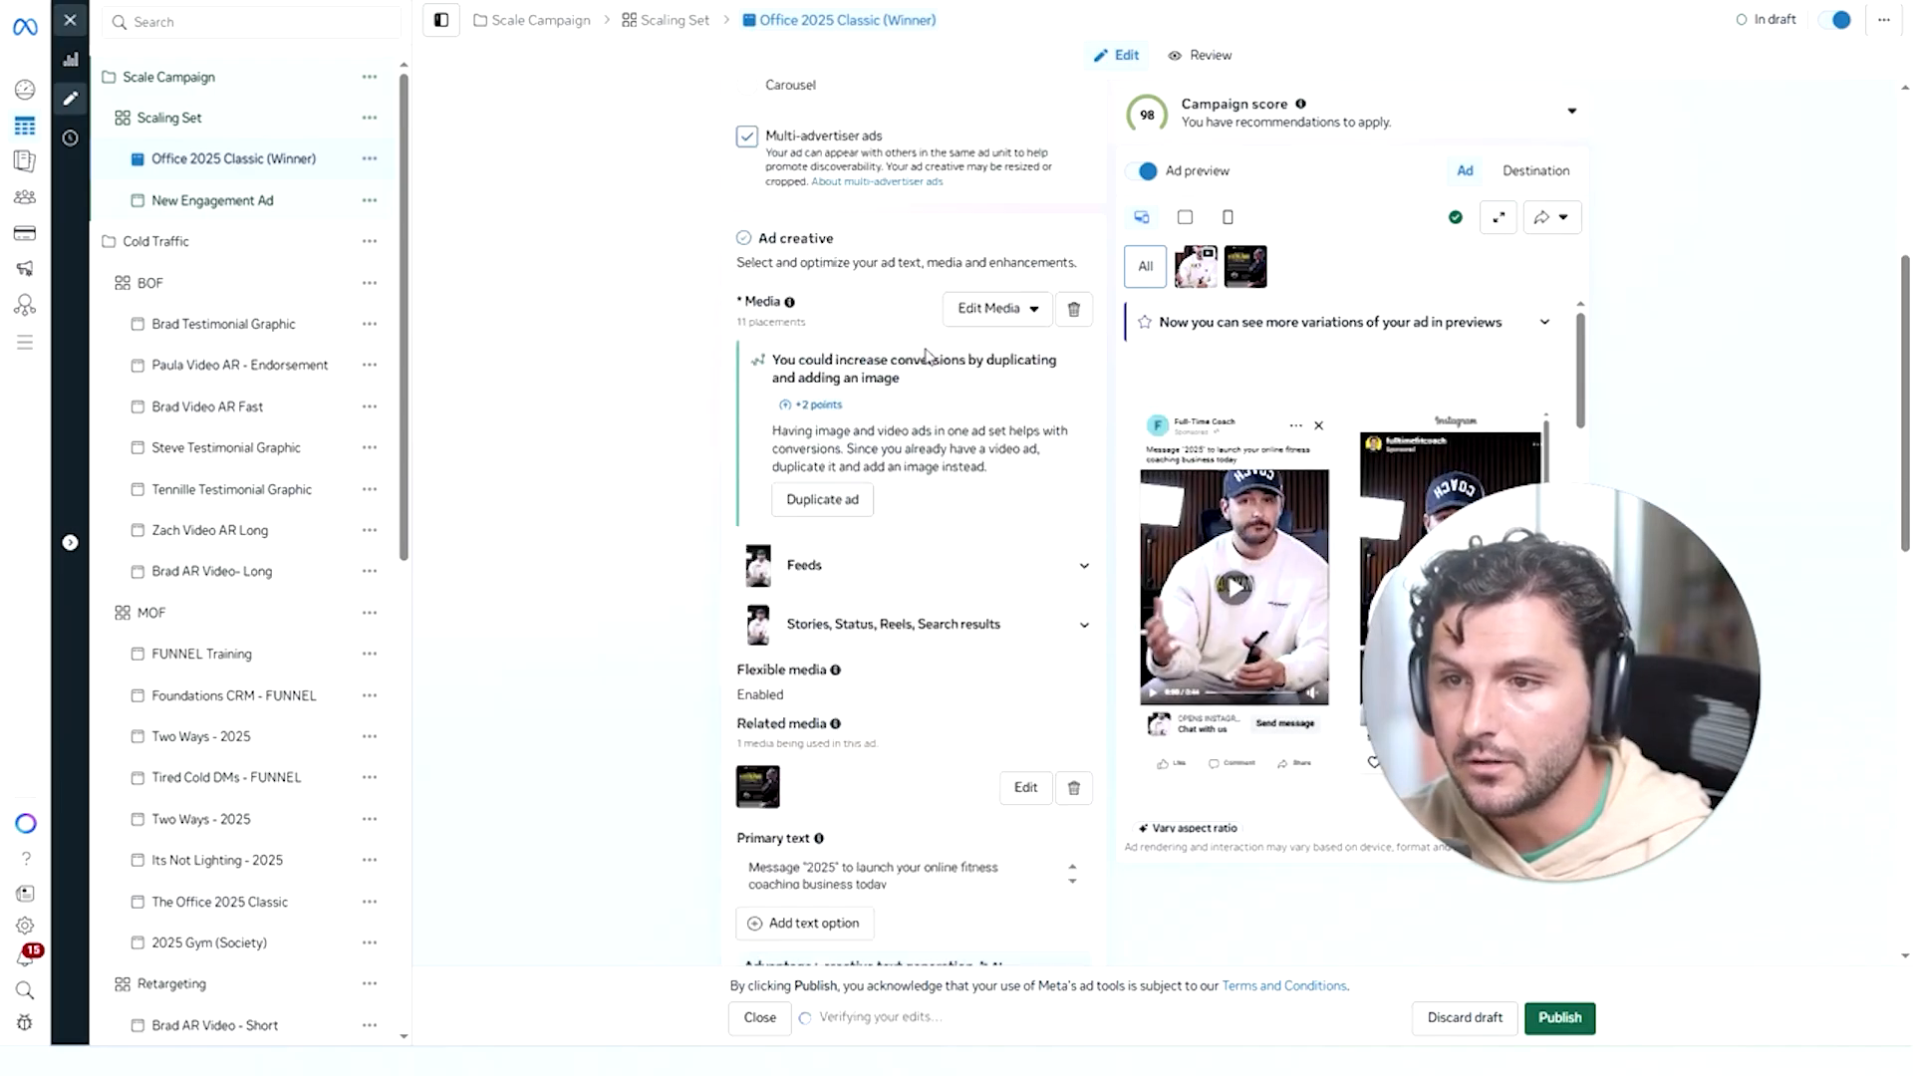
Deselect all three AI-generated primary text variations under Advantage+ creative text generation.
{"action": "scroll", "coordinate": [926, 356], "scroll_direction": "down", "scroll_amount": 2}
{"action": "scroll", "coordinate": [916, 338], "scroll_direction": "up", "scroll_amount": 1}
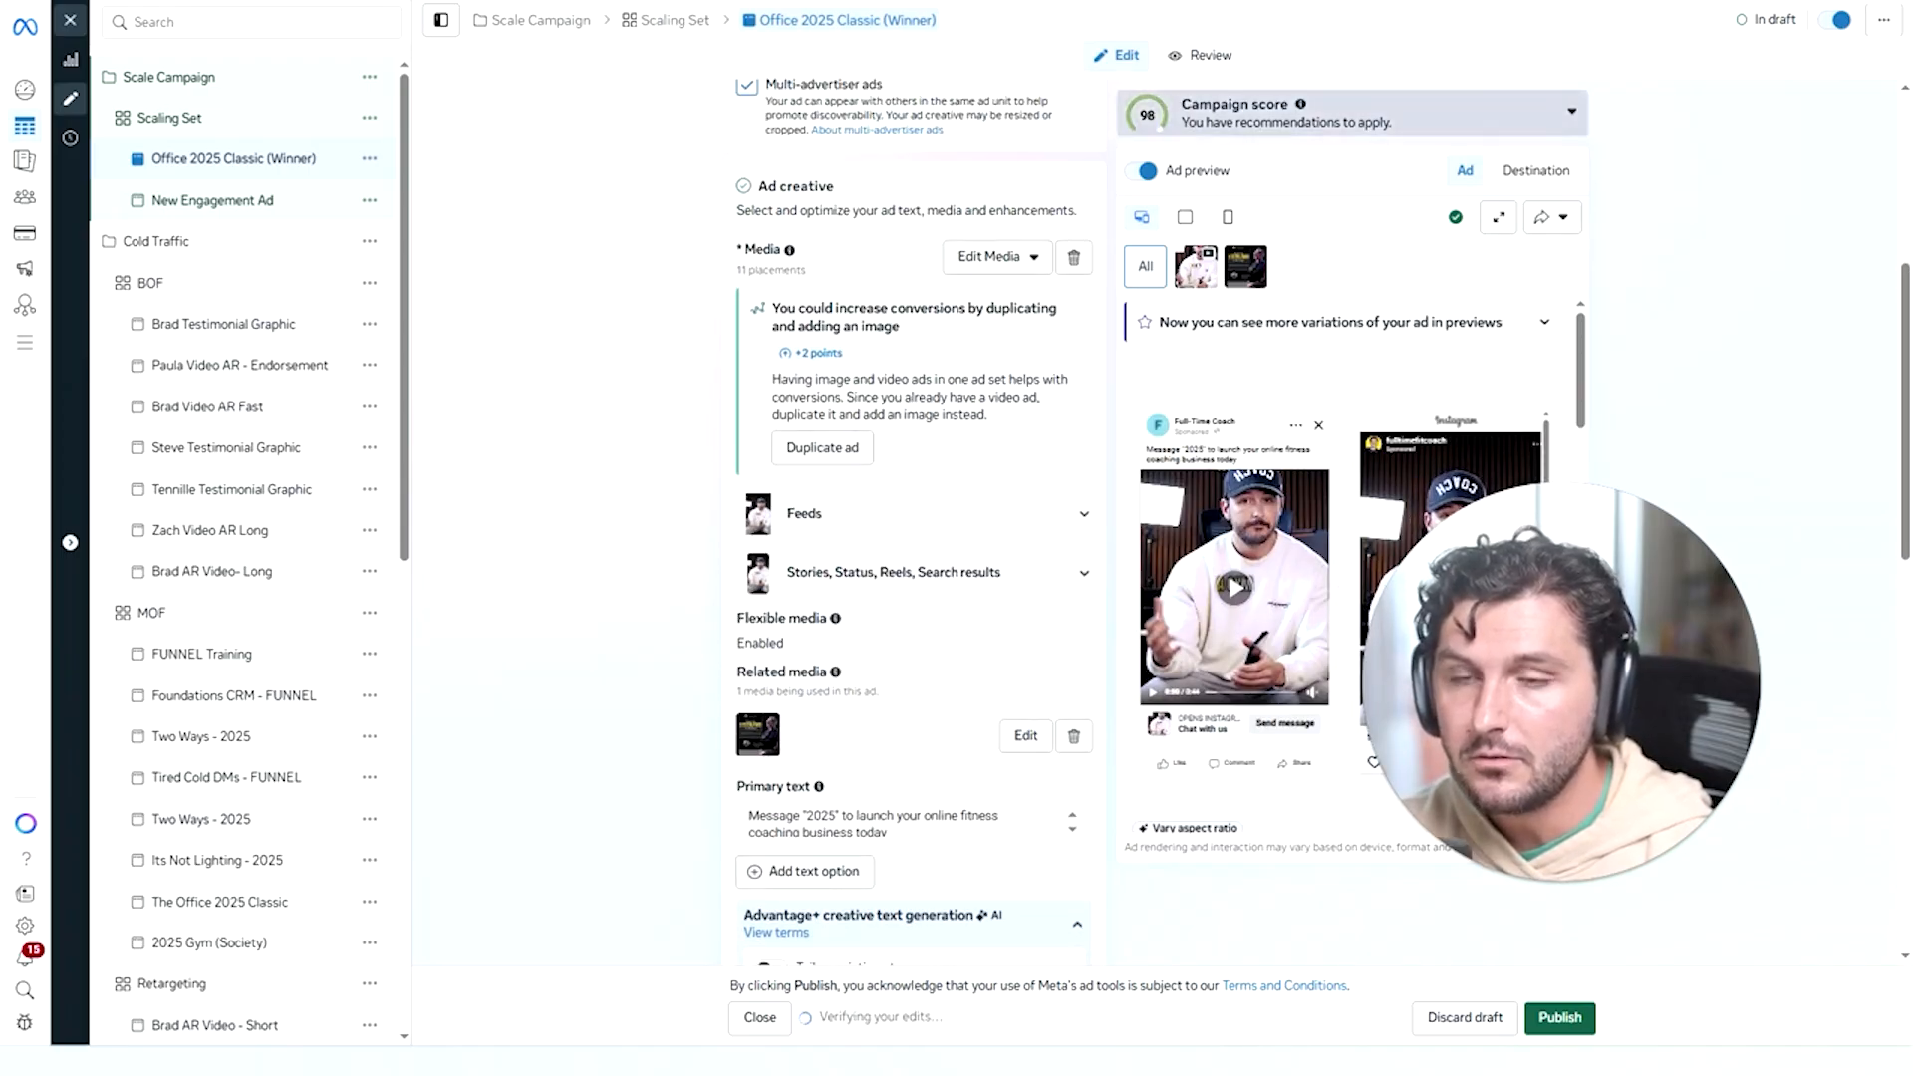
{"action": "scroll", "coordinate": [857, 554], "scroll_direction": "down", "scroll_amount": 3}
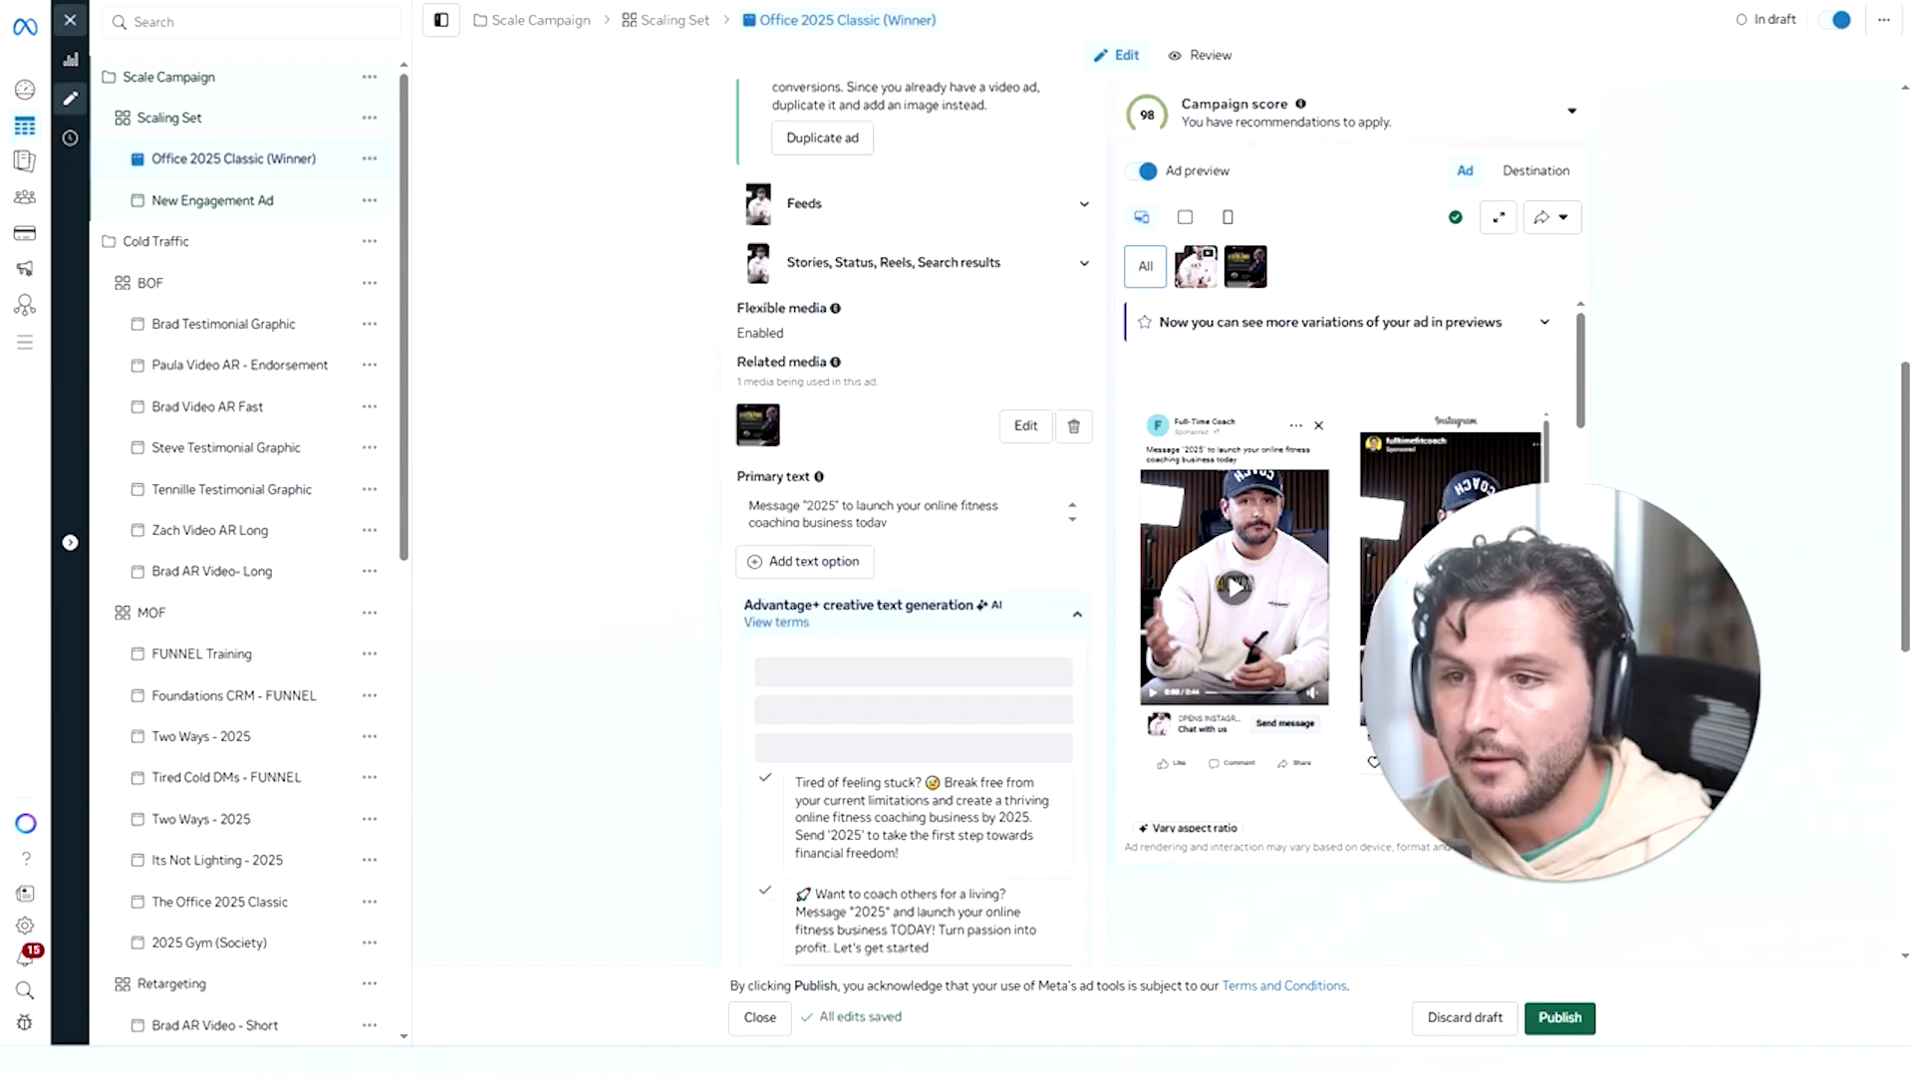
{"action": "scroll", "coordinate": [742, 490], "scroll_direction": "down", "scroll_amount": 3}
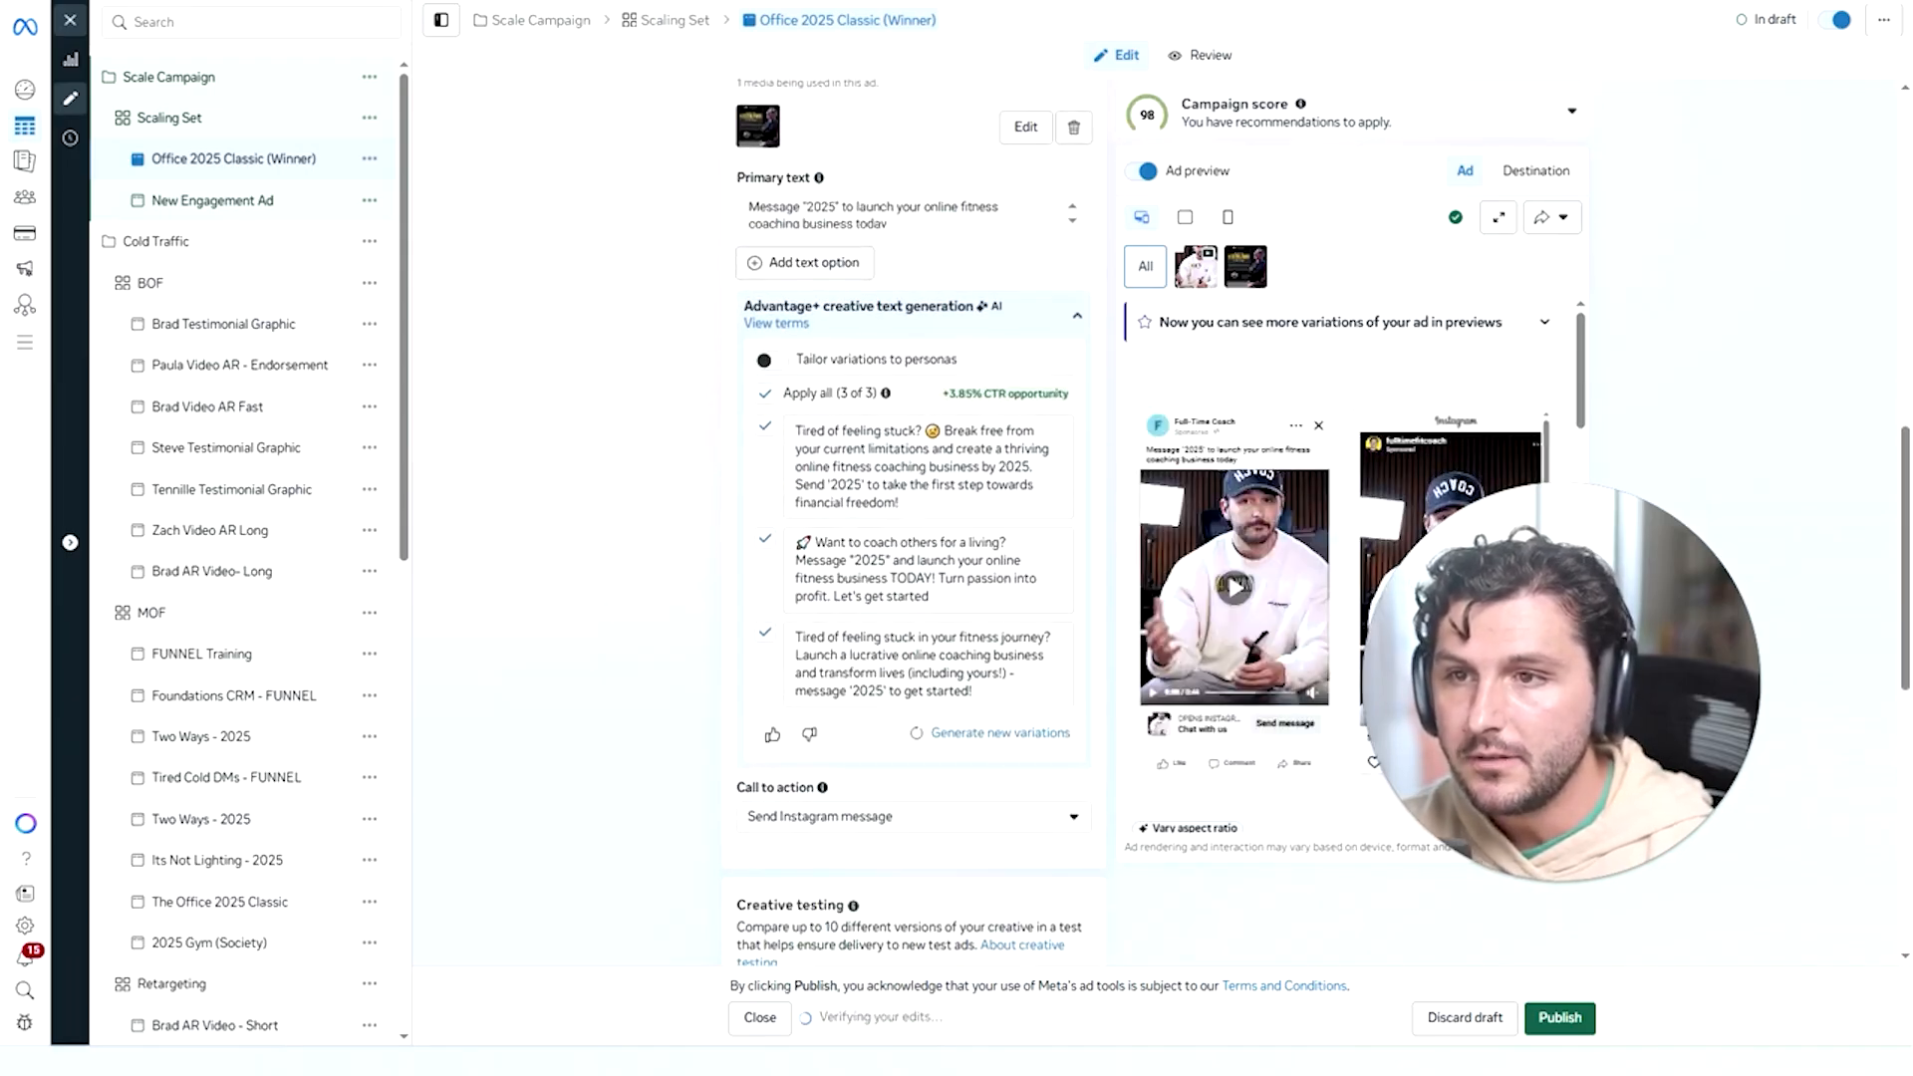
{"action": "left_click", "coordinate": [764, 393]}
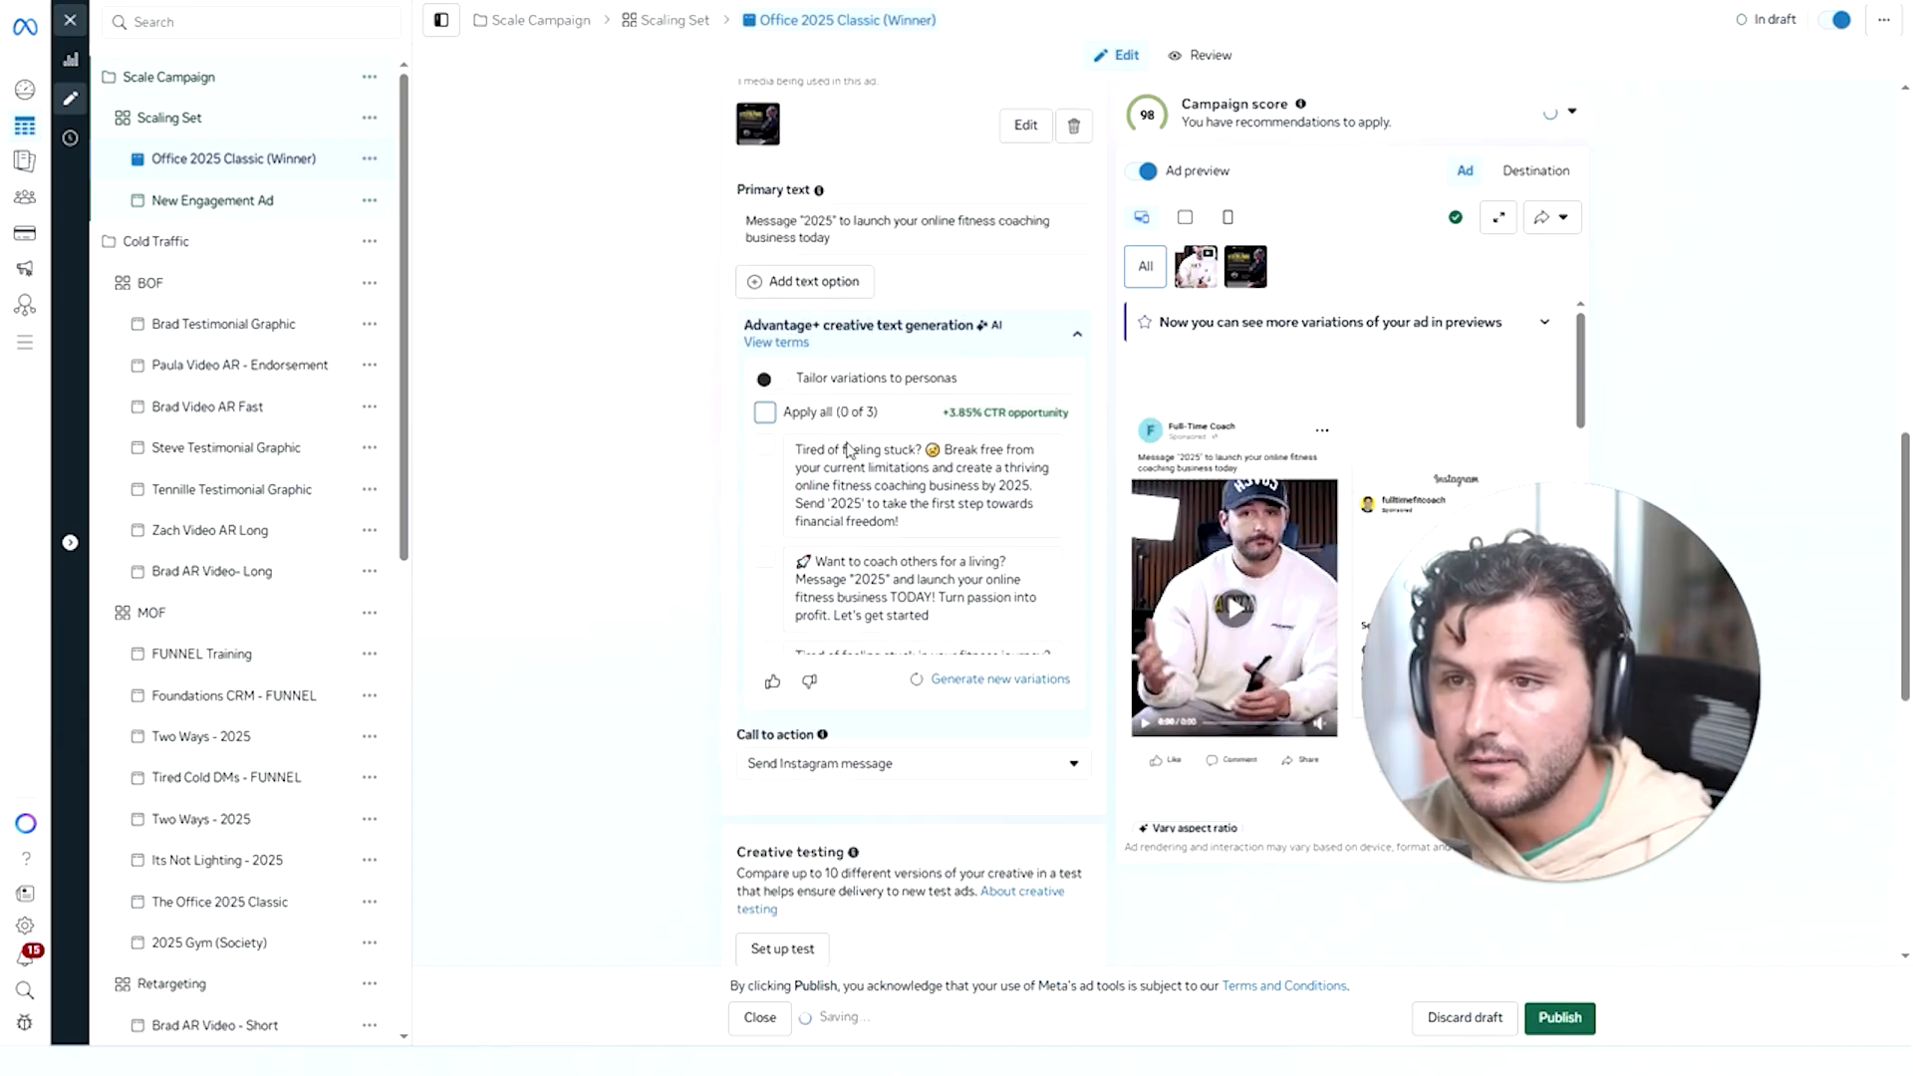
Enable offline events tracking for the ad and open the Scale Campaign's campaign-level settings.
{"action": "scroll", "coordinate": [911, 538], "scroll_direction": "down", "scroll_amount": 2}
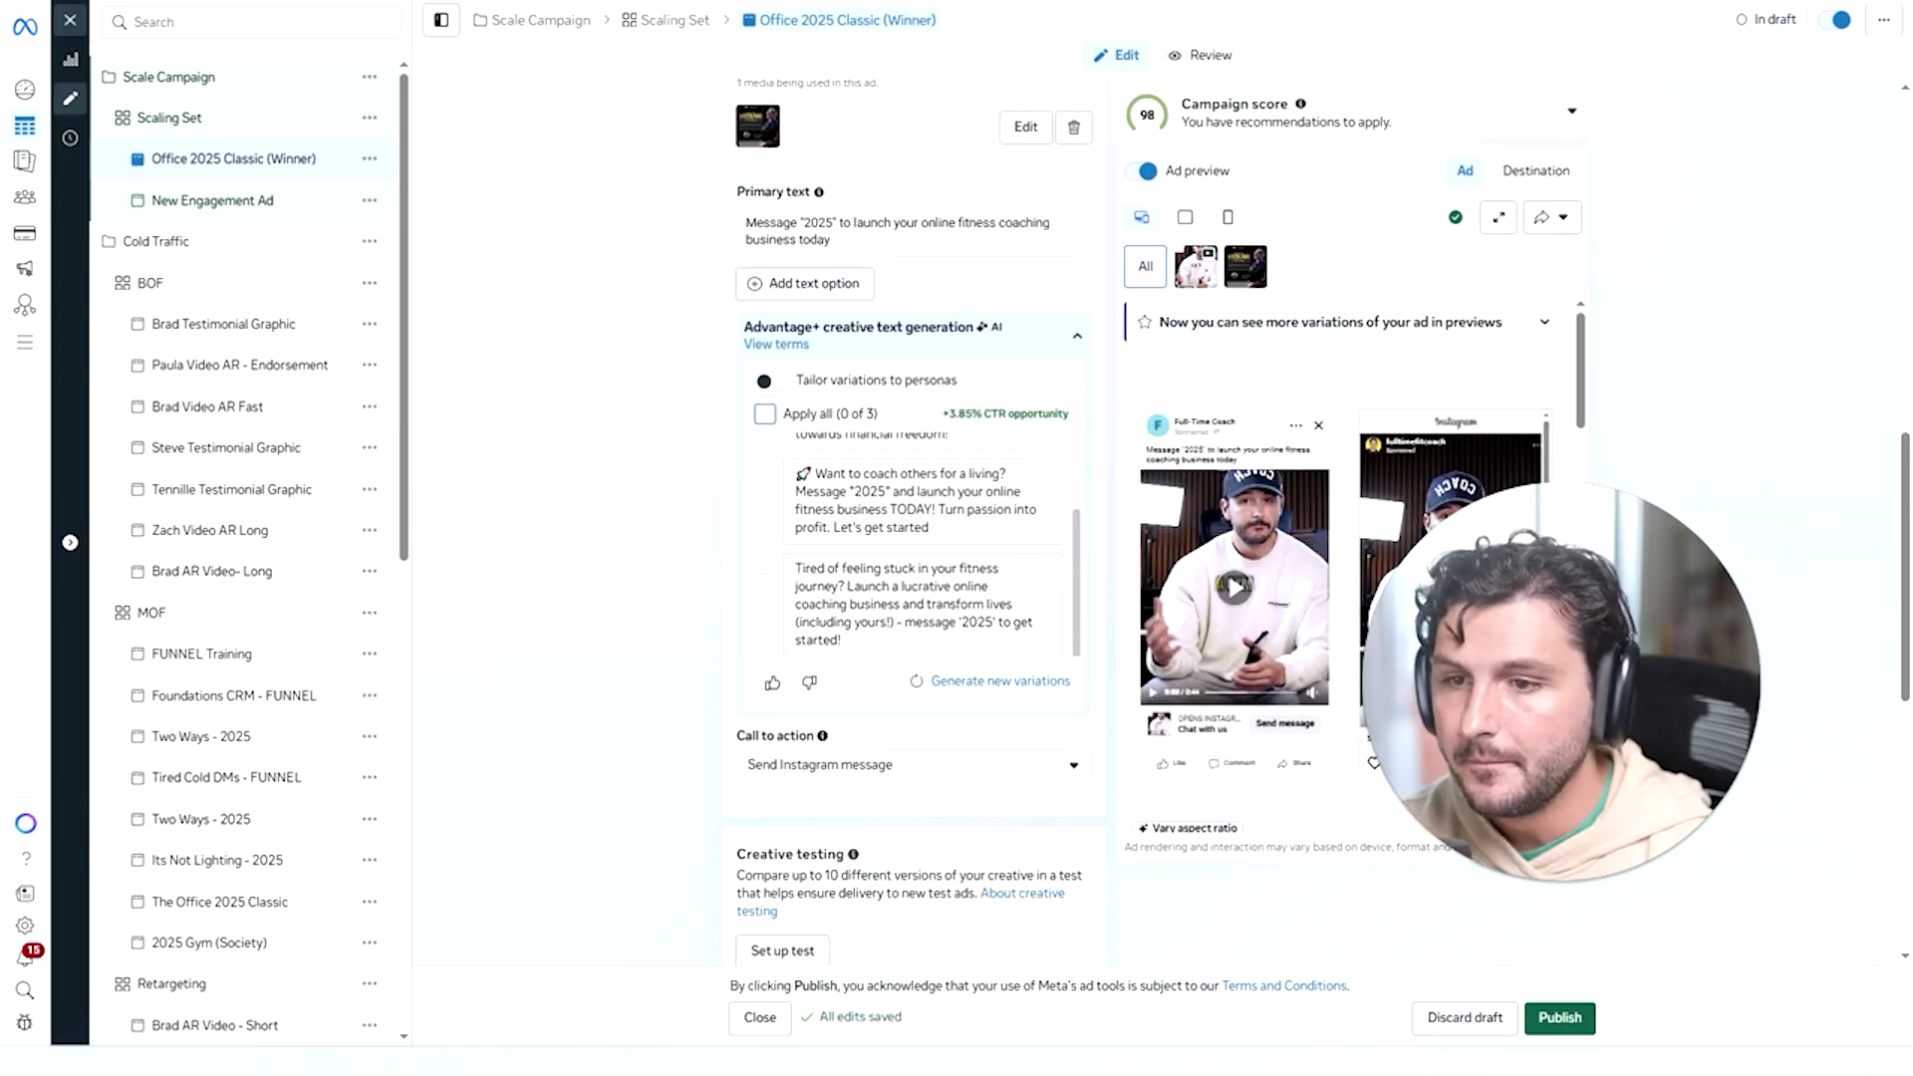
{"action": "scroll", "coordinate": [864, 814], "scroll_direction": "down", "scroll_amount": 8}
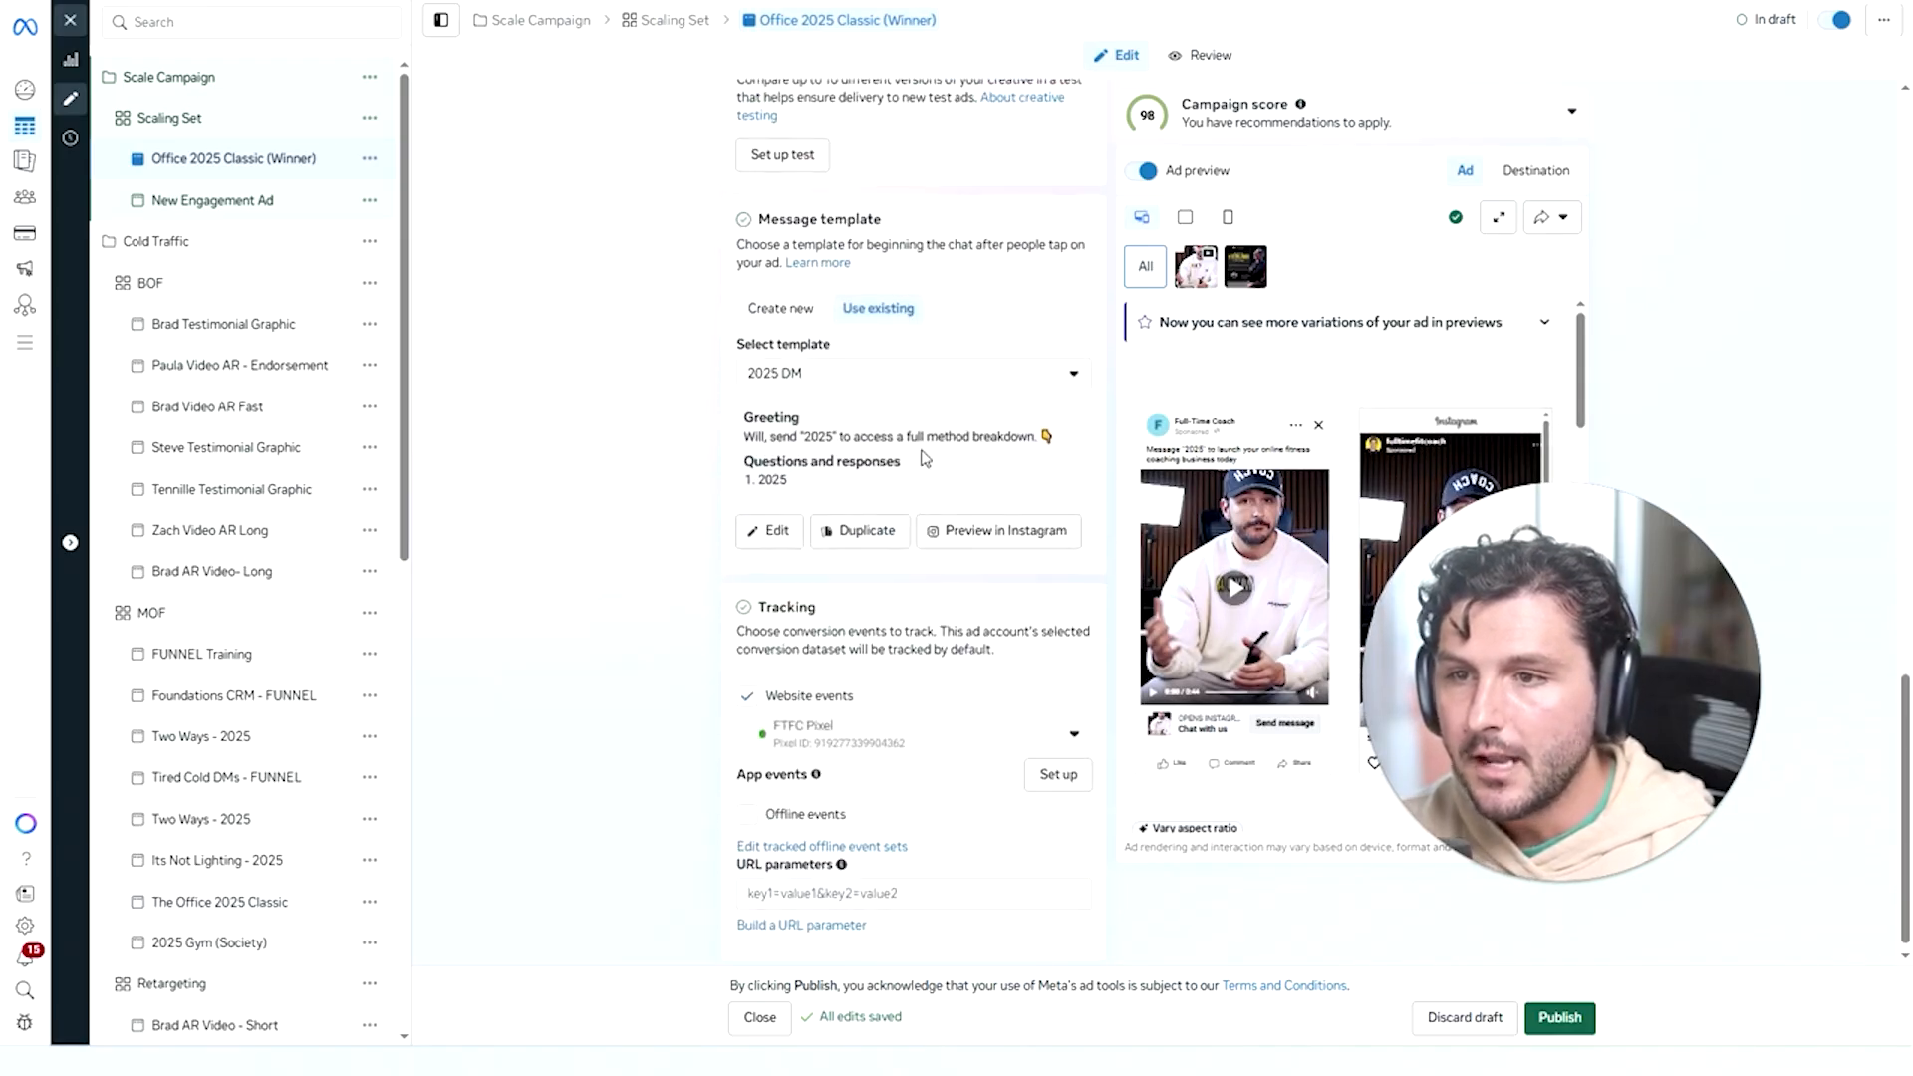
{"action": "scroll", "coordinate": [930, 529], "scroll_direction": "down", "scroll_amount": 1}
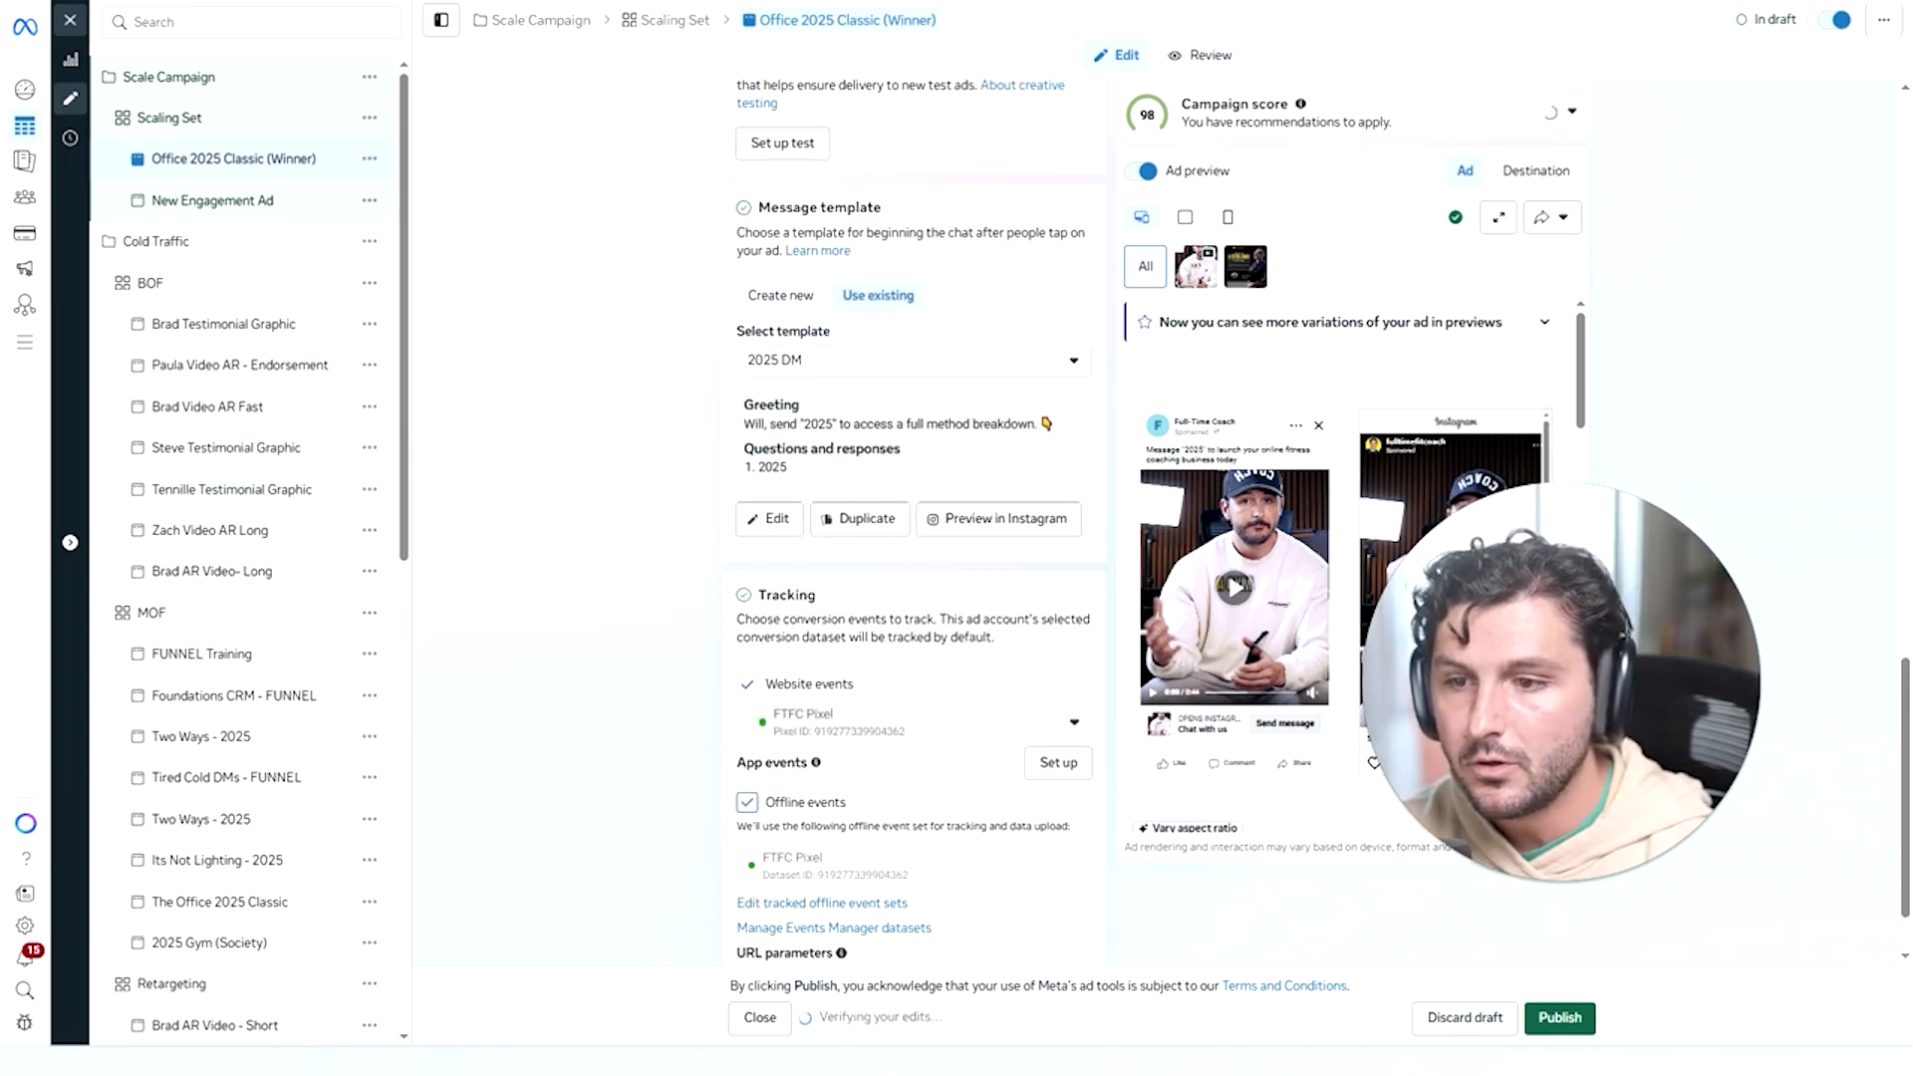
{"action": "scroll", "coordinate": [940, 830], "scroll_direction": "down", "scroll_amount": 1}
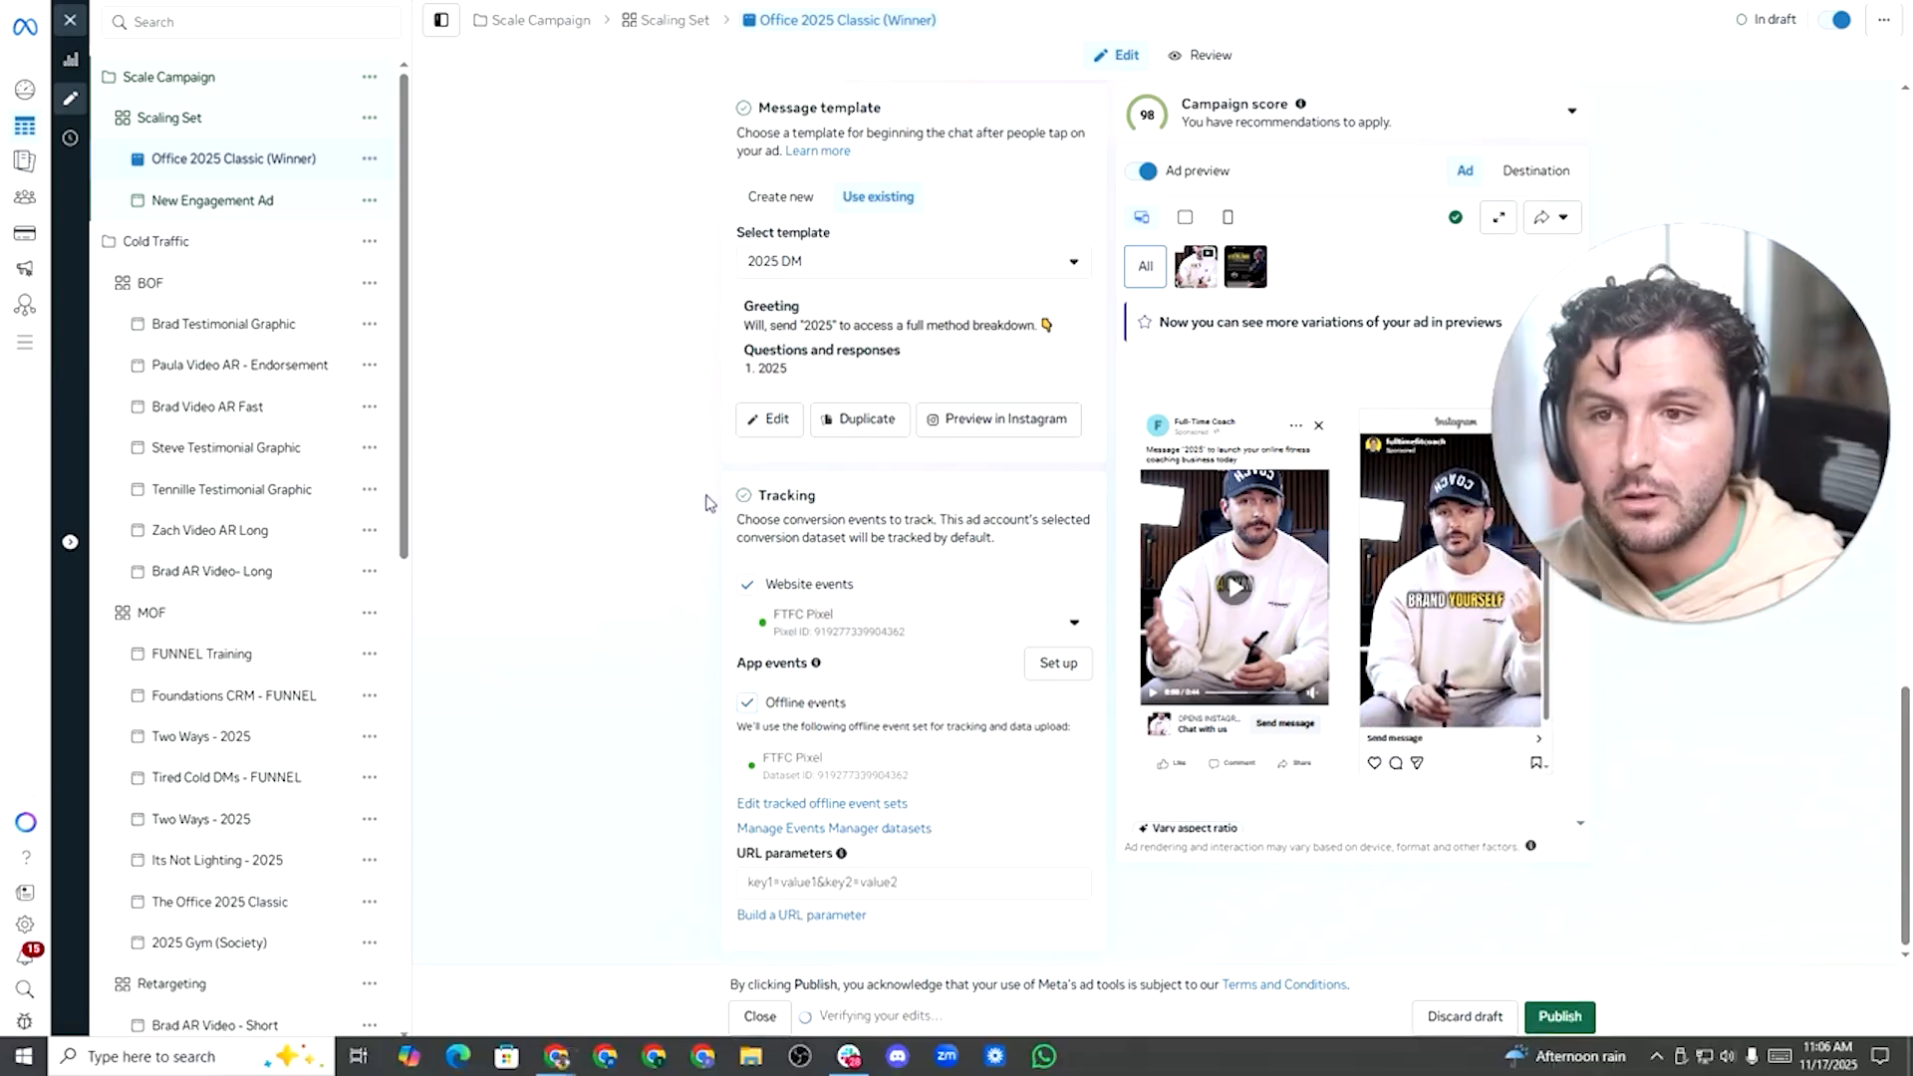
{"action": "left_click", "coordinate": [206, 89]}
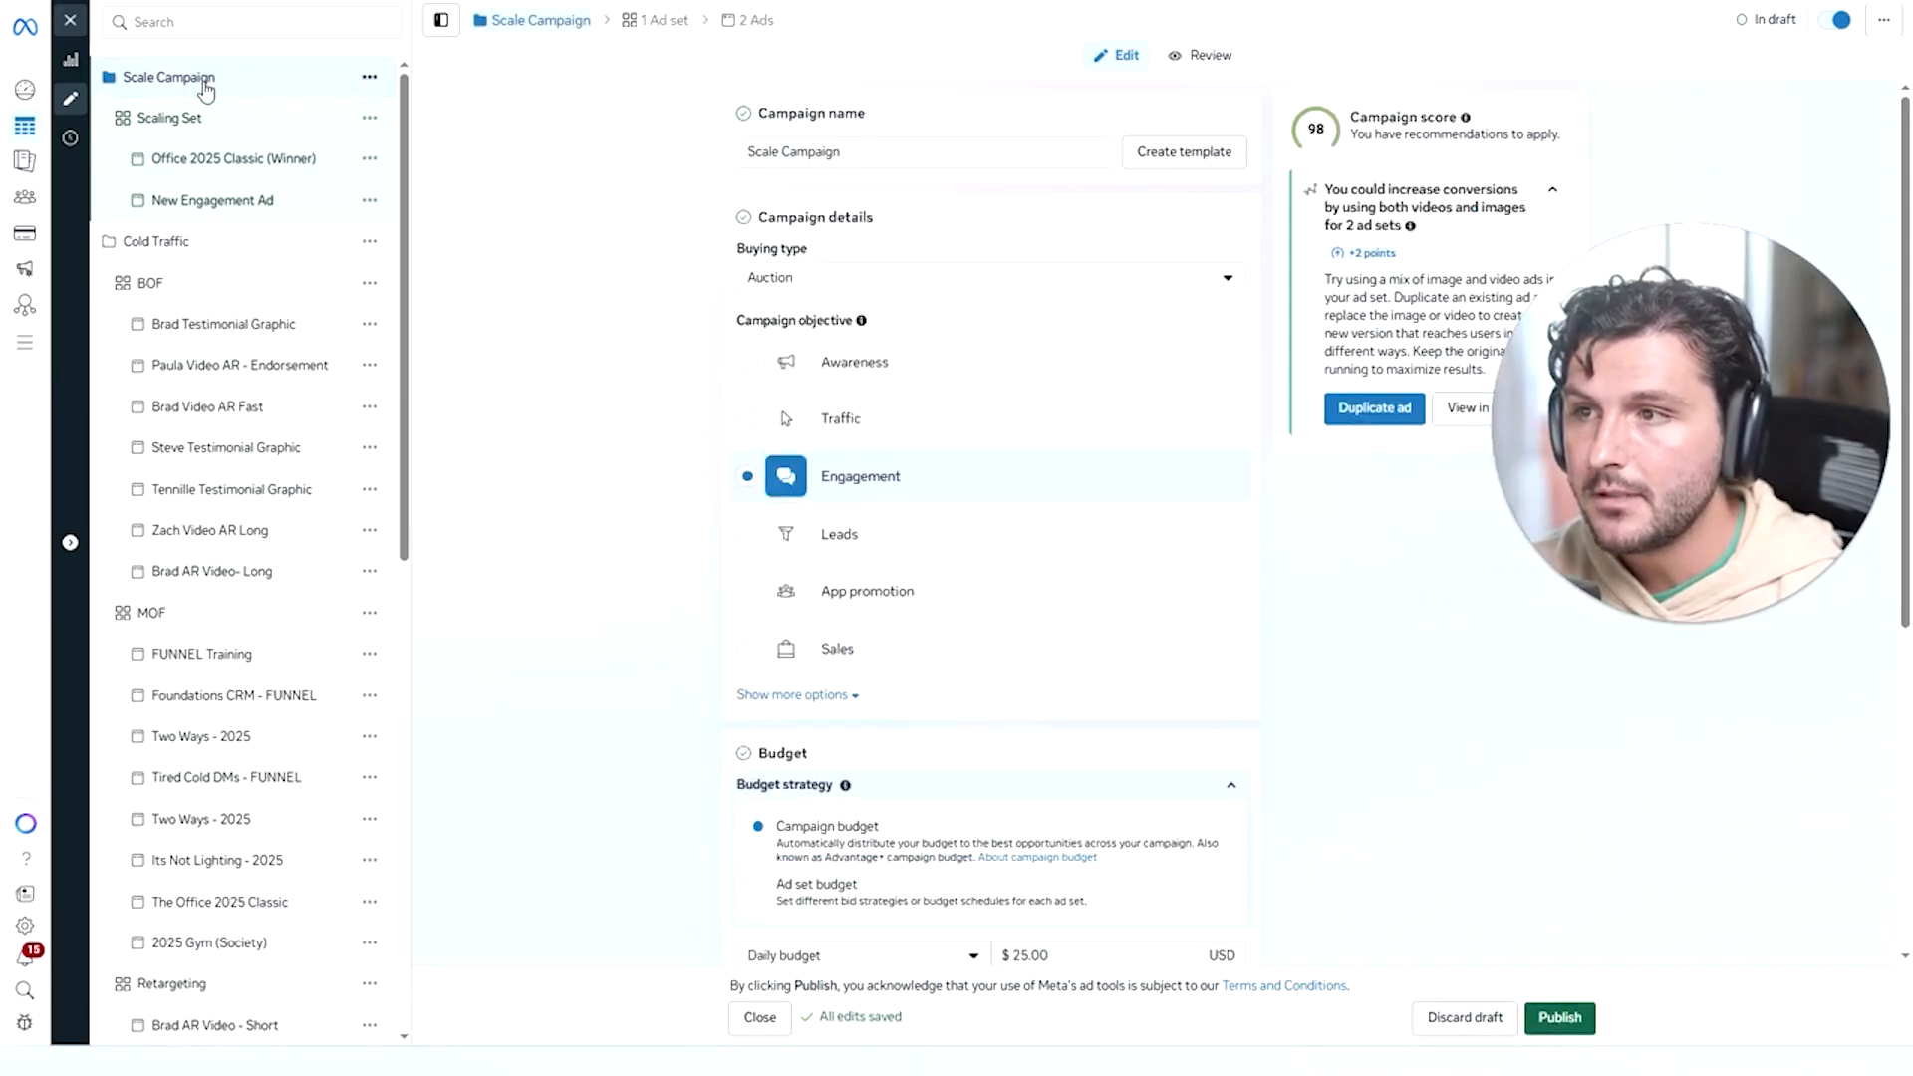
Switch the Scale Campaign's budget strategy to ad set budget and open the Scaling Set's budget and schedule settings.
{"action": "scroll", "coordinate": [941, 483], "scroll_direction": "down", "scroll_amount": 4}
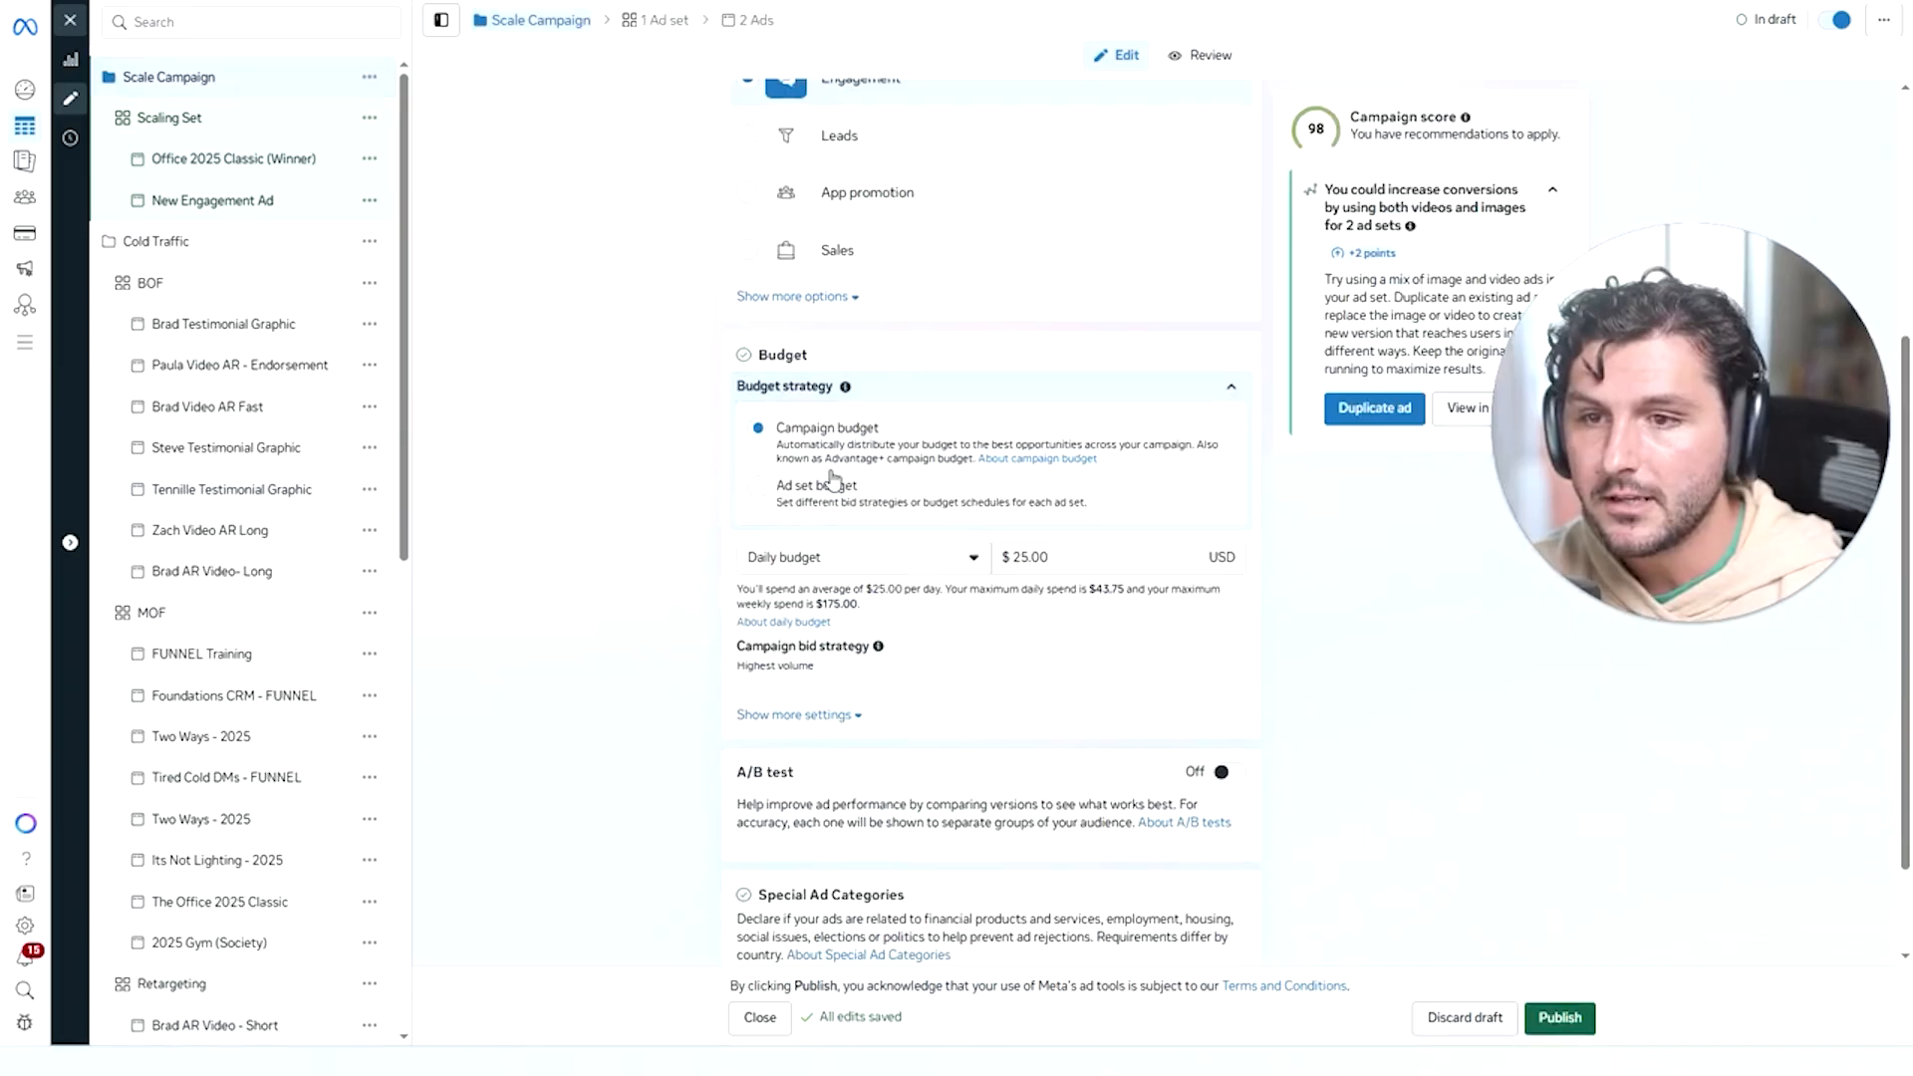
{"action": "left_click", "coordinate": [758, 487]}
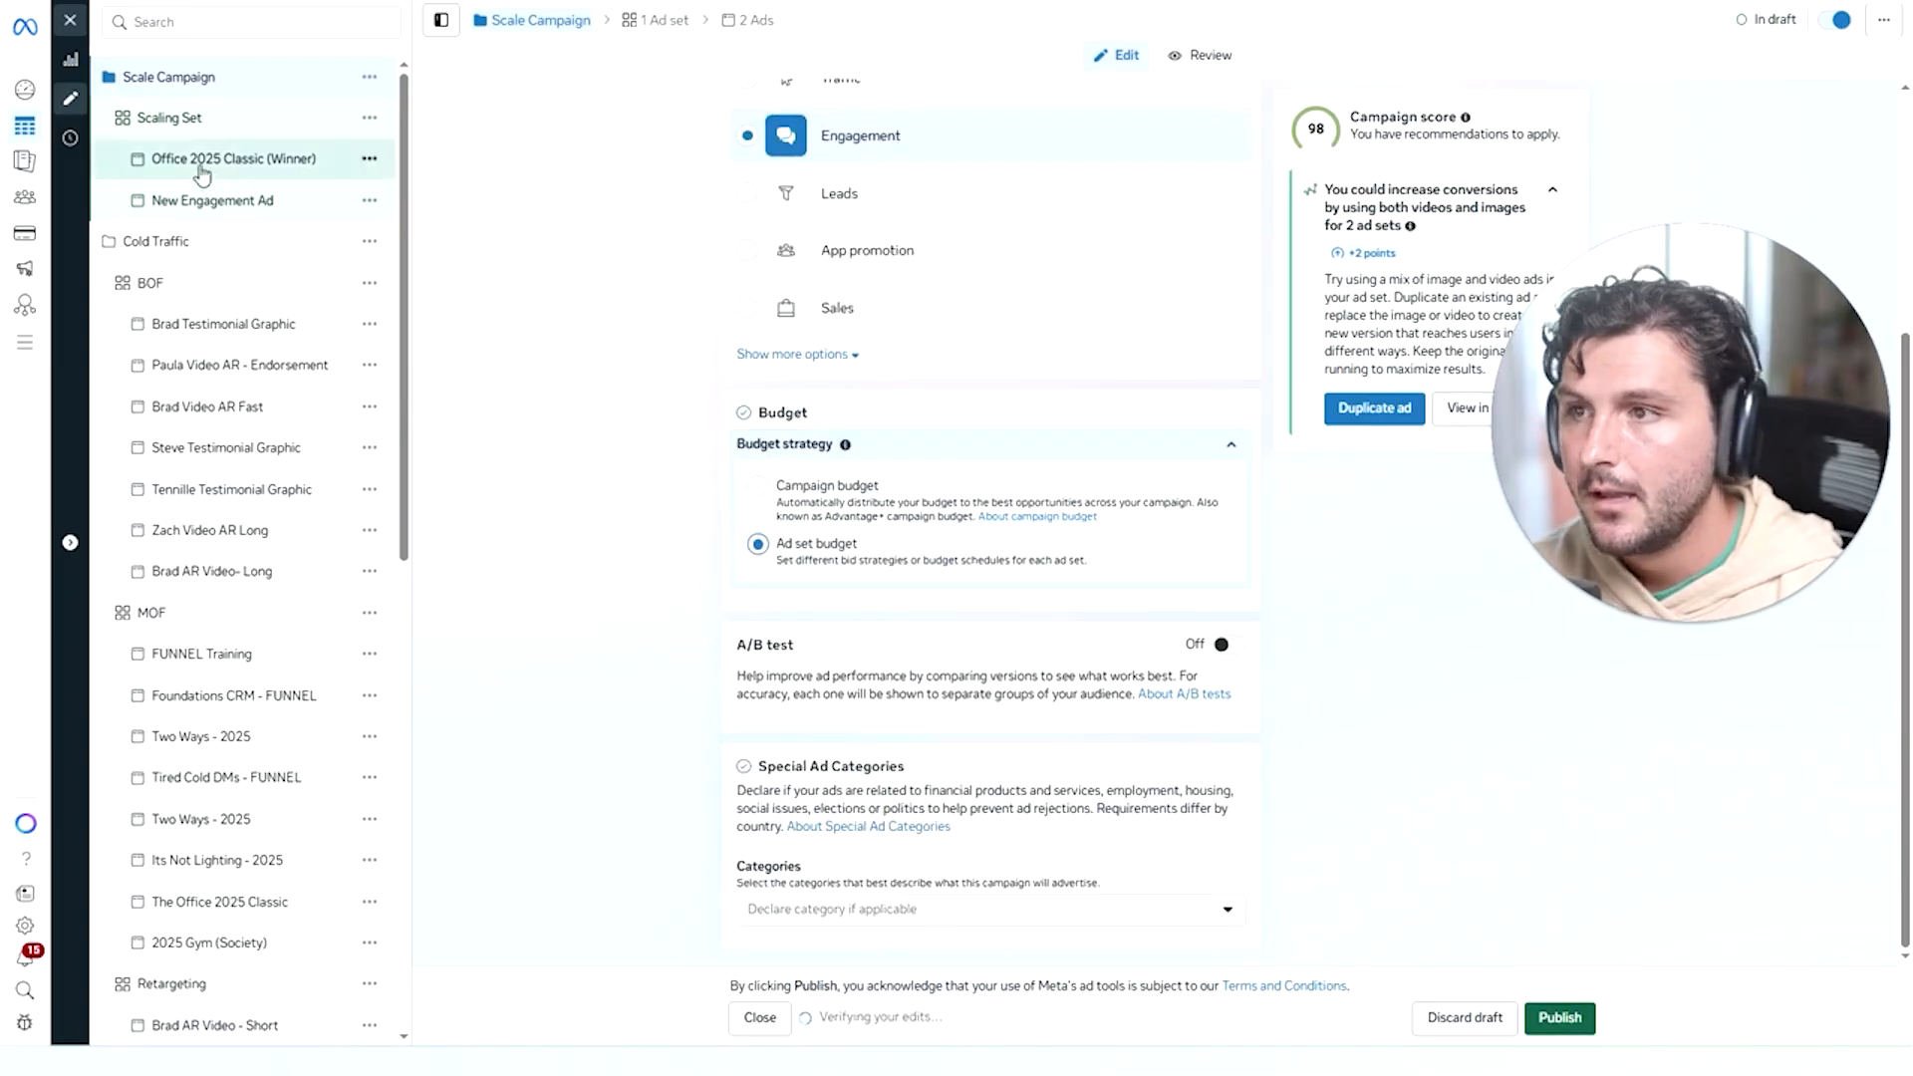
{"action": "left_click", "coordinate": [196, 131]}
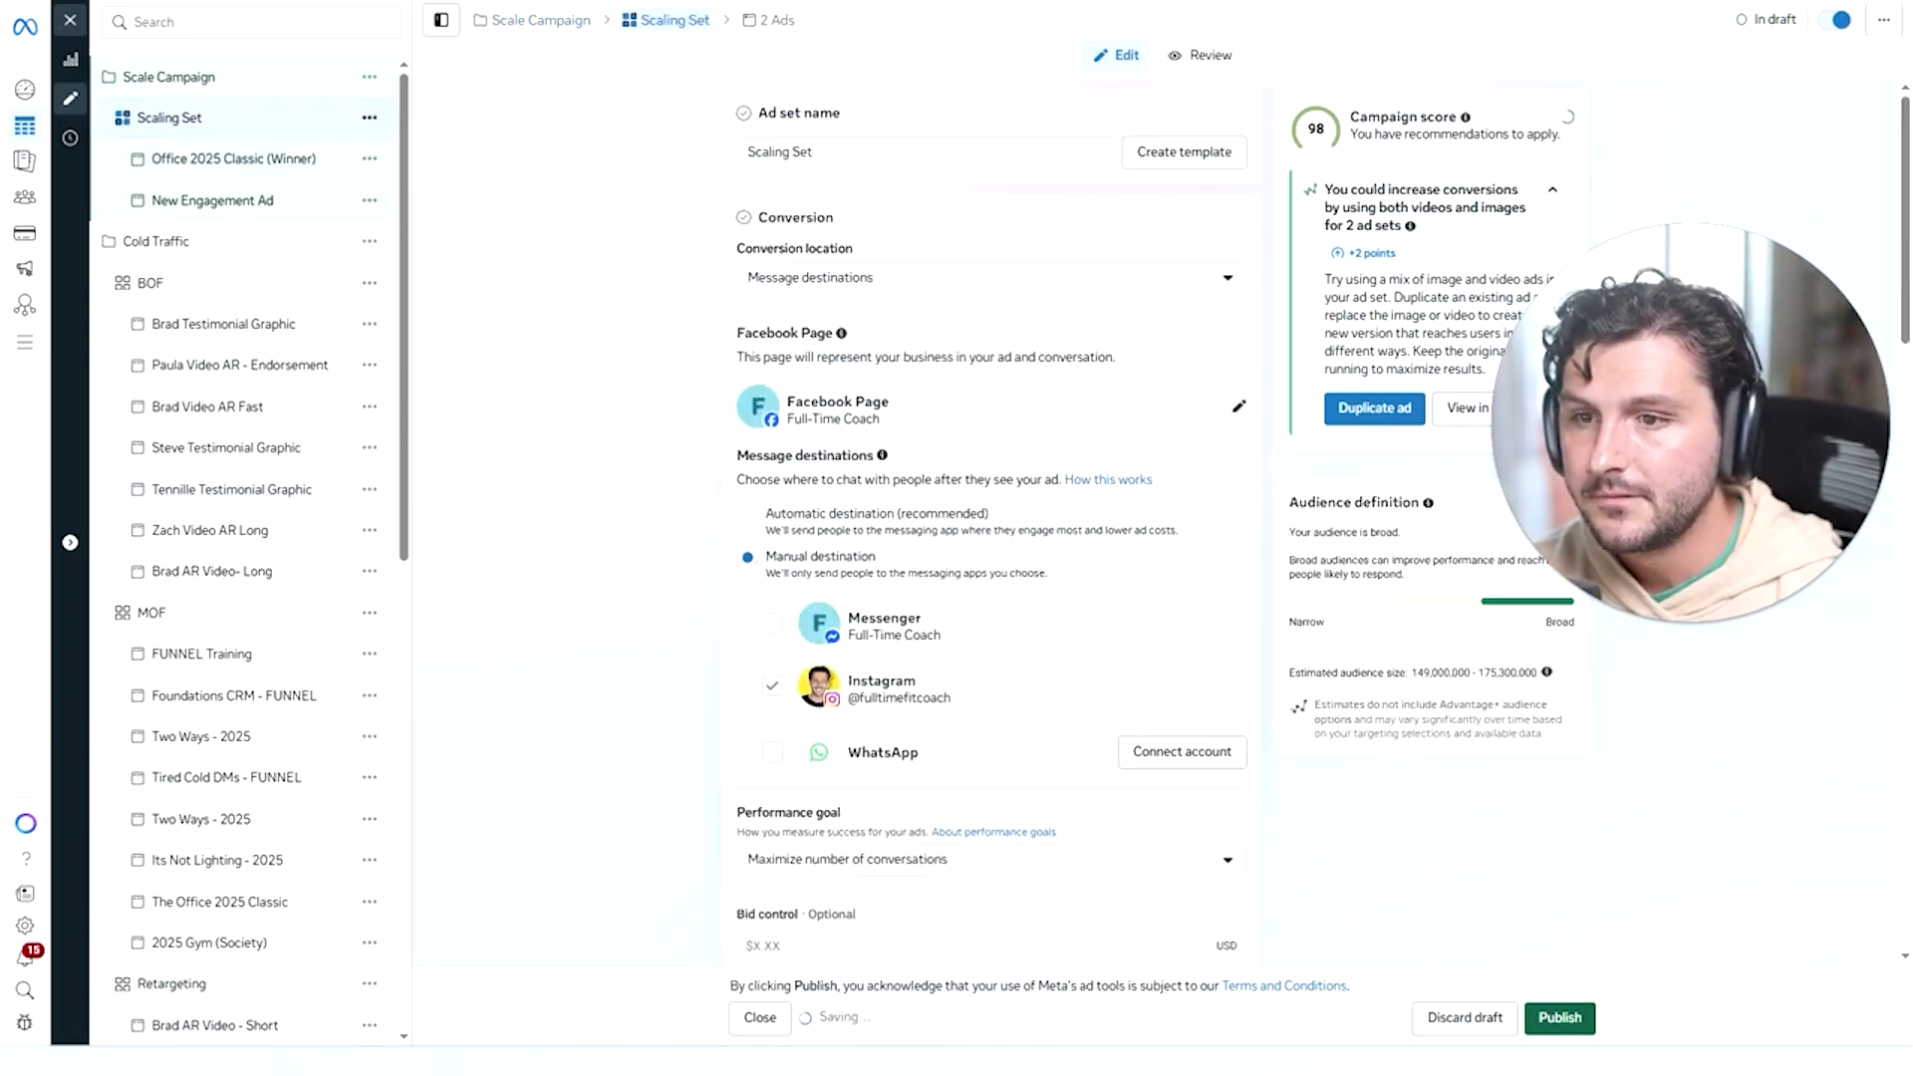
{"action": "scroll", "coordinate": [964, 548], "scroll_direction": "down", "scroll_amount": 8}
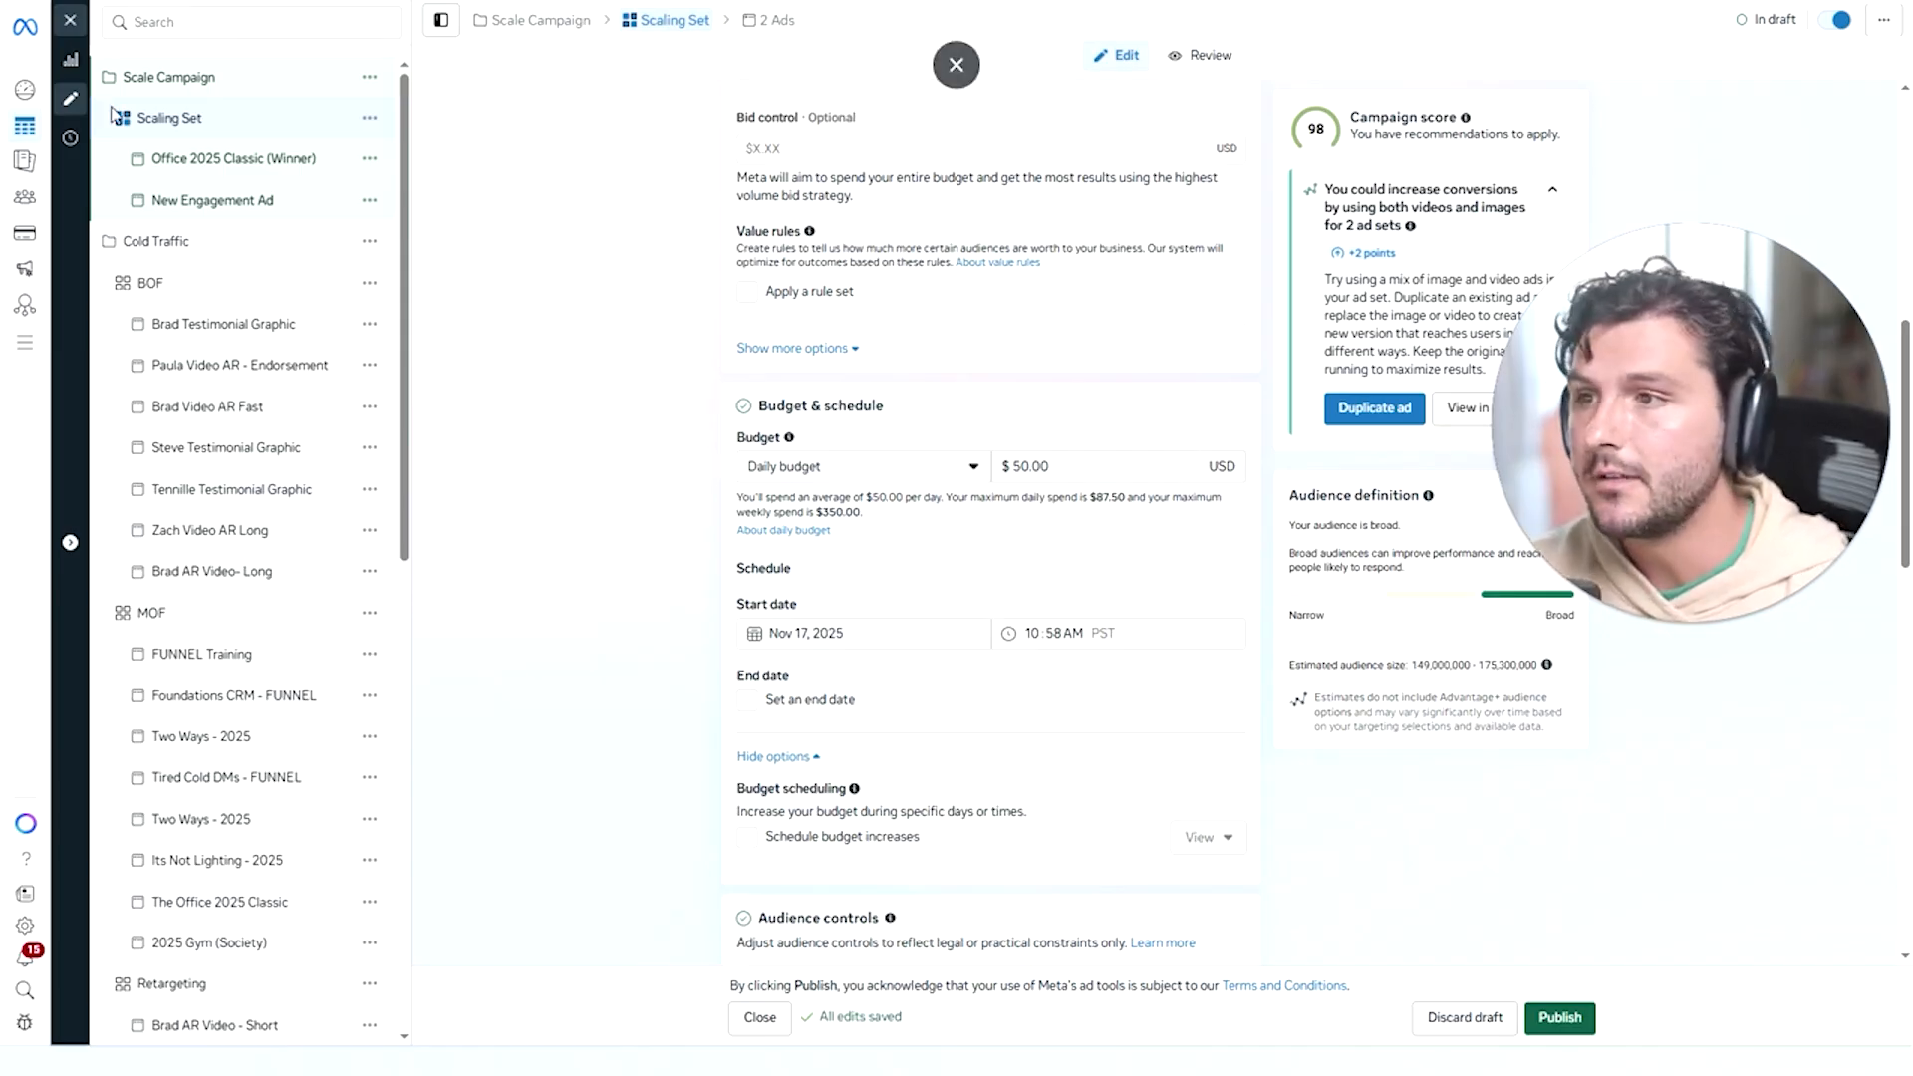
Check the Cold Traffic campaign's budget settings, close the editor and list the campaign's ads.
{"action": "left_click", "coordinate": [174, 246]}
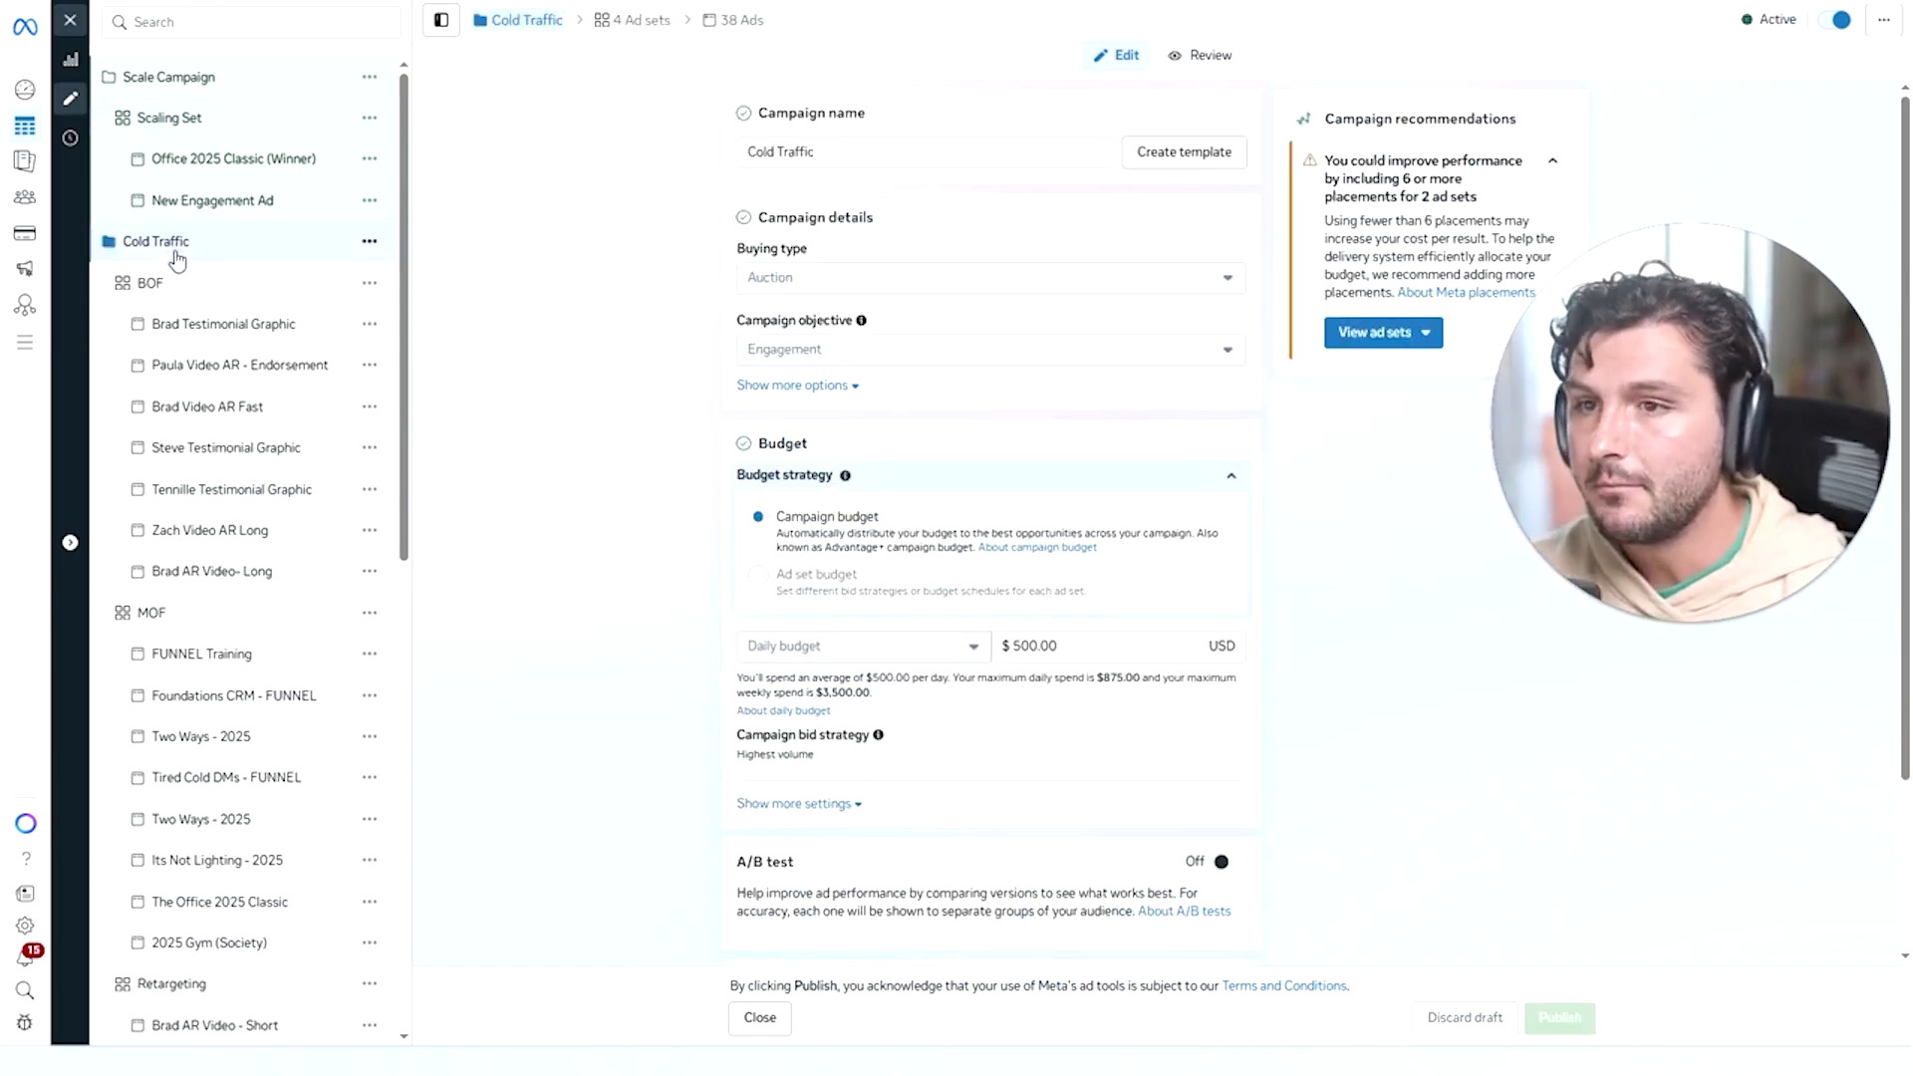
{"action": "left_click", "coordinate": [85, 38]}
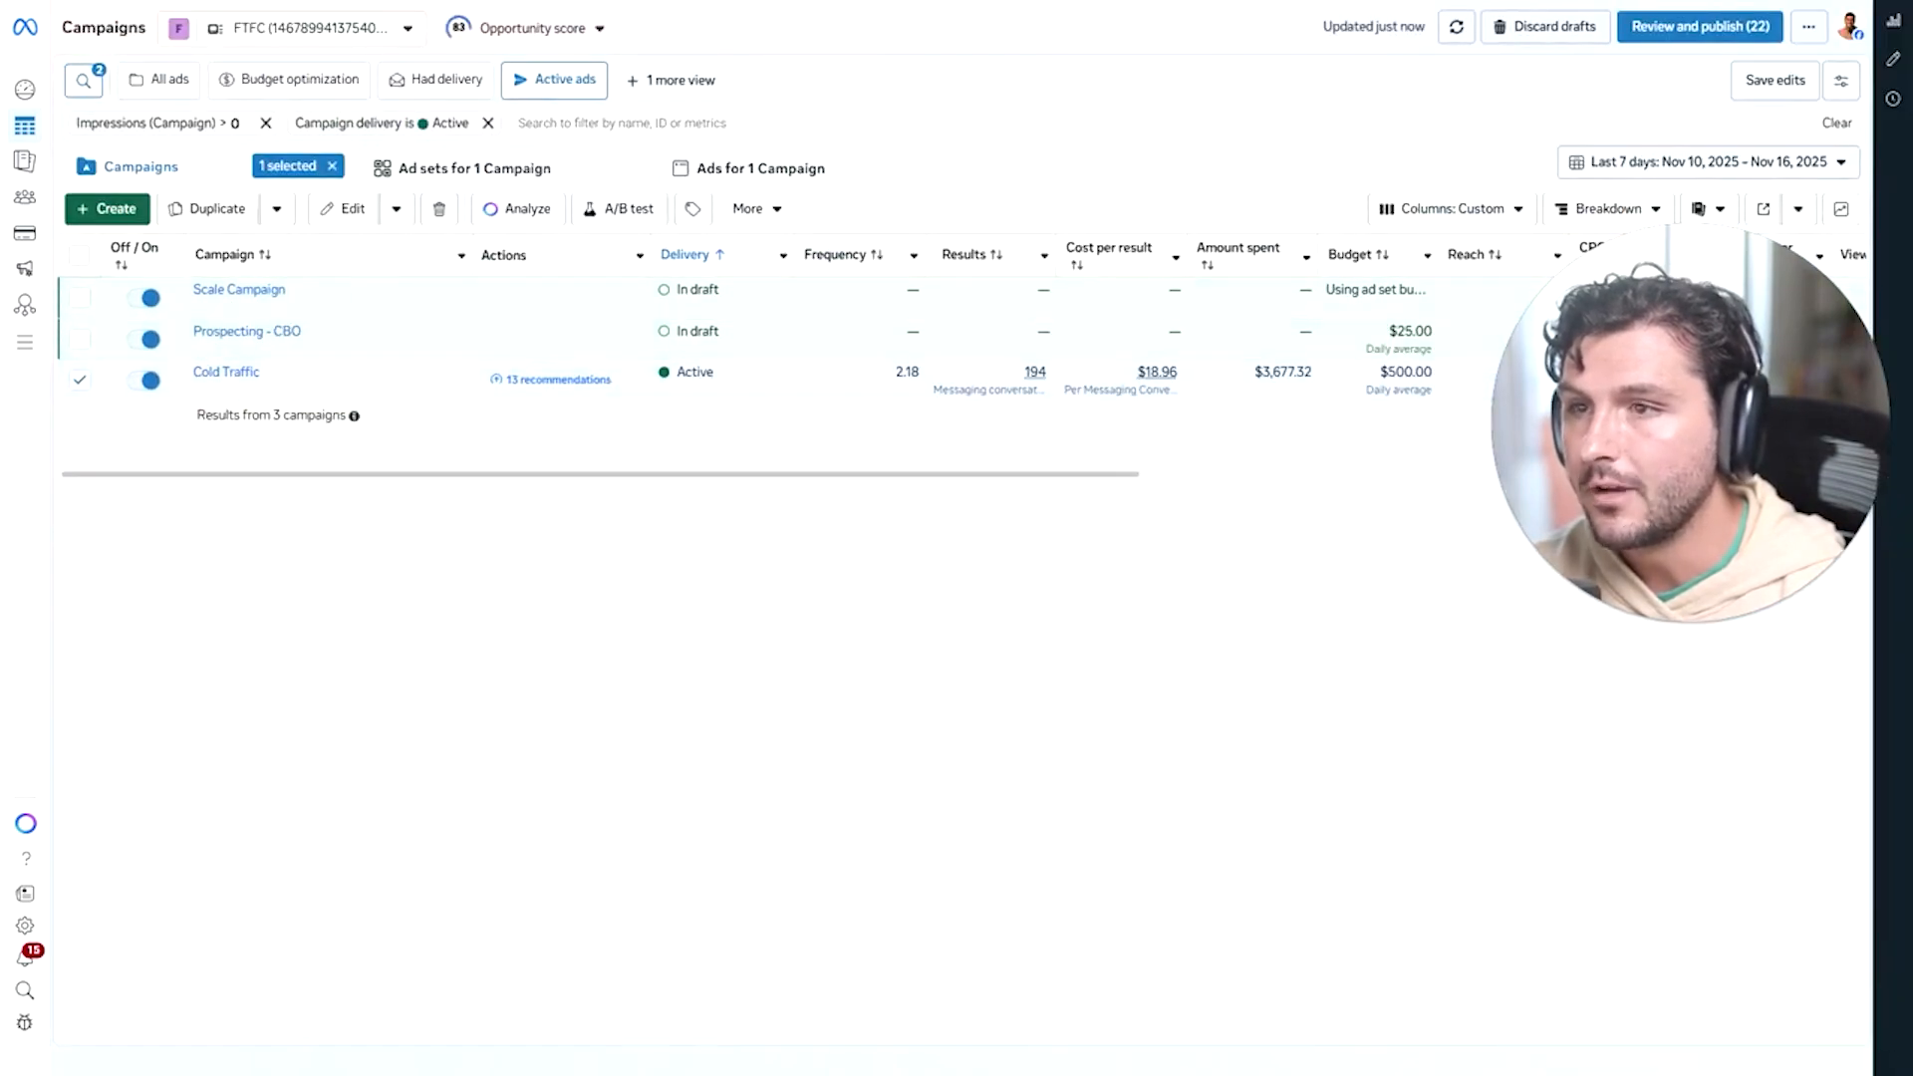
{"action": "left_click", "coordinate": [689, 172]}
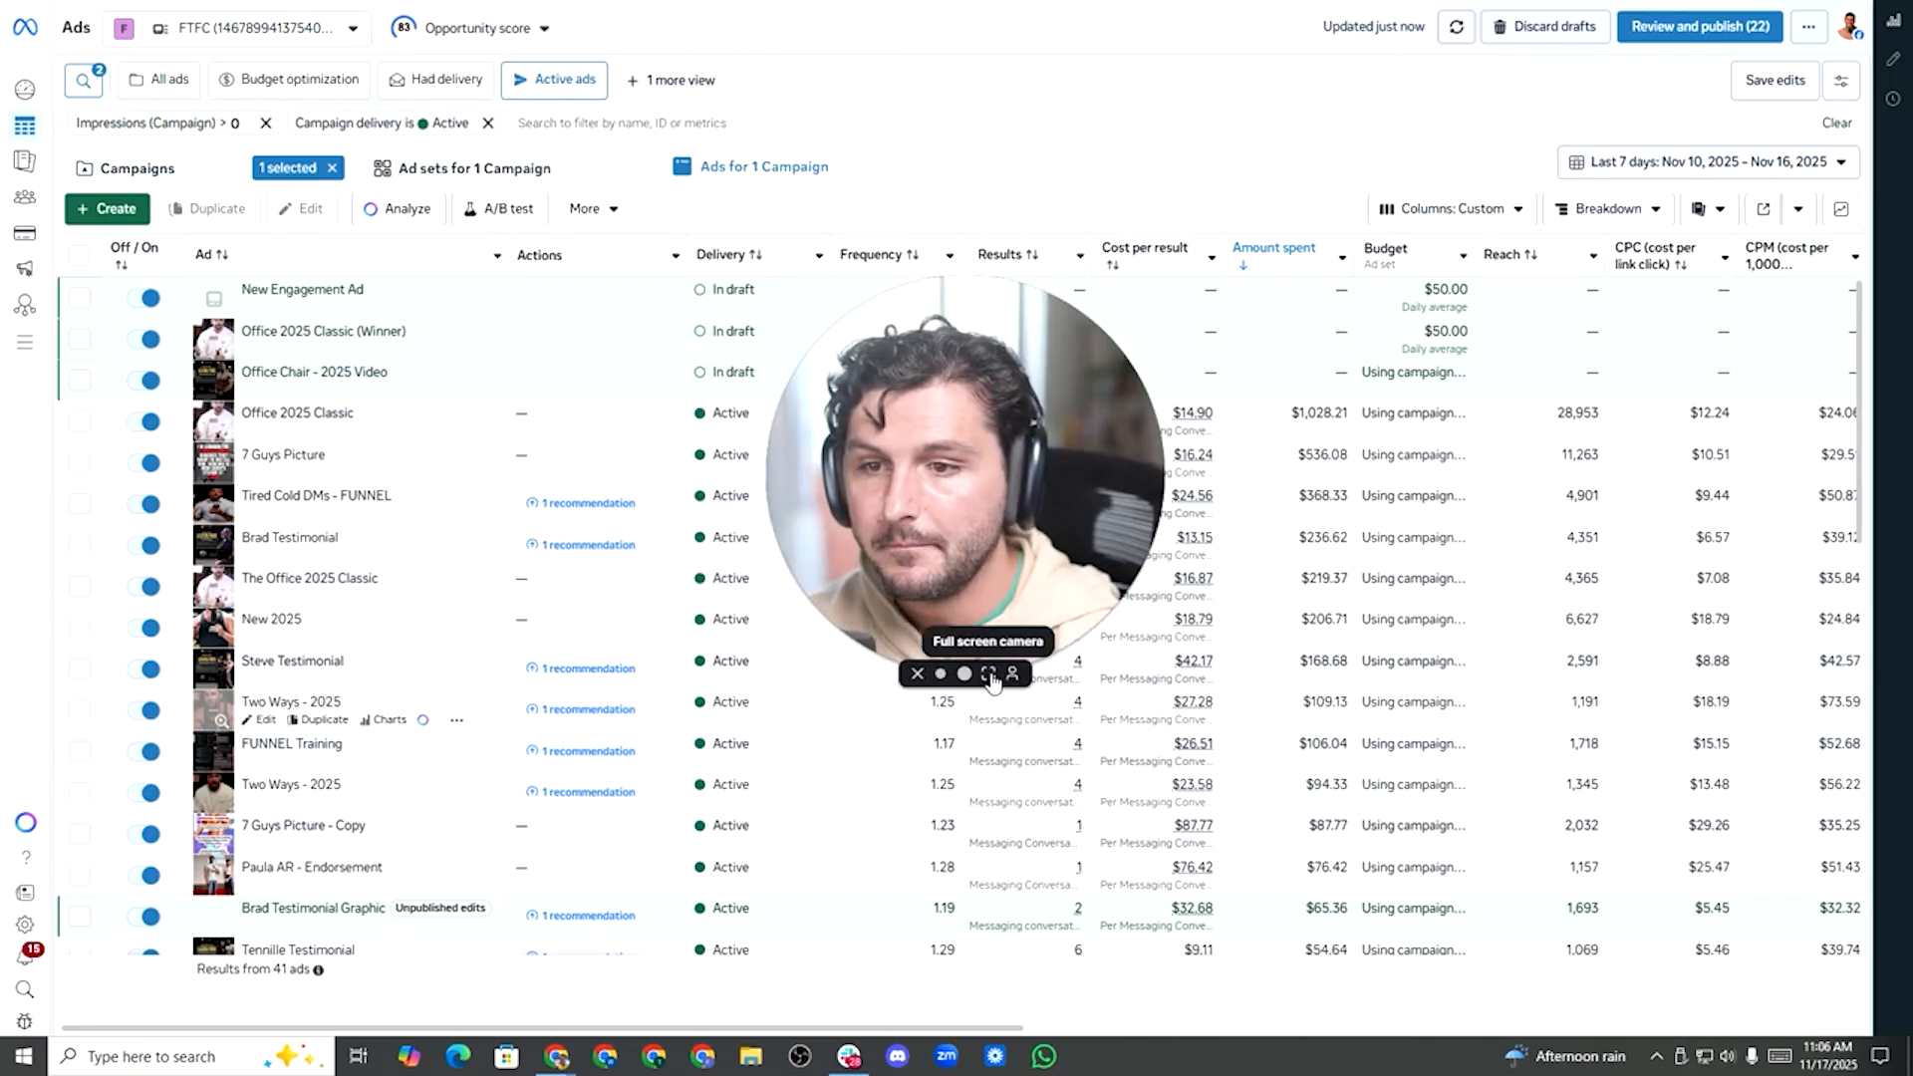
{"action": "left_click", "coordinate": [988, 673]}
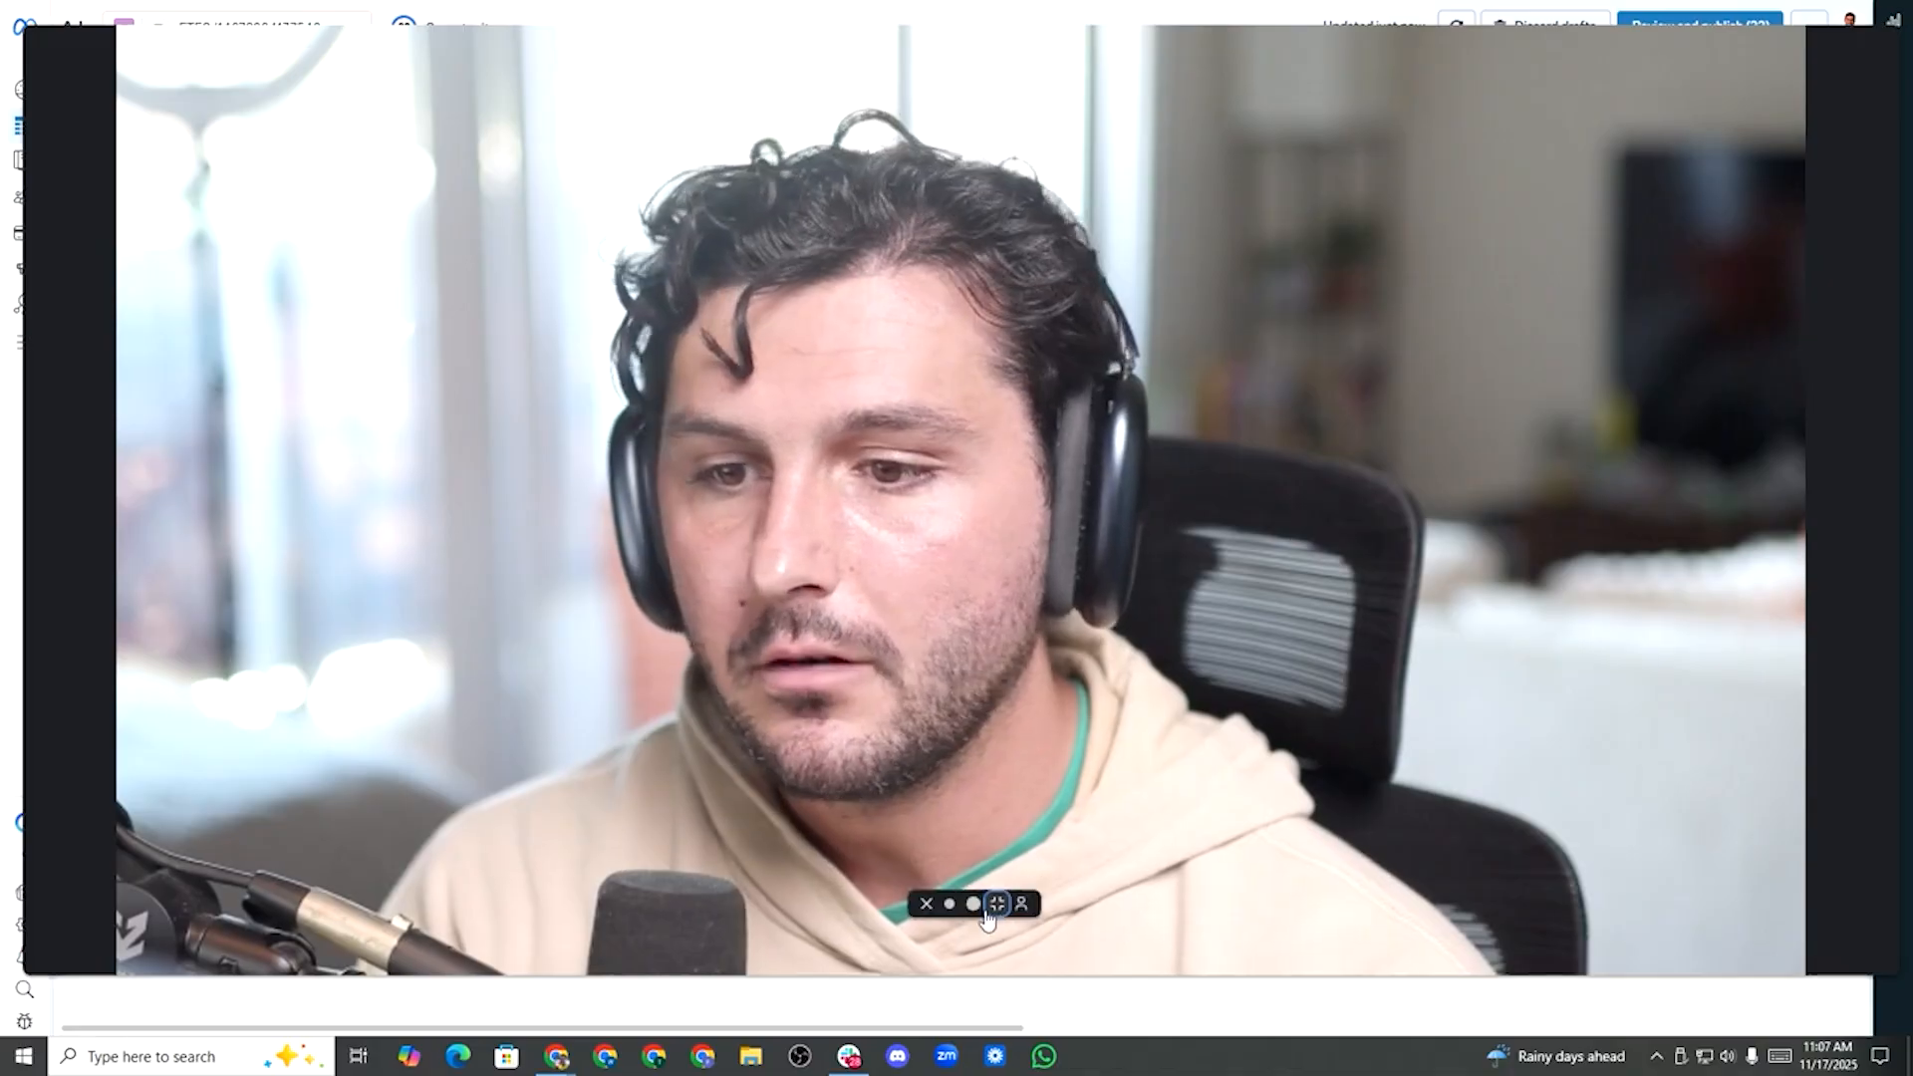
{"action": "left_click", "coordinate": [974, 905]}
{"action": "left_click_drag", "start_coordinate": [874, 616], "coordinate": [455, 835]}
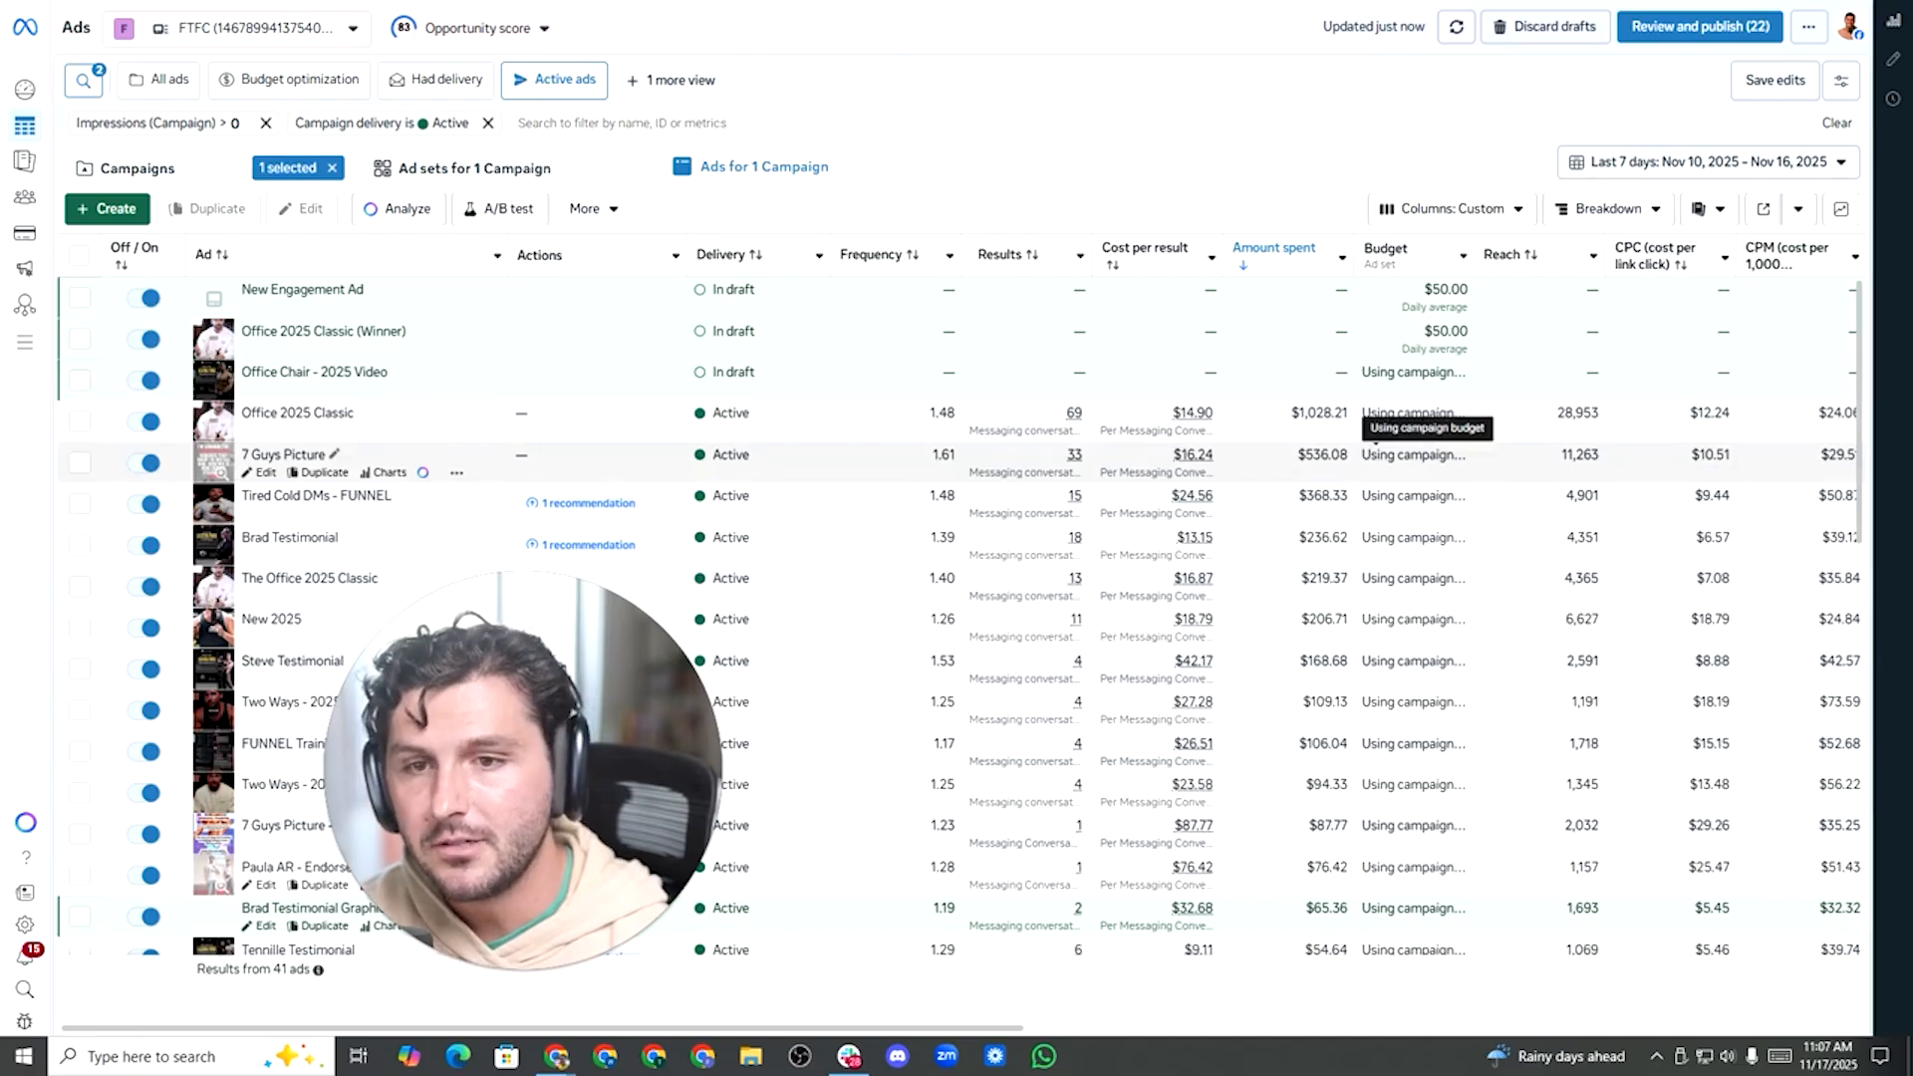
Show the ad sets of the selected Cold Traffic campaign to compare their delivery and cost results.
{"action": "left_click", "coordinate": [489, 169]}
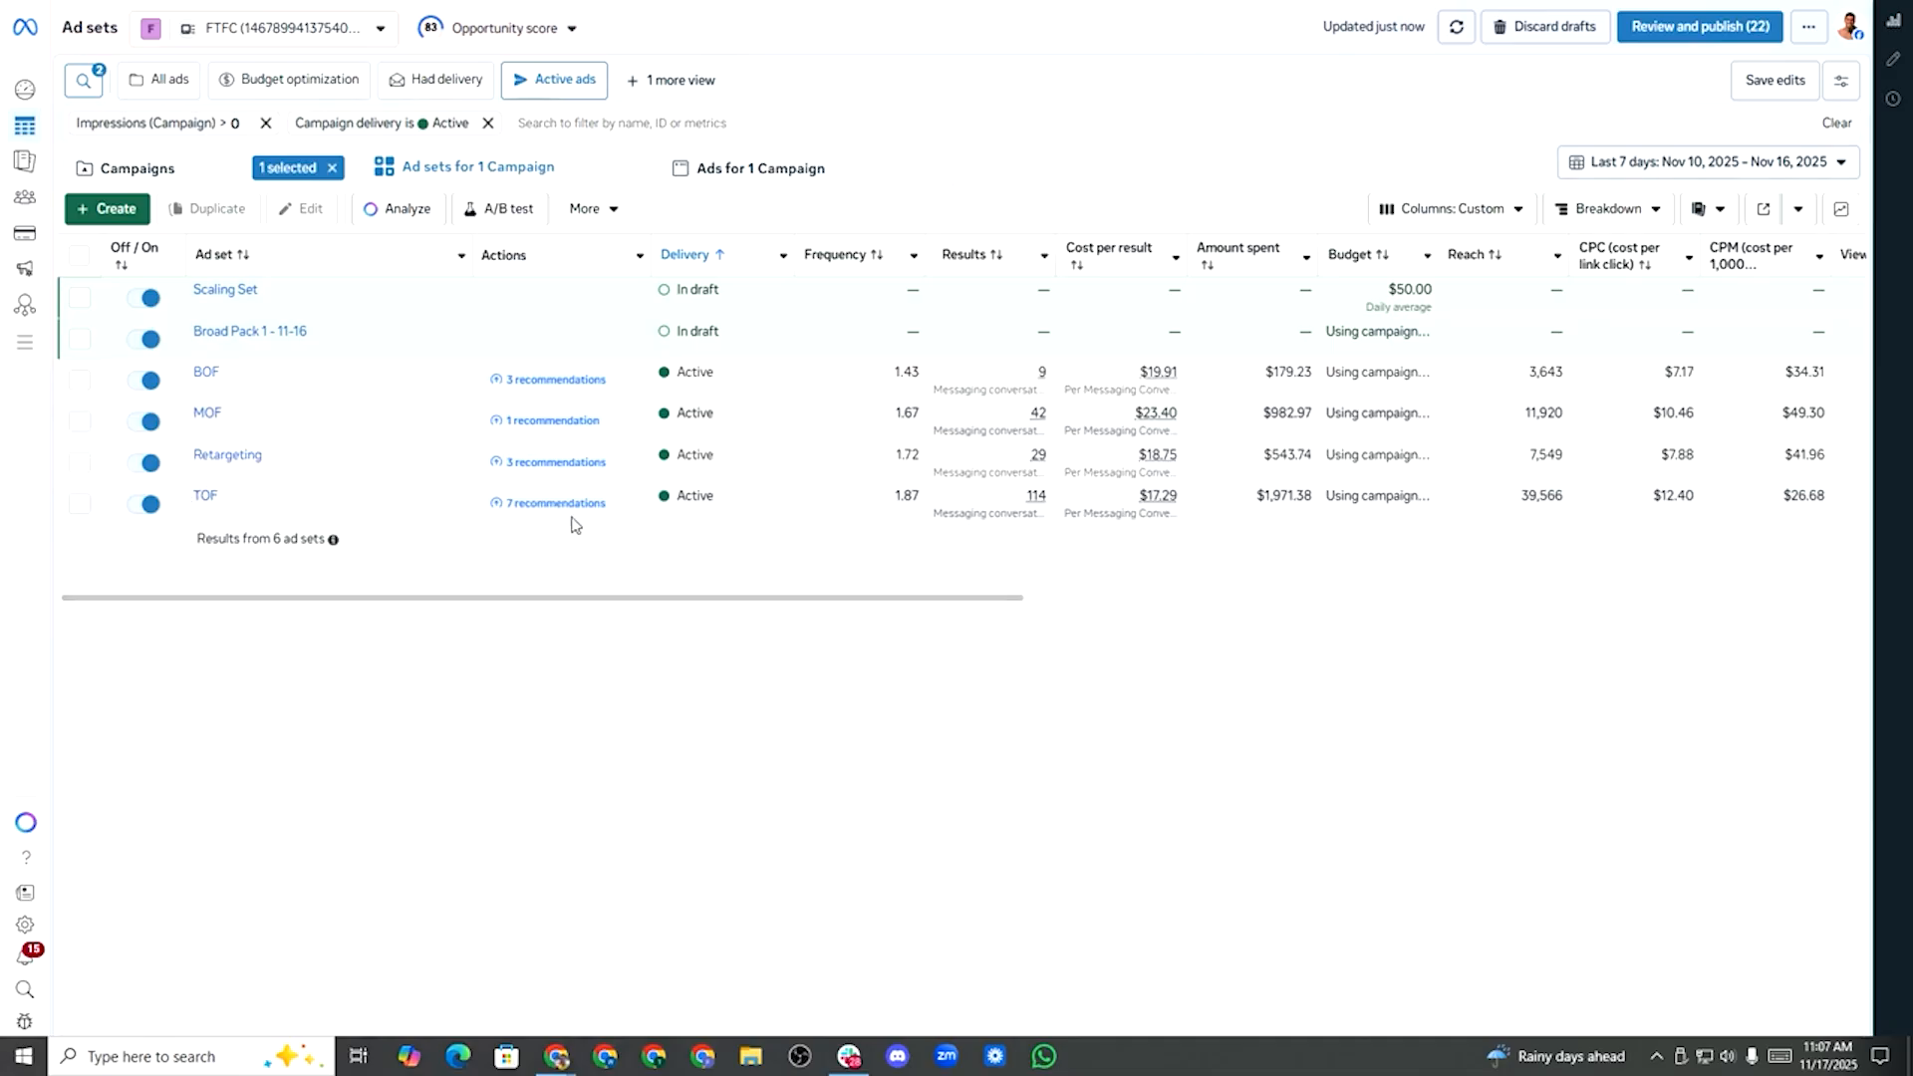
{"action": "mouse_move", "coordinate": [528, 498]}
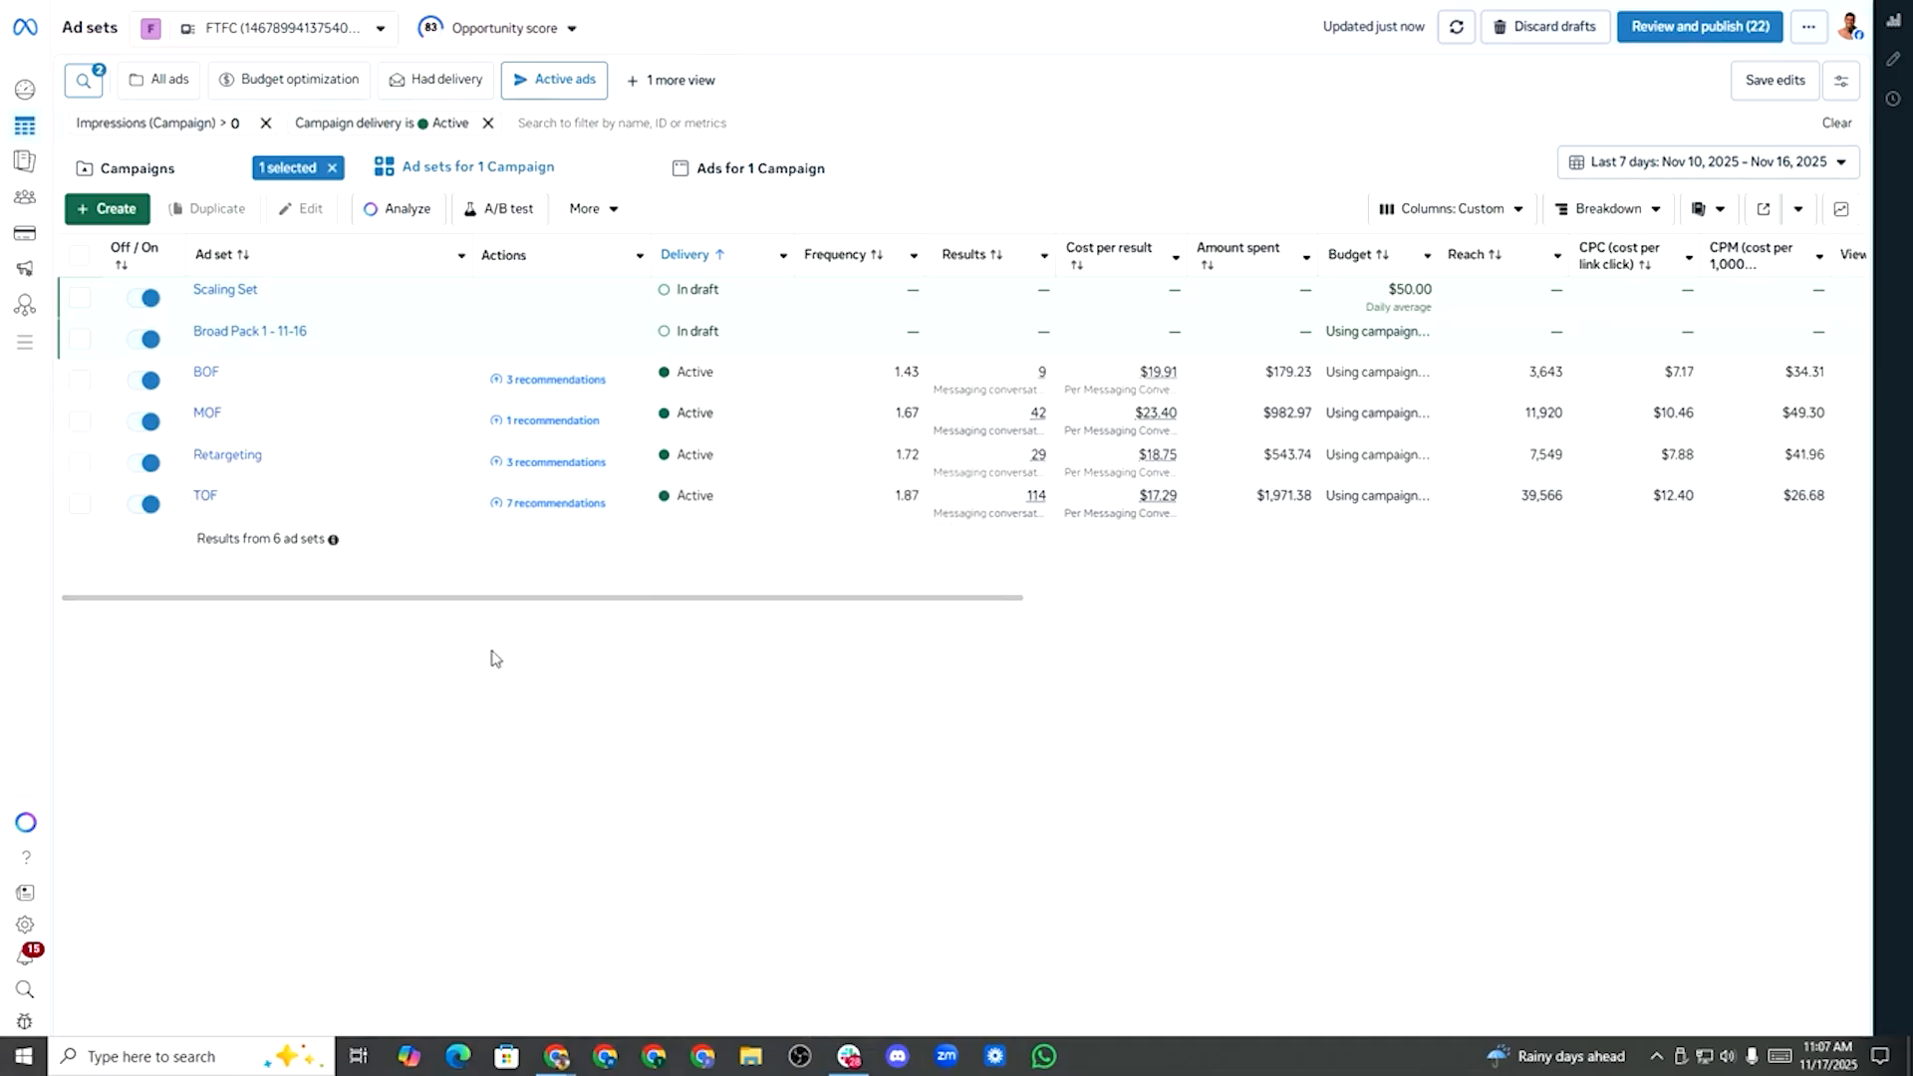